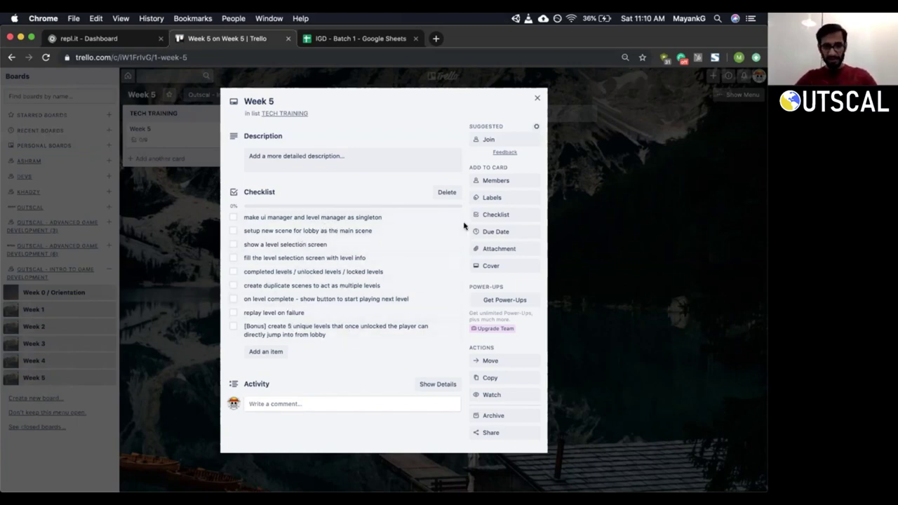
# Switch from the Trello Week 5 checklist card to the Unity editor.
pyautogui.press('super+Tab')
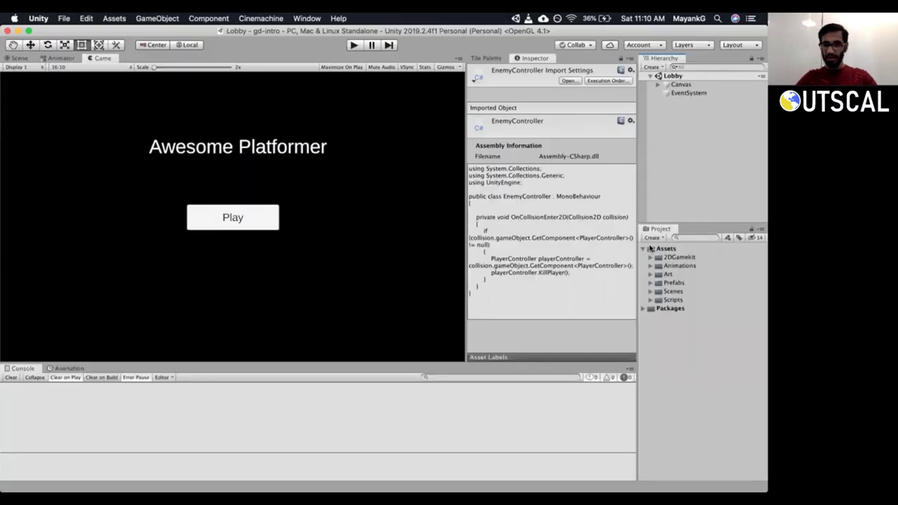
# Expand Assets > Scenes in the Project panel and open the Start scene.
pyautogui.moveTo(679, 225); pyautogui.dragTo(678, 209)
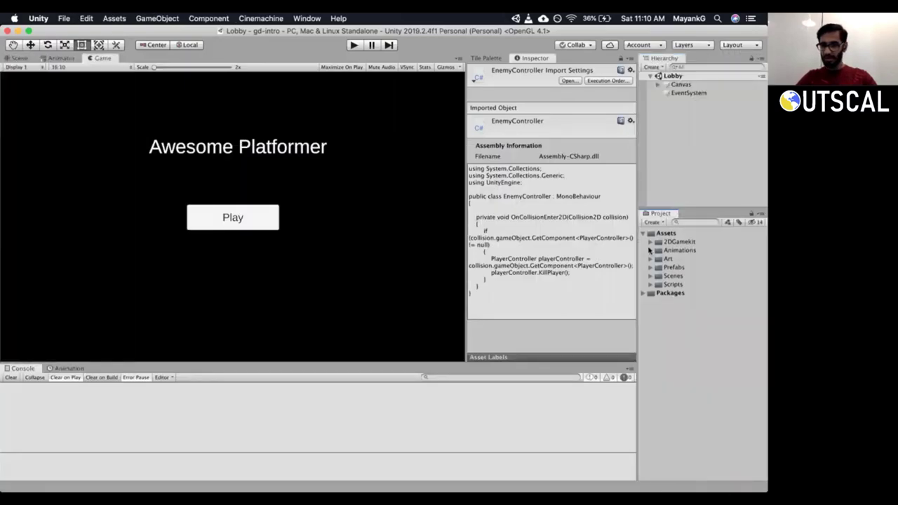
pyautogui.click(649, 276)
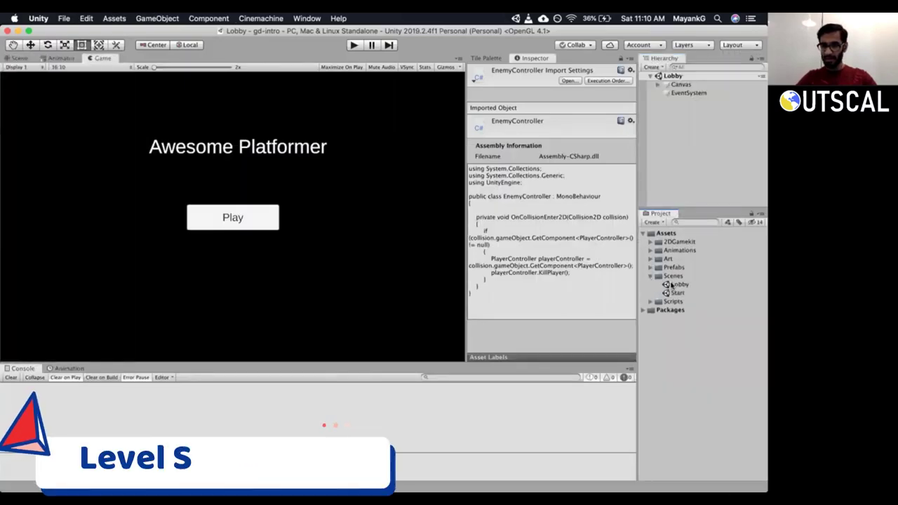
pyautogui.click(670, 284)
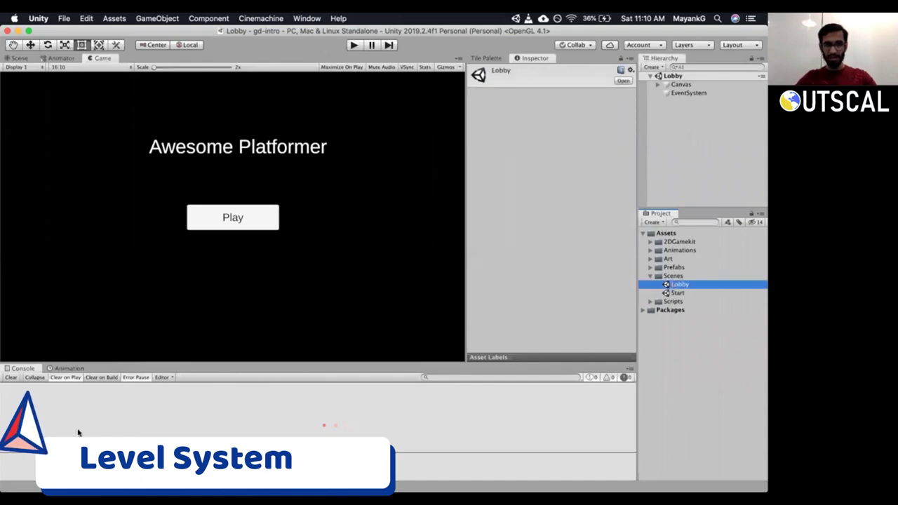
pyautogui.click(221, 234)
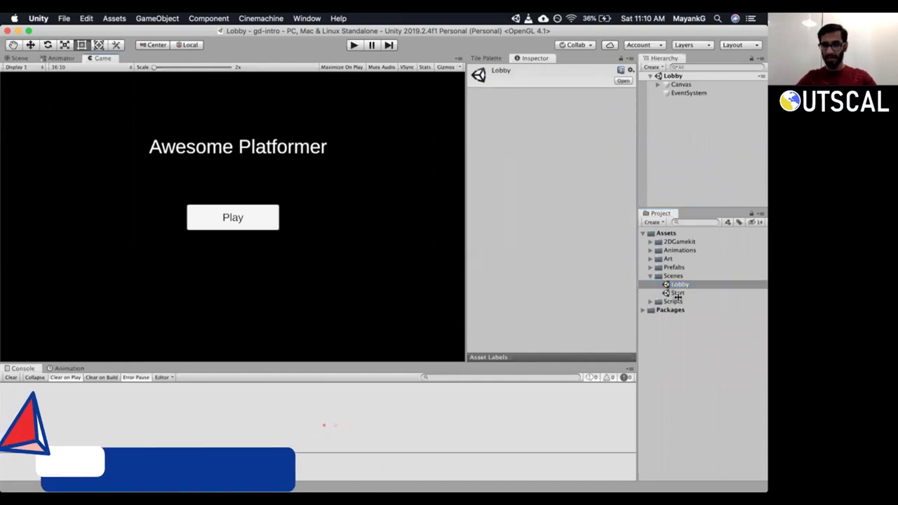
pyautogui.doubleClick(678, 293)
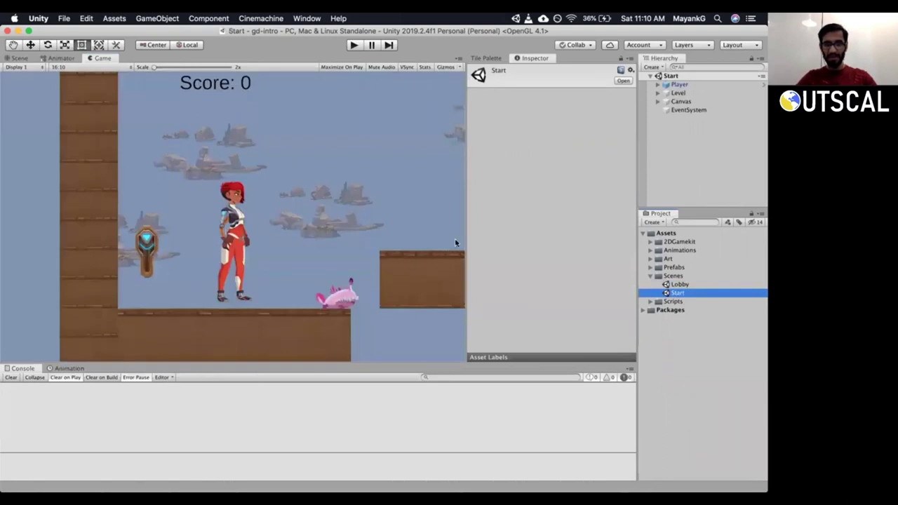
# Show the Scene view framed on the whole platformer Level layout.
pyautogui.click(54, 58)
pyautogui.click(21, 59)
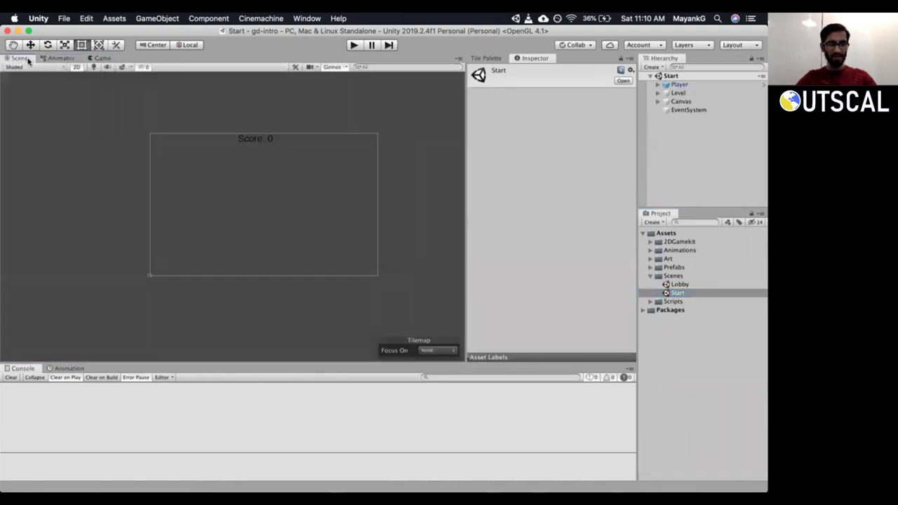
pyautogui.click(683, 94)
pyautogui.doubleClick(683, 94)
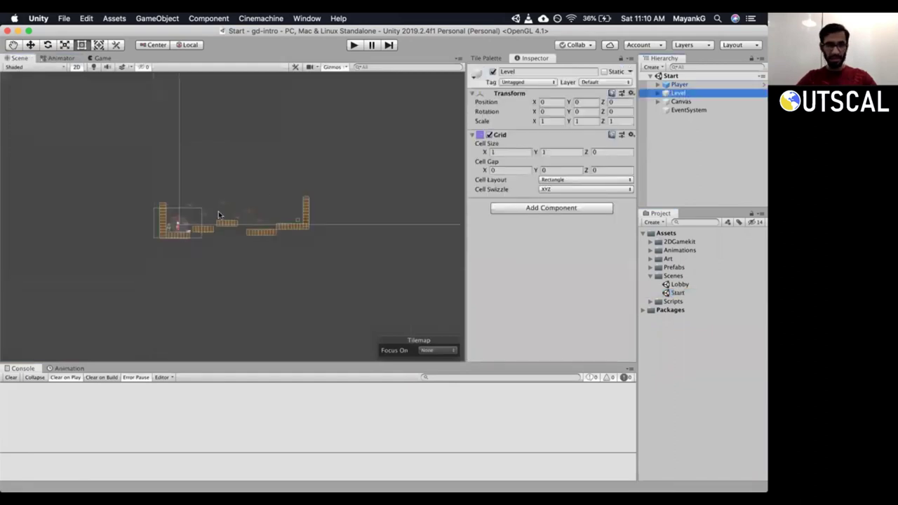
pyautogui.scroll(5, 204, 212)
pyautogui.moveTo(186, 183); pyautogui.dragTo(212, 138, button='middle')
pyautogui.scroll(-2, 212, 138)
pyautogui.moveTo(312, 110); pyautogui.dragTo(253, 154, button='middle')
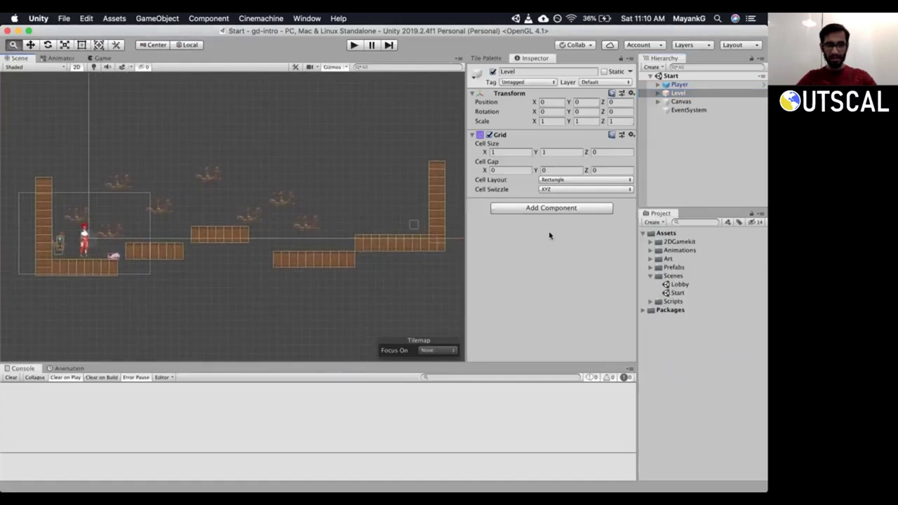
pyautogui.click(680, 285)
pyautogui.click(678, 293)
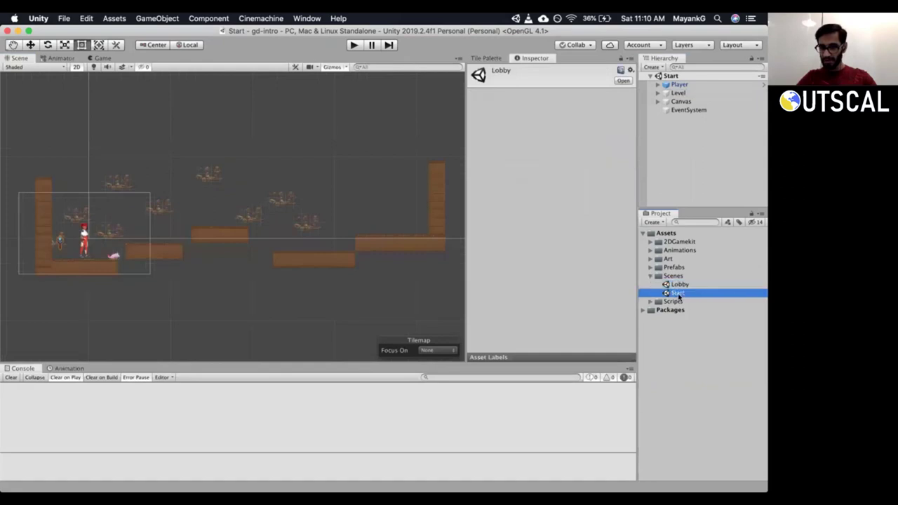
# Rename the Start scene to Level1.
pyautogui.rightClick(678, 295)
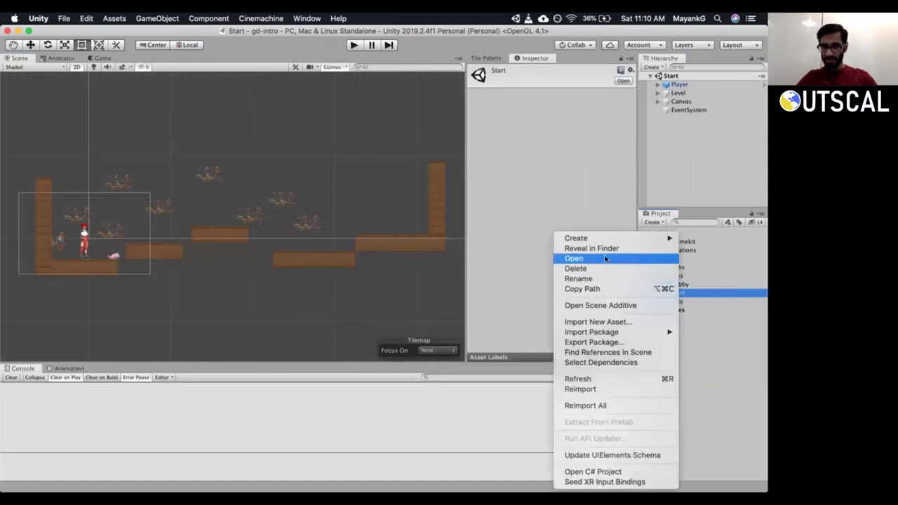
pyautogui.click(599, 278)
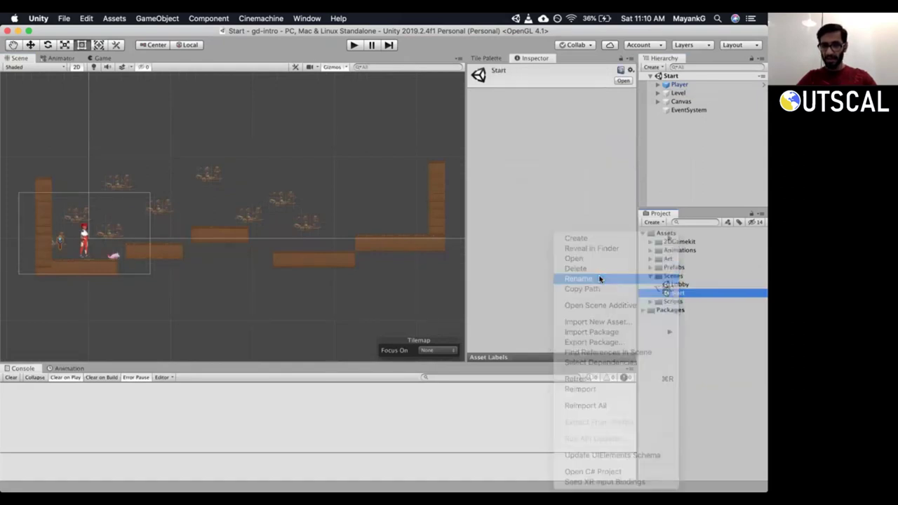
pyautogui.write('Level1')
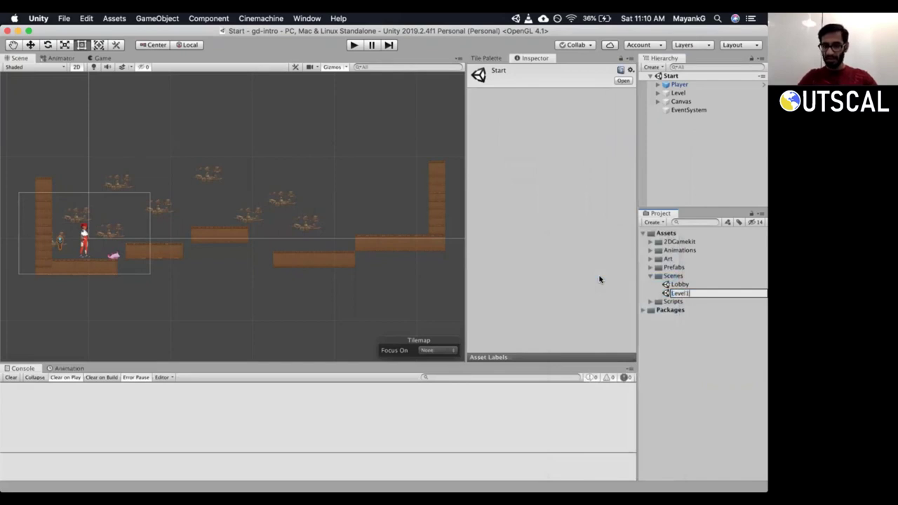
pyautogui.press('Return')
pyautogui.press('Return')
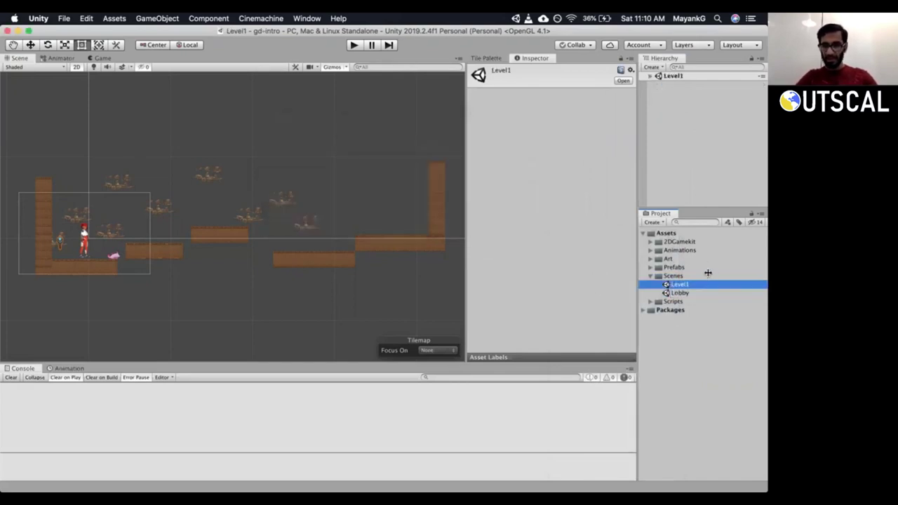
# Create a new folder named Levels under Scenes.
pyautogui.rightClick(680, 281)
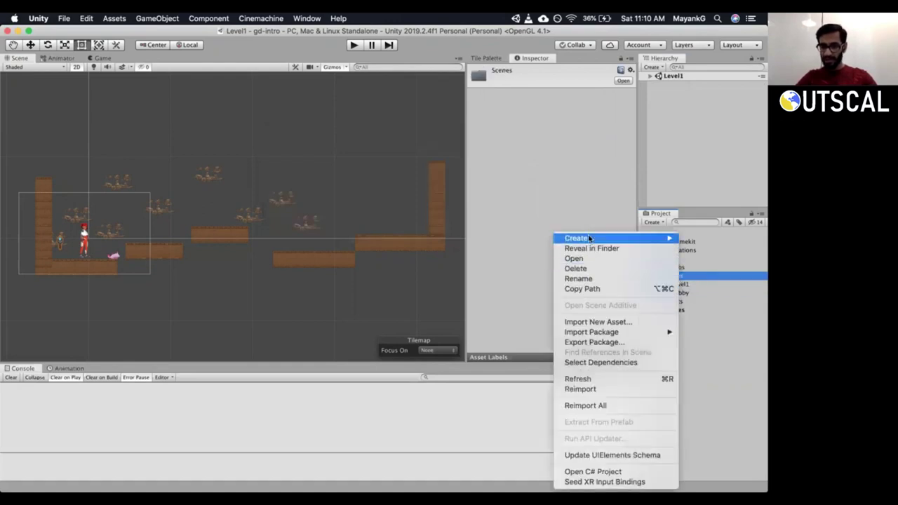
pyautogui.moveTo(586, 238)
pyautogui.click(458, 67)
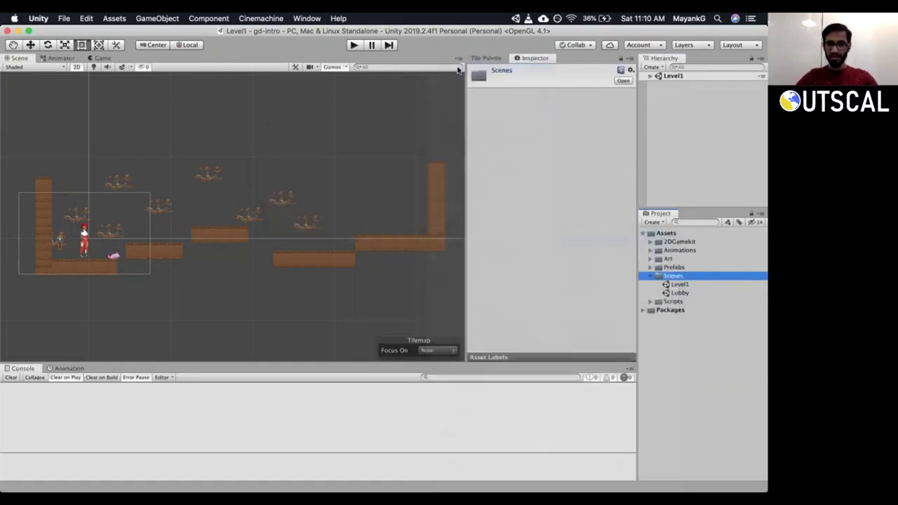
pyautogui.write('Levels')
pyautogui.press('Return')
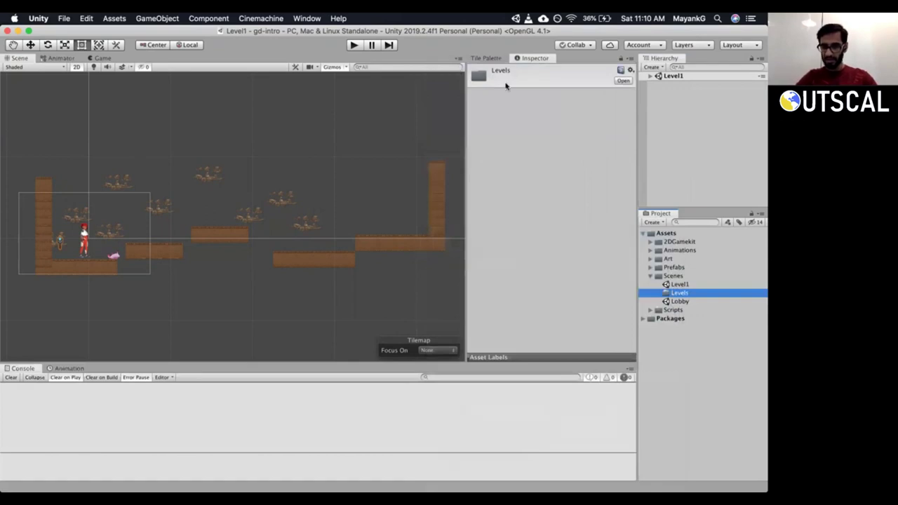
# Move the Level1 scene into the Levels folder.
pyautogui.moveTo(692, 283); pyautogui.dragTo(689, 293)
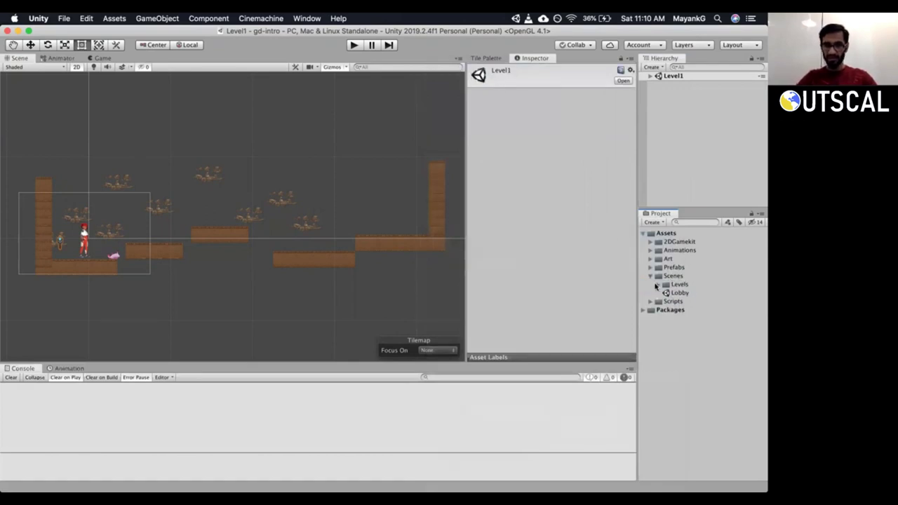
pyautogui.click(679, 285)
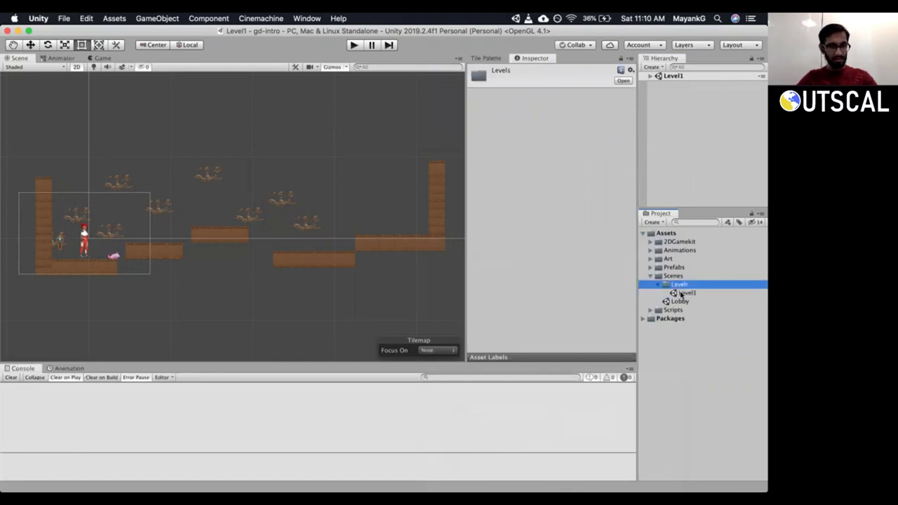
pyautogui.click(680, 295)
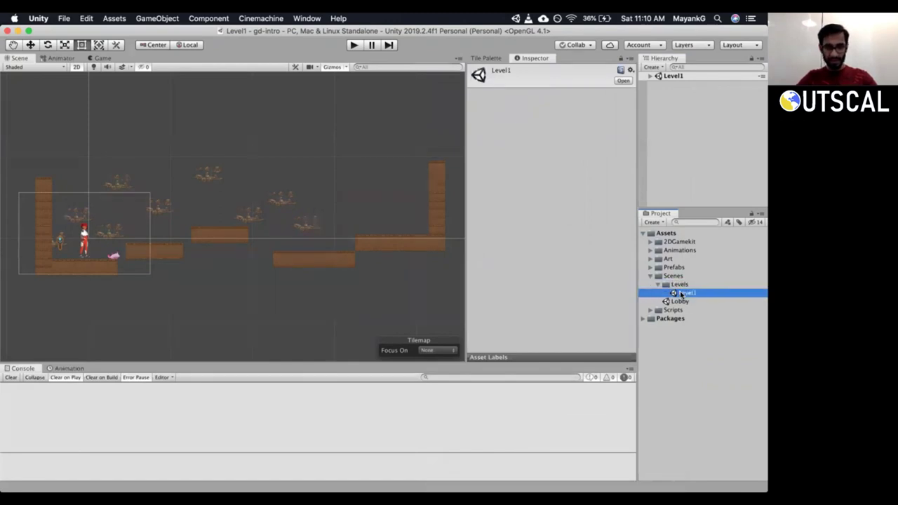
pyautogui.rightClick(681, 296)
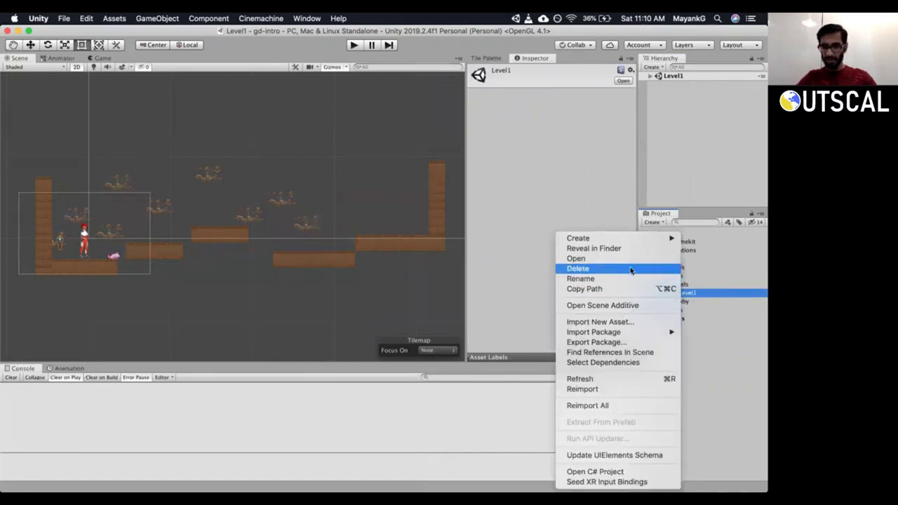
pyautogui.click(484, 284)
pyautogui.click(54, 59)
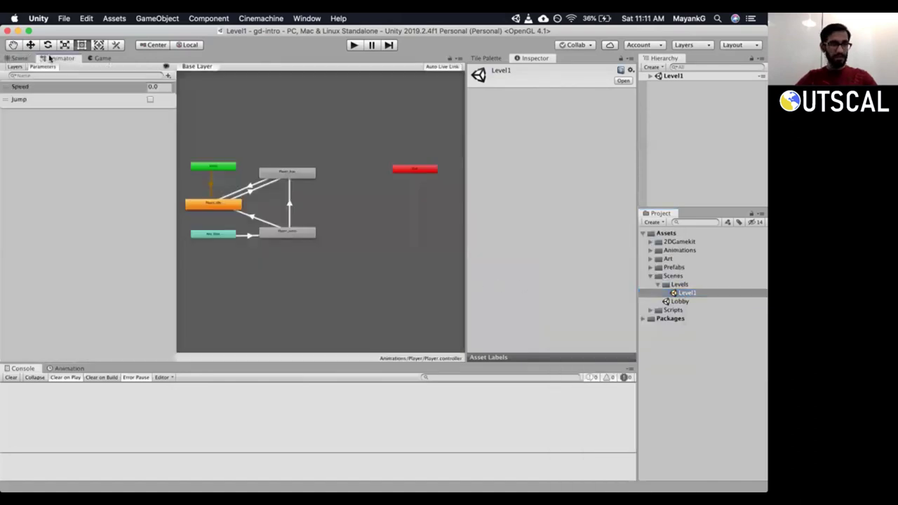
# Add a TextMeshPro text element as a child of the Canvas in Level1.
pyautogui.click(94, 58)
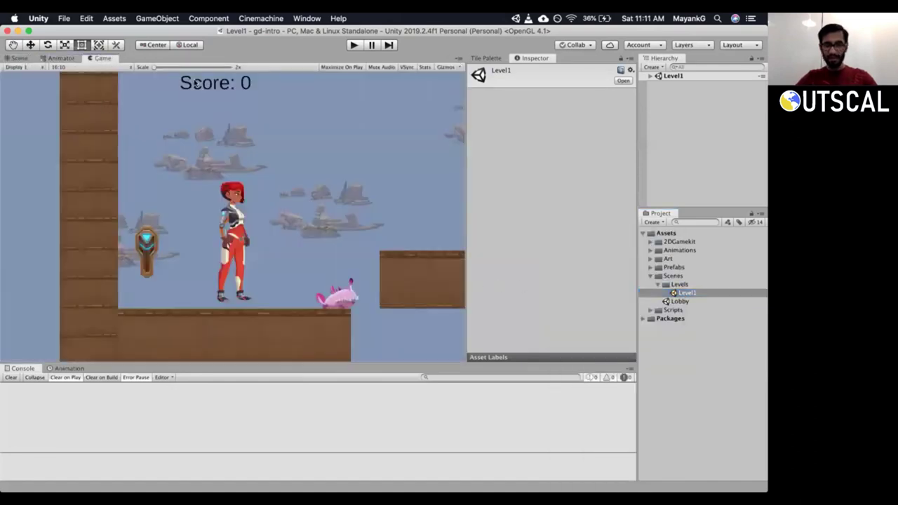
pyautogui.click(651, 76)
pyautogui.click(670, 102)
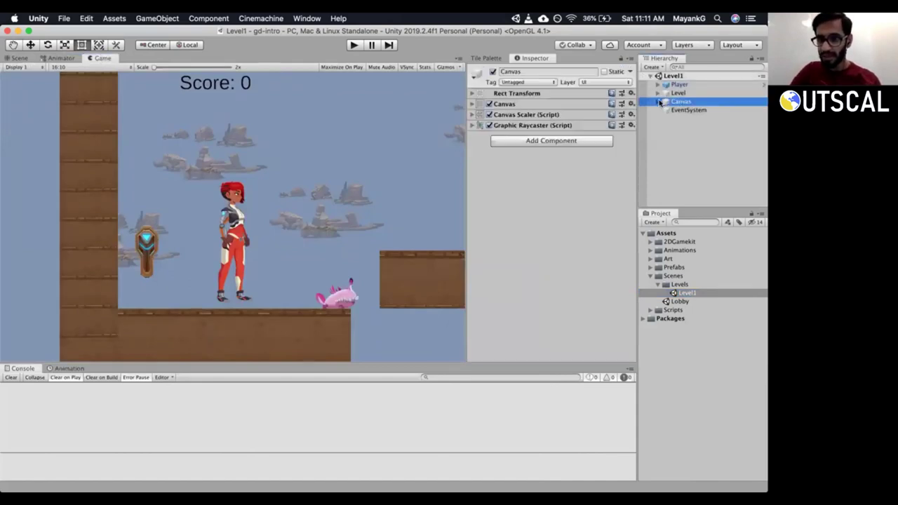
pyautogui.click(658, 102)
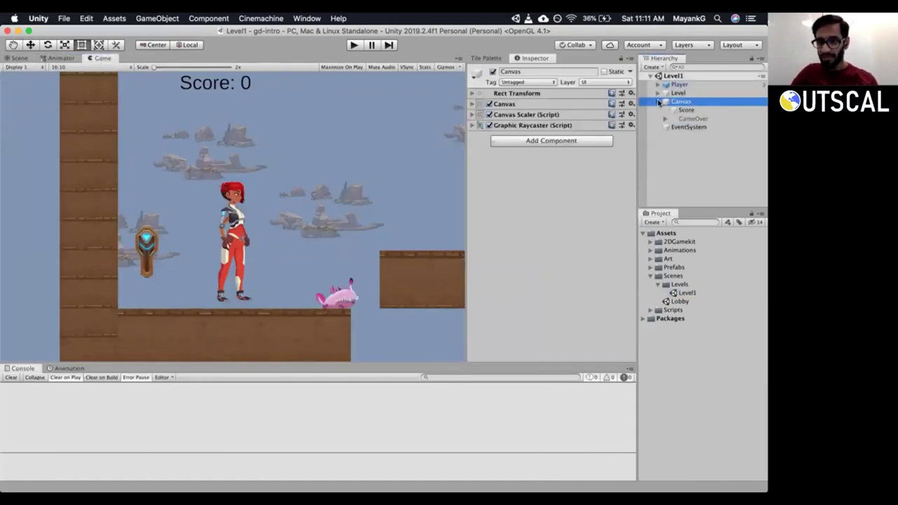
pyautogui.click(690, 119)
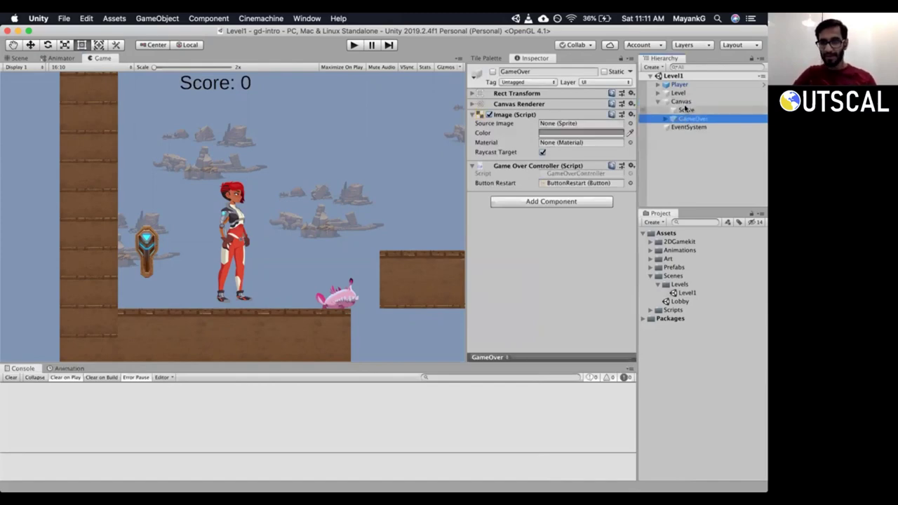
pyautogui.click(683, 103)
pyautogui.rightClick(683, 102)
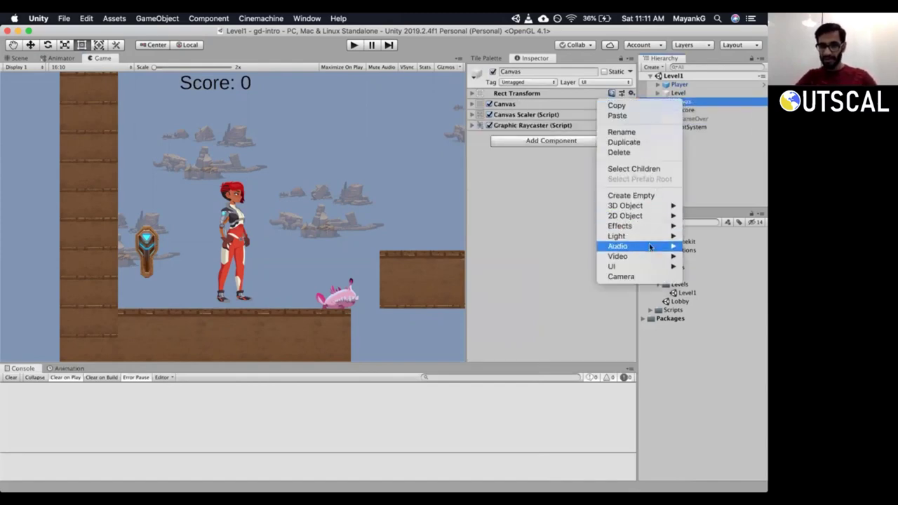
pyautogui.moveTo(648, 266)
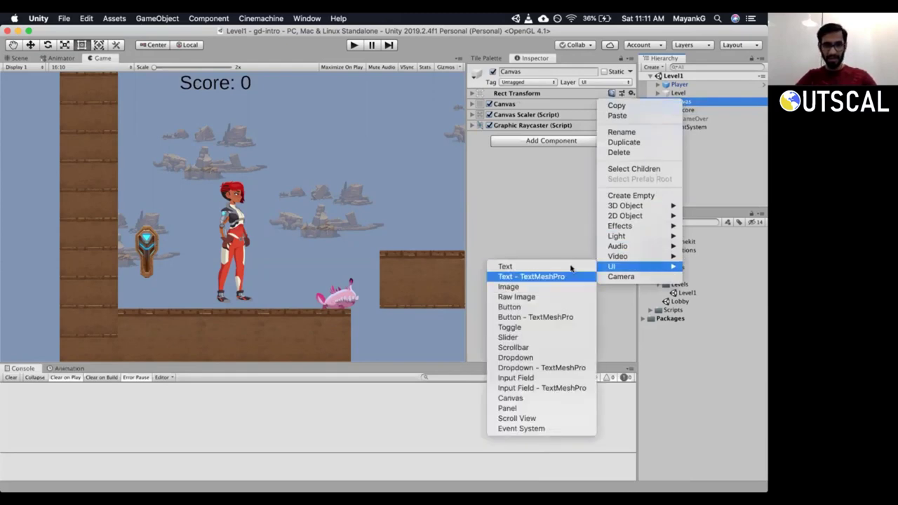
pyautogui.click(732, 202)
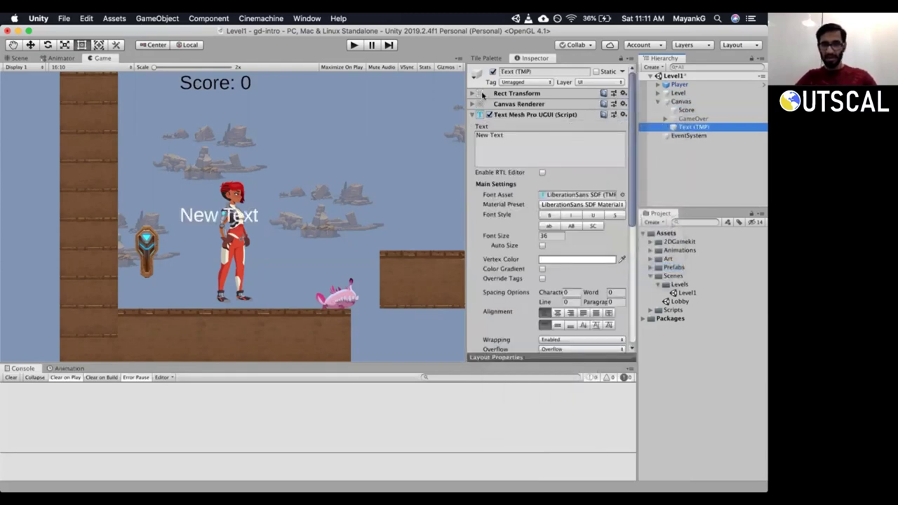
# Apply the top-left anchor preset to the New Text label's Rect Transform.
pyautogui.click(480, 133)
pyautogui.click(473, 94)
pyautogui.click(485, 117)
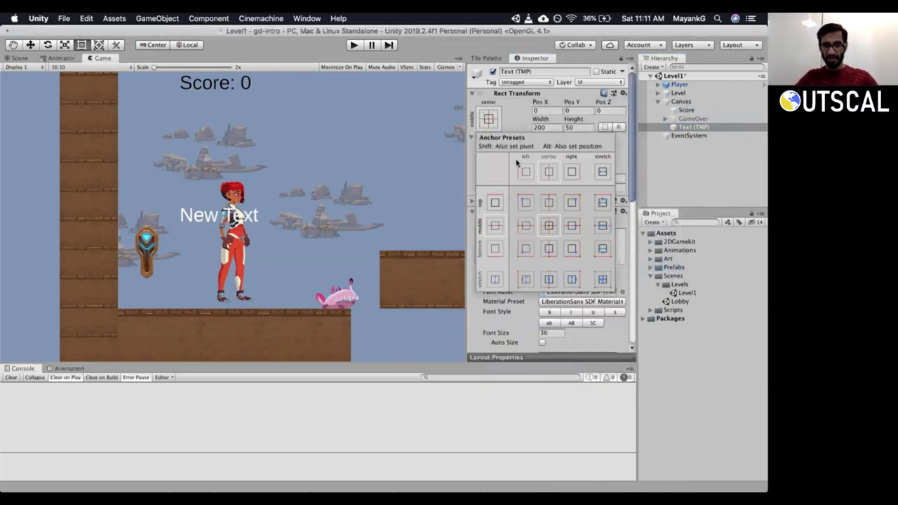
pyautogui.click(549, 203)
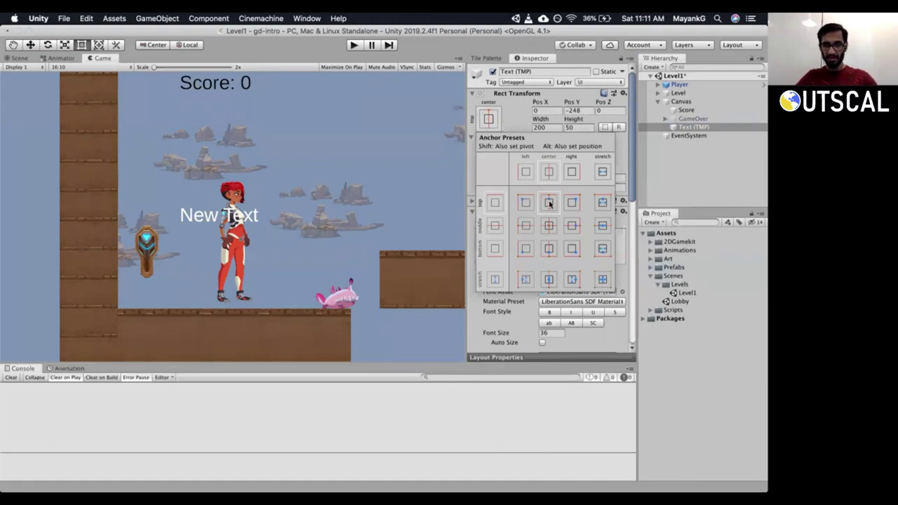
pyautogui.keyDown('alt'); pyautogui.click(549, 203); pyautogui.keyUp('alt')
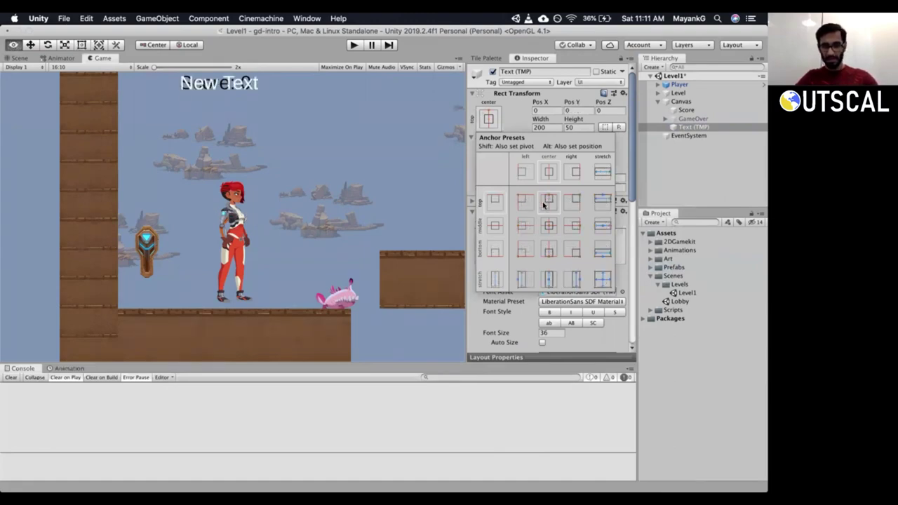
pyautogui.keyDown('alt'); pyautogui.keyDown('shift'); pyautogui.click(524, 201); pyautogui.keyUp('shift'); pyautogui.keyUp('alt')
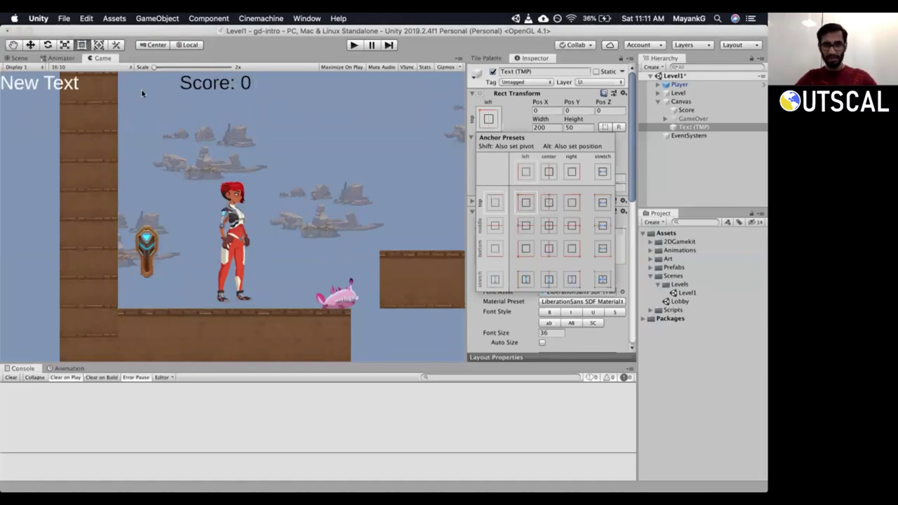
pyautogui.click(691, 127)
pyautogui.click(691, 125)
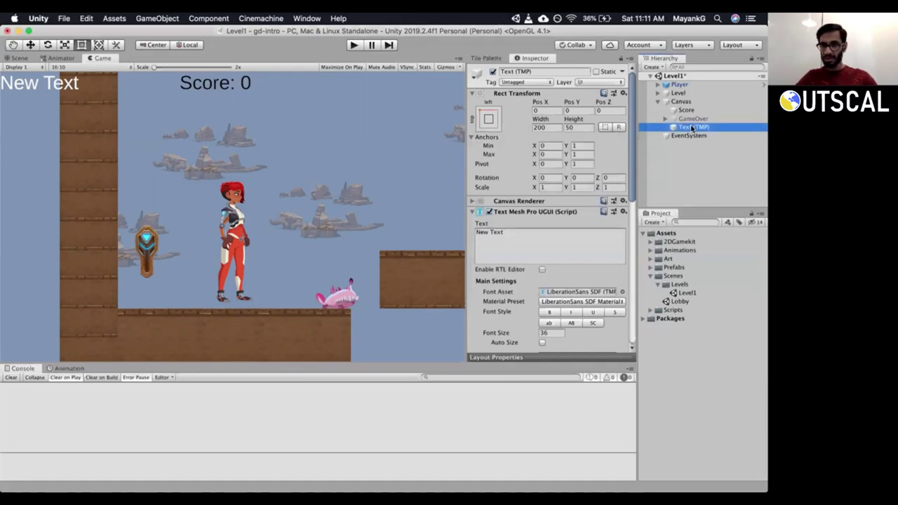
# Rename the text object to Level and nest it under Canvas above Score.
pyautogui.write('Le')
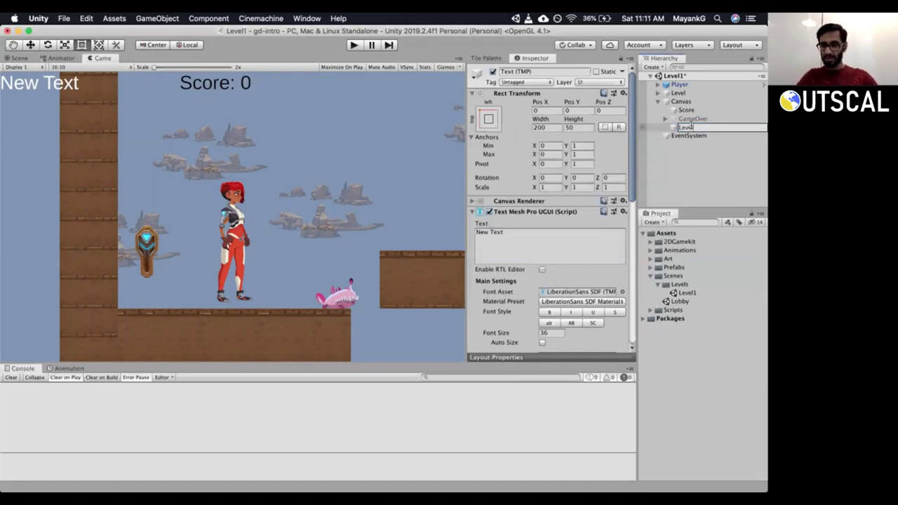
pyautogui.write('vel')
pyautogui.press('Return')
pyautogui.moveTo(691, 124); pyautogui.dragTo(667, 112)
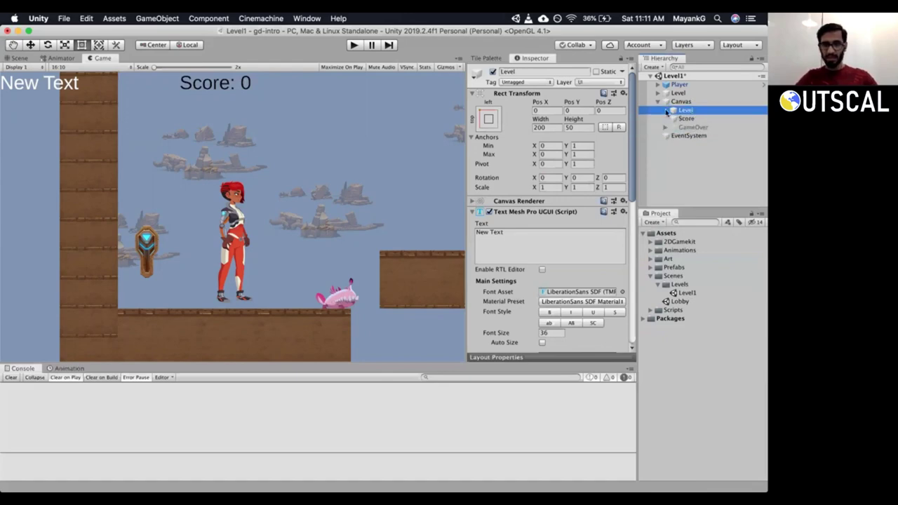
# Make the label read 'Level 1' in black vertex colour.
pyautogui.click(521, 233)
pyautogui.press('super+a')
pyautogui.write('Level1')
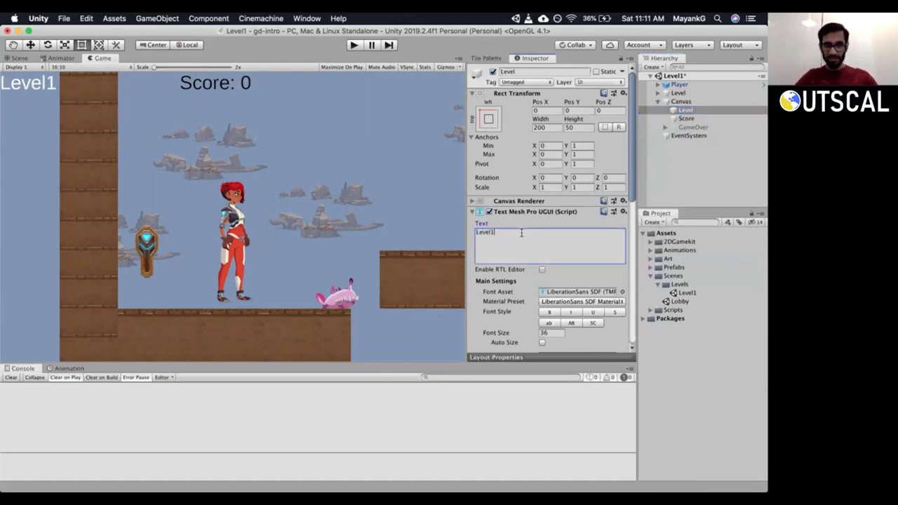
pyautogui.moveTo(634, 190); pyautogui.dragTo(633, 246)
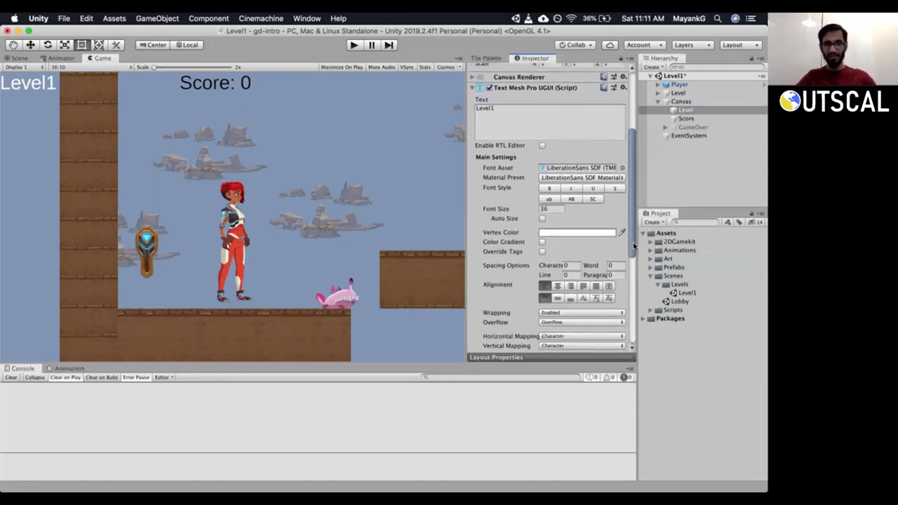
pyautogui.scroll(3, 527, 190)
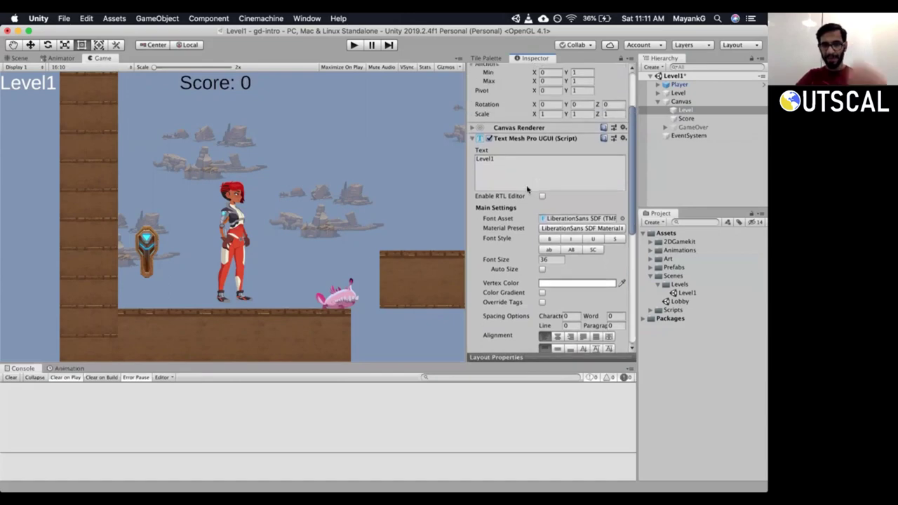
pyautogui.click(491, 159)
pyautogui.doubleClick(491, 159)
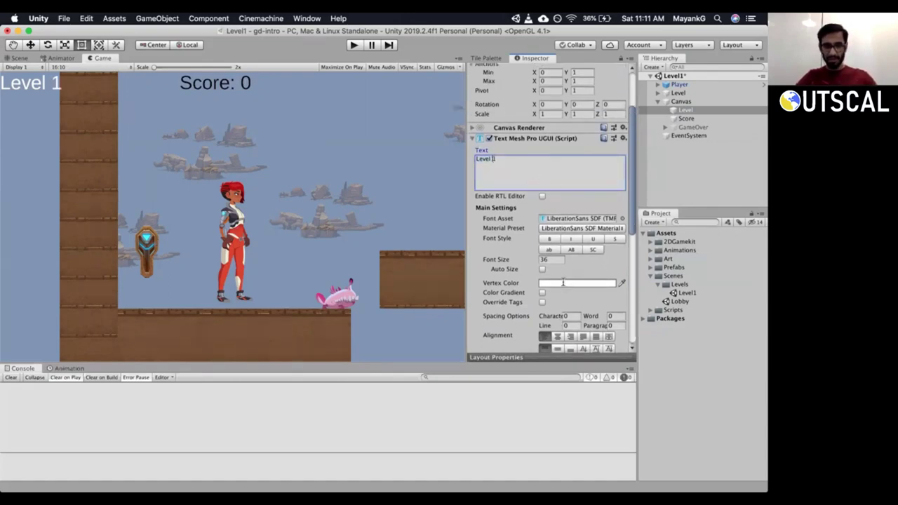
pyautogui.click(562, 282)
pyautogui.click(517, 190)
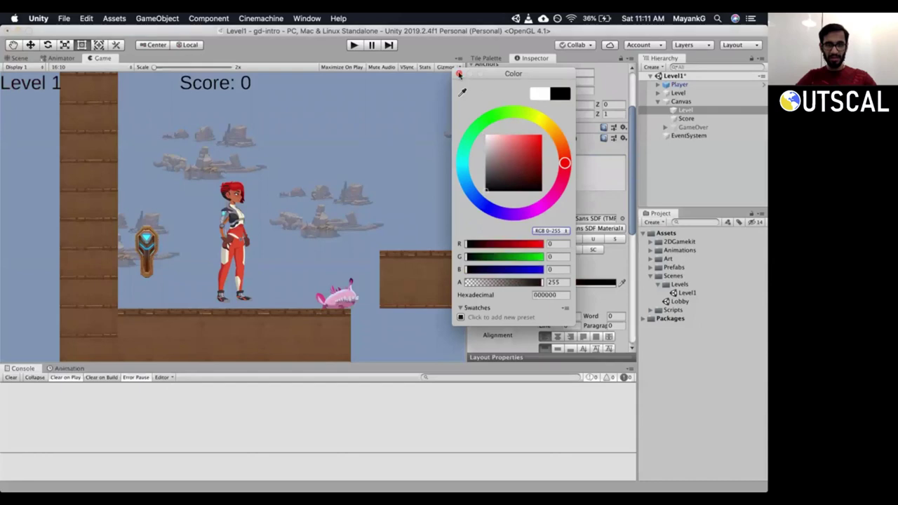
pyautogui.click(459, 74)
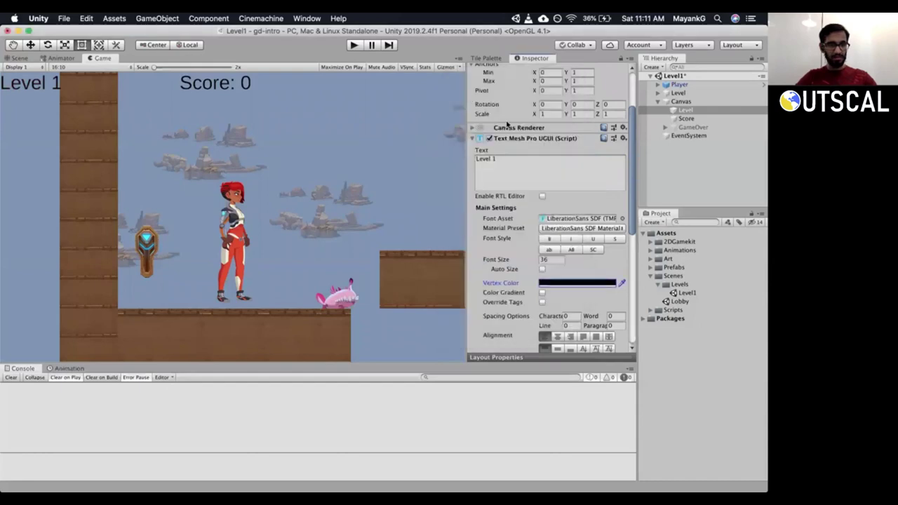
# Nudge the Level 1 label slightly right in the Scene view.
pyautogui.click(678, 113)
pyautogui.click(19, 58)
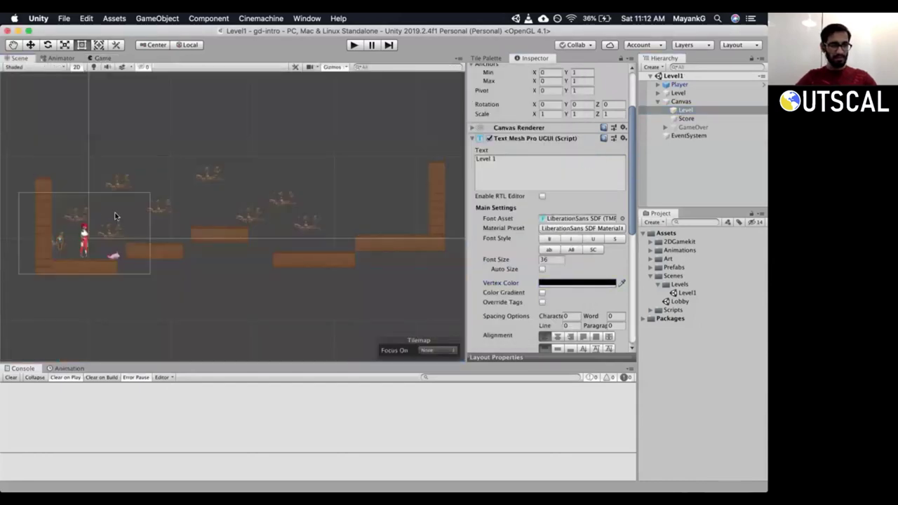
pyautogui.doubleClick(686, 111)
pyautogui.press('w')
pyautogui.moveTo(274, 218); pyautogui.dragTo(290, 218)
pyautogui.click(102, 59)
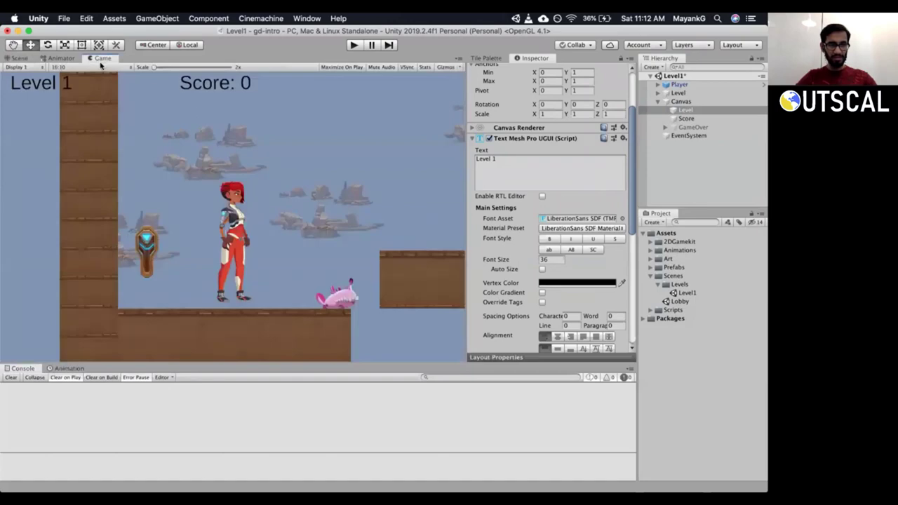
# Briefly show the GameOver panel to check the layout, then hide it again.
pyautogui.click(694, 127)
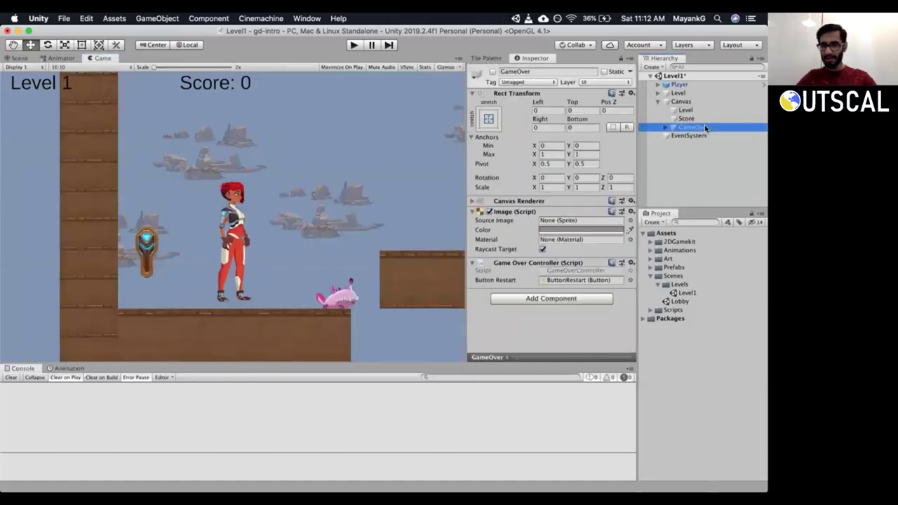
pyautogui.click(494, 71)
pyautogui.click(495, 72)
pyautogui.click(658, 102)
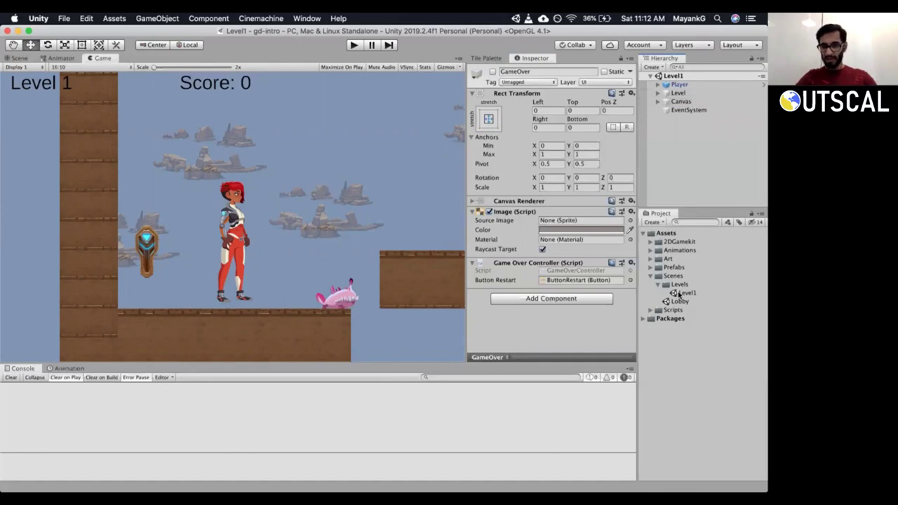
pyautogui.click(678, 294)
# Duplicate the Level1 scene as Level2 and open Level2.
pyautogui.rightClick(678, 294)
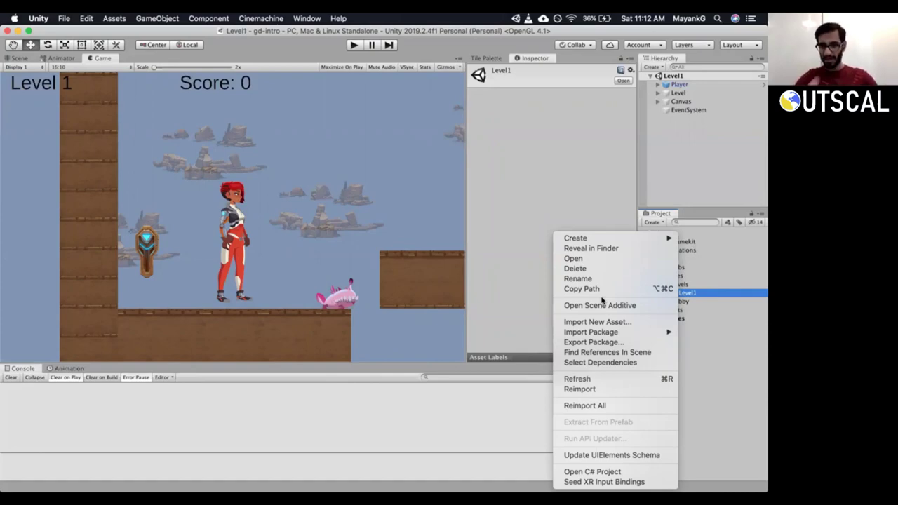
pyautogui.moveTo(596, 243)
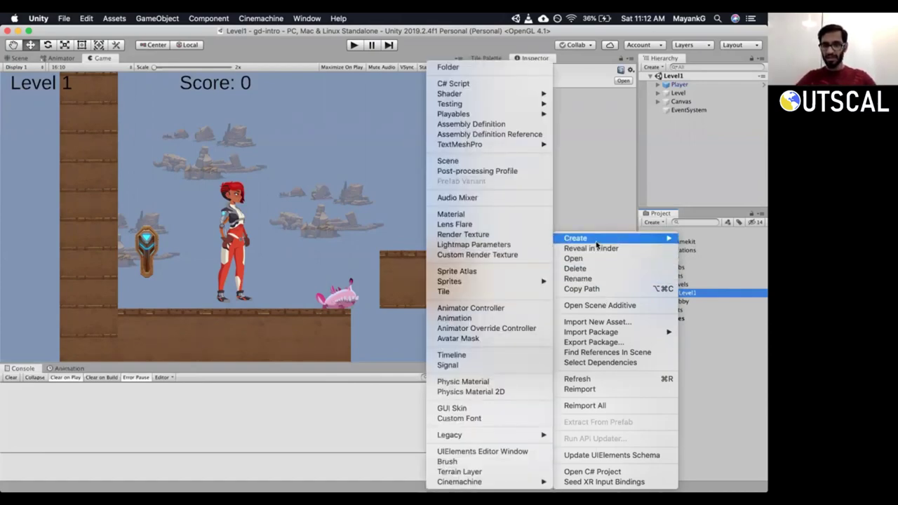
pyautogui.click(697, 285)
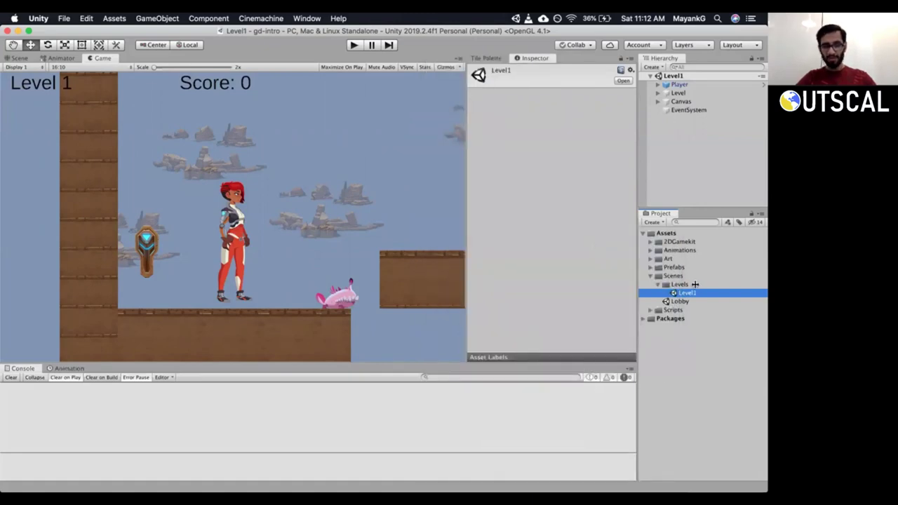
pyautogui.click(679, 284)
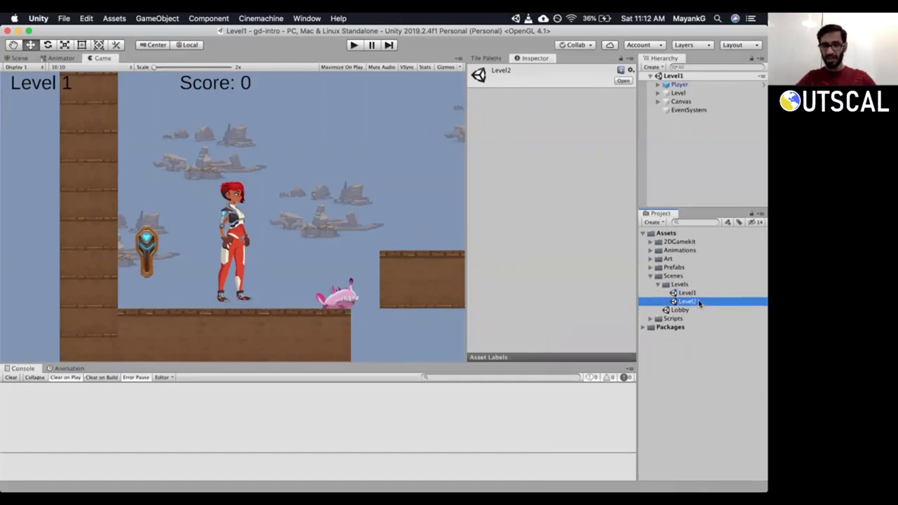
pyautogui.doubleClick(688, 301)
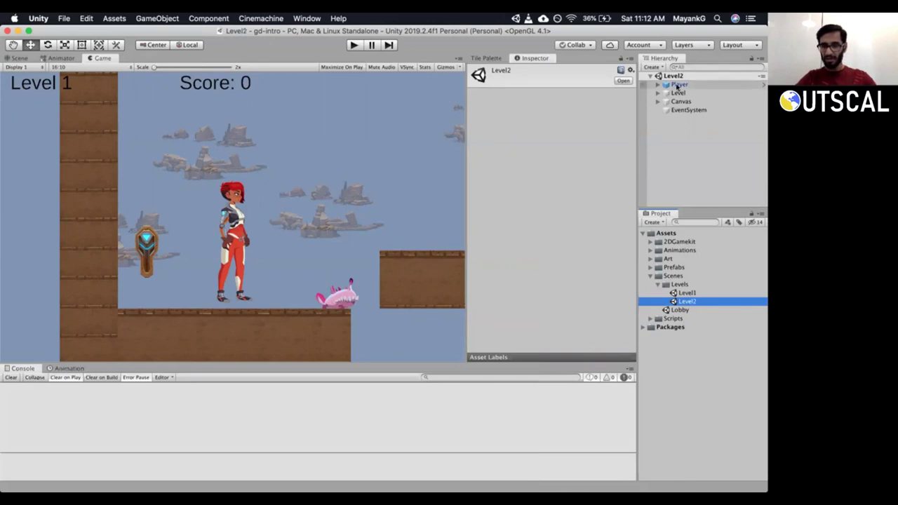
# Change the Canvas > Level label text to 'Level 2'.
pyautogui.click(658, 102)
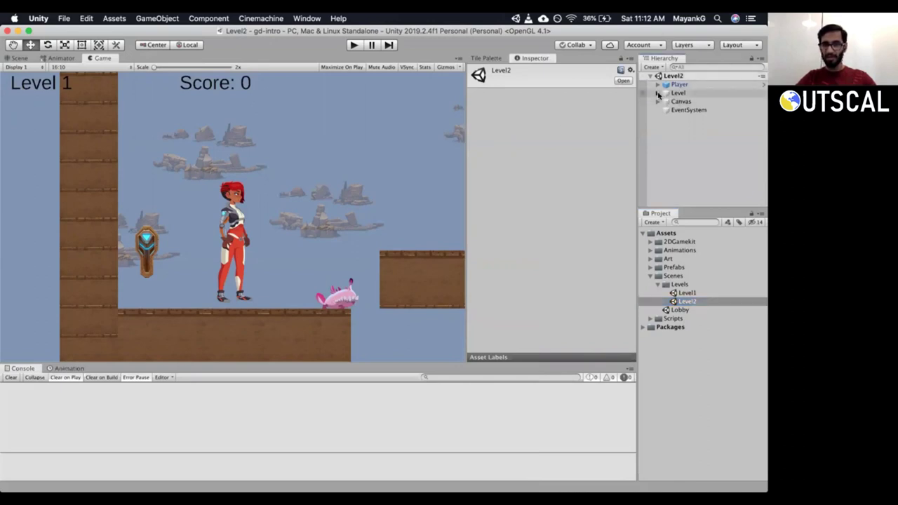
pyautogui.click(658, 102)
pyautogui.click(657, 102)
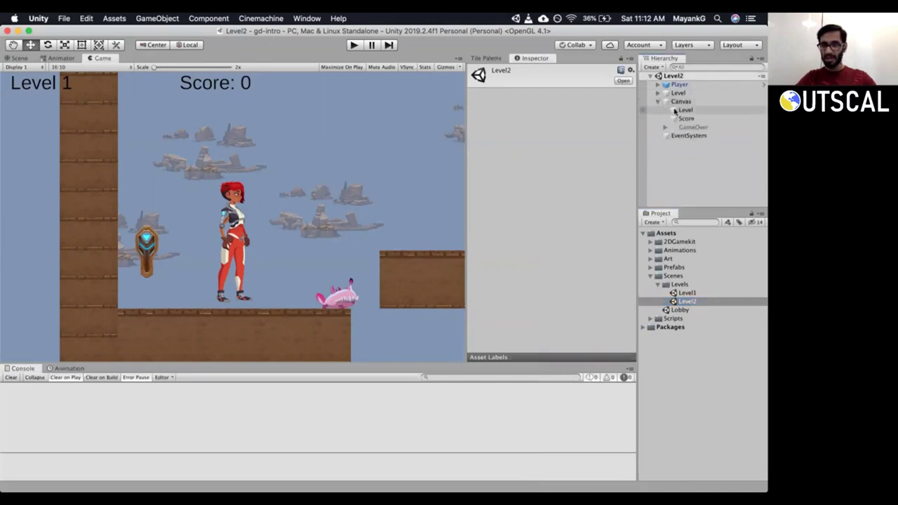
pyautogui.click(685, 110)
pyautogui.click(521, 235)
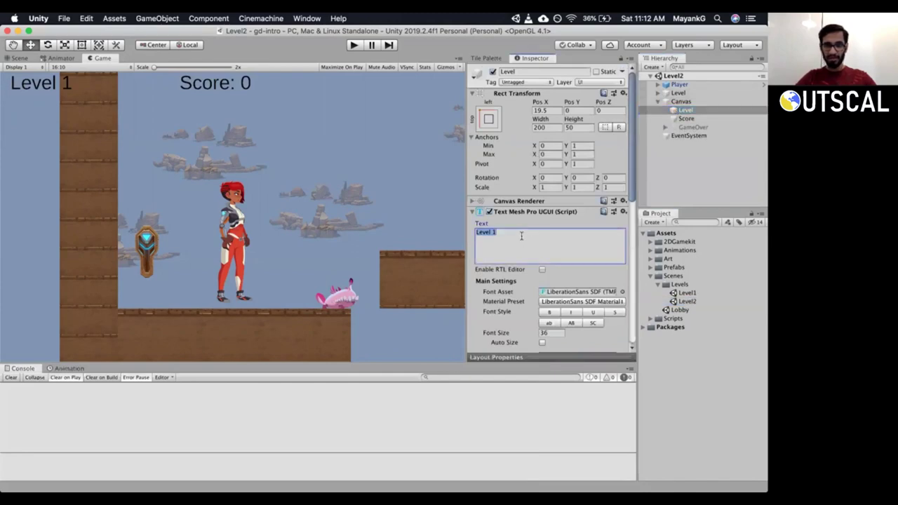
pyautogui.click(521, 236)
pyautogui.press('BackSpace')
pyautogui.write('2')
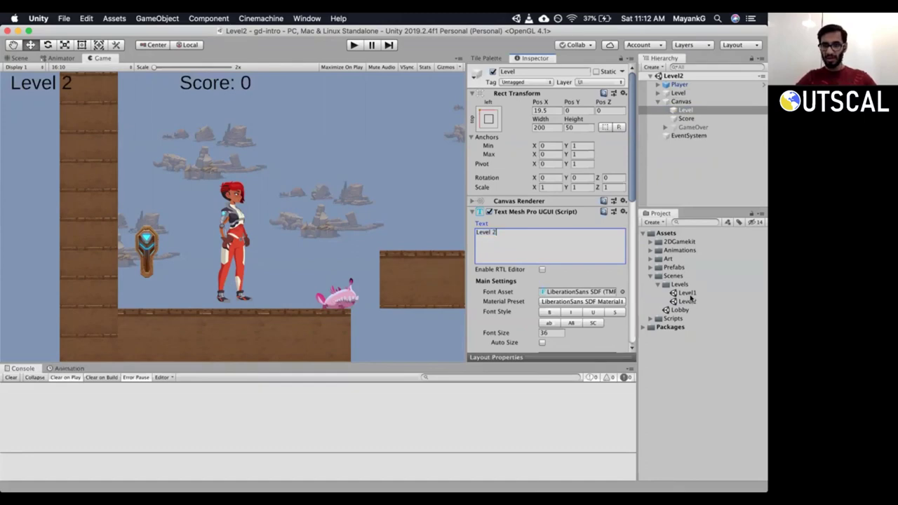
# Open Level1 to compare, then reopen the Level2 scene.
pyautogui.doubleClick(691, 294)
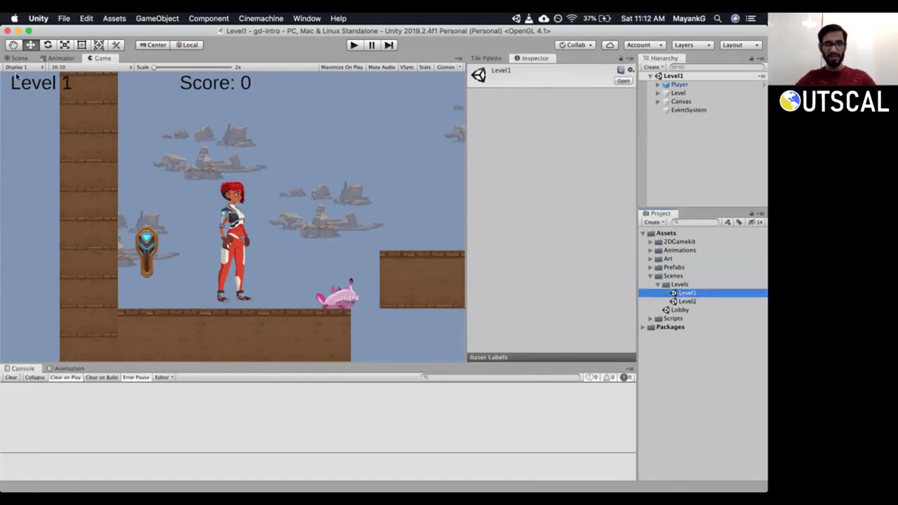
pyautogui.click(28, 98)
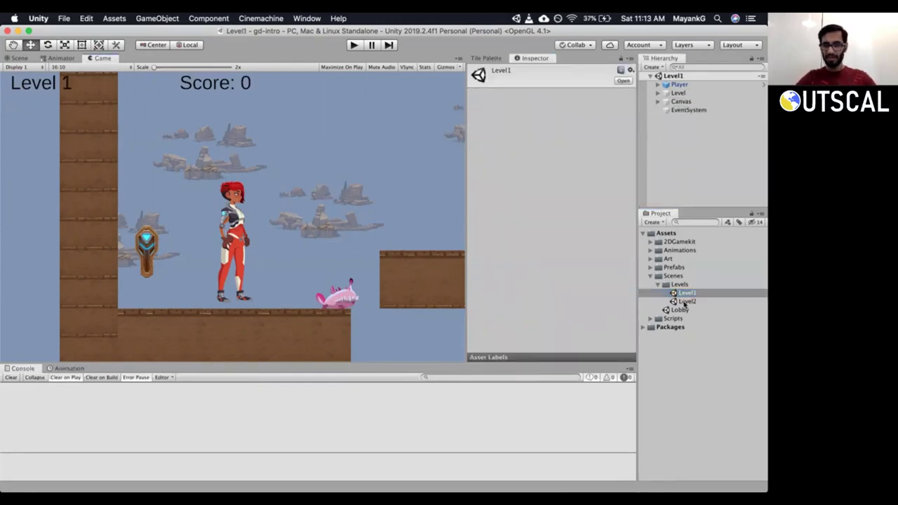
pyautogui.doubleClick(686, 301)
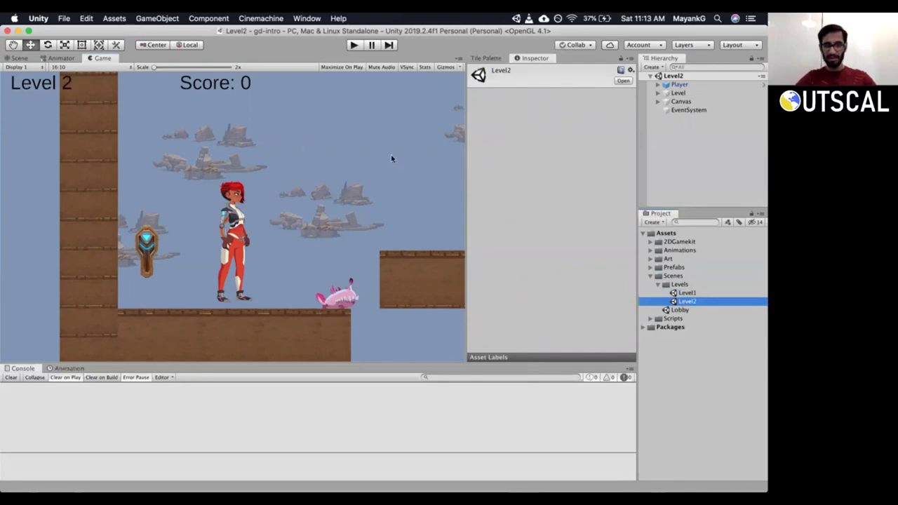
pyautogui.click(694, 301)
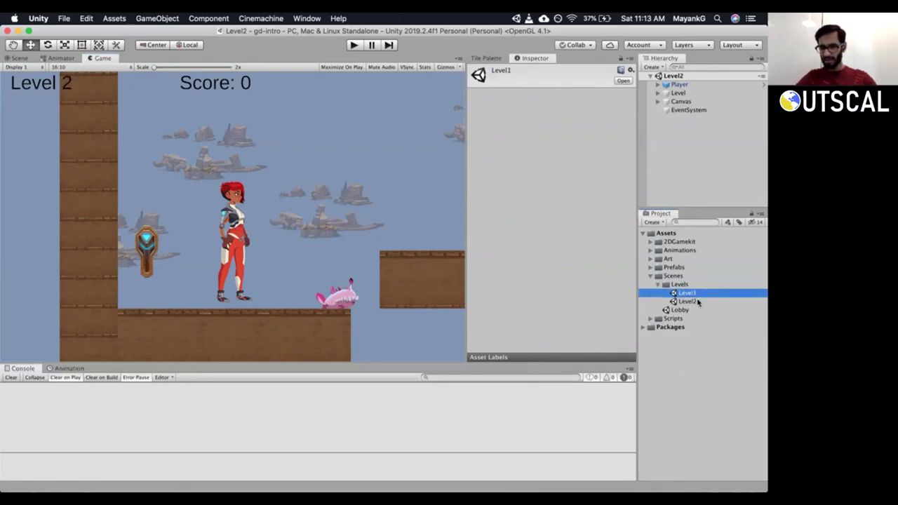
# Duplicate Level2 into Level3 and Level4, then make Level3's label read 'Level 3'.
pyautogui.press('super+d')
pyautogui.press('super+d')
pyautogui.click(691, 310)
pyautogui.doubleClick(689, 310)
pyautogui.click(657, 92)
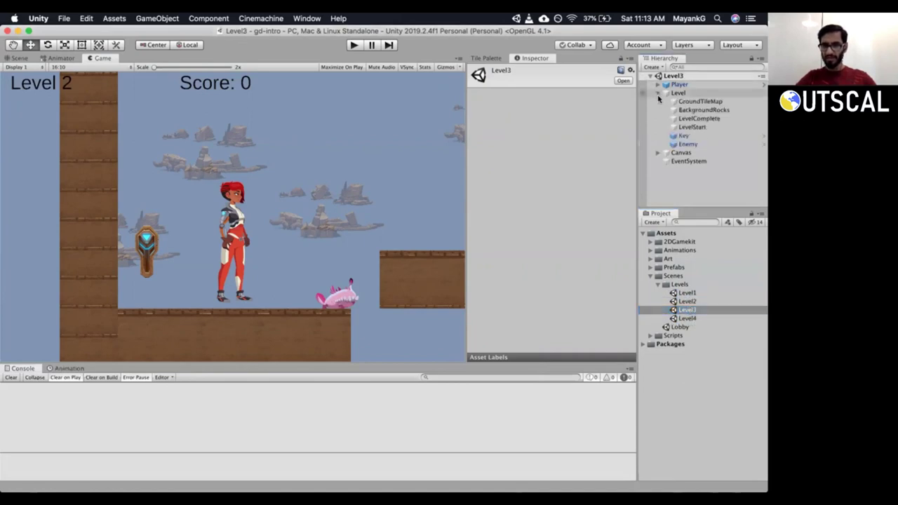
pyautogui.click(657, 92)
pyautogui.click(657, 102)
pyautogui.click(686, 110)
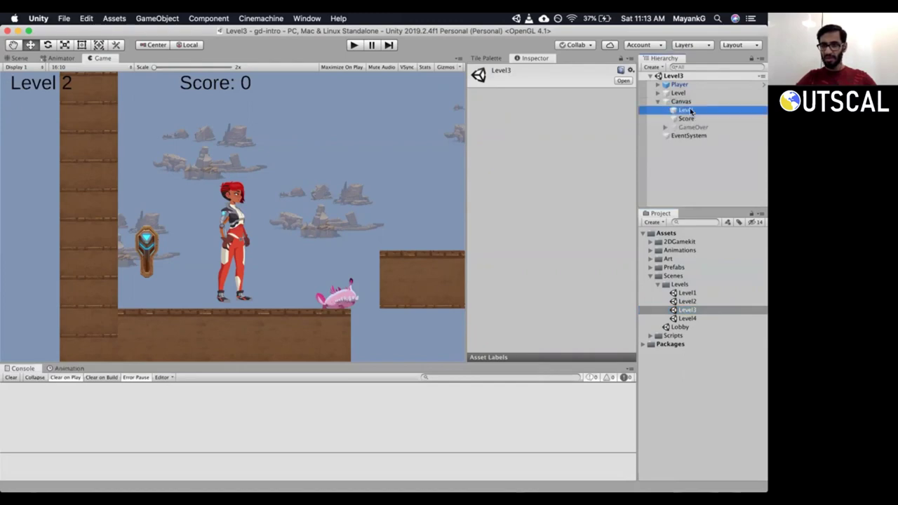
pyautogui.click(514, 233)
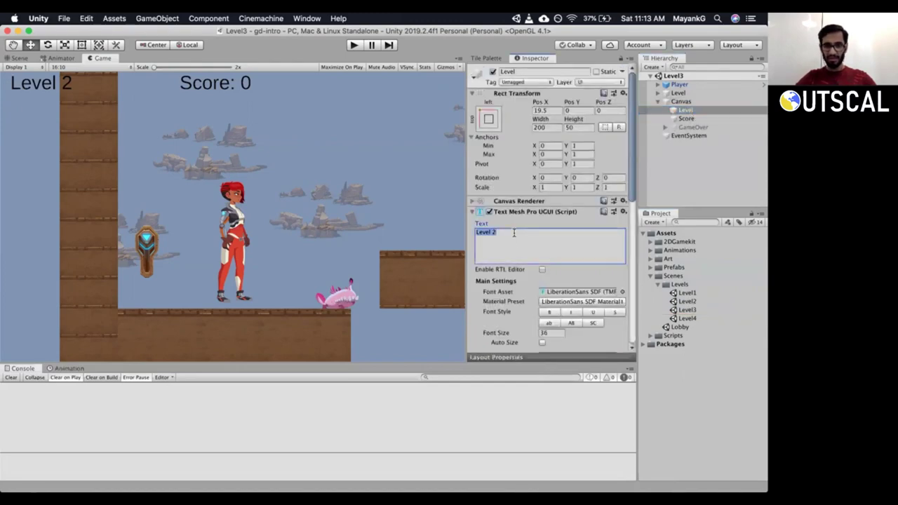
pyautogui.click(513, 232)
pyautogui.press('BackSpace')
pyautogui.write('3')
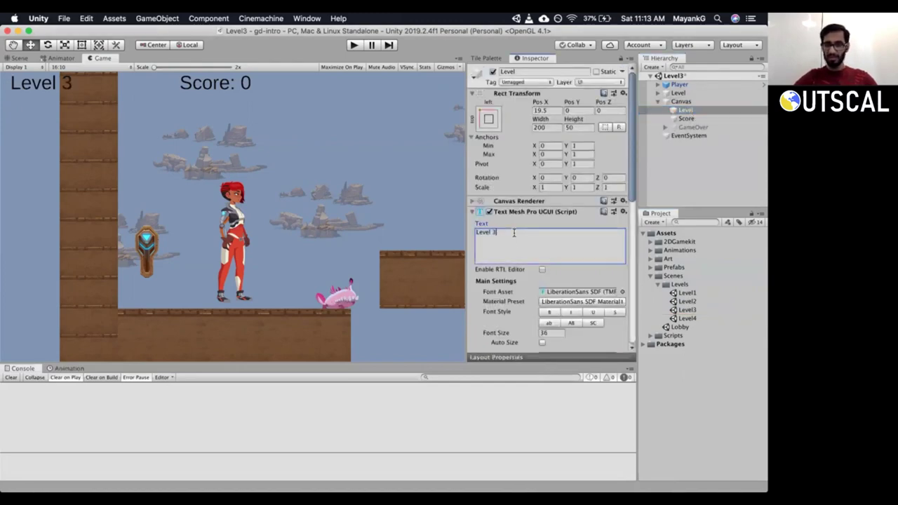
# Move Level3's Key to (6, 1.5) and the Enemy left to X -3.5.
pyautogui.click(657, 102)
pyautogui.click(657, 92)
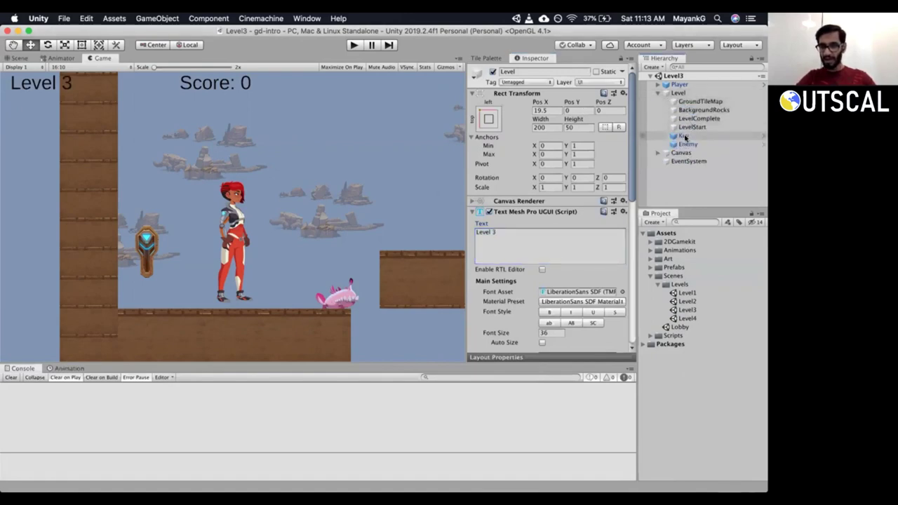
pyautogui.click(685, 136)
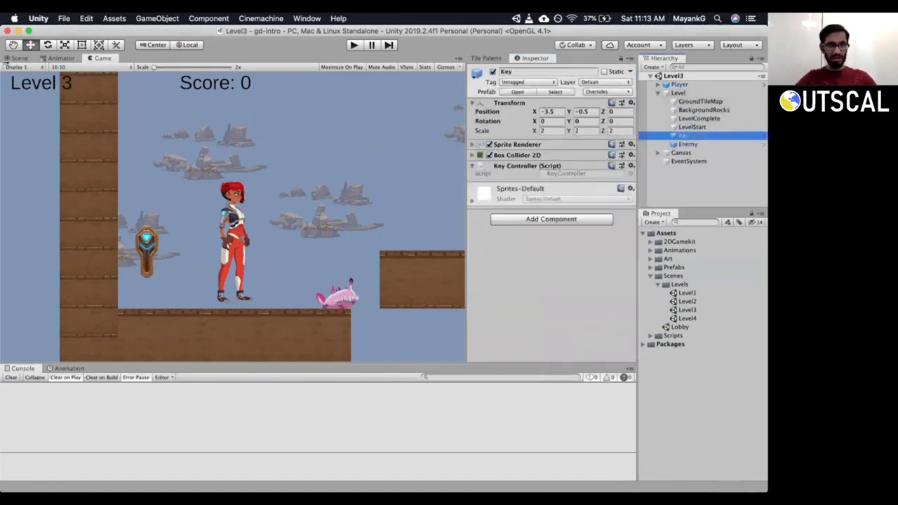
pyautogui.click(19, 58)
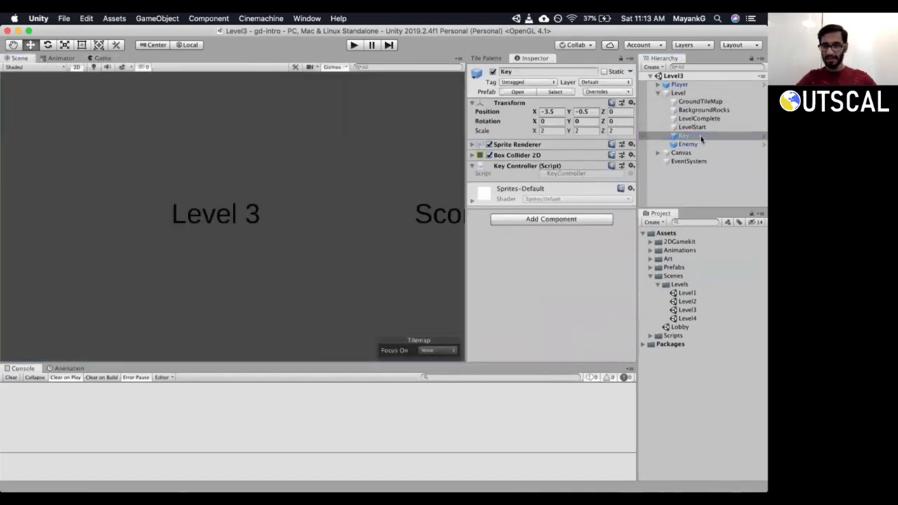
pyautogui.doubleClick(669, 135)
pyautogui.scroll(-5, 320, 207)
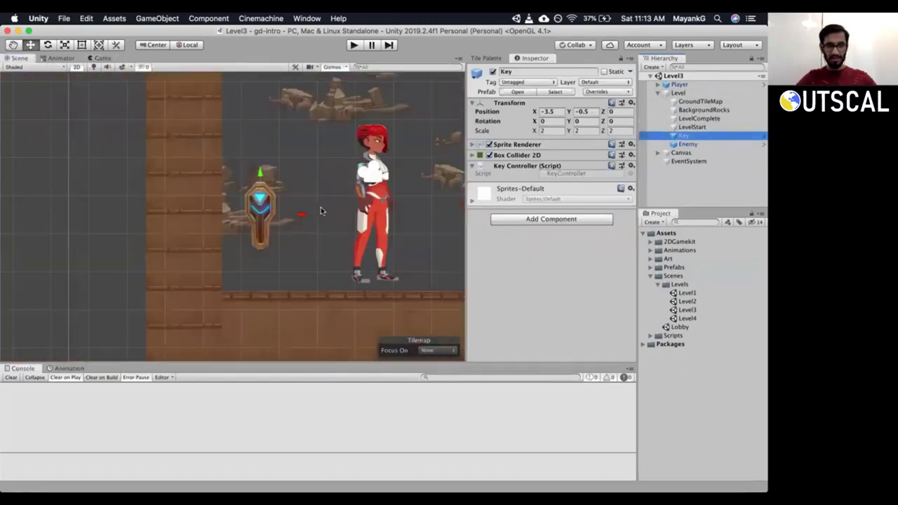
pyautogui.moveTo(351, 191); pyautogui.dragTo(239, 214, button='middle')
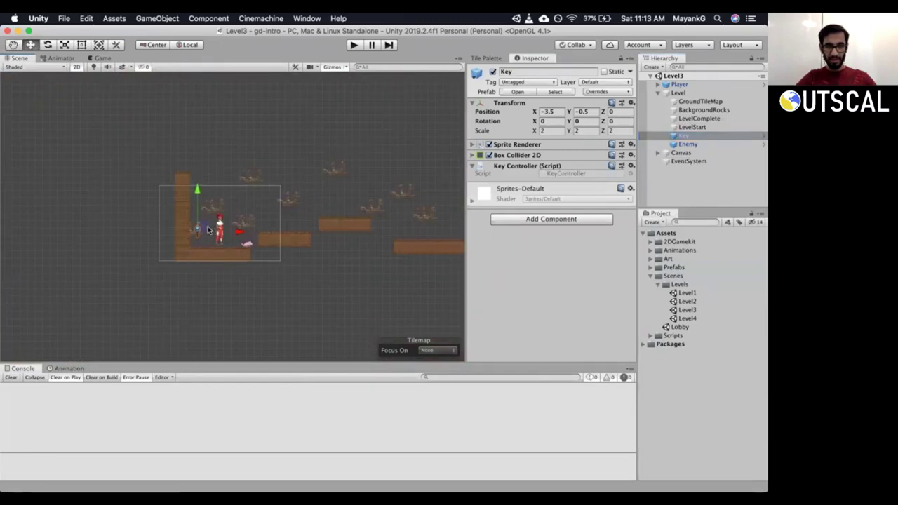
pyautogui.moveTo(208, 228); pyautogui.dragTo(275, 215)
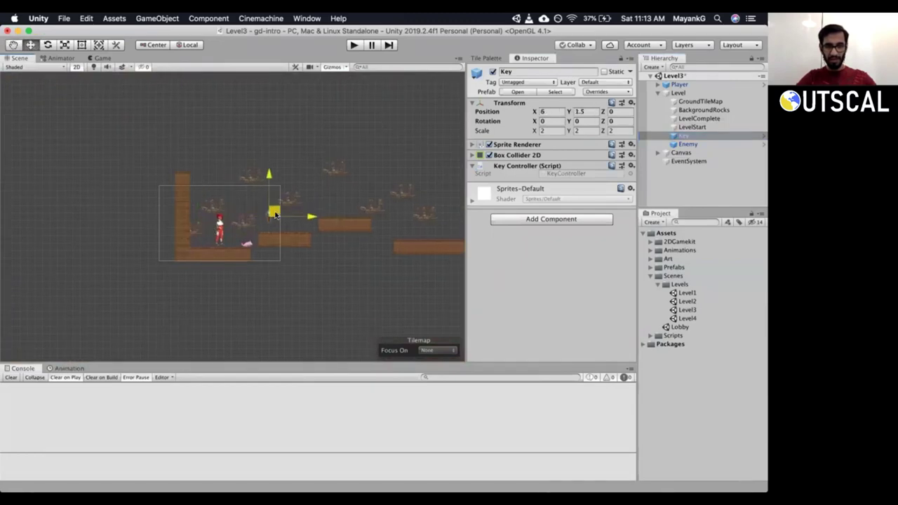
pyautogui.click(243, 242)
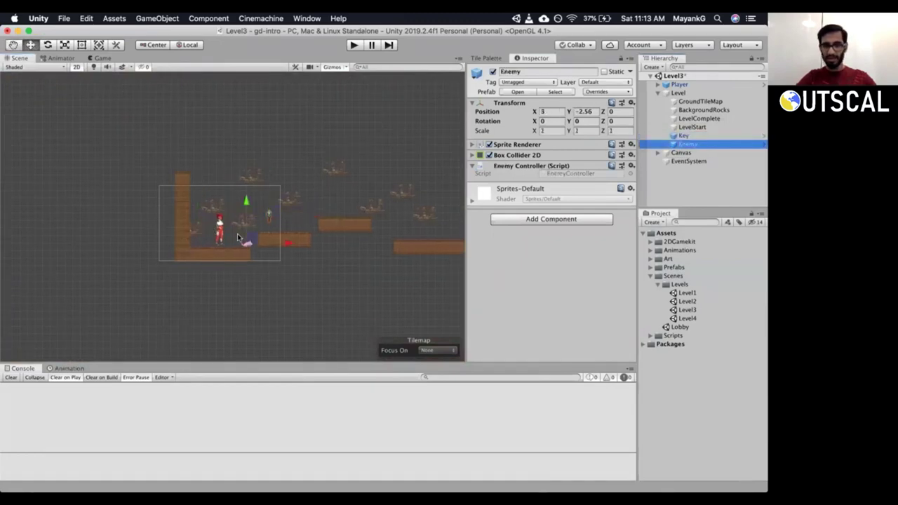
pyautogui.moveTo(268, 243); pyautogui.dragTo(239, 244)
# Check the new placement in the Game view, then open the Level4 scene.
pyautogui.click(98, 44)
pyautogui.click(100, 58)
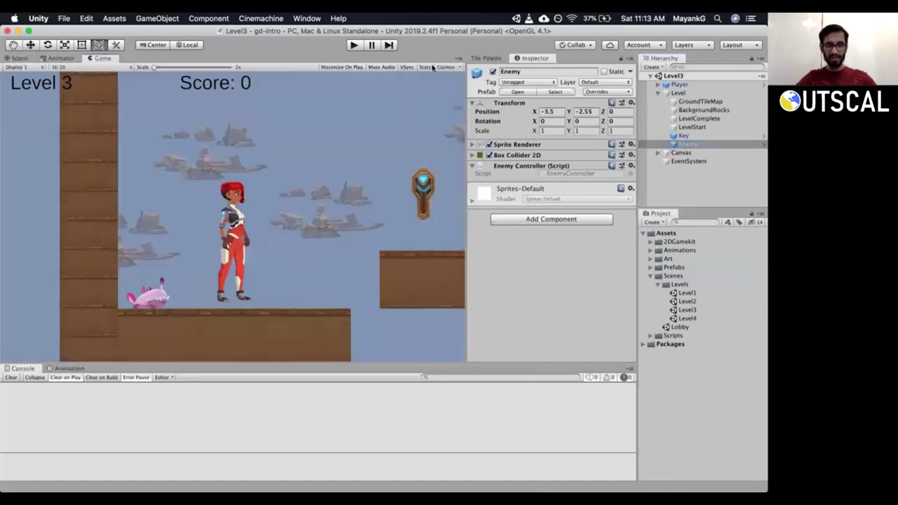
pyautogui.moveTo(761, 145); pyautogui.dragTo(701, 93)
pyautogui.click(657, 93)
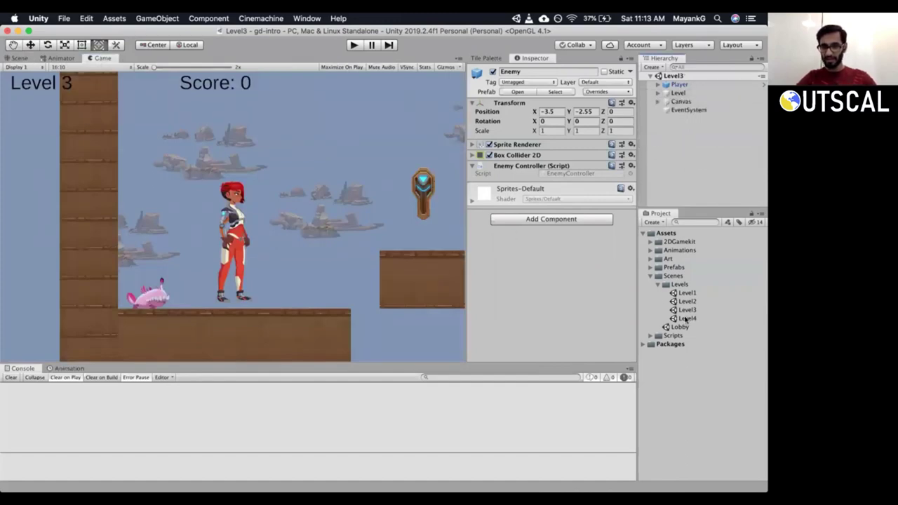
pyautogui.doubleClick(686, 319)
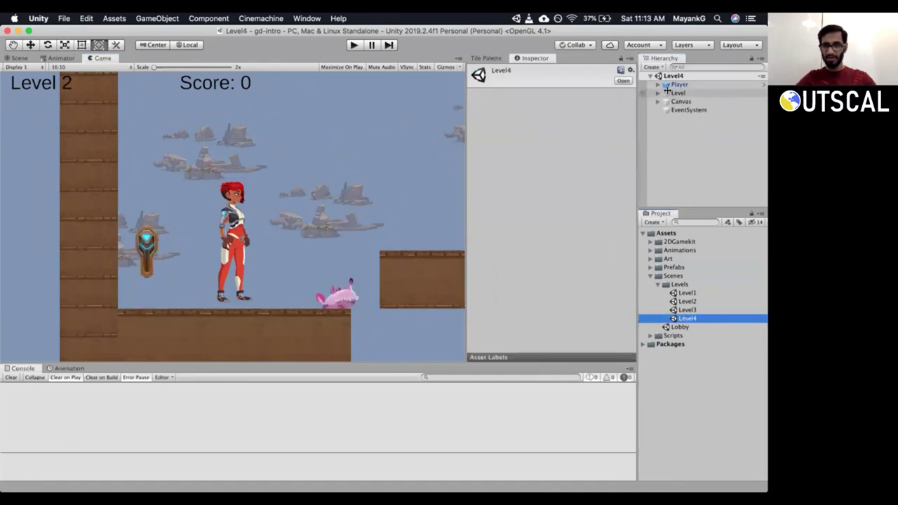
# Deactivate the Enemy and set the Key's Position X to 2.34.
pyautogui.click(657, 94)
pyautogui.click(658, 94)
pyautogui.click(657, 93)
pyautogui.click(683, 144)
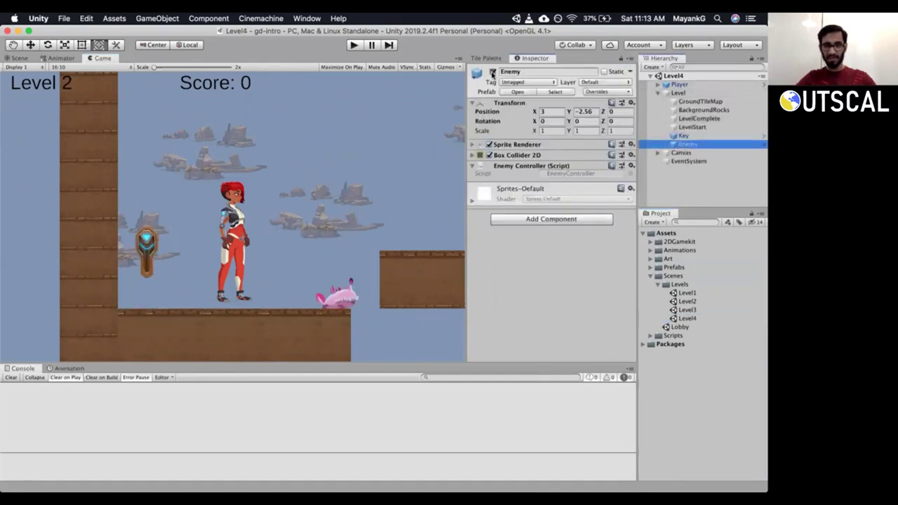
pyautogui.click(492, 72)
pyautogui.click(690, 136)
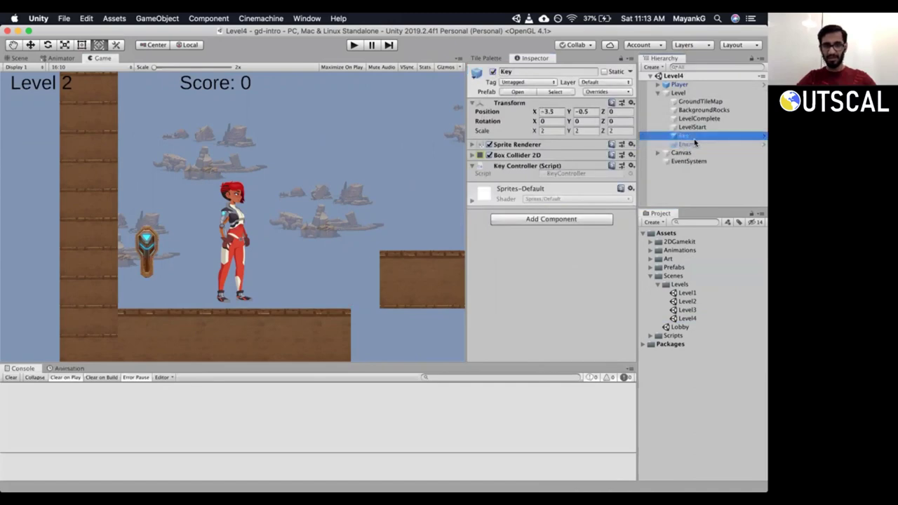
pyautogui.moveTo(533, 112); pyautogui.dragTo(641, 114)
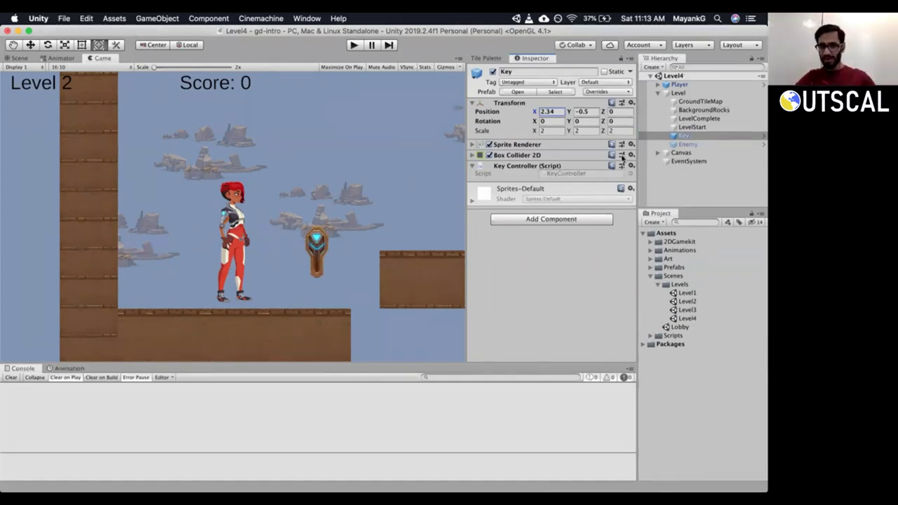
# Change the Canvas > Level label text to 'Level 4'.
pyautogui.click(666, 153)
pyautogui.click(657, 153)
pyautogui.click(684, 162)
pyautogui.click(529, 233)
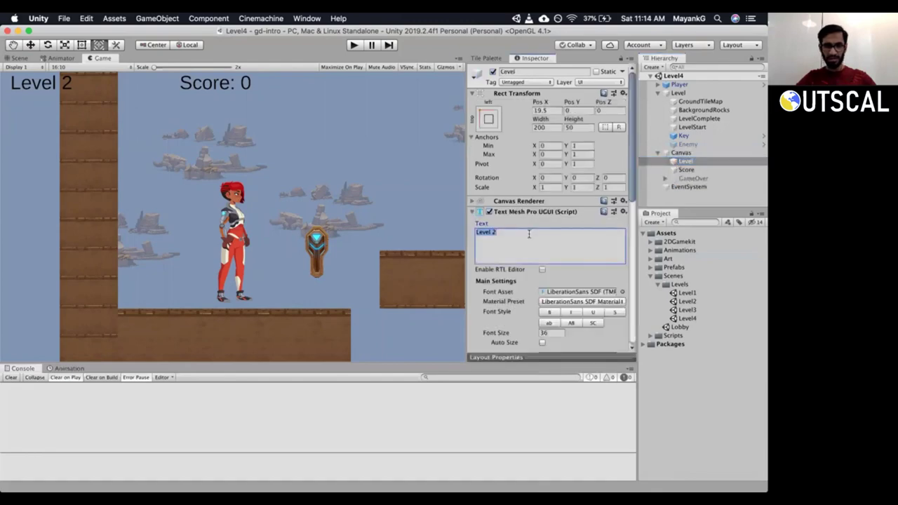
pyautogui.click(529, 233)
pyautogui.press('BackSpace')
pyautogui.write('4')
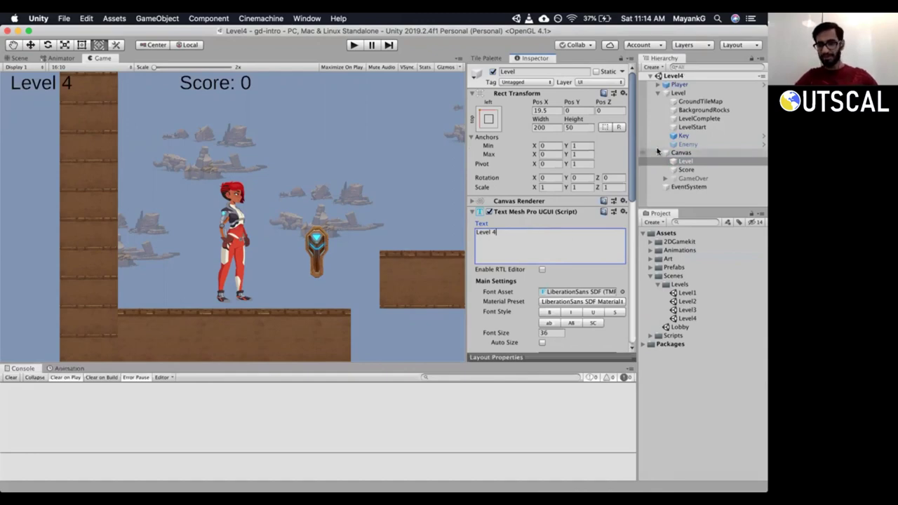
pyautogui.click(656, 153)
pyautogui.click(657, 92)
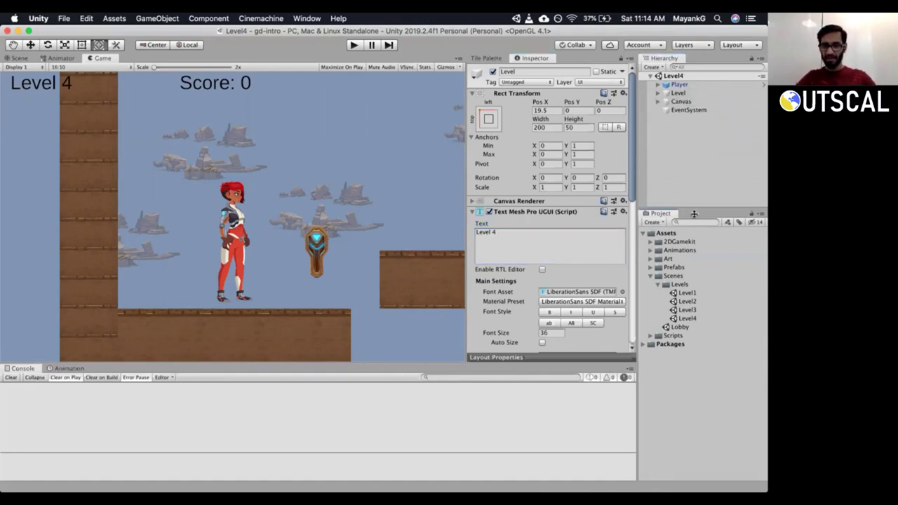
pyautogui.moveTo(691, 208); pyautogui.dragTo(693, 219)
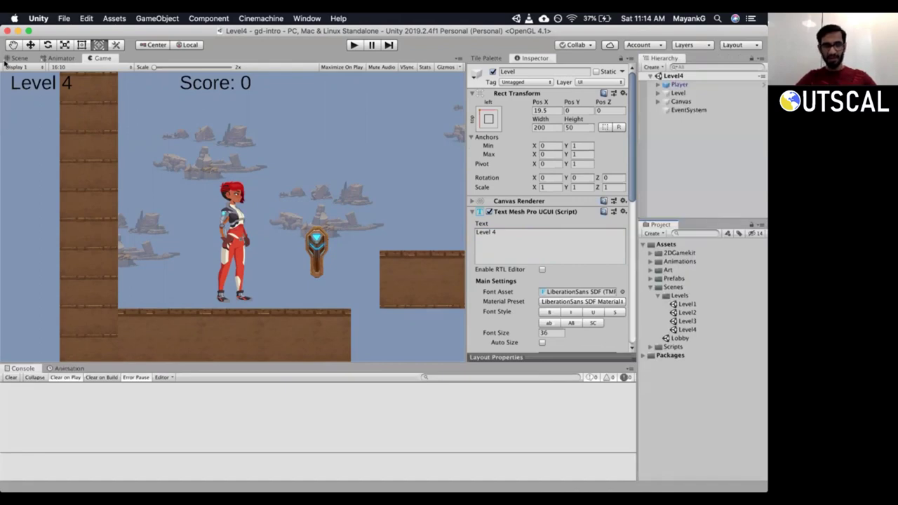
pyautogui.click(63, 18)
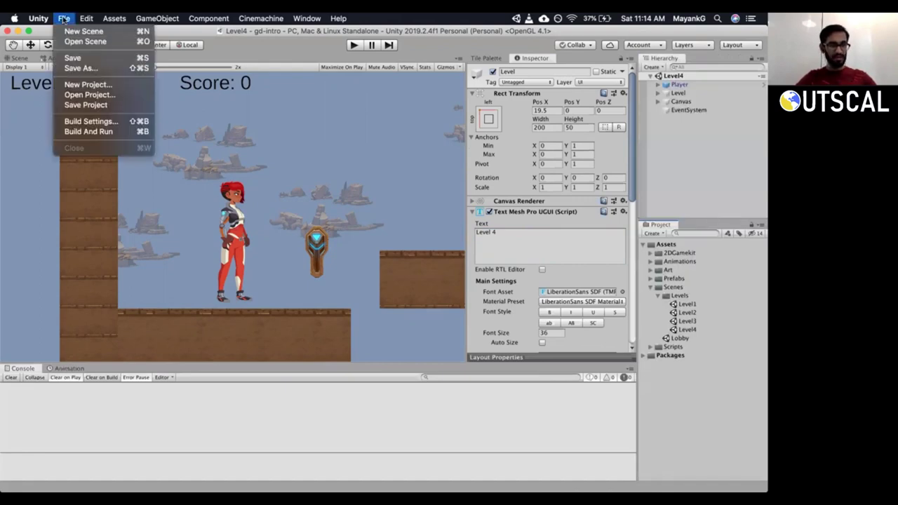
# Add Level2, Level3 and Level4 to Scenes In Build after Lobby and Level1, then close Build Settings.
pyautogui.click(96, 120)
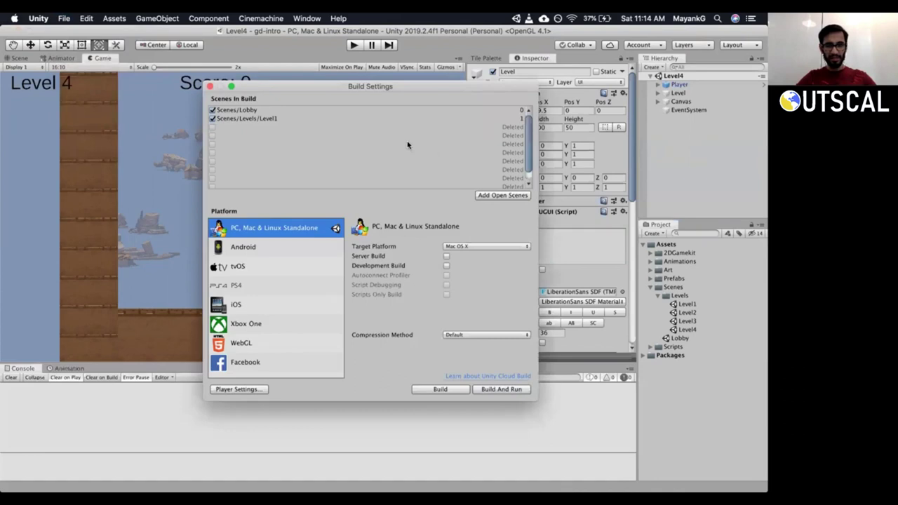
pyautogui.click(232, 111)
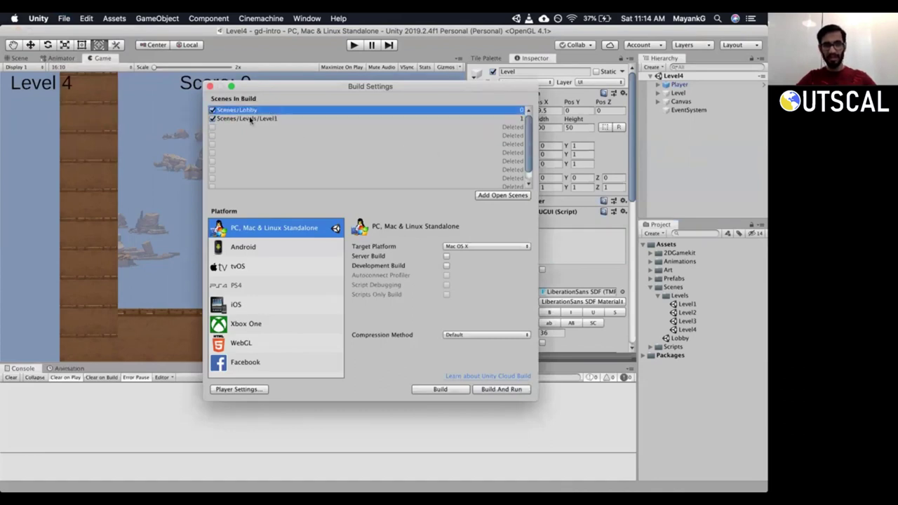
pyautogui.click(249, 119)
pyautogui.click(687, 312)
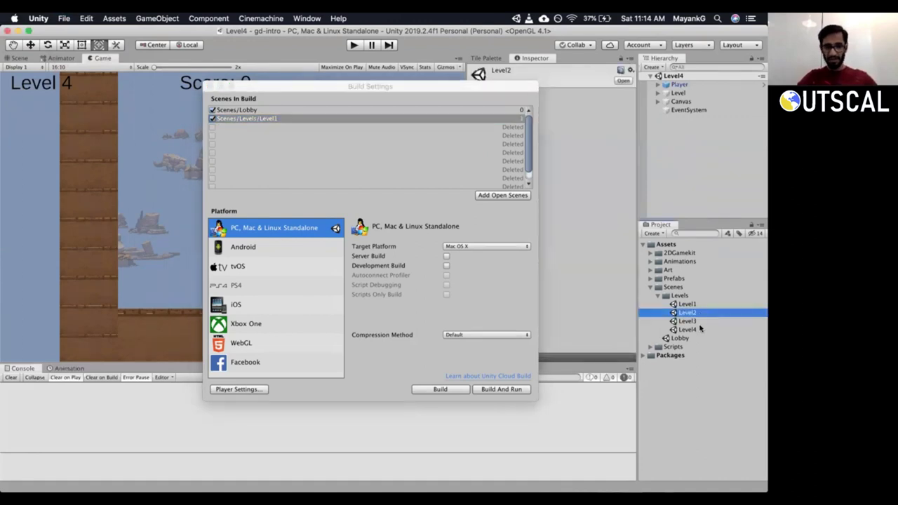
pyautogui.keyDown('shift'); pyautogui.click(697, 329); pyautogui.keyUp('shift')
pyautogui.moveTo(708, 327); pyautogui.dragTo(260, 153)
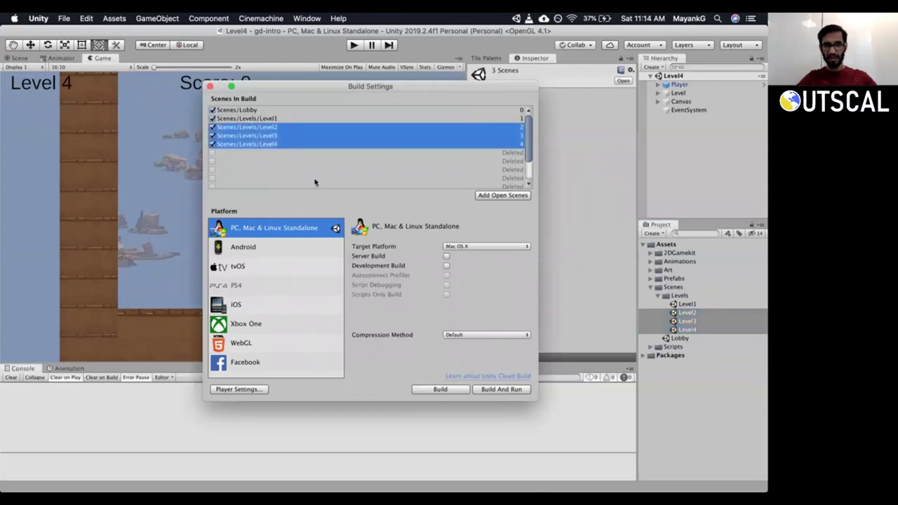
pyautogui.click(210, 87)
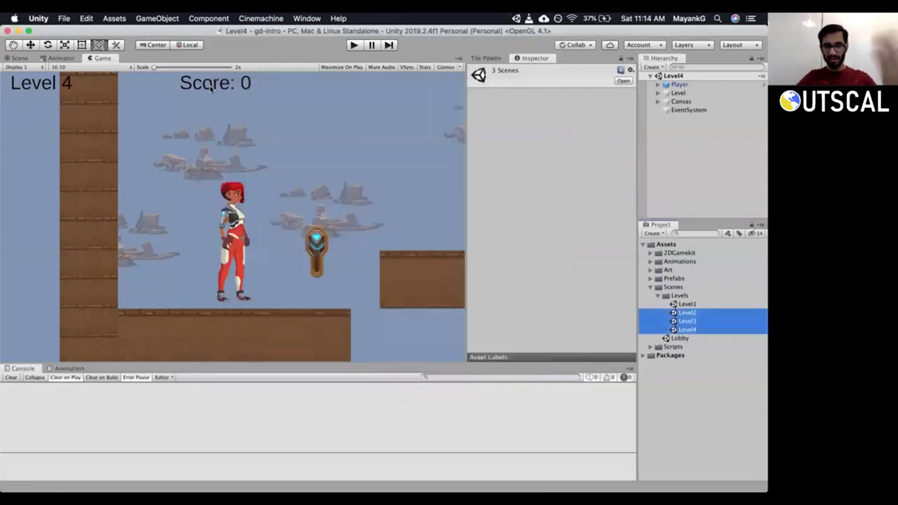
# Collapse the Levels folder, open the Lobby scene and expand its Canvas.
pyautogui.click(659, 296)
pyautogui.doubleClick(680, 305)
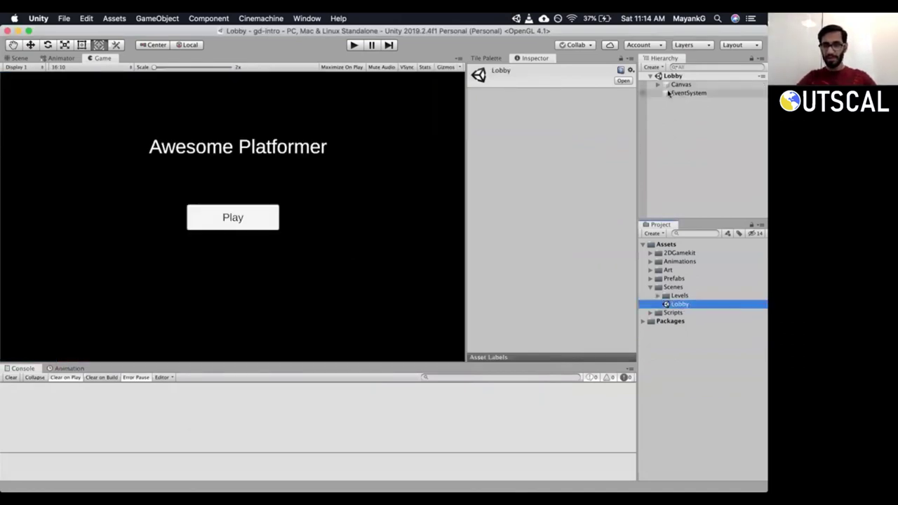
pyautogui.click(657, 84)
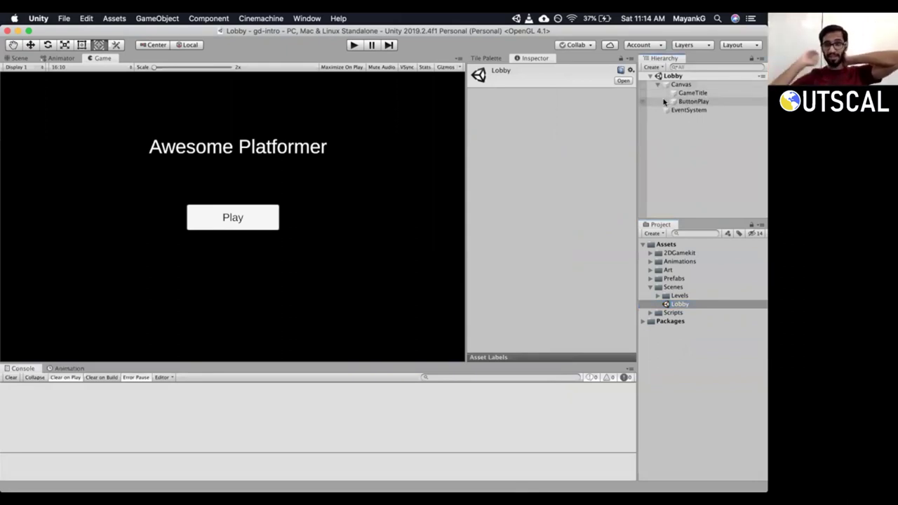
# Review the GameTitle and ButtonPlay objects, then bring up the Canvas context menu.
pyautogui.click(660, 94)
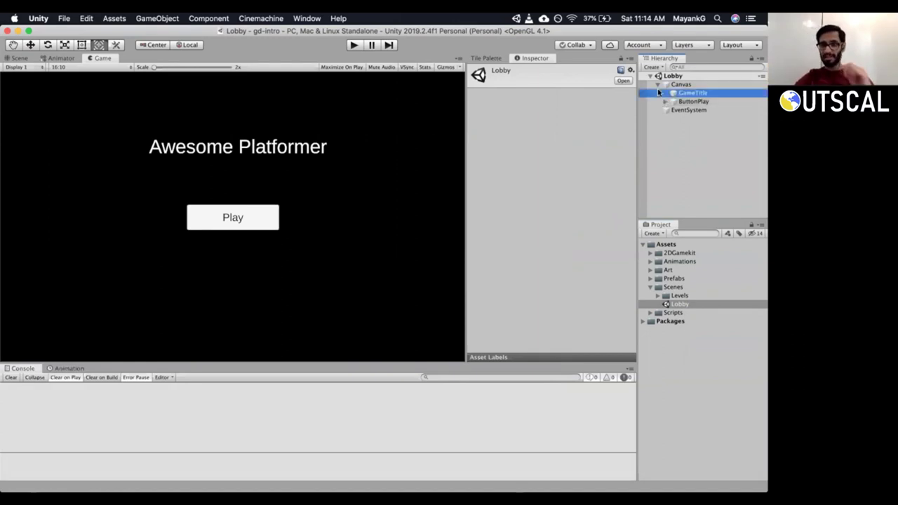
pyautogui.click(657, 85)
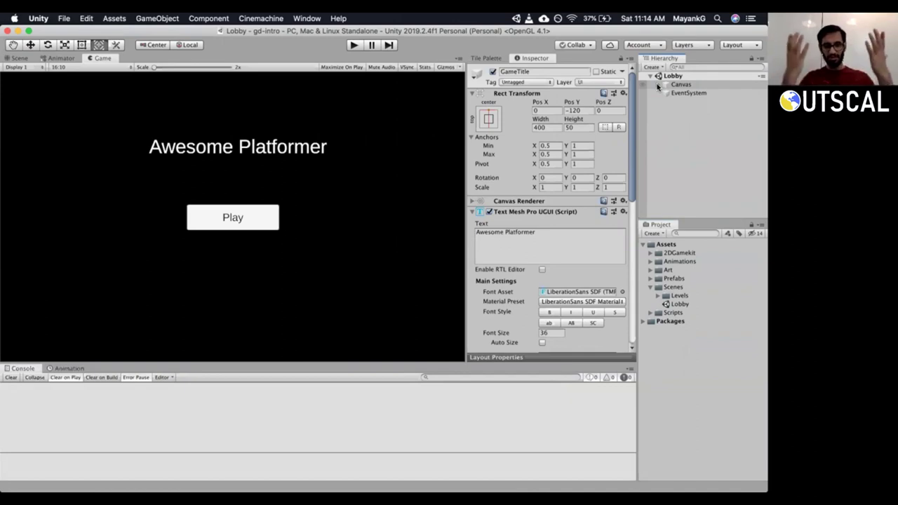
pyautogui.click(657, 85)
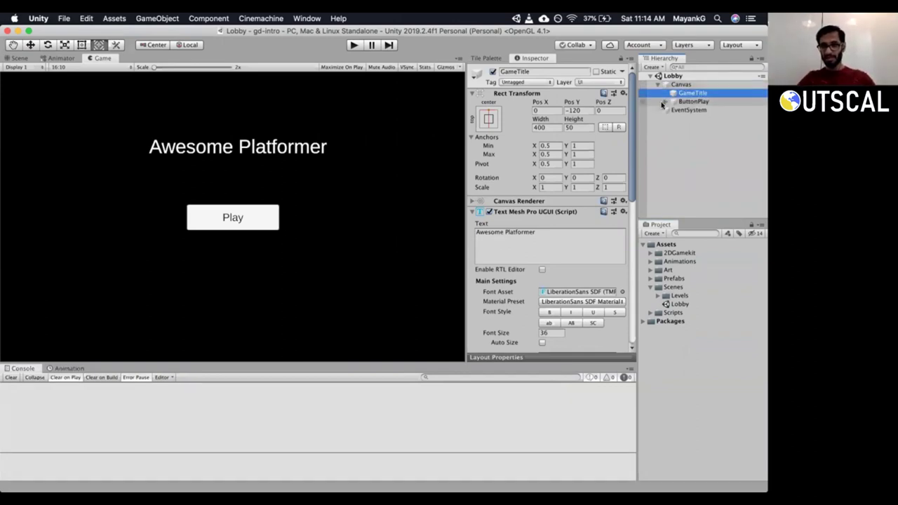
pyautogui.moveTo(655, 219); pyautogui.dragTo(655, 270)
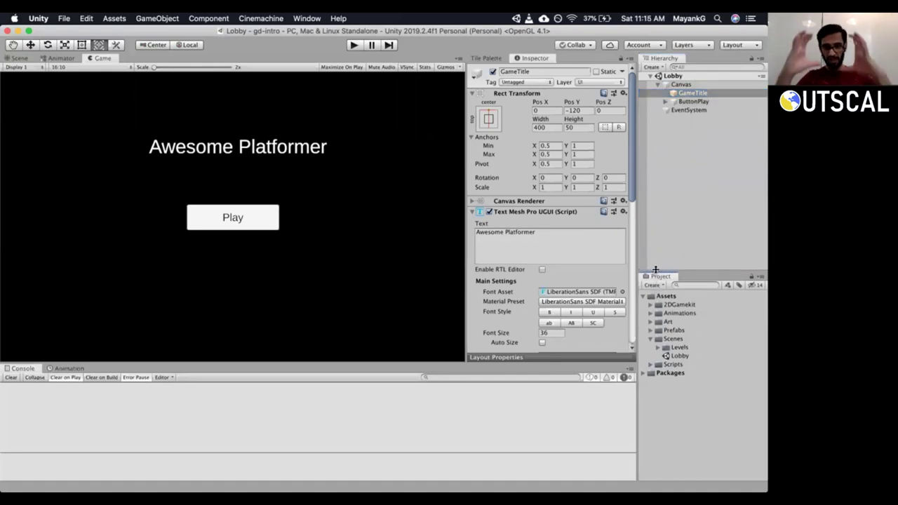
pyautogui.moveTo(707, 94); pyautogui.dragTo(685, 89)
pyautogui.click(683, 102)
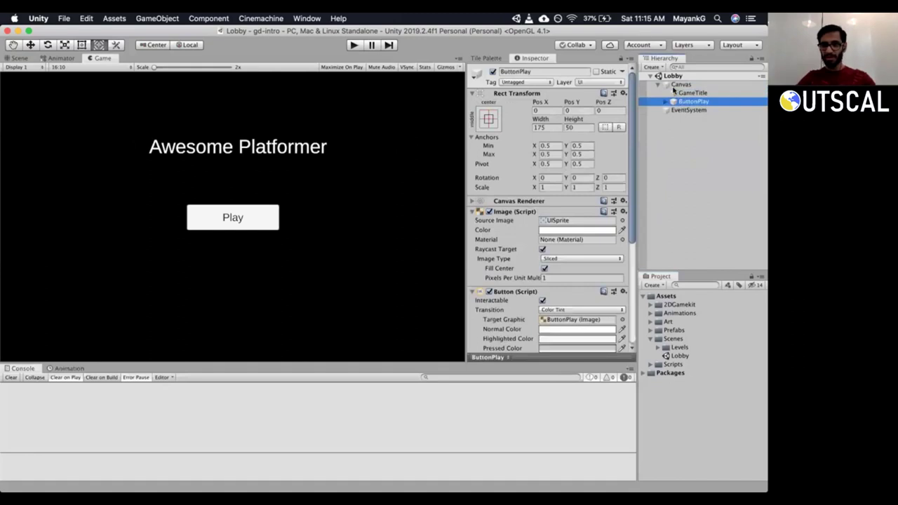
pyautogui.click(676, 85)
pyautogui.rightClick(677, 85)
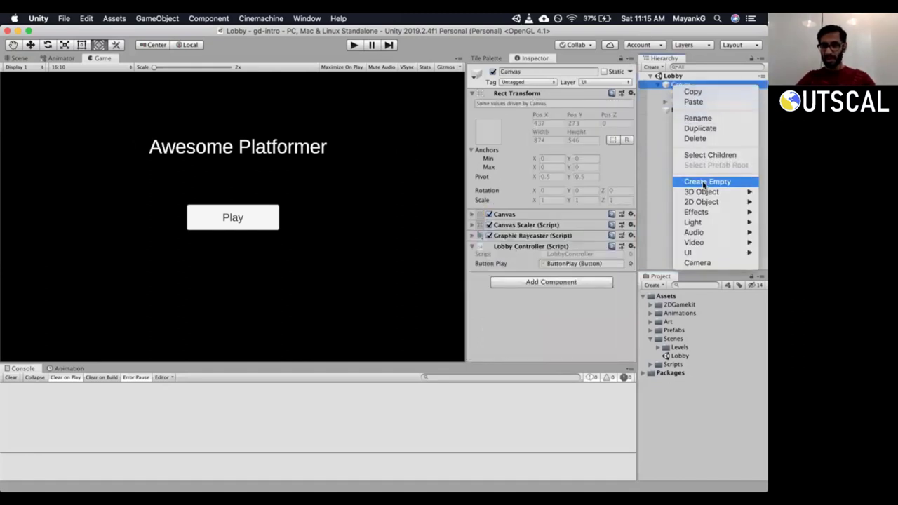
# Create an empty child object under Canvas named LevelSelection.
pyautogui.click(703, 182)
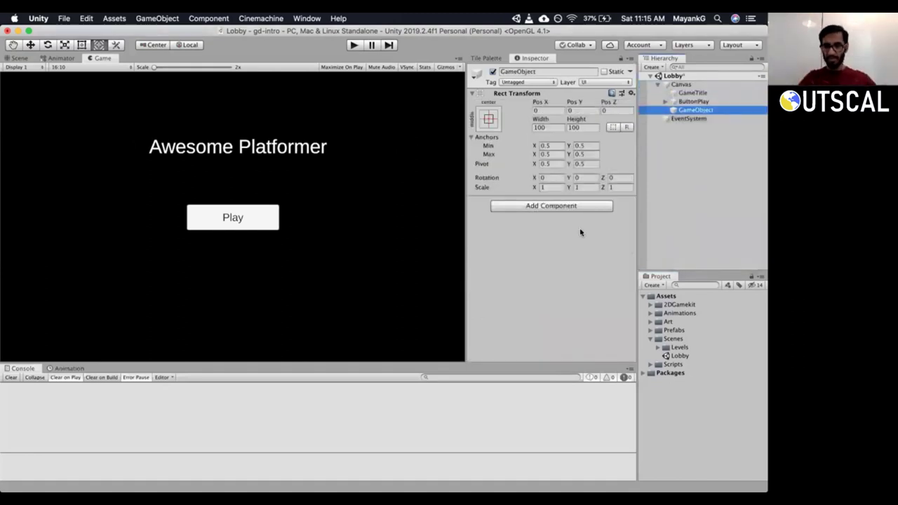
pyautogui.click(694, 110)
pyautogui.write('LevelSelection')
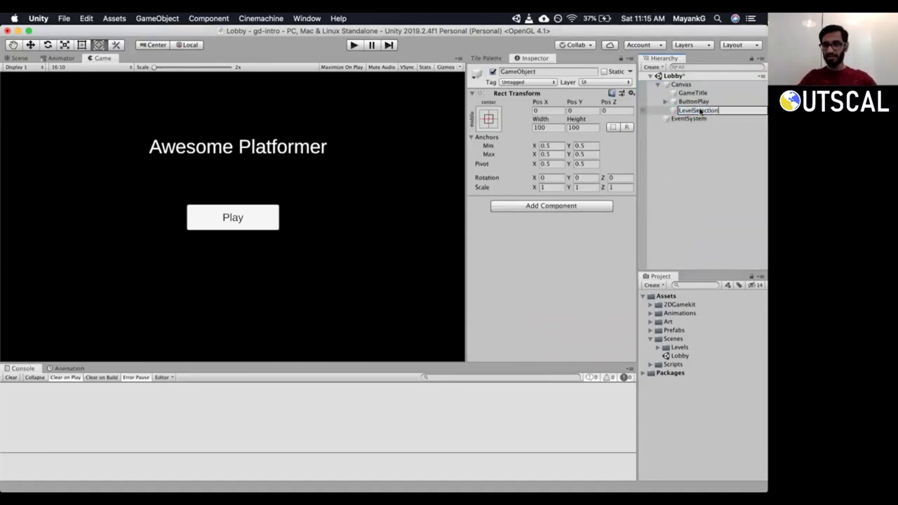
pyautogui.press('Return')
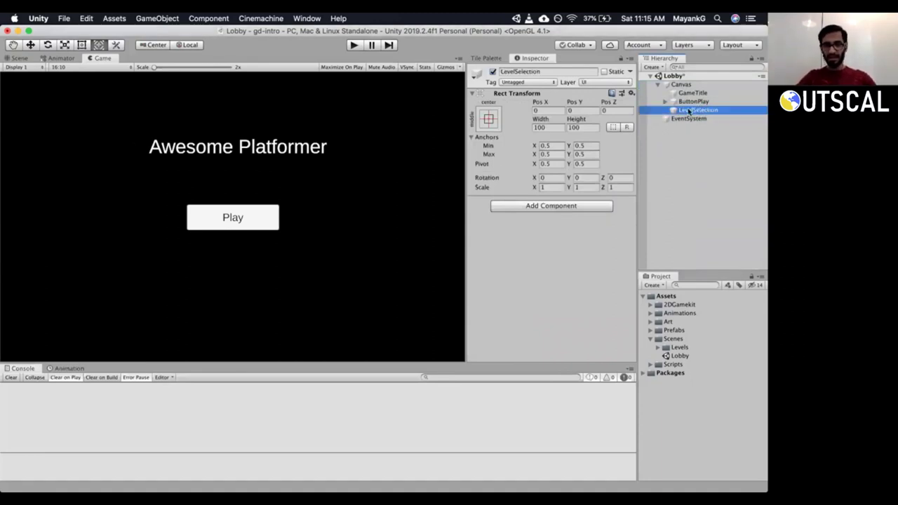
# Stretch LevelSelection to fill the whole canvas using the stretch-stretch anchor preset.
pyautogui.click(19, 58)
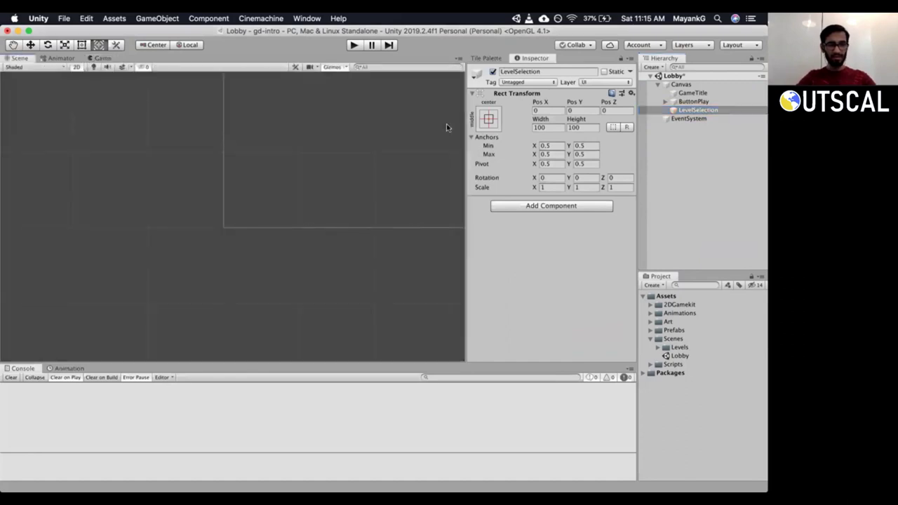
pyautogui.doubleClick(692, 110)
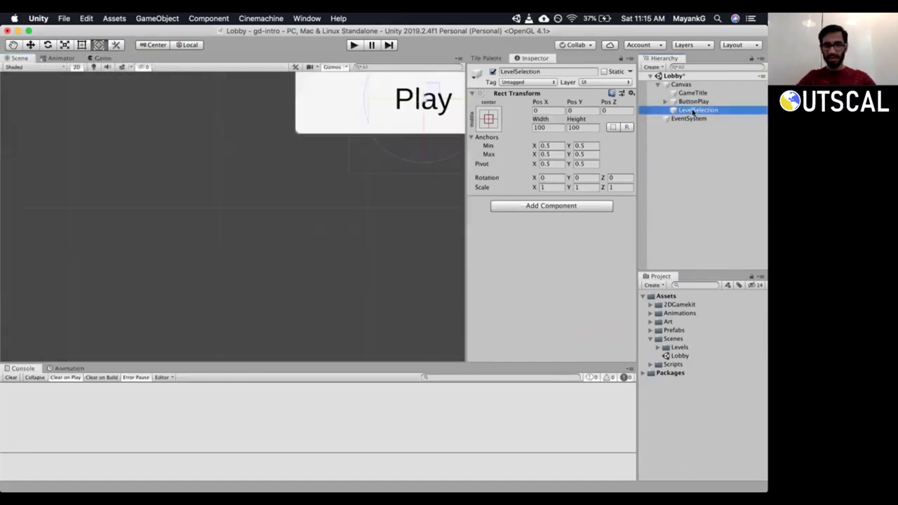
pyautogui.scroll(-10, 350, 146)
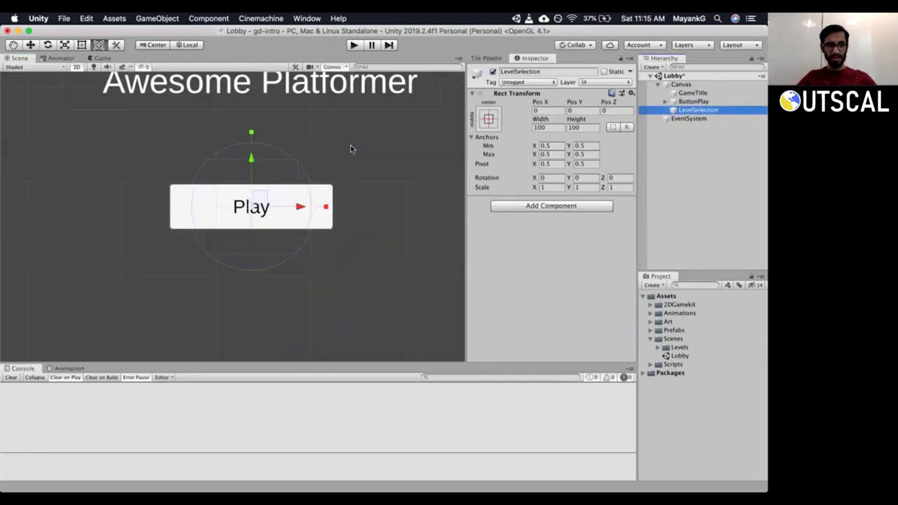
pyautogui.moveTo(421, 113); pyautogui.dragTo(354, 162, button='middle')
pyautogui.click(489, 119)
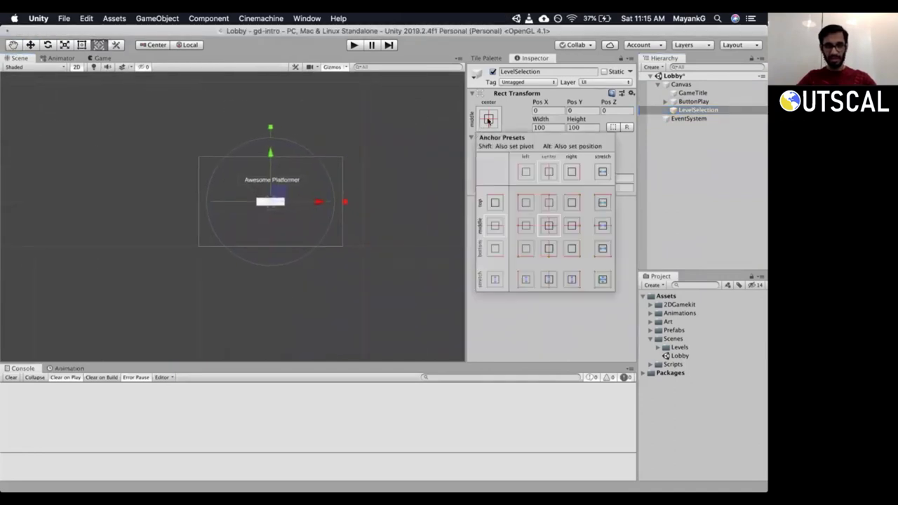
pyautogui.keyDown('alt'); pyautogui.click(602, 279); pyautogui.keyUp('alt')
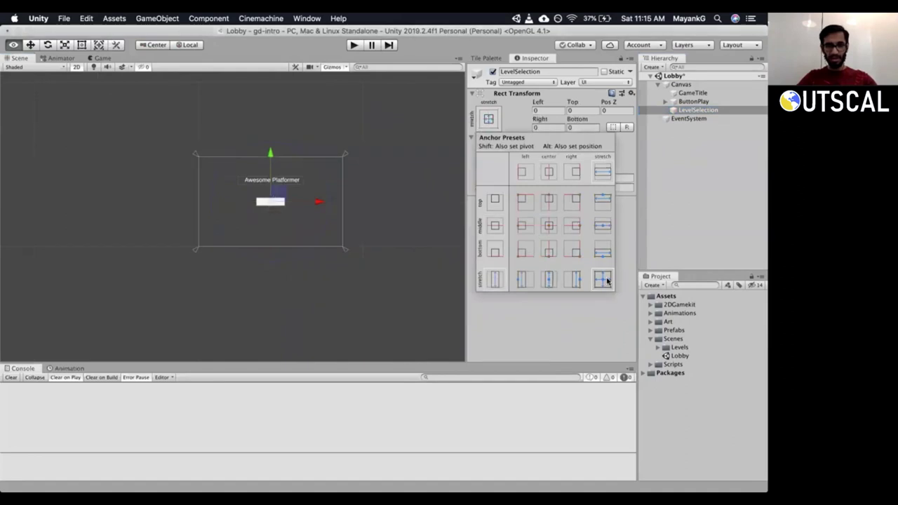
pyautogui.press('y')
pyautogui.press('Escape')
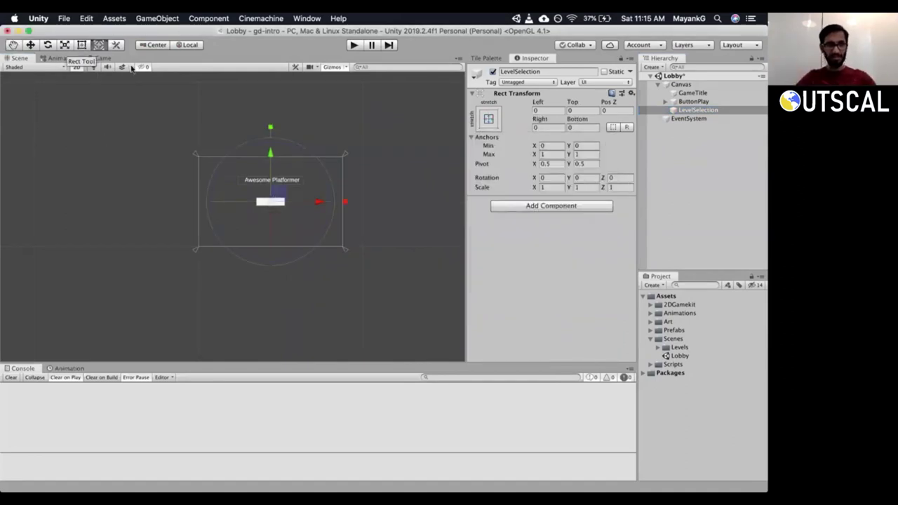
pyautogui.click(694, 111)
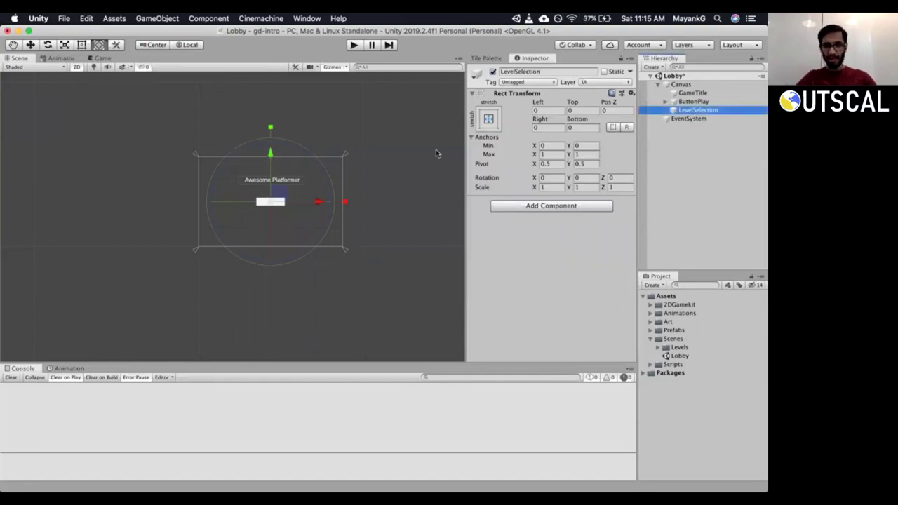
# Add a UI Button inside LevelSelection.
pyautogui.rightClick(677, 111)
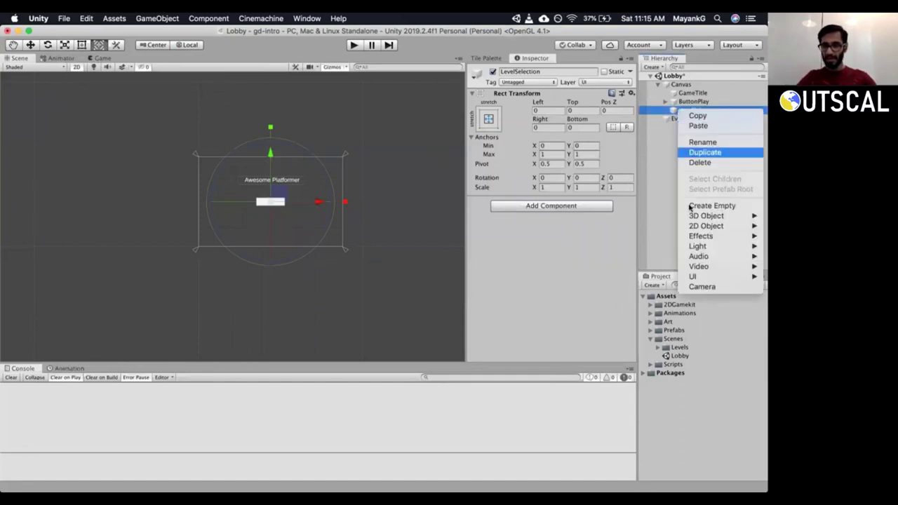
pyautogui.moveTo(694, 277)
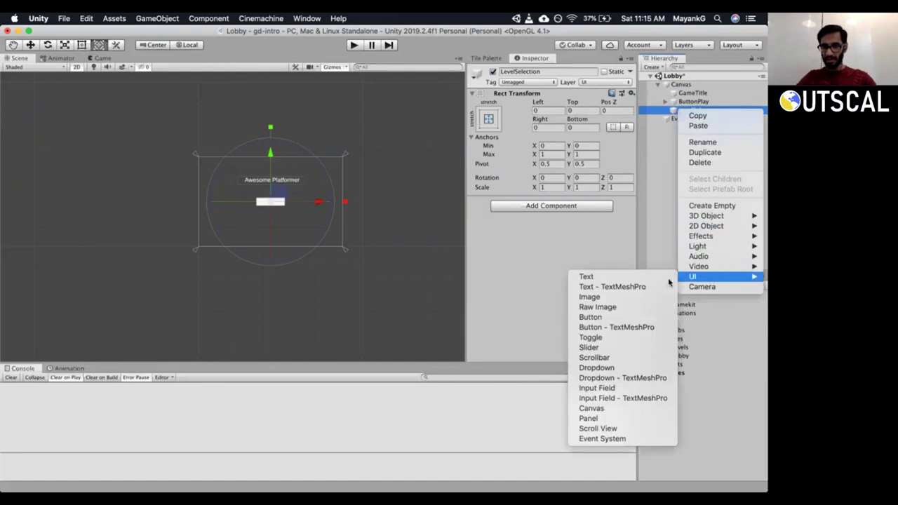
pyautogui.click(619, 318)
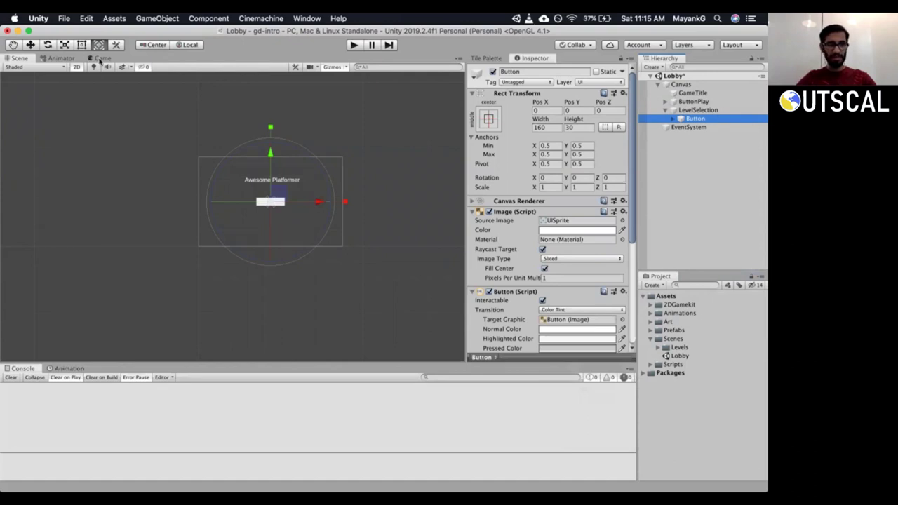
pyautogui.scroll(5, 361, 188)
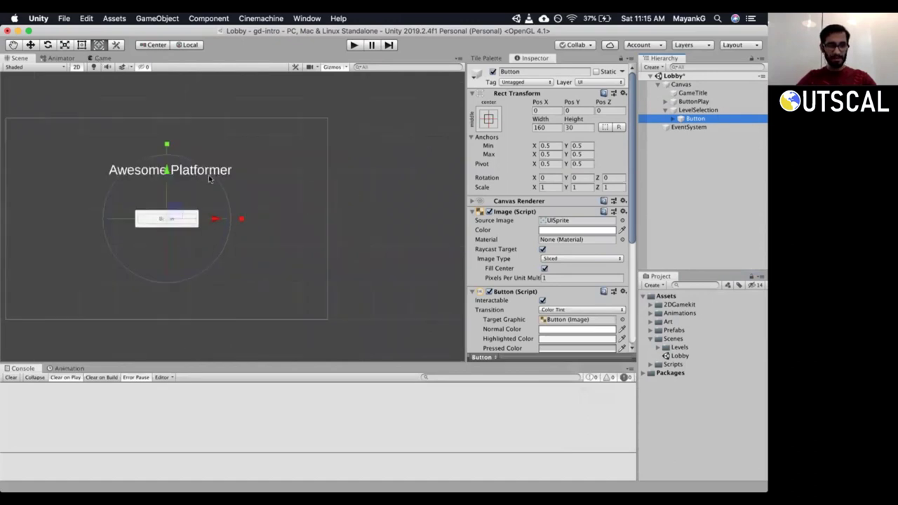
pyautogui.moveTo(281, 162); pyautogui.dragTo(278, 168, button='middle')
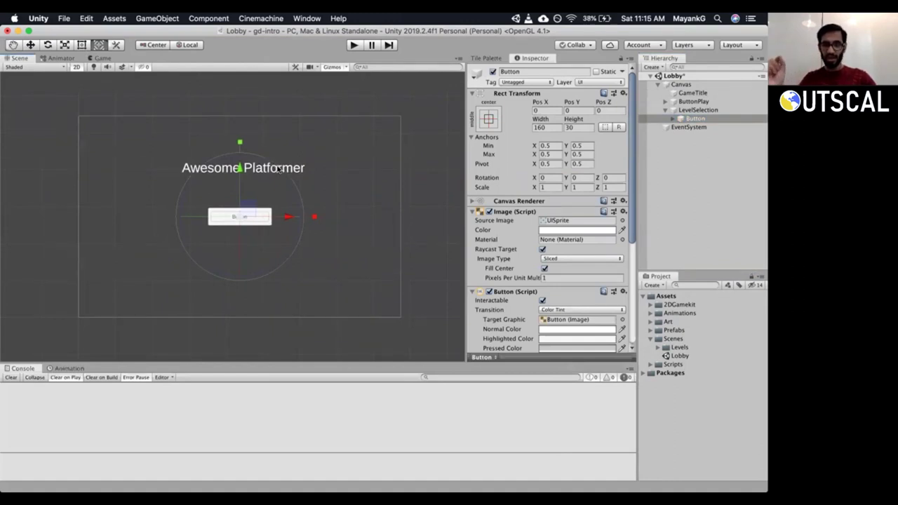
# Rename the new Button to ButtonLevel and preview it in the Game view.
pyautogui.click(711, 111)
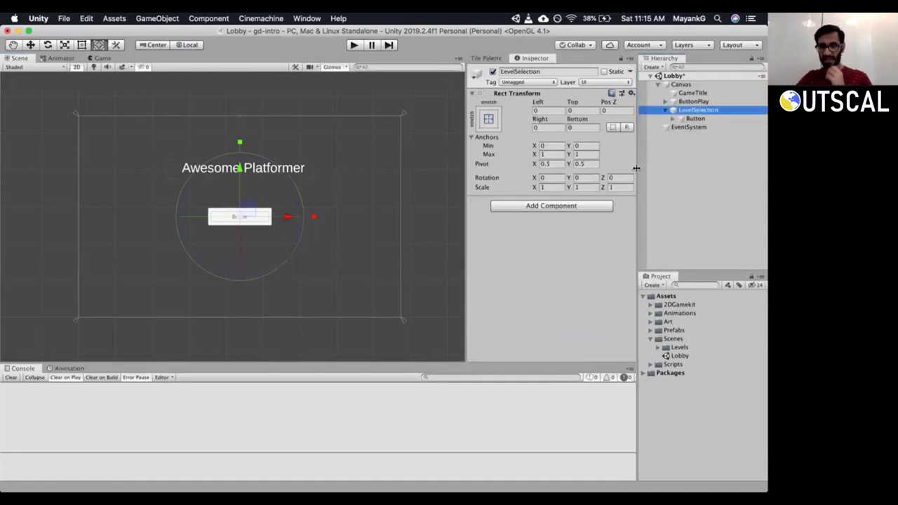
pyautogui.click(695, 119)
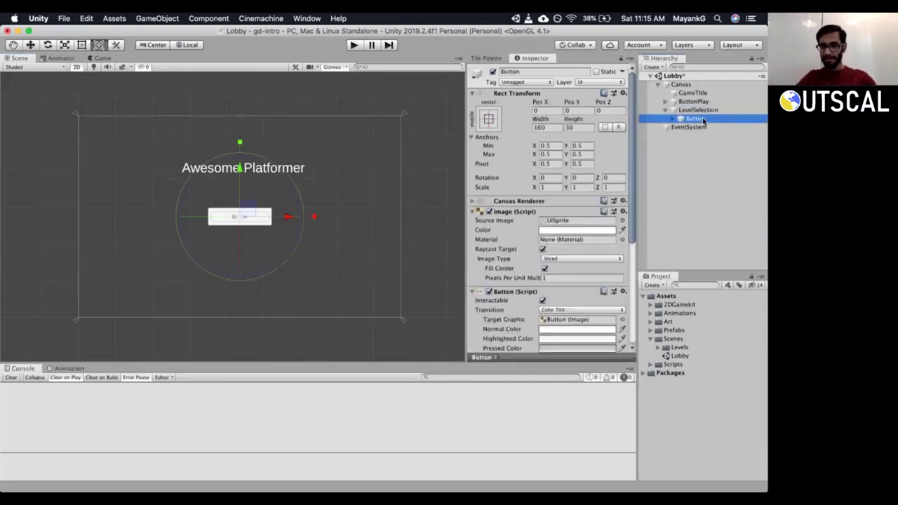
pyautogui.click(717, 121)
pyautogui.press('Right')
pyautogui.write('L')
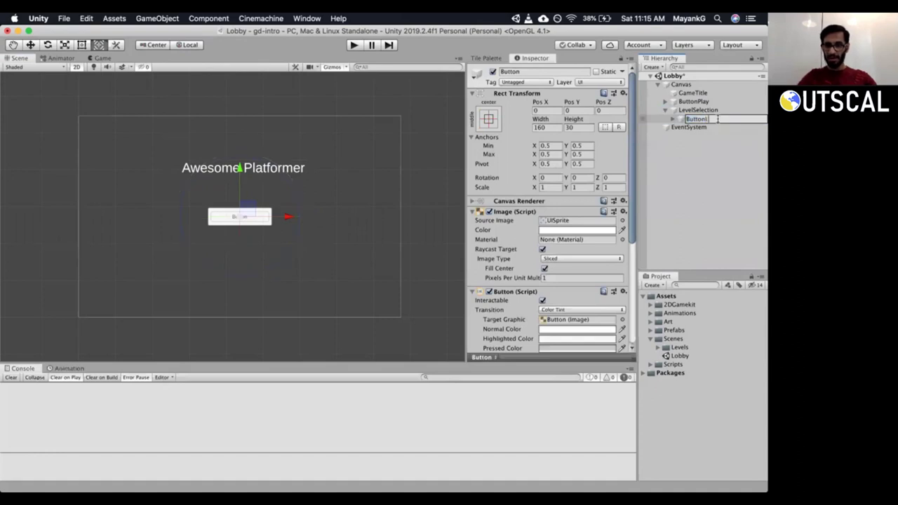
pyautogui.write('evel')
pyautogui.press('Return')
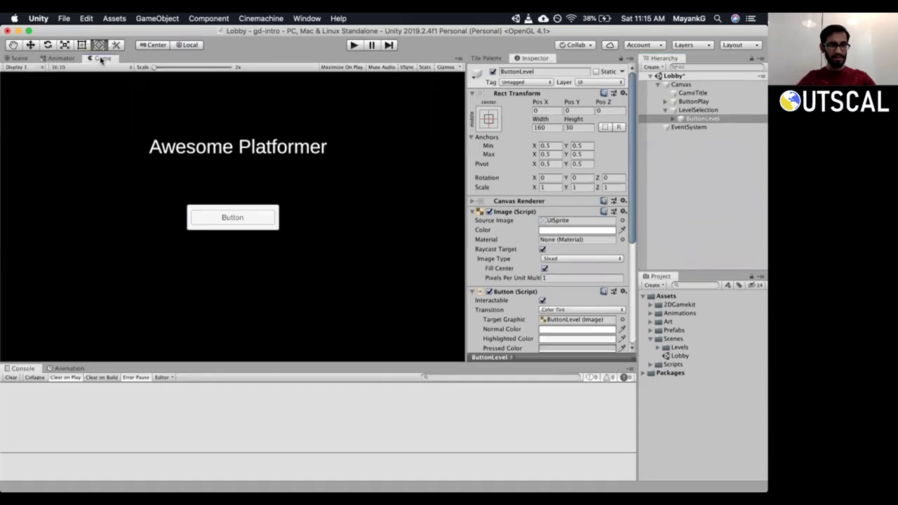
pyautogui.click(101, 58)
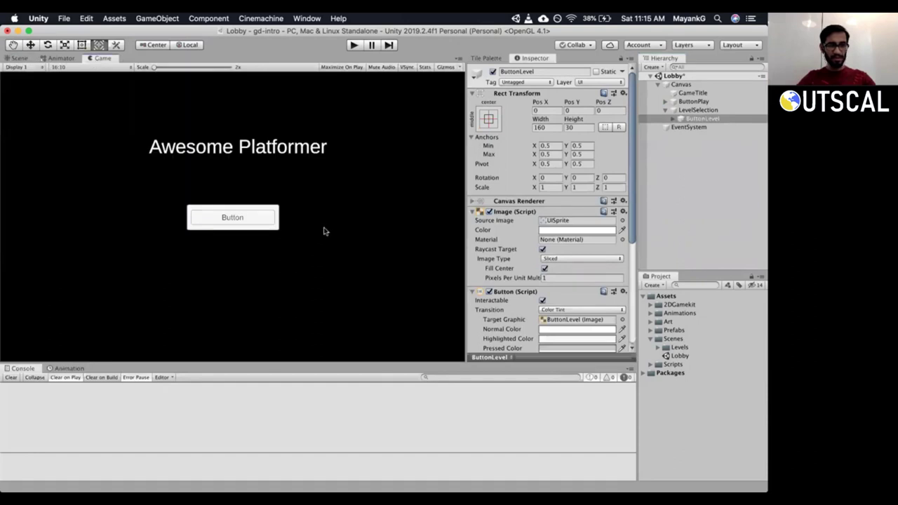
pyautogui.click(697, 110)
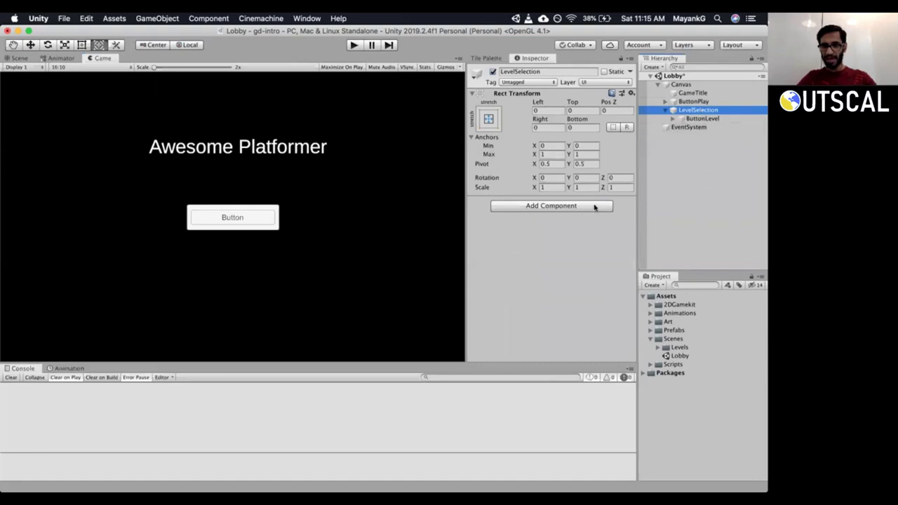
# Add an Image component to LevelSelection.
pyautogui.click(594, 206)
pyautogui.write('ima')
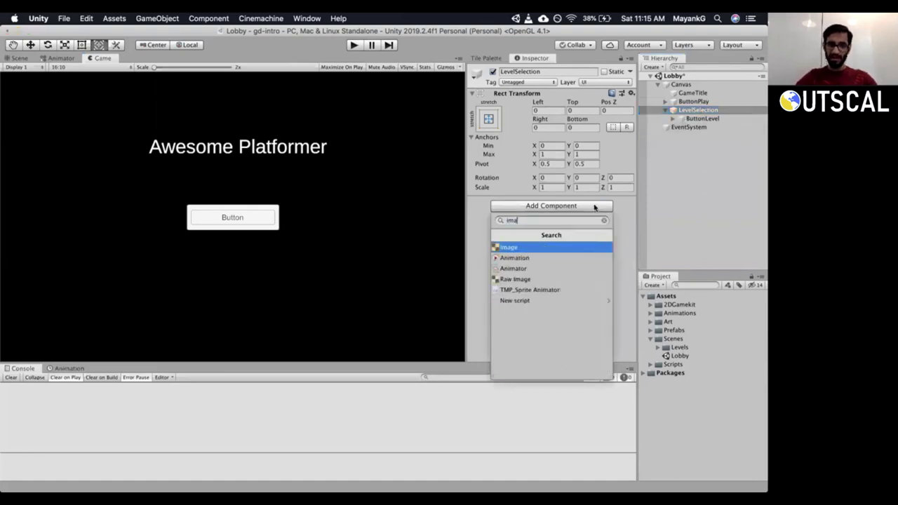
pyautogui.press('Return')
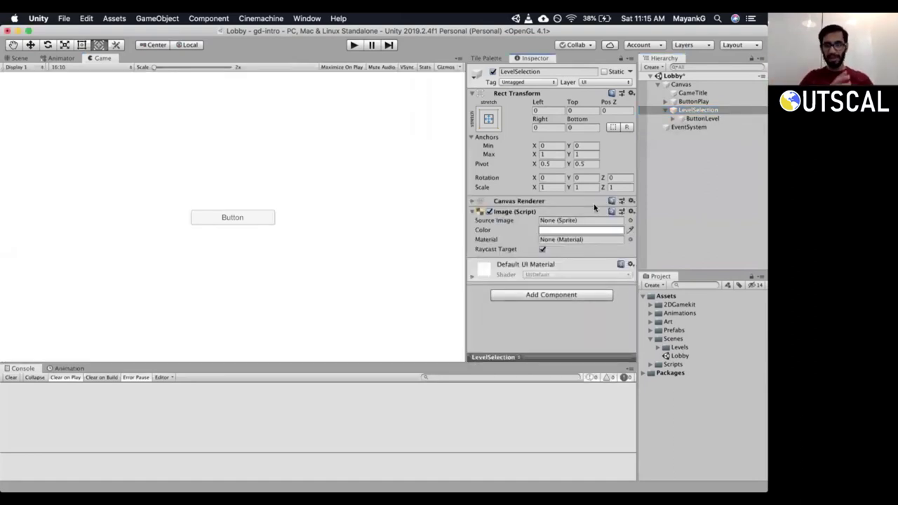
pyautogui.click(59, 58)
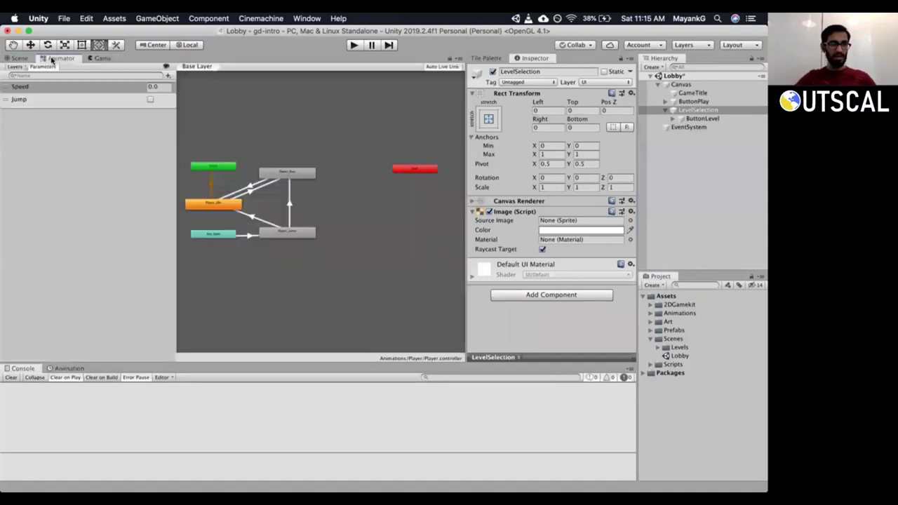
pyautogui.click(18, 58)
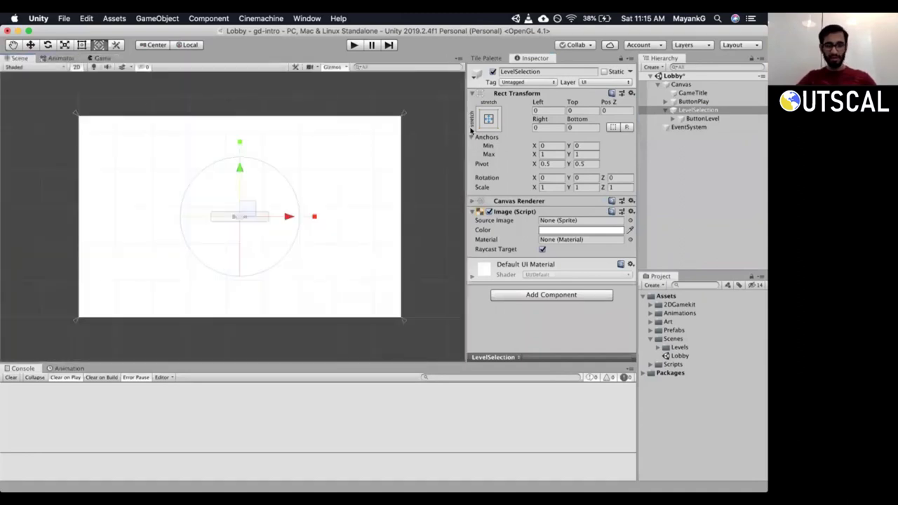
# Inset LevelSelection by 100 on the Left, Top, Right and Bottom.
pyautogui.press('t')
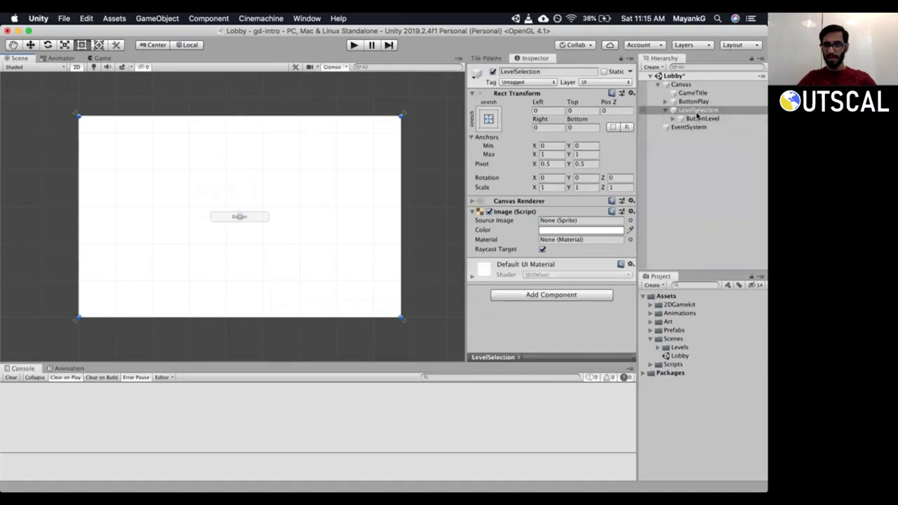
pyautogui.click(555, 111)
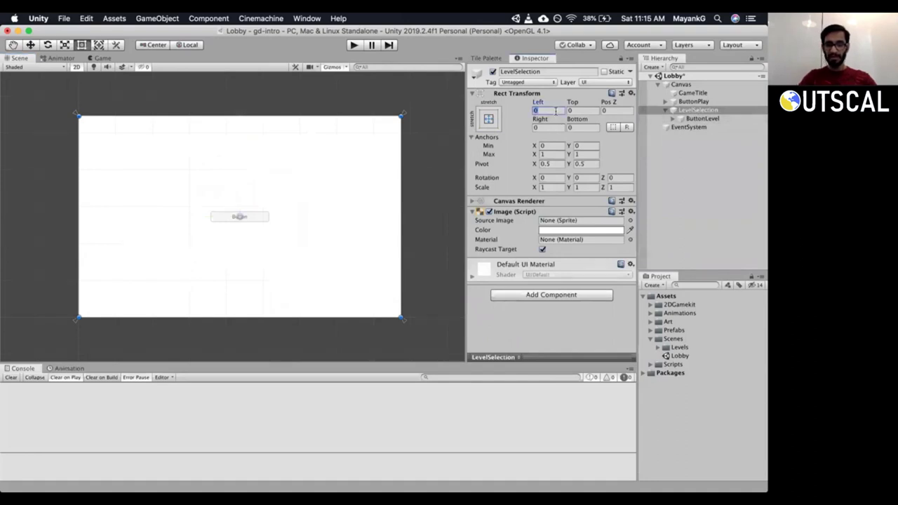
pyautogui.write('100')
pyautogui.press('Tab')
pyautogui.write('100')
pyautogui.press('Tab')
pyautogui.press('Tab')
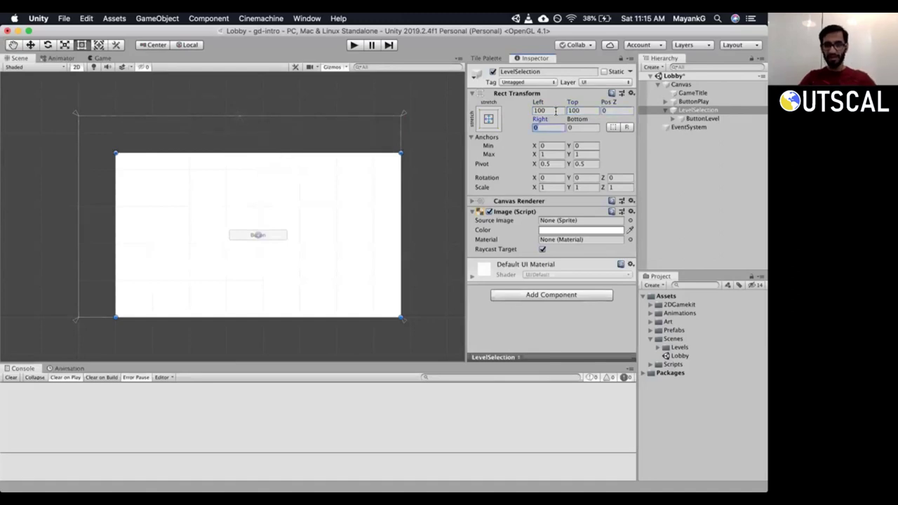
pyautogui.write('100')
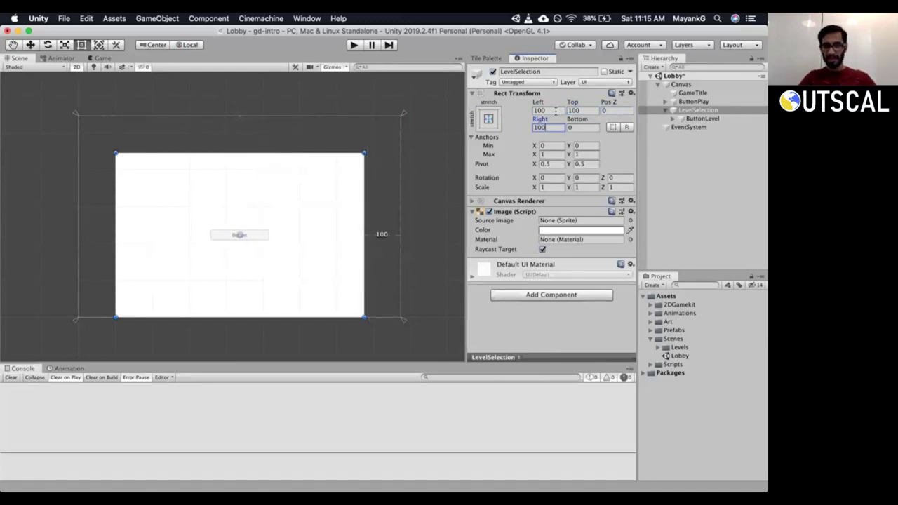
pyautogui.press('Tab')
pyautogui.write('100')
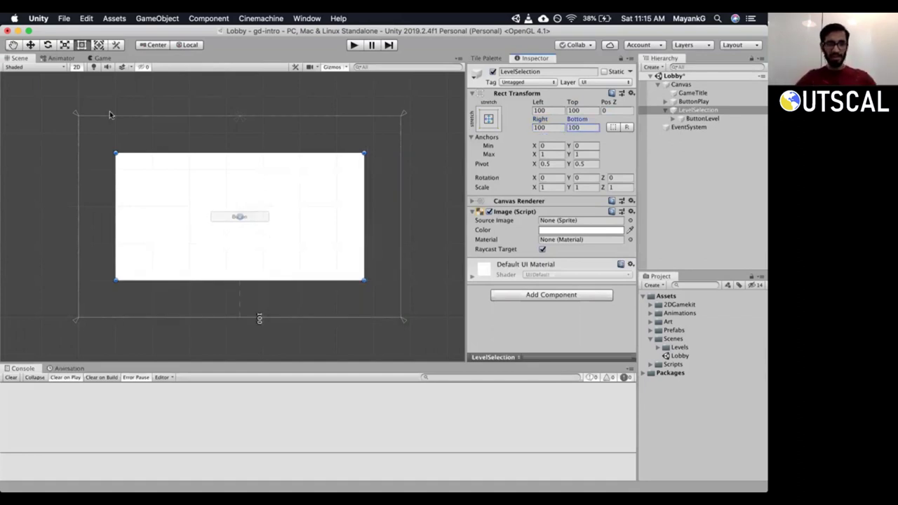
# Raise the Awesome Platformer title to Pos Y -36 and check it in the Game view.
pyautogui.click(100, 58)
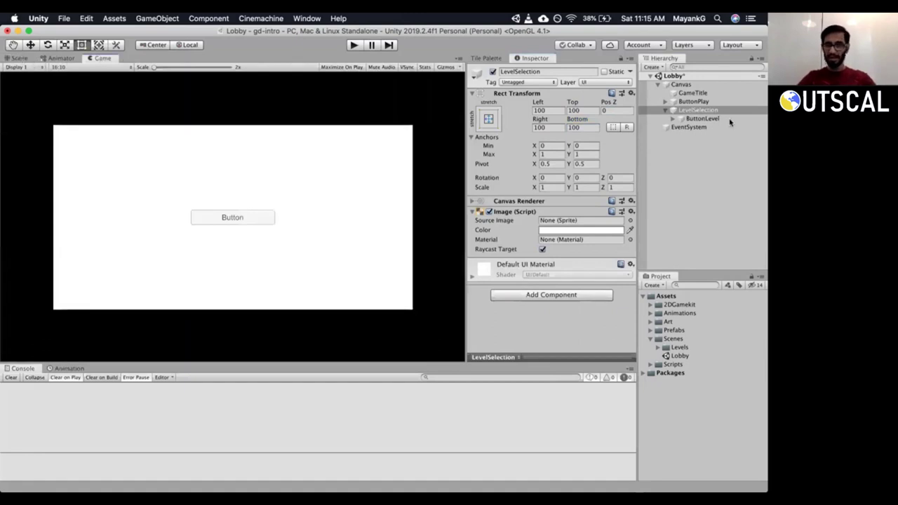
pyautogui.click(692, 92)
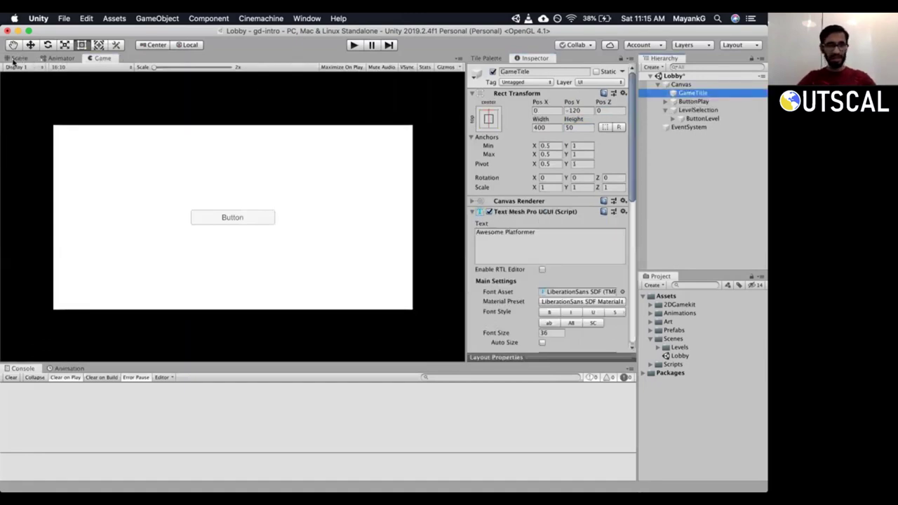
pyautogui.click(17, 58)
pyautogui.press('w')
pyautogui.moveTo(240, 127); pyautogui.dragTo(240, 100)
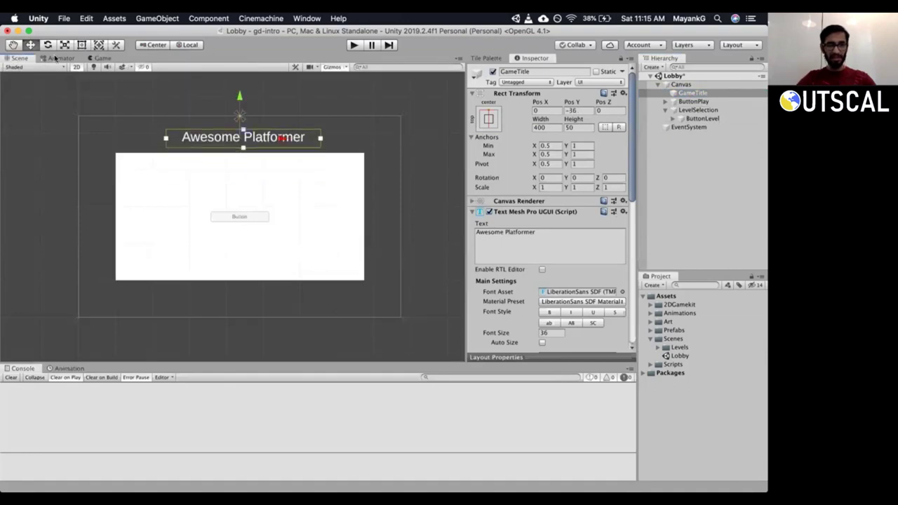
pyautogui.click(54, 60)
pyautogui.click(99, 59)
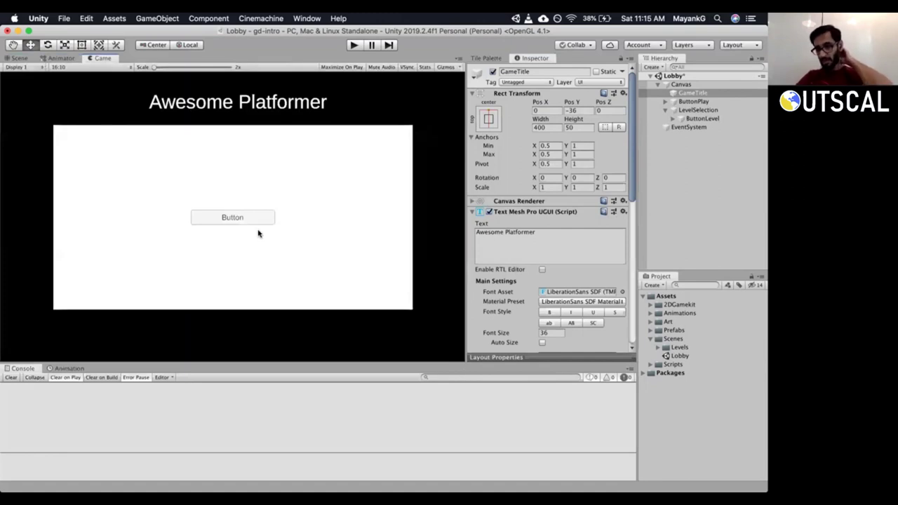
pyautogui.click(691, 111)
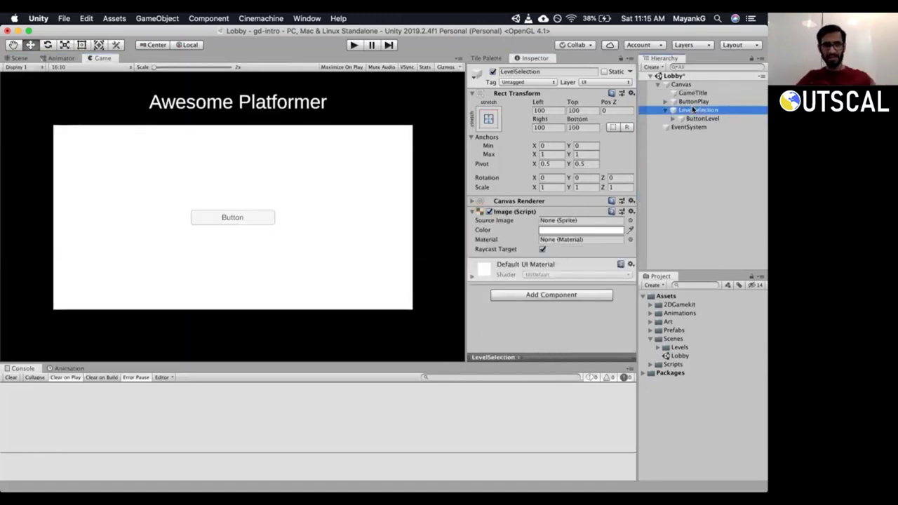
# Tint the LevelSelection panel image light grey (BAB5B5).
pyautogui.click(571, 230)
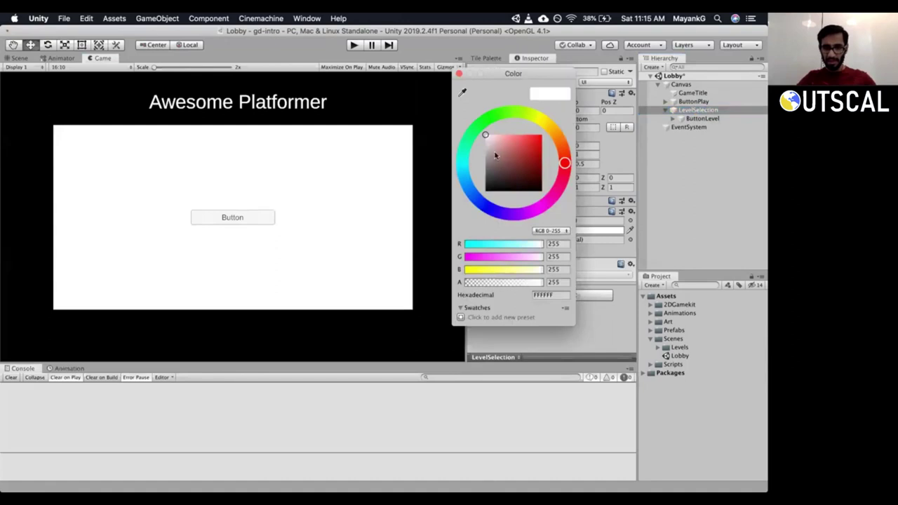
pyautogui.click(490, 145)
pyautogui.moveTo(489, 145); pyautogui.dragTo(486, 152)
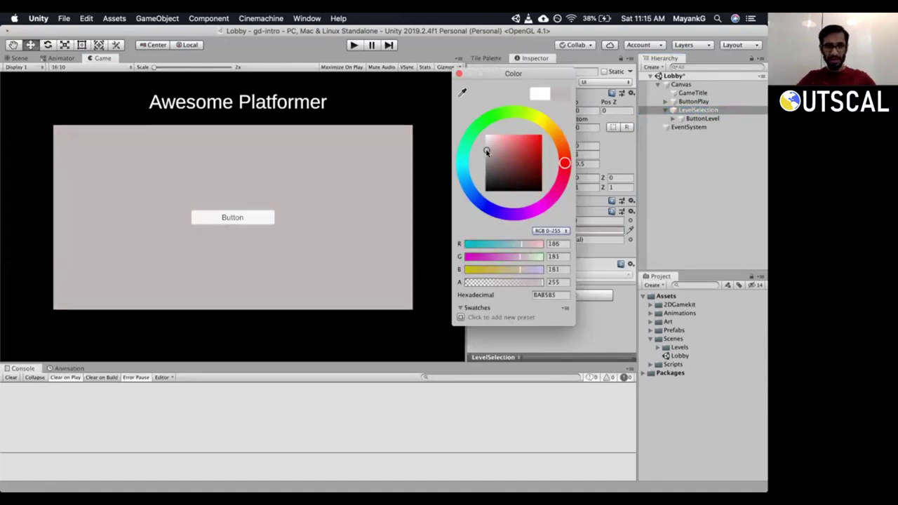
pyautogui.click(459, 74)
# Resize ButtonLevel to 100 by 100 and view it in the Scene view.
pyautogui.click(722, 118)
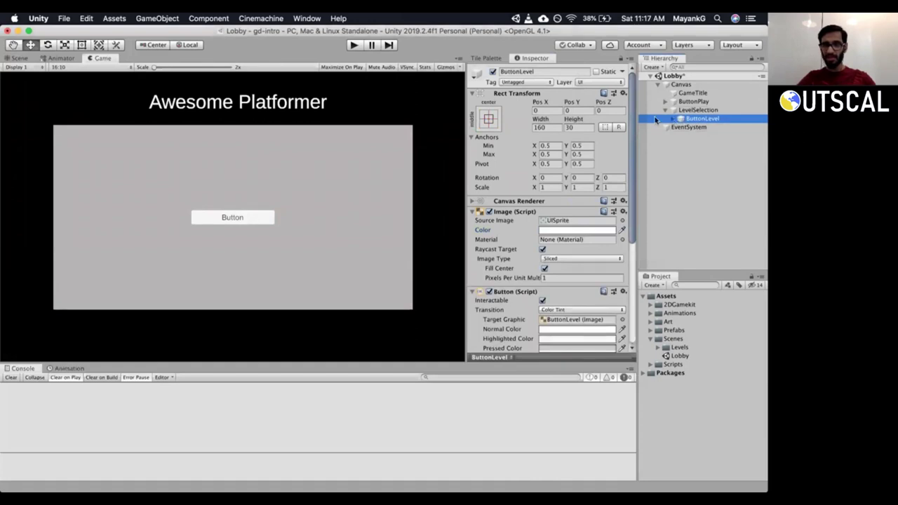
pyautogui.click(554, 127)
pyautogui.write('100')
pyautogui.press('Tab')
pyautogui.write('10')
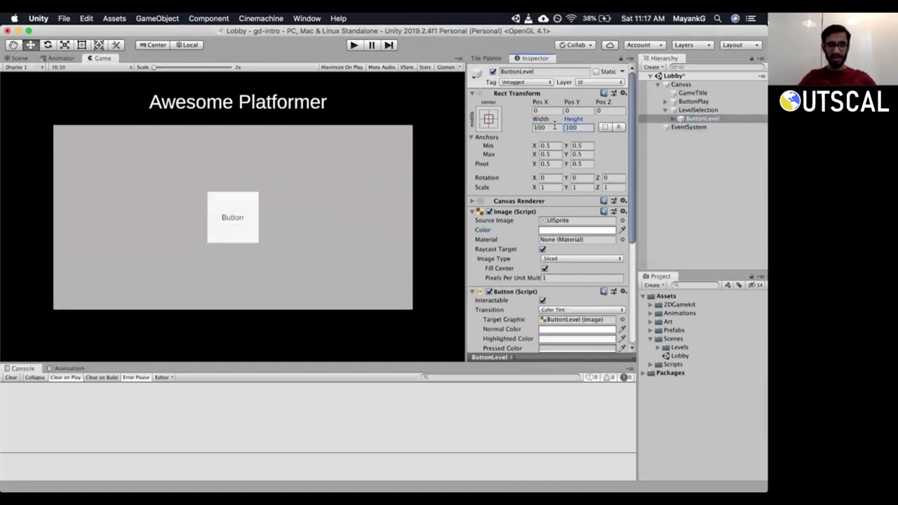
pyautogui.click(725, 111)
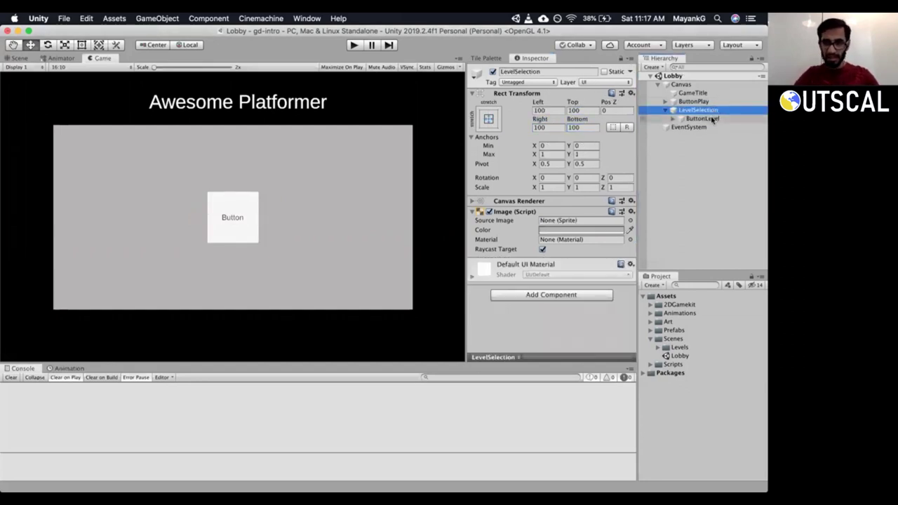
pyautogui.click(709, 119)
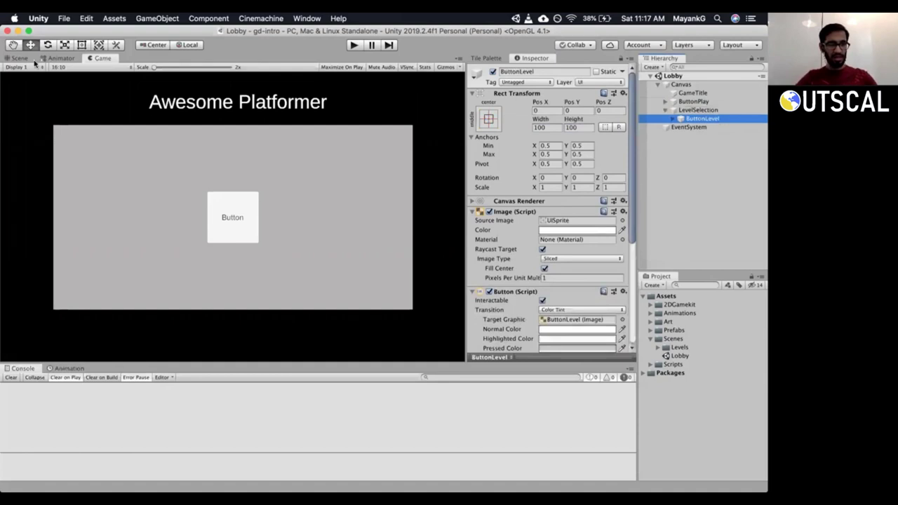
pyautogui.click(25, 59)
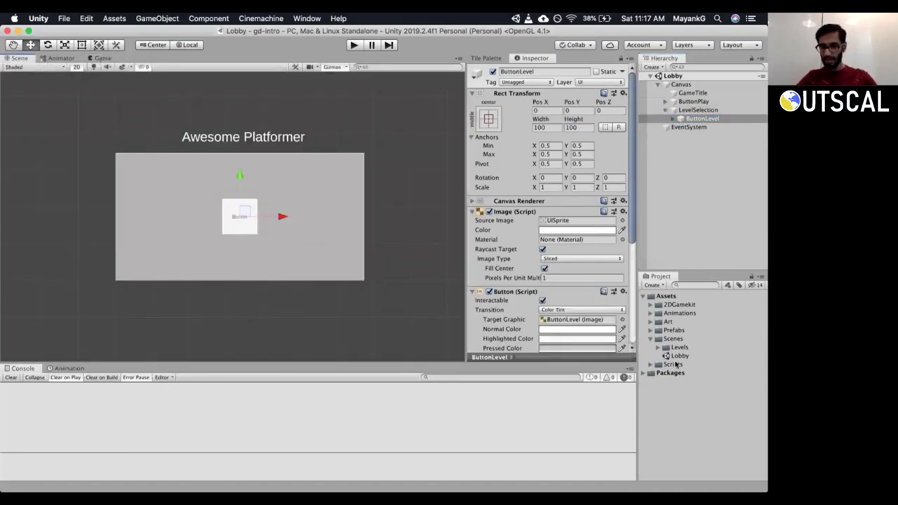
# Expand the Levels folder, then duplicate ButtonLevel three times.
pyautogui.click(658, 347)
pyautogui.moveTo(690, 272); pyautogui.dragTo(692, 249)
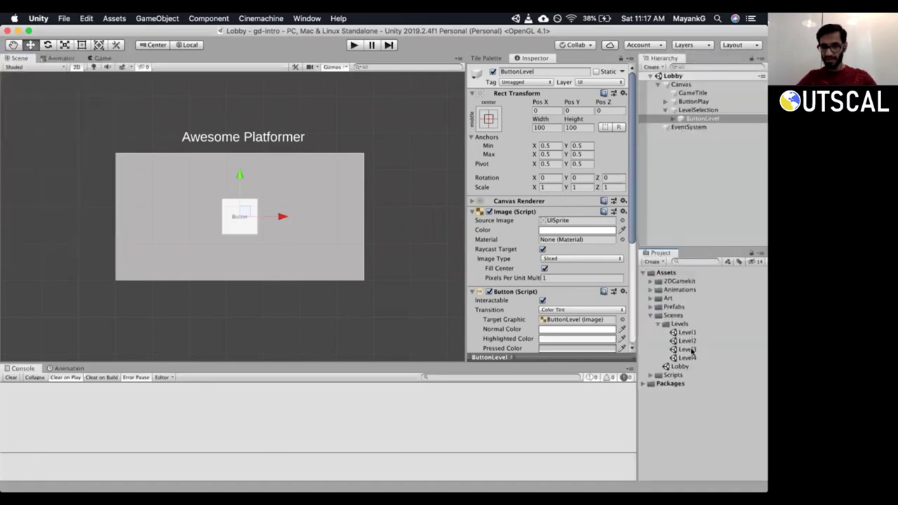
pyautogui.moveTo(692, 245); pyautogui.dragTo(693, 290)
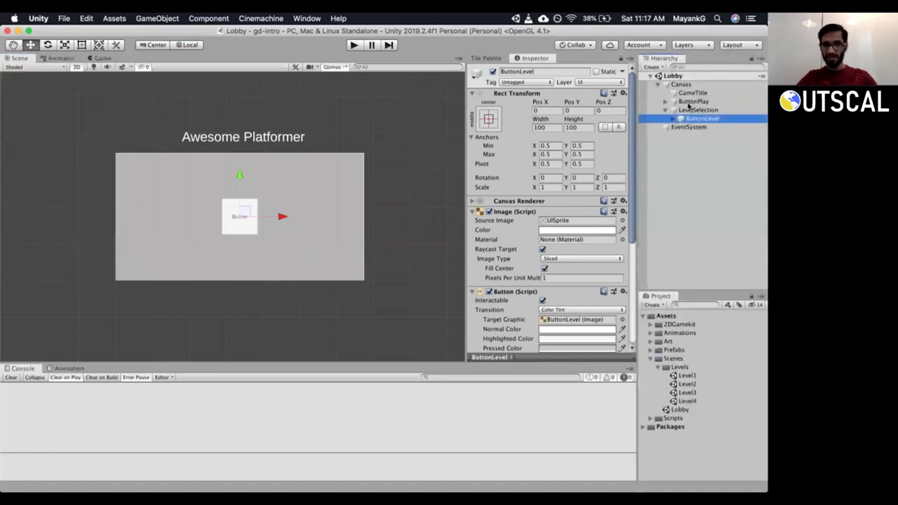
pyautogui.click(696, 110)
pyautogui.click(698, 119)
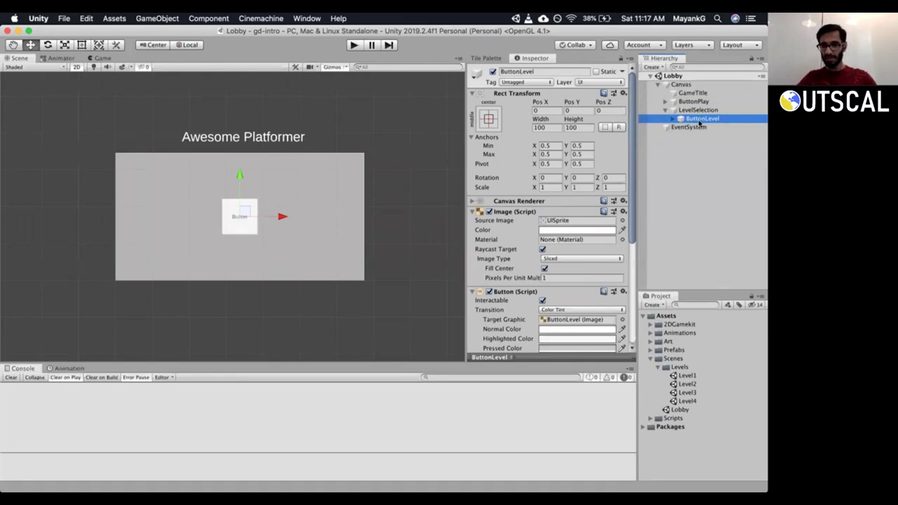
pyautogui.press('super+d')
pyautogui.press('super+d')
pyautogui.press('super+d')
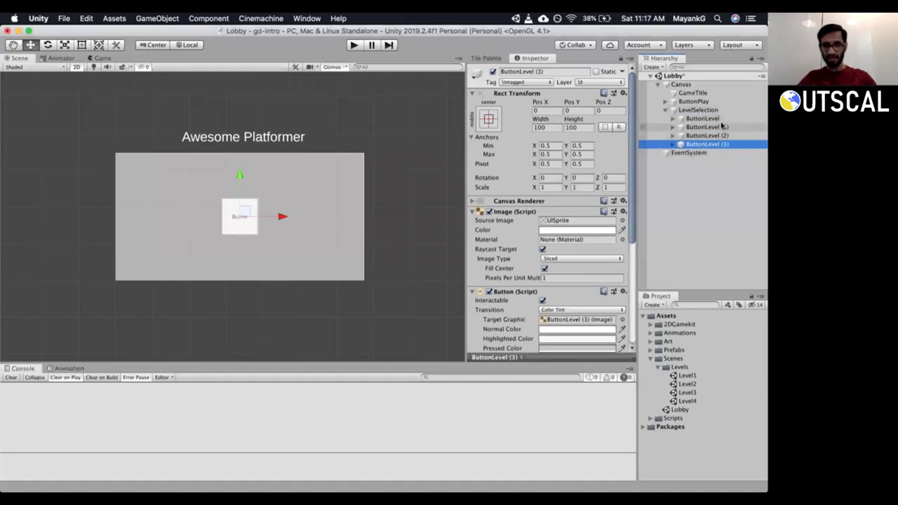
# Check the stacked copies by moving ButtonLevel (1) aside, then undo the move.
pyautogui.click(717, 119)
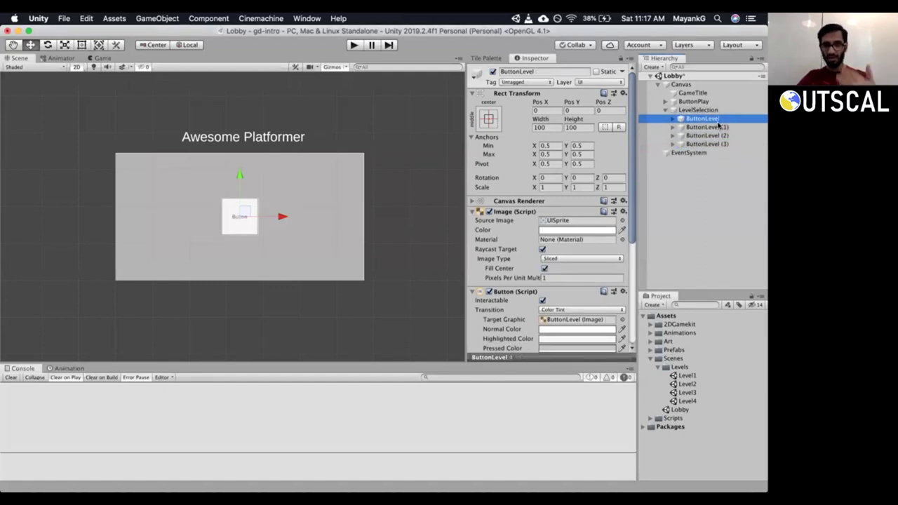
pyautogui.click(722, 127)
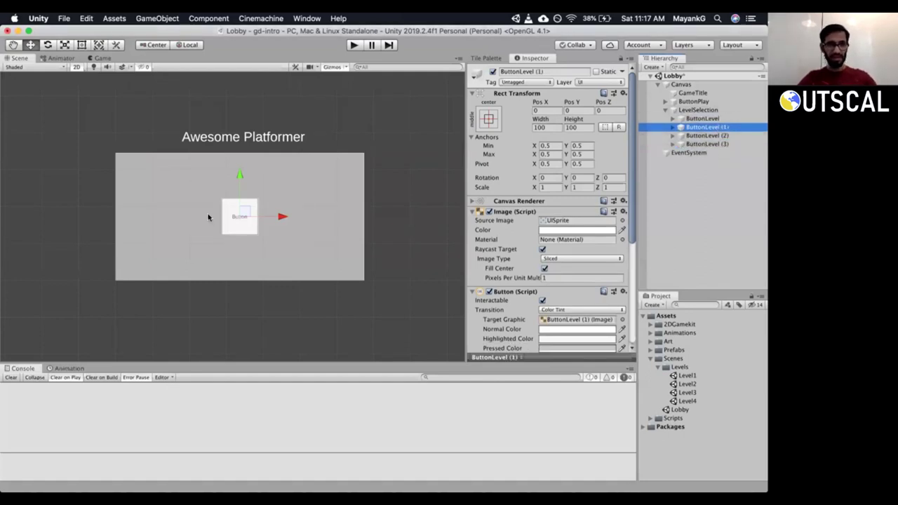
pyautogui.scroll(3, 216, 216)
pyautogui.scroll(-4, 341, 178)
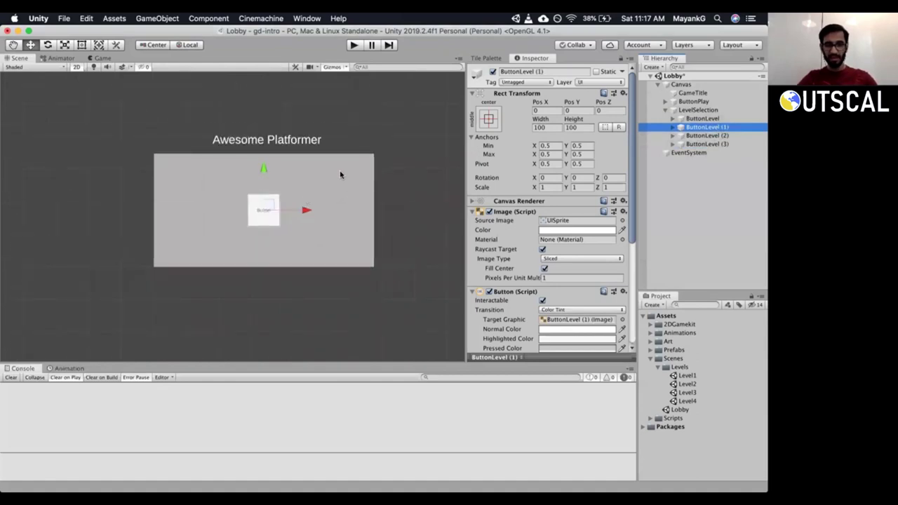
pyautogui.scroll(2, 341, 174)
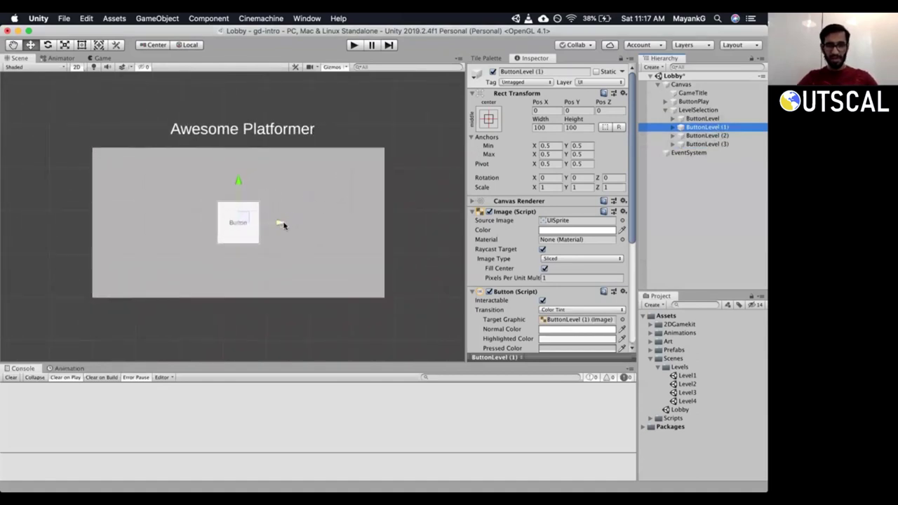
pyautogui.moveTo(282, 224); pyautogui.dragTo(219, 228)
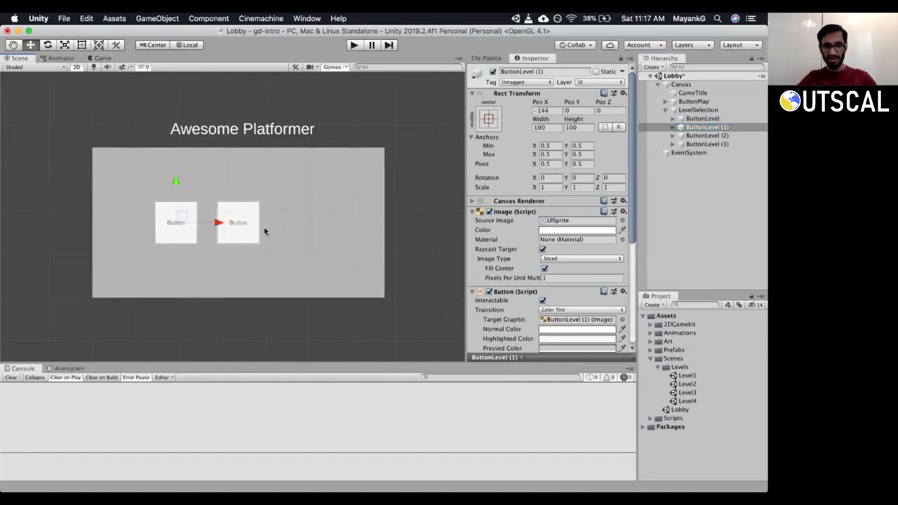
pyautogui.press('super+z')
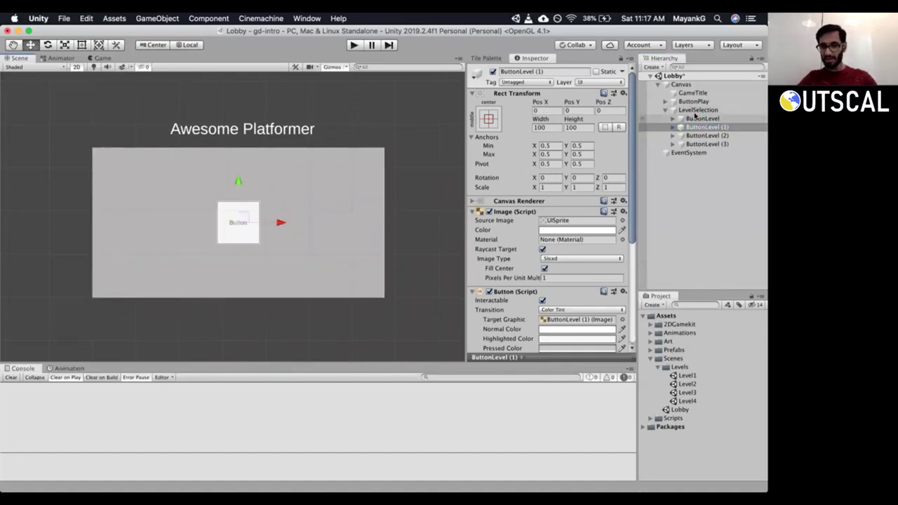
pyautogui.click(696, 111)
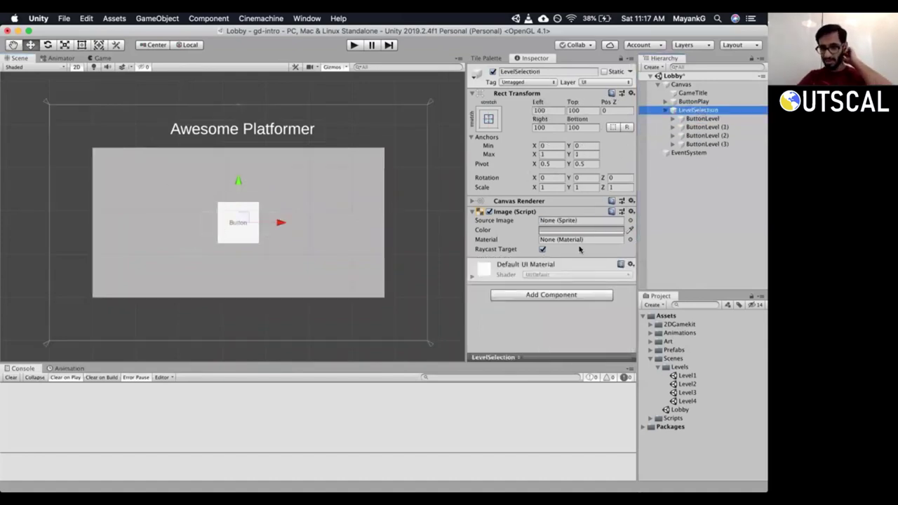
# Add a Horizontal Layout Group component to the LevelSelection panel.
pyautogui.click(561, 296)
pyautogui.write('layout')
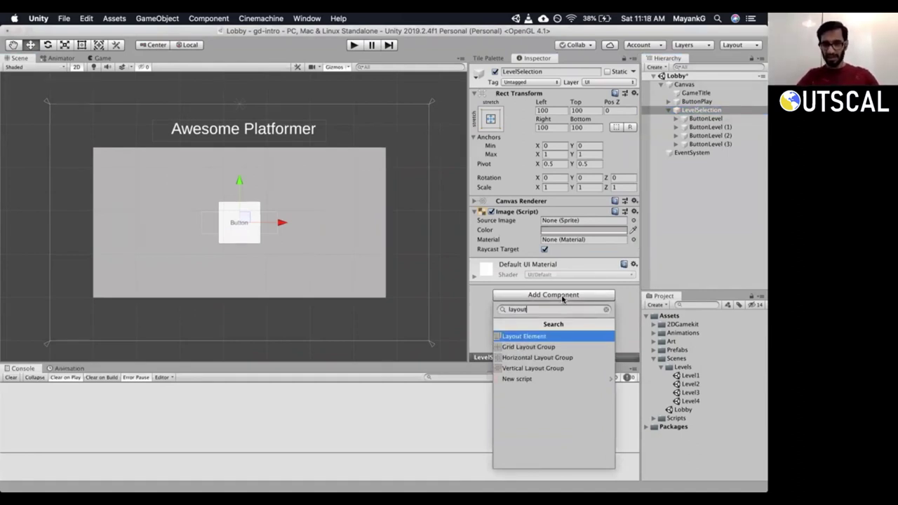
pyautogui.press('Down')
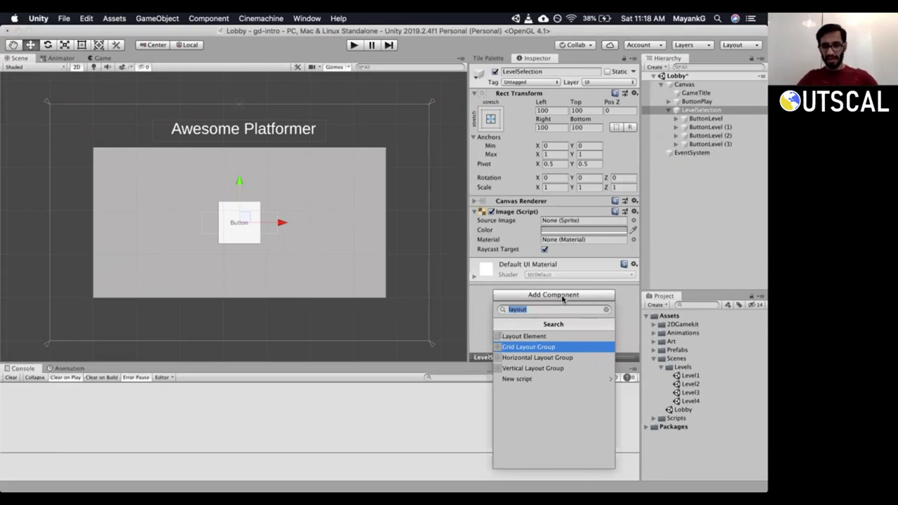
pyautogui.press('Down')
pyautogui.press('Down')
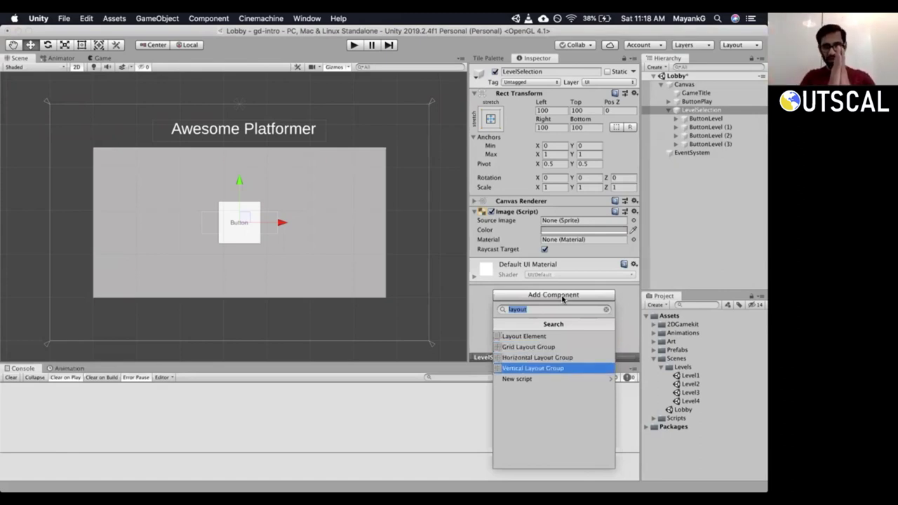
pyautogui.press('Up')
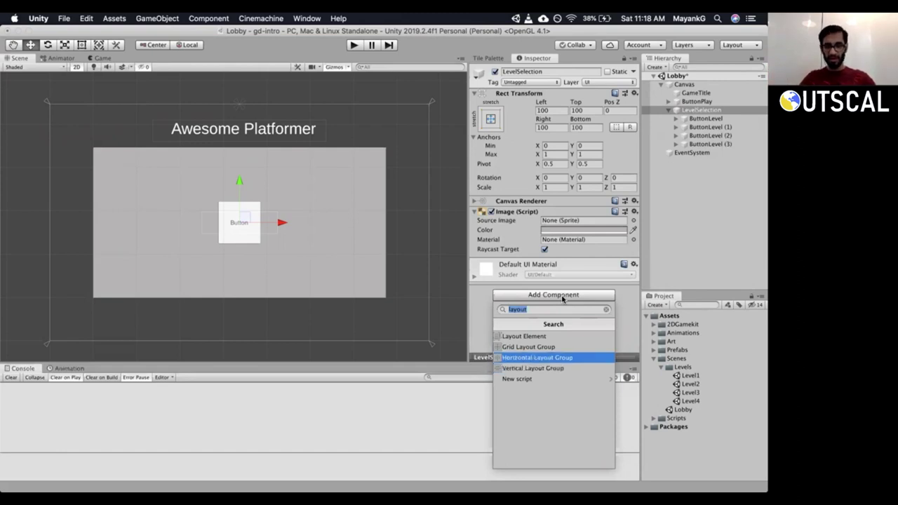
pyautogui.press('Return')
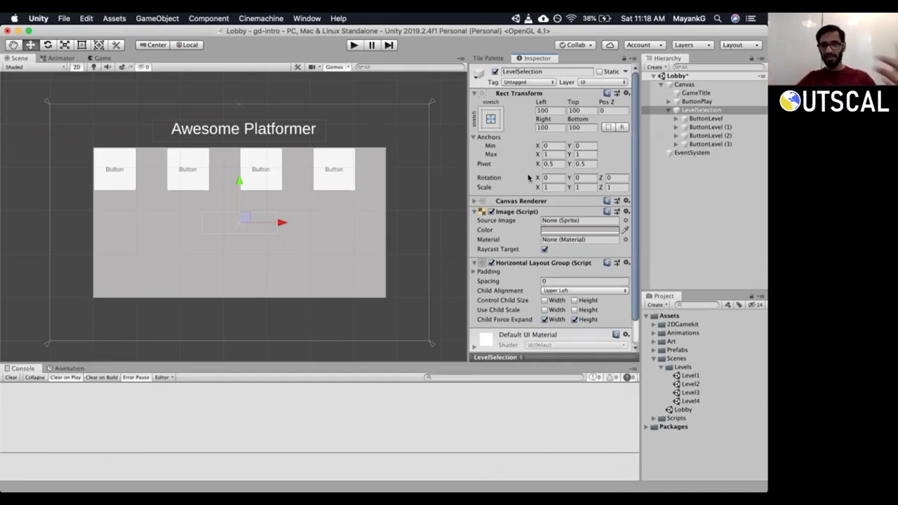
# Collapse the Image component and widen the Inspector to review the layout's child alignment.
pyautogui.click(475, 211)
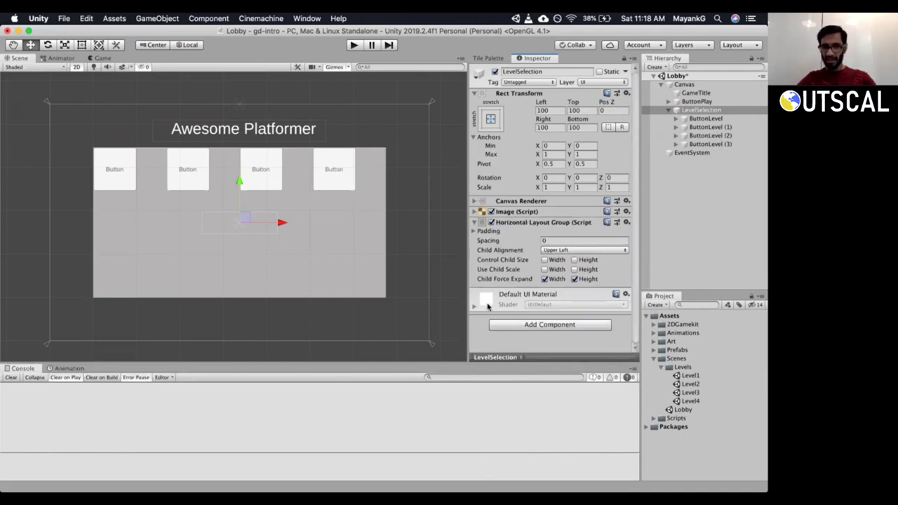
pyautogui.moveTo(467, 251); pyautogui.dragTo(448, 251)
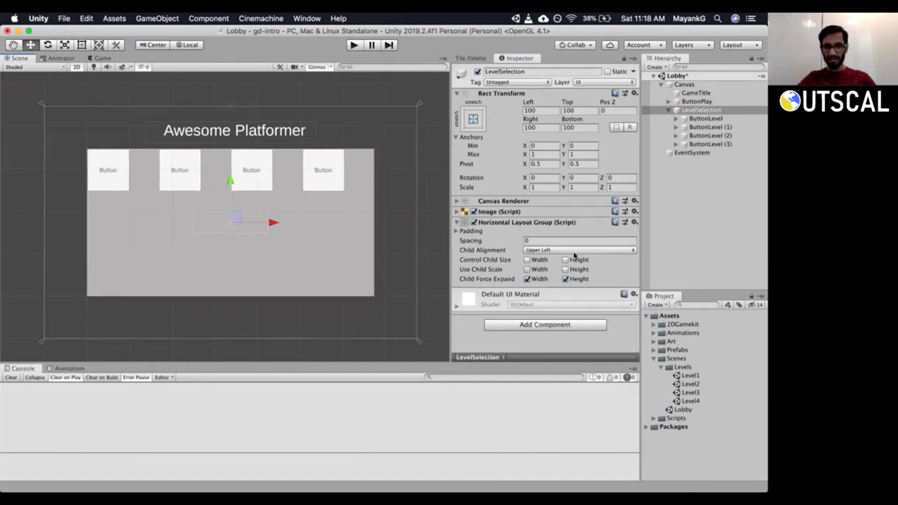
pyautogui.click(573, 251)
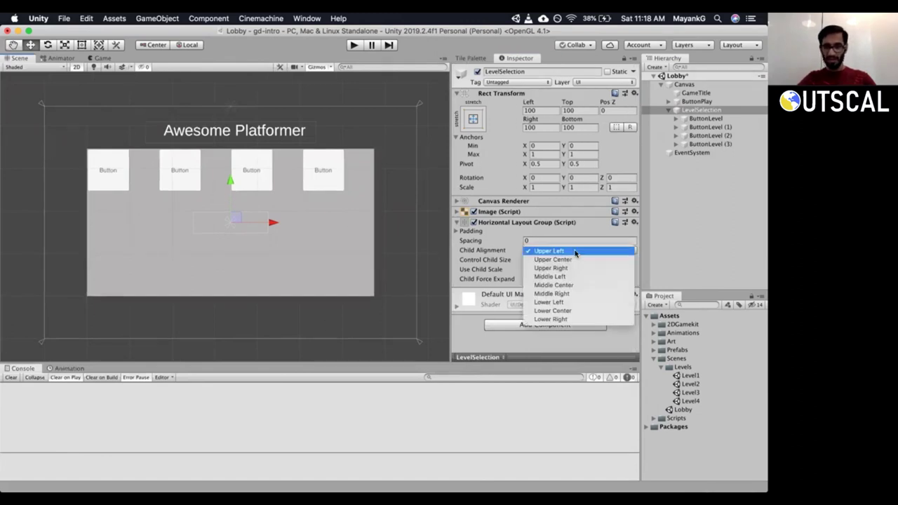
pyautogui.click(701, 114)
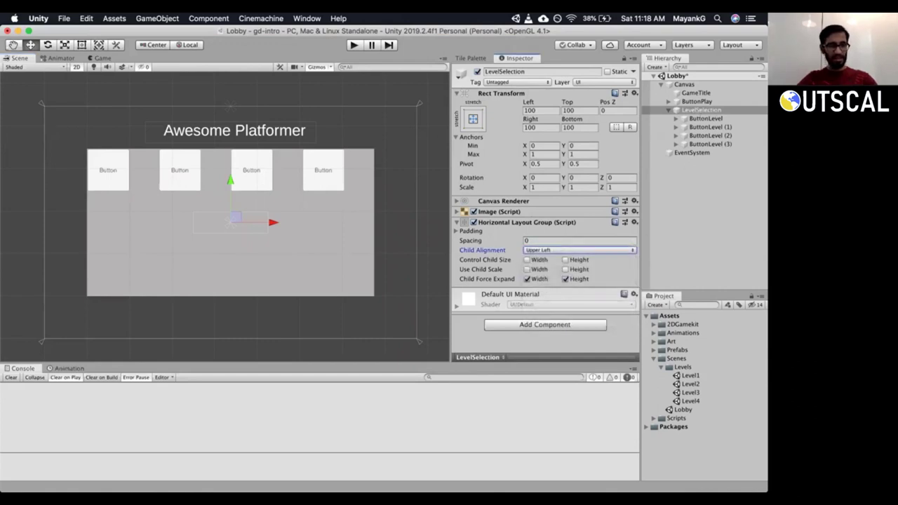
pyautogui.click(81, 45)
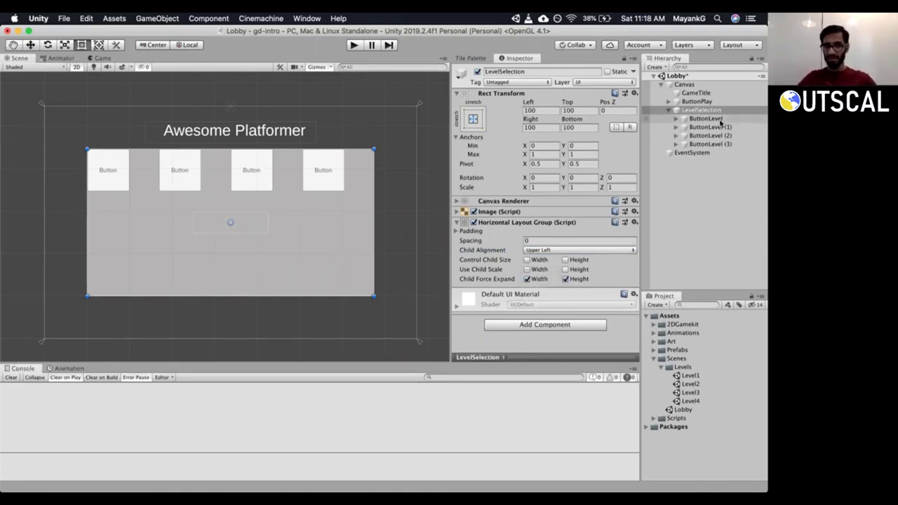
pyautogui.click(700, 111)
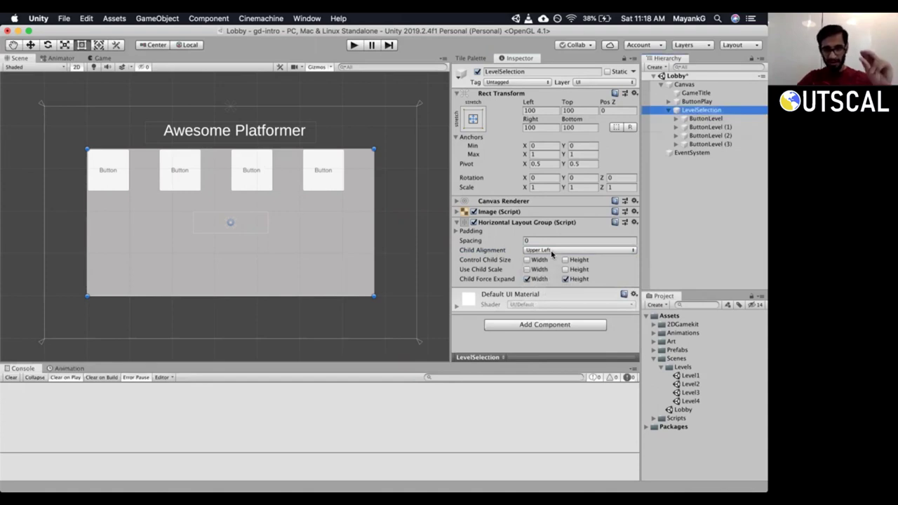
pyautogui.click(551, 250)
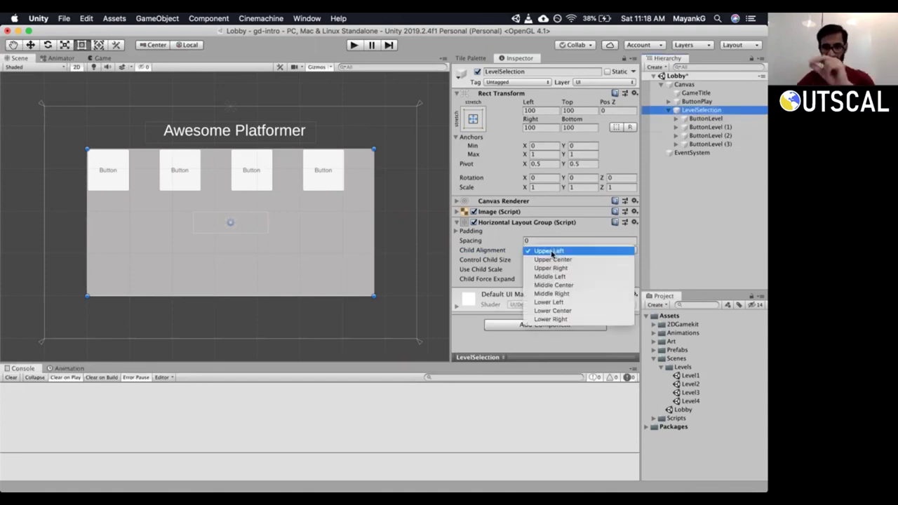
pyautogui.click(571, 285)
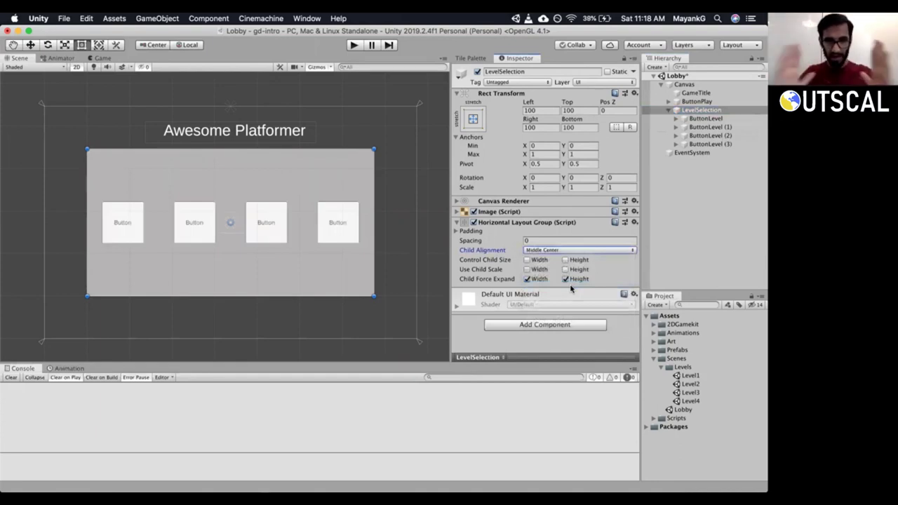
pyautogui.click(735, 145)
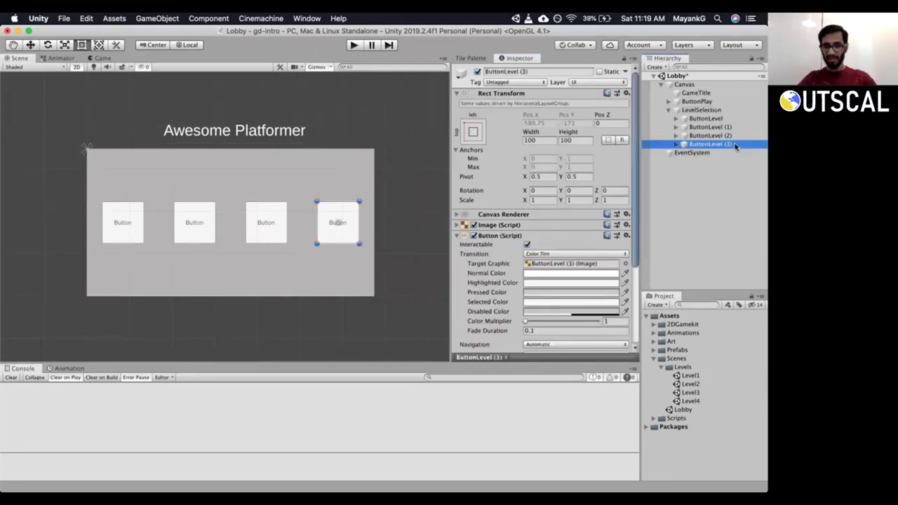
pyautogui.press('super+d')
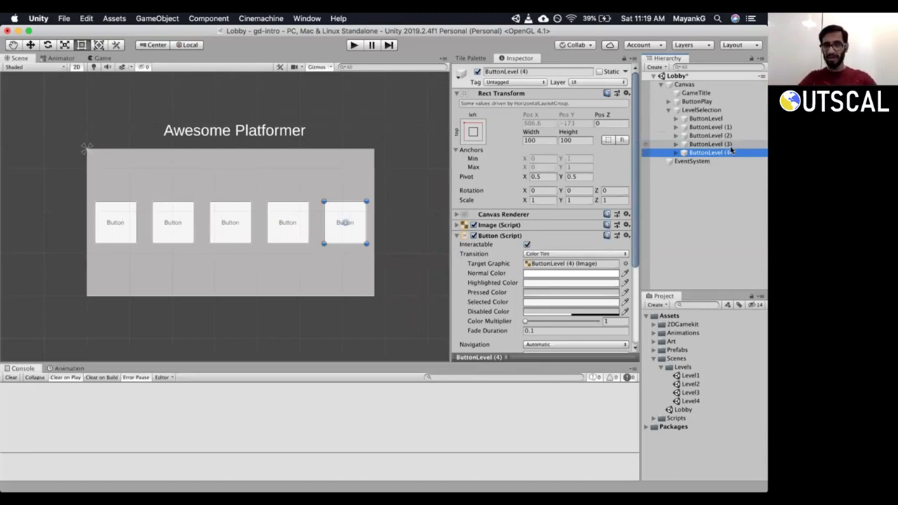
pyautogui.rightClick(642, 152)
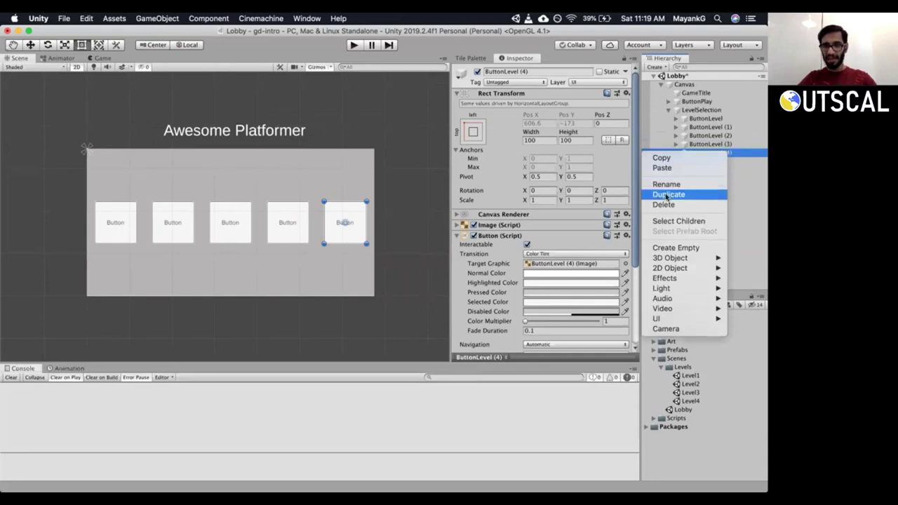
pyautogui.click(663, 204)
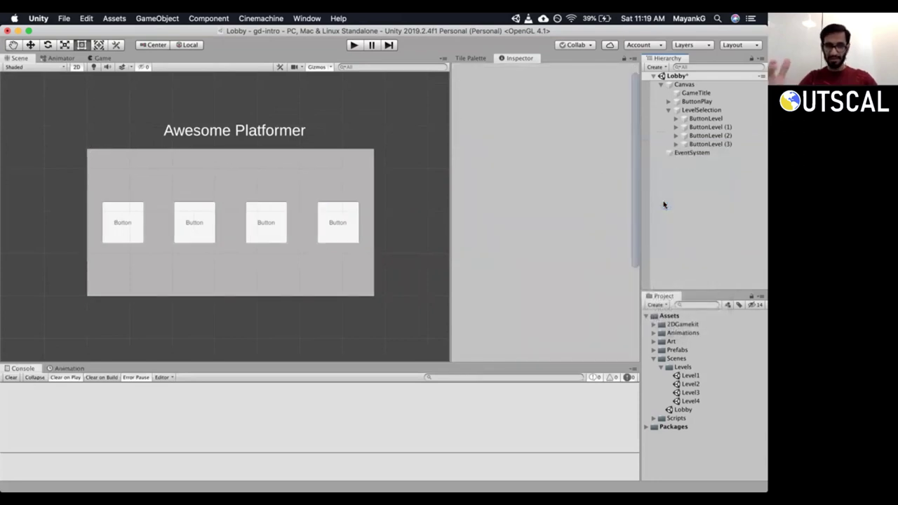
pyautogui.click(714, 112)
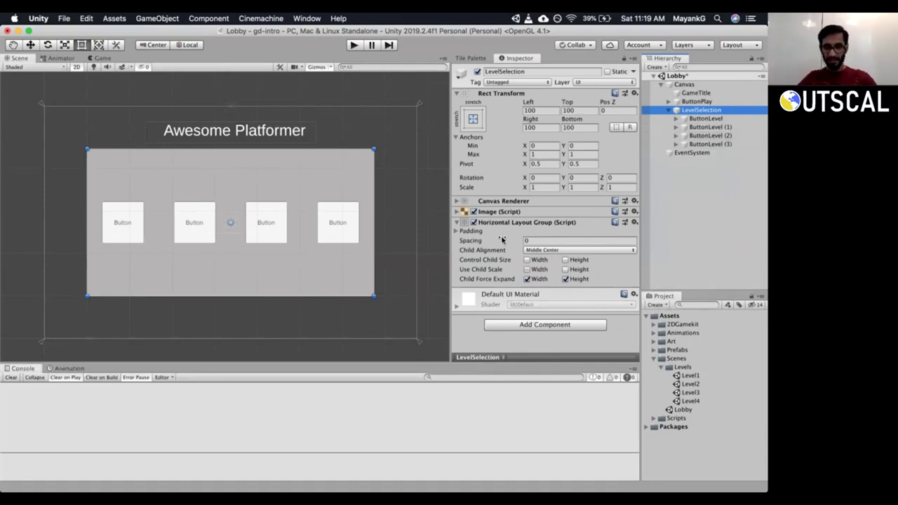
pyautogui.click(479, 232)
# Try left padding -1 and bottom padding 64, then 30, on the Horizontal Layout Group.
pyautogui.click(532, 241)
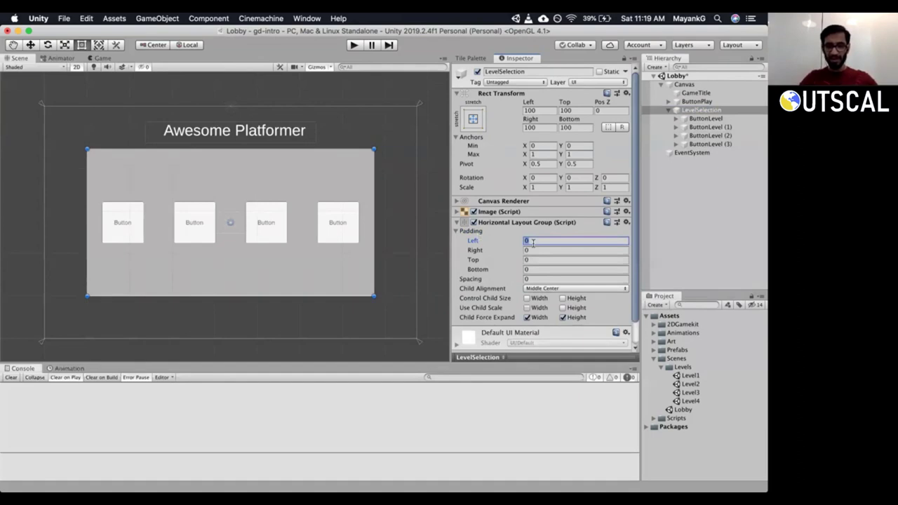
pyautogui.write('-1')
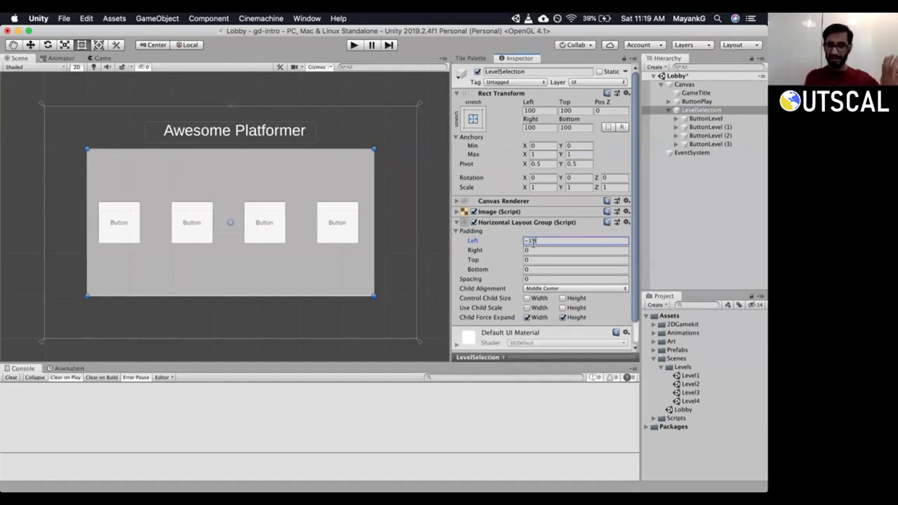
pyautogui.press('BackSpace')
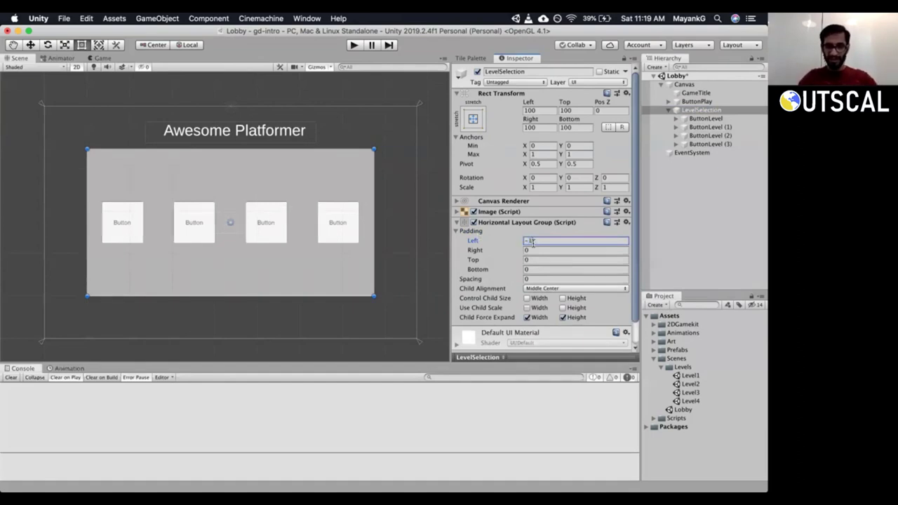
pyautogui.press('BackSpace')
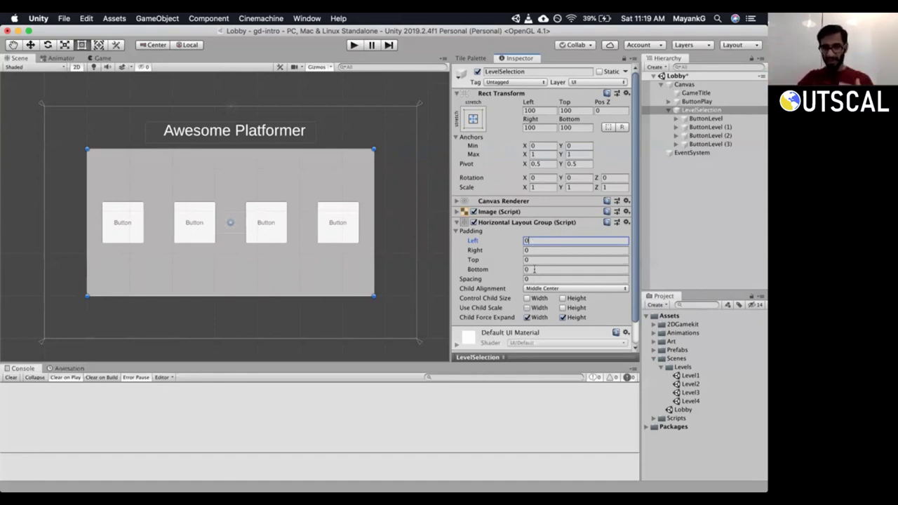
pyautogui.click(524, 270)
pyautogui.write('64')
pyautogui.moveTo(515, 270); pyautogui.dragTo(536, 268)
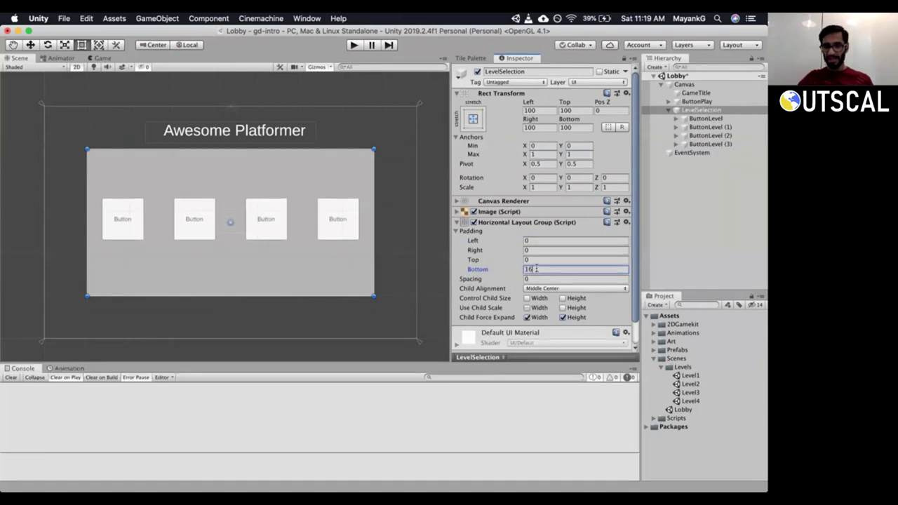
pyautogui.write('30')
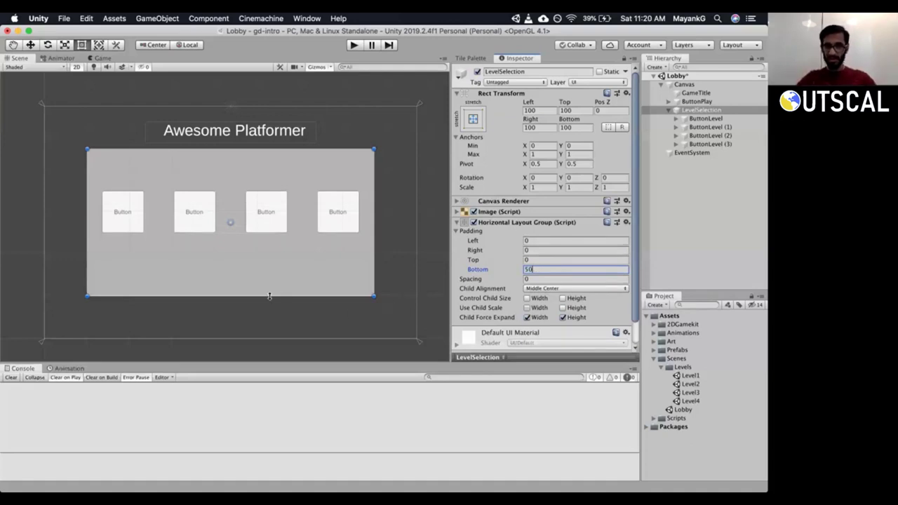
# Undo a panel resize, reset bottom padding to 0 and collapse Padding.
pyautogui.moveTo(275, 296)
pyautogui.mouseDown()
pyautogui.moveTo(287, 200)
pyautogui.moveTo(285, 283)
pyautogui.mouseUp()
pyautogui.press('super+z')
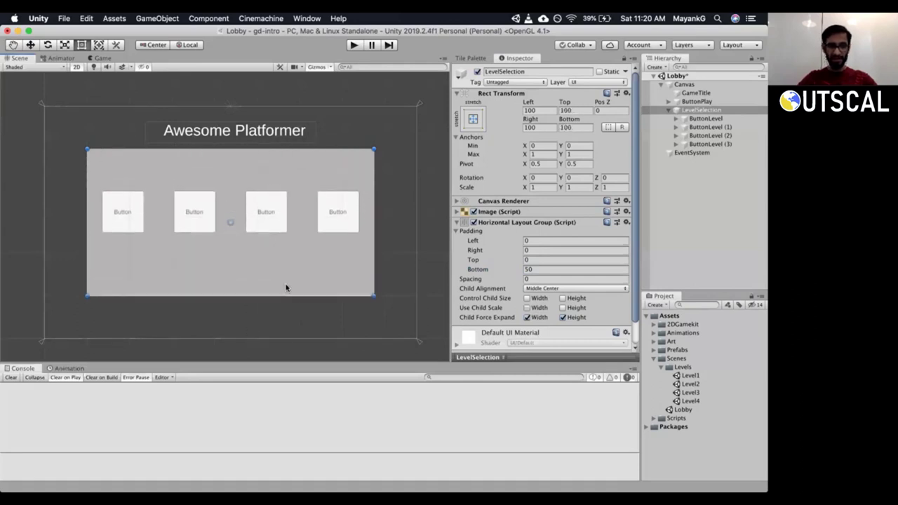
pyautogui.click(545, 270)
pyautogui.write('0')
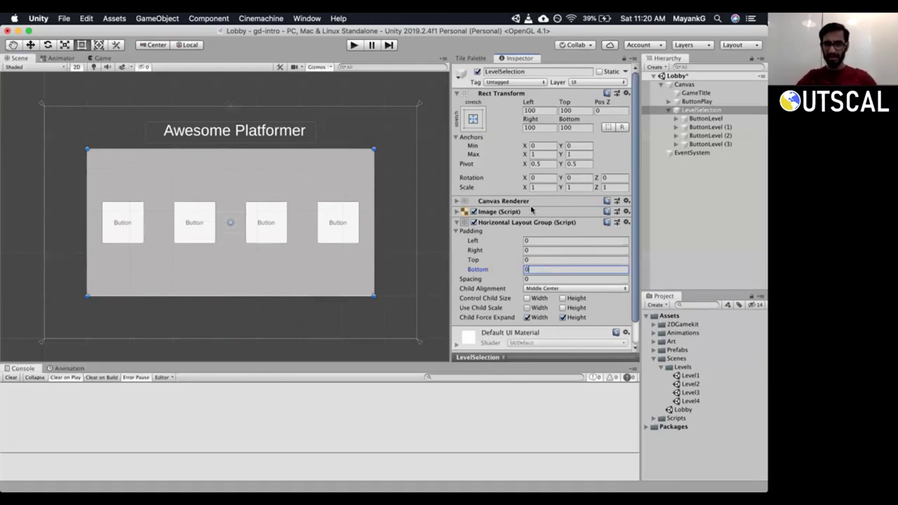
pyautogui.click(456, 231)
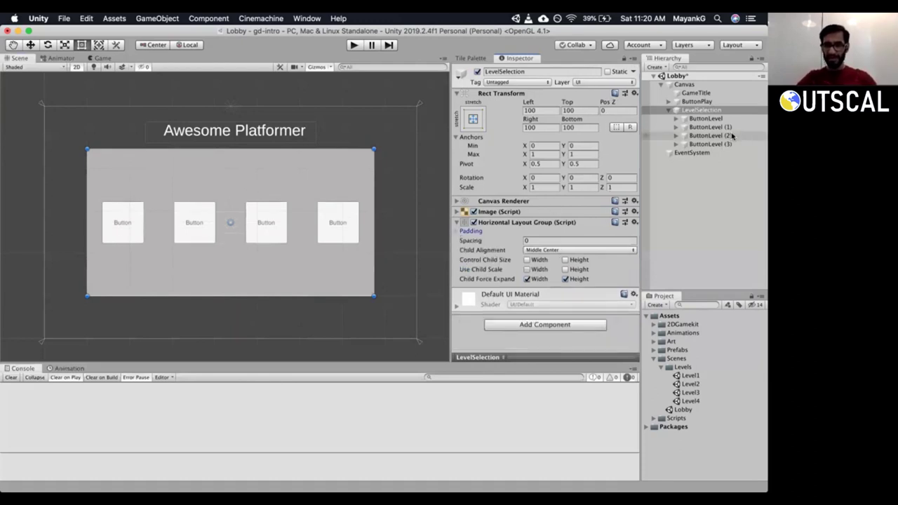
# Select each of the four level buttons in turn, then collapse LevelSelection's children.
pyautogui.click(694, 112)
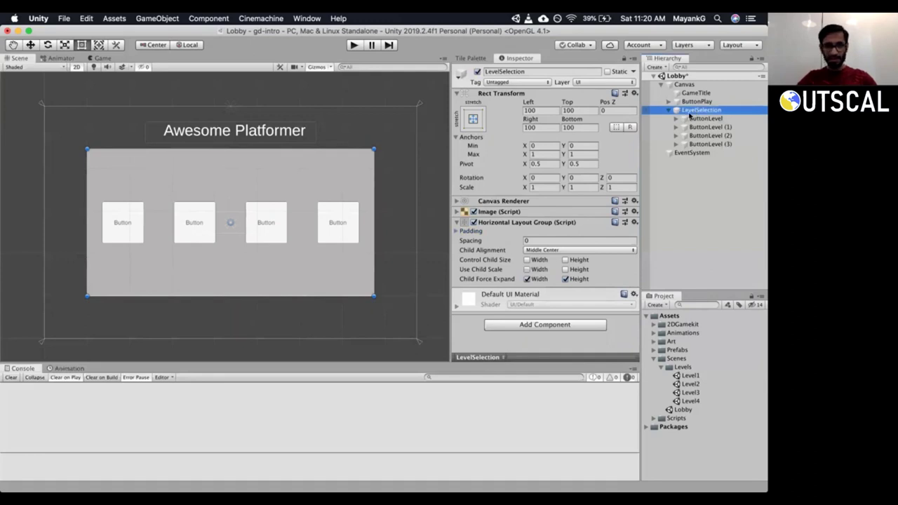
pyautogui.click(693, 119)
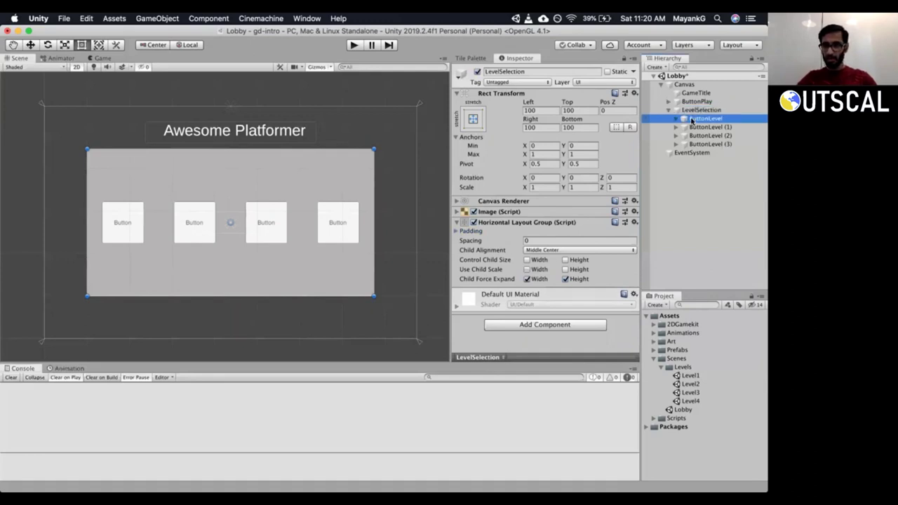
pyautogui.click(693, 127)
pyautogui.click(694, 137)
pyautogui.click(693, 143)
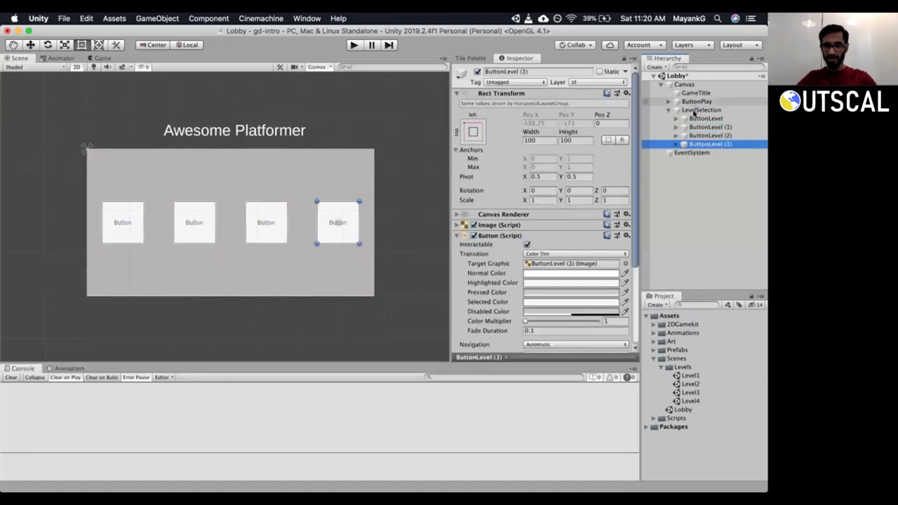
pyautogui.click(694, 110)
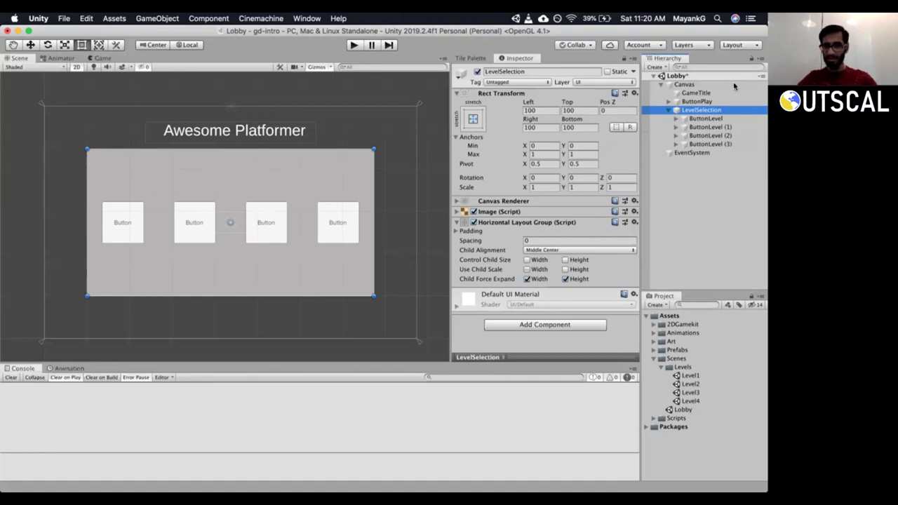
pyautogui.click(669, 110)
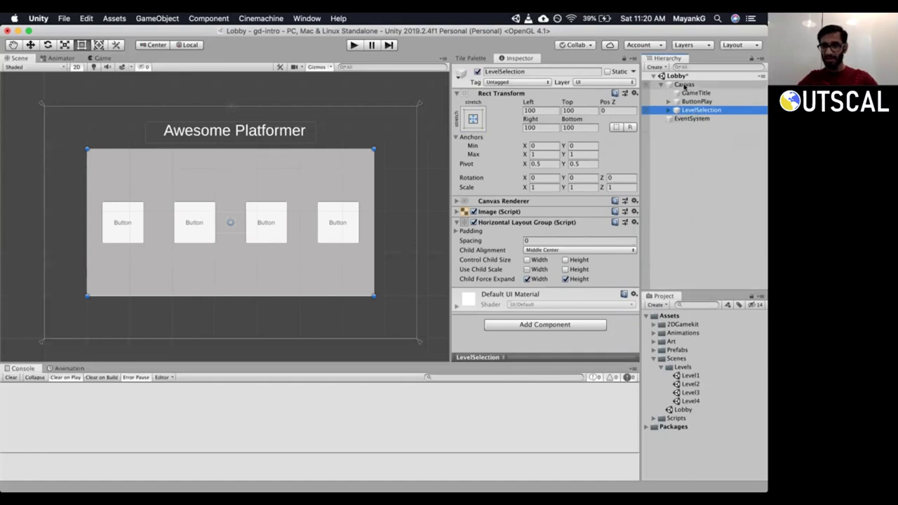
# Create an empty object under Canvas named LevelSelectionPopup.
pyautogui.rightClick(684, 85)
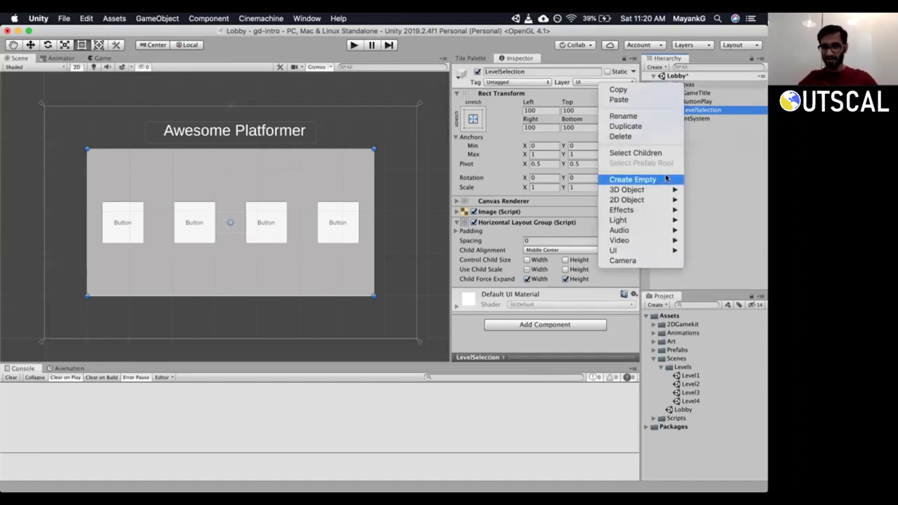
pyautogui.click(632, 179)
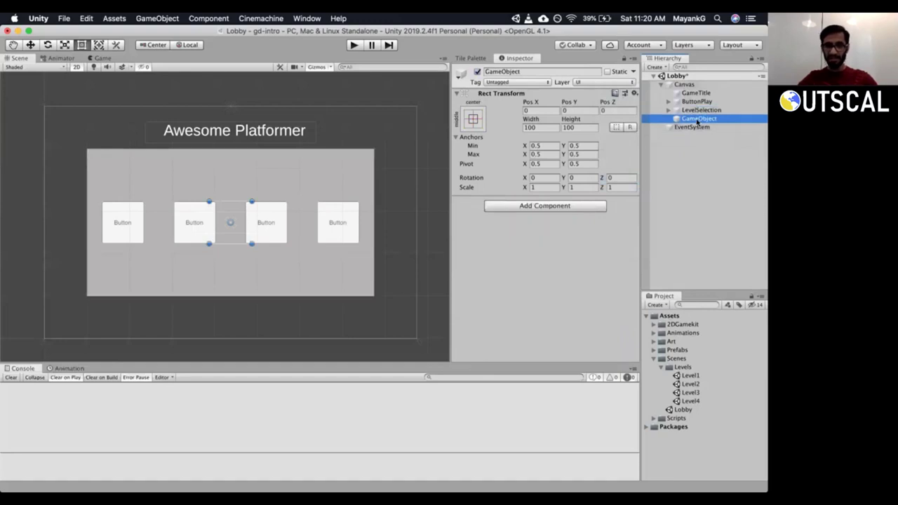
pyautogui.write('LevelSelectionPopup')
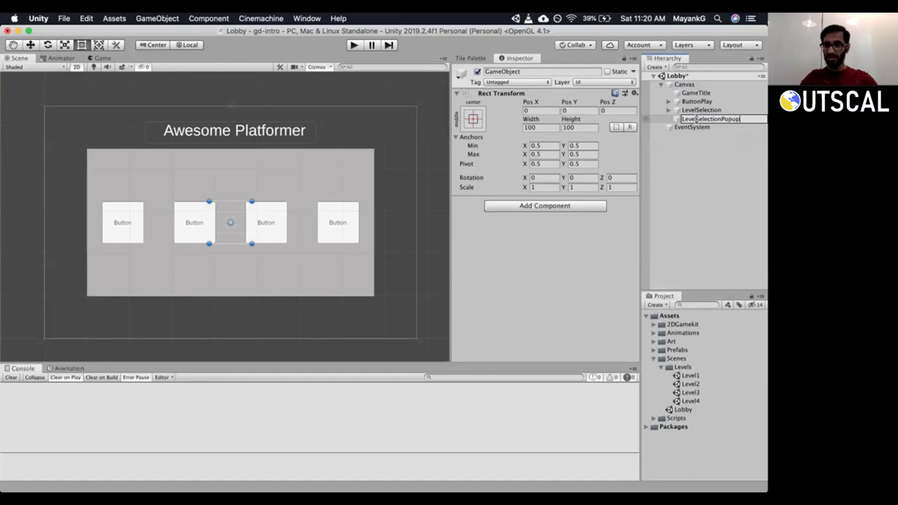
pyautogui.press('Return')
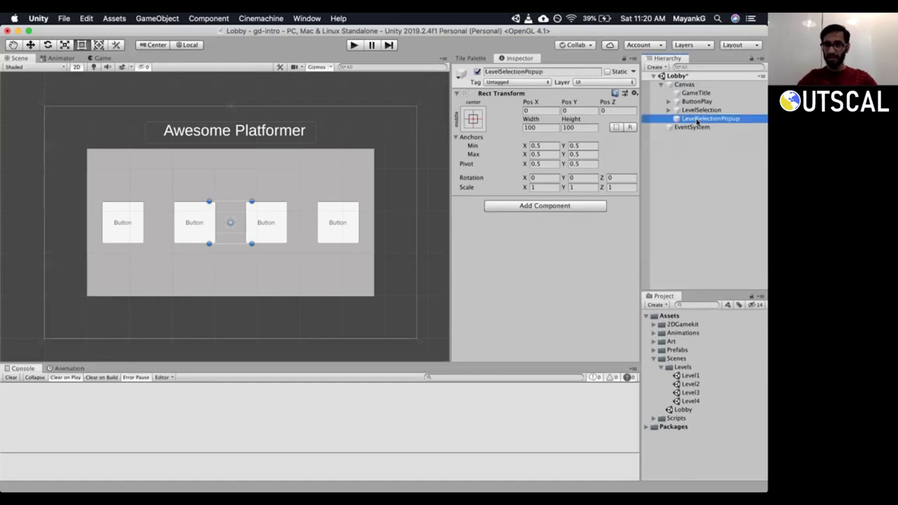
pyautogui.moveTo(695, 110); pyautogui.dragTo(710, 117)
pyautogui.click(709, 120)
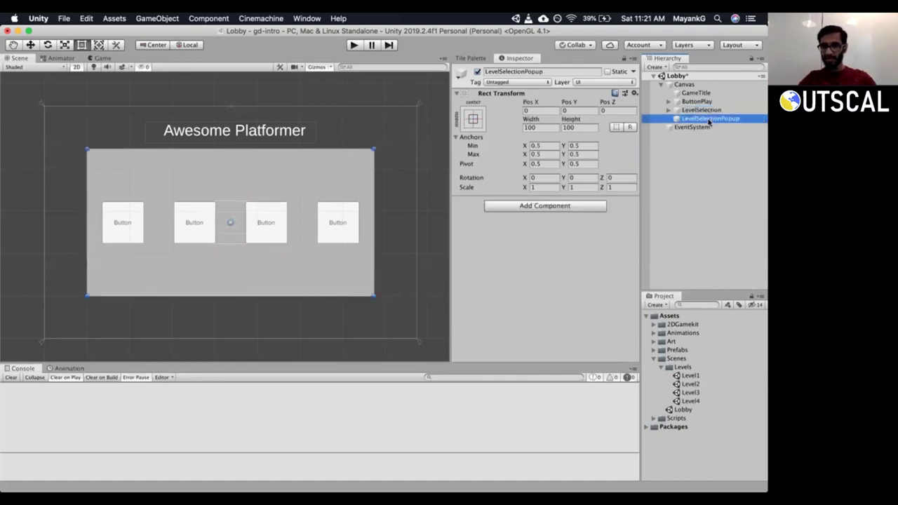
# Stretch LevelSelectionPopup to fill the canvas with the Alt stretch-stretch anchor preset.
pyautogui.click(473, 119)
pyautogui.press('alt')
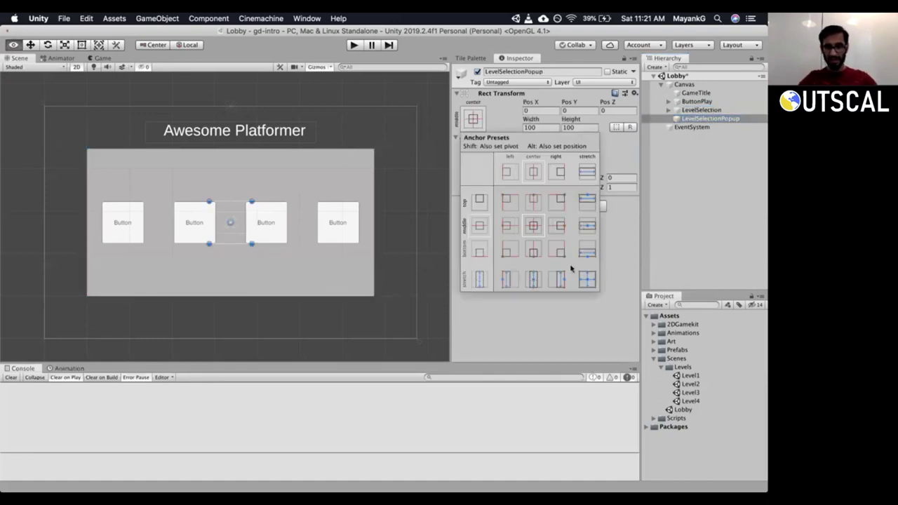
pyautogui.keyDown('alt'); pyautogui.click(587, 280); pyautogui.keyUp('alt')
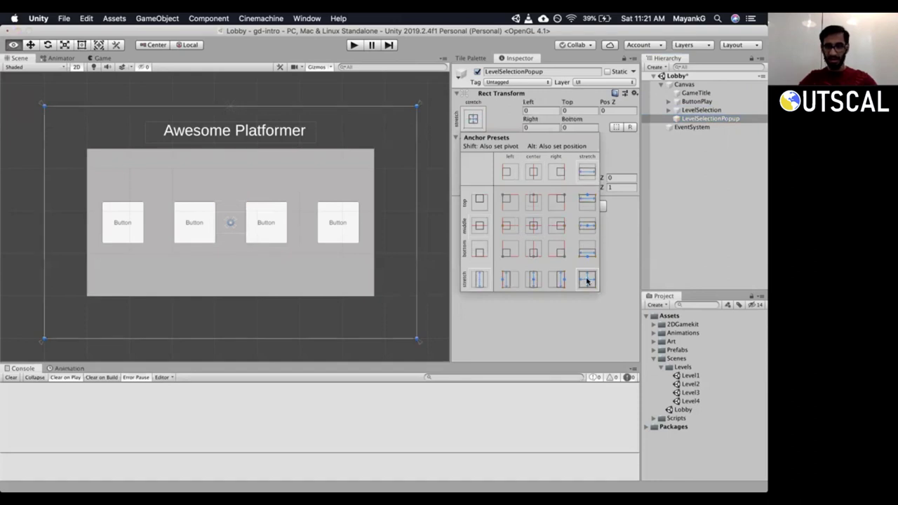
pyautogui.click(686, 262)
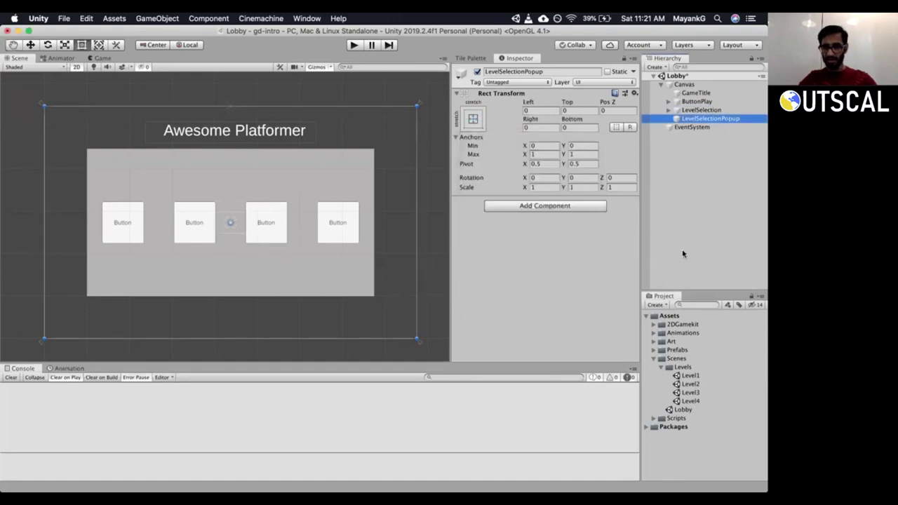
# Set LevelSelectionPopup's Left, Top, Right and Bottom offsets to 100.
pyautogui.click(542, 110)
pyautogui.write('100')
pyautogui.press('Tab')
pyautogui.write('100')
pyautogui.press('Tab')
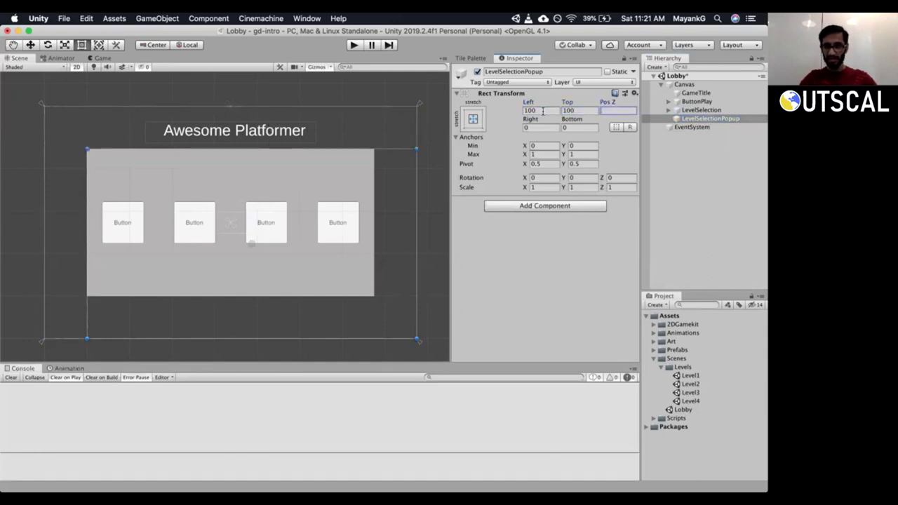
pyautogui.press('Tab')
pyautogui.write('100')
pyautogui.press('Tab')
pyautogui.write('100')
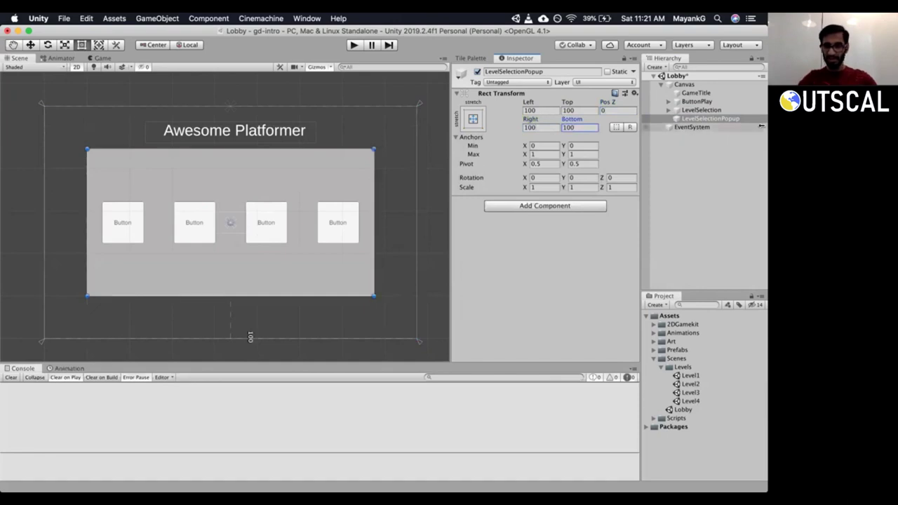
pyautogui.click(697, 111)
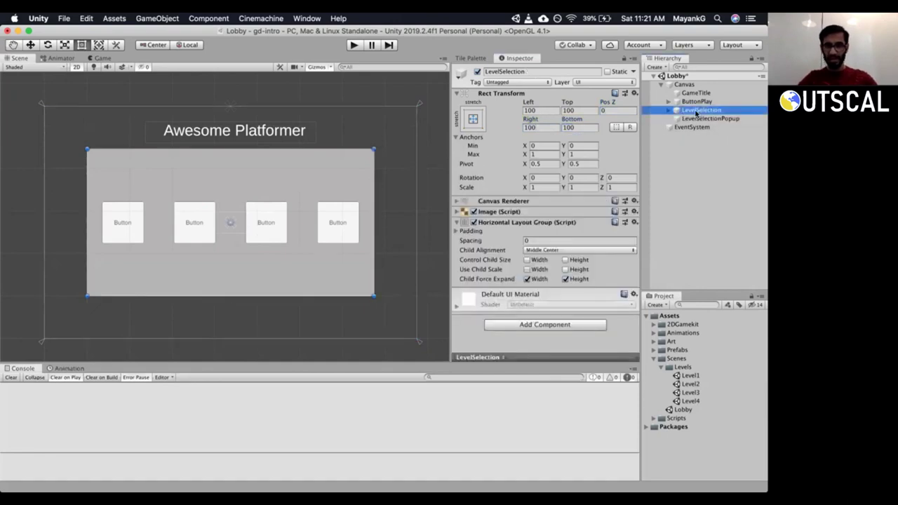
# Nest LevelSelection inside the LevelSelectionPopup panel, keeping the popup's existing name.
pyautogui.moveTo(696, 112); pyautogui.dragTo(704, 121)
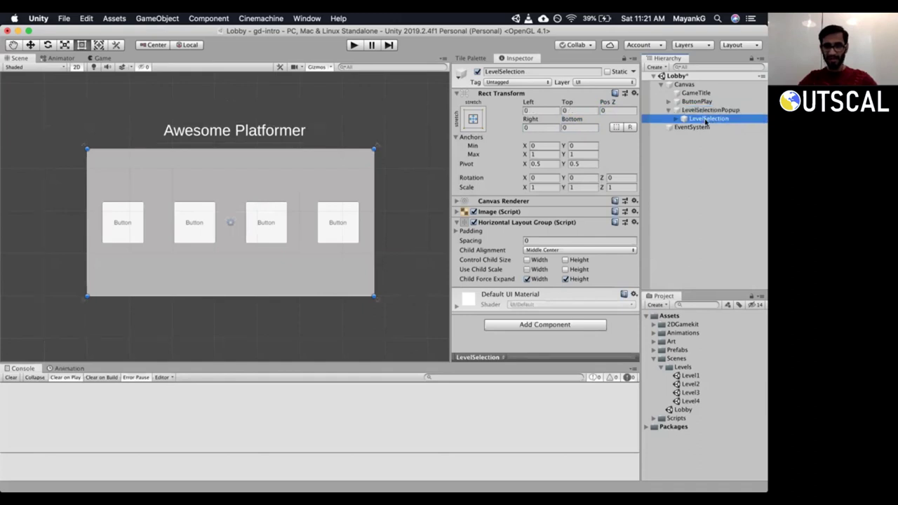
pyautogui.click(699, 111)
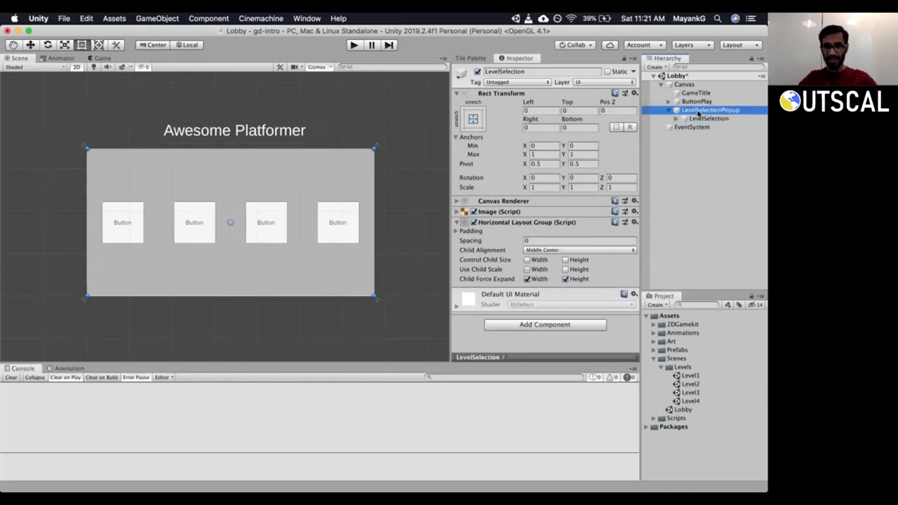
pyautogui.click(668, 111)
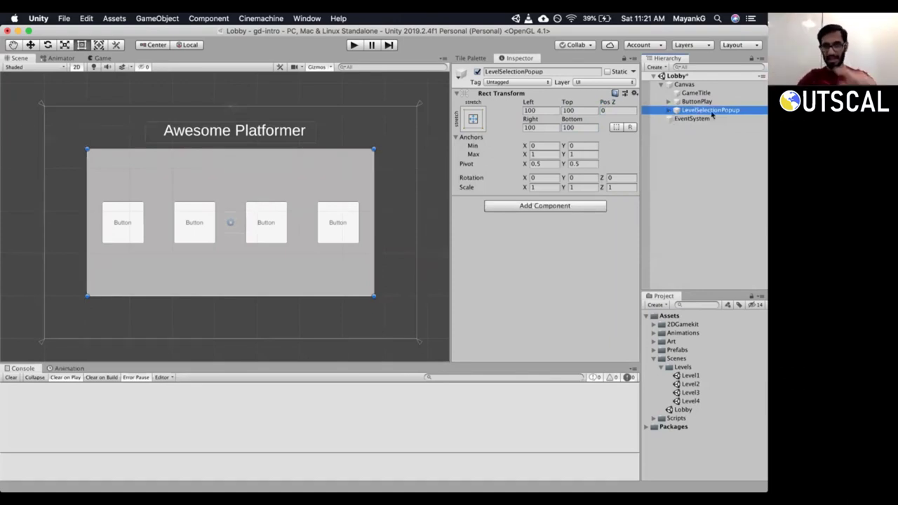
pyautogui.click(738, 112)
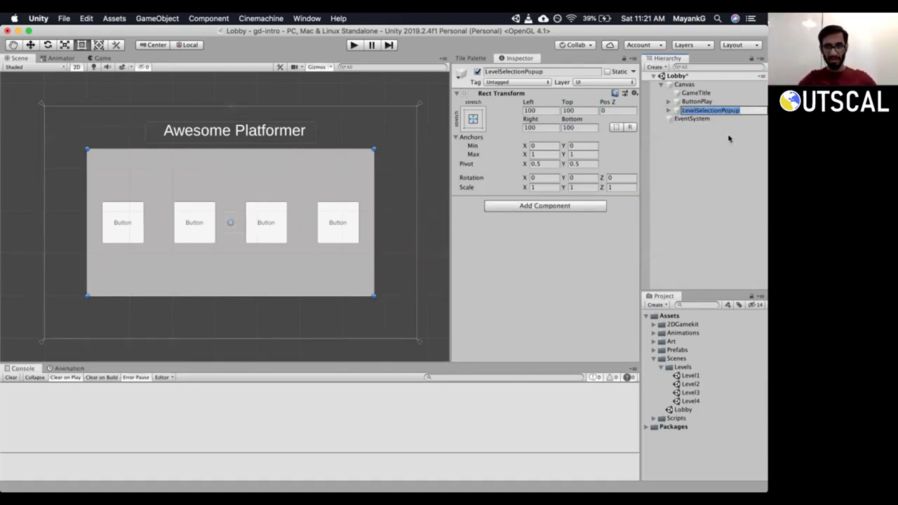
pyautogui.press('Return')
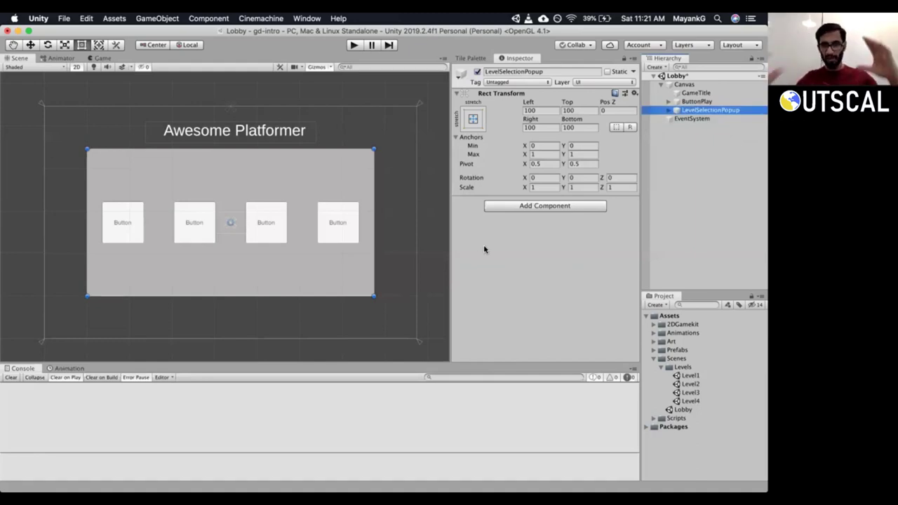
# Check LevelSelection's four level buttons, then list addable components for LevelSelectionPopup.
pyautogui.click(668, 110)
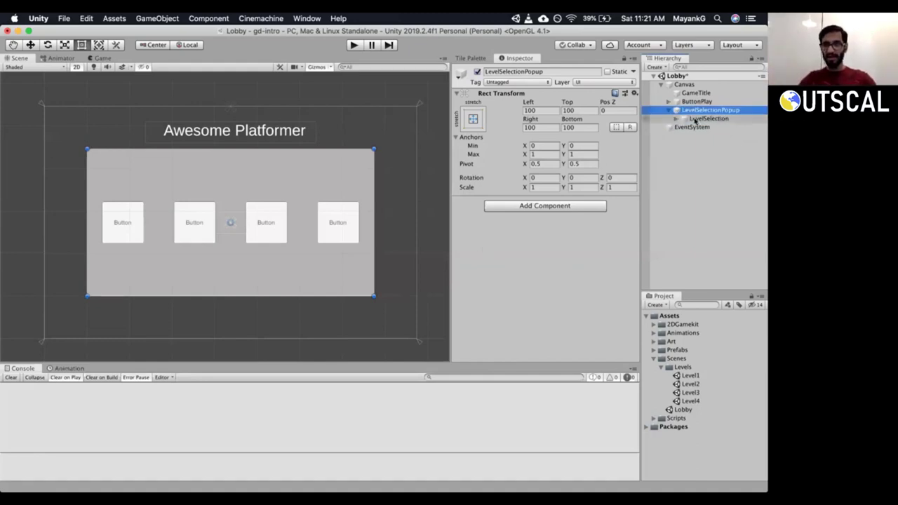
pyautogui.click(749, 119)
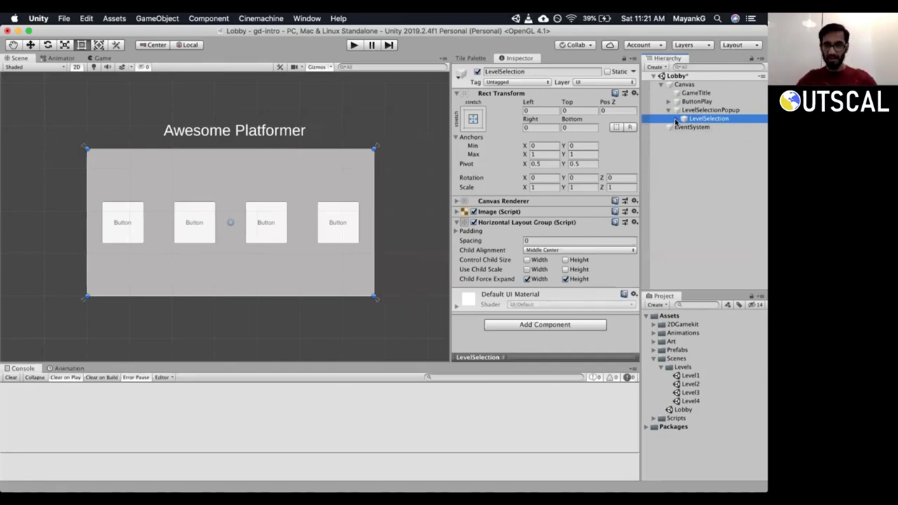
pyautogui.click(676, 119)
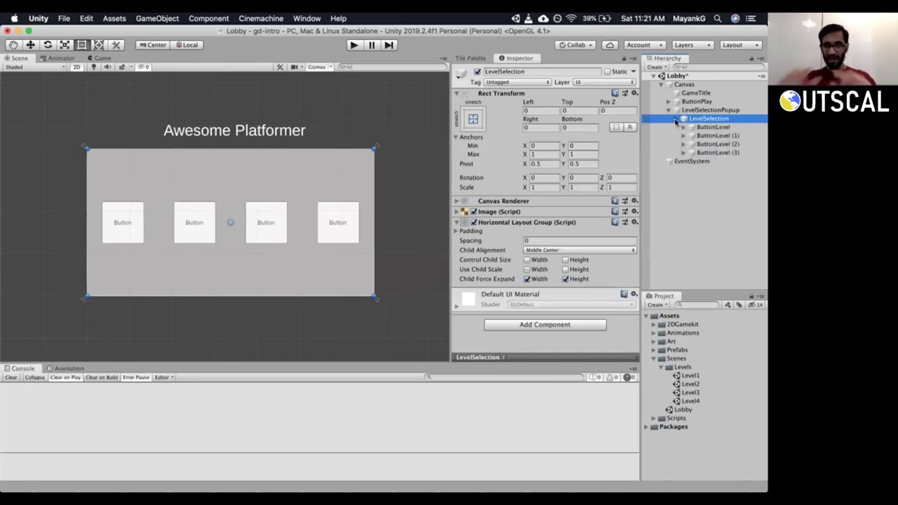
pyautogui.click(676, 119)
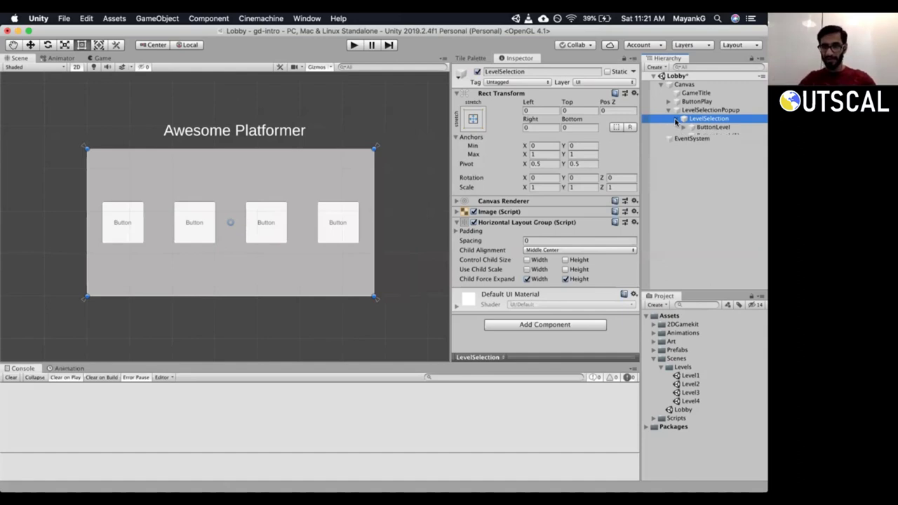
pyautogui.click(705, 110)
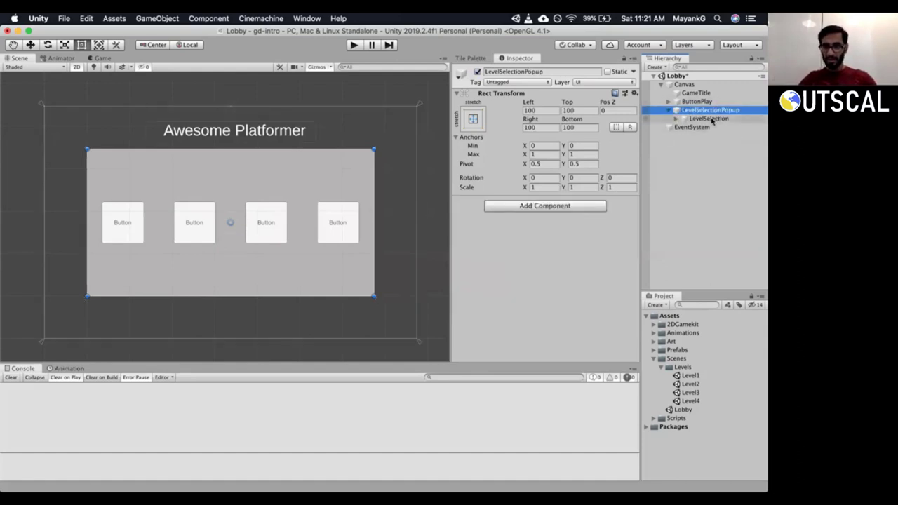
pyautogui.click(582, 206)
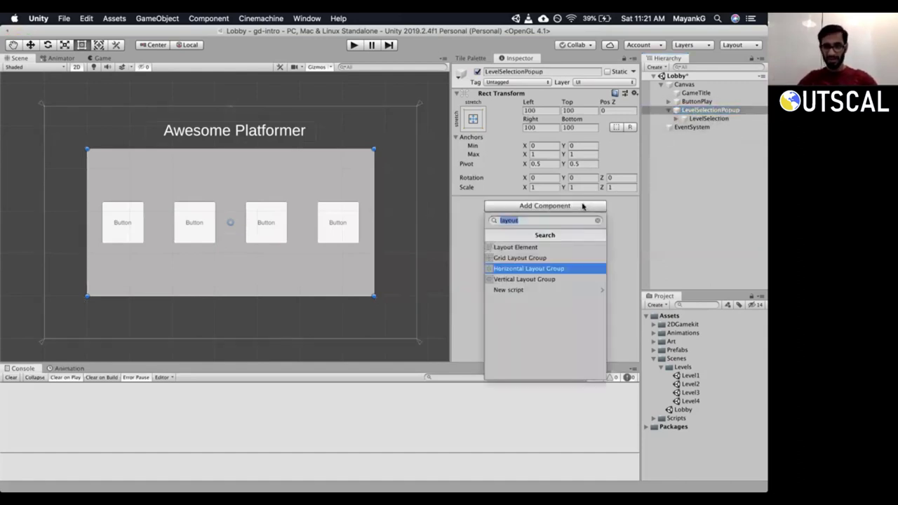
# Add an Image component to LevelSelectionPopup and remove the Image from LevelSelection.
pyautogui.write('Image')
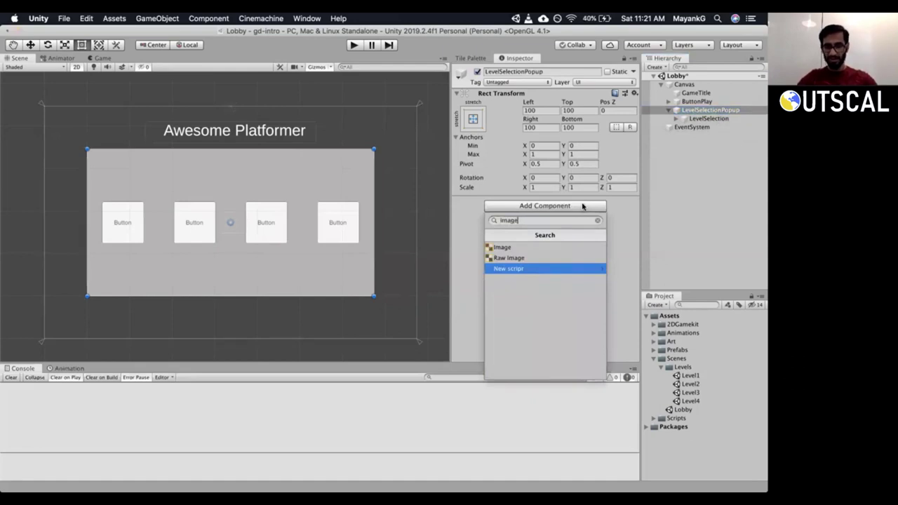
pyautogui.press('Up')
pyautogui.press('Up')
pyautogui.press('Return')
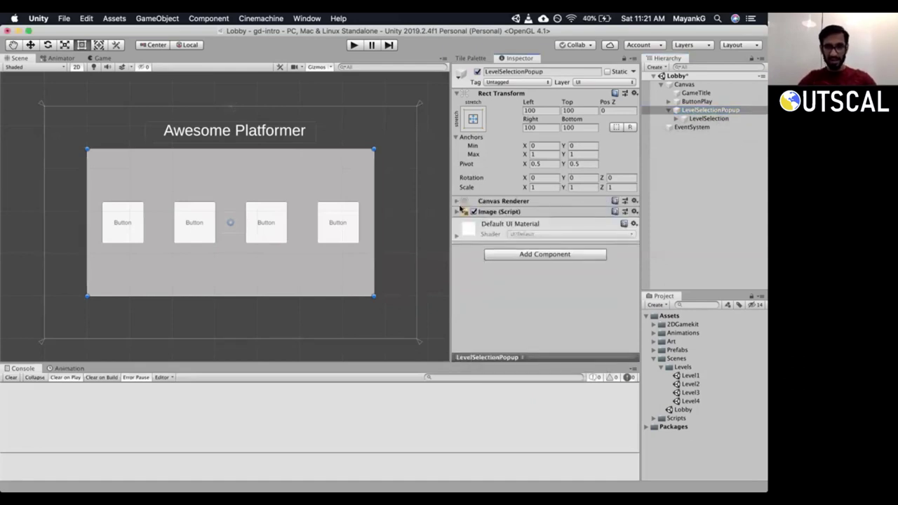
pyautogui.click(456, 211)
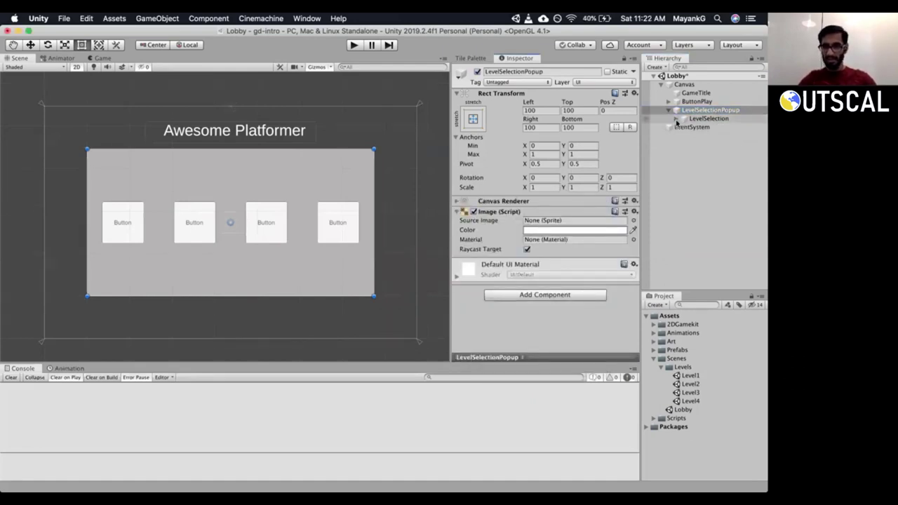
pyautogui.click(705, 118)
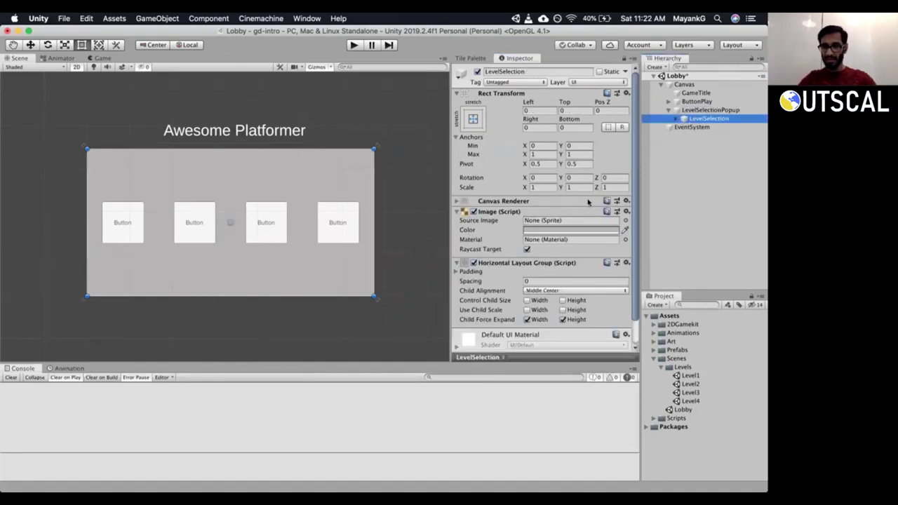
pyautogui.click(625, 212)
pyautogui.click(655, 237)
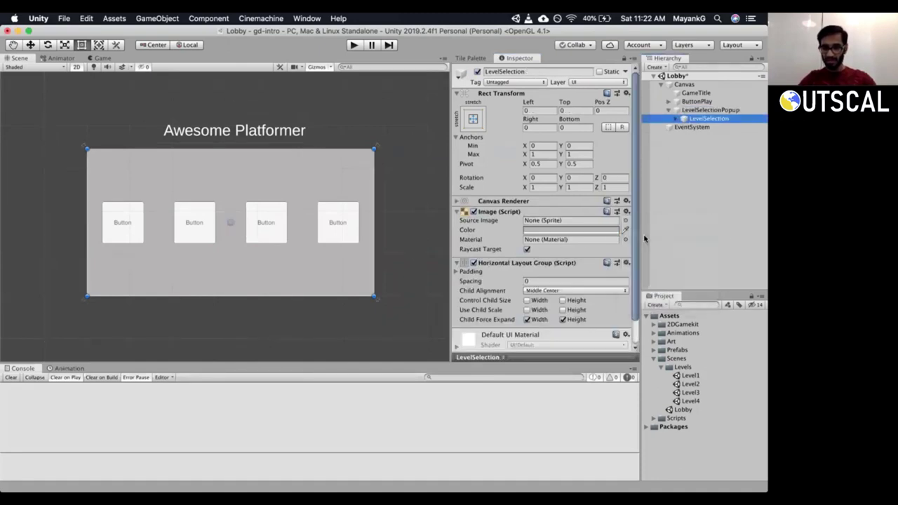
# Tint the LevelSelectionPopup image light grey (176, 175, 175 / B0AFAF).
pyautogui.click(216, 270)
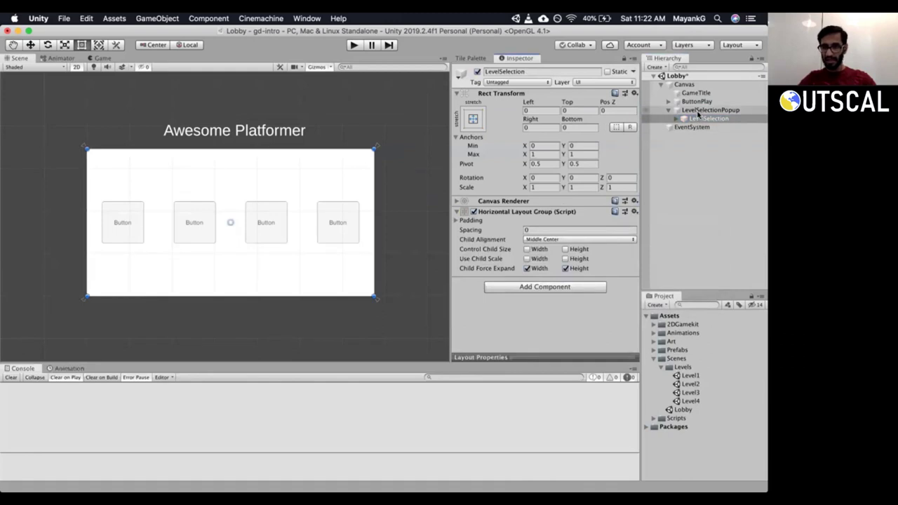
pyautogui.click(537, 230)
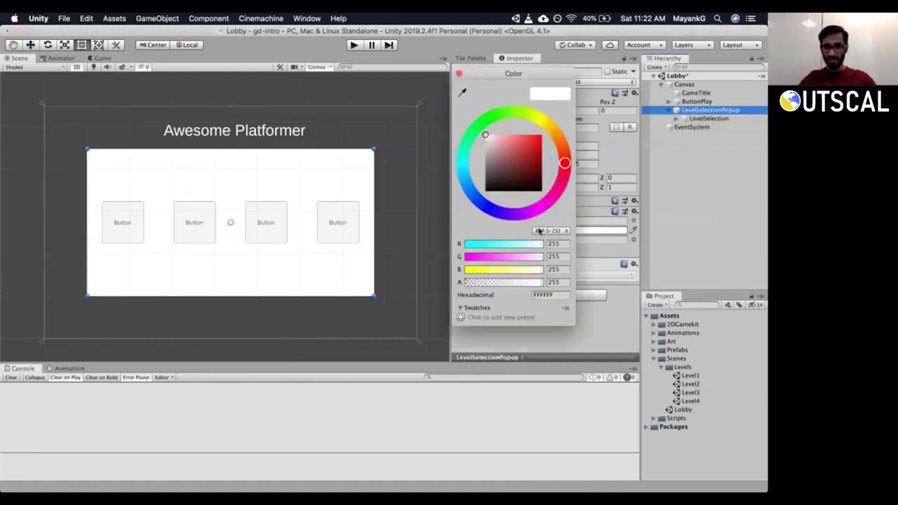
pyautogui.moveTo(493, 153); pyautogui.dragTo(487, 151)
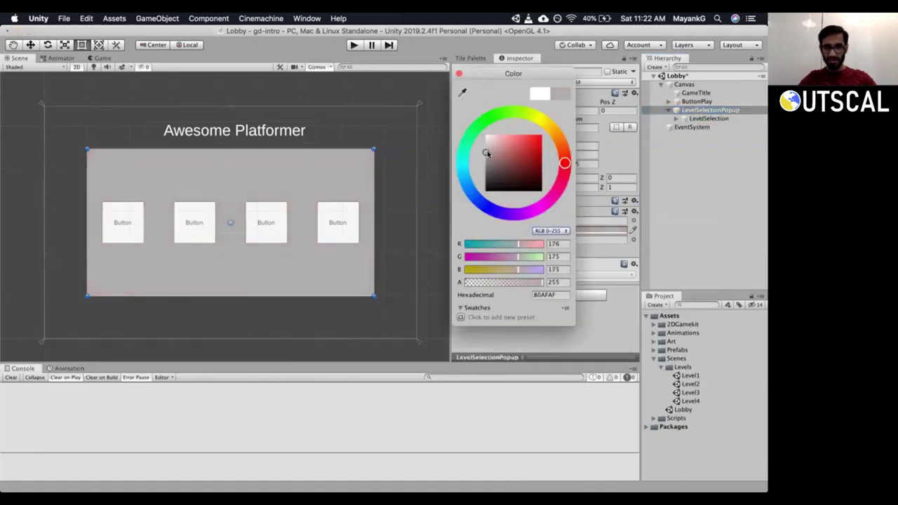
pyautogui.click(458, 73)
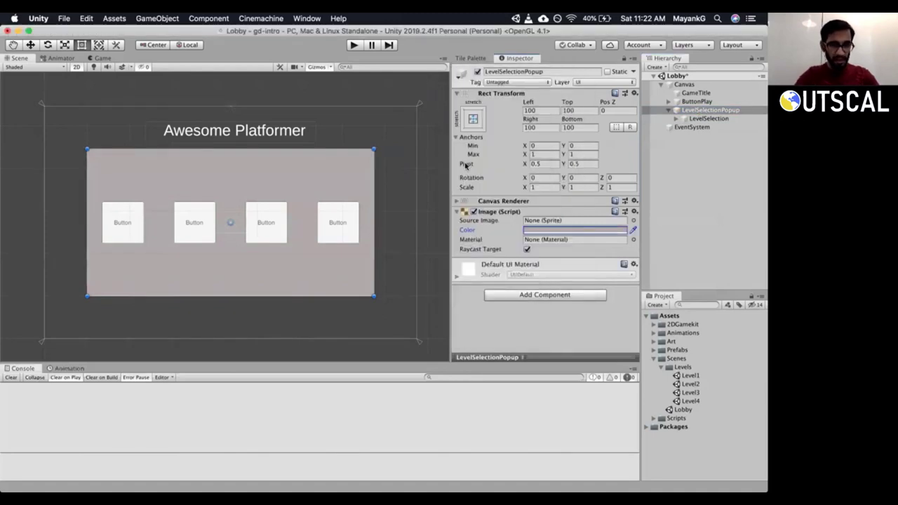
# Create a TextMeshPro 'New Text' under LevelSelectionPopup, anchored to the top-centre preset.
pyautogui.rightClick(695, 114)
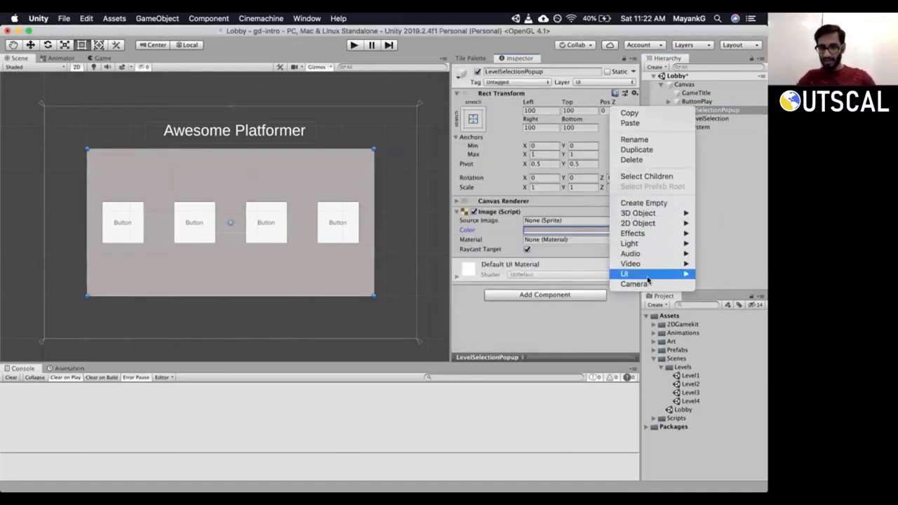
pyautogui.moveTo(634, 273)
pyautogui.click(537, 283)
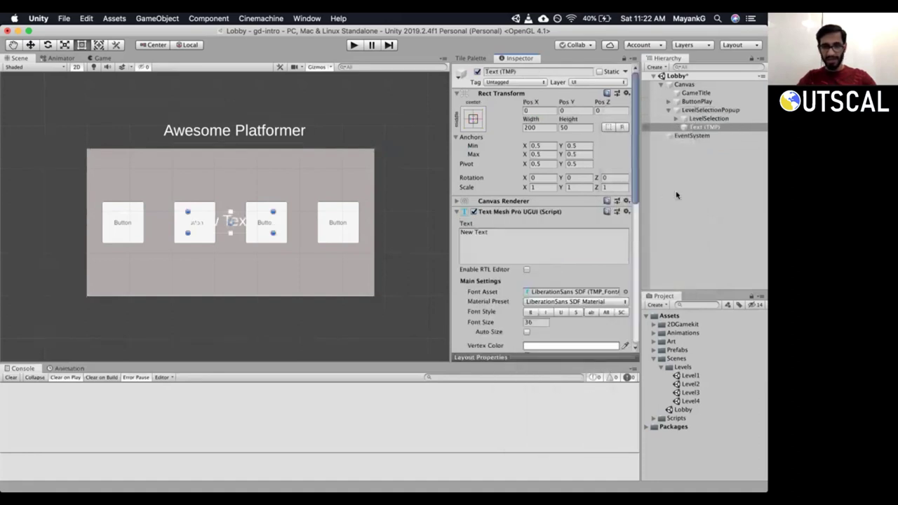
pyautogui.click(476, 118)
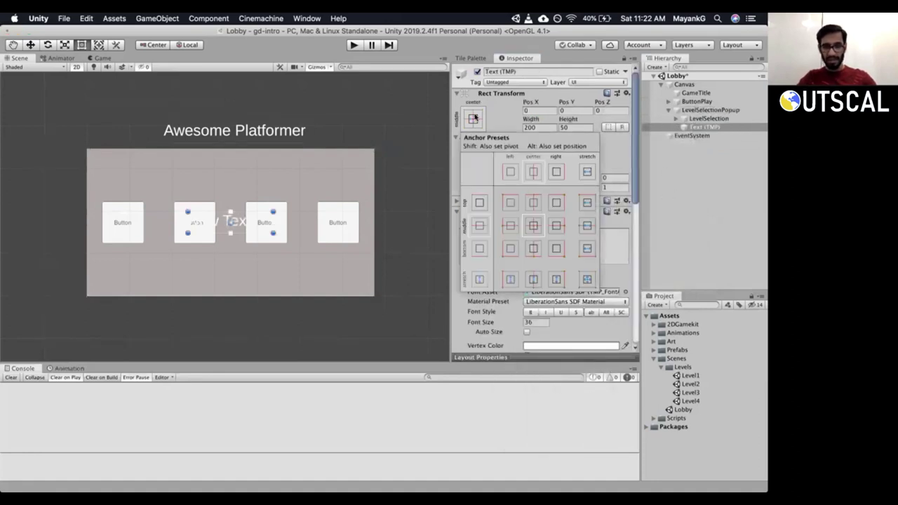
pyautogui.keyDown('alt'); pyautogui.keyDown('shift'); pyautogui.click(533, 203); pyautogui.keyUp('shift'); pyautogui.keyUp('alt')
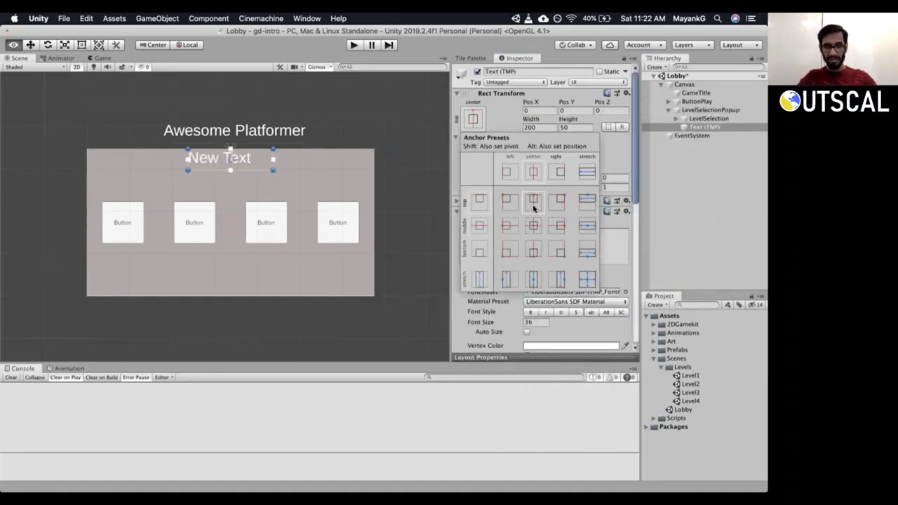
pyautogui.click(726, 176)
# Nudge the text label down and change its content to 'Select a Level'.
pyautogui.press('w')
pyautogui.moveTo(231, 116); pyautogui.dragTo(231, 128)
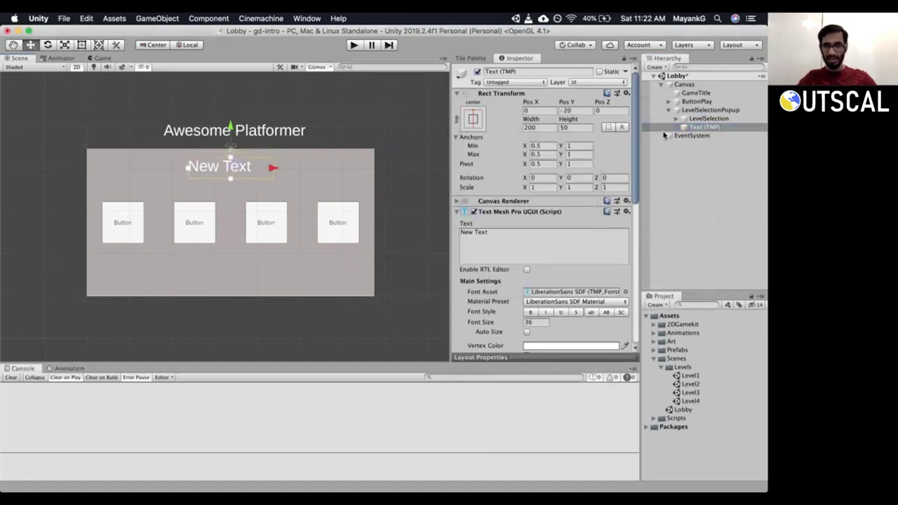
pyautogui.doubleClick(526, 231)
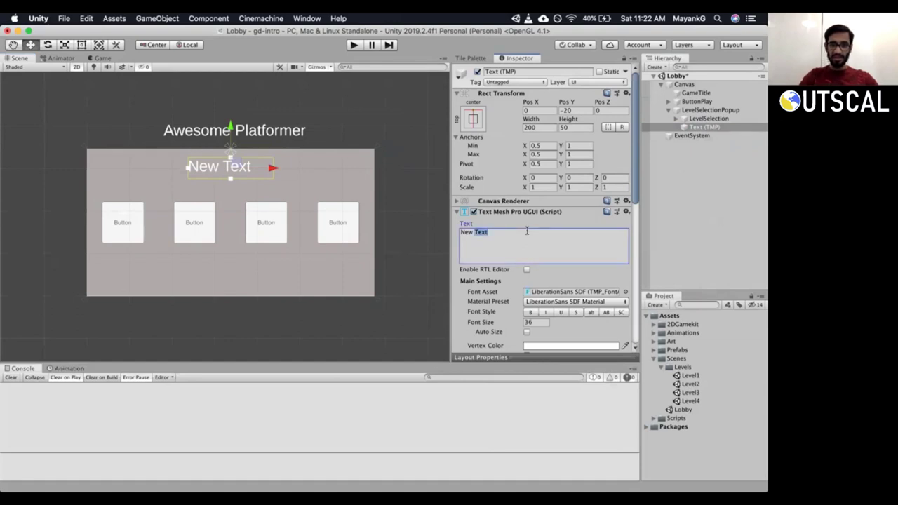
pyautogui.press('BackSpace')
pyautogui.press('BackSpace')
pyautogui.press('BackSpace')
pyautogui.press('BackSpace')
pyautogui.press('BackSpace')
pyautogui.write('Select a Level')
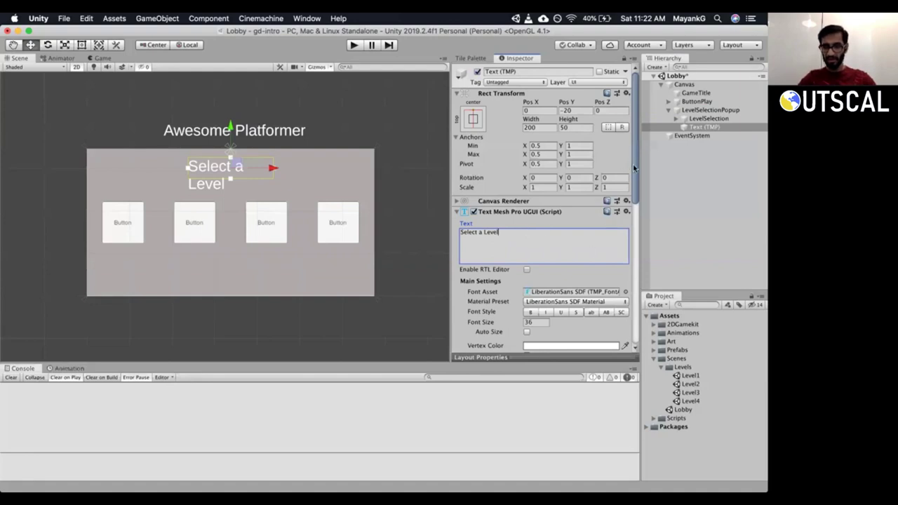
pyautogui.click(574, 128)
# Make the heading box 300 wide, with centre-aligned black text.
pyautogui.click(580, 127)
pyautogui.doubleClick(580, 127)
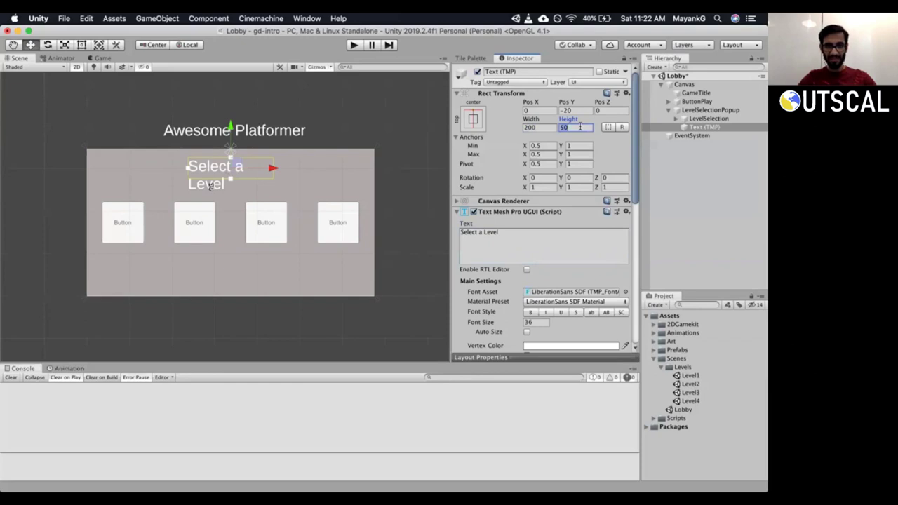
pyautogui.doubleClick(542, 128)
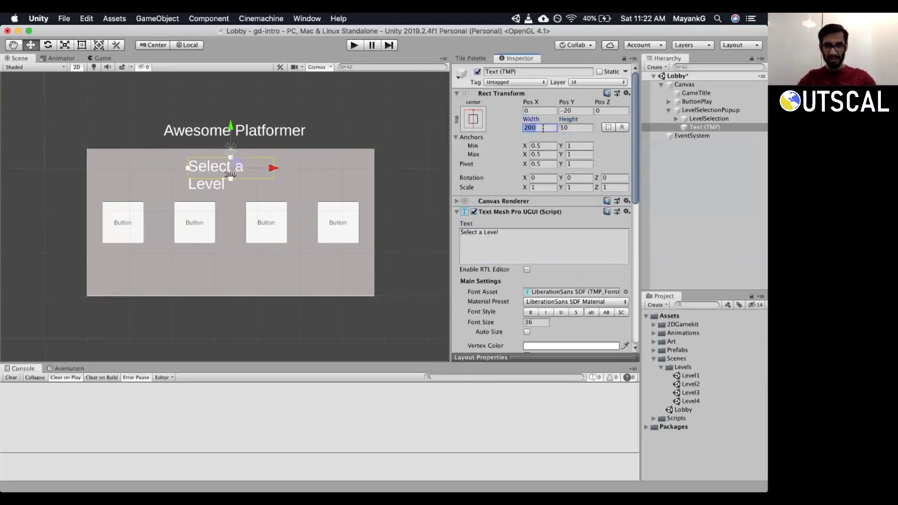
pyautogui.write('300')
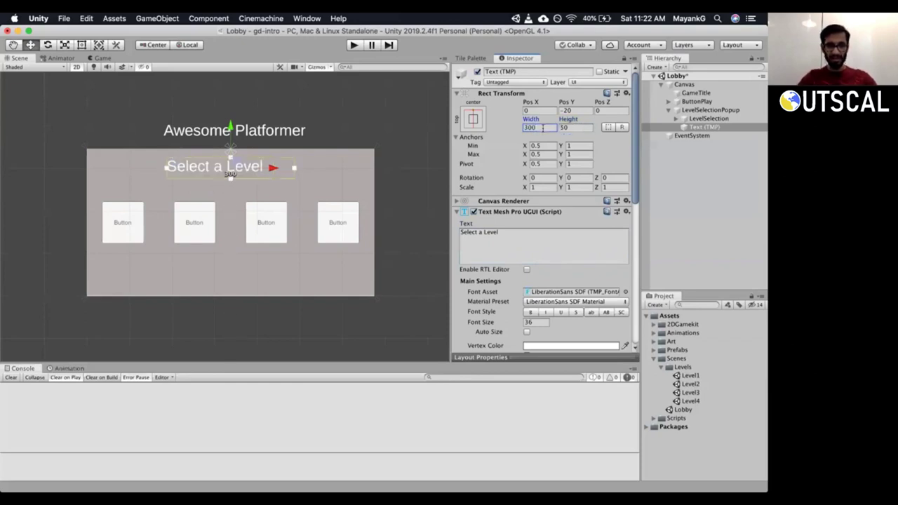
pyautogui.press('Return')
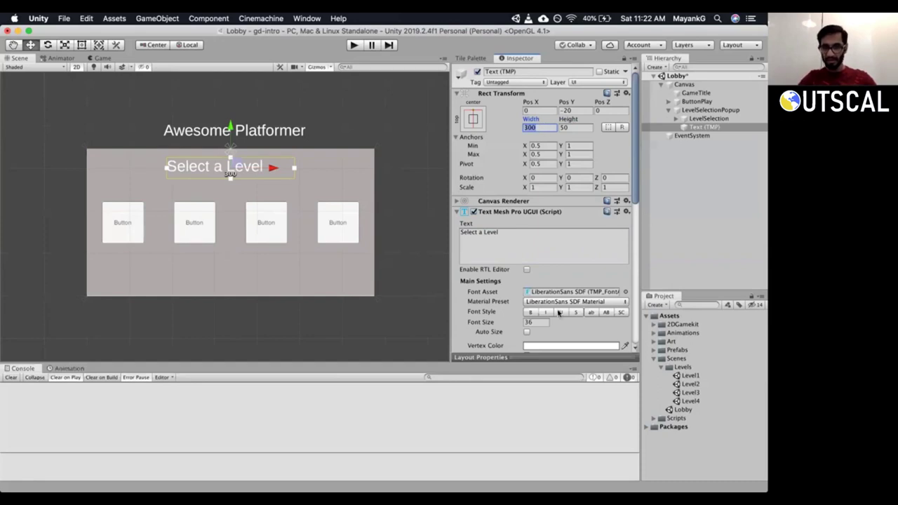
pyautogui.moveTo(634, 188); pyautogui.dragTo(606, 251)
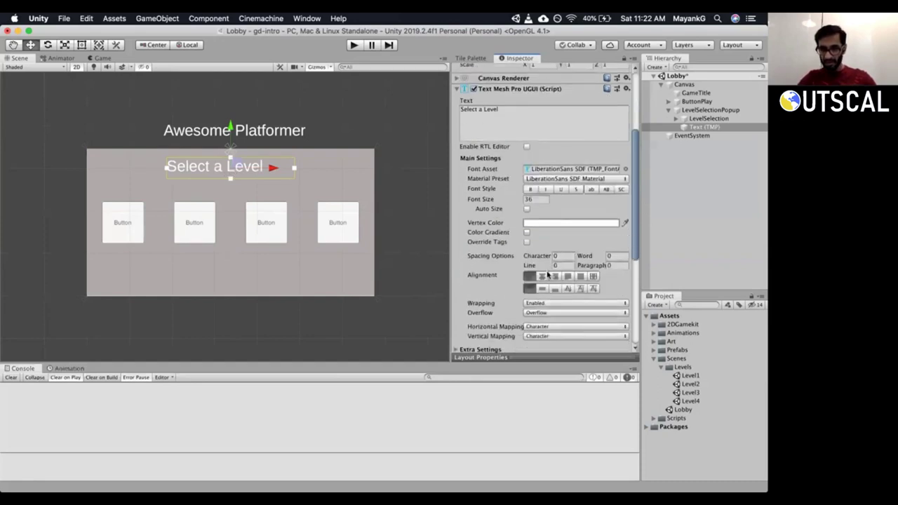
pyautogui.click(542, 277)
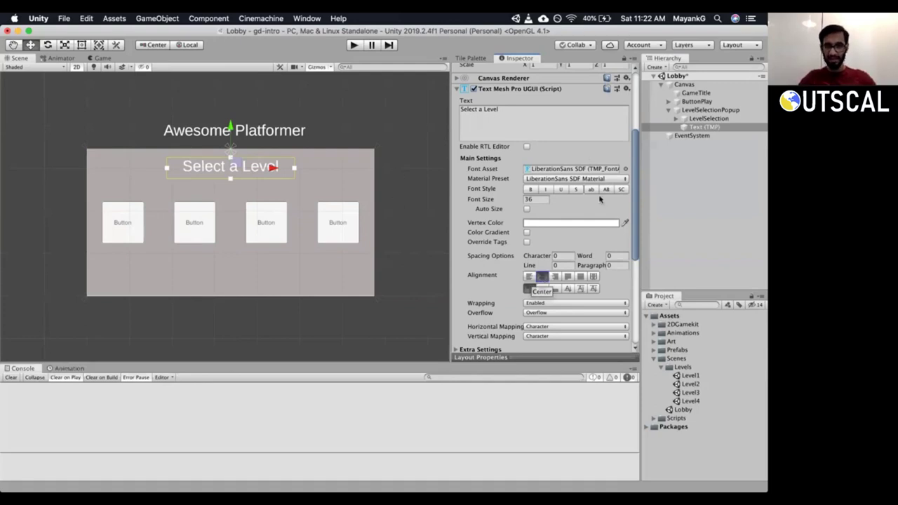
pyautogui.click(558, 223)
pyautogui.moveTo(517, 176); pyautogui.dragTo(484, 199)
pyautogui.click(458, 73)
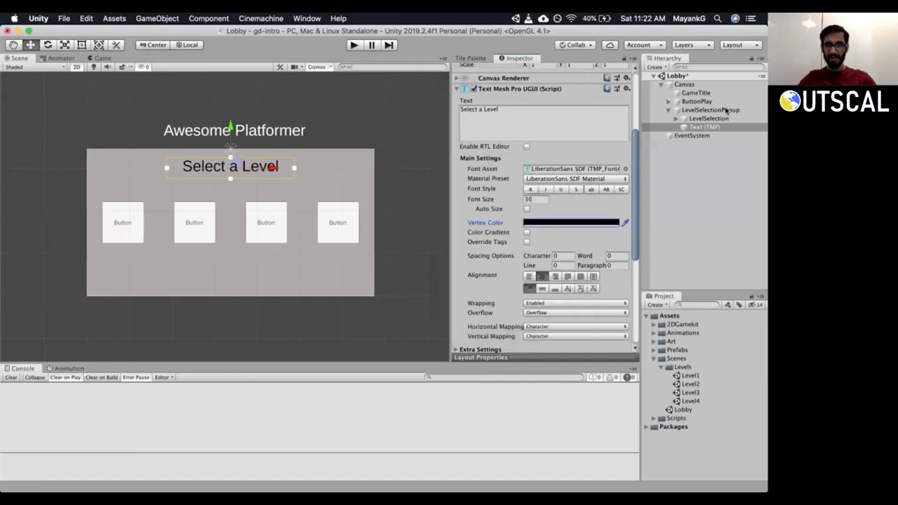
pyautogui.click(699, 128)
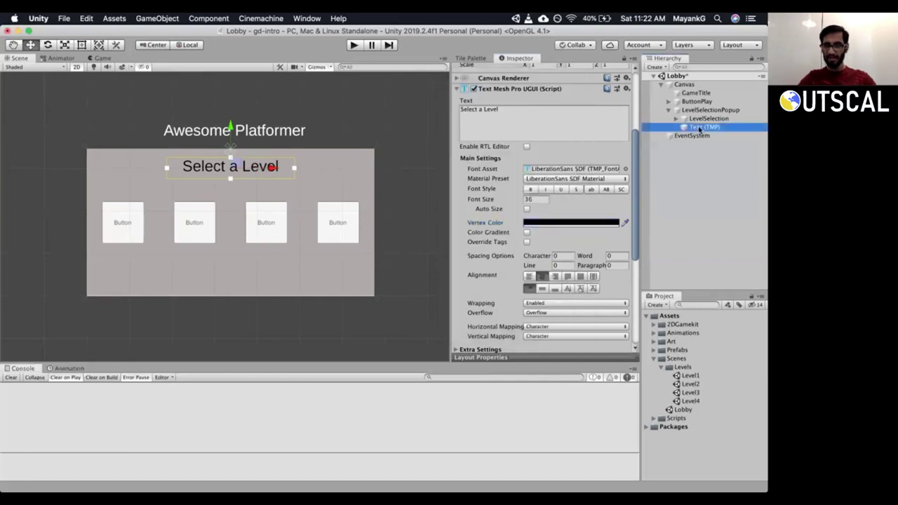
# Rename the text object LevelSelectionHeading and place it above LevelSelection.
pyautogui.click(699, 128)
pyautogui.write('Le')
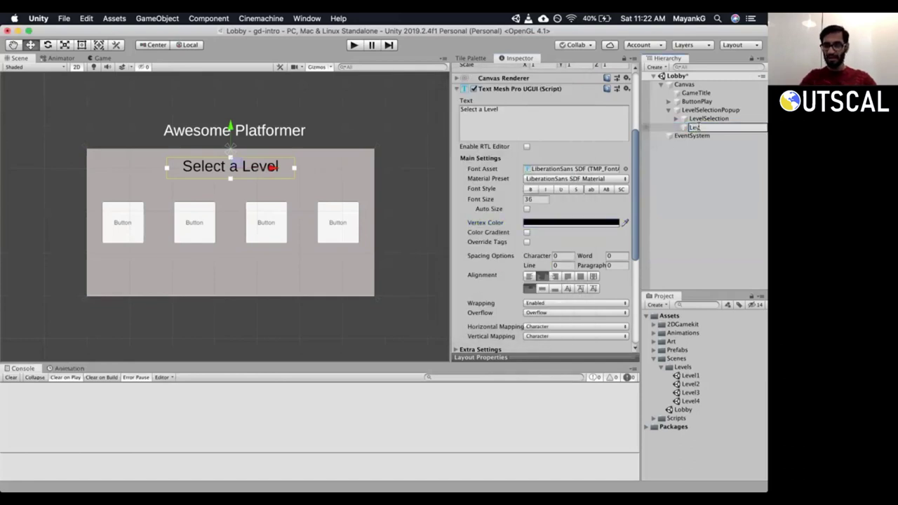
pyautogui.press('BackSpace')
pyautogui.press('BackSpace')
pyautogui.press('Return')
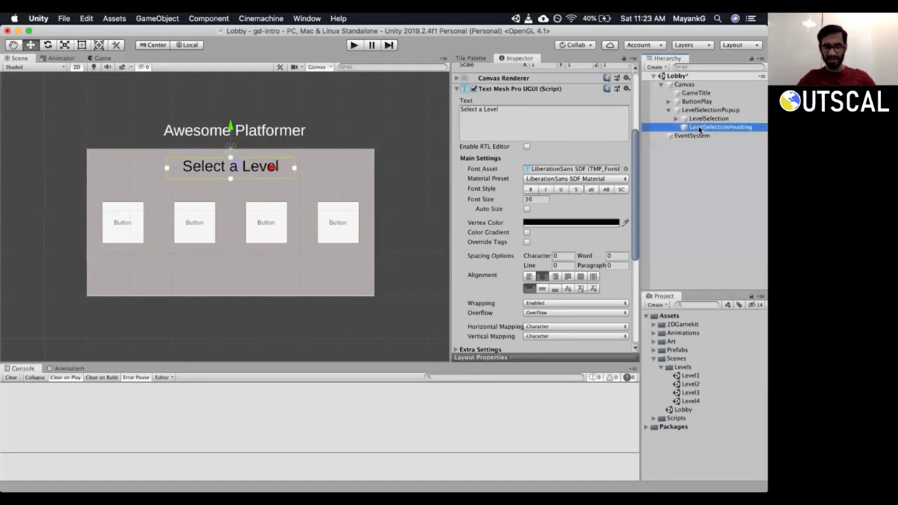
pyautogui.moveTo(736, 119); pyautogui.dragTo(738, 116)
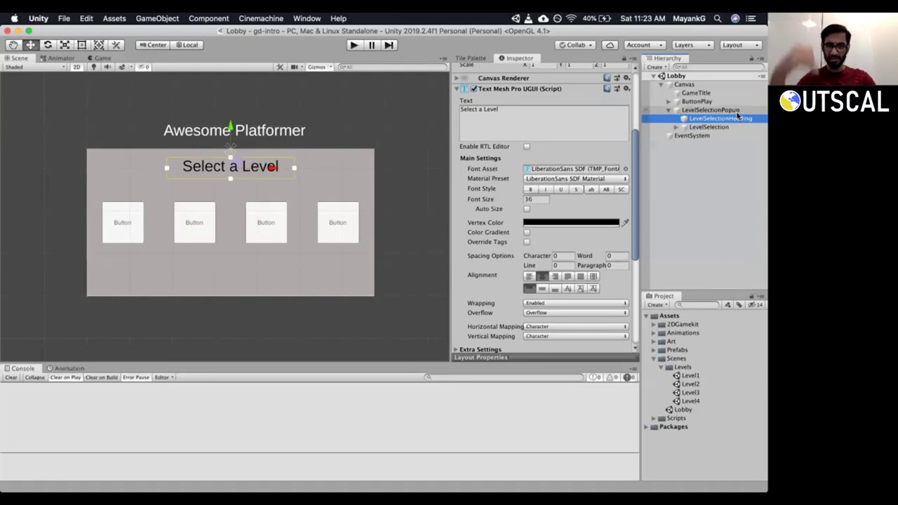
# Reveal LevelSelection's buttons and try placing the heading inside that group.
pyautogui.click(732, 110)
pyautogui.click(721, 128)
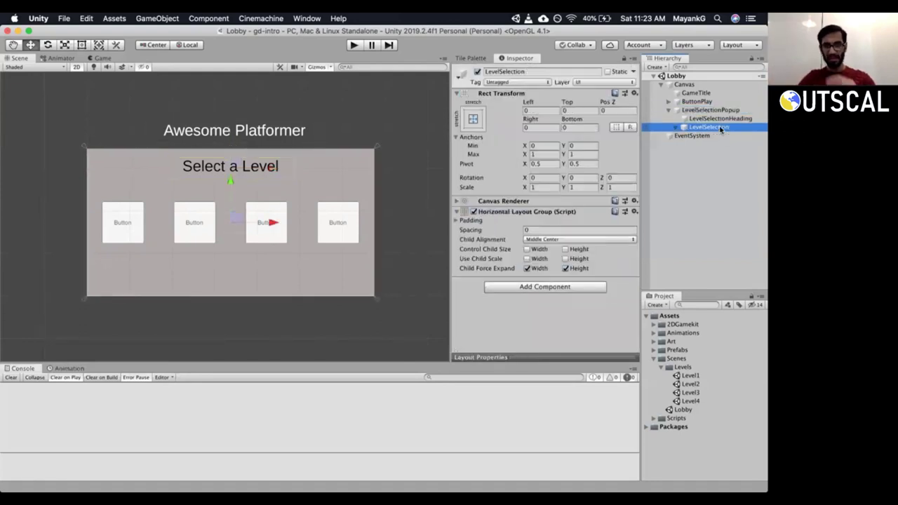
pyautogui.click(674, 129)
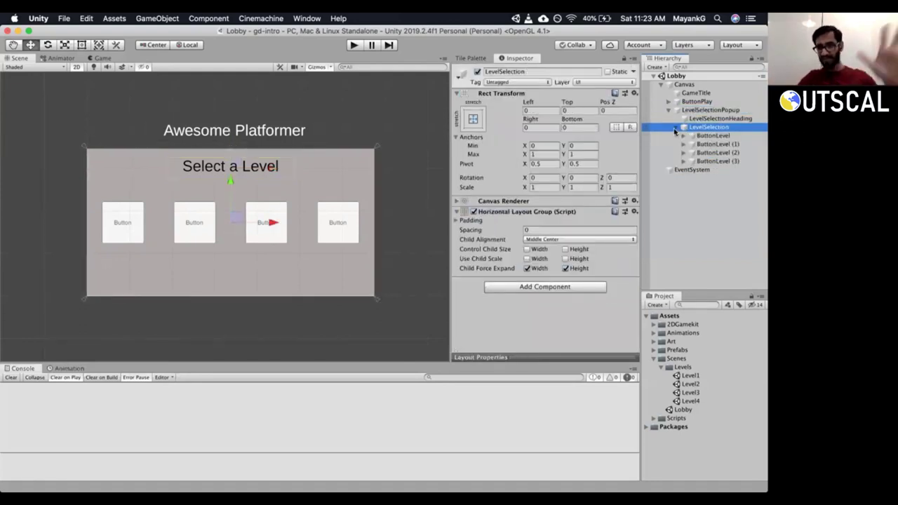
pyautogui.moveTo(706, 127); pyautogui.dragTo(722, 129)
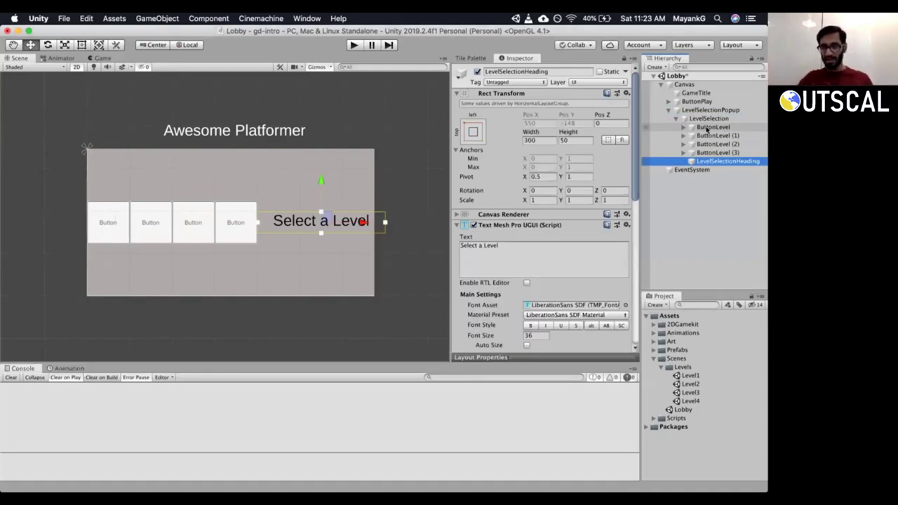
# Review LevelSelection and its four buttons, then return the heading directly under LevelSelectionPopup.
pyautogui.click(708, 120)
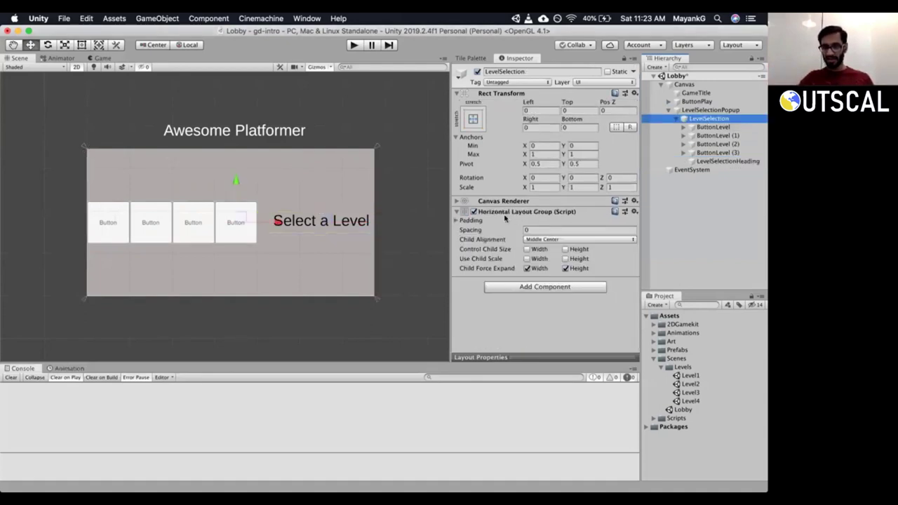
pyautogui.click(725, 127)
pyautogui.click(724, 136)
pyautogui.click(724, 144)
pyautogui.click(724, 153)
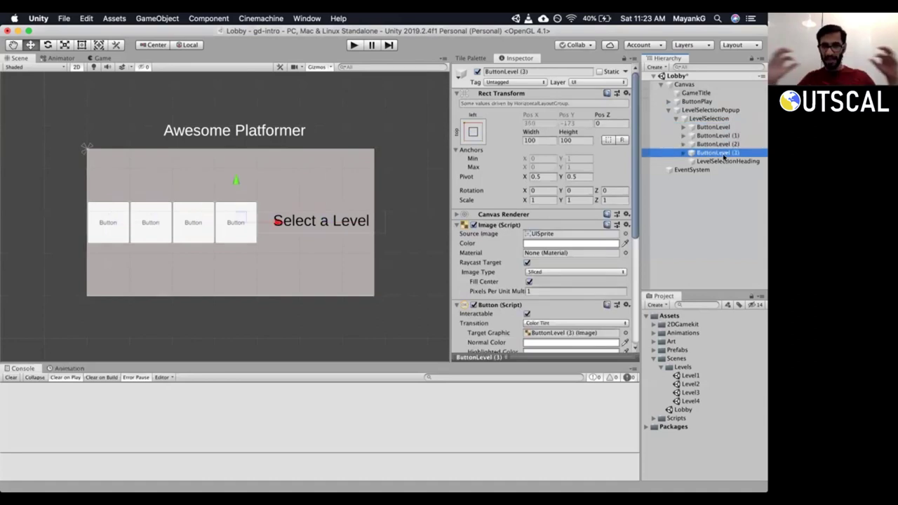
pyautogui.click(696, 120)
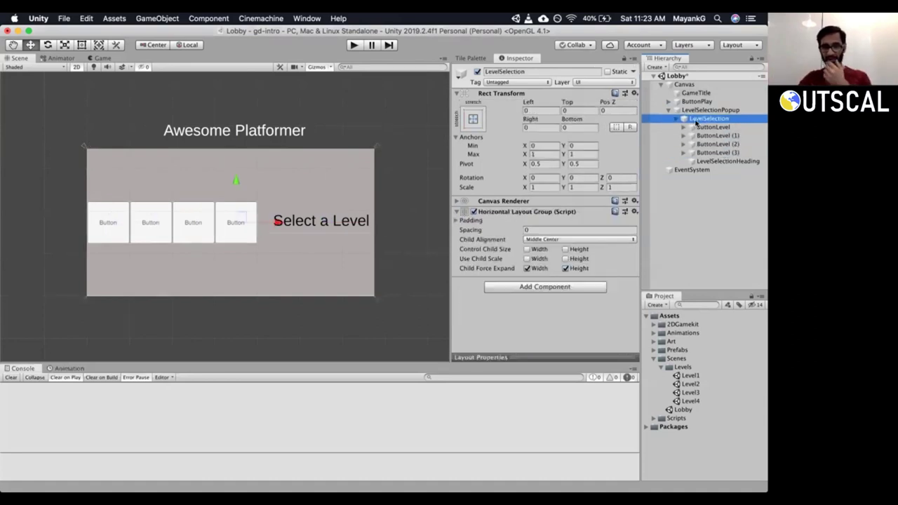
pyautogui.moveTo(722, 161); pyautogui.dragTo(720, 113)
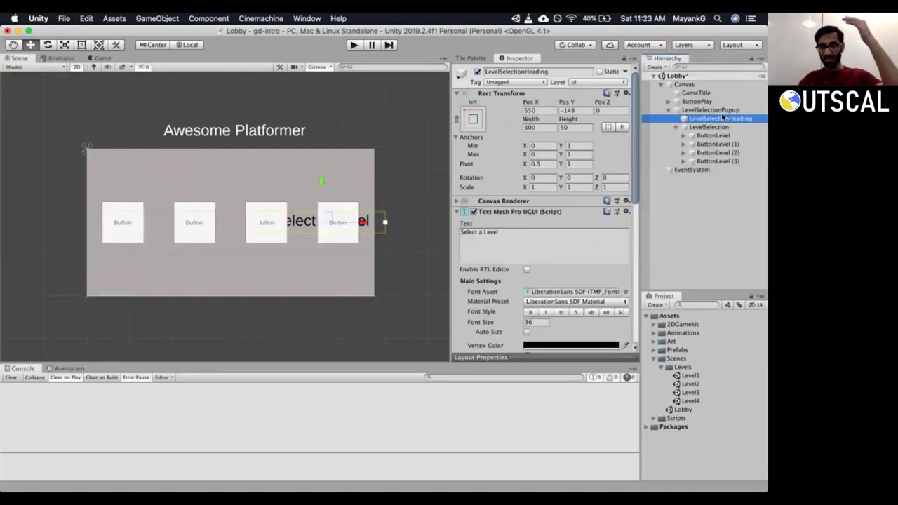
pyautogui.click(676, 130)
pyautogui.click(698, 128)
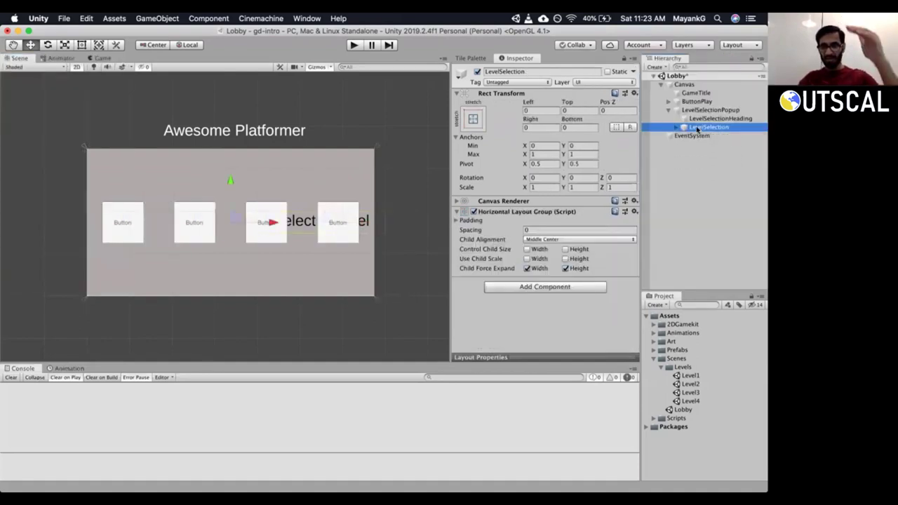
# Alt-anchor LevelSelectionHeading to top centre and move it down to Pos Y -33.
pyautogui.click(716, 119)
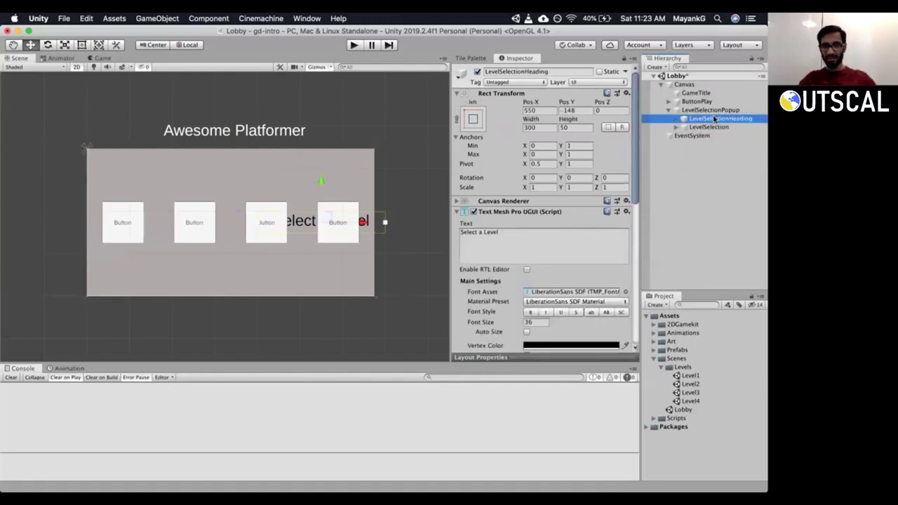
pyautogui.click(473, 121)
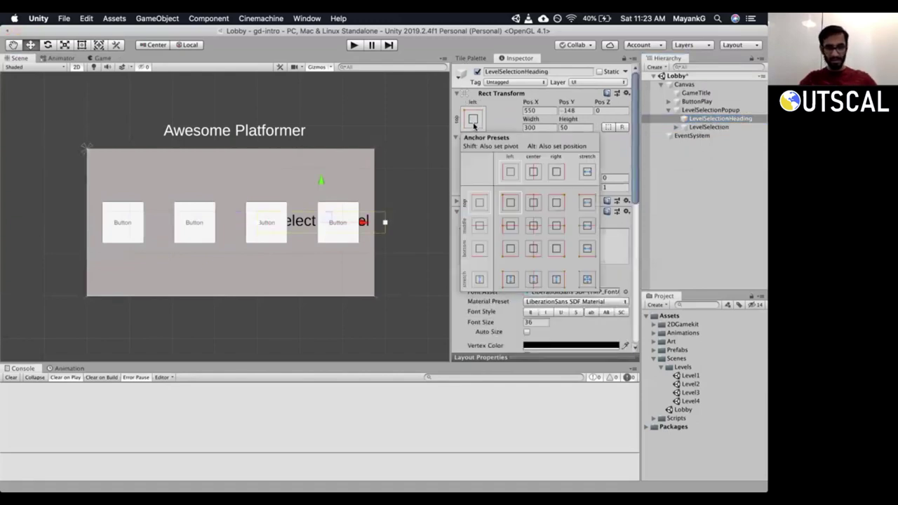
pyautogui.press('alt')
pyautogui.keyDown('alt'); pyautogui.click(532, 202); pyautogui.keyUp('alt')
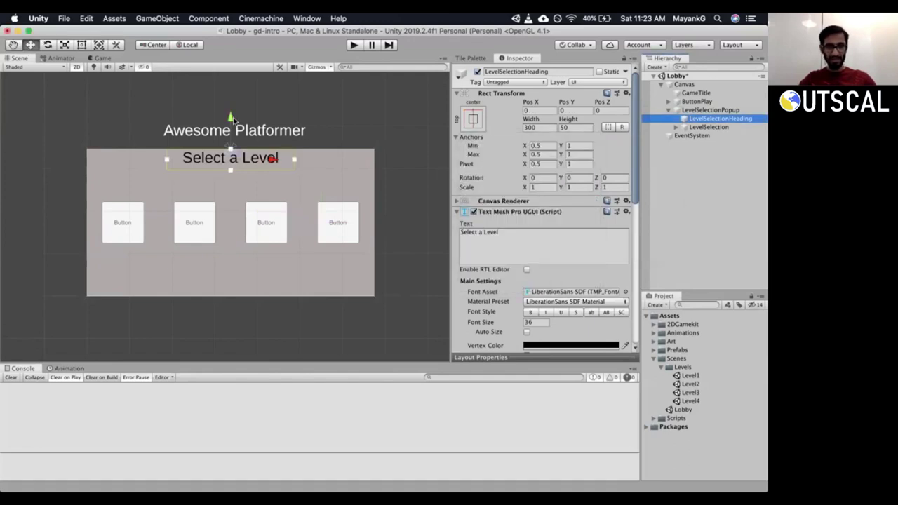
pyautogui.moveTo(230, 139)
pyautogui.mouseDown()
pyautogui.moveTo(231, 163)
pyautogui.moveTo(231, 154)
pyautogui.mouseUp()
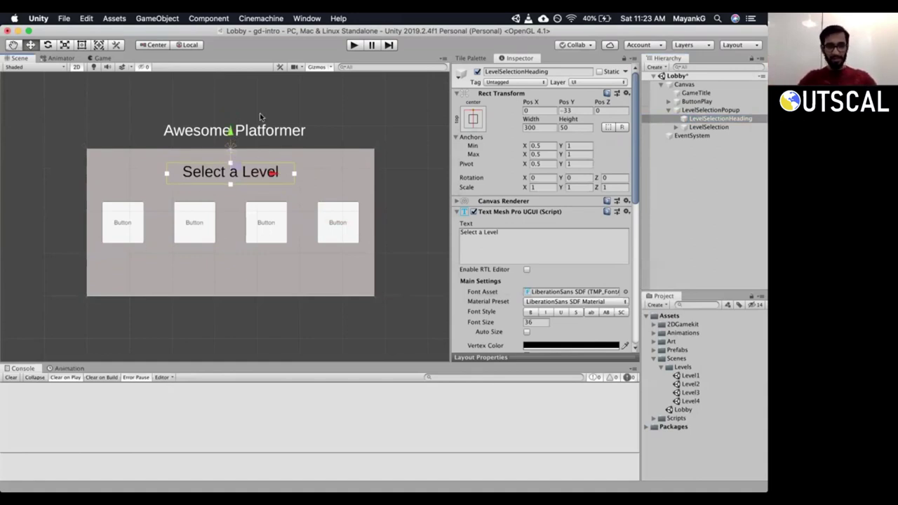
# Expand LevelSelection and the first level button to select its text object.
pyautogui.click(680, 127)
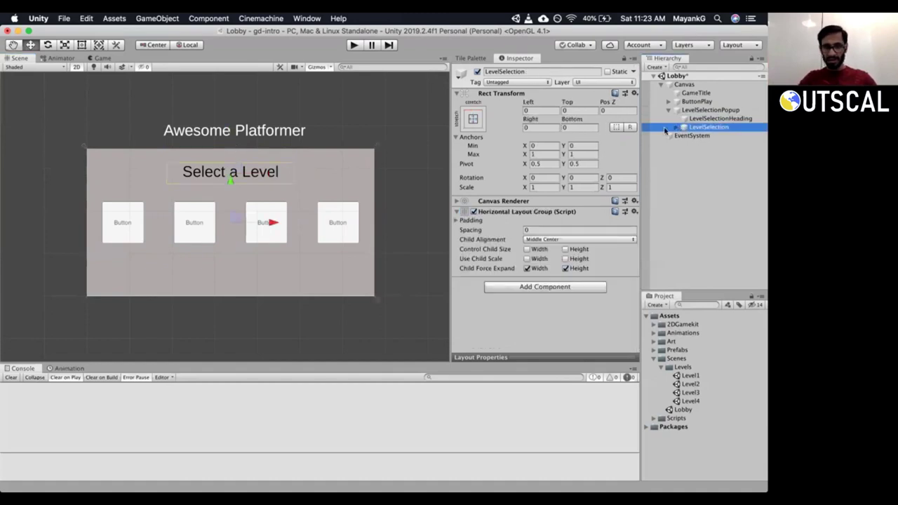
pyautogui.click(674, 128)
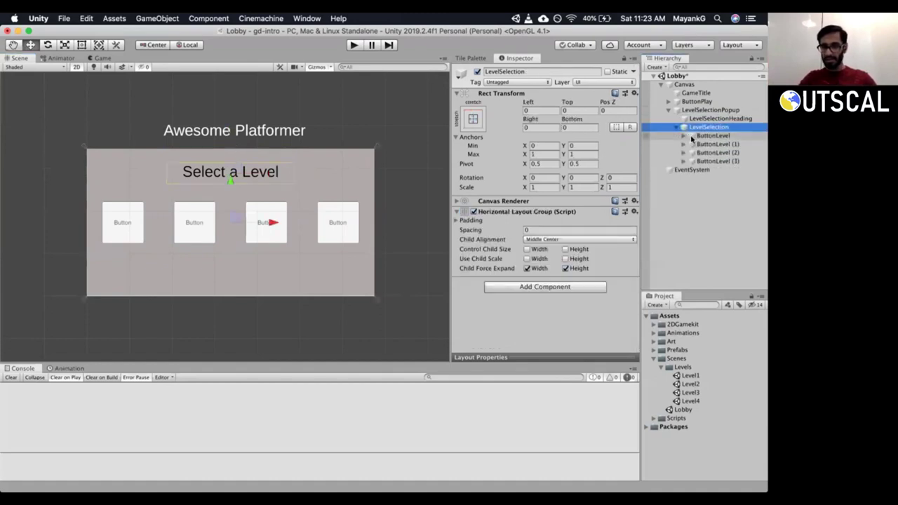
pyautogui.click(683, 136)
pyautogui.click(707, 144)
# Label the first two buttons 'Level One' and 'Level Two' on two lines each.
pyautogui.click(533, 234)
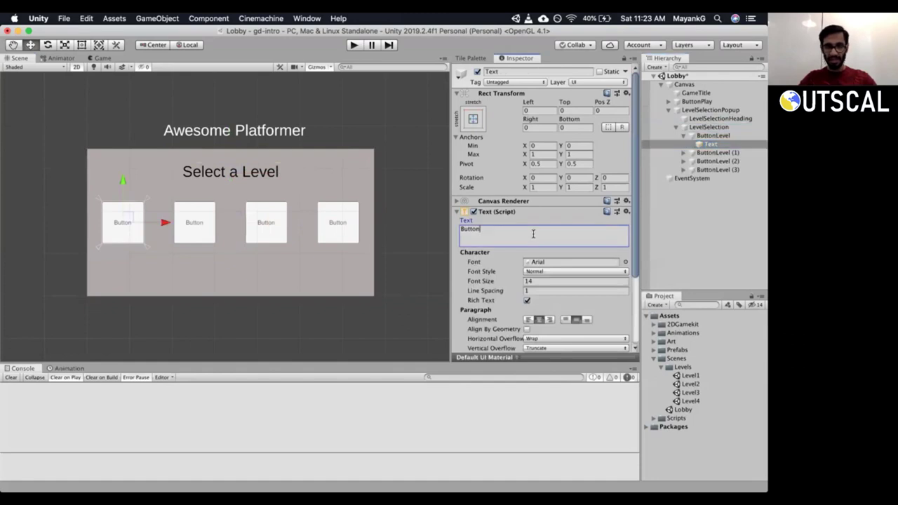
pyautogui.write('Level')
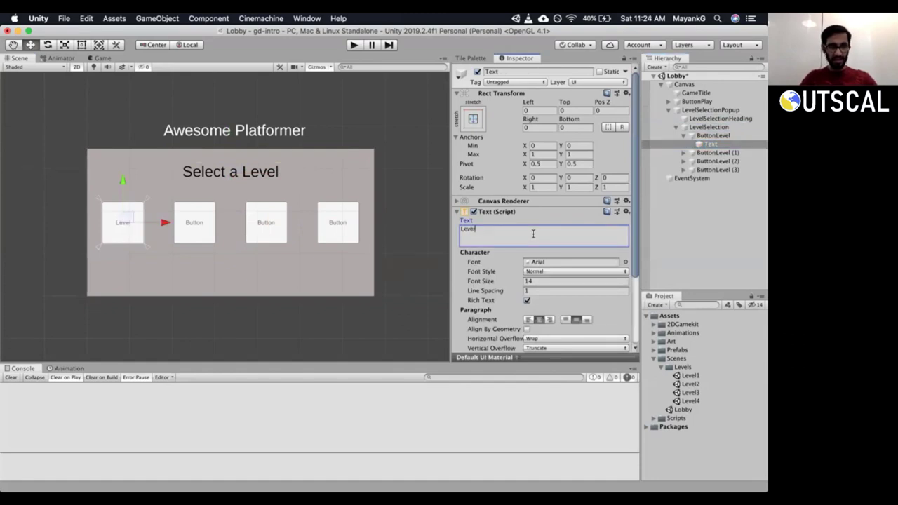
pyautogui.press('Return')
pyautogui.write('One')
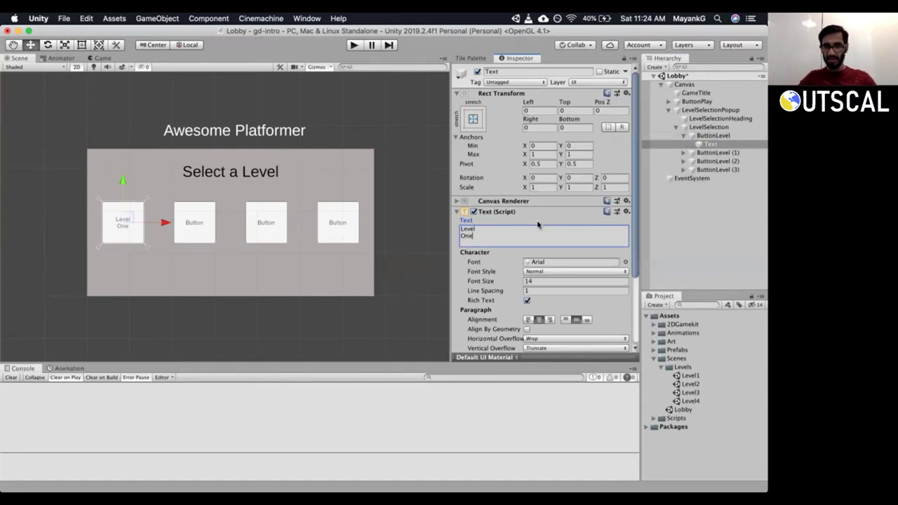
pyautogui.click(538, 226)
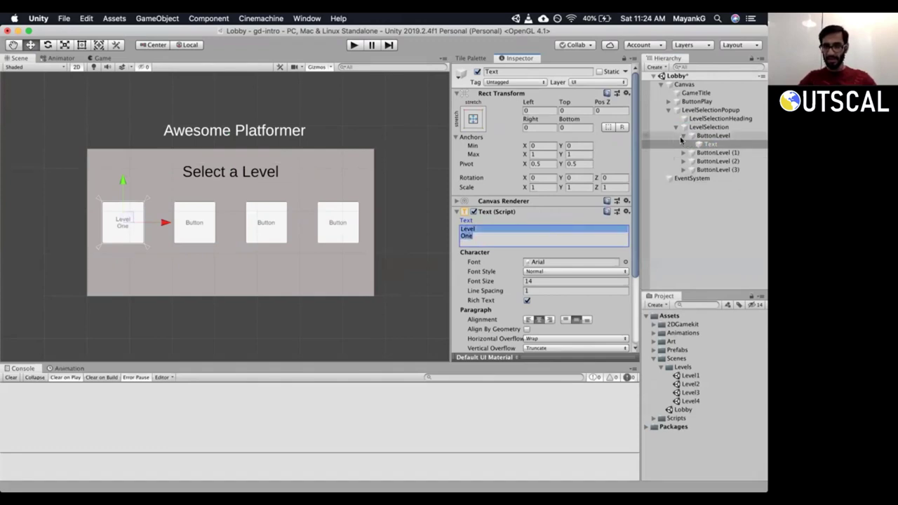
pyautogui.click(710, 144)
pyautogui.click(683, 136)
pyautogui.click(682, 143)
pyautogui.click(710, 152)
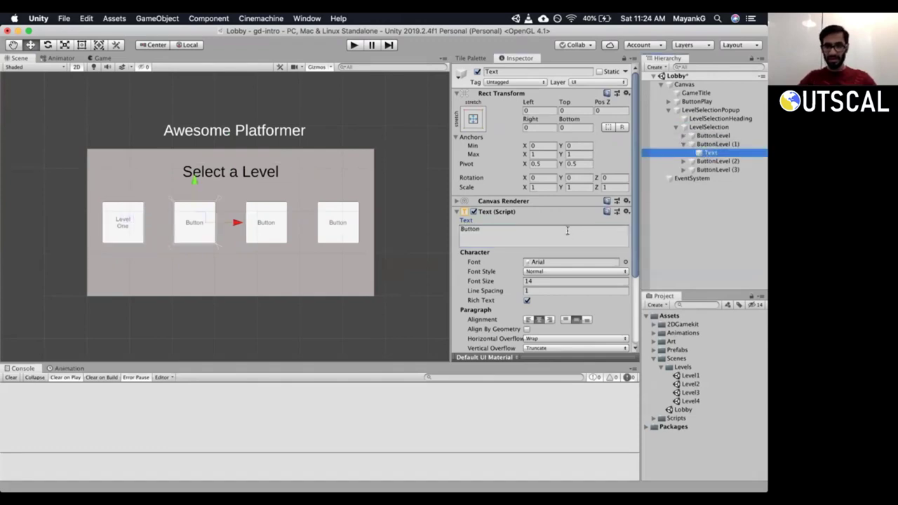
pyautogui.click(568, 230)
pyautogui.write('Level')
pyautogui.press('Return')
pyautogui.write('Two')
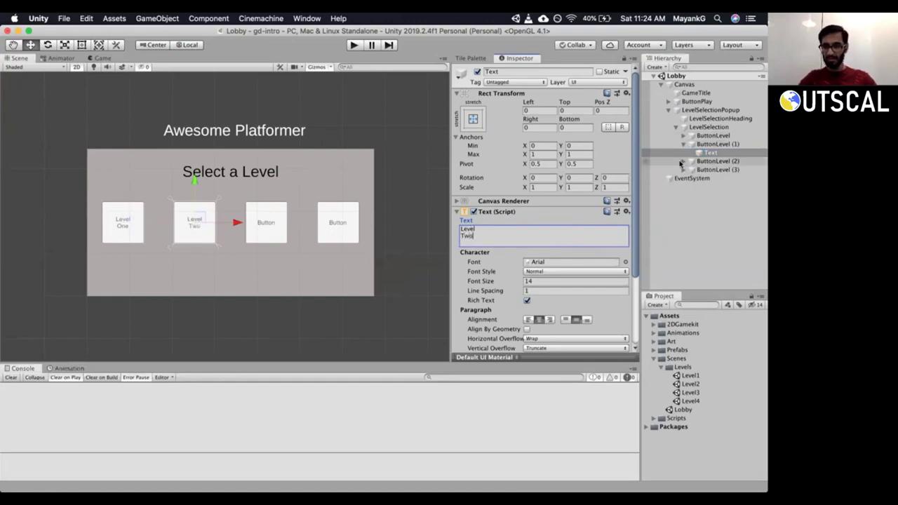
# Label the third and fourth buttons 'Level Three' and 'Level Four', then enlarge the Project panel.
pyautogui.click(715, 161)
pyautogui.click(683, 161)
pyautogui.click(710, 169)
pyautogui.click(587, 235)
pyautogui.press('super+a')
pyautogui.write('Level')
pyautogui.press('Return')
pyautogui.write('Three')
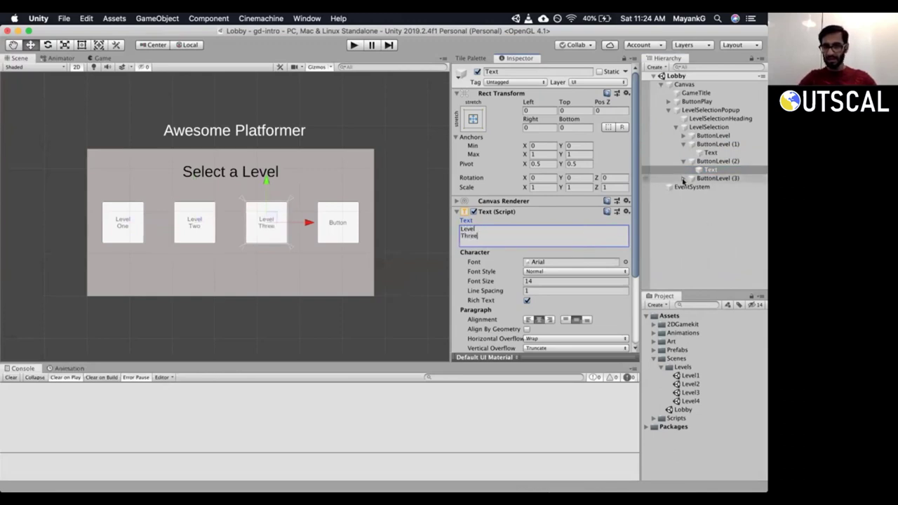
pyautogui.click(683, 178)
pyautogui.click(710, 187)
pyautogui.click(521, 234)
pyautogui.press('super+a')
pyautogui.write('Level')
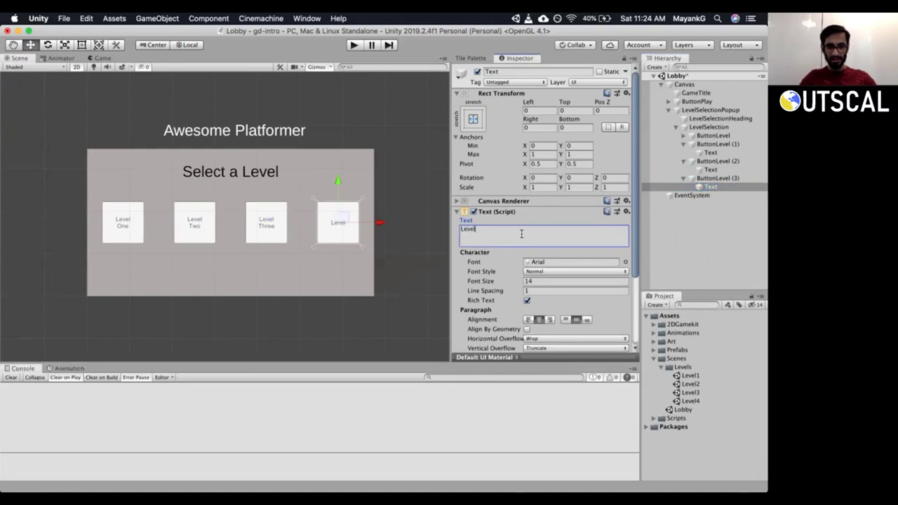
pyautogui.press('Return')
pyautogui.write('Four')
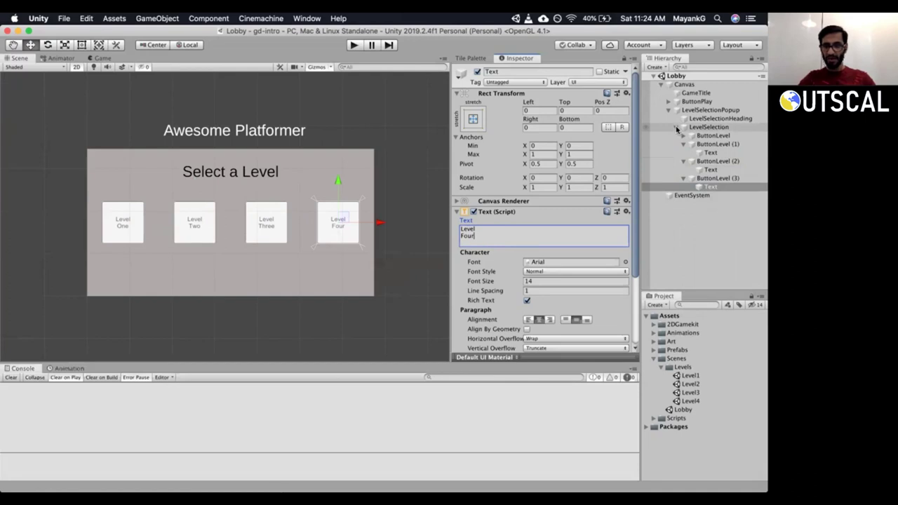
pyautogui.click(676, 129)
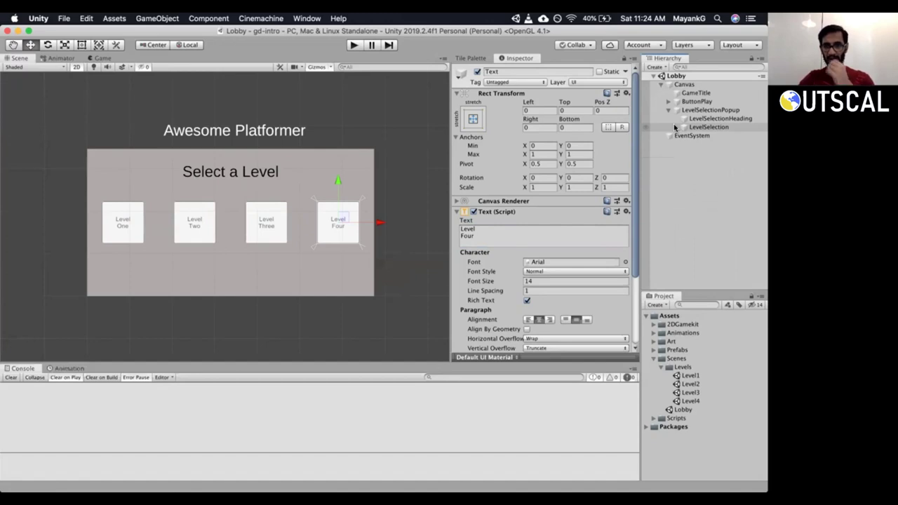
pyautogui.moveTo(670, 291); pyautogui.dragTo(620, 221)
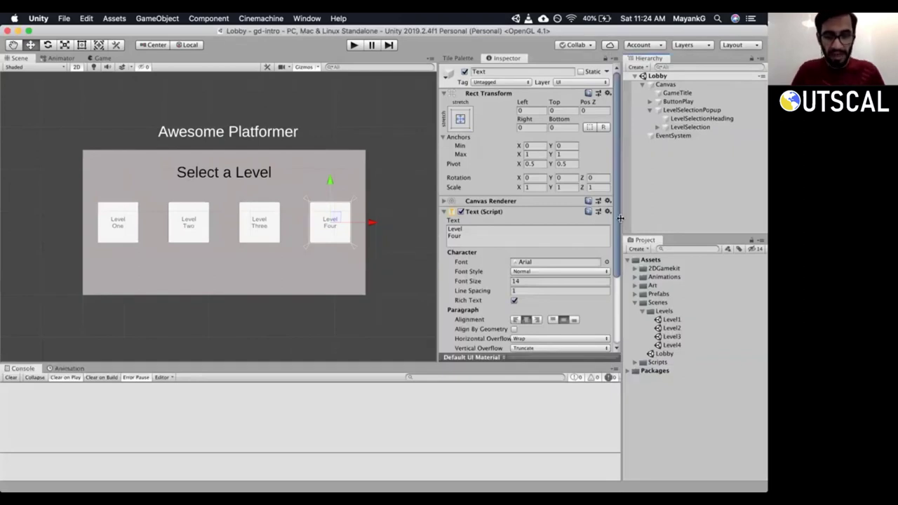
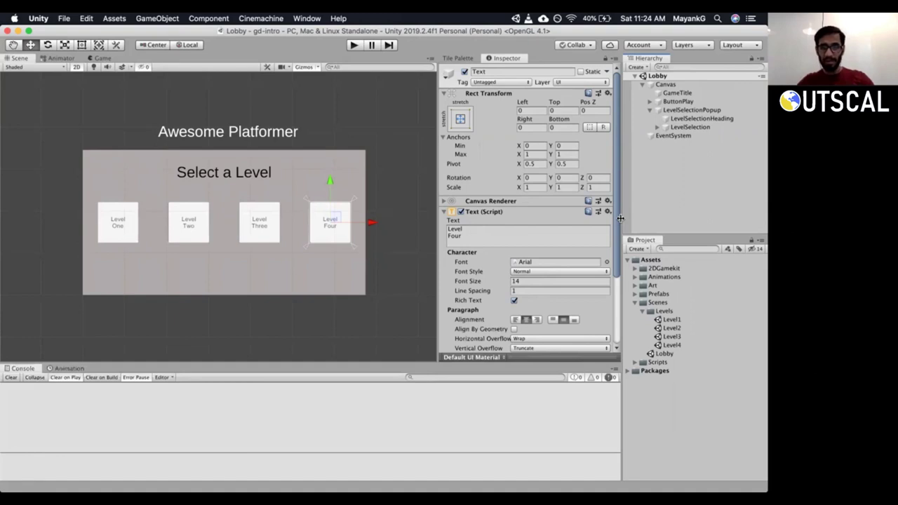
# Collapse the Text component and Scenes folder, then open LobbyController from Assets/Scripts in Visual Studio.
pyautogui.click(443, 212)
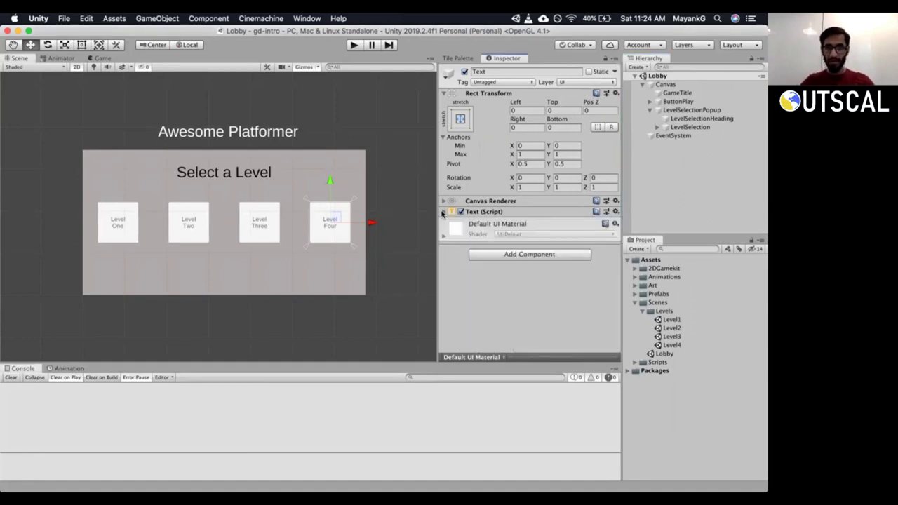
pyautogui.click(650, 110)
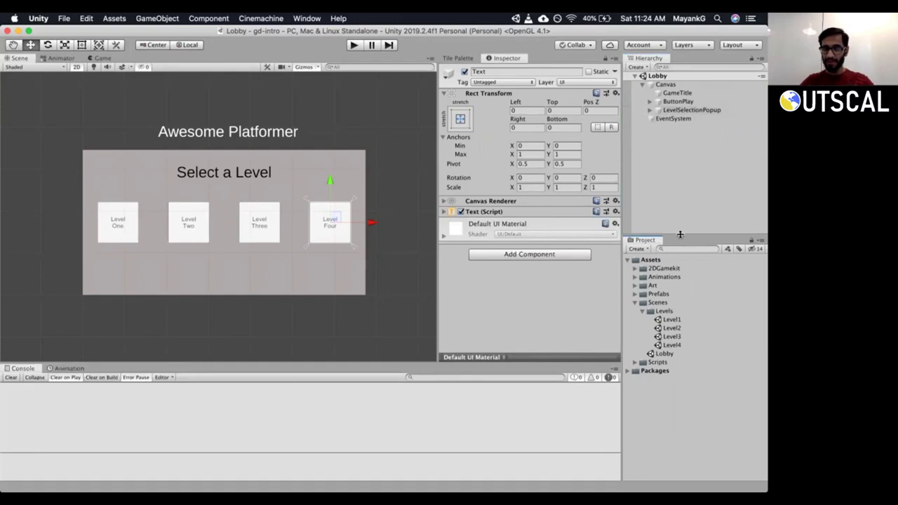
pyautogui.moveTo(680, 234); pyautogui.dragTo(680, 235)
pyautogui.click(634, 304)
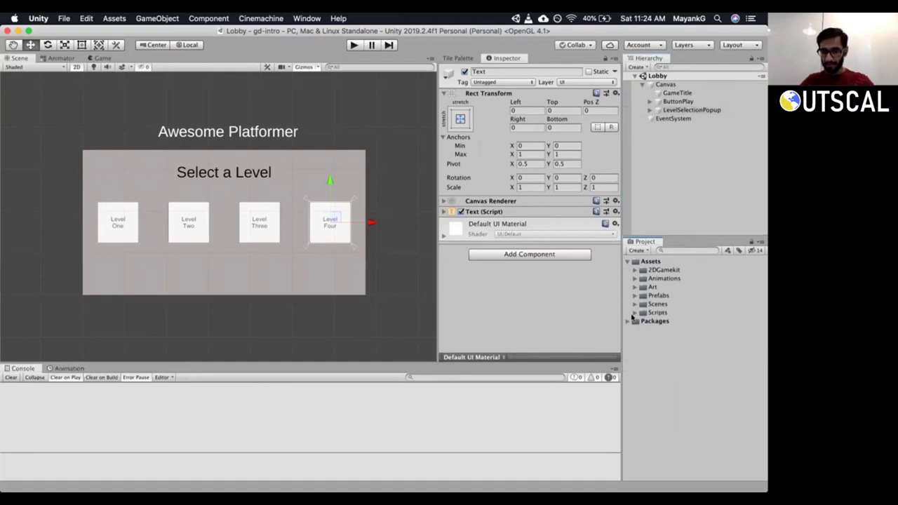
pyautogui.click(635, 313)
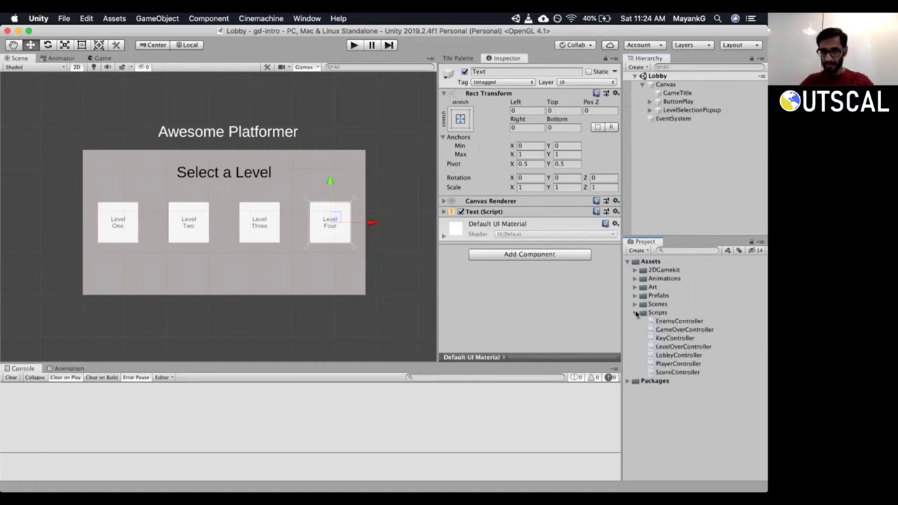
pyautogui.doubleClick(677, 356)
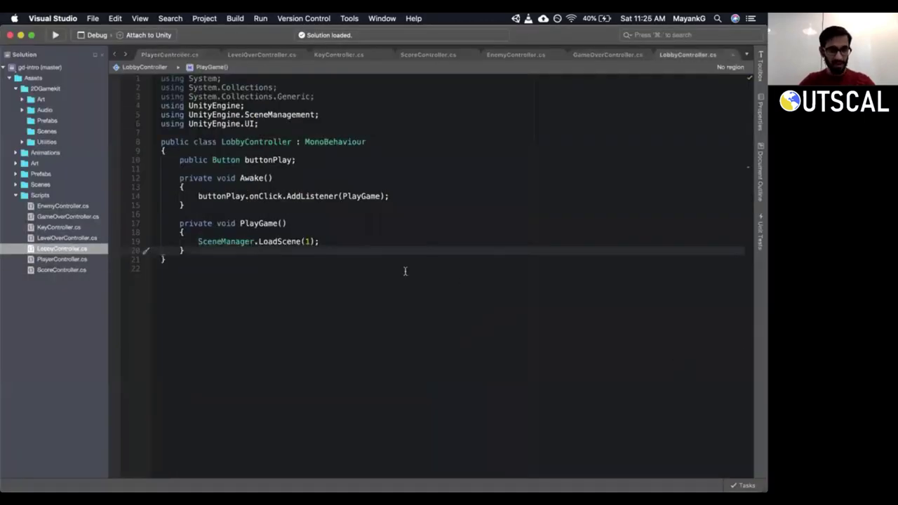
# After reviewing PlayGame, create a new folder under Scripts named Level.
pyautogui.click(261, 223)
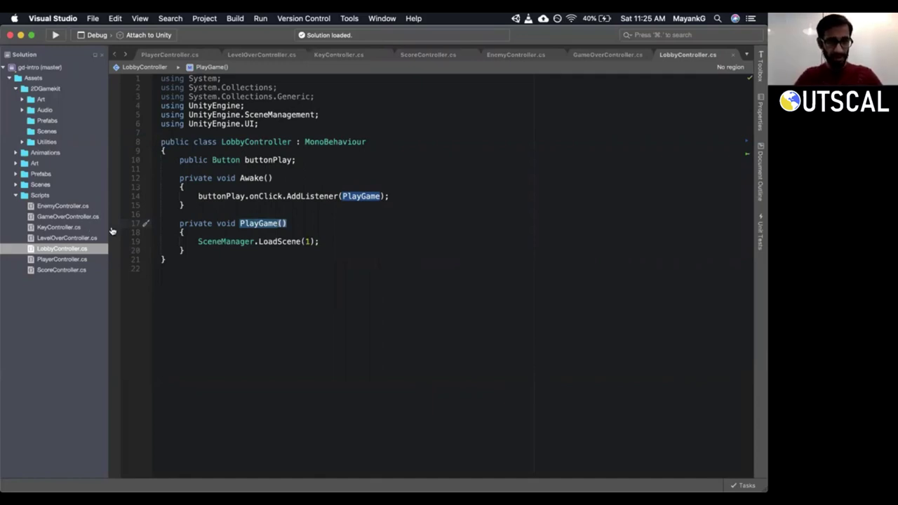
pyautogui.moveTo(108, 226); pyautogui.dragTo(110, 225)
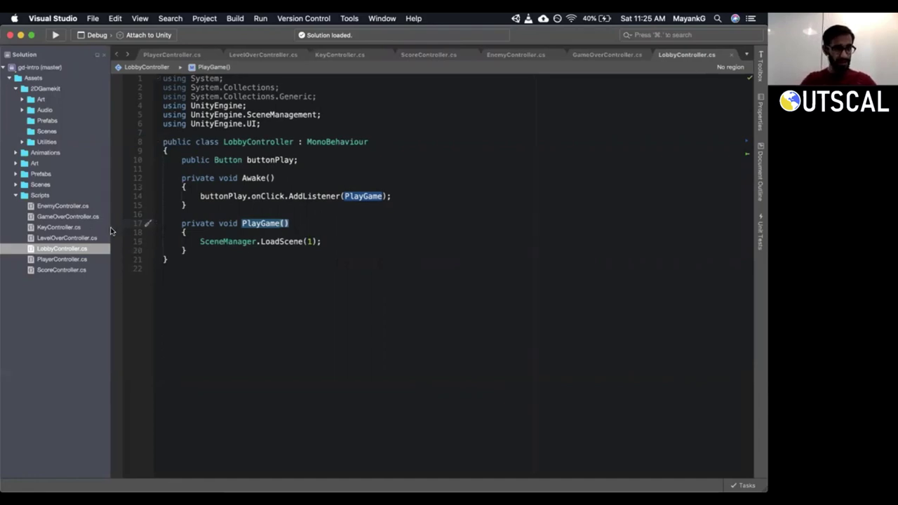
pyautogui.click(193, 261)
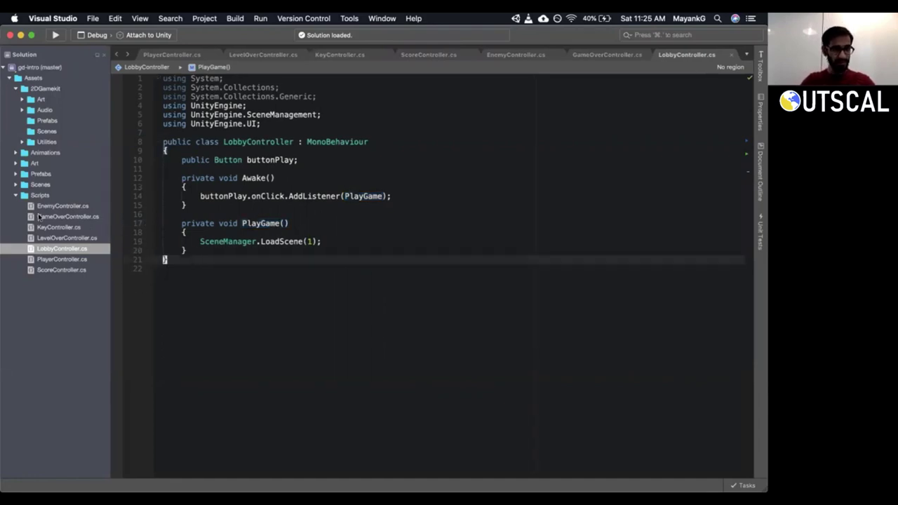
pyautogui.click(40, 195)
pyautogui.rightClick(42, 195)
pyautogui.moveTo(79, 196)
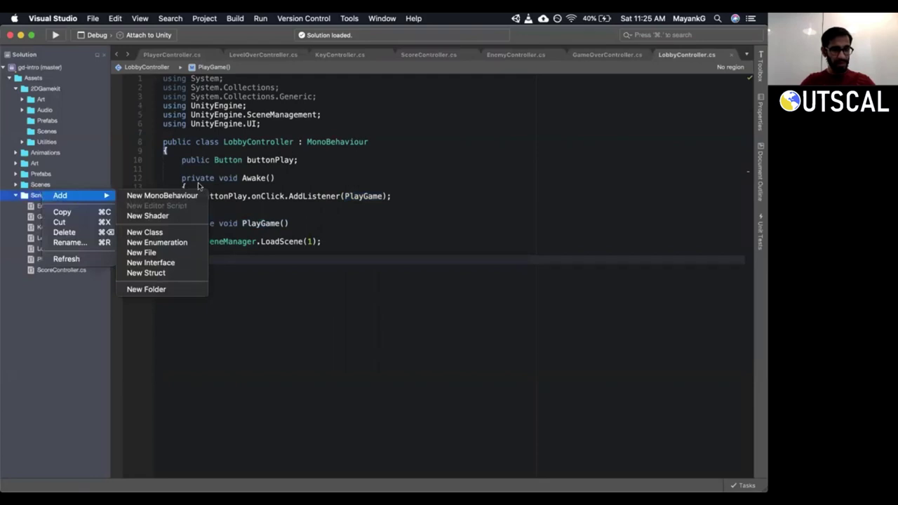
pyautogui.click(337, 277)
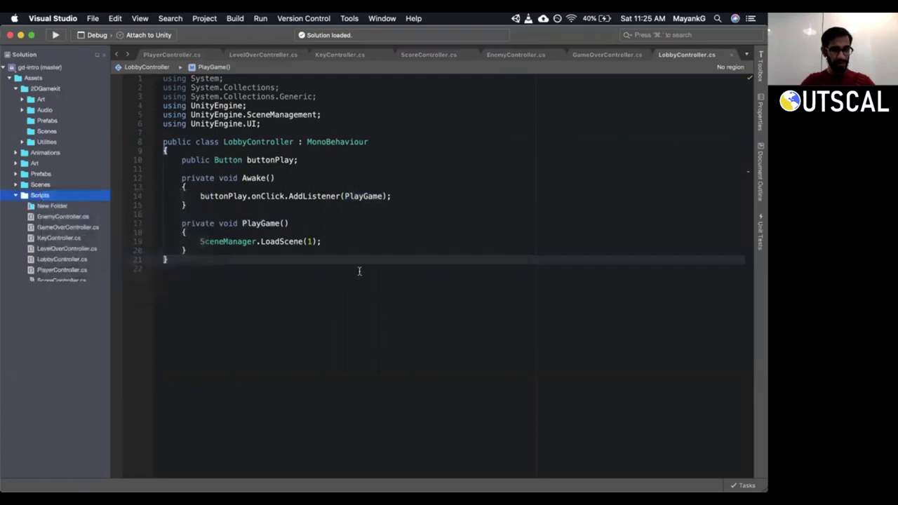
pyautogui.click(60, 207)
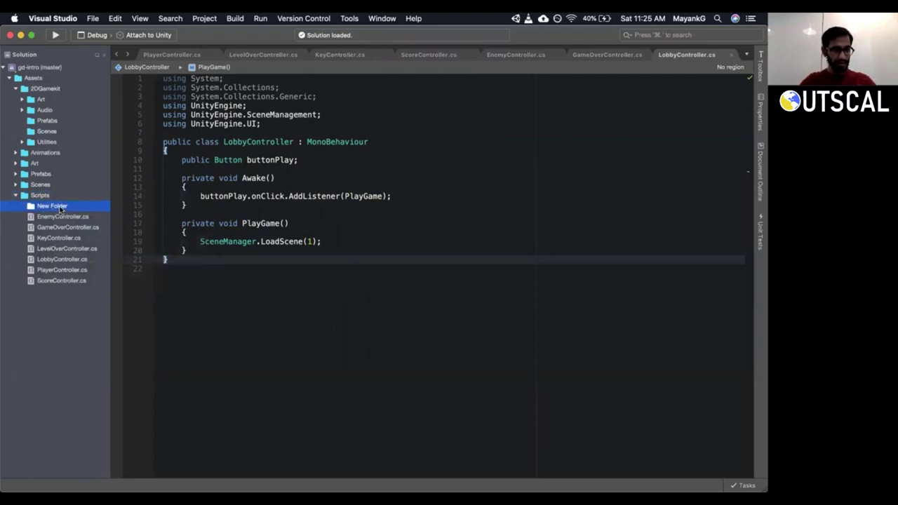
pyautogui.rightClick(60, 208)
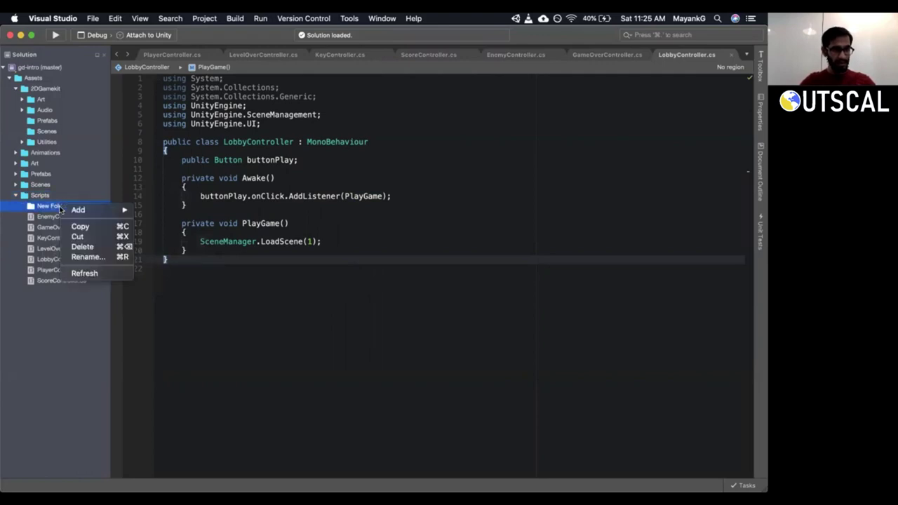
pyautogui.click(82, 258)
pyautogui.write('Uevel')
pyautogui.press('Return')
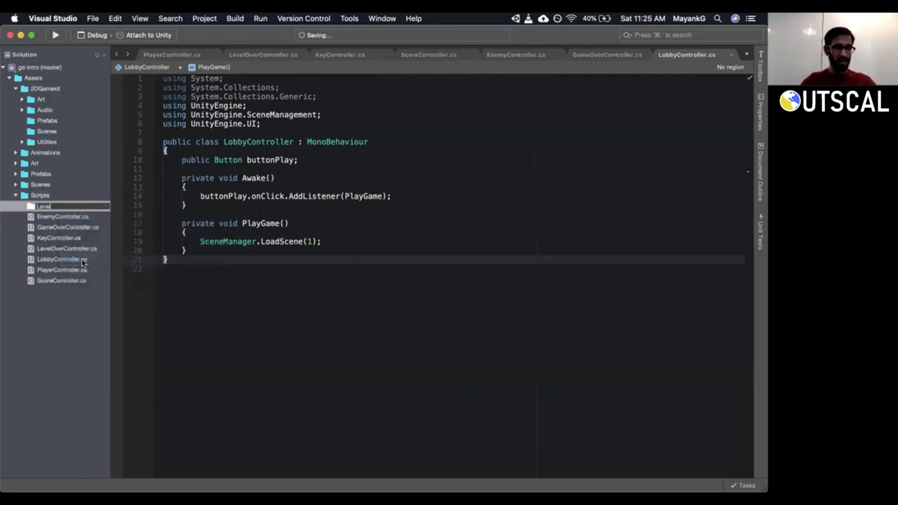
# Add a new class inside the Level folder and rename it Levels.cs.
pyautogui.rightClick(46, 204)
pyautogui.moveTo(63, 211)
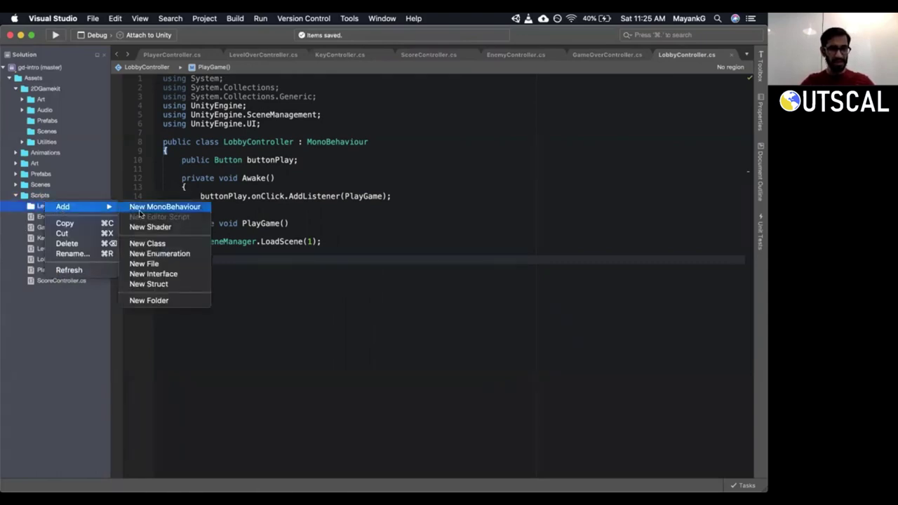
pyautogui.click(147, 244)
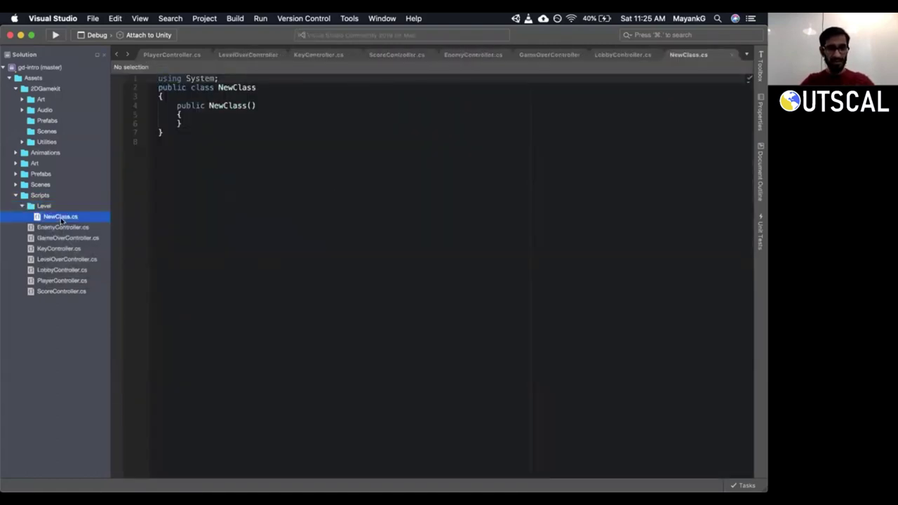
pyautogui.press('super+r')
pyautogui.press('BackSpace')
pyautogui.write('L')
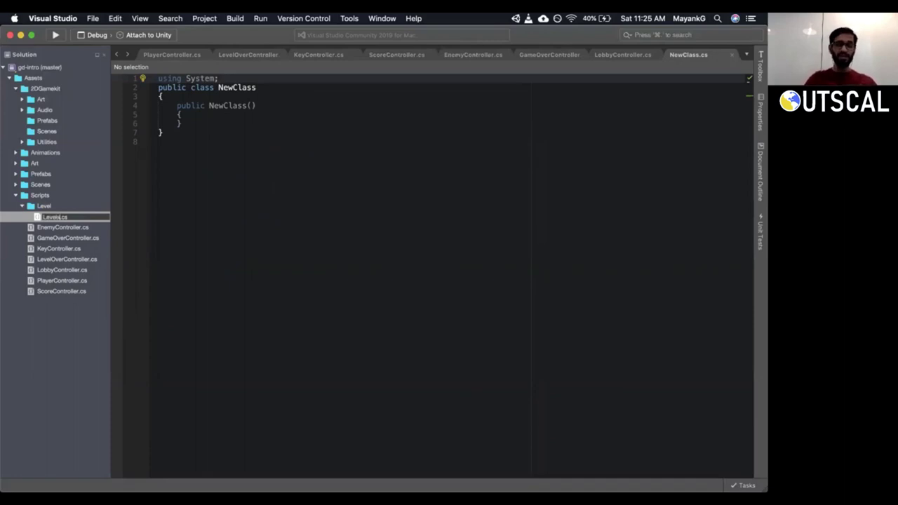
pyautogui.write('evel')
pyautogui.press('Return')
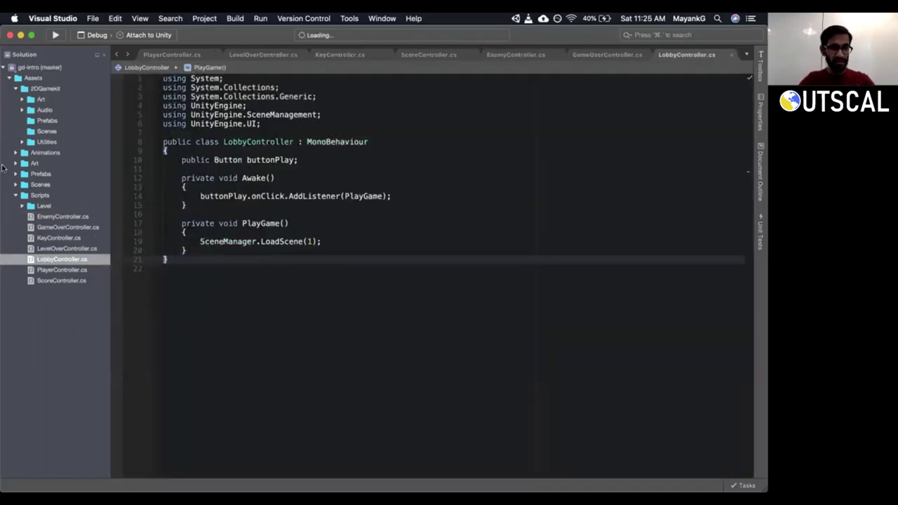
pyautogui.click(21, 206)
pyautogui.click(53, 218)
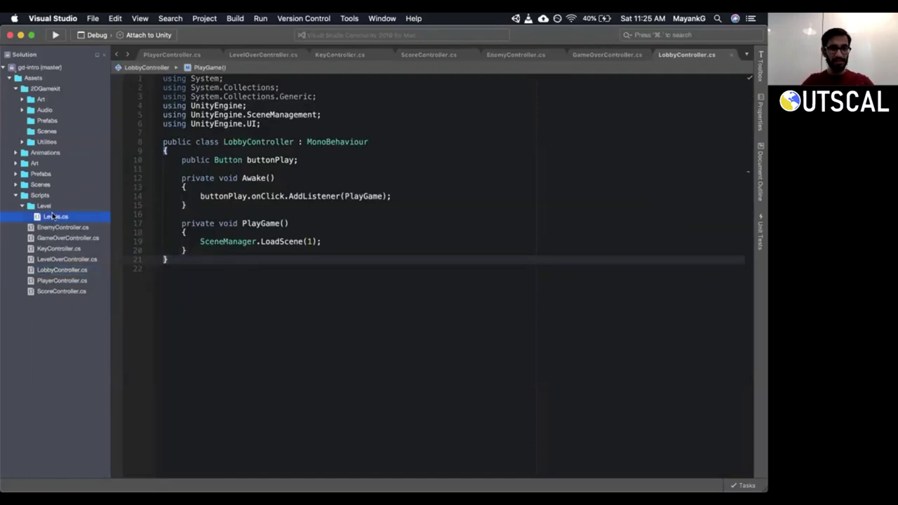
# In Levels.cs, rename the class to Levels and delete the empty constructor.
pyautogui.doubleClick(53, 218)
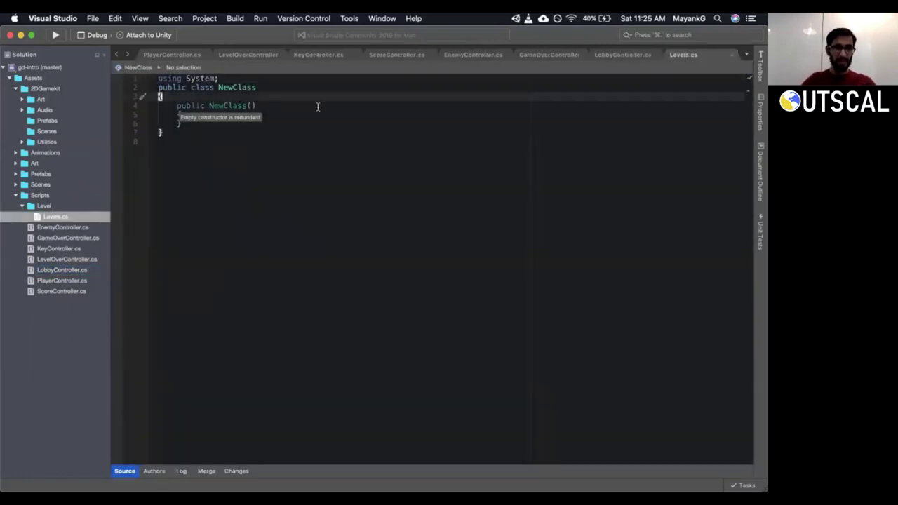
pyautogui.press('k')
pyautogui.press('w')
pyautogui.press('w')
pyautogui.write('cwLevel')
pyautogui.press('Escape')
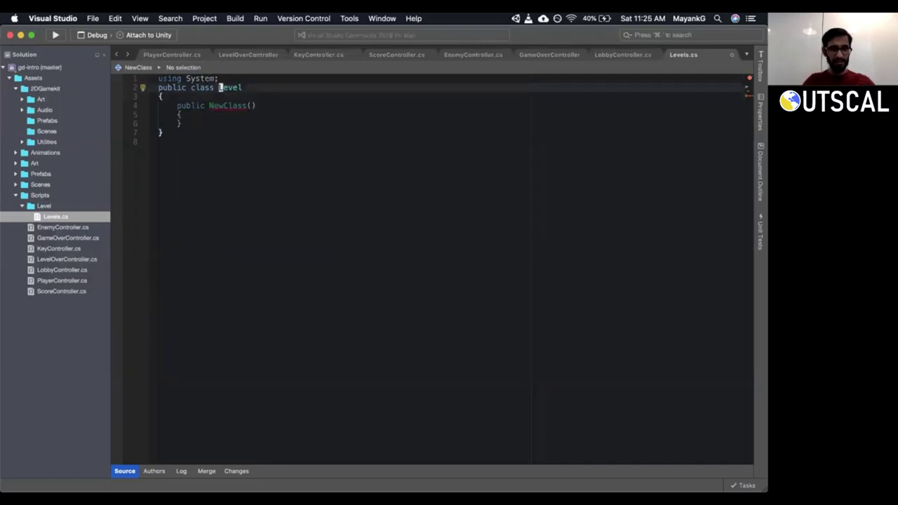
pyautogui.press('b')
pyautogui.write('eas')
pyautogui.press('Escape')
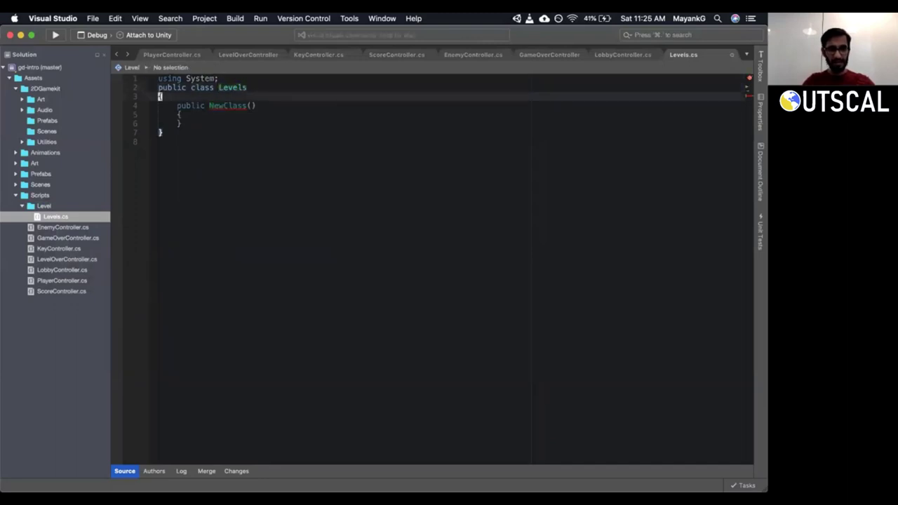
pyautogui.press('j')
pyautogui.press('j')
pyautogui.press('V')
pyautogui.press('j')
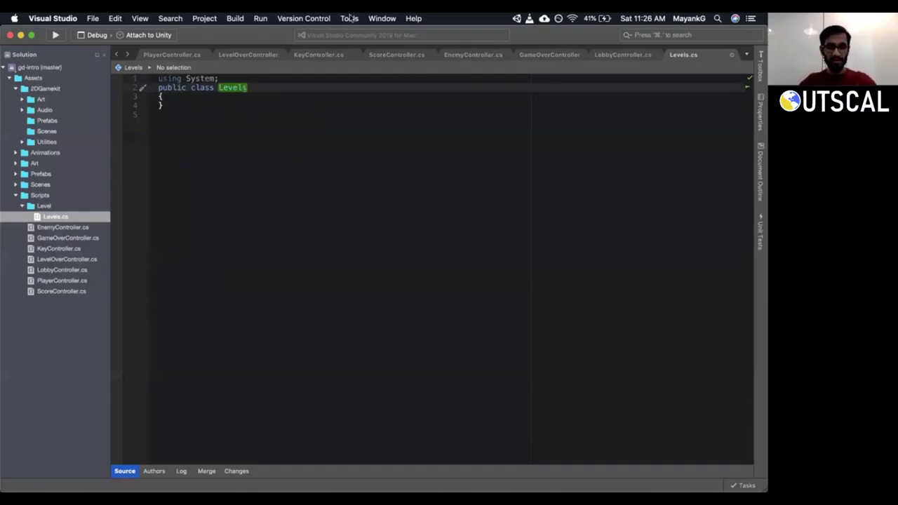
# Review the scene index LobbyController passes to LoadScene.
pyautogui.click(240, 52)
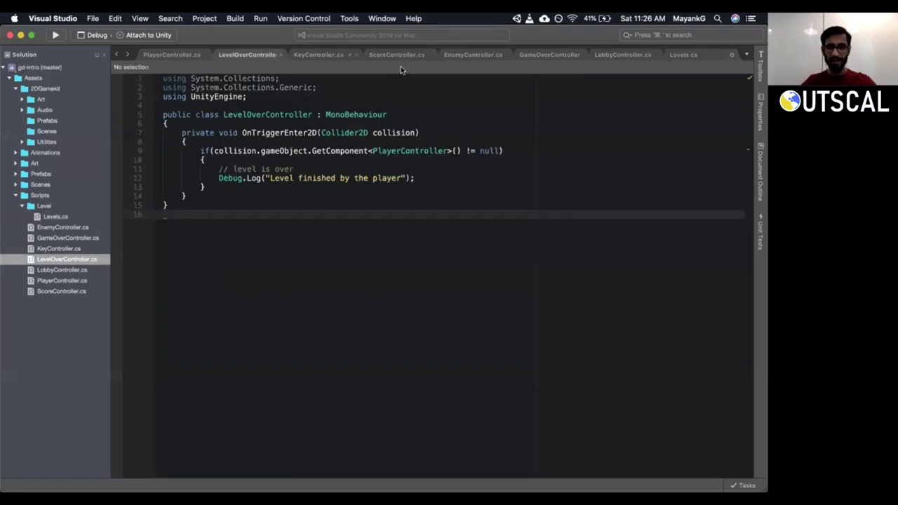
pyautogui.click(610, 55)
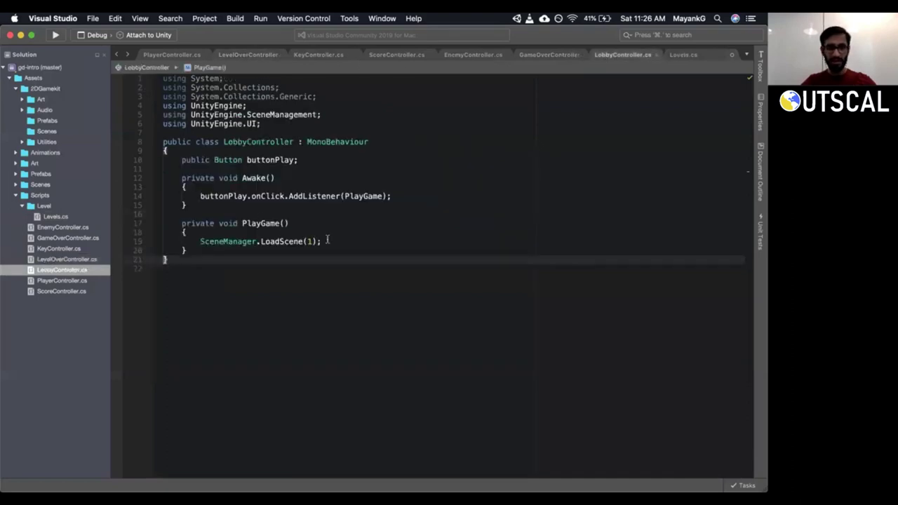
pyautogui.moveTo(304, 242); pyautogui.dragTo(324, 242)
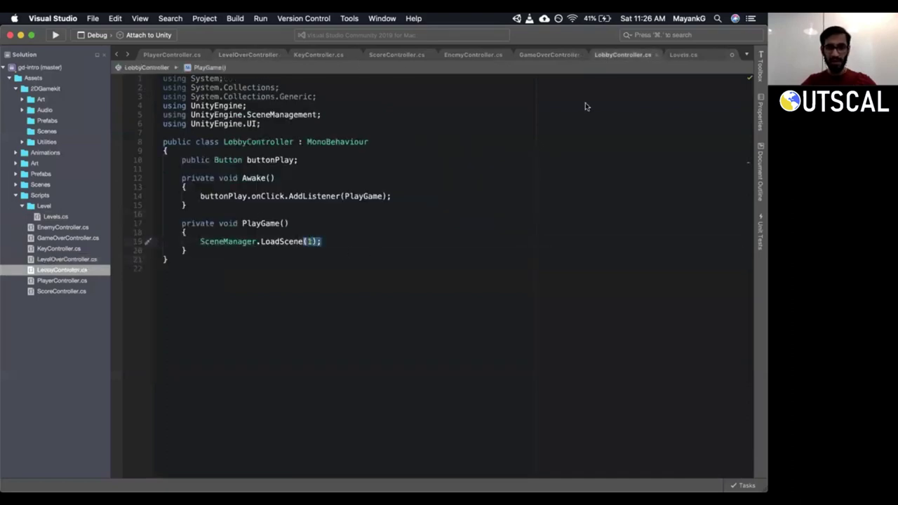
pyautogui.click(395, 187)
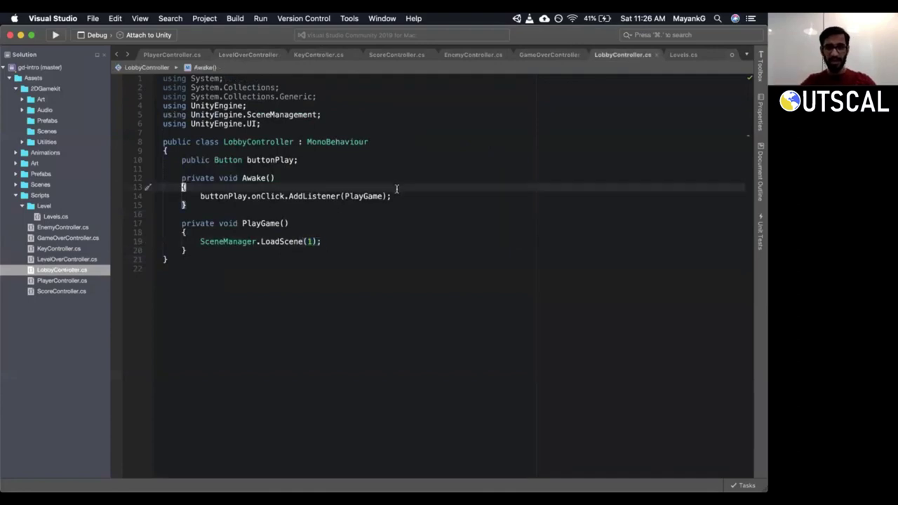
pyautogui.click(682, 56)
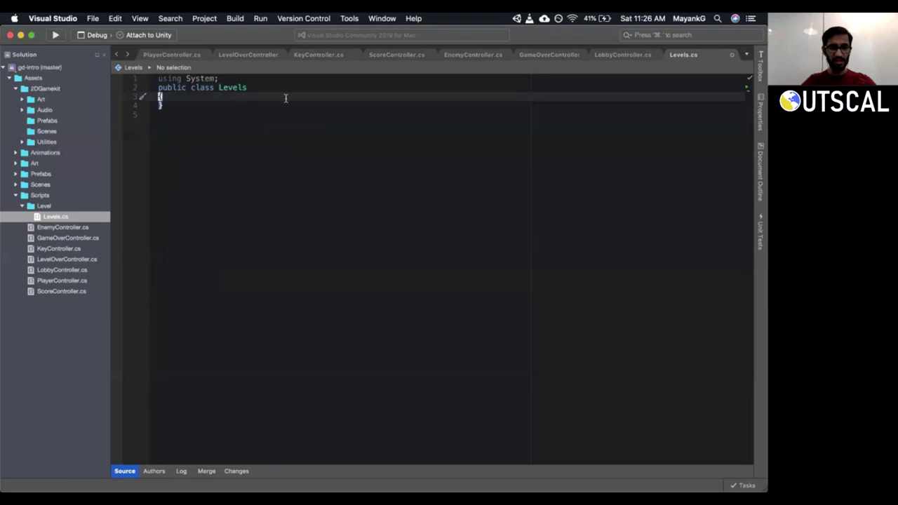
# Begin a public static string Level1 field and check the Level1–Level4 scene names in Unity.
pyautogui.press('o')
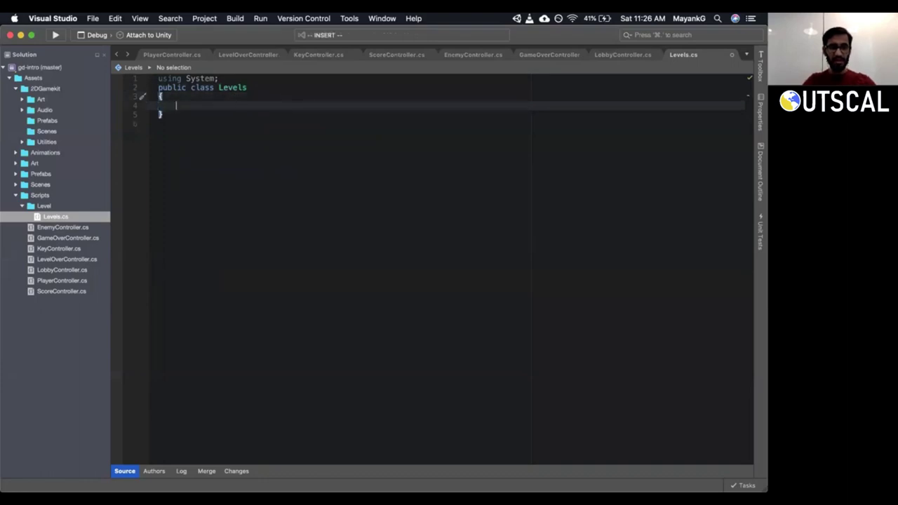
pyautogui.write('pub')
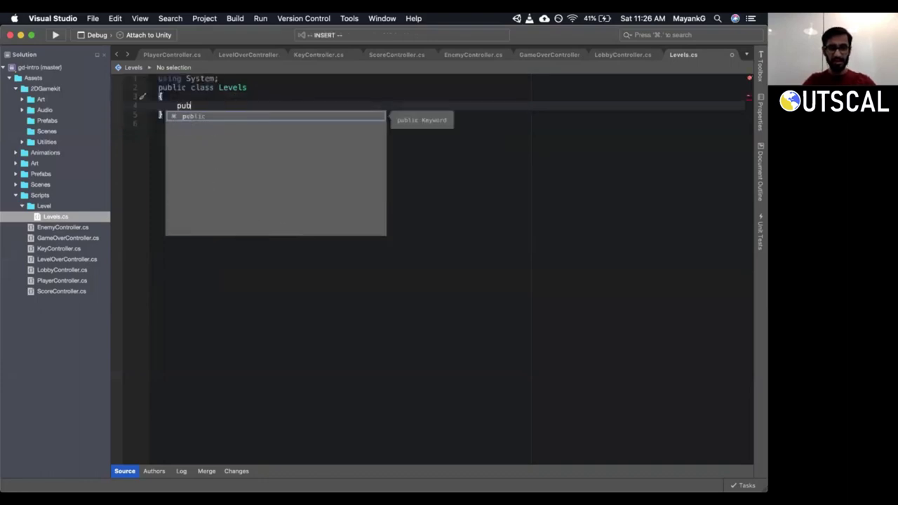
pyautogui.write('lic static ')
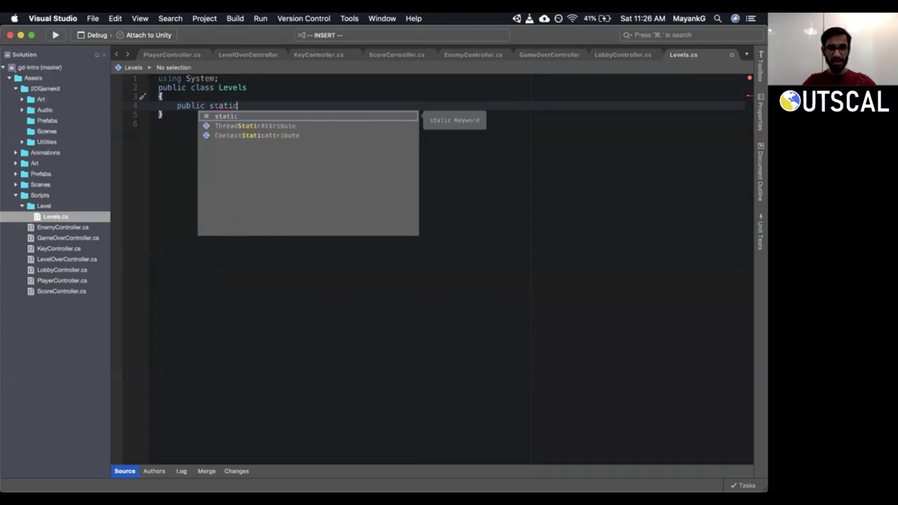
pyautogui.write('string ')
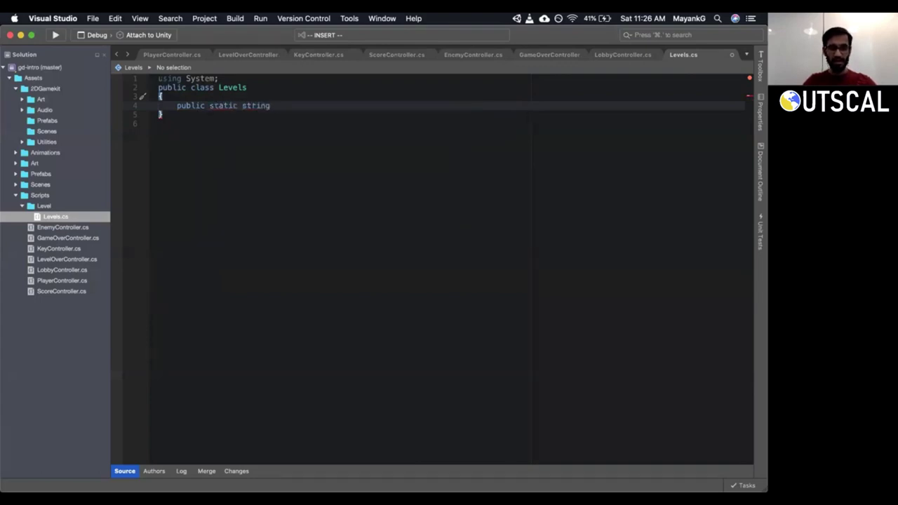
pyautogui.write('Level1 = "')
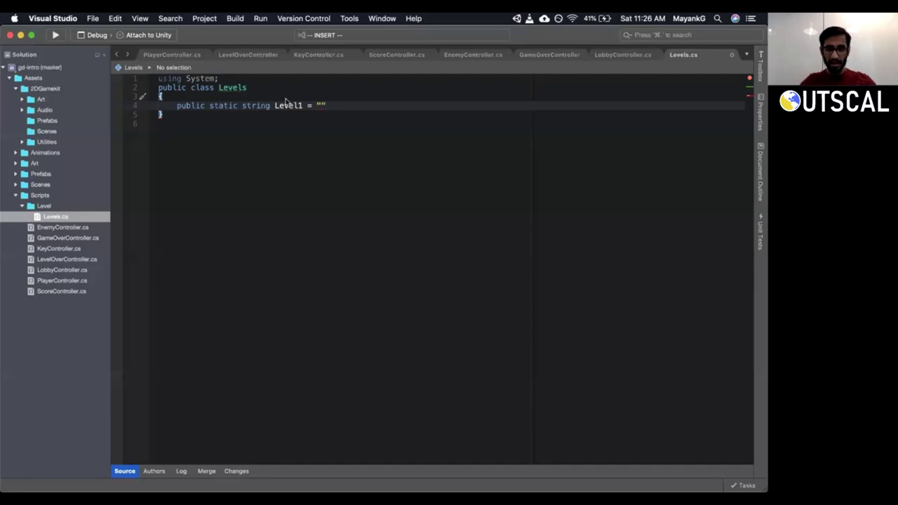
pyautogui.press('super+Tab')
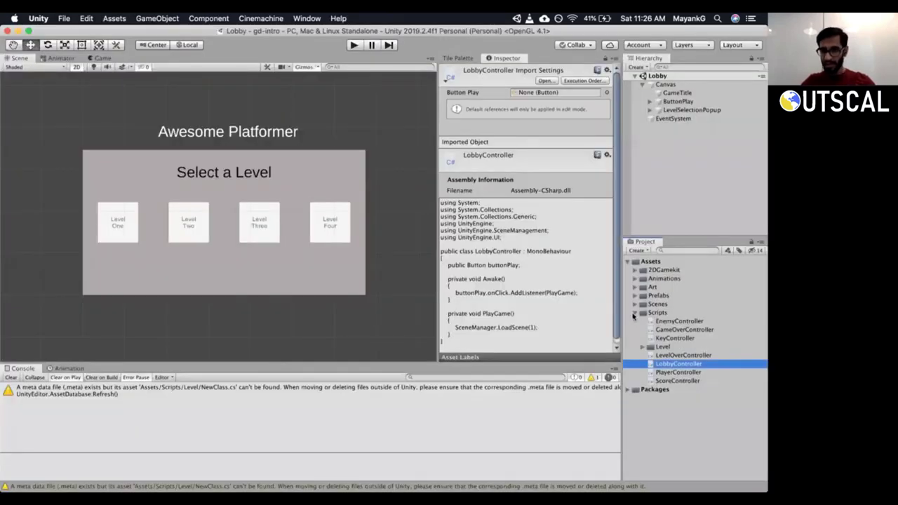
pyautogui.click(634, 312)
pyautogui.click(635, 303)
pyautogui.click(642, 312)
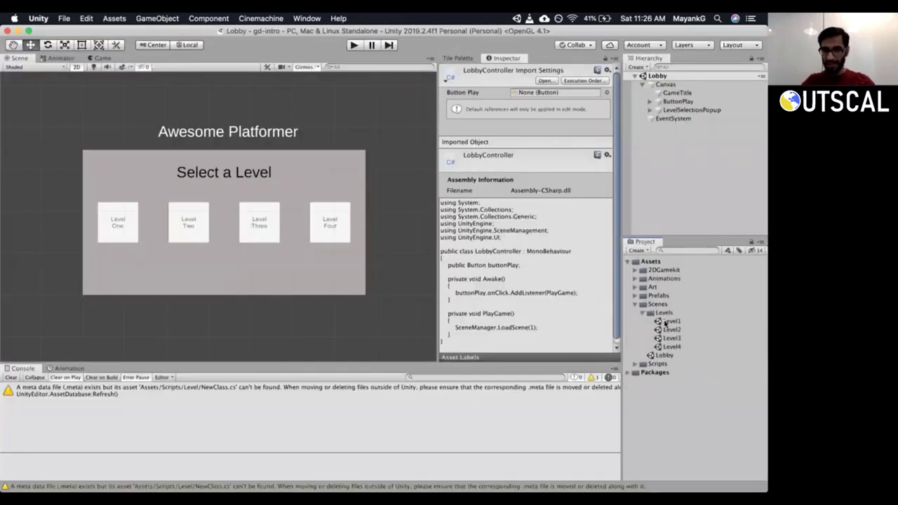
pyautogui.click(666, 323)
pyautogui.click(678, 331)
pyautogui.click(678, 339)
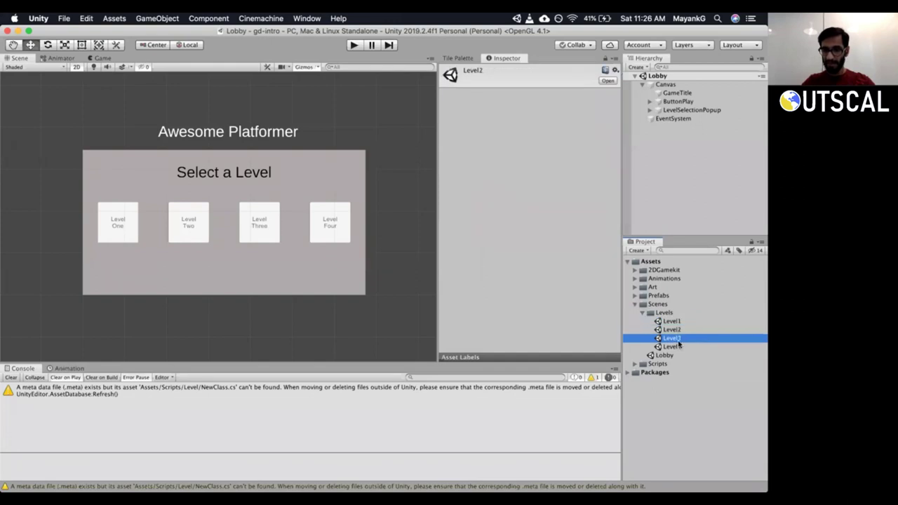
pyautogui.click(677, 346)
pyautogui.press('super+Tab')
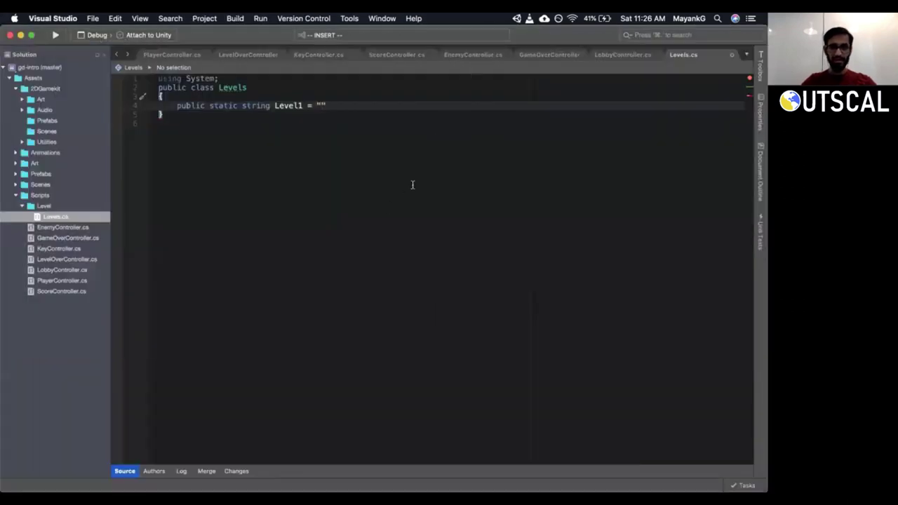
# Set Level1 to "Level1", duplicate the line three times, and renumber the field names.
pyautogui.write('Level1')
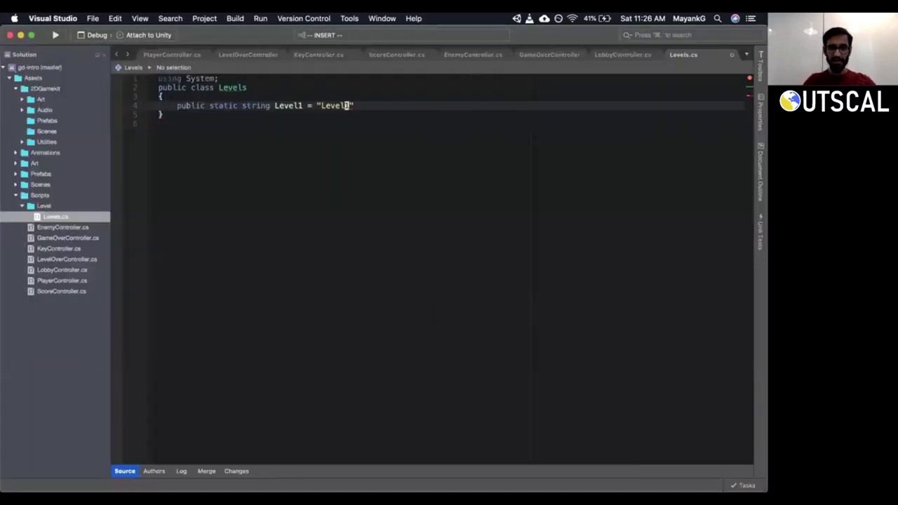
pyautogui.write('";')
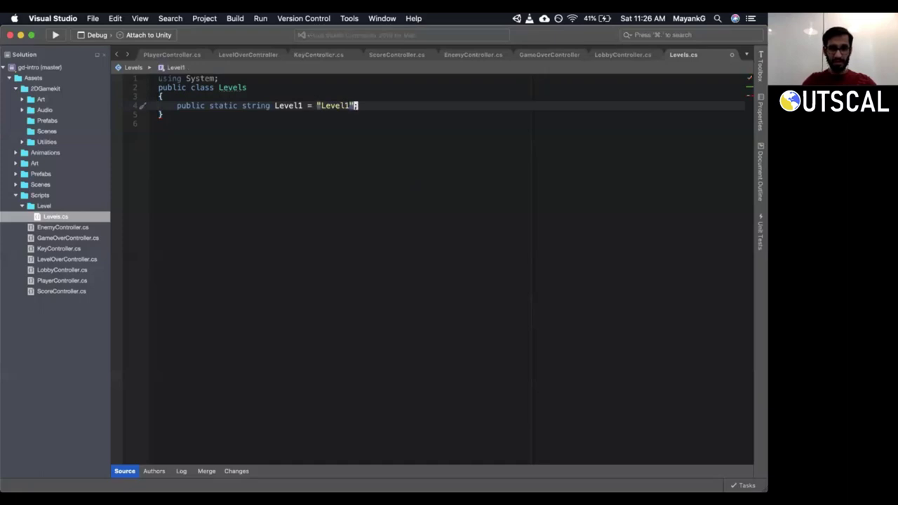
pyautogui.press('super+d')
pyautogui.press('super+d')
pyautogui.press('super+d')
pyautogui.press('Up')
pyautogui.press('Up')
pyautogui.hotkey('alt', 'Left')
pyautogui.hotkey('alt', 'Left')
pyautogui.hotkey('alt', 'Left')
pyautogui.hotkey('alt', 'Right')
pyautogui.hotkey('alt', 'Right')
pyautogui.press('Left')
pyautogui.press('BackSpace')
pyautogui.write('2')
pyautogui.press('Down')
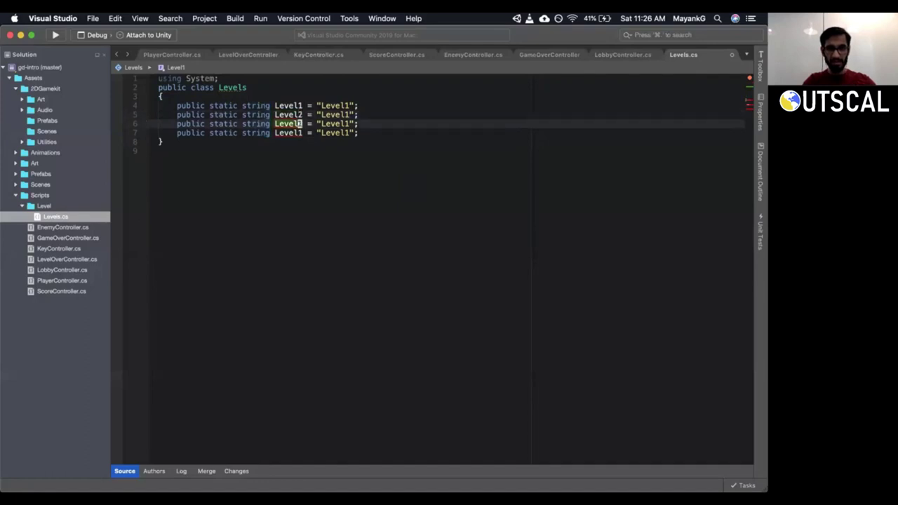
pyautogui.press('BackSpace')
pyautogui.write('3')
pyautogui.press('Down')
# Change the duplicated values to "Level2", "Level3" and "Level4" and save.
pyautogui.press('Up')
pyautogui.press('Up')
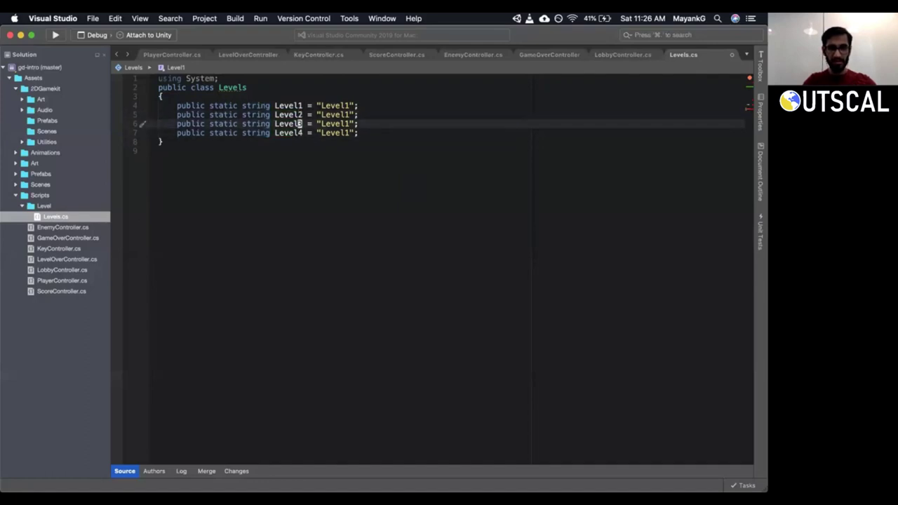
pyautogui.press('Right')
pyautogui.press('Right')
pyautogui.press('Right')
pyautogui.press('Right')
pyautogui.press('Right')
pyautogui.press('Right')
pyautogui.press('Right')
pyautogui.press('Right')
pyautogui.press('Right')
pyautogui.press('Right')
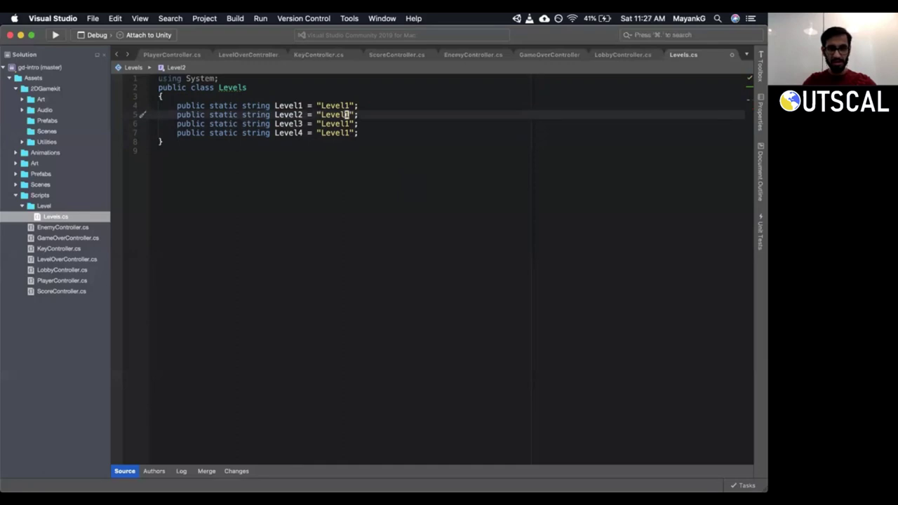
pyautogui.press('BackSpace')
pyautogui.write('2')
pyautogui.press('Down')
pyautogui.press('BackSpace')
pyautogui.write('3')
pyautogui.press('Down')
pyautogui.press('BackSpace')
pyautogui.write('4')
pyautogui.press('super+s')
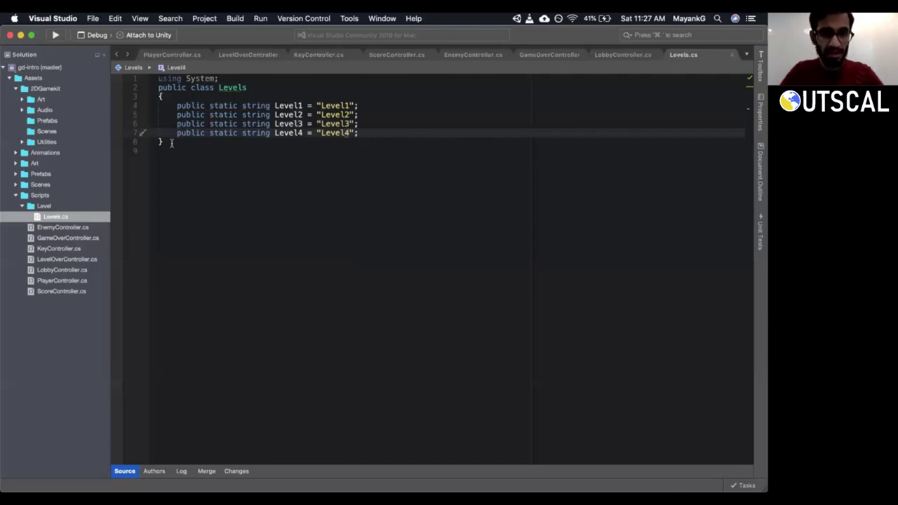
# Make the Levels class static and remove the unused using System line.
pyautogui.click(190, 86)
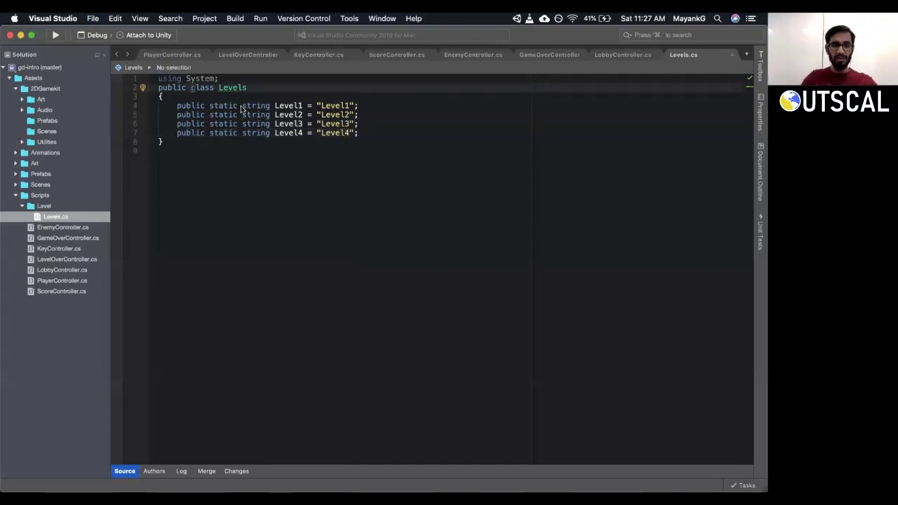
pyautogui.write('static')
pyautogui.press('super+s')
pyautogui.press('Up')
pyautogui.press('End')
pyautogui.press('Return')
pyautogui.press('BackSpace')
pyautogui.press('BackSpace')
pyautogui.press('BackSpace')
pyautogui.press('BackSpace')
pyautogui.press('BackSpace')
pyautogui.press('BackSpace')
pyautogui.press('BackSpace')
pyautogui.press('BackSpace')
pyautogui.press('BackSpace')
pyautogui.press('BackSpace')
pyautogui.press('BackSpace')
pyautogui.press('BackSpace')
pyautogui.press('BackSpace')
pyautogui.press('BackSpace')
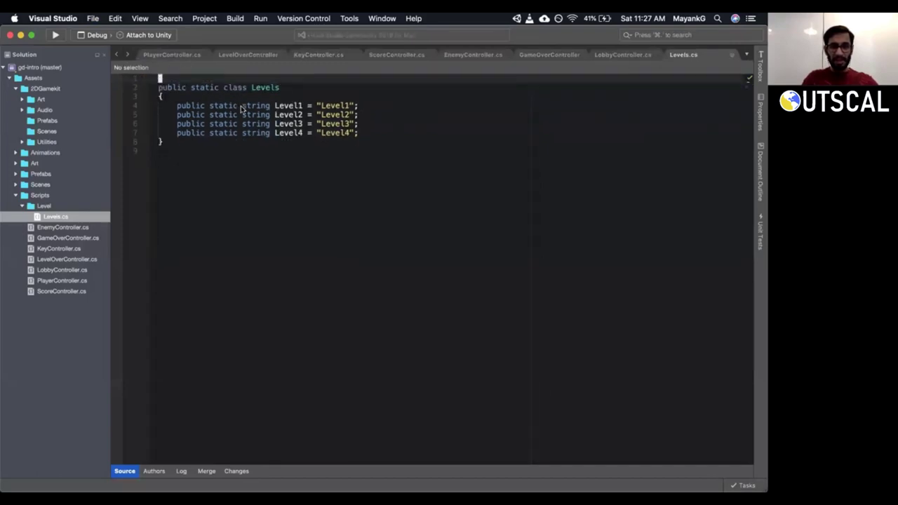
pyautogui.press('Delete')
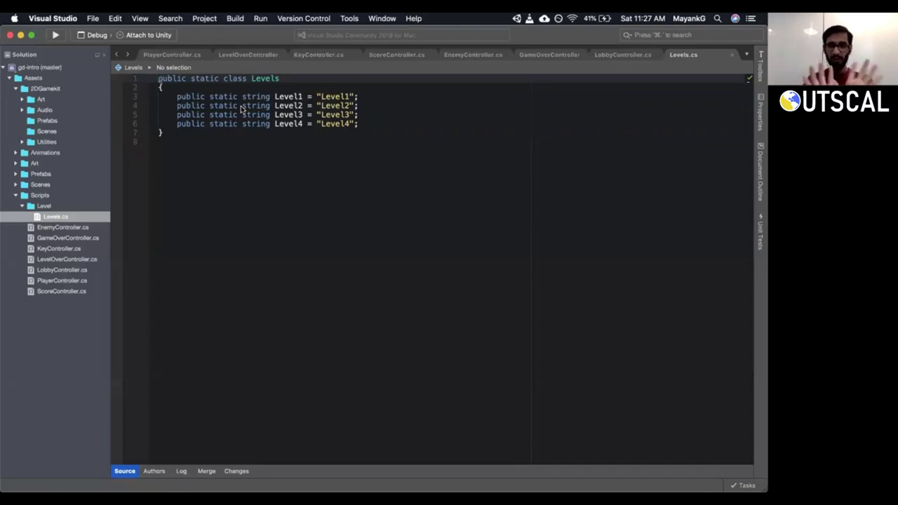
# Inspect the Level4 field name and value in the finished class.
pyautogui.moveTo(317, 124); pyautogui.dragTo(354, 124)
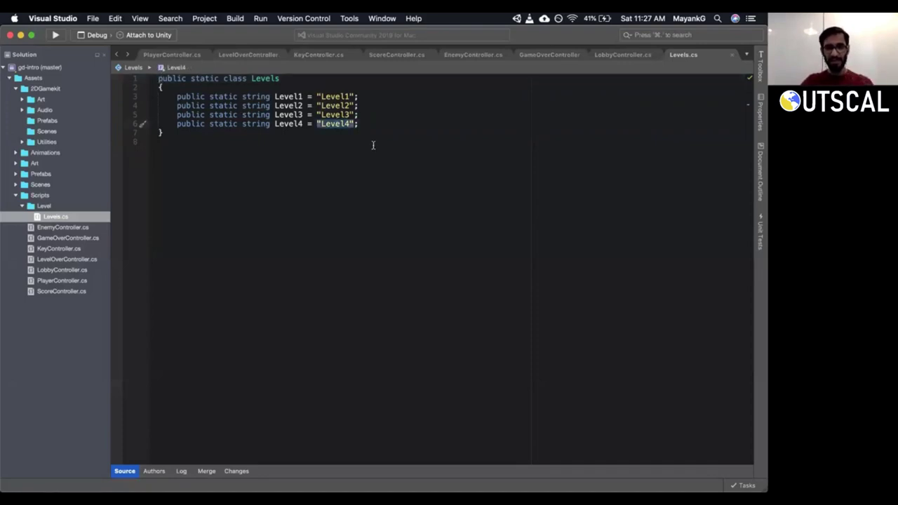
pyautogui.click(337, 124)
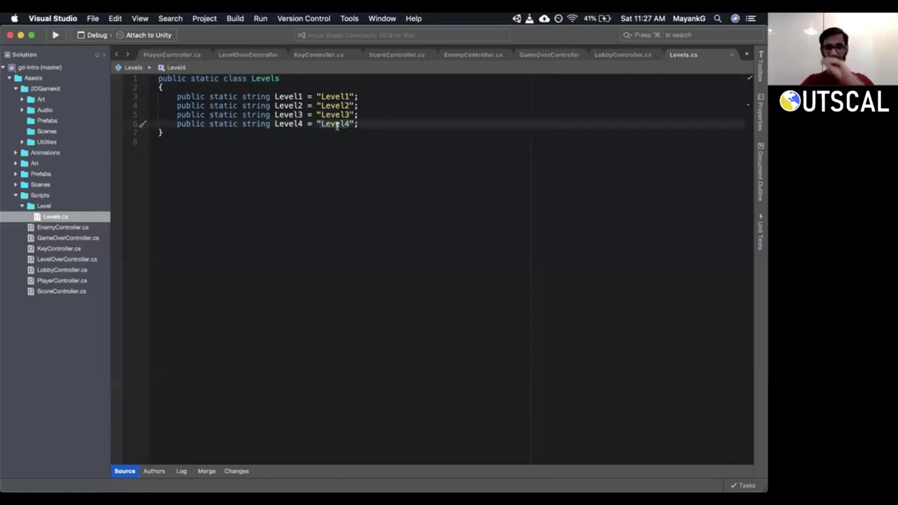
pyautogui.doubleClick(289, 124)
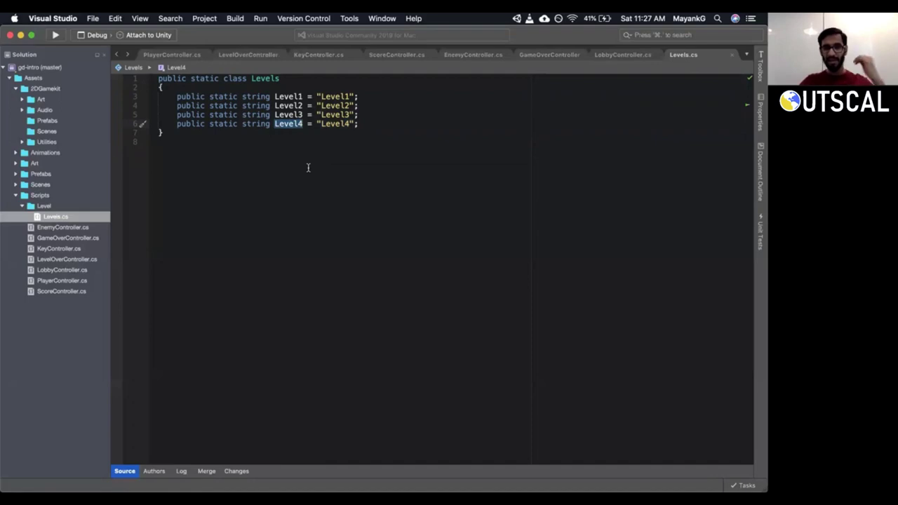
pyautogui.doubleClick(329, 124)
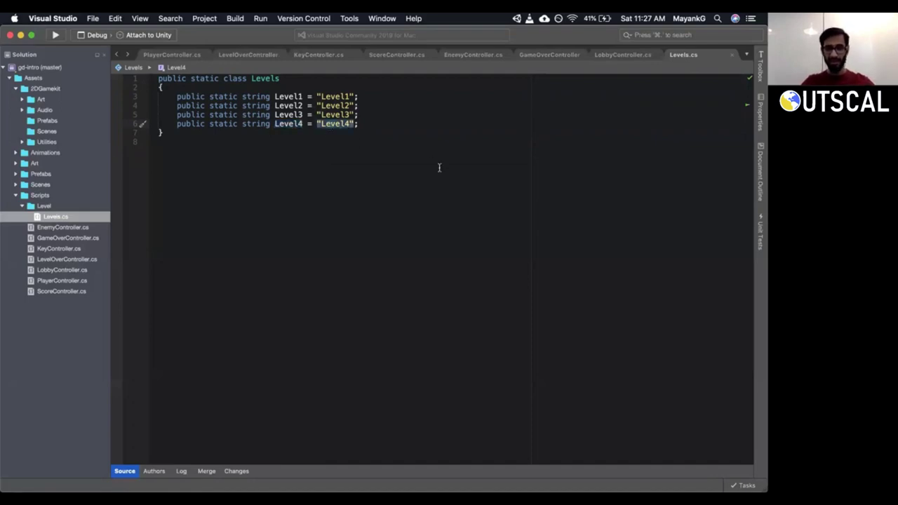
pyautogui.click(419, 129)
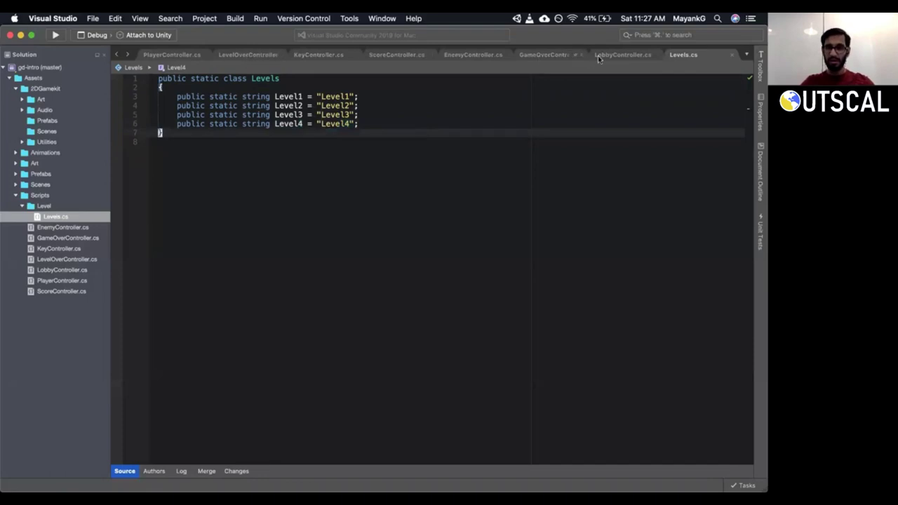
pyautogui.rightClick(44, 206)
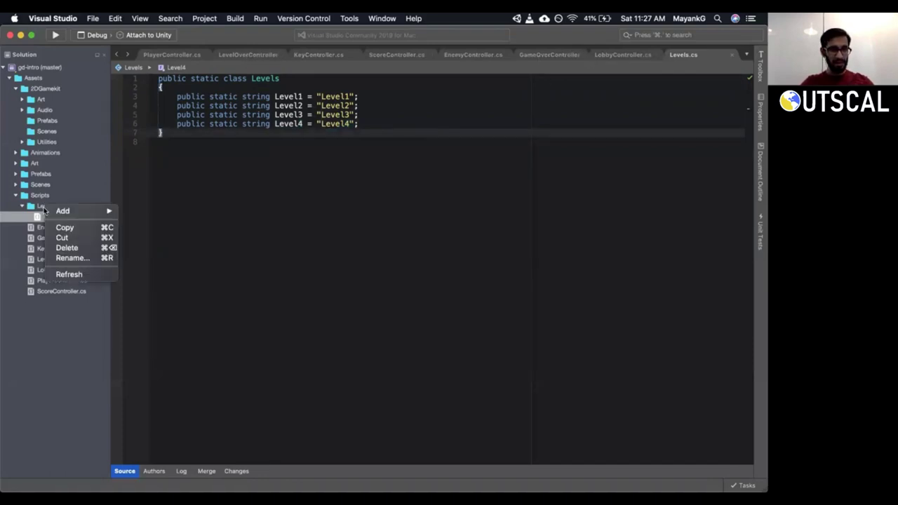
# Add a new MonoBehaviour script to the Level folder named LevelLoader.cs.
pyautogui.moveTo(63, 215)
pyautogui.click(164, 210)
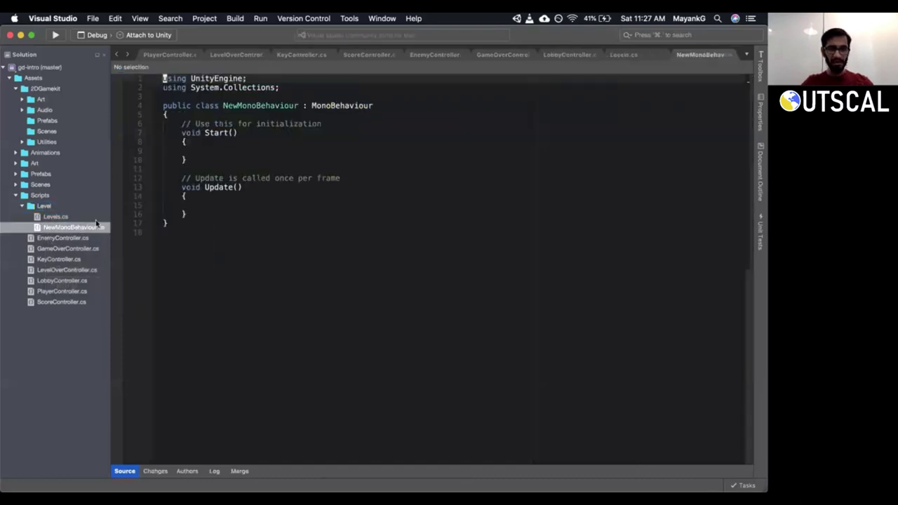
pyautogui.click(67, 227)
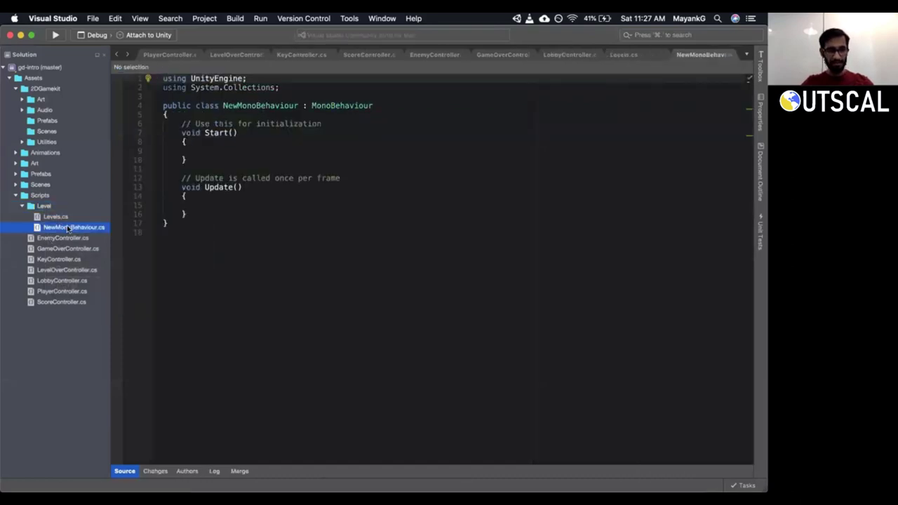
pyautogui.press('F2')
pyautogui.write('Level')
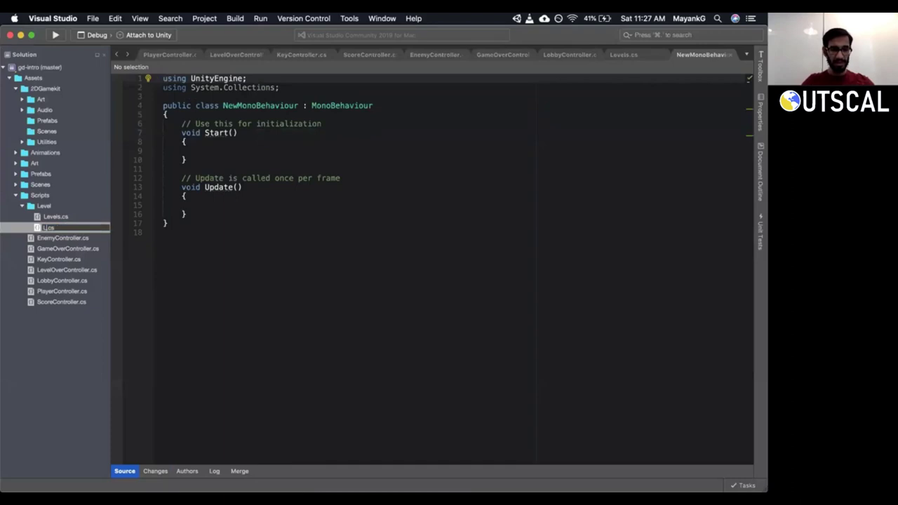
pyautogui.write('Loader')
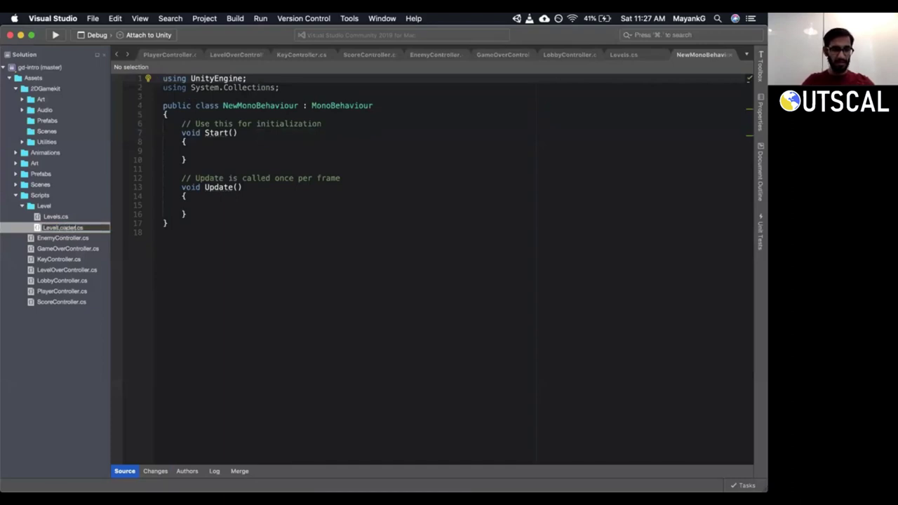
pyautogui.press('Return')
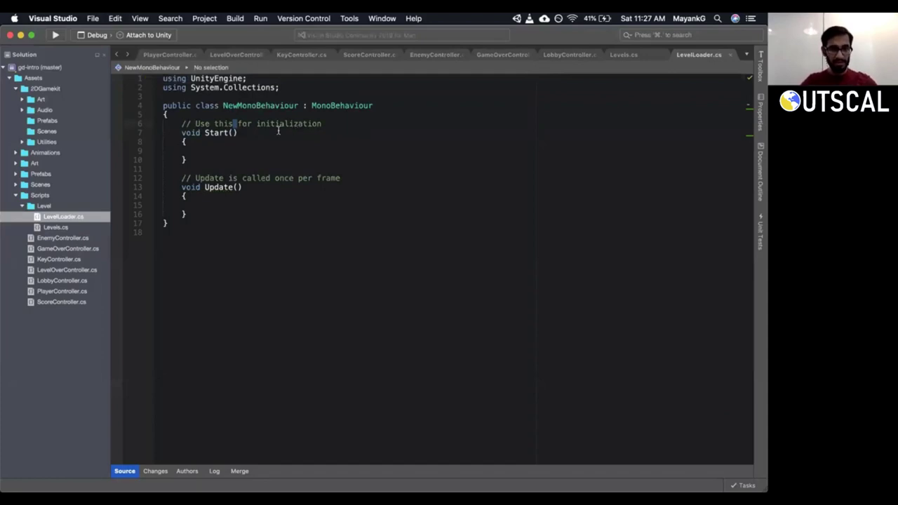
# Strip the template Start and Update methods, leaving an empty LevelLoader : MonoBehaviour class.
pyautogui.hotkey('shift', 'v')
pyautogui.press('j')
pyautogui.press('j')
pyautogui.press('j')
pyautogui.press('j')
pyautogui.press('j')
pyautogui.press('j')
pyautogui.press('j')
pyautogui.press('j')
pyautogui.press('j')
pyautogui.press('j')
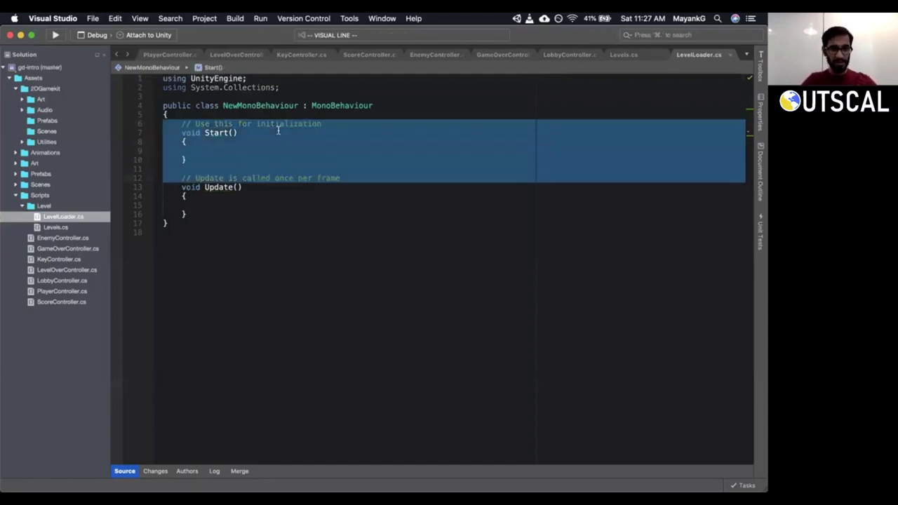
pyautogui.press('d')
pyautogui.write('ciw')
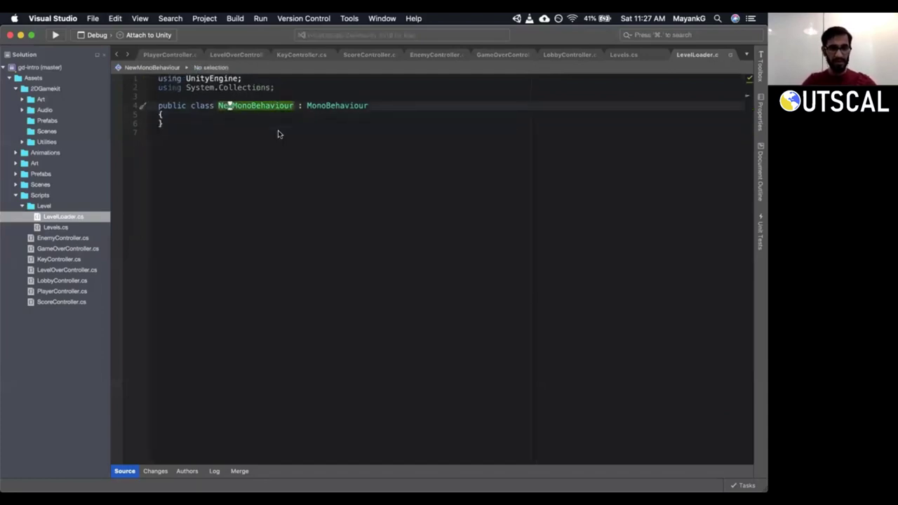
pyautogui.write('Level')
pyautogui.write('Loader')
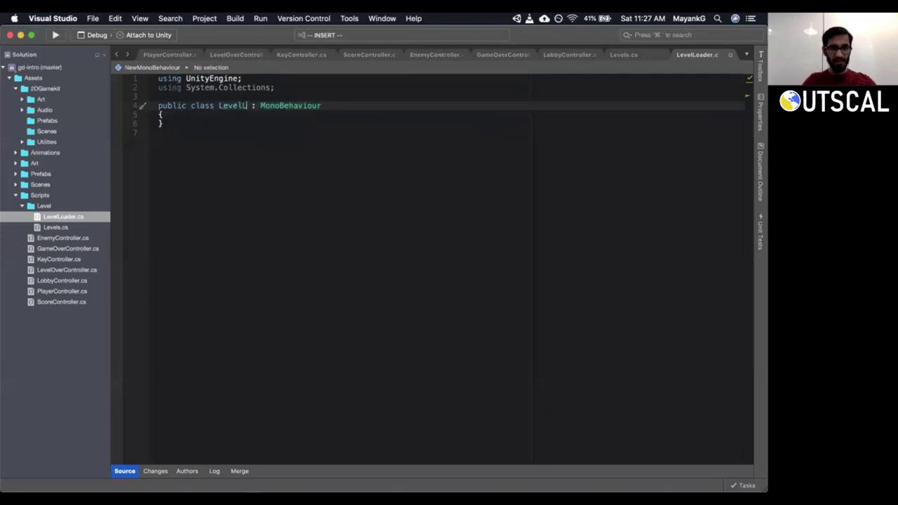
pyautogui.press('BackSpace')
pyautogui.press('Escape')
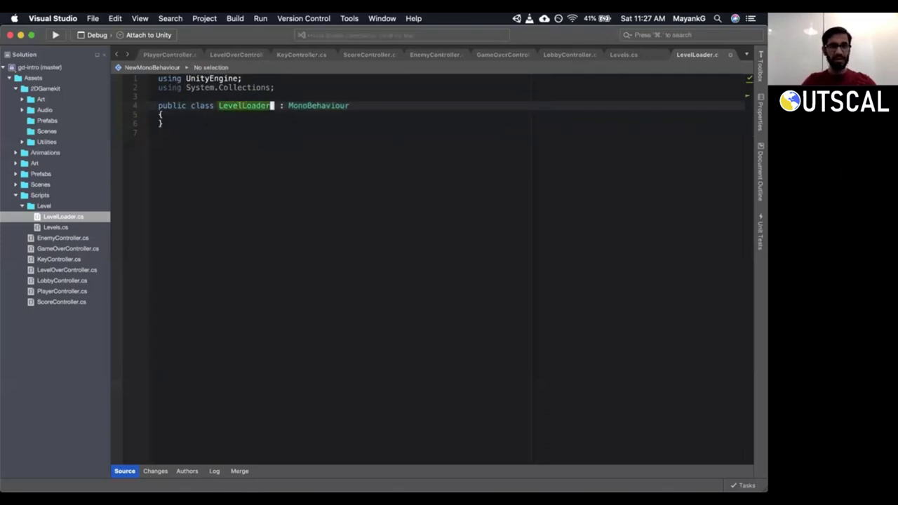
pyautogui.hotkey('shift', 'o')
pyautogui.press('Escape')
pyautogui.press('d')
pyautogui.press('d')
pyautogui.press('j')
pyautogui.write('o')
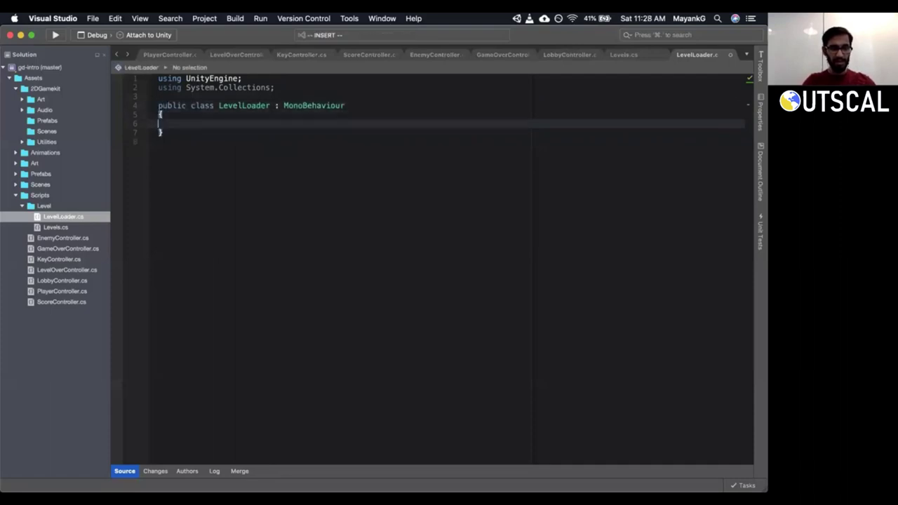
pyautogui.write('private ')
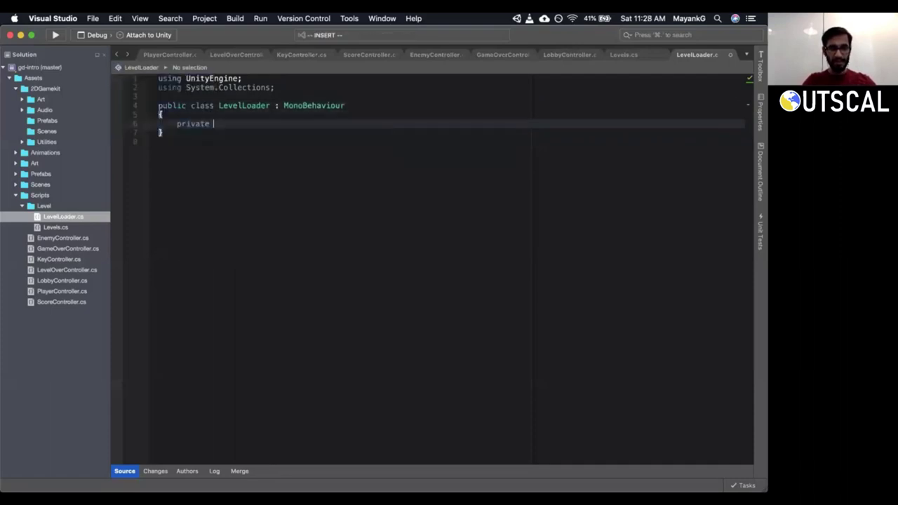
pyautogui.write('Button')
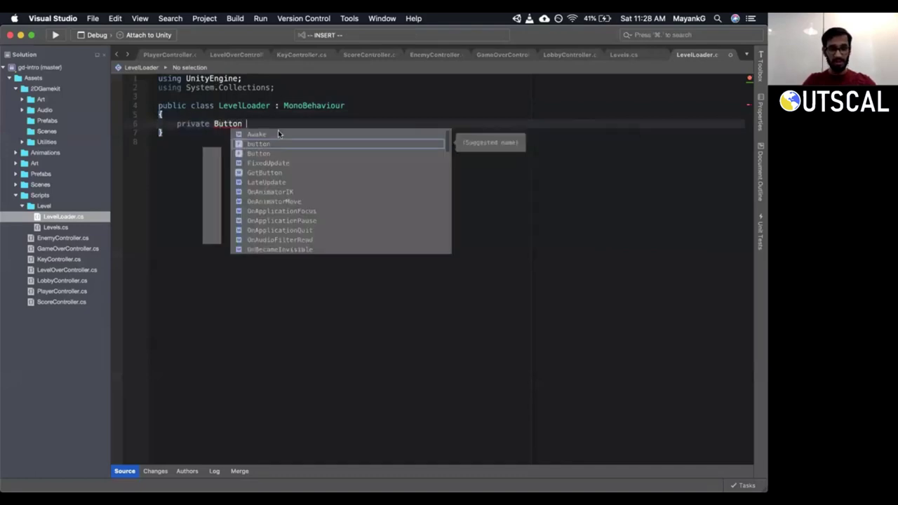
# Import UnityEngine.UI via quick-fix and declare a private Button button field.
pyautogui.press('Escape')
pyautogui.press('b')
pyautogui.hotkey('alt', 'Return')
pyautogui.click(278, 135)
pyautogui.press('c')
pyautogui.press('c')
pyautogui.write('private Button bu')
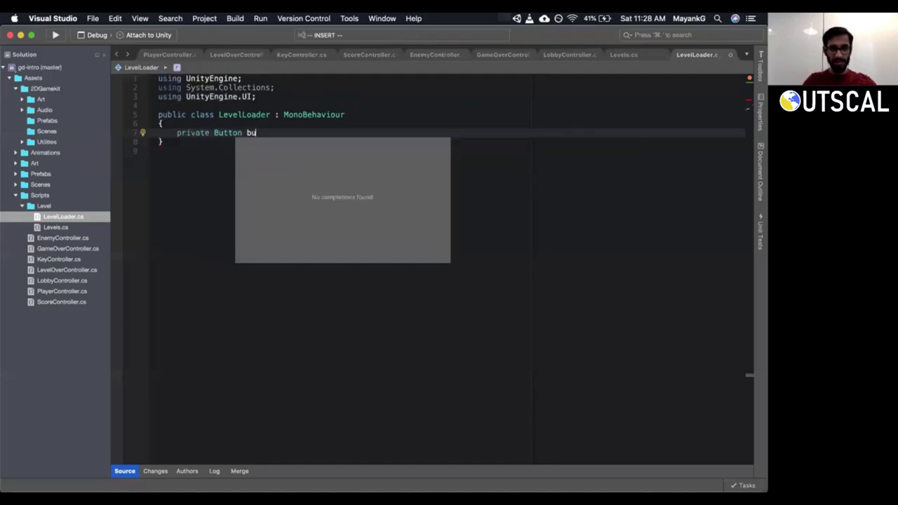
pyautogui.write('tton;')
pyautogui.press('Return')
pyautogui.press('Return')
# Add an Awake method assigning button = GetComponent<Button>().
pyautogui.write('Awake')
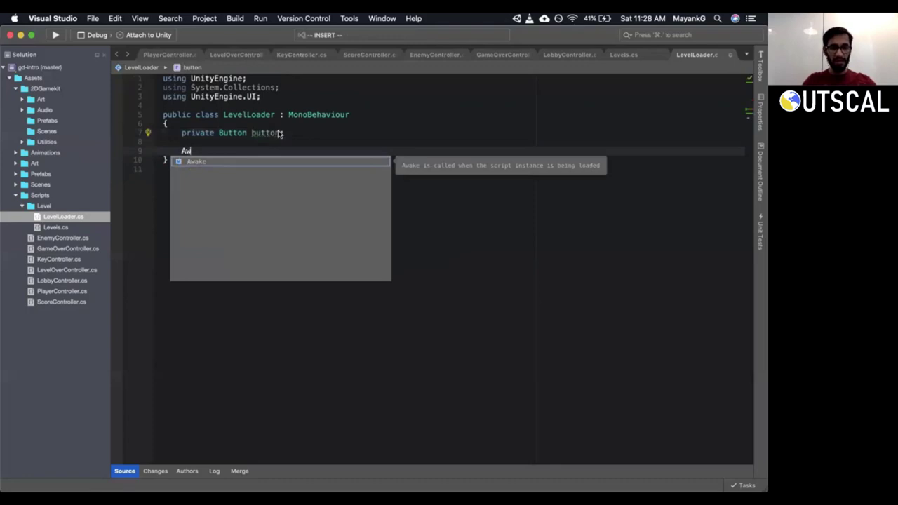
pyautogui.press('Return')
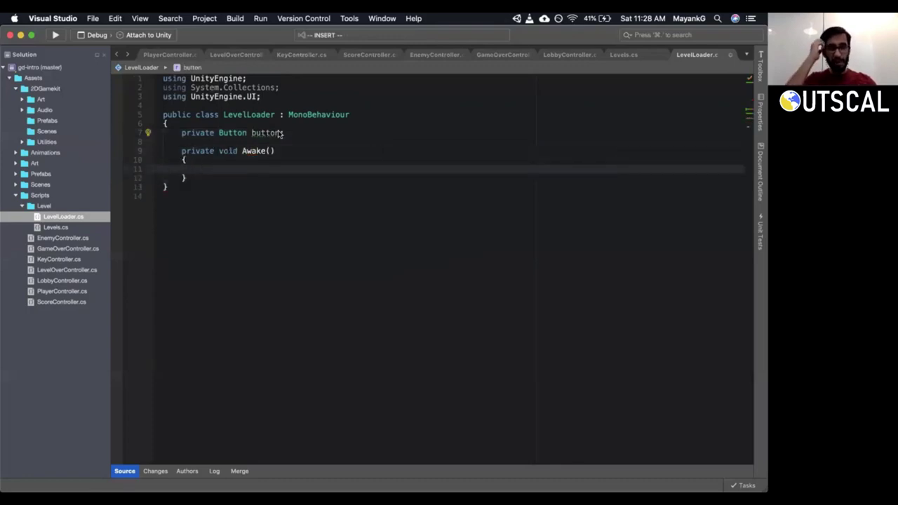
pyautogui.write('but')
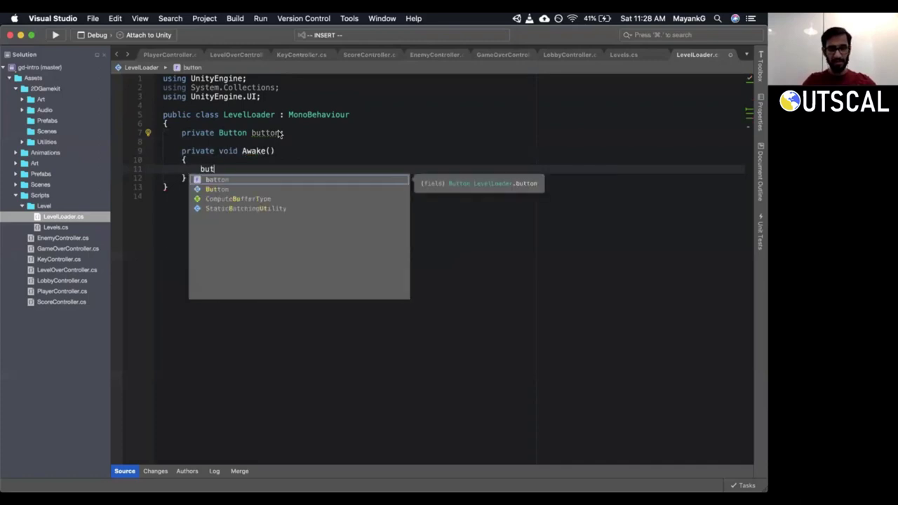
pyautogui.write('ton = GetComp')
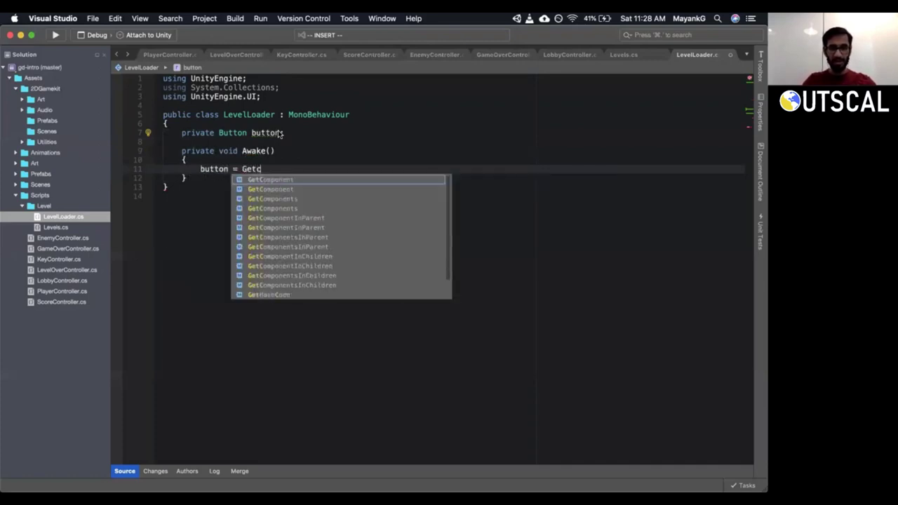
pyautogui.press('Return')
pyautogui.write('<Button')
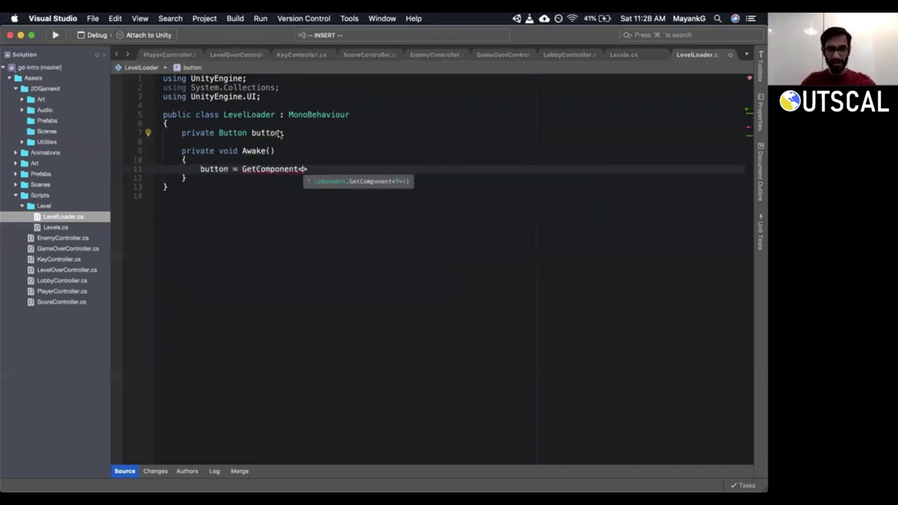
pyautogui.write('>();')
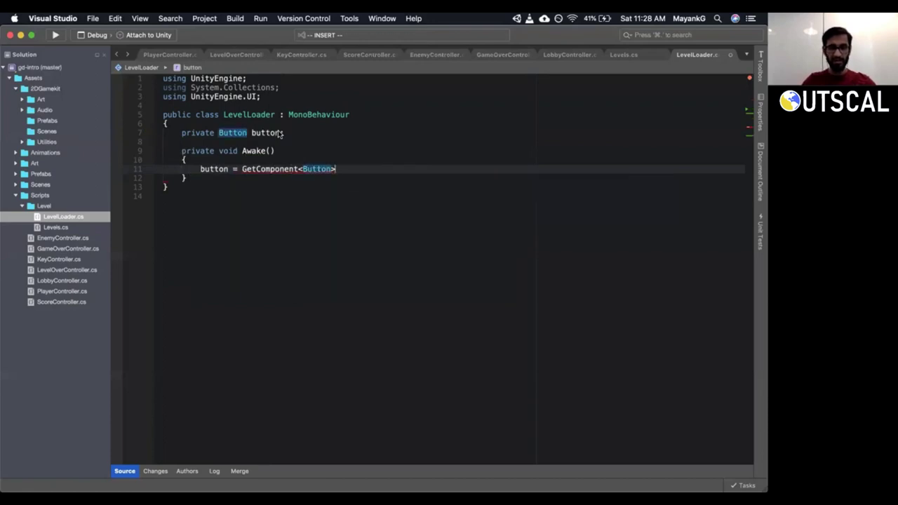
pyautogui.press('Up')
pyautogui.press('Up')
pyautogui.press('Up')
pyautogui.press('Up')
pyautogui.press('Up')
pyautogui.press('Up')
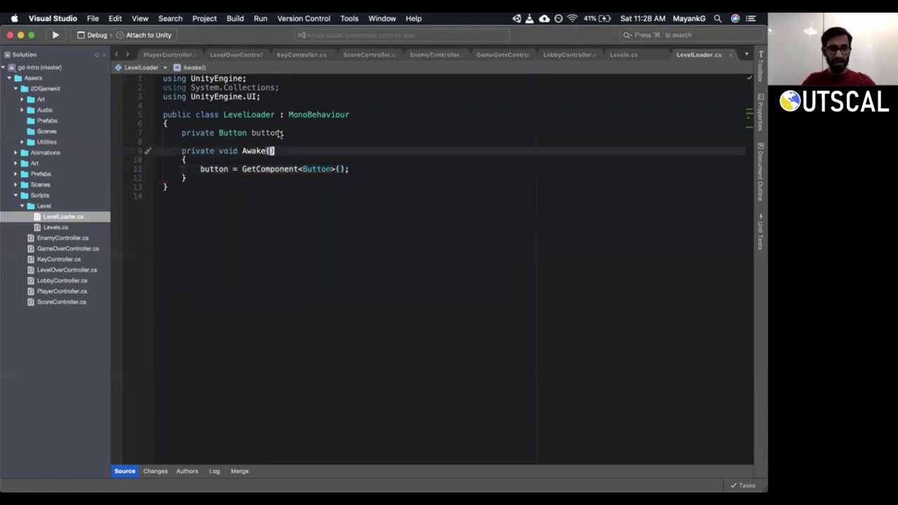
pyautogui.hotkey('alt', 'shift', 'Left')
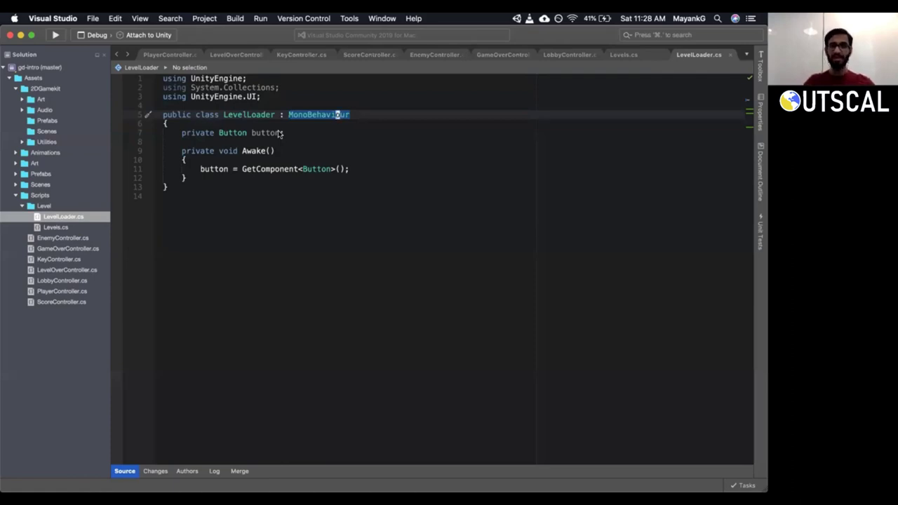
pyautogui.press('Down')
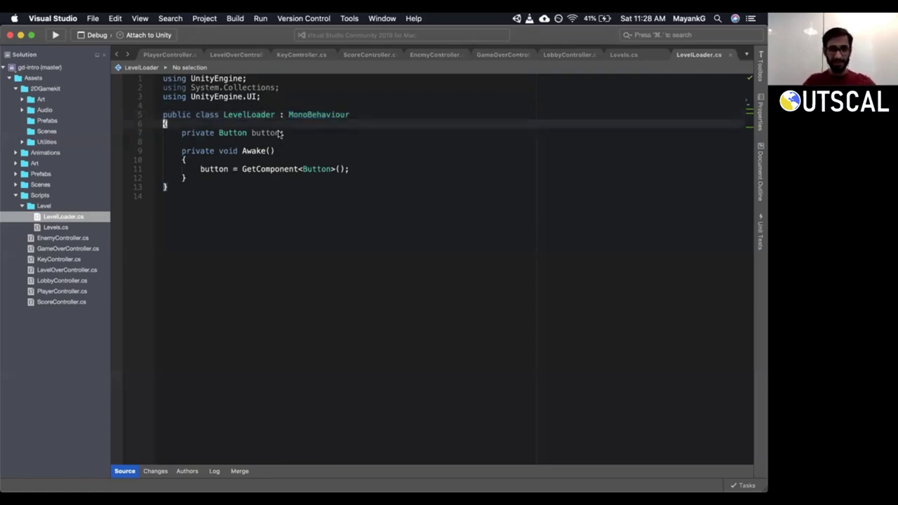
pyautogui.press('Down')
# Add a 'public string LevelName;' field below the Button field and save LevelLoader.cs.
pyautogui.press('o')
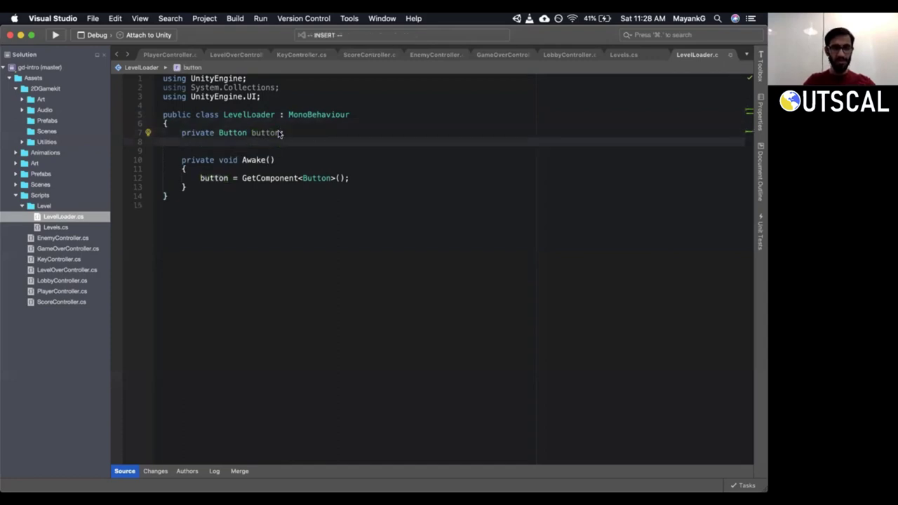
pyautogui.press('Return')
pyautogui.write('publ')
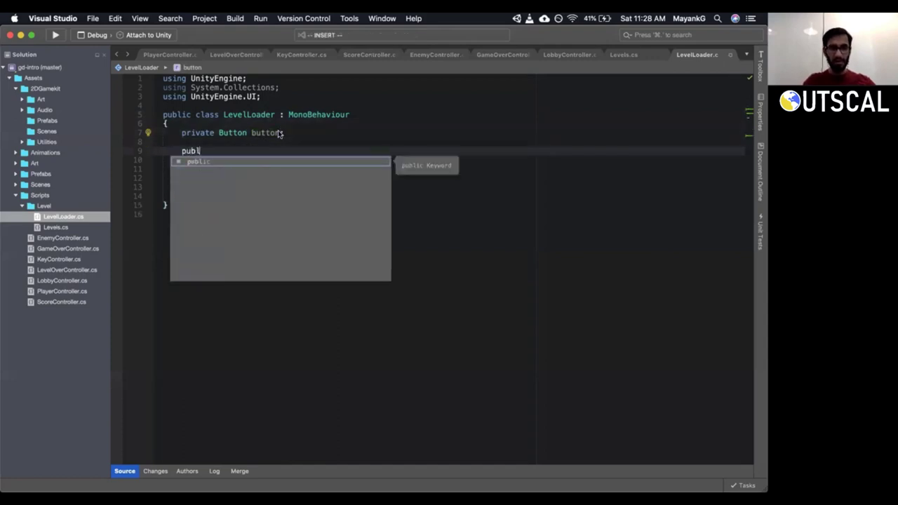
pyautogui.write('ic string Level')
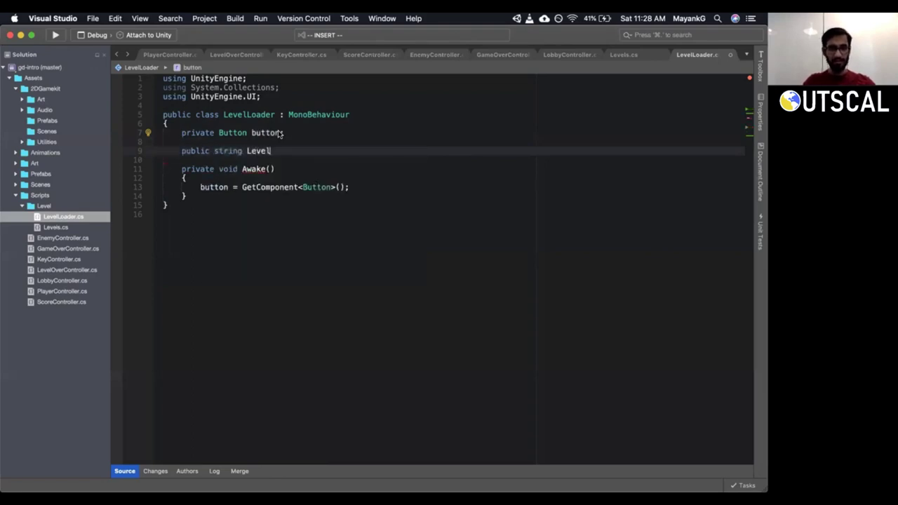
pyautogui.press('BackSpace')
pyautogui.press('BackSpace')
pyautogui.press('BackSpace')
pyautogui.press('BackSpace')
pyautogui.press('BackSpace')
pyautogui.write('LevelName;')
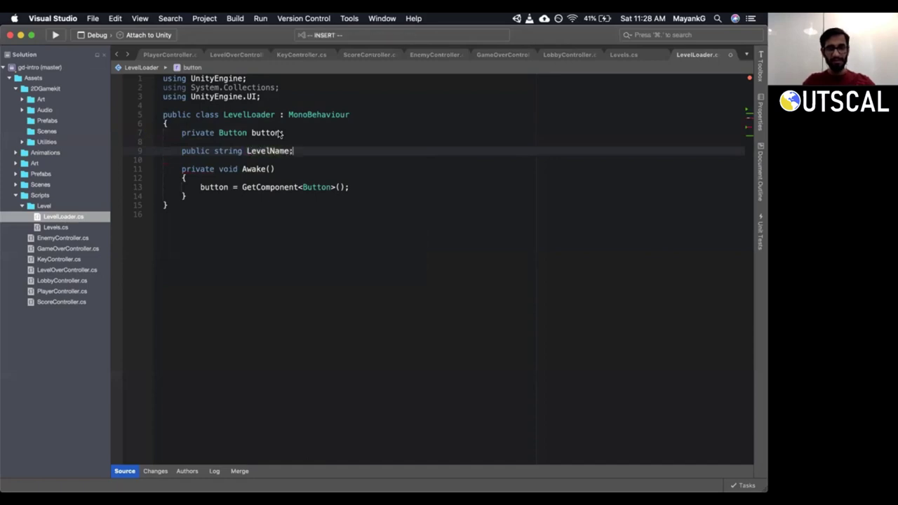
pyautogui.press('super+s')
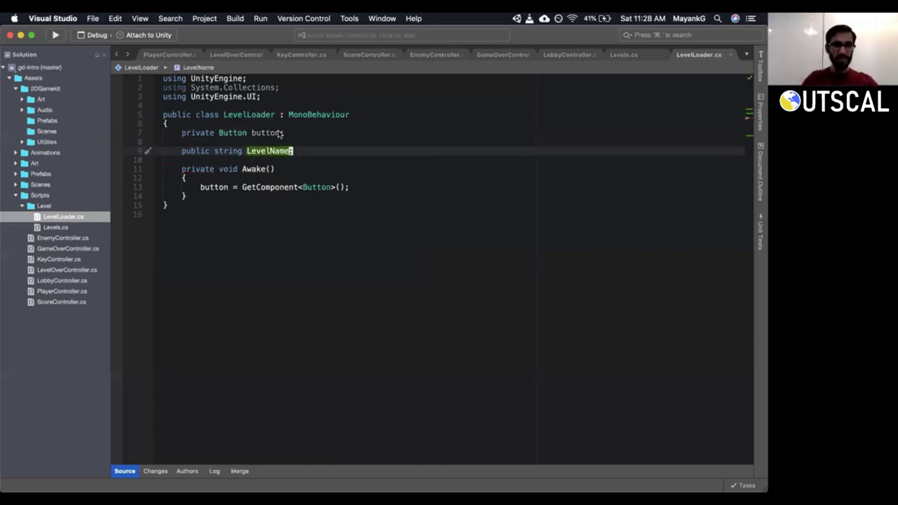
# Highlight the GetComponent line and the class declaration to review the script.
pyautogui.press('Down')
pyautogui.press('Down')
pyautogui.press('Down')
pyautogui.press('Down')
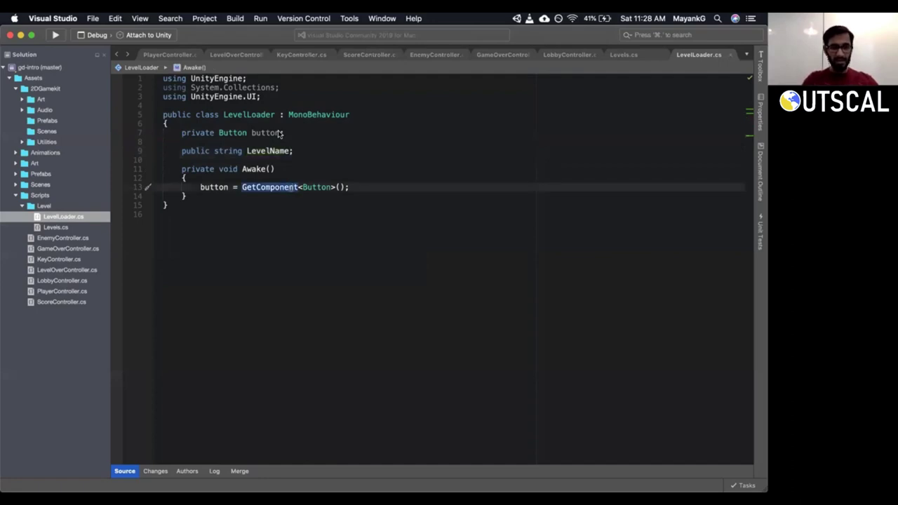
pyautogui.press('Up')
pyautogui.press('Up')
pyautogui.press('Up')
pyautogui.press('Down')
pyautogui.press('Down')
pyautogui.press('Down')
pyautogui.hotkey('shift', 'v')
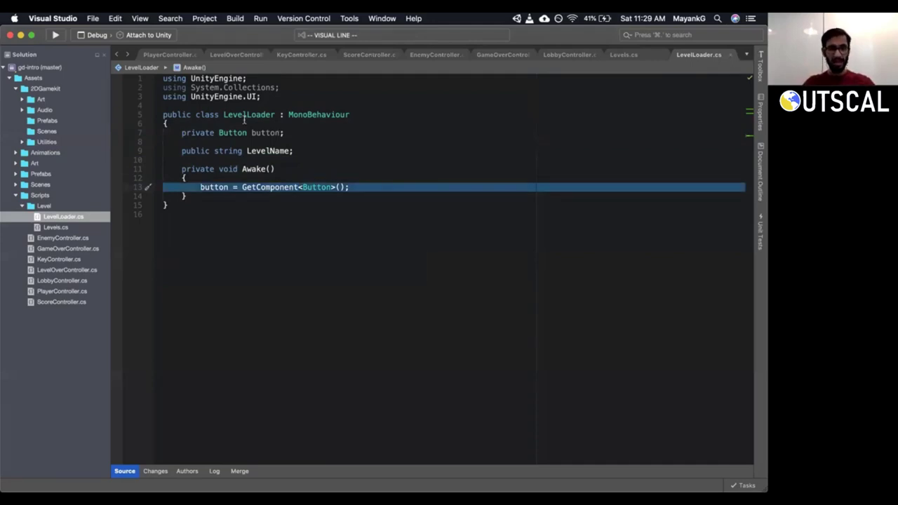
pyautogui.click(244, 116)
pyautogui.hotkey('shift', 'v')
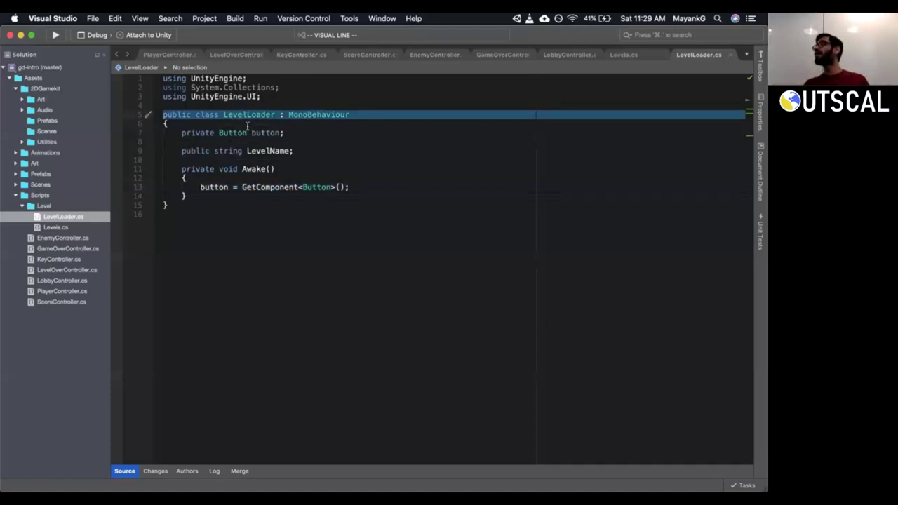
pyautogui.moveTo(430, 479)
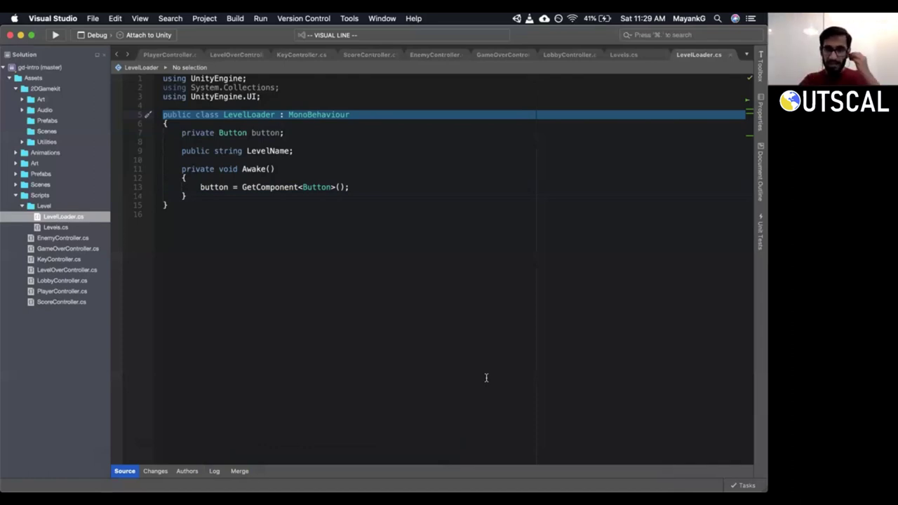
# Point out the button field and GetComponent call, then return to the blank line above the class.
pyautogui.click(274, 134)
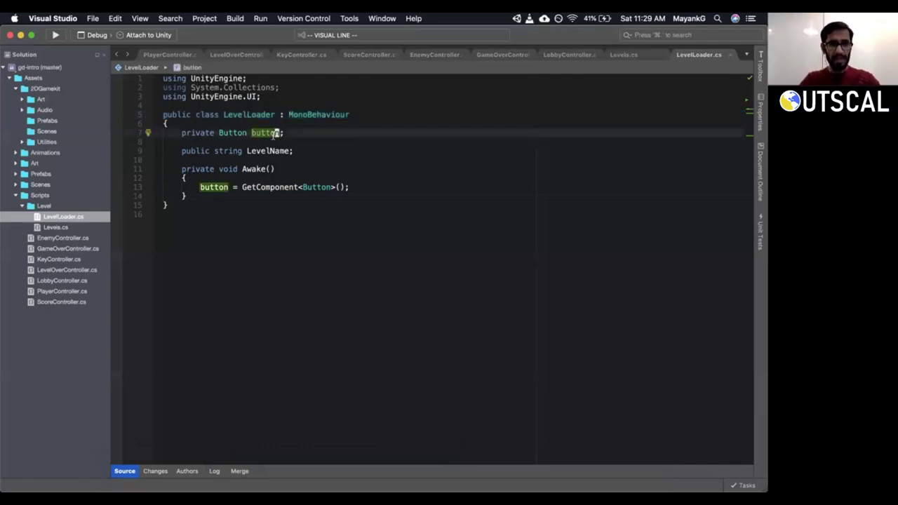
pyautogui.click(270, 188)
pyautogui.moveTo(271, 191)
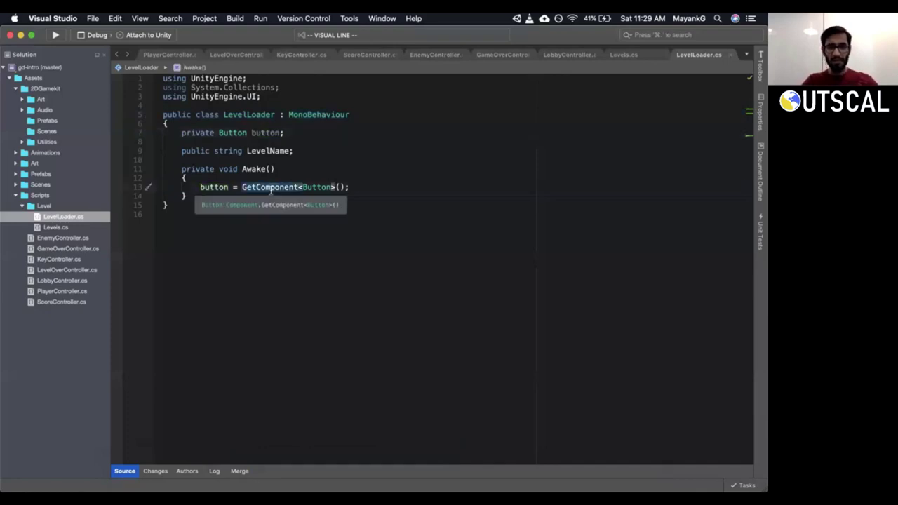
pyautogui.click(248, 107)
pyautogui.moveTo(335, 115)
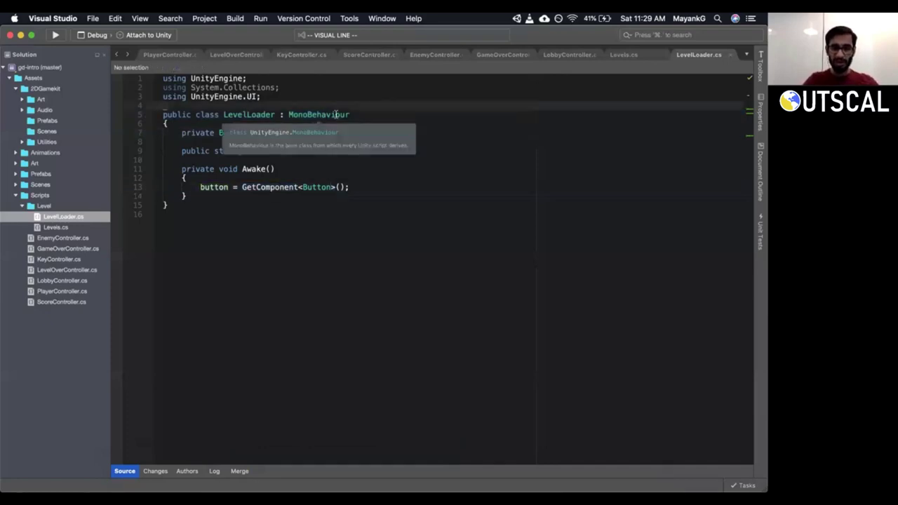
pyautogui.press('Down')
pyautogui.press('Down')
pyautogui.press('Down')
pyautogui.press('Down')
pyautogui.press('Down')
pyautogui.press('Down')
pyautogui.press('Down')
pyautogui.press('Down')
pyautogui.press('Down')
pyautogui.press('Escape')
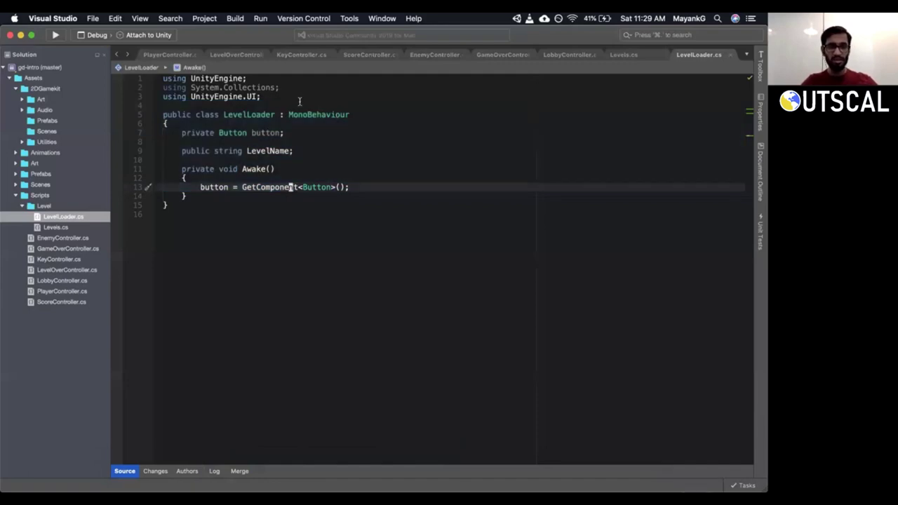
pyautogui.click(300, 103)
pyautogui.moveTo(248, 115)
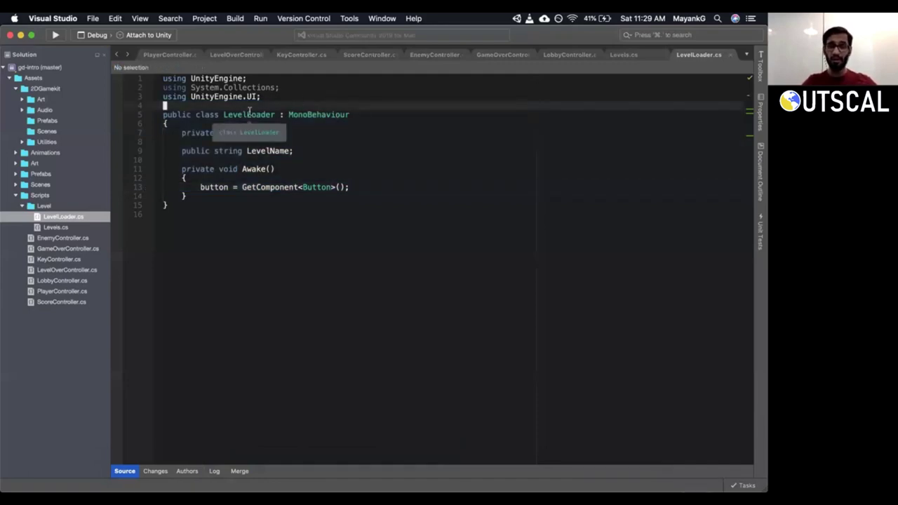
# Insert [RequireComponent(typeof(Button))] on a new line above the LevelLoader class and select that line.
pyautogui.press('i')
pyautogui.press('Return')
pyautogui.write('[')
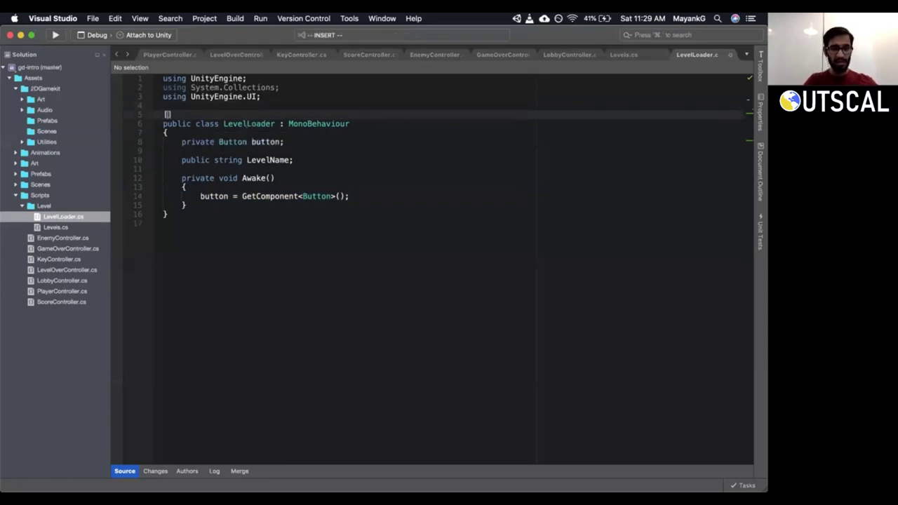
pyautogui.write('Re')
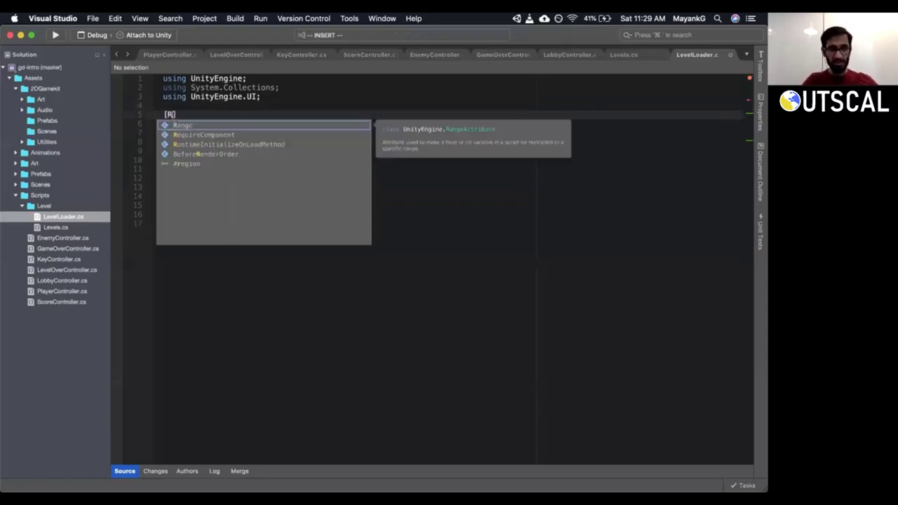
pyautogui.write('quire')
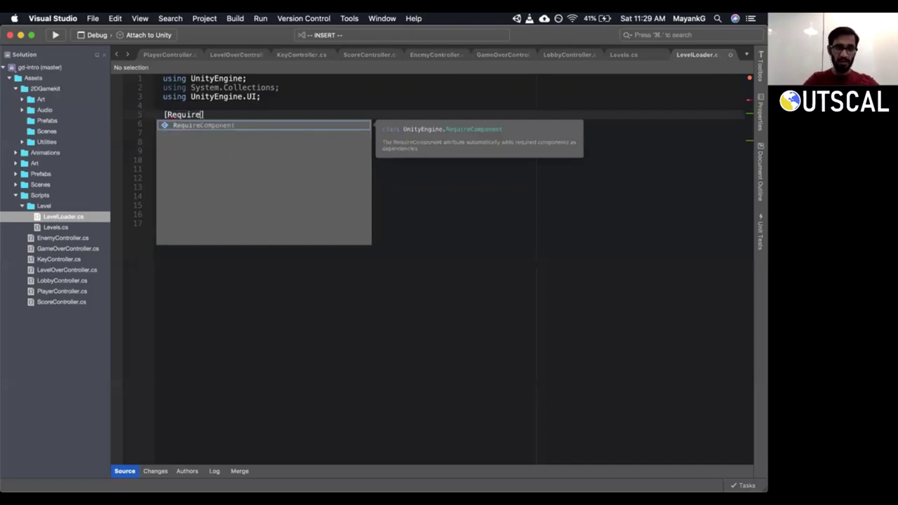
pyautogui.press('Return')
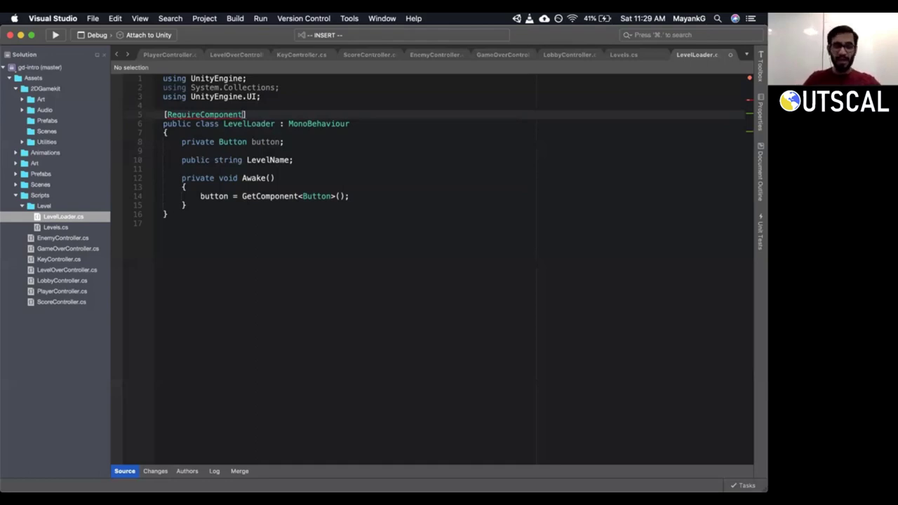
pyautogui.write('(')
pyautogui.write('typeof')
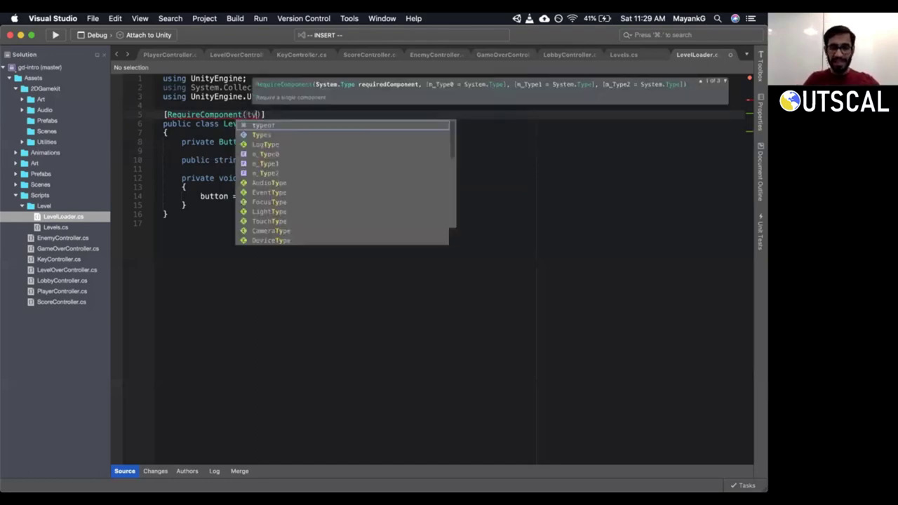
pyautogui.write('(')
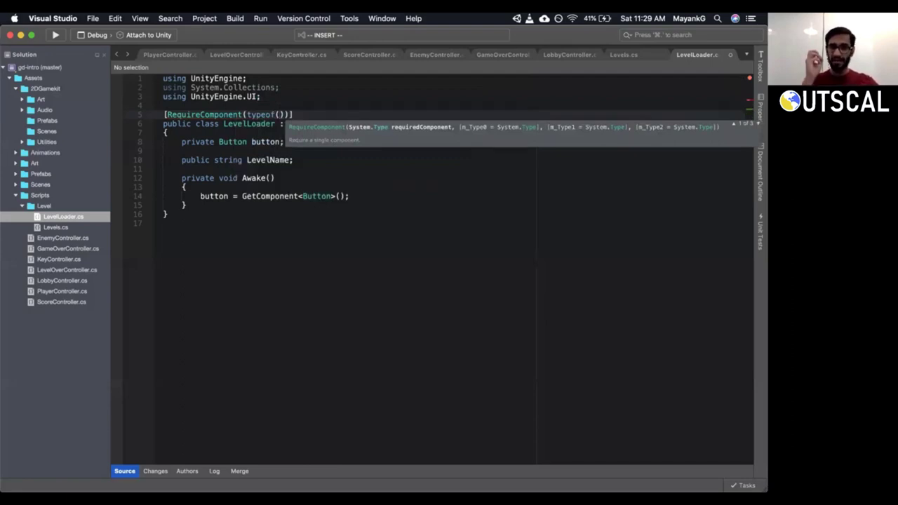
pyautogui.write('Button')
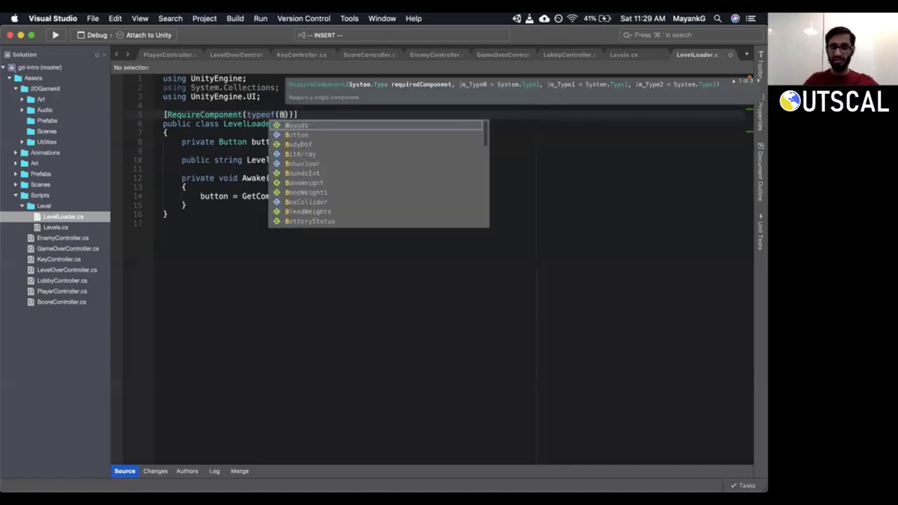
pyautogui.press('Escape')
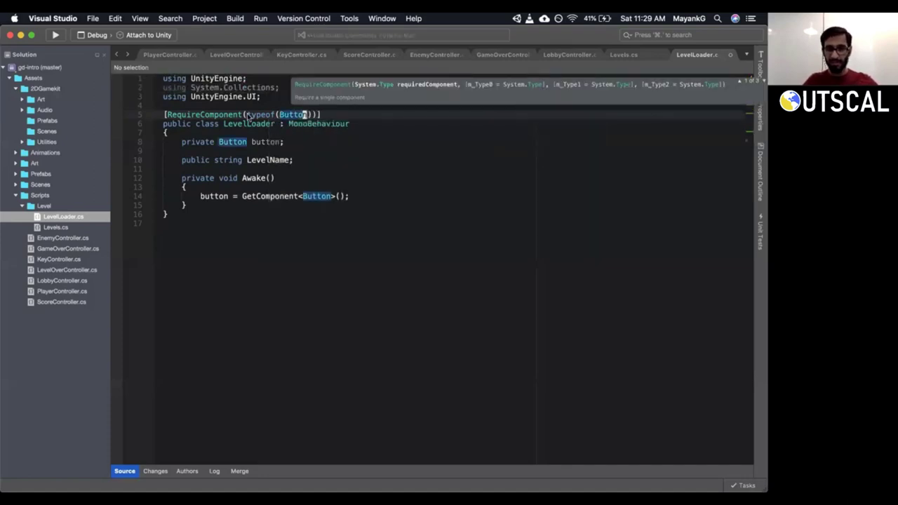
pyautogui.hotkey('shift', 'v')
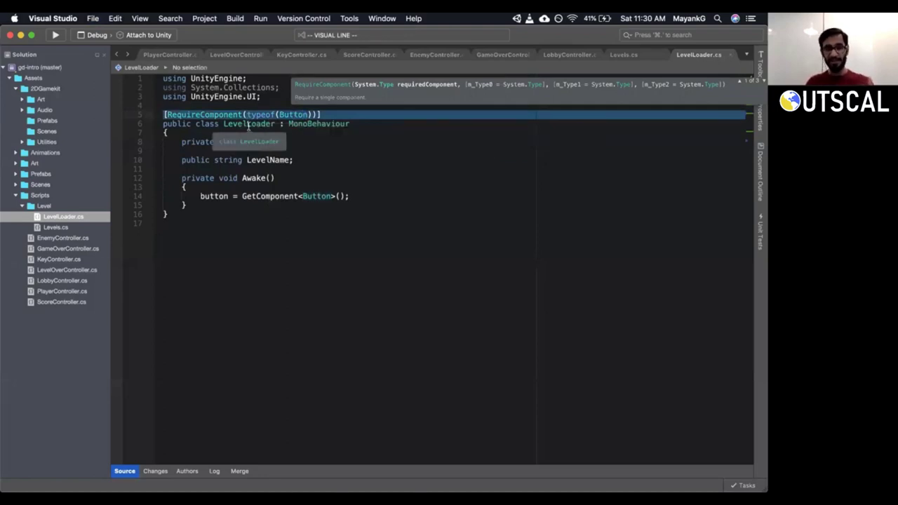
# Add 'button.onClick.AddListener(onClick);' below the GetComponent call in Awake.
pyautogui.click(247, 125)
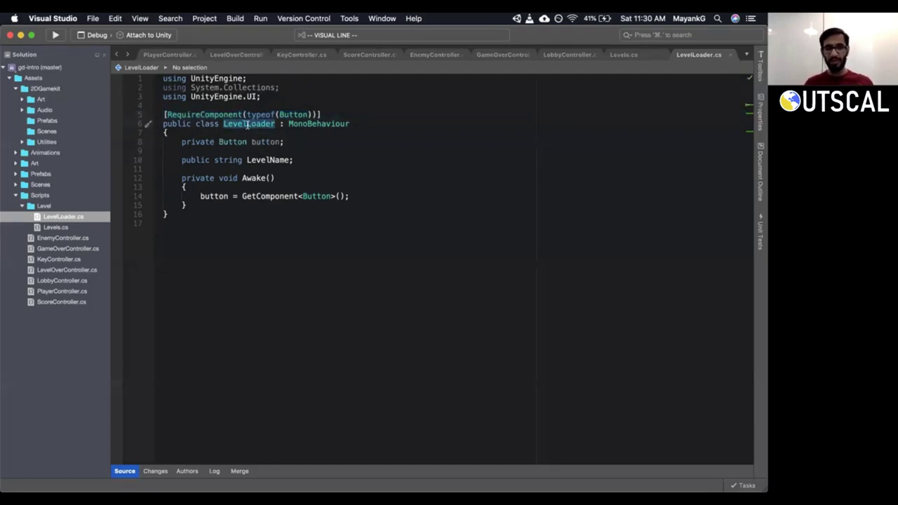
pyautogui.click(202, 197)
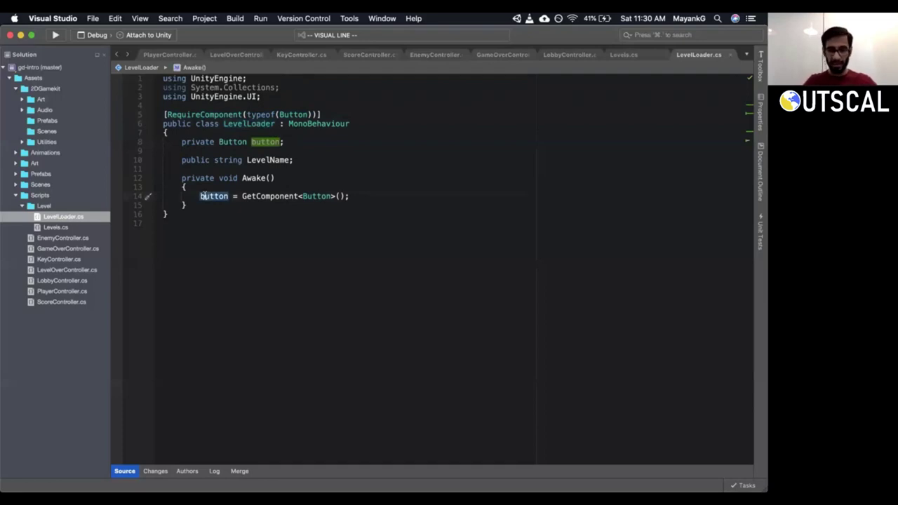
pyautogui.press('Escape')
pyautogui.write('obutton')
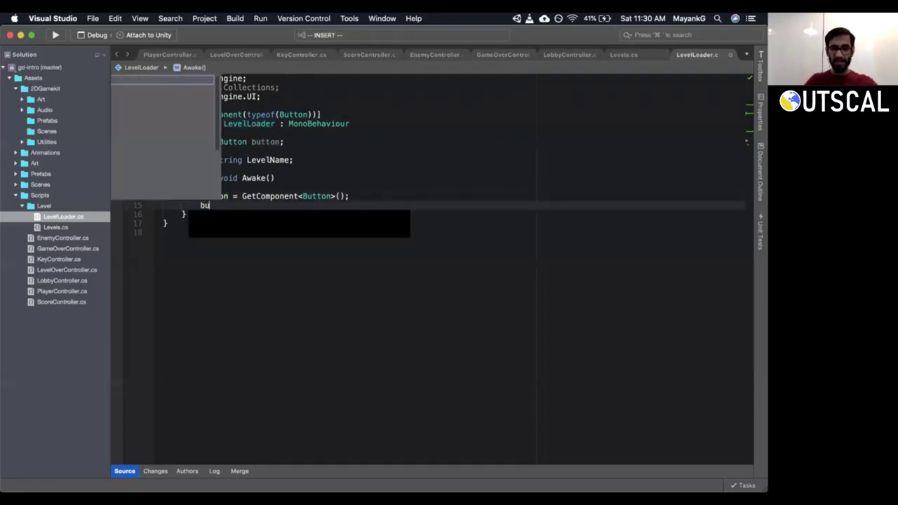
pyautogui.write('.add')
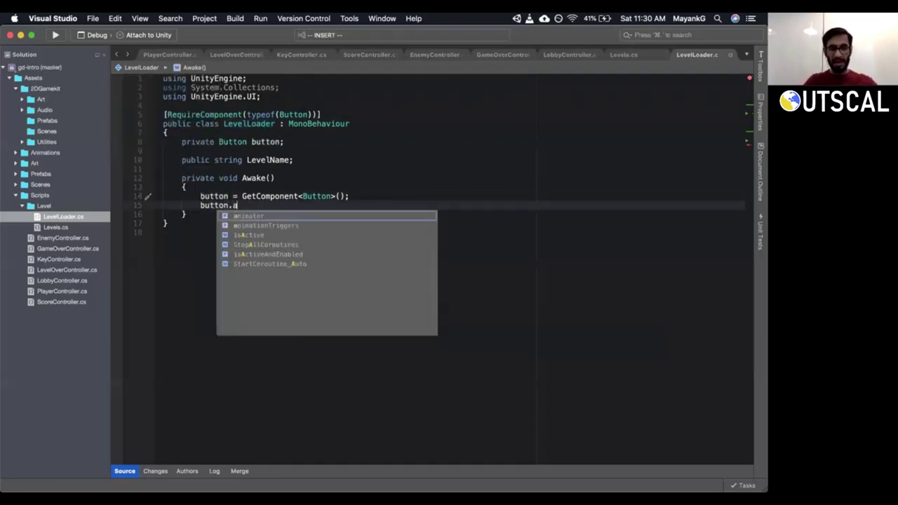
pyautogui.press('BackSpace')
pyautogui.press('BackSpace')
pyautogui.press('BackSpace')
pyautogui.write('onClick.')
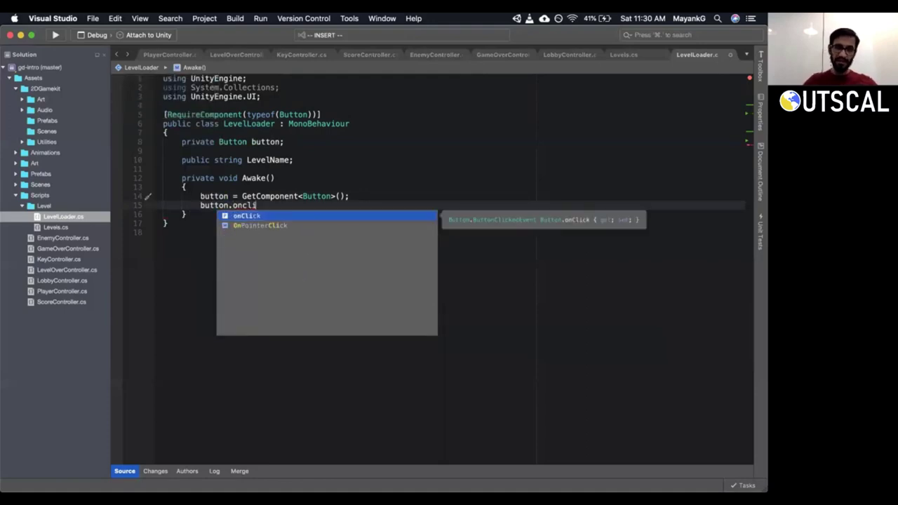
pyautogui.write('add')
pyautogui.press('Return')
pyautogui.write('(')
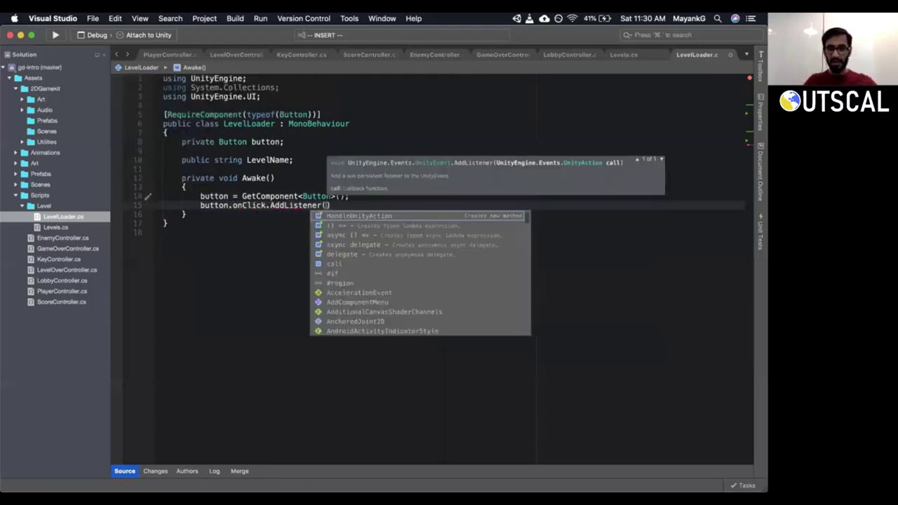
pyautogui.write('onClick')
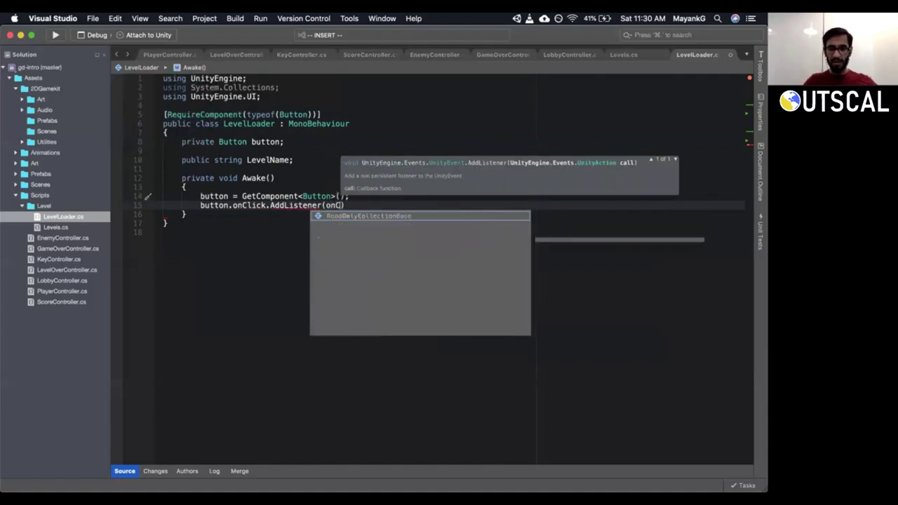
pyautogui.press('Escape')
pyautogui.write(');')
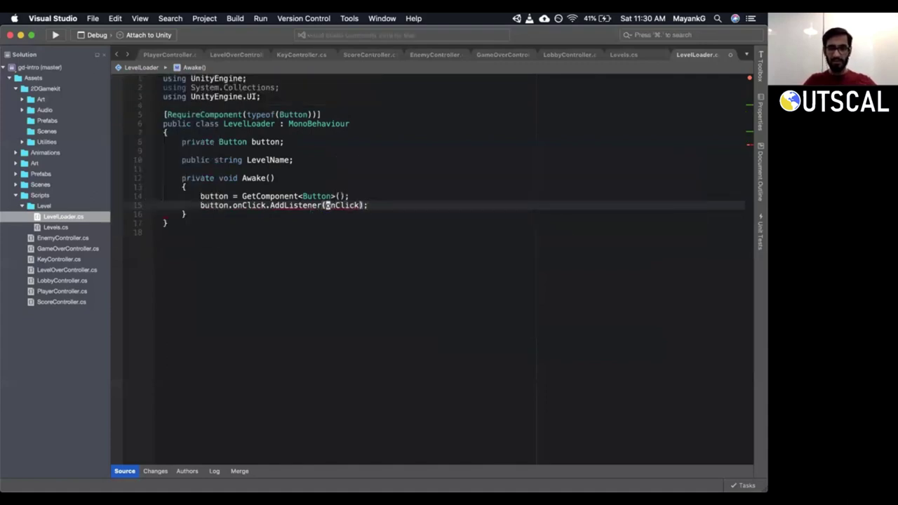
# Generate an empty onClick method, removing its NotImplementedException line, and start typing SceneManager.
pyautogui.hotkey('alt', 'Return')
pyautogui.press('Return')
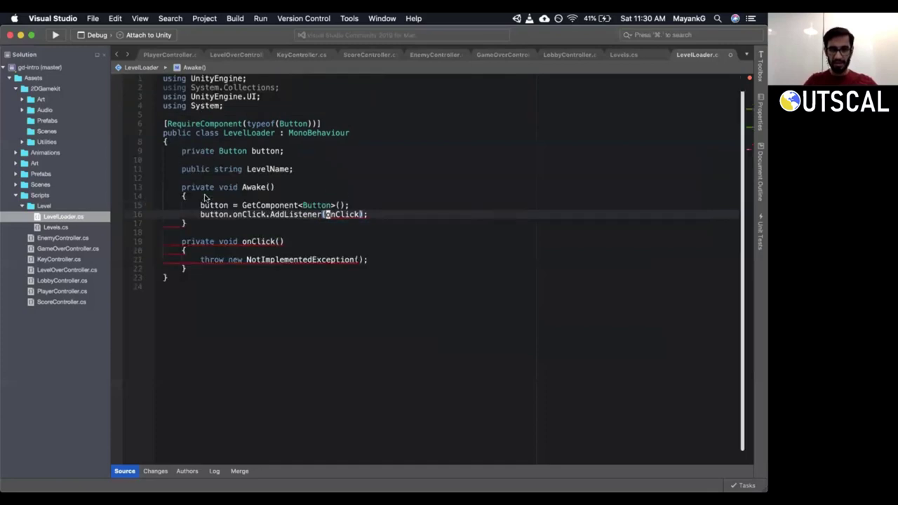
pyautogui.press('d')
pyautogui.press('d')
pyautogui.hotkey('shift', 'o')
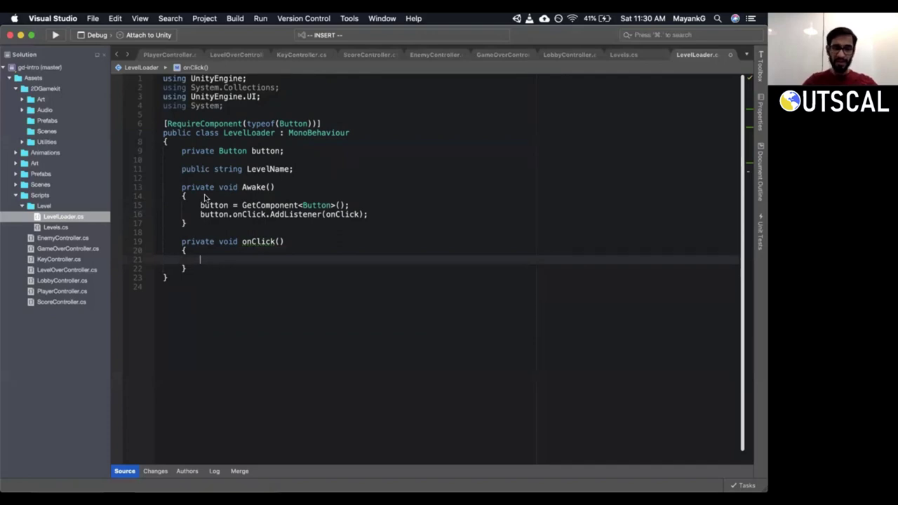
pyautogui.write('SceneManager')
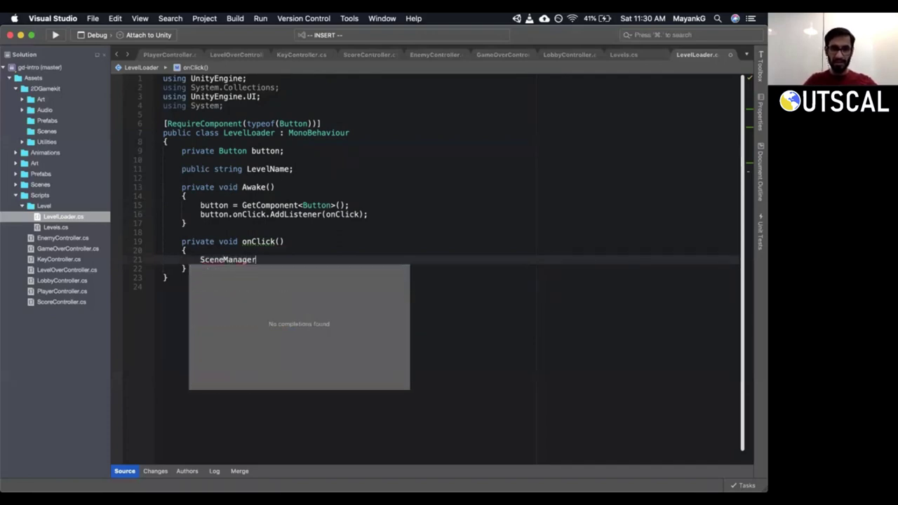
# Import UnityEngine.SceneManagement through the quick-fix for SceneManager.
pyautogui.press('Escape')
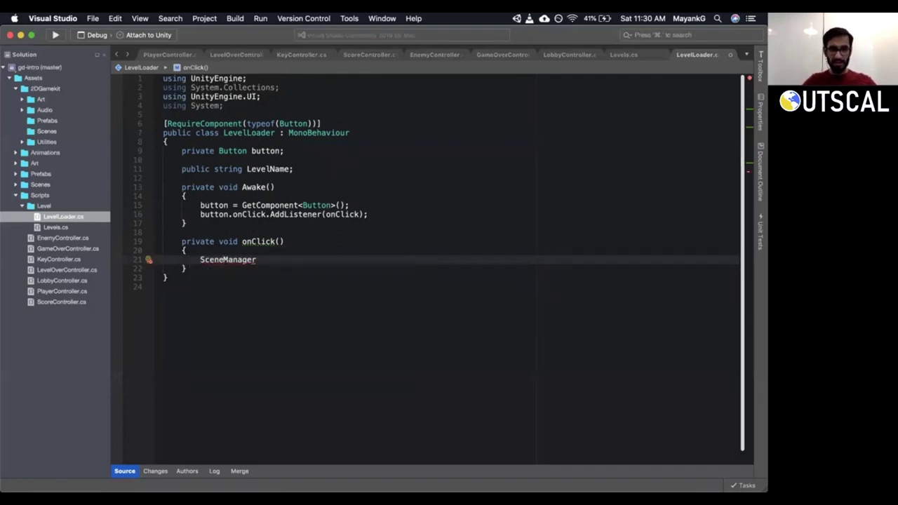
pyautogui.hotkey('alt', 'Return')
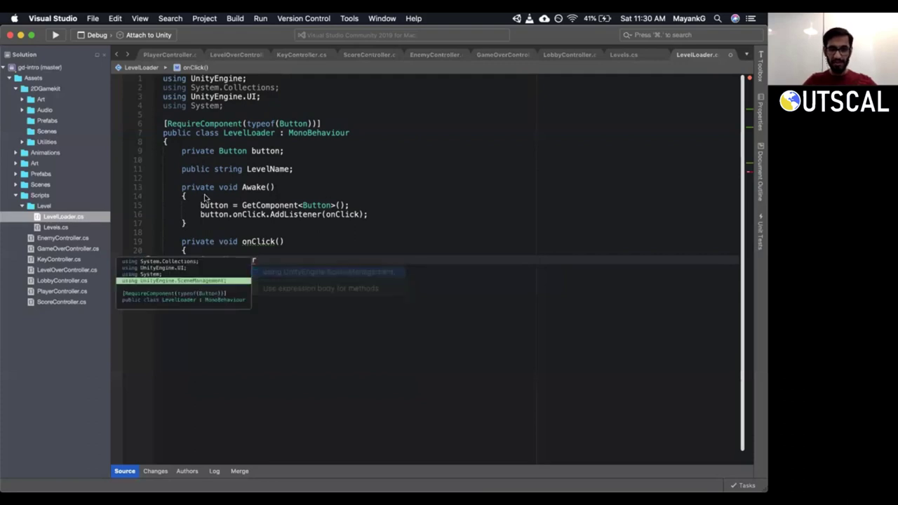
pyautogui.press('Return')
# Complete the call as SceneManager.LoadScene(LevelName) using the scene-name overload, and save LevelLoader.cs.
pyautogui.write('a.')
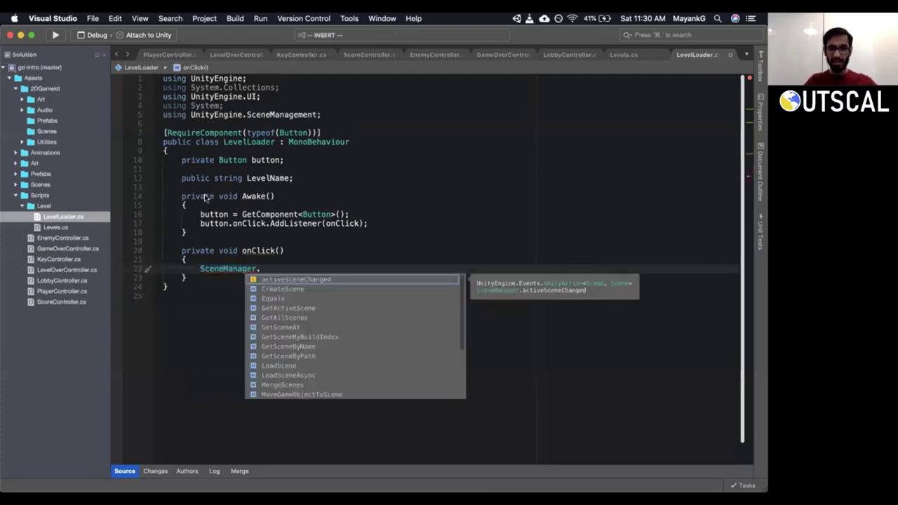
pyautogui.write('LoadScend')
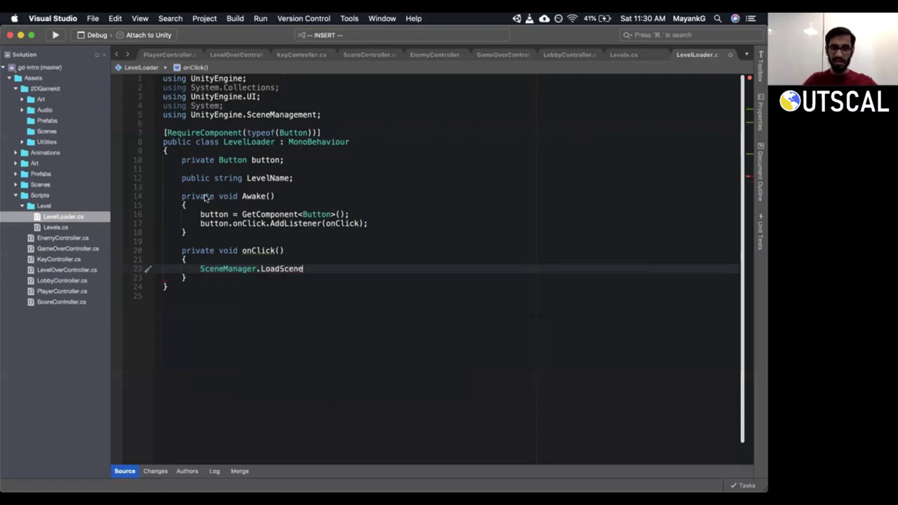
pyautogui.write('(')
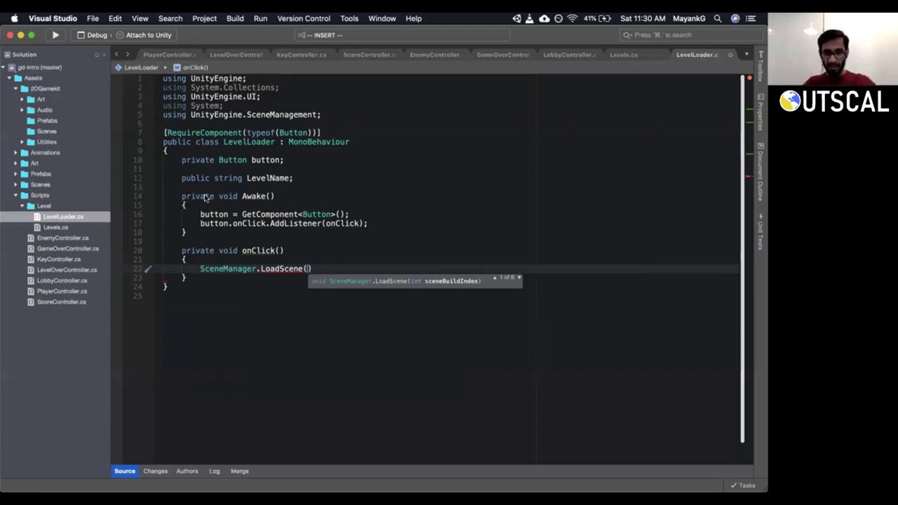
pyautogui.press('Down')
pyautogui.press('Down')
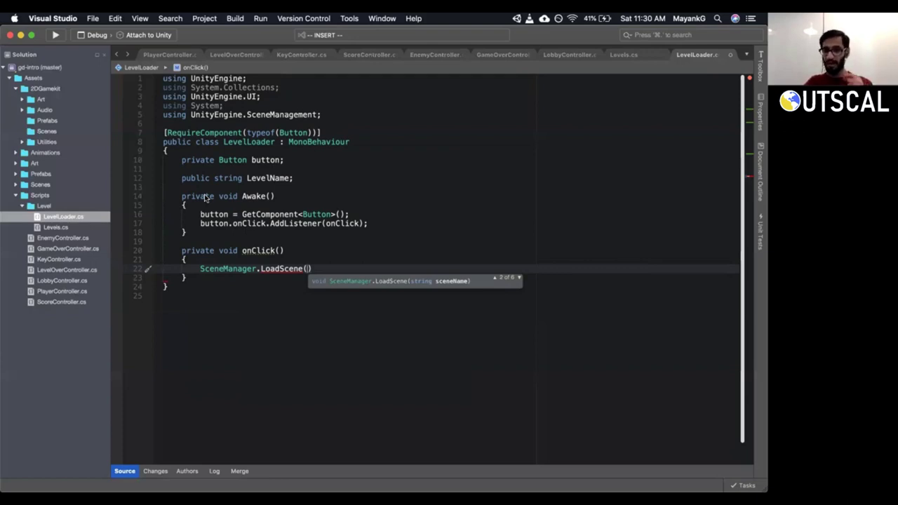
pyautogui.press('Up')
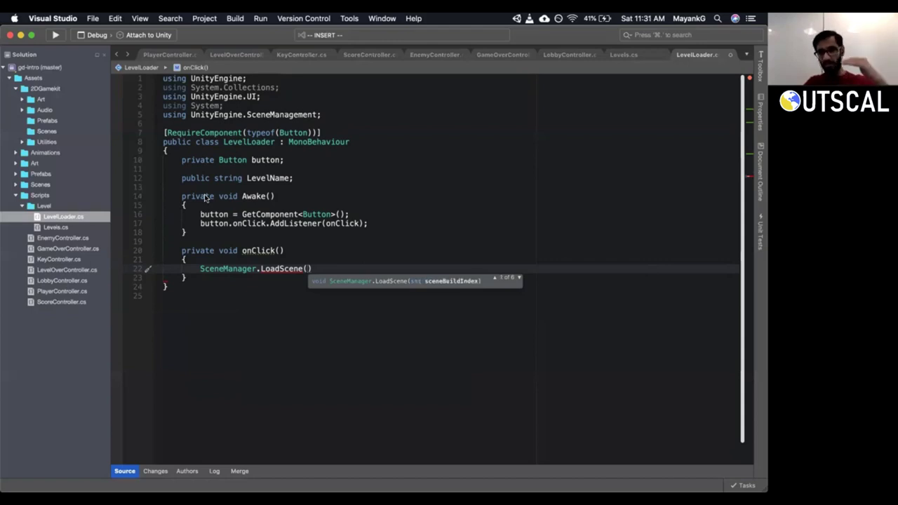
pyautogui.press('Down')
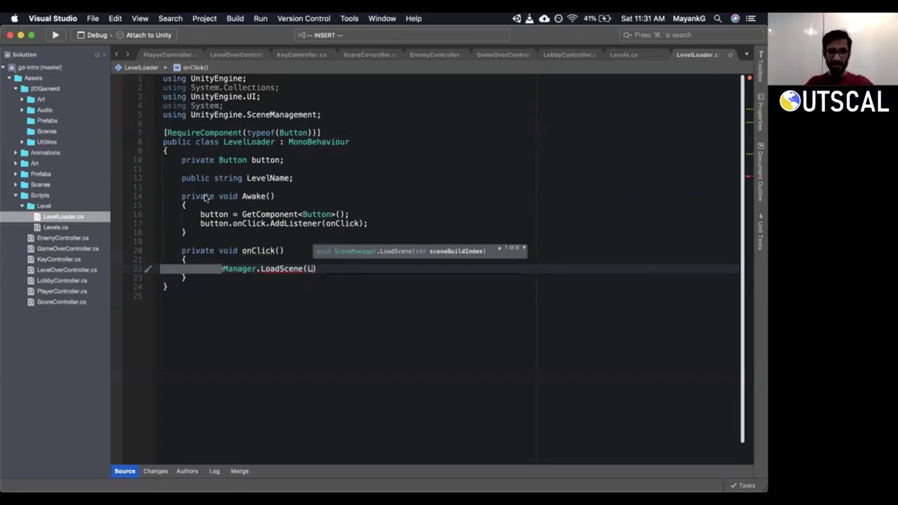
pyautogui.write('LevelName);')
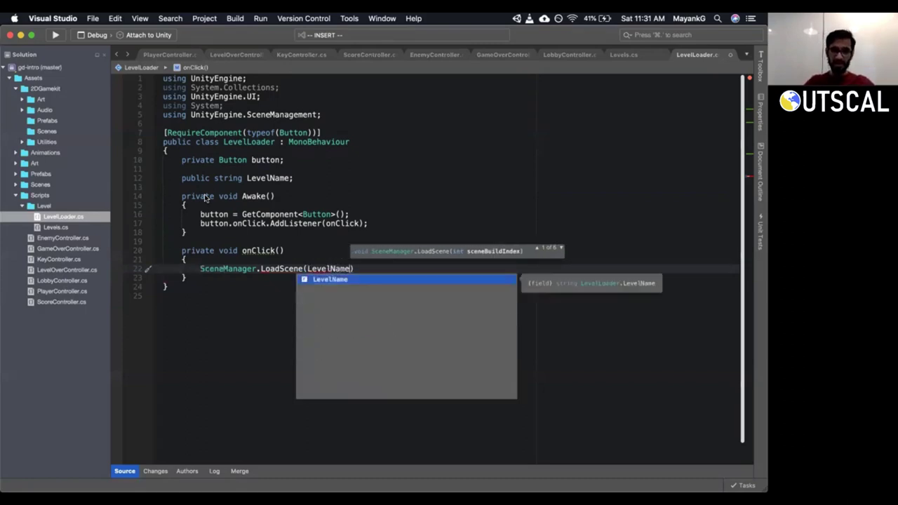
pyautogui.press('super+s')
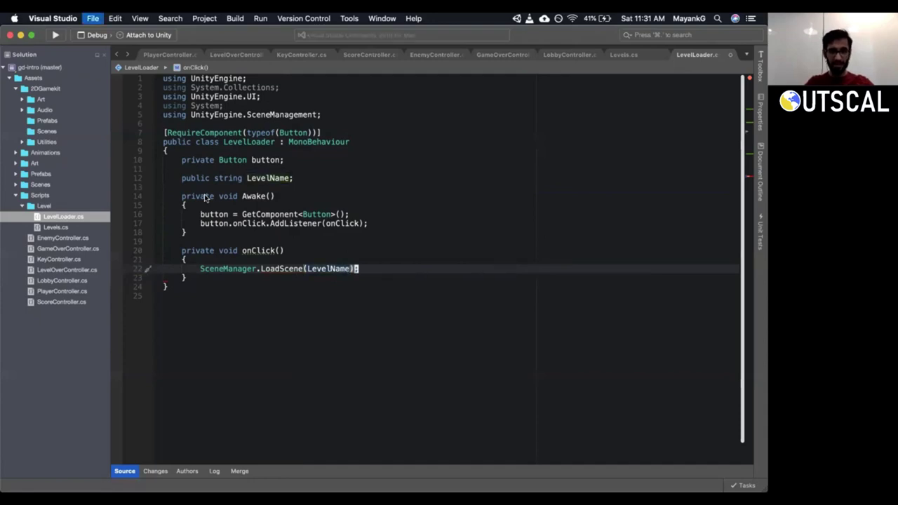
pyautogui.click(255, 178)
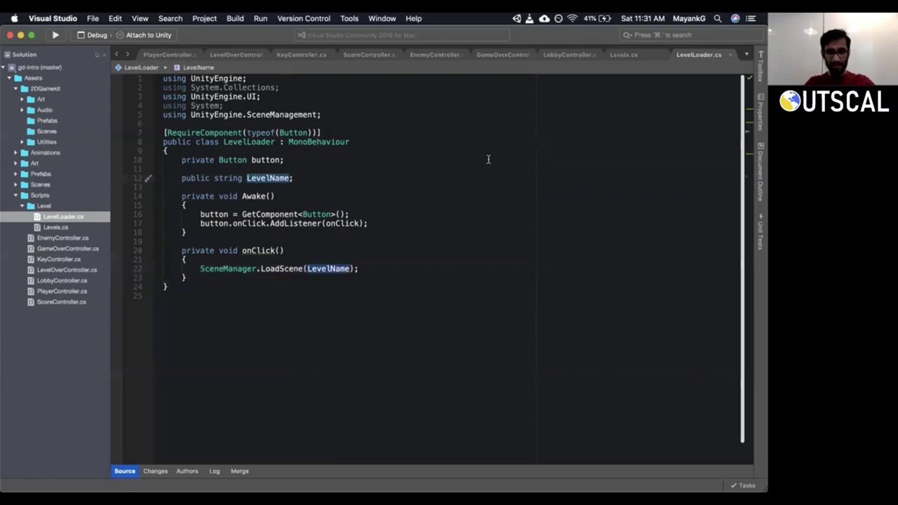
# Walk through the LoadScene call, RequireComponent attribute, GetComponent and AddListener lines, then return to Unity.
pyautogui.click(329, 269)
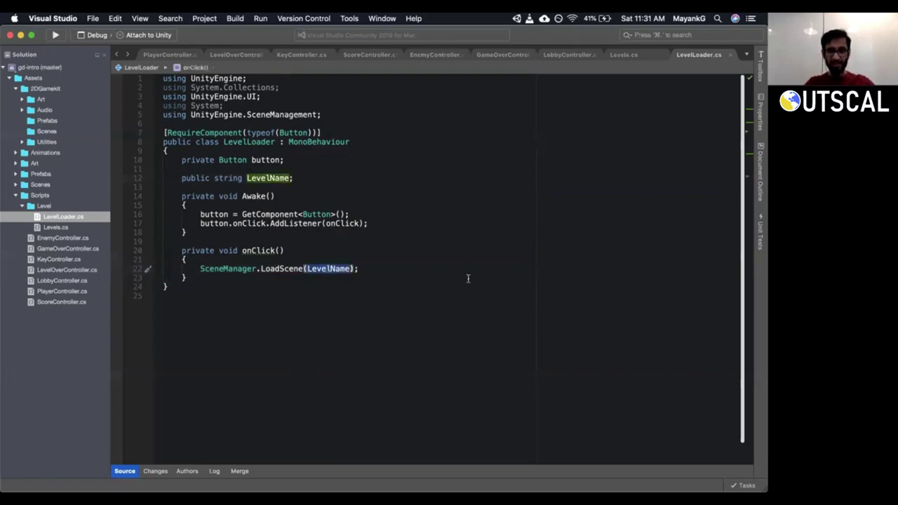
pyautogui.moveTo(171, 289); pyautogui.dragTo(163, 141)
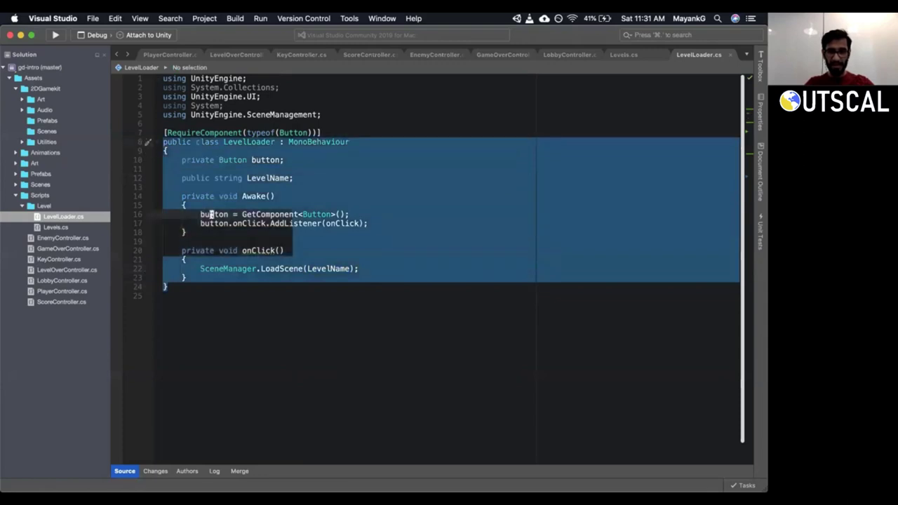
pyautogui.click(210, 214)
pyautogui.tripleClick(261, 214)
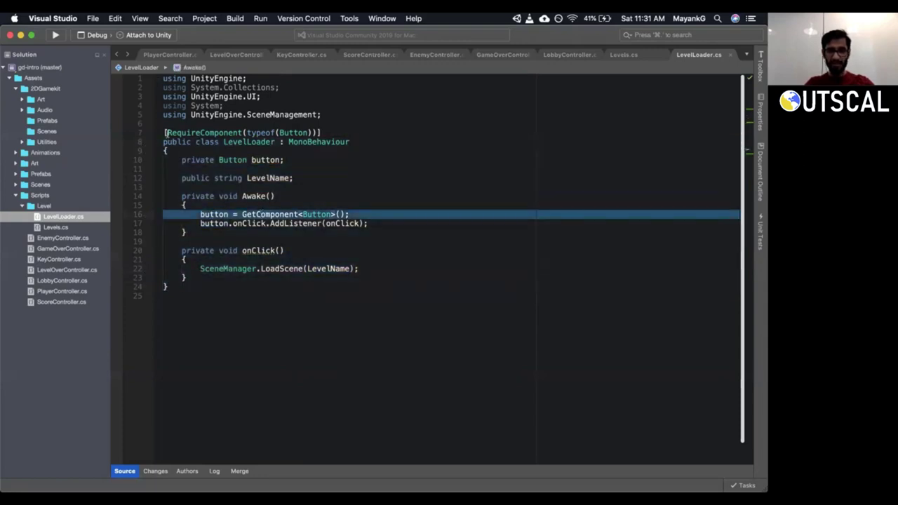
pyautogui.tripleClick(211, 133)
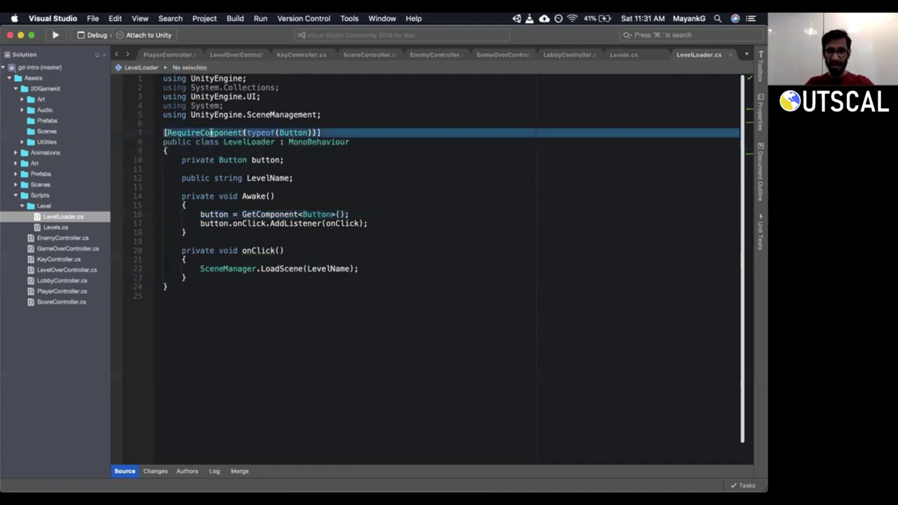
pyautogui.click(302, 133)
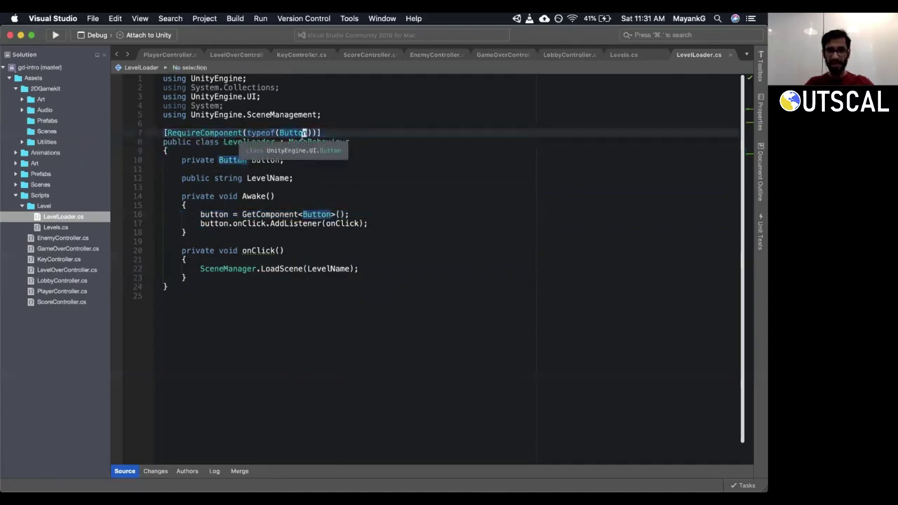
pyautogui.click(214, 214)
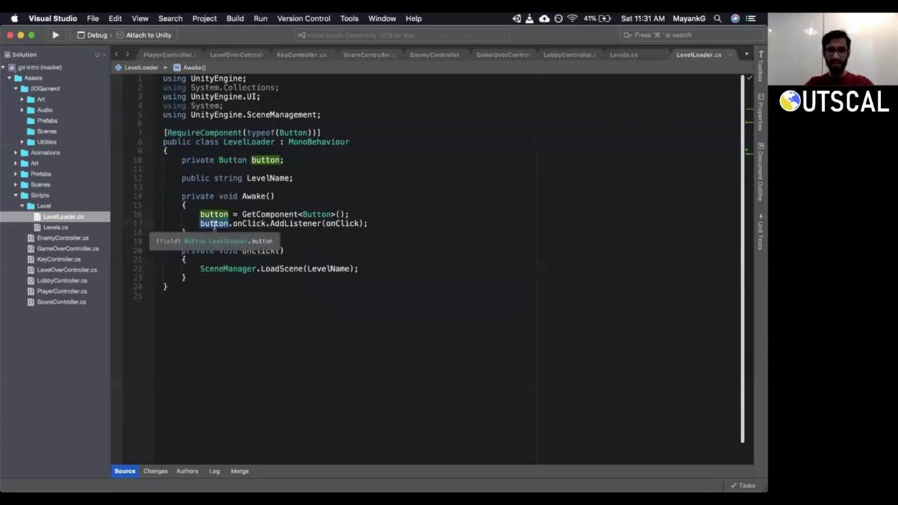
pyautogui.click(200, 224)
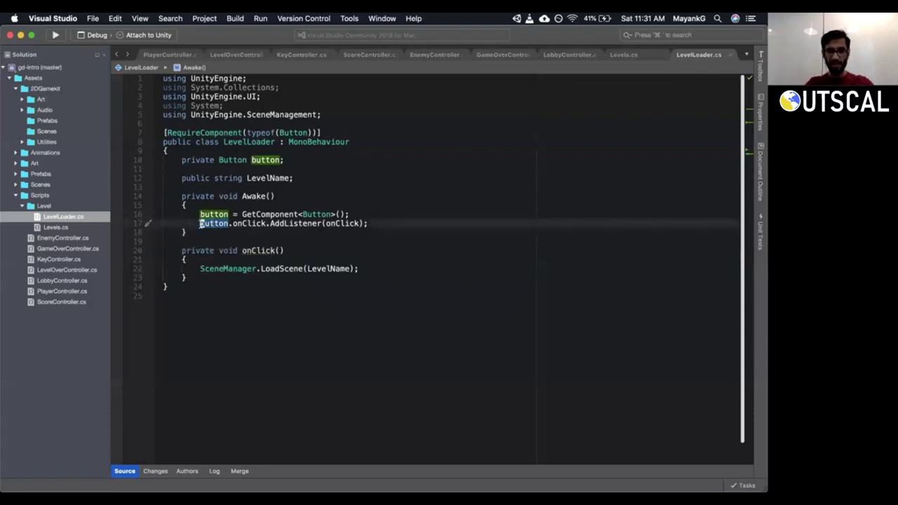
pyautogui.tripleClick(222, 223)
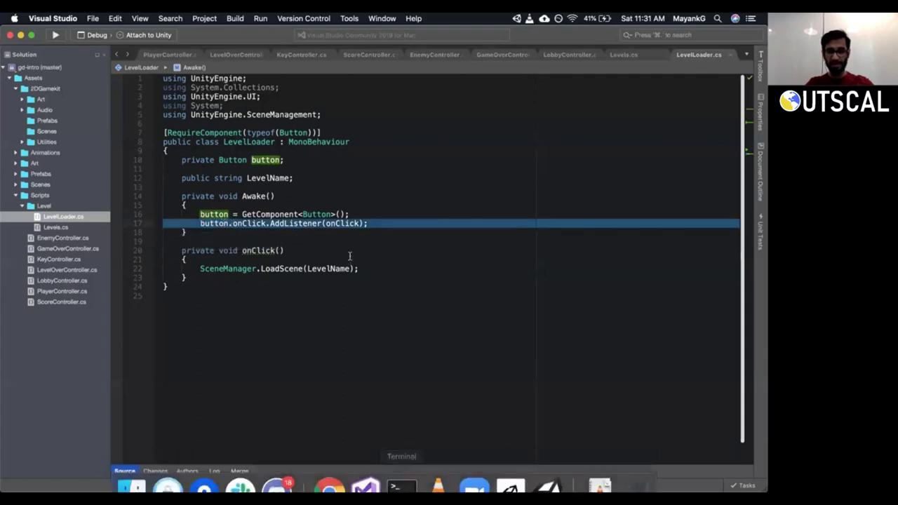
pyautogui.click(314, 231)
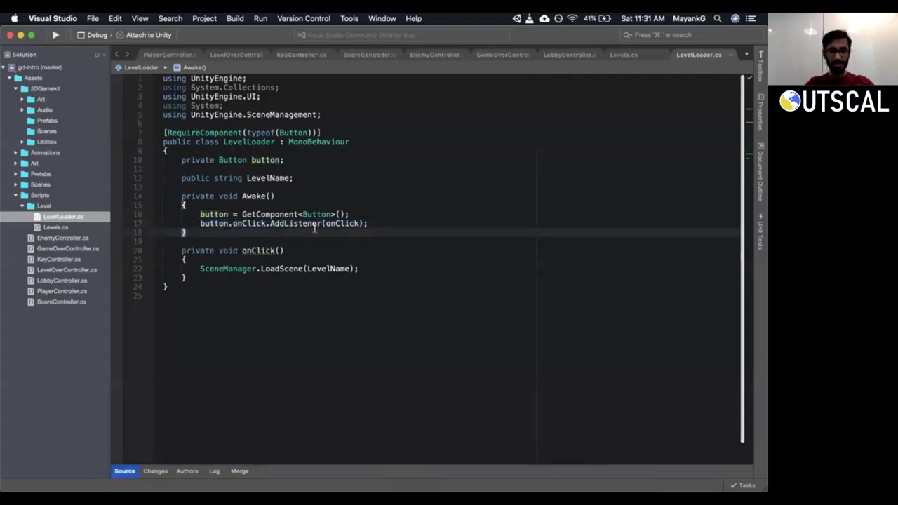
pyautogui.doubleClick(197, 132)
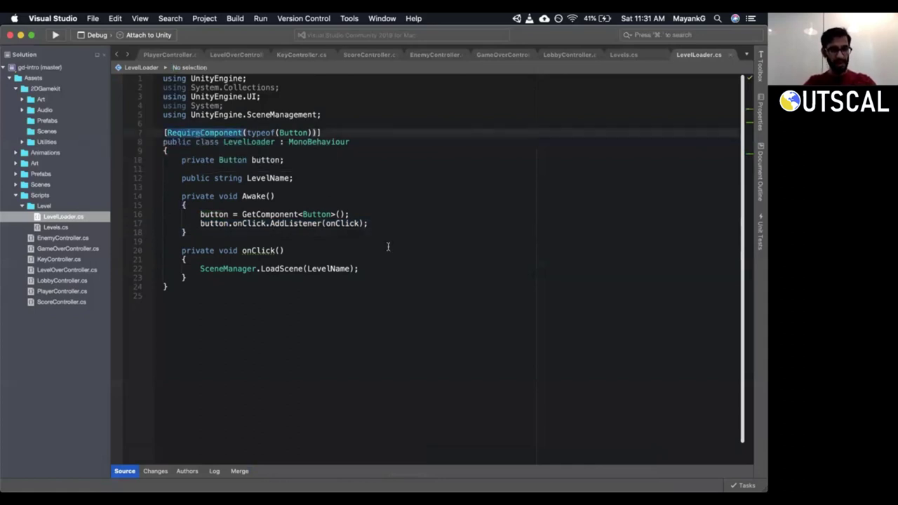
pyautogui.press('super+Tab')
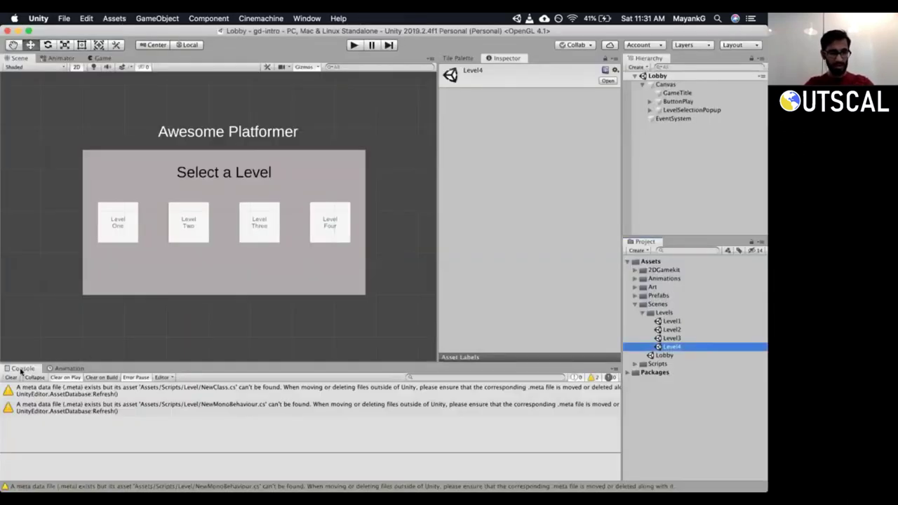
# Clear the Console and give the first ButtonLevel a Level Loader with Level Name 'Level1'.
pyautogui.click(12, 378)
pyautogui.click(650, 110)
pyautogui.click(657, 128)
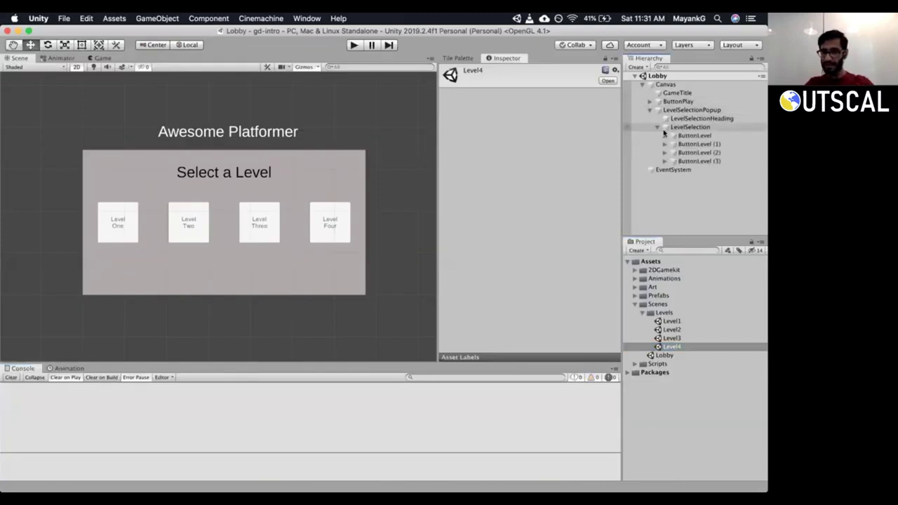
pyautogui.click(674, 136)
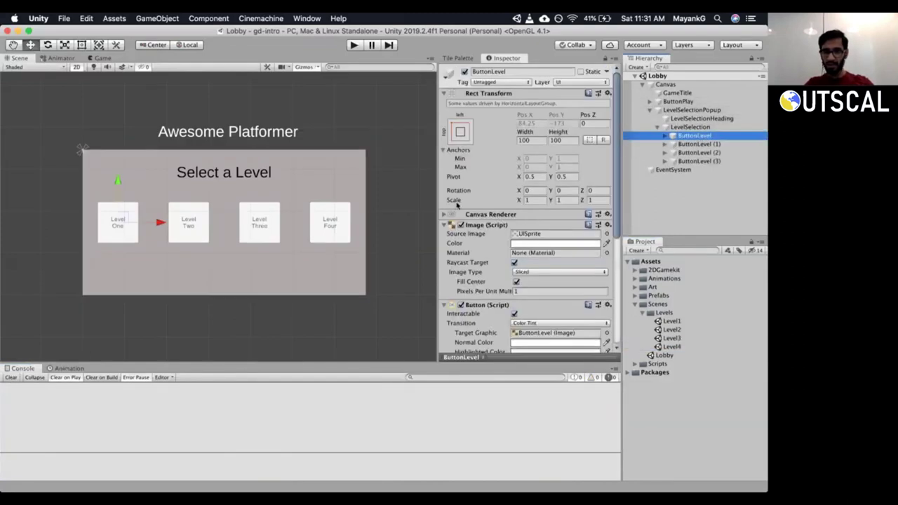
pyautogui.click(444, 224)
pyautogui.click(445, 235)
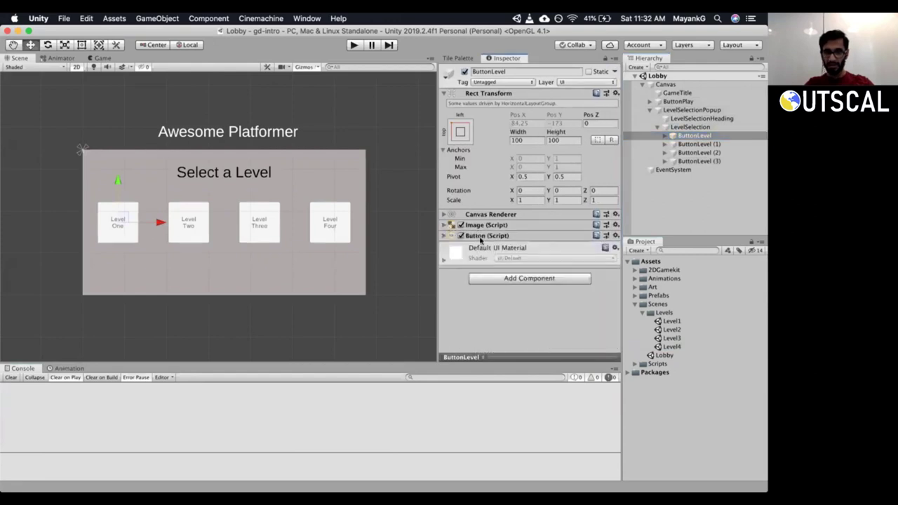
pyautogui.click(526, 279)
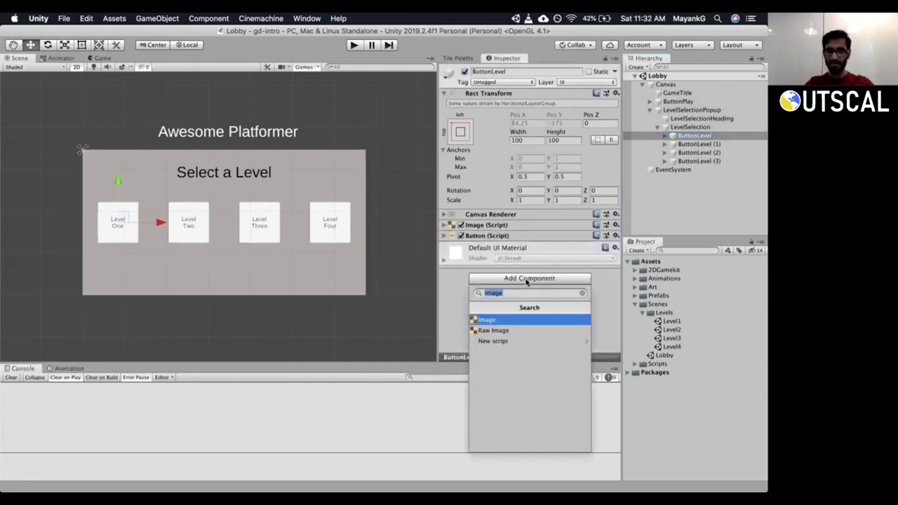
pyautogui.write('level')
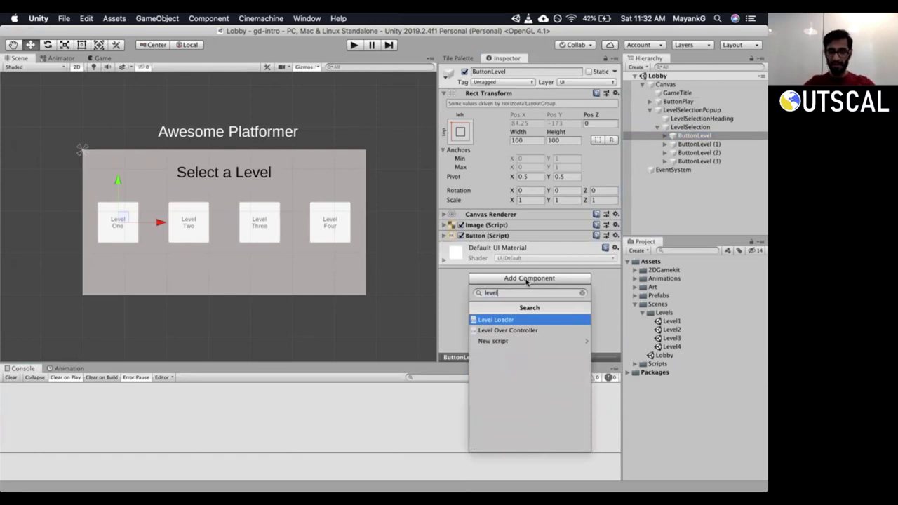
pyautogui.press('Return')
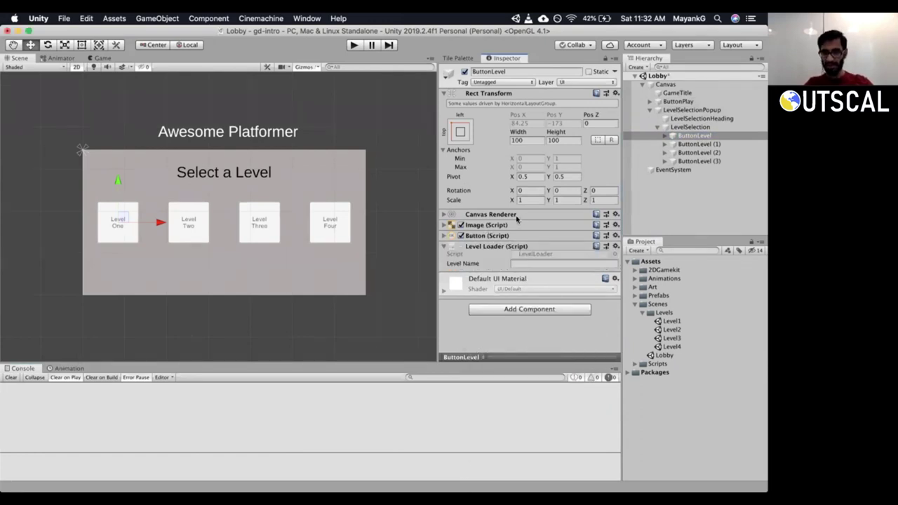
pyautogui.click(538, 264)
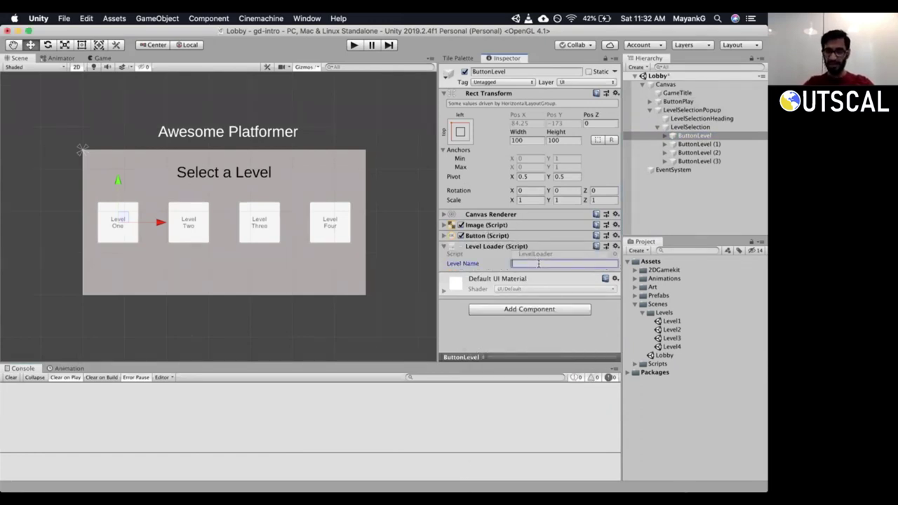
pyautogui.write('Level1')
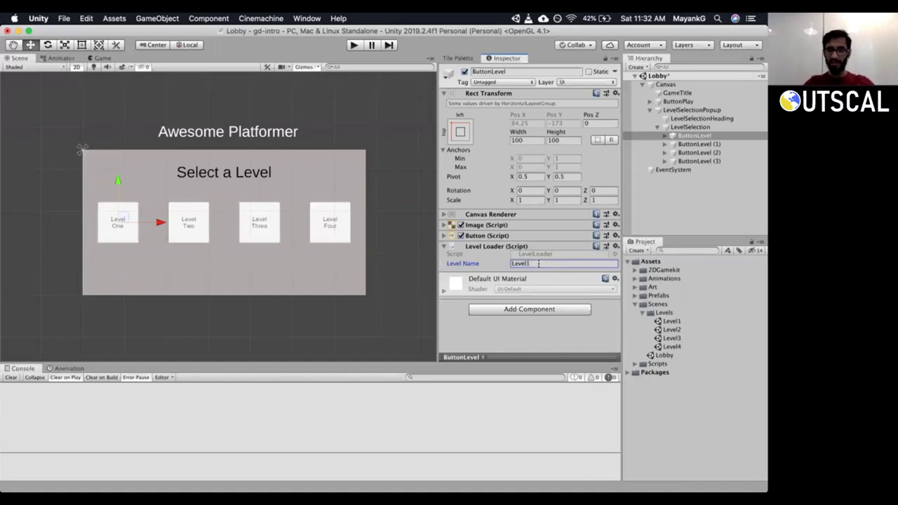
# Add Level Loader to ButtonLevel (1) and ButtonLevel (2), setting their Level Names to Level2 and Level3.
pyautogui.click(699, 144)
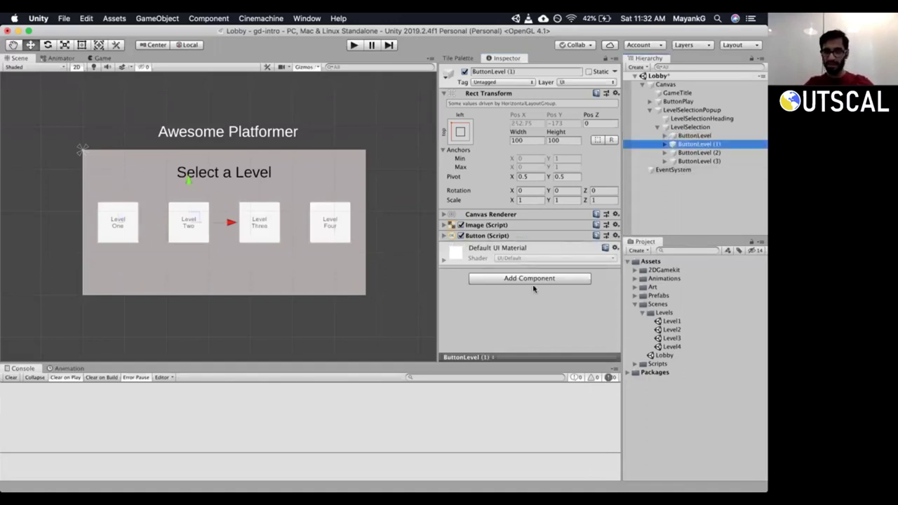
pyautogui.click(534, 279)
pyautogui.press('Return')
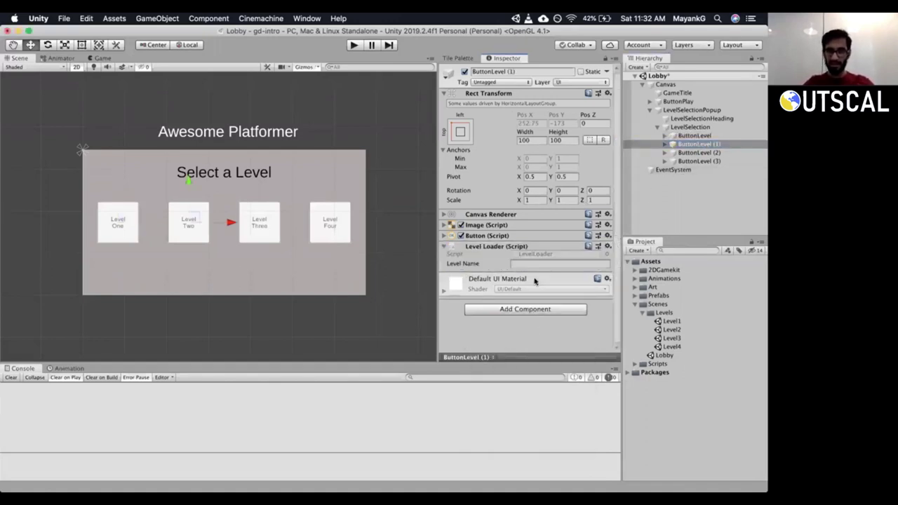
pyautogui.click(535, 263)
pyautogui.write('Level2')
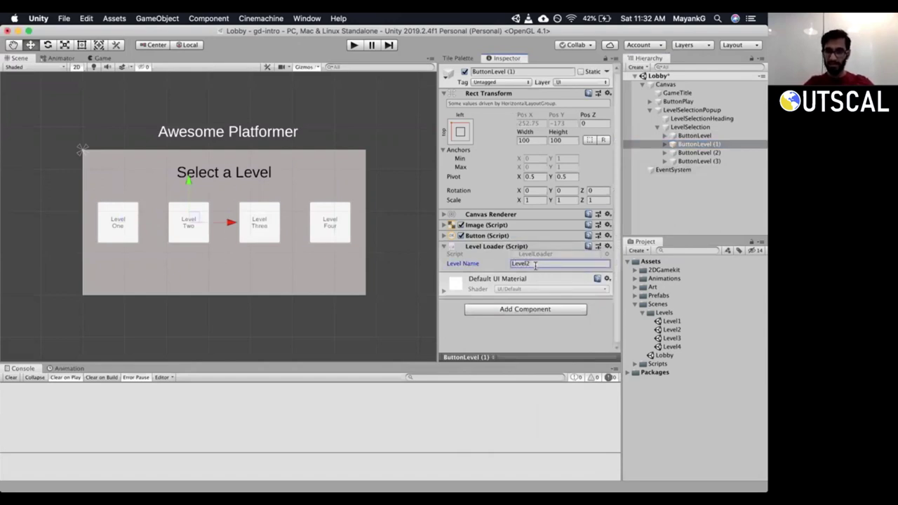
pyautogui.click(714, 153)
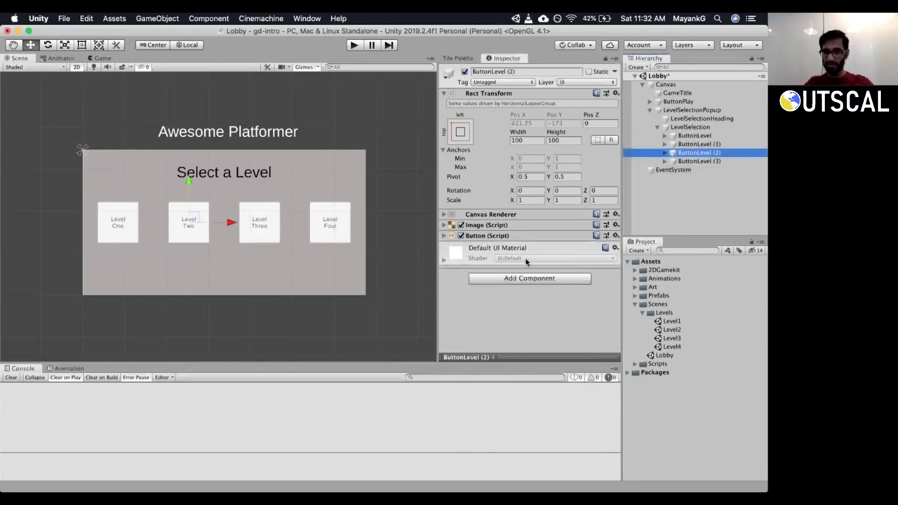
pyautogui.click(521, 278)
pyautogui.press('Return')
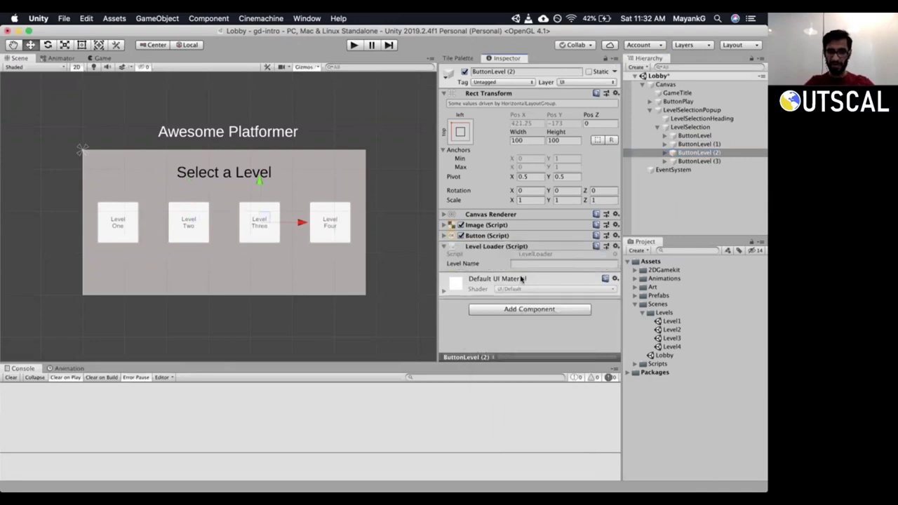
pyautogui.click(533, 264)
pyautogui.write('Level (')
pyautogui.write('3')
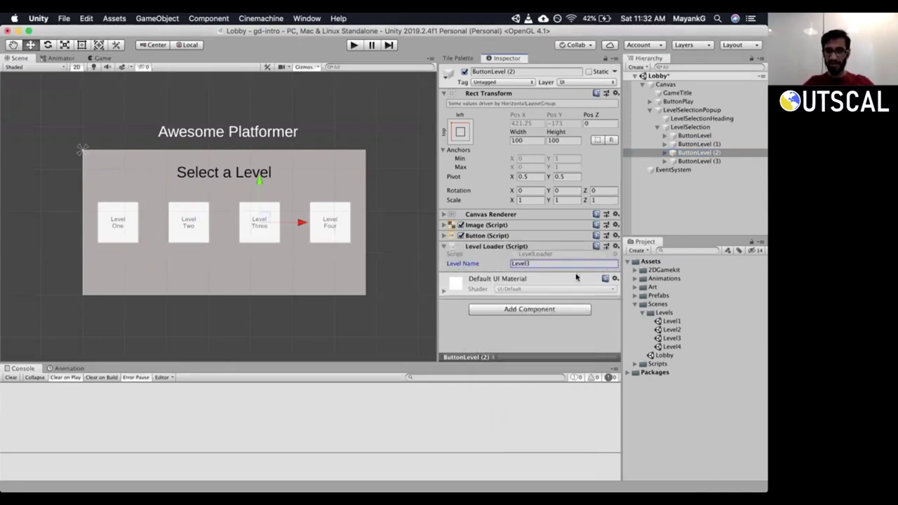
# Add Level Loader to ButtonLevel (3) with Level Name 'Level4', then verify each button's level name.
pyautogui.click(684, 161)
pyautogui.click(527, 278)
pyautogui.write('level')
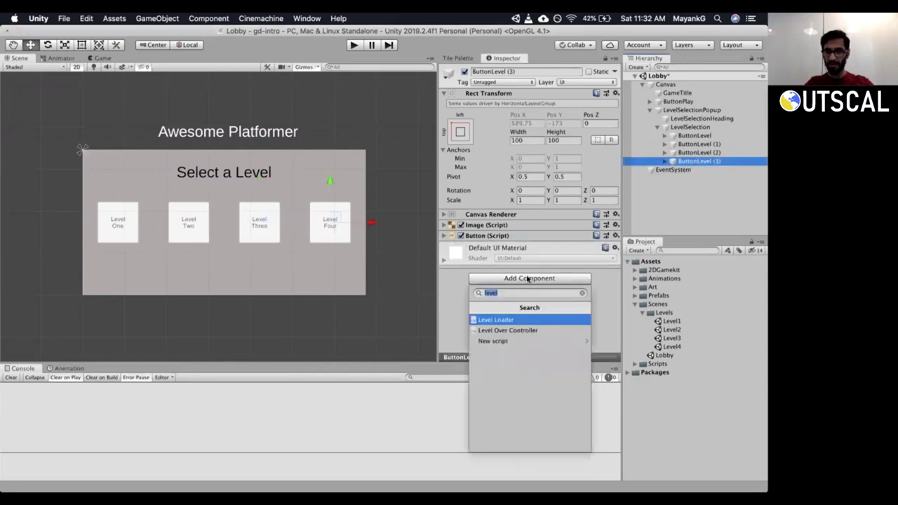
pyautogui.press('Return')
pyautogui.click(542, 264)
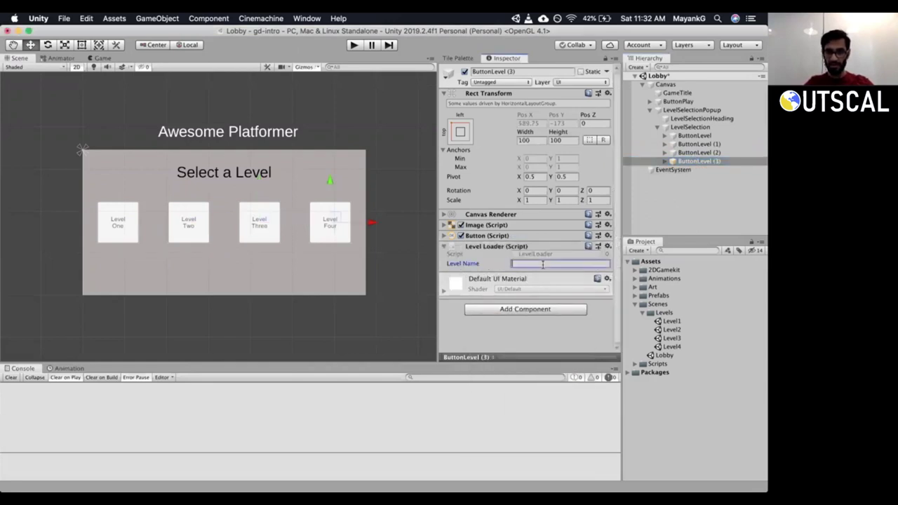
pyautogui.write('Level4')
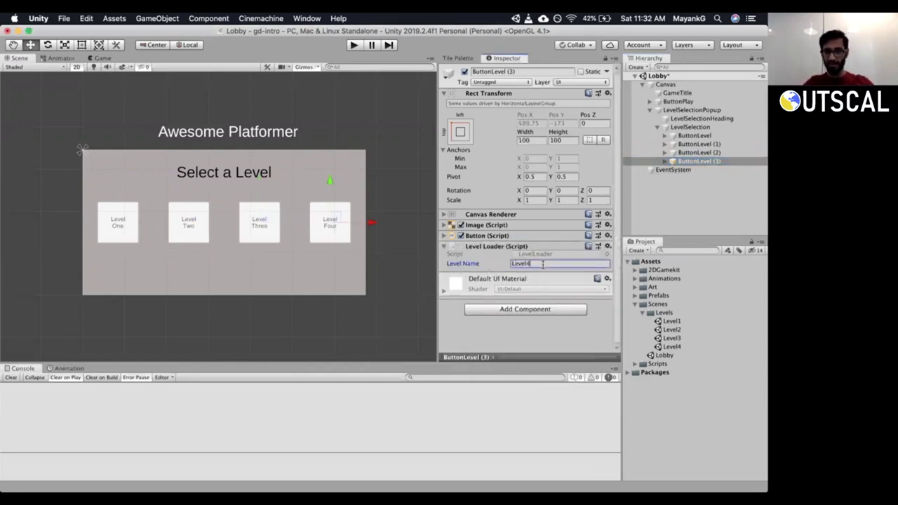
pyautogui.click(710, 143)
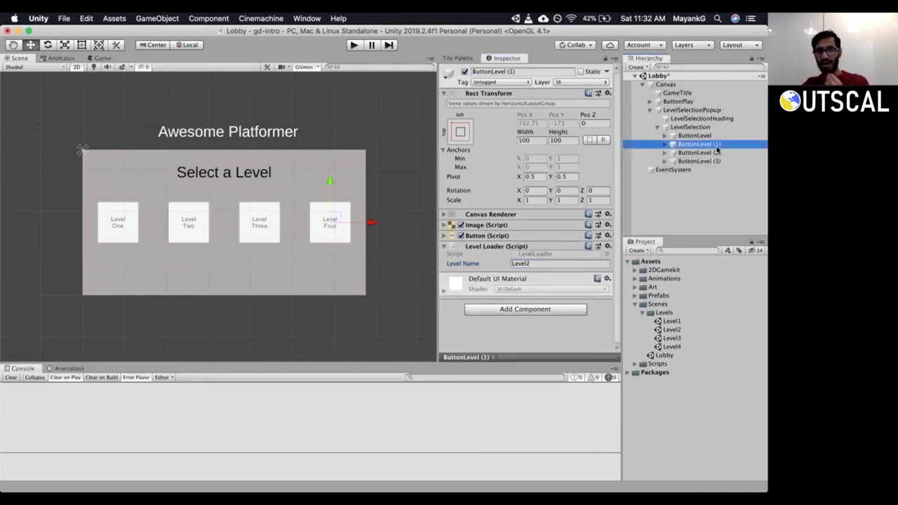
pyautogui.click(715, 153)
pyautogui.click(717, 161)
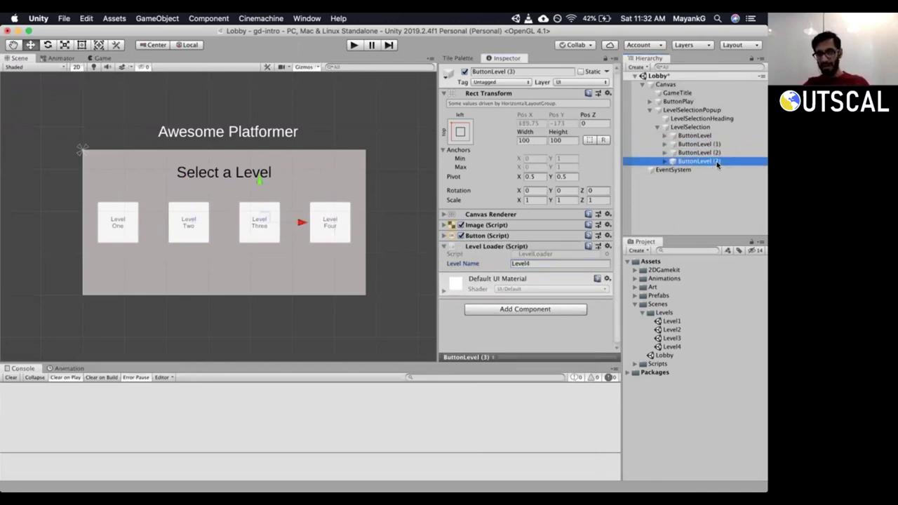
pyautogui.click(707, 136)
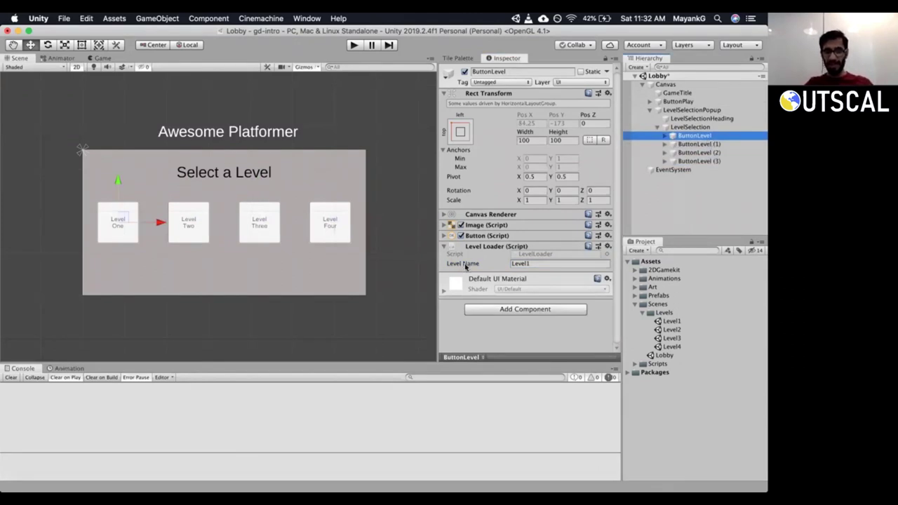
pyautogui.press('super+Tab')
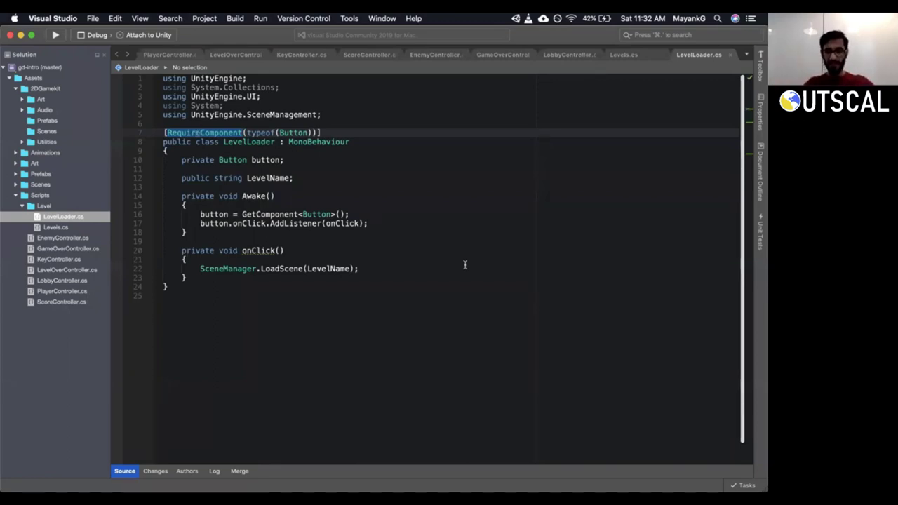
# Delete 'using System;' and 'using System.Collections;' from LevelLoader.cs, select the class code, and return to Unity.
pyautogui.click(281, 104)
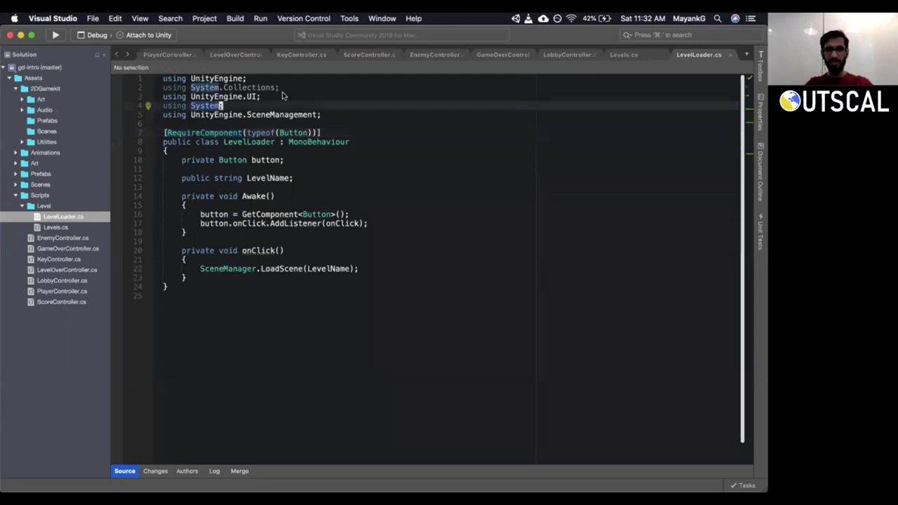
pyautogui.press('super+d')
pyautogui.click(280, 89)
pyautogui.press('super+d')
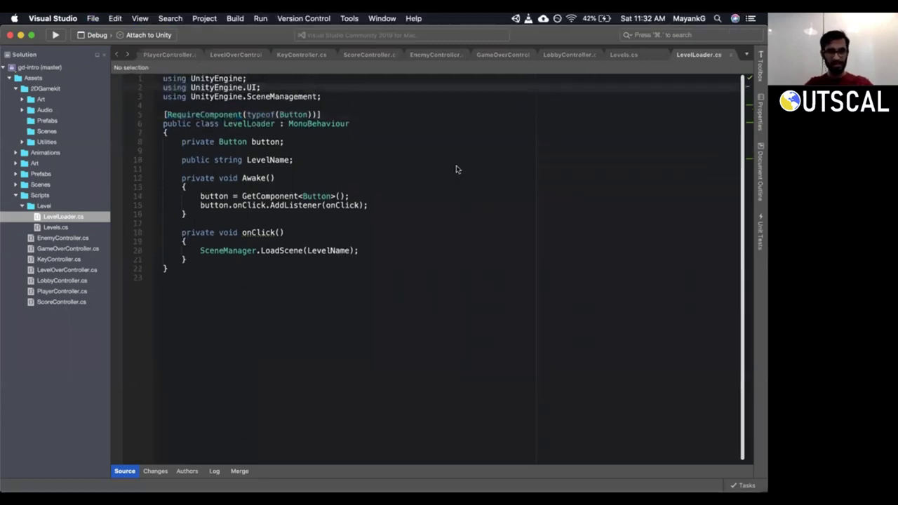
pyautogui.click(202, 273)
pyautogui.keyDown('shift'); pyautogui.moveTo(128, 106); pyautogui.dragTo(134, 120); pyautogui.keyUp('shift')
pyautogui.keyDown('shift'); pyautogui.click(134, 116); pyautogui.keyUp('shift')
pyautogui.press('super+Tab')
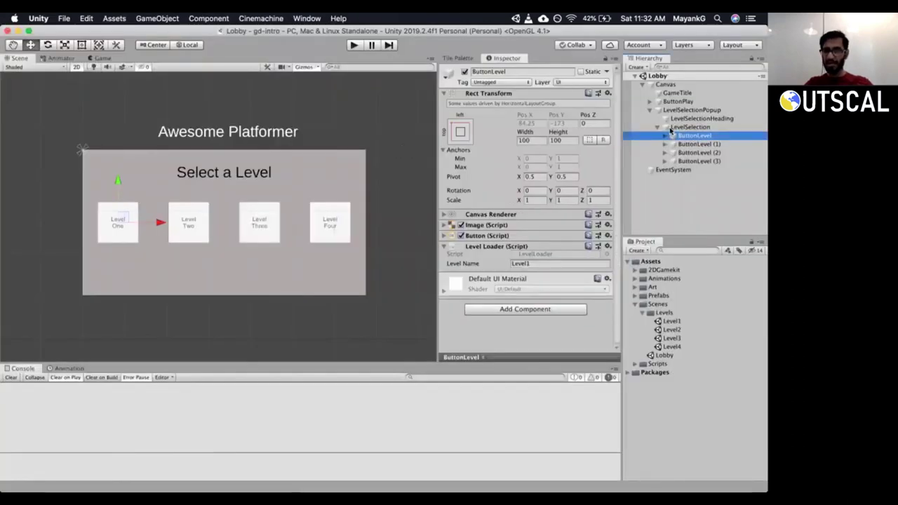
# Collapse the hierarchy and toggle LevelSelectionPopup off and back on while previewing the Game view.
pyautogui.click(688, 127)
pyautogui.click(657, 128)
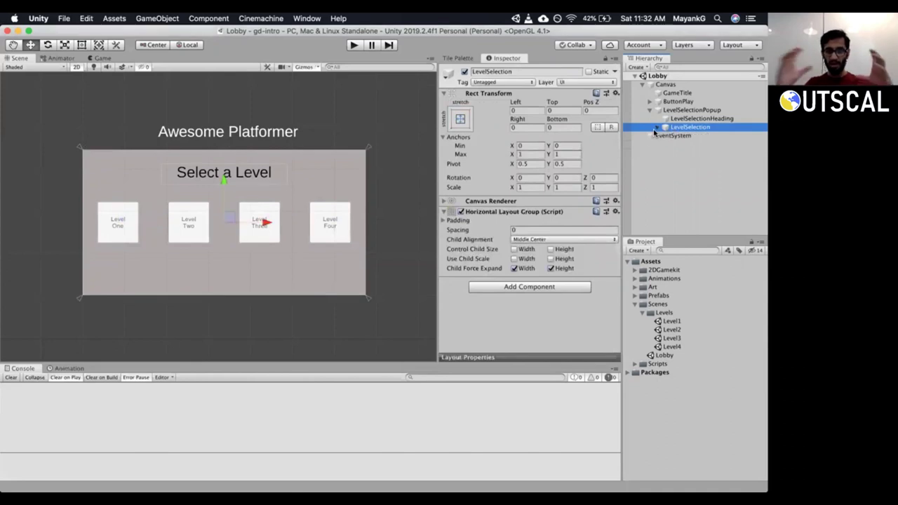
pyautogui.click(662, 85)
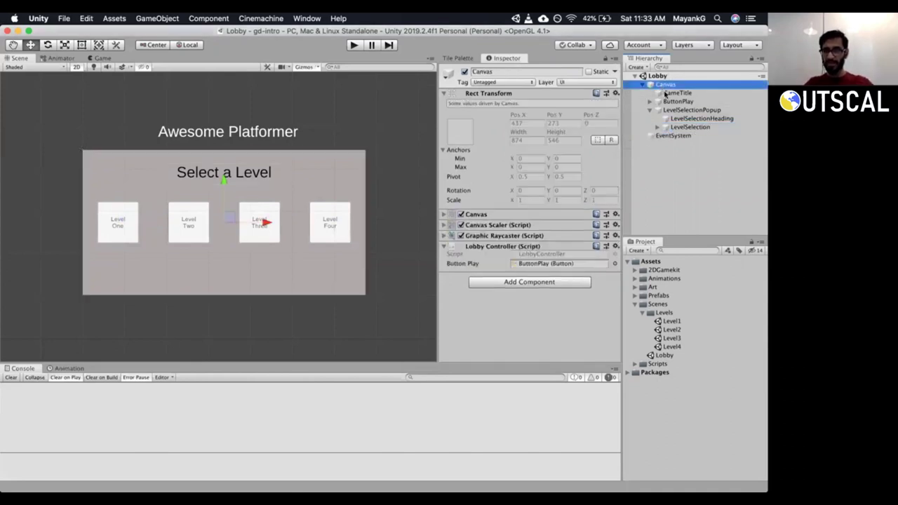
pyautogui.click(650, 110)
pyautogui.click(691, 110)
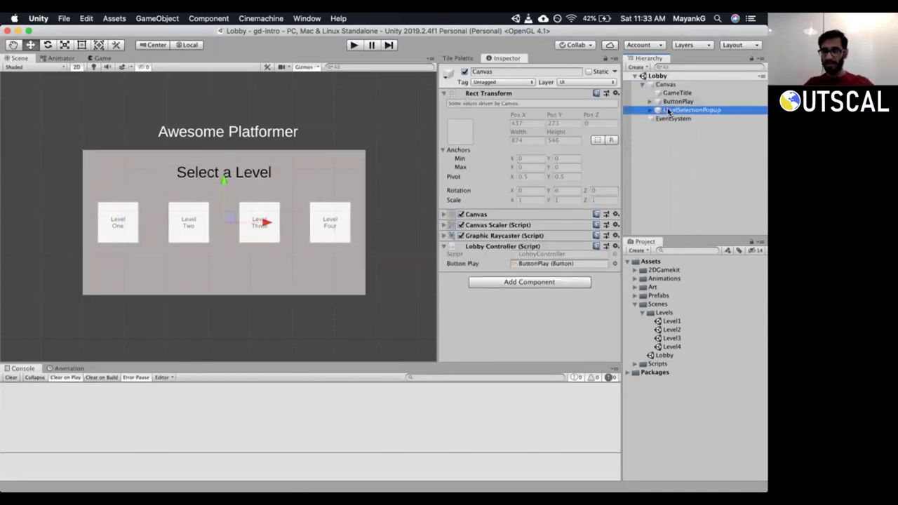
pyautogui.click(464, 71)
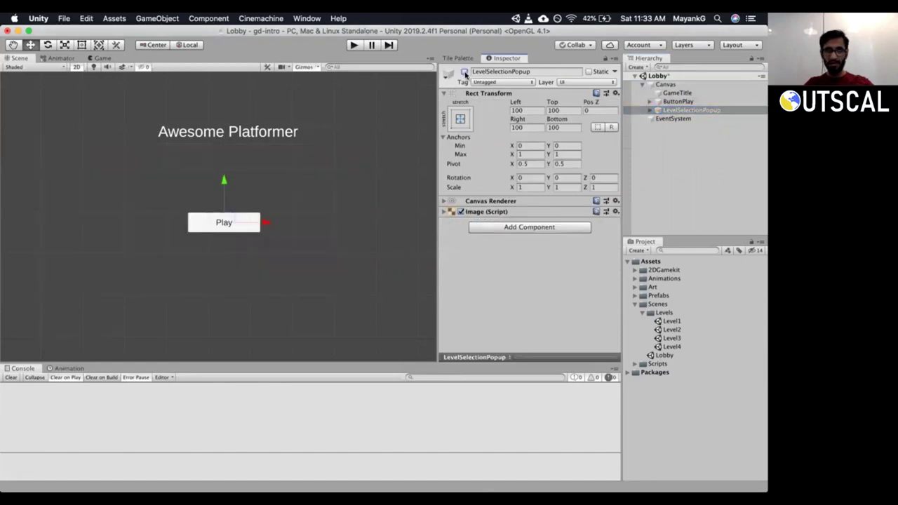
pyautogui.click(102, 57)
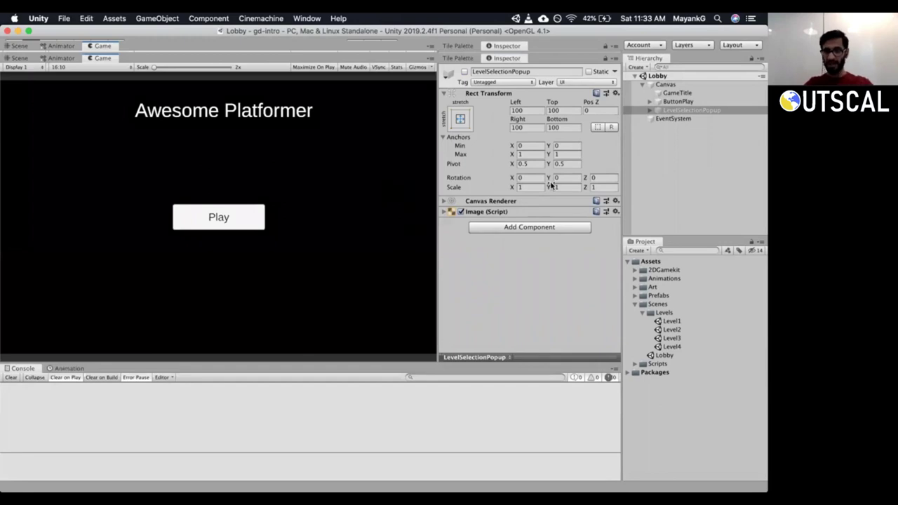
pyautogui.click(680, 101)
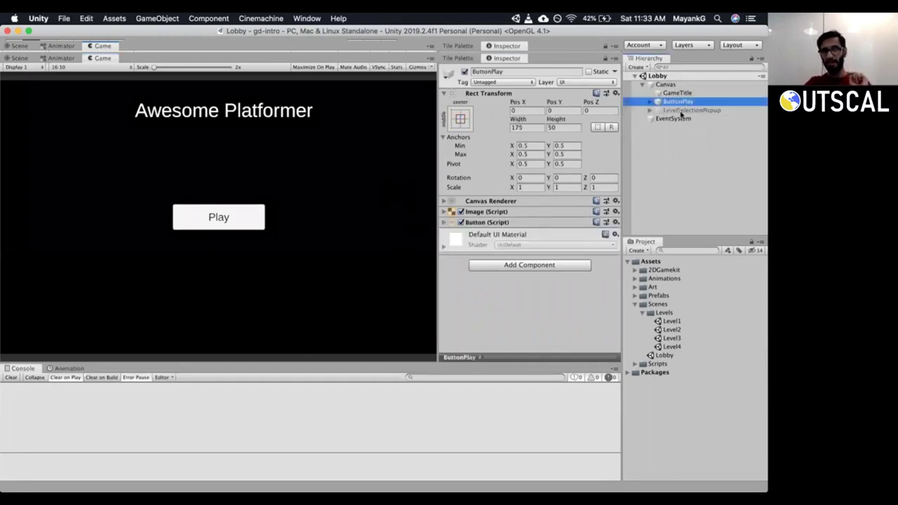
pyautogui.click(684, 110)
pyautogui.click(463, 72)
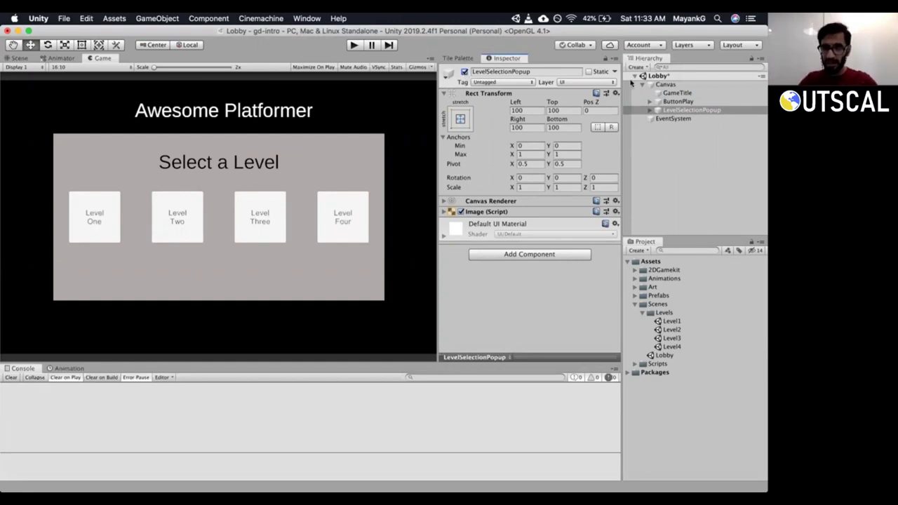
# Inspect ButtonPlay, GameTitle and Canvas, then open Canvas's LobbyController script in Visual Studio.
pyautogui.click(693, 102)
pyautogui.click(694, 110)
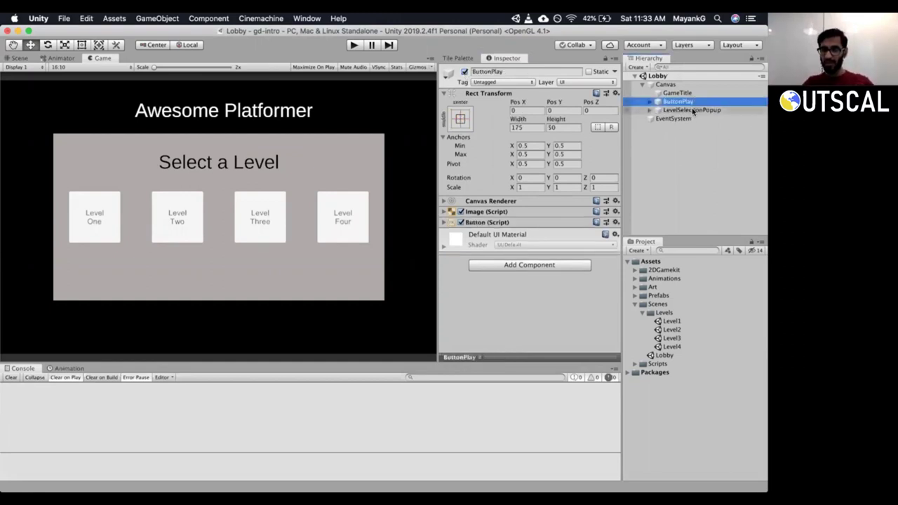
pyautogui.click(665, 84)
pyautogui.click(675, 92)
pyautogui.click(670, 102)
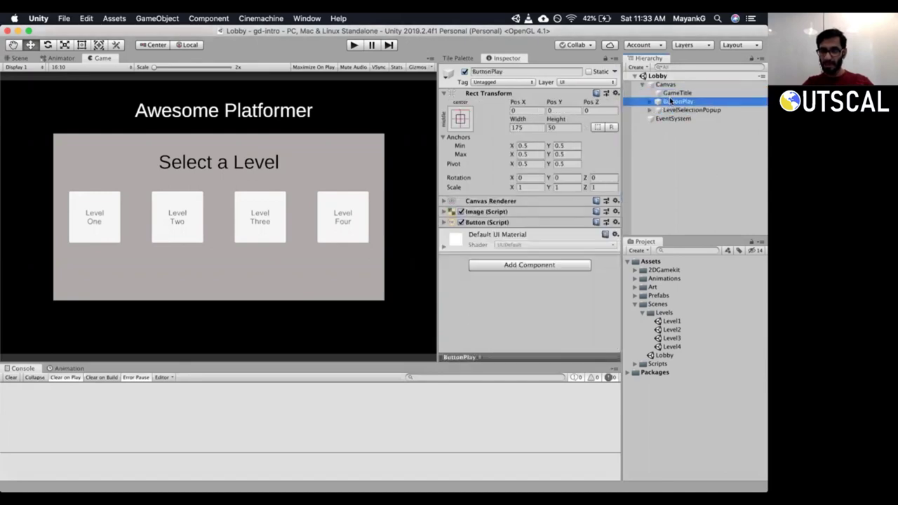
pyautogui.click(672, 93)
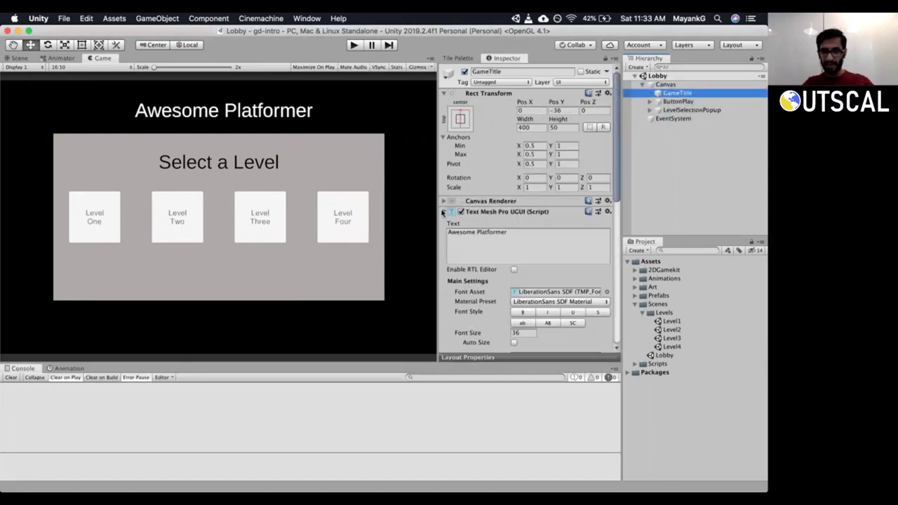
pyautogui.click(443, 212)
pyautogui.click(442, 237)
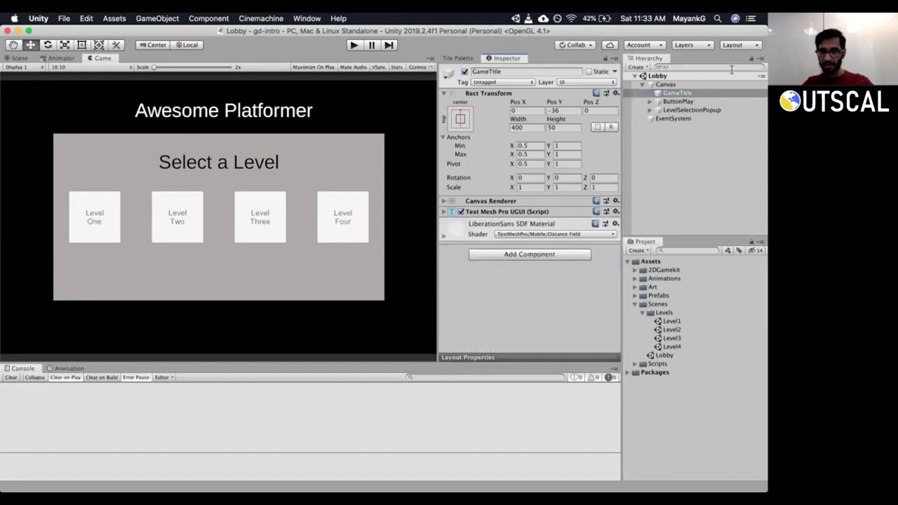
pyautogui.click(666, 84)
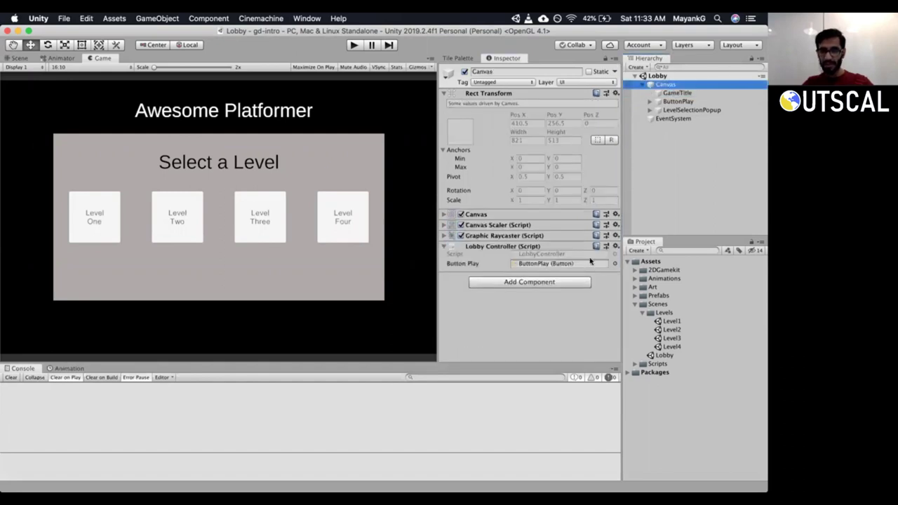
pyautogui.doubleClick(534, 254)
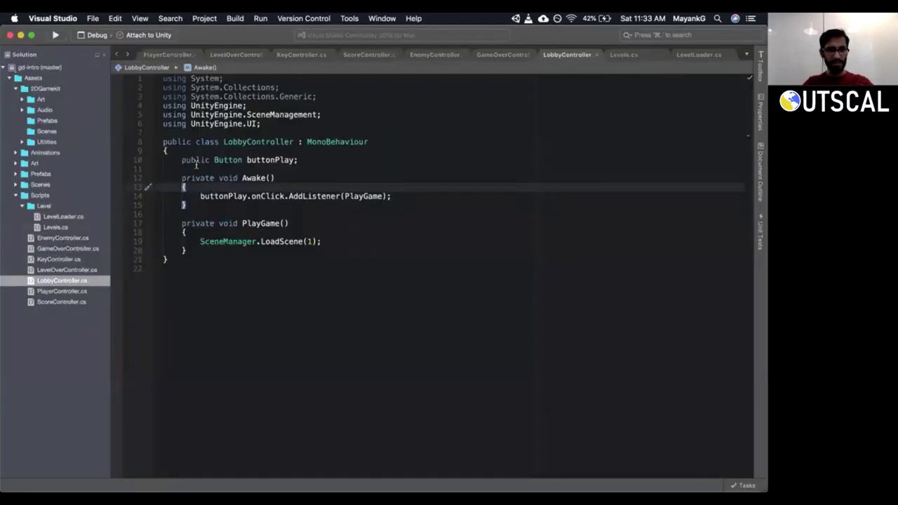
# Declare a public GameObject LevelSelection field below the buttonPlay declaration.
pyautogui.click(196, 164)
pyautogui.click(320, 161)
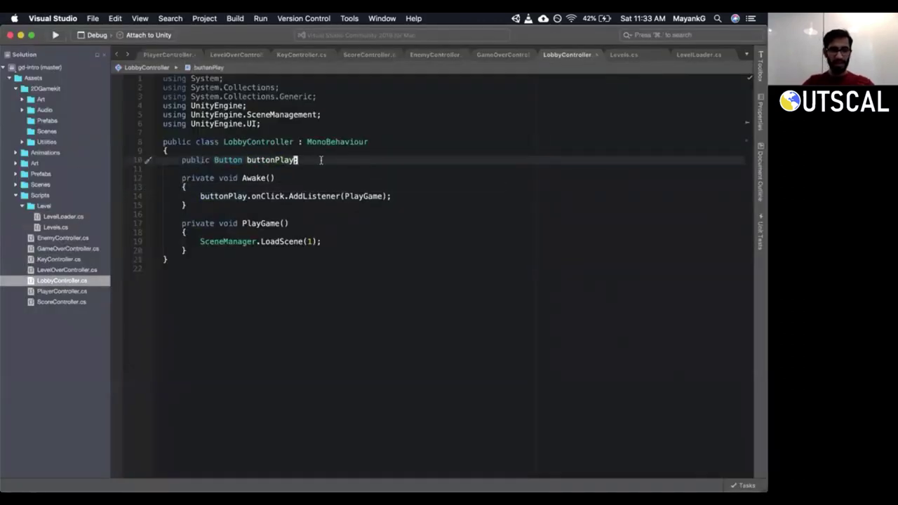
pyautogui.write('opulb')
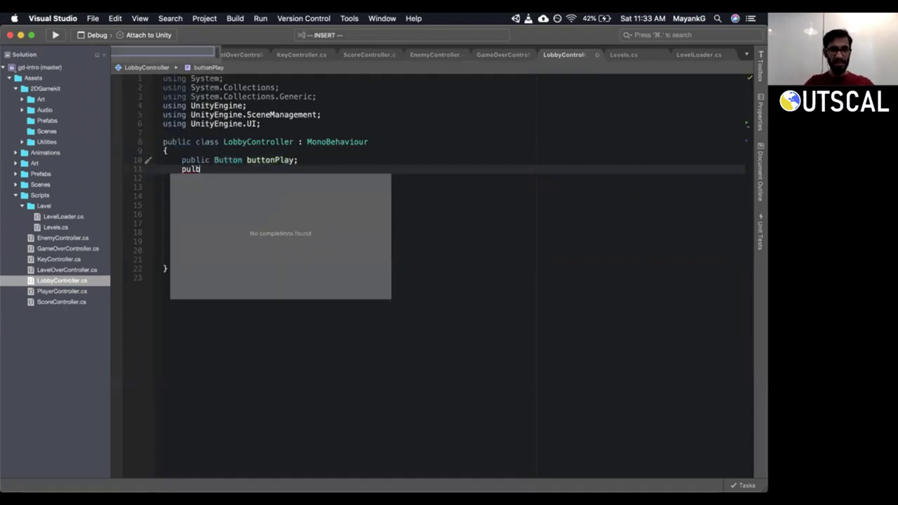
pyautogui.press('BackSpace')
pyautogui.press('BackSpace')
pyautogui.write('blic G')
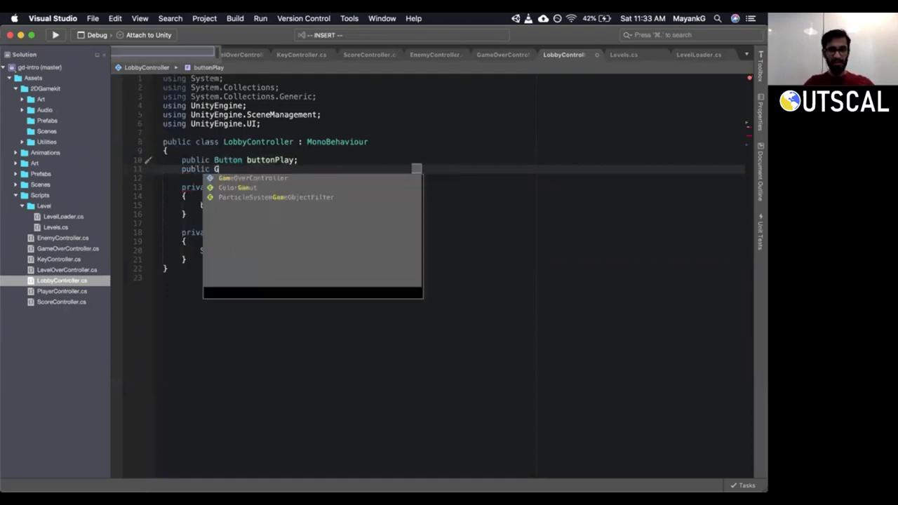
pyautogui.write('ame')
pyautogui.press('Return')
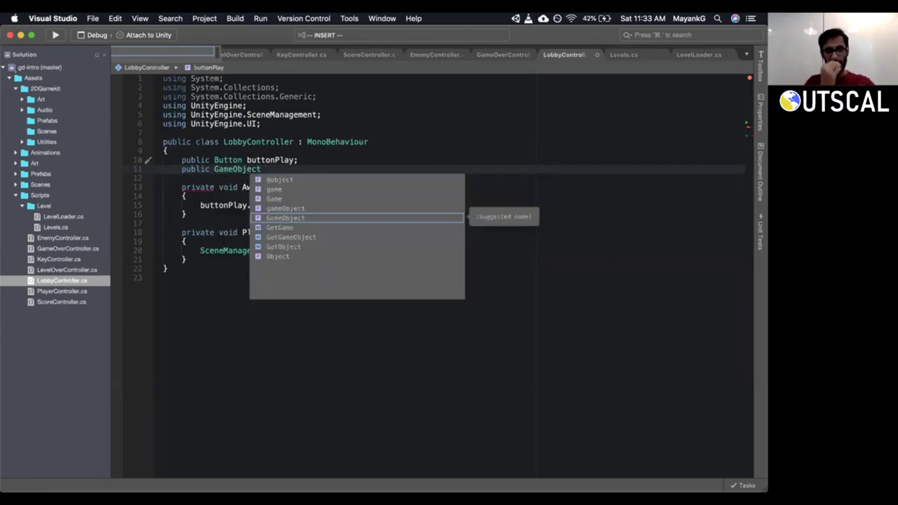
pyautogui.write('L')
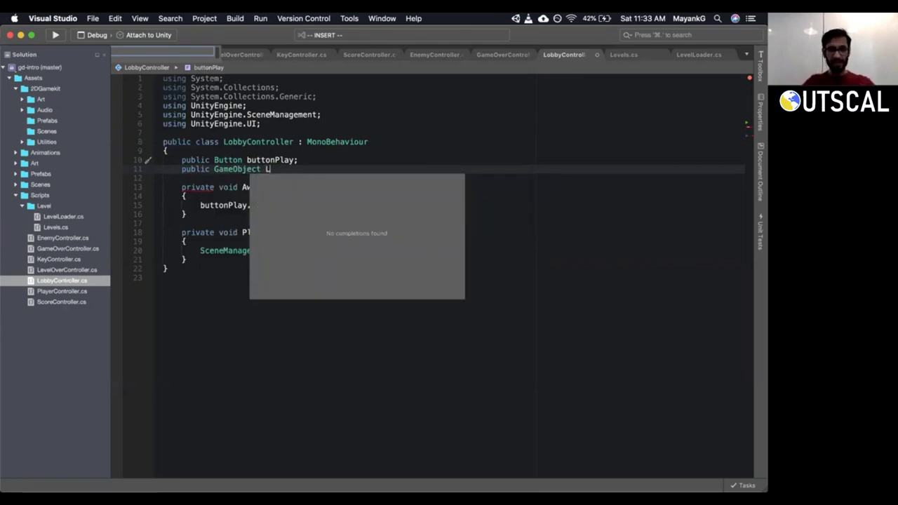
pyautogui.write('evelSelection;')
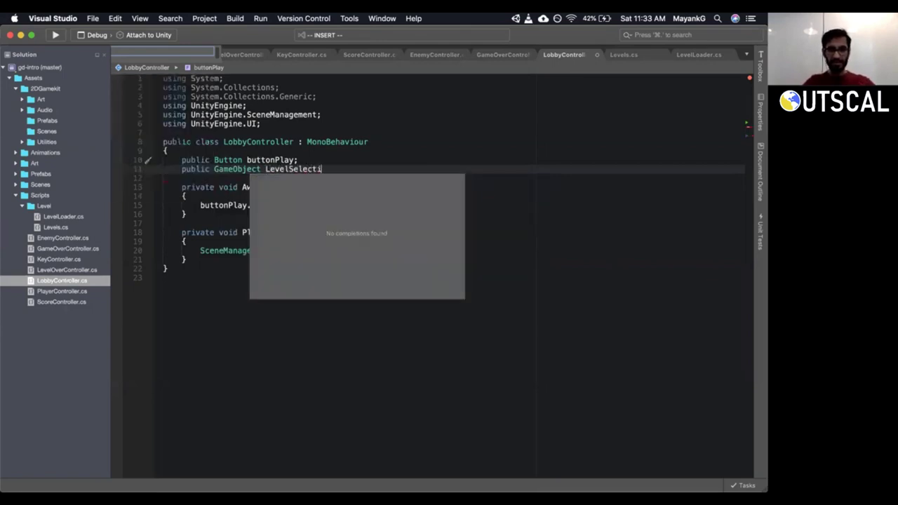
pyautogui.press('Escape')
# In PlayGame, comment out the LoadScene call and add LevelSelection.SetActive(true);.
pyautogui.press('j')
pyautogui.press('j')
pyautogui.press('j')
pyautogui.press('j')
pyautogui.press('j')
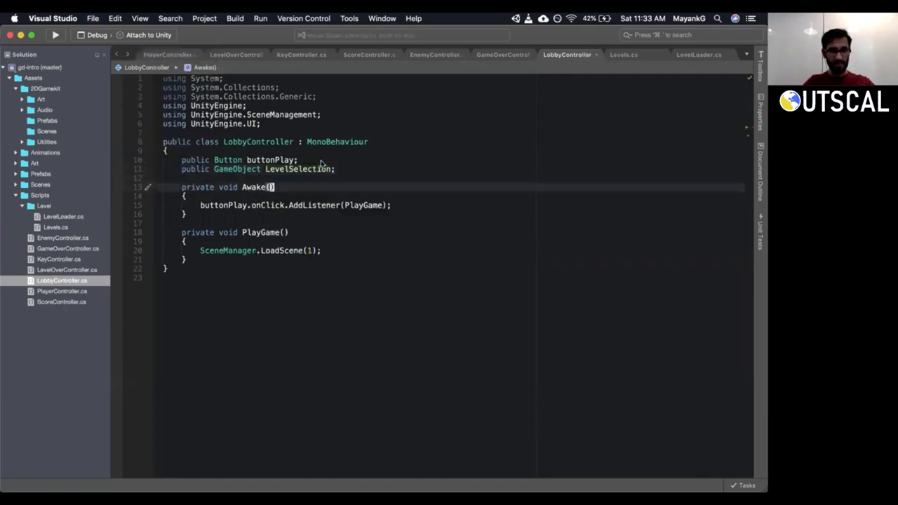
pyautogui.press('j')
pyautogui.press('j')
pyautogui.press('j')
pyautogui.press('j')
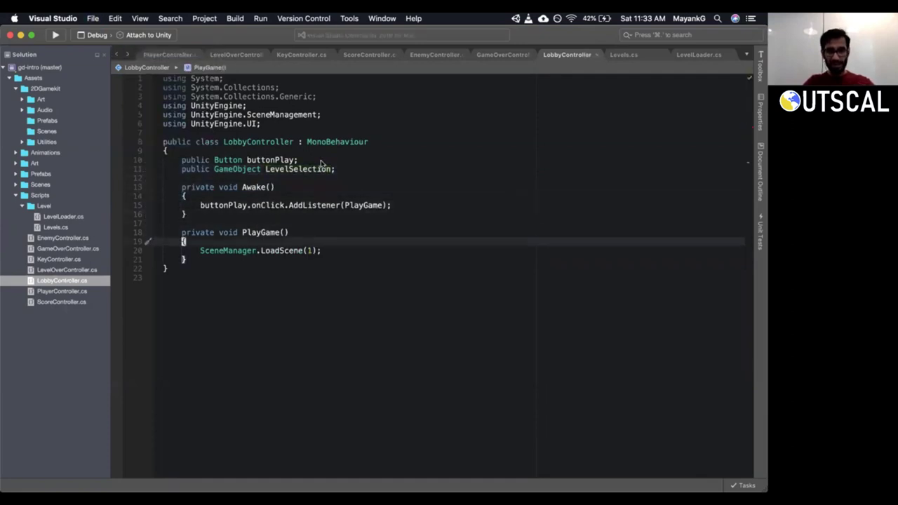
pyautogui.press('$')
pyautogui.hotkey('shift', 'i')
pyautogui.write('//')
pyautogui.press('Escape')
pyautogui.write('o')
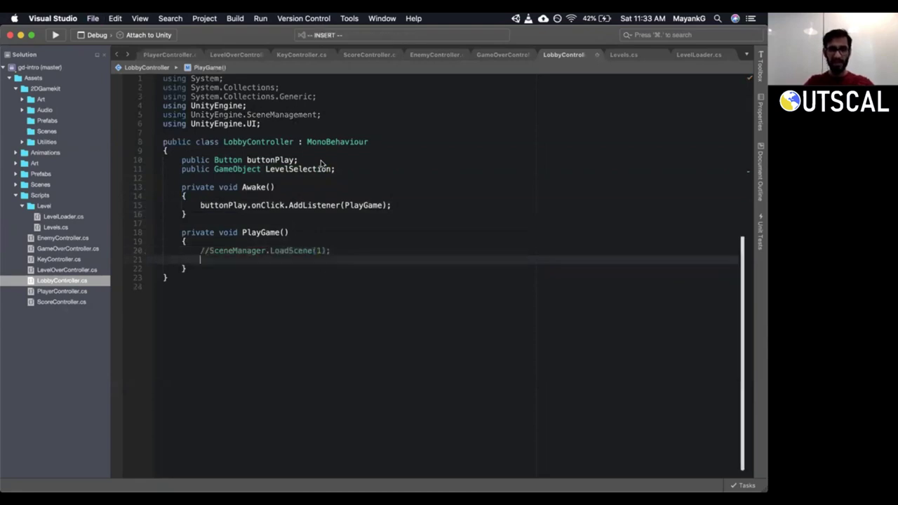
pyautogui.write('Levelse')
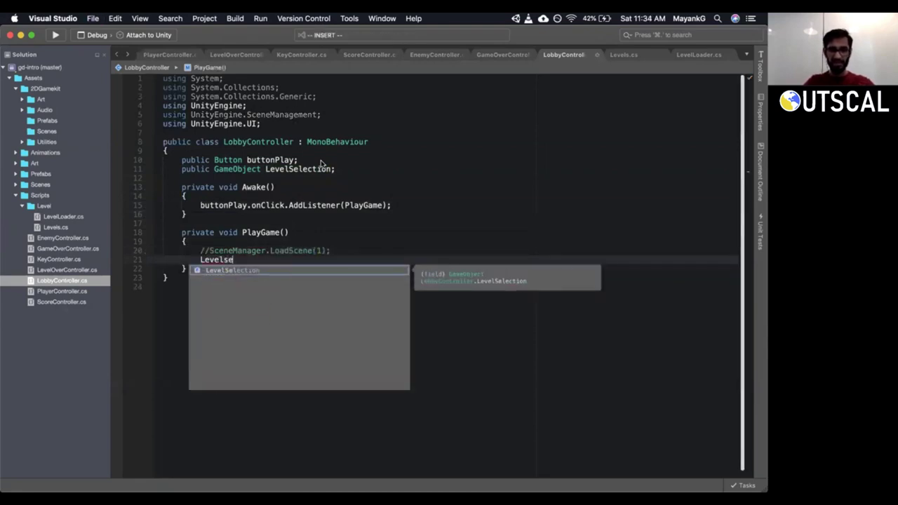
pyautogui.press('Return')
pyautogui.press('Escape')
pyautogui.press('d')
pyautogui.press('d')
pyautogui.press('k')
pyautogui.press('c')
pyautogui.press('c')
pyautogui.write('LevelSe')
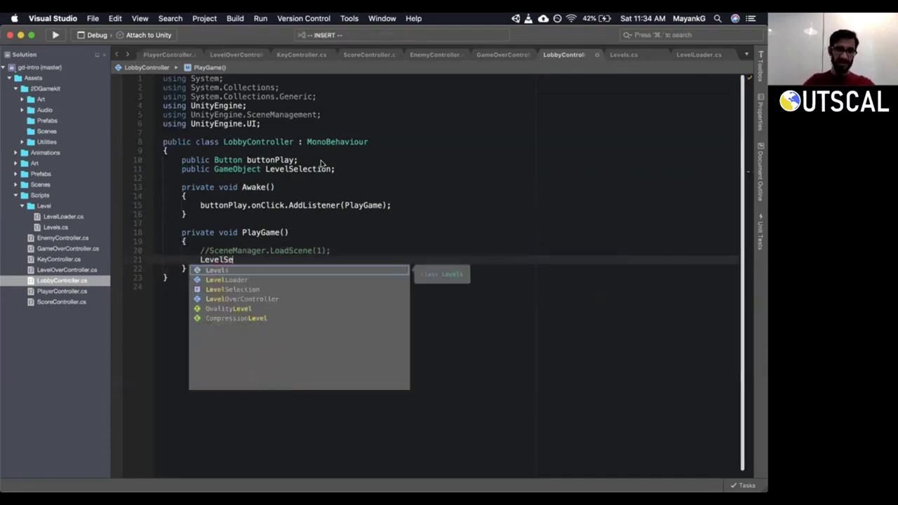
pyautogui.write('lection.')
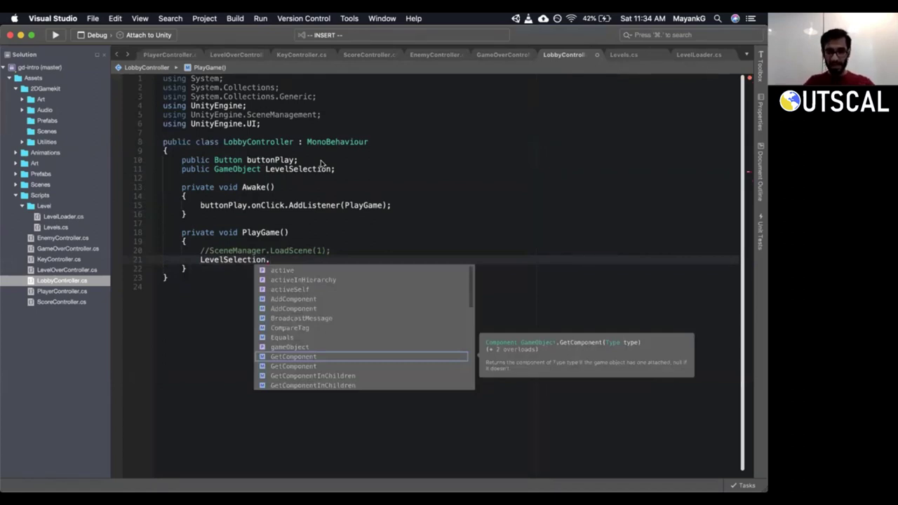
pyautogui.write('Set')
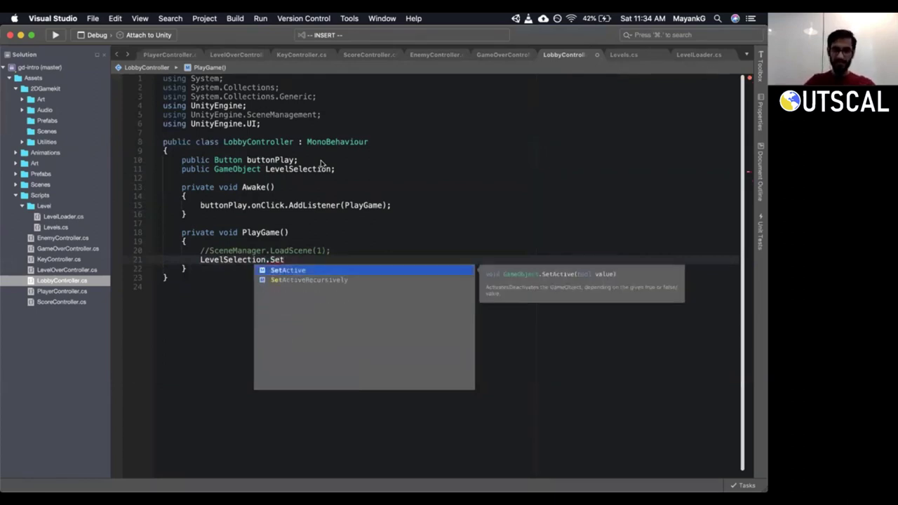
pyautogui.press('Return')
pyautogui.write('(true)')
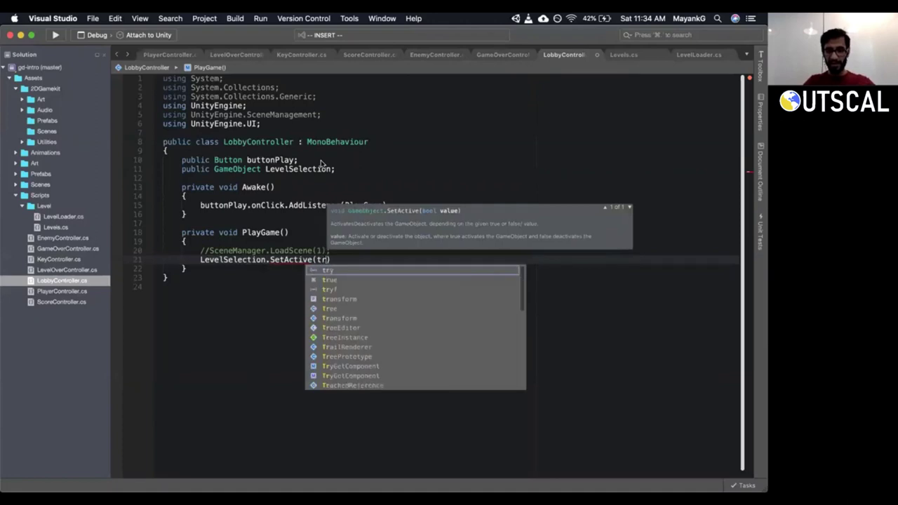
pyautogui.write(';')
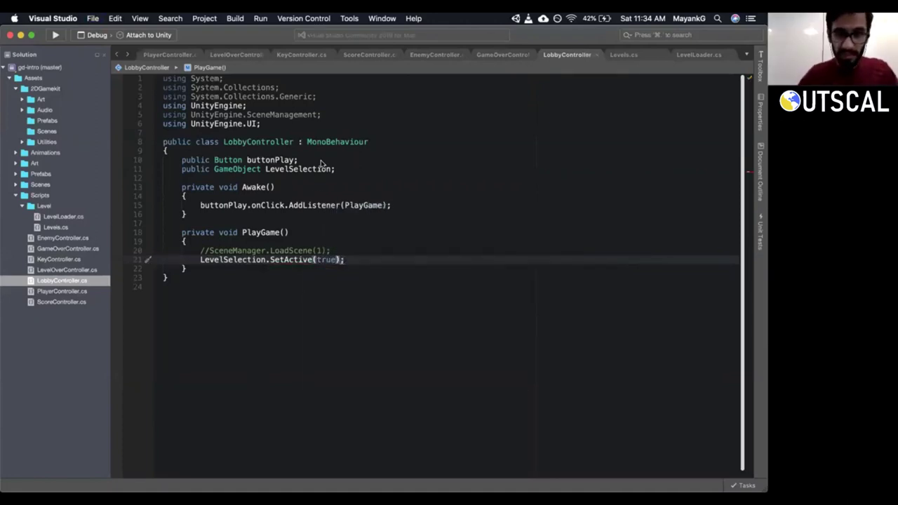
# Delete the unused SceneManagement using line and the first three using lines.
pyautogui.click(322, 117)
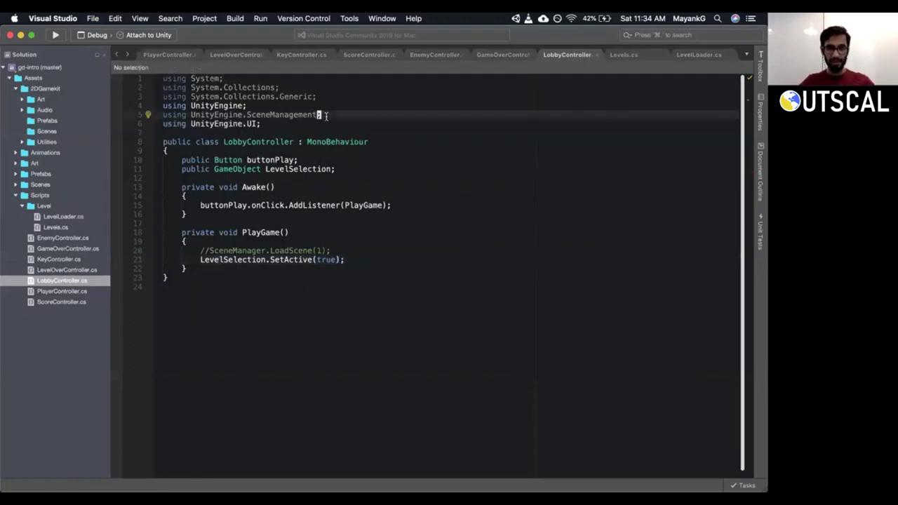
pyautogui.press('super+d')
pyautogui.click(319, 100)
pyautogui.hotkey('shift', 'Up')
pyautogui.hotkey('shift', 'Up')
pyautogui.hotkey('shift', 'Home')
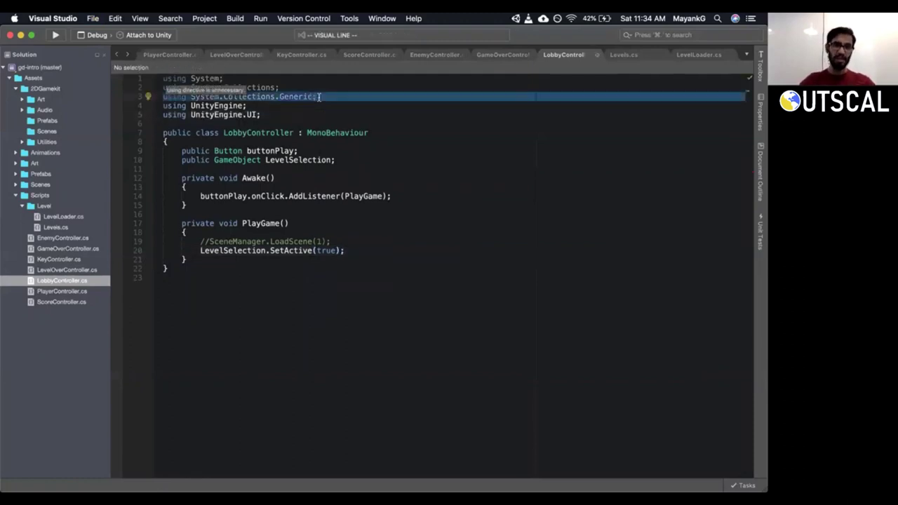
pyautogui.press('super+d')
pyautogui.press('Down')
pyautogui.press('Down')
pyautogui.press('Down')
pyautogui.press('Down')
pyautogui.press('Down')
pyautogui.press('Down')
pyautogui.press('Down')
pyautogui.press('Down')
pyautogui.press('Down')
pyautogui.press('Down')
pyautogui.press('Down')
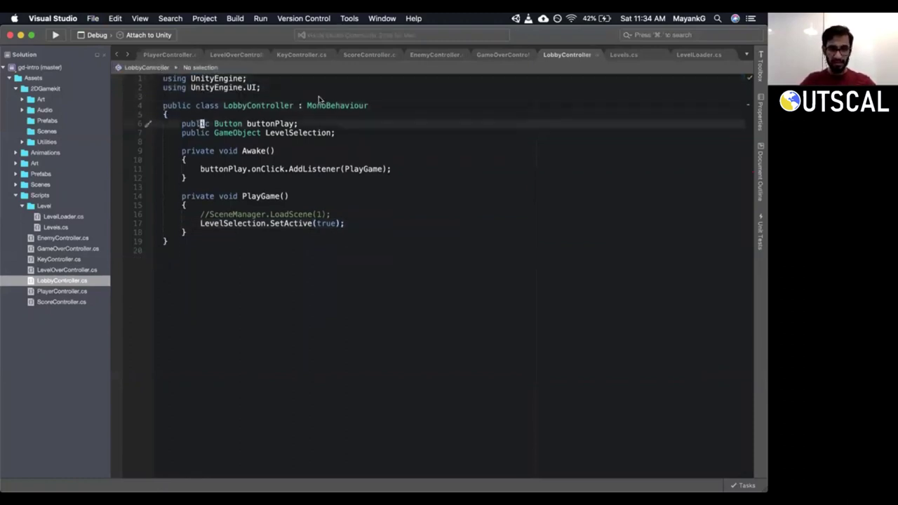
pyautogui.press('super+Tab')
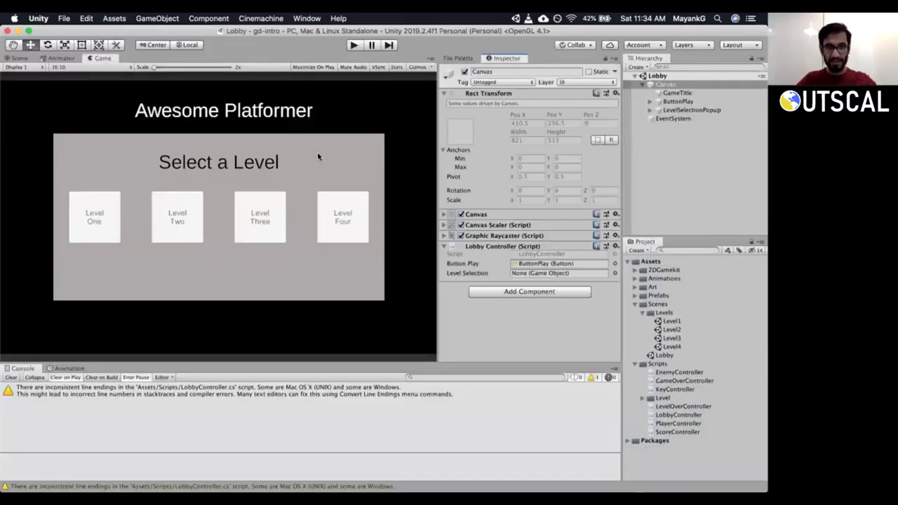
# Clear the Console, drag LevelSelectionPopup into Lobby Controller's Level Selection field, then deactivate the popup.
pyautogui.click(10, 377)
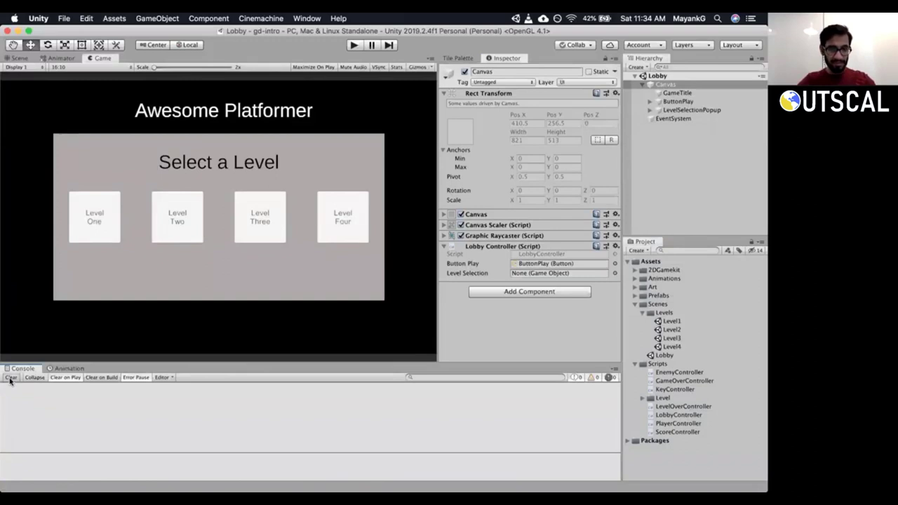
pyautogui.click(677, 92)
pyautogui.press('Up')
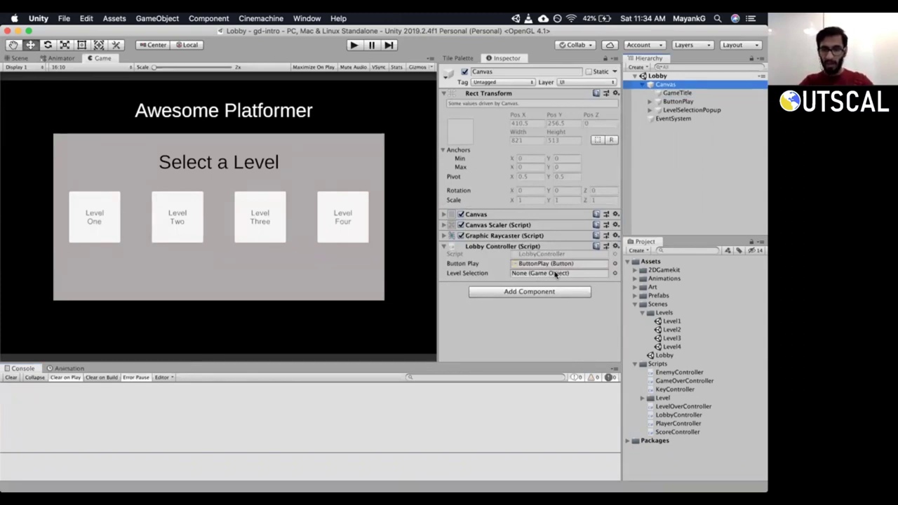
pyautogui.click(687, 111)
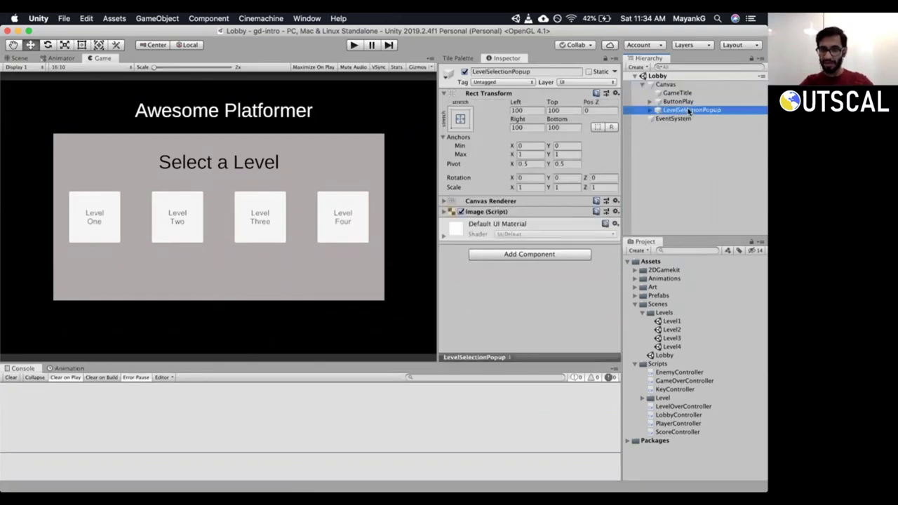
pyautogui.click(674, 85)
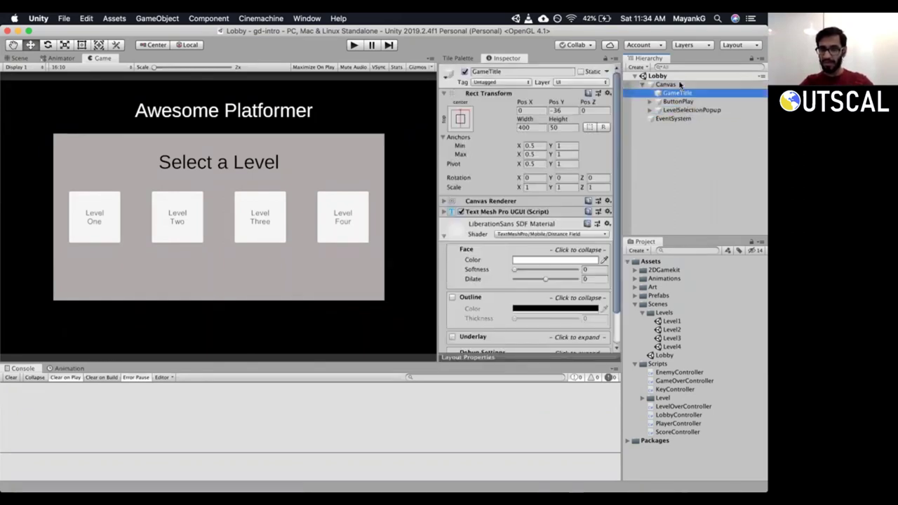
pyautogui.moveTo(682, 112); pyautogui.dragTo(526, 277)
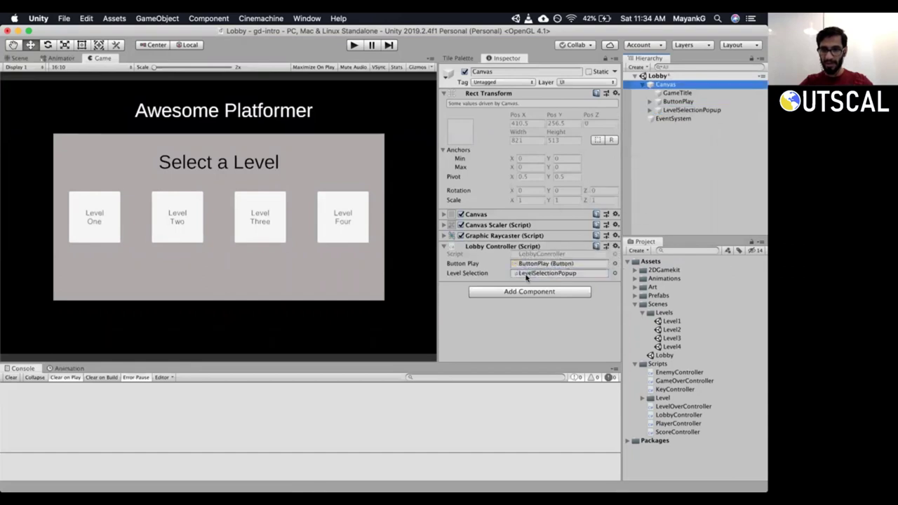
pyautogui.doubleClick(525, 274)
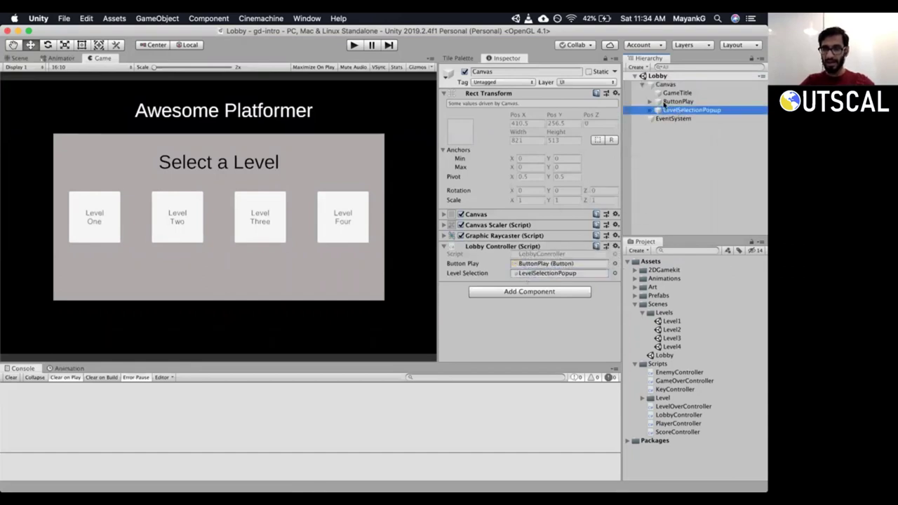
pyautogui.click(463, 73)
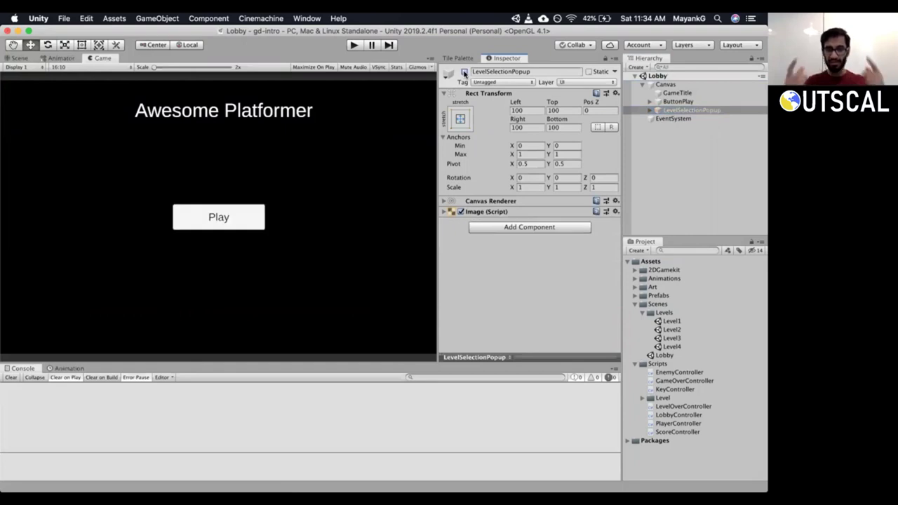
pyautogui.click(353, 45)
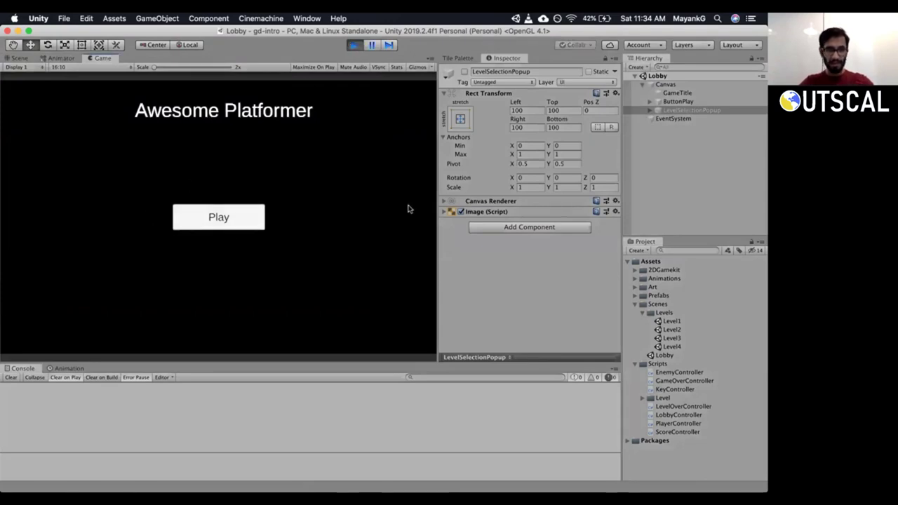
pyautogui.click(251, 224)
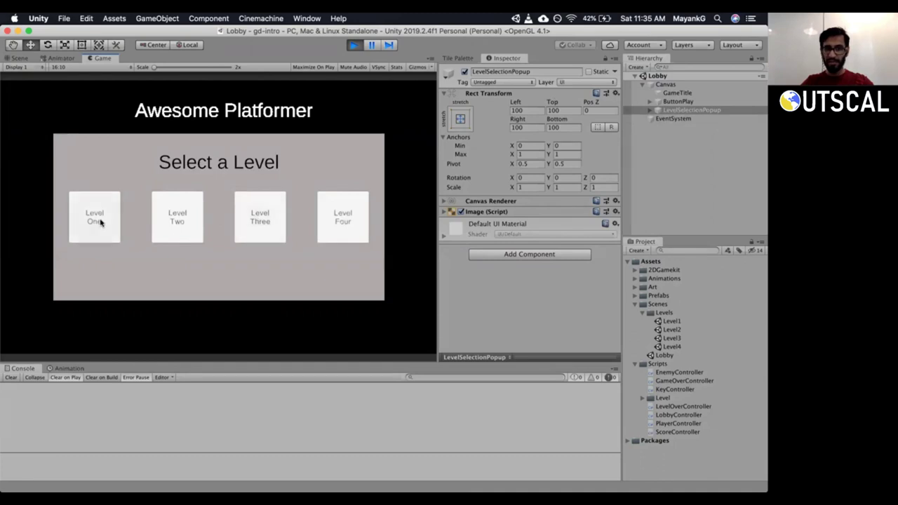
pyautogui.click(336, 223)
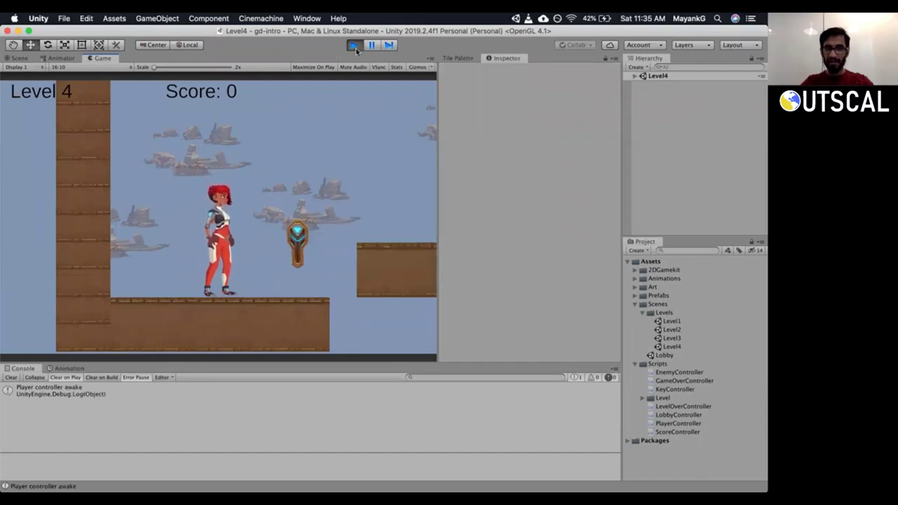
pyautogui.click(634, 76)
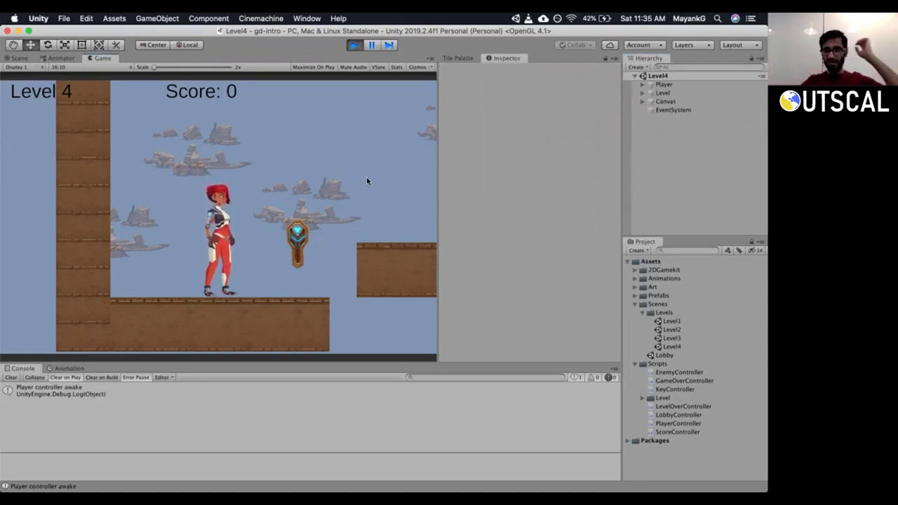
pyautogui.press('Right')
pyautogui.press('Right')
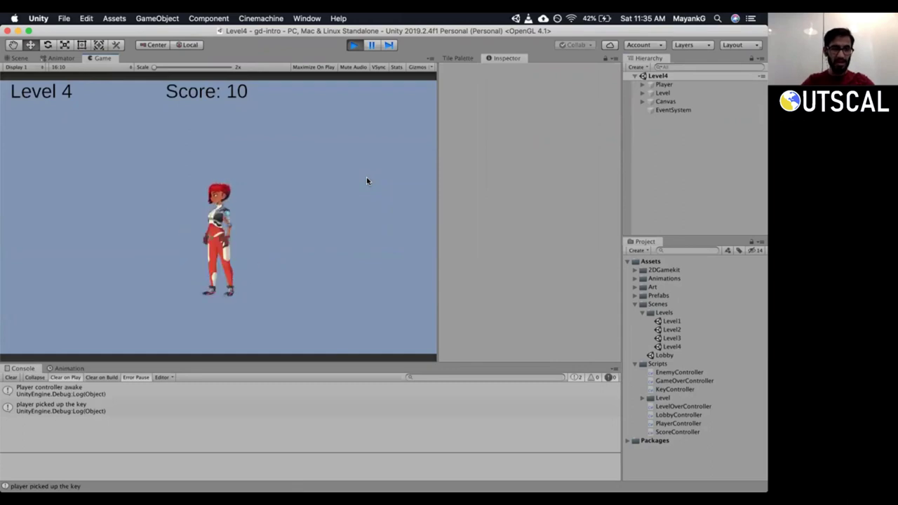
pyautogui.click(356, 46)
pyautogui.click(11, 378)
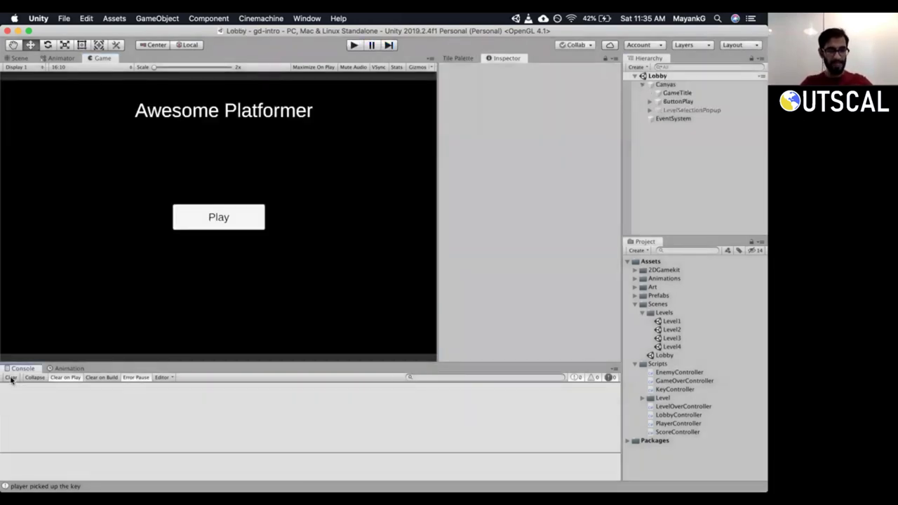
pyautogui.press('super+p')
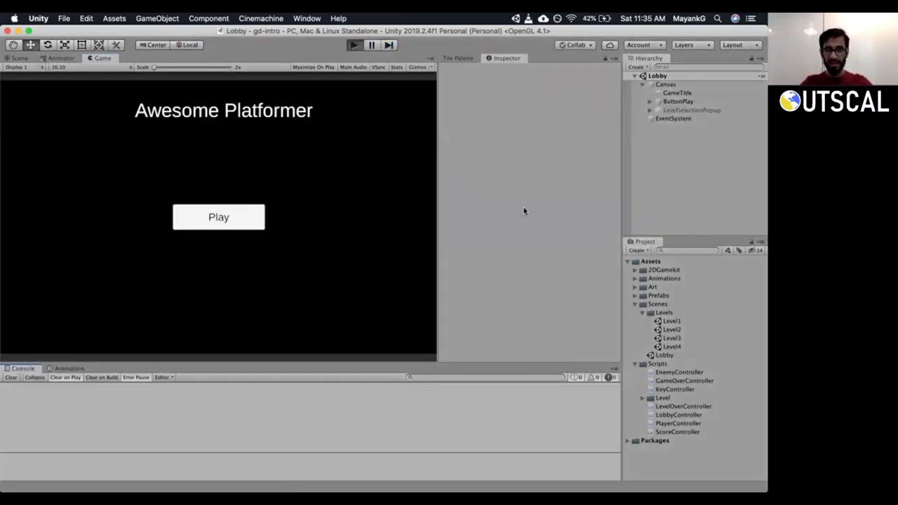
pyautogui.press('super+p')
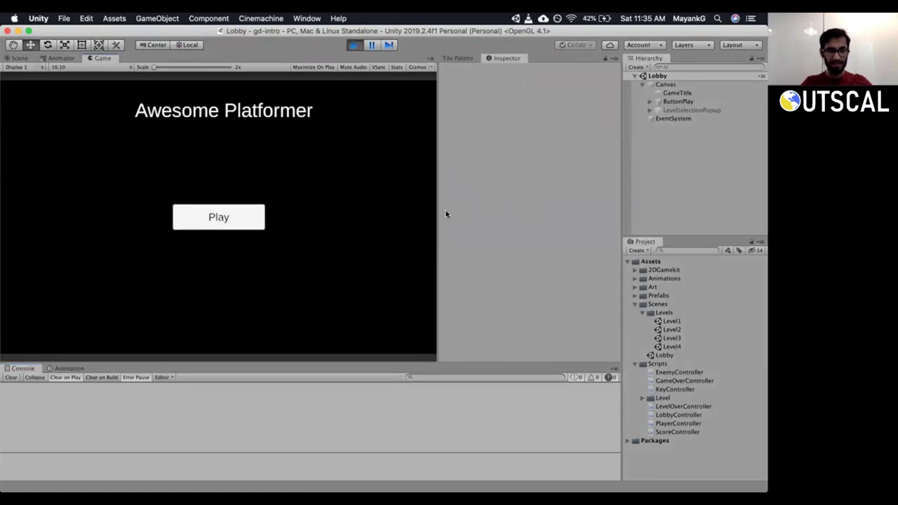
pyautogui.click(260, 220)
pyautogui.click(92, 216)
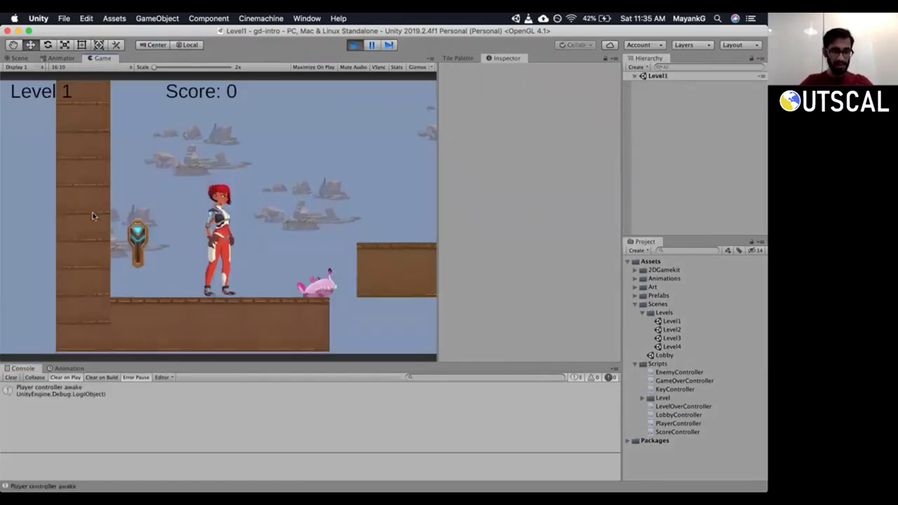
pyautogui.press('Right')
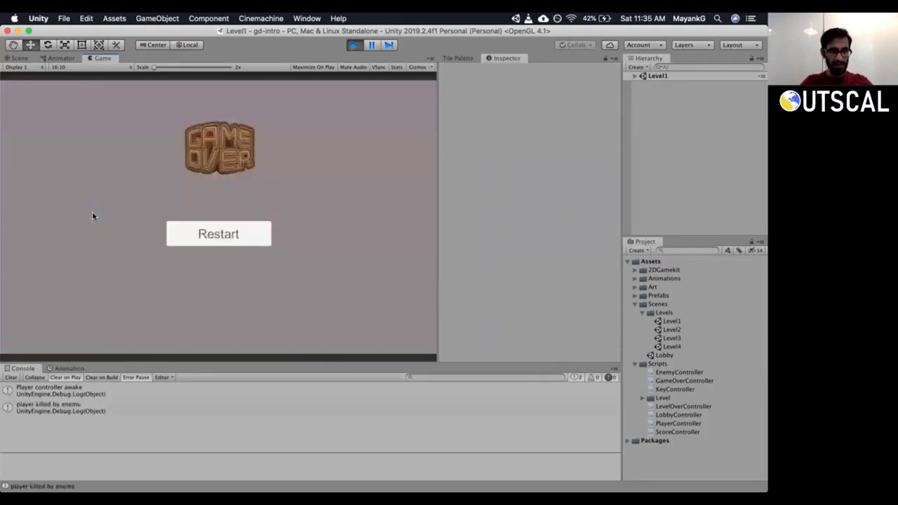
pyautogui.click(217, 237)
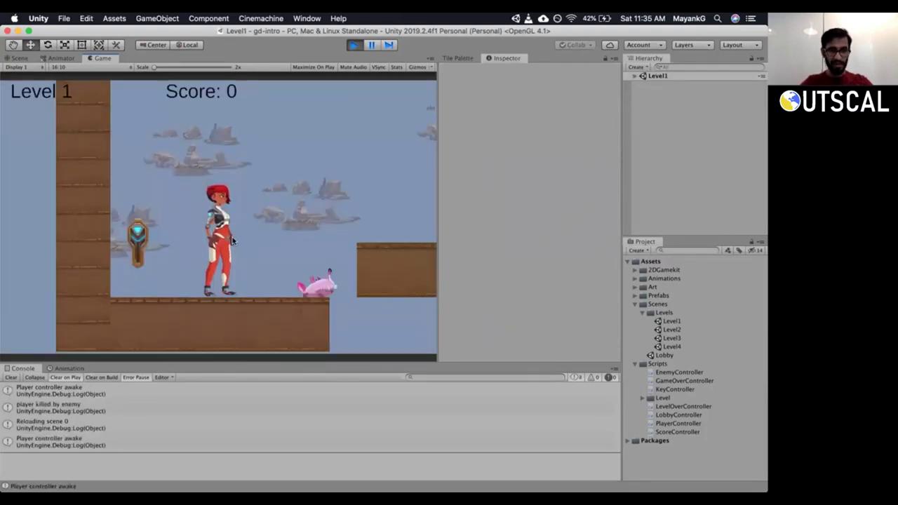
pyautogui.press('Right')
pyautogui.click(234, 240)
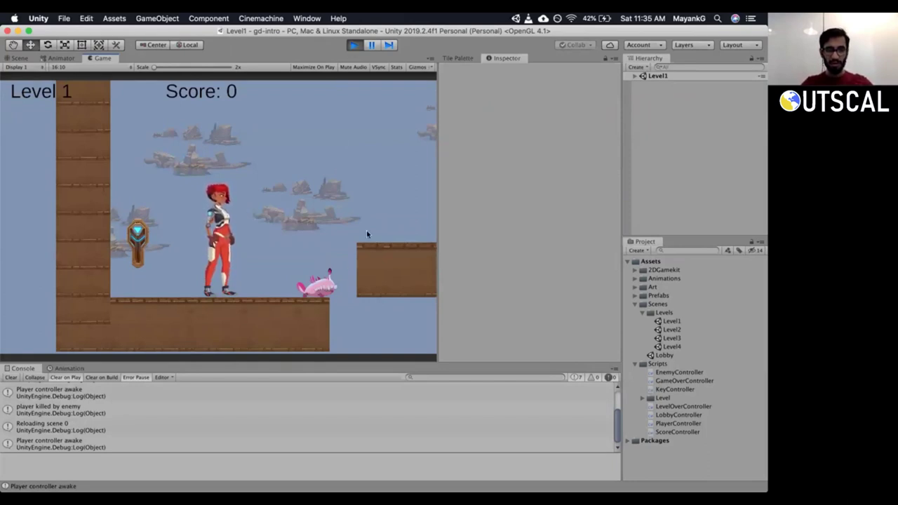
pyautogui.press('Right')
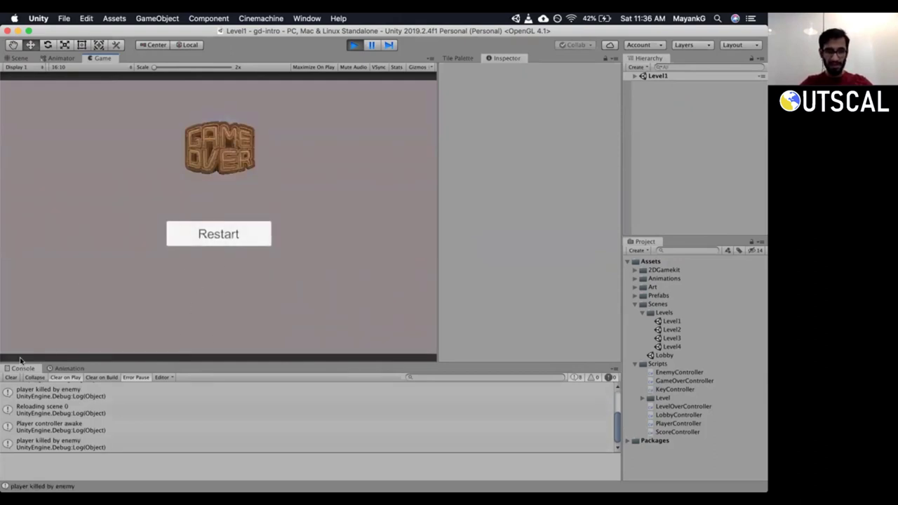
pyautogui.click(12, 378)
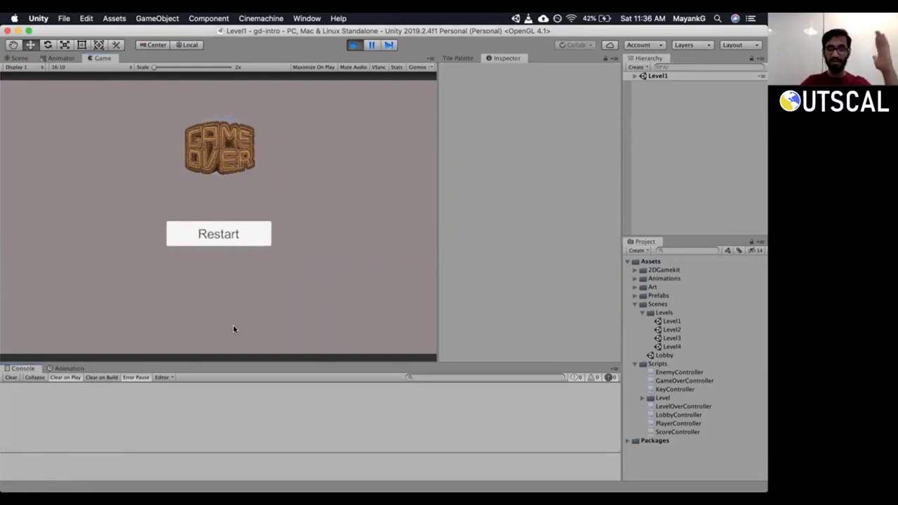
pyautogui.click(633, 76)
pyautogui.click(633, 76)
pyautogui.click(633, 75)
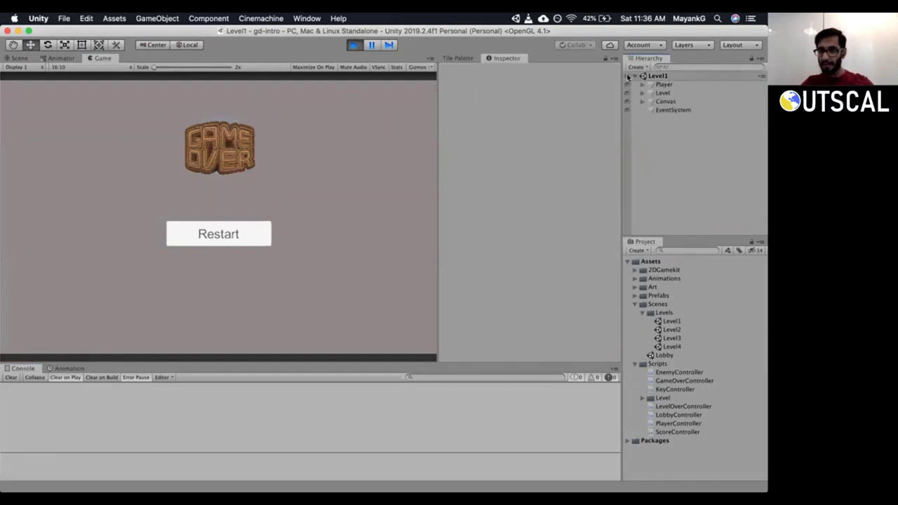
pyautogui.click(662, 101)
pyautogui.click(366, 45)
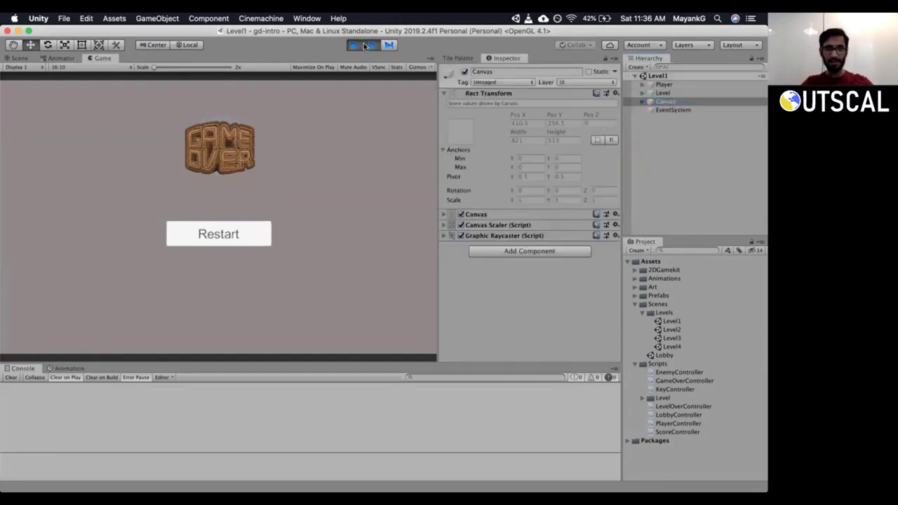
pyautogui.click(356, 43)
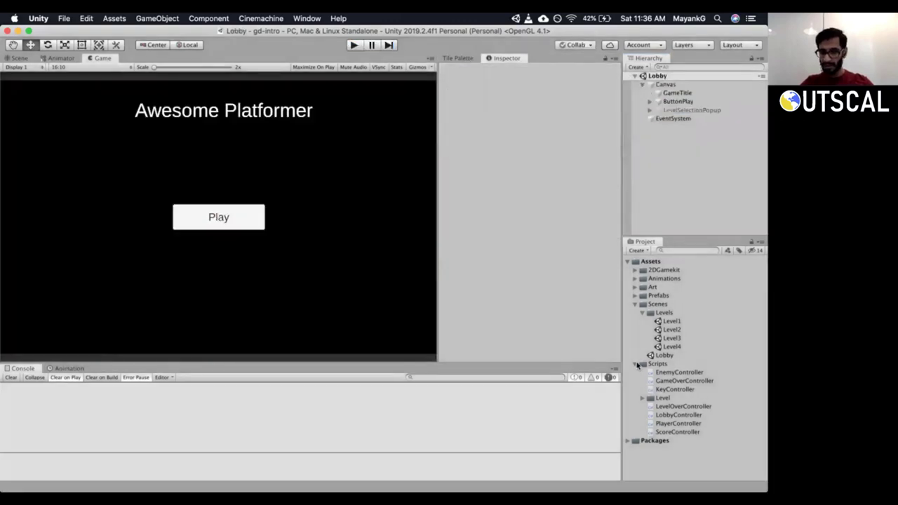
# Open the Level1 scene from the Levels folder in the Project window.
pyautogui.click(636, 365)
pyautogui.click(636, 364)
pyautogui.click(669, 347)
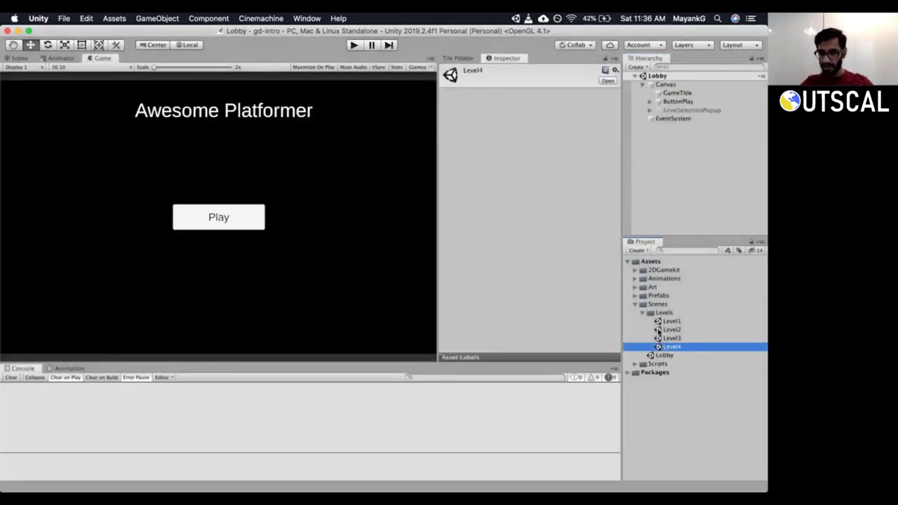
pyautogui.doubleClick(670, 322)
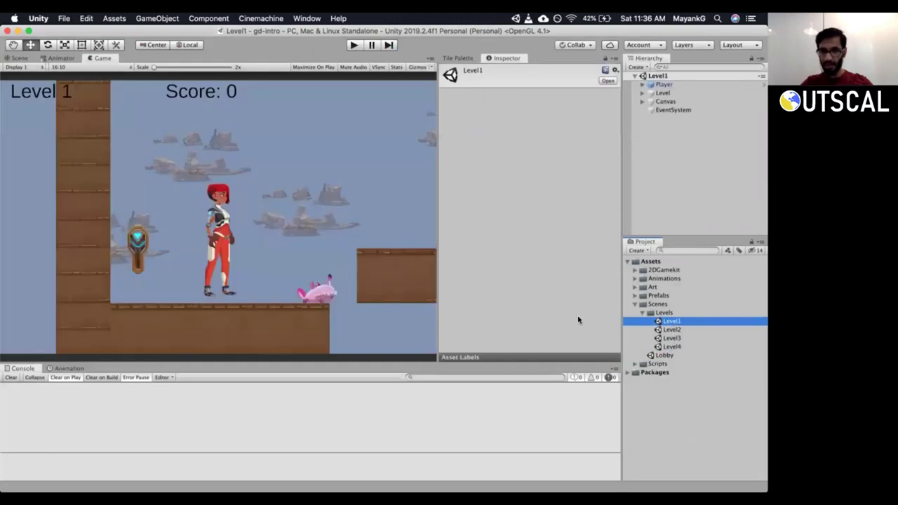
# Activate the Canvas's GameOver panel and inspect its TitleImage and ButtonRestart children.
pyautogui.click(642, 101)
pyautogui.click(670, 128)
pyautogui.click(464, 72)
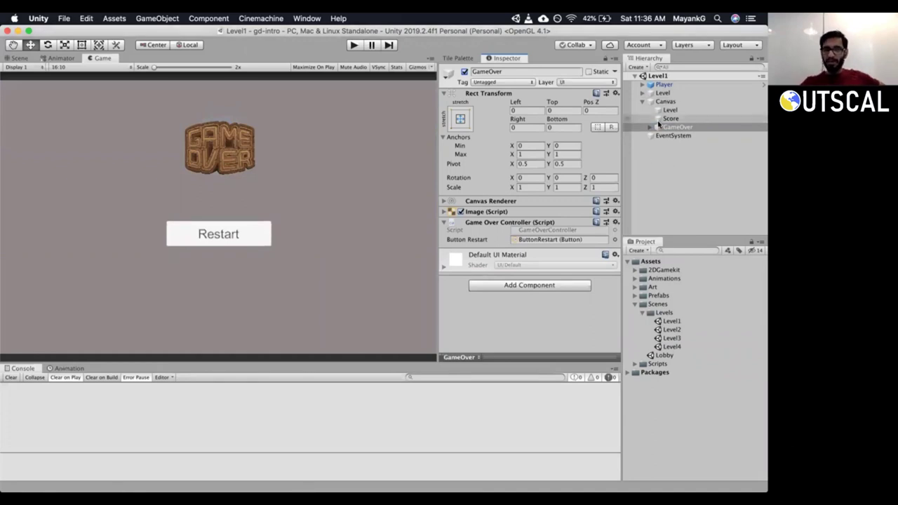
pyautogui.click(649, 129)
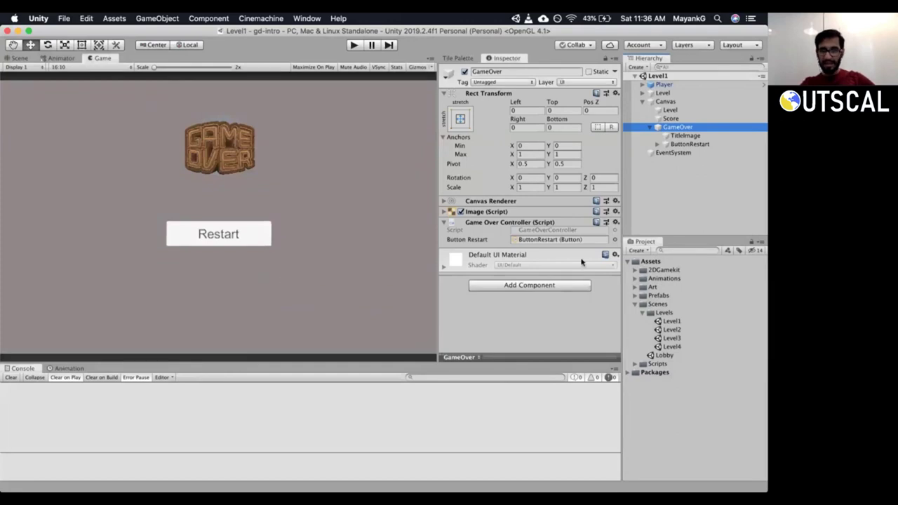
pyautogui.moveTo(686, 226); pyautogui.dragTo(687, 197)
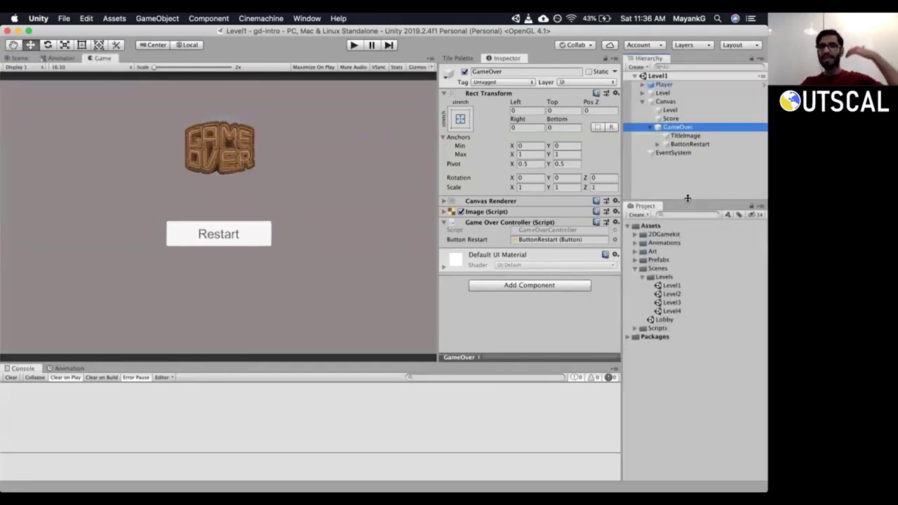
pyautogui.click(681, 135)
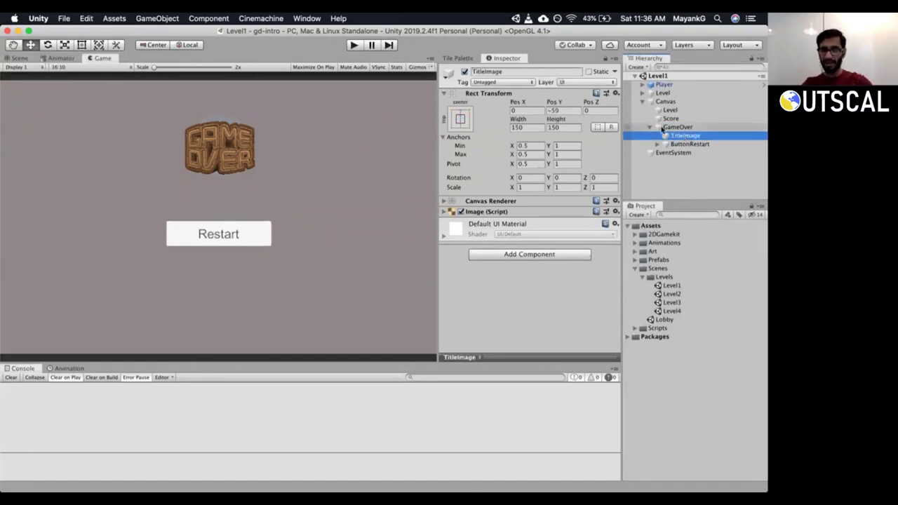
pyautogui.click(662, 128)
pyautogui.click(689, 143)
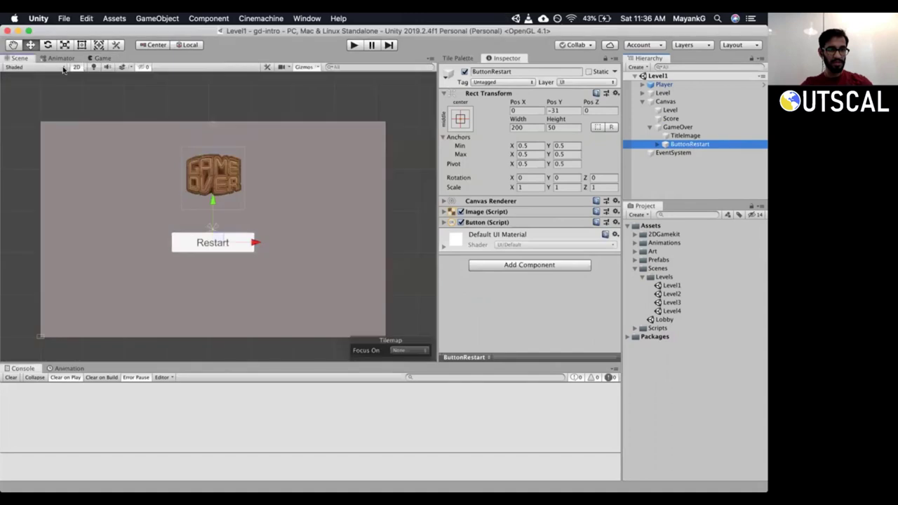
# Duplicate ButtonRestart with Cmd+D and drag the copy below the Restart button.
pyautogui.click(19, 58)
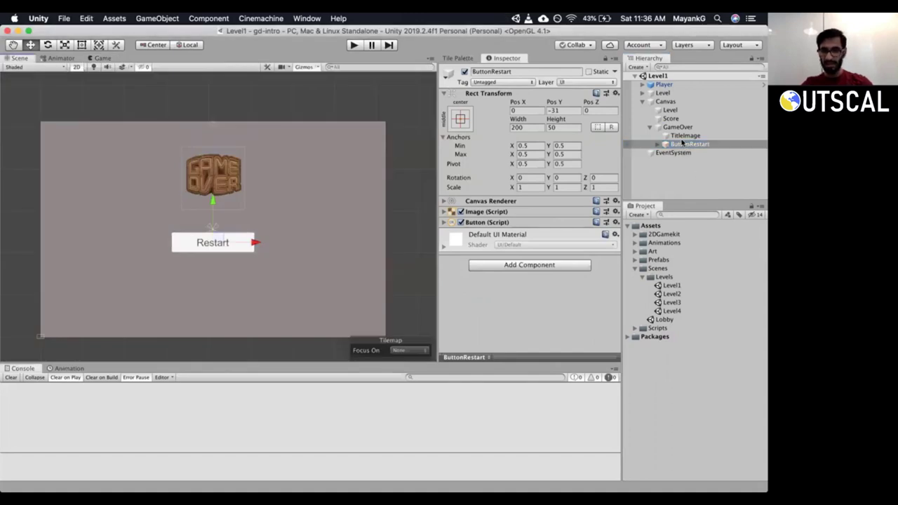
pyautogui.click(681, 143)
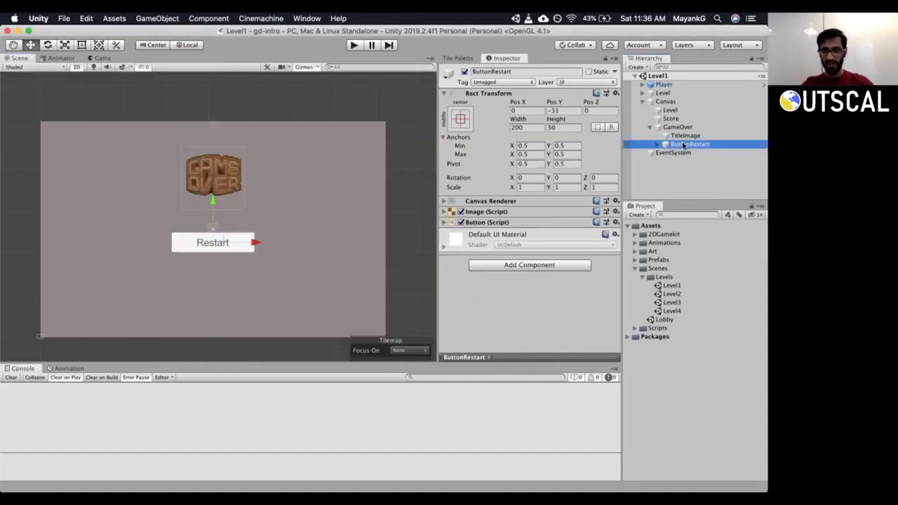
pyautogui.press('super+d')
pyautogui.moveTo(214, 209); pyautogui.dragTo(214, 241)
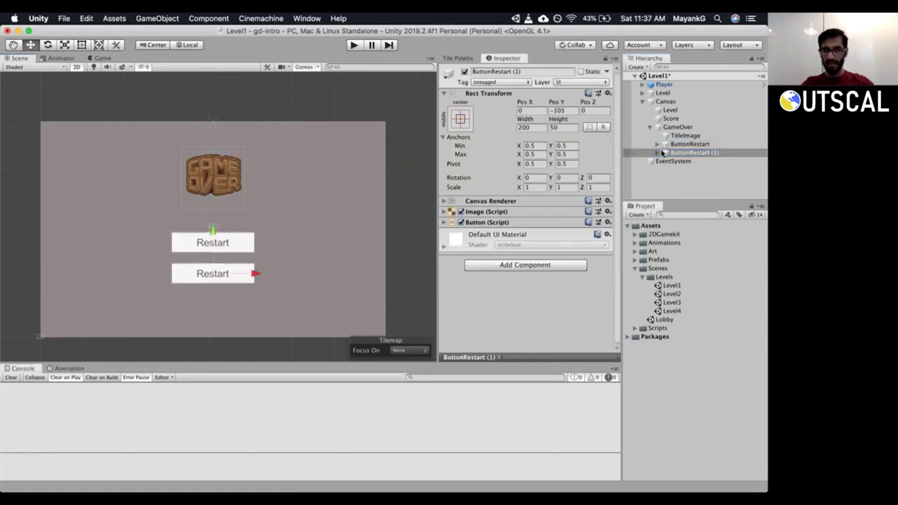
# Rename the copied button to ButtonLobby.
pyautogui.click(659, 153)
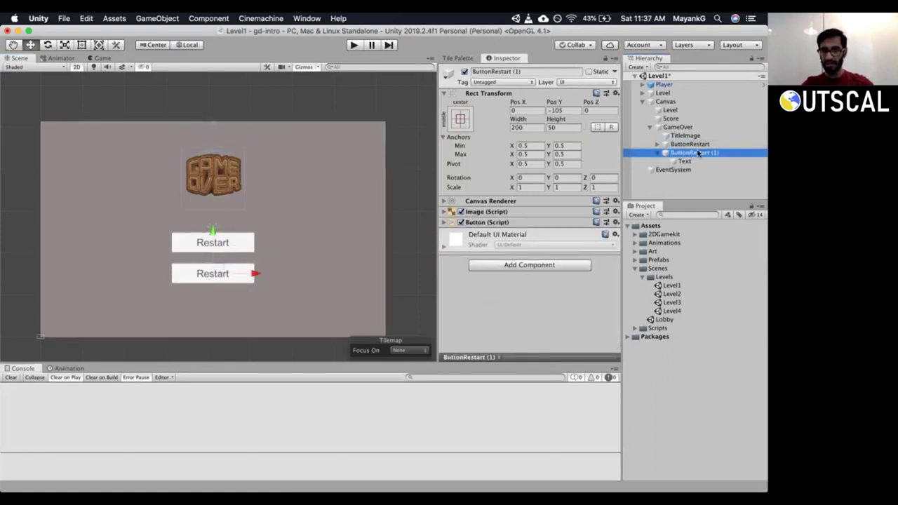
pyautogui.click(728, 154)
pyautogui.click(730, 153)
pyautogui.press('BackSpace')
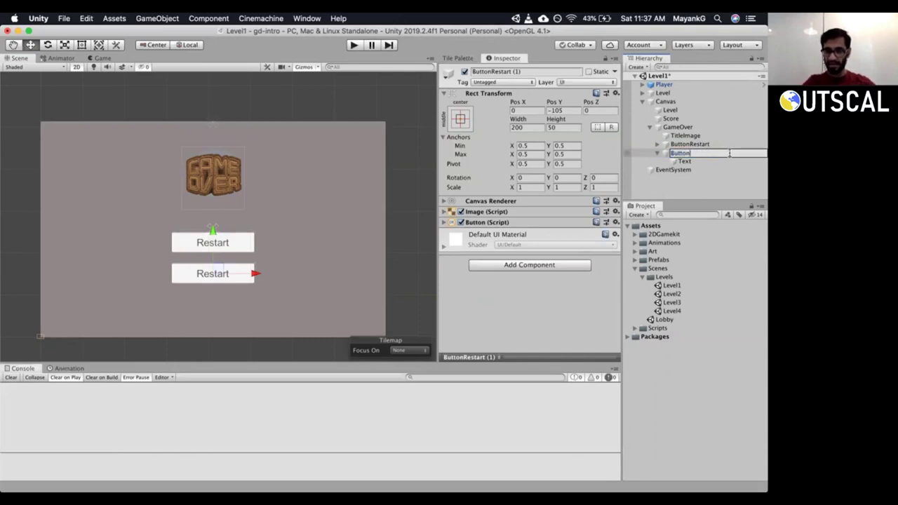
pyautogui.write('Lobby')
pyautogui.press('Return')
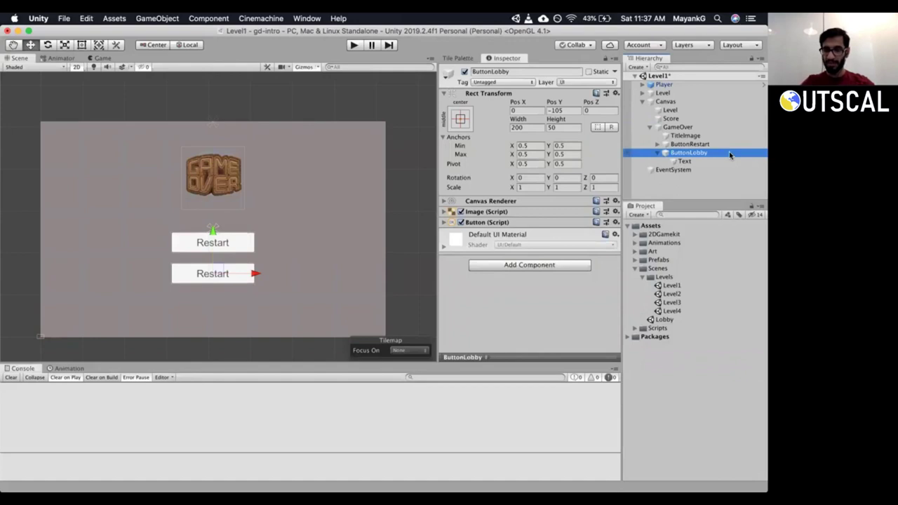
# Change ButtonLobby's child Text label from Restart to Lobby.
pyautogui.click(656, 153)
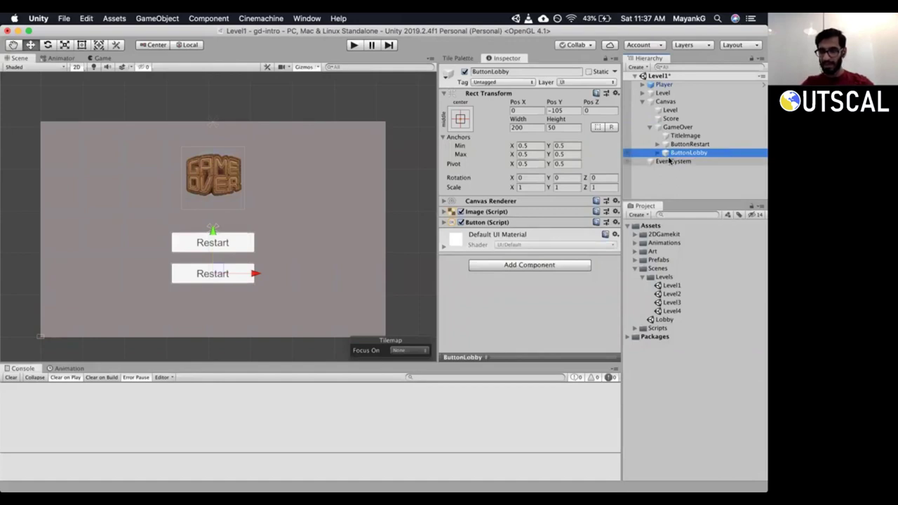
pyautogui.click(656, 144)
pyautogui.click(656, 145)
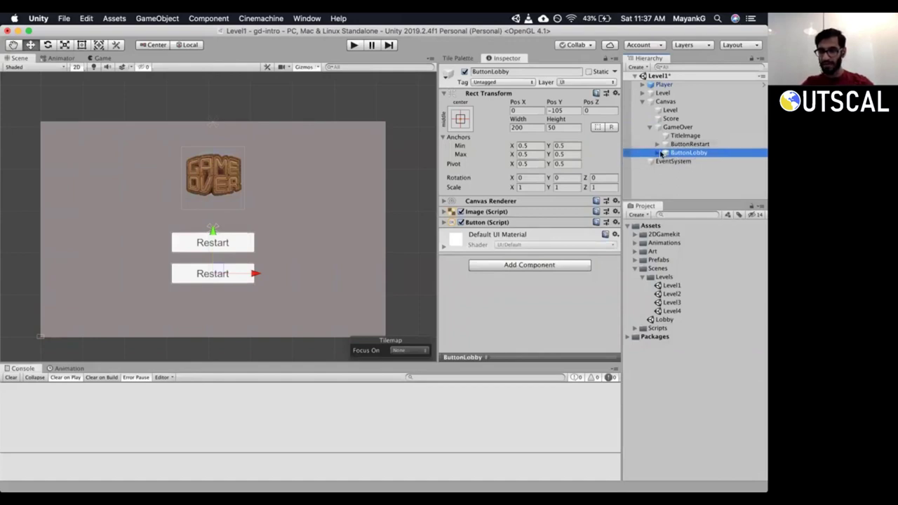
pyautogui.click(684, 143)
pyautogui.click(656, 153)
pyautogui.click(683, 162)
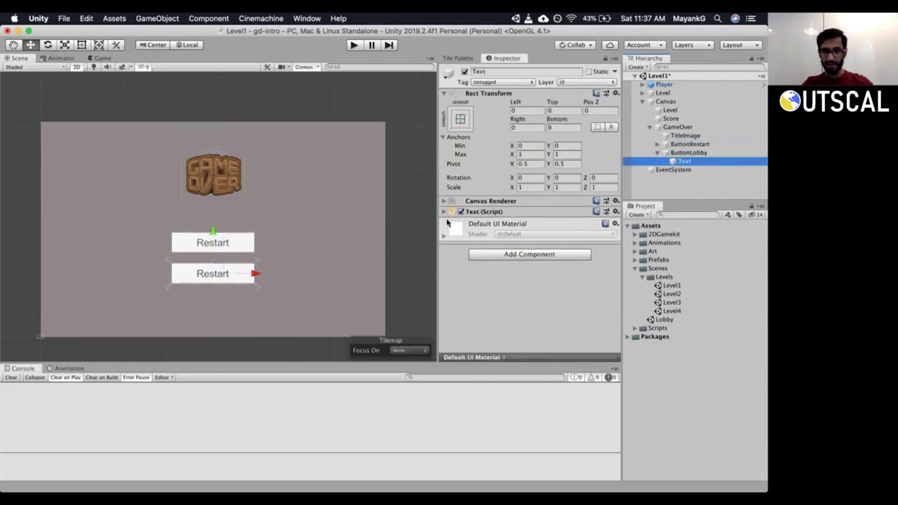
pyautogui.click(444, 211)
pyautogui.click(490, 230)
pyautogui.write('Lobby')
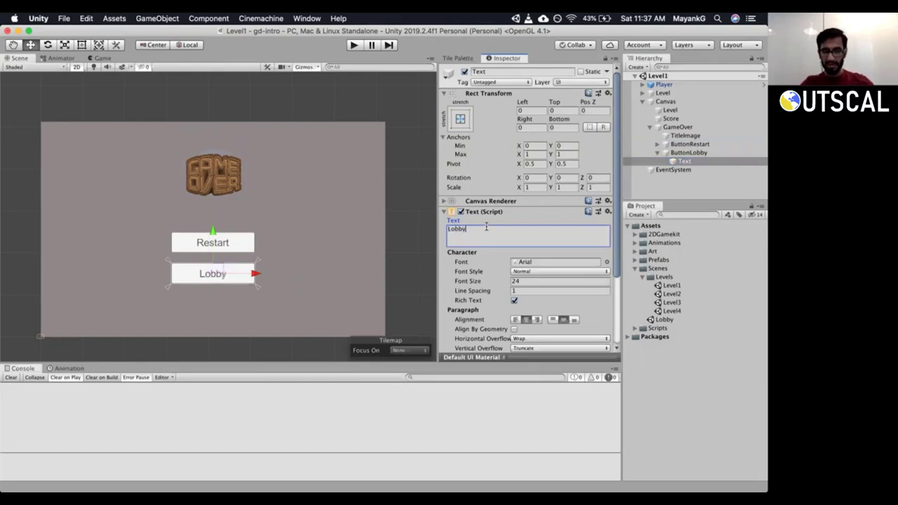
pyautogui.click(657, 152)
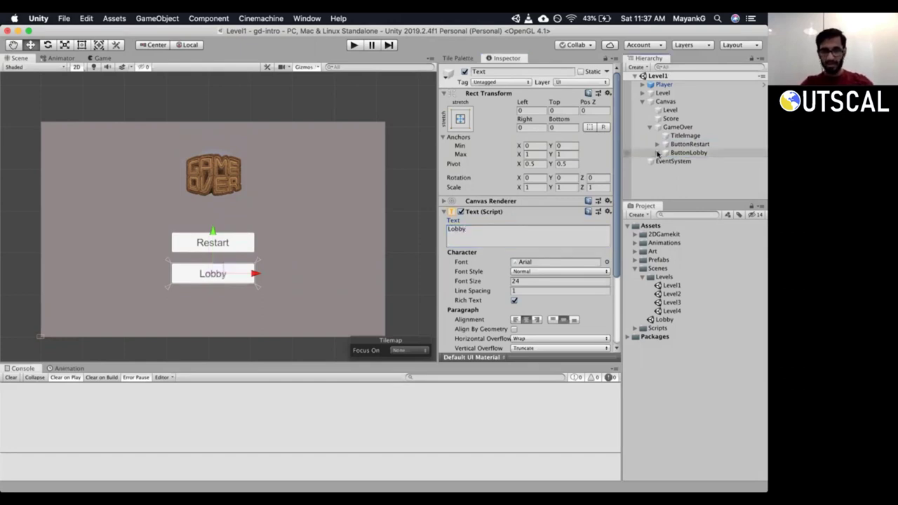
pyautogui.click(444, 212)
# Review the GameOver panel's hierarchy, then open the Level2 scene.
pyautogui.click(672, 127)
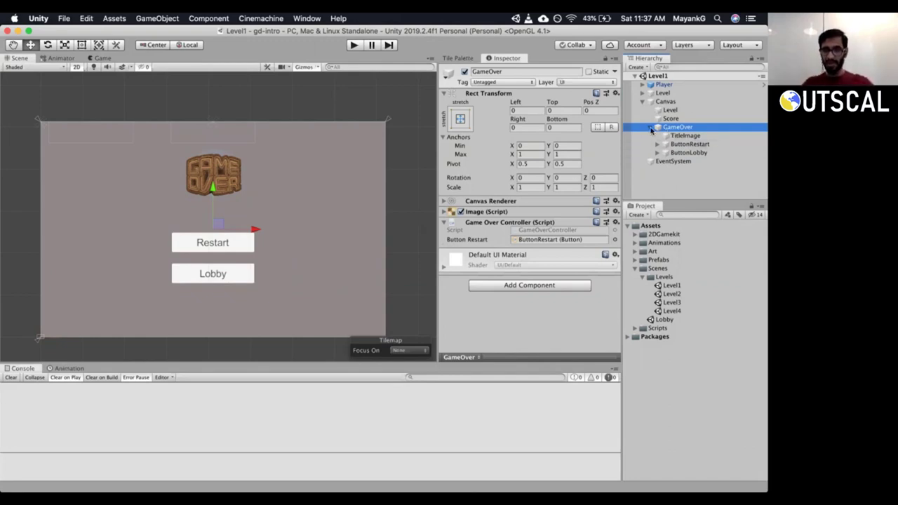
pyautogui.click(651, 127)
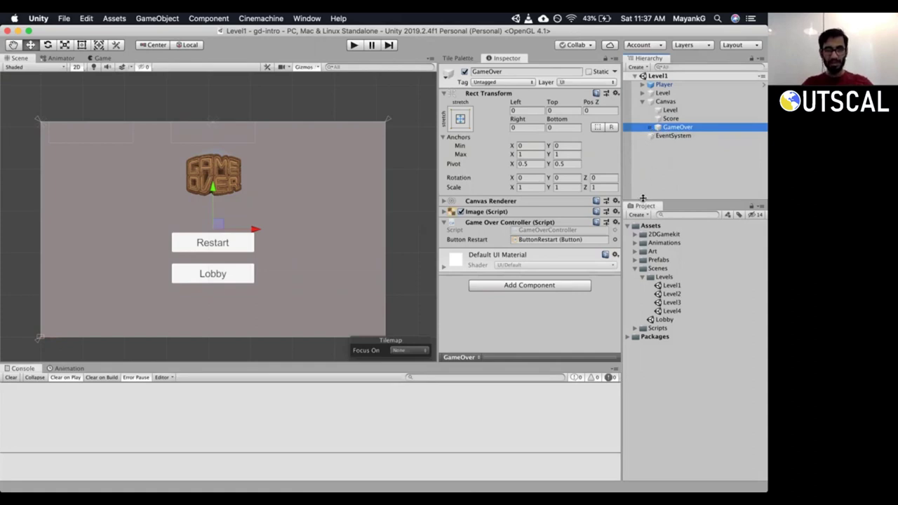
pyautogui.click(650, 128)
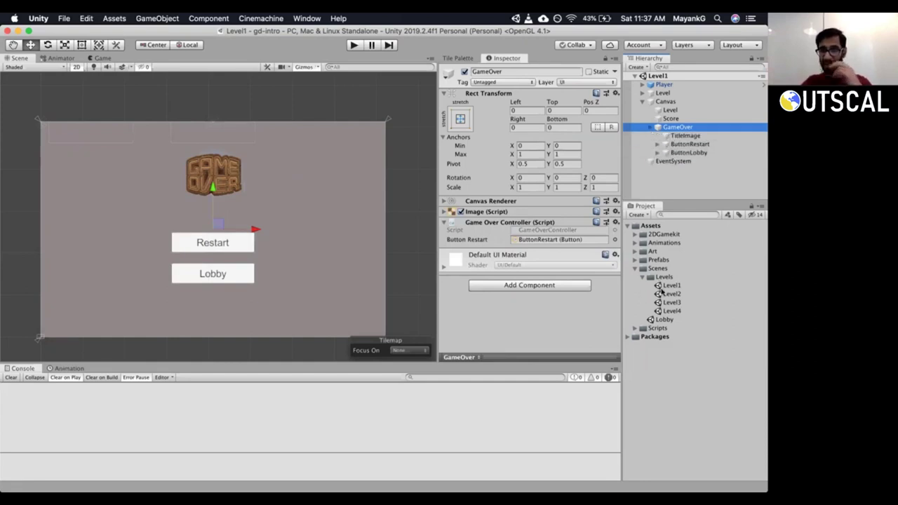
pyautogui.doubleClick(670, 294)
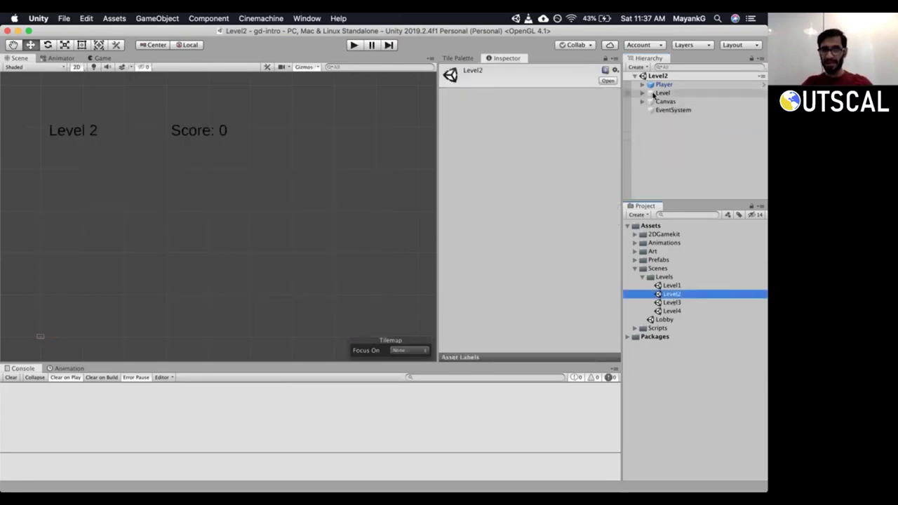
# Expand Level2's Canvas and activate its GameOver panel to reveal the Restart button.
pyautogui.click(641, 102)
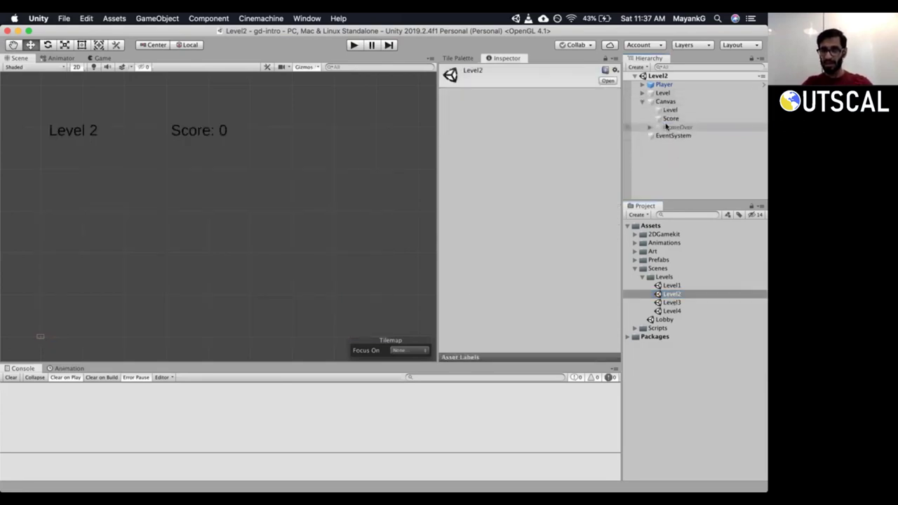
pyautogui.click(656, 127)
pyautogui.click(464, 71)
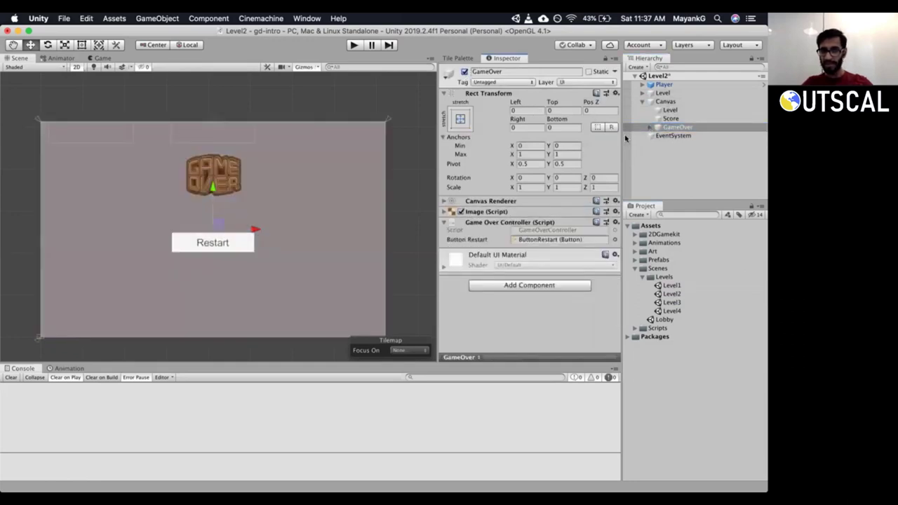
pyautogui.click(651, 128)
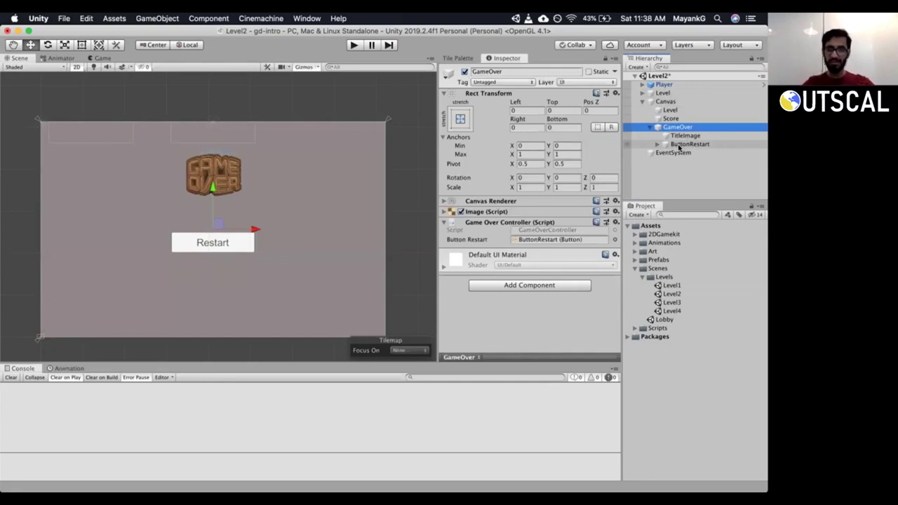
pyautogui.click(649, 129)
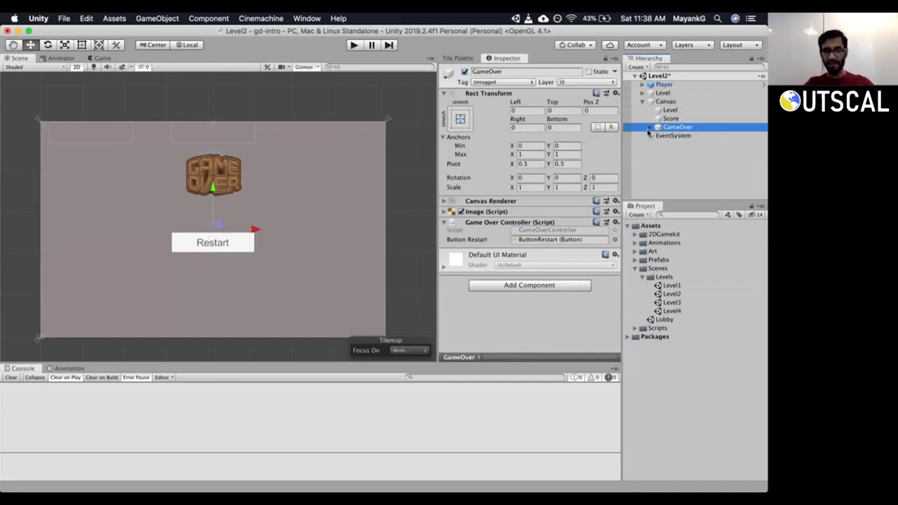
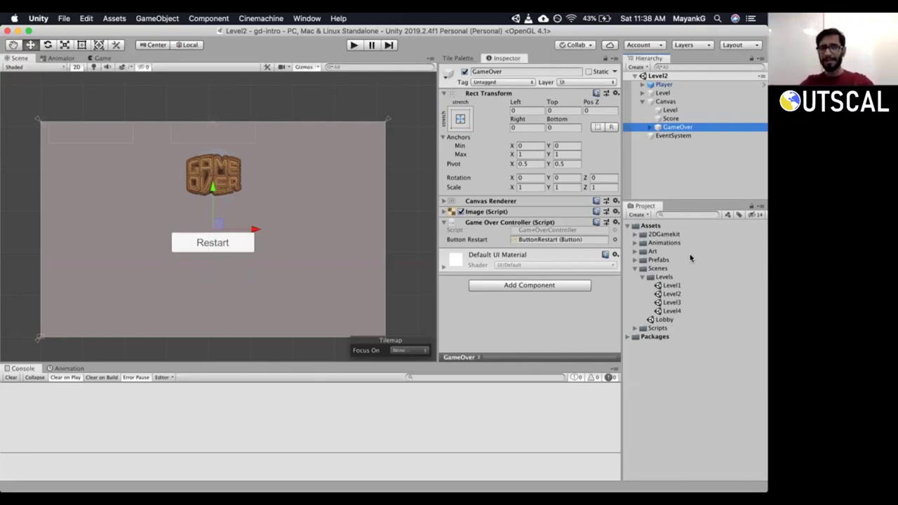
# Glance at the Player and GameOver objects, then open the Level1 scene.
pyautogui.click(667, 85)
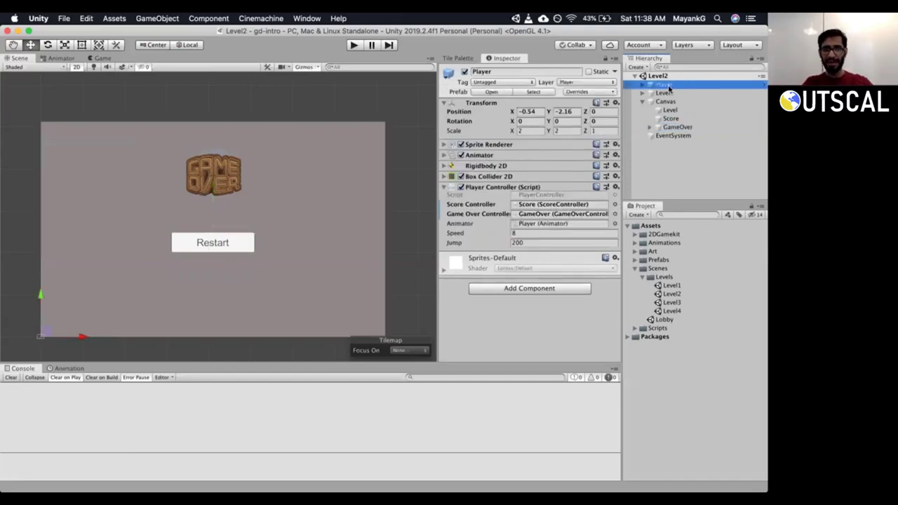
pyautogui.click(663, 126)
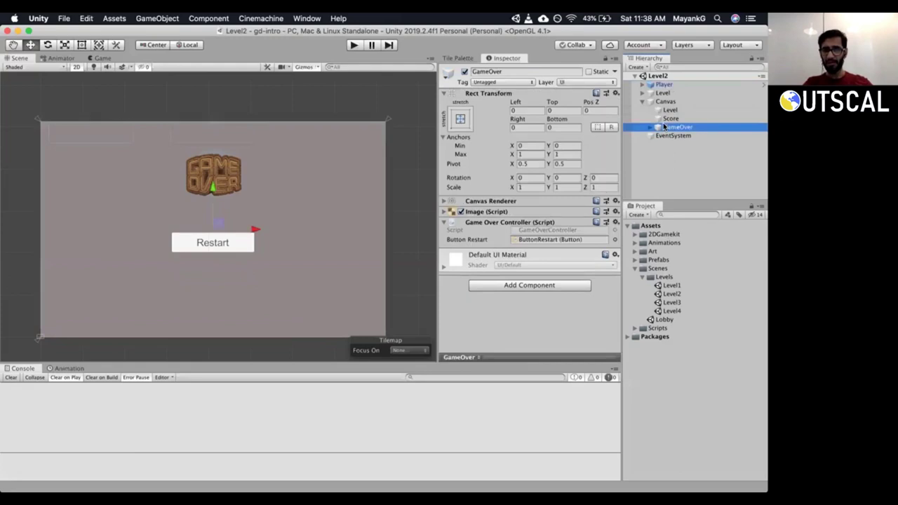
pyautogui.click(642, 101)
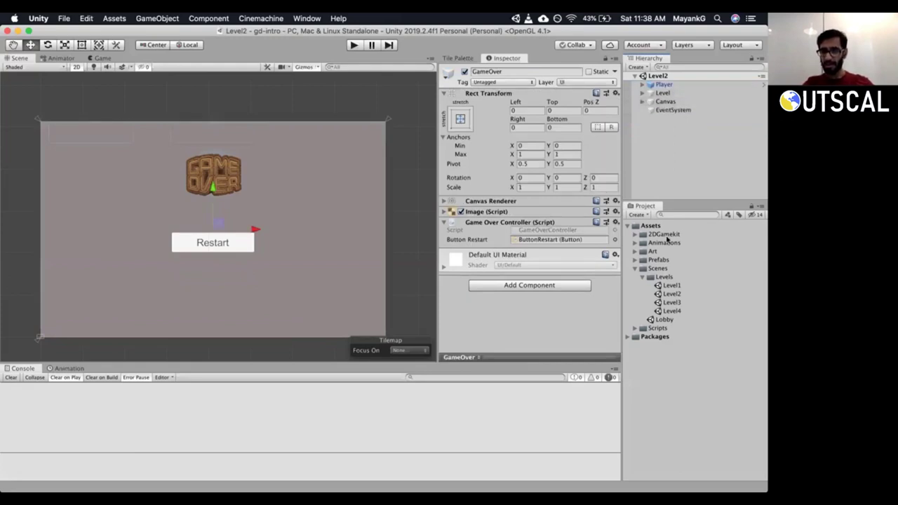
pyautogui.doubleClick(668, 285)
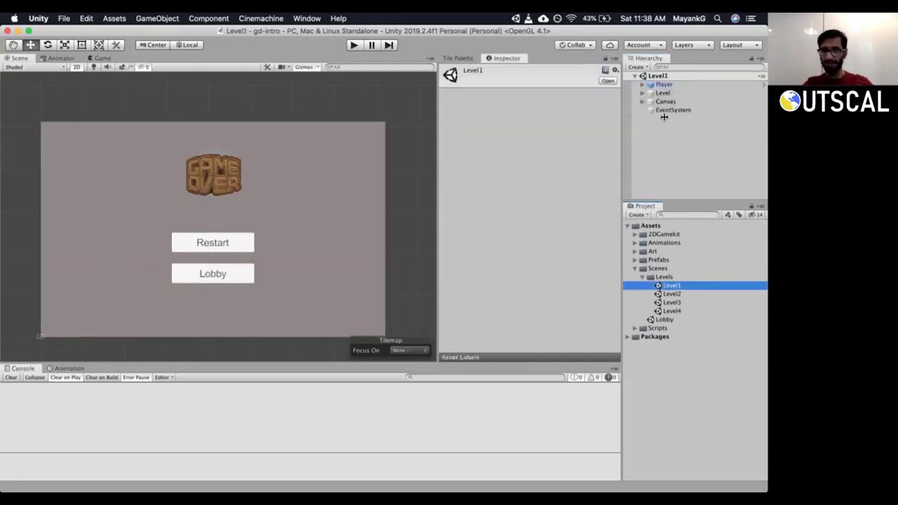
# Expand Canvas > GameOver in Level1 and open its GameOverController script for editing.
pyautogui.click(641, 103)
pyautogui.click(649, 127)
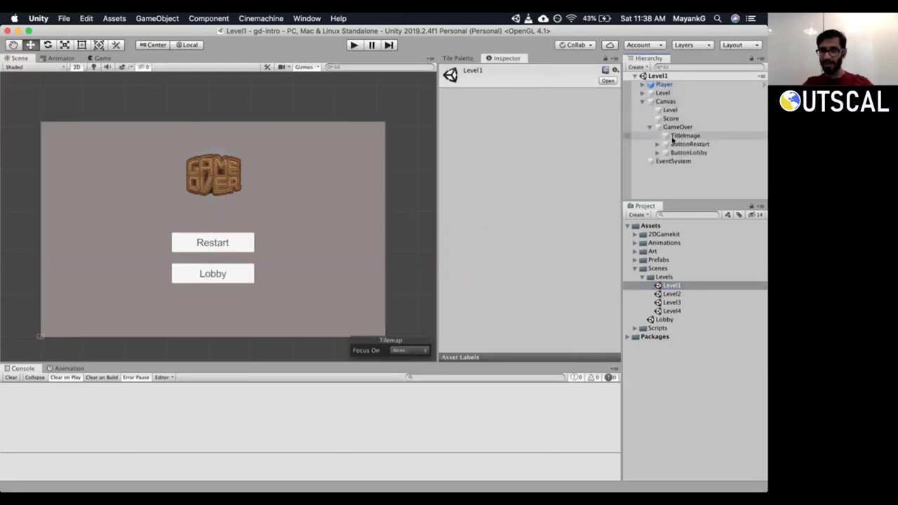
pyautogui.click(676, 145)
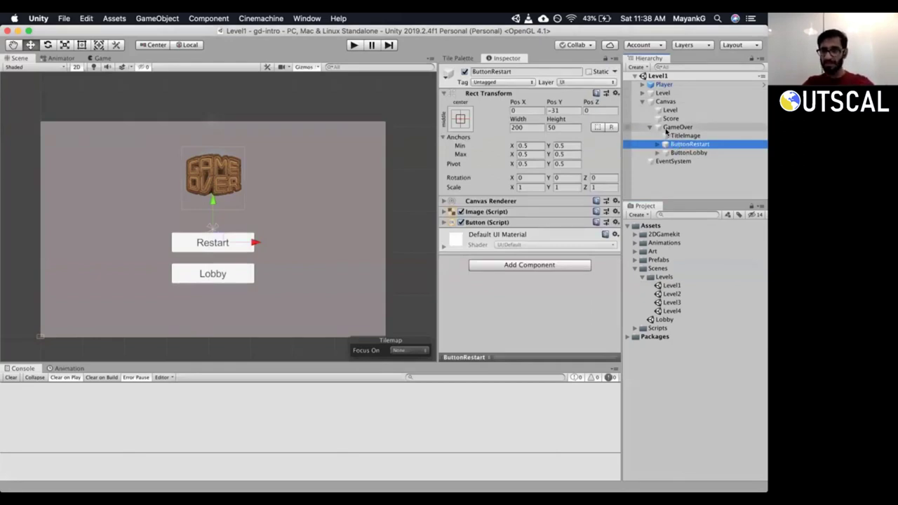
pyautogui.click(676, 127)
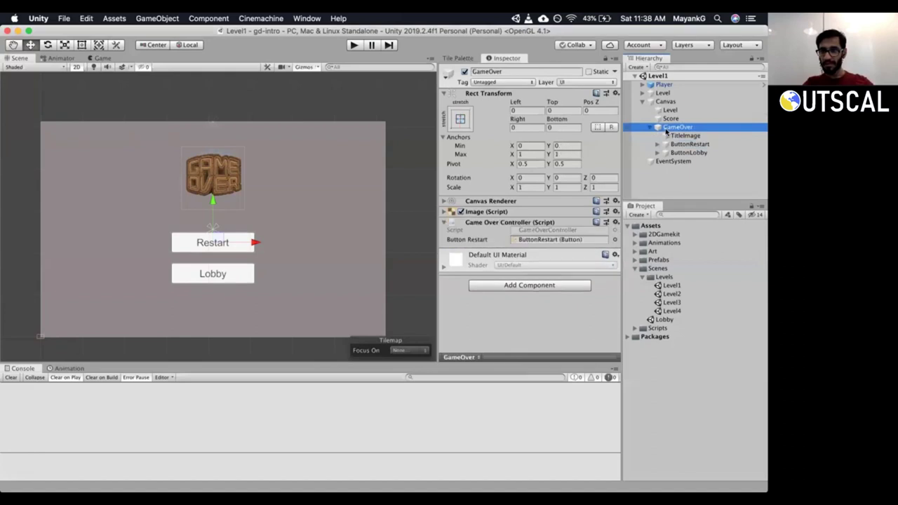
pyautogui.doubleClick(535, 231)
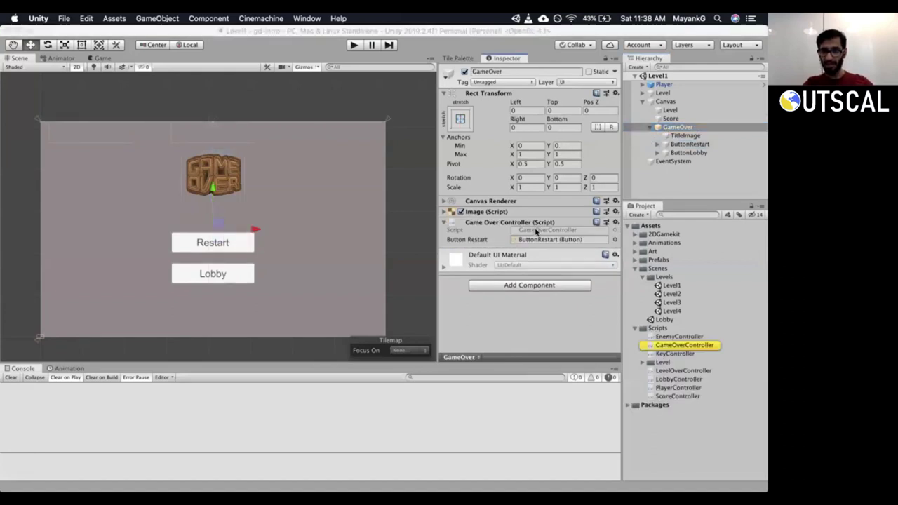
pyautogui.moveTo(312, 253); pyautogui.dragTo(261, 253)
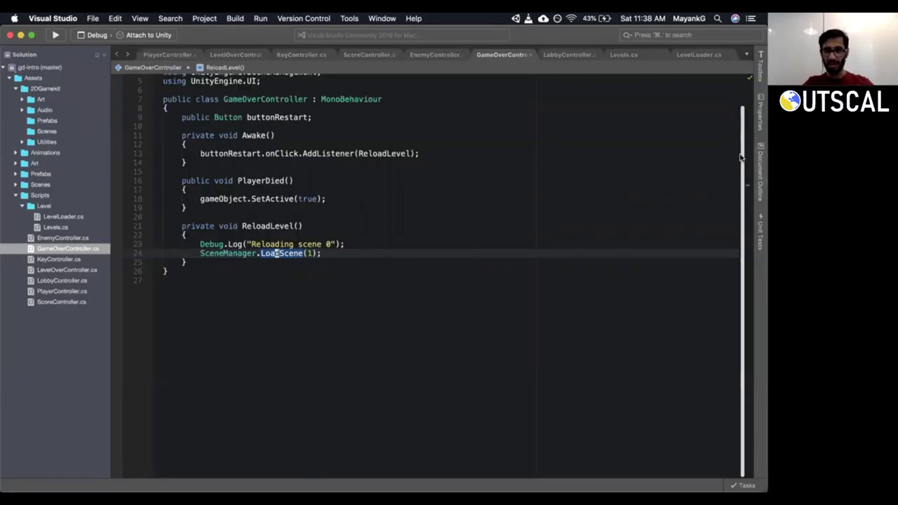
pyautogui.scroll(2, 743, 165)
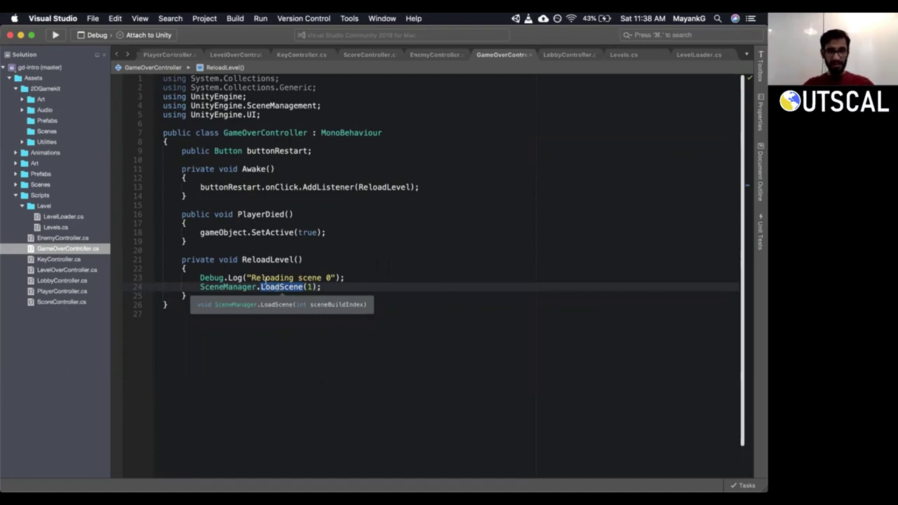
pyautogui.click(262, 214)
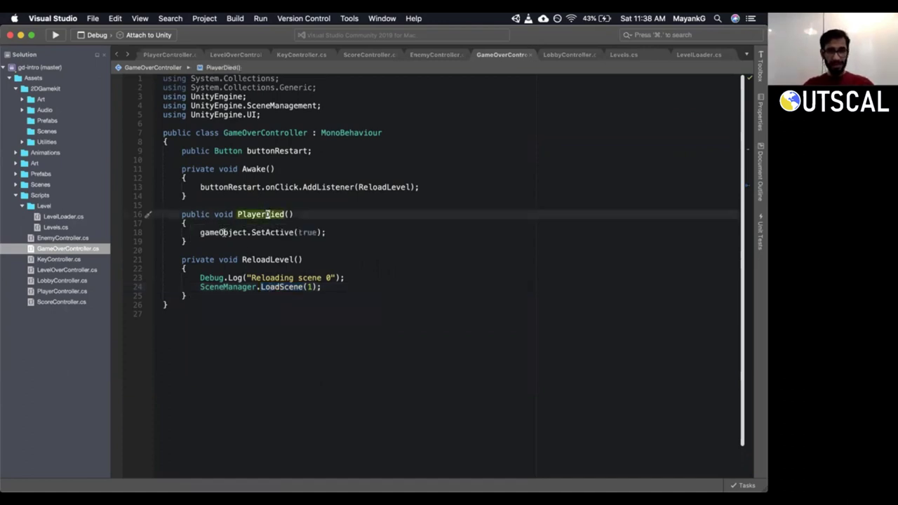
pyautogui.doubleClick(201, 232)
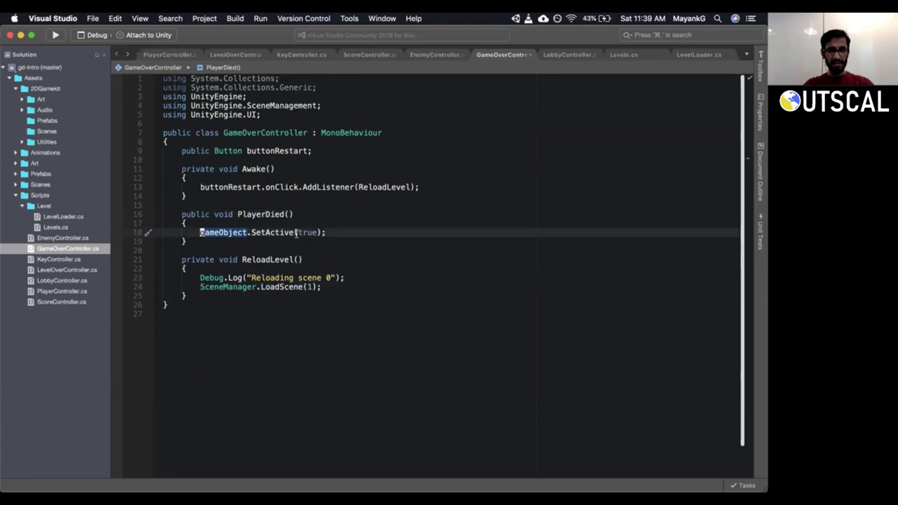
pyautogui.moveTo(339, 232); pyautogui.dragTo(199, 228)
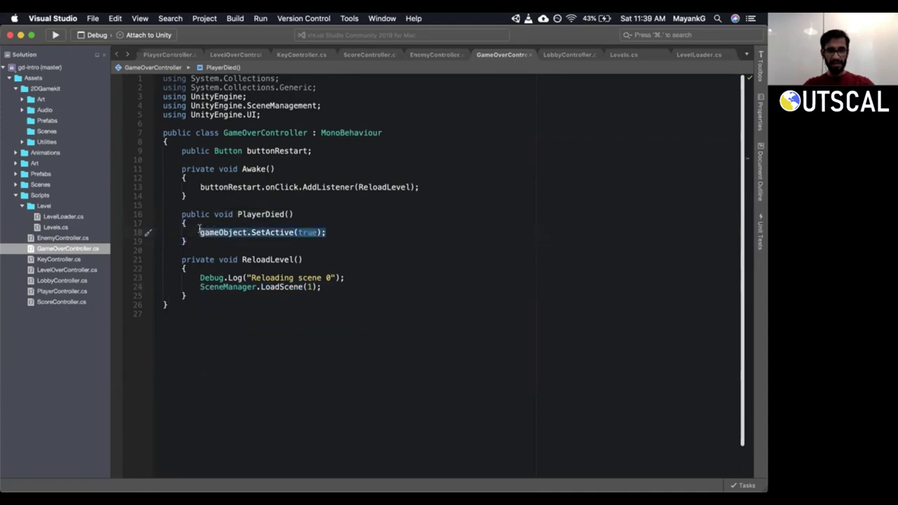
pyautogui.click(267, 259)
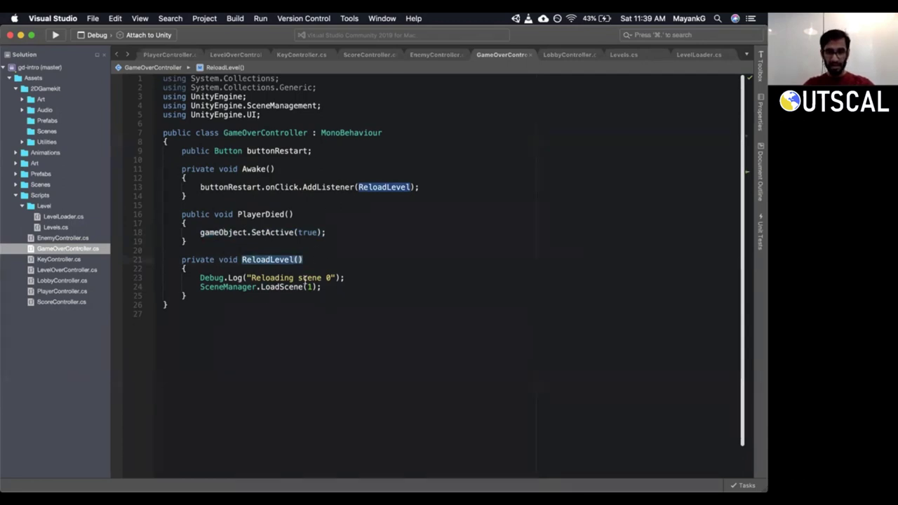
pyautogui.moveTo(324, 286); pyautogui.dragTo(139, 277)
pyautogui.click(334, 155)
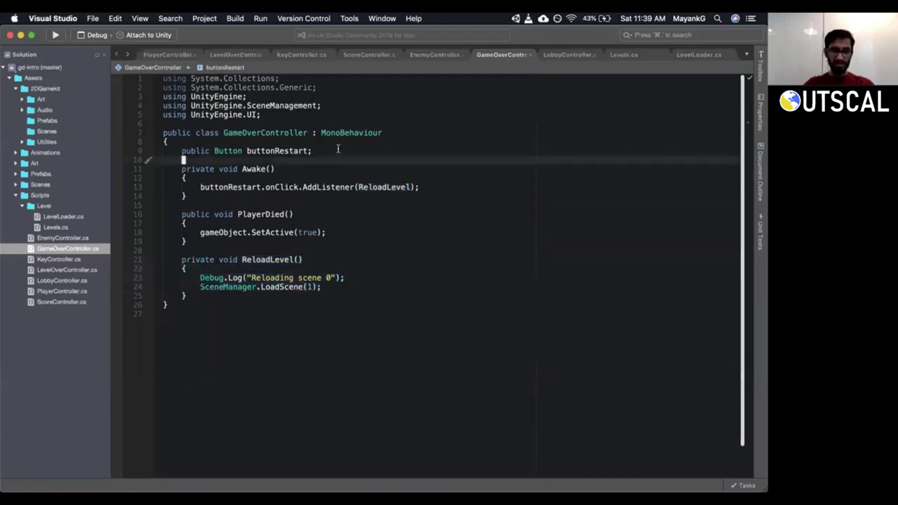
# Undo the half-typed 'public Button' declaration and save GameOverController.cs.
pyautogui.click(338, 149)
pyautogui.write('opublic ')
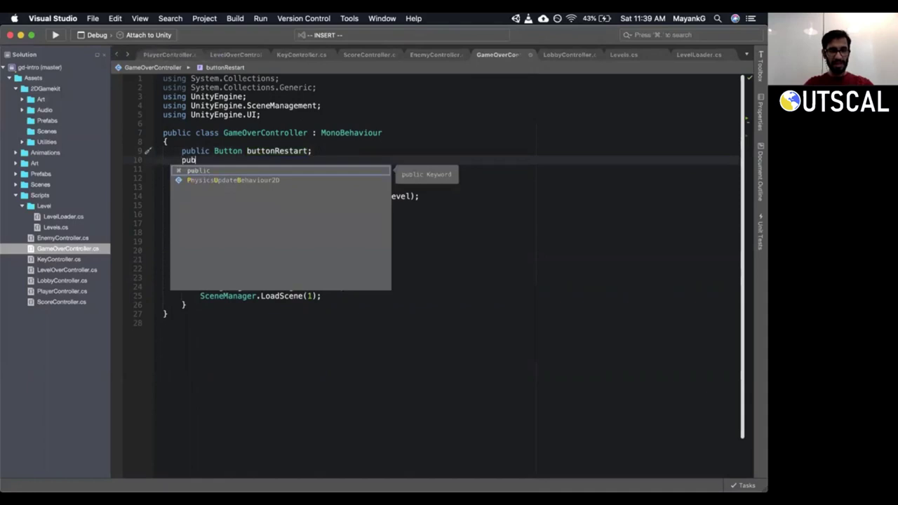
pyautogui.write('Button')
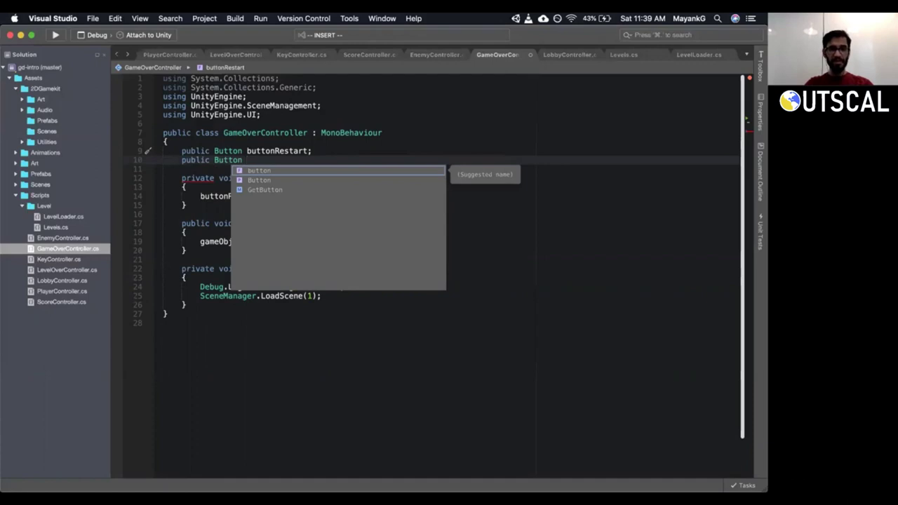
pyautogui.press('BackSpace')
pyautogui.press('super+z')
pyautogui.press('super+s')
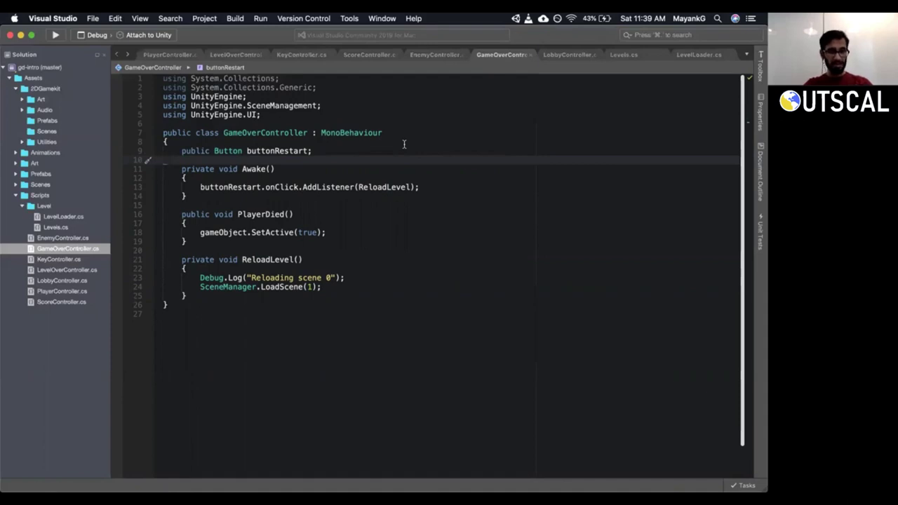
# Comment out the buttonRestart field on line 9 and the AddListener call on line 13.
pyautogui.doubleClick(244, 133)
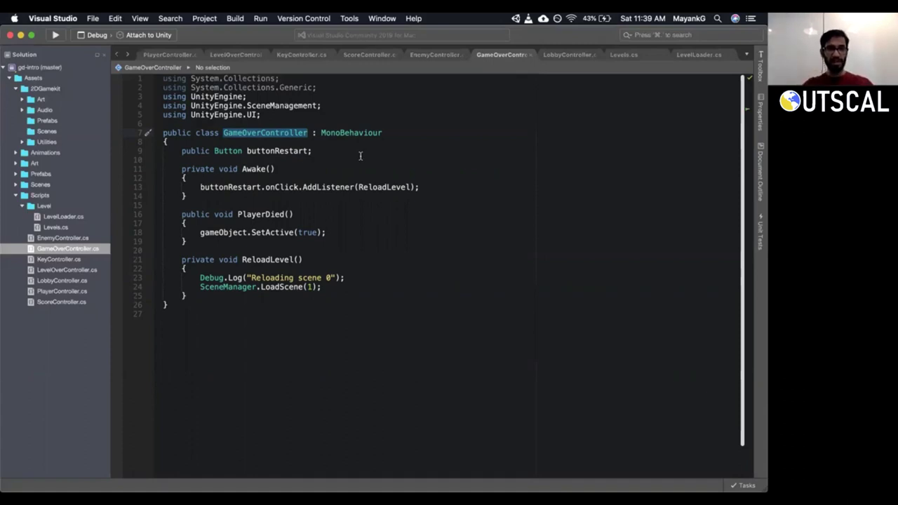
pyautogui.click(279, 151)
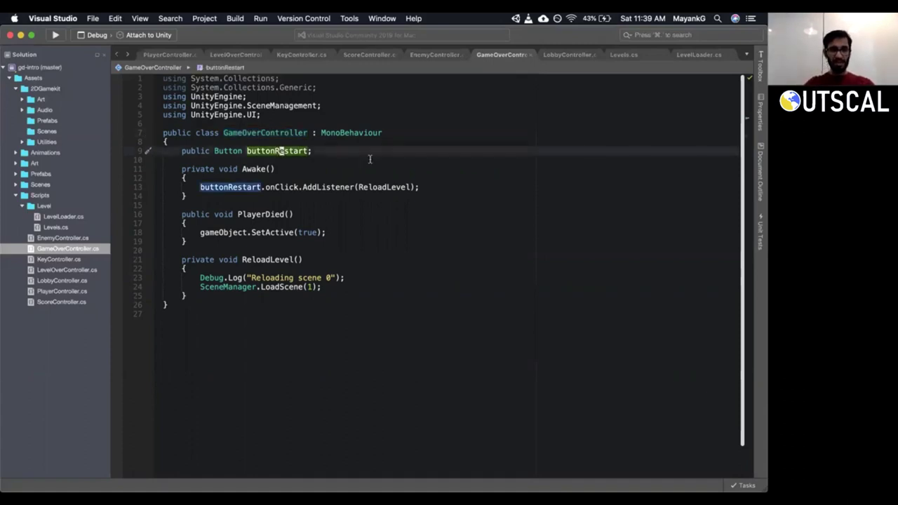
pyautogui.press('super+slash')
pyautogui.press('Down')
pyautogui.press('Down')
pyautogui.press('Down')
pyautogui.press('Down')
pyautogui.press('Down')
pyautogui.press('Down')
pyautogui.press('Up')
pyautogui.press('Up')
pyautogui.hotkey('shift', 'i')
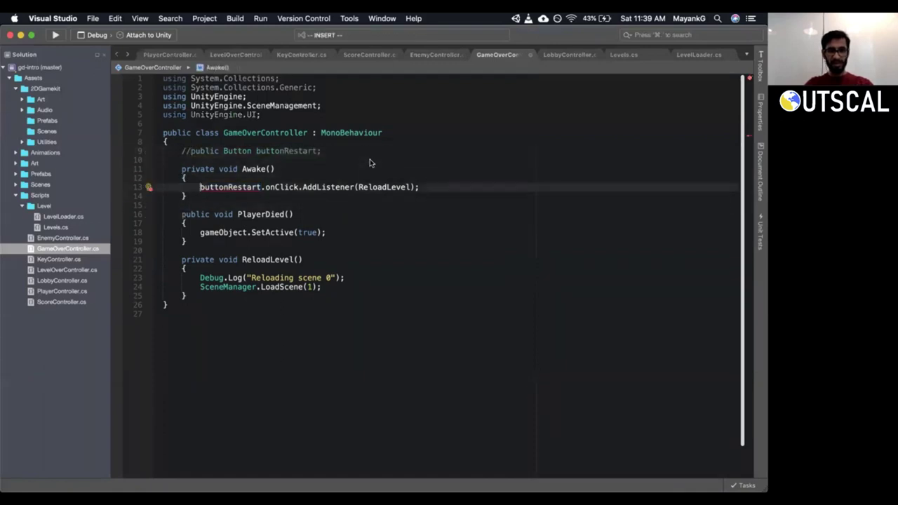
pyautogui.press('super+slash')
pyautogui.press('Down')
pyautogui.press('Down')
pyautogui.press('Down')
pyautogui.press('Down')
pyautogui.press('Down')
pyautogui.press('Down')
pyautogui.press('Down')
pyautogui.press('Down')
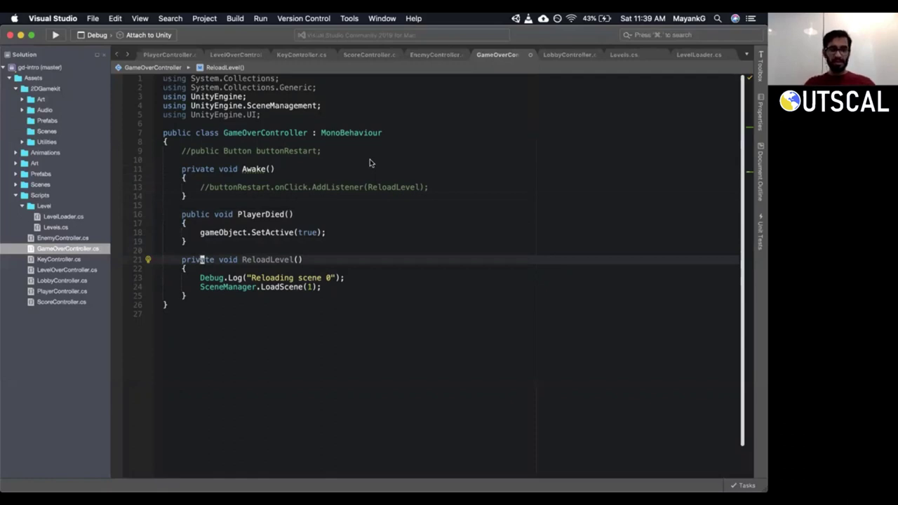
# Start a new SceneManager line below LoadScene(1), browsing SceneManager's member suggestions.
pyautogui.press('Down')
pyautogui.press('Down')
pyautogui.press('Down')
pyautogui.press('i')
pyautogui.press('Escape')
pyautogui.write('oScenea')
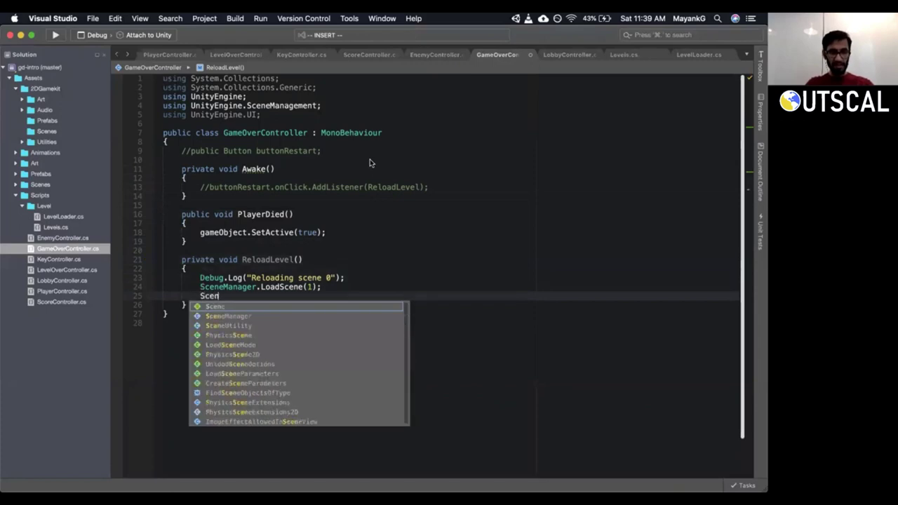
pyautogui.press('BackSpace')
pyautogui.write('M')
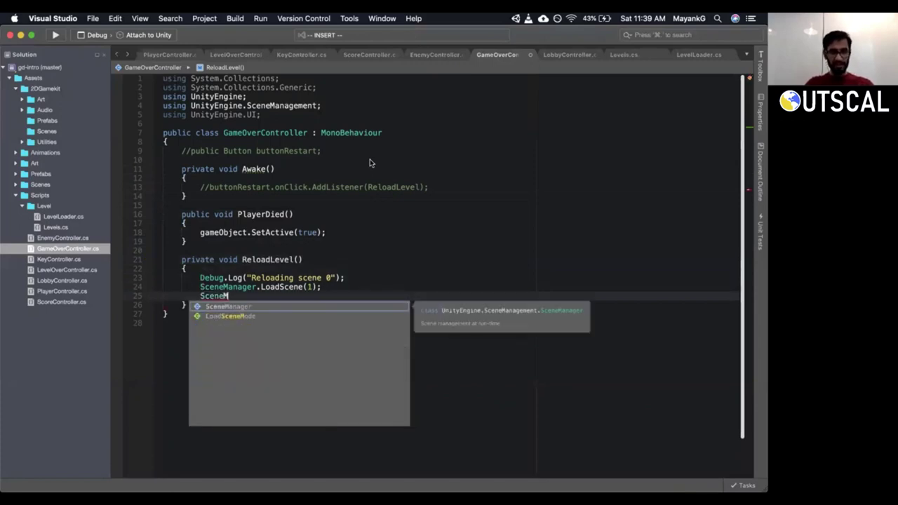
pyautogui.press('Return')
pyautogui.write('.Load')
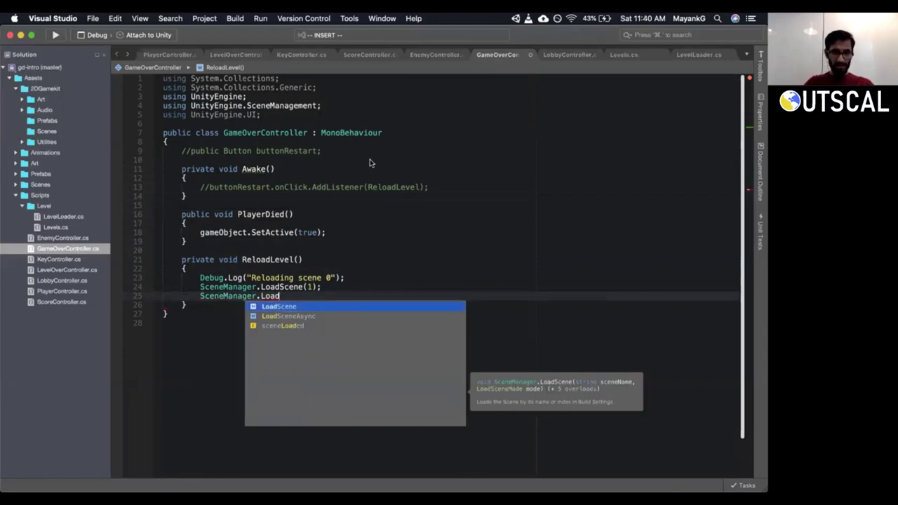
pyautogui.press('BackSpace')
pyautogui.press('BackSpace')
pyautogui.press('BackSpace')
pyautogui.press('BackSpace')
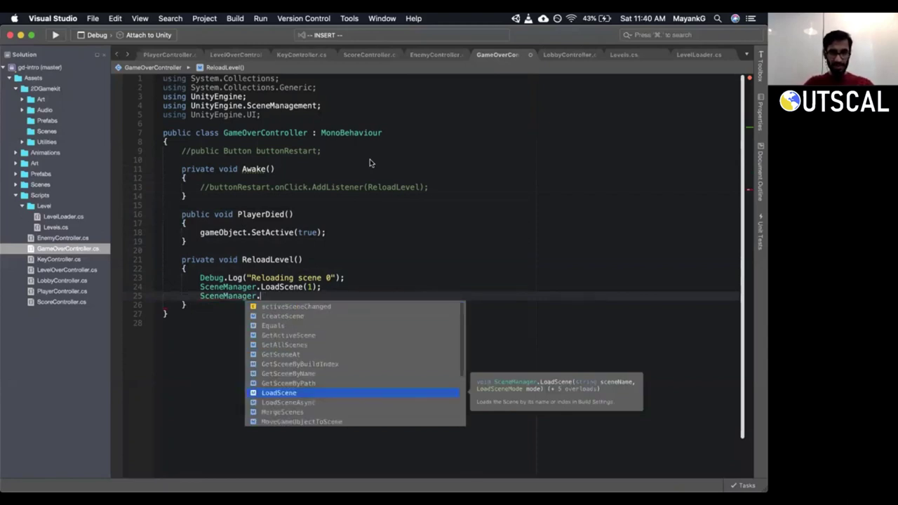
pyautogui.write('scene')
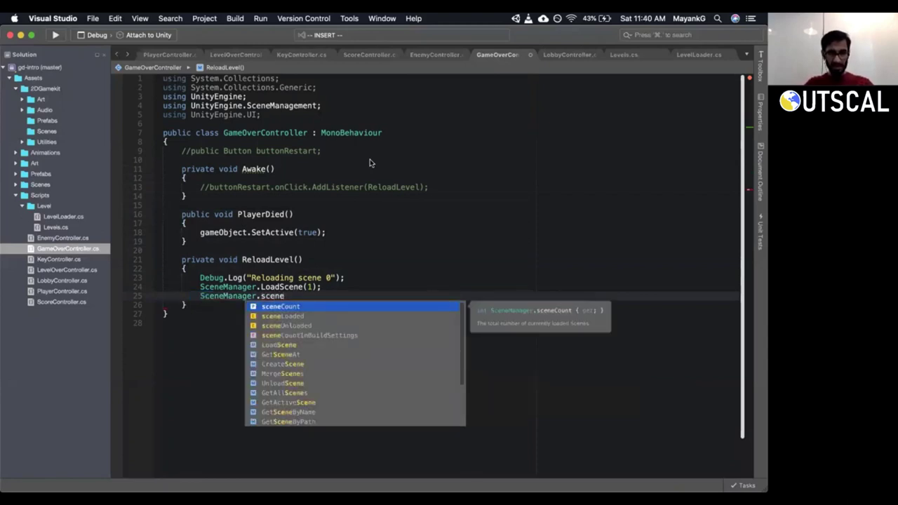
pyautogui.press('Down')
pyautogui.press('Down')
pyautogui.press('Down')
pyautogui.press('Down')
pyautogui.press('Down')
pyautogui.press('Down')
pyautogui.press('Down')
pyautogui.press('Down')
pyautogui.press('Down')
pyautogui.press('Down')
pyautogui.press('Down')
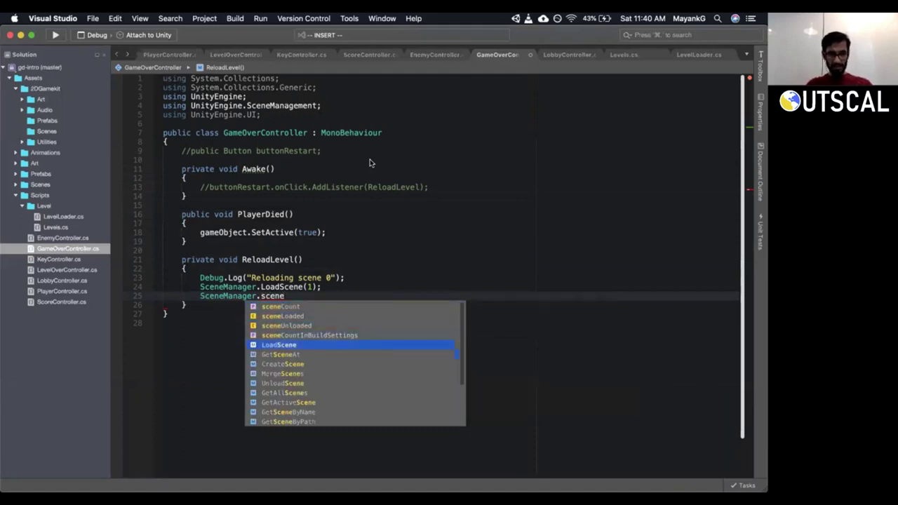
pyautogui.press('Down')
pyautogui.press('Down')
pyautogui.press('Down')
pyautogui.press('Down')
pyautogui.press('Down')
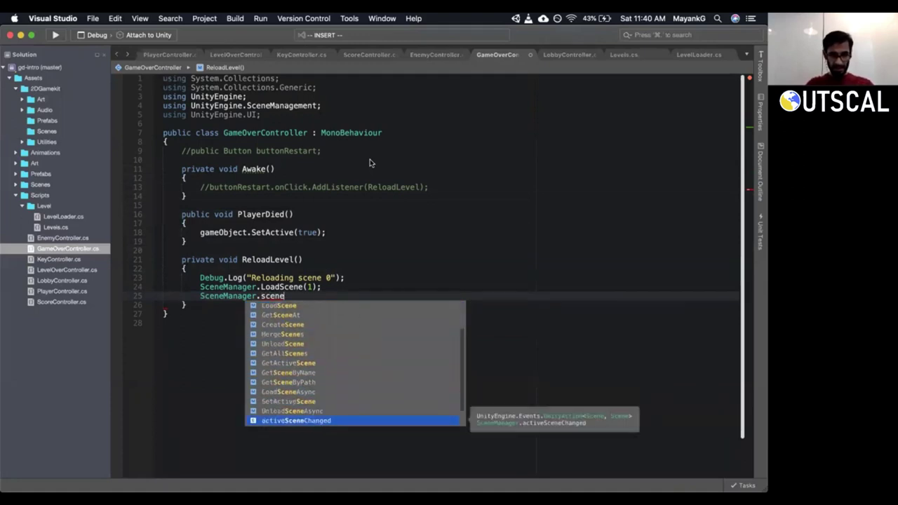
pyautogui.press('BackSpace')
pyautogui.press('BackSpace')
pyautogui.press('BackSpace')
pyautogui.press('BackSpace')
pyautogui.press('BackSpace')
pyautogui.press('BackSpace')
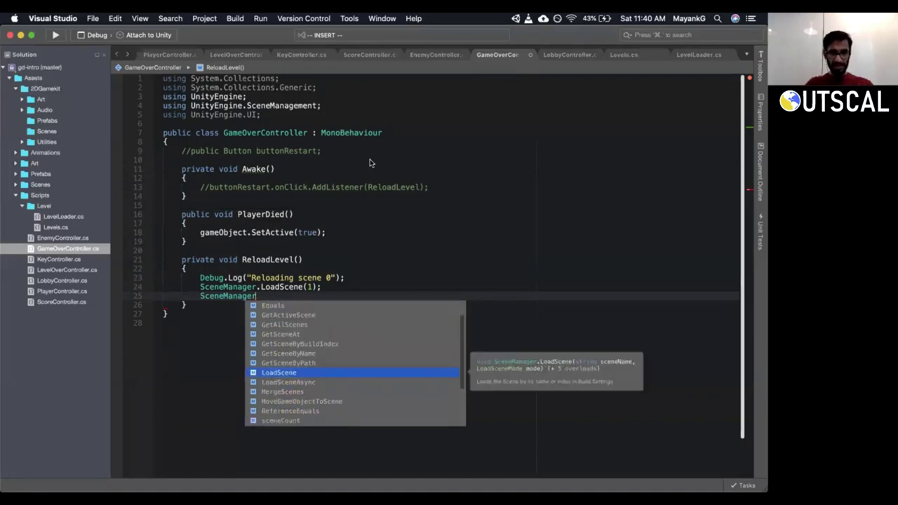
pyautogui.write('LoadScen')
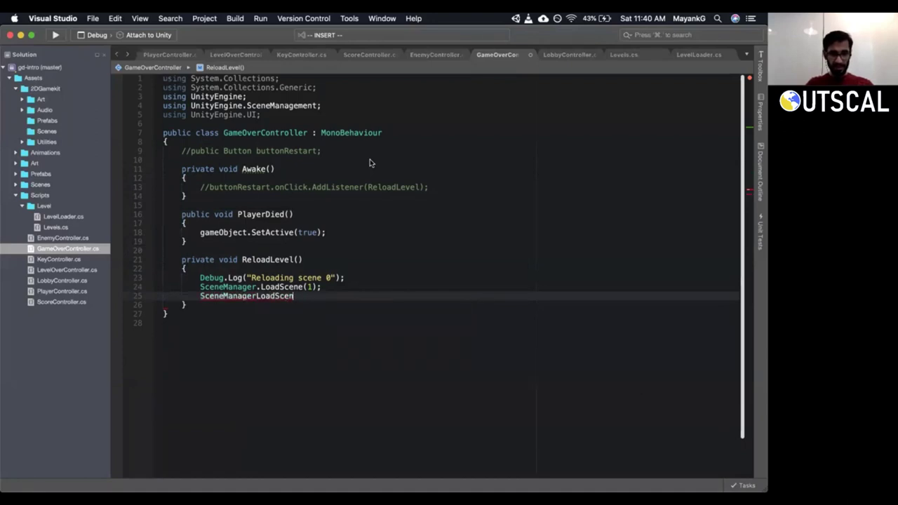
pyautogui.press('BackSpace')
pyautogui.press('BackSpace')
pyautogui.press('BackSpace')
pyautogui.press('BackSpace')
pyautogui.press('BackSpace')
pyautogui.write('.a')
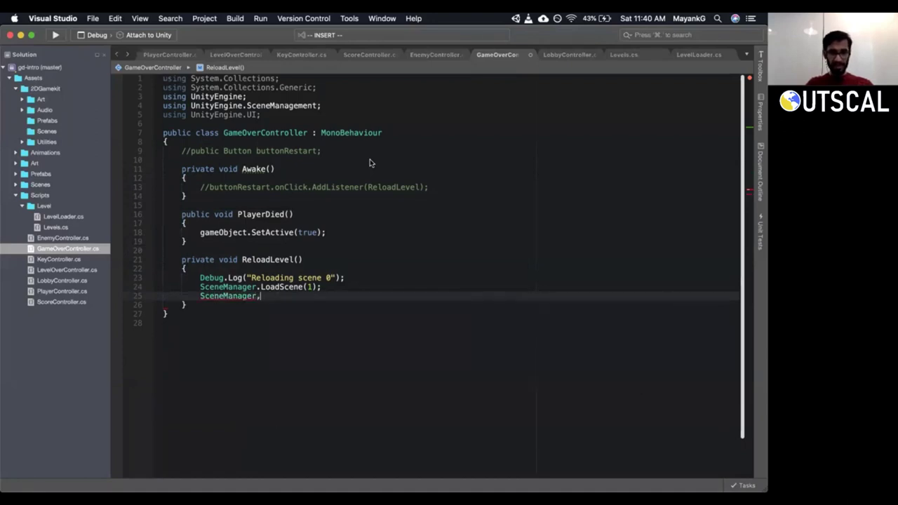
pyautogui.press('BackSpace')
pyautogui.press('BackSpace')
pyautogui.write('.')
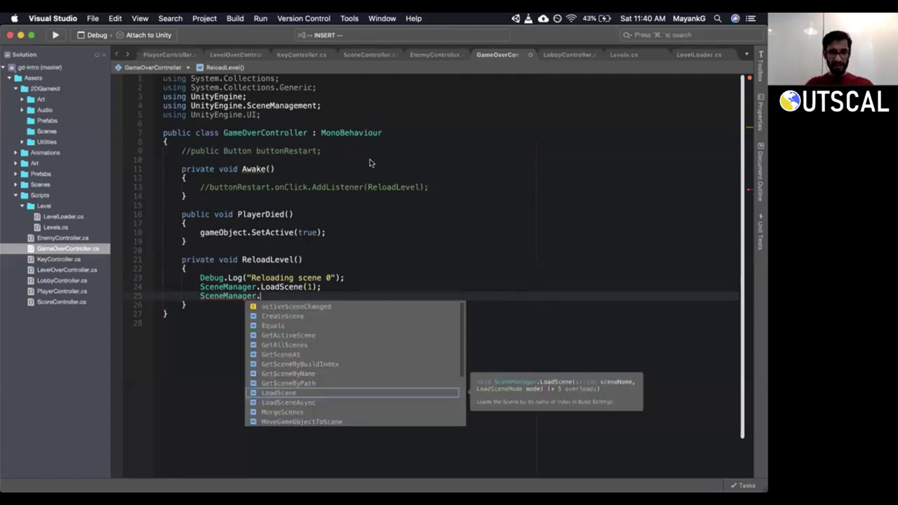
pyautogui.write('a')
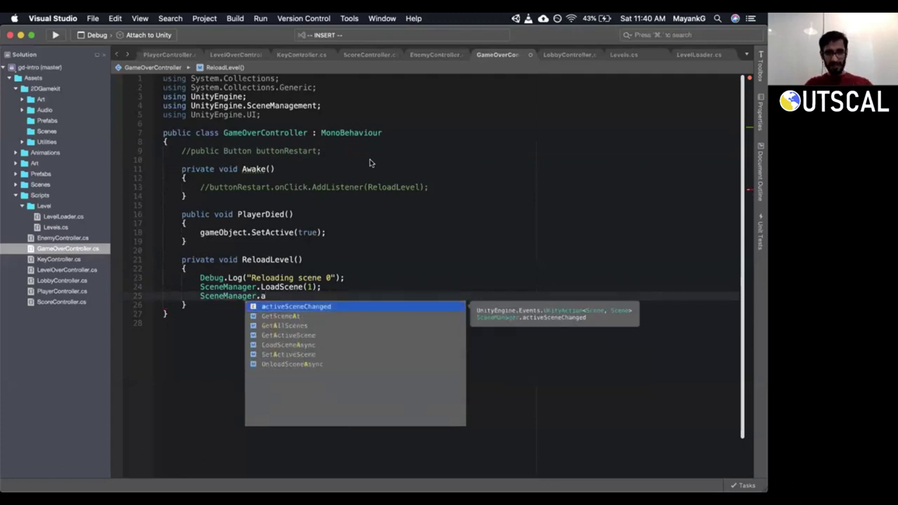
pyautogui.press('Down')
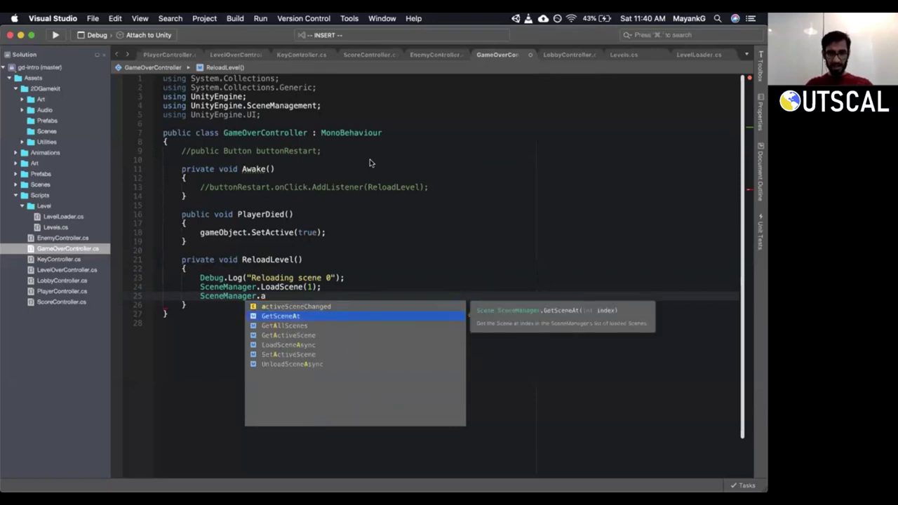
pyautogui.press('Down')
pyautogui.press('Down')
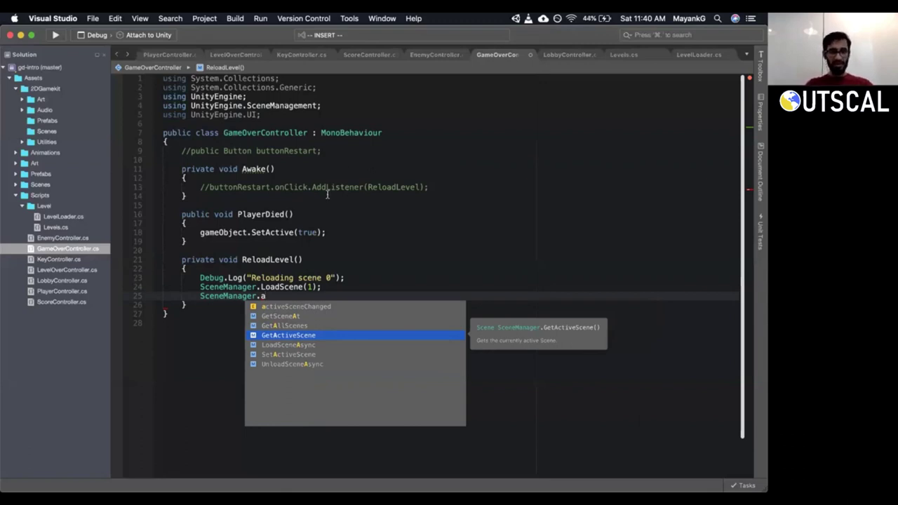
pyautogui.press('Escape')
# Comment out the SceneManager.LoadScene(1) line in ReloadLevel.
pyautogui.click(302, 287)
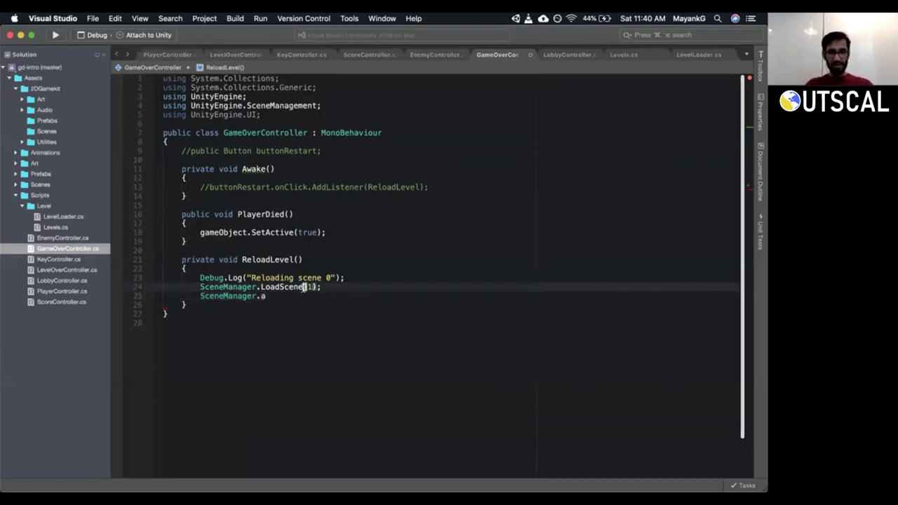
pyautogui.hotkey('shift', 'v')
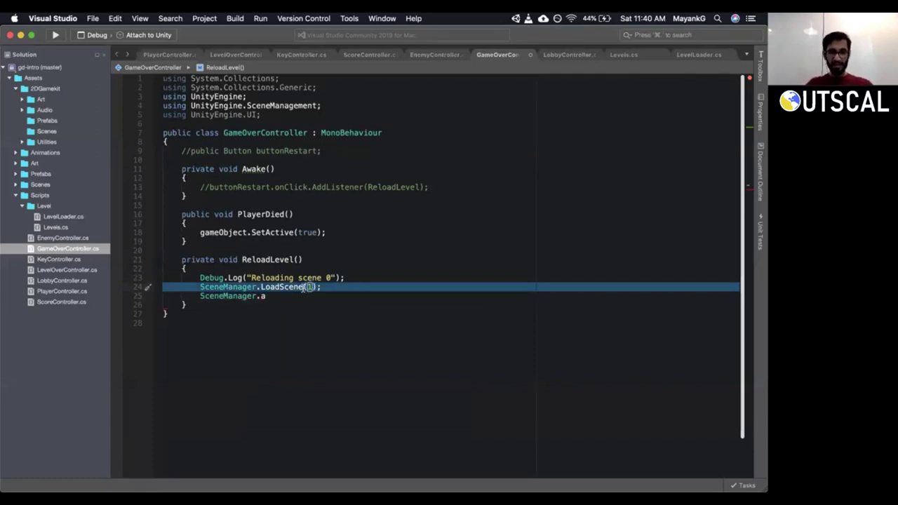
pyautogui.press('y')
pyautogui.press('Return')
pyautogui.press('Up')
pyautogui.press('super+slash')
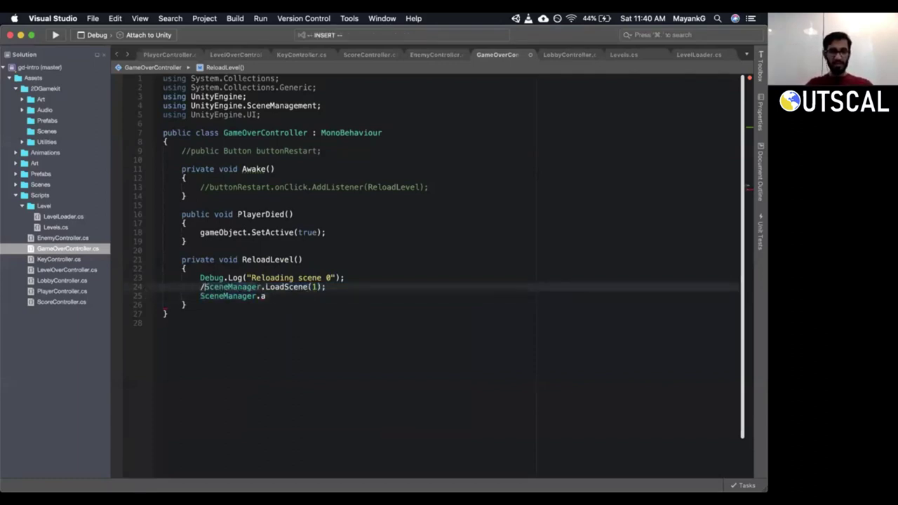
# Change the Debug.Log message to "Reloading scene...".
pyautogui.press('Up')
pyautogui.hotkey('alt', 'Right')
pyautogui.hotkey('alt', 'Right')
pyautogui.hotkey('alt', 'Right')
pyautogui.hotkey('alt', 'Right')
pyautogui.hotkey('alt', 'Right')
pyautogui.hotkey('alt', 'Right')
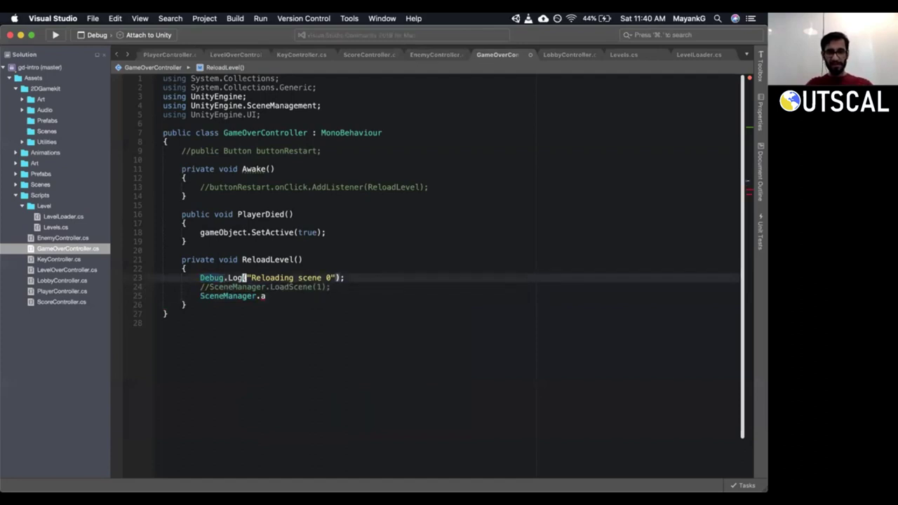
pyautogui.press('i')
pyautogui.press('BackSpace')
pyautogui.press('BackSpace')
pyautogui.write('...')
pyautogui.press('Escape')
# Uncomment the AddListener line 13 and the buttonRestart field on line 9.
pyautogui.press('Up')
pyautogui.press('Up')
pyautogui.press('Up')
pyautogui.press('Up')
pyautogui.press('Up')
pyautogui.press('Up')
pyautogui.press('Up')
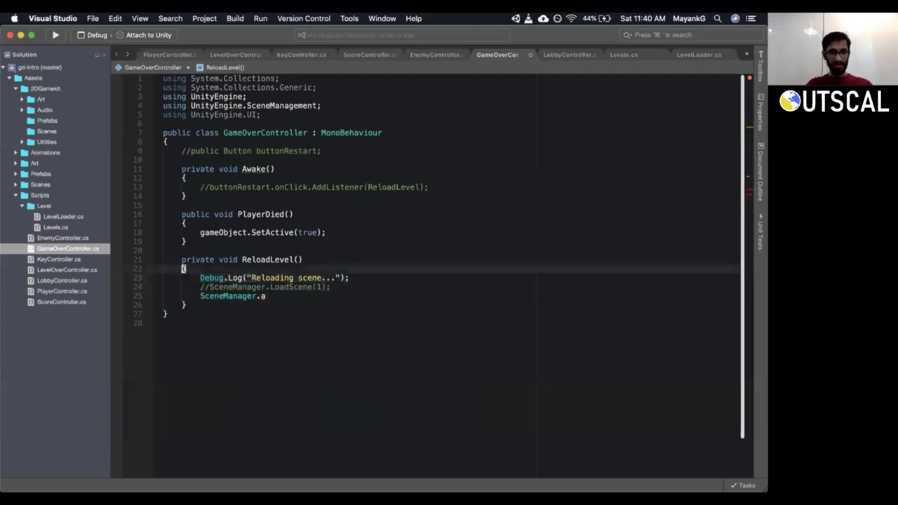
pyautogui.press('Up')
pyautogui.press('Up')
pyautogui.press('Up')
pyautogui.press('0')
pyautogui.press('w')
pyautogui.press('x')
pyautogui.press('x')
pyautogui.press('Up')
pyautogui.press('Up')
pyautogui.press('Up')
pyautogui.press('Up')
pyautogui.press('0')
pyautogui.press('x')
pyautogui.press('x')
pyautogui.press('x')
pyautogui.press('x')
pyautogui.hotkey('shift', '.')
pyautogui.hotkey('shift', '.')
pyautogui.press('x')
pyautogui.press('x')
# Complete the new line as SceneManager.GetActiveScene(); via autocomplete.
pyautogui.press('Down')
pyautogui.press('Down')
pyautogui.press('Down')
pyautogui.press('Down')
pyautogui.press('Down')
pyautogui.press('Down')
pyautogui.press('Down')
pyautogui.press('Down')
pyautogui.press('Down')
pyautogui.press('Down')
pyautogui.press('Down')
pyautogui.press('Down')
pyautogui.press('Down')
pyautogui.press('Down')
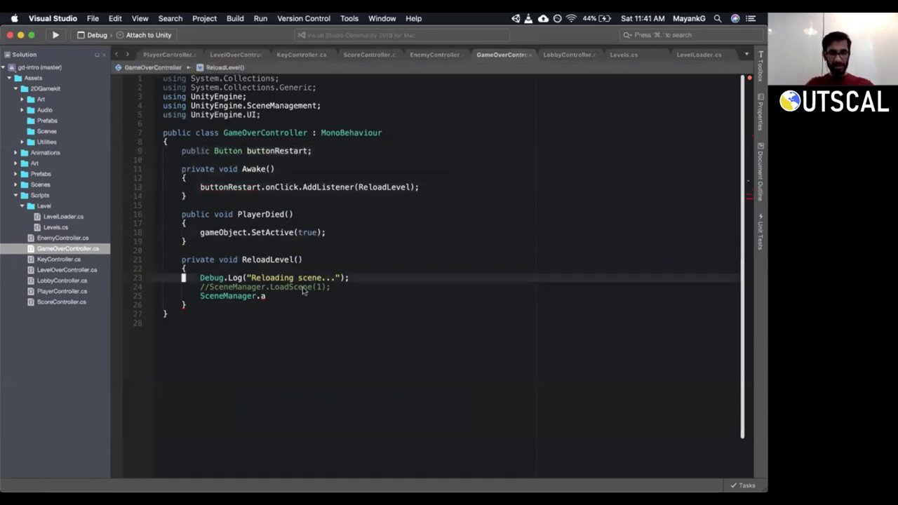
pyautogui.press('Down')
pyautogui.press('Down')
pyautogui.press('w')
pyautogui.press('A')
pyautogui.press('BackSpace')
pyautogui.write('get')
pyautogui.press('Down')
pyautogui.press('Down')
pyautogui.press('Down')
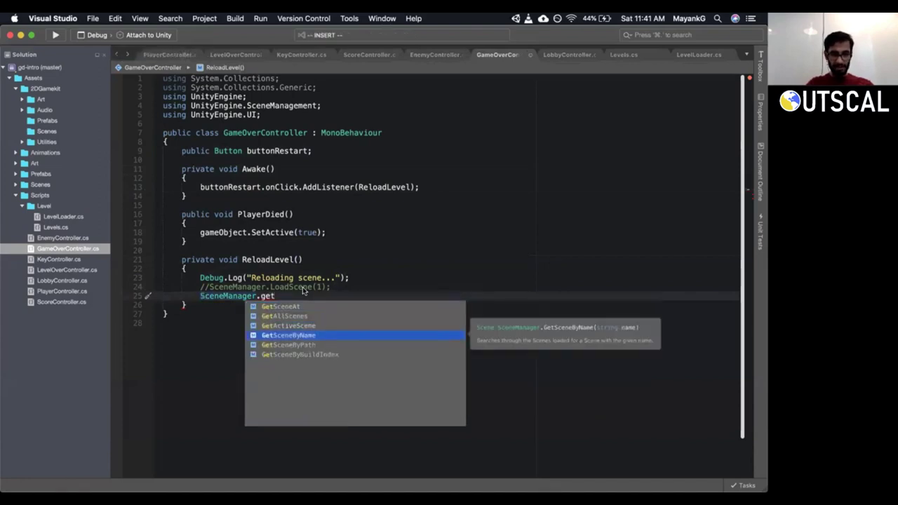
pyautogui.press('BackSpace')
pyautogui.press('BackSpace')
pyautogui.press('BackSpace')
pyautogui.write('active')
pyautogui.press('Down')
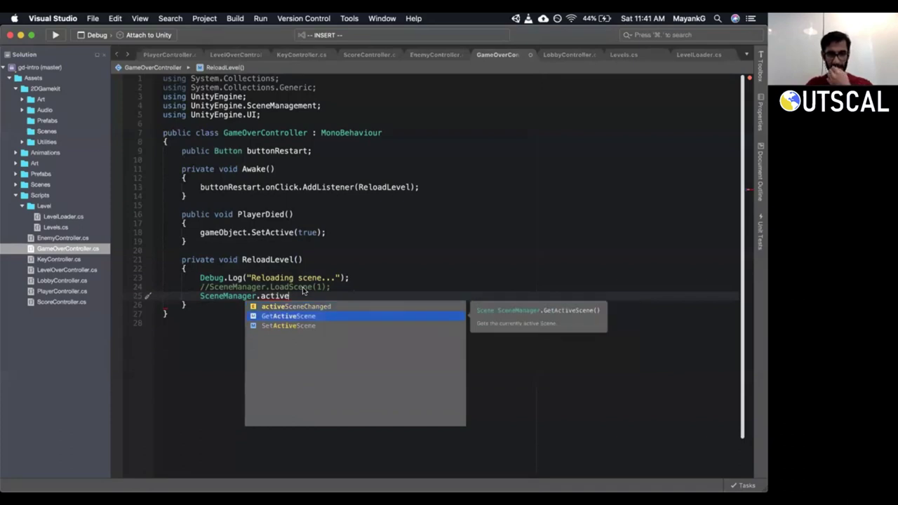
pyautogui.press('Return')
pyautogui.write('();')
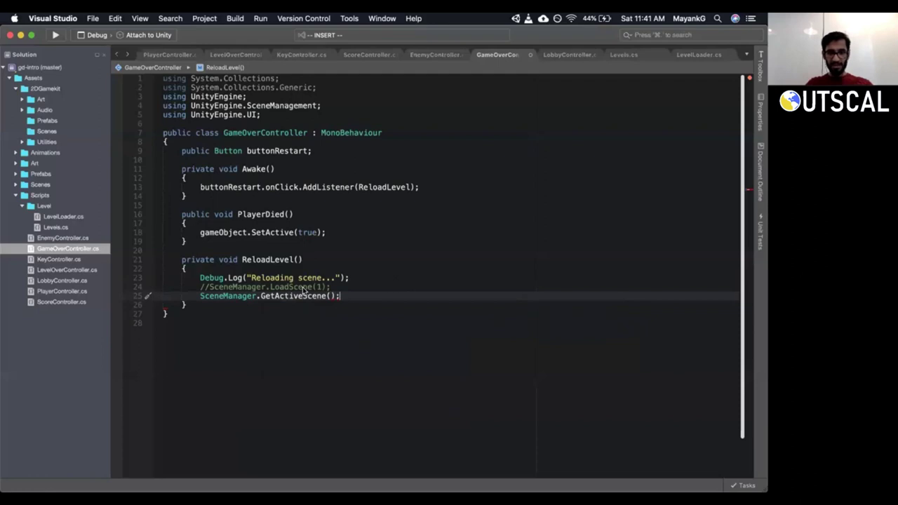
pyautogui.press('Home')
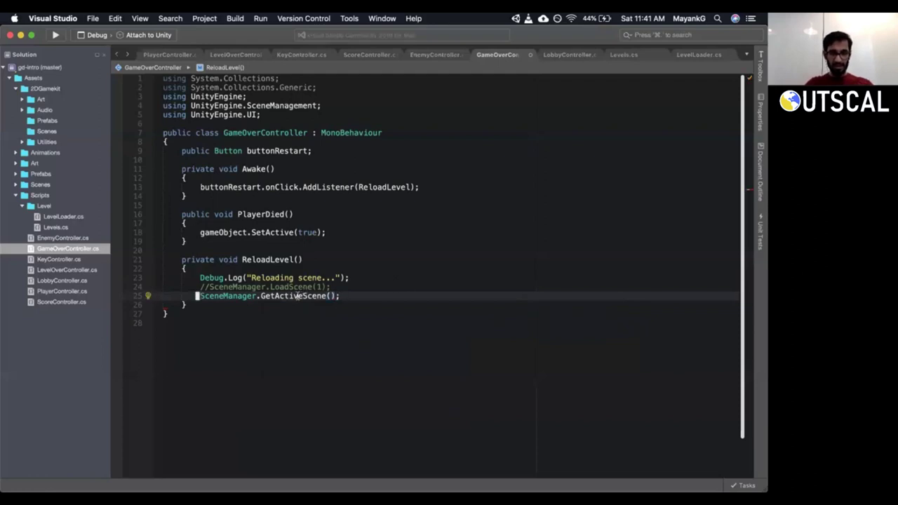
pyautogui.moveTo(297, 295)
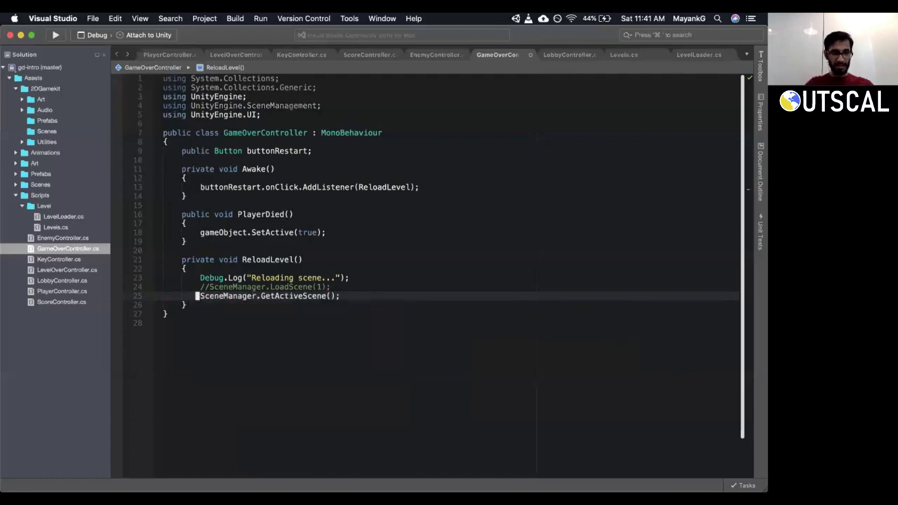
# Store the result in 'Scene scene =' and begin a SceneManager.LoadScene call below it.
pyautogui.write('iScene ')
pyautogui.write('scene =')
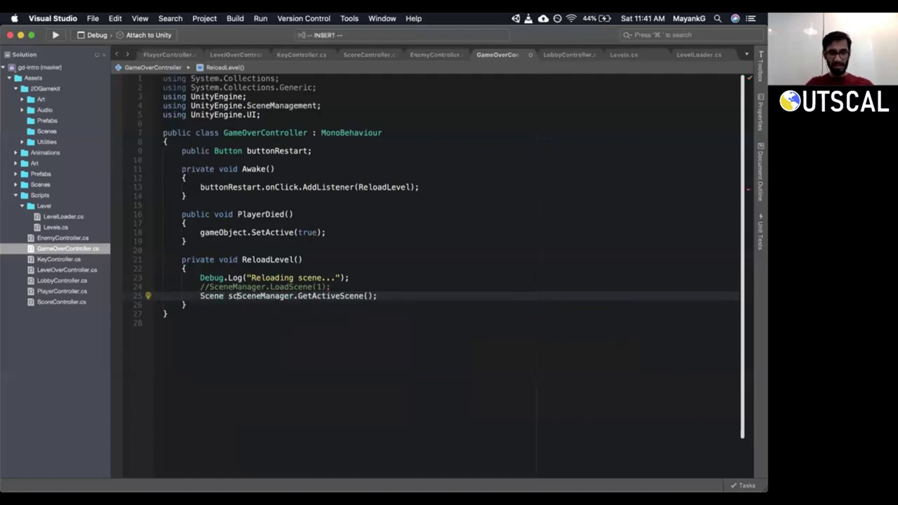
pyautogui.press('Escape')
pyautogui.write('oScene<ana')
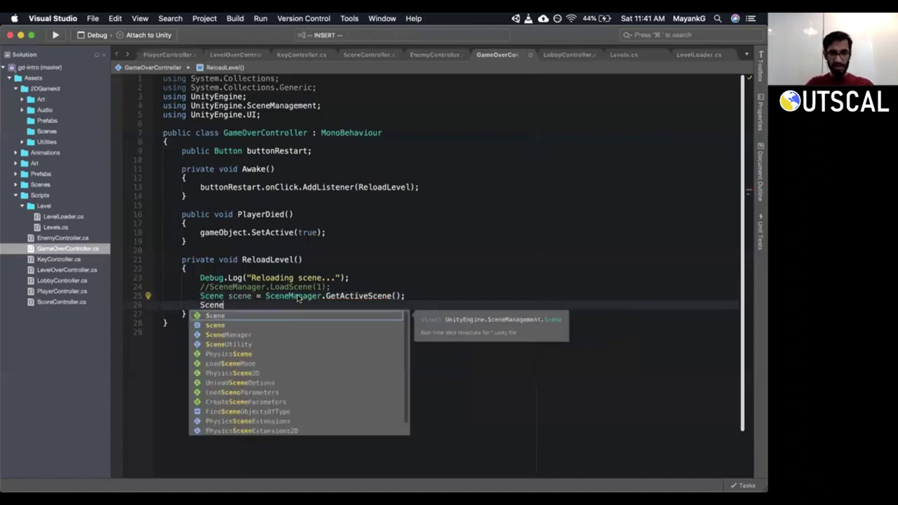
pyautogui.press('BackSpace')
pyautogui.press('BackSpace')
pyautogui.press('BackSpace')
pyautogui.press('BackSpace')
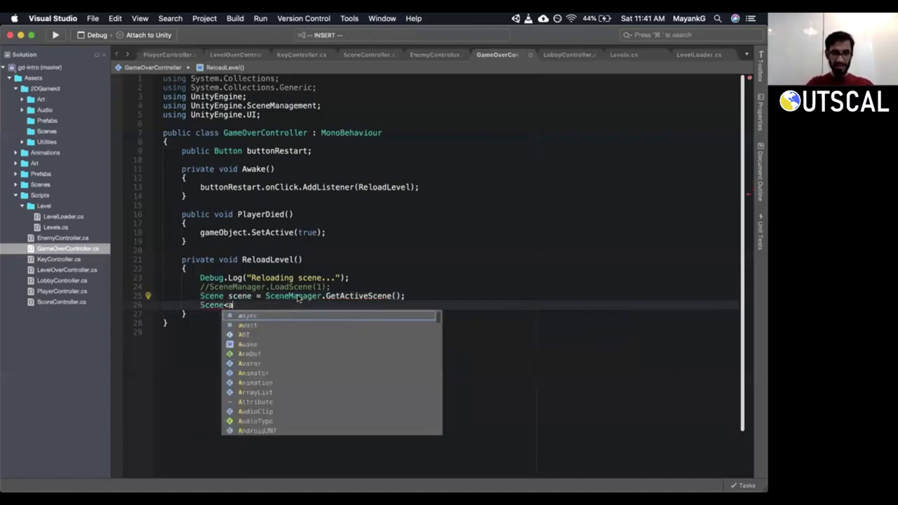
pyautogui.write('Man')
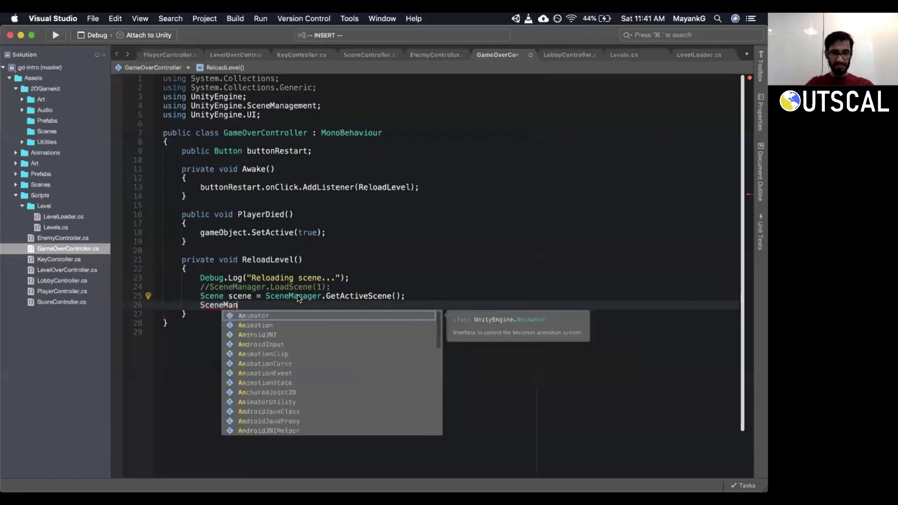
pyautogui.write('ag')
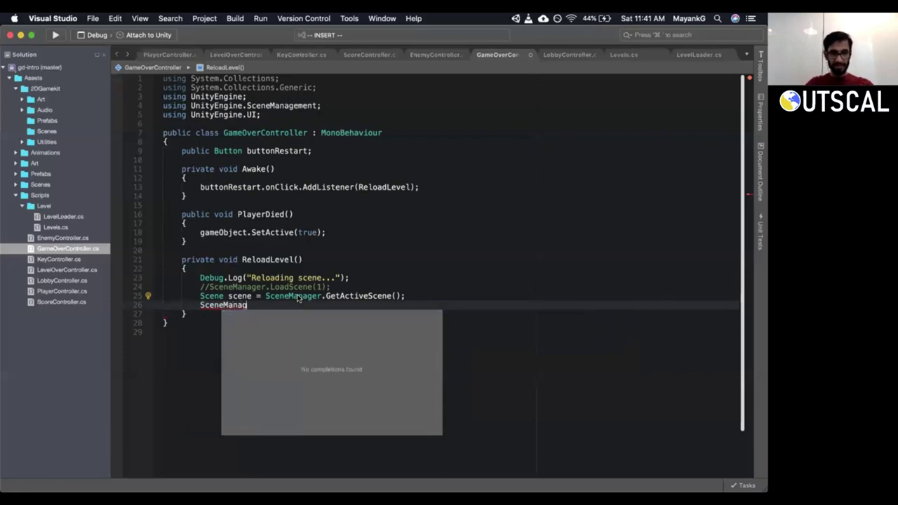
pyautogui.write('er.')
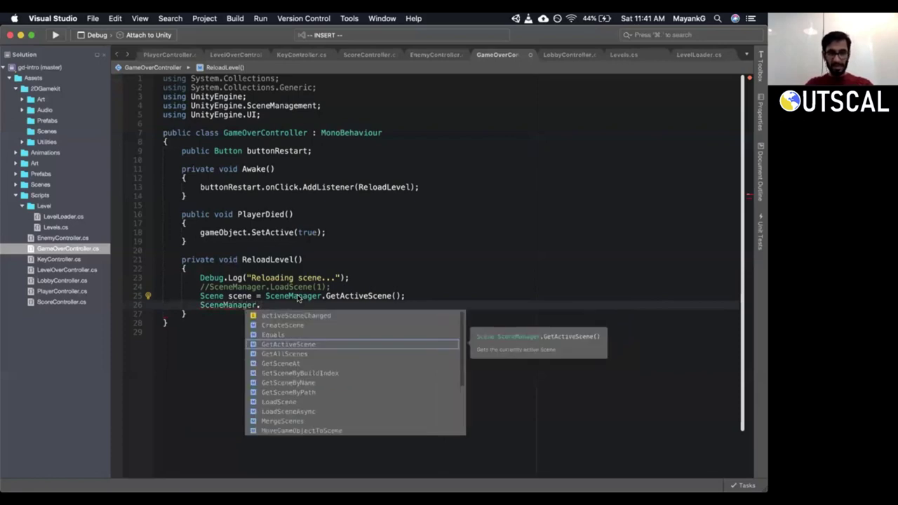
pyautogui.write('Load')
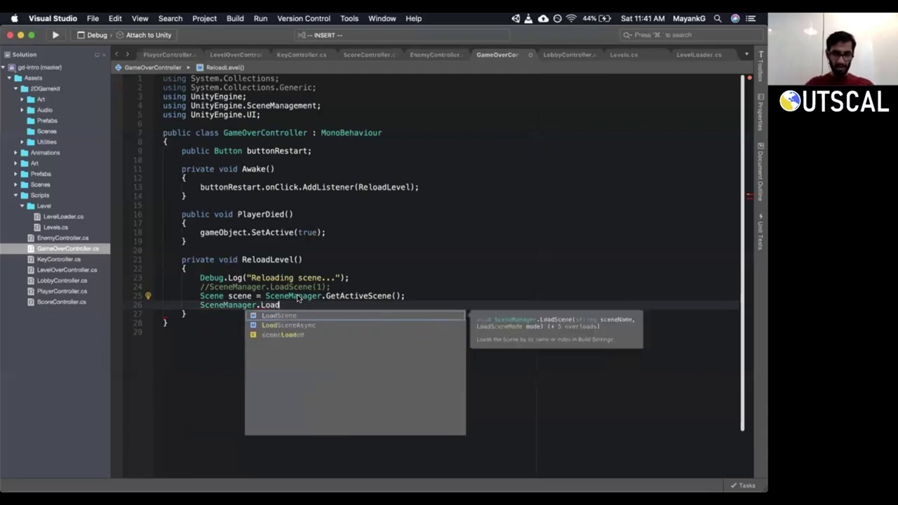
pyautogui.press('Return')
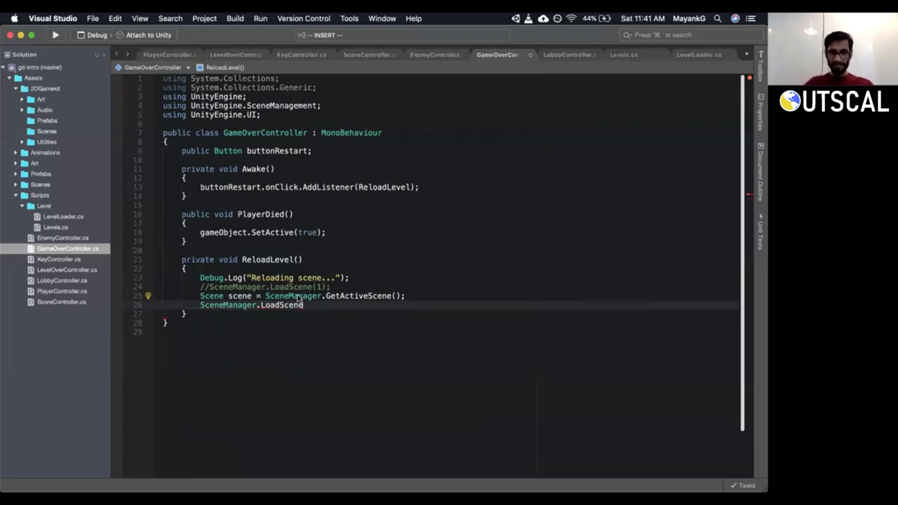
pyautogui.write('(')
pyautogui.press('Down')
pyautogui.press('Down')
pyautogui.press('Down')
pyautogui.press('Down')
pyautogui.press('Up')
pyautogui.press('Down')
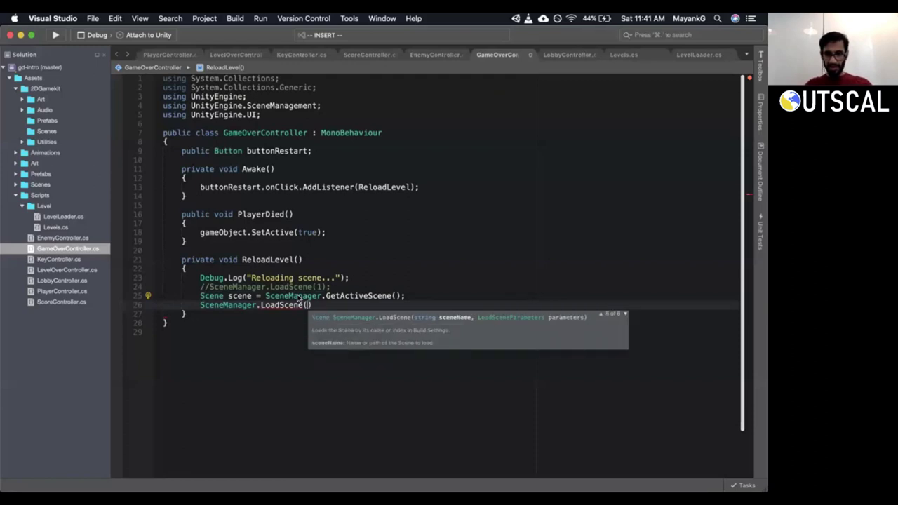
pyautogui.press('Down')
pyautogui.press('Down')
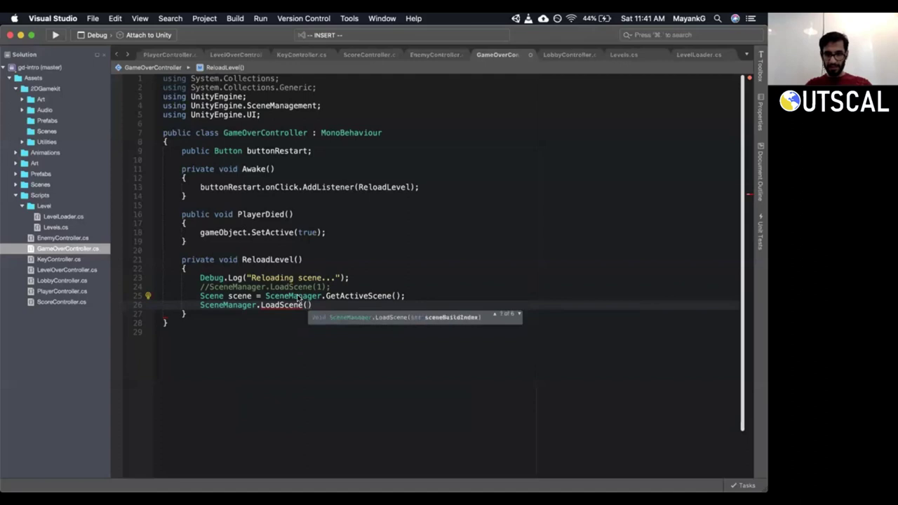
pyautogui.press('Up')
# Finish LoadScene(scene.buildIndex); and delete the commented-out LoadScene(1) line.
pyautogui.write('scene')
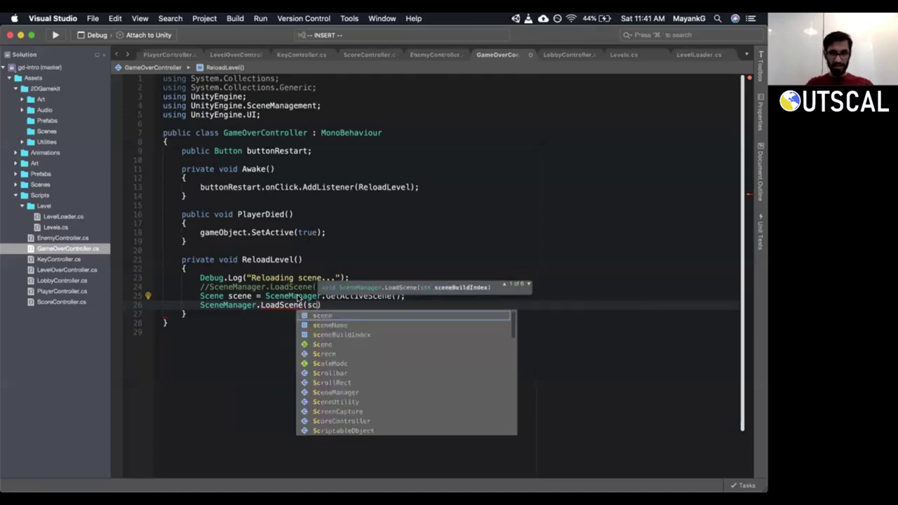
pyautogui.press('Escape')
pyautogui.write('.')
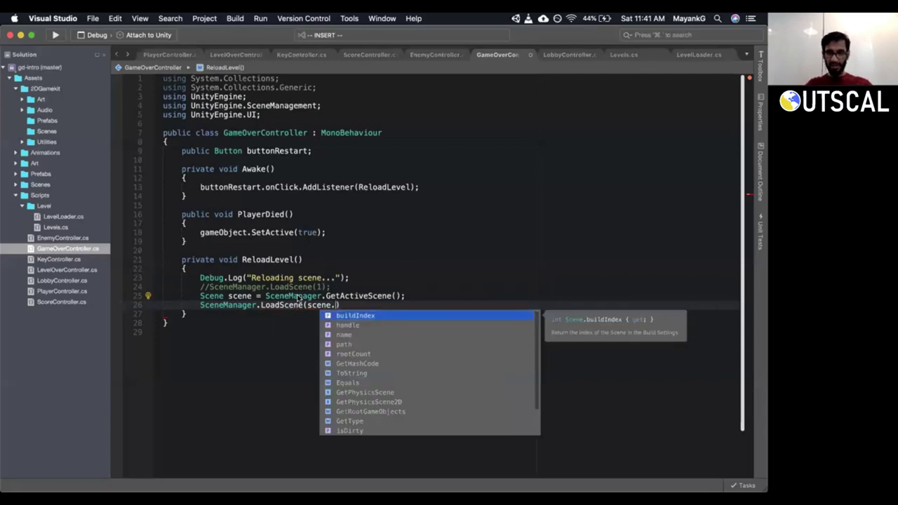
pyautogui.press('Down')
pyautogui.press('Down')
pyautogui.press('Up')
pyautogui.press('Up')
pyautogui.press('Return')
pyautogui.write(');')
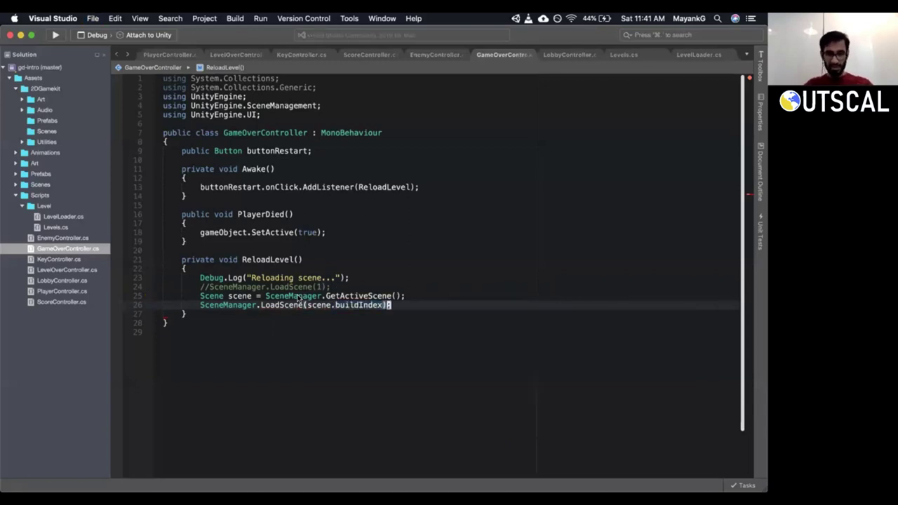
pyautogui.click(364, 289)
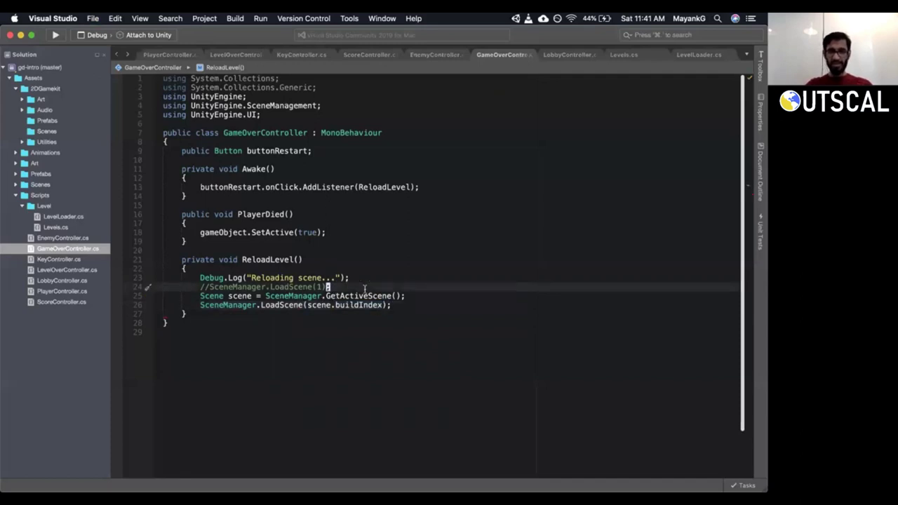
pyautogui.press('super+d')
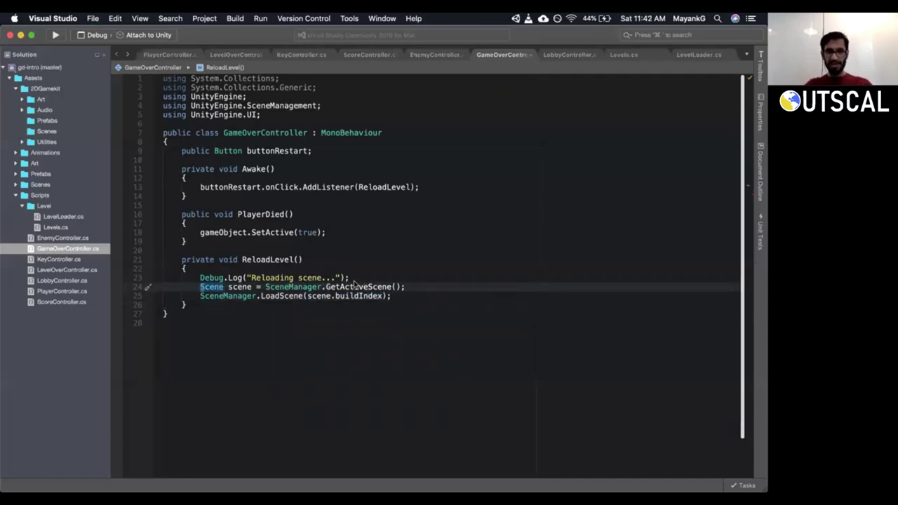
# Re-pick buildIndex via autocomplete in LoadScene(scene.buildIndex) and save GameOverController.
pyautogui.moveTo(353, 289)
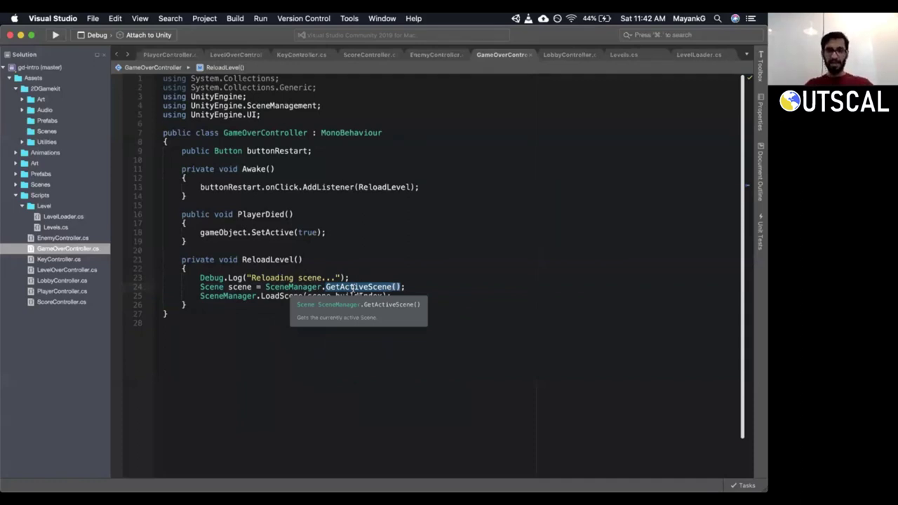
pyautogui.click(359, 296)
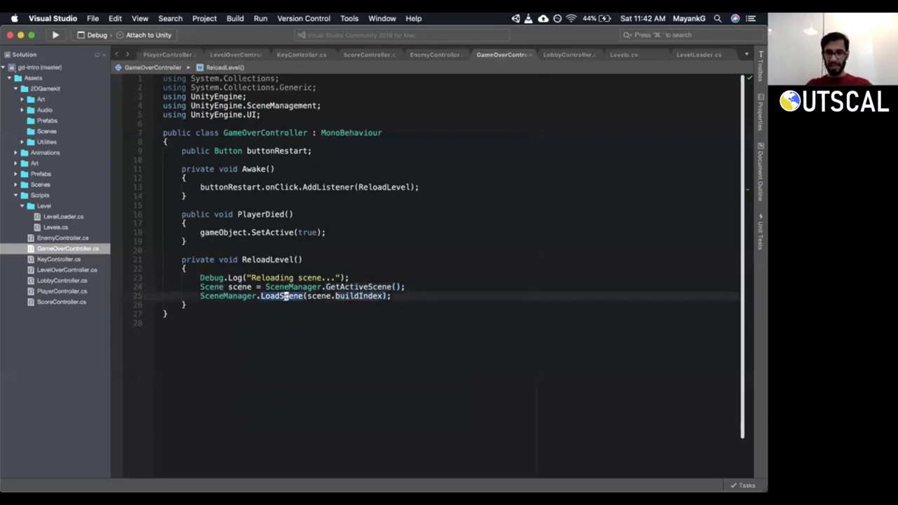
pyautogui.click(284, 295)
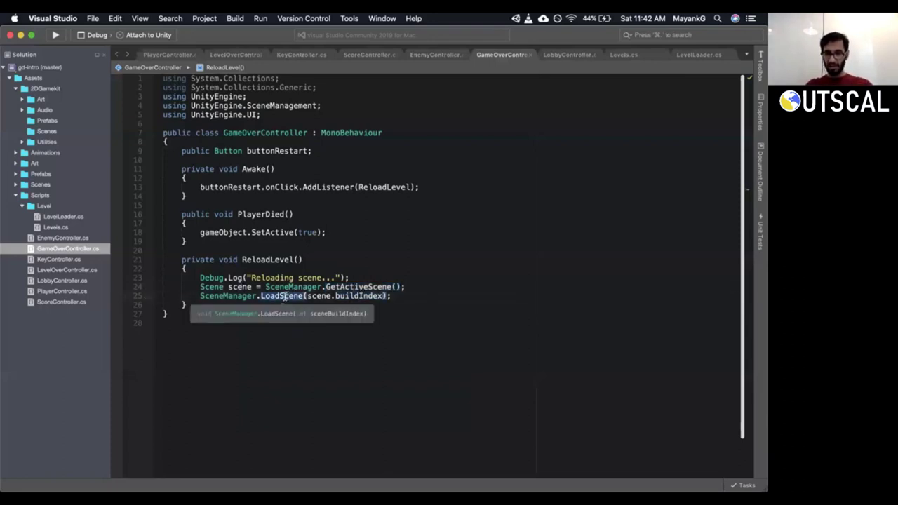
pyautogui.click(372, 297)
pyautogui.write('ciwname')
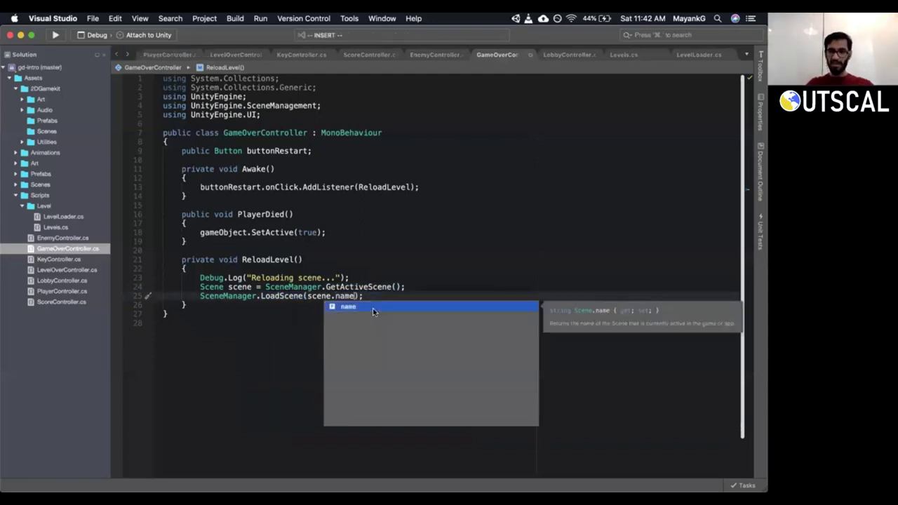
pyautogui.press('BackSpace')
pyautogui.press('BackSpace')
pyautogui.press('BackSpace')
pyautogui.press('BackSpace')
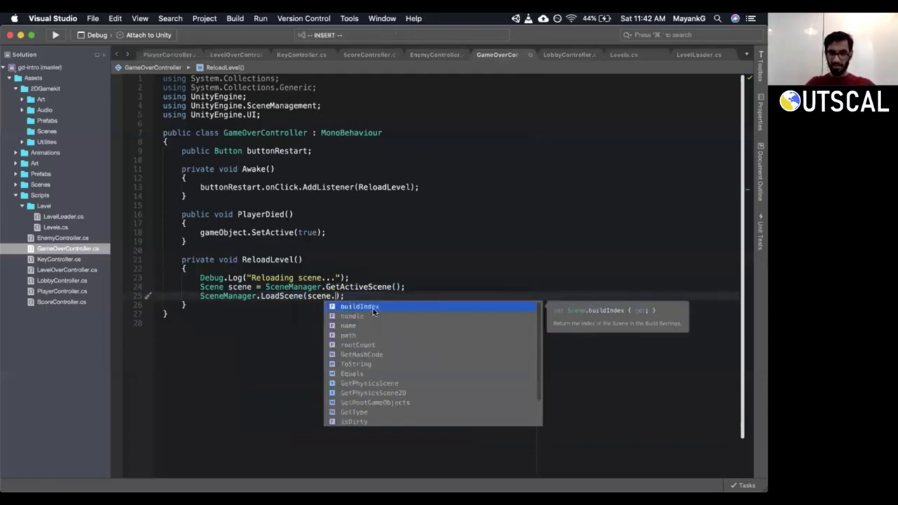
pyautogui.write('b')
pyautogui.press('Return')
pyautogui.press('Escape')
pyautogui.press('super+s')
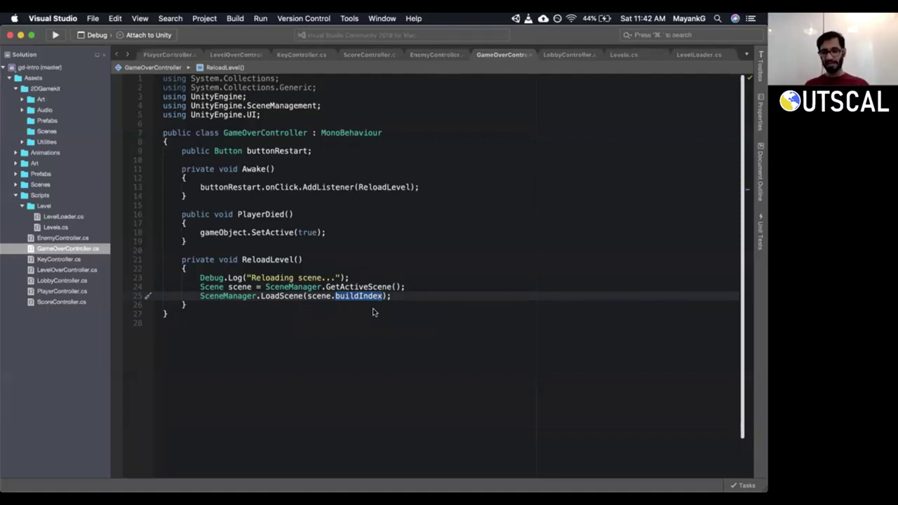
# Review the LoadScene line on line 25, then switch to LobbyController.cs.
pyautogui.write('x')
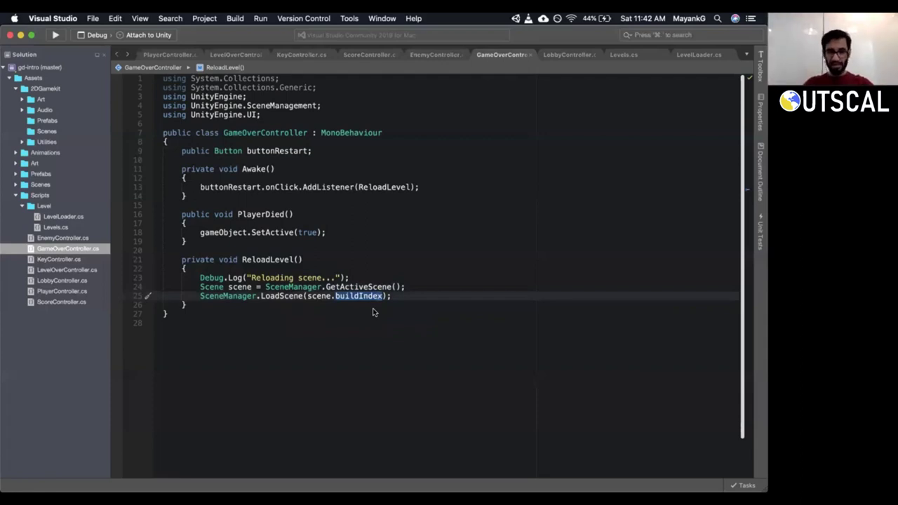
pyautogui.click(412, 298)
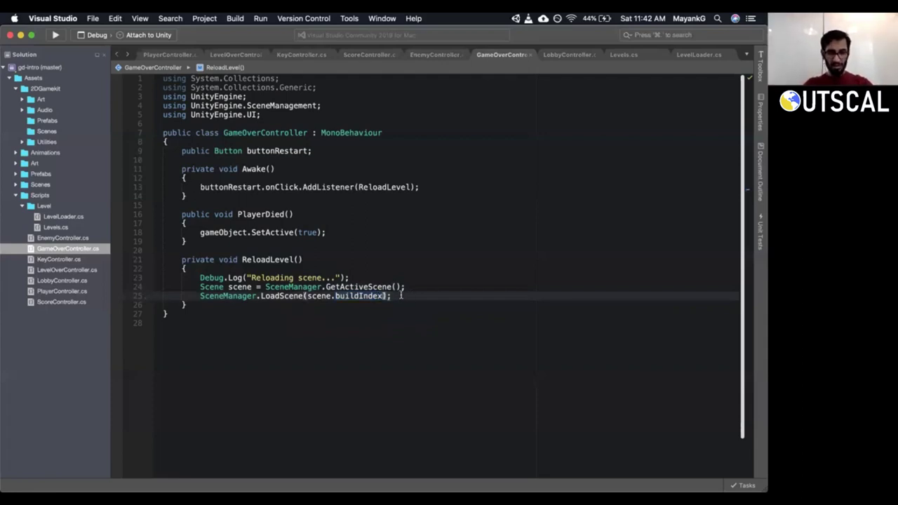
pyautogui.tripleClick(401, 295)
pyautogui.click(398, 295)
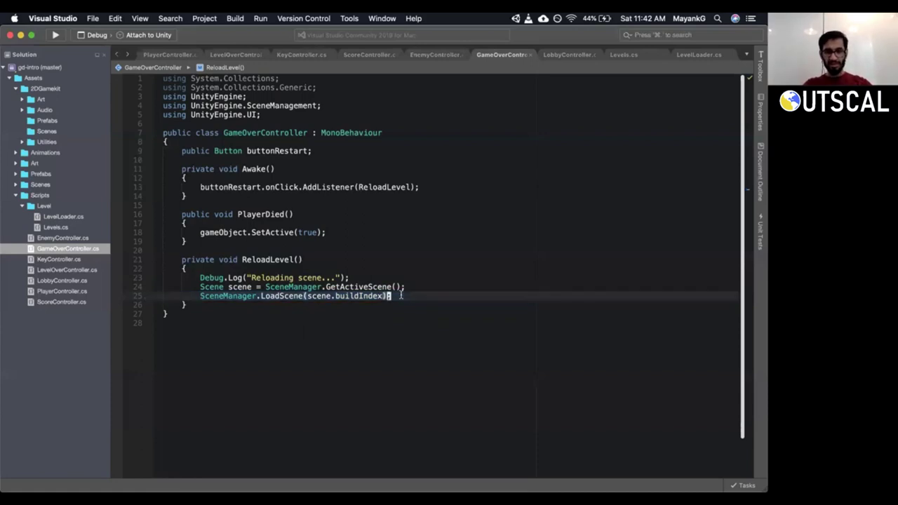
pyautogui.click(561, 54)
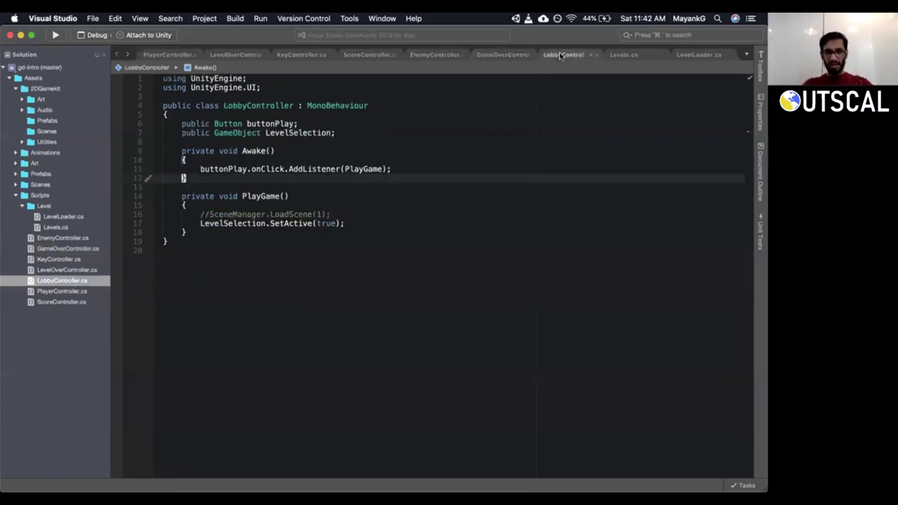
# Return to GameOverController.cs, check the buttonRestart field on line 9, then switch to Unity.
pyautogui.click(502, 54)
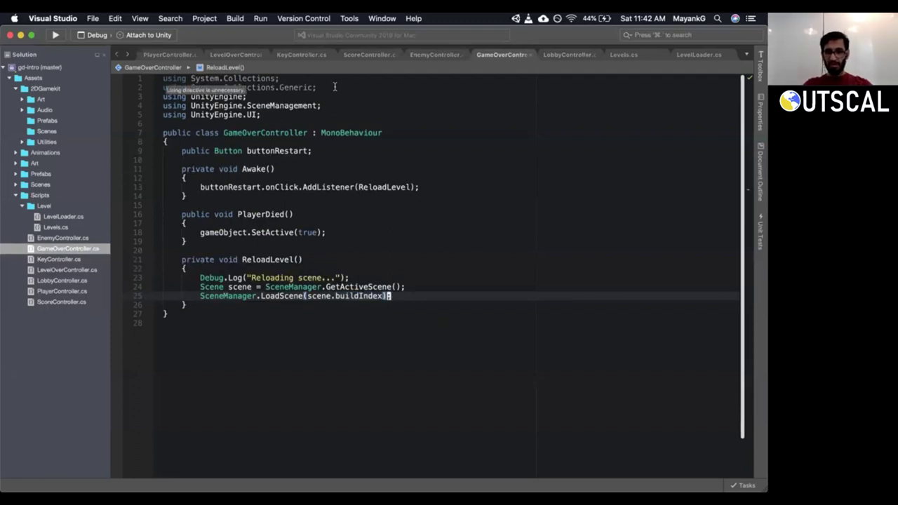
pyautogui.click(264, 149)
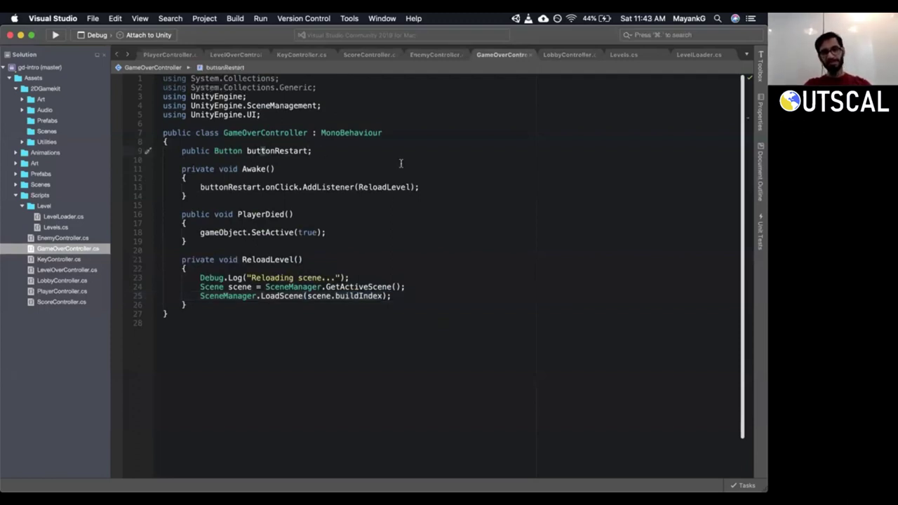
pyautogui.press('super+Tab')
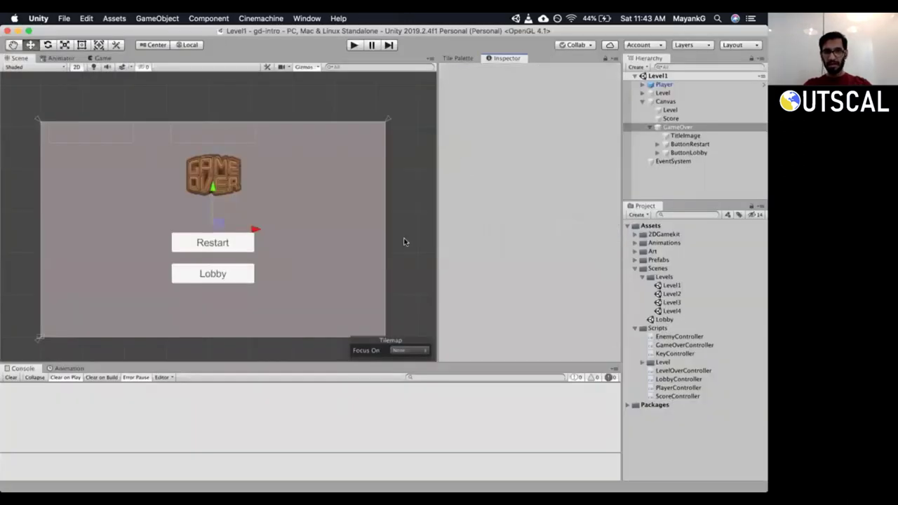
# Locate the Button Restart reference, then inspect ButtonRestart, GameOver and finally ButtonLobby.
pyautogui.click(559, 240)
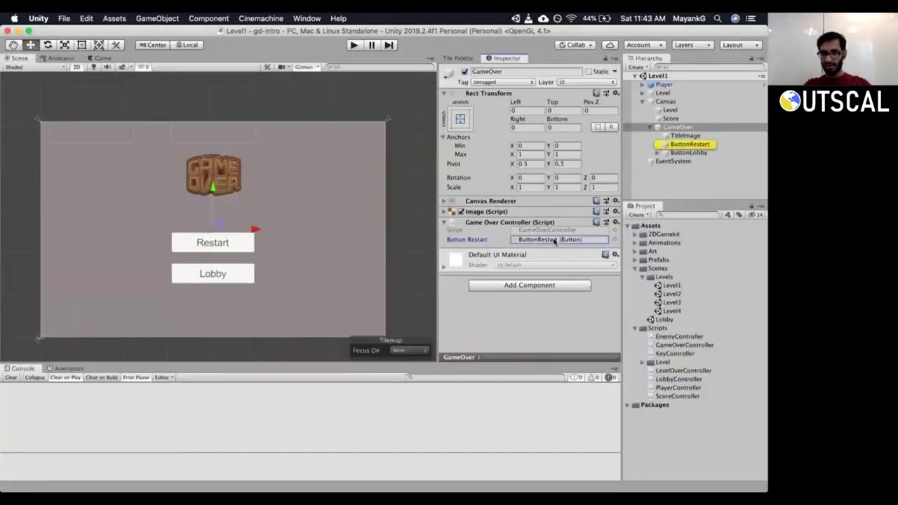
pyautogui.click(683, 144)
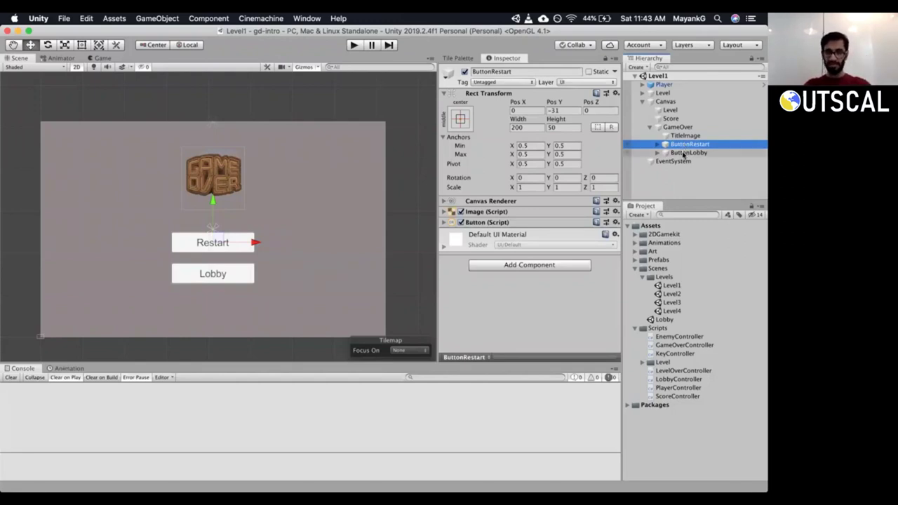
pyautogui.moveTo(673, 198); pyautogui.dragTo(674, 210)
pyautogui.click(680, 154)
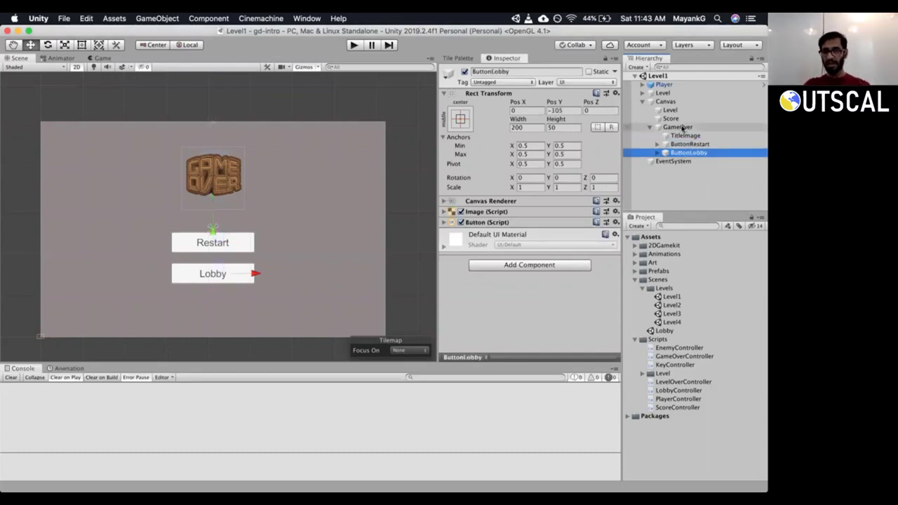
pyautogui.click(678, 128)
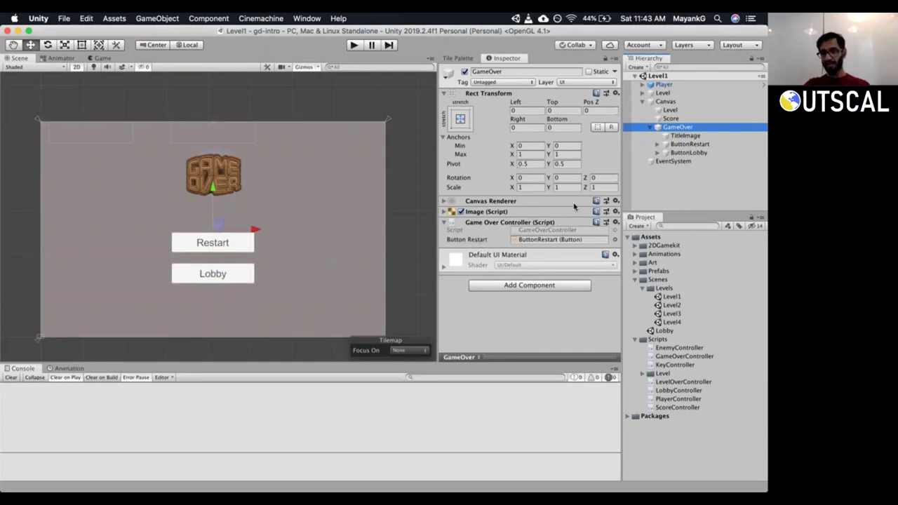
pyautogui.click(683, 152)
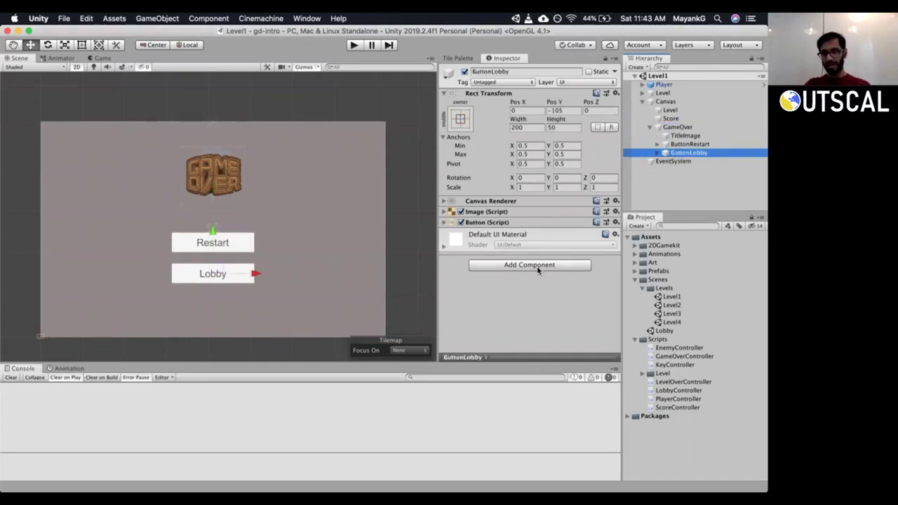
# Add a Level Loader component to ButtonLobby with Level Name 'Lobby' and open LevelLoader.cs.
pyautogui.click(538, 265)
pyautogui.write('level')
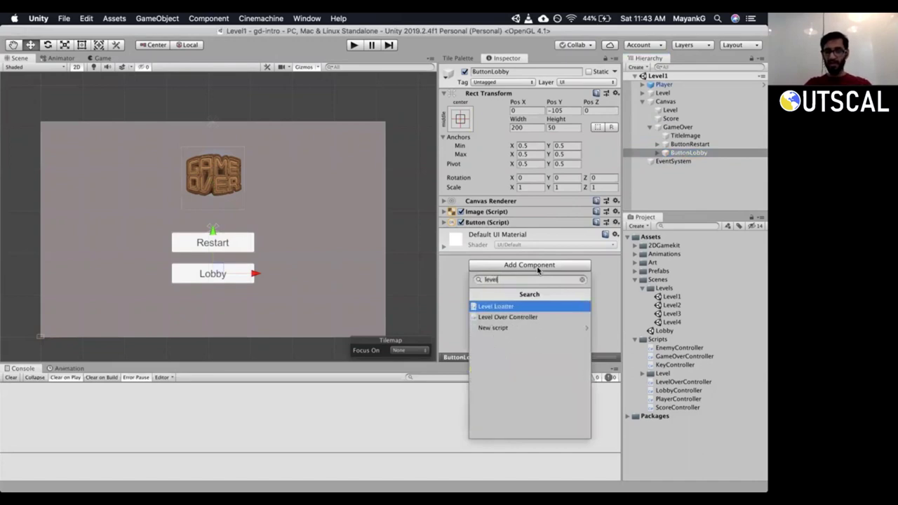
pyautogui.press('Return')
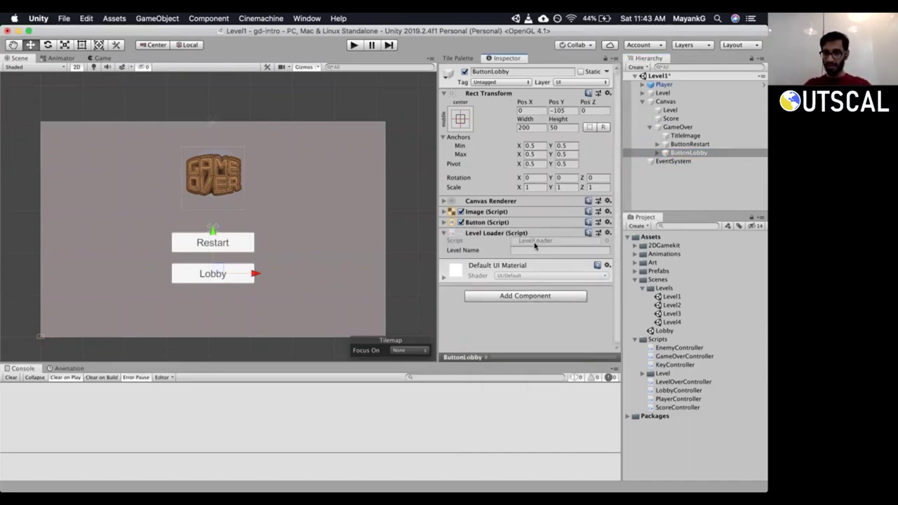
pyautogui.click(568, 251)
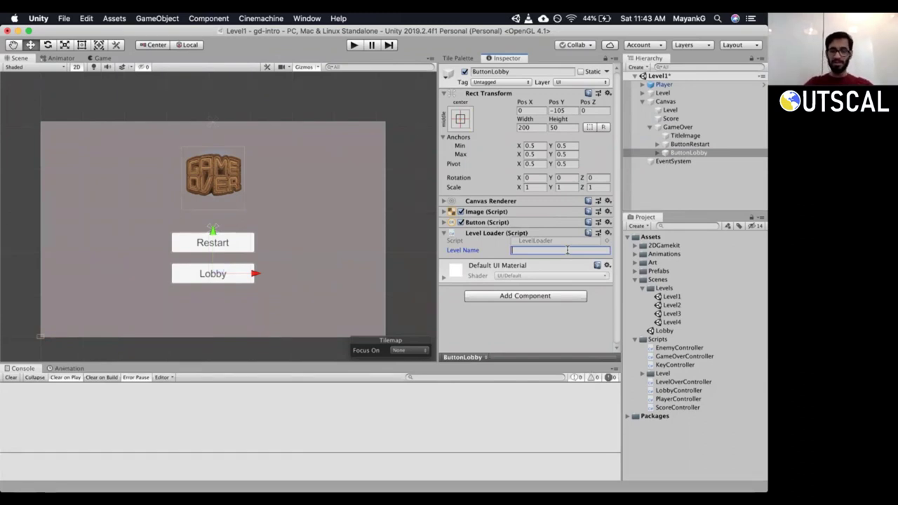
pyautogui.write('Lobby')
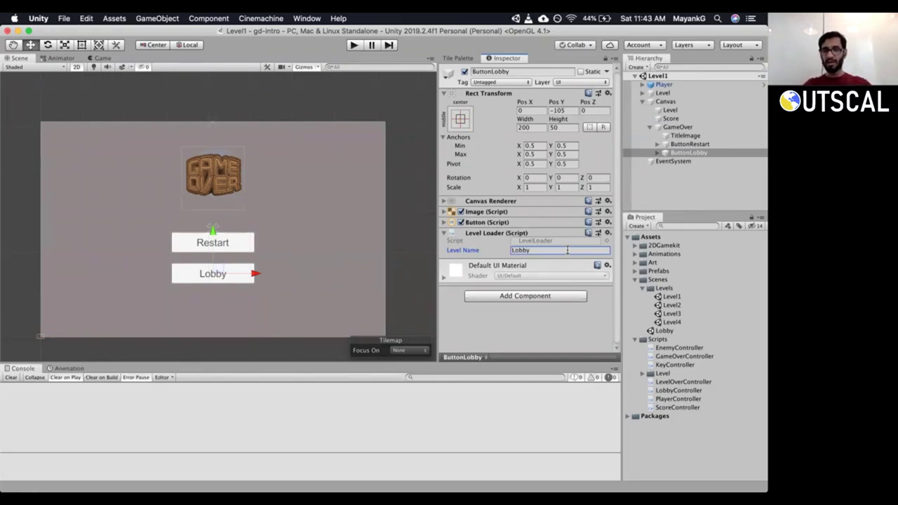
pyautogui.doubleClick(544, 241)
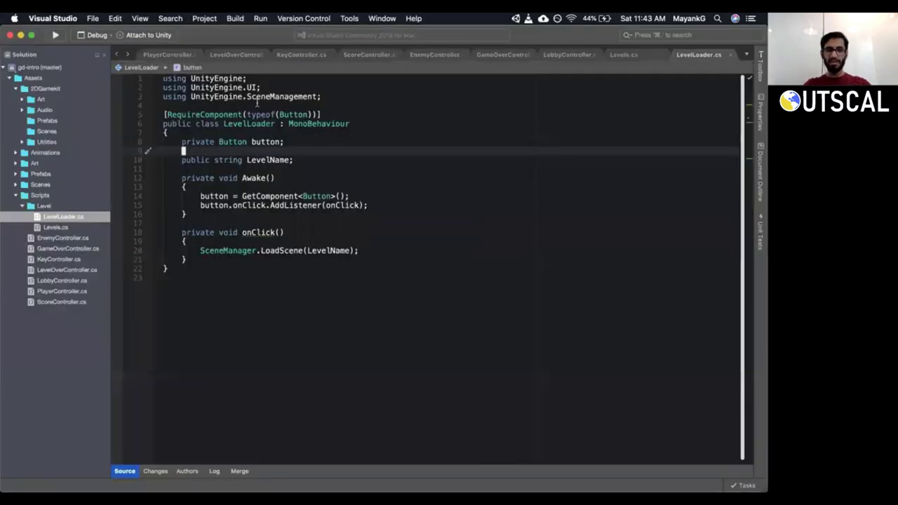
# Review LevelLoader's button field, onClick LoadScene call and LevelName, then check Unity's Level Name value.
pyautogui.click(265, 123)
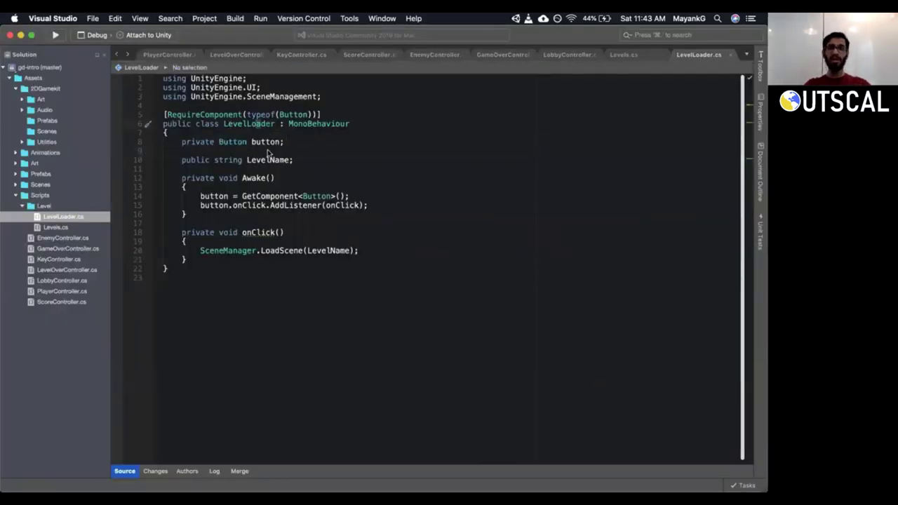
pyautogui.click(257, 142)
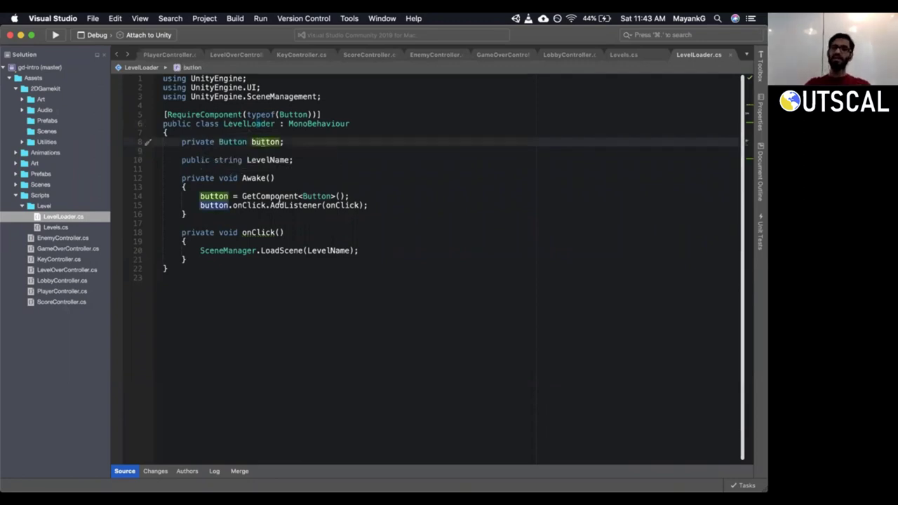
pyautogui.tripleClick(285, 250)
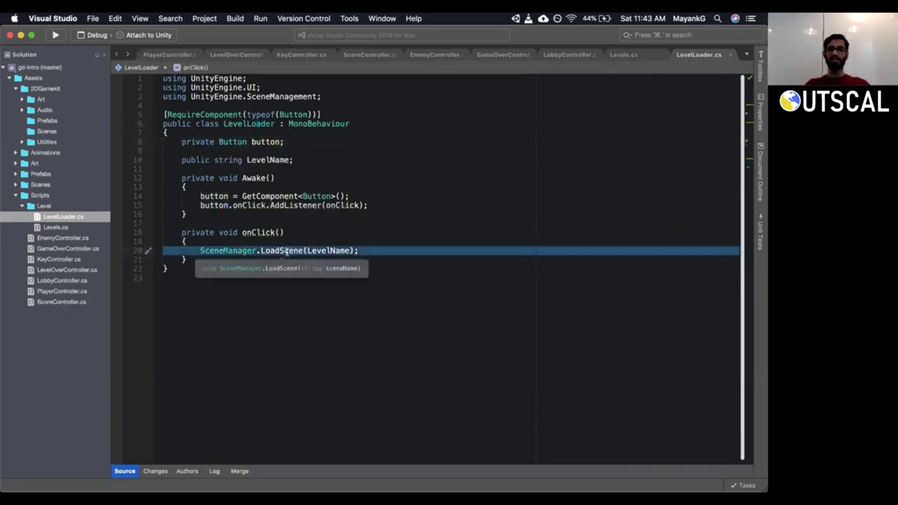
pyautogui.click(261, 160)
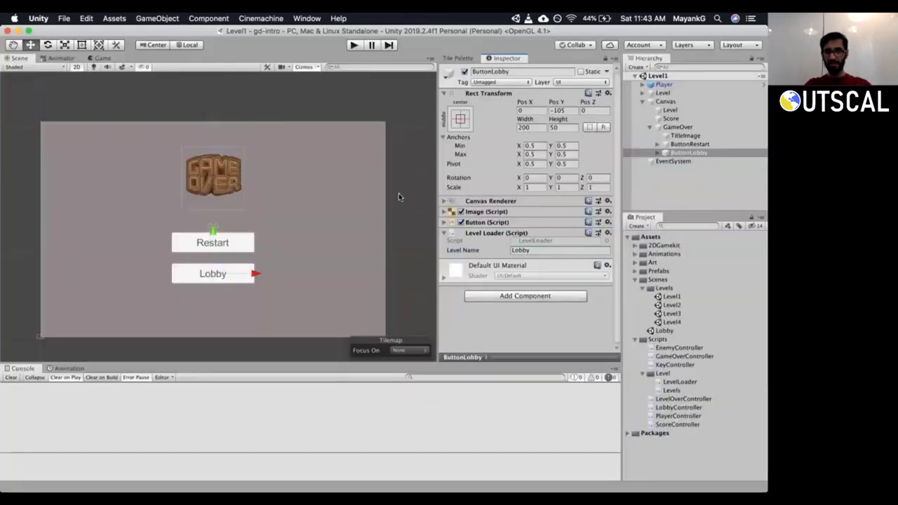
pyautogui.press('super+Tab')
pyautogui.click(545, 251)
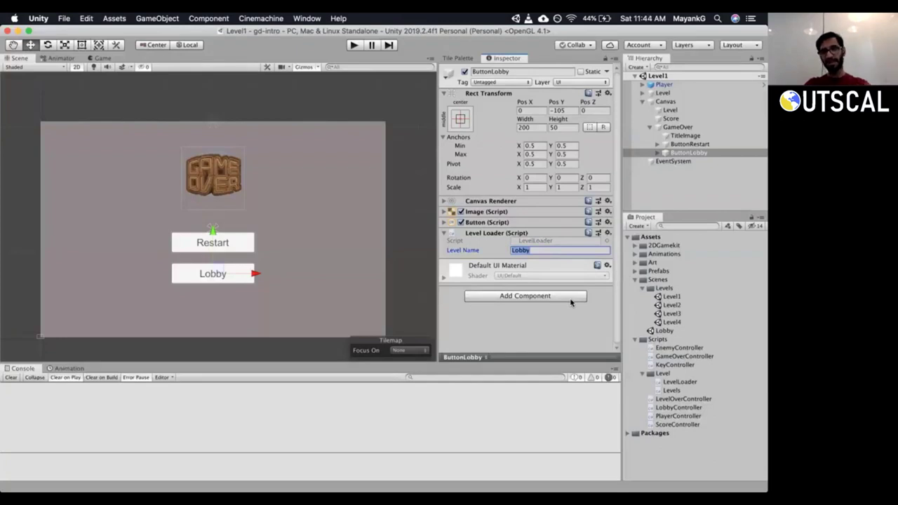
# Tidy the Project folders and select the GameOver panel in the Hierarchy.
pyautogui.click(649, 288)
pyautogui.click(635, 279)
pyautogui.click(634, 287)
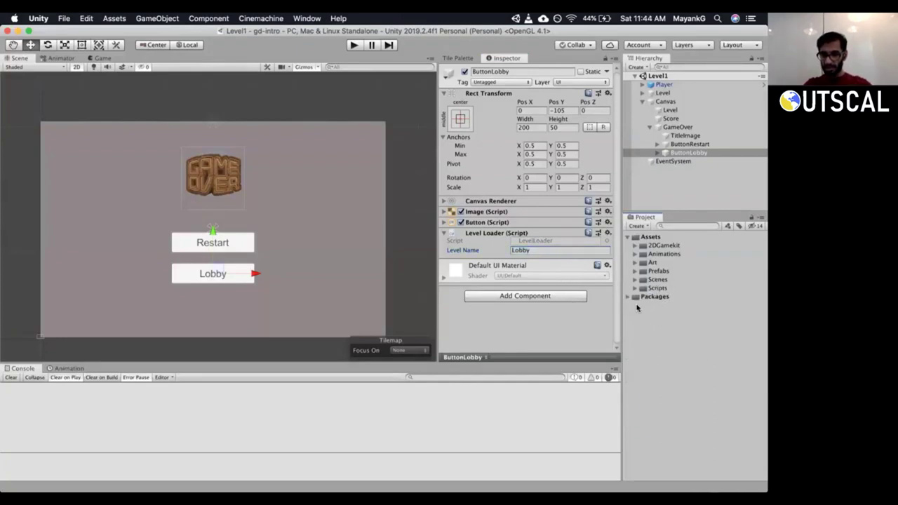
pyautogui.click(634, 279)
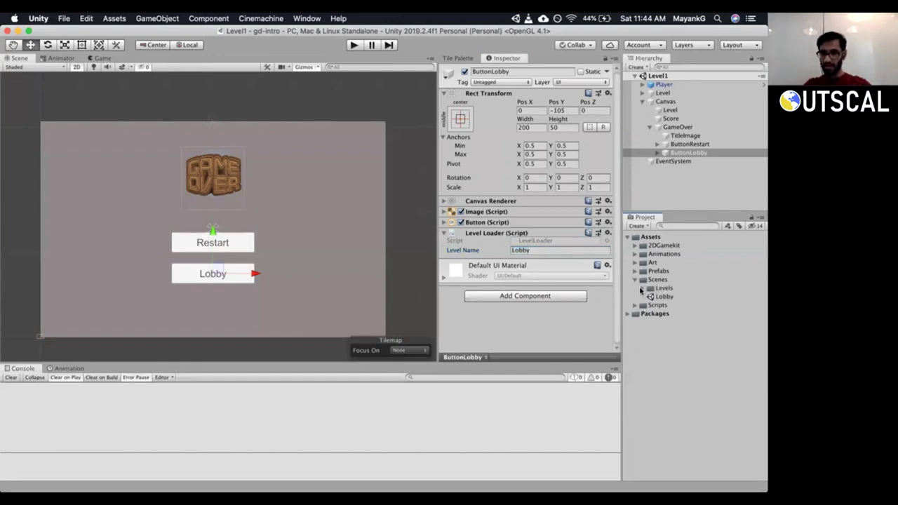
pyautogui.click(649, 127)
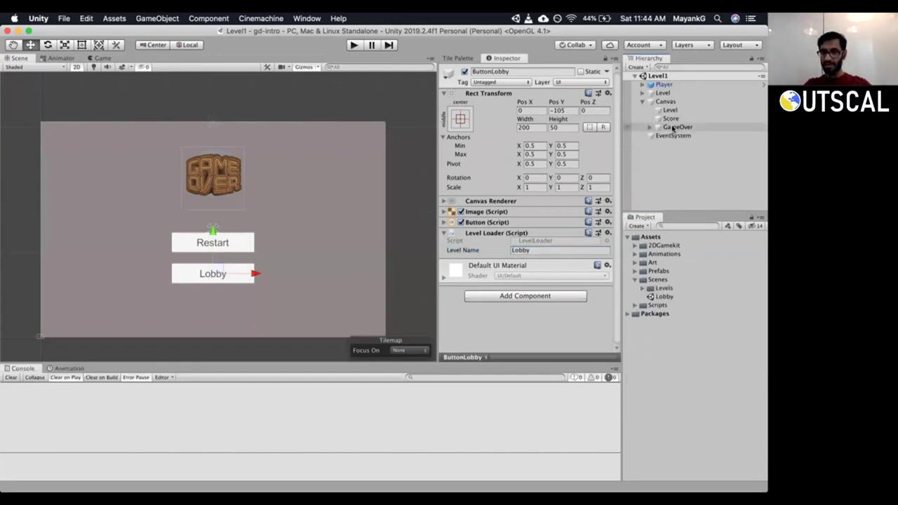
pyautogui.click(675, 127)
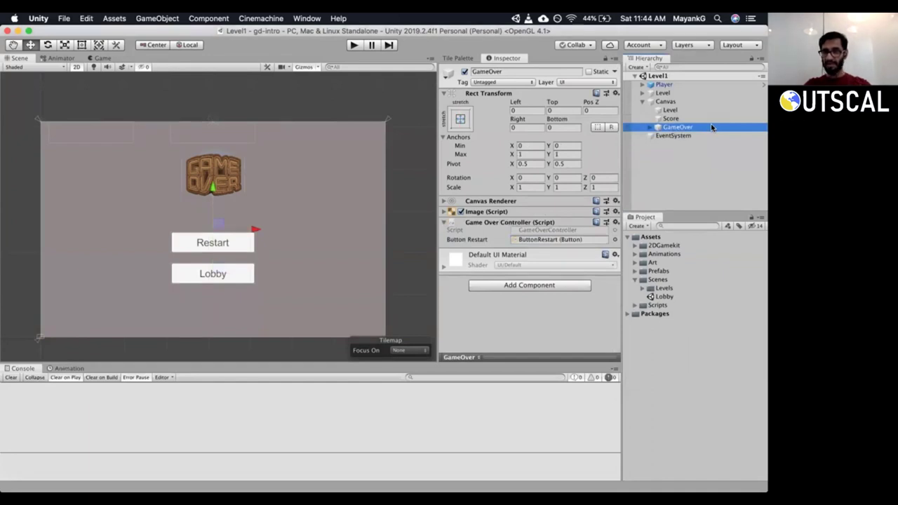
# Create a new folder named Views inside the Prefabs folder.
pyautogui.click(635, 272)
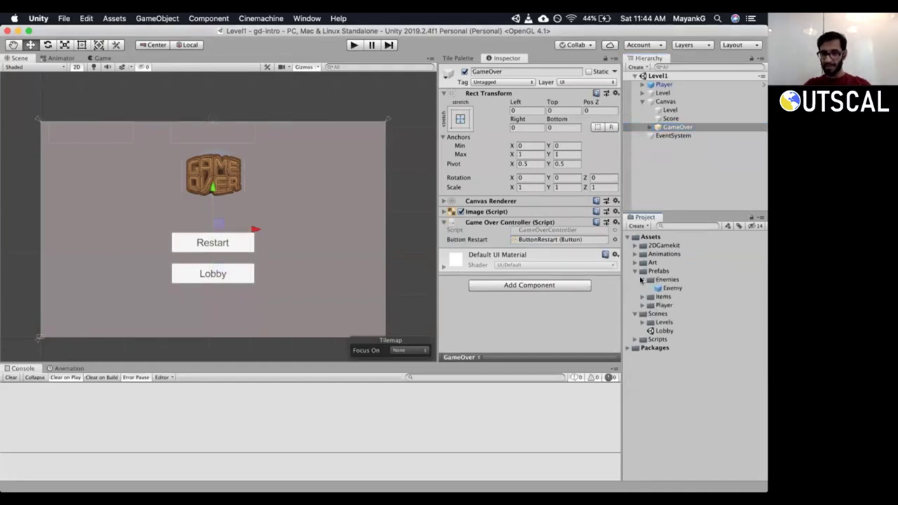
pyautogui.click(642, 289)
pyautogui.click(641, 289)
pyautogui.click(642, 289)
pyautogui.click(642, 289)
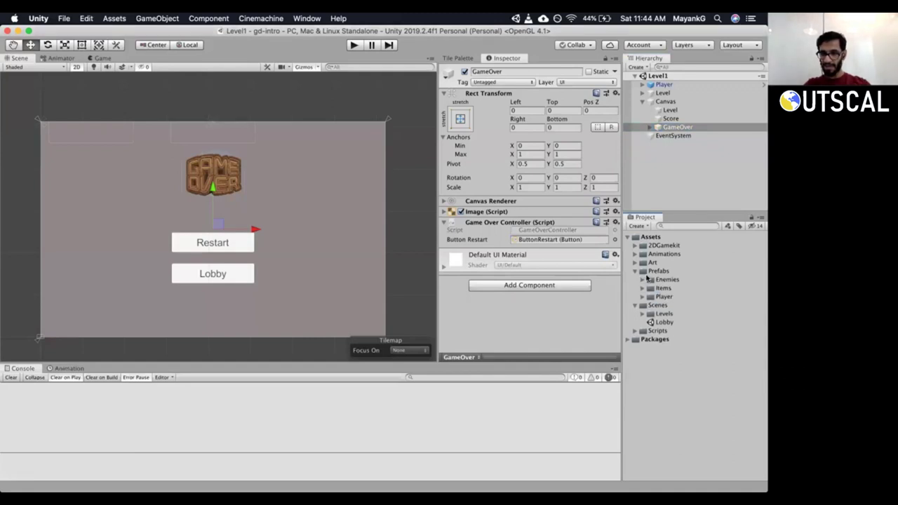
pyautogui.rightClick(647, 277)
pyautogui.moveTo(572, 238)
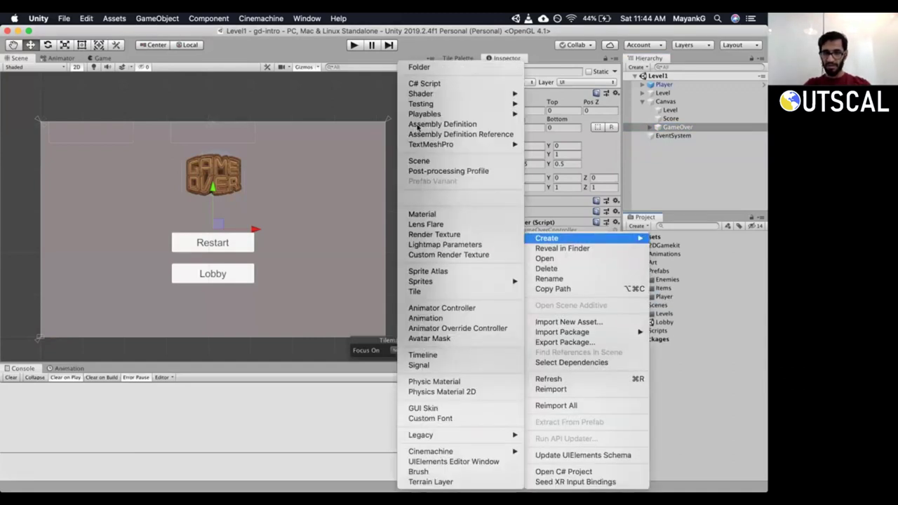
pyautogui.click(419, 67)
pyautogui.write('Views')
pyautogui.press('Return')
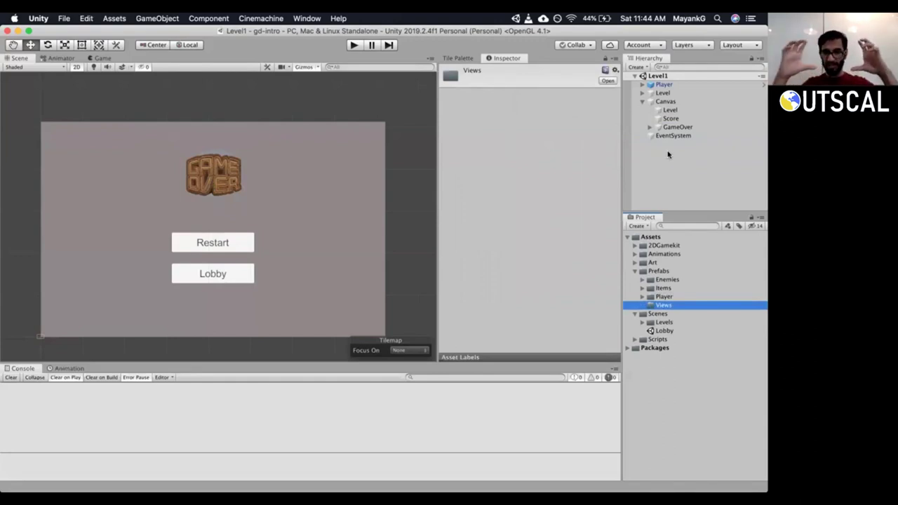
# Save the GameOver panel as a prefab in Prefabs/Views.
pyautogui.moveTo(678, 128); pyautogui.dragTo(660, 307)
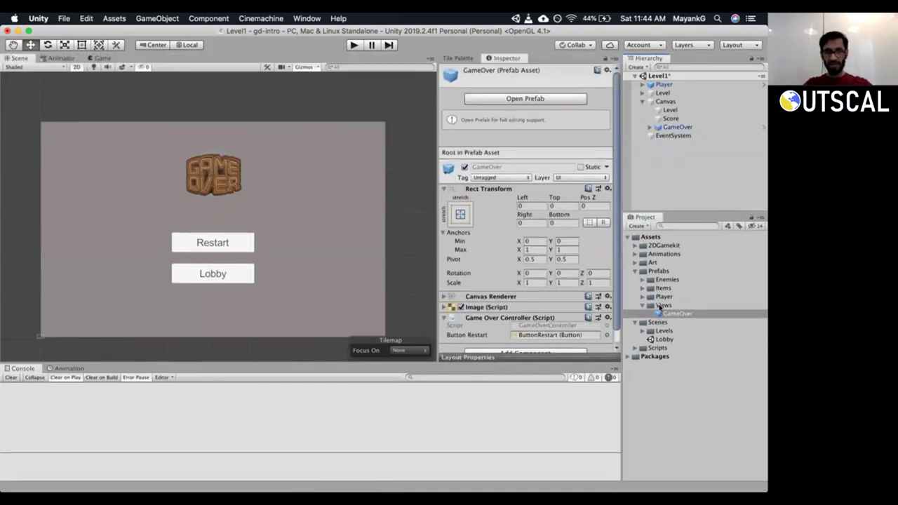
pyautogui.click(642, 101)
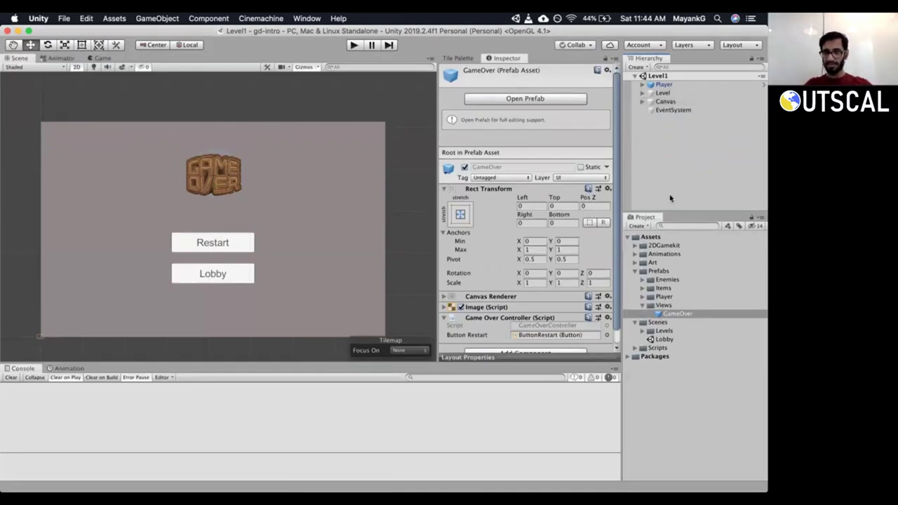
pyautogui.moveTo(671, 214); pyautogui.dragTo(671, 196)
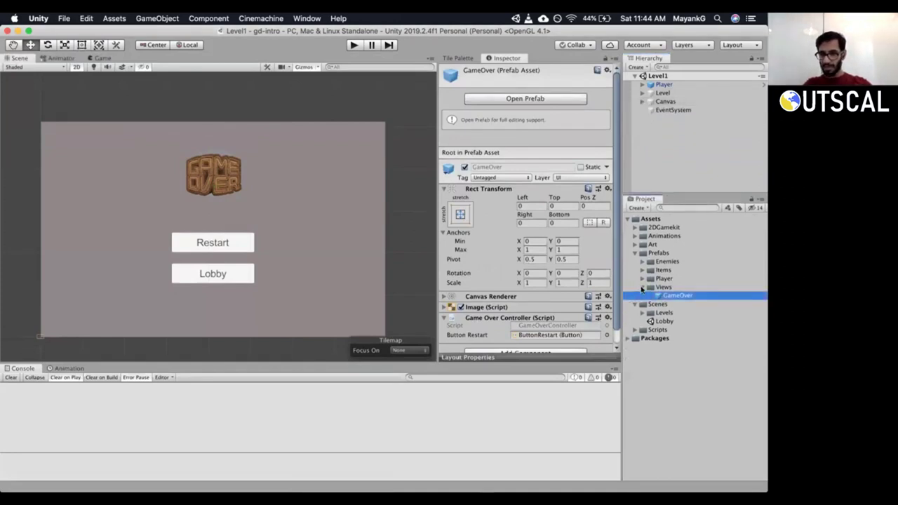
# Open the Level2 scene from Scenes/Levels.
pyautogui.click(641, 288)
pyautogui.click(635, 253)
pyautogui.click(634, 253)
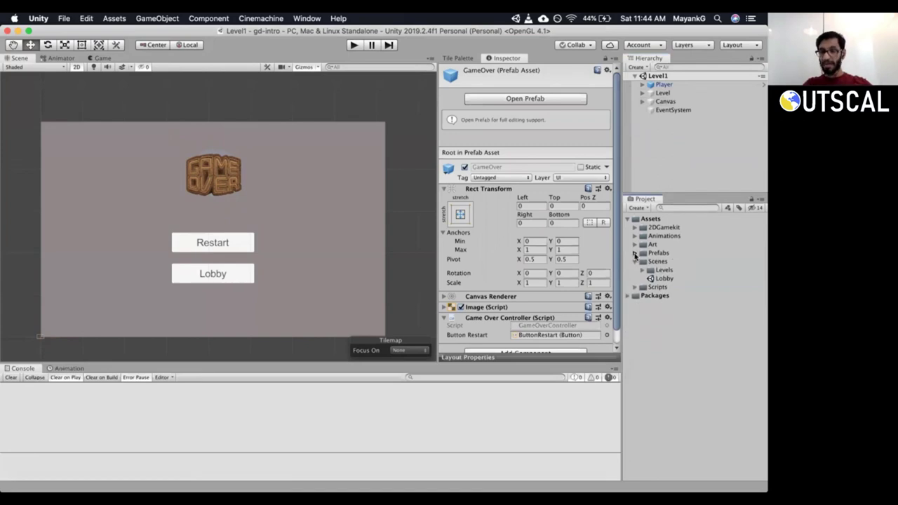
pyautogui.click(642, 304)
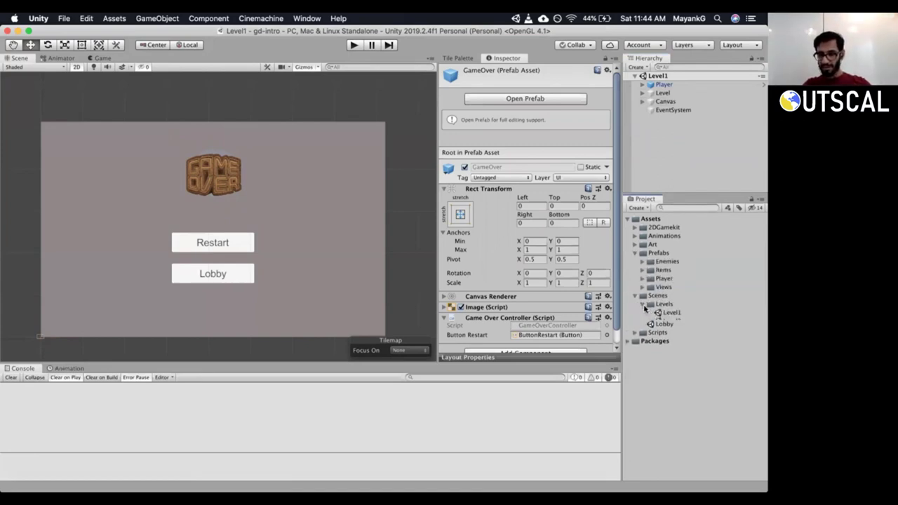
pyautogui.doubleClick(672, 320)
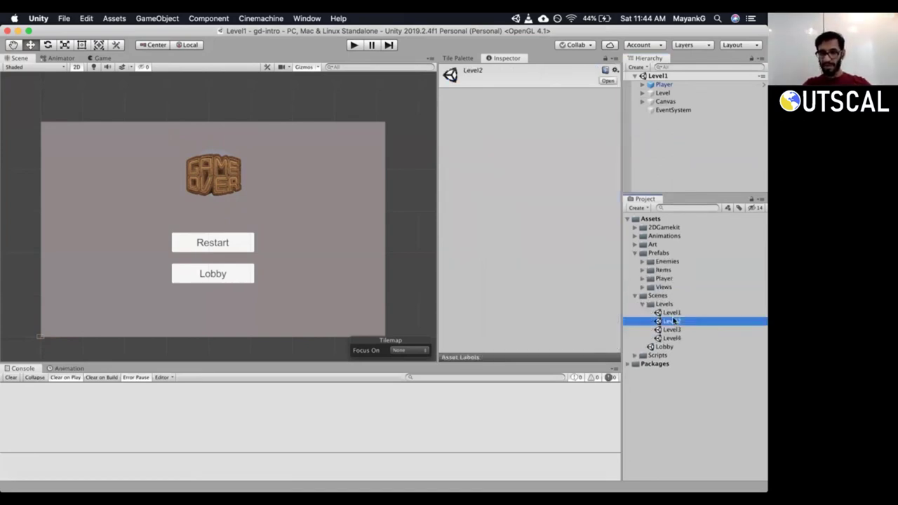
# In Level2, replace the old GameOver object with the GameOver prefab and save the scene.
pyautogui.click(664, 102)
pyautogui.click(642, 102)
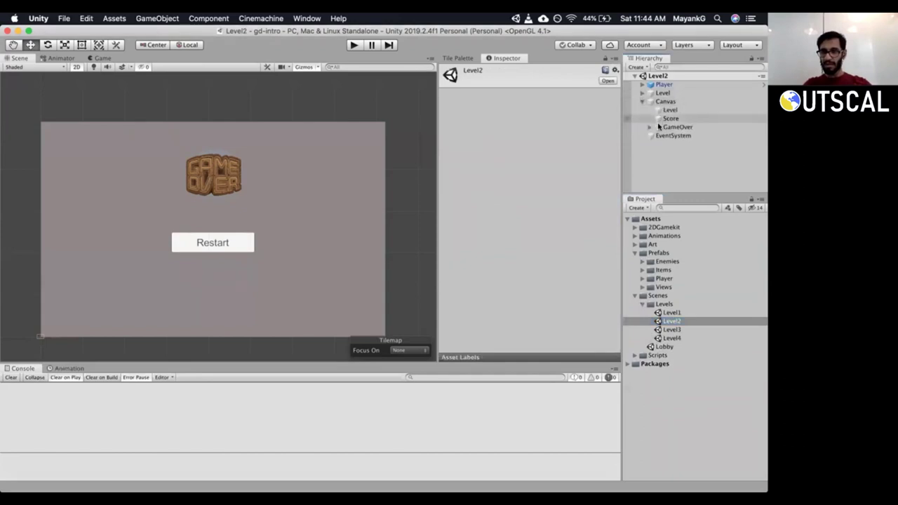
pyautogui.click(659, 127)
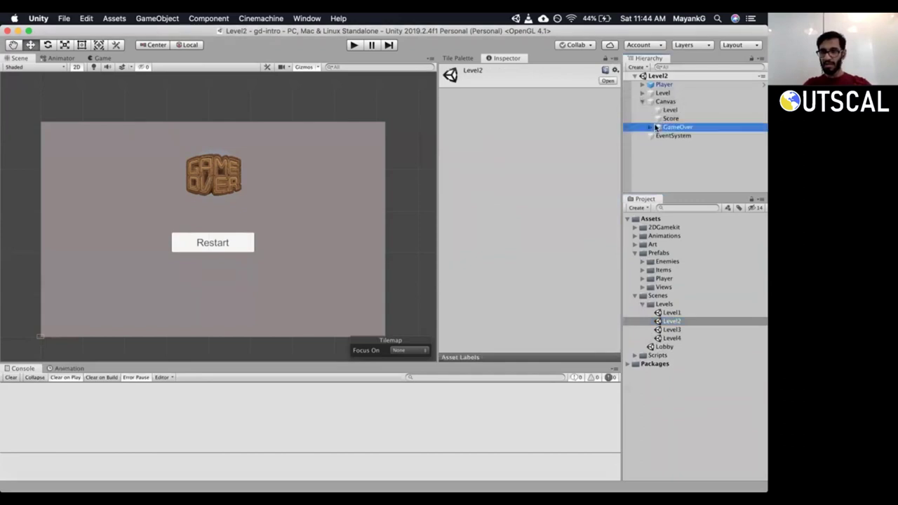
pyautogui.rightClick(694, 127)
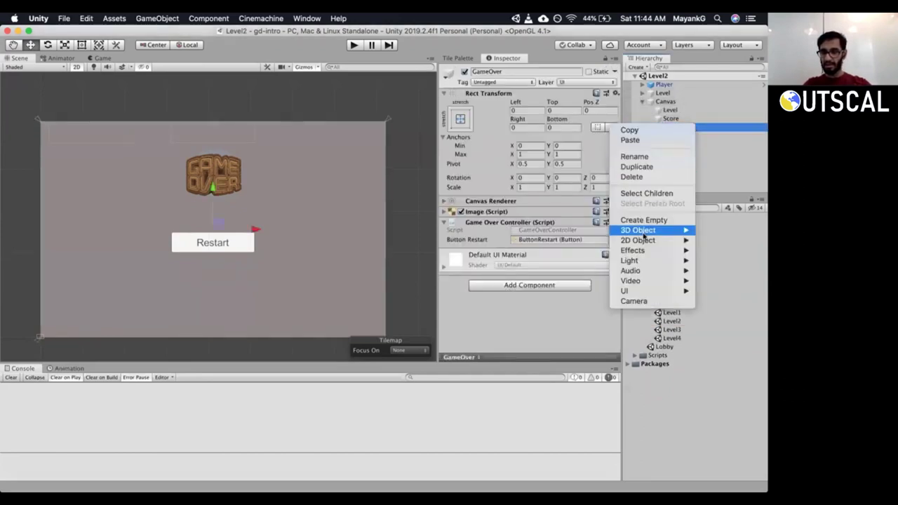
pyautogui.click(649, 176)
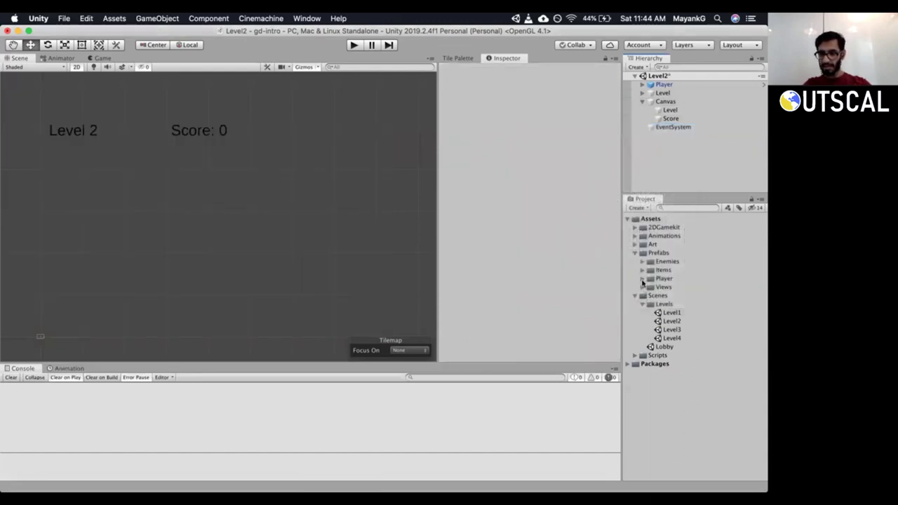
pyautogui.click(642, 287)
pyautogui.moveTo(676, 298); pyautogui.dragTo(689, 126)
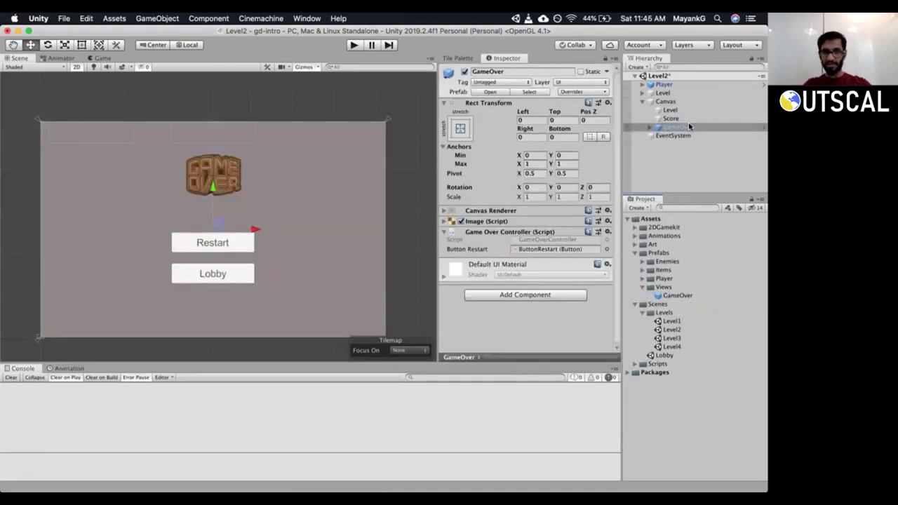
pyautogui.press('super+s')
# Open Level3 and replace its GameOver object with the prefab under Score.
pyautogui.doubleClick(670, 338)
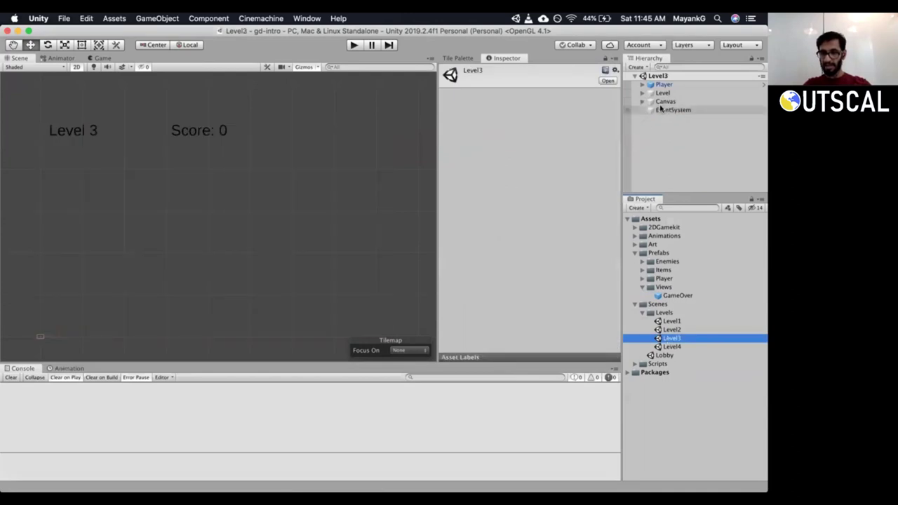
pyautogui.click(644, 103)
pyautogui.click(660, 127)
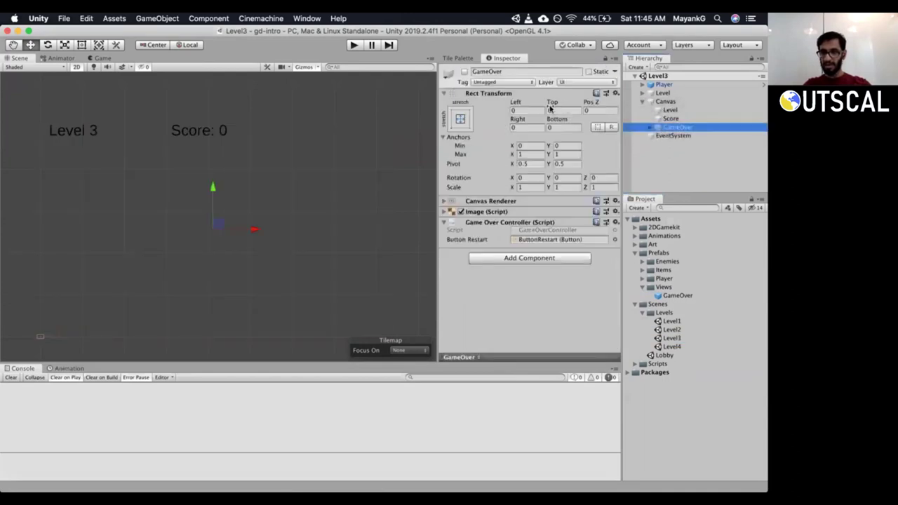
pyautogui.rightClick(673, 128)
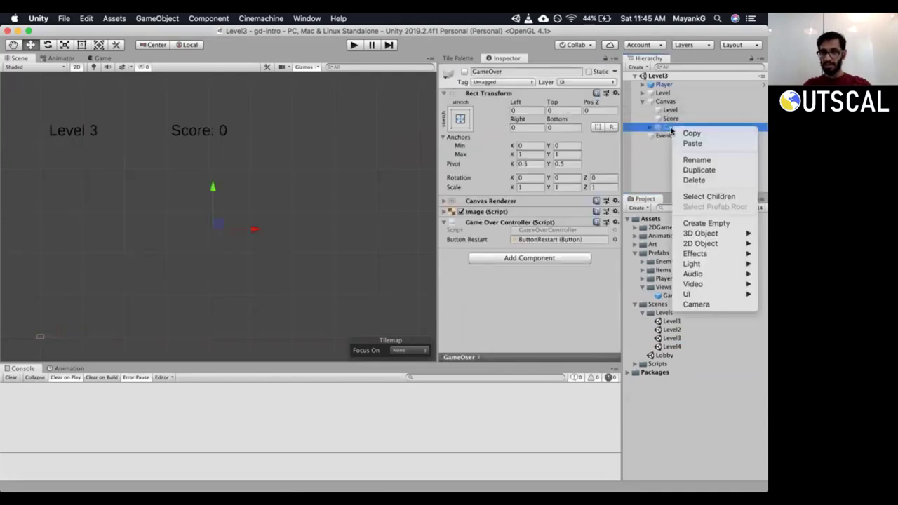
pyautogui.click(695, 183)
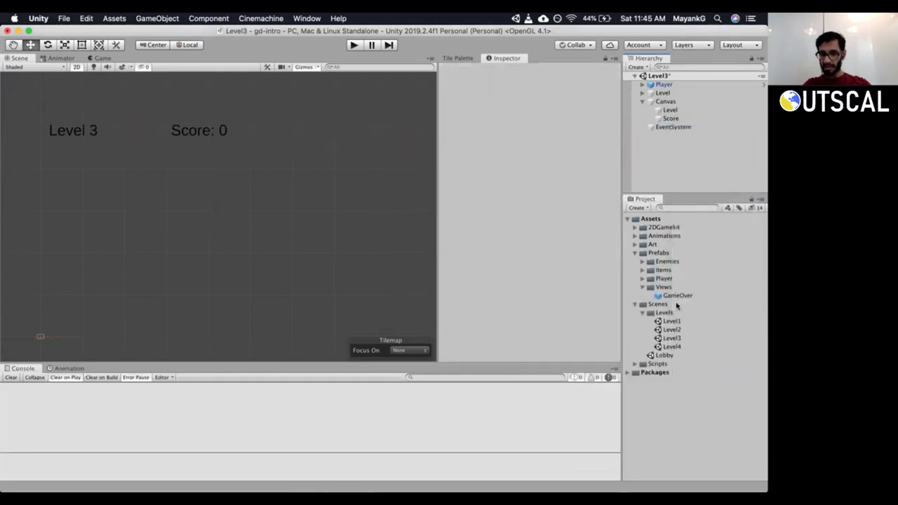
pyautogui.moveTo(677, 297); pyautogui.dragTo(694, 122)
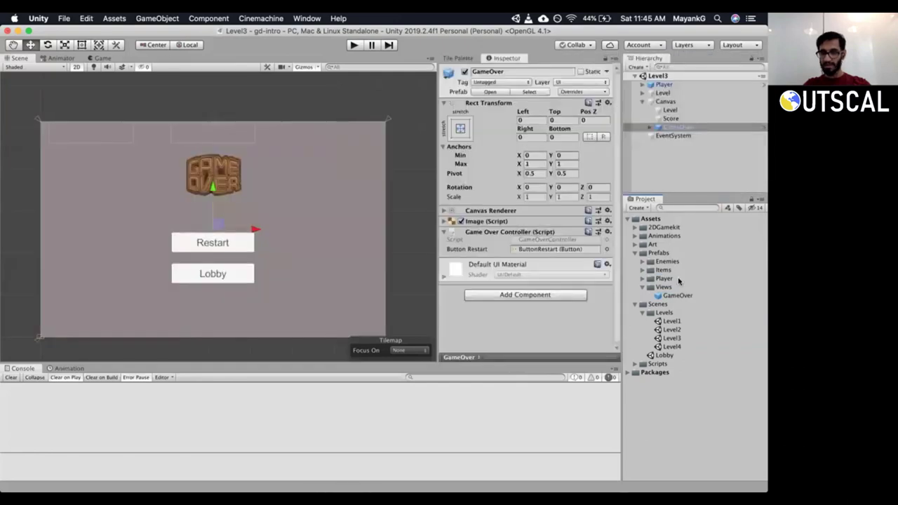
# Open Level4 and replace its GameOver object with the prefab under Score.
pyautogui.click(670, 338)
pyautogui.doubleClick(671, 347)
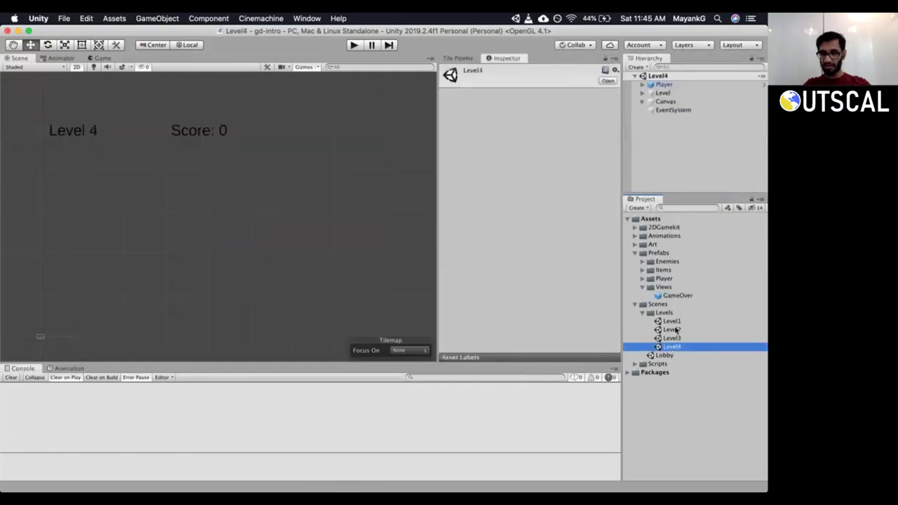
pyautogui.click(642, 102)
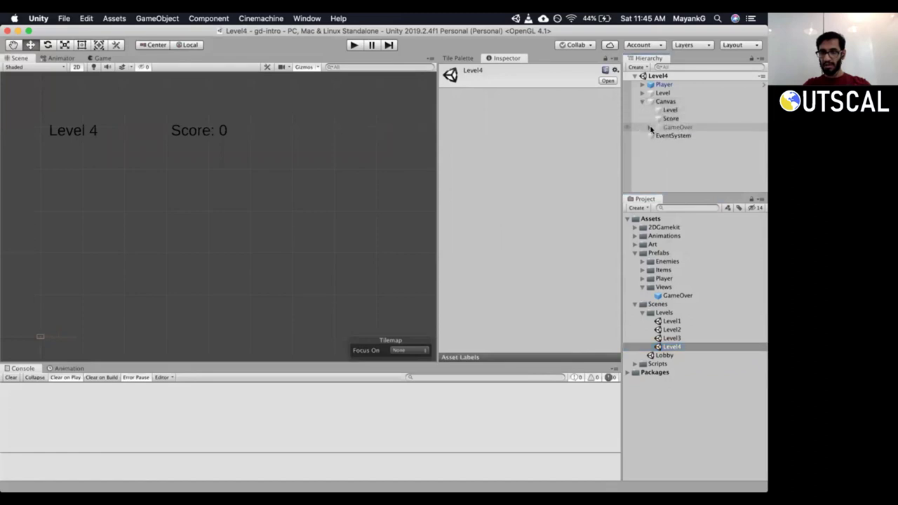
pyautogui.click(670, 127)
pyautogui.rightClick(670, 129)
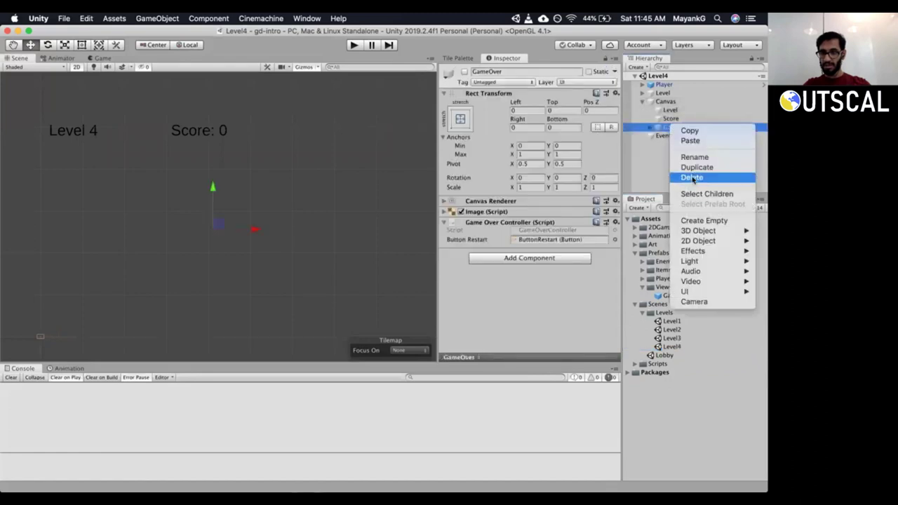
pyautogui.click(689, 176)
pyautogui.moveTo(675, 295); pyautogui.dragTo(695, 126)
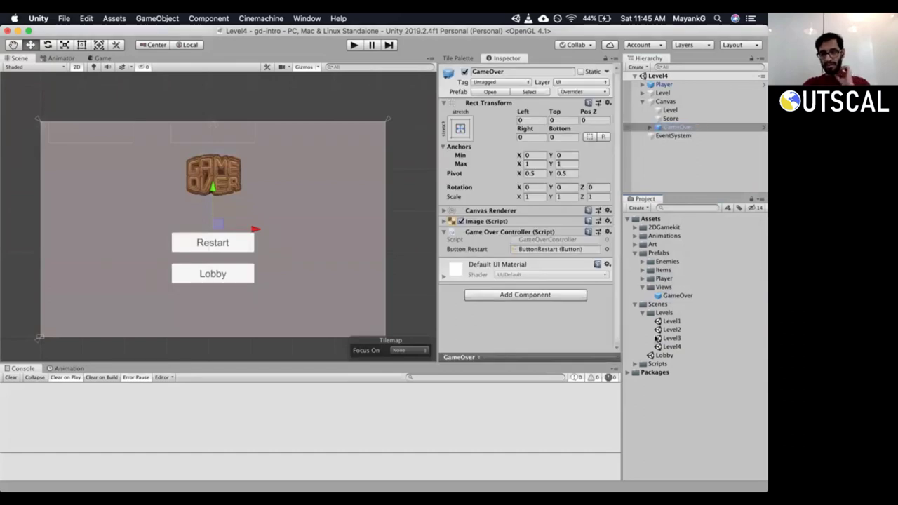
# Step through Level1 to Level4 again, then open the Lobby scene.
pyautogui.doubleClick(668, 322)
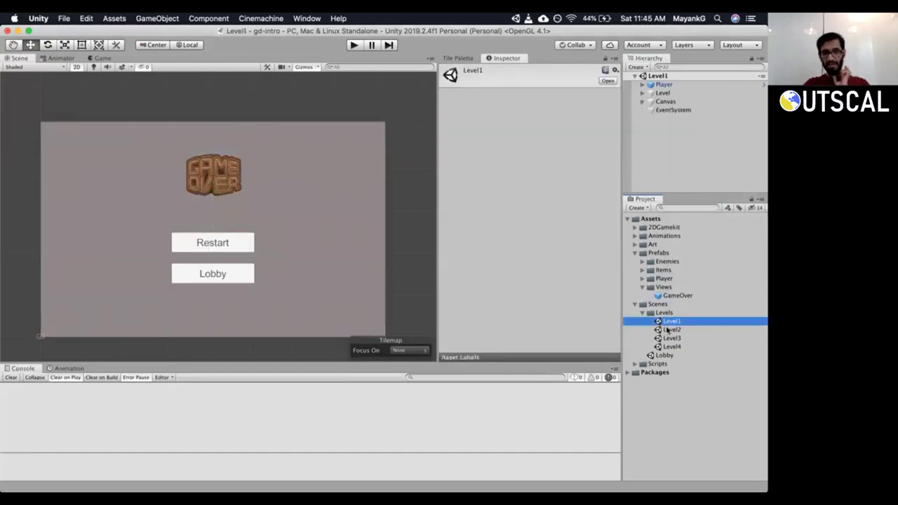
pyautogui.click(675, 329)
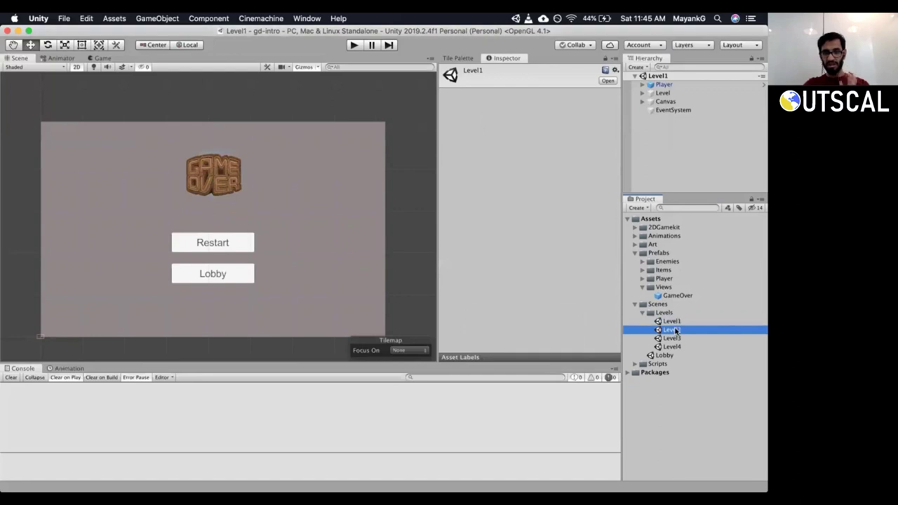
pyautogui.doubleClick(678, 338)
pyautogui.doubleClick(679, 347)
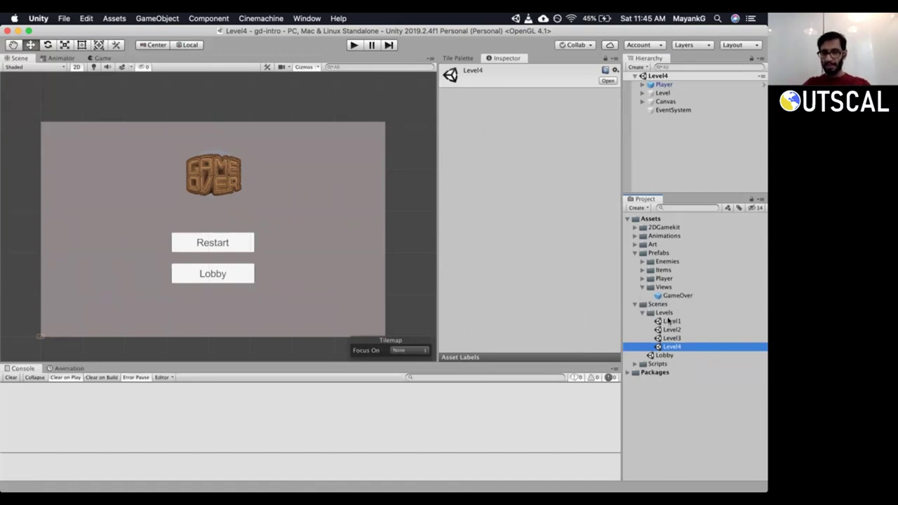
pyautogui.doubleClick(670, 321)
pyautogui.click(642, 313)
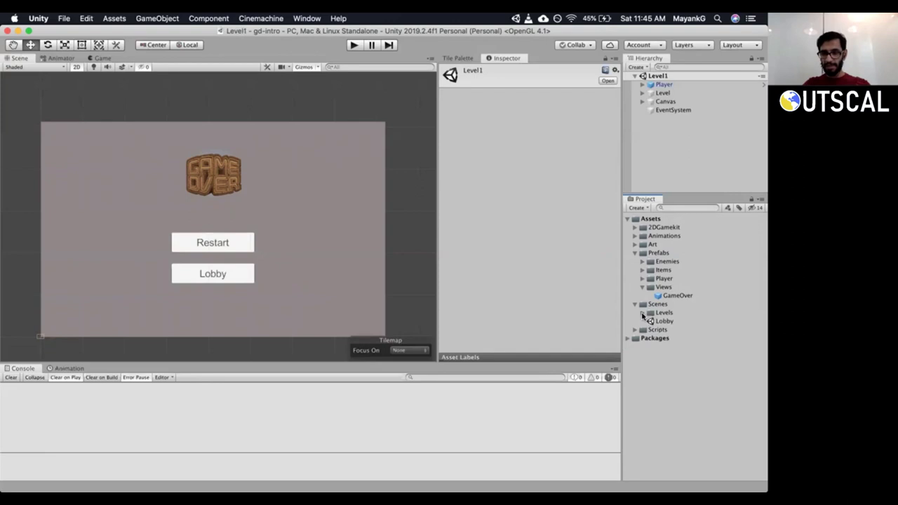
pyautogui.doubleClick(649, 321)
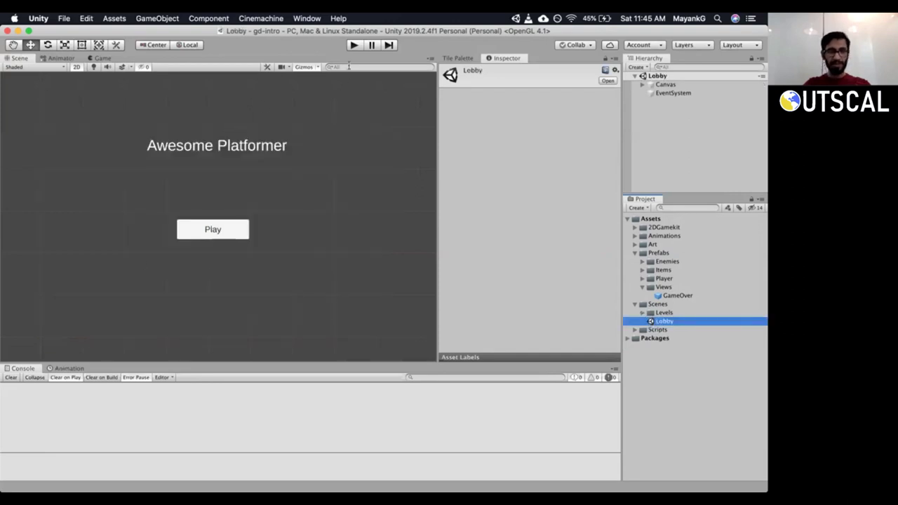
pyautogui.click(353, 45)
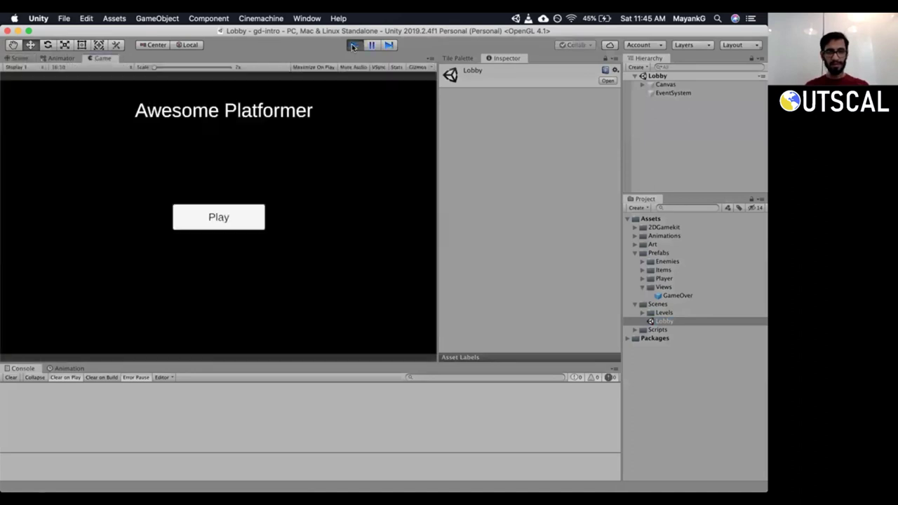
pyautogui.click(222, 219)
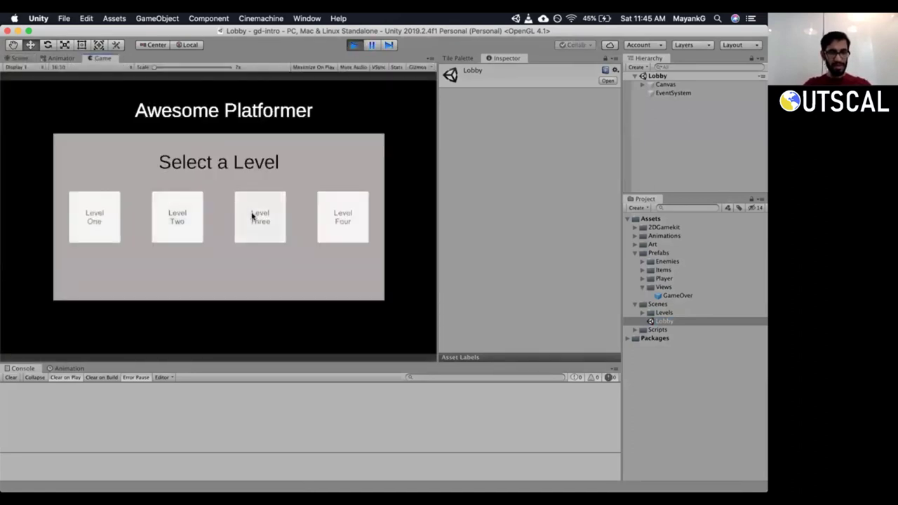
pyautogui.click(252, 214)
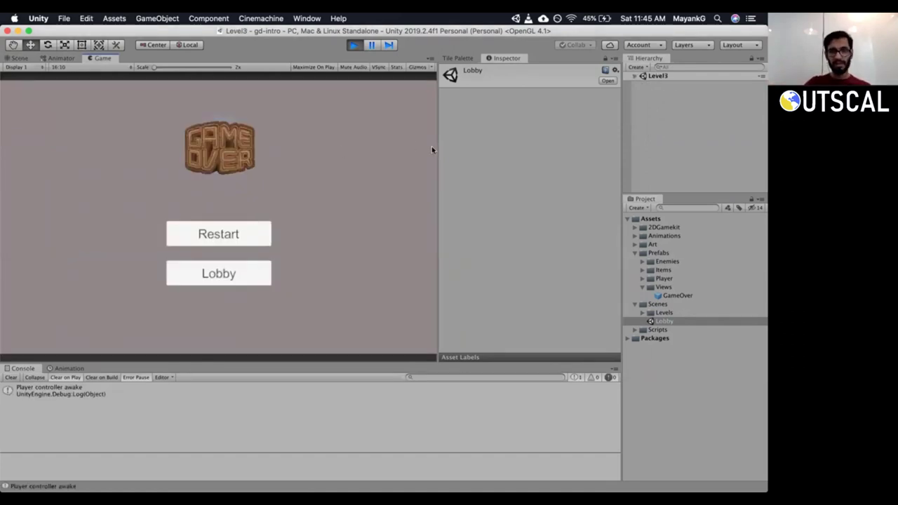
pyautogui.moveTo(437, 156); pyautogui.dragTo(448, 156)
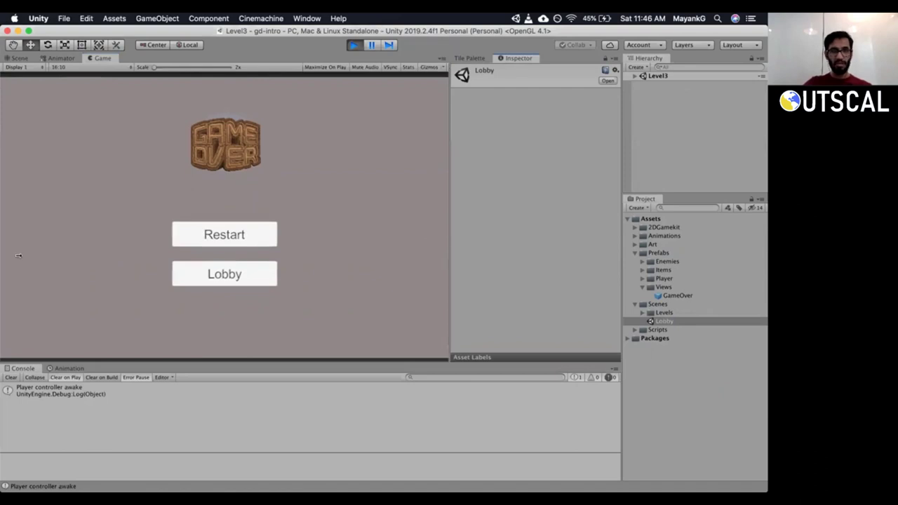
pyautogui.click(21, 58)
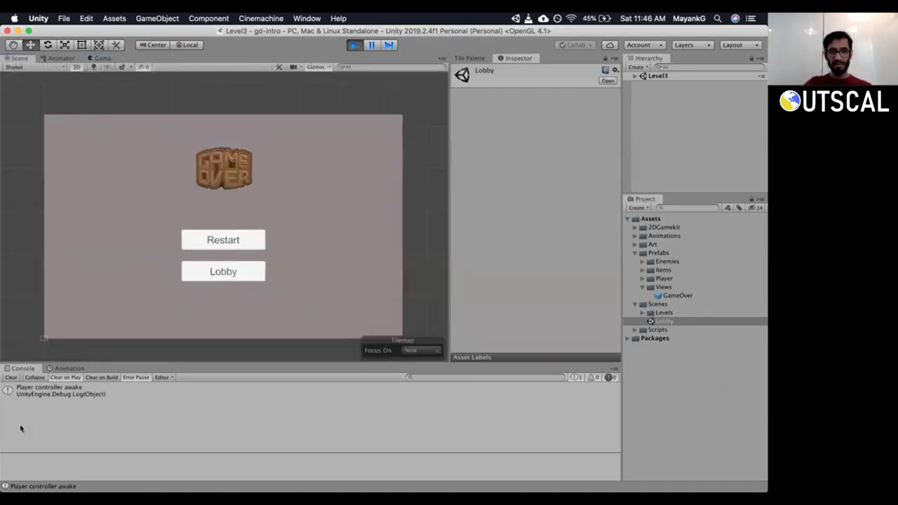
pyautogui.click(104, 58)
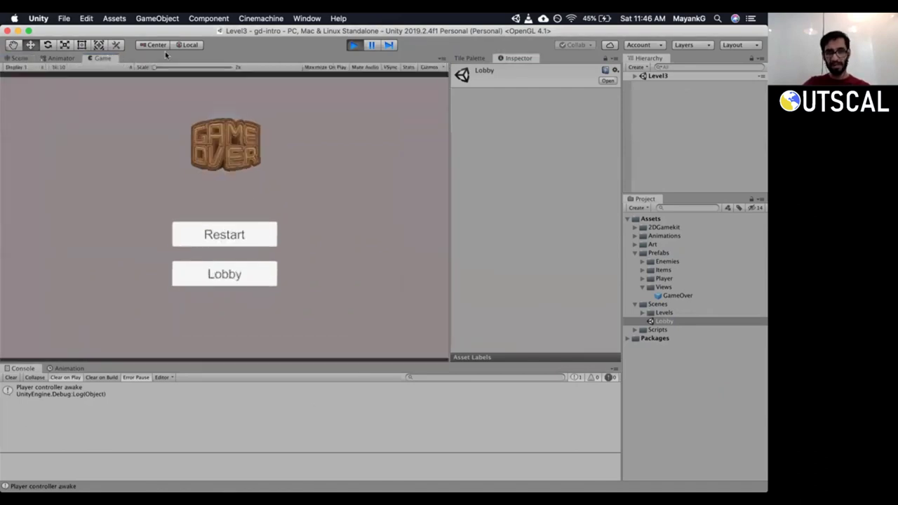
pyautogui.click(353, 46)
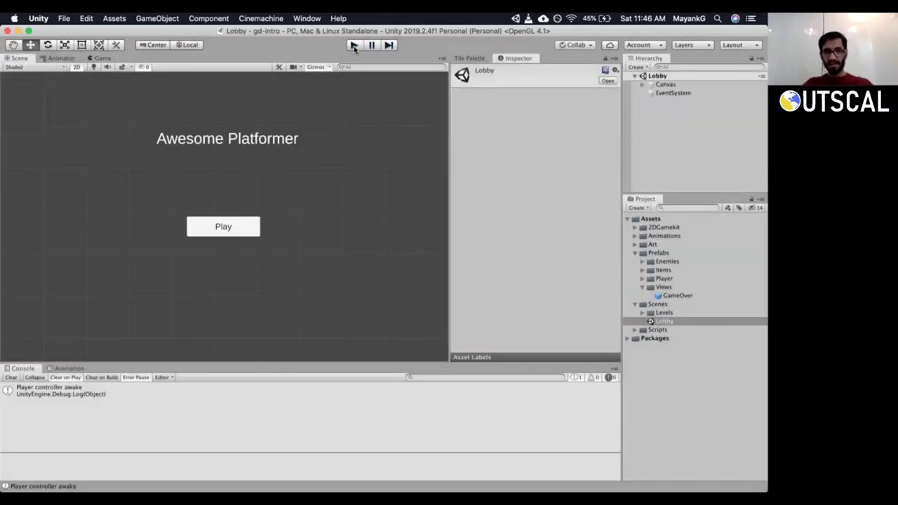
# Set the GameOver prefab's root object inactive in prefab editing, then return to the Lobby scene.
pyautogui.click(641, 313)
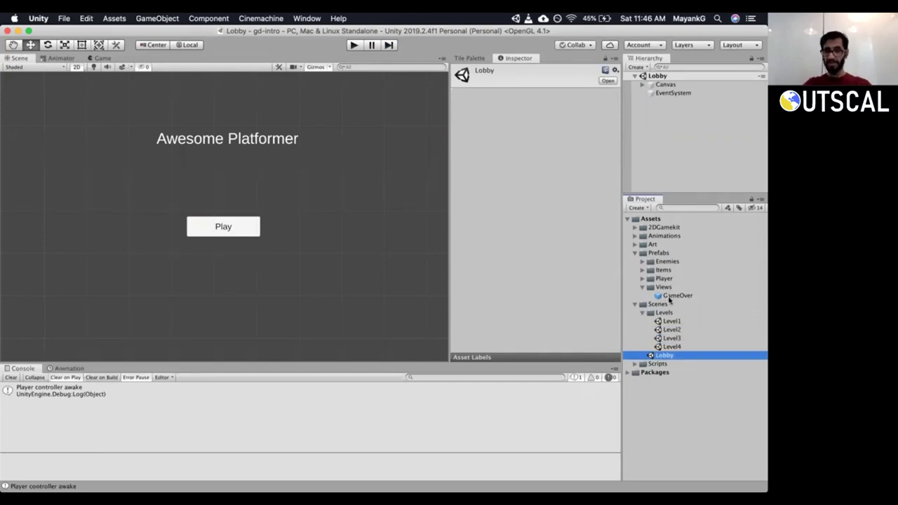
pyautogui.click(671, 296)
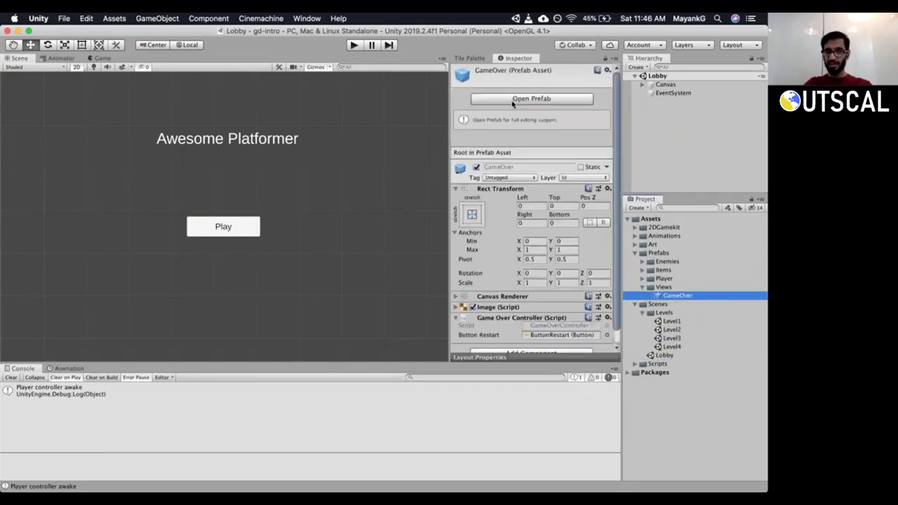
pyautogui.click(512, 100)
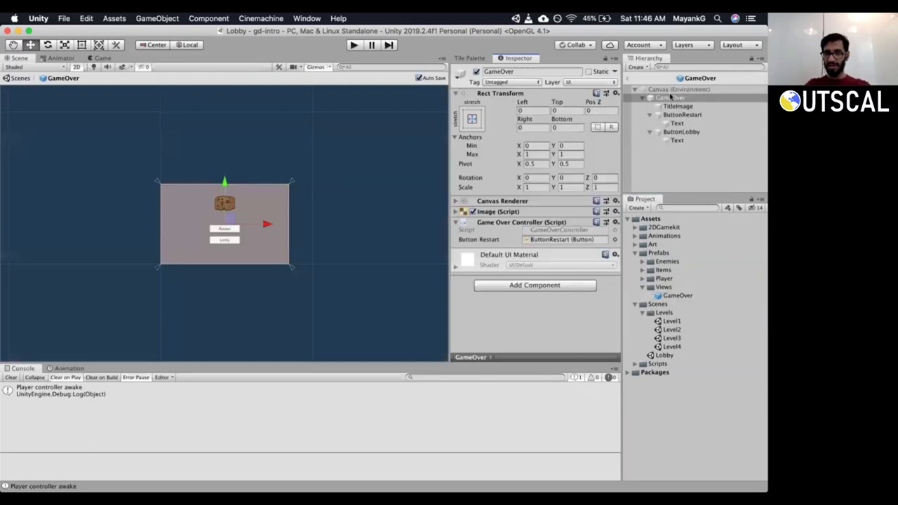
pyautogui.click(476, 71)
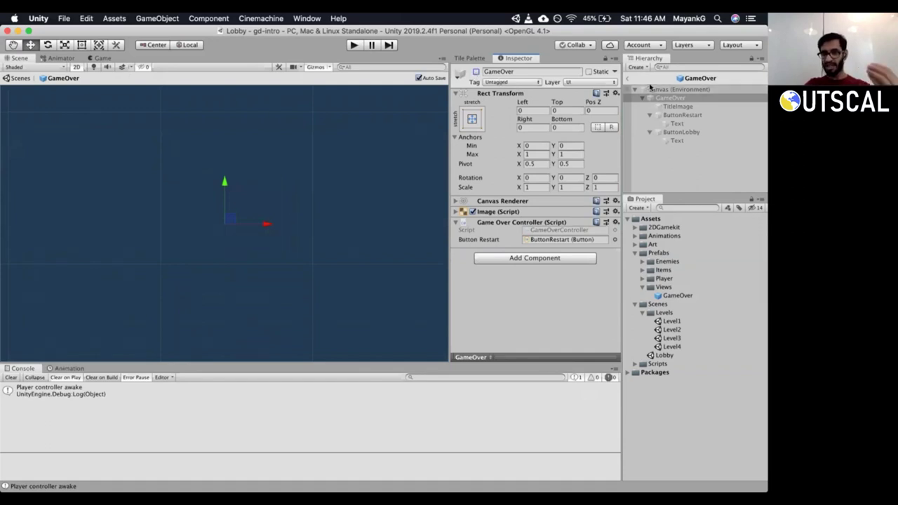
pyautogui.click(629, 82)
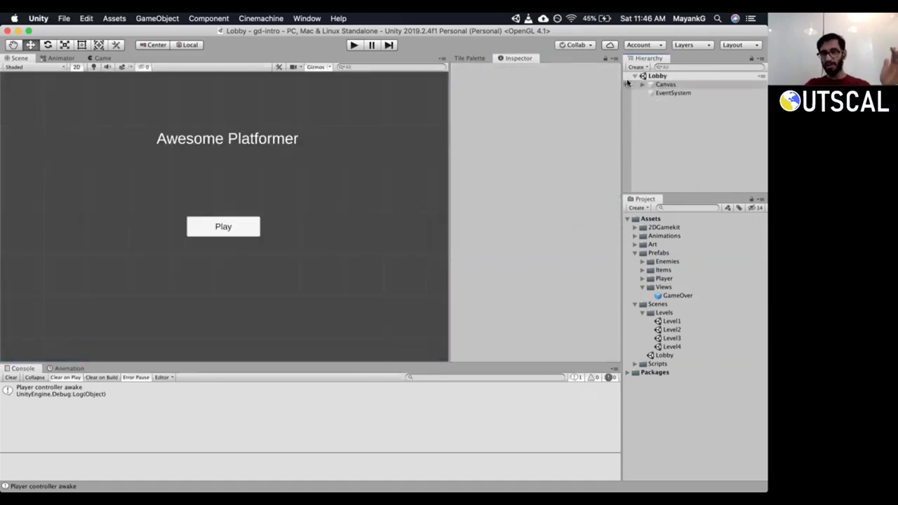
pyautogui.doubleClick(671, 321)
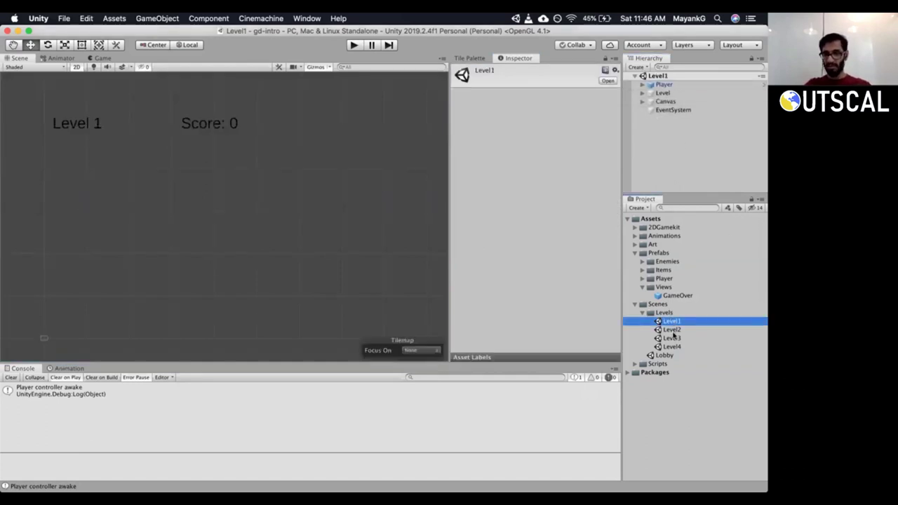
pyautogui.doubleClick(671, 329)
pyautogui.click(674, 347)
pyautogui.doubleClick(674, 347)
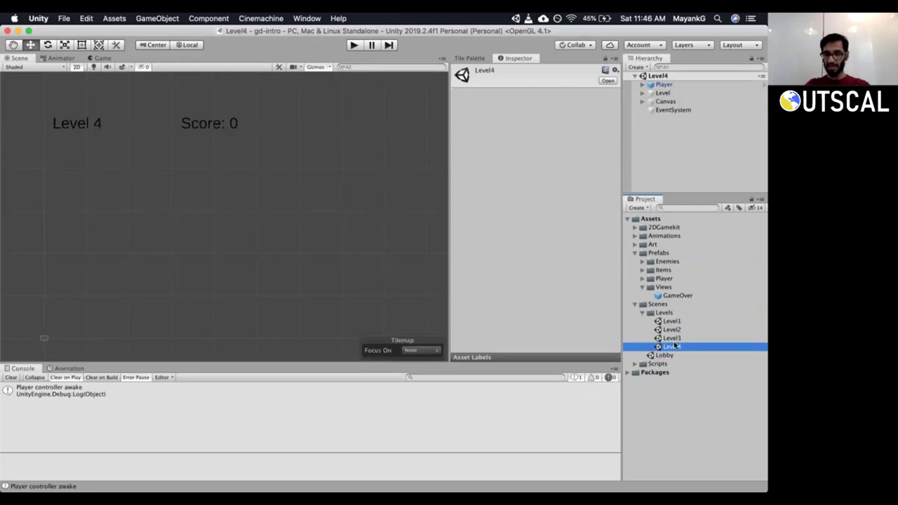
pyautogui.doubleClick(664, 355)
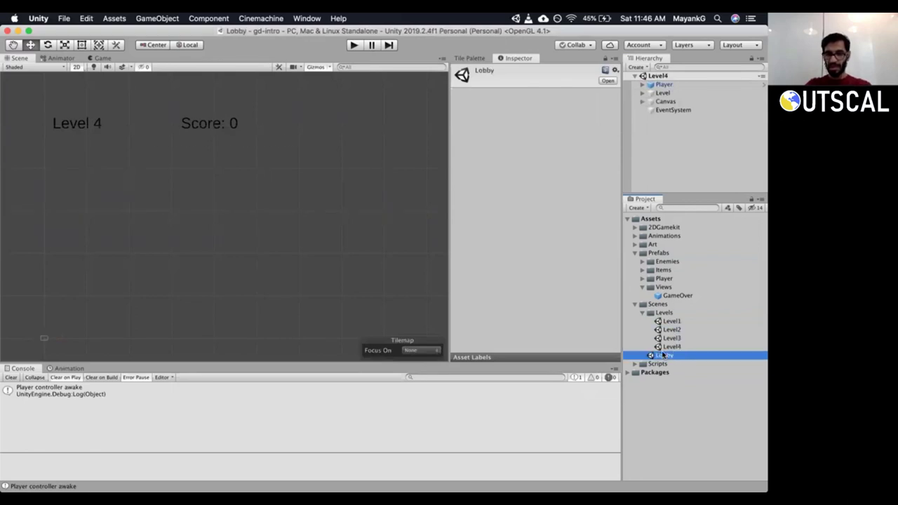
pyautogui.click(353, 45)
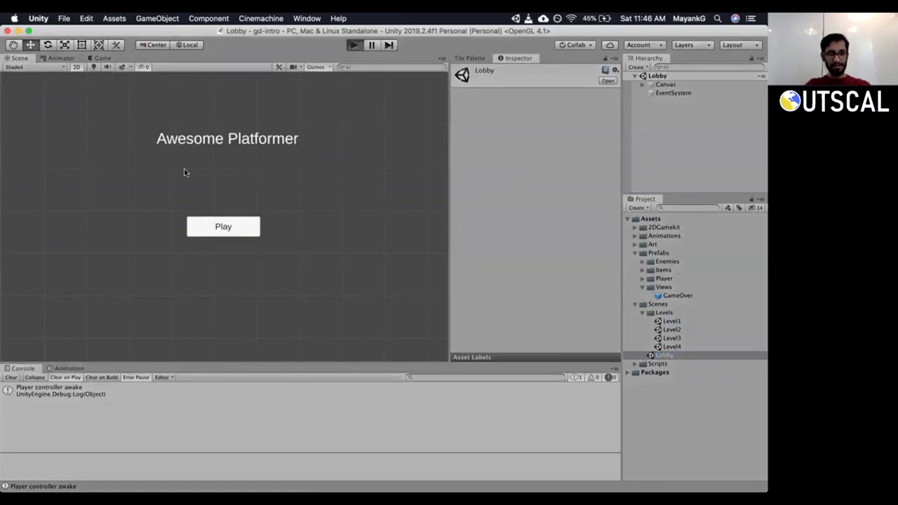
pyautogui.click(212, 217)
pyautogui.click(186, 217)
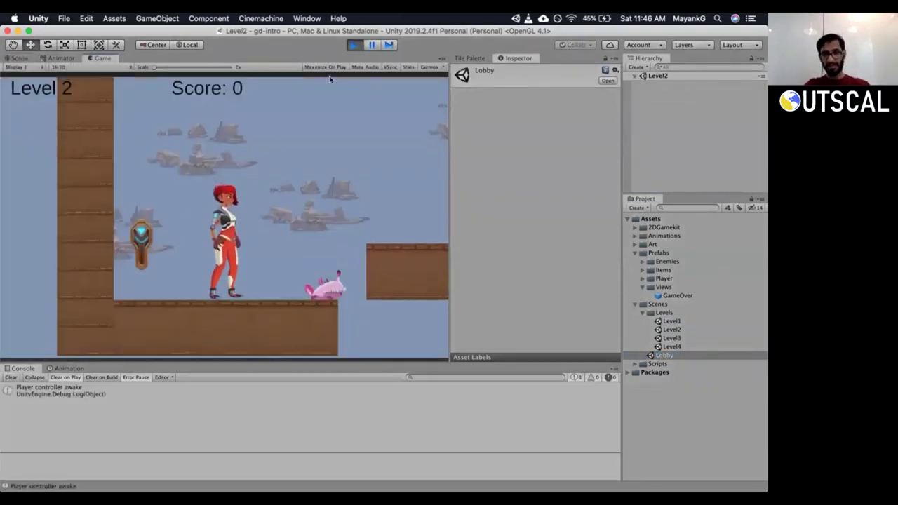
pyautogui.click(354, 46)
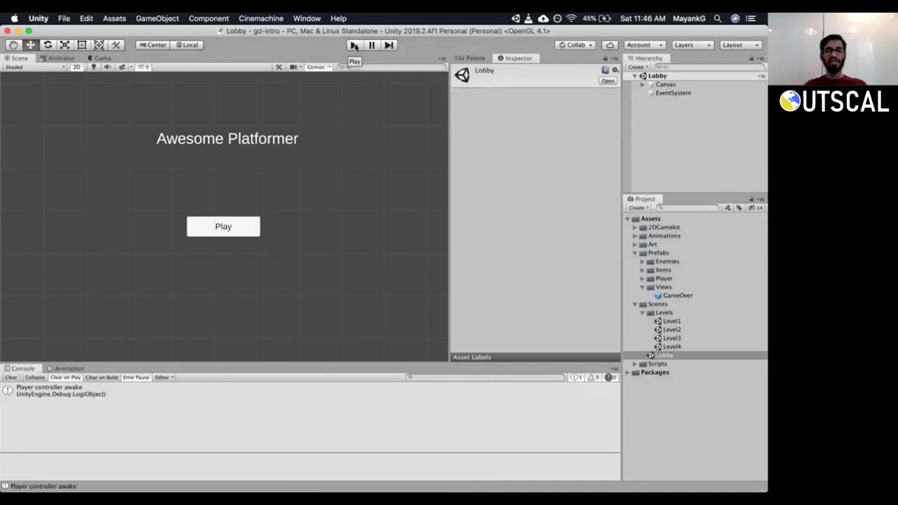
pyautogui.click(10, 379)
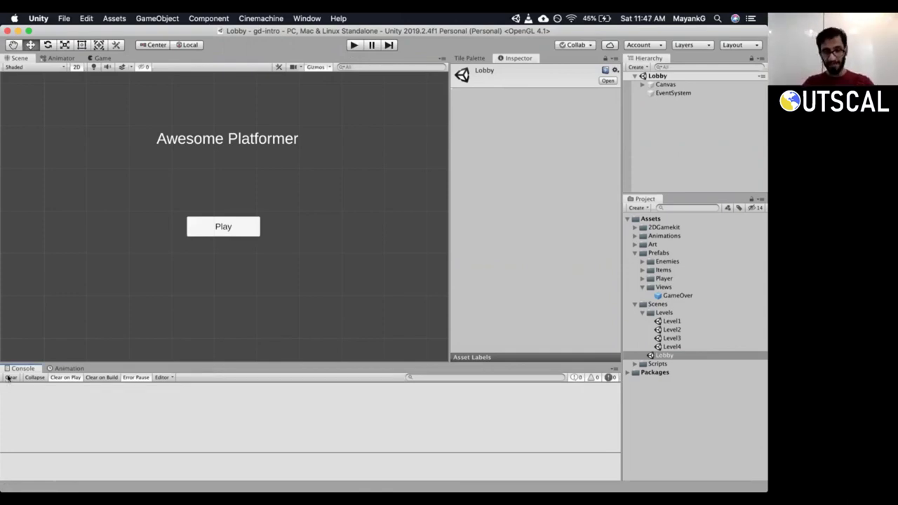
# Glance at the Animator and Game views, then return to the Scene view.
pyautogui.click(61, 58)
pyautogui.click(98, 58)
pyautogui.click(51, 60)
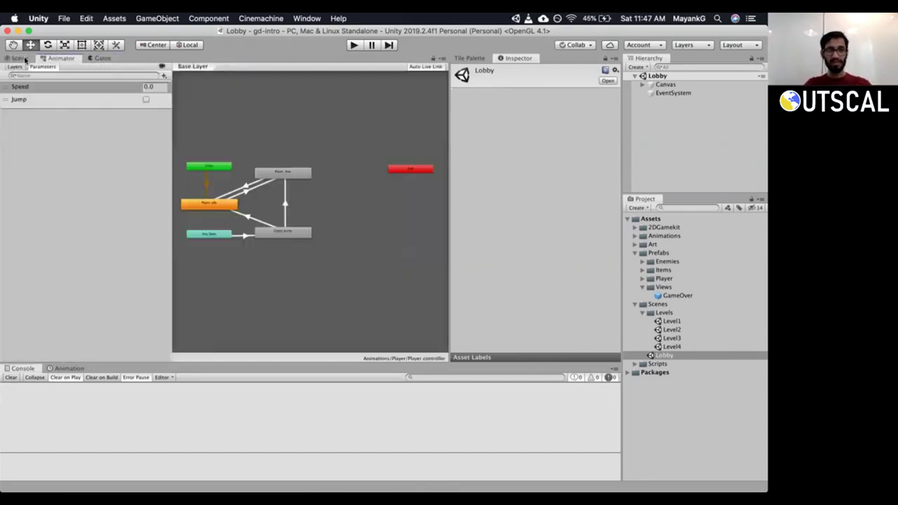
pyautogui.click(24, 60)
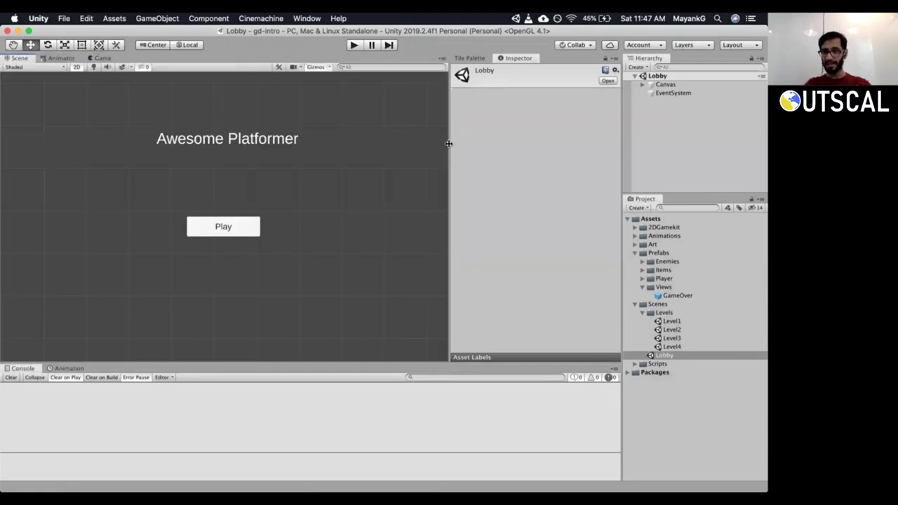
# Widen the Scene area, collapse Levels, show the Game view, and bring up Mission Control.
pyautogui.moveTo(449, 144); pyautogui.dragTo(473, 147)
pyautogui.moveTo(713, 194); pyautogui.dragTo(714, 221)
pyautogui.click(642, 340)
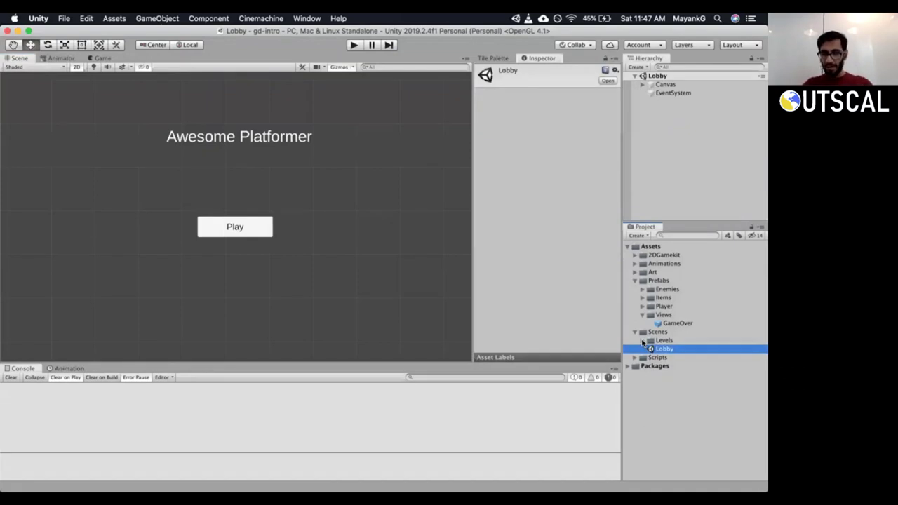
pyautogui.click(102, 58)
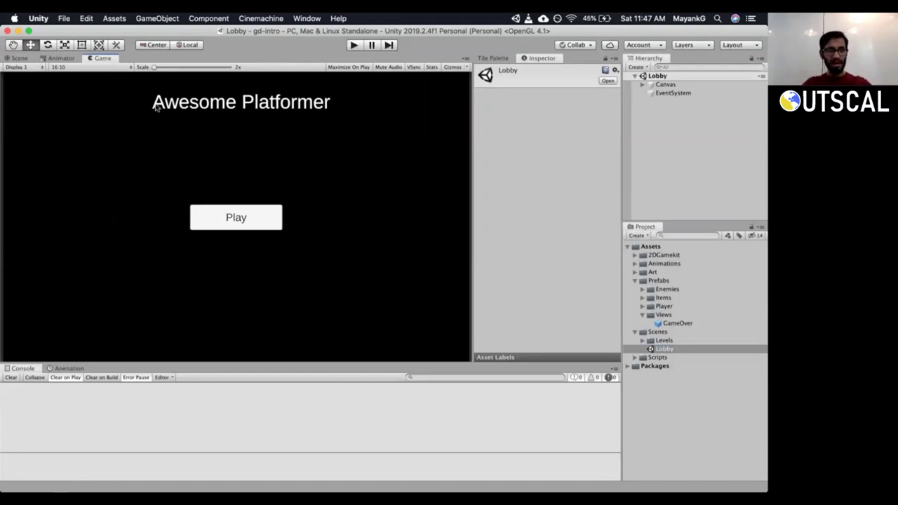
pyautogui.hotkey('ctrl', 'Up')
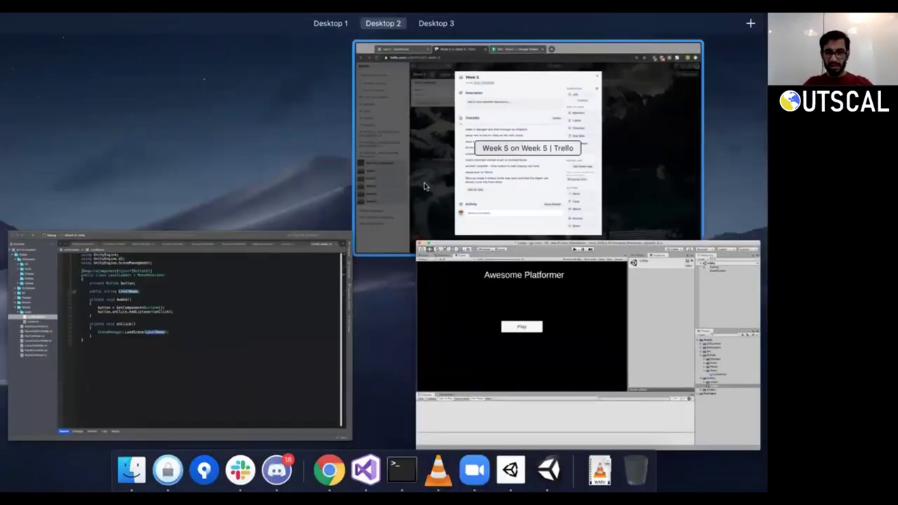
# Review the Week 5 Trello card's checklist, then bring the Unity editor back to the front.
pyautogui.click(423, 184)
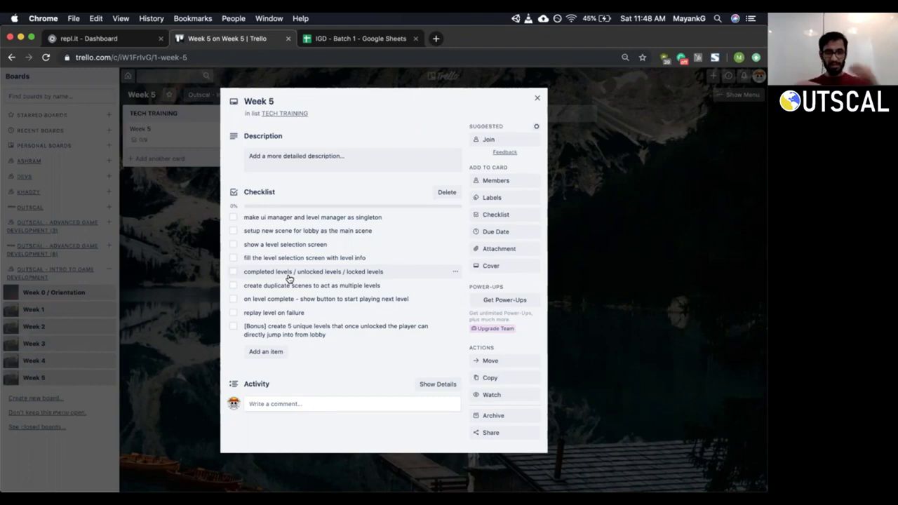
pyautogui.click(537, 97)
pyautogui.click(173, 138)
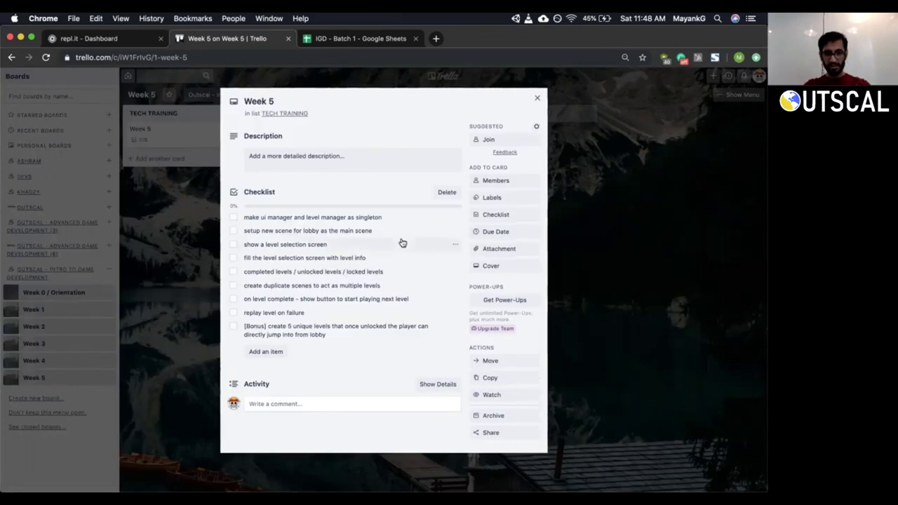
pyautogui.hotkey('ctrl', 'Up')
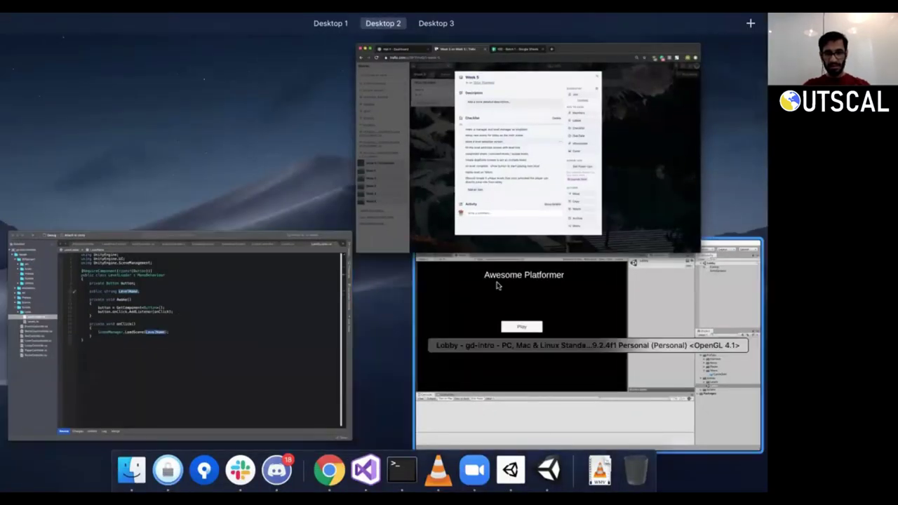
pyautogui.click(495, 284)
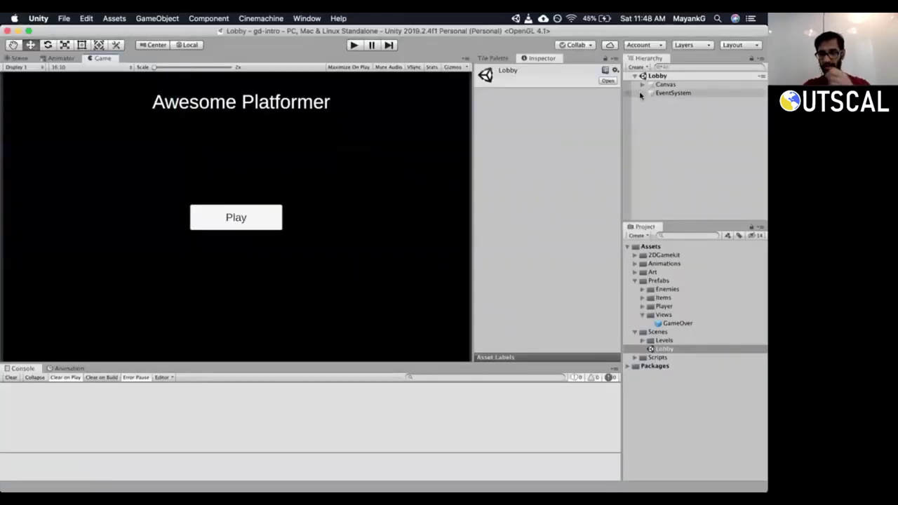
# Play-test the Lobby, open the Select a Level panel, then switch to Visual Studio.
pyautogui.click(353, 44)
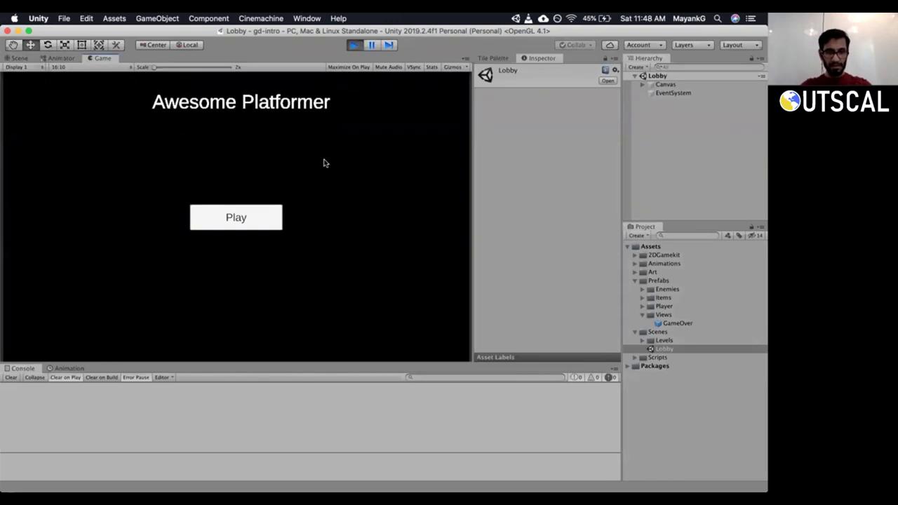
pyautogui.click(246, 217)
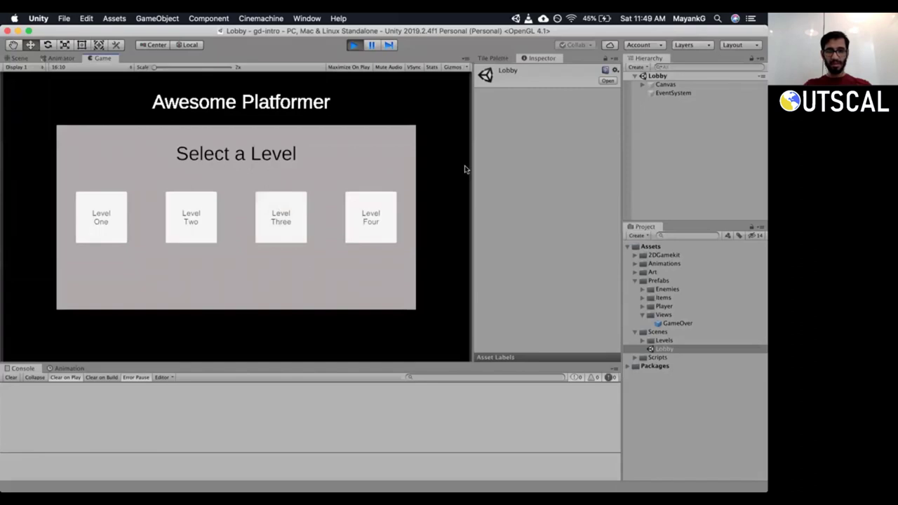
pyautogui.press('super+Tab')
pyautogui.press('super+Tab')
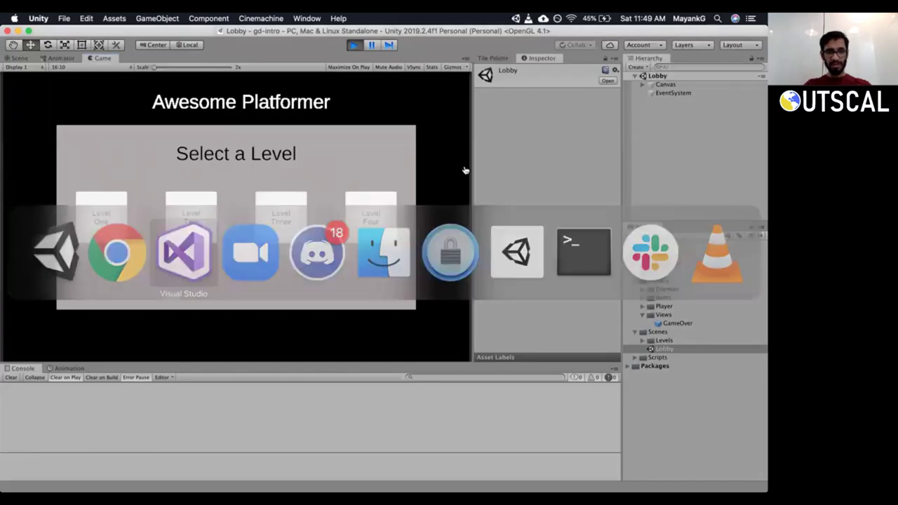
pyautogui.press('super+Tab')
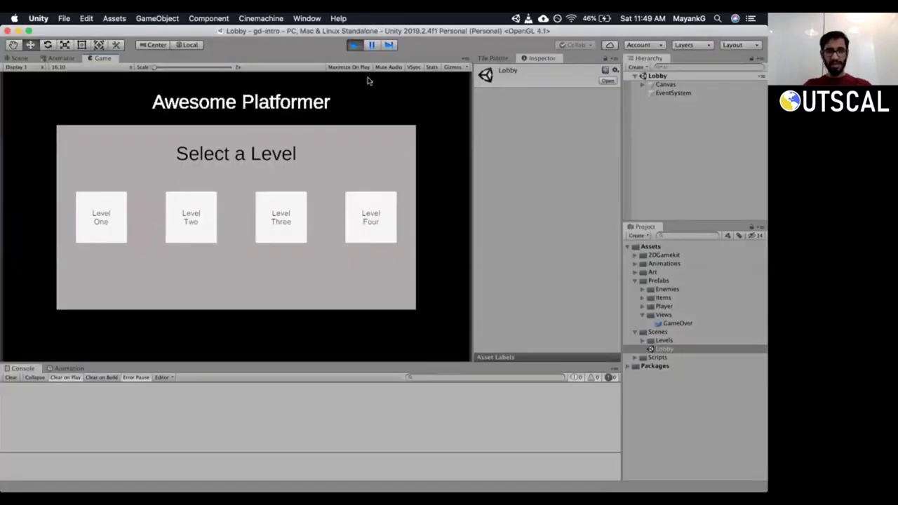
pyautogui.press('super+Tab')
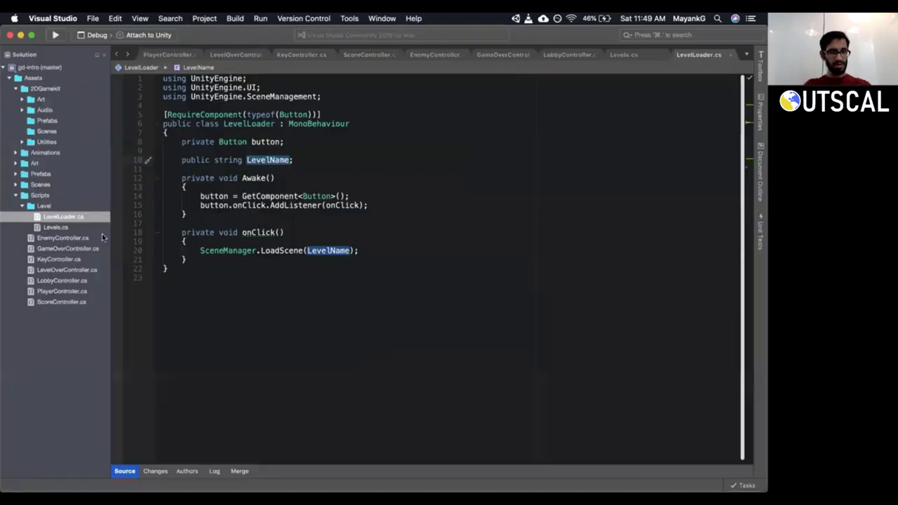
# Open Levels.cs and delete the whole static Levels class, leaving the file empty.
pyautogui.doubleClick(54, 228)
pyautogui.click(188, 133)
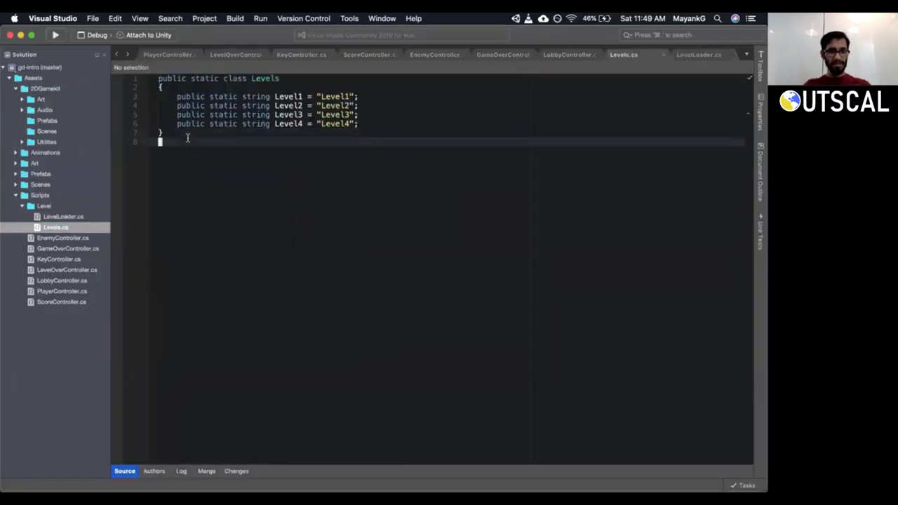
pyautogui.hotkey('shift', 'Up')
pyautogui.hotkey('shift', 'Up')
pyautogui.hotkey('shift', 'Up')
pyautogui.hotkey('shift', 'Up')
pyautogui.hotkey('shift', 'Up')
pyautogui.hotkey('shift', 'Up')
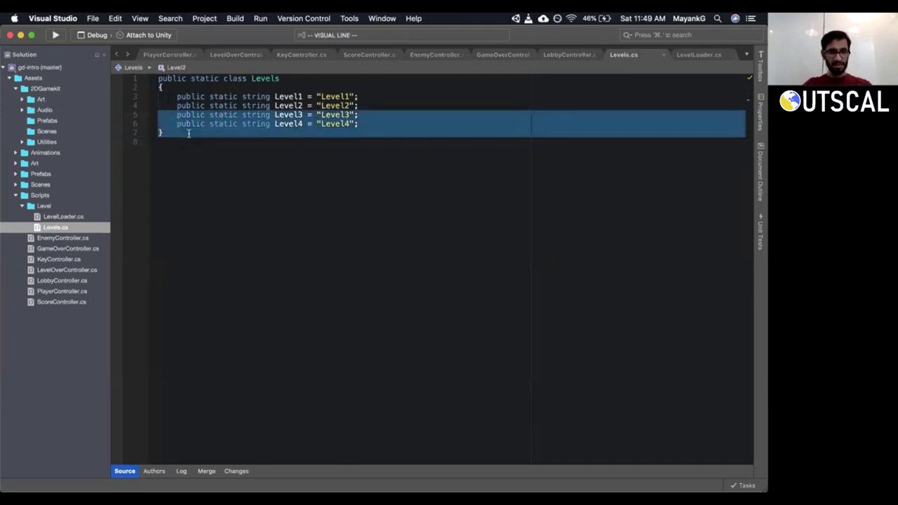
pyautogui.press('BackSpace')
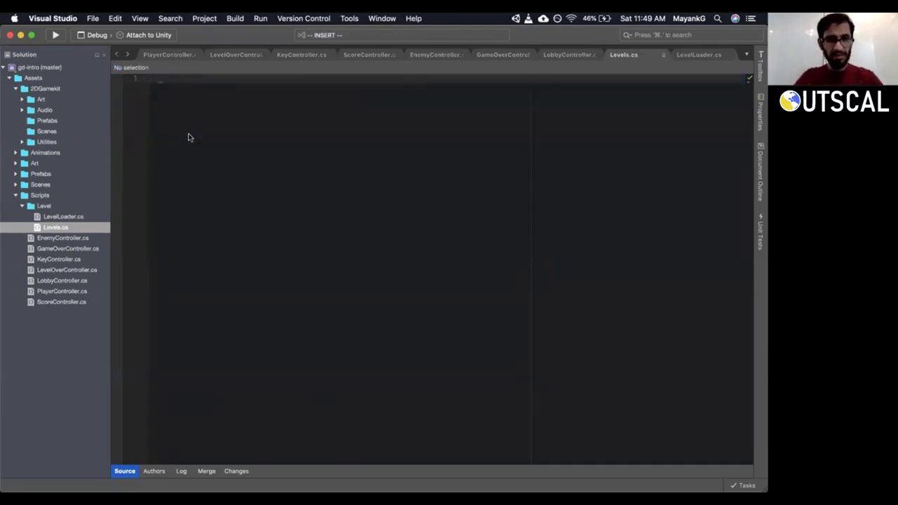
pyautogui.press('Down')
pyautogui.press('BackSpace')
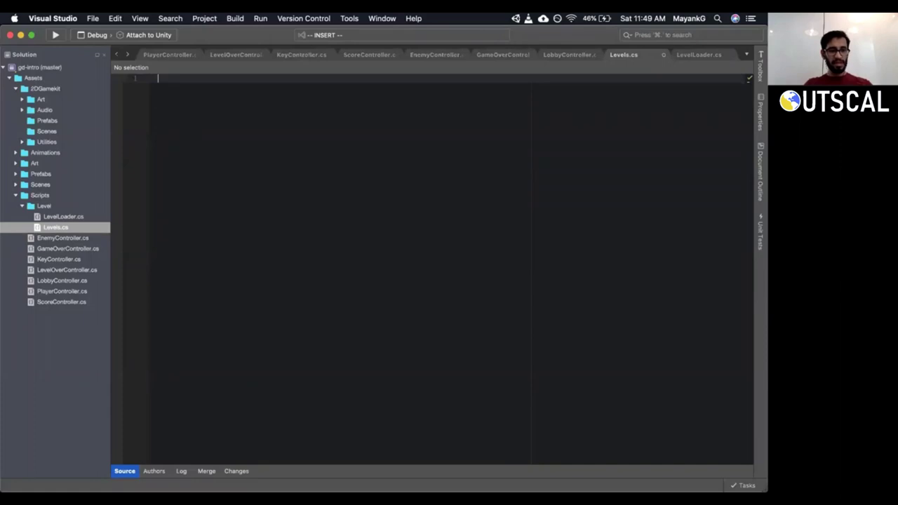
# Rename Levels.cs to LevelStatus.cs.
pyautogui.click(56, 228)
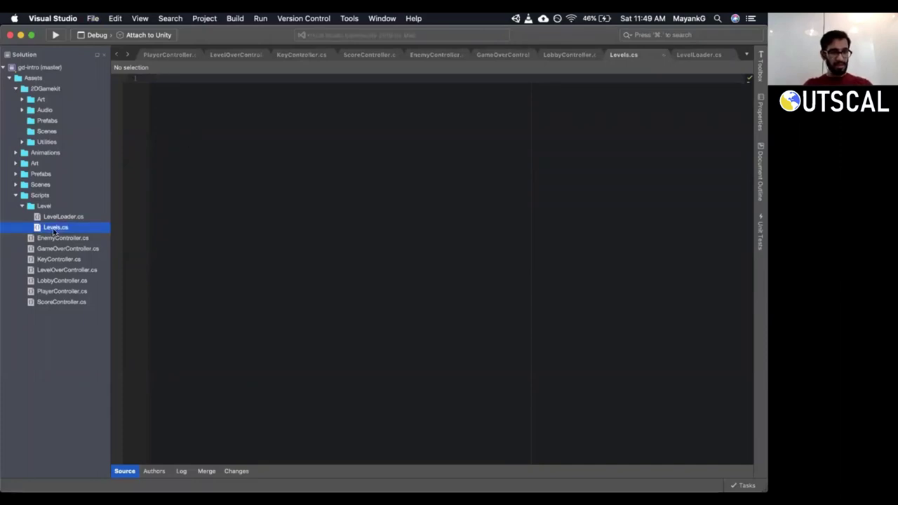
pyautogui.rightClick(53, 232)
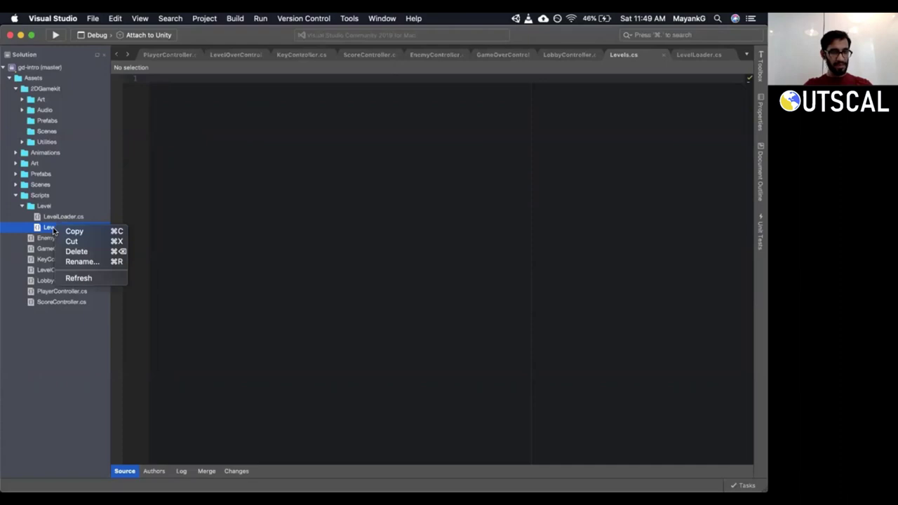
pyautogui.click(77, 261)
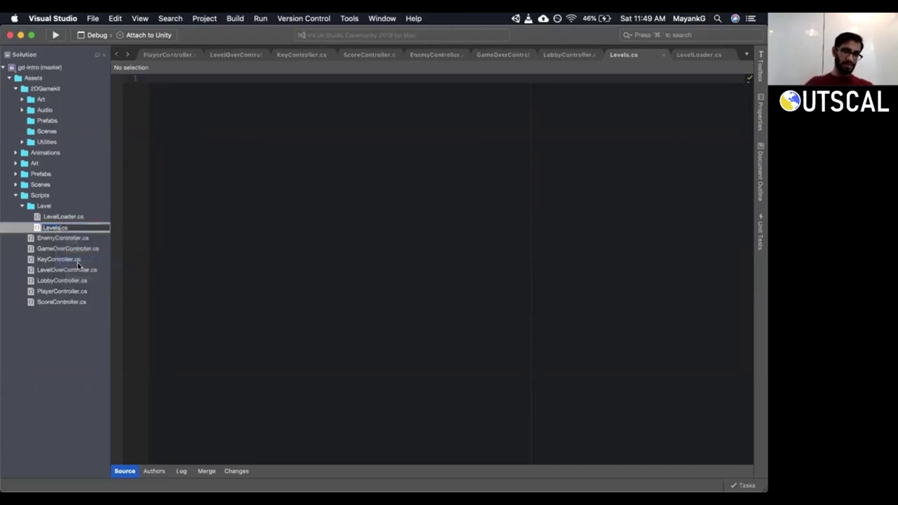
pyautogui.write('LevelStatus')
pyautogui.press('Return')
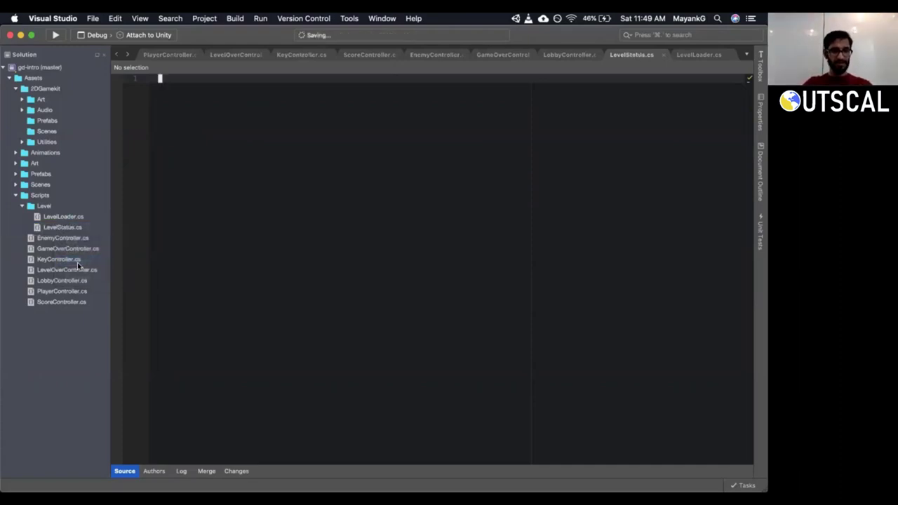
# Write public enum LevelStatus with the values Locked, Unlocked and Completed.
pyautogui.press('i')
pyautogui.press('Return')
pyautogui.write('public enum Level')
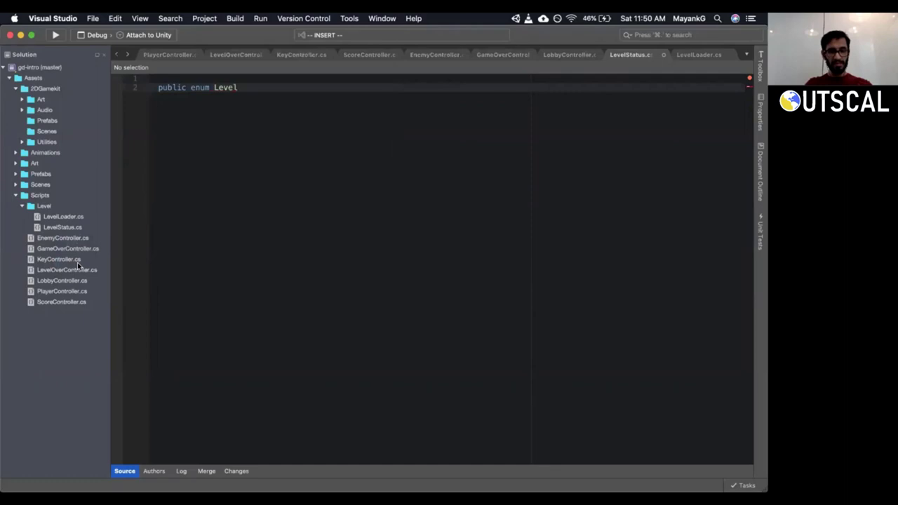
pyautogui.write('Status {')
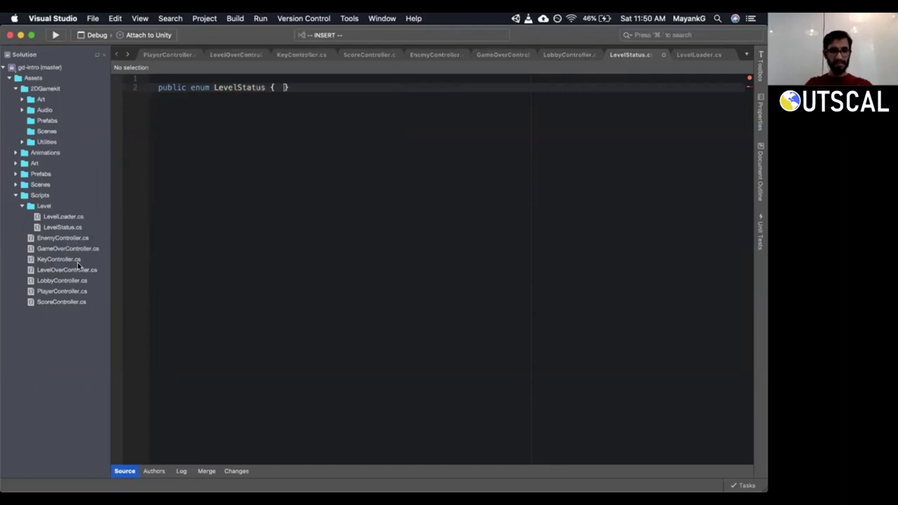
pyautogui.press('Return')
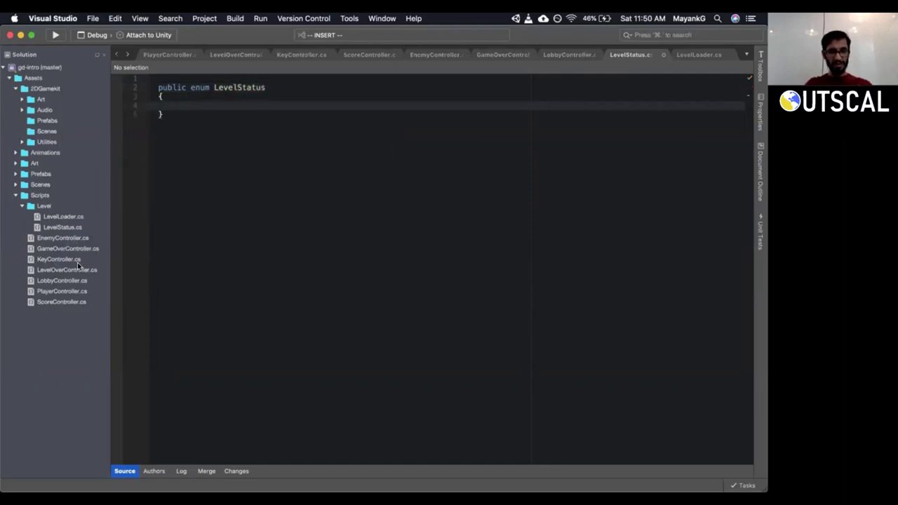
pyautogui.write('LevelSt')
pyautogui.press('BackSpace')
pyautogui.press('BackSpace')
pyautogui.press('BackSpace')
pyautogui.press('BackSpace')
pyautogui.press('BackSpace')
pyautogui.press('BackSpace')
pyautogui.write('ocked,')
pyautogui.press('Return')
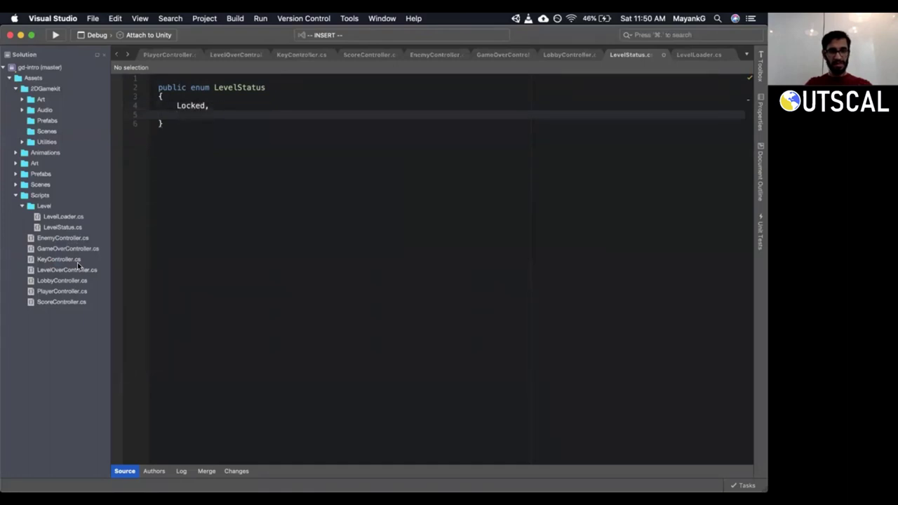
pyautogui.write('Unlocked,')
pyautogui.press('Return')
pyautogui.write('Co')
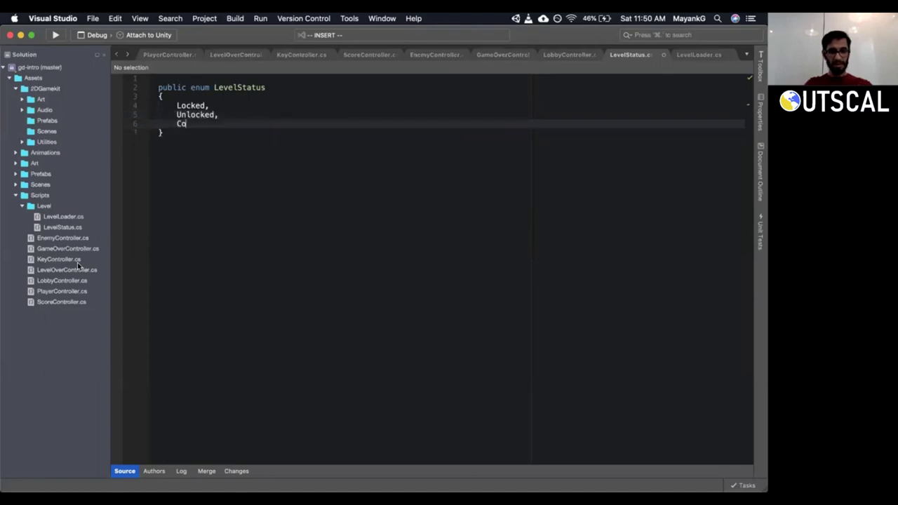
pyautogui.write('mpleted')
pyautogui.press('Escape')
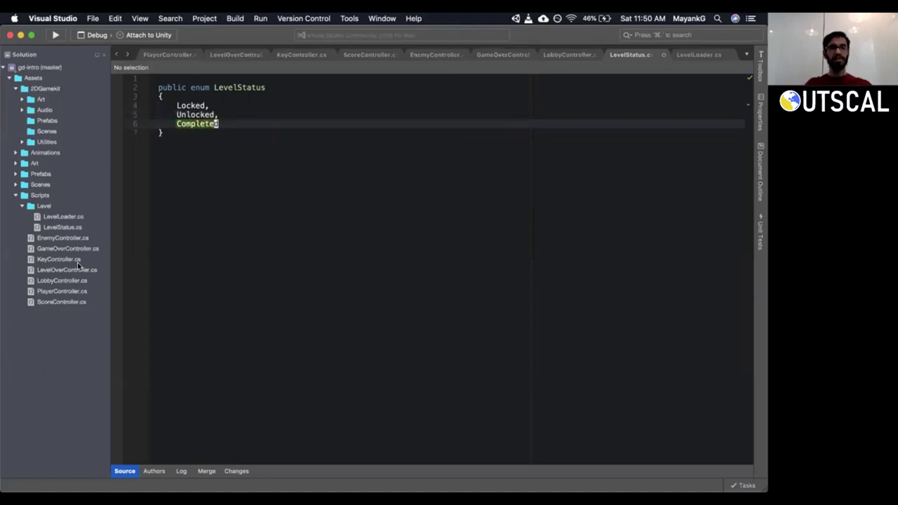
# Delete the empty first line above the LevelStatus enum.
pyautogui.press('j')
pyautogui.press('V')
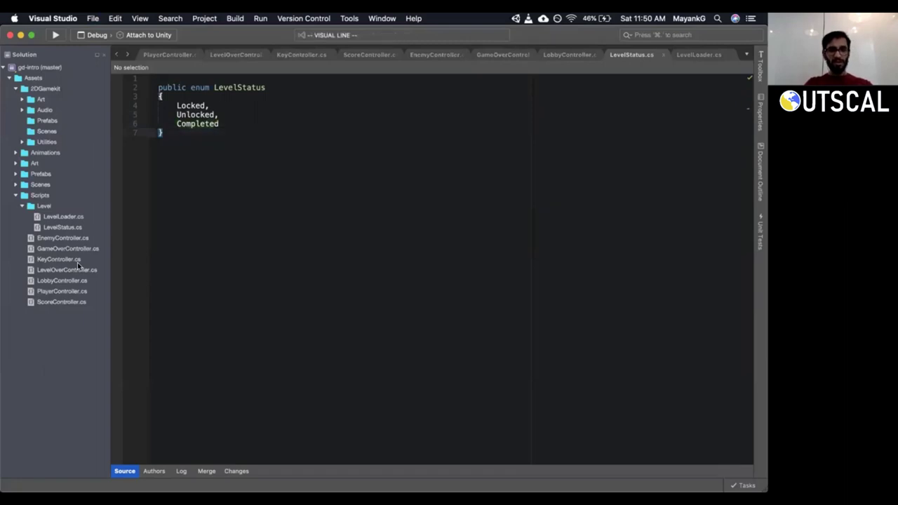
pyautogui.press('k')
pyautogui.press('k')
pyautogui.press('k')
pyautogui.press('k')
pyautogui.press('k')
pyautogui.press('y')
pyautogui.press('k')
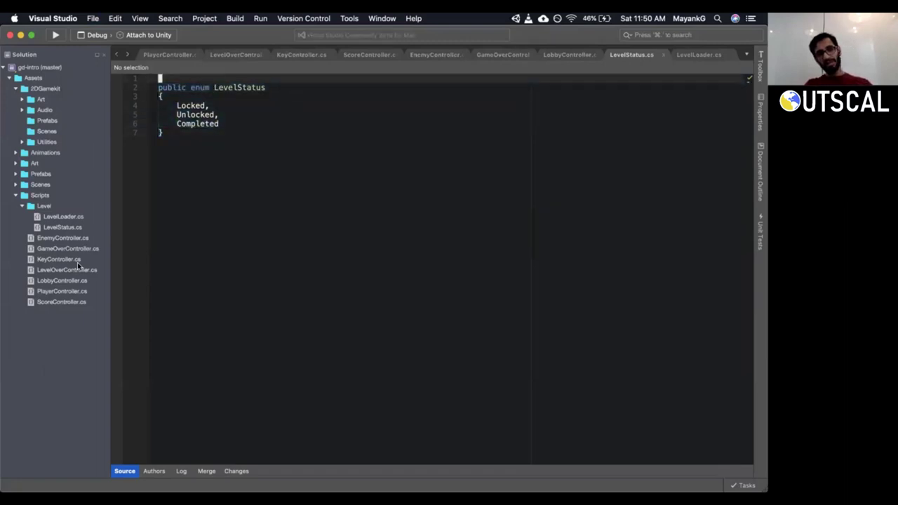
pyautogui.press('d')
pyautogui.press('d')
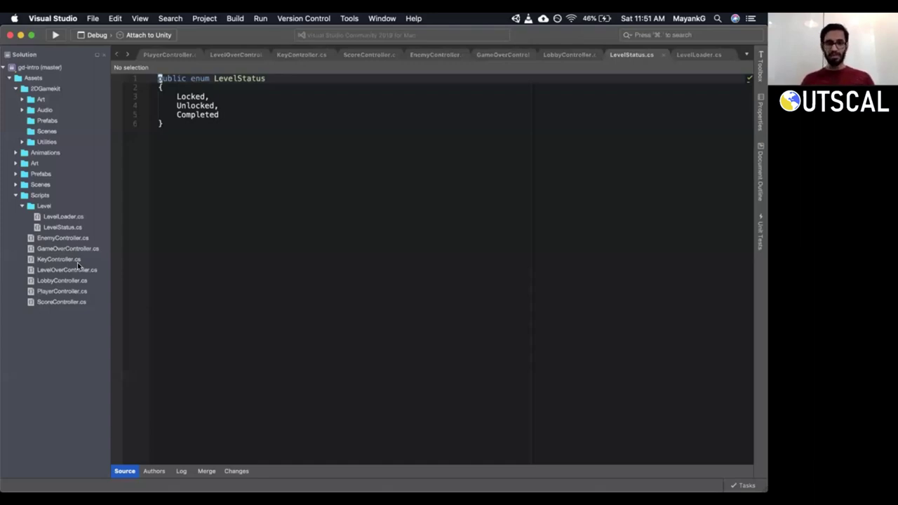
# Add the comments // 0, // 1 and // 2 after Locked, Unlocked and Completed.
pyautogui.press('Down')
pyautogui.press('Down')
pyautogui.hotkey('alt', 'Right')
pyautogui.write(',')
pyautogui.press('Return')
pyautogui.press('Home')
pyautogui.press('BackSpace')
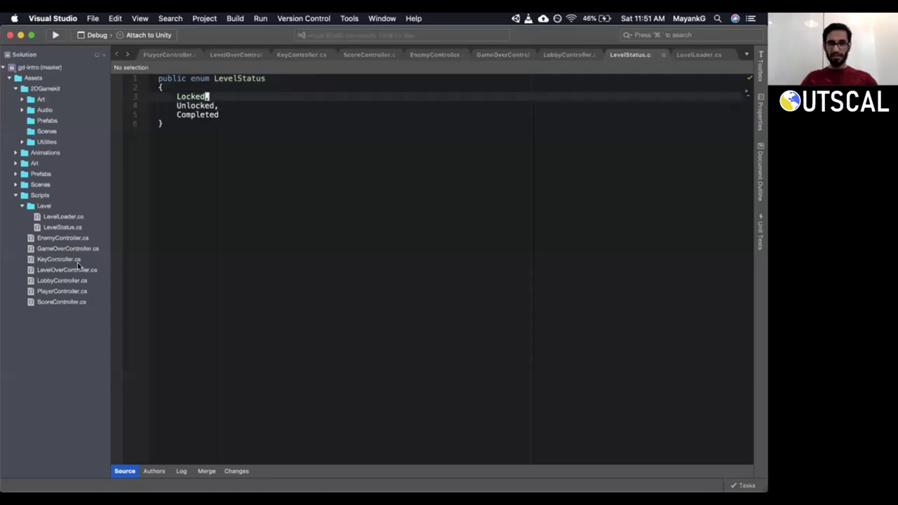
pyautogui.write('// 0')
pyautogui.press('Down')
pyautogui.write('// 1')
pyautogui.press('Down')
pyautogui.write(',')
pyautogui.write('// 2')
pyautogui.press('Escape')
# Pad the comments into alignment, save LevelStatus.cs, and close it.
pyautogui.press('k')
pyautogui.press('k')
pyautogui.press('^')
pyautogui.press('q')
pyautogui.press('a')
pyautogui.press('e')
pyautogui.press('w')
pyautogui.press('w')
pyautogui.press('i')
pyautogui.press('BackSpace')
pyautogui.press('Escape')
pyautogui.press('super+s')
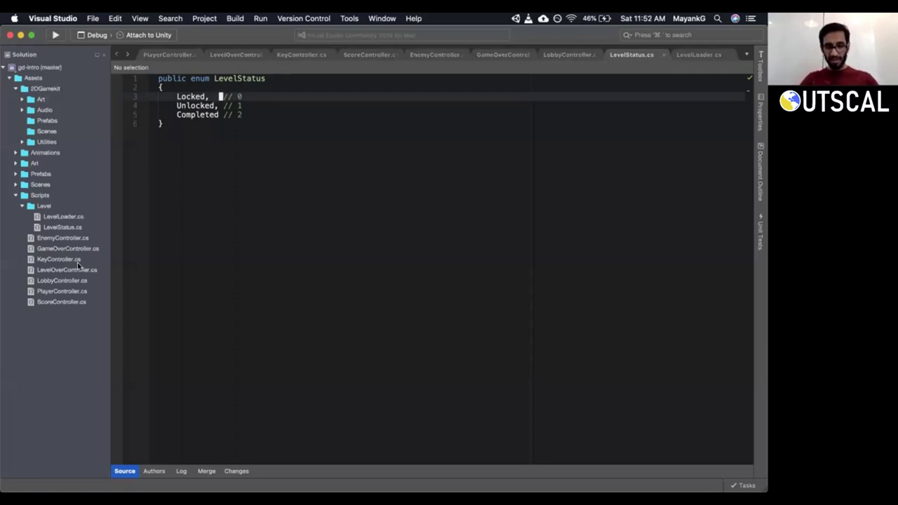
pyautogui.hotkey('shift', 'v')
pyautogui.press('j')
pyautogui.press('j')
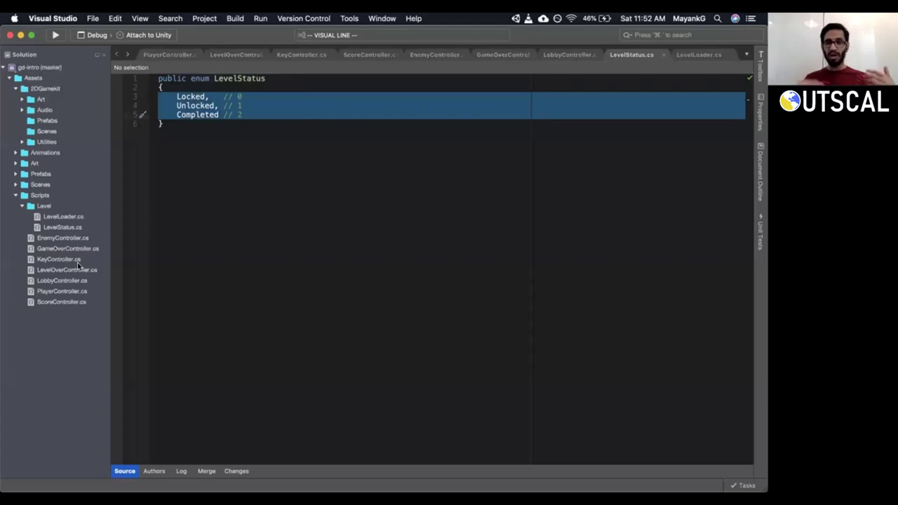
pyautogui.click(660, 55)
# Switch to the LevelLoader.cs tab to view its code.
pyautogui.click(595, 115)
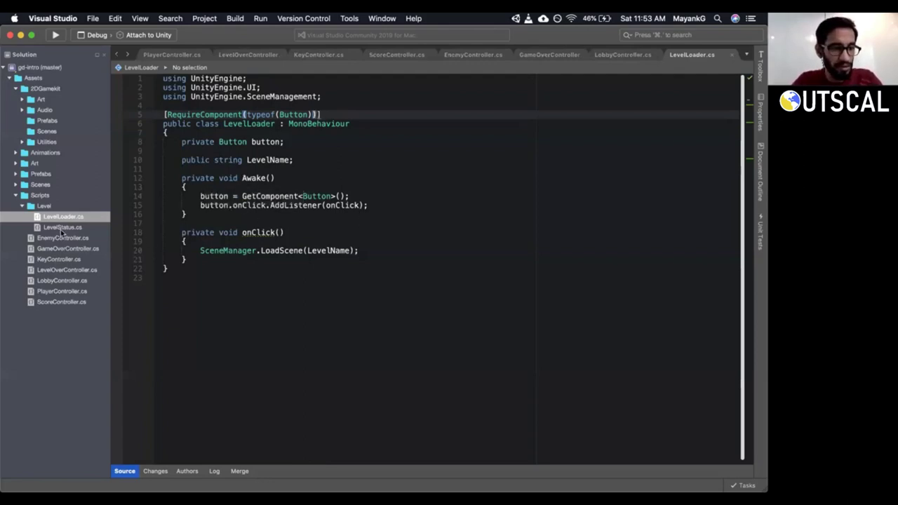
# Open LevelOverController.cs and inspect its level-finished log line.
pyautogui.click(22, 207)
pyautogui.click(22, 206)
pyautogui.click(22, 206)
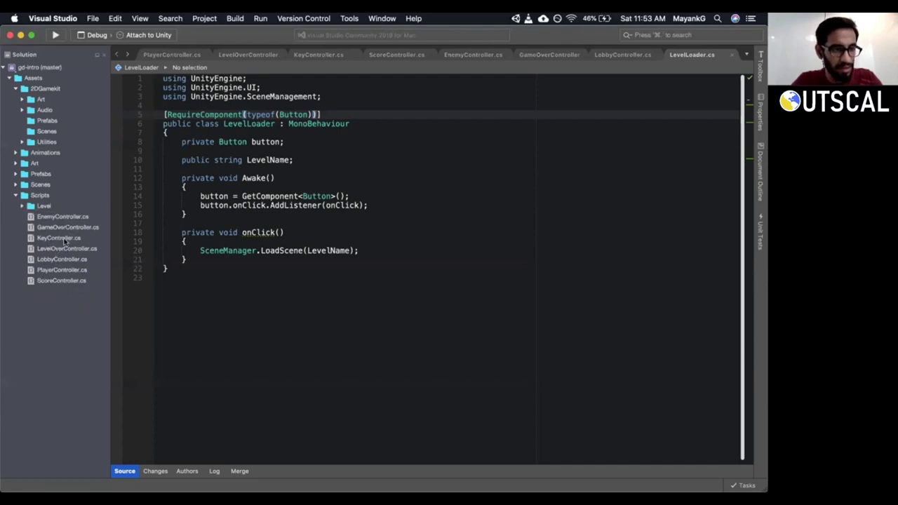
pyautogui.doubleClick(67, 249)
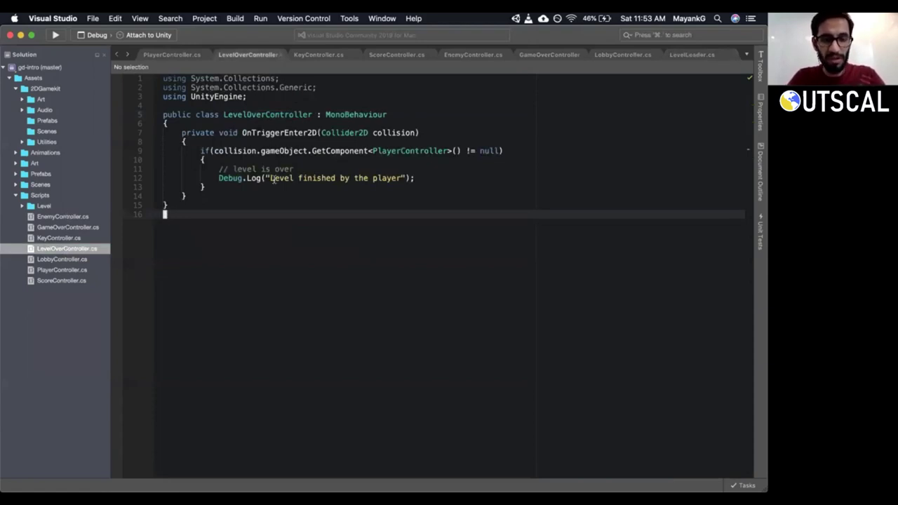
pyautogui.tripleClick(325, 178)
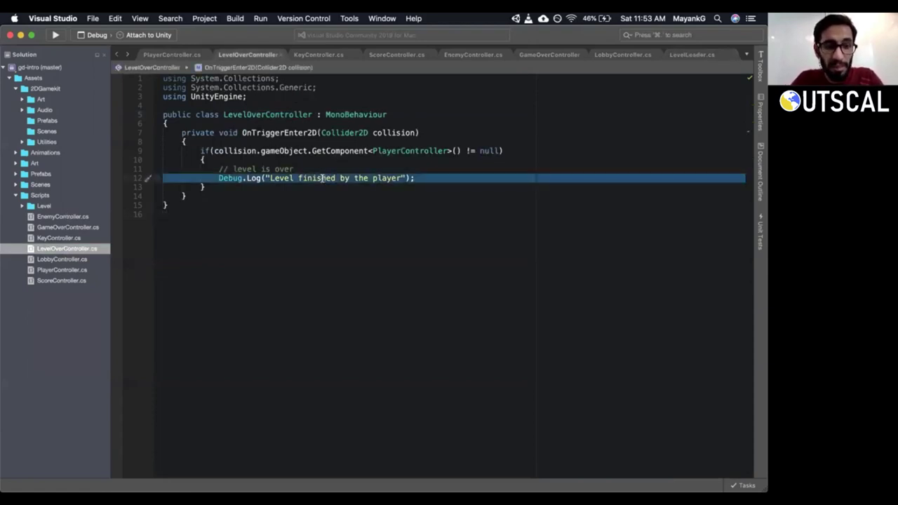
# Review GameOverController's PlayerDied SetActive line and its using directives.
pyautogui.doubleClick(73, 228)
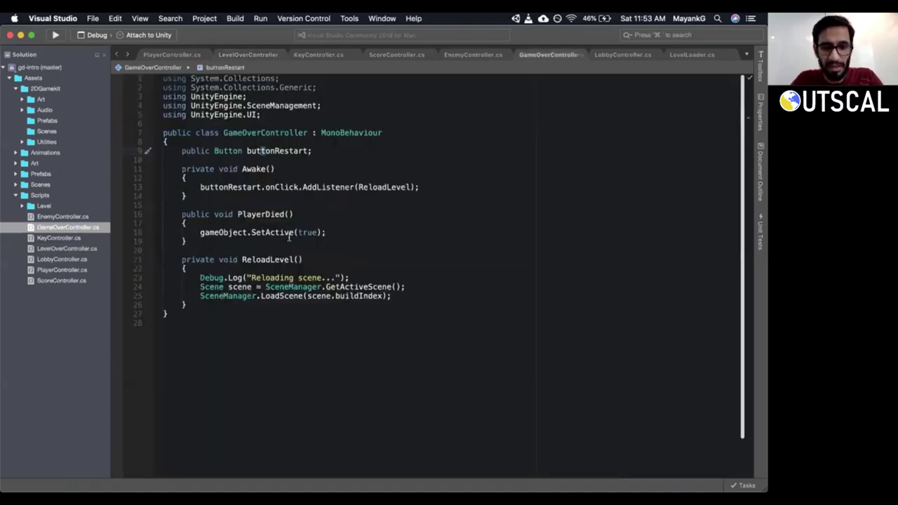
pyautogui.tripleClick(269, 231)
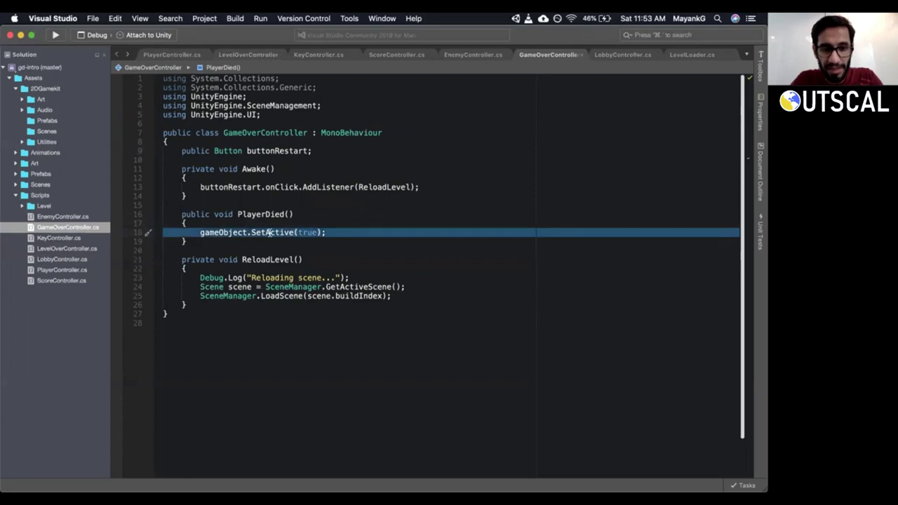
pyautogui.click(319, 87)
pyautogui.doubleClick(312, 88)
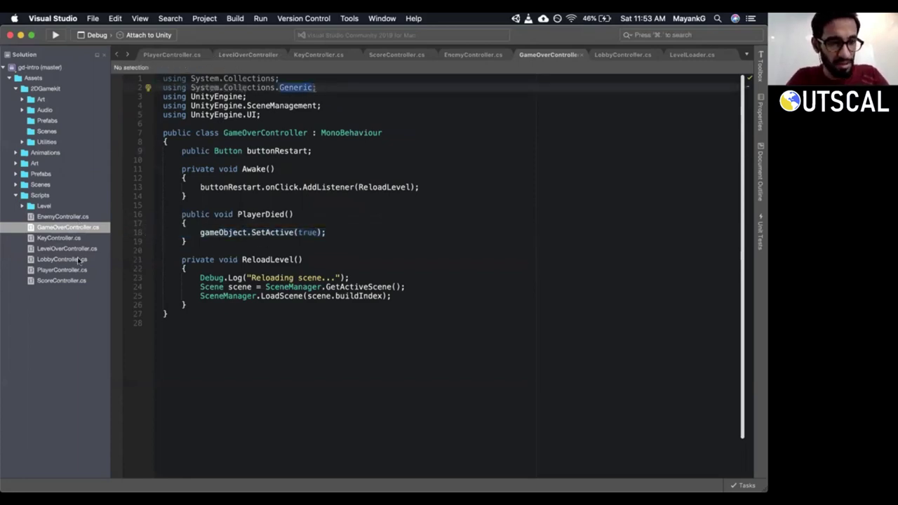
# Move LevelOverController.cs into the Level folder, then view LobbyController.cs.
pyautogui.click(56, 249)
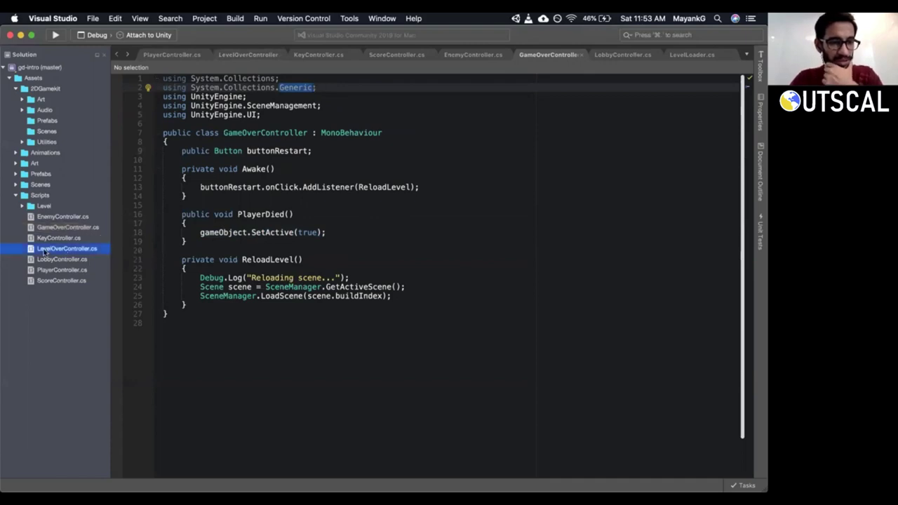
pyautogui.moveTo(45, 252); pyautogui.dragTo(51, 206)
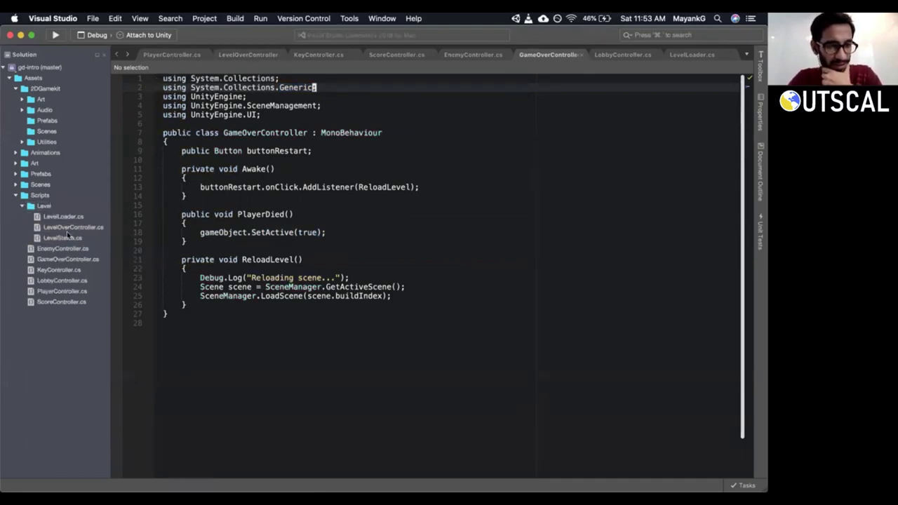
pyautogui.click(193, 307)
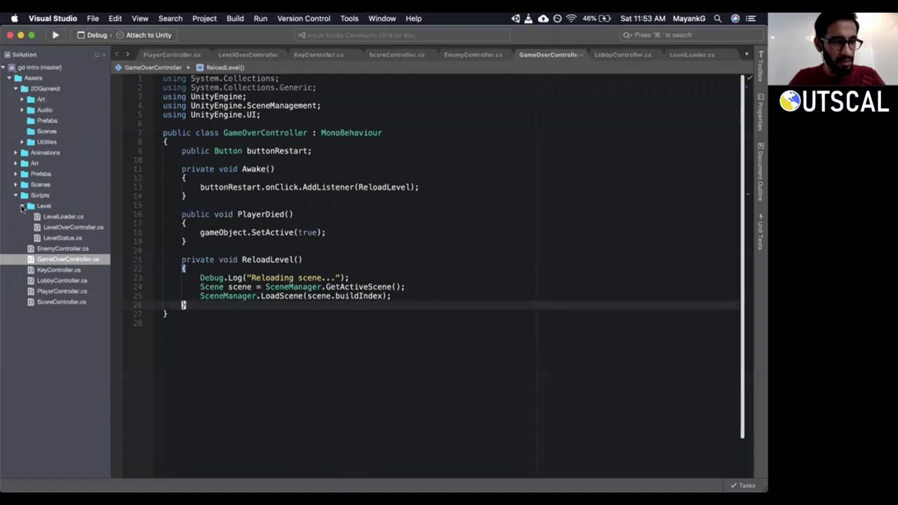
pyautogui.click(22, 207)
pyautogui.click(22, 207)
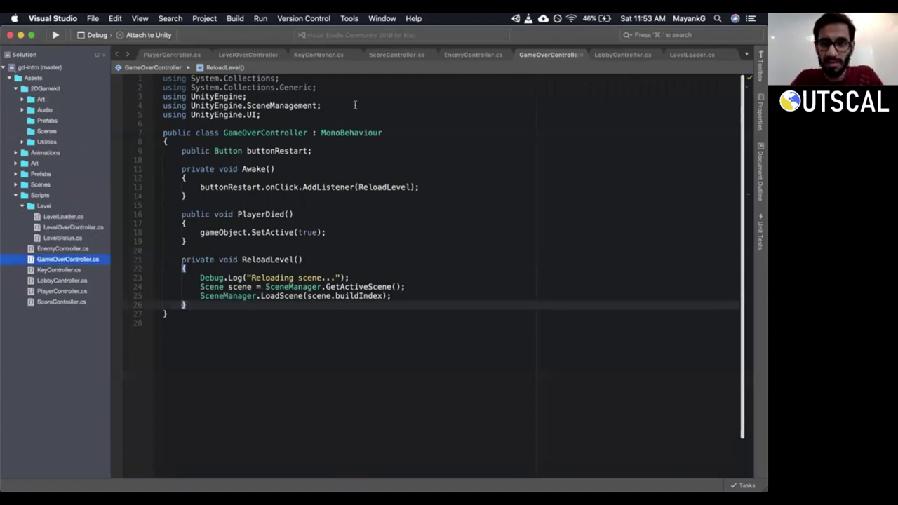
pyautogui.click(620, 54)
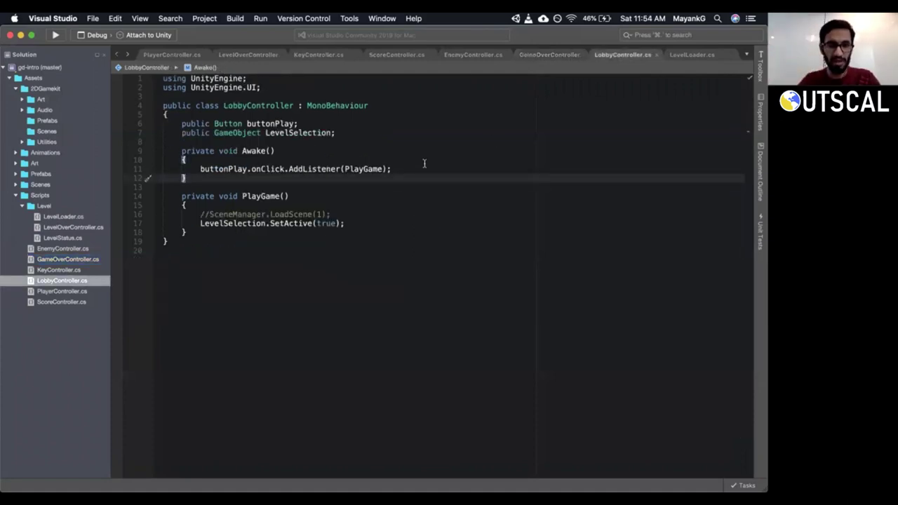
# Review LevelLoader.cs: its LoadScene call, LevelName field usages and Awake method.
pyautogui.click(690, 55)
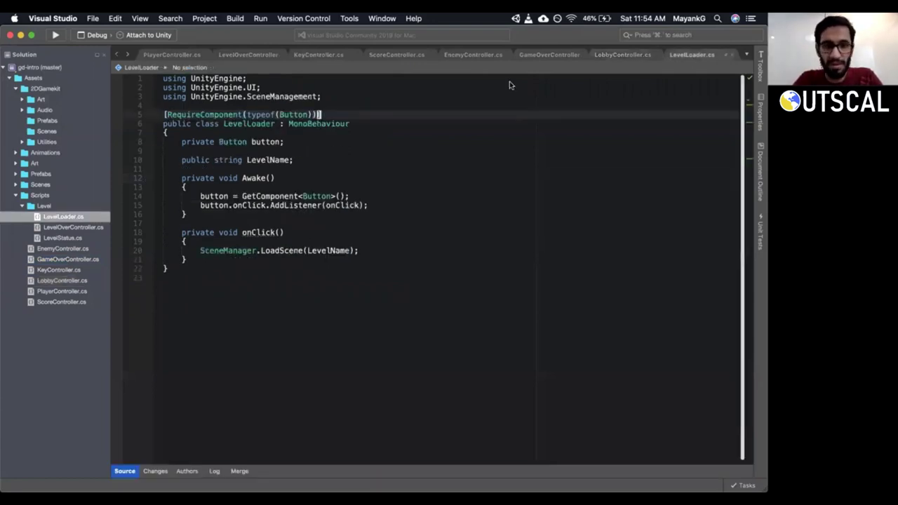
pyautogui.click(388, 252)
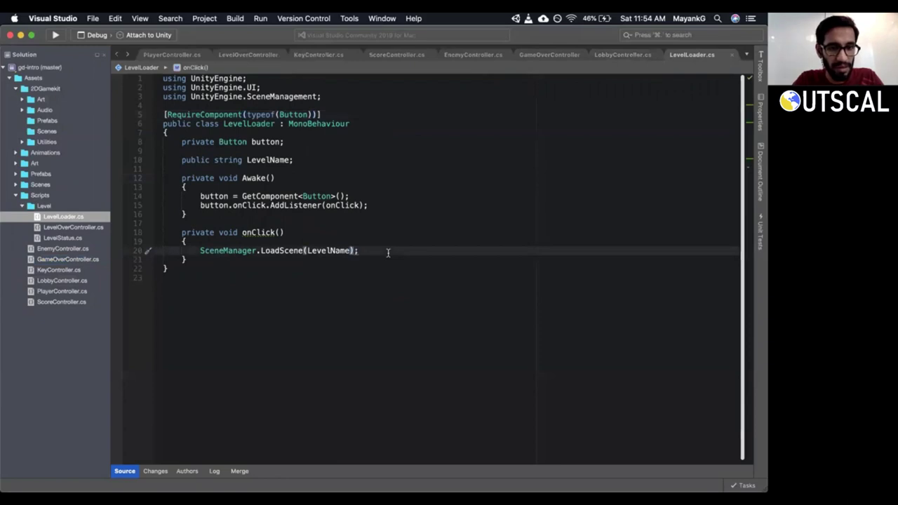
pyautogui.click(264, 124)
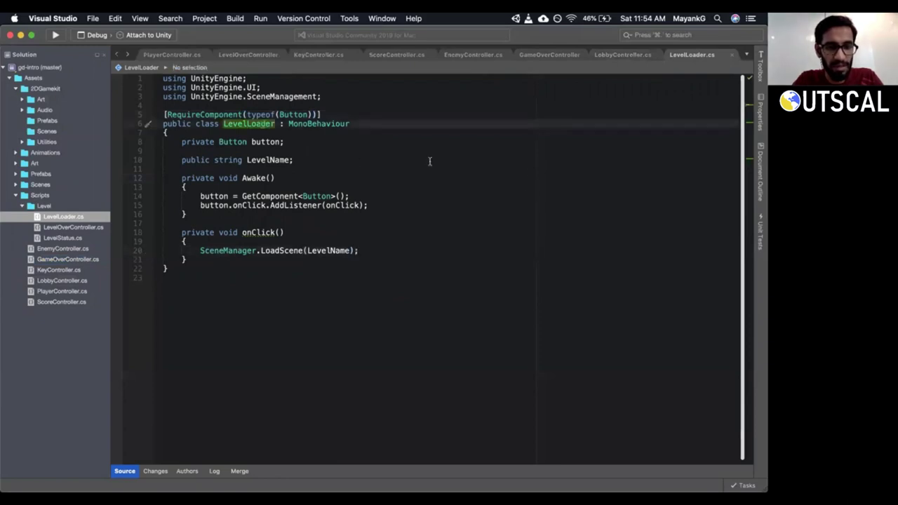
pyautogui.moveTo(110, 182); pyautogui.dragTo(107, 181)
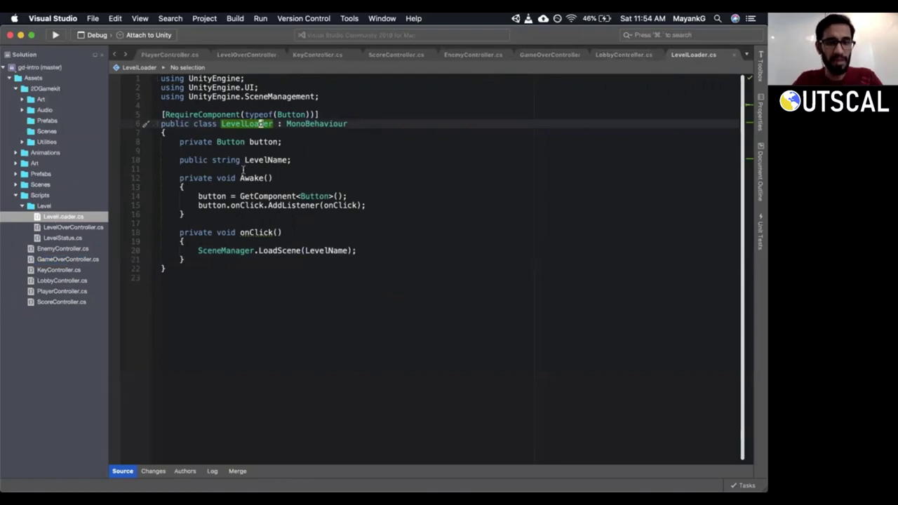
pyautogui.click(264, 160)
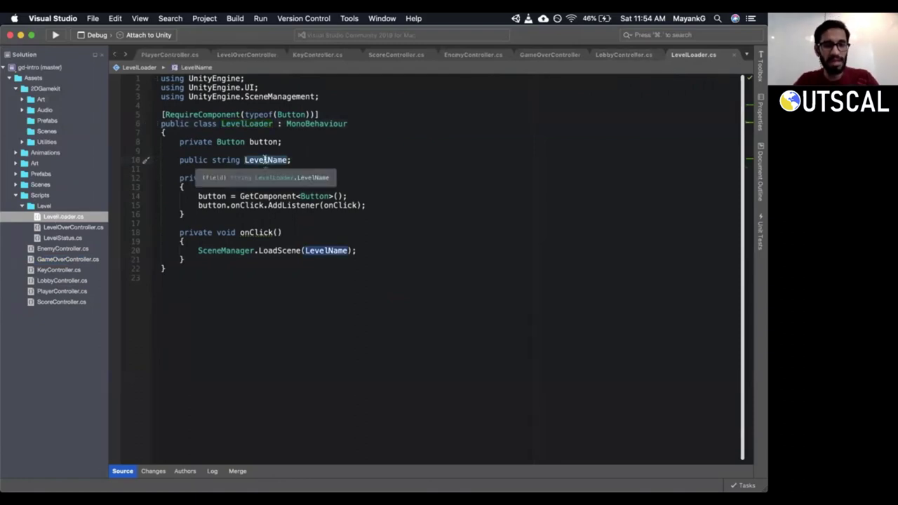
pyautogui.tripleClick(264, 160)
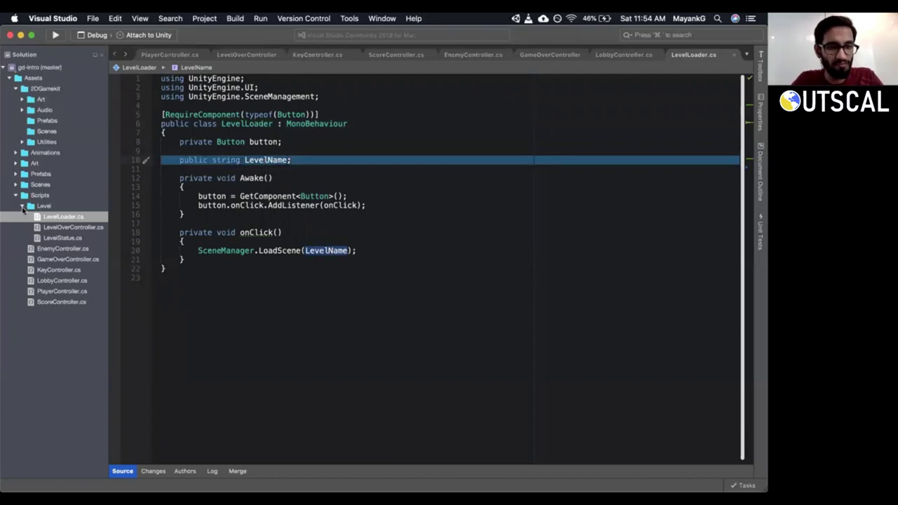
pyautogui.click(22, 206)
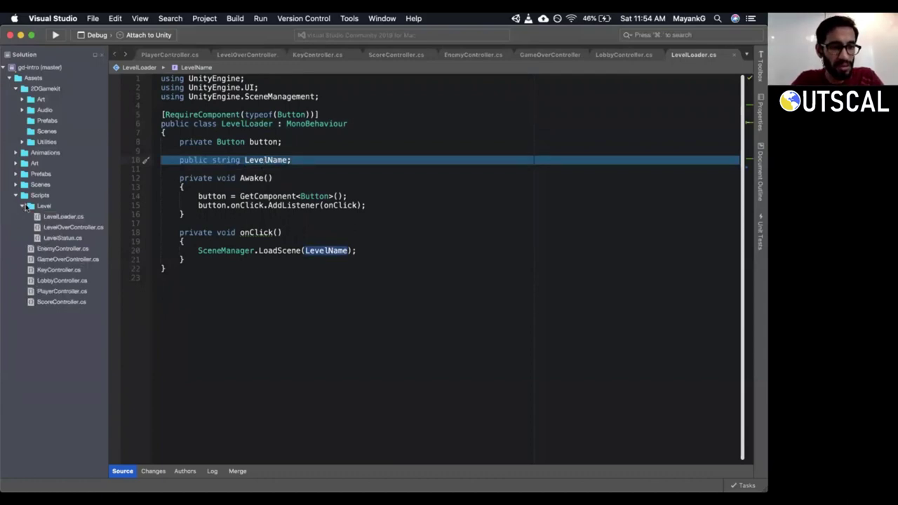
pyautogui.click(258, 123)
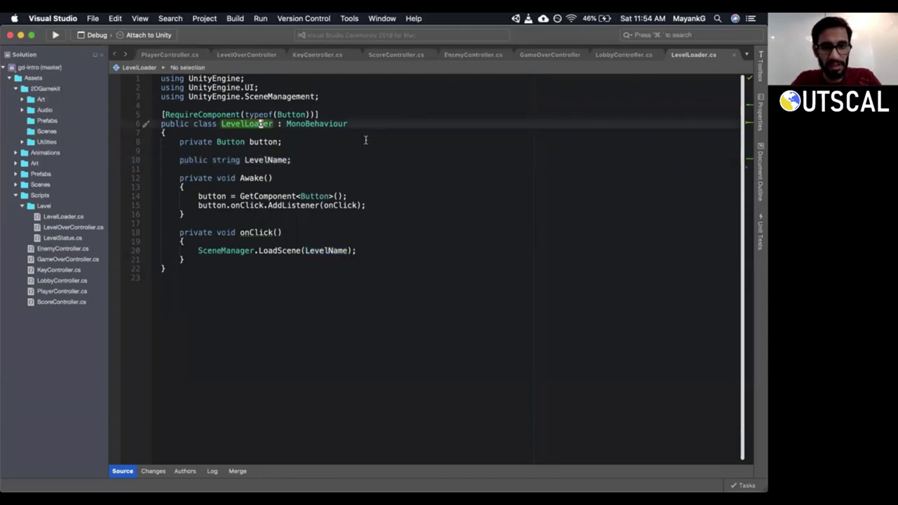
pyautogui.click(433, 211)
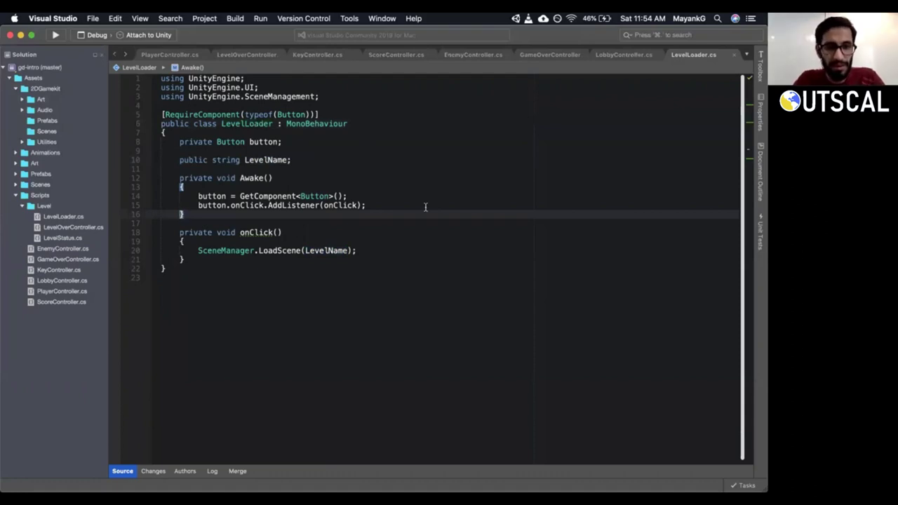
pyautogui.click(266, 161)
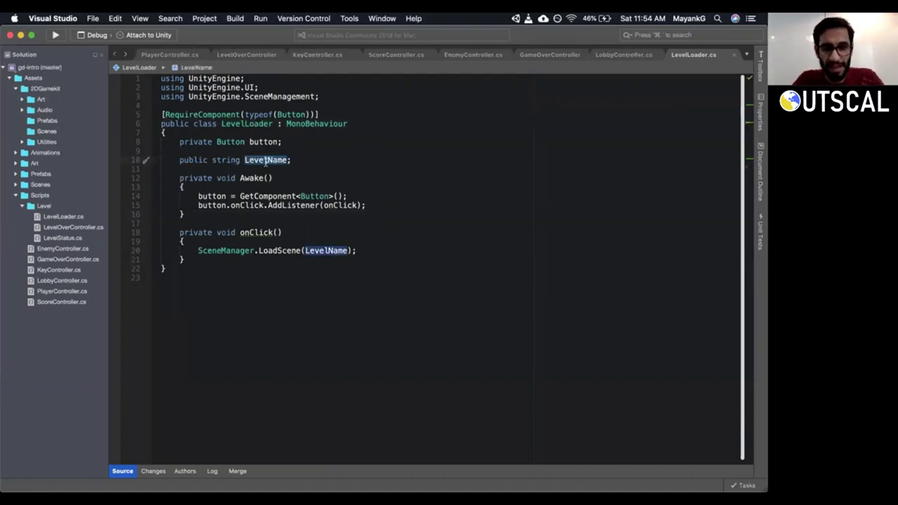
pyautogui.click(233, 215)
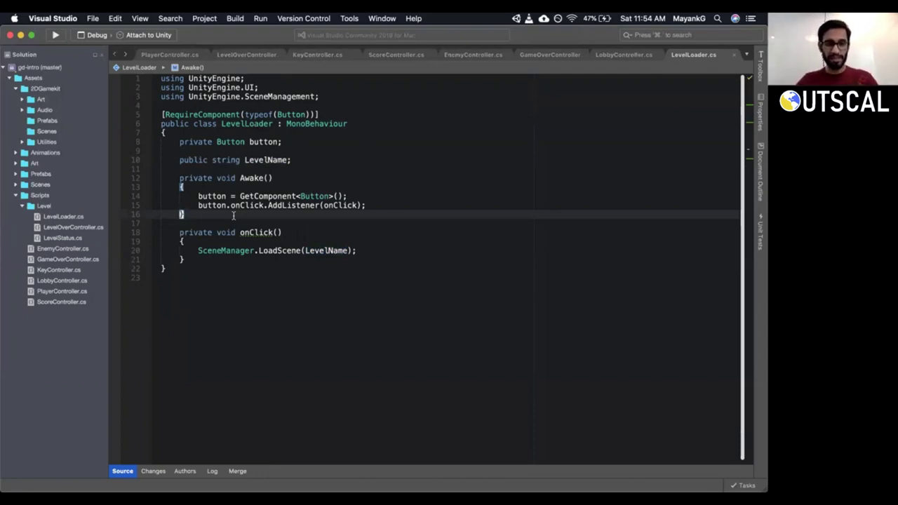
# Cycle through the open apps and show Mission Control to find the Trello window.
pyautogui.press('super+Tab')
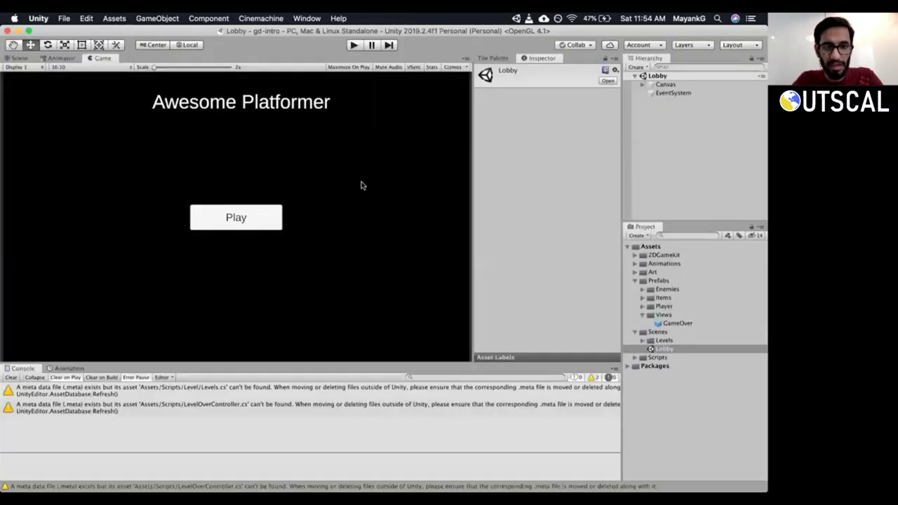
pyautogui.press('super+Tab')
pyautogui.press('super+Tab')
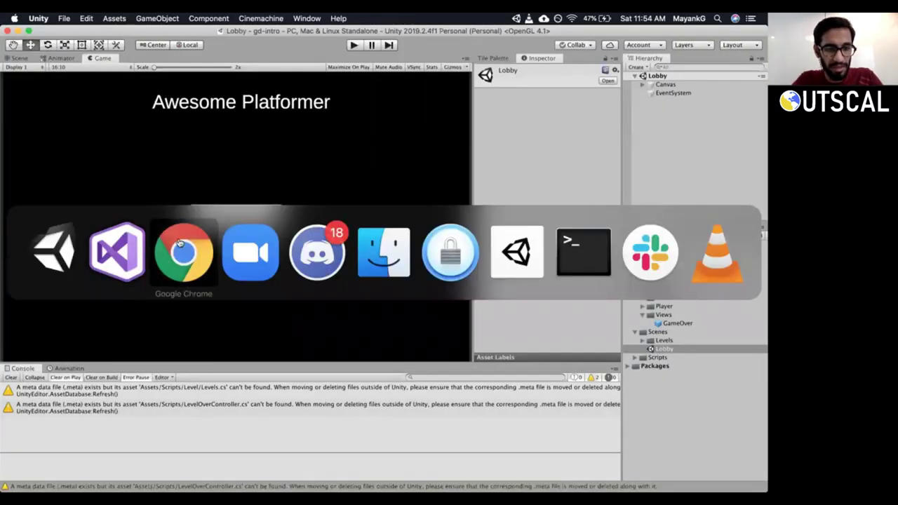
pyautogui.press('super+Tab')
pyautogui.press('super+Tab')
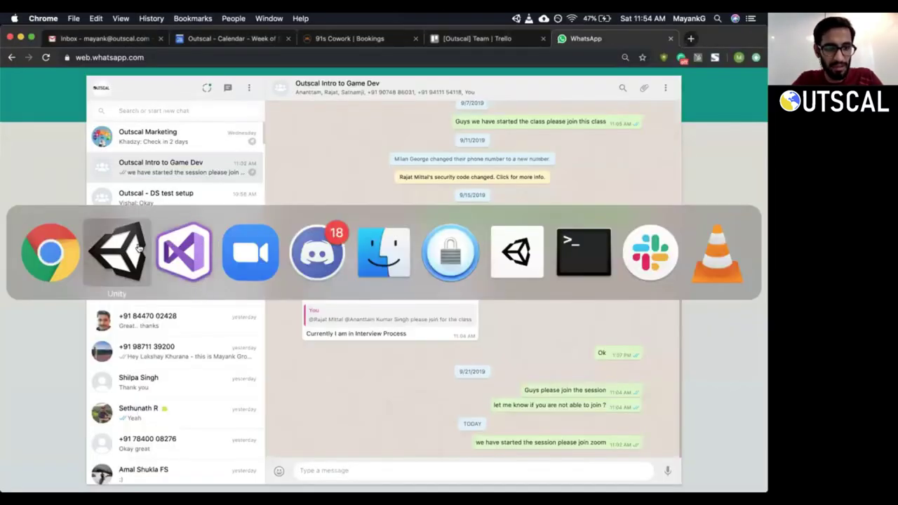
pyautogui.click(136, 249)
pyautogui.hotkey('ctrl', 'Up')
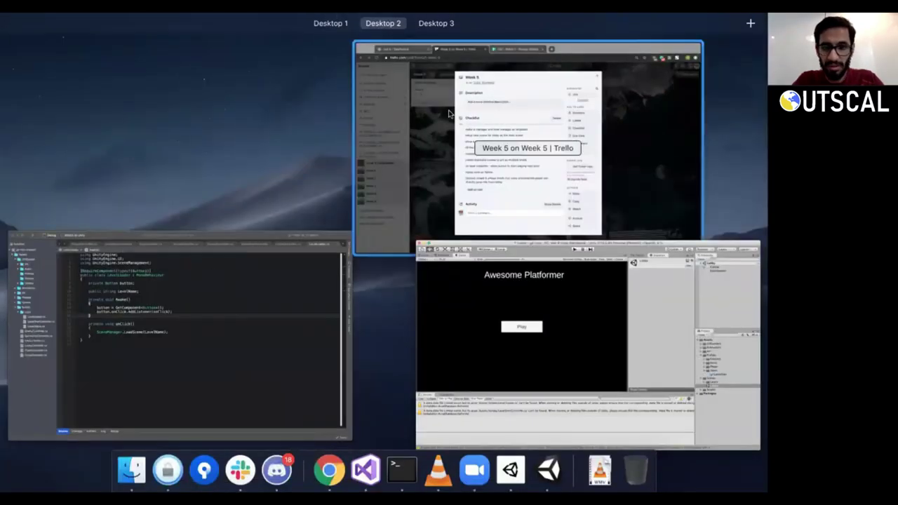
# Reword the first Week 5 Trello checklist task to 'level manager singleton', dropping the UI manager.
pyautogui.click(365, 175)
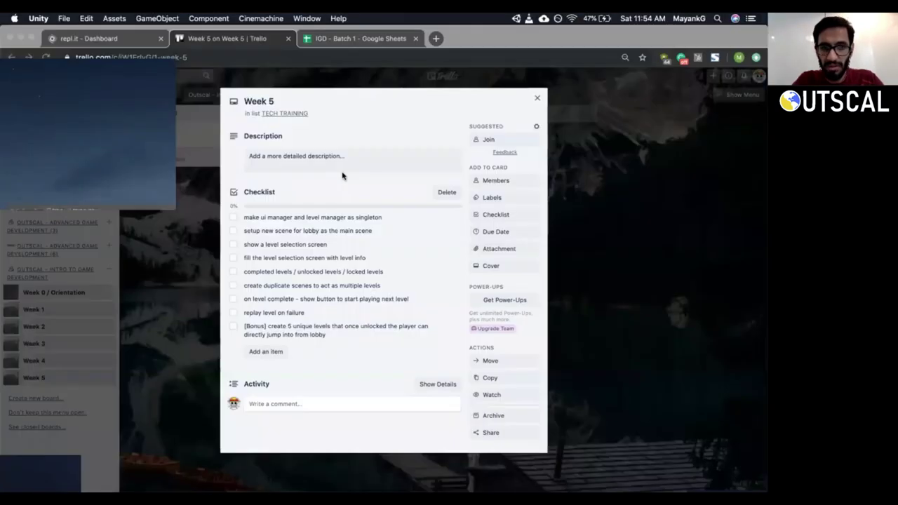
pyautogui.click(289, 218)
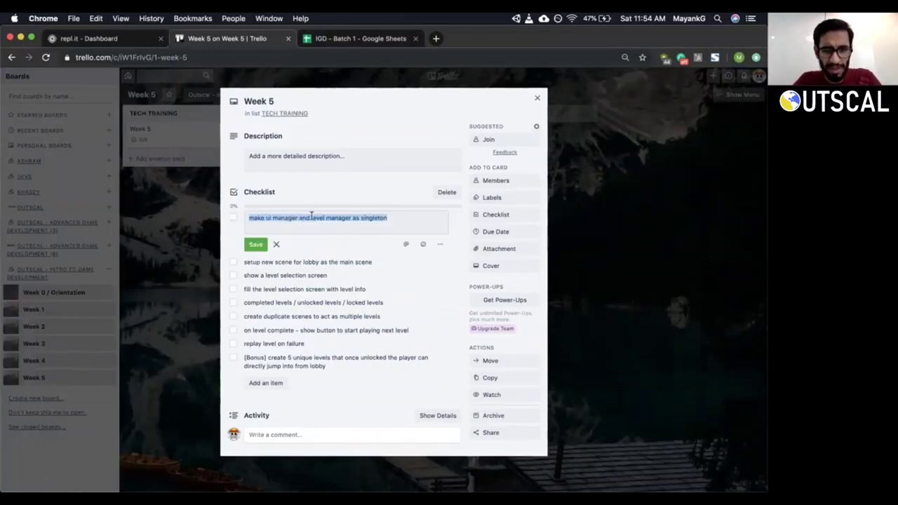
pyautogui.click(312, 218)
pyautogui.press('BackSpace')
pyautogui.press('BackSpace')
pyautogui.press('BackSpace')
pyautogui.press('BackSpace')
pyautogui.press('BackSpace')
pyautogui.press('BackSpace')
pyautogui.press('BackSpace')
pyautogui.press('BackSpace')
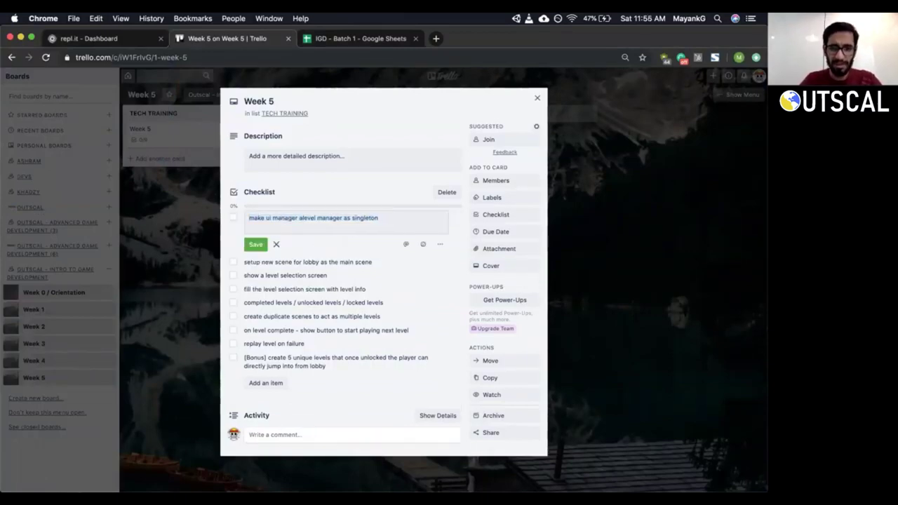
pyautogui.press('BackSpace')
pyautogui.press('BackSpace')
pyautogui.press('BackSpace')
pyautogui.press('BackSpace')
pyautogui.press('BackSpace')
pyautogui.press('BackSpace')
pyautogui.press('BackSpace')
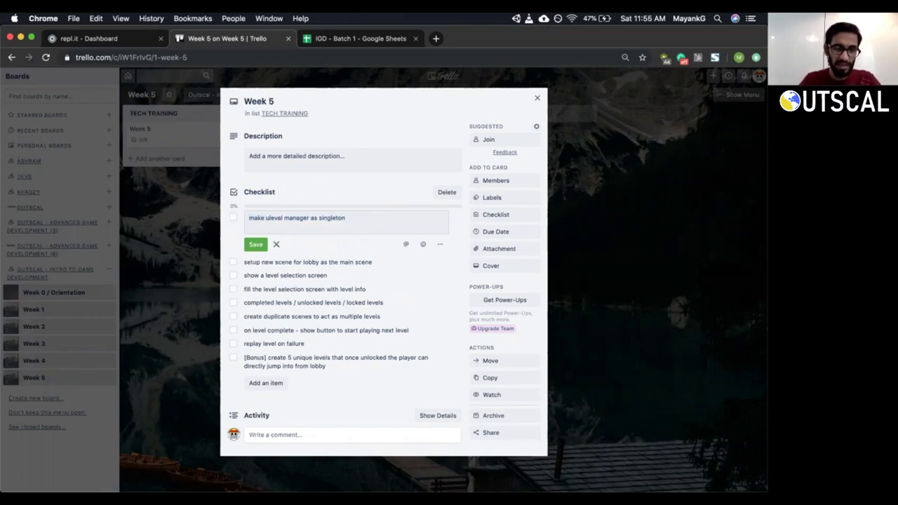
pyautogui.press('Return')
# Bring the Visual Studio window with LevelLoader.cs back to the front.
pyautogui.press('super+Tab')
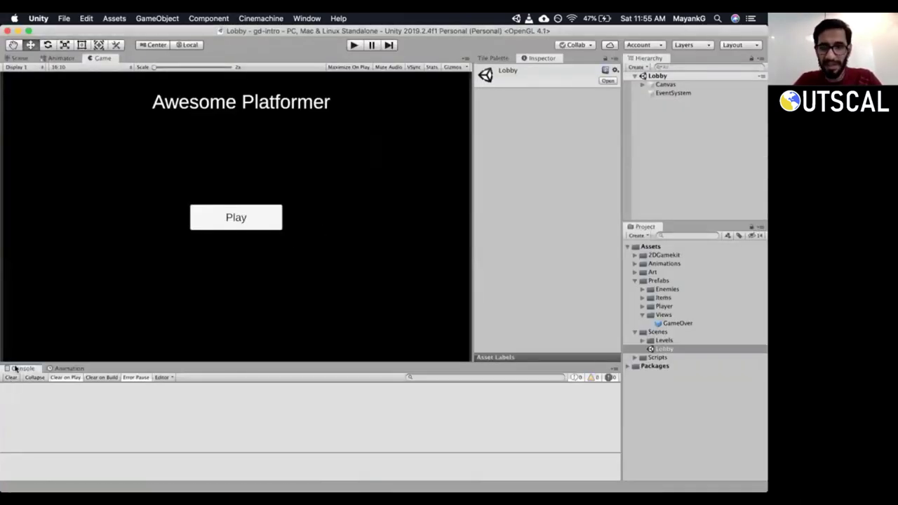
pyautogui.press('super+Tab')
pyautogui.press('super+Tab')
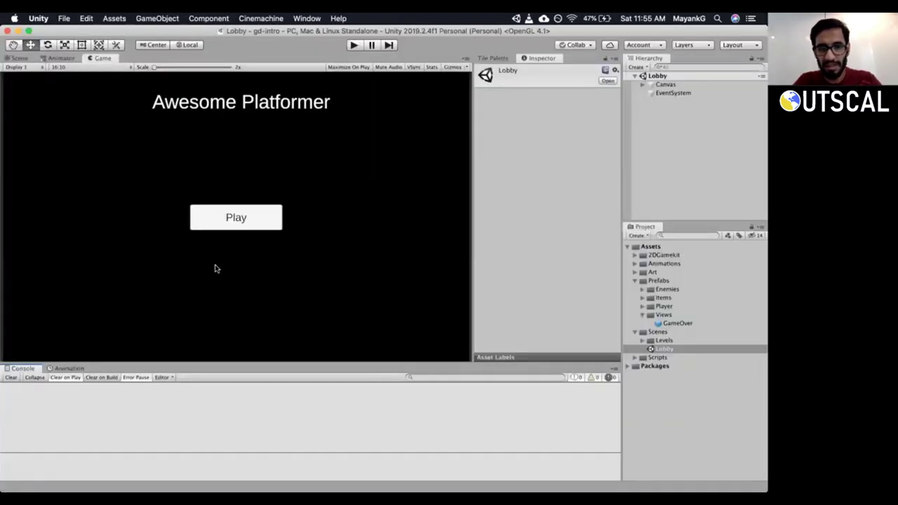
pyautogui.hotkey('ctrl', 'Up')
pyautogui.click(216, 265)
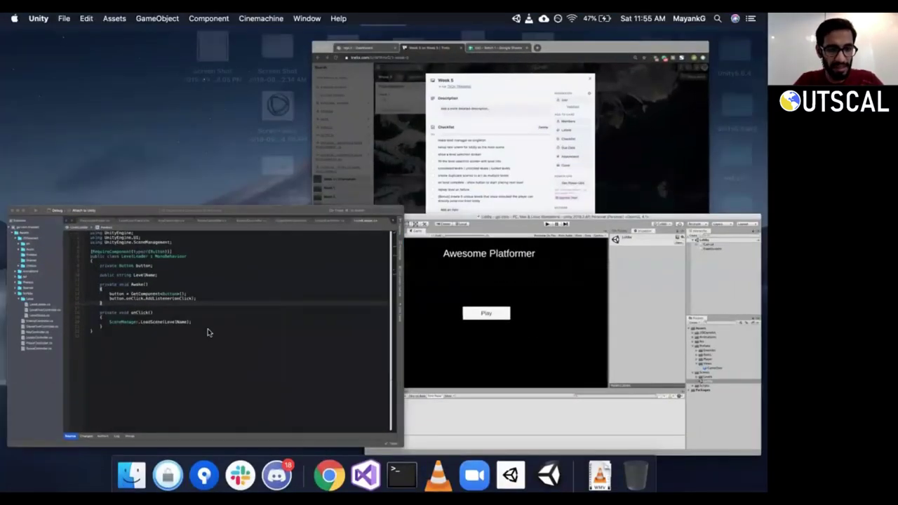
# Add a new MonoBehaviour script named LevelManager.cs to the Level folder.
pyautogui.rightClick(45, 208)
pyautogui.moveTo(70, 211)
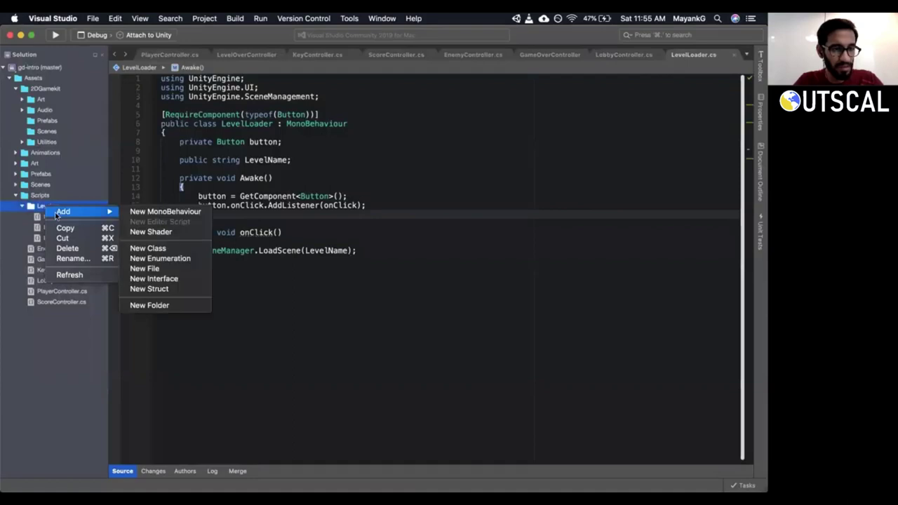
pyautogui.click(136, 212)
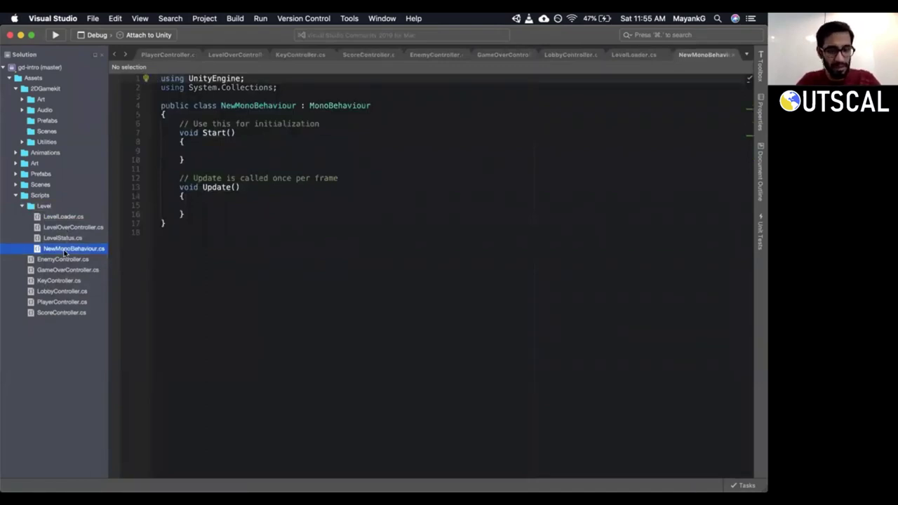
pyautogui.press('F2')
pyautogui.write('Level')
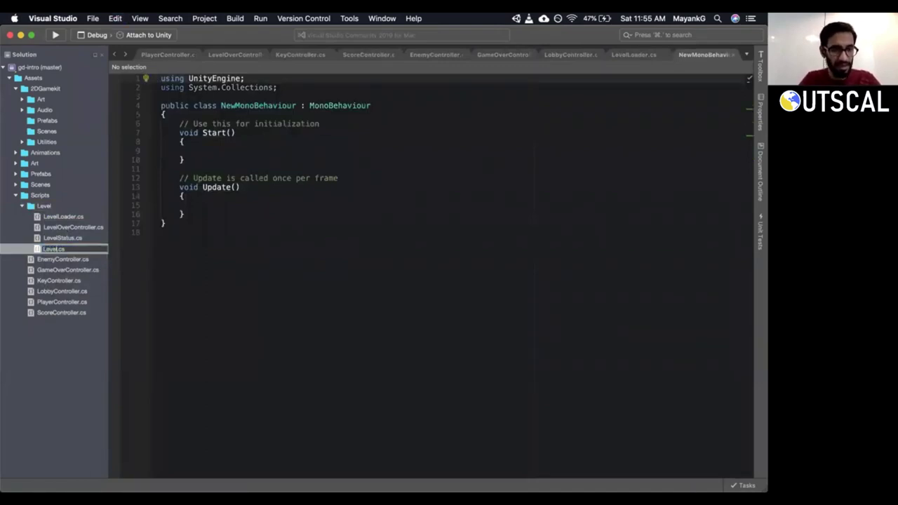
pyautogui.write('Manager')
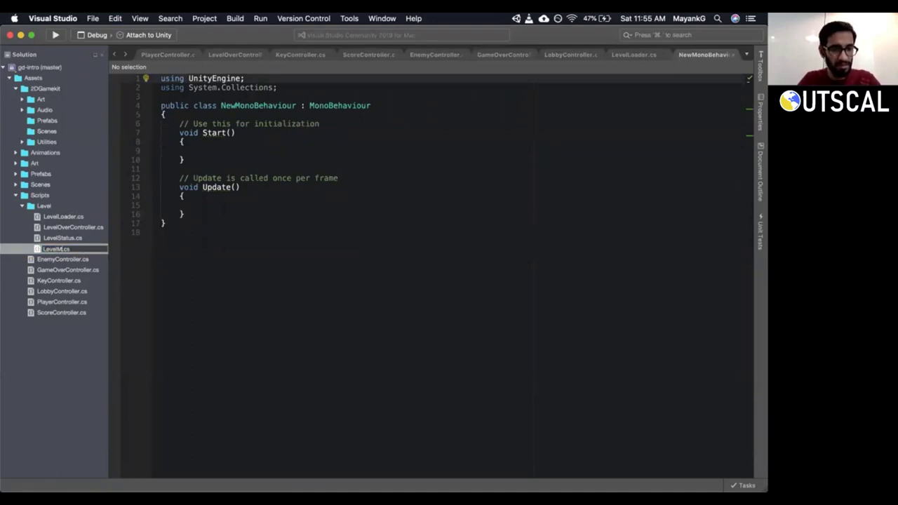
pyautogui.press('Return')
# Delete the Start and Update methods and the System.Collections using line.
pyautogui.press('Down')
pyautogui.press('Down')
pyautogui.press('Down')
pyautogui.press('Down')
pyautogui.press('Down')
pyautogui.press('Down')
pyautogui.press('Up')
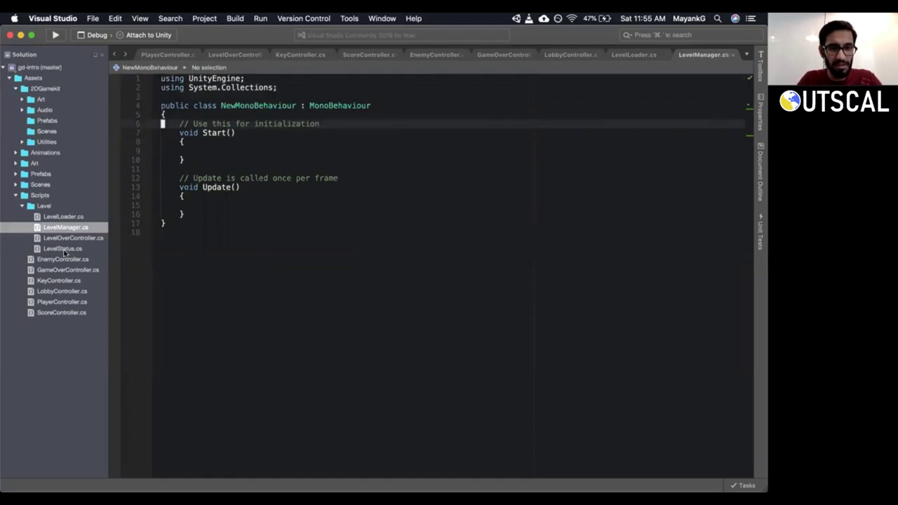
pyautogui.hotkey('shift', 'v')
pyautogui.press('Down')
pyautogui.press('Down')
pyautogui.press('Down')
pyautogui.press('Down')
pyautogui.press('Down')
pyautogui.press('Down')
pyautogui.press('Down')
pyautogui.press('Down')
pyautogui.press('Down')
pyautogui.press('Down')
pyautogui.press('d')
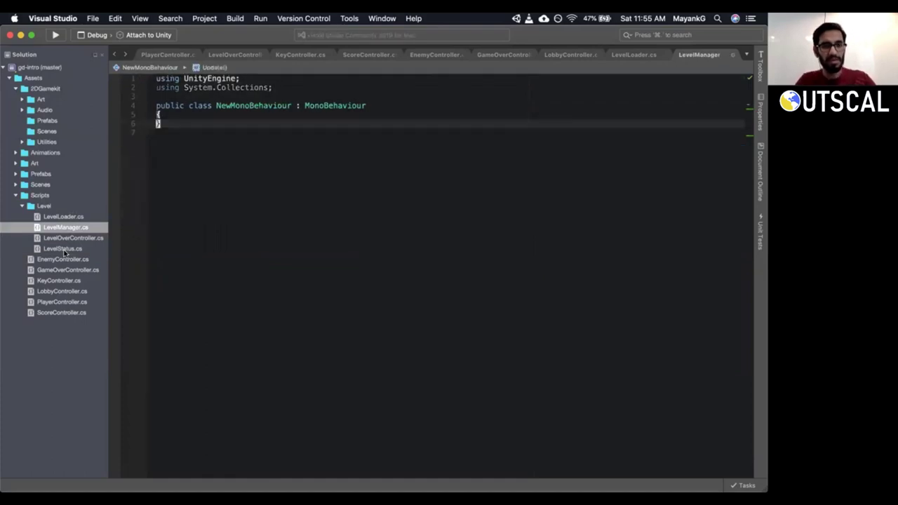
pyautogui.press('Up')
pyautogui.press('Up')
pyautogui.press('Up')
pyautogui.press('d')
pyautogui.press('d')
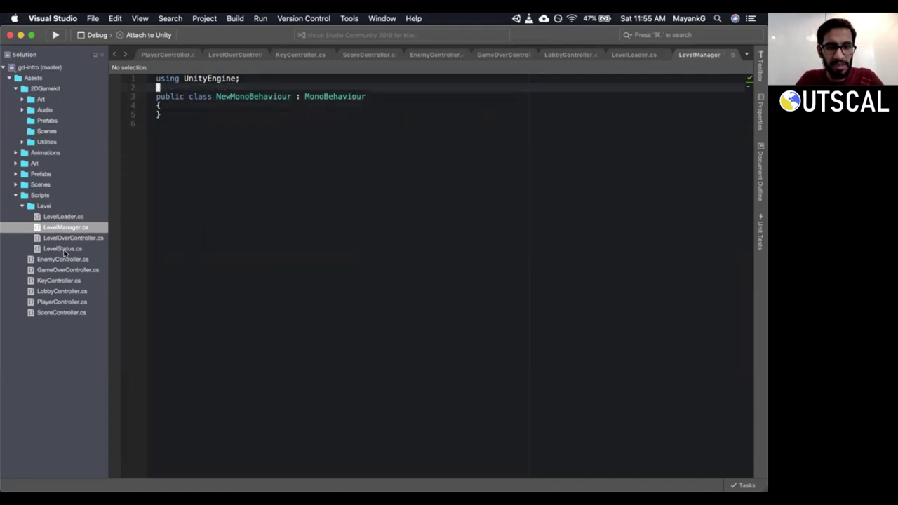
# Rename the class NewMonoBehaviour to LevelManager and open a line in its body.
pyautogui.press('Down')
pyautogui.press('w')
pyautogui.press('w')
pyautogui.write('cwLevelManager')
pyautogui.press('Escape')
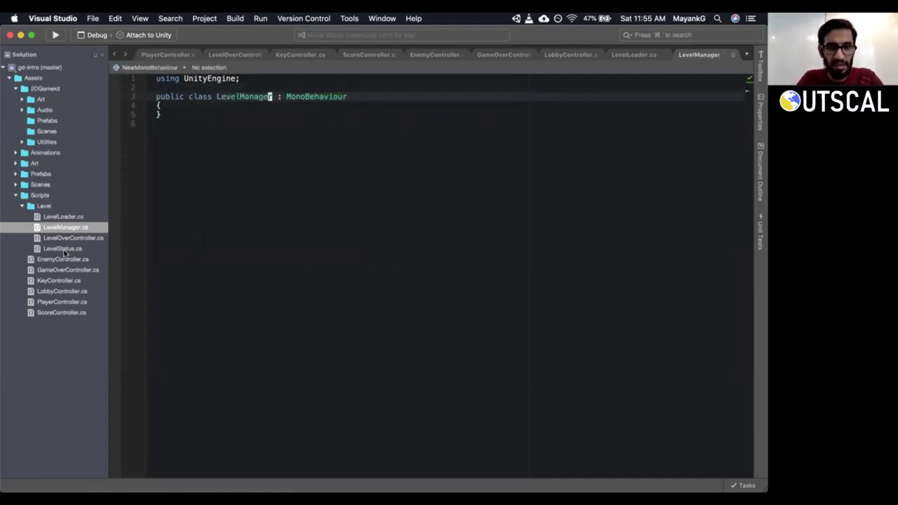
pyautogui.press('j')
pyautogui.press('o')
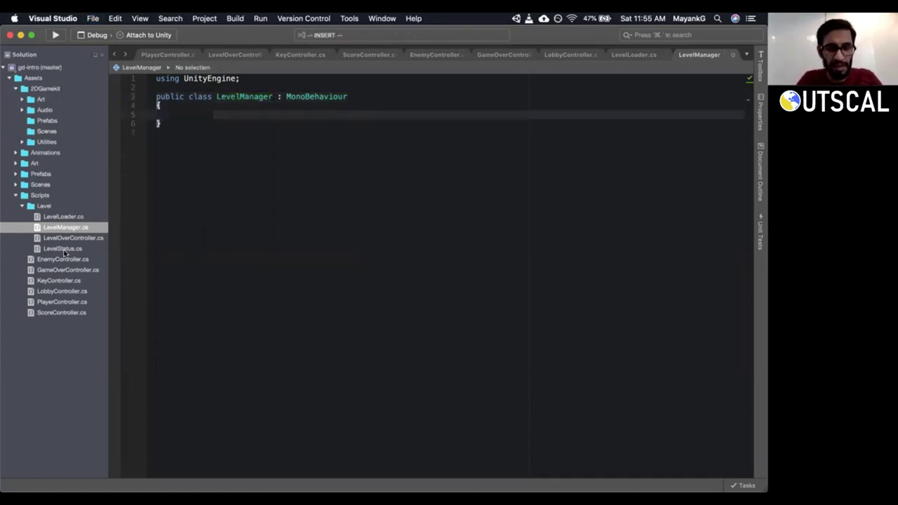
# Generate an empty private void Awake() method in LevelManager via autocomplete and save the file.
pyautogui.write('Awake()')
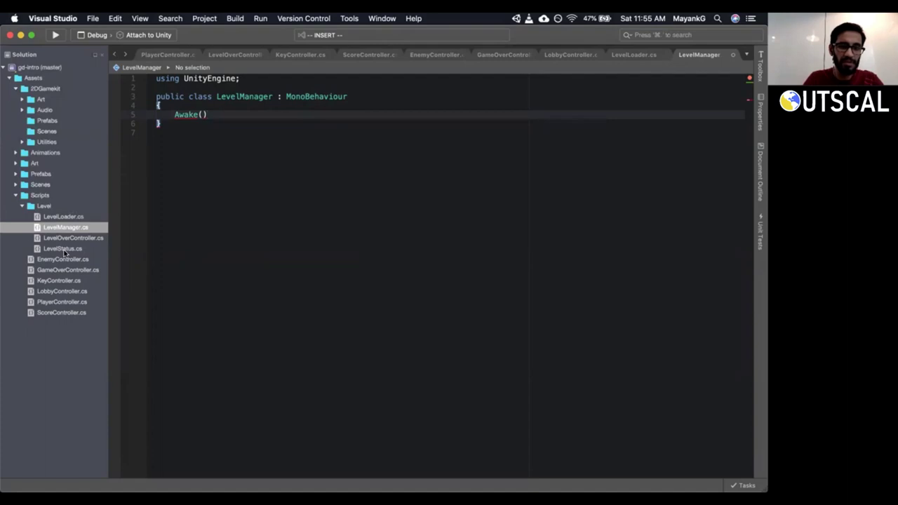
pyautogui.press('BackSpace')
pyautogui.press('BackSpace')
pyautogui.press('BackSpace')
pyautogui.write('e void')
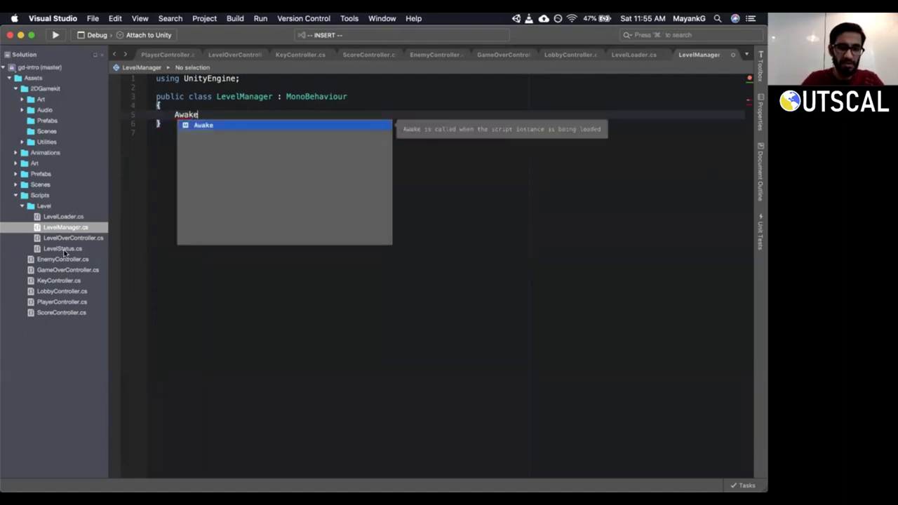
pyautogui.press('Return')
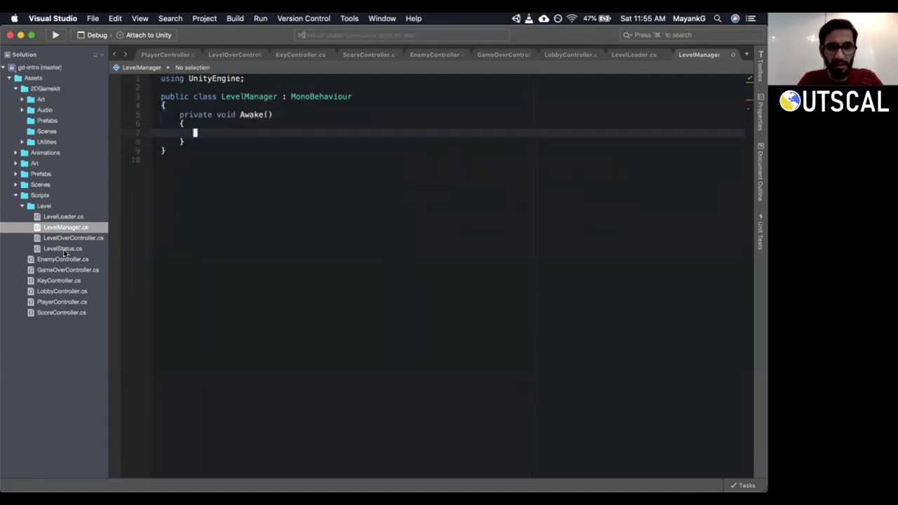
pyautogui.press('j')
pyautogui.press('super+s')
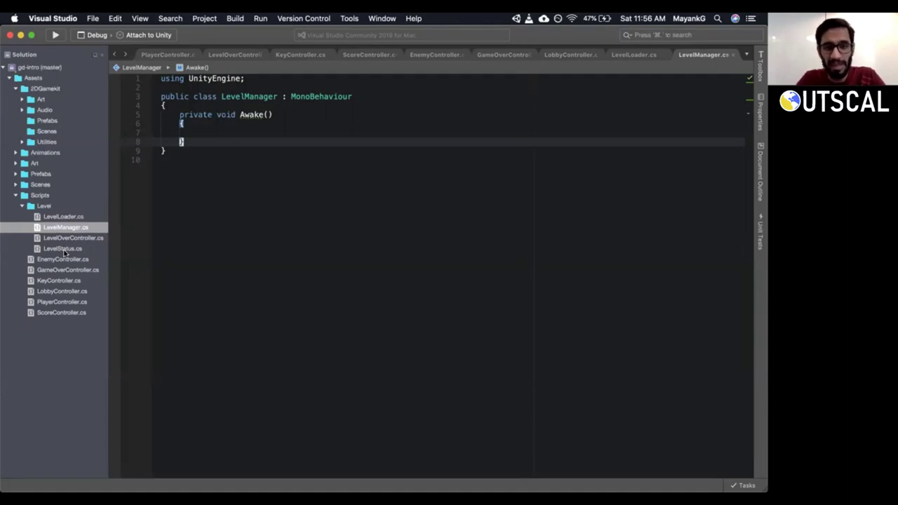
pyautogui.press('Up')
pyautogui.press('Up')
pyautogui.press('Up')
pyautogui.press('Up')
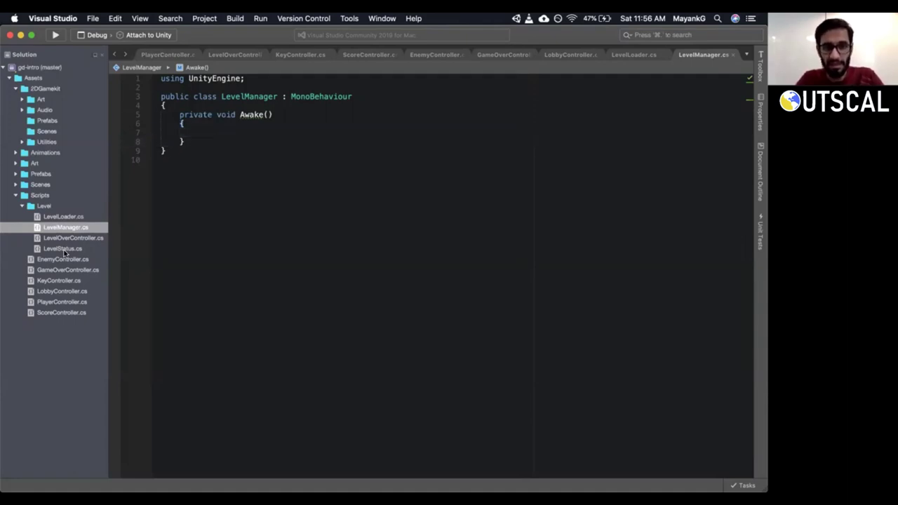
# Add 'private static LevelManager instance;' above Awake and save.
pyautogui.press('o')
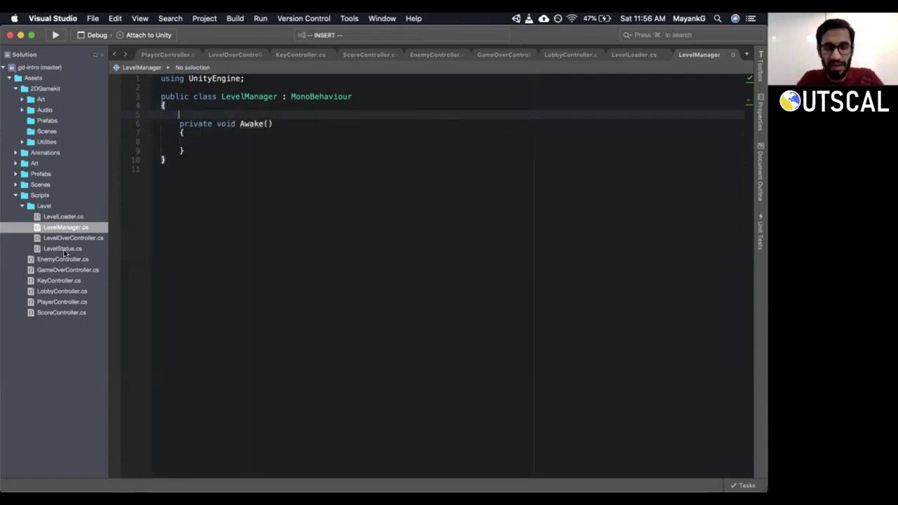
pyautogui.write('private ')
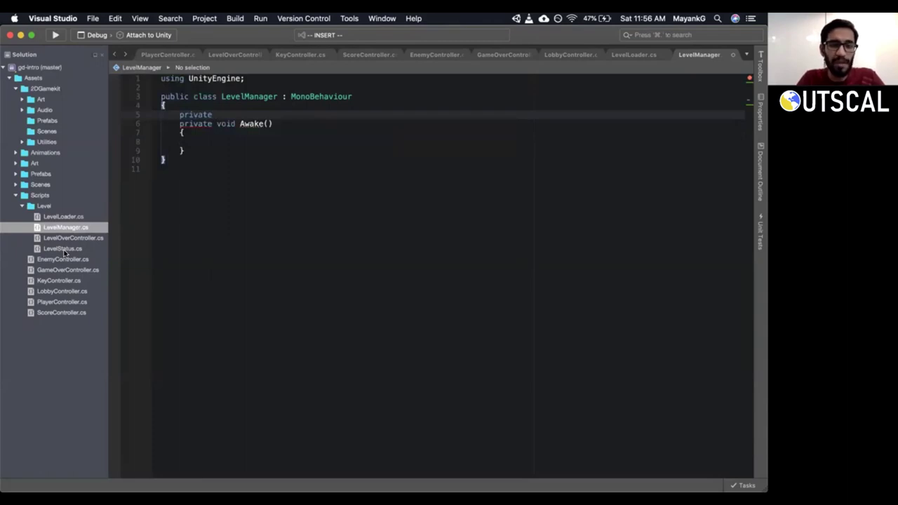
pyautogui.write('static ')
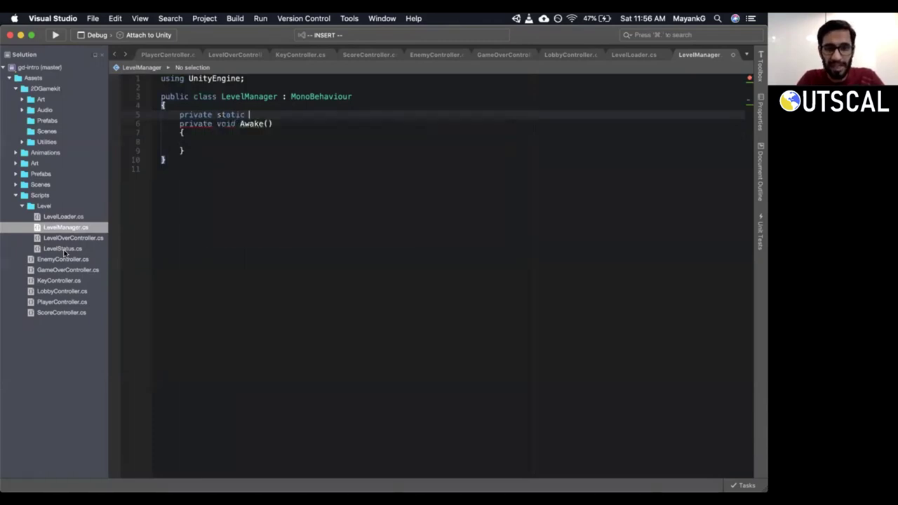
pyautogui.write('LevelManager')
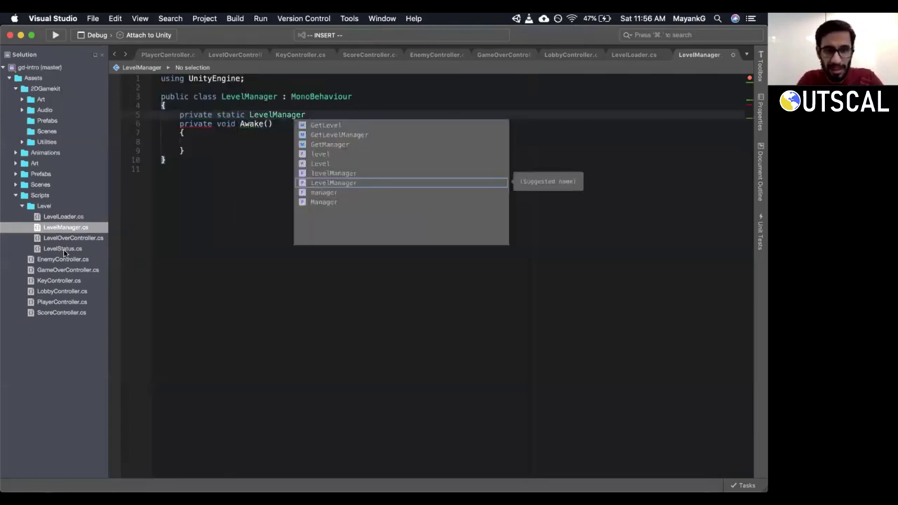
pyautogui.press('Return')
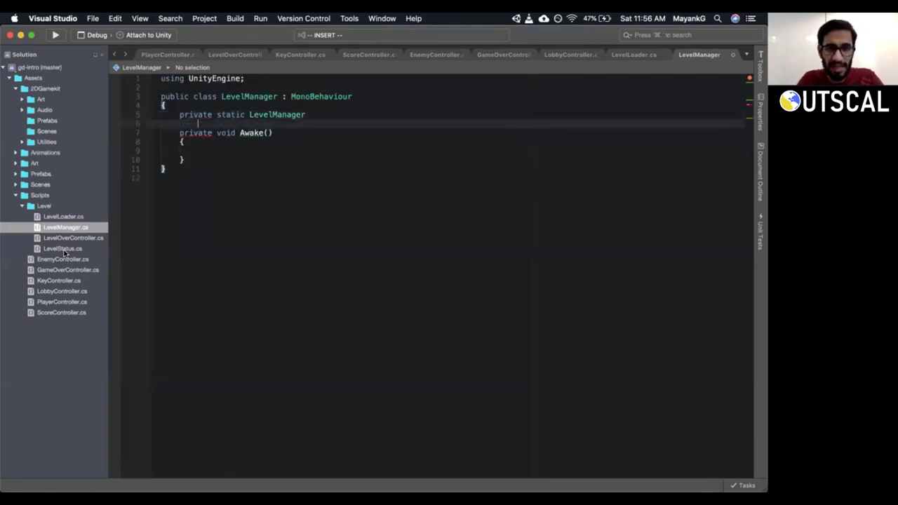
pyautogui.press('Up')
pyautogui.press('End')
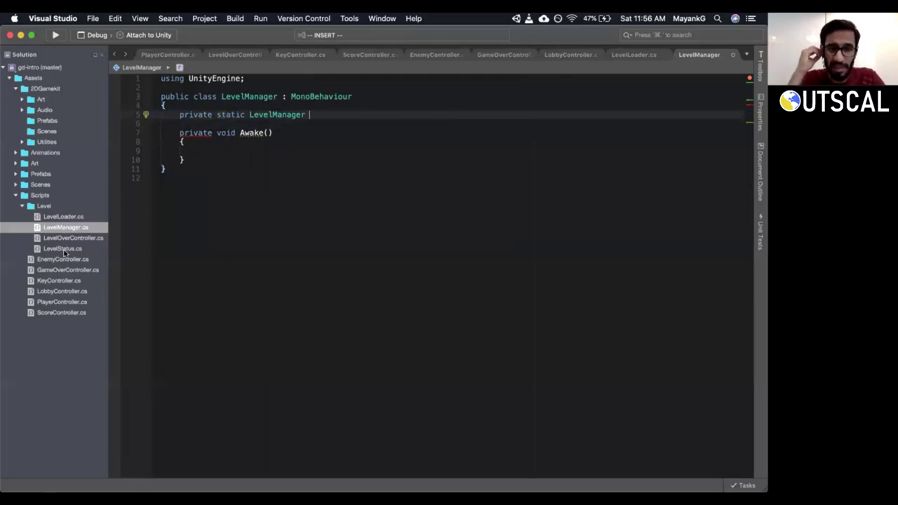
pyautogui.write('instanc')
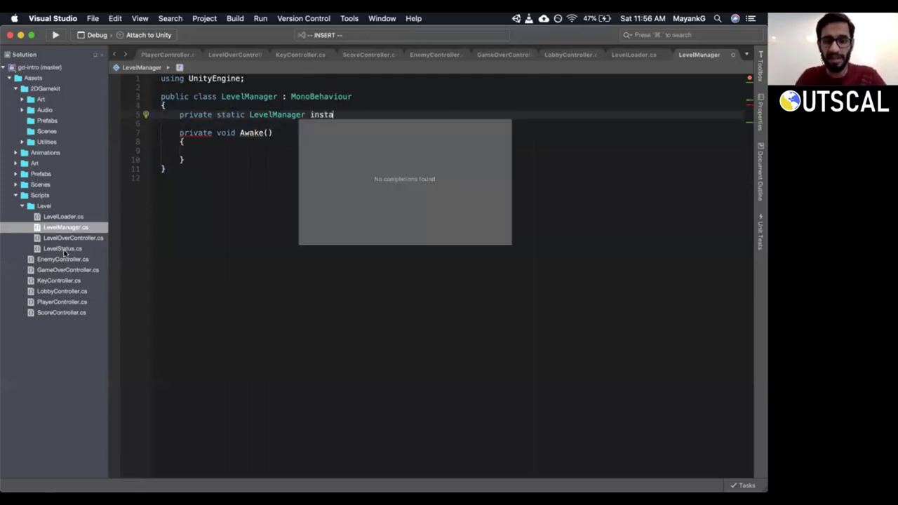
pyautogui.press('BackSpace')
pyautogui.press('BackSpace')
pyautogui.write('nce;')
pyautogui.press('Escape')
pyautogui.press('super+s')
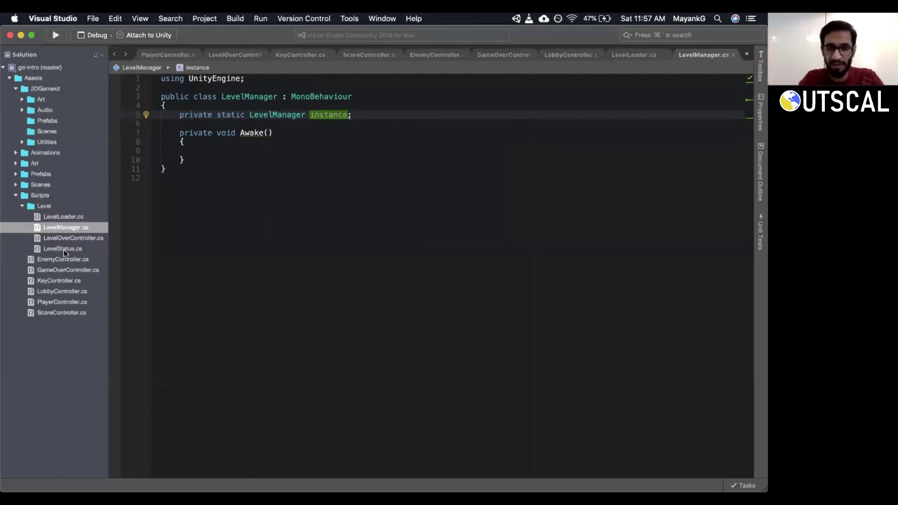
# Check the usages of the LevelManager class name and the instance field.
pyautogui.click(236, 96)
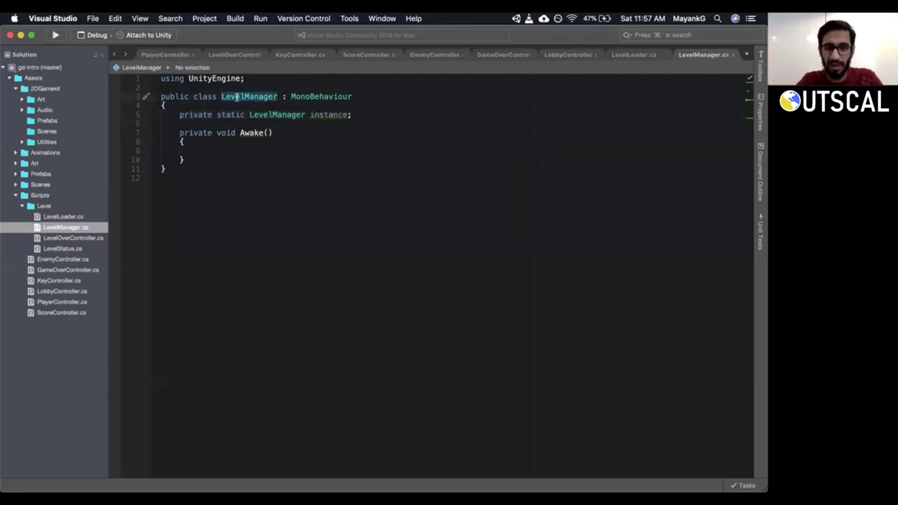
pyautogui.click(335, 116)
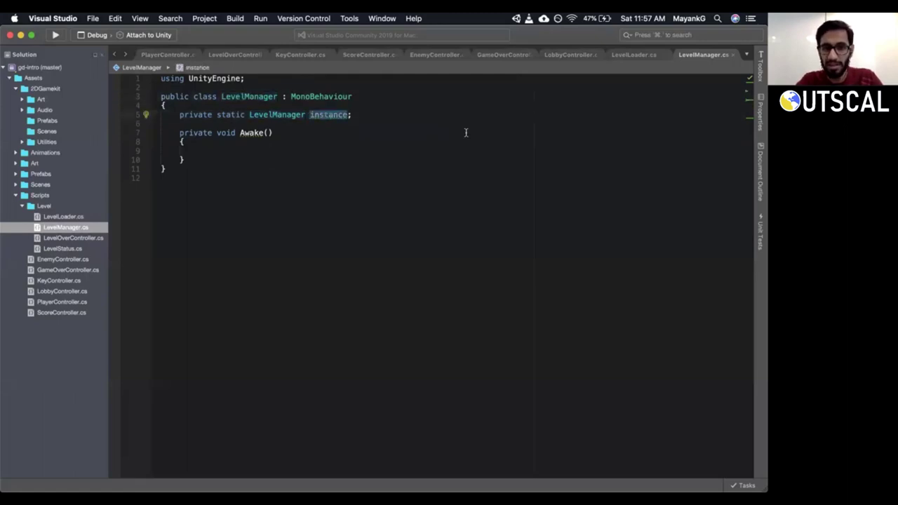
pyautogui.moveTo(363, 115); pyautogui.dragTo(392, 113)
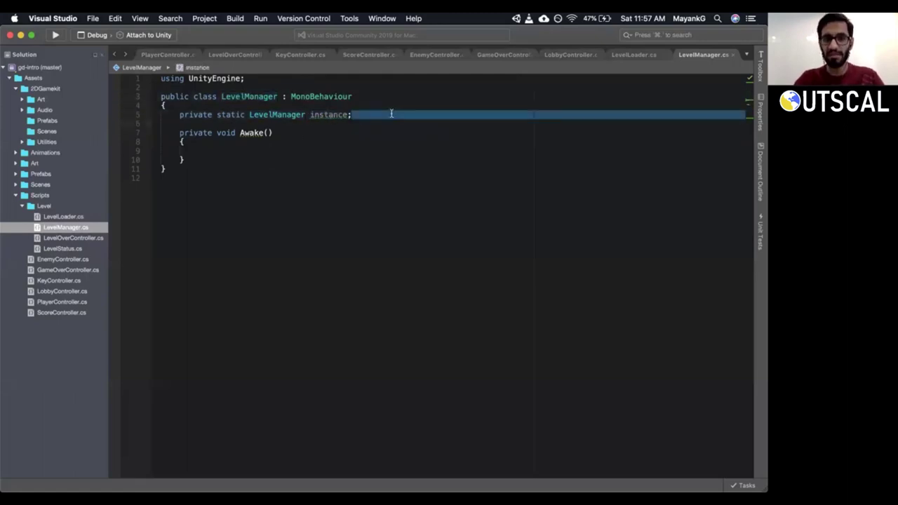
pyautogui.click(391, 114)
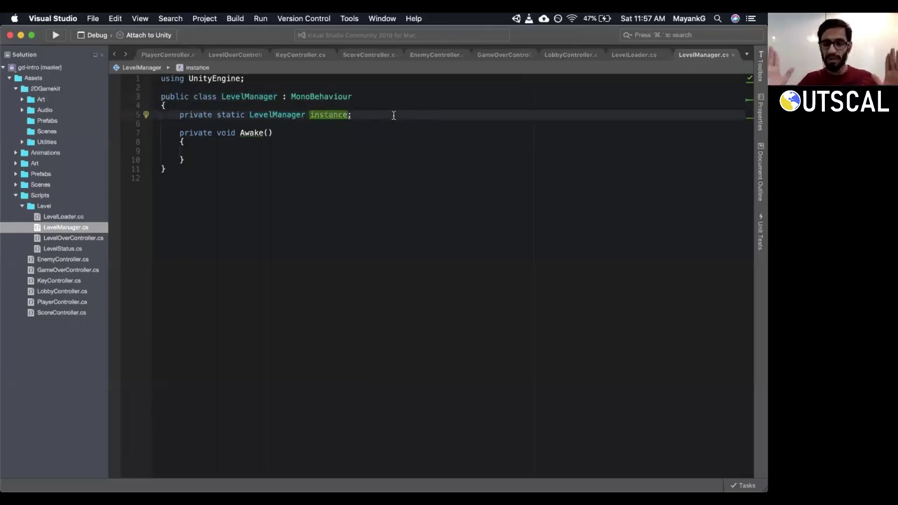
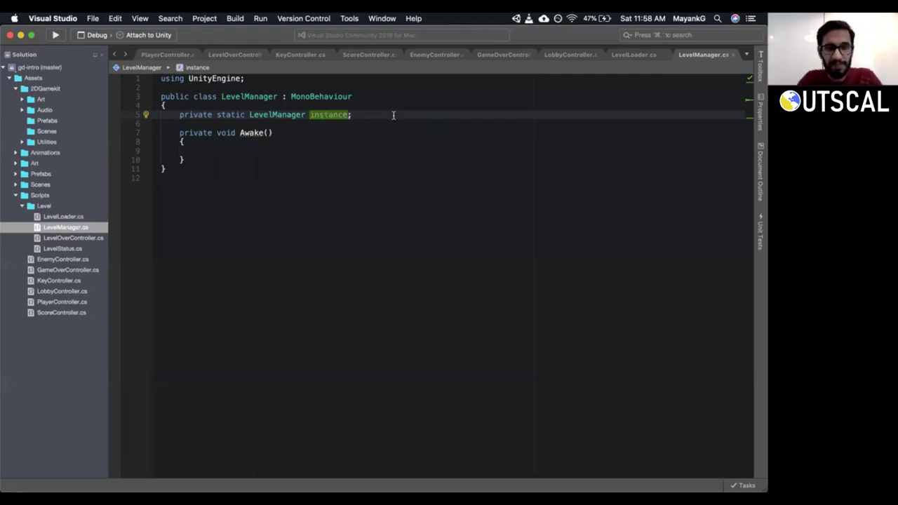
# In Awake, add an if(instance == null) block that assigns instance = this.
pyautogui.press('o')
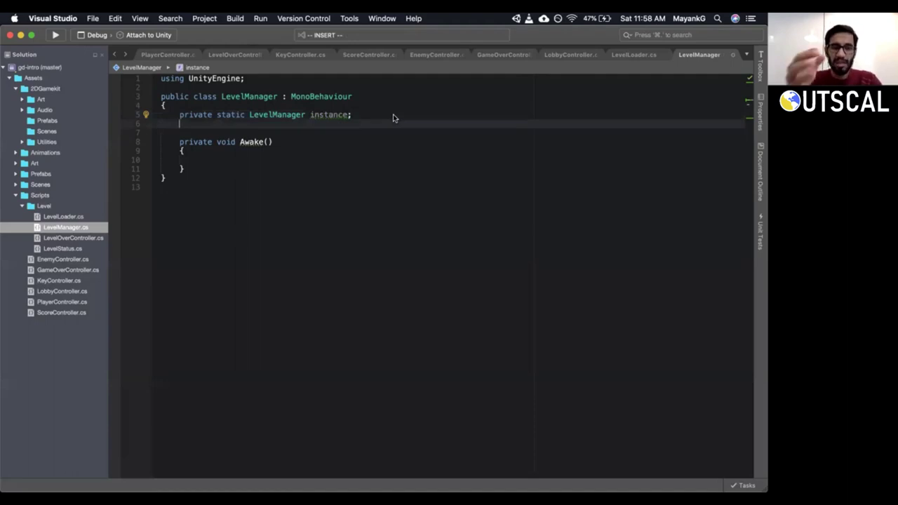
pyautogui.press('Escape')
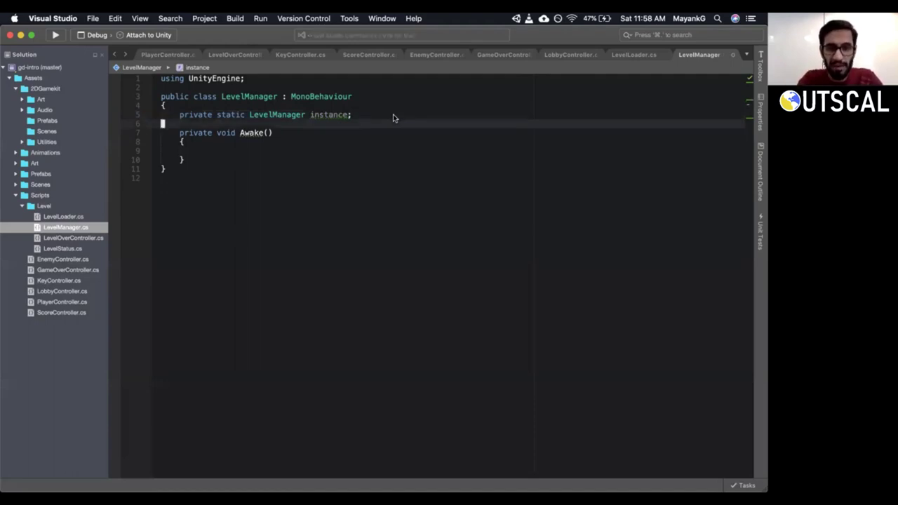
pyautogui.press('d')
pyautogui.press('d')
pyautogui.press('j')
pyautogui.press('j')
pyautogui.press('j')
pyautogui.press('S')
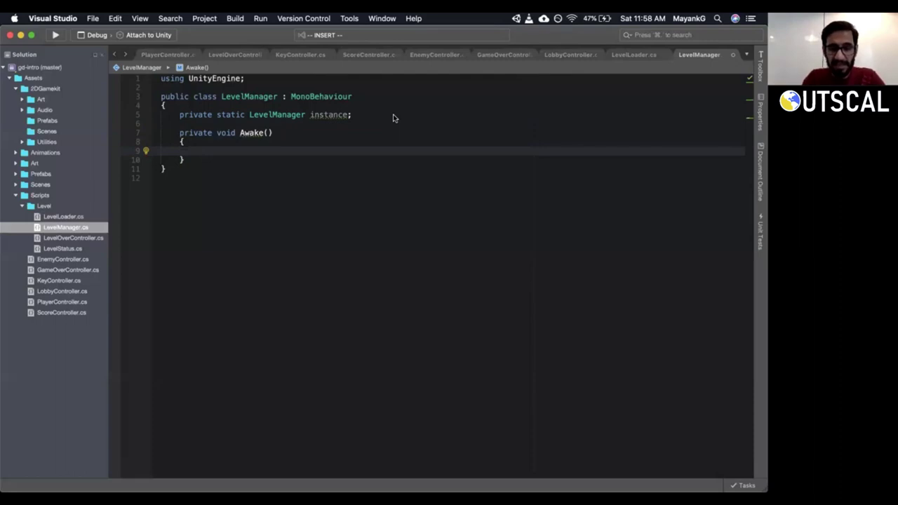
pyautogui.write('if(insta')
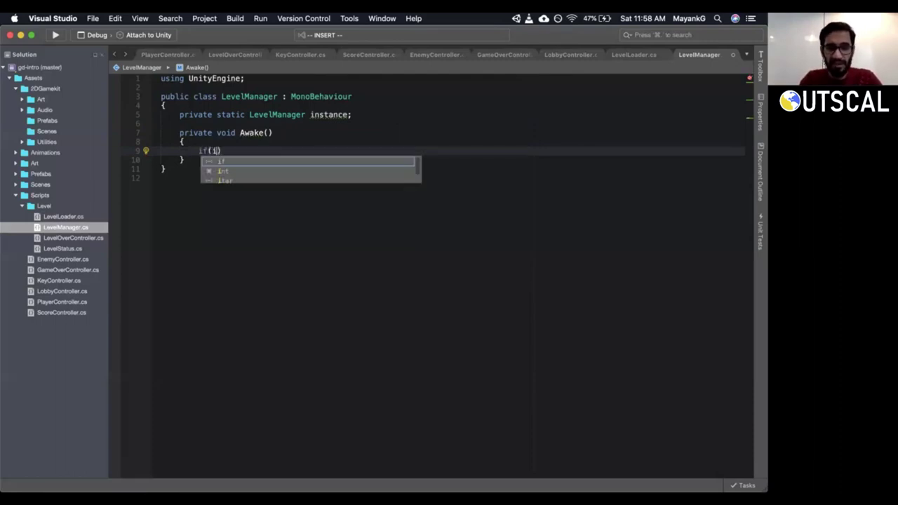
pyautogui.write('nce == null')
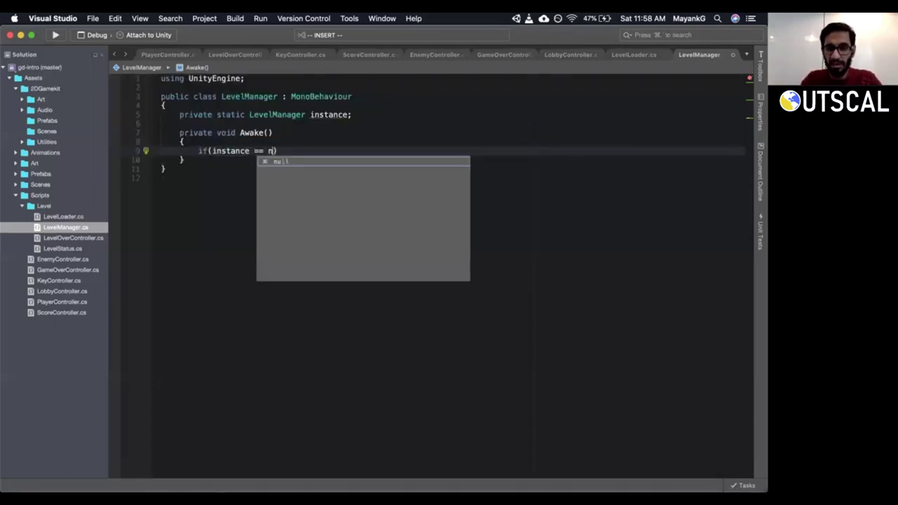
pyautogui.write(') {')
pyautogui.press('Return')
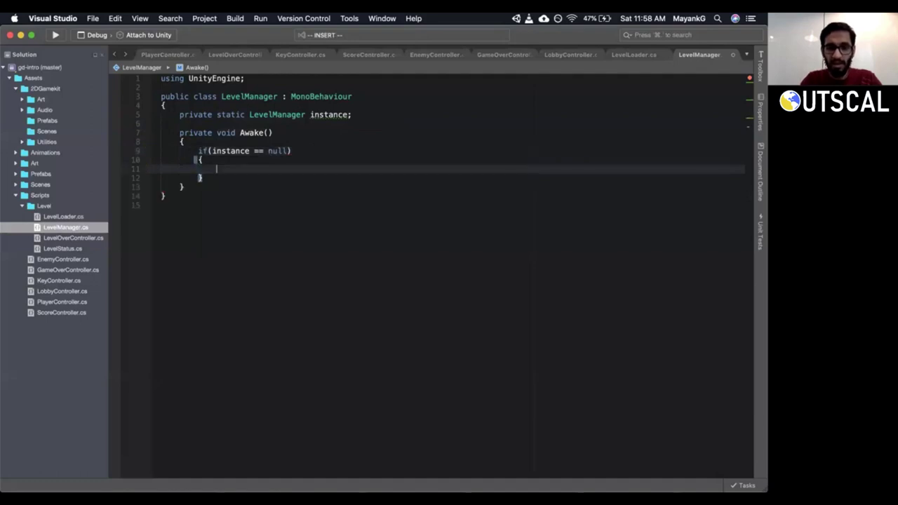
pyautogui.press('Escape')
pyautogui.press('d')
pyautogui.press('d')
pyautogui.hotkey('shift', 'o')
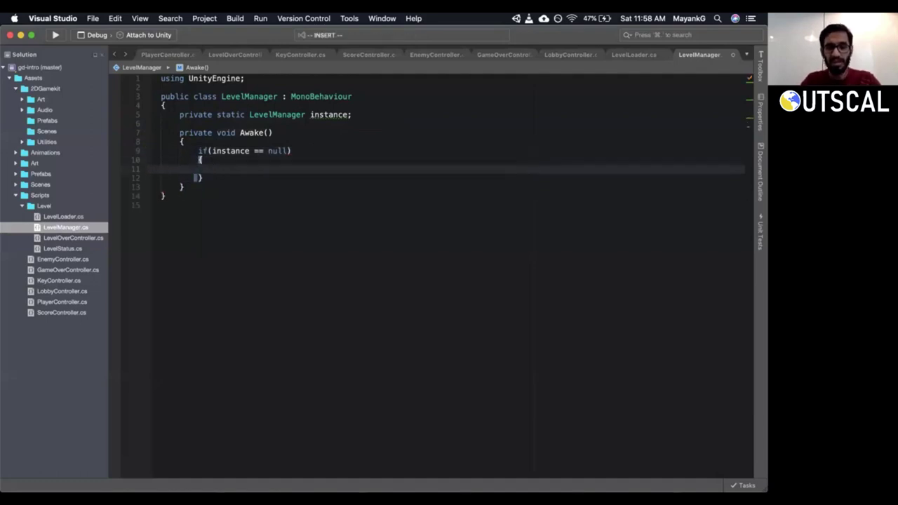
pyautogui.write('instance = ')
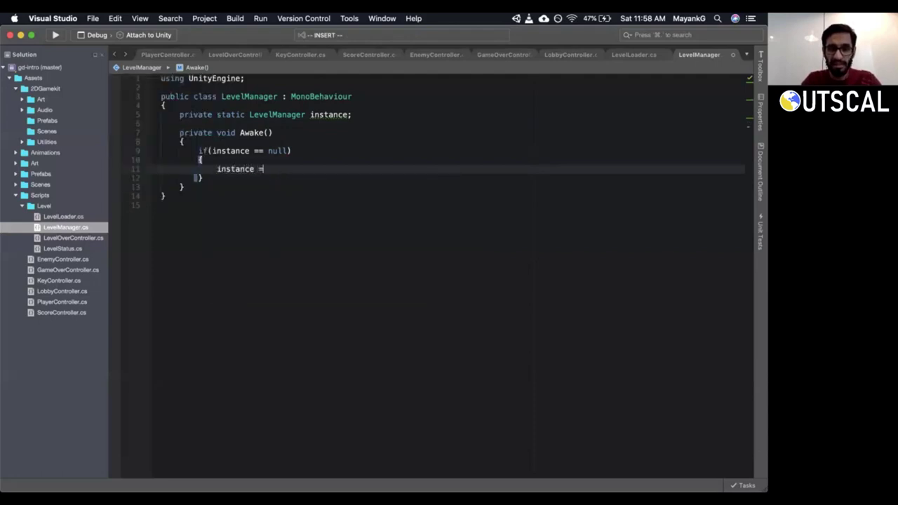
pyautogui.write('this;')
pyautogui.press('Escape')
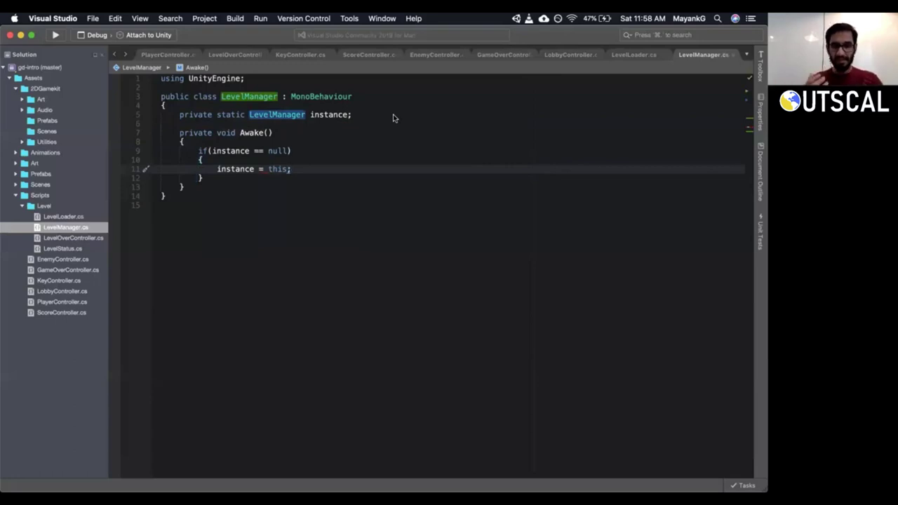
# Add DontDestroyOnLoad(gameObject); inside the block, removing the redundant this. prefix.
pyautogui.press('o')
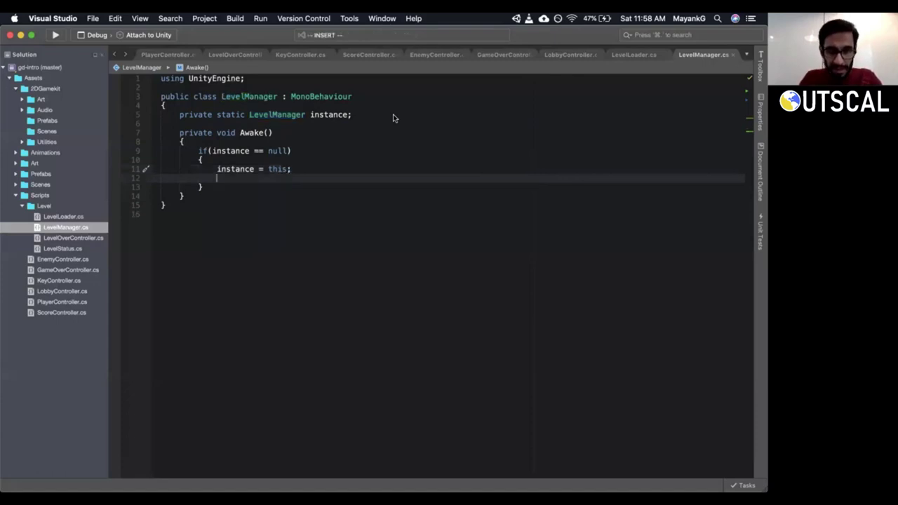
pyautogui.write('Don')
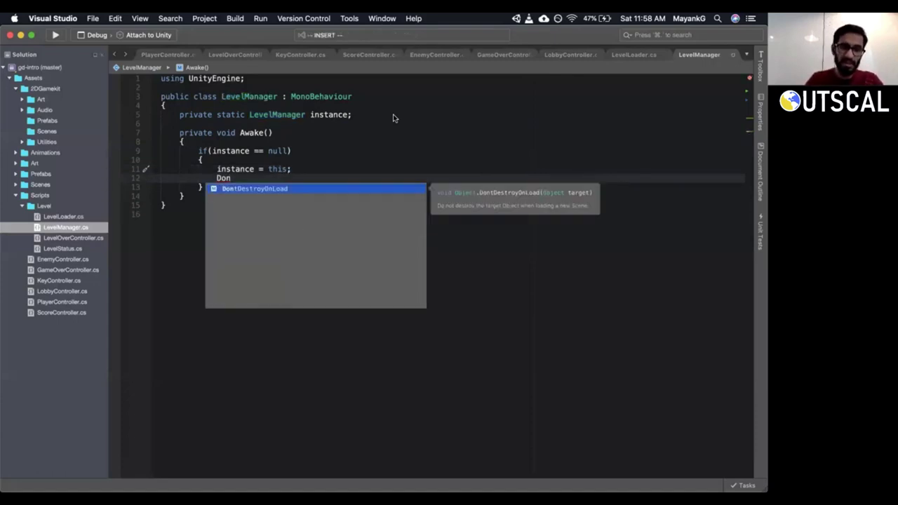
pyautogui.press('Tab')
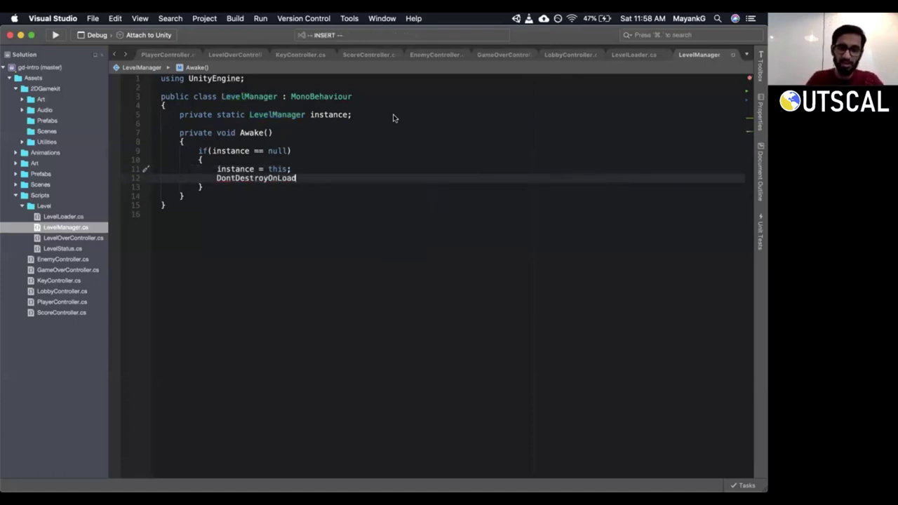
pyautogui.write('(')
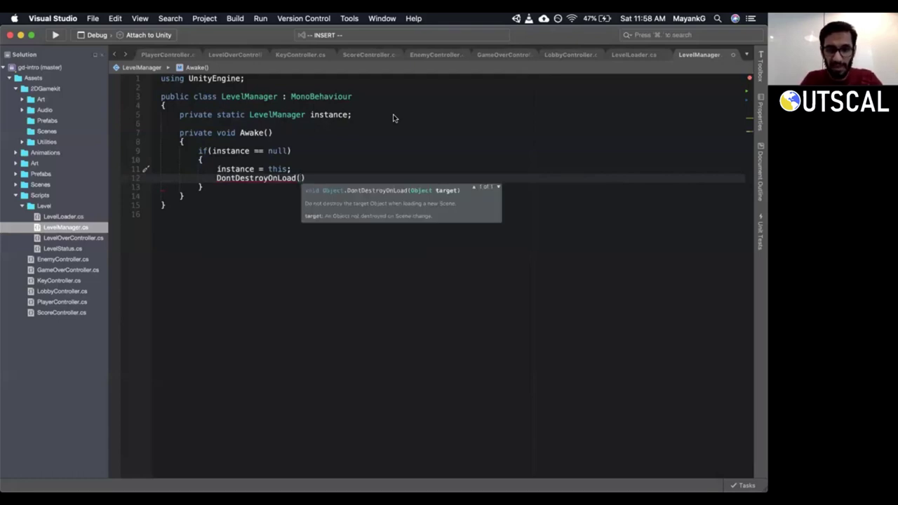
pyautogui.write('this.game')
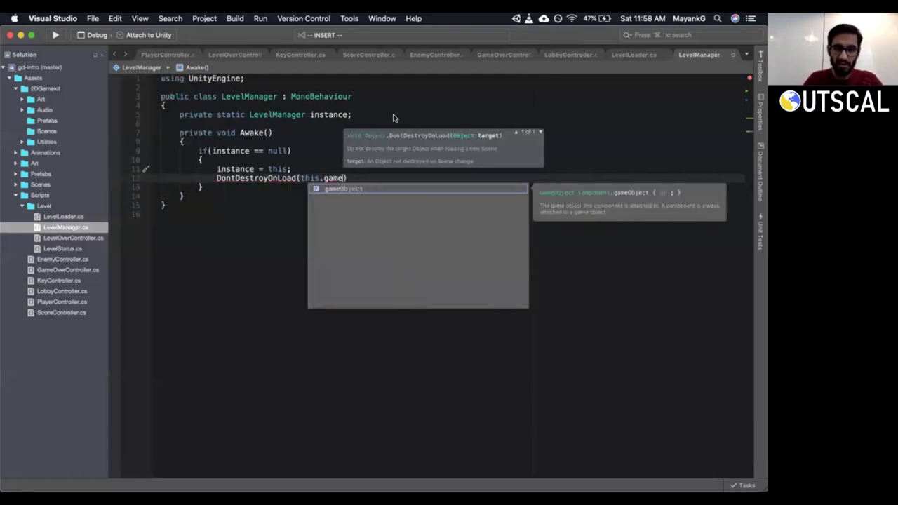
pyautogui.press('Tab')
pyautogui.write(';')
pyautogui.press('Escape')
pyautogui.press('f')
pyautogui.press('(')
pyautogui.press('l')
pyautogui.press('d')
pyautogui.press('f')
pyautogui.press('.')
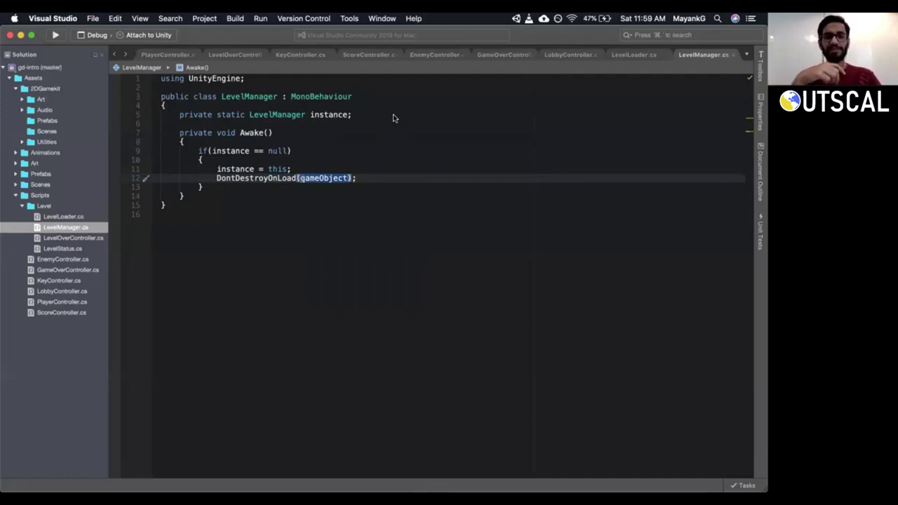
pyautogui.press('j')
pyautogui.hotkey('shift', 'v')
pyautogui.press('k')
pyautogui.press('k')
pyautogui.press('k')
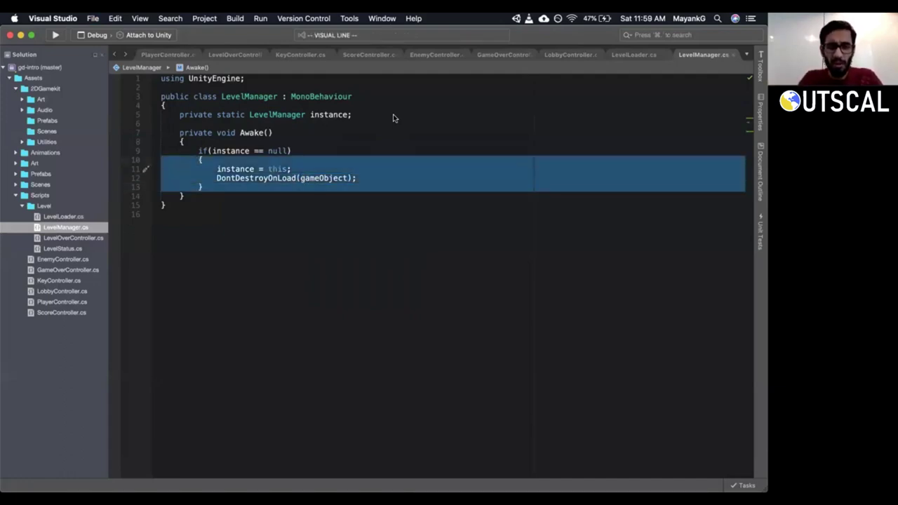
pyautogui.press('k')
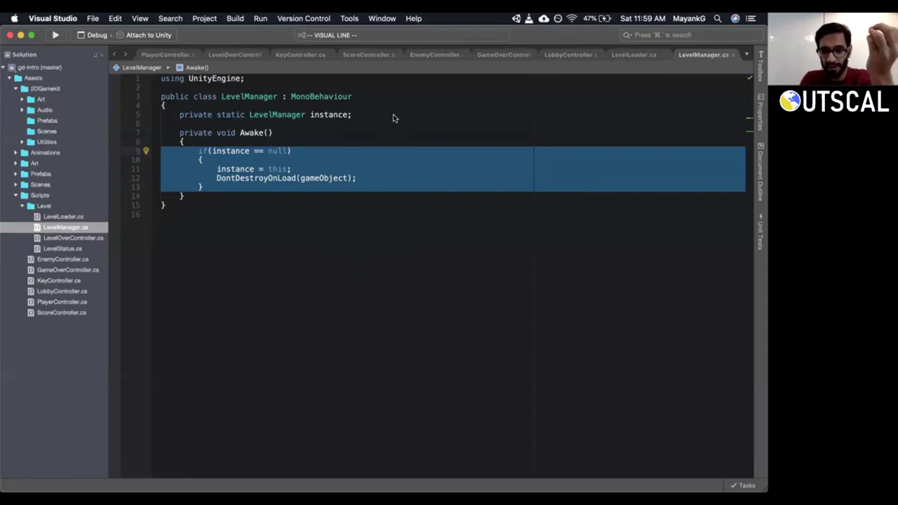
pyautogui.click(334, 116)
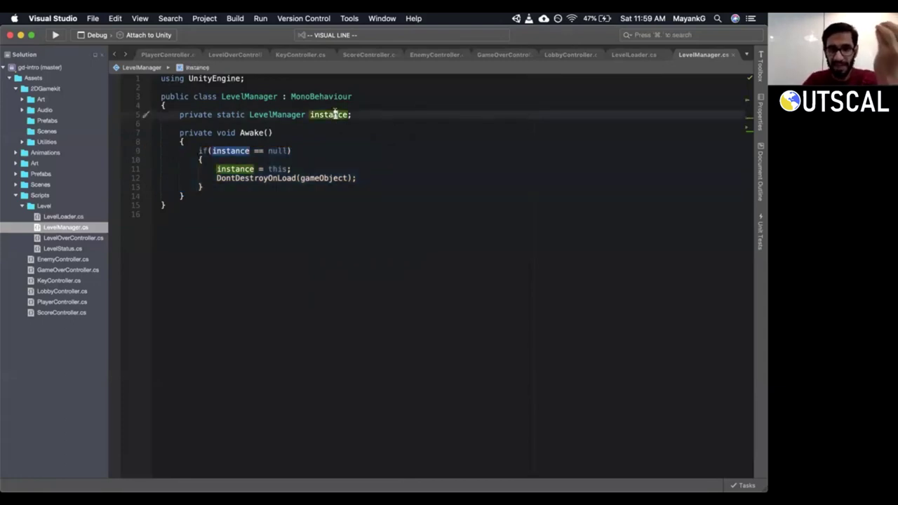
pyautogui.click(237, 169)
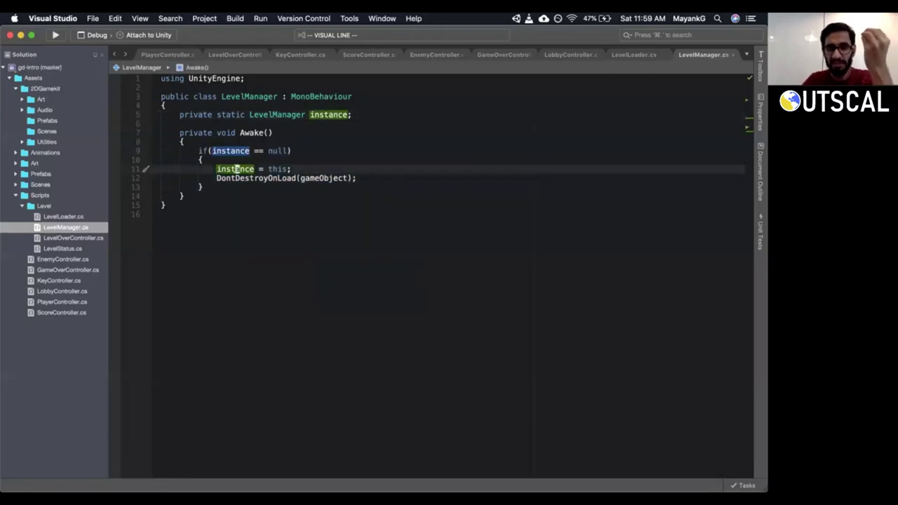
pyautogui.tripleClick(237, 169)
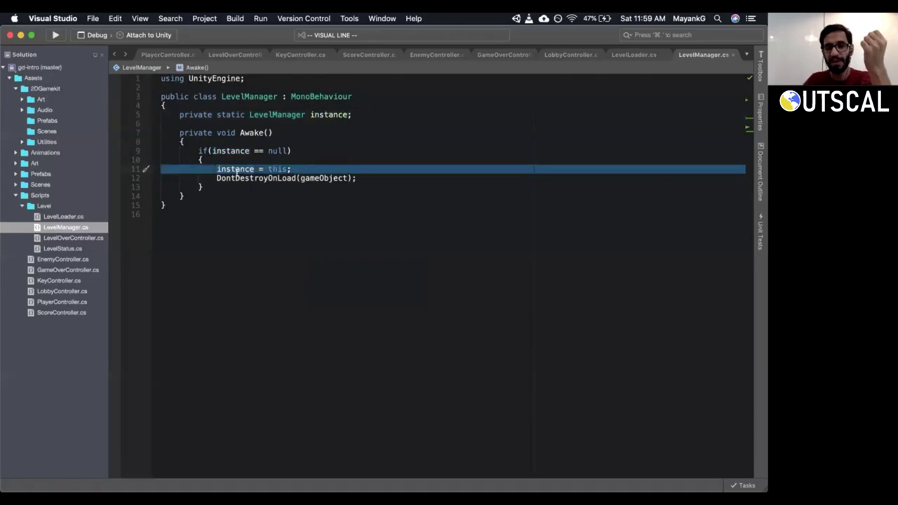
pyautogui.click(237, 178)
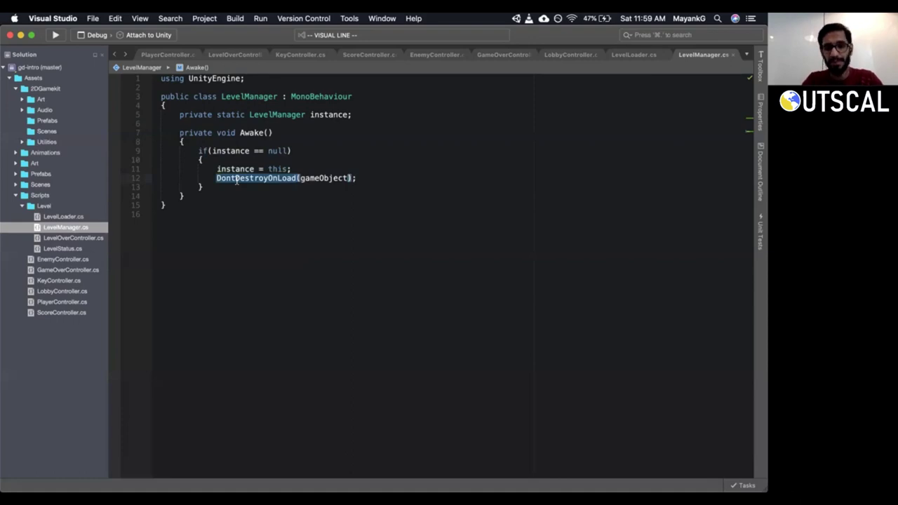
# Insert an else block after the if block and tidy its brace placement.
pyautogui.press('Down')
pyautogui.write('a el')
pyautogui.press('Return')
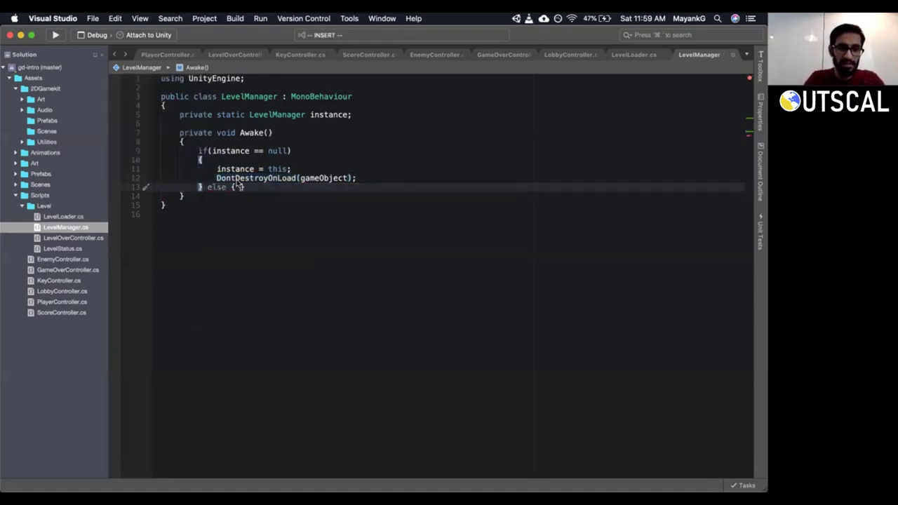
pyautogui.press('Escape')
pyautogui.press('k')
pyautogui.hotkey('shift', 'j')
pyautogui.press('j')
pyautogui.press('k')
pyautogui.press('k')
pyautogui.press('k')
pyautogui.press('k')
pyautogui.press('k')
pyautogui.hotkey('shift', 'j')
pyautogui.press('j')
pyautogui.press('j')
pyautogui.press('j')
pyautogui.press('b')
pyautogui.press('i')
pyautogui.press('Return')
pyautogui.press('Escape')
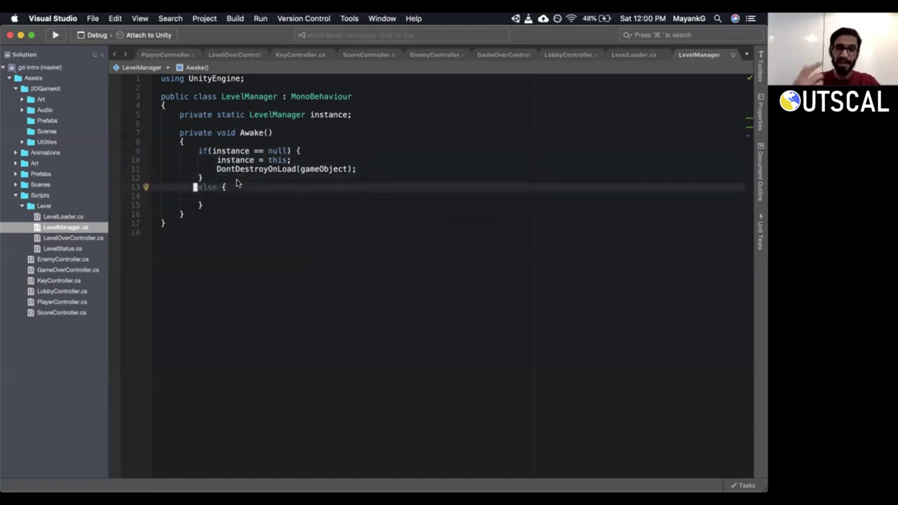
# Write Destroy(gameObject); in the else block, save, and select the instance field line.
pyautogui.press('j')
pyautogui.press('A')
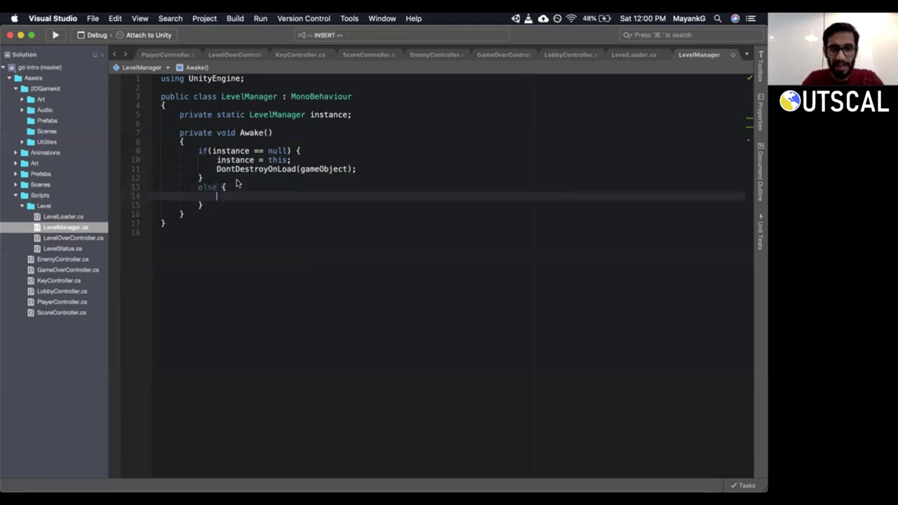
pyautogui.write('Destro')
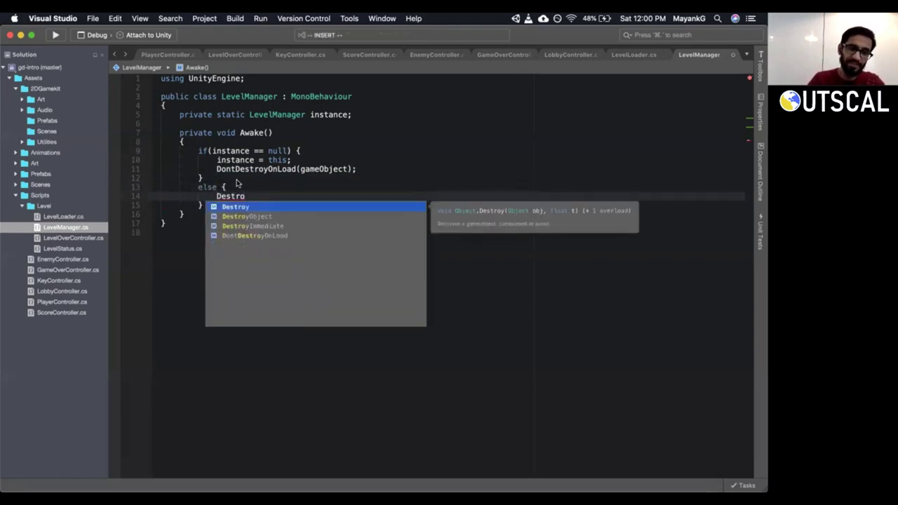
pyautogui.write('y(gameob')
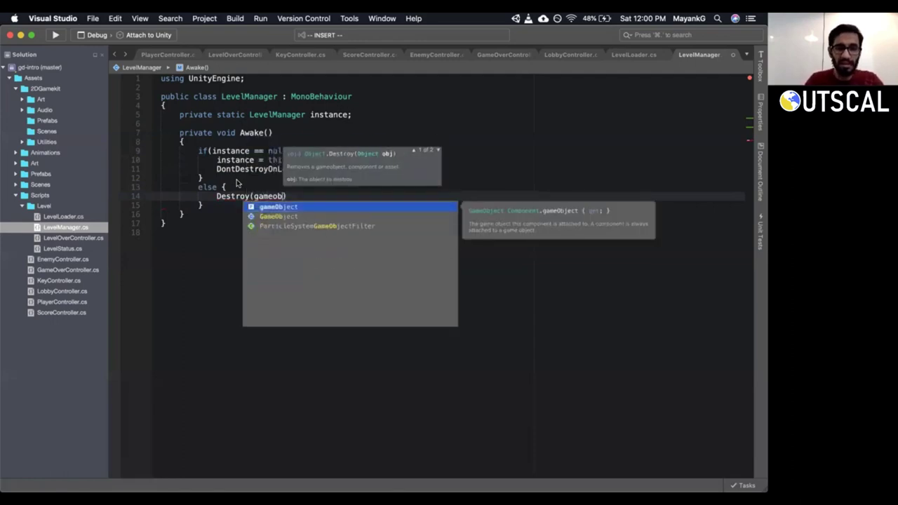
pyautogui.press('Return')
pyautogui.write(';')
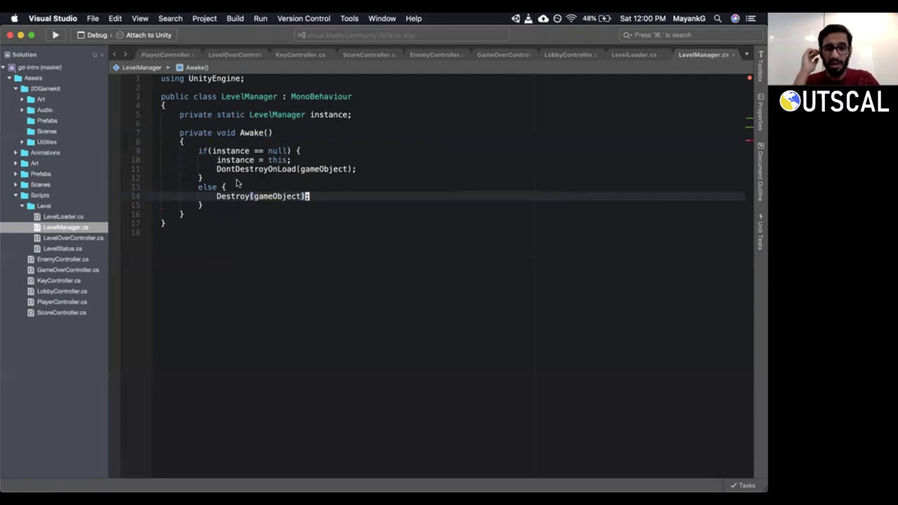
pyautogui.press('super+s')
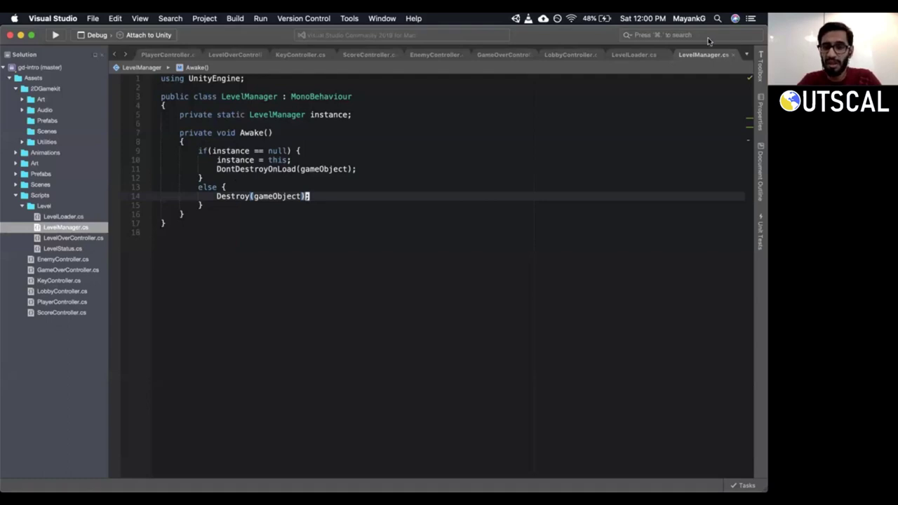
pyautogui.click(433, 188)
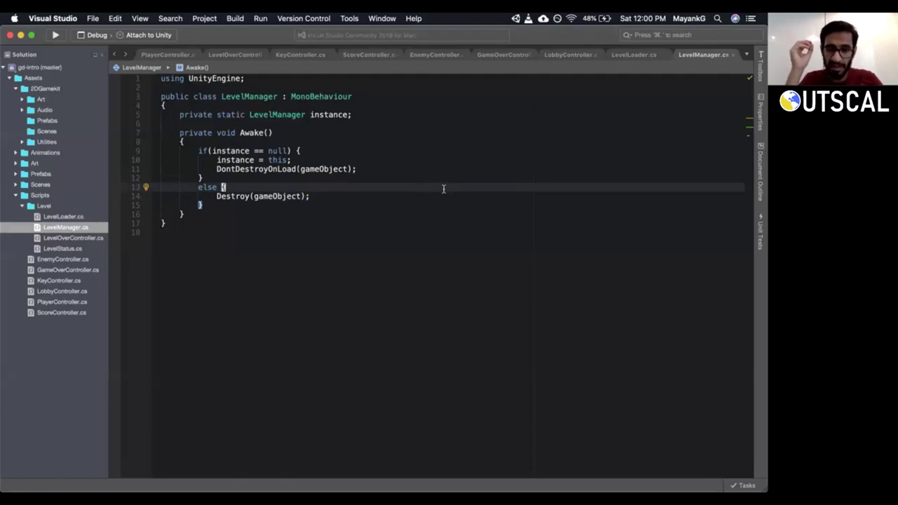
pyautogui.press('Up')
pyautogui.press('Up')
pyautogui.press('Up')
pyautogui.press('Up')
pyautogui.press('Up')
pyautogui.press('Up')
pyautogui.press('Up')
pyautogui.press('Up')
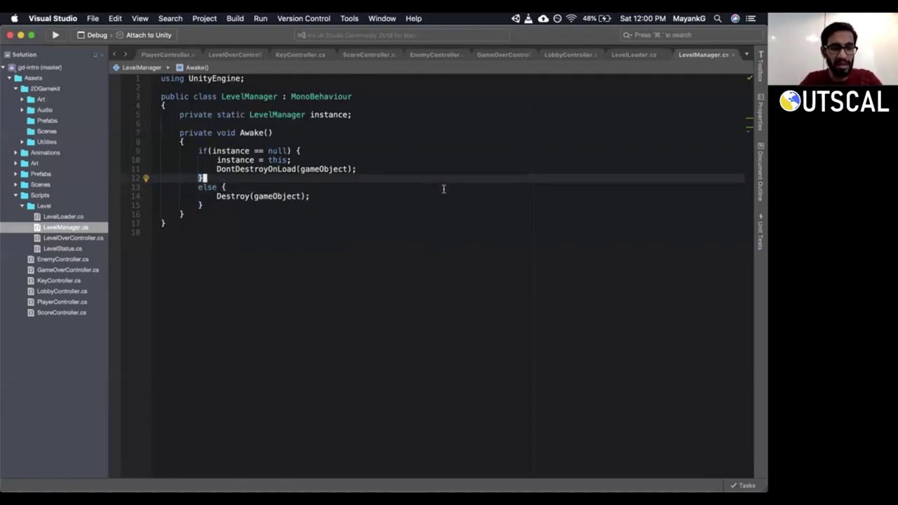
pyautogui.hotkey('shift', 'v')
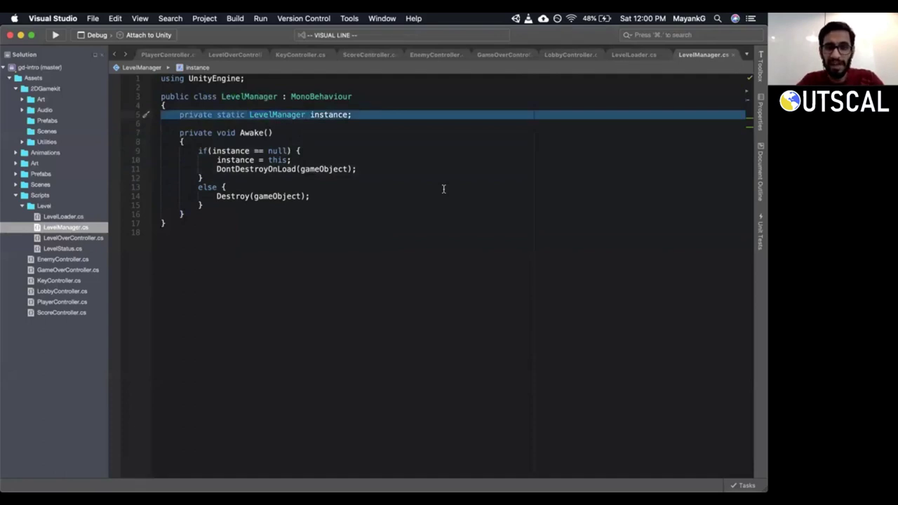
# Add public static LevelManager Instance { get { return instance; } } below the private field.
pyautogui.doubleClick(232, 160)
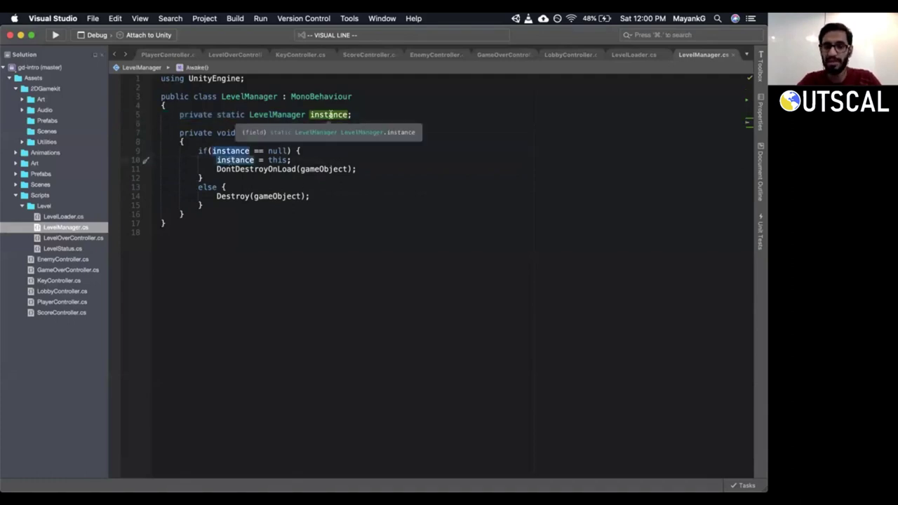
pyautogui.click(371, 114)
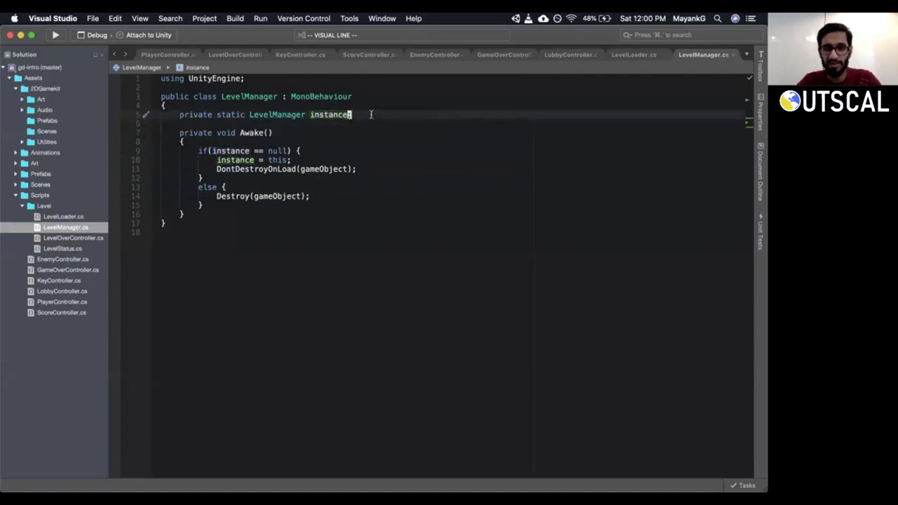
pyautogui.press('BackSpace')
pyautogui.press('BackSpace')
pyautogui.press('BackSpace')
pyautogui.press('BackSpace')
pyautogui.press('BackSpace')
pyautogui.press('BackSpace')
pyautogui.press('BackSpace')
pyautogui.press('BackSpace')
pyautogui.press('BackSpace')
pyautogui.press('Return')
pyautogui.press('Escape')
pyautogui.press('u')
pyautogui.write('o')
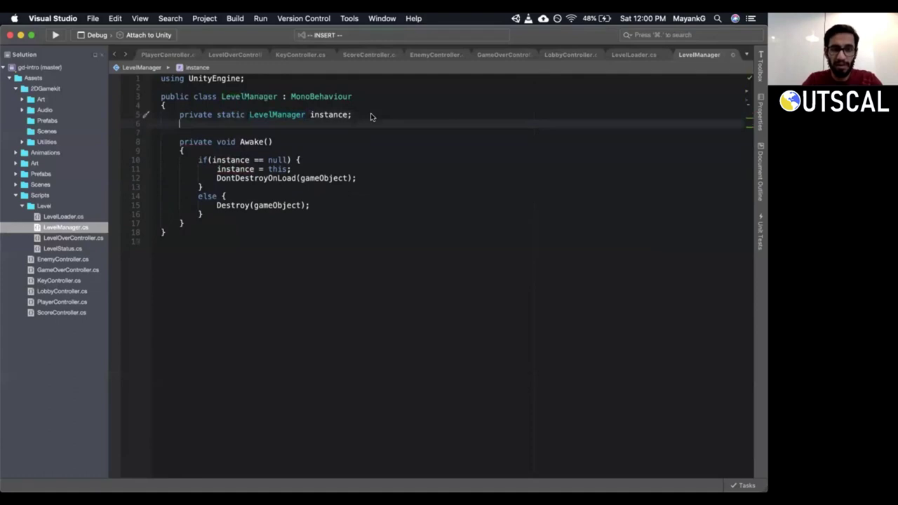
pyautogui.write('public static ')
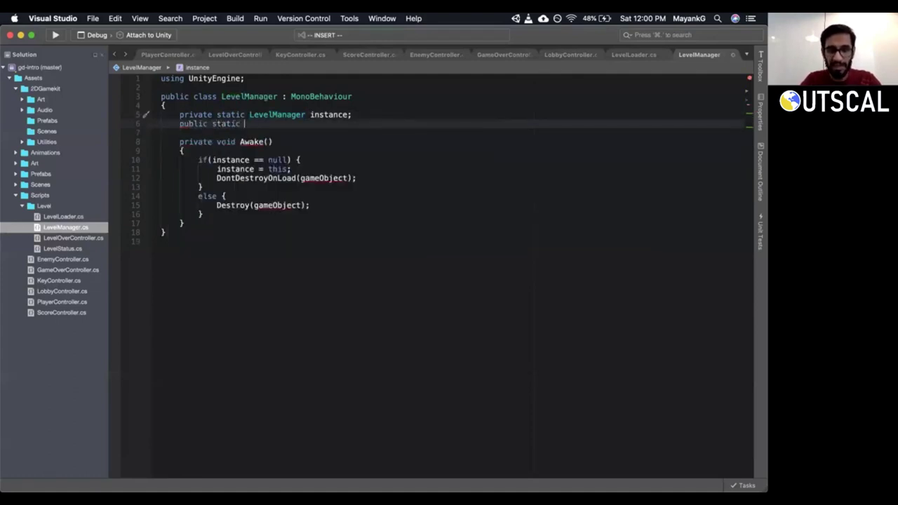
pyautogui.write('LevelMana')
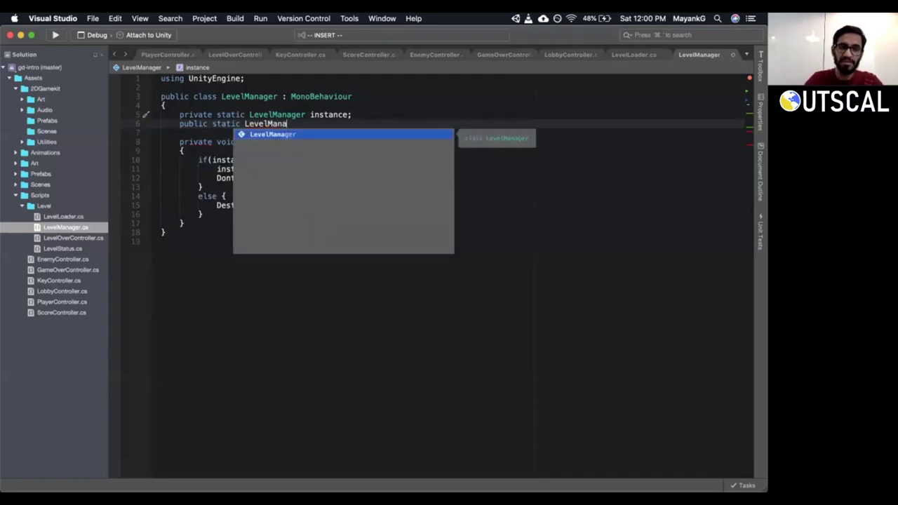
pyautogui.write('ger Instance')
pyautogui.press('Escape')
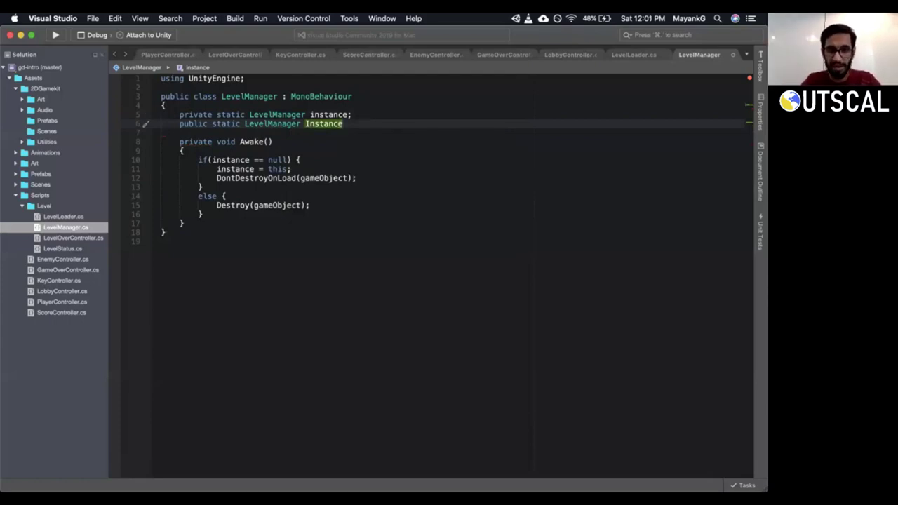
pyautogui.write('ance { ')
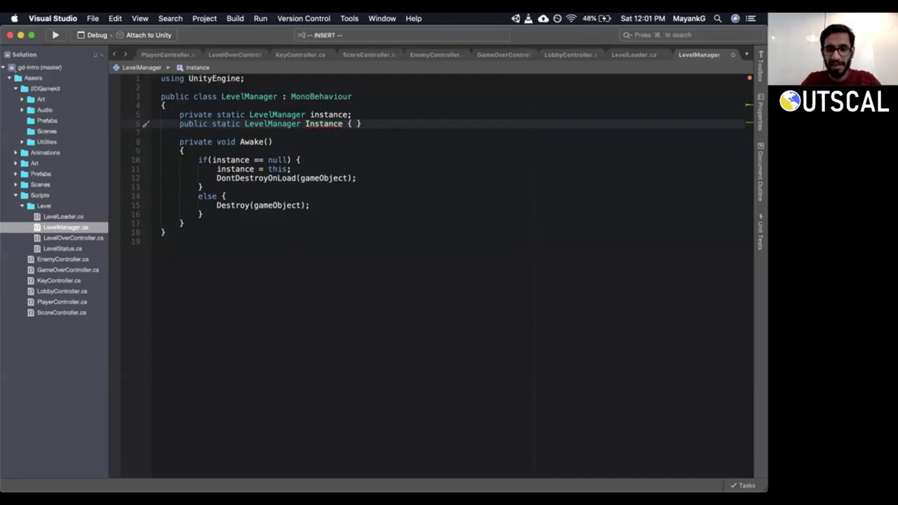
pyautogui.write('g')
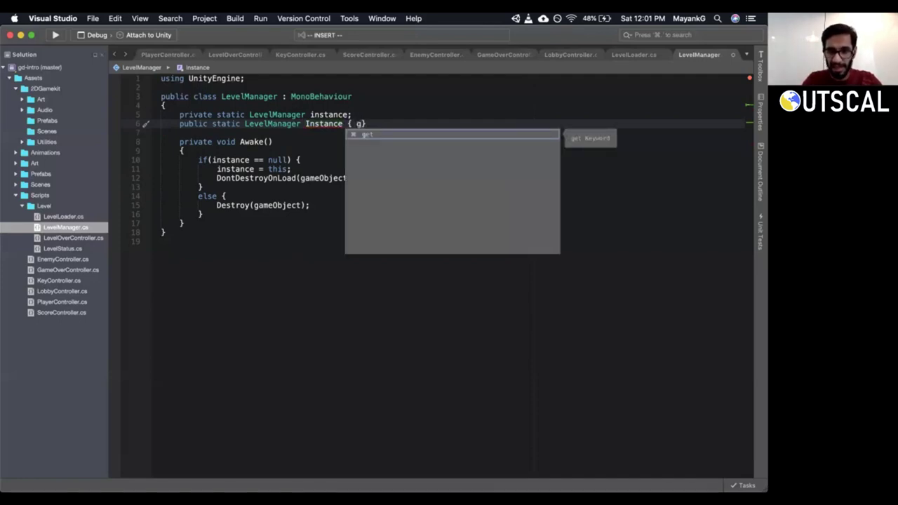
pyautogui.write('et { ')
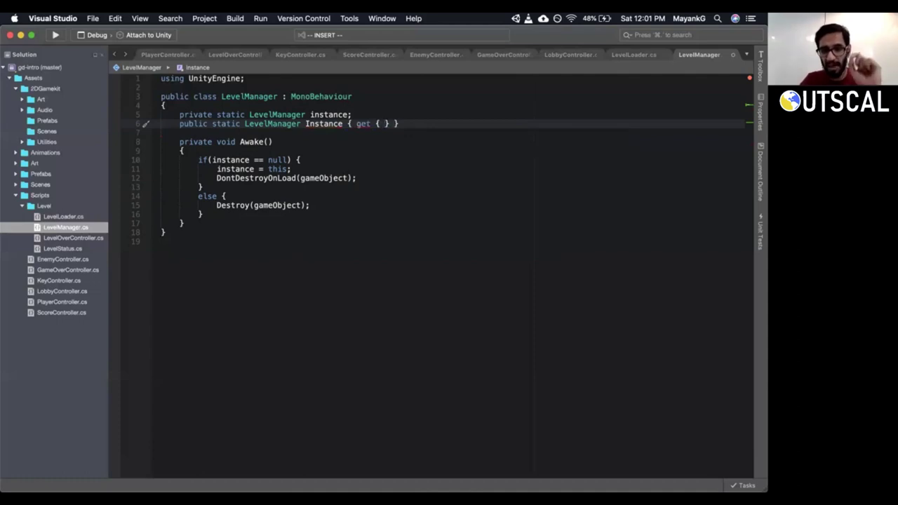
pyautogui.write('return insta')
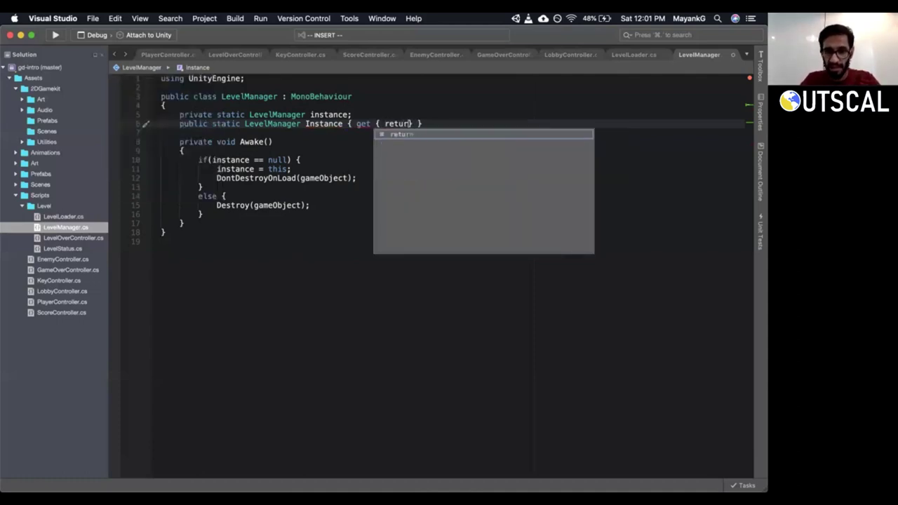
pyautogui.write('nce')
pyautogui.press('Return')
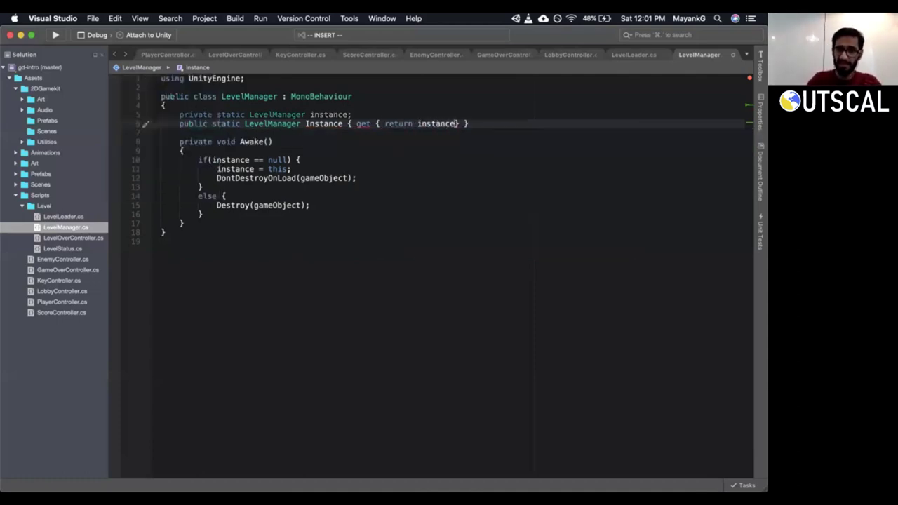
pyautogui.write(';')
pyautogui.press('BackSpace')
pyautogui.press('Escape')
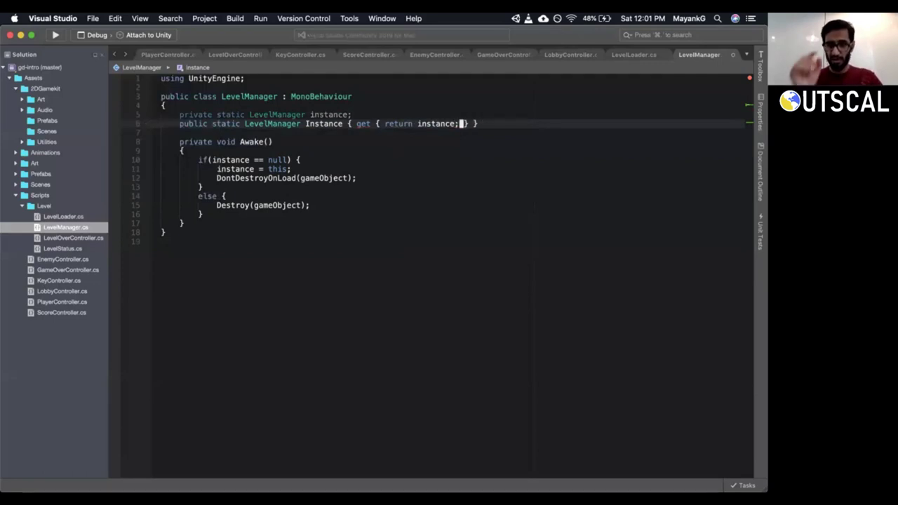
# Highlight the private instance field, the Instance getter, and the Awake method for review.
pyautogui.click(372, 116)
pyautogui.hotkey('shift', 'v')
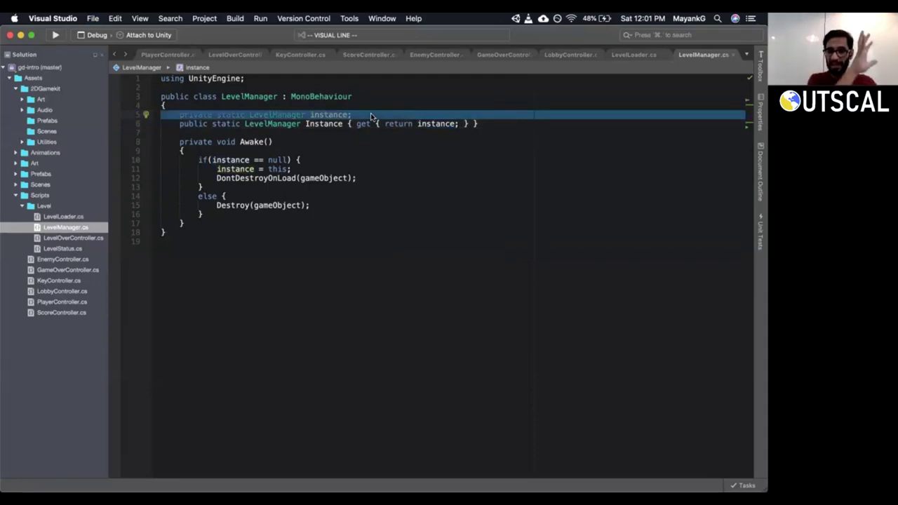
pyautogui.press('Escape')
pyautogui.press('j')
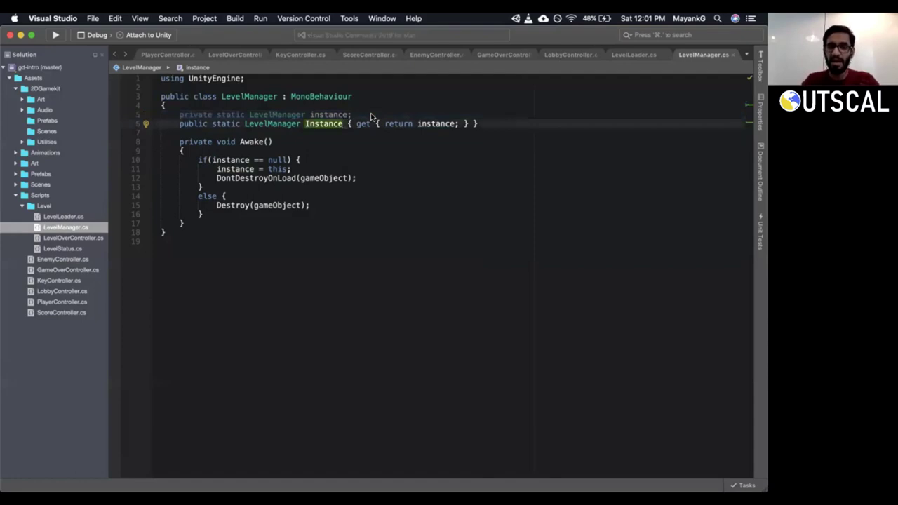
pyautogui.hotkey('shift', 'v')
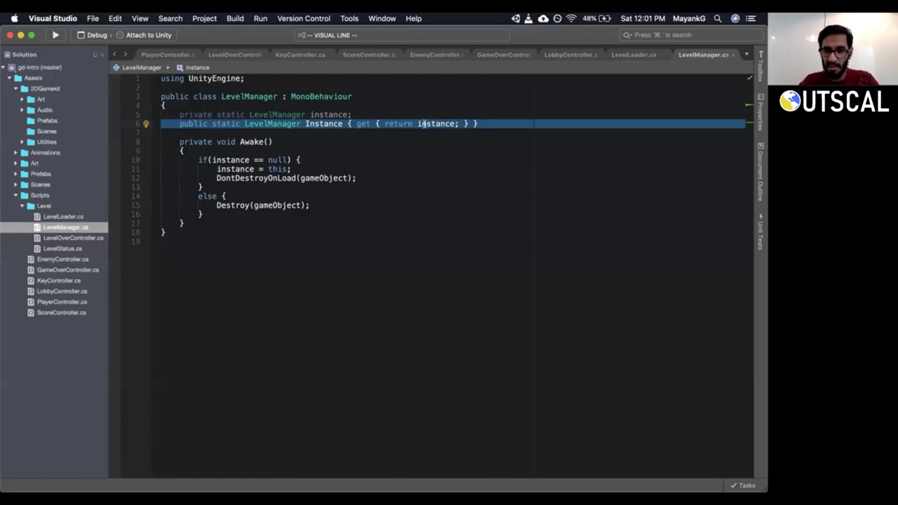
pyautogui.click(424, 123)
pyautogui.click(357, 124)
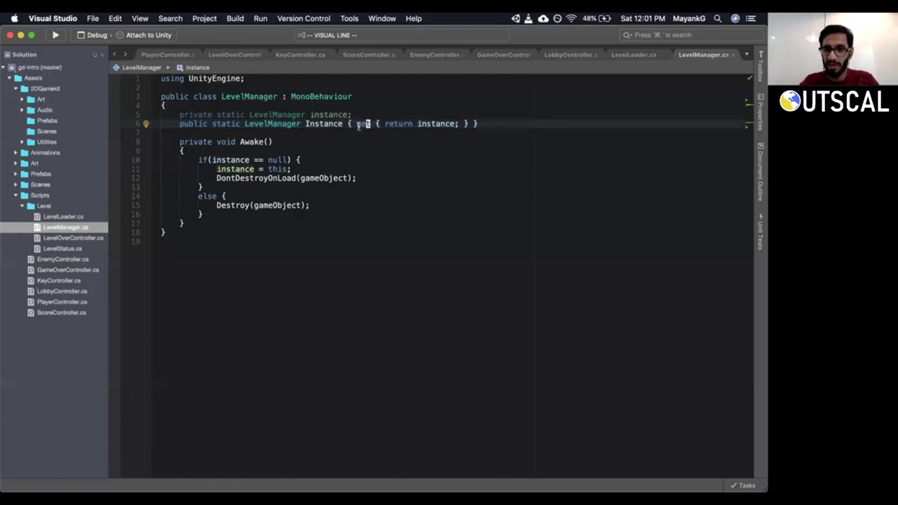
pyautogui.moveTo(357, 124); pyautogui.dragTo(471, 122)
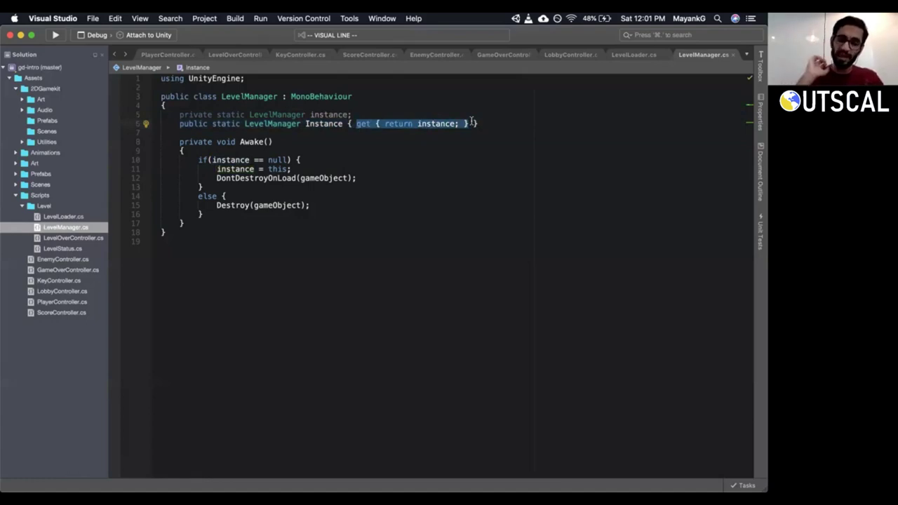
pyautogui.click(472, 123)
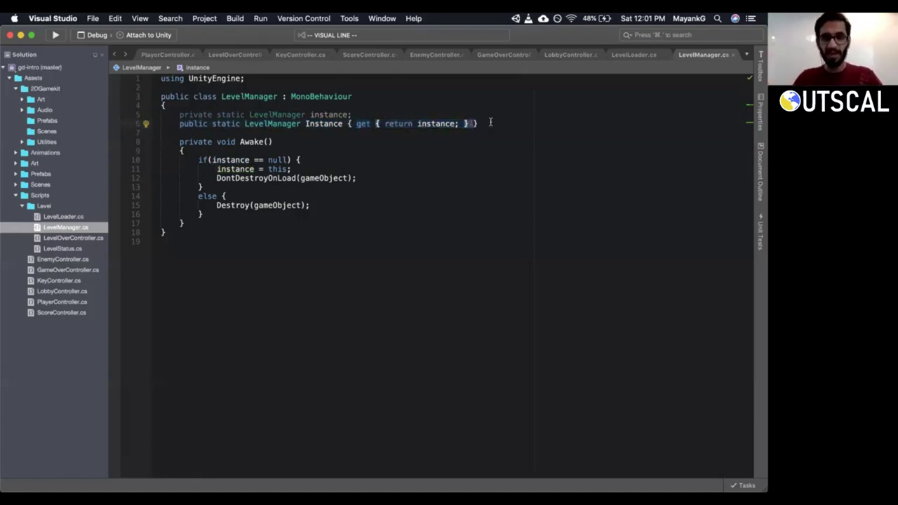
pyautogui.click(421, 143)
pyautogui.click(300, 223)
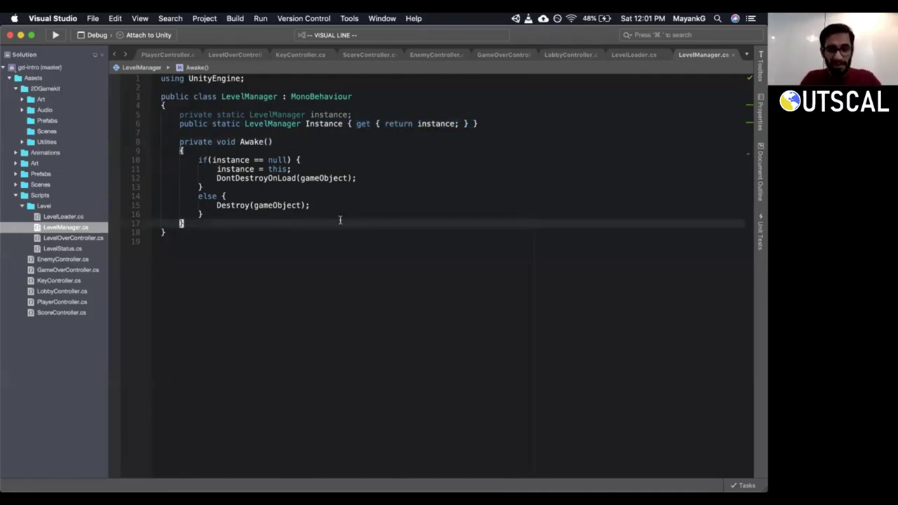
pyautogui.press('{')
# Add an empty GetLevelStatus(string level) method above the class's closing brace and save.
pyautogui.press('Escape')
pyautogui.press('j')
pyautogui.press('j')
pyautogui.press('j')
pyautogui.press('j')
pyautogui.press('j')
pyautogui.press('j')
pyautogui.press('j')
pyautogui.press('j')
pyautogui.press('j')
pyautogui.press('j')
pyautogui.press('j')
pyautogui.hotkey('shift', 'o')
pyautogui.press('Return')
pyautogui.write('public void ')
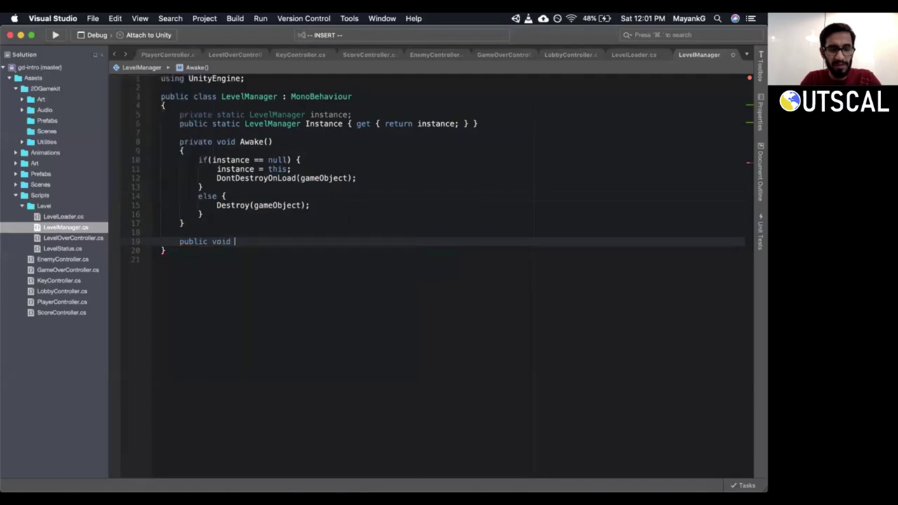
pyautogui.write('LevelCom')
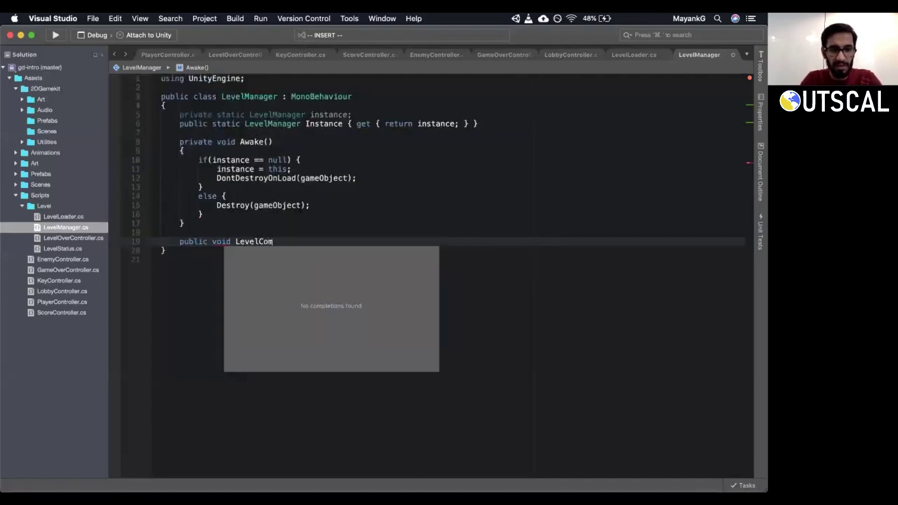
pyautogui.press('BackSpace')
pyautogui.press('BackSpace')
pyautogui.press('BackSpace')
pyautogui.press('BackSpace')
pyautogui.press('BackSpace')
pyautogui.press('BackSpace')
pyautogui.press('BackSpace')
pyautogui.press('BackSpace')
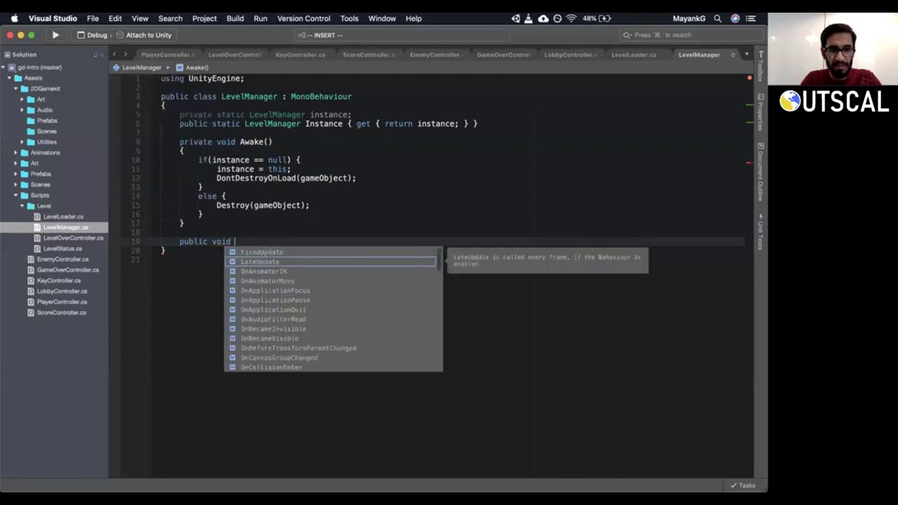
pyautogui.write('GetLevel')
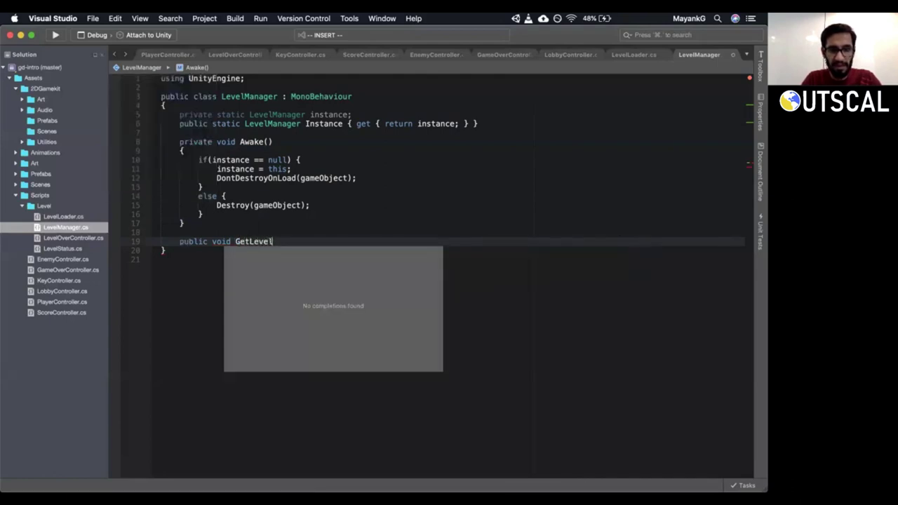
pyautogui.write('Status()')
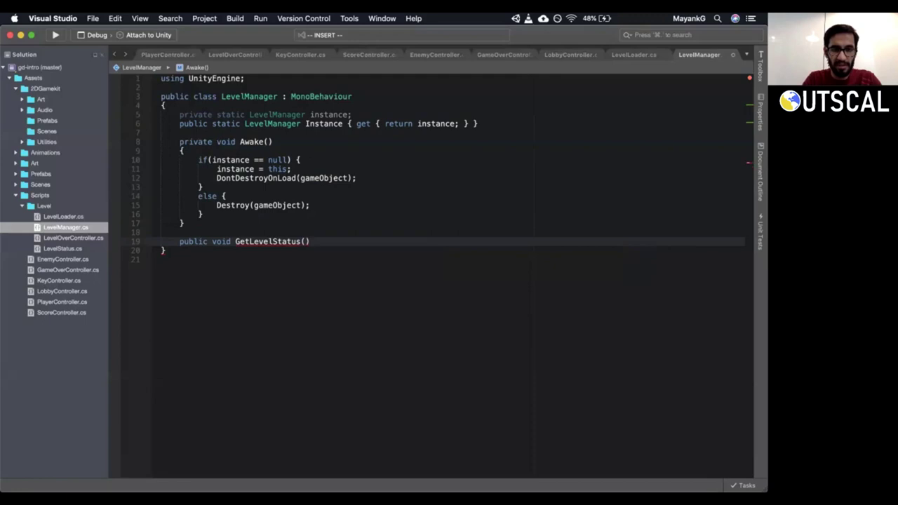
pyautogui.write('{')
pyautogui.press('Return')
pyautogui.press('Escape')
pyautogui.press('k')
pyautogui.click(213, 241)
pyautogui.press('w')
pyautogui.press('w')
pyautogui.write('atus(strin')
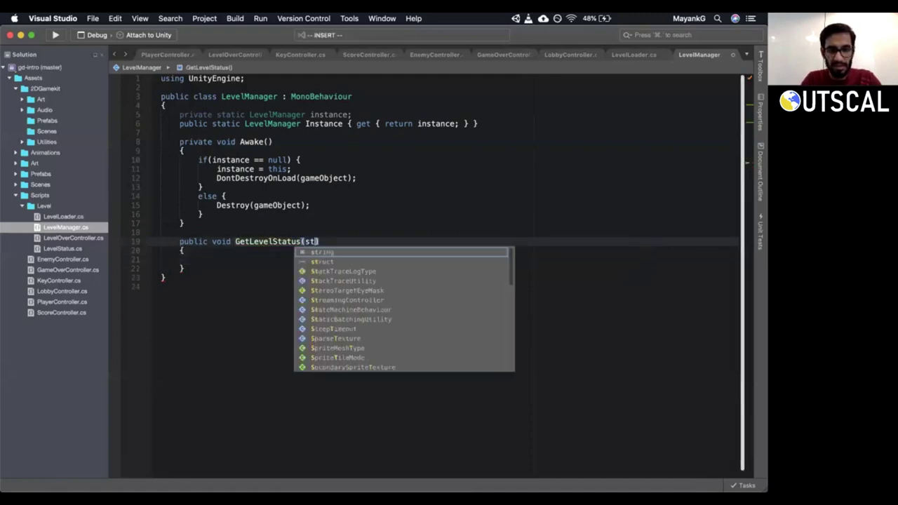
pyautogui.write('g level')
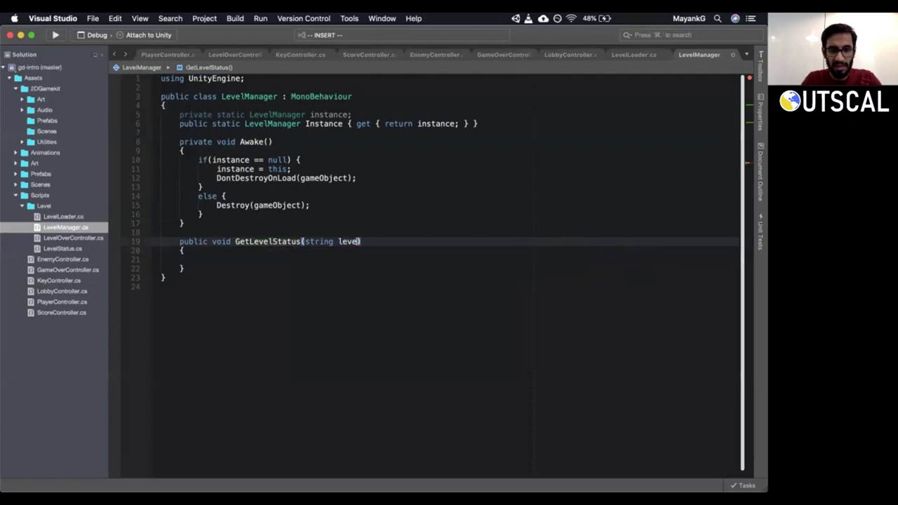
pyautogui.press('Escape')
pyautogui.press('j')
pyautogui.press('j')
pyautogui.press('d')
pyautogui.press('d')
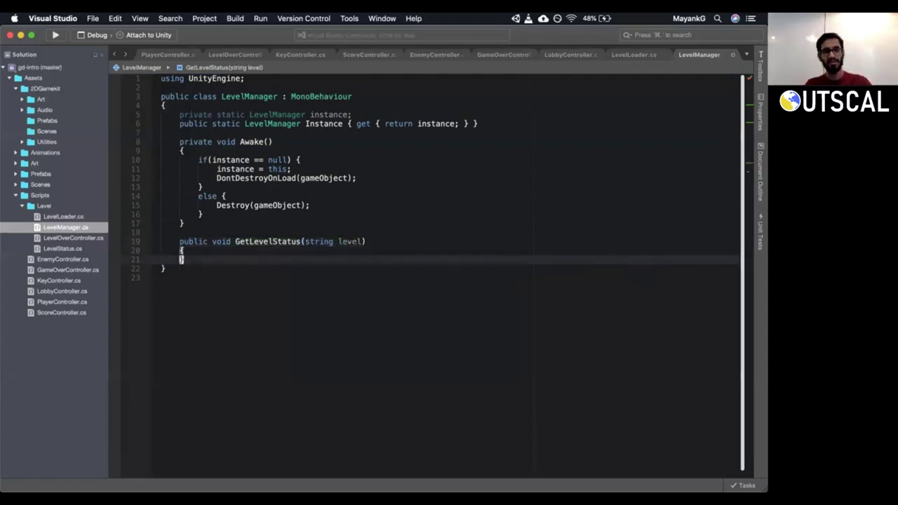
pyautogui.press('super+s')
# Add an empty SetLevelStatus(string level, LevelStatus levelStatus) method below it.
pyautogui.press('o')
pyautogui.press('Return')
pyautogui.write('pub')
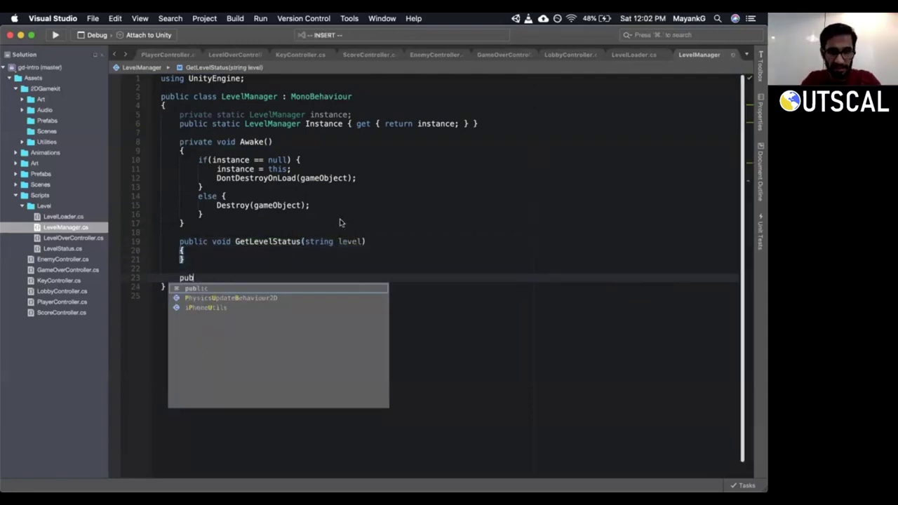
pyautogui.write('lic void SetLe')
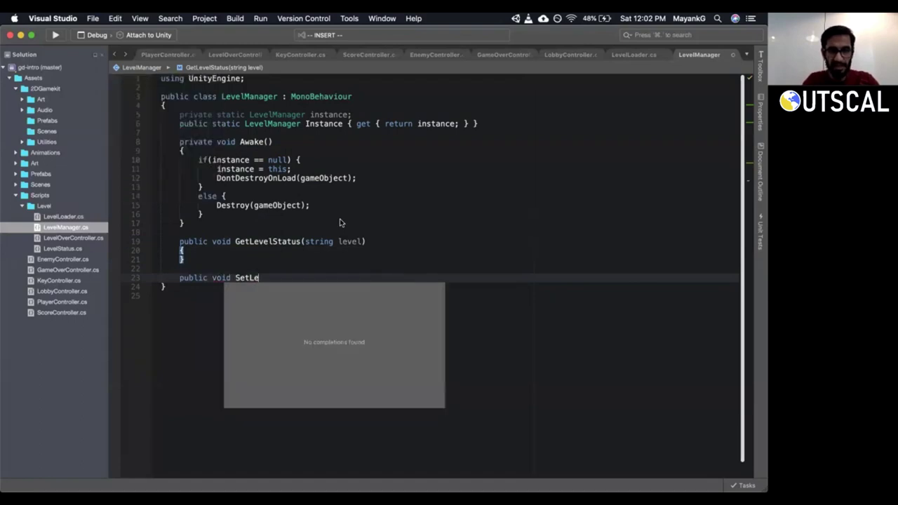
pyautogui.press('BackSpace')
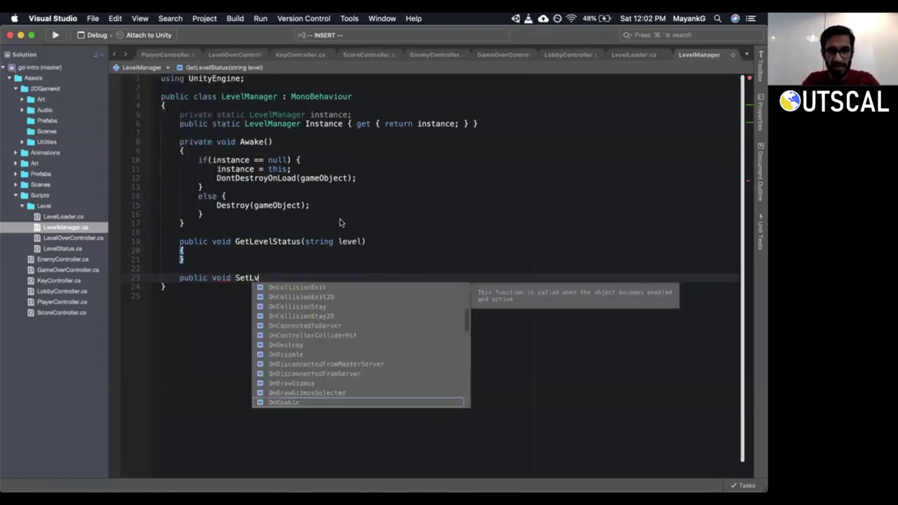
pyautogui.write('velStat')
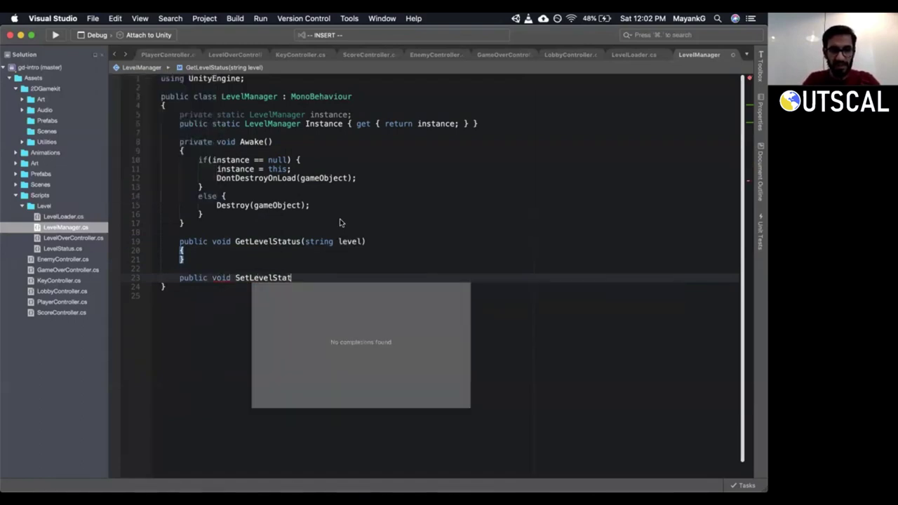
pyautogui.write('us(string')
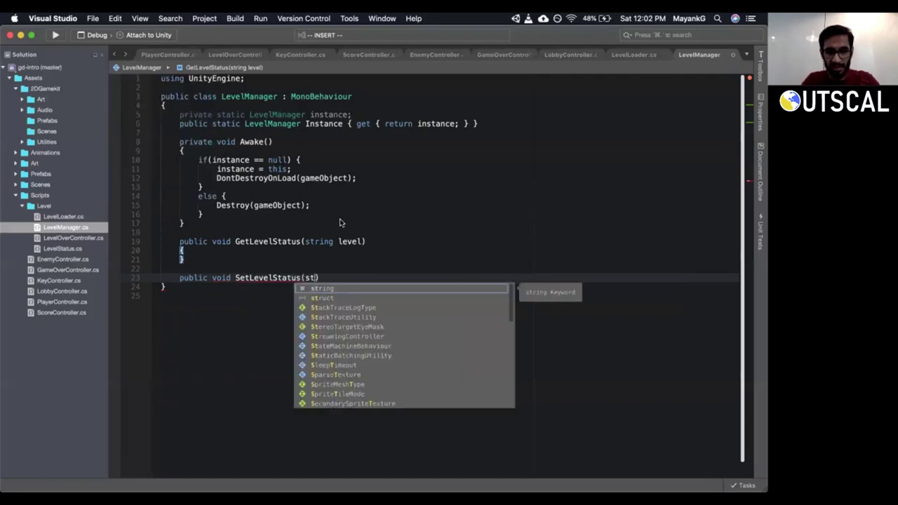
pyautogui.write(' level, ')
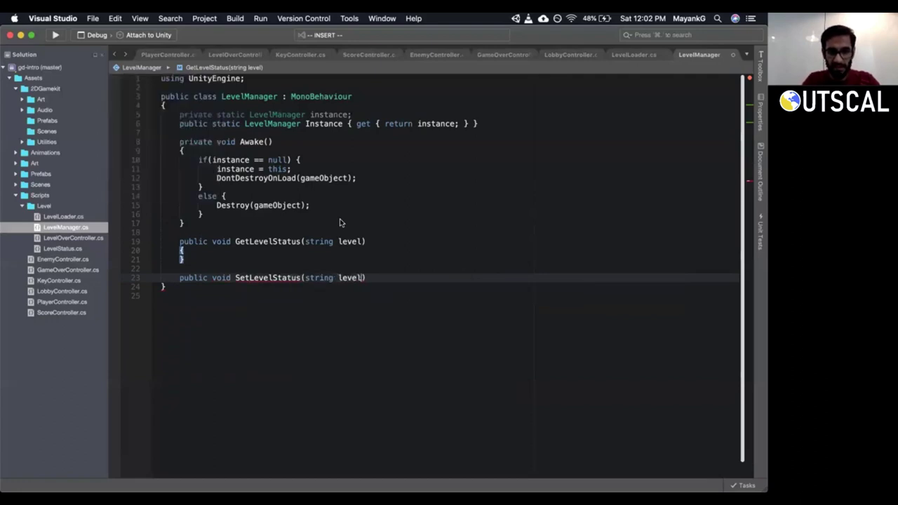
pyautogui.write('LevelSta')
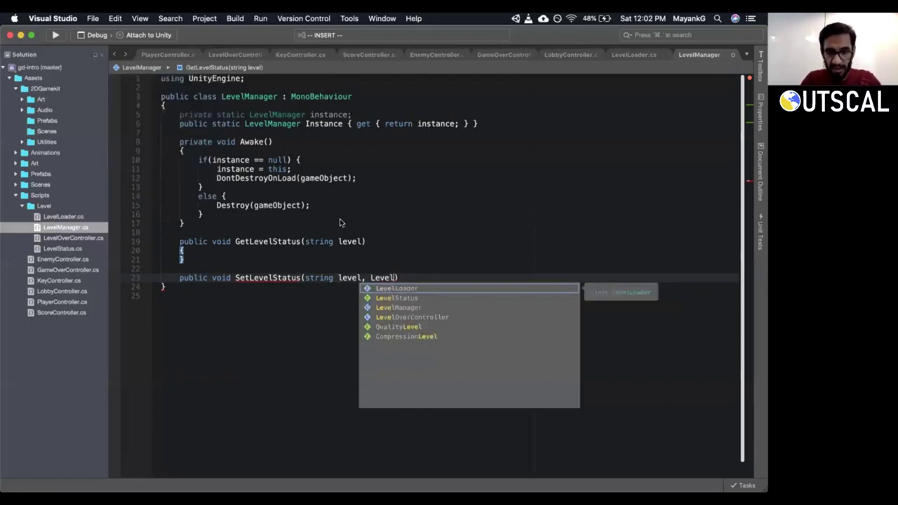
pyautogui.write('tus')
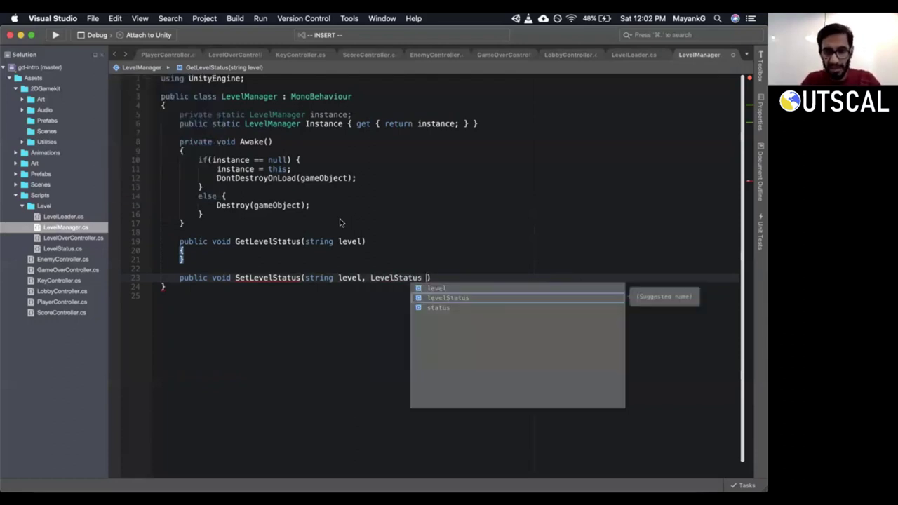
pyautogui.press('Return')
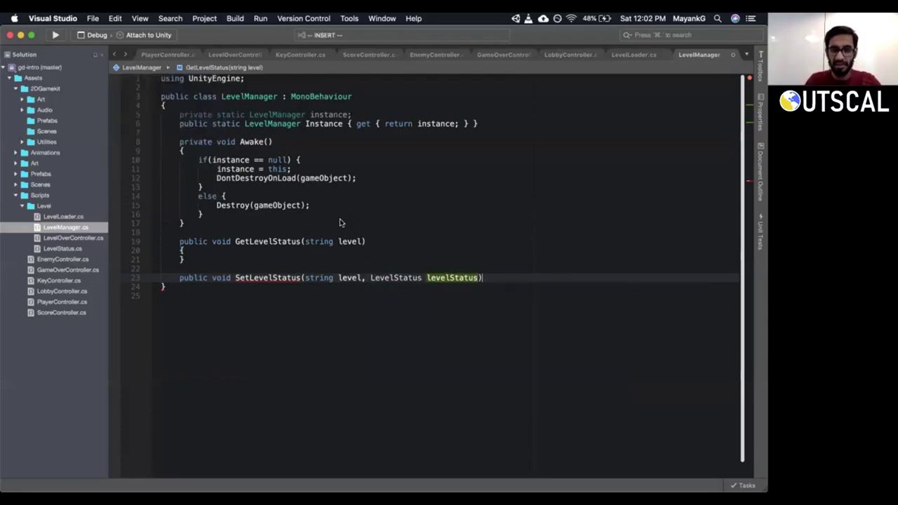
pyautogui.write(') {')
pyautogui.press('Return')
# Change GetLevelStatus's return type from void to LevelStatus, remove the blank line, and save.
pyautogui.press('Up')
pyautogui.press('Up')
pyautogui.press('Up')
pyautogui.press('Up')
pyautogui.press('Up')
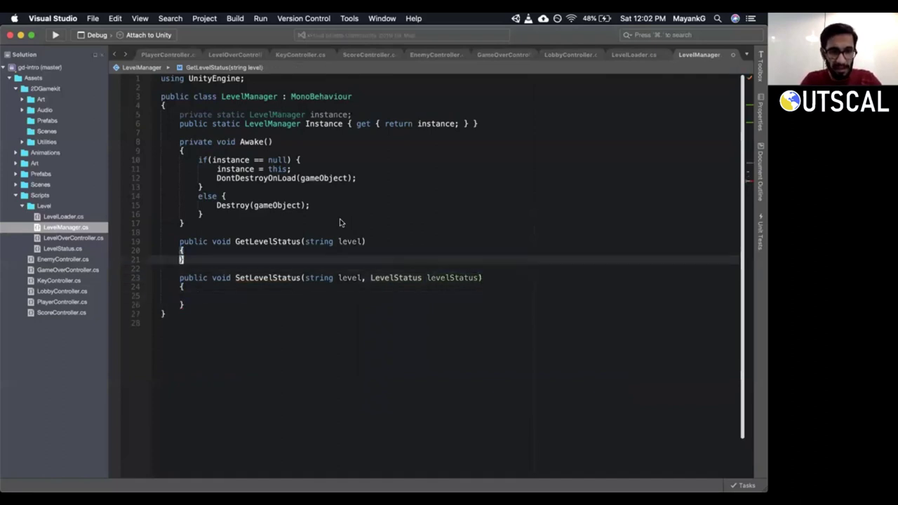
pyautogui.press('Up')
pyautogui.hotkey('alt', 'Left')
pyautogui.hotkey('alt', 'Left')
pyautogui.press('Home')
pyautogui.hotkey('alt', 'Right')
pyautogui.press('c')
pyautogui.press('w')
pyautogui.write('evelStat')
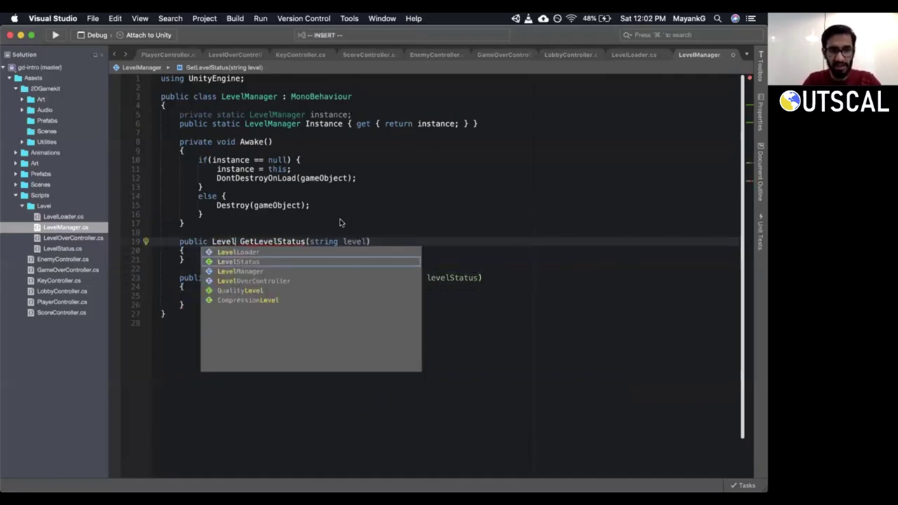
pyautogui.write('us')
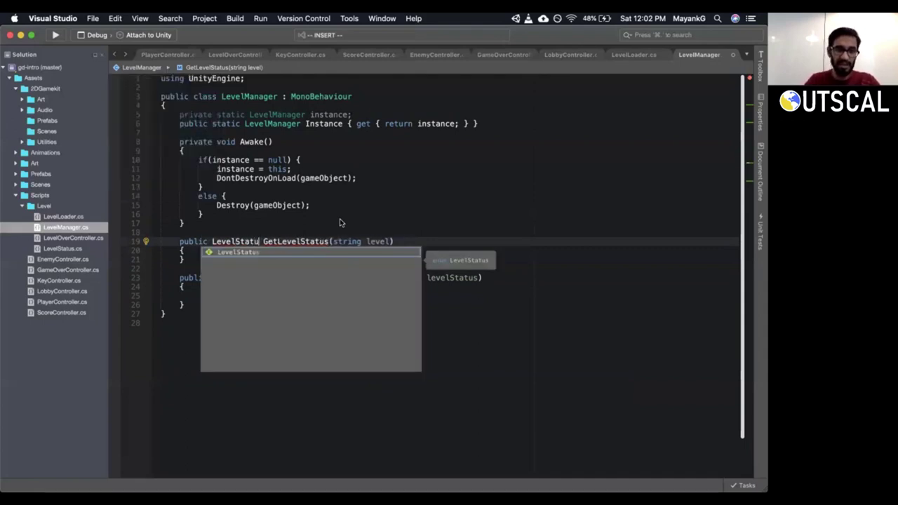
pyautogui.press('Escape')
pyautogui.press('Escape')
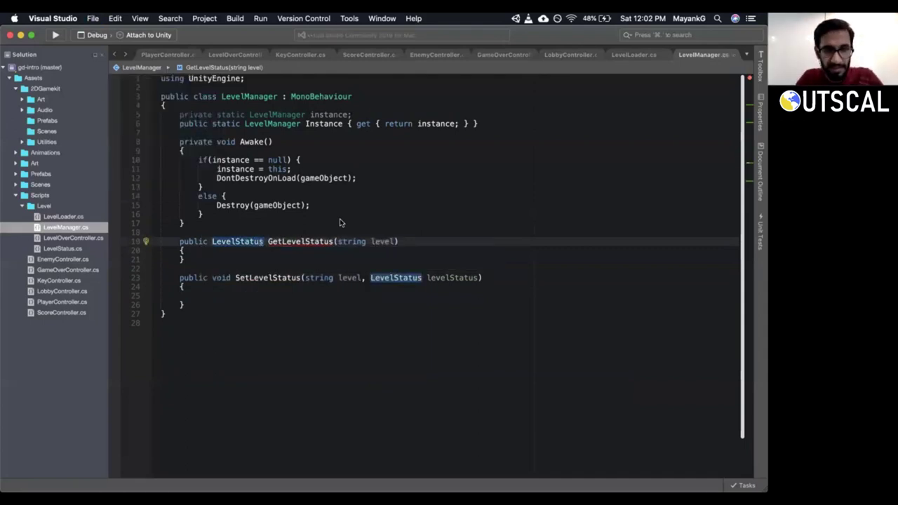
pyautogui.press('j')
pyautogui.press('j')
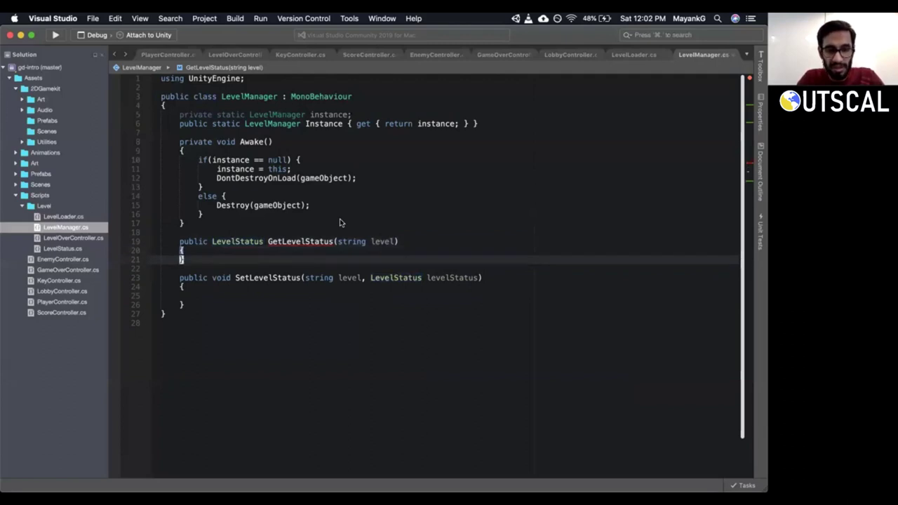
pyautogui.press('j')
pyautogui.press('j')
pyautogui.press('j')
pyautogui.press('j')
pyautogui.press('d')
pyautogui.press('d')
pyautogui.press('super+s')
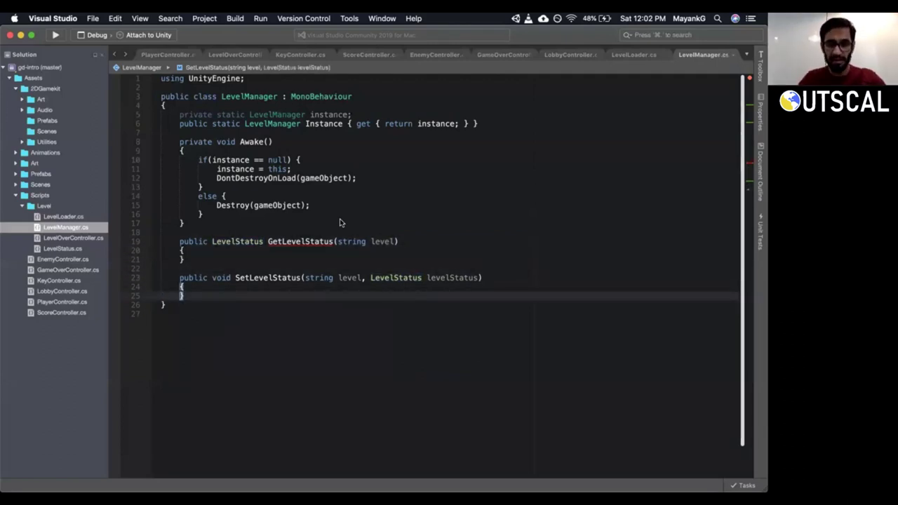
pyautogui.click(286, 289)
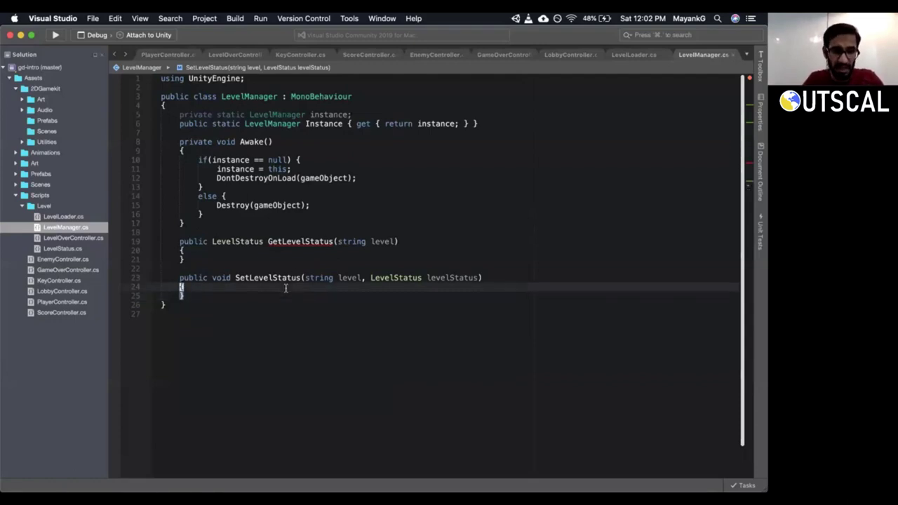
# Open a new line inside SetLevelStatus and begin typing PlayerPref.
pyautogui.press('o')
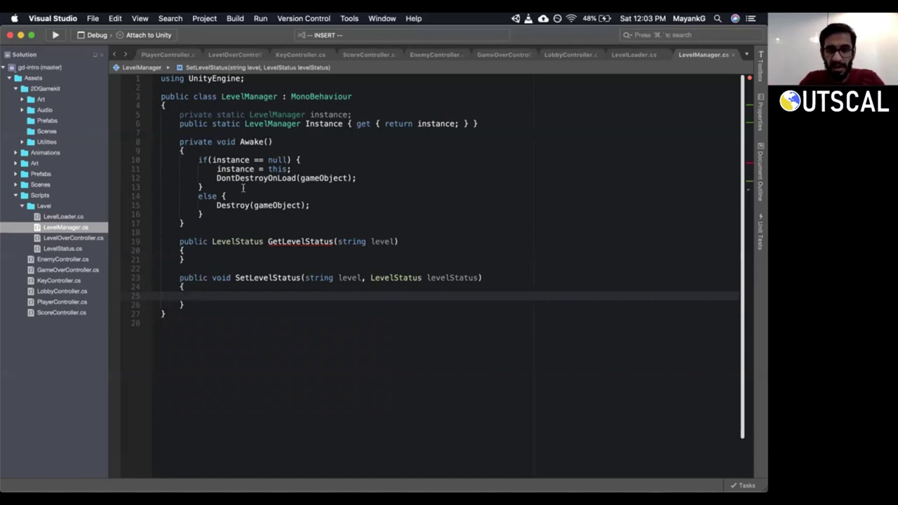
pyautogui.write('PlayerPref')
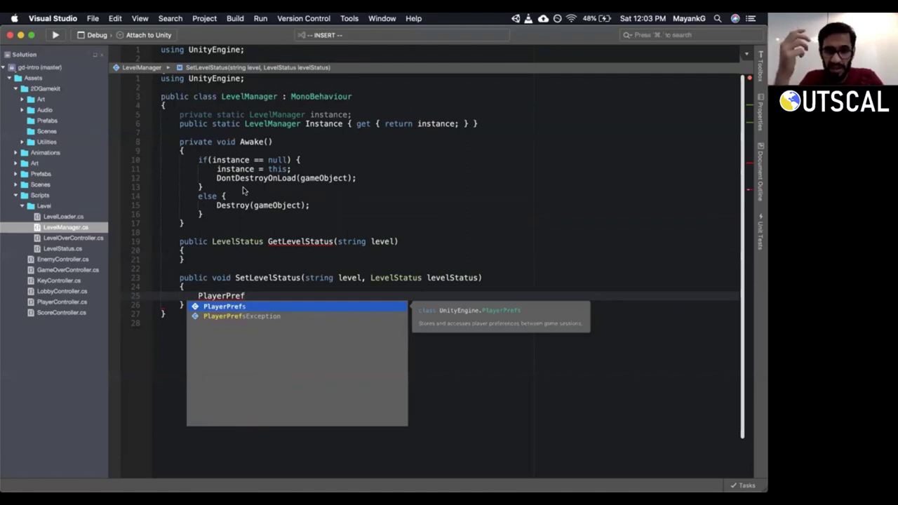
# Complete PlayerPrefs.SetInt(level, levelStatus); and check the conversion error on levelStatus.
pyautogui.write('s')
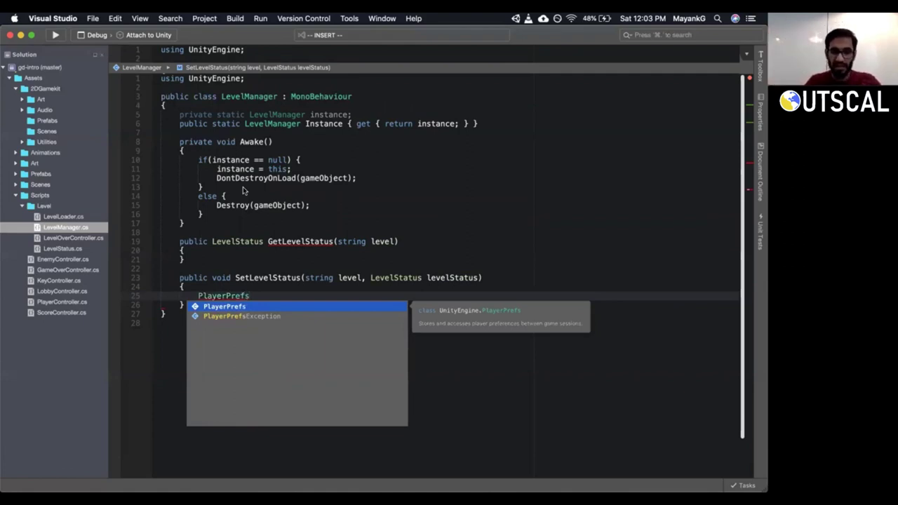
pyautogui.write('.')
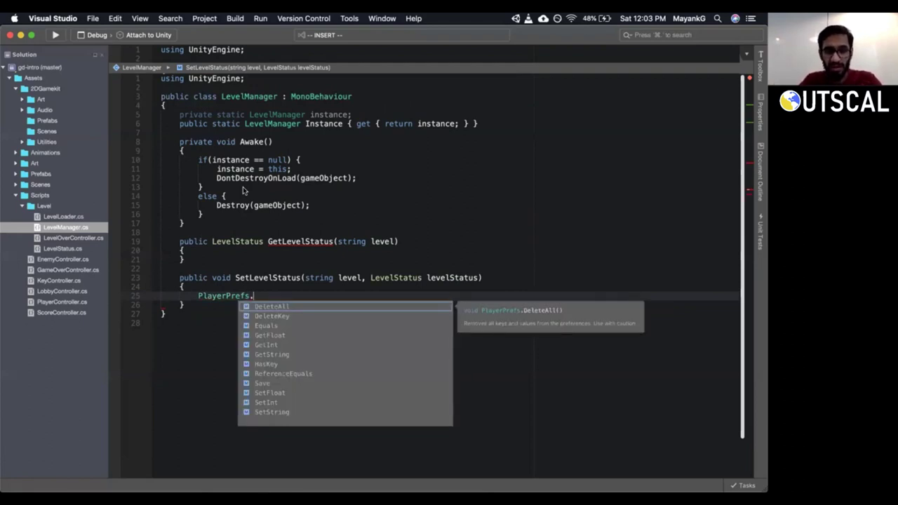
pyautogui.write('Set')
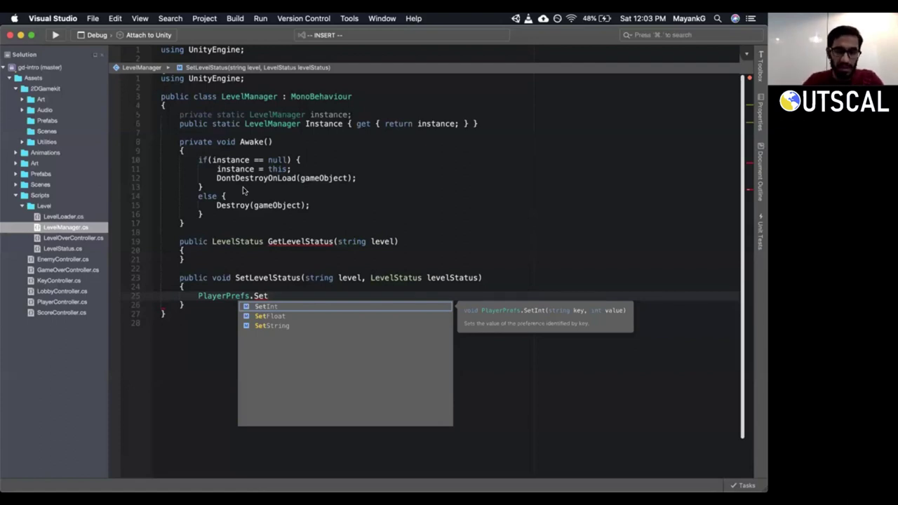
pyautogui.press('Down')
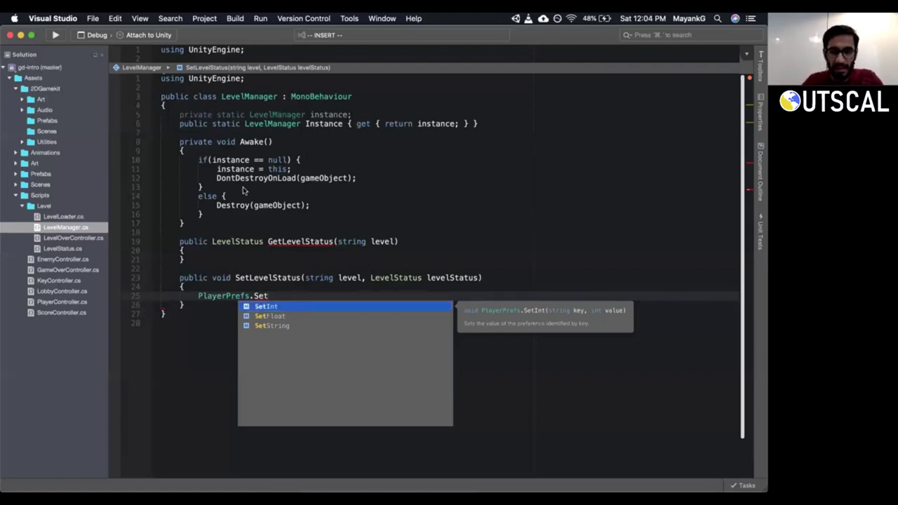
pyautogui.press('Return')
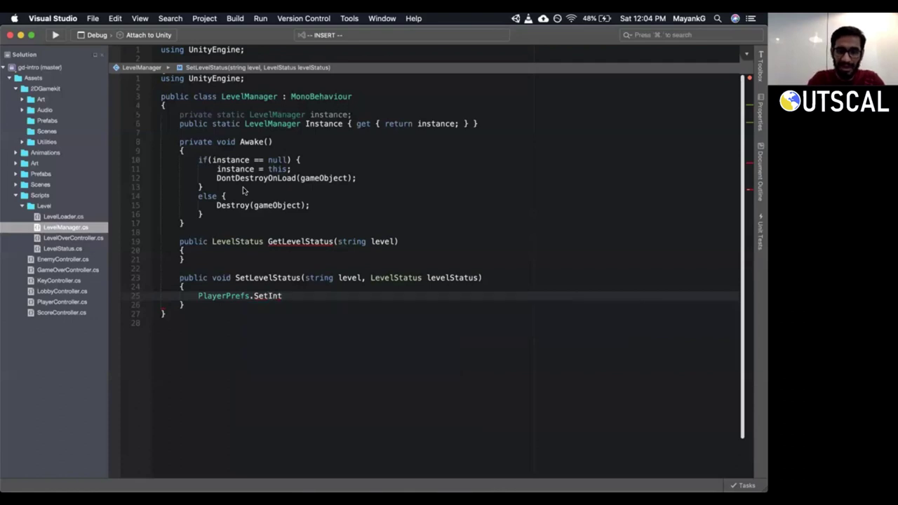
pyautogui.write('(')
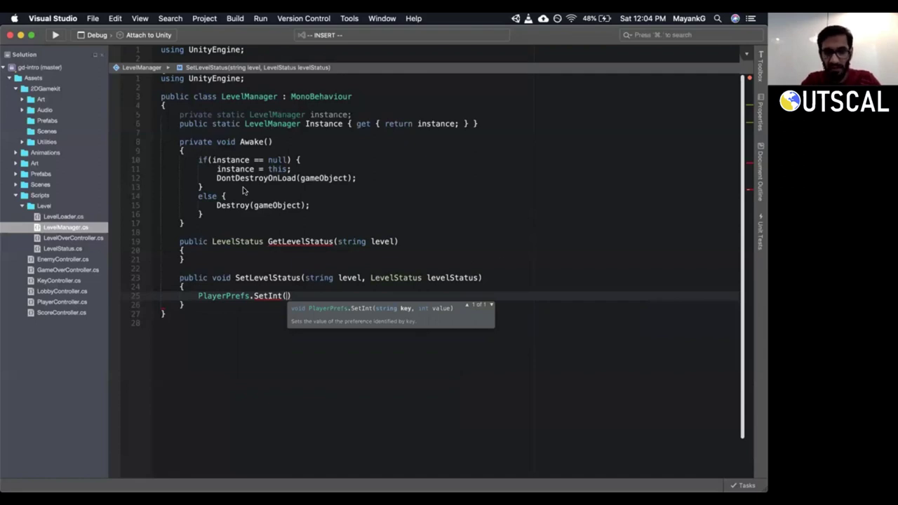
pyautogui.write('level,')
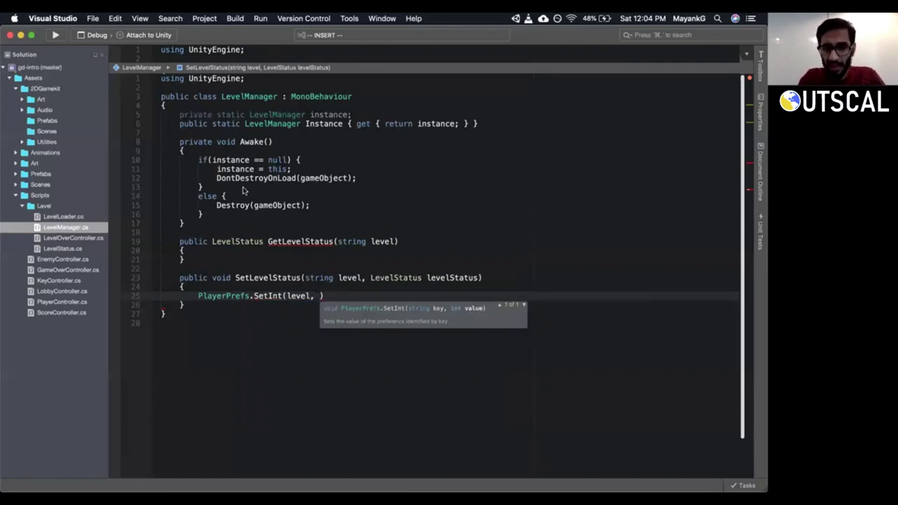
pyautogui.write(' levelSta')
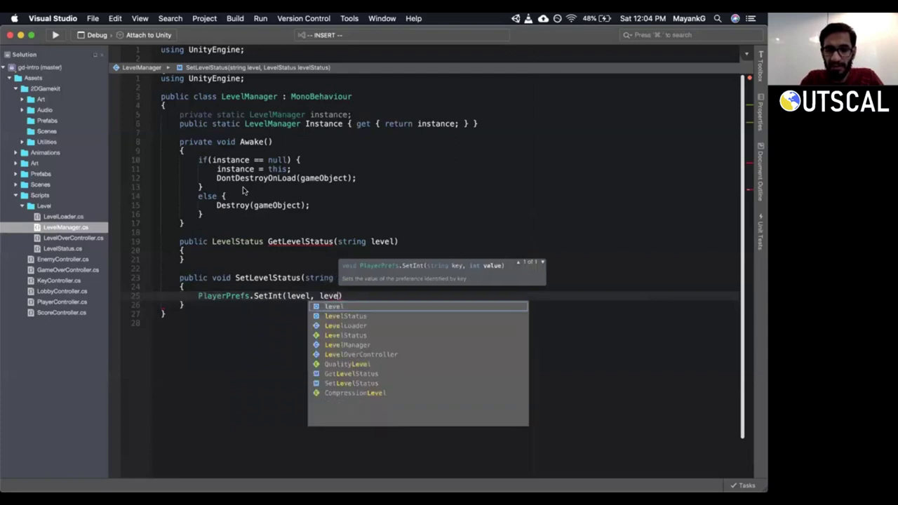
pyautogui.press('Return')
pyautogui.write(');')
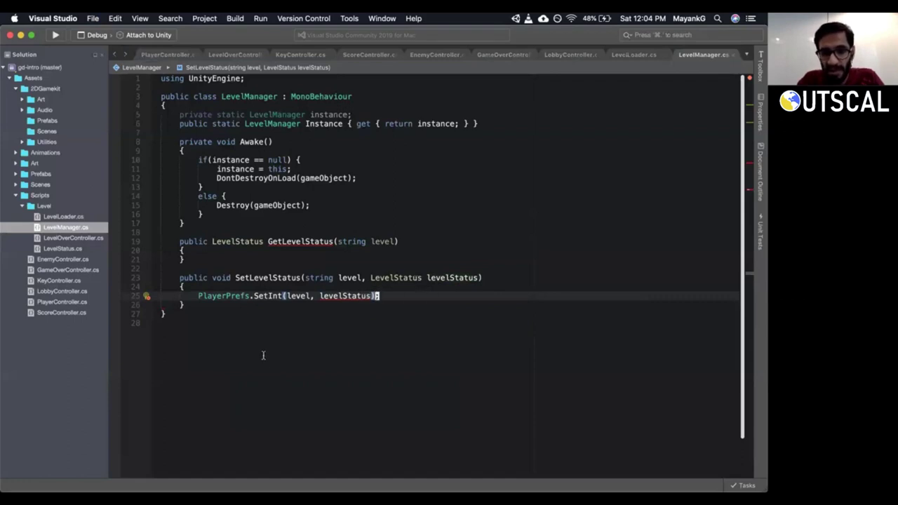
pyautogui.click(274, 295)
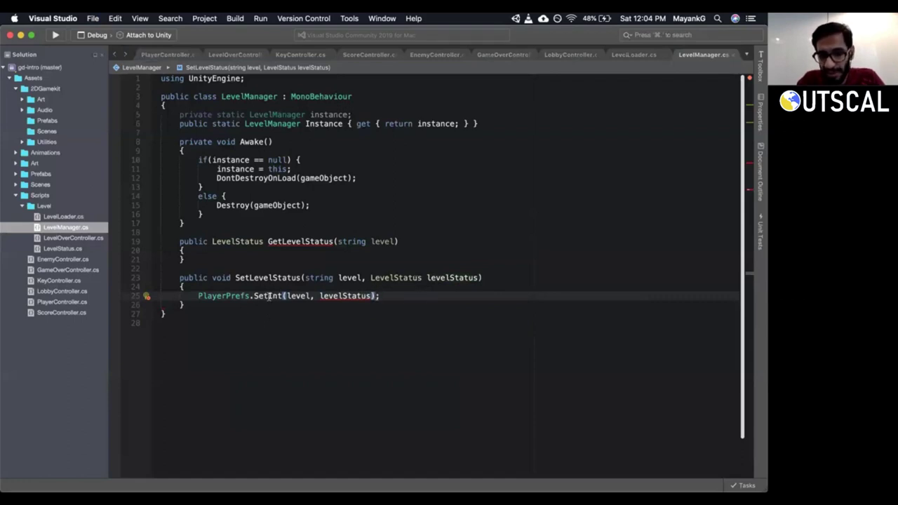
pyautogui.click(342, 296)
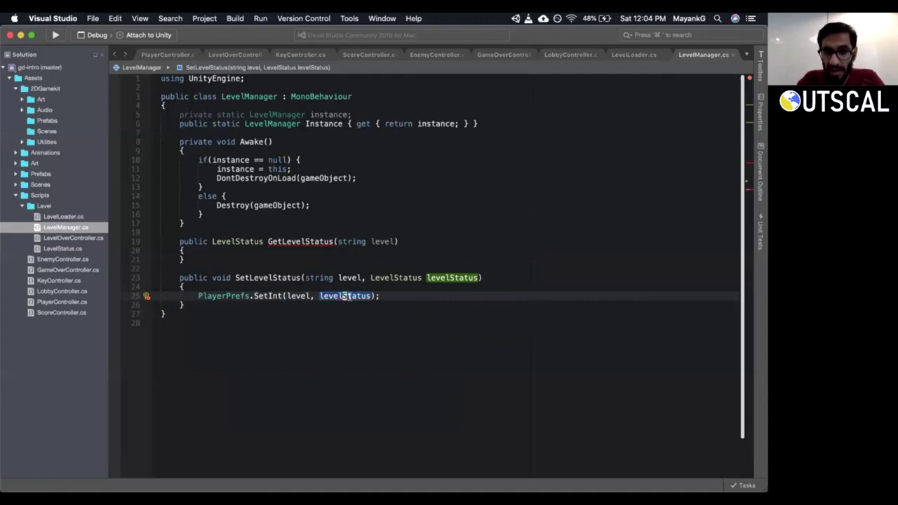
pyautogui.moveTo(363, 294)
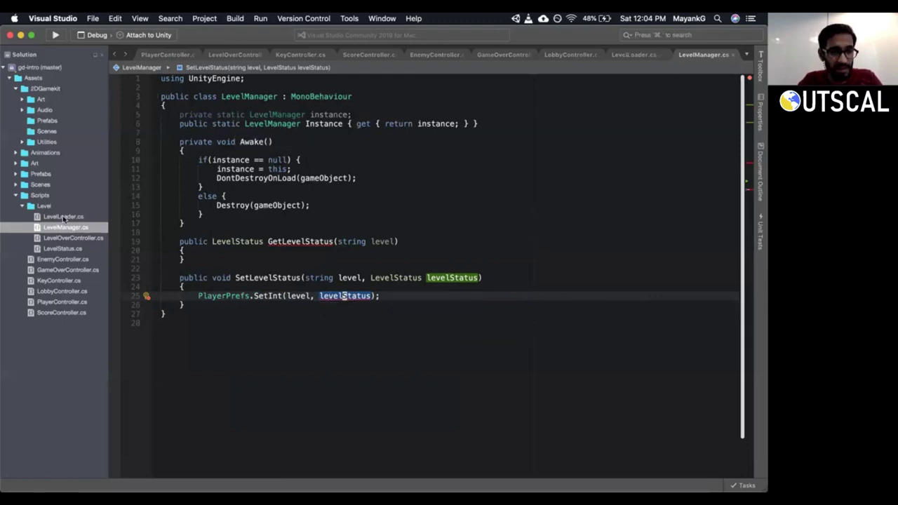
pyautogui.doubleClick(63, 248)
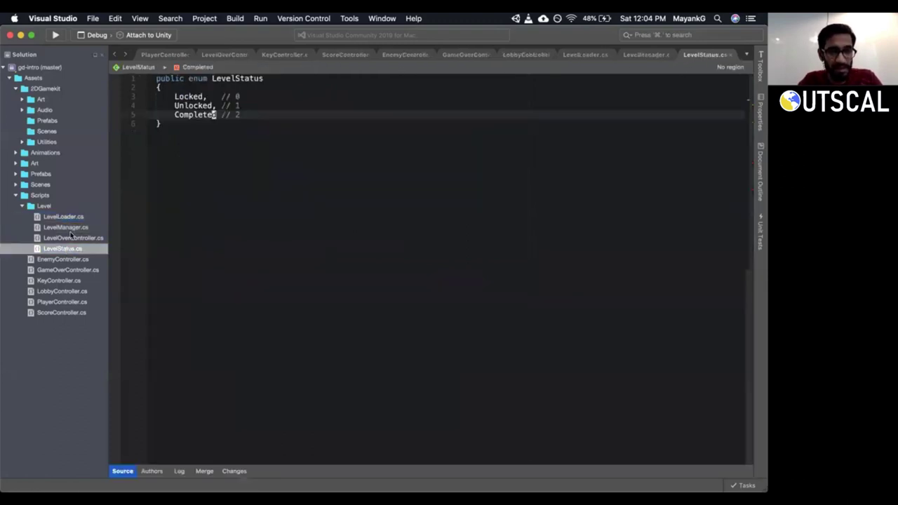
pyautogui.moveTo(221, 96); pyautogui.dragTo(249, 117)
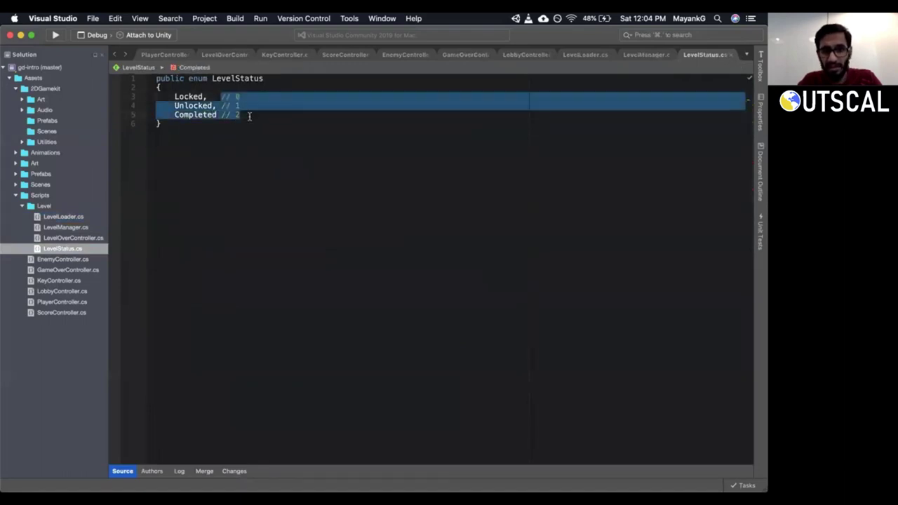
pyautogui.click(249, 117)
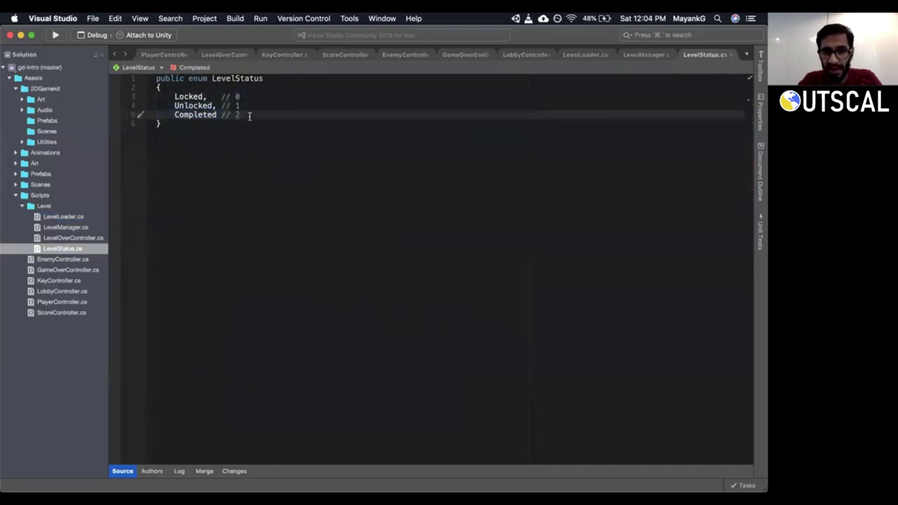
pyautogui.keyDown('shift'); pyautogui.click(153, 96); pyautogui.keyUp('shift')
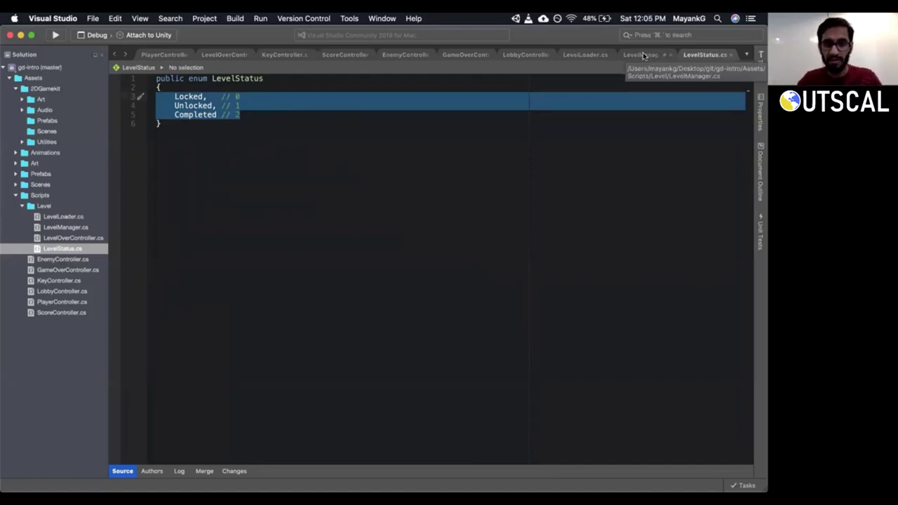
pyautogui.press('Right')
pyautogui.hotkey('shift', 'Left')
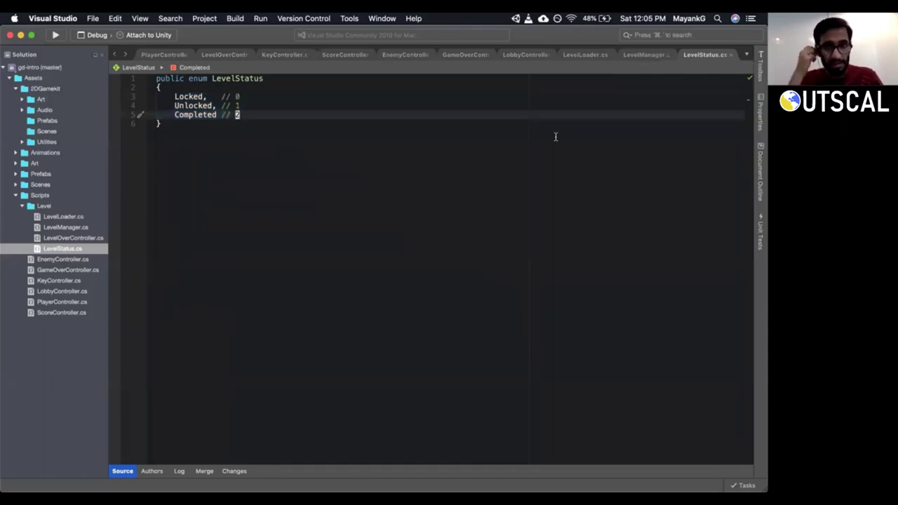
pyautogui.click(654, 56)
pyautogui.click(315, 297)
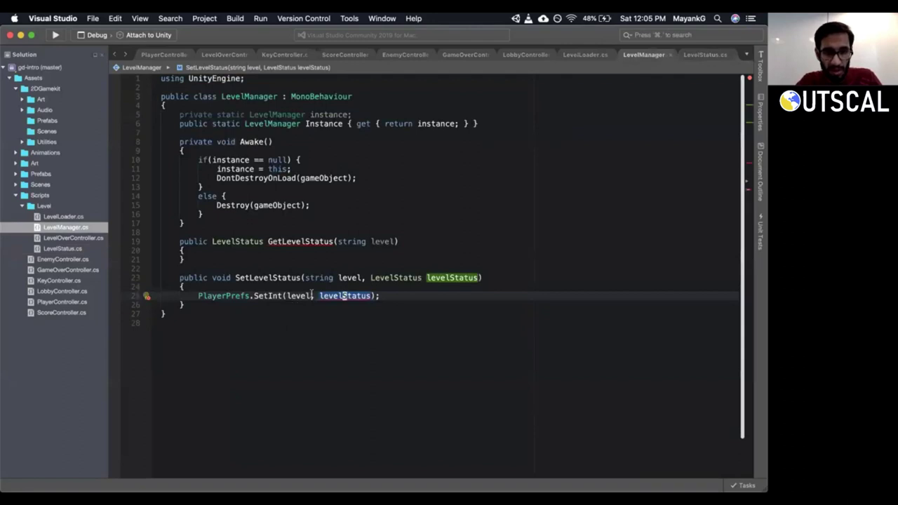
# Cast the argument to (int)levelStatus in the SetInt call and review level and levelStatus.
pyautogui.write('i(int')
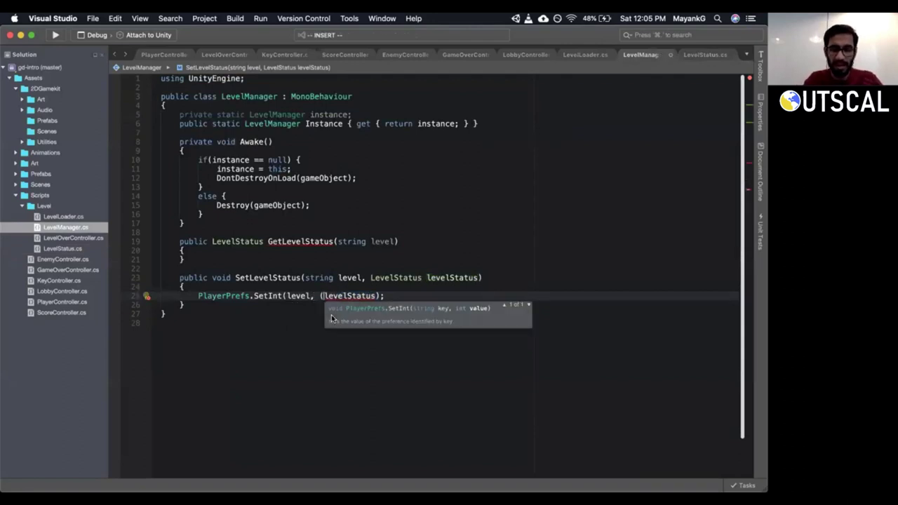
pyautogui.write(')')
pyautogui.press('Escape')
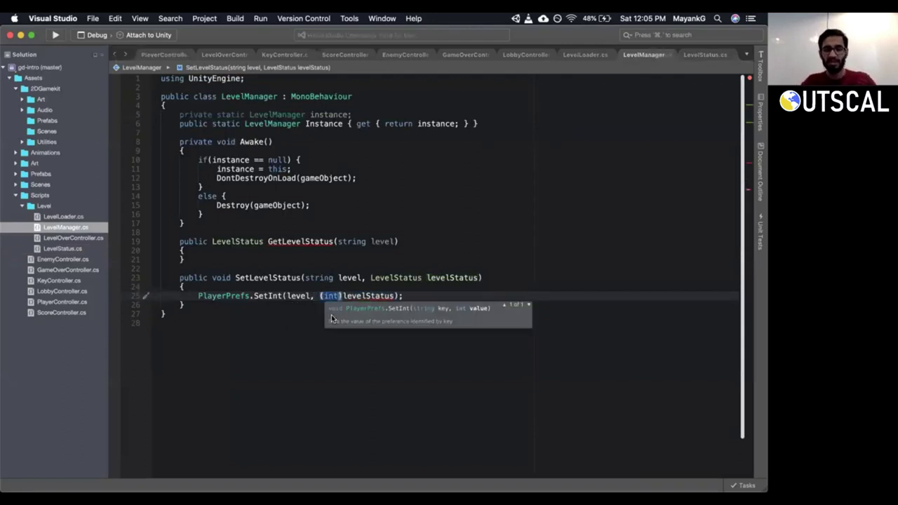
pyautogui.click(371, 297)
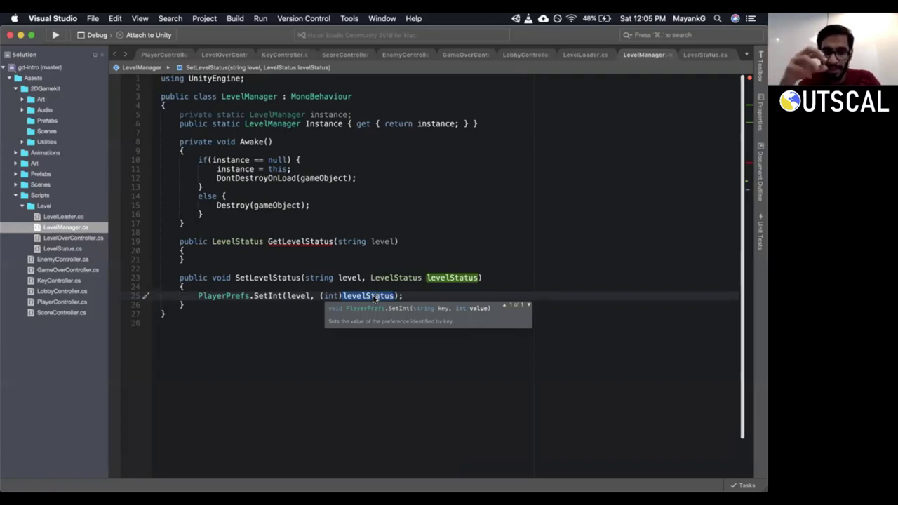
pyautogui.click(263, 295)
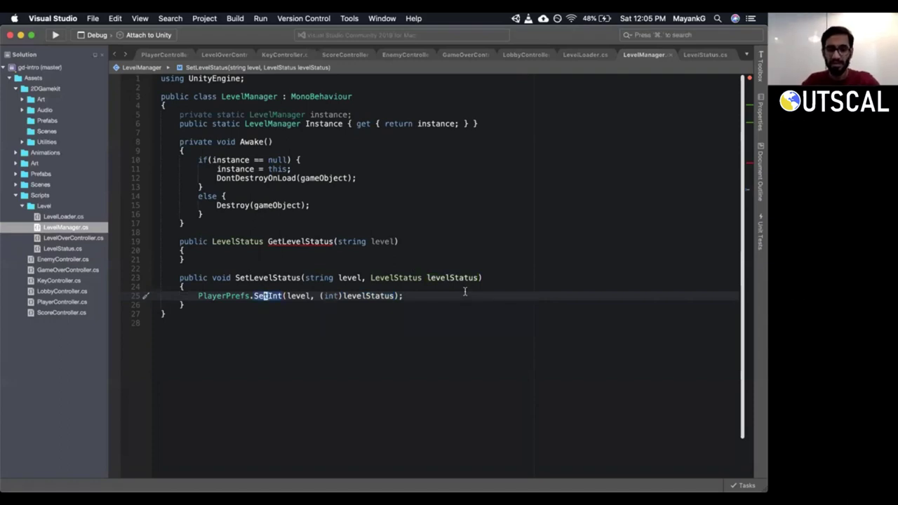
pyautogui.click(362, 297)
pyautogui.click(298, 296)
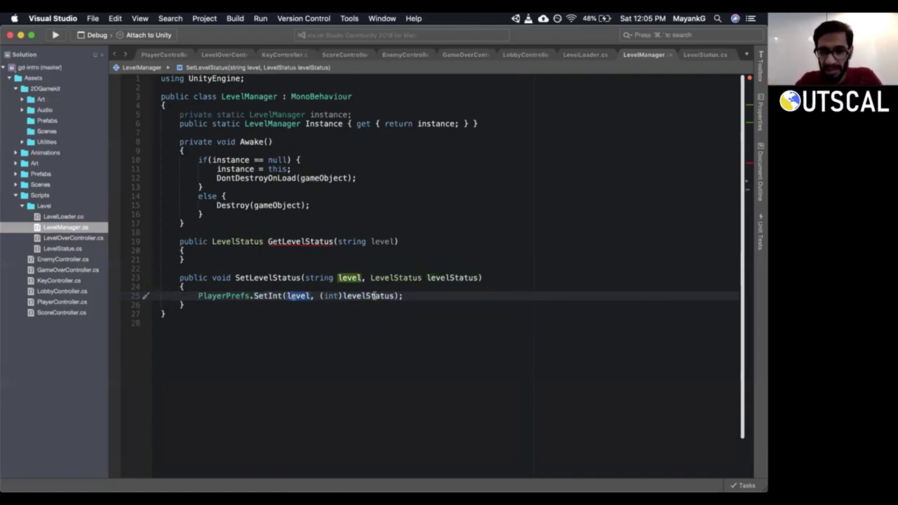
pyautogui.moveTo(374, 295)
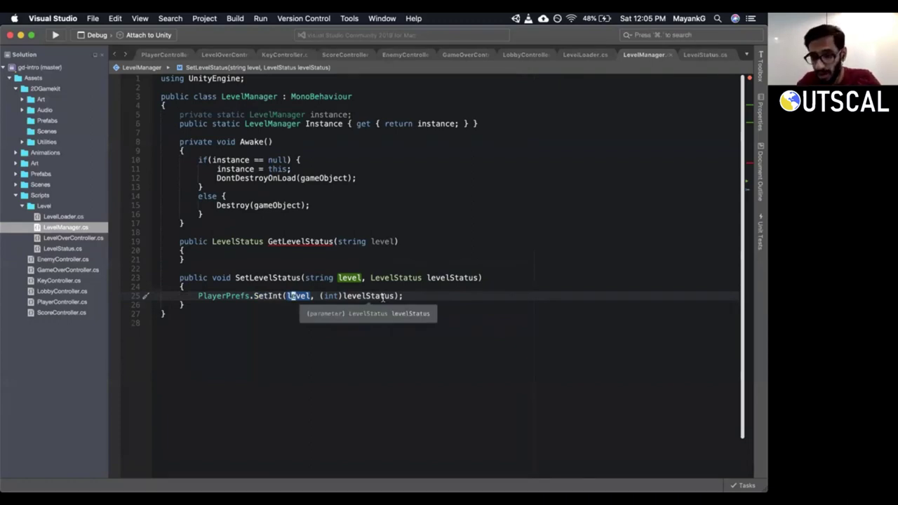
# Review both method stubs and move into the empty GetLevelStatus body.
pyautogui.click(303, 242)
pyautogui.moveTo(178, 277); pyautogui.dragTo(233, 309)
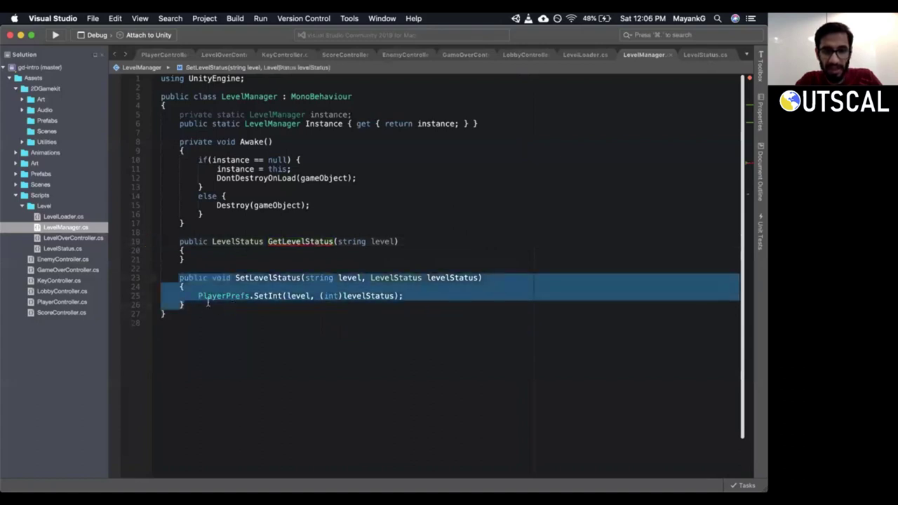
pyautogui.click(234, 306)
pyautogui.doubleClick(442, 278)
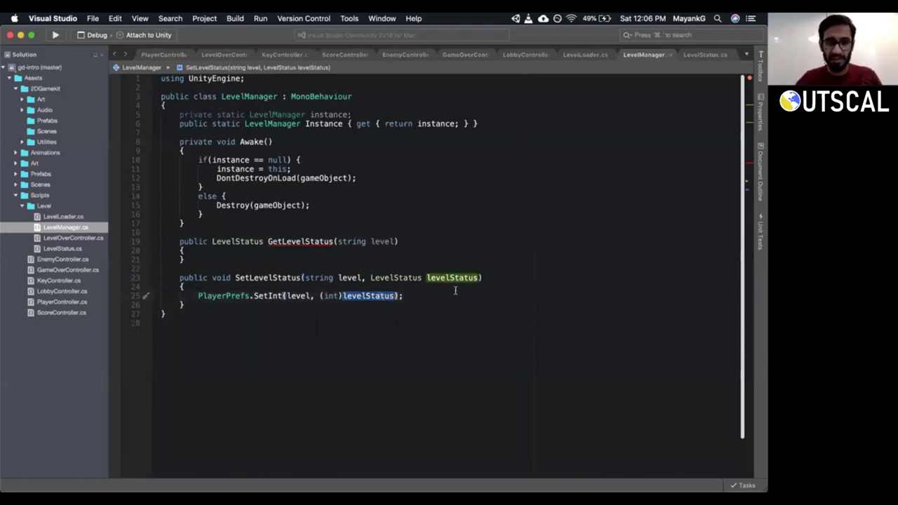
pyautogui.click(425, 256)
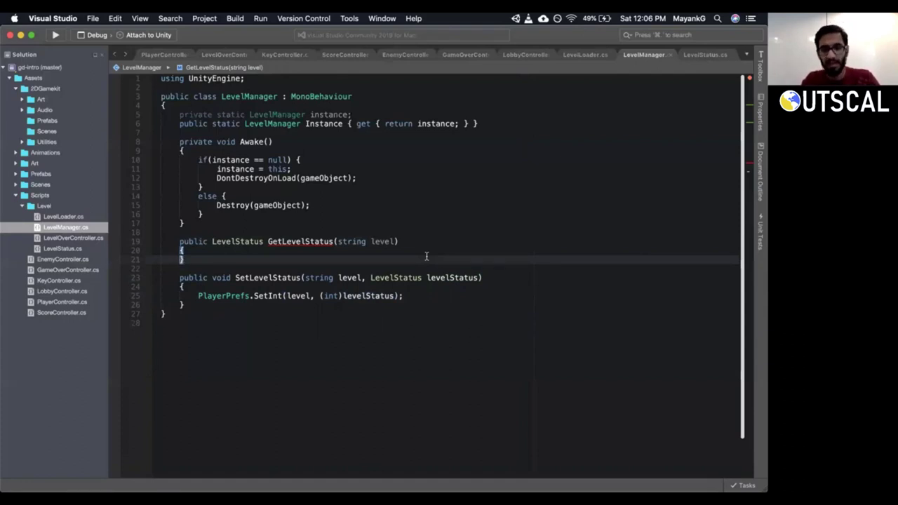
pyautogui.press('Up')
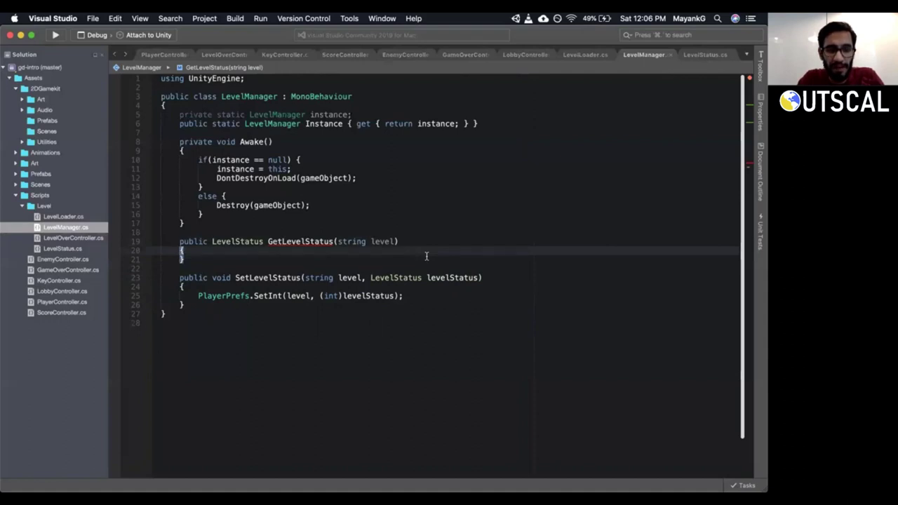
# Add a PlayerPrefs.GetInt(level) line inside GetLevelStatus.
pyautogui.press('o')
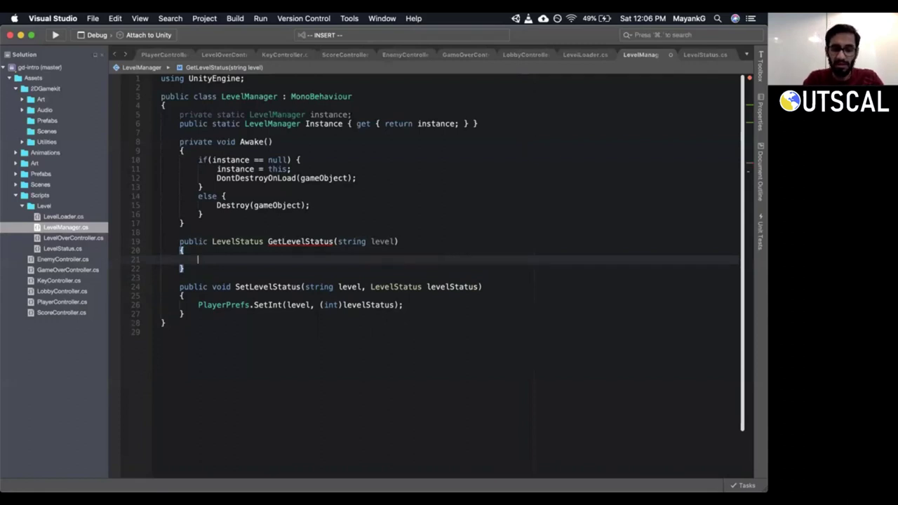
pyautogui.write('PlayerPref')
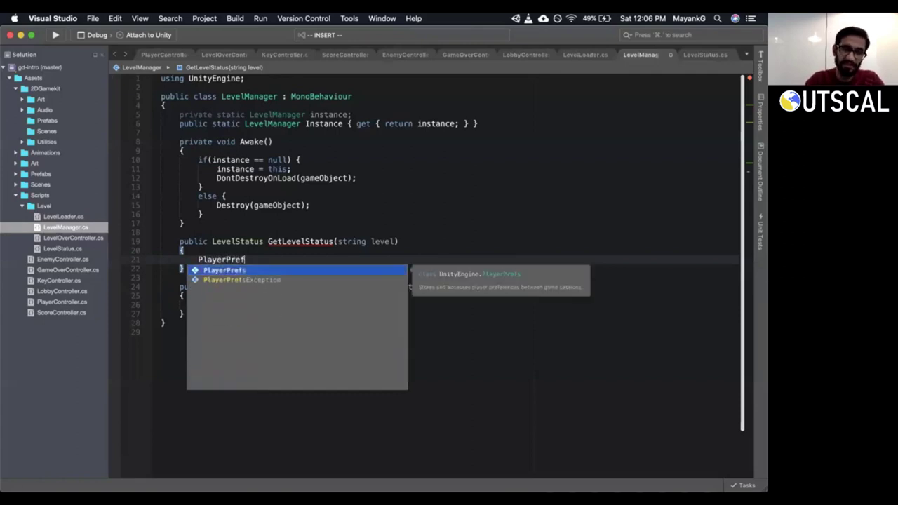
pyautogui.write('s.G')
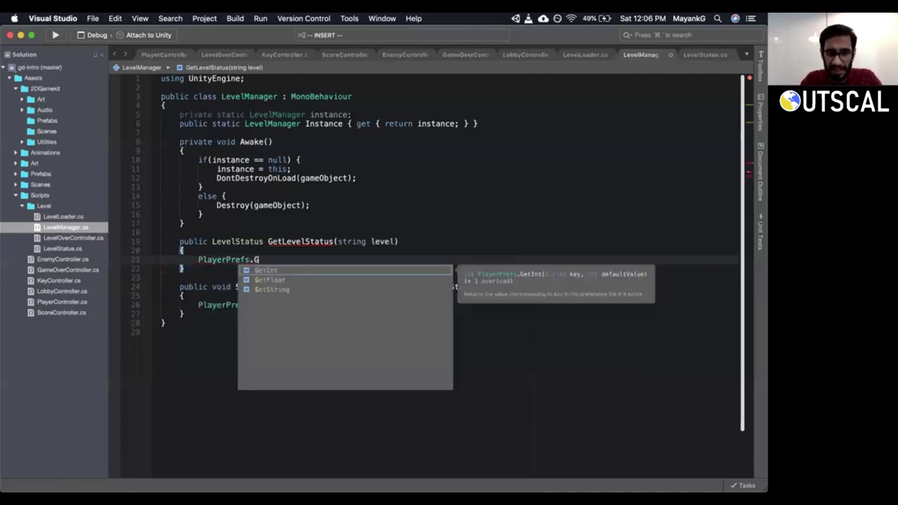
pyautogui.write('et')
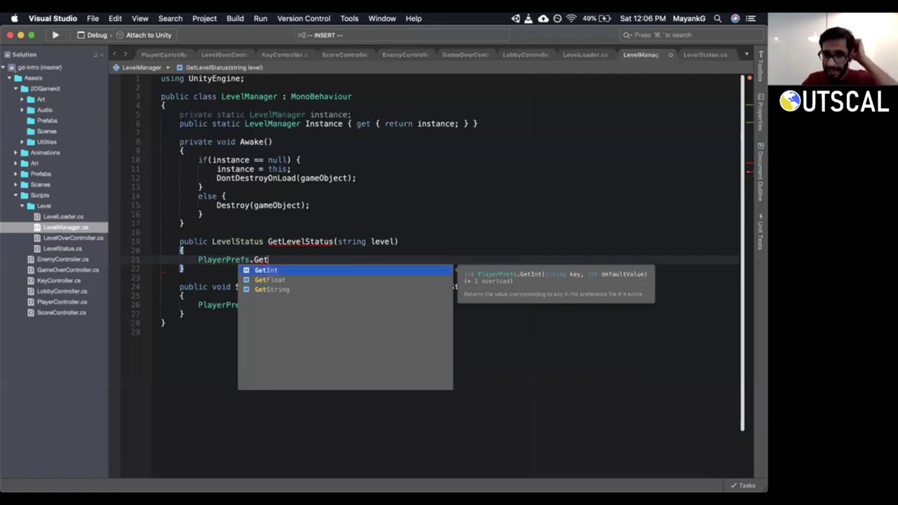
pyautogui.press('Return')
pyautogui.write('(')
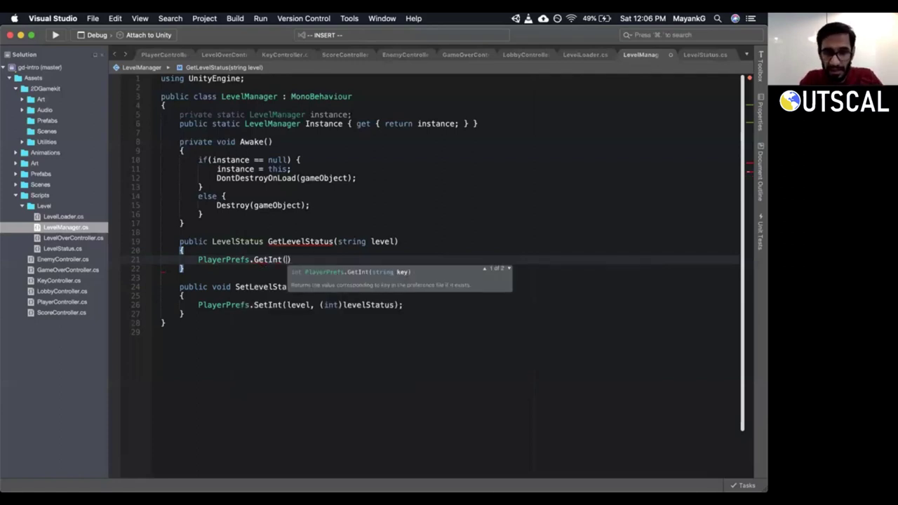
pyautogui.write('level')
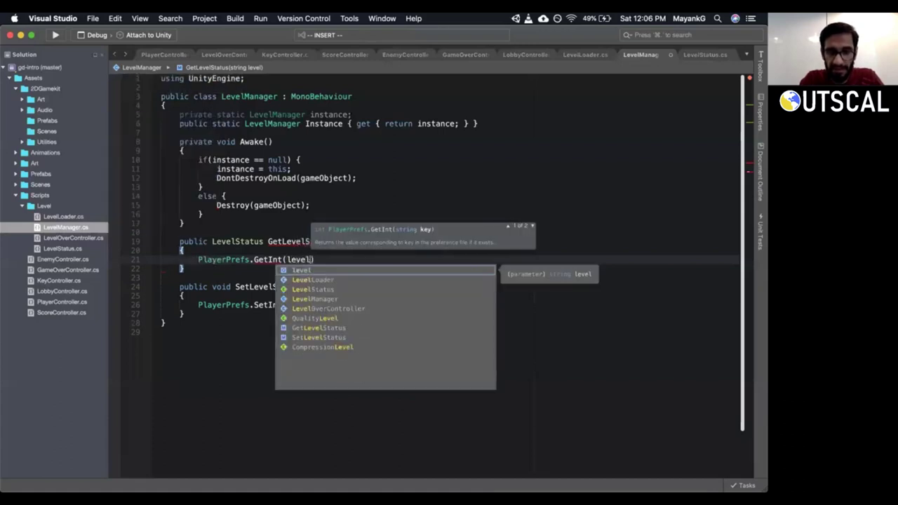
pyautogui.press('Escape')
pyautogui.press('Right')
pyautogui.press('Escape')
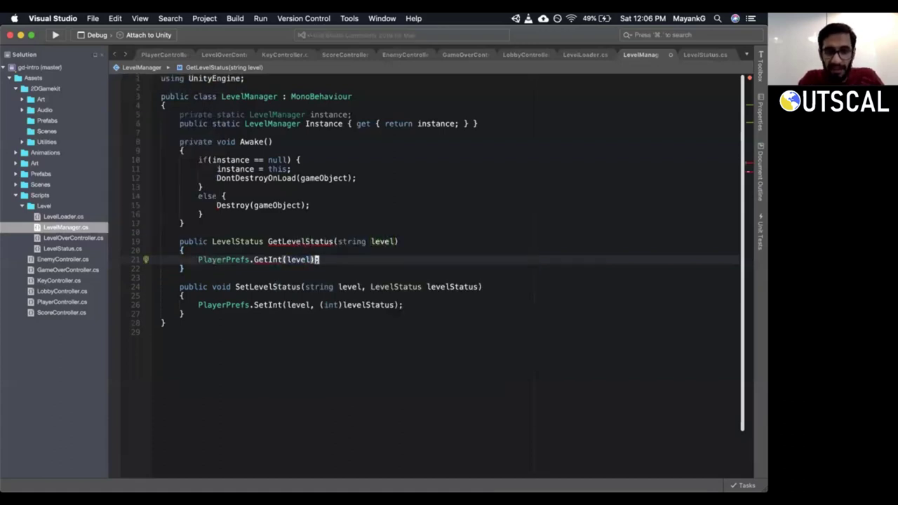
# Give GetInt a default value of 0, then check Locked's value in the LevelStatus enum.
pyautogui.hotkey('shift', 'v')
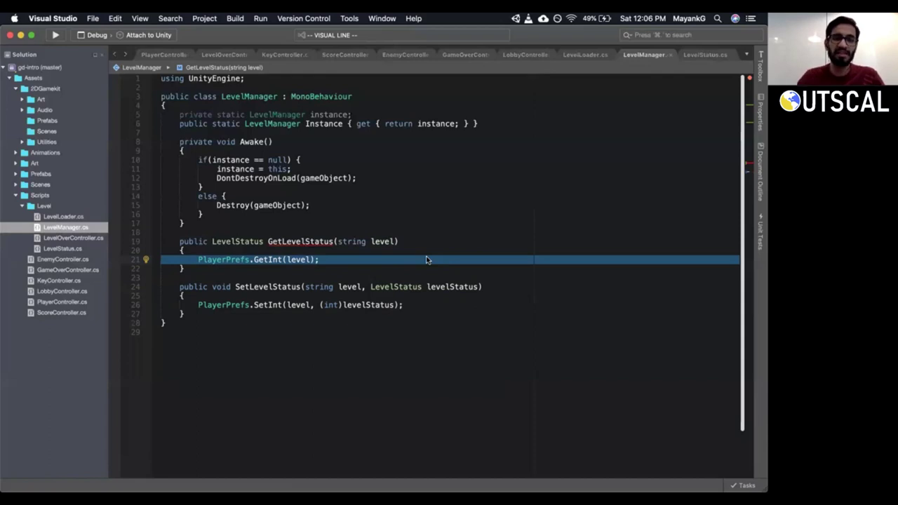
pyautogui.click(394, 261)
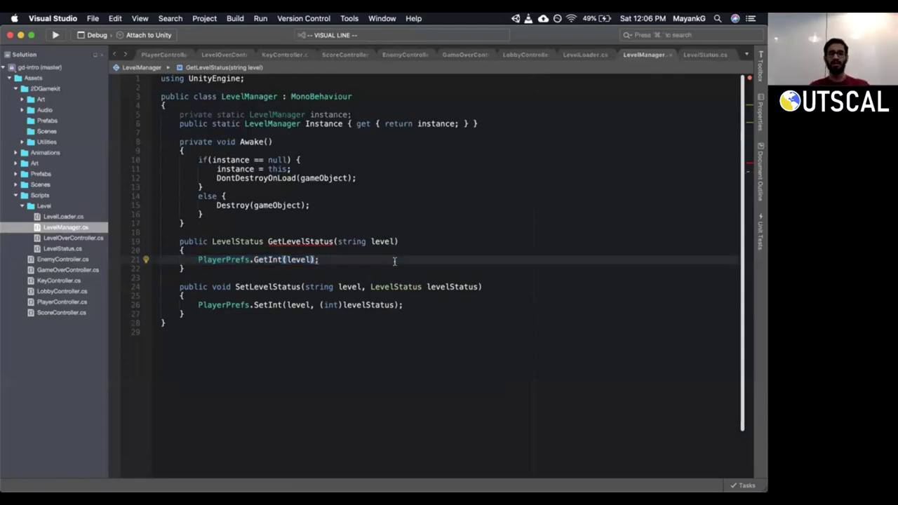
pyautogui.hotkey('shift', 'v')
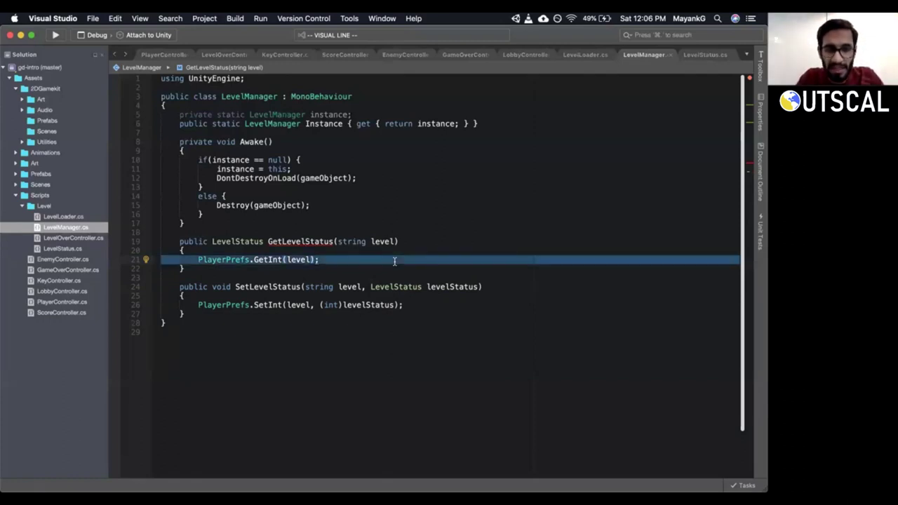
pyautogui.press('y')
pyautogui.write('i')
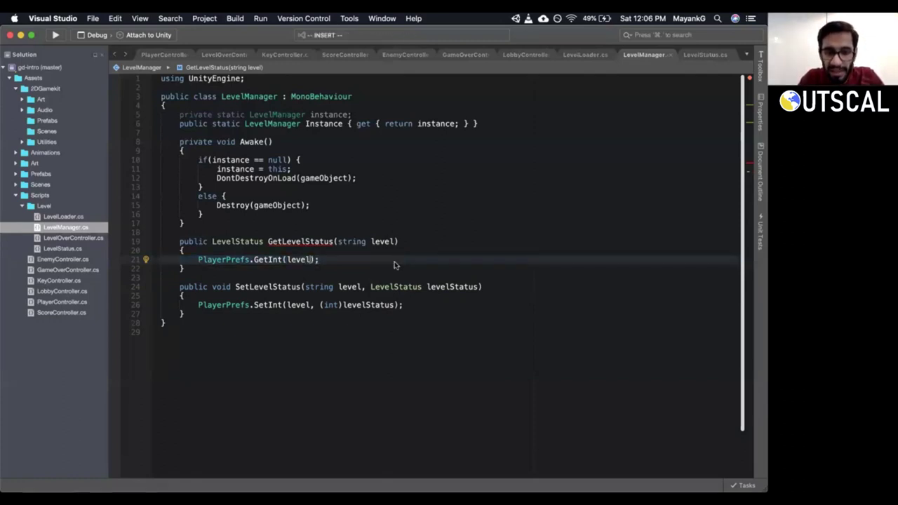
pyautogui.write(', ')
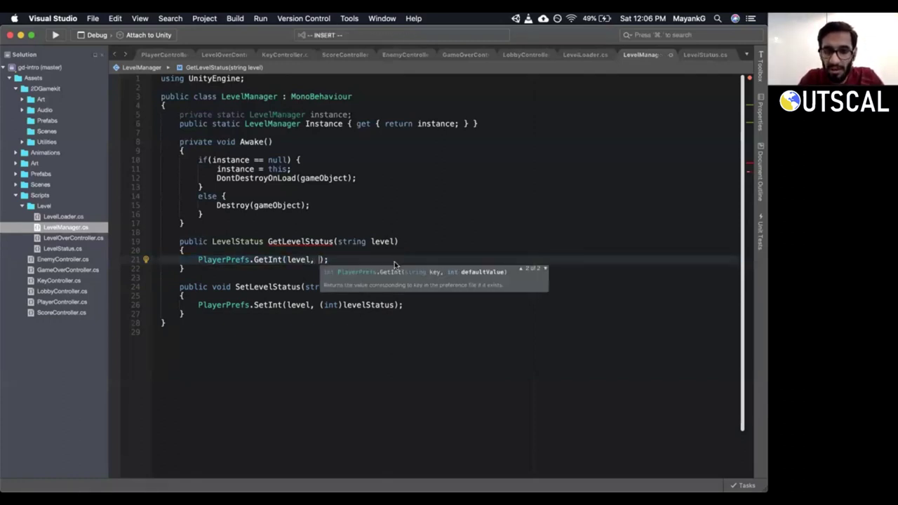
pyautogui.write('0')
pyautogui.press('Escape')
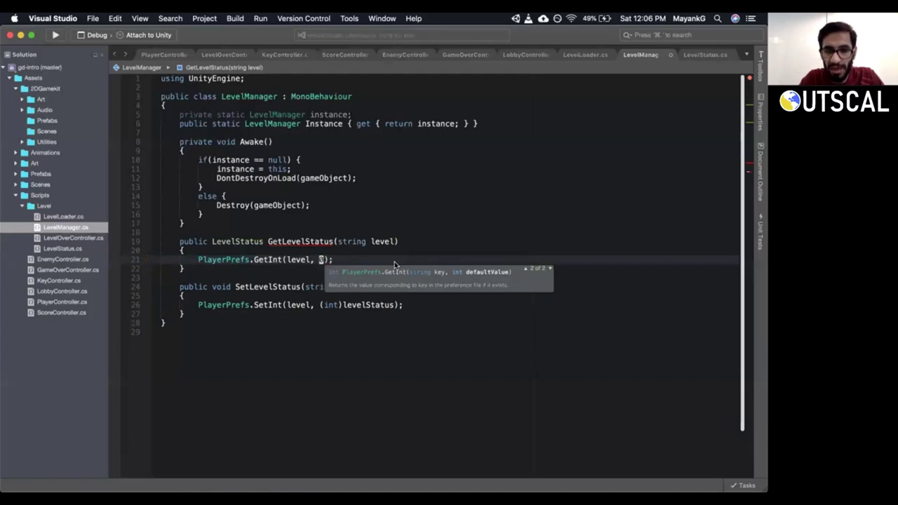
pyautogui.click(705, 54)
pyautogui.click(190, 96)
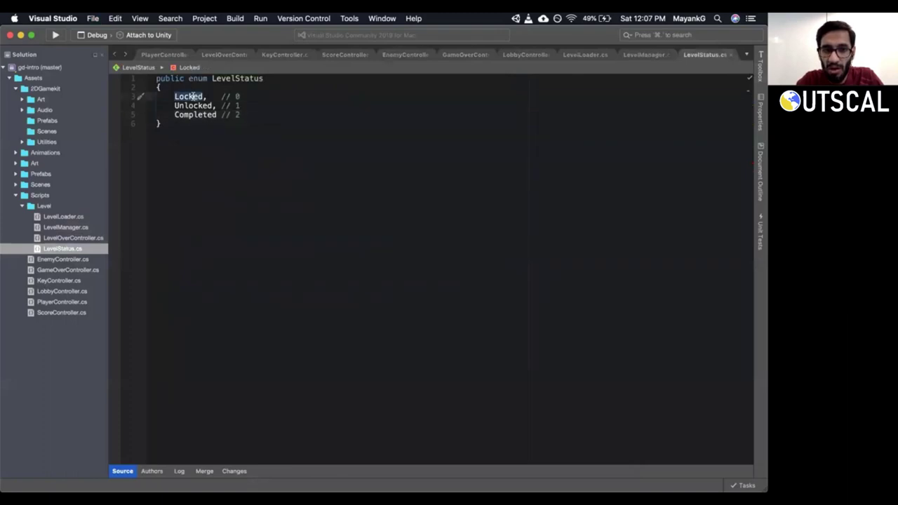
# Store PlayerPrefs.GetInt(level, 0) in 'LevelStatus levelStatus' with a (LevelStatus) cast on line 21.
pyautogui.click(640, 55)
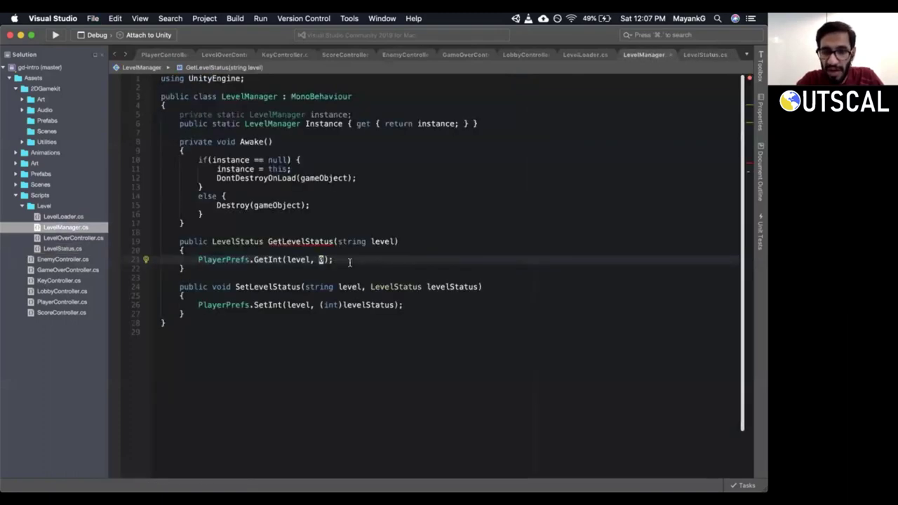
pyautogui.click(375, 242)
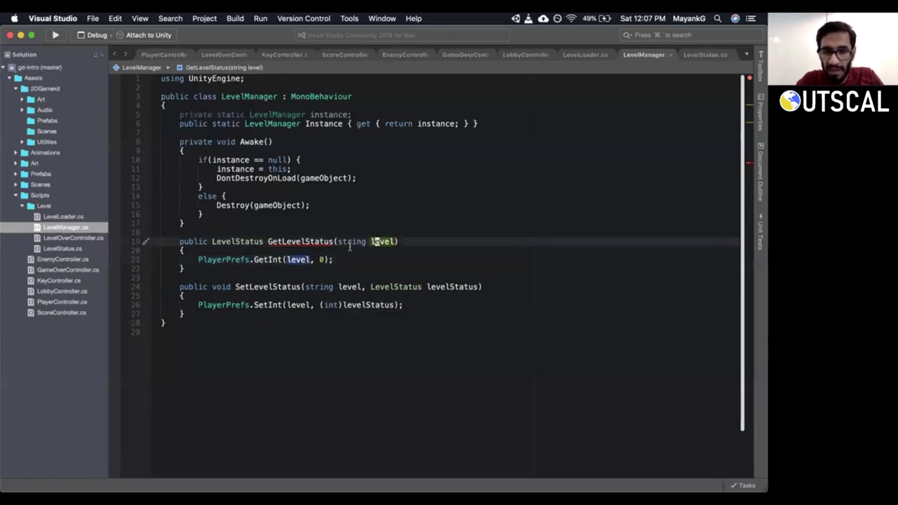
pyautogui.click(321, 259)
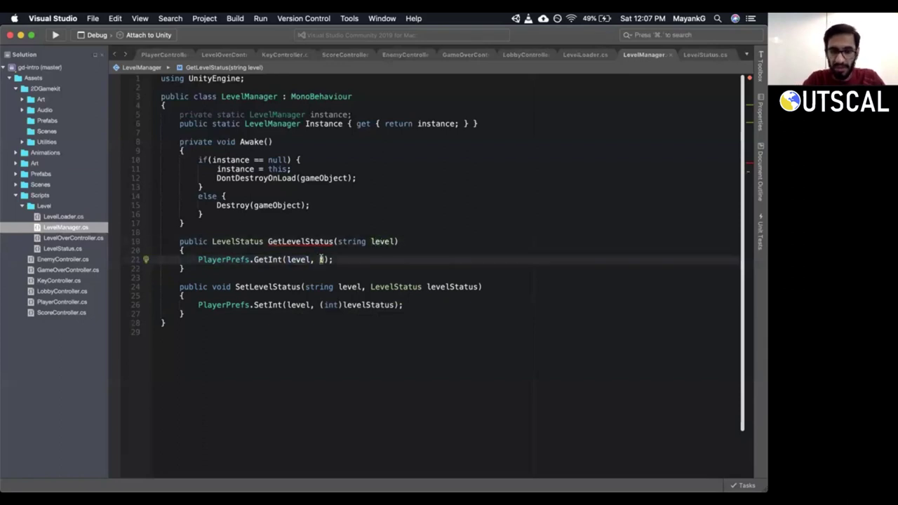
pyautogui.hotkey('shift', 'i')
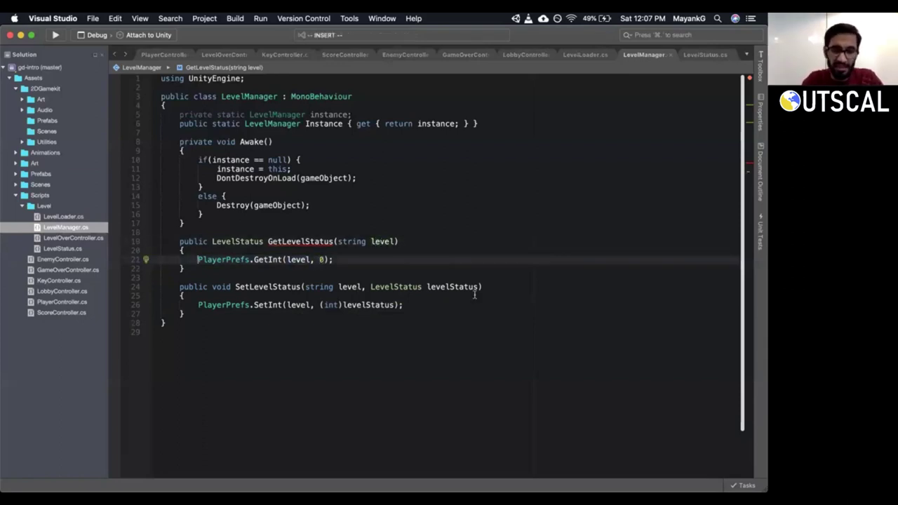
pyautogui.press('BackSpace')
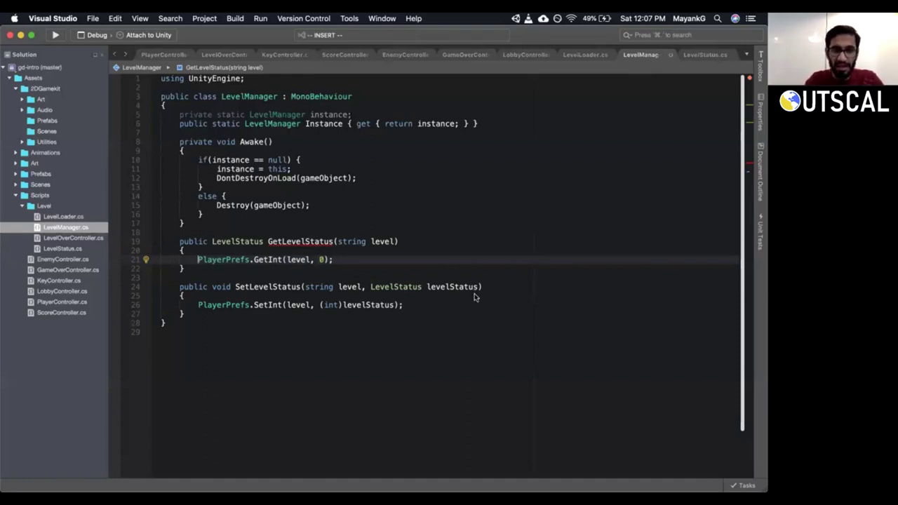
pyautogui.write('LevelStatus ')
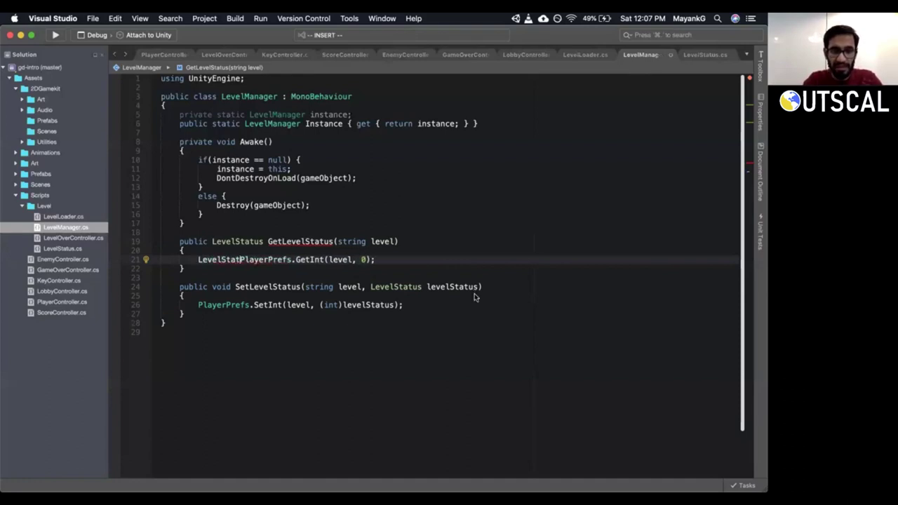
pyautogui.write('levelStatus')
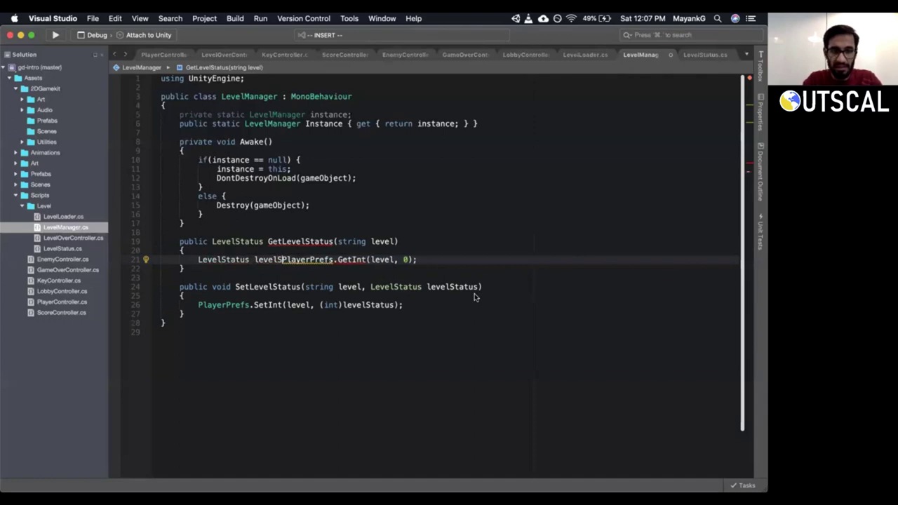
pyautogui.write(' =')
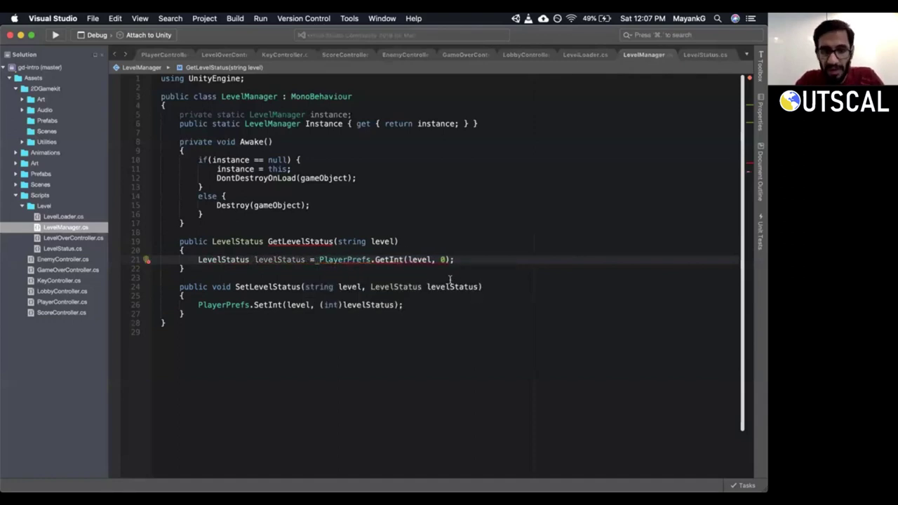
pyautogui.click(452, 260)
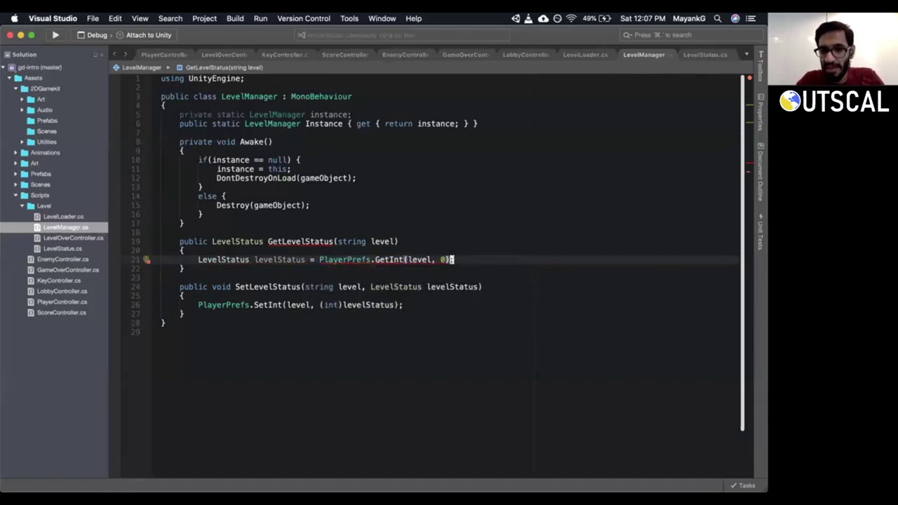
pyautogui.moveTo(382, 259)
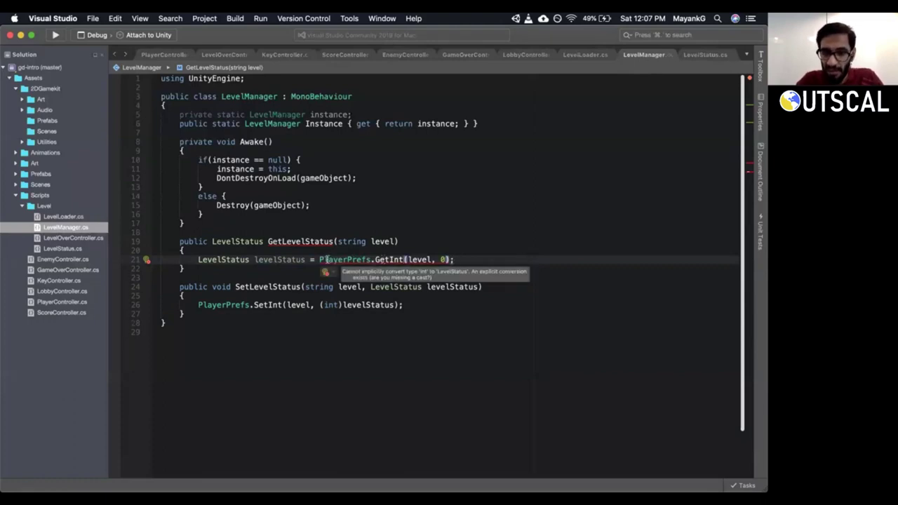
pyautogui.moveTo(261, 260)
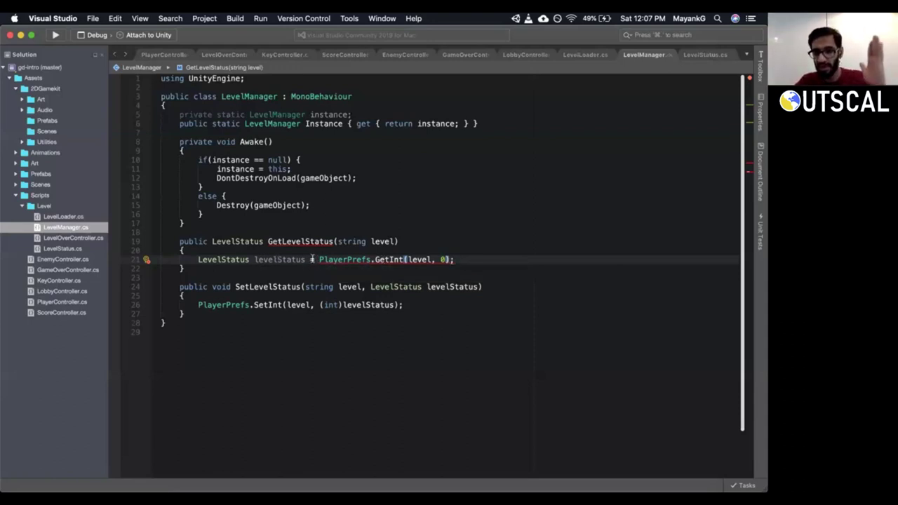
pyautogui.click(316, 259)
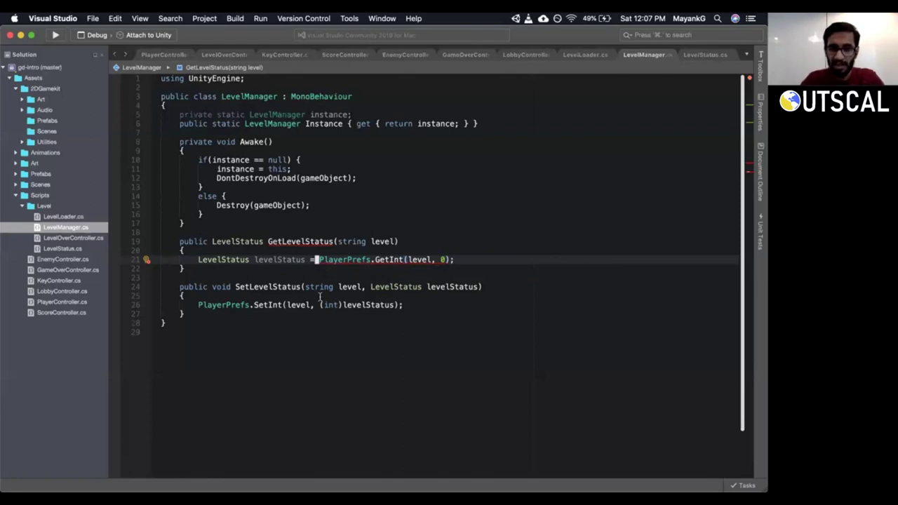
pyautogui.write('i(Le')
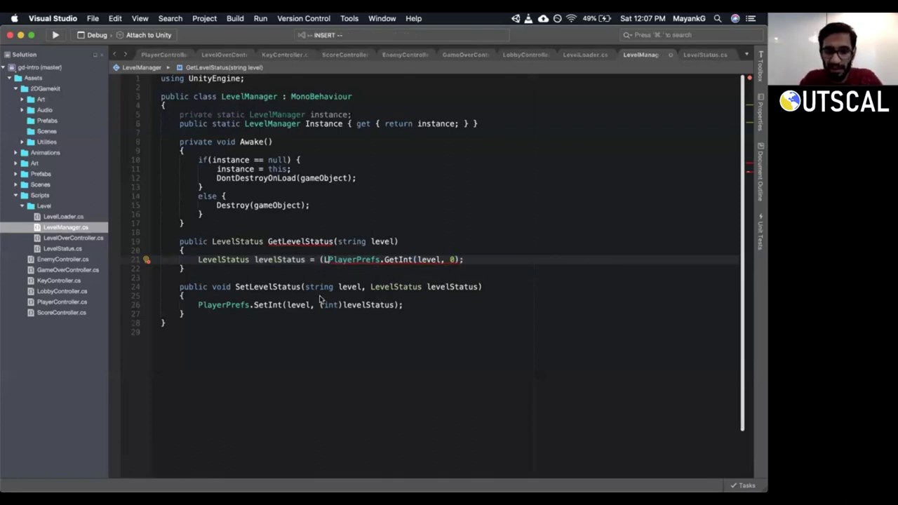
pyautogui.write('velStatu')
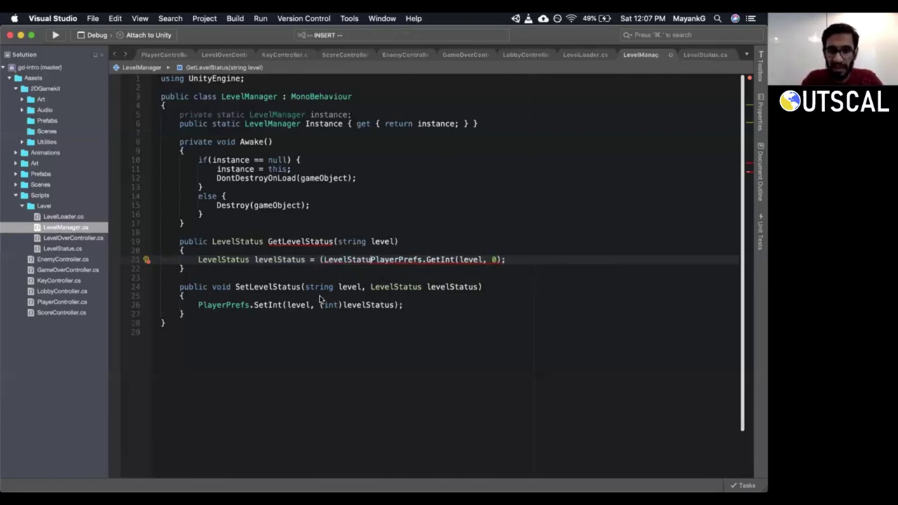
pyautogui.write('s)')
pyautogui.press('Escape')
# Compare it with the int cast in SetLevelStatus and begin a 'return levelStatus;' line.
pyautogui.moveTo(324, 304); pyautogui.dragTo(340, 314)
pyautogui.click(365, 304)
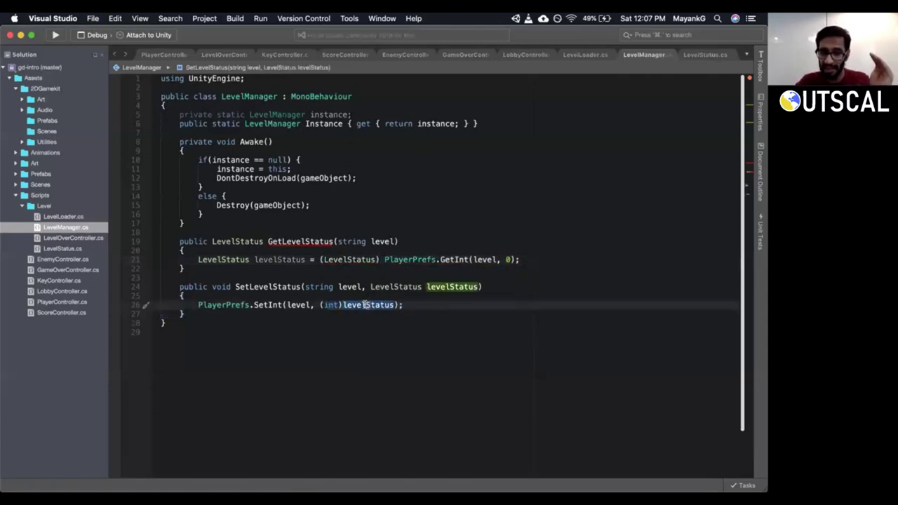
pyautogui.click(325, 305)
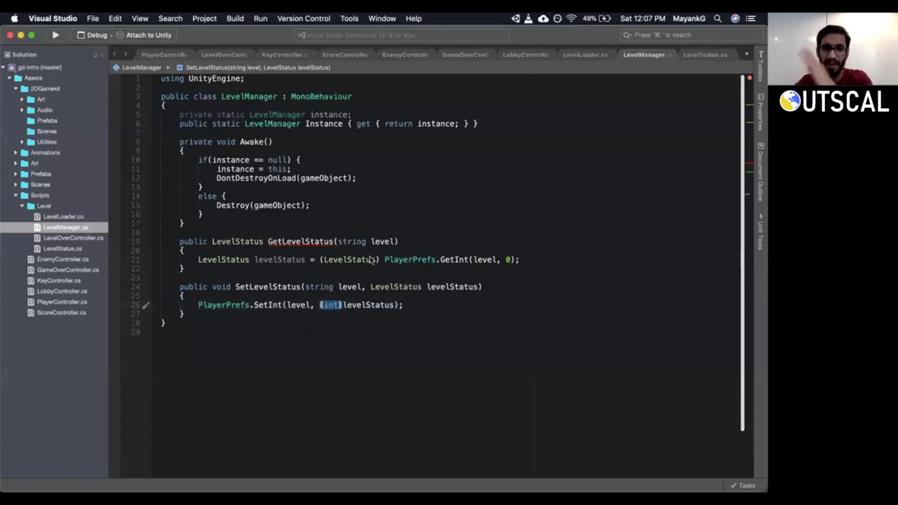
pyautogui.click(365, 259)
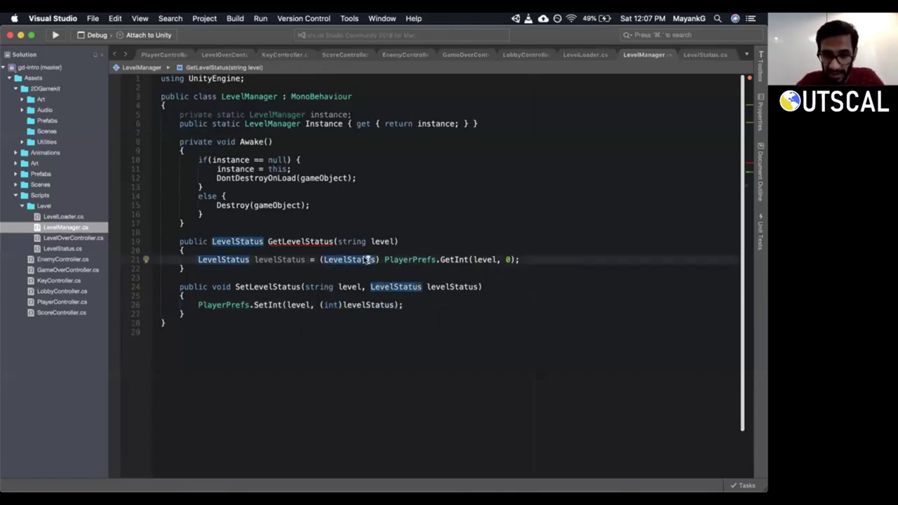
pyautogui.write('oreturn e')
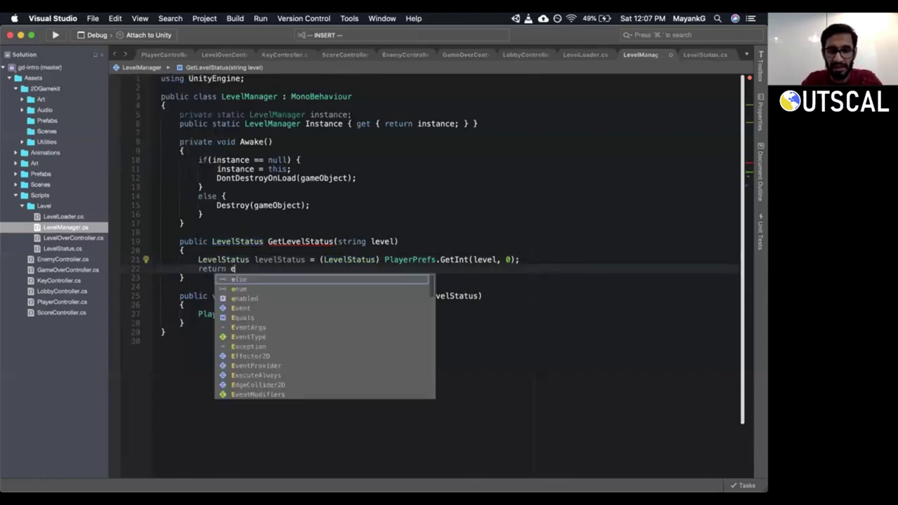
pyautogui.write('levelStatus;')
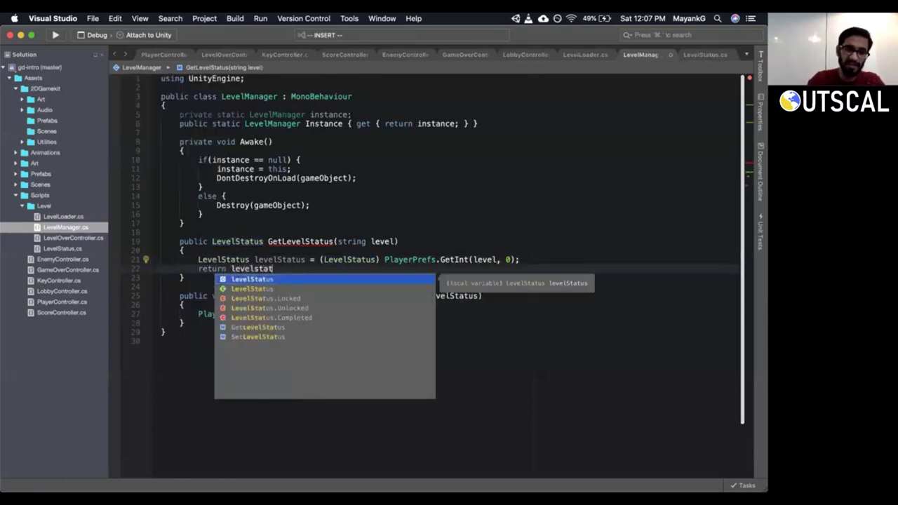
# Finish the return levelStatus; line, save LevelManager, and open the LevelLoader script.
pyautogui.press('Escape')
pyautogui.press('super+s')
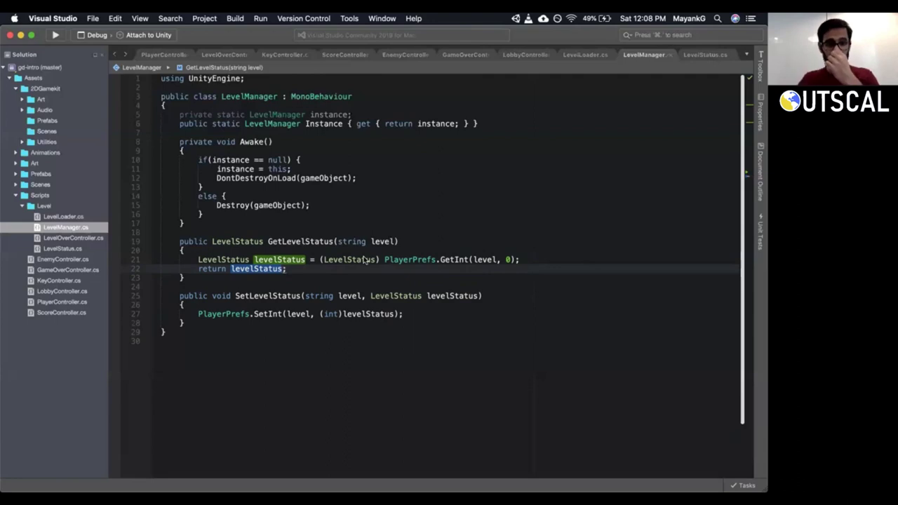
pyautogui.click(317, 226)
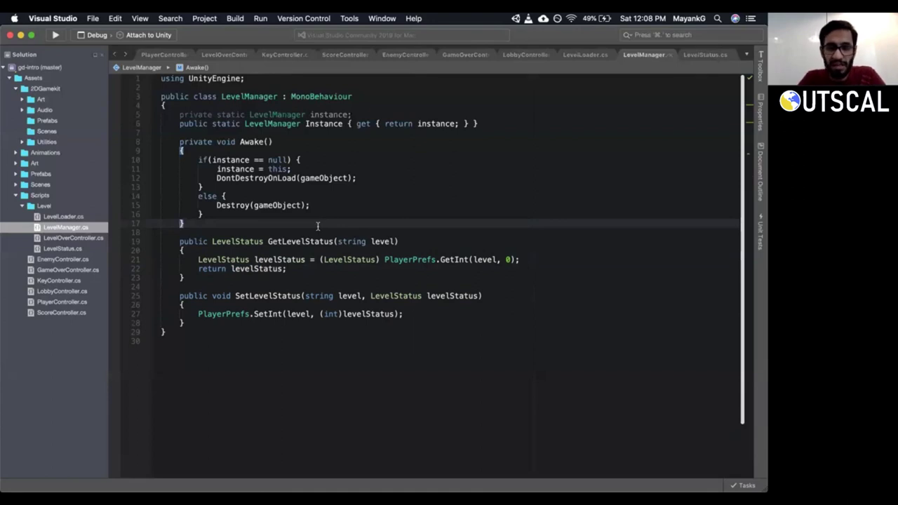
pyautogui.doubleClick(60, 218)
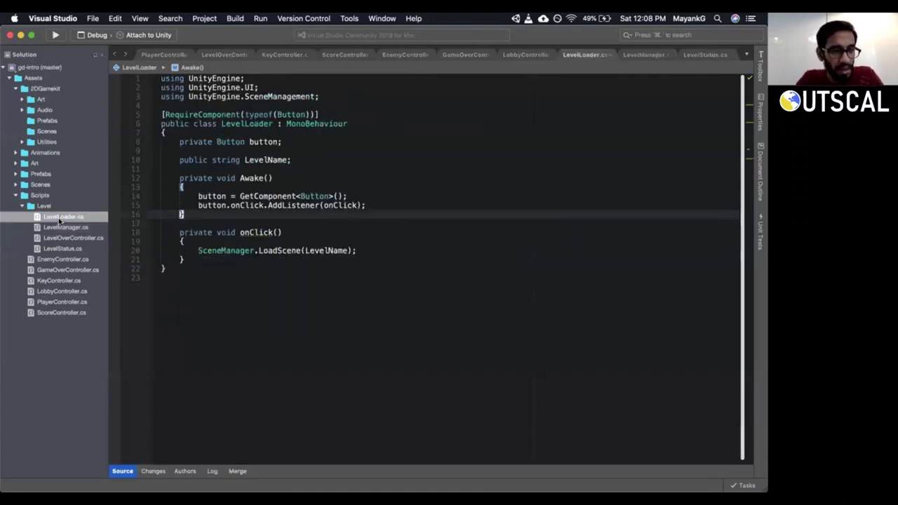
pyautogui.click(297, 160)
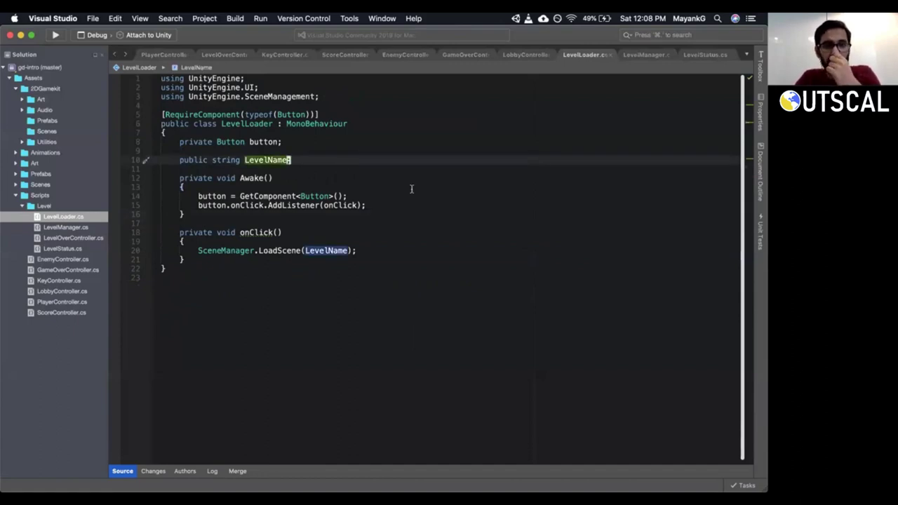
pyautogui.click(252, 133)
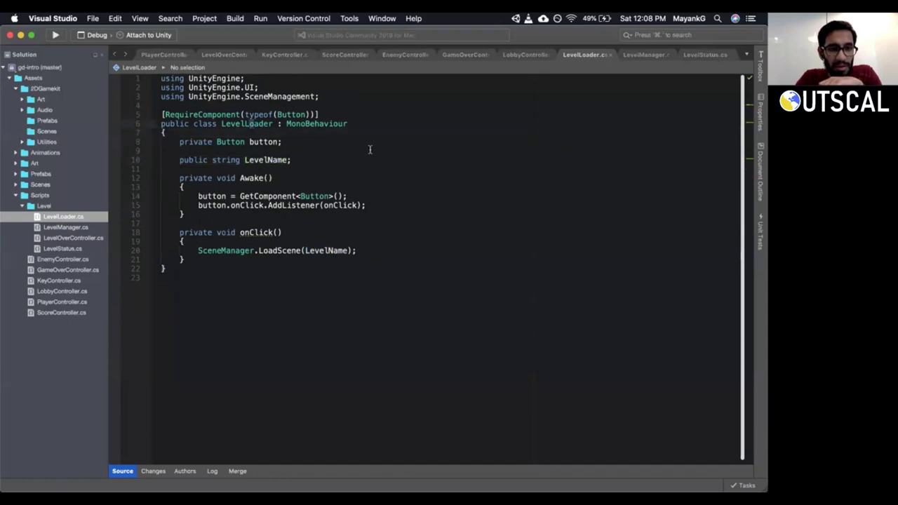
pyautogui.click(261, 232)
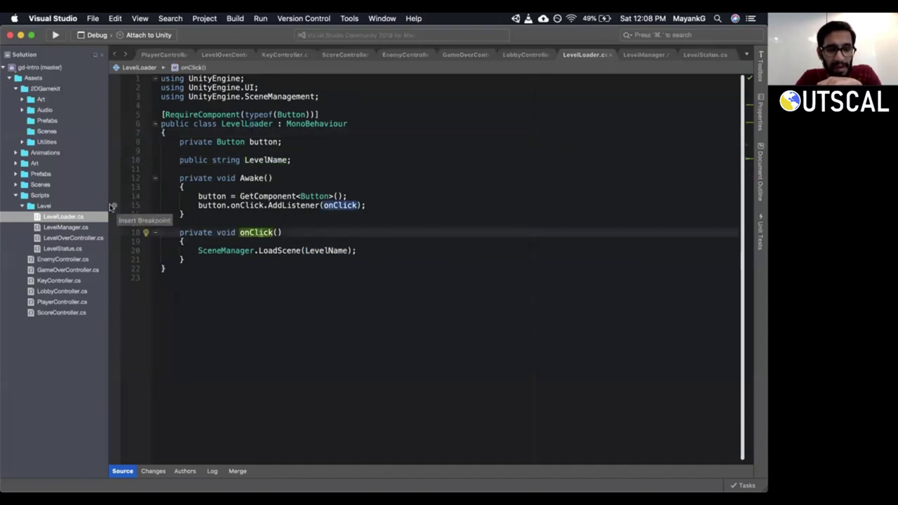
pyautogui.moveTo(110, 207); pyautogui.dragTo(112, 207)
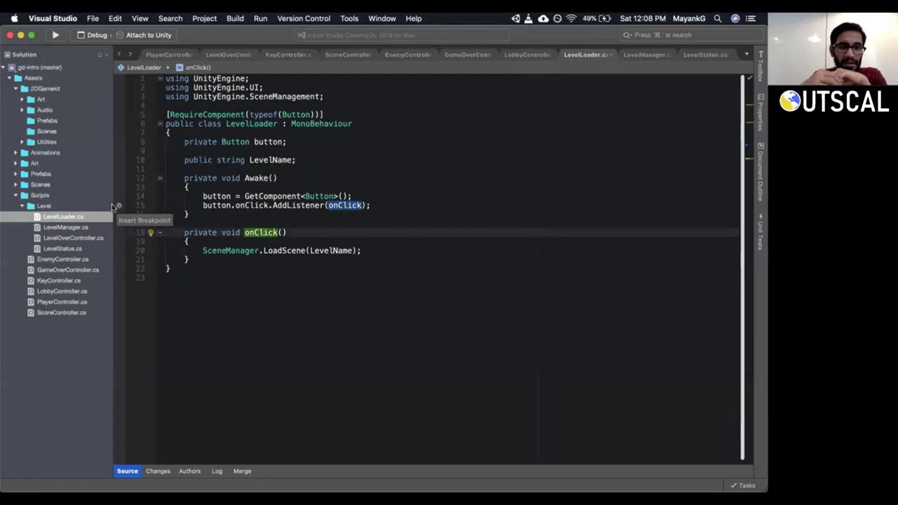
pyautogui.click(392, 204)
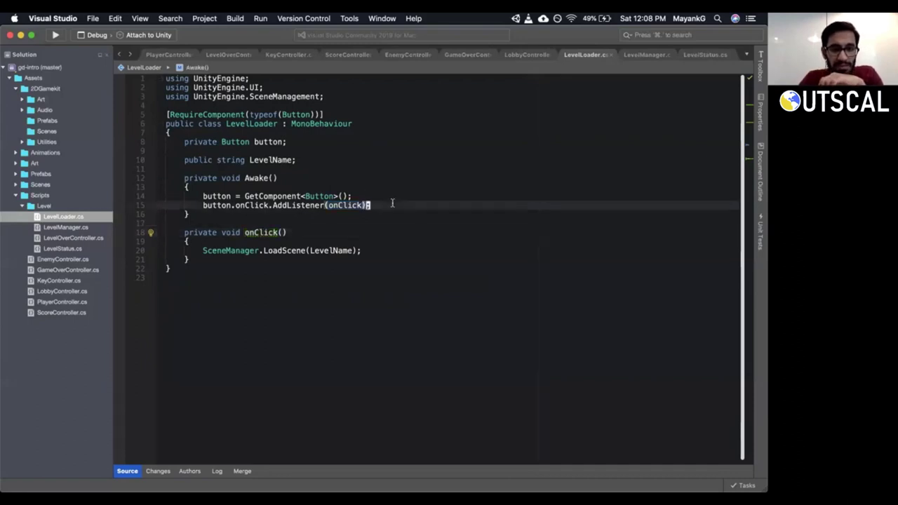
pyautogui.click(339, 204)
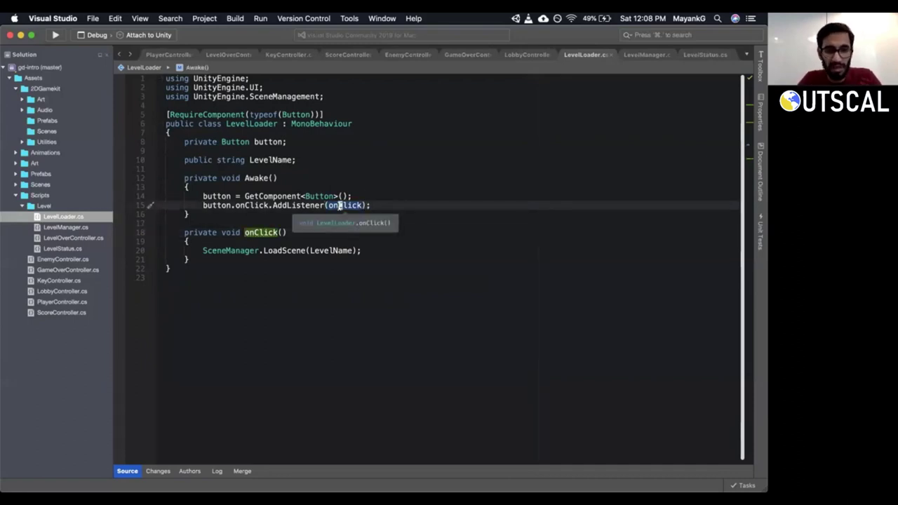
pyautogui.click(398, 239)
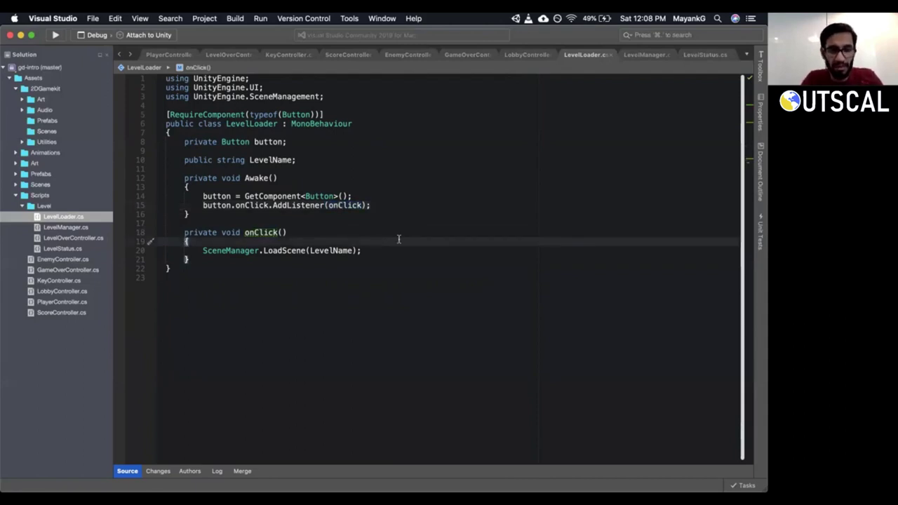
pyautogui.press('a')
# Start a new onClick line reading 'LevelStatus levelStatus = LevelManager.Instance.'.
pyautogui.press('Return')
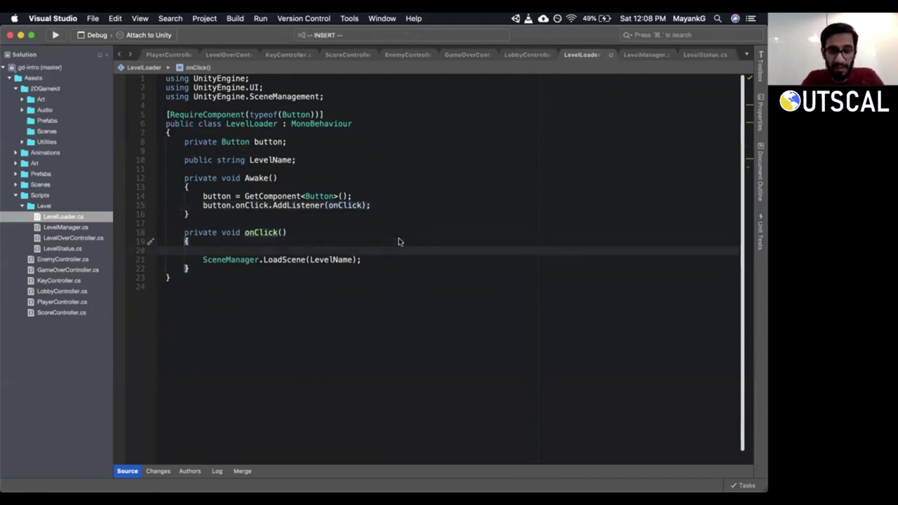
pyautogui.write('Level')
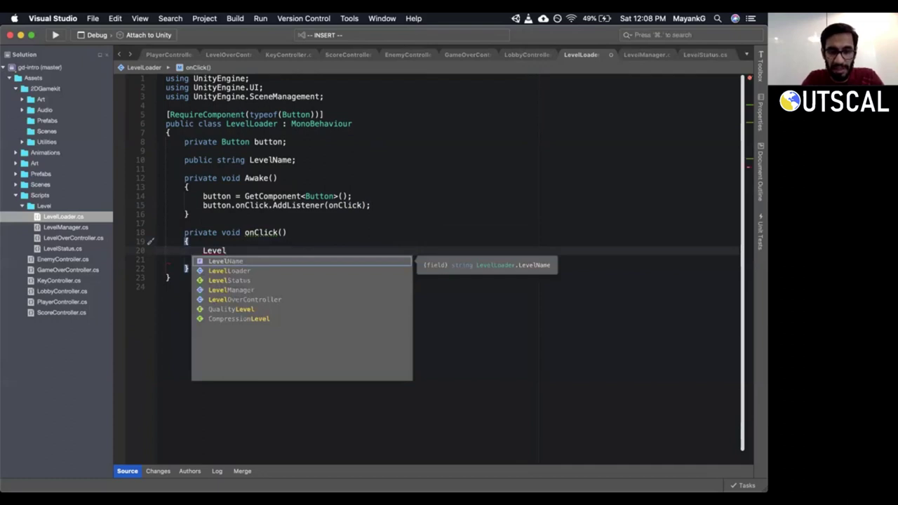
pyautogui.write('Status')
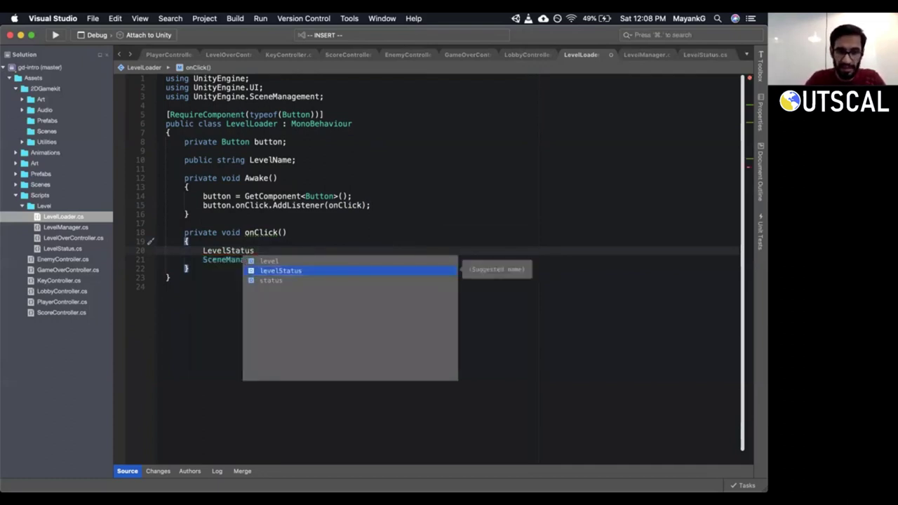
pyautogui.write(' l')
pyautogui.press('Return')
pyautogui.write('=')
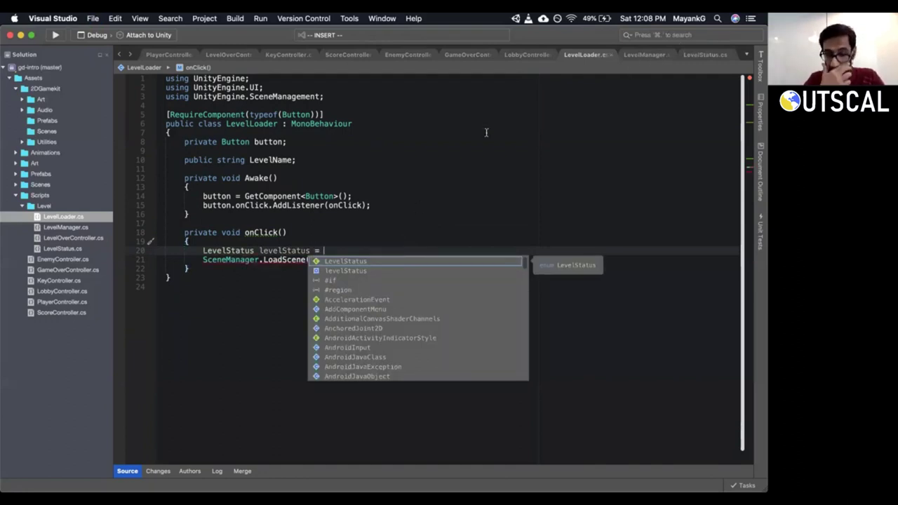
pyautogui.write('Le')
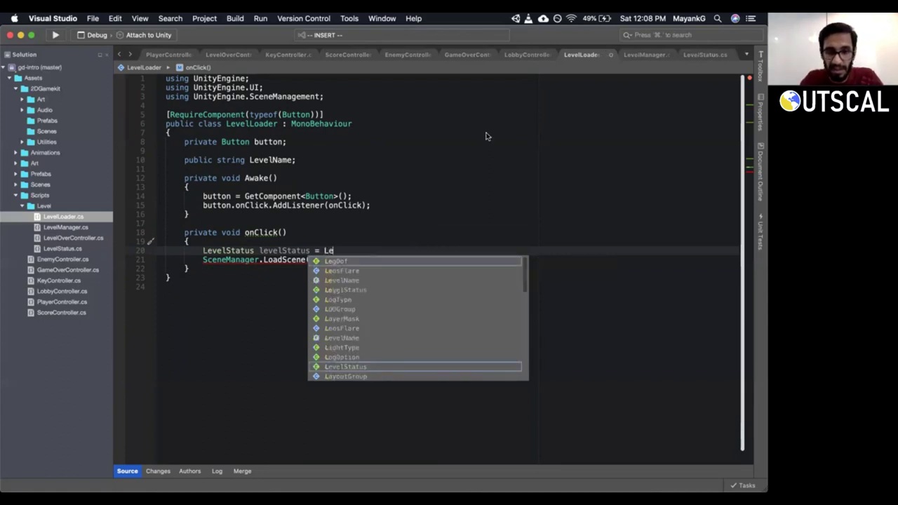
pyautogui.write('velMana')
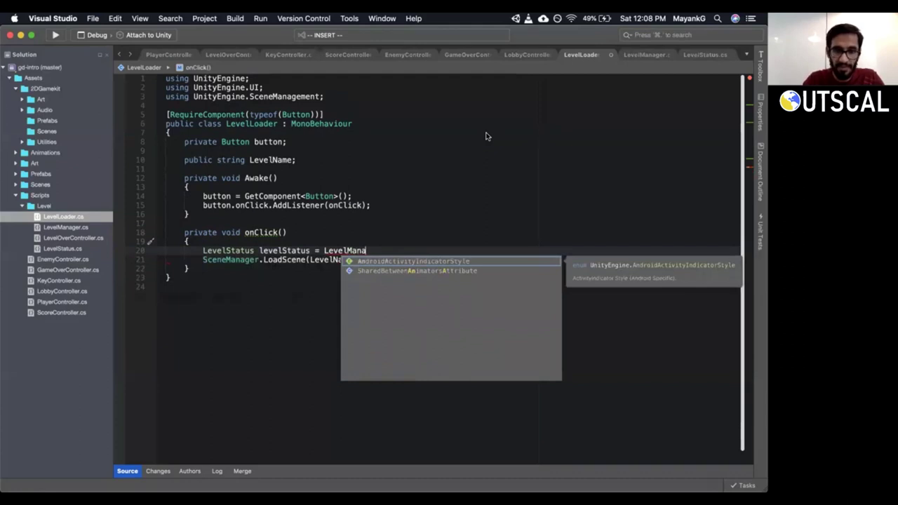
pyautogui.write('ger')
pyautogui.press('Escape')
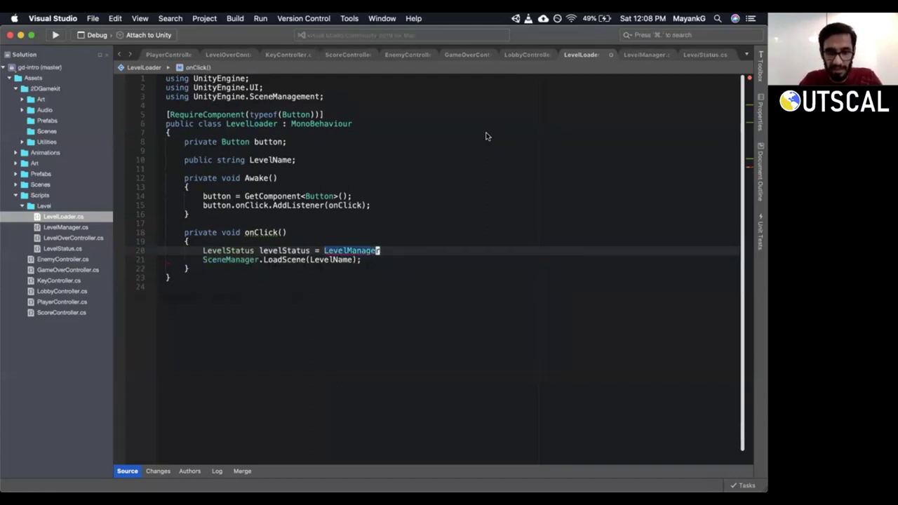
pyautogui.write('.Instan')
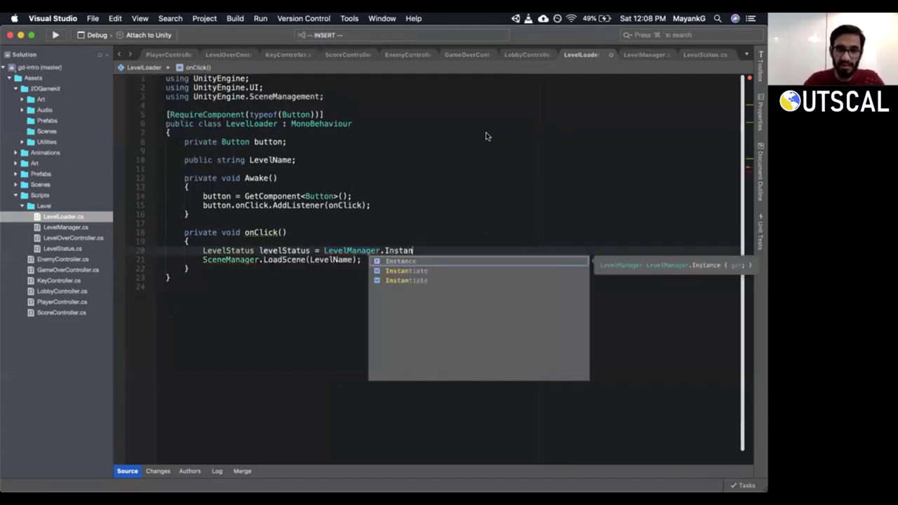
pyautogui.press('Return')
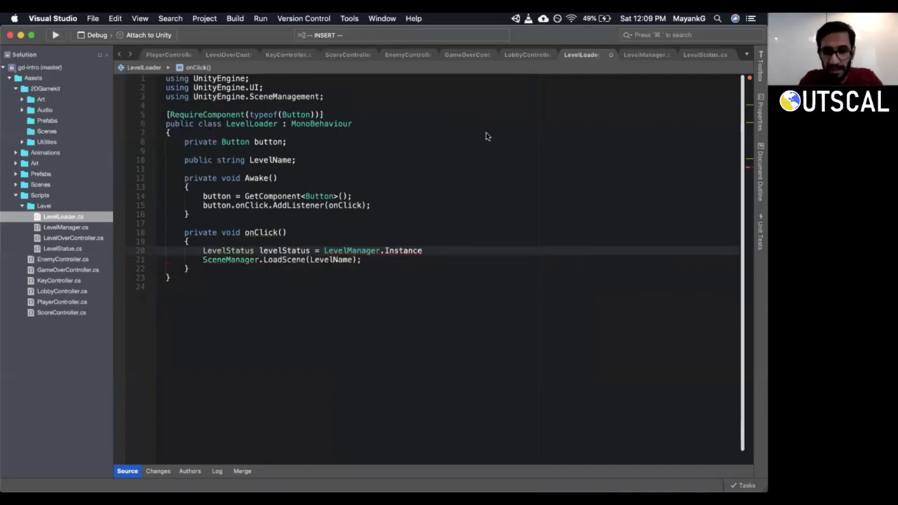
pyautogui.write('.')
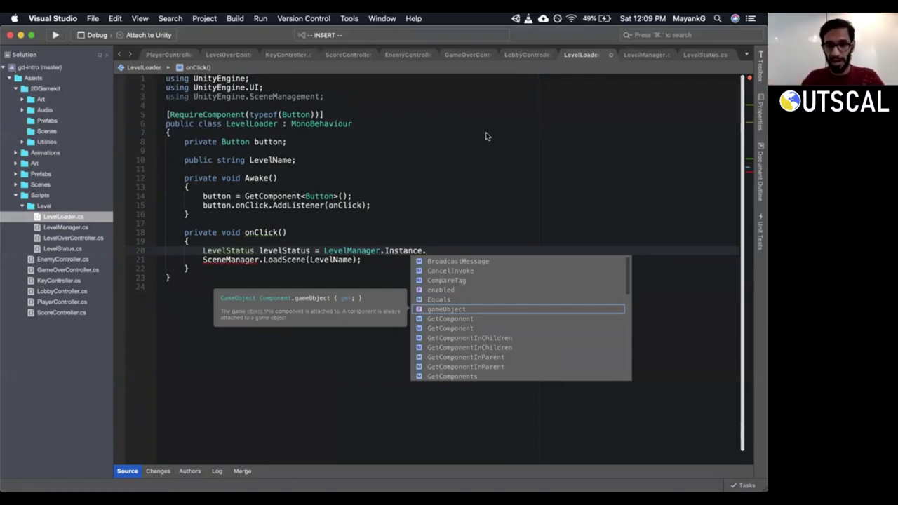
pyautogui.press('BackSpace')
pyautogui.press('BackSpace')
pyautogui.press('BackSpace')
pyautogui.press('BackSpace')
pyautogui.press('BackSpace')
pyautogui.press('BackSpace')
pyautogui.press('BackSpace')
pyautogui.press('BackSpace')
pyautogui.press('BackSpace')
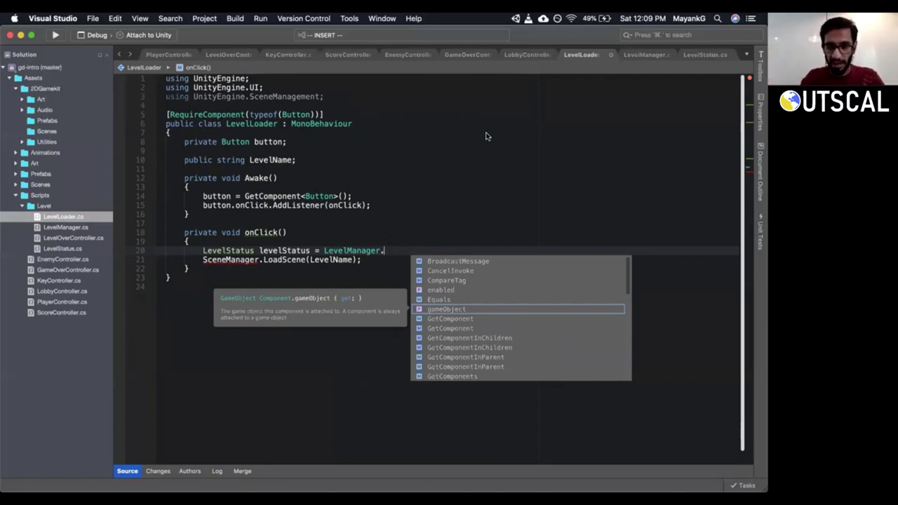
pyautogui.write('instance')
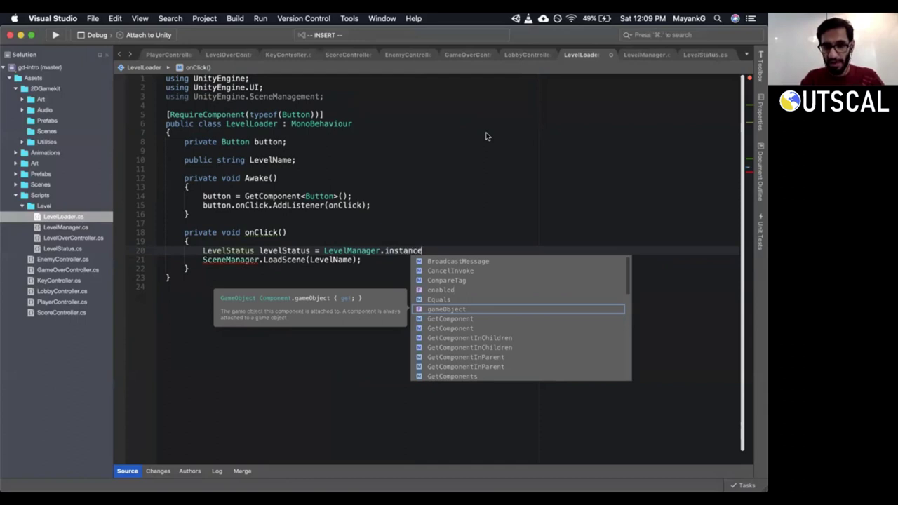
pyautogui.press('BackSpace')
pyautogui.press('BackSpace')
pyautogui.press('BackSpace')
pyautogui.press('BackSpace')
pyautogui.press('BackSpace')
pyautogui.press('BackSpace')
pyautogui.press('BackSpace')
pyautogui.press('BackSpace')
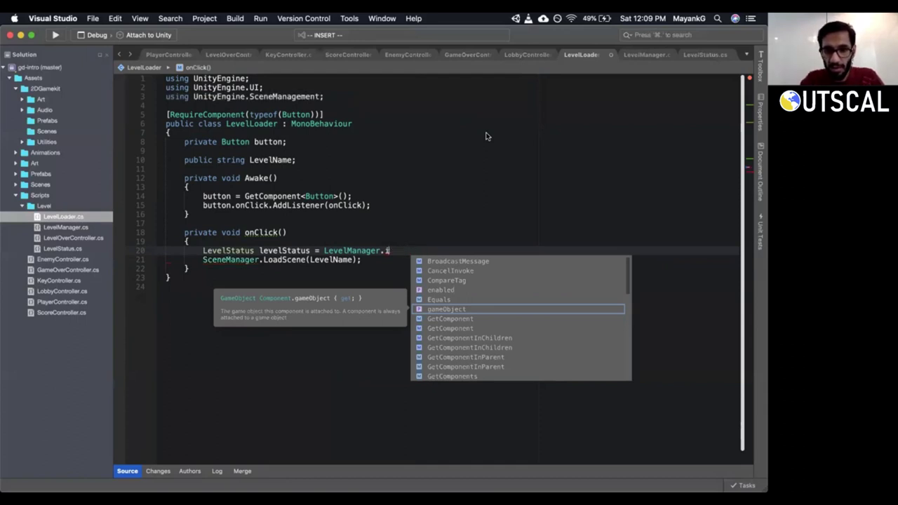
pyautogui.write('nstance.')
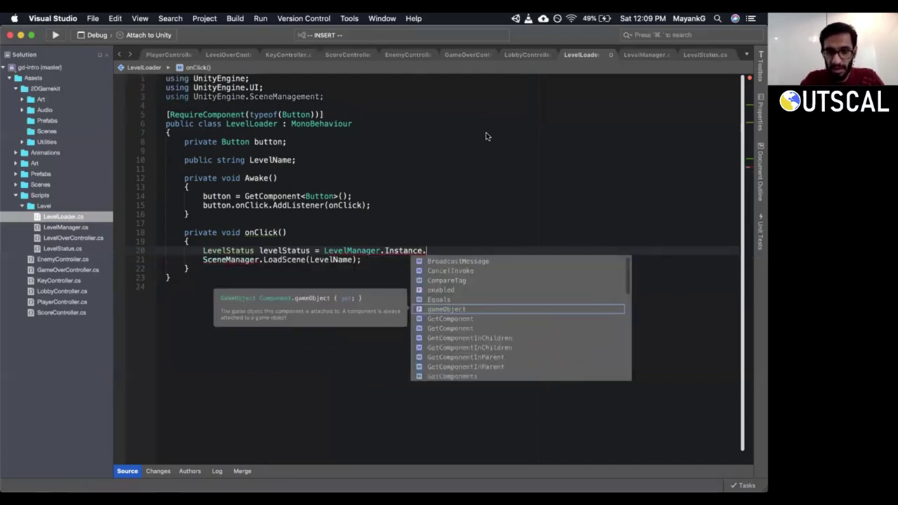
pyautogui.write('G')
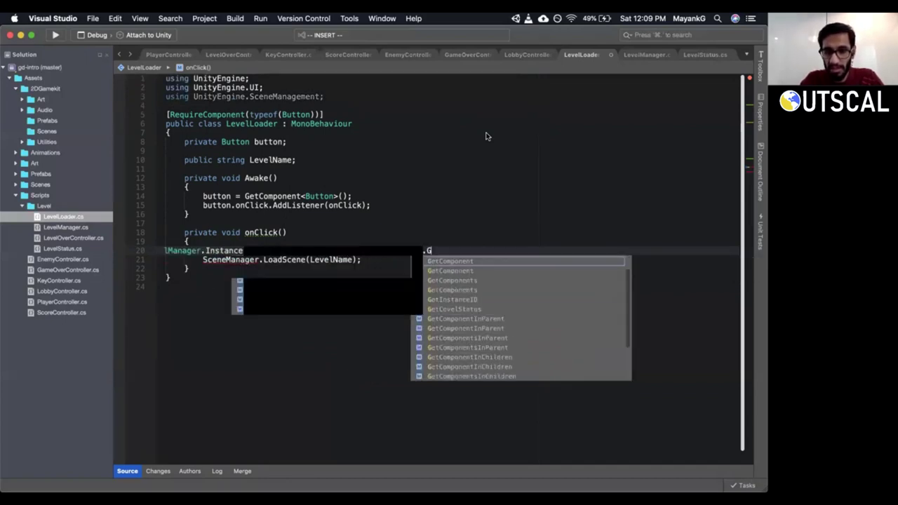
pyautogui.press('BackSpace')
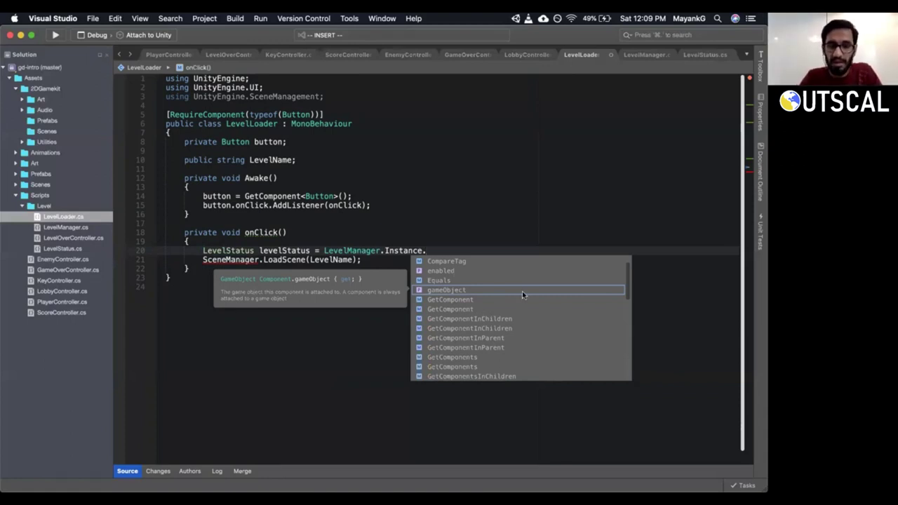
# Complete it with GetLevelStatus(LevelName); and save LevelLoader.
pyautogui.write('Get')
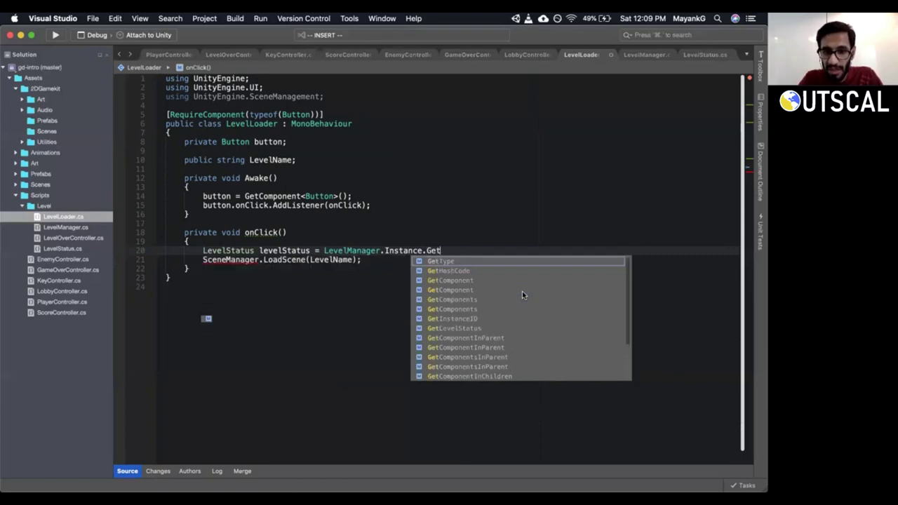
pyautogui.write('Level')
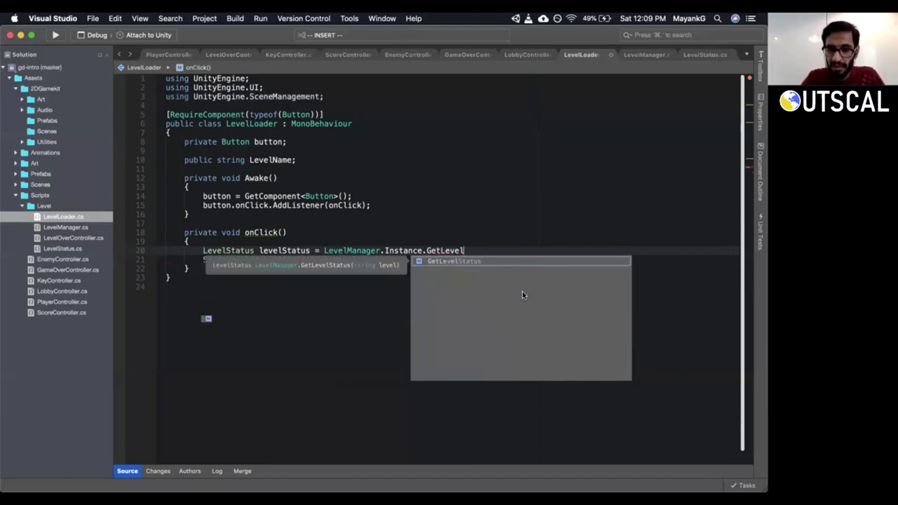
pyautogui.press('Tab')
pyautogui.write('(')
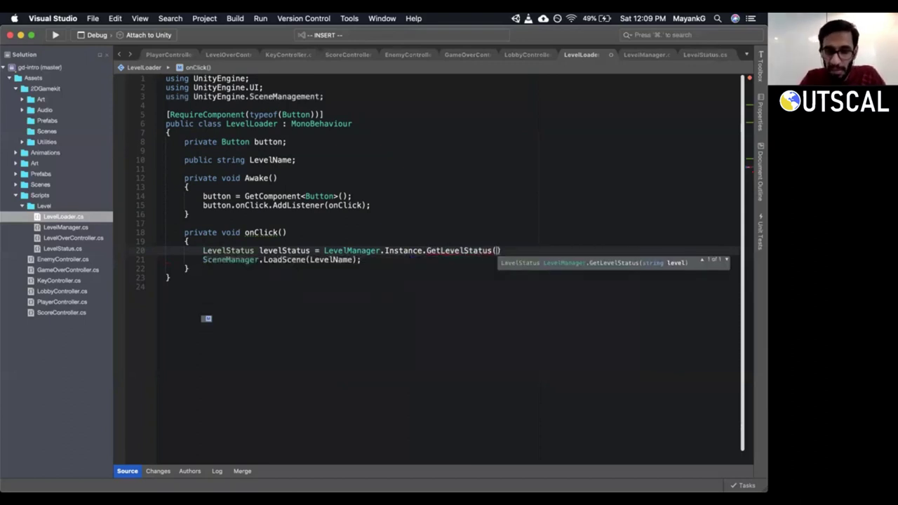
pyautogui.write('LevelN')
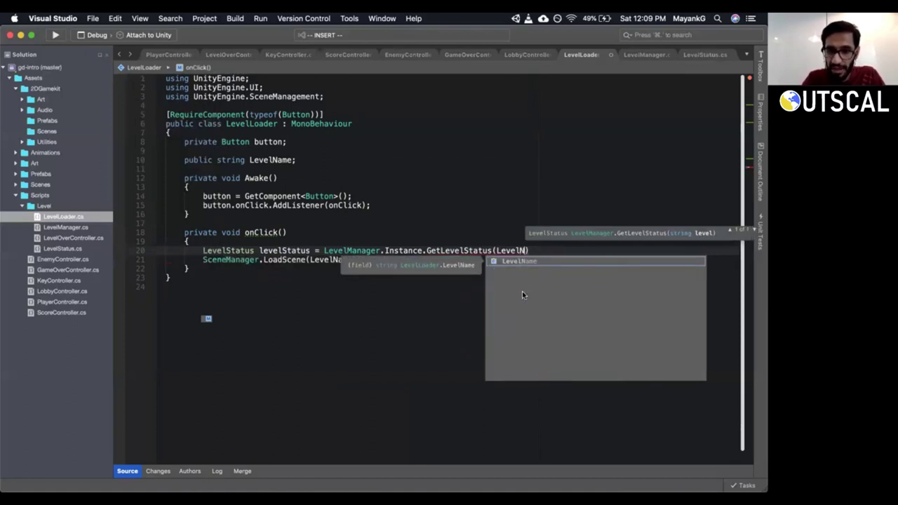
pyautogui.press('Tab')
pyautogui.write(';')
pyautogui.press('Escape')
pyautogui.press('super+s')
pyautogui.hotkey('shift', 'a')
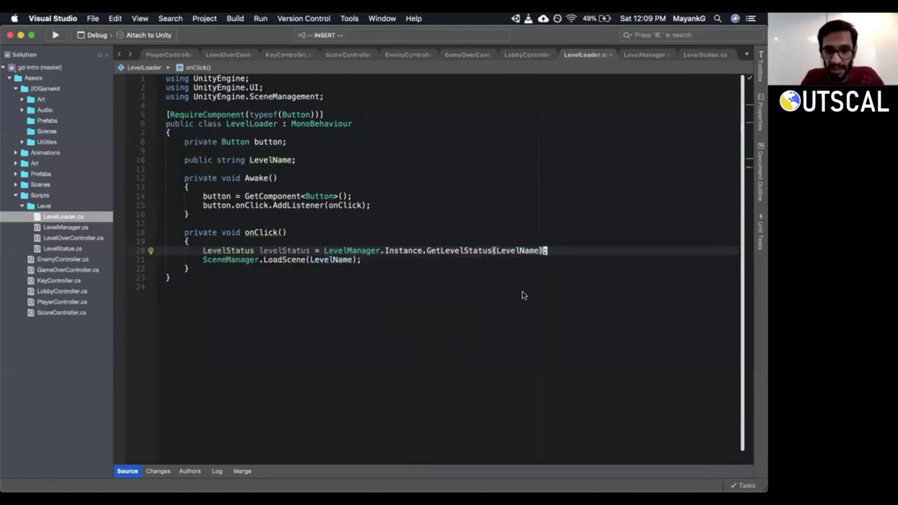
pyautogui.press('Return')
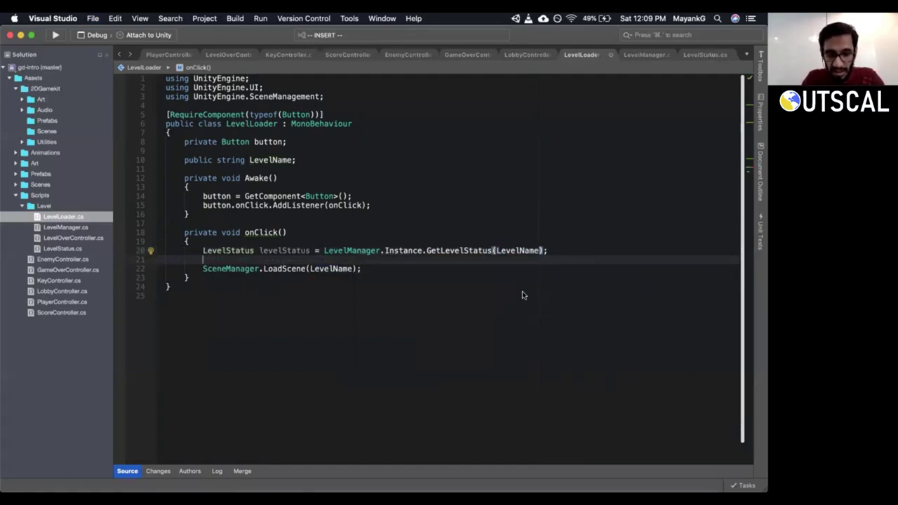
# Write switch(levelStatus) with a 'case LevelStatus.Locked:' ending in break;.
pyautogui.write('switch')
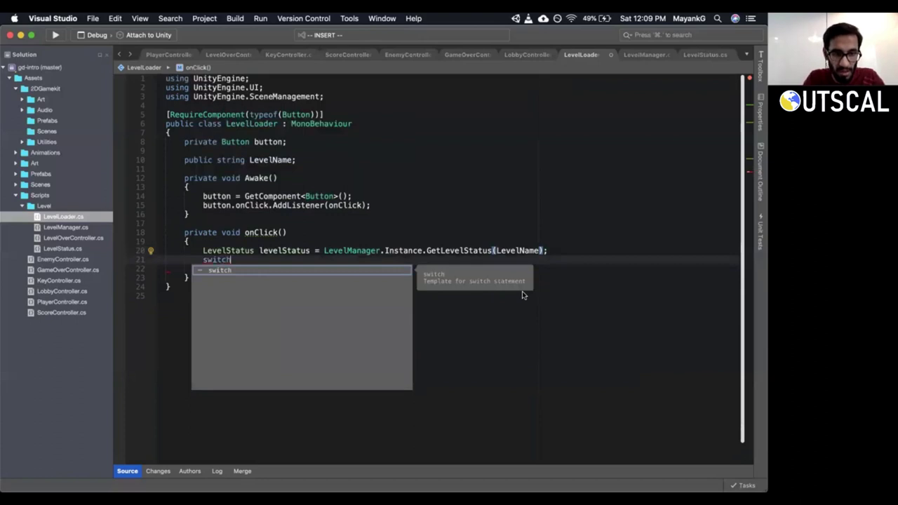
pyautogui.write('(level')
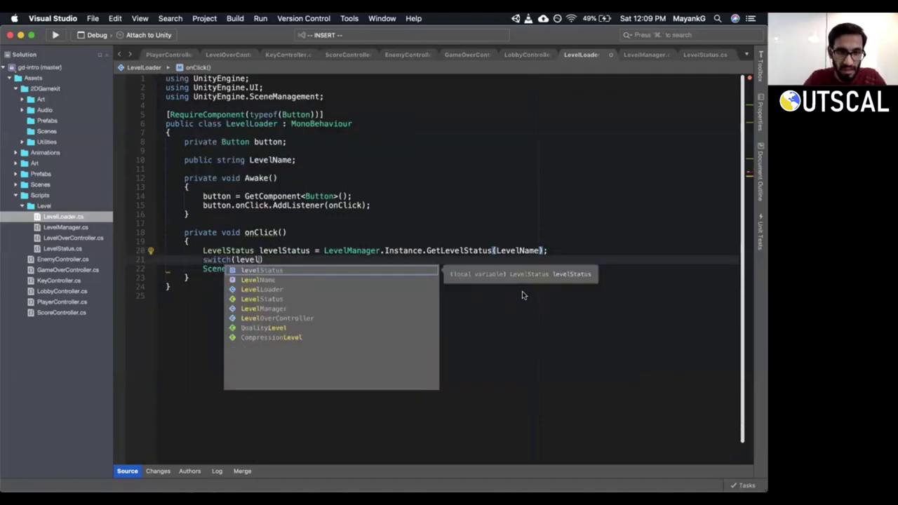
pyautogui.press('Return')
pyautogui.write('){')
pyautogui.press('Return')
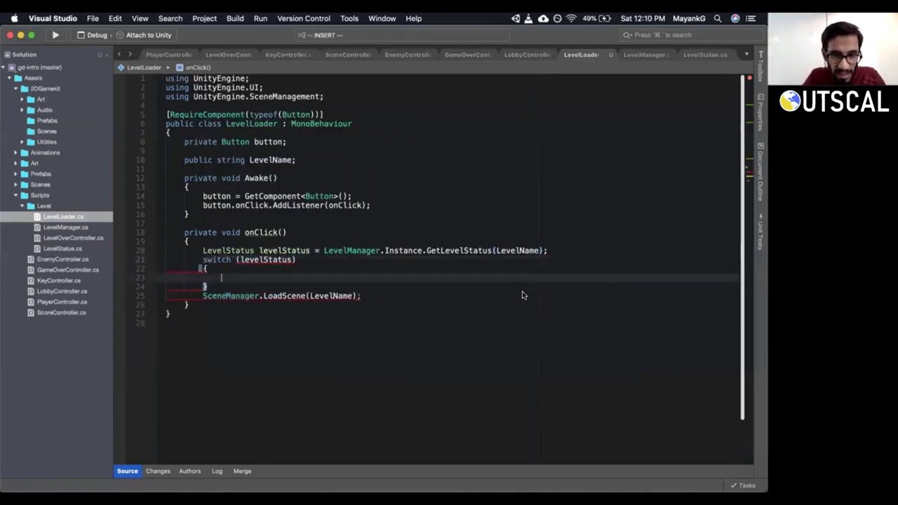
pyautogui.press('Tab')
pyautogui.write('case ')
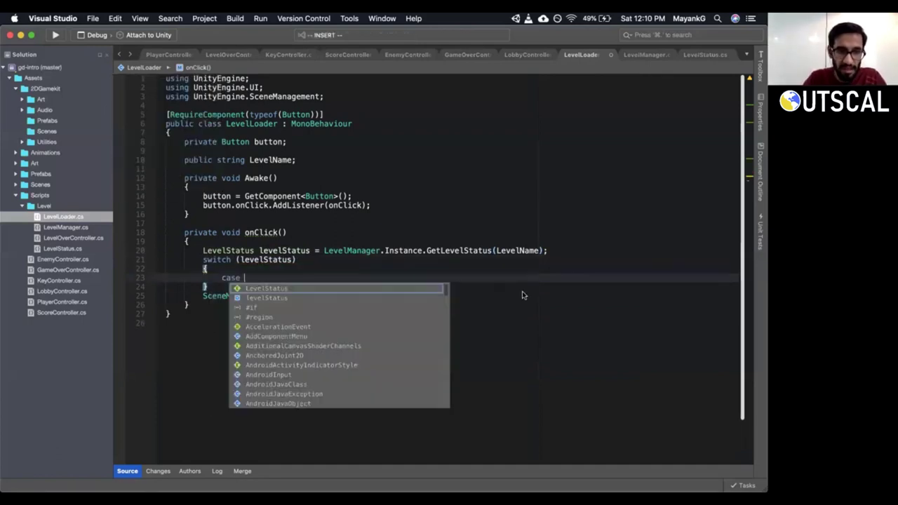
pyautogui.write('LevelStatus.')
pyautogui.press('Down')
pyautogui.press('Down')
pyautogui.press('Up')
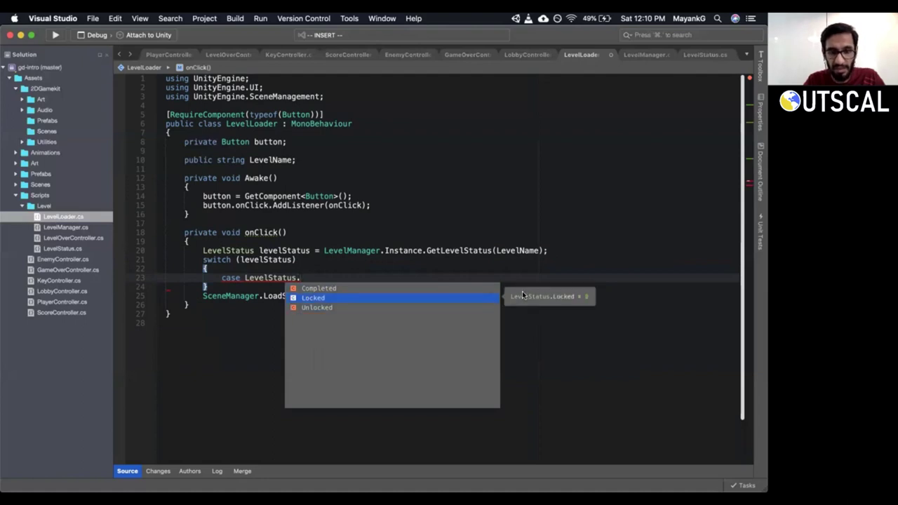
pyautogui.press('Return')
pyautogui.write(':')
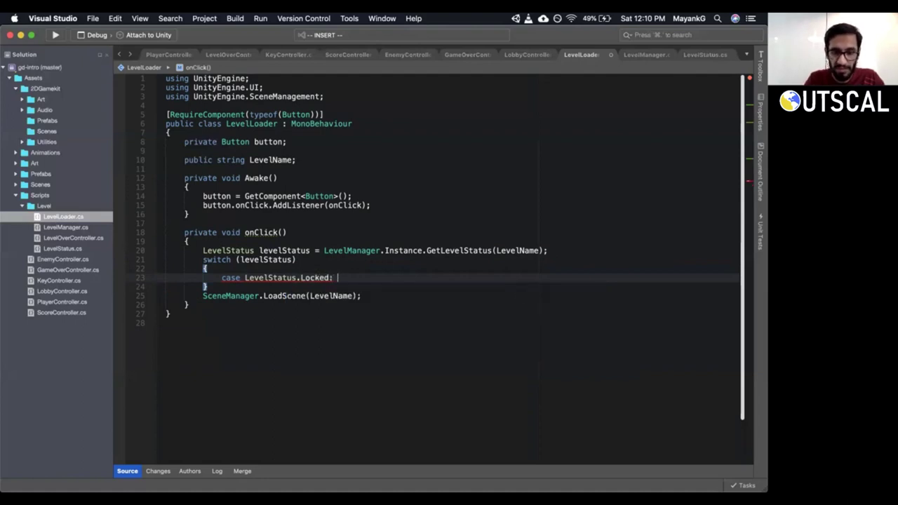
pyautogui.press('Return')
pyautogui.write('breal;')
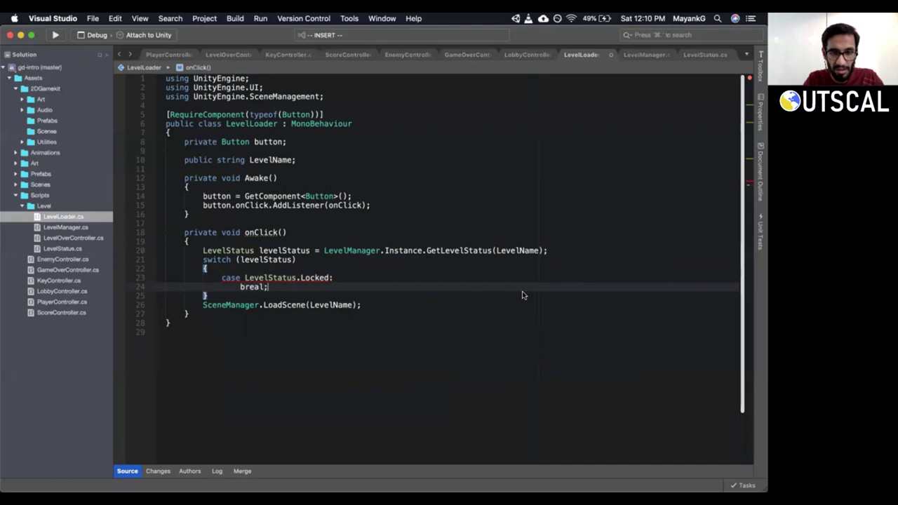
pyautogui.press('BackSpace')
pyautogui.press('BackSpace')
pyautogui.write('k')
pyautogui.press('Escape')
pyautogui.write(';')
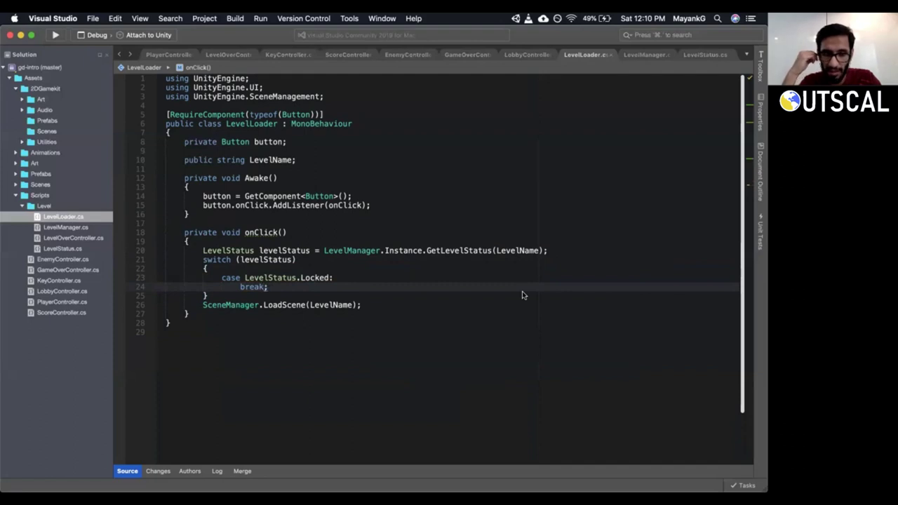
pyautogui.press('Return')
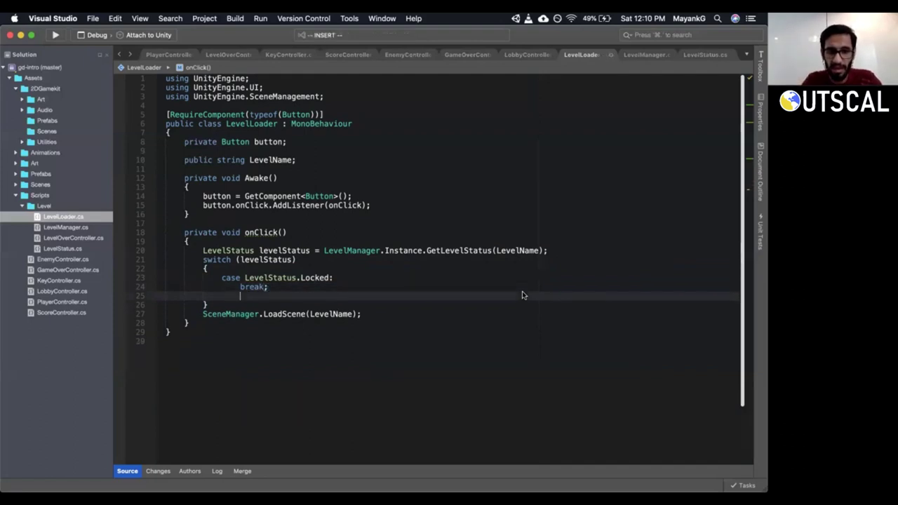
# Duplicate the Locked case block twice below it.
pyautogui.hotkey('shift', 'Up')
pyautogui.hotkey('shift', 'Up')
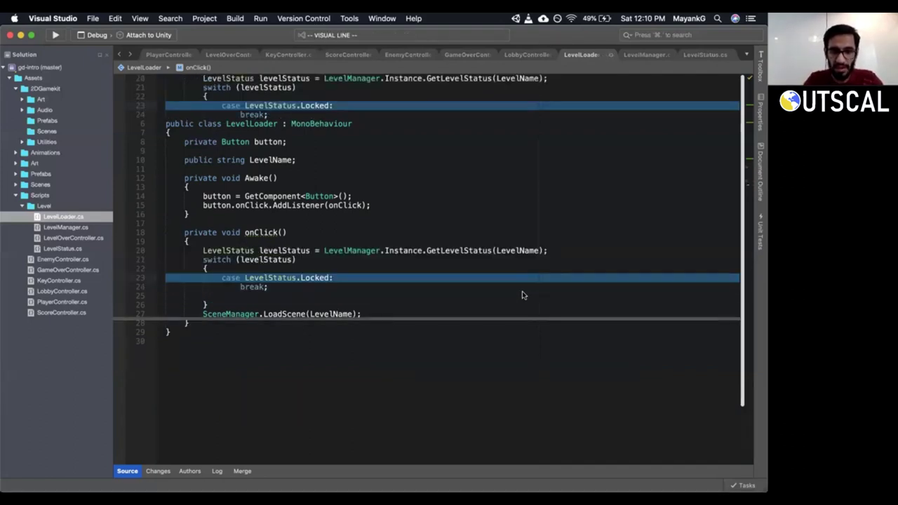
pyautogui.press('super+c')
pyautogui.press('Right')
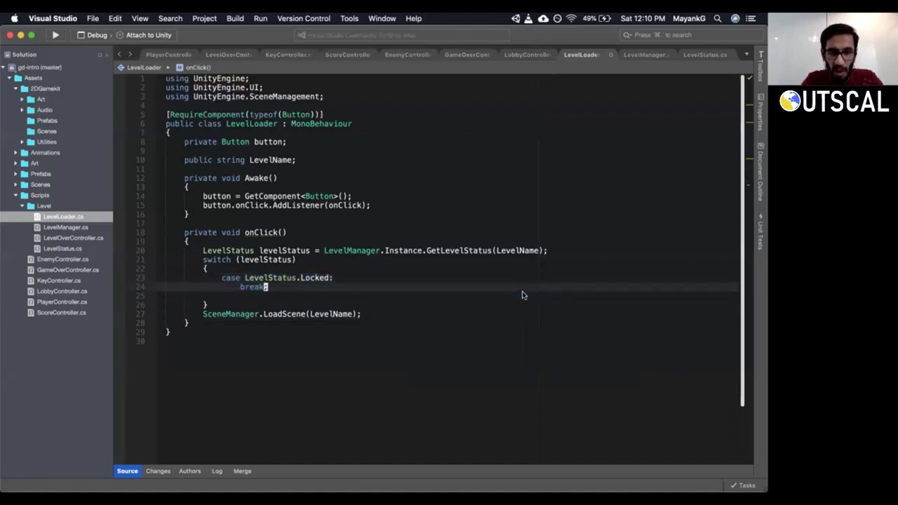
pyautogui.press('Return')
pyautogui.press('super+v')
pyautogui.press('Down')
pyautogui.press('Up')
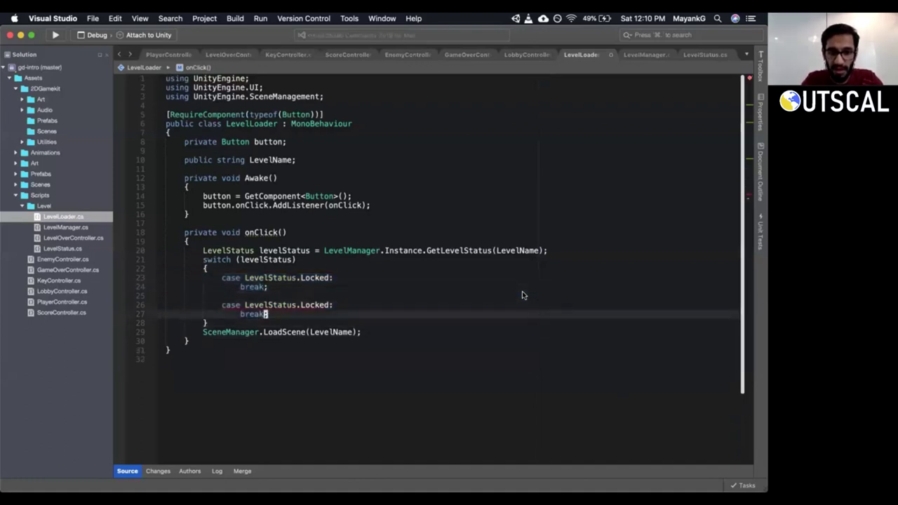
pyautogui.press('super+v')
pyautogui.press('Return')
pyautogui.press('Down')
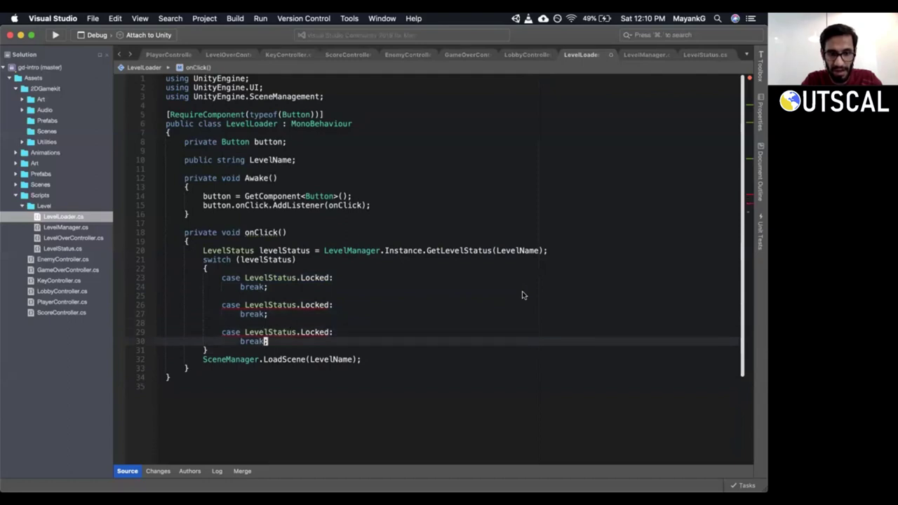
pyautogui.press('Up')
pyautogui.press('Up')
pyautogui.press('Up')
pyautogui.press('Up')
pyautogui.press('Up')
pyautogui.press('Up')
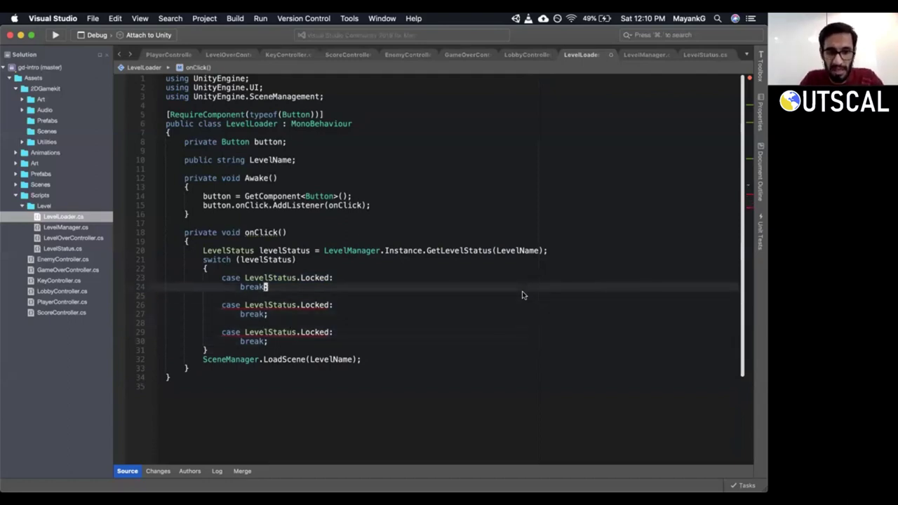
pyautogui.press('Up')
pyautogui.hotkey('alt', 'Right')
pyautogui.press('Right')
pyautogui.press('Down')
pyautogui.press('Down')
pyautogui.press('Down')
pyautogui.hotkey('alt', 'Delete')
# Change the copied cases to LevelStatus.Unlocked and LevelStatus.Completed.
pyautogui.write('Unloc')
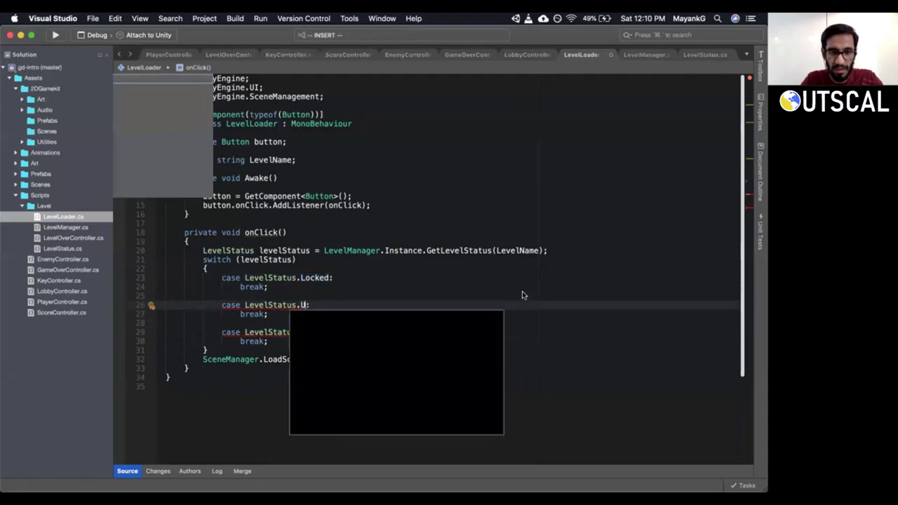
pyautogui.press('Escape')
pyautogui.press('End')
pyautogui.press('Return')
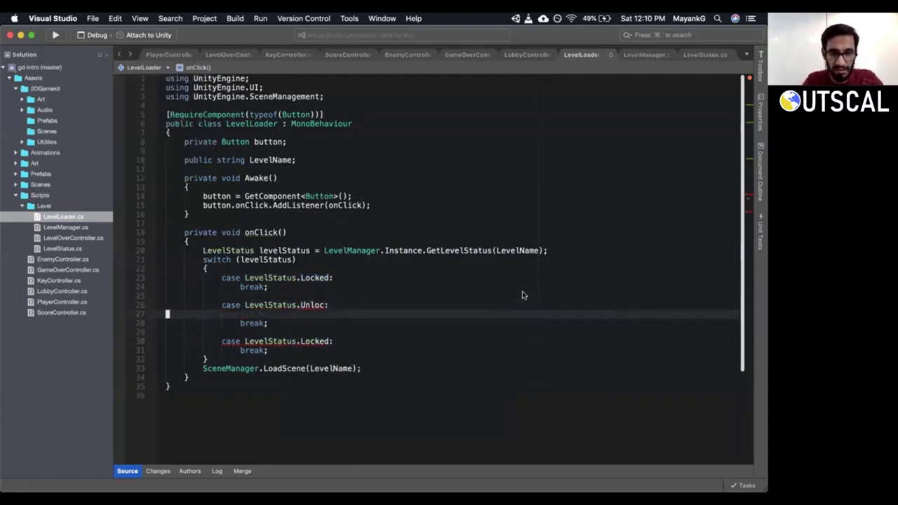
pyautogui.press('d')
pyautogui.press('d')
pyautogui.press('k')
pyautogui.press('w')
pyautogui.press('w')
pyautogui.write('cwUn')
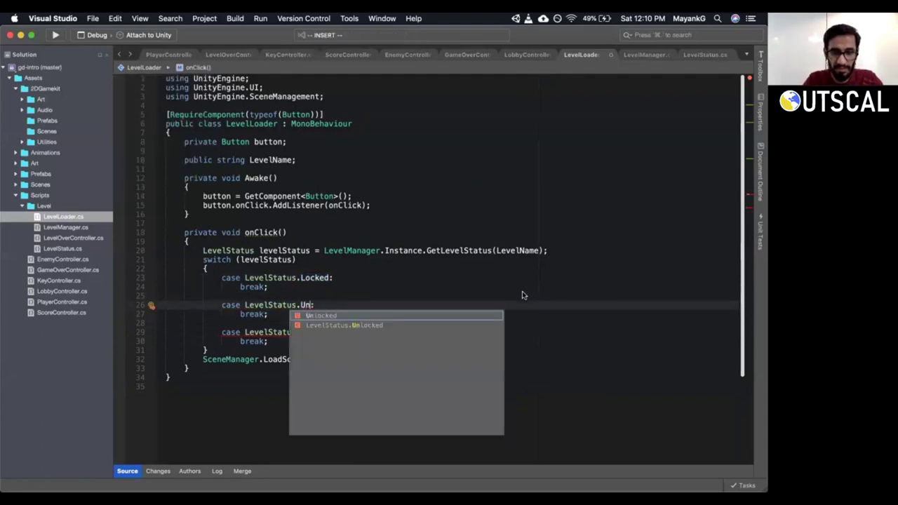
pyautogui.write('locked')
pyautogui.press('Escape')
pyautogui.press('j')
pyautogui.press('j')
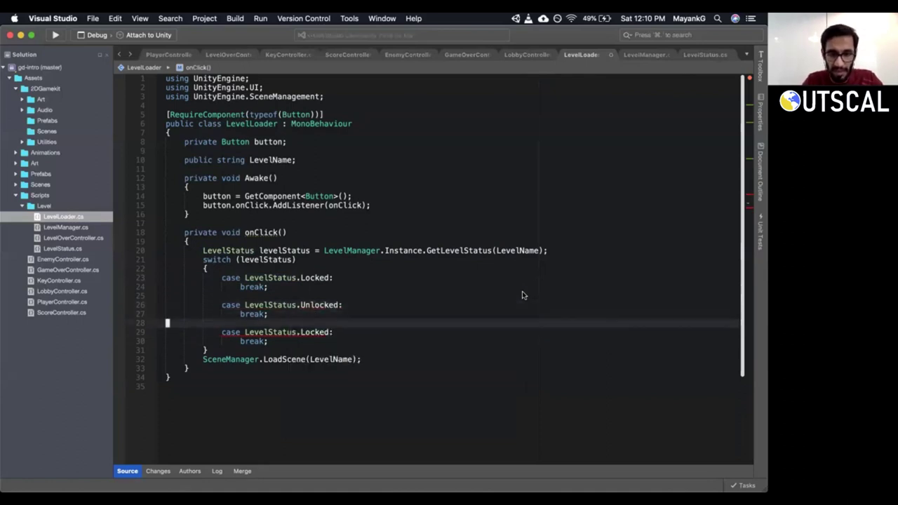
pyautogui.press('j')
pyautogui.press('w')
pyautogui.press('w')
pyautogui.press('w')
pyautogui.press('w')
pyautogui.press('c')
pyautogui.press('w')
pyautogui.hotkey('ctrl', 'space')
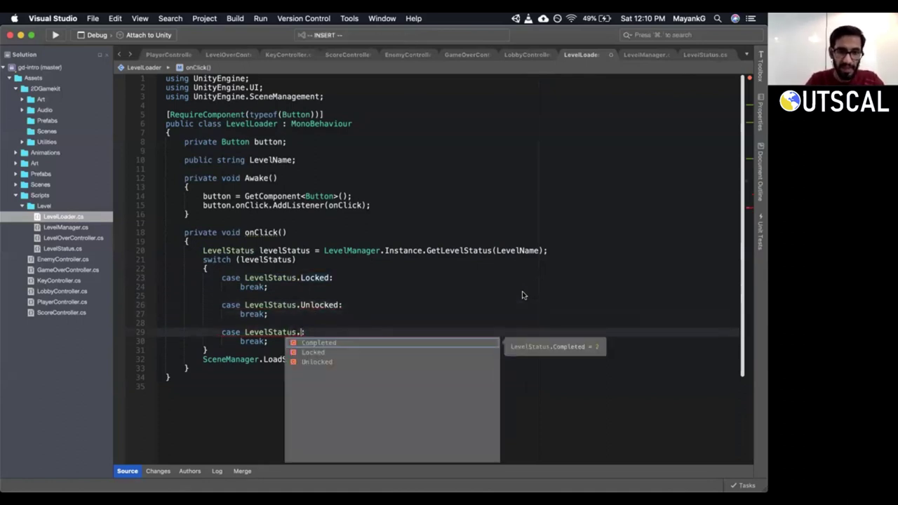
pyautogui.press('Return')
pyautogui.press('Escape')
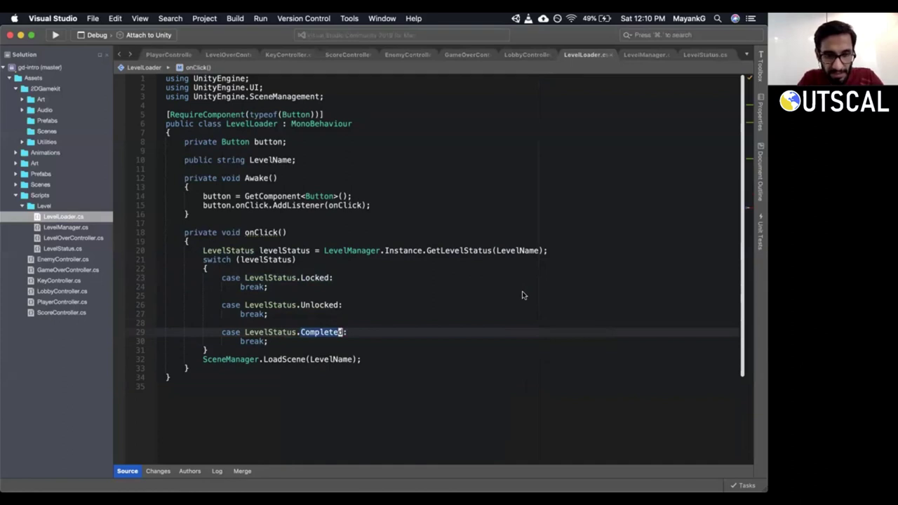
pyautogui.press('j')
pyautogui.press('j')
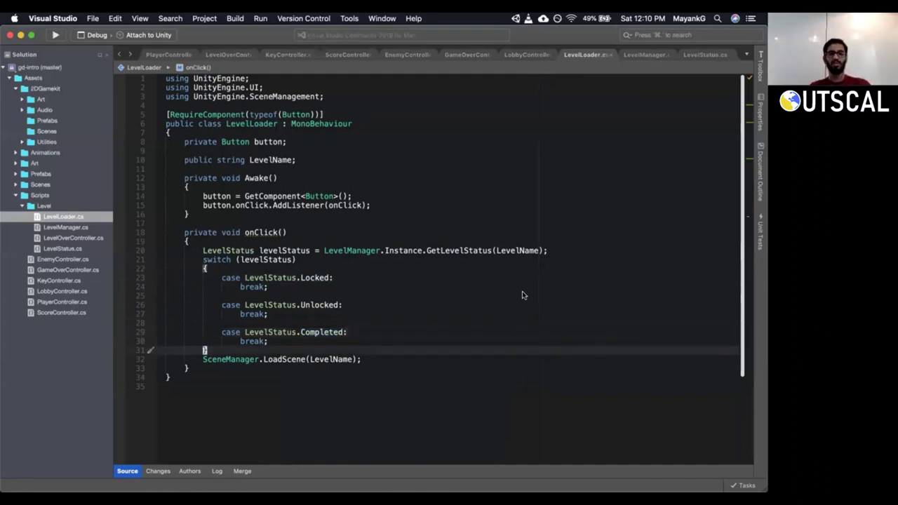
# Review the finished switch and place the cursor on the Locked case line.
pyautogui.click(270, 260)
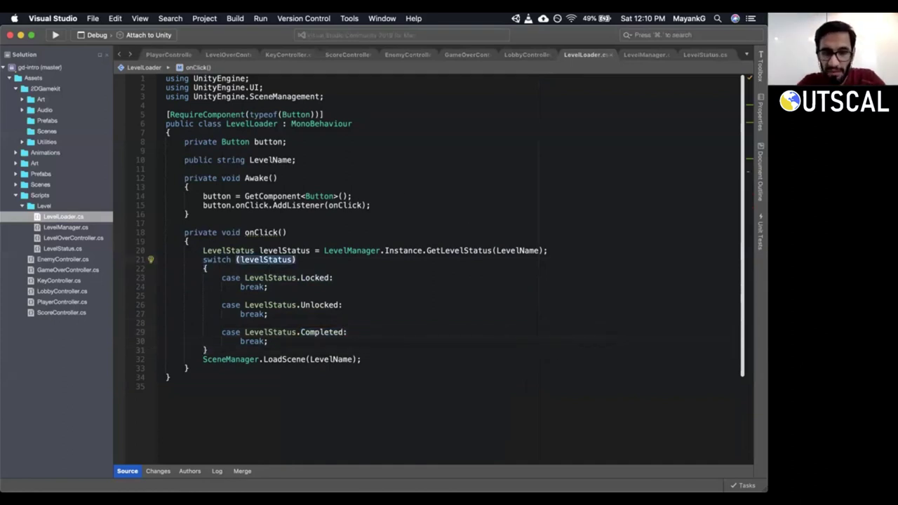
pyautogui.click(315, 279)
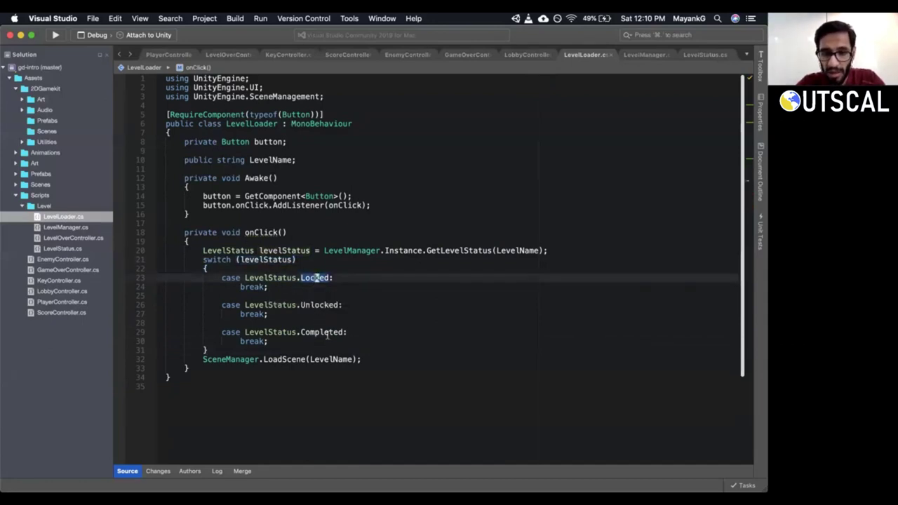
pyautogui.moveTo(326, 334)
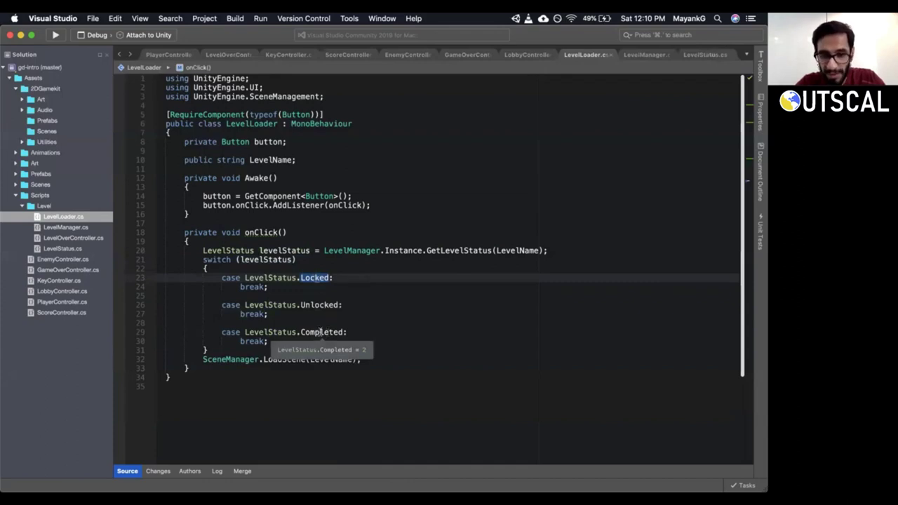
pyautogui.moveTo(318, 304)
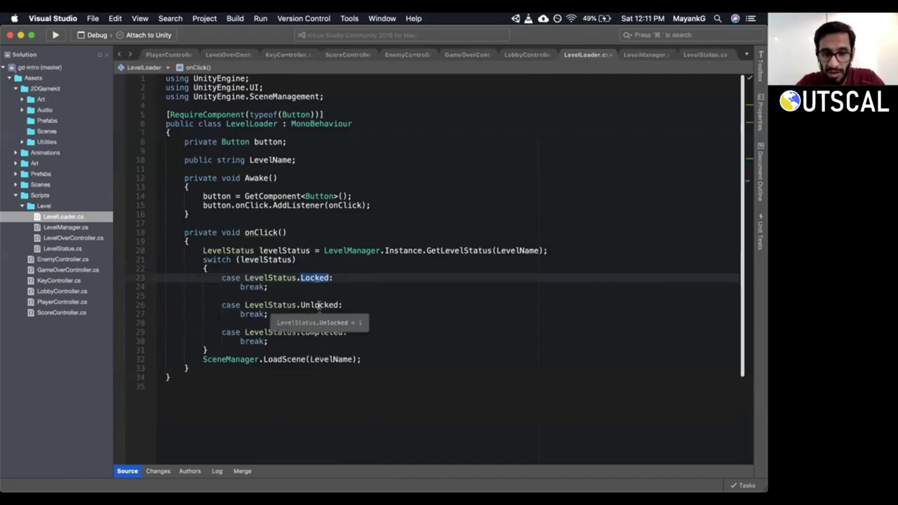
pyautogui.moveTo(318, 277)
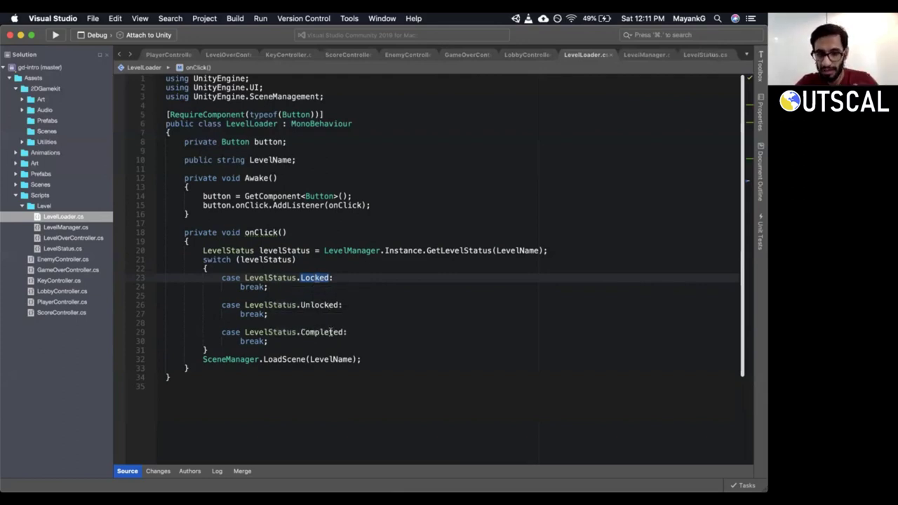
pyautogui.keyDown('shift'); pyautogui.click(350, 280); pyautogui.keyUp('shift')
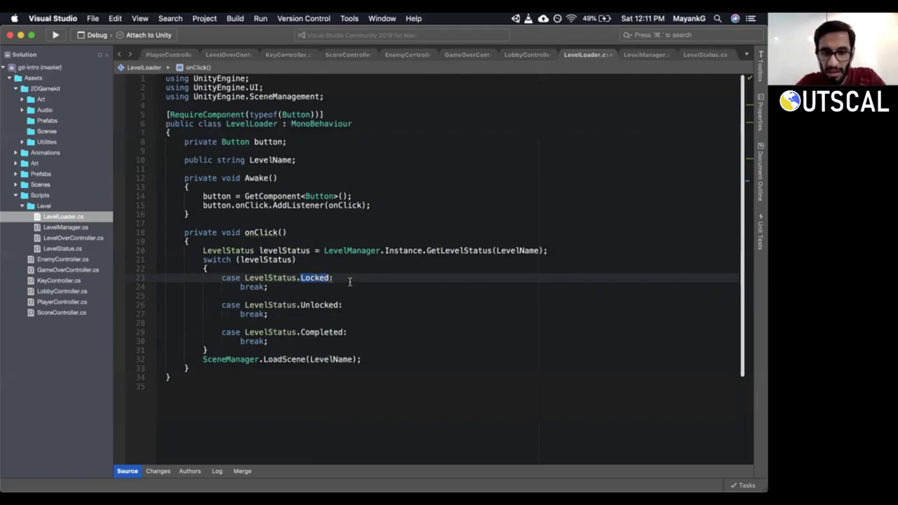
# Make the Locked case call Debug.Log("Can't play this level till you unlock it");.
pyautogui.press('A')
pyautogui.press('Return')
pyautogui.write('Debug.Log(')
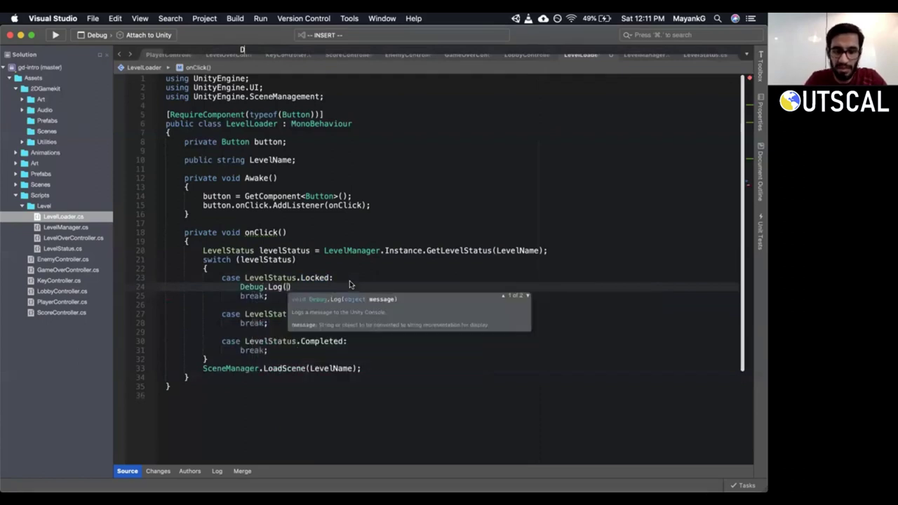
pyautogui.write('"Can')
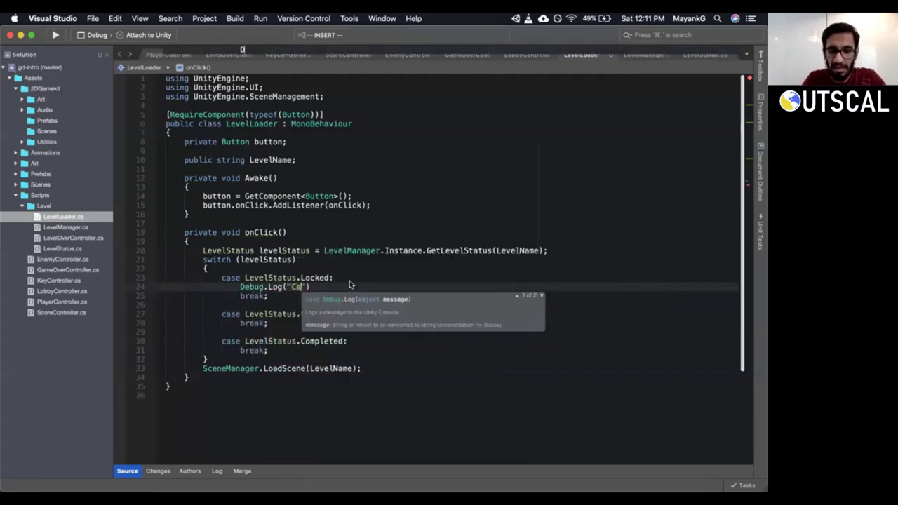
pyautogui.write("'")
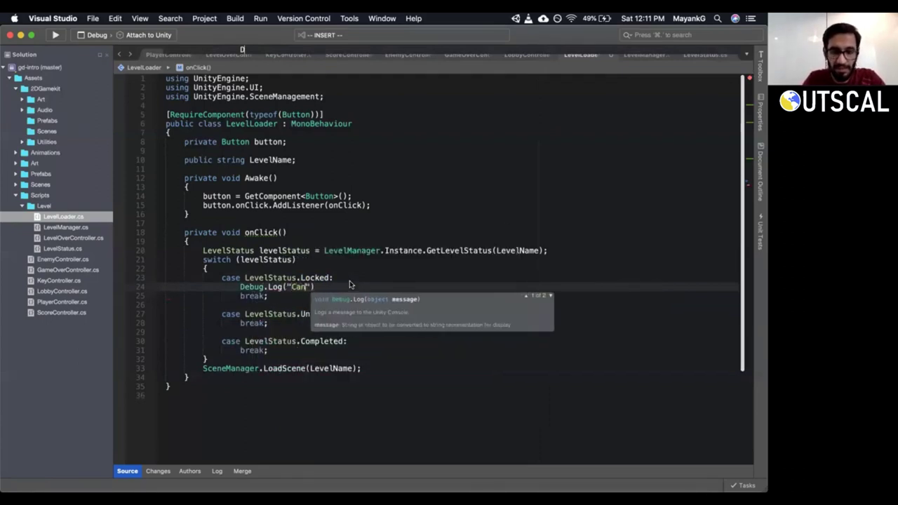
pyautogui.write('t play this ')
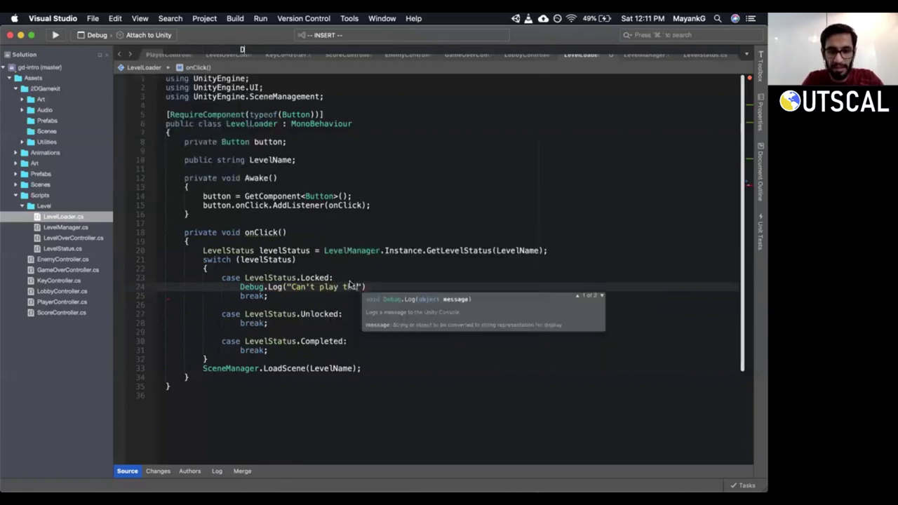
pyautogui.write('level ')
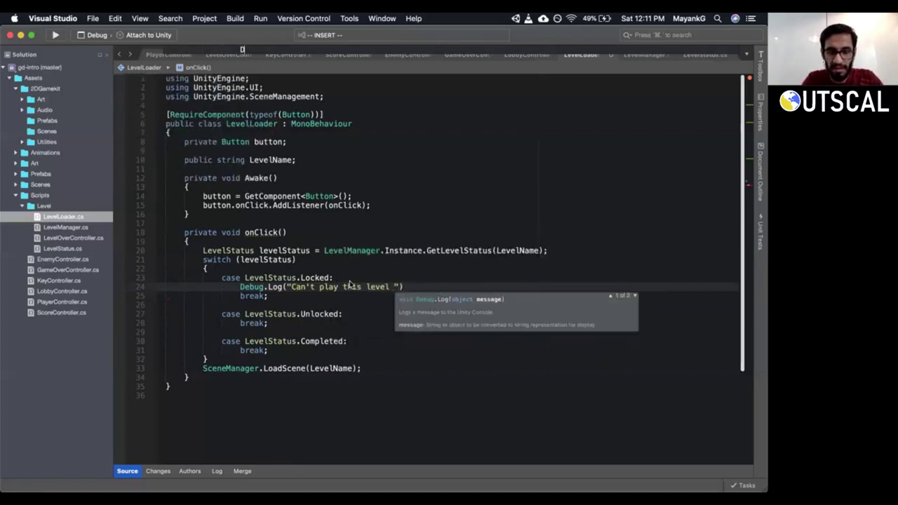
pyautogui.write('till you ')
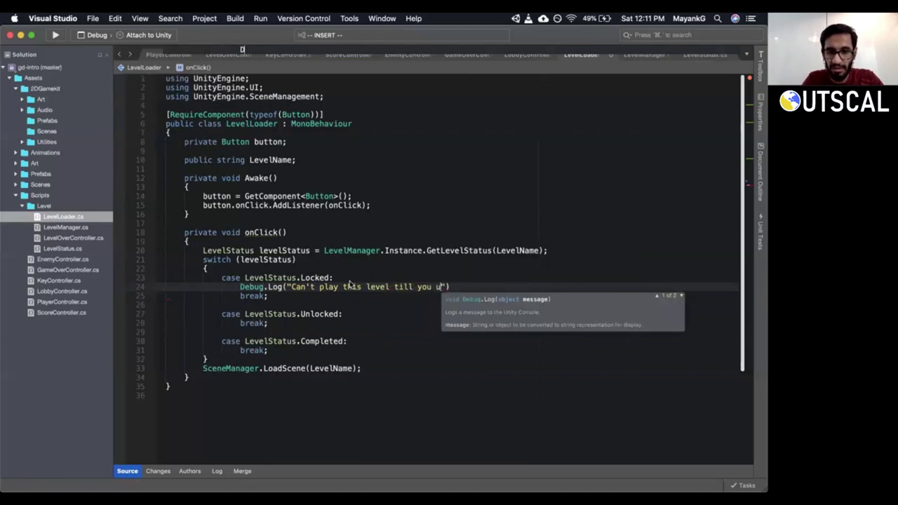
pyautogui.write('unlock it')
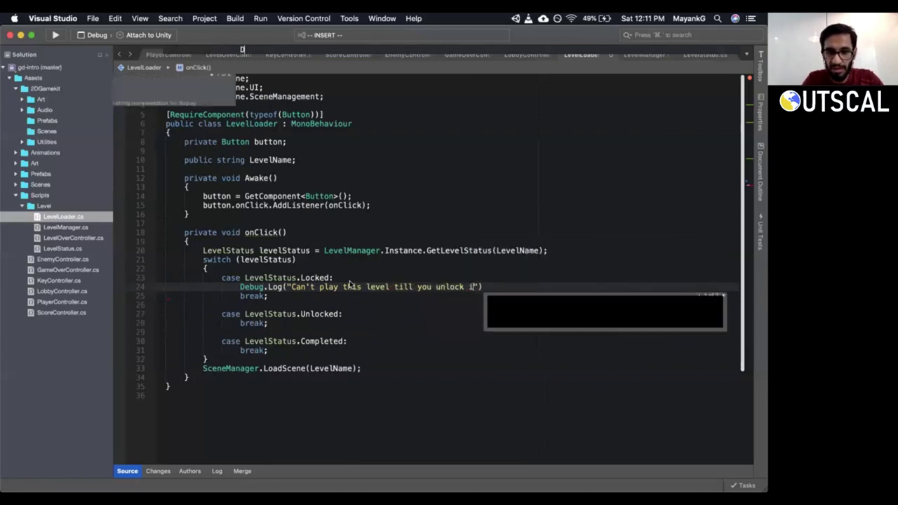
pyautogui.press('End')
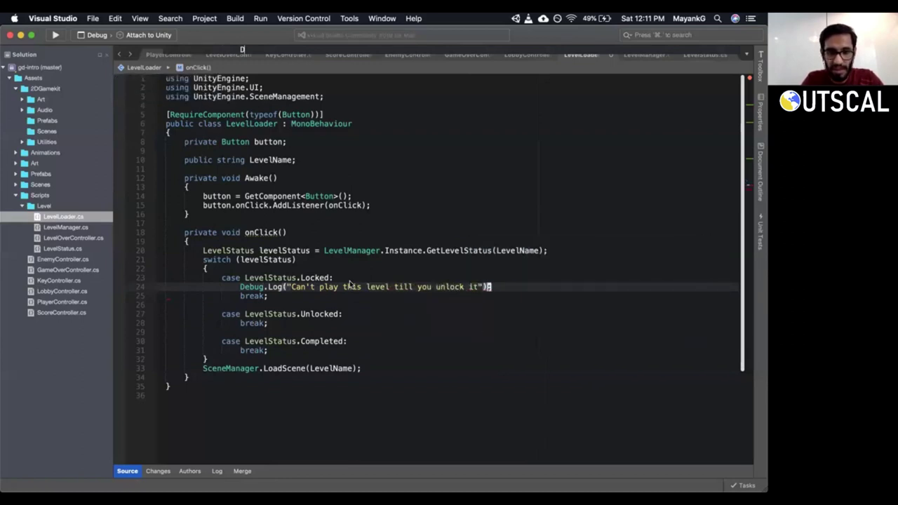
pyautogui.write(';')
pyautogui.press('Down')
pyautogui.press('Down')
pyautogui.press('Down')
pyautogui.press('Down')
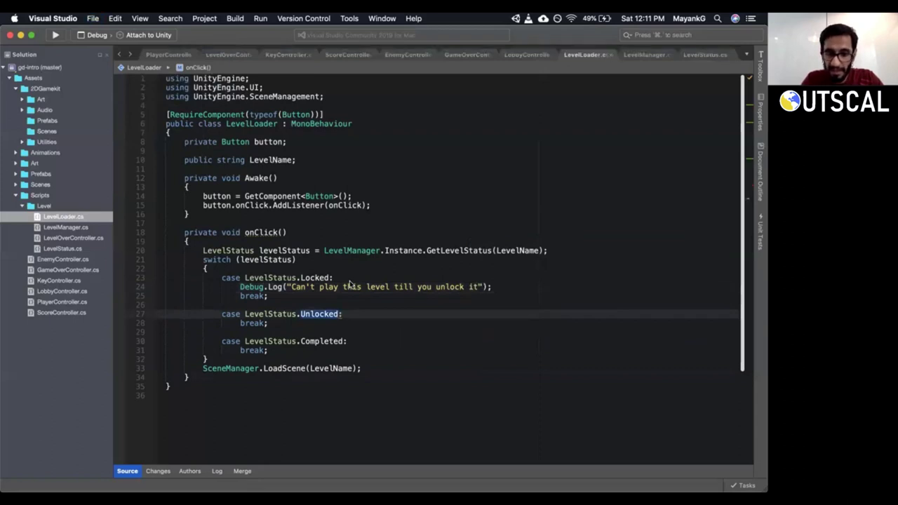
pyautogui.press('Down')
pyautogui.press('Down')
pyautogui.press('Down')
pyautogui.press('Down')
pyautogui.press('Down')
# Move SceneManager.LoadScene(LevelName); from after the switch into the Unlocked and Completed cases.
pyautogui.press('super+d')
pyautogui.press('Up')
pyautogui.press('Up')
pyautogui.press('Up')
pyautogui.press('Up')
pyautogui.press('Up')
pyautogui.press('Up')
pyautogui.press('End')
pyautogui.press('Return')
pyautogui.write('SceneManager.LoadScene(LevelName);')
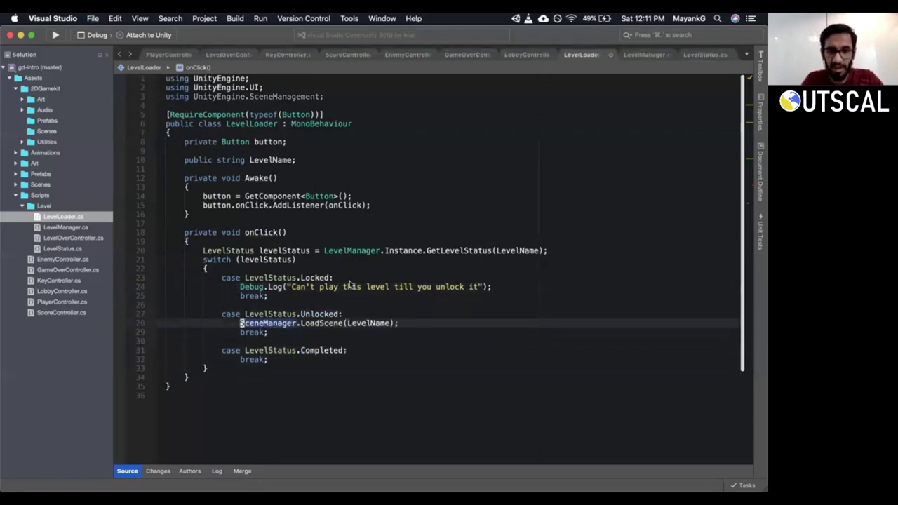
pyautogui.press('Down')
pyautogui.press('Down')
pyautogui.press('Down')
pyautogui.press('Return')
pyautogui.write('SceneManager.LoadScene(LevelName);')
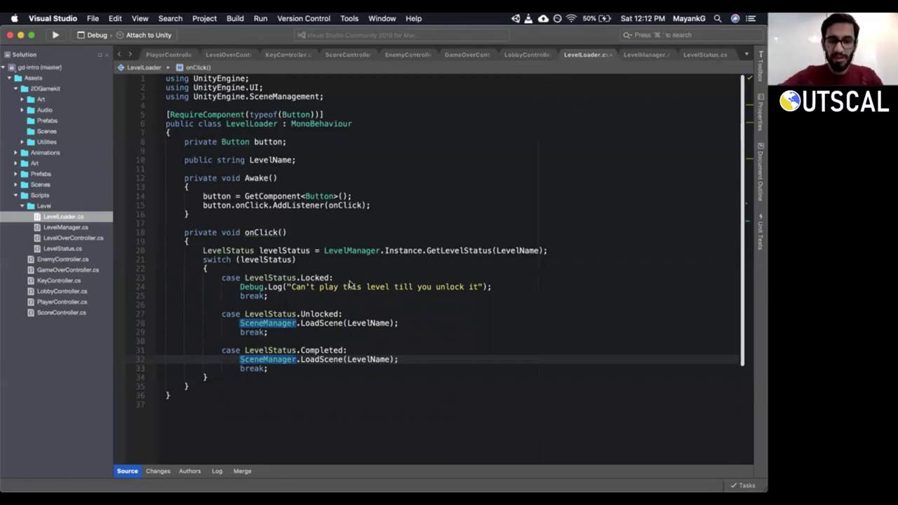
# Review the status lookup line and the LevelManager script, then switch to Unity.
pyautogui.click(275, 252)
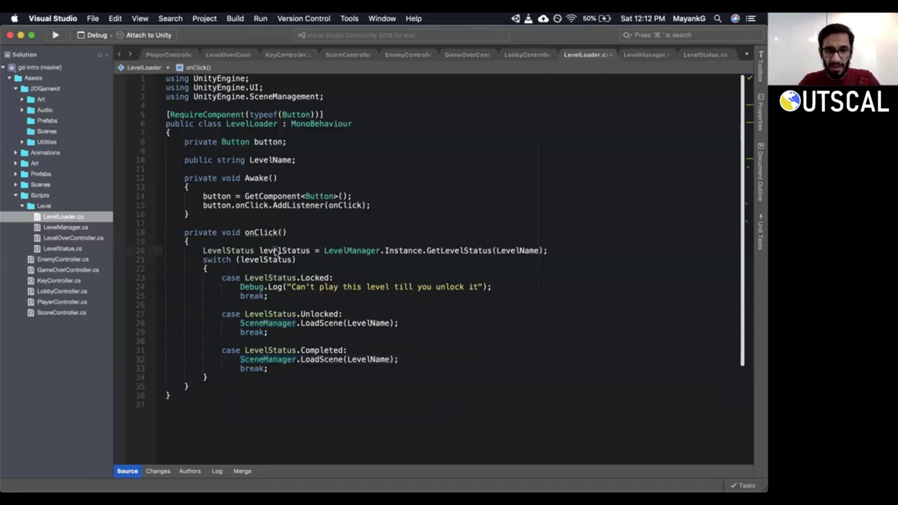
pyautogui.click(151, 250)
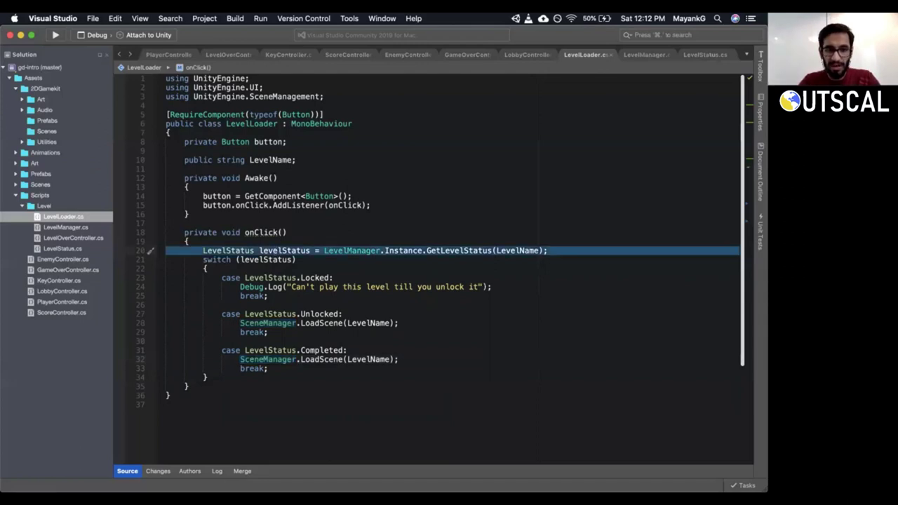
pyautogui.click(293, 218)
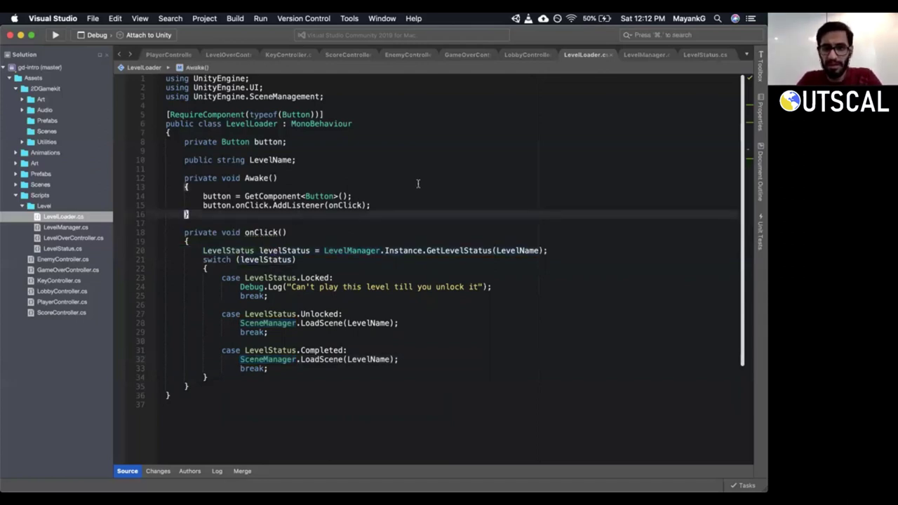
pyautogui.click(634, 56)
pyautogui.click(577, 55)
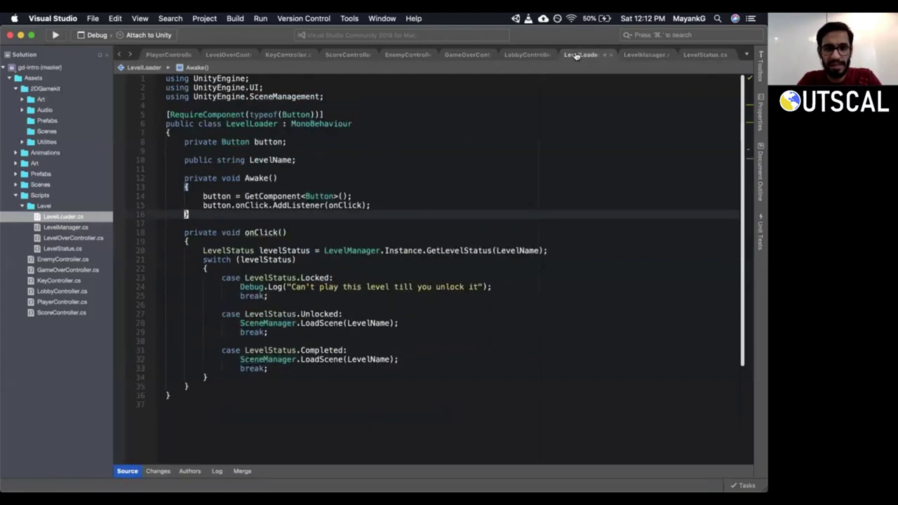
pyautogui.press('super+Tab')
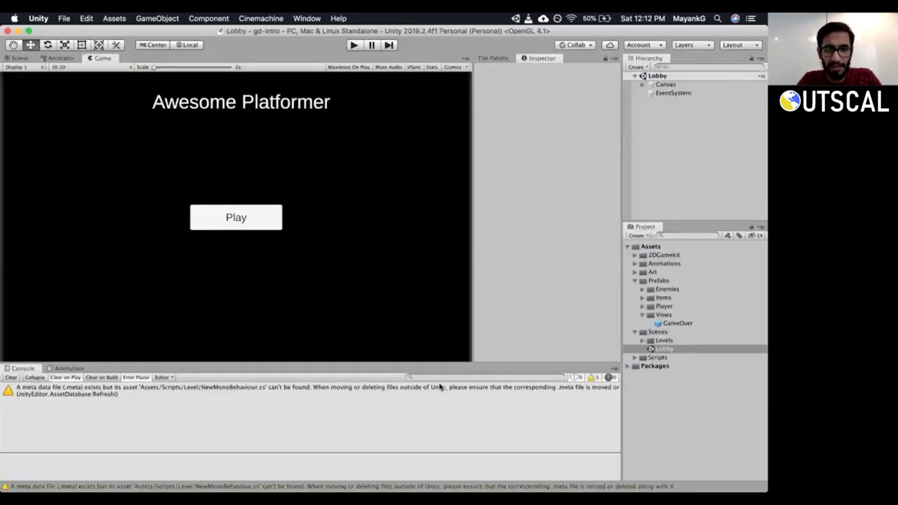
# Clear the Console and create an empty GameObject at the root of the Lobby scene.
pyautogui.click(10, 378)
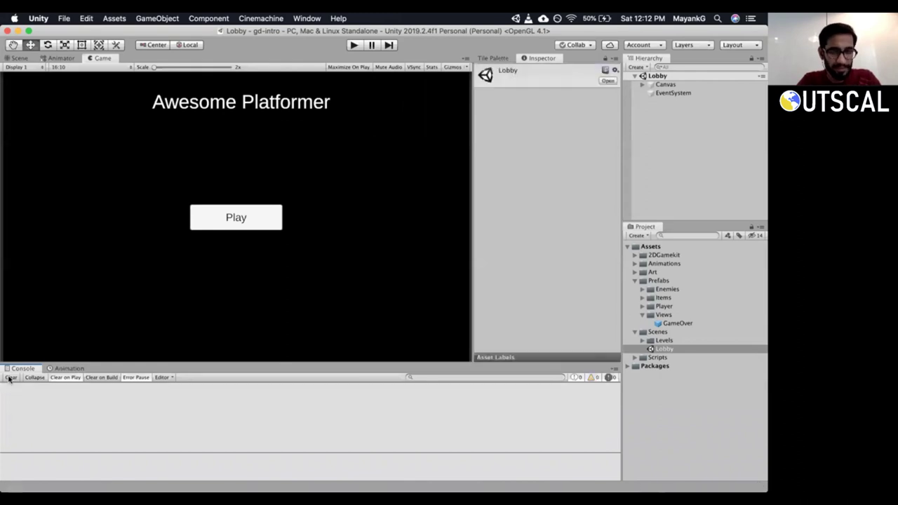
pyautogui.click(660, 85)
pyautogui.click(641, 85)
pyautogui.click(640, 85)
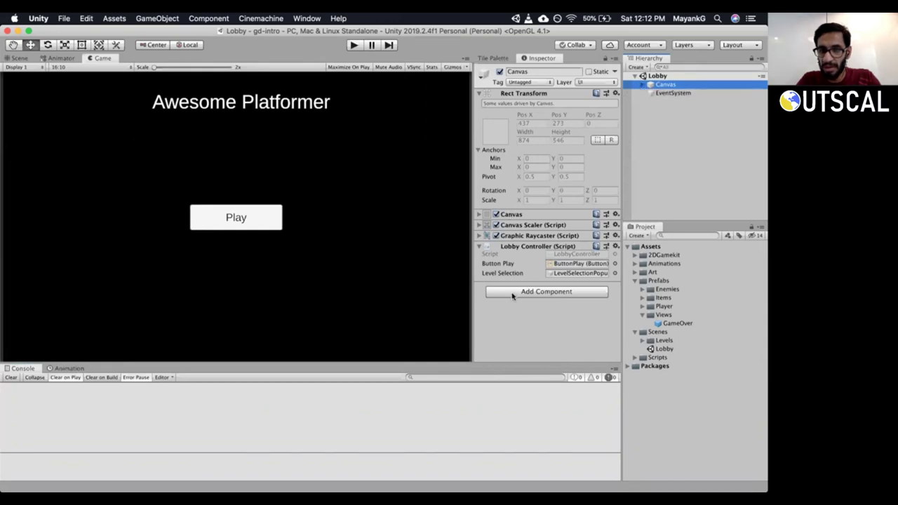
pyautogui.rightClick(671, 147)
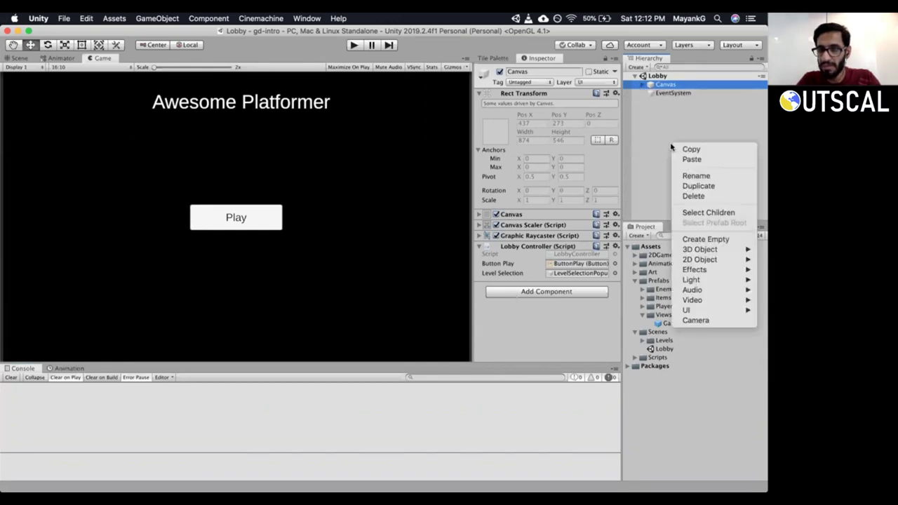
pyautogui.rightClick(640, 117)
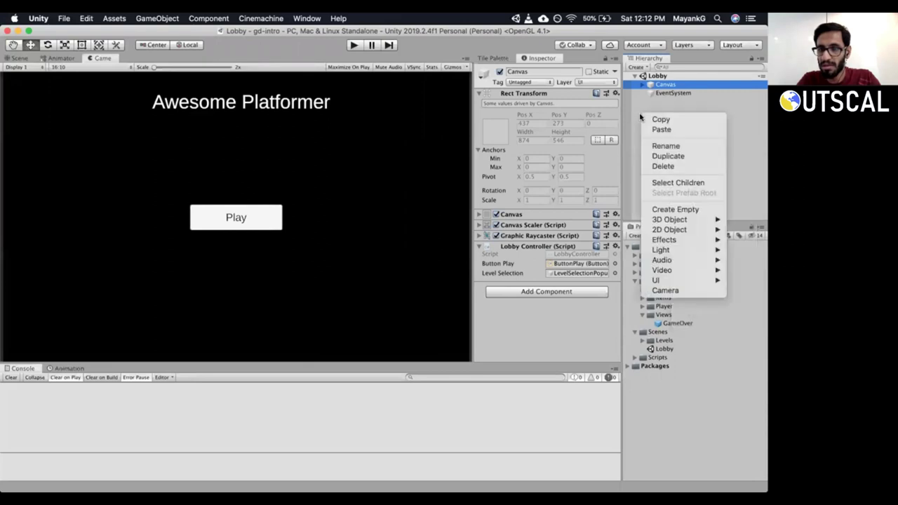
pyautogui.click(675, 209)
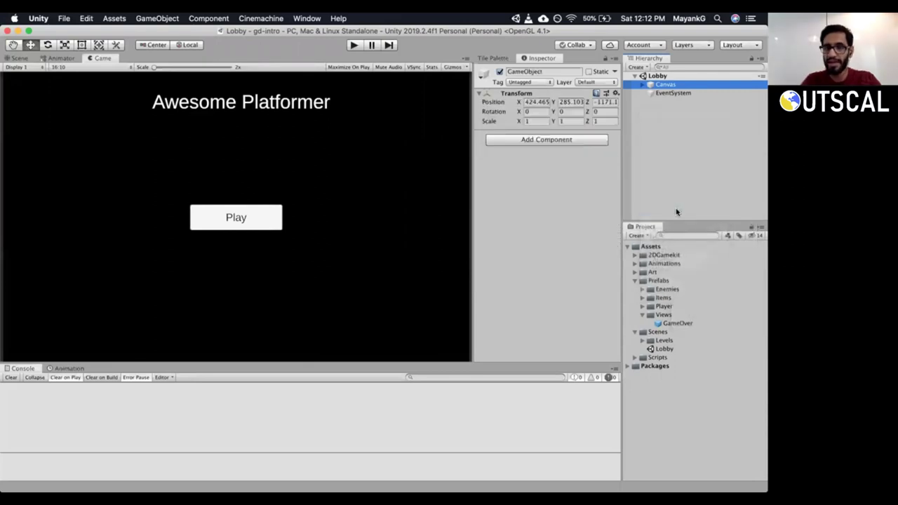
# Zero the new object's Transform position to the origin.
pyautogui.click(535, 102)
pyautogui.write('0')
pyautogui.press('Tab')
pyautogui.write('0')
pyautogui.press('Tab')
pyautogui.write('0')
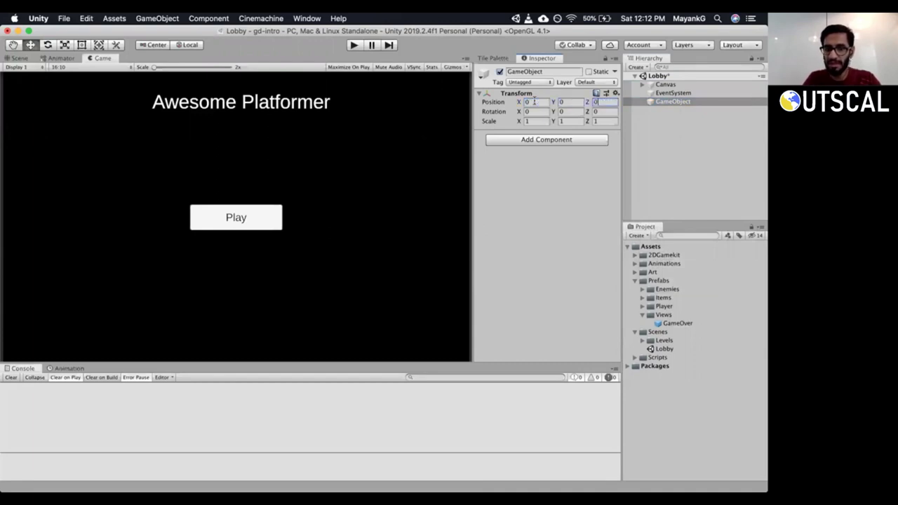
# Rename the object to LevelManager and attach the Level Manager script component.
pyautogui.click(558, 72)
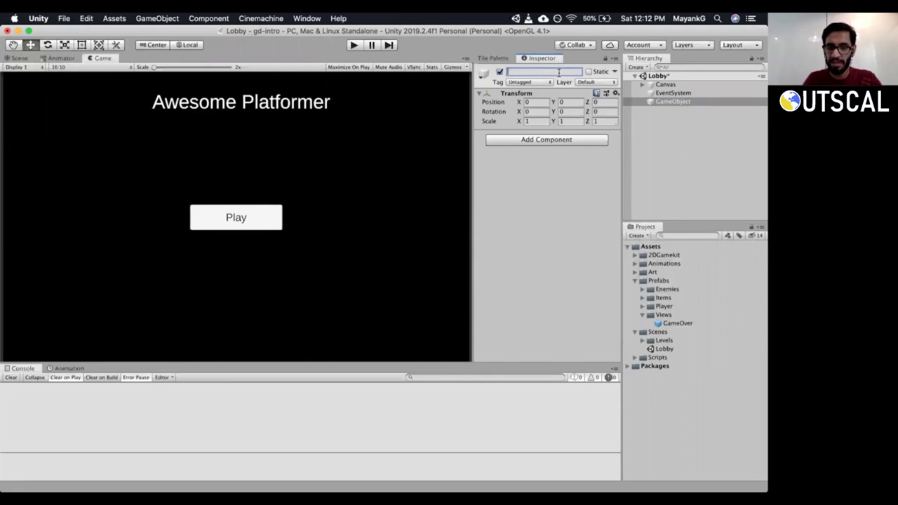
pyautogui.write('velManager')
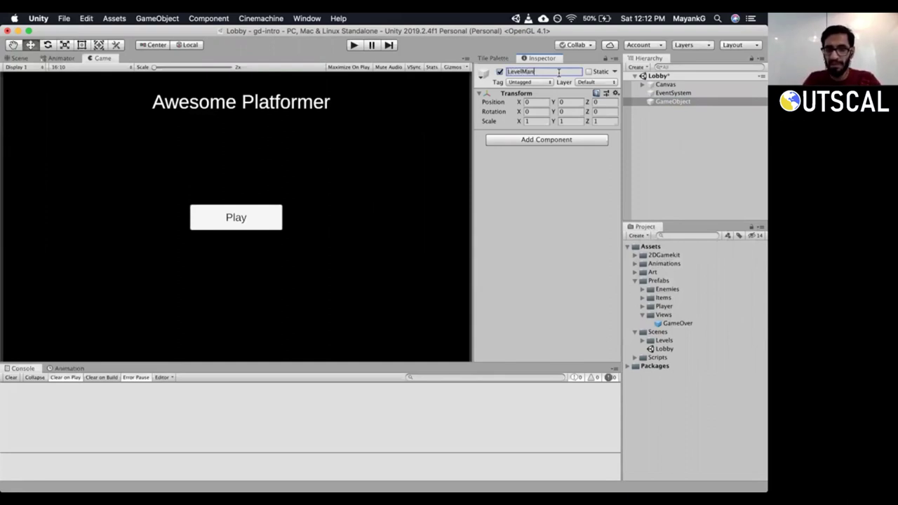
pyautogui.press('Return')
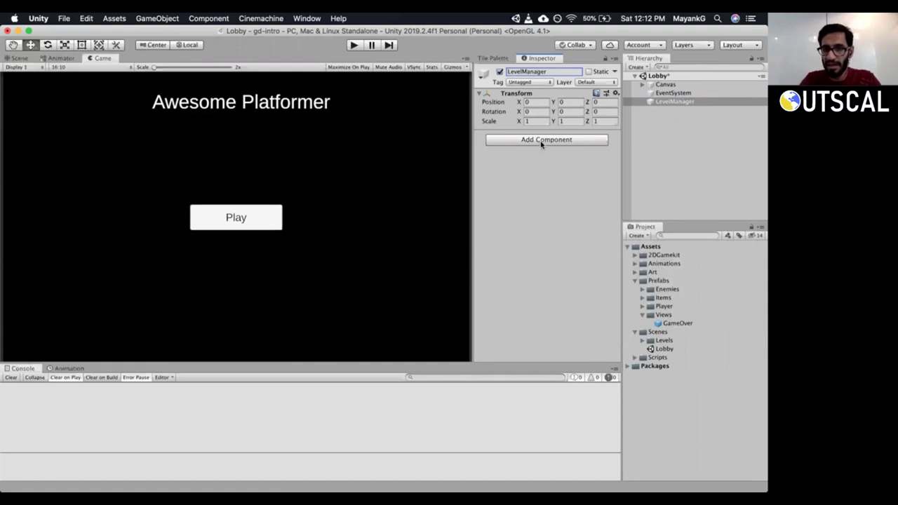
pyautogui.click(541, 140)
pyautogui.write('level')
pyautogui.press('Down')
pyautogui.press('Return')
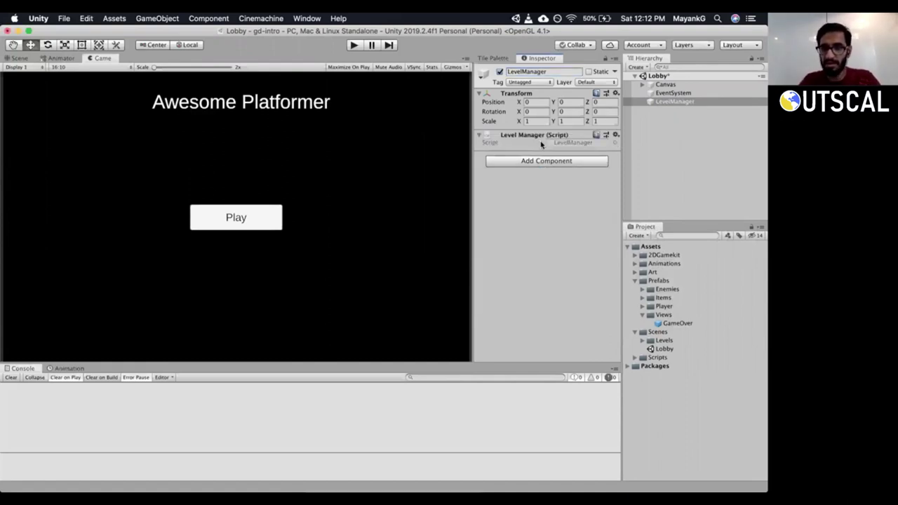
pyautogui.click(660, 103)
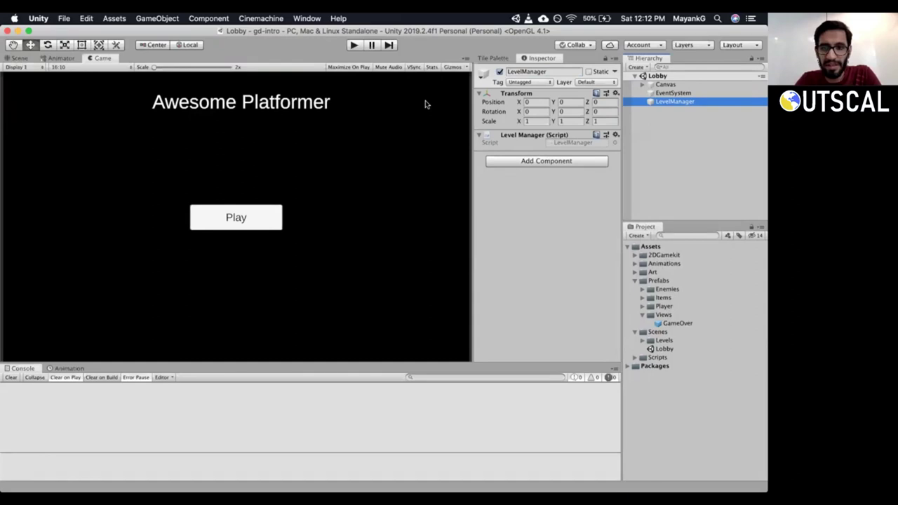
pyautogui.click(480, 95)
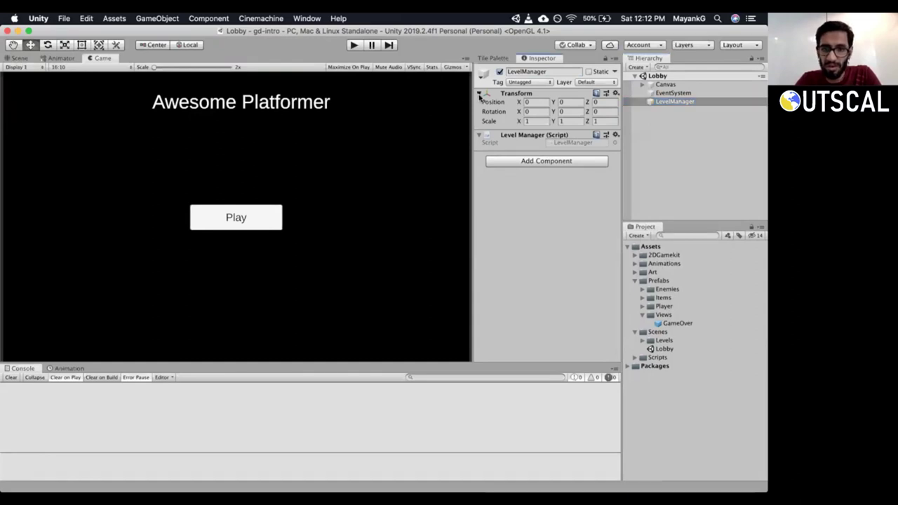
pyautogui.click(668, 103)
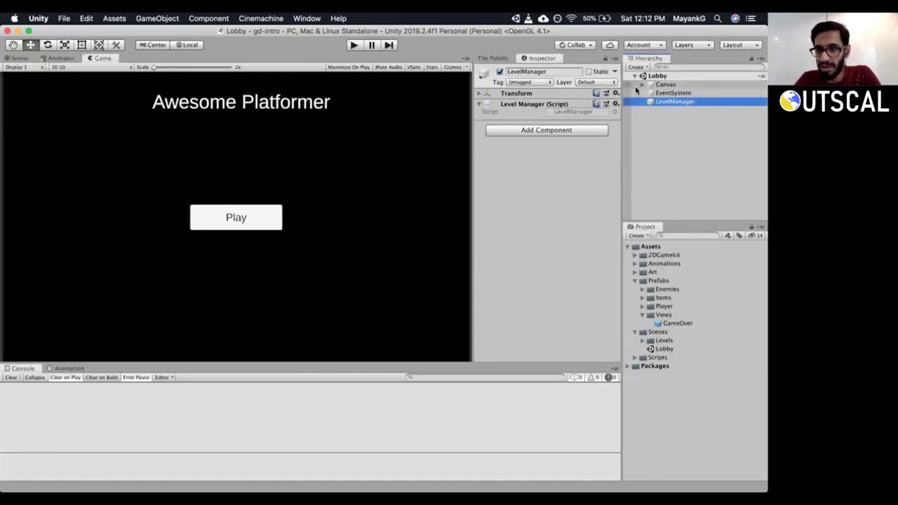
pyautogui.click(662, 93)
pyautogui.click(663, 85)
pyautogui.click(661, 102)
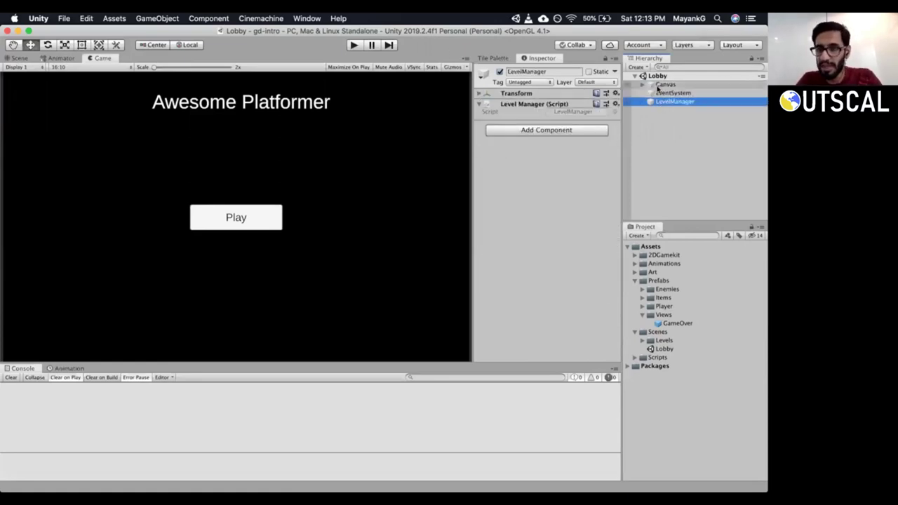
pyautogui.click(659, 85)
pyautogui.click(642, 84)
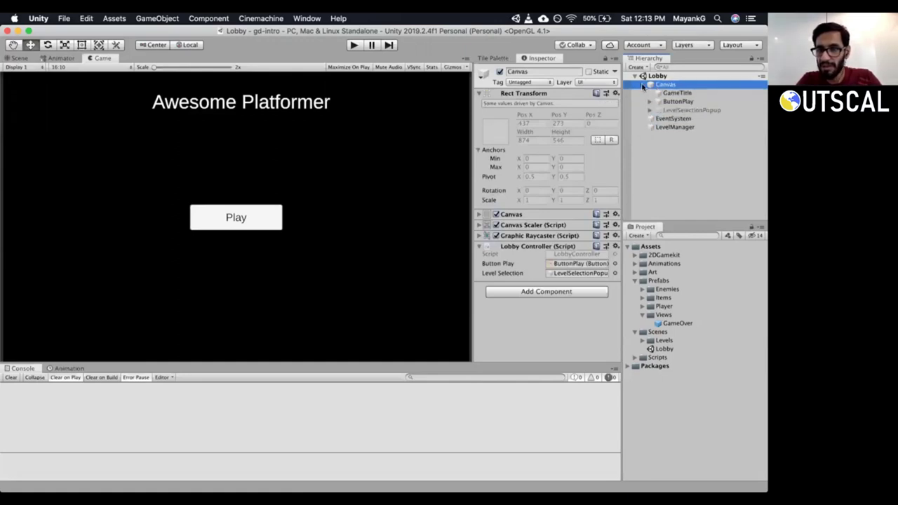
pyautogui.click(642, 85)
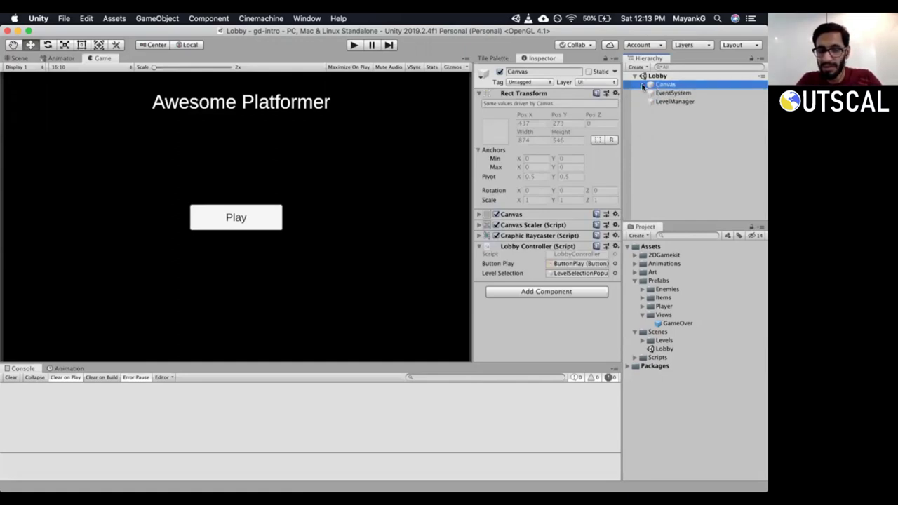
# Enter Play mode and use the game's Play button to show the Select a Level popup with Levels One to Four.
pyautogui.click(353, 44)
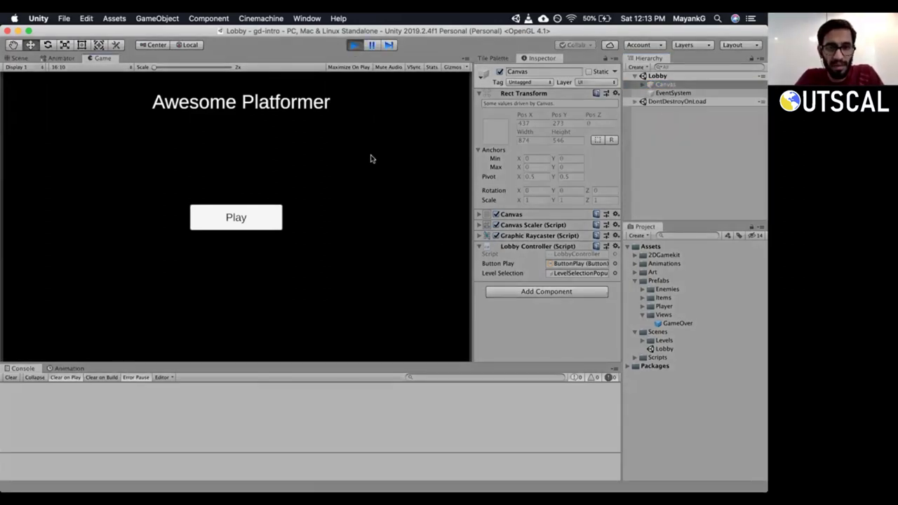
pyautogui.click(271, 220)
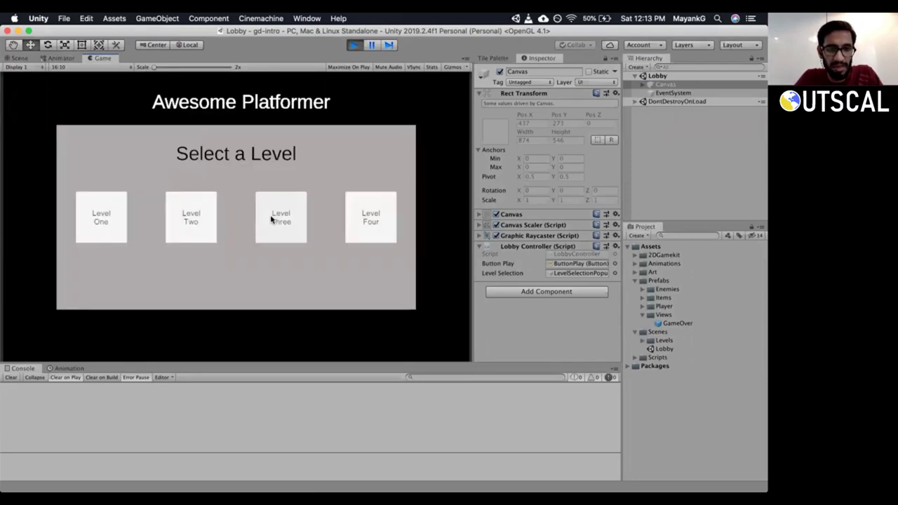
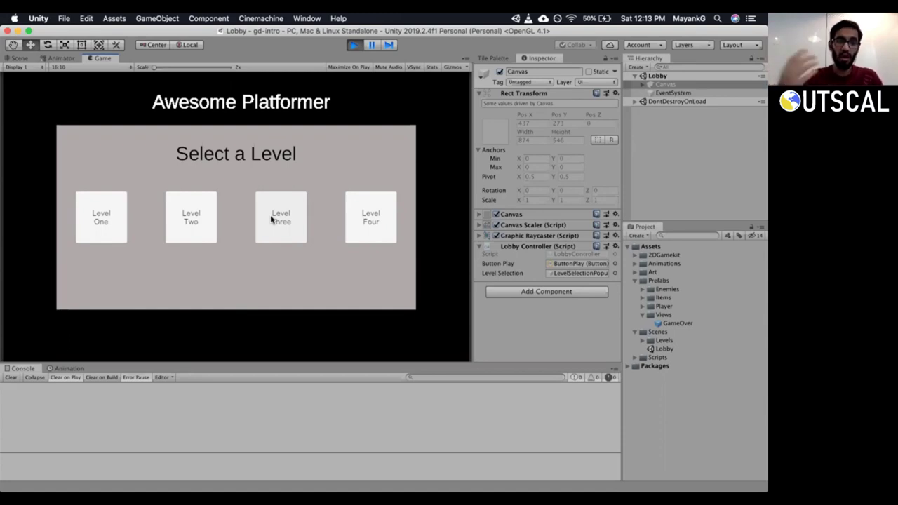
# Try the Level One and Level Two buttons and enlarge the console to read the locked-level message.
pyautogui.click(101, 221)
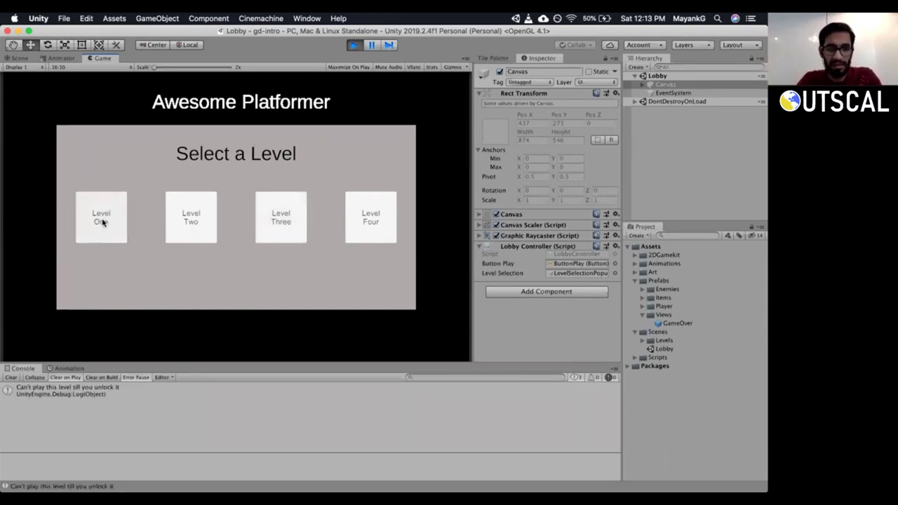
pyautogui.click(90, 389)
pyautogui.click(191, 221)
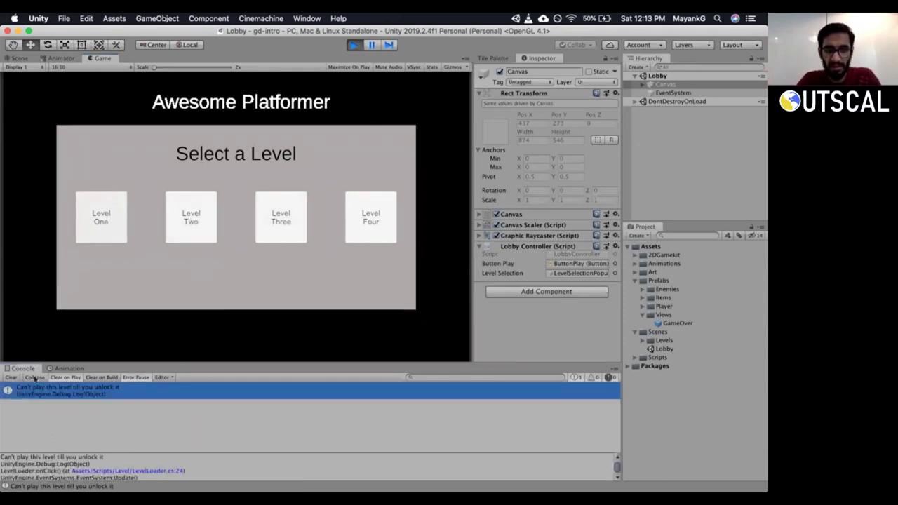
pyautogui.moveTo(65, 362); pyautogui.dragTo(66, 334)
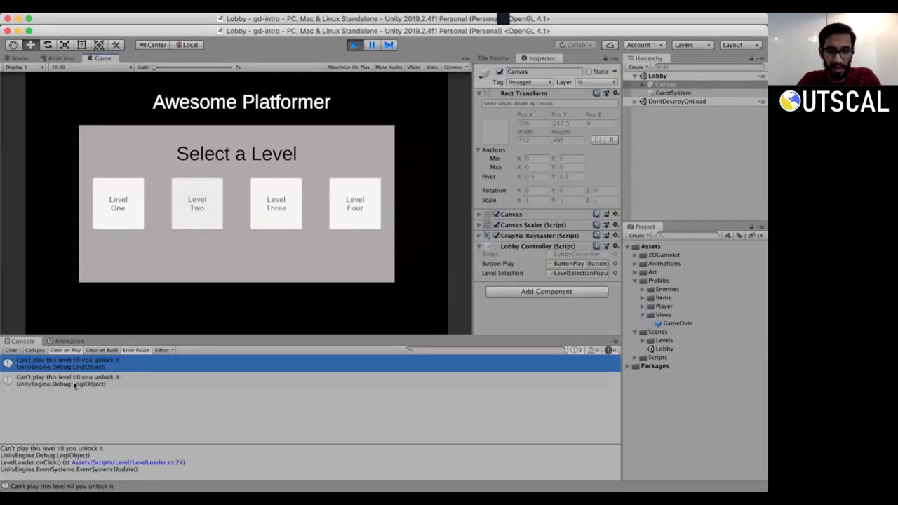
# Retry Levels Two, Three, Four and One, confirming each stays locked.
pyautogui.click(214, 188)
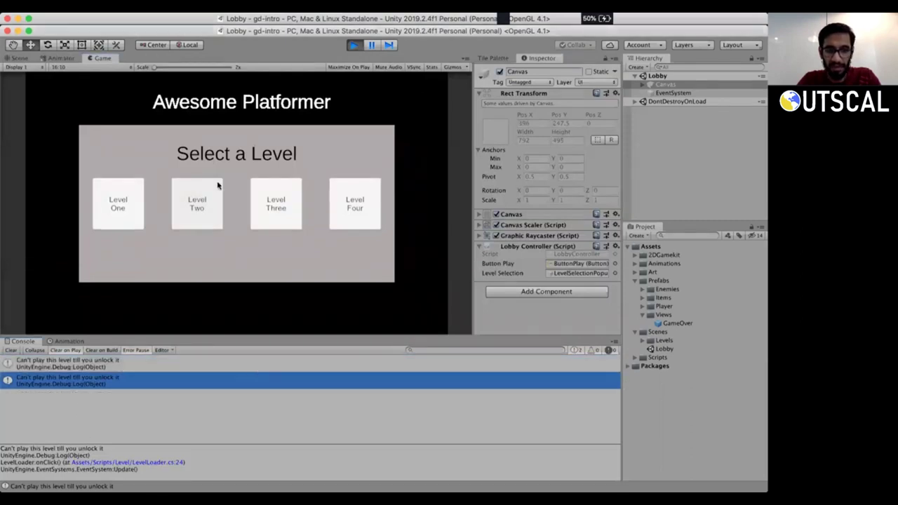
pyautogui.click(277, 204)
pyautogui.click(352, 199)
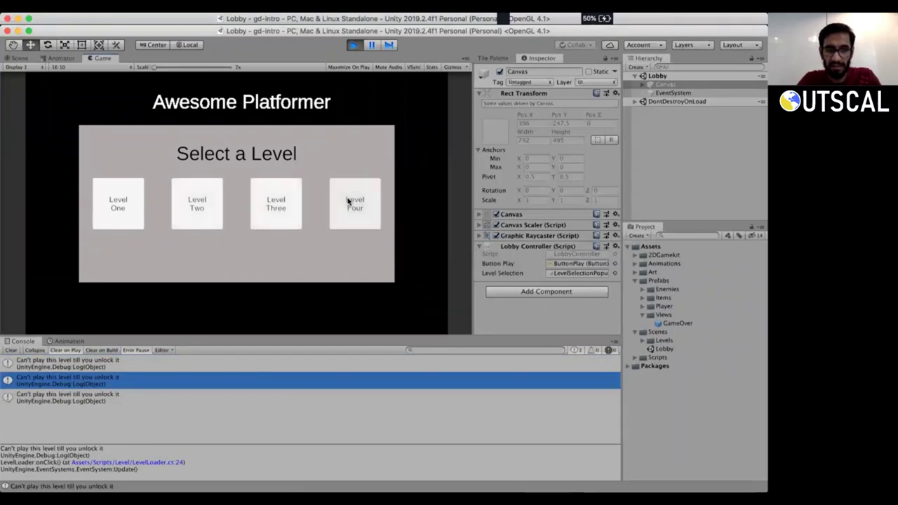
pyautogui.click(347, 202)
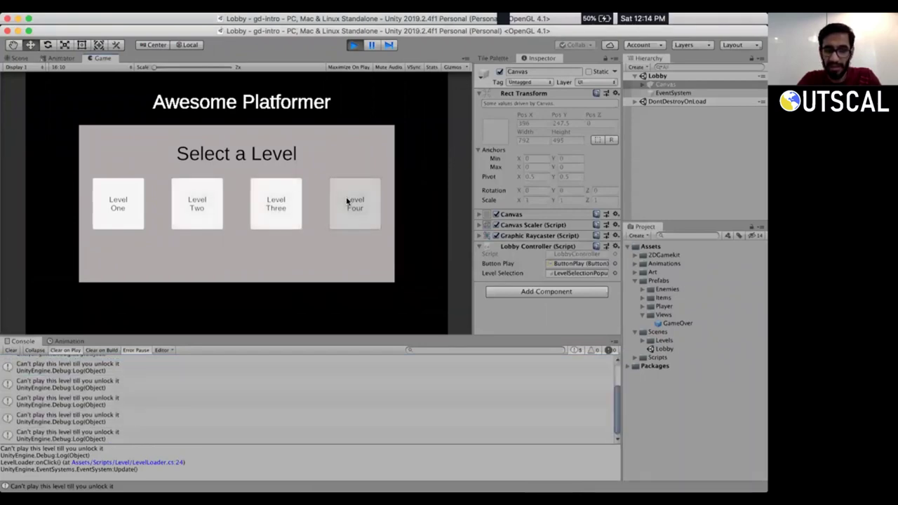
pyautogui.click(268, 204)
pyautogui.click(196, 202)
pyautogui.click(112, 200)
# Stop play mode, clear the console, and switch to Visual Studio.
pyautogui.click(354, 45)
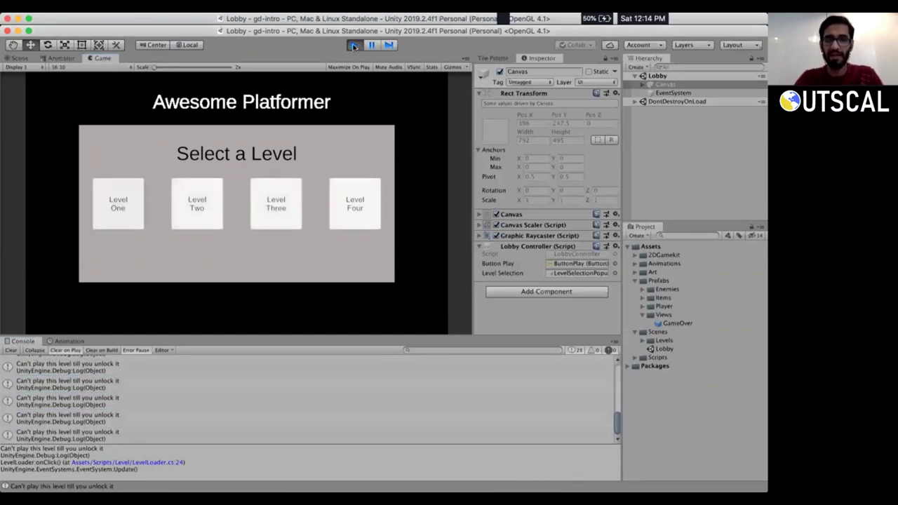
pyautogui.click(8, 350)
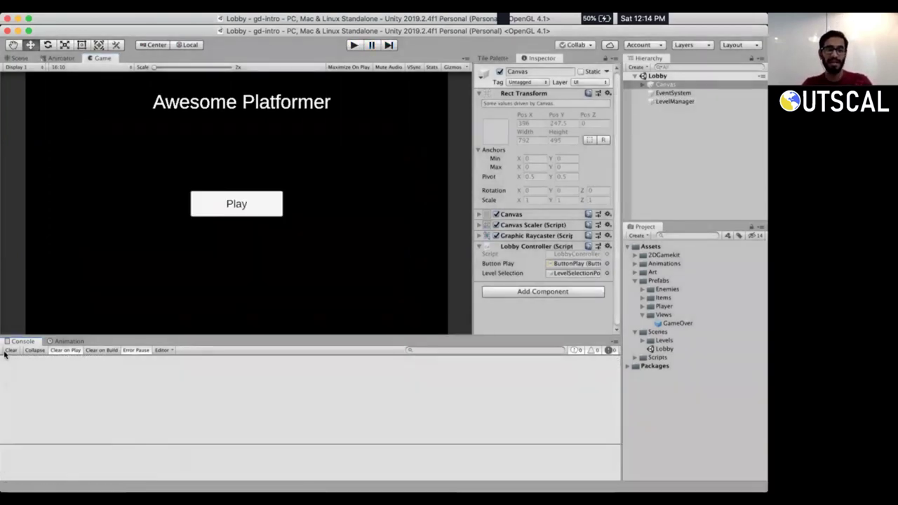
pyautogui.press('super+Tab')
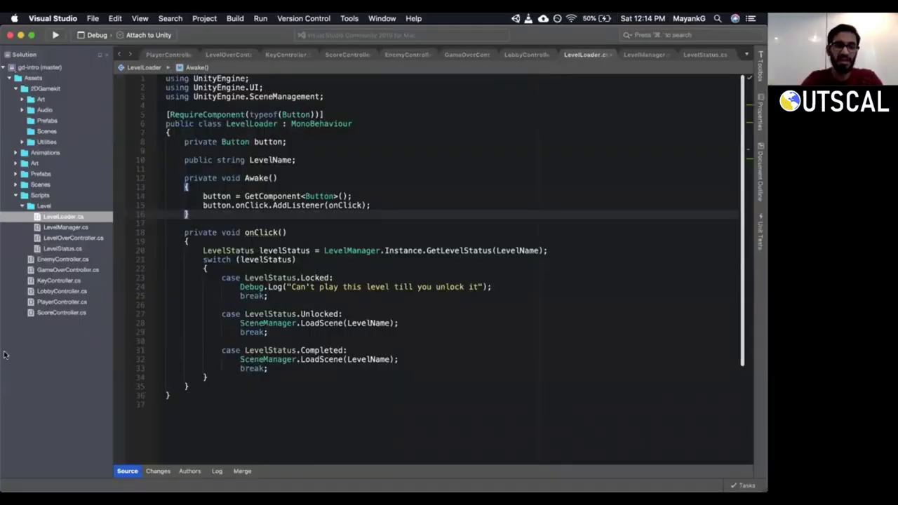
# Inspect levelStatus in LevelLoader's onClick, then view LevelManager.cs.
pyautogui.click(281, 251)
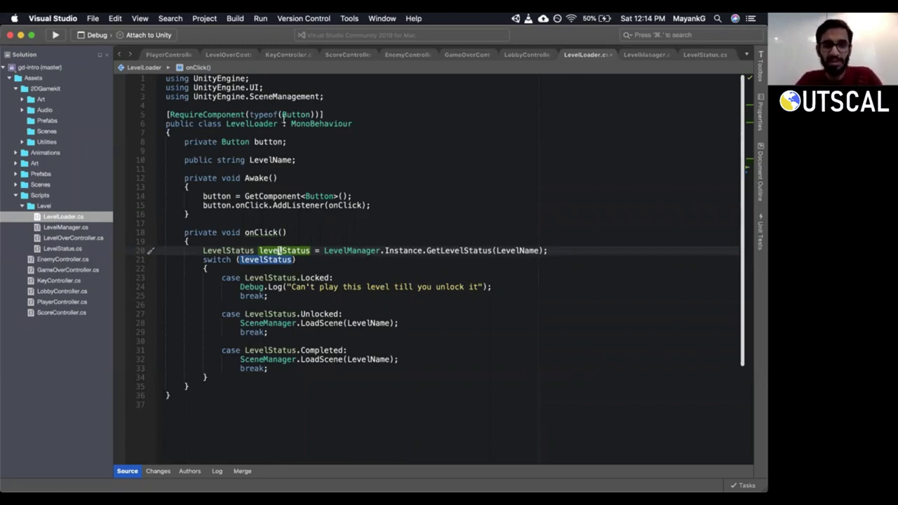
pyautogui.click(638, 57)
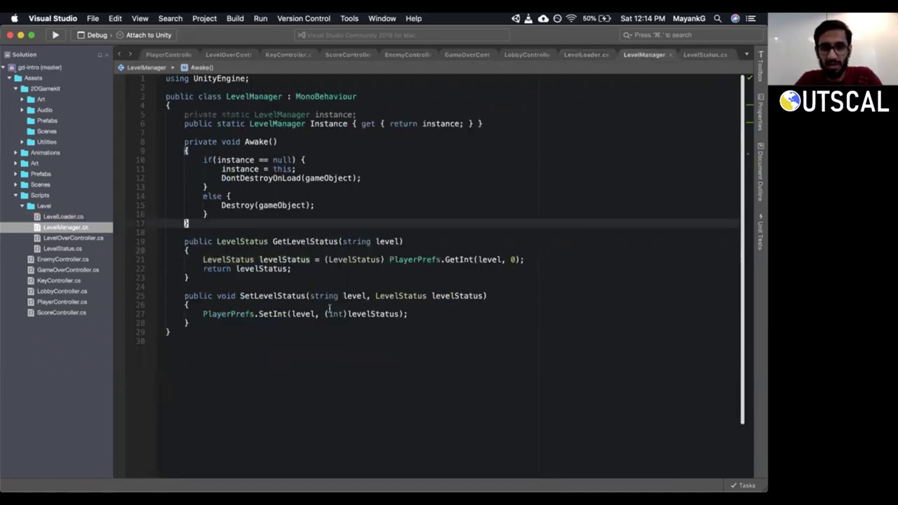
# Add a Start method below Awake that calls GetLevelStatus("Level1".
pyautogui.press('a')
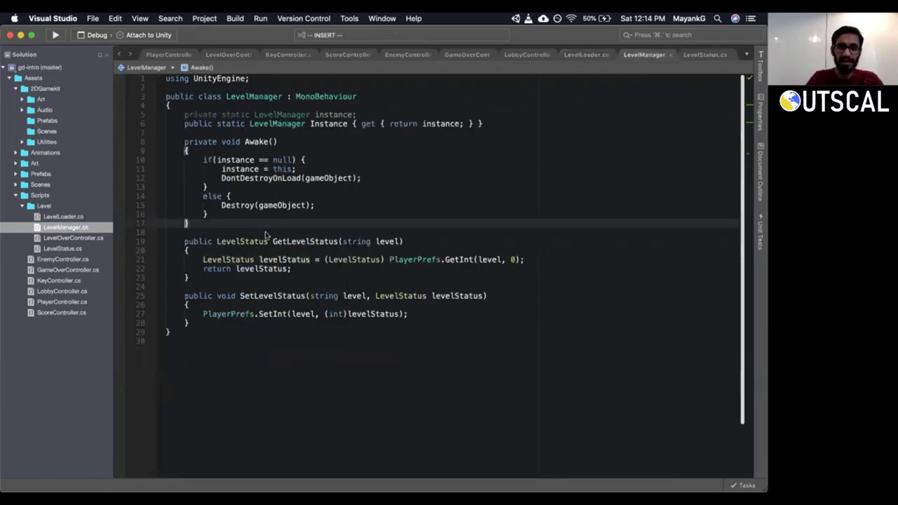
pyautogui.press('Return')
pyautogui.press('Return')
pyautogui.write('Sta')
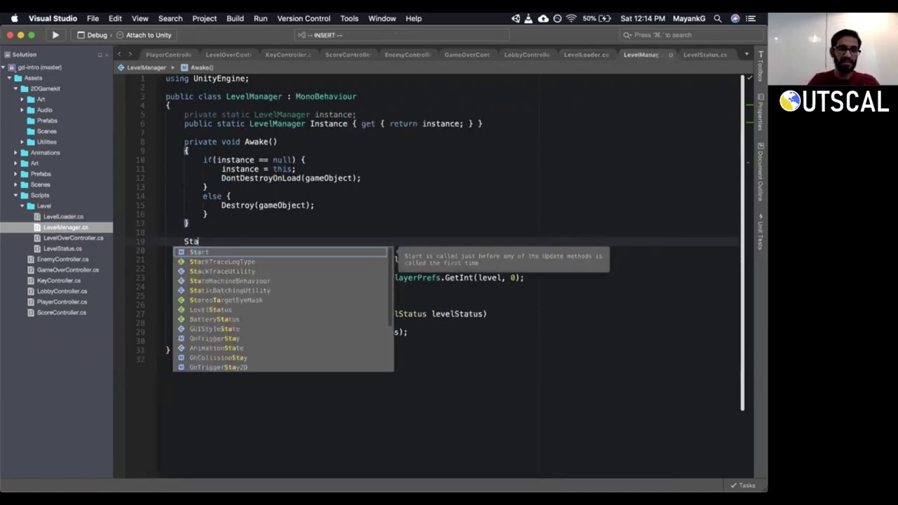
pyautogui.press('Return')
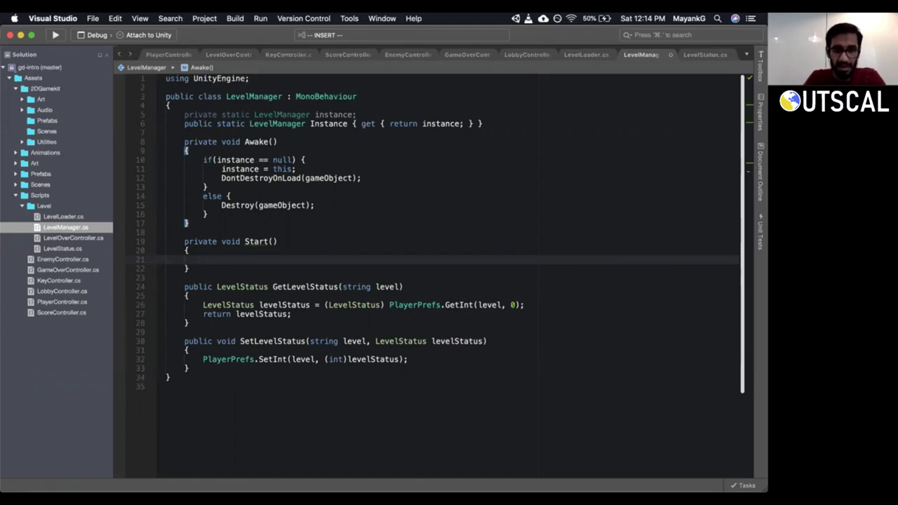
pyautogui.write('GetLevel')
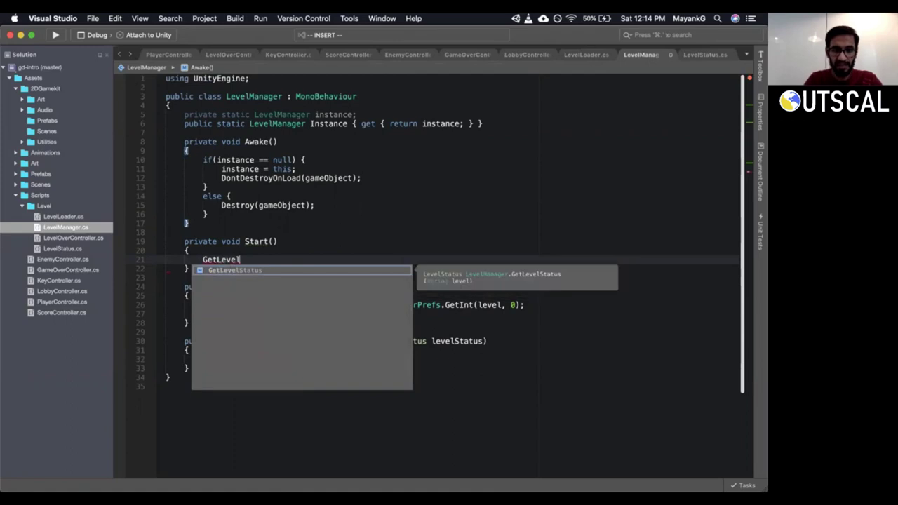
pyautogui.press('Escape')
pyautogui.write('Status')
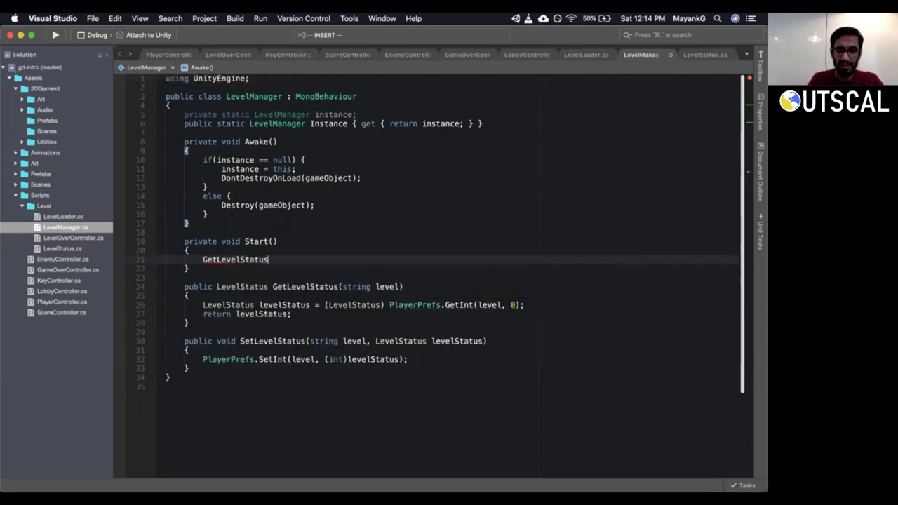
pyautogui.write('("Level')
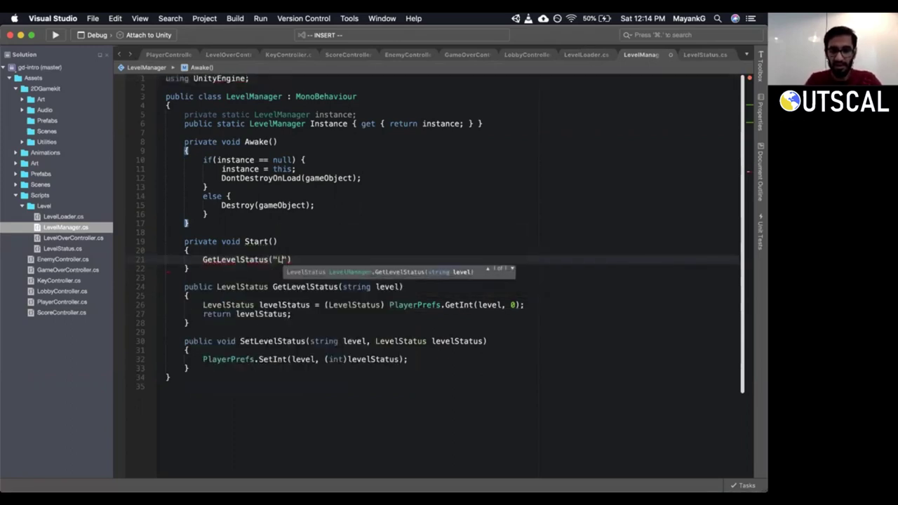
pyautogui.write('1')
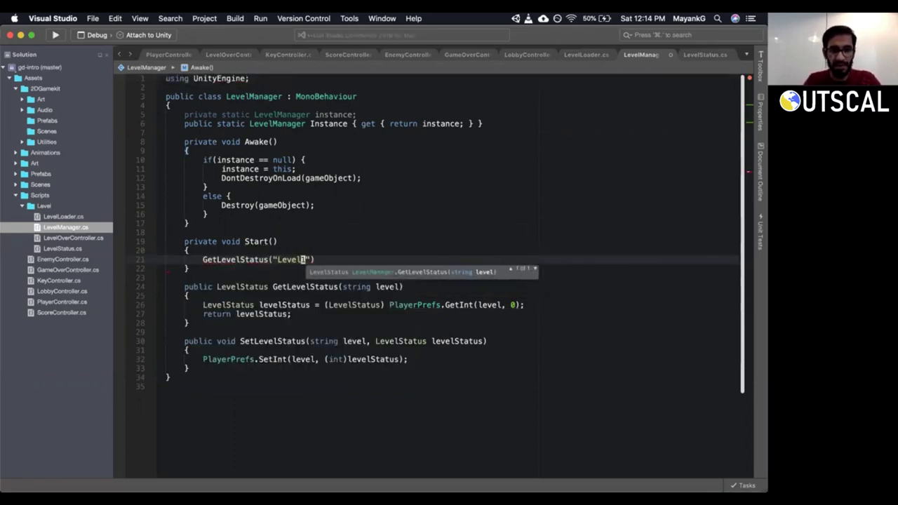
# Declare 'public string Level1;' below the Instance property.
pyautogui.press('Up')
pyautogui.press('Up')
pyautogui.press('Up')
pyautogui.press('Up')
pyautogui.press('Up')
pyautogui.press('Up')
pyautogui.press('Up')
pyautogui.press('Up')
pyautogui.press('Up')
pyautogui.press('Up')
pyautogui.press('Up')
pyautogui.press('Up')
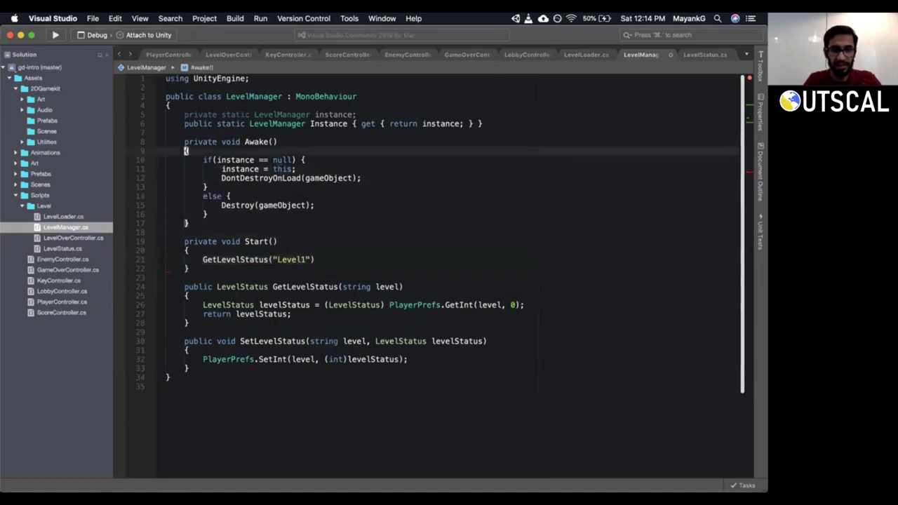
pyautogui.press('Up')
pyautogui.press('Up')
pyautogui.press('Up')
pyautogui.press('End')
pyautogui.press('Return')
pyautogui.press('Return')
pyautogui.write('publi')
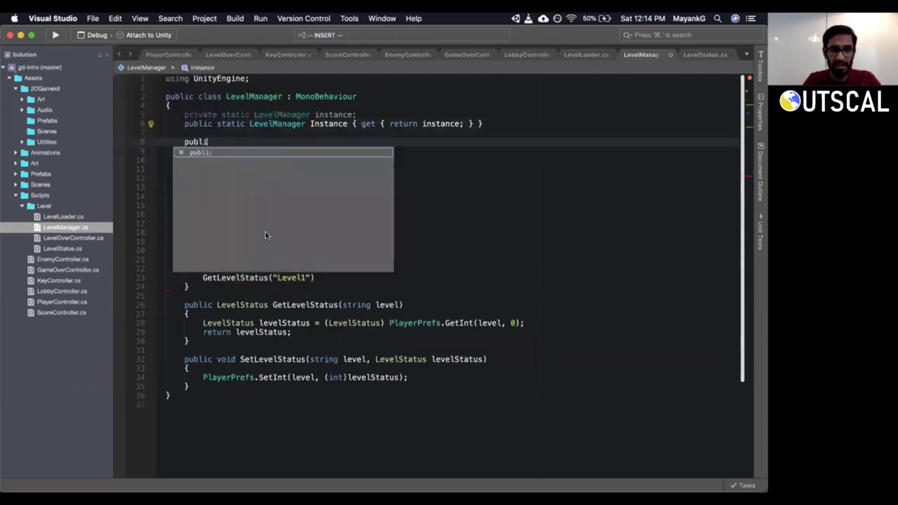
pyautogui.write('c ')
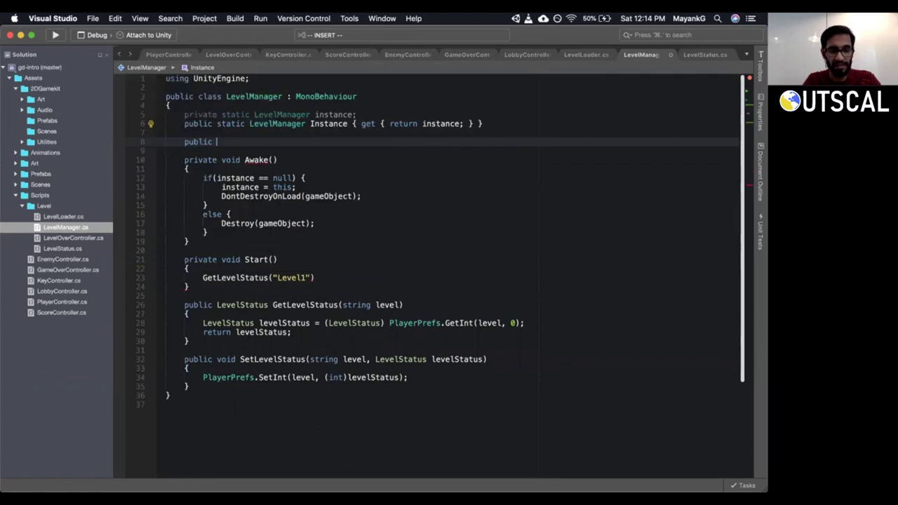
pyautogui.write('string Level1 =')
pyautogui.press('BackSpace')
pyautogui.press('BackSpace')
pyautogui.write(';')
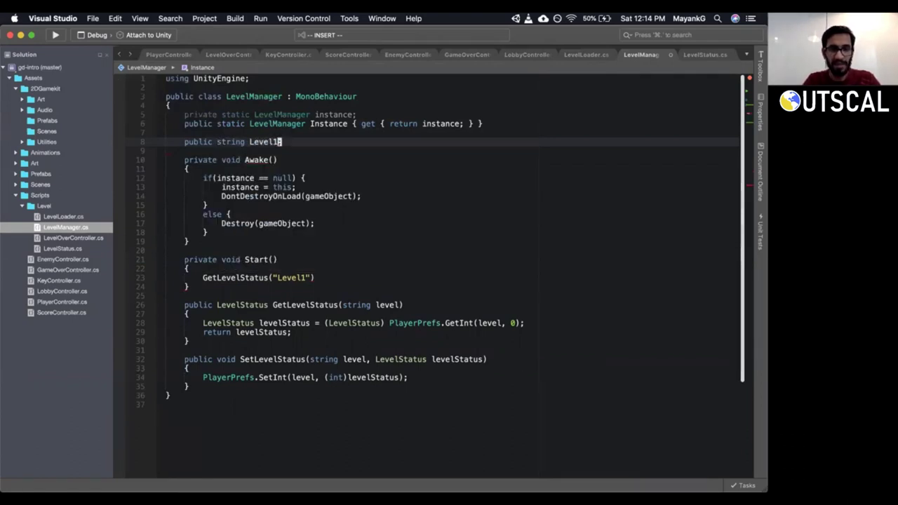
pyautogui.press('Down')
pyautogui.press('Down')
pyautogui.press('Down')
pyautogui.press('Down')
pyautogui.press('Down')
pyautogui.press('Down')
pyautogui.press('Down')
pyautogui.press('Down')
pyautogui.press('Down')
pyautogui.press('Down')
pyautogui.press('Down')
pyautogui.press('Down')
pyautogui.press('Down')
pyautogui.press('Down')
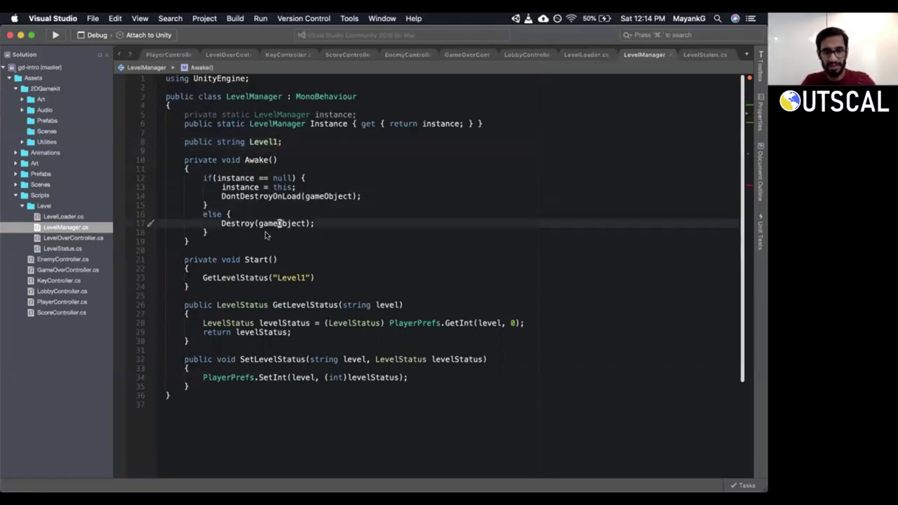
pyautogui.press('Down')
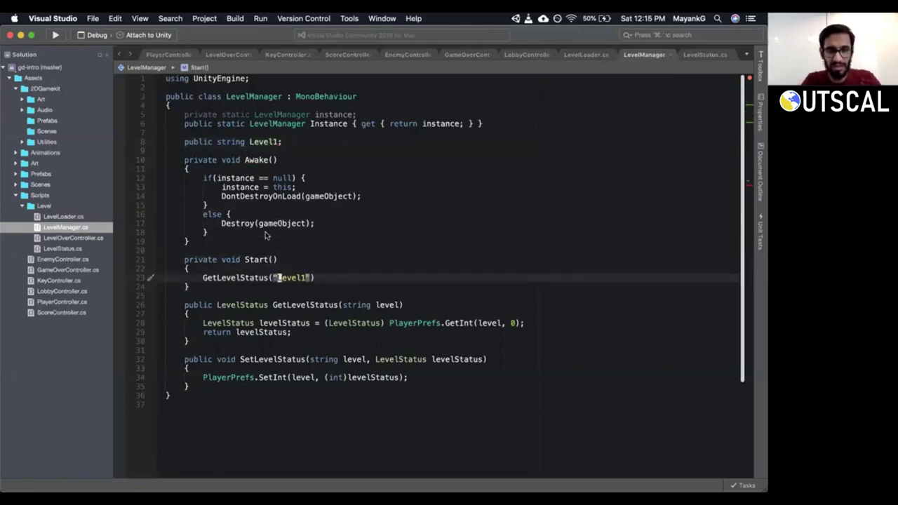
# Pass the Level1 field instead of the string literal, end the call with a semicolon, and save.
pyautogui.press('BackSpace')
pyautogui.press('Right')
pyautogui.press('Right')
pyautogui.press('Right')
pyautogui.press('Right')
pyautogui.press('Right')
pyautogui.press('Right')
pyautogui.press('Right')
pyautogui.press('BackSpace')
pyautogui.press('End')
pyautogui.write(';')
pyautogui.press('super+s')
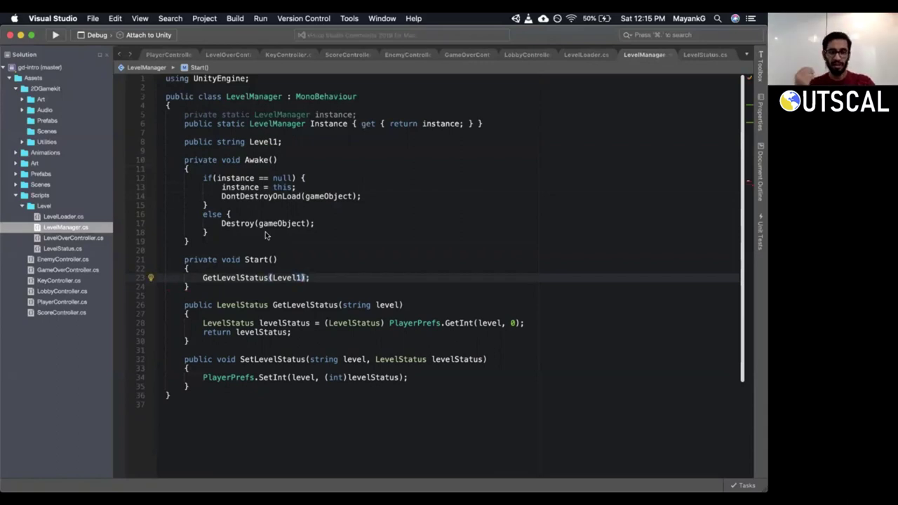
# Remove the semicolon and wrap the GetLevelStatus(Level1) call in 'if('.
pyautogui.press('x')
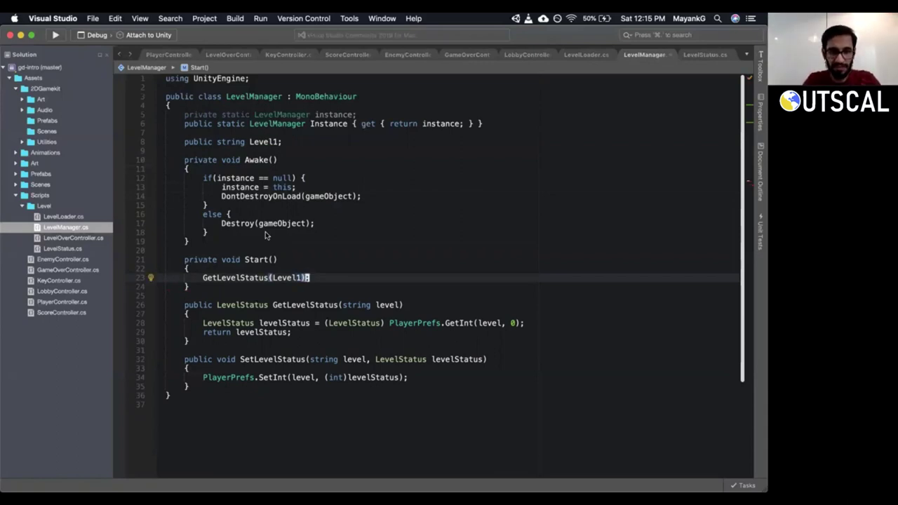
pyautogui.press('a')
pyautogui.press('Escape')
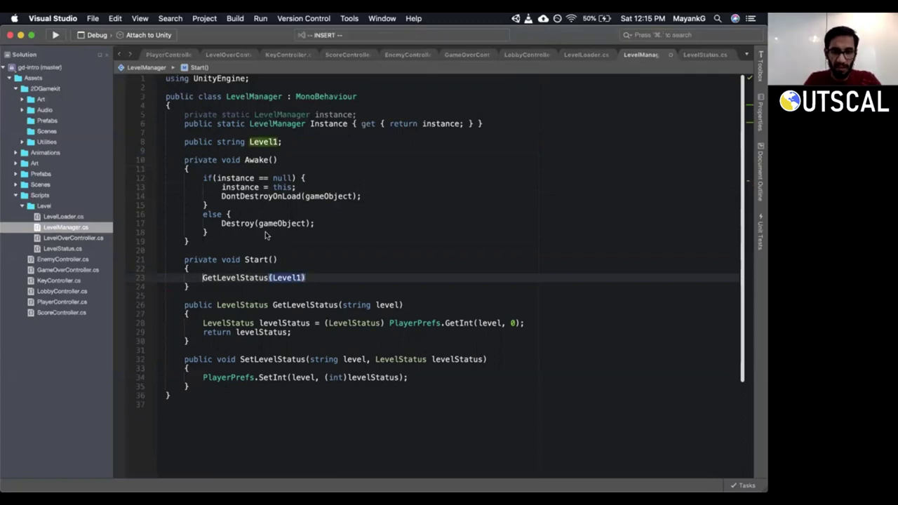
pyautogui.hotkey('shift', 'i')
pyautogui.write('if(')
pyautogui.press('Escape')
pyautogui.hotkey('shift', 'a')
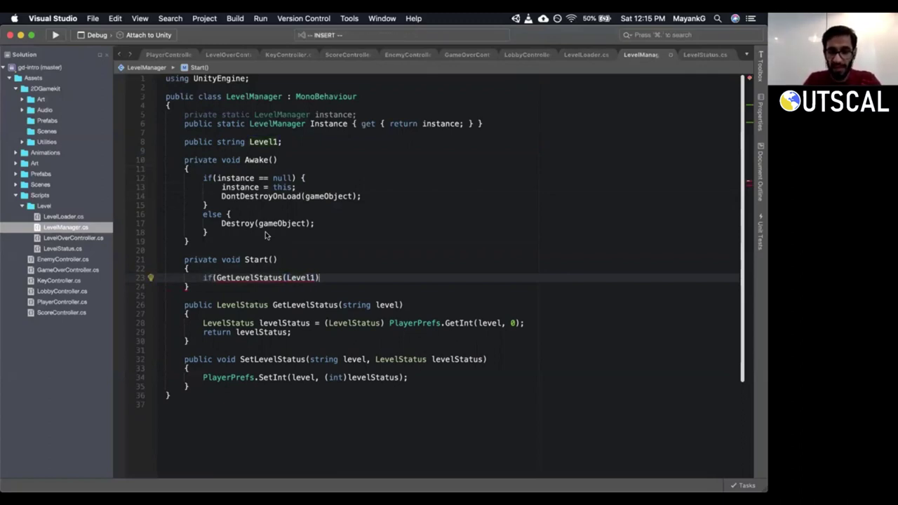
# Complete the if condition as == LevelStatus.Locked and open its code block.
pyautogui.write('==')
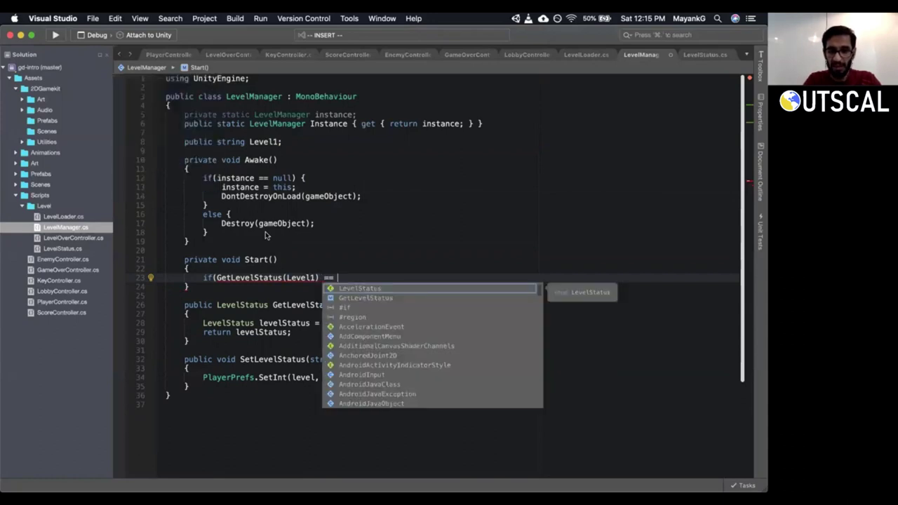
pyautogui.press('Tab')
pyautogui.write('.')
pyautogui.press('Down')
pyautogui.press('Down')
pyautogui.press('Up')
pyautogui.press('Tab')
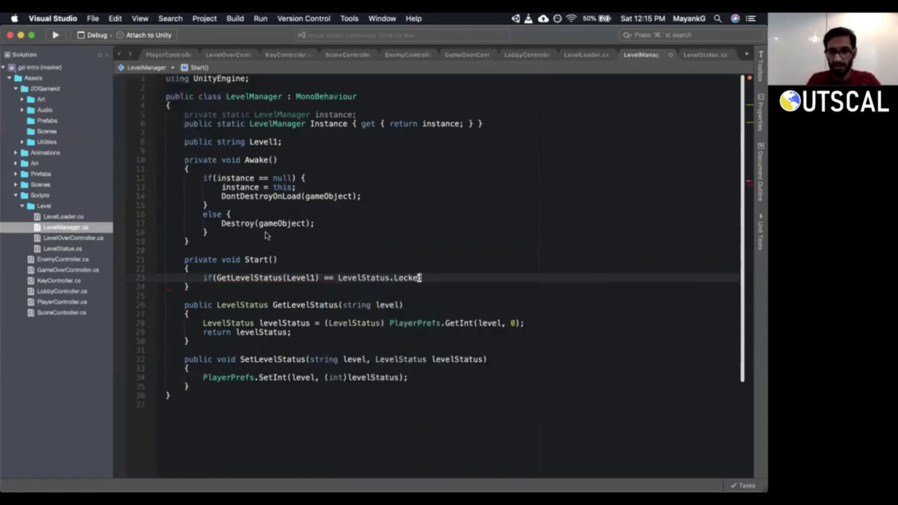
pyautogui.write(') {')
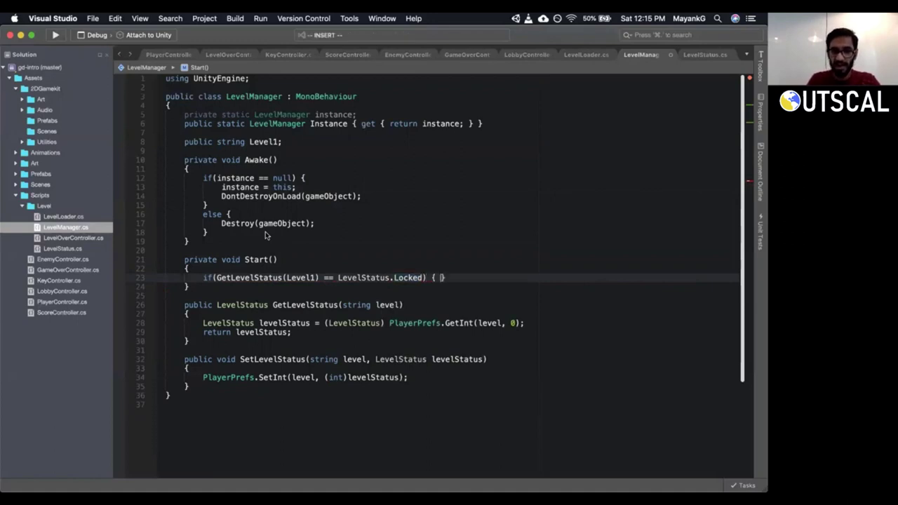
pyautogui.press('Return')
pyautogui.press('Escape')
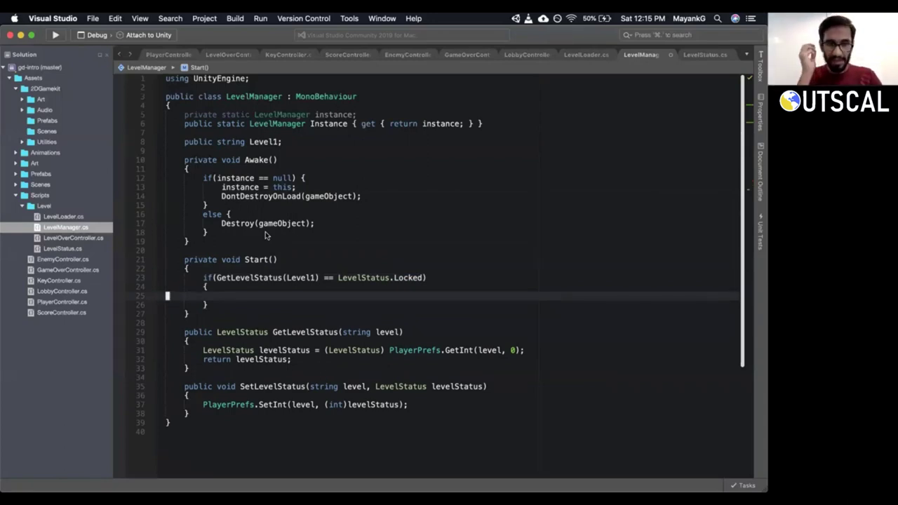
# Add SetLevelStatus(Level1, LevelStatus.Unlocked); inside the block, save, and review the GetLevelStatus line.
pyautogui.press('d')
pyautogui.press('d')
pyautogui.press('k')
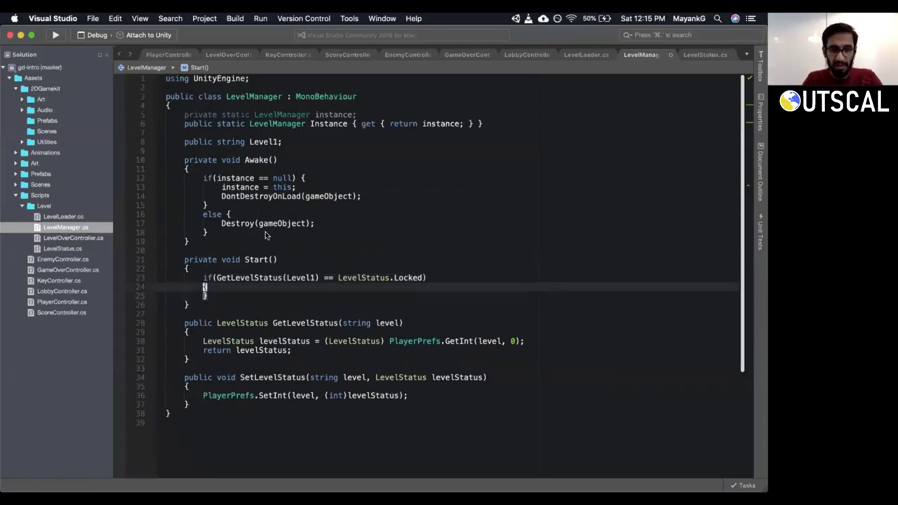
pyautogui.write('o')
pyautogui.write('SetLe')
pyautogui.write('velStatus(')
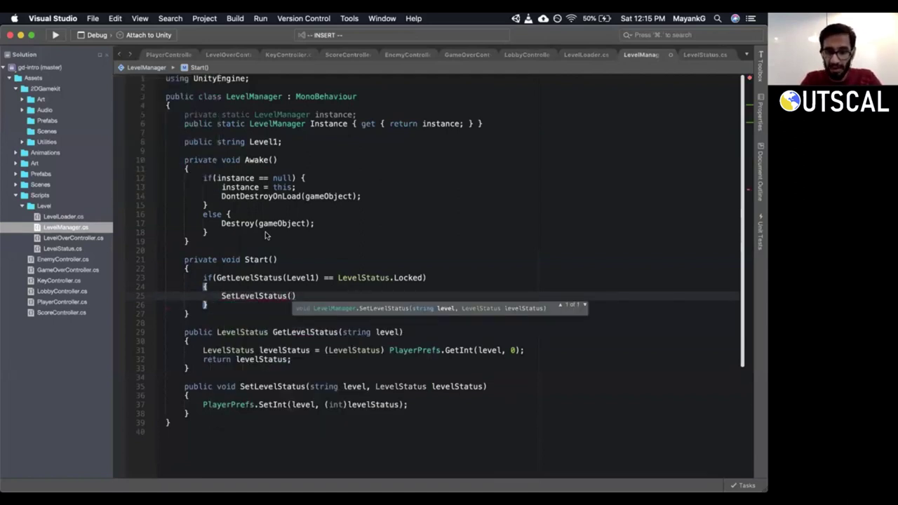
pyautogui.write('Level1')
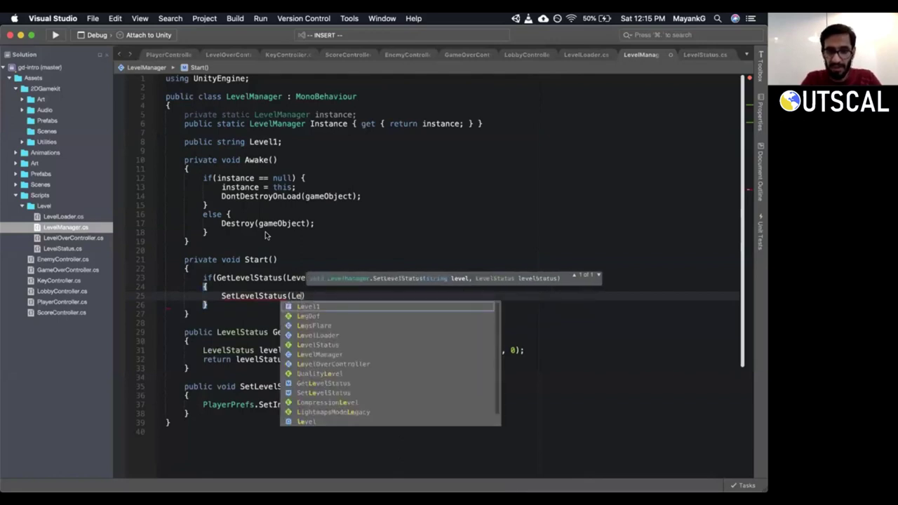
pyautogui.write(')')
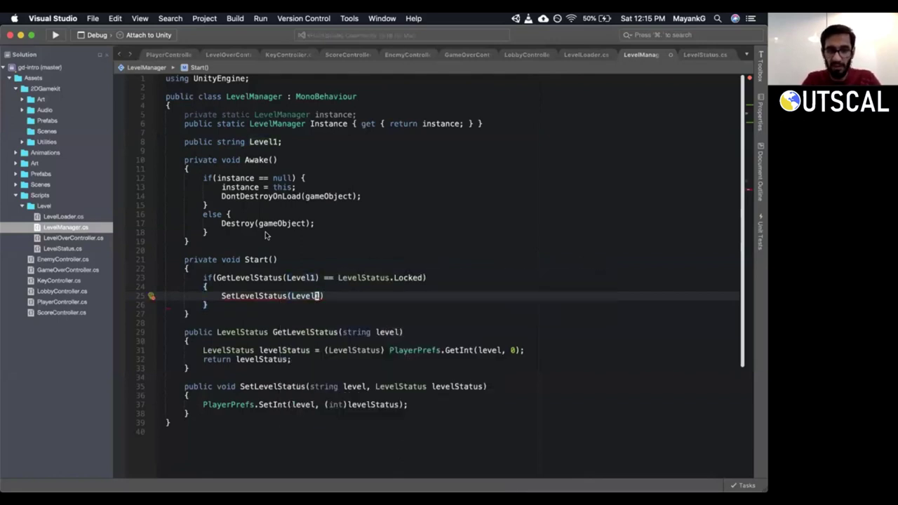
pyautogui.write(', Level')
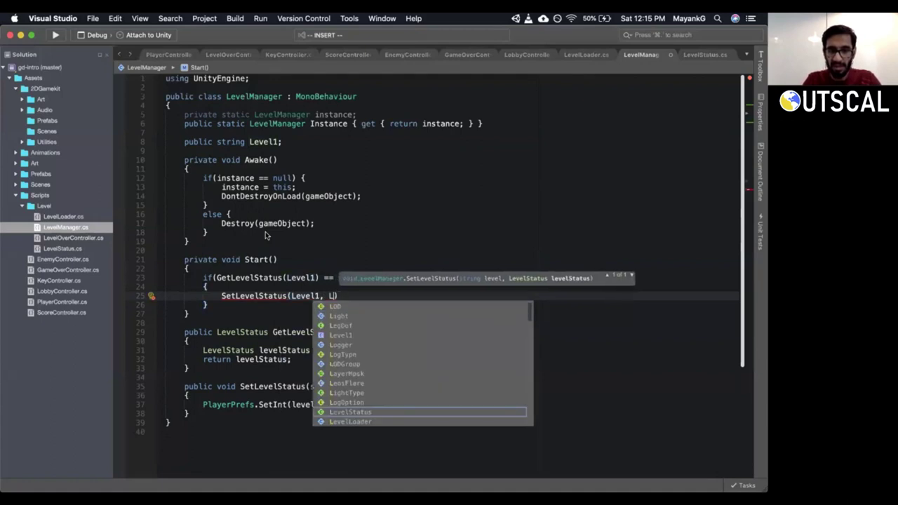
pyautogui.write('Status.')
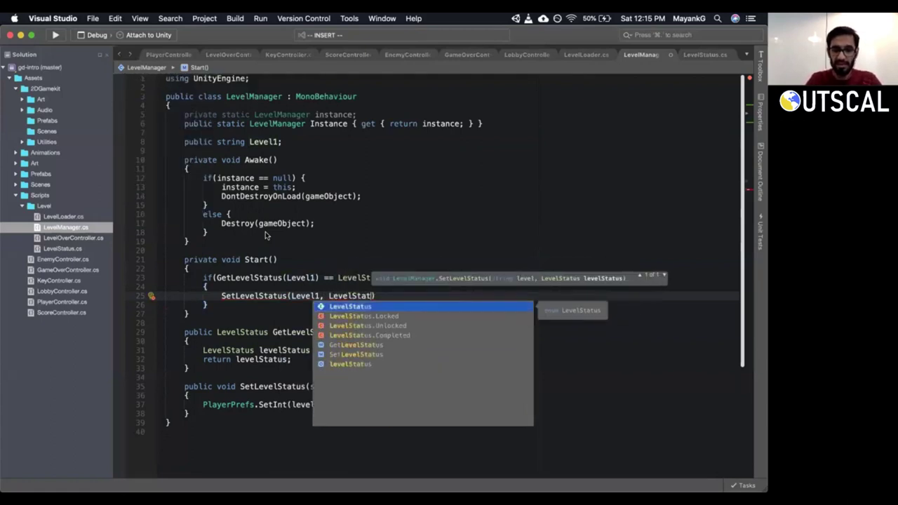
pyautogui.press('Down')
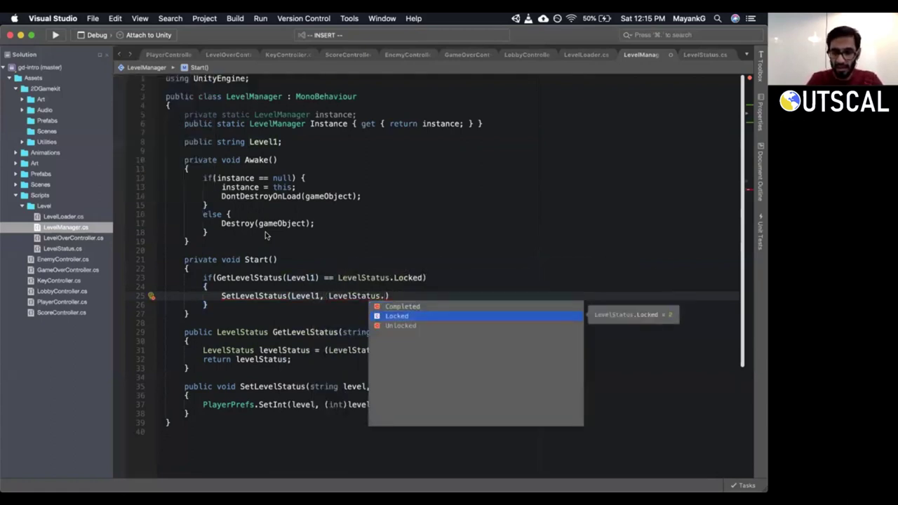
pyautogui.press('Down')
pyautogui.press('Return')
pyautogui.write(';')
pyautogui.press('super+s')
pyautogui.press('Up')
pyautogui.press('Up')
pyautogui.press('Up')
pyautogui.press('Up')
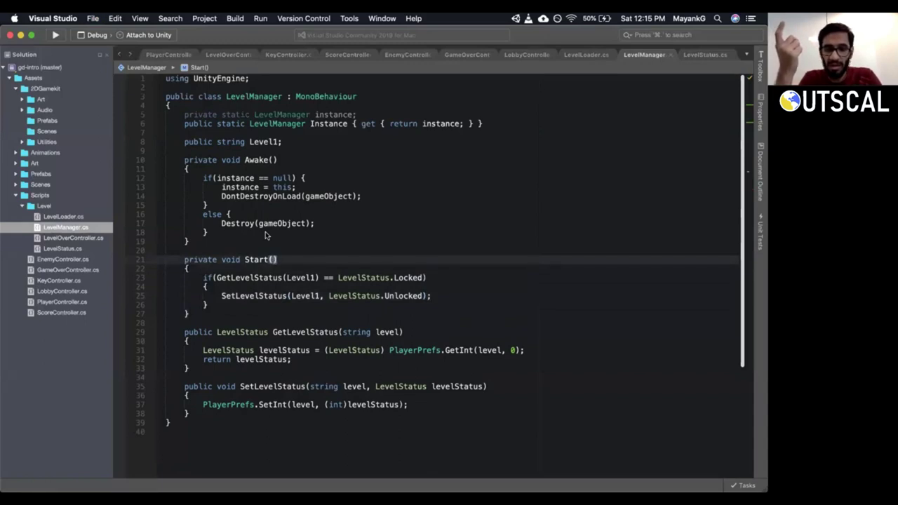
pyautogui.click(254, 278)
pyautogui.tripleClick(254, 278)
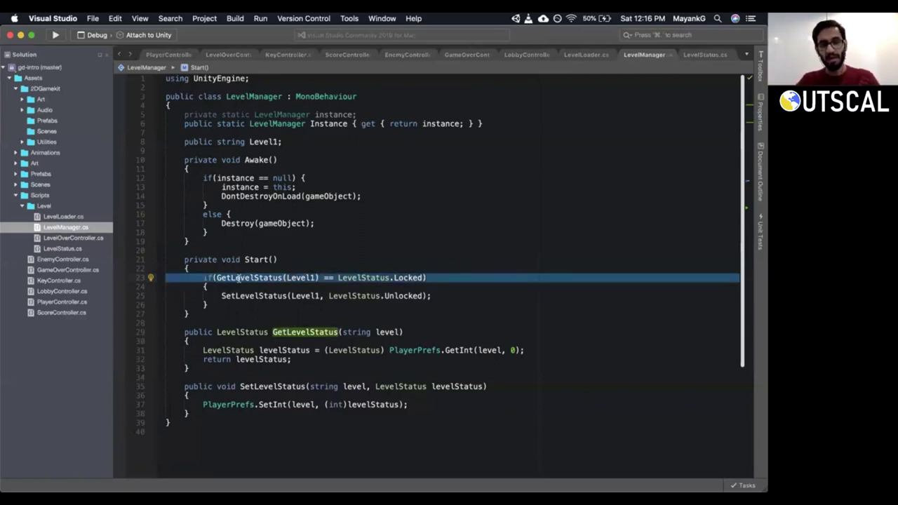
pyautogui.click(396, 278)
pyautogui.hotkey('alt', 'shift', 'Up')
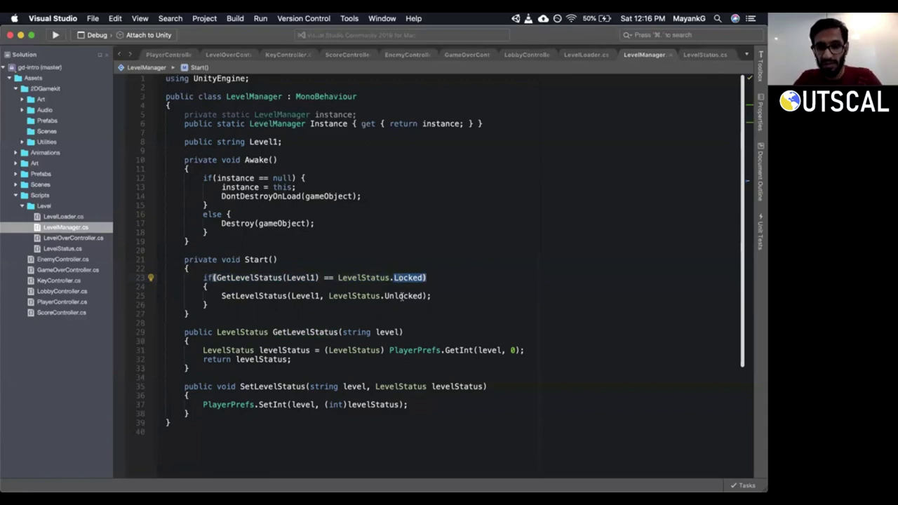
pyautogui.doubleClick(402, 296)
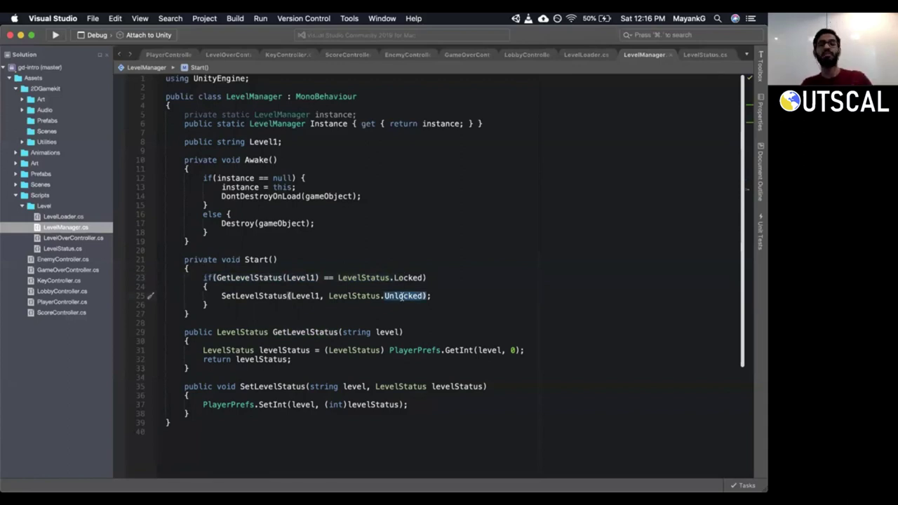
pyautogui.press('super+Tab')
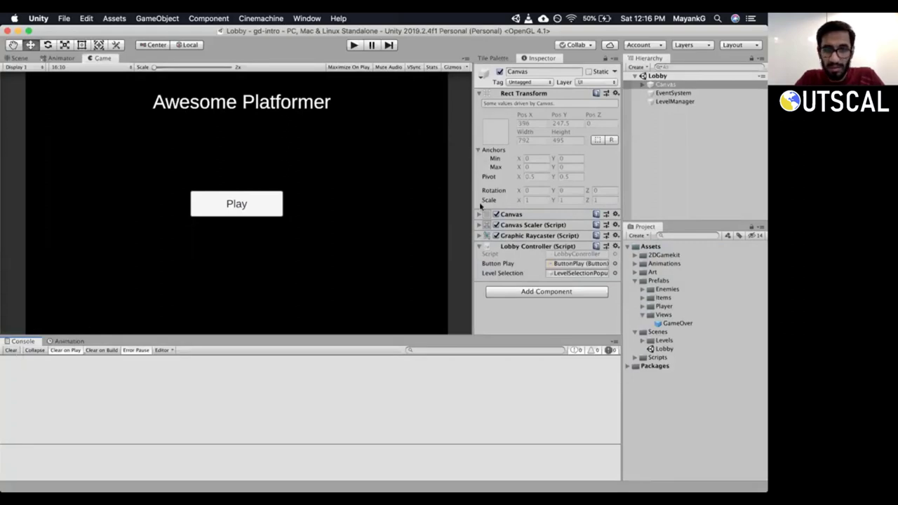
# Enter play mode, open level selection, and try Levels Two, Three, Four and One.
pyautogui.moveTo(670, 222); pyautogui.dragTo(669, 235)
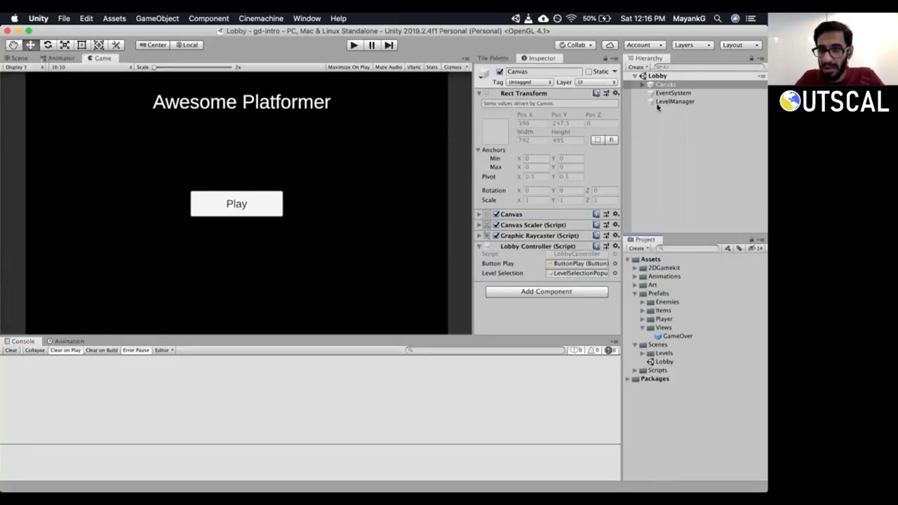
pyautogui.press('super+p')
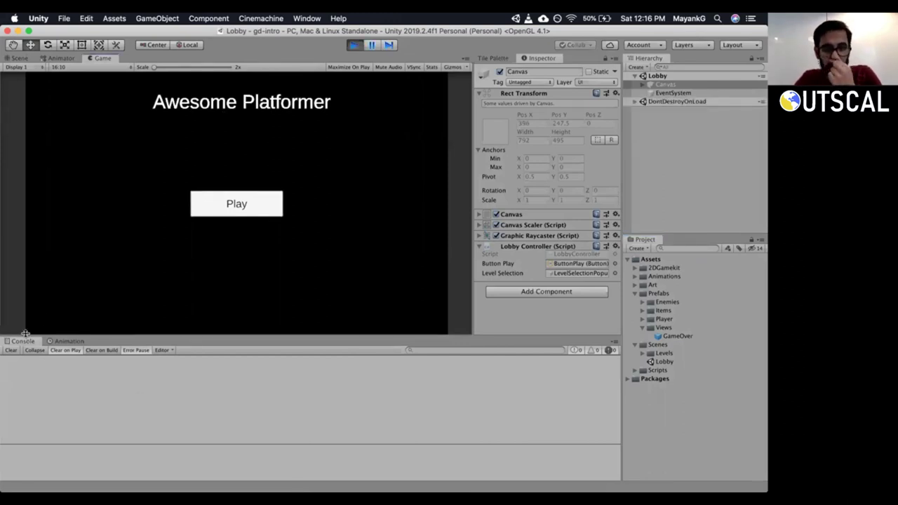
pyautogui.click(208, 206)
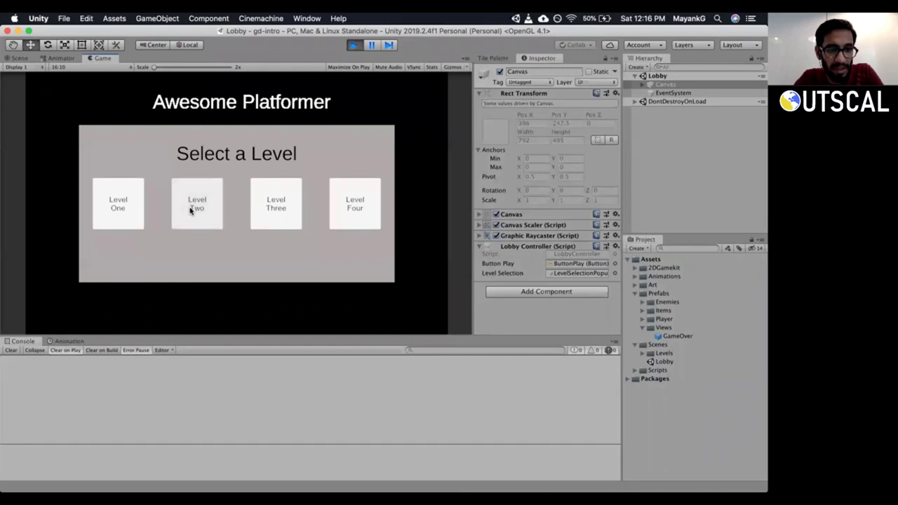
pyautogui.click(191, 210)
pyautogui.click(263, 197)
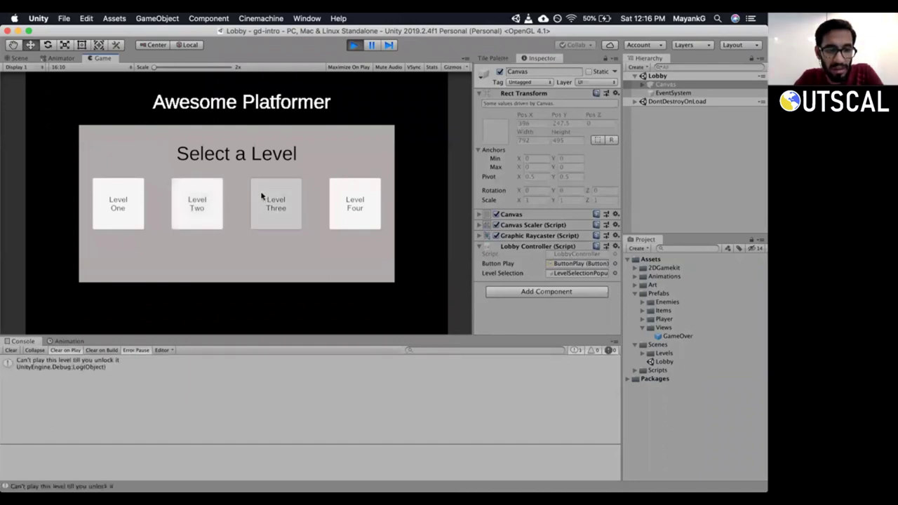
pyautogui.click(337, 191)
pyautogui.click(109, 212)
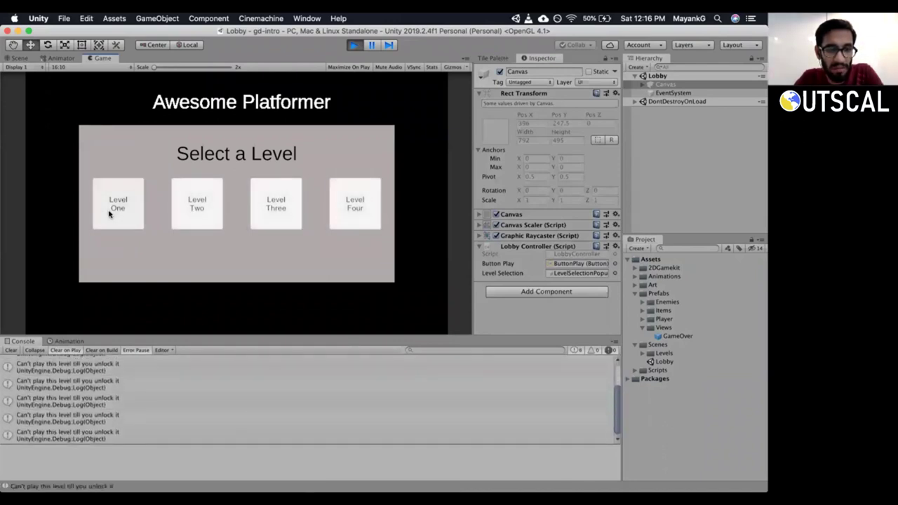
# Clear the console, retry Level One, stop play mode, and select LevelManager.
pyautogui.click(10, 350)
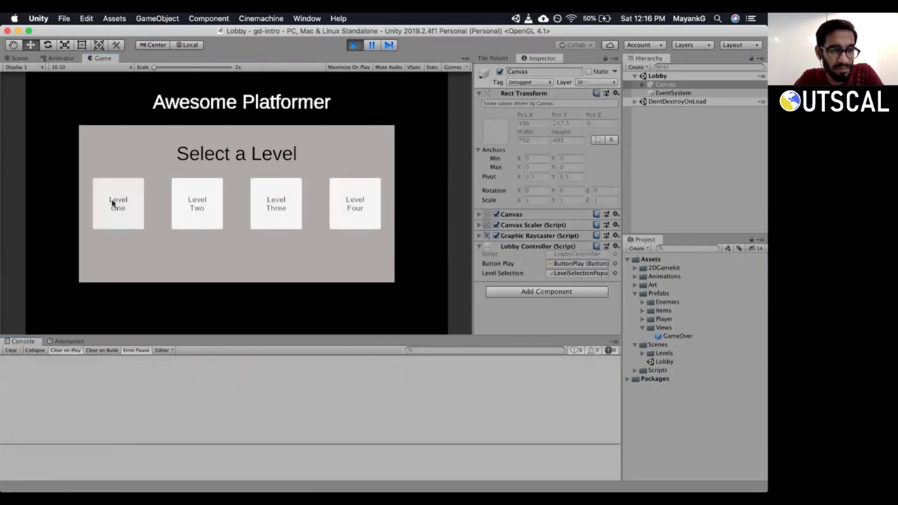
pyautogui.click(113, 203)
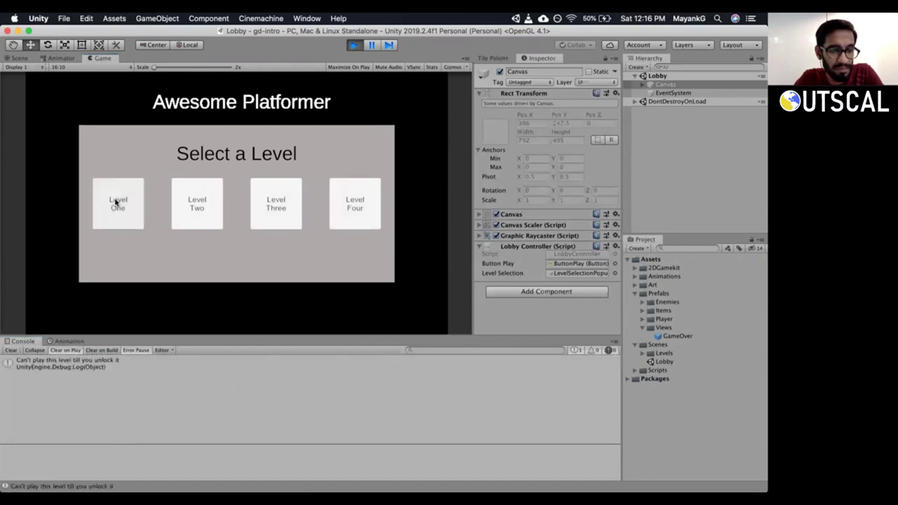
pyautogui.click(356, 45)
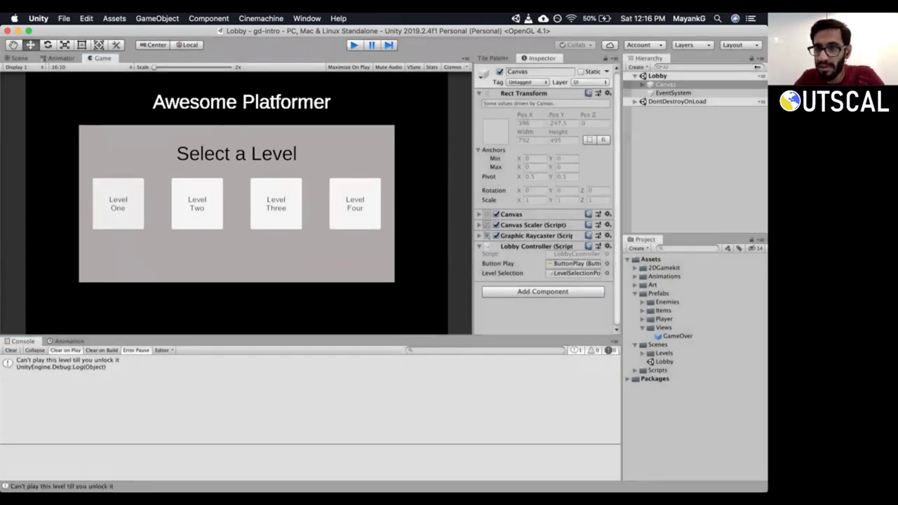
pyautogui.click(666, 102)
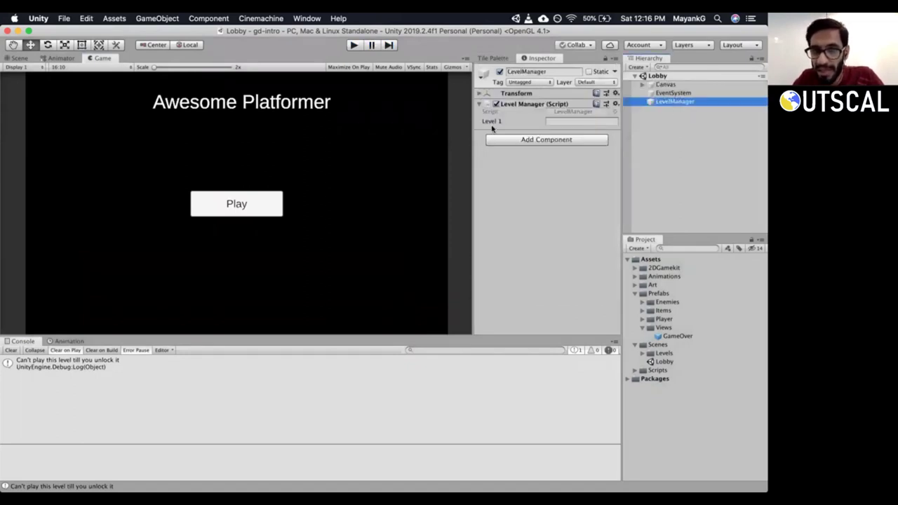
# Set the LevelManager's Level 1 field to 'Level1' in the Inspector.
pyautogui.click(578, 120)
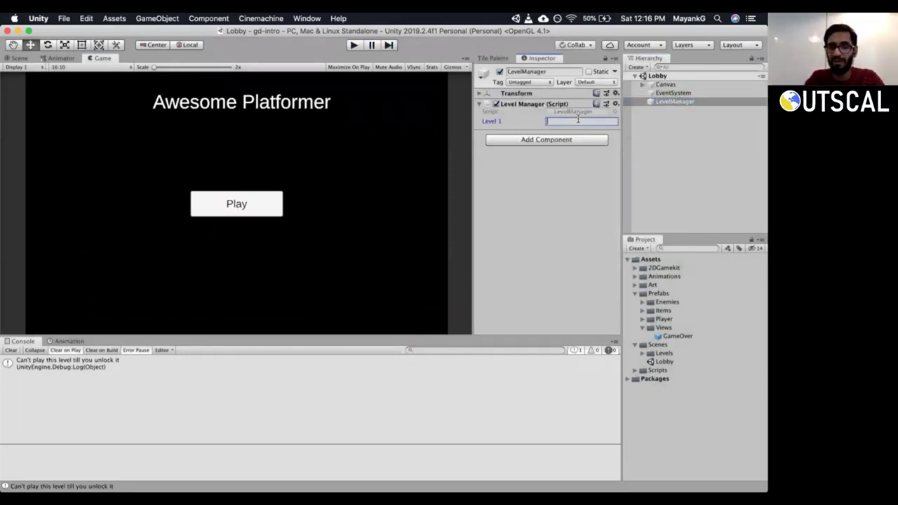
pyautogui.write('Level1')
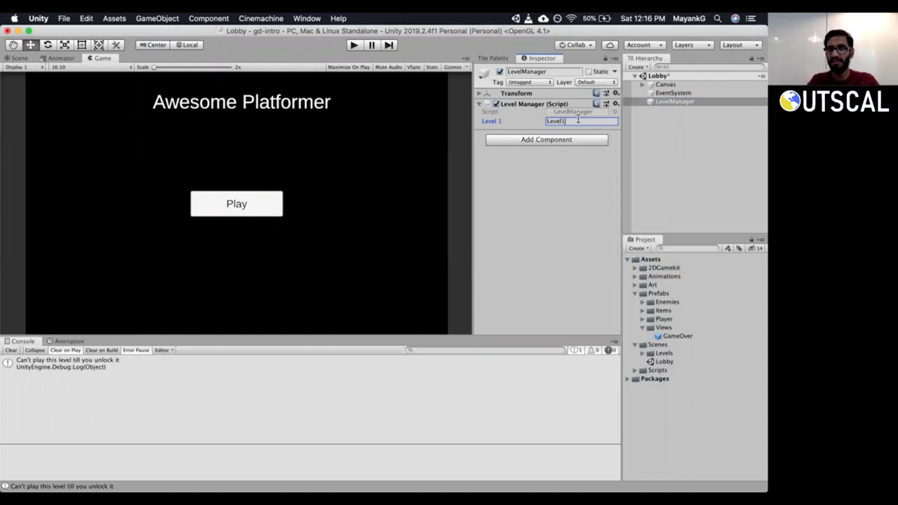
pyautogui.click(729, 126)
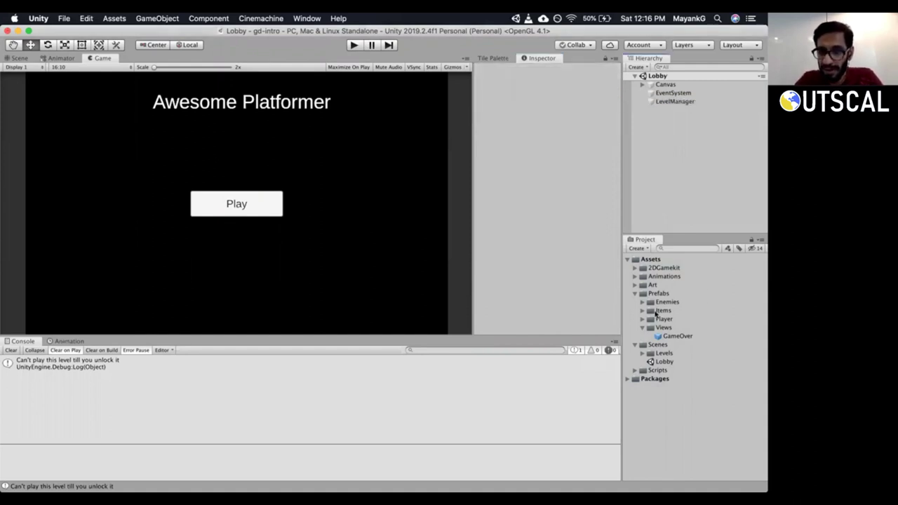
# Verify the Level1 scene name in Scenes/Levels, then re-enter play mode with a cleared console.
pyautogui.click(643, 354)
pyautogui.click(673, 362)
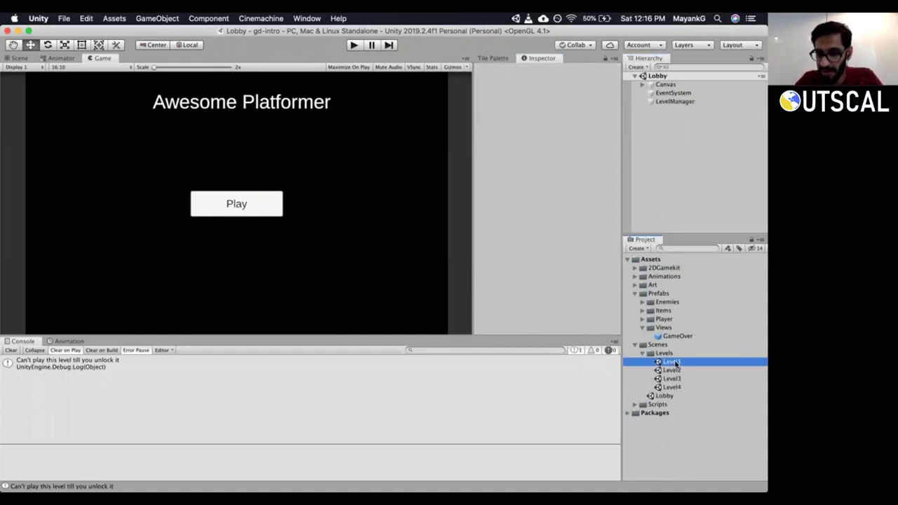
pyautogui.click(636, 347)
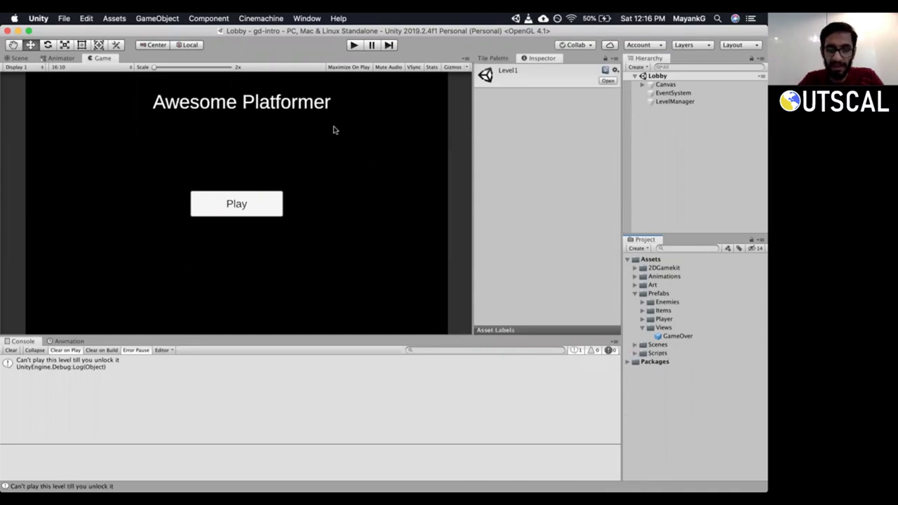
pyautogui.press('super+p')
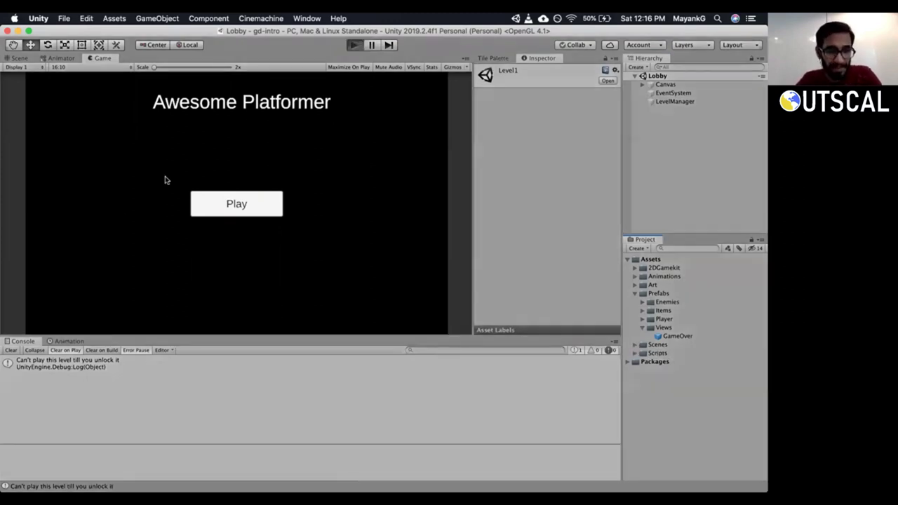
pyautogui.click(10, 351)
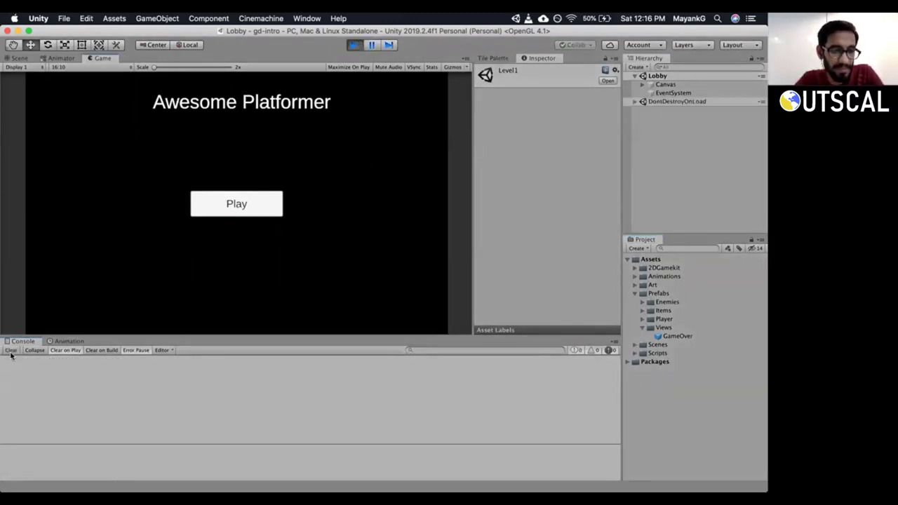
# Try locked Levels Two, Three and Four, then load Level One.
pyautogui.click(219, 208)
pyautogui.click(206, 202)
pyautogui.click(277, 202)
pyautogui.click(355, 210)
pyautogui.click(108, 203)
pyautogui.click(109, 202)
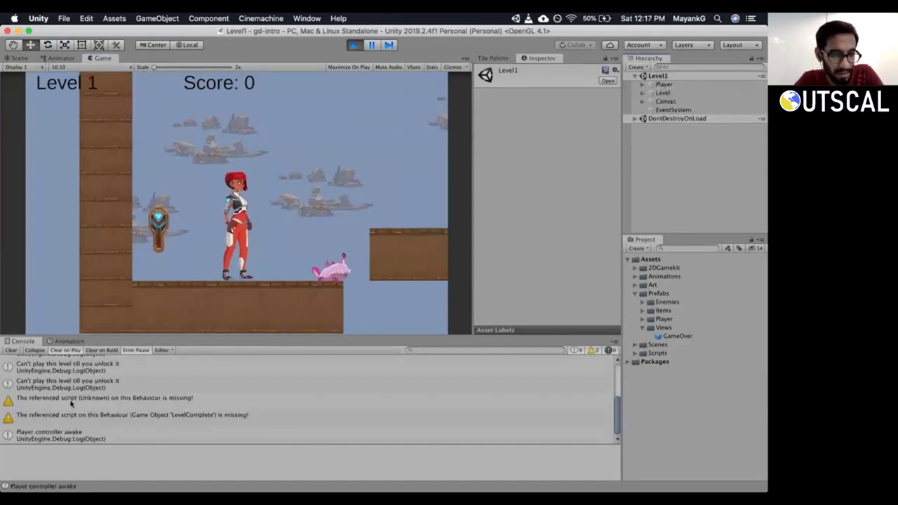
# Trace the missing-script warning to the LevelComplete object and stop play mode.
pyautogui.click(172, 399)
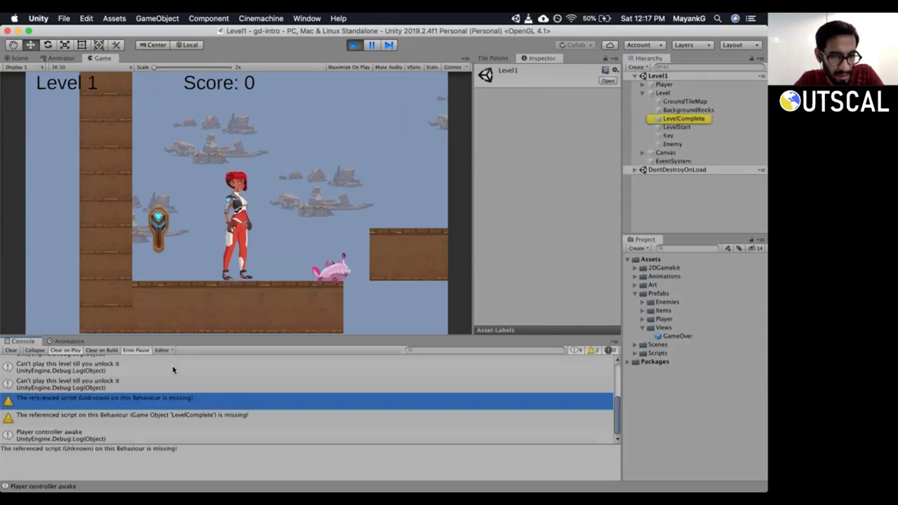
pyautogui.click(670, 119)
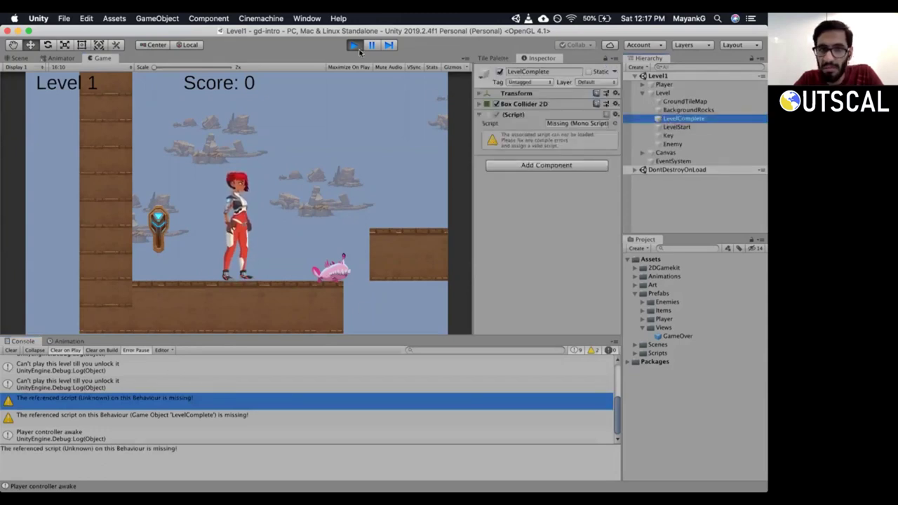
pyautogui.press('super+p')
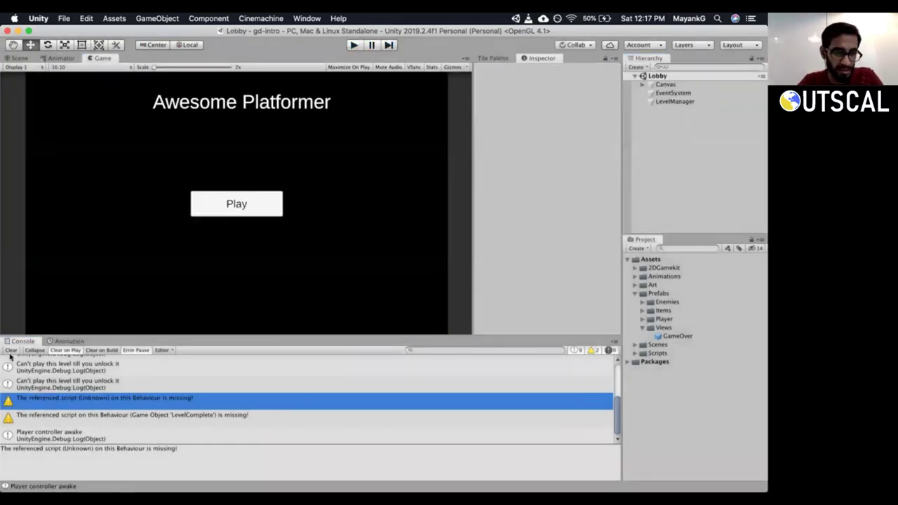
# Clear the console and open the Level1 scene from the Scenes folder.
pyautogui.click(10, 350)
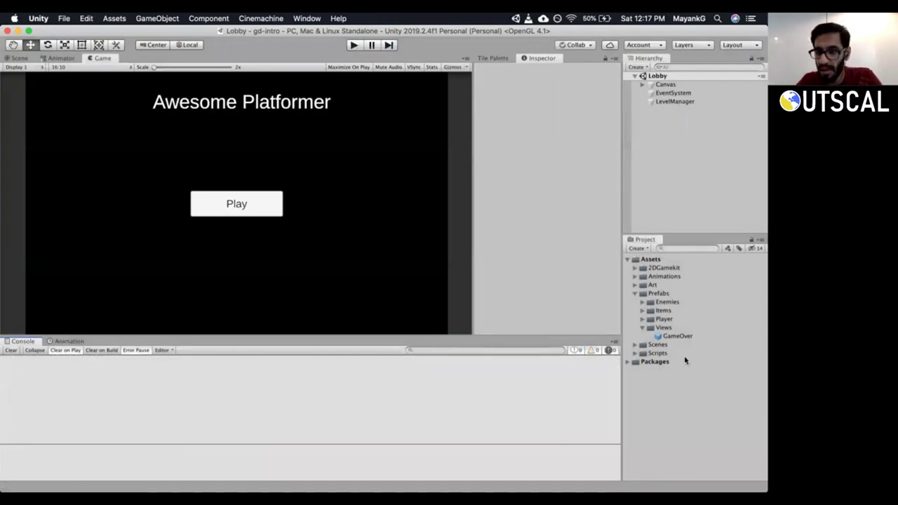
pyautogui.click(642, 328)
pyautogui.click(634, 293)
pyautogui.click(634, 306)
pyautogui.click(633, 306)
pyautogui.click(633, 306)
pyautogui.doubleClick(671, 319)
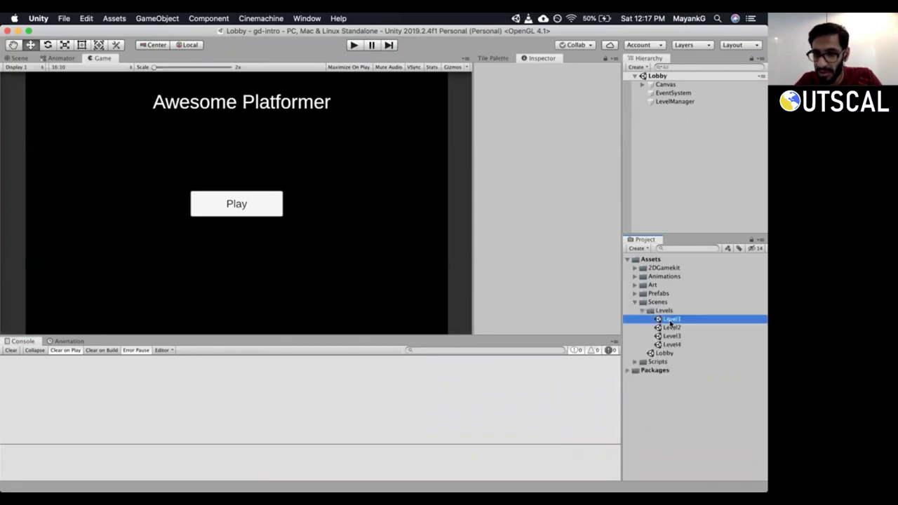
# Remove the missing script component from the LevelComplete object.
pyautogui.click(642, 94)
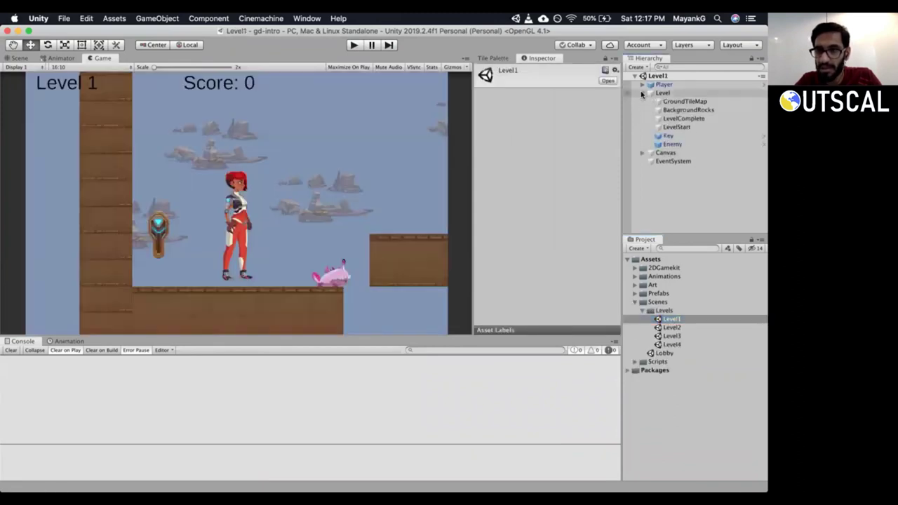
pyautogui.click(681, 118)
pyautogui.click(682, 127)
pyautogui.click(681, 119)
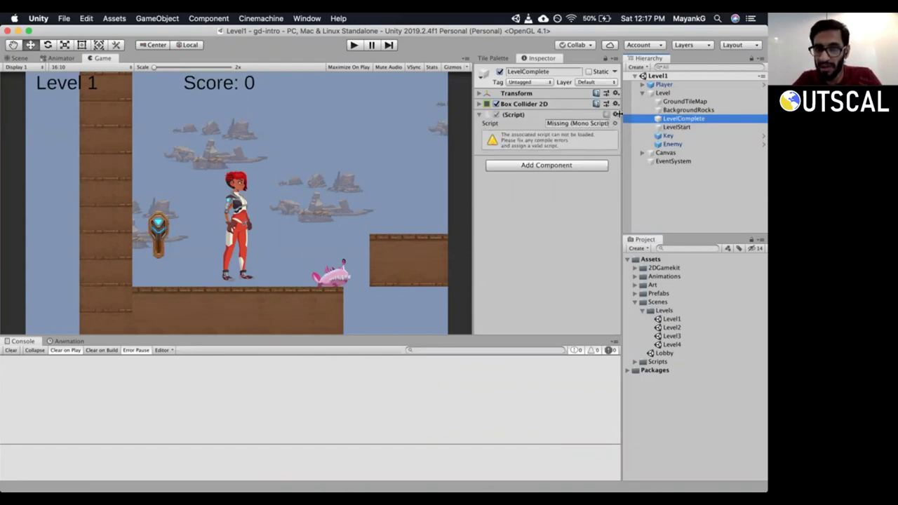
pyautogui.click(615, 114)
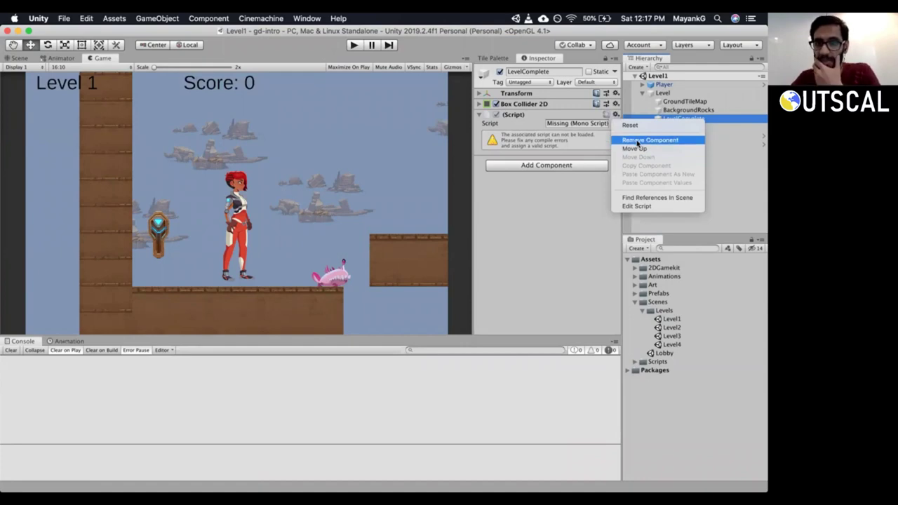
pyautogui.click(637, 140)
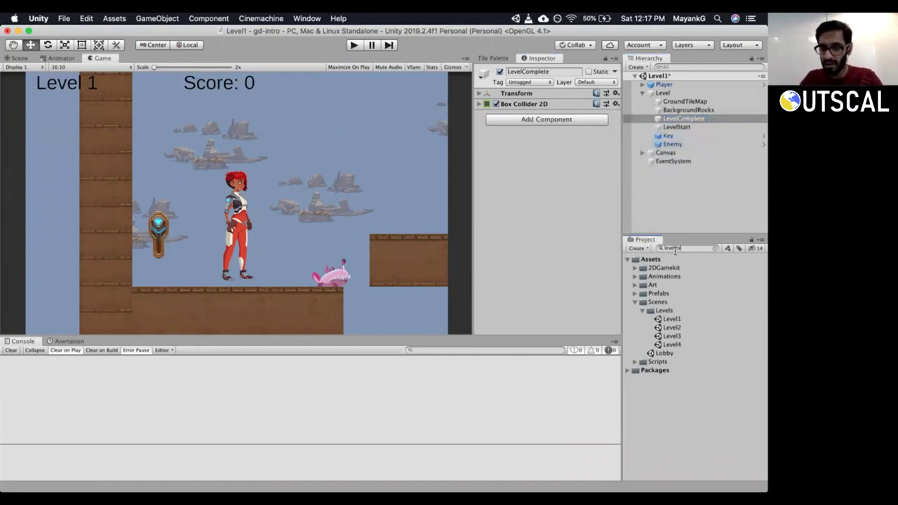
# Clear the project search query and bring Visual Studio to the front.
pyautogui.press('BackSpace')
pyautogui.press('BackSpace')
pyautogui.press('BackSpace')
pyautogui.press('BackSpace')
pyautogui.press('BackSpace')
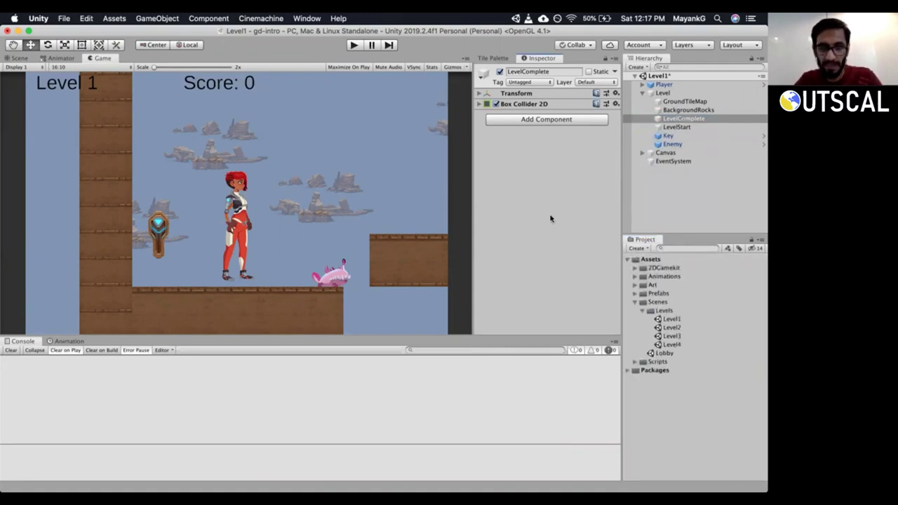
pyautogui.press('super+Tab')
pyautogui.click(117, 242)
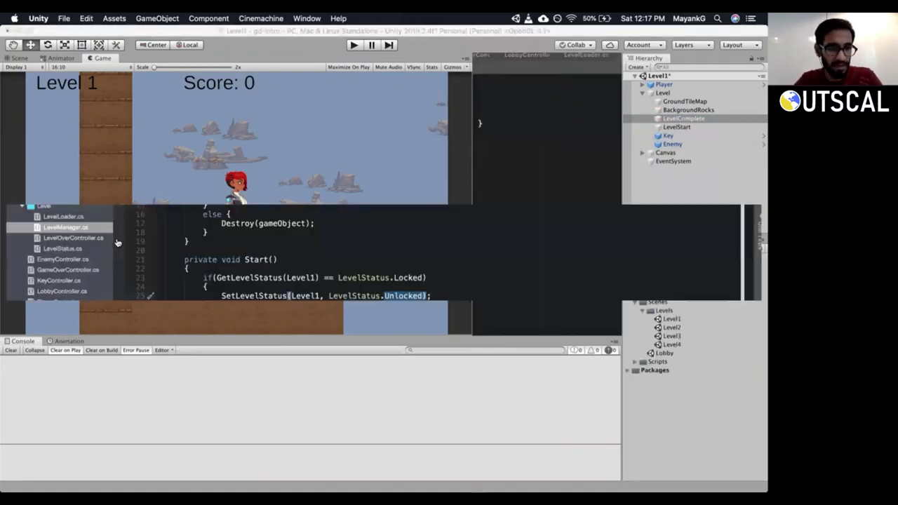
# Open LevelOverController.cs and LobbyController.cs for review, then return to Unity.
pyautogui.click(70, 239)
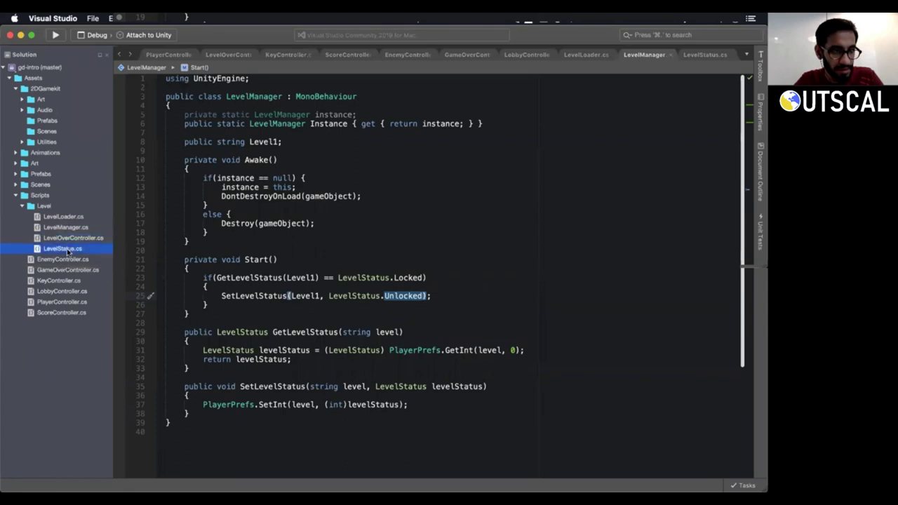
pyautogui.doubleClick(60, 239)
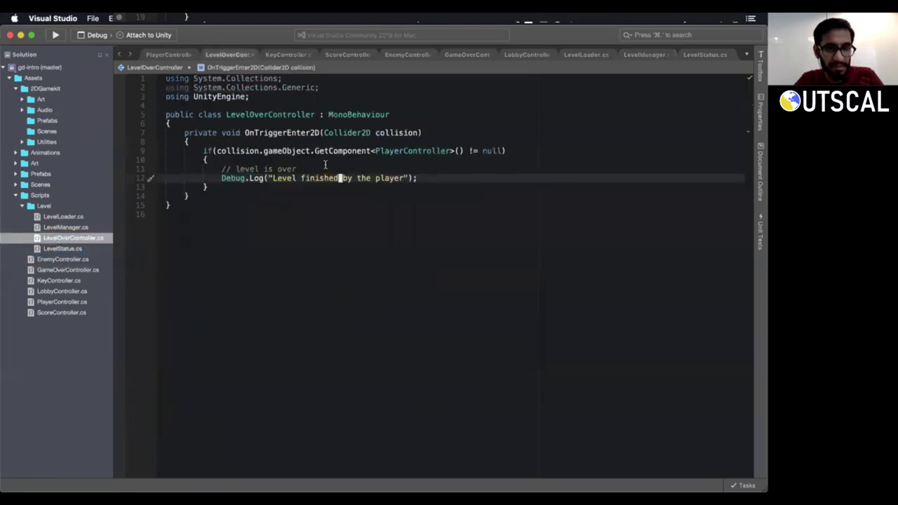
pyautogui.click(267, 112)
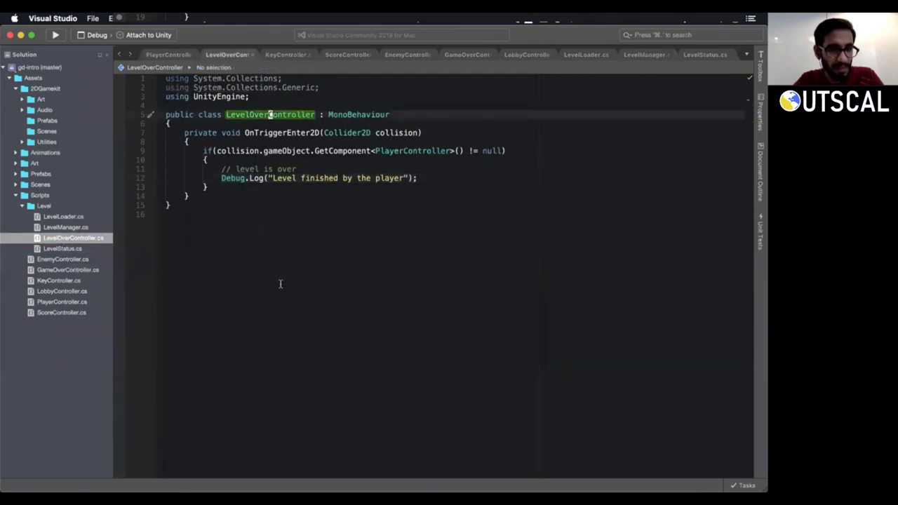
pyautogui.click(50, 294)
pyautogui.doubleClick(50, 294)
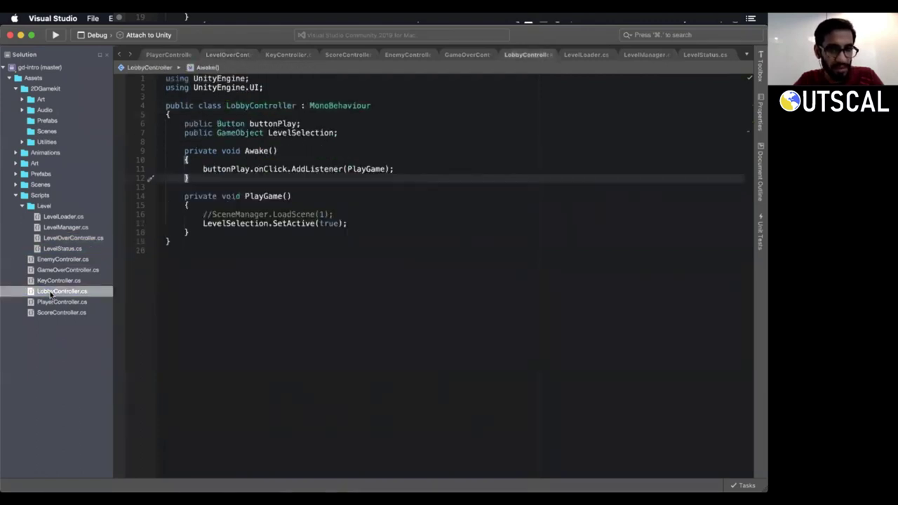
pyautogui.press('super+Tab')
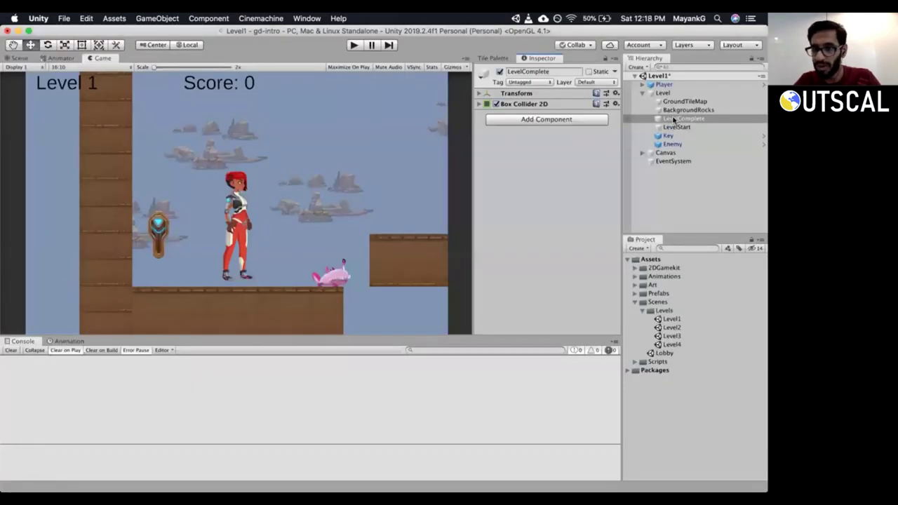
# Add Level Over Controller to LevelComplete, save Level1, and play from the Lobby scene.
pyautogui.click(675, 119)
pyautogui.click(562, 120)
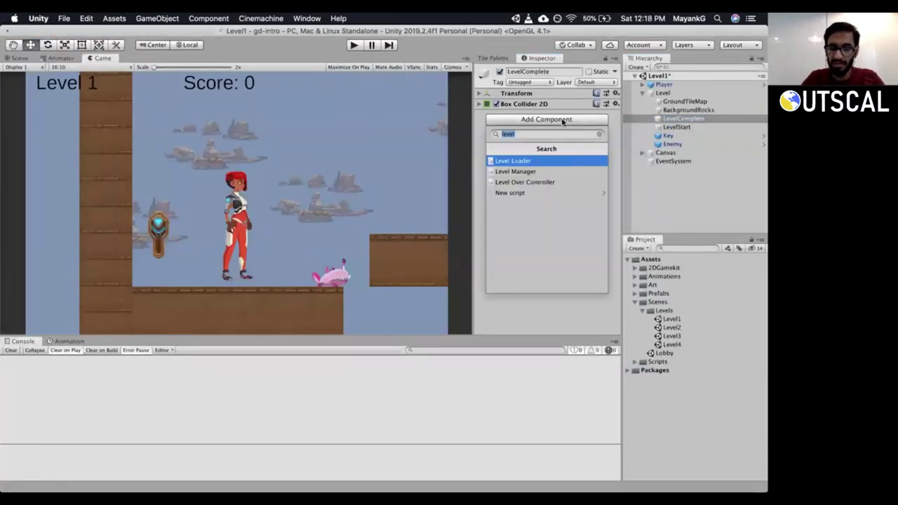
pyautogui.press('Down')
pyautogui.press('Down')
pyautogui.press('Return')
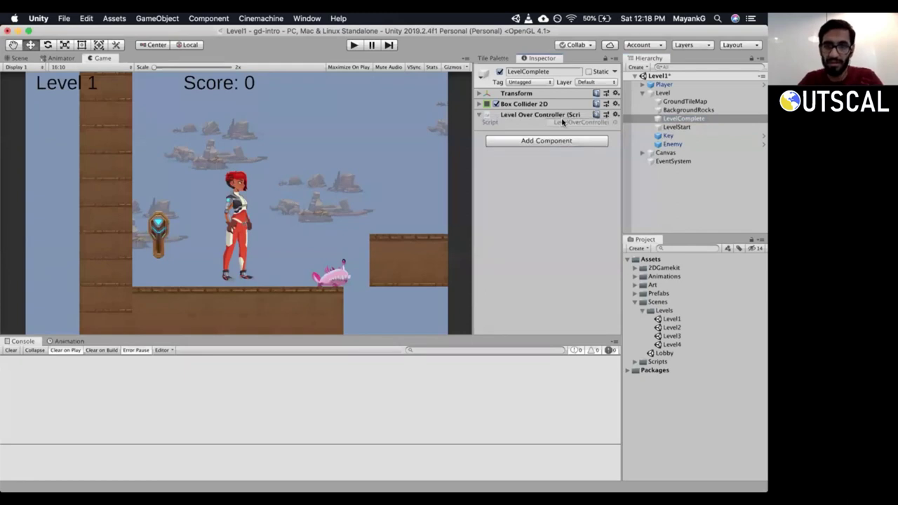
pyautogui.press('super+s')
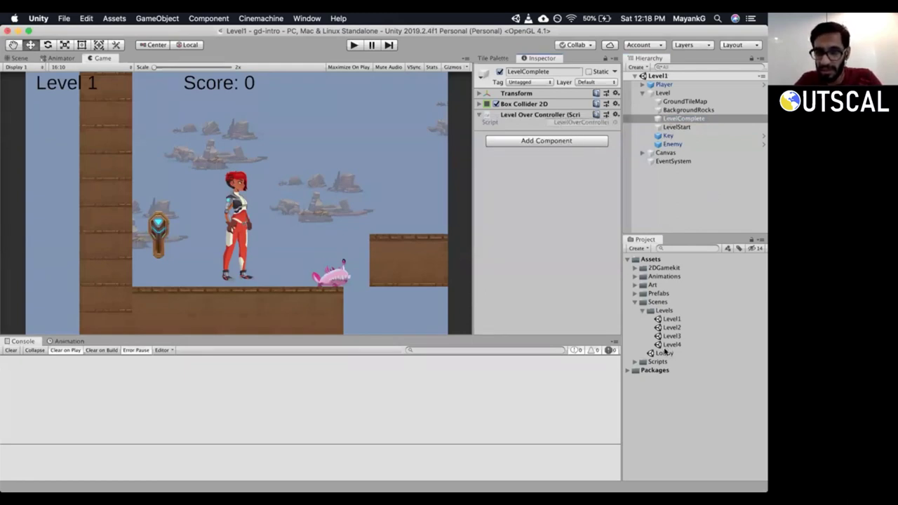
pyautogui.doubleClick(664, 352)
pyautogui.click(354, 45)
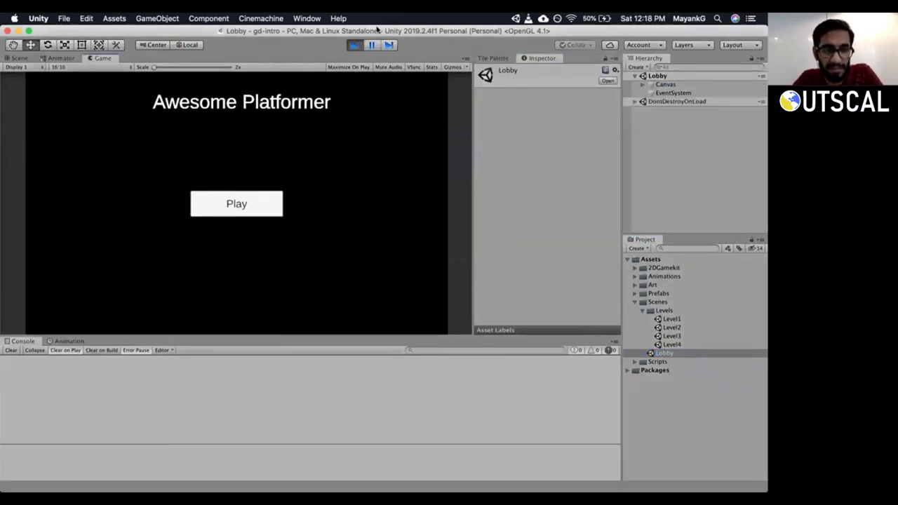
# Load Level One from the level selection panel in play mode.
pyautogui.click(250, 203)
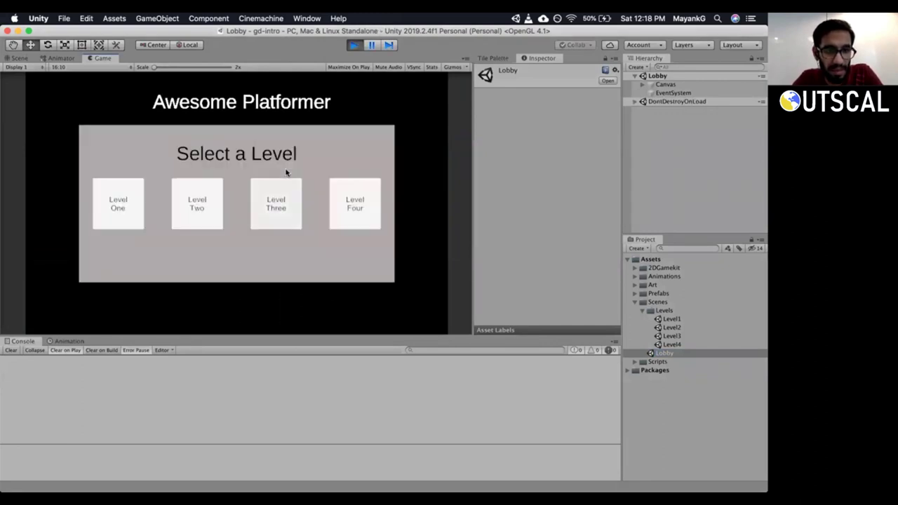
pyautogui.click(117, 201)
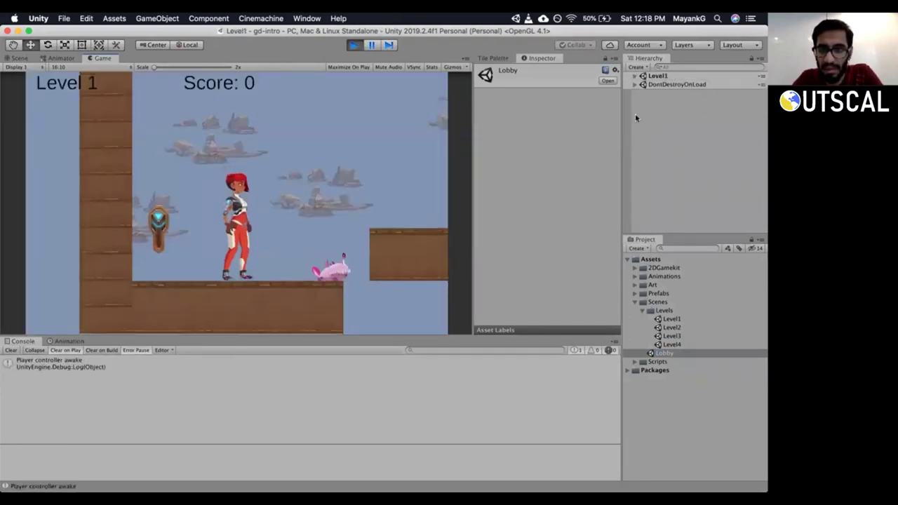
pyautogui.click(635, 76)
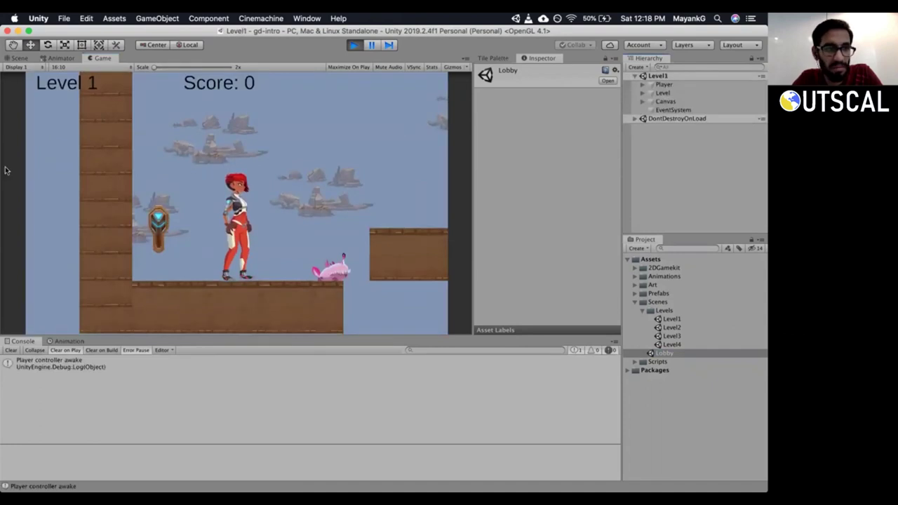
# In the Scene view, expand Level, select LevelComplete and open its LevelOverController script.
pyautogui.click(21, 59)
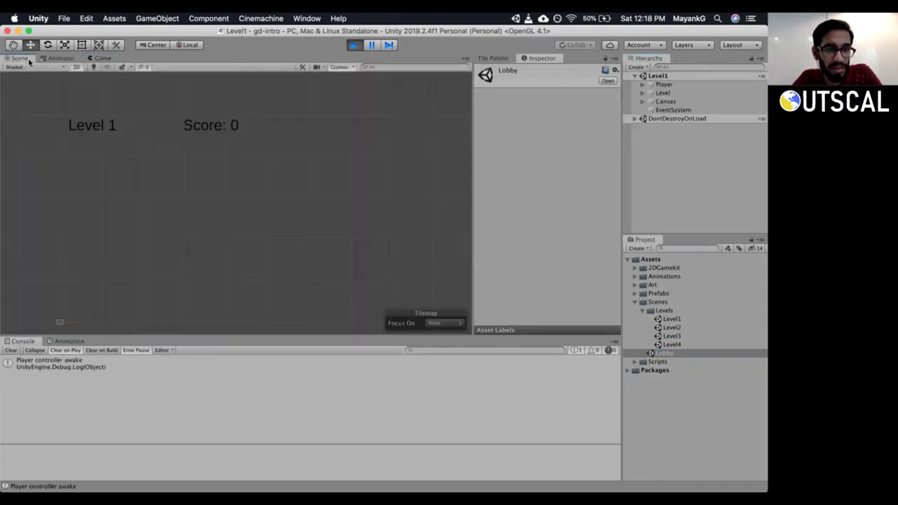
pyautogui.doubleClick(664, 94)
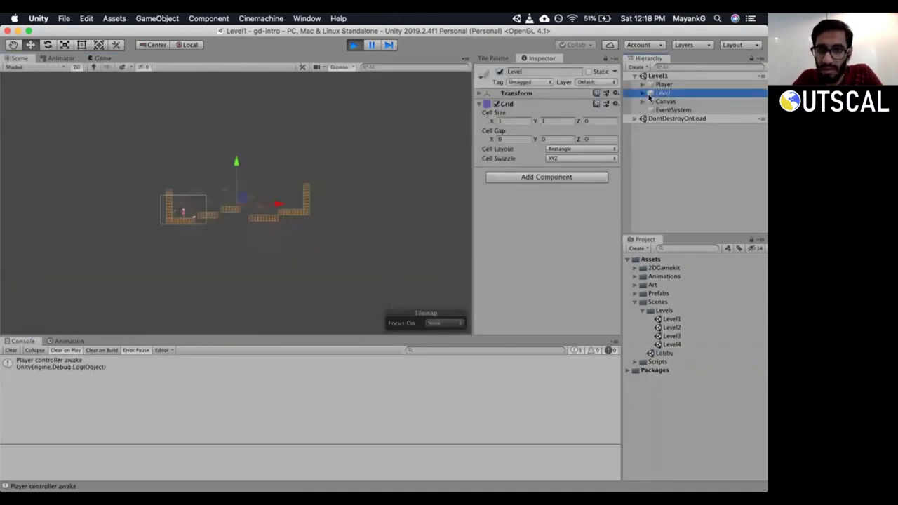
pyautogui.click(642, 93)
pyautogui.click(684, 101)
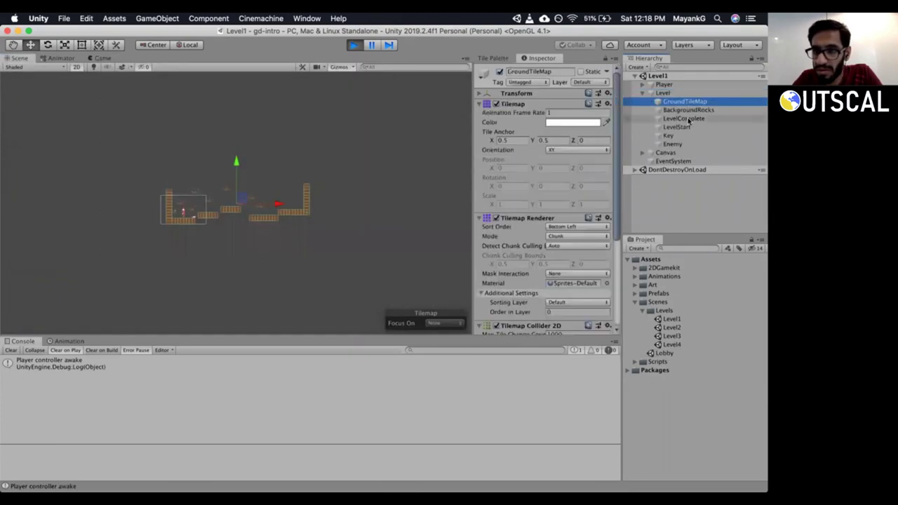
pyautogui.click(686, 118)
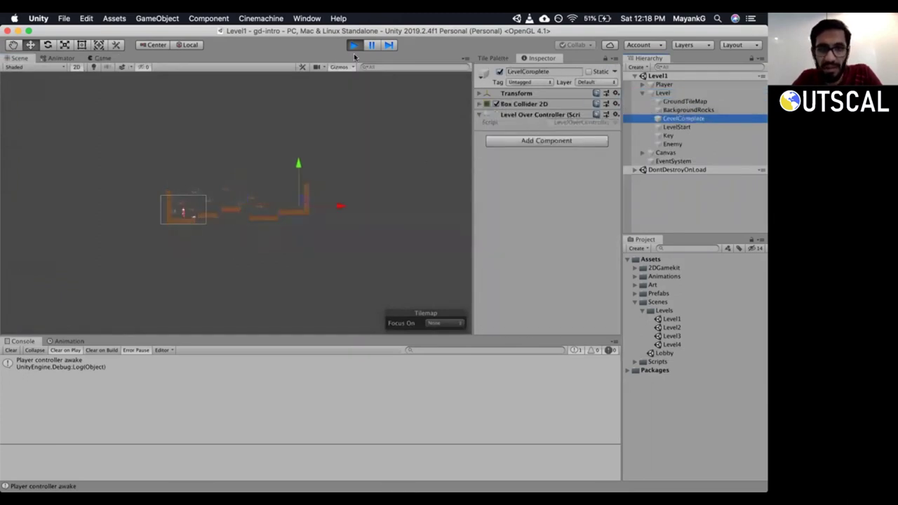
pyautogui.doubleClick(571, 124)
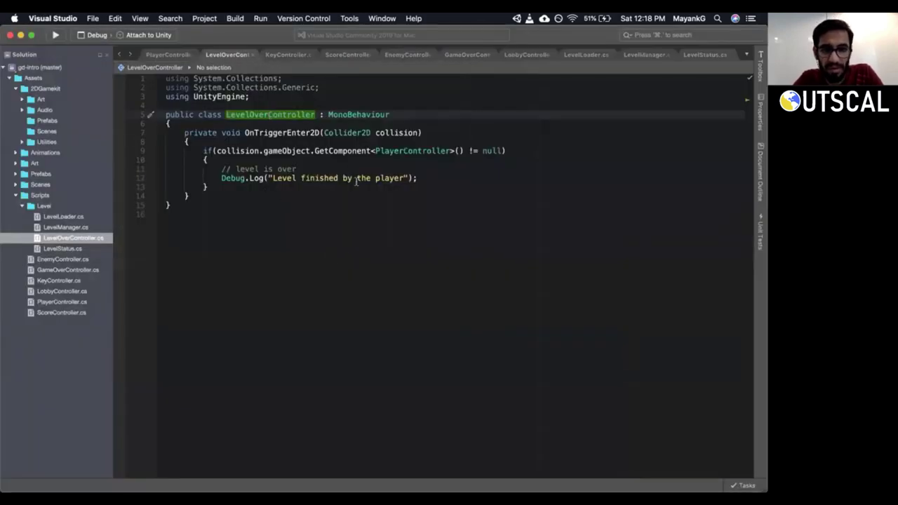
# Stop Play mode in Unity and collapse the Scripts folder in the project assets.
pyautogui.click(355, 178)
pyautogui.hotkey('shift', 'Down')
pyautogui.click(357, 181)
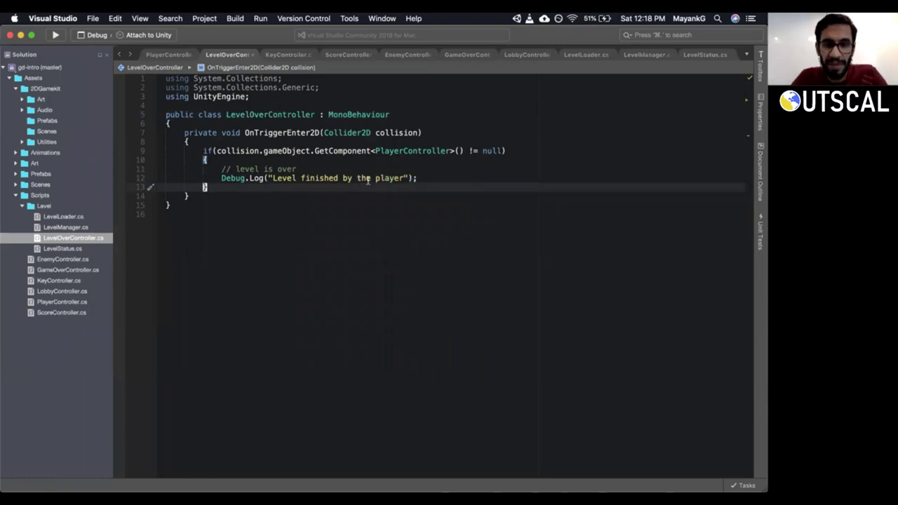
pyautogui.press('super+Tab')
pyautogui.click(353, 45)
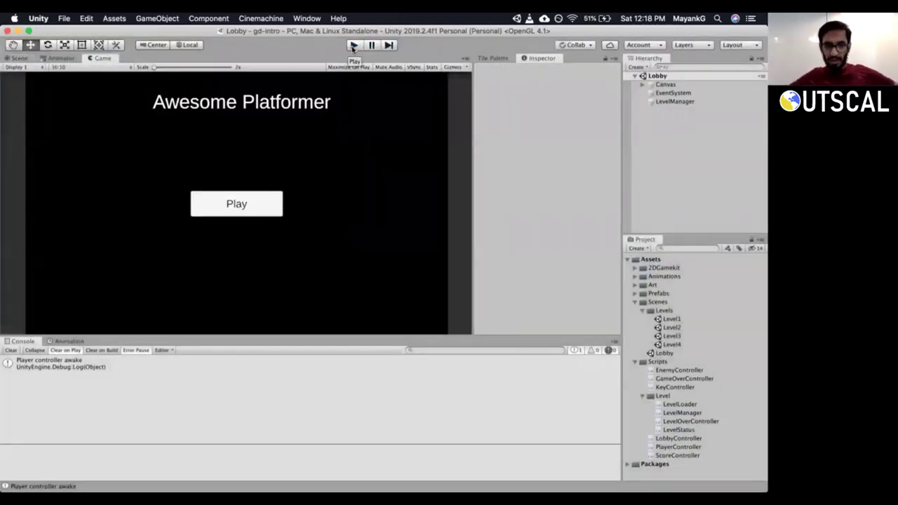
pyautogui.click(634, 362)
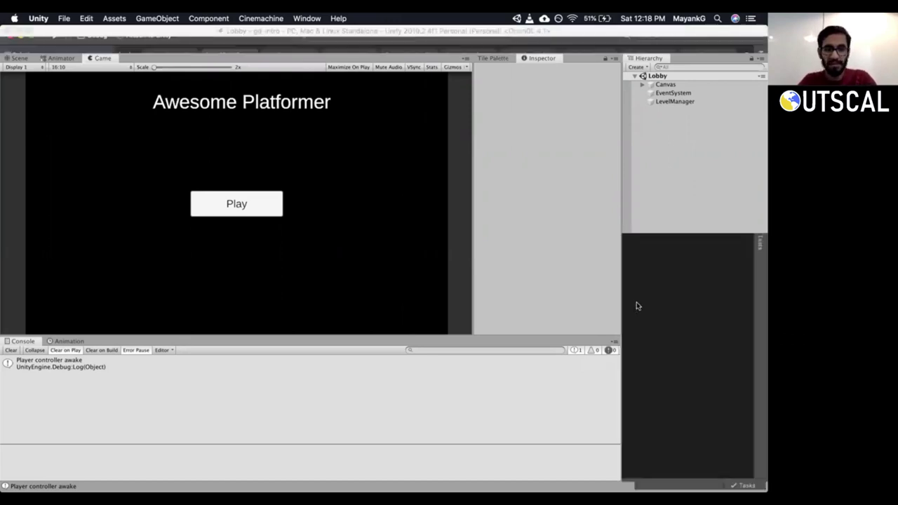
# Back in Visual Studio, return to LevelOverController.cs and select its Debug.Log line.
pyautogui.press('super+Tab')
pyautogui.click(282, 55)
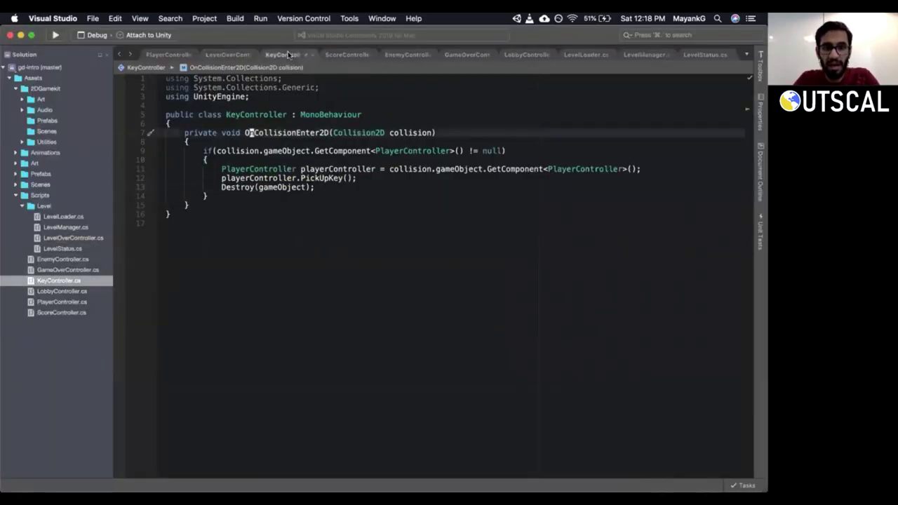
pyautogui.click(224, 56)
pyautogui.click(161, 55)
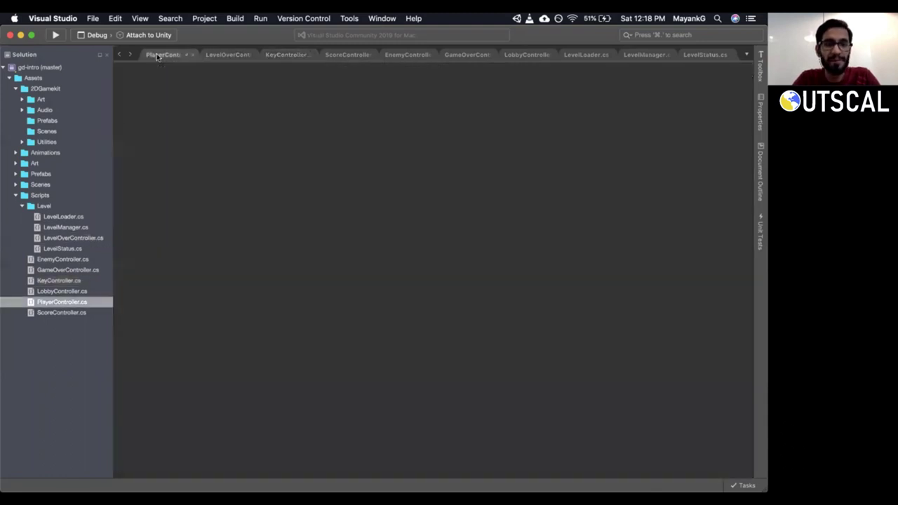
pyautogui.click(227, 55)
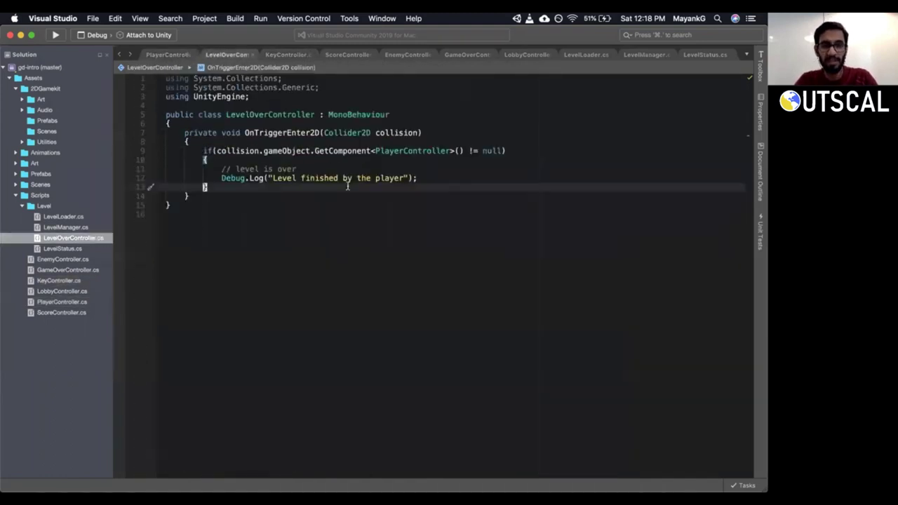
pyautogui.click(265, 116)
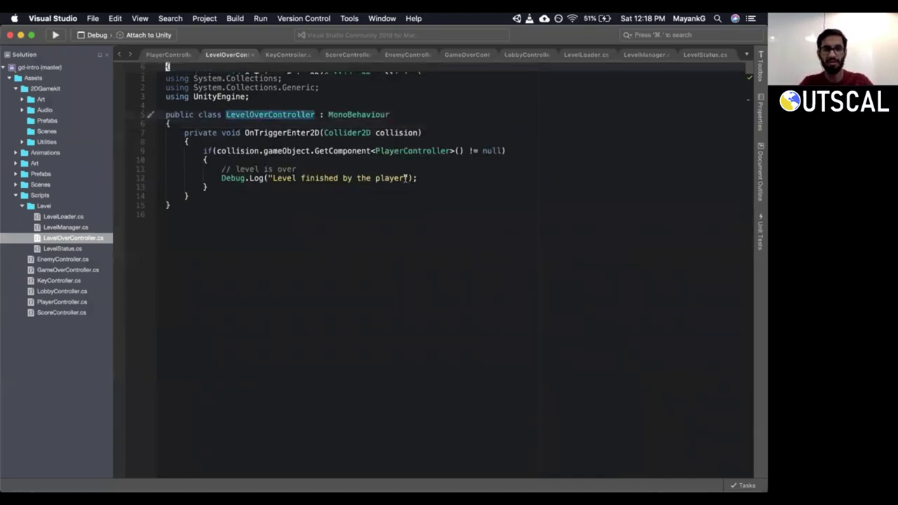
pyautogui.tripleClick(376, 178)
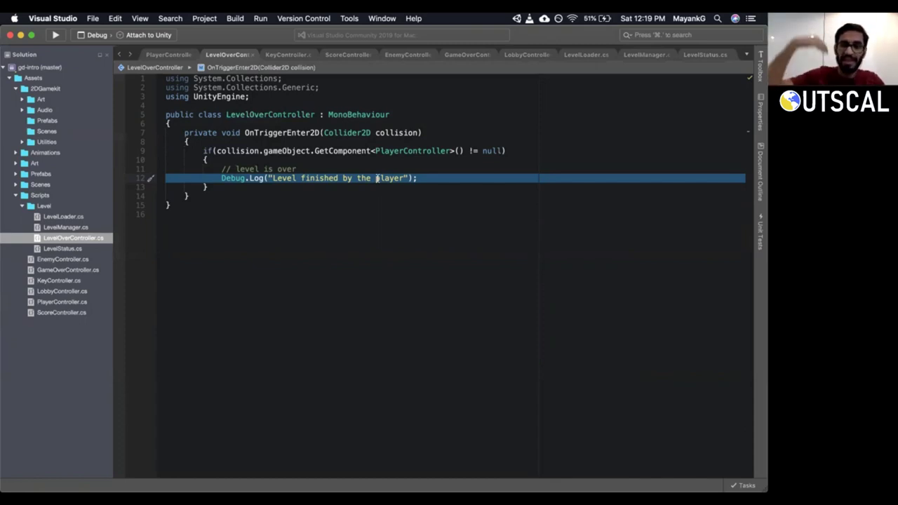
# Start a new line under Debug.Log with LevelManager.Instance.SetLevelStatus(.
pyautogui.click(444, 179)
pyautogui.press('a')
pyautogui.press('Return')
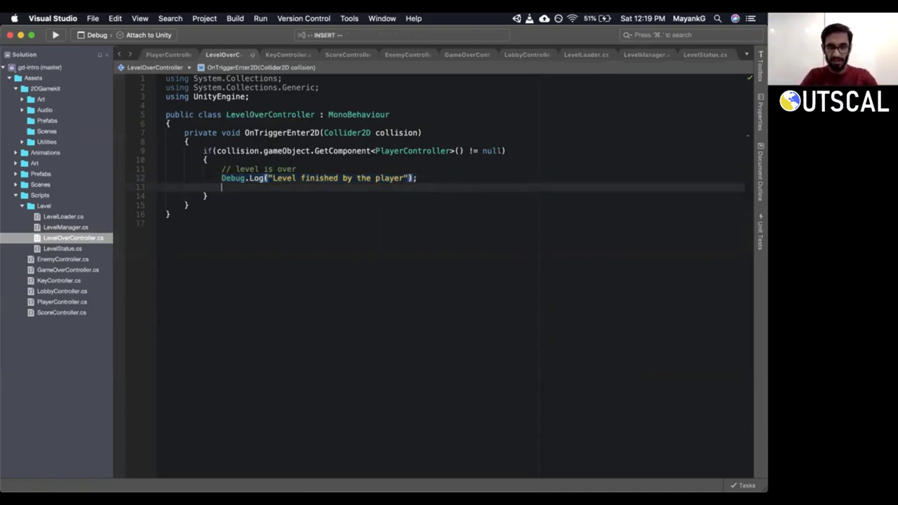
pyautogui.write('Level')
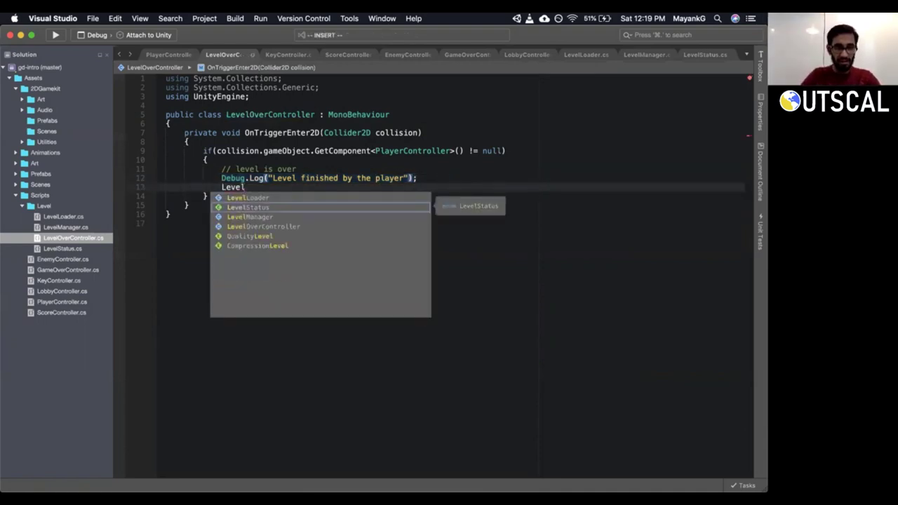
pyautogui.write('M')
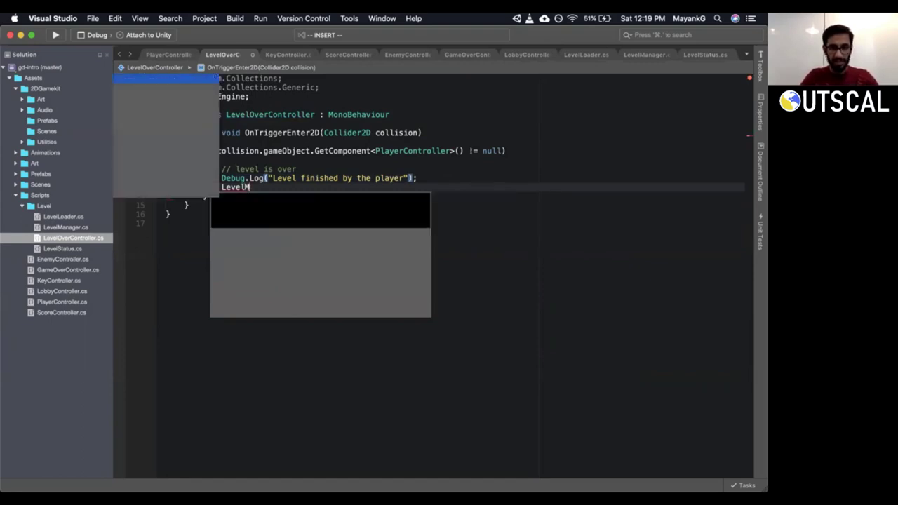
pyautogui.write('anager.Ins')
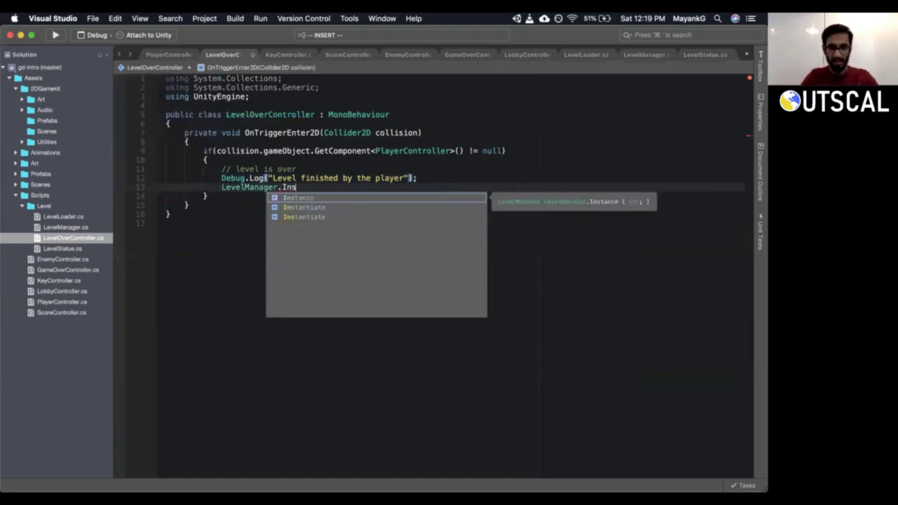
pyautogui.press('Return')
pyautogui.write('.')
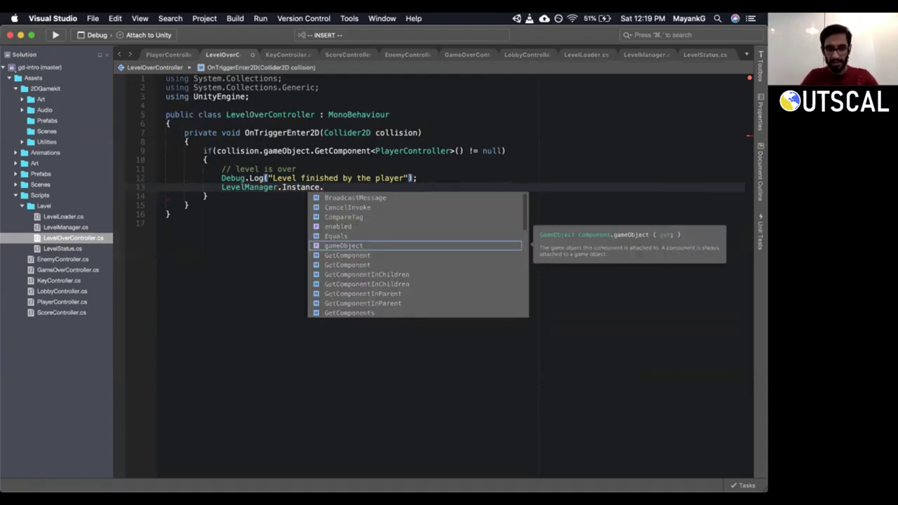
pyautogui.write('Set')
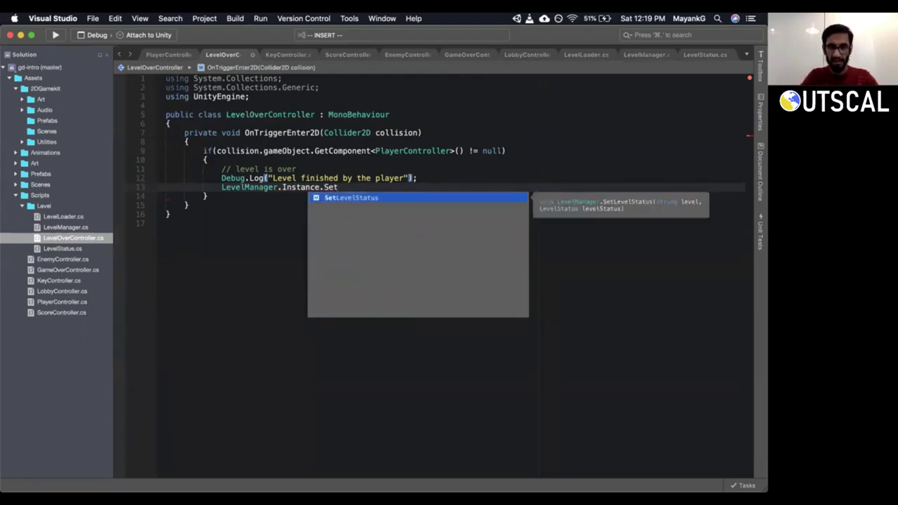
pyautogui.press('Return')
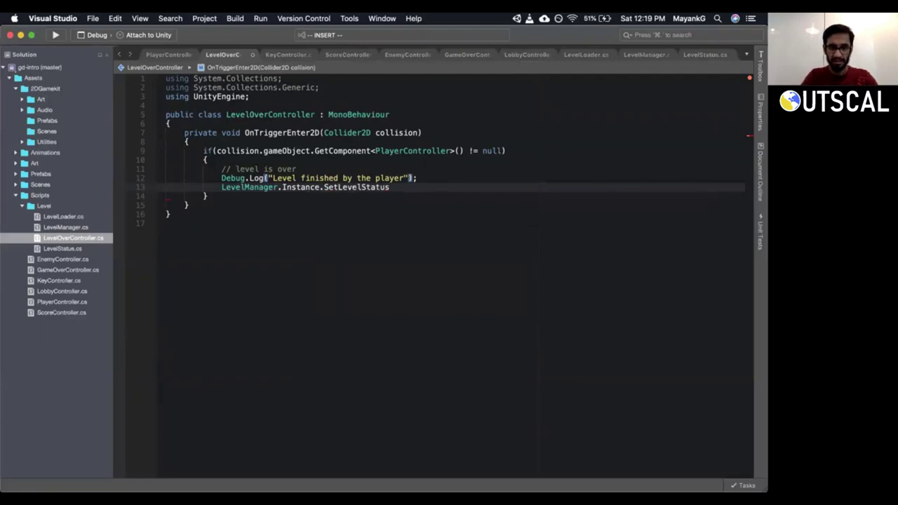
pyautogui.write('(')
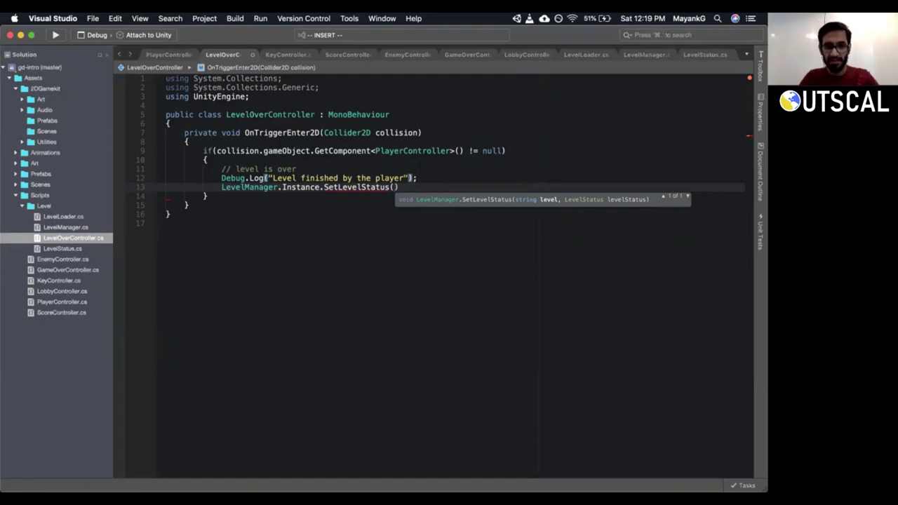
# Fix the mistyped SceneManager argument and import UnityEngine.SceneManagement via the quick fix.
pyautogui.write('SceneManager')
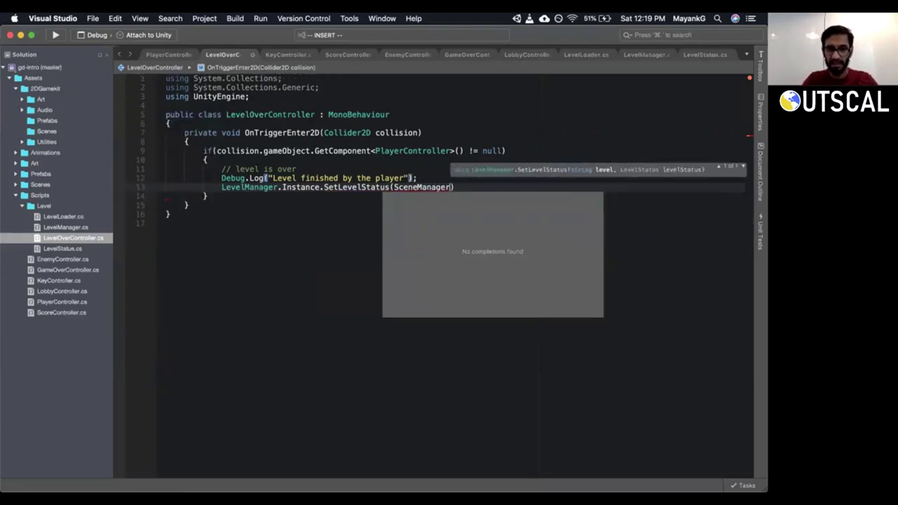
pyautogui.write(',')
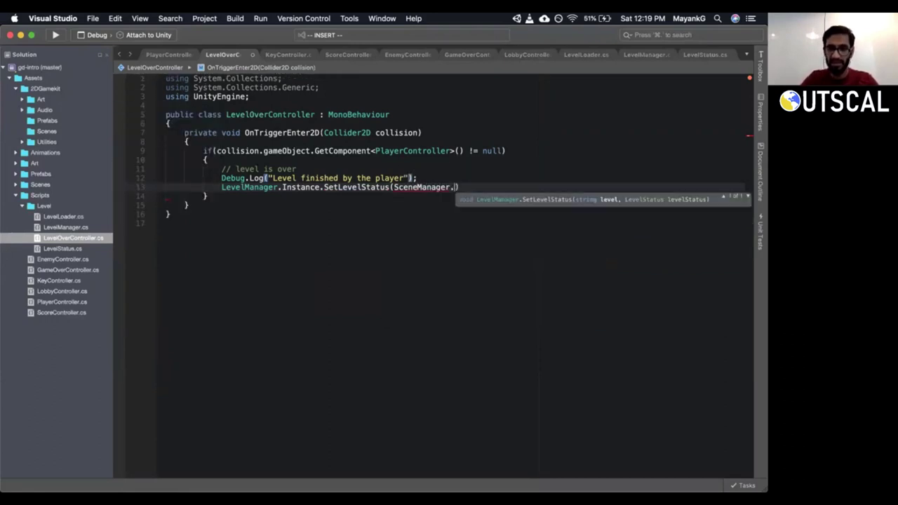
pyautogui.write('GetScn')
pyautogui.press('BackSpace')
pyautogui.press('BackSpace')
pyautogui.press('BackSpace')
pyautogui.press('BackSpace')
pyautogui.press('Escape')
pyautogui.press('Up')
pyautogui.press('Down')
pyautogui.press('x')
pyautogui.press('x')
pyautogui.press('X')
pyautogui.press('b')
pyautogui.hotkey('alt', 'Return')
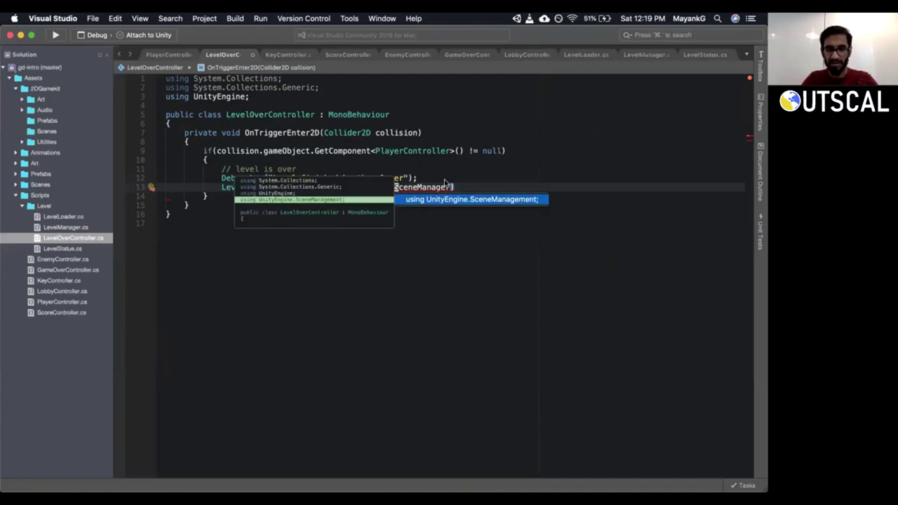
pyautogui.press('Return')
# Pass SceneManager.GetActiveScene().name and LevelStatus.Completed, then go to SetLevelStatus's definition.
pyautogui.write('i')
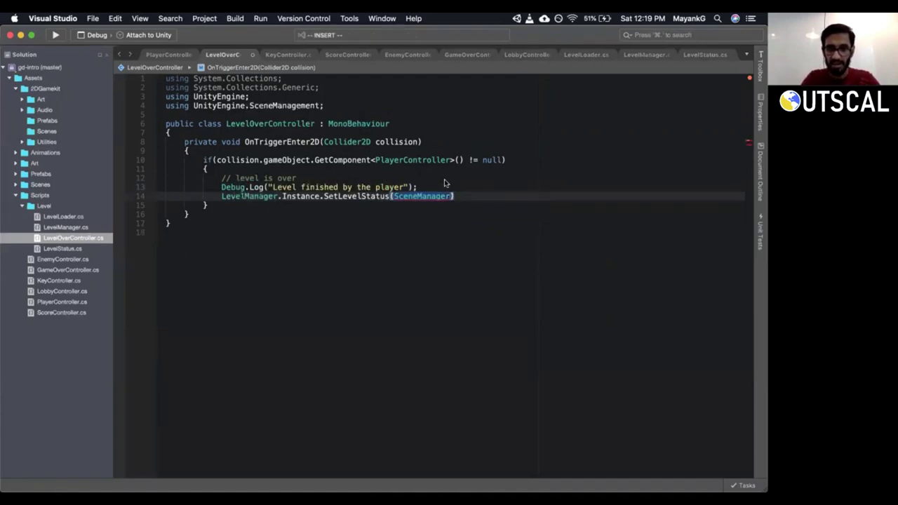
pyautogui.write('SceneManager.Get')
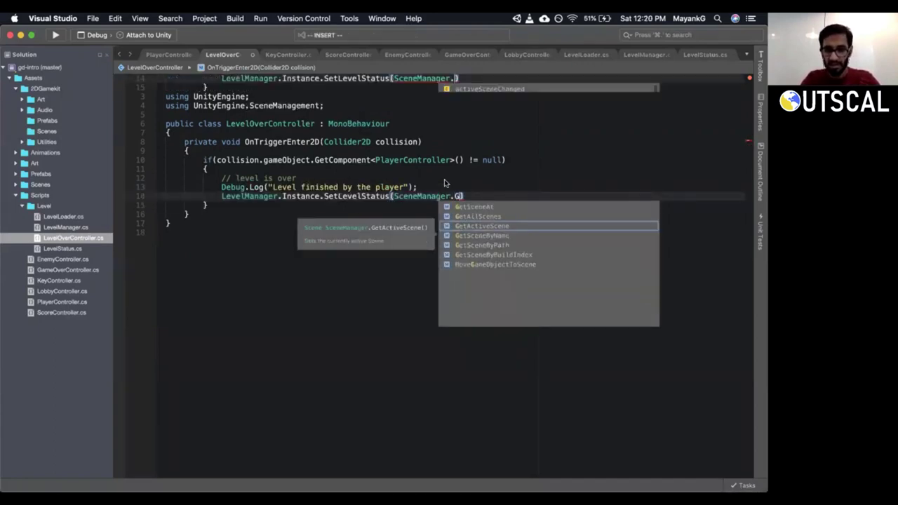
pyautogui.press('Down')
pyautogui.press('Down')
pyautogui.press('Return')
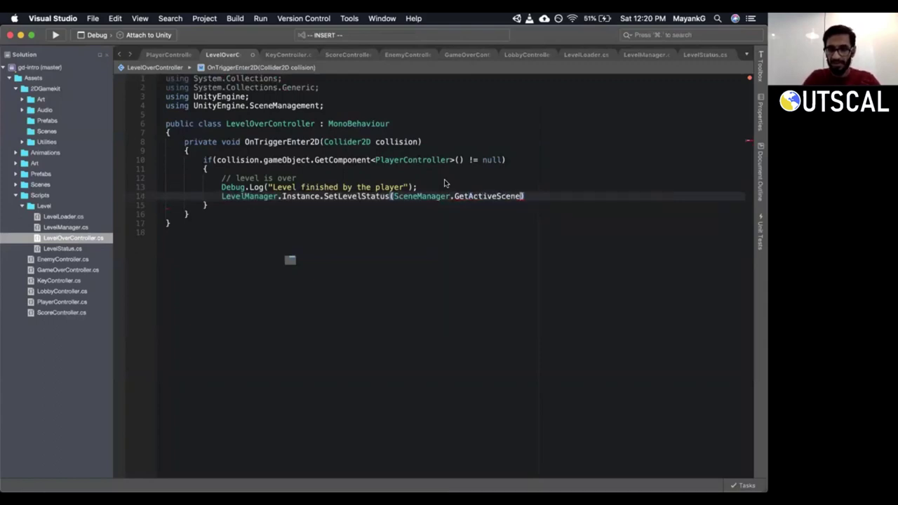
pyautogui.write(')')
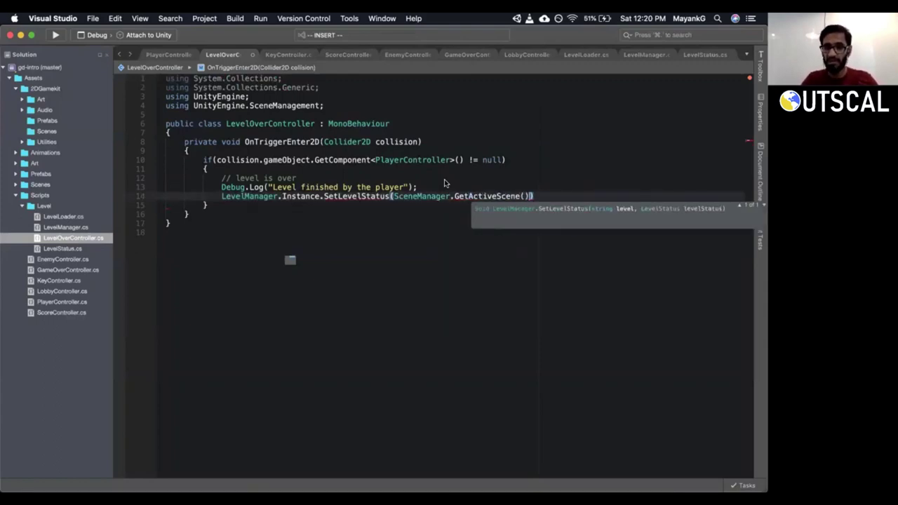
pyautogui.write('.nam')
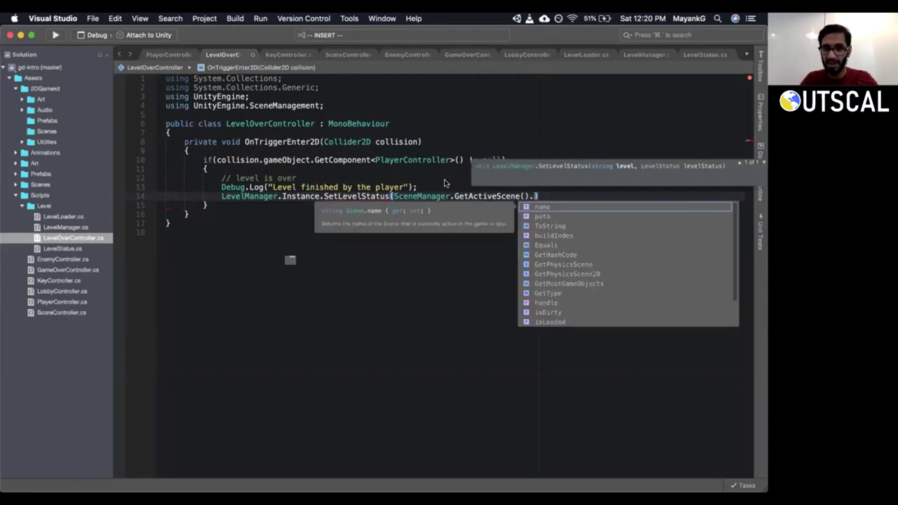
pyautogui.write('e')
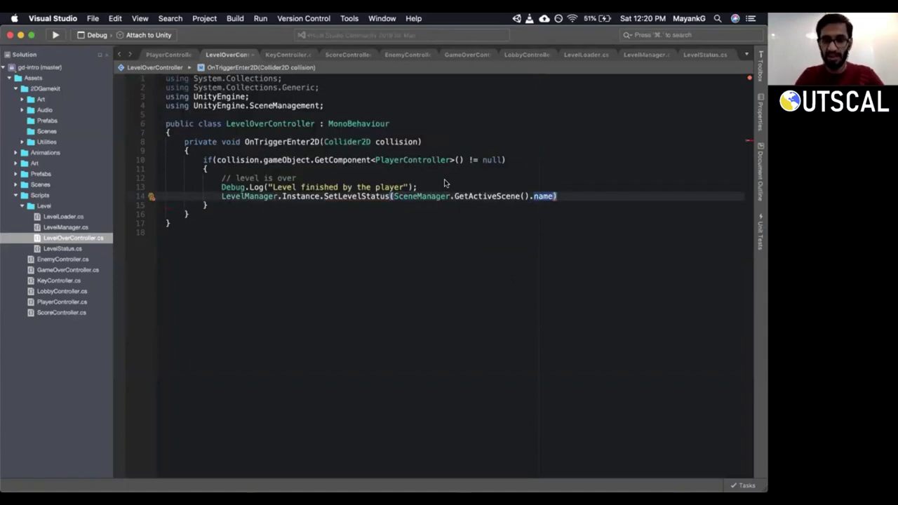
pyautogui.write(',')
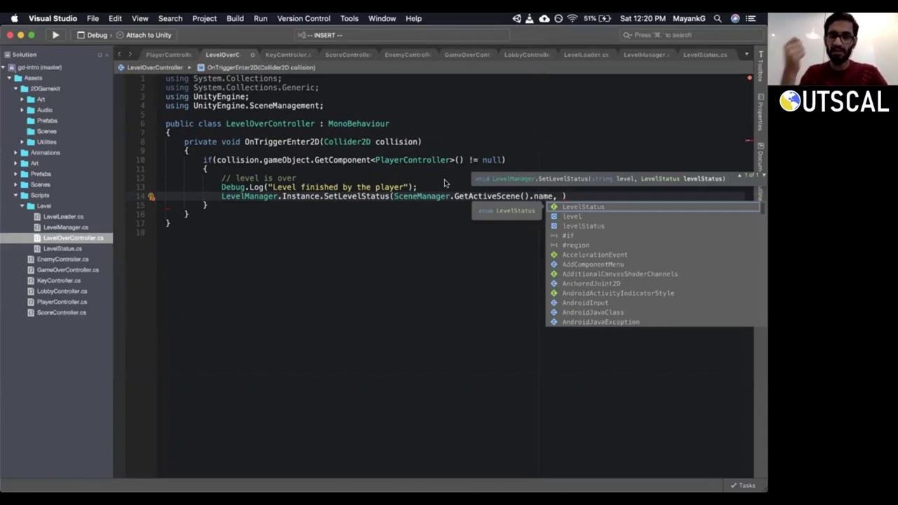
pyautogui.press('Return')
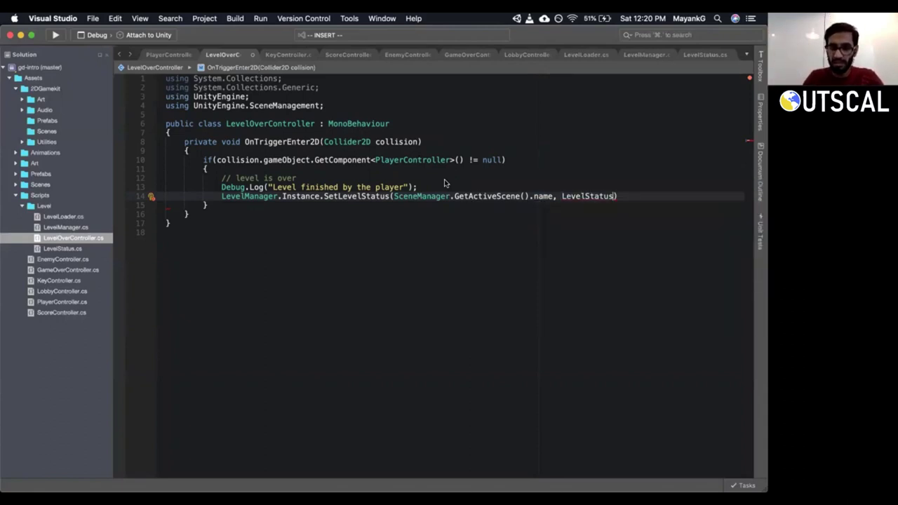
pyautogui.write('.C')
pyautogui.press('Return')
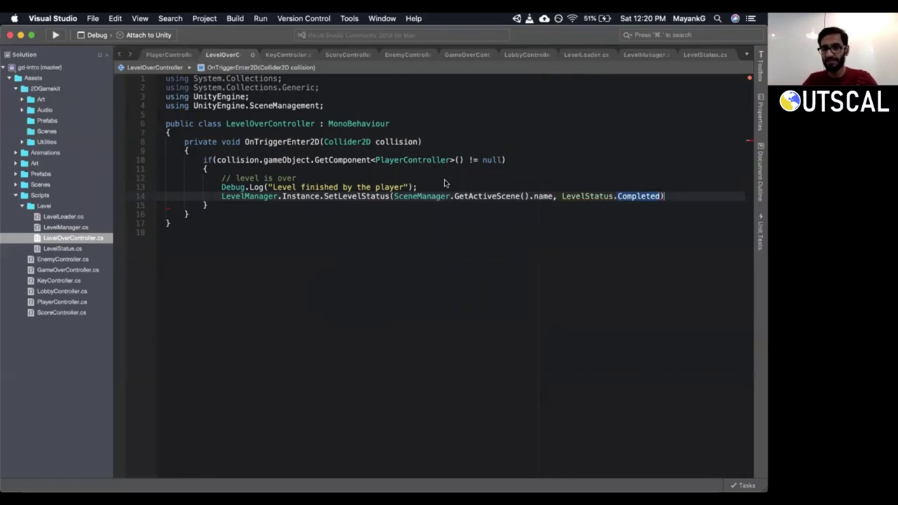
pyautogui.write(';')
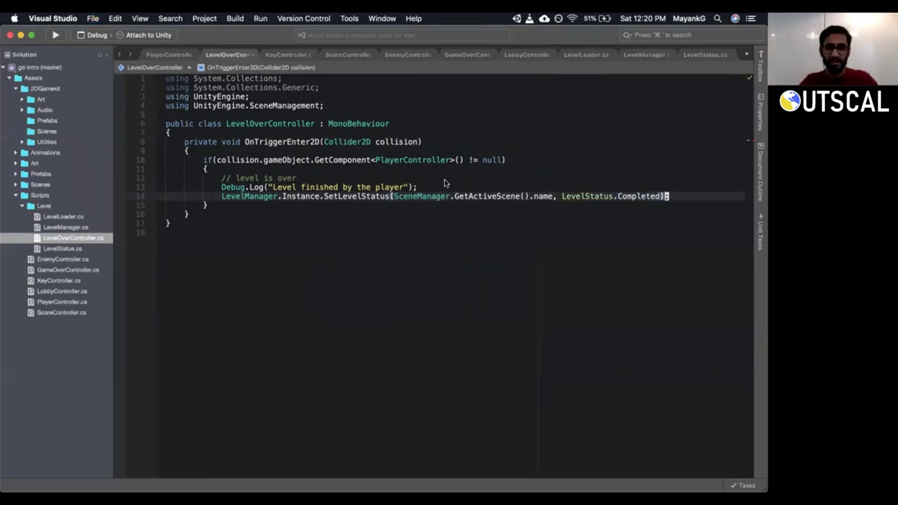
pyautogui.keyDown('super'); pyautogui.click(355, 196); pyautogui.keyUp('super')
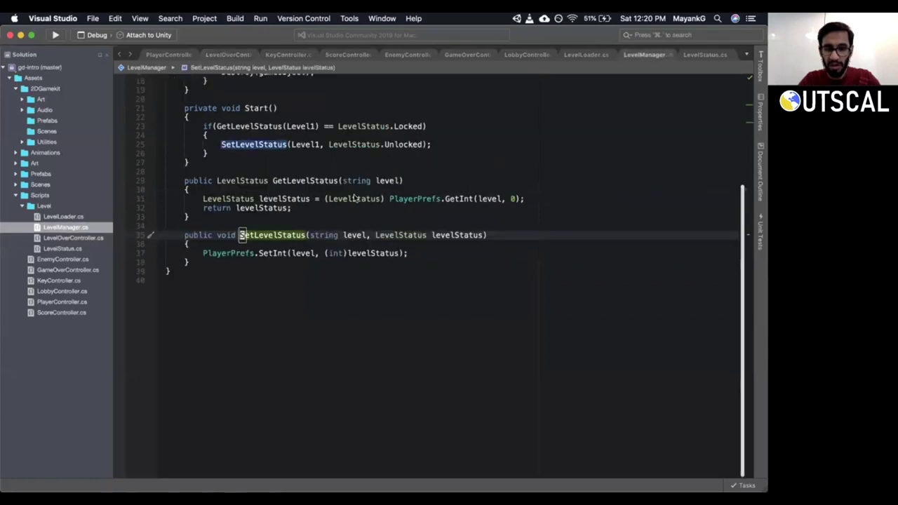
# Add Debug.Log("Setting Level: " + level + " Status: " + levelStatus); after the SetInt call.
pyautogui.press('Down')
pyautogui.press('Down')
pyautogui.press('End')
pyautogui.press('Return')
pyautogui.write('Debug')
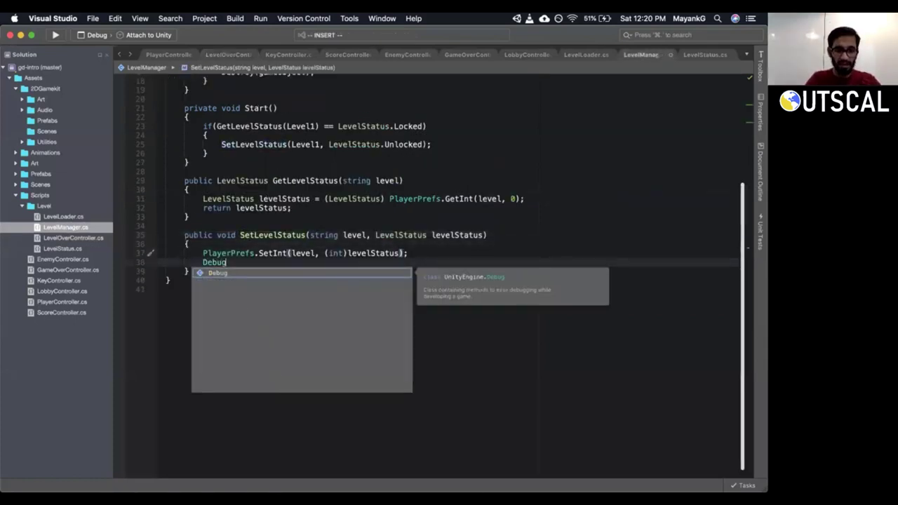
pyautogui.write('.Log("')
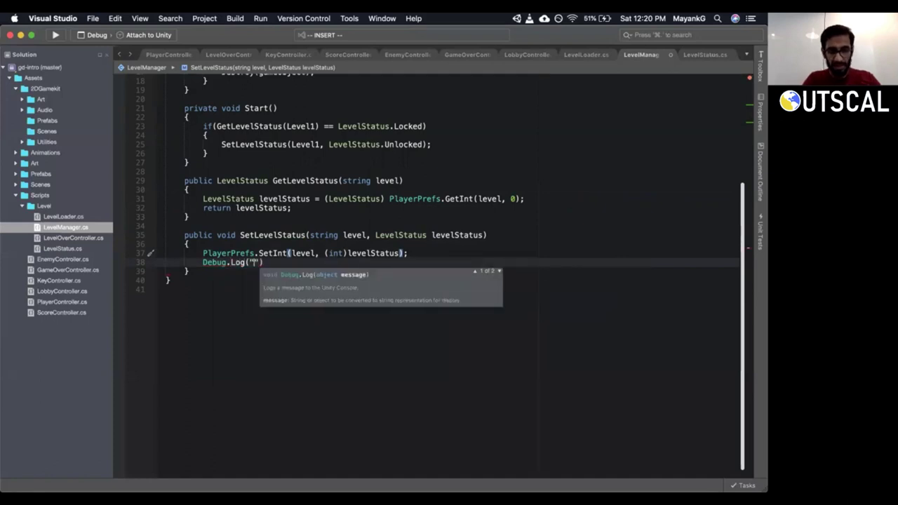
pyautogui.write('Setting Le')
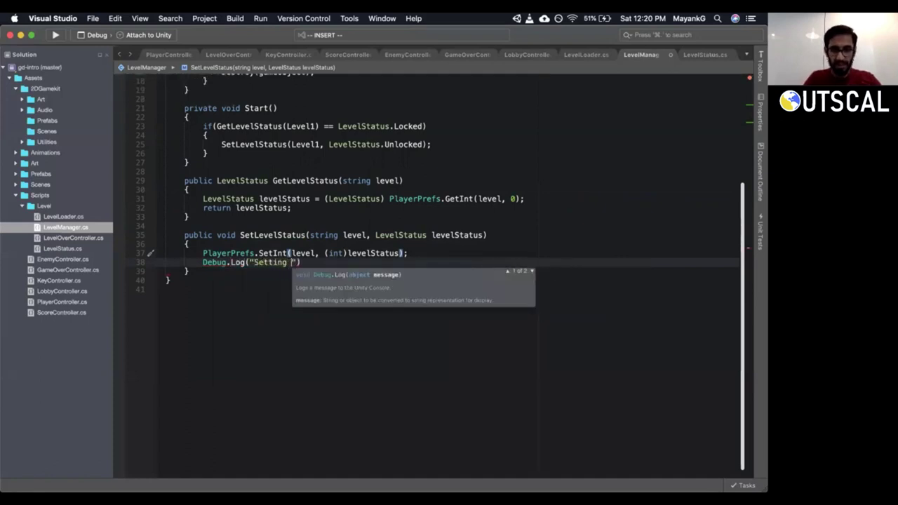
pyautogui.write('vel S')
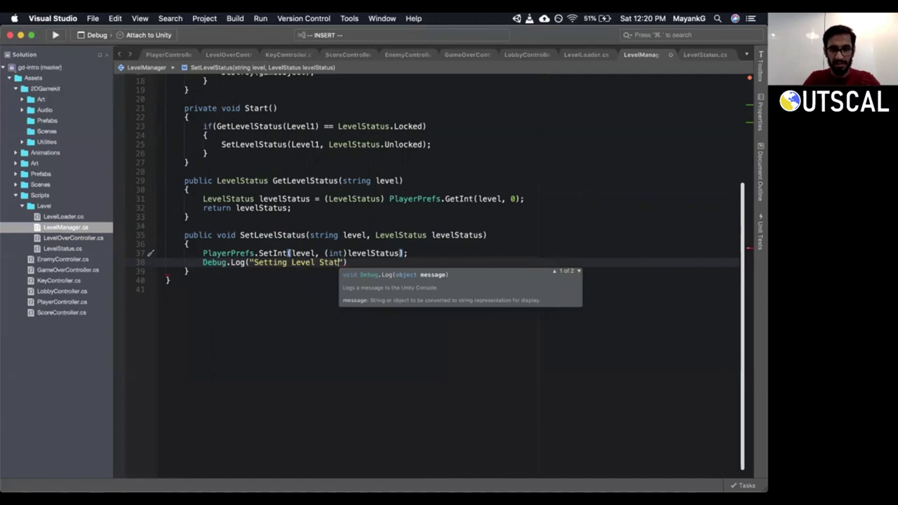
pyautogui.press('BackSpace')
pyautogui.write(': " ')
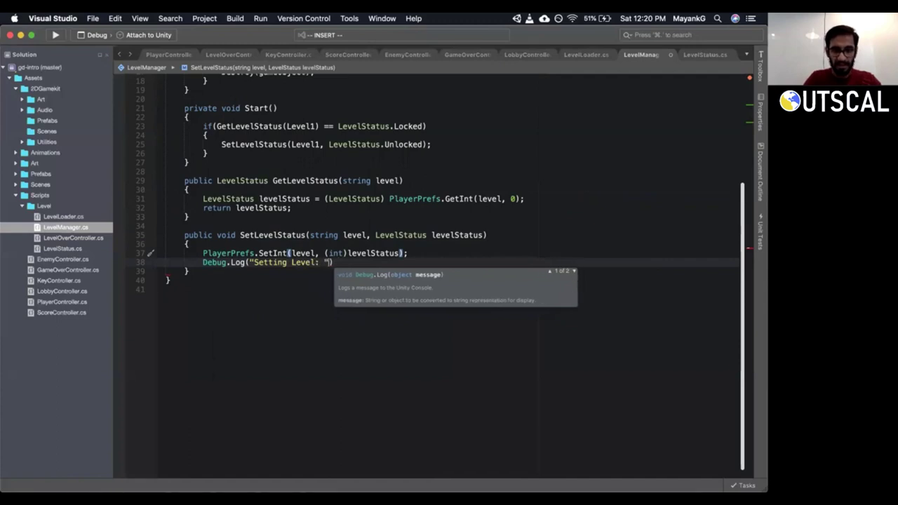
pyautogui.write('+ ')
pyautogui.write('level + " ')
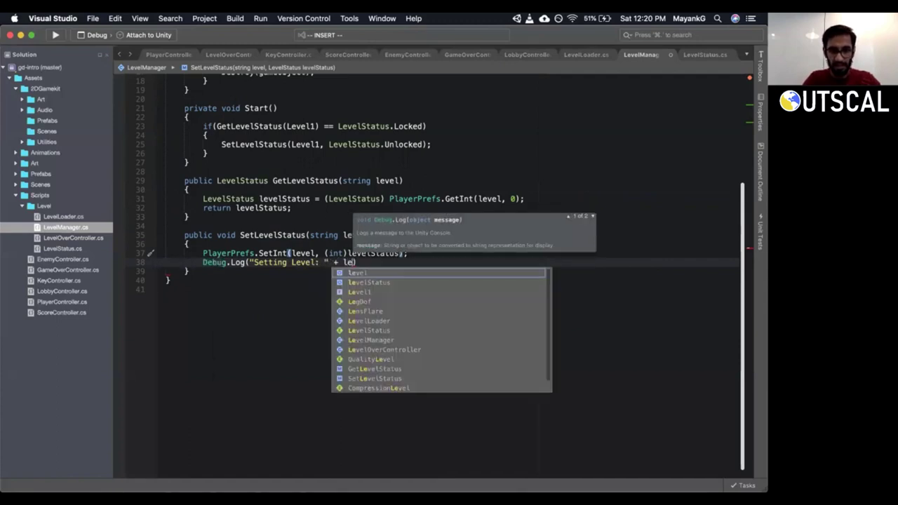
pyautogui.write('Status: "+ ')
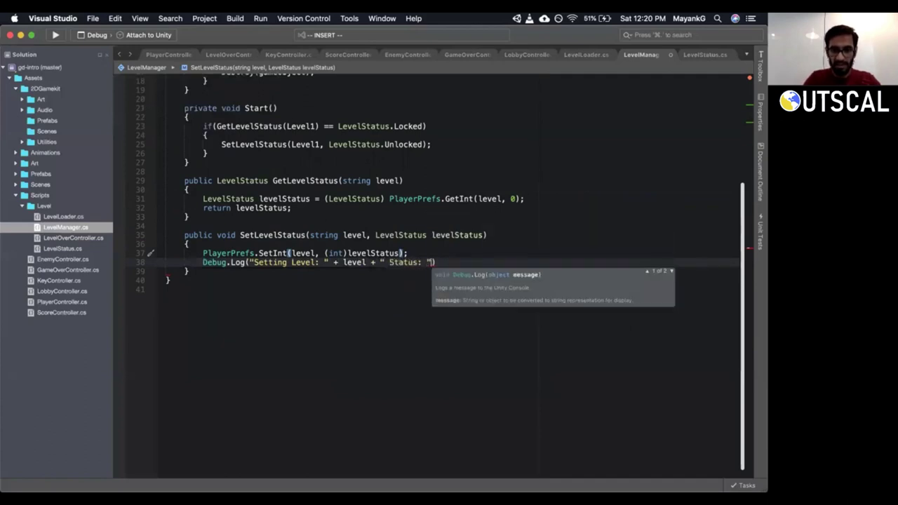
pyautogui.write('stat')
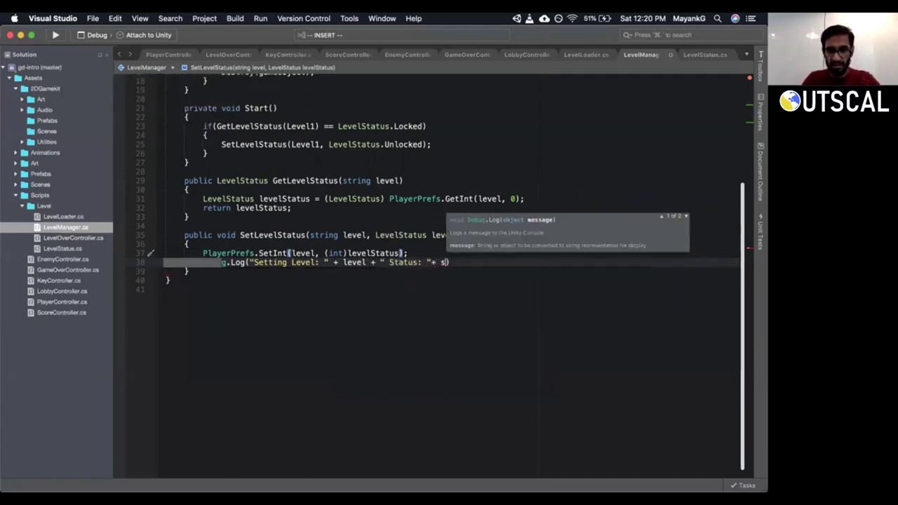
pyautogui.press('BackSpace')
pyautogui.press('BackSpace')
pyautogui.press('BackSpace')
pyautogui.press('BackSpace')
pyautogui.press('BackSpace')
pyautogui.write('levelSta')
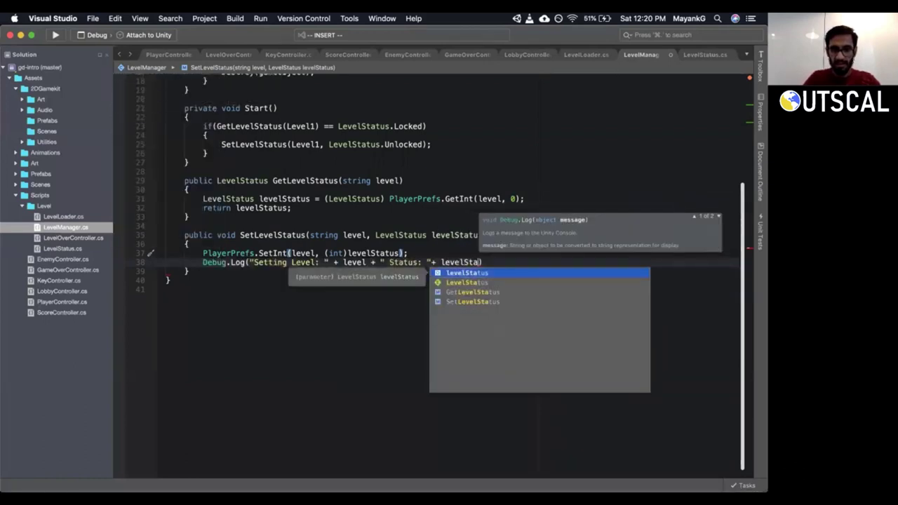
pyautogui.press('Return')
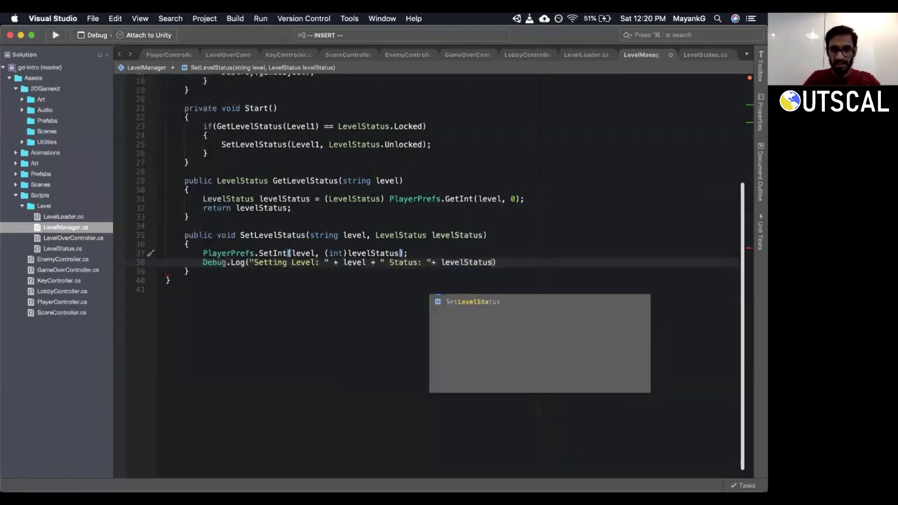
pyautogui.write(';')
pyautogui.press('Escape')
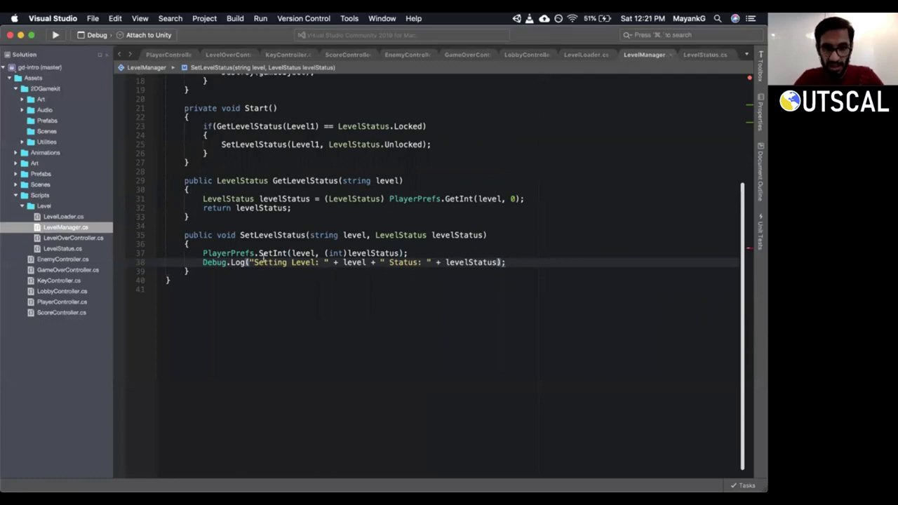
# Review the new log message and the uses of level, levelStatus and GetLevelStatus.
pyautogui.click(280, 260)
pyautogui.moveTo(279, 260); pyautogui.dragTo(313, 262)
pyautogui.click(354, 262)
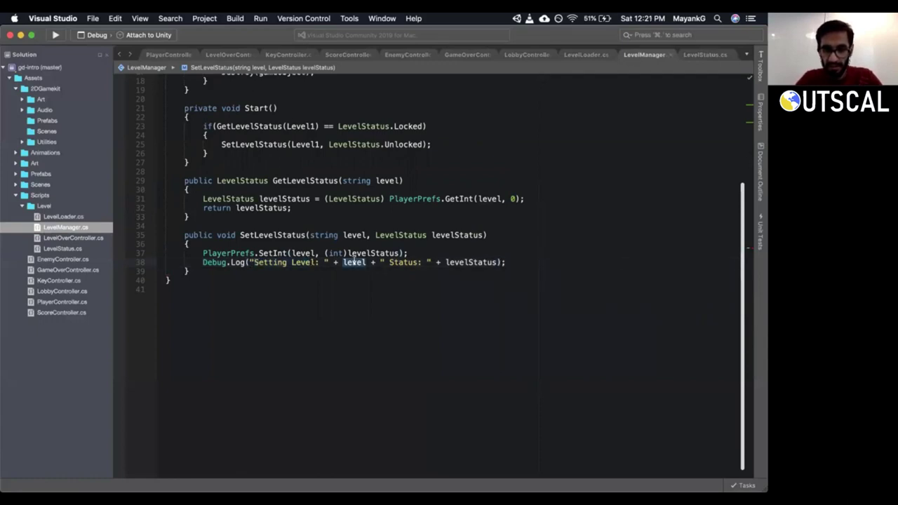
pyautogui.click(463, 262)
pyautogui.press('Up')
pyautogui.press('Up')
pyautogui.press('Up')
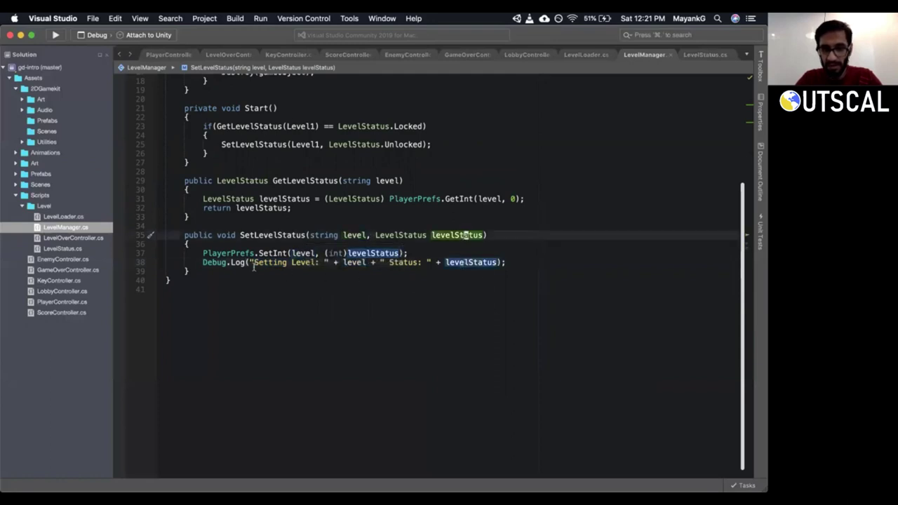
pyautogui.moveTo(202, 262); pyautogui.dragTo(435, 257)
pyautogui.moveTo(254, 262); pyautogui.dragTo(496, 263)
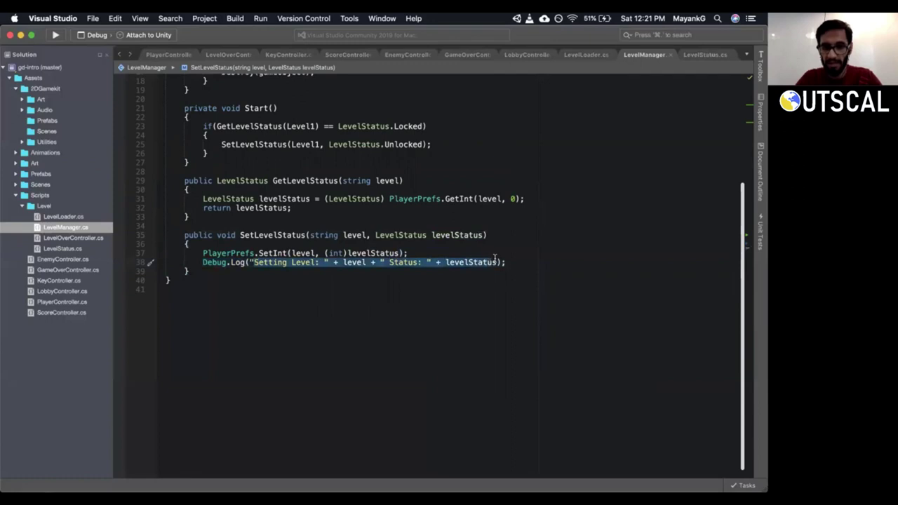
pyautogui.click(343, 265)
pyautogui.click(236, 263)
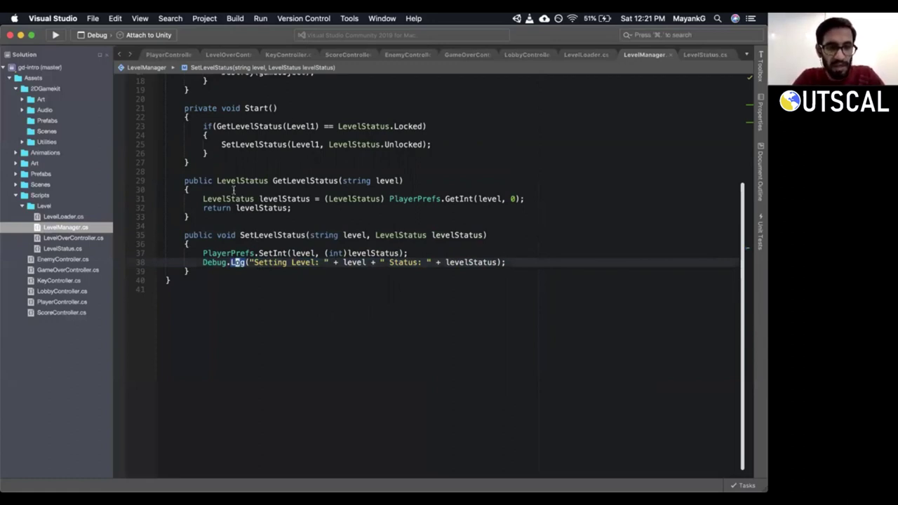
pyautogui.click(294, 179)
pyautogui.scroll(2, 745, 230)
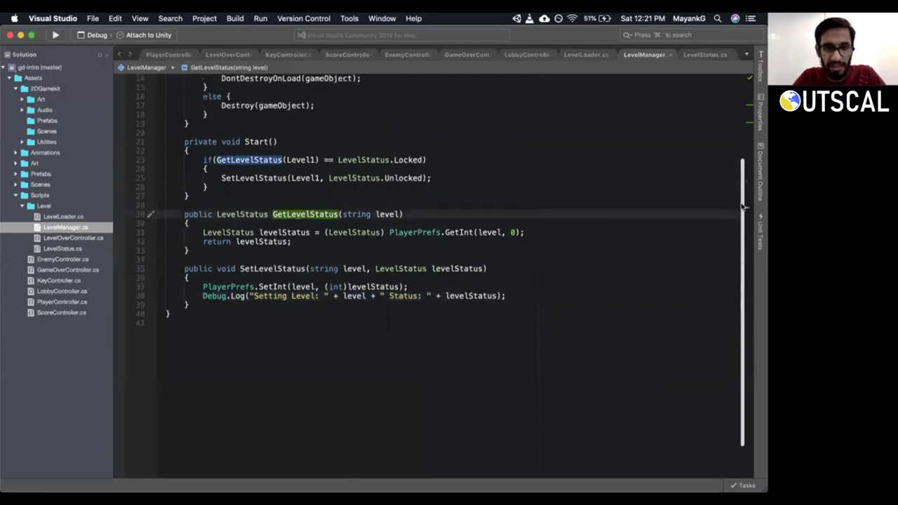
pyautogui.scroll(-3, 745, 211)
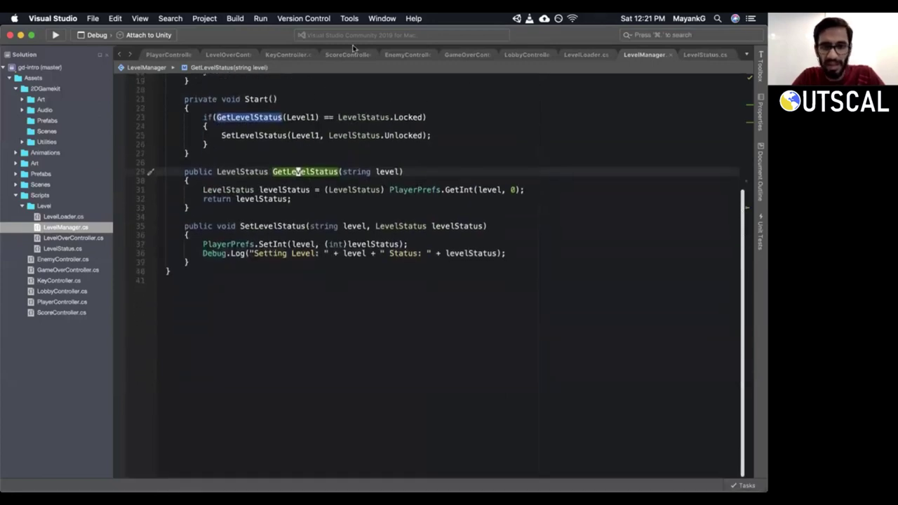
# Close the LevelStatus file and return to LevelOverController.cs, selecting the SetLevelStatus call.
pyautogui.click(711, 55)
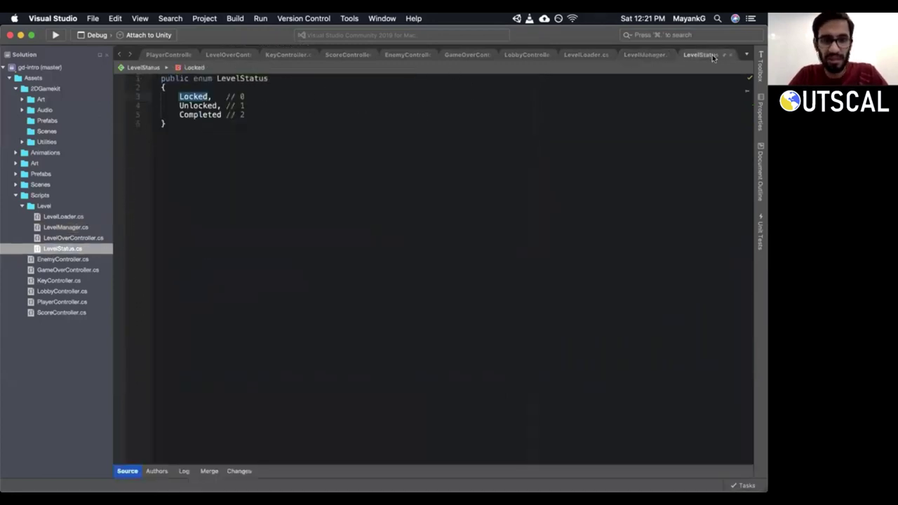
pyautogui.click(725, 55)
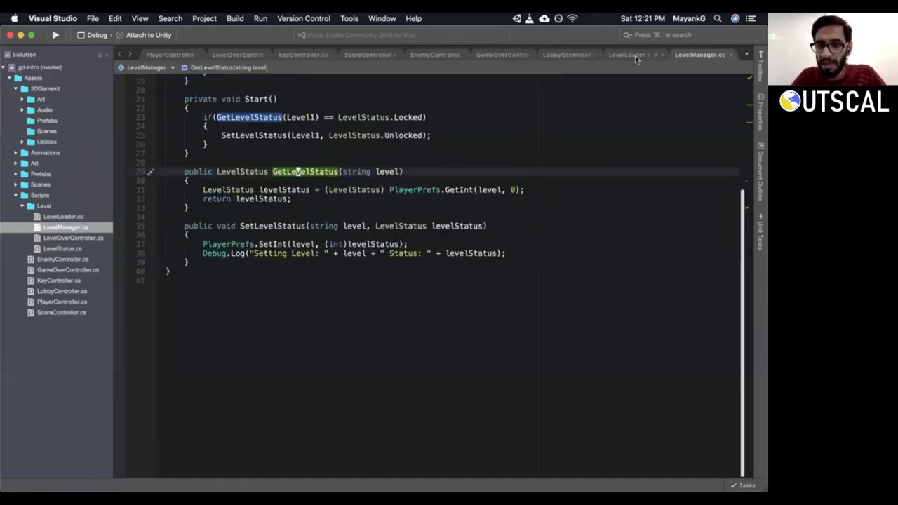
pyautogui.click(635, 55)
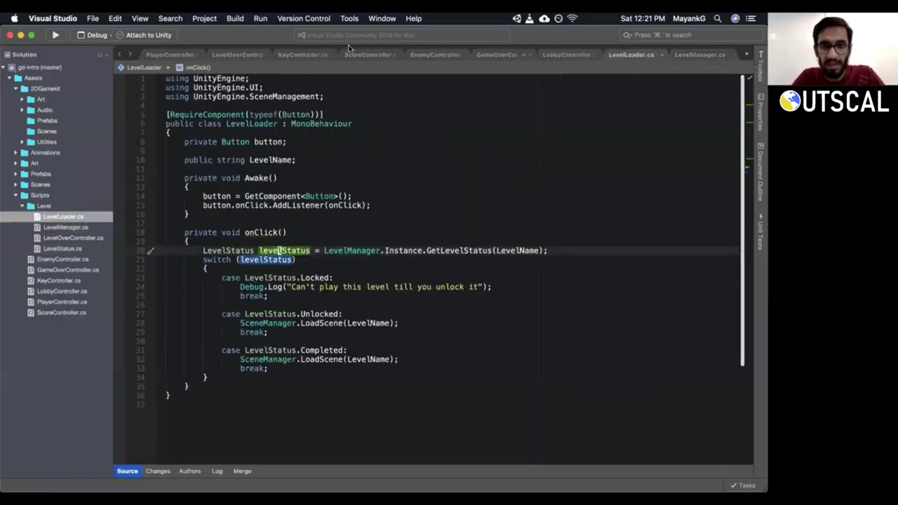
pyautogui.click(244, 54)
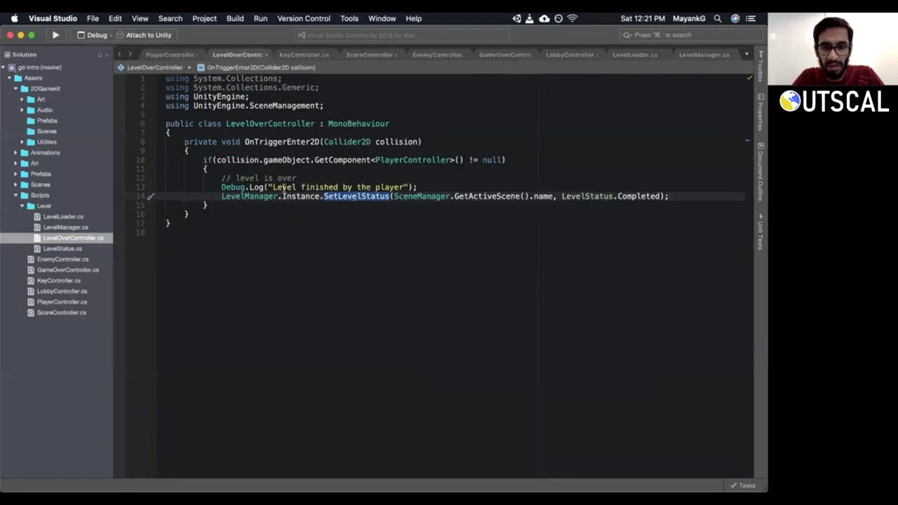
pyautogui.tripleClick(225, 196)
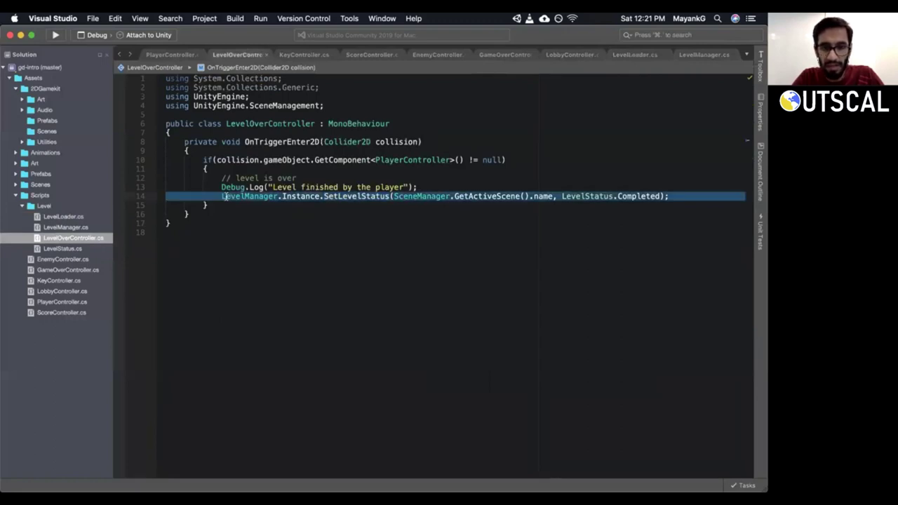
# Check the SetLevelStatus call's arguments and delete the two unused System.Collections using lines.
pyautogui.click(363, 197)
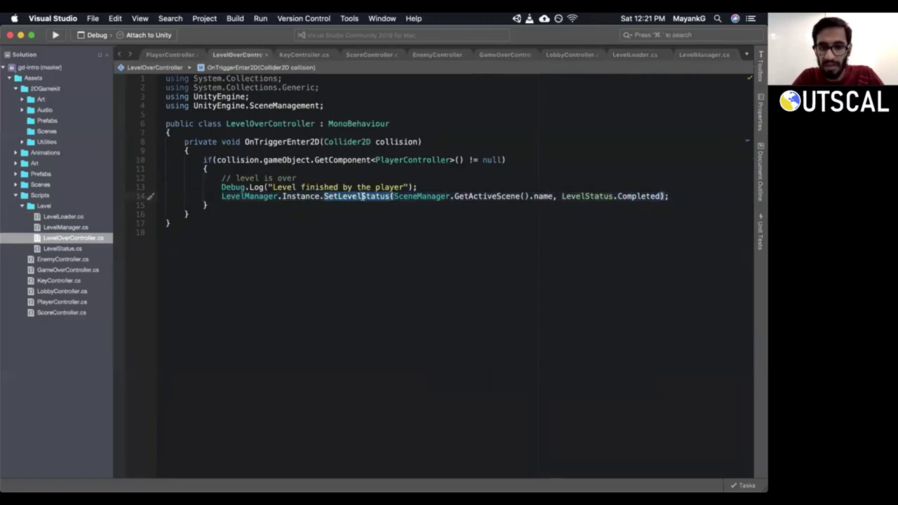
pyautogui.click(640, 196)
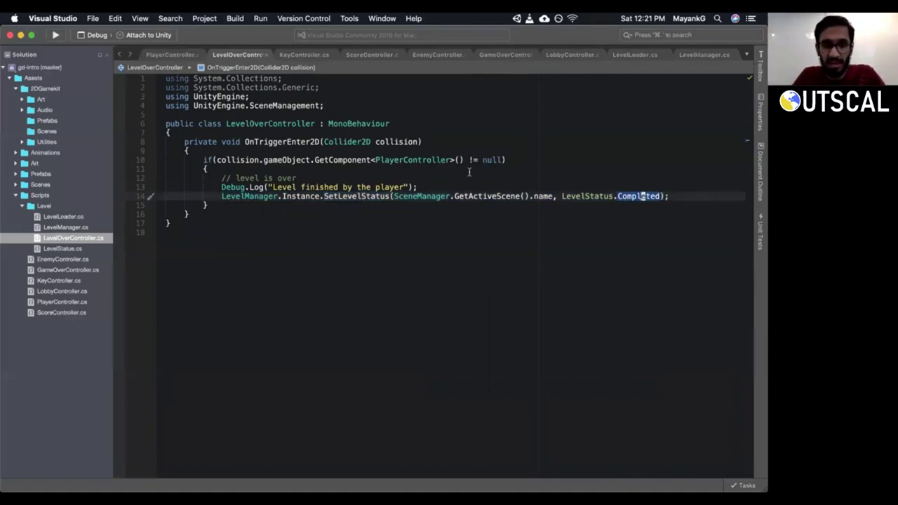
pyautogui.click(312, 196)
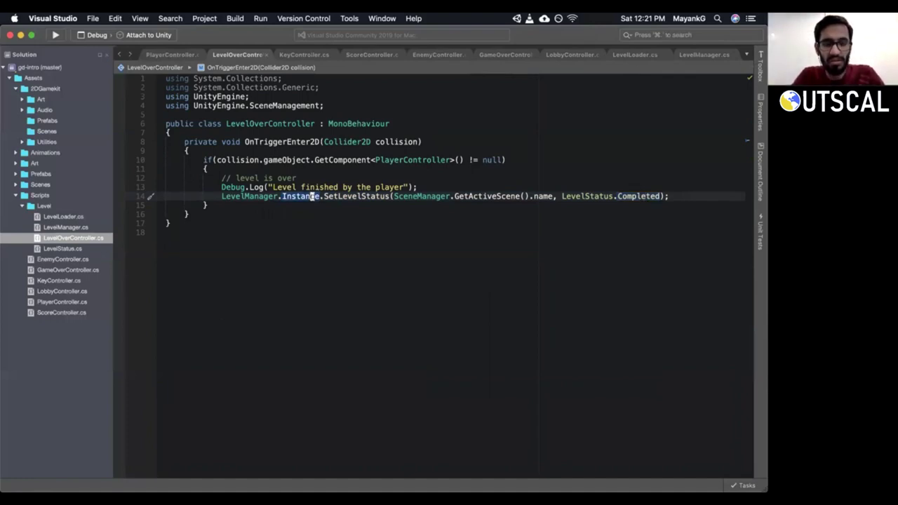
pyautogui.click(324, 87)
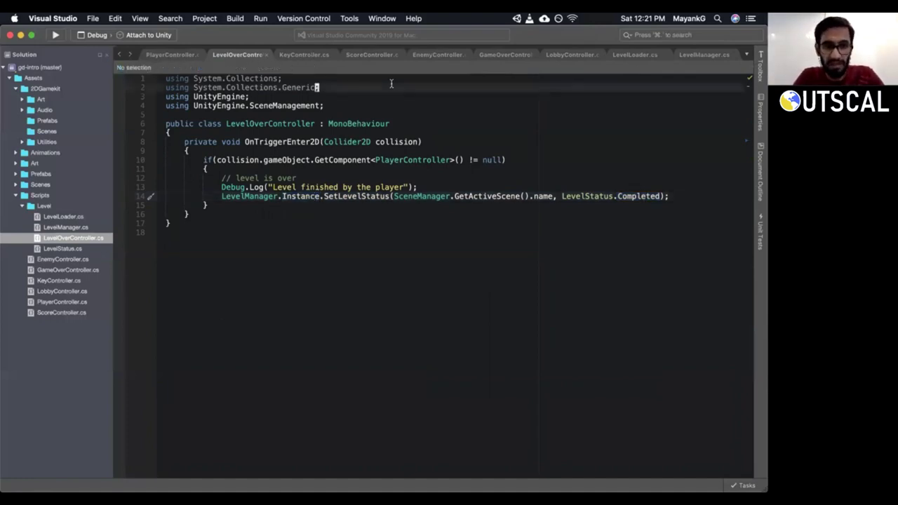
pyautogui.hotkey('shift', 'v')
pyautogui.press('k')
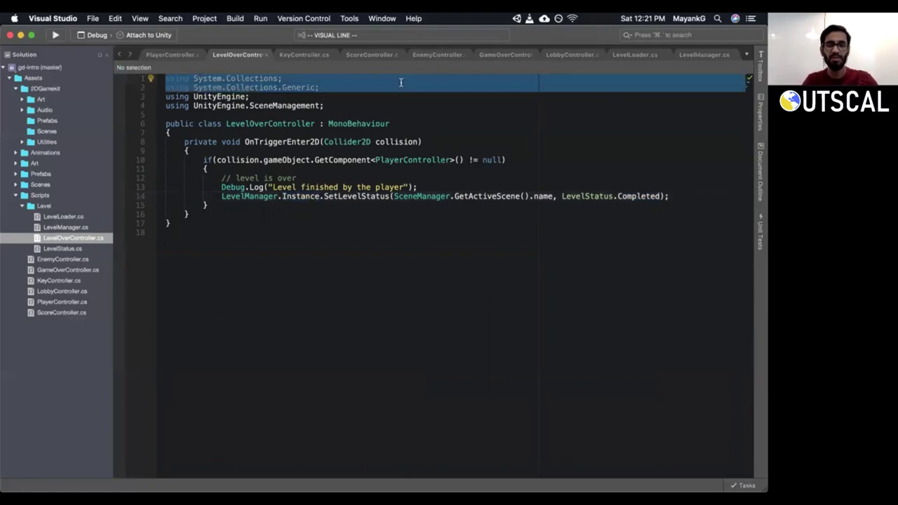
pyautogui.press('d')
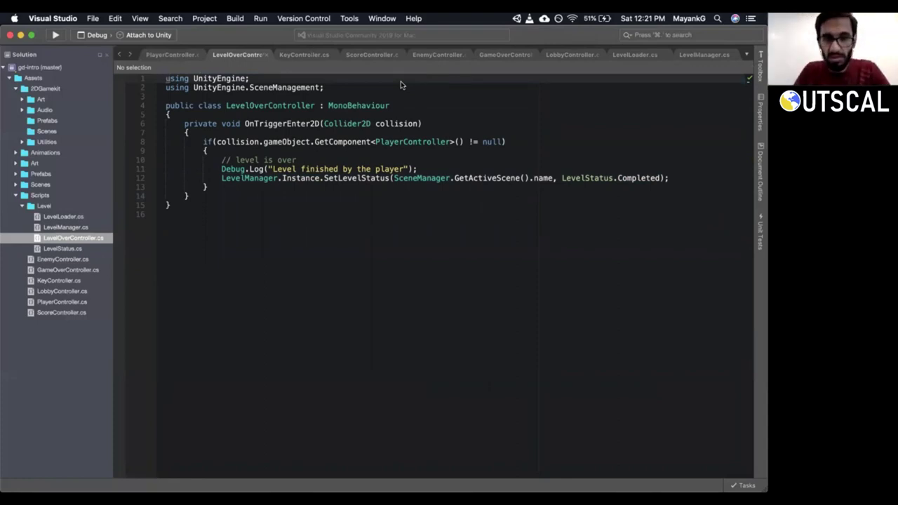
# Delete the empty line 12 with Vim dd and line-select the LevelManager call.
pyautogui.click(498, 179)
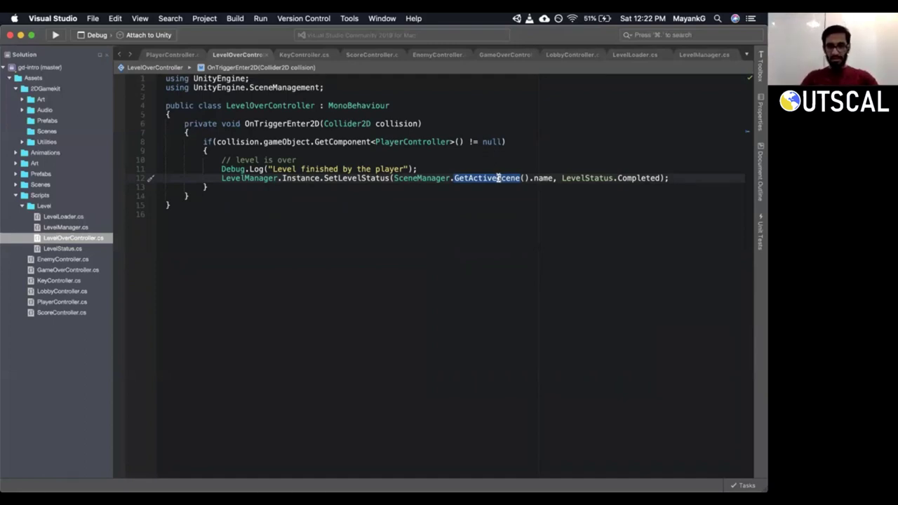
pyautogui.press('Escape')
pyautogui.hotkey('shift', 'o')
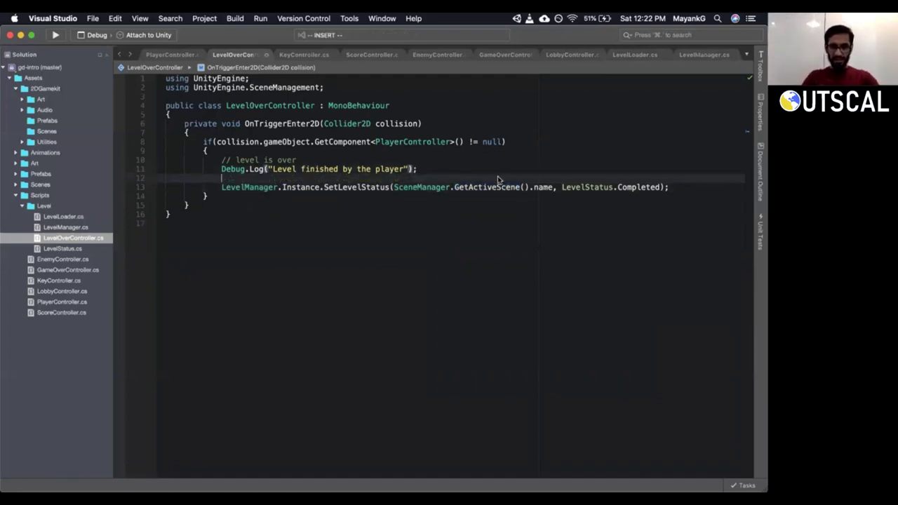
pyautogui.press('Escape')
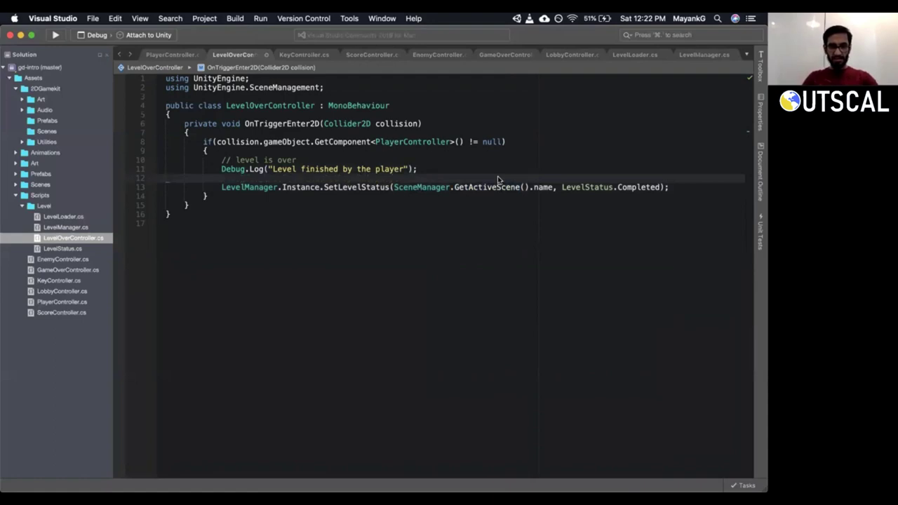
pyautogui.press('d')
pyautogui.press('d')
pyautogui.hotkey('shift', 'o')
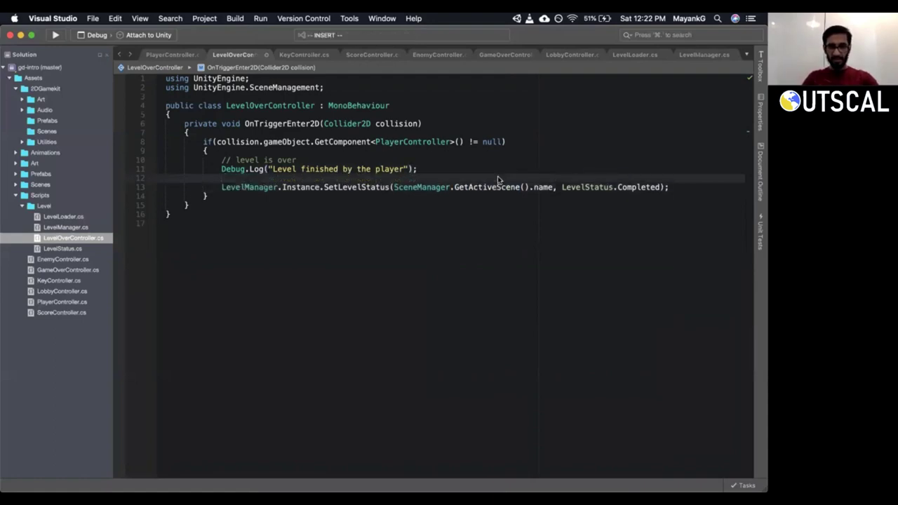
pyautogui.press('Escape')
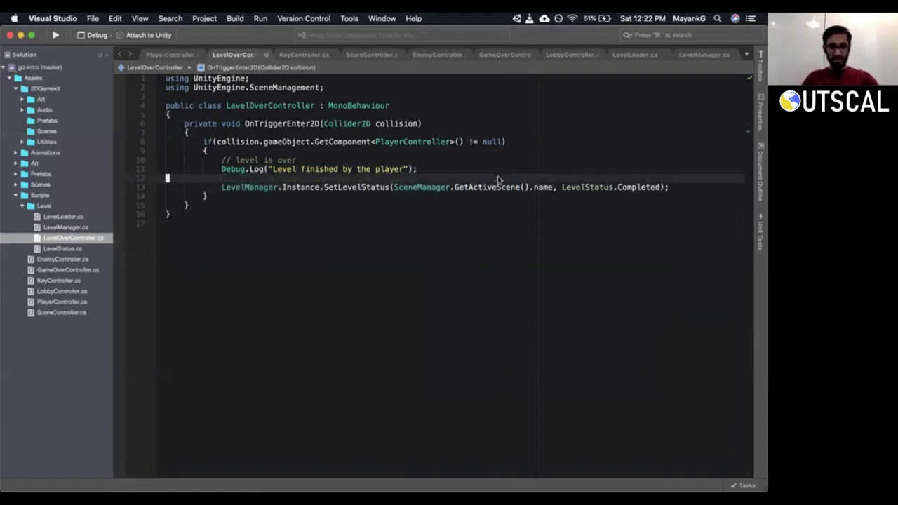
pyautogui.press('d')
pyautogui.press('d')
pyautogui.press('w')
pyautogui.press('w')
pyautogui.press('w')
pyautogui.press('w')
pyautogui.hotkey('shift', 'v')
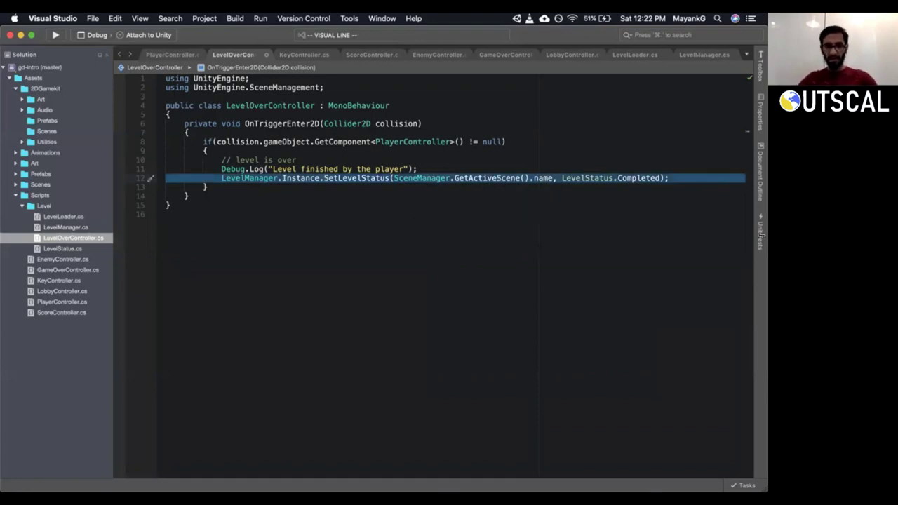
pyautogui.click(427, 150)
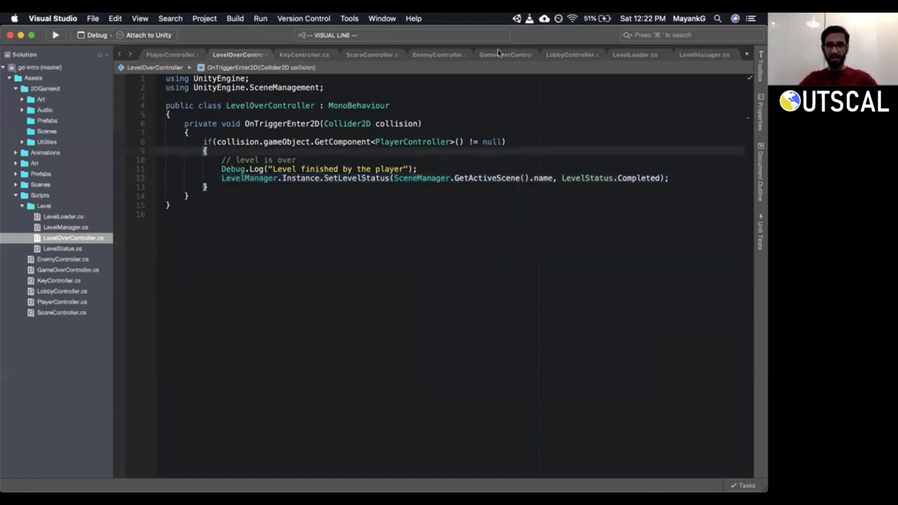
# Add public void MarkLevelComplete(string level) with an empty body after Start() in LevelManager.cs.
pyautogui.click(673, 55)
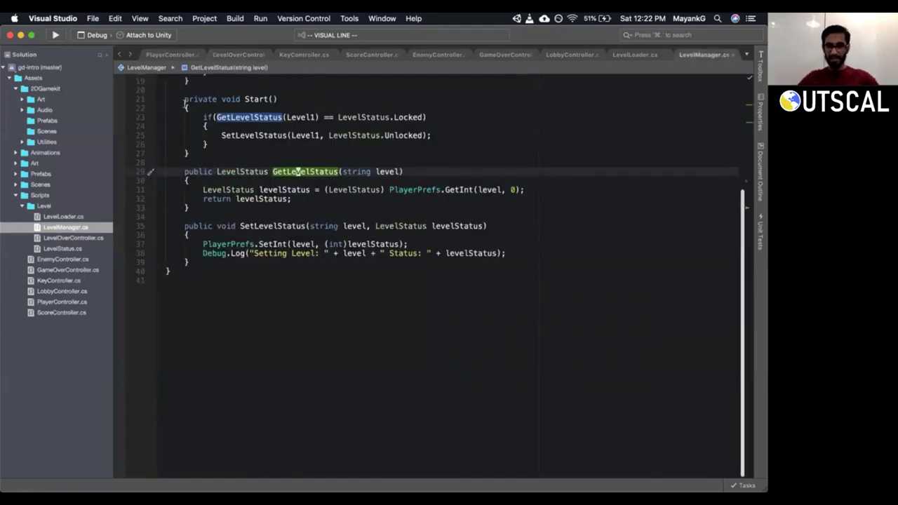
pyautogui.click(205, 155)
pyautogui.press('a')
pyautogui.press('Return')
pyautogui.press('Return')
pyautogui.write('pub')
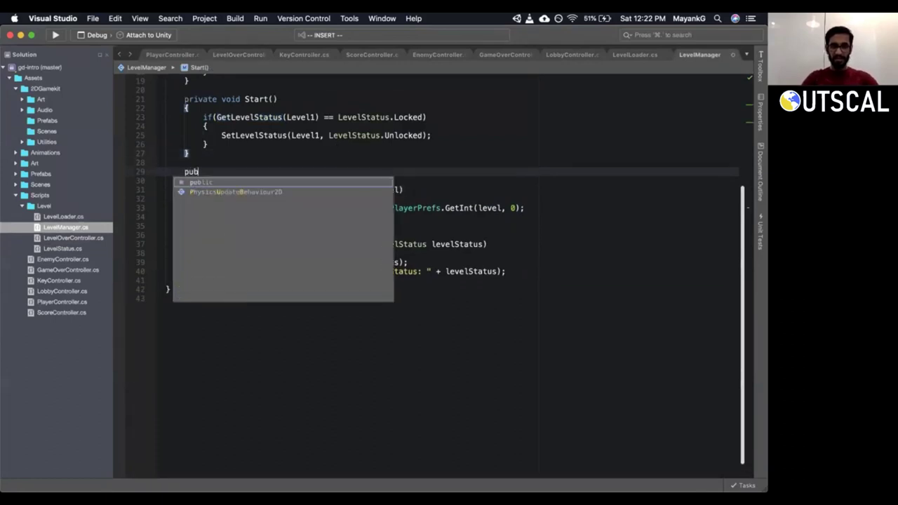
pyautogui.write('lic void ')
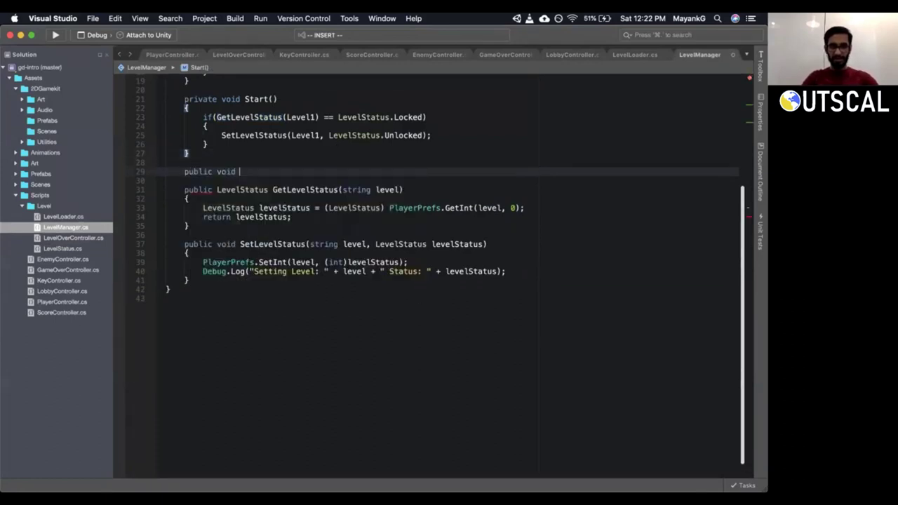
pyautogui.write('M')
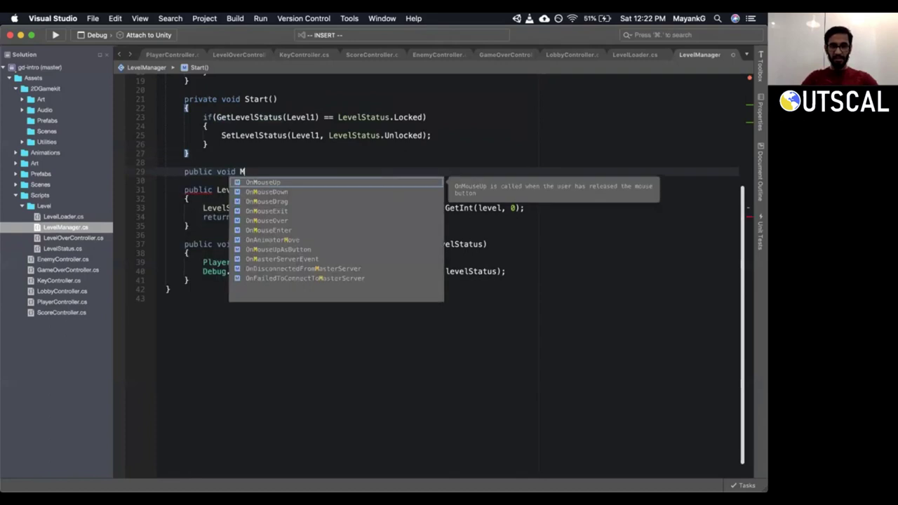
pyautogui.write('arkLevelComple')
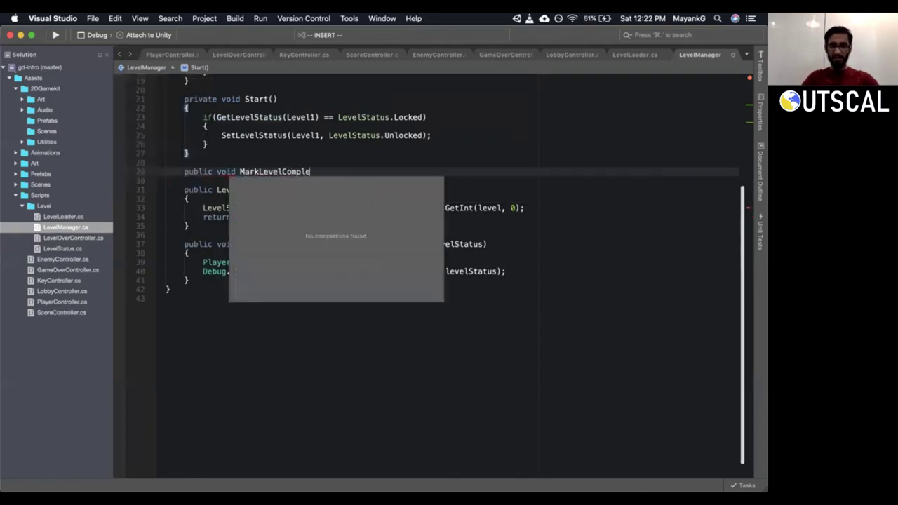
pyautogui.write('(){')
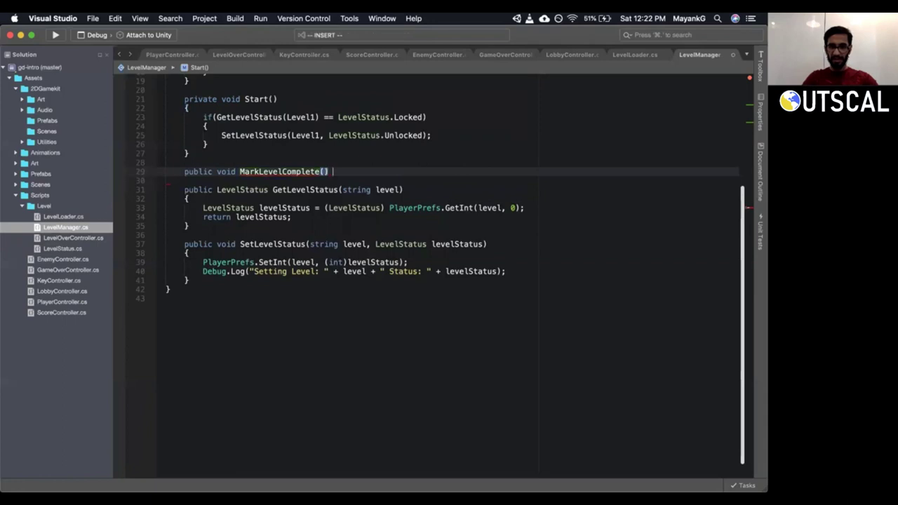
pyautogui.press('Return')
pyautogui.click(324, 171)
pyautogui.write('i')
pyautogui.write('string level')
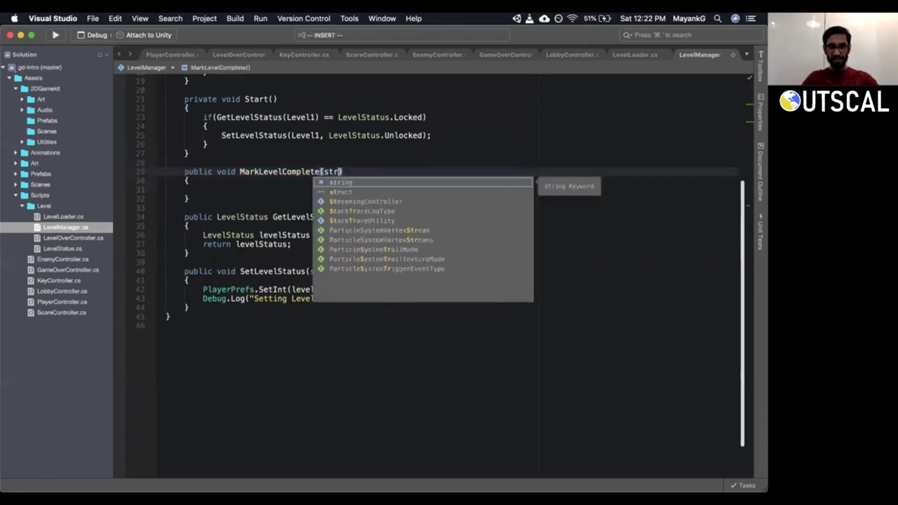
pyautogui.press('Escape')
# Write a set-level-complete comment and '// unlock the next level' inside the method body.
pyautogui.click(186, 199)
pyautogui.press('k')
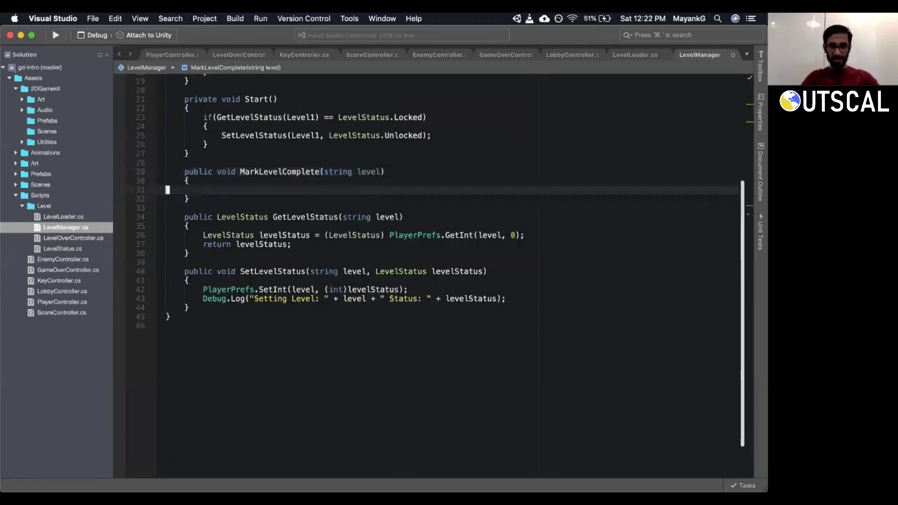
pyautogui.write('S//')
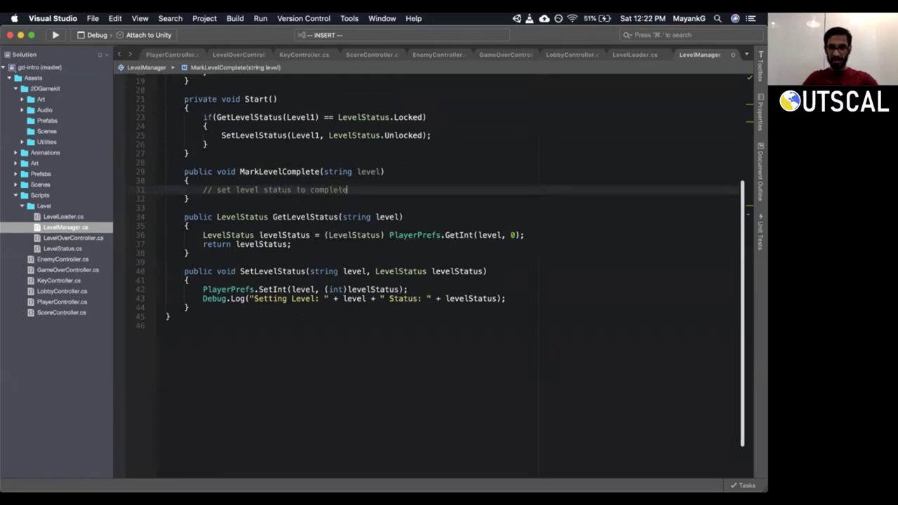
pyautogui.press('Return')
pyautogui.write('// unlock the next level')
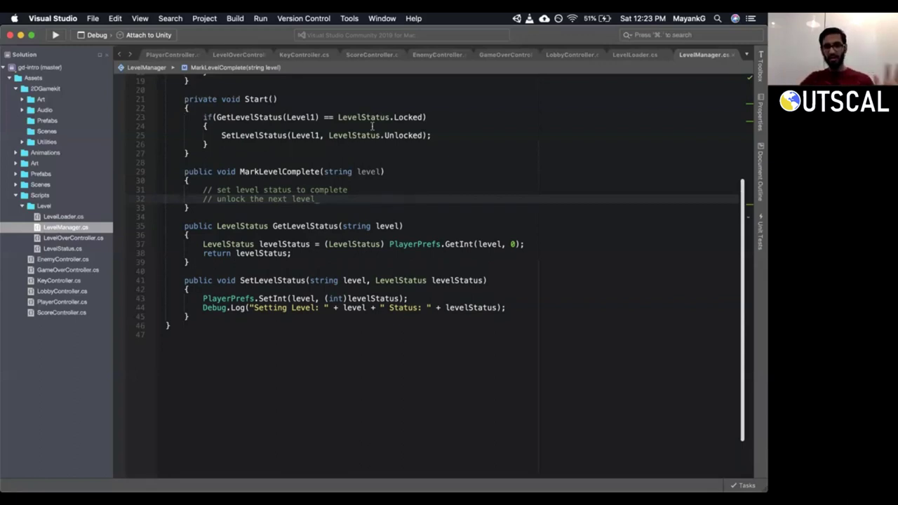
pyautogui.click(626, 53)
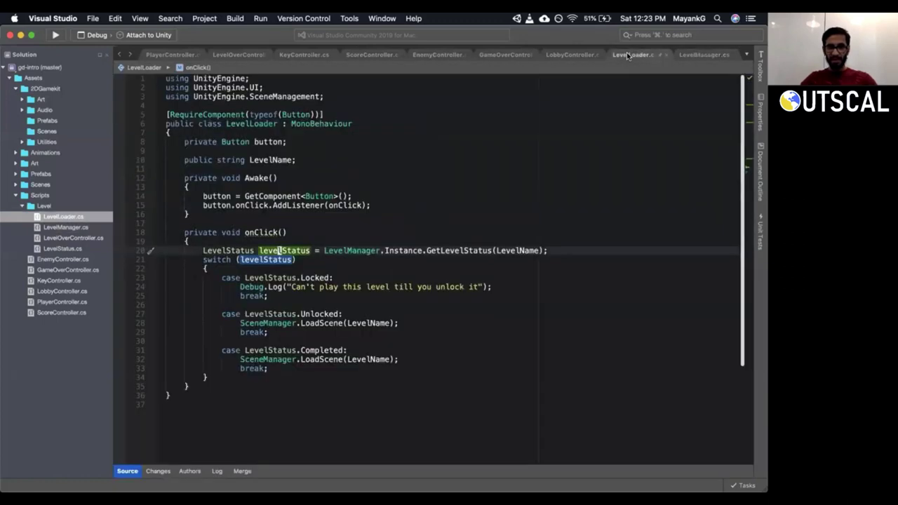
# Rename the LevelManager method from MarkLevelComplete to MarkCurrentLevelComplete.
pyautogui.click(693, 54)
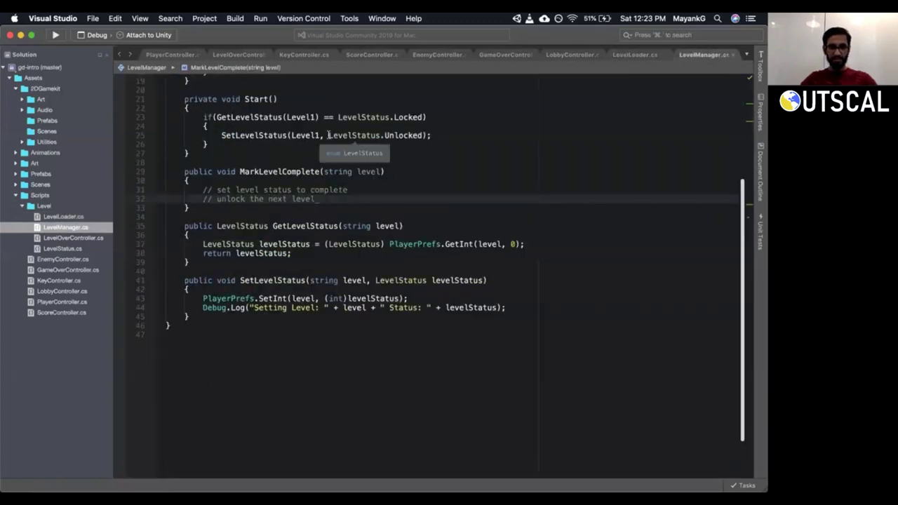
pyautogui.click(259, 172)
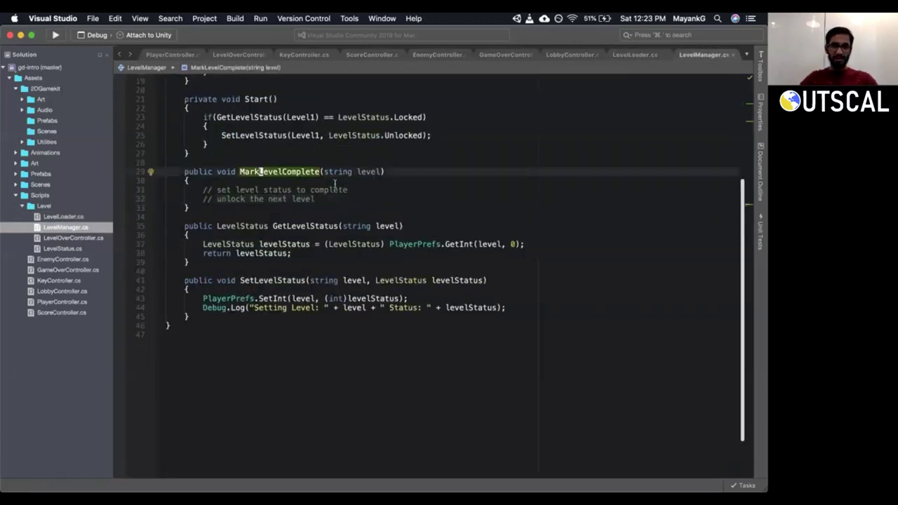
pyautogui.press('i')
pyautogui.hotkey('alt', 'Delete')
pyautogui.write('CurrentLevelComplete')
pyautogui.press('Escape')
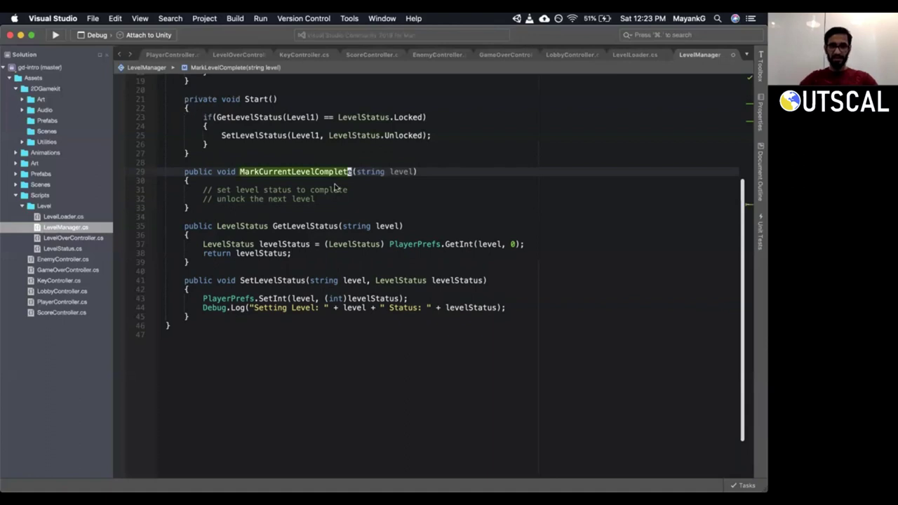
# Delete the string level parameter, leaving MarkCurrentLevelComplete(), then show LevelOverController.cs.
pyautogui.hotkey('shift', 'v')
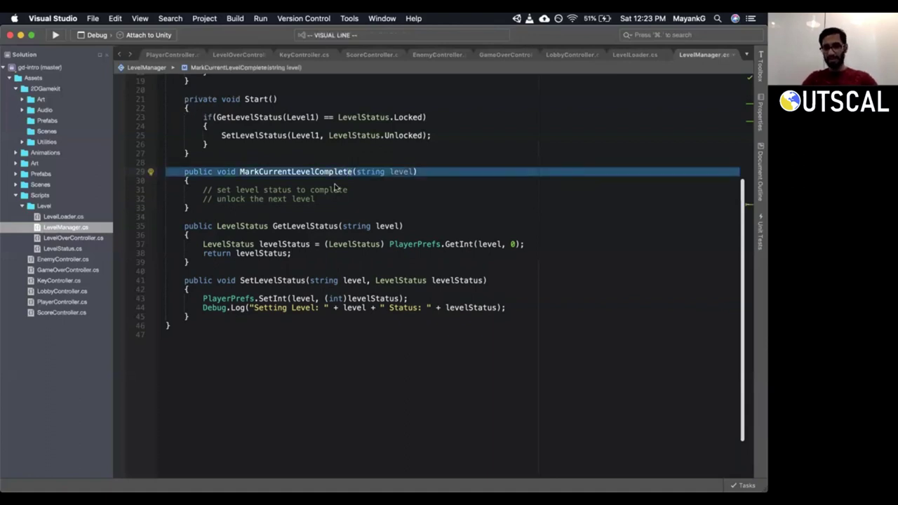
pyautogui.press('Escape')
pyautogui.press('w')
pyautogui.press('w')
pyautogui.press('d')
pyautogui.press('w')
pyautogui.press('d')
pyautogui.press('w')
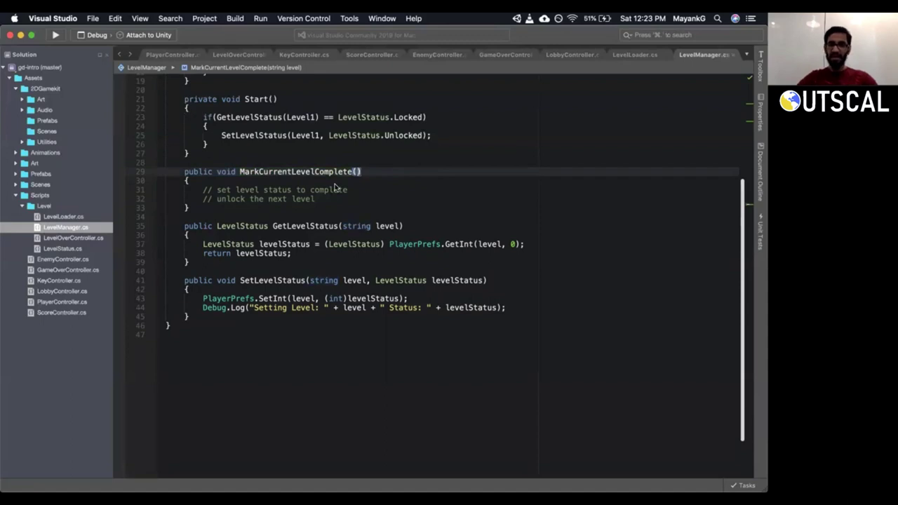
pyautogui.click(630, 58)
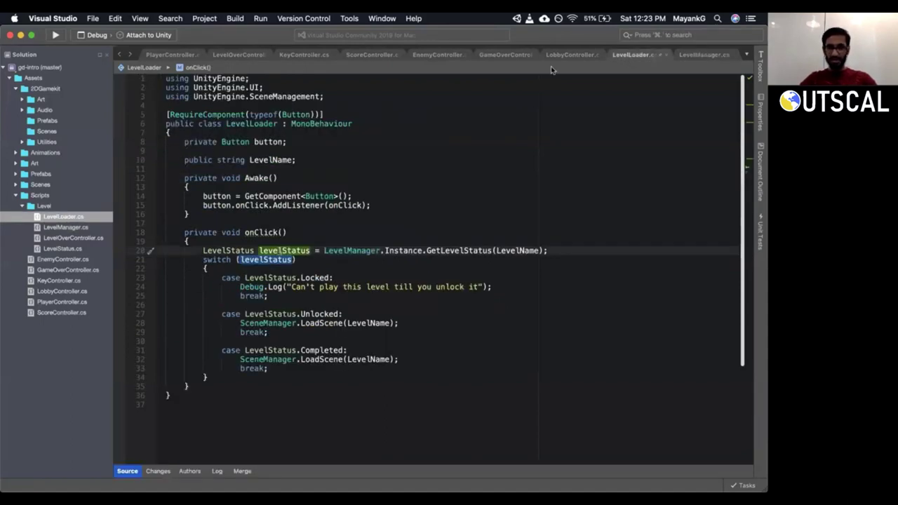
pyautogui.click(569, 54)
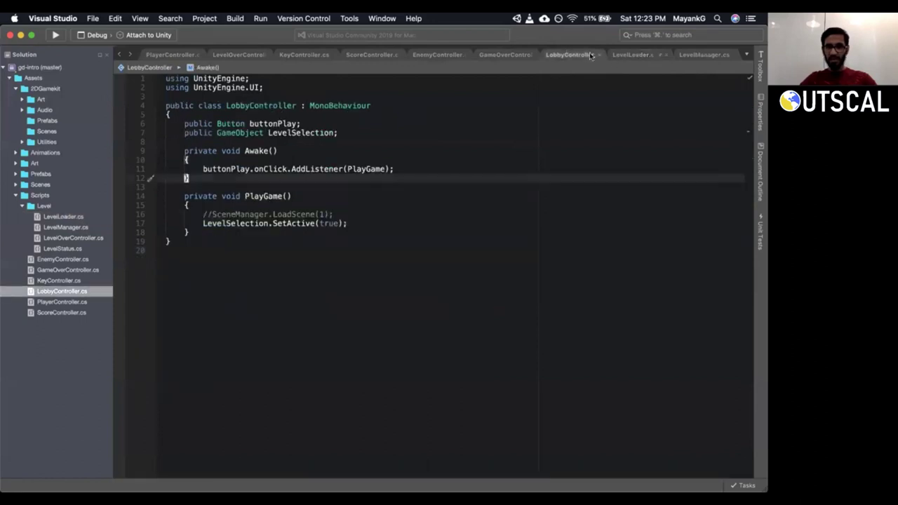
pyautogui.click(237, 55)
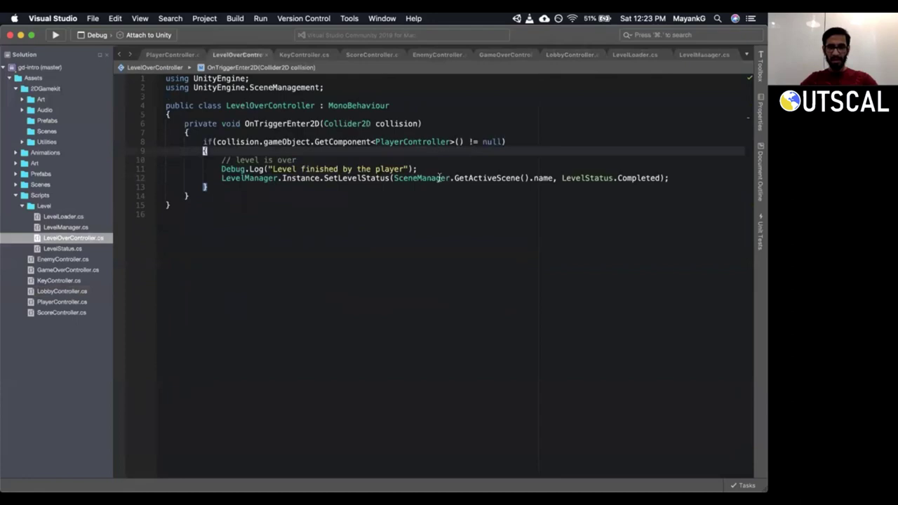
# Add LevelManager.Instance.MarkCurrentLevelComplete(); on a new line in the trigger.
pyautogui.hotkey('shift', 'v')
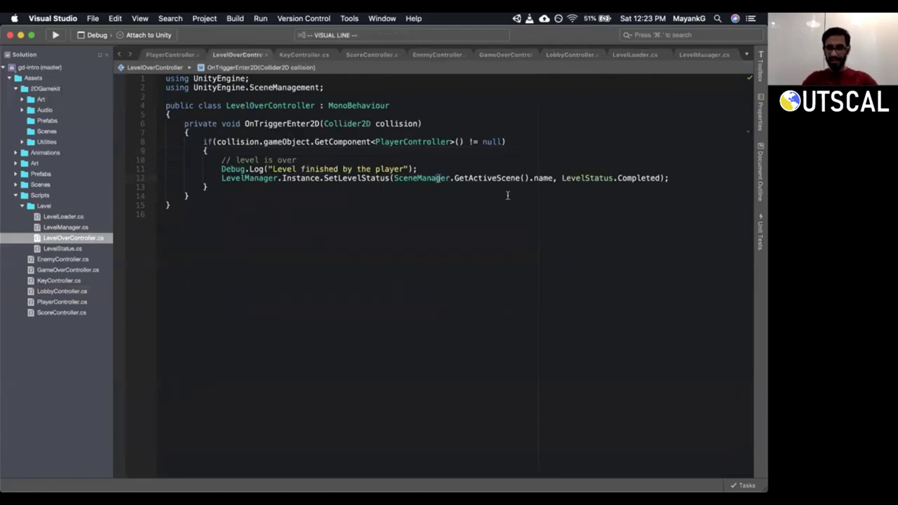
pyautogui.press('Escape')
pyautogui.press('j')
pyautogui.press('j')
pyautogui.press('j')
pyautogui.write('sG')
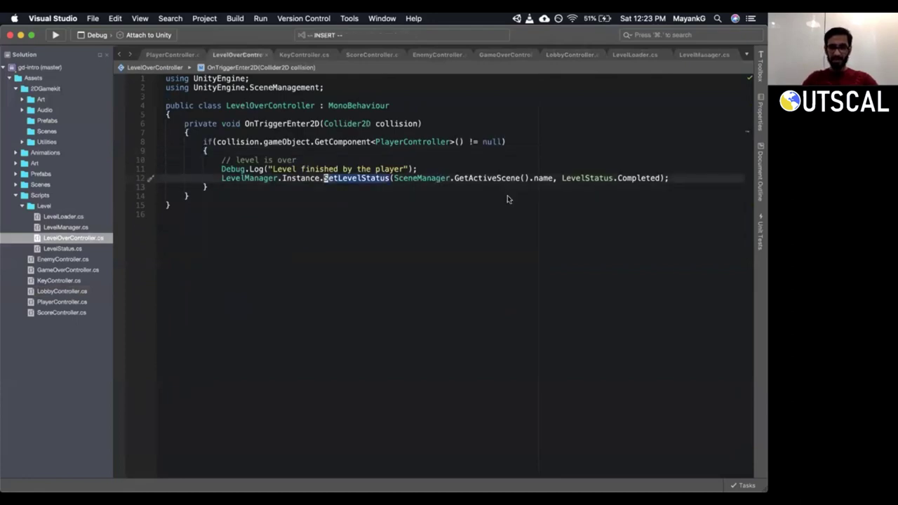
pyautogui.press('Escape')
pyautogui.write('uoLevel')
pyautogui.write('Mana')
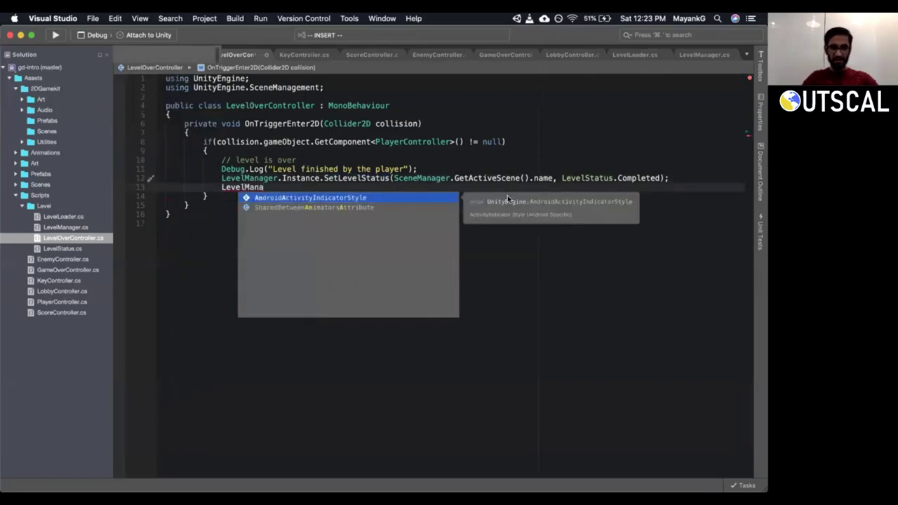
pyautogui.write('ger.')
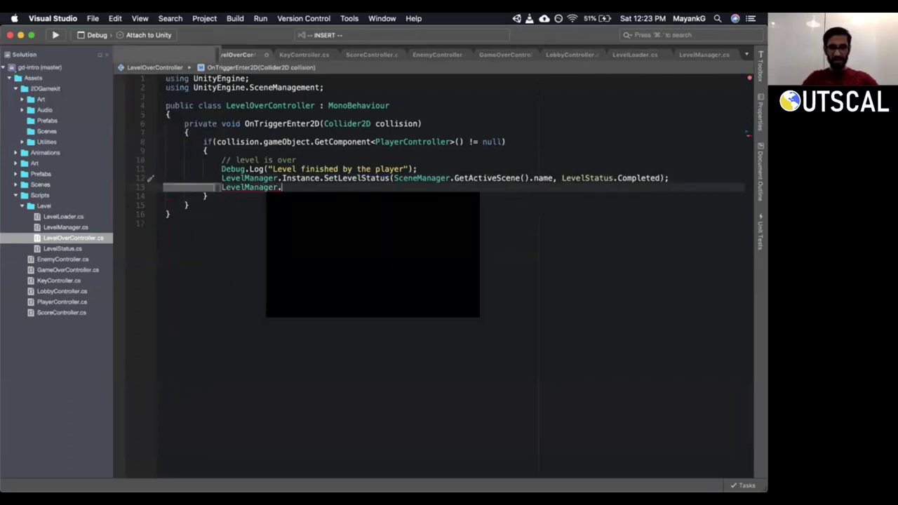
pyautogui.write('Instance.Mar')
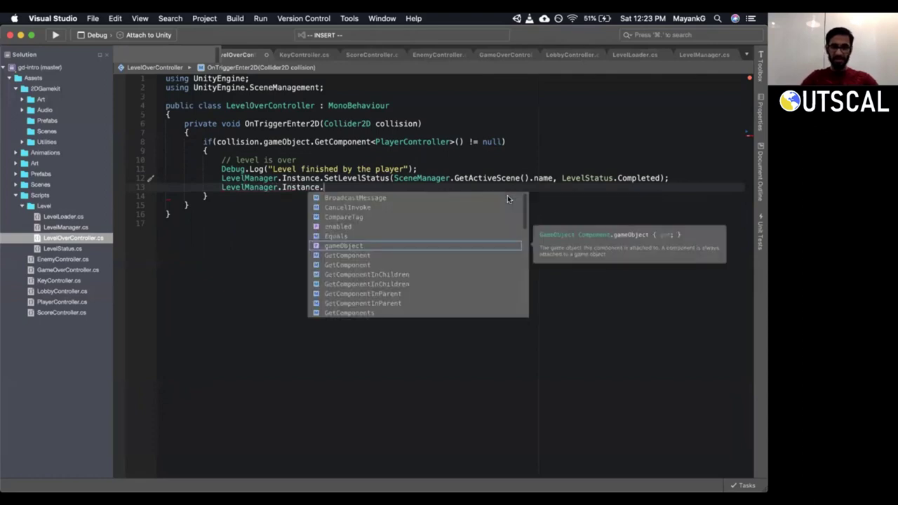
pyautogui.press('Return')
pyautogui.write('();')
# Delete the old SetLevelStatus line with the Vim dd command.
pyautogui.press('Escape')
pyautogui.press('k')
pyautogui.press('b')
pyautogui.press('b')
pyautogui.press('b')
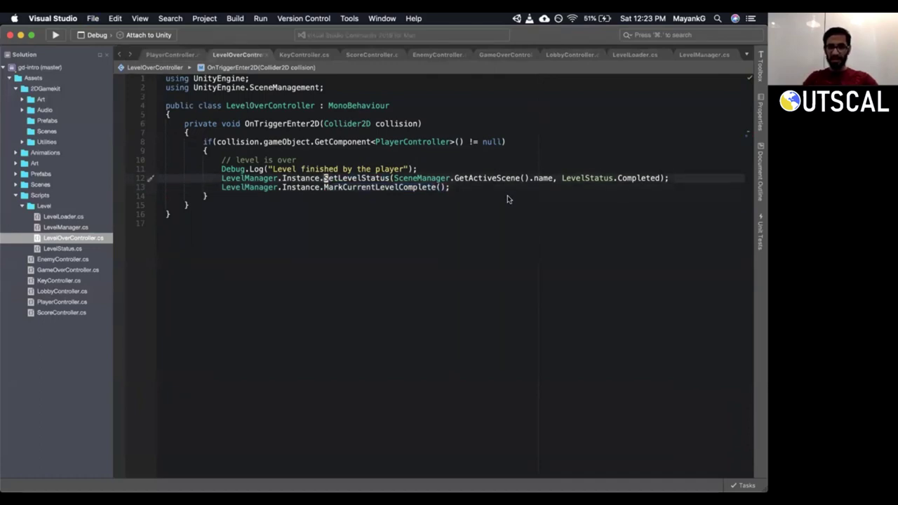
pyautogui.press('d')
pyautogui.press('d')
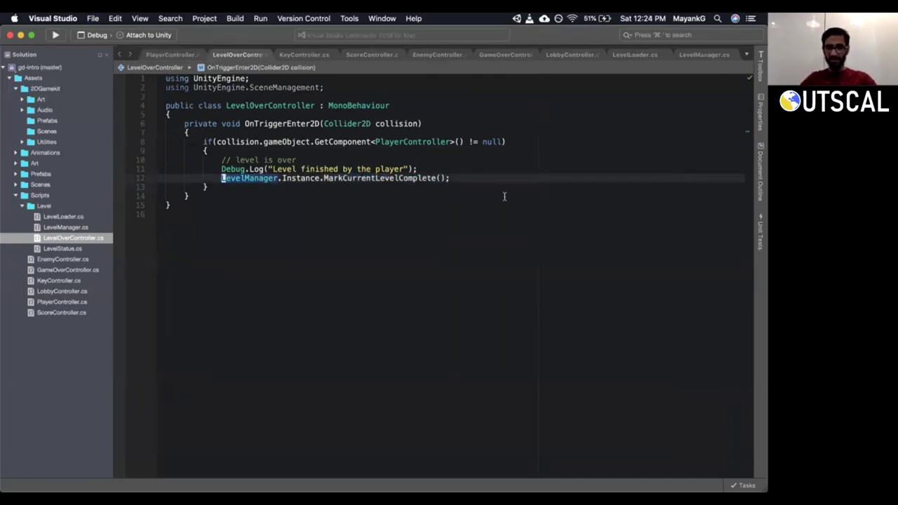
# In LevelManager.cs, paste a SetLevelStatus call with LevelStatus.Completed under the comment, save, and add the SceneManagement using.
pyautogui.click(705, 54)
pyautogui.click(433, 195)
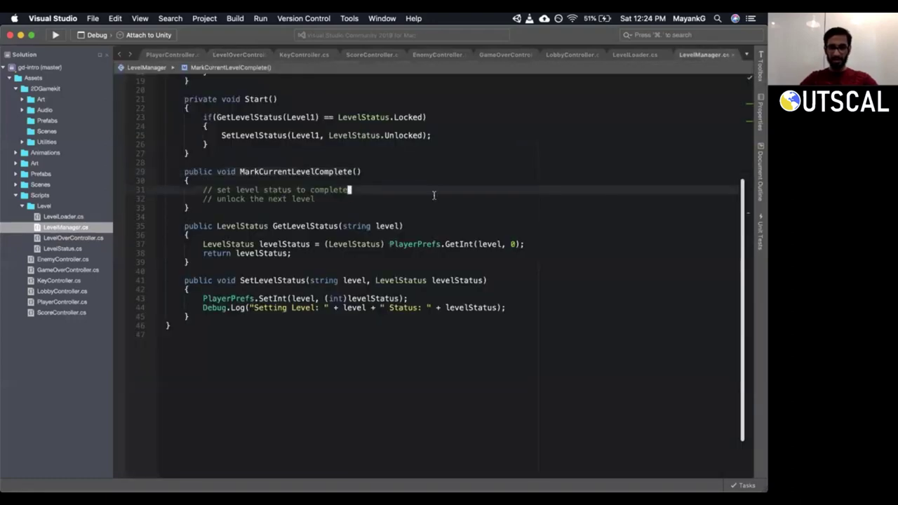
pyautogui.press('Return')
pyautogui.write('LevelManager.Instance.SetLevelStatus(SceneManager.GetActiveScene().name, LevelStatus.Completed);')
pyautogui.press('super+s')
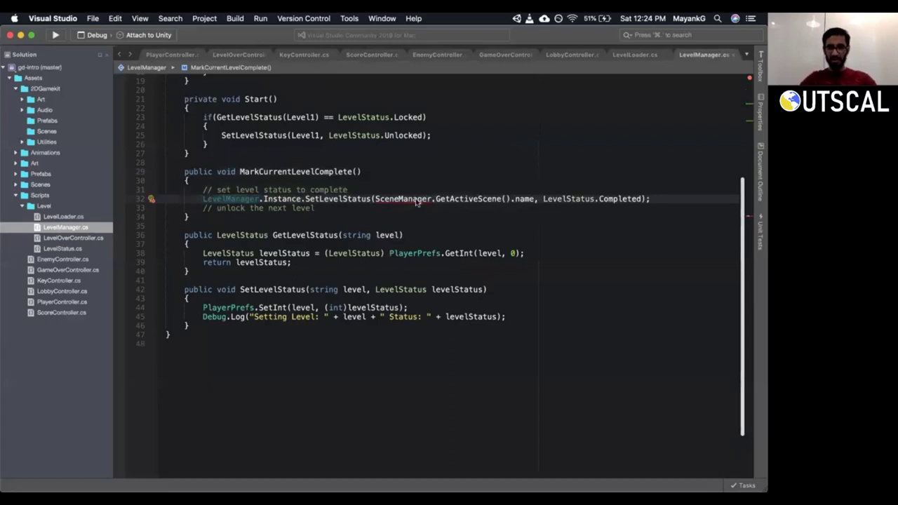
pyautogui.click(414, 203)
pyautogui.click(476, 210)
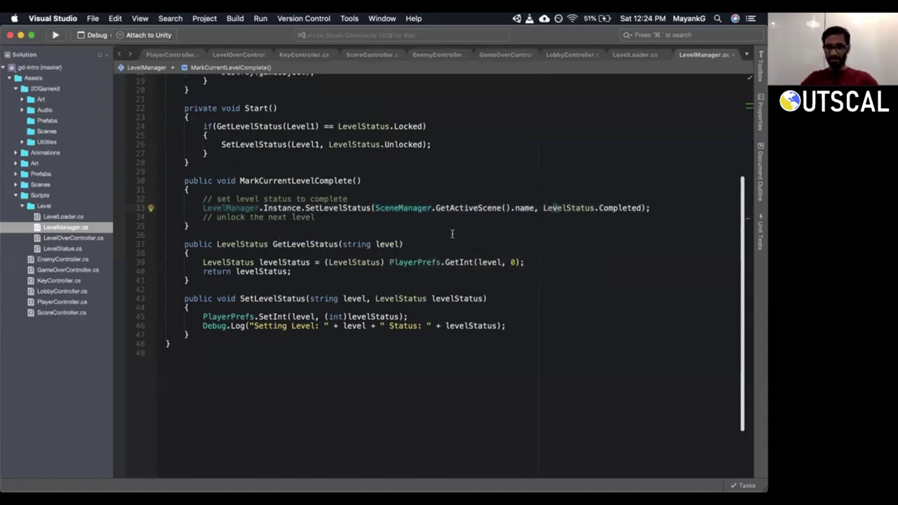
pyautogui.moveTo(453, 230); pyautogui.dragTo(449, 219)
# Extract the GetActiveScene() expression into a 'Scene scene' declaration at the top of the method.
pyautogui.click(447, 201)
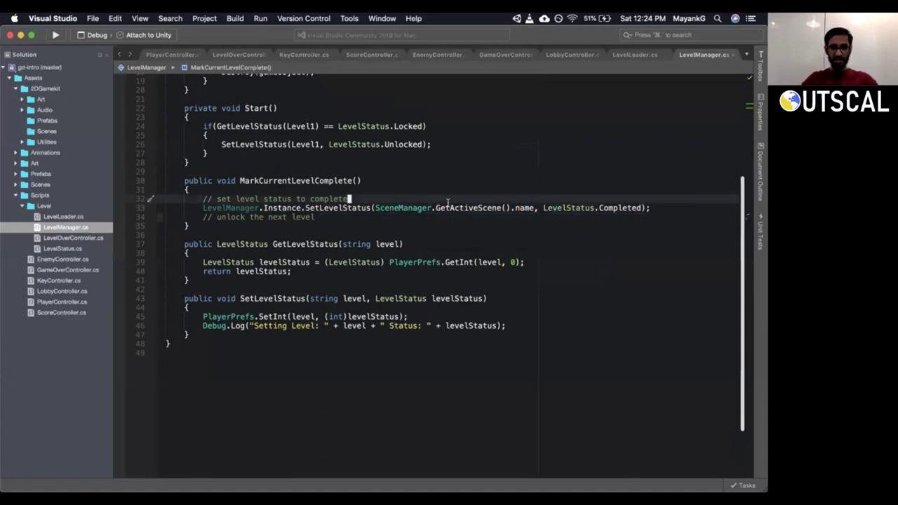
pyautogui.doubleClick(389, 208)
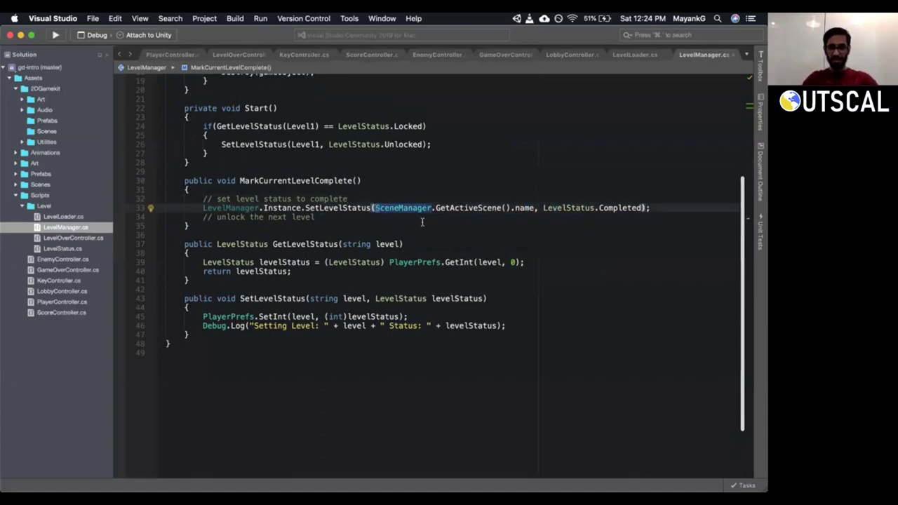
pyautogui.press('l')
pyautogui.press('l')
pyautogui.press('l')
pyautogui.press('l')
pyautogui.press('l')
pyautogui.press('l')
pyautogui.press('l')
pyautogui.press('l')
pyautogui.press('l')
pyautogui.press('l')
pyautogui.press('l')
pyautogui.press('l')
pyautogui.press('l')
pyautogui.press('l')
pyautogui.press('l')
pyautogui.press('l')
pyautogui.press('l')
pyautogui.press('super+c')
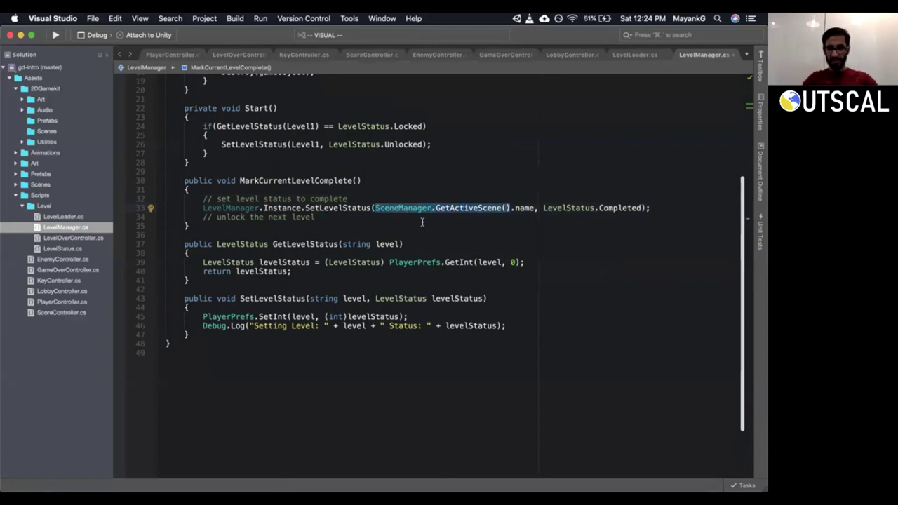
pyautogui.press('d')
pyautogui.press('k')
pyautogui.press('k')
pyautogui.press('o')
pyautogui.press('super+v')
pyautogui.write('Scene sc')
pyautogui.write('ene =')
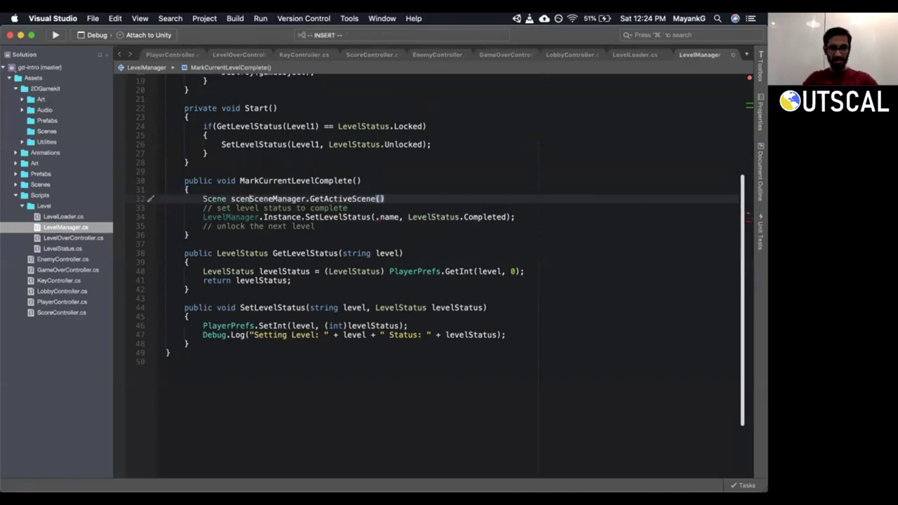
pyautogui.press('Escape')
pyautogui.write('A;')
pyautogui.press('Escape')
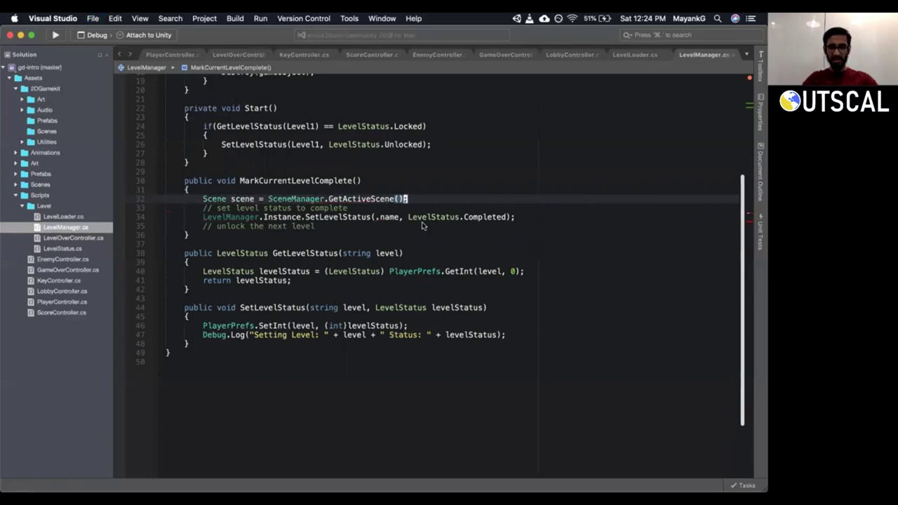
# Pass scene.name to the SetLevelStatus call and add blank lines around it for spacing.
pyautogui.press('h')
pyautogui.press('h')
pyautogui.press('h')
pyautogui.press('h')
pyautogui.press('h')
pyautogui.press('h')
pyautogui.press('h')
pyautogui.press('h')
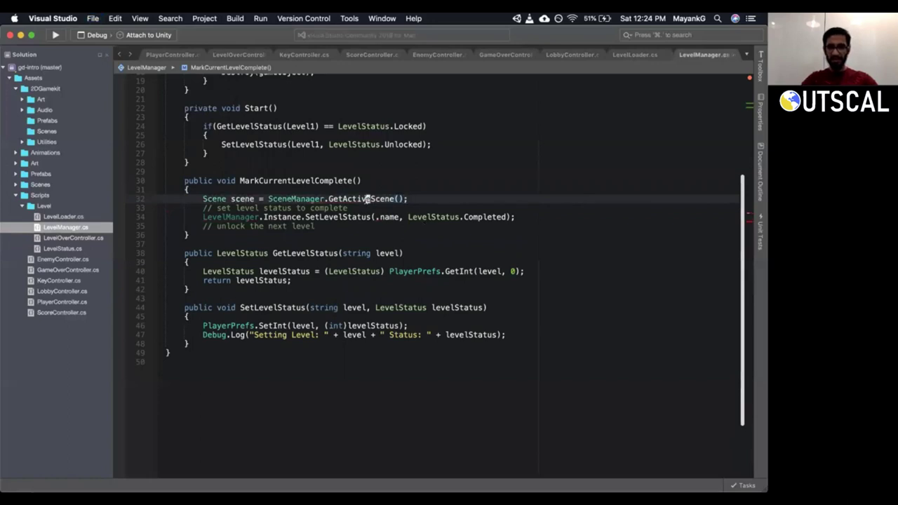
pyautogui.click(246, 199)
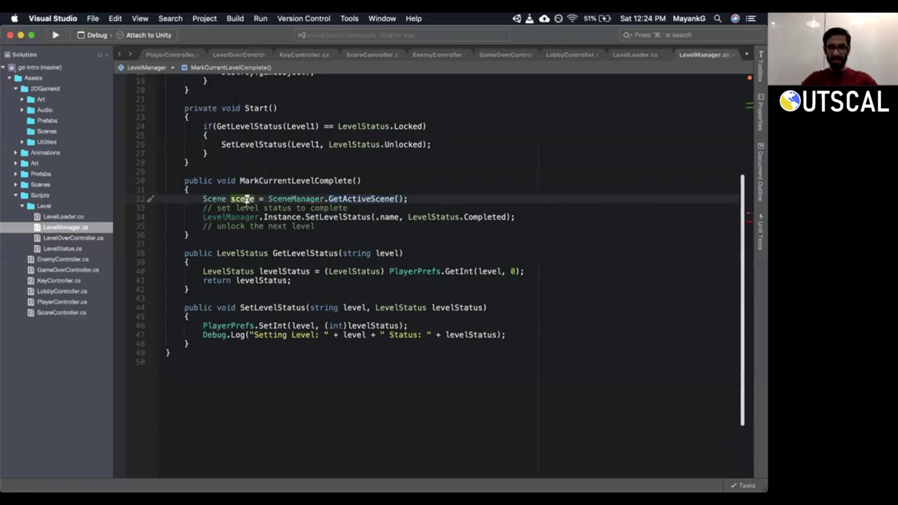
pyautogui.click(372, 216)
pyautogui.write('iscene')
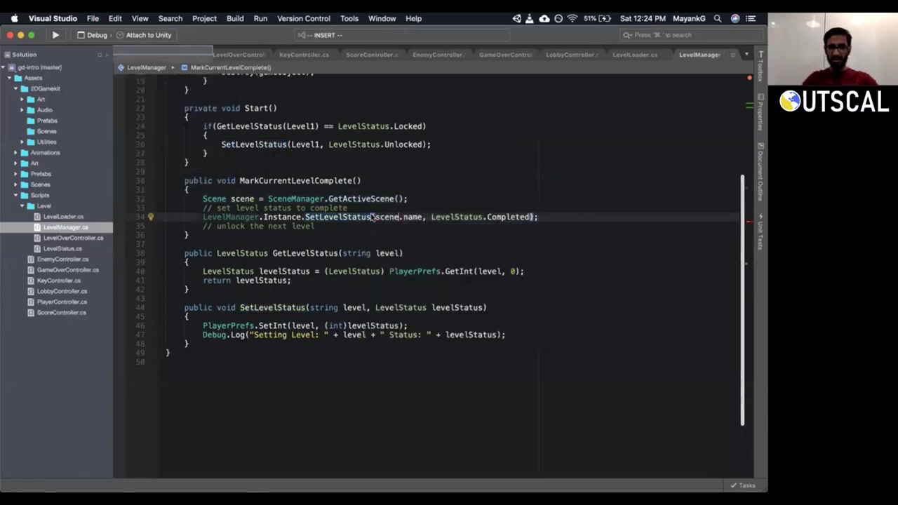
pyautogui.press('Escape')
pyautogui.press('j')
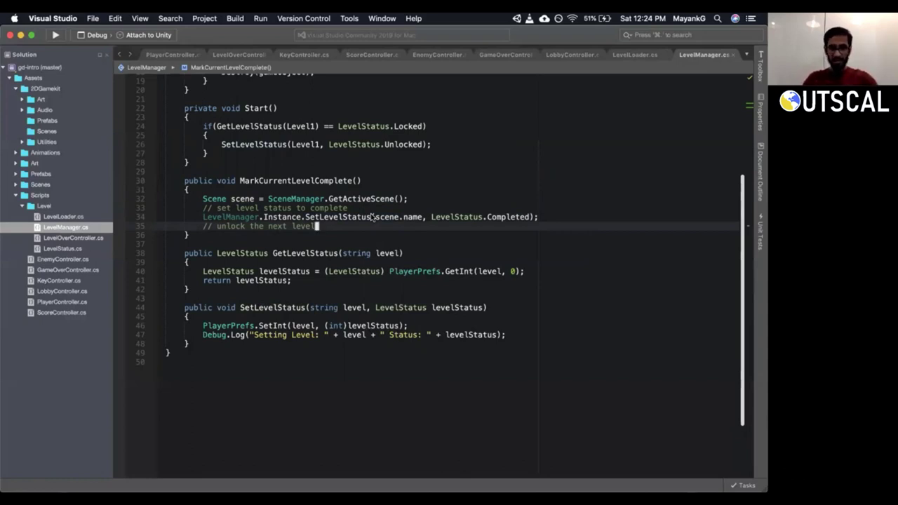
pyautogui.click(373, 216)
pyautogui.press('k')
pyautogui.press('k')
pyautogui.press('o')
pyautogui.press('Escape')
pyautogui.press('j')
pyautogui.press('j')
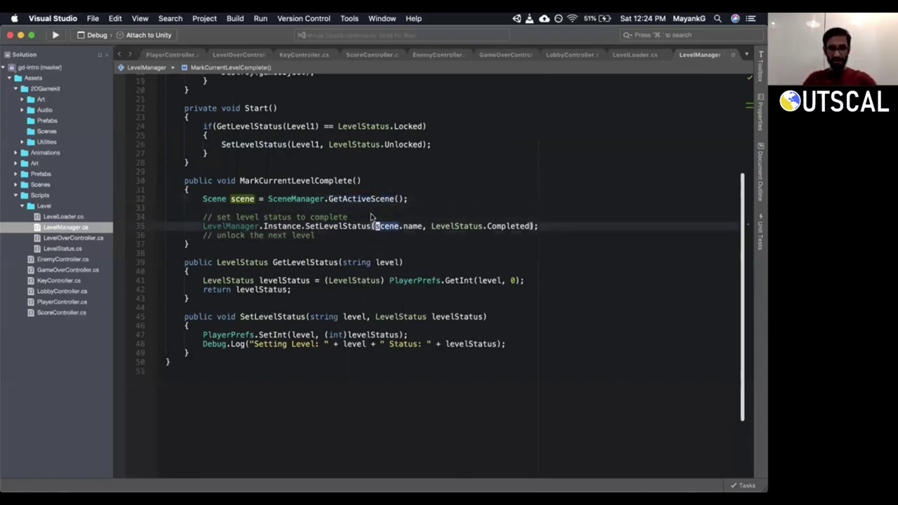
pyautogui.press('o')
pyautogui.press('Escape')
# Under the unlock comment, add 'int nextSceneIndex = scene.buildIndex + 1;'.
pyautogui.press('j')
pyautogui.press('o')
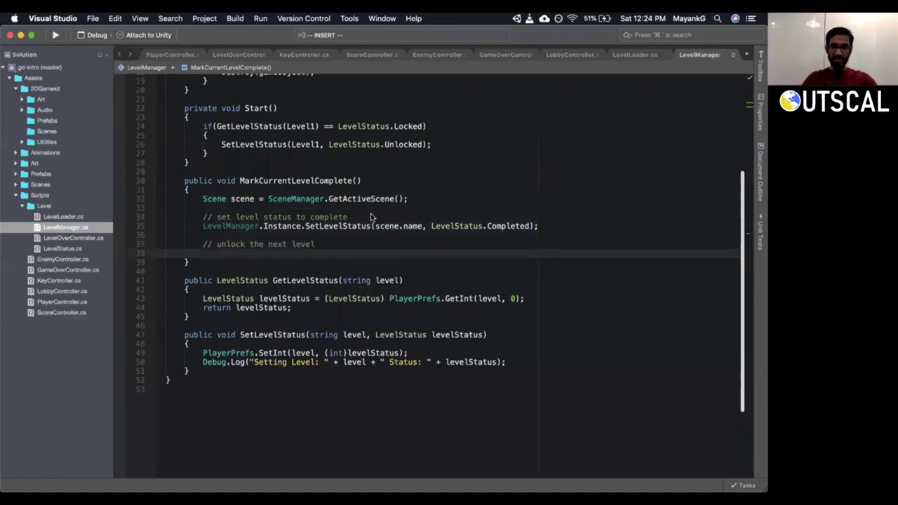
pyautogui.write('scene.')
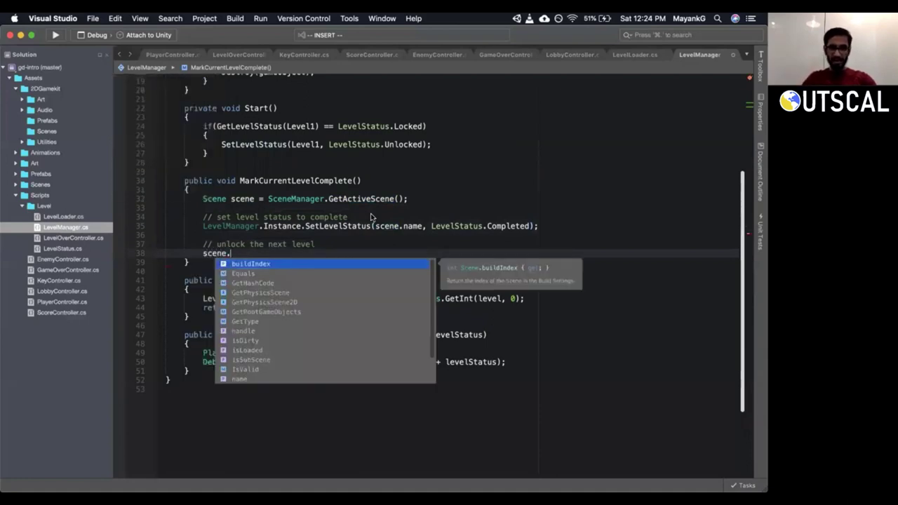
pyautogui.press('Return')
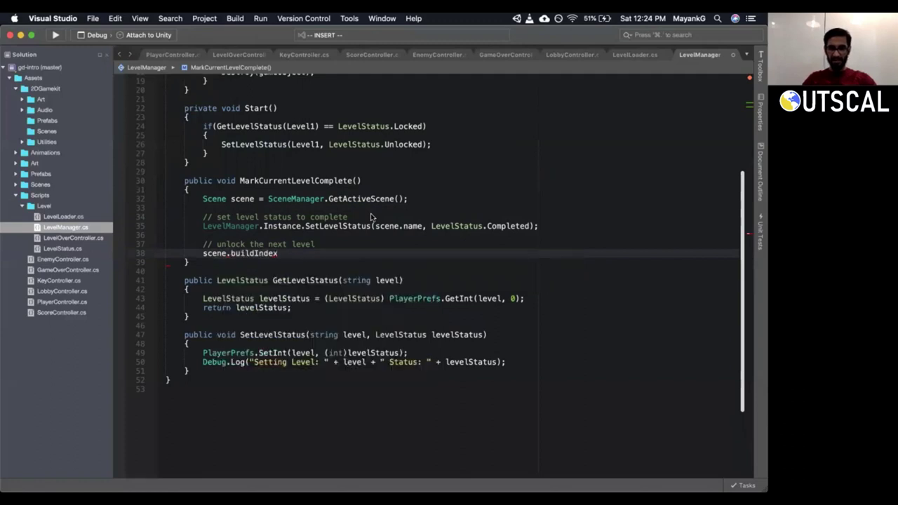
pyautogui.press('Escape')
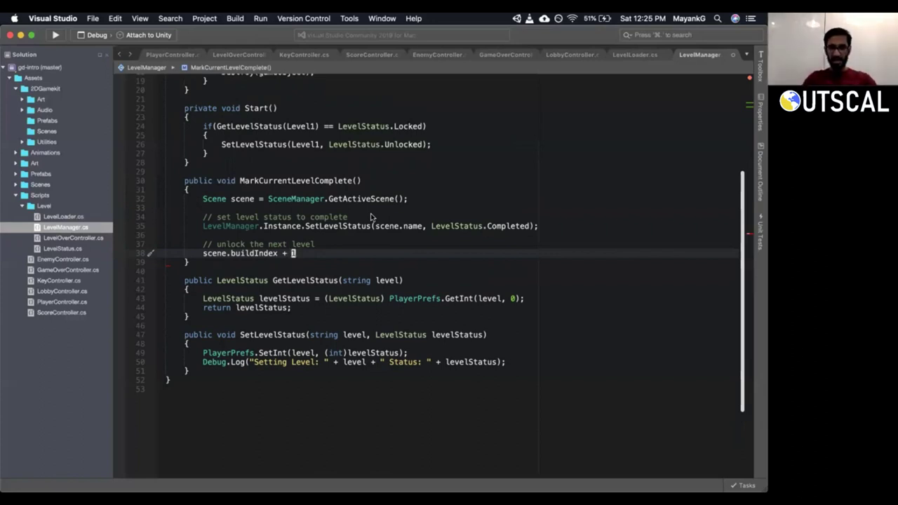
pyautogui.doubleClick(256, 254)
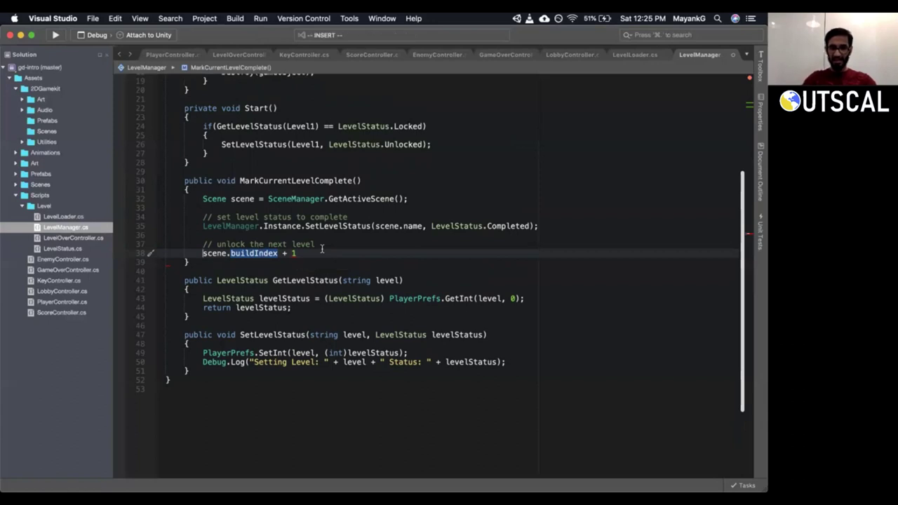
pyautogui.hotkey('shift', 'i')
pyautogui.write('int n')
pyautogui.write('extSceneIn')
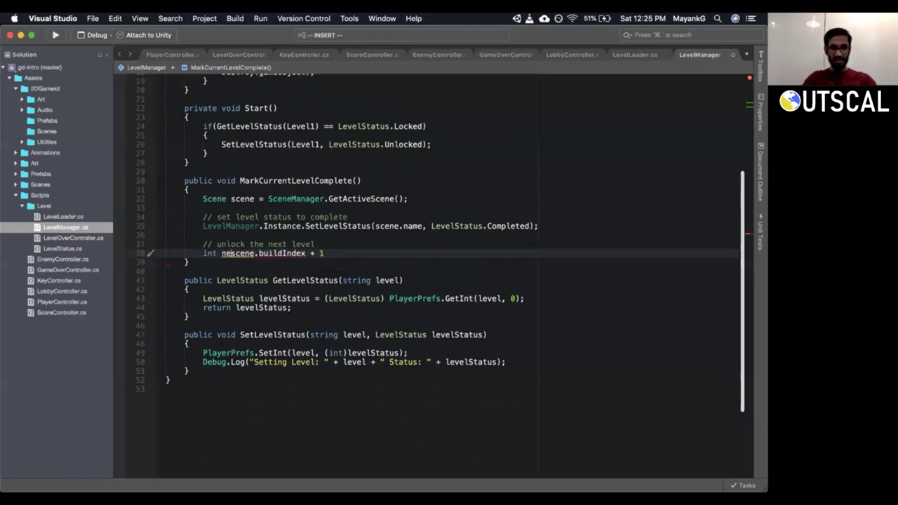
pyautogui.write('dex =')
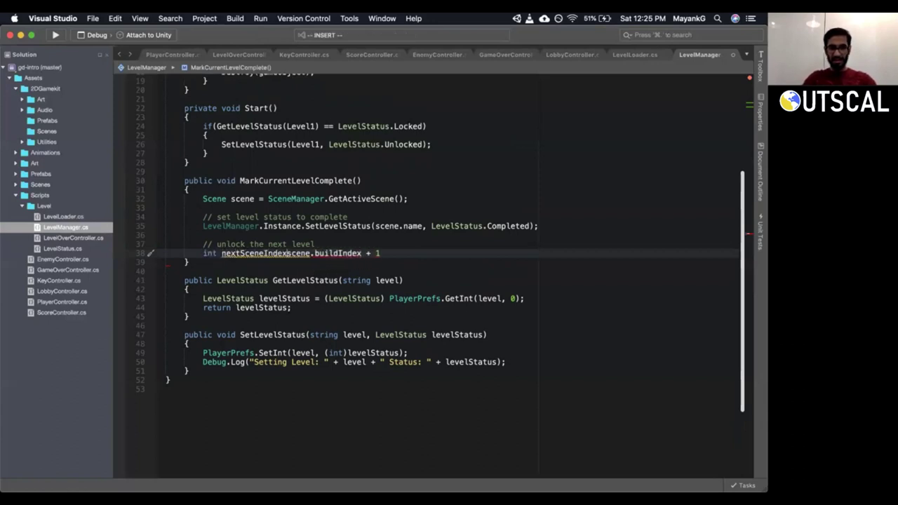
pyautogui.press('End')
pyautogui.write(';')
pyautogui.press('Escape')
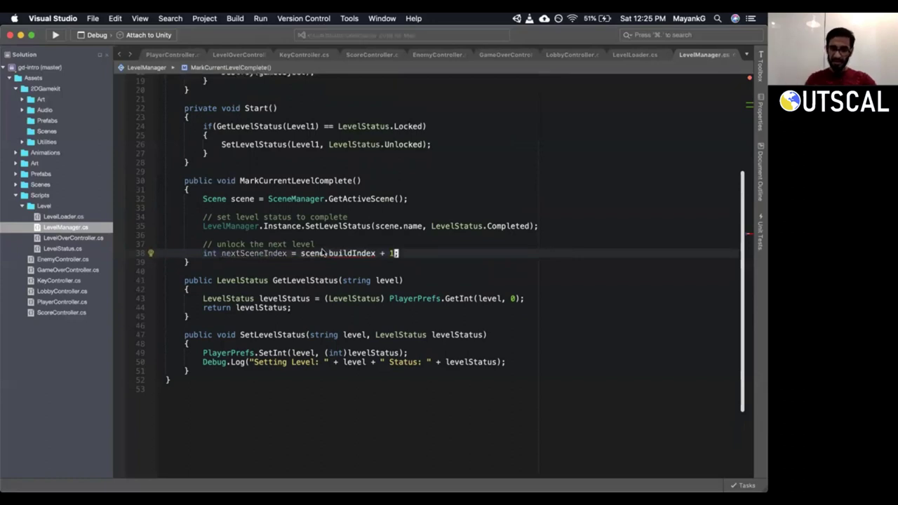
# Add 'Scene nextScene = SceneManager.GetSceneAt(nextSceneIndex);' and save the file.
pyautogui.write('o')
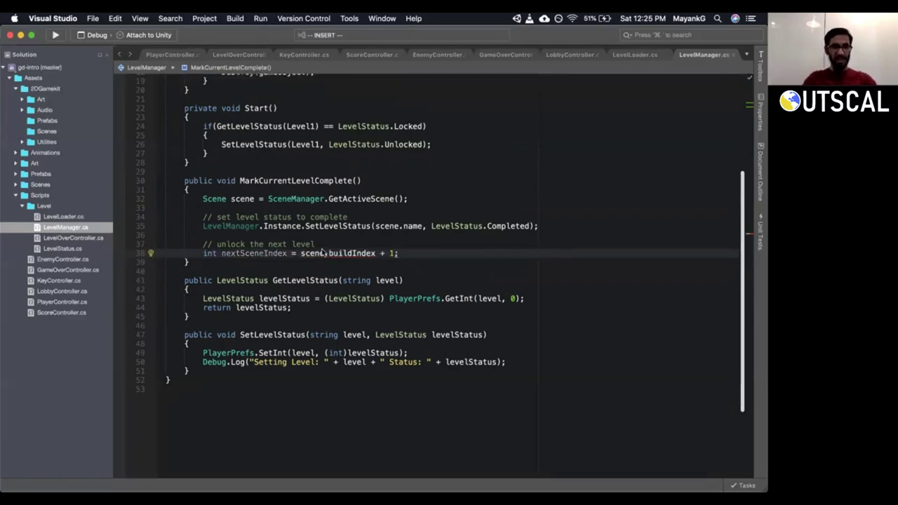
pyautogui.write('SceneManager.')
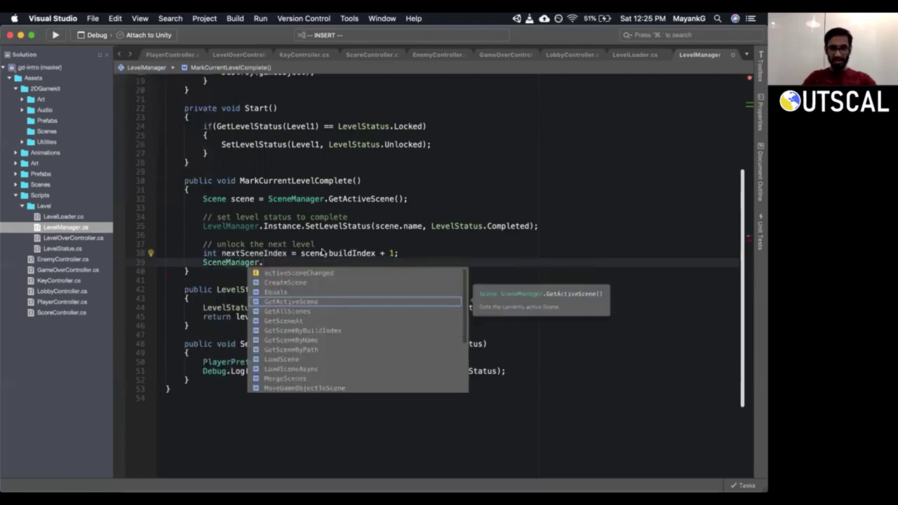
pyautogui.write('Get')
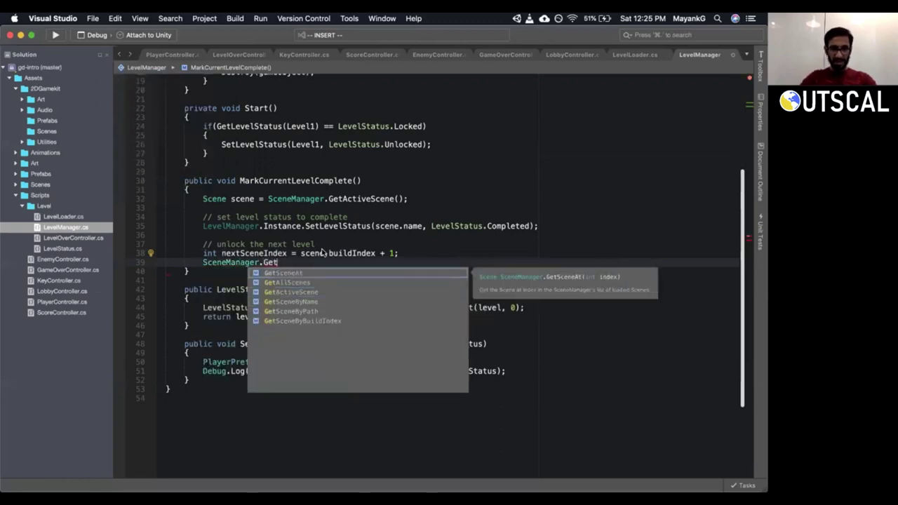
pyautogui.press('Return')
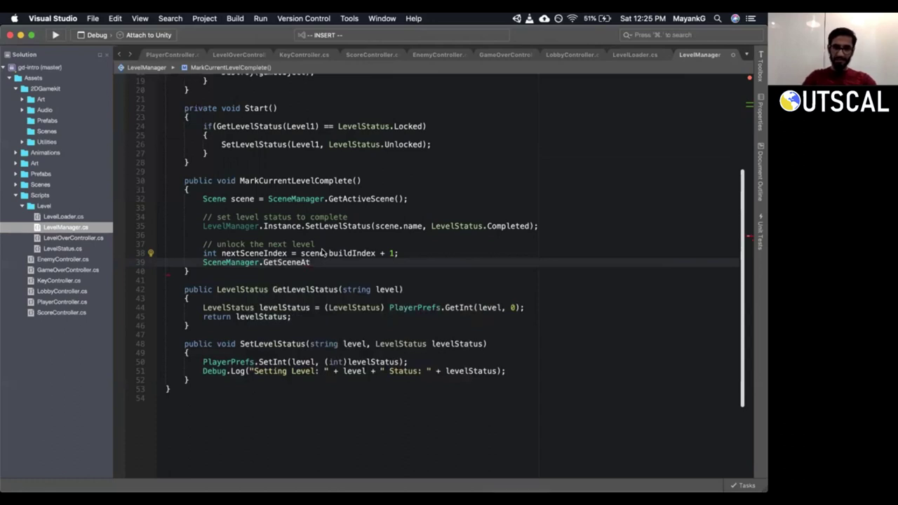
pyautogui.write('(')
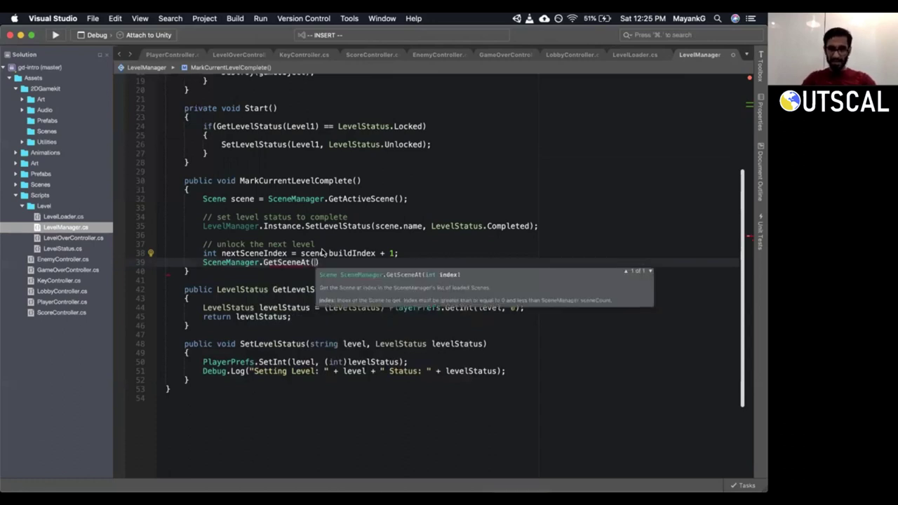
pyautogui.write('nextSceneIndex)')
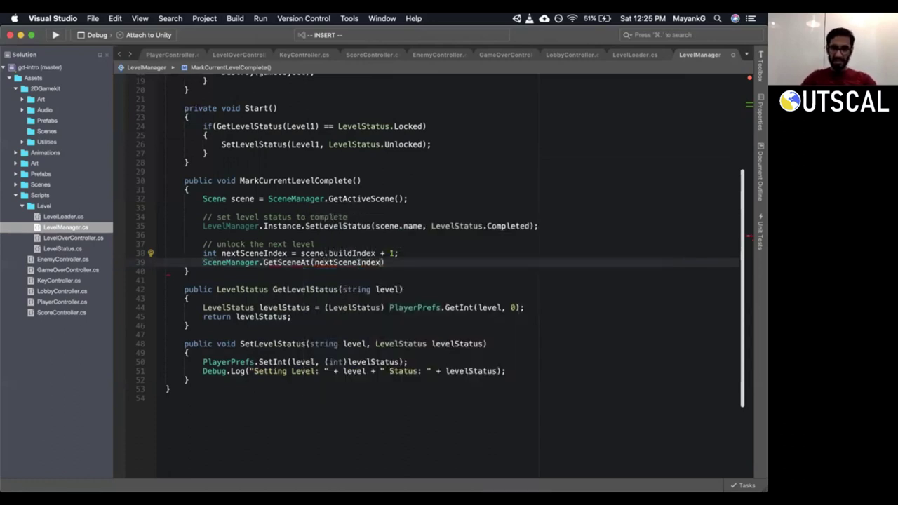
pyautogui.write(';')
pyautogui.press('super+s')
pyautogui.write('Scene nextScene =')
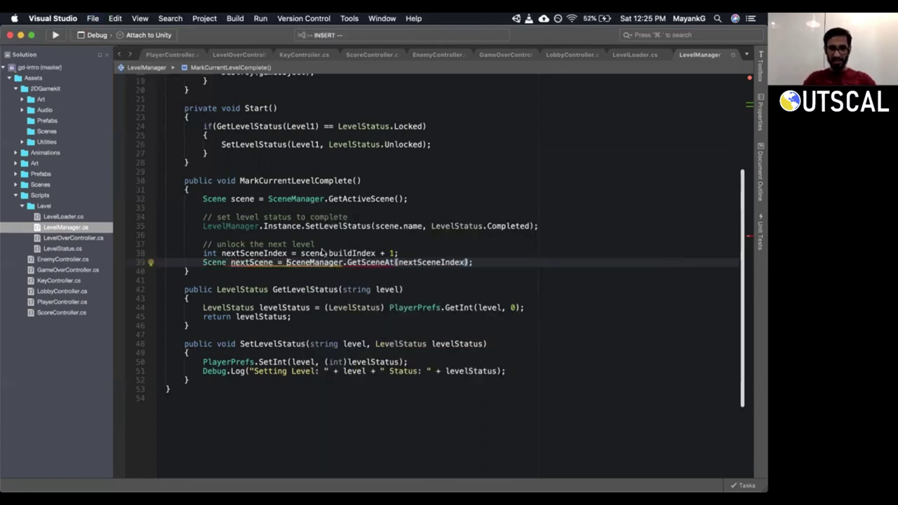
pyautogui.press('Escape')
pyautogui.press('k')
pyautogui.press('k')
pyautogui.press('k')
pyautogui.press('k')
pyautogui.press('k')
pyautogui.press('k')
pyautogui.press('k')
# Rename 'scene' to currentScene in its declaration and both uses, then save LevelManager.cs.
pyautogui.press('w')
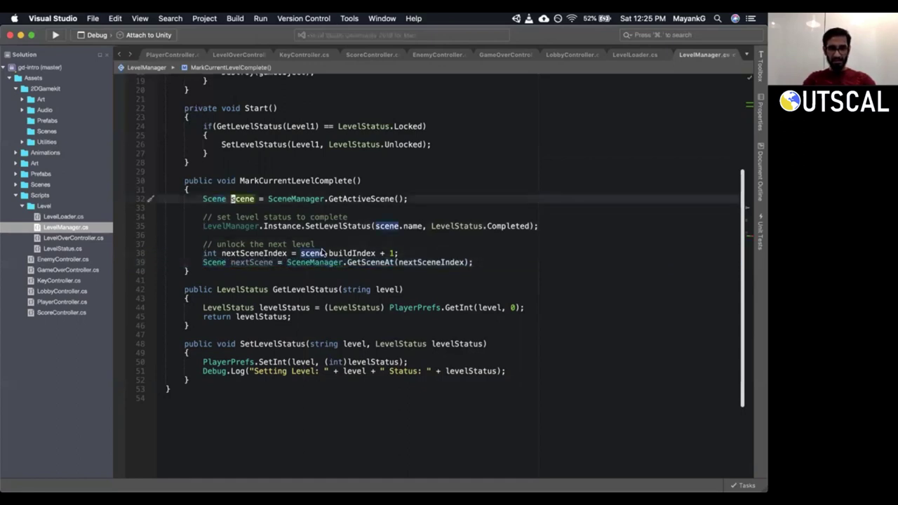
pyautogui.press('super+r')
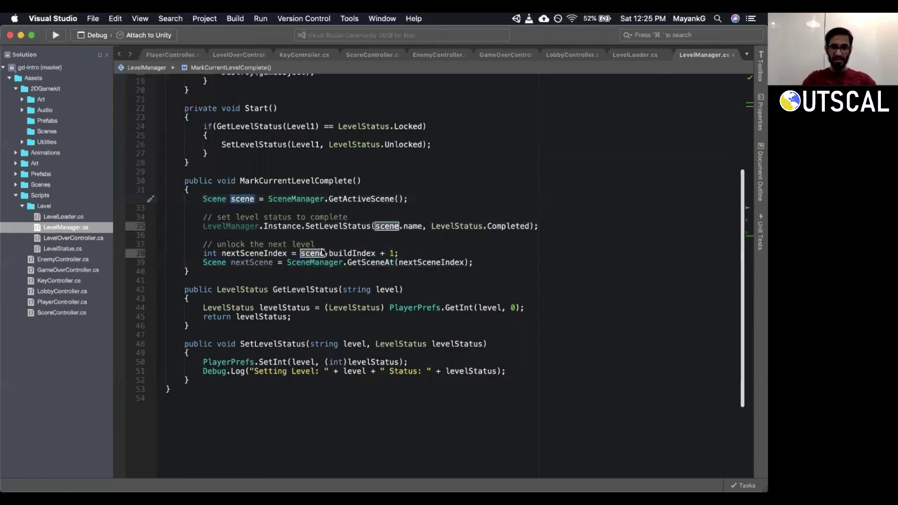
pyautogui.write('cw')
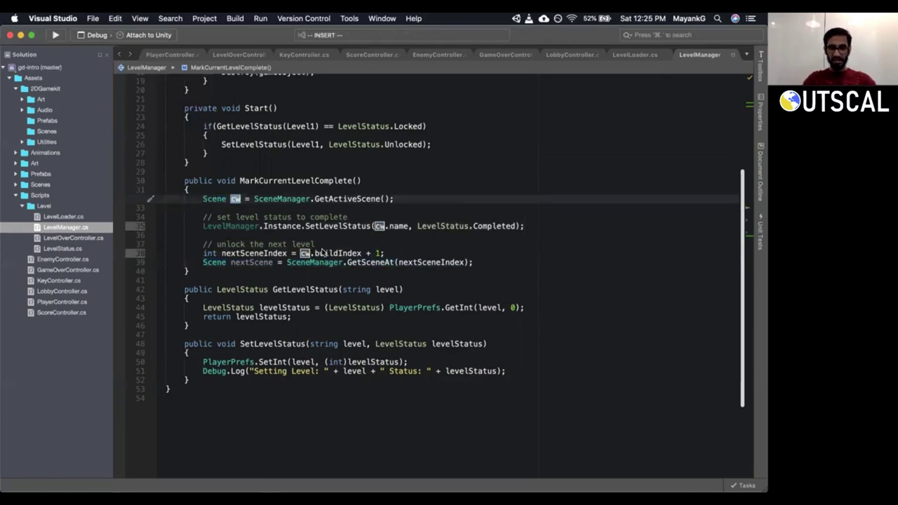
pyautogui.press('BackSpace')
pyautogui.press('BackSpace')
pyautogui.write('currentSc')
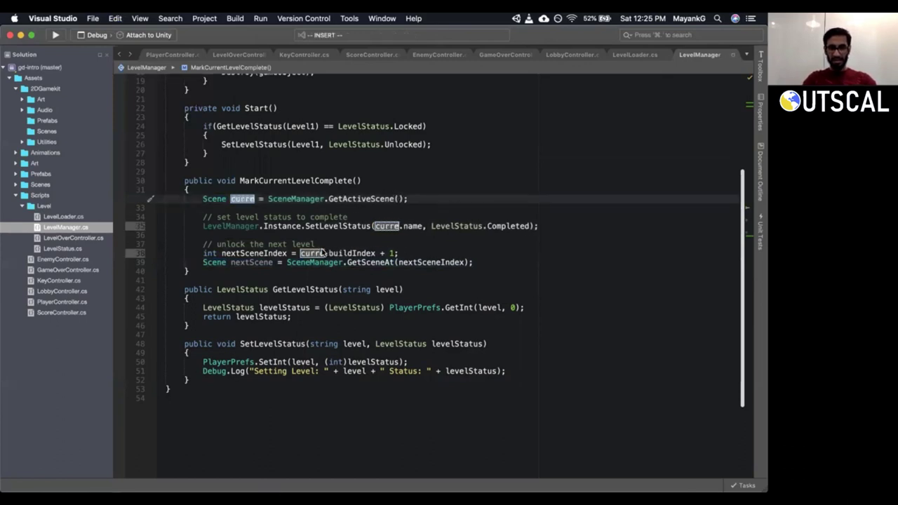
pyautogui.write('ene')
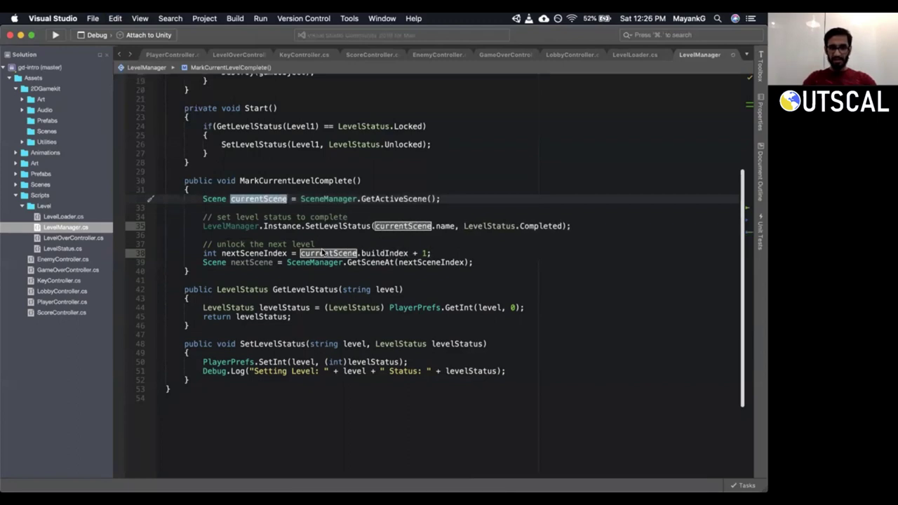
pyautogui.press('Down')
pyautogui.press('Up')
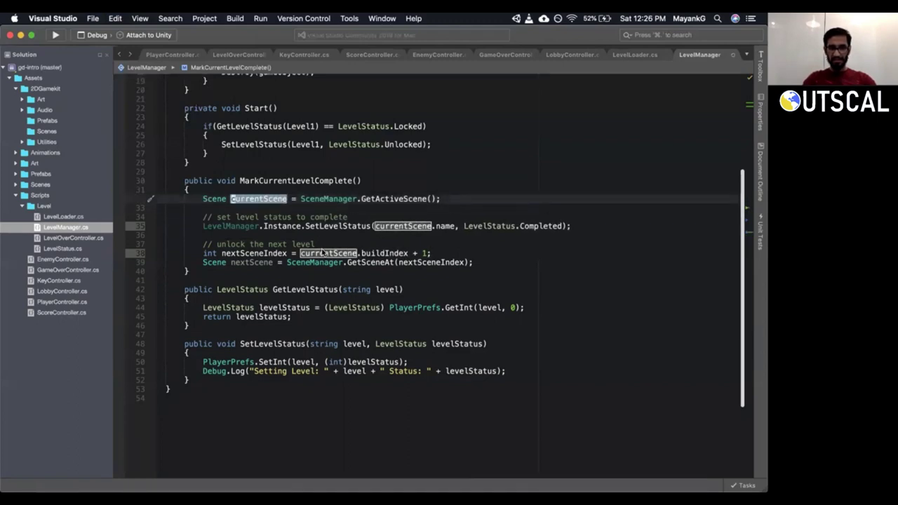
pyautogui.press('Right')
pyautogui.press('super+s')
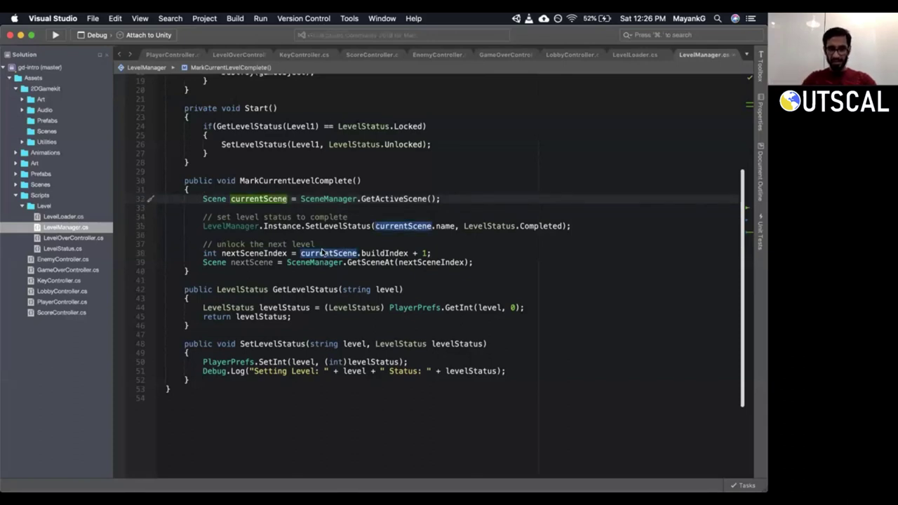
pyautogui.press('Down')
pyautogui.press('Down')
pyautogui.press('Down')
pyautogui.press('Down')
pyautogui.press('Down')
pyautogui.press('Down')
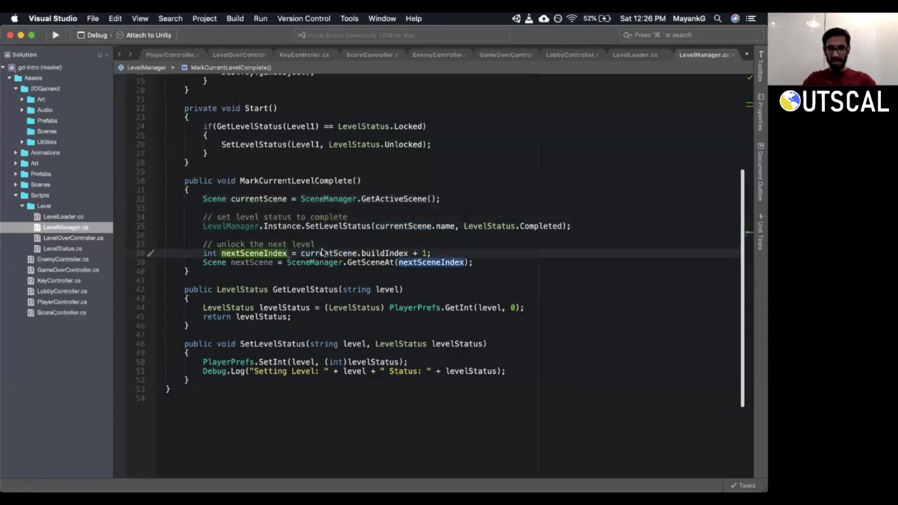
pyautogui.press('Down')
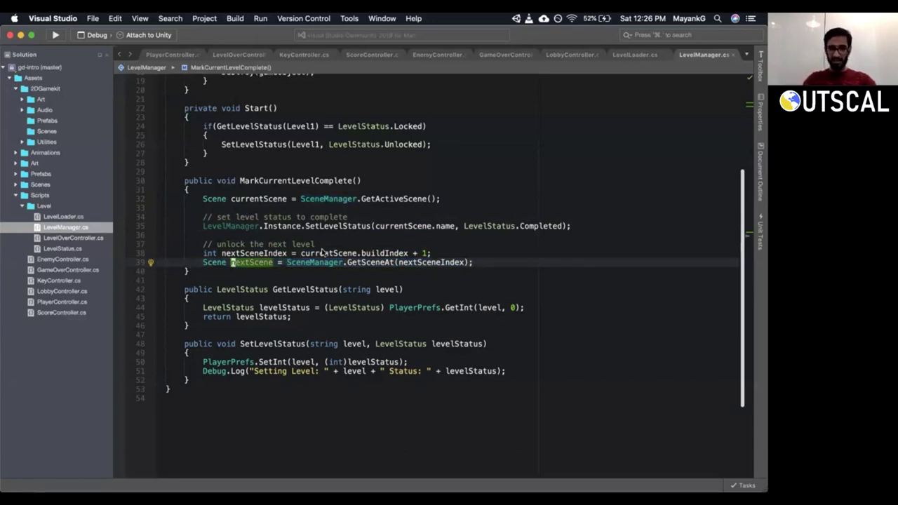
# Duplicate the Completed SetLevelStatus line below the nextScene line and save.
pyautogui.press('Up')
pyautogui.press('Up')
pyautogui.press('Up')
pyautogui.press('Up')
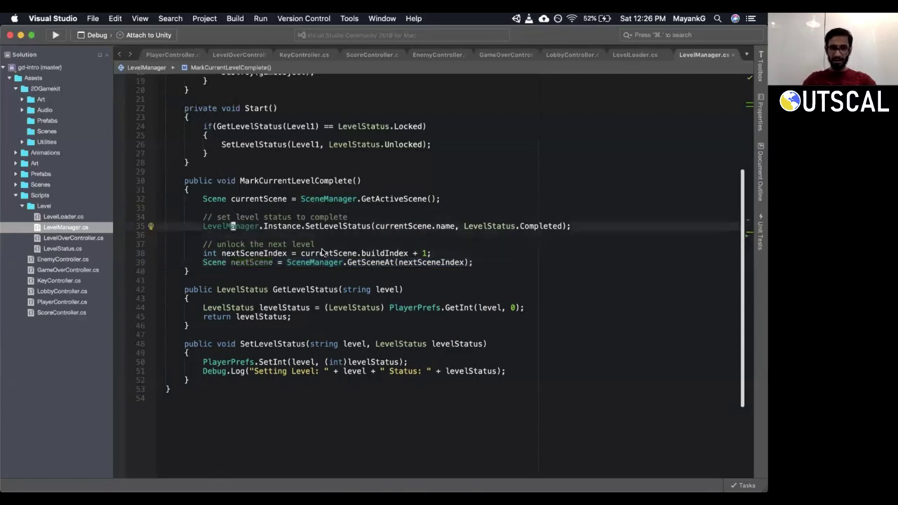
pyautogui.press('super+c')
pyautogui.press('Down')
pyautogui.press('Down')
pyautogui.press('Down')
pyautogui.press('Down')
pyautogui.press('Down')
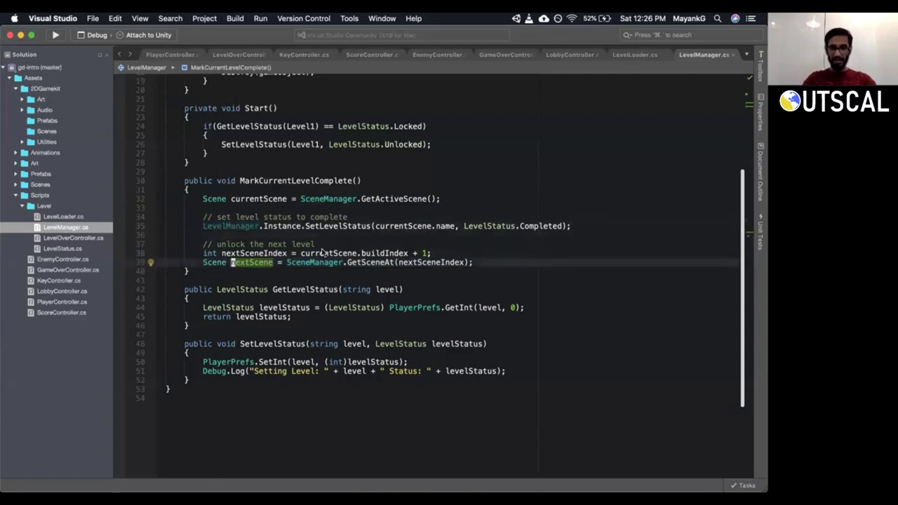
pyautogui.press('super+v')
pyautogui.press('super+s')
# Replace currentScene with nextScene in the duplicated call.
pyautogui.press('w')
pyautogui.press('w')
pyautogui.press('w')
pyautogui.press('w')
pyautogui.press('w')
pyautogui.press('w')
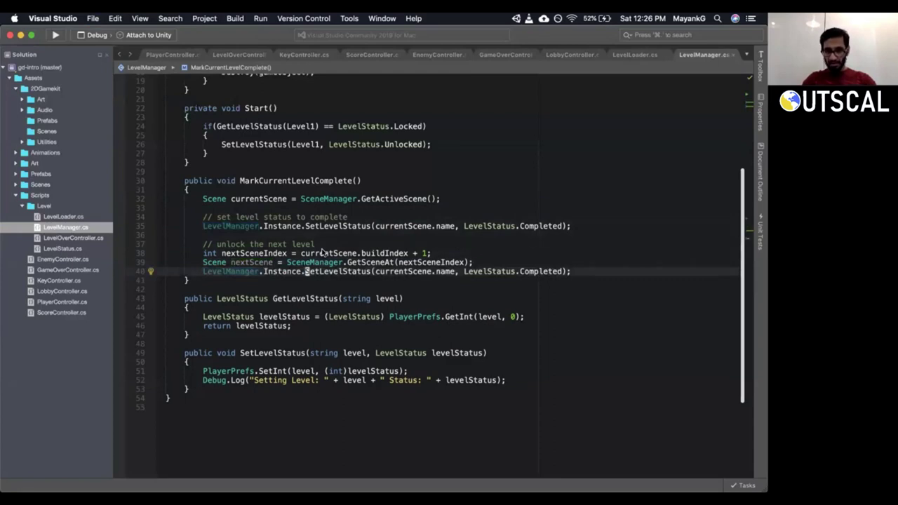
pyautogui.press('i')
pyautogui.hotkey('alt', 'Delete')
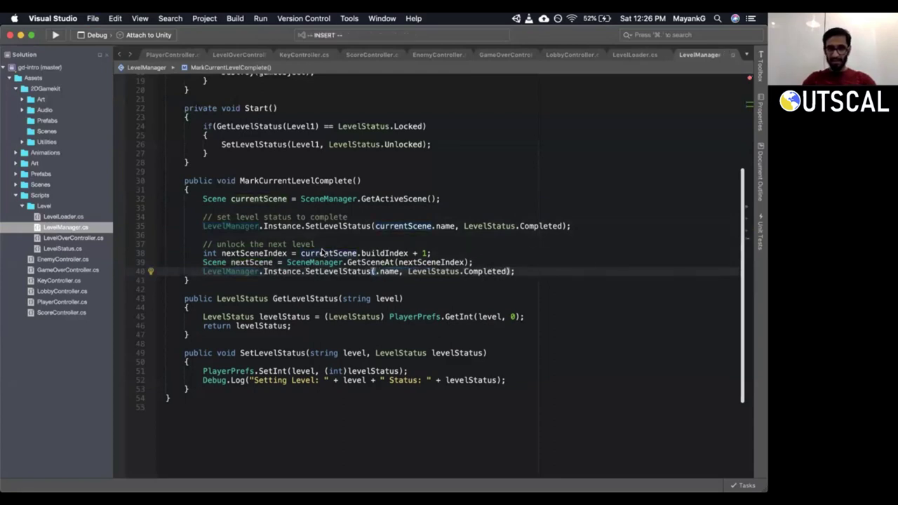
pyautogui.write('nextsc')
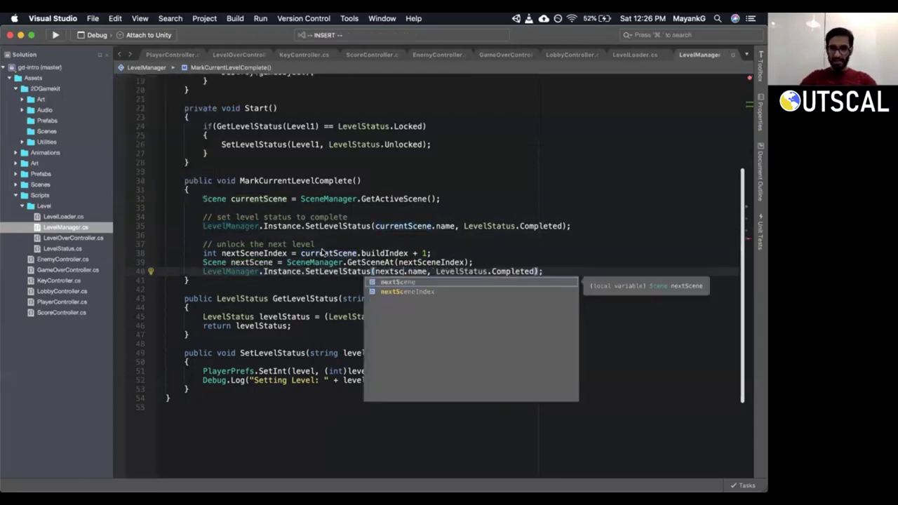
pyautogui.press('Return')
pyautogui.press('Escape')
pyautogui.press('w')
pyautogui.press('w')
pyautogui.press('w')
pyautogui.press('w')
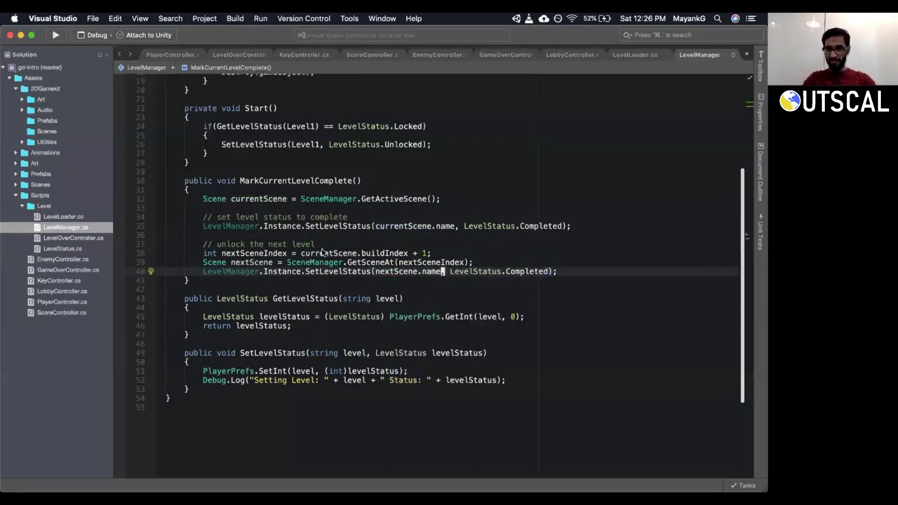
# Change the duplicated call's status from Completed to LevelStatus.Unlocked.
pyautogui.press('w')
pyautogui.press('c')
pyautogui.press('w')
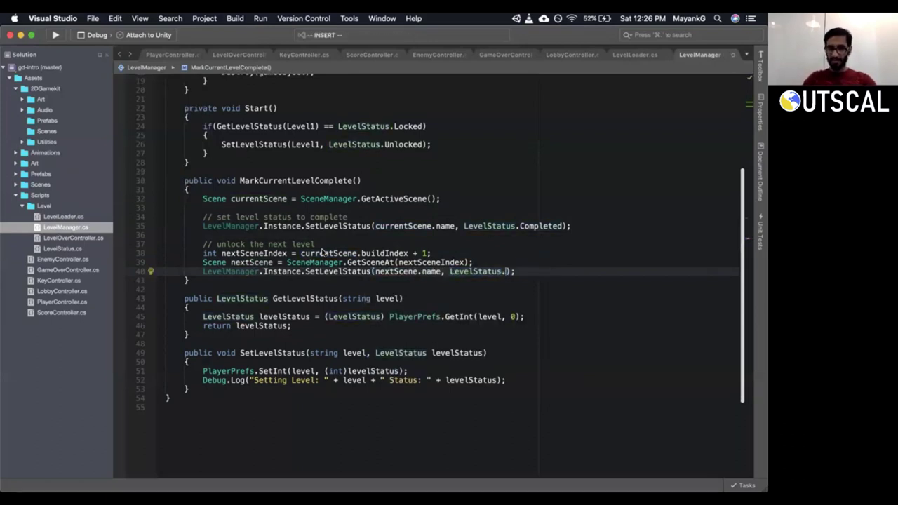
pyautogui.write('Unl')
pyautogui.press('Return')
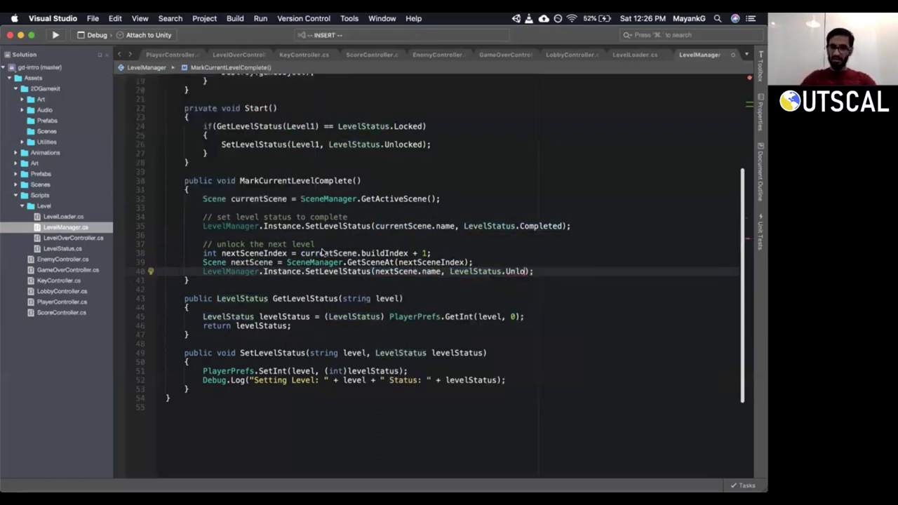
pyautogui.press('Escape')
pyautogui.hotkey('shift', 'v')
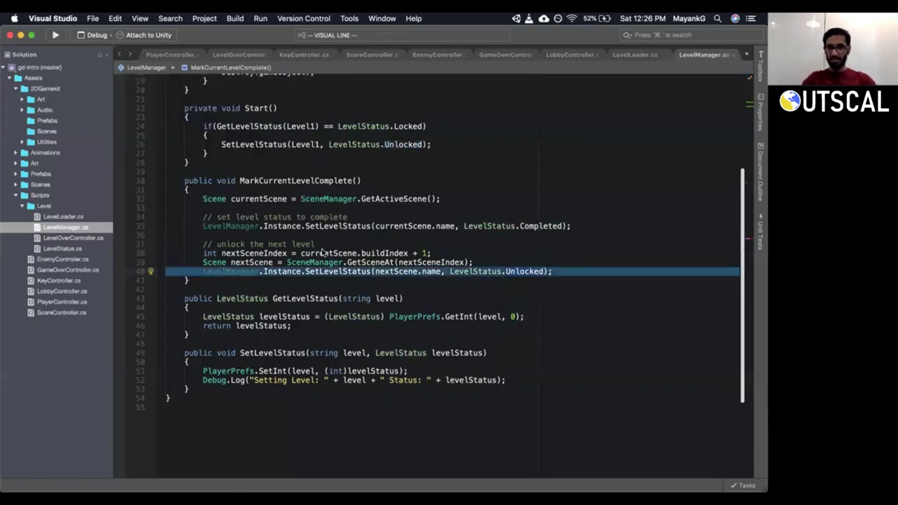
pyautogui.press('Escape')
pyautogui.press('b')
pyautogui.press('b')
pyautogui.press('b')
pyautogui.press('b')
pyautogui.press('b')
pyautogui.press('b')
pyautogui.press('b')
pyautogui.press('b')
pyautogui.press('b')
pyautogui.press('b')
pyautogui.press('b')
pyautogui.press('b')
pyautogui.press('b')
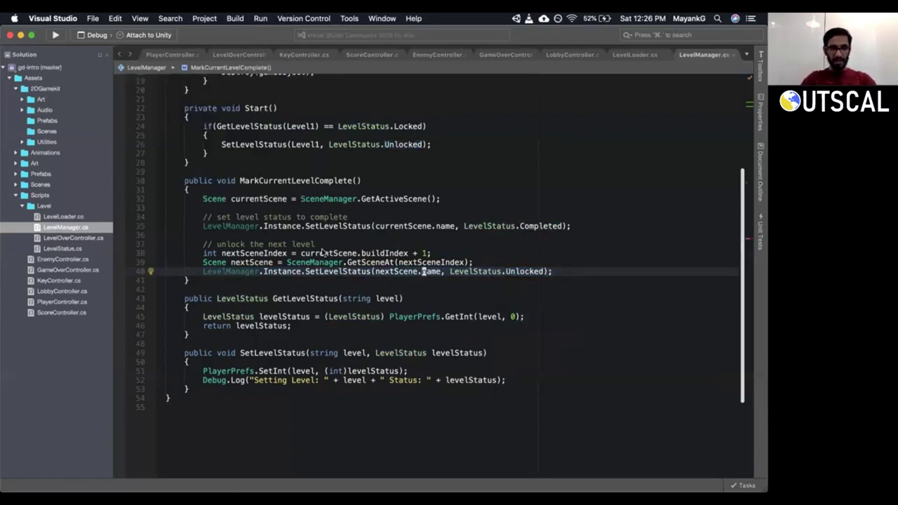
# Remove the 'LevelManager.' prefix from the SetLevelStatus calls on lines 35 and 40.
pyautogui.click(279, 254)
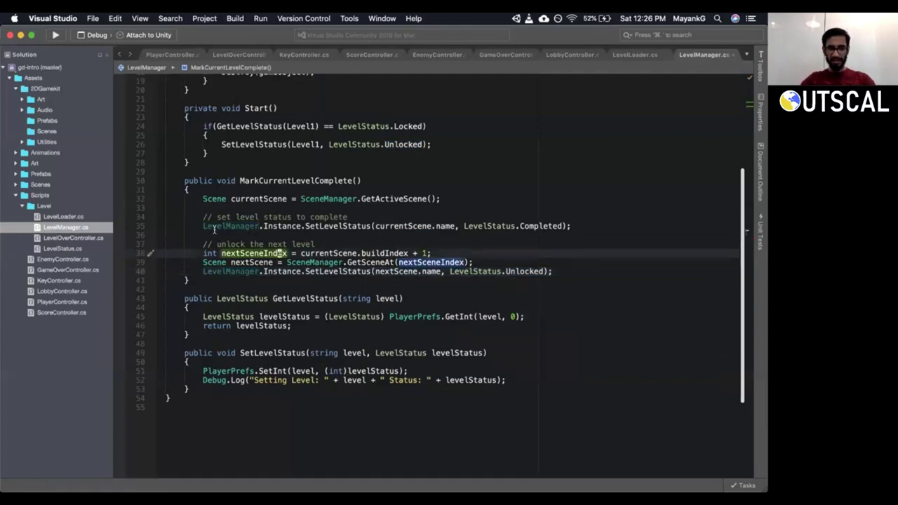
pyautogui.click(213, 198)
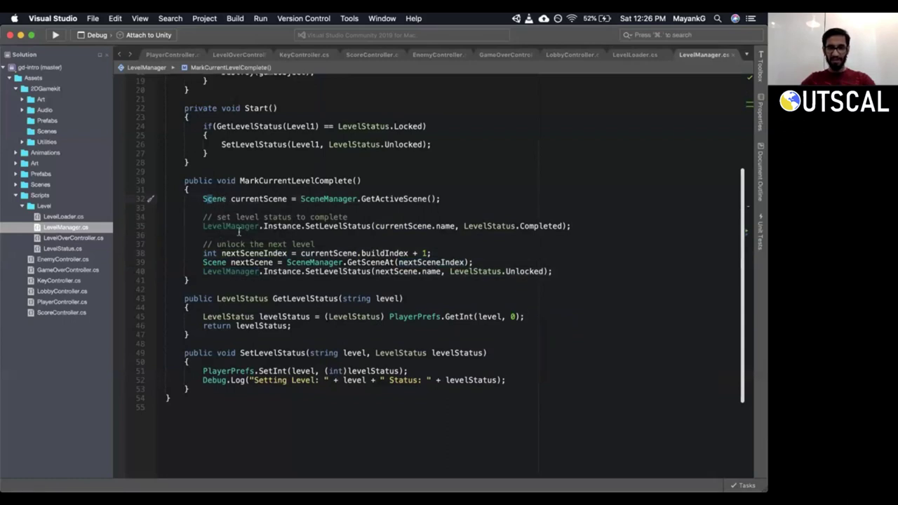
pyautogui.click(238, 226)
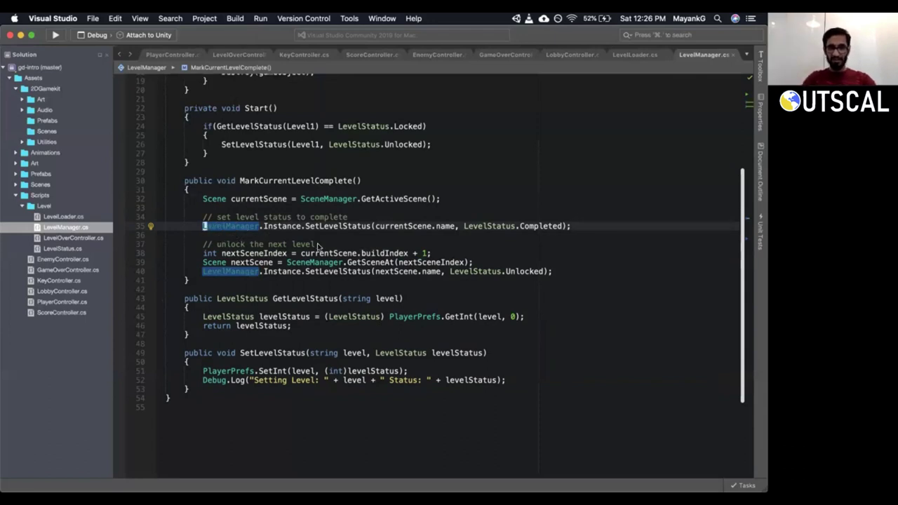
pyautogui.hotkey('alt', 'Return')
pyautogui.press('Return')
pyautogui.press('Down')
pyautogui.press('Down')
pyautogui.press('Down')
pyautogui.press('Down')
pyautogui.press('Down')
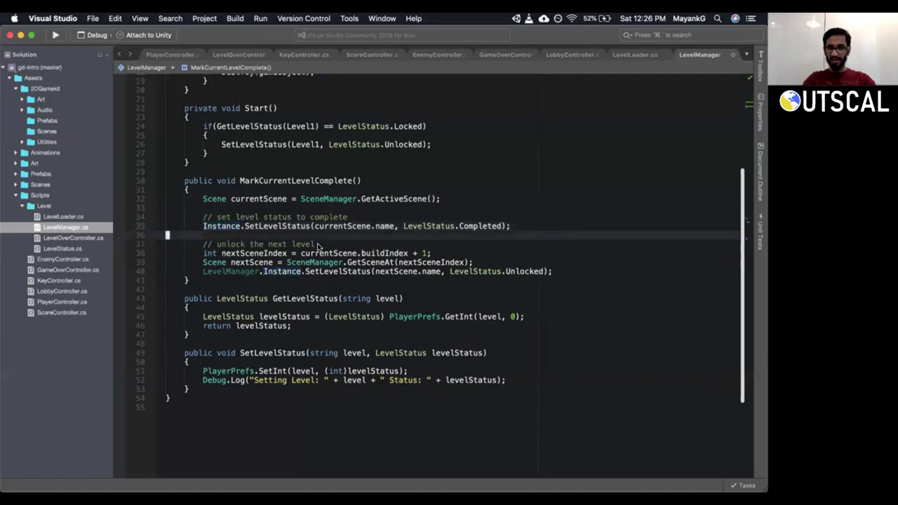
pyautogui.hotkey('alt', 'Return')
pyautogui.press('Return')
# Remove the 'Instance.' prefix from both SetLevelStatus calls.
pyautogui.press('Up')
pyautogui.press('Up')
pyautogui.press('Up')
pyautogui.press('Up')
pyautogui.press('Up')
pyautogui.hotkey('alt', 'Return')
pyautogui.press('Return')
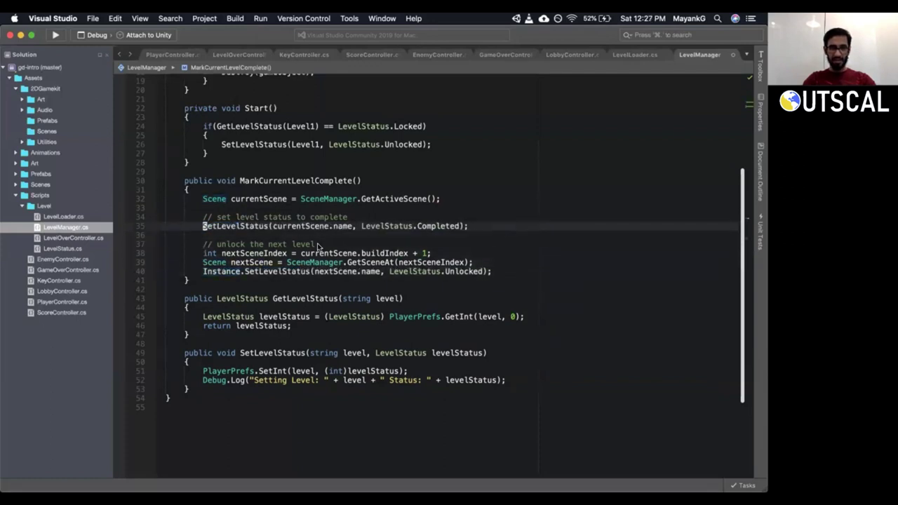
pyautogui.press('Down')
pyautogui.press('Down')
pyautogui.press('Down')
pyautogui.press('Down')
pyautogui.press('Down')
pyautogui.hotkey('alt', 'Return')
pyautogui.press('Return')
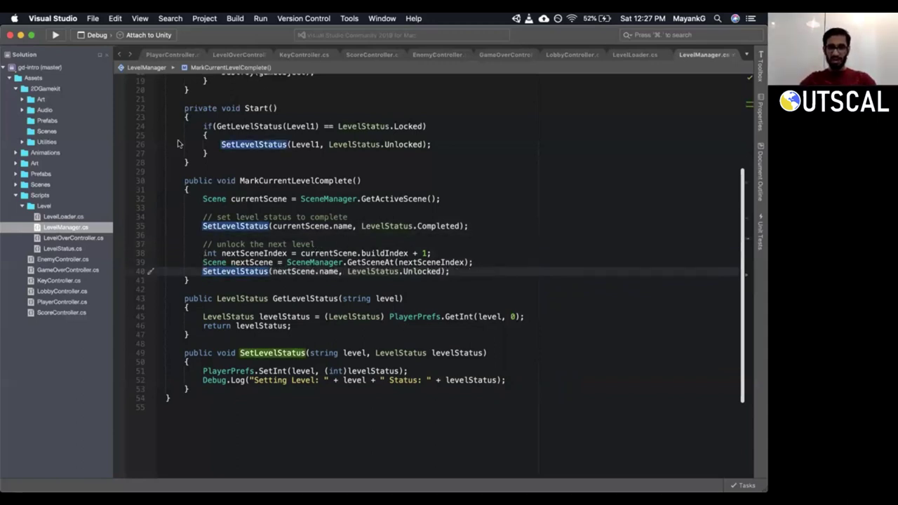
pyautogui.click(289, 178)
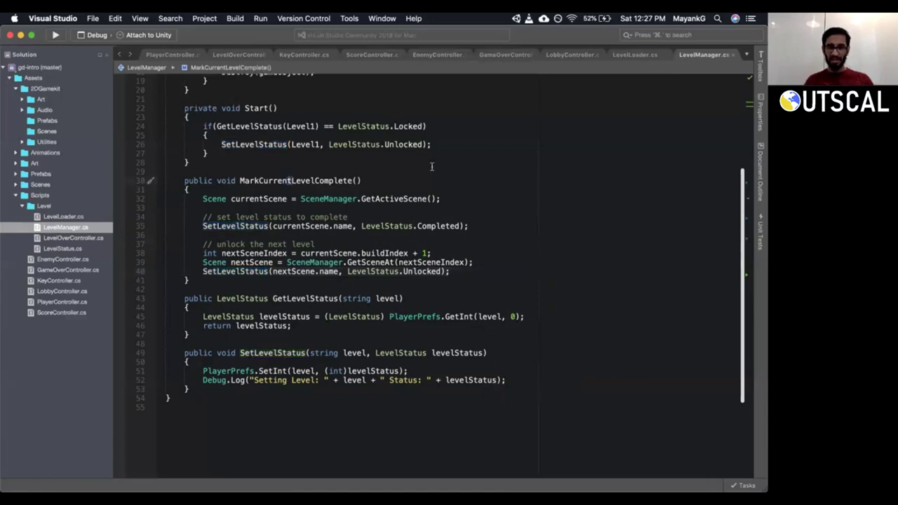
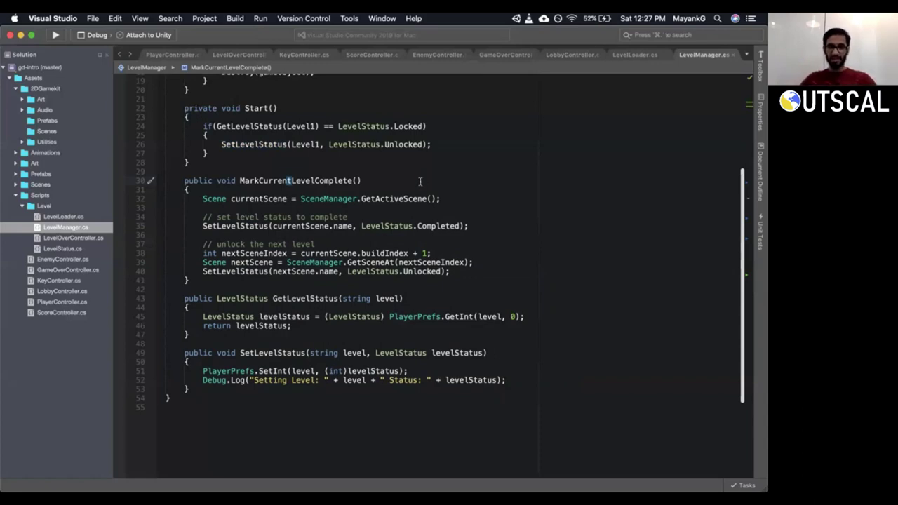
# Switch from Visual Studio for Mac back to Unity's Lobby scene with its Awesome Platformer title.
pyautogui.press('super+Tab')
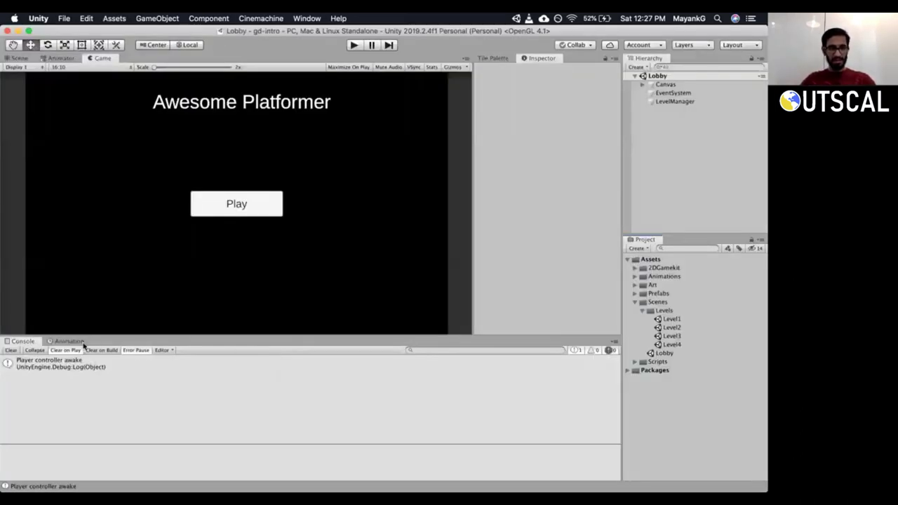
# Clear the Console, enlarge the Game view slightly, and start play into the lobby's level selection.
pyautogui.click(11, 350)
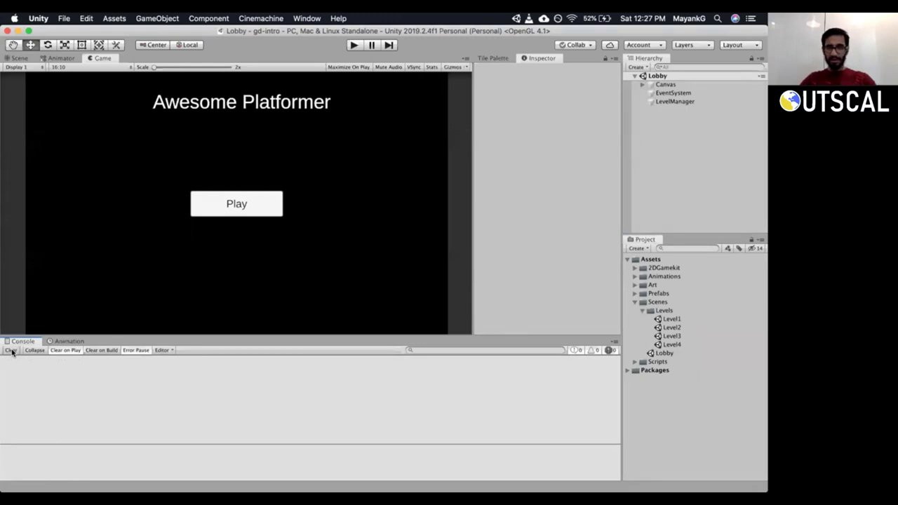
pyautogui.moveTo(623, 201); pyautogui.dragTo(627, 201)
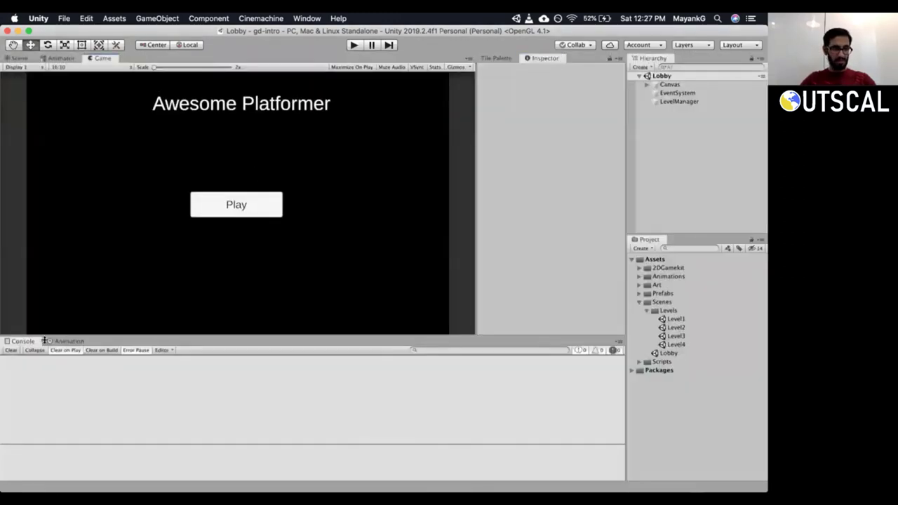
pyautogui.moveTo(44, 335); pyautogui.dragTo(44, 343)
pyautogui.press('super+p')
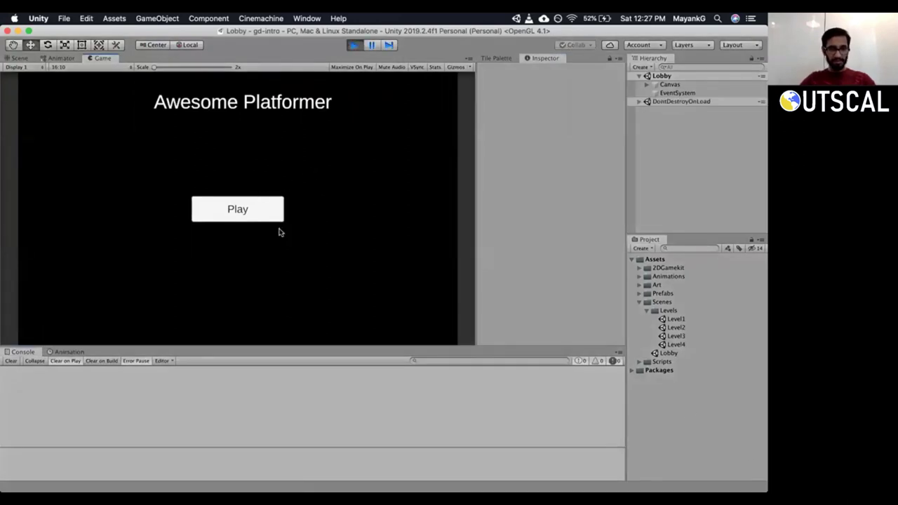
pyautogui.click(219, 214)
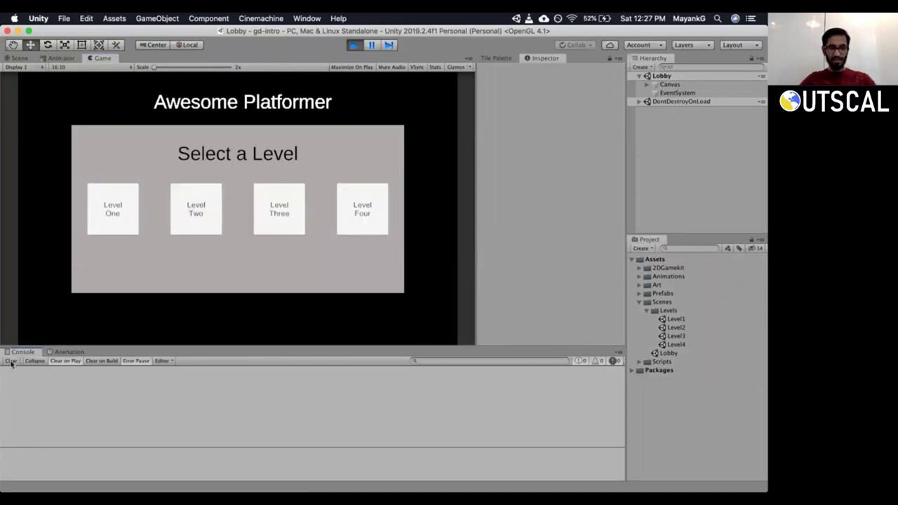
# Confirm Level Two is refused as locked, then load Level One and stop play.
pyautogui.click(196, 214)
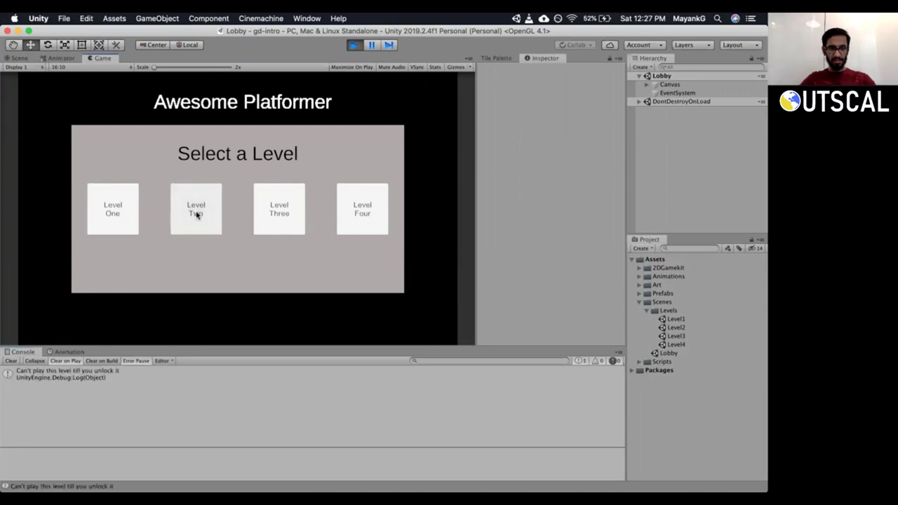
pyautogui.click(80, 378)
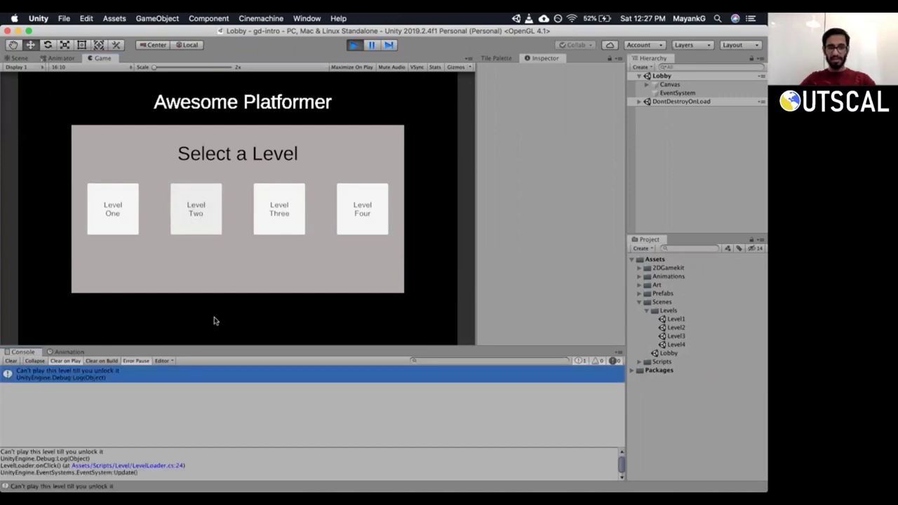
pyautogui.click(11, 360)
pyautogui.click(106, 214)
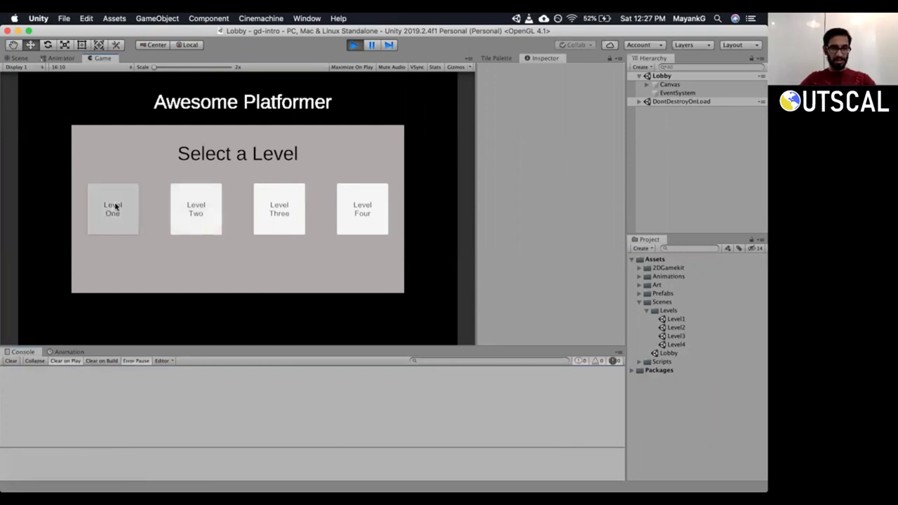
pyautogui.click(348, 46)
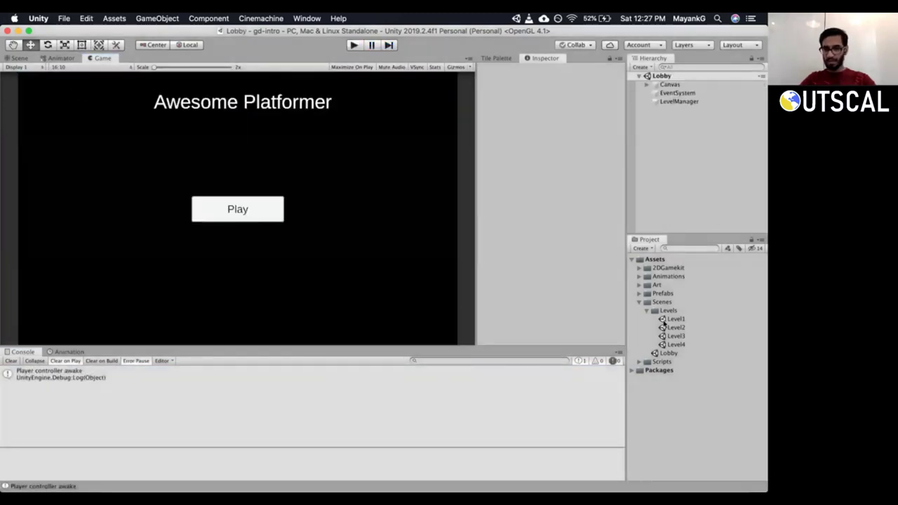
# Open Level1 in Scene view and inspect its GroundTileMap, LevelStart and LevelComplete objects.
pyautogui.doubleClick(675, 319)
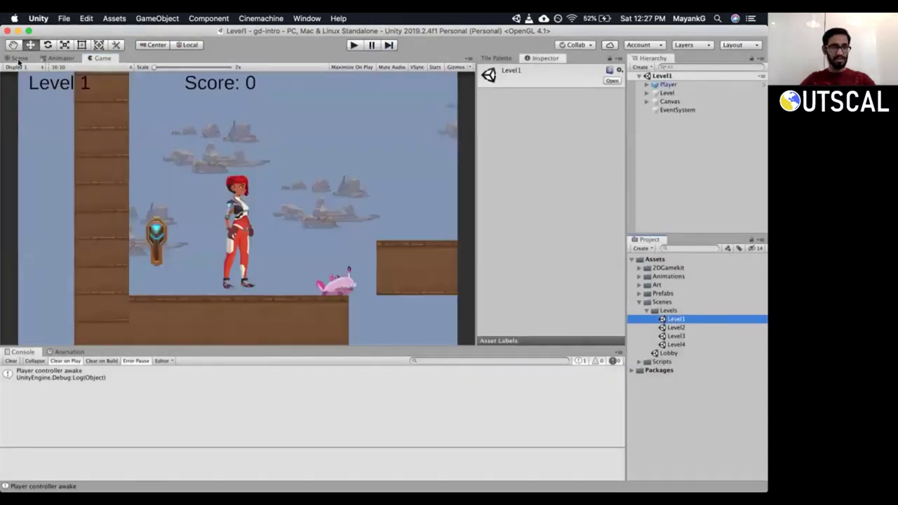
pyautogui.click(20, 58)
pyautogui.click(645, 93)
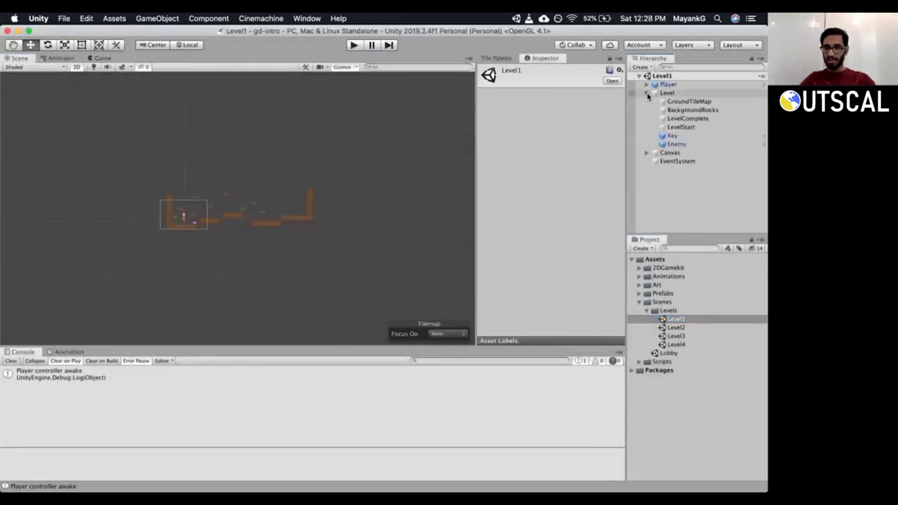
pyautogui.click(689, 102)
pyautogui.click(682, 128)
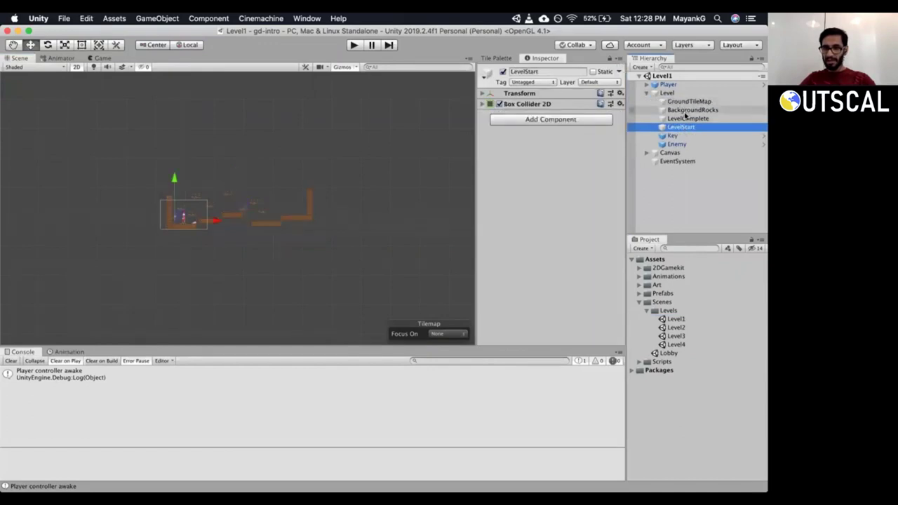
pyautogui.click(686, 119)
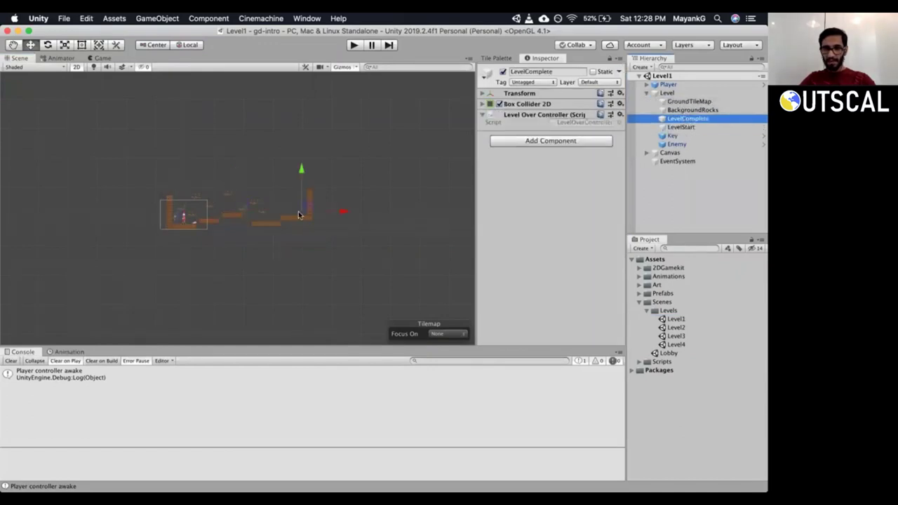
# Drag the Player right beside LevelComplete, then reopen the Lobby scene.
pyautogui.click(665, 85)
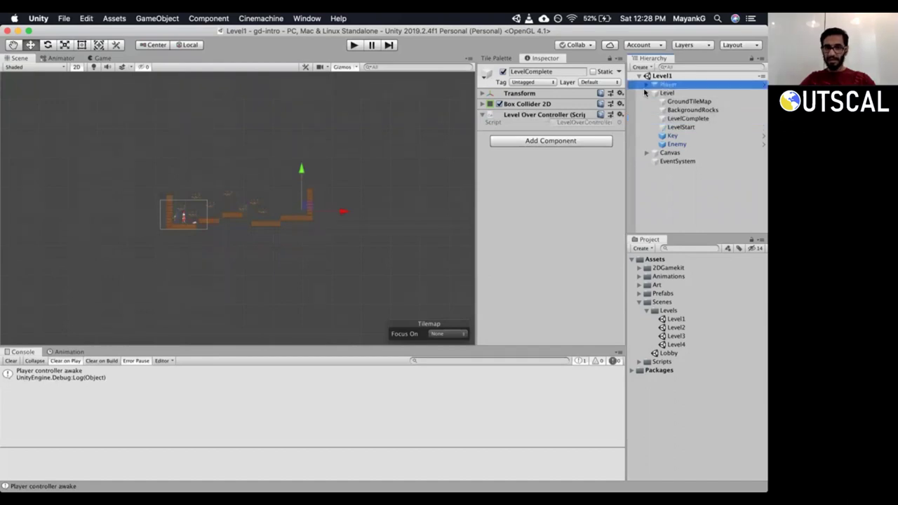
pyautogui.moveTo(188, 212); pyautogui.dragTo(287, 203)
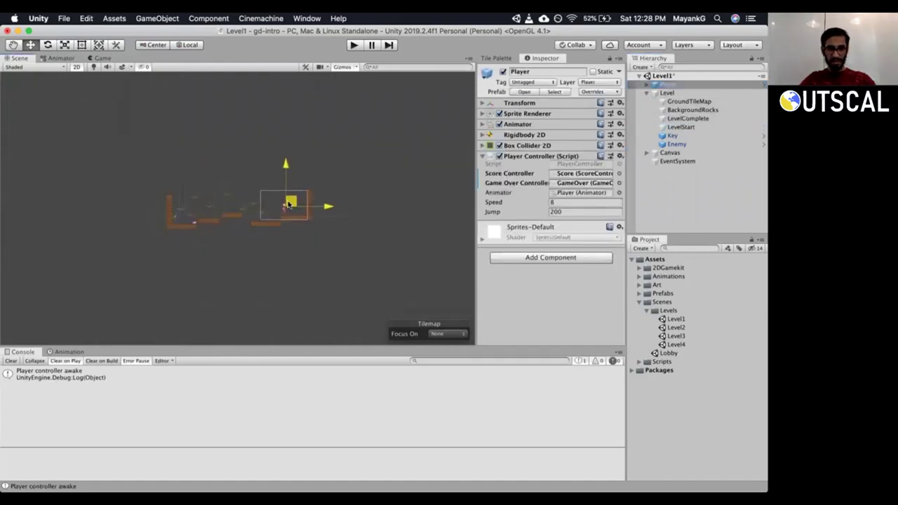
pyautogui.doubleClick(665, 85)
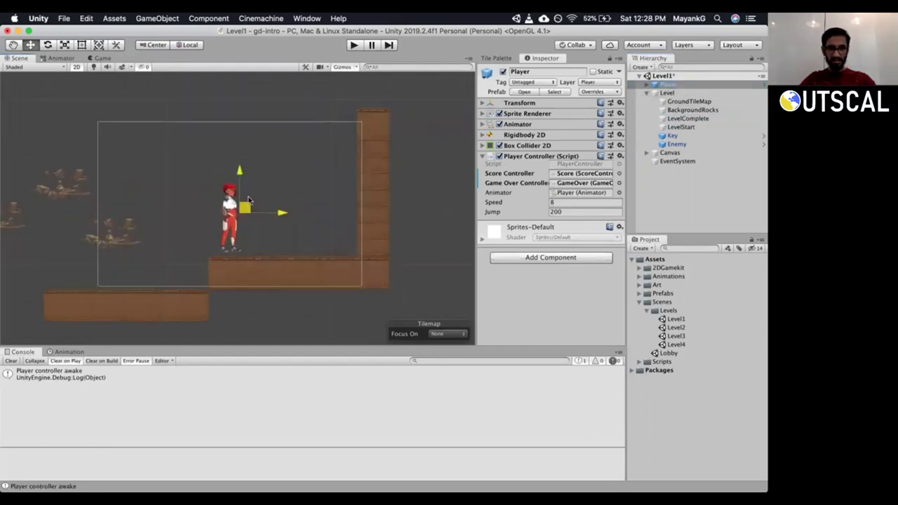
pyautogui.click(647, 93)
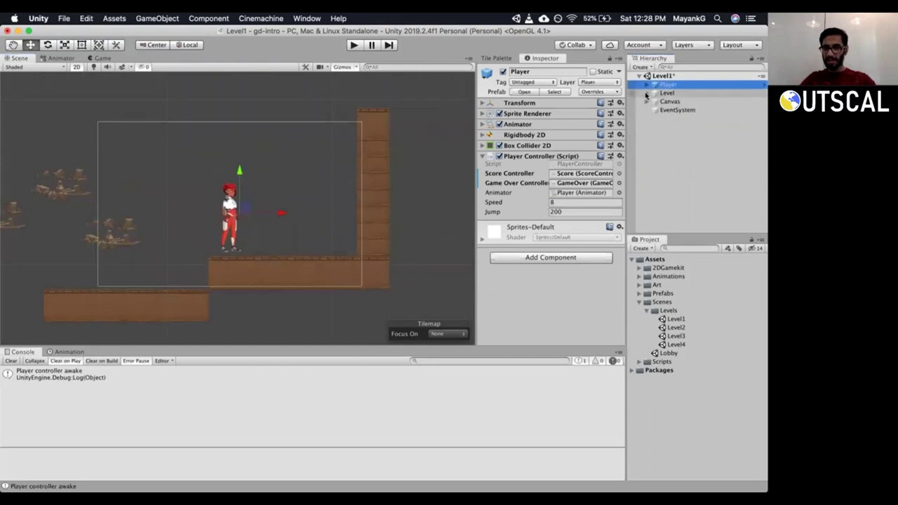
pyautogui.doubleClick(677, 354)
pyautogui.press('super+o')
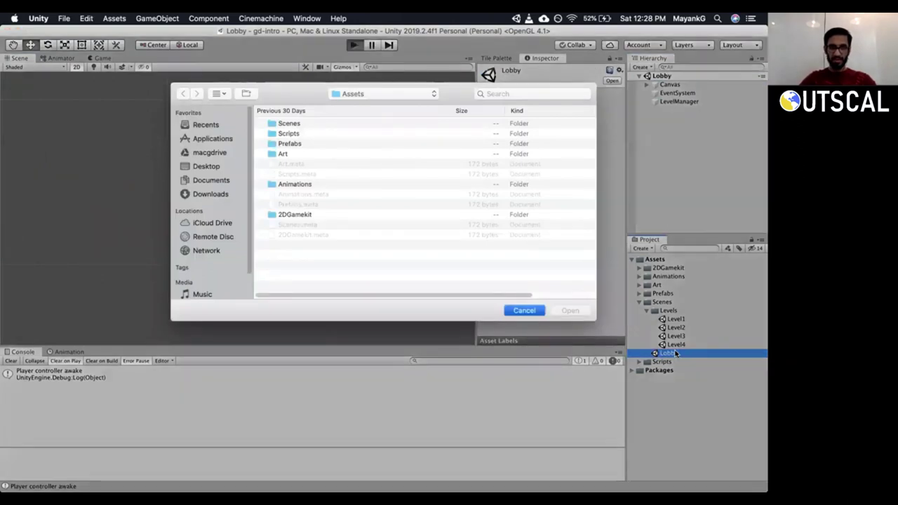
# Cancel the Open dialog, try locked Levels Two, Three and Four, then start Level One.
pyautogui.click(522, 311)
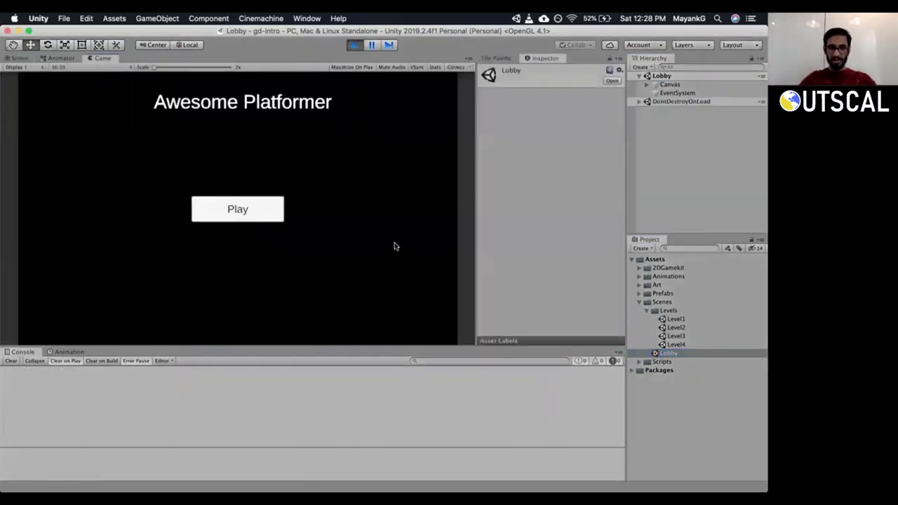
pyautogui.click(250, 209)
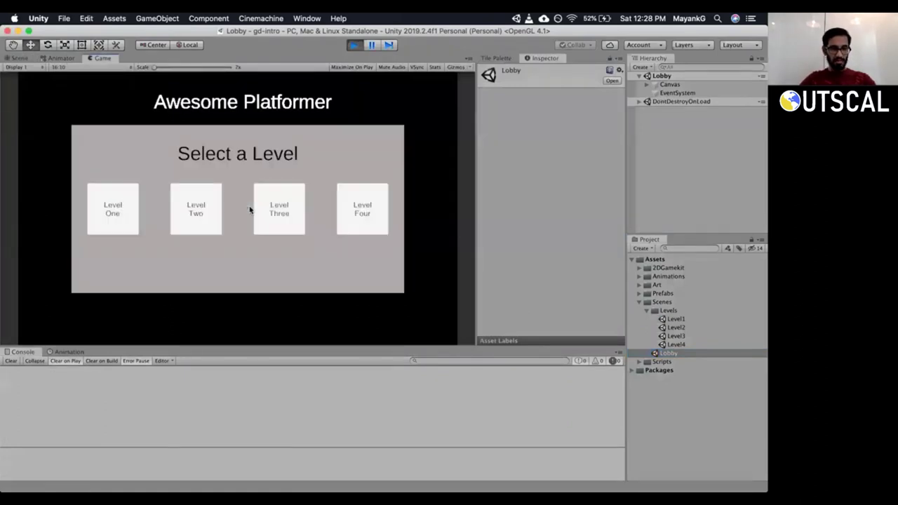
pyautogui.click(175, 216)
pyautogui.click(259, 214)
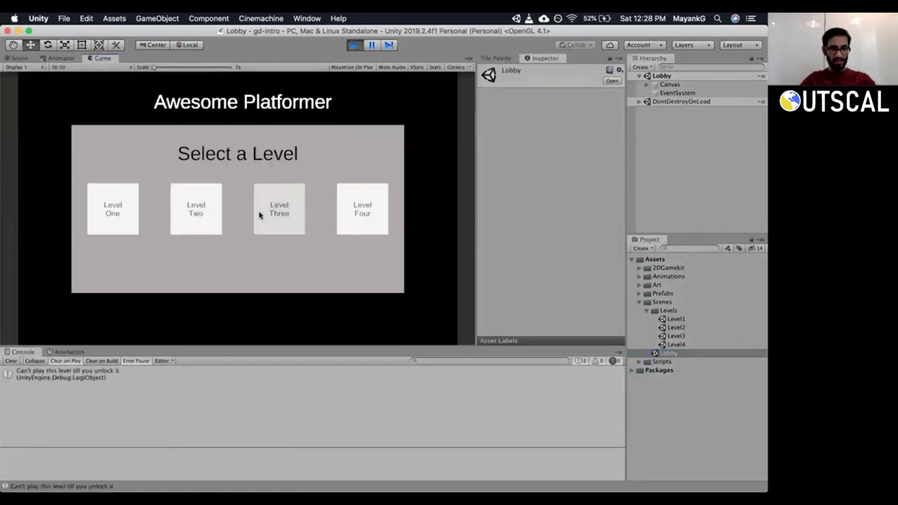
pyautogui.click(357, 207)
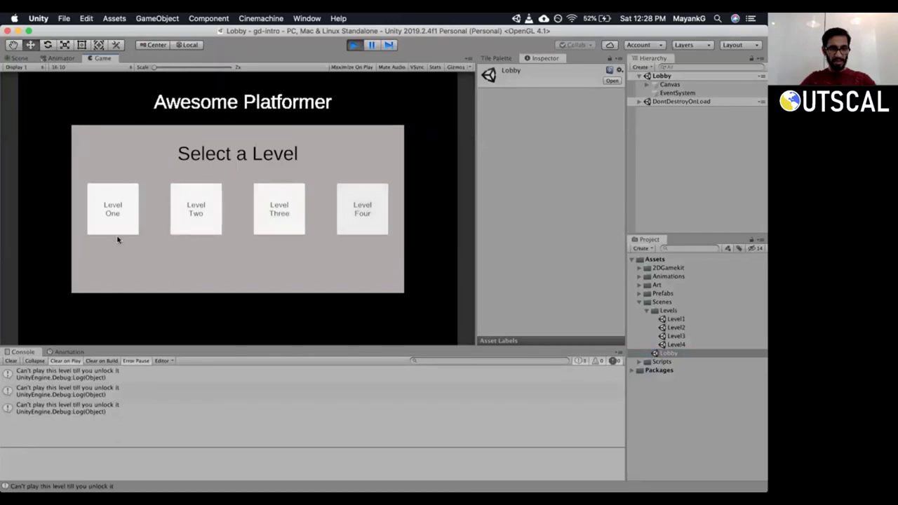
pyautogui.click(113, 207)
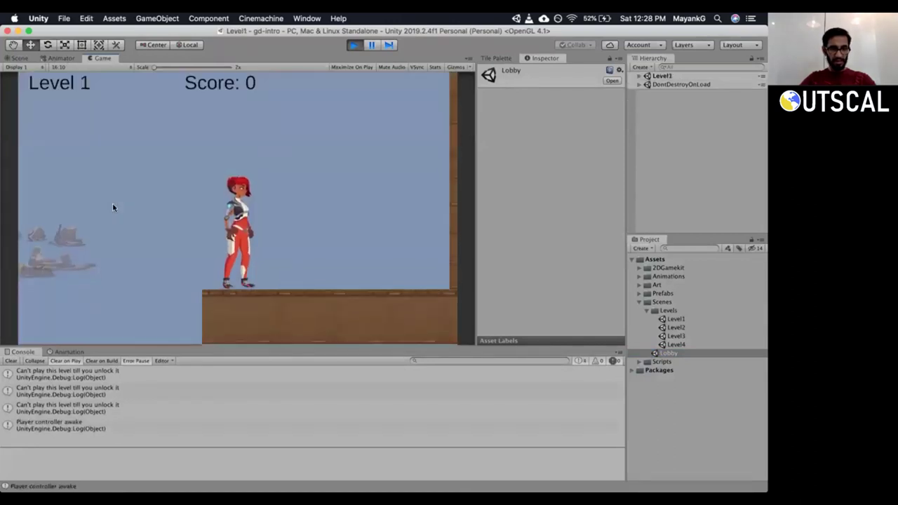
# Walk the player right into LevelComplete, triggering the scene index 2 out-of-range error.
pyautogui.click(11, 361)
pyautogui.click(148, 195)
pyautogui.press('Right')
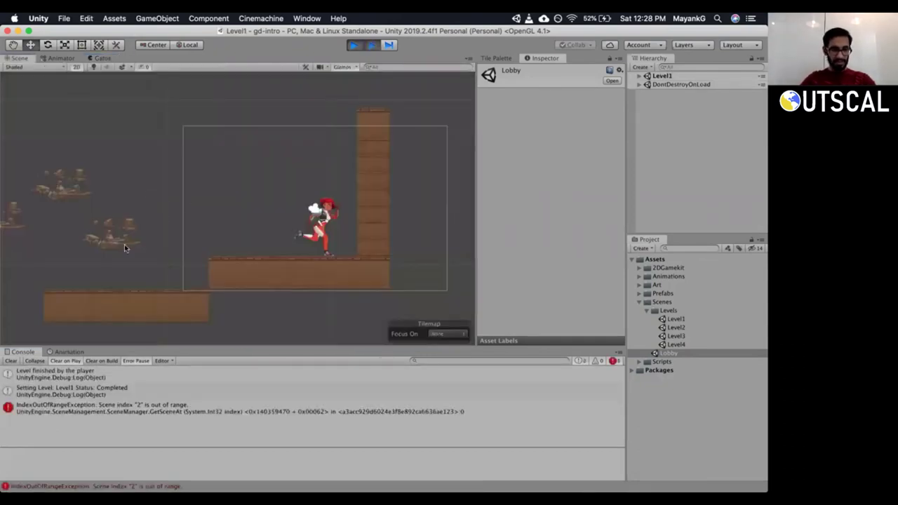
pyautogui.click(145, 409)
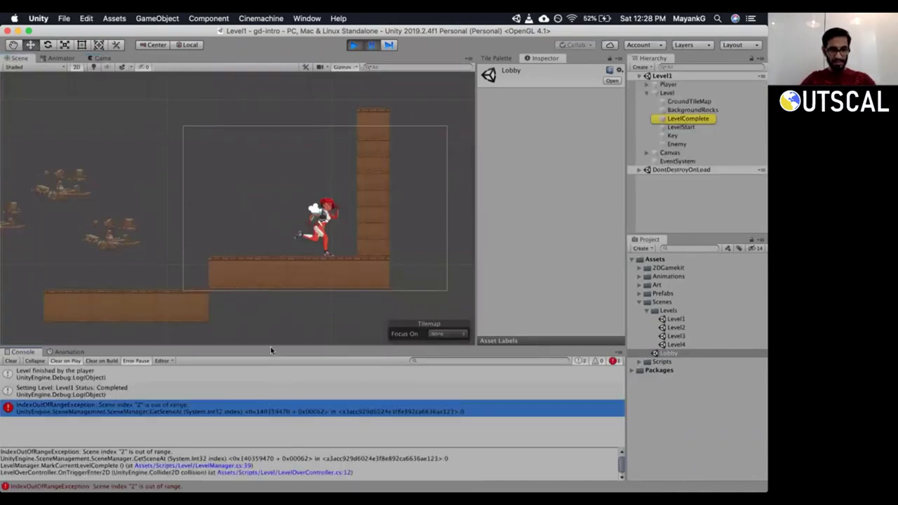
# Review the level-finished, Completed and out-of-range Console entries, then stop play.
pyautogui.moveTo(270, 344); pyautogui.dragTo(269, 334)
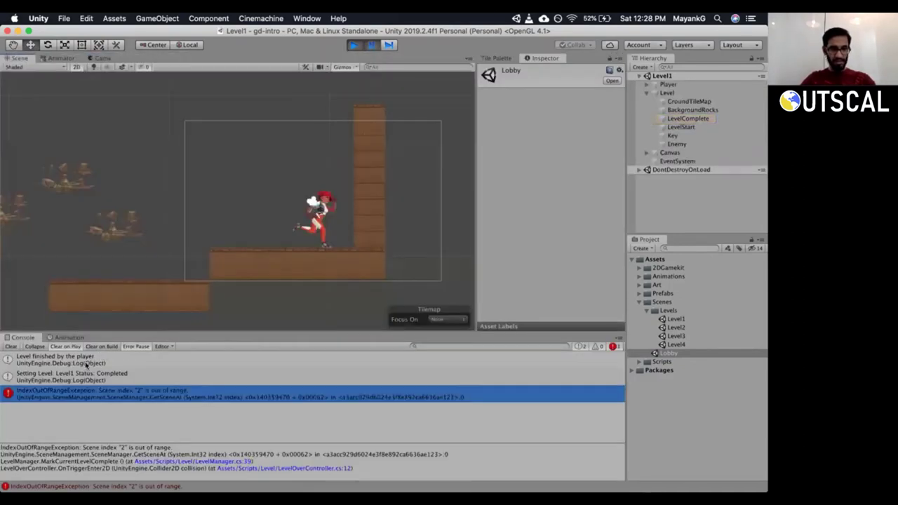
pyautogui.click(85, 364)
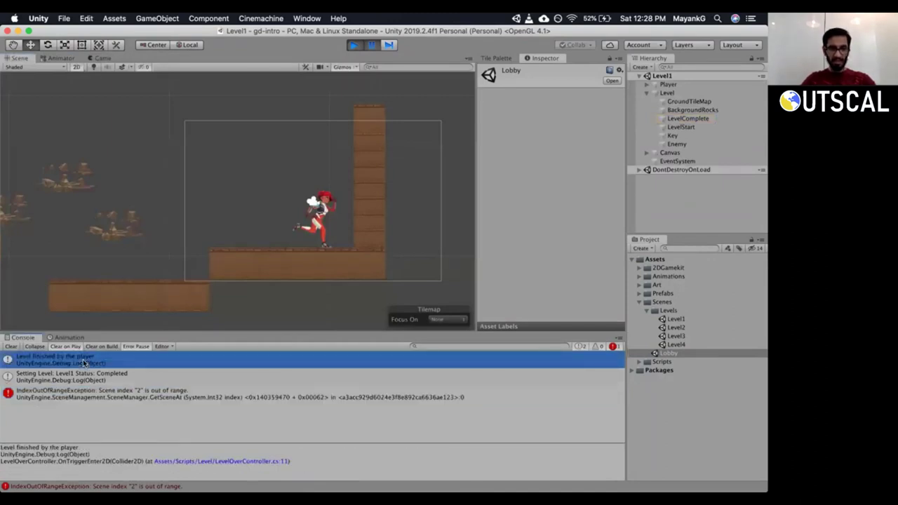
pyautogui.click(59, 381)
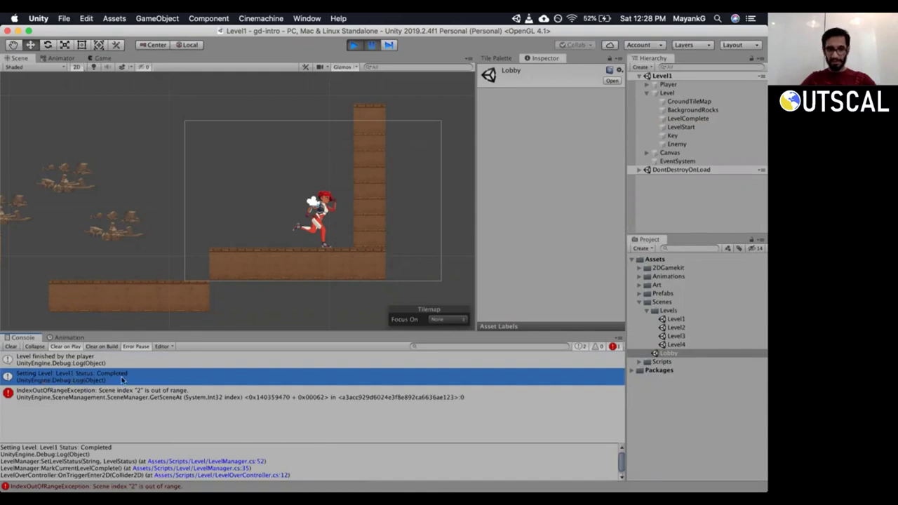
pyautogui.click(116, 397)
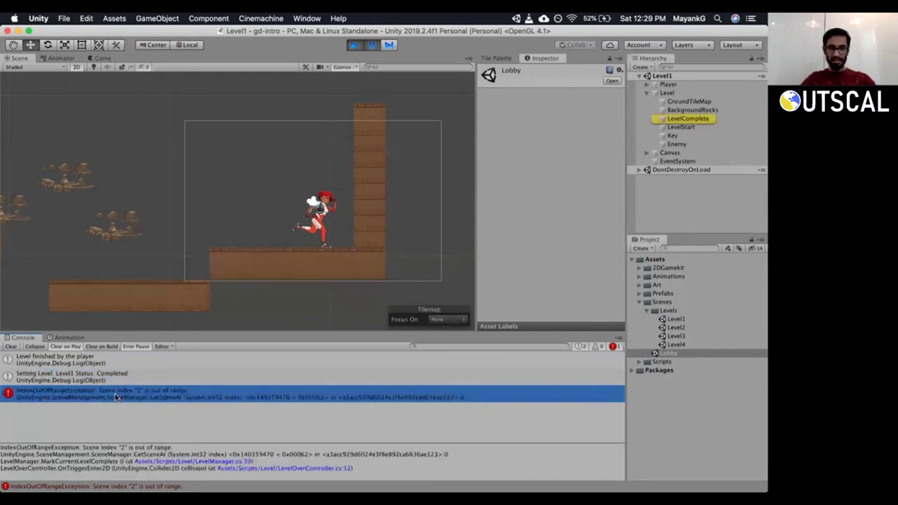
pyautogui.click(354, 45)
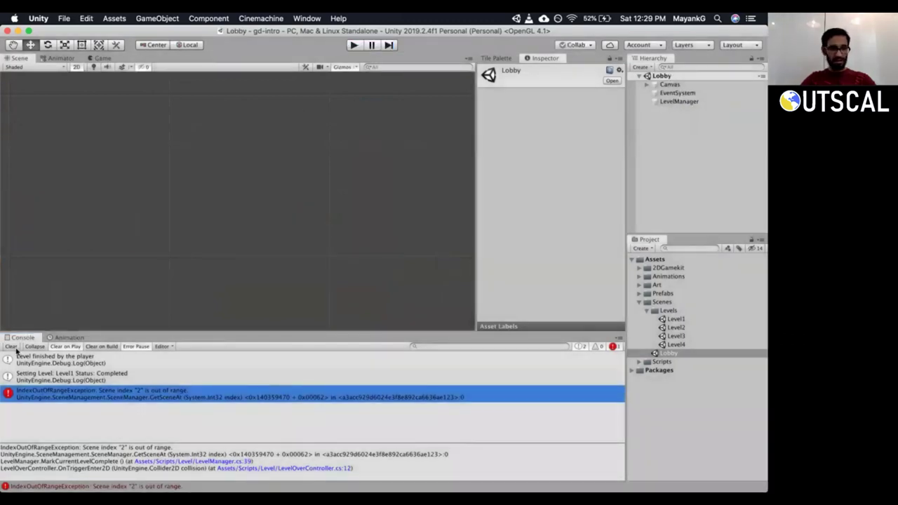
# Clear the Console and verify Build Settings list Lobby at 0 and Level1–Level4 at 1–4.
pyautogui.click(11, 346)
pyautogui.click(63, 18)
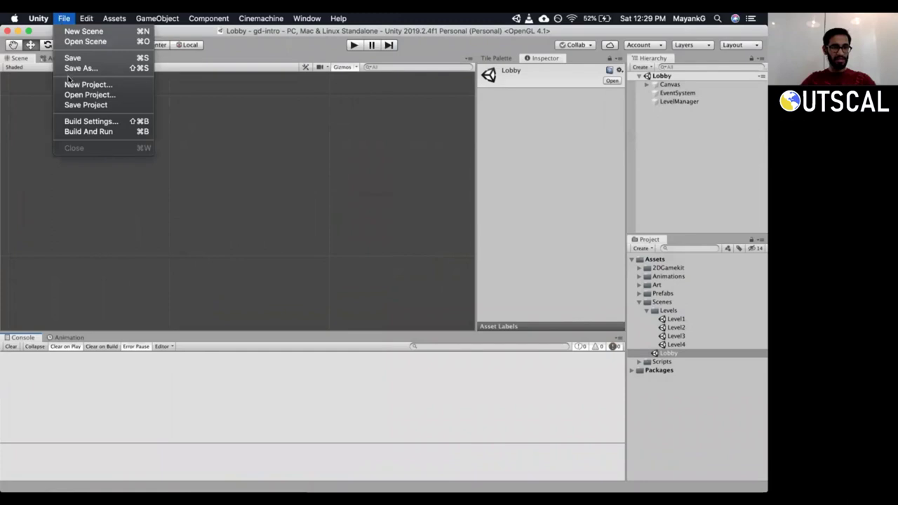
pyautogui.click(71, 121)
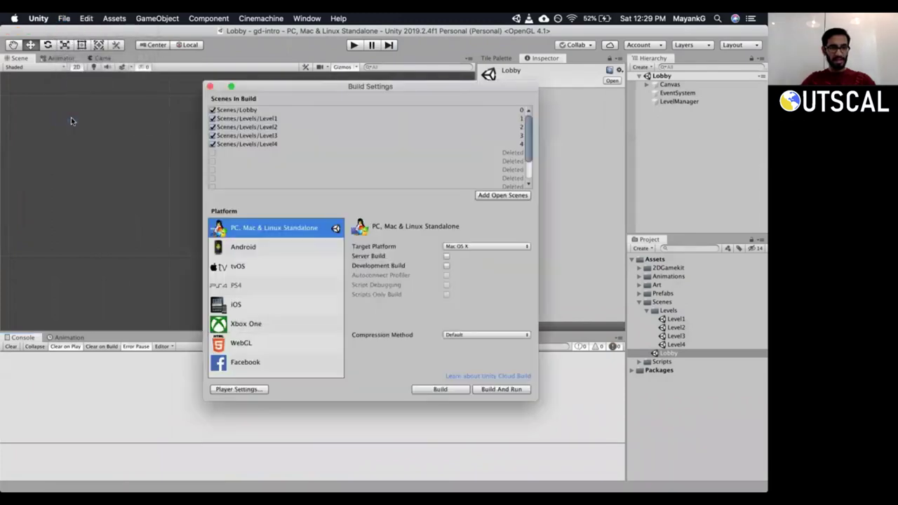
pyautogui.click(265, 128)
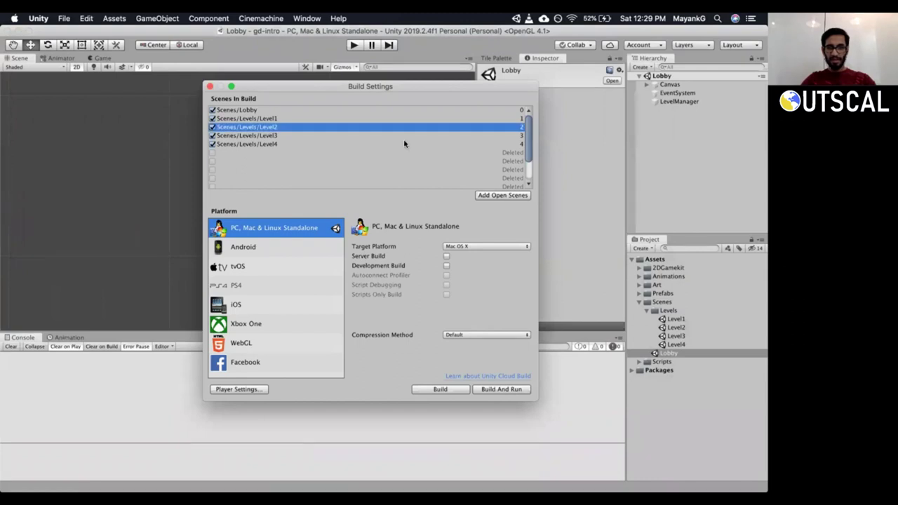
pyautogui.click(276, 136)
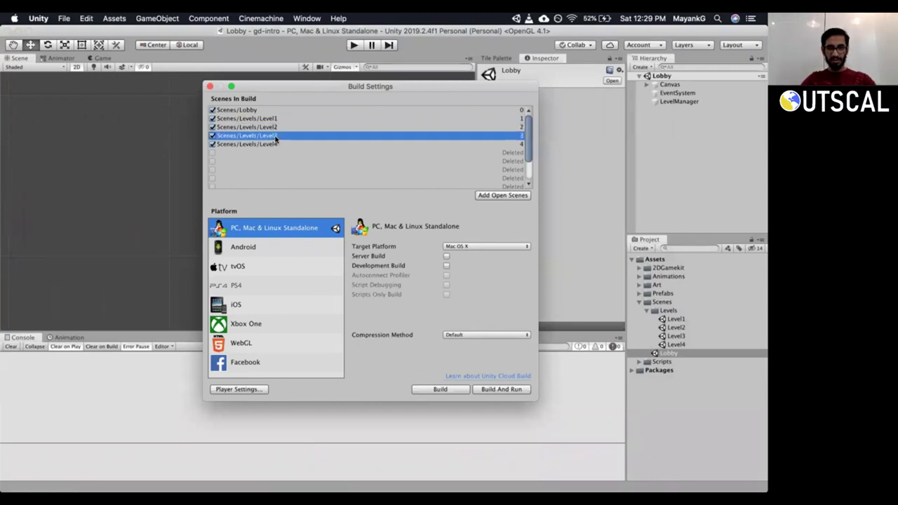
pyautogui.click(278, 145)
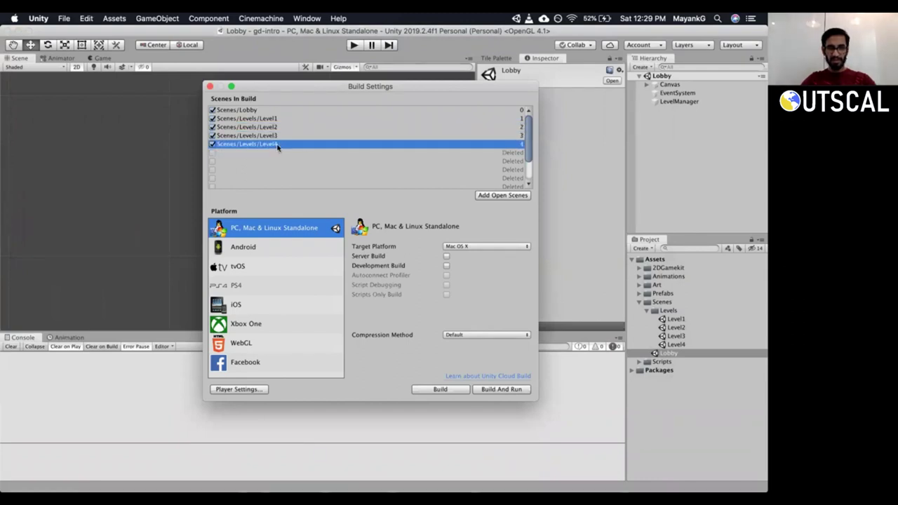
pyautogui.click(210, 86)
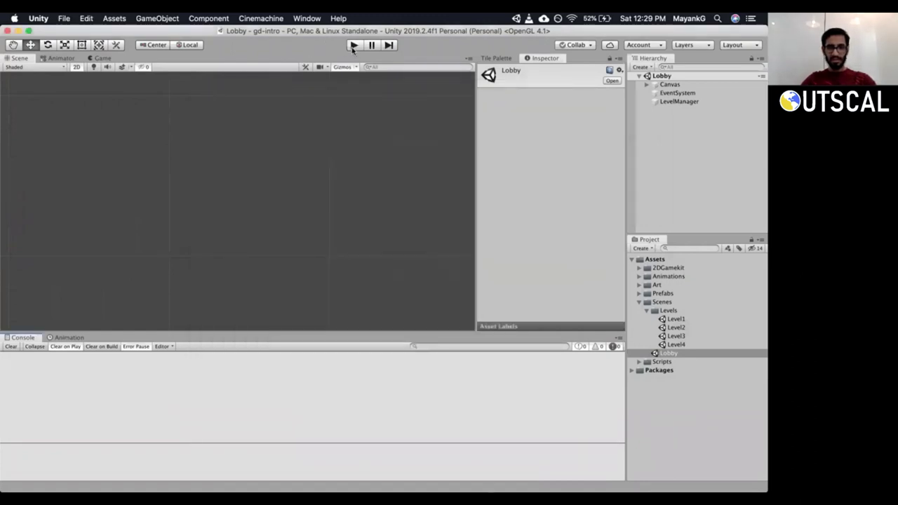
# Start play, try the locked Level Two, then run Level One to its end.
pyautogui.click(353, 45)
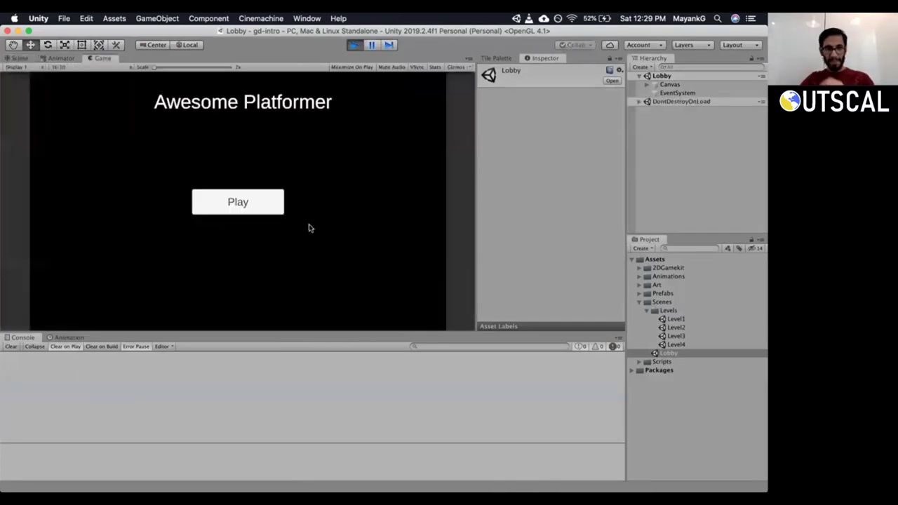
pyautogui.click(262, 208)
pyautogui.click(192, 197)
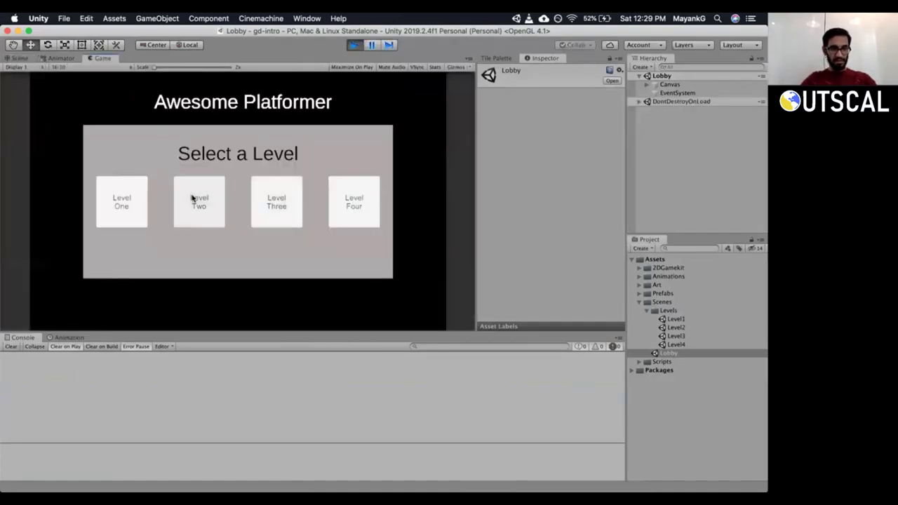
pyautogui.click(135, 211)
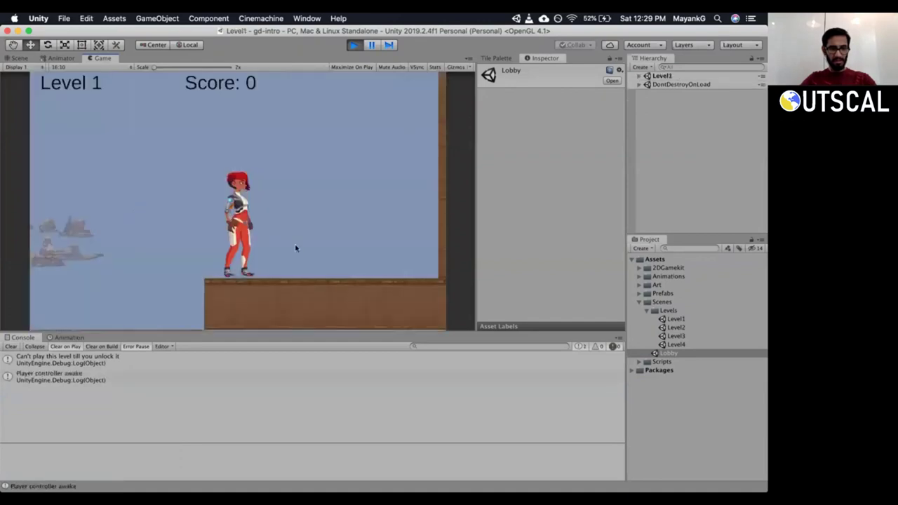
pyautogui.press('Right')
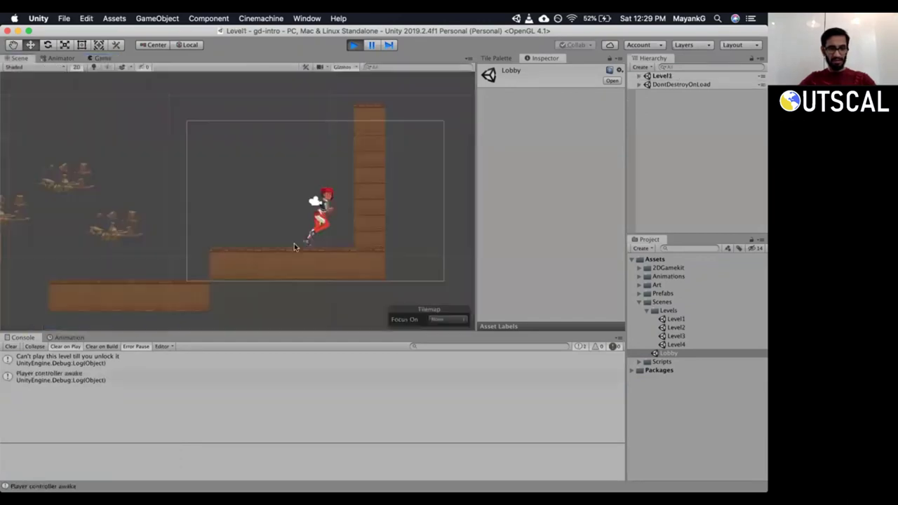
# Select the IndexOutOfRange error and open its failing line in LevelManager.cs.
pyautogui.click(133, 429)
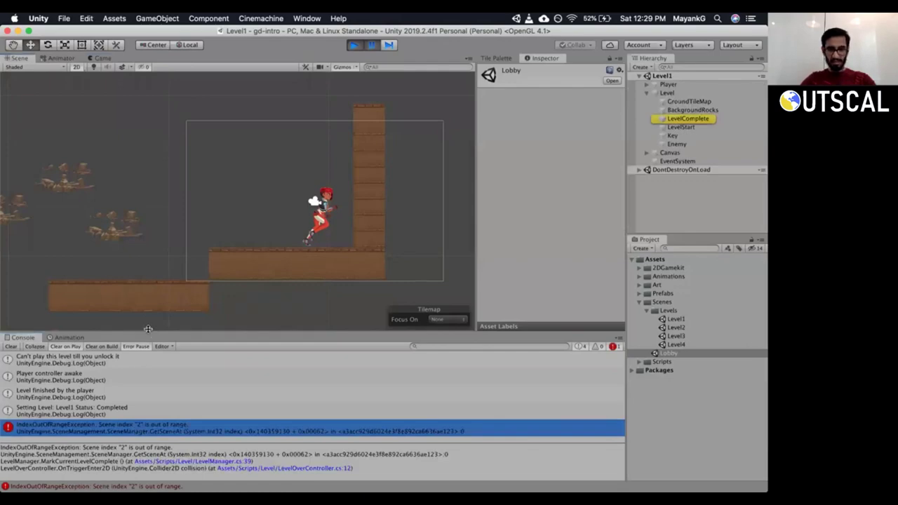
pyautogui.moveTo(148, 326); pyautogui.dragTo(148, 289)
pyautogui.click(684, 118)
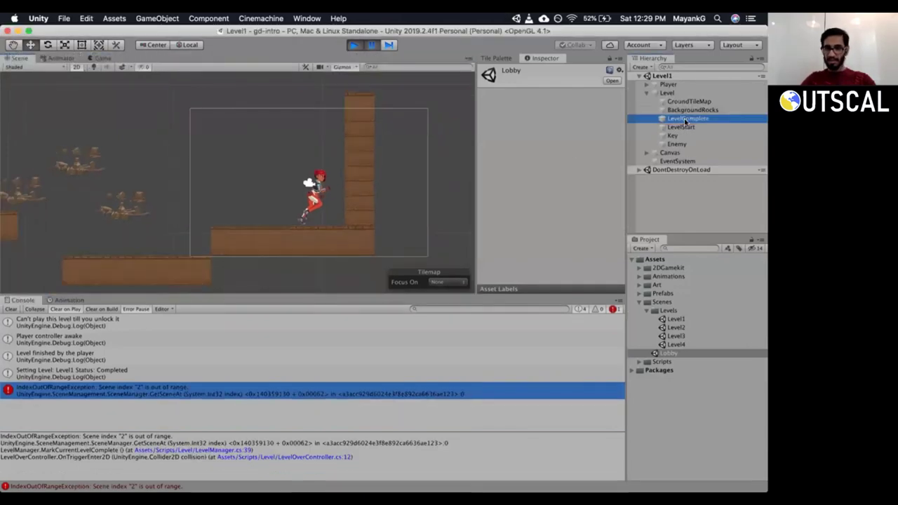
pyautogui.click(87, 394)
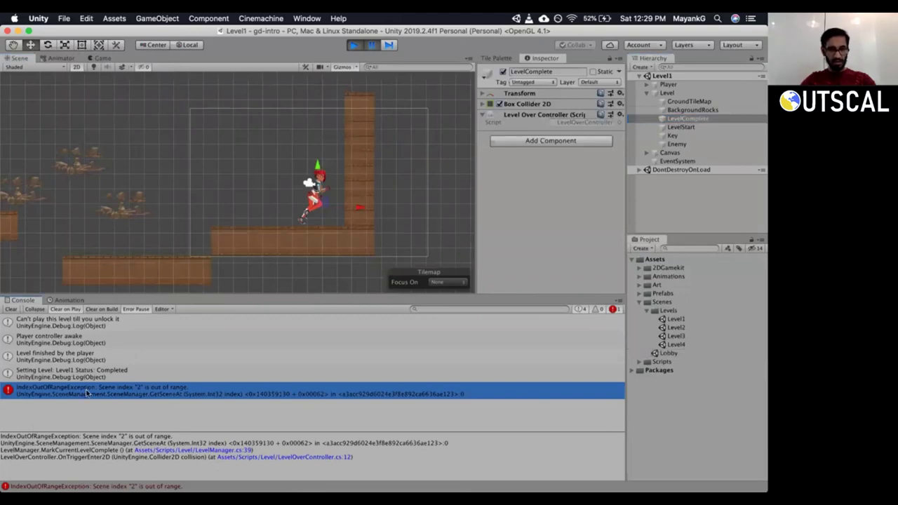
pyautogui.doubleClick(87, 394)
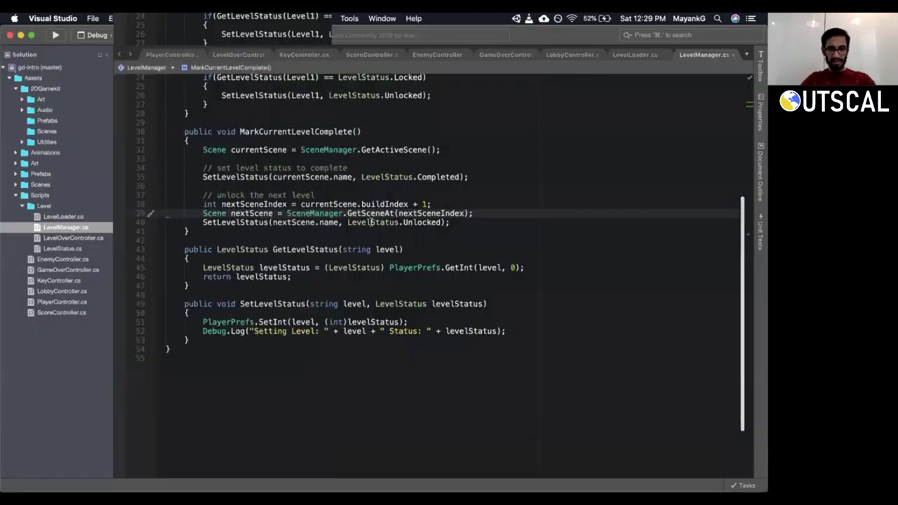
pyautogui.doubleClick(370, 213)
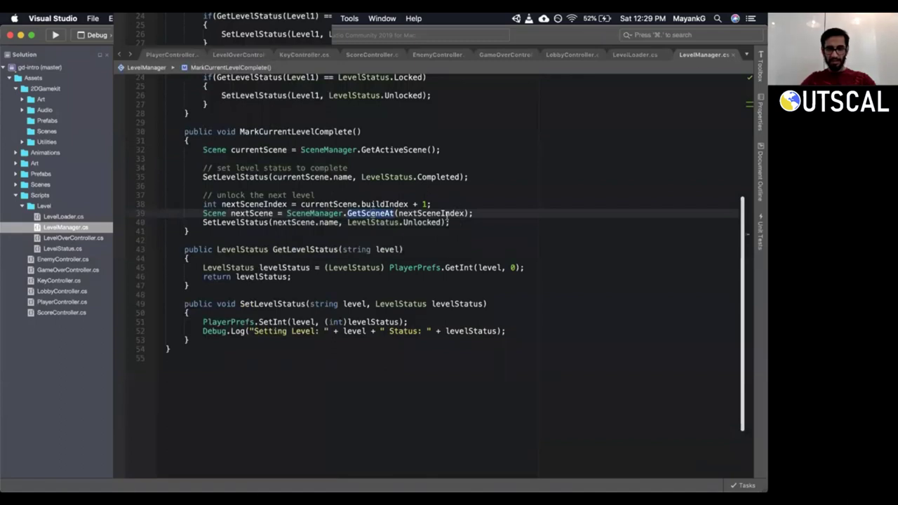
pyautogui.moveTo(385, 205)
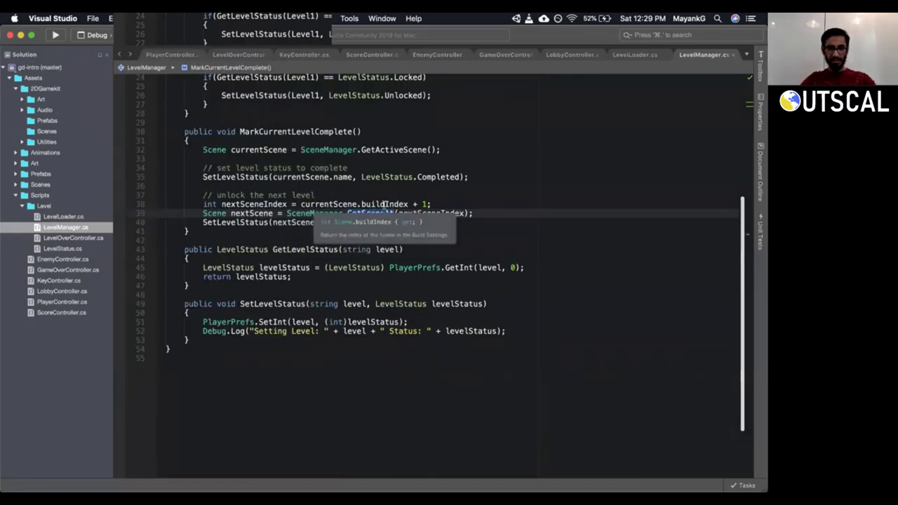
pyautogui.doubleClick(385, 204)
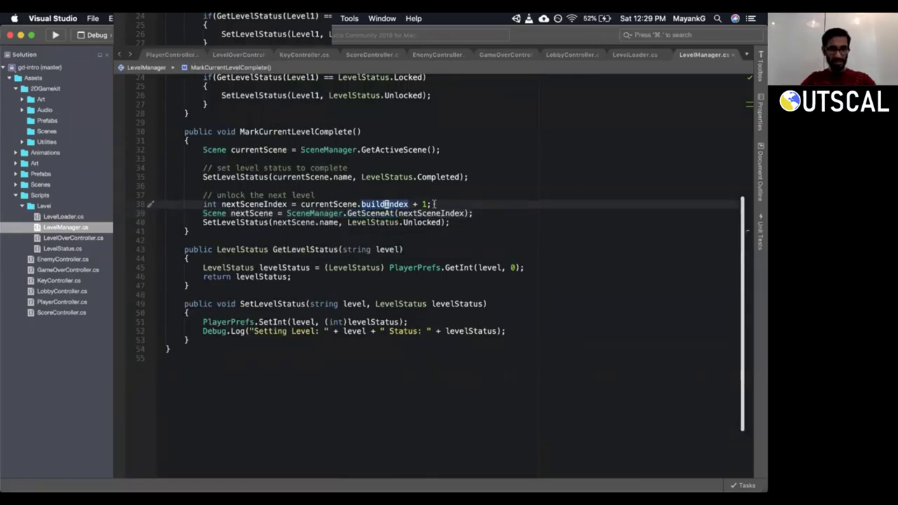
pyautogui.doubleClick(369, 212)
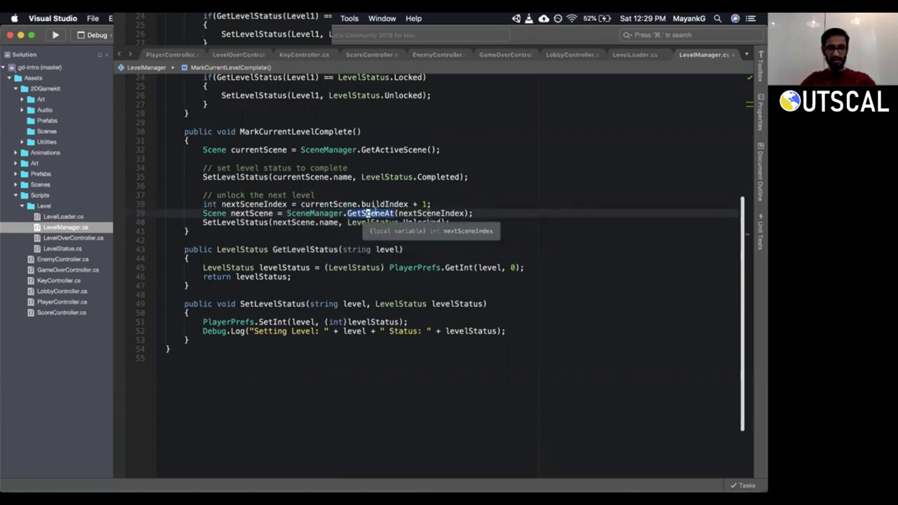
pyautogui.tripleClick(368, 212)
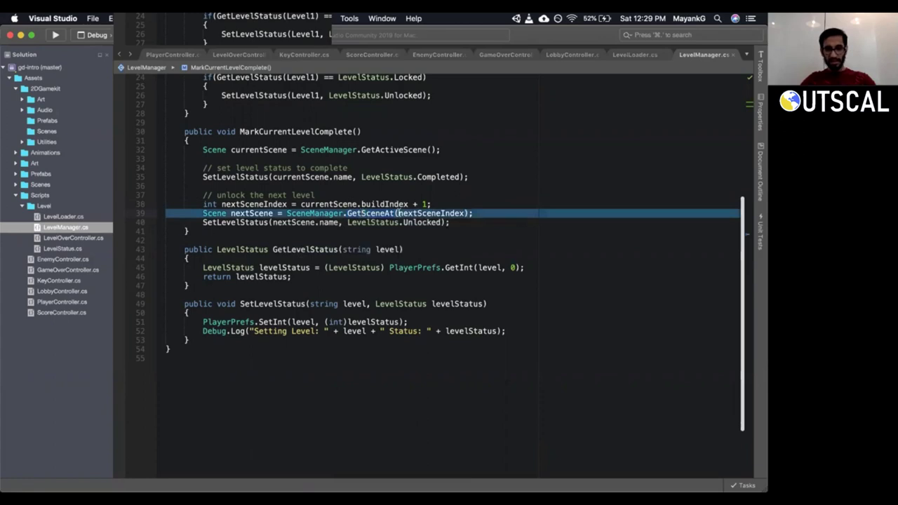
pyautogui.doubleClick(376, 213)
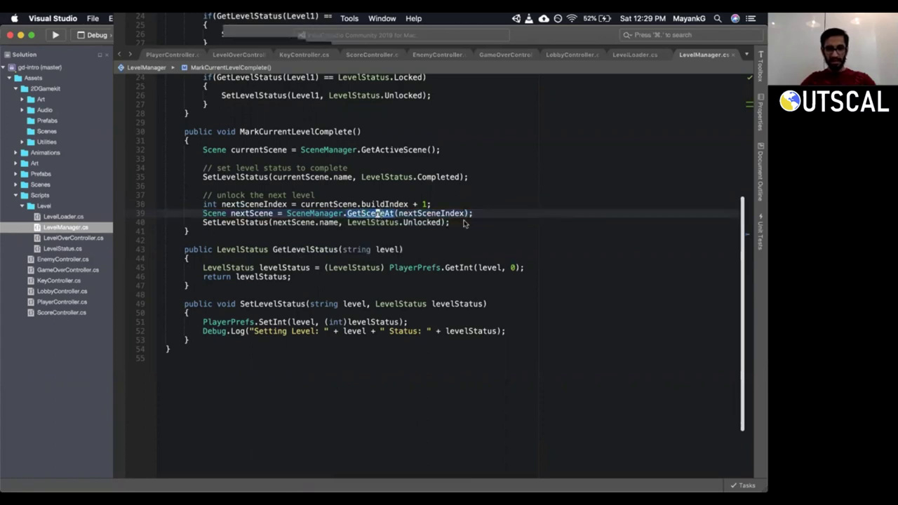
pyautogui.press('super+d')
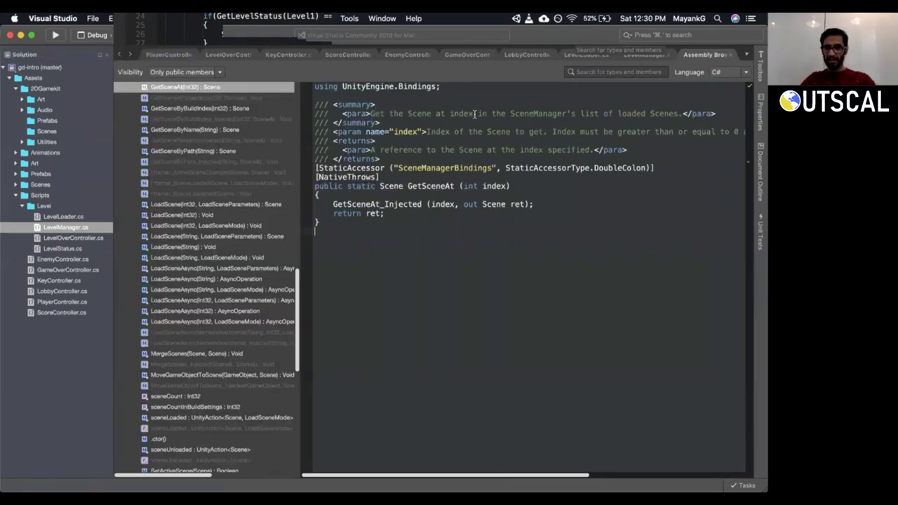
pyautogui.moveTo(618, 112); pyautogui.dragTo(677, 112)
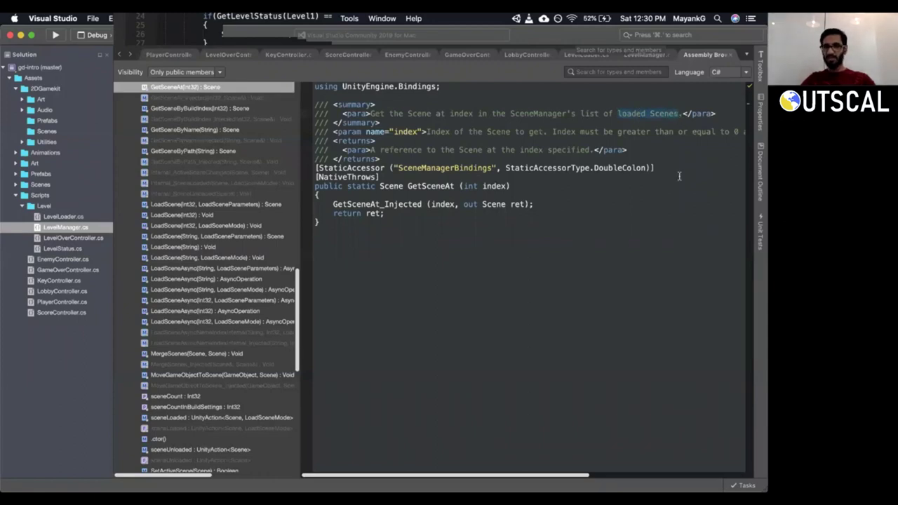
pyautogui.moveTo(295, 152)
pyautogui.mouseDown()
pyautogui.moveTo(219, 146)
pyautogui.moveTo(284, 151)
pyautogui.mouseUp()
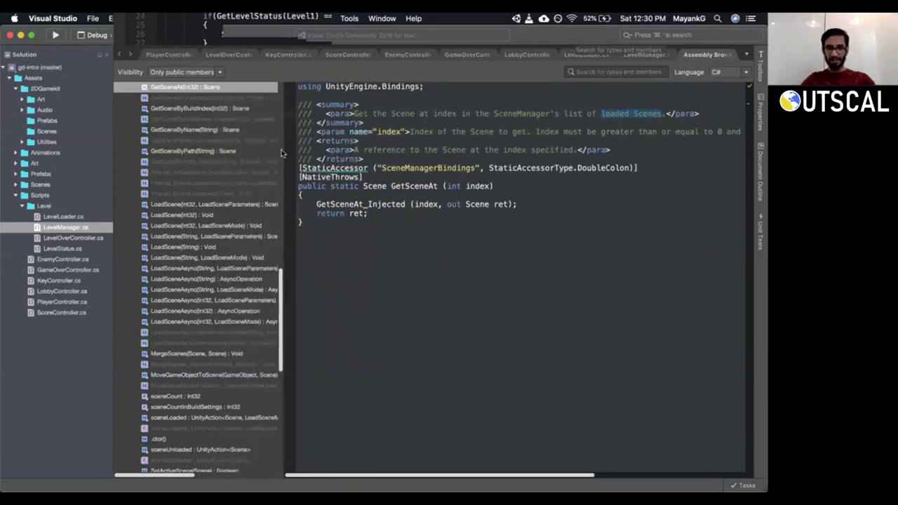
pyautogui.click(177, 109)
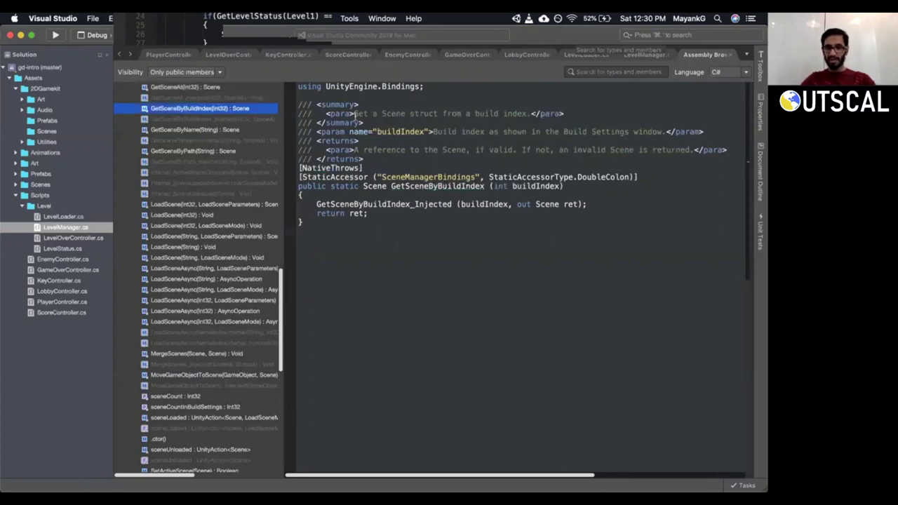
pyautogui.moveTo(355, 113); pyautogui.dragTo(526, 113)
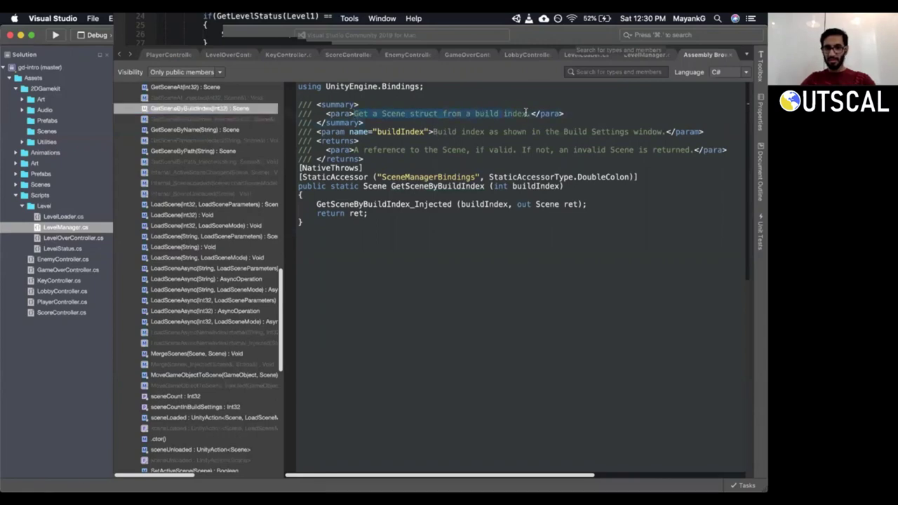
pyautogui.moveTo(445, 133); pyautogui.dragTo(708, 133)
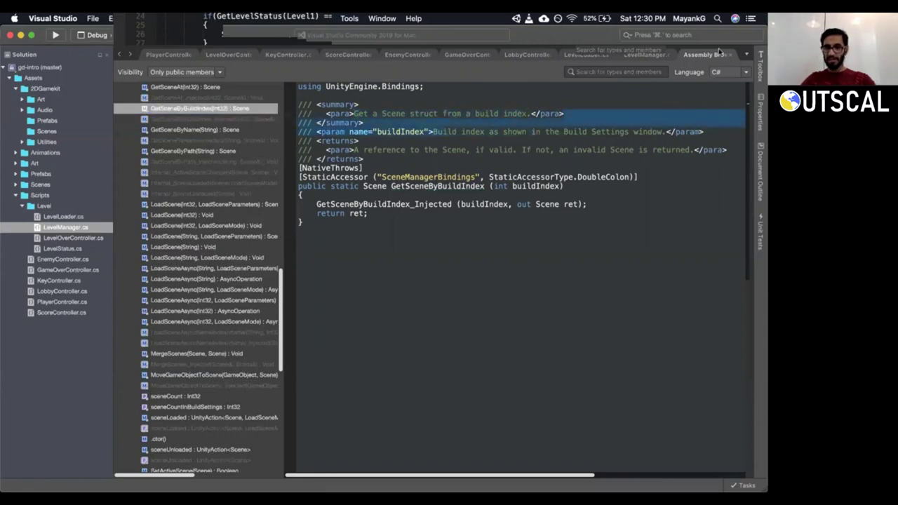
pyautogui.click(730, 56)
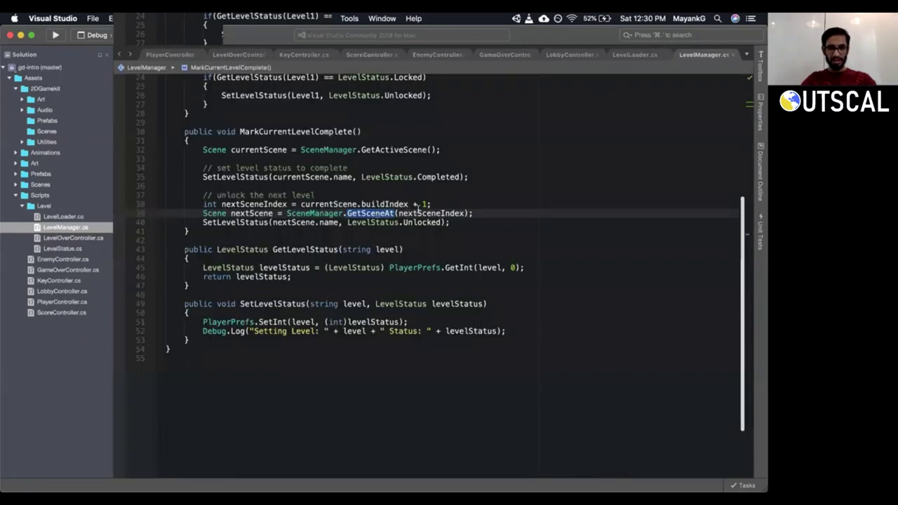
# Replace GetSceneAt with SceneManager.GetSceneByBuildIndex(nextSceneIndex), then return to Unity.
pyautogui.press('i')
pyautogui.press('BackSpace')
pyautogui.write('GetSc')
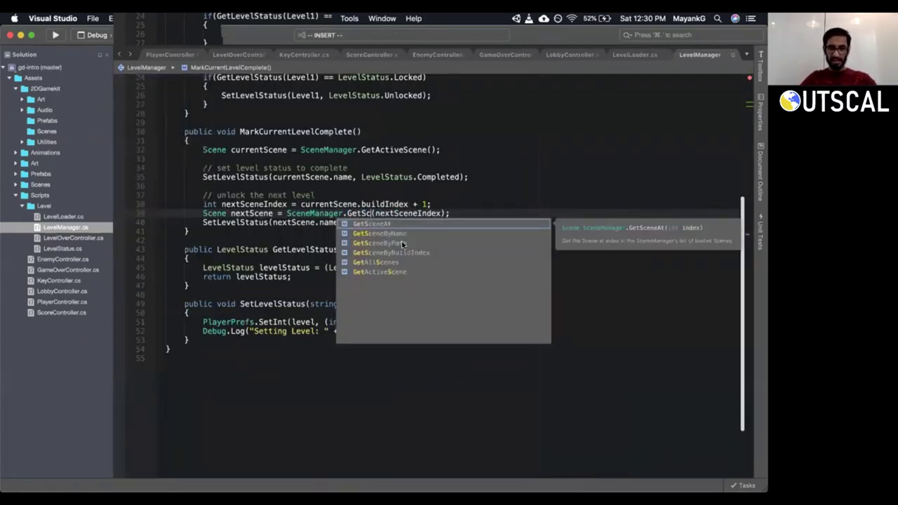
pyautogui.write('ene')
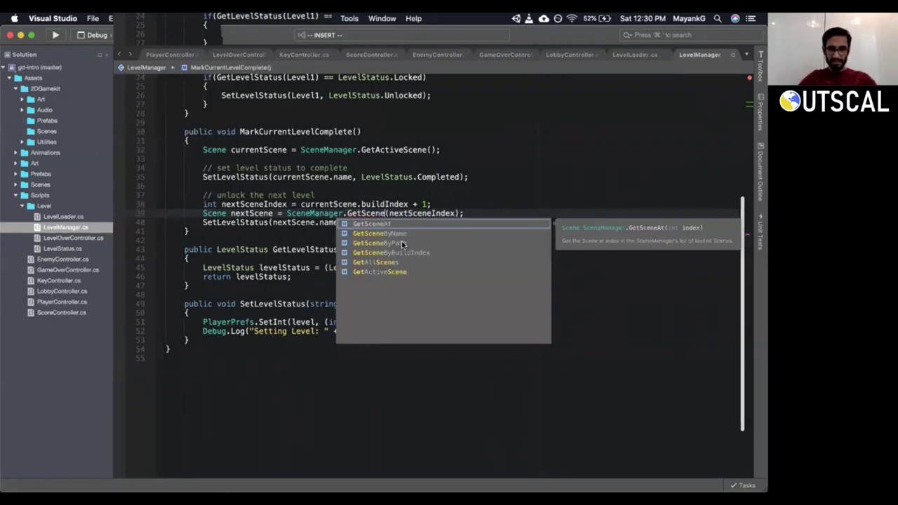
pyautogui.press('Down')
pyautogui.press('Down')
pyautogui.press('Down')
pyautogui.press('Return')
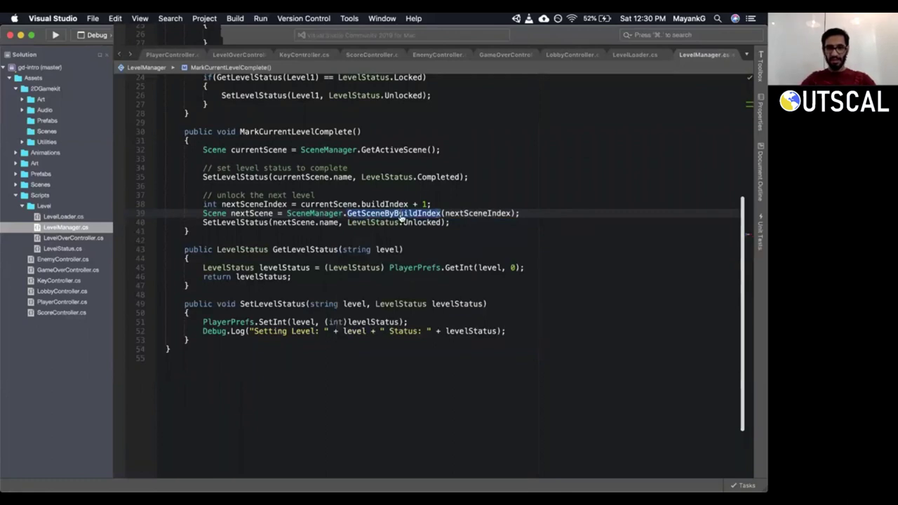
pyautogui.press('super+Tab')
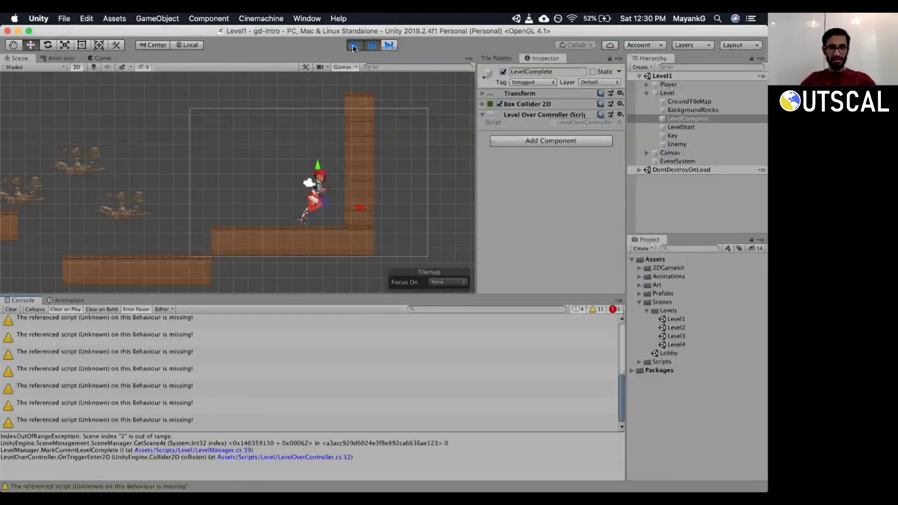
# Restart play mode from the Lobby, resizing the Game view and Console along the way.
pyautogui.click(354, 45)
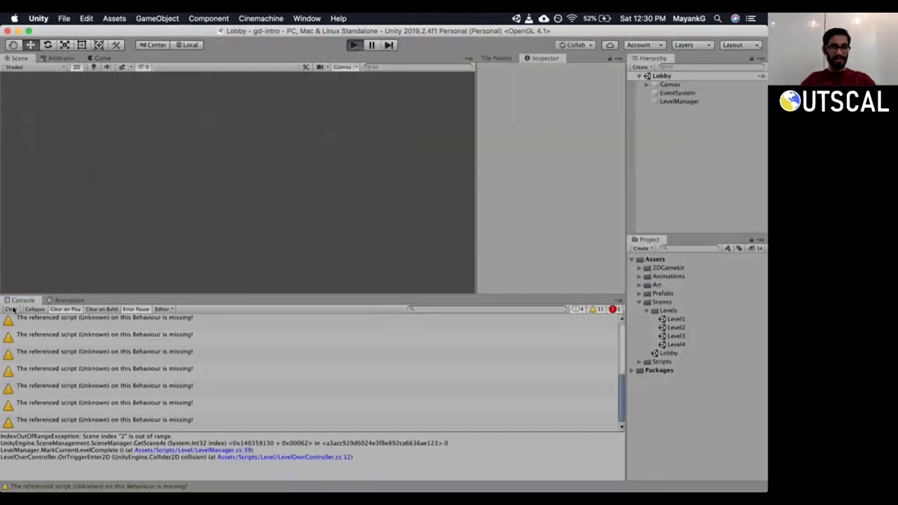
pyautogui.click(11, 309)
pyautogui.press('super+p')
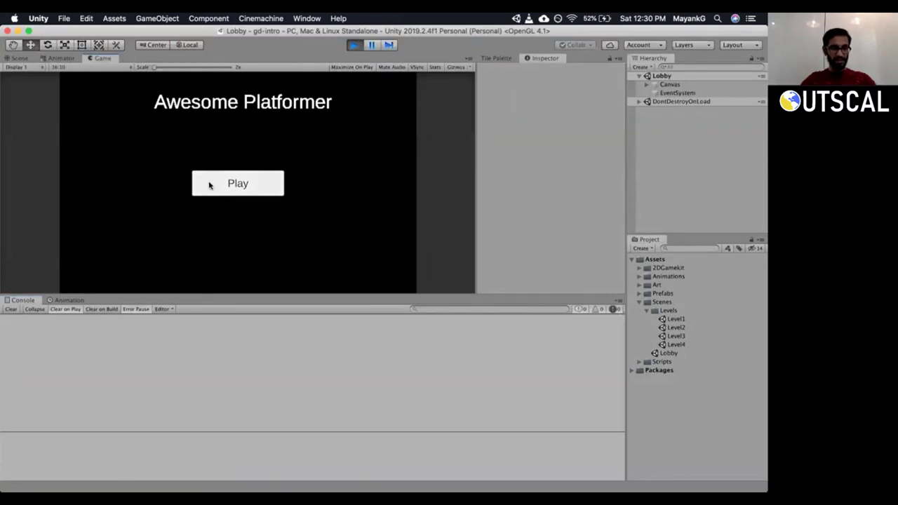
pyautogui.click(209, 185)
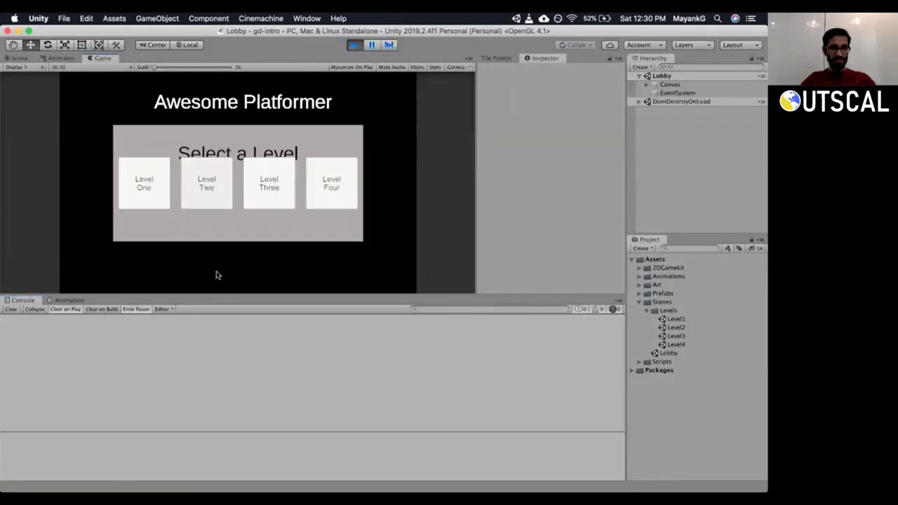
pyautogui.moveTo(214, 295); pyautogui.dragTo(215, 338)
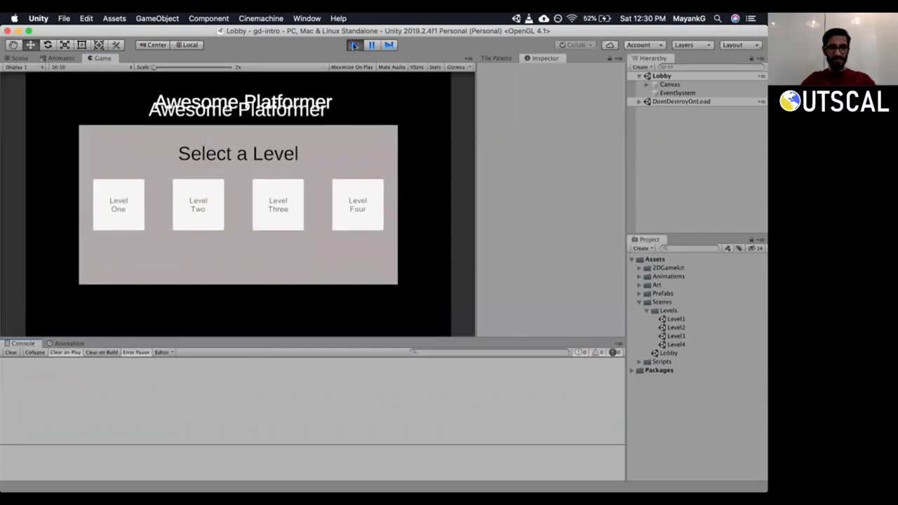
pyautogui.click(353, 46)
pyautogui.moveTo(146, 335); pyautogui.dragTo(147, 346)
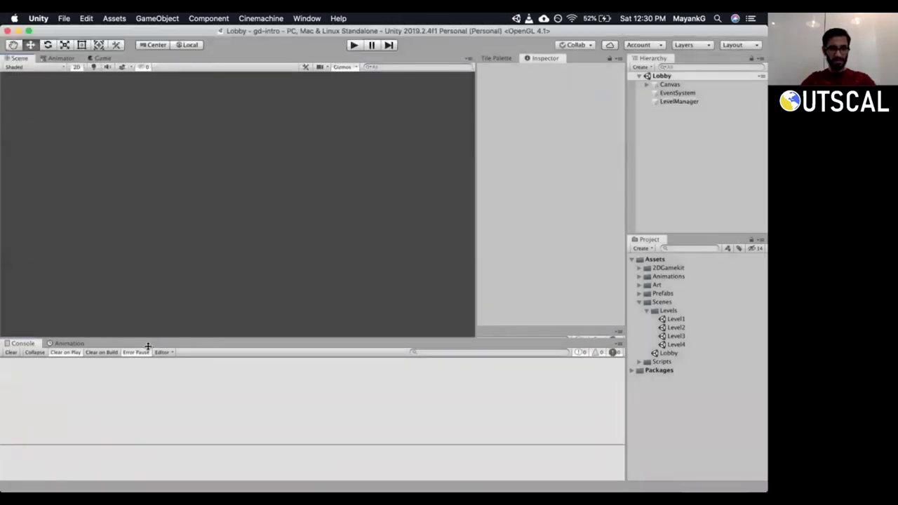
pyautogui.click(354, 46)
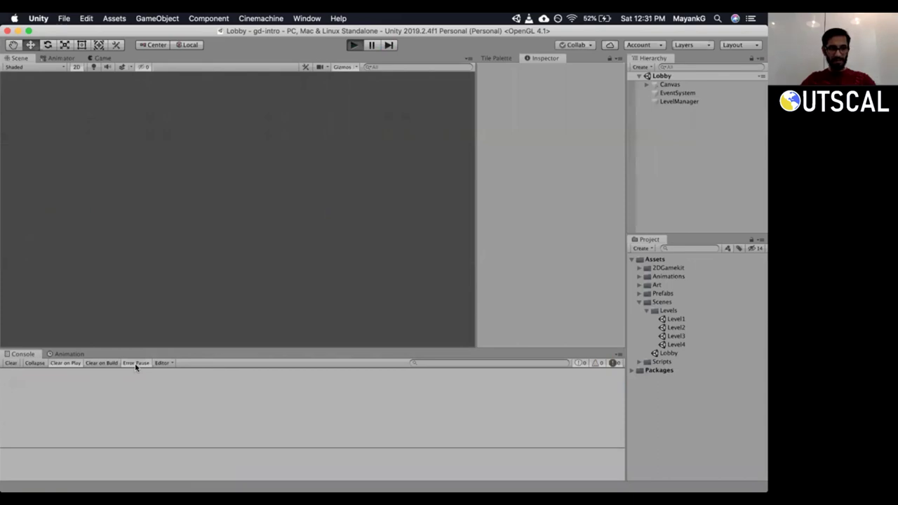
# Run Level One to its end and open the code behind the blank-named Unlocked message.
pyautogui.click(238, 208)
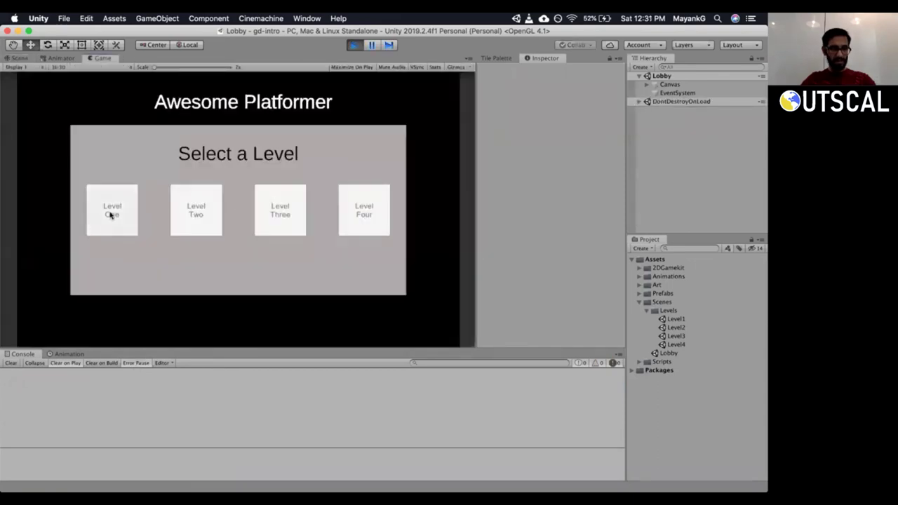
pyautogui.click(110, 215)
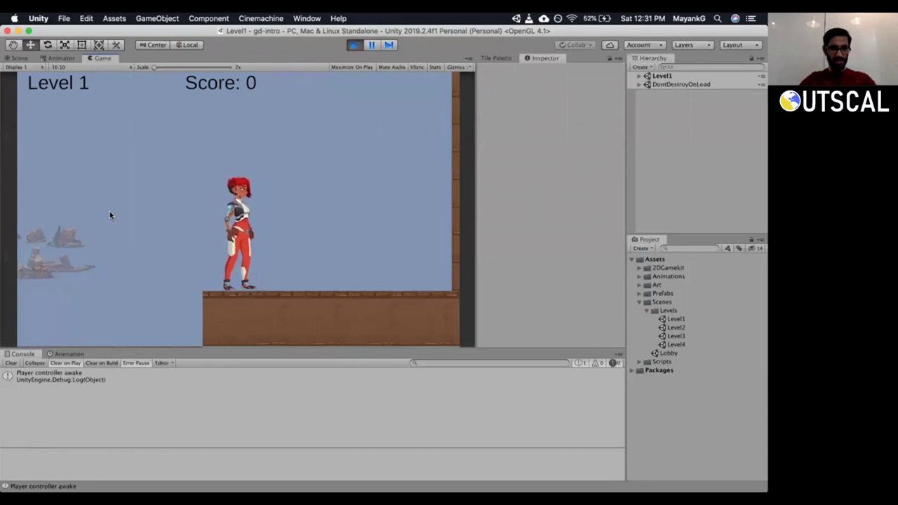
pyautogui.press('Right')
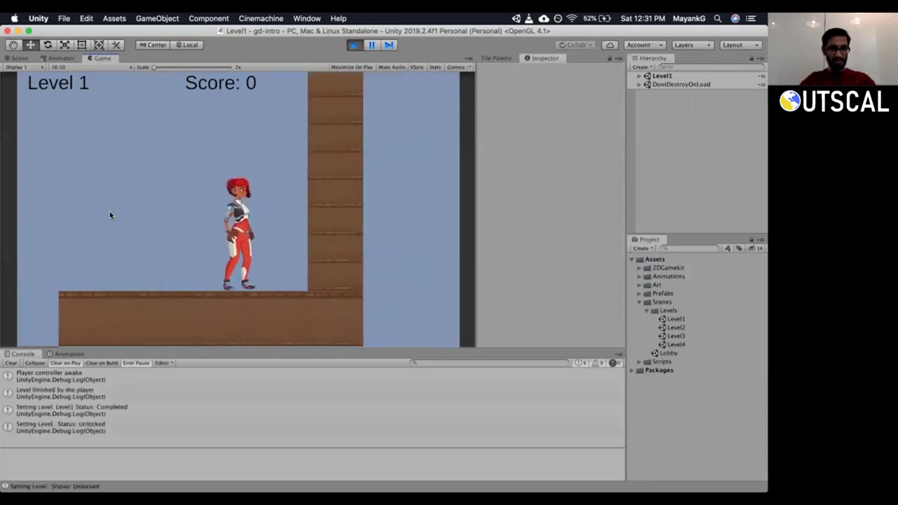
pyautogui.click(79, 412)
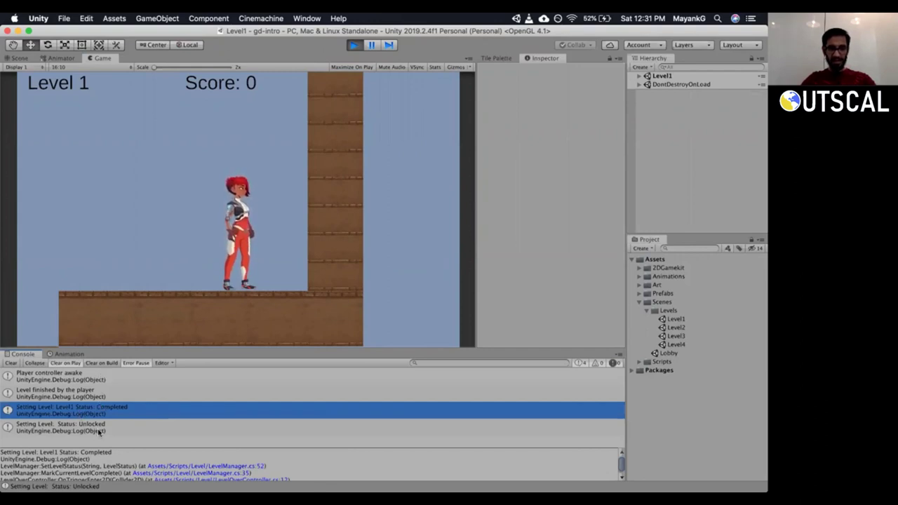
pyautogui.click(99, 430)
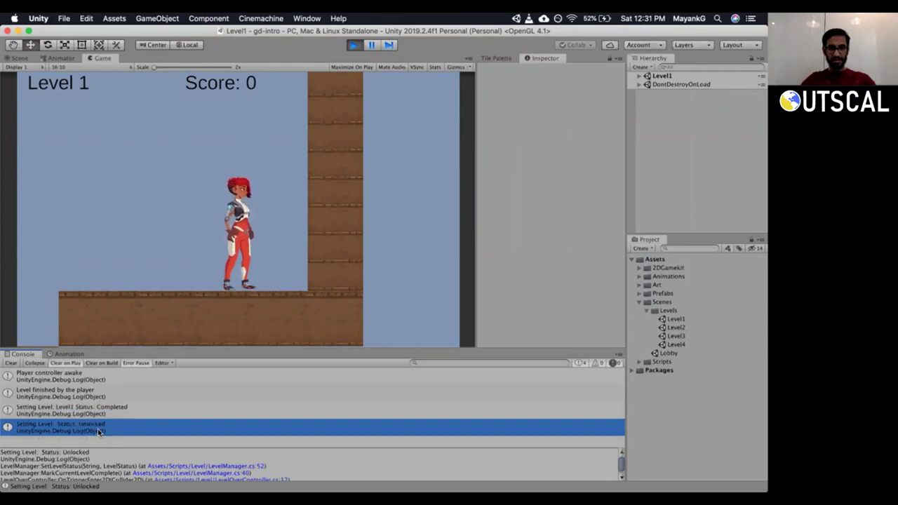
pyautogui.doubleClick(53, 425)
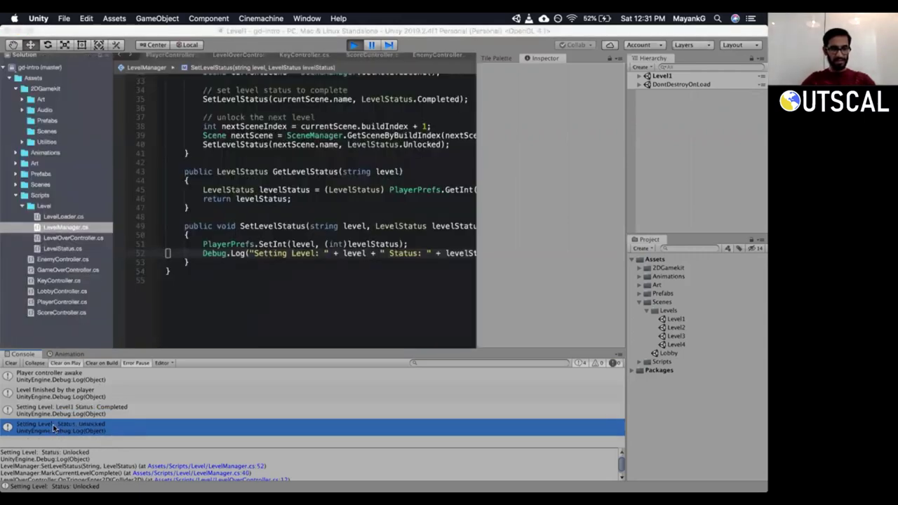
# Trace how nextScene.name reaches SetLevelStatus, then review Unity's Level1 Completed message.
pyautogui.click(355, 253)
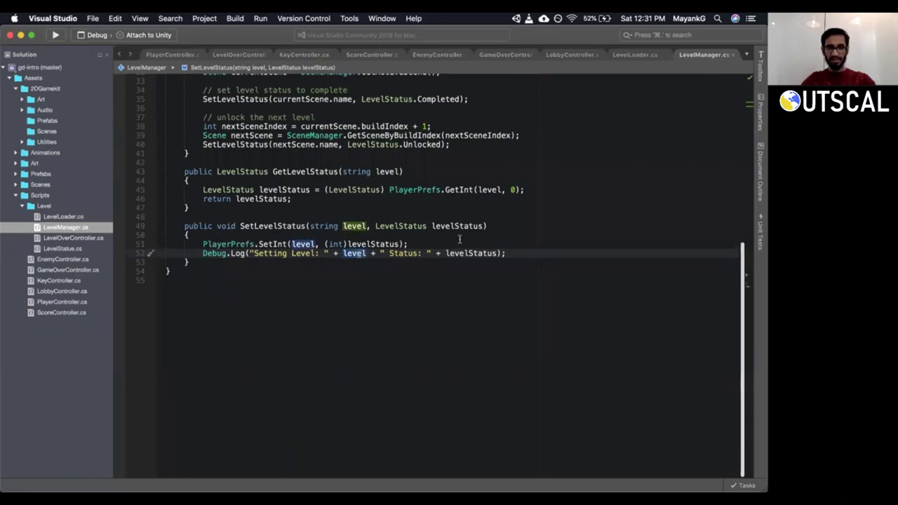
pyautogui.click(291, 144)
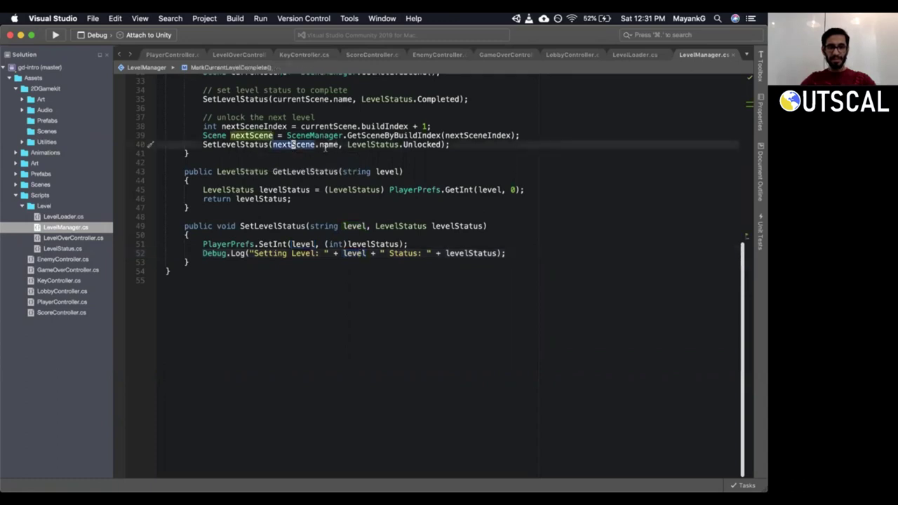
pyautogui.click(327, 143)
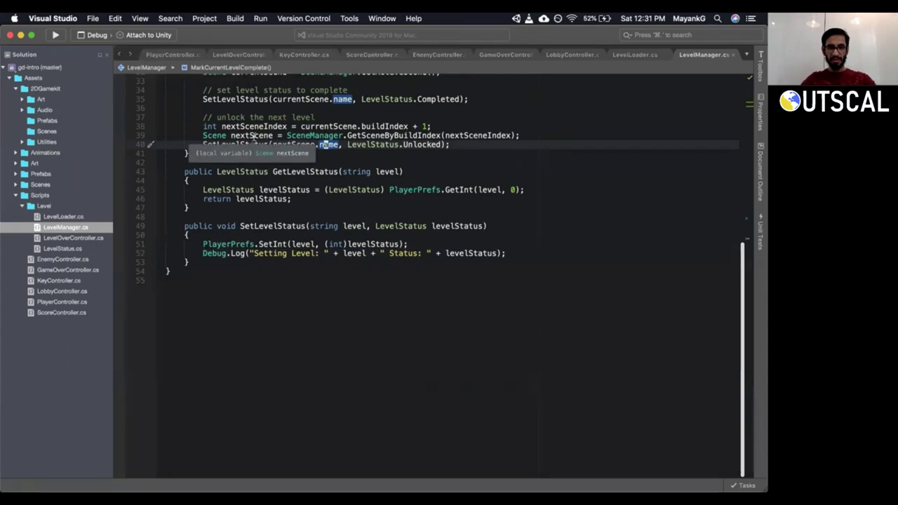
pyautogui.click(253, 135)
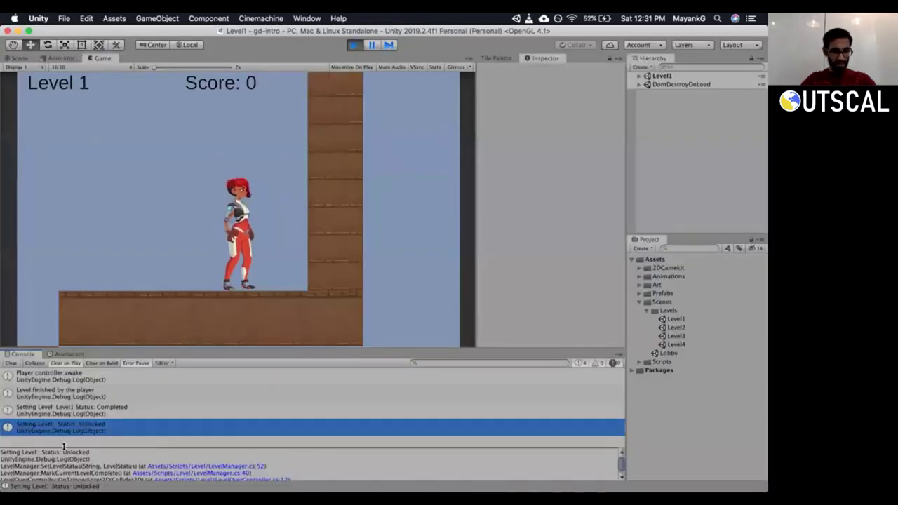
pyautogui.moveTo(64, 446); pyautogui.dragTo(58, 438)
pyautogui.click(43, 414)
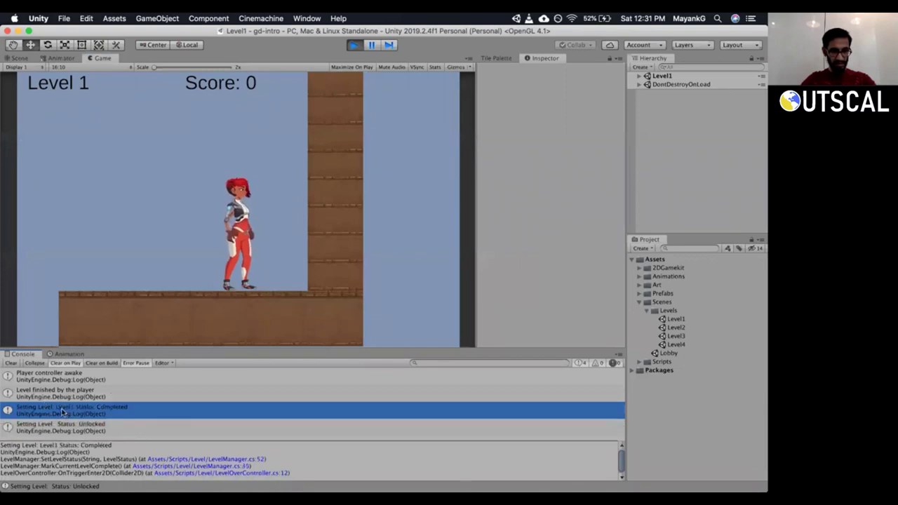
# Examine the Level1 Completed and Unlocked messages, stop play, and revisit the nextScene.name unlock code.
pyautogui.doubleClick(49, 446)
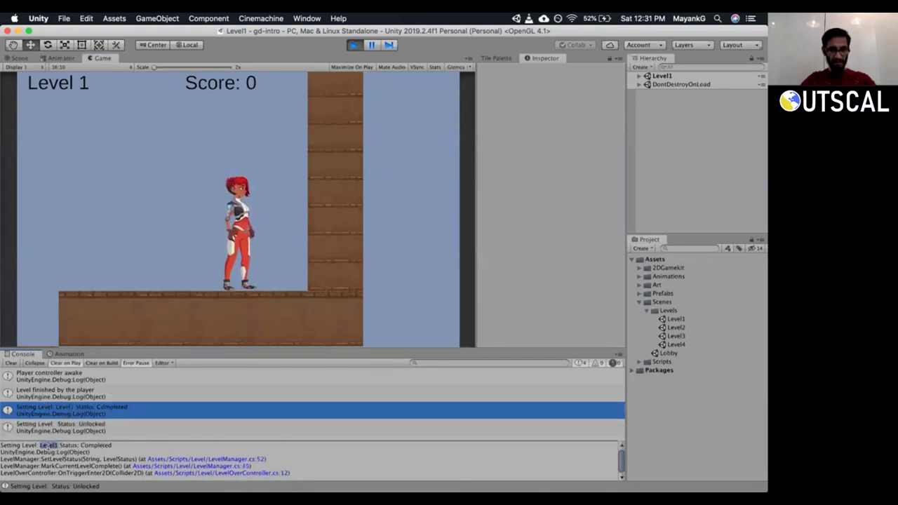
pyautogui.doubleClick(90, 446)
pyautogui.click(60, 429)
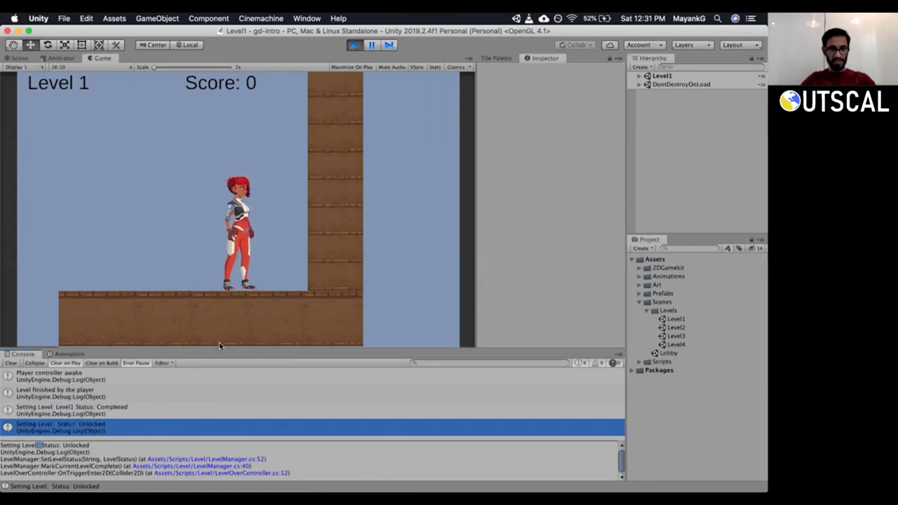
pyautogui.moveTo(219, 347); pyautogui.dragTo(218, 342)
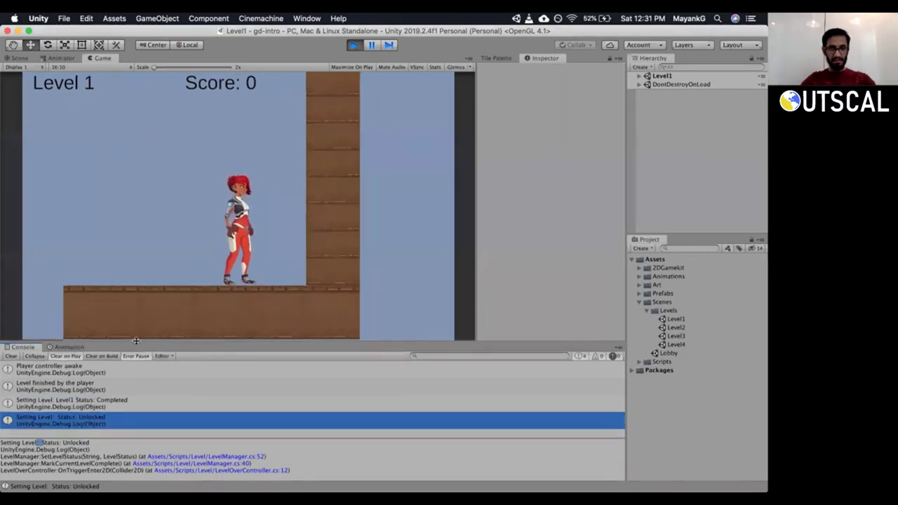
pyautogui.click(351, 45)
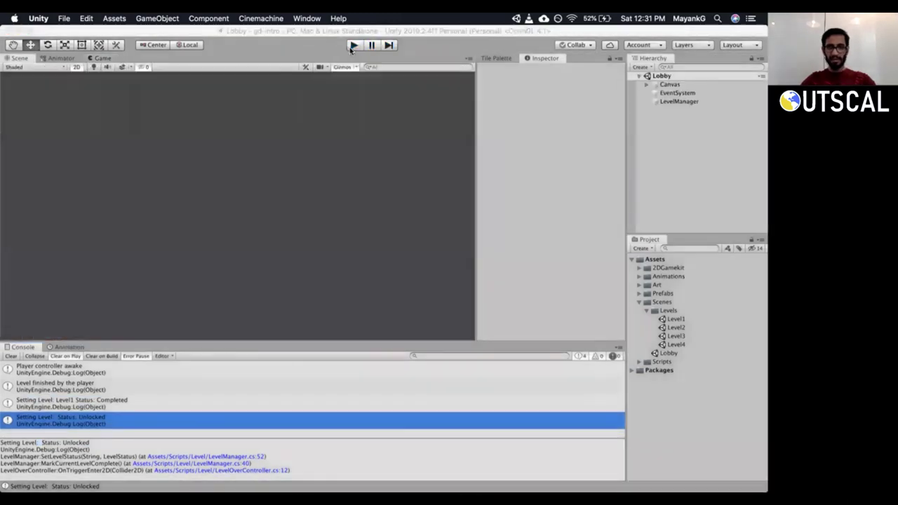
pyautogui.press('super+Tab')
pyautogui.click(320, 145)
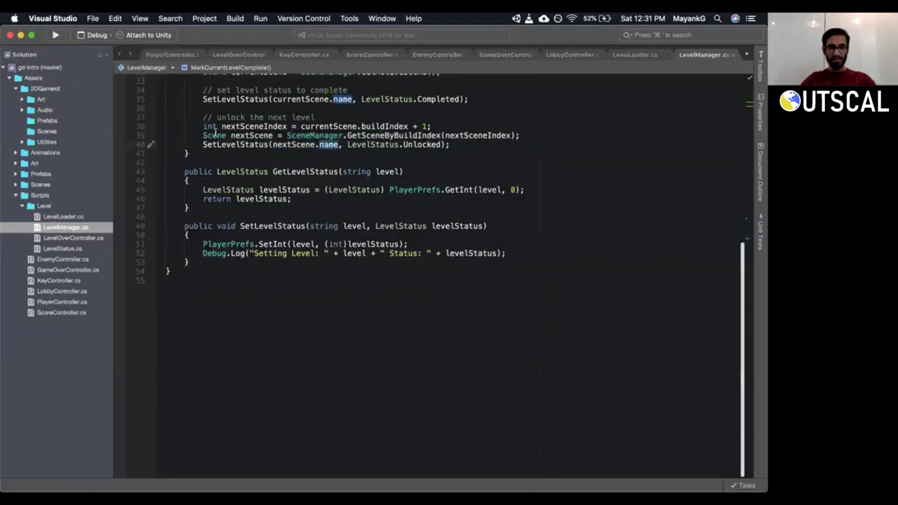
# Look up the GetSceneByBuildIndex declaration and its note that invalid scenes may be returned.
pyautogui.click(468, 135)
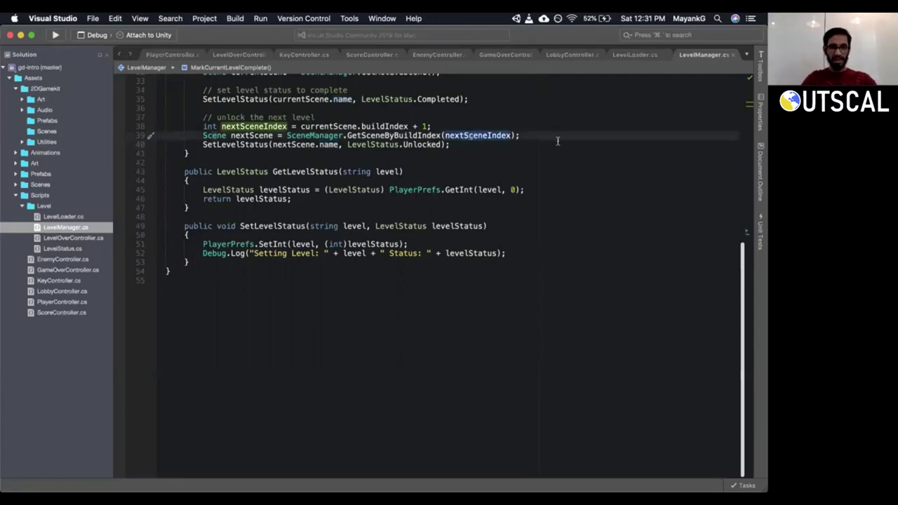
pyautogui.click(418, 136)
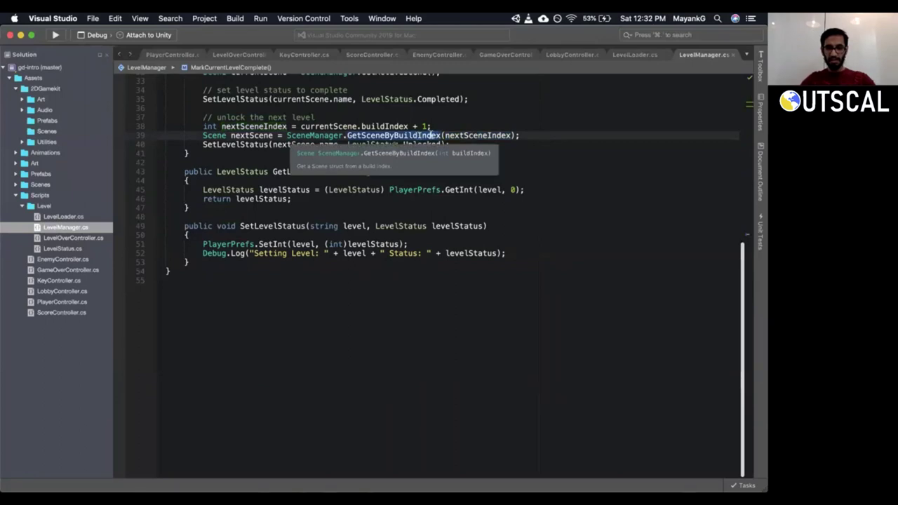
pyautogui.keyDown('super'); pyautogui.click(434, 138); pyautogui.keyUp('super')
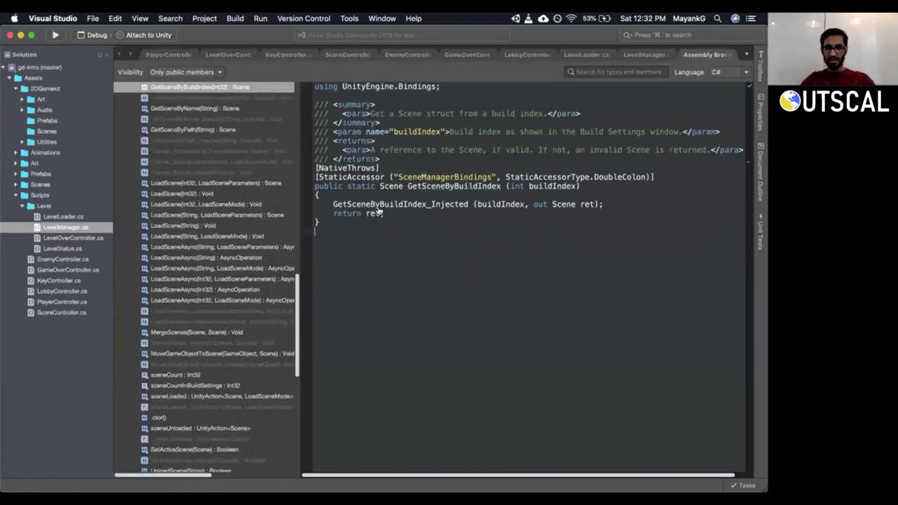
pyautogui.moveTo(382, 150); pyautogui.dragTo(701, 149)
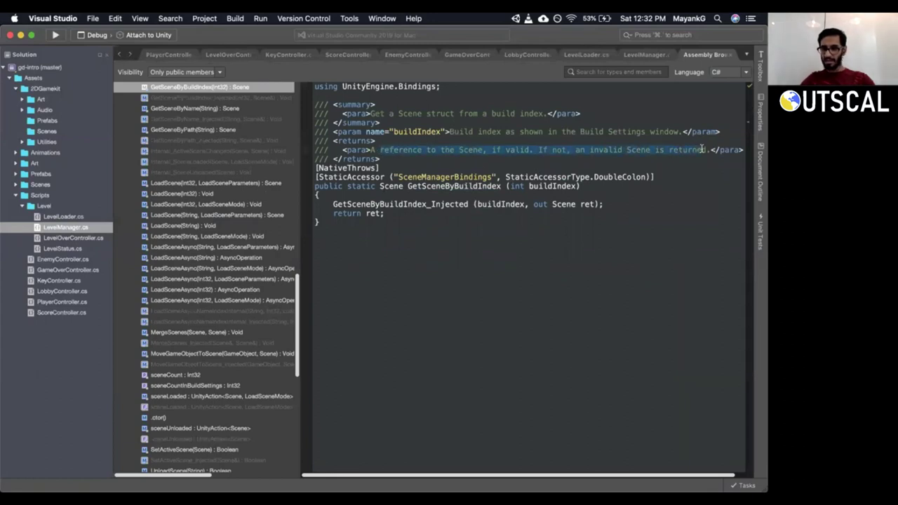
pyautogui.click(708, 149)
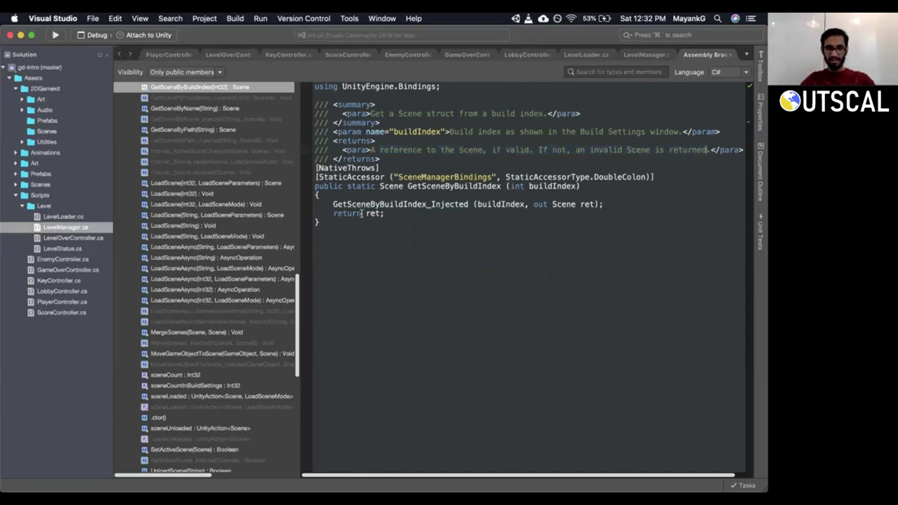
# Inspect the Scene struct's buildIndex and name property definitions, then close the decompiled Scene code.
pyautogui.click(391, 188)
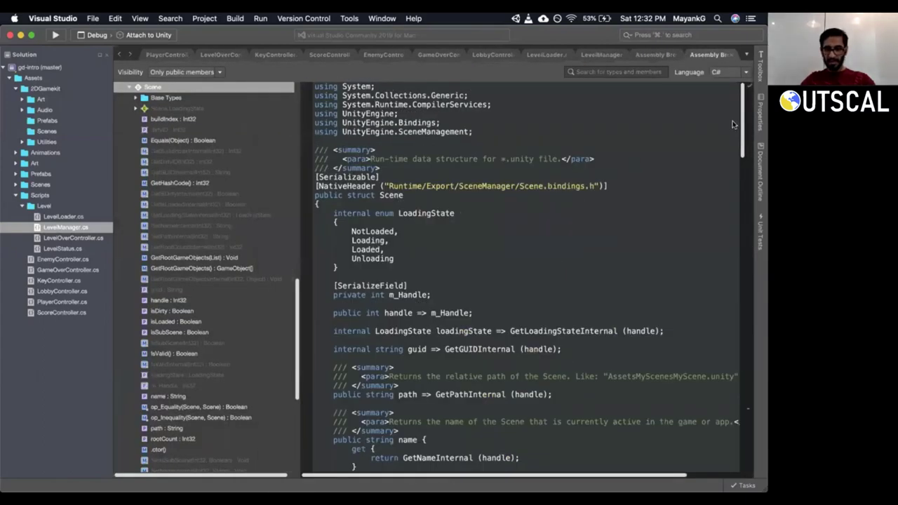
pyautogui.moveTo(742, 110); pyautogui.dragTo(736, 399)
pyautogui.moveTo(738, 401); pyautogui.dragTo(761, 104)
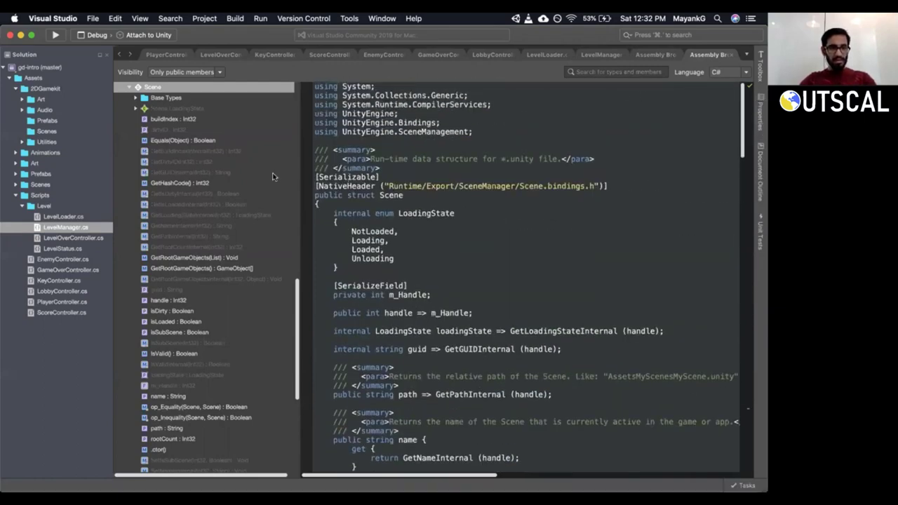
pyautogui.click(160, 122)
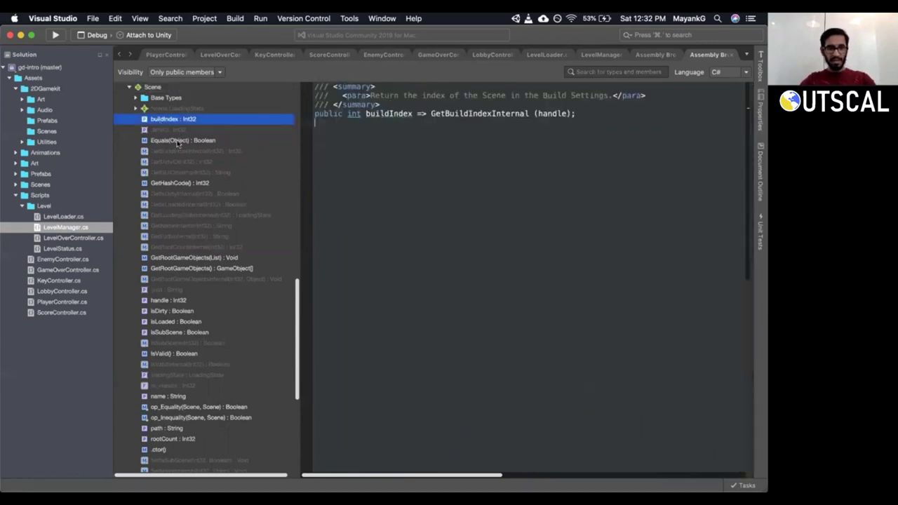
pyautogui.click(169, 396)
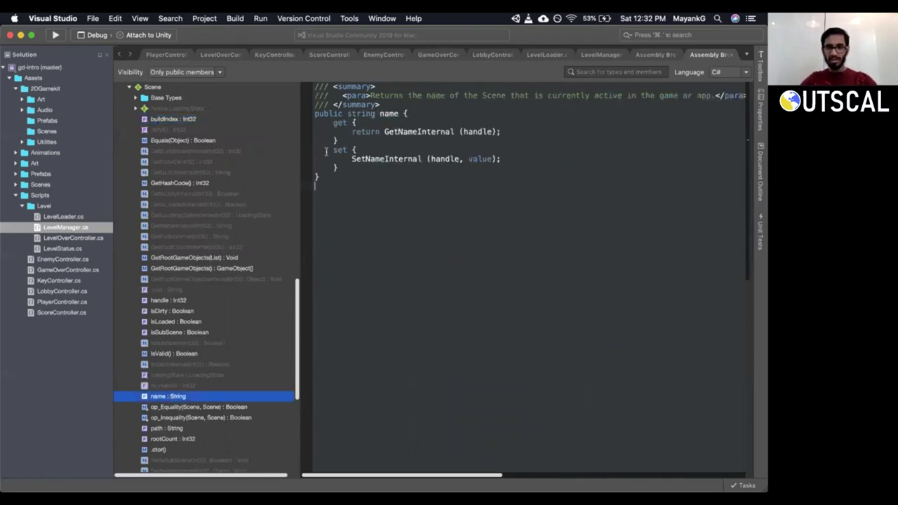
pyautogui.moveTo(500, 95); pyautogui.dragTo(702, 95)
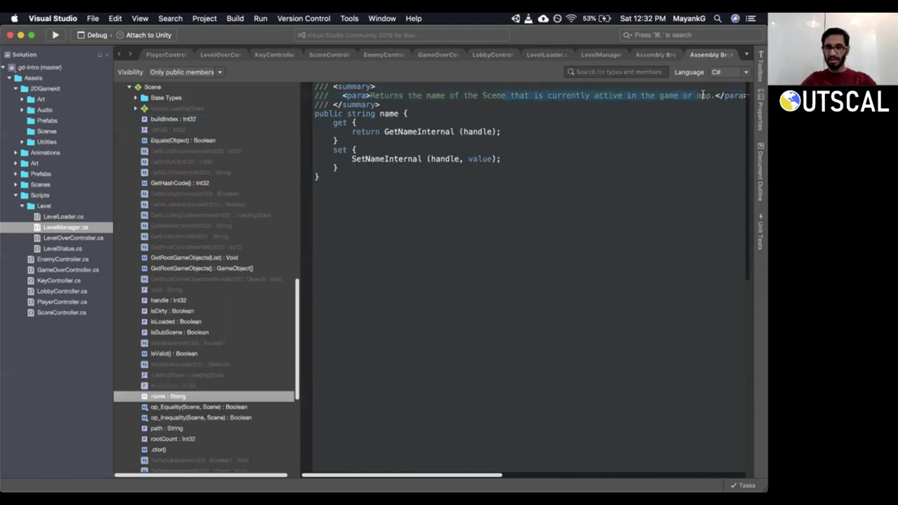
pyautogui.click(689, 117)
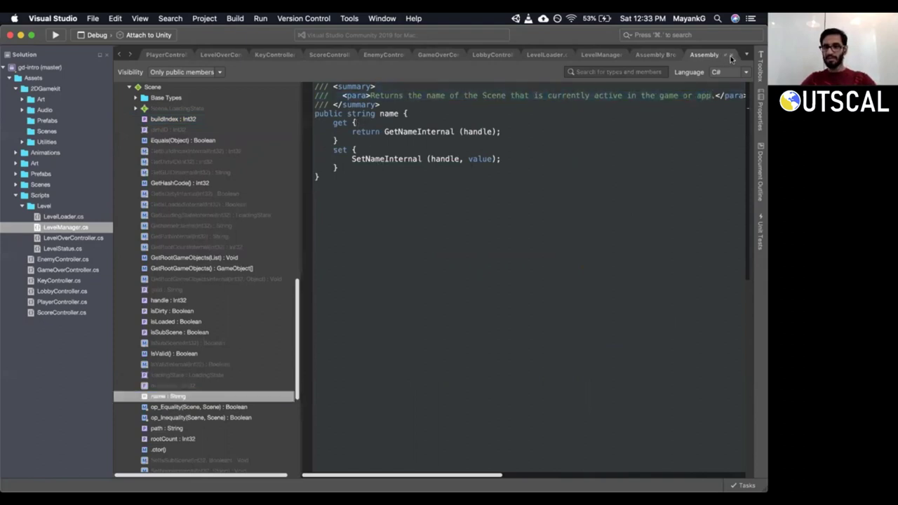
pyautogui.click(729, 56)
pyautogui.press('super+Tab')
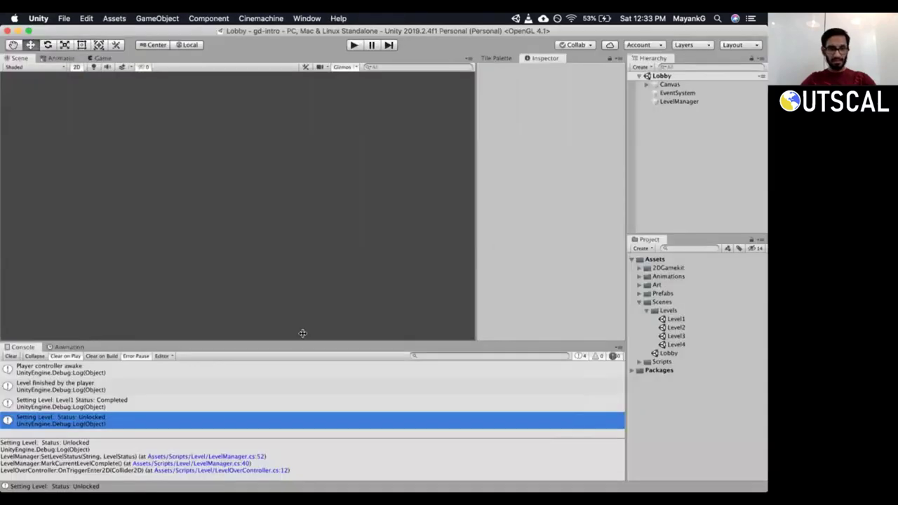
# Review the Level finished, Level1 Completed and Unlocked console messages, then clear the console.
pyautogui.click(26, 390)
pyautogui.click(32, 406)
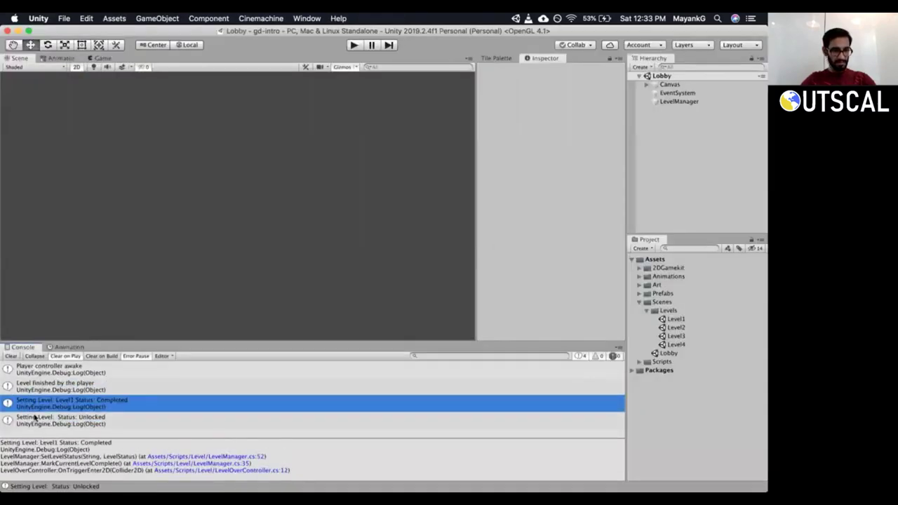
pyautogui.click(68, 415)
pyautogui.moveTo(60, 341); pyautogui.dragTo(60, 327)
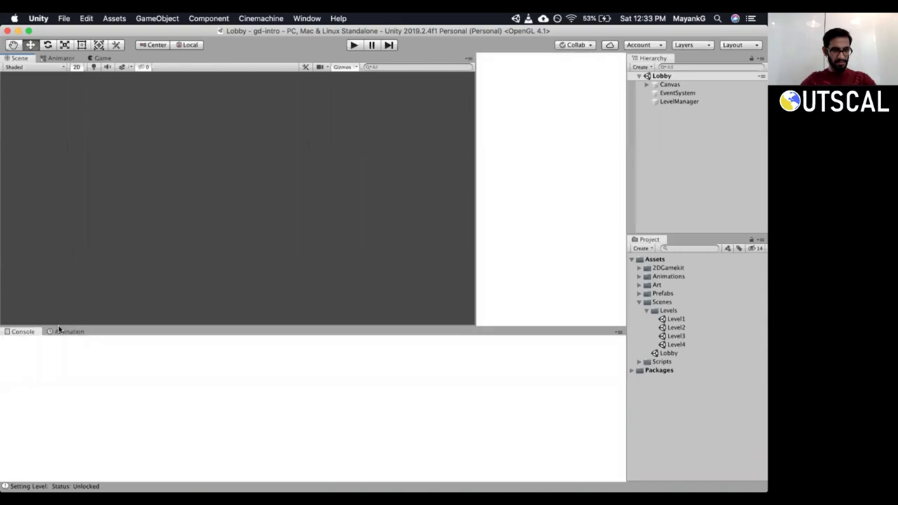
pyautogui.click(11, 340)
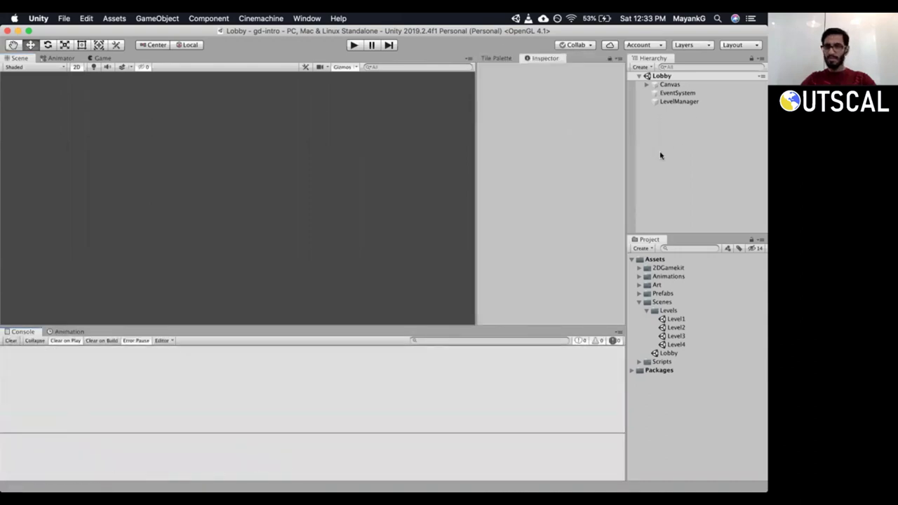
pyautogui.press('super+Tab')
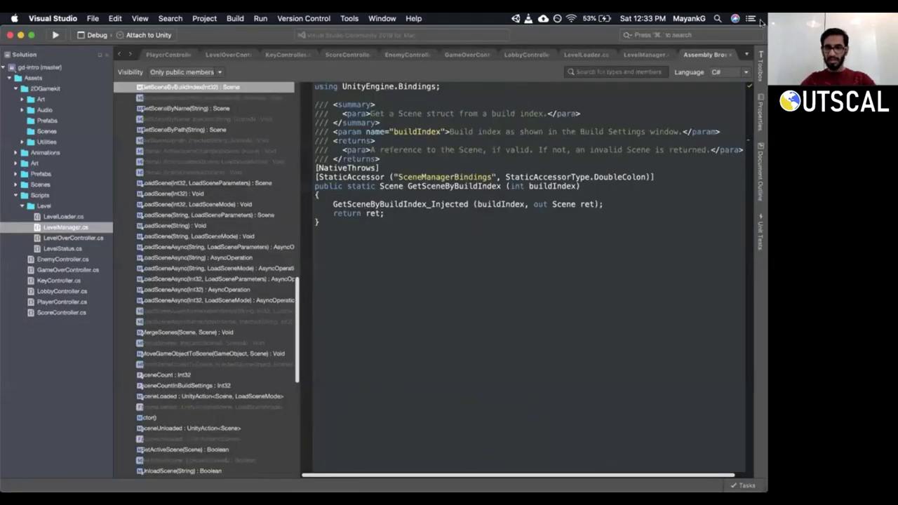
# Close the decompiled source and examine line 39's nextScene lookup via GetSceneByBuildIndex in LevelManager.cs.
pyautogui.click(730, 55)
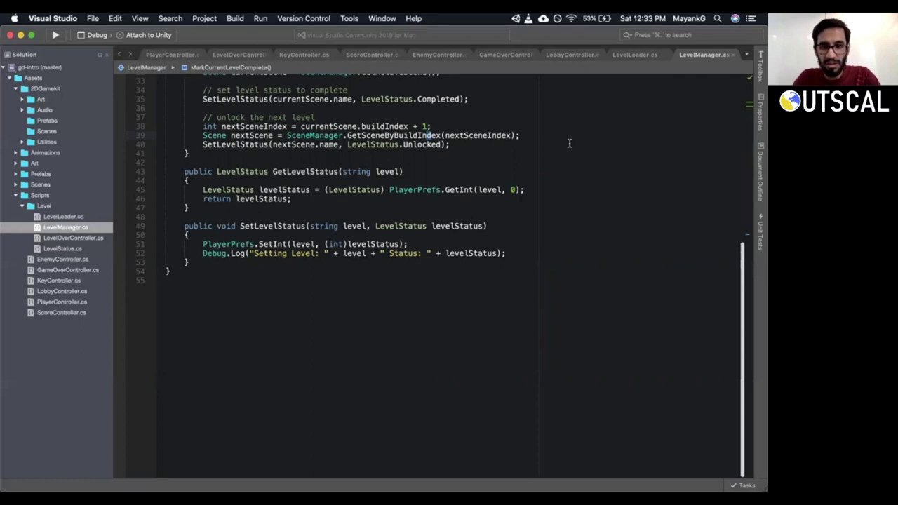
pyautogui.scroll(2, 678, 210)
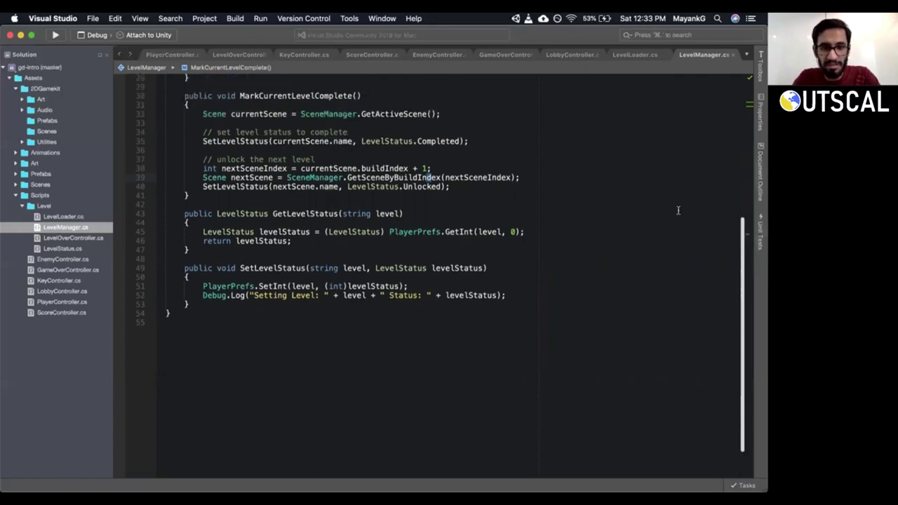
pyautogui.tripleClick(320, 178)
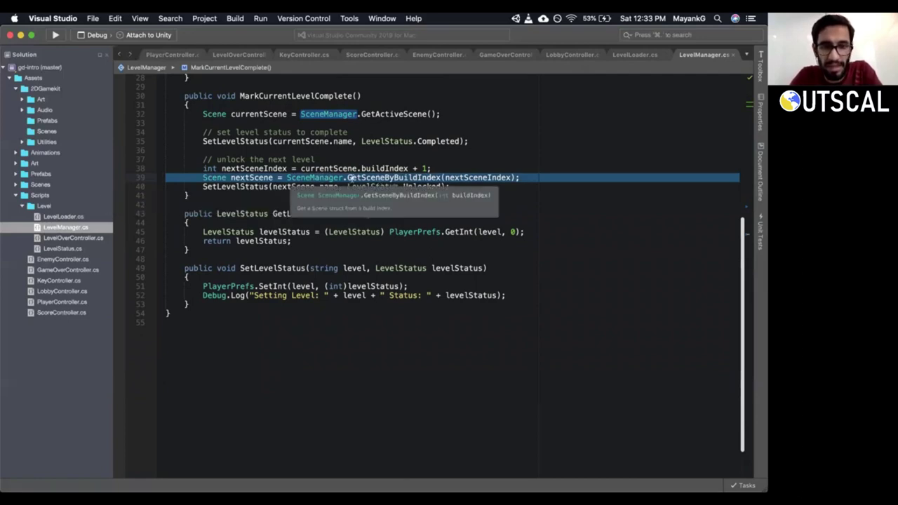
pyautogui.click(251, 177)
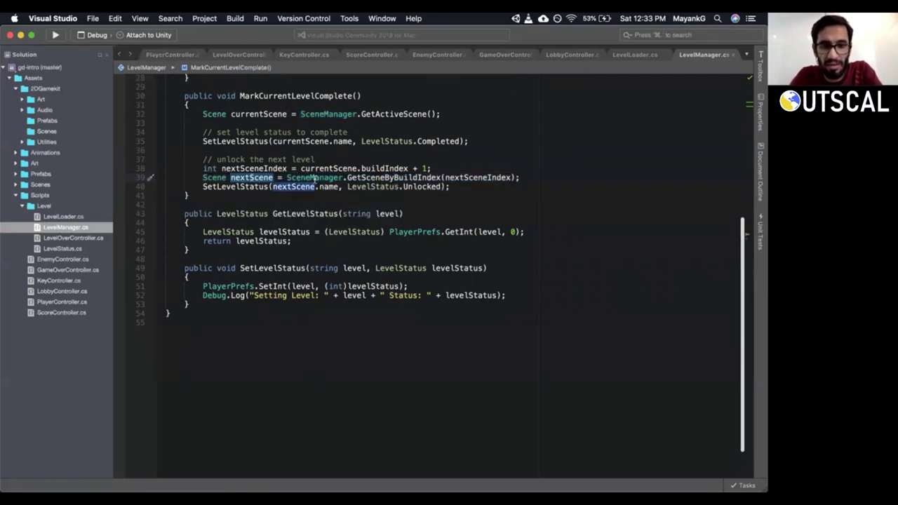
pyautogui.click(329, 186)
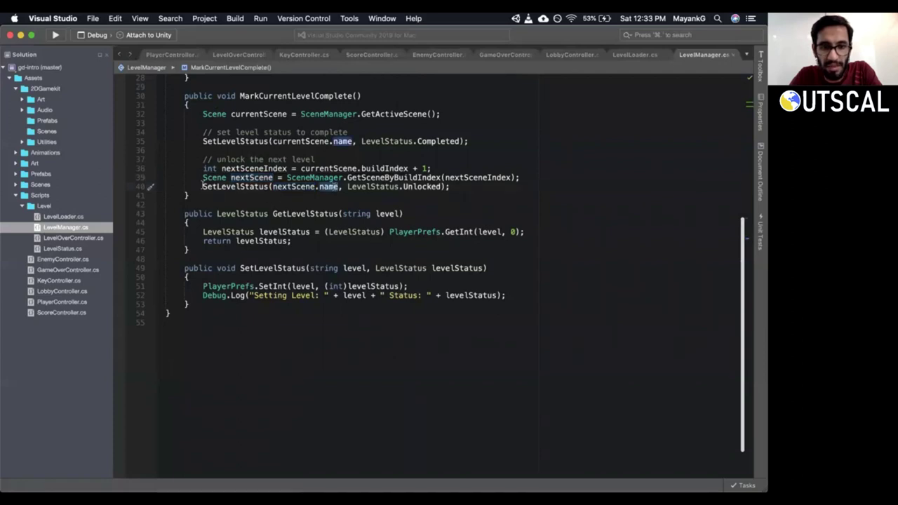
# Trace the next-level unlock call into SetLevelStatus and its levelStatus parameter.
pyautogui.moveTo(202, 187); pyautogui.dragTo(459, 187)
pyautogui.doubleClick(272, 268)
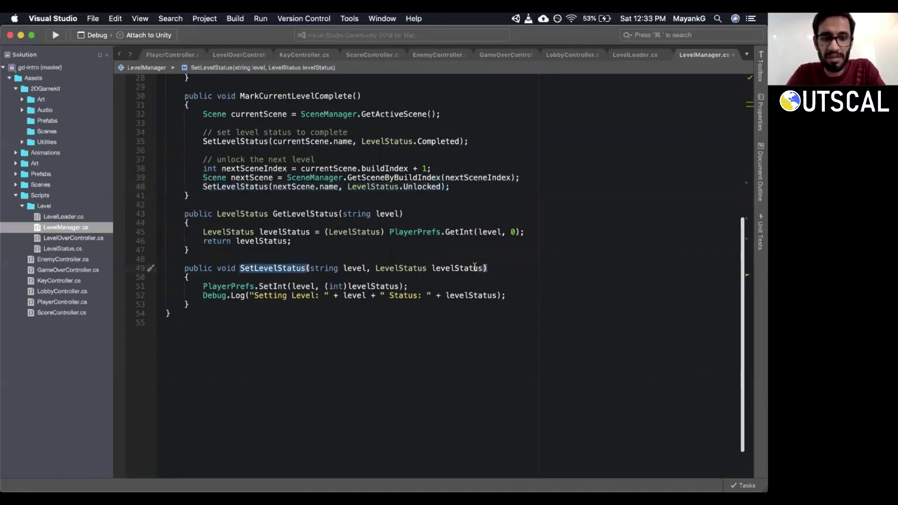
pyautogui.click(458, 268)
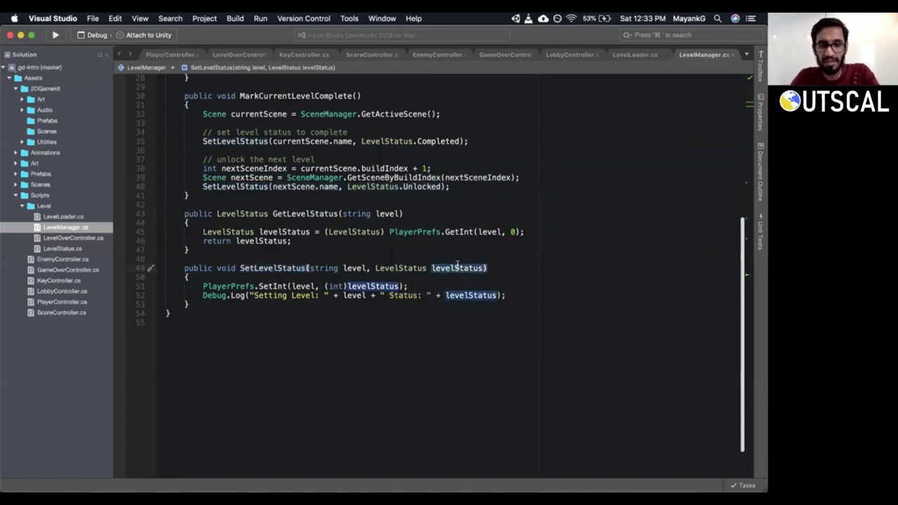
pyautogui.press('super+Tab')
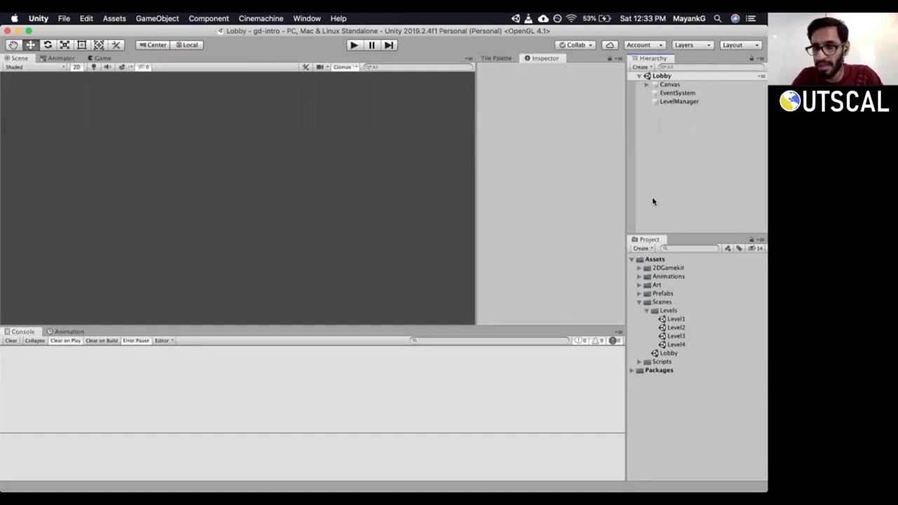
# In Level2, replace LevelComplete's missing script with the Level Over Controller component.
pyautogui.doubleClick(676, 328)
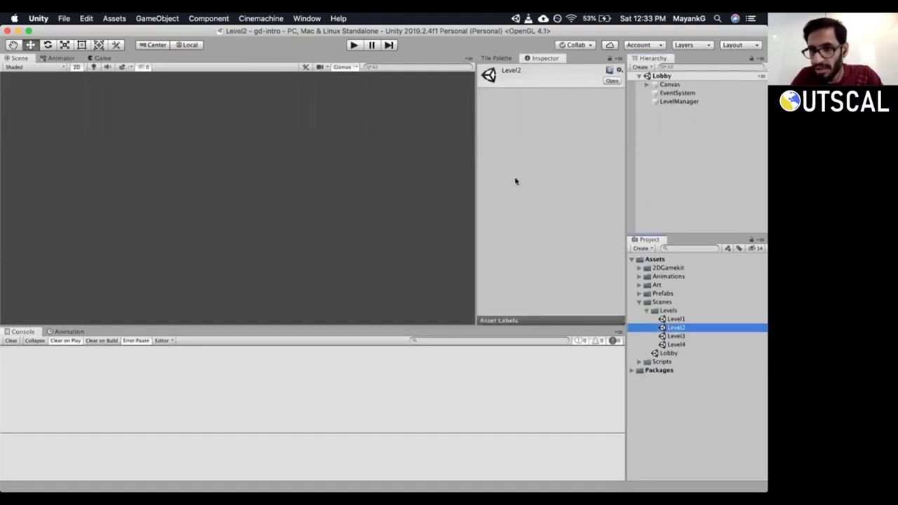
pyautogui.click(646, 93)
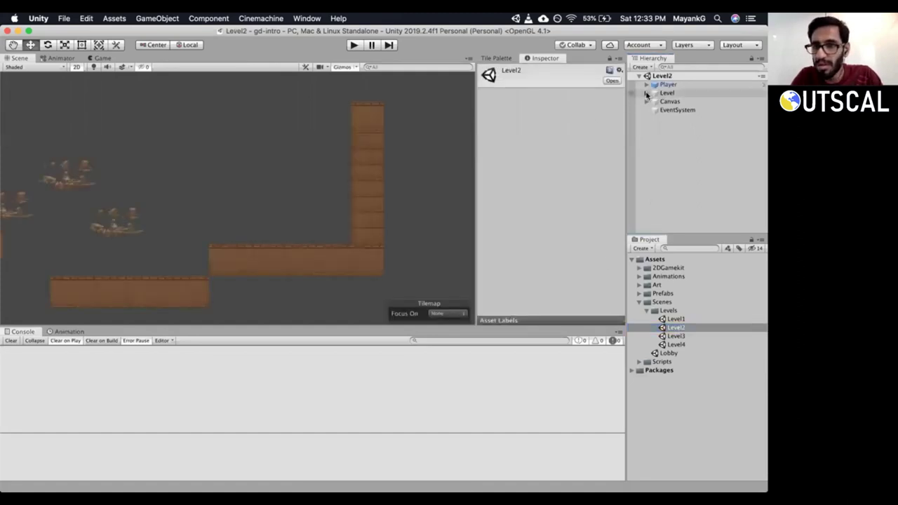
pyautogui.click(680, 128)
pyautogui.click(677, 119)
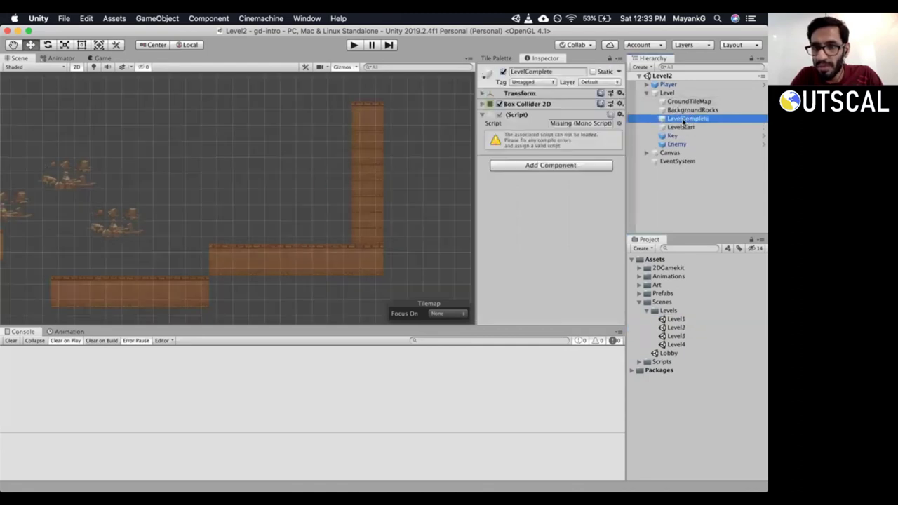
pyautogui.click(620, 114)
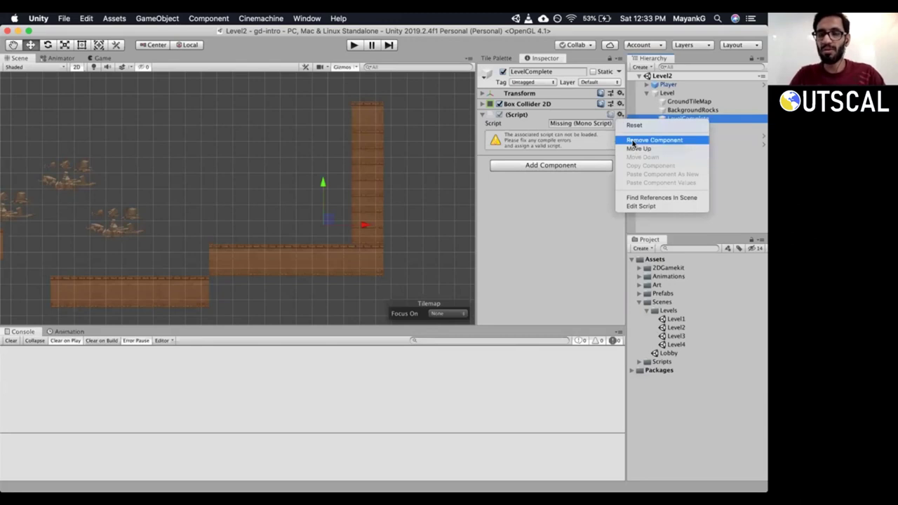
pyautogui.click(631, 140)
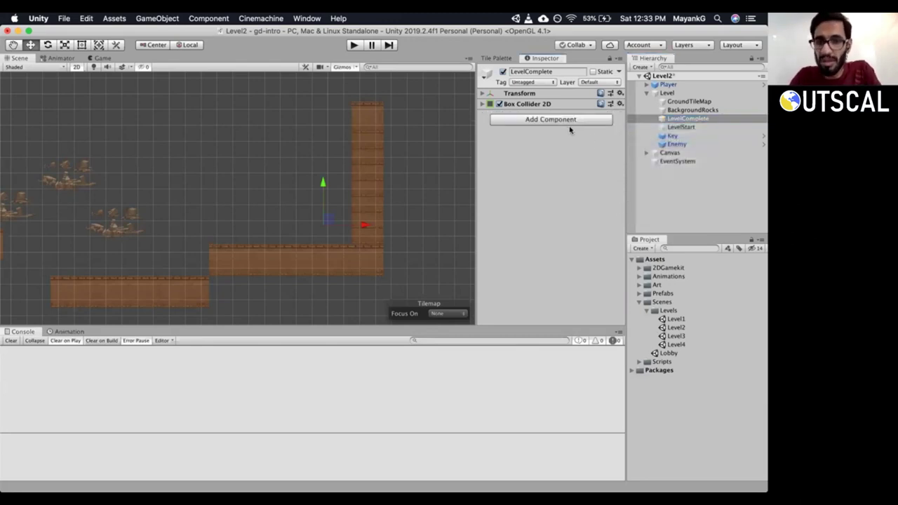
pyautogui.click(559, 120)
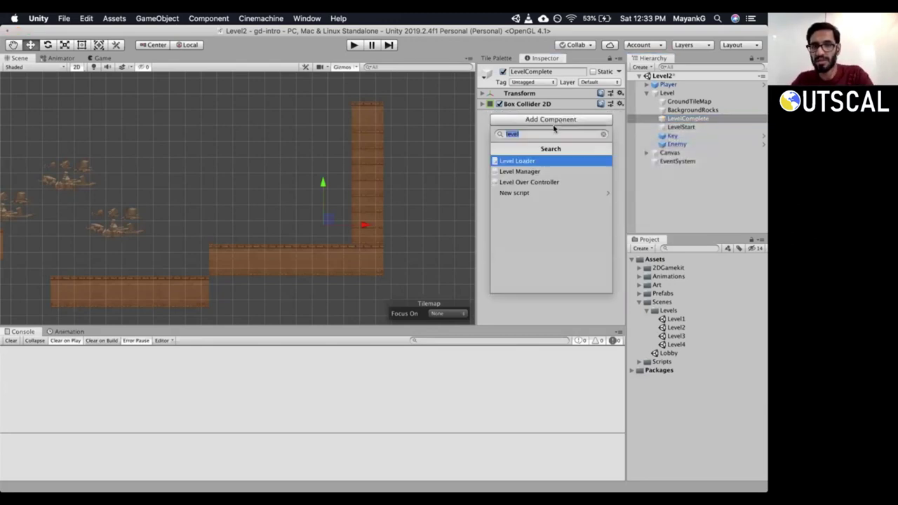
pyautogui.click(537, 182)
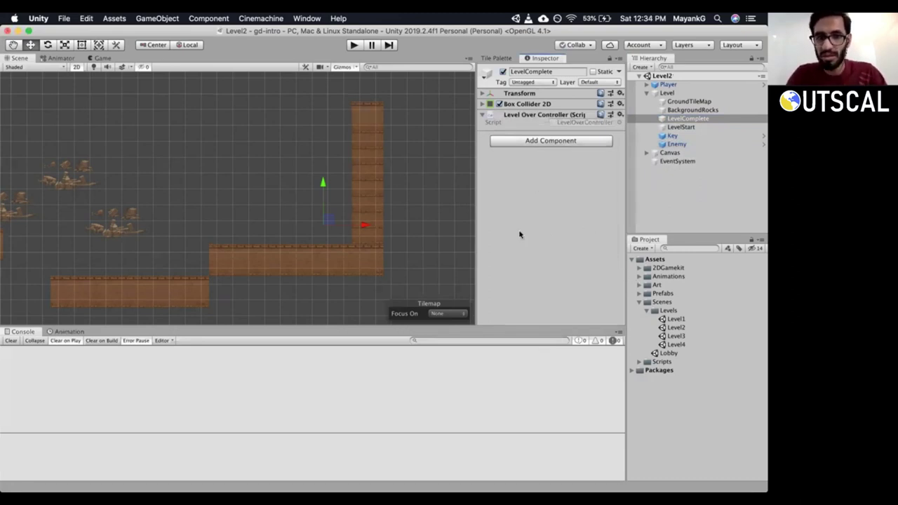
# In Level3, swap LevelComplete's missing script for Level Over Controller.
pyautogui.doubleClick(674, 336)
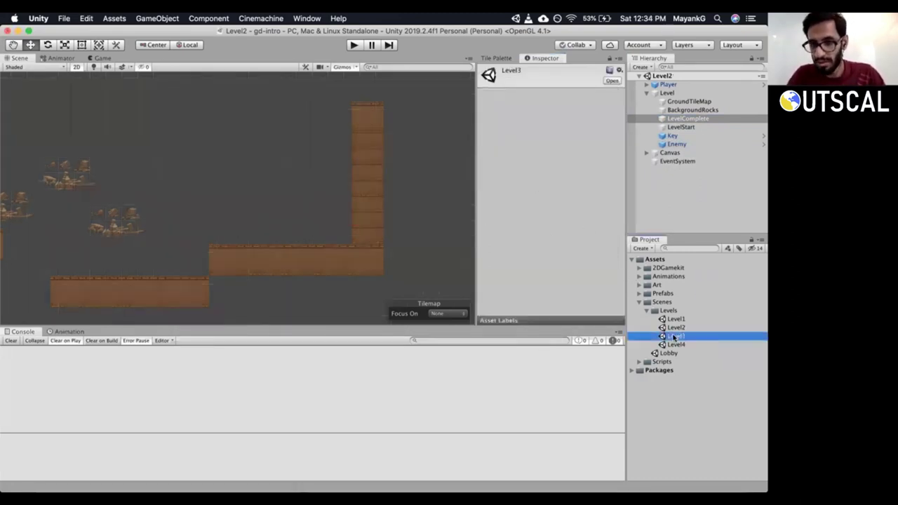
pyautogui.click(688, 118)
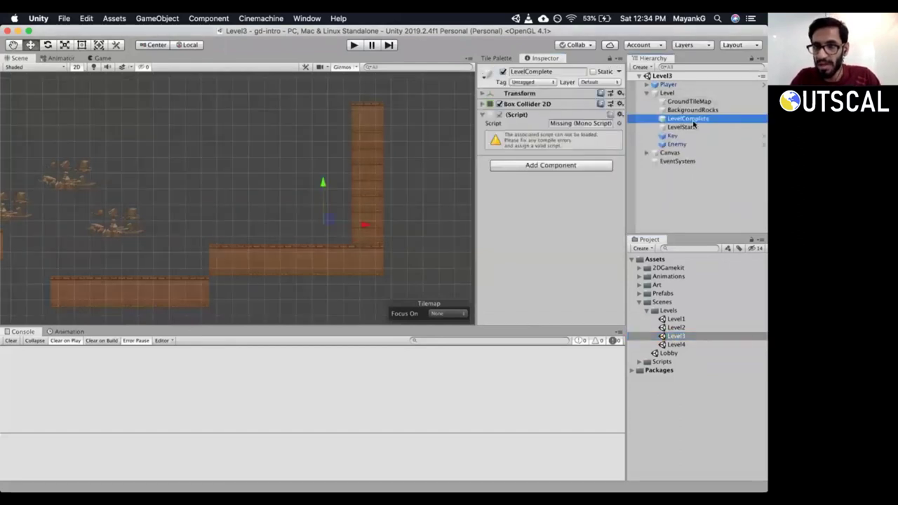
pyautogui.click(619, 117)
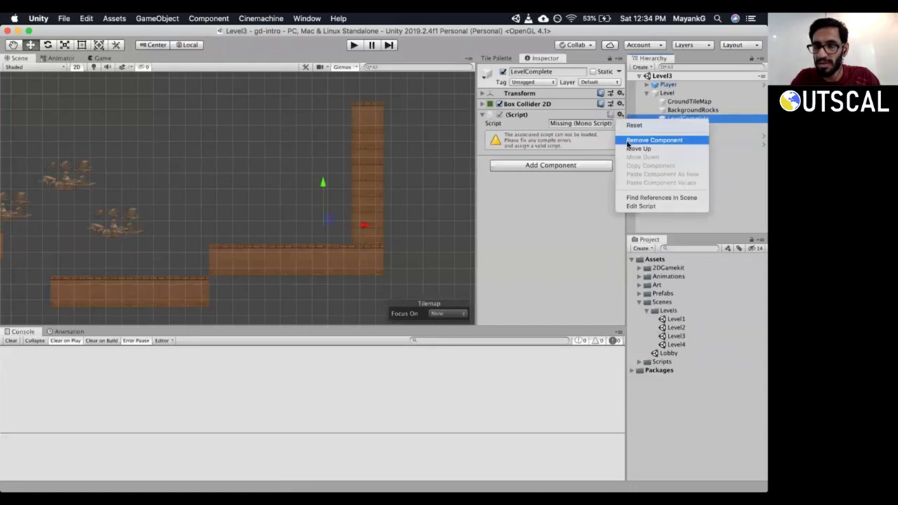
pyautogui.click(628, 141)
pyautogui.click(540, 121)
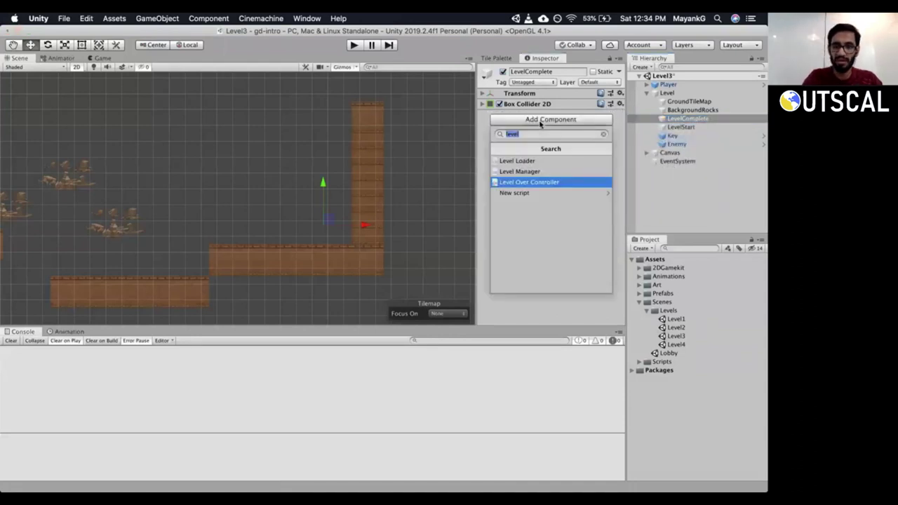
pyautogui.press('Return')
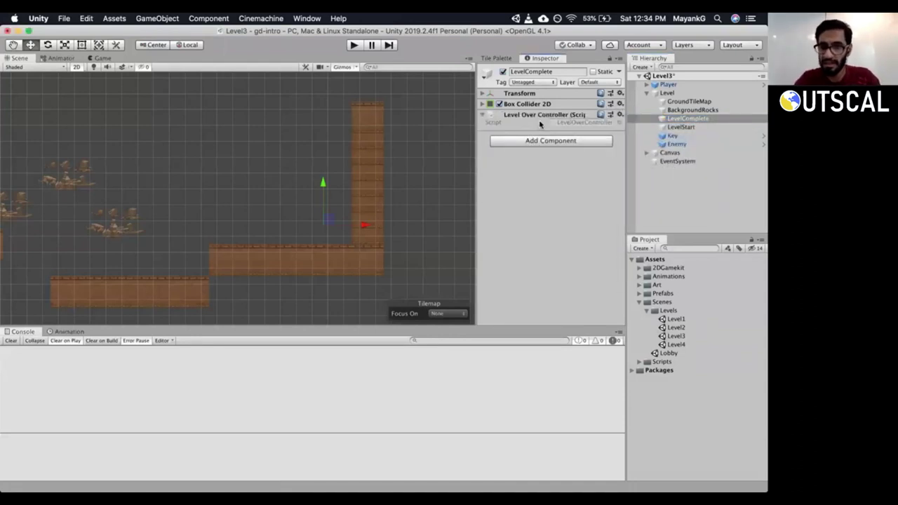
# In Level4, replace LevelComplete's missing script with Level Over Controller, then open the Lobby scene.
pyautogui.doubleClick(676, 345)
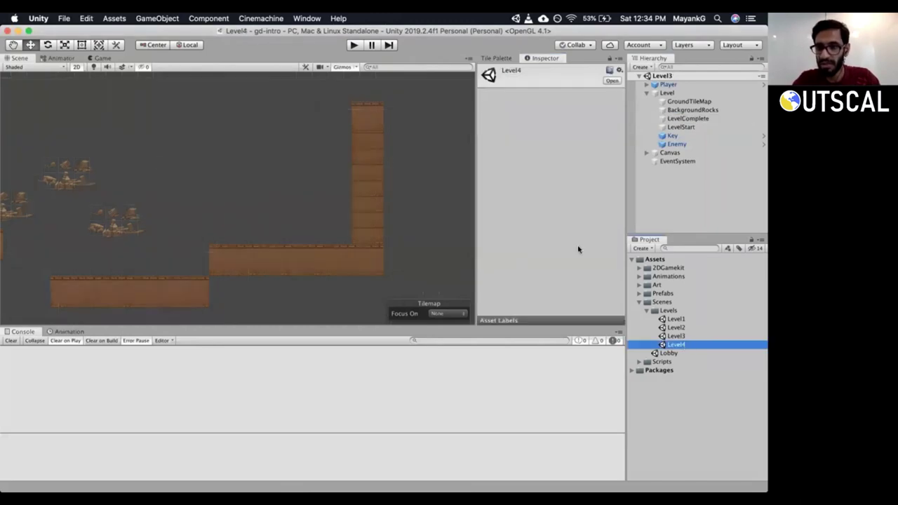
pyautogui.click(646, 92)
pyautogui.click(692, 109)
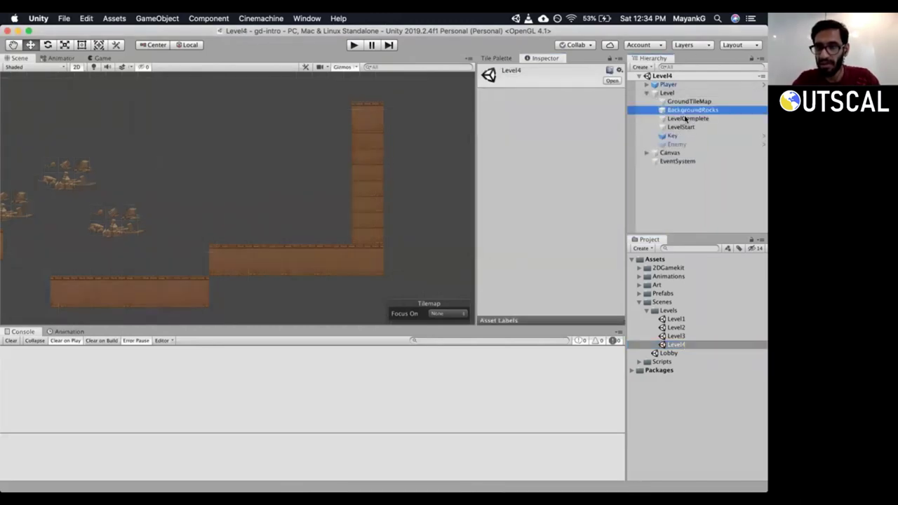
pyautogui.click(684, 118)
pyautogui.click(620, 114)
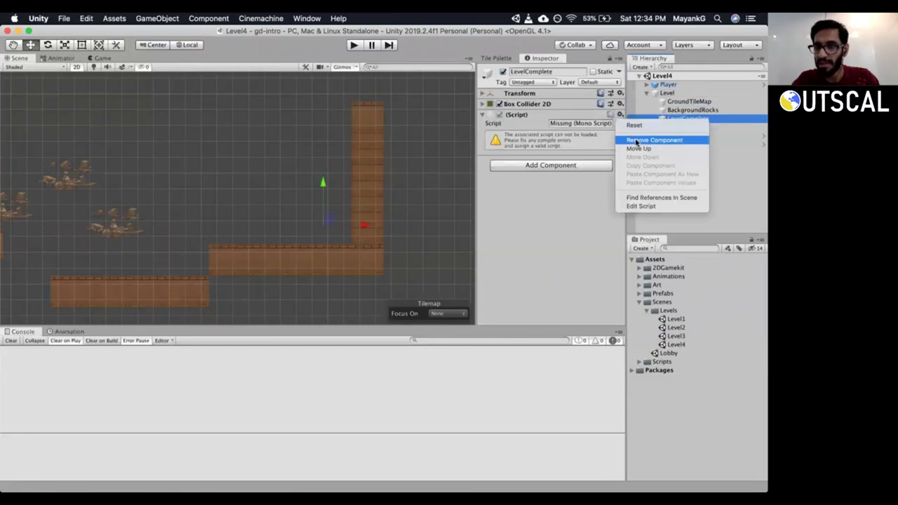
pyautogui.click(636, 140)
pyautogui.click(530, 121)
pyautogui.write('level')
pyautogui.press('Return')
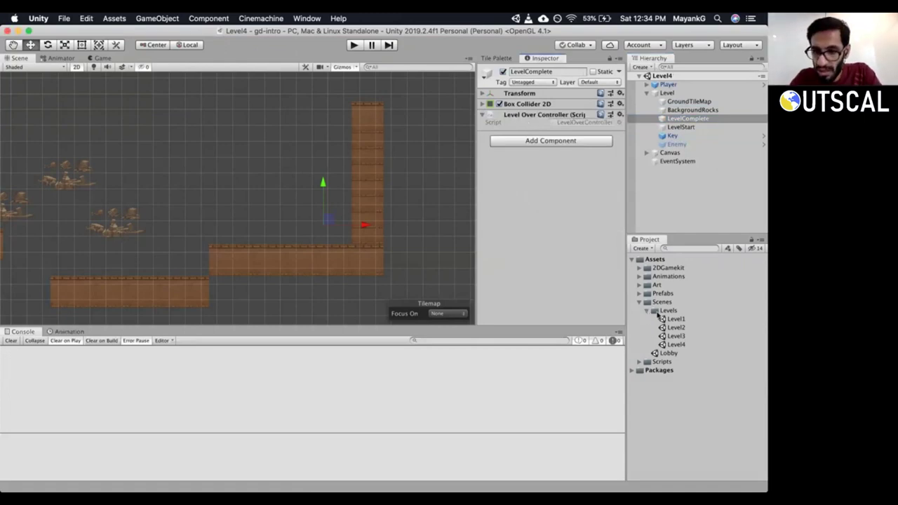
pyautogui.doubleClick(666, 354)
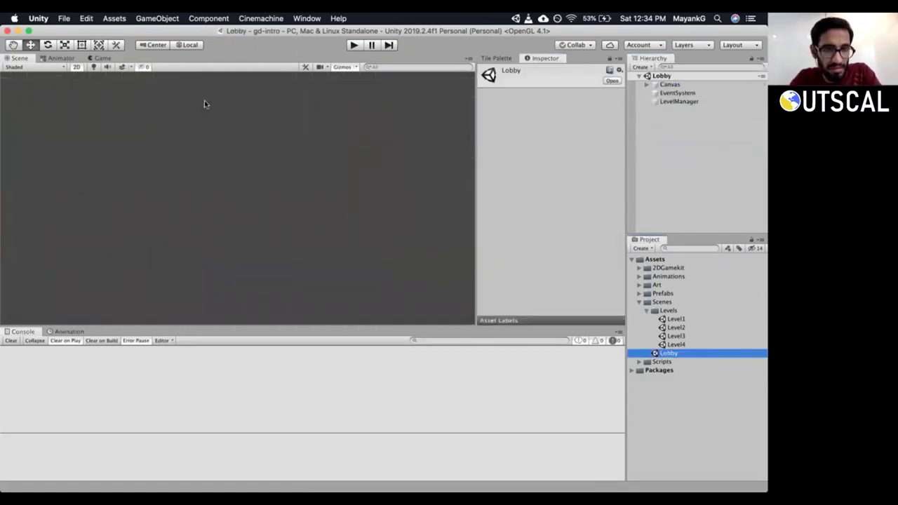
# Start play mode, review the Scenes In Build order in Build Settings, and reach the level select.
pyautogui.click(354, 45)
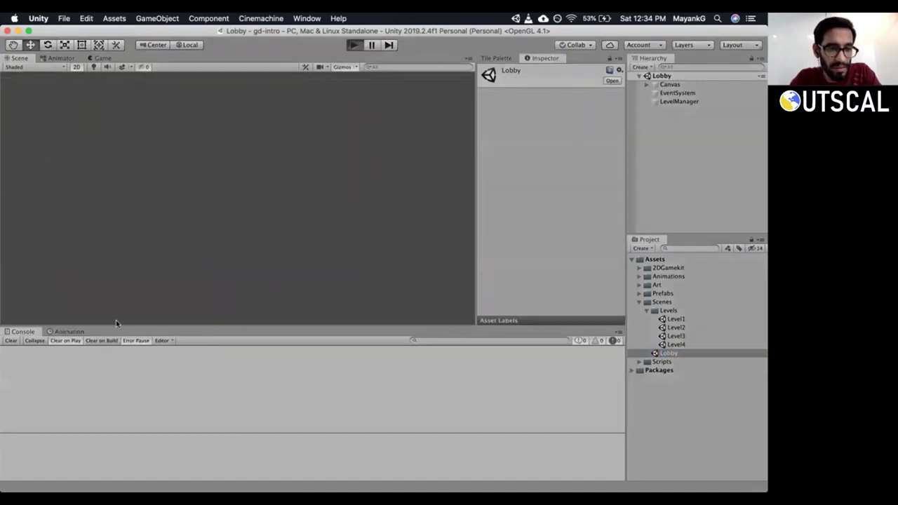
pyautogui.click(64, 18)
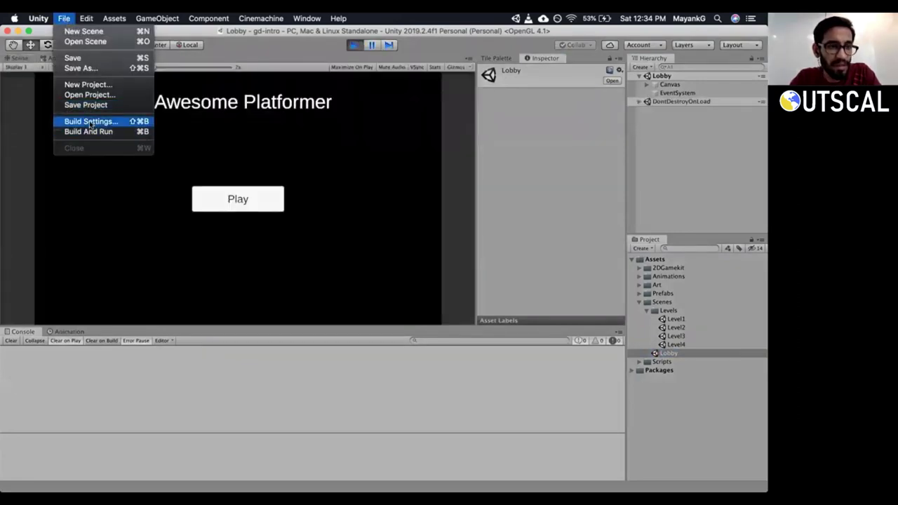
pyautogui.click(89, 124)
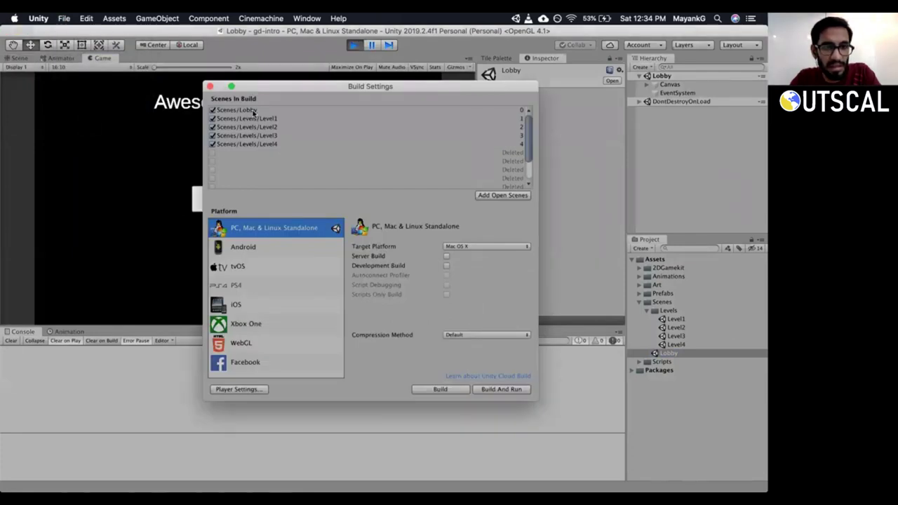
pyautogui.click(254, 111)
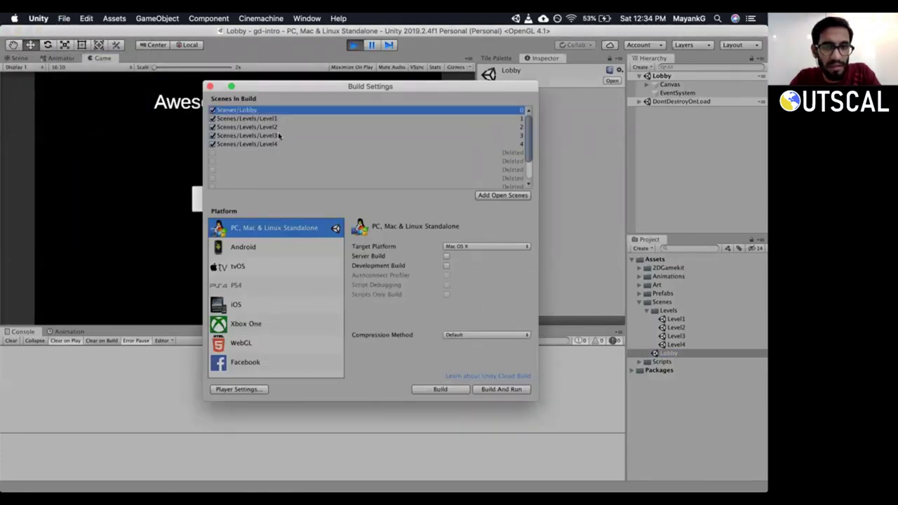
pyautogui.press('Down')
pyautogui.press('Down')
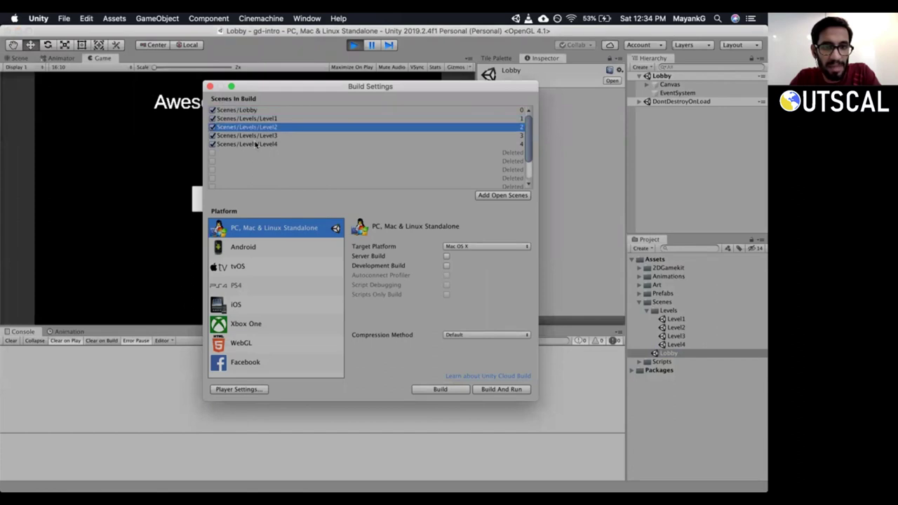
pyautogui.press('Down')
pyautogui.click(259, 127)
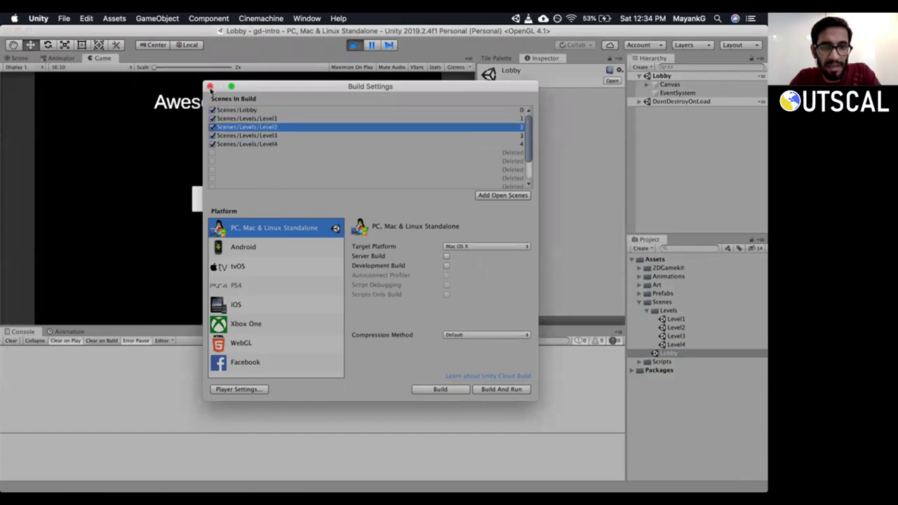
pyautogui.click(209, 88)
pyautogui.click(265, 205)
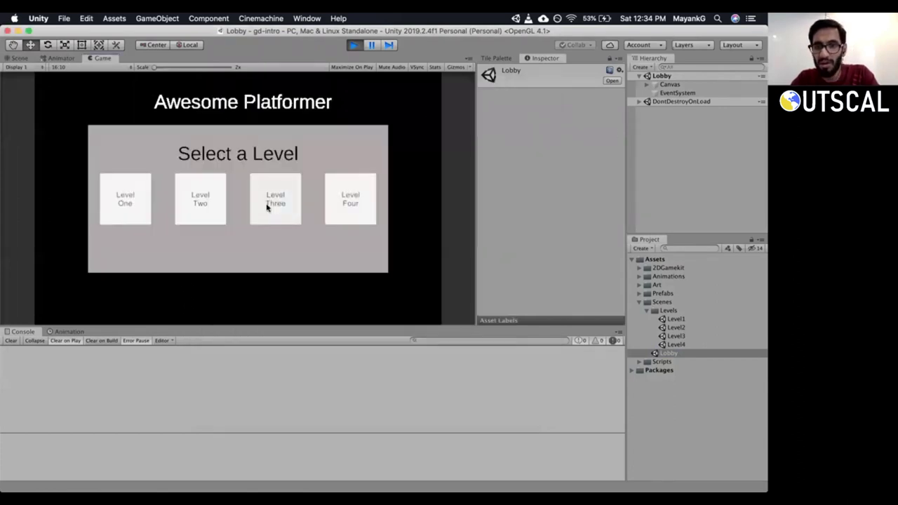
# Play Level One to its end, compare the Completed and Unlocked log entries, then stop play mode.
pyautogui.click(120, 207)
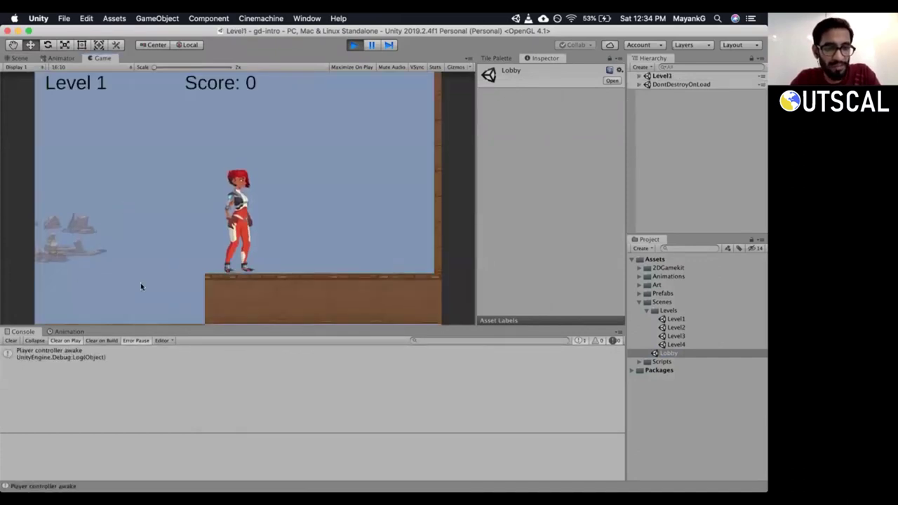
pyautogui.press('Right')
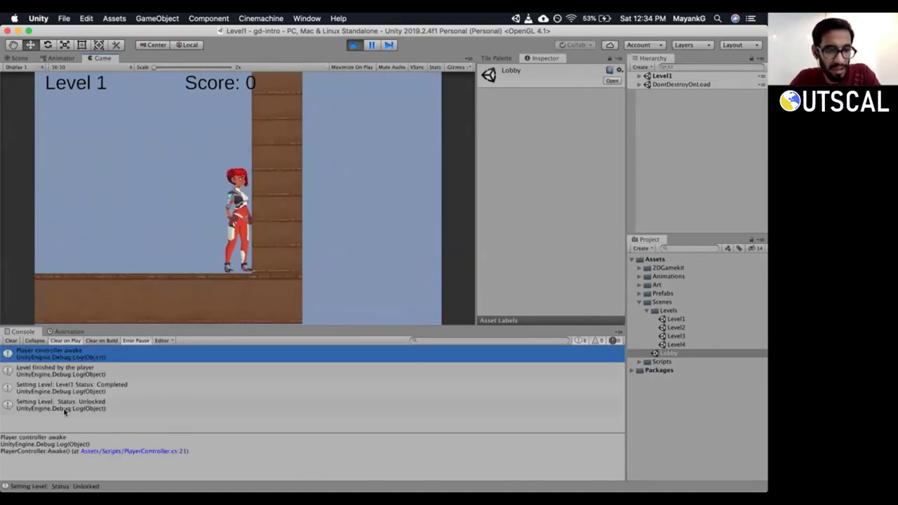
pyautogui.click(133, 404)
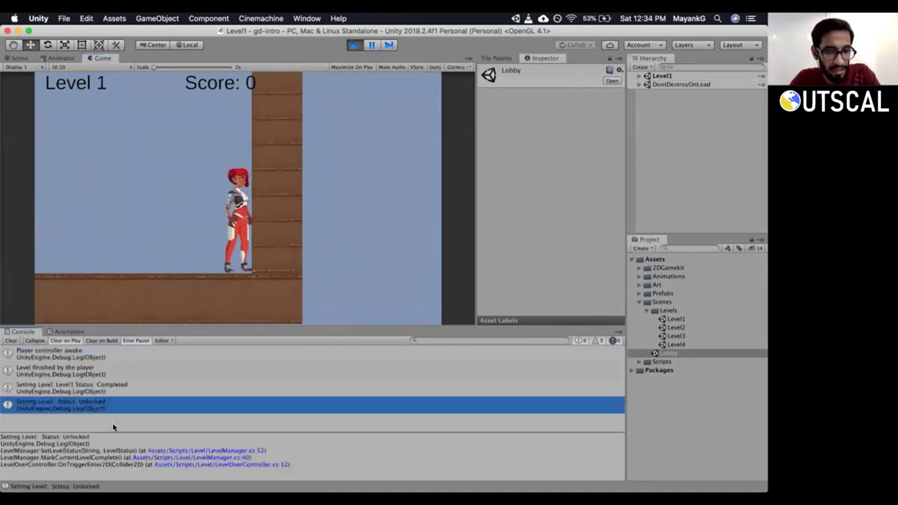
pyautogui.click(62, 386)
pyautogui.click(64, 371)
pyautogui.click(68, 390)
pyautogui.click(77, 376)
pyautogui.click(80, 389)
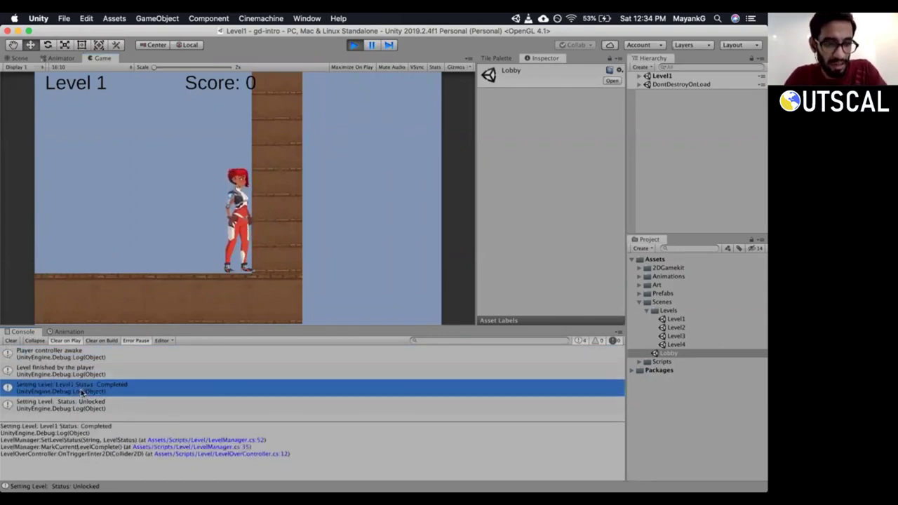
pyautogui.click(47, 410)
pyautogui.click(353, 46)
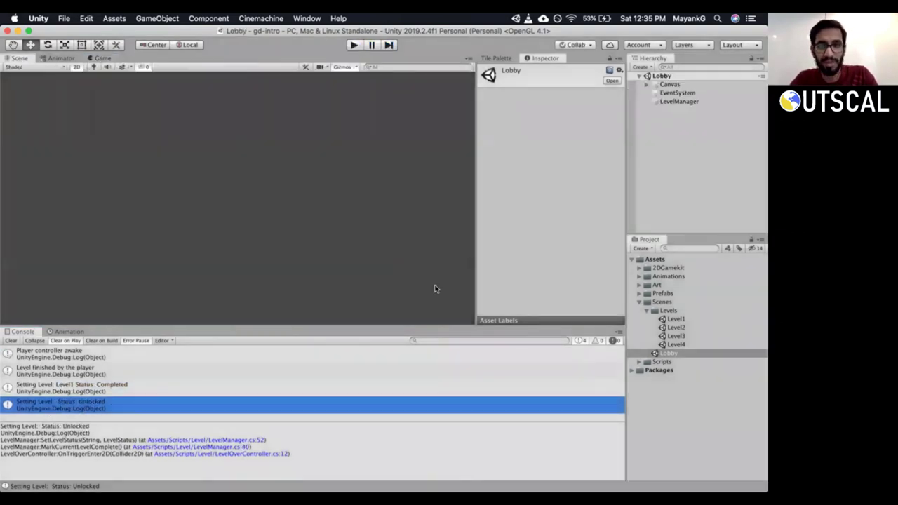
# Back in Visual Studio, examine line 39's GetSceneByBuildIndex(nextSceneIndex) call and place the caret at its end.
pyautogui.press('super+Tab')
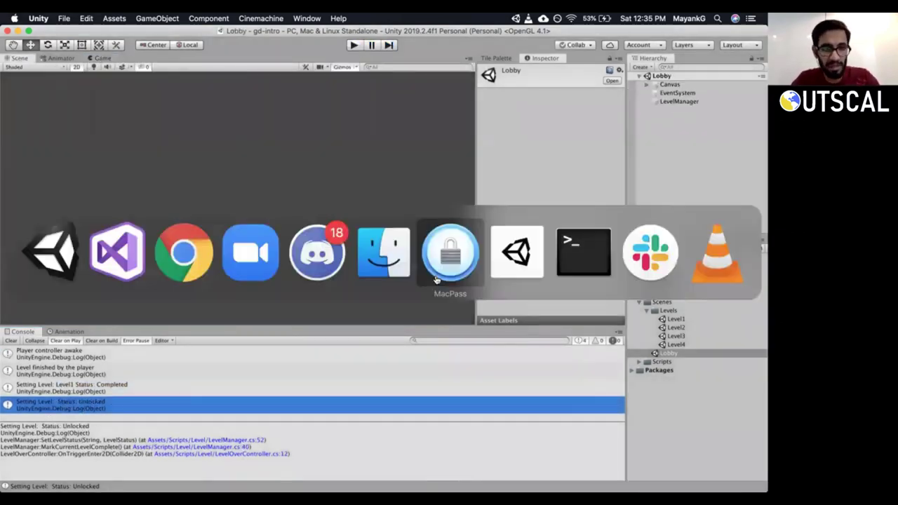
pyautogui.click(127, 238)
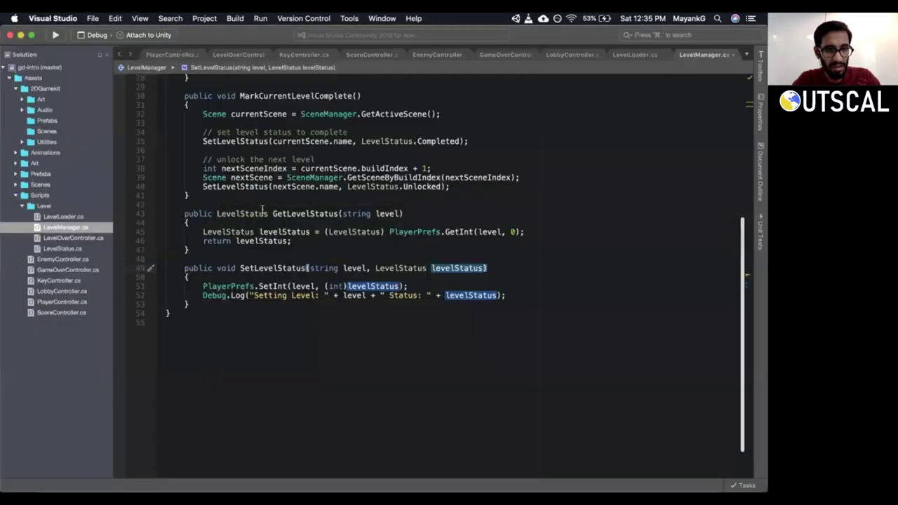
pyautogui.click(315, 177)
pyautogui.click(371, 177)
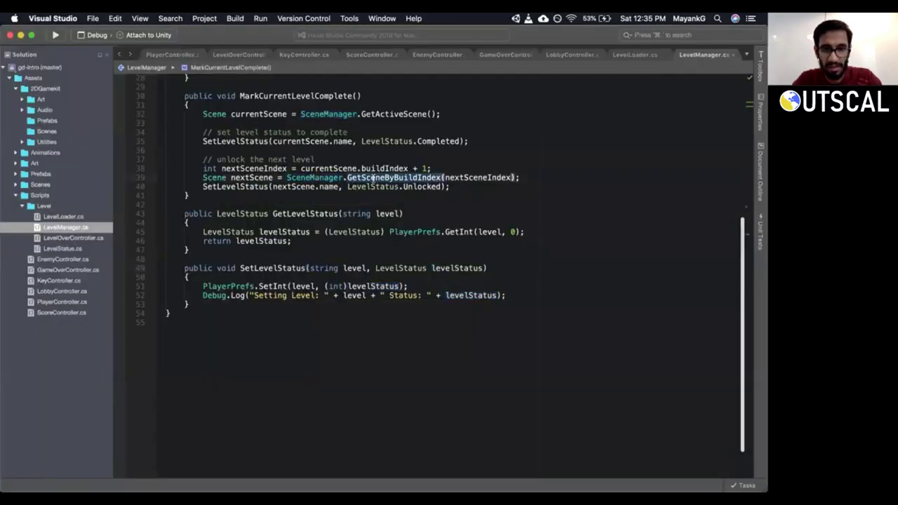
pyautogui.scroll(2, 499, 185)
pyautogui.click(473, 200)
pyautogui.scroll(1, 344, 196)
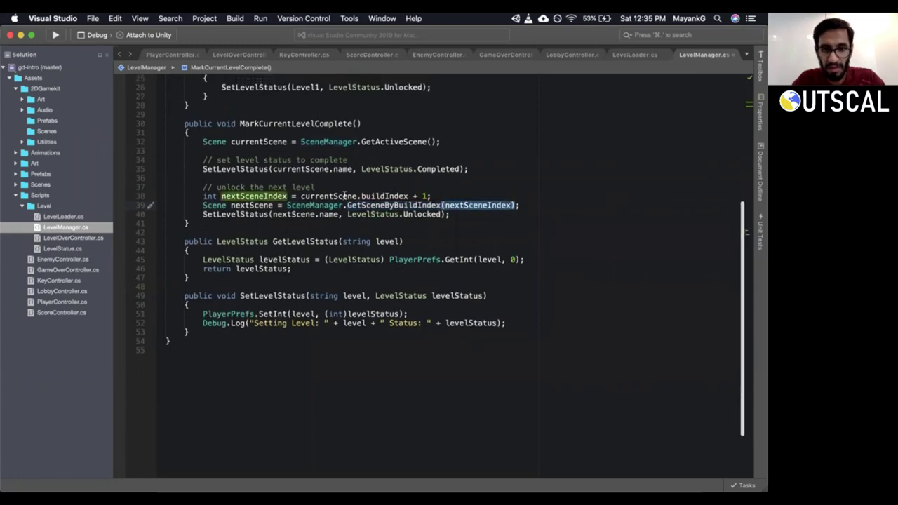
pyautogui.click(529, 205)
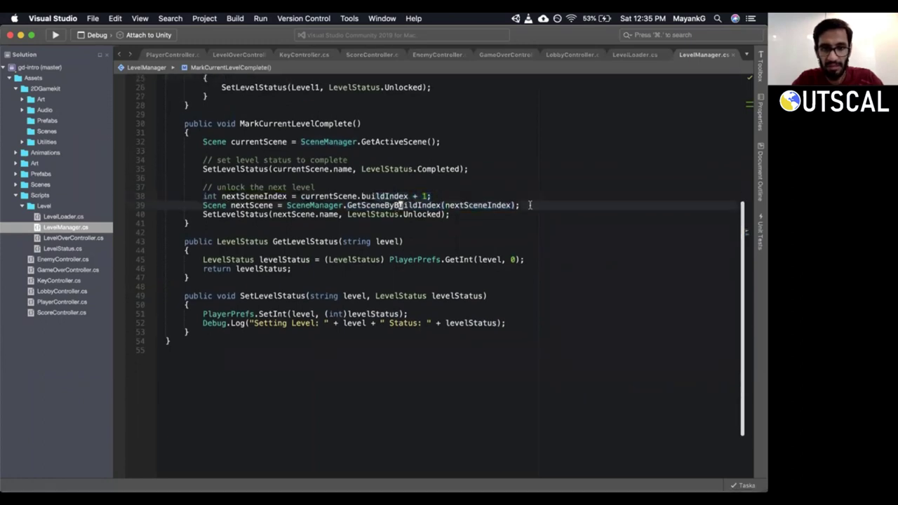
pyautogui.press('Return')
pyautogui.write('Sce')
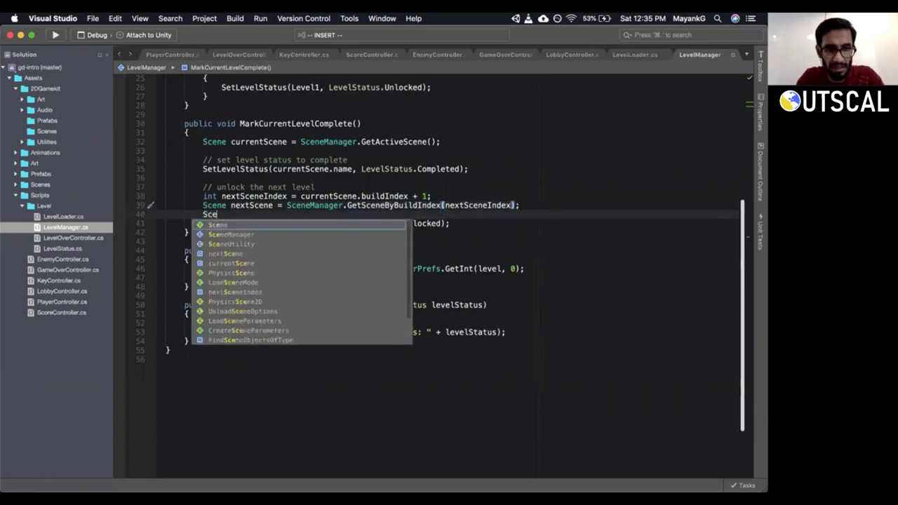
pyautogui.write('neManager.G')
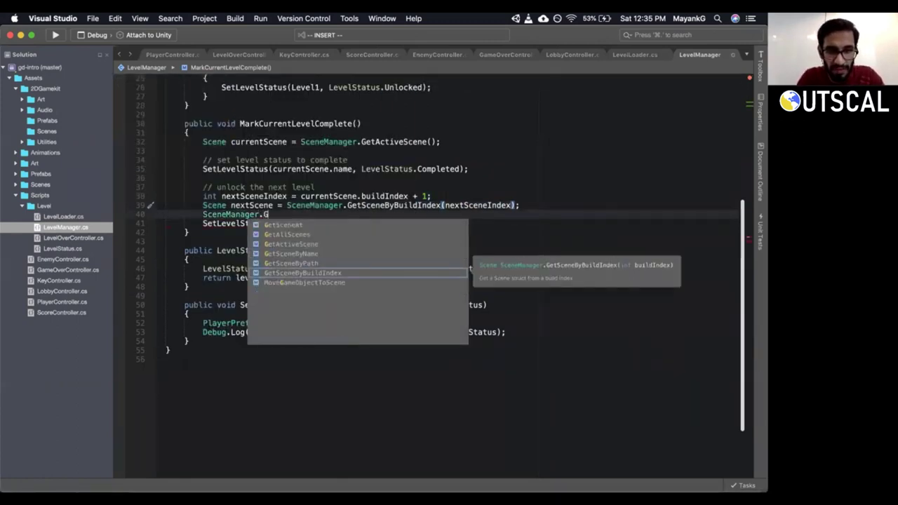
pyautogui.press('Up')
pyautogui.press('Up')
pyautogui.press('Up')
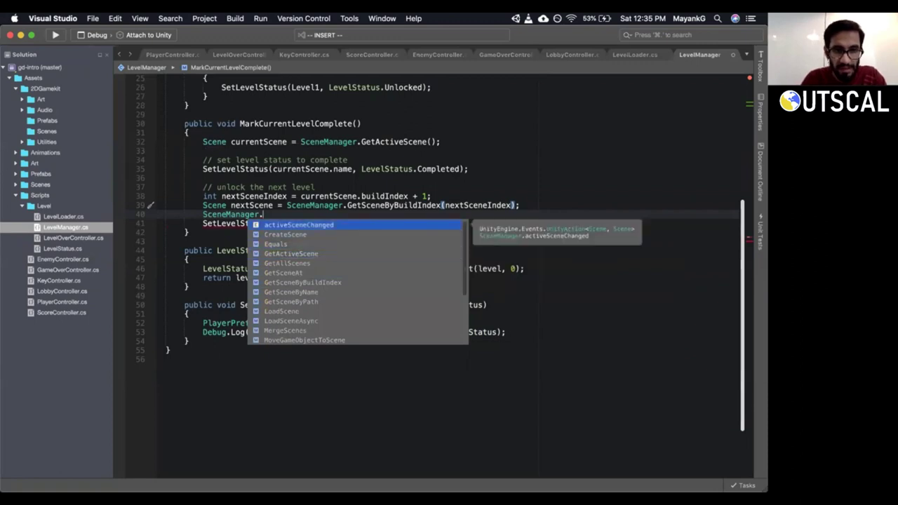
pyautogui.press('Down')
pyautogui.press('Down')
pyautogui.press('Down')
pyautogui.press('Down')
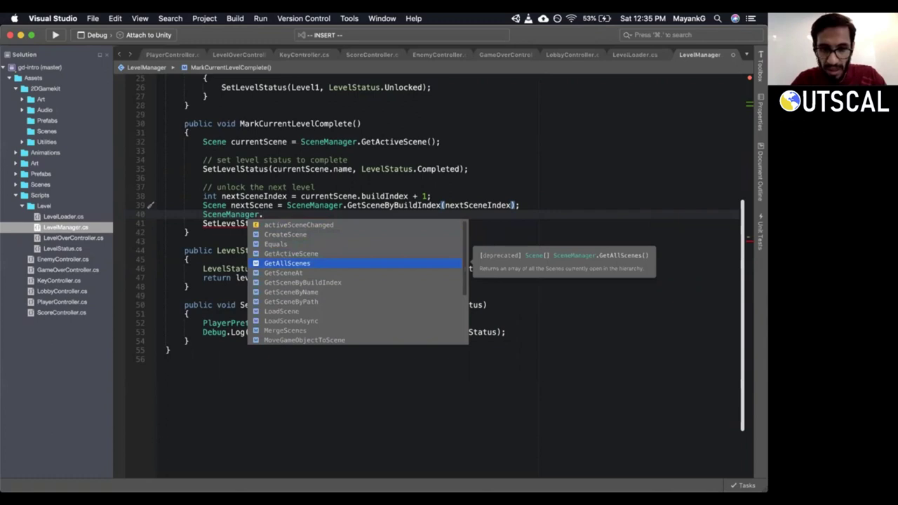
pyautogui.press('Down')
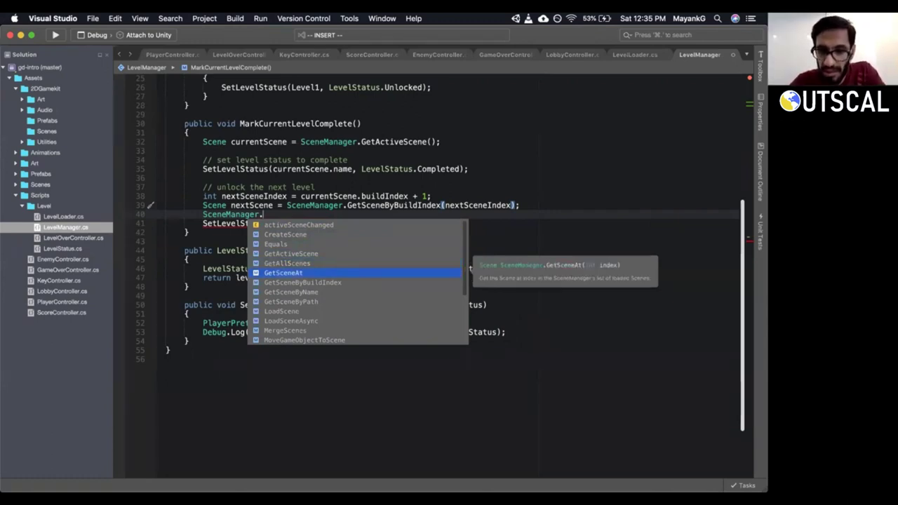
pyautogui.press('Down')
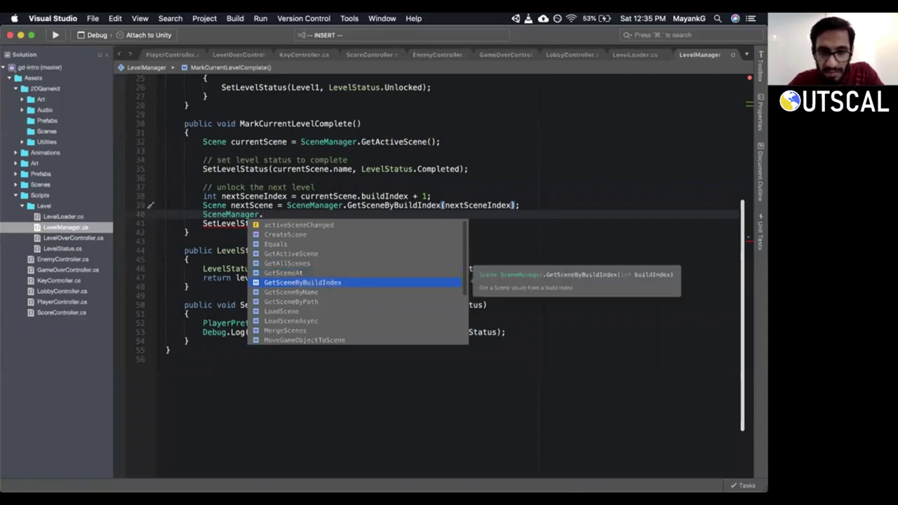
pyautogui.press('Down')
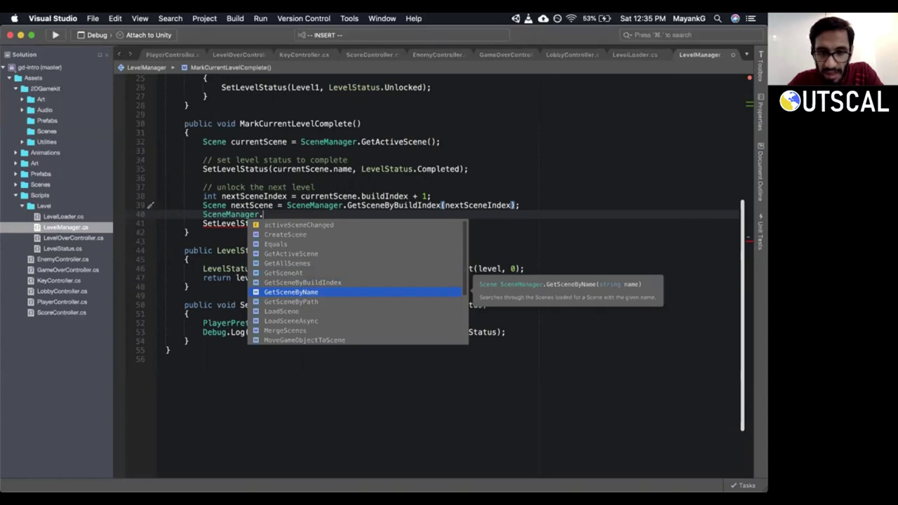
pyautogui.press('Down')
pyautogui.press('Down')
pyautogui.press('Down')
pyautogui.press('Down')
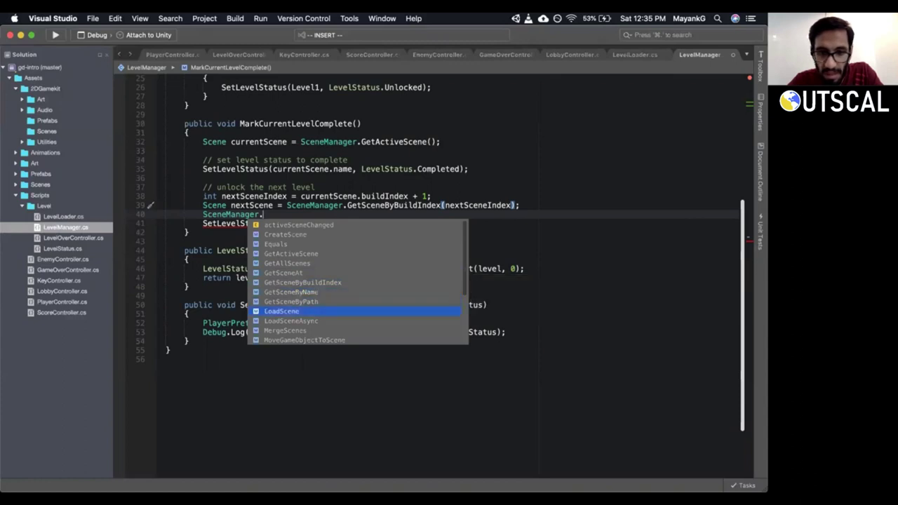
pyautogui.press('Down')
pyautogui.press('Down')
pyautogui.press('Down')
pyautogui.press('Down')
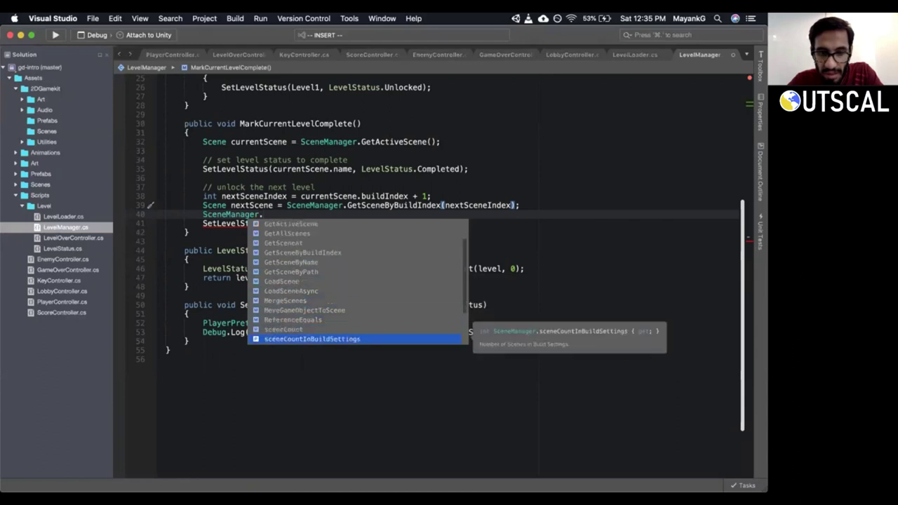
pyautogui.press('Down')
pyautogui.press('Down')
pyautogui.press('Down')
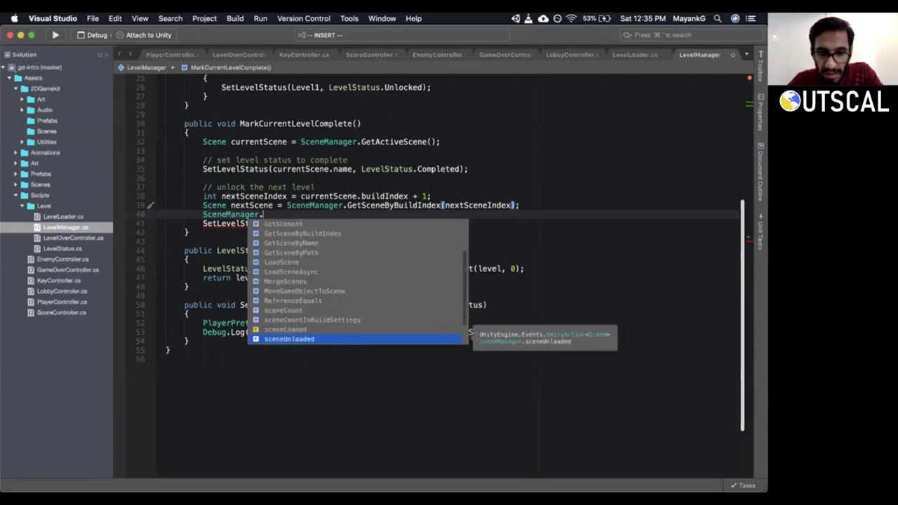
pyautogui.press('Down')
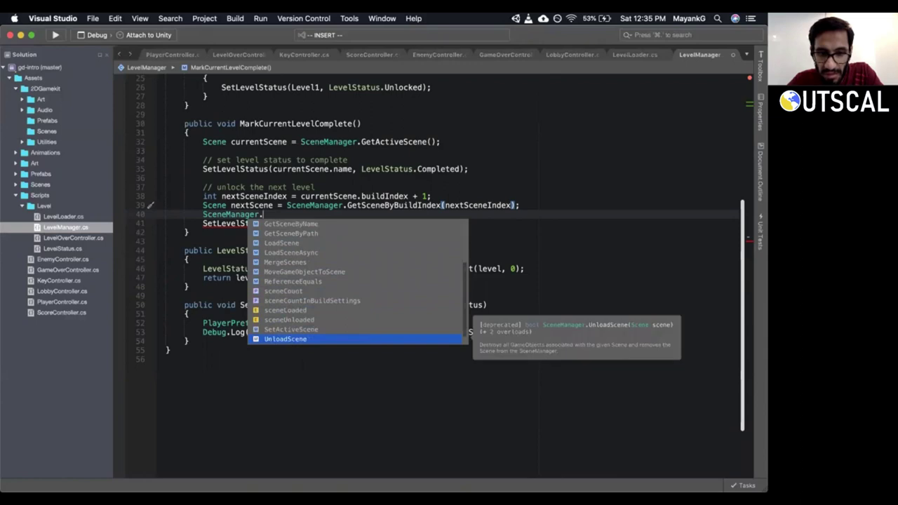
pyautogui.press('Down')
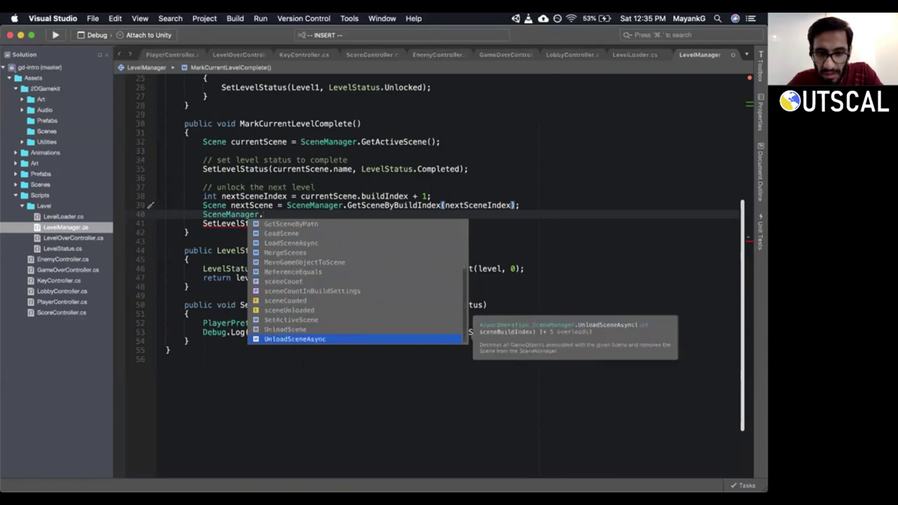
pyautogui.press('Up')
pyautogui.press('Up')
pyautogui.press('Up')
pyautogui.press('Up')
pyautogui.press('Up')
pyautogui.press('Up')
pyautogui.press('Up')
pyautogui.press('Up')
pyautogui.press('Up')
pyautogui.press('Up')
pyautogui.press('Up')
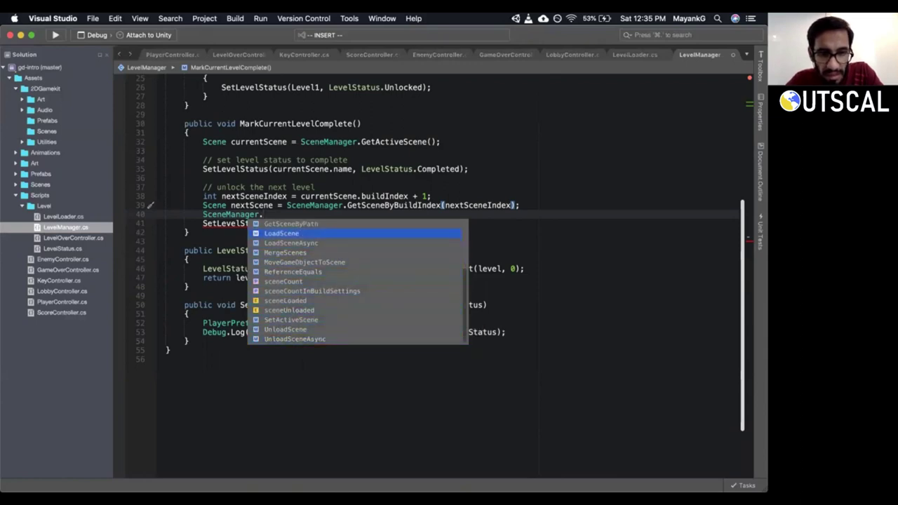
pyautogui.press('Up')
pyautogui.press('Up')
pyautogui.press('Up')
pyautogui.press('Up')
pyautogui.press('Up')
pyautogui.press('Up')
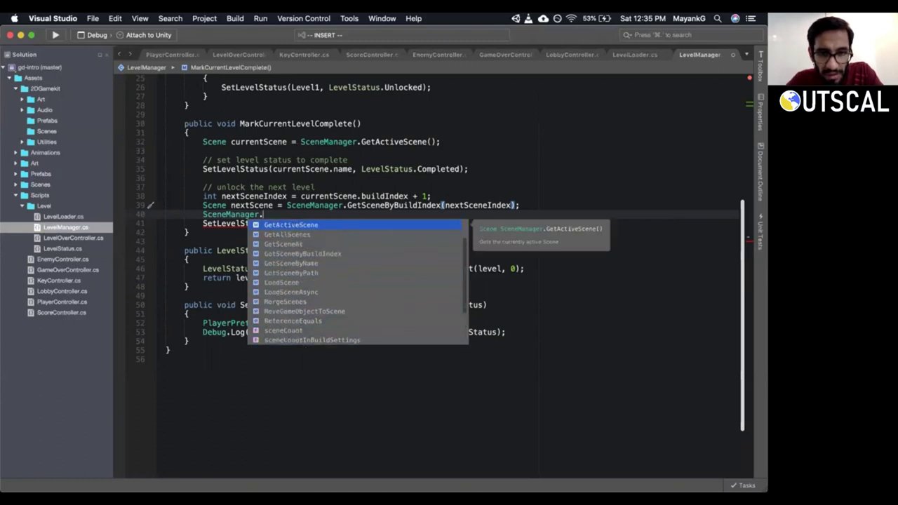
pyautogui.press('Down')
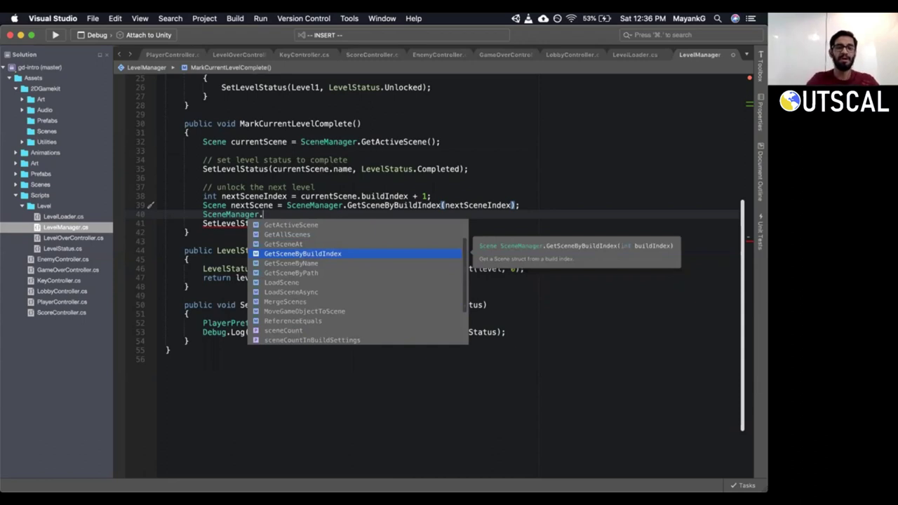
pyautogui.press('Escape')
pyautogui.press('super+z')
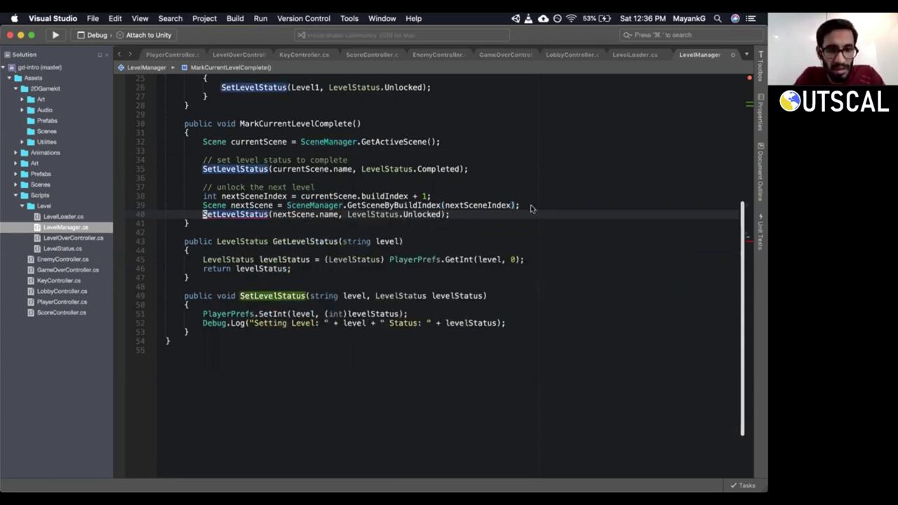
pyautogui.click(346, 205)
pyautogui.hotkey('shift', 'v')
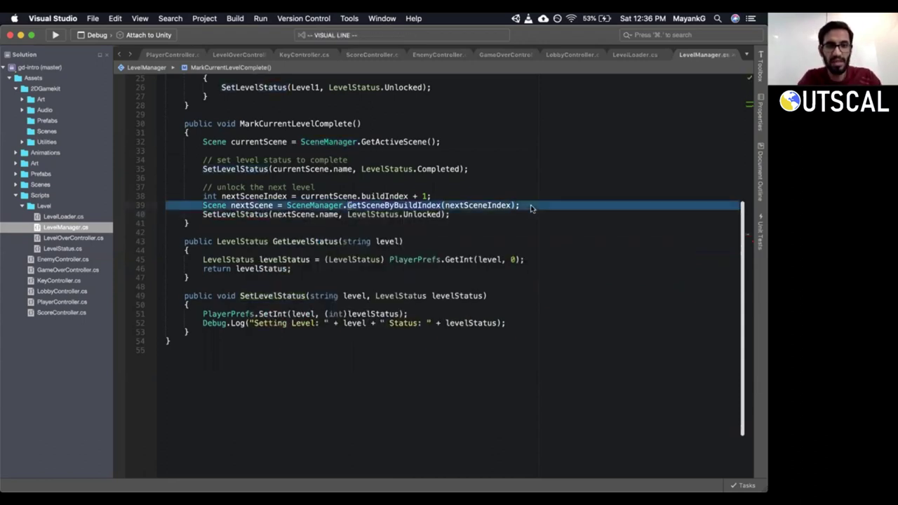
pyautogui.click(531, 205)
pyautogui.press('v')
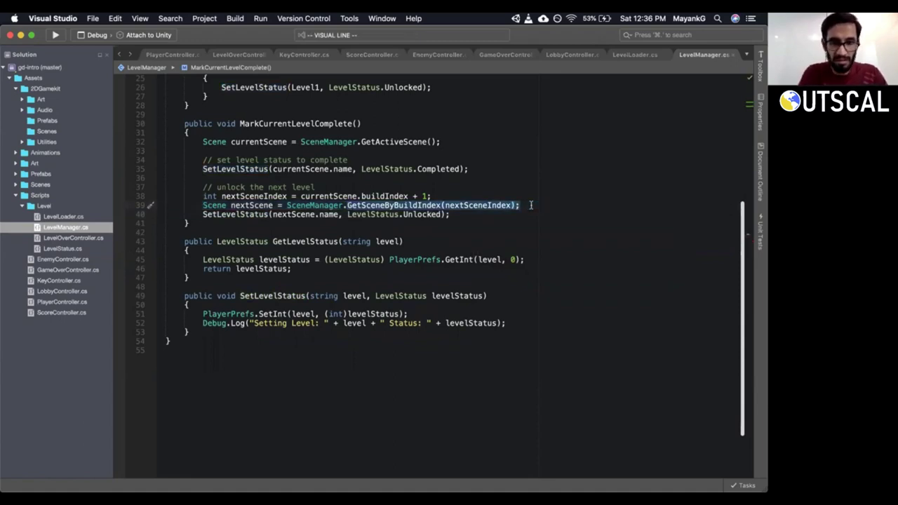
pyautogui.press('y')
pyautogui.press('j')
pyautogui.press('k')
pyautogui.write('o')
pyautogui.write('nextScene')
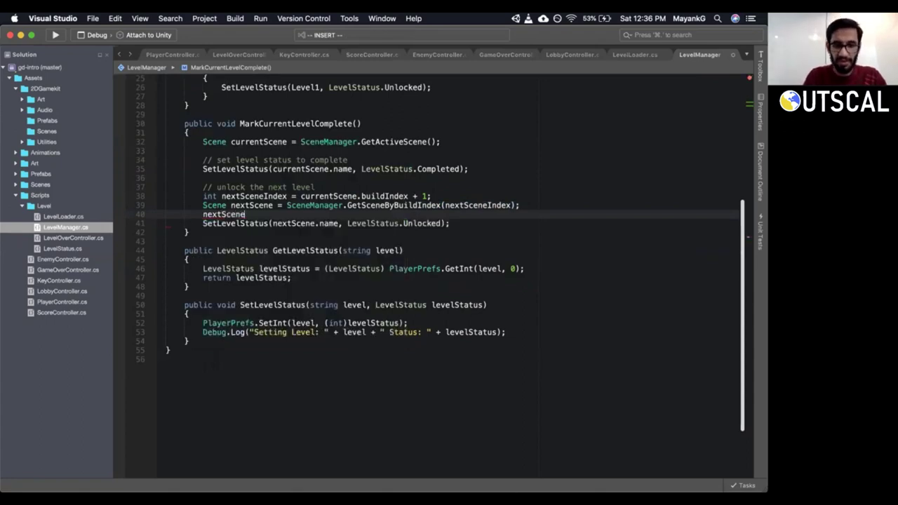
pyautogui.write('.')
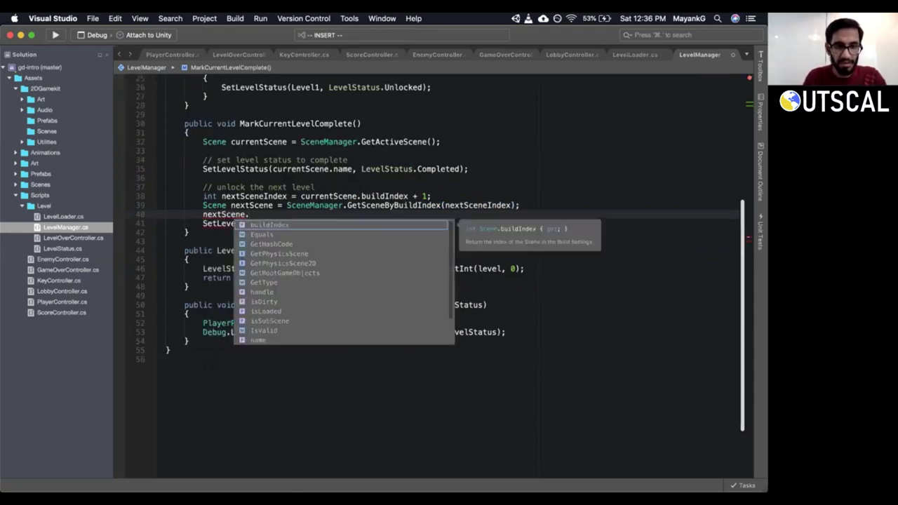
pyautogui.press('Down')
pyautogui.press('Down')
pyautogui.press('Down')
pyautogui.press('Down')
pyautogui.press('Down')
pyautogui.press('Down')
pyautogui.press('Down')
pyautogui.press('Down')
pyautogui.press('Down')
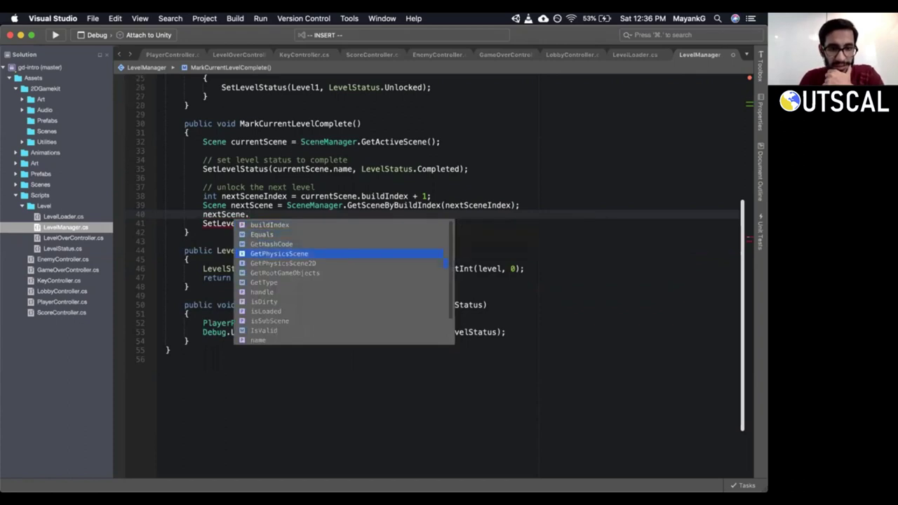
pyautogui.press('Down')
pyautogui.press('Down')
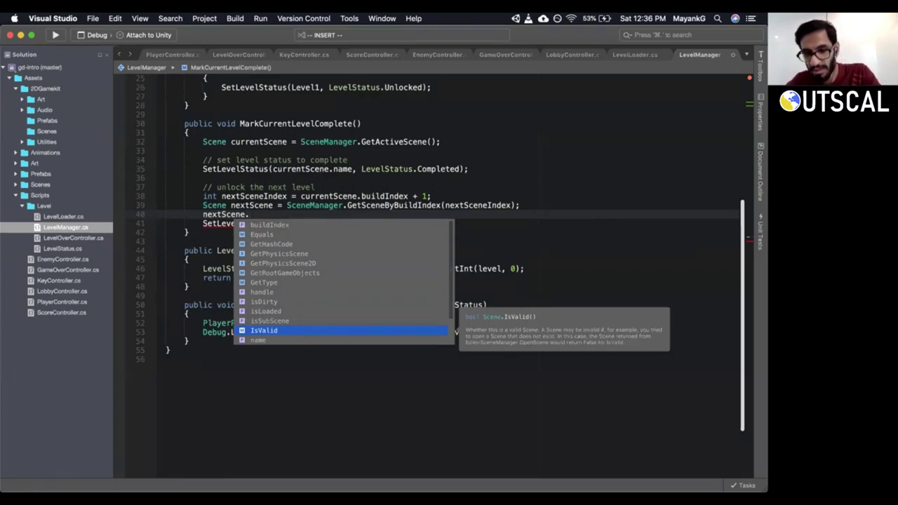
pyautogui.press('Escape')
# Replace the exploratory line with Debug.Log("next scene is valid : " + nextScene.IsValid) above SetLevelStatus.
pyautogui.press('super+z')
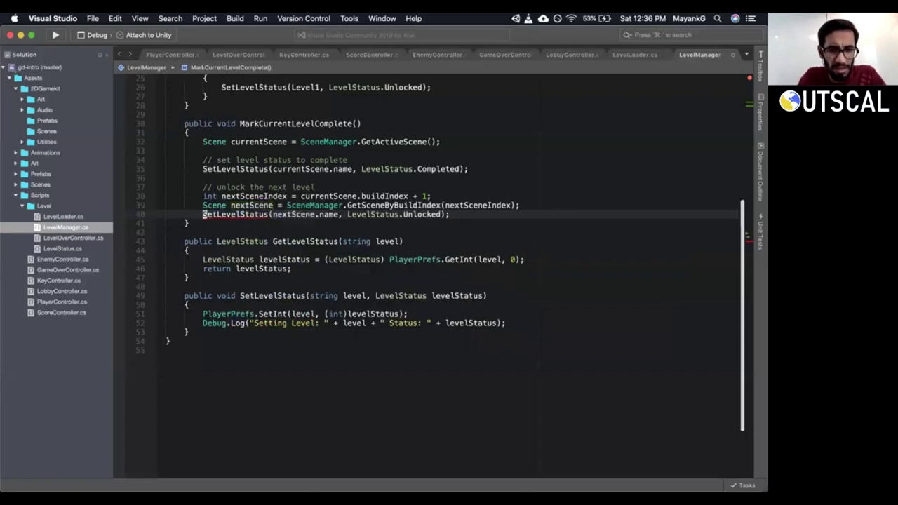
pyautogui.hotkey('shift', 'o')
pyautogui.write('Debug.Log')
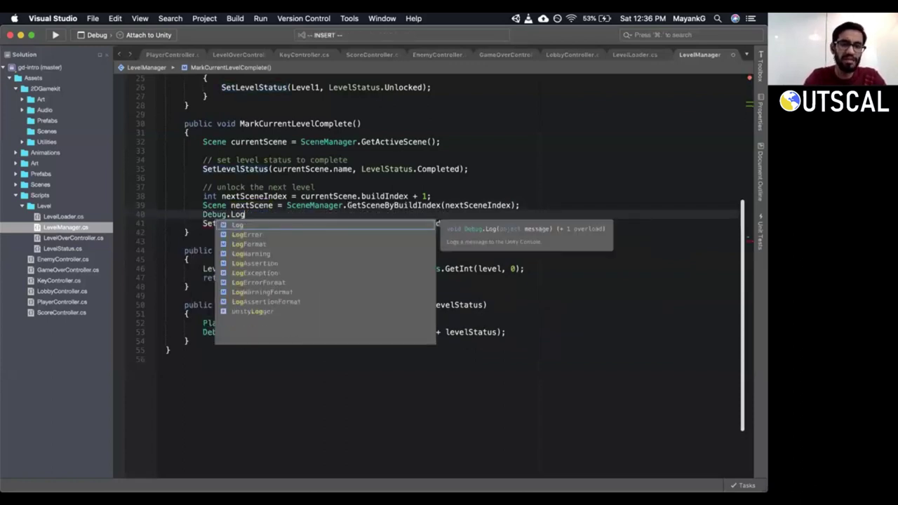
pyautogui.write('("next sc')
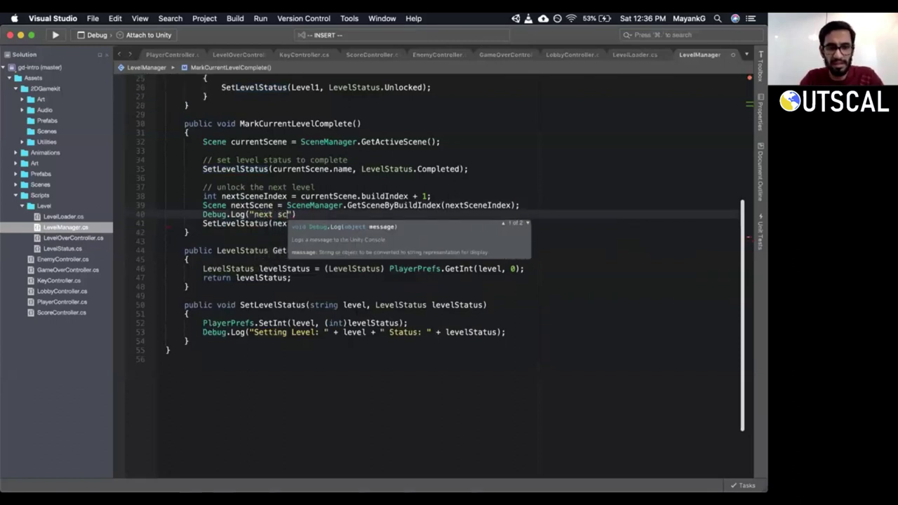
pyautogui.write('ene is valid ')
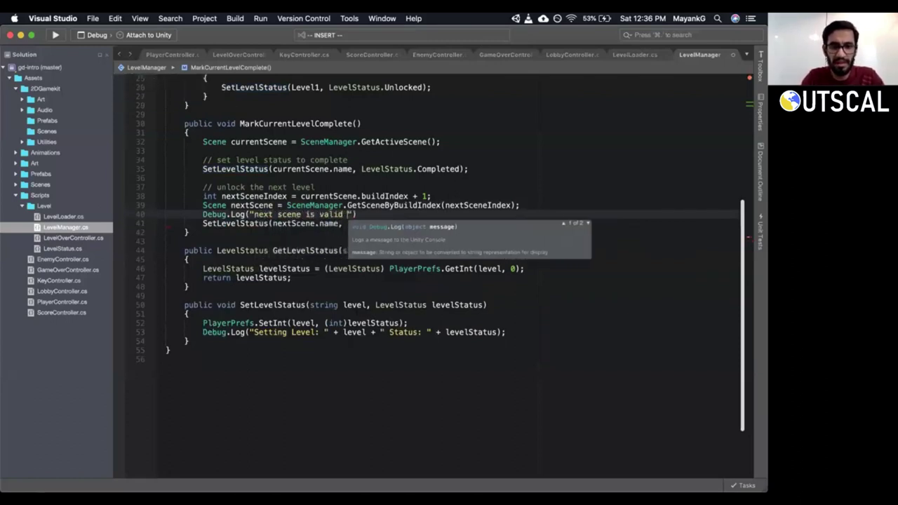
pyautogui.write(': " + n')
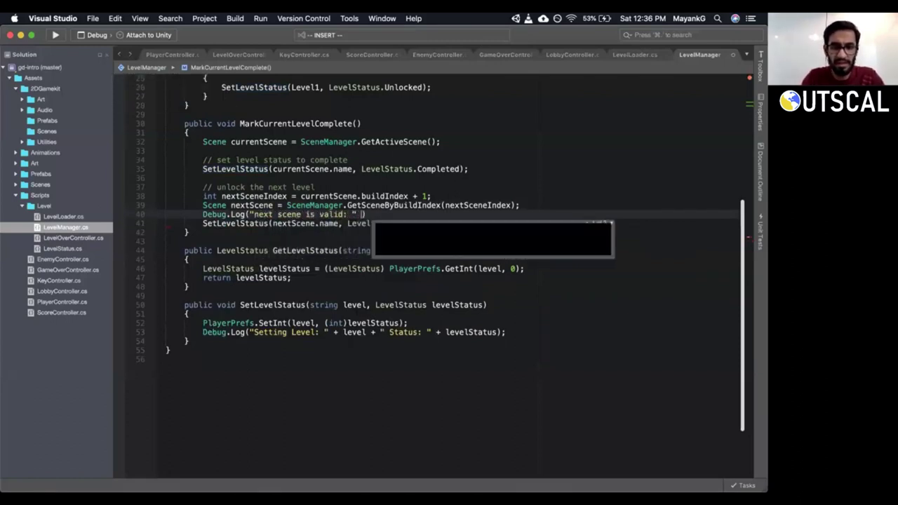
pyautogui.write('extScene.')
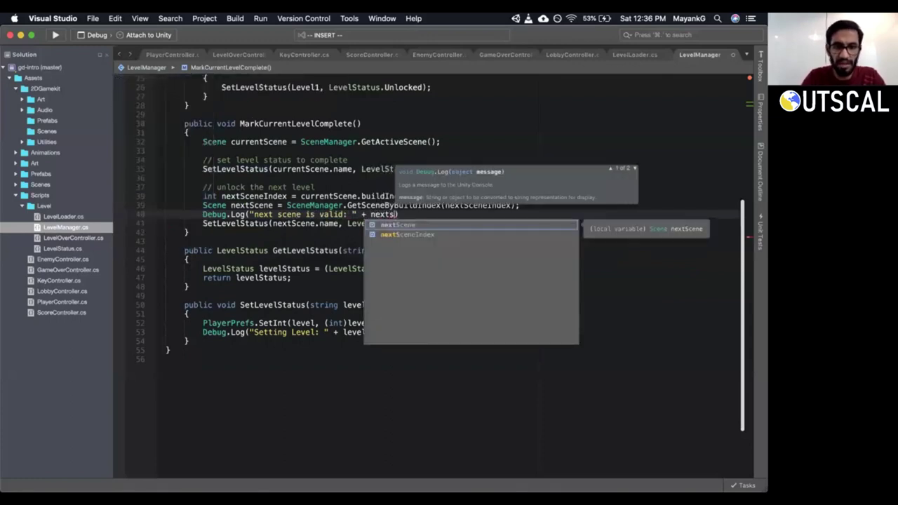
pyautogui.write('is')
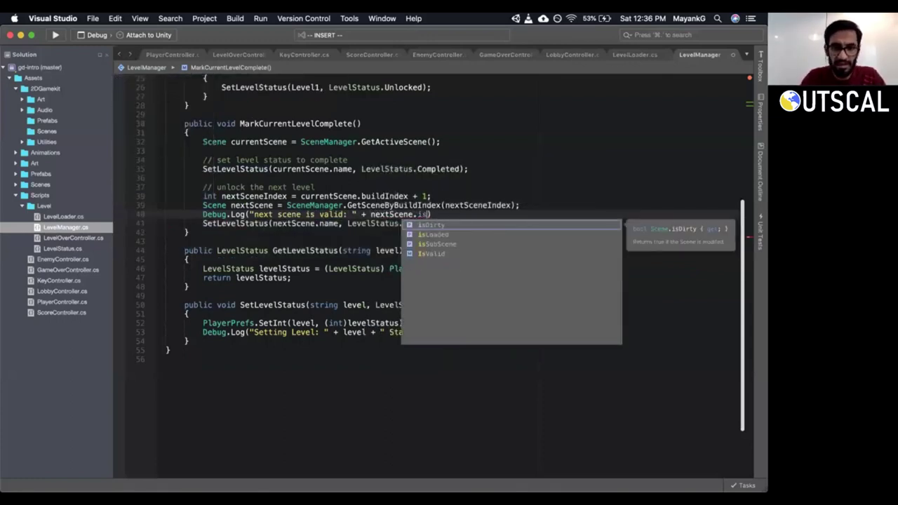
pyautogui.press('Down')
pyautogui.press('Down')
pyautogui.press('Down')
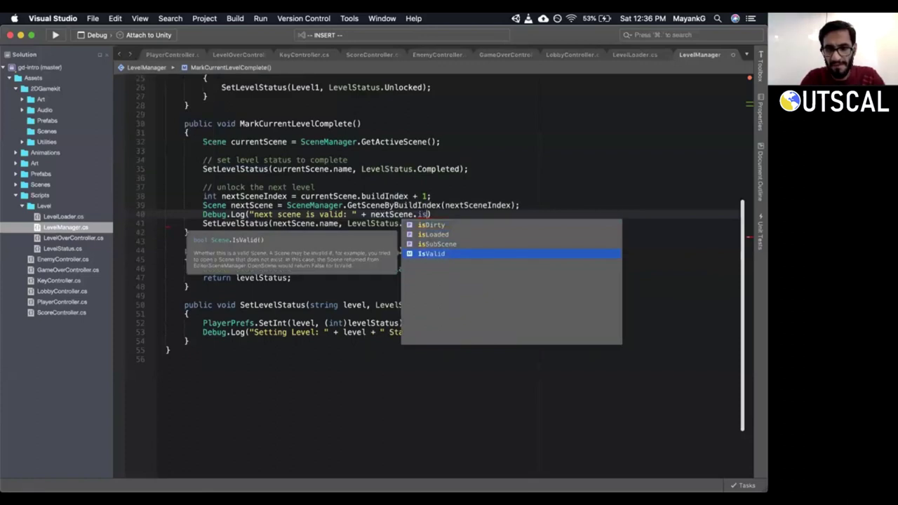
pyautogui.press('Return')
pyautogui.write(';')
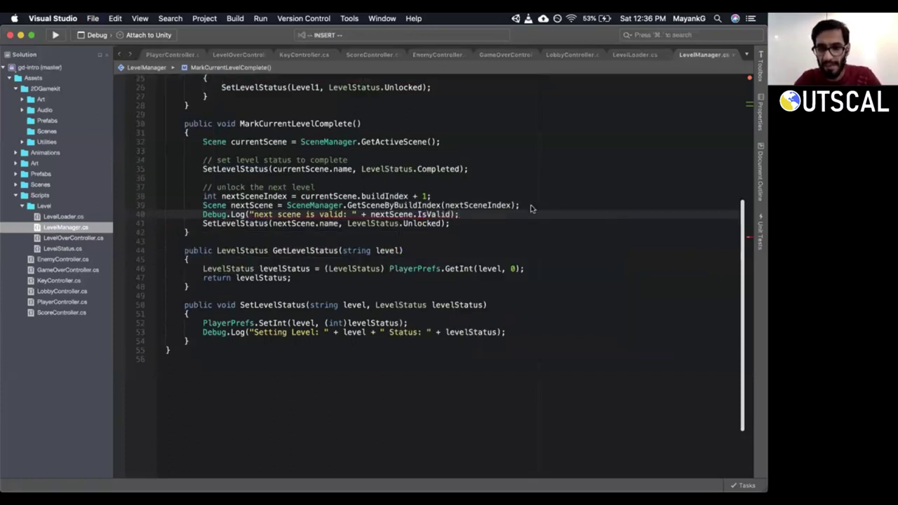
pyautogui.press('Escape')
# Insert a (string) cast before nextScene in the line 40 log statement.
pyautogui.click(370, 214)
pyautogui.click(424, 214)
pyautogui.moveTo(273, 214)
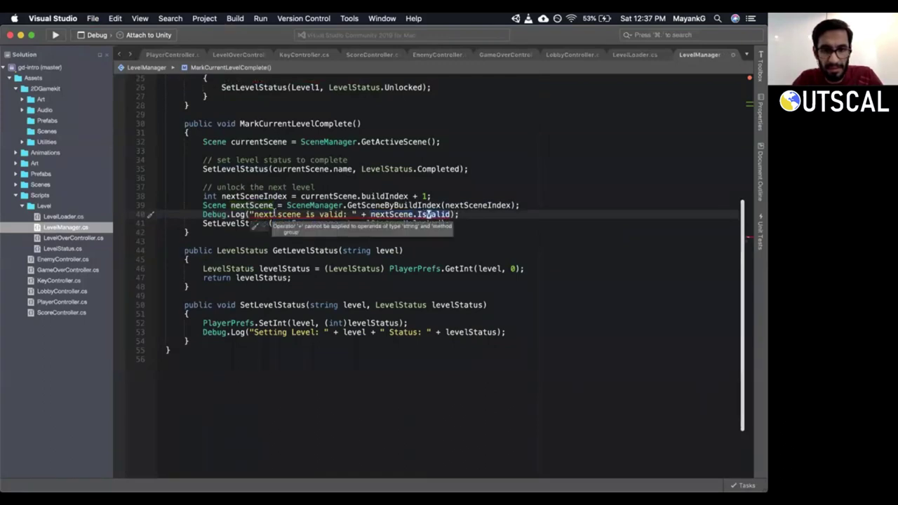
pyautogui.click(372, 214)
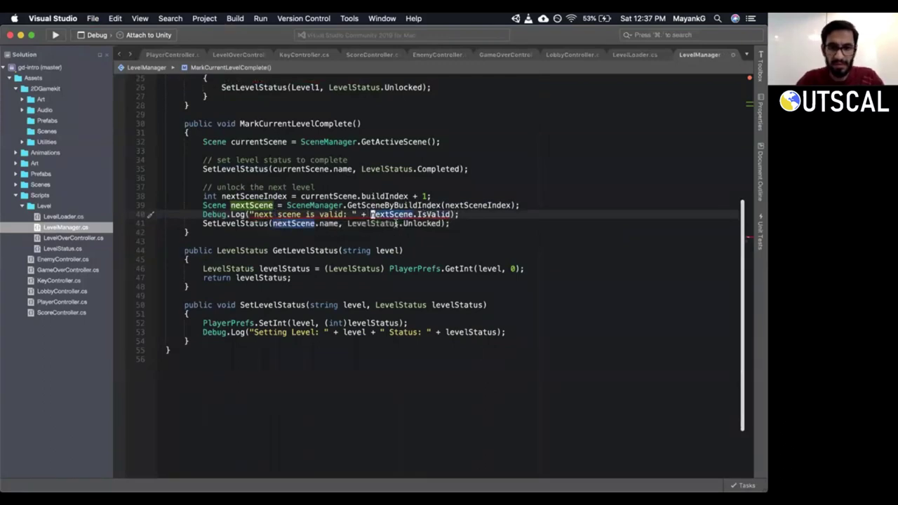
pyautogui.write('id: " + (string)')
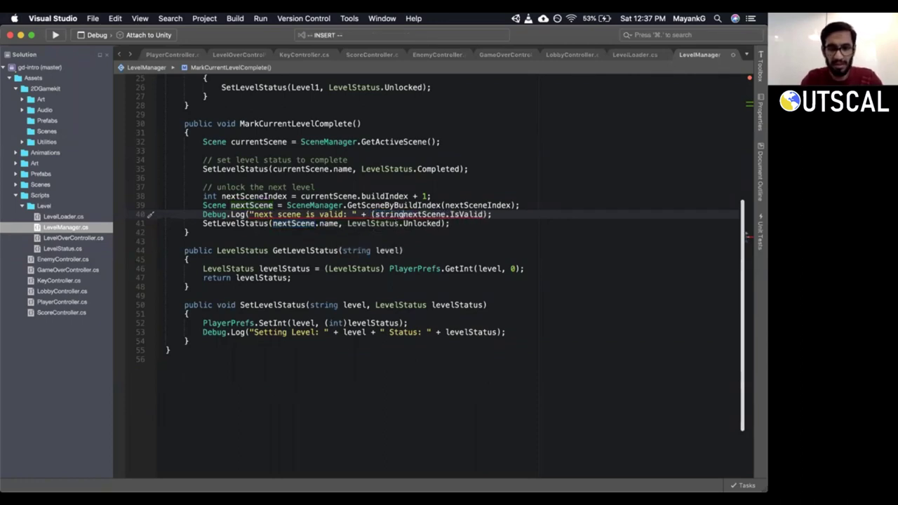
pyautogui.press('Escape')
# Turn IsValid into a method call with () and delete the (string) cast.
pyautogui.click(465, 215)
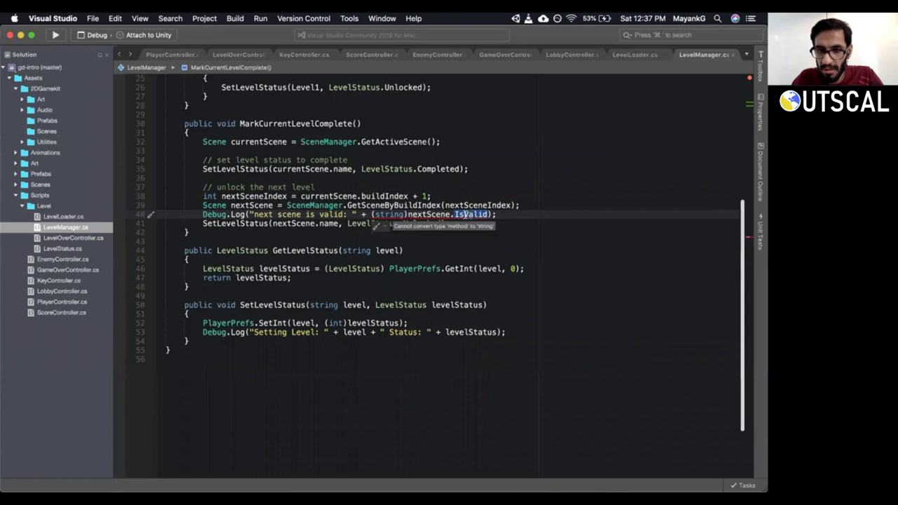
pyautogui.doubleClick(465, 214)
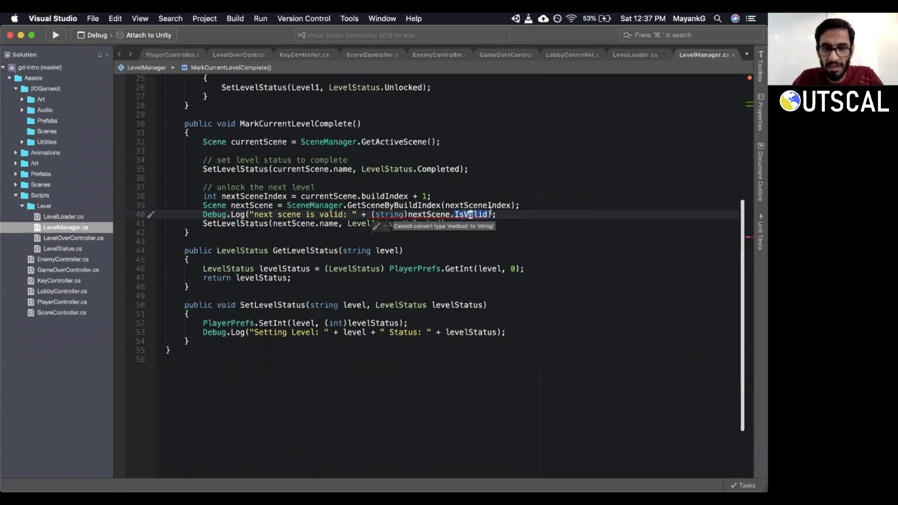
pyautogui.press('Right')
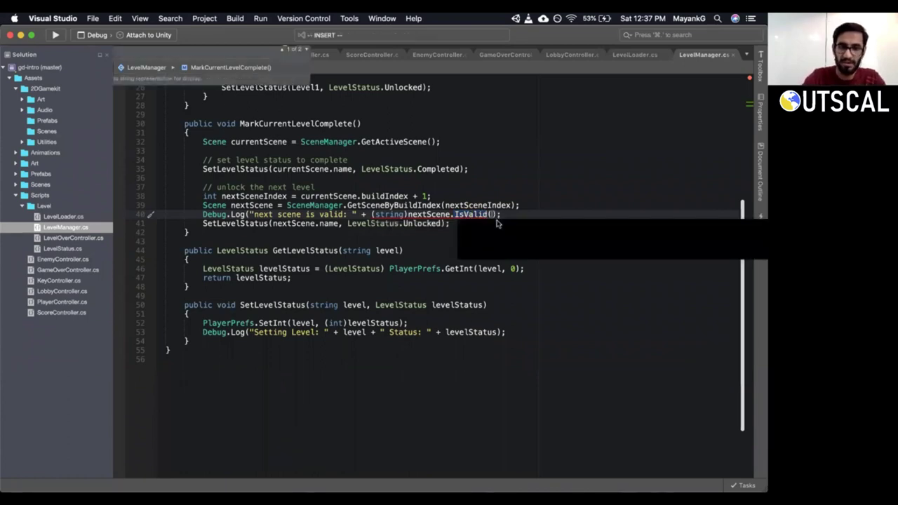
pyautogui.write('()')
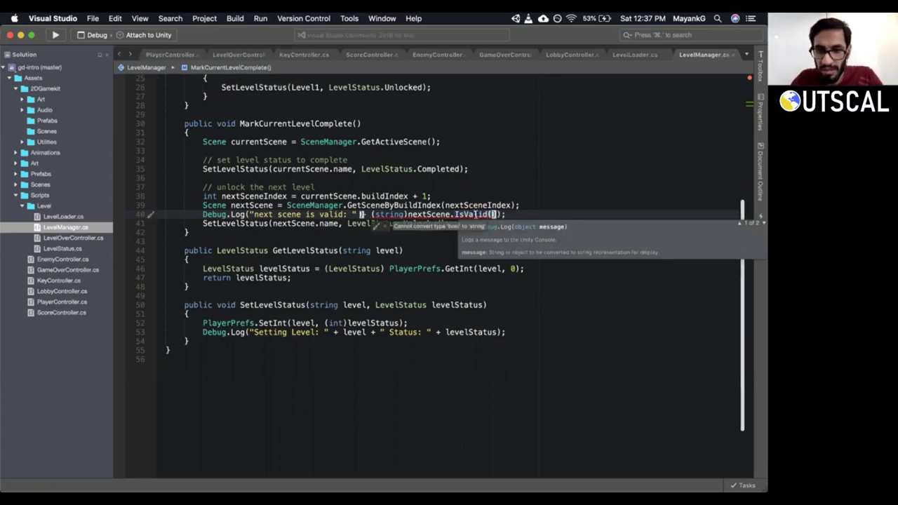
pyautogui.doubleClick(474, 214)
pyautogui.click(371, 214)
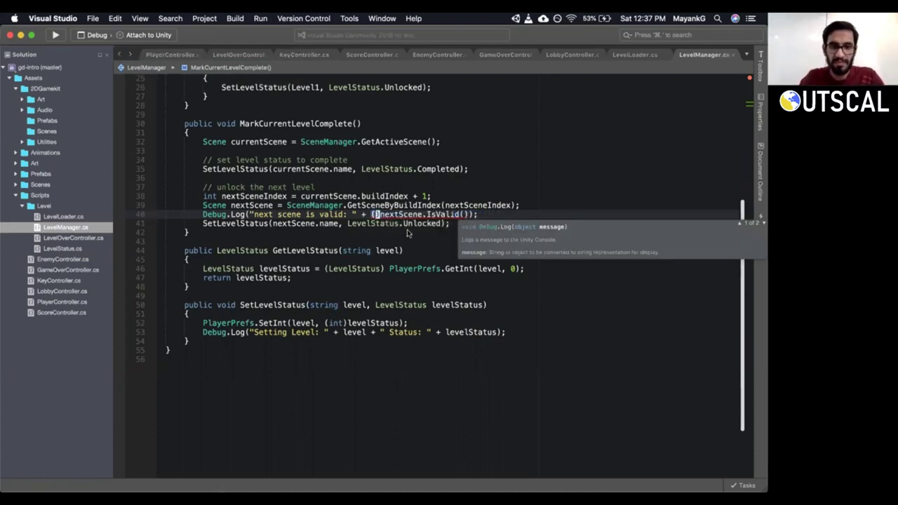
pyautogui.press('Delete')
pyautogui.press('Delete')
pyautogui.press('Delete')
pyautogui.press('Delete')
pyautogui.press('Delete')
pyautogui.press('Delete')
pyautogui.press('Delete')
pyautogui.press('Delete')
pyautogui.click(444, 214)
pyautogui.press('super+Tab')
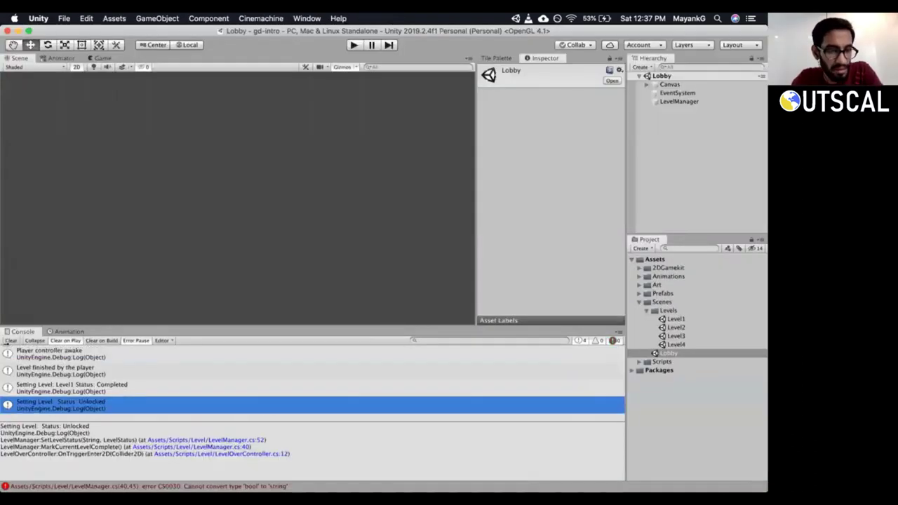
# Clear the console, enter play mode, and run through Level One.
pyautogui.click(11, 340)
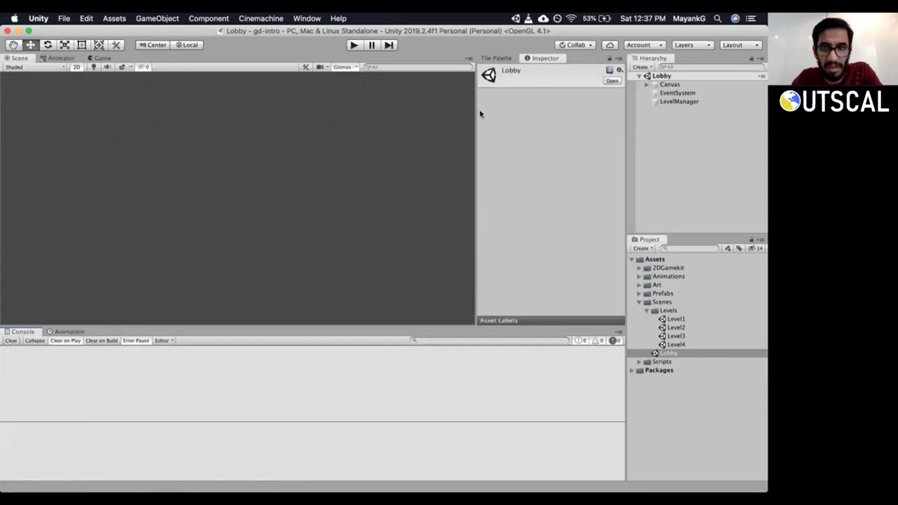
pyautogui.click(354, 45)
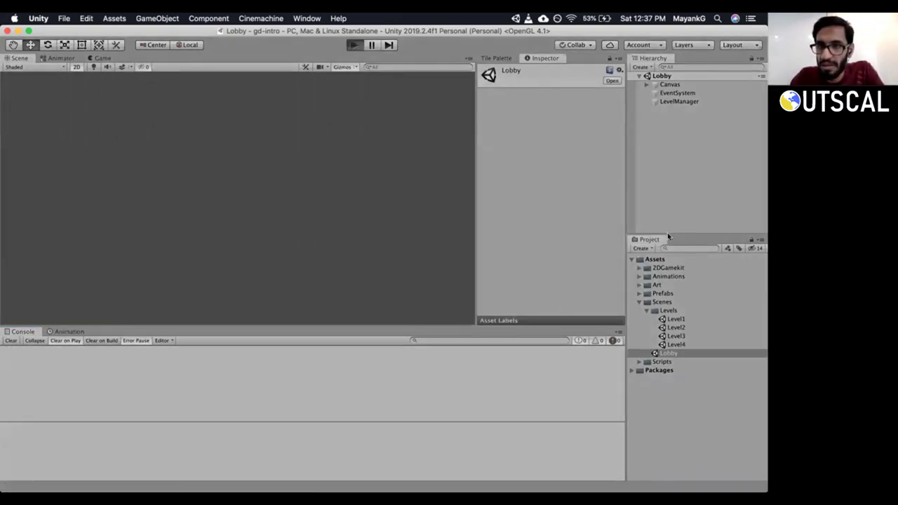
pyautogui.click(241, 201)
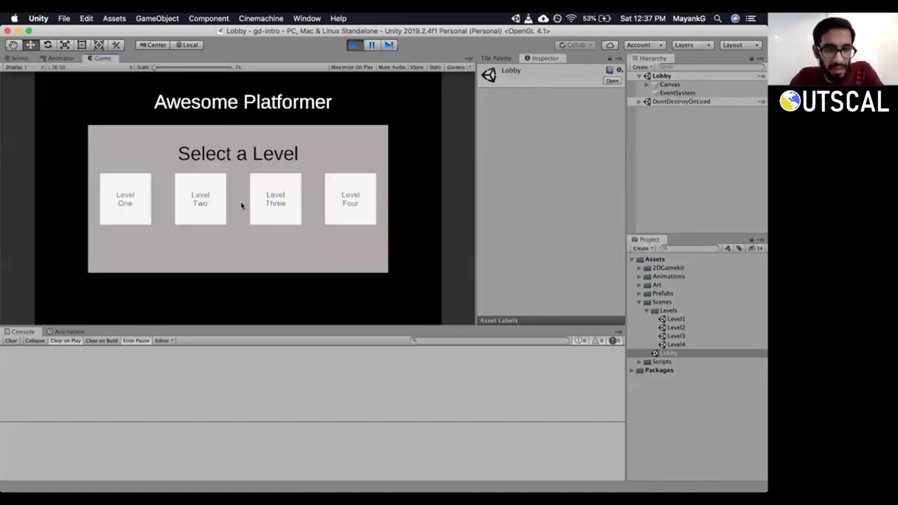
pyautogui.click(127, 203)
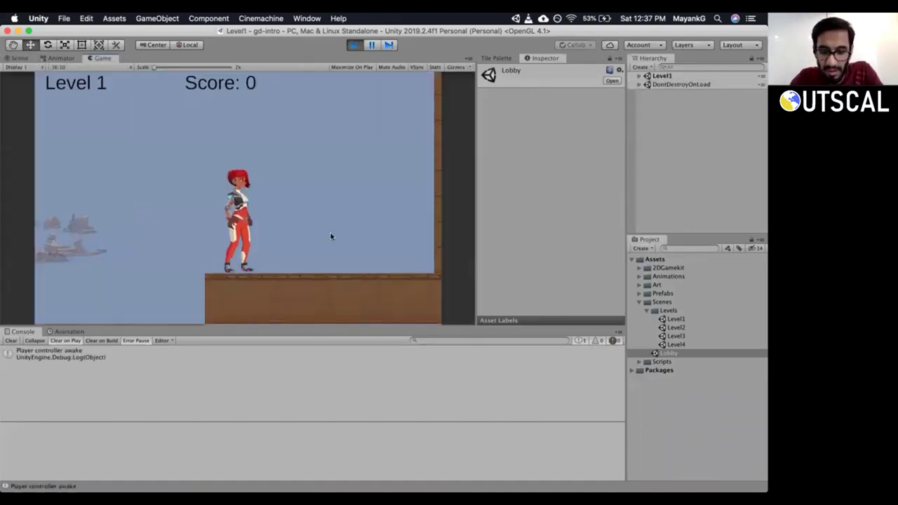
pyautogui.press('Right')
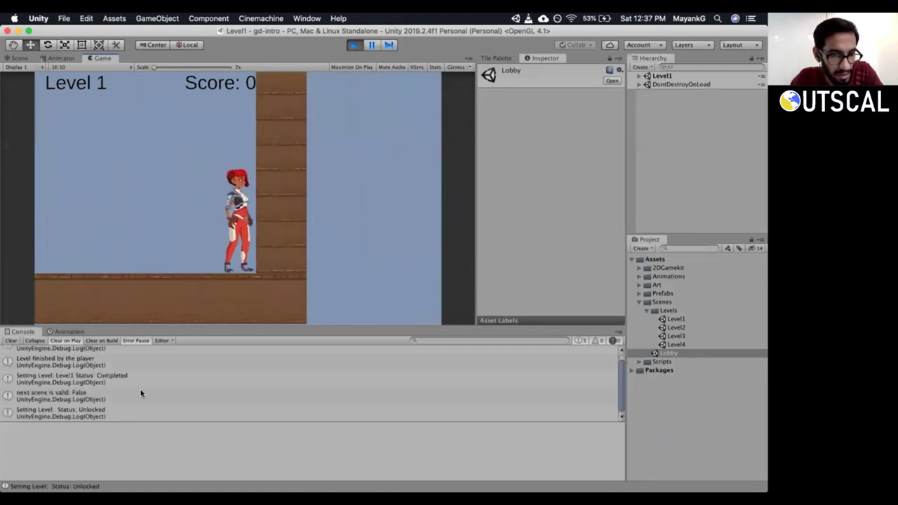
# Enlarge the console to check the 'next scene is valid: False' and Unlocked entries, then stop and clear.
pyautogui.click(420, 396)
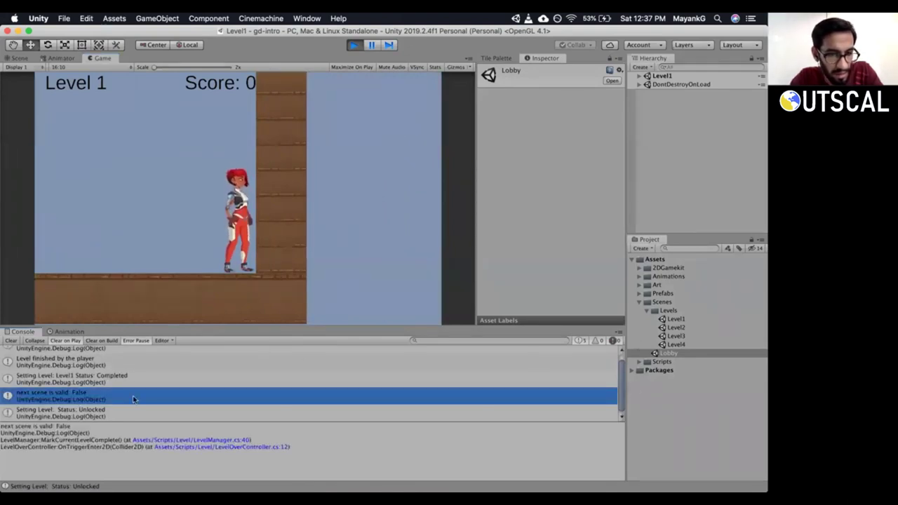
pyautogui.moveTo(91, 420); pyautogui.dragTo(94, 401)
pyautogui.moveTo(115, 326); pyautogui.dragTo(117, 286)
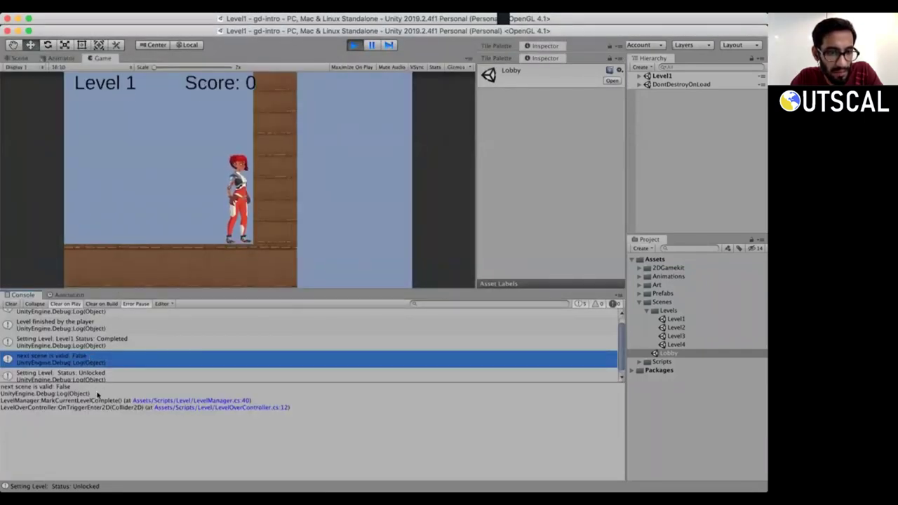
pyautogui.click(89, 356)
pyautogui.press('Down')
pyautogui.press('Up')
pyautogui.press('Down')
pyautogui.press('Down')
pyautogui.click(353, 46)
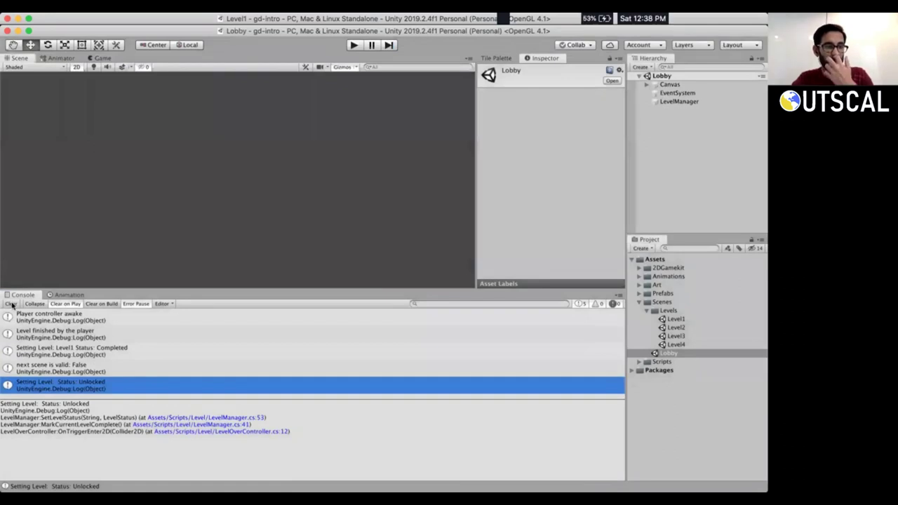
pyautogui.click(10, 303)
# In LevelManager.cs, highlight line 39's nextScene lookup, then move to line 7's Instance property.
pyautogui.press('super+Tab')
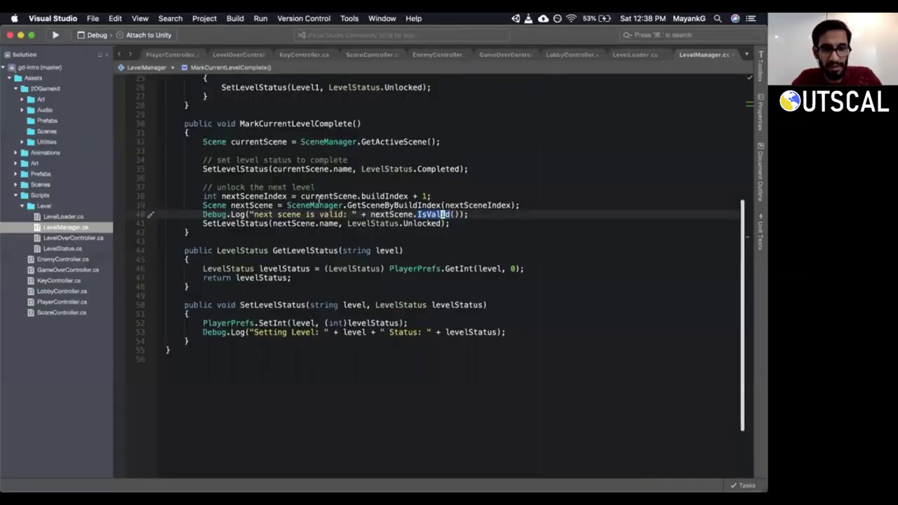
pyautogui.click(364, 196)
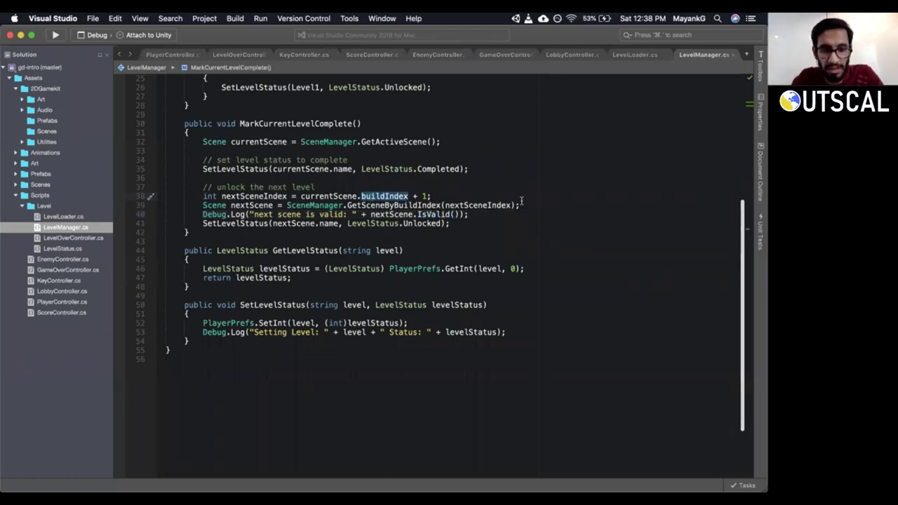
pyautogui.scroll(2, 521, 201)
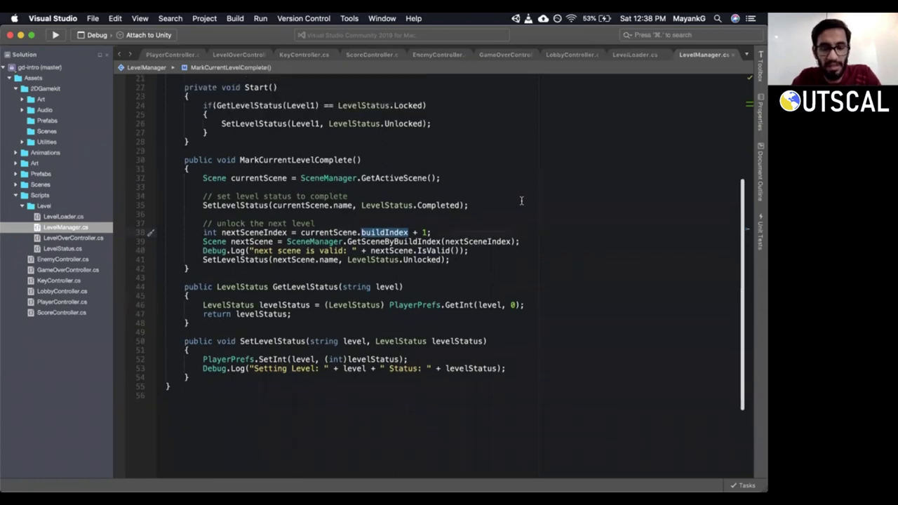
pyautogui.scroll(1, 521, 201)
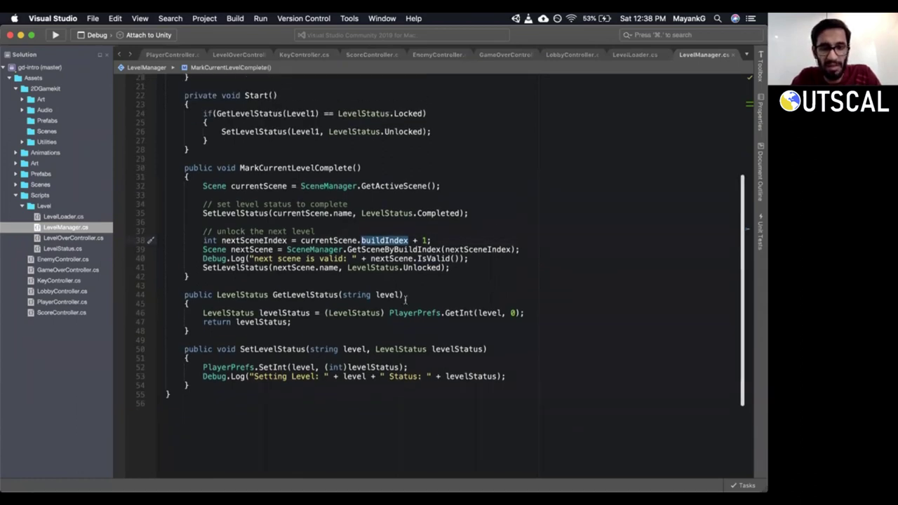
pyautogui.tripleClick(308, 249)
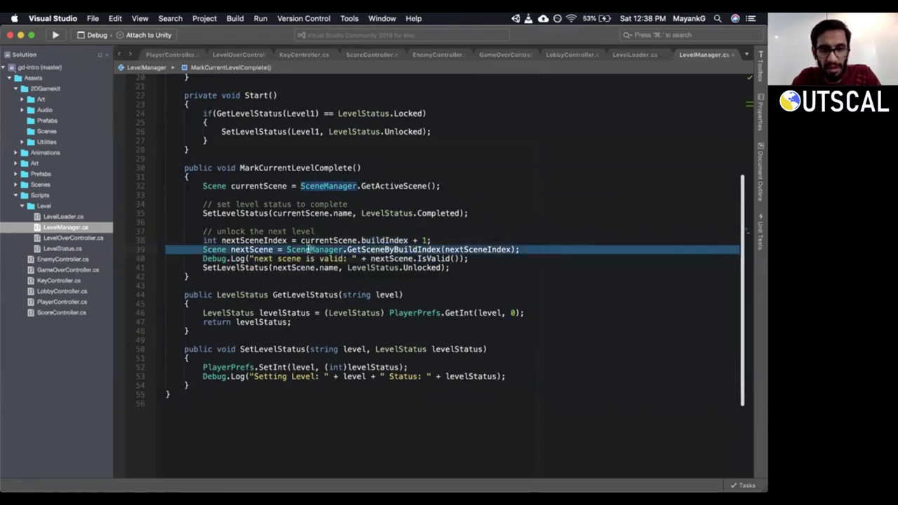
pyautogui.tripleClick(309, 249)
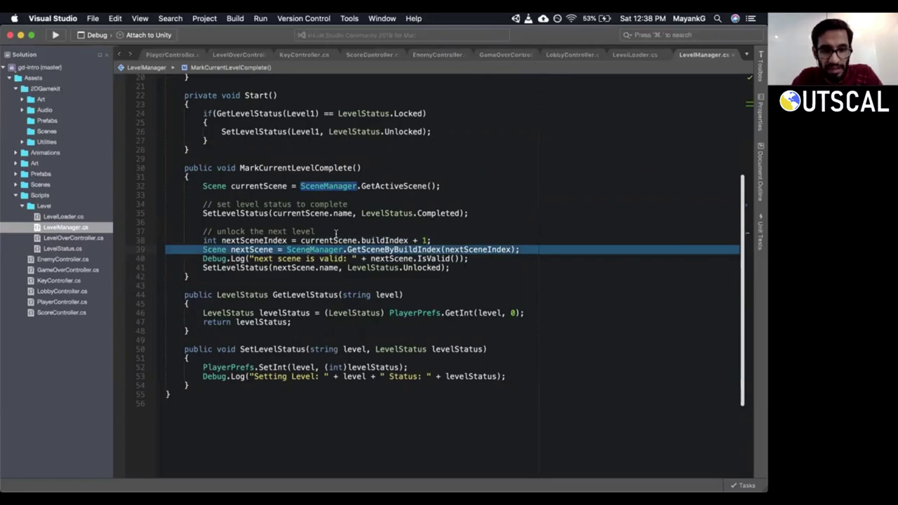
pyautogui.tripleClick(324, 249)
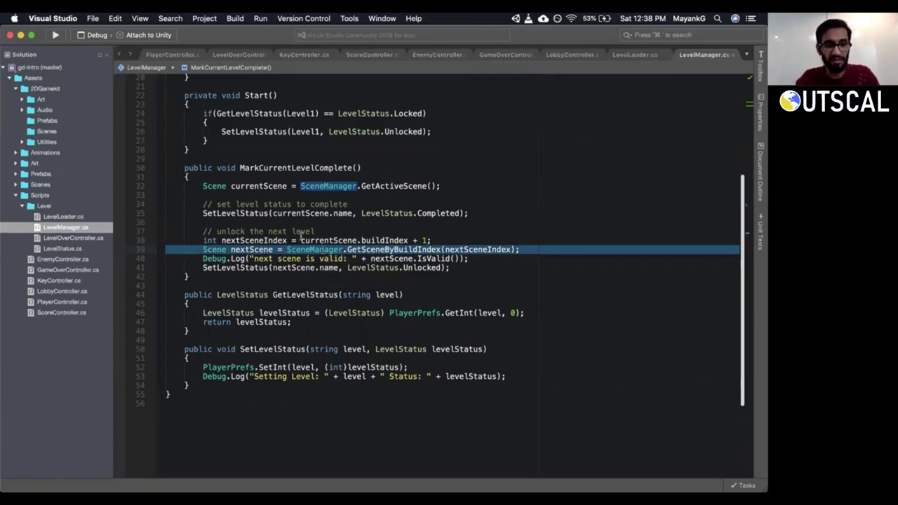
pyautogui.scroll(6, 364, 167)
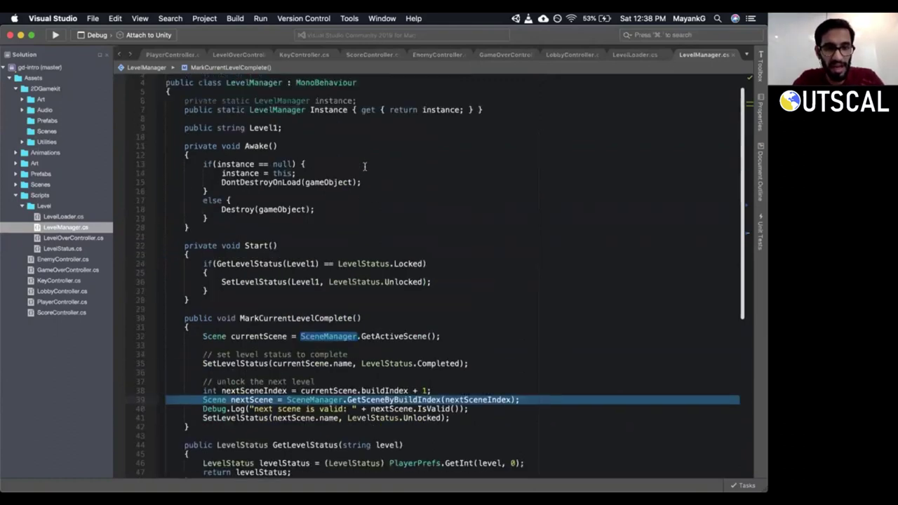
pyautogui.click(275, 129)
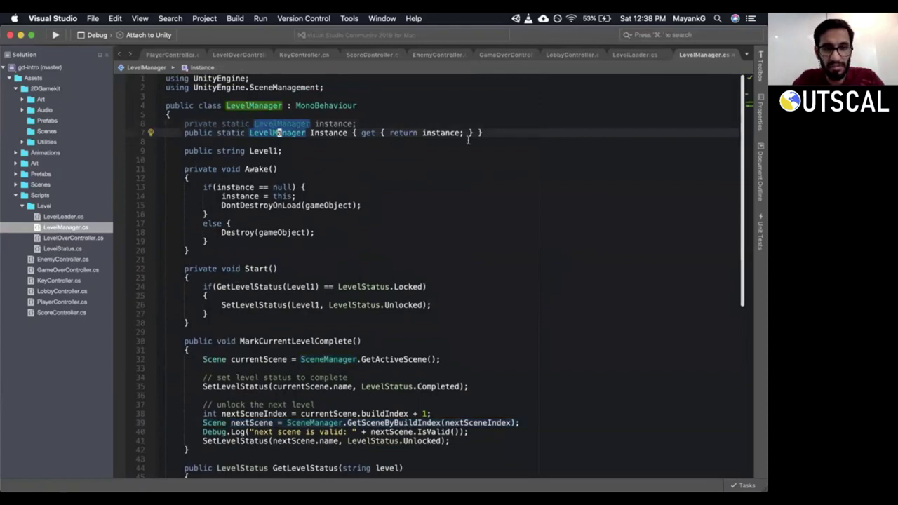
pyautogui.click(501, 135)
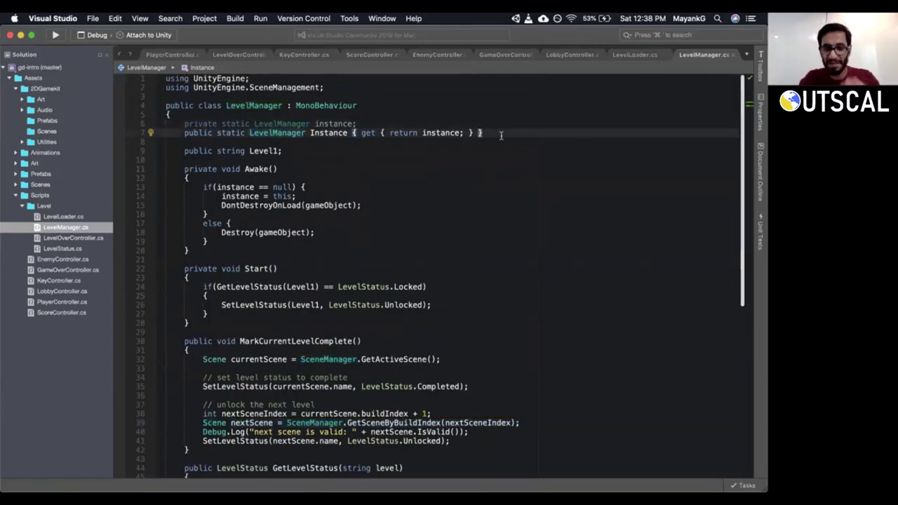
# Add a 'public string[] Levels;' field below the Level1 field.
pyautogui.press('j')
pyautogui.press('j')
pyautogui.press('o')
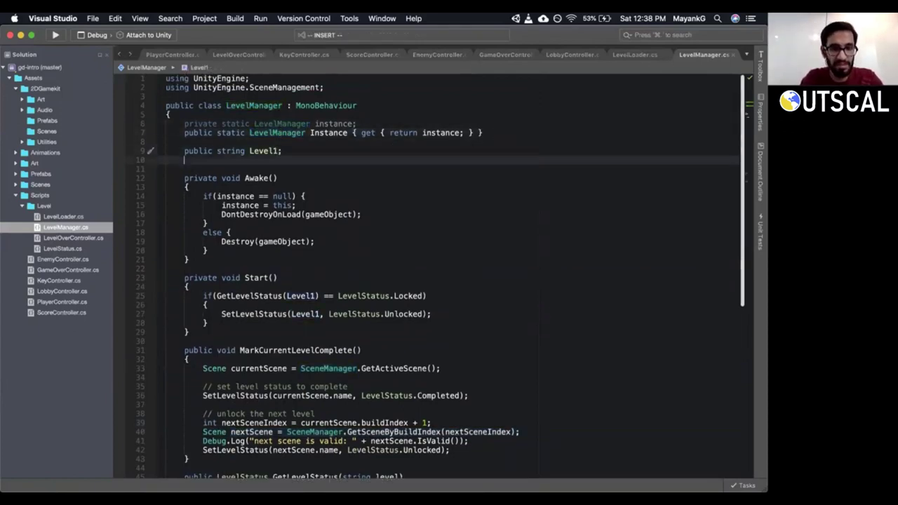
pyautogui.press('Return')
pyautogui.write('public')
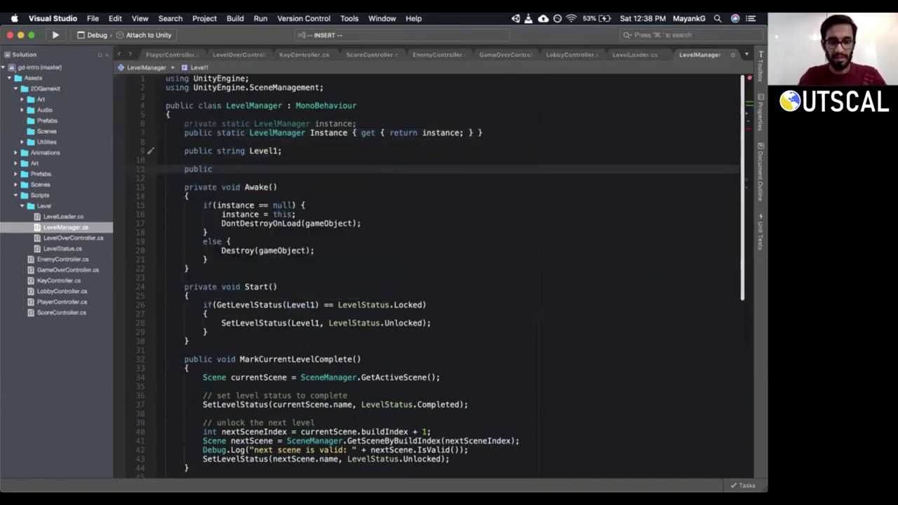
pyautogui.write(' string[] L')
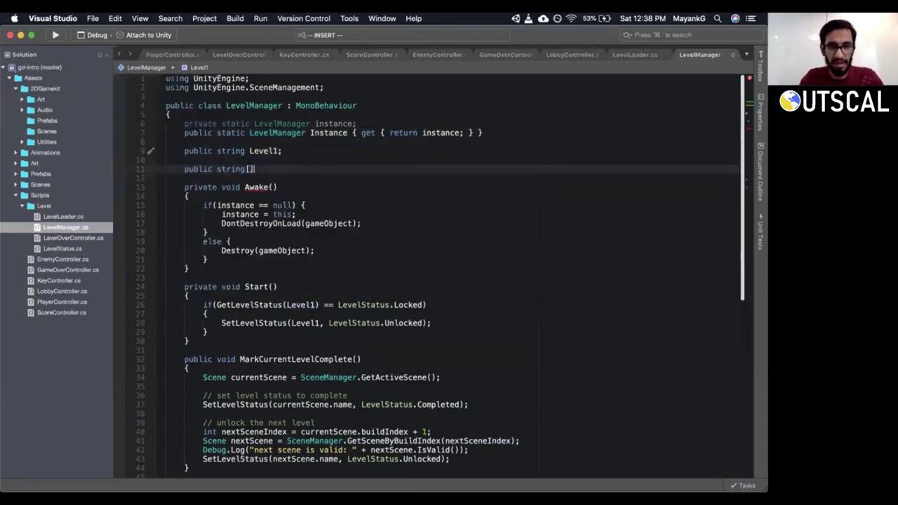
pyautogui.write('evels;')
pyautogui.press('Escape')
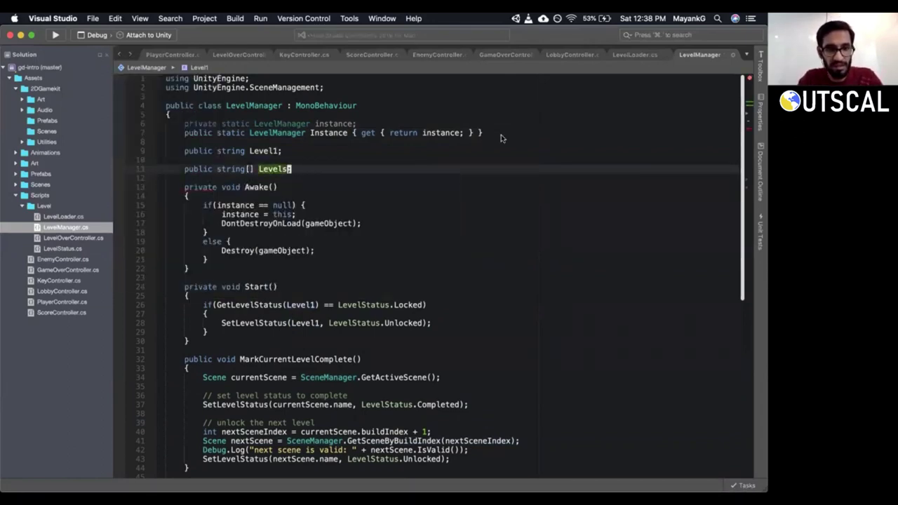
pyautogui.press('k')
pyautogui.press('k')
# Replace both Level1 references in Start() with Levels[0].
pyautogui.scroll(-1, 273, 120)
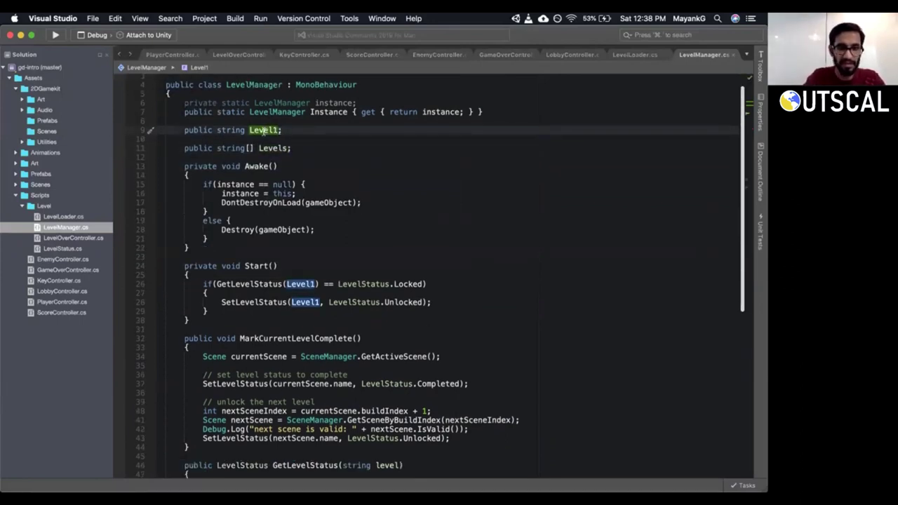
pyautogui.press('*')
pyautogui.scroll(-1, 264, 133)
pyautogui.write('ciw')
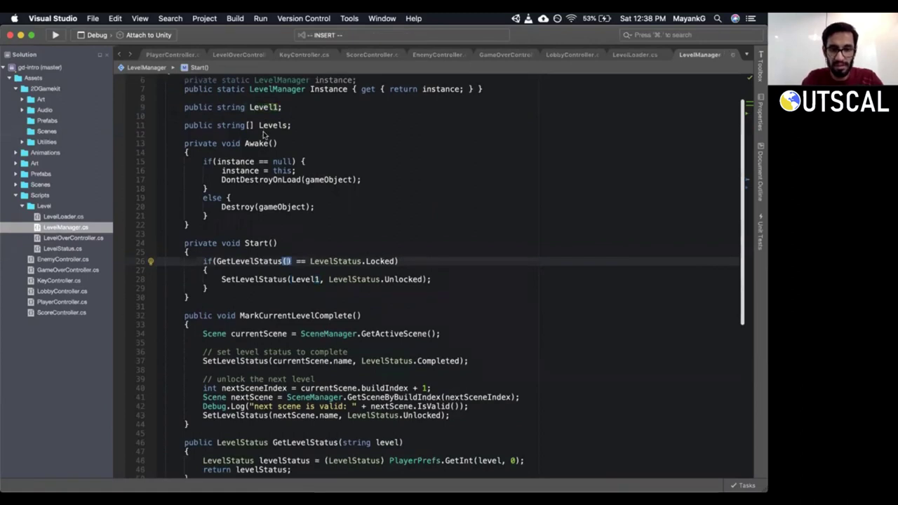
pyautogui.write('Levels[0')
pyautogui.press('Escape')
pyautogui.press('j')
pyautogui.press('j')
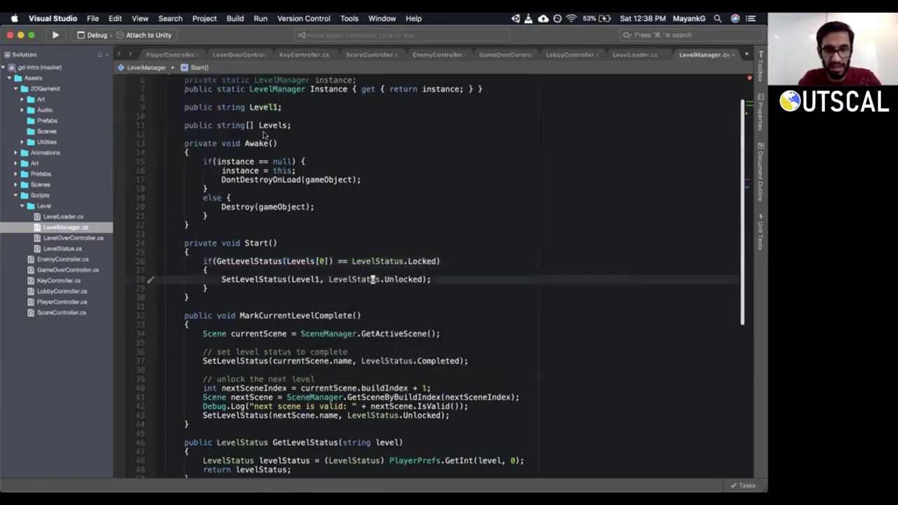
pyautogui.press('w')
pyautogui.press('h')
pyautogui.press('h')
pyautogui.press('h')
pyautogui.write('ss[0')
pyautogui.press('Escape')
pyautogui.press('k')
pyautogui.press('k')
pyautogui.press('k')
pyautogui.press('k')
pyautogui.press('k')
pyautogui.press('k')
pyautogui.press('k')
pyautogui.press('k')
pyautogui.press('k')
pyautogui.press('k')
pyautogui.press('k')
pyautogui.press('k')
pyautogui.press('k')
pyautogui.press('k')
pyautogui.press('k')
pyautogui.press('k')
pyautogui.press('k')
pyautogui.press('k')
pyautogui.press('k')
# Delete the obsolete 'public string Level1;' field line.
pyautogui.press('d')
pyautogui.press('d')
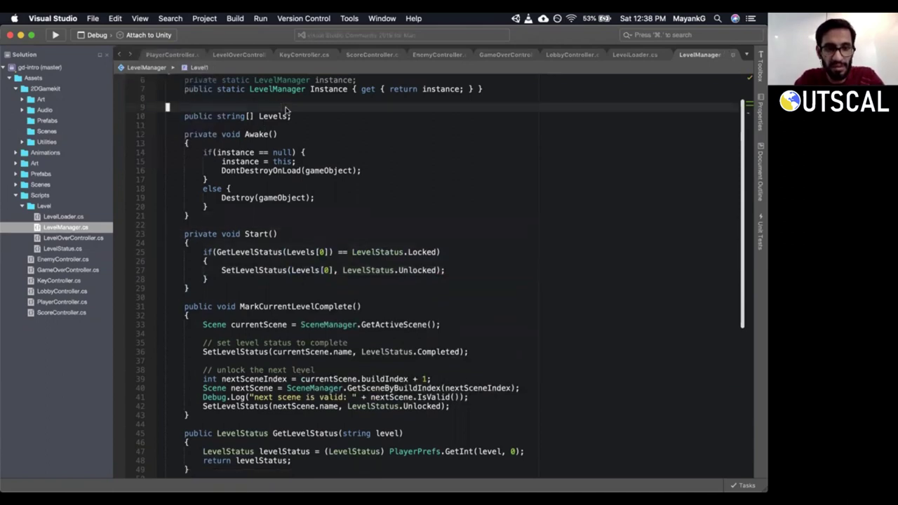
pyautogui.press('d')
pyautogui.press('d')
pyautogui.click(273, 107)
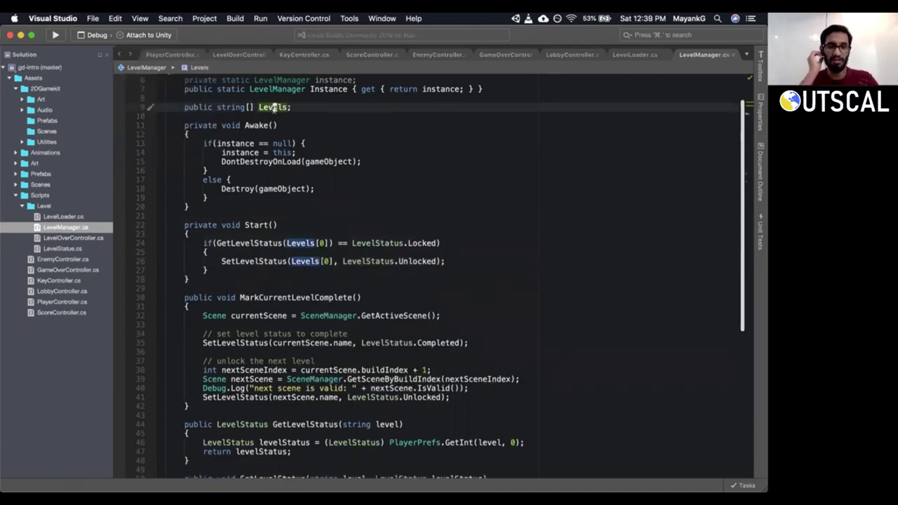
pyautogui.scroll(-3, 316, 214)
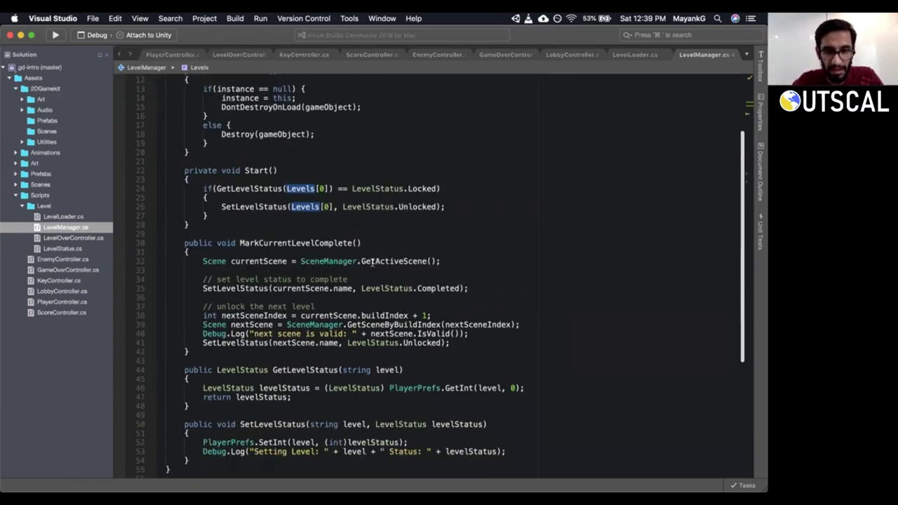
# Inspect currentScene, its name property and the SetLevelStatus call in MarkCurrentLevelComplete.
pyautogui.click(371, 261)
pyautogui.click(295, 289)
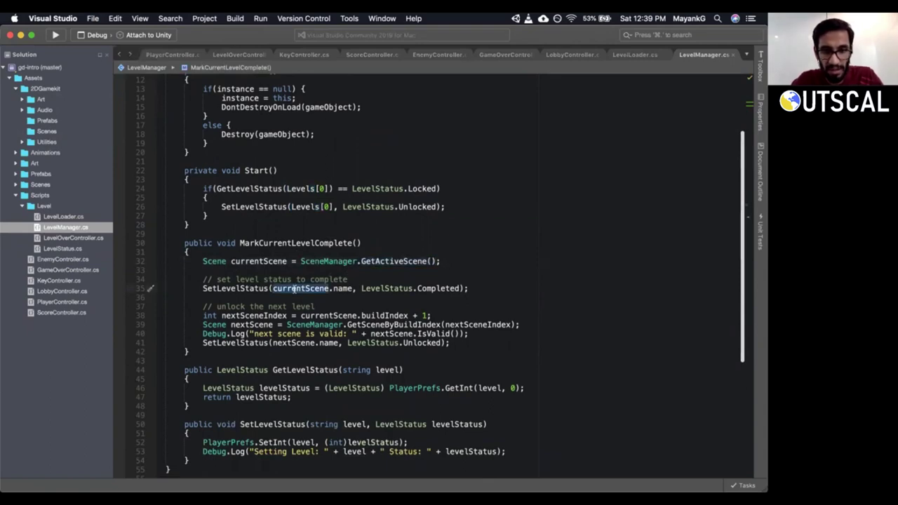
pyautogui.click(337, 287)
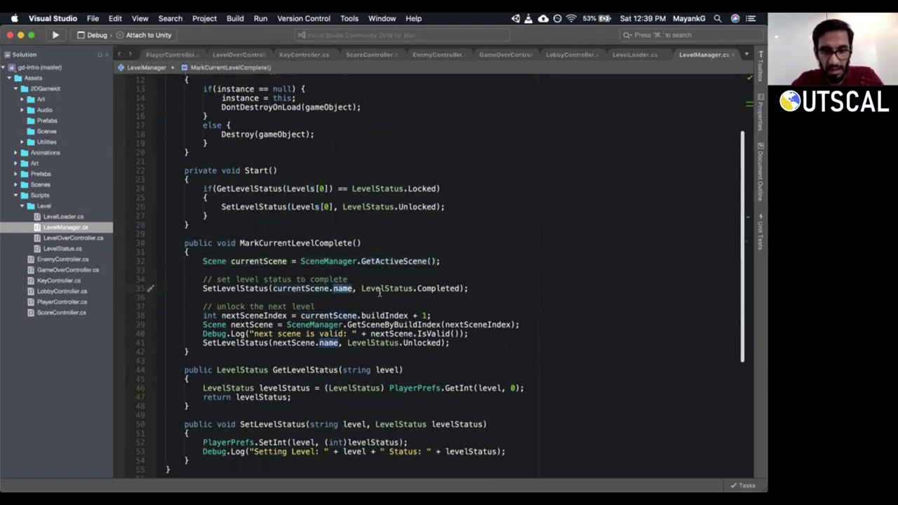
pyautogui.click(384, 288)
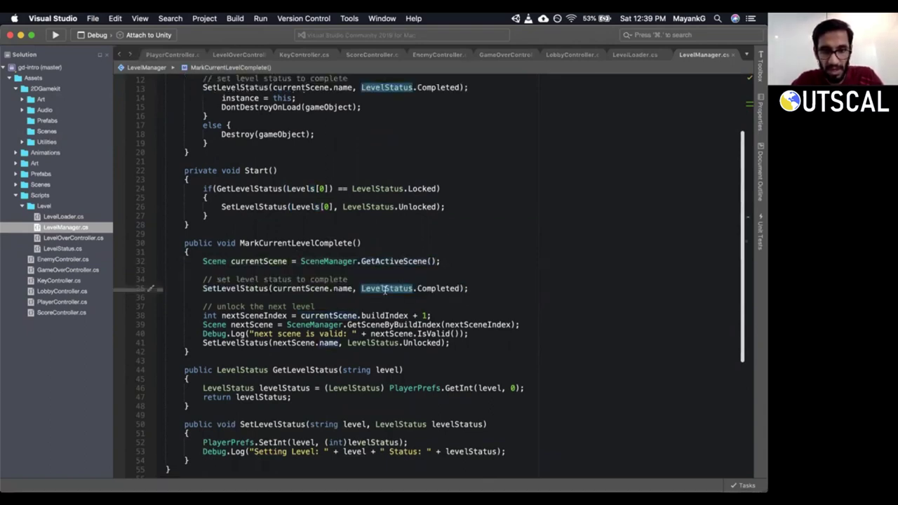
pyautogui.doubleClick(229, 289)
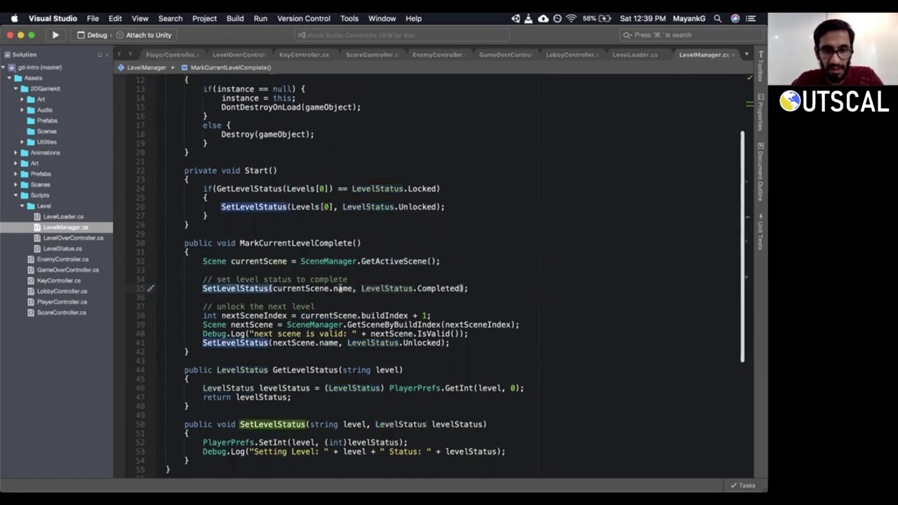
pyautogui.tripleClick(282, 261)
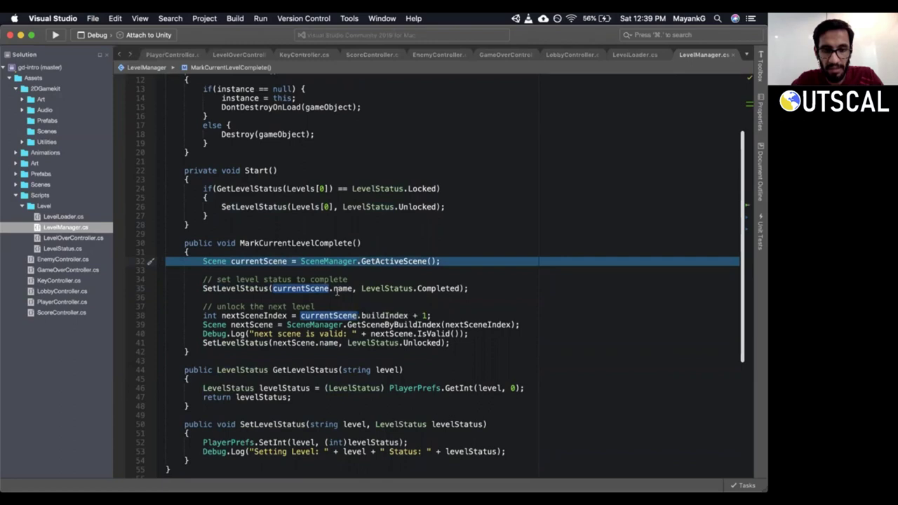
pyautogui.click(343, 288)
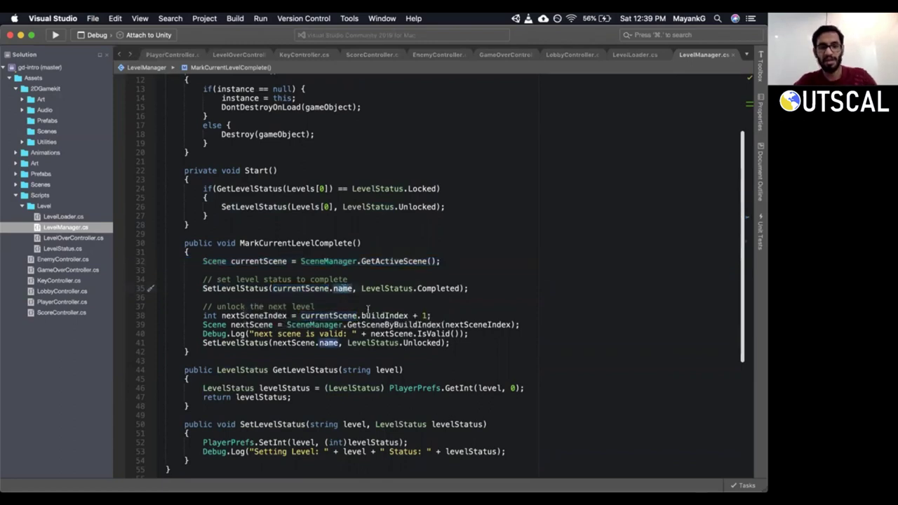
pyautogui.scroll(2, 370, 304)
pyautogui.scroll(1, 370, 304)
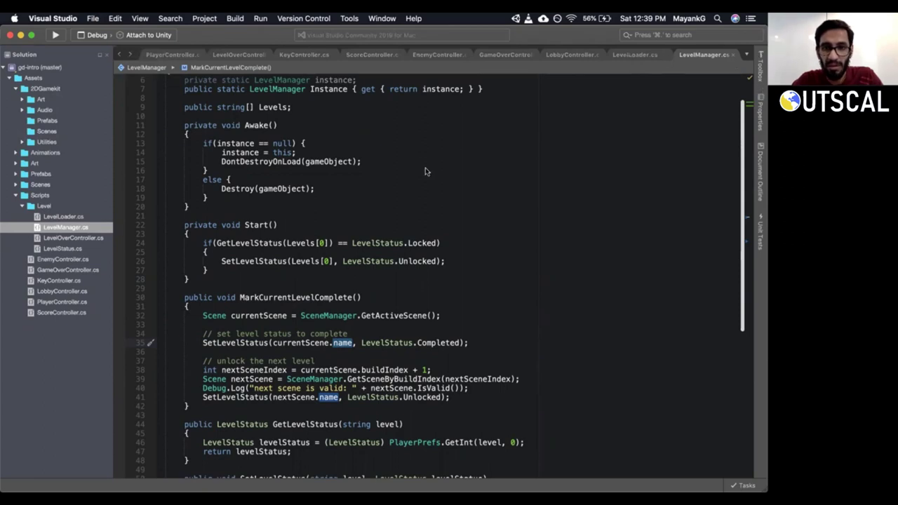
pyautogui.scroll(-1, 345, 250)
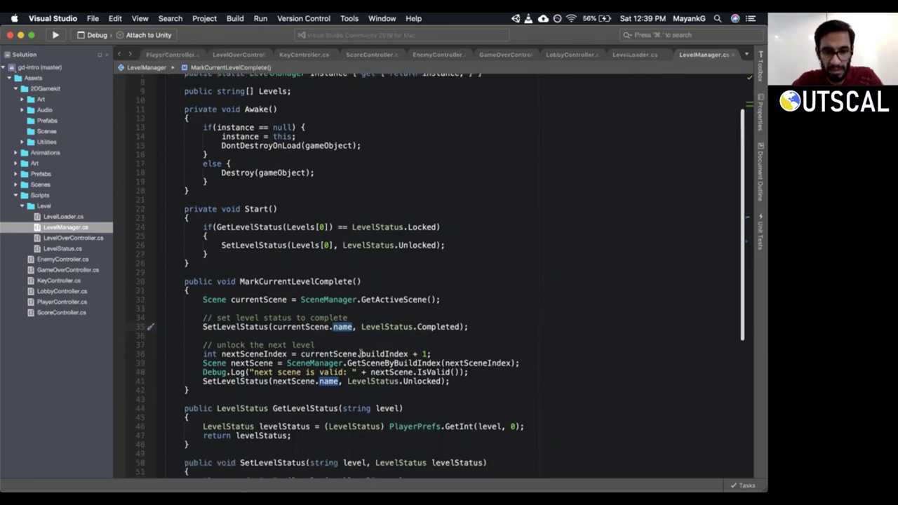
# Comment out unlock lines 38–41, nextSceneIndex through SetLevelStatus, and add a blank line below.
pyautogui.click(362, 354)
pyautogui.hotkey('shift', 'v')
pyautogui.press('j')
pyautogui.press('j')
pyautogui.press('j')
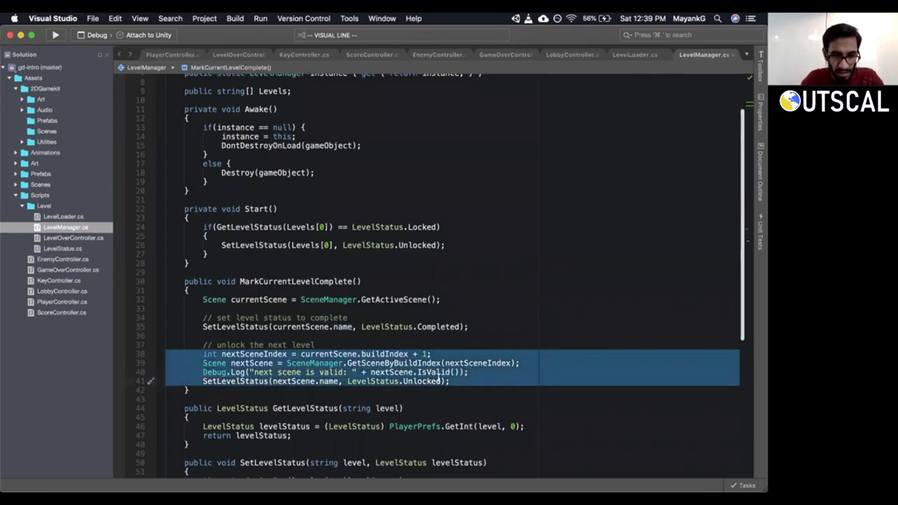
pyautogui.press('super+slash')
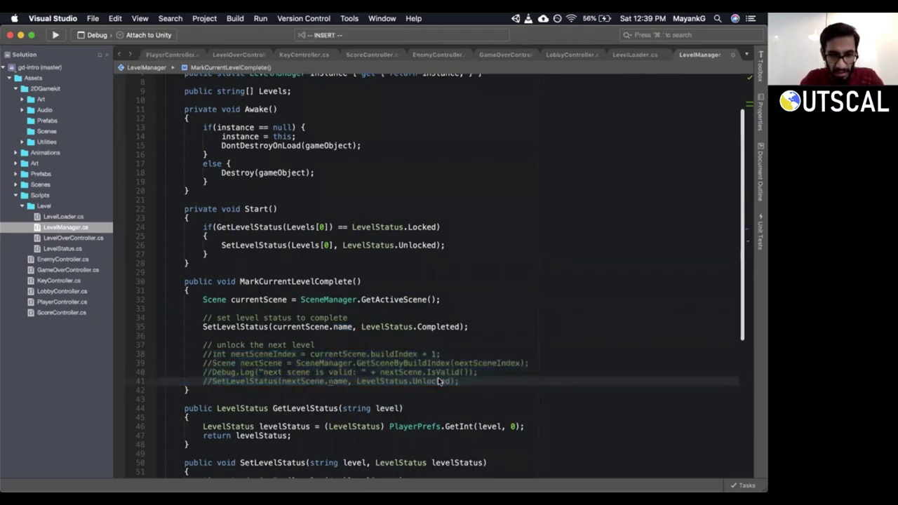
pyautogui.press('o')
pyautogui.press('Return')
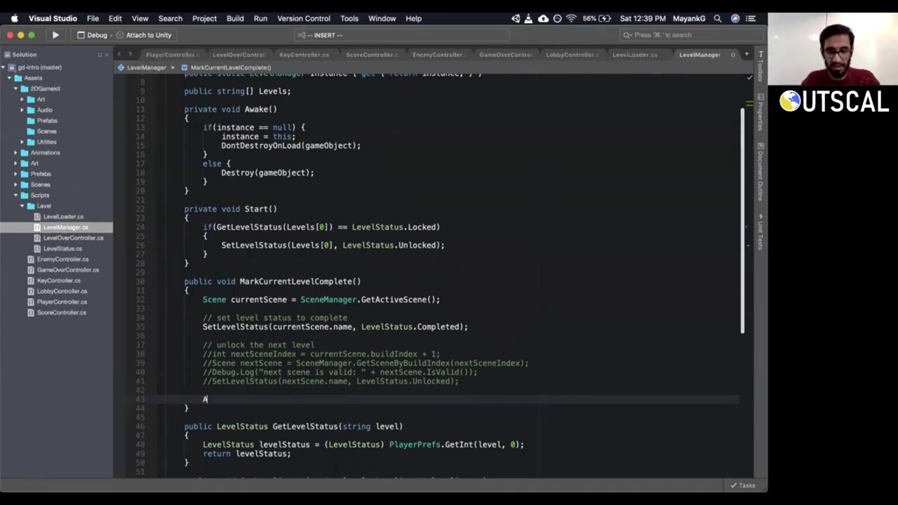
# Type Array.Find() and add 'using System;' through the quick fix.
pyautogui.write('rray.Find()')
pyautogui.press('Escape')
pyautogui.click(203, 399)
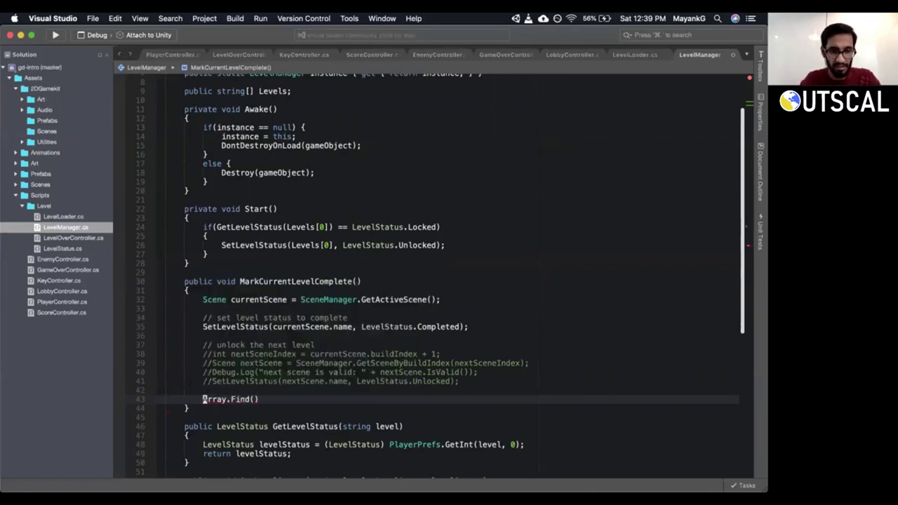
pyautogui.hotkey('alt', 'Return')
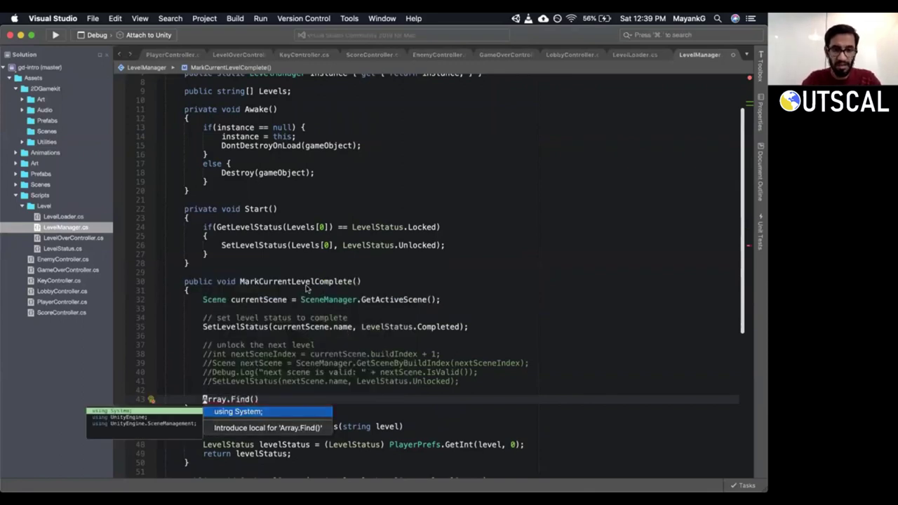
pyautogui.press('Return')
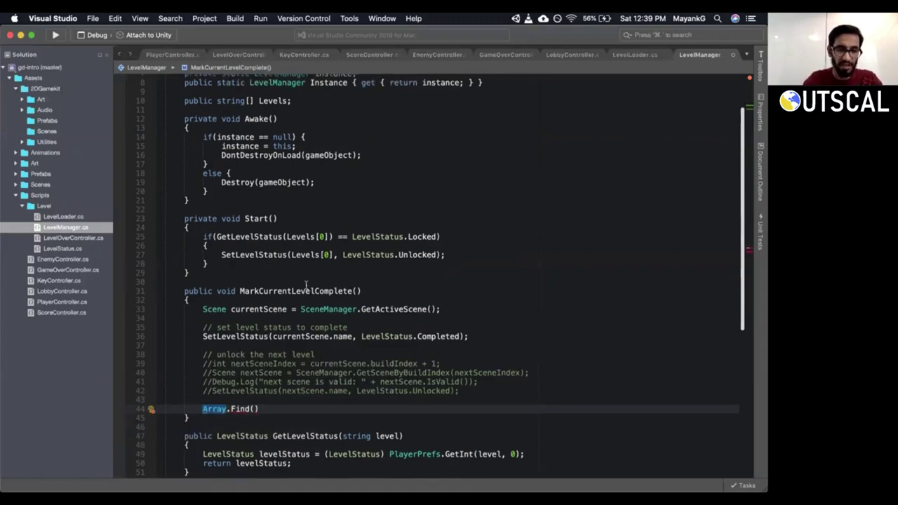
pyautogui.scroll(-1, 306, 284)
# Complete the call as Array.Find(Levels, level => level == currentScene.name).
pyautogui.click(251, 394)
pyautogui.write('Levels')
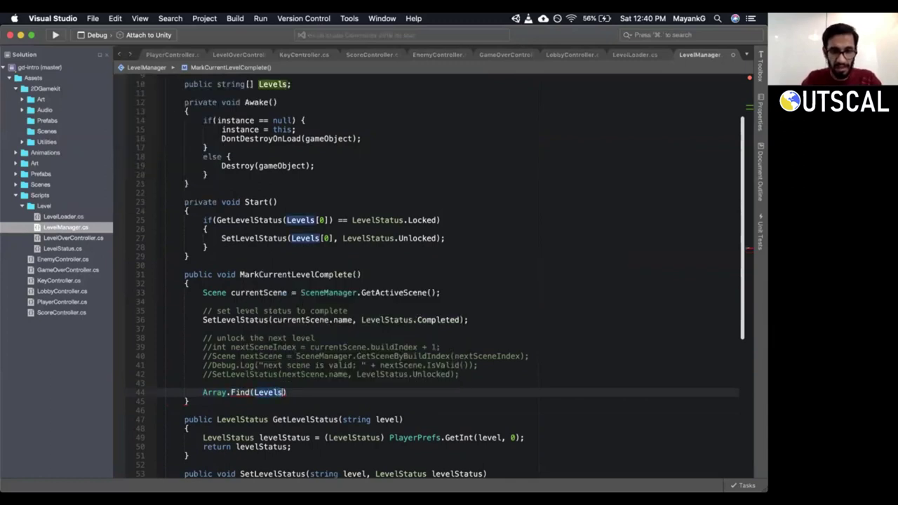
pyautogui.write(', ')
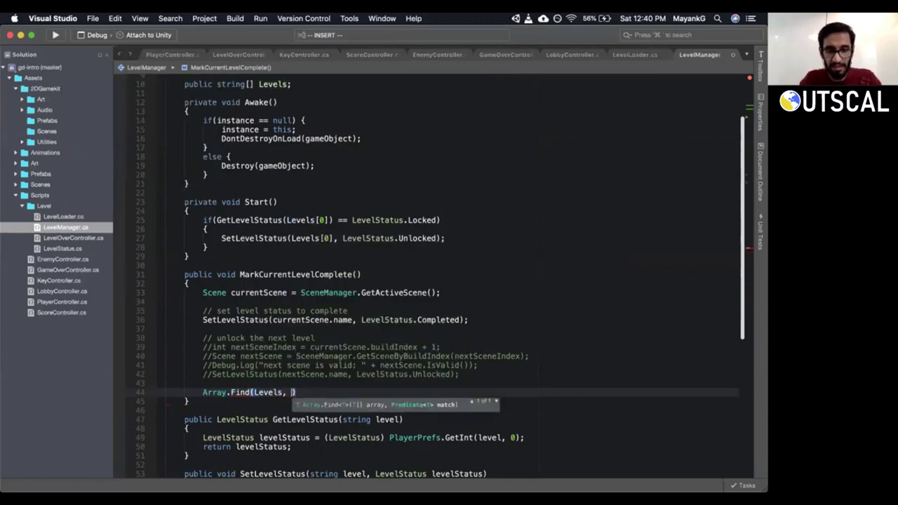
pyautogui.write('level ')
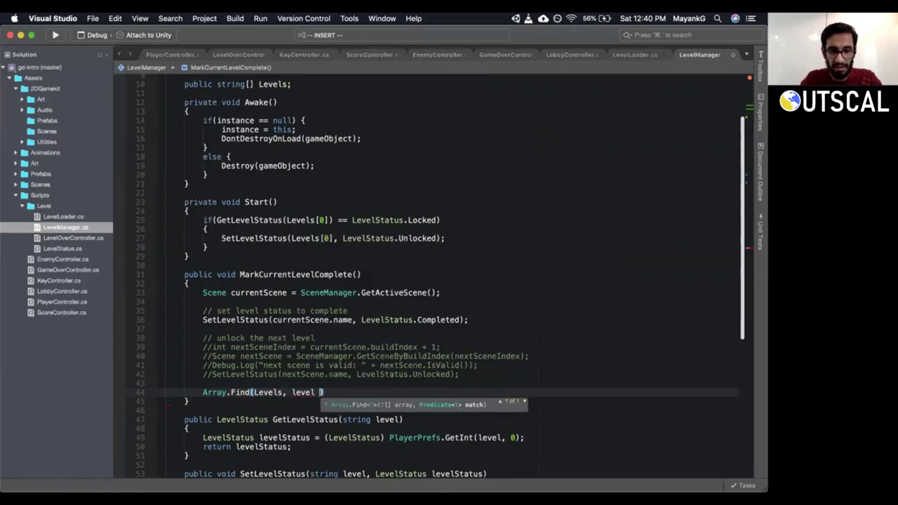
pyautogui.write('=> ')
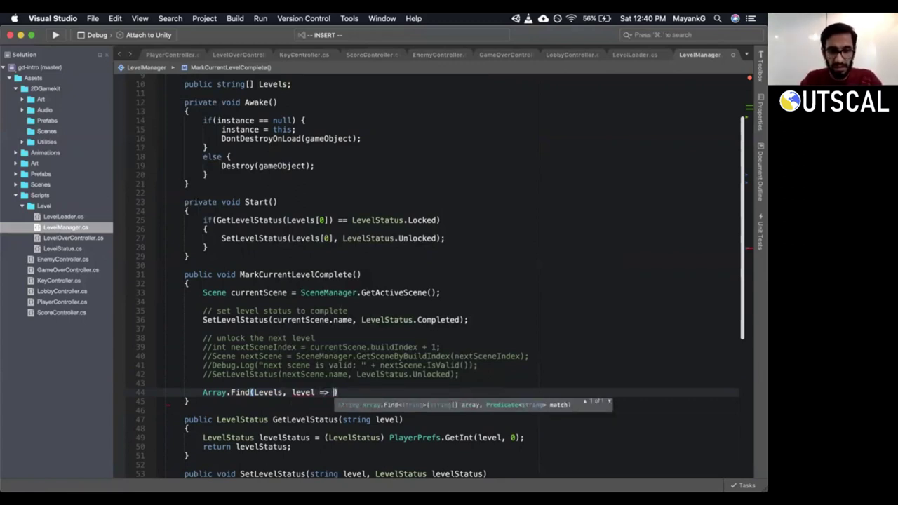
pyautogui.write('level')
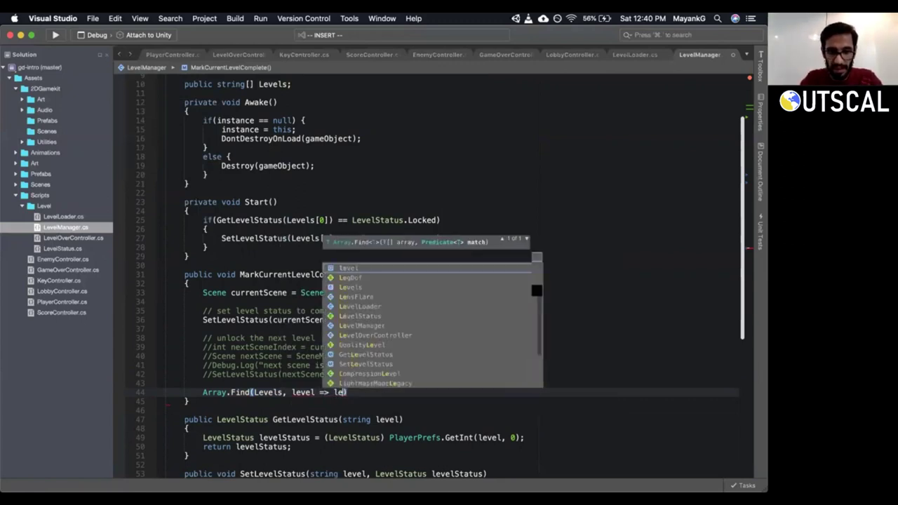
pyautogui.write(' == ')
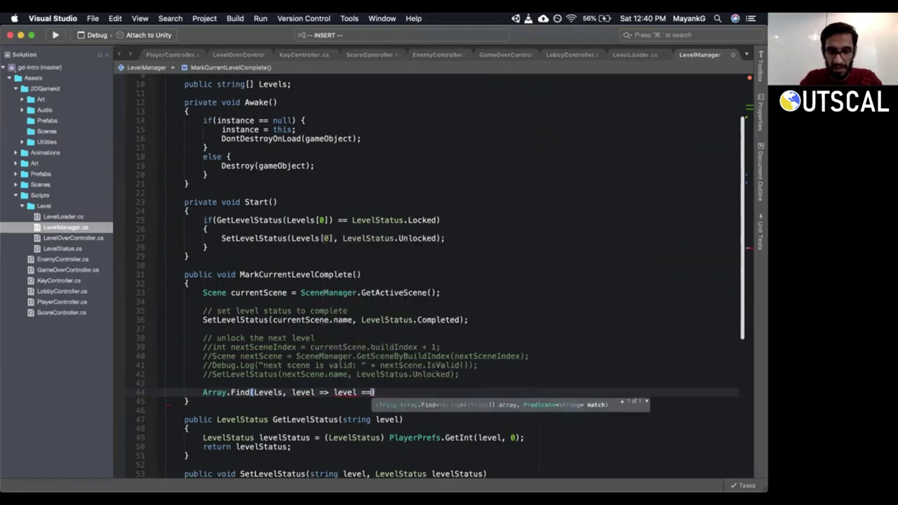
pyautogui.write('current')
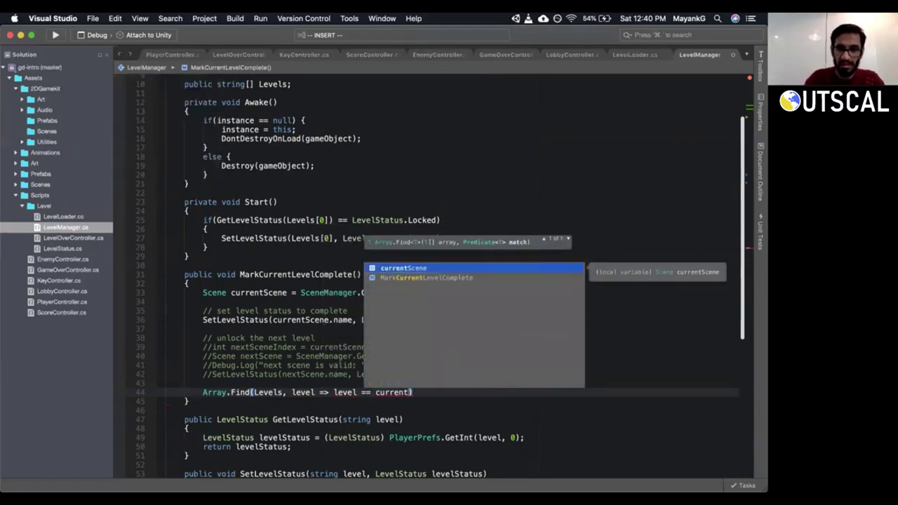
pyautogui.write('Scene.')
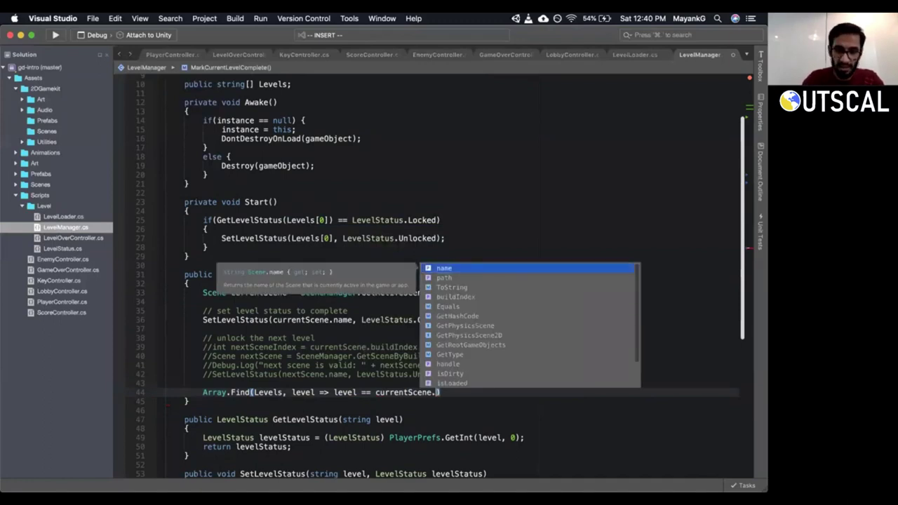
pyautogui.press('Return')
pyautogui.press('Escape')
pyautogui.click(239, 393)
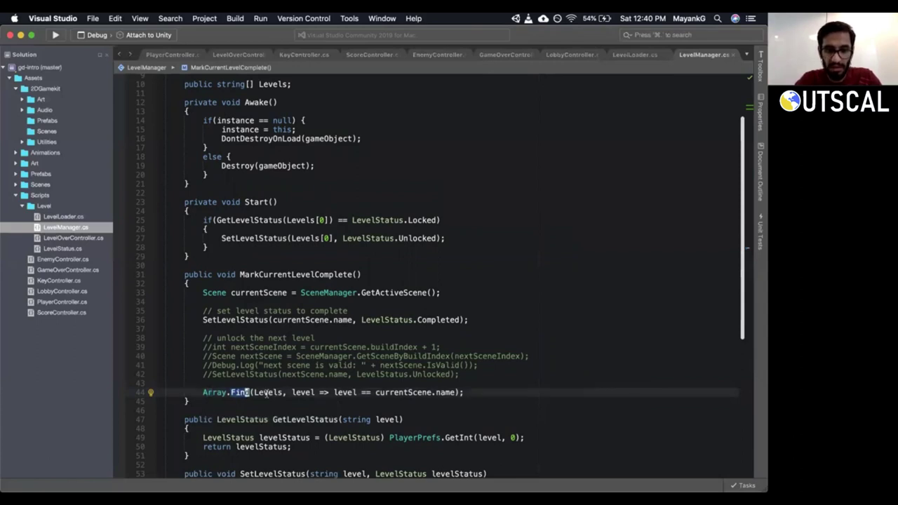
# Inspect the Levels, level, currentScene and name parts of the Array.Find call.
pyautogui.click(268, 393)
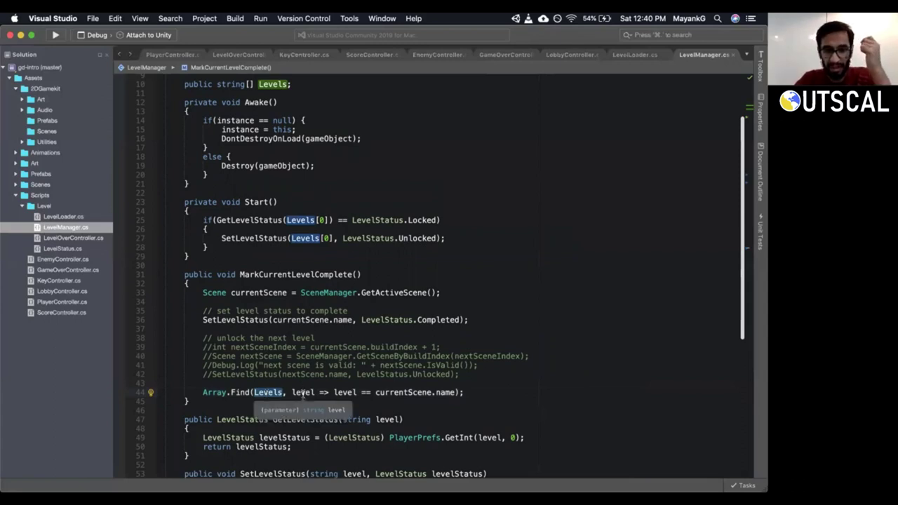
pyautogui.click(302, 394)
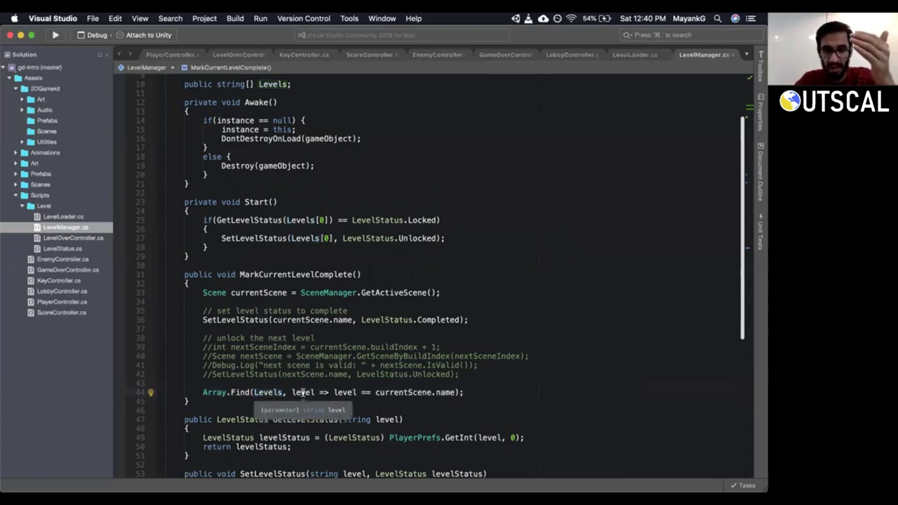
pyautogui.click(268, 394)
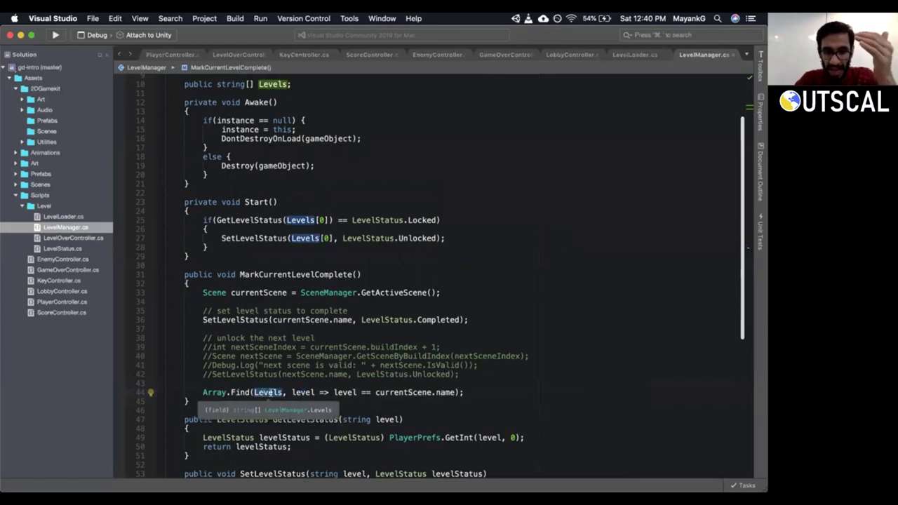
pyautogui.click(344, 393)
pyautogui.click(400, 392)
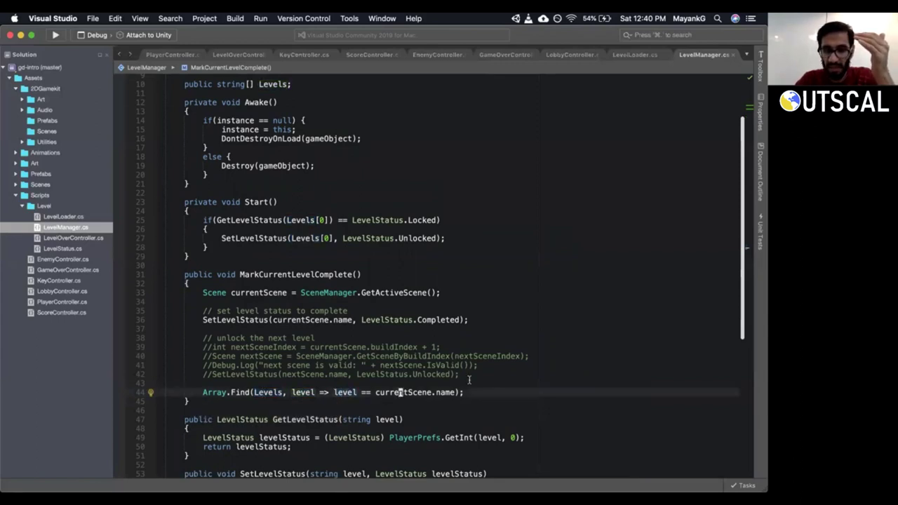
pyautogui.click(449, 392)
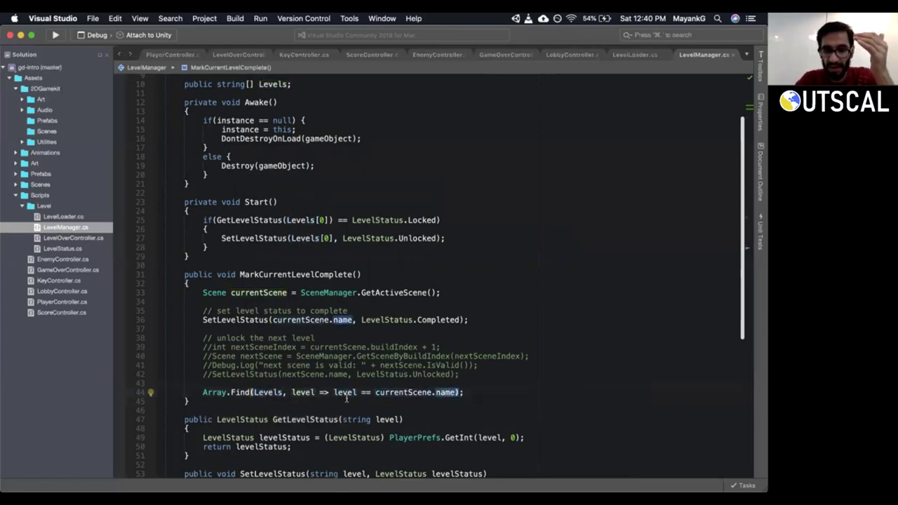
pyautogui.click(272, 394)
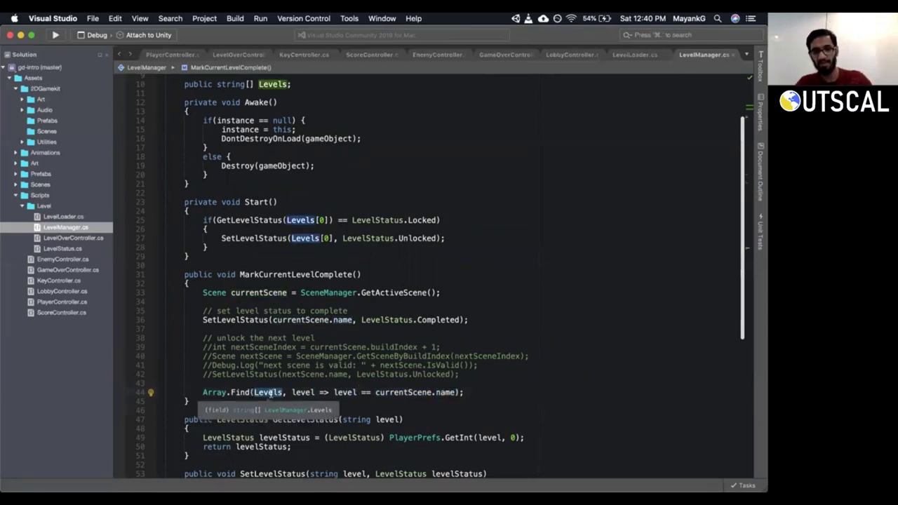
pyautogui.press('Home')
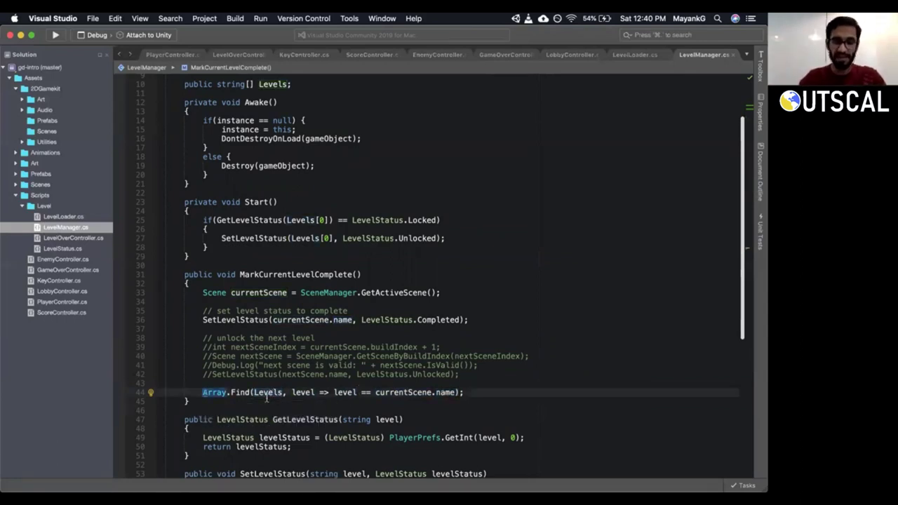
# Change Find to FindIndex on line 44 using the IntelliSense suggestion.
pyautogui.moveTo(236, 390)
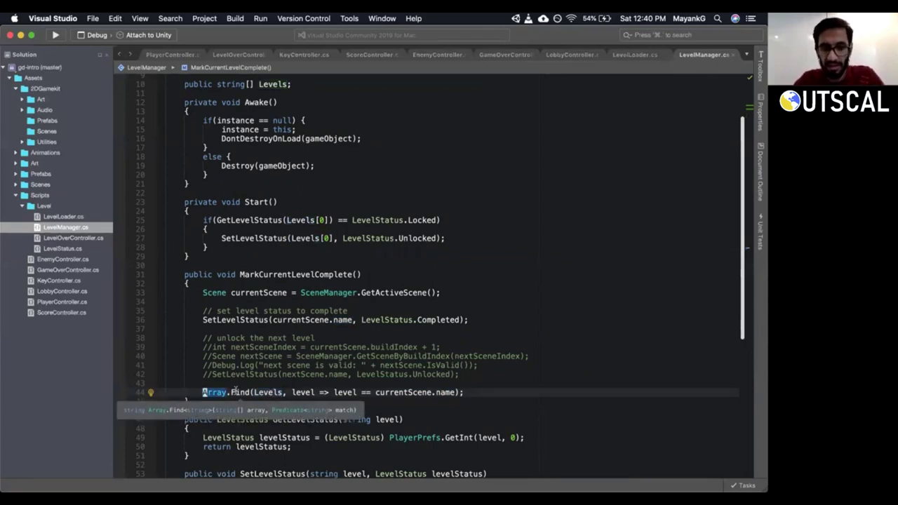
pyautogui.click(236, 391)
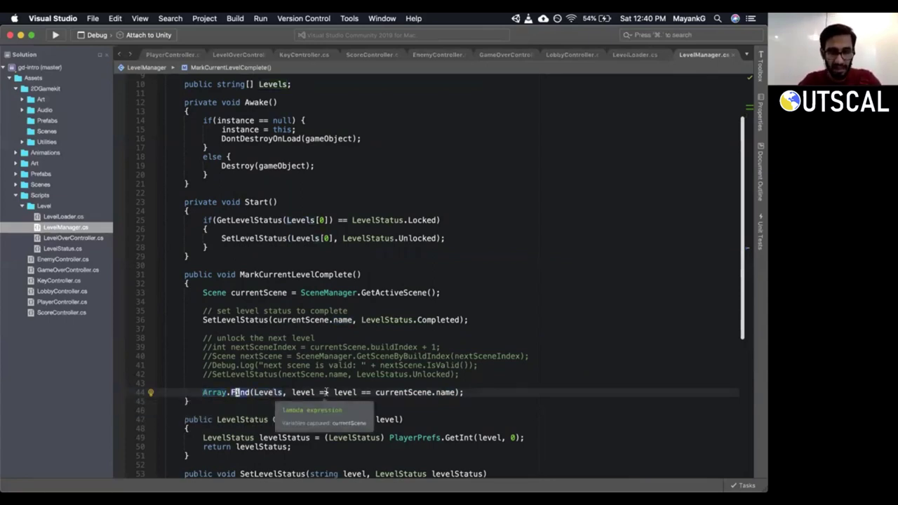
pyautogui.moveTo(237, 392)
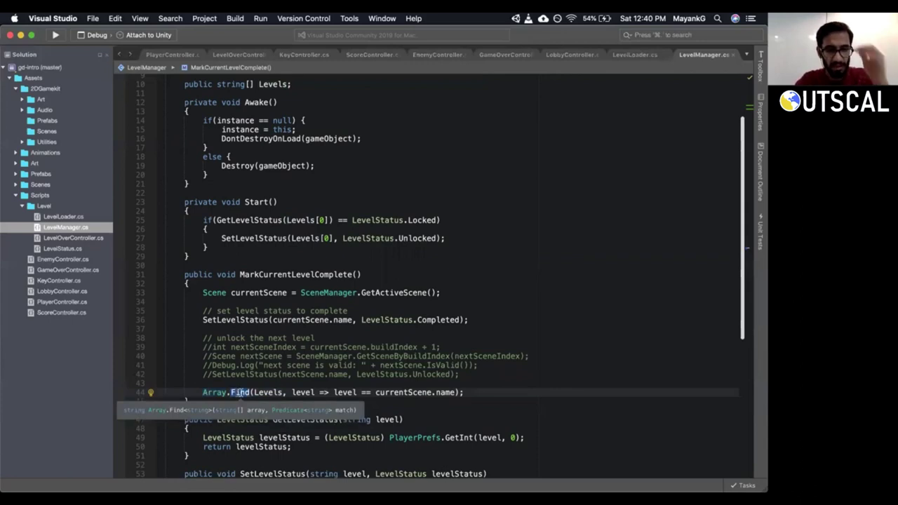
pyautogui.scroll(-3, 736, 345)
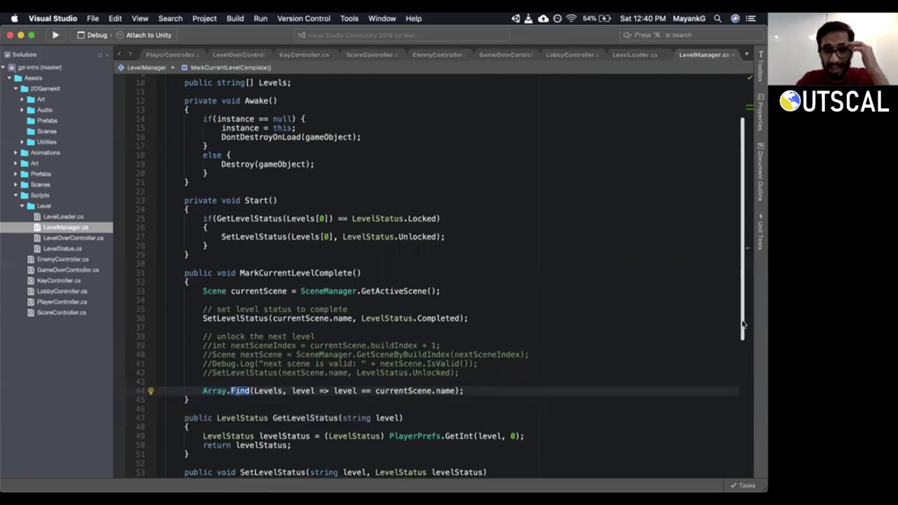
pyautogui.scroll(-1, 736, 346)
pyautogui.press('a')
pyautogui.press('BackSpace')
pyautogui.press('Down')
pyautogui.press('Down')
pyautogui.press('Down')
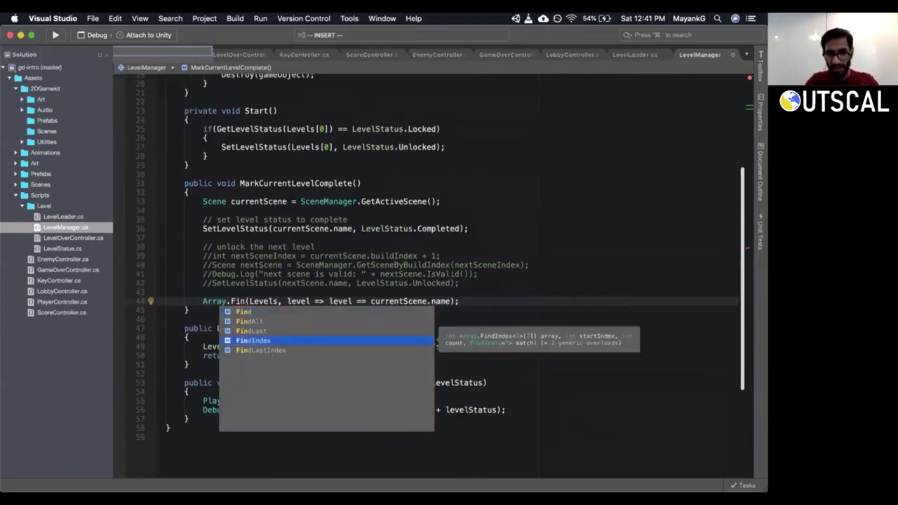
pyautogui.press('Return')
pyautogui.press('Escape')
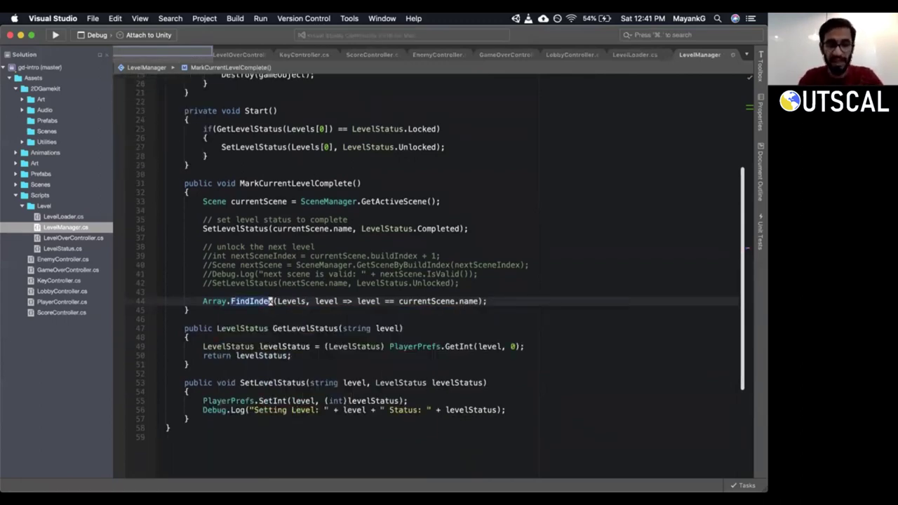
pyautogui.press('a')
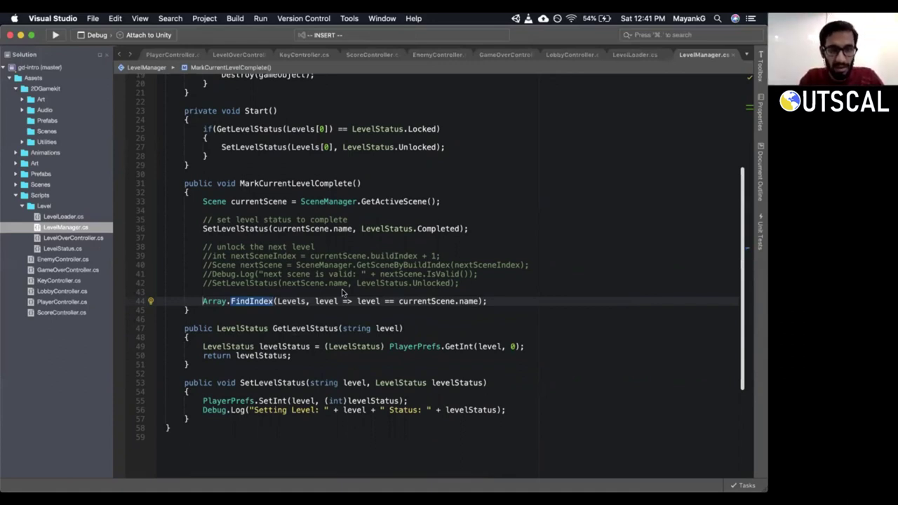
# Check the commented buildIndex line 39, then start inserting before the FindIndex call.
pyautogui.press('Home')
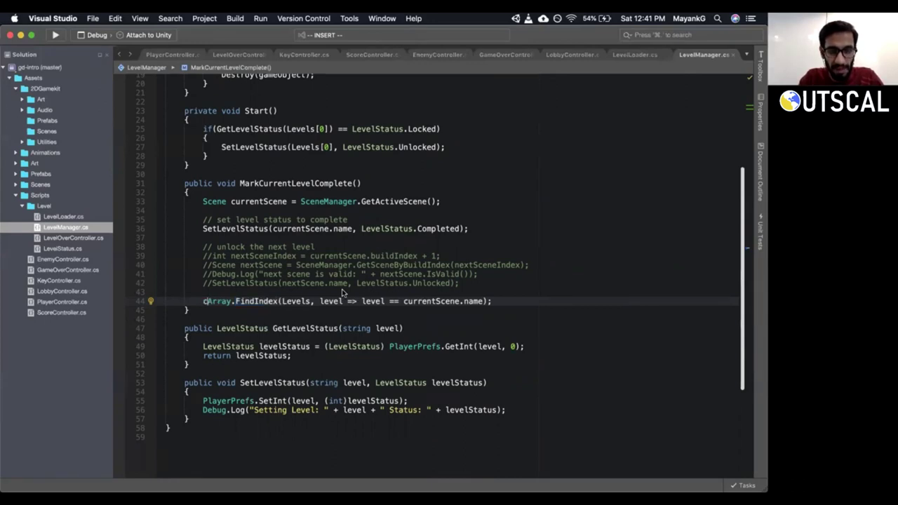
pyautogui.hotkey('ctrl', 'space')
pyautogui.press('Escape')
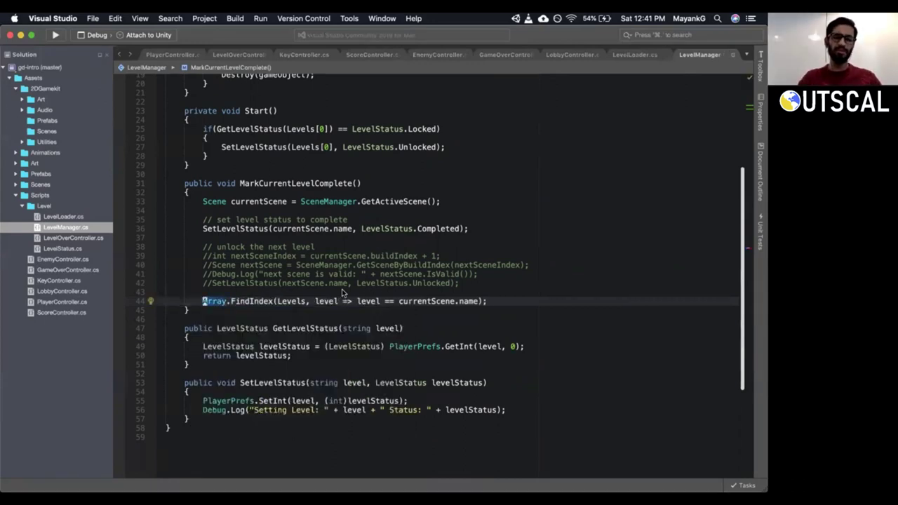
pyautogui.click(411, 256)
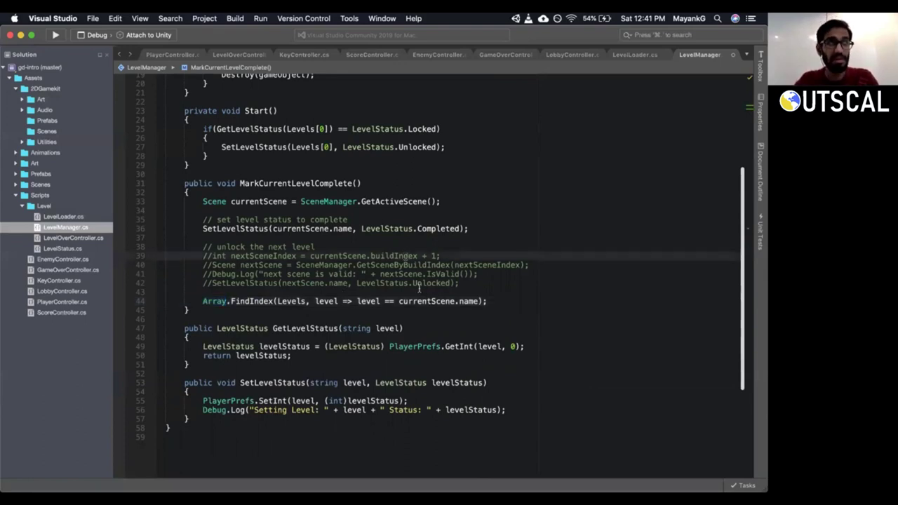
pyautogui.click(240, 300)
pyautogui.press('i')
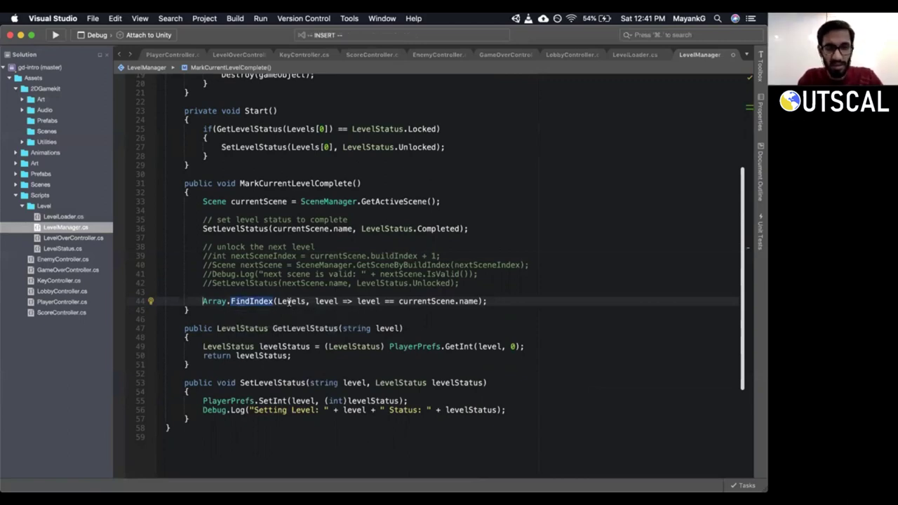
# Store the FindIndex result in 'int currentSceneIndex =' on line 44.
pyautogui.write('curretn')
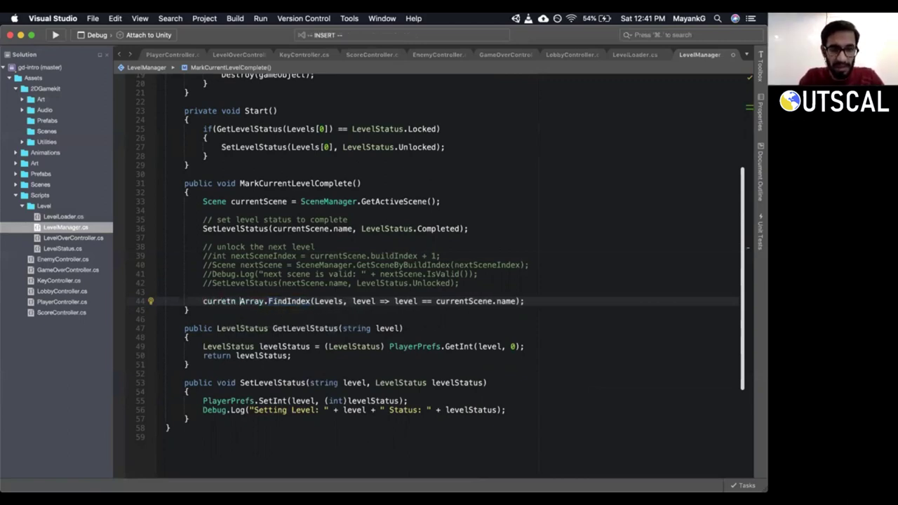
pyautogui.press('BackSpace')
pyautogui.press('BackSpace')
pyautogui.write('ntSc')
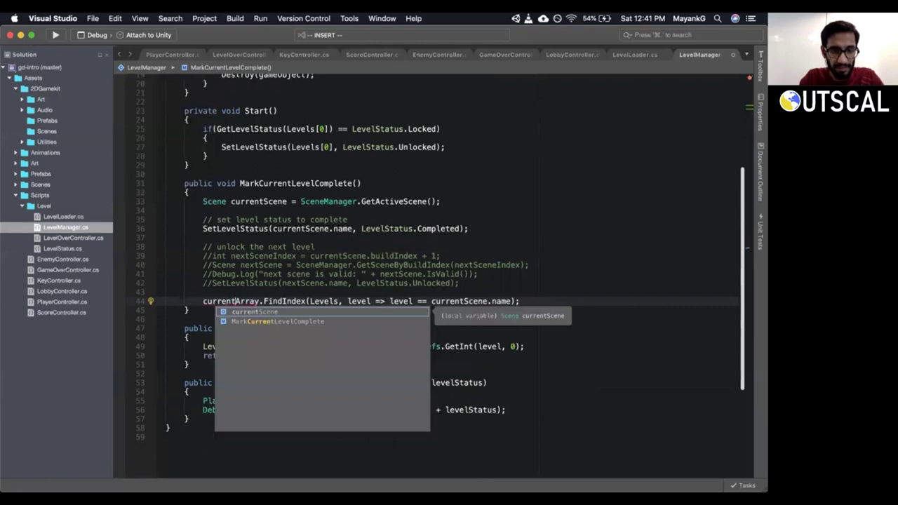
pyautogui.write('eneIndex =')
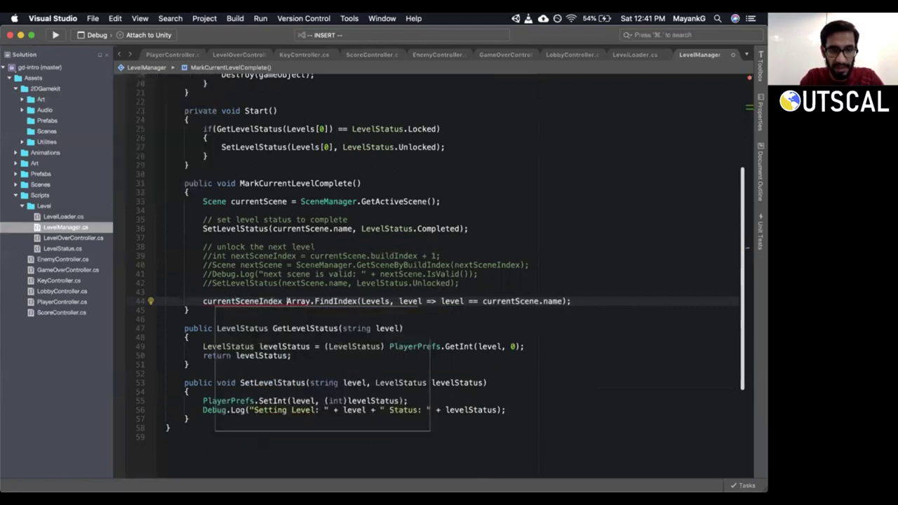
pyautogui.click(414, 282)
pyautogui.press('j')
pyautogui.press('j')
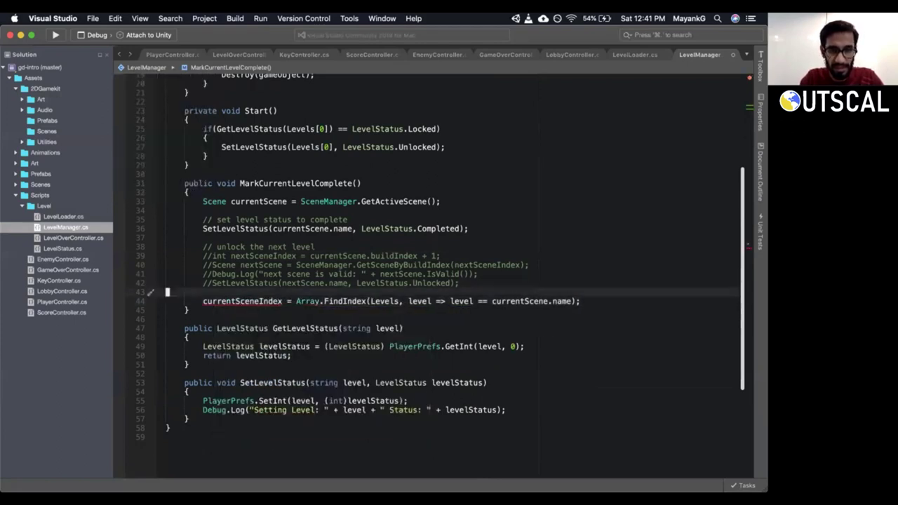
pyautogui.hotkey('shift', 'i')
pyautogui.write('int')
# Add 'int nextSceneIndex = currentSceneIndex + 1;' on the next line.
pyautogui.press('Escape')
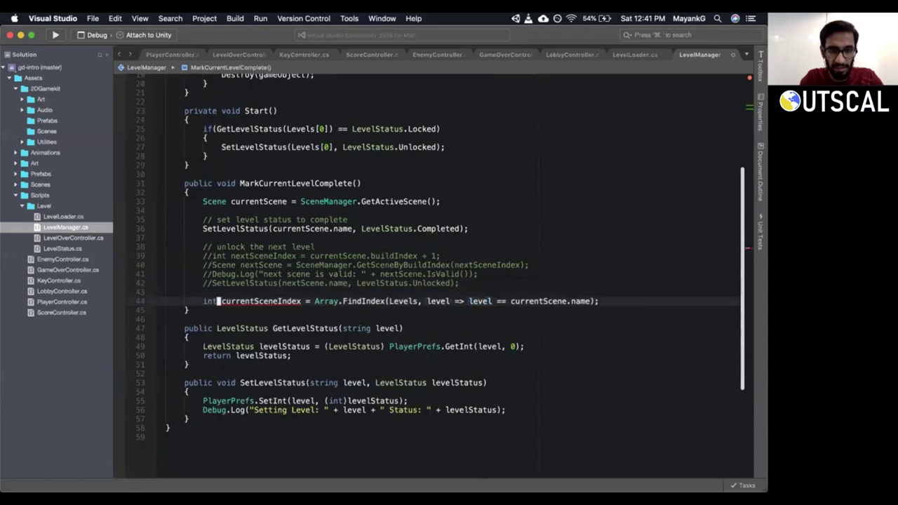
pyautogui.write('oint nextScene')
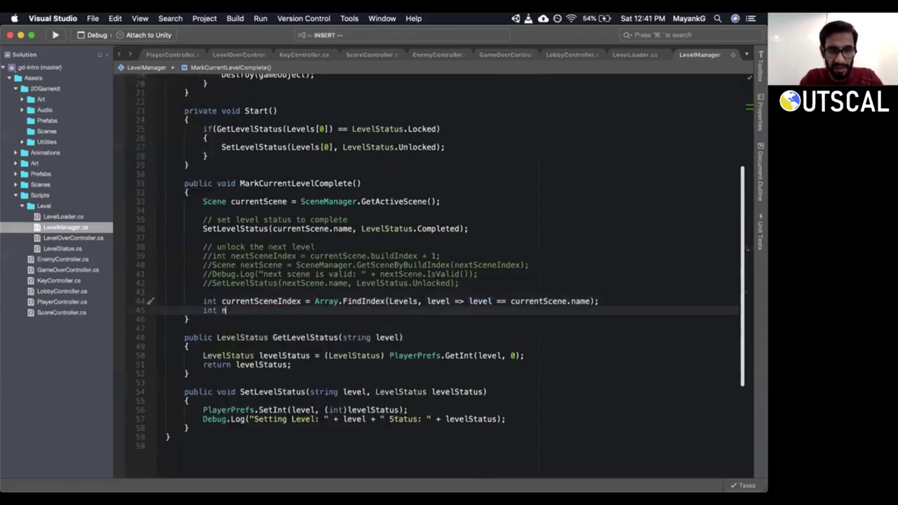
pyautogui.write('Index = curre')
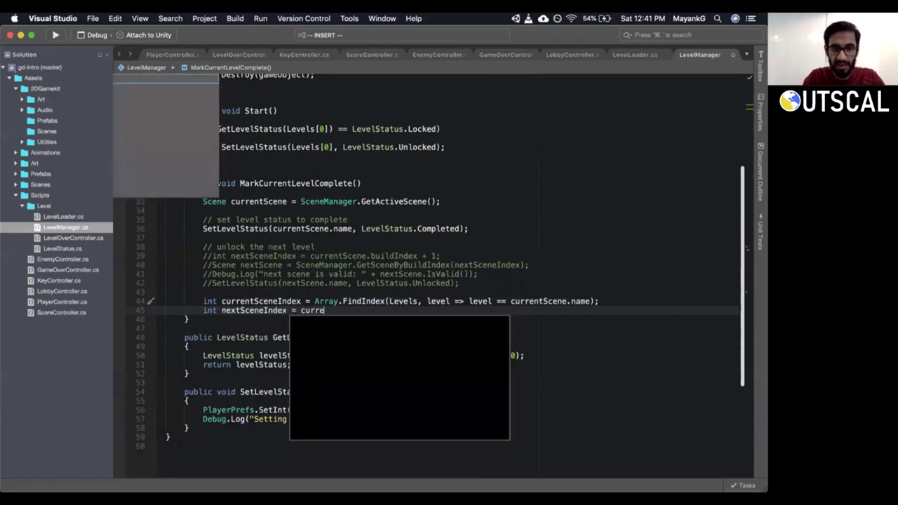
pyautogui.write('ntSceneIndex + 1')
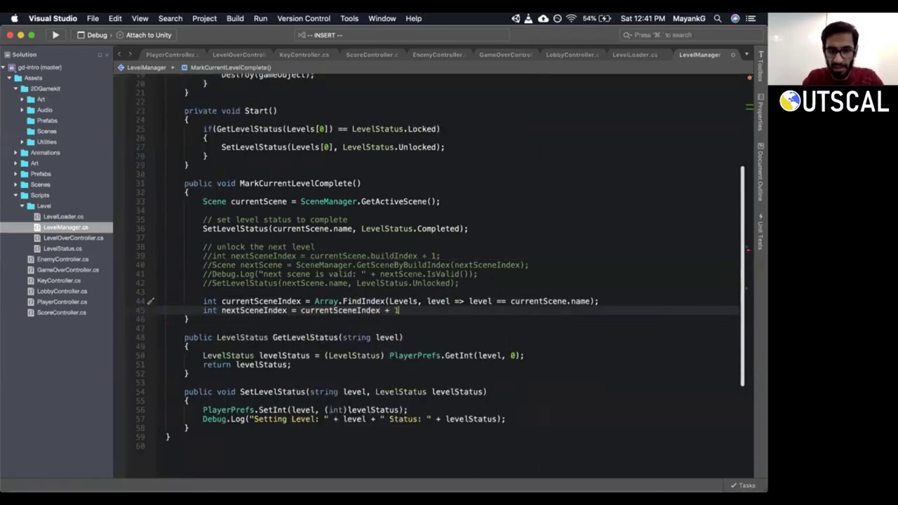
pyautogui.write(';')
pyautogui.press('Escape')
pyautogui.press('h')
pyautogui.press('h')
pyautogui.press('h')
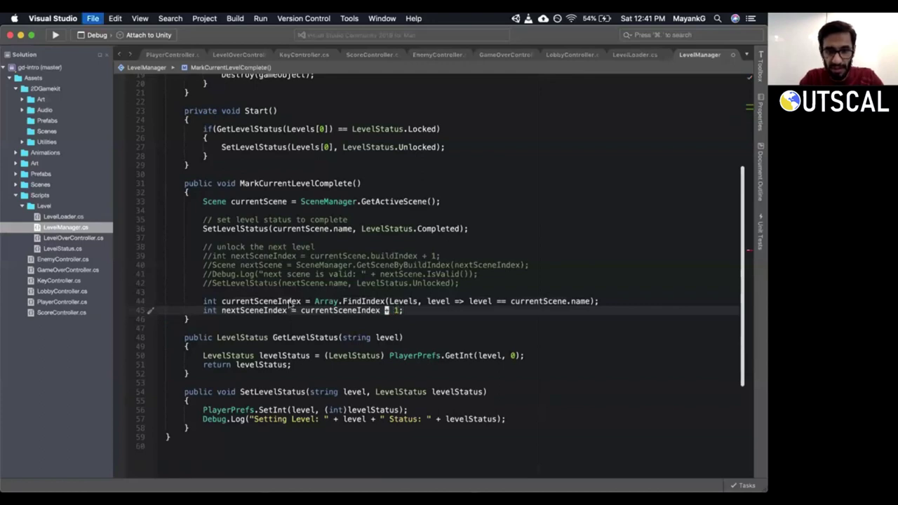
# Begin the bounds check 'if(Levels.Length' on a new line below.
pyautogui.press('o')
pyautogui.write('if(Levels.')
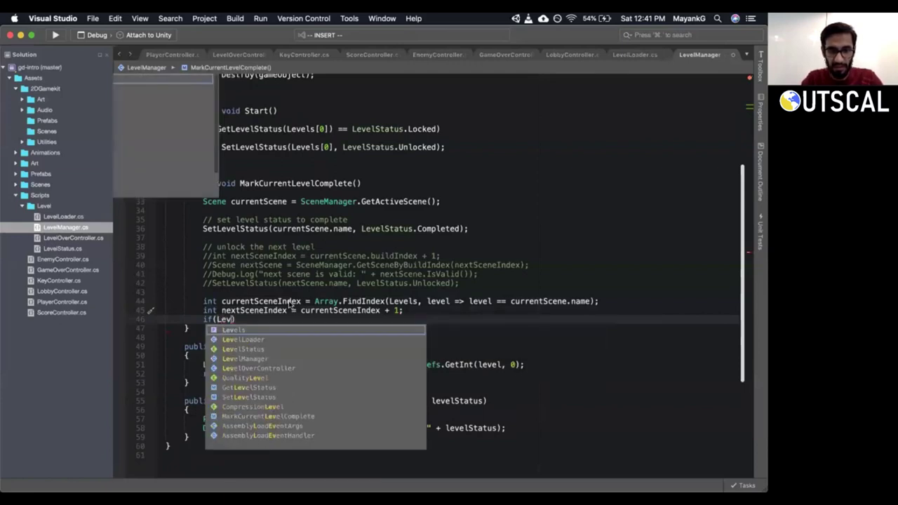
pyautogui.write('Le')
pyautogui.press('Return')
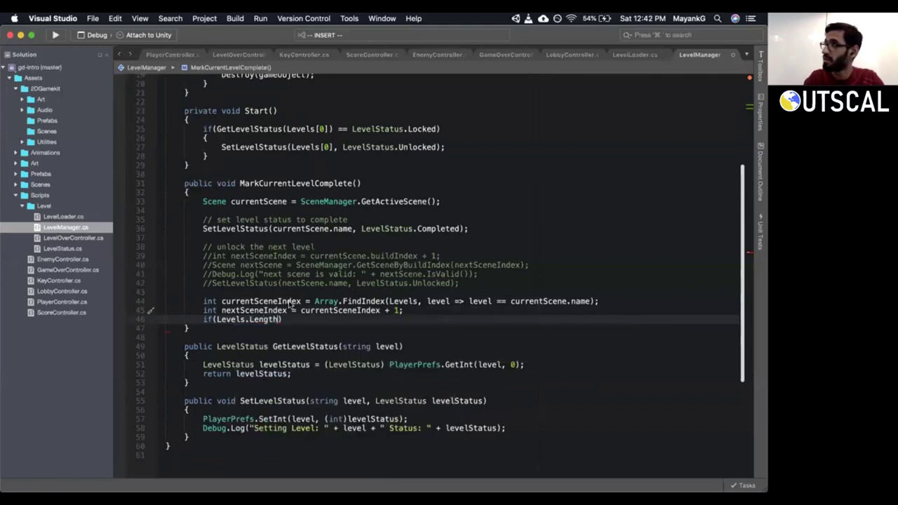
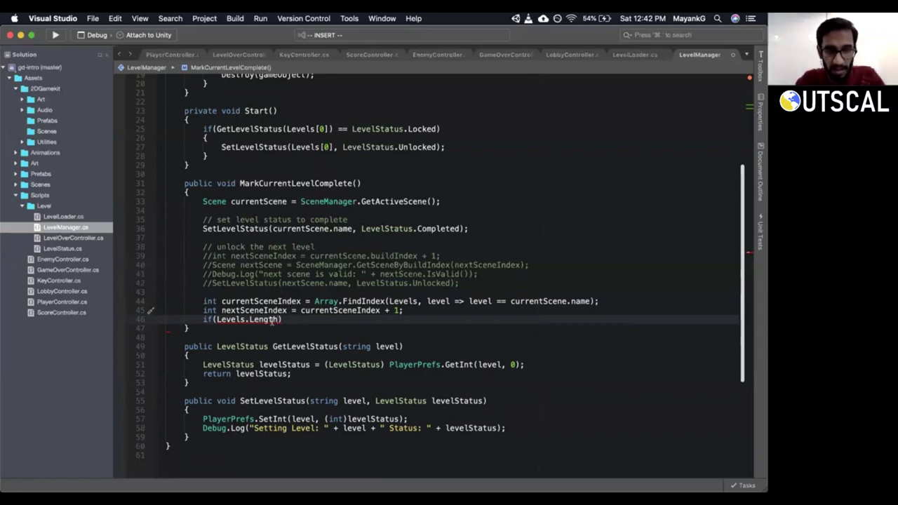
# Write the condition if(nextSceneIndex < Levels.Length) in MarkCurrentLevelComplete.
pyautogui.moveTo(272, 321)
pyautogui.press('BackSpace')
pyautogui.press('BackSpace')
pyautogui.press('BackSpace')
pyautogui.press('BackSpace')
pyautogui.press('BackSpace')
pyautogui.press('BackSpace')
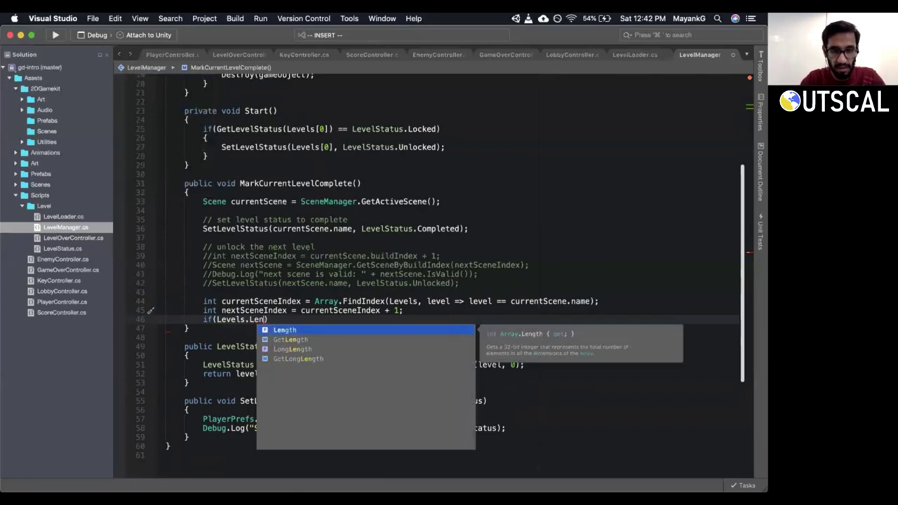
pyautogui.write(')')
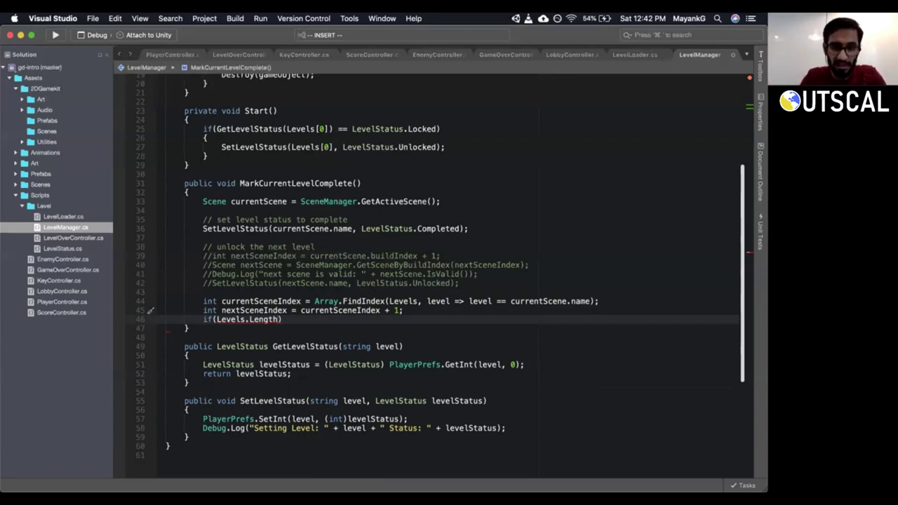
pyautogui.press('Escape')
pyautogui.press('b')
pyautogui.press('0')
pyautogui.press('w')
pyautogui.press('a')
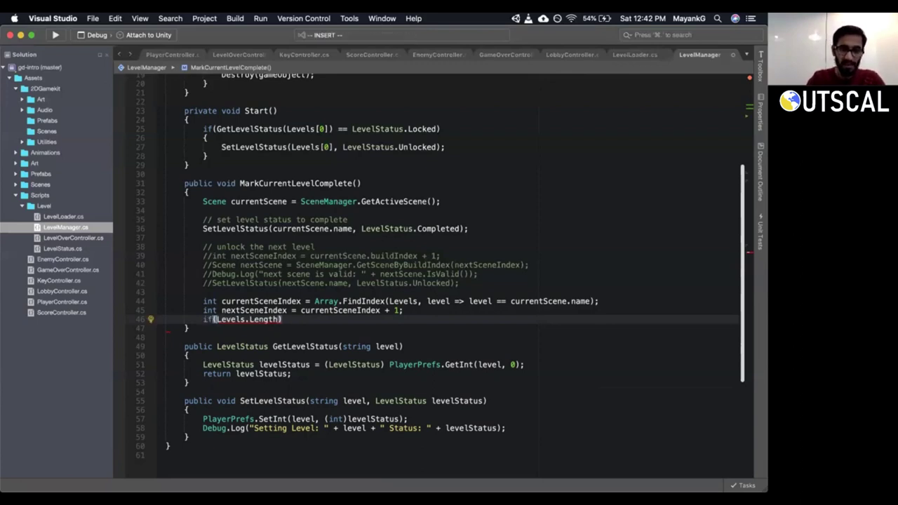
pyautogui.write('nextScene')
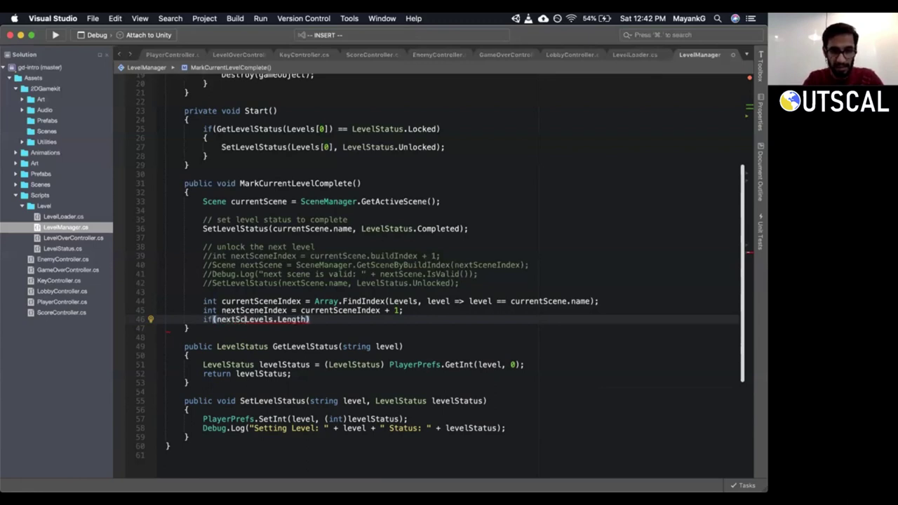
pyautogui.write('Index')
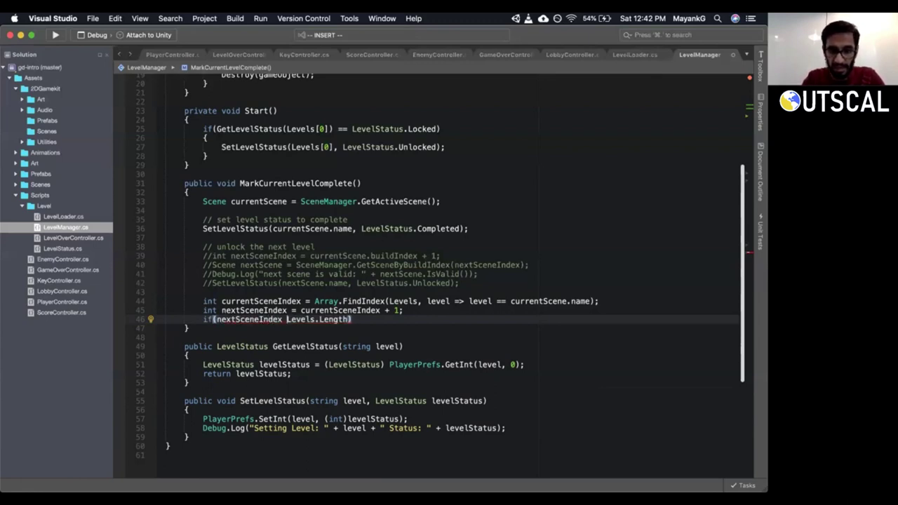
pyautogui.write('<')
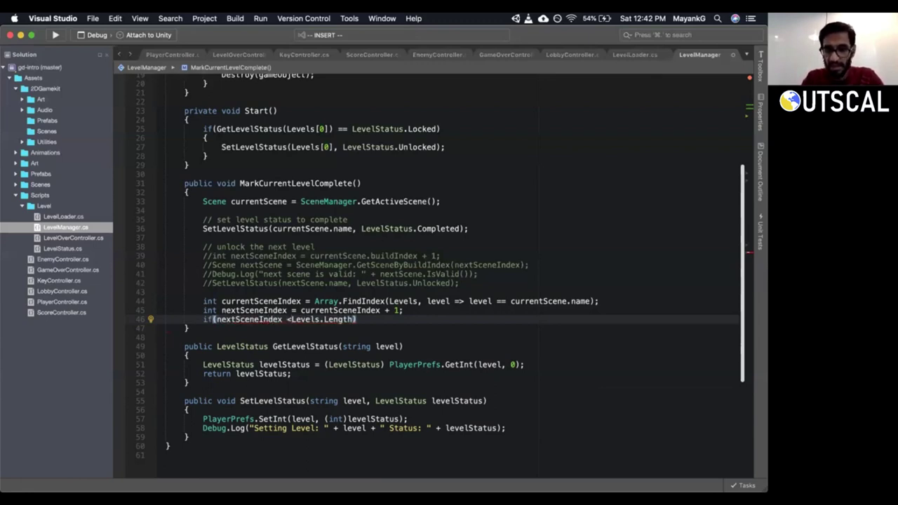
# Add SetLevelStatus(Levels[nextSceneIndex], LevelStatus.Unlocked); inside the if block, brace on the if line.
pyautogui.press('End')
pyautogui.press('Return')
pyautogui.write('{')
pyautogui.press('Return')
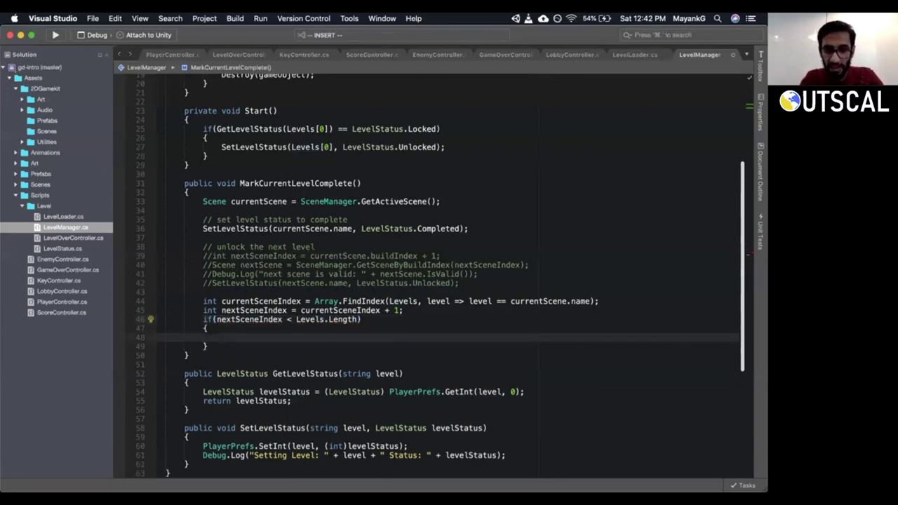
pyautogui.write('SetLev')
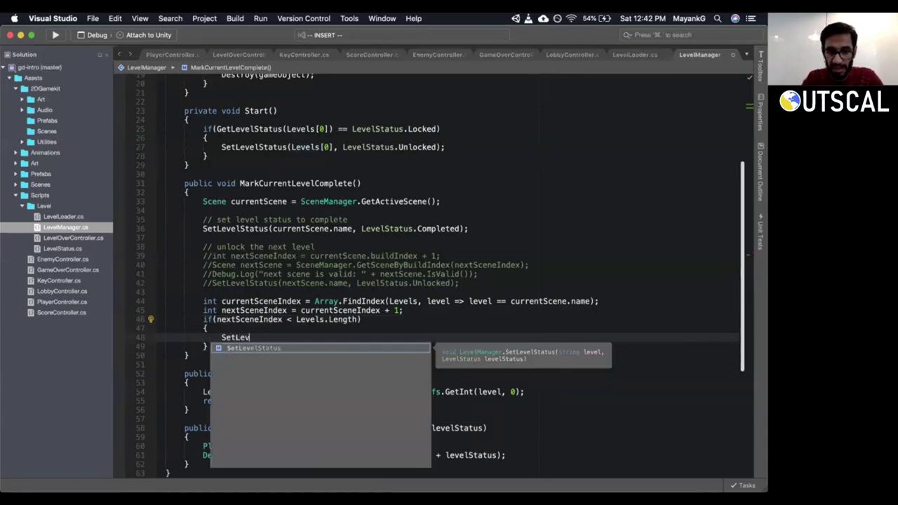
pyautogui.write('elStatus(')
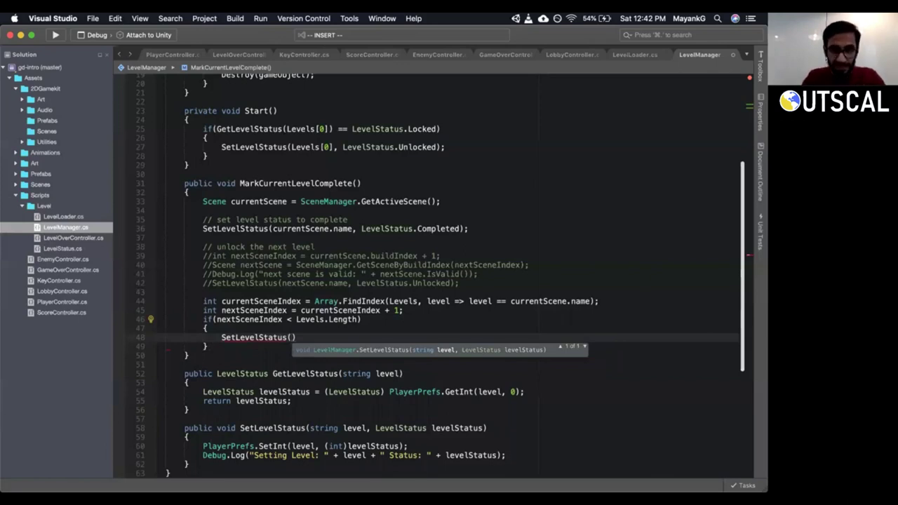
pyautogui.write('levels')
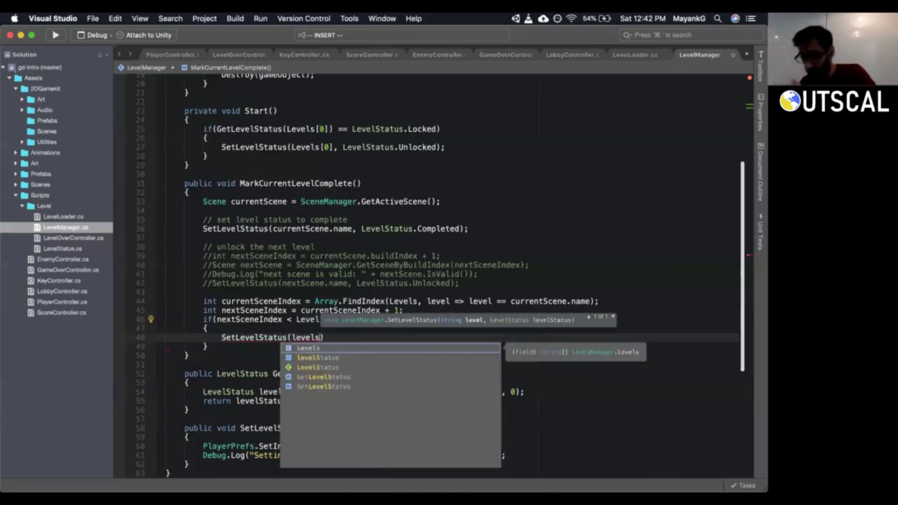
pyautogui.press('Return')
pyautogui.write('[')
pyautogui.write('nextSceneI')
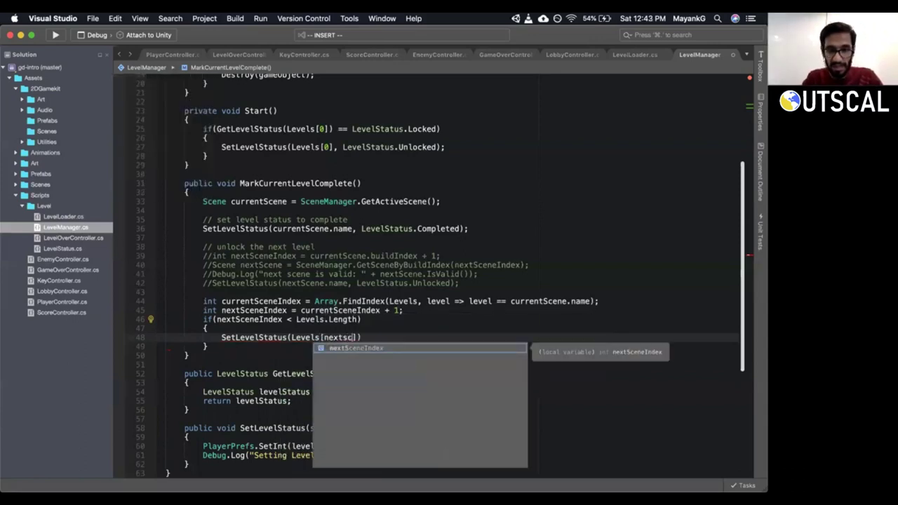
pyautogui.press('Return')
pyautogui.write(']')
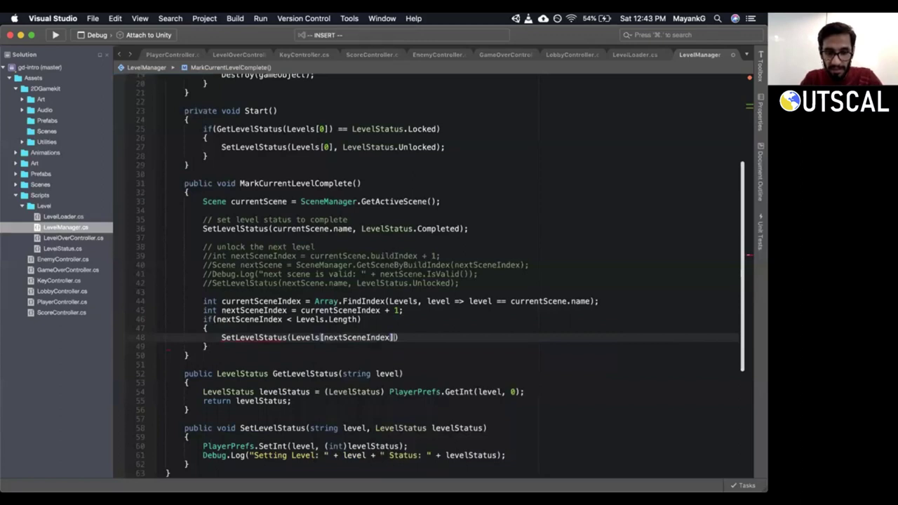
pyautogui.write(', LevelS')
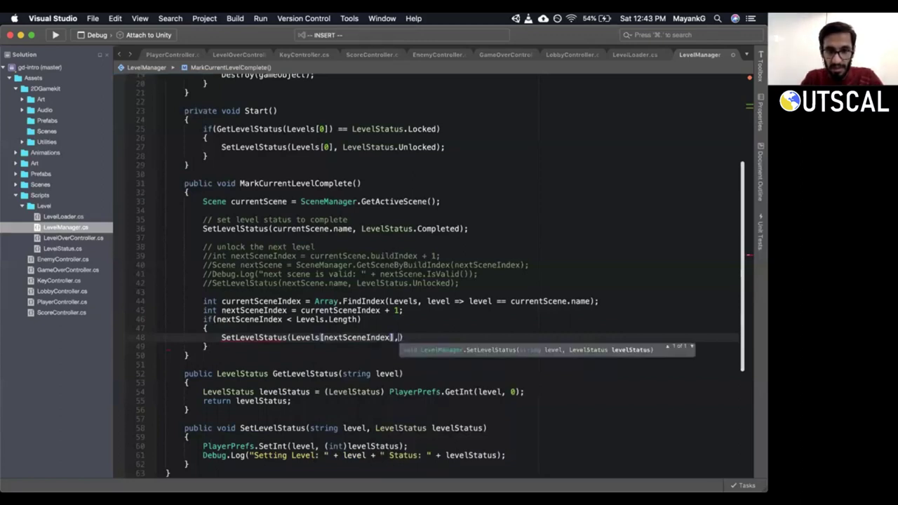
pyautogui.write('tatus.u')
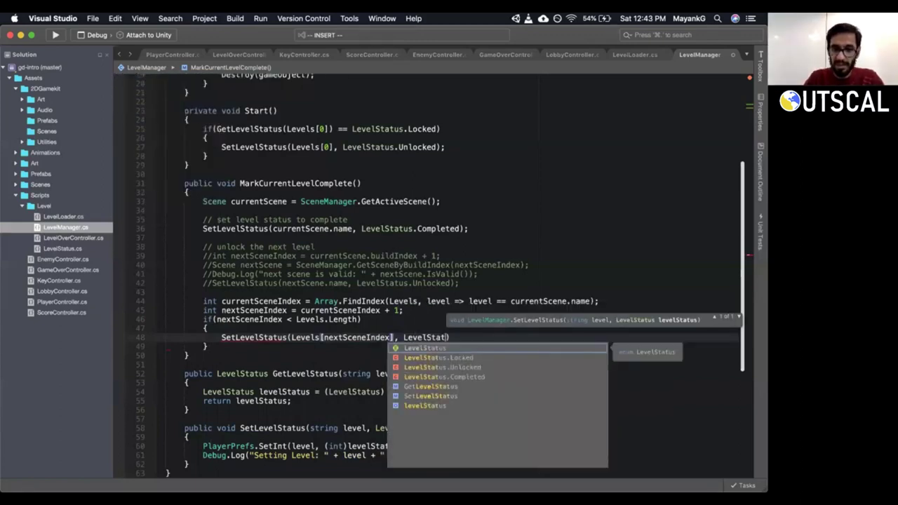
pyautogui.write('nl')
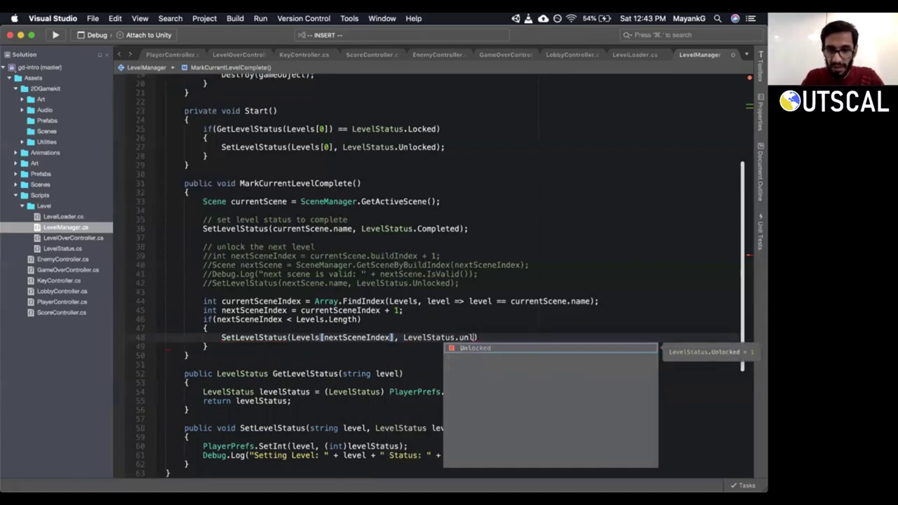
pyautogui.press('Return')
pyautogui.write(');')
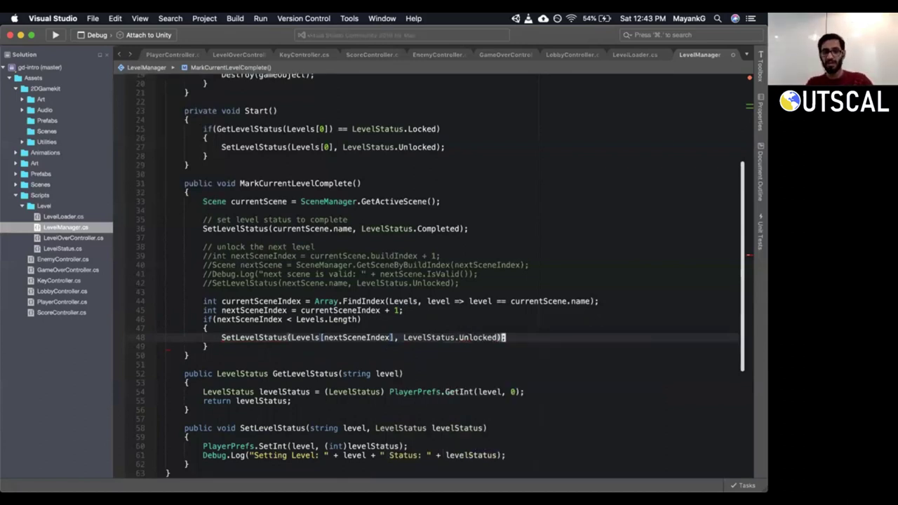
pyautogui.press('Up')
pyautogui.press('Up')
pyautogui.press('Delete')
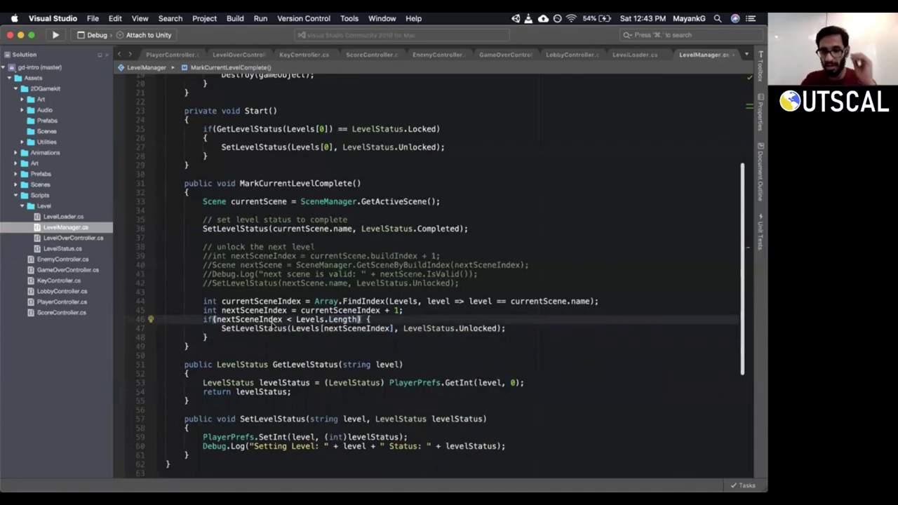
# Delete the old commented-out unlock lines, then clear Unity's console messages.
pyautogui.press('Up')
pyautogui.press('Up')
pyautogui.press('Home')
pyautogui.hotkey('shift', 'Up')
pyautogui.hotkey('shift', 'Up')
pyautogui.hotkey('shift', 'Up')
pyautogui.hotkey('shift', 'Up')
pyautogui.hotkey('shift', 'Up')
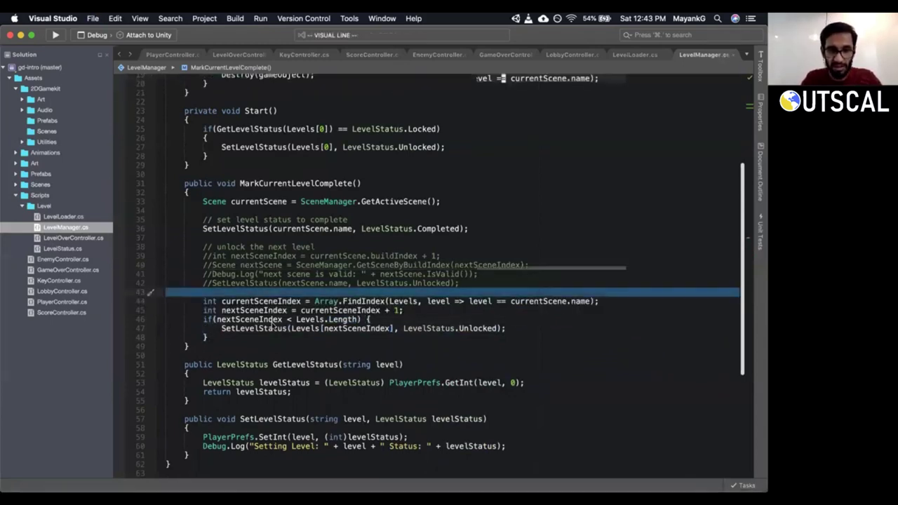
pyautogui.press('Delete')
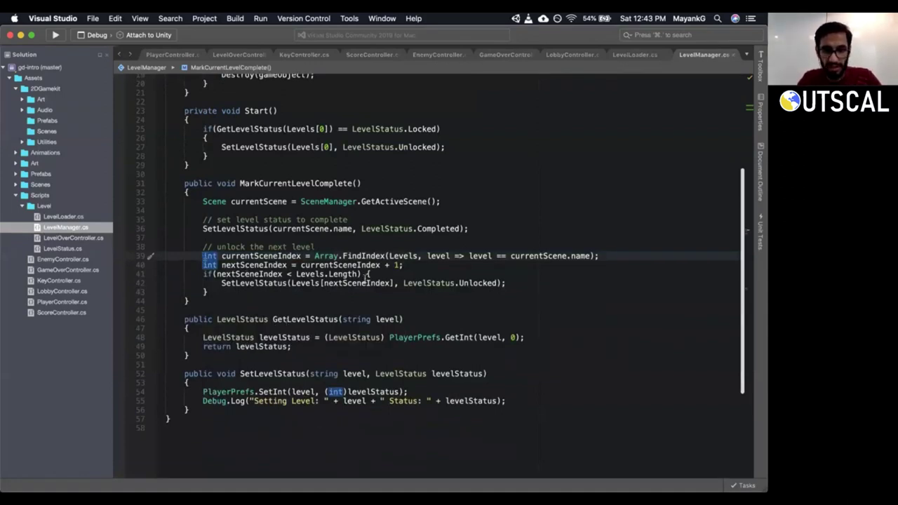
pyautogui.click(213, 293)
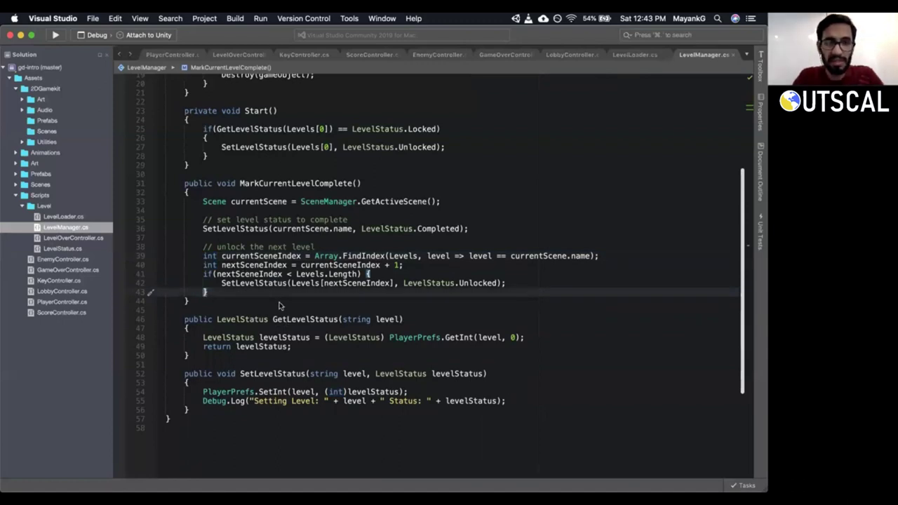
pyautogui.press('super+Tab')
pyautogui.click(11, 307)
pyautogui.click(11, 306)
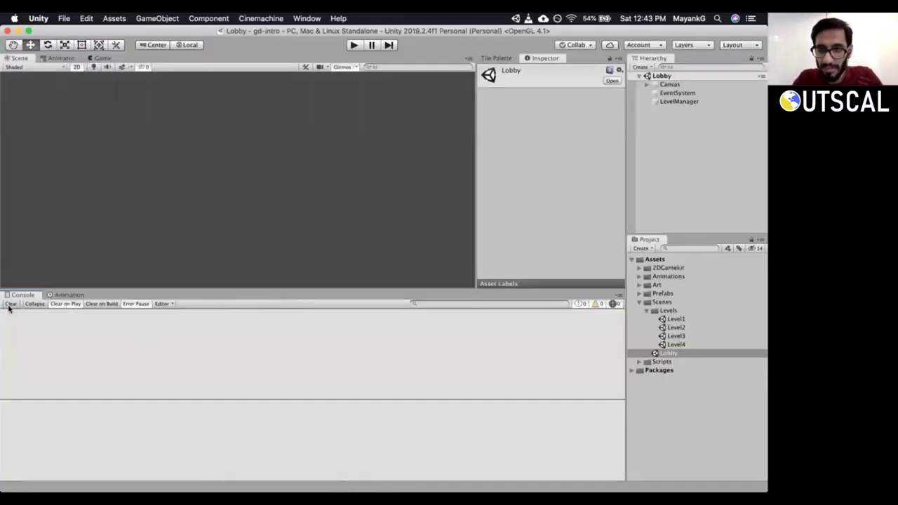
# Run the game and trace the IndexOutOfRangeException to the GetLevelStatus call in Start.
pyautogui.press('super+p')
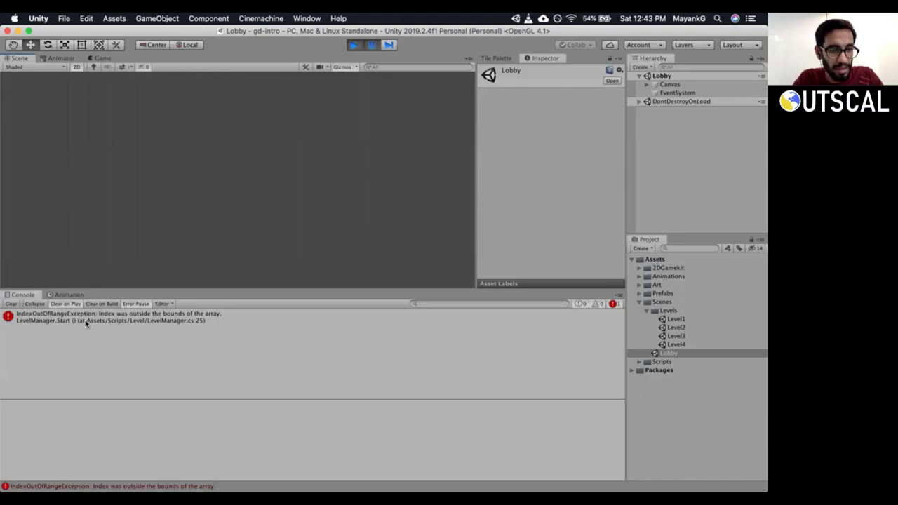
pyautogui.click(85, 319)
pyautogui.doubleClick(144, 321)
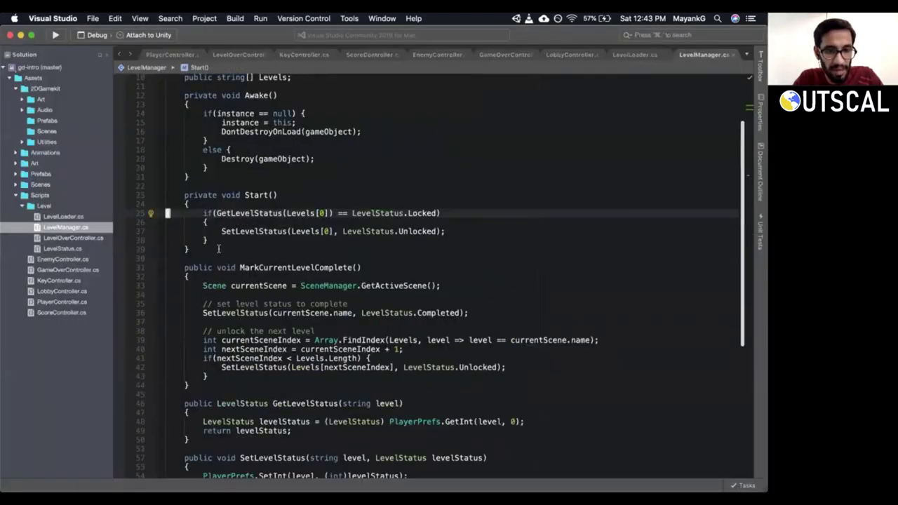
pyautogui.click(242, 213)
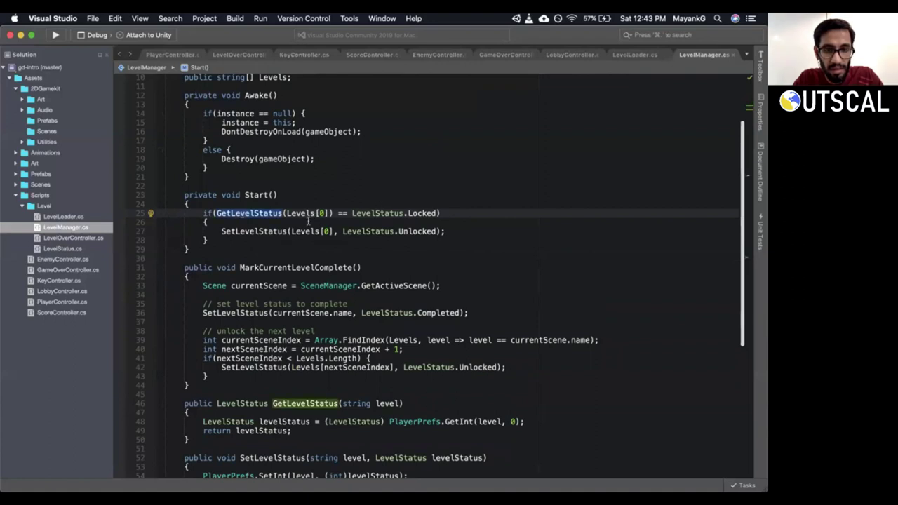
pyautogui.press('super+Tab')
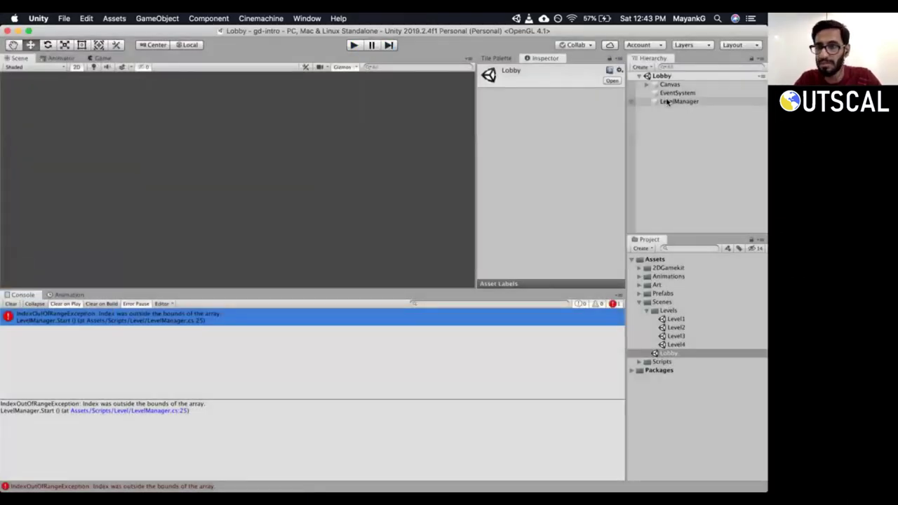
# Set the LevelManager's Levels array size to 4 in the Inspector.
pyautogui.click(670, 102)
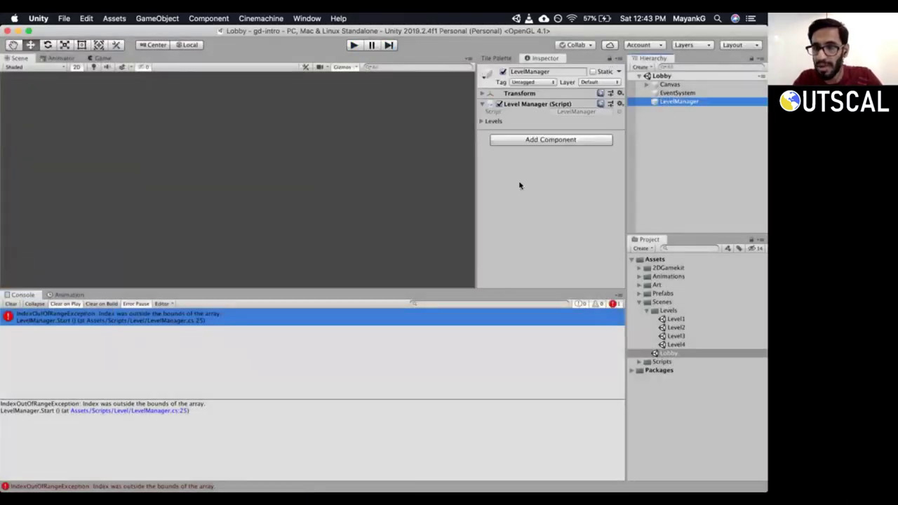
pyautogui.click(481, 122)
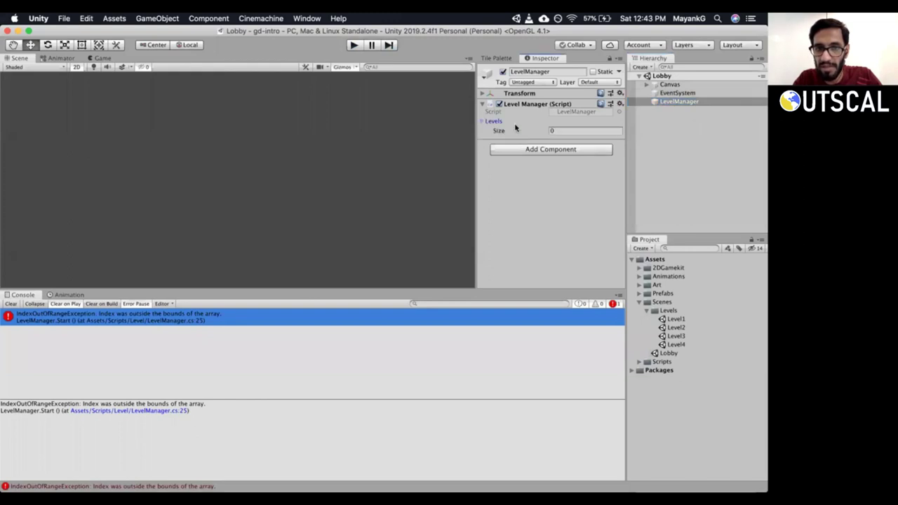
pyautogui.click(10, 303)
pyautogui.click(560, 130)
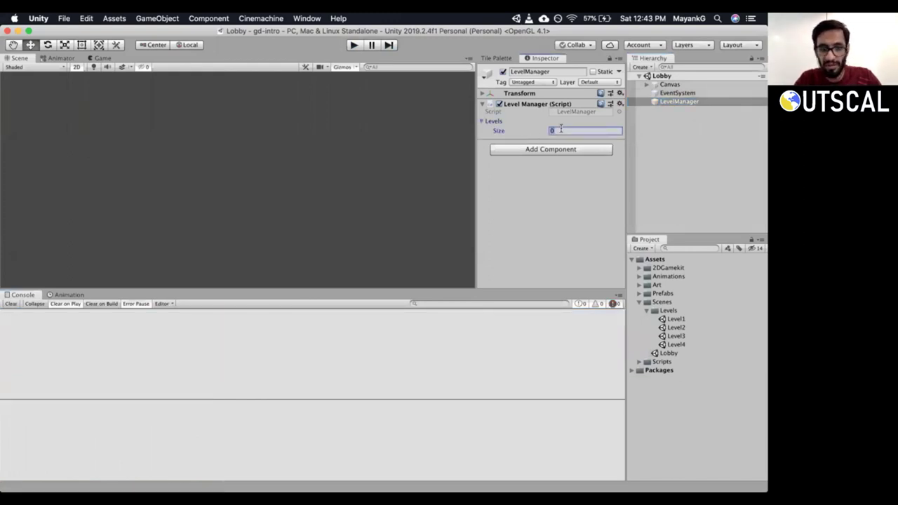
pyautogui.write('4')
pyautogui.press('Return')
# Fill the Levels entries with Level1, Level2 and Level3, then enter Play mode.
pyautogui.click(559, 140)
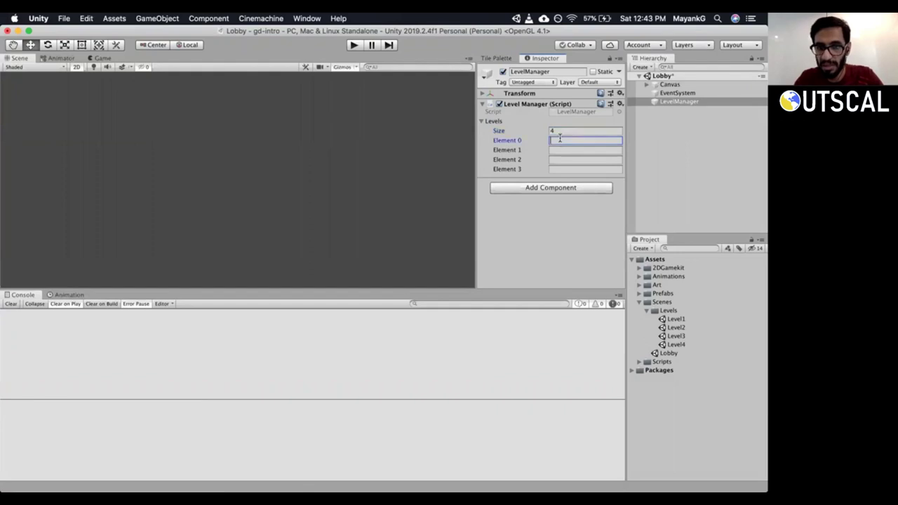
pyautogui.write('Level1')
pyautogui.press('Tab')
pyautogui.write('Level2')
pyautogui.press('Tab')
pyautogui.write('Level2')
pyautogui.press('BackSpace')
pyautogui.write('3')
pyautogui.press('Tab')
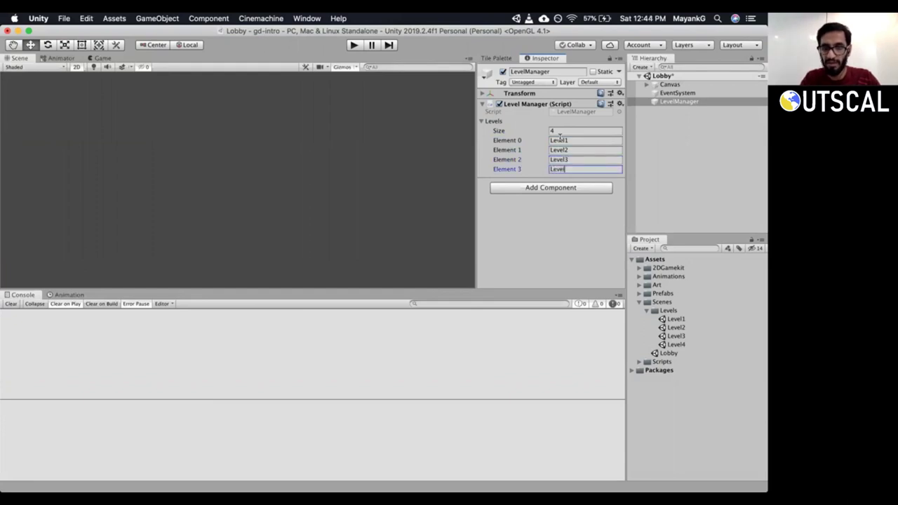
pyautogui.press('super+p')
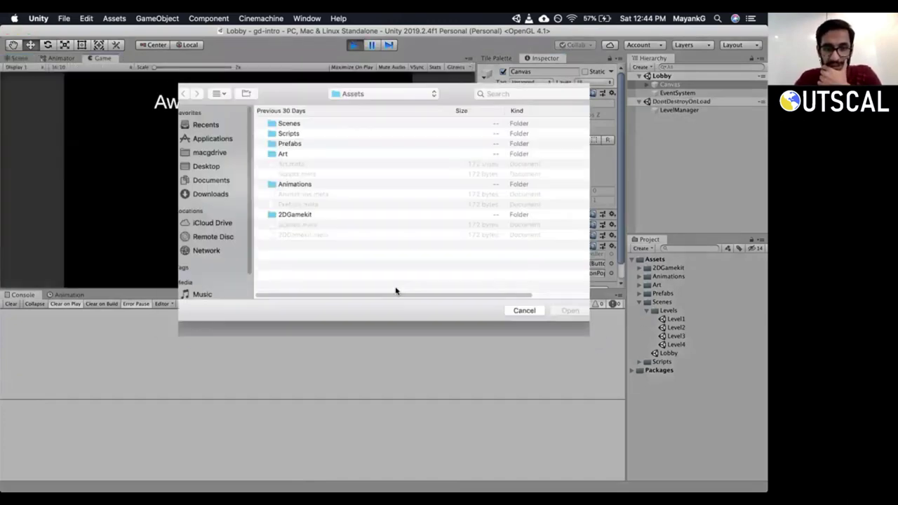
# Dismiss the file dialog, enlarge the Scene view above the console, and restart Play mode.
pyautogui.click(524, 310)
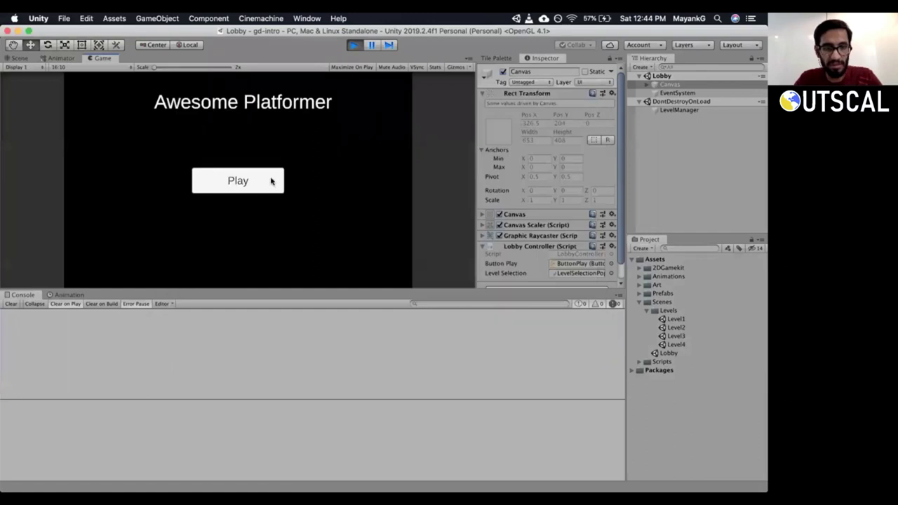
pyautogui.click(211, 180)
pyautogui.press('super+p')
pyautogui.moveTo(235, 293); pyautogui.dragTo(228, 339)
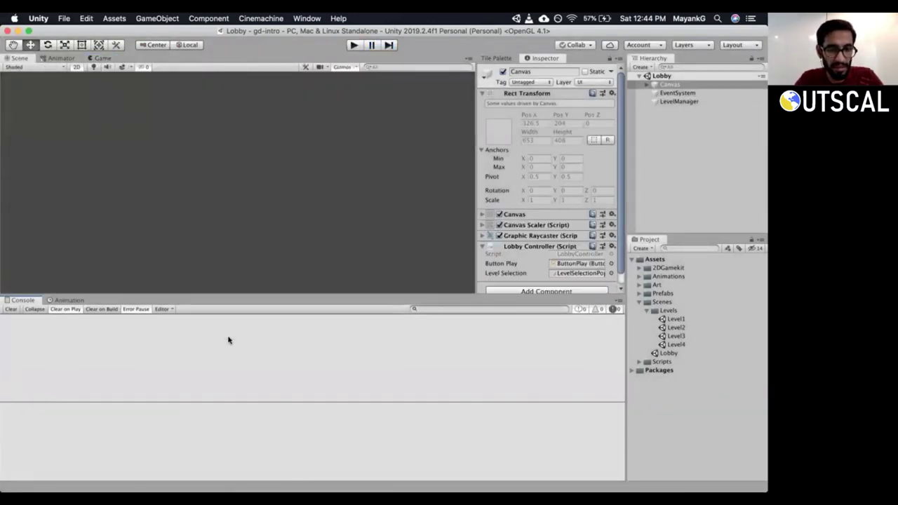
pyautogui.press('super+p')
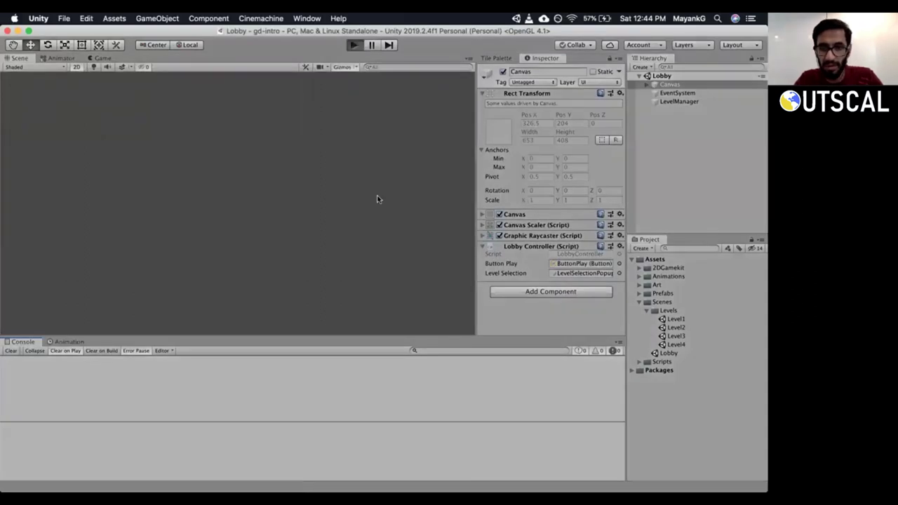
# Load Level One, run the character to its end, and inspect the Level2 Unlocked log.
pyautogui.press('XF86AudioRaiseVolume')
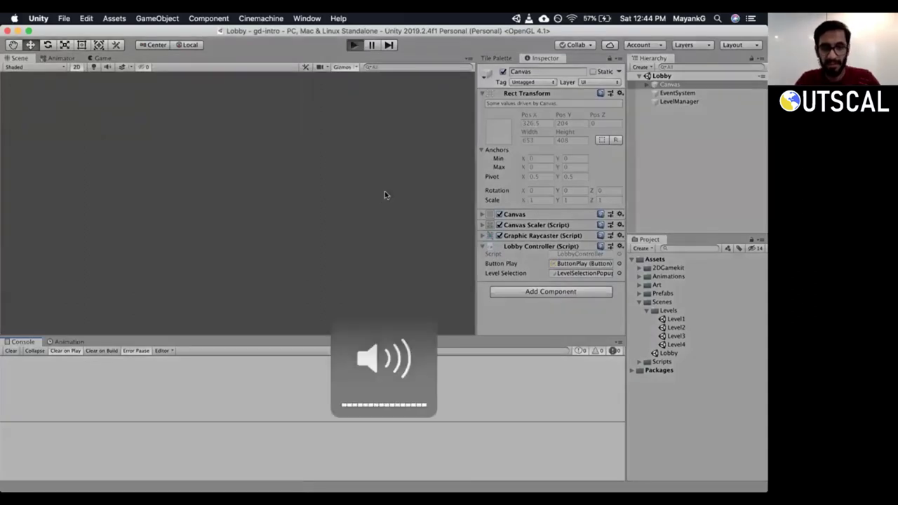
pyautogui.click(249, 200)
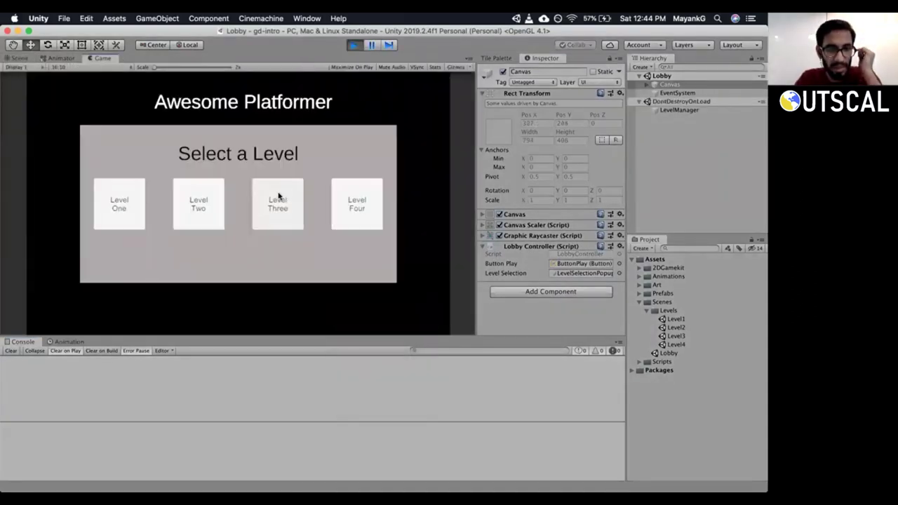
pyautogui.click(126, 208)
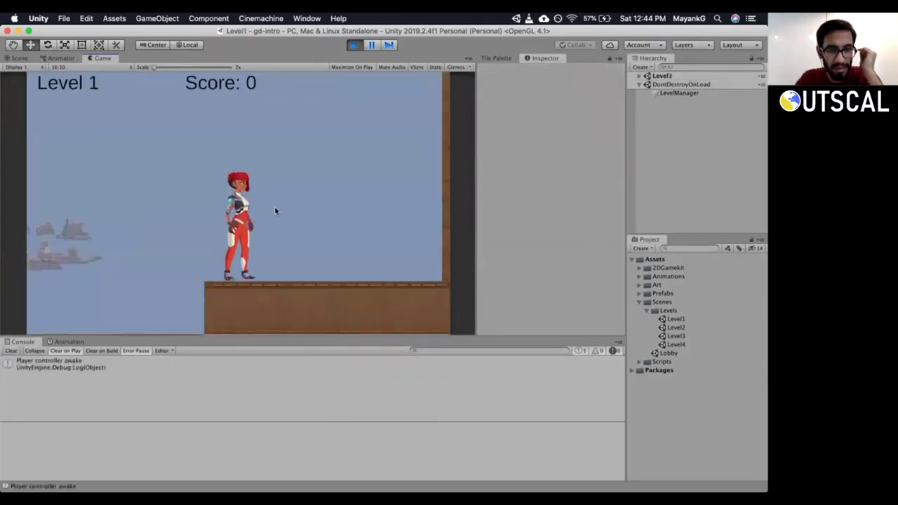
pyautogui.press('Right')
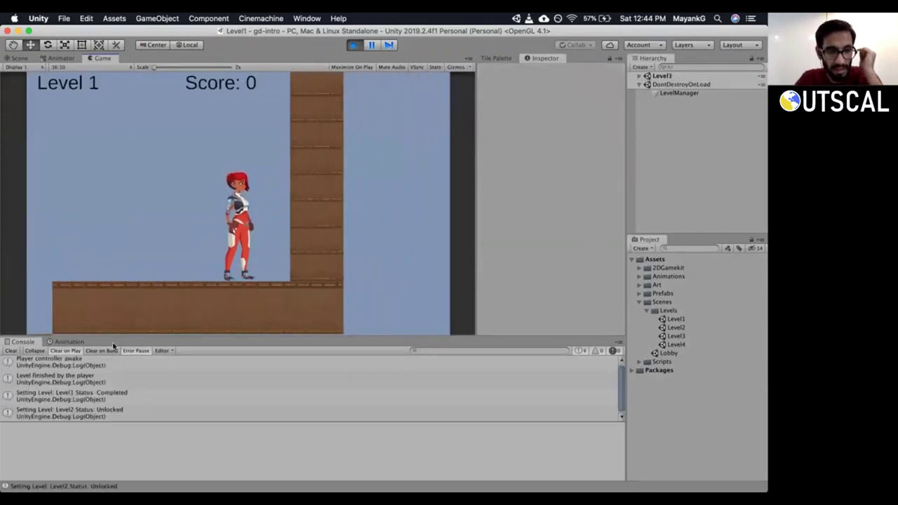
pyautogui.click(326, 411)
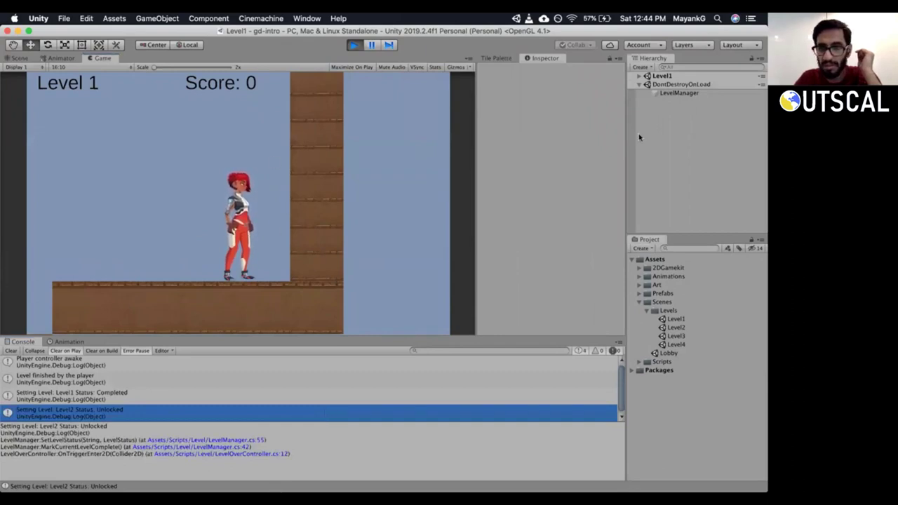
# Expand Level1, Level and Canvas, inspecting LevelStart, LevelComplete, GameOver and the tilemap objects.
pyautogui.click(639, 76)
pyautogui.click(646, 92)
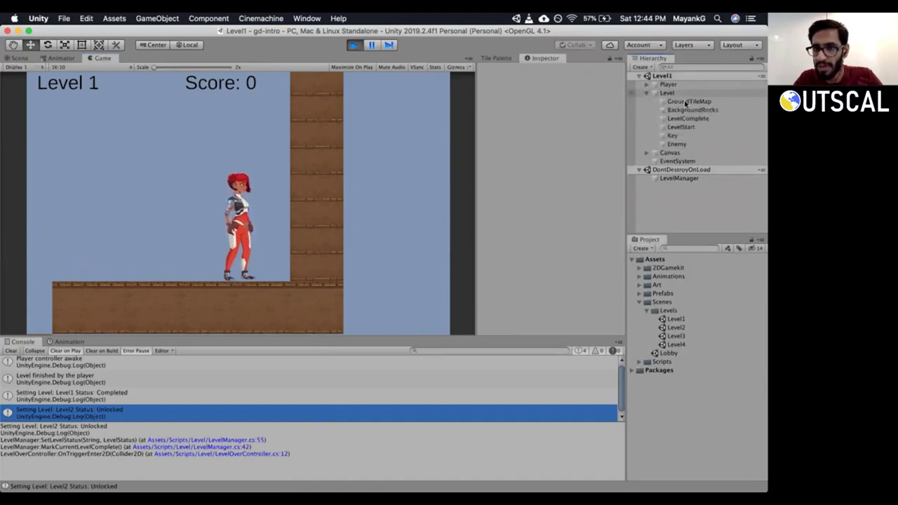
pyautogui.click(680, 128)
pyautogui.click(684, 118)
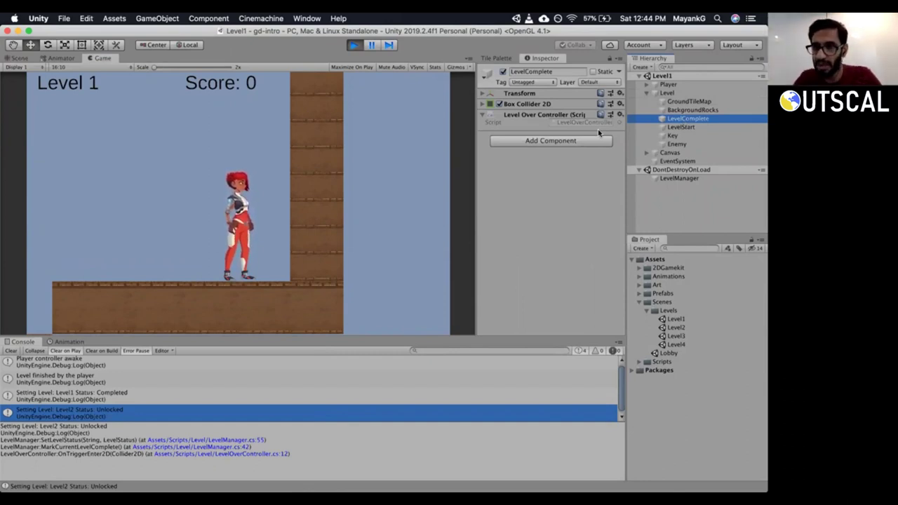
pyautogui.click(645, 153)
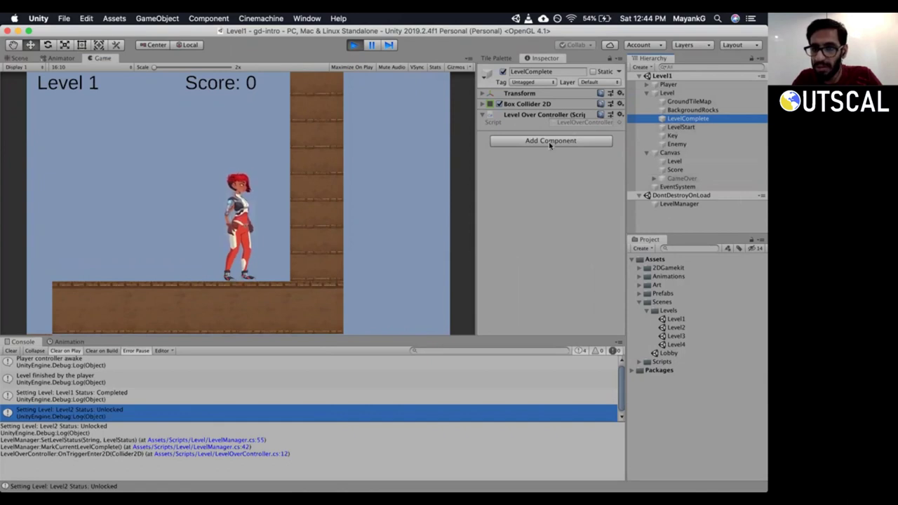
pyautogui.click(681, 178)
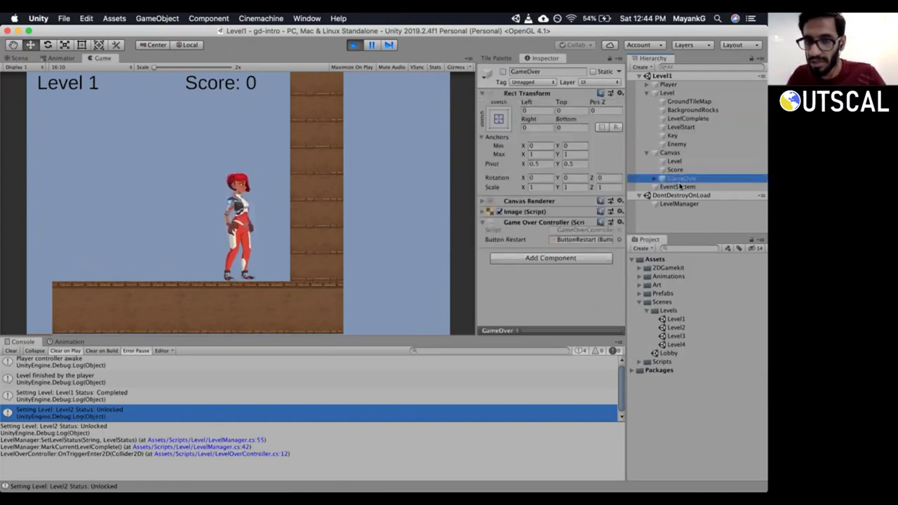
pyautogui.click(673, 153)
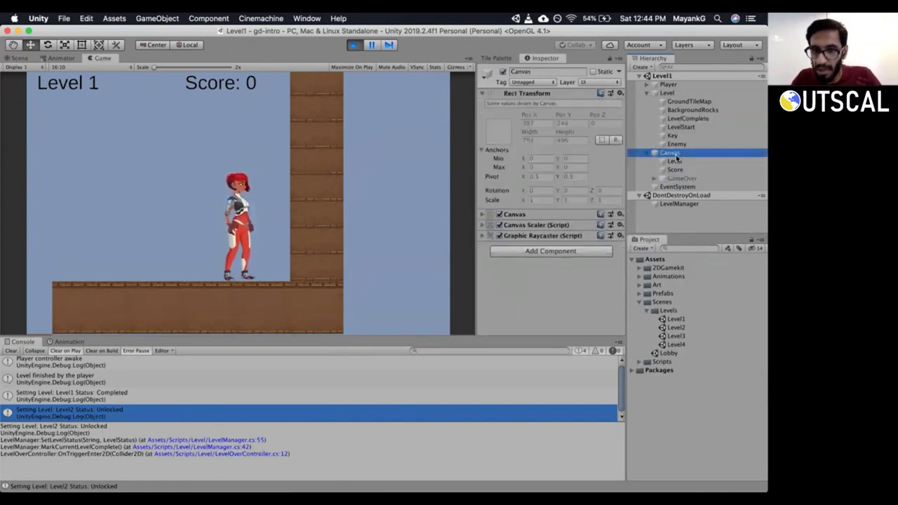
pyautogui.click(679, 102)
pyautogui.click(682, 111)
# Reselect LevelComplete and open its LevelOverController script in Visual Studio.
pyautogui.click(680, 118)
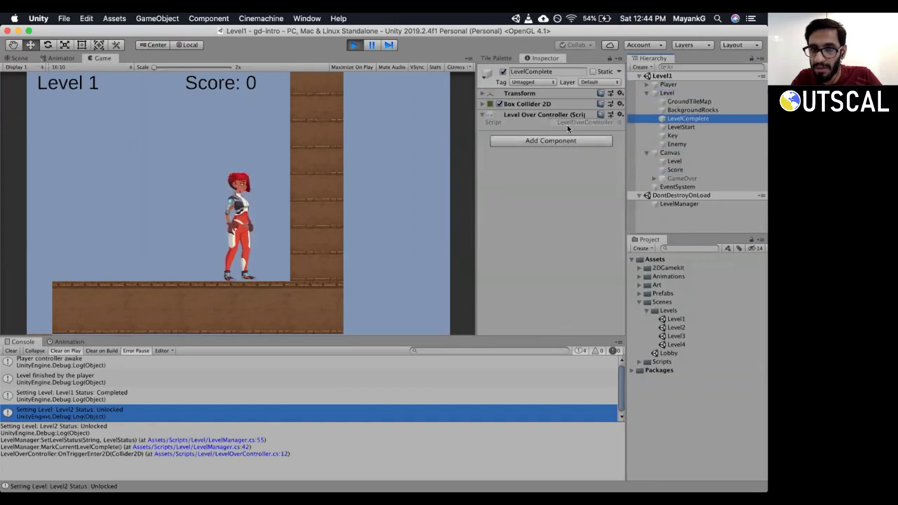
pyautogui.click(694, 127)
pyautogui.click(699, 119)
pyautogui.click(691, 144)
pyautogui.click(687, 120)
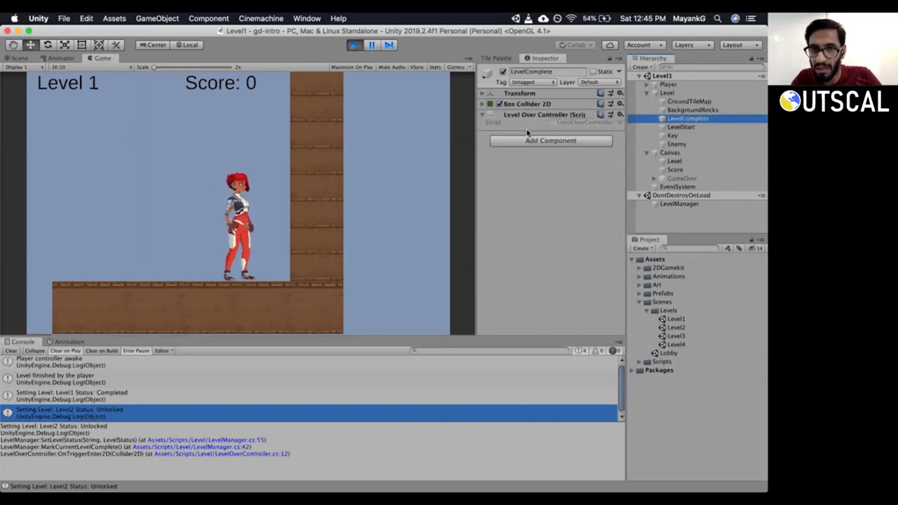
pyautogui.doubleClick(565, 122)
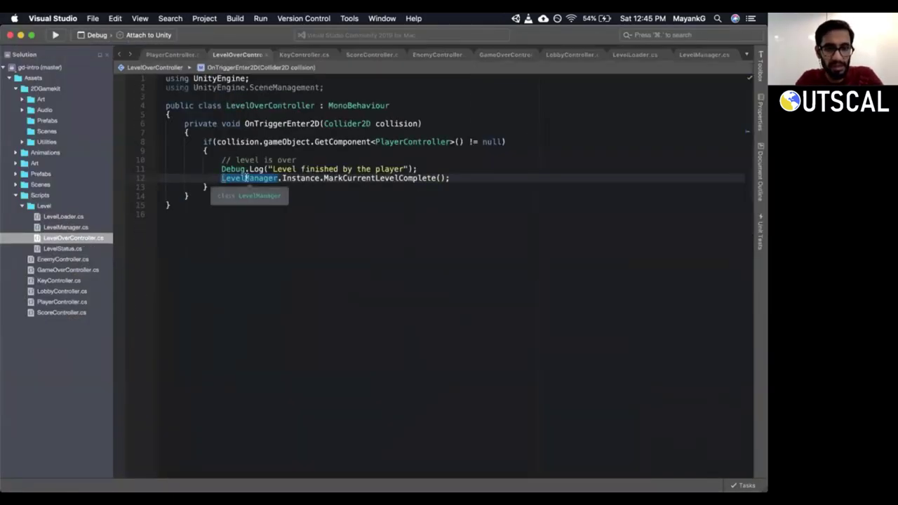
# Review LevelOverController's MarkCurrentLevelComplete call, then open GameOverController.cs and inspect buttonRestart.
pyautogui.click(296, 178)
pyautogui.click(351, 178)
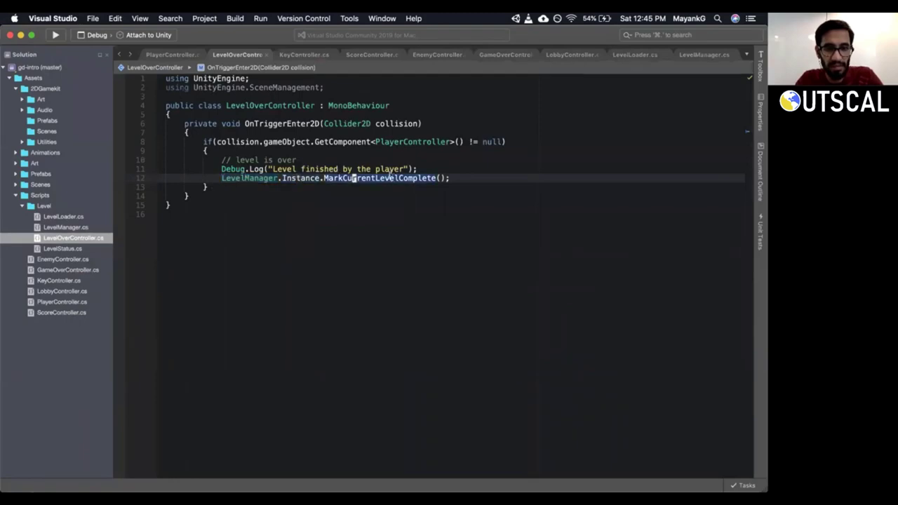
pyautogui.click(419, 169)
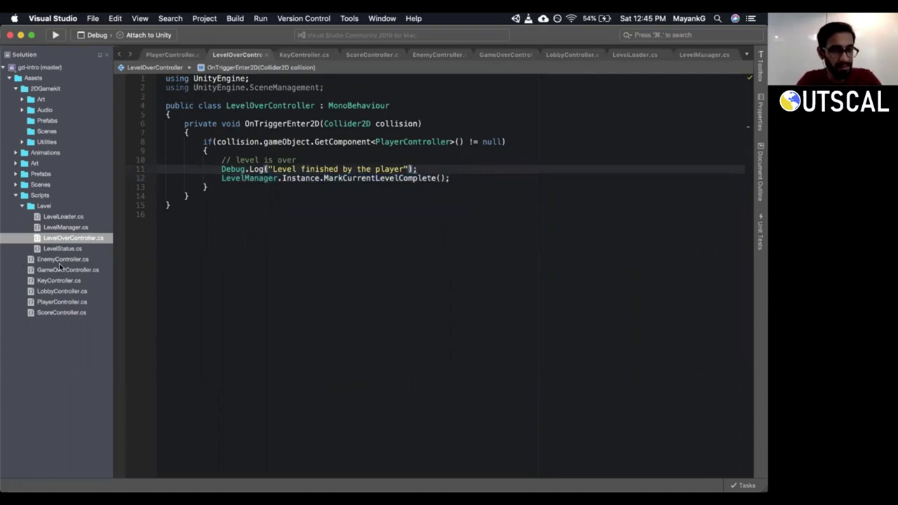
pyautogui.doubleClick(62, 270)
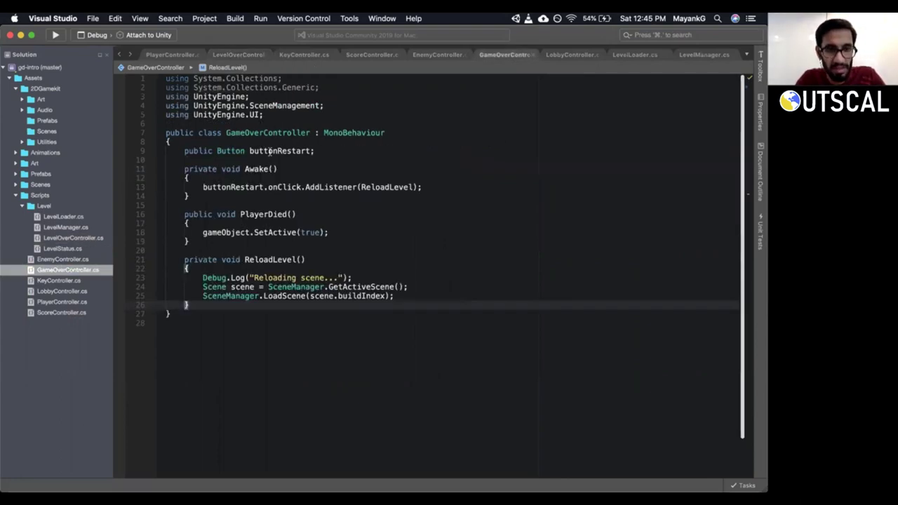
pyautogui.click(269, 150)
pyautogui.click(218, 232)
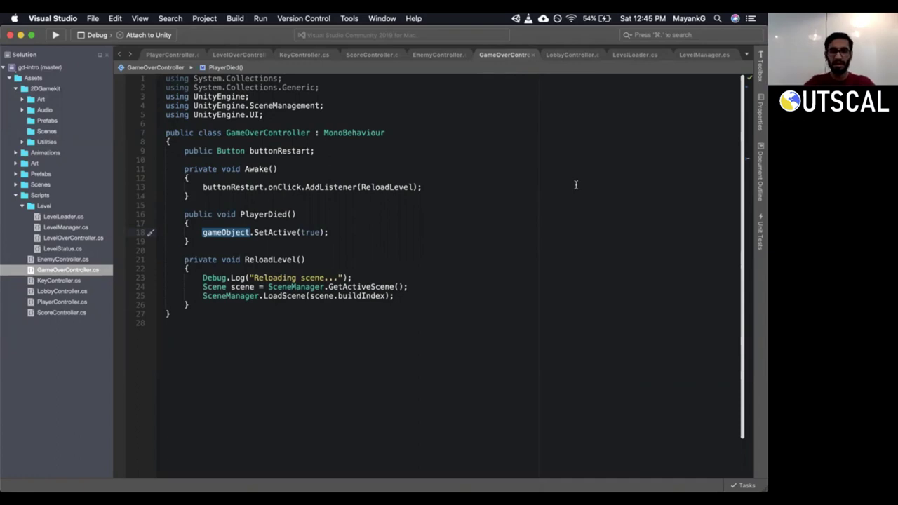
# Stop the game in Unity, clear its console, and bring up the Trello Week 5 card.
pyautogui.press('super+Tab')
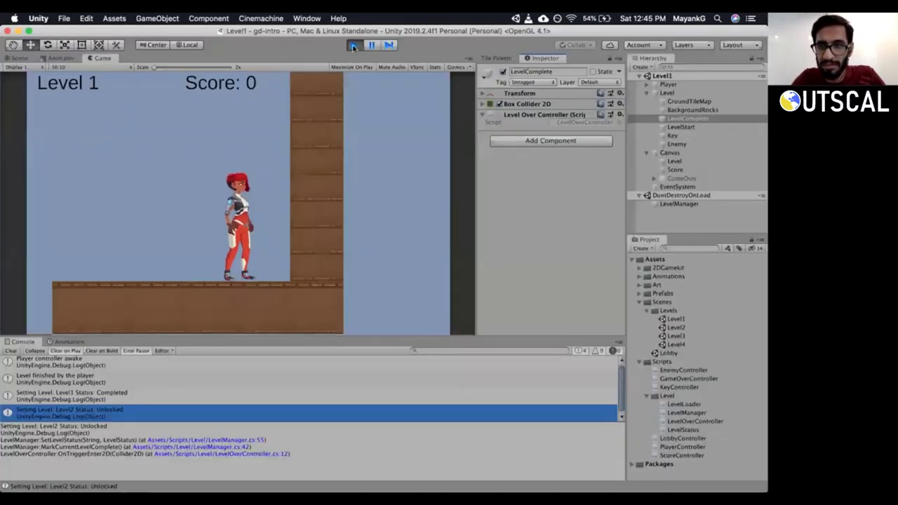
pyautogui.click(353, 47)
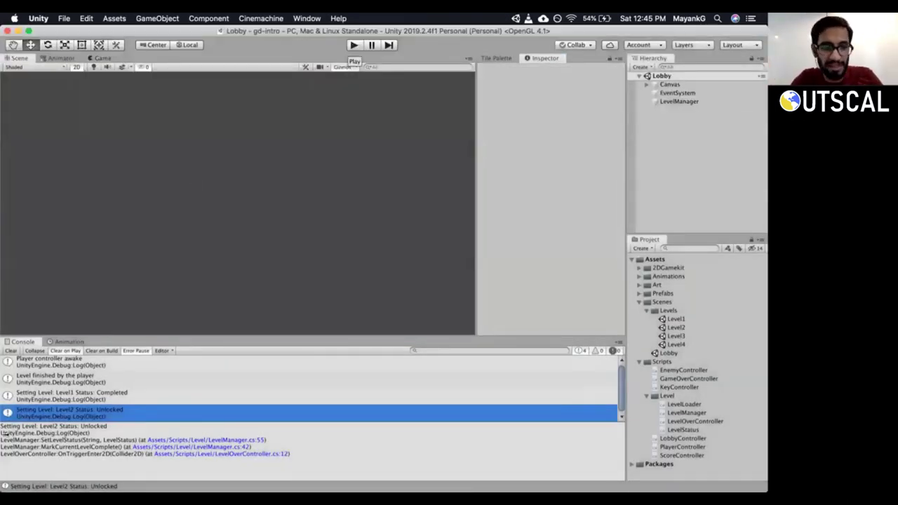
pyautogui.click(11, 351)
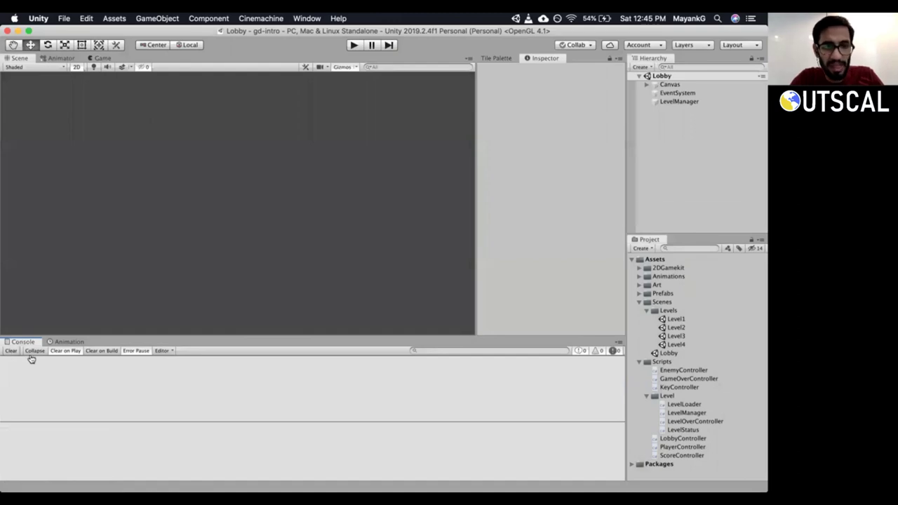
pyautogui.press('super+Tab')
pyautogui.press('super+Tab')
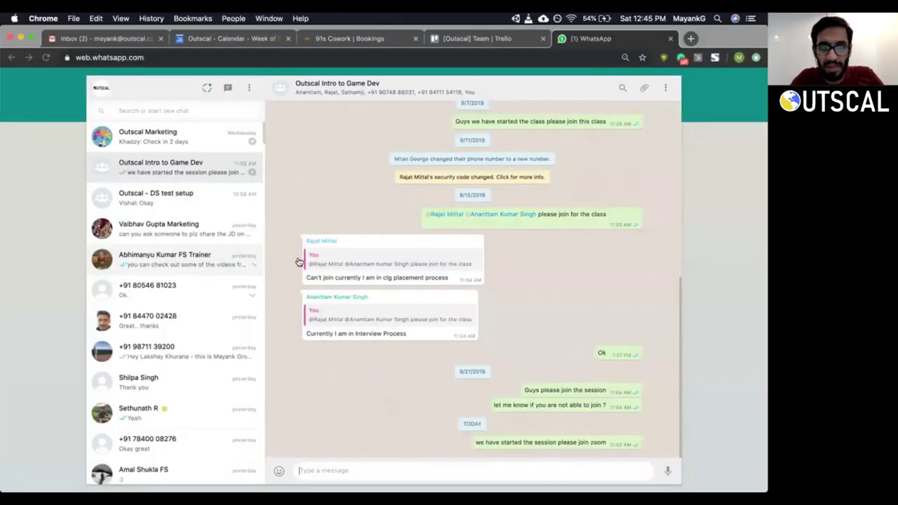
pyautogui.press('super+grave')
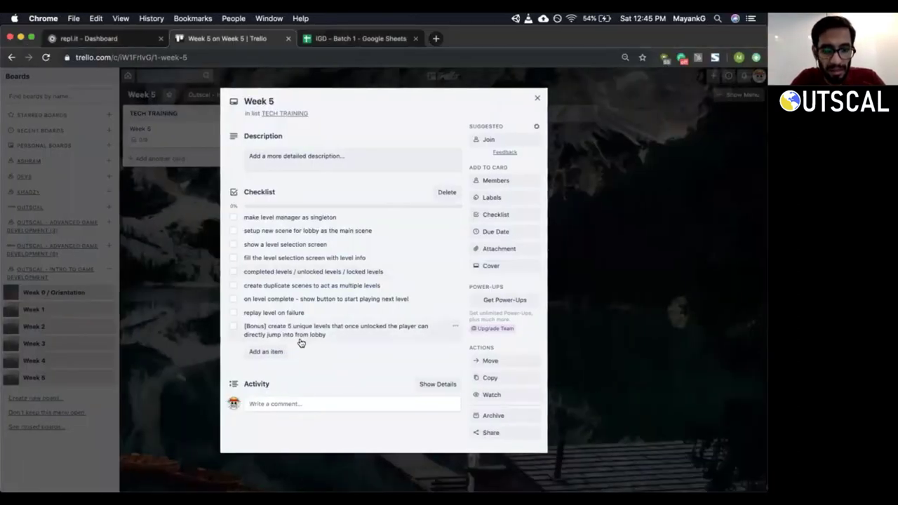
# Add a bonus checklist item about showing when the level is completed, then bring Visual Studio forward.
pyautogui.click(264, 352)
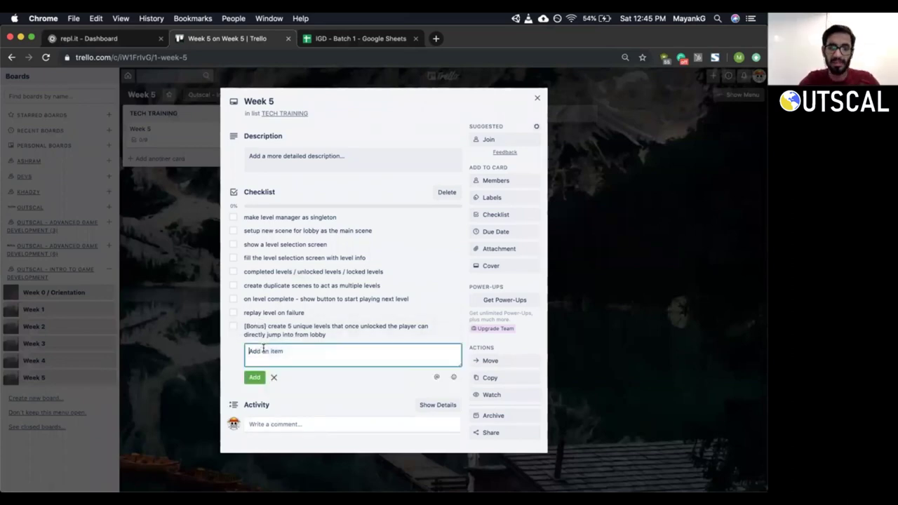
pyautogui.write('l')
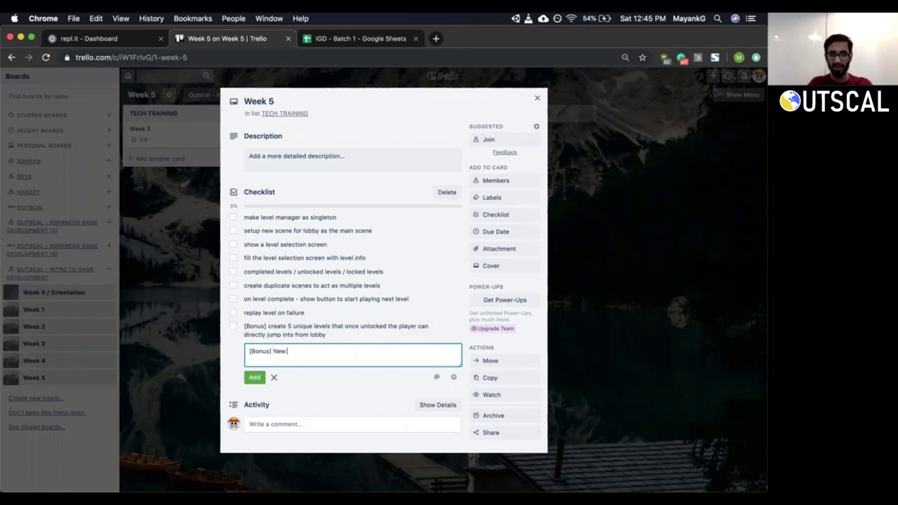
pyautogui.write('mplete ')
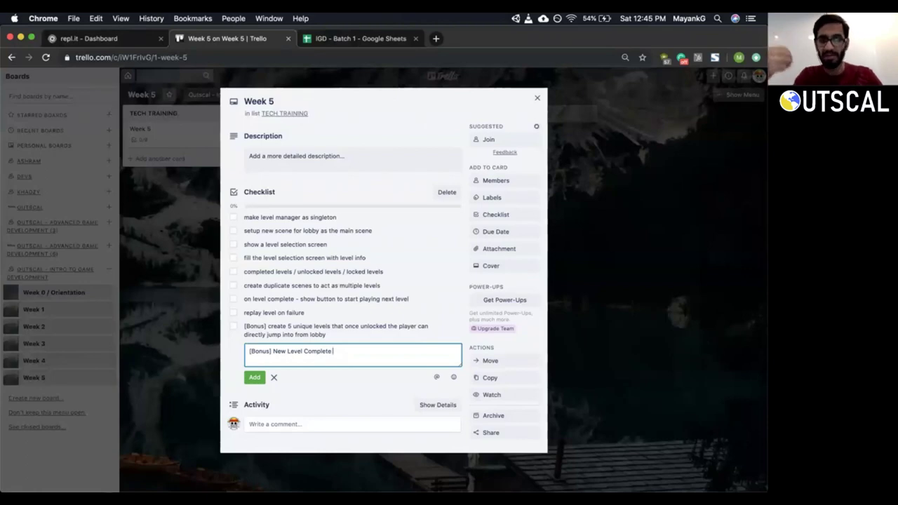
pyautogui.write('- show that when the le')
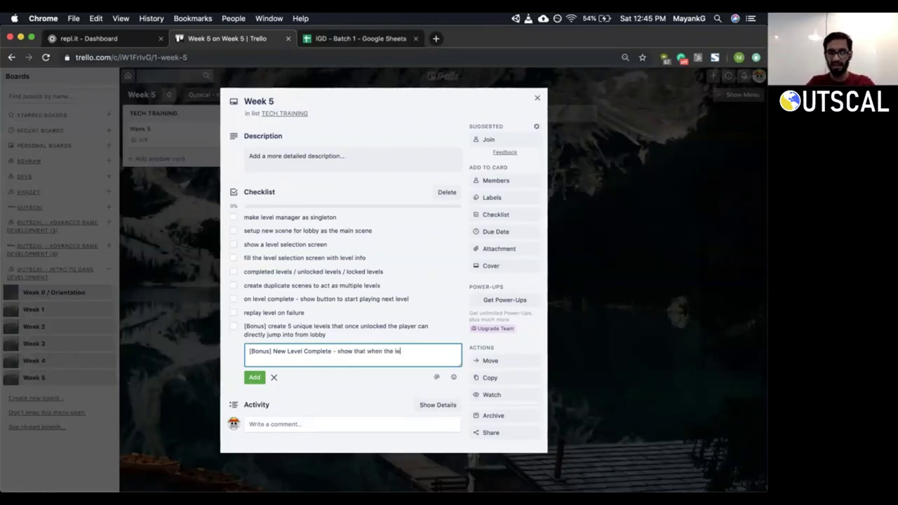
pyautogui.write('vel is ocm')
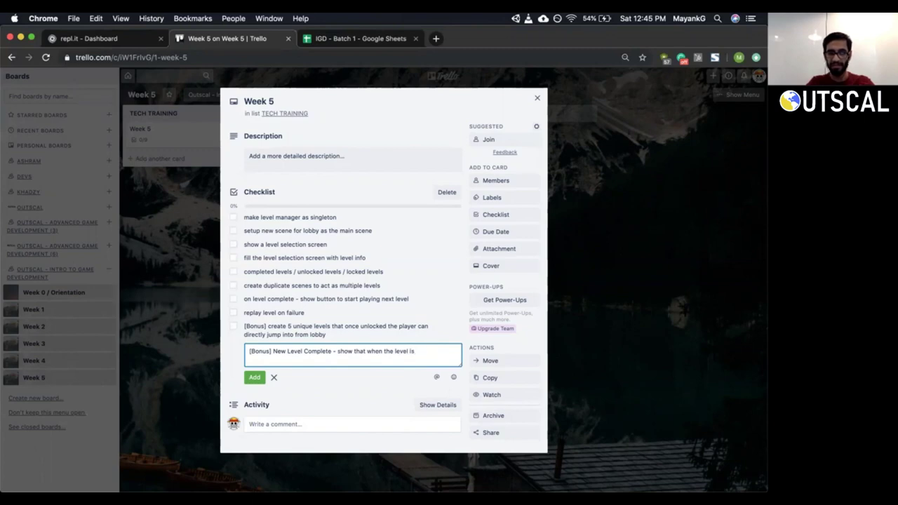
pyautogui.press('Return')
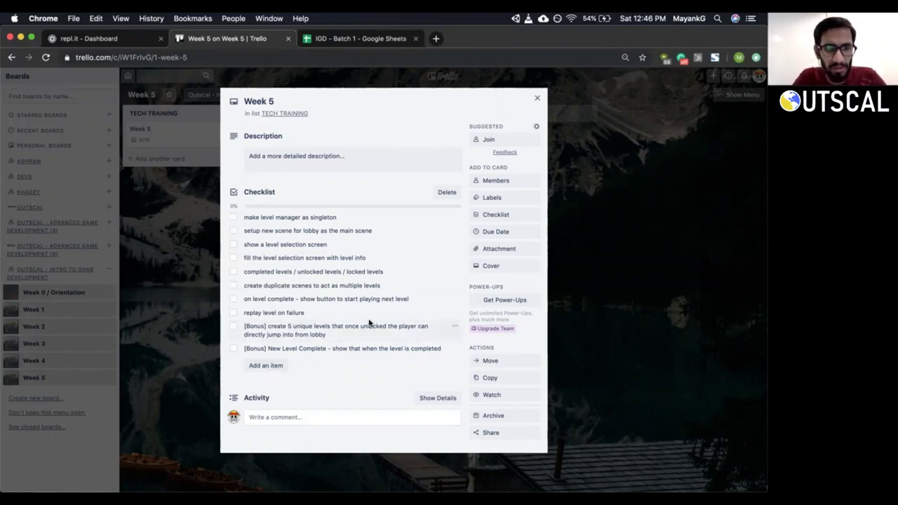
pyautogui.hotkey('ctrl', 'Up')
pyautogui.click(305, 323)
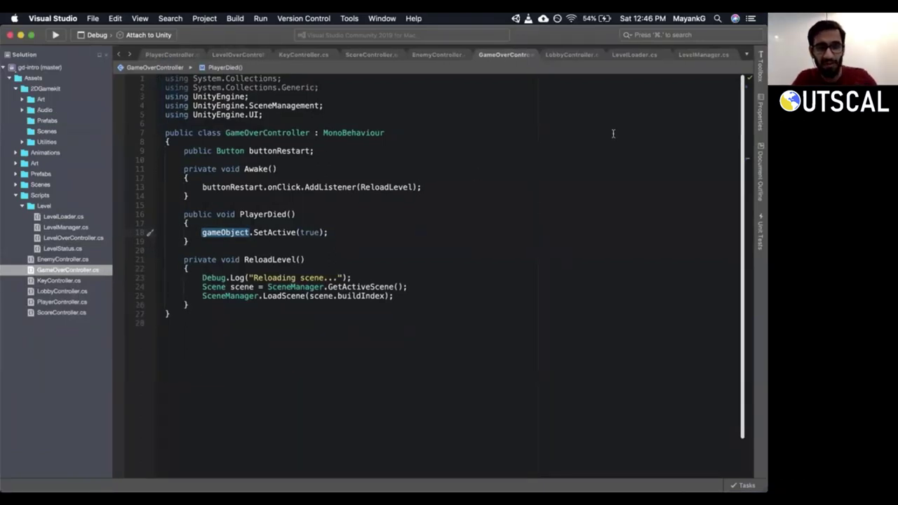
# Flip through the LobbyController, LevelLoader and LevelManager tabs, scrolling LevelManager.cs to its top.
pyautogui.click(563, 56)
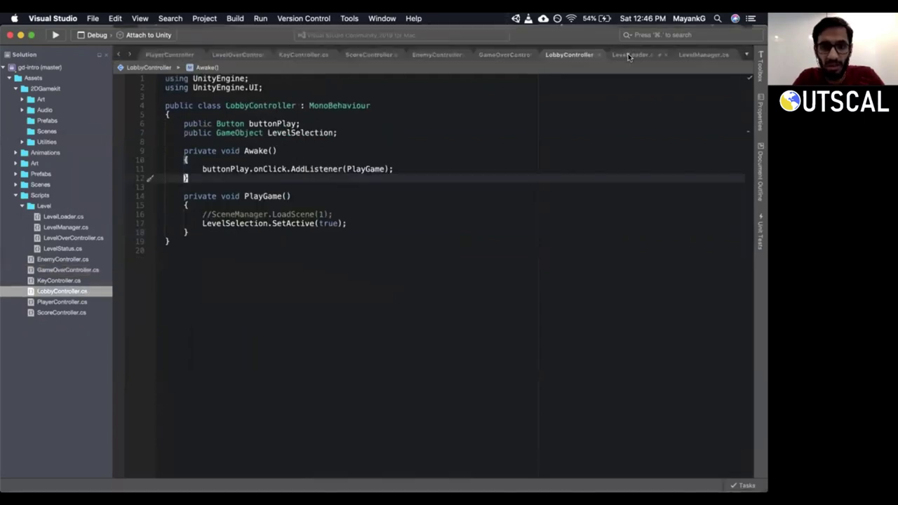
pyautogui.click(628, 55)
pyautogui.click(702, 54)
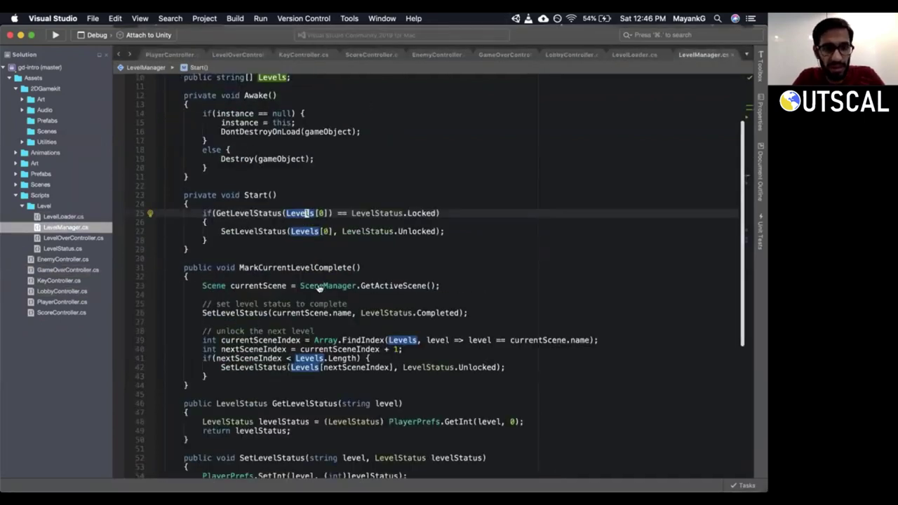
pyautogui.moveTo(745, 291); pyautogui.dragTo(742, 223)
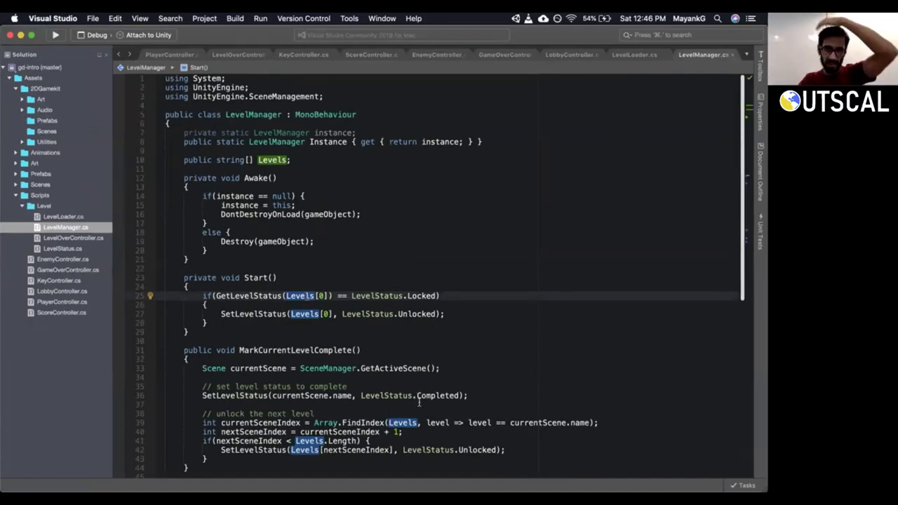
pyautogui.hotkey('ctrl', 'Up')
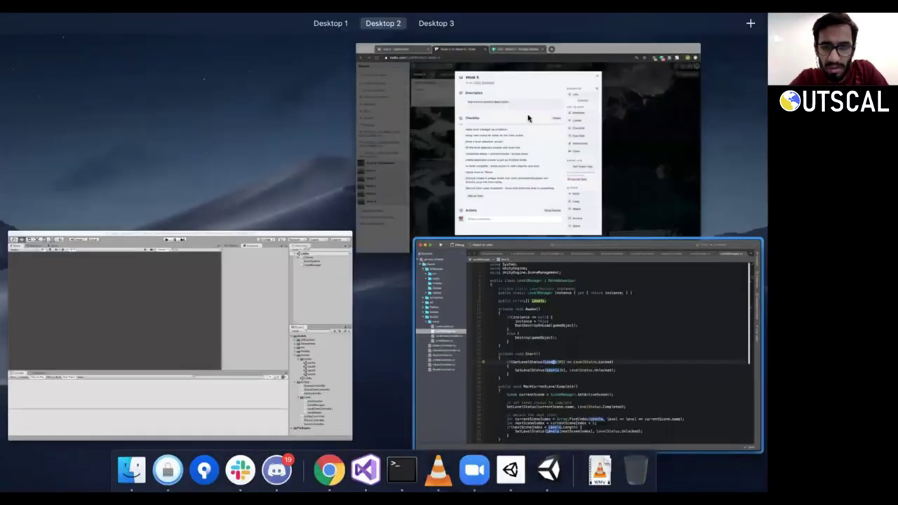
# Bring the Chrome window showing the Trello Week 6 card to the front.
pyautogui.click(527, 116)
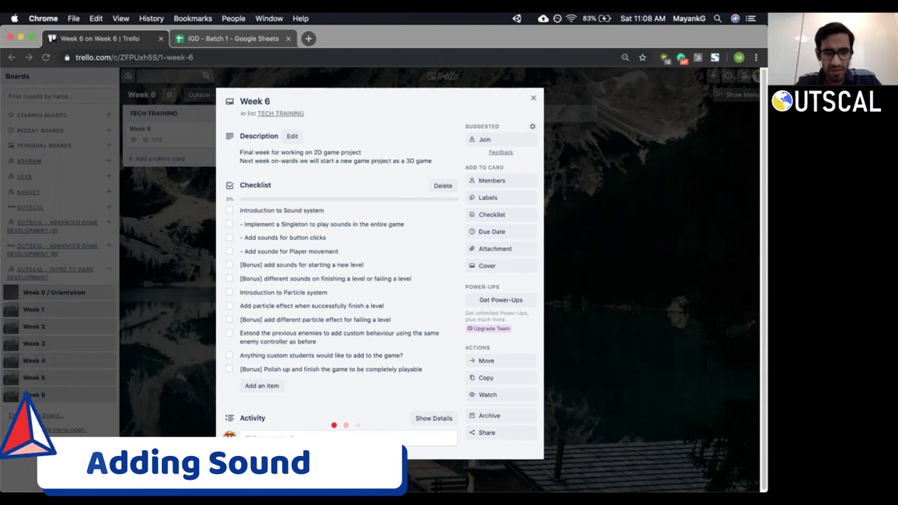
# Read the Week 6 sound-system checklist, starting with Introduction to Sound system, then return to Unity.
pyautogui.moveTo(321, 484)
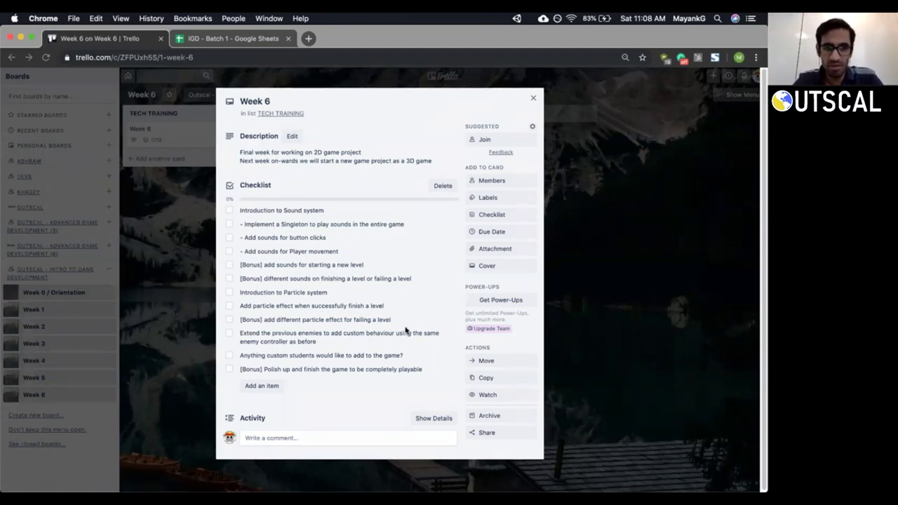
pyautogui.press('super+Tab')
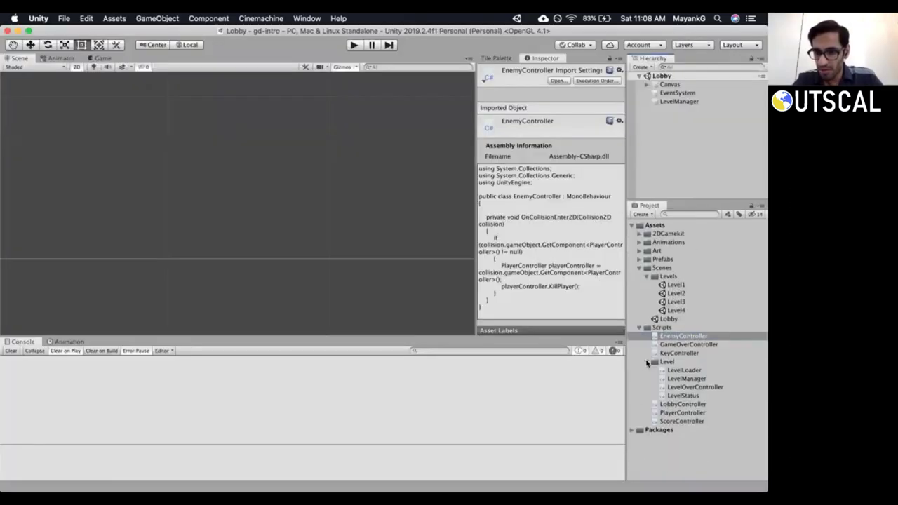
# Create a folder named Sounds inside the Scripts folder.
pyautogui.click(666, 337)
pyautogui.rightClick(658, 332)
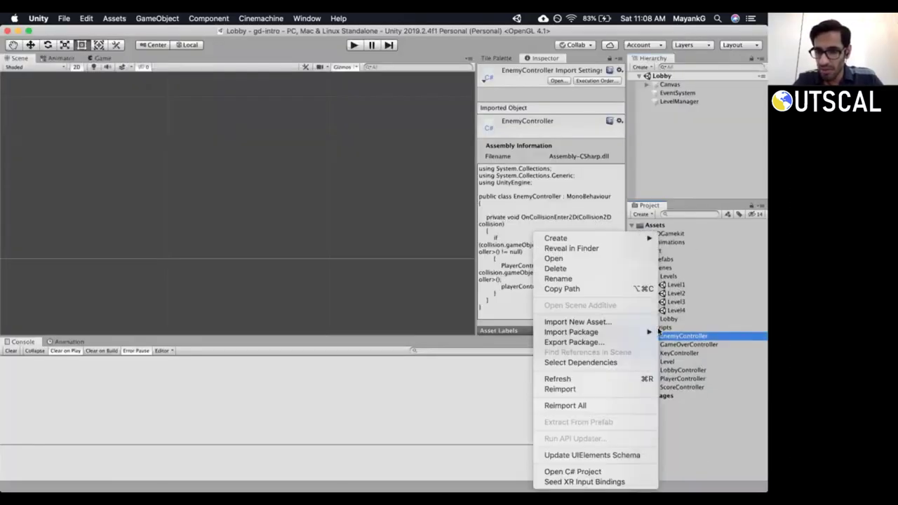
pyautogui.moveTo(573, 237)
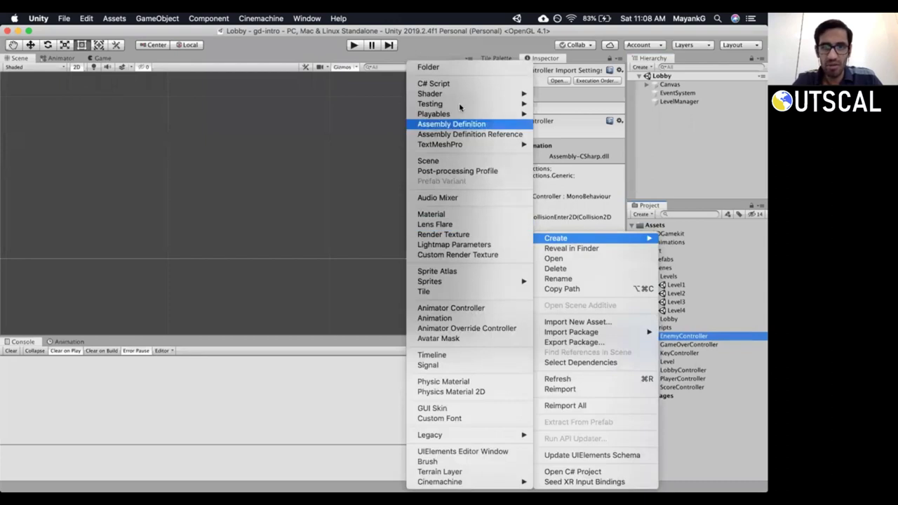
pyautogui.click(462, 66)
pyautogui.write('S')
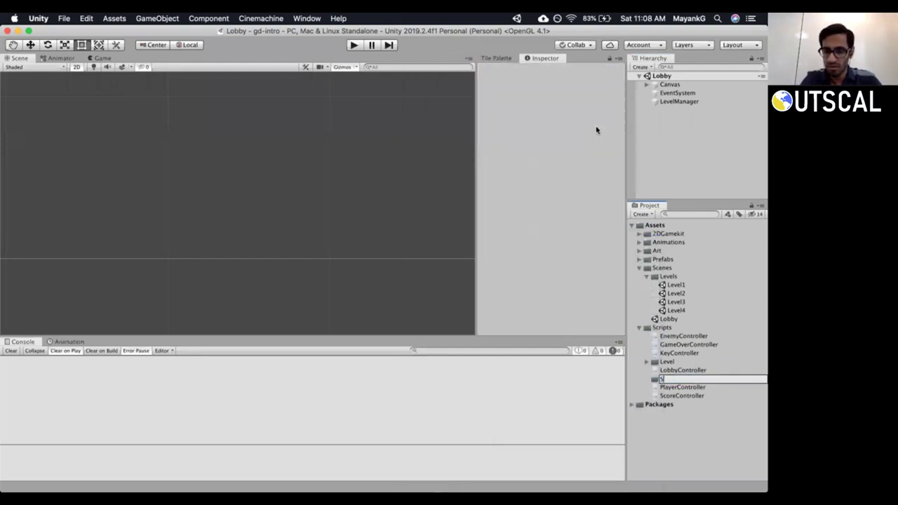
pyautogui.write('ounds')
pyautogui.press('Return')
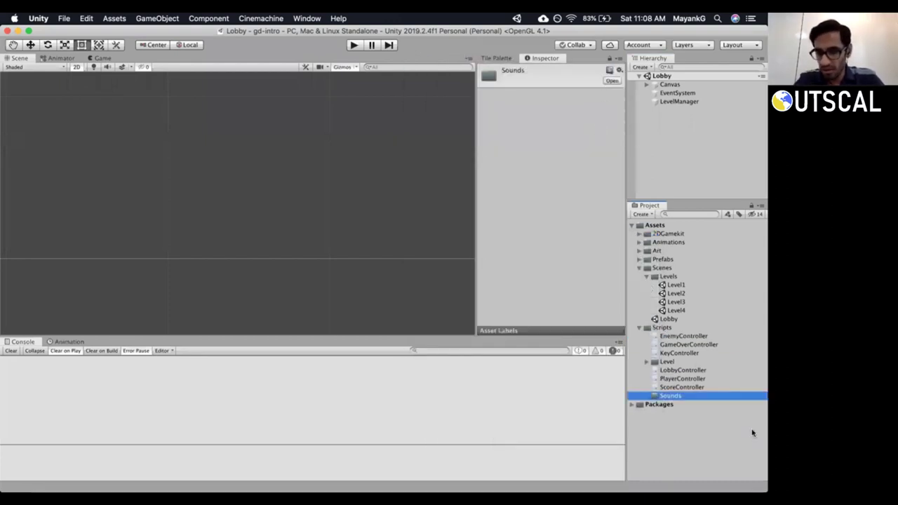
pyautogui.rightClick(701, 395)
pyautogui.press('Escape')
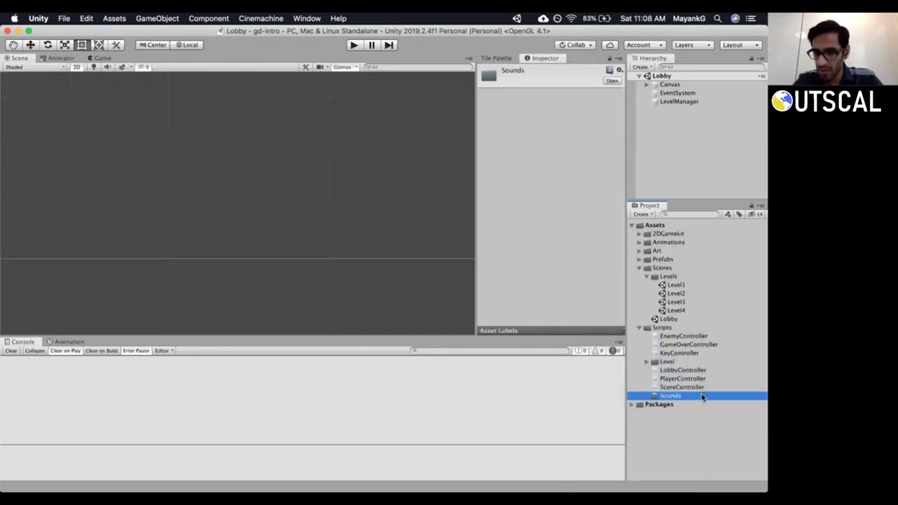
pyautogui.click(647, 362)
pyautogui.click(646, 361)
# Create a C# script named SoundManager in Sounds and open it in Visual Studio.
pyautogui.rightClick(664, 396)
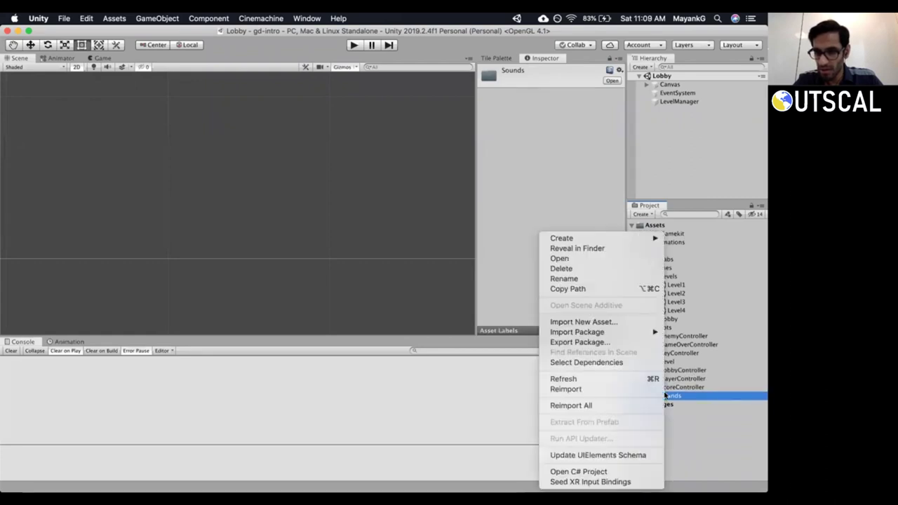
pyautogui.moveTo(607, 237)
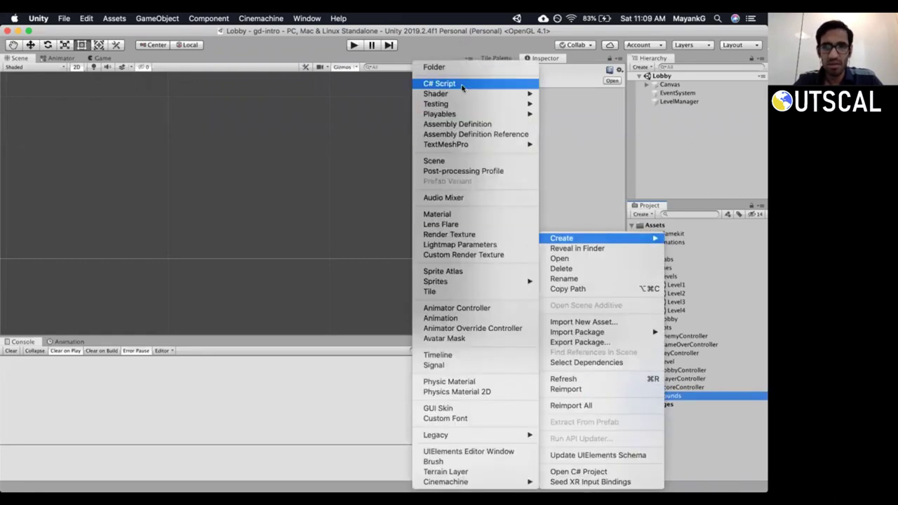
pyautogui.click(461, 84)
pyautogui.write('SoundManage')
pyautogui.press('Return')
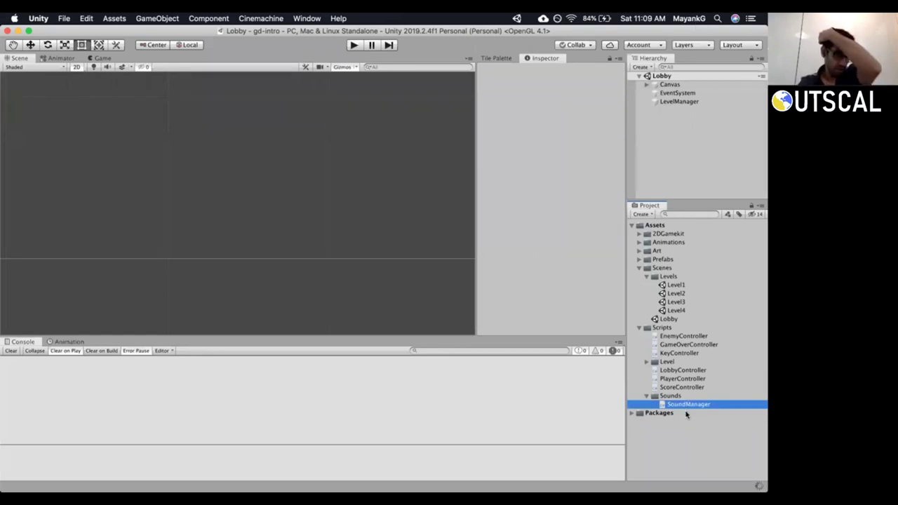
pyautogui.doubleClick(684, 405)
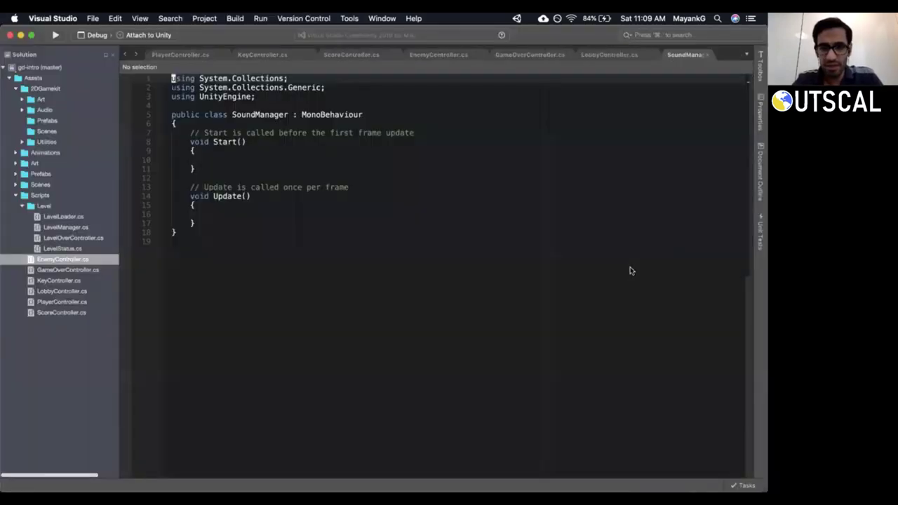
# Delete lines 7–17 holding the Start and Update stubs, leaving a blank line in the class body.
pyautogui.click(285, 96)
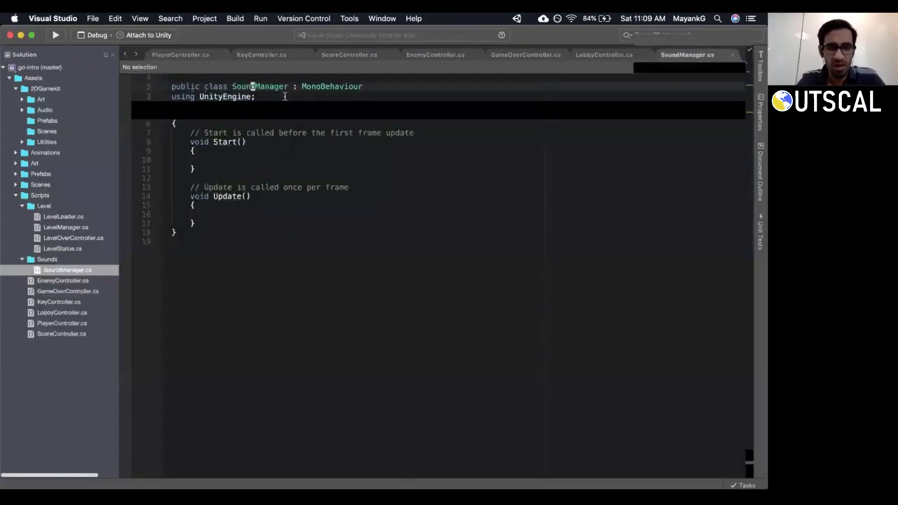
pyautogui.press('j')
pyautogui.hotkey('shift', 'v')
pyautogui.press('j')
pyautogui.press('j')
pyautogui.press('j')
pyautogui.press('j')
pyautogui.press('j')
pyautogui.press('j')
pyautogui.press('j')
pyautogui.press('j')
pyautogui.press('j')
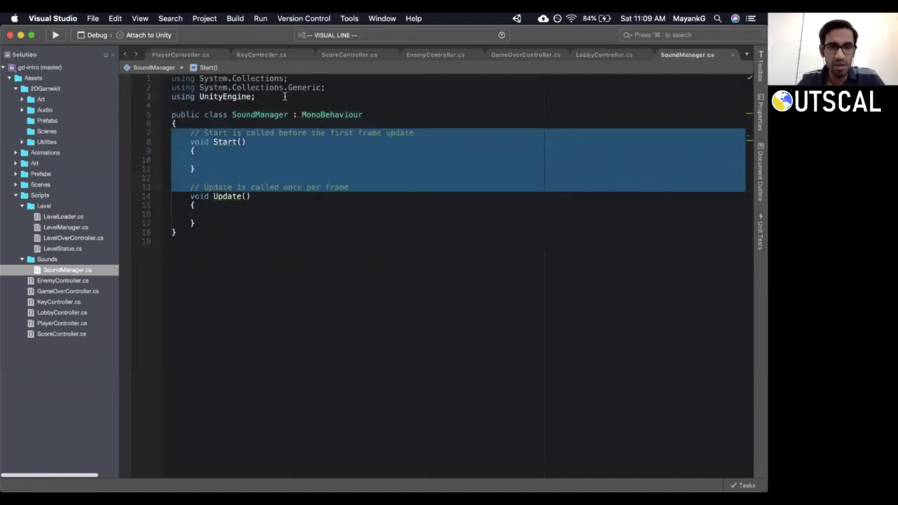
pyautogui.press('j')
pyautogui.press('k')
pyautogui.press('d')
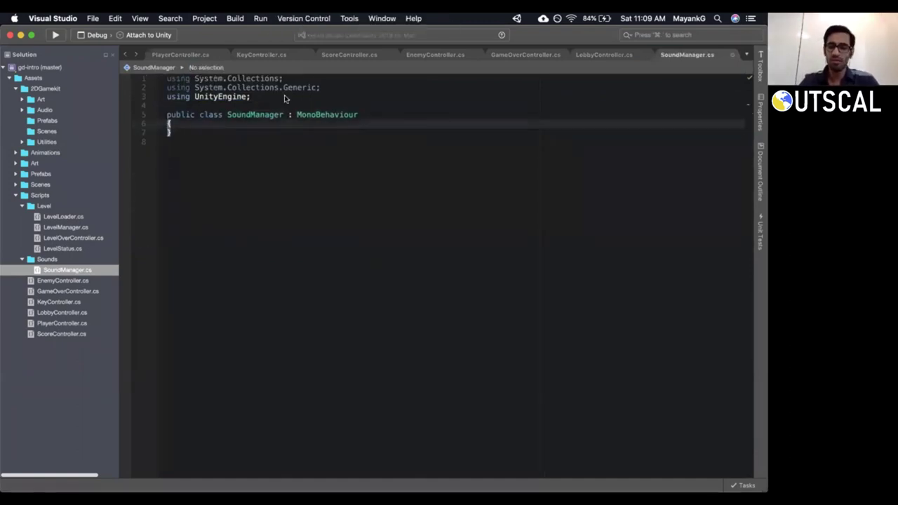
pyautogui.press('i')
pyautogui.press('Return')
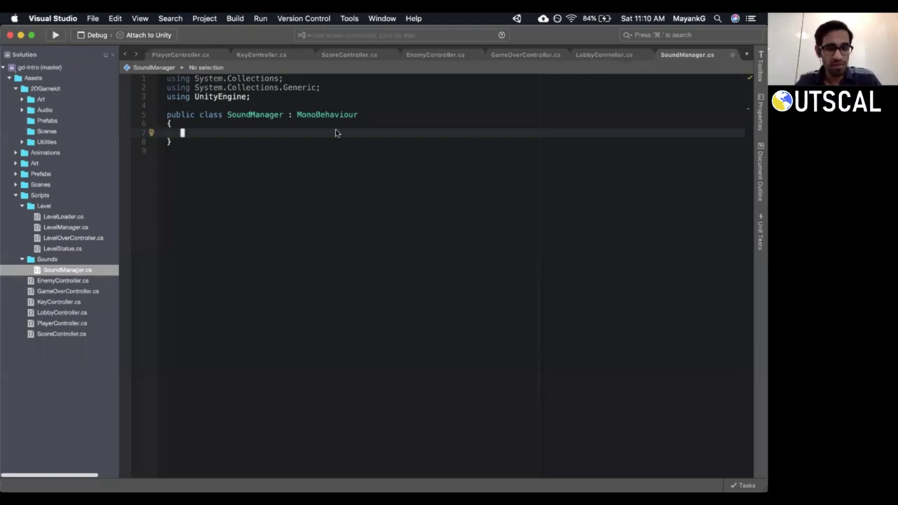
pyautogui.press('super+Tab')
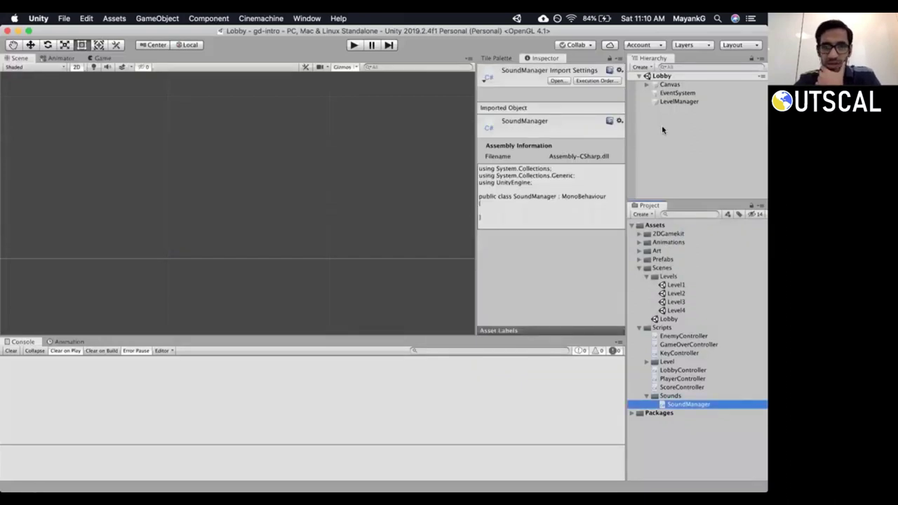
# Create an empty GameObject in the Lobby scene and name it SoundManager.
pyautogui.rightClick(661, 125)
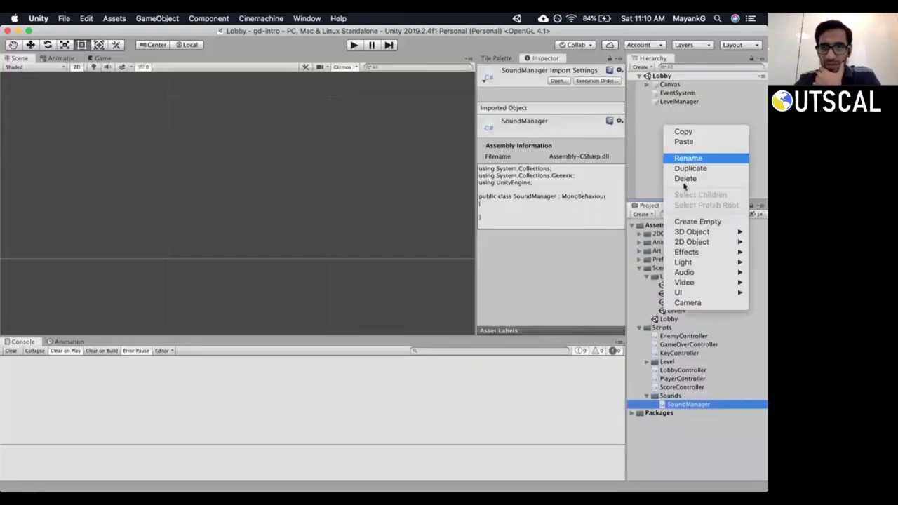
pyautogui.click(306, 39)
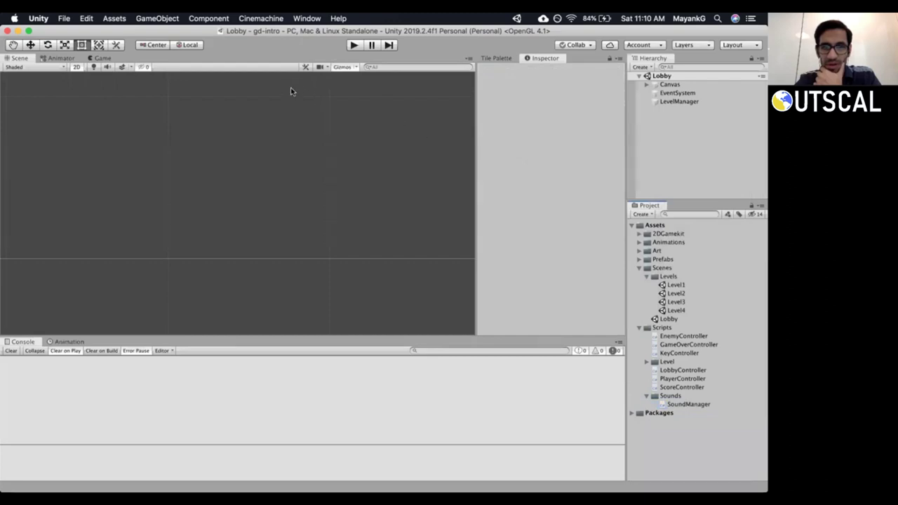
pyautogui.rightClick(679, 130)
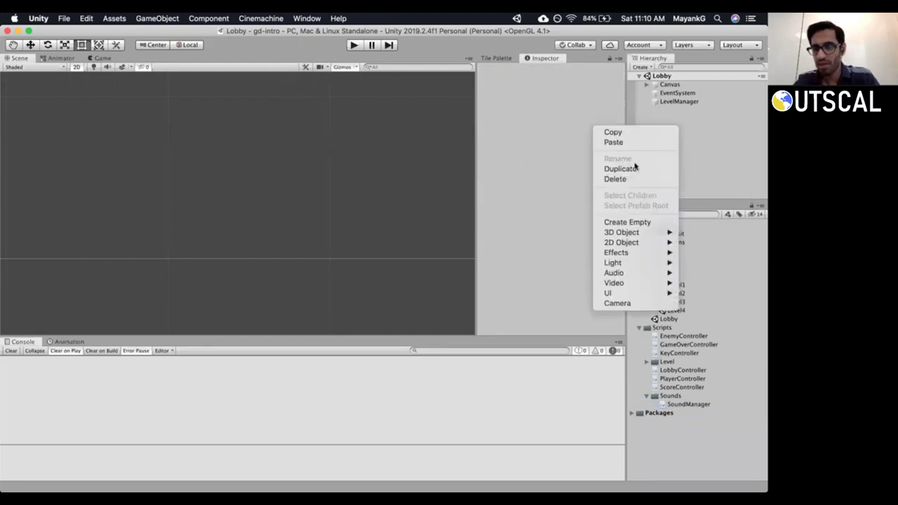
pyautogui.click(638, 223)
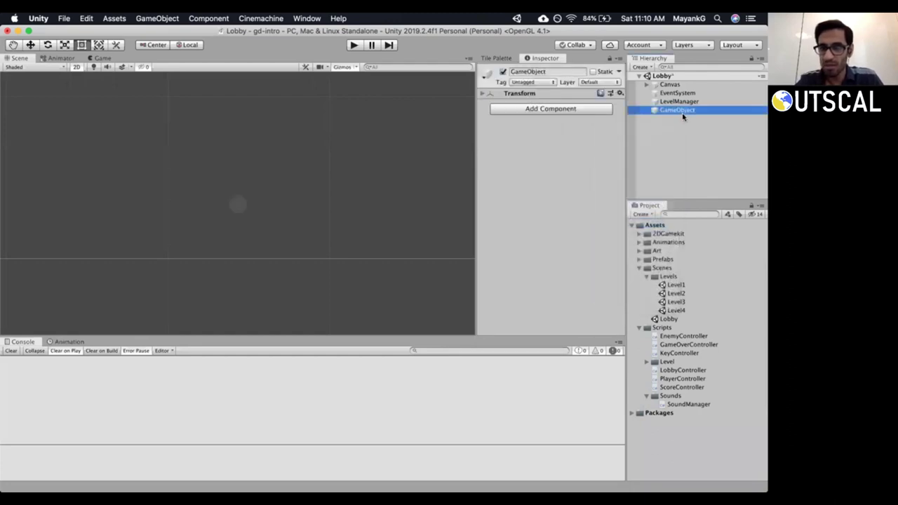
pyautogui.click(558, 71)
pyautogui.write('SoundManager')
pyautogui.press('Return')
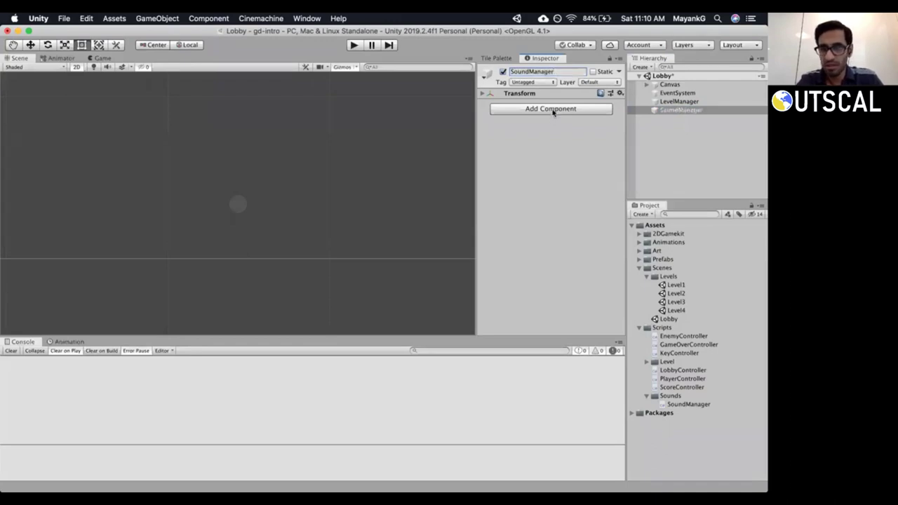
# Attach the Sound Manager script to SoundManager by searching components for 'manage'.
pyautogui.click(550, 109)
pyautogui.write('manage')
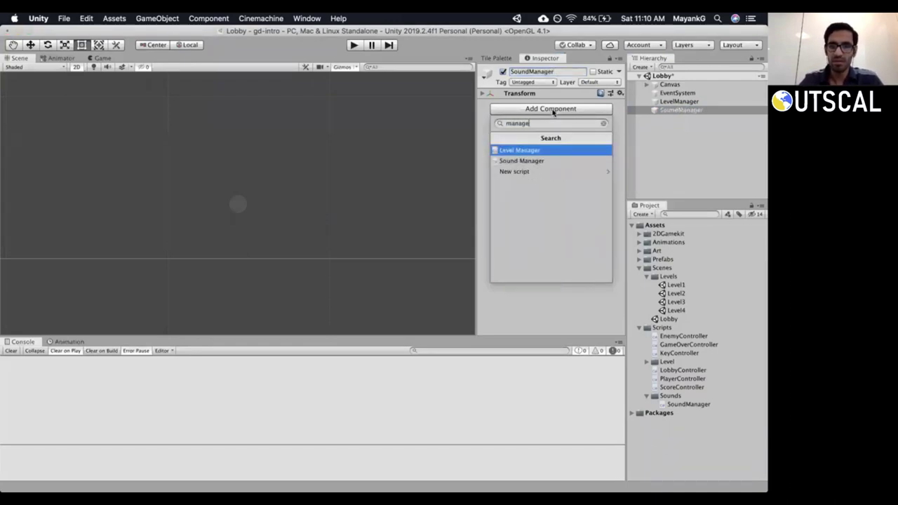
pyautogui.press('Down')
pyautogui.press('Return')
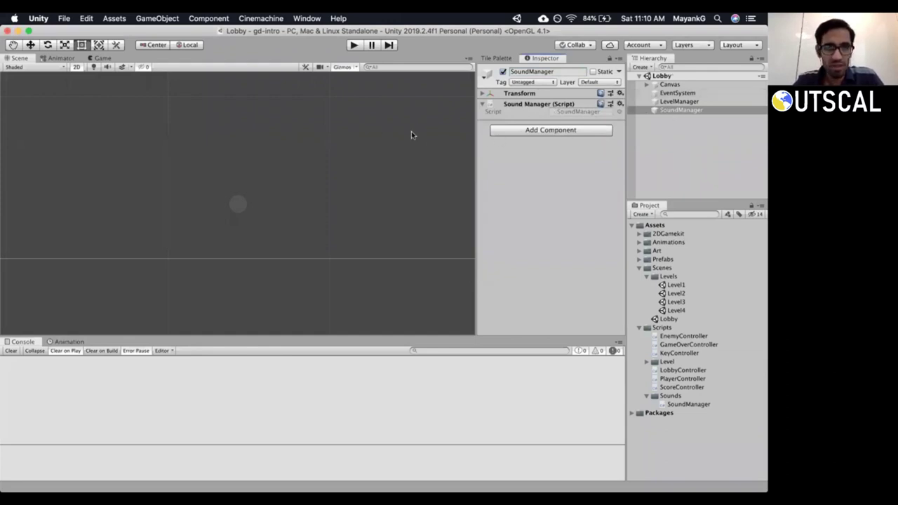
pyautogui.click(669, 84)
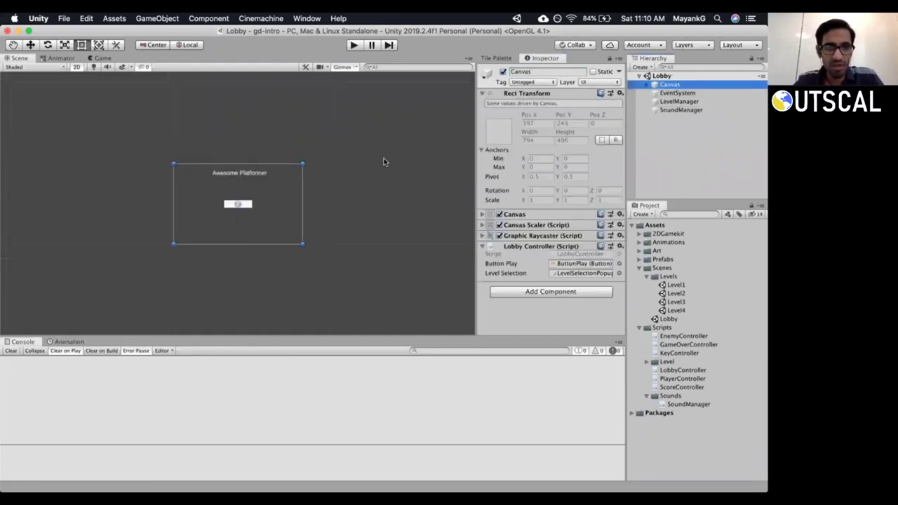
pyautogui.click(681, 110)
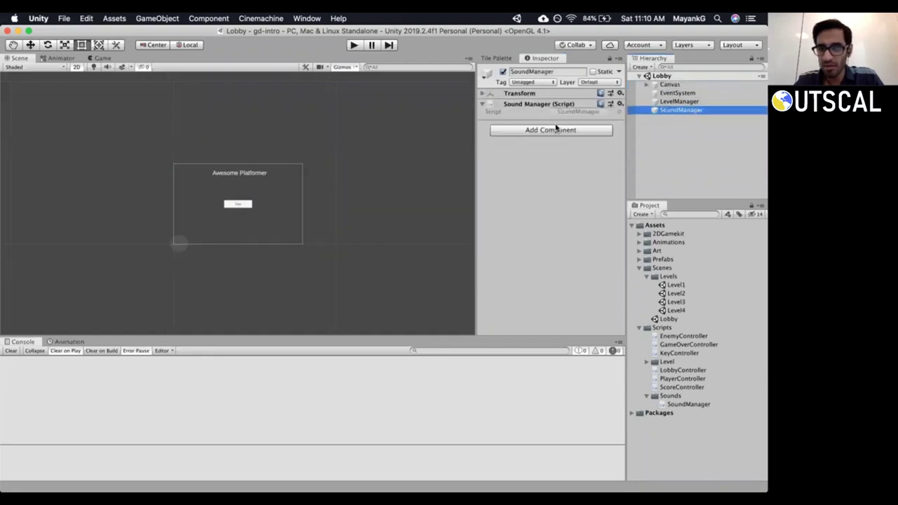
pyautogui.click(554, 130)
# Add an Audio Source component to SoundManager through an 'audio' component search.
pyautogui.write('sound')
pyautogui.press('BackSpace')
pyautogui.press('BackSpace')
pyautogui.press('BackSpace')
pyautogui.press('BackSpace')
pyautogui.press('BackSpace')
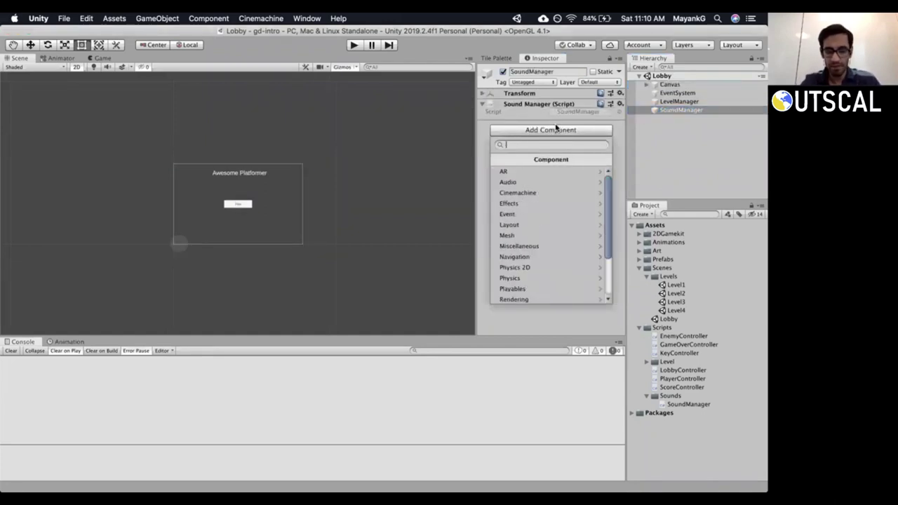
pyautogui.write('audio')
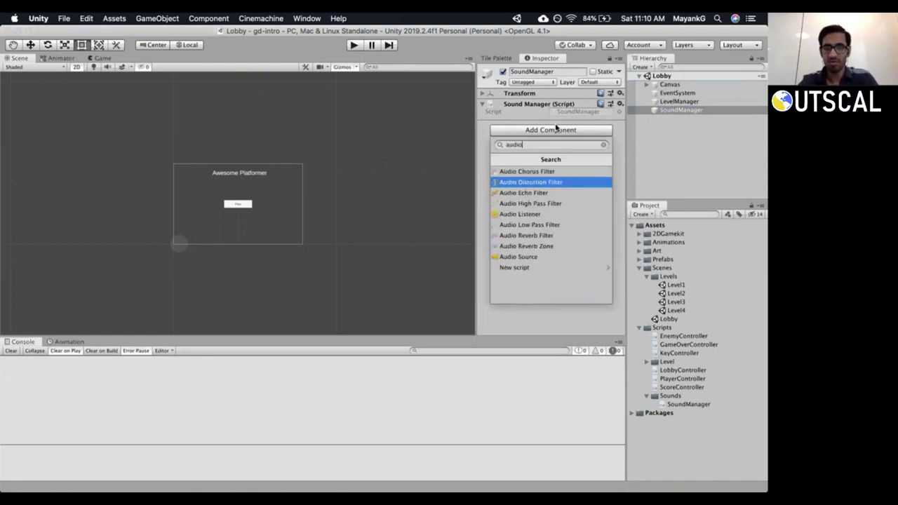
pyautogui.press('Down')
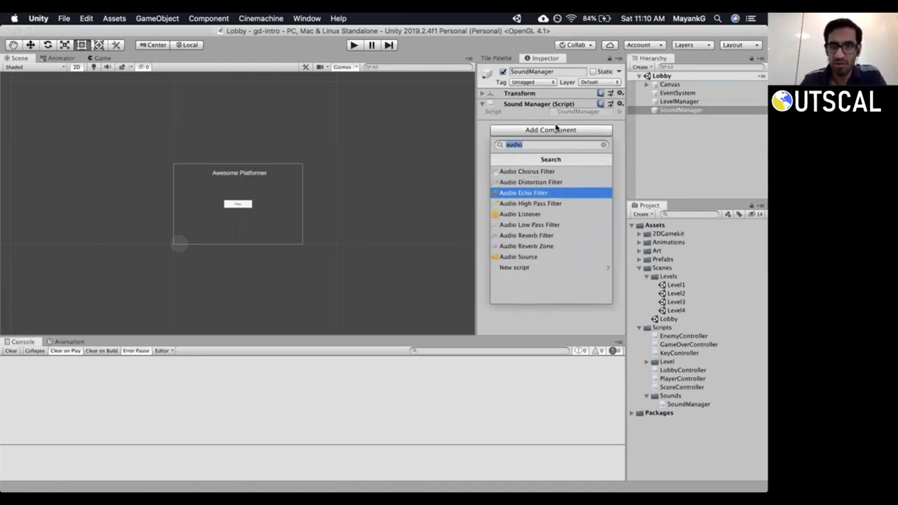
pyautogui.press('Down')
pyautogui.press('Down')
pyautogui.press('Down')
pyautogui.press('Down')
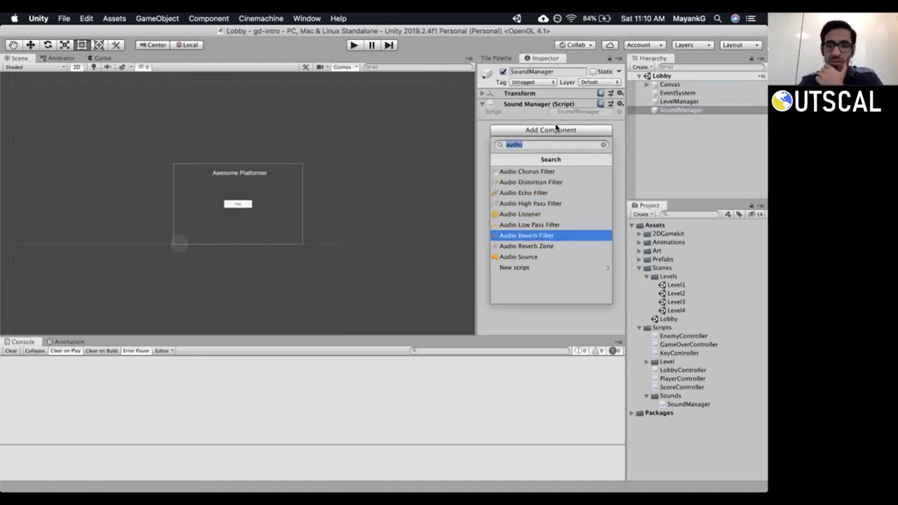
pyautogui.press('Down')
pyautogui.press('Down')
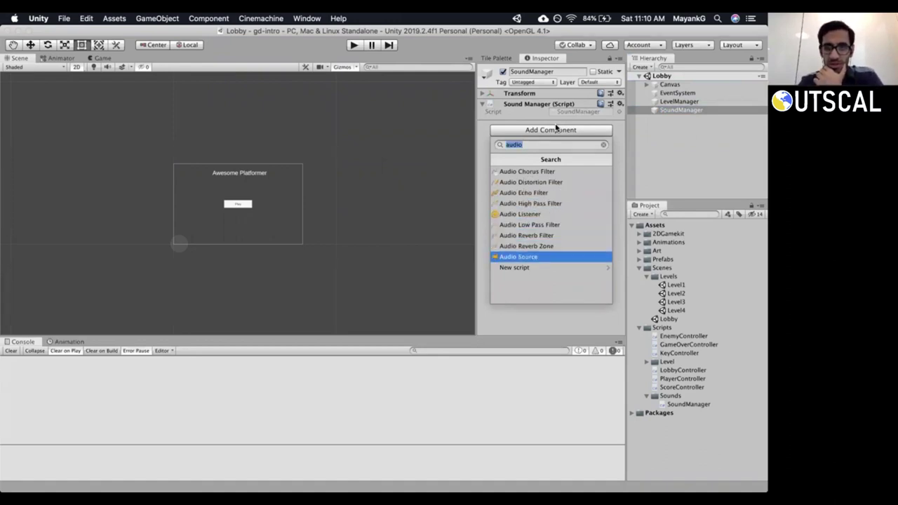
pyautogui.press('Return')
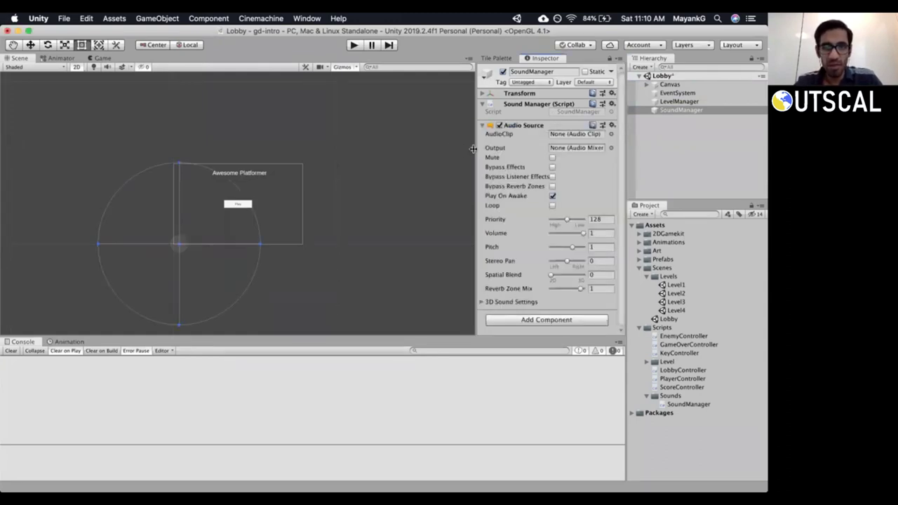
# Widen the Inspector, toggle the Audio Source foldout, and collapse the Levels folder.
pyautogui.moveTo(474, 148); pyautogui.dragTo(423, 143)
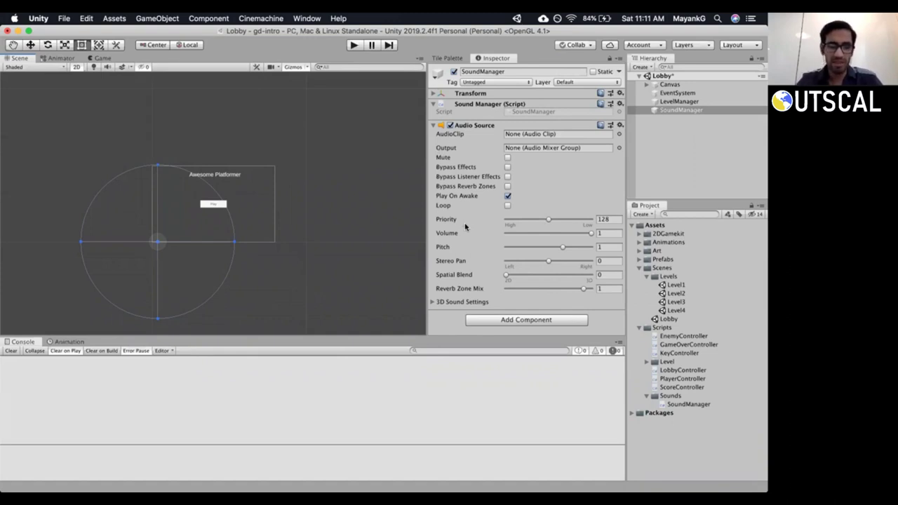
pyautogui.click(432, 125)
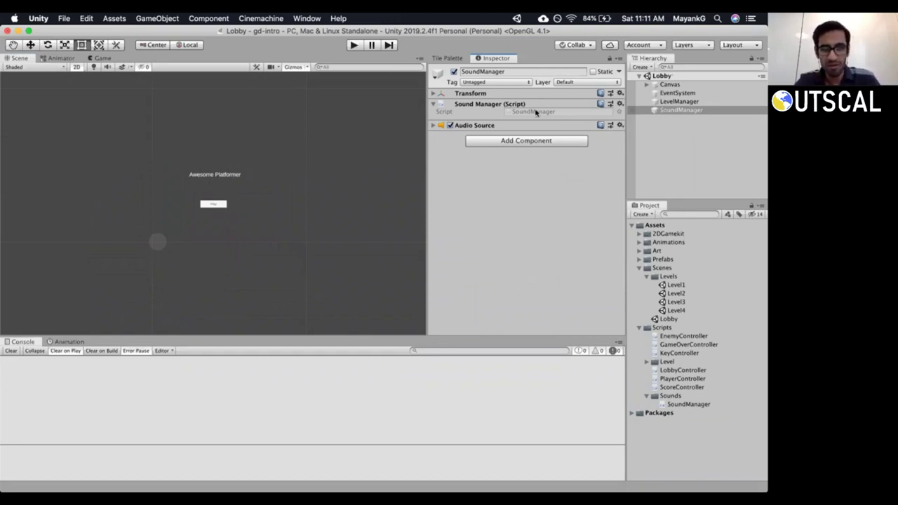
pyautogui.click(433, 126)
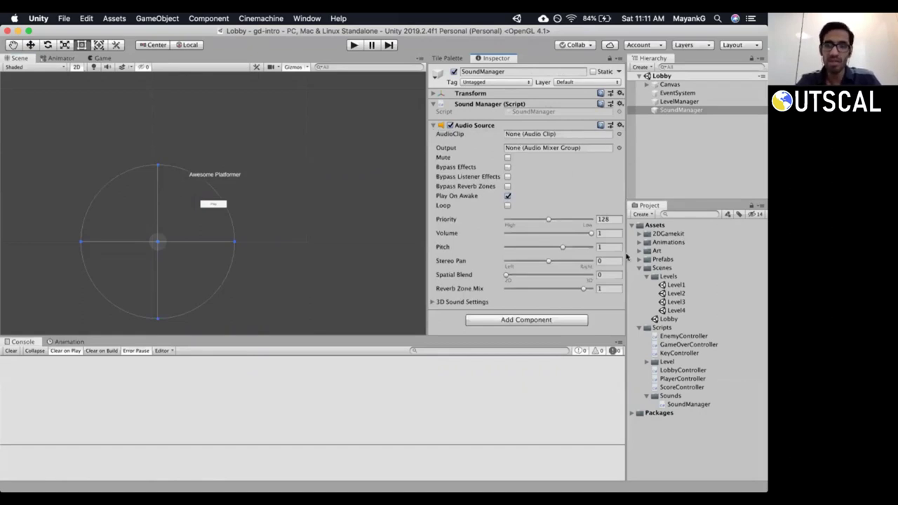
pyautogui.click(647, 277)
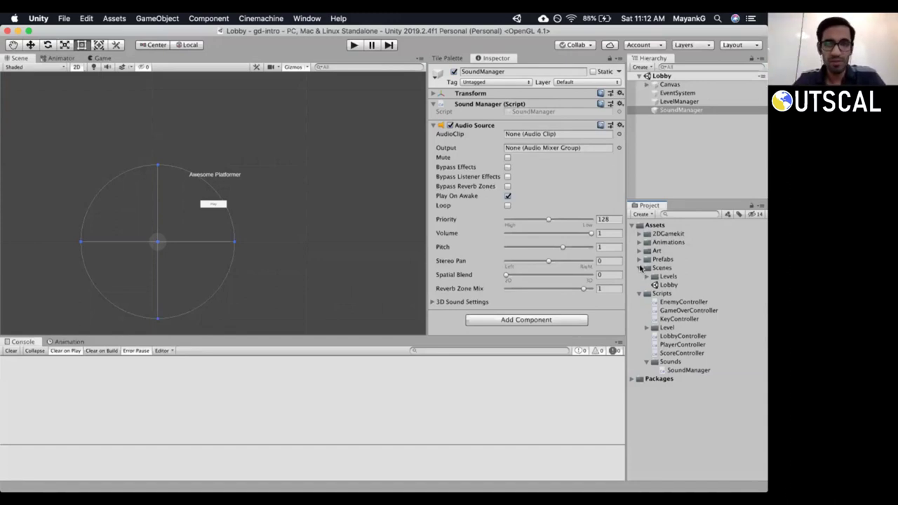
# Collapse SoundManager's Audio Source properties in the Inspector.
pyautogui.click(433, 126)
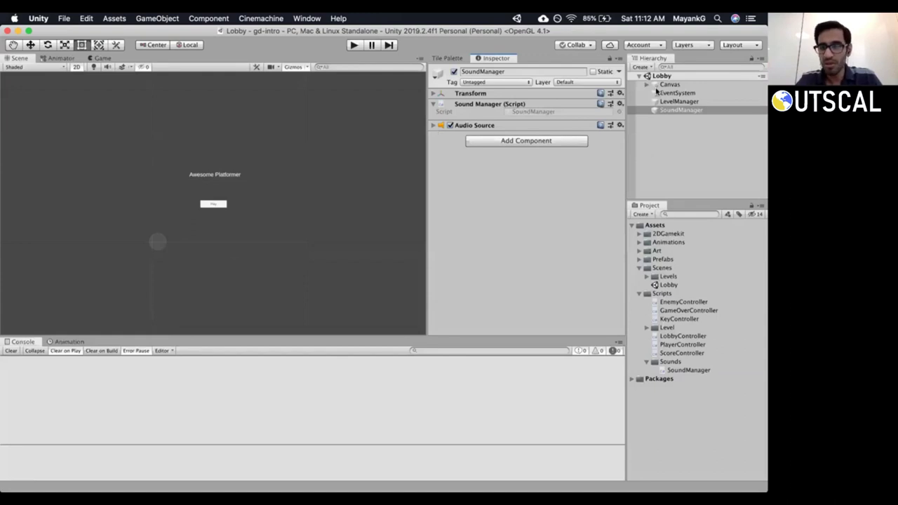
pyautogui.rightClick(662, 110)
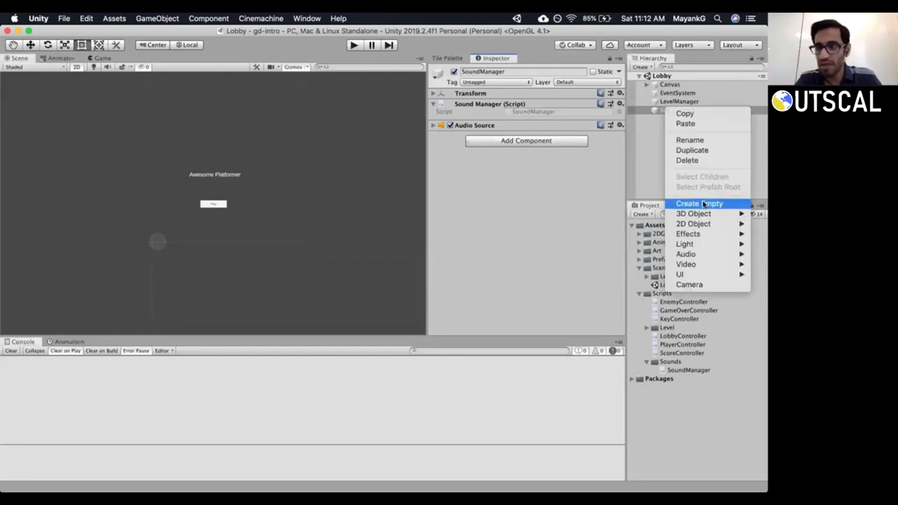
# Create an empty child object under SoundManager and name it SoundBgMusic.
pyautogui.click(703, 204)
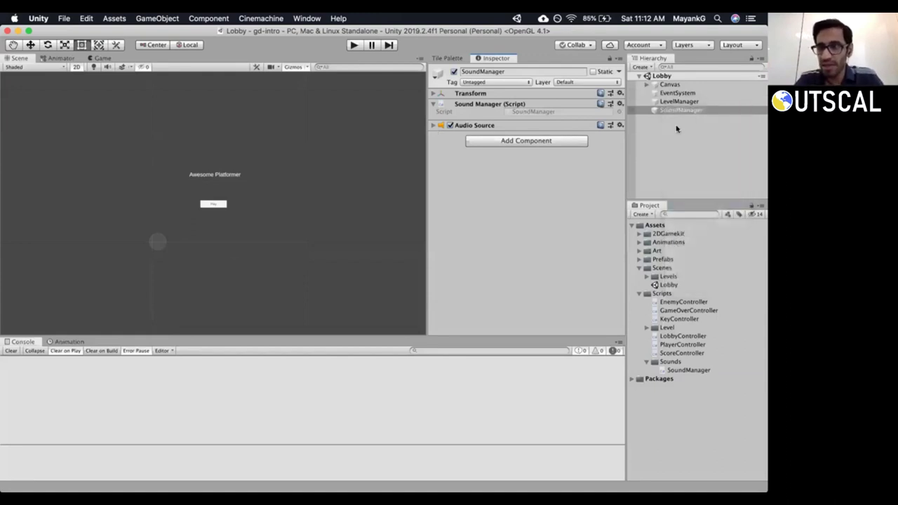
pyautogui.click(541, 72)
pyautogui.write('Sound')
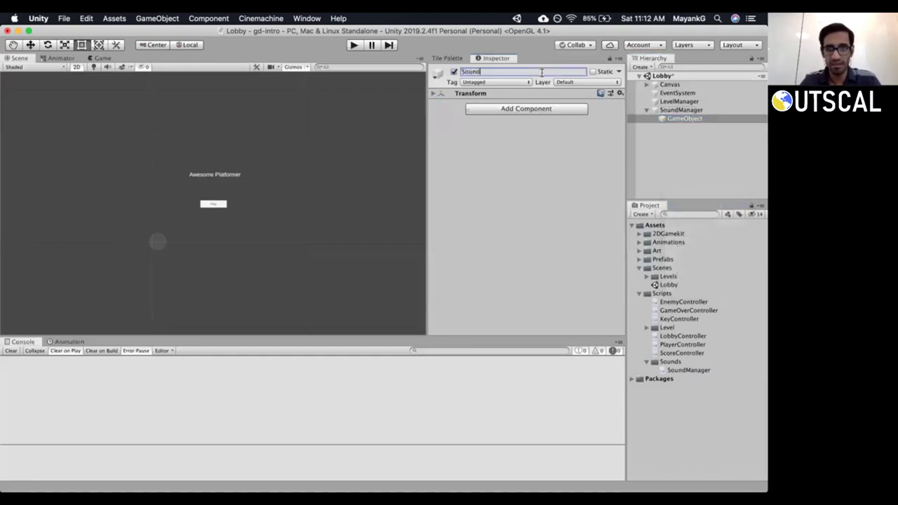
pyautogui.write('M')
pyautogui.press('BackSpace')
pyautogui.write('Bg')
pyautogui.press('Return')
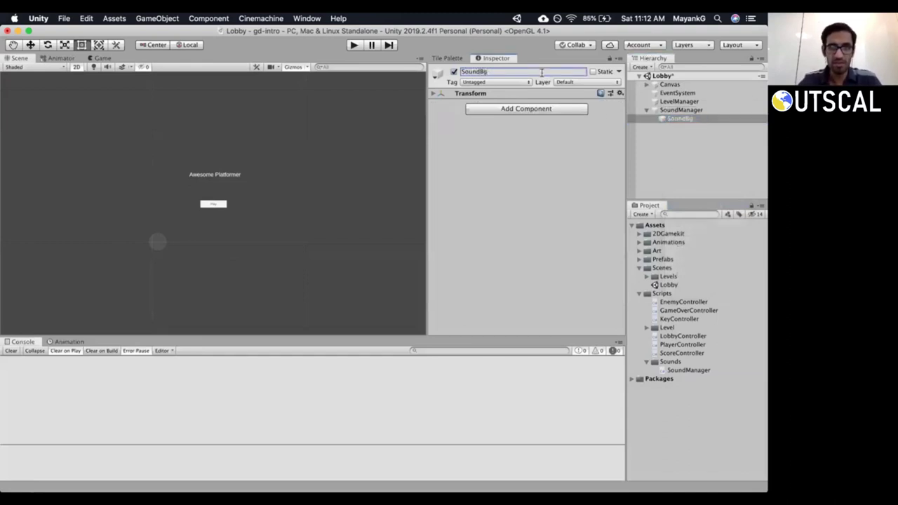
pyautogui.click(535, 72)
pyautogui.click(534, 72)
pyautogui.write('Music')
pyautogui.press('Return')
# Add an Audio Source to SoundBgMusic and review SoundManager's own Audio Source.
pyautogui.click(540, 110)
pyautogui.write('audio')
pyautogui.press('Return')
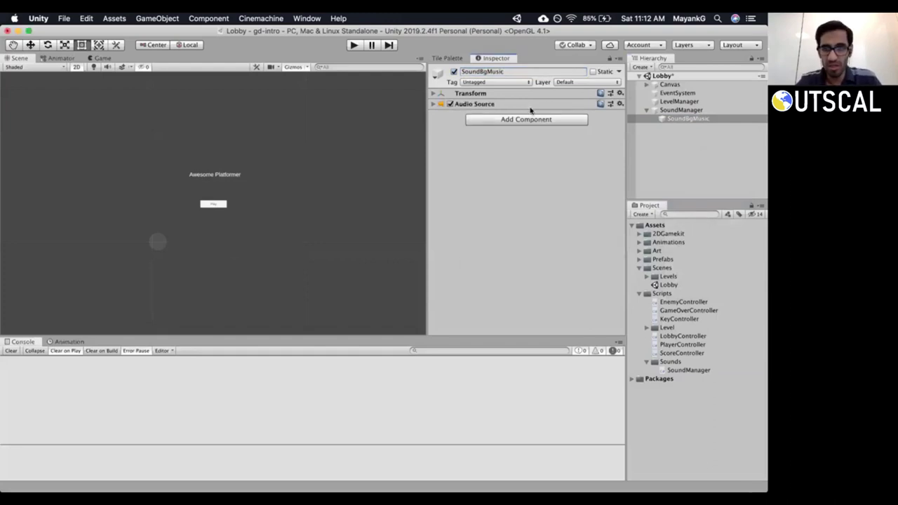
pyautogui.click(679, 110)
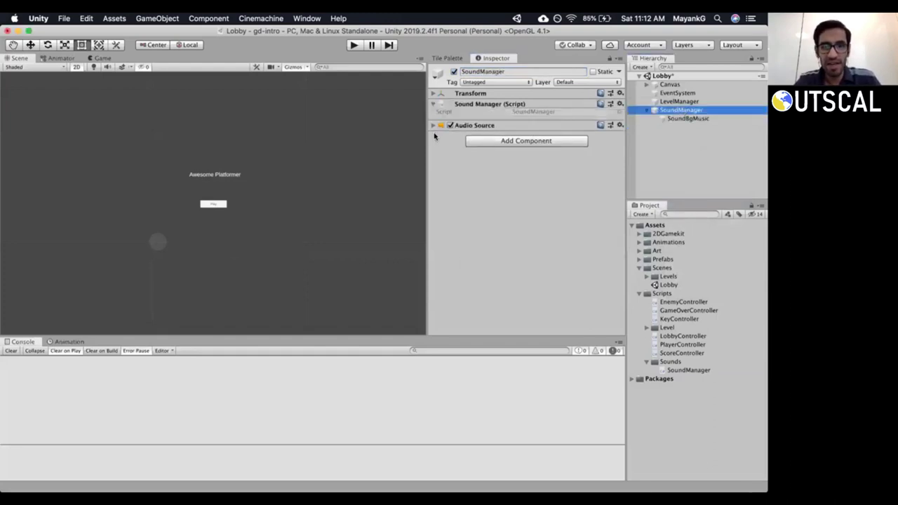
pyautogui.click(432, 125)
pyautogui.click(432, 125)
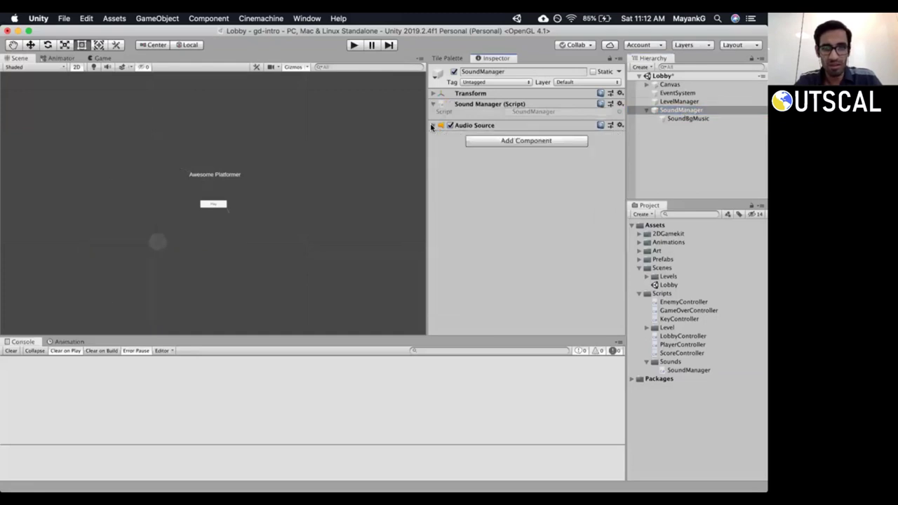
pyautogui.click(696, 119)
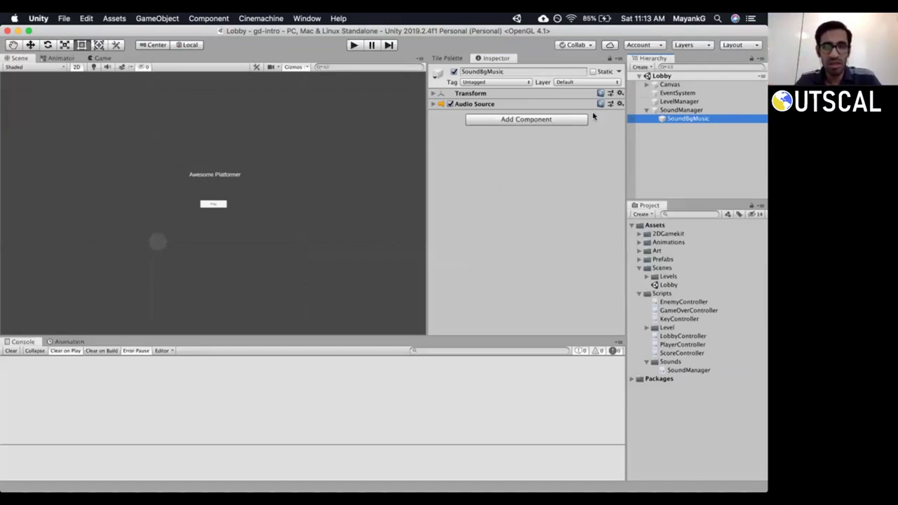
# Expand SoundBgMusic's Audio Source, then select and frame SoundManager in the scene view.
pyautogui.click(434, 104)
pyautogui.rightClick(692, 111)
pyautogui.click(710, 144)
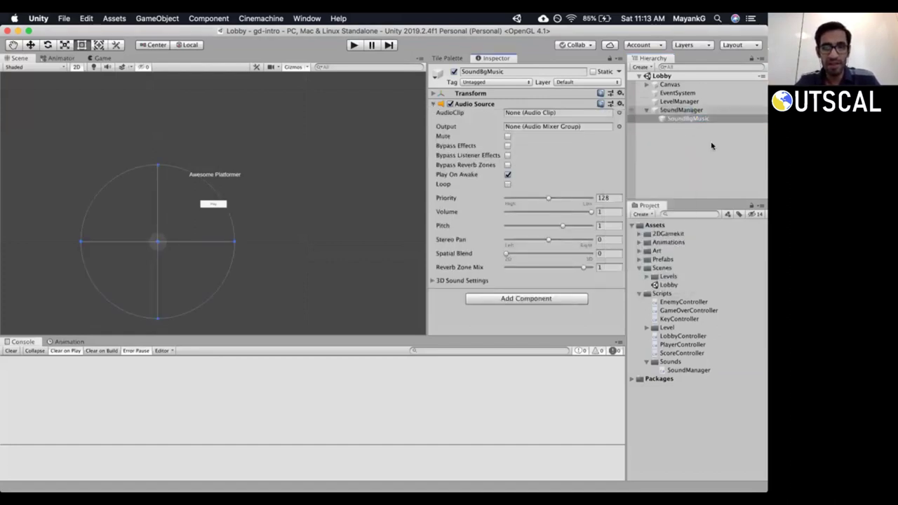
pyautogui.click(711, 145)
pyautogui.click(679, 111)
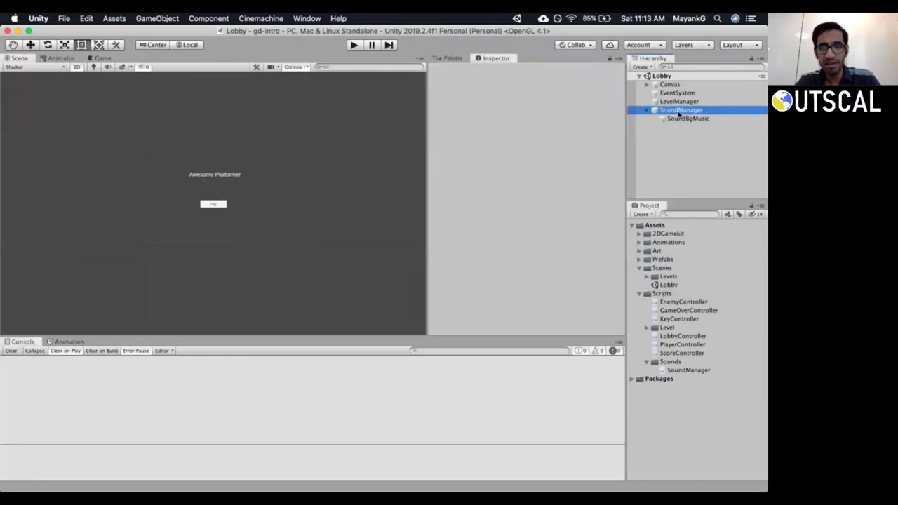
pyautogui.rightClick(679, 111)
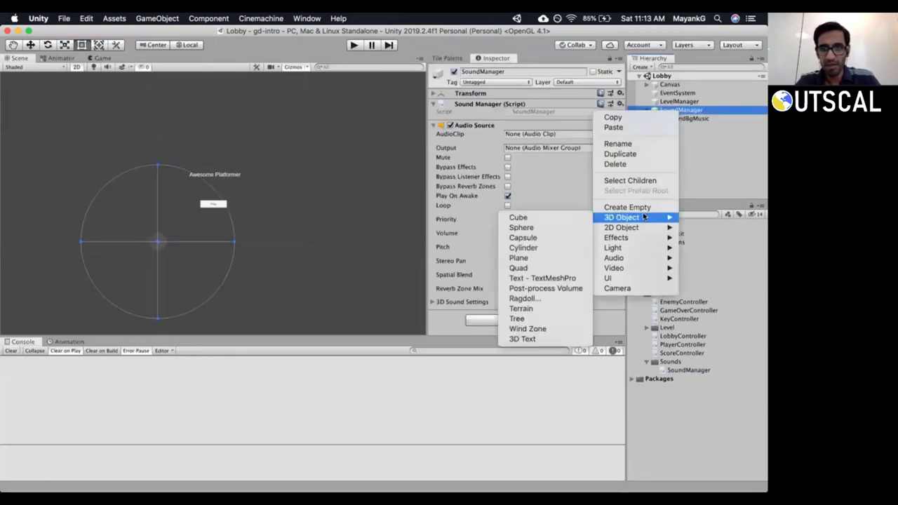
pyautogui.click(693, 121)
pyautogui.press('f')
# Duplicate SoundBgMusic, rename the copy SoundSfx, and save the Lobby scene.
pyautogui.press('super+d')
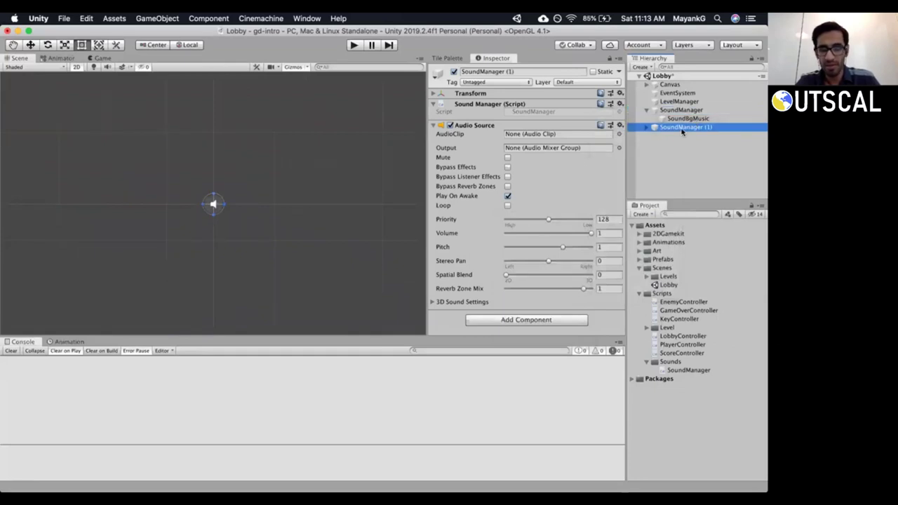
pyautogui.press('super+z')
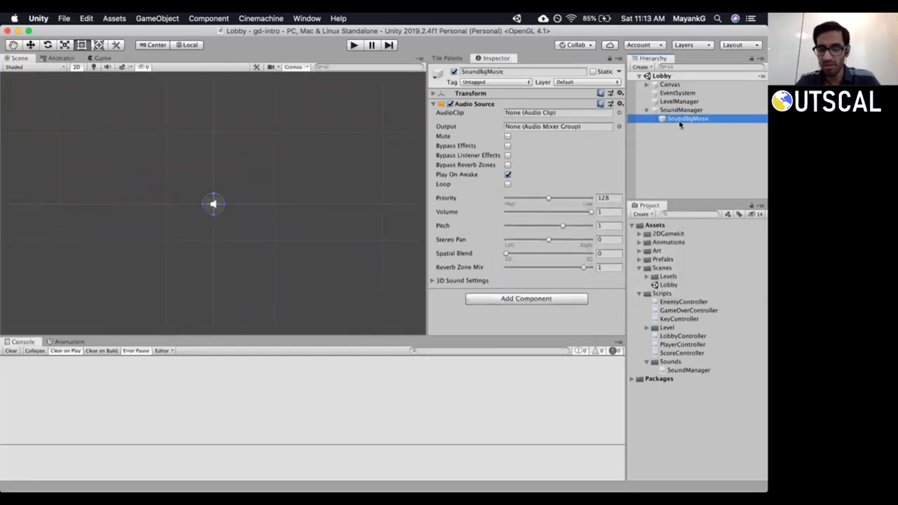
pyautogui.press('super+d')
pyautogui.click(726, 127)
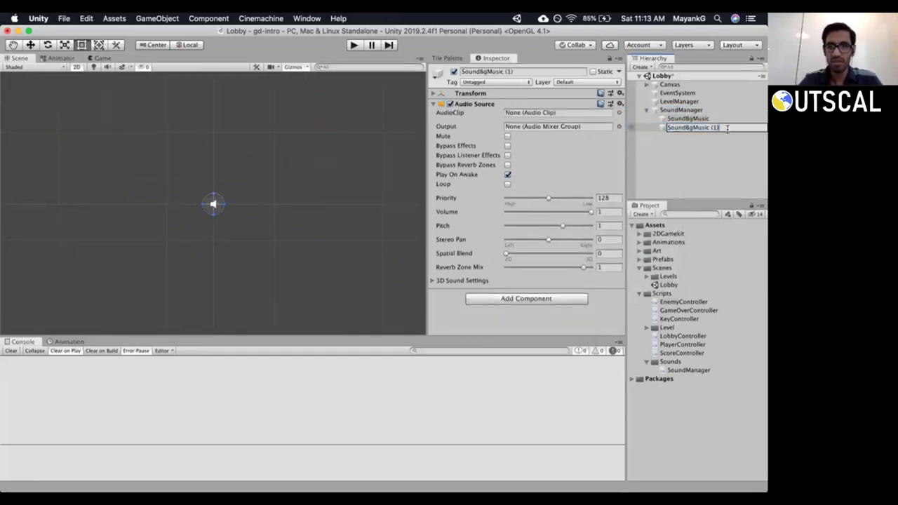
pyautogui.press('BackSpace')
pyautogui.press('BackSpace')
pyautogui.press('BackSpace')
pyautogui.press('BackSpace')
pyautogui.press('BackSpace')
pyautogui.press('BackSpace')
pyautogui.press('BackSpace')
pyautogui.press('BackSpace')
pyautogui.press('BackSpace')
pyautogui.press('BackSpace')
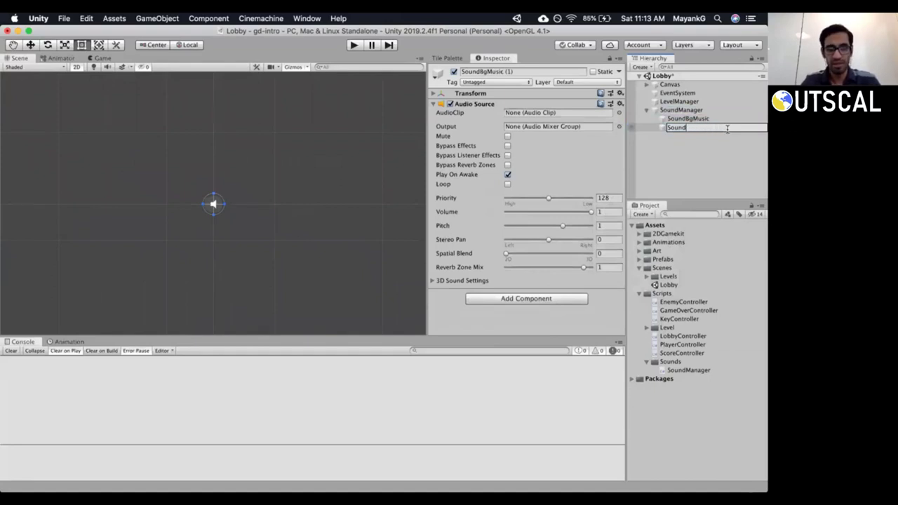
pyautogui.write('Sfx')
pyautogui.press('Return')
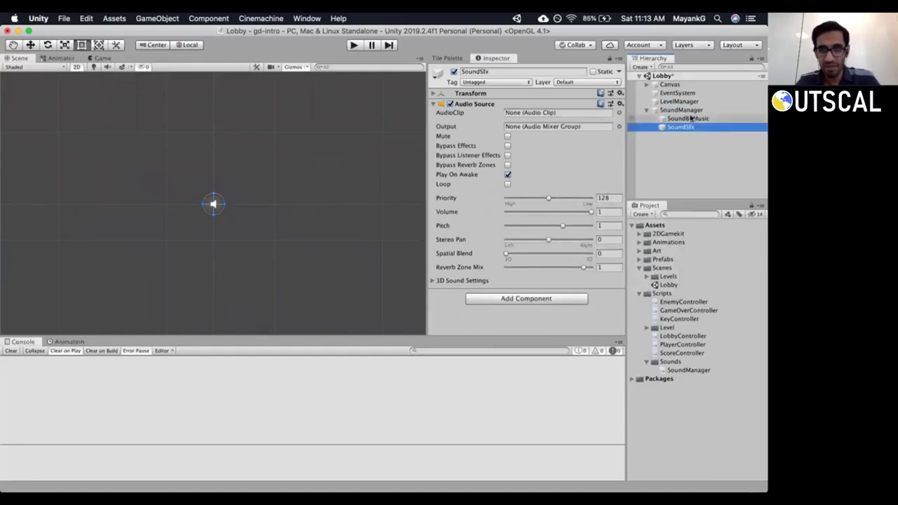
pyautogui.press('super+s')
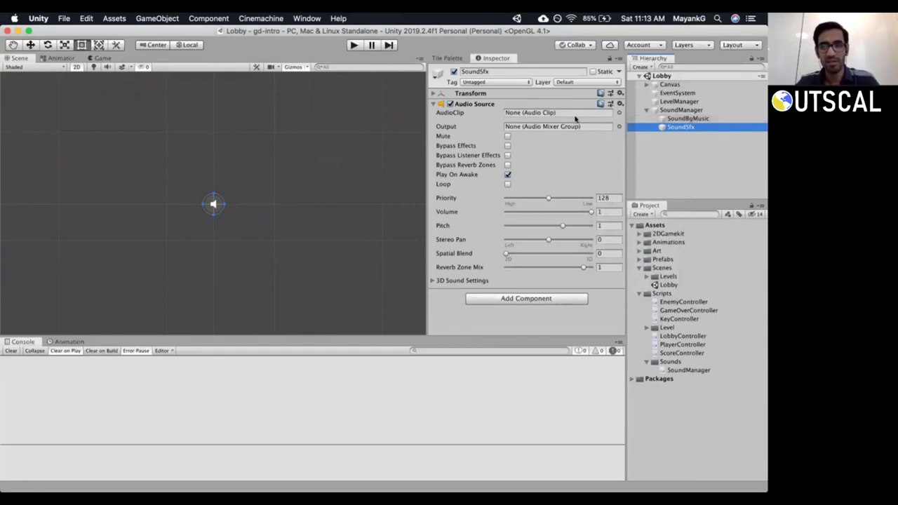
# Move SoundManager's Audio Source above the script, then remove that component.
pyautogui.click(685, 112)
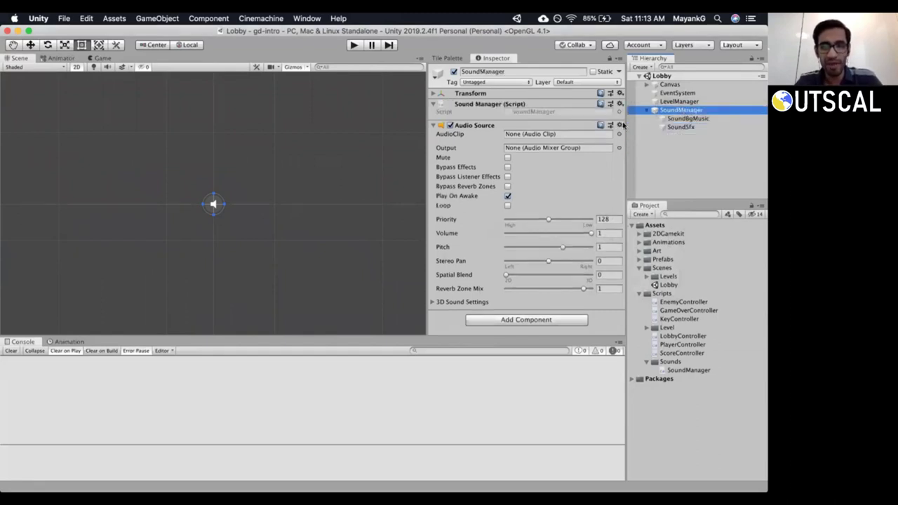
pyautogui.click(620, 125)
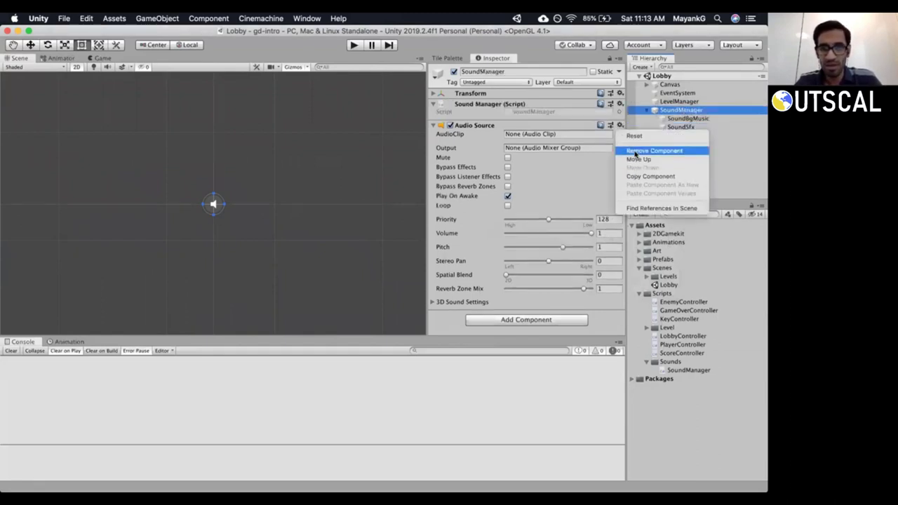
pyautogui.click(638, 159)
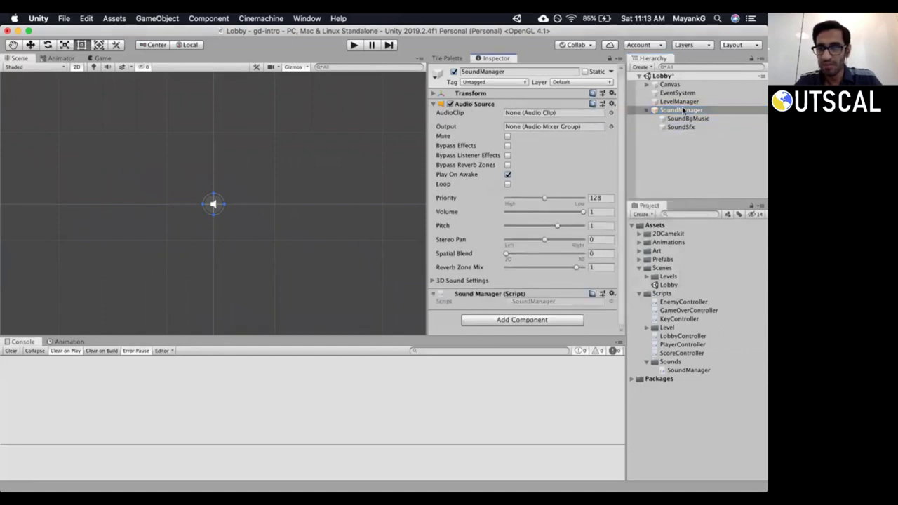
pyautogui.click(677, 102)
pyautogui.click(673, 110)
pyautogui.click(620, 104)
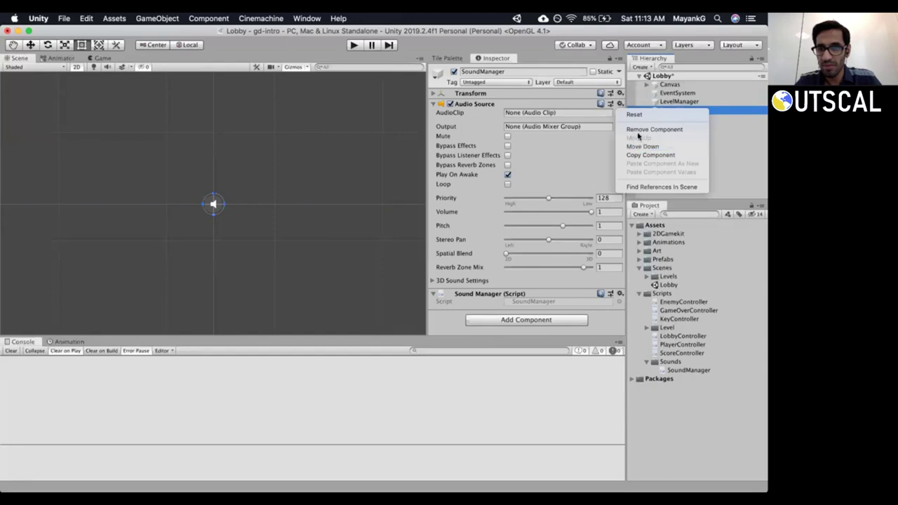
pyautogui.click(653, 129)
# Check the Audio Sources on the SoundBgMusic and SoundSfx children.
pyautogui.click(684, 118)
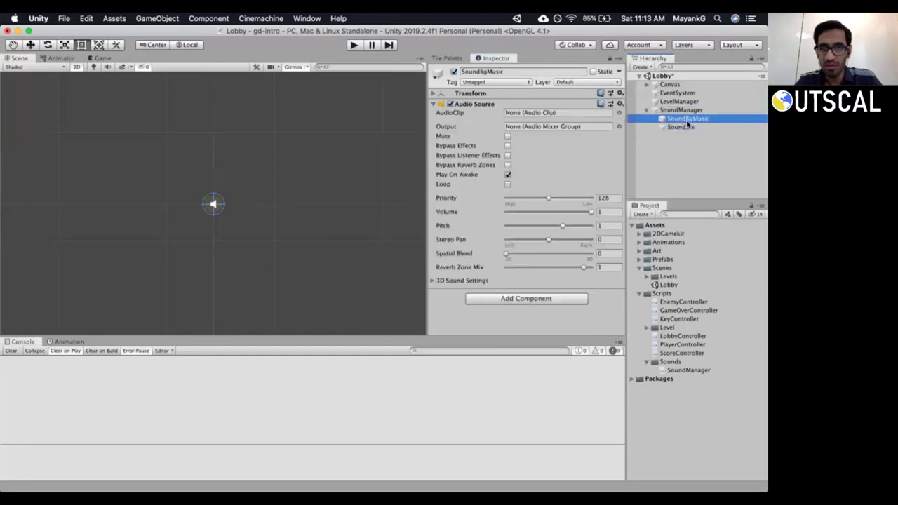
pyautogui.click(684, 127)
pyautogui.click(684, 119)
pyautogui.click(680, 127)
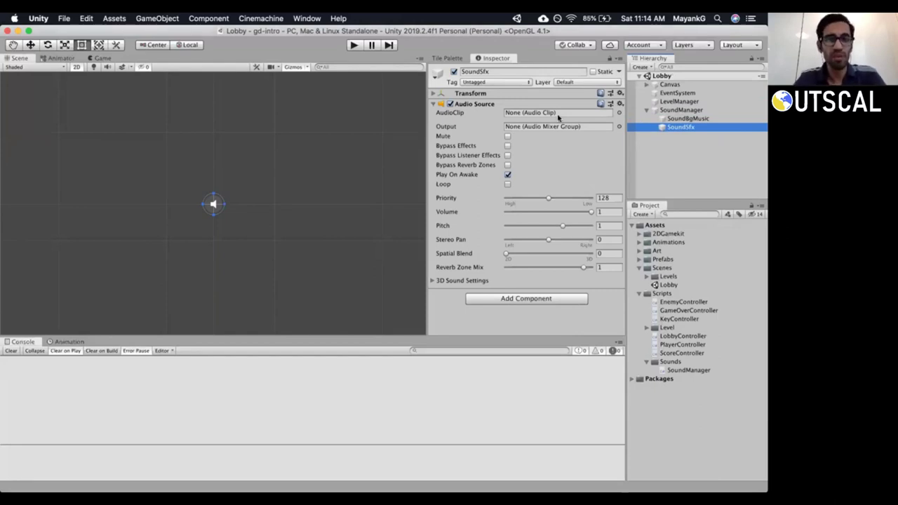
pyautogui.click(678, 119)
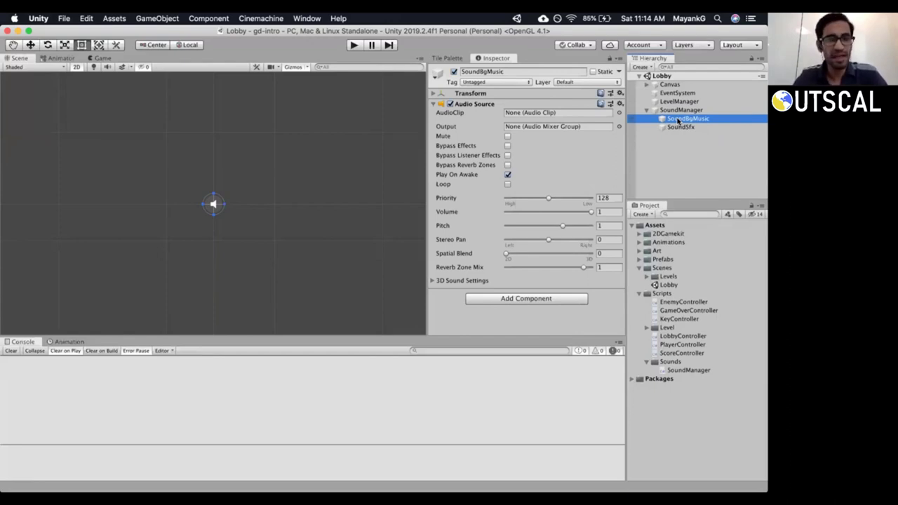
pyautogui.click(679, 110)
pyautogui.click(677, 127)
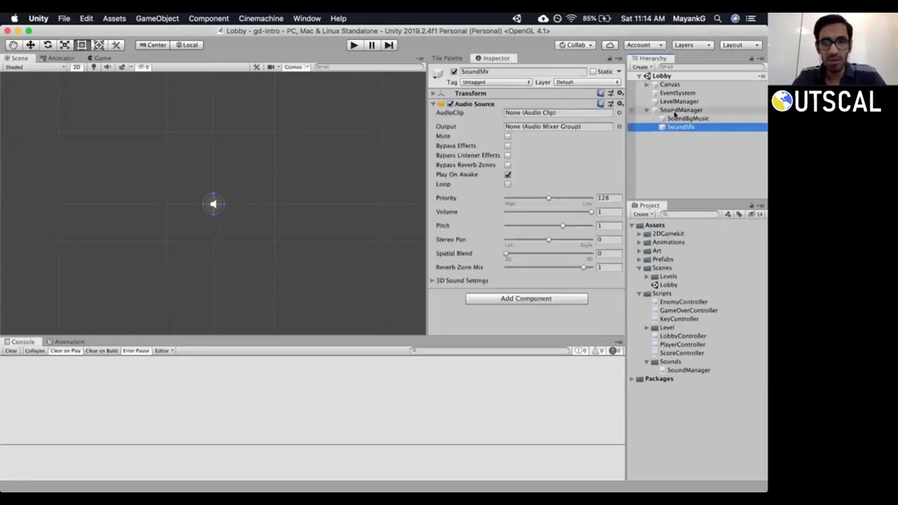
pyautogui.click(677, 110)
pyautogui.keyDown('shift'); pyautogui.click(679, 127); pyautogui.keyUp('shift')
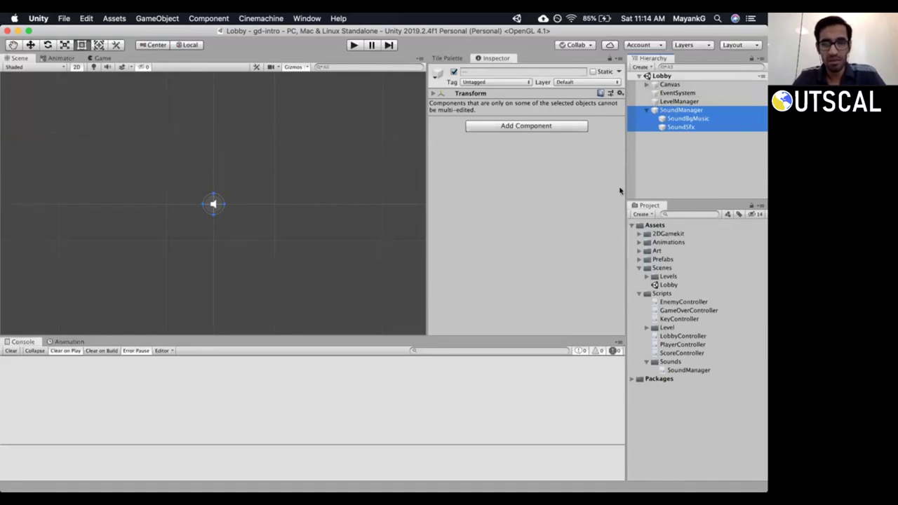
# Enlarge the Hierarchy panel and collapse the Sounds folder in the Project panel.
pyautogui.moveTo(652, 200); pyautogui.dragTo(649, 223)
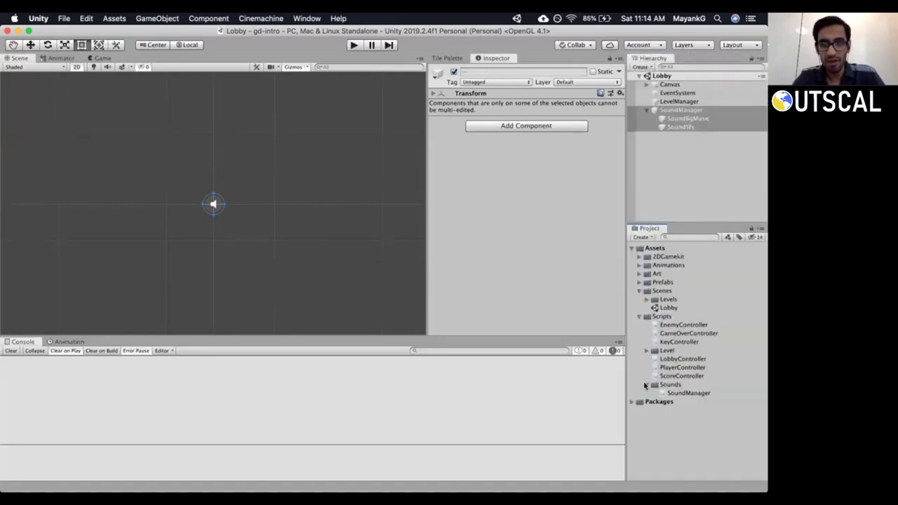
pyautogui.click(646, 384)
pyautogui.click(639, 317)
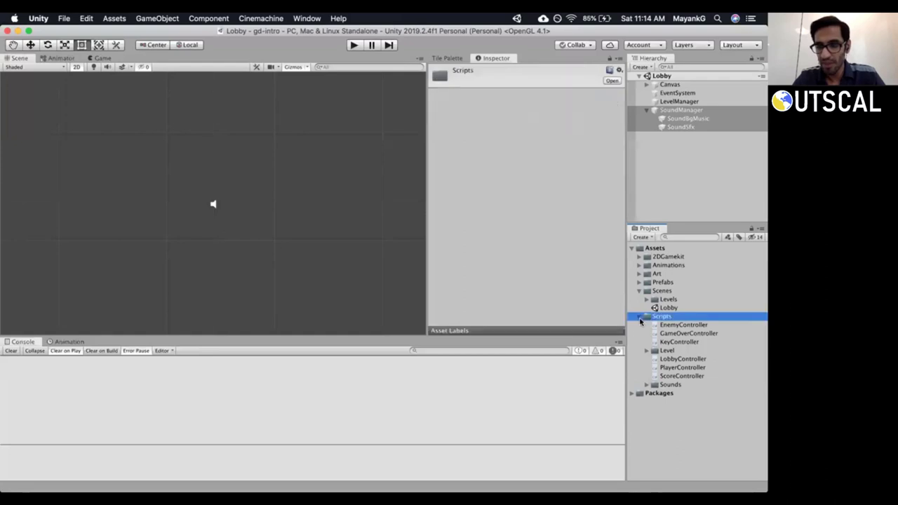
# Select SoundBgMusic and open its AudioClip picker in list view.
pyautogui.click(640, 317)
pyautogui.click(674, 110)
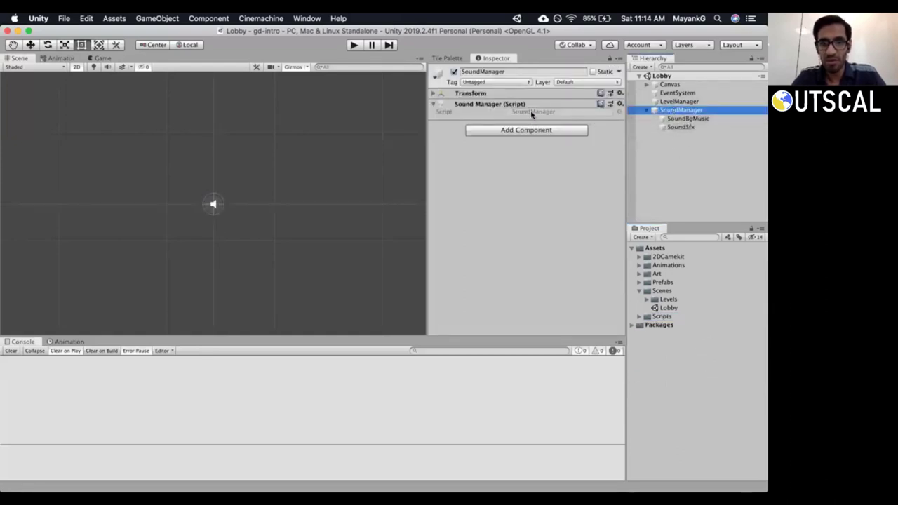
pyautogui.click(684, 118)
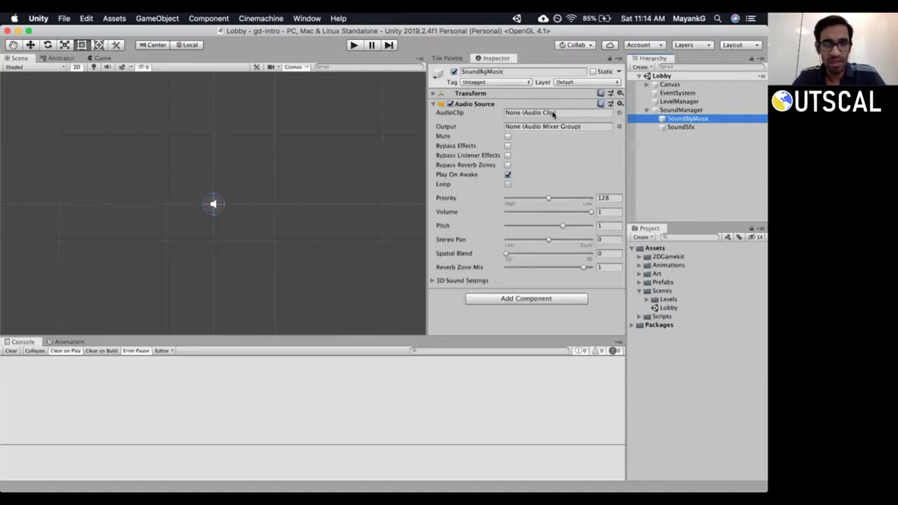
pyautogui.click(618, 114)
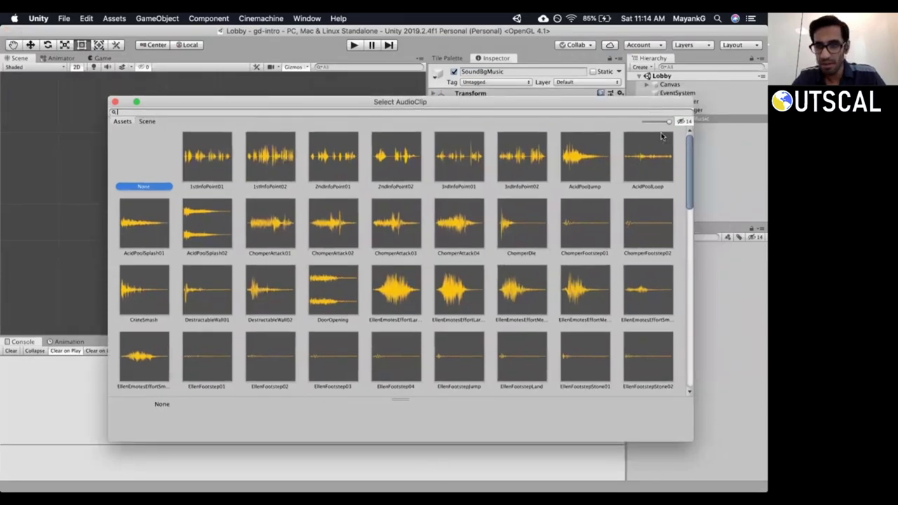
pyautogui.moveTo(668, 122); pyautogui.dragTo(634, 125)
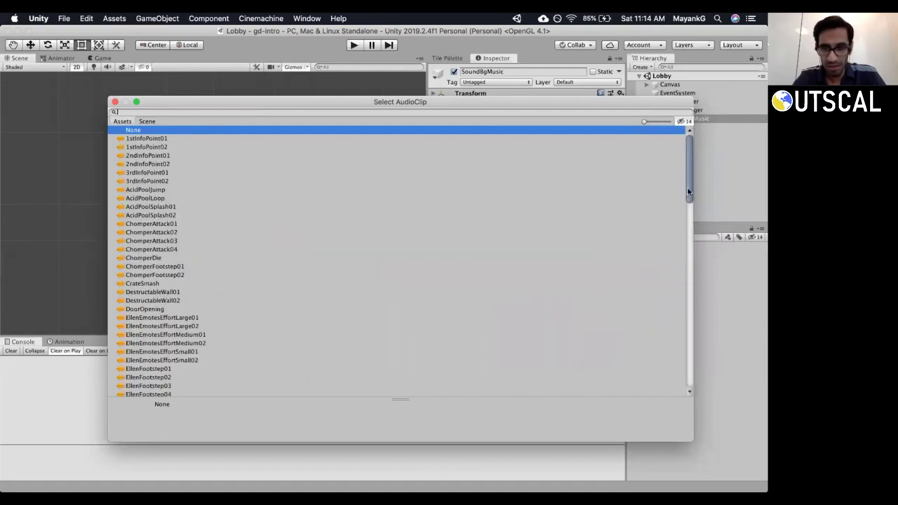
pyautogui.moveTo(691, 195); pyautogui.dragTo(587, 206)
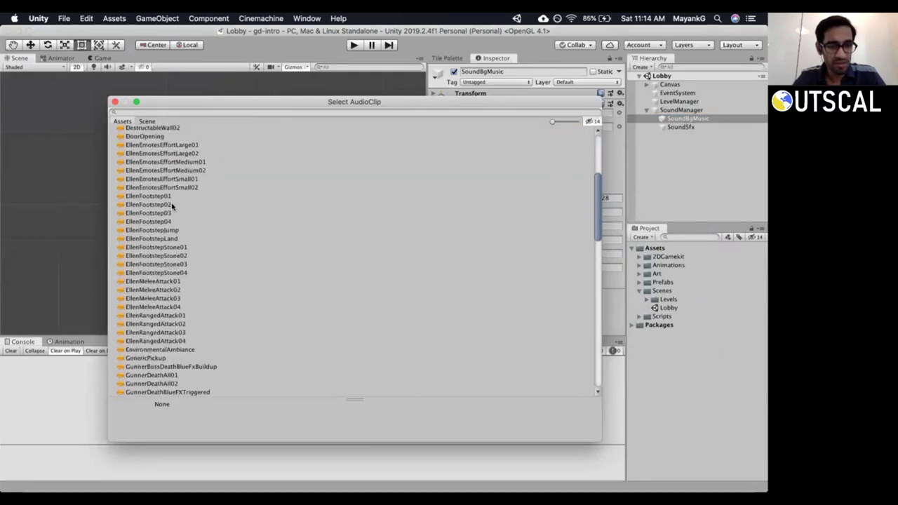
# Choose EllenRangedAttack03 as SoundBgMusic's AudioClip, then search the project for 'attack'.
pyautogui.click(168, 204)
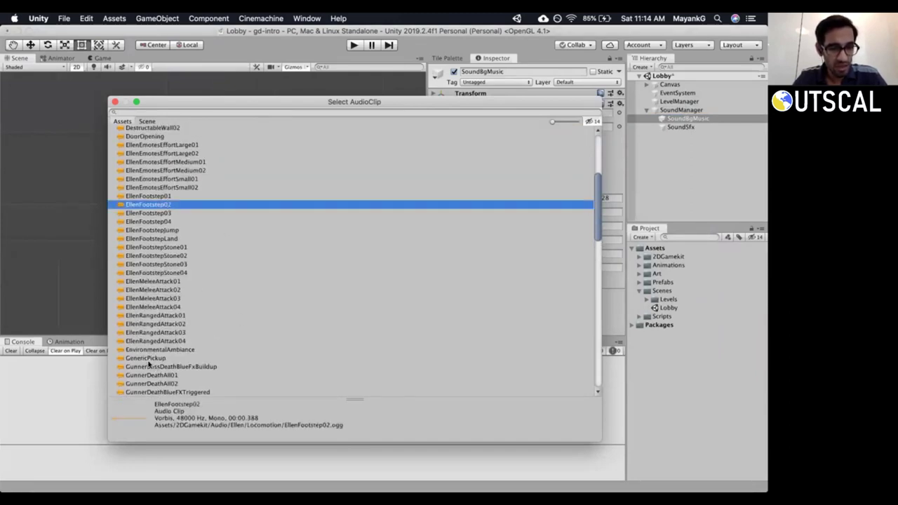
pyautogui.scroll(-4, 147, 361)
pyautogui.click(153, 291)
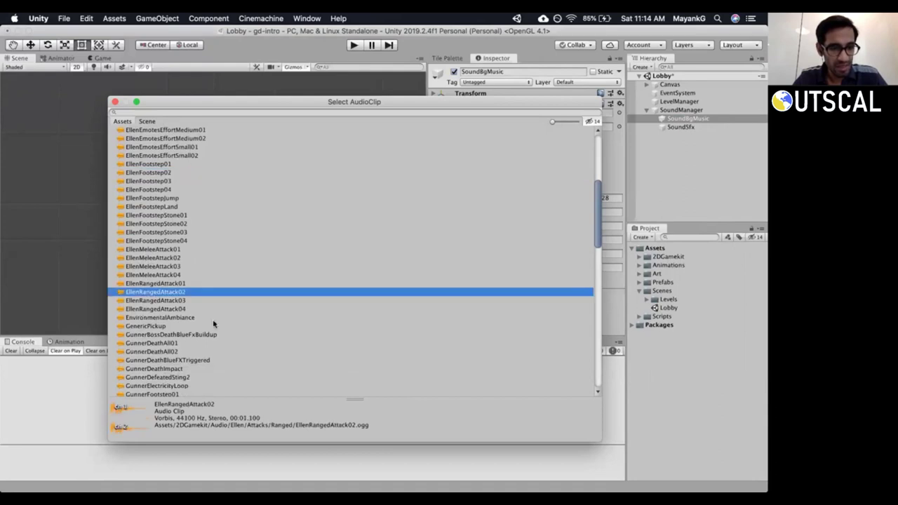
pyautogui.scroll(-3, 218, 324)
pyautogui.scroll(-3, 221, 322)
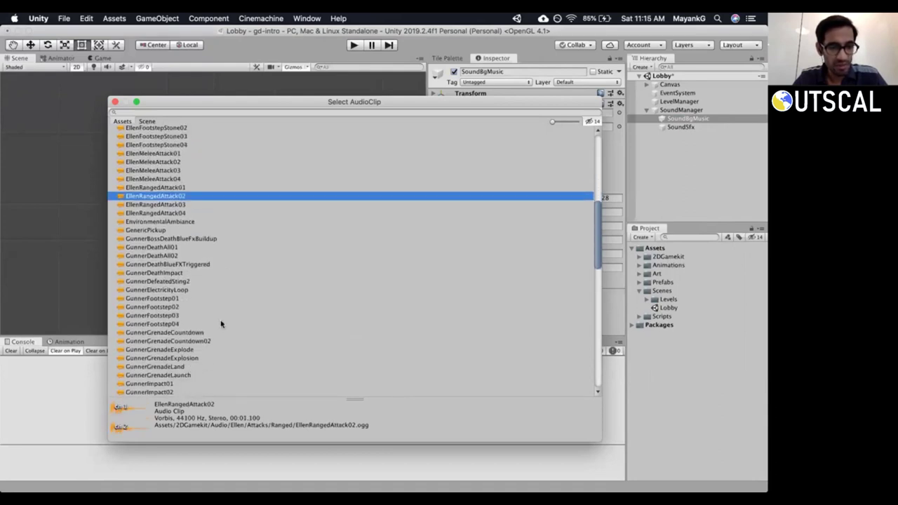
pyautogui.click(148, 205)
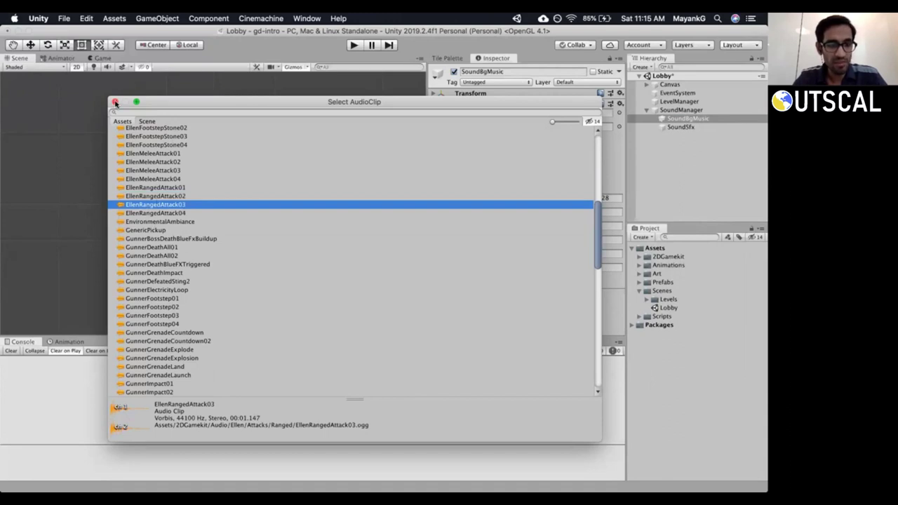
pyautogui.click(116, 103)
pyautogui.click(679, 235)
pyautogui.write('a')
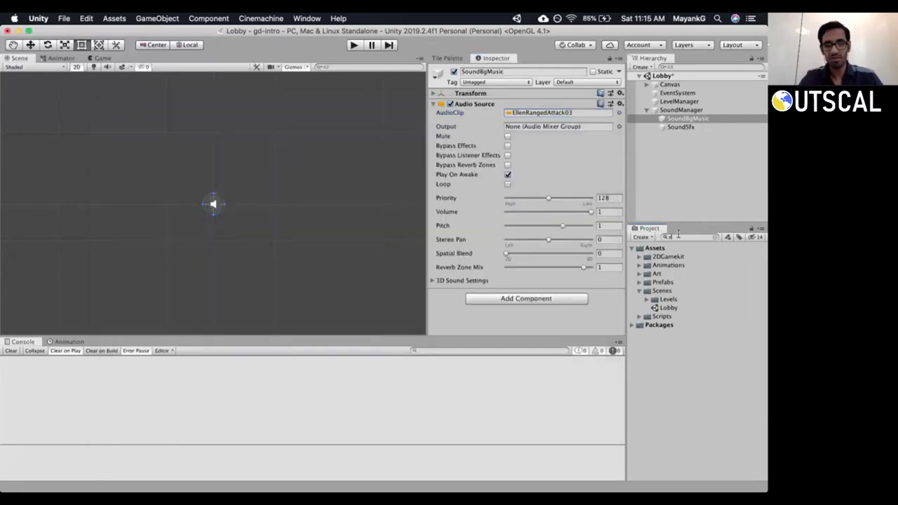
pyautogui.write('ttack')
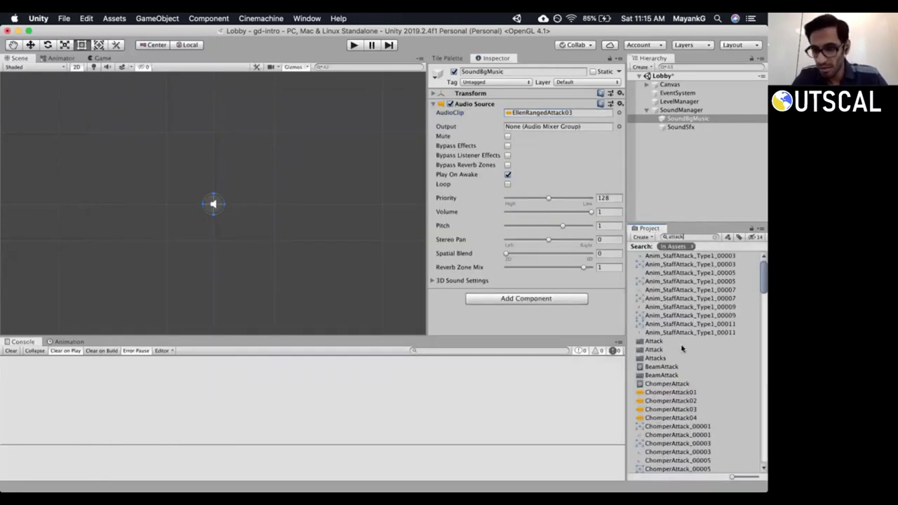
# Select ChomperAttack01 from the 'attack' results and play its Inspector preview twice.
pyautogui.scroll(-5, 681, 348)
pyautogui.click(664, 265)
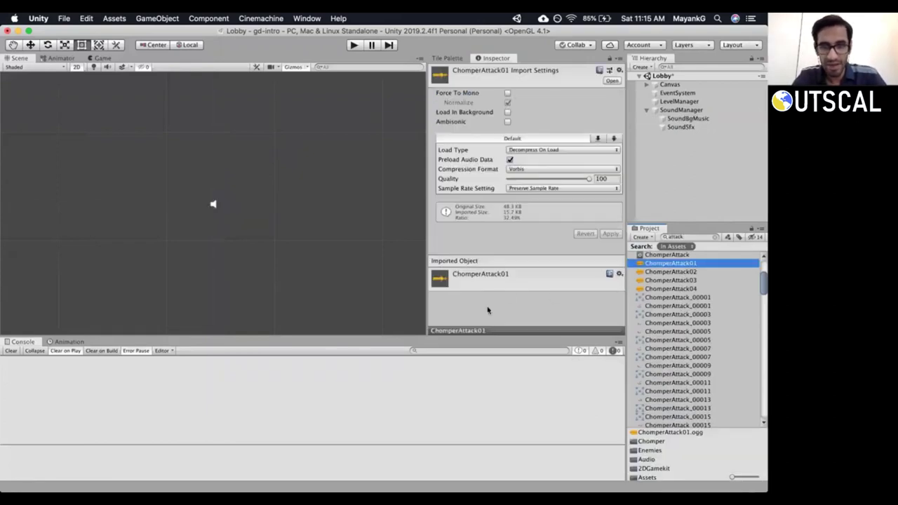
pyautogui.click(493, 329)
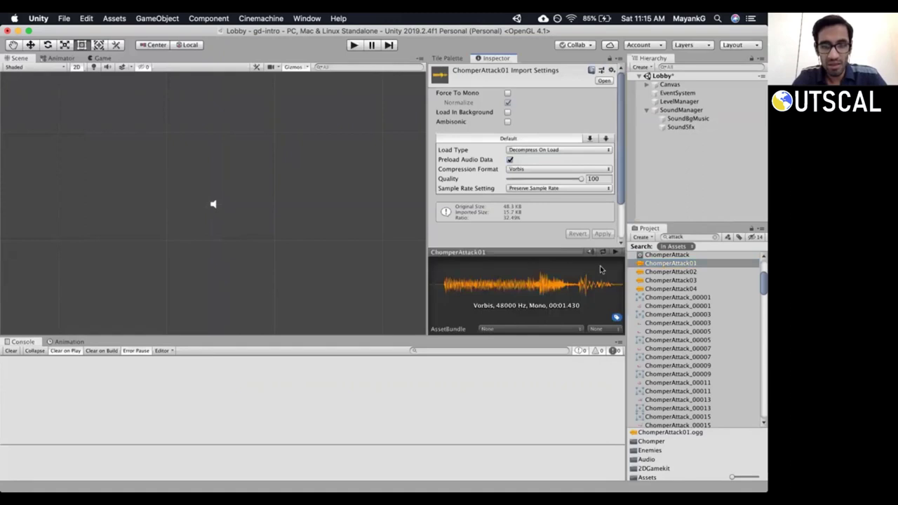
pyautogui.click(614, 253)
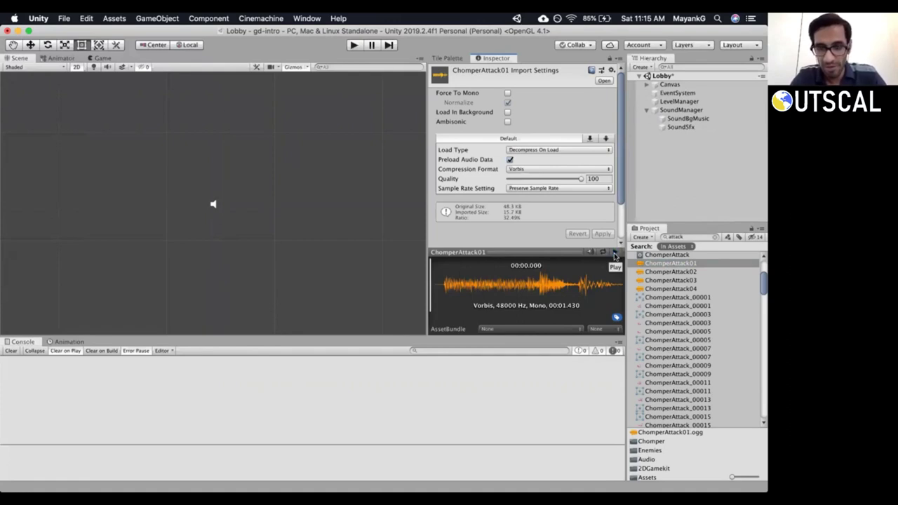
pyautogui.click(613, 253)
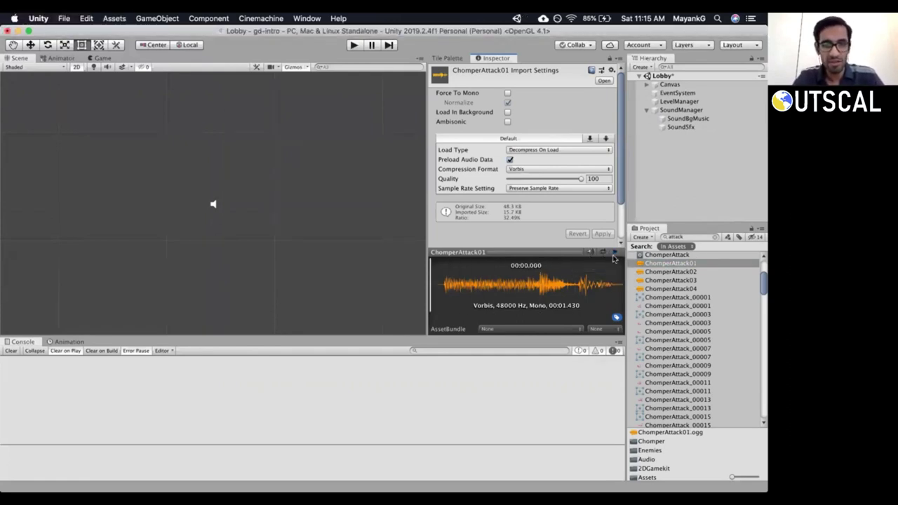
pyautogui.click(494, 312)
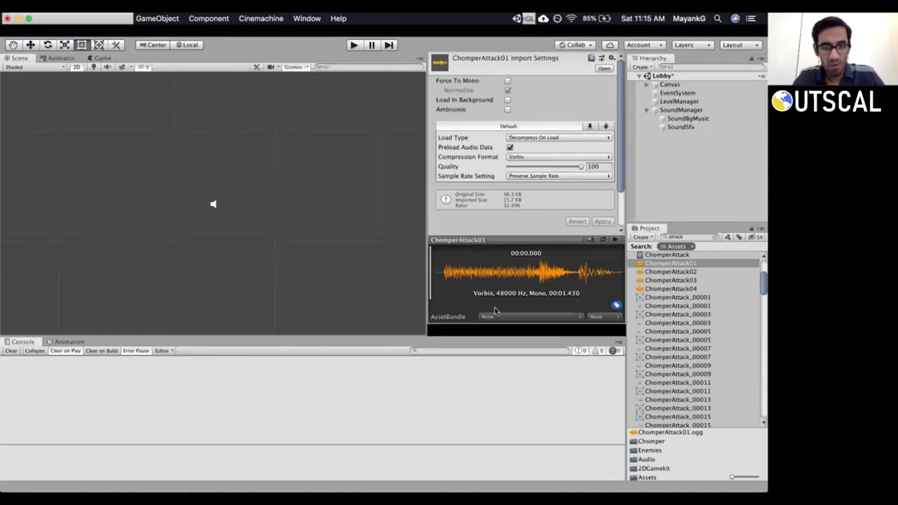
pyautogui.click(531, 251)
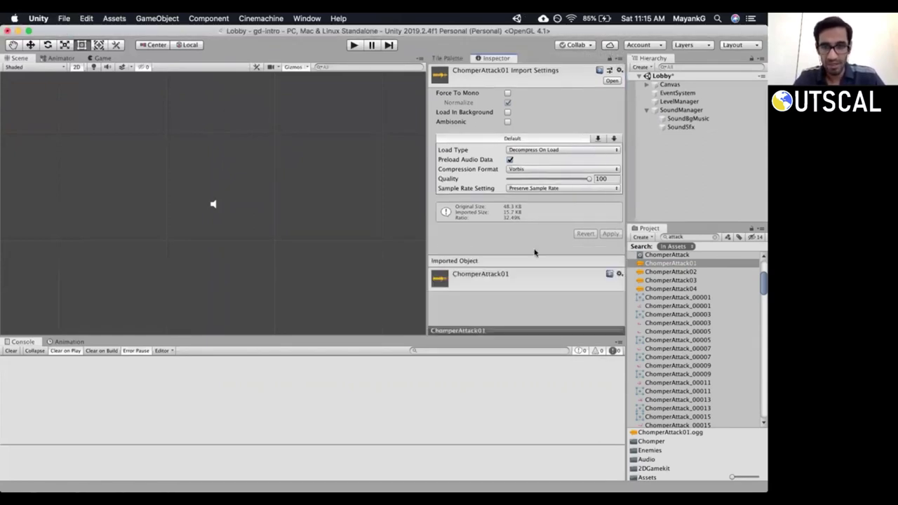
pyautogui.click(714, 237)
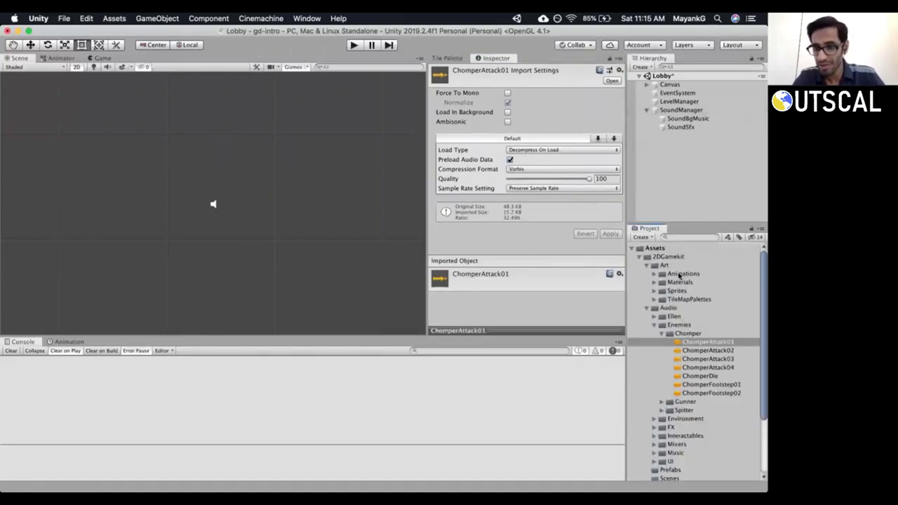
# Collapse the Audio folder and search the project assets for 'music'.
pyautogui.click(646, 307)
pyautogui.click(680, 111)
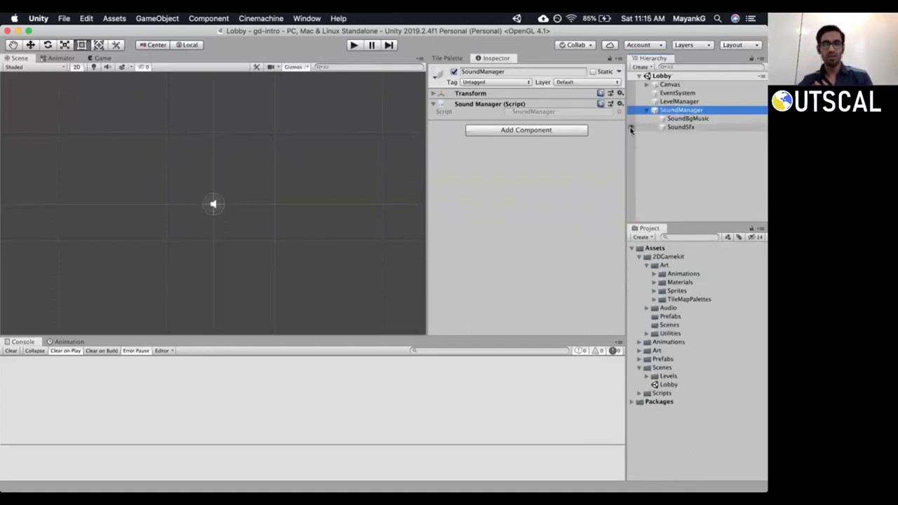
pyautogui.click(691, 238)
pyautogui.write('music')
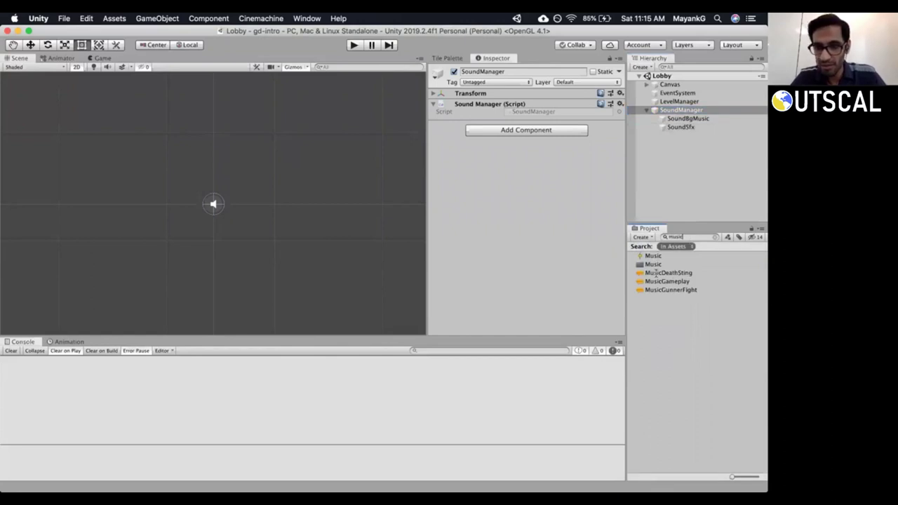
# Inspect MusicGameplay, MusicDeathSting and MusicGunnerFight, then clear the search and select SoundBgMusic.
pyautogui.click(657, 281)
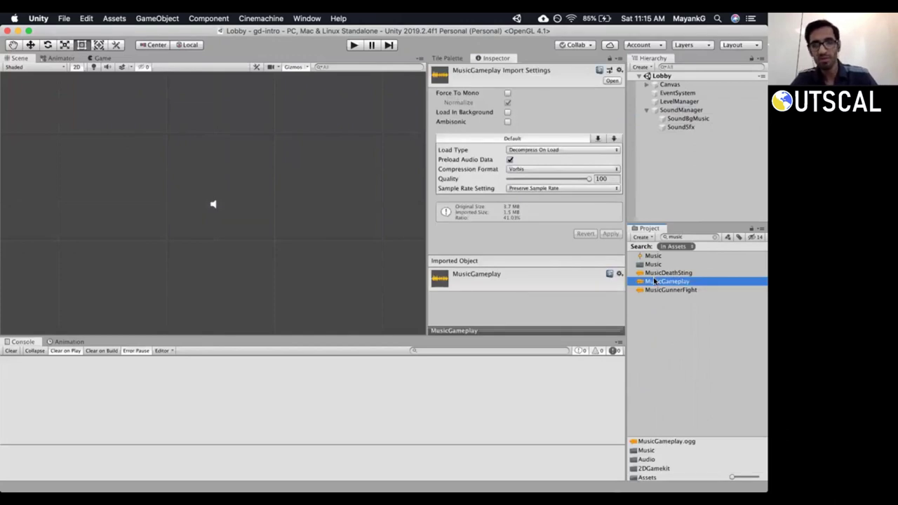
pyautogui.click(662, 274)
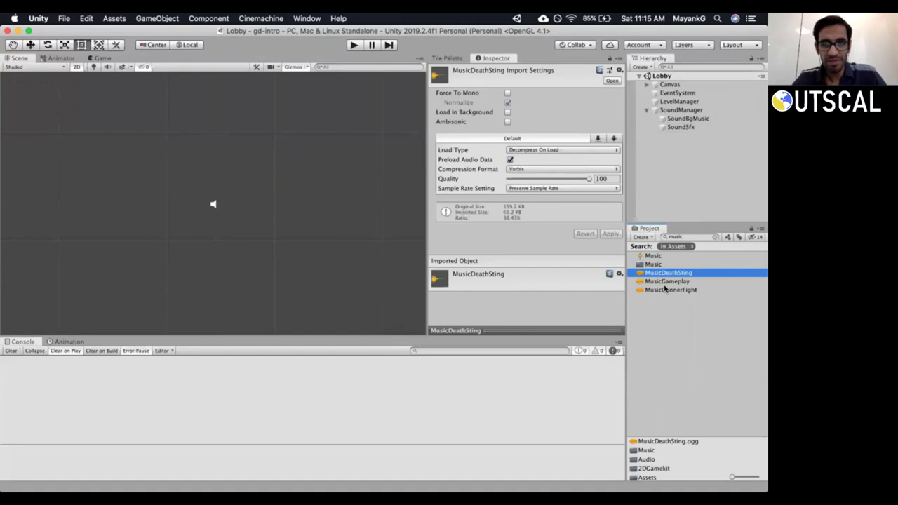
pyautogui.click(664, 281)
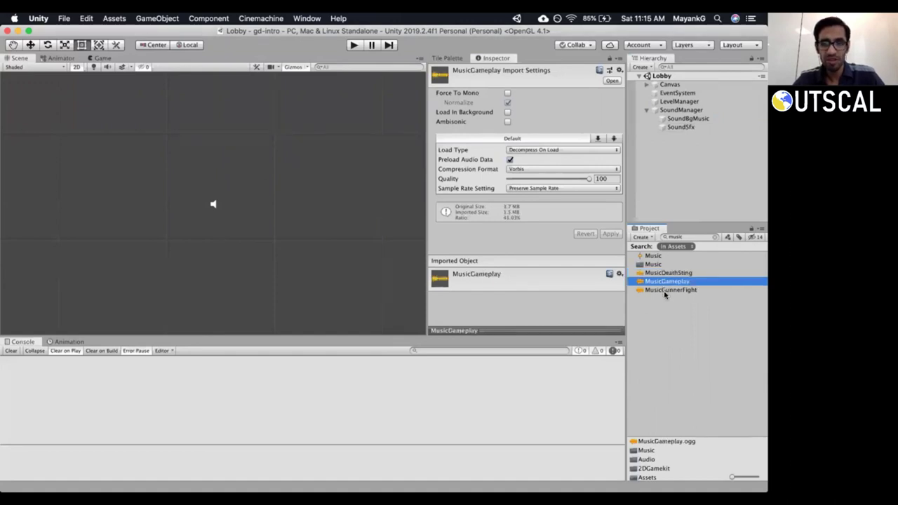
pyautogui.click(665, 291)
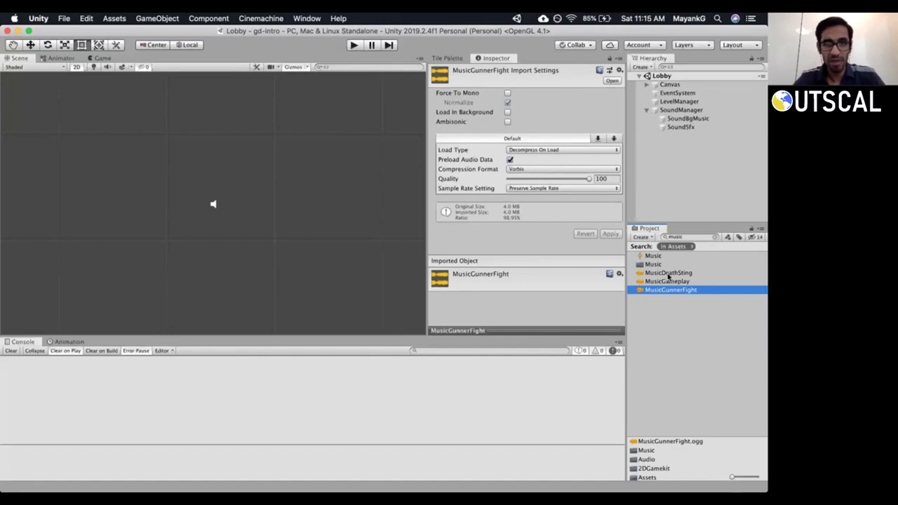
pyautogui.click(668, 273)
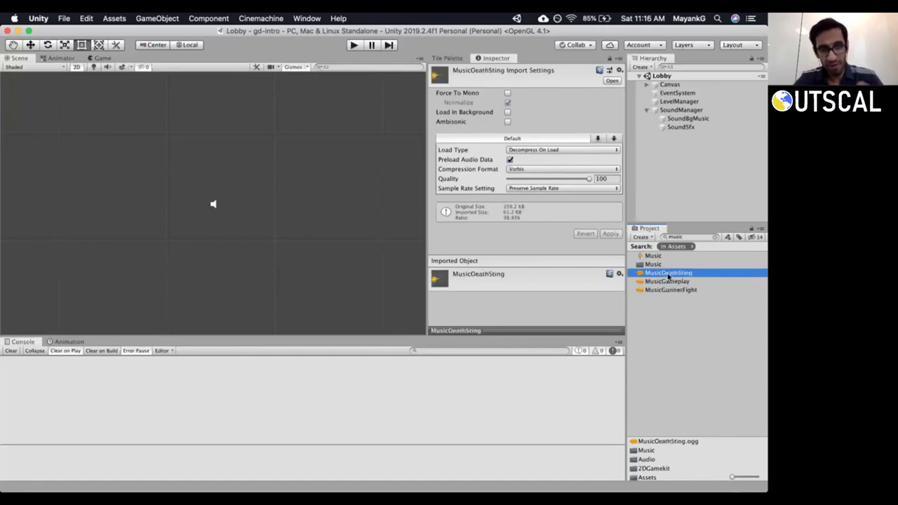
pyautogui.click(668, 282)
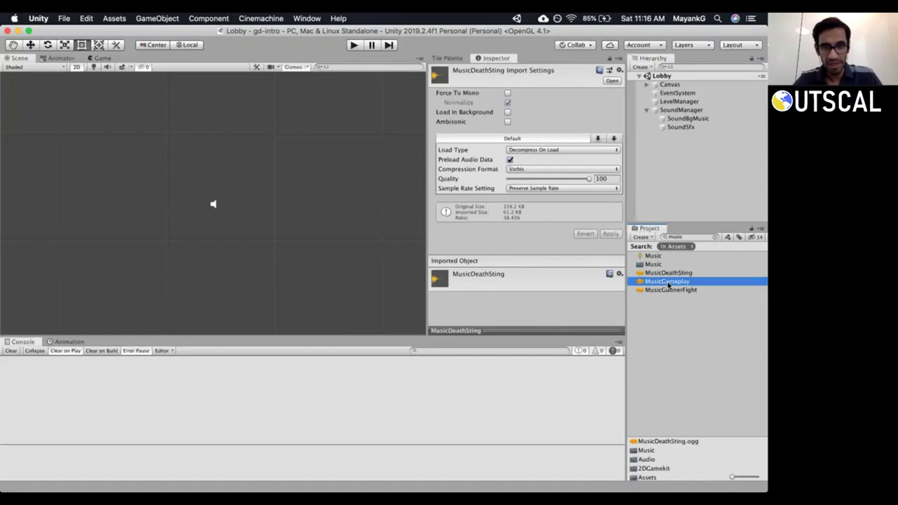
pyautogui.click(671, 290)
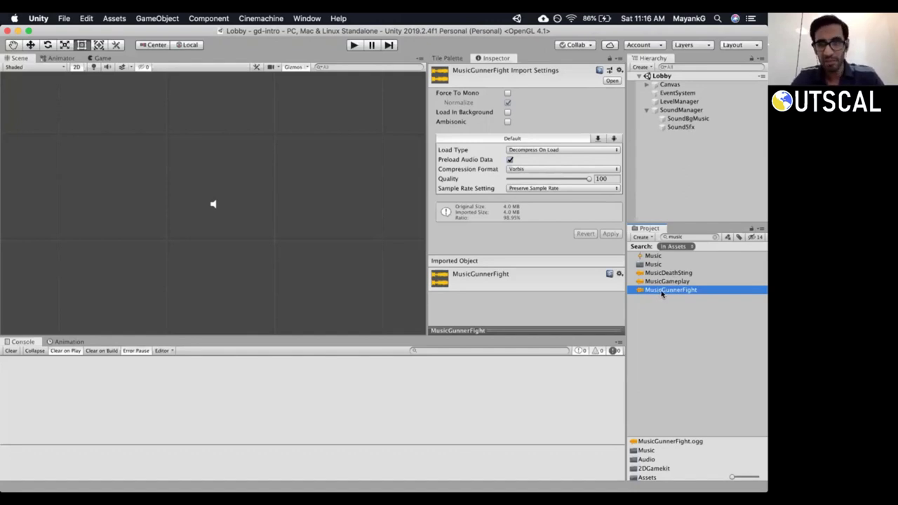
pyautogui.click(714, 238)
pyautogui.click(686, 120)
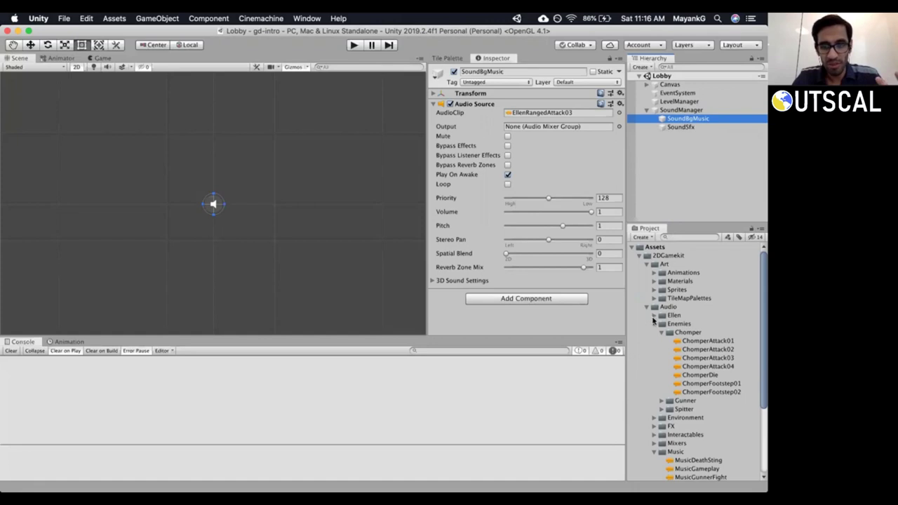
# Inspect the SoundSfx audio source, which has no clip, then return to Visual Studio.
pyautogui.click(670, 129)
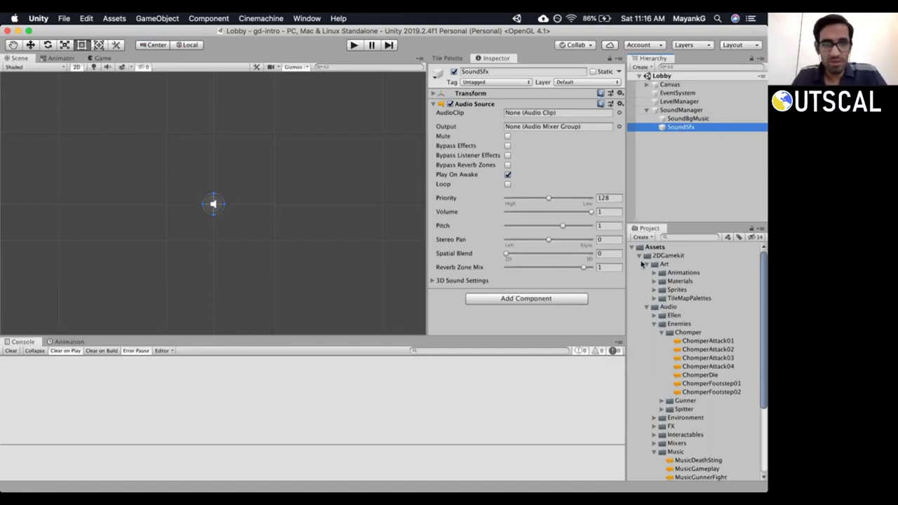
pyautogui.press('super+Tab')
pyautogui.click(129, 263)
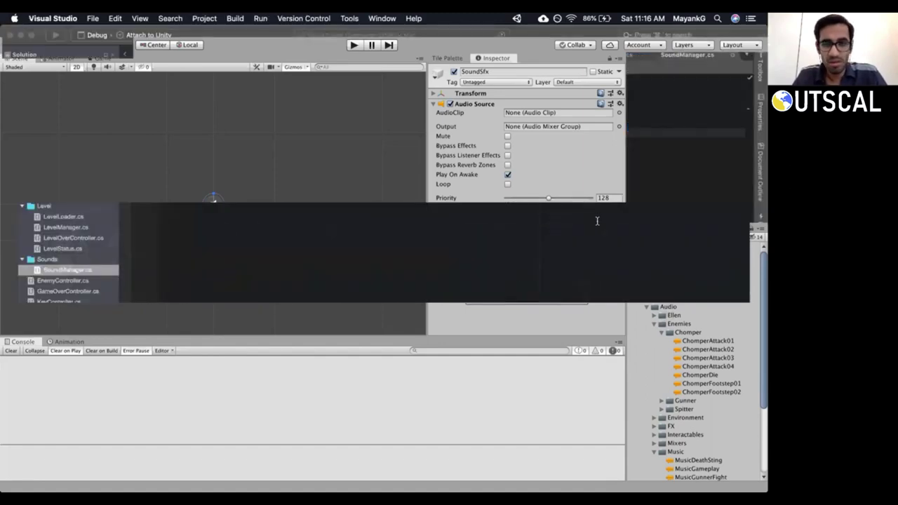
# Below SoundManager's closing brace, start a new declaration with 'public enum Sounds {'.
pyautogui.press('a')
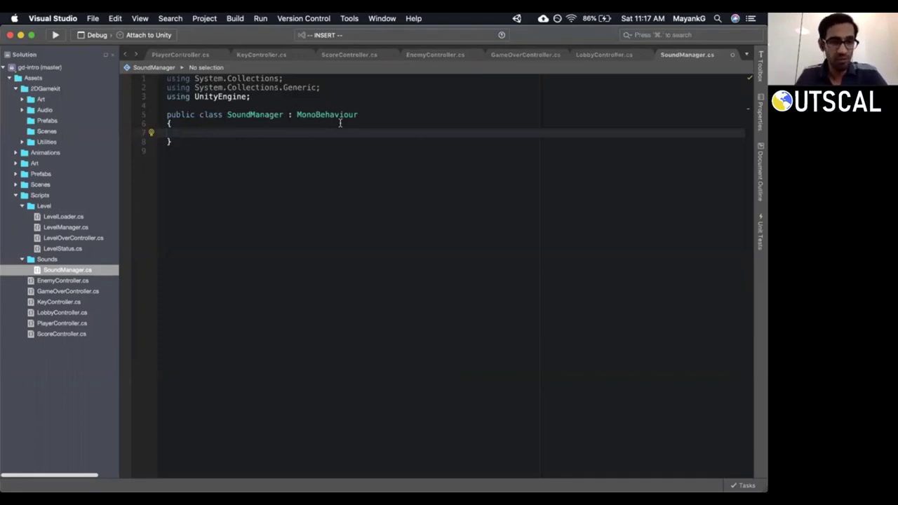
pyautogui.press('Escape')
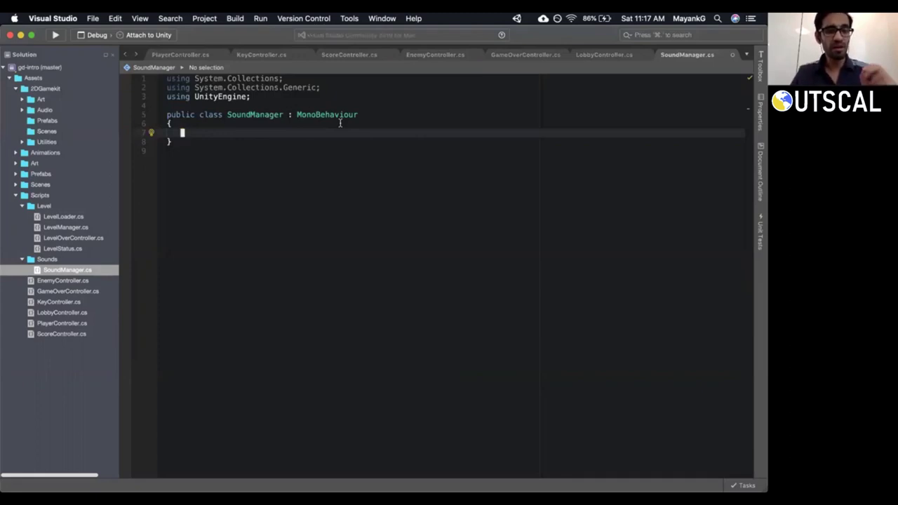
pyautogui.press('k')
pyautogui.press('k')
pyautogui.press('k')
pyautogui.press('j')
pyautogui.press('j')
pyautogui.press('j')
pyautogui.press('j')
pyautogui.hotkey('shift', 'a')
pyautogui.press('Return')
pyautogui.press('Return')
pyautogui.write('public enum ')
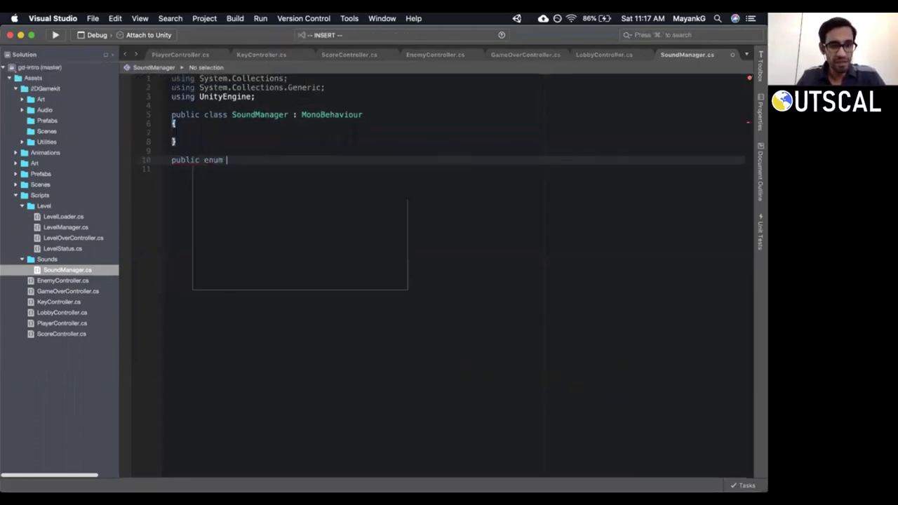
pyautogui.write('Soun')
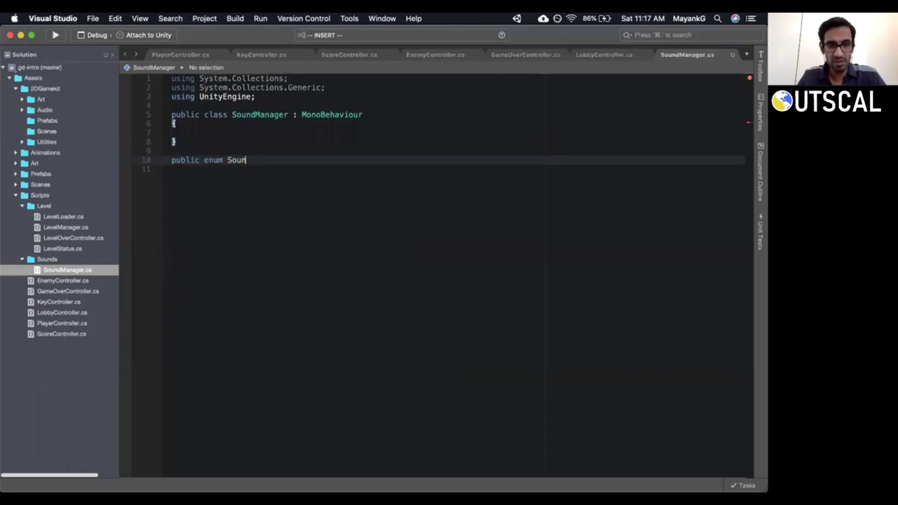
pyautogui.write('ds {')
# List the enum values ButtonClick, PlayerMove, PlayerDeath and EnemyDeath on separate lines.
pyautogui.press('Return')
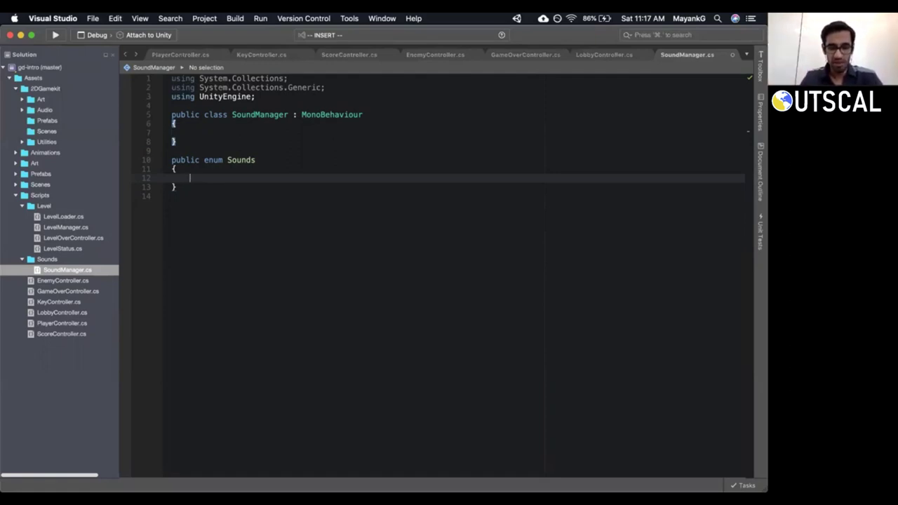
pyautogui.write('utto')
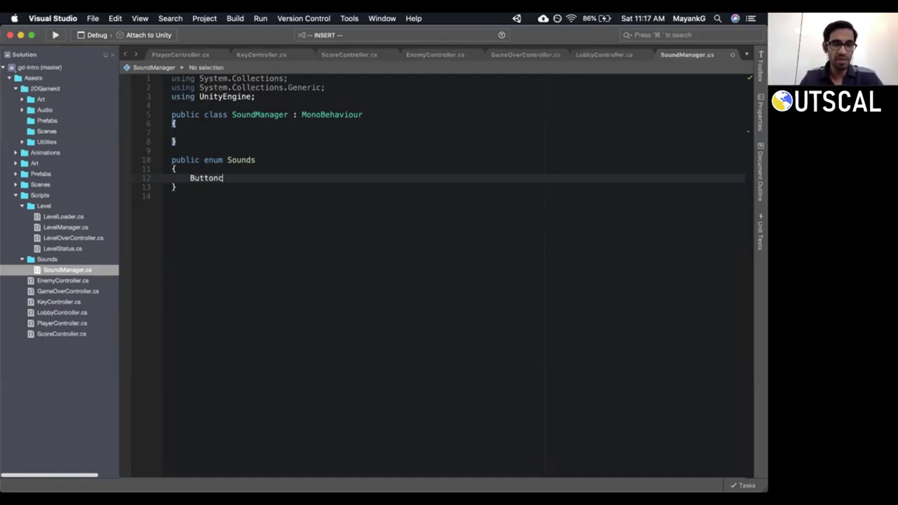
pyautogui.write('nClick')
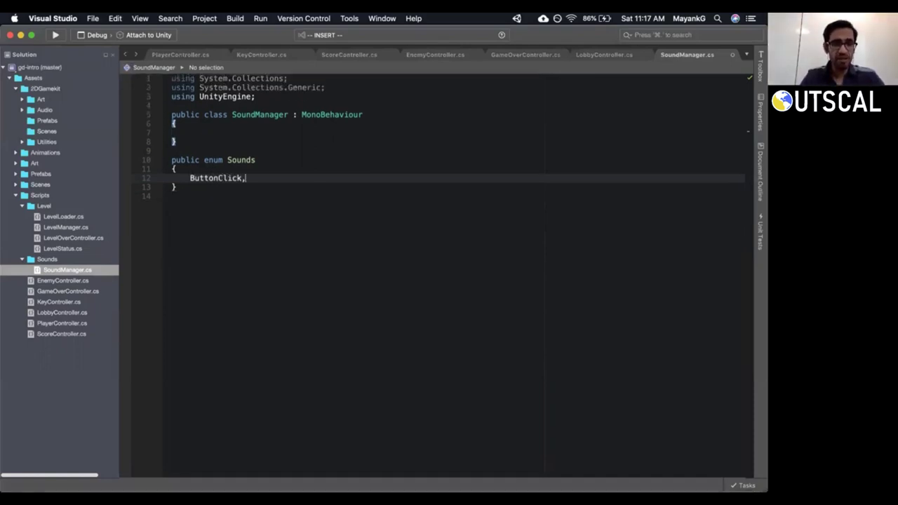
pyautogui.write(',')
pyautogui.press('Return')
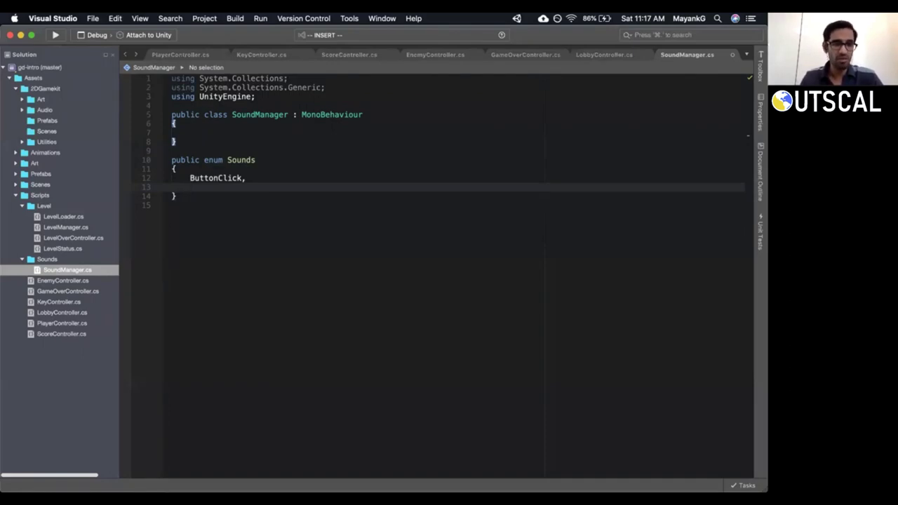
pyautogui.write('PlayerMove,')
pyautogui.press('Return')
pyautogui.write('PlayerDeath,')
pyautogui.press('Return')
pyautogui.write('Enemy')
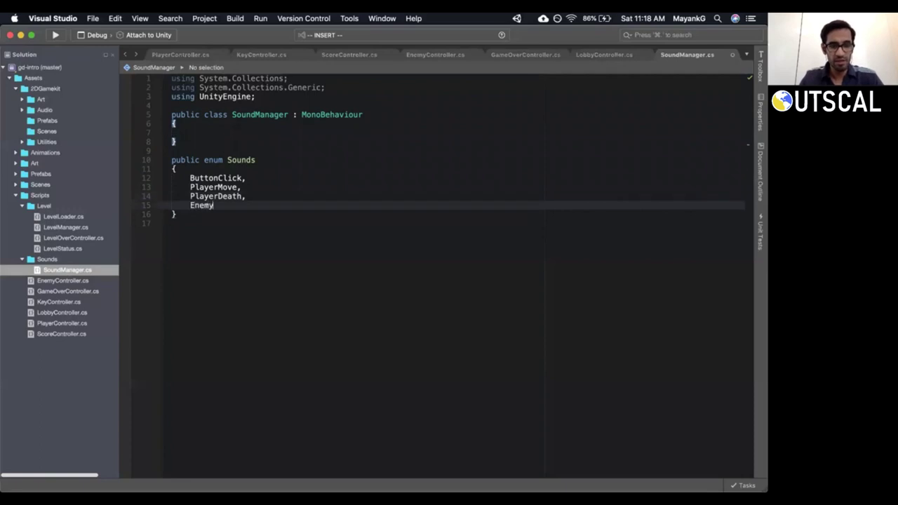
pyautogui.write('Death')
pyautogui.press('BackSpace')
pyautogui.press('BackSpace')
pyautogui.press('BackSpace')
pyautogui.press('BackSpace')
pyautogui.press('BackSpace')
pyautogui.write('Death')
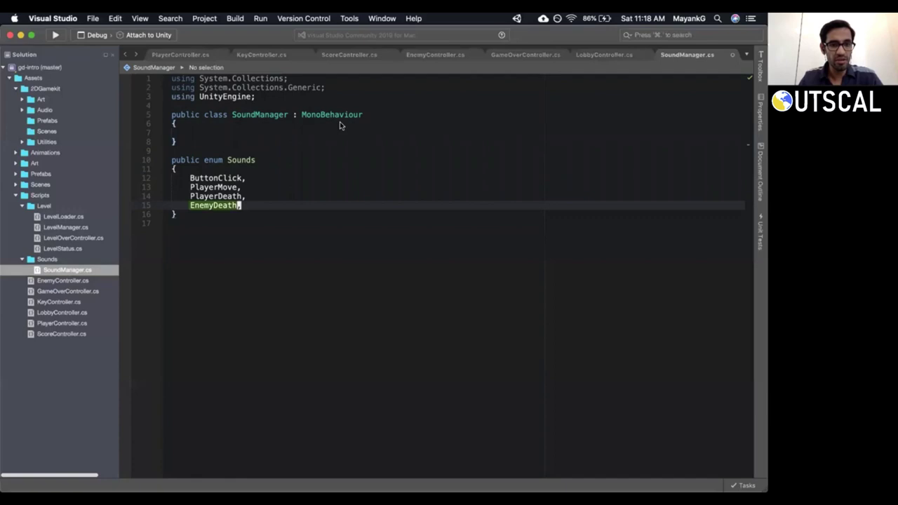
pyautogui.write(',')
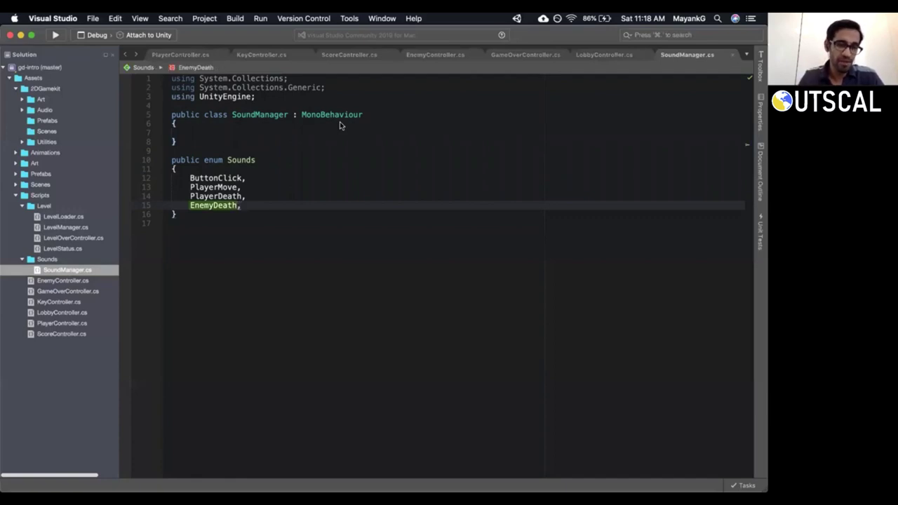
# Review the enum lines, return to the class's opening brace, and search the solution's files.
pyautogui.press('Escape')
pyautogui.hotkey('shift', 'v')
pyautogui.press('k')
pyautogui.press('k')
pyautogui.press('k')
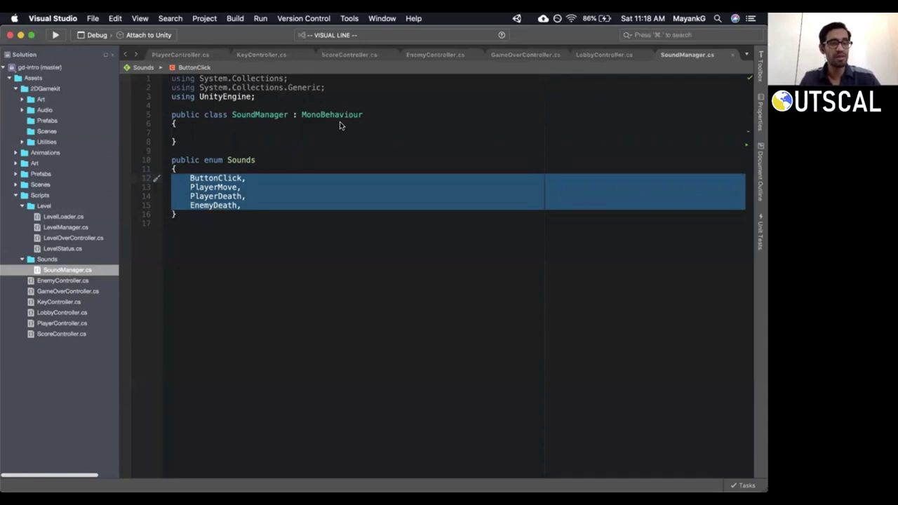
pyautogui.press('Escape')
pyautogui.click(339, 122)
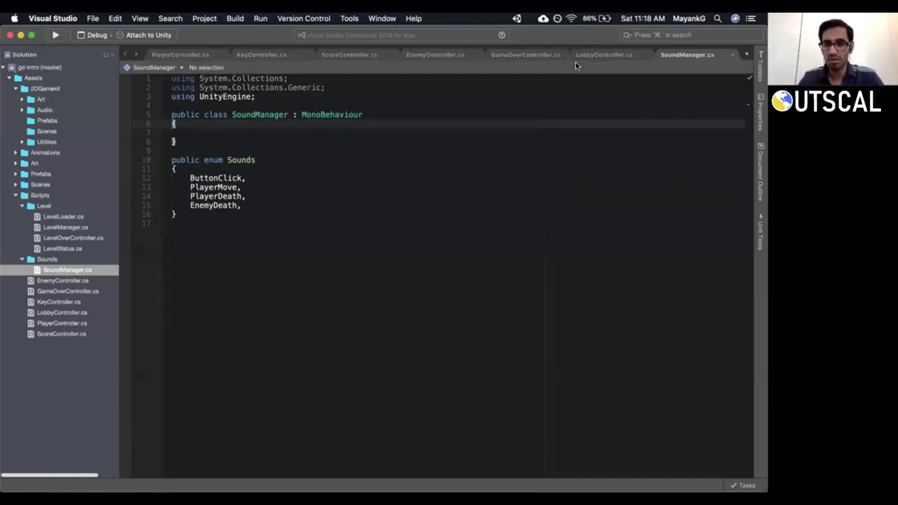
pyautogui.press('super+period')
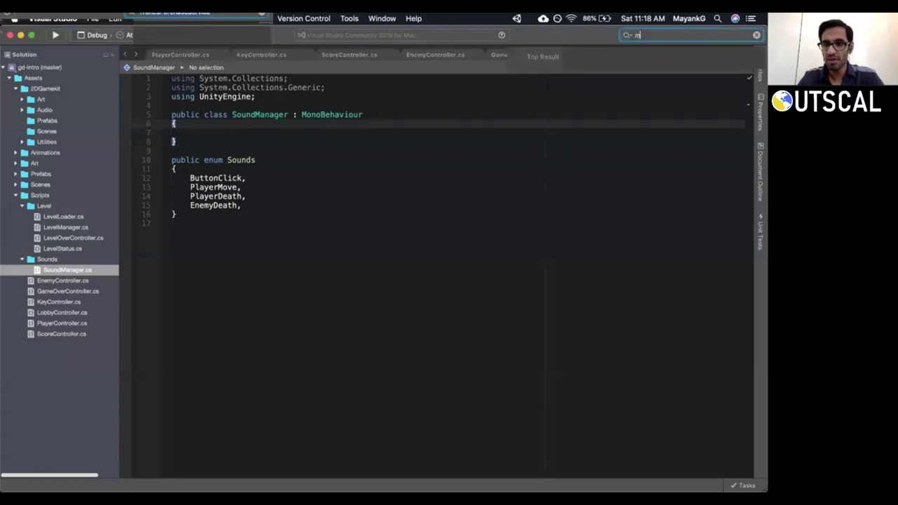
# Copy LevelManager's instance fields and Awake method into SoundManager.cs at line 7.
pyautogui.write('manager')
pyautogui.press('Return')
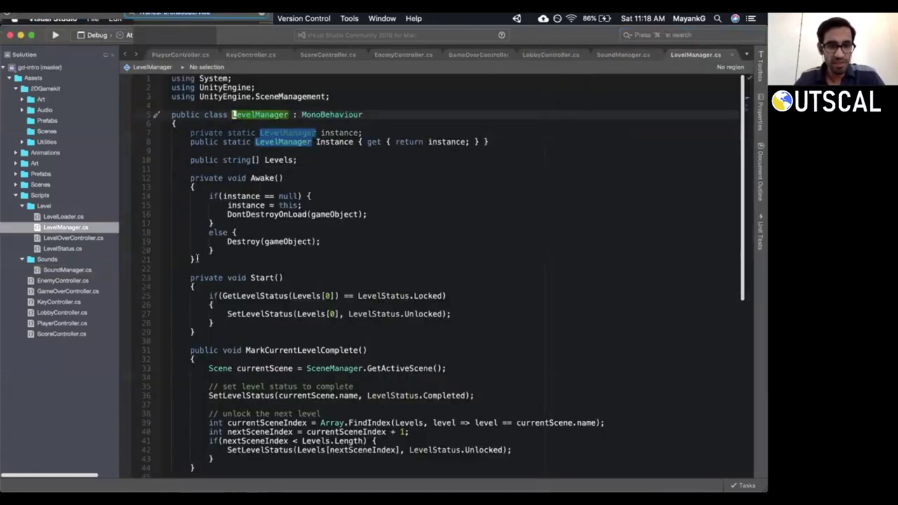
pyautogui.moveTo(199, 262); pyautogui.dragTo(157, 134)
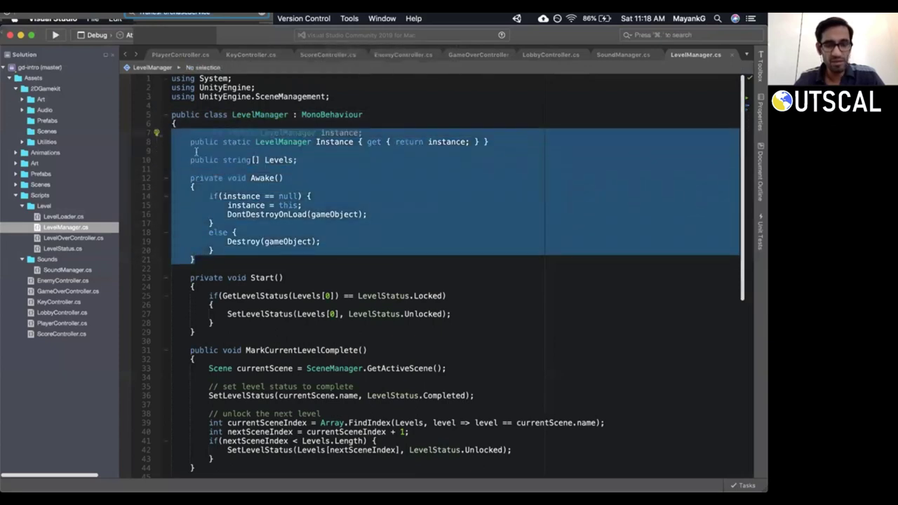
pyautogui.click(623, 55)
pyautogui.click(206, 133)
pyautogui.write('private static LevelManager instance; public static LevelManager Instance { get { return instance; } }  public string[] Levels;  private void Awake() {     if (instance == null)     {         instance = this;         DontDestroyOnLoad(gameObject);     }     else     {         Destroy(gameObject);     } }')
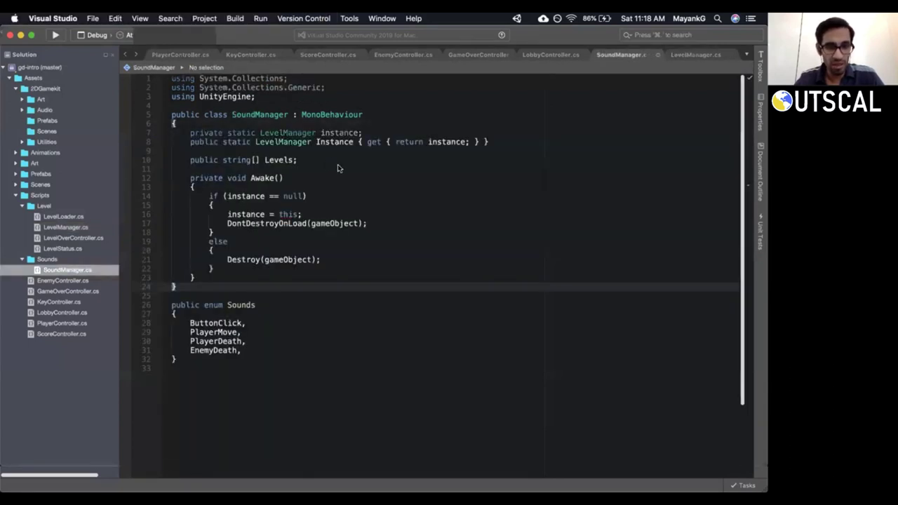
# Change the instance field and Instance property types from LevelManager to SoundManager.
pyautogui.click(288, 215)
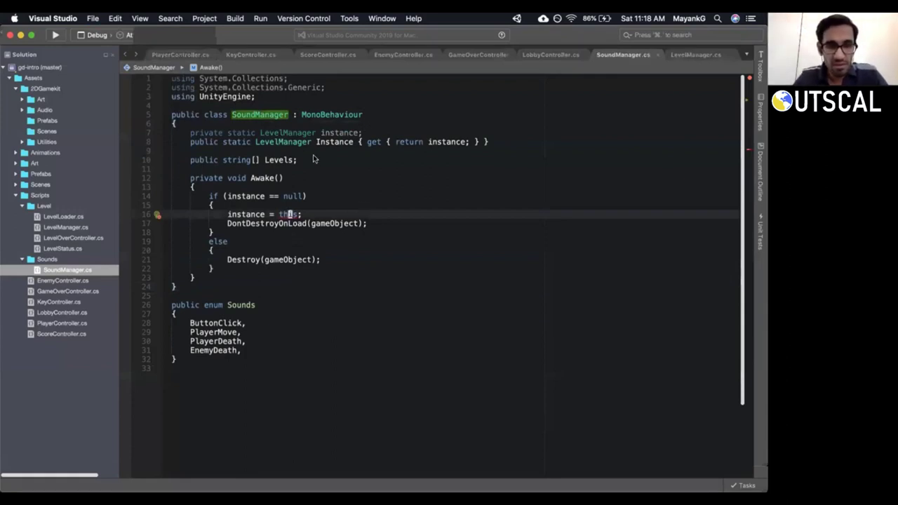
pyautogui.click(247, 215)
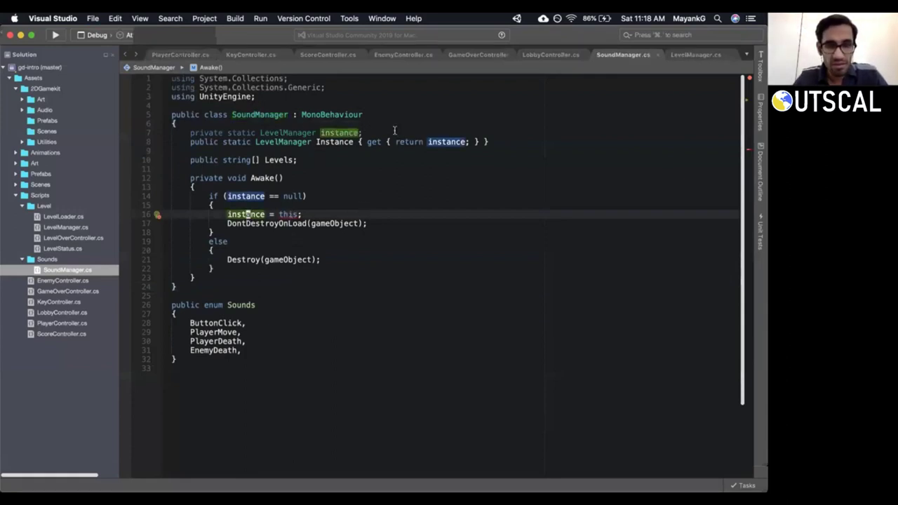
pyautogui.doubleClick(285, 132)
pyautogui.write('c S')
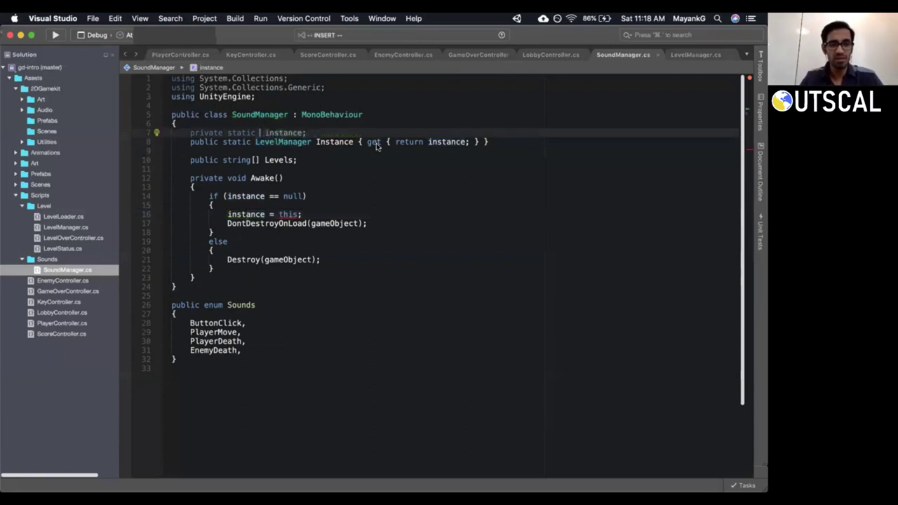
pyautogui.write('oundManager')
pyautogui.press('Escape')
pyautogui.doubleClick(282, 141)
pyautogui.write('c SoundManager')
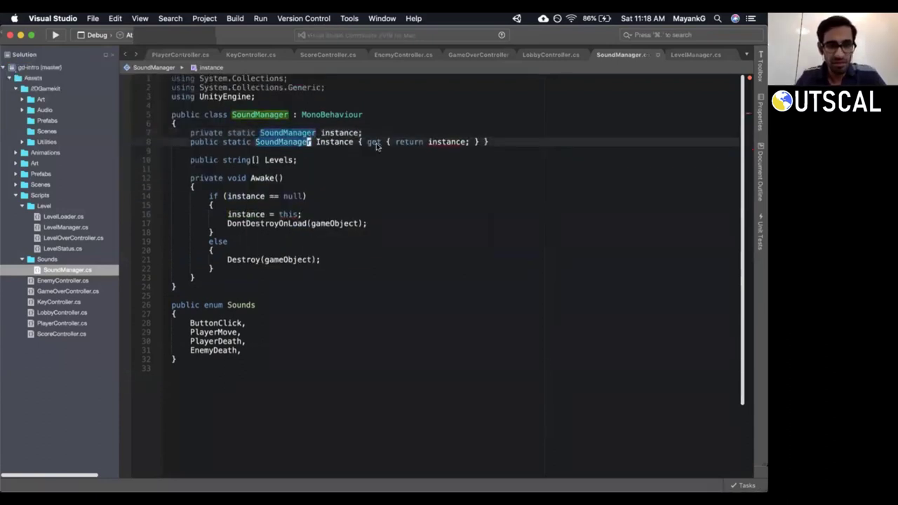
pyautogui.press('Escape')
# Delete the unused Levels array line and open new lines after the Awake method.
pyautogui.press('Down')
pyautogui.press('Down')
pyautogui.press('Down')
pyautogui.press('Up')
pyautogui.press('d')
pyautogui.press('d')
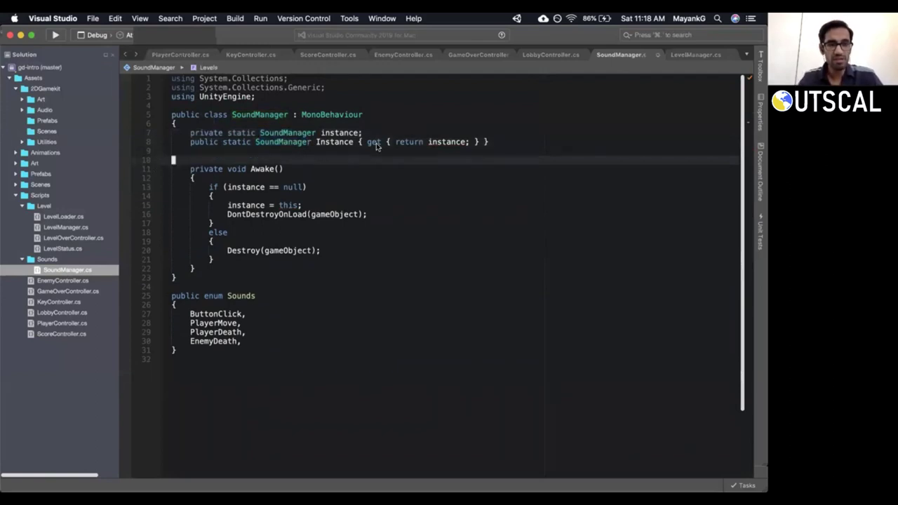
pyautogui.press('d')
pyautogui.press('d')
pyautogui.press('Down')
pyautogui.press('Down')
pyautogui.press('Down')
pyautogui.press('Down')
pyautogui.press('Down')
pyautogui.press('Down')
pyautogui.press('Down')
pyautogui.press('Down')
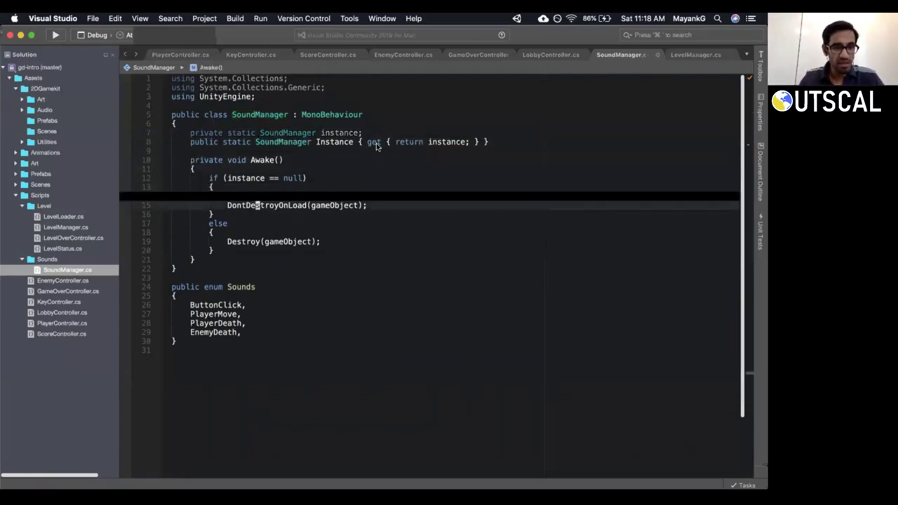
pyautogui.press('Down')
pyautogui.press('Down')
pyautogui.press('Down')
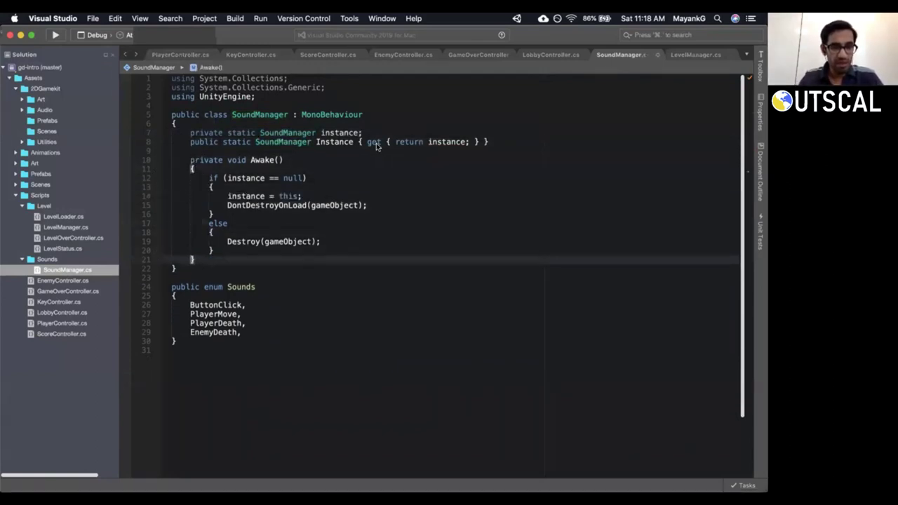
pyautogui.press('o')
pyautogui.press('Return')
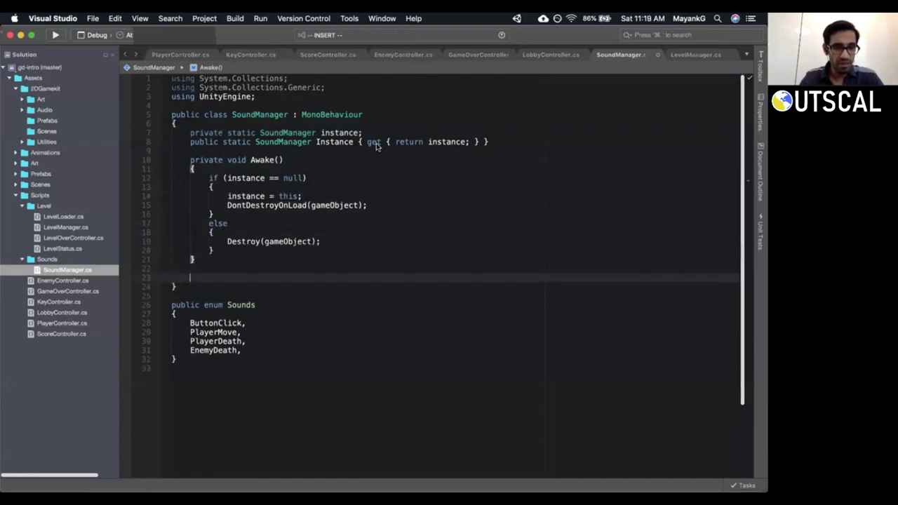
# Remove extra blank lines below Awake and above the enum, restoring SoundManager's closing brace.
pyautogui.press('Escape')
pyautogui.press('j')
pyautogui.press('d')
pyautogui.press('d')
pyautogui.press('i')
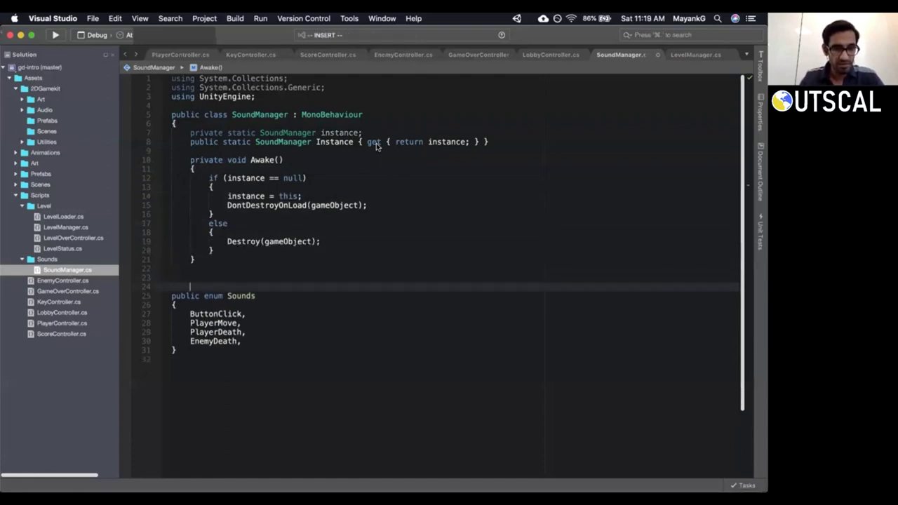
pyautogui.press('Escape')
pyautogui.press('k')
pyautogui.press('d')
pyautogui.press('d')
pyautogui.write('ki}')
pyautogui.press('Return')
pyautogui.press('Return')
# Declare an empty 'public class SoundType' with its braces below SoundManager.
pyautogui.write('public class ')
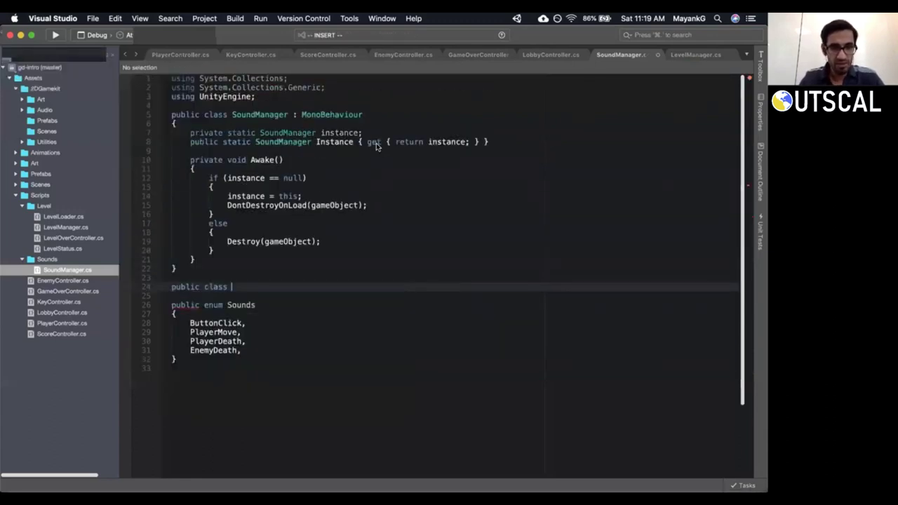
pyautogui.write('Sound')
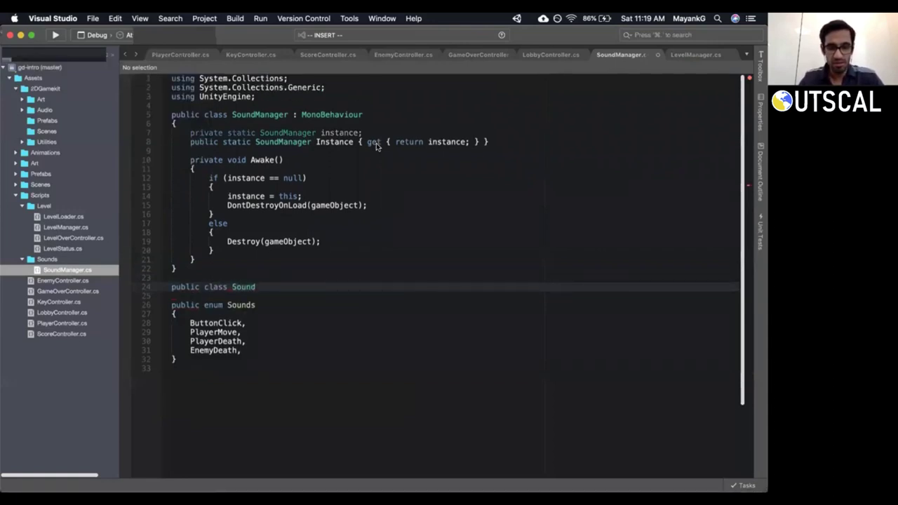
pyautogui.write('Type {')
pyautogui.press('Return')
pyautogui.press('Escape')
pyautogui.press('k')
pyautogui.press('k')
pyautogui.press('f')
pyautogui.hotkey('shift', 't')
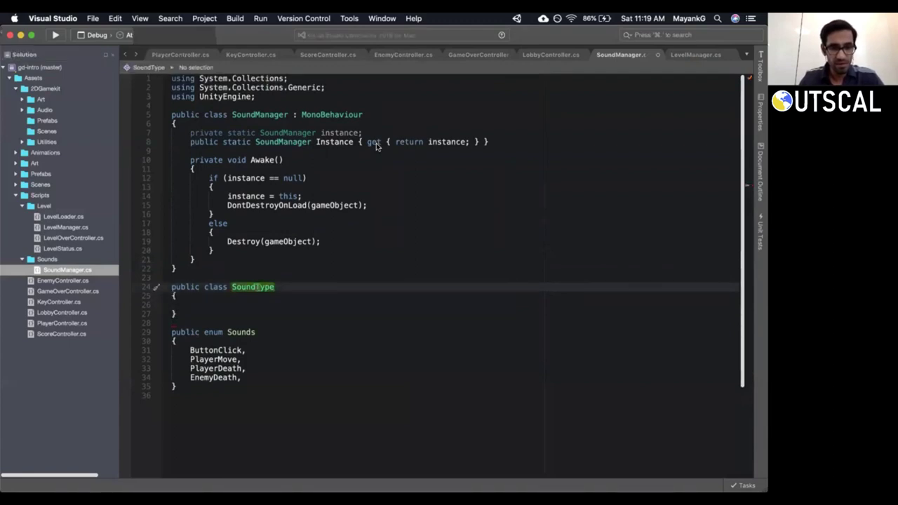
pyautogui.press('j')
pyautogui.press('j')
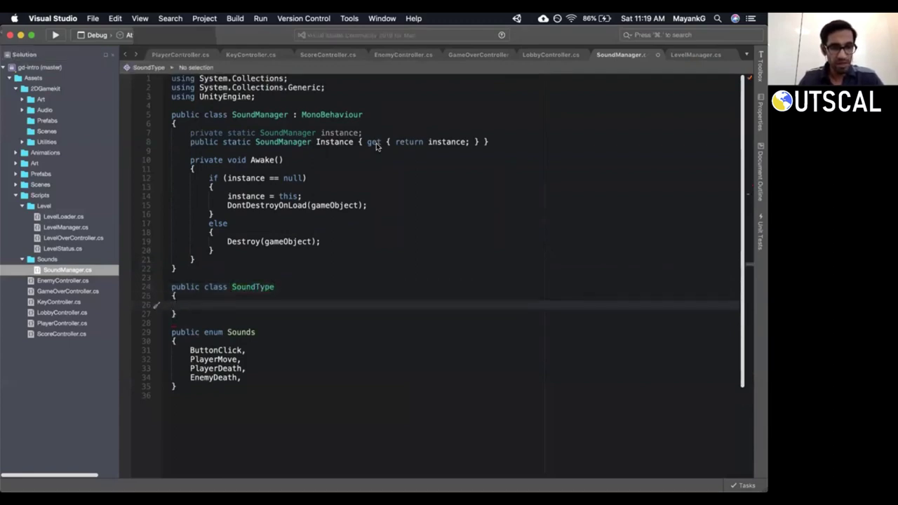
pyautogui.press('i')
# Give SoundType the fields 'public Sounds soundType;' and 'public AudioClip soundClip;'.
pyautogui.press('Tab')
pyautogui.write('public ')
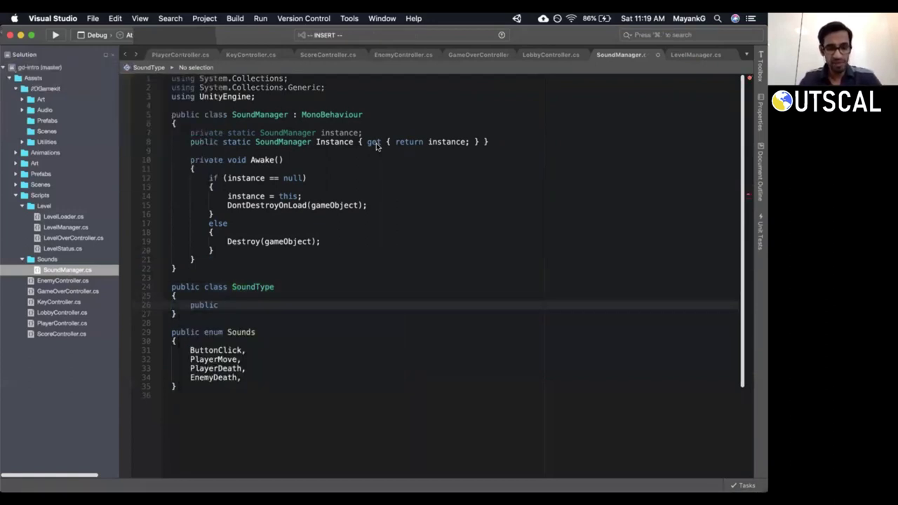
pyautogui.write('Sounds')
pyautogui.press('Escape')
pyautogui.press('j')
pyautogui.press('j')
pyautogui.press('j')
pyautogui.hotkey('shift', 'v')
pyautogui.press('Escape')
pyautogui.press('k')
pyautogui.press('k')
pyautogui.press('k')
pyautogui.write('A soundType;')
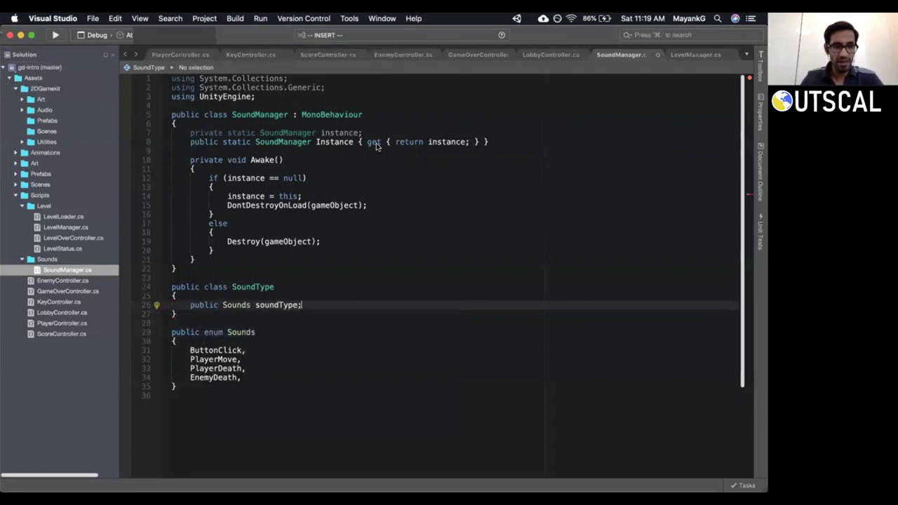
pyautogui.press('Return')
pyautogui.write('public Au')
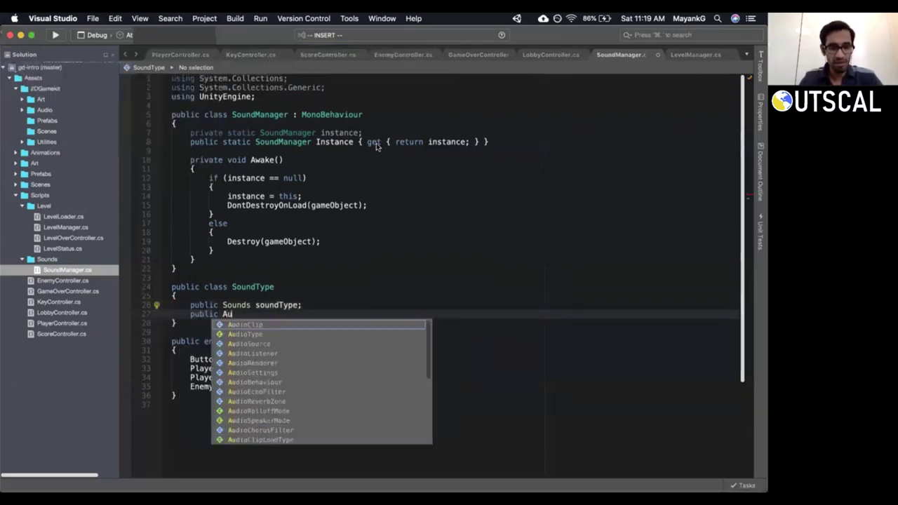
pyautogui.write('dioClip ')
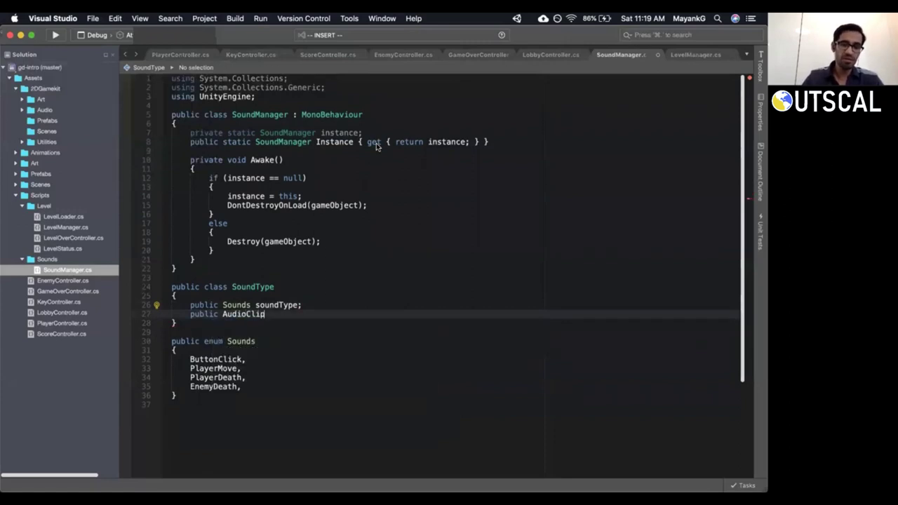
pyautogui.write('sou')
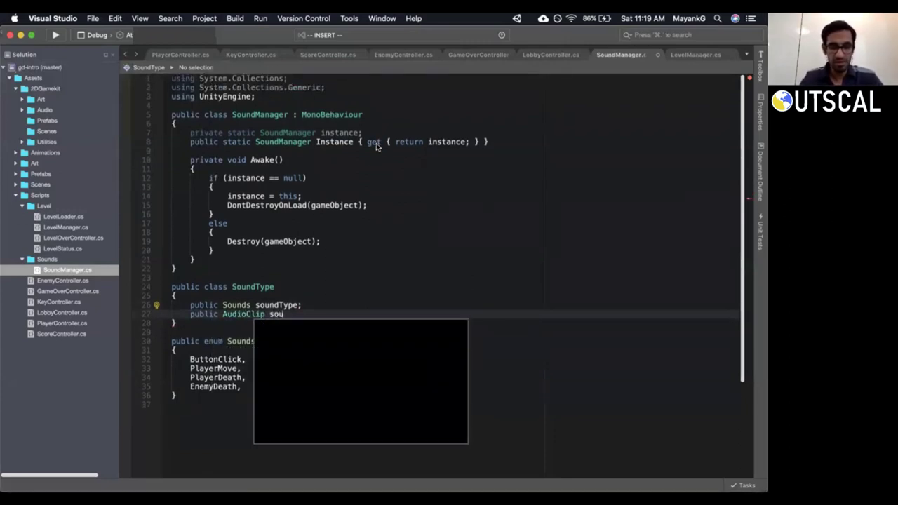
pyautogui.write('ndClip;')
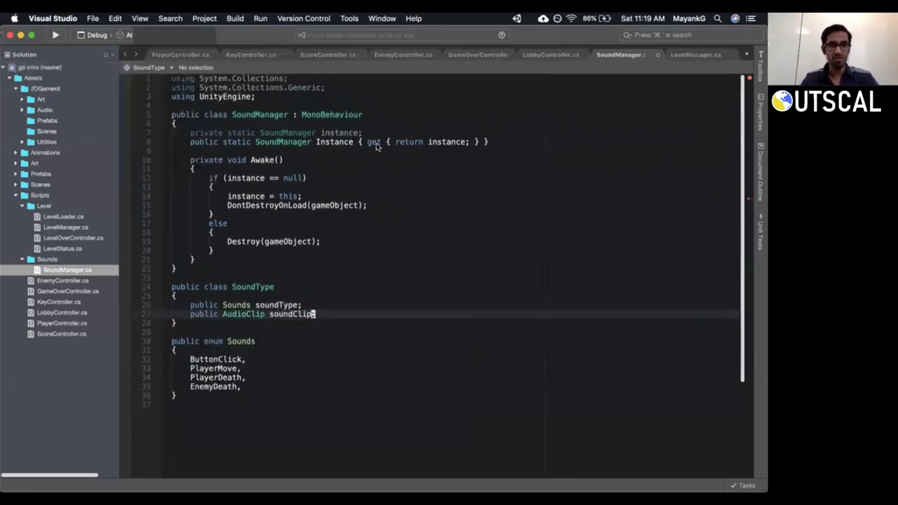
# Review the SoundType class and begin a '[Serializeable' attribute line above it.
pyautogui.press('Escape')
pyautogui.press('j')
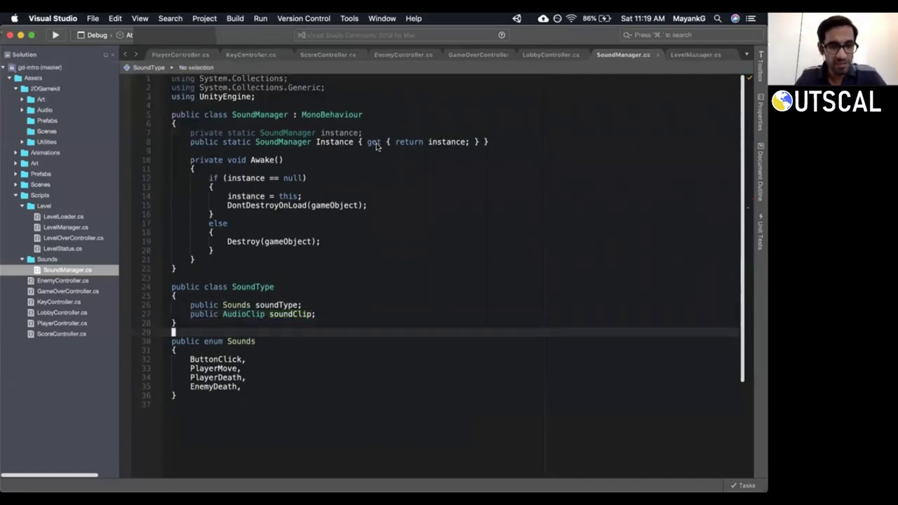
pyautogui.hotkey('shift', 'v')
pyautogui.press('k')
pyautogui.press('k')
pyautogui.press('k')
pyautogui.press('k')
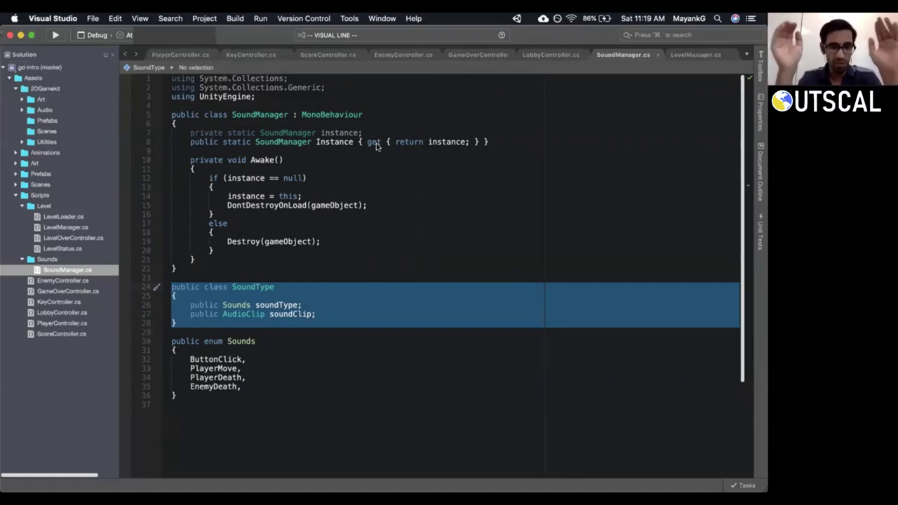
pyautogui.press('Escape')
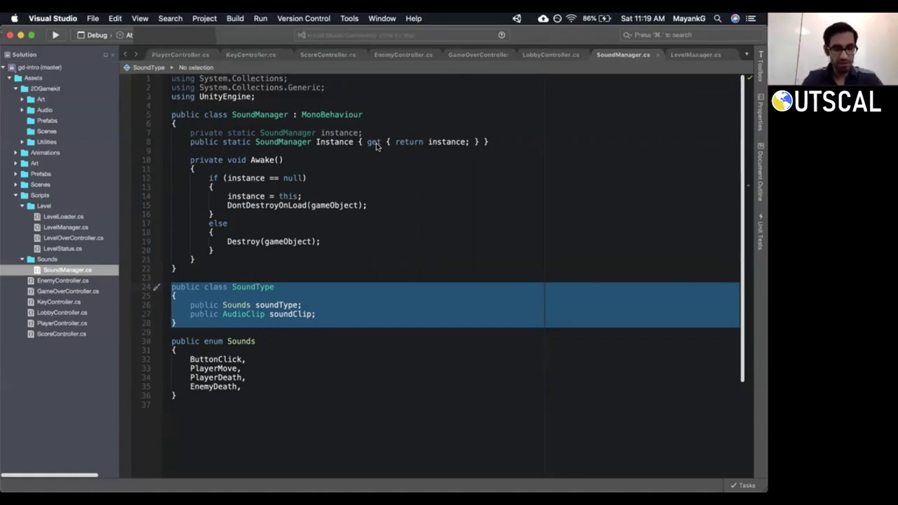
pyautogui.hotkey('shift', 'o')
pyautogui.write('[Serialize')
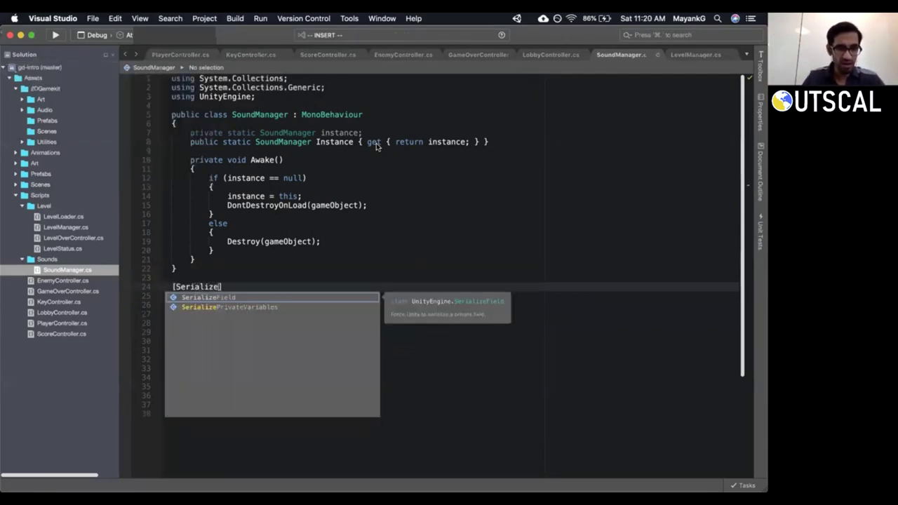
pyautogui.write('able')
# Complete the [Serializable] attribute, accept the 'using System;' quick-fix, and save SoundManager.cs.
pyautogui.press('Escape')
pyautogui.press('h')
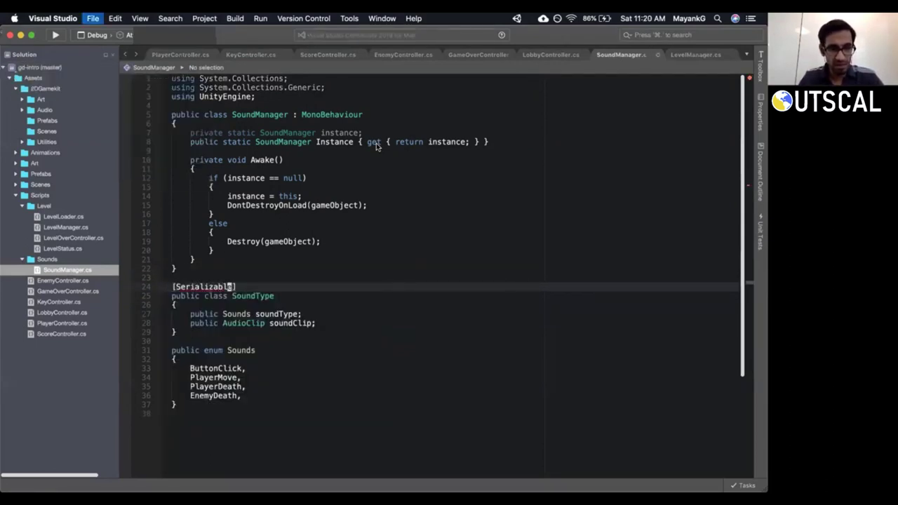
pyautogui.hotkey('alt', 'Return')
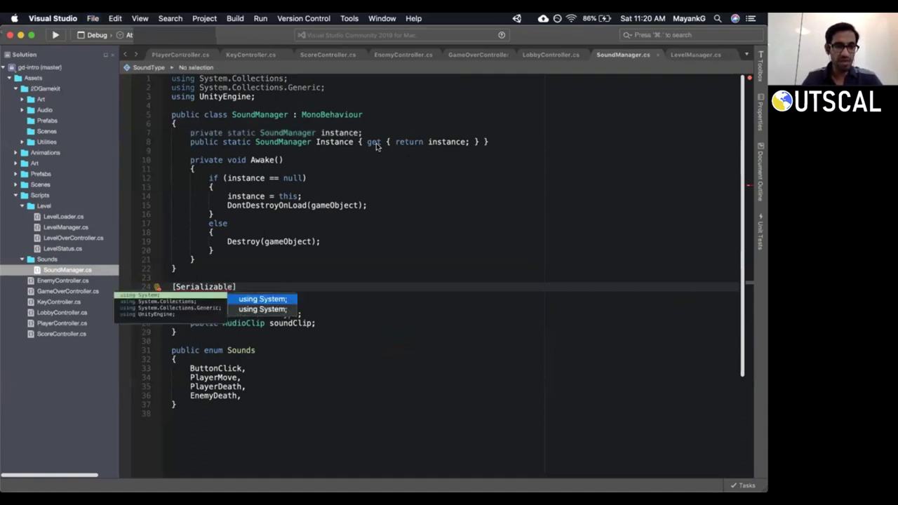
pyautogui.press('Return')
pyautogui.press('super+s')
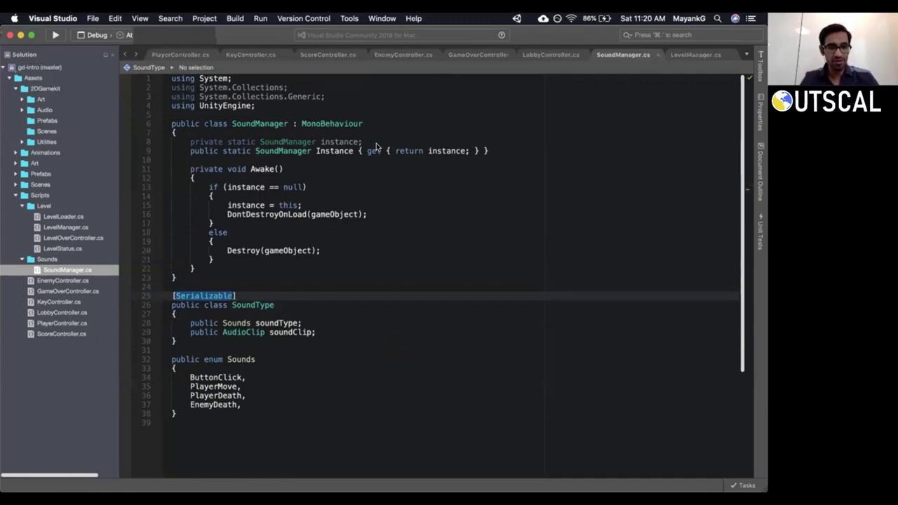
# Delete the two instance declaration lines, then undo to restore them.
pyautogui.hotkey('shift', 'v')
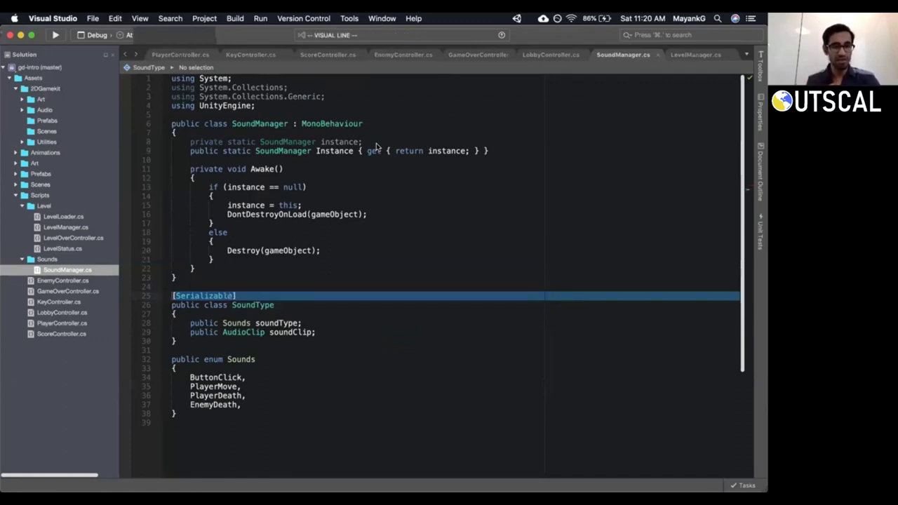
pyautogui.press('Escape')
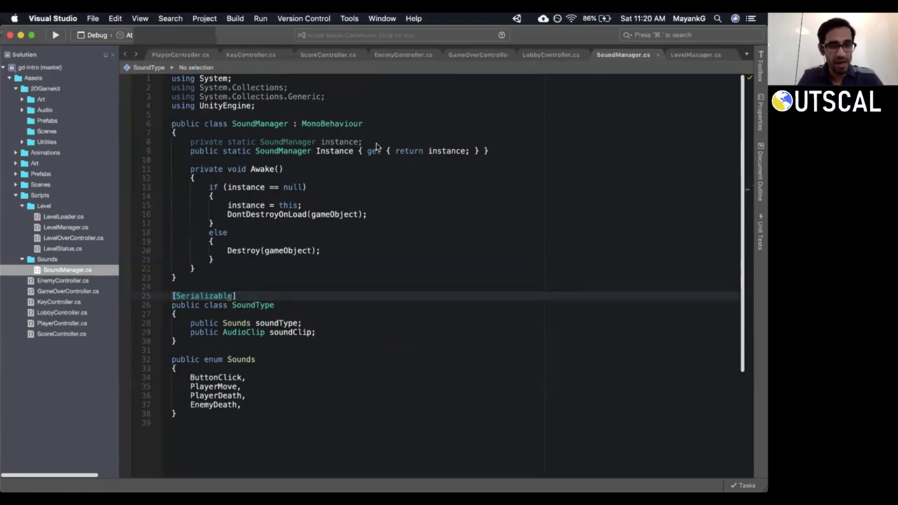
pyautogui.press('k')
pyautogui.press('k')
pyautogui.press('k')
pyautogui.press('k')
pyautogui.press('k')
pyautogui.press('k')
pyautogui.press('k')
pyautogui.press('k')
pyautogui.press('k')
pyautogui.press('k')
pyautogui.press('k')
pyautogui.press('k')
pyautogui.press('k')
pyautogui.press('k')
pyautogui.press('k')
pyautogui.press('k')
pyautogui.press('d')
pyautogui.press('k')
pyautogui.press('u')
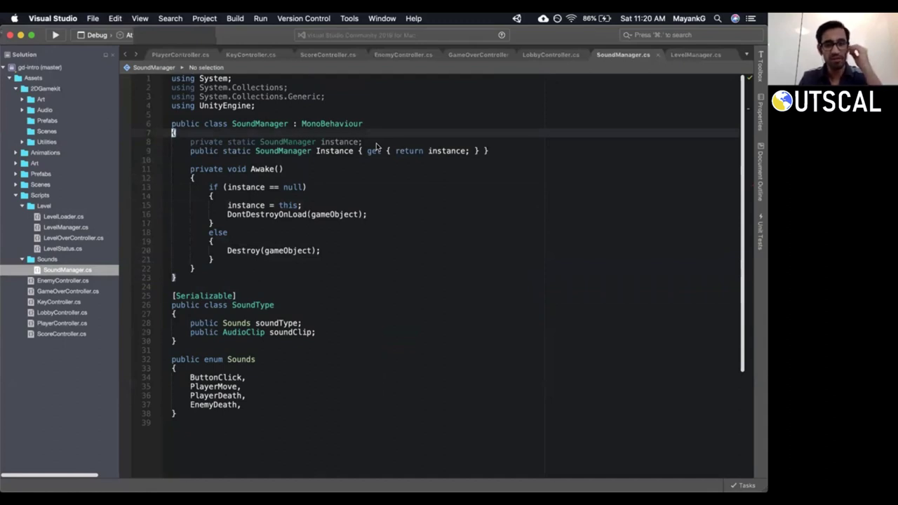
# Add a 'public SoundType[] sounds;' array field below the Instance property.
pyautogui.press('j')
pyautogui.press('j')
pyautogui.press('o')
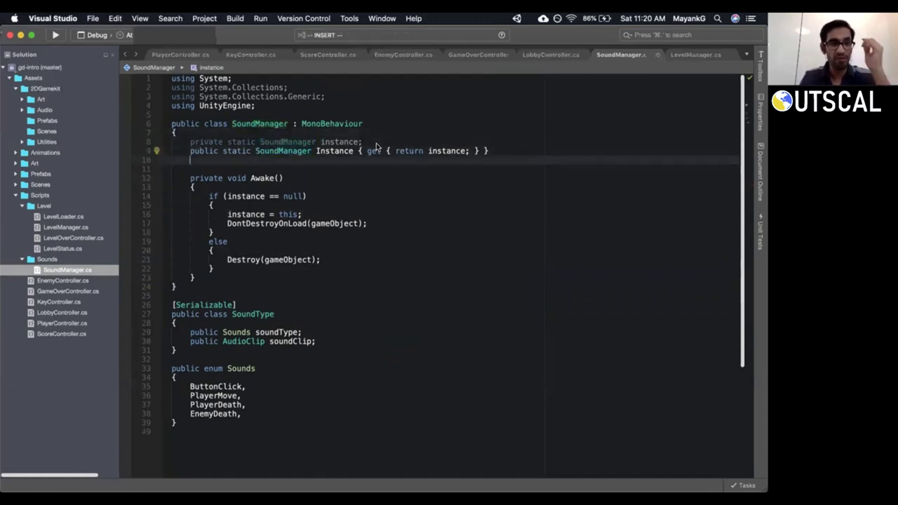
pyautogui.press('Return')
pyautogui.write('p')
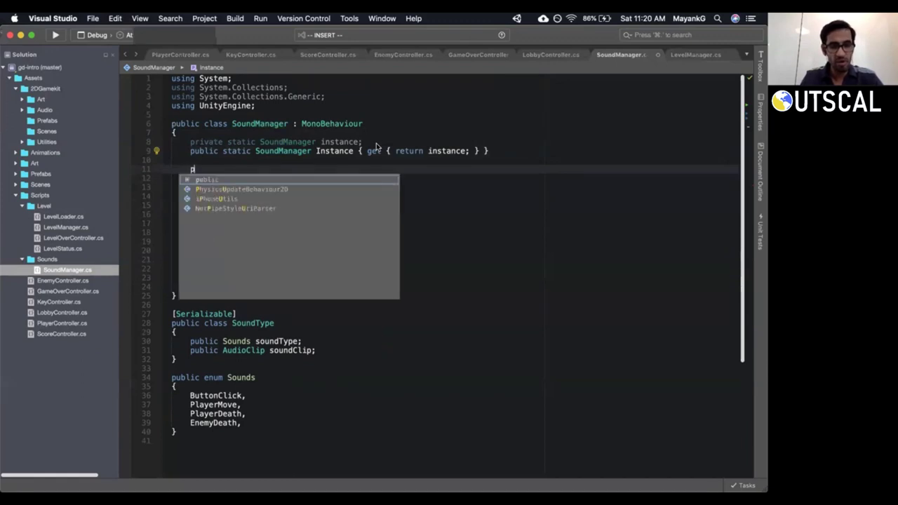
pyautogui.write('ublic S')
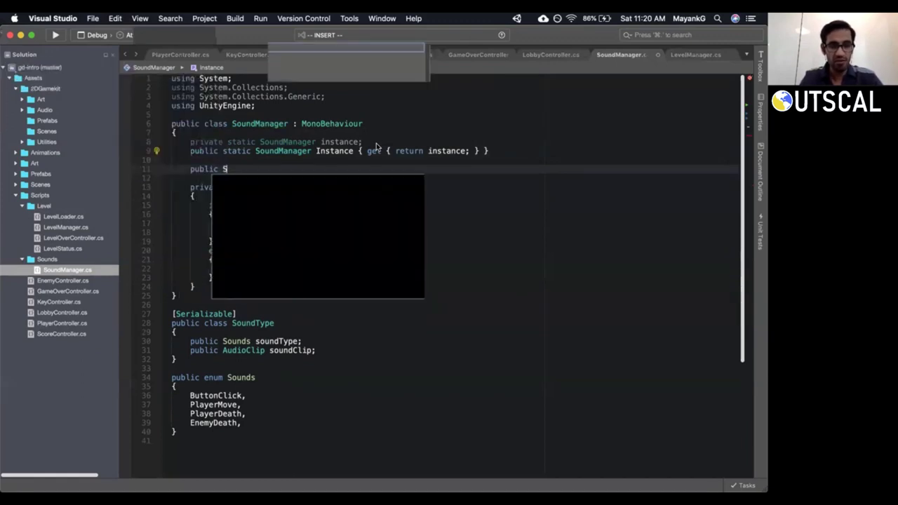
pyautogui.write('ou')
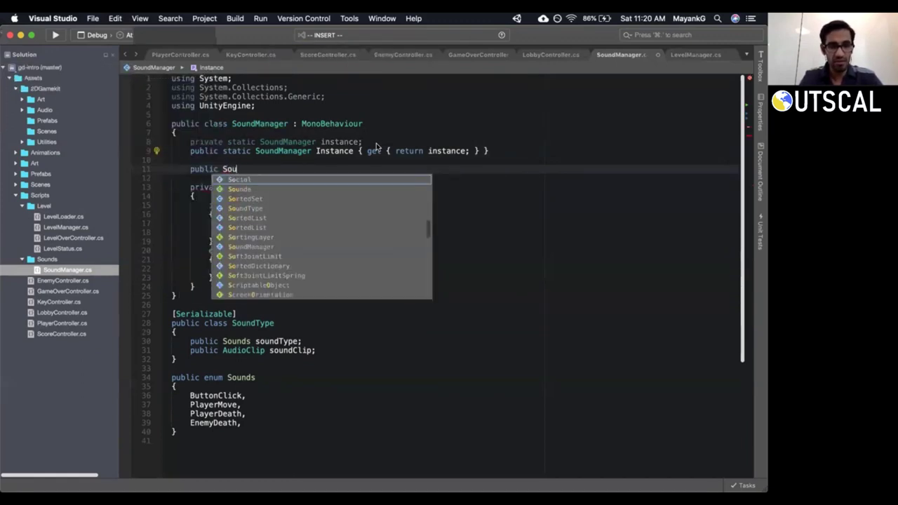
pyautogui.write('ndType')
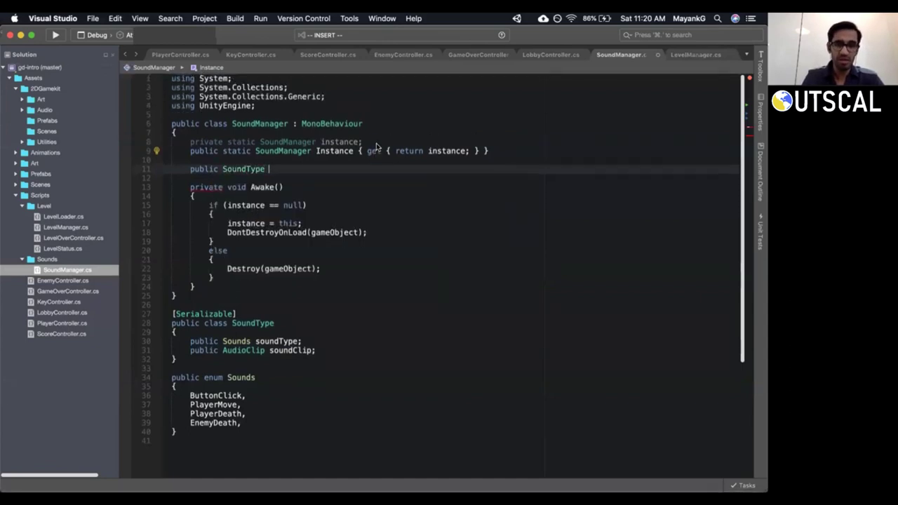
pyautogui.write('[] so')
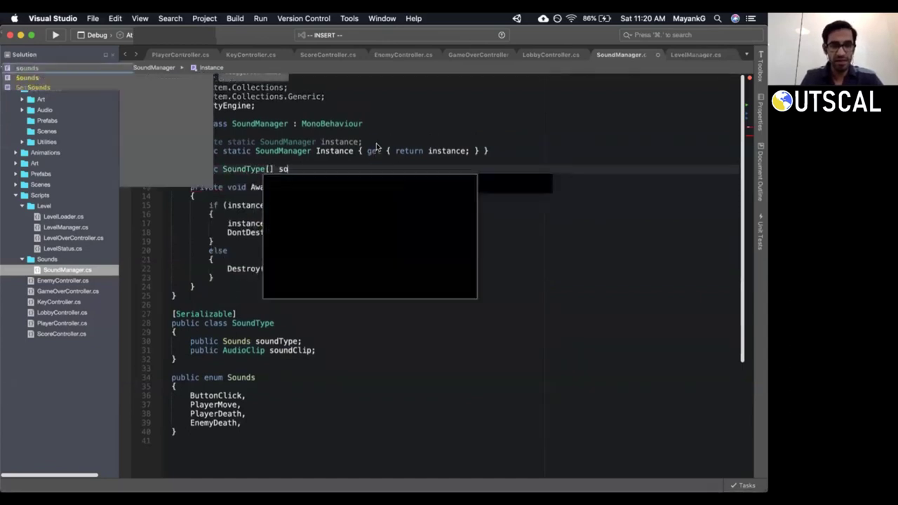
pyautogui.write('unds;S')
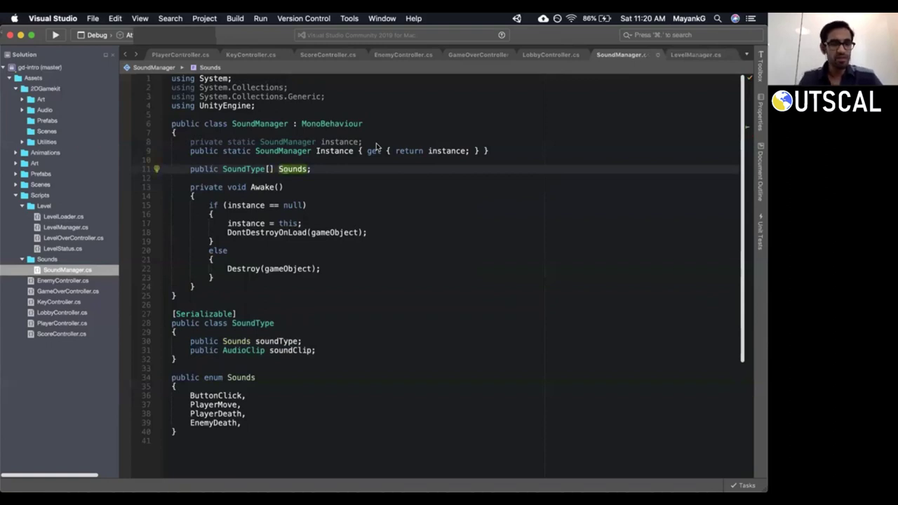
# Highlight the new field, SoundType class and ButtonClick entry, then collapse Awake().
pyautogui.hotkey('shift', 'v')
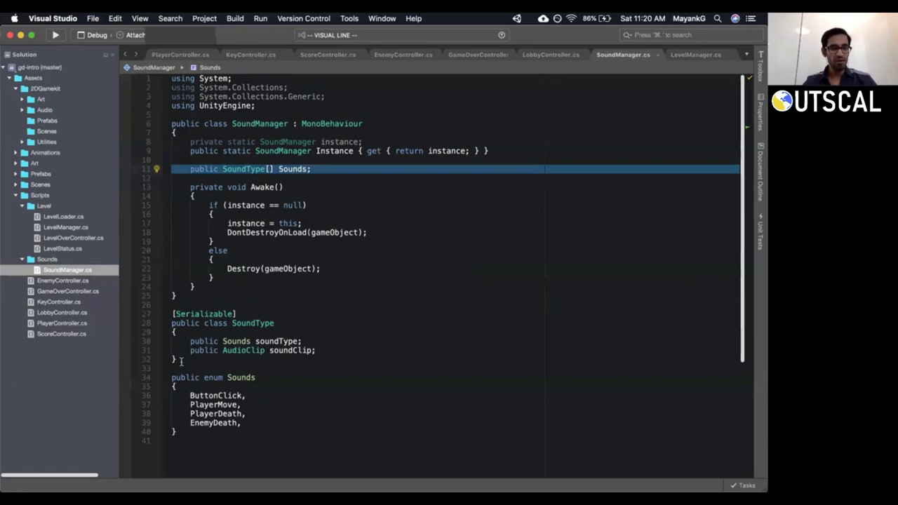
pyautogui.moveTo(181, 351); pyautogui.dragTo(264, 327)
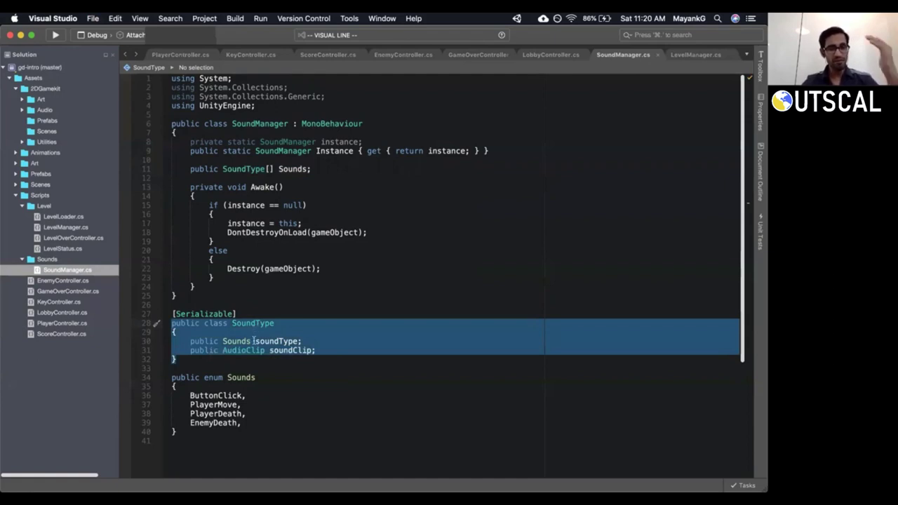
pyautogui.click(234, 395)
pyautogui.press('Down')
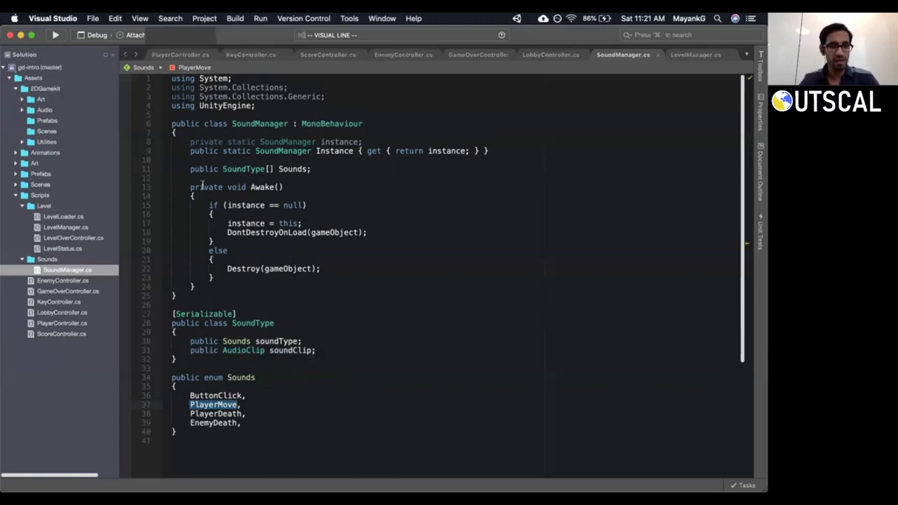
pyautogui.click(203, 186)
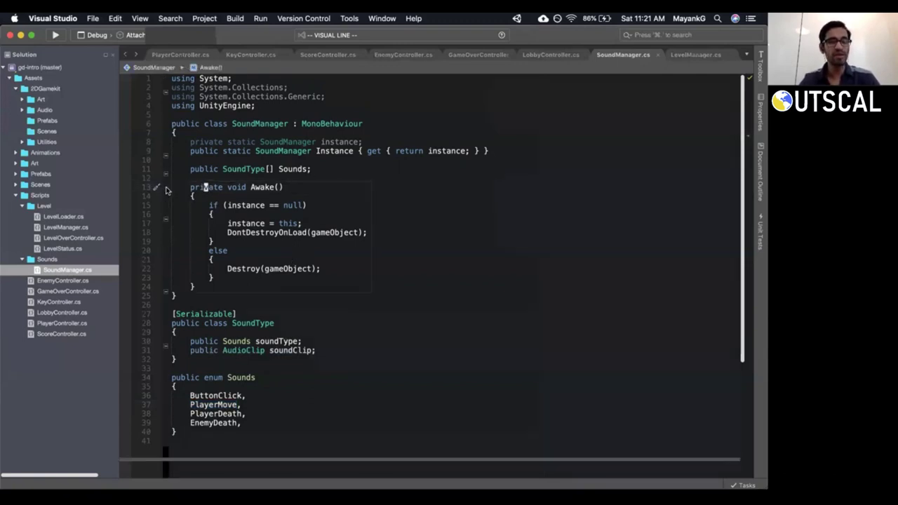
pyautogui.click(165, 188)
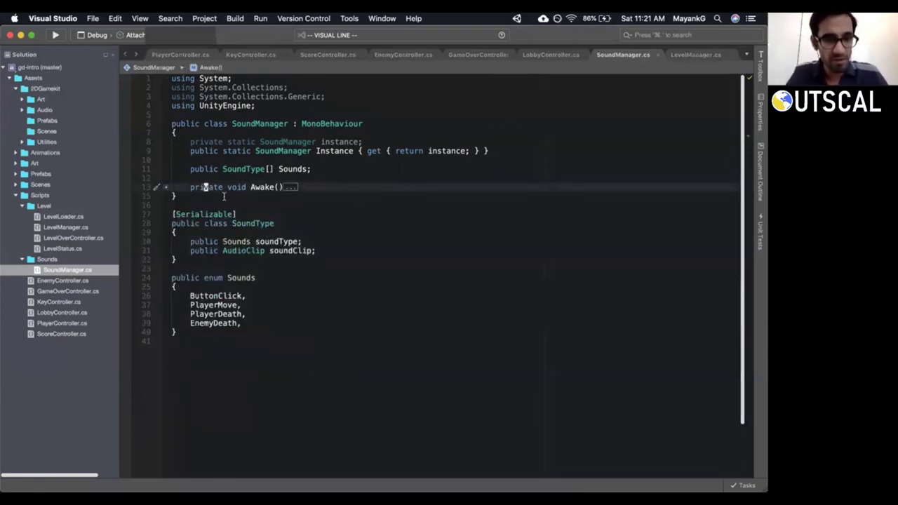
# Undo a stray blank line above Awake() and unfold the Awake method.
pyautogui.press('k')
pyautogui.press('j')
pyautogui.press('Escape')
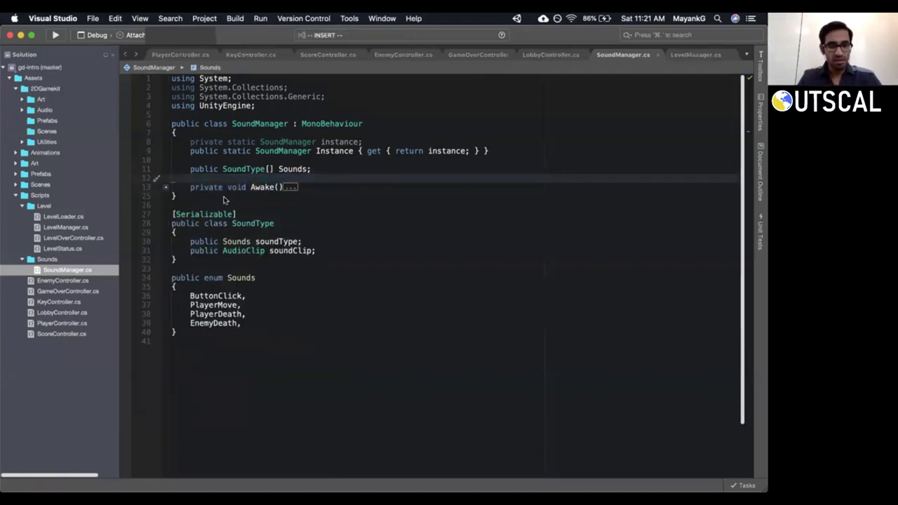
pyautogui.hotkey('shift', 'o')
pyautogui.press('Escape')
pyautogui.press('u')
pyautogui.press('z')
pyautogui.press('o')
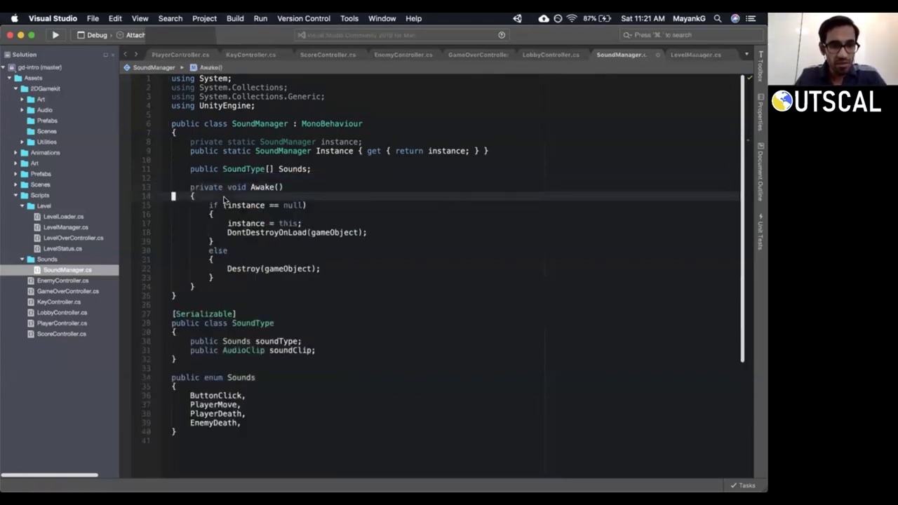
# Highlight the SoundType class, then open an empty line below Awake's closing brace.
pyautogui.press('j')
pyautogui.press('j')
pyautogui.press('j')
pyautogui.press('j')
pyautogui.press('j')
pyautogui.press('j')
pyautogui.press('j')
pyautogui.press('j')
pyautogui.press('j')
pyautogui.press('j')
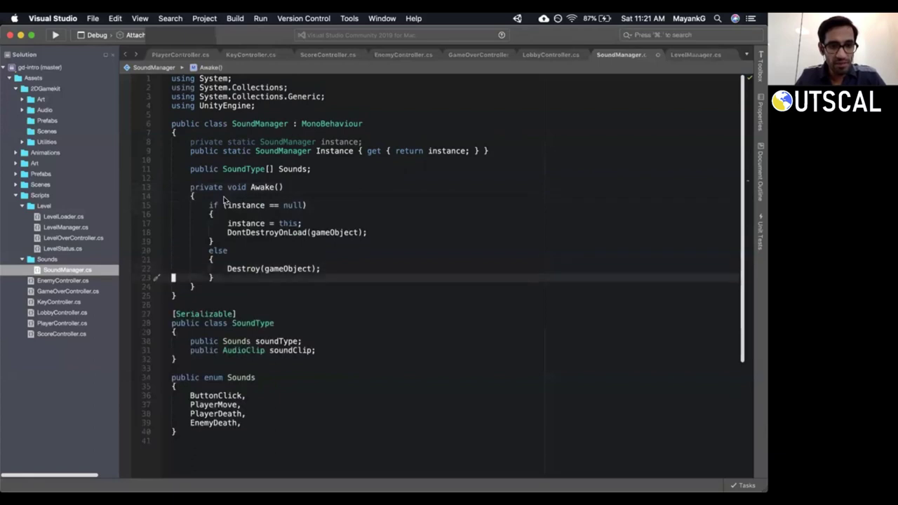
pyautogui.press('o')
pyautogui.press('Escape')
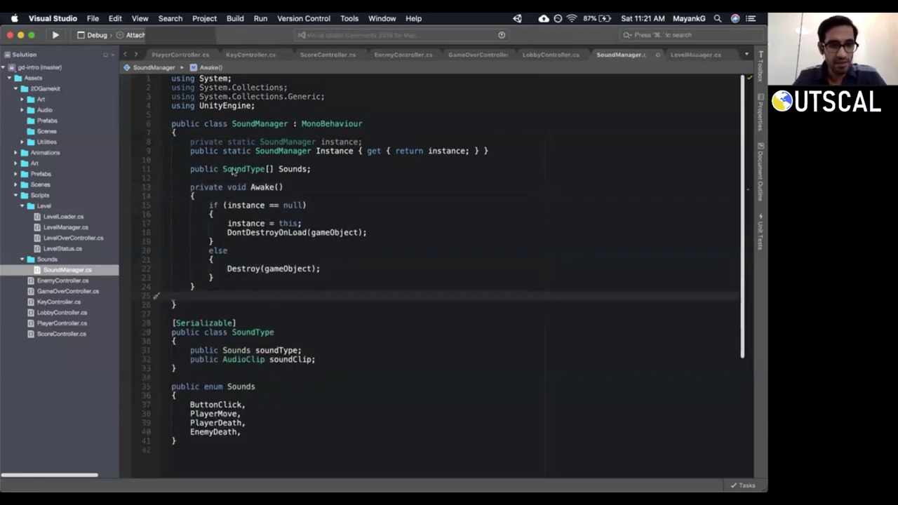
pyautogui.click(241, 172)
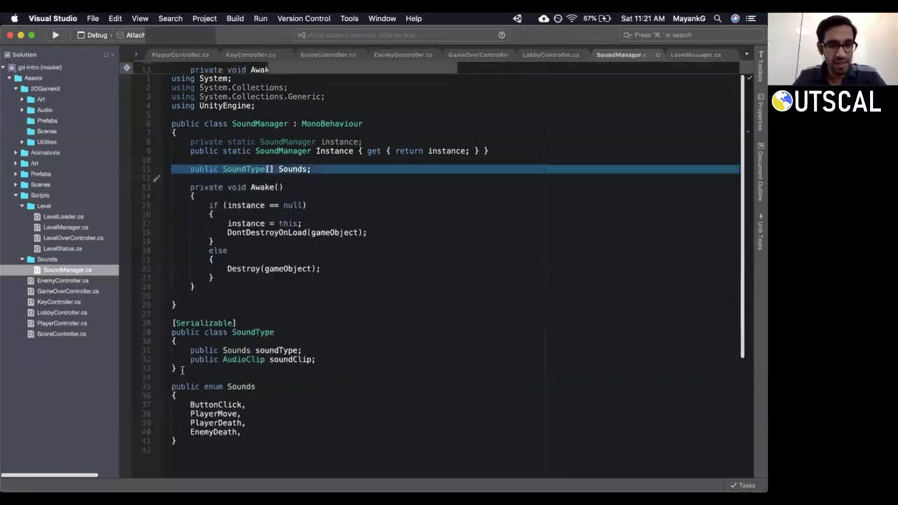
pyautogui.moveTo(181, 370); pyautogui.dragTo(161, 331)
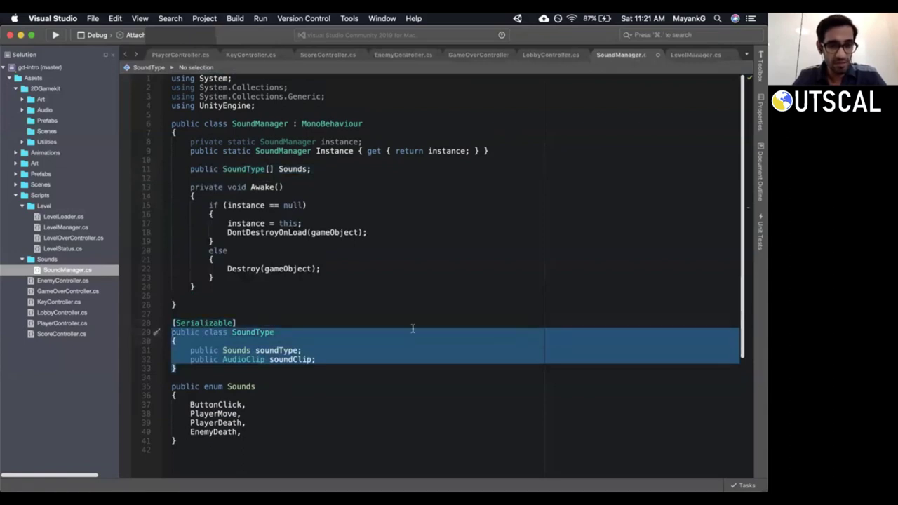
pyautogui.click(238, 285)
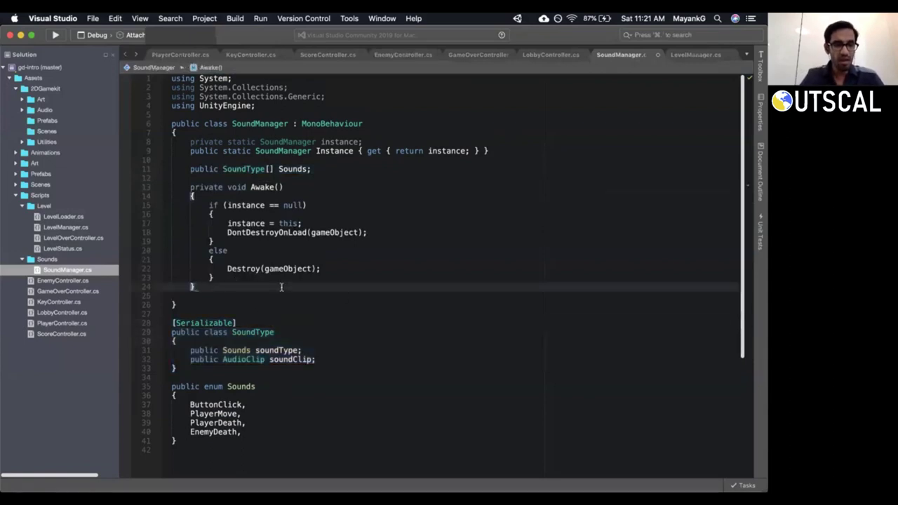
pyautogui.press('j')
pyautogui.press('o')
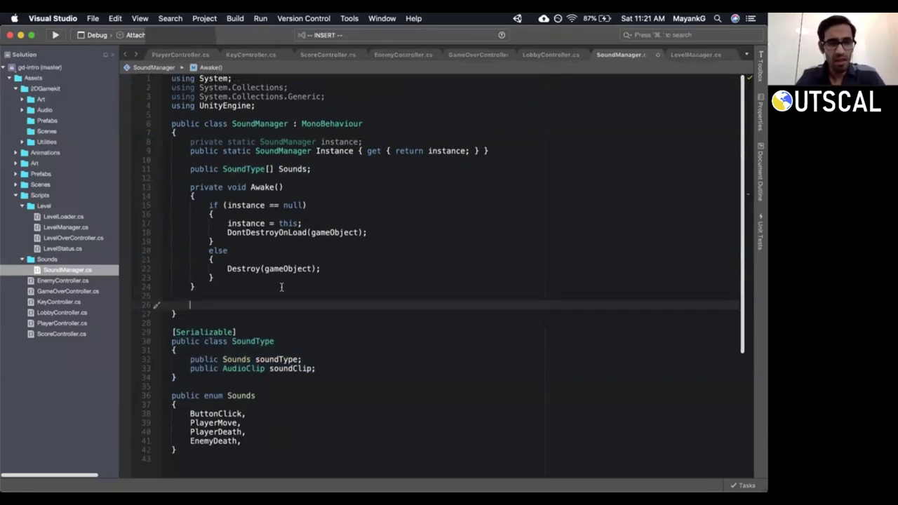
# Write 'public void Play(Sounds sound)' with its braces expanded below Awake.
pyautogui.write('p')
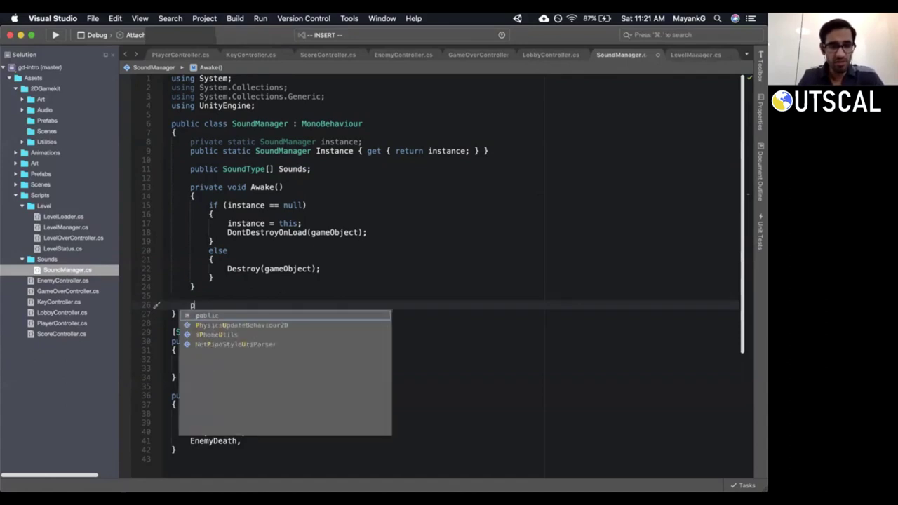
pyautogui.write('ublic void Play(')
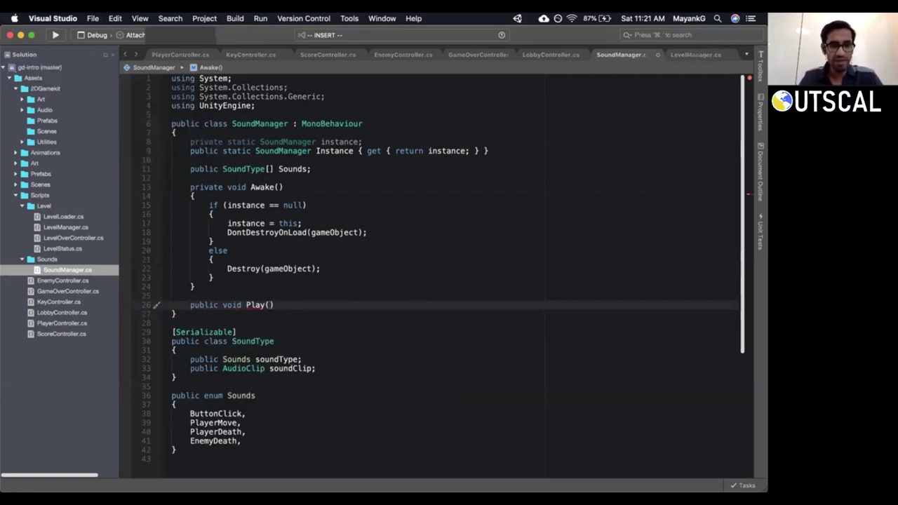
pyautogui.write('Sounds sound)')
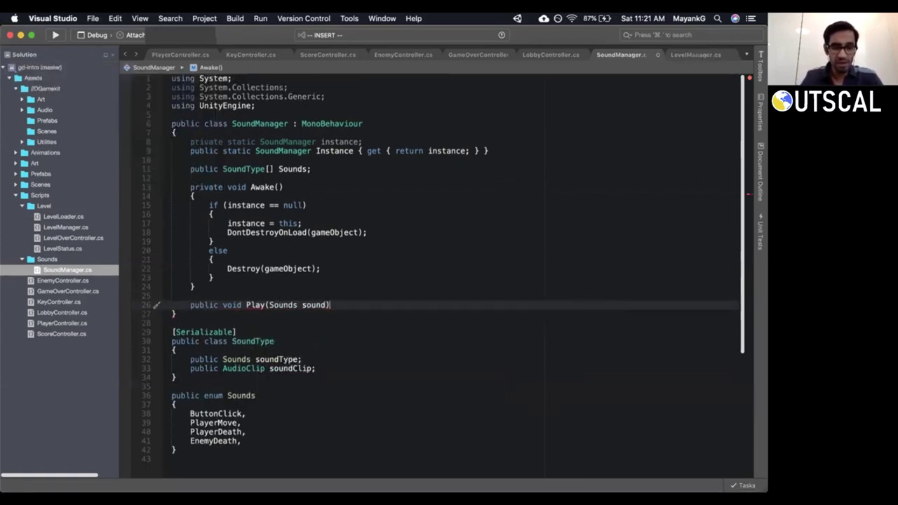
pyautogui.write(' {')
pyautogui.press('Return')
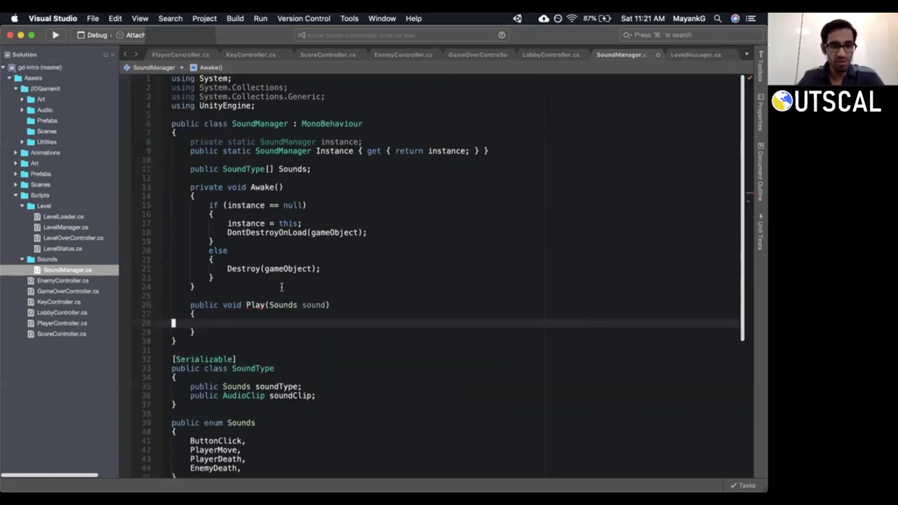
pyautogui.scroll(-2, 260, 323)
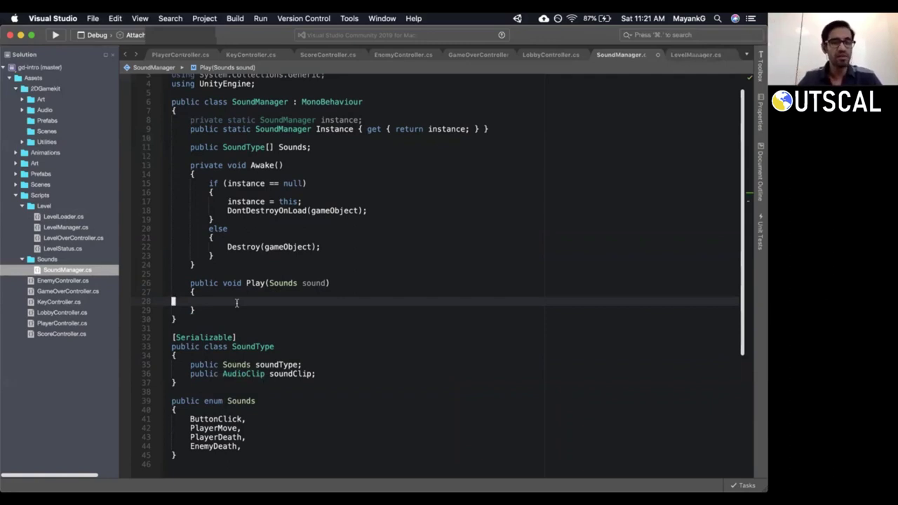
# Point out the Play name and ButtonClick value, then begin typing 'AudioClip clip = getSoundcli'.
pyautogui.click(249, 282)
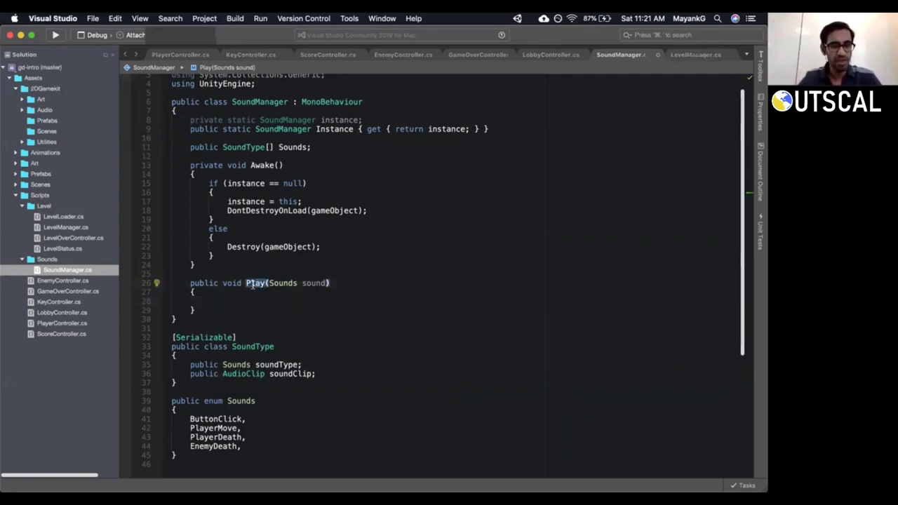
pyautogui.click(218, 418)
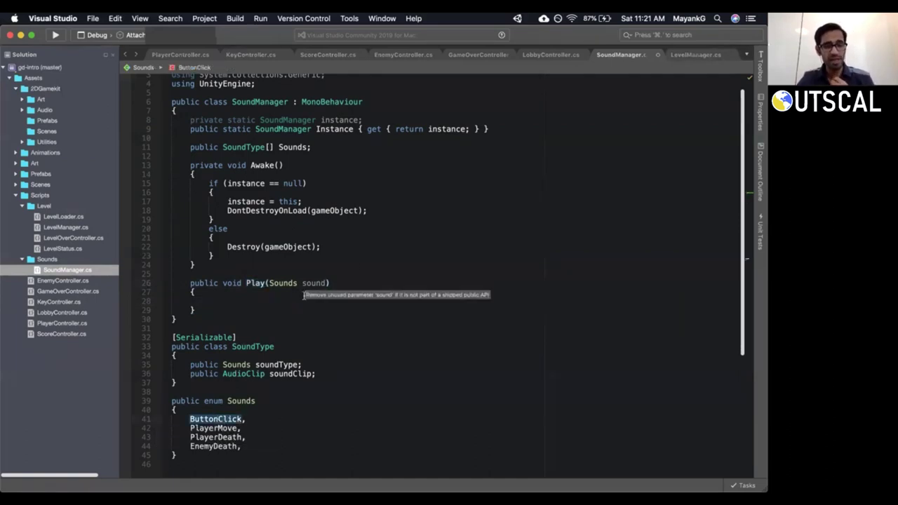
pyautogui.click(297, 301)
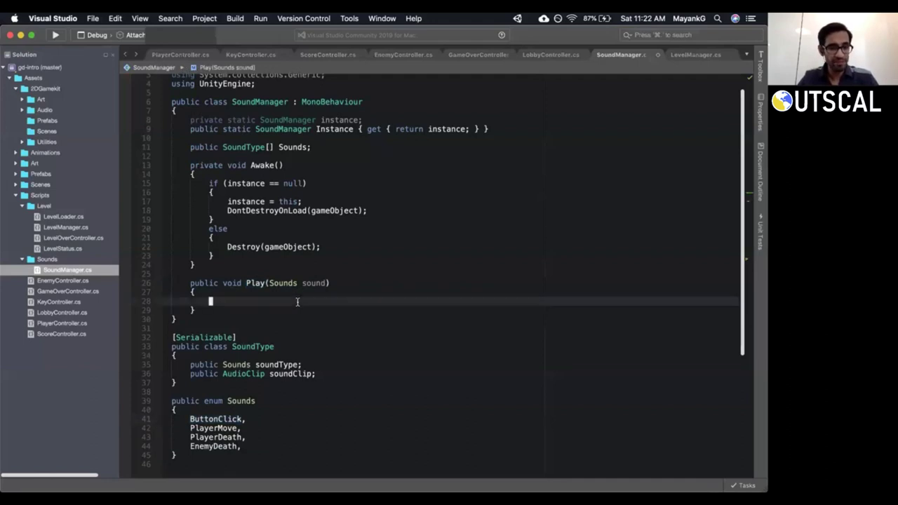
pyautogui.press('i')
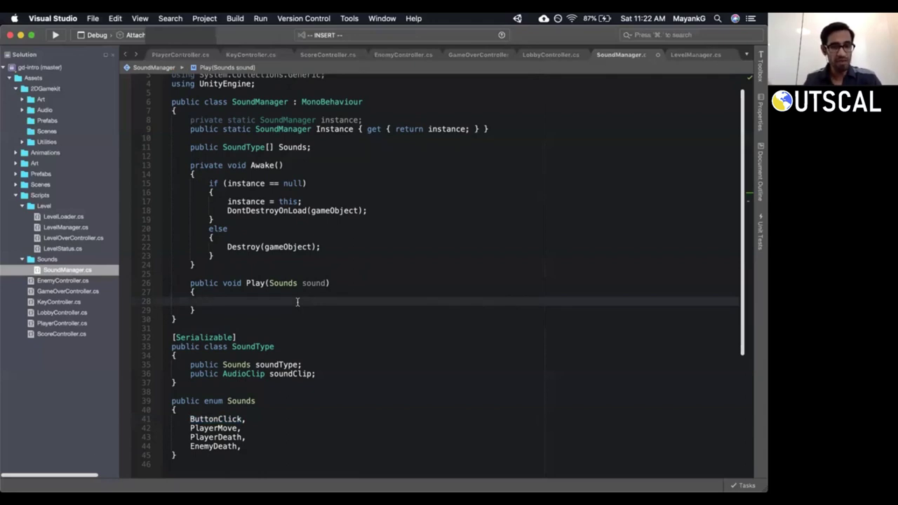
pyautogui.press('Escape')
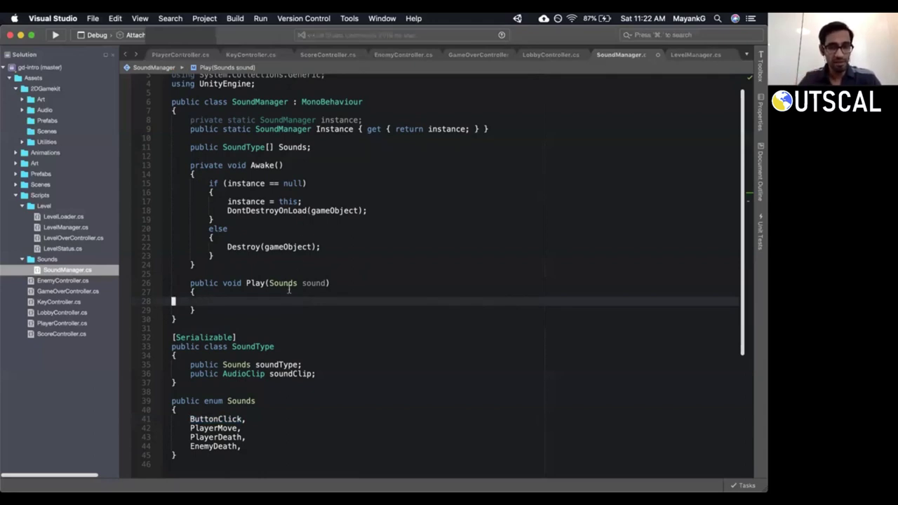
pyautogui.press('i')
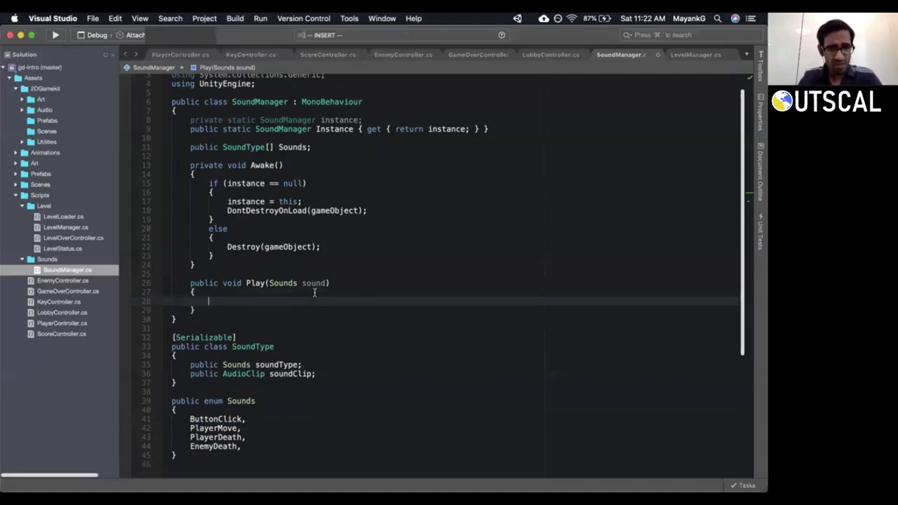
pyautogui.write('A')
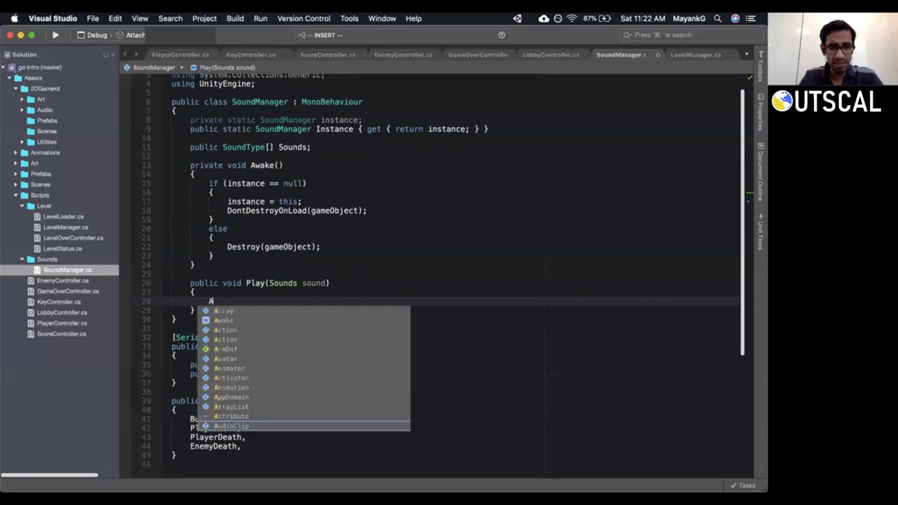
pyautogui.write('udioClip cli')
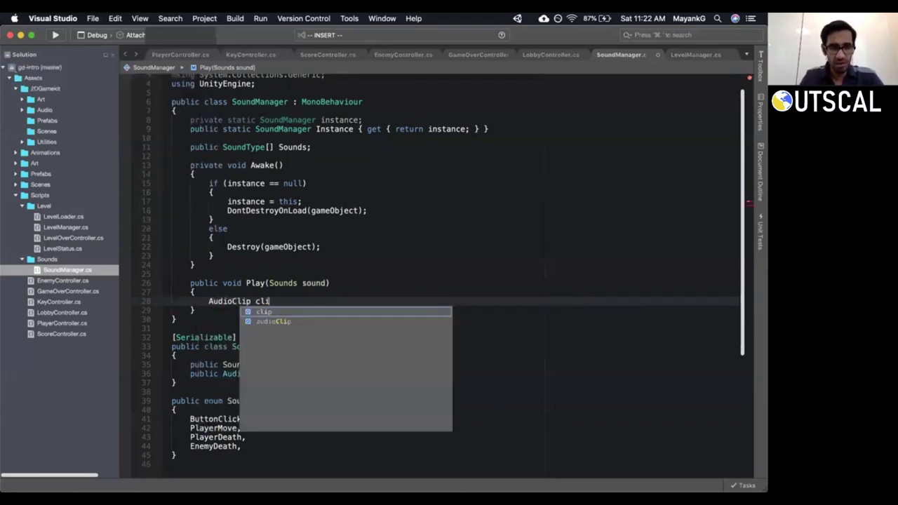
pyautogui.write('p = ')
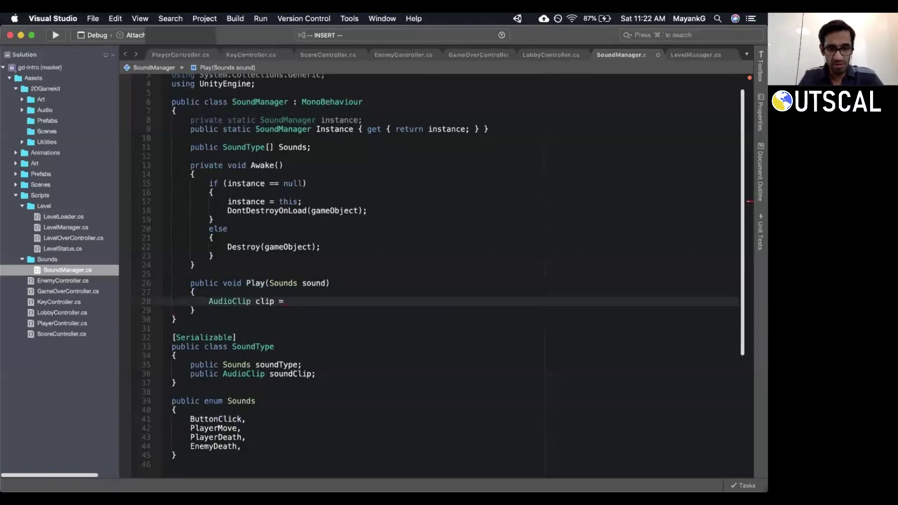
pyautogui.write('getSo')
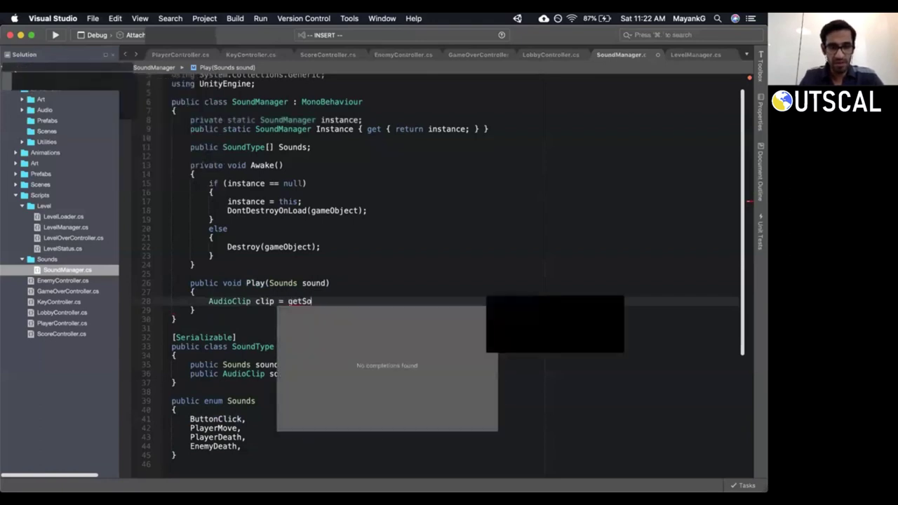
pyautogui.write('undcli')
# Correct the line to 'AudioClip clip = getSoundClip(sound);' and build to see the missing-method error.
pyautogui.press('BackSpace')
pyautogui.press('BackSpace')
pyautogui.press('BackSpace')
pyautogui.press('BackSpace')
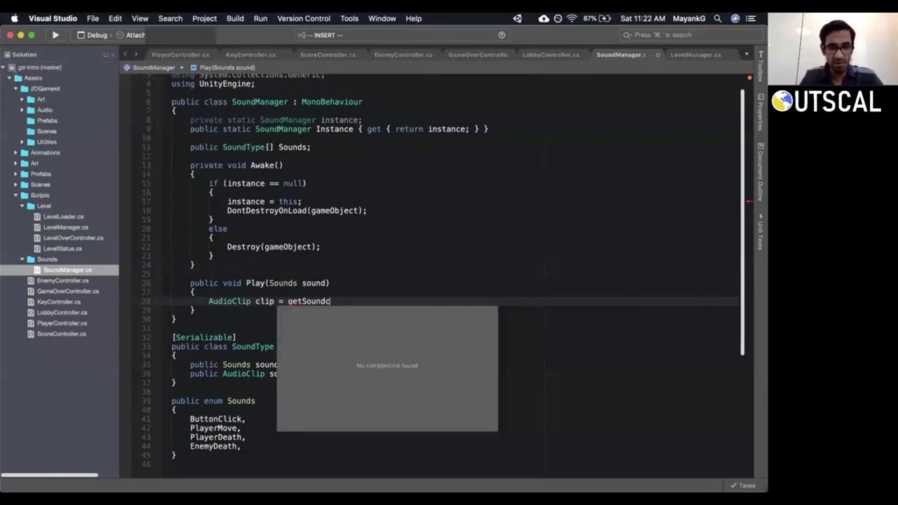
pyautogui.write('Clip(sound);')
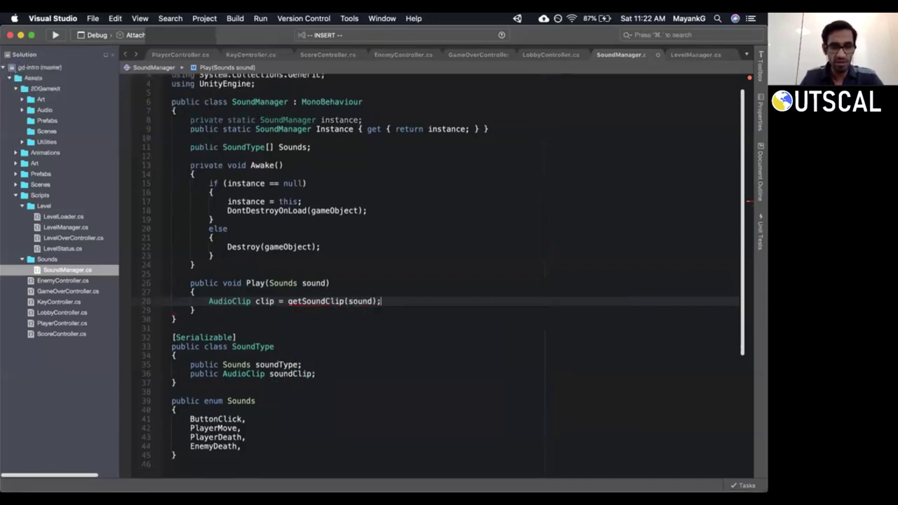
pyautogui.press('Return')
pyautogui.press('Escape')
pyautogui.click(289, 301)
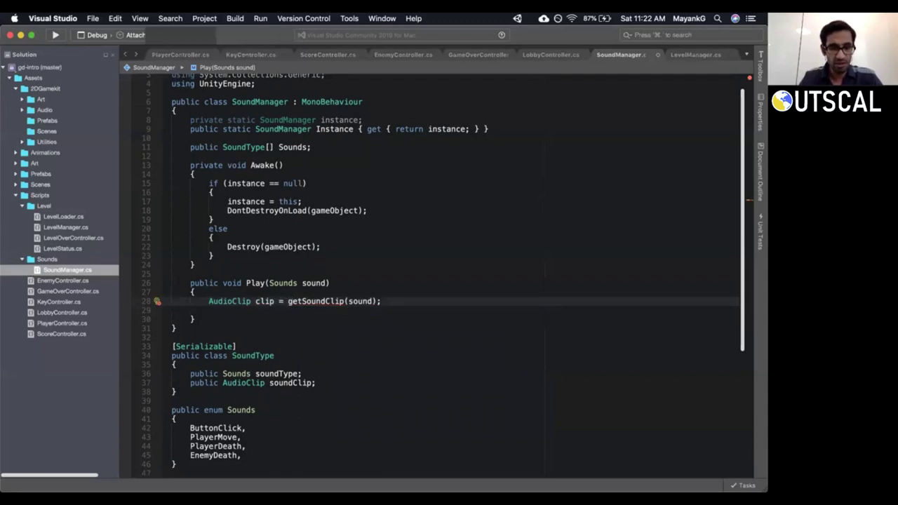
pyautogui.press('super+Return')
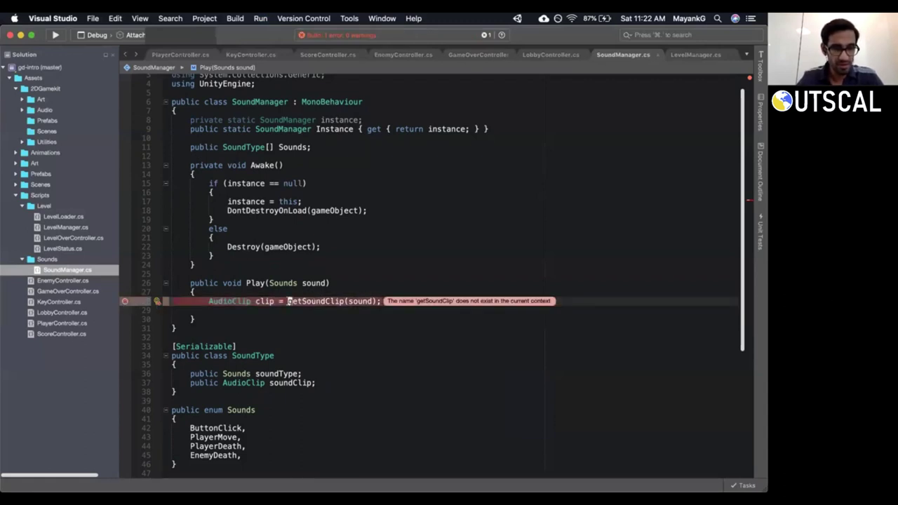
# Dismiss the quick search and add two blank lines below the Play method.
pyautogui.press('super+period')
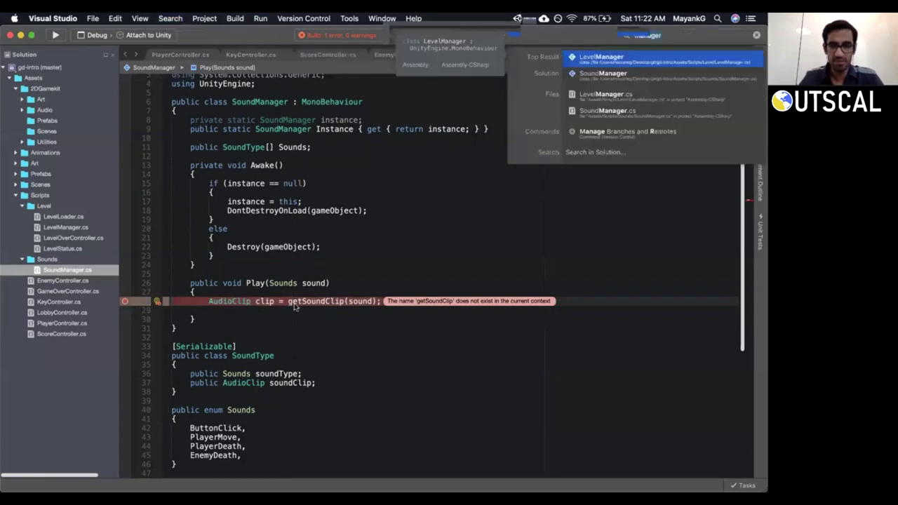
pyautogui.press('Escape')
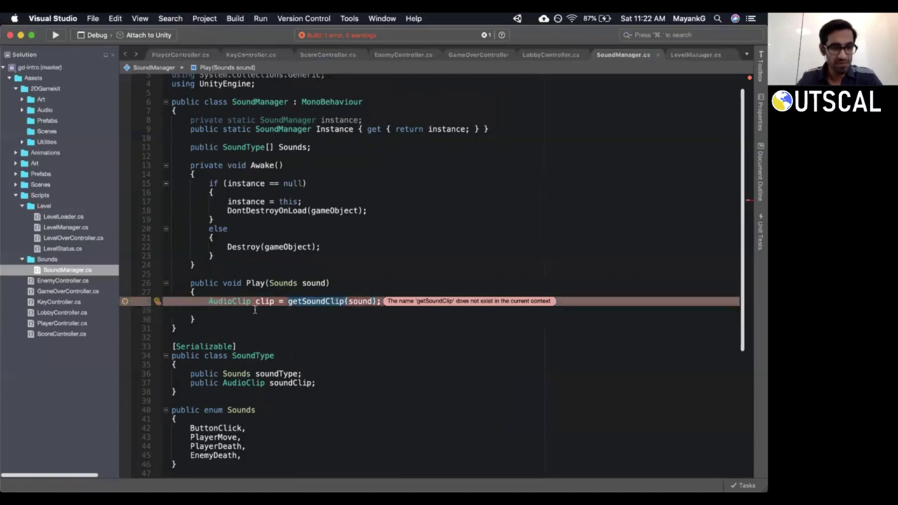
pyautogui.press('j')
pyautogui.press('o')
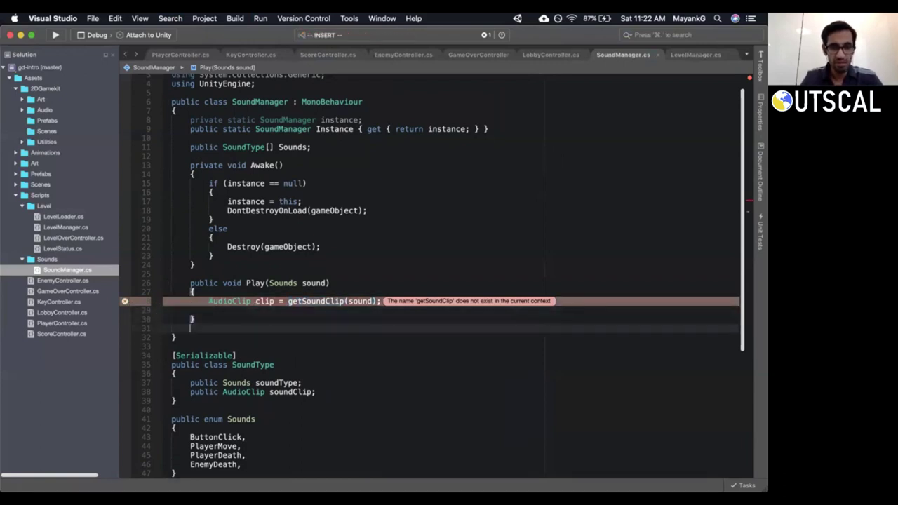
pyautogui.press('Return')
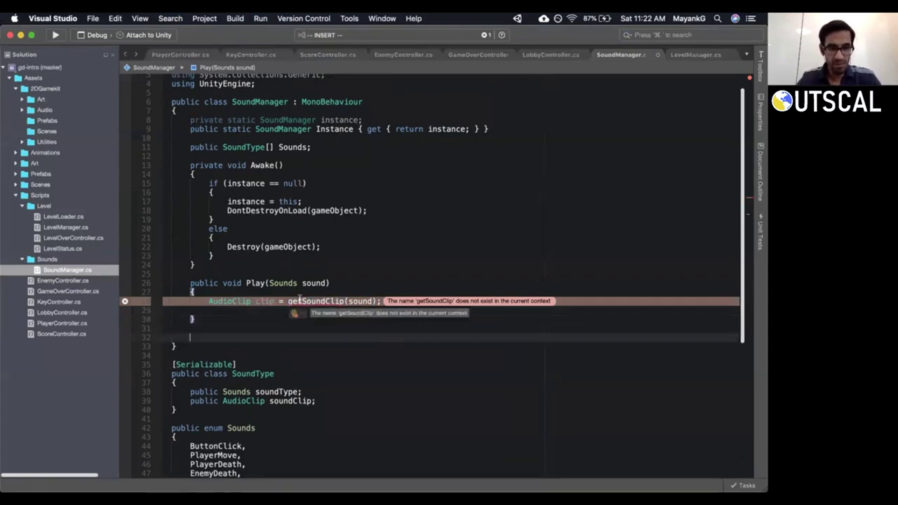
# Generate a private AudioClip getSoundClip(Sounds sound) method stub from the lightbulb fix on line 28.
pyautogui.click(294, 313)
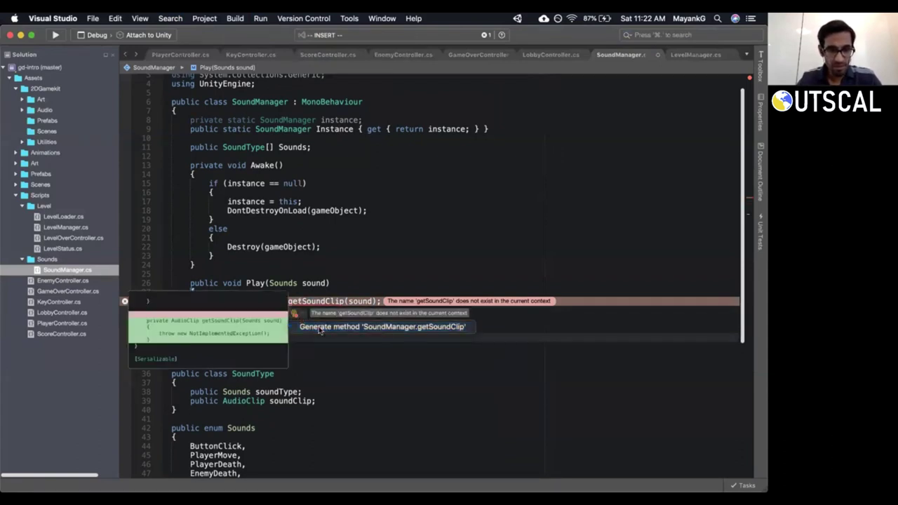
pyautogui.click(317, 327)
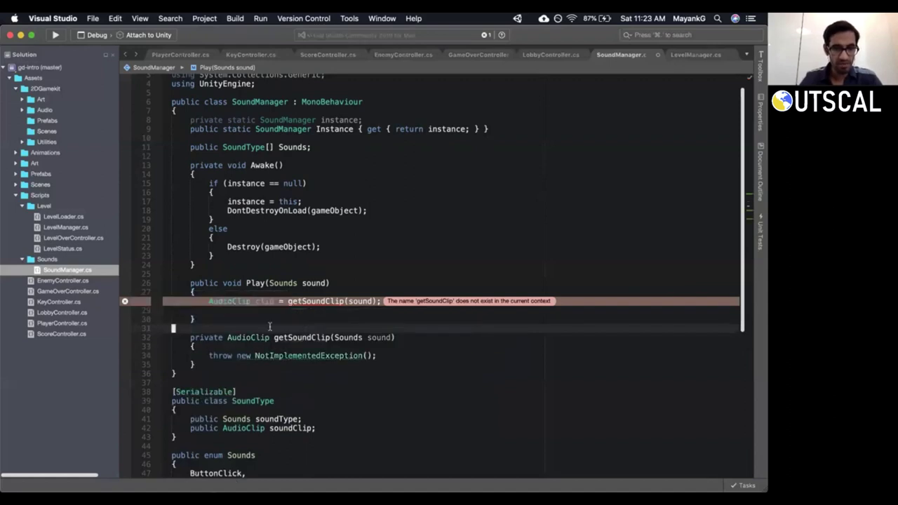
pyautogui.click(307, 337)
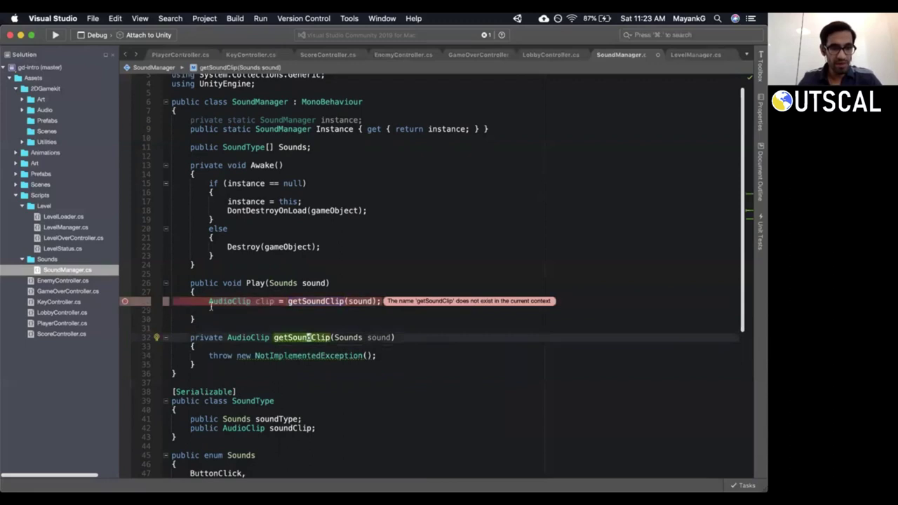
pyautogui.click(309, 301)
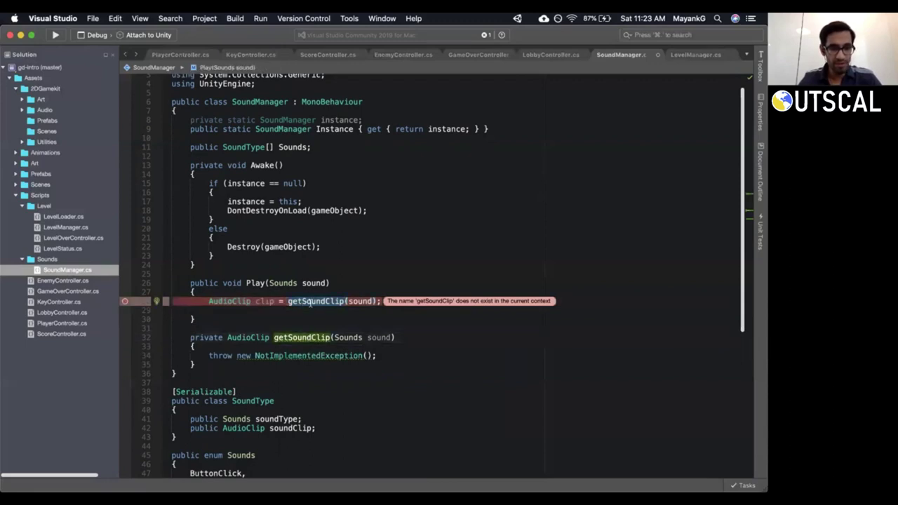
pyautogui.click(254, 338)
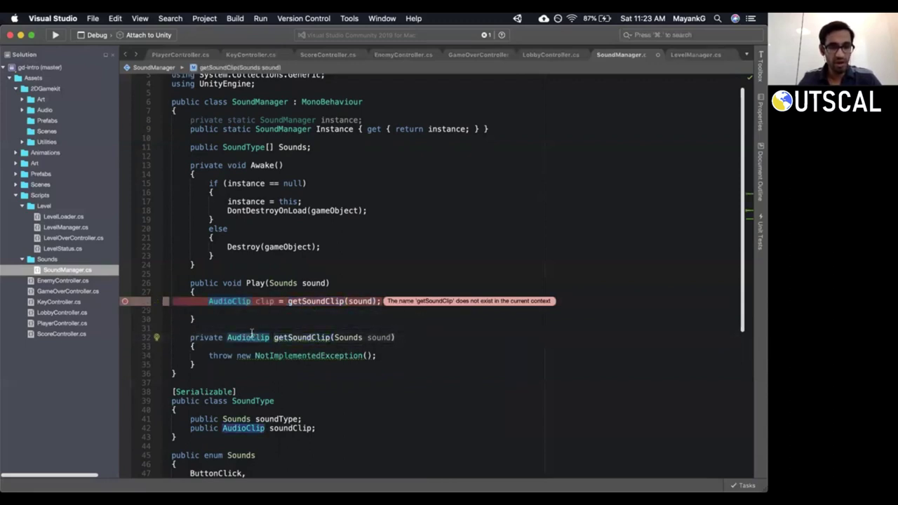
pyautogui.scroll(-2, 309, 341)
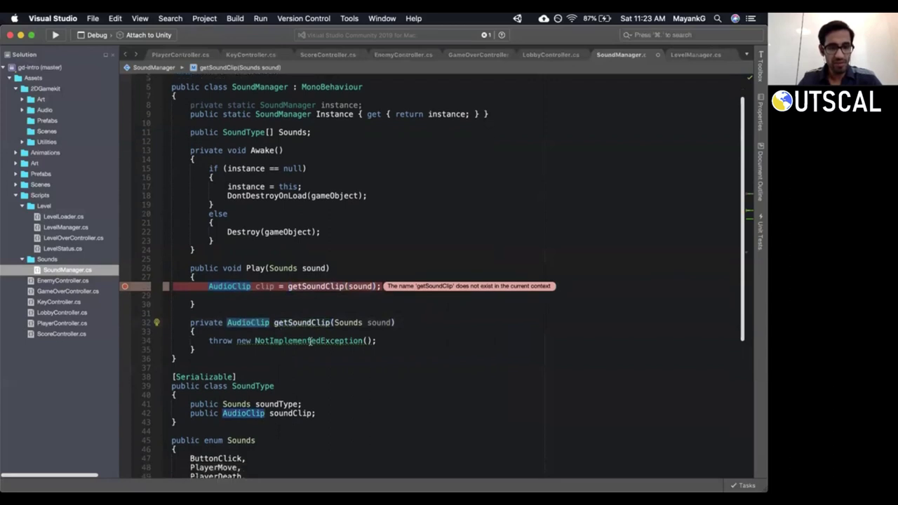
pyautogui.click(298, 124)
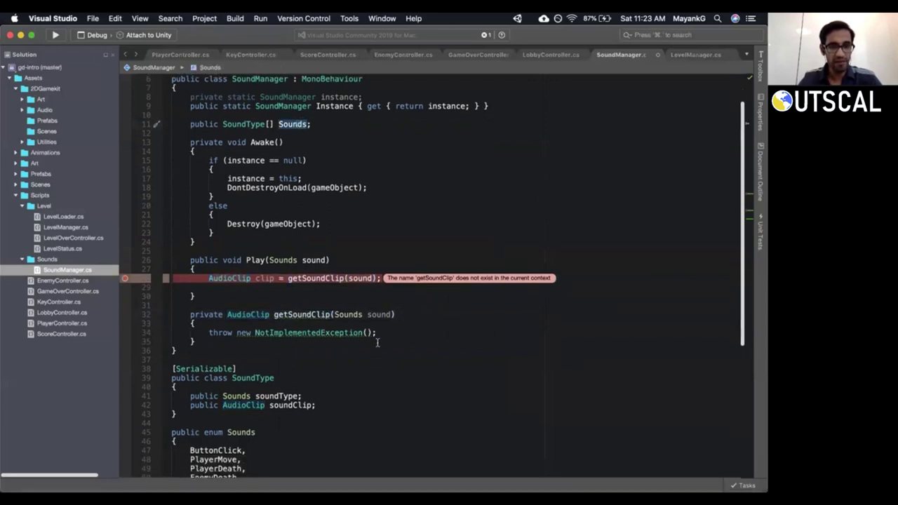
# Replace the stub's throw statement with a started 'Array.Find(' call.
pyautogui.click(414, 336)
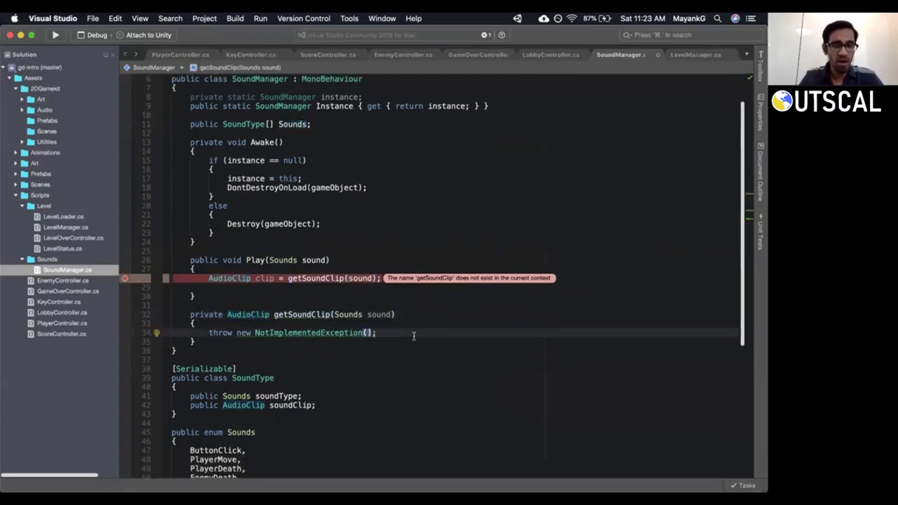
pyautogui.press('super+d')
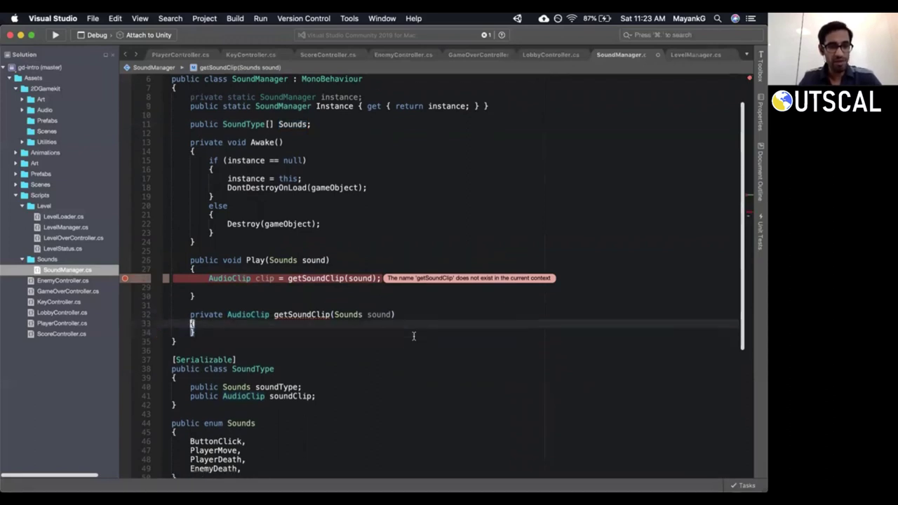
pyautogui.press('o')
pyautogui.write('Array.Find(')
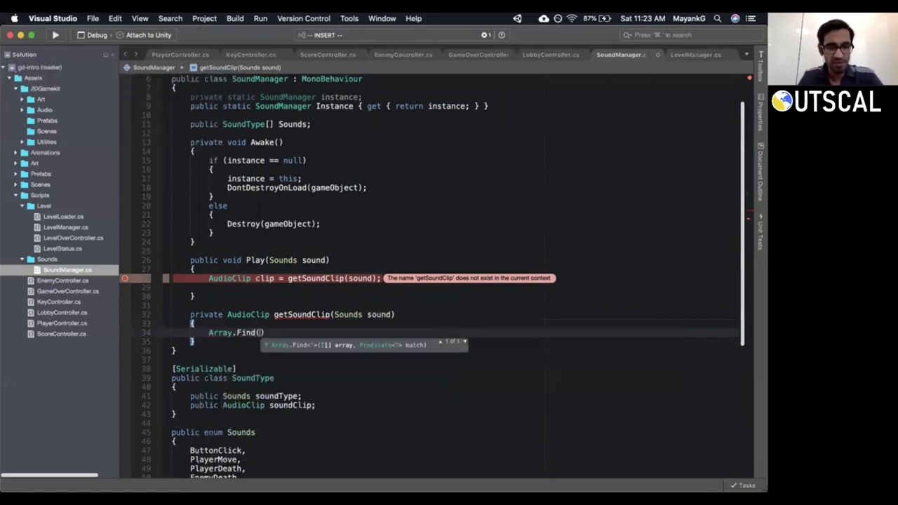
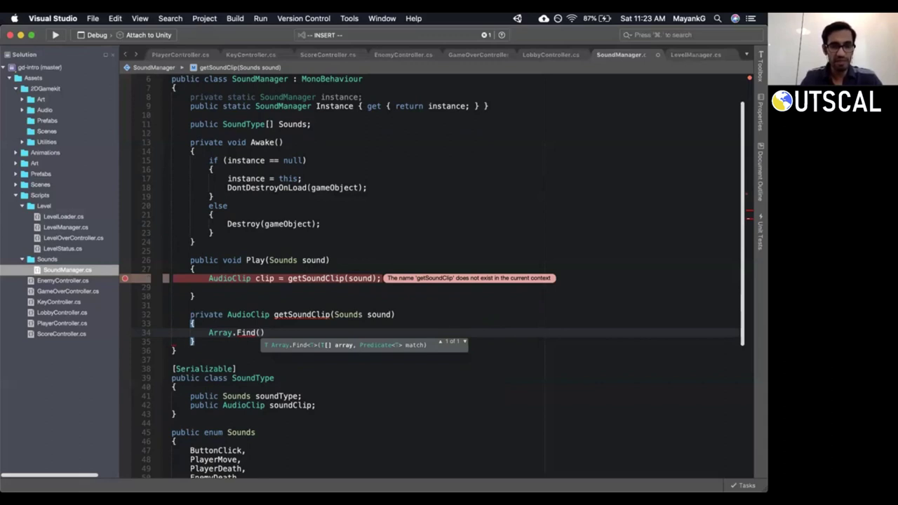
# In getSoundClip, write Array.Find(Sounds, item => item.soundType == sound), picking soundType from IntelliSense.
pyautogui.write('Sounds')
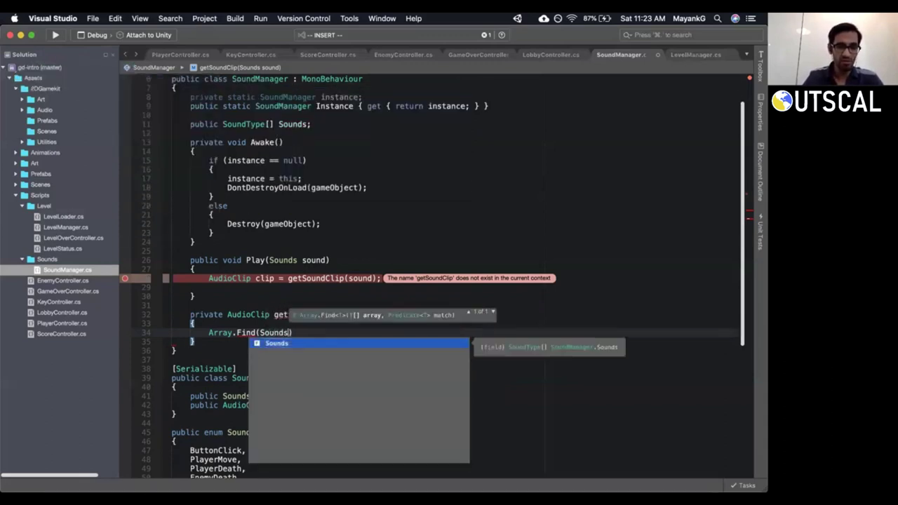
pyautogui.press('Escape')
pyautogui.write(',')
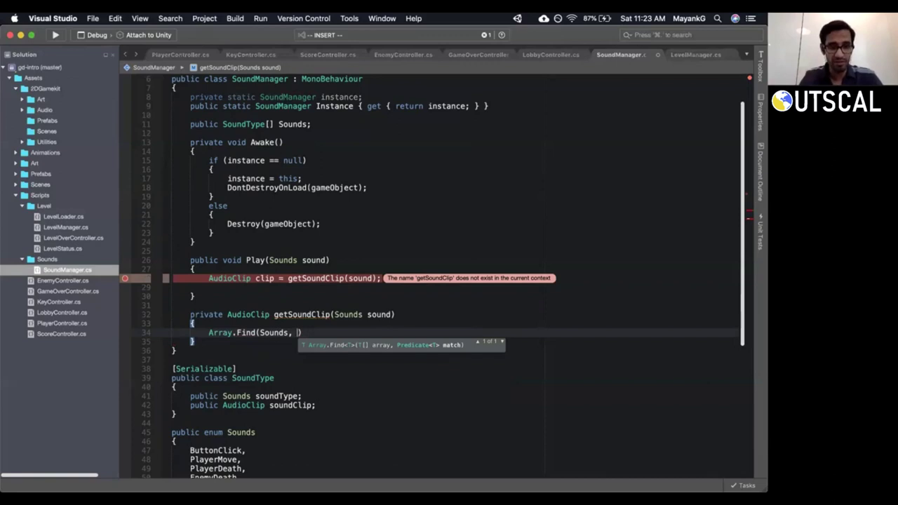
pyautogui.write('clip => cl')
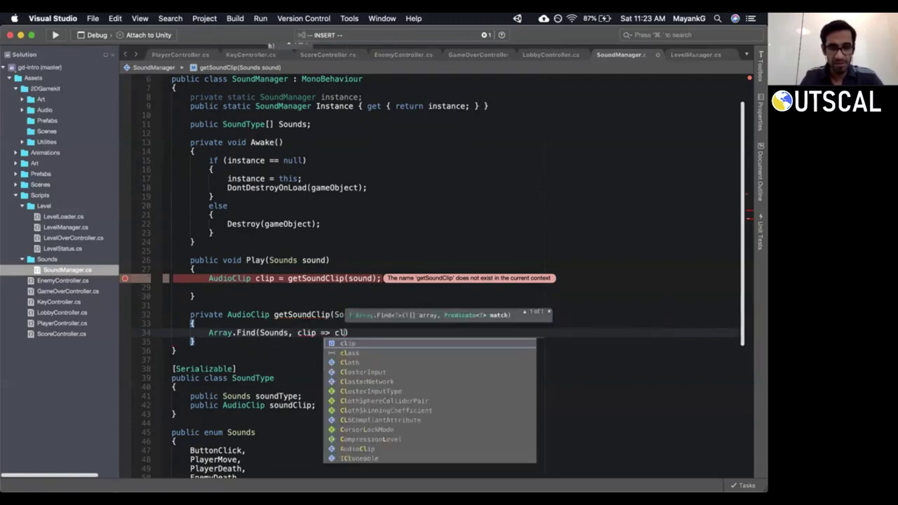
pyautogui.write('ip')
pyautogui.press('BackSpace')
pyautogui.press('BackSpace')
pyautogui.press('BackSpace')
pyautogui.press('BackSpace')
pyautogui.press('BackSpace')
pyautogui.press('BackSpace')
pyautogui.press('BackSpace')
pyautogui.press('BackSpace')
pyautogui.press('BackSpace')
pyautogui.press('BackSpace')
pyautogui.press('BackSpace')
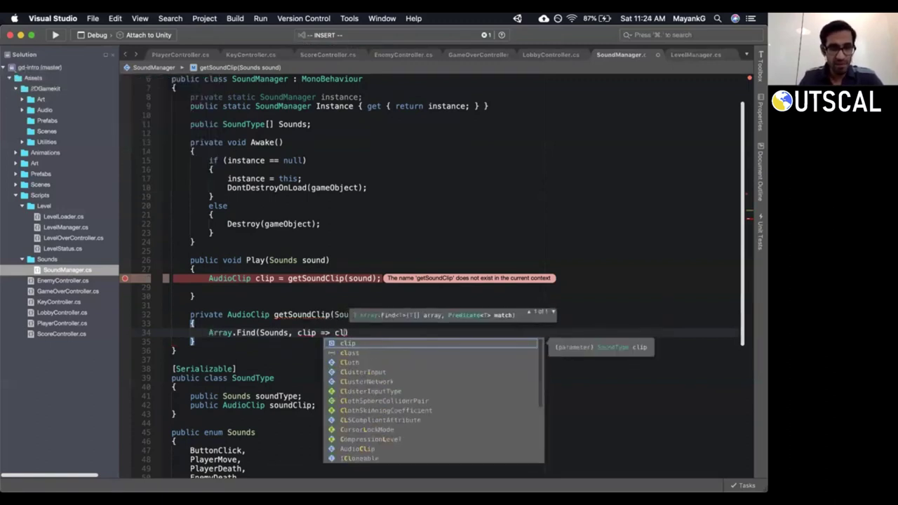
pyautogui.press('BackSpace')
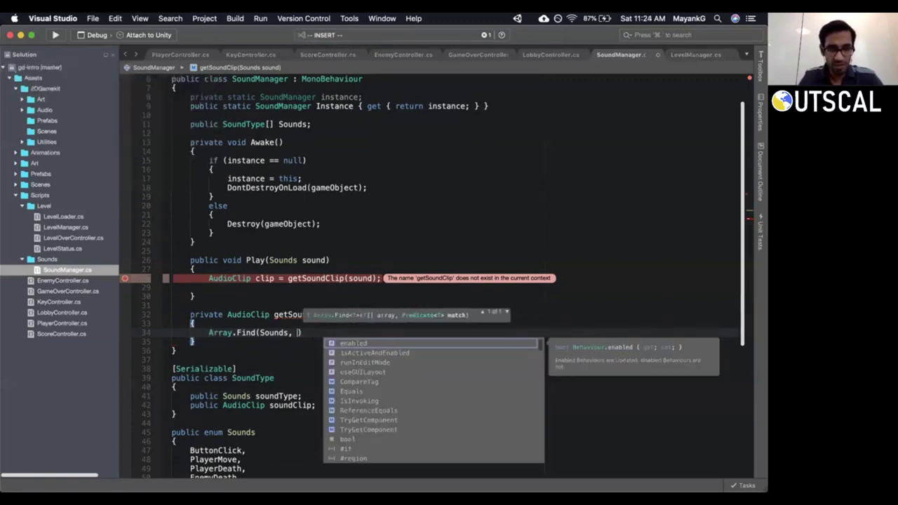
pyautogui.write('item')
pyautogui.write(' => ite')
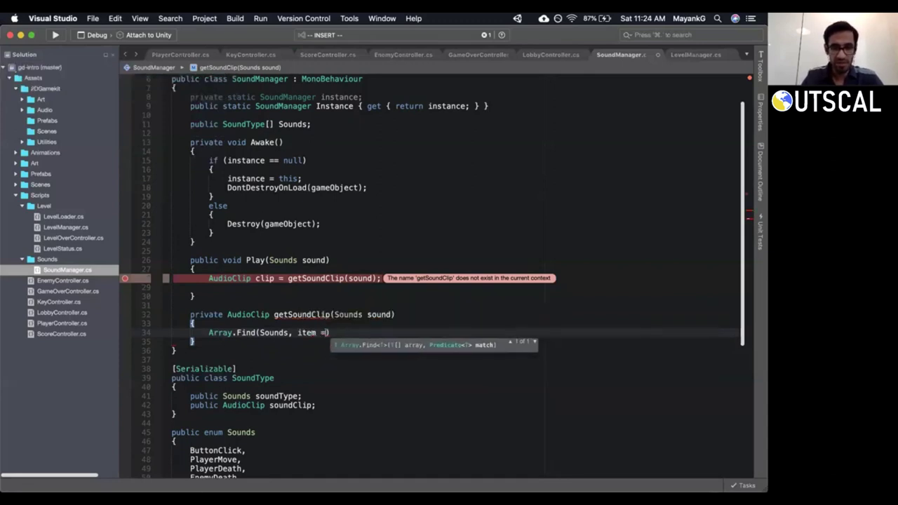
pyautogui.write('m')
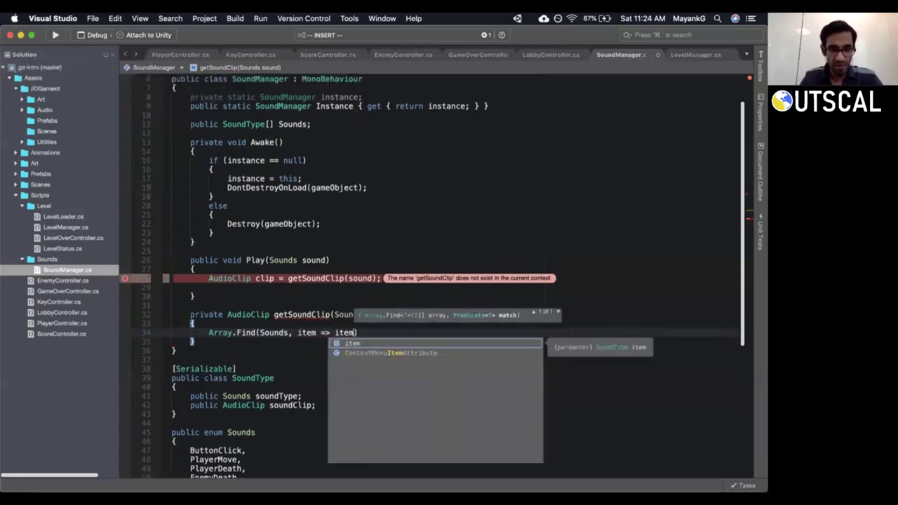
pyautogui.write('.')
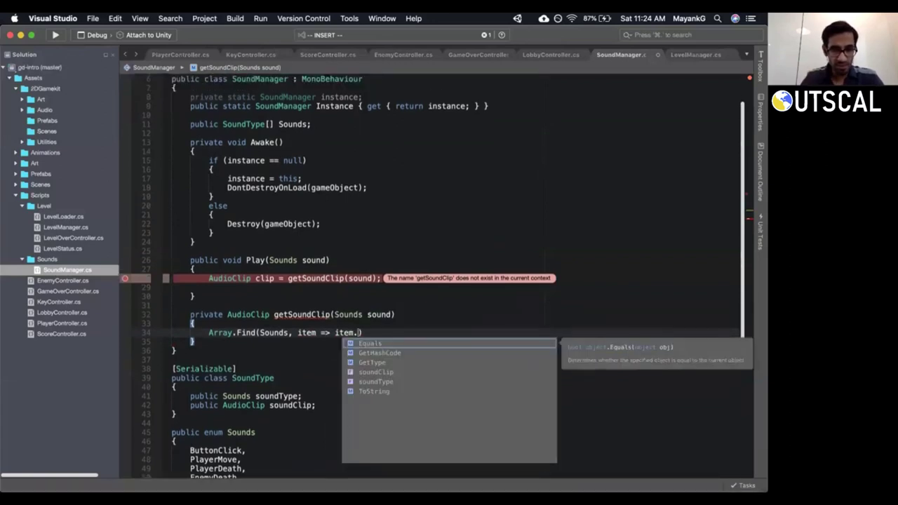
pyautogui.press('Down')
pyautogui.press('Down')
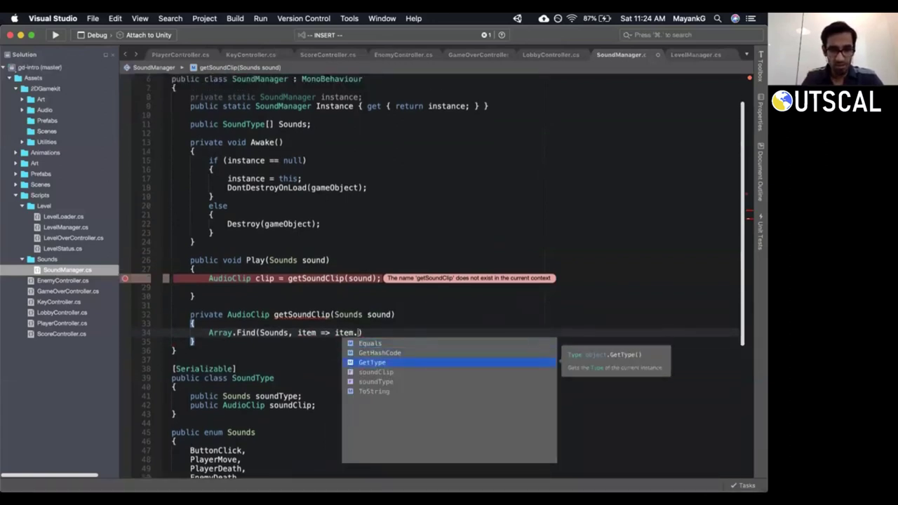
pyautogui.press('Up')
pyautogui.press('Up')
pyautogui.press('Down')
pyautogui.press('Down')
pyautogui.press('Down')
pyautogui.press('Down')
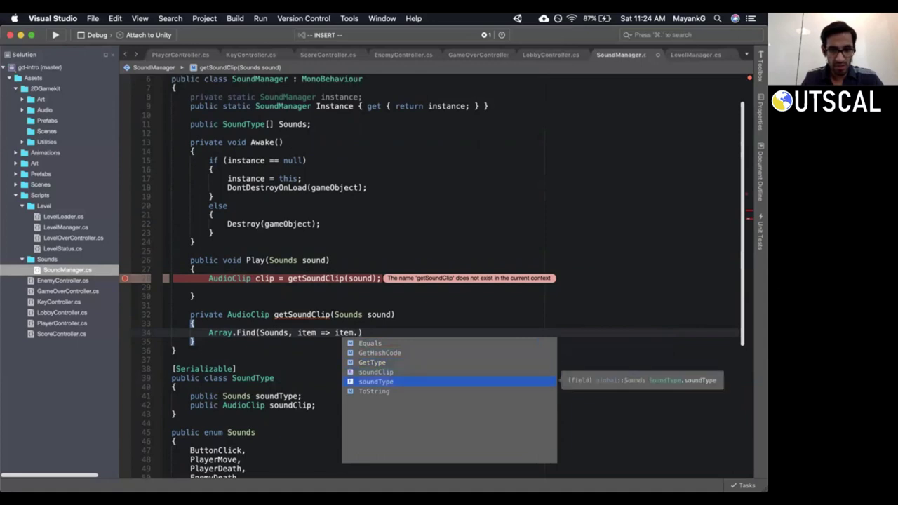
pyautogui.press('Return')
pyautogui.write('== sound')
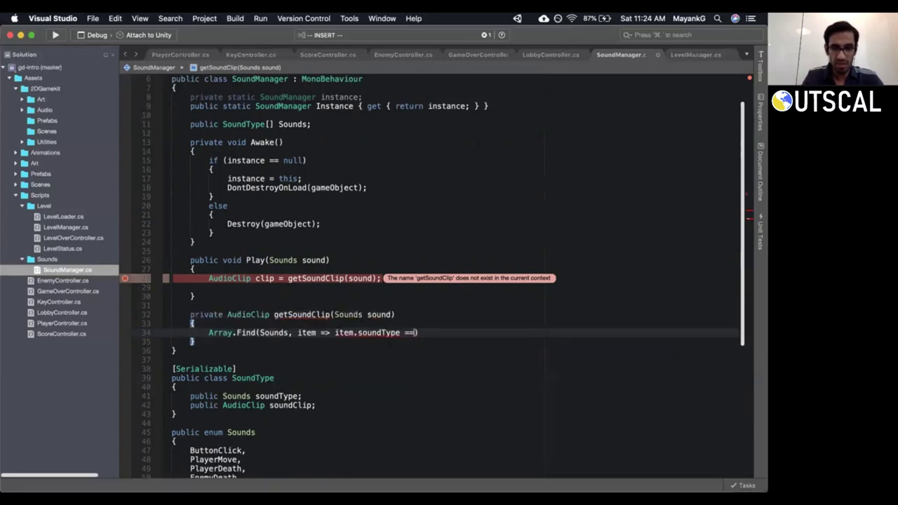
pyautogui.press('Escape')
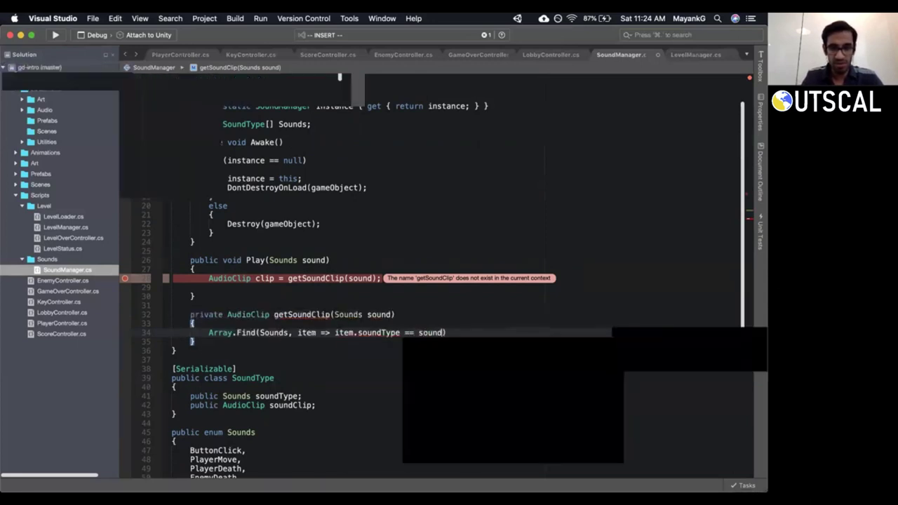
# Prefix the line with return and end it with a semicolon.
pyautogui.hotkey('shift', 'i')
pyautogui.write('return')
pyautogui.press('End')
pyautogui.press('Escape')
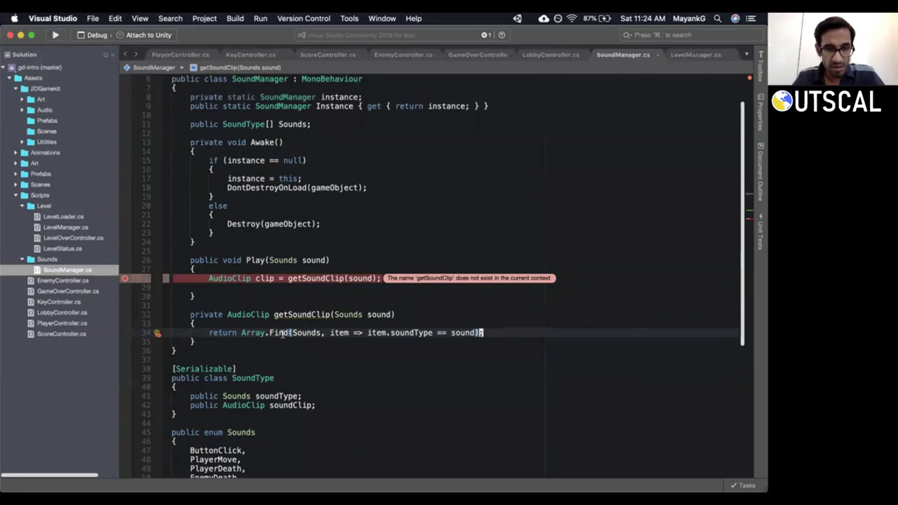
pyautogui.click(284, 334)
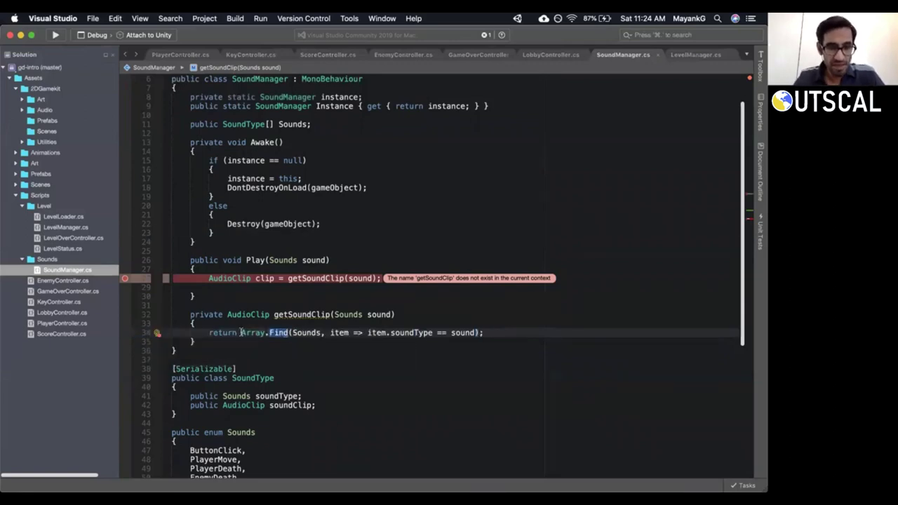
pyautogui.click(242, 332)
pyautogui.moveTo(241, 333); pyautogui.dragTo(490, 333)
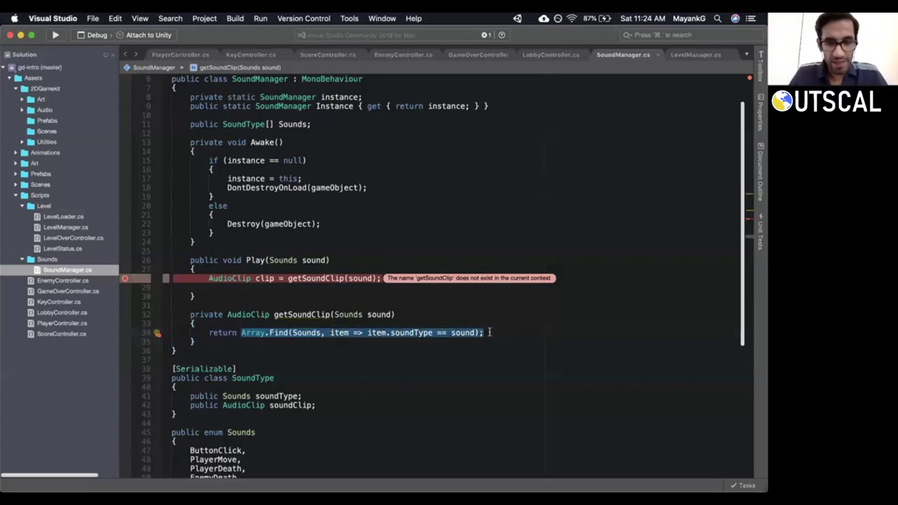
pyautogui.click(304, 333)
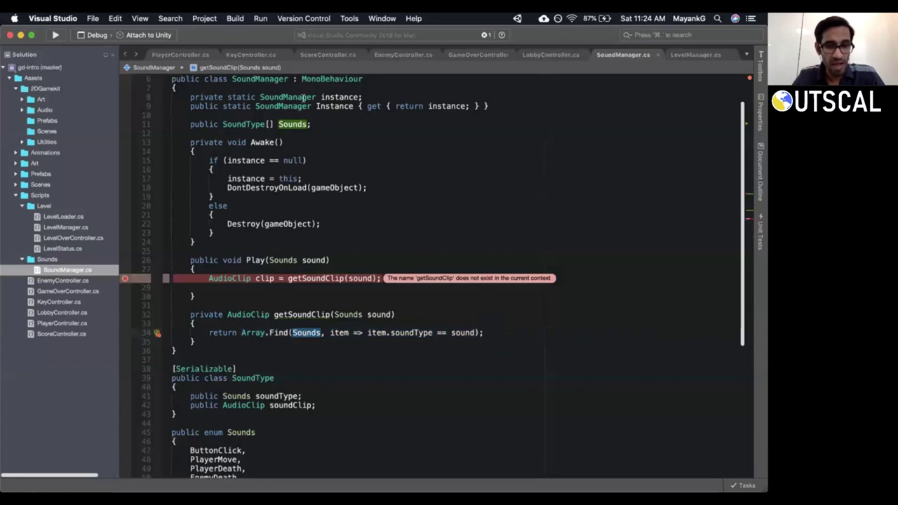
pyautogui.click(336, 334)
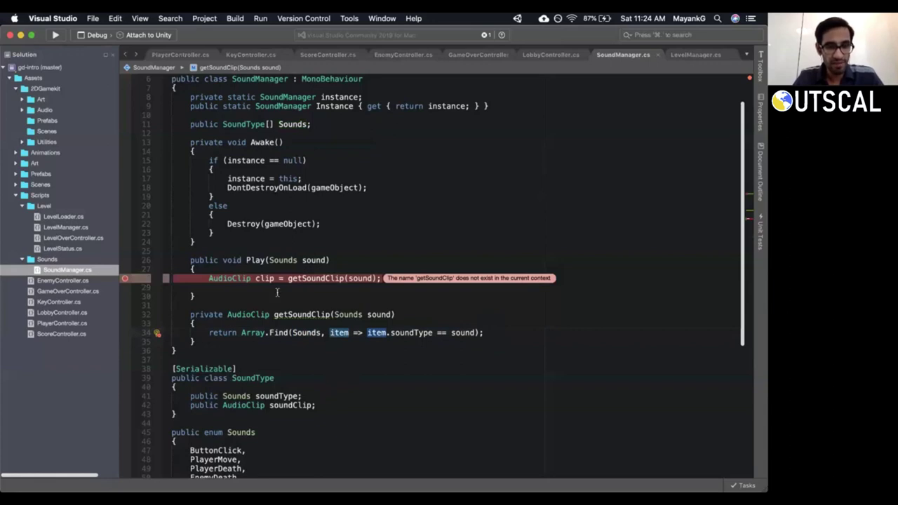
pyautogui.click(246, 124)
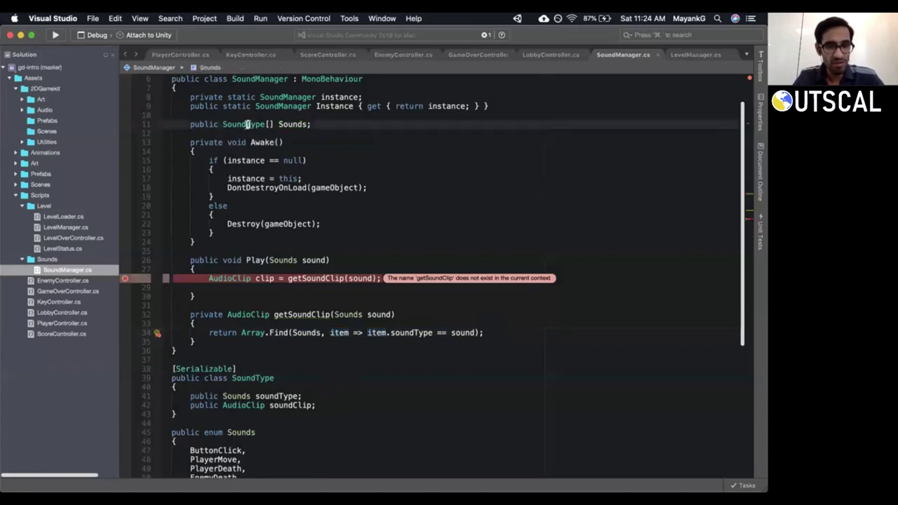
pyautogui.click(377, 333)
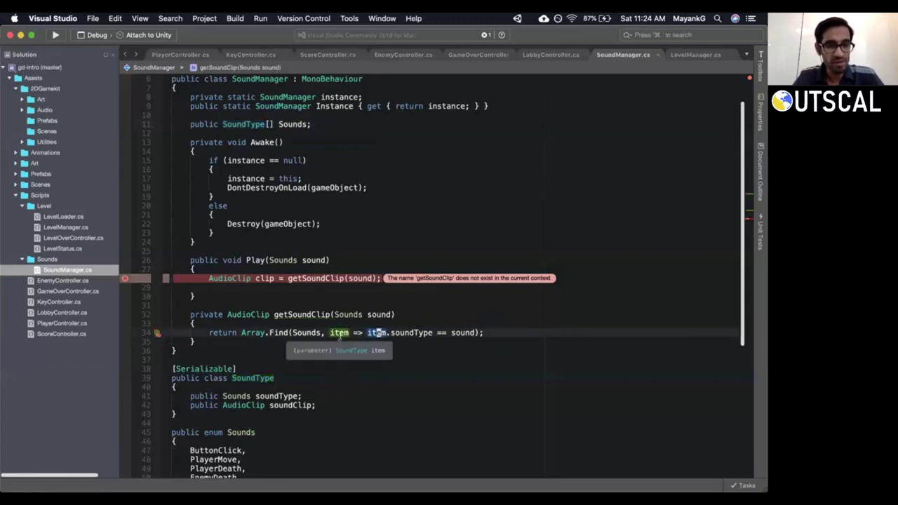
pyautogui.click(245, 124)
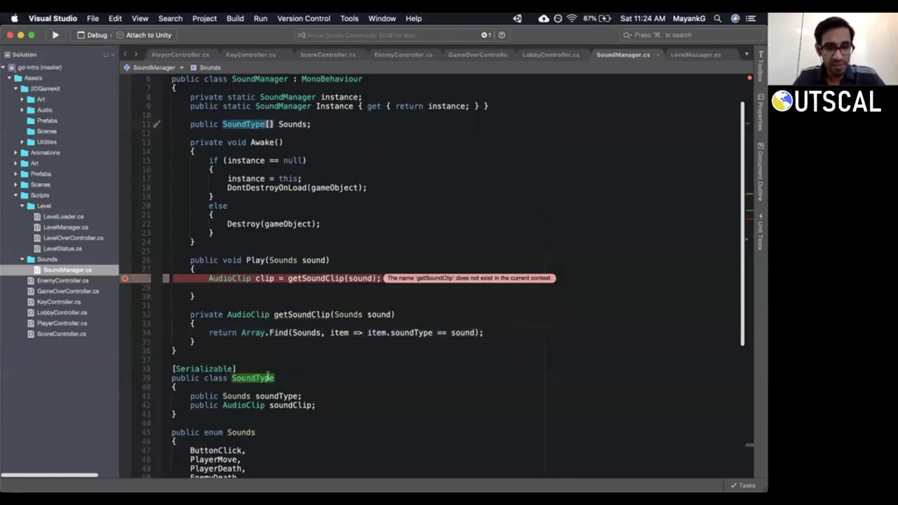
pyautogui.click(236, 396)
pyautogui.click(277, 396)
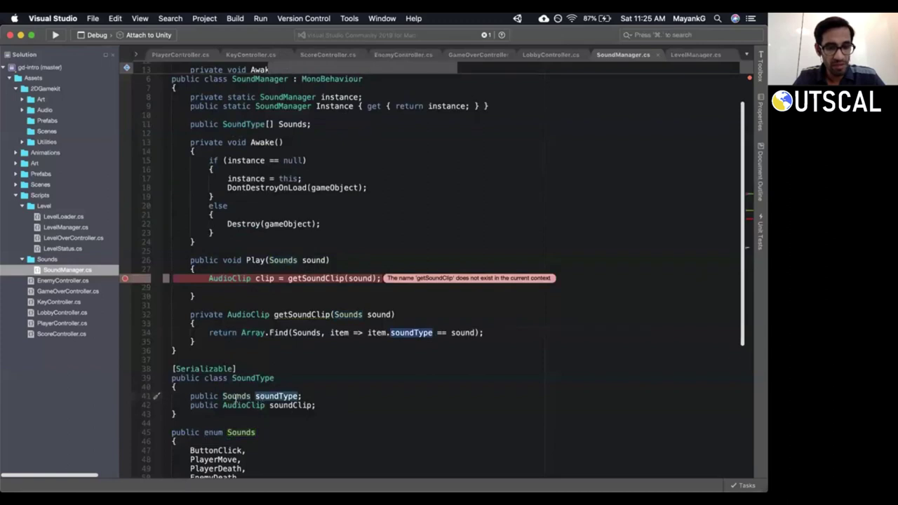
pyautogui.click(235, 396)
pyautogui.click(291, 405)
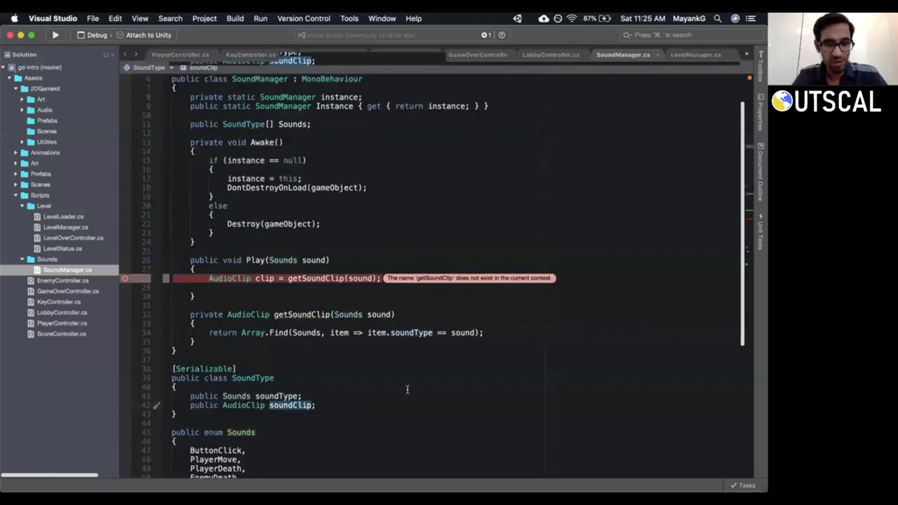
pyautogui.click(376, 315)
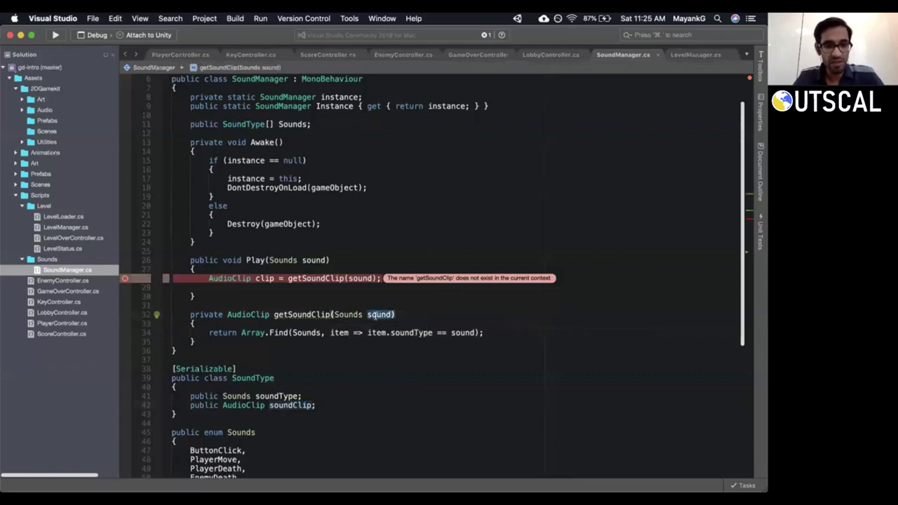
pyautogui.click(417, 334)
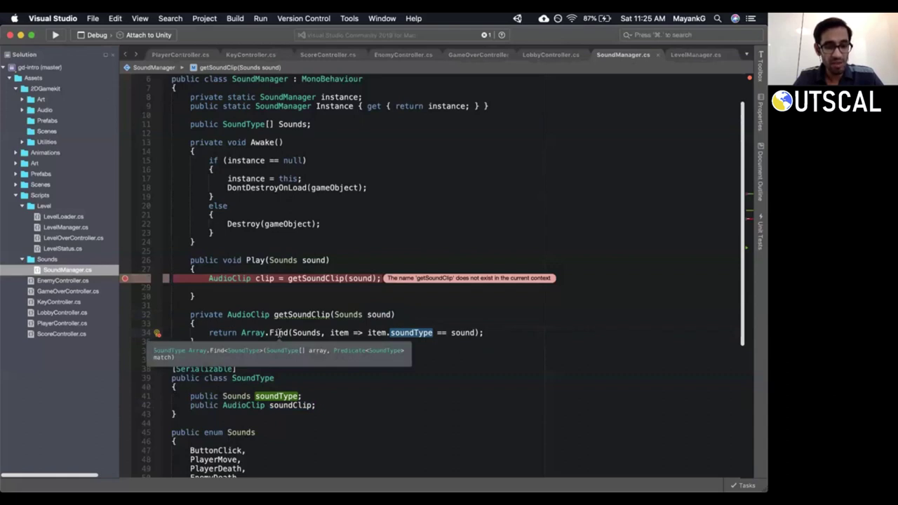
pyautogui.click(209, 332)
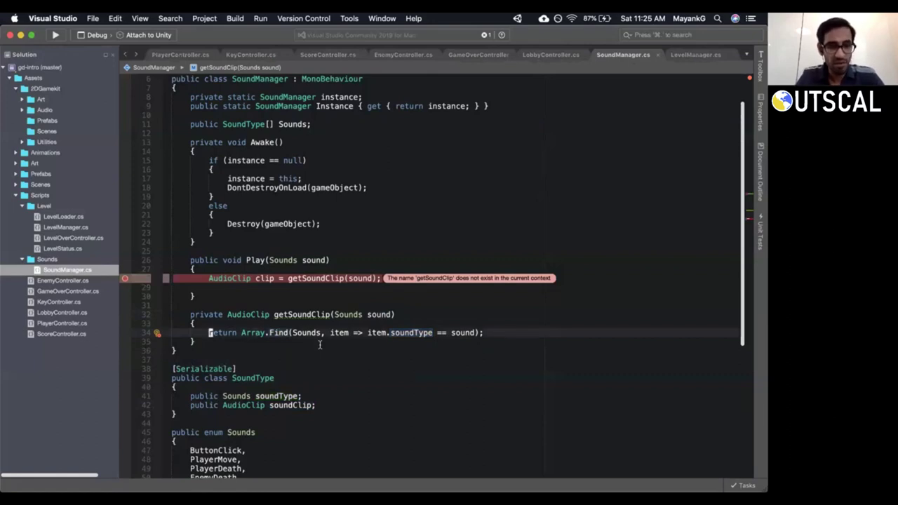
pyautogui.press('c')
pyautogui.press('w')
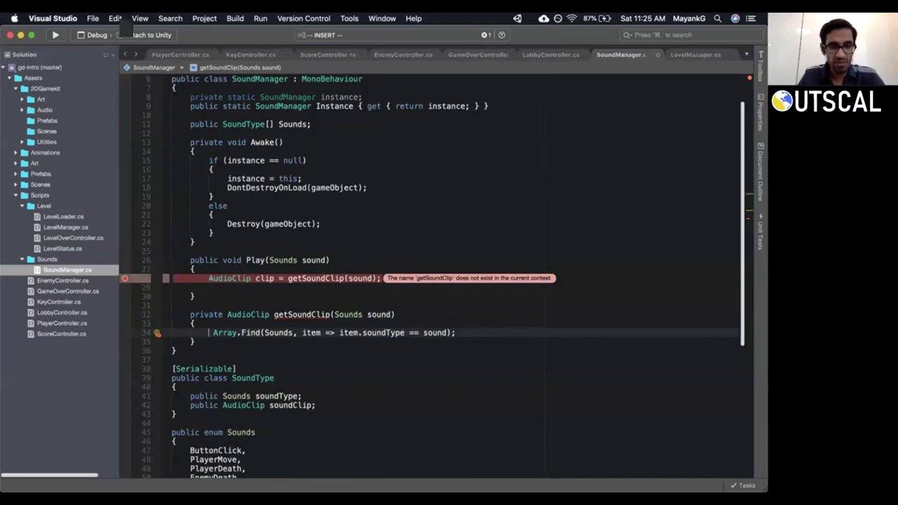
# Assign the Array.Find result on line 34 to a new SoundType sound variable.
pyautogui.write('Sound')
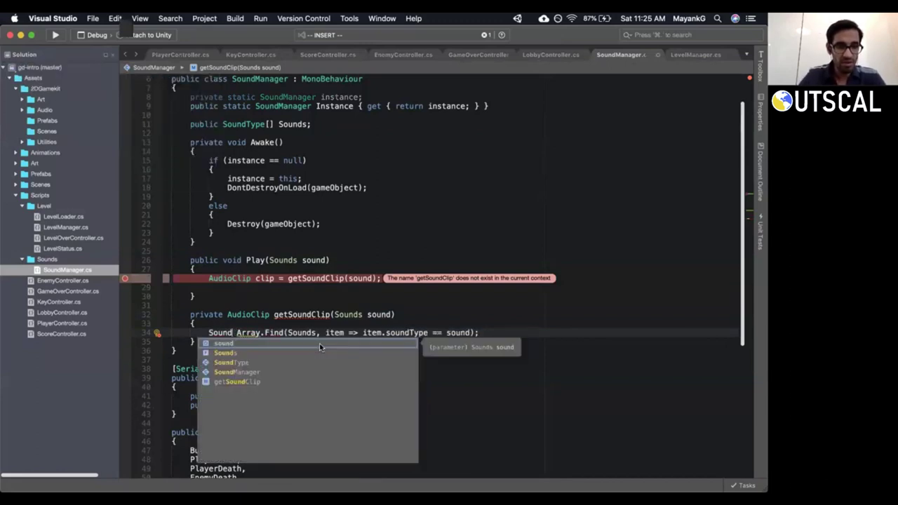
pyautogui.press('Down')
pyautogui.press('Down')
pyautogui.press('Return')
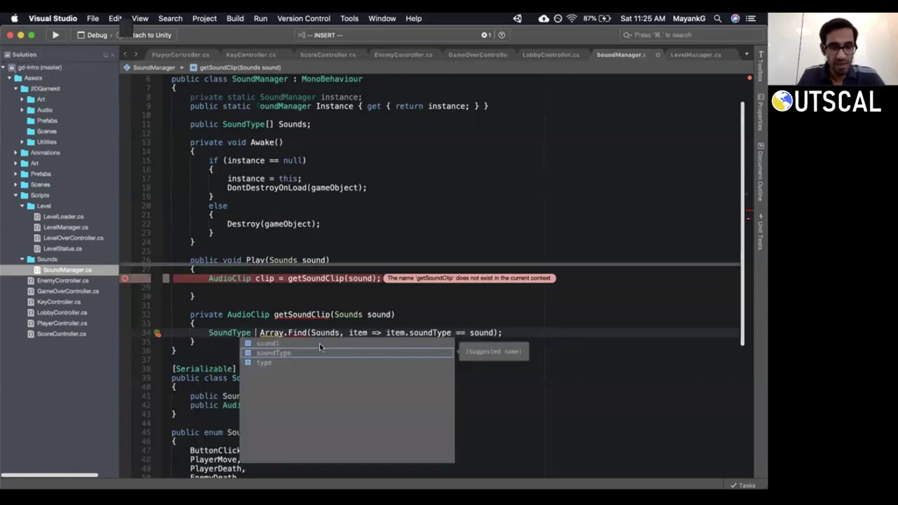
pyautogui.write('sound')
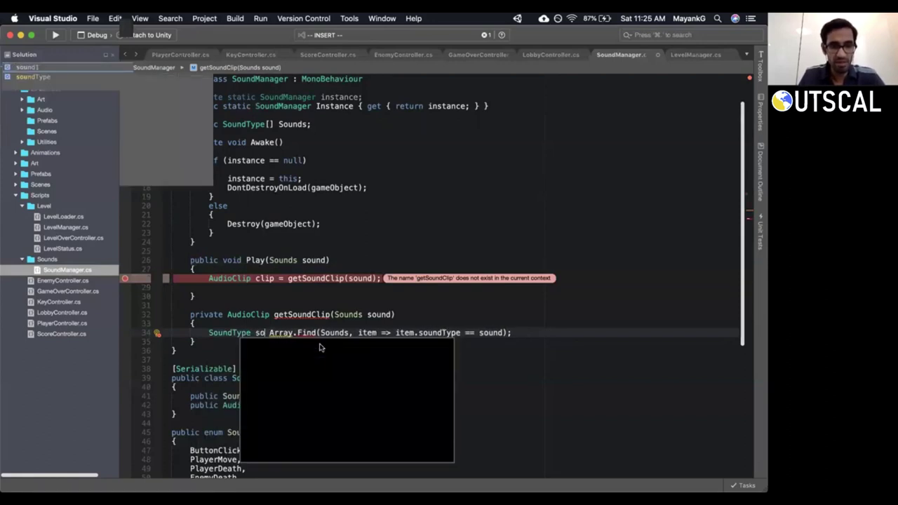
pyautogui.press('Escape')
pyautogui.write('=')
pyautogui.press('Escape')
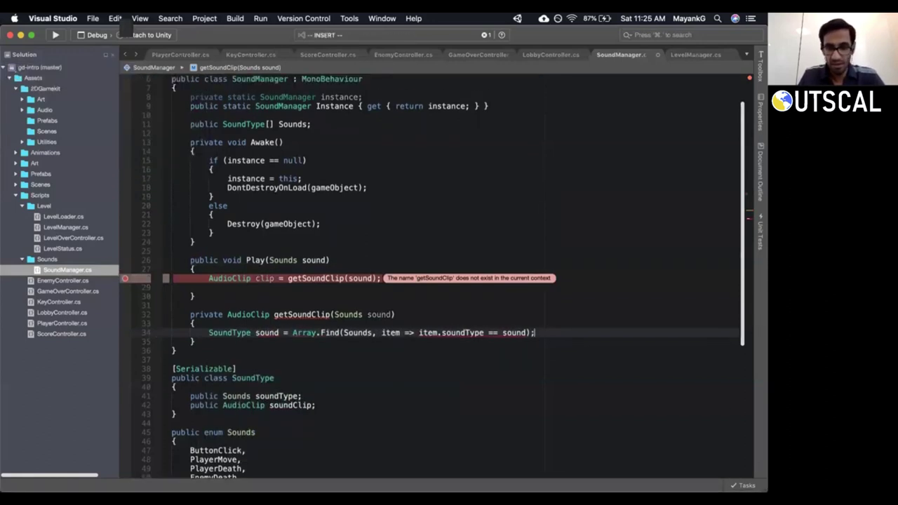
pyautogui.click(502, 333)
pyautogui.click(390, 333)
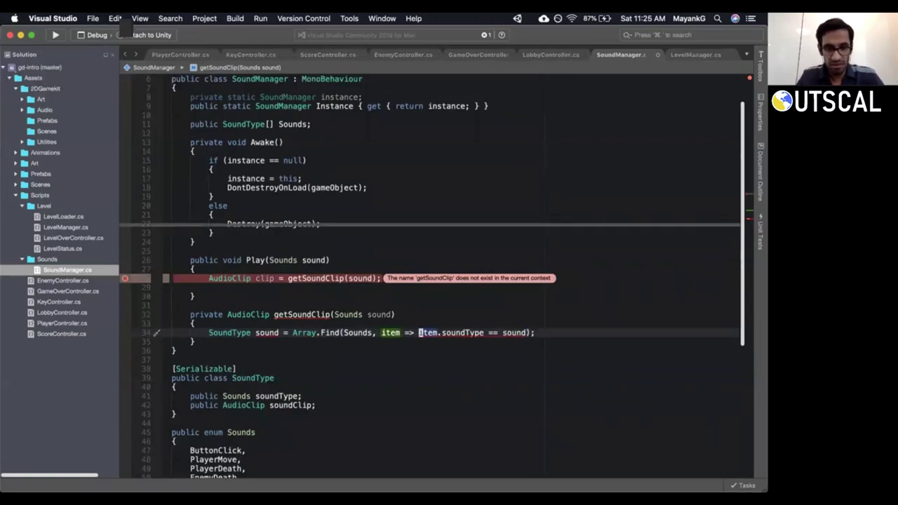
pyautogui.click(327, 332)
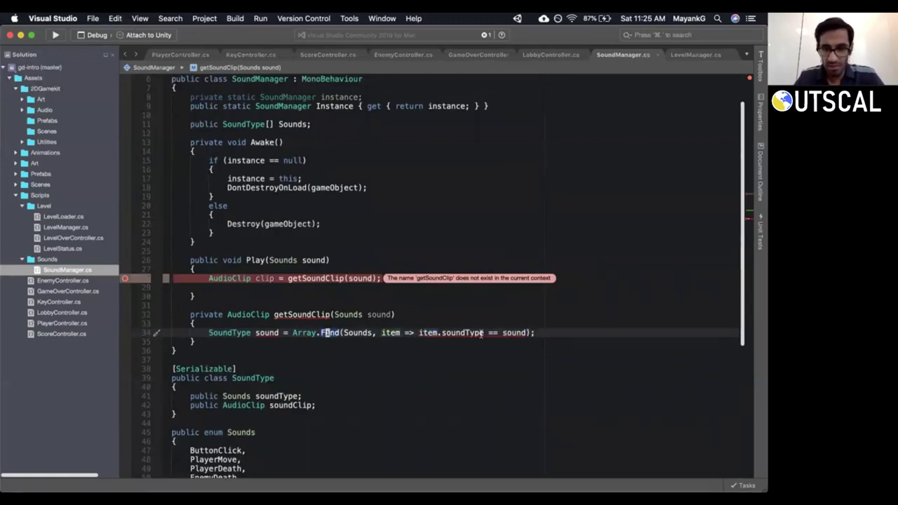
pyautogui.moveTo(479, 333)
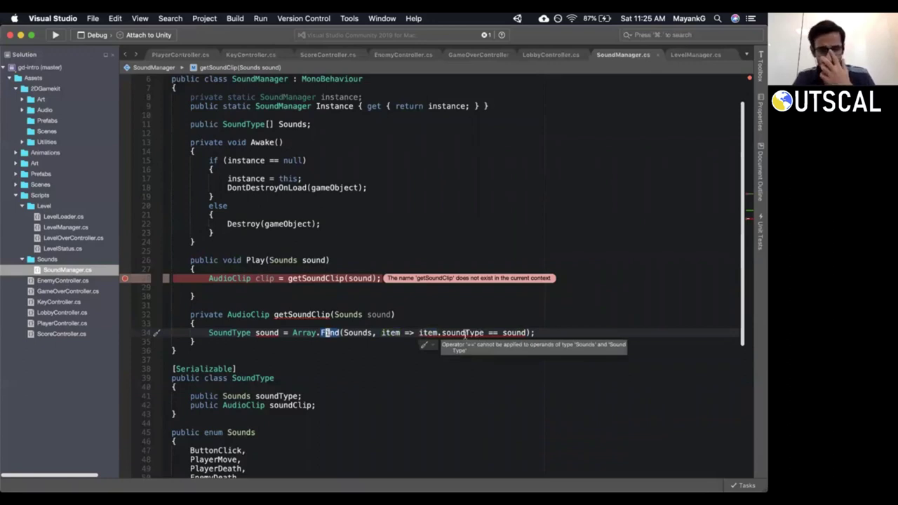
pyautogui.click(357, 333)
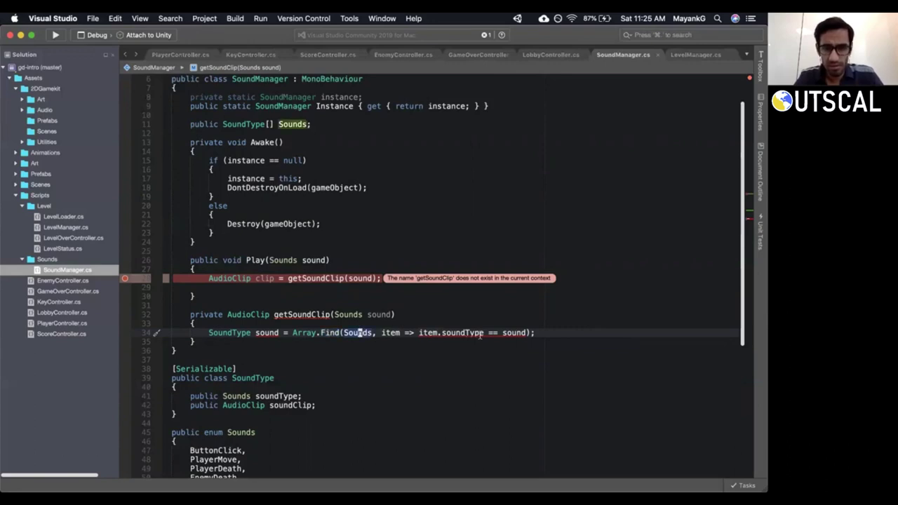
pyautogui.click(465, 332)
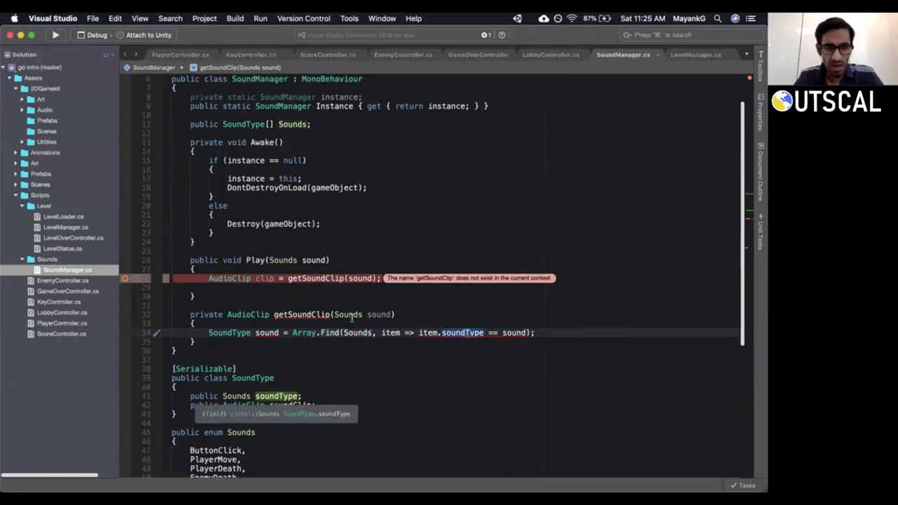
# Rename that variable from sound to item and open a new line below it.
pyautogui.click(283, 333)
pyautogui.write('viwci')
pyautogui.write('tem')
pyautogui.press('Escape')
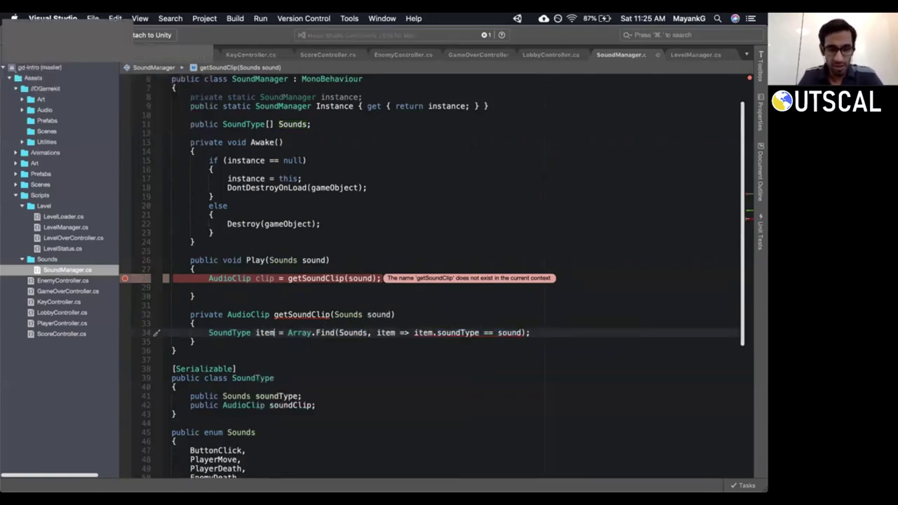
pyautogui.press('k')
pyautogui.press('k')
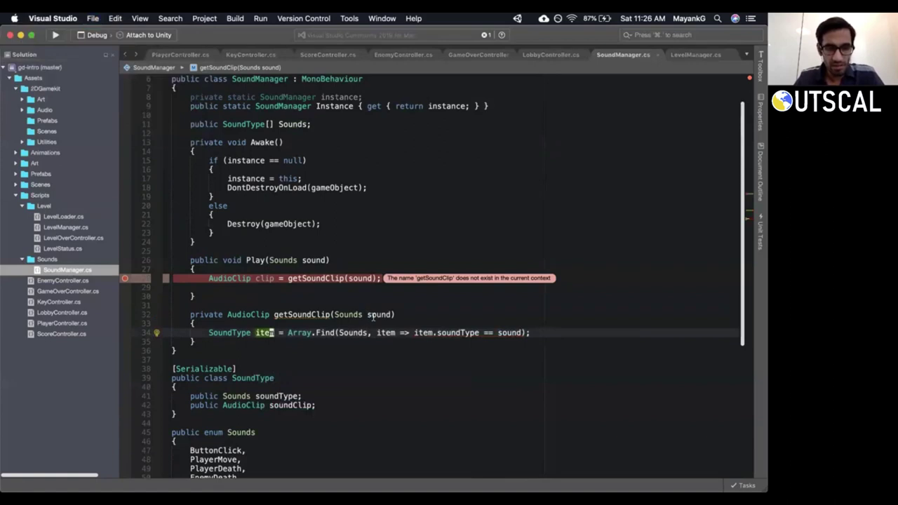
pyautogui.press('w')
pyautogui.click(261, 332)
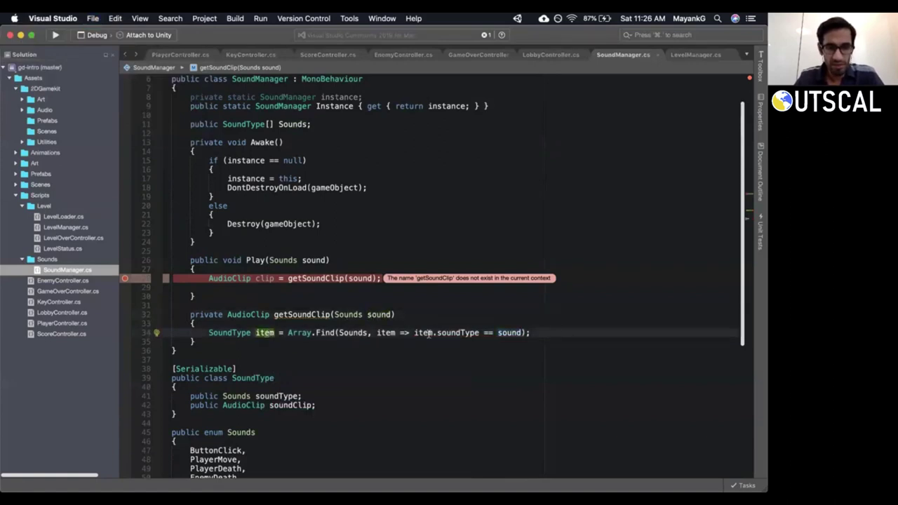
pyautogui.moveTo(265, 339)
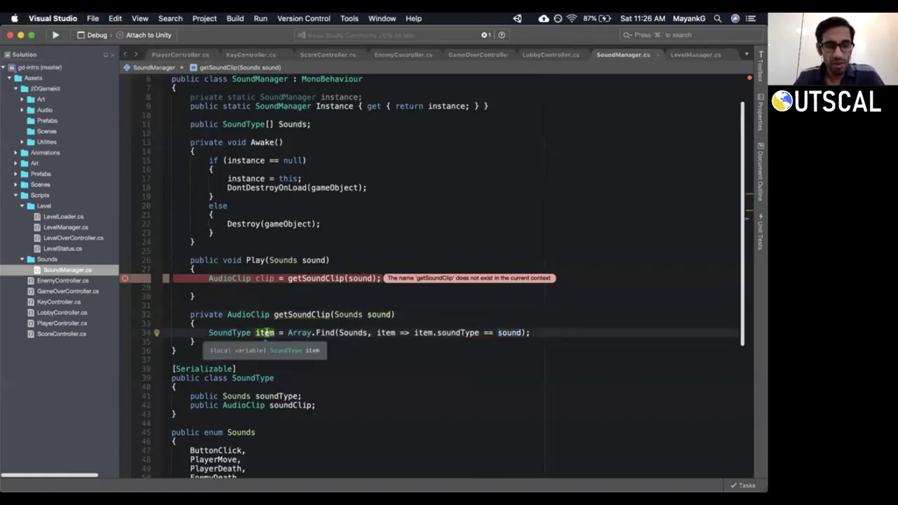
pyautogui.press('o')
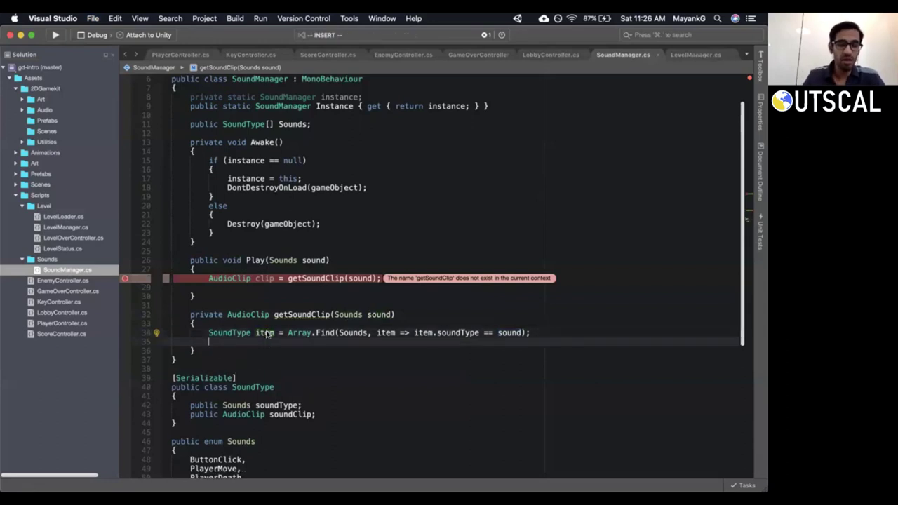
# Add if(item != null) return item.soundClip; with a fallback return null;, then save the script.
pyautogui.write('if(item !')
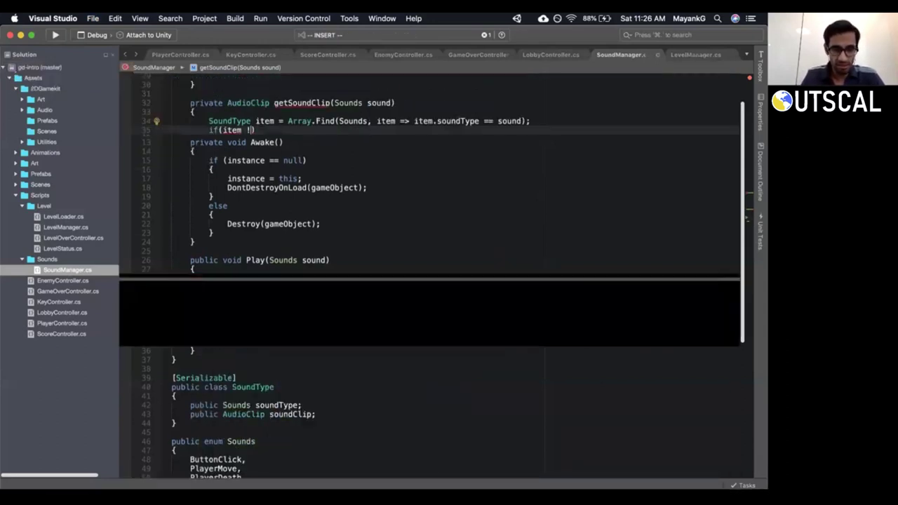
pyautogui.write('= null')
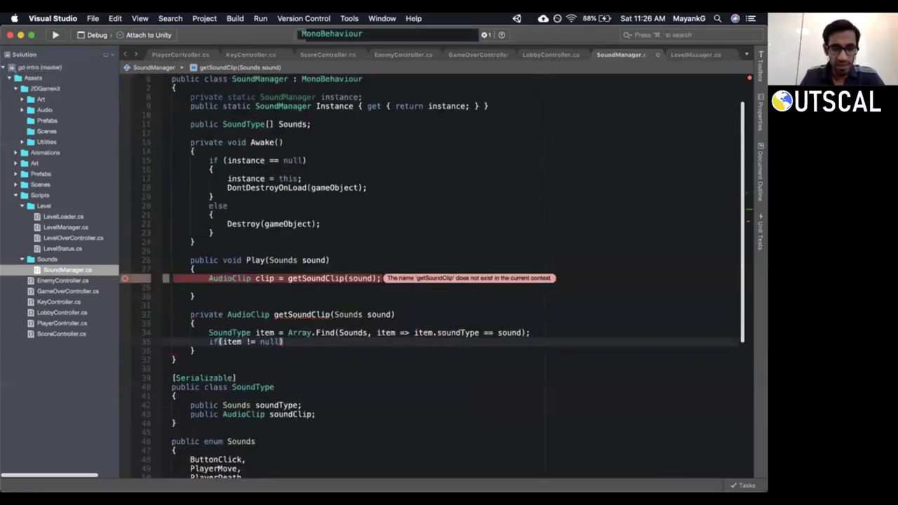
pyautogui.press('Return')
pyautogui.write('return item.')
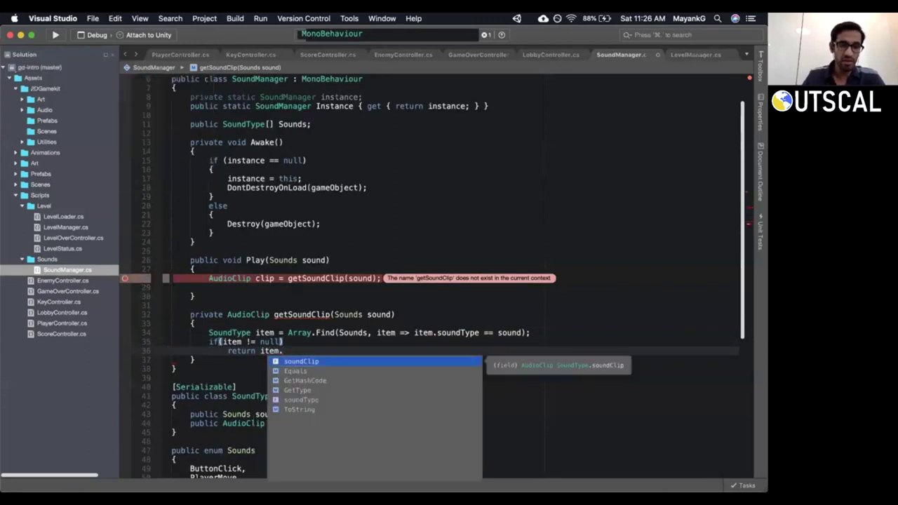
pyautogui.press('Return')
pyautogui.write(';')
pyautogui.press('Return')
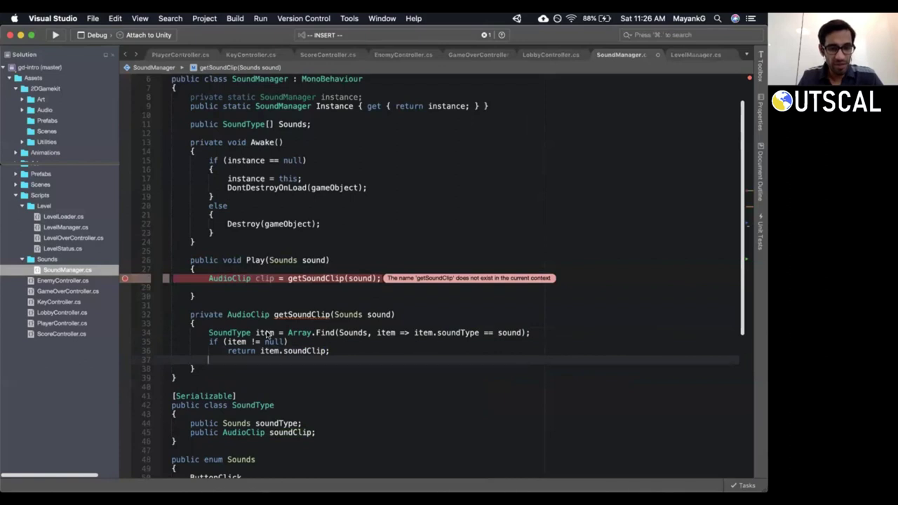
pyautogui.write('return nu;')
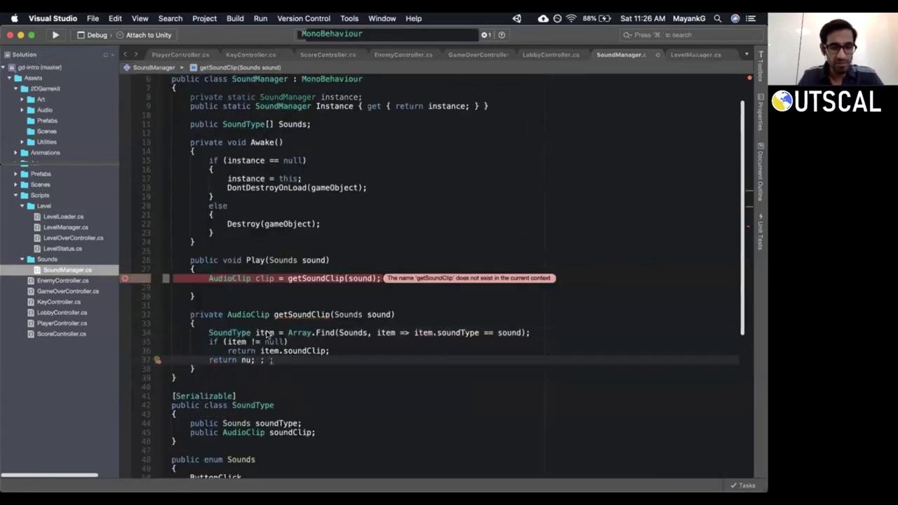
pyautogui.write('ll')
pyautogui.press('Escape')
pyautogui.press('super+s')
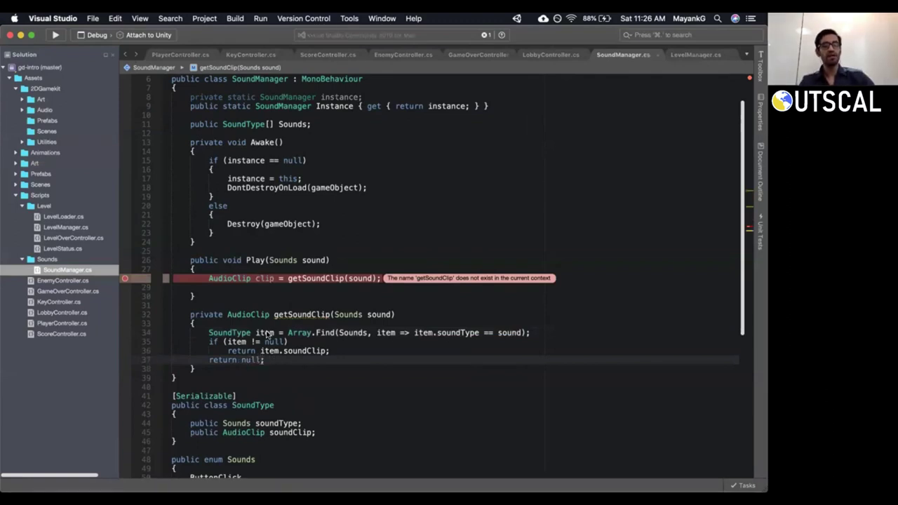
# In Play, remove the blank line after the clip assignment and begin an if(clip != null) check.
pyautogui.press('Up')
pyautogui.press('Up')
pyautogui.press('Up')
pyautogui.press('Up')
pyautogui.press('Up')
pyautogui.press('Up')
pyautogui.press('Up')
pyautogui.press('Up')
pyautogui.press('Up')
pyautogui.press('Up')
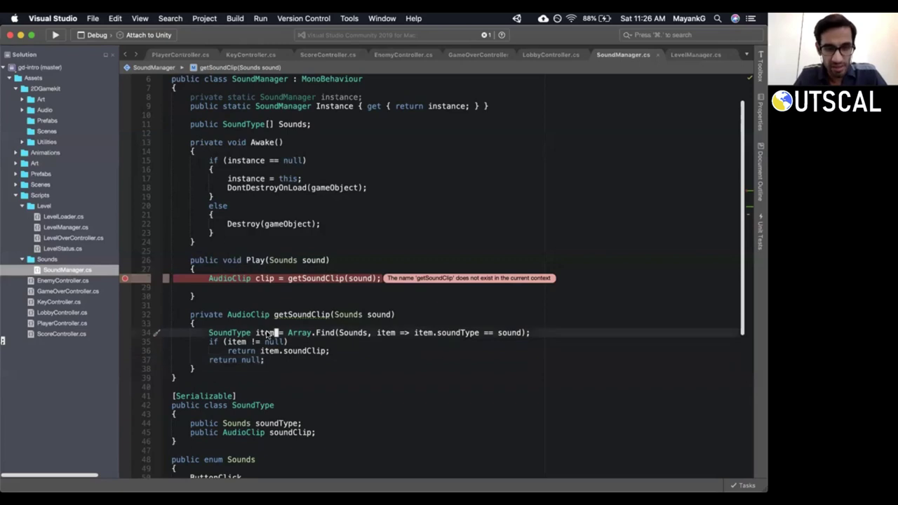
pyautogui.press('Down')
pyautogui.press('d')
pyautogui.press('d')
pyautogui.hotkey('shift', 'o')
pyautogui.write('i')
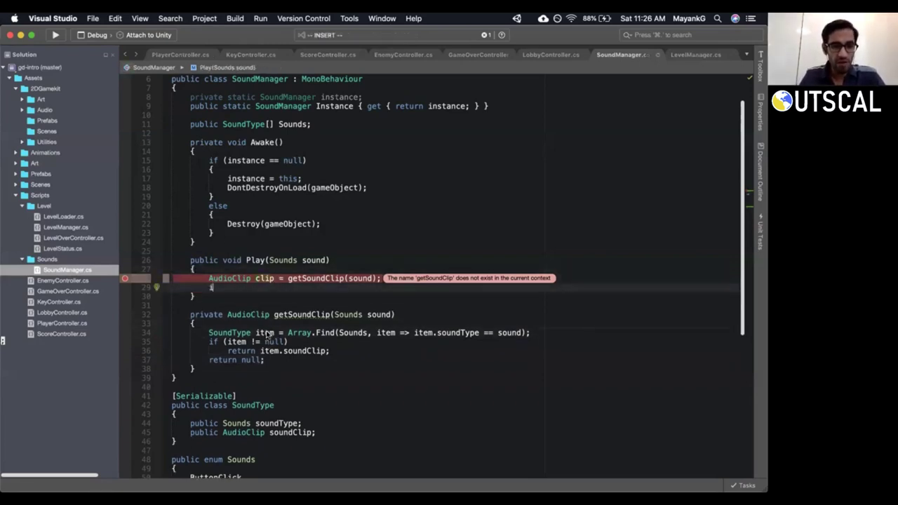
pyautogui.write('f(clip != ')
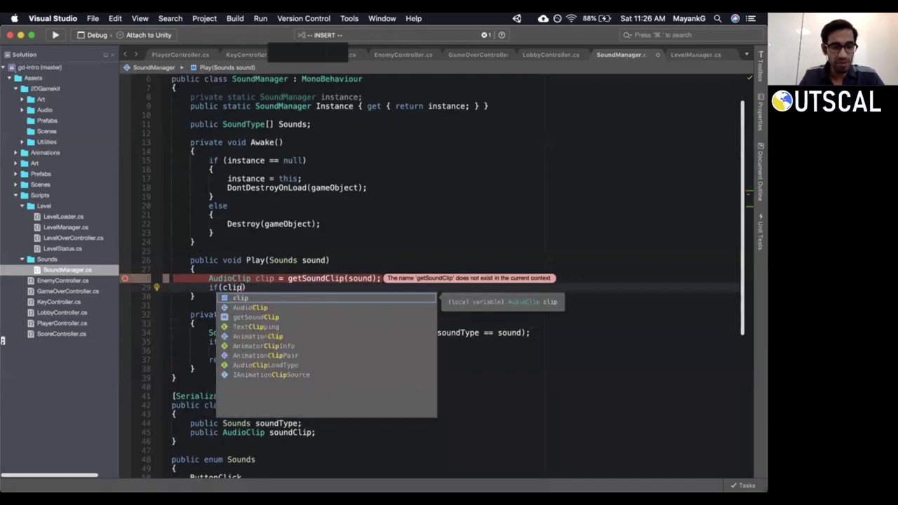
pyautogui.write('null)')
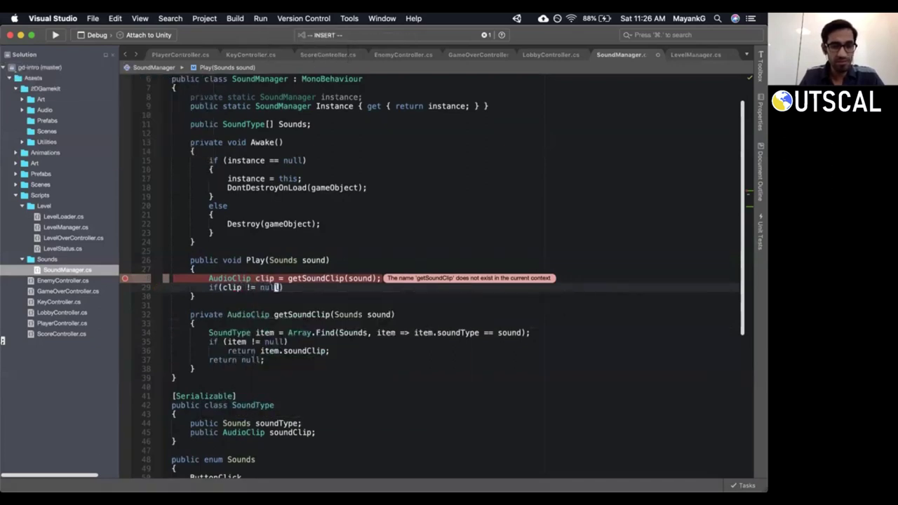
# Give the if(clip != null) check an empty brace block in Play.
pyautogui.press('Return')
pyautogui.write('{')
pyautogui.press('Return')
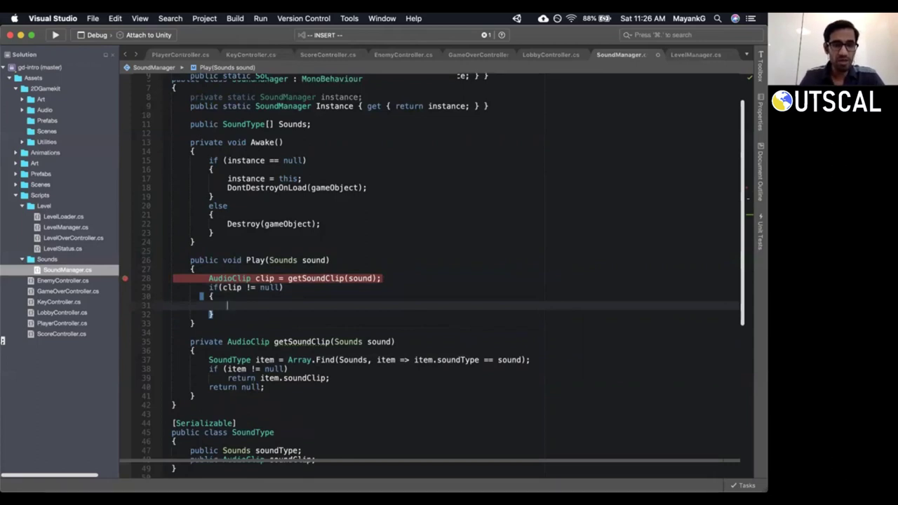
pyautogui.press('Up')
pyautogui.press('Up')
pyautogui.press('Up')
pyautogui.press('Up')
pyautogui.press('Up')
pyautogui.press('Up')
pyautogui.press('Up')
pyautogui.press('Up')
pyautogui.press('Up')
pyautogui.press('Up')
pyautogui.press('Up')
pyautogui.press('Up')
pyautogui.press('Up')
pyautogui.press('Up')
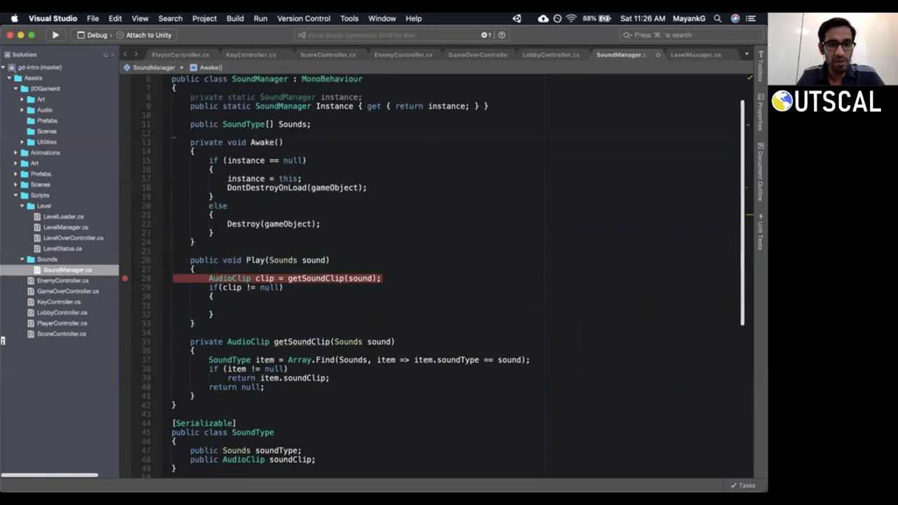
pyautogui.press('Up')
pyautogui.press('Up')
pyautogui.press('Up')
pyautogui.press('Up')
pyautogui.press('Up')
# Declare public AudioSource soundEffect; below the Sounds array.
pyautogui.press('o')
pyautogui.press('Return')
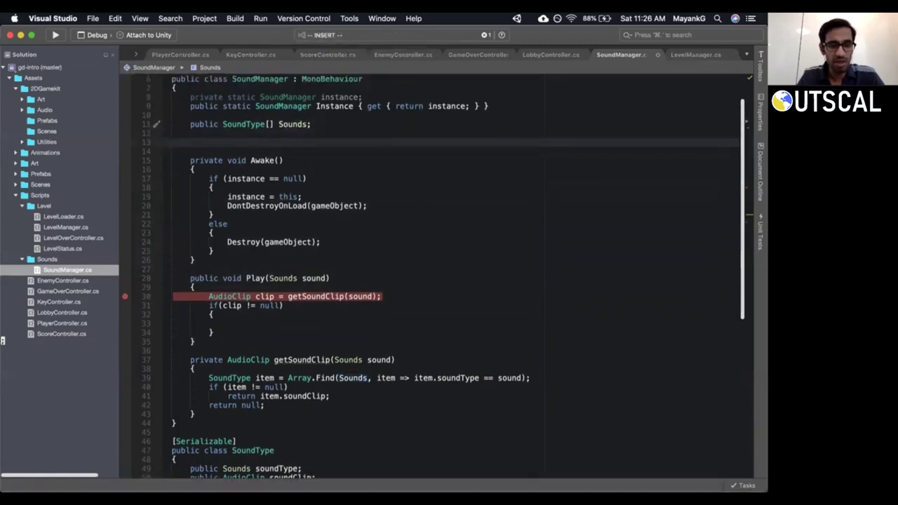
pyautogui.write('pub')
pyautogui.write('So')
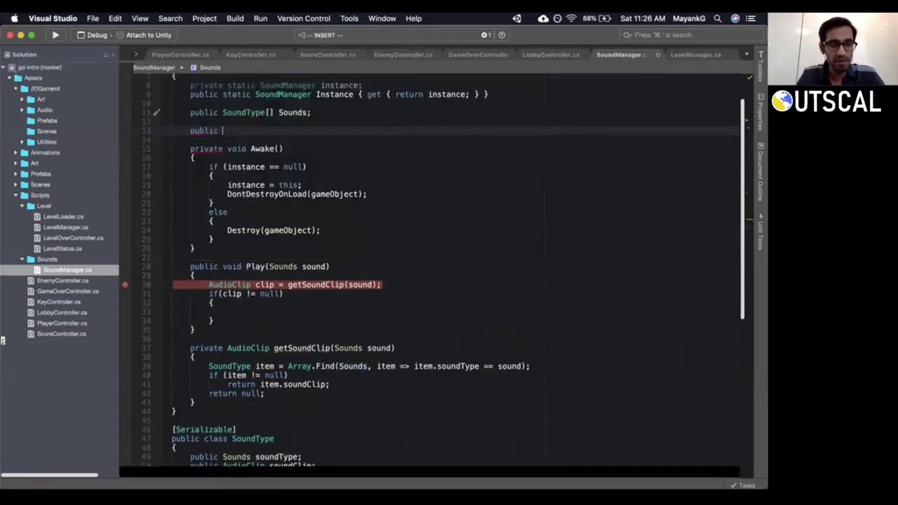
pyautogui.write('undSou')
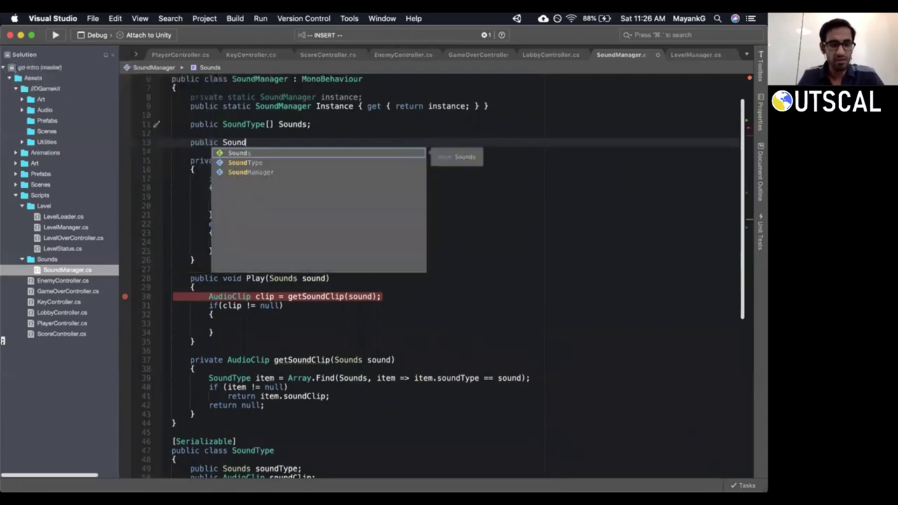
pyautogui.press('BackSpace')
pyautogui.press('BackSpace')
pyautogui.press('BackSpace')
pyautogui.press('BackSpace')
pyautogui.press('BackSpace')
pyautogui.press('BackSpace')
pyautogui.press('BackSpace')
pyautogui.press('BackSpace')
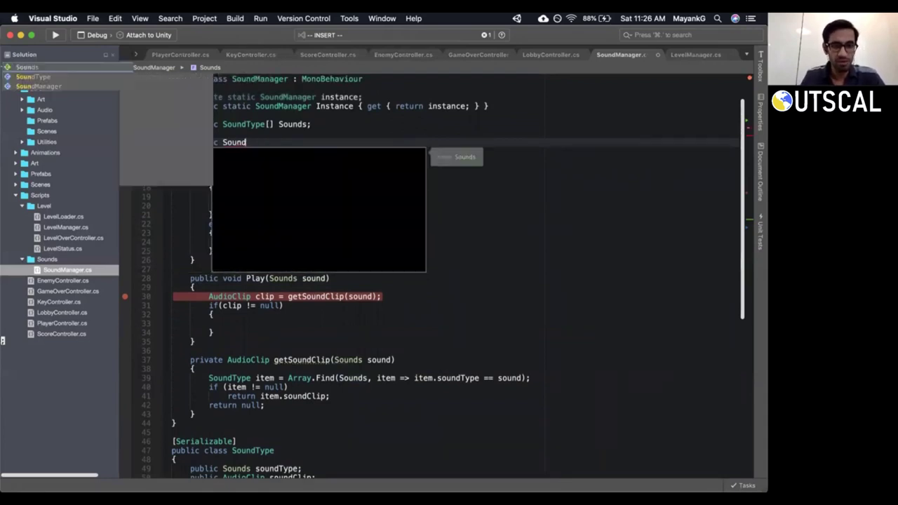
pyautogui.write('Au')
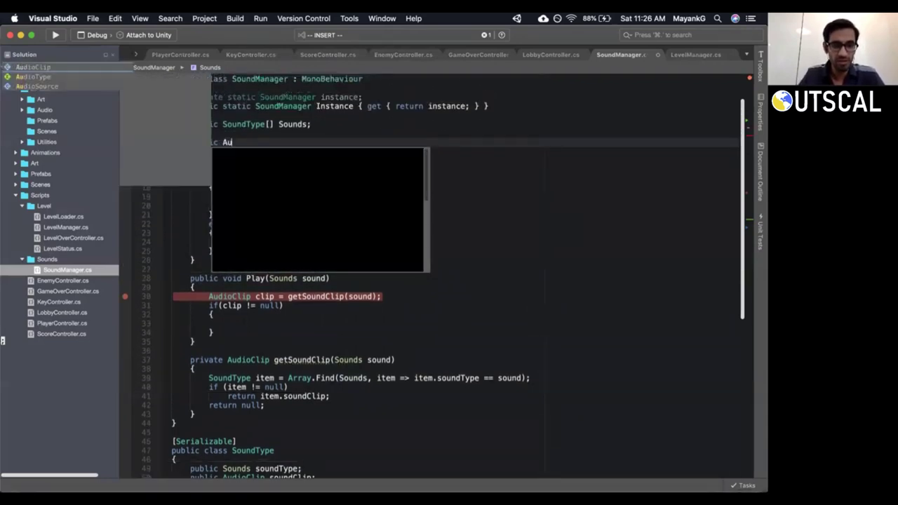
pyautogui.write('dioSou')
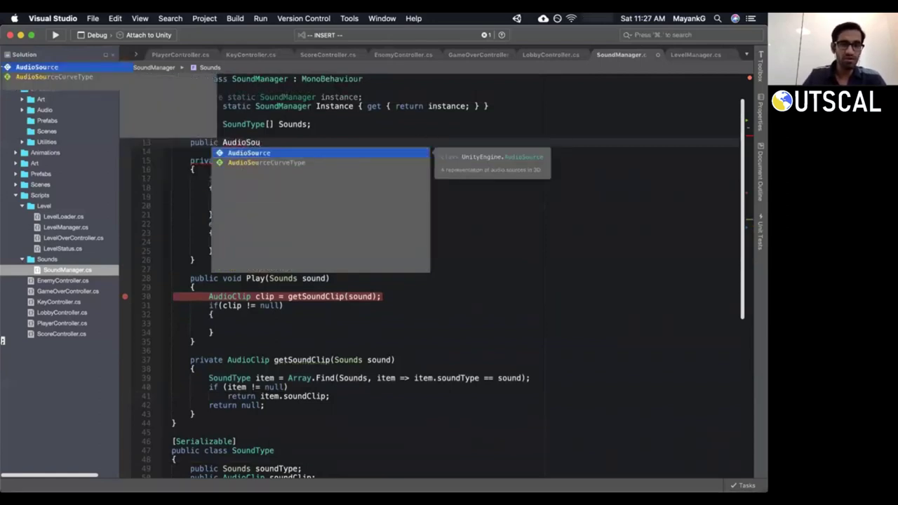
pyautogui.press('Return')
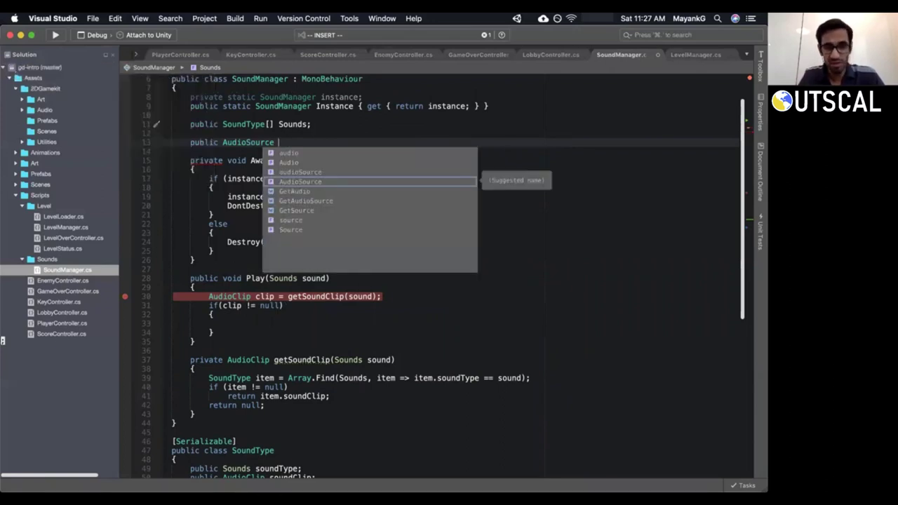
pyautogui.write('a')
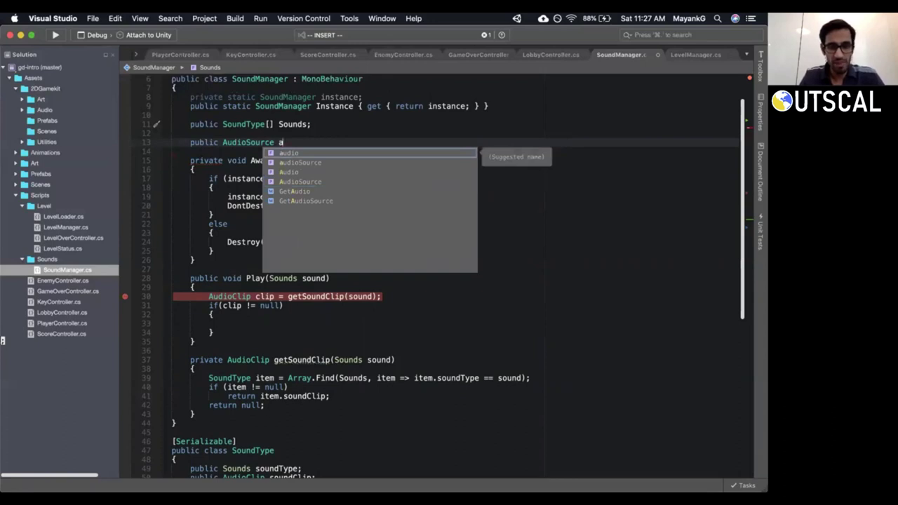
pyautogui.press('BackSpace')
pyautogui.write('soun')
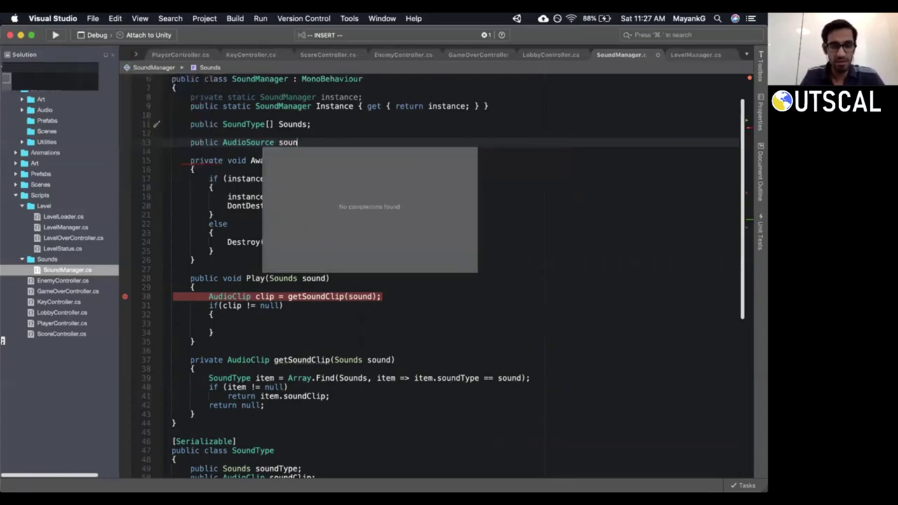
pyautogui.write('dEffe')
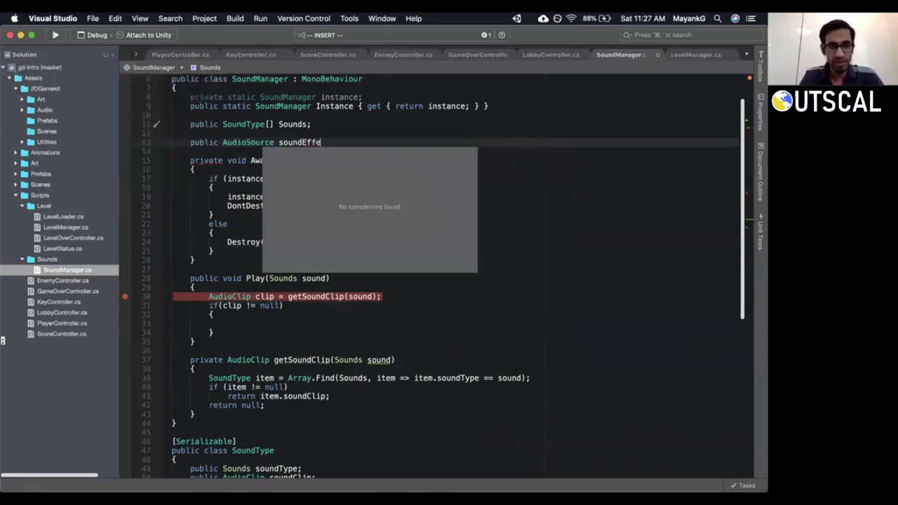
pyautogui.write('ct;')
pyautogui.press('Return')
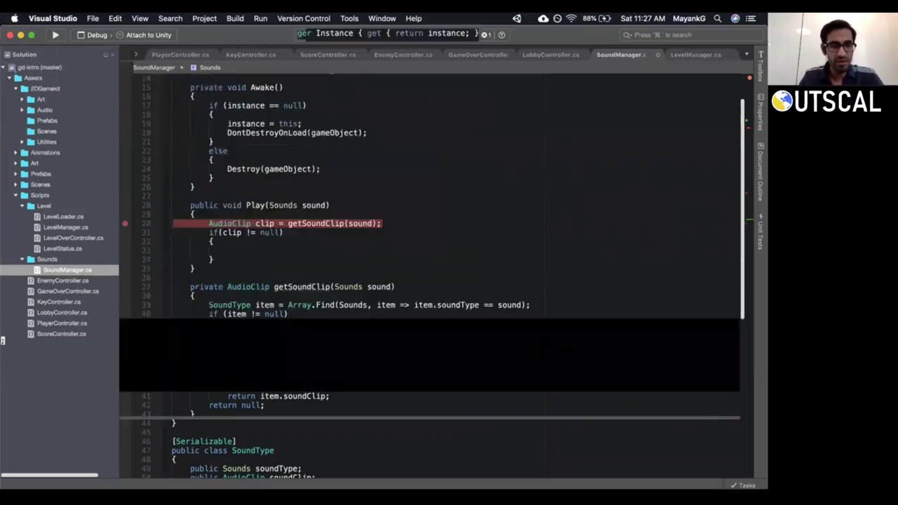
# Add public AudioSource soundMusic; beneath it, correcting the soundMusix typo.
pyautogui.write('public A')
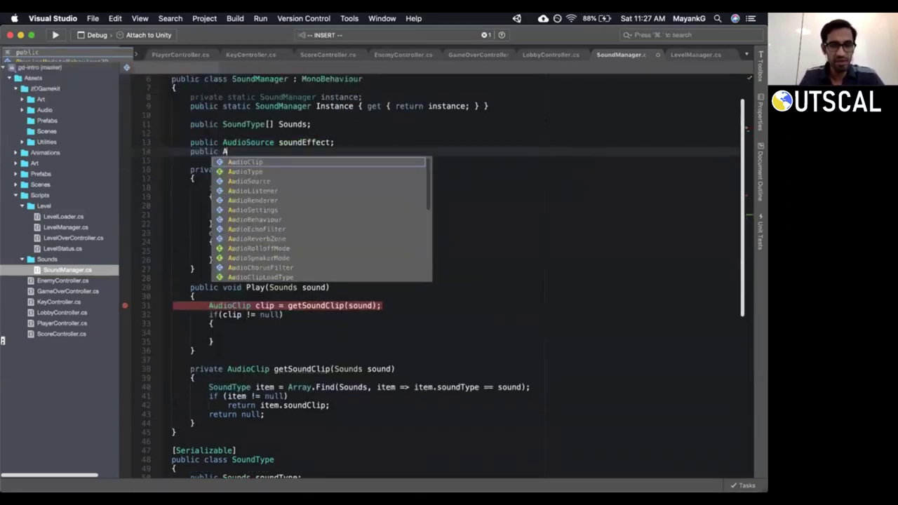
pyautogui.write('udioSource')
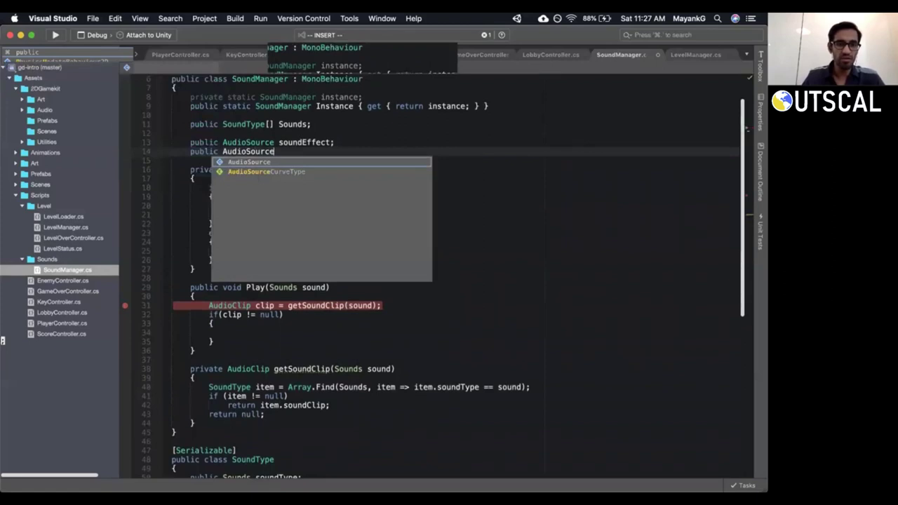
pyautogui.write(' soun')
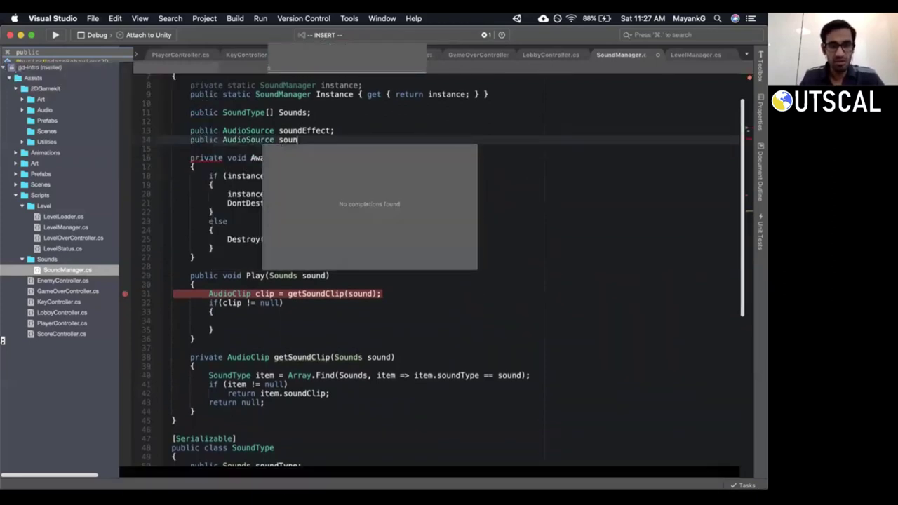
pyautogui.write('dMusix;')
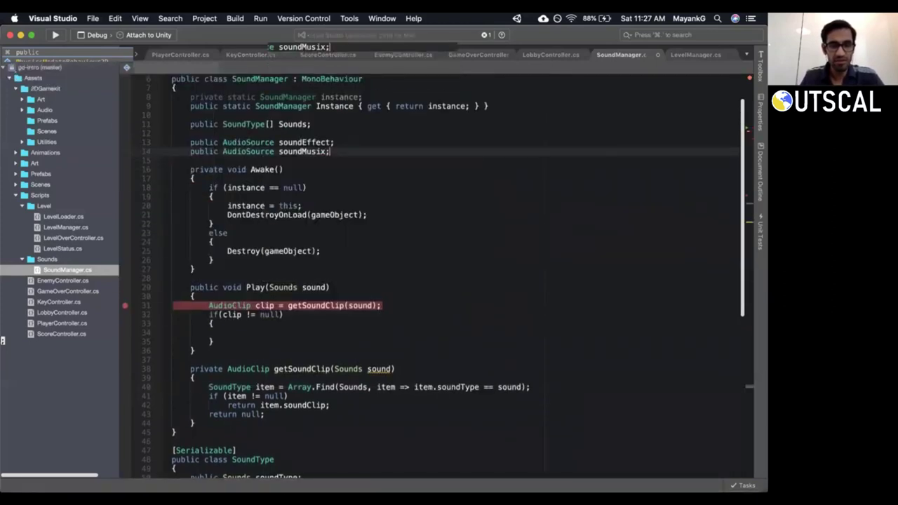
pyautogui.press('BackSpace')
pyautogui.write('c')
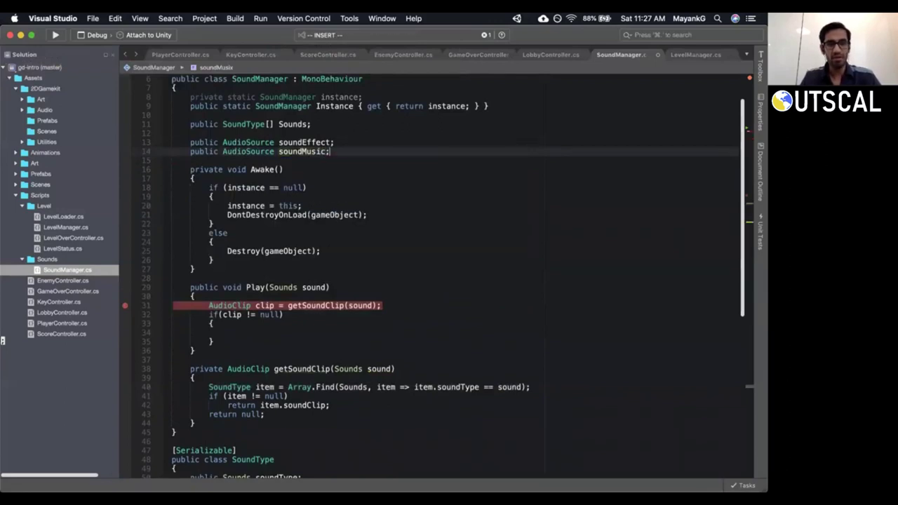
pyautogui.press('Down')
pyautogui.press('Down')
pyautogui.press('Down')
pyautogui.press('Down')
pyautogui.press('Down')
pyautogui.press('Down')
pyautogui.press('Down')
pyautogui.press('Down')
pyautogui.press('Down')
pyautogui.press('Down')
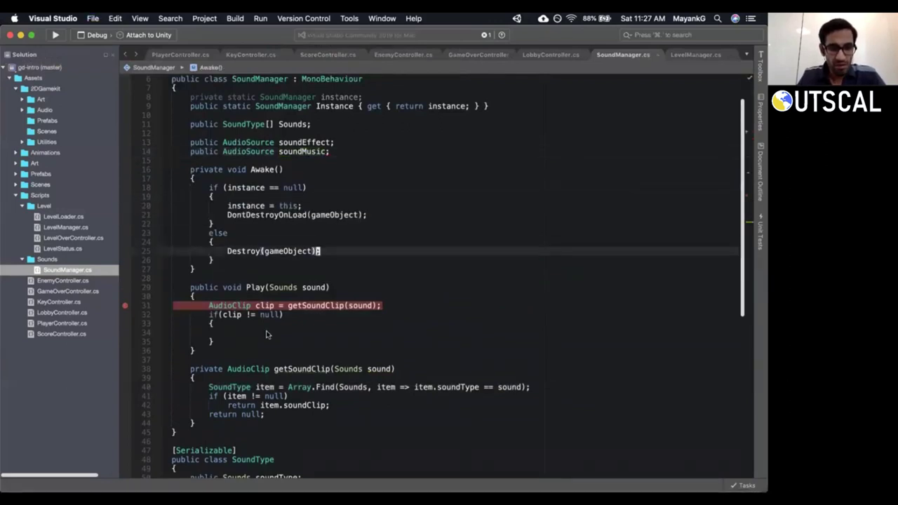
# Join the opening brace onto the if(clip != null) line and open an indented line inside.
pyautogui.press('Down')
pyautogui.press('Down')
pyautogui.press('Down')
pyautogui.press('Down')
pyautogui.press('Down')
pyautogui.press('Down')
pyautogui.press('Down')
pyautogui.press('Down')
pyautogui.press('Delete')
pyautogui.press('Down')
pyautogui.press('k')
pyautogui.press('J')
pyautogui.press('A')
pyautogui.press('Return')
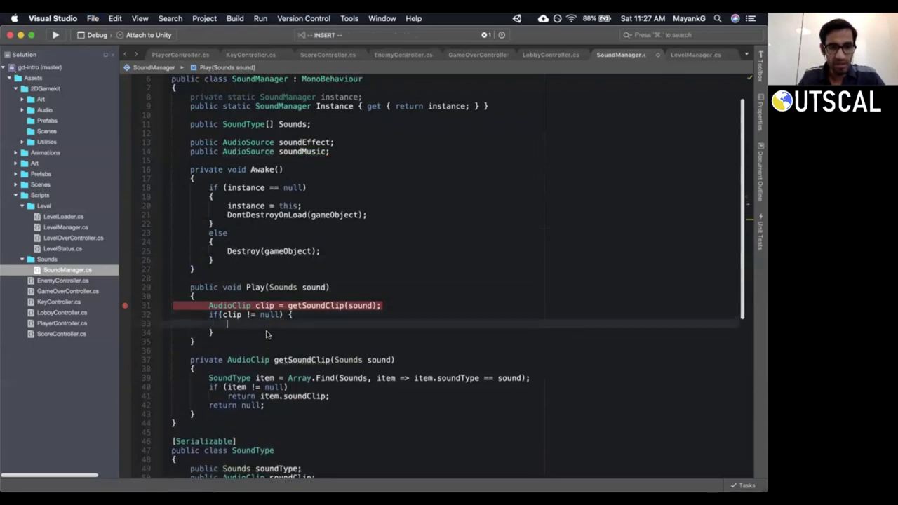
# Type soundEffect.Pla and choose PlayOneShot from the completion list.
pyautogui.write('soundEffect')
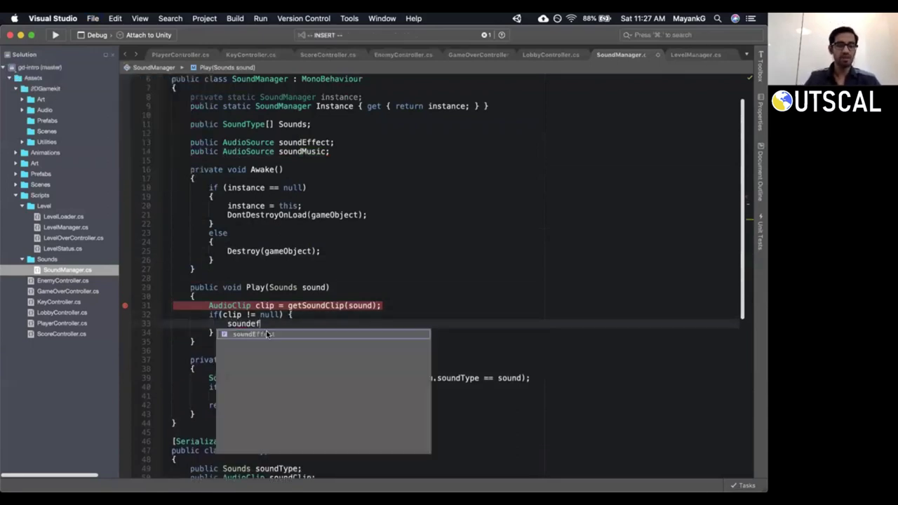
pyautogui.write('.P')
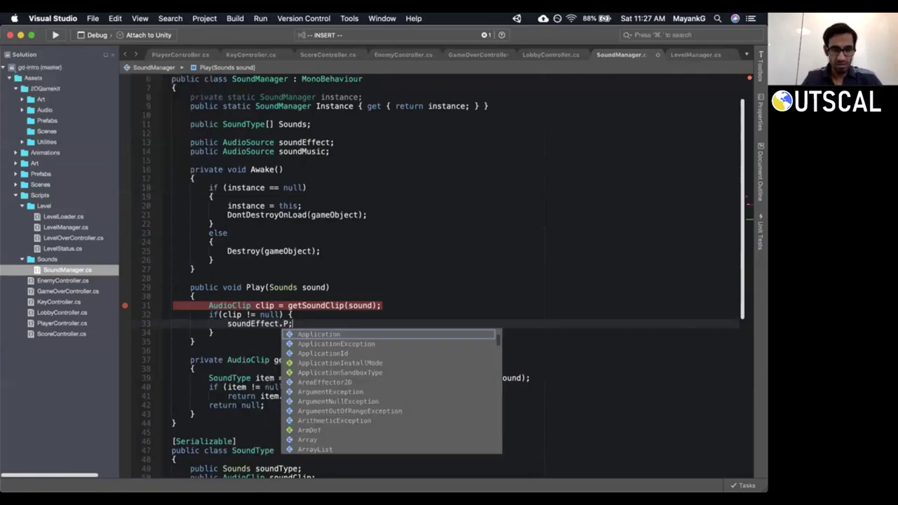
pyautogui.write('lay')
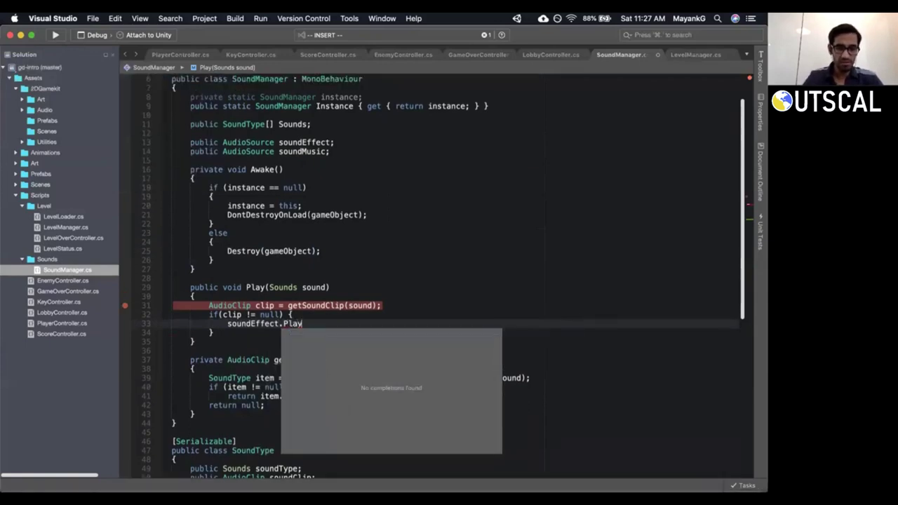
pyautogui.press('BackSpace')
pyautogui.press('BackSpace')
pyautogui.press('BackSpace')
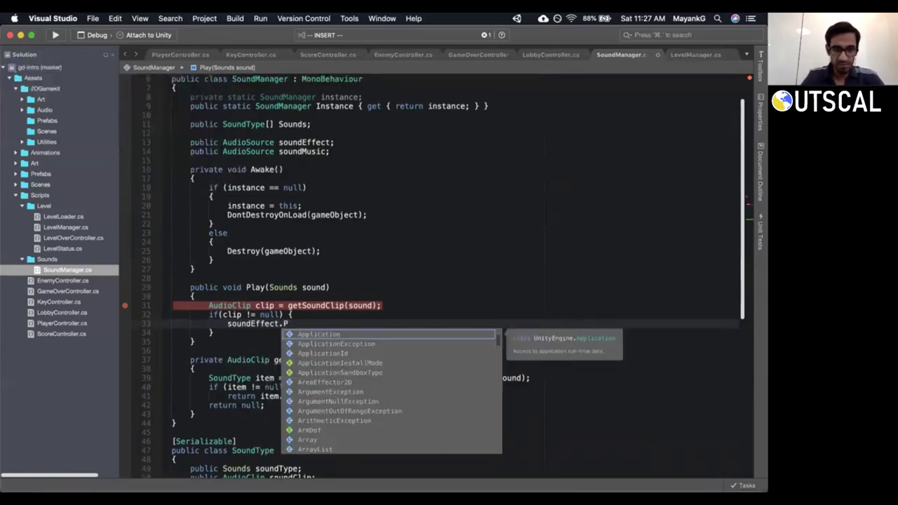
pyautogui.press('BackSpace')
pyautogui.press('BackSpace')
pyautogui.write('.Pla')
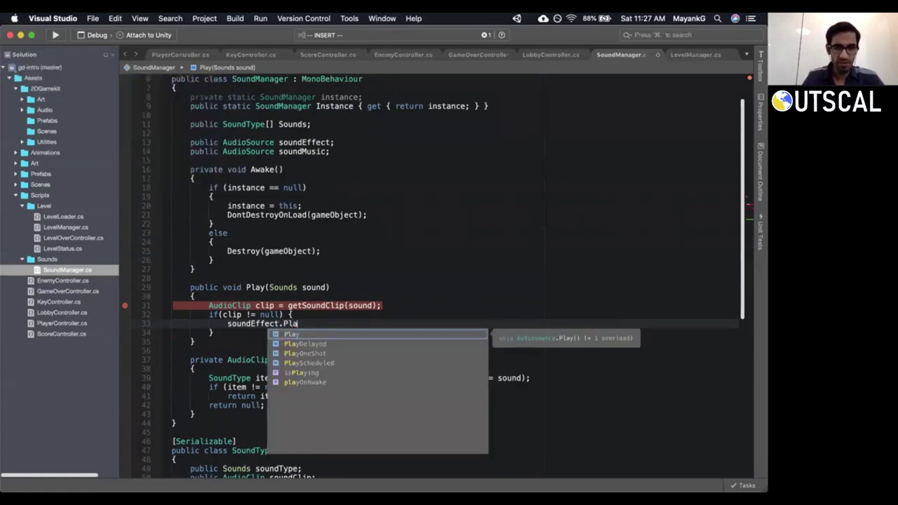
pyautogui.press('Down')
pyautogui.press('Down')
pyautogui.press('Down')
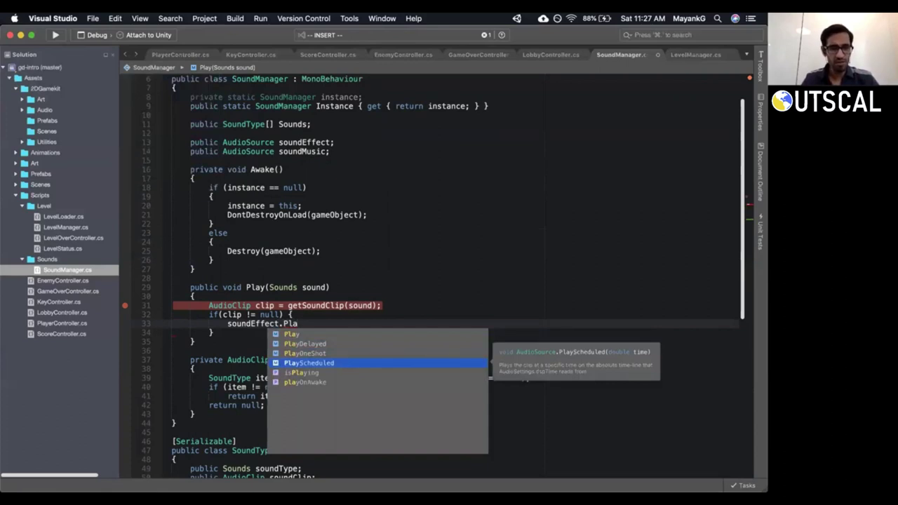
pyautogui.press('Up')
pyautogui.press('Up')
pyautogui.press('Up')
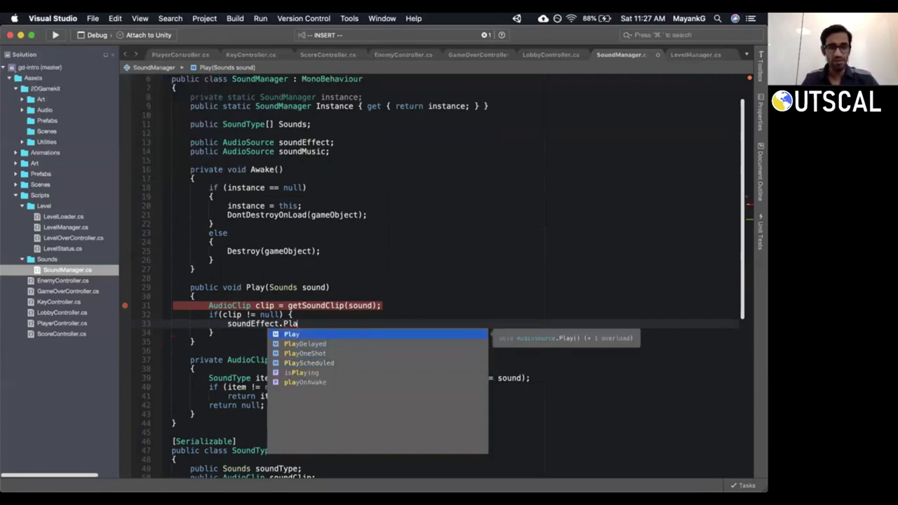
pyautogui.press('Down')
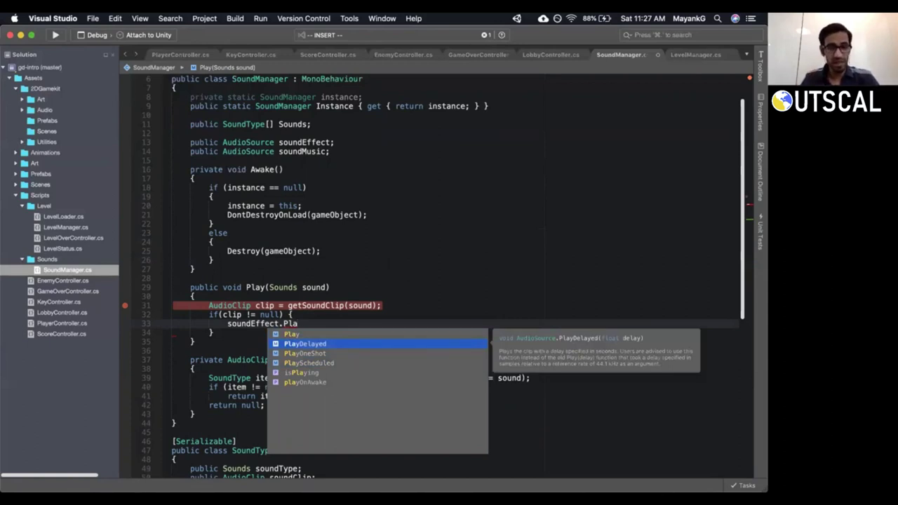
pyautogui.press('Down')
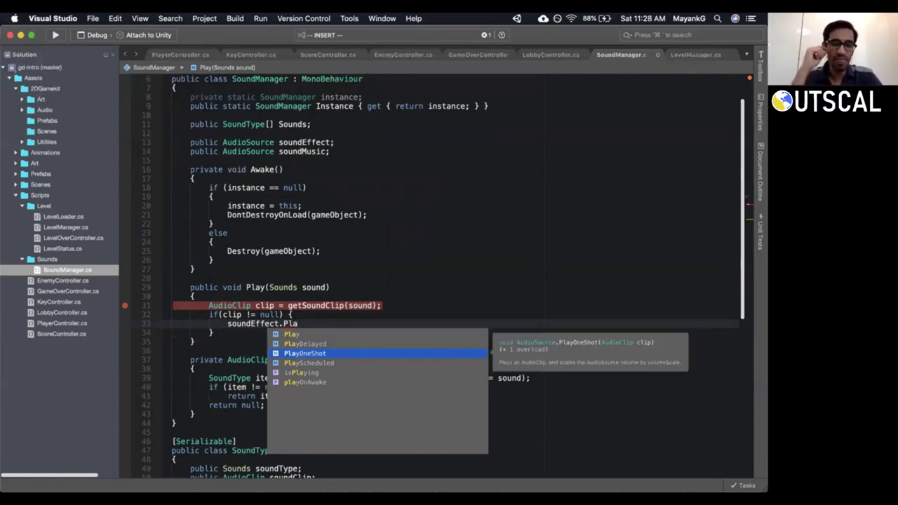
pyautogui.press('Down')
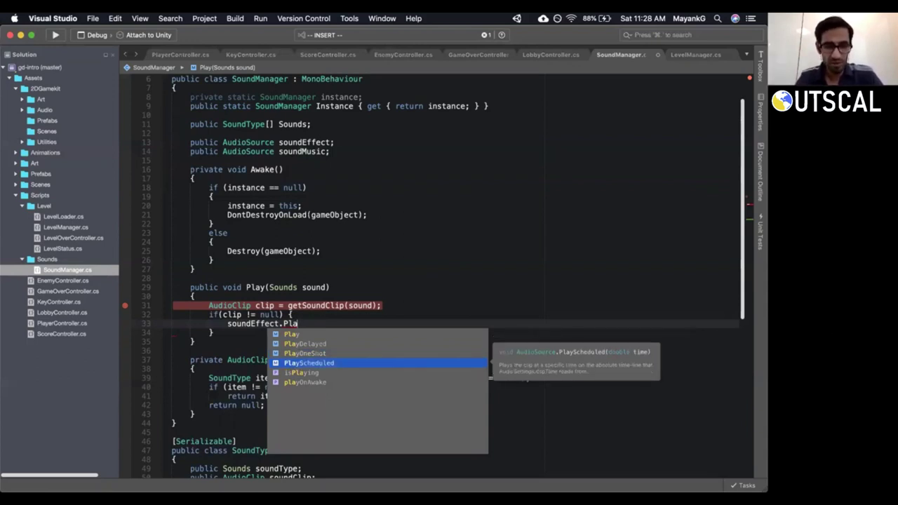
pyautogui.press('Down')
pyautogui.press('Down')
pyautogui.press('Down')
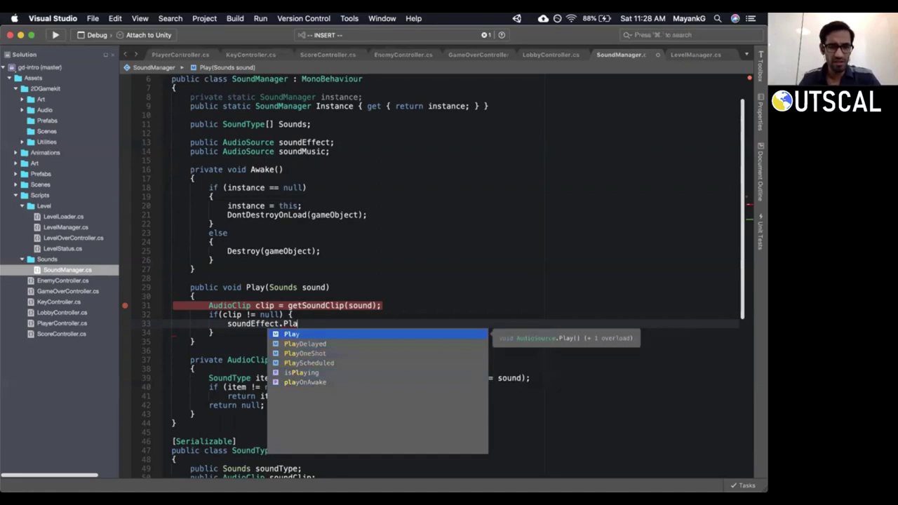
pyautogui.press('Down')
pyautogui.press('Down')
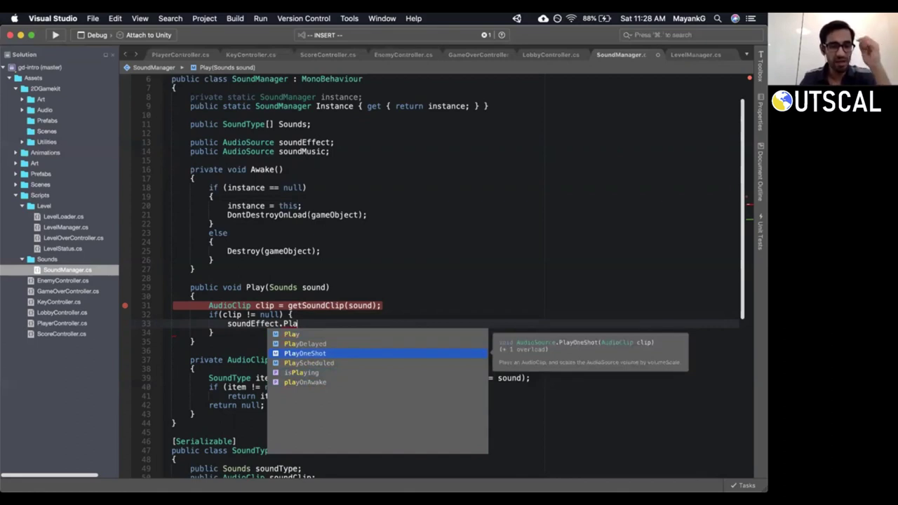
pyautogui.press('Return')
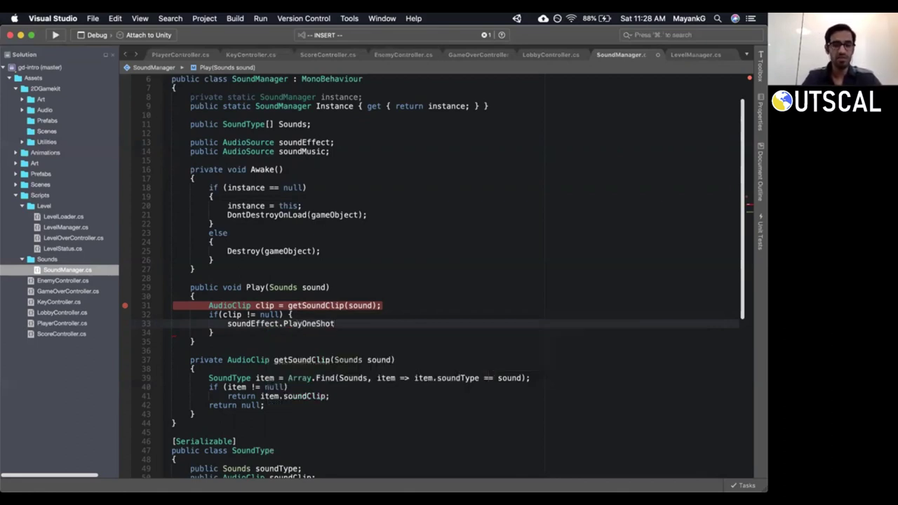
# Finish the statement as soundEffect.PlayOneShot(clip); and begin an else branch below the if.
pyautogui.write('(')
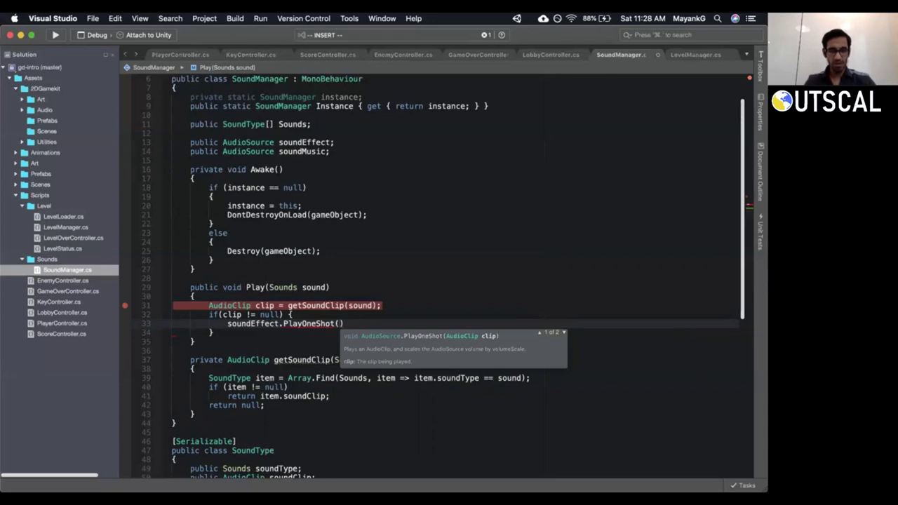
pyautogui.write('clip)')
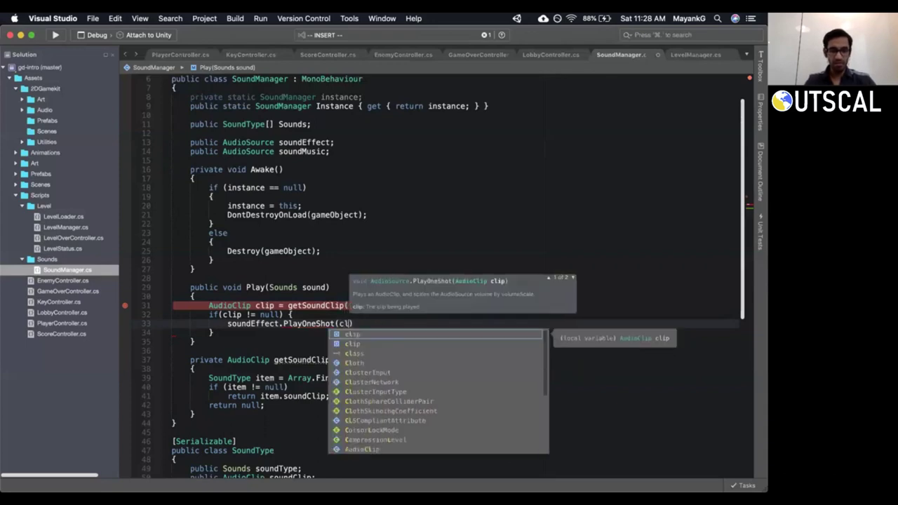
pyautogui.write(';')
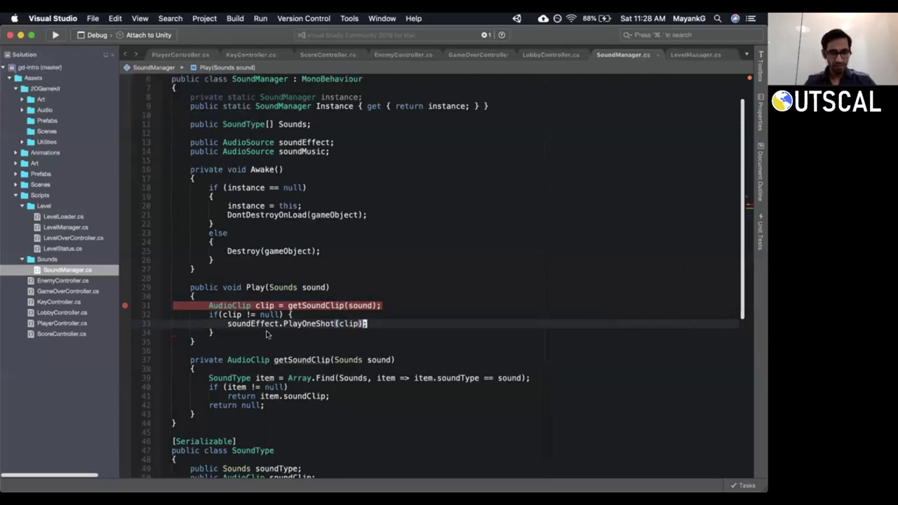
pyautogui.click(265, 330)
pyautogui.write('oelse ')
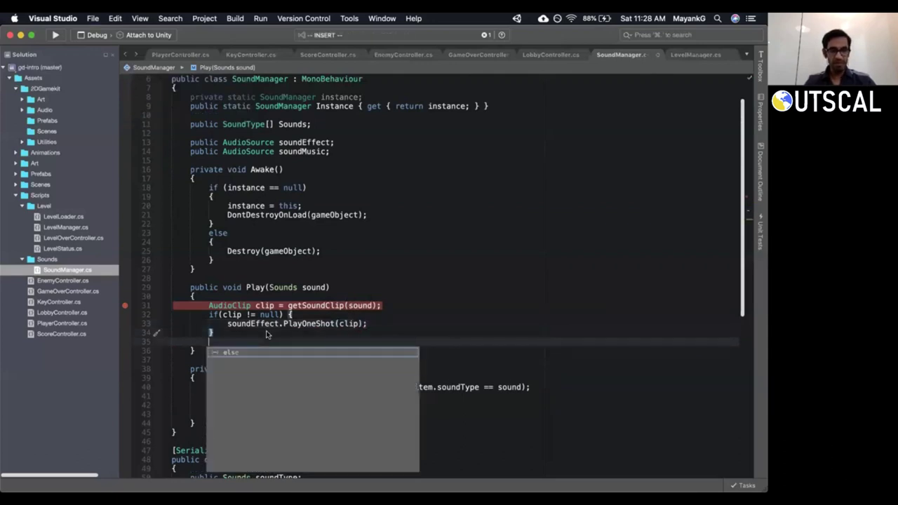
pyautogui.write('{')
# Tidy the else brace onto its line and start a Debug.LogError(" call inside it.
pyautogui.press('Return')
pyautogui.press('Escape')
pyautogui.press('k')
pyautogui.press('k')
pyautogui.hotkey('shift', 'j')
pyautogui.press('j')
pyautogui.press('c')
pyautogui.press('c')
pyautogui.write('Debug.')
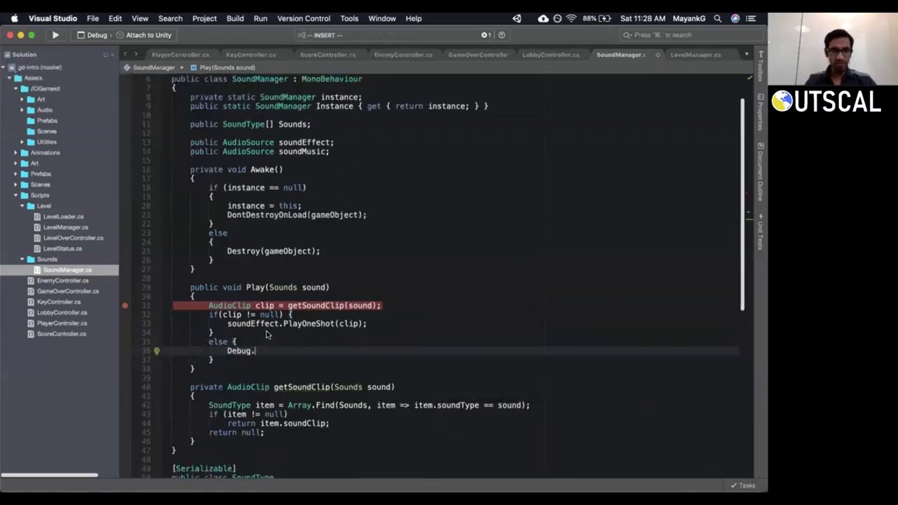
pyautogui.write('LogErro')
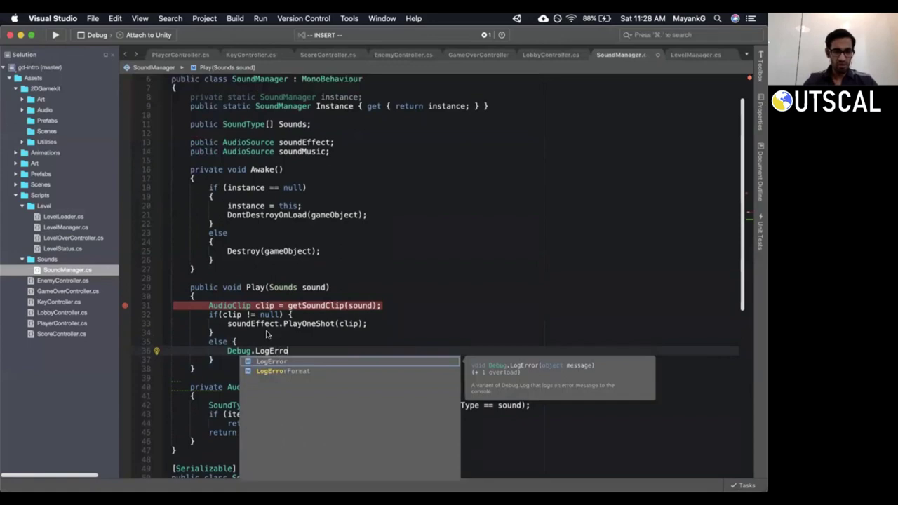
pyautogui.write('r(')
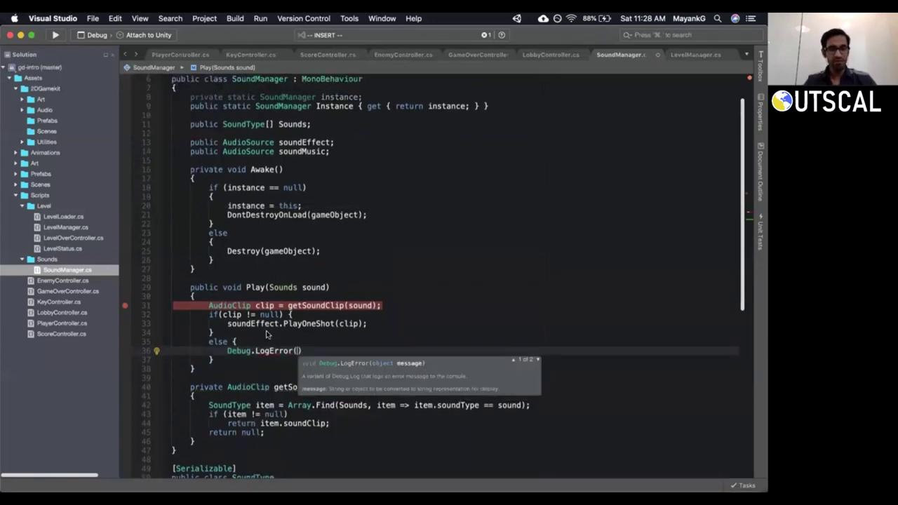
pyautogui.write('"')
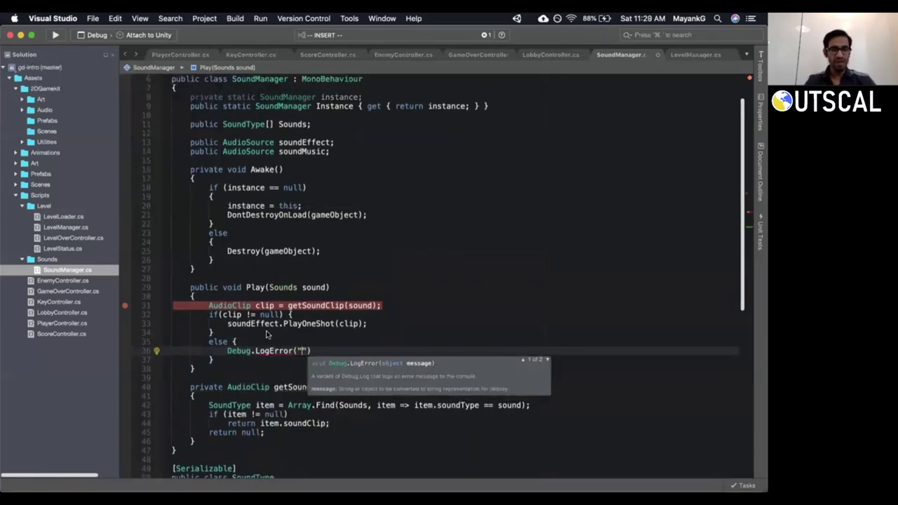
pyautogui.press('Escape')
pyautogui.press('k')
pyautogui.press('k')
pyautogui.press('k')
pyautogui.press('k')
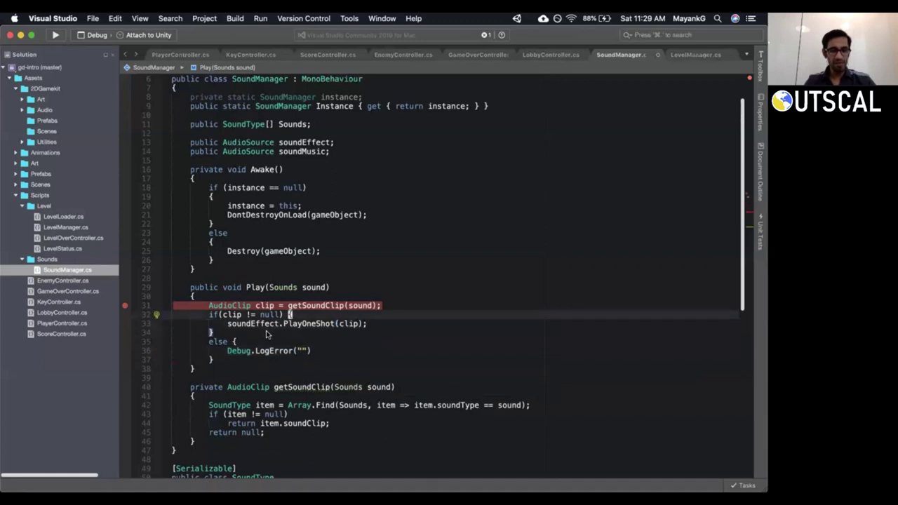
pyautogui.hotkey('shift', 'v')
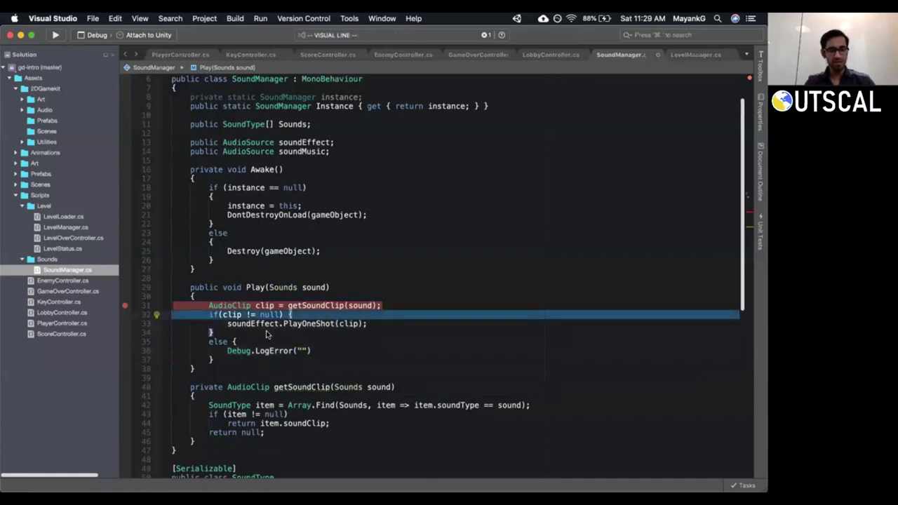
# Complete the error as "Clip not found for sound type: " + sound; then open LobbyController.cs.
pyautogui.press('Escape')
pyautogui.press('j')
pyautogui.press('j')
pyautogui.press('j')
pyautogui.press('j')
pyautogui.press('b')
pyautogui.press('b')
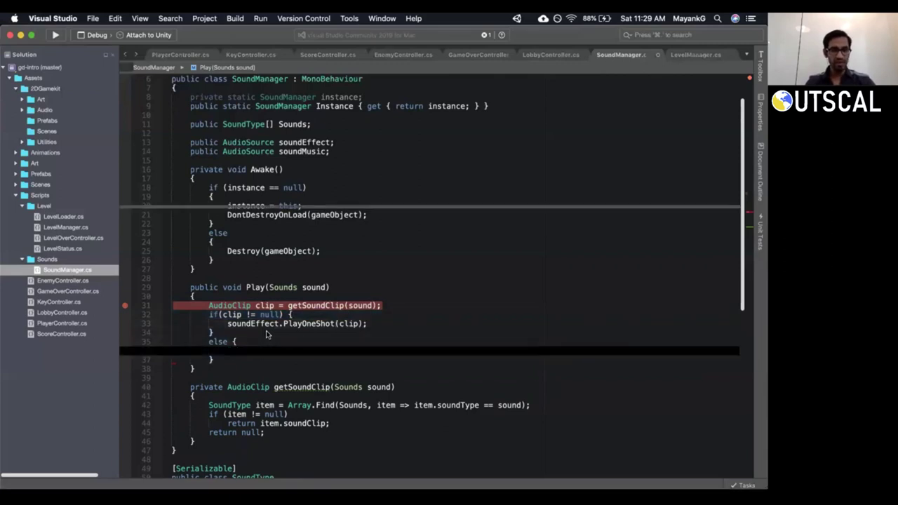
pyautogui.press('f')
pyautogui.press('"')
pyautogui.press('a')
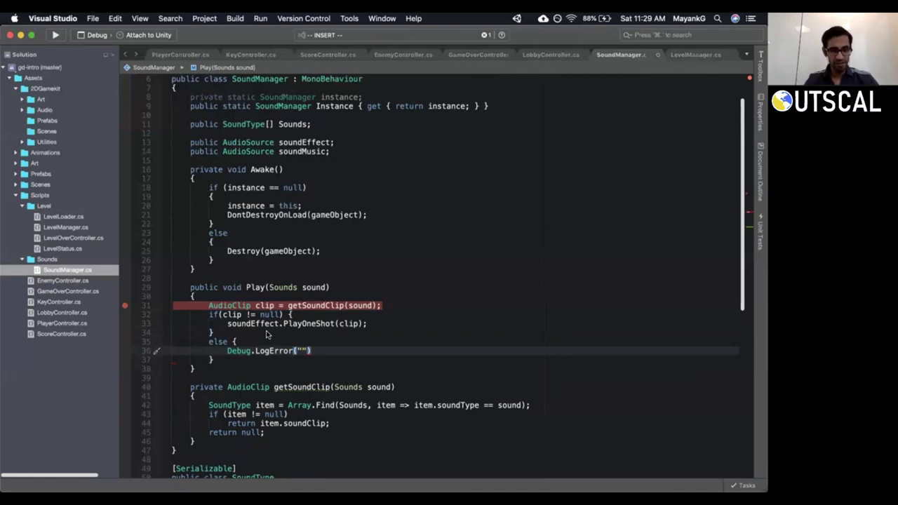
pyautogui.write('Cli')
pyautogui.write('p not found ')
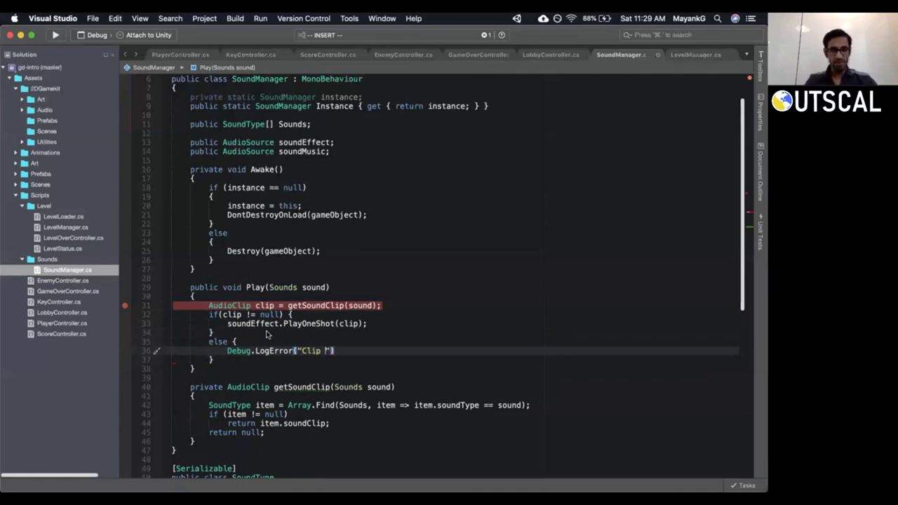
pyautogui.write('for ')
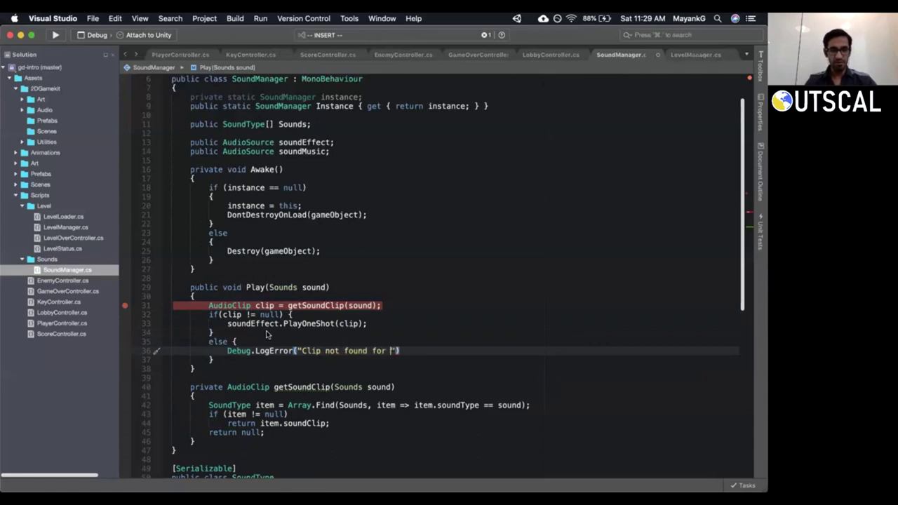
pyautogui.write('sound type: "')
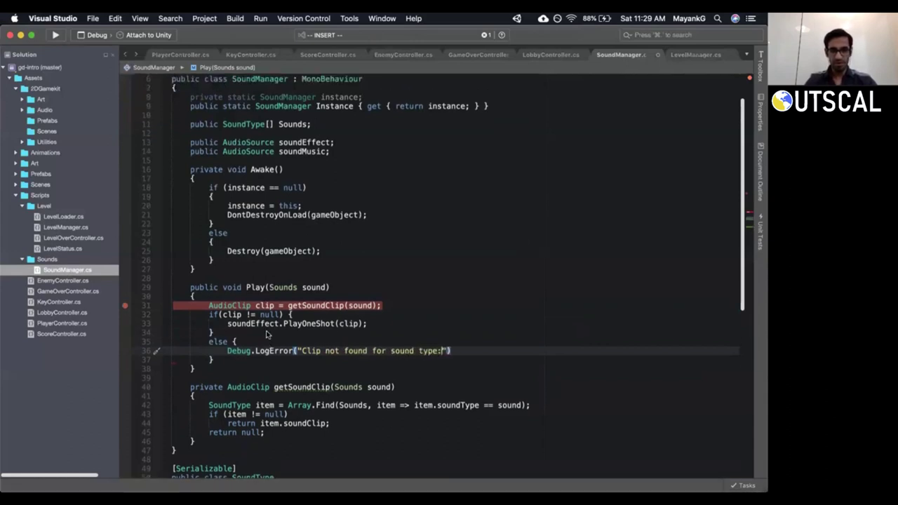
pyautogui.write(' +')
pyautogui.press('BackSpace')
pyautogui.press('BackSpace')
pyautogui.press('BackSpace')
pyautogui.press('BackSpace')
pyautogui.press('BackSpace')
pyautogui.write('sound')
pyautogui.press('Left')
pyautogui.press('Left')
pyautogui.press('Left')
pyautogui.press('Left')
pyautogui.press('Left')
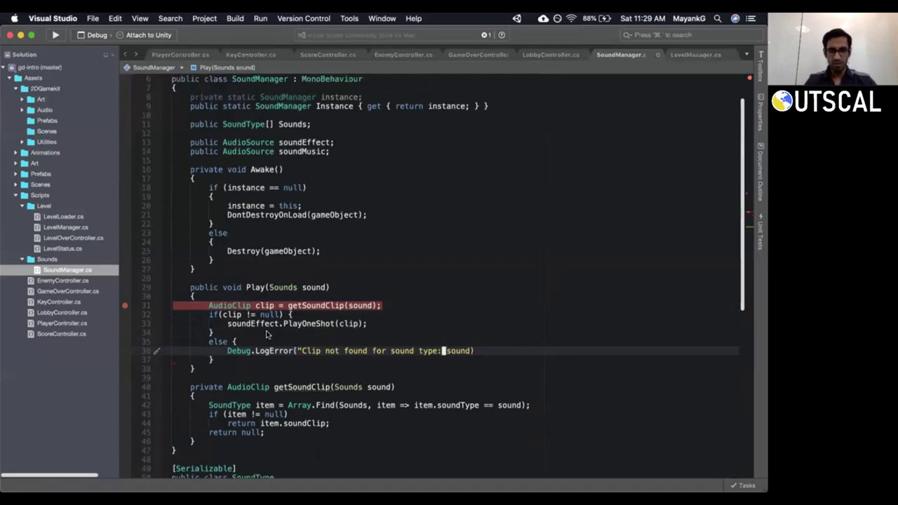
pyautogui.write('"')
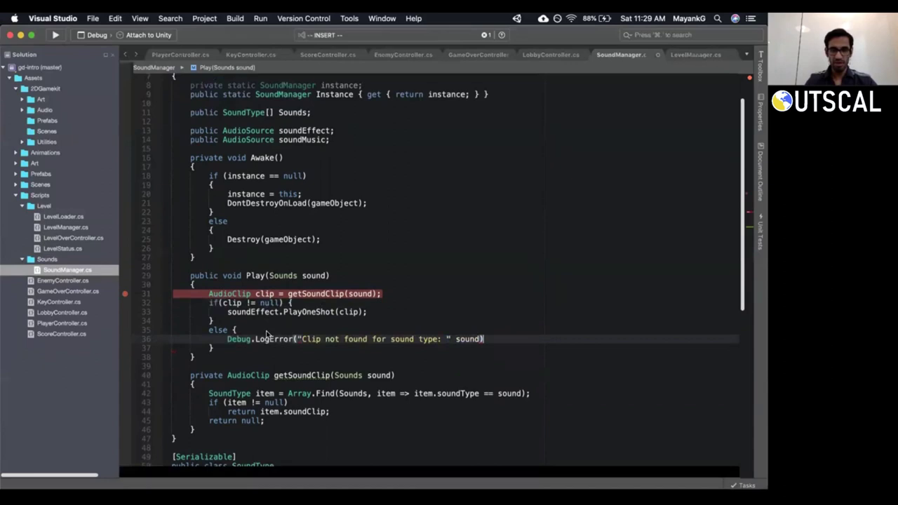
pyautogui.press('Left')
pyautogui.press('Left')
pyautogui.press('Left')
pyautogui.press('Left')
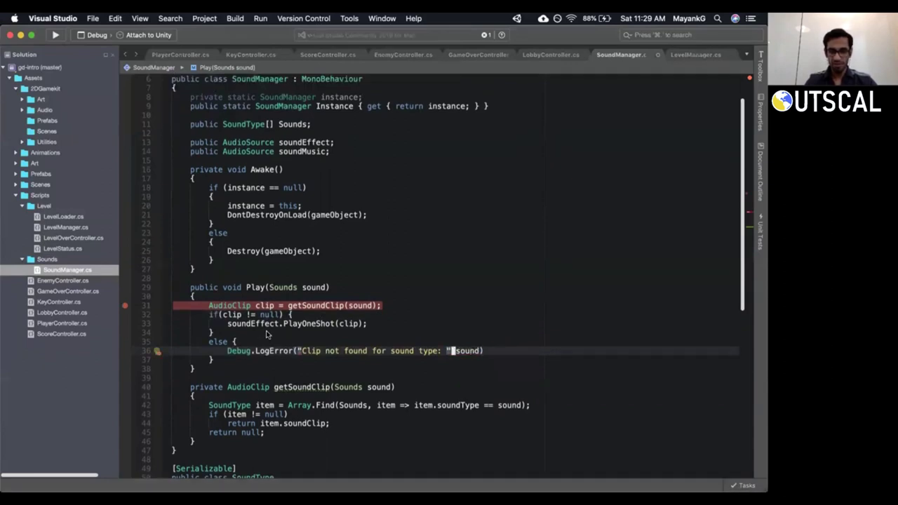
pyautogui.write('+')
pyautogui.press('Right')
pyautogui.press('Right')
pyautogui.press('Right')
pyautogui.press('Right')
pyautogui.press('Right')
pyautogui.press('Right')
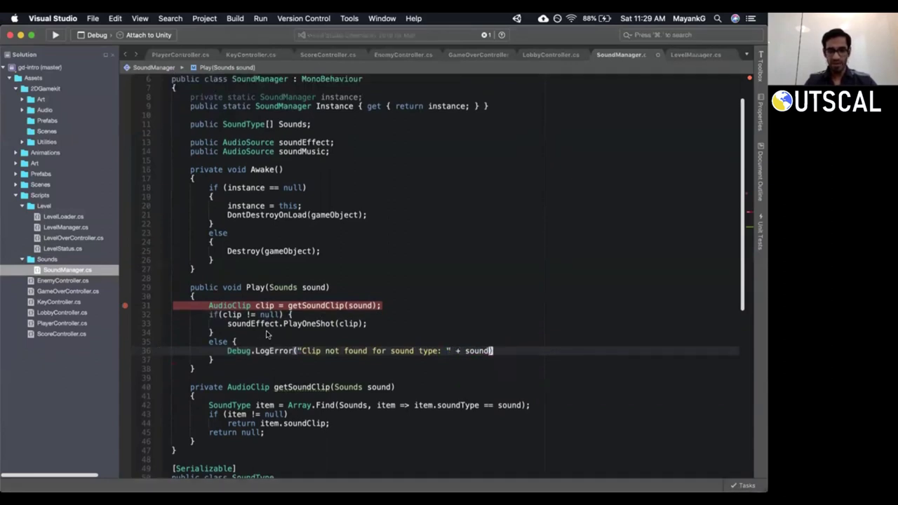
pyautogui.write(';')
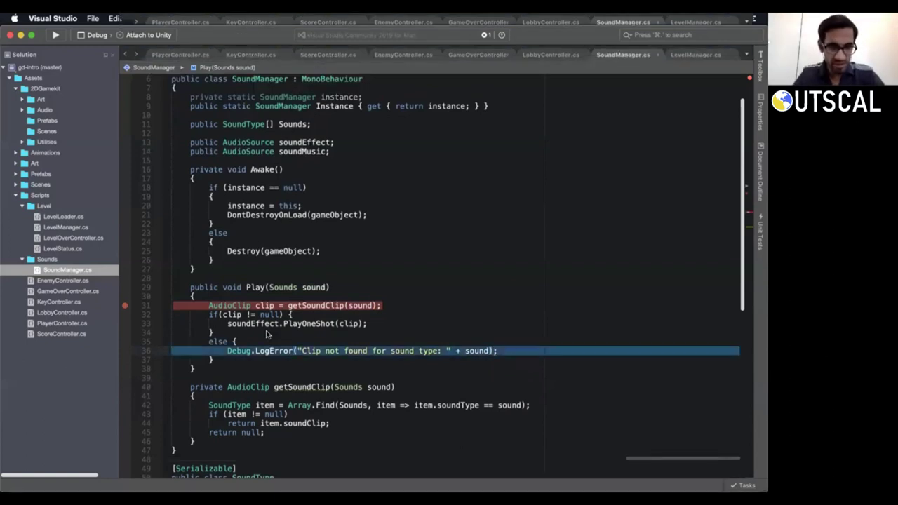
pyautogui.press('Escape')
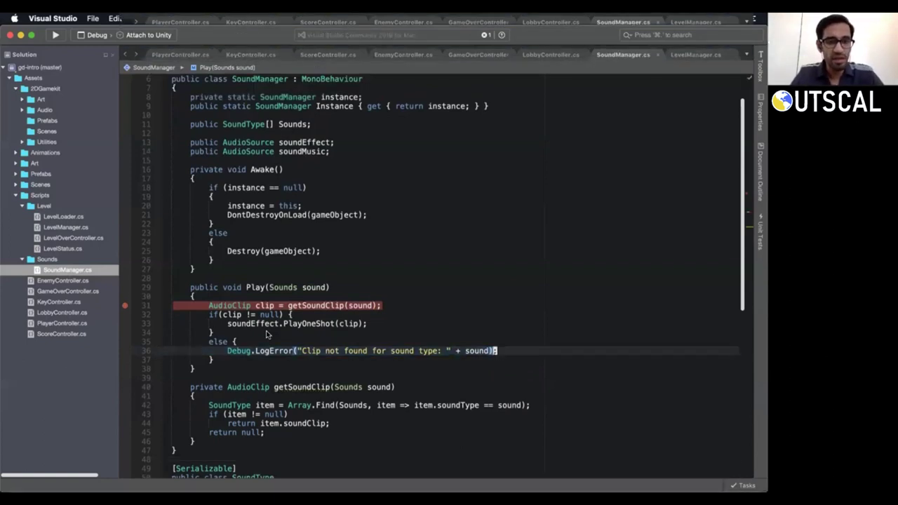
pyautogui.click(255, 288)
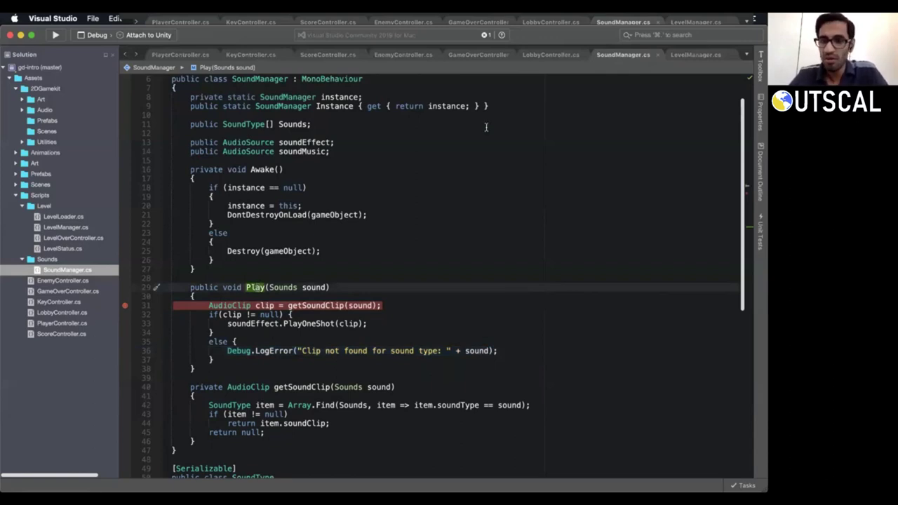
pyautogui.click(559, 54)
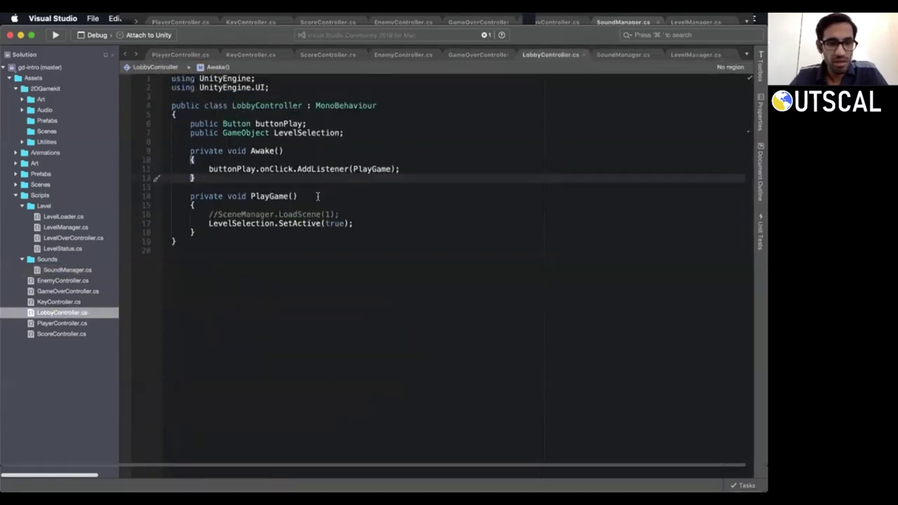
# Delete the commented-out LoadScene line in PlayGame.
pyautogui.click(234, 169)
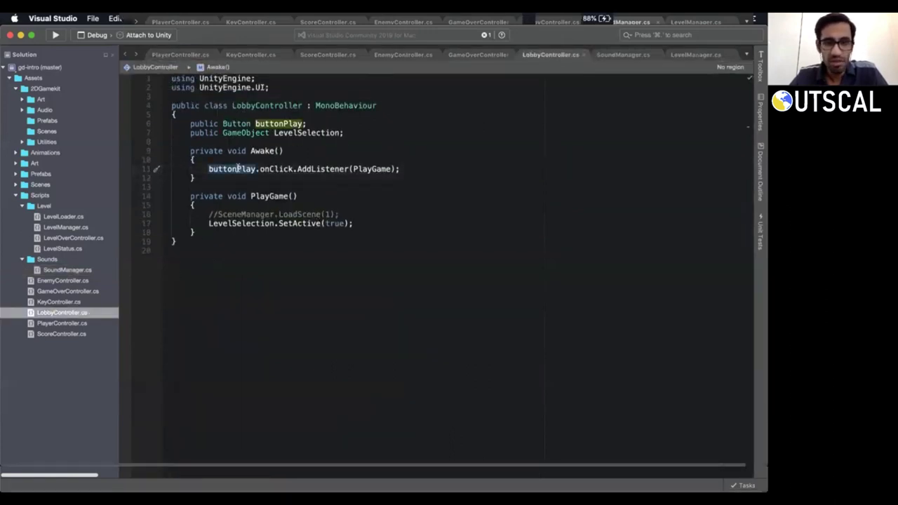
pyautogui.click(241, 214)
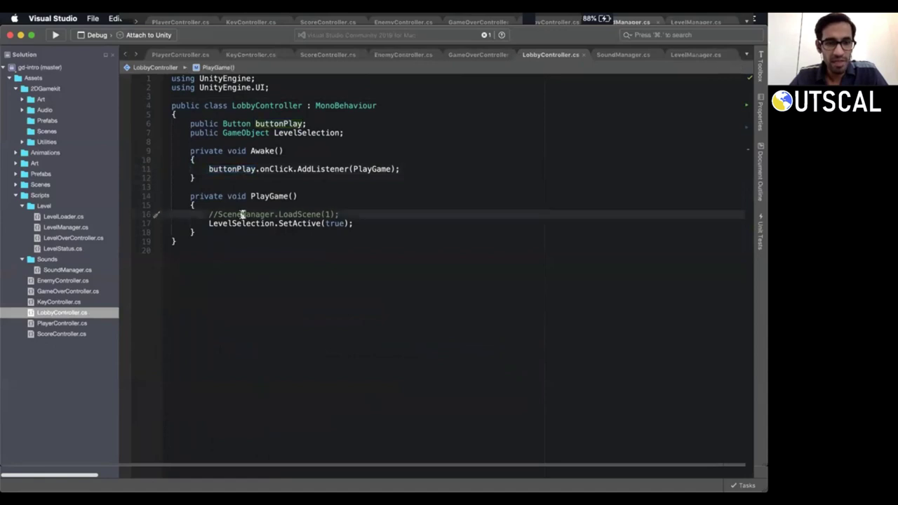
pyautogui.press('super+d')
pyautogui.click(242, 214)
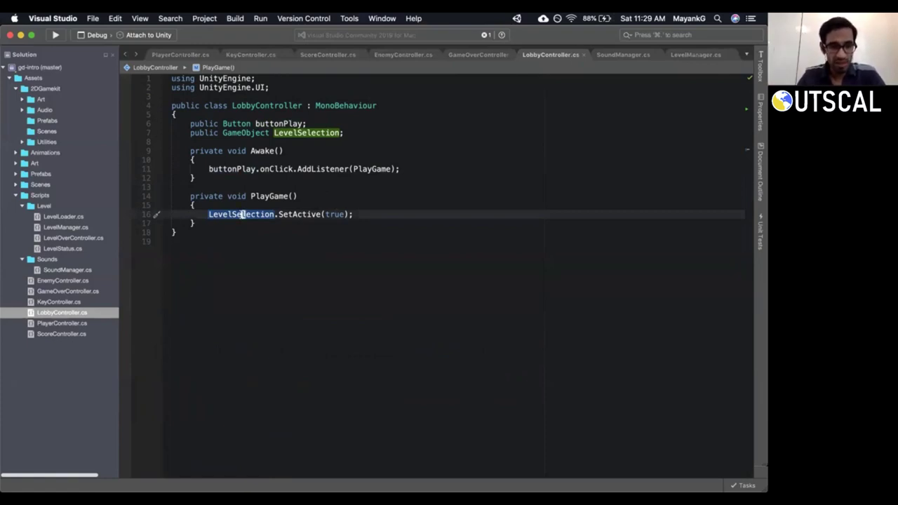
# Insert SoundManager.Instance.Play(Sounds.ButtonClick); above LevelSelection.SetActive(true).
pyautogui.hotkey('shift', 'o')
pyautogui.write('SoundMan')
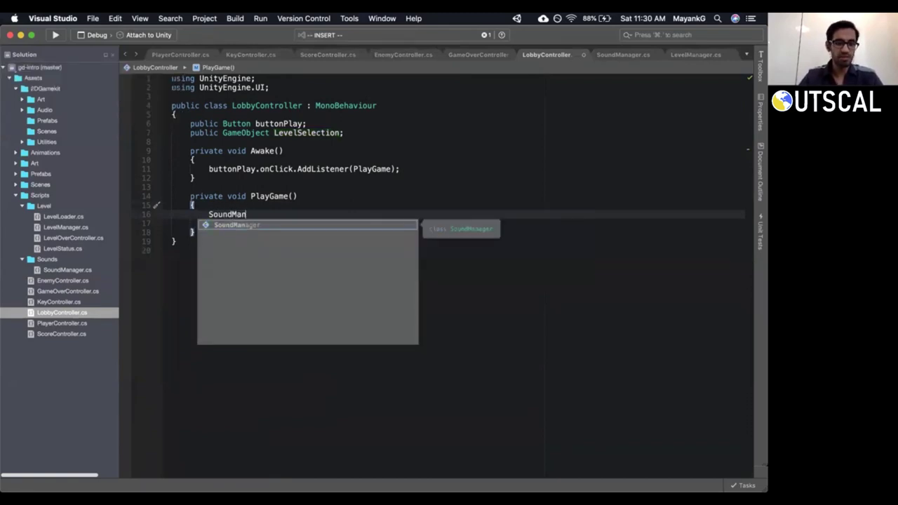
pyautogui.press('Tab')
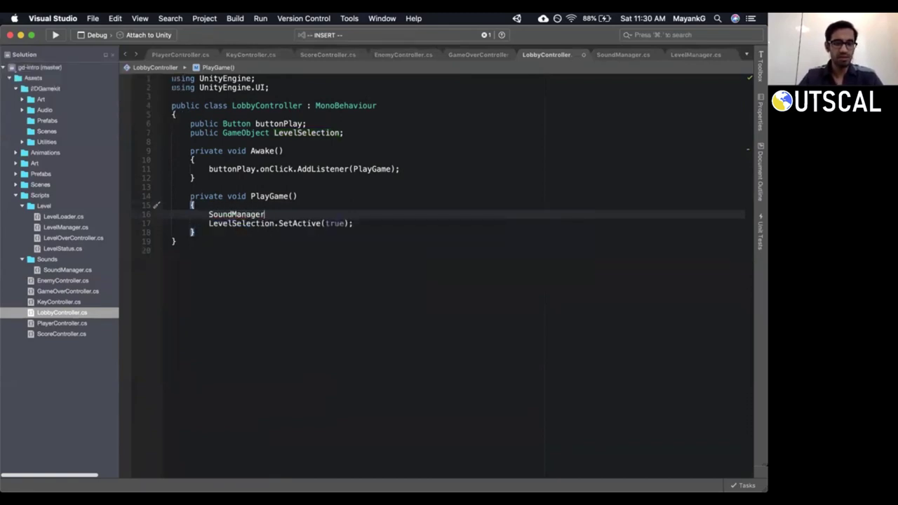
pyautogui.write('.Ins')
pyautogui.press('Tab')
pyautogui.write('.Play')
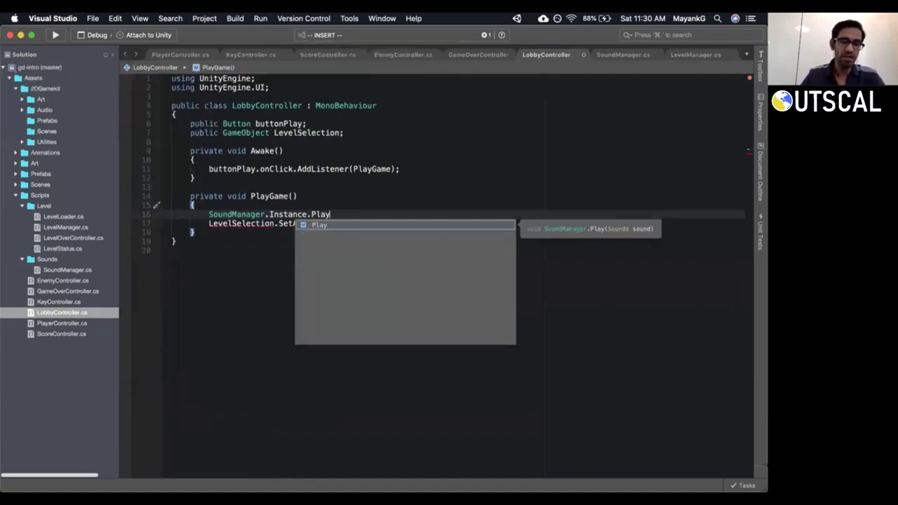
pyautogui.press('Escape')
pyautogui.write('(Sounds')
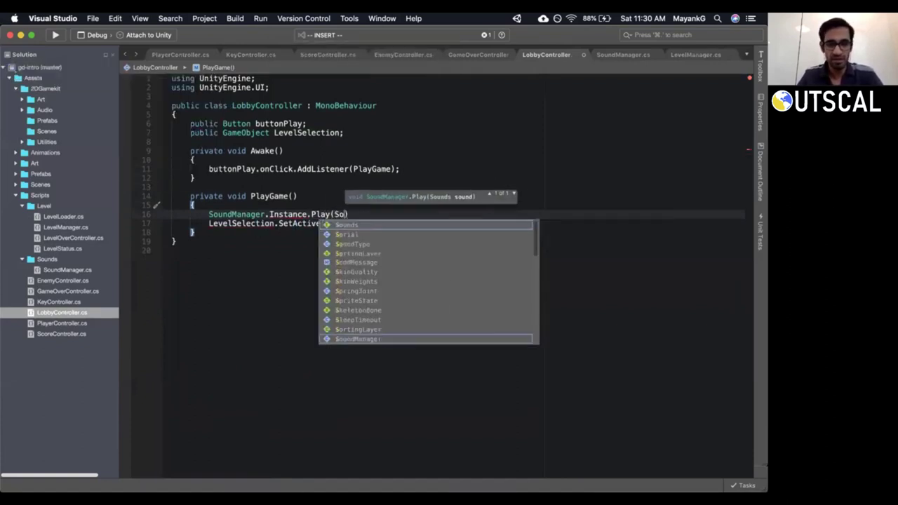
pyautogui.press('Down')
pyautogui.press('Down')
pyautogui.press('Down')
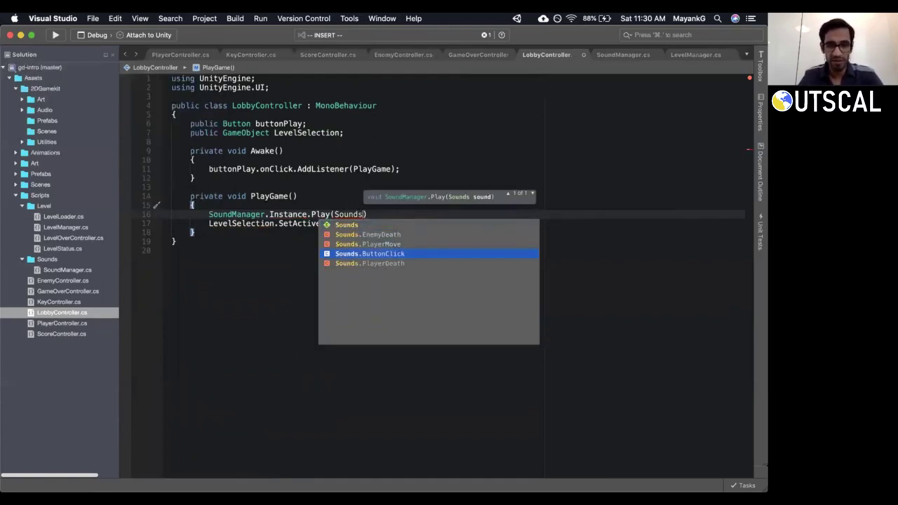
pyautogui.press('Return')
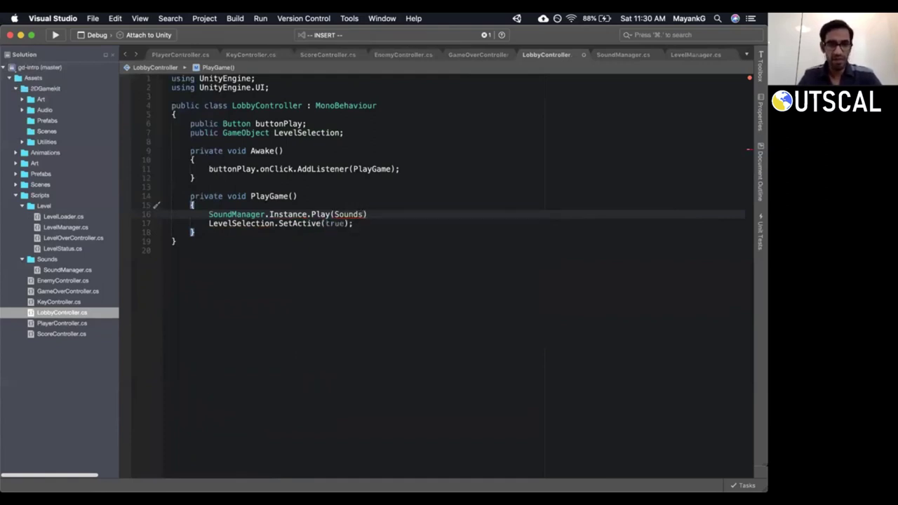
pyautogui.write(';')
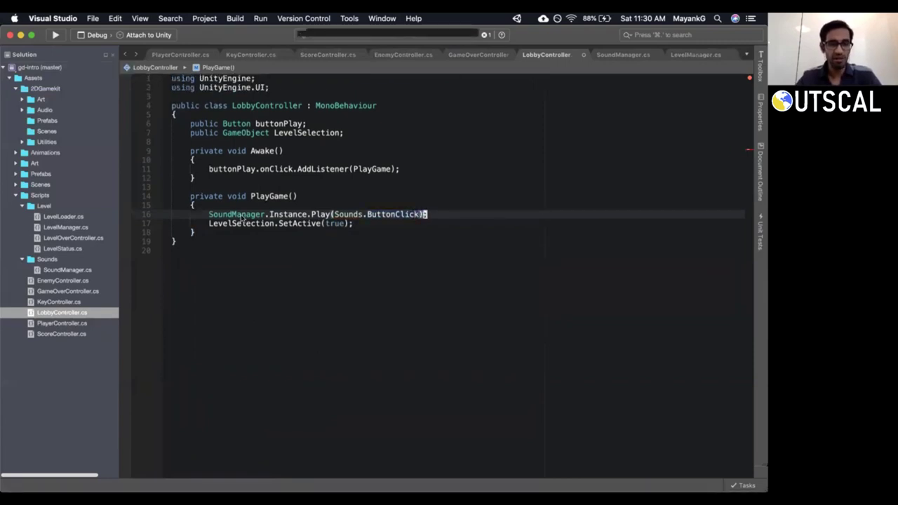
pyautogui.click(241, 223)
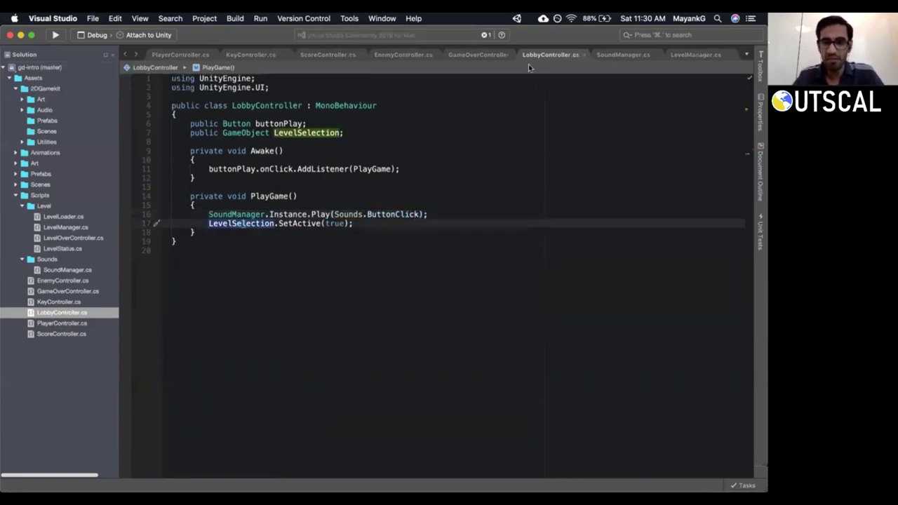
# Flip through the LevelManager, SoundManager, LobbyController, EnemyController and ScoreController script tabs.
pyautogui.click(687, 56)
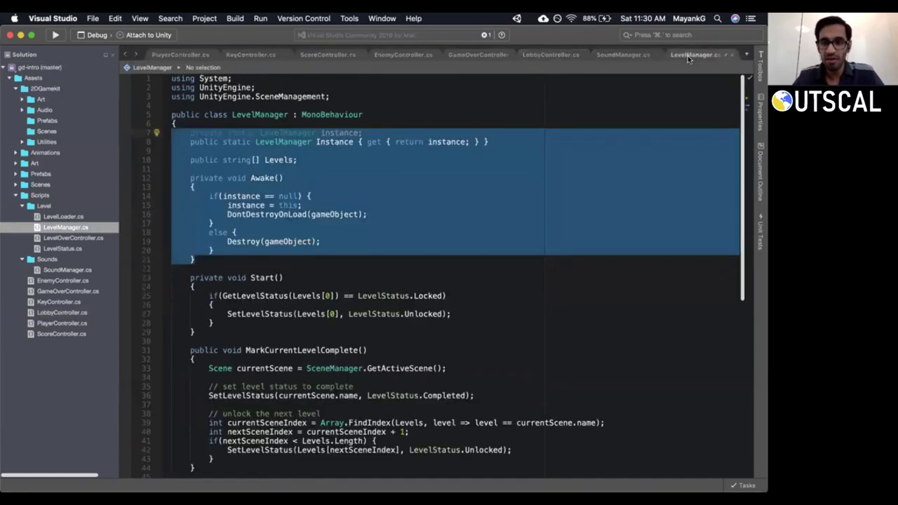
pyautogui.click(624, 54)
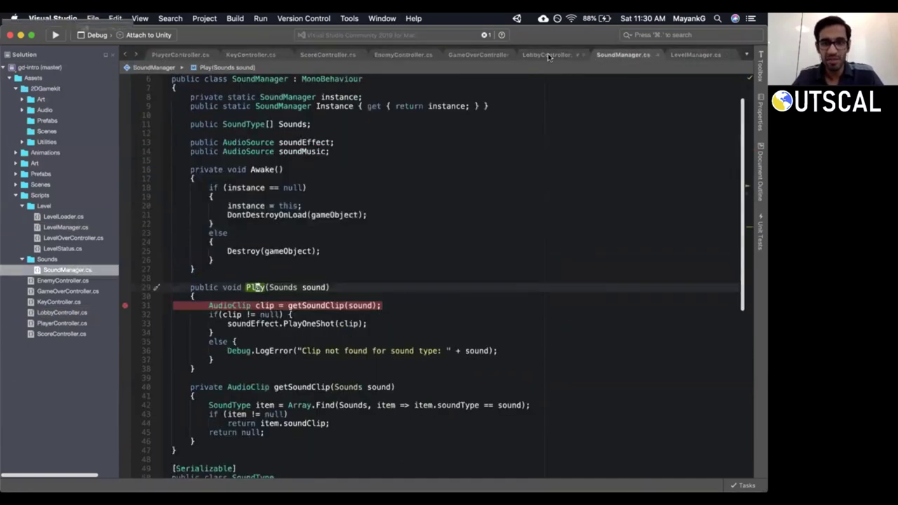
pyautogui.click(534, 56)
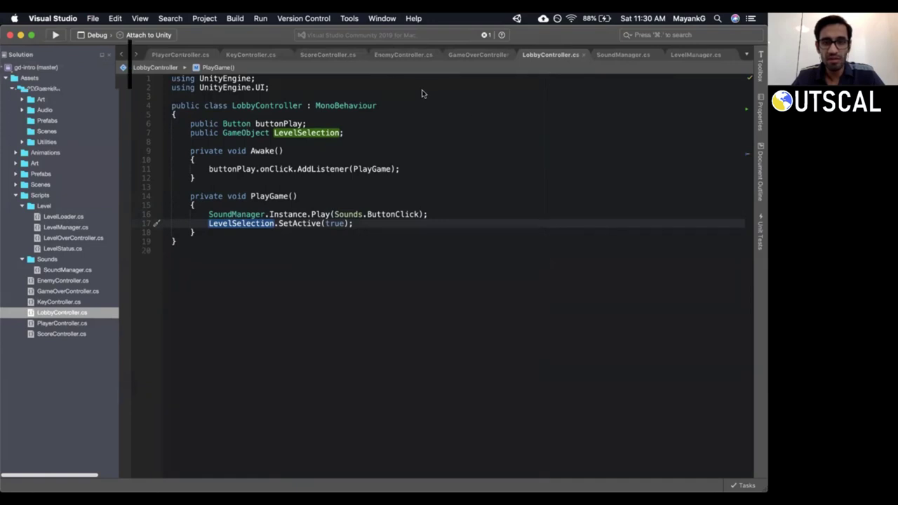
pyautogui.click(396, 55)
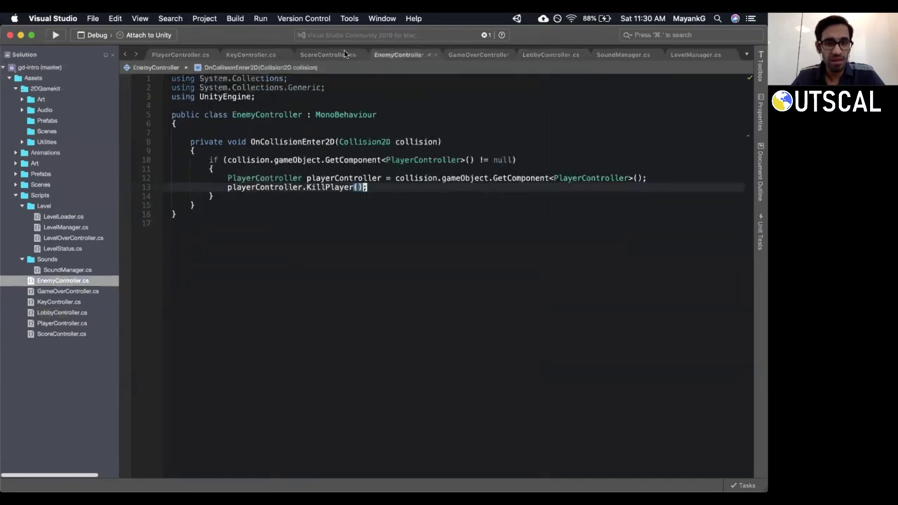
pyautogui.click(329, 56)
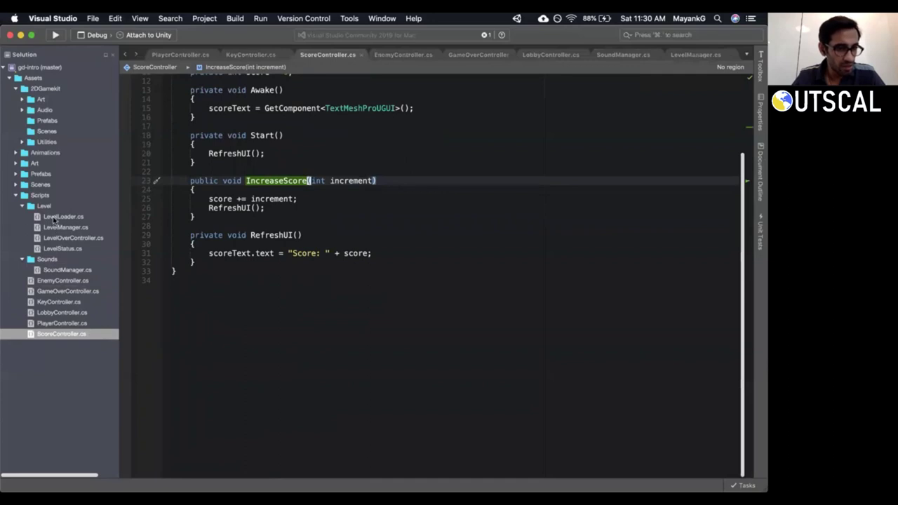
# Open LevelLoader.cs and examine the onClick switch's Locked case and its log message.
pyautogui.doubleClick(59, 217)
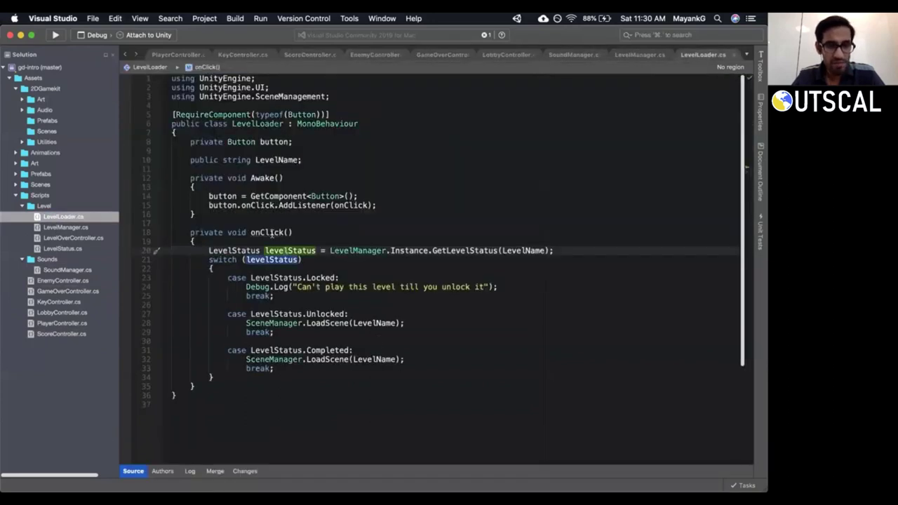
pyautogui.click(276, 232)
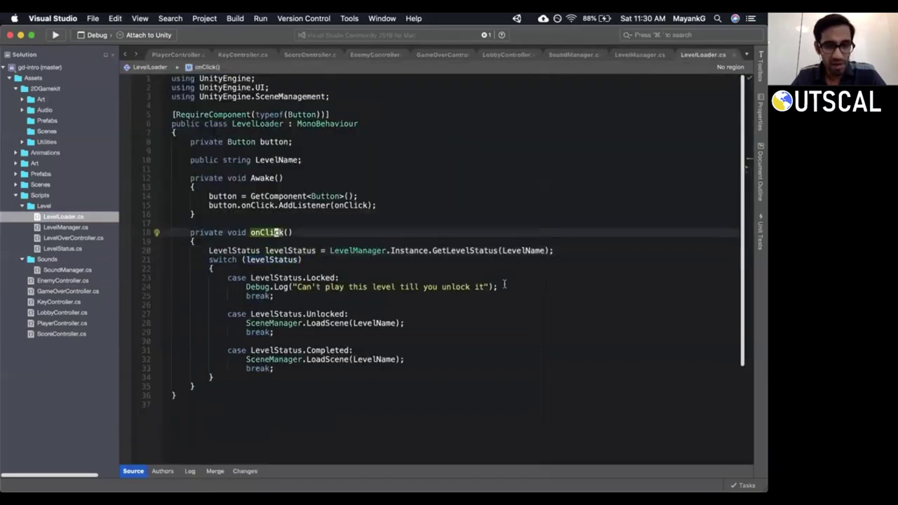
pyautogui.doubleClick(382, 286)
pyautogui.tripleClick(382, 287)
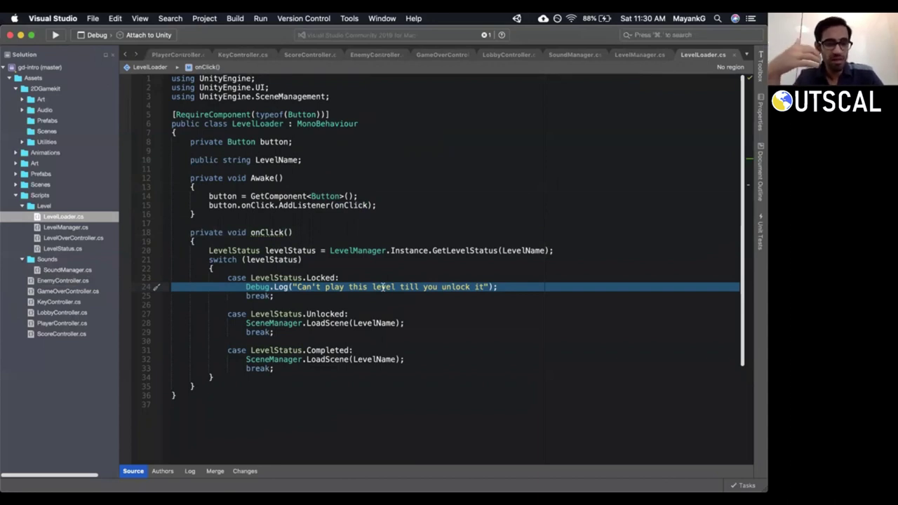
pyautogui.tripleClick(317, 278)
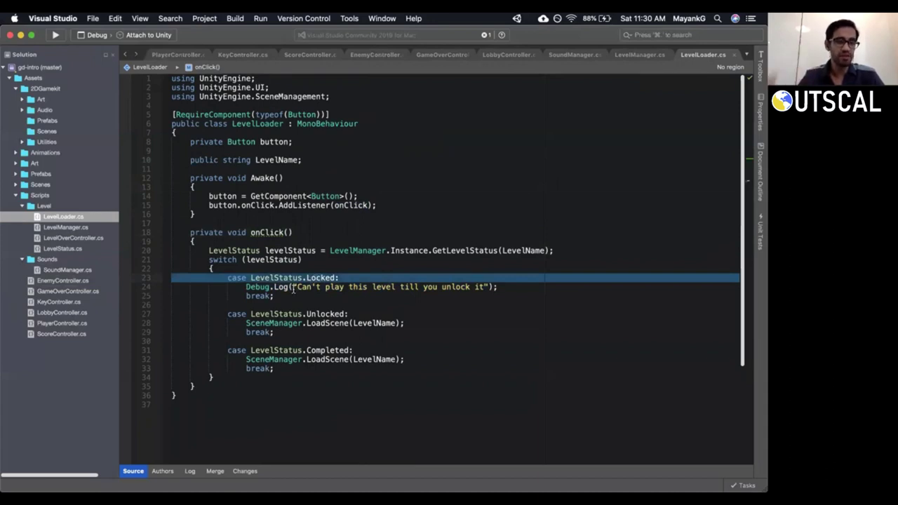
# Add SoundManager.Instance.Play(Sounds.ButtonClick); above LoadScene in the Unlocked case.
pyautogui.click(330, 324)
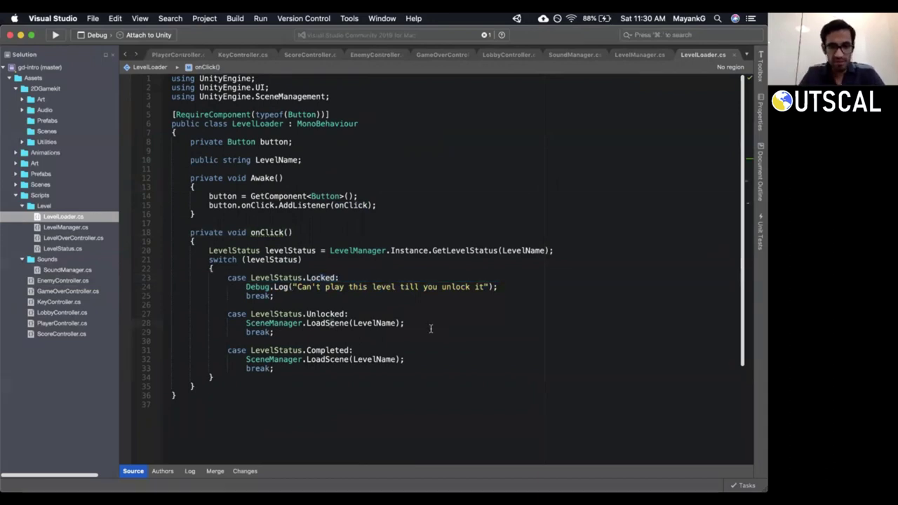
pyautogui.press('k')
pyautogui.press('o')
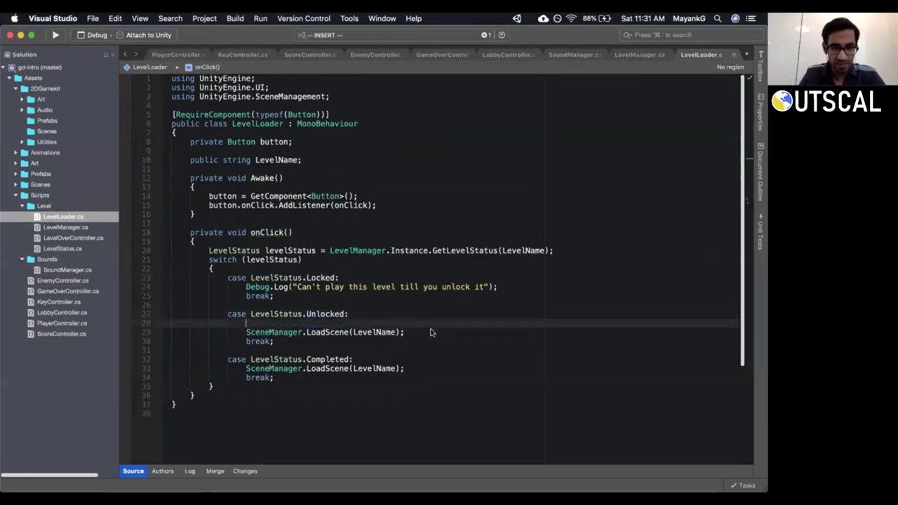
pyautogui.write('SoundsMan')
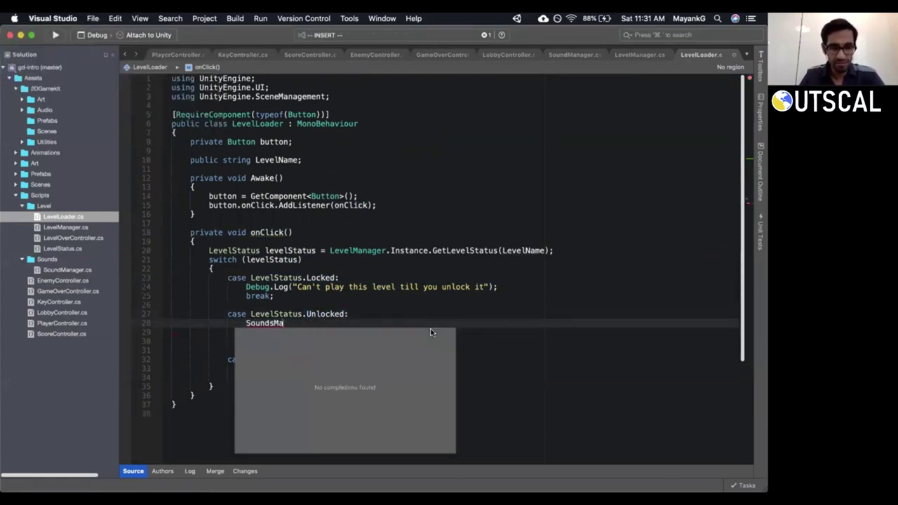
pyautogui.press('BackSpace')
pyautogui.press('BackSpace')
pyautogui.press('BackSpace')
pyautogui.write('M')
pyautogui.press('Return')
pyautogui.write('.')
pyautogui.press('Return')
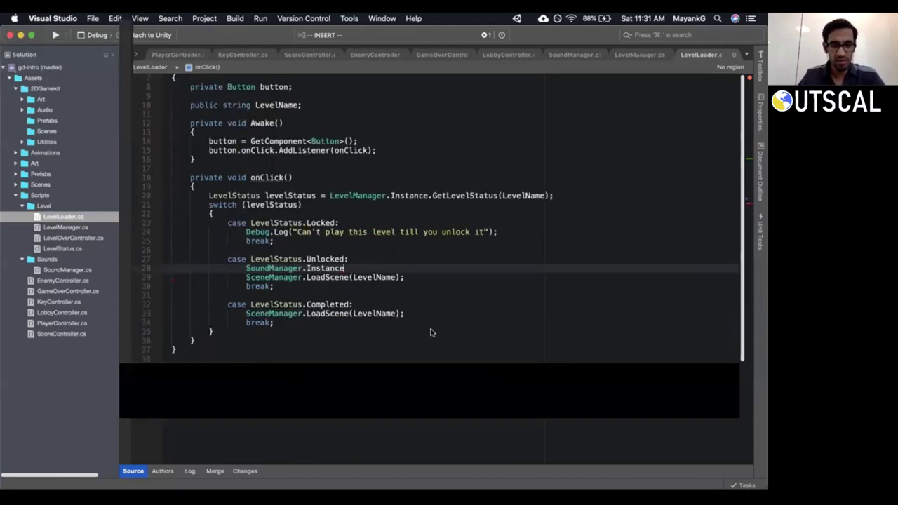
pyautogui.write('.')
pyautogui.write('Play')
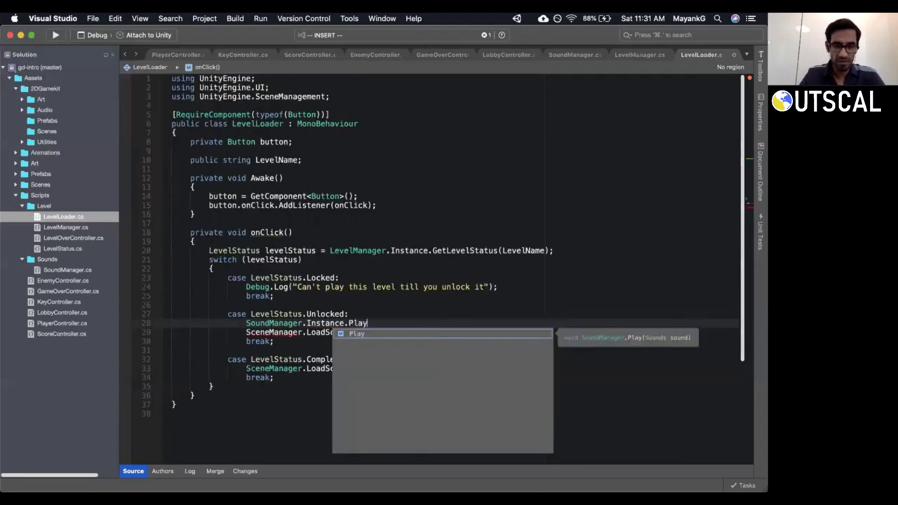
pyautogui.write('(Sounds')
pyautogui.press('Down')
pyautogui.press('Down')
pyautogui.press('Down')
pyautogui.press('Return')
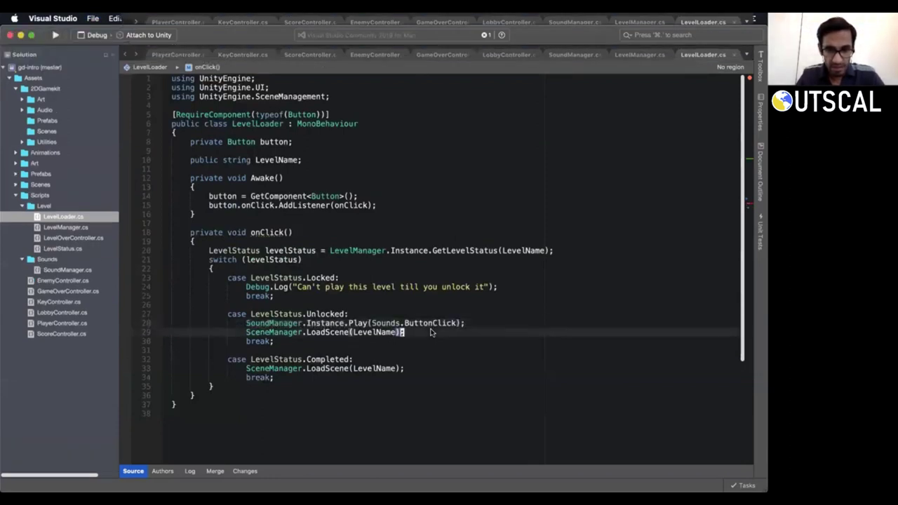
# Paste the same ButtonClick line into the Completed case and save LevelLoader.cs.
pyautogui.press('Down')
pyautogui.press('Down')
pyautogui.press('Down')
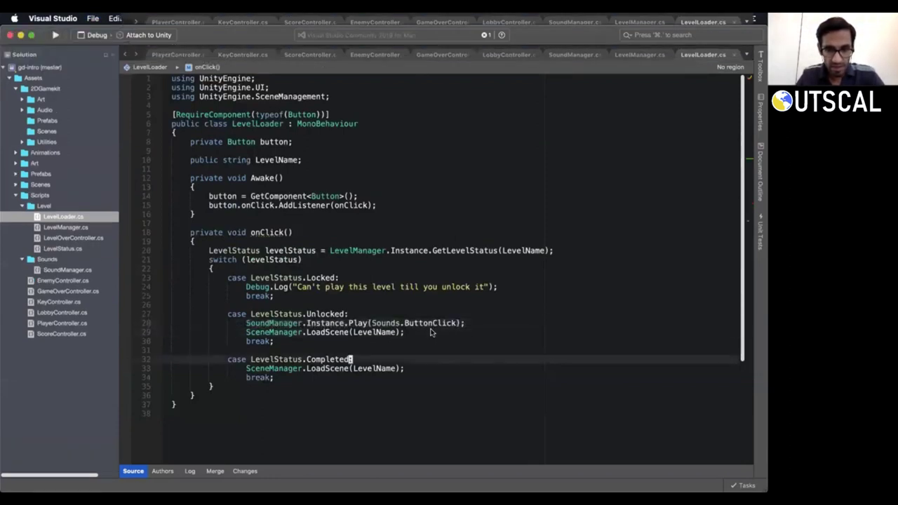
pyautogui.write('SoundManager.Instance.Play(Sounds.ButtonClick);')
pyautogui.press('super+s')
pyautogui.hotkey('shift', 'v')
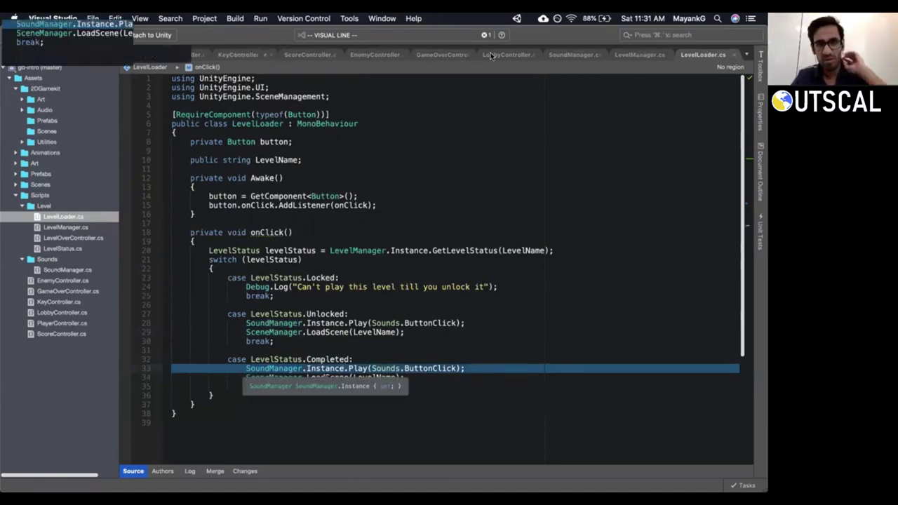
pyautogui.click(553, 56)
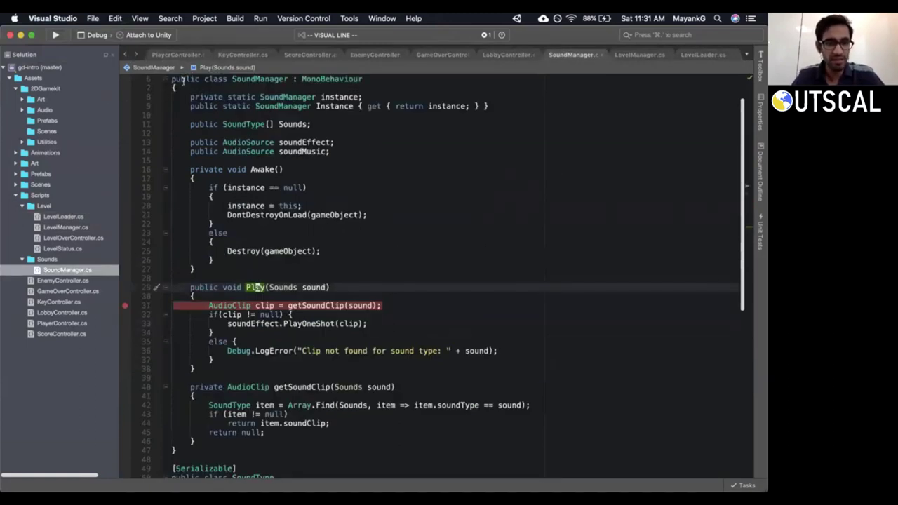
# Clear Unity's Console and jump from the CS0136 error to SoundManager.cs line 42.
pyautogui.moveTo(222, 468)
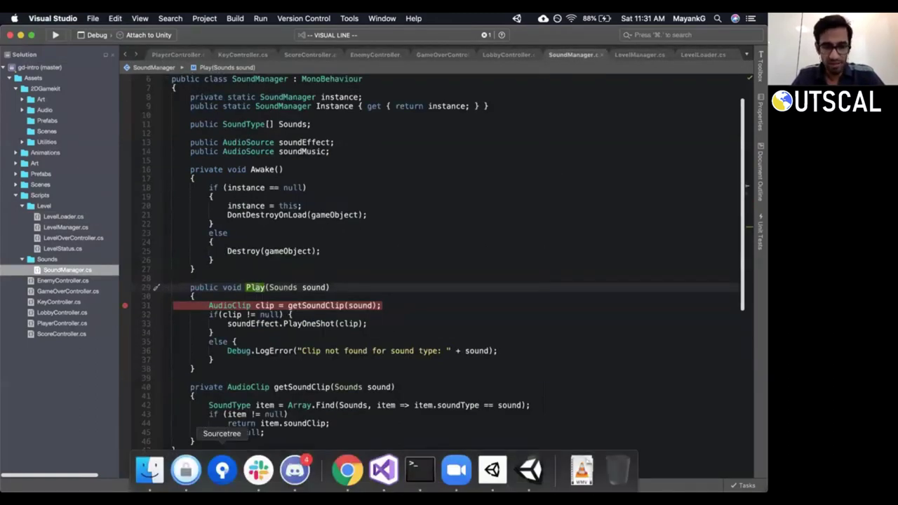
pyautogui.press('super+Tab')
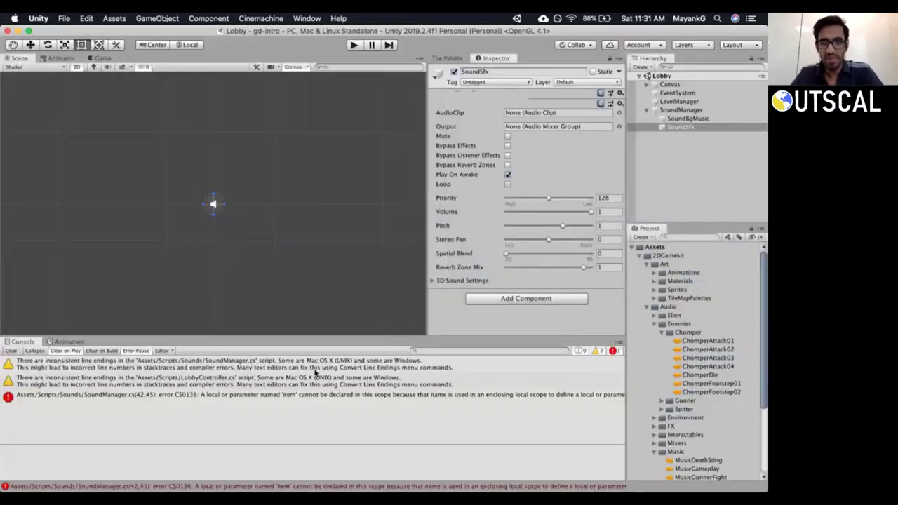
pyautogui.click(12, 351)
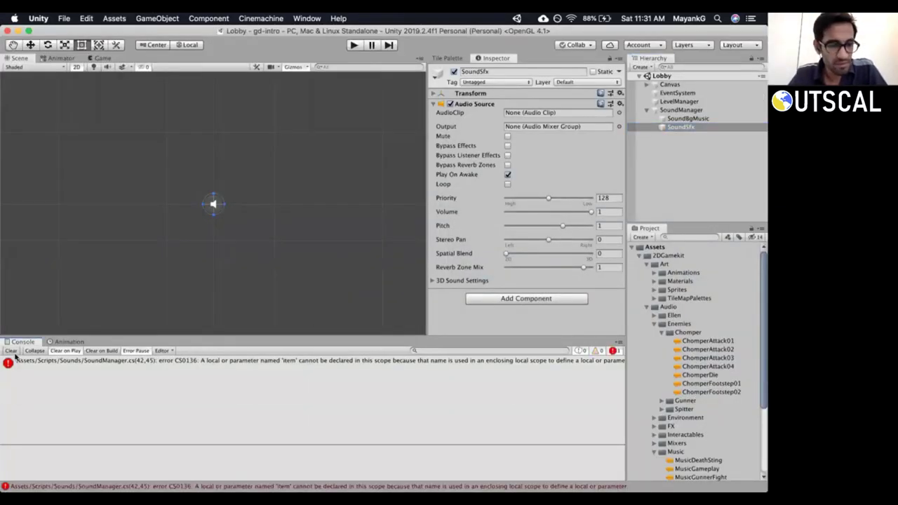
pyautogui.click(308, 362)
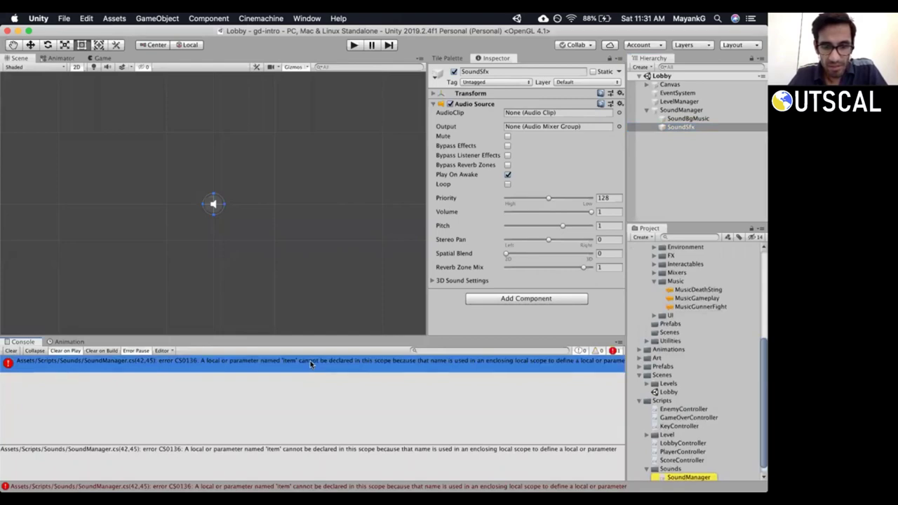
pyautogui.doubleClick(310, 361)
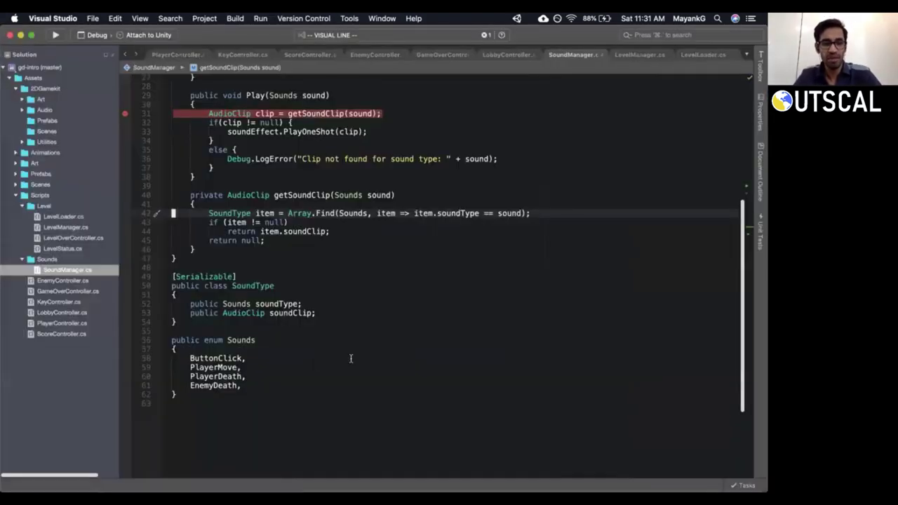
# Rename the Find lambda's parameter and its body reference from item to i.
pyautogui.click(419, 213)
pyautogui.click(381, 213)
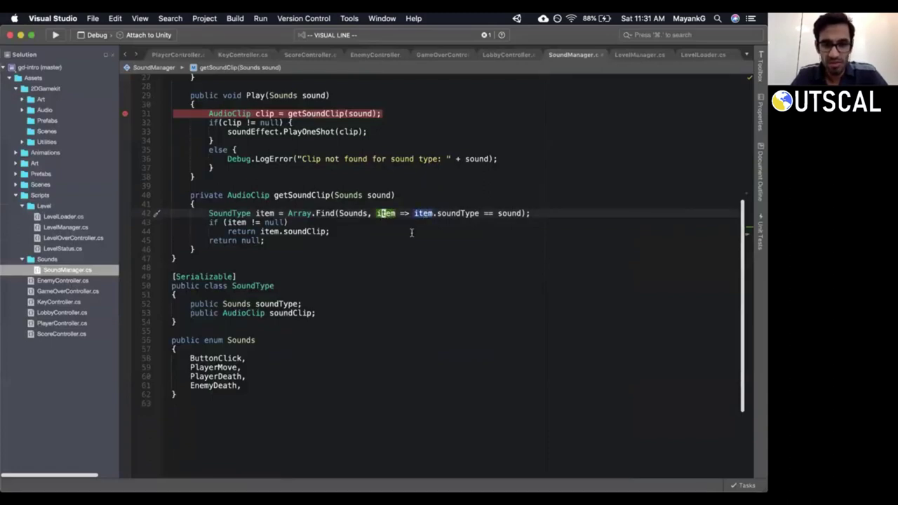
pyautogui.press('Delete')
pyautogui.press('Delete')
pyautogui.press('Delete')
pyautogui.press('Right')
pyautogui.press('Right')
pyautogui.press('Right')
pyautogui.press('Right')
pyautogui.press('Delete')
pyautogui.press('Delete')
pyautogui.press('Delete')
pyautogui.hotkey('alt', 'Left')
pyautogui.hotkey('alt', 'Left')
pyautogui.hotkey('alt', 'Left')
pyautogui.hotkey('alt', 'Left')
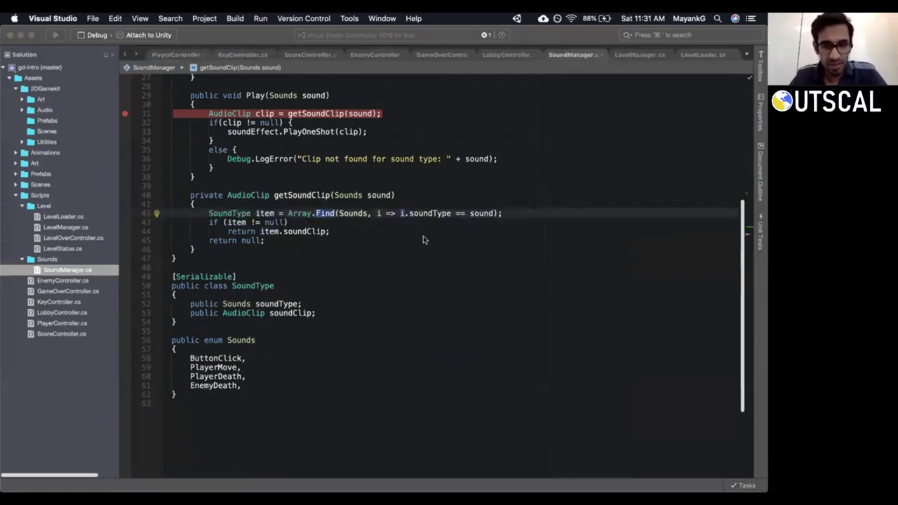
pyautogui.press('super+Tab')
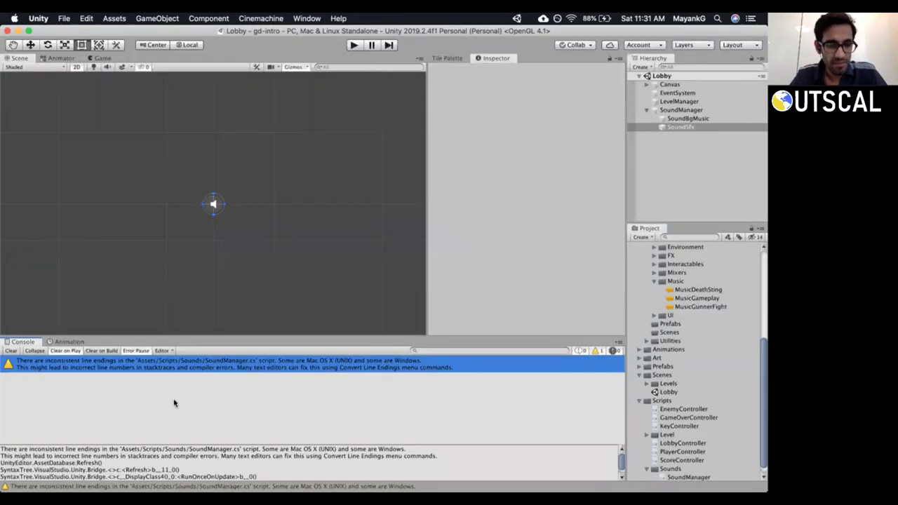
# Drag SoundBgMusic into SoundManager's Sound Music slot and SoundSfx into Sound Effect.
pyautogui.click(11, 350)
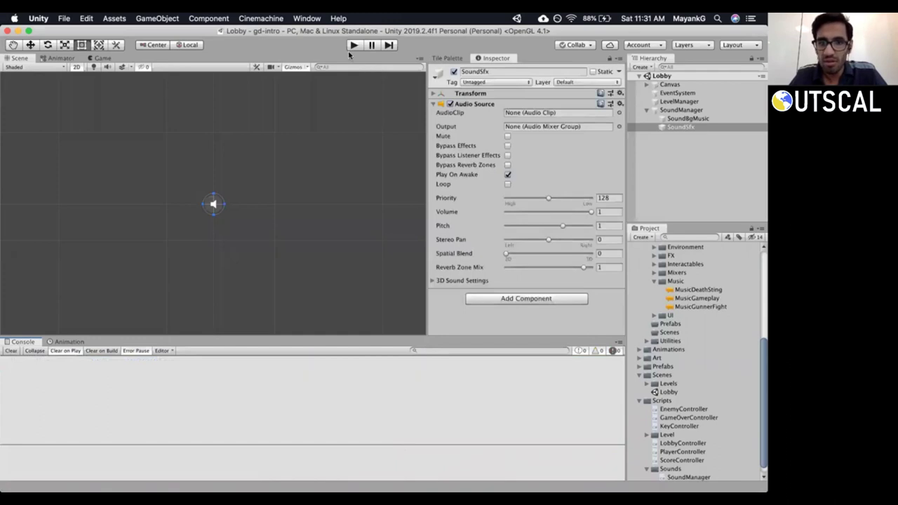
pyautogui.click(686, 118)
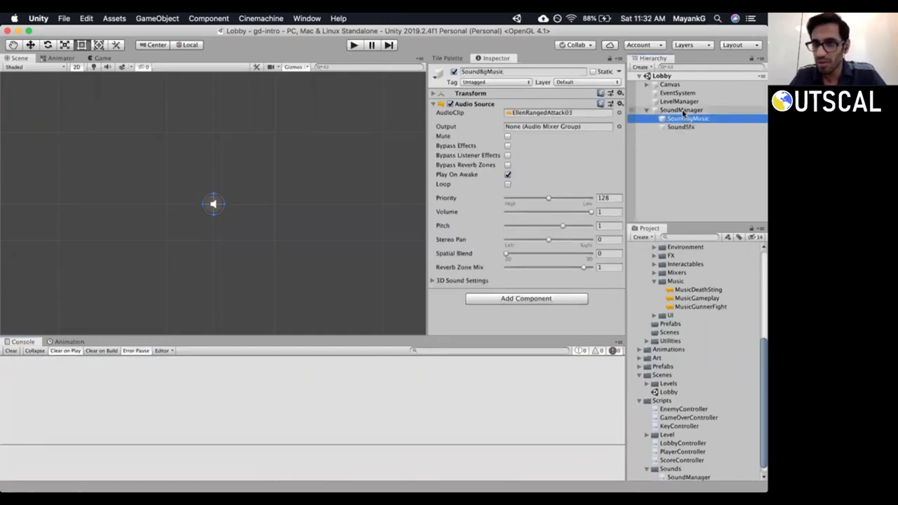
pyautogui.click(681, 110)
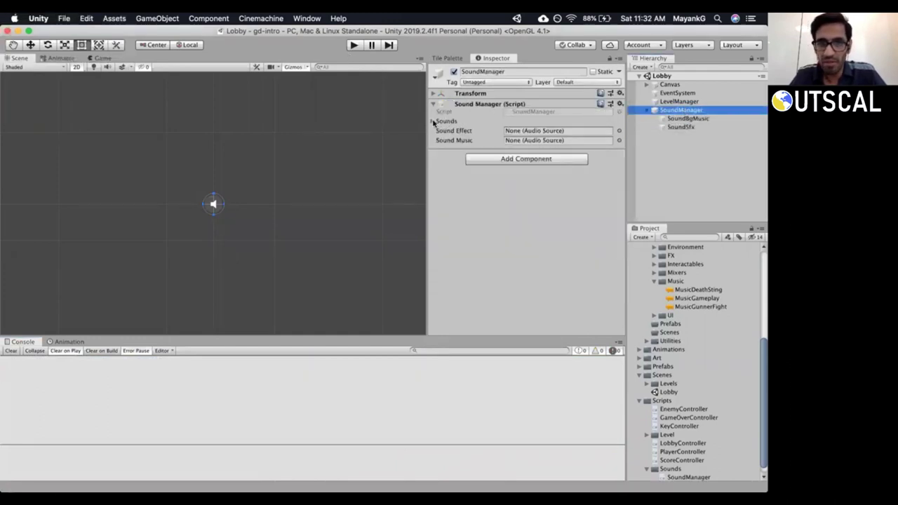
pyautogui.click(433, 121)
pyautogui.click(433, 121)
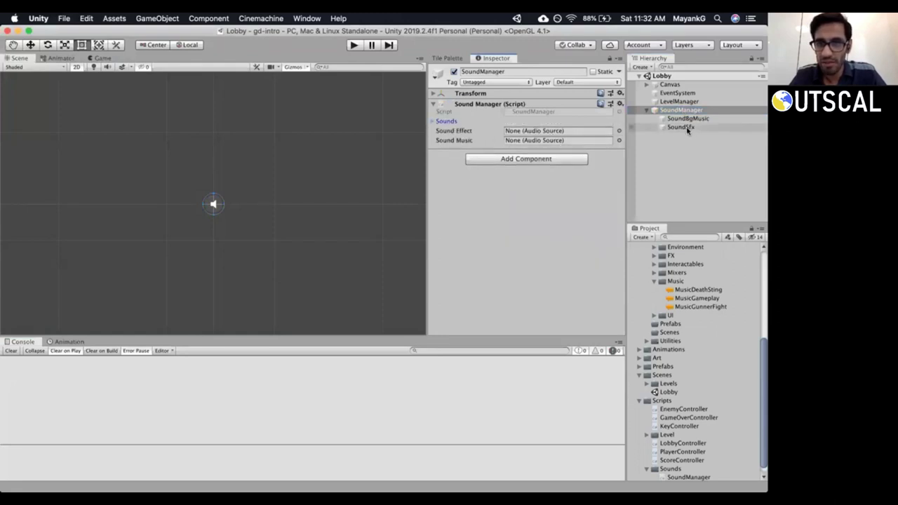
pyautogui.moveTo(686, 119); pyautogui.dragTo(533, 145)
pyautogui.moveTo(684, 127); pyautogui.dragTo(542, 136)
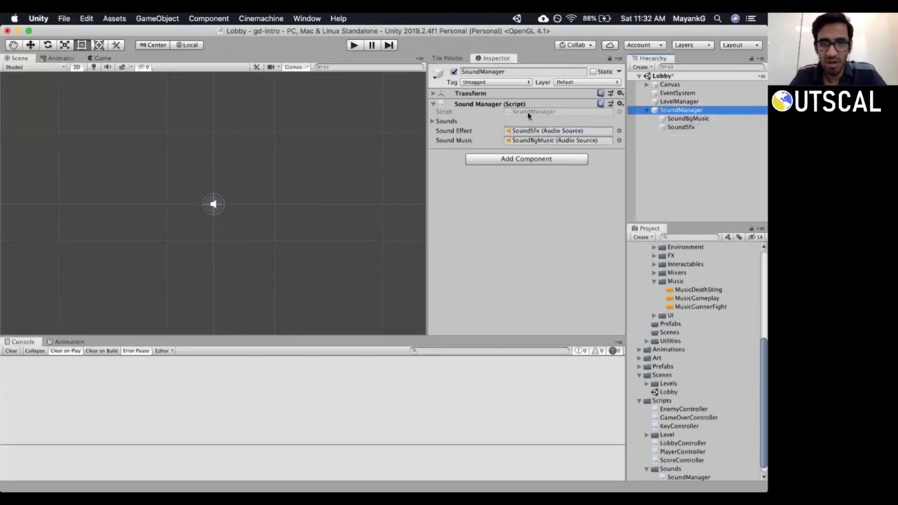
pyautogui.press('super+Tab')
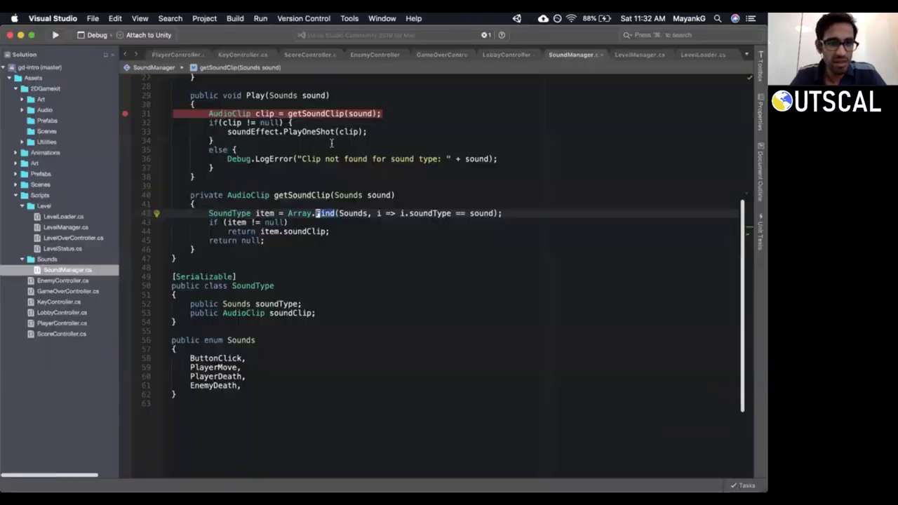
# Move 'public SoundType[] Sounds;' below the soundEffect and soundMusic fields and save SoundManager.cs.
pyautogui.moveTo(270, 132); pyautogui.dragTo(286, 140)
pyautogui.scroll(8, 286, 140)
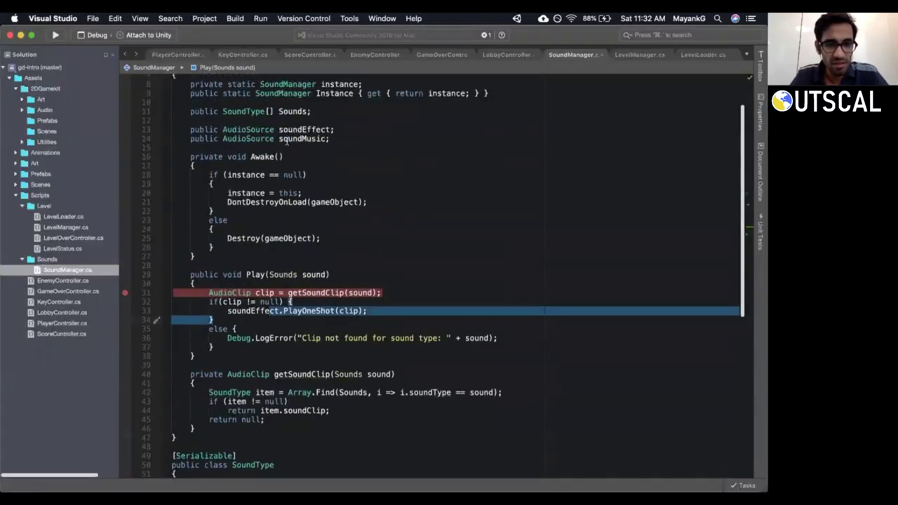
pyautogui.click(353, 146)
pyautogui.press('super+BackSpace')
pyautogui.press('Down')
pyautogui.press('Down')
pyautogui.press('Down')
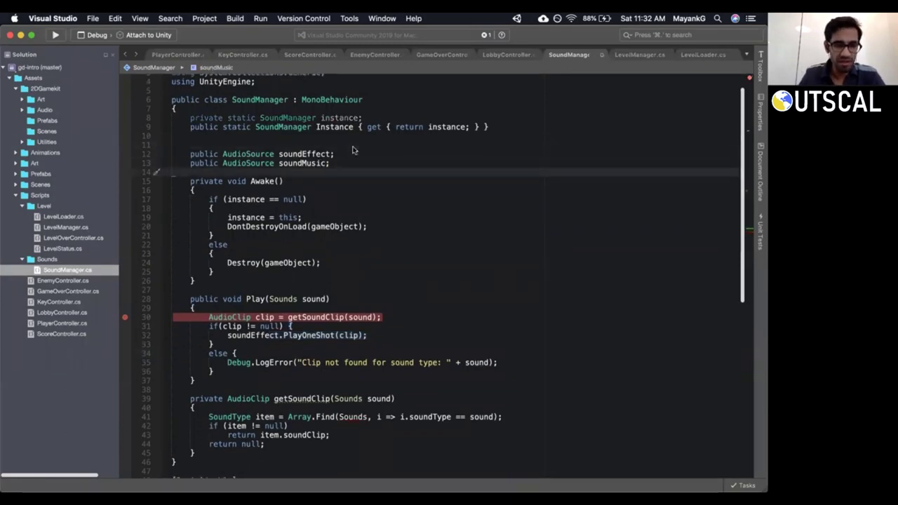
pyautogui.write('public SoundType[] Sounds;')
pyautogui.press('Return')
pyautogui.press('Left')
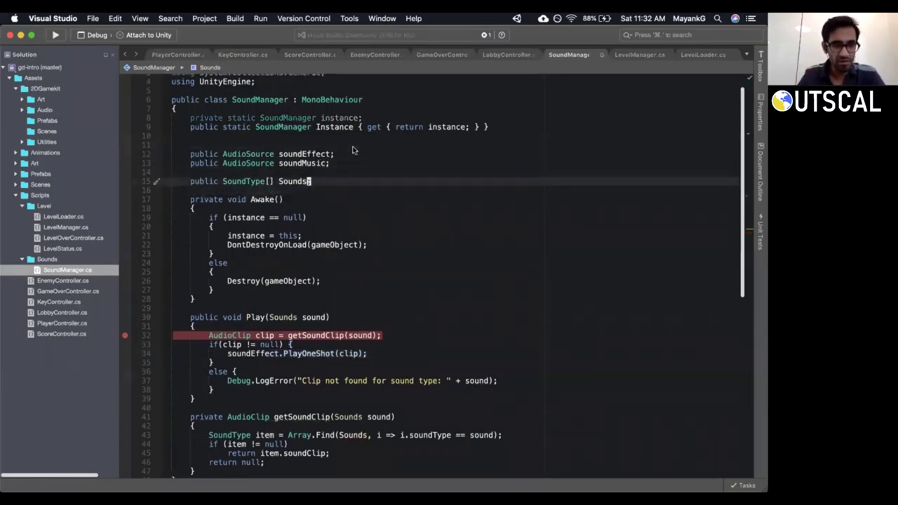
pyautogui.press('Up')
pyautogui.press('Up')
pyautogui.press('Up')
pyautogui.press('Up')
pyautogui.press('Delete')
pyautogui.press('super+s')
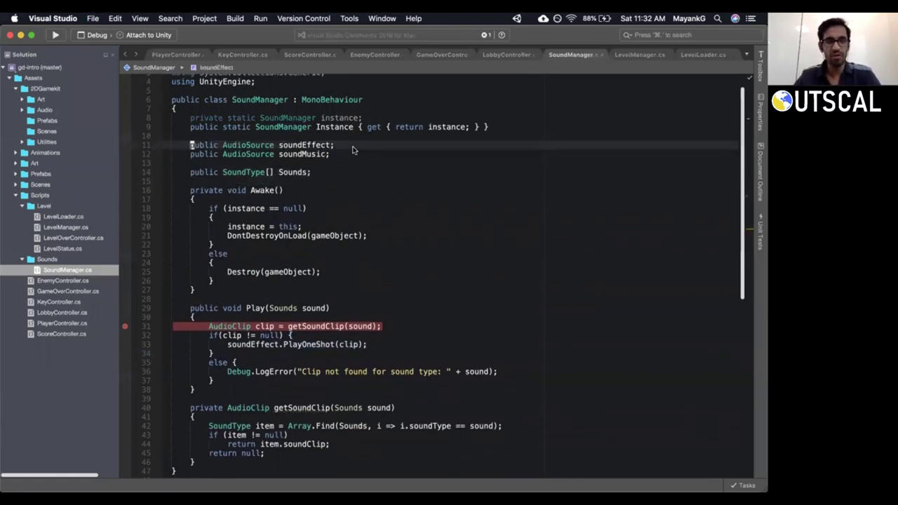
pyautogui.press('super+Tab')
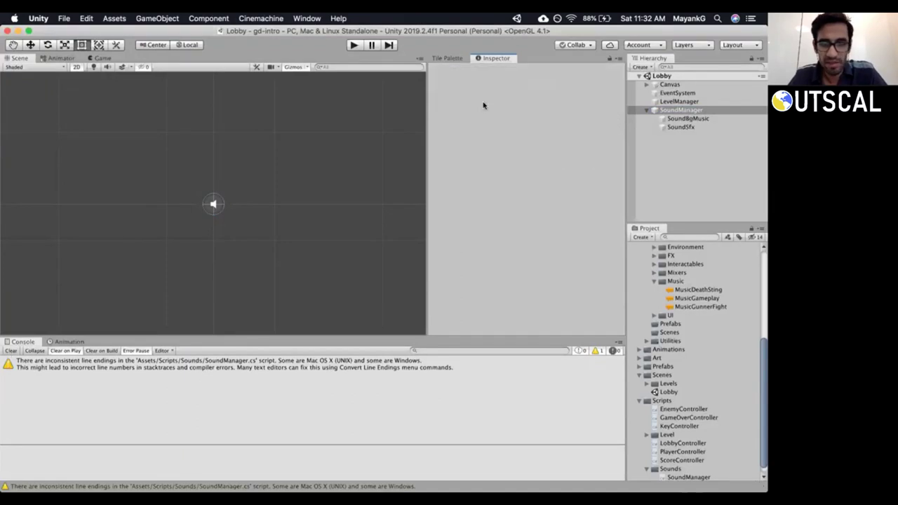
# Set the Sounds list size to 2 and give Element 0 Button Click with the MenuButton01 clip.
pyautogui.click(432, 141)
pyautogui.click(514, 149)
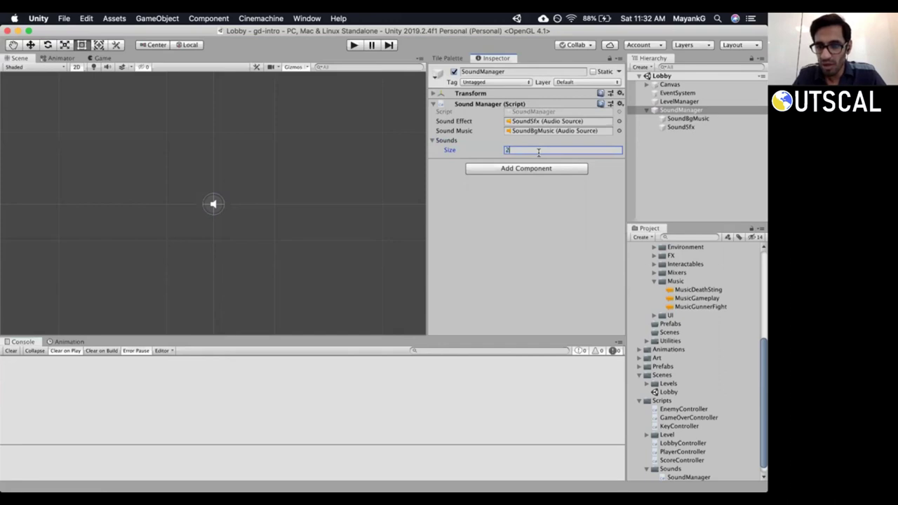
pyautogui.press('Return')
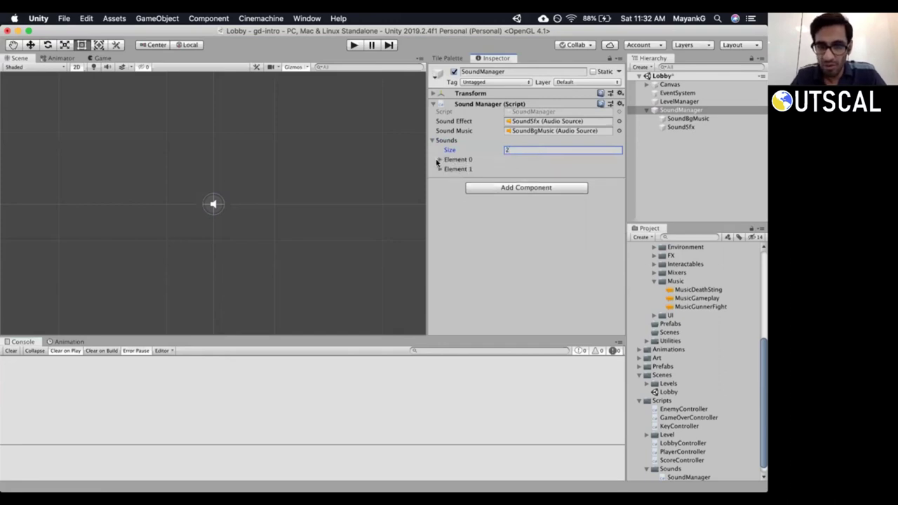
pyautogui.click(439, 160)
pyautogui.click(516, 170)
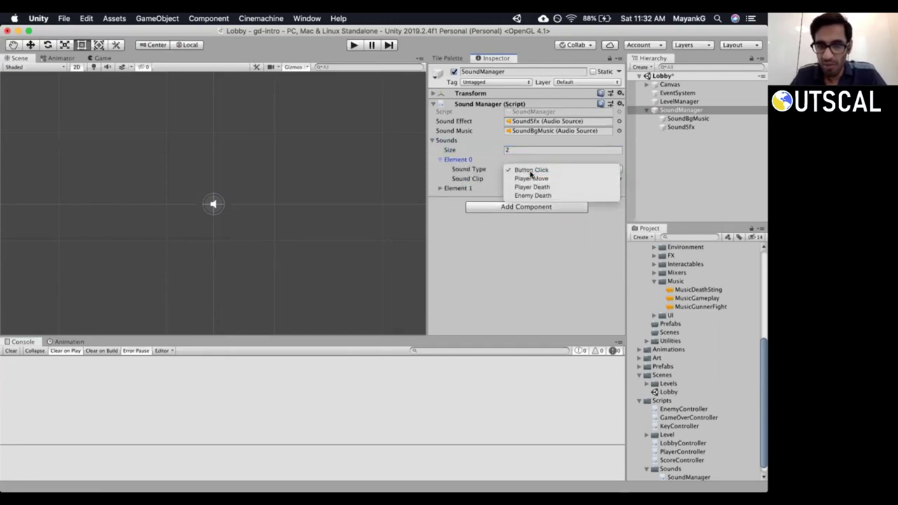
pyautogui.click(529, 170)
pyautogui.click(687, 237)
pyautogui.write('button')
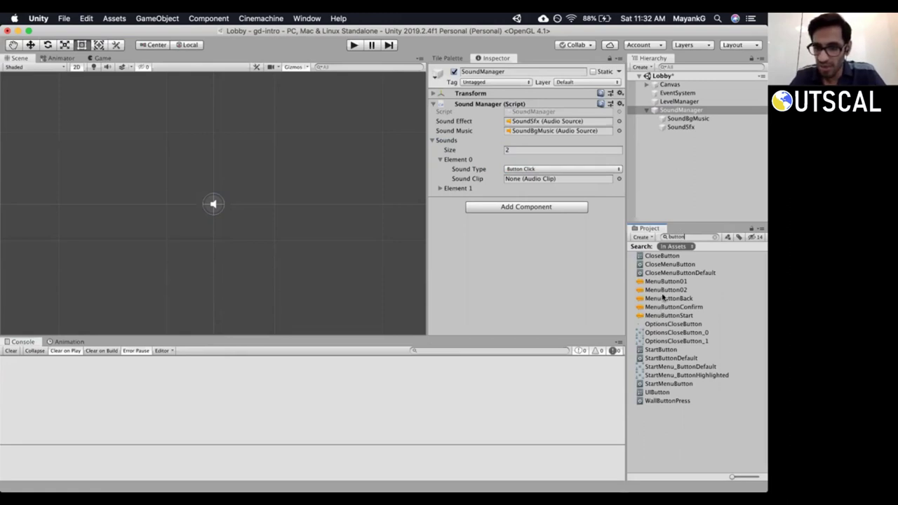
pyautogui.moveTo(667, 283); pyautogui.dragTo(533, 181)
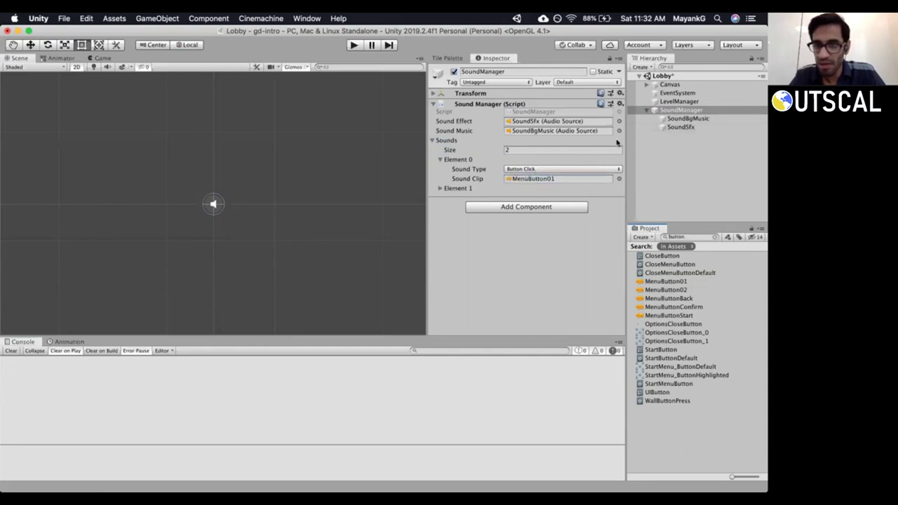
# Check Element 1's sound type, reconfirm Button Click for Element 0, and widen the Inspector.
pyautogui.click(440, 188)
pyautogui.click(526, 199)
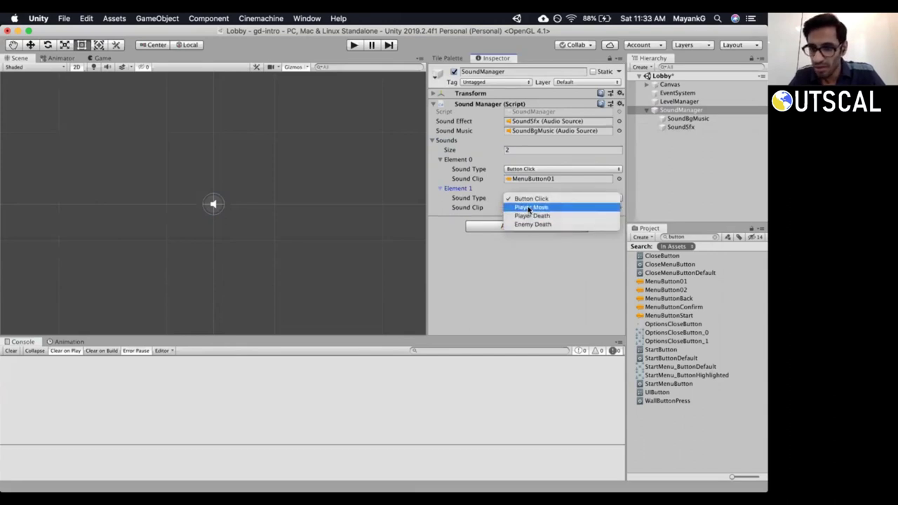
pyautogui.click(516, 269)
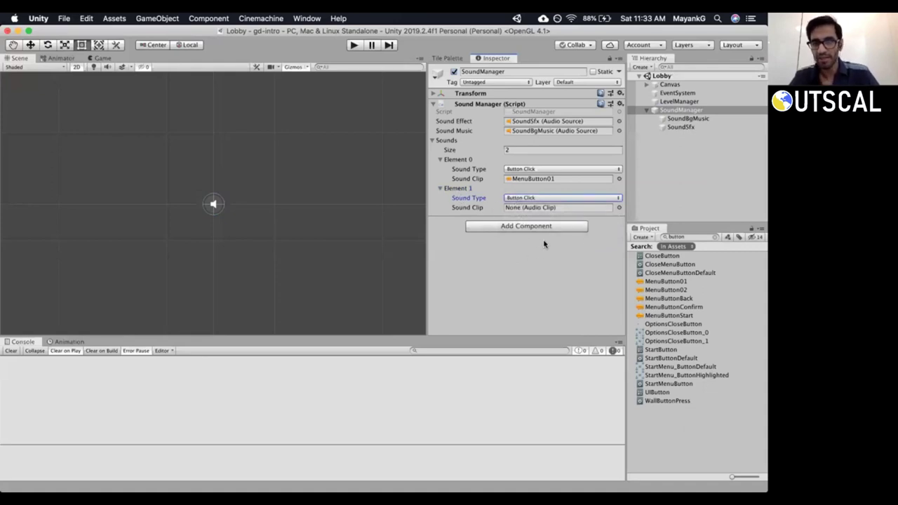
pyautogui.click(440, 189)
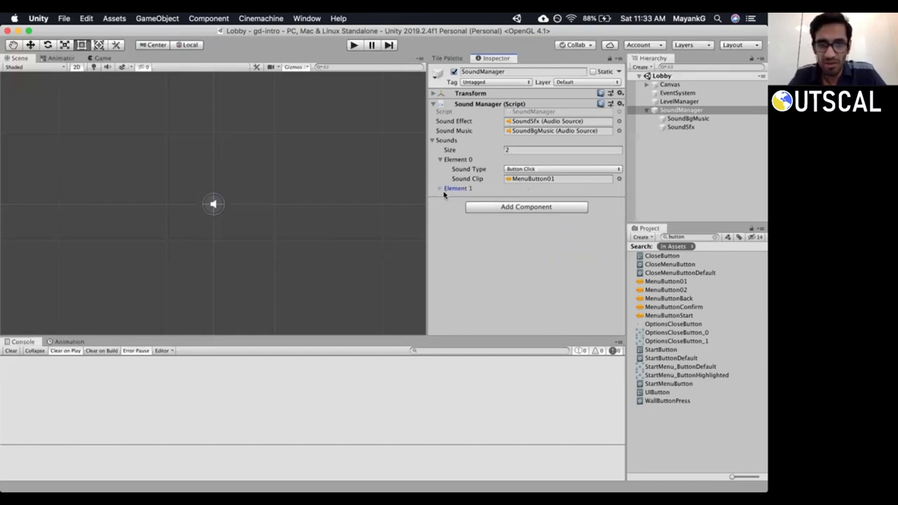
pyautogui.click(518, 170)
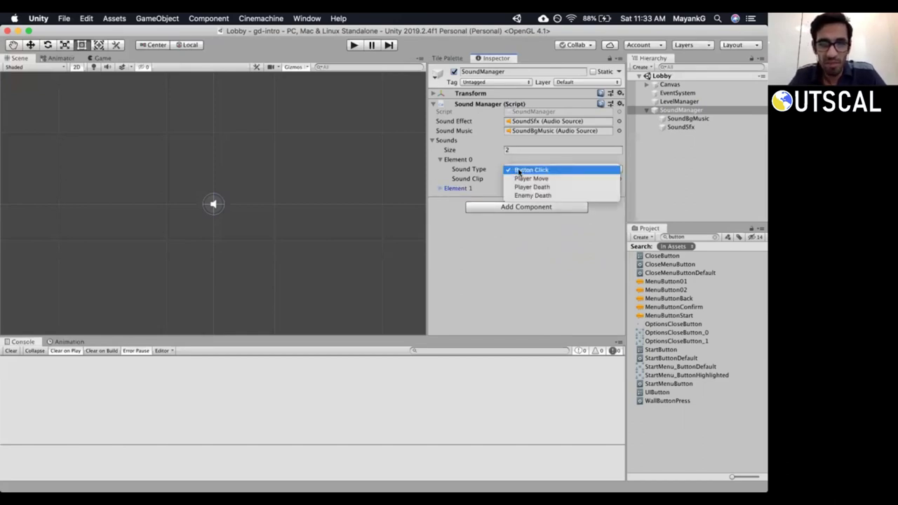
pyautogui.click(521, 171)
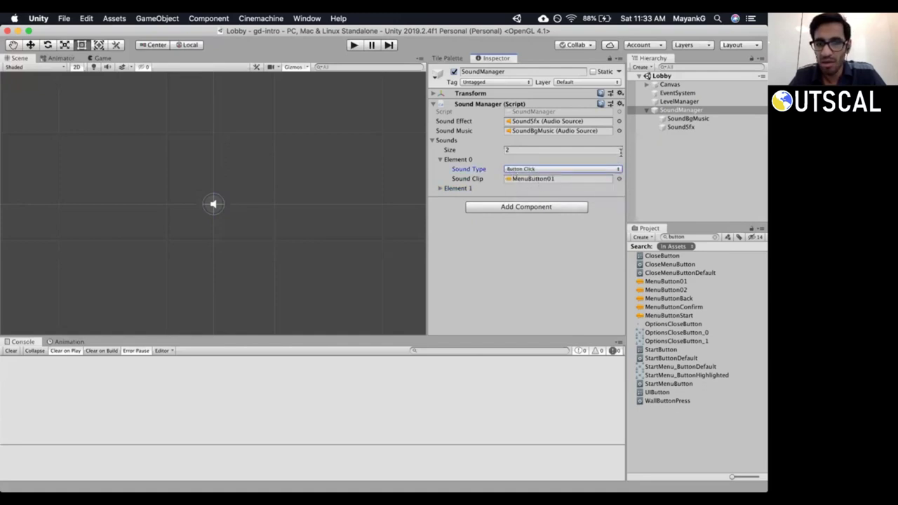
pyautogui.moveTo(622, 151); pyautogui.dragTo(522, 175)
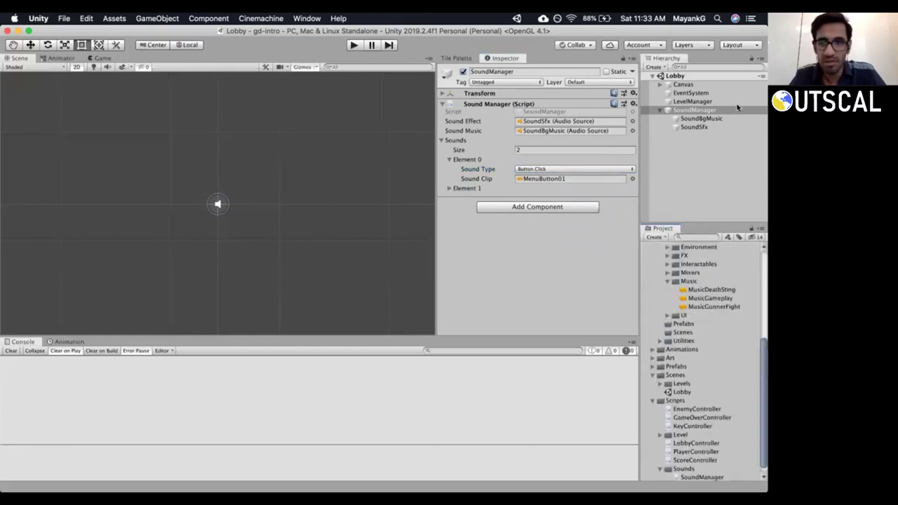
pyautogui.click(681, 393)
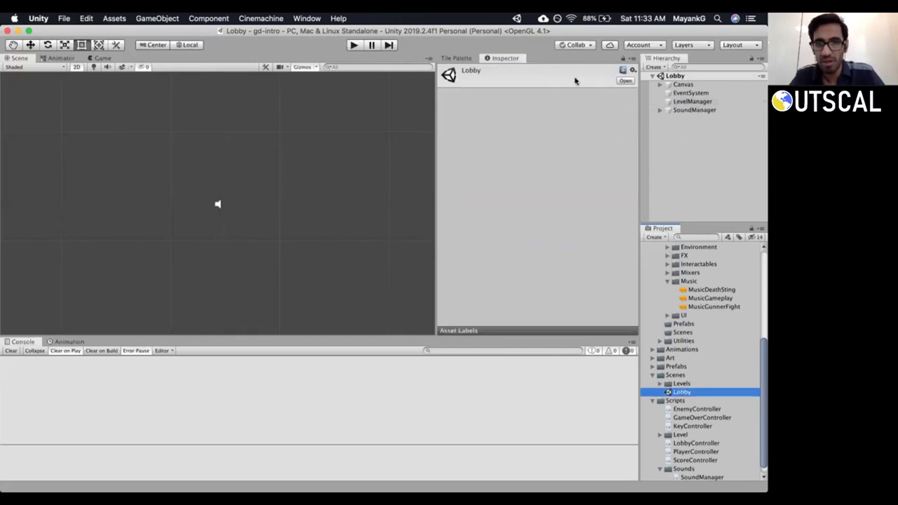
# Play-test the Lobby scene, read the missing Audio Listener warning, then stop and clear the Console.
pyautogui.click(354, 45)
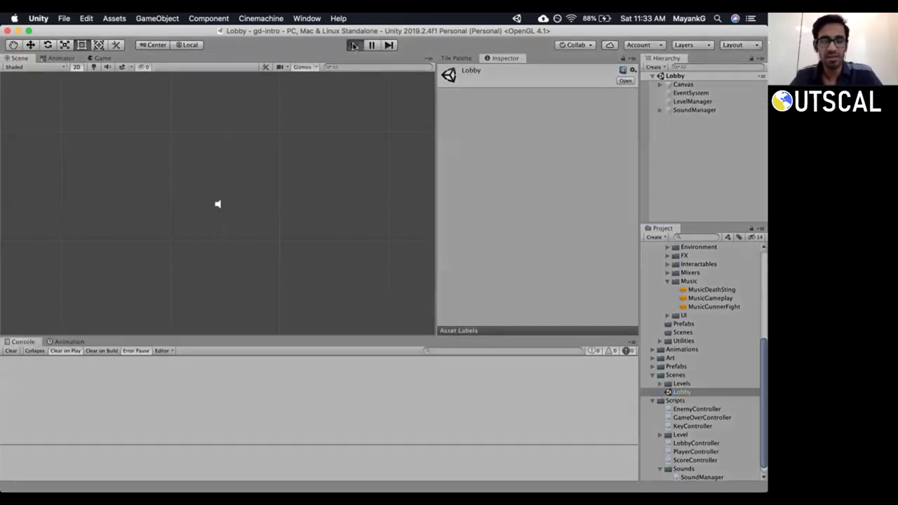
pyautogui.moveTo(435, 147); pyautogui.dragTo(456, 161)
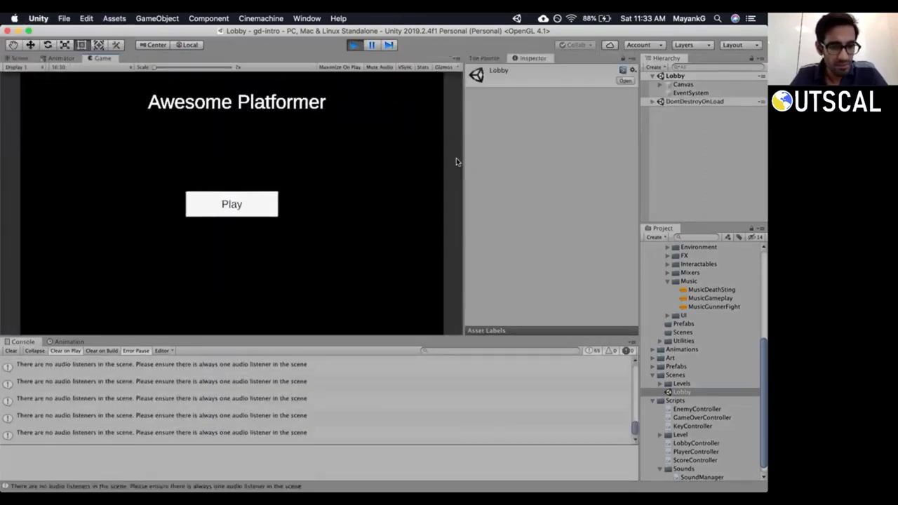
pyautogui.click(68, 390)
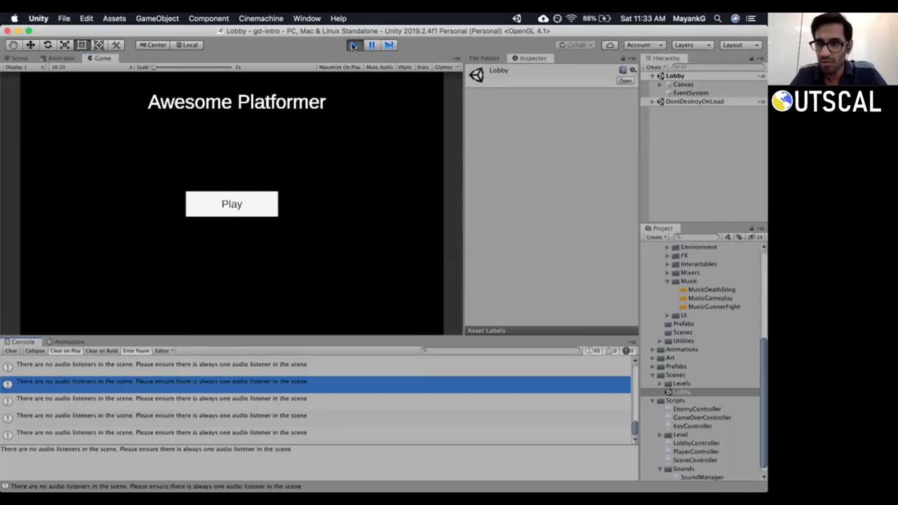
pyautogui.click(353, 44)
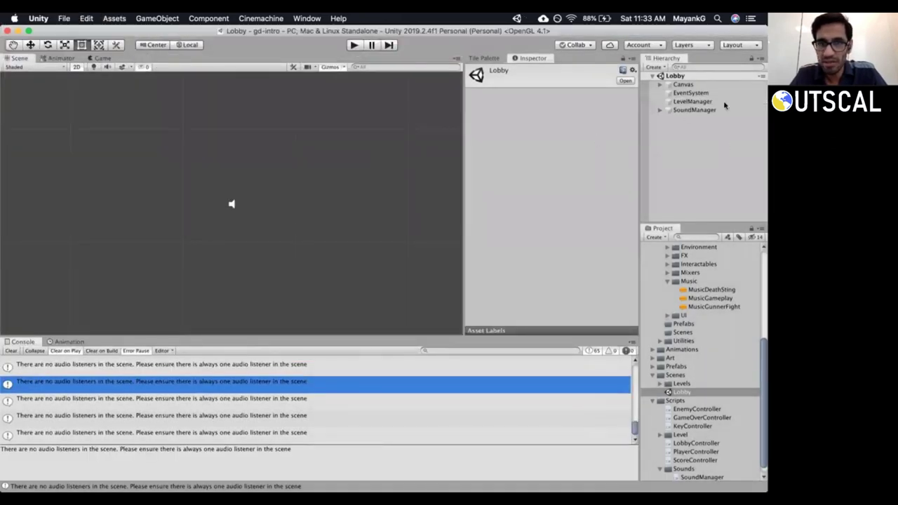
pyautogui.click(14, 351)
# Frame the Canvas in the Scene view and reveal Level1–Level4 in the Levels folder.
pyautogui.doubleClick(682, 84)
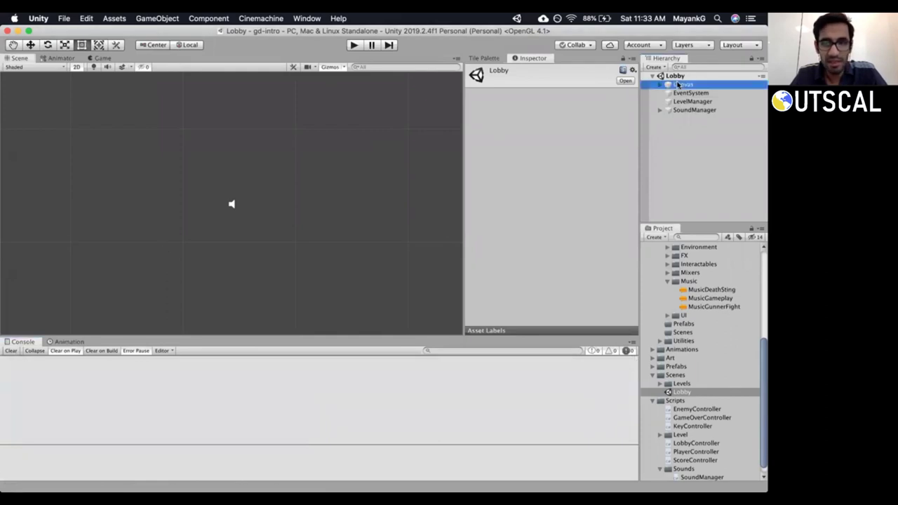
pyautogui.scroll(3, 214, 185)
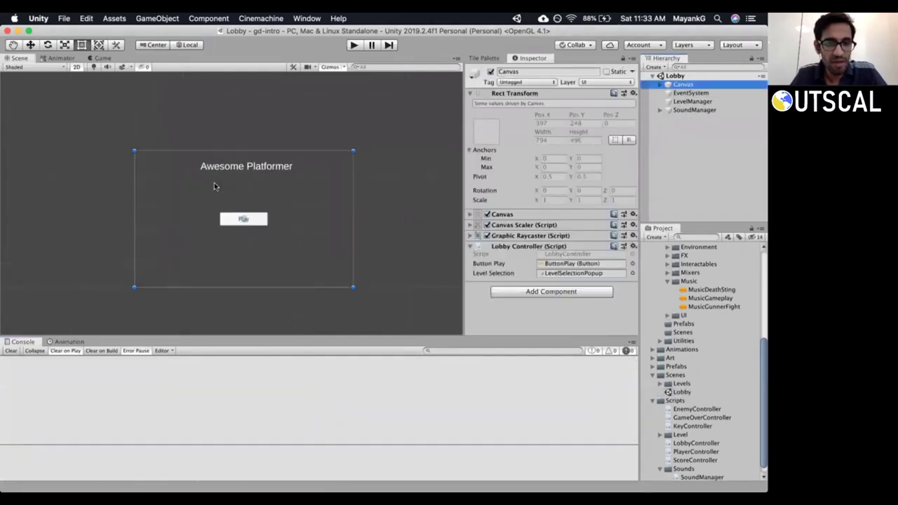
pyautogui.moveTo(300, 189); pyautogui.dragTo(289, 169, button='middle')
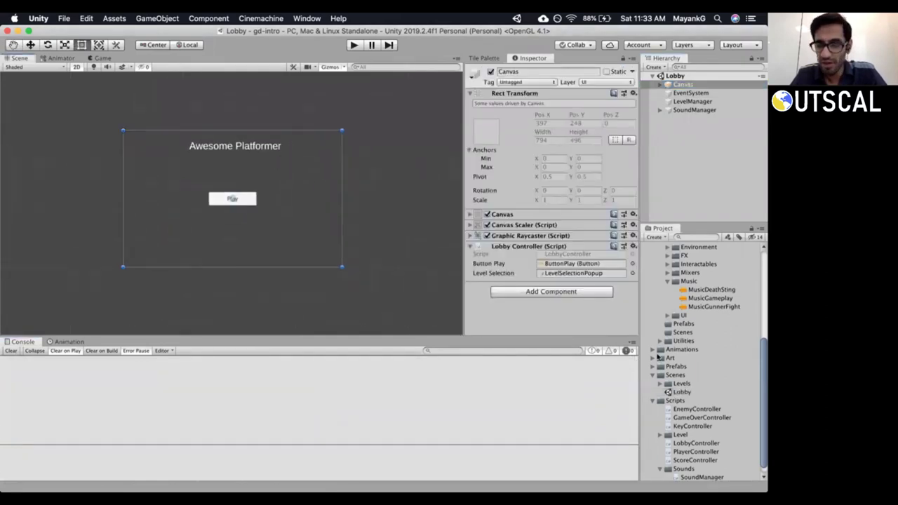
pyautogui.click(652, 401)
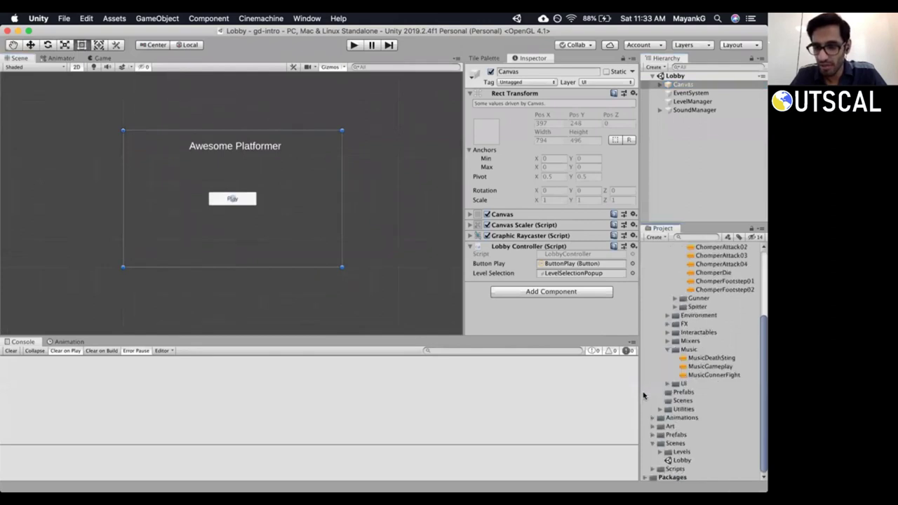
pyautogui.click(660, 452)
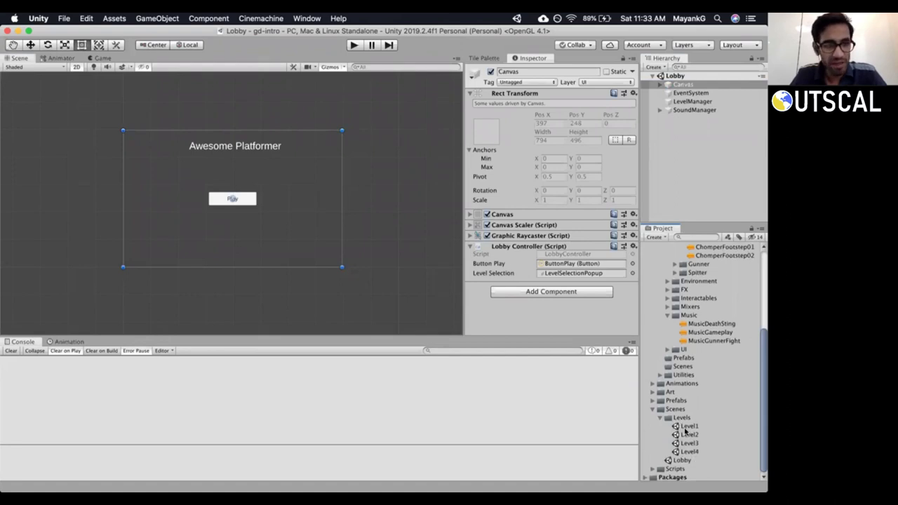
pyautogui.doubleClick(687, 428)
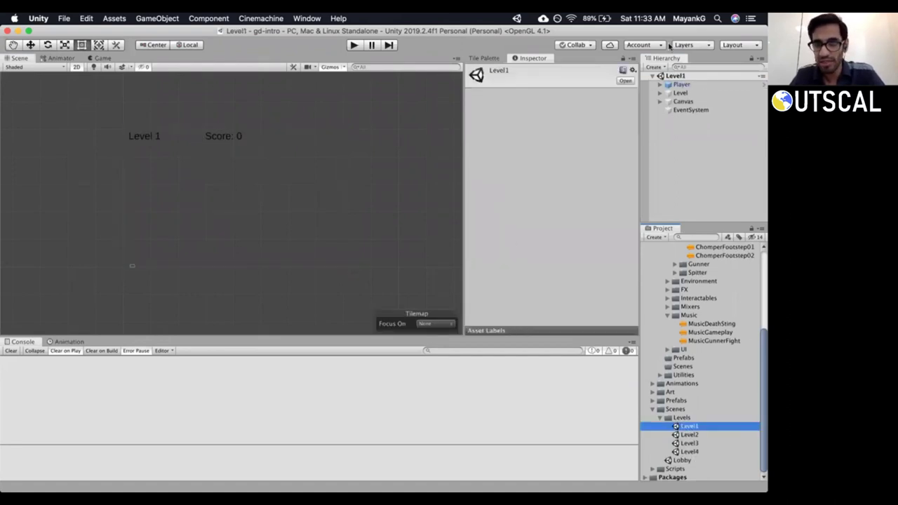
# Inspect Level1's Main Camera under Player, revealing its Audio Listener, then collapse the Audio, 2DGamekit and Levels folders.
pyautogui.click(660, 84)
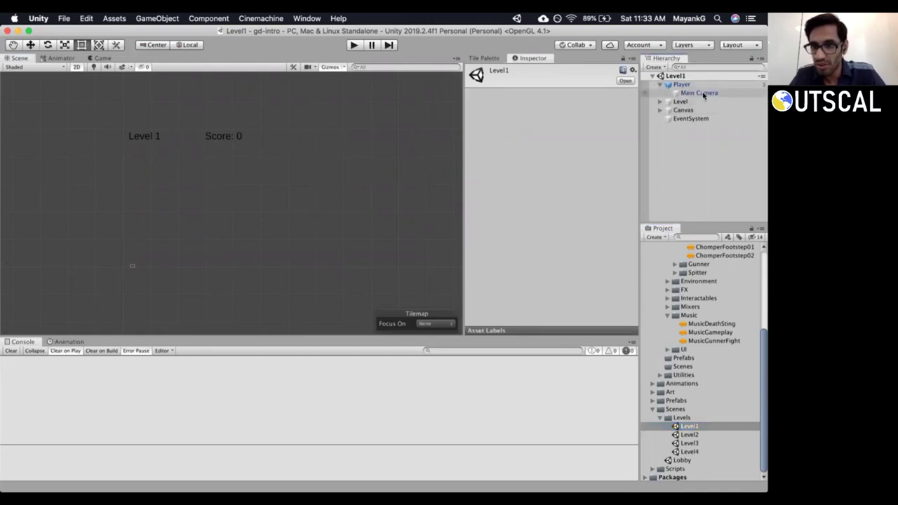
pyautogui.click(701, 94)
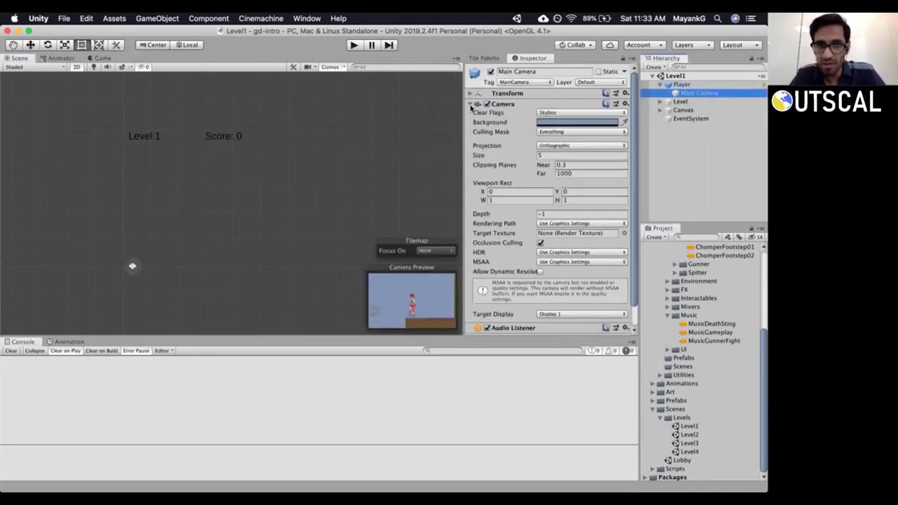
pyautogui.click(470, 104)
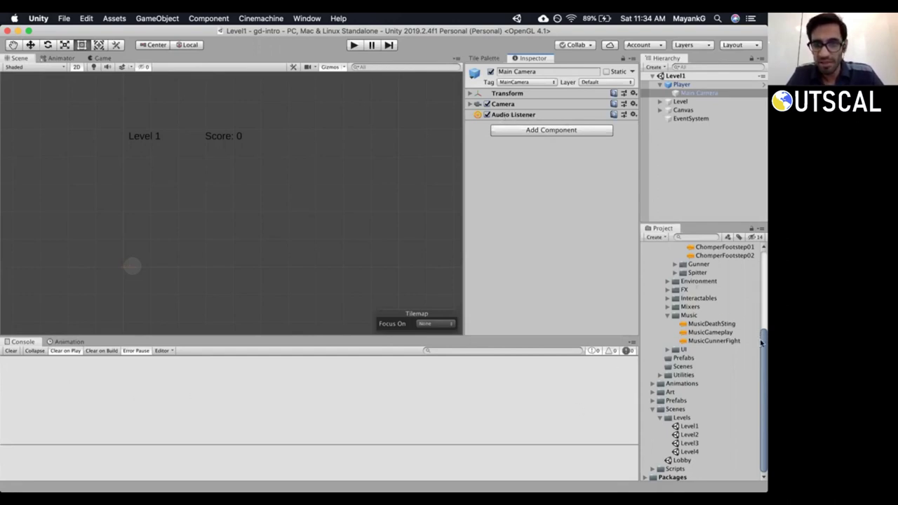
pyautogui.scroll(5, 701, 323)
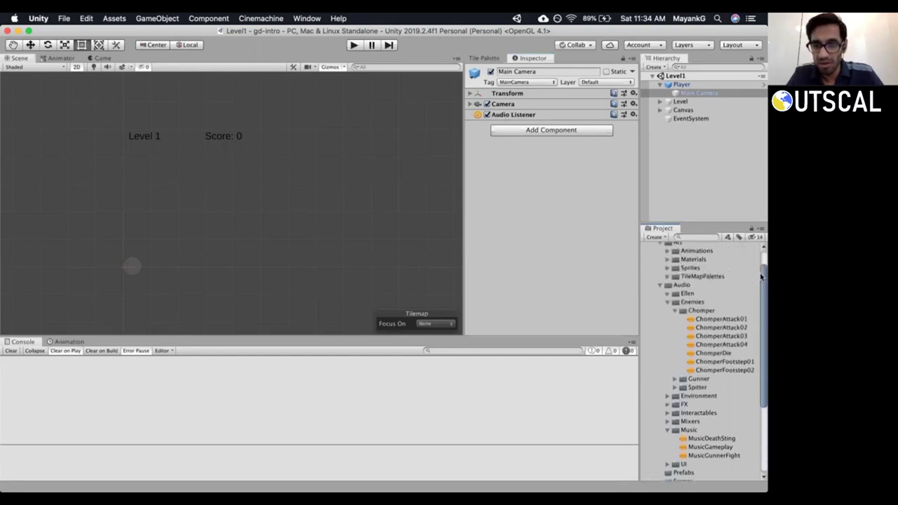
pyautogui.click(658, 287)
pyautogui.click(653, 257)
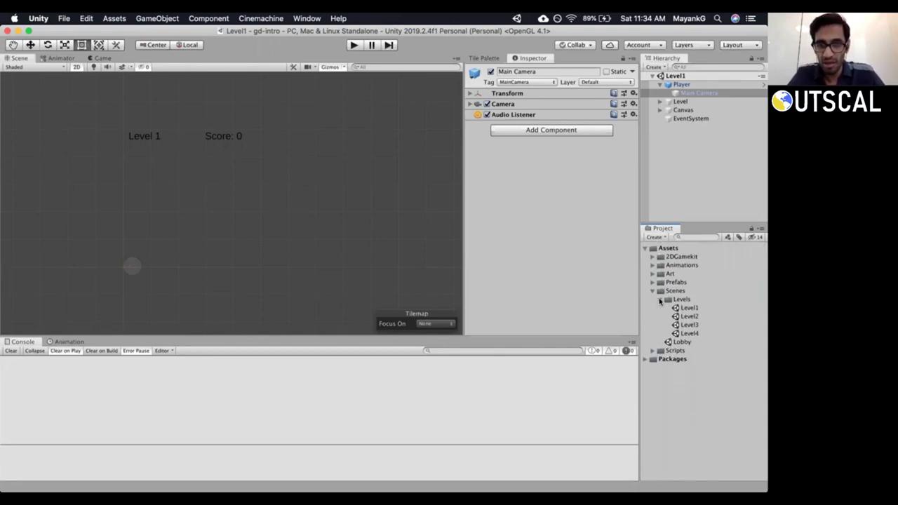
pyautogui.click(659, 300)
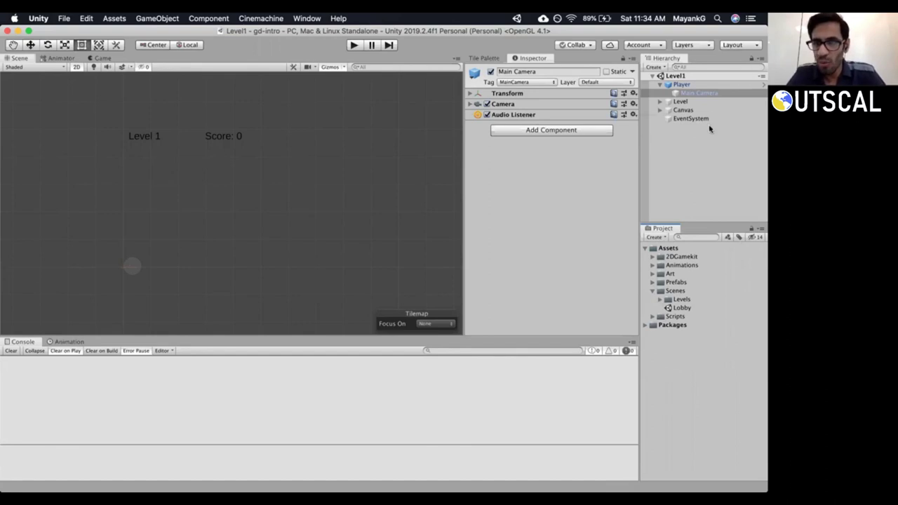
# Back in the Lobby scene, add an Audio Listener component to the SoundManager object.
pyautogui.doubleClick(682, 308)
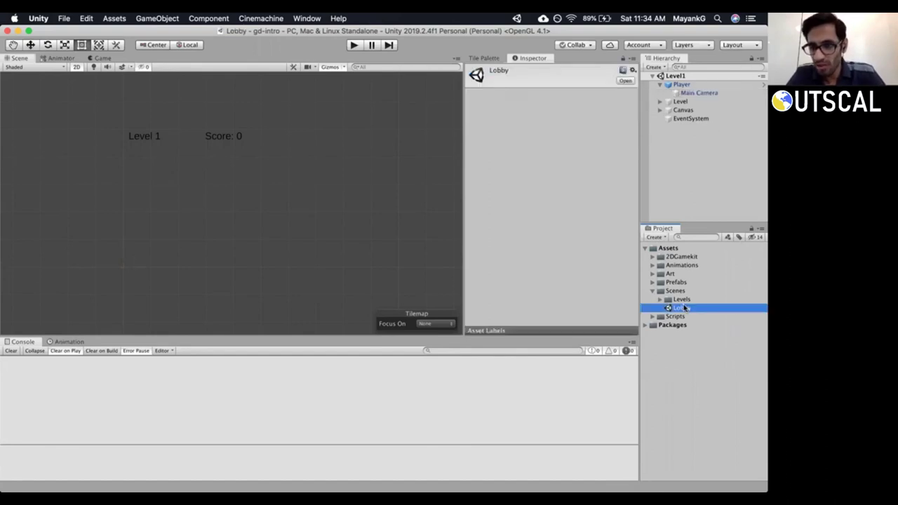
pyautogui.click(698, 111)
pyautogui.click(536, 207)
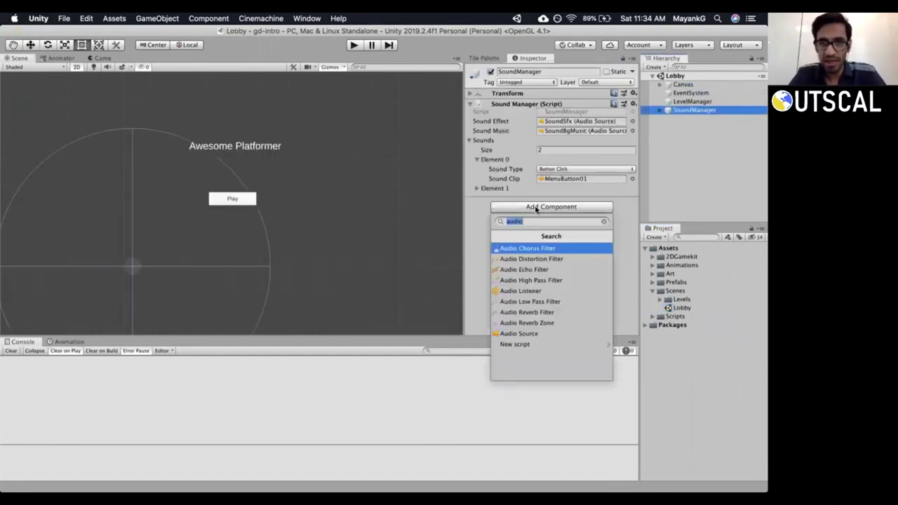
pyautogui.write('audi')
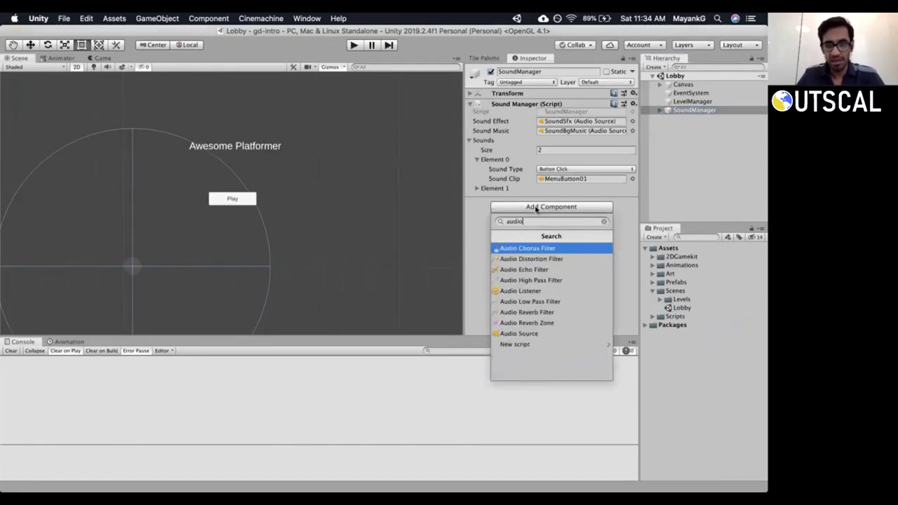
pyautogui.press('Down')
pyautogui.press('Down')
pyautogui.press('Down')
pyautogui.press('Down')
pyautogui.press('Return')
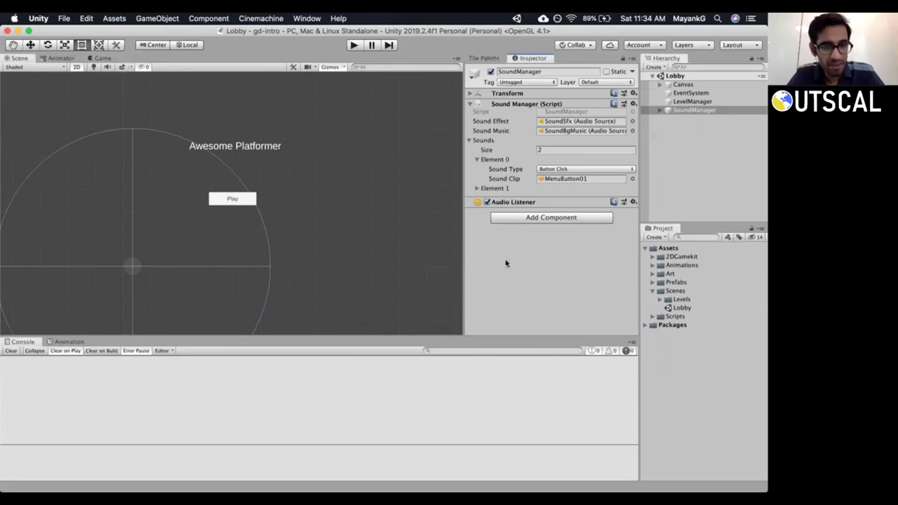
pyautogui.doubleClick(563, 112)
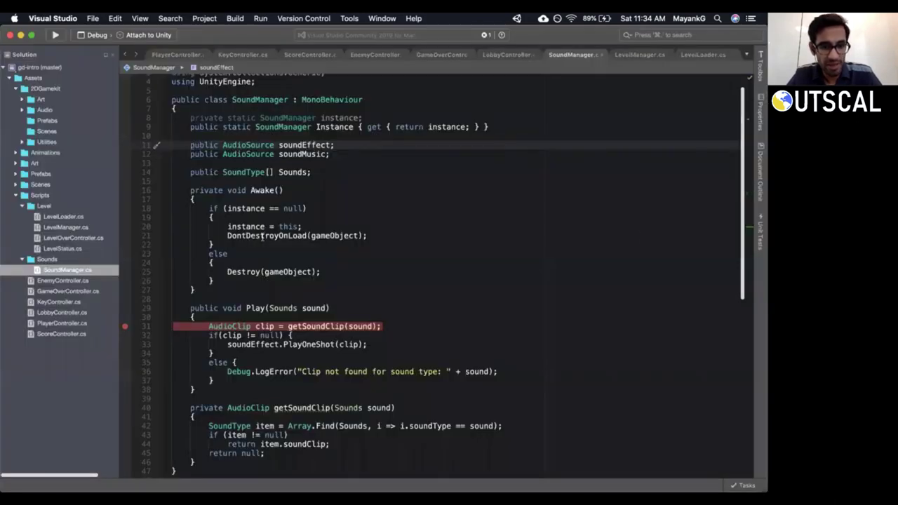
# Check the DontDestroyOnLoad(gameObject) line in SoundManager's Awake, then return to Unity.
pyautogui.tripleClick(262, 237)
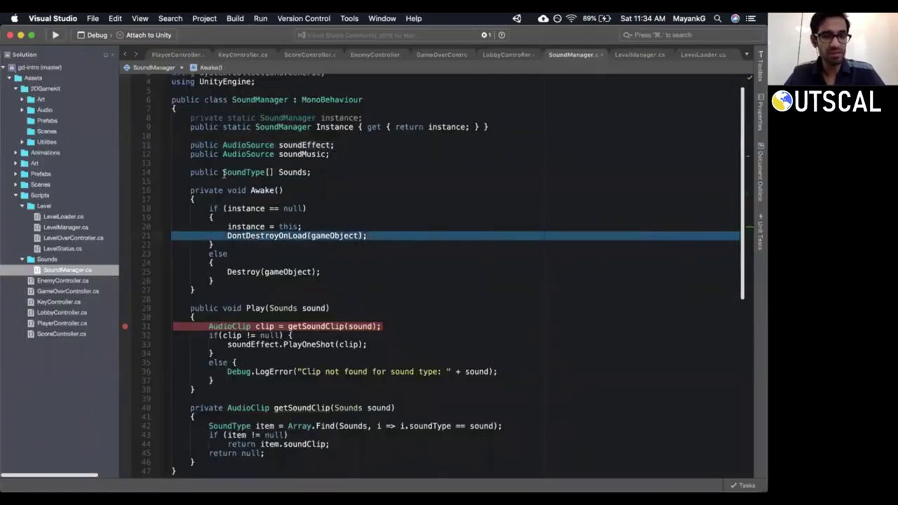
pyautogui.press('super+Tab')
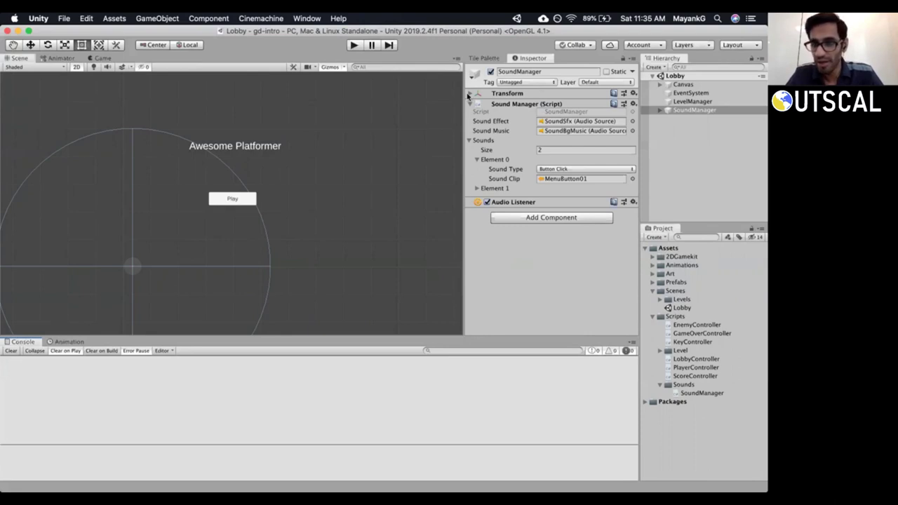
# Run a first play-test from the Lobby to the level selection with volume raised, then stop it.
pyautogui.click(353, 125)
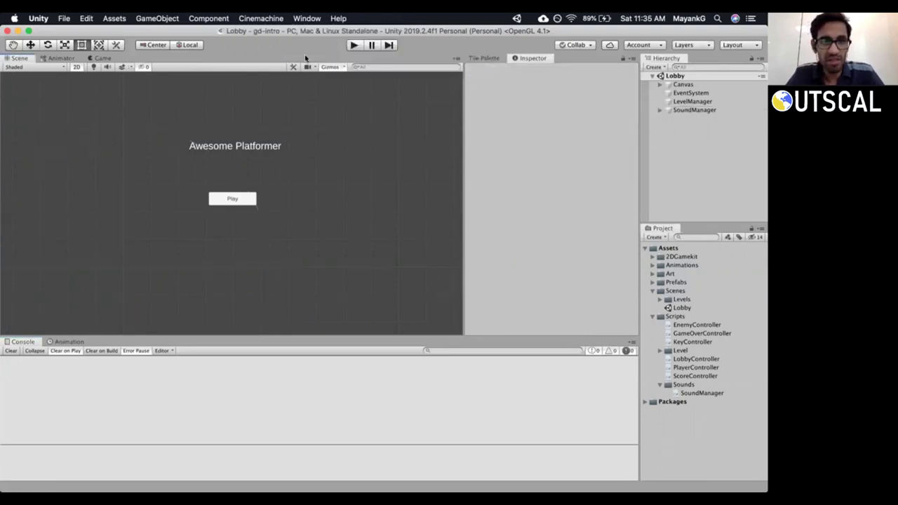
pyautogui.click(524, 102)
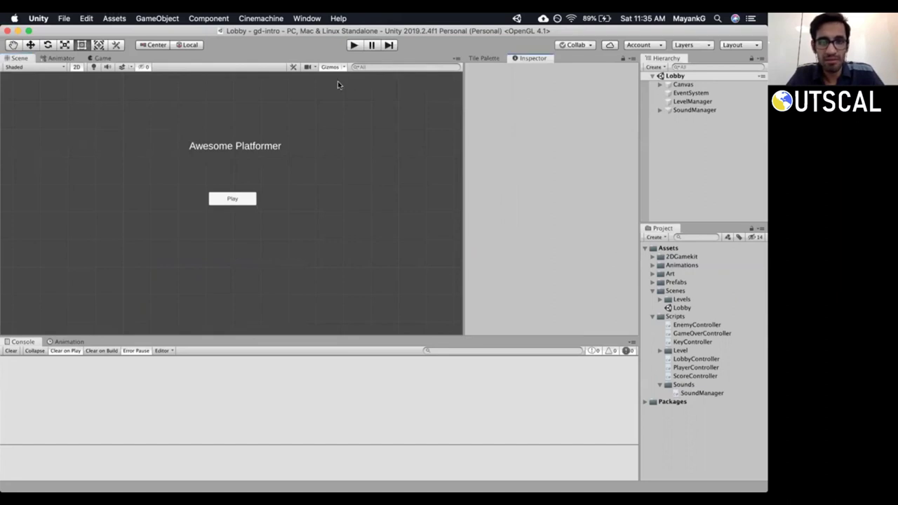
pyautogui.press('super+p')
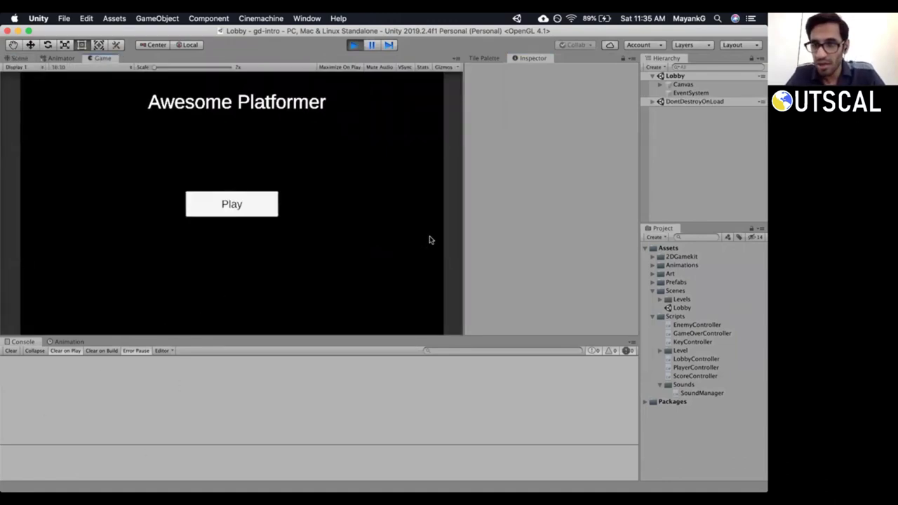
pyautogui.click(218, 205)
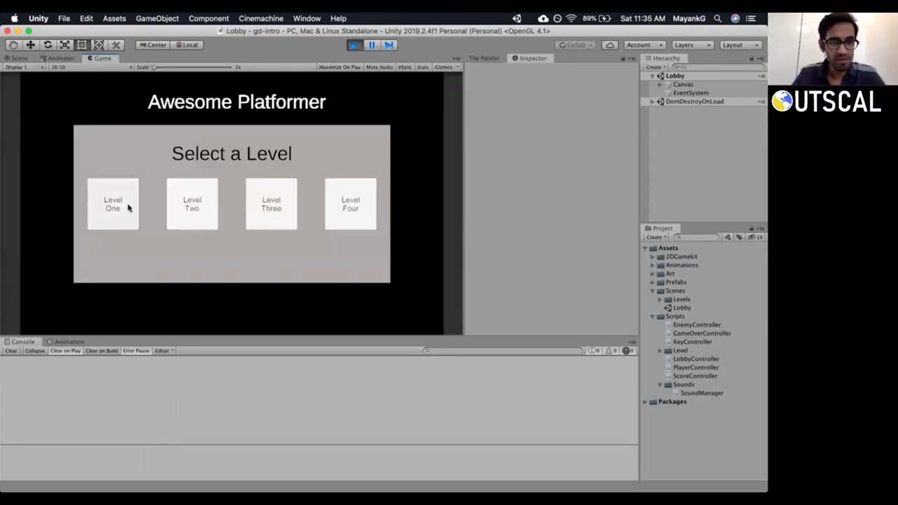
pyautogui.press('XF86AudioRaiseVolume')
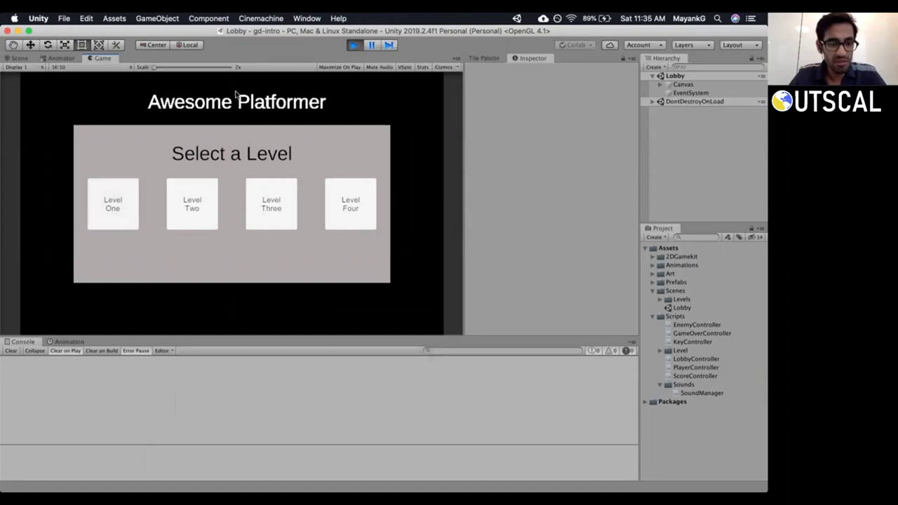
pyautogui.click(354, 46)
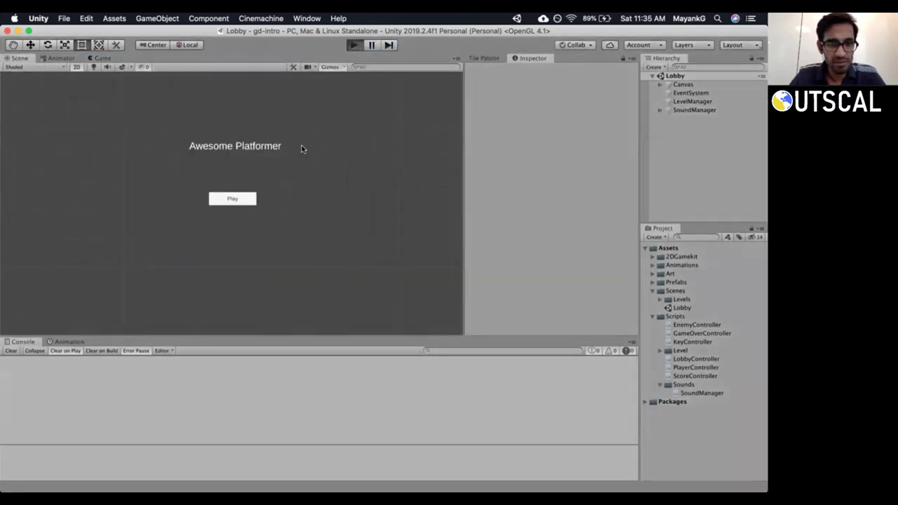
# Play-test again and load Level One from the game's level selection.
pyautogui.press('super+p')
pyautogui.press('XF86AudioRaiseVolume')
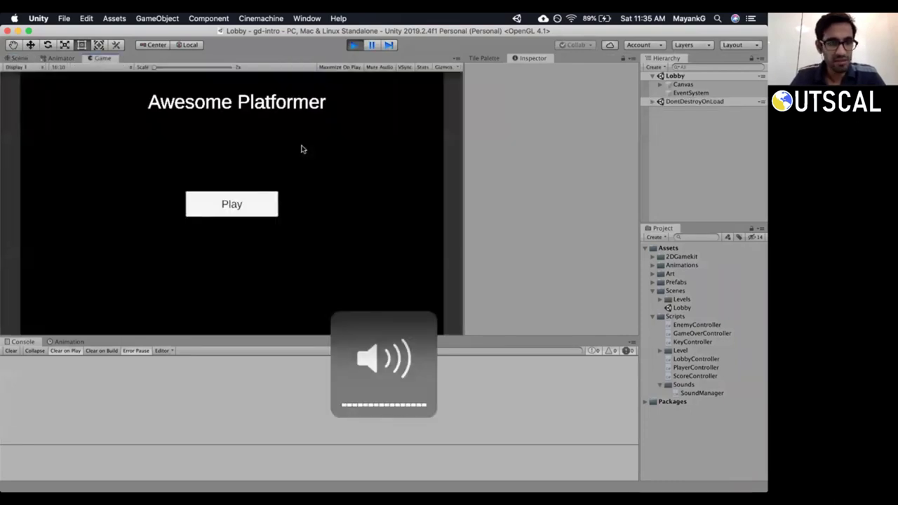
pyautogui.click(255, 208)
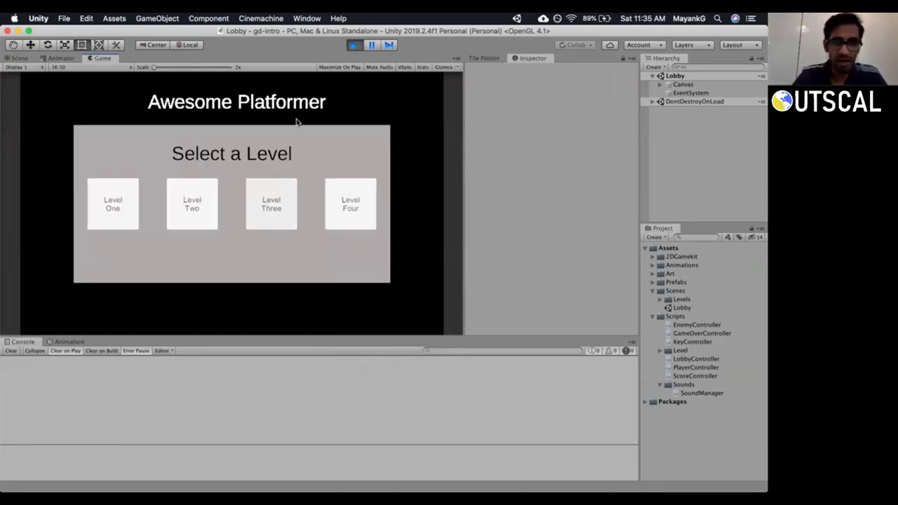
pyautogui.click(127, 205)
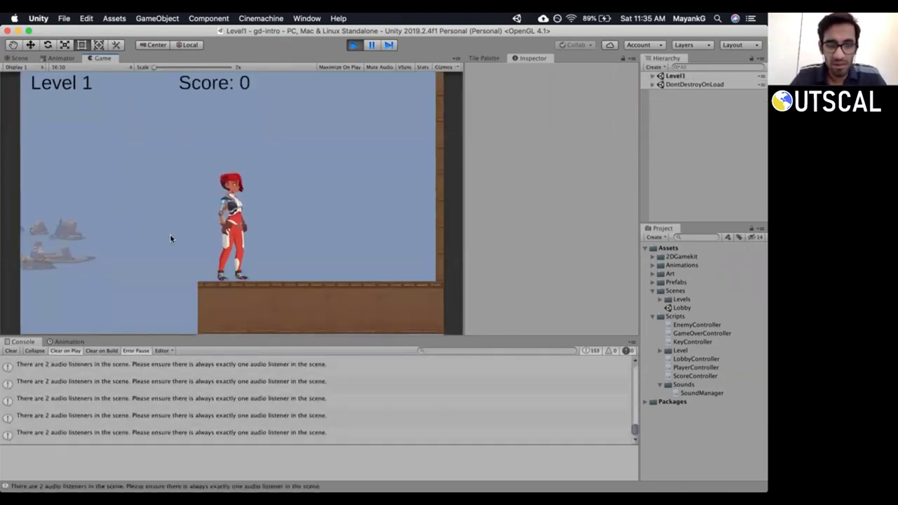
# Pause the game, read the 2 audio listeners warning, and inspect the carried-over LevelManager and SoundManager.
pyautogui.click(353, 45)
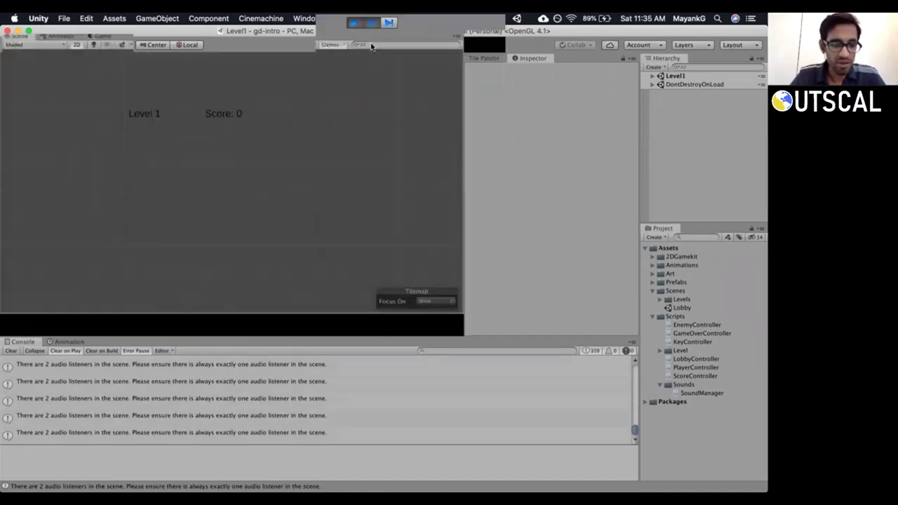
pyautogui.click(371, 46)
pyautogui.click(173, 377)
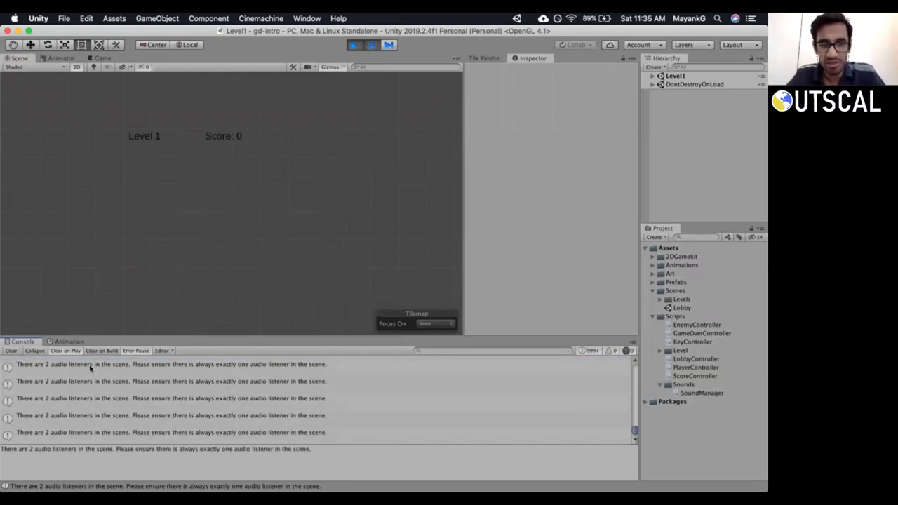
pyautogui.click(651, 84)
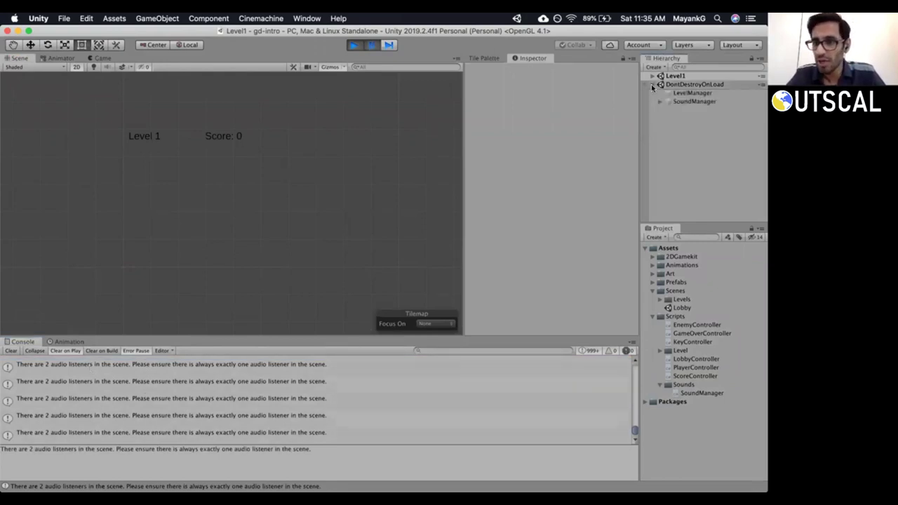
pyautogui.click(690, 93)
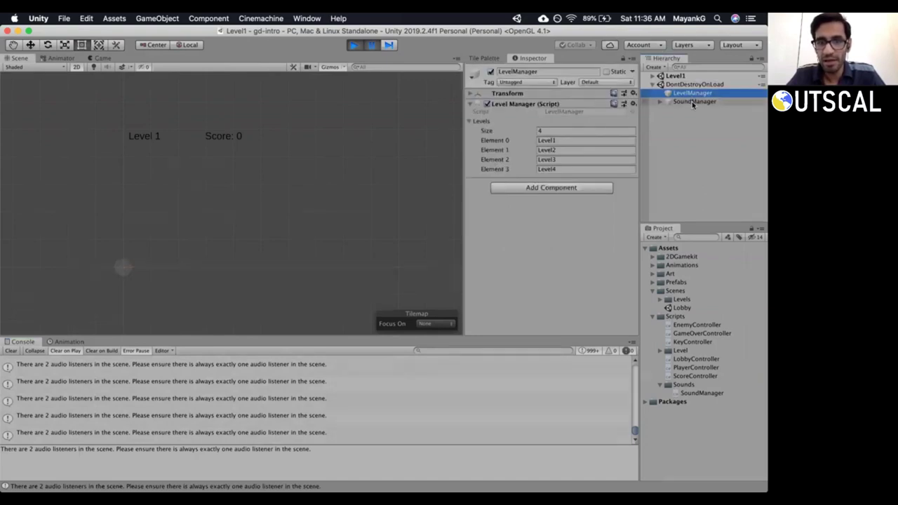
pyautogui.click(693, 103)
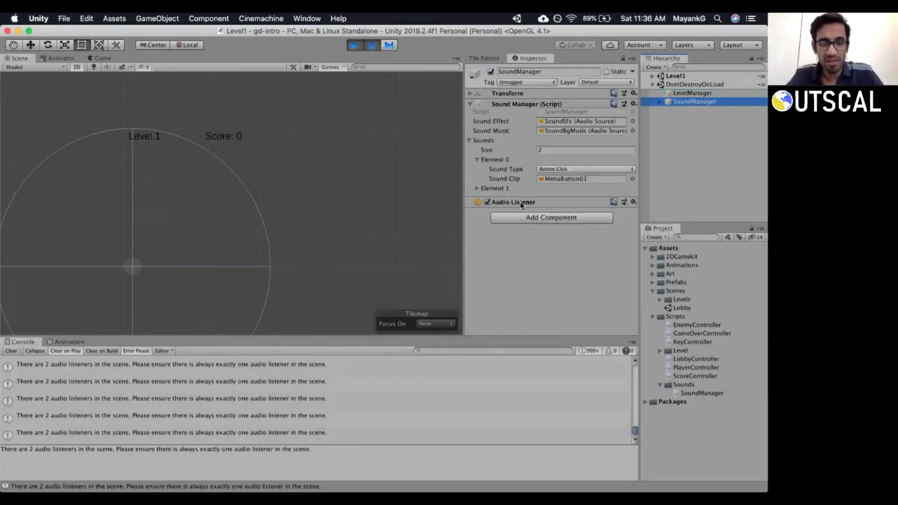
# Inspect Level1's Player > Main Camera components, then stop the running game.
pyautogui.click(652, 75)
pyautogui.click(682, 85)
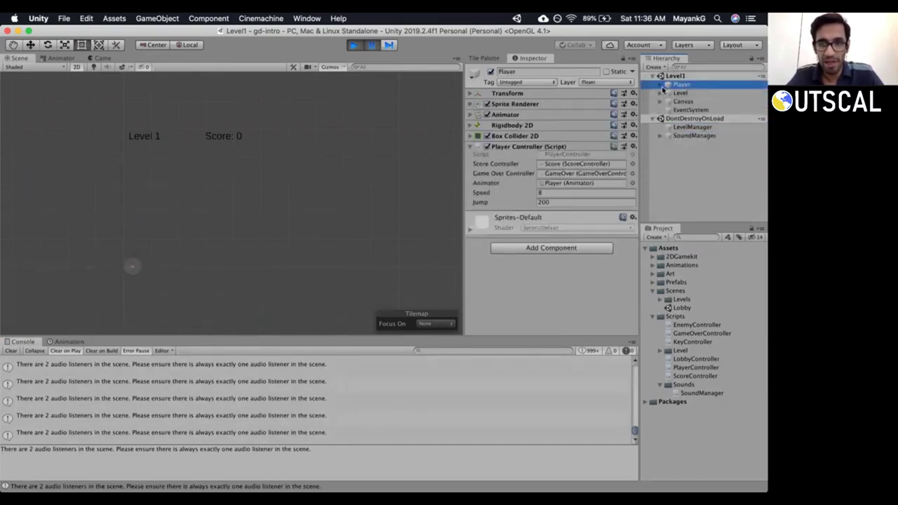
pyautogui.click(659, 84)
pyautogui.click(698, 92)
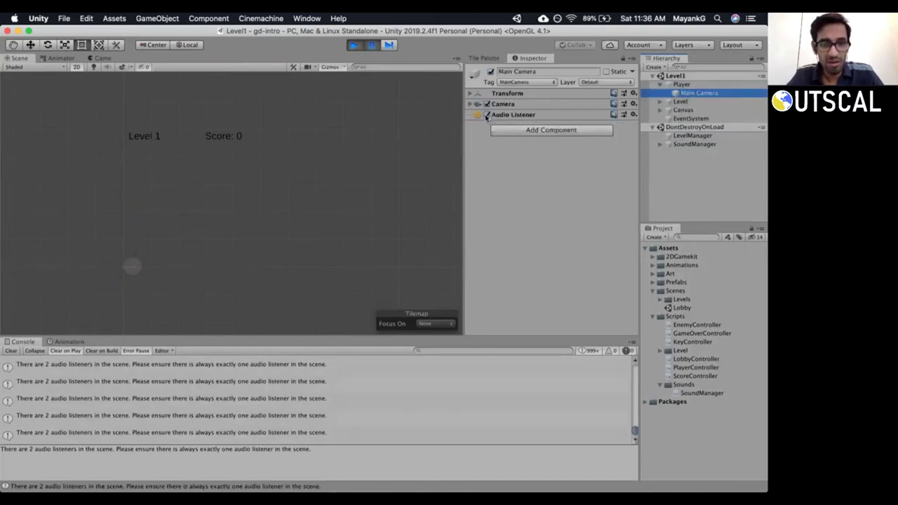
pyautogui.click(352, 44)
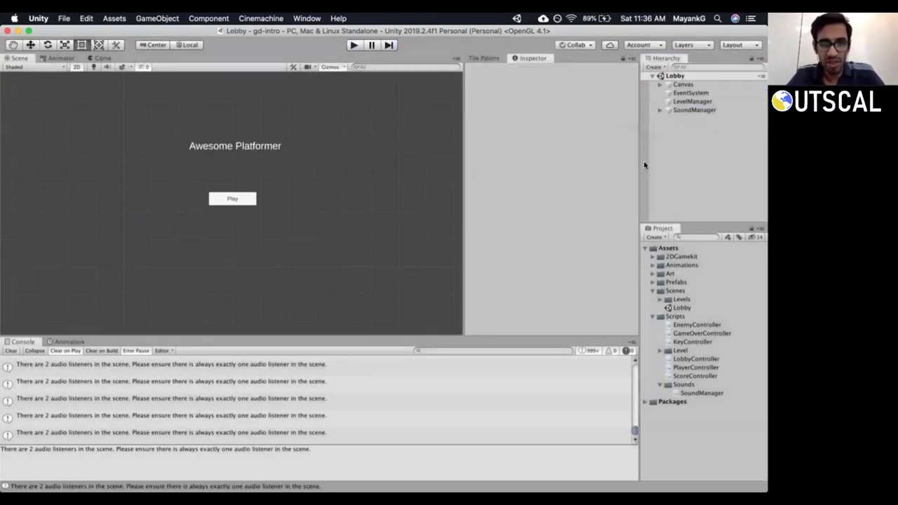
# Clear the console warnings and open the Level1 scene from the Levels folder.
pyautogui.click(11, 351)
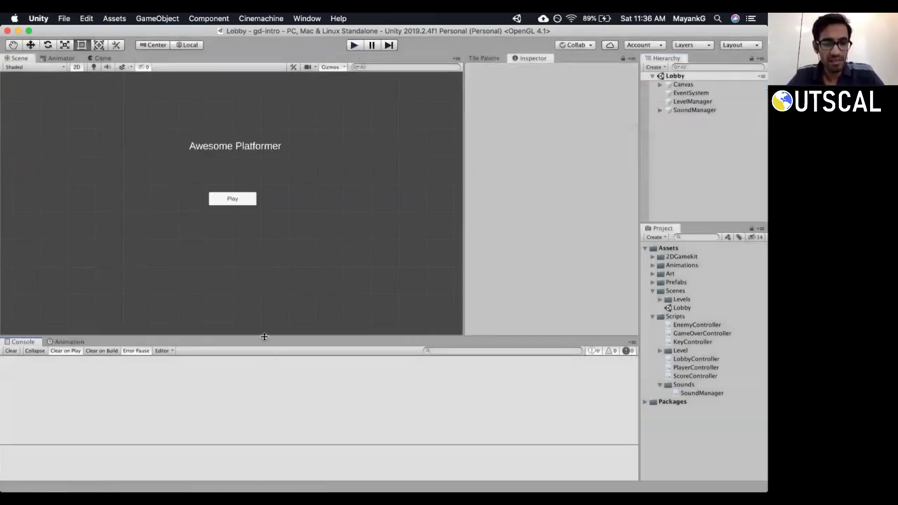
pyautogui.moveTo(263, 337); pyautogui.dragTo(264, 341)
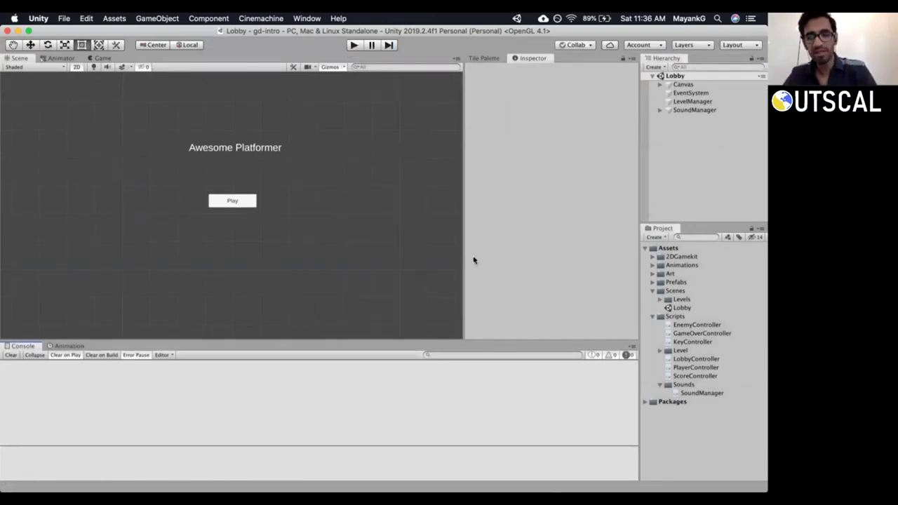
pyautogui.click(652, 317)
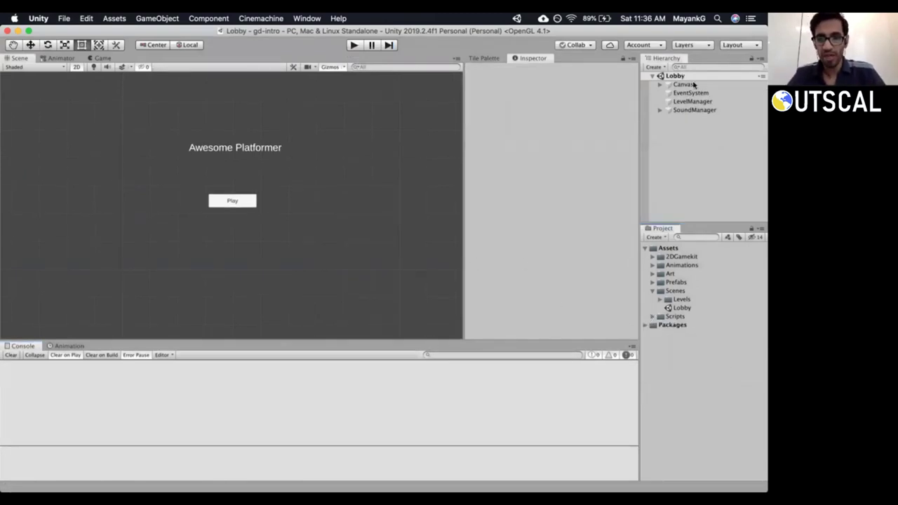
pyautogui.click(660, 299)
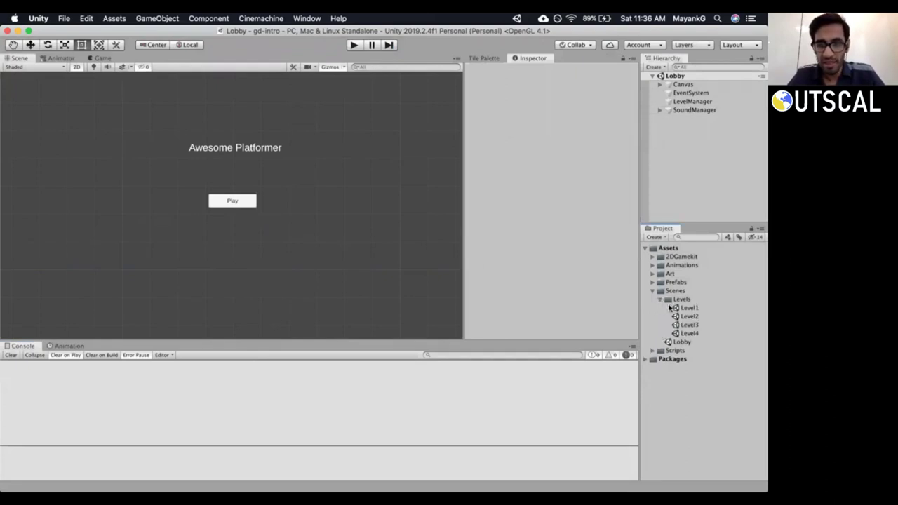
pyautogui.doubleClick(683, 309)
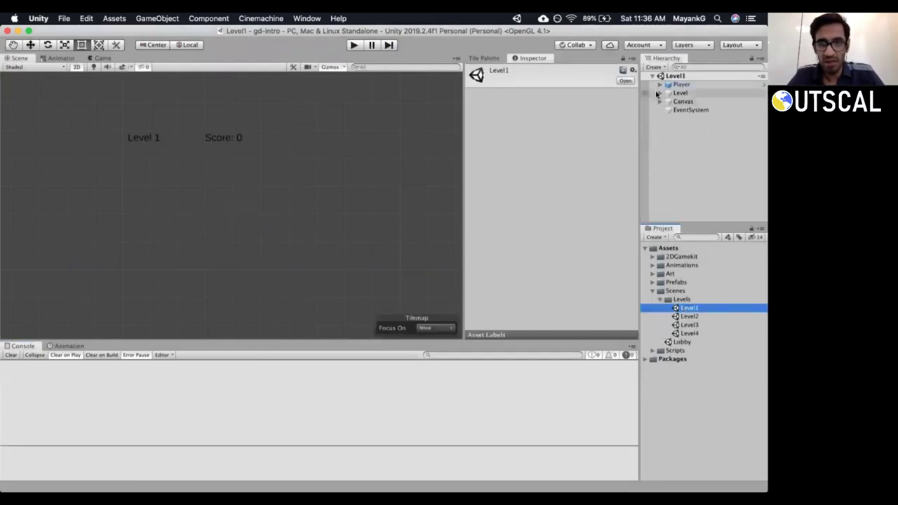
# Remove the Audio Listener component from Level1's Player Main Camera.
pyautogui.click(660, 85)
pyautogui.click(691, 92)
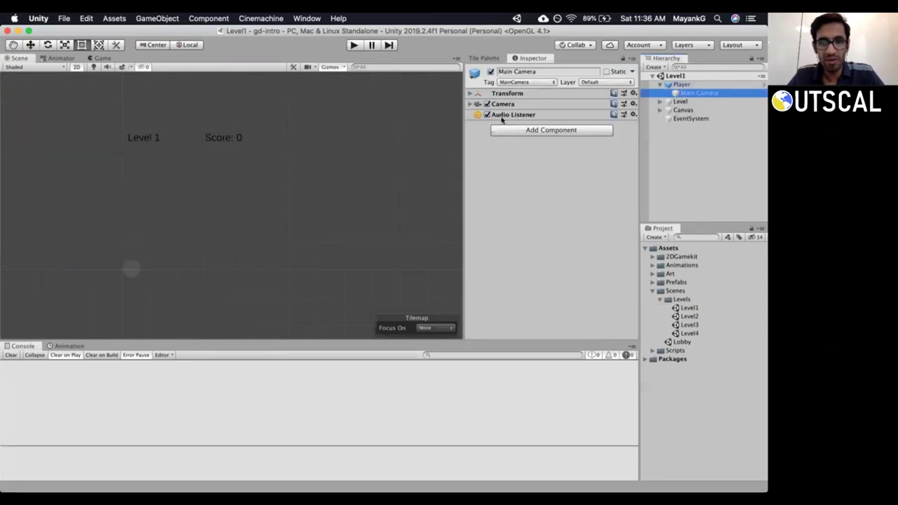
pyautogui.click(633, 114)
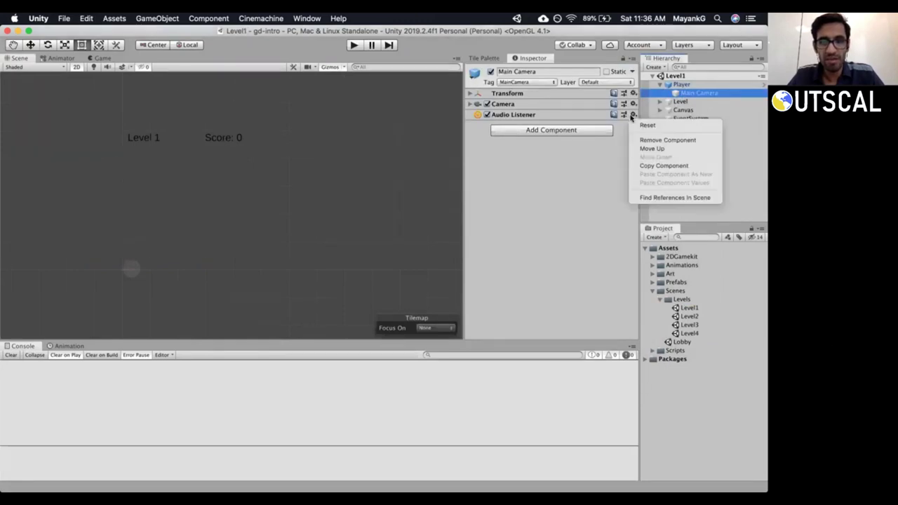
pyautogui.click(664, 139)
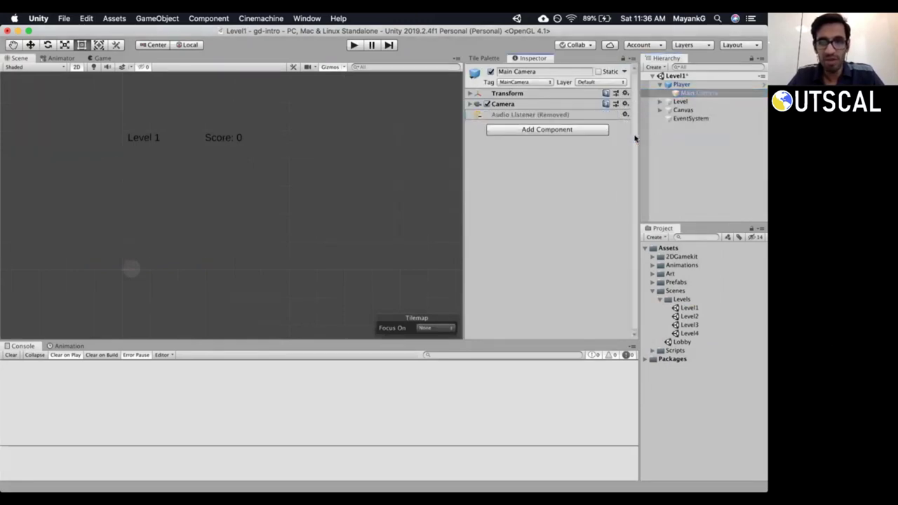
# Apply all overrides to the Player prefab, then open the Level2 scene.
pyautogui.click(678, 85)
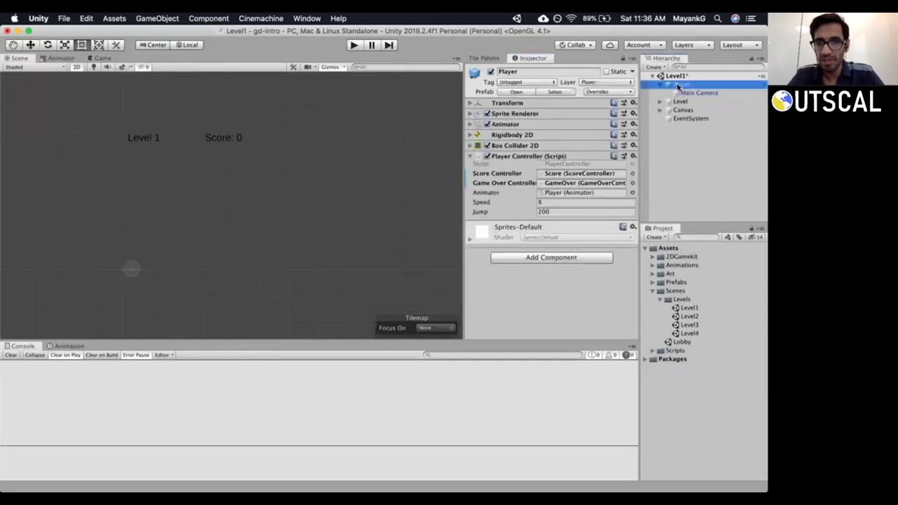
pyautogui.click(623, 92)
pyautogui.click(705, 189)
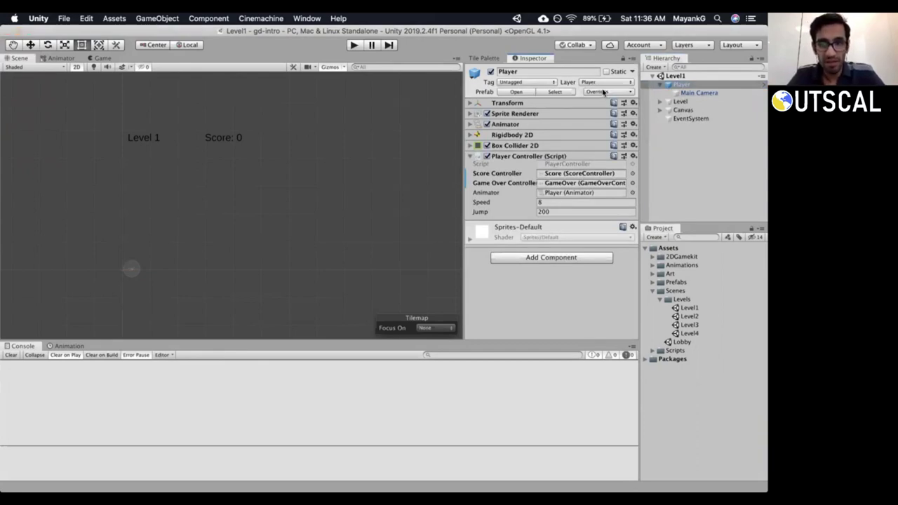
pyautogui.click(604, 93)
pyautogui.click(688, 169)
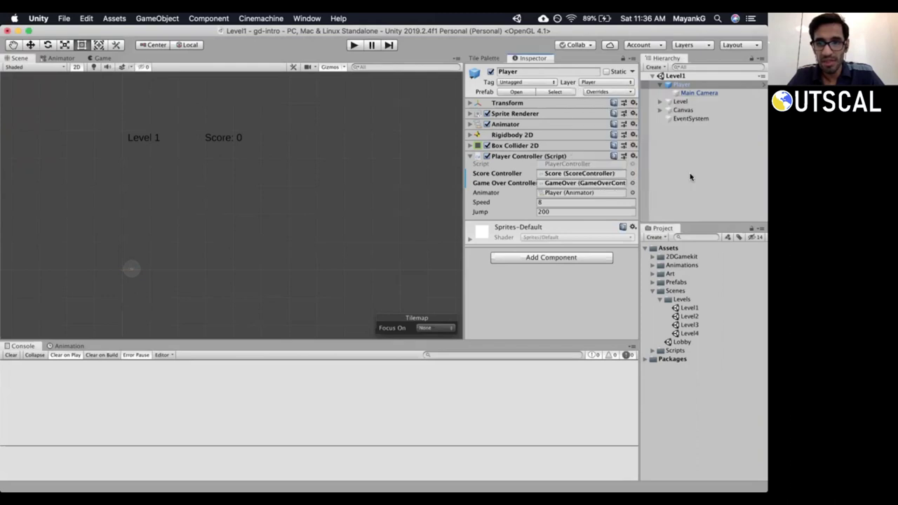
pyautogui.click(690, 316)
pyautogui.doubleClick(690, 316)
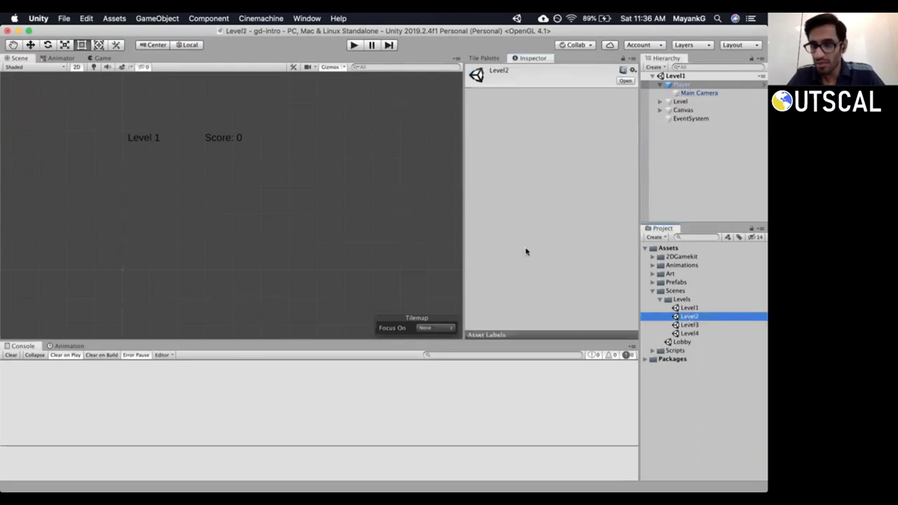
# Confirm Level2's Main Camera has only Transform and Camera, then collapse Player and the scene folders.
pyautogui.click(692, 93)
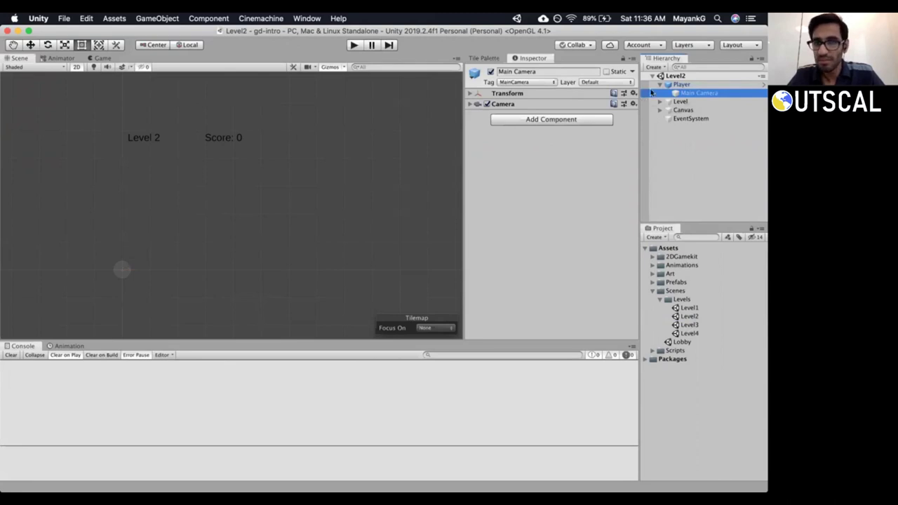
pyautogui.click(660, 85)
pyautogui.click(659, 299)
pyautogui.click(652, 290)
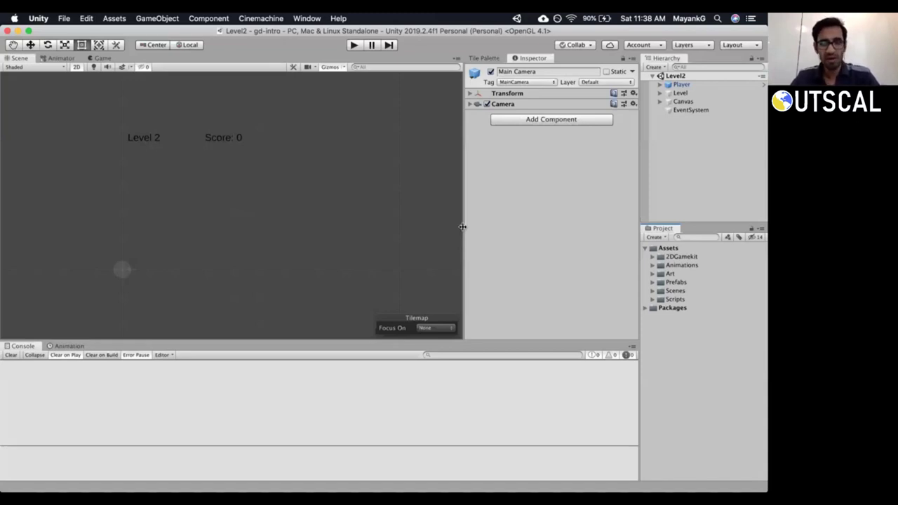
# Enlarge the Scene view and frame Level2's Player character on its platforms.
pyautogui.moveTo(462, 226); pyautogui.dragTo(495, 240)
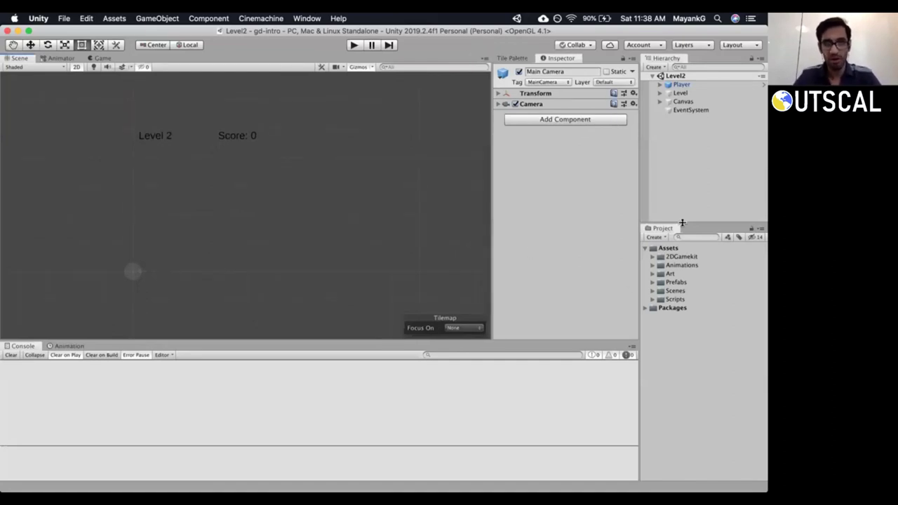
pyautogui.moveTo(640, 175); pyautogui.dragTo(641, 187)
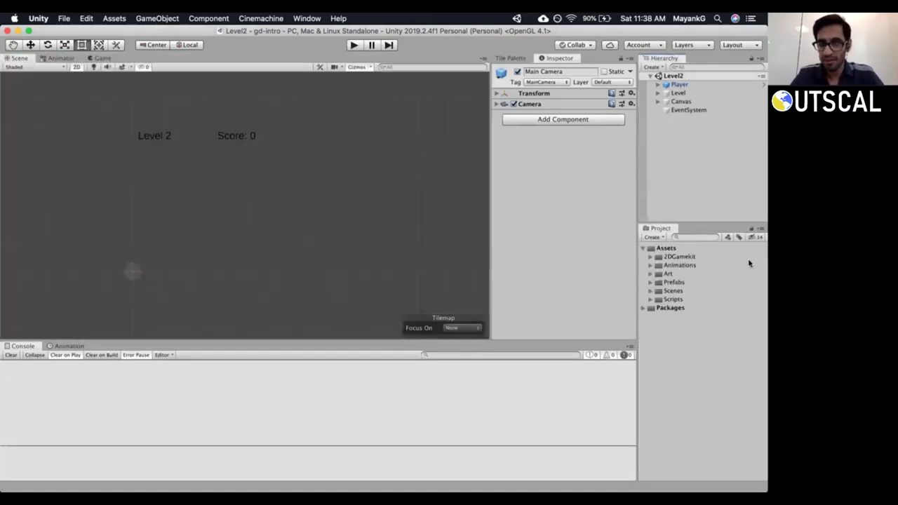
pyautogui.click(649, 257)
pyautogui.click(650, 256)
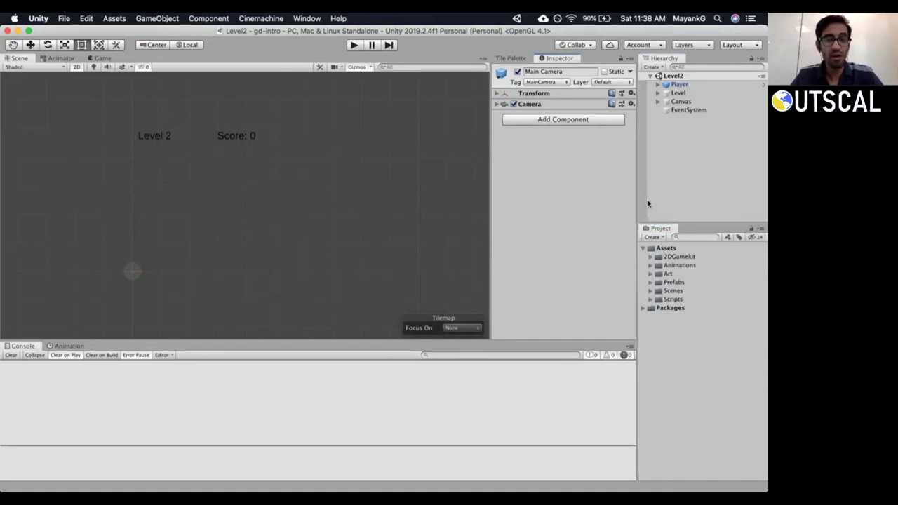
pyautogui.doubleClick(686, 85)
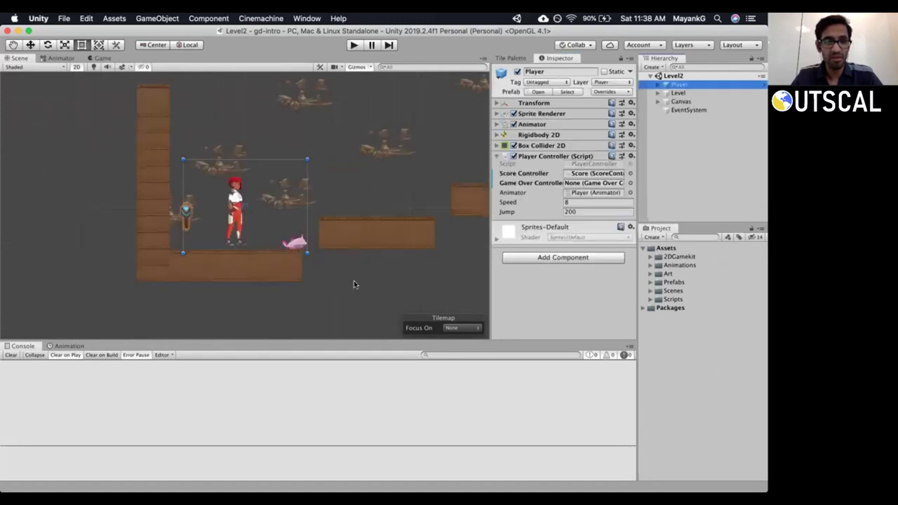
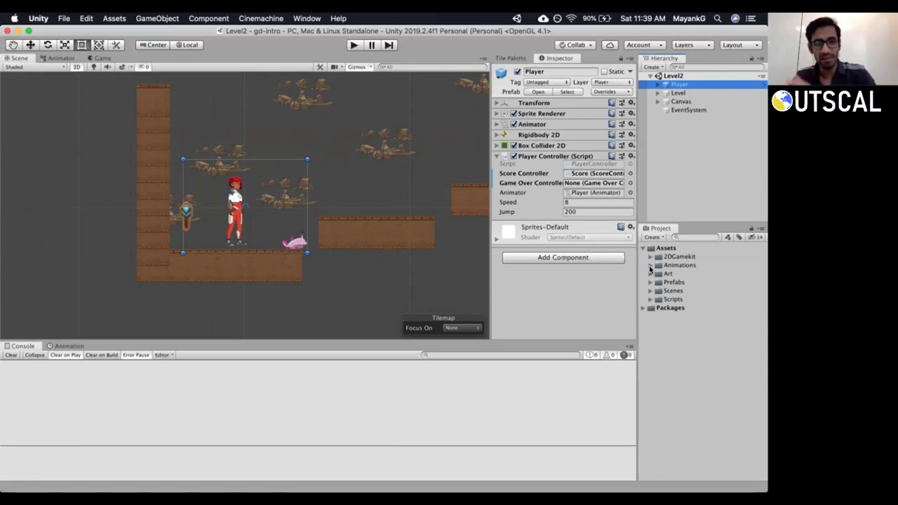
# Open the Lobby scene from the Scenes folder and frame its Canvas in the Scene view.
pyautogui.click(650, 291)
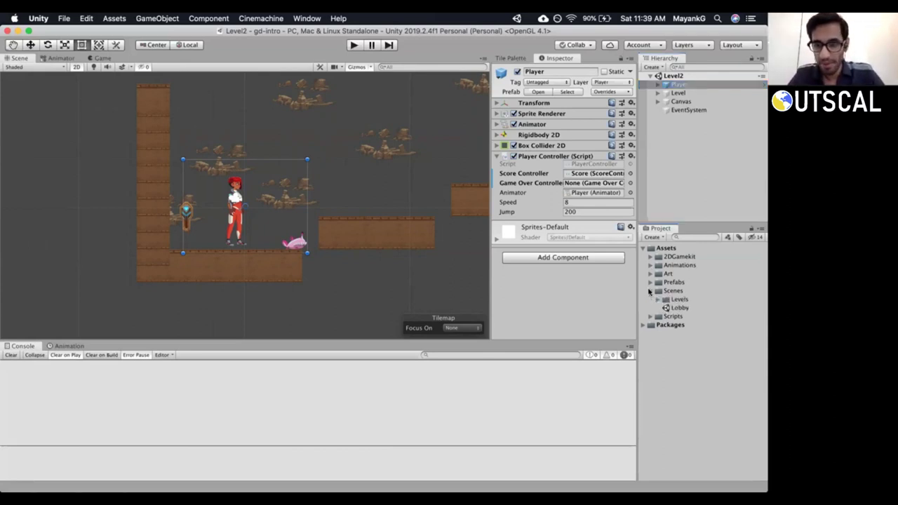
pyautogui.doubleClick(675, 308)
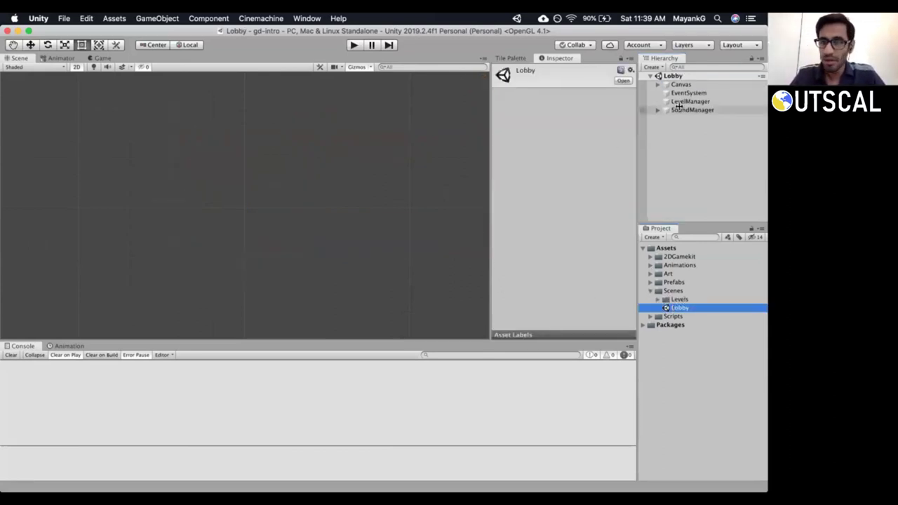
pyautogui.click(678, 85)
pyautogui.doubleClick(677, 85)
pyautogui.scroll(3, 360, 202)
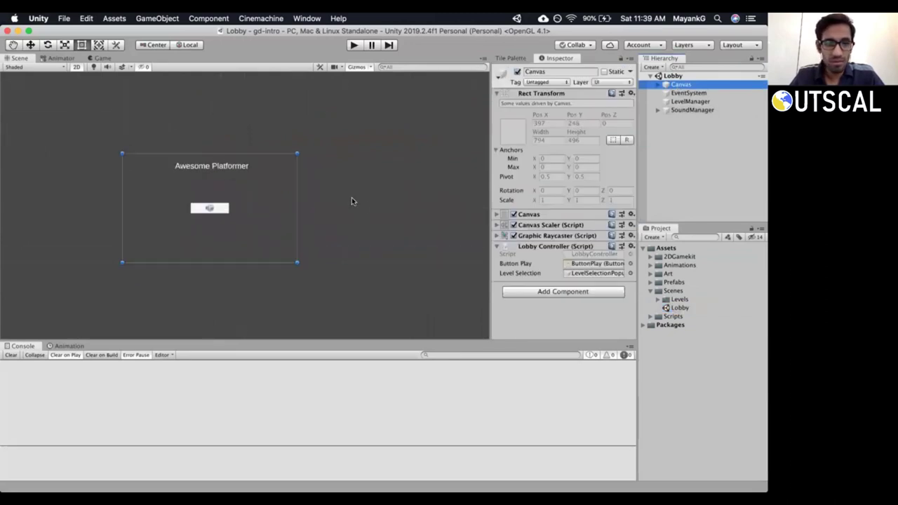
pyautogui.moveTo(258, 191); pyautogui.dragTo(321, 188, button='middle')
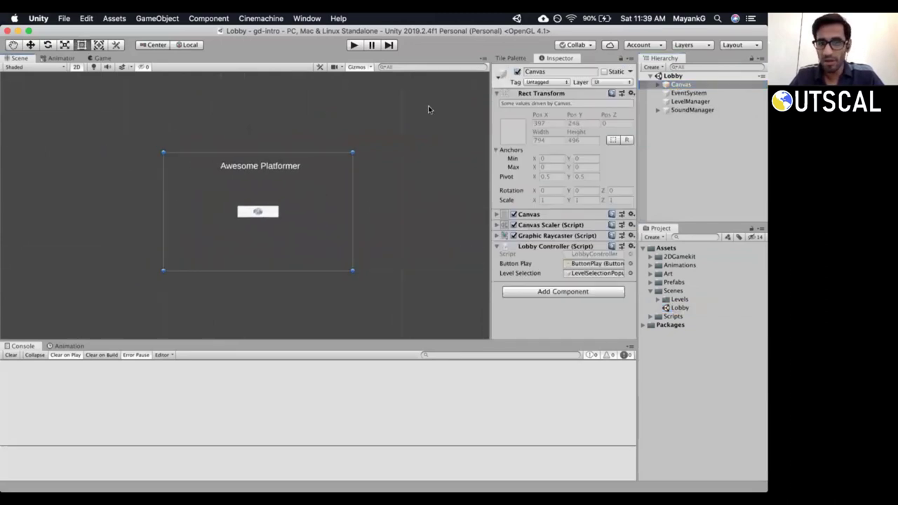
# Inspect the SoundManager object's Sound Manager component, then switch to Visual Studio.
pyautogui.click(676, 111)
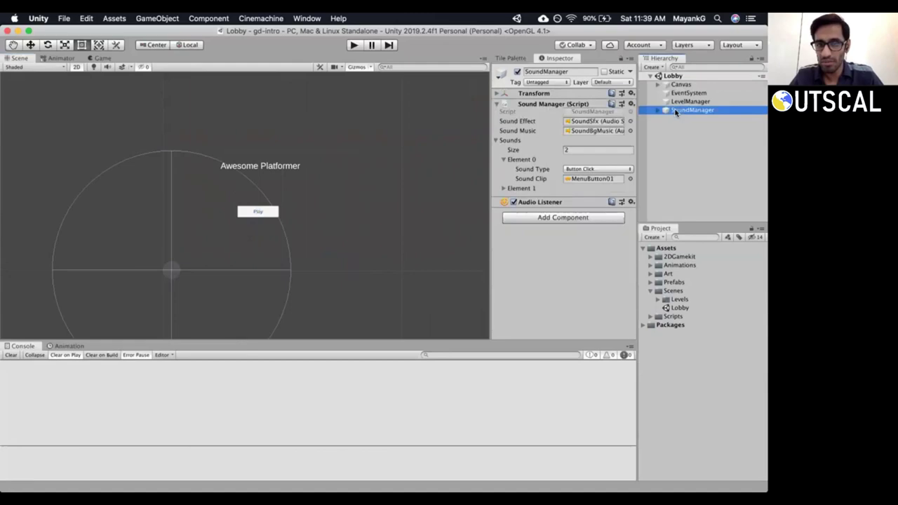
pyautogui.click(496, 103)
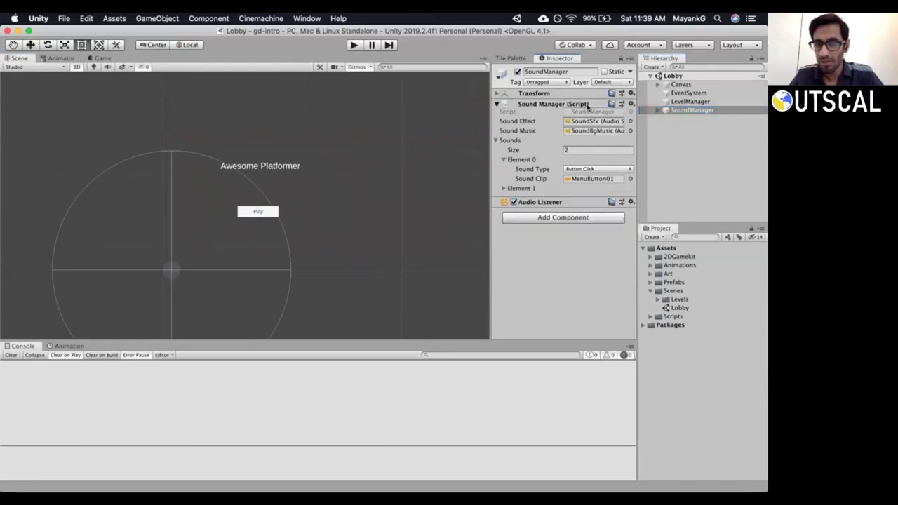
pyautogui.press('super+Tab')
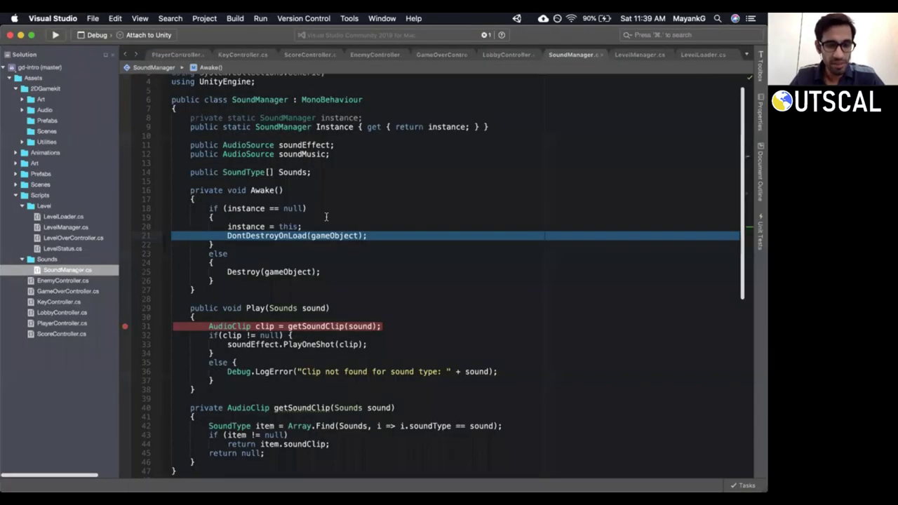
# Add a Music entry to the Sounds enum directly below ButtonClick.
pyautogui.scroll(-1, 326, 215)
pyautogui.scroll(-10, 326, 216)
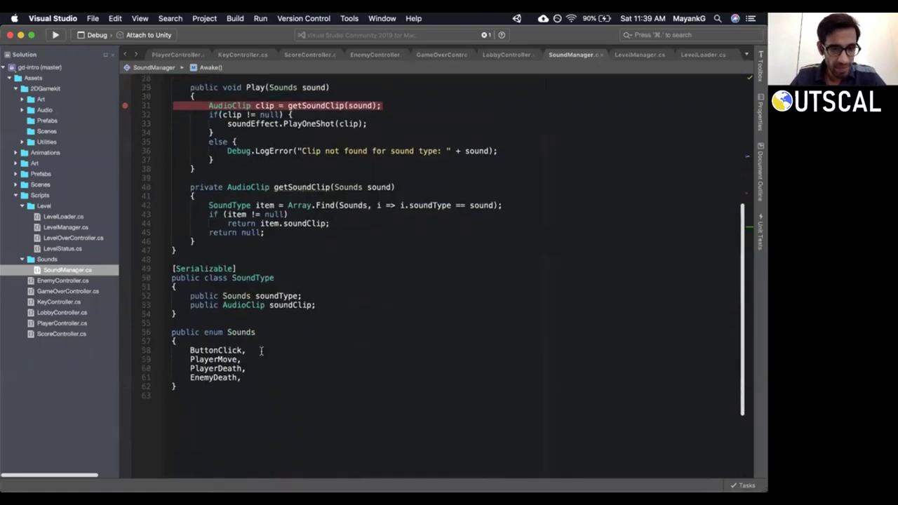
pyautogui.click(258, 287)
pyautogui.press('Up')
pyautogui.press('Up')
pyautogui.press('Up')
pyautogui.press('Up')
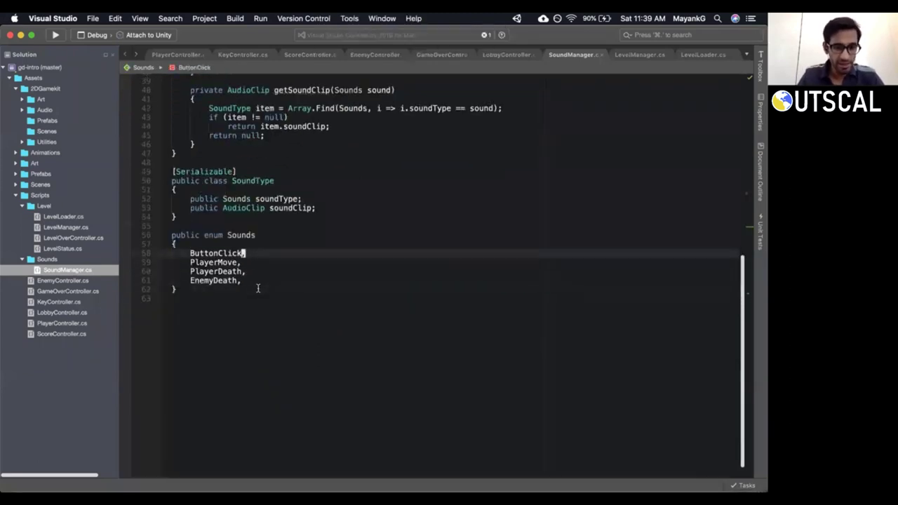
pyautogui.press('o')
pyautogui.write('Music,')
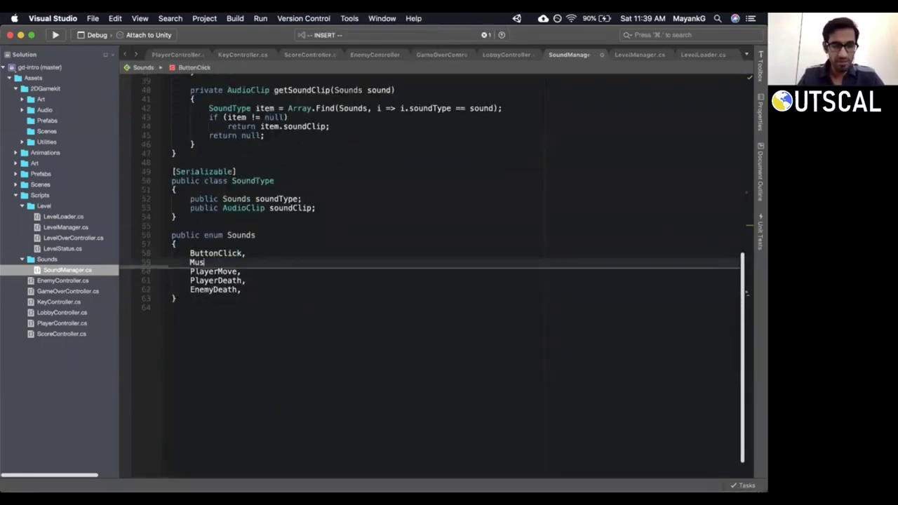
pyautogui.press('Escape')
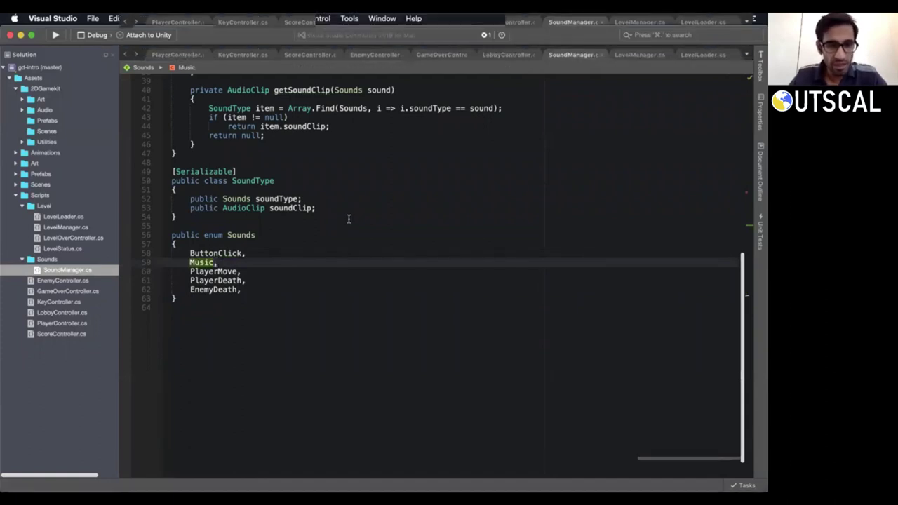
# Review Play's Sounds parameter and its uses of clip.
pyautogui.scroll(6, 348, 219)
pyautogui.click(284, 162)
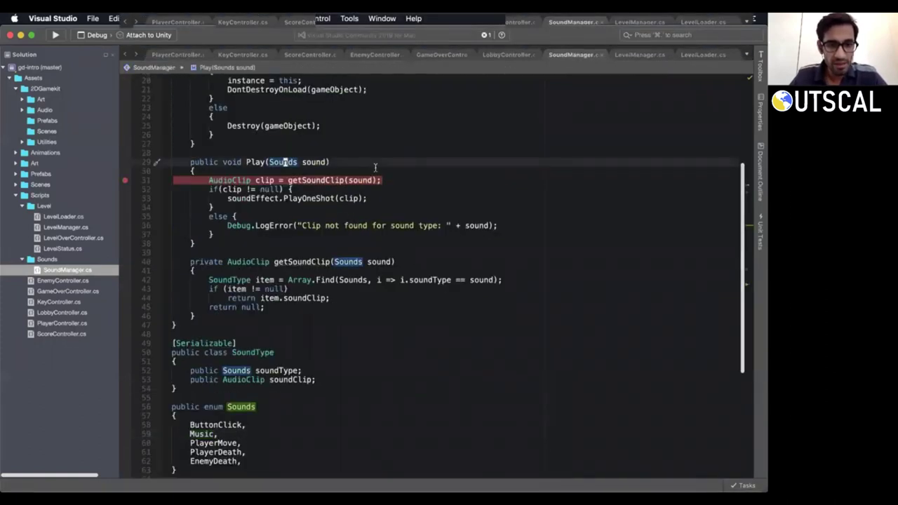
pyautogui.scroll(1, 418, 281)
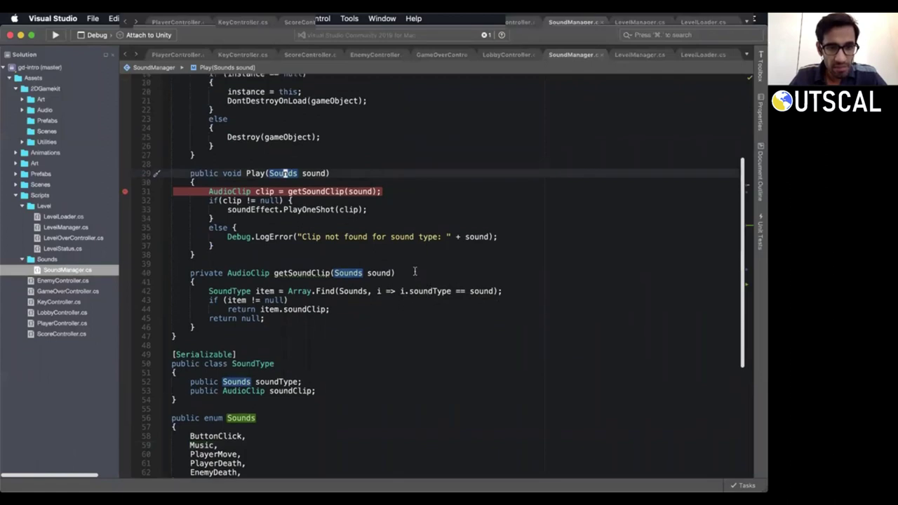
pyautogui.click(257, 194)
pyautogui.scroll(1, 420, 177)
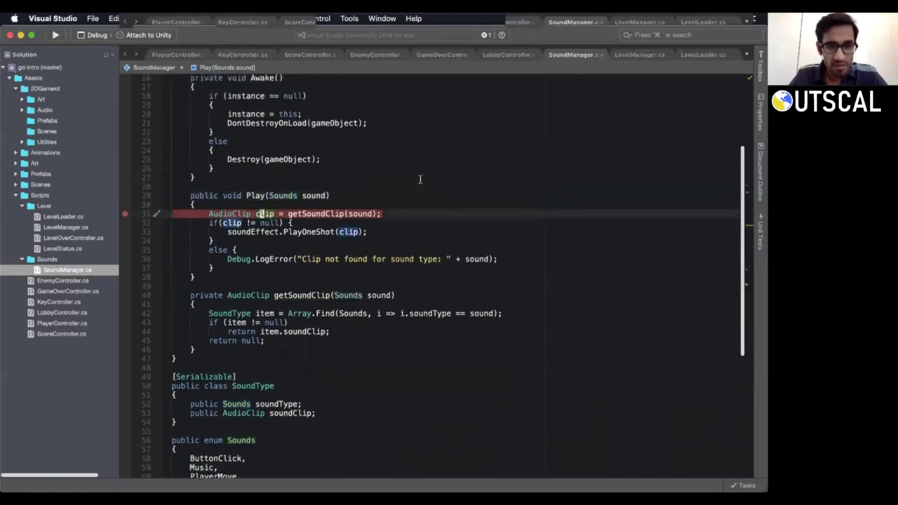
pyautogui.scroll(3, 419, 179)
pyautogui.moveTo(226, 226); pyautogui.dragTo(313, 220)
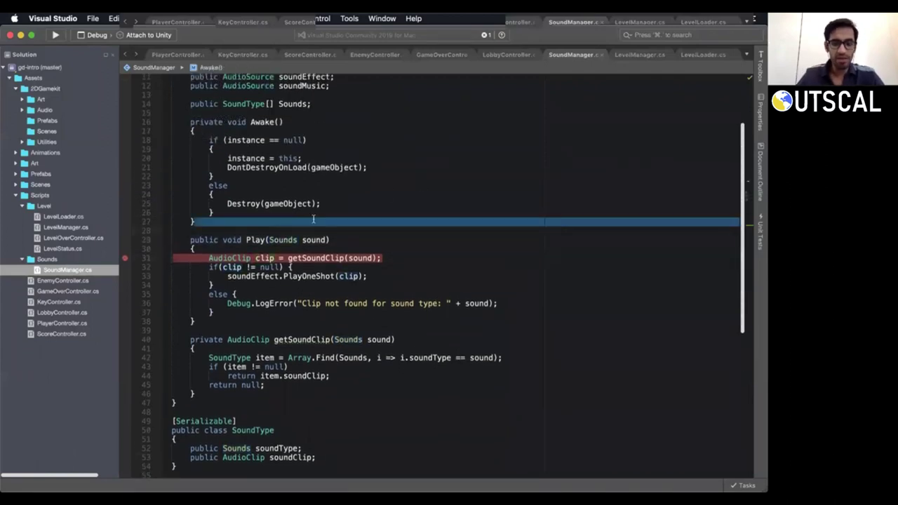
pyautogui.click(313, 219)
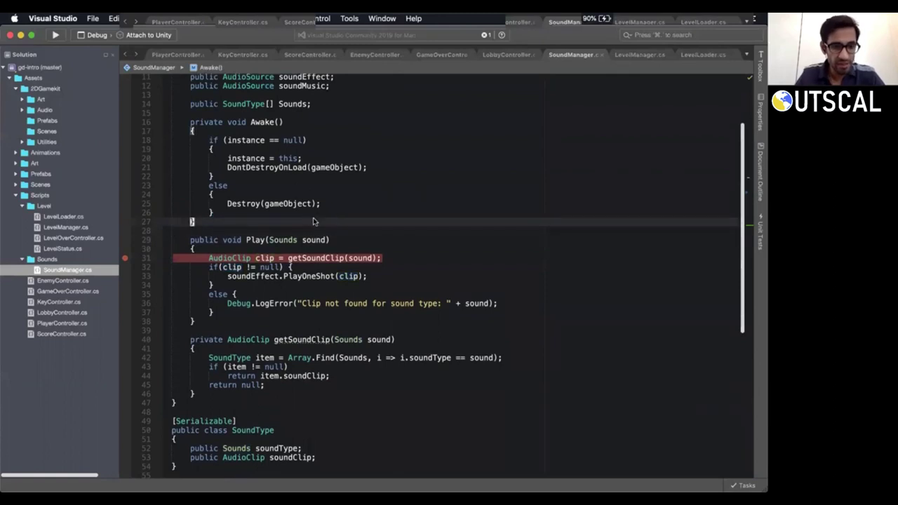
# Add an empty public void PlayMusic(Sounds sound) method after Awake.
pyautogui.press('o')
pyautogui.press('Return')
pyautogui.write('pu')
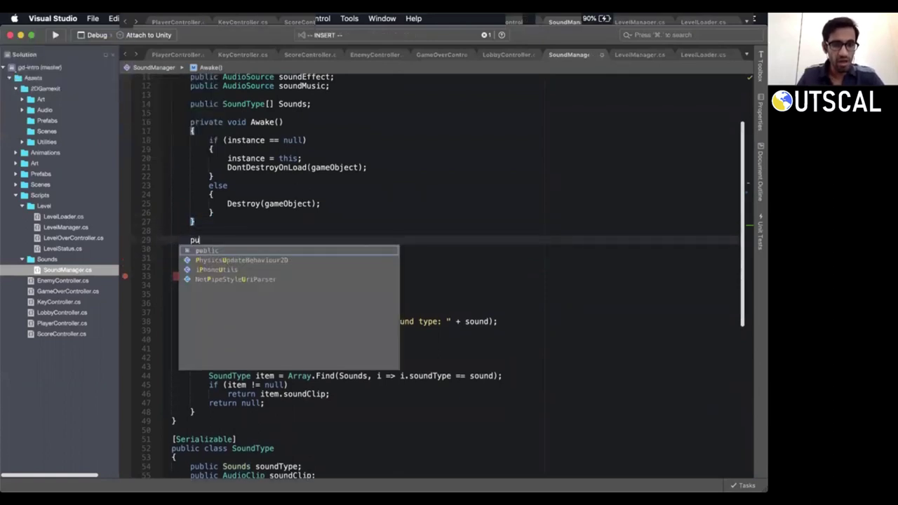
pyautogui.write('blic void Play')
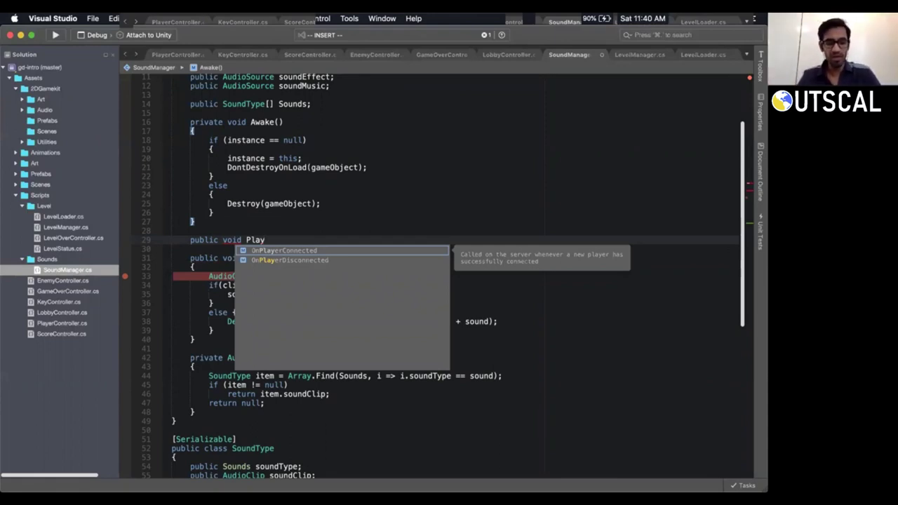
pyautogui.write('Music(')
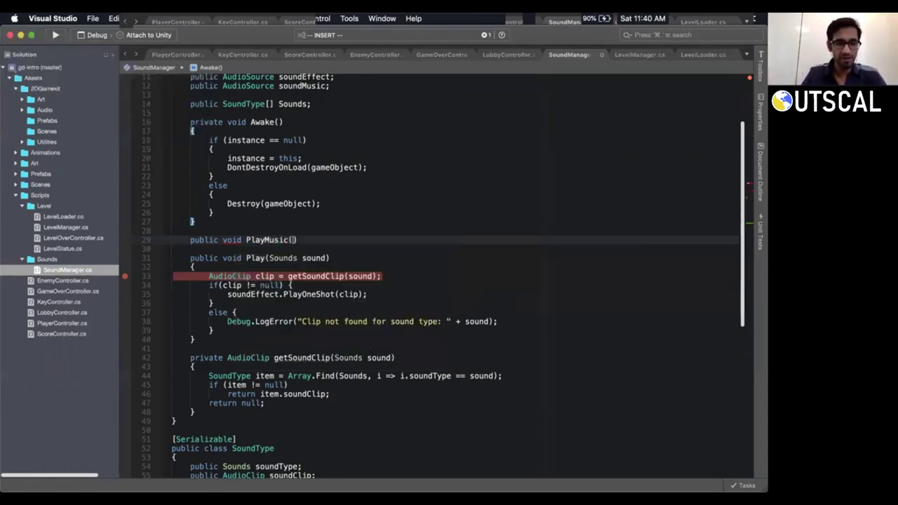
pyautogui.write('Sound')
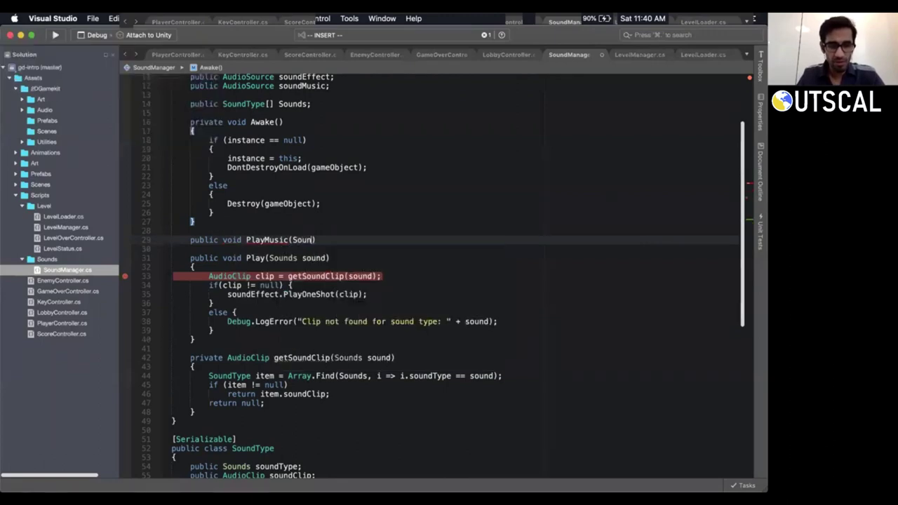
pyautogui.press('Escape')
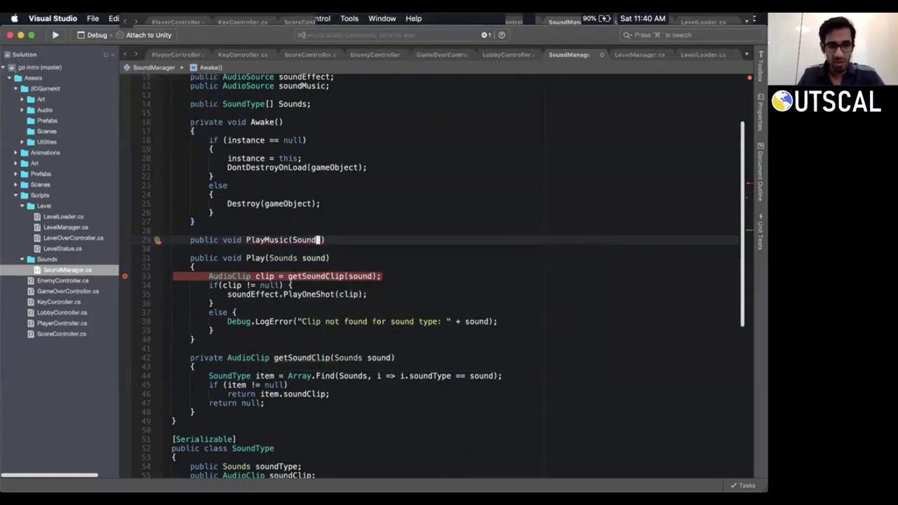
pyautogui.press('BackSpace')
pyautogui.write('s sound')
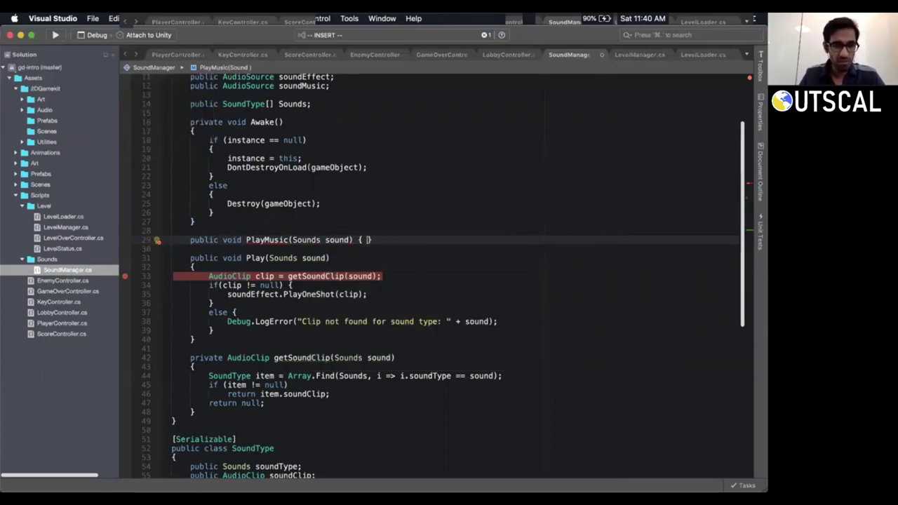
pyautogui.press('Return')
pyautogui.write('{')
pyautogui.press('Return')
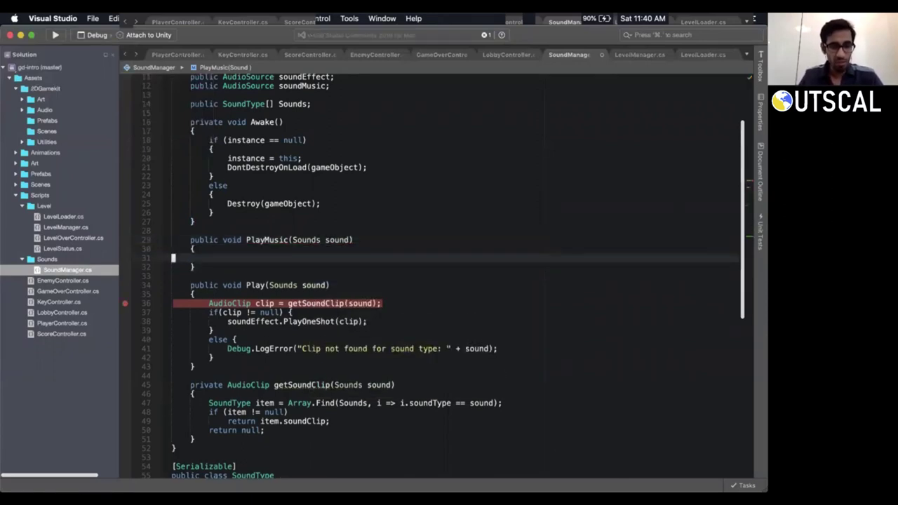
# Copy Play's clip-lookup block into PlayMusic's body.
pyautogui.press('j')
pyautogui.press('j')
pyautogui.press('j')
pyautogui.press('j')
pyautogui.press('j')
pyautogui.press('j')
pyautogui.press('k')
pyautogui.press('V')
pyautogui.press('j')
pyautogui.press('j')
pyautogui.press('j')
pyautogui.press('y')
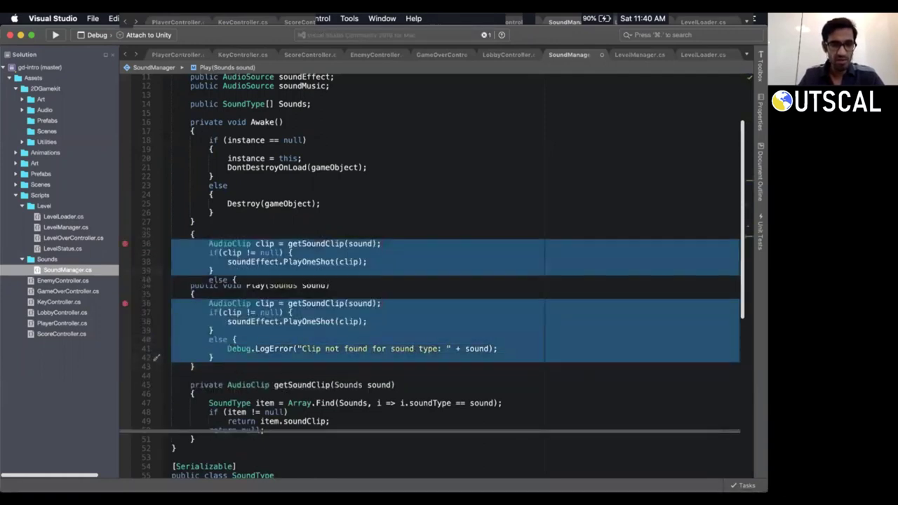
pyautogui.press('k')
pyautogui.press('k')
pyautogui.press('k')
pyautogui.press('k')
pyautogui.press('k')
pyautogui.press('p')
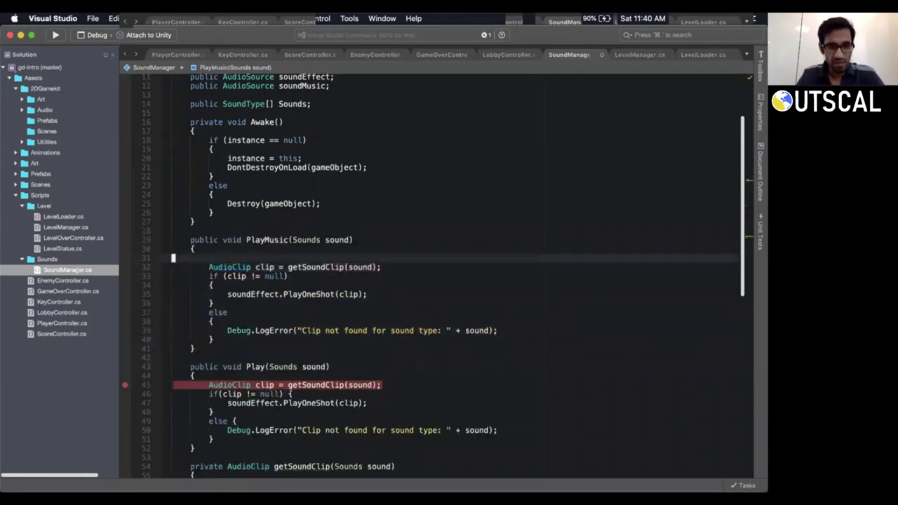
pyautogui.press('d')
pyautogui.press('d')
# Change the pasted PlayOneShot call in PlayMusic to Play.
pyautogui.press('w')
pyautogui.press('w')
pyautogui.press('V')
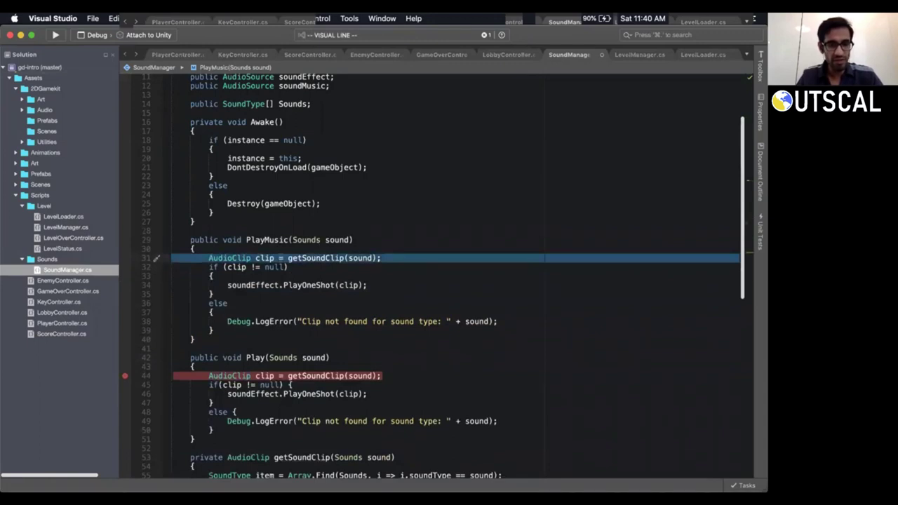
pyautogui.press('Escape')
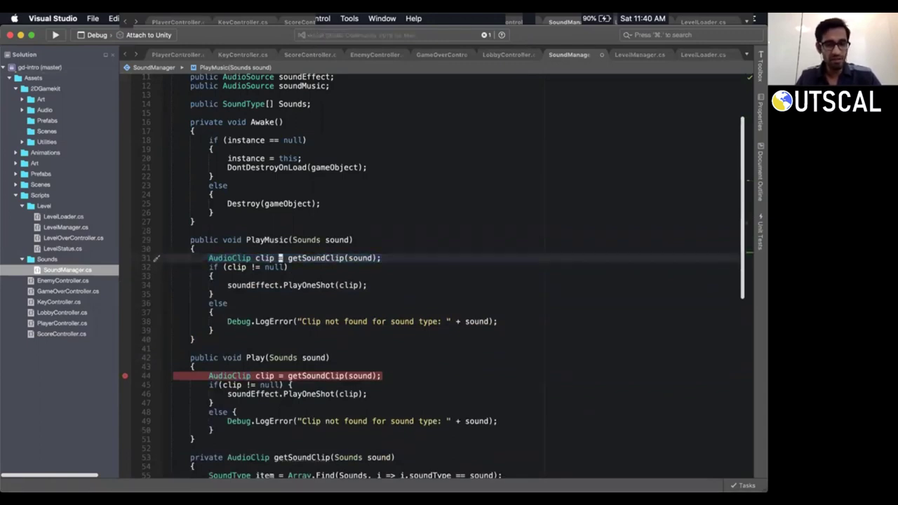
pyautogui.press('j')
pyautogui.press('j')
pyautogui.press('j')
pyautogui.press('w')
pyautogui.press('w')
pyautogui.write('lcwlay')
pyautogui.press('Escape')
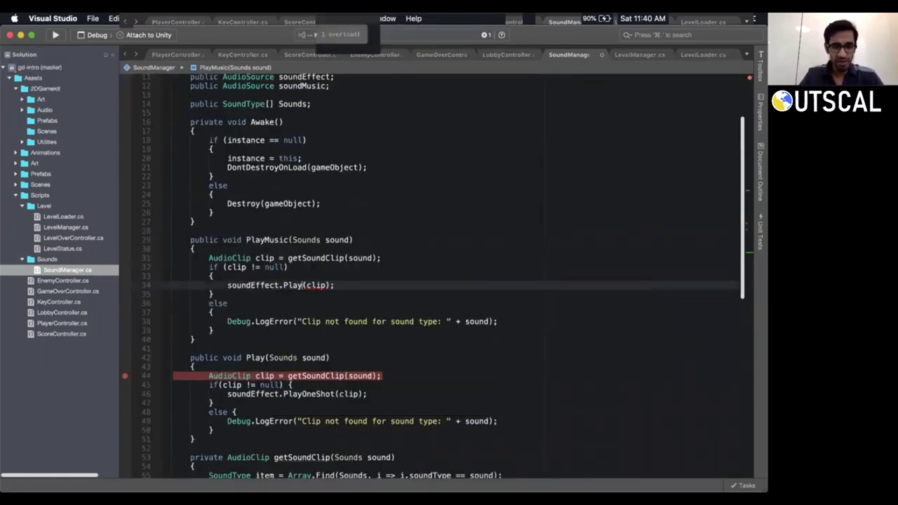
pyautogui.press('k')
pyautogui.press('j')
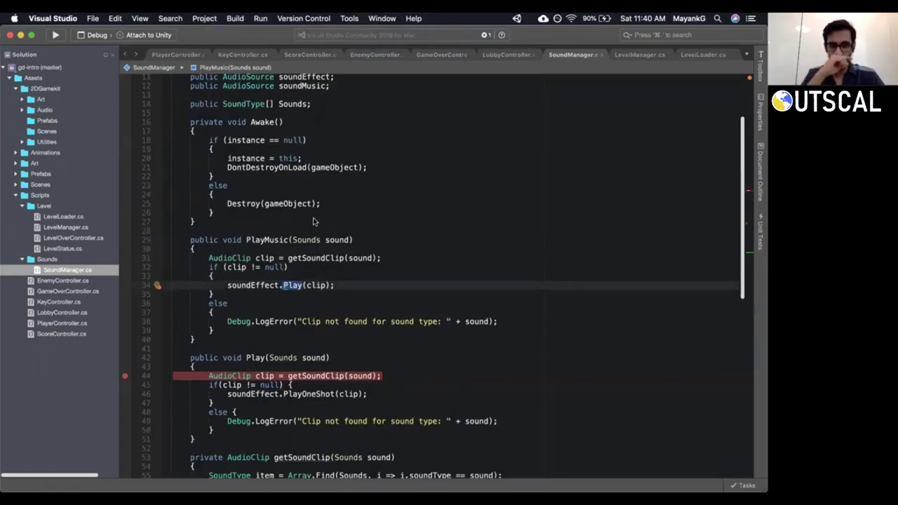
# Join the null check's opening brace onto the if line in PlayMusic.
pyautogui.click(288, 267)
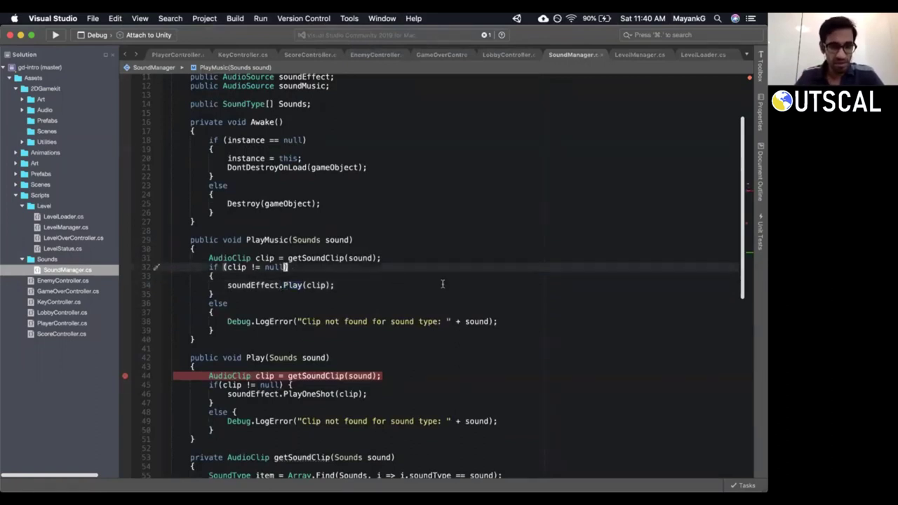
pyautogui.press('Delete')
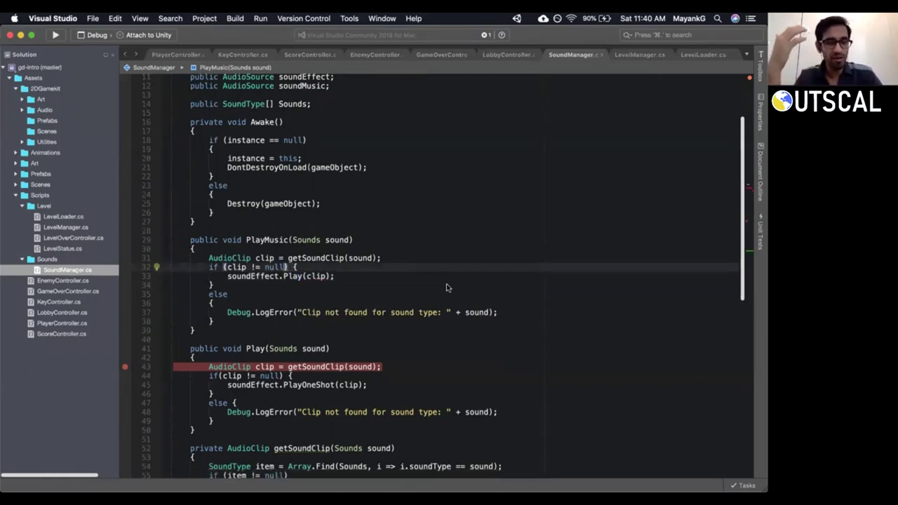
pyautogui.press('Down')
pyautogui.press('Left')
pyautogui.press('Left')
pyautogui.press('Left')
pyautogui.press('Left')
pyautogui.press('Left')
pyautogui.press('Left')
pyautogui.press('Up')
# Replace soundEffect with soundMusic in PlayMusic's play call and check both declarations.
pyautogui.press('Down')
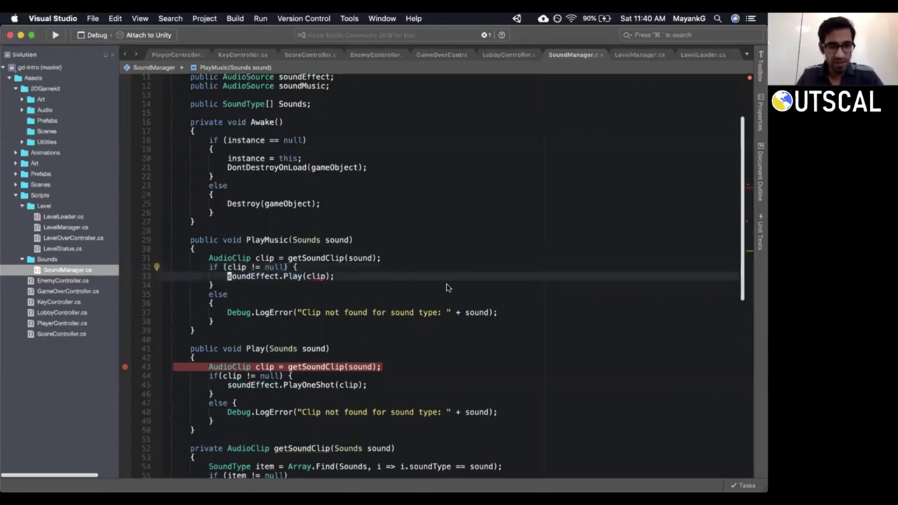
pyautogui.write('ciwsound')
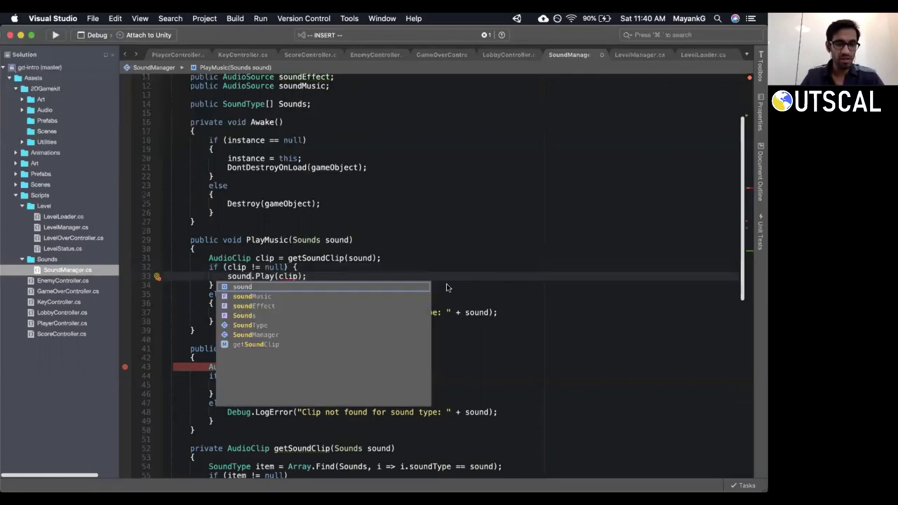
pyautogui.write('Music')
pyautogui.press('Escape')
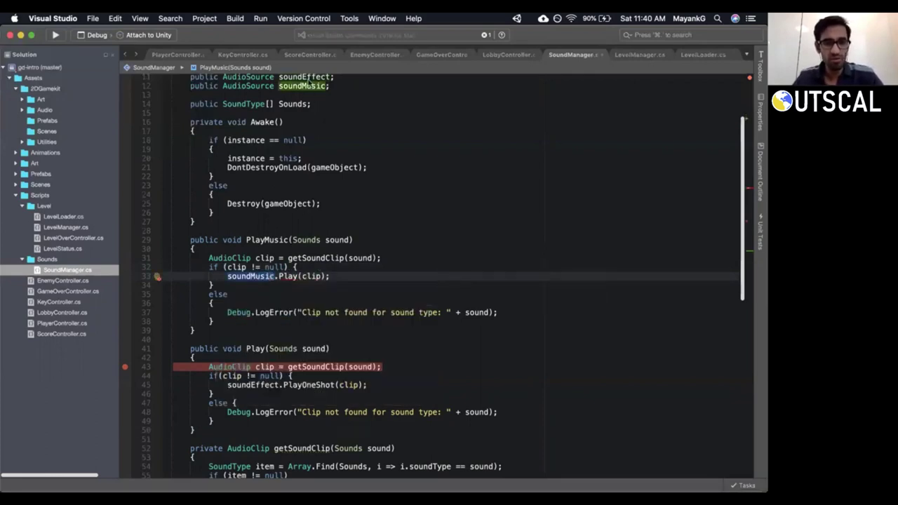
pyautogui.click(311, 81)
pyautogui.tripleClick(311, 81)
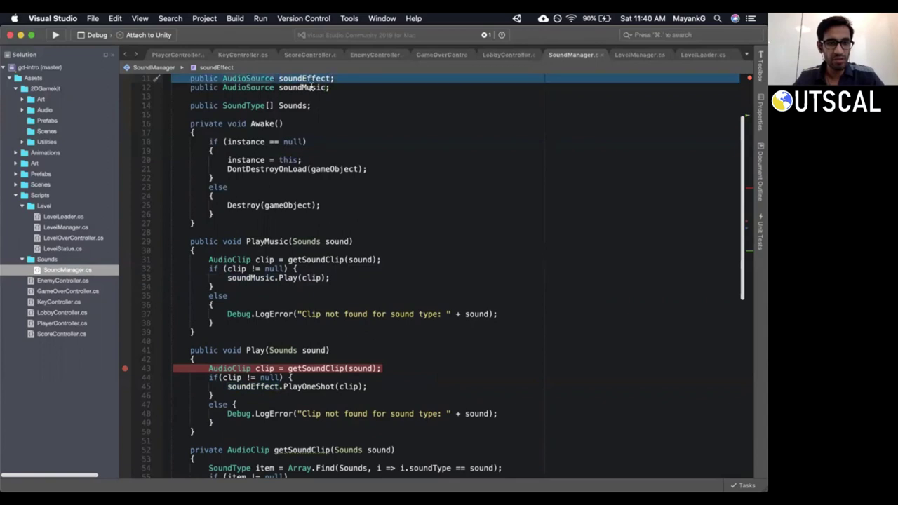
pyautogui.click(311, 87)
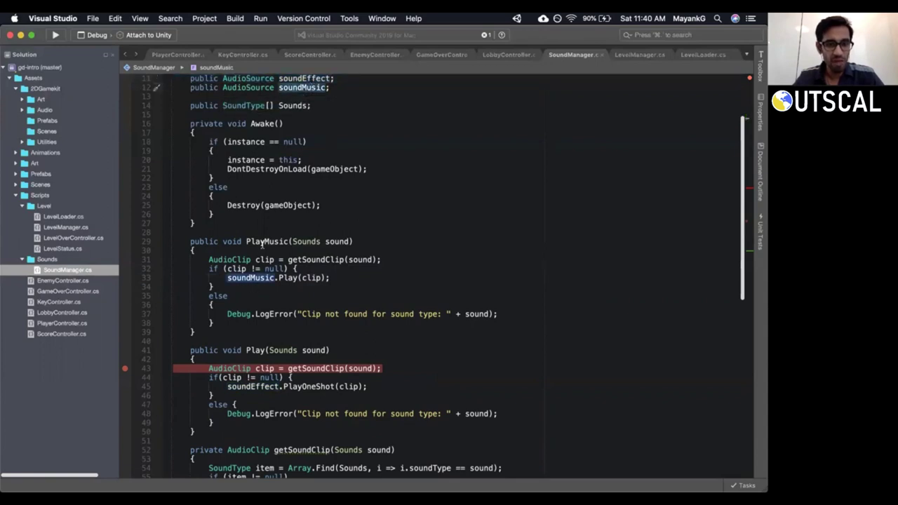
pyautogui.click(263, 242)
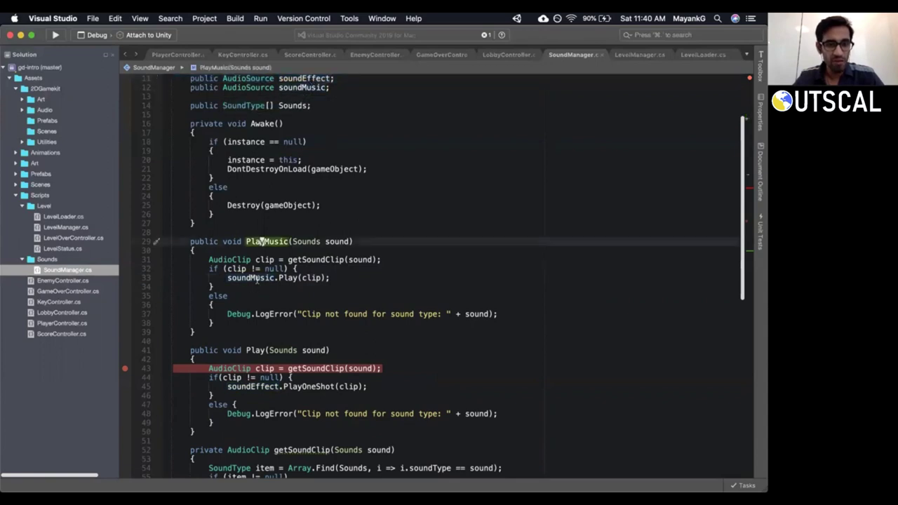
pyautogui.click(251, 279)
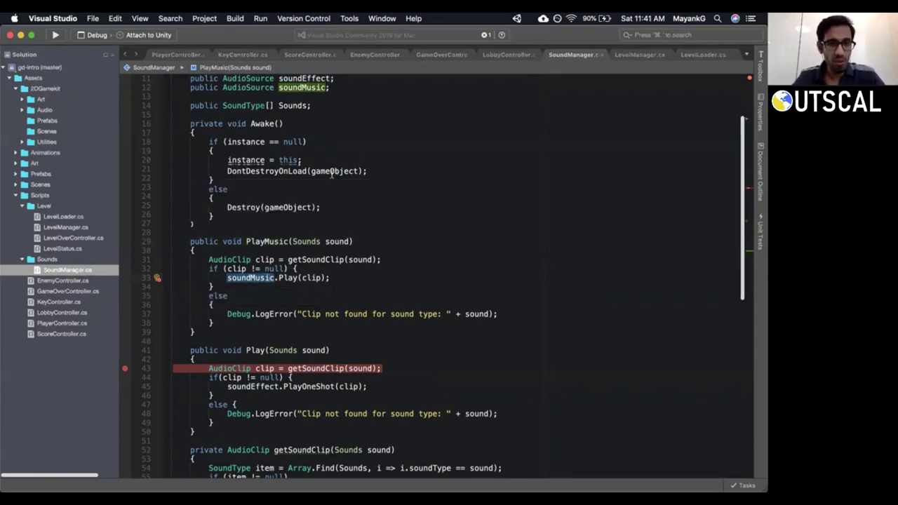
pyautogui.scroll(1, 326, 211)
pyautogui.click(320, 236)
# Insert a private void Start() method with an empty body between Awake and PlayMusic.
pyautogui.press('a')
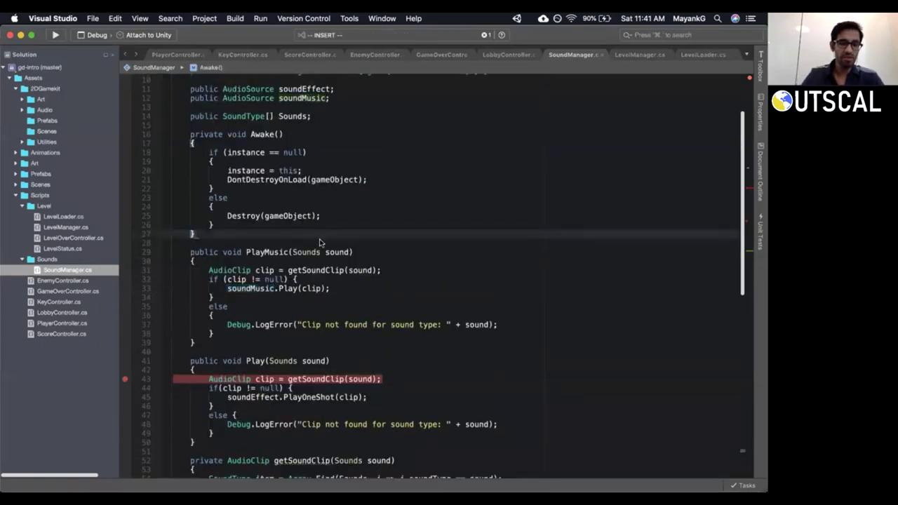
pyautogui.press('Return')
pyautogui.press('Return')
pyautogui.write('p')
pyautogui.press('BackSpace')
pyautogui.write('Start')
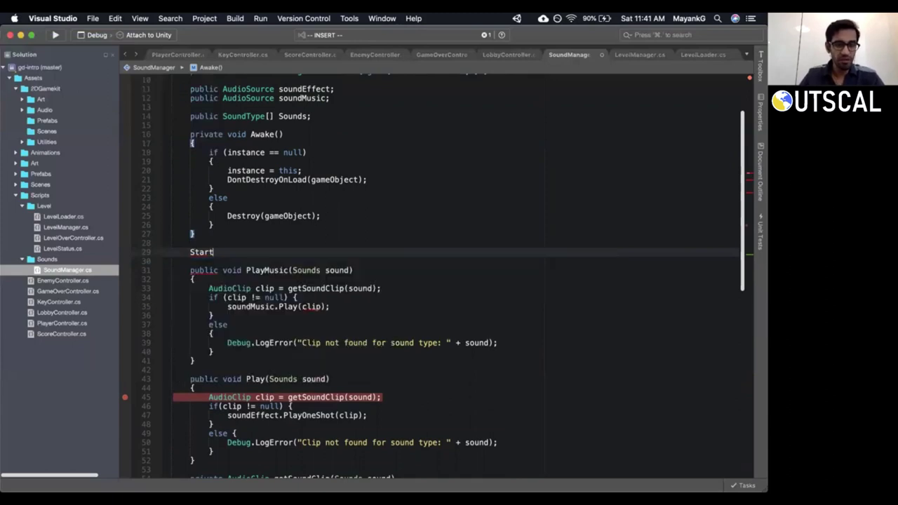
pyautogui.press('Return')
pyautogui.press('Escape')
pyautogui.click(227, 251)
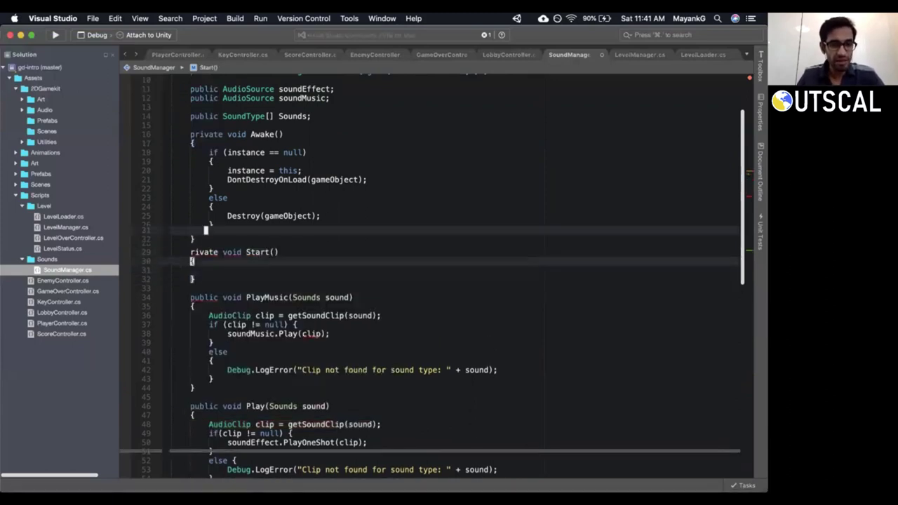
pyautogui.write('Ip')
pyautogui.press('Escape')
pyautogui.press('j')
pyautogui.press('j')
pyautogui.press('d')
pyautogui.press('d')
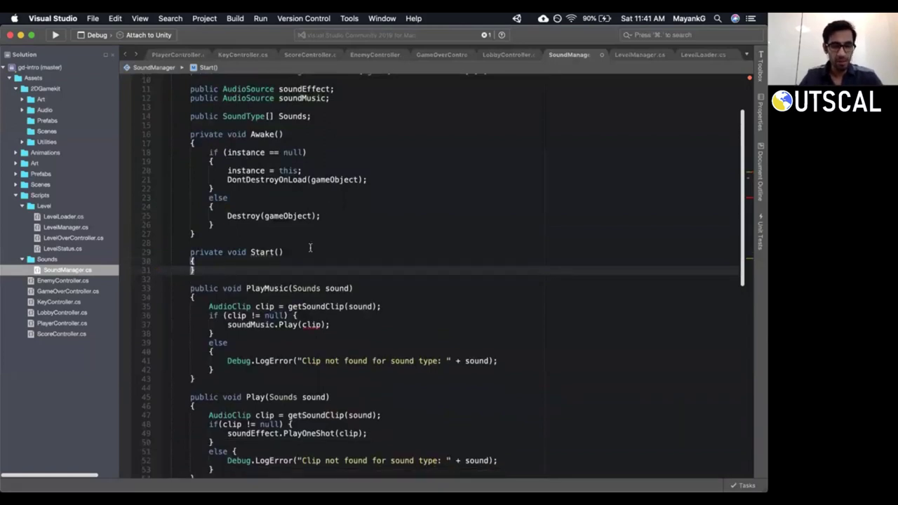
pyautogui.scroll(-2, 310, 246)
pyautogui.moveTo(313, 300)
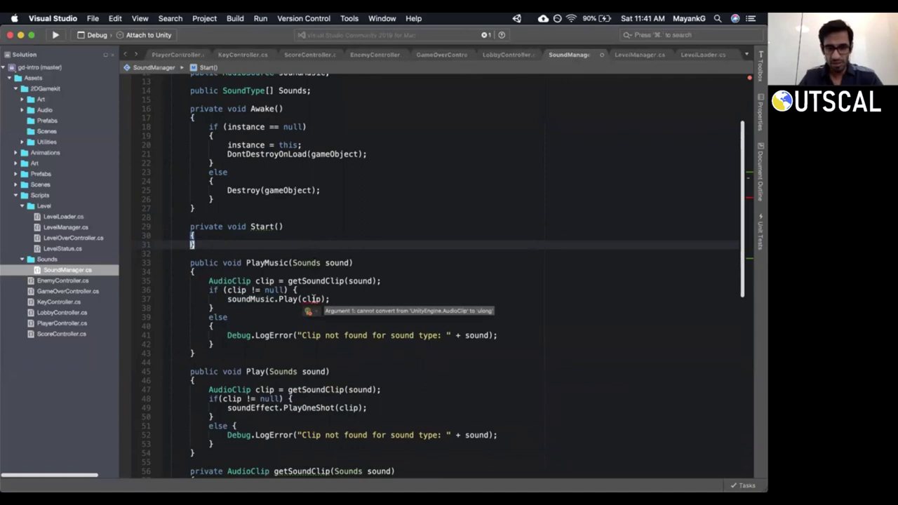
pyautogui.click(312, 298)
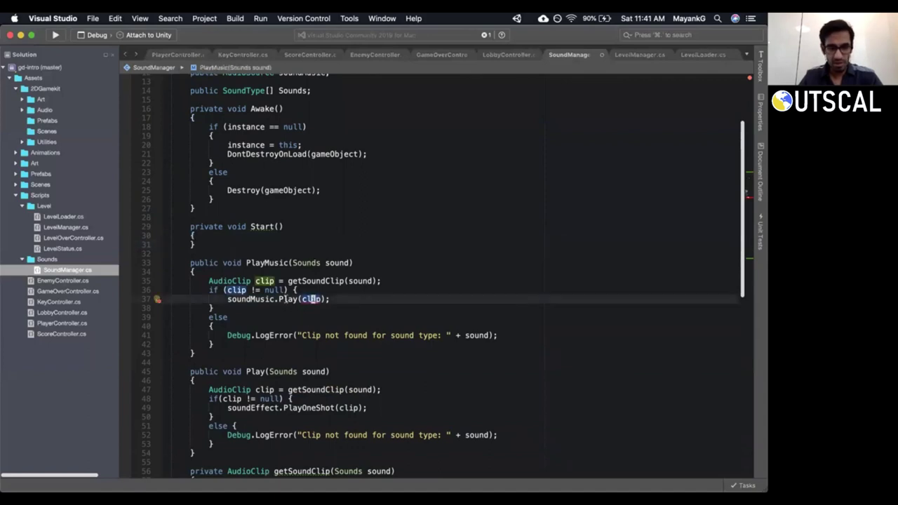
pyautogui.click(287, 299)
pyautogui.scroll(-2, 332, 323)
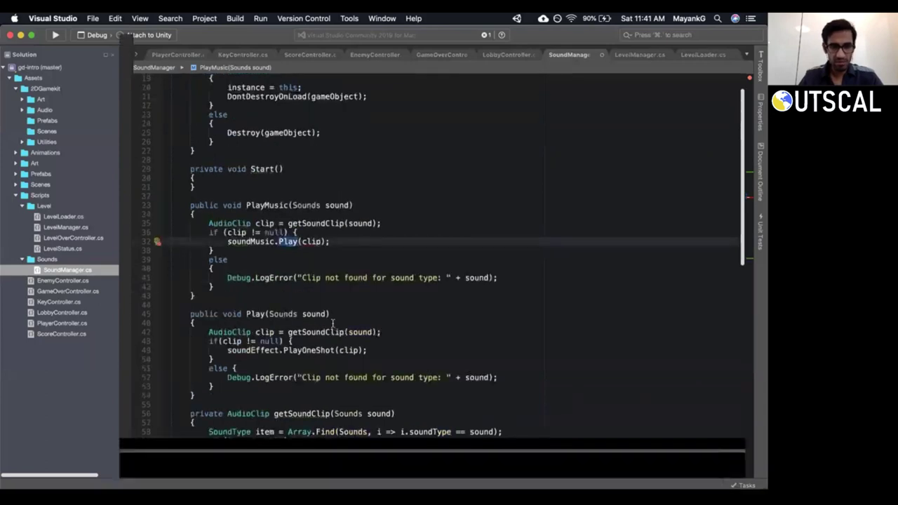
pyautogui.hotkey('shift', 'o')
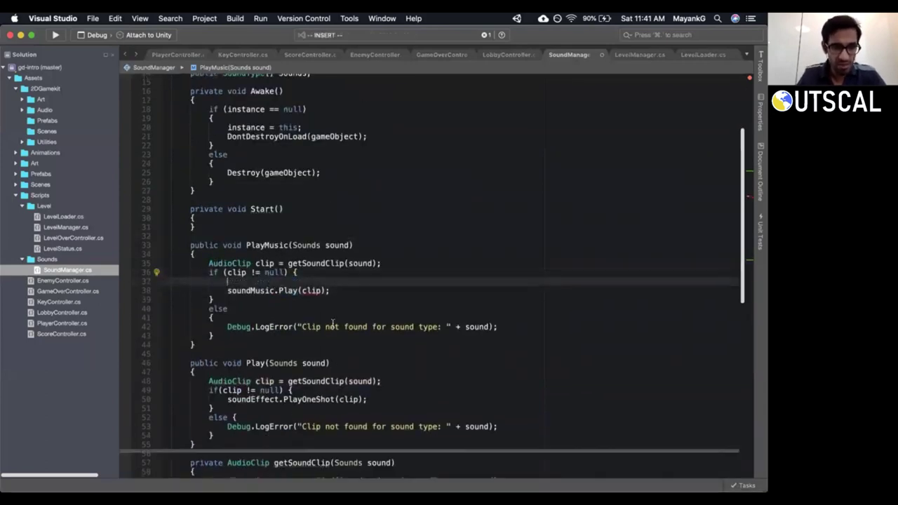
# Add soundMusic.clip = clip; and change the call to soundMusic.Play() with no argument.
pyautogui.write('soundMusic')
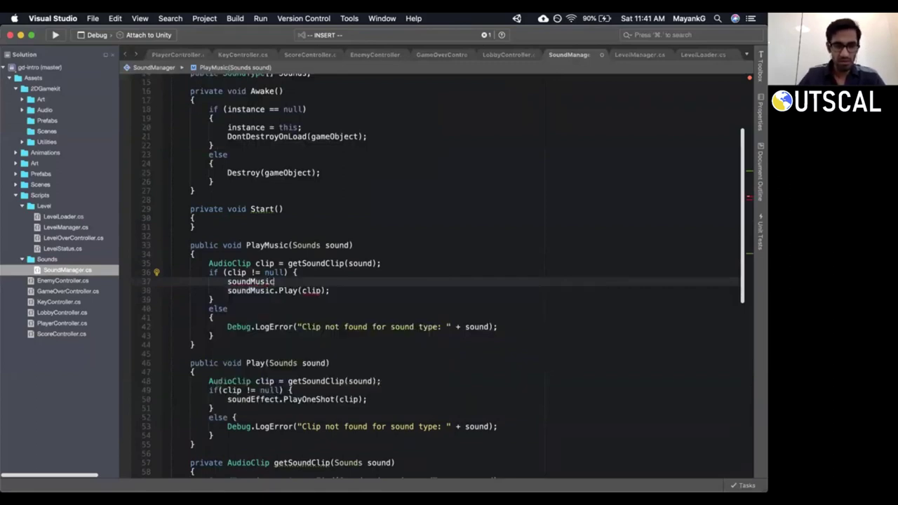
pyautogui.write('.cl')
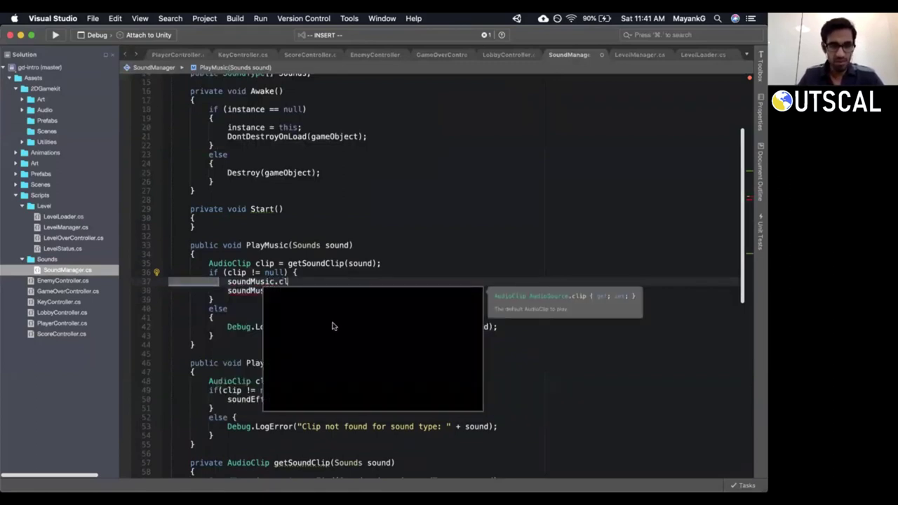
pyautogui.write('ip = clip;')
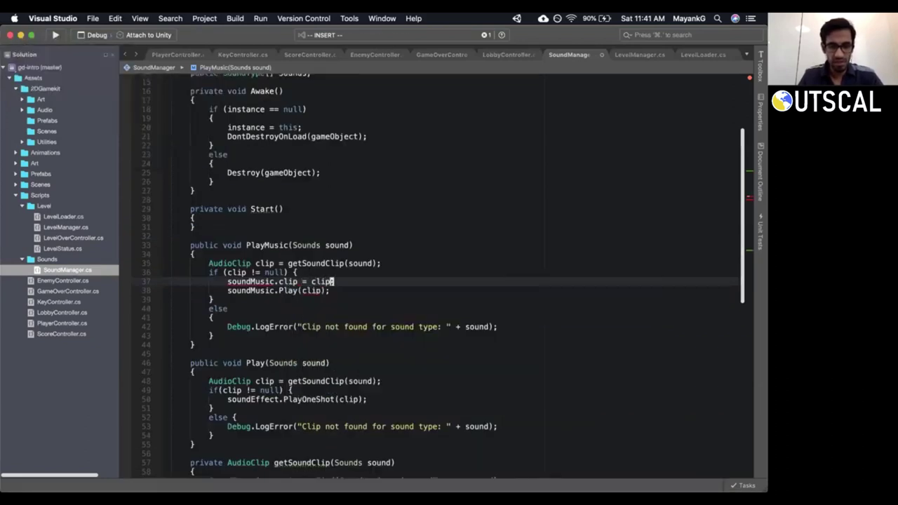
pyautogui.press('Escape')
pyautogui.press('j')
pyautogui.press('^')
pyautogui.press('w')
pyautogui.press('w')
pyautogui.press('w')
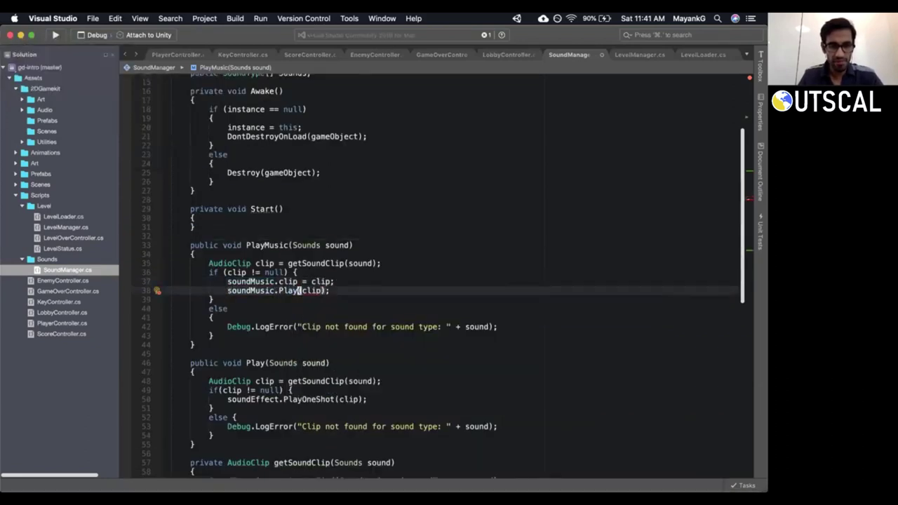
pyautogui.press('d')
pyautogui.press('i')
pyautogui.press('(')
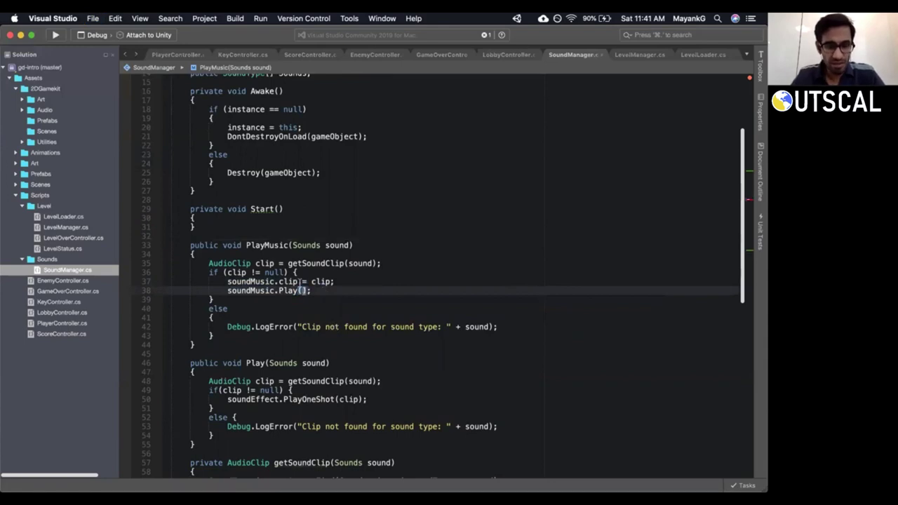
# Review the clip assignment and Play call on lines 37 and 38.
pyautogui.click(288, 292)
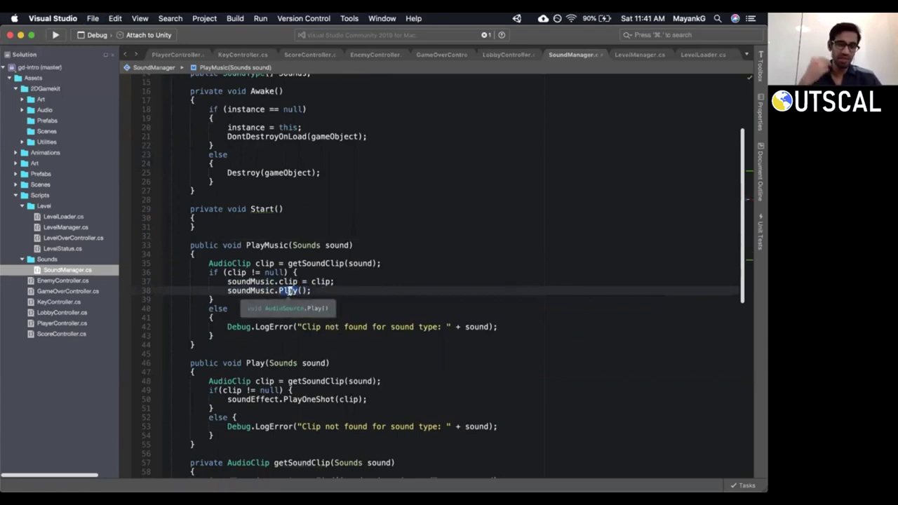
pyautogui.doubleClick(288, 290)
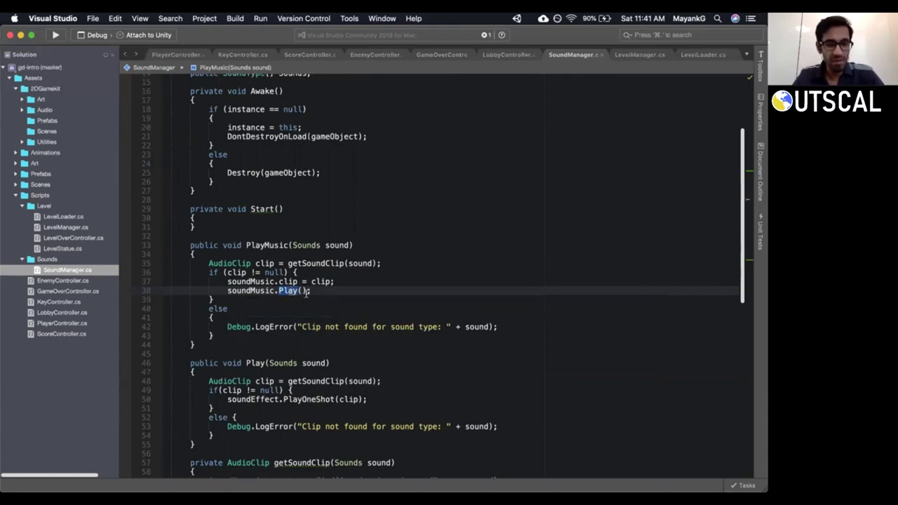
pyautogui.moveTo(311, 290); pyautogui.dragTo(171, 281)
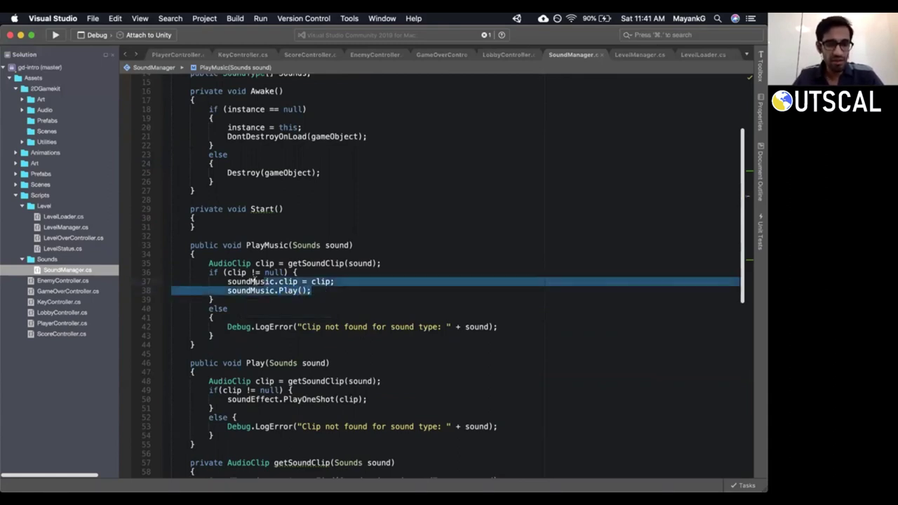
pyautogui.doubleClick(292, 282)
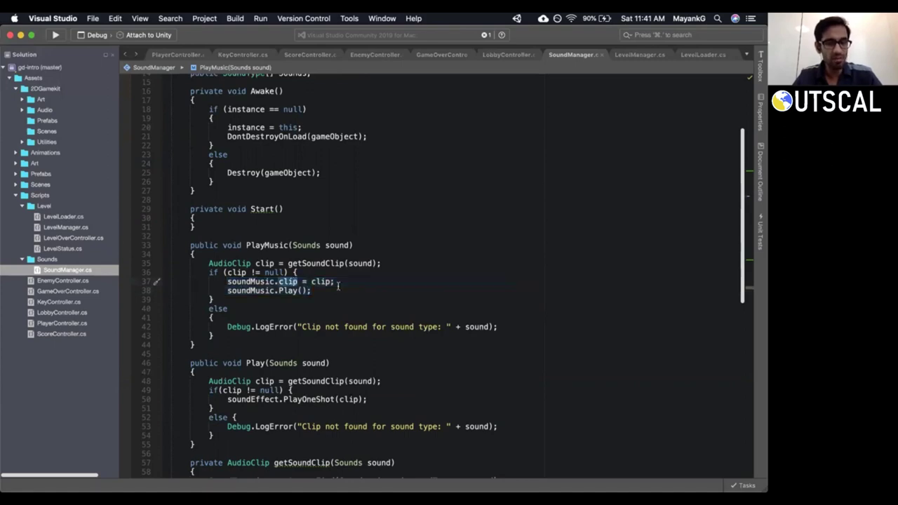
pyautogui.doubleClick(252, 281)
pyautogui.click(288, 281)
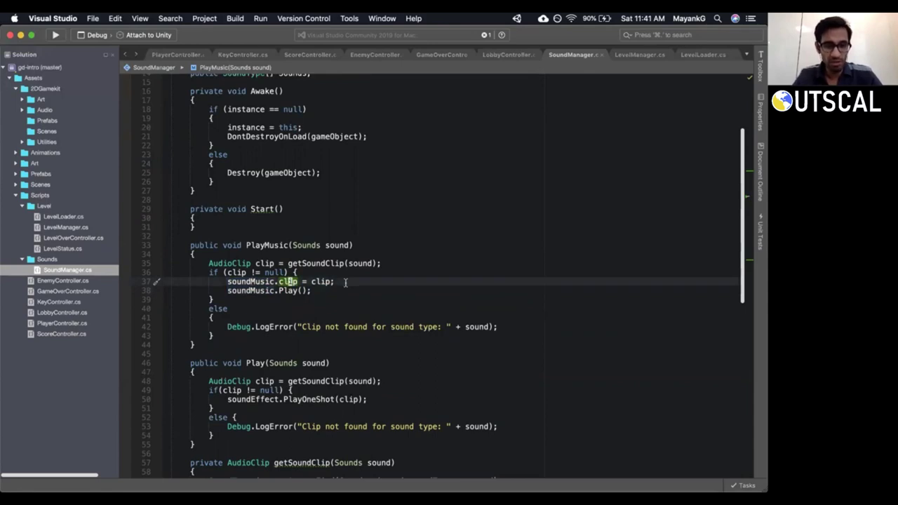
pyautogui.tripleClick(348, 281)
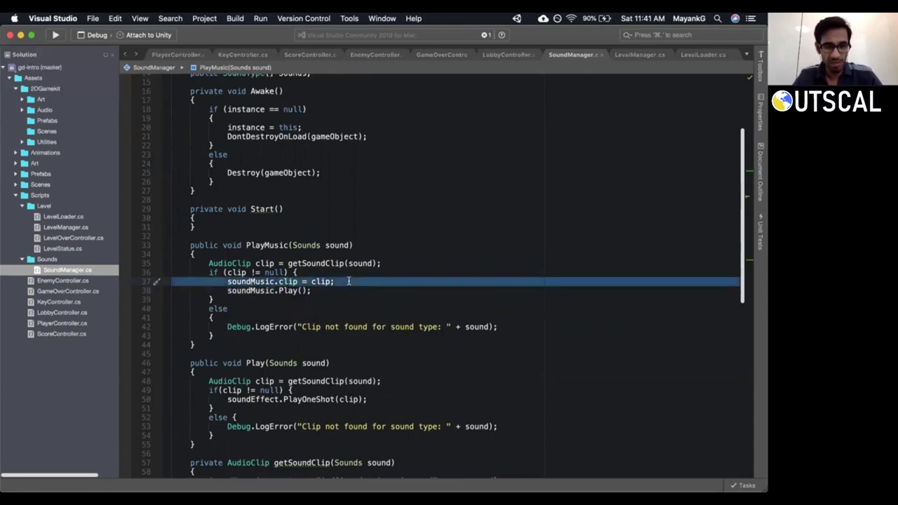
# Open a blank line inside the Start method.
pyautogui.click(260, 222)
pyautogui.press('a')
pyautogui.press('Return')
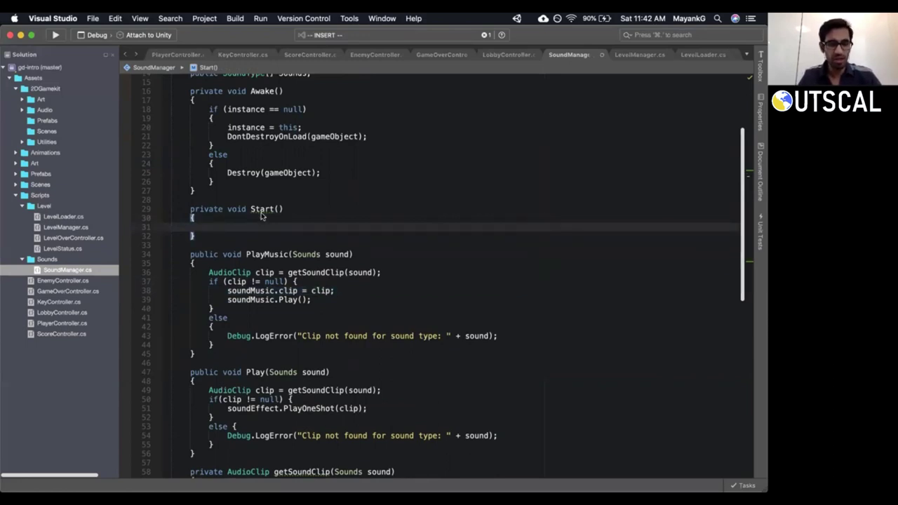
# Enter PlayMusic(Sounds.Music) in Start using autocomplete suggestions.
pyautogui.write('PlayMusi')
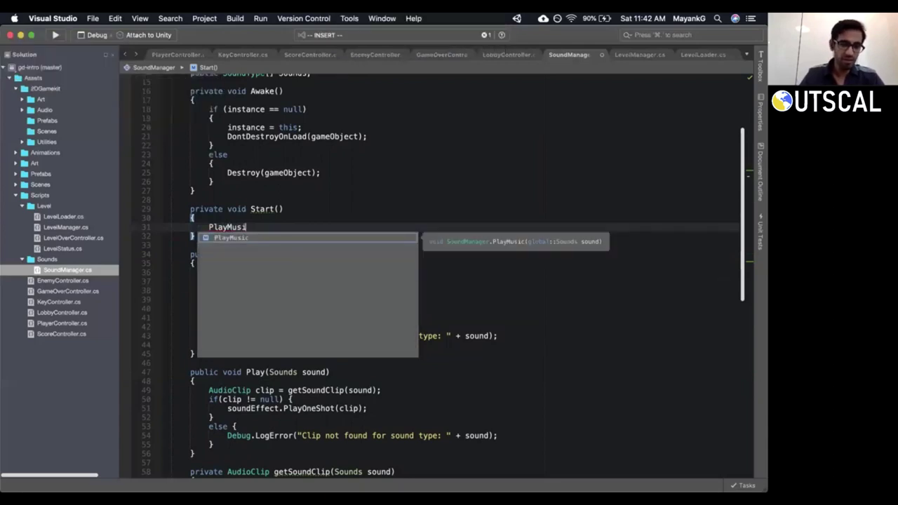
pyautogui.press('Return')
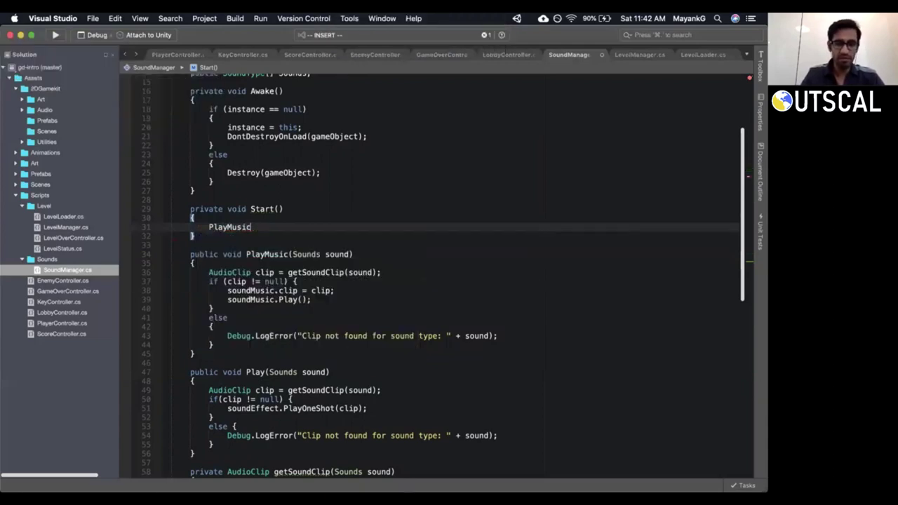
pyautogui.write('(Sounds')
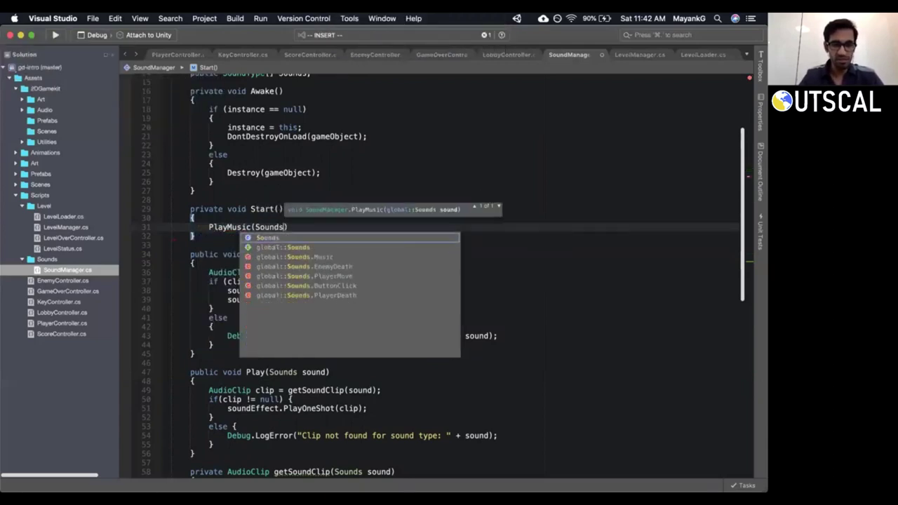
pyautogui.press('Down')
pyautogui.press('Down')
pyautogui.press('Return')
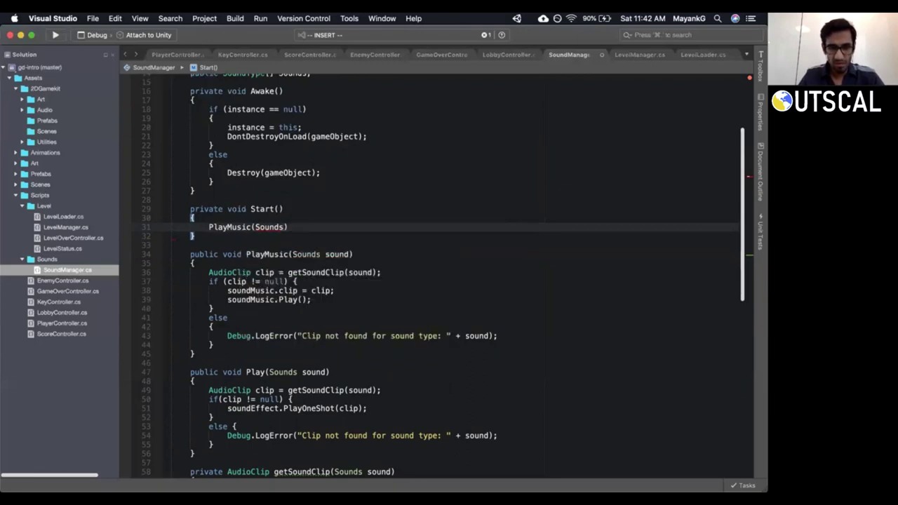
# Strip the global:: prefix and stray character, then end the call with a semicolon.
pyautogui.press('Escape')
pyautogui.press('b')
pyautogui.press('b')
pyautogui.press('b')
pyautogui.press('b')
pyautogui.press('b')
pyautogui.press('d')
pyautogui.press('2')
pyautogui.press('w')
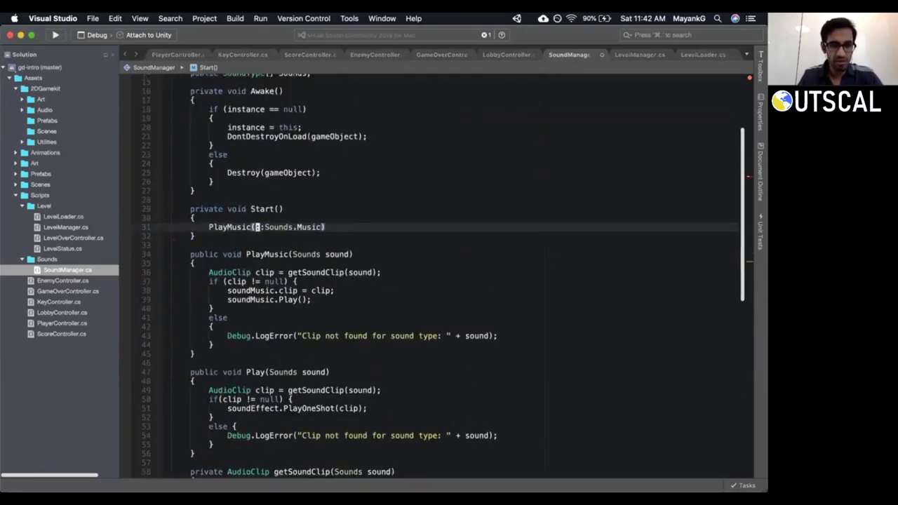
pyautogui.press('x')
pyautogui.press('A')
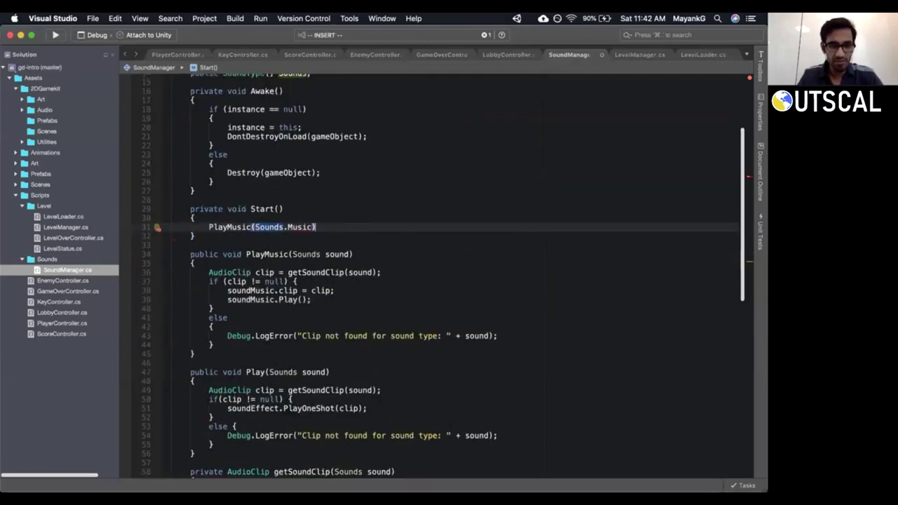
pyautogui.write(';')
pyautogui.press('Escape')
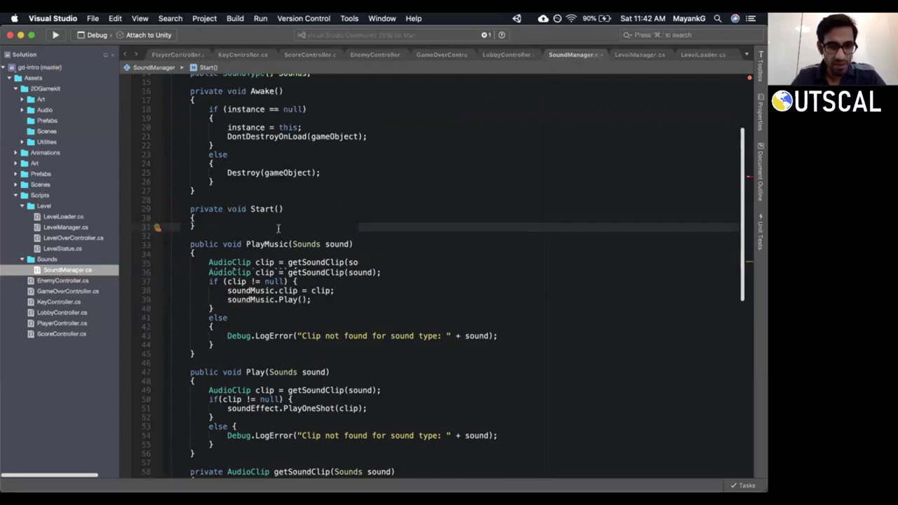
pyautogui.scroll(-4, 278, 229)
pyautogui.scroll(-5, 279, 230)
pyautogui.scroll(2, 279, 229)
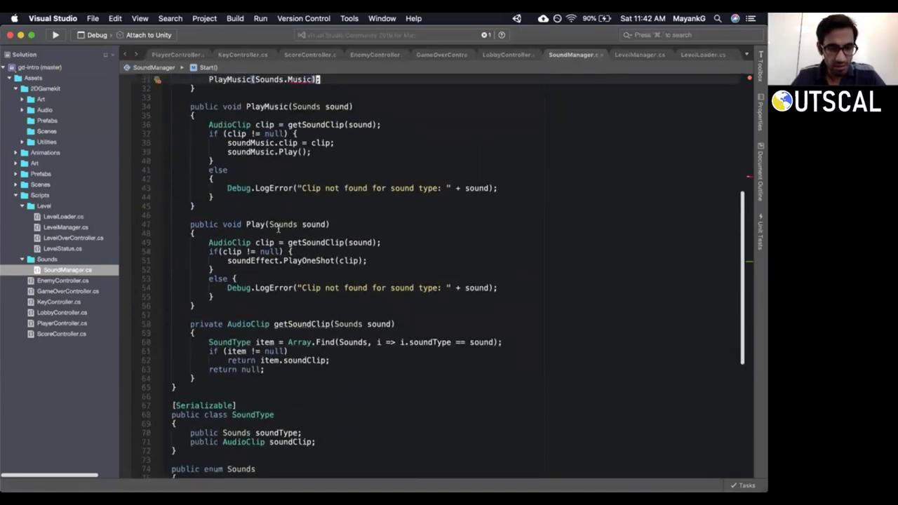
pyautogui.scroll(-4, 278, 228)
pyautogui.click(253, 316)
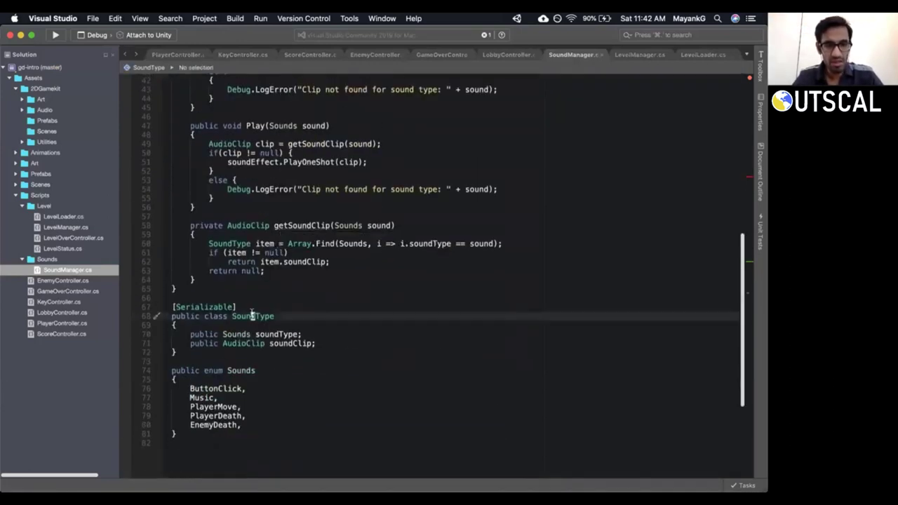
pyautogui.scroll(3, 252, 312)
pyautogui.scroll(10, 252, 312)
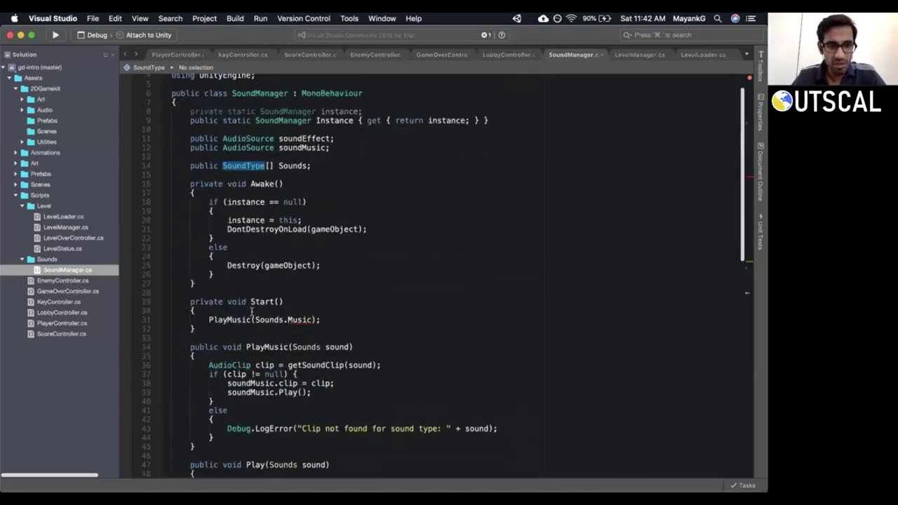
pyautogui.click(265, 319)
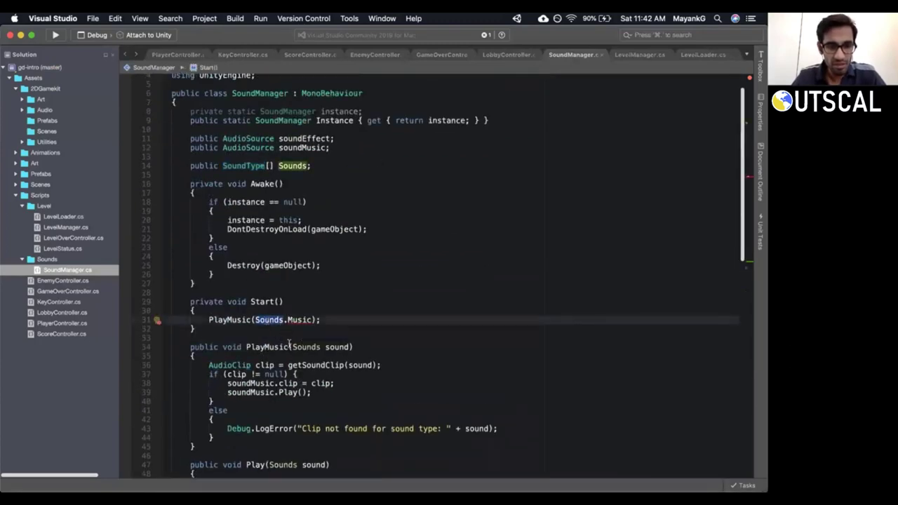
pyautogui.scroll(-2, 288, 343)
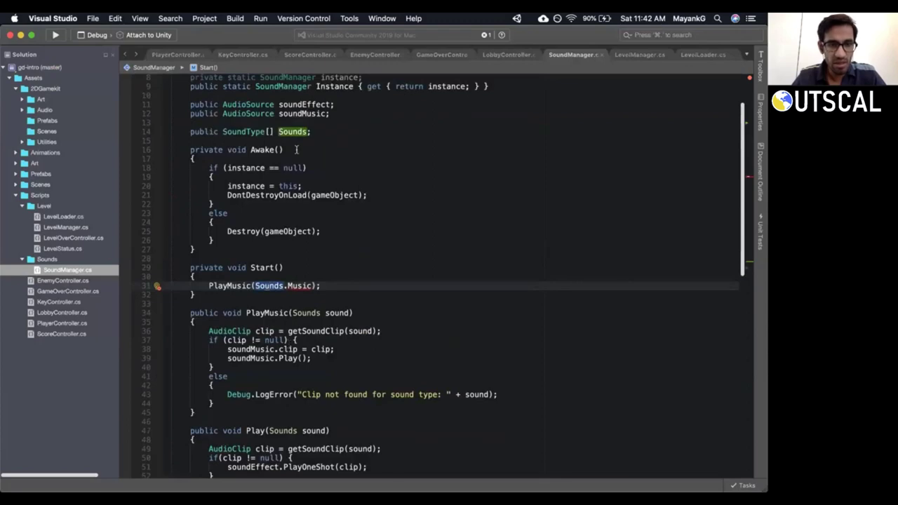
pyautogui.scroll(-4, 287, 161)
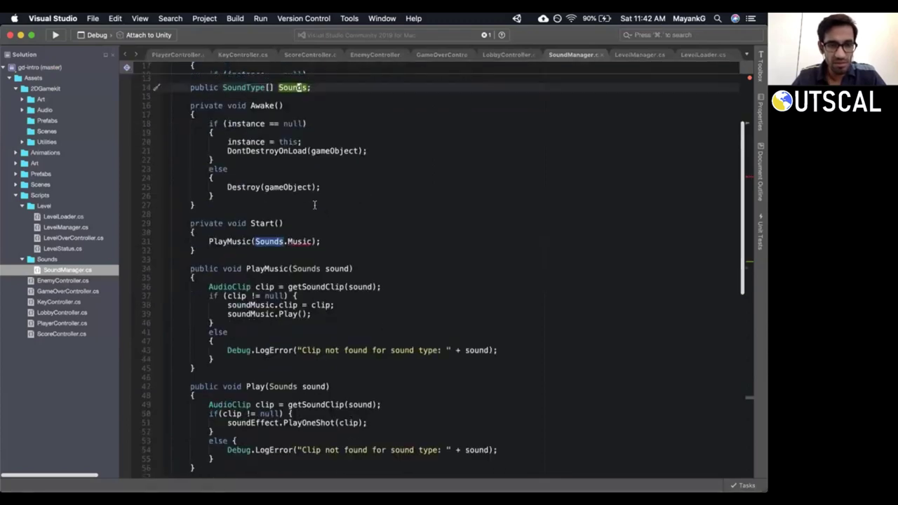
pyautogui.scroll(-10, 266, 204)
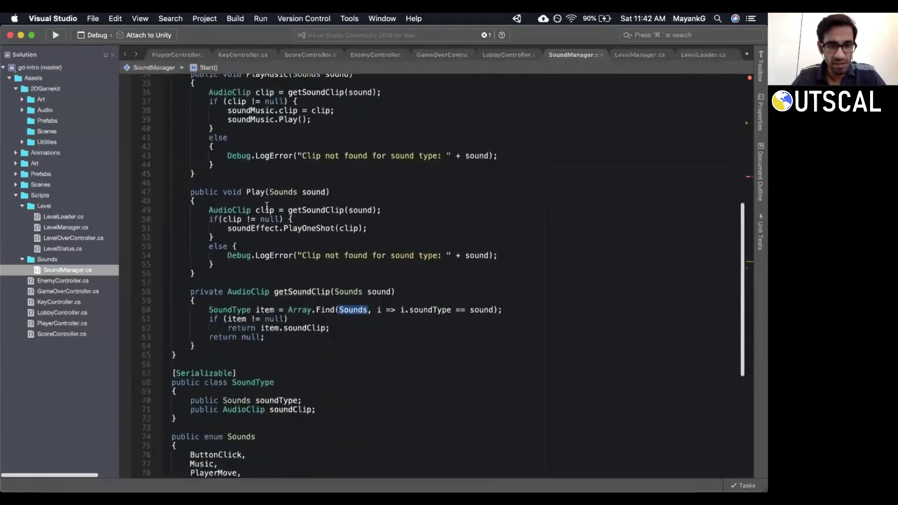
pyautogui.scroll(4, 266, 205)
pyautogui.scroll(-6, 265, 204)
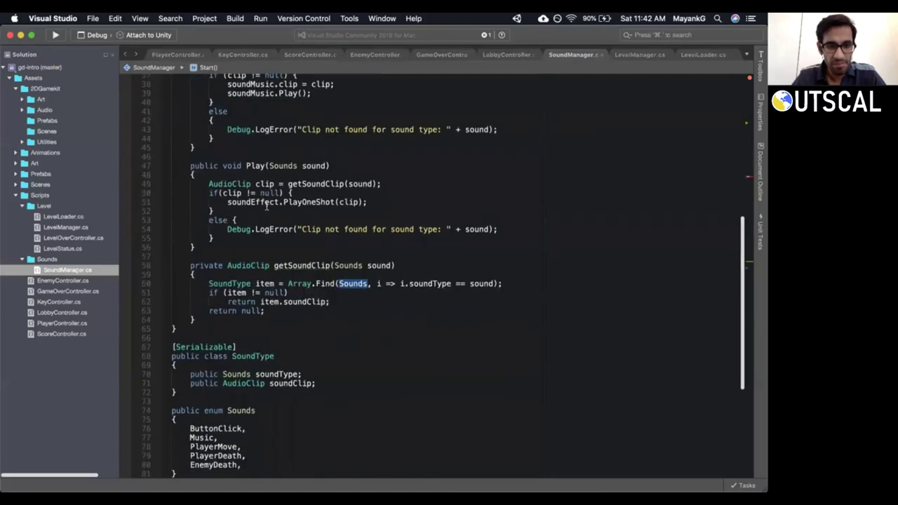
pyautogui.scroll(-1, 265, 205)
pyautogui.click(206, 340)
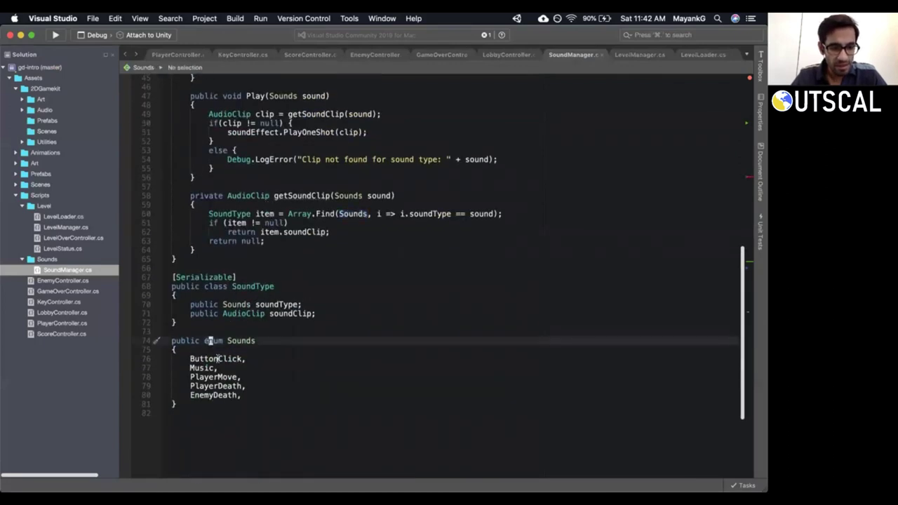
pyautogui.hotkey('shift', 'Down')
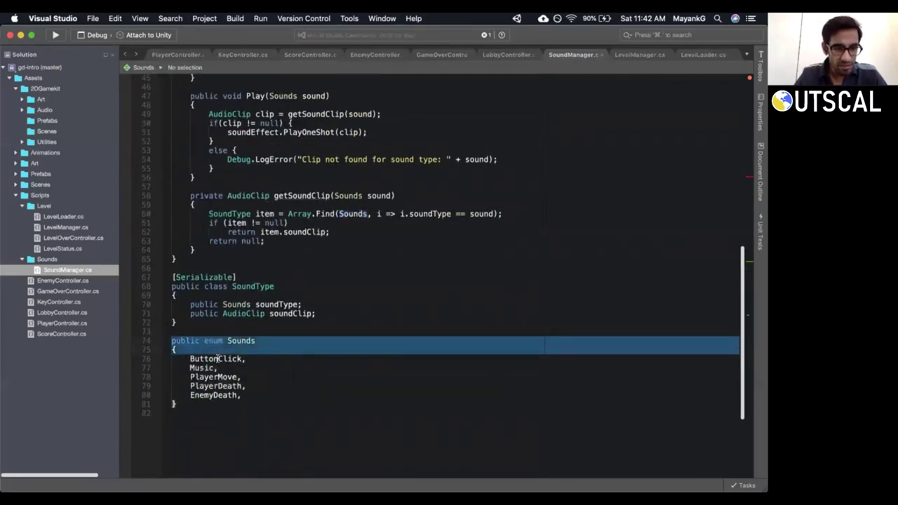
pyautogui.press('Escape')
pyautogui.scroll(6, 216, 358)
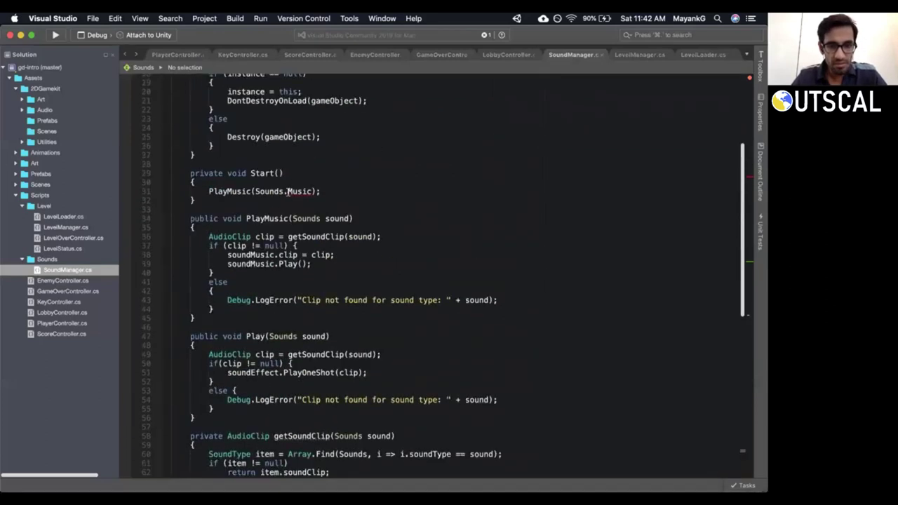
pyautogui.click(254, 191)
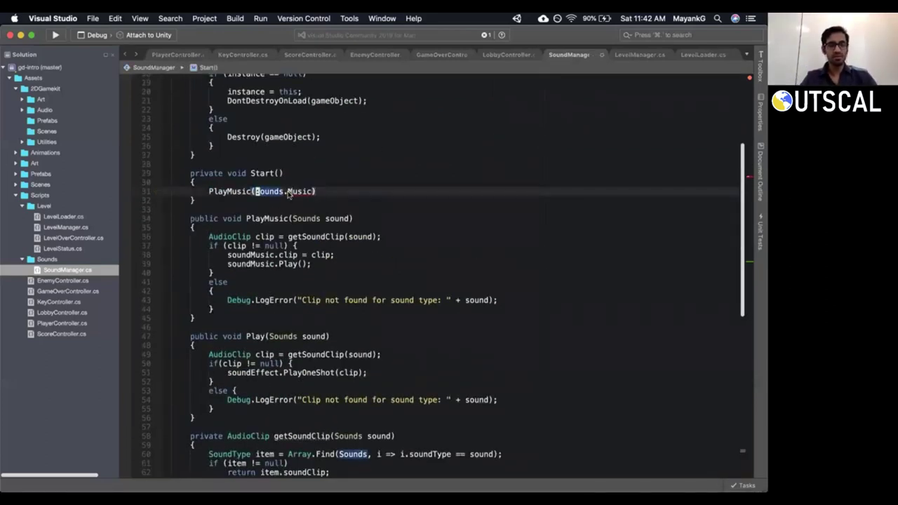
# Make the call PlayMusic(global::Sounds.Music); and save SoundManager.cs.
pyautogui.write('global::')
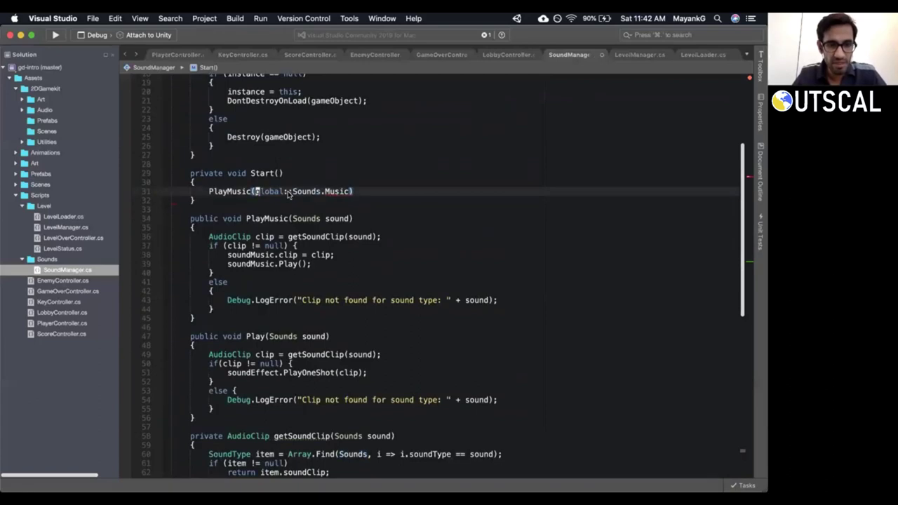
pyautogui.doubleClick(267, 190)
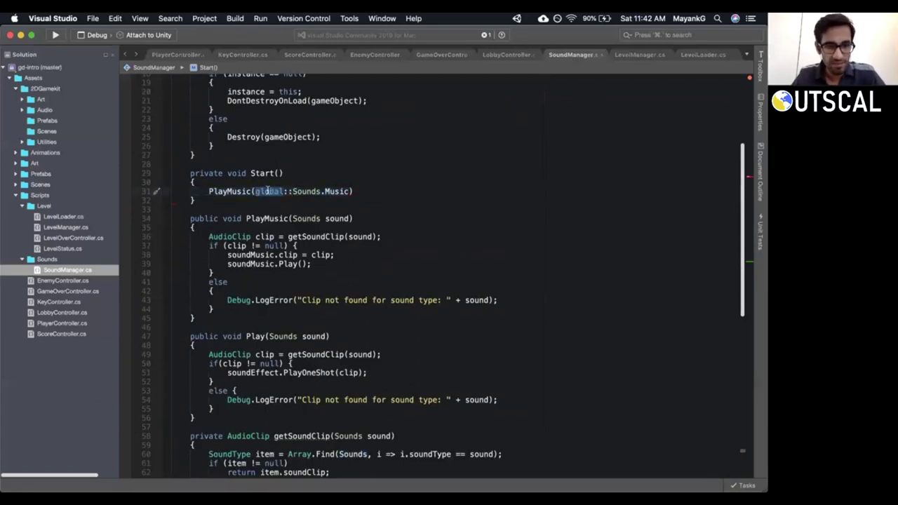
pyautogui.click(364, 191)
pyautogui.write(';')
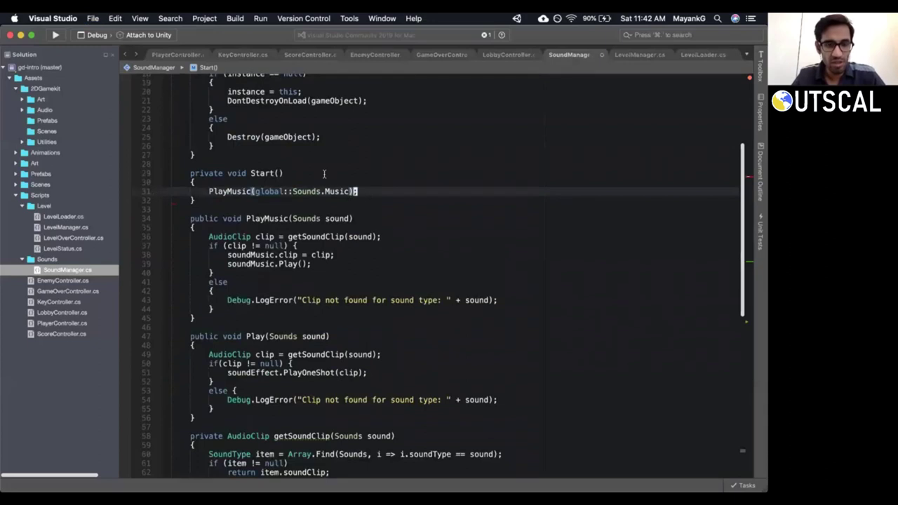
pyautogui.press('super+s')
# Review the Sounds field and enum references, then switch back to Unity.
pyautogui.scroll(2, 316, 197)
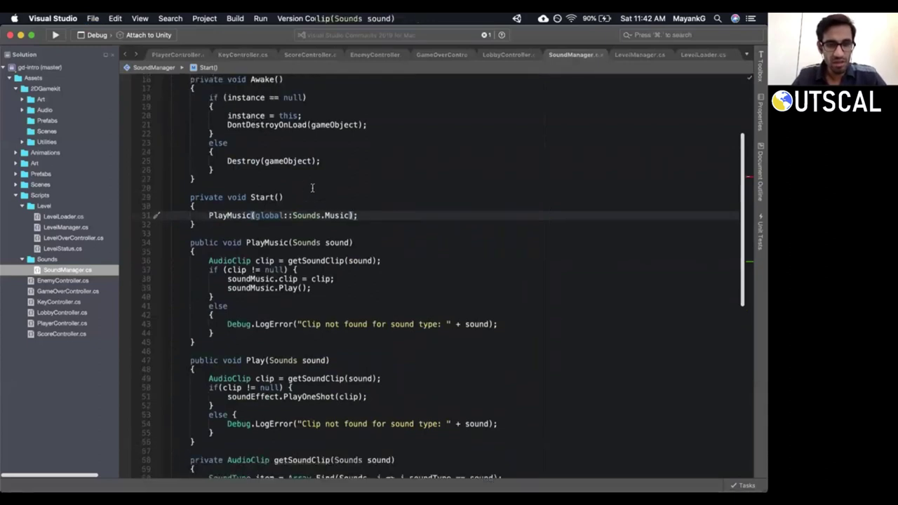
pyautogui.click(306, 224)
pyautogui.scroll(4, 294, 183)
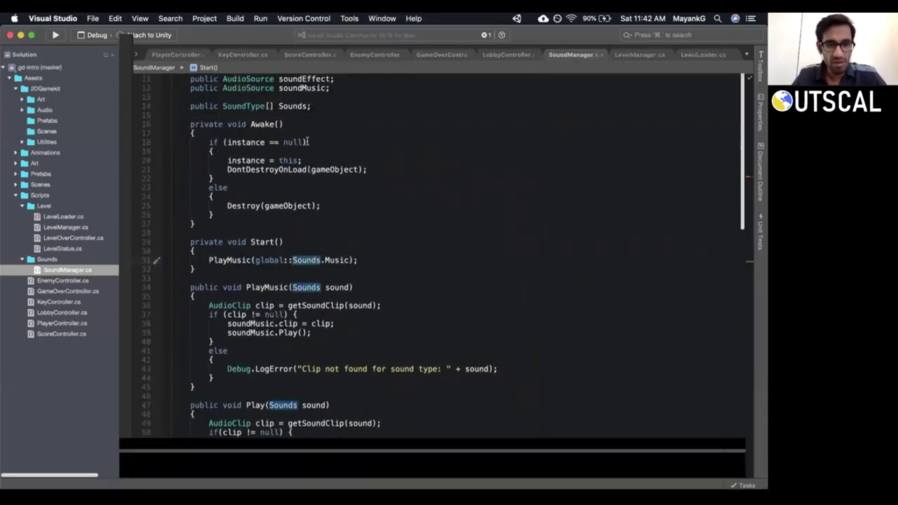
pyautogui.click(291, 150)
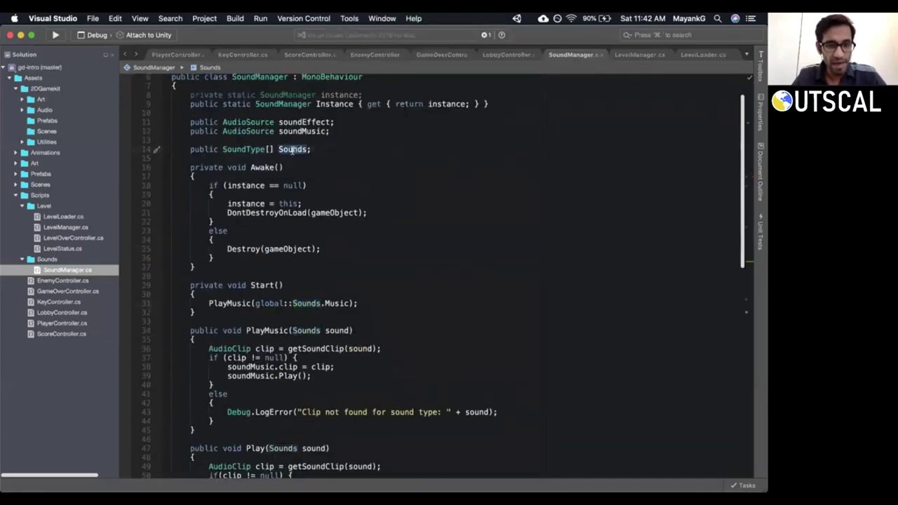
pyautogui.scroll(-12, 322, 310)
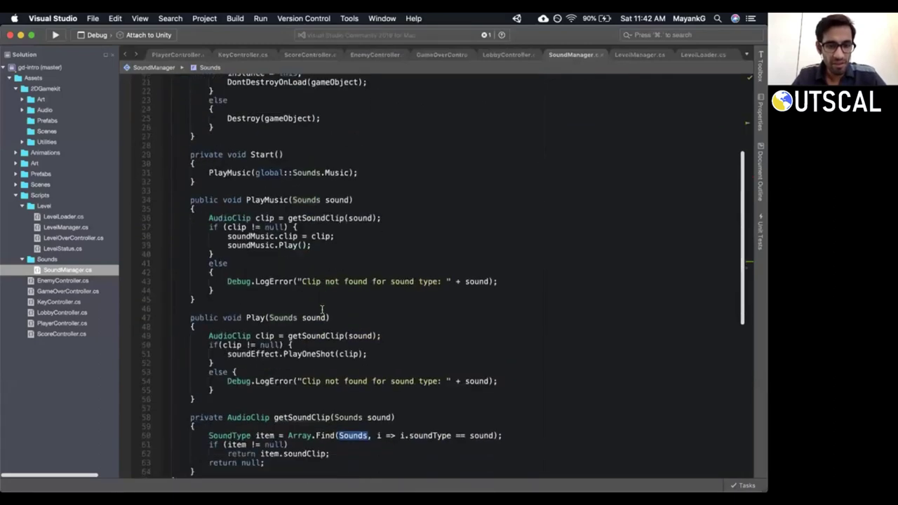
pyautogui.click(236, 385)
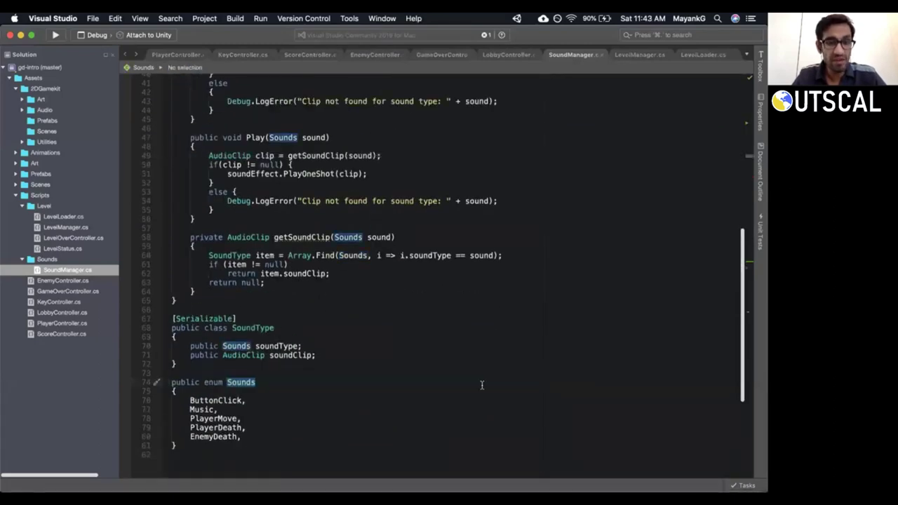
pyautogui.scroll(5, 481, 385)
pyautogui.scroll(3, 481, 385)
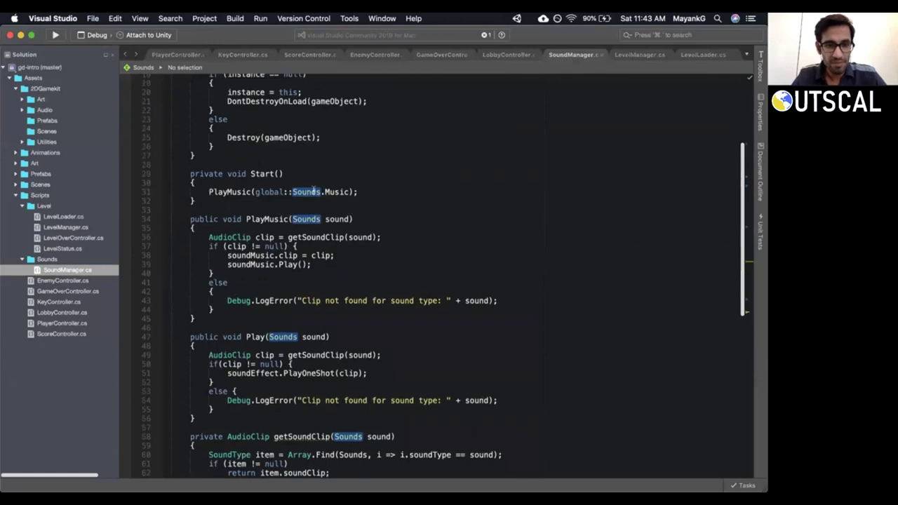
pyautogui.doubleClick(269, 192)
pyautogui.click(297, 191)
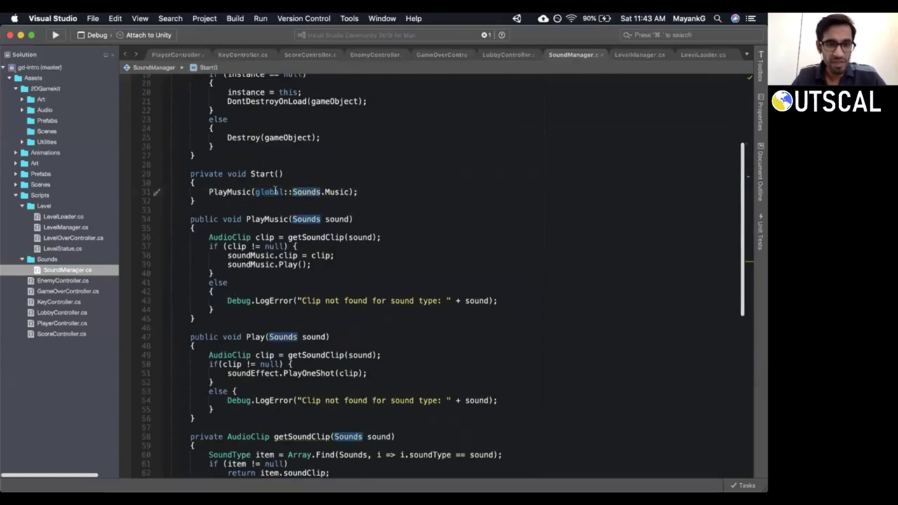
pyautogui.doubleClick(264, 192)
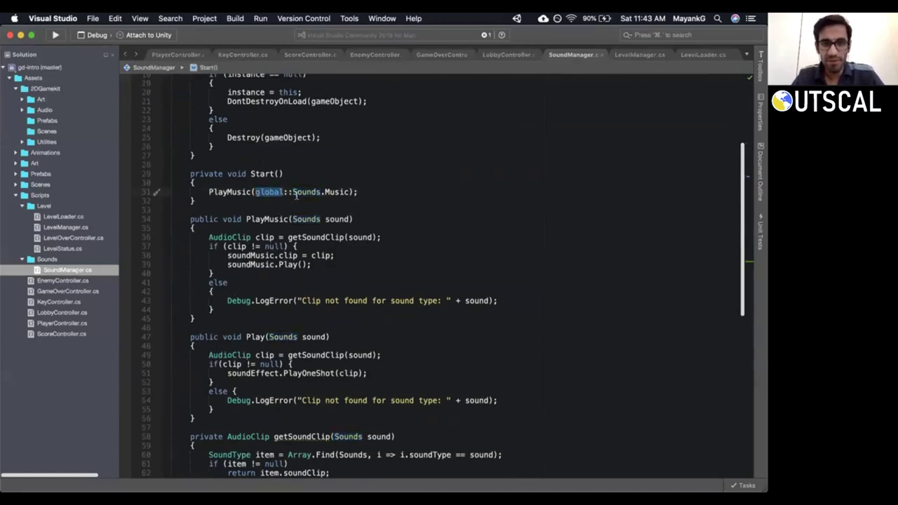
pyautogui.press('super+Tab')
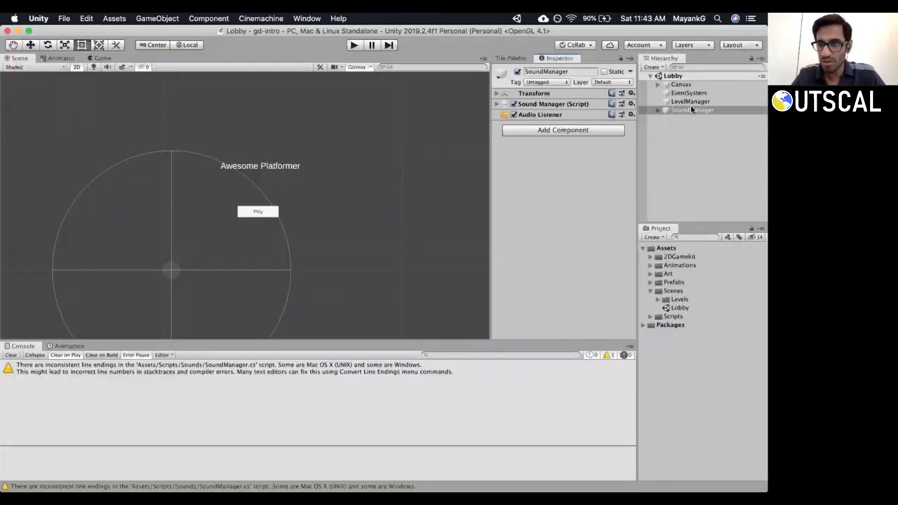
# Give SoundManager's Sounds Element 1 the type Music and the MusicGameplay clip.
pyautogui.click(690, 101)
pyautogui.click(691, 110)
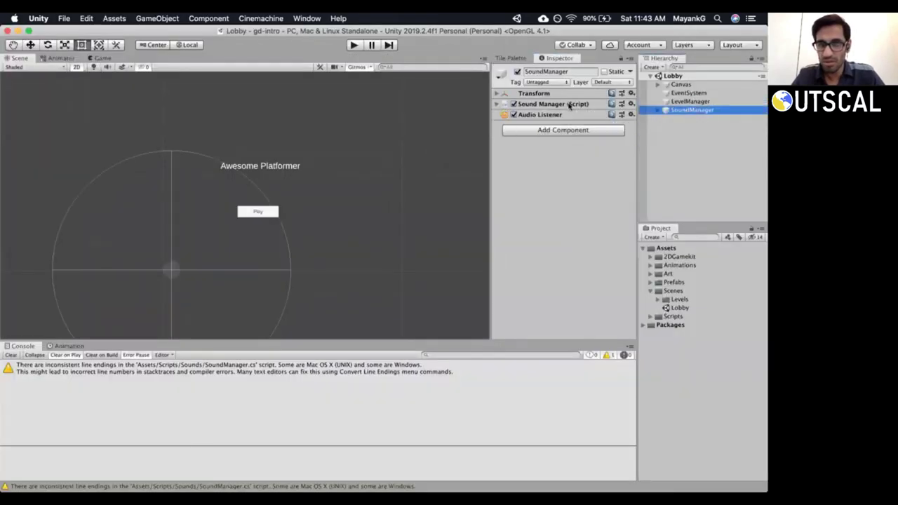
pyautogui.click(496, 104)
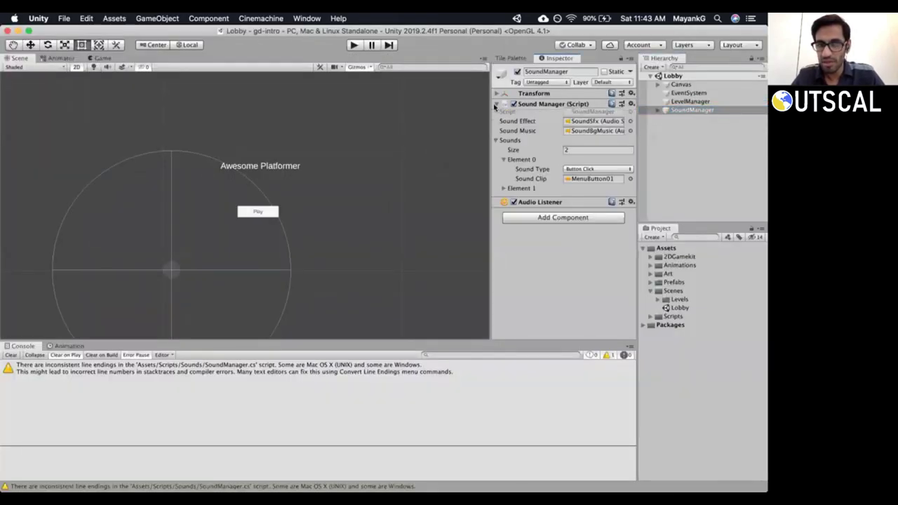
pyautogui.click(503, 189)
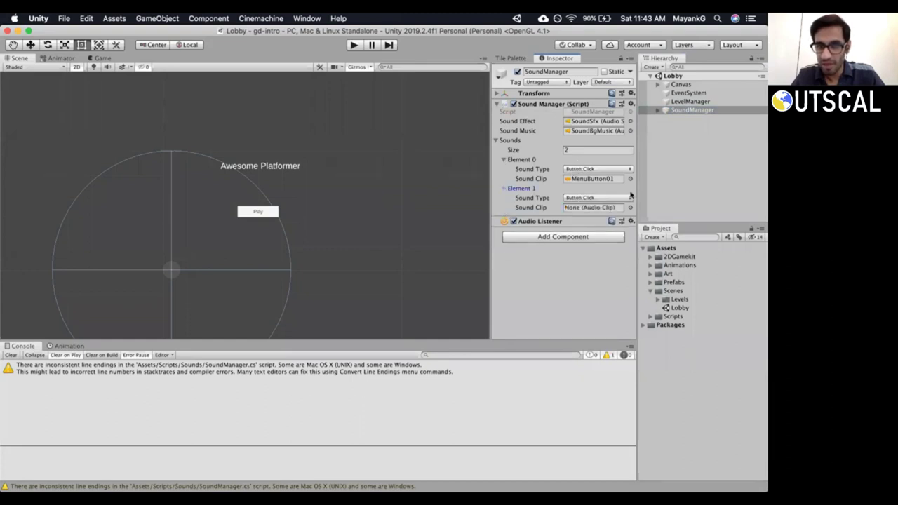
pyautogui.click(573, 199)
pyautogui.click(582, 207)
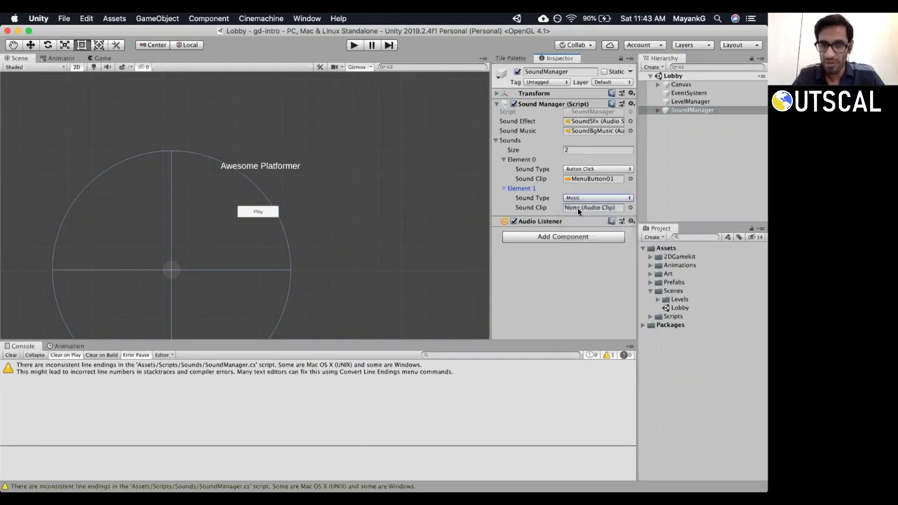
pyautogui.click(692, 237)
pyautogui.write('mu')
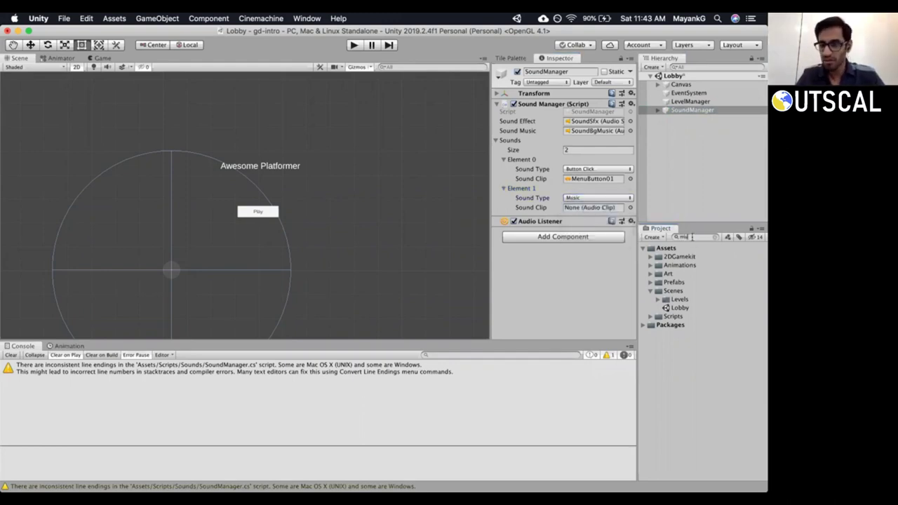
pyautogui.write('sic')
pyautogui.moveTo(679, 284); pyautogui.dragTo(595, 207)
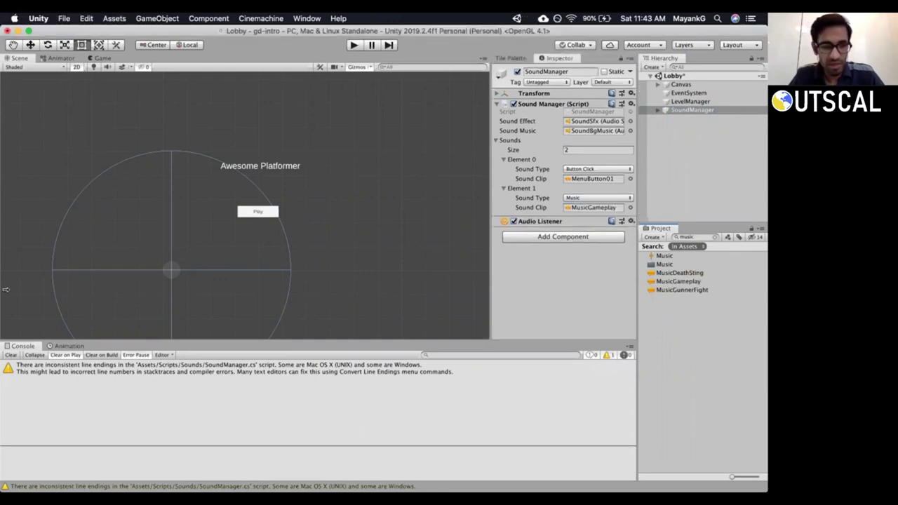
# Clear the console warning and the 'music' search, then expand SoundManager in the Hierarchy.
pyautogui.click(11, 354)
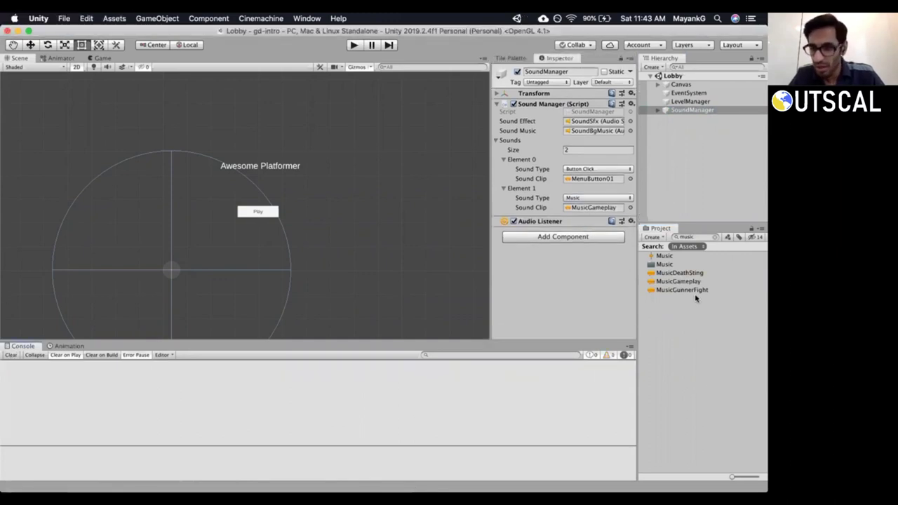
pyautogui.click(714, 237)
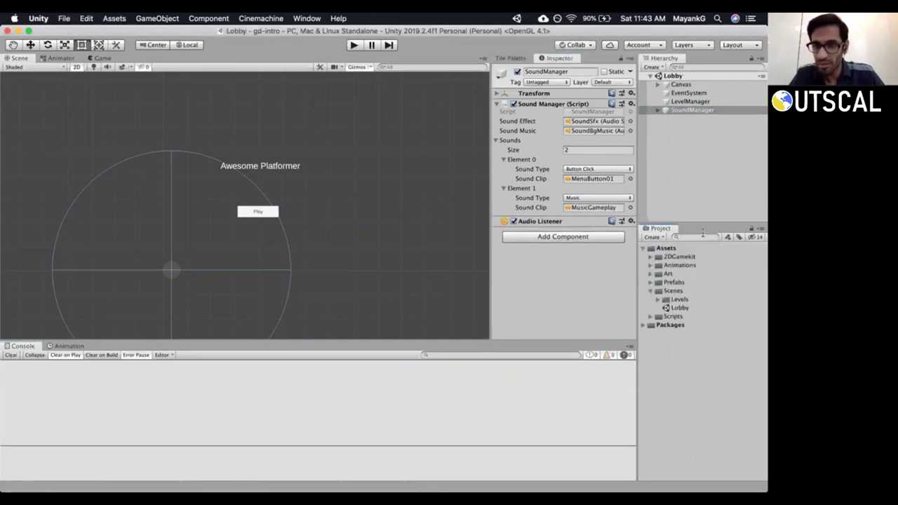
pyautogui.click(657, 110)
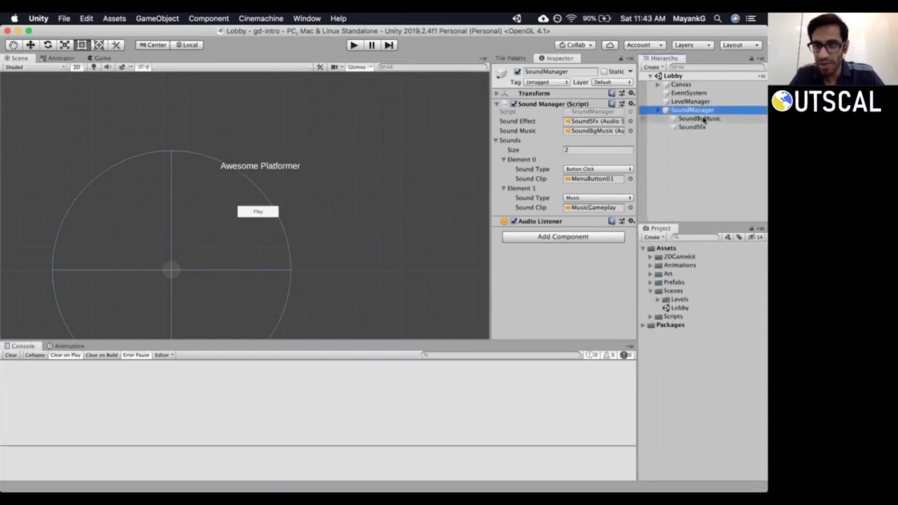
# Select SoundBgMusic and widen the Inspector to show its Audio Source settings.
pyautogui.click(701, 118)
pyautogui.moveTo(489, 161); pyautogui.dragTo(432, 162)
pyautogui.moveTo(416, 165); pyautogui.dragTo(416, 167)
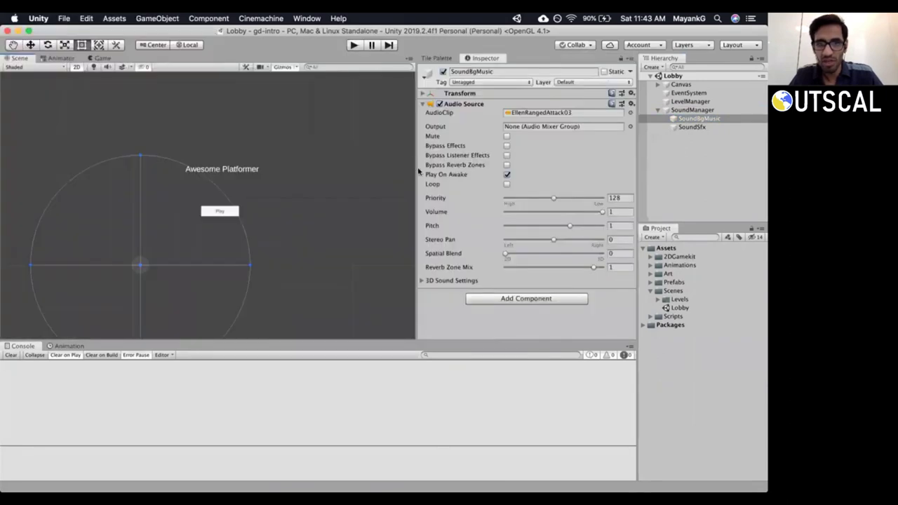
pyautogui.click(685, 127)
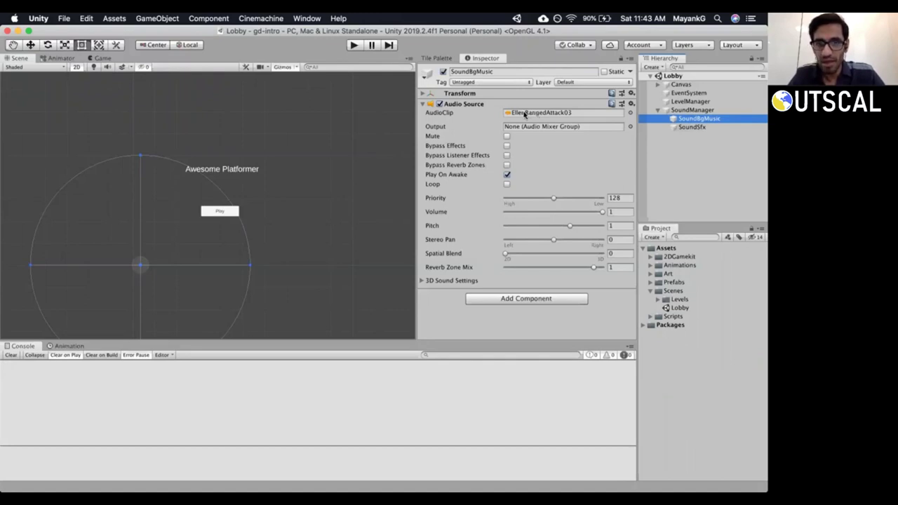
# Set SoundBgMusic's AudioClip to None and return to Visual Studio.
pyautogui.click(630, 115)
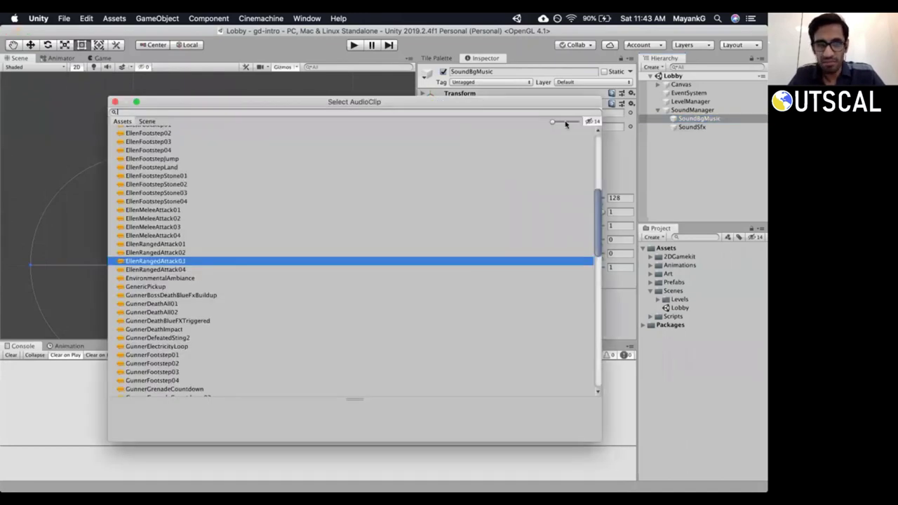
pyautogui.click(596, 138)
pyautogui.click(595, 138)
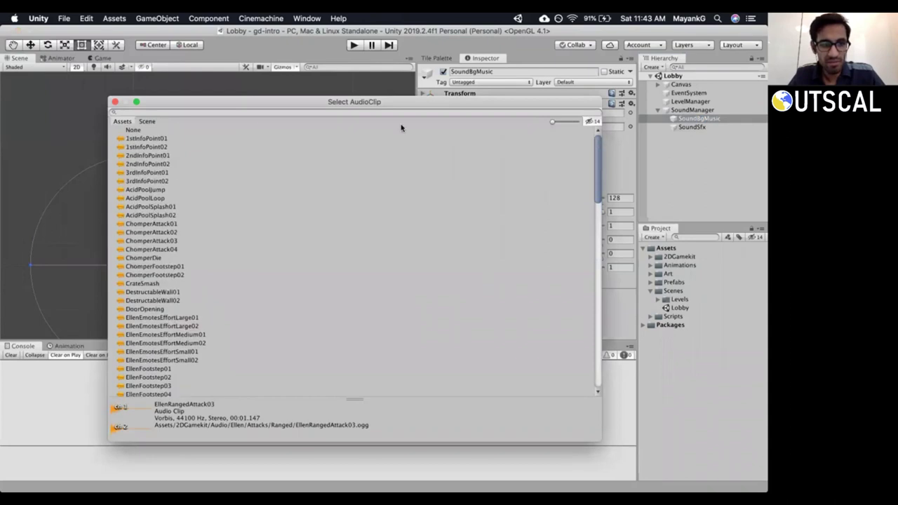
pyautogui.doubleClick(145, 128)
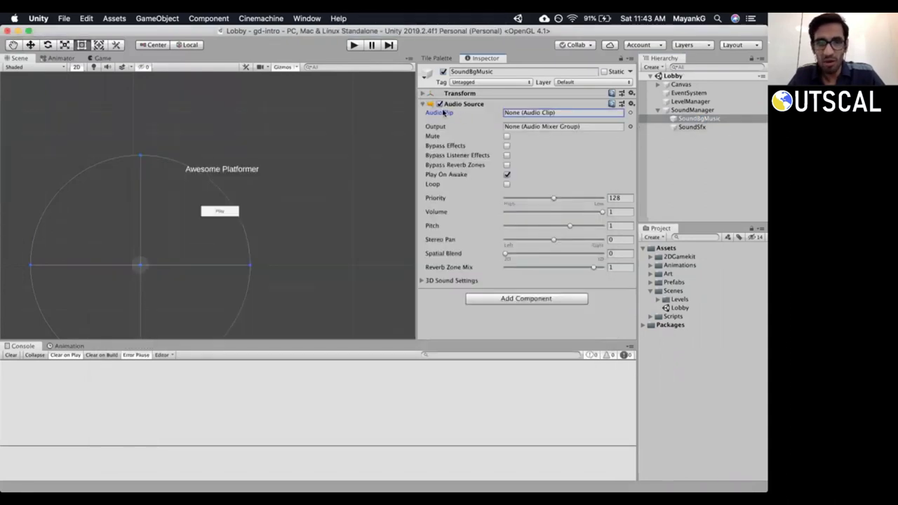
pyautogui.press('super+Tab')
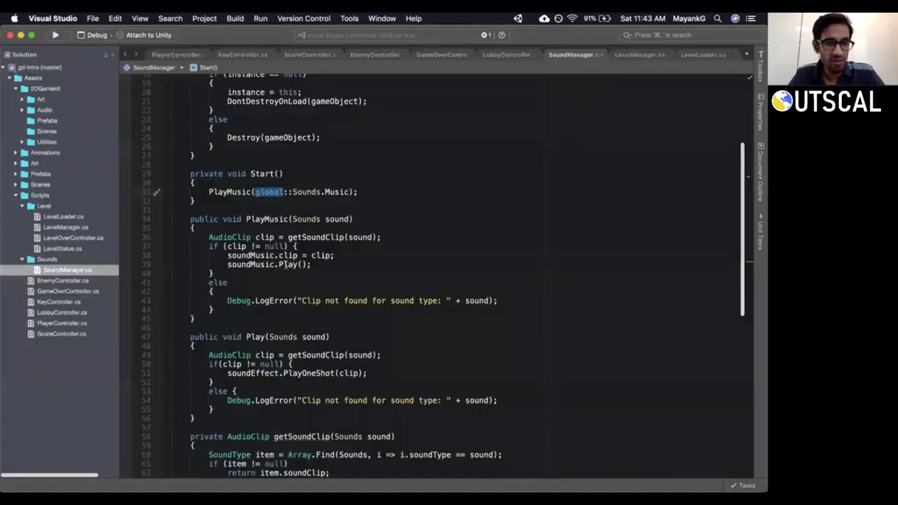
# Review PlayMusic's getSoundClip call (line 36) and clip assignment (line 38), then return to Unity.
pyautogui.scroll(-3, 327, 243)
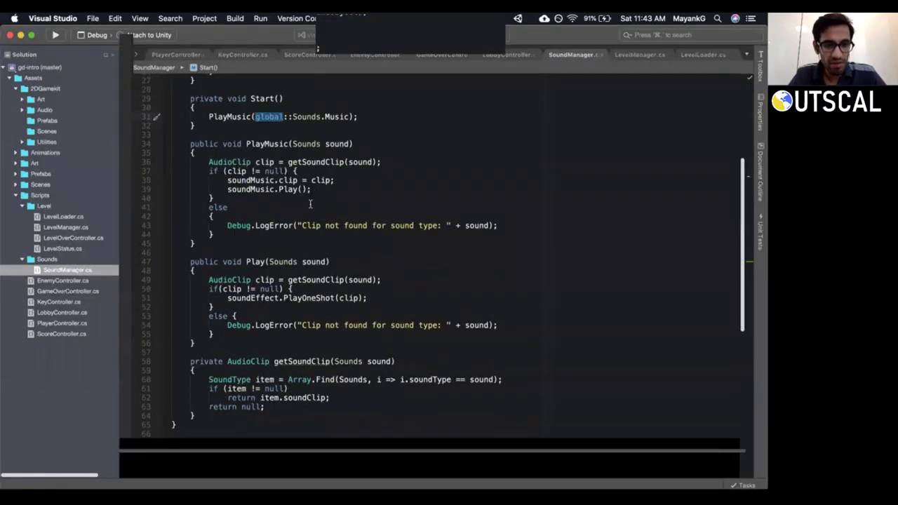
pyautogui.scroll(2, 328, 244)
pyautogui.click(312, 202)
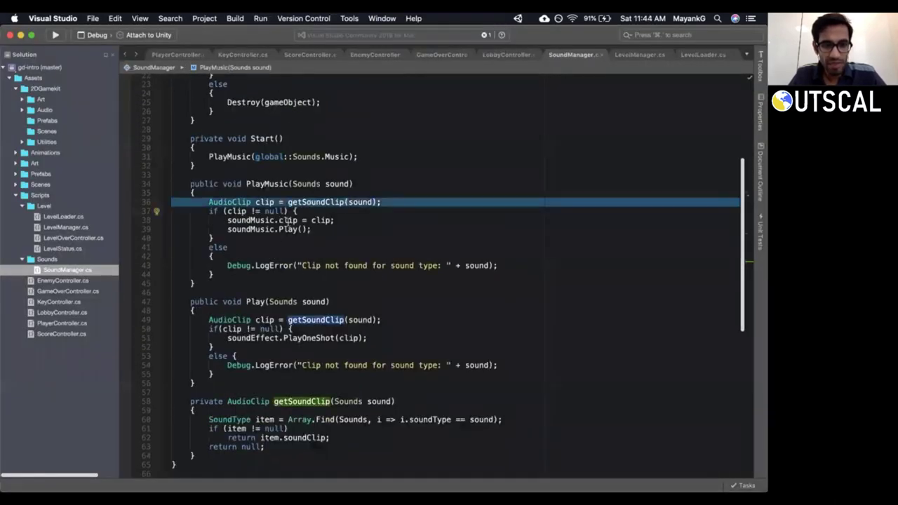
pyautogui.click(288, 221)
pyautogui.press('super+Tab')
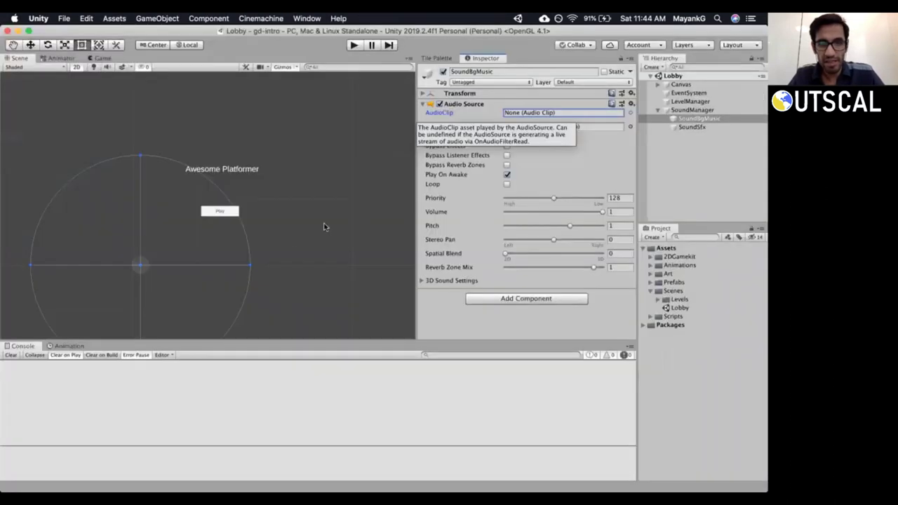
# Run the Lobby scene in Play mode and raise the system volume to maximum.
pyautogui.click(354, 46)
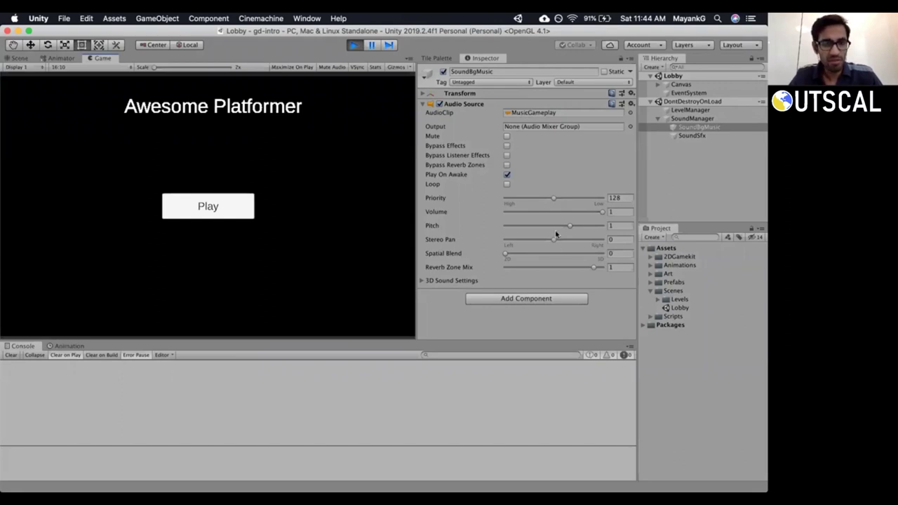
pyautogui.press('XF86AudioRaiseVolume')
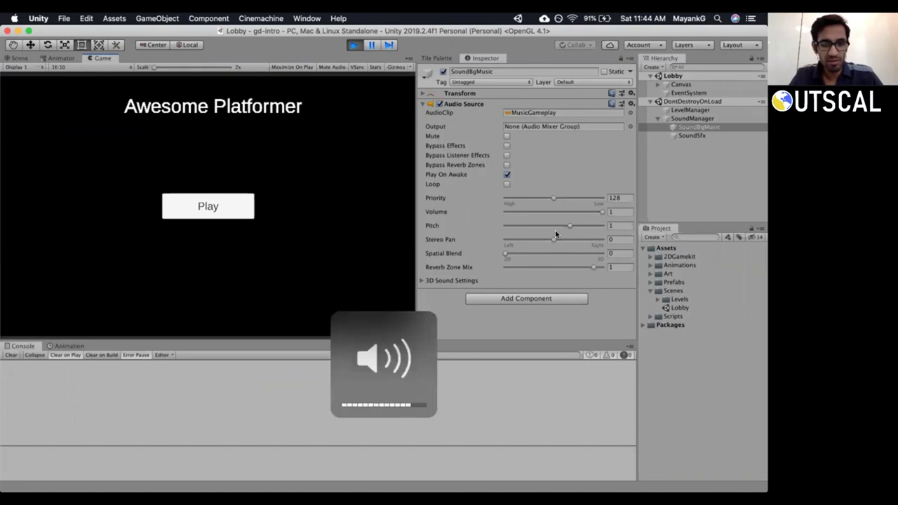
pyautogui.press('XF86AudioRaiseVolume')
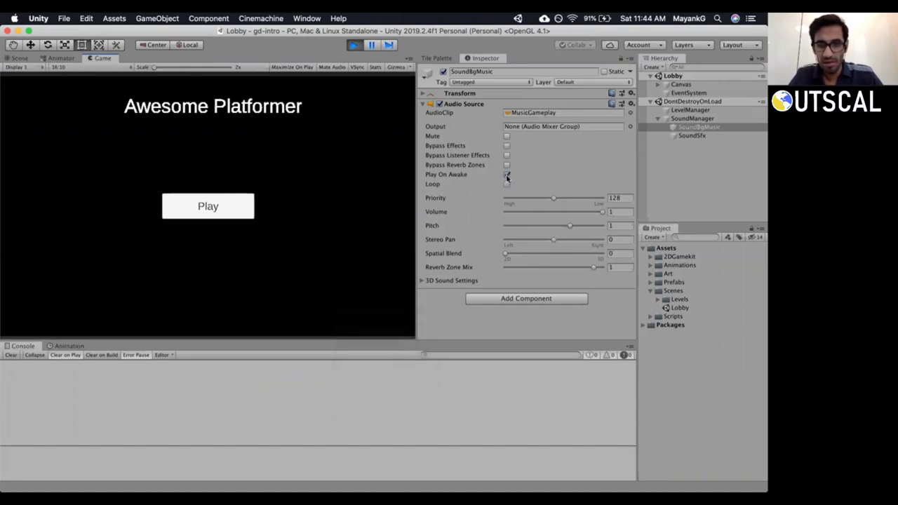
pyautogui.click(353, 46)
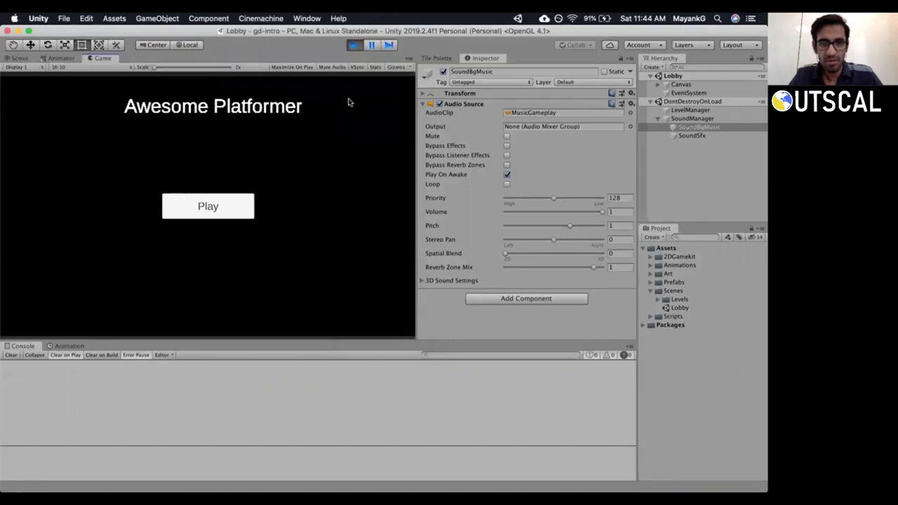
# Exit Play mode, reselect SoundBgMusic, and start Play mode again.
pyautogui.press('super+p')
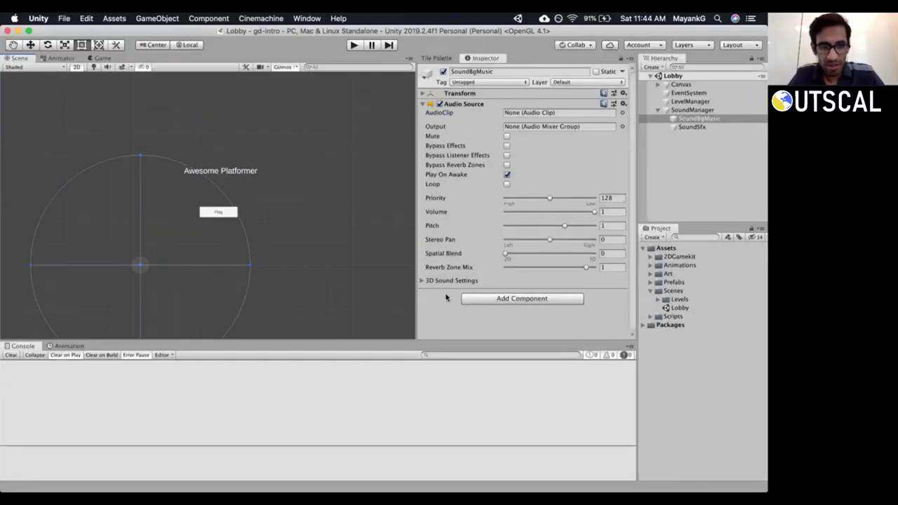
pyautogui.moveTo(299, 477)
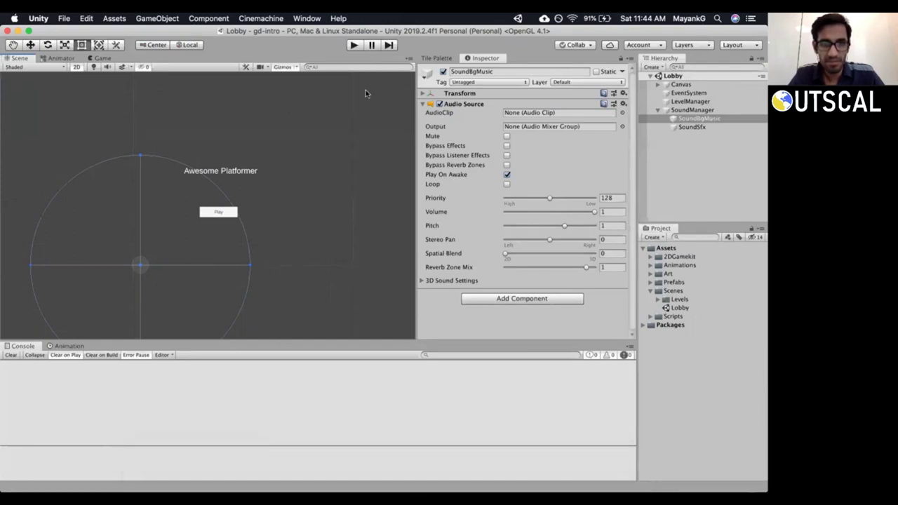
pyautogui.click(344, 143)
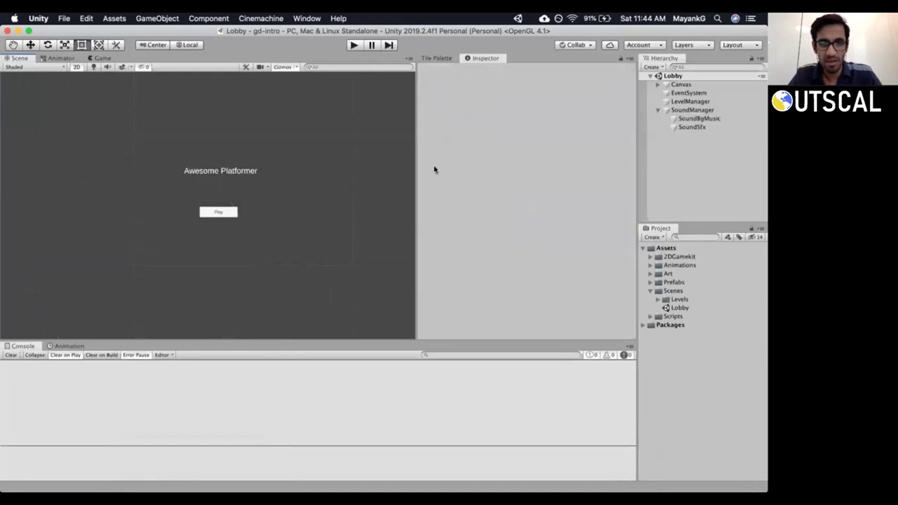
pyautogui.click(699, 121)
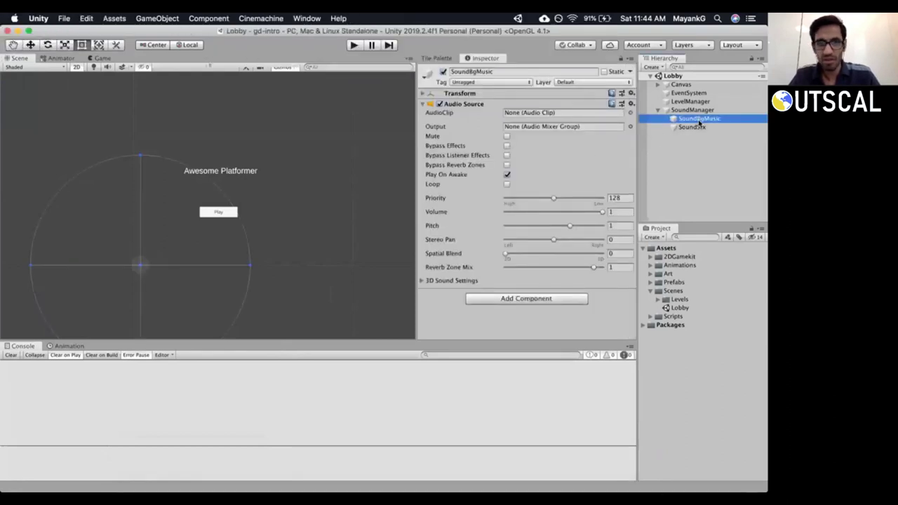
pyautogui.click(540, 44)
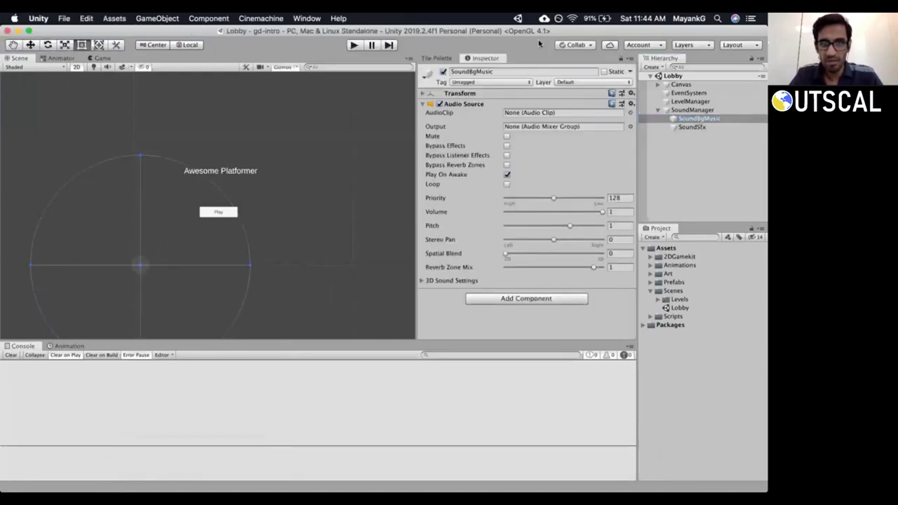
pyautogui.press('super+p')
# Adjust the volume and inspect the SoundSfx and SoundBgMusic clips during play.
pyautogui.press('F12')
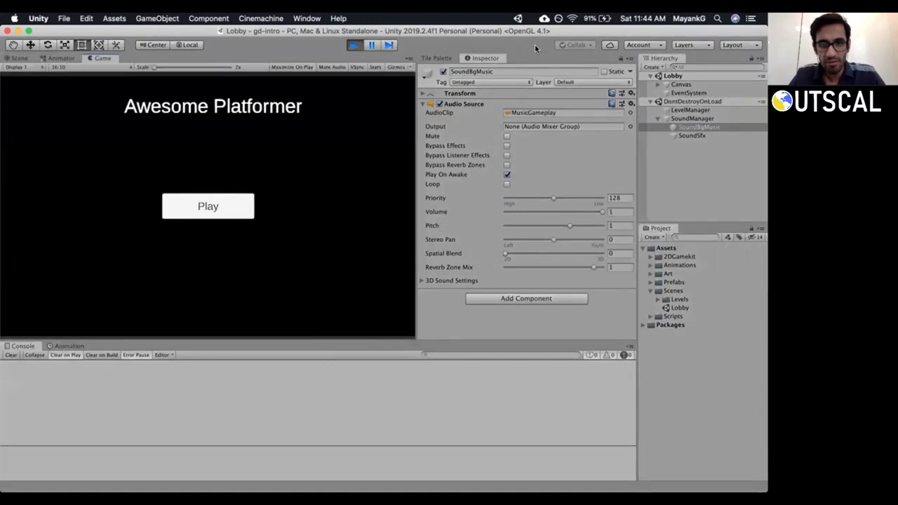
pyautogui.press('F12')
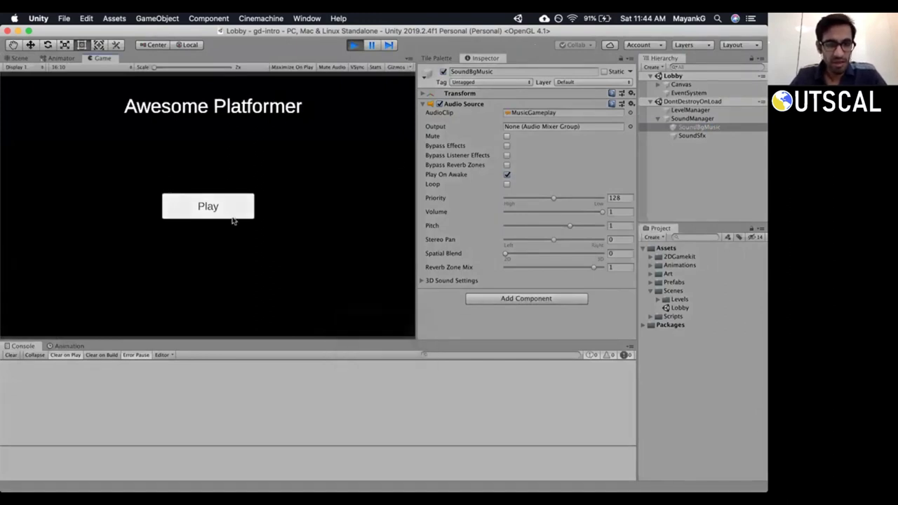
pyautogui.press('F12')
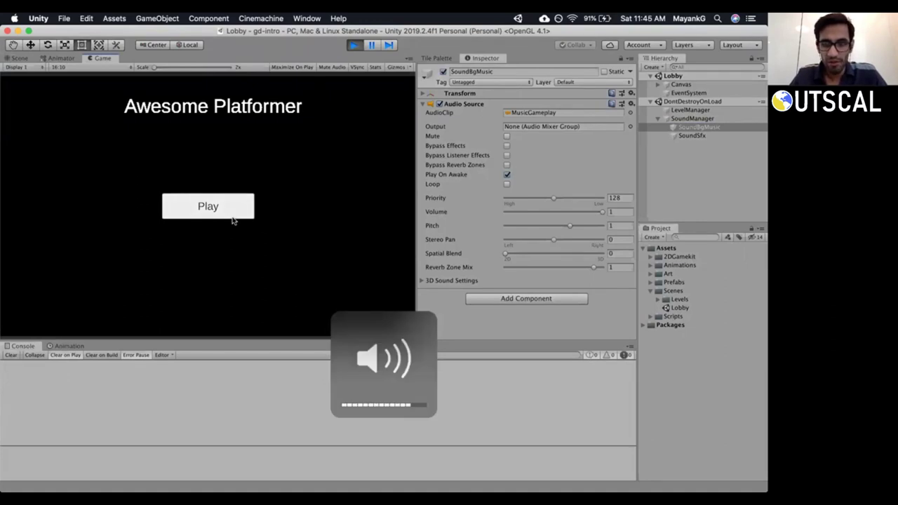
pyautogui.click(693, 135)
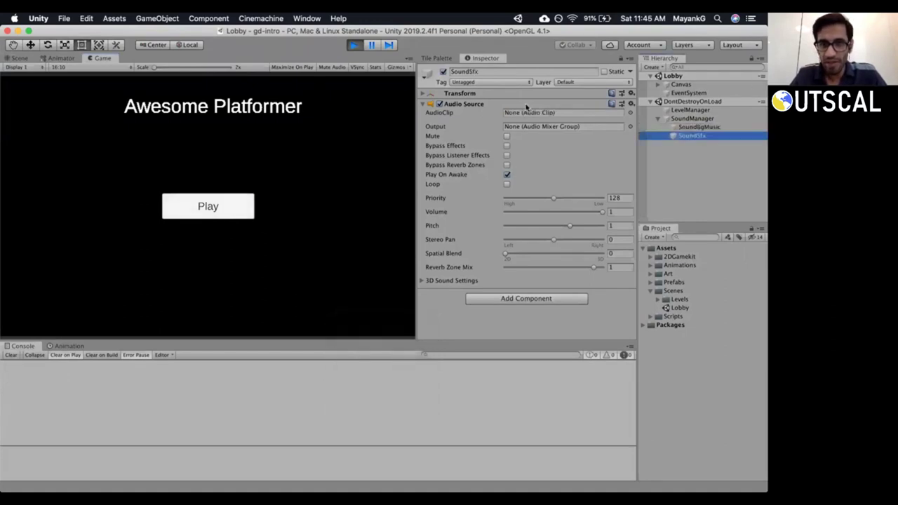
pyautogui.click(705, 126)
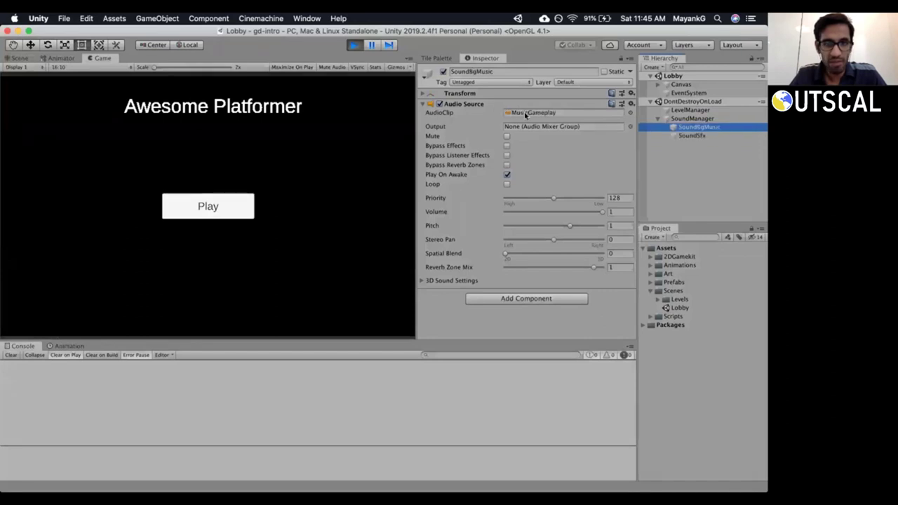
pyautogui.click(693, 135)
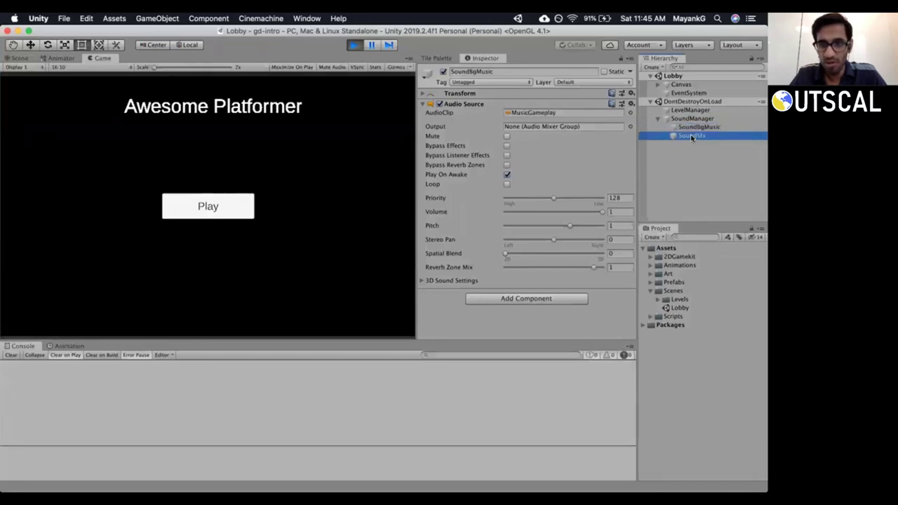
# Load Level 1 from the lobby menu, then stop play and return to Visual Studio.
pyautogui.click(226, 205)
pyautogui.click(223, 207)
pyautogui.click(93, 214)
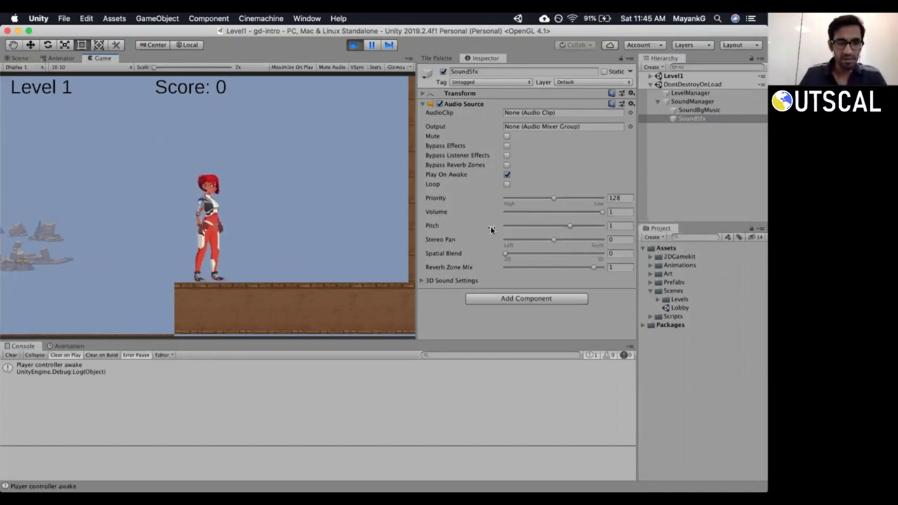
pyautogui.click(353, 44)
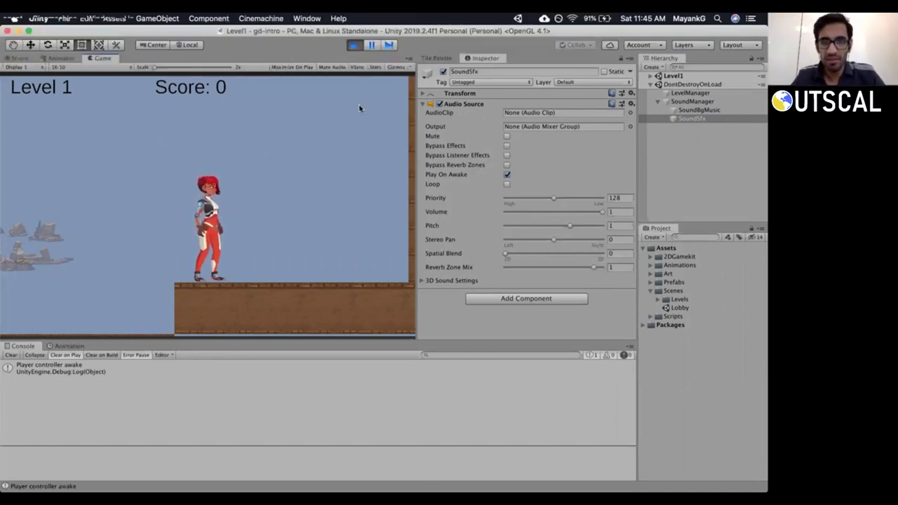
pyautogui.press('super+p')
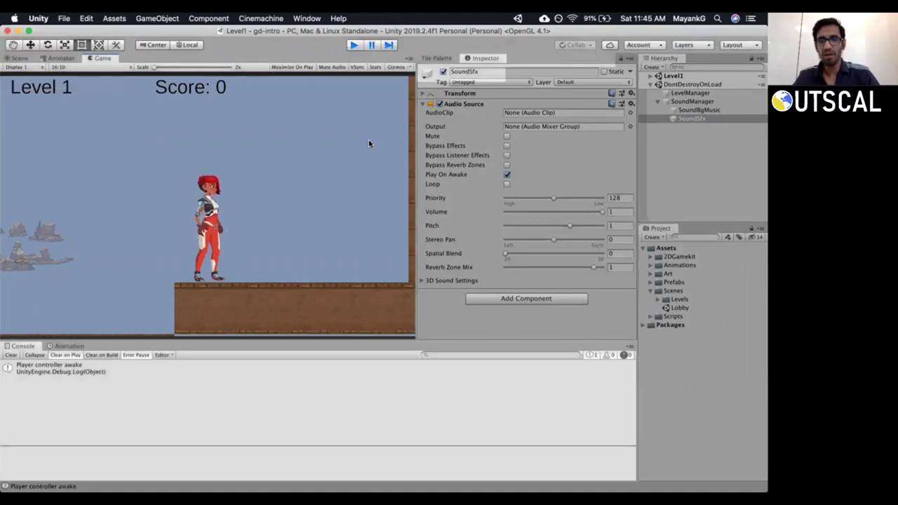
pyautogui.press('super+Tab')
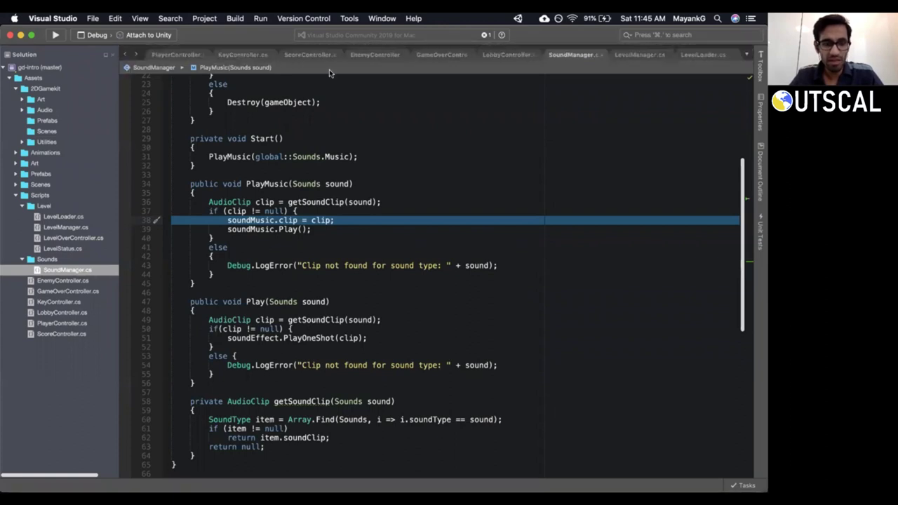
# Open GameOverController.cs and place the cursor inside the PlayerDied method.
pyautogui.click(260, 183)
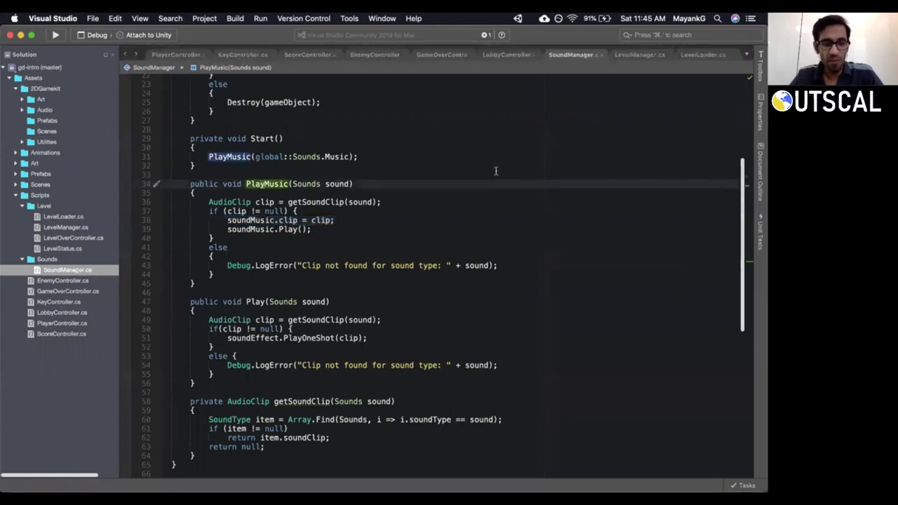
pyautogui.click(375, 54)
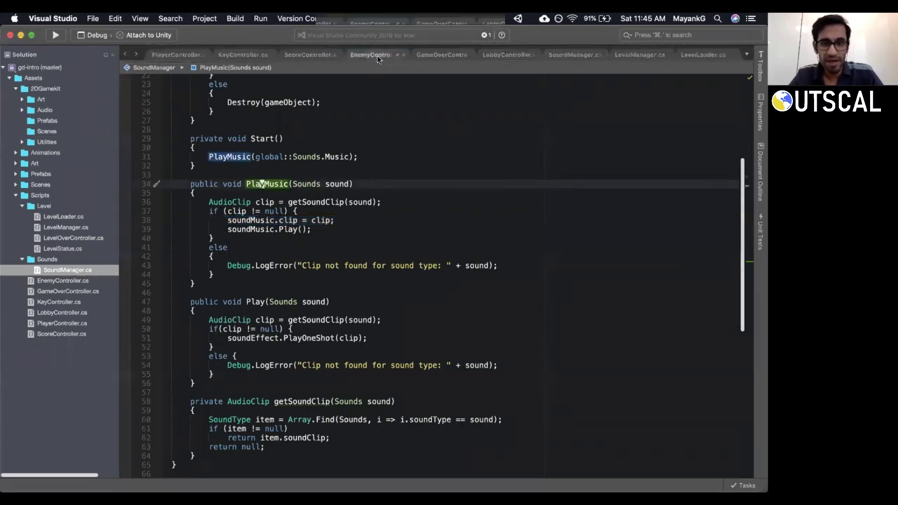
pyautogui.click(439, 54)
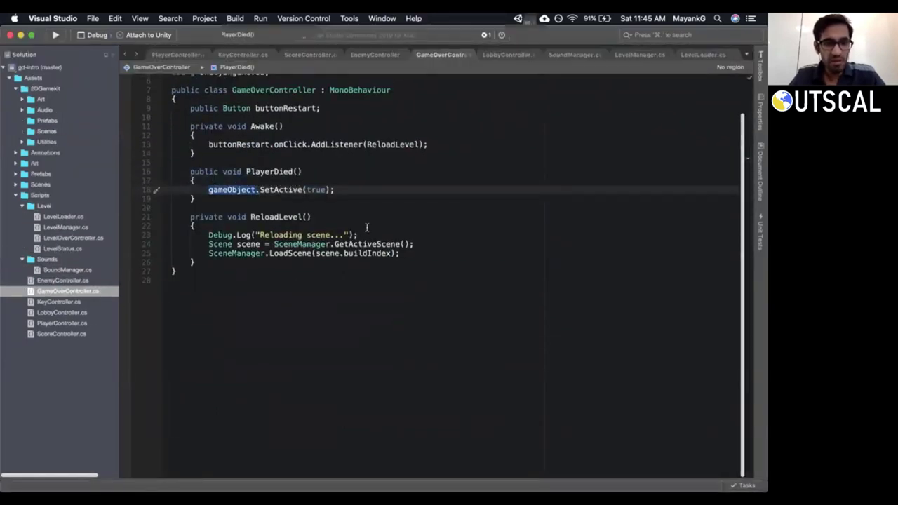
pyautogui.scroll(1, 366, 227)
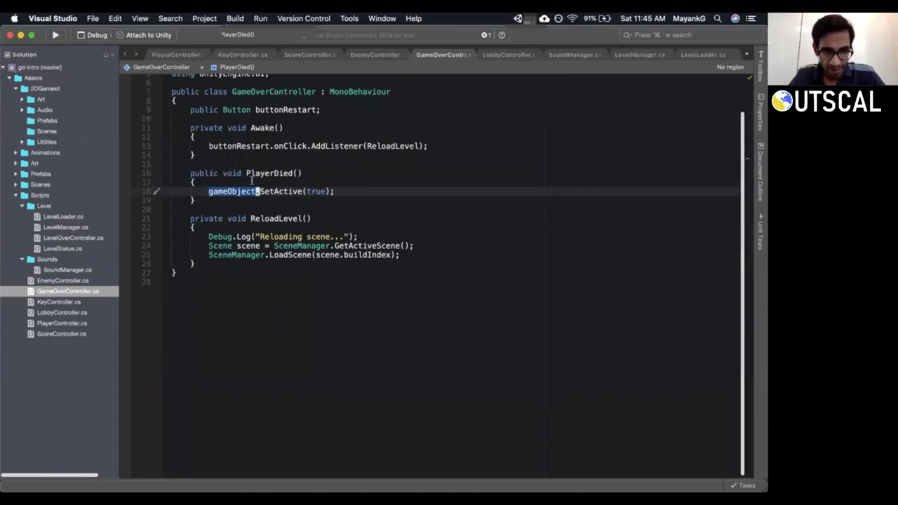
pyautogui.click(254, 180)
pyautogui.scroll(1, 315, 187)
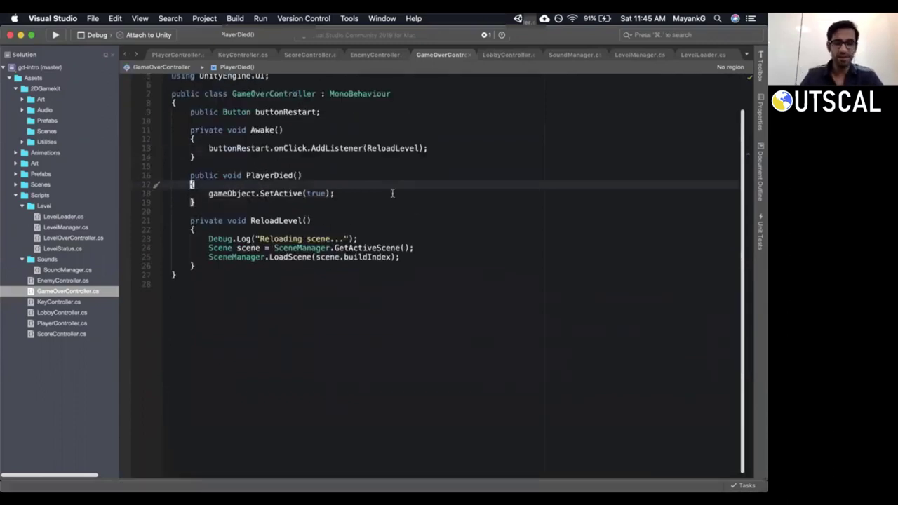
# Add SoundManager.Instance.PlayMusic(Sounds.PlayerDeath); as PlayerDied's first line using autocomplete.
pyautogui.press('Return')
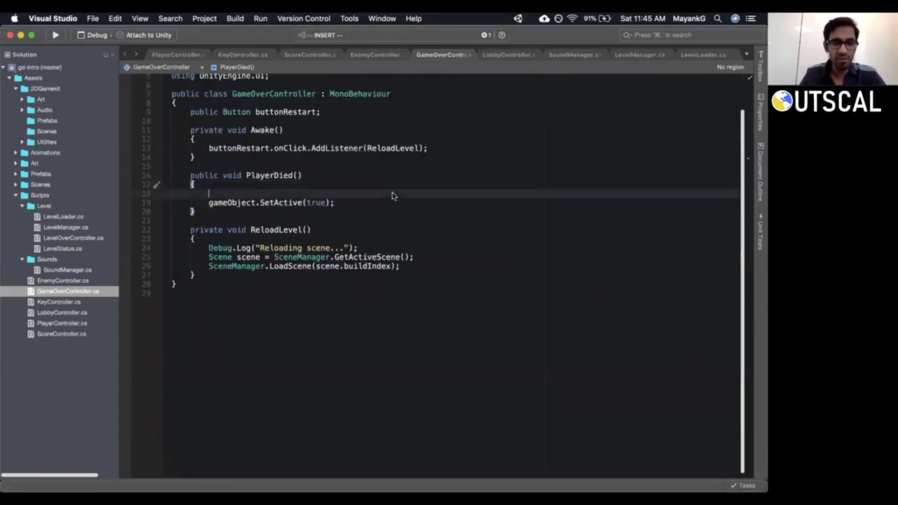
pyautogui.write('Sp')
pyautogui.write('ounds')
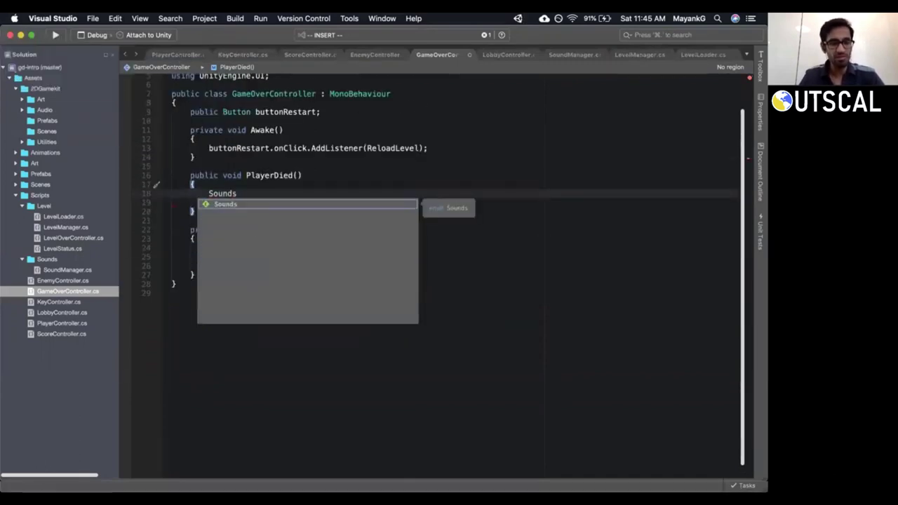
pyautogui.press('BackSpace')
pyautogui.write('Man')
pyautogui.press('Return')
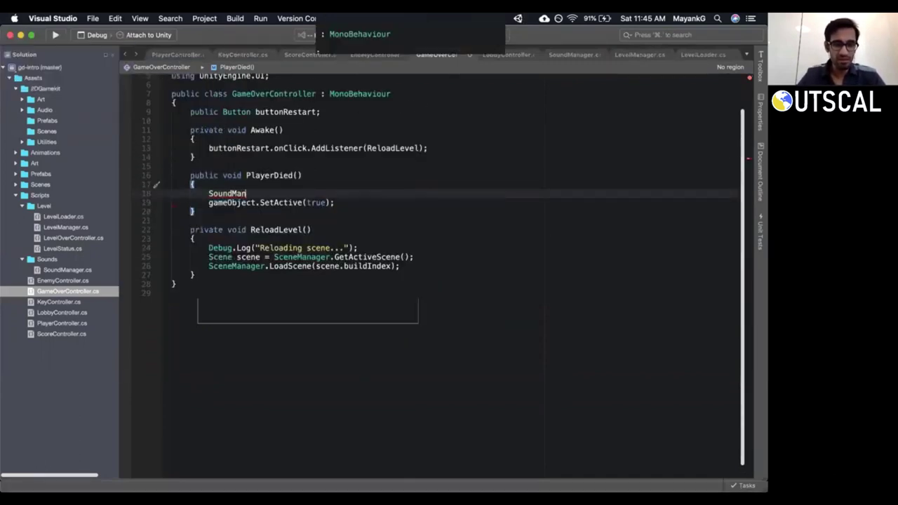
pyautogui.write('.ins')
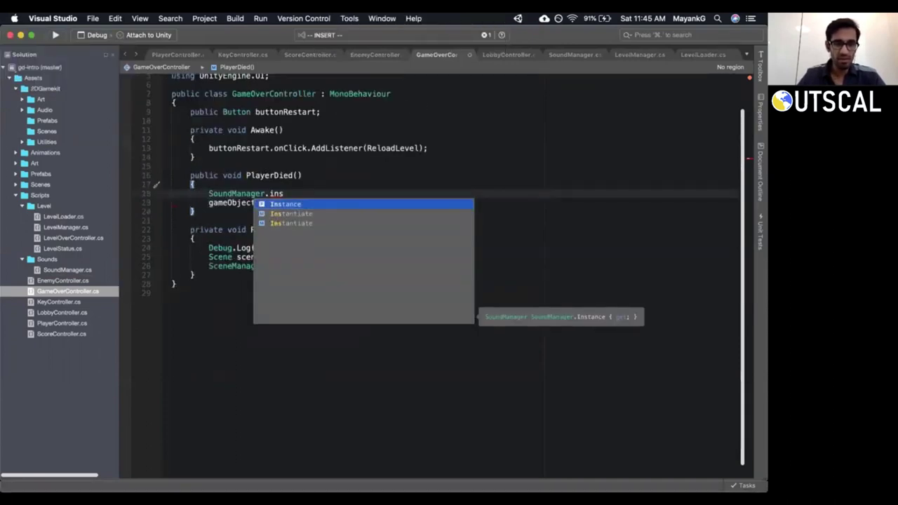
pyautogui.press('Return')
pyautogui.write('.Play')
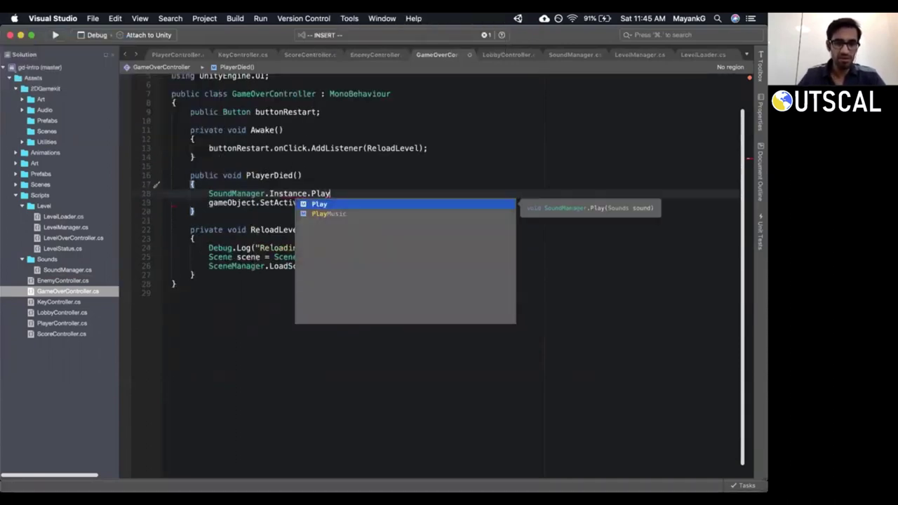
pyautogui.press('Return')
pyautogui.write('(')
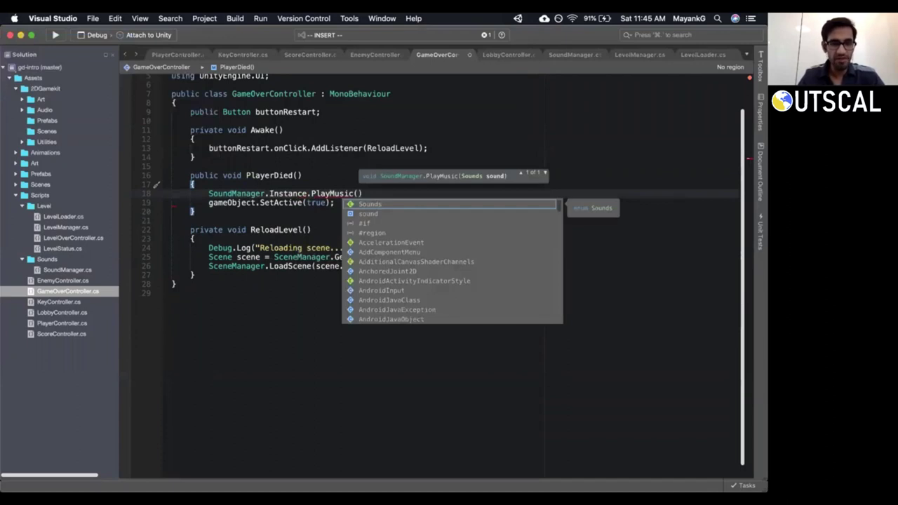
pyautogui.press('Return')
pyautogui.press('Down')
pyautogui.press('Down')
pyautogui.press('Down')
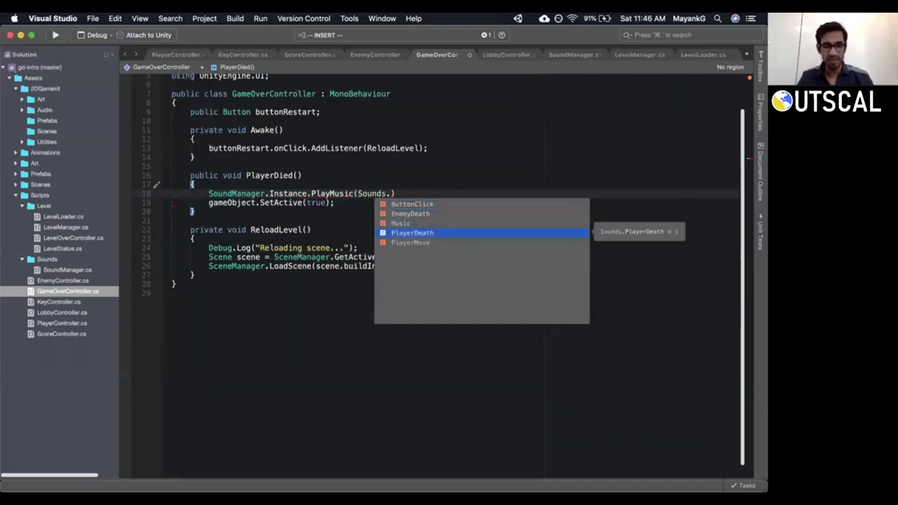
pyautogui.press('Return')
pyautogui.write(';')
pyautogui.press('Escape')
pyautogui.hotkey('shift', 'v')
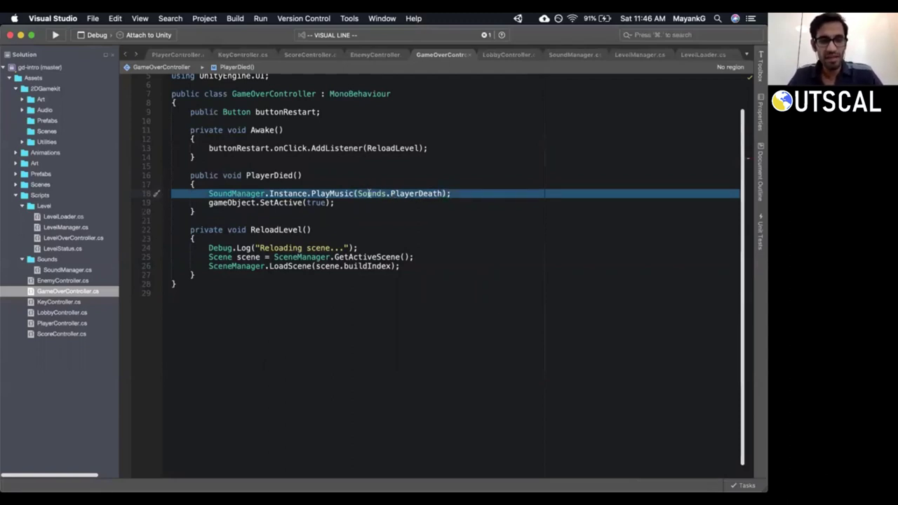
pyautogui.press('super+Tab')
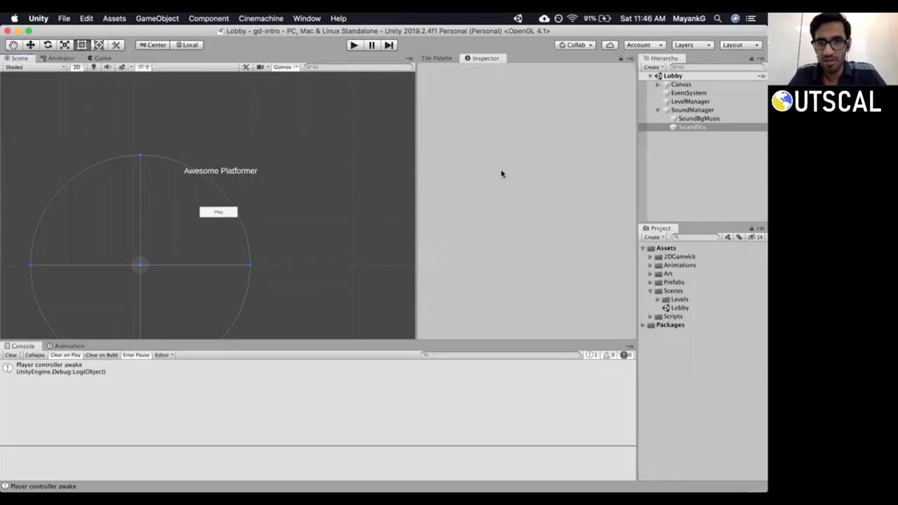
# Resize SoundManager's Sounds list to 3 and set Element 2's type to Player Death.
pyautogui.click(689, 110)
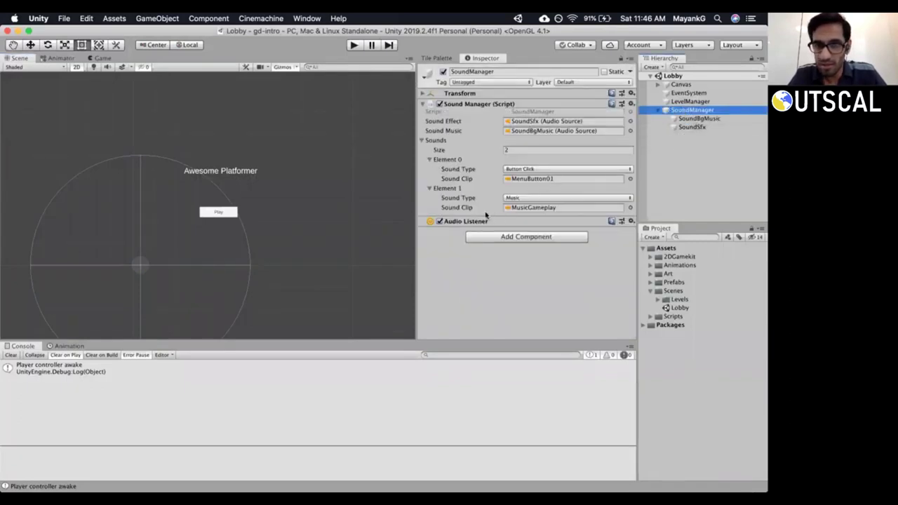
pyautogui.click(509, 150)
pyautogui.write('3')
pyautogui.press('Return')
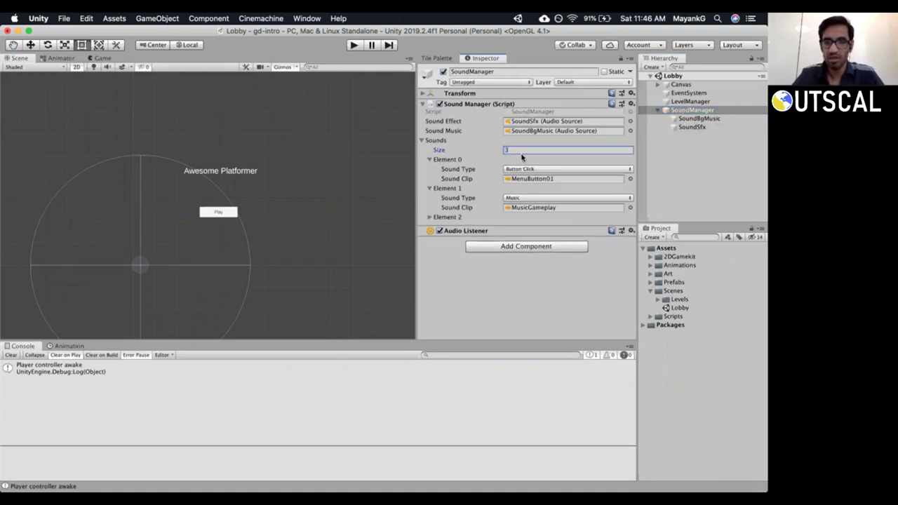
pyautogui.click(435, 217)
pyautogui.click(513, 227)
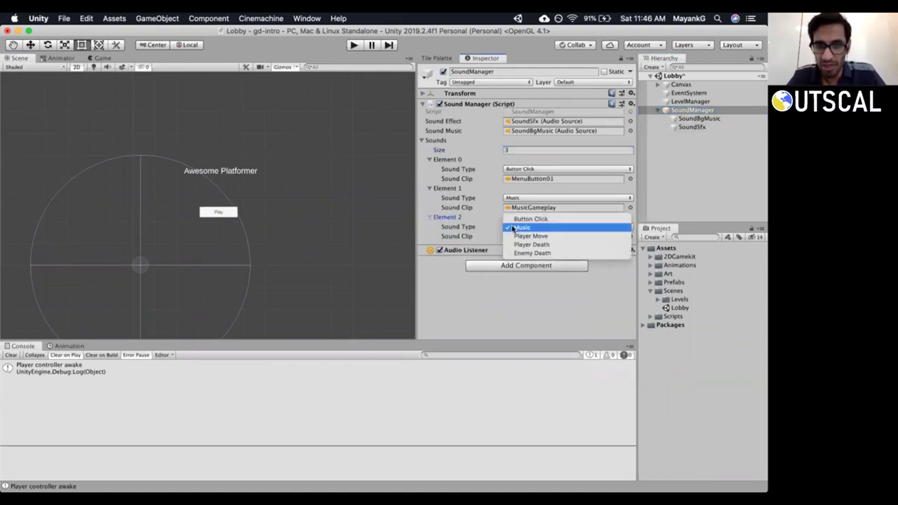
pyautogui.click(533, 245)
# Search assets for 'dea' and assign GunnerDeathAll01 as Element 2's sound clip.
pyautogui.click(709, 237)
pyautogui.write('death')
pyautogui.scroll(-15, 675, 322)
pyautogui.scroll(-20, 677, 332)
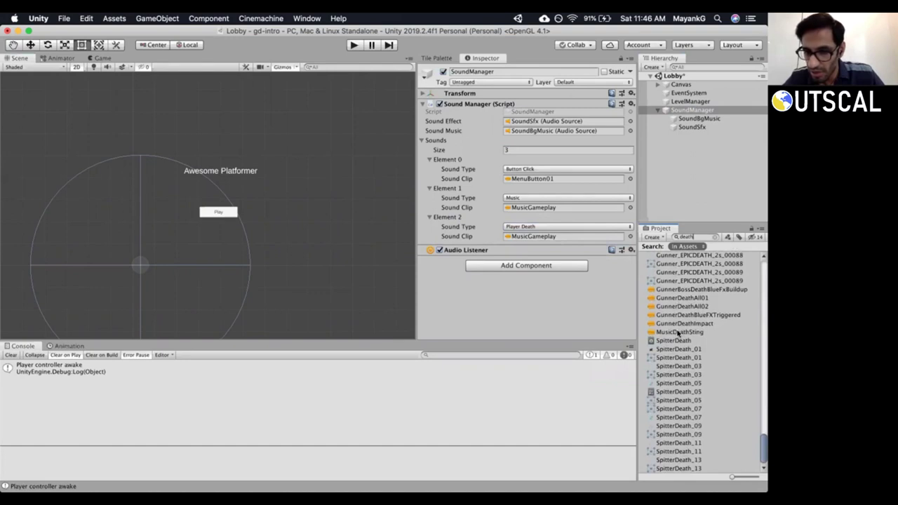
pyautogui.scroll(1, 677, 333)
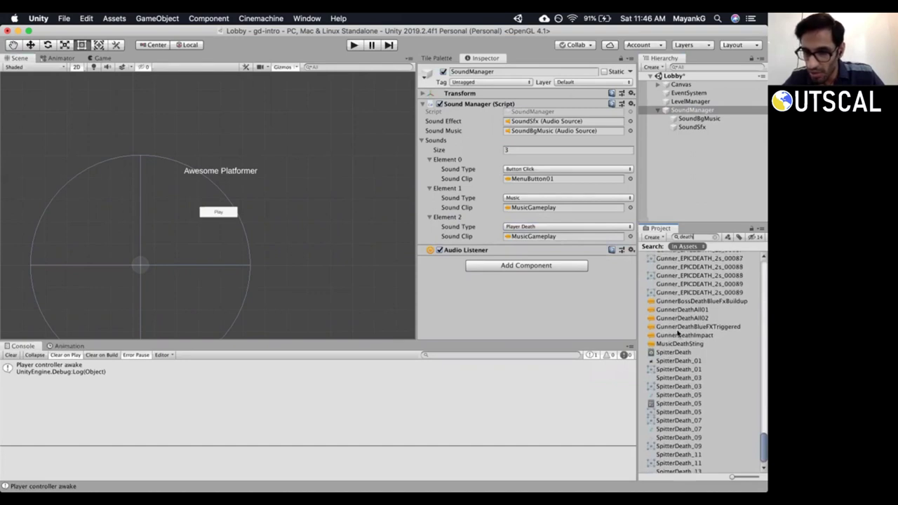
pyautogui.scroll(-1, 678, 346)
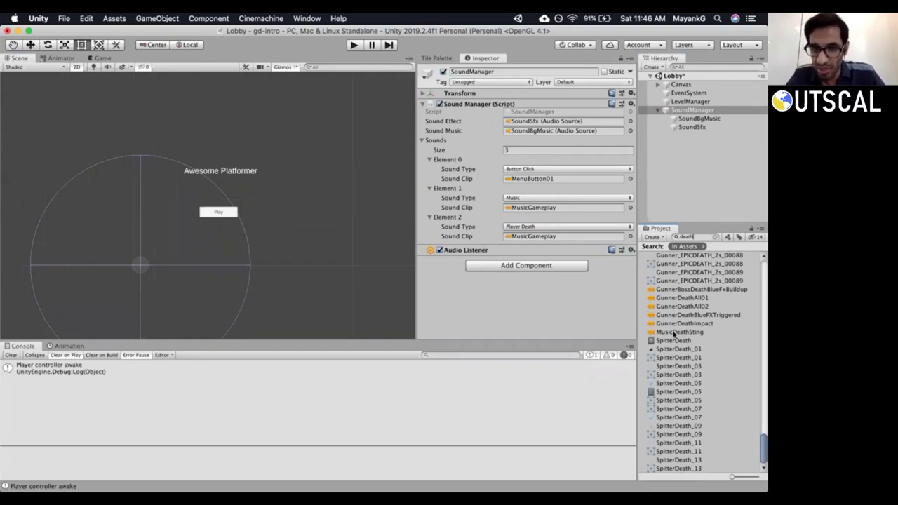
pyautogui.moveTo(673, 334); pyautogui.dragTo(536, 239)
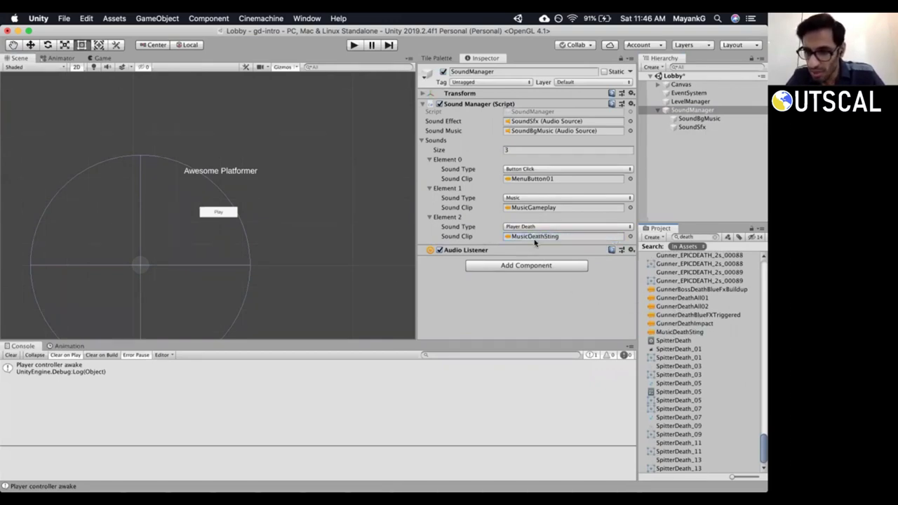
pyautogui.moveTo(689, 301); pyautogui.dragTo(555, 237)
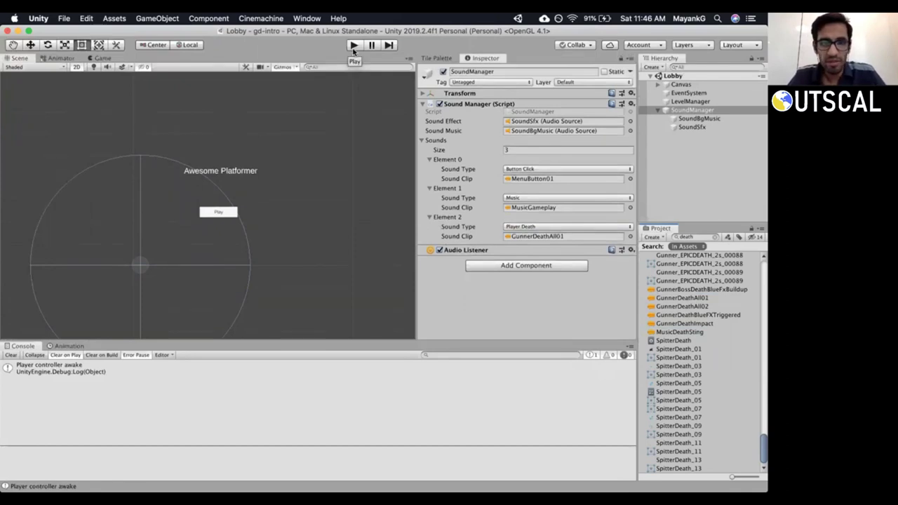
pyautogui.press('super+Tab')
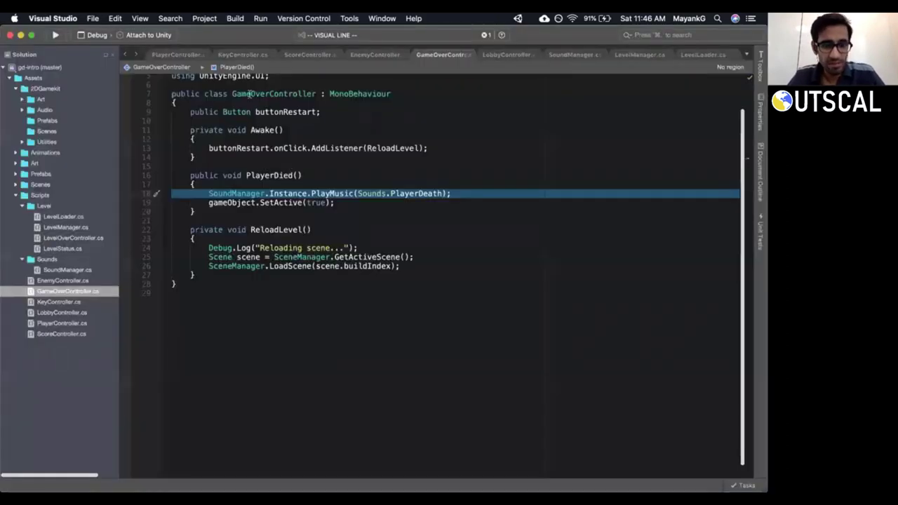
# Review the new PlayMusic line in GameOverController's PlayerDied, then return to Unity.
pyautogui.click(267, 175)
pyautogui.click(260, 93)
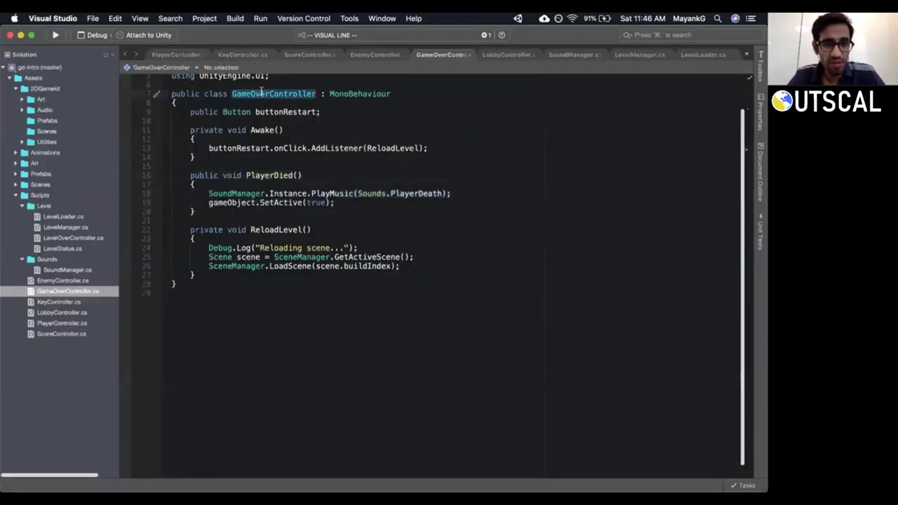
pyautogui.tripleClick(291, 193)
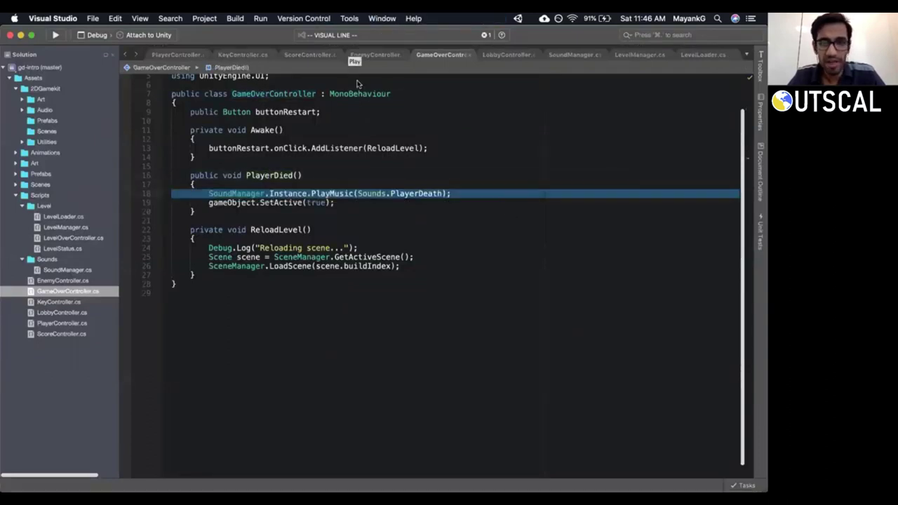
pyautogui.press('super+Tab')
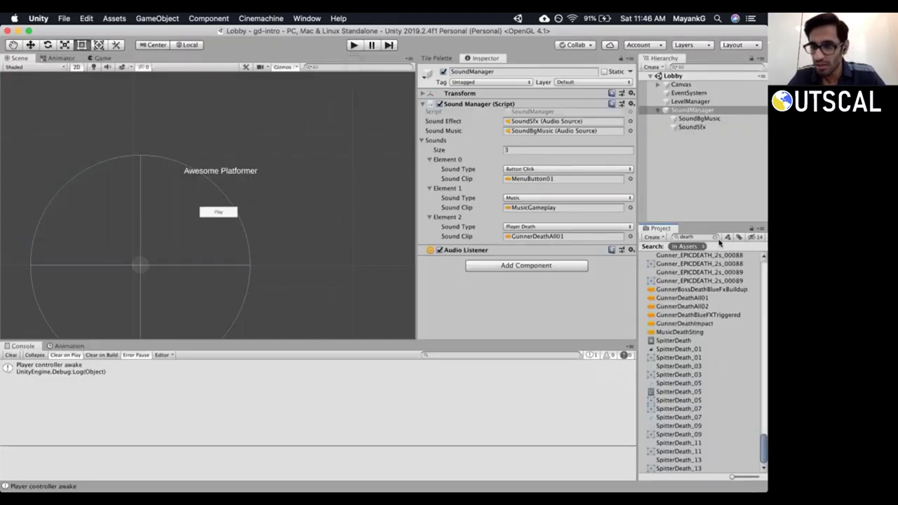
# Clear the asset search, open the Level1 scene, and frame the Player.
pyautogui.click(716, 237)
pyautogui.click(657, 299)
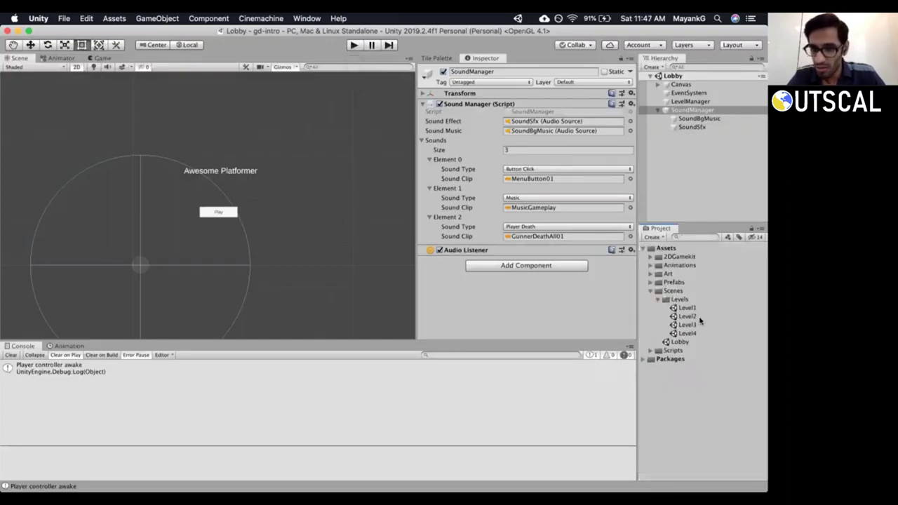
pyautogui.doubleClick(690, 308)
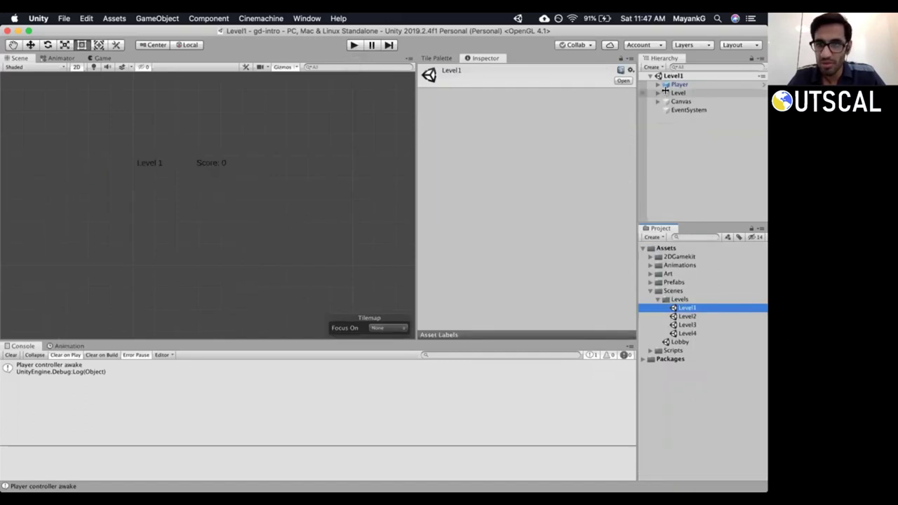
pyautogui.click(677, 85)
pyautogui.doubleClick(677, 85)
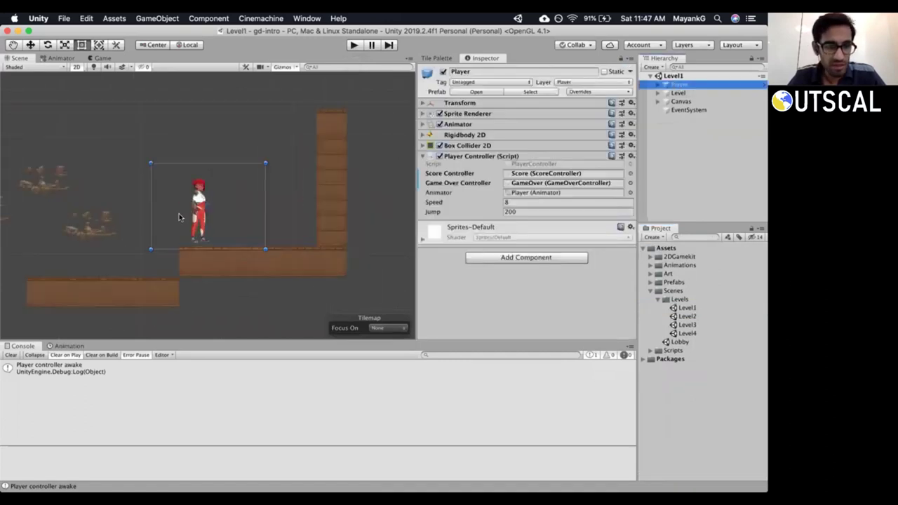
# Save Level1, then open the Lobby scene and run it in Play mode.
pyautogui.scroll(1, 183, 216)
pyautogui.scroll(-3, 191, 212)
pyautogui.hscroll(5, 191, 211)
pyautogui.moveTo(191, 212); pyautogui.dragTo(158, 211)
pyautogui.press('w')
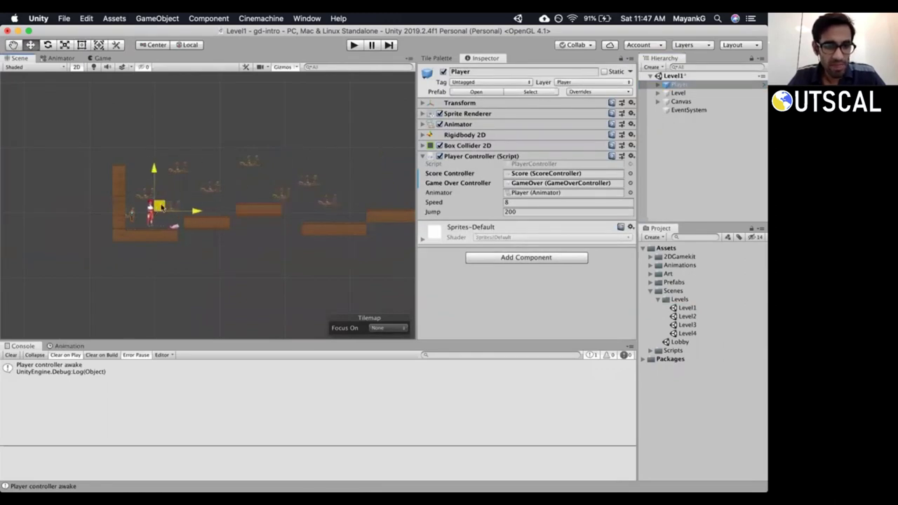
pyautogui.press('super+s')
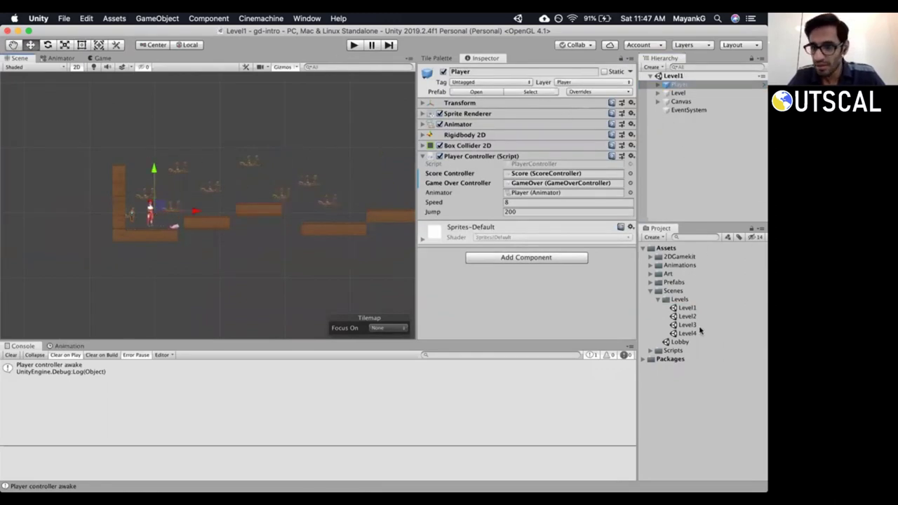
pyautogui.doubleClick(680, 341)
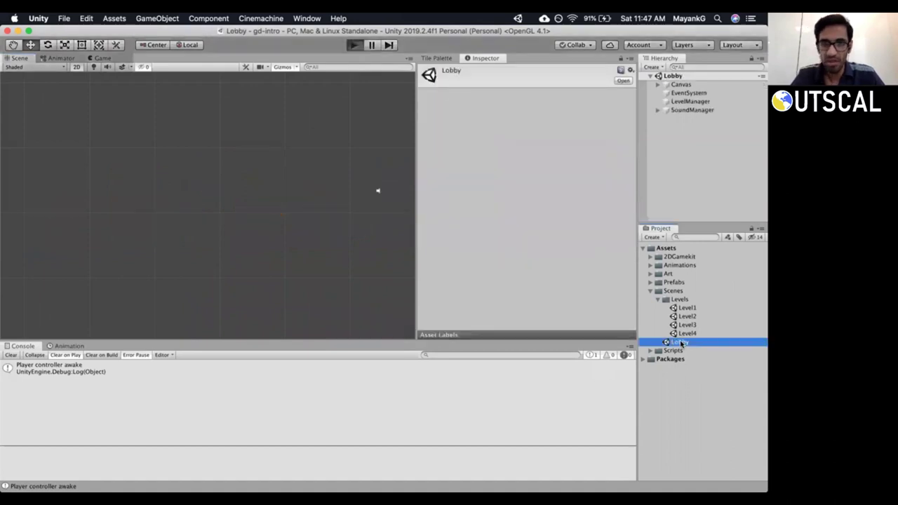
pyautogui.press('super+p')
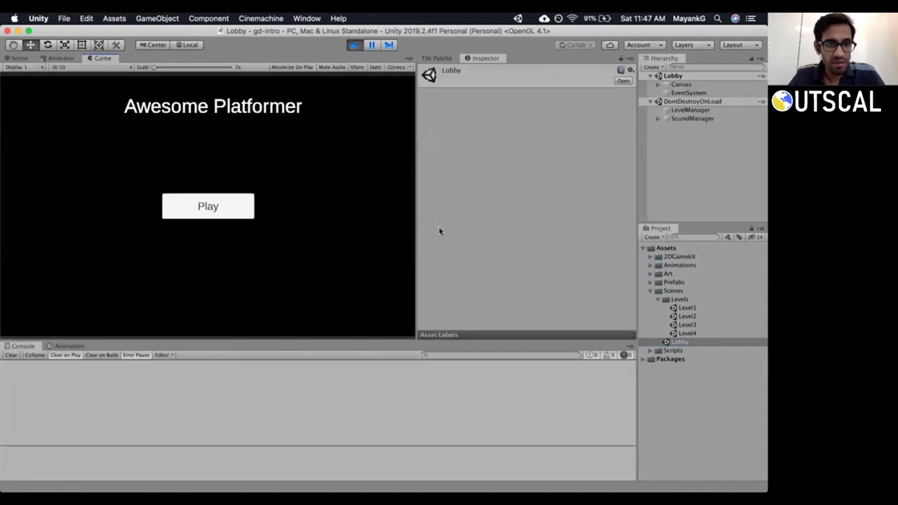
# Start Level One, run the player into the enemy, then select SoundBgMusic under SoundManager.
pyautogui.click(226, 207)
pyautogui.click(99, 207)
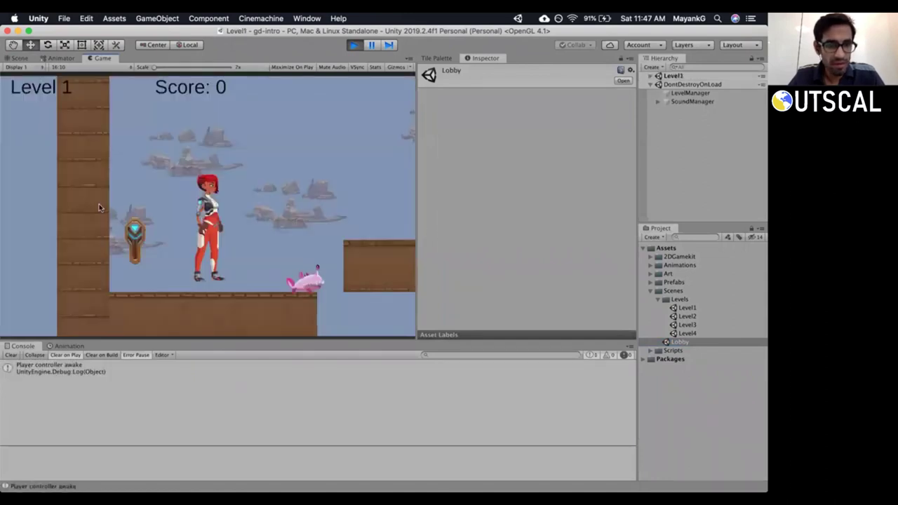
pyautogui.press('Right')
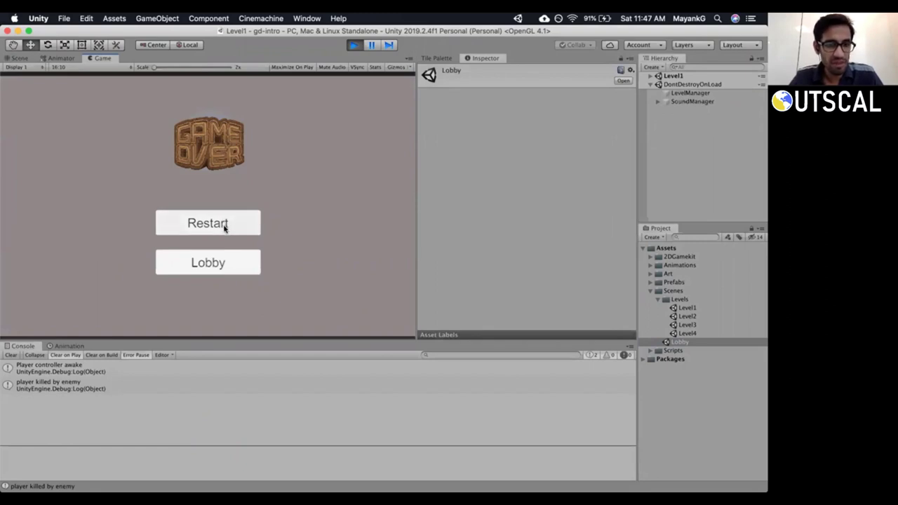
pyautogui.click(656, 102)
pyautogui.click(691, 110)
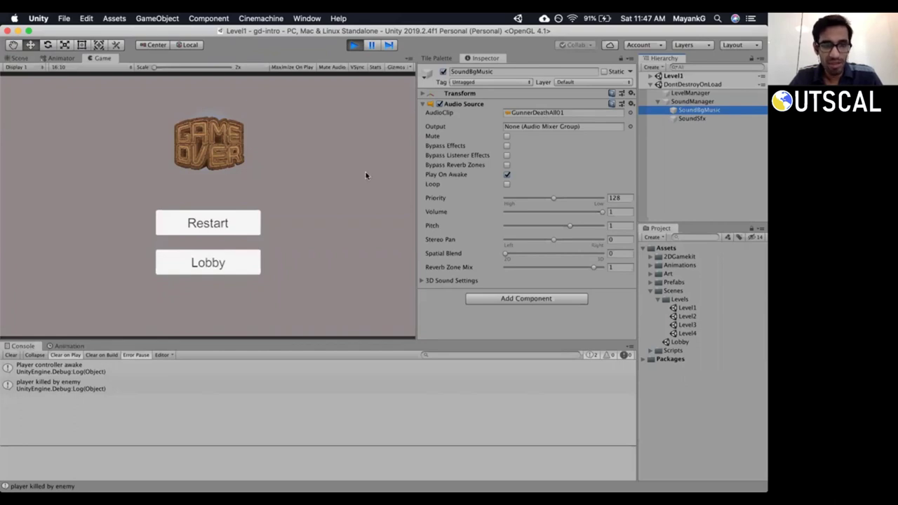
# Try the Lobby button from Game Over, check the unlock warning's stack trace, then restart Level 1.
pyautogui.click(215, 267)
pyautogui.click(214, 264)
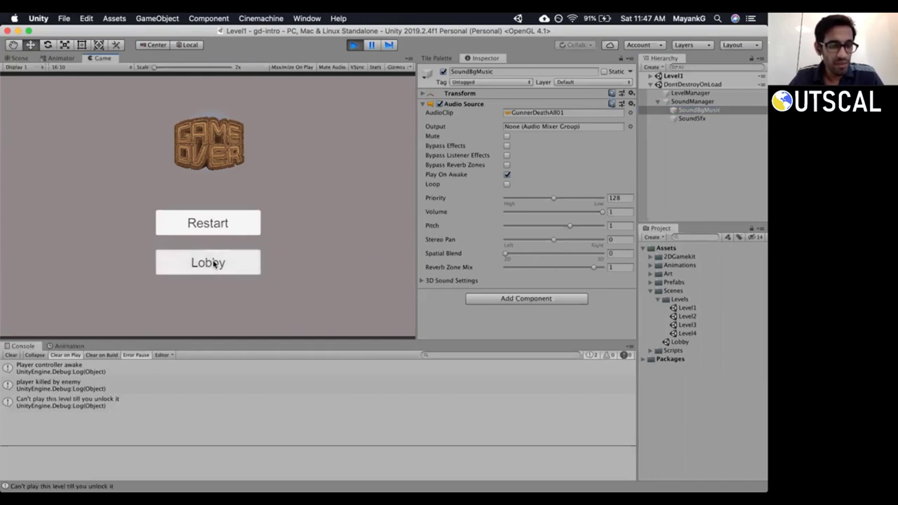
pyautogui.click(214, 263)
pyautogui.click(209, 263)
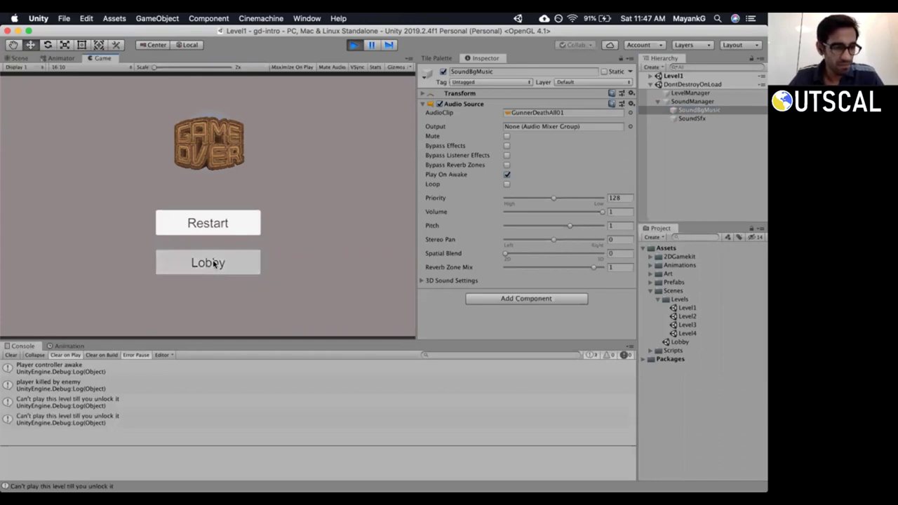
pyautogui.click(84, 406)
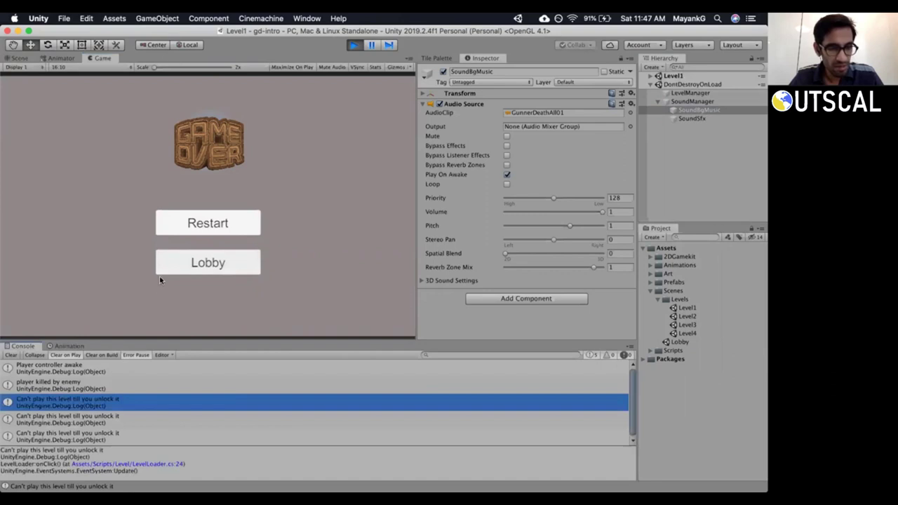
pyautogui.click(217, 261)
pyautogui.click(216, 262)
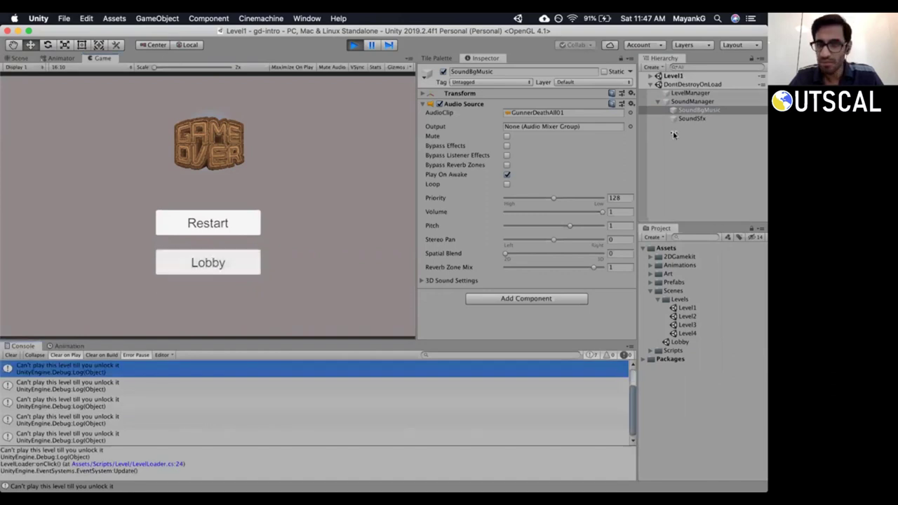
pyautogui.click(229, 223)
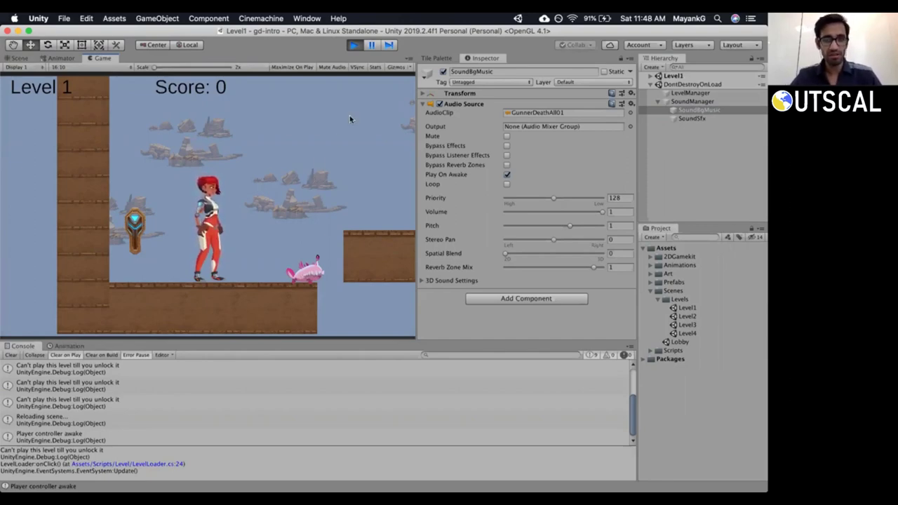
# Stop Play mode and review the SoundManager and SoundBgMusic audio source settings in a wider Inspector.
pyautogui.click(354, 45)
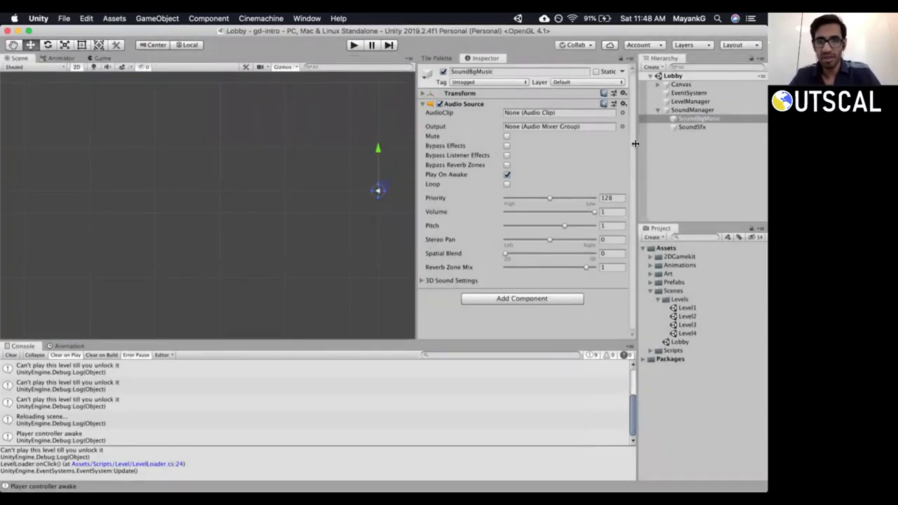
pyautogui.click(685, 111)
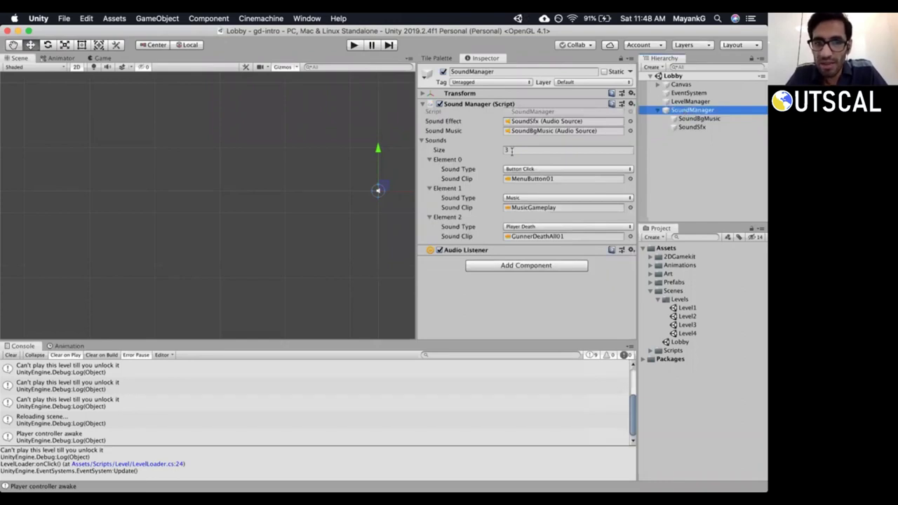
pyautogui.click(421, 141)
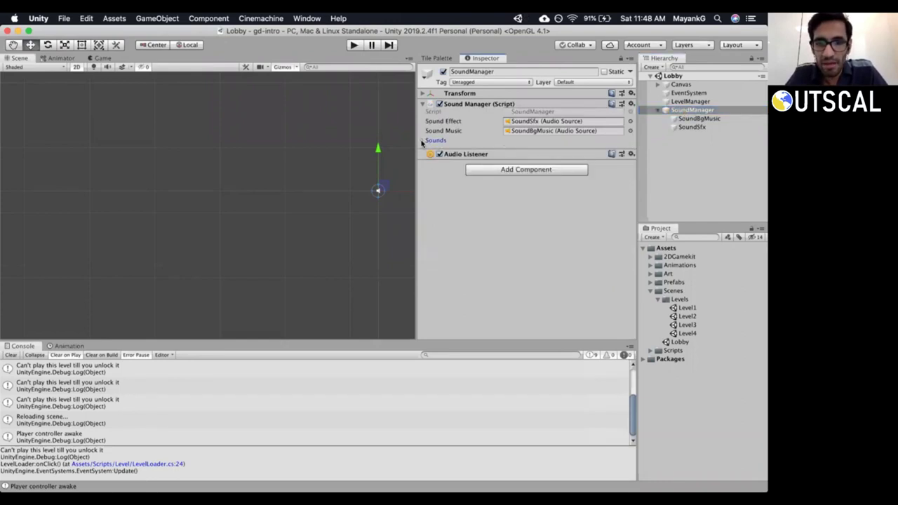
pyautogui.click(665, 119)
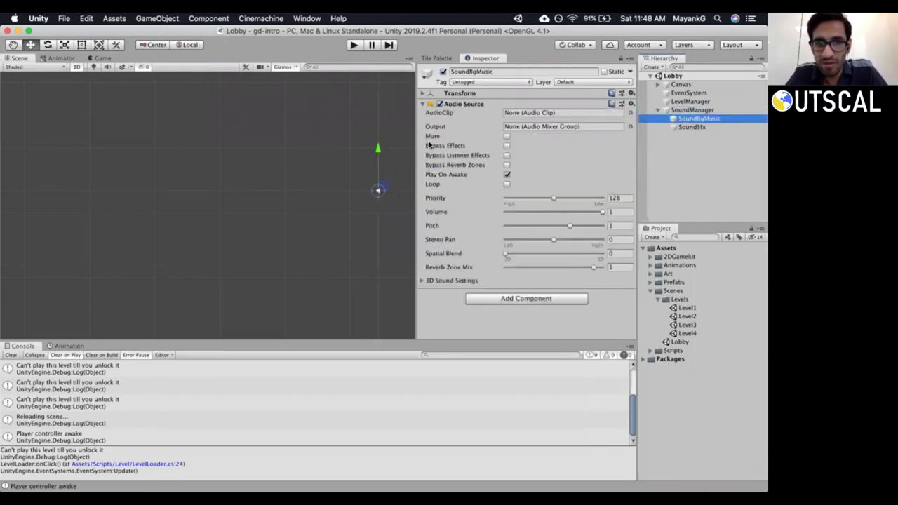
pyautogui.moveTo(415, 138); pyautogui.dragTo(384, 136)
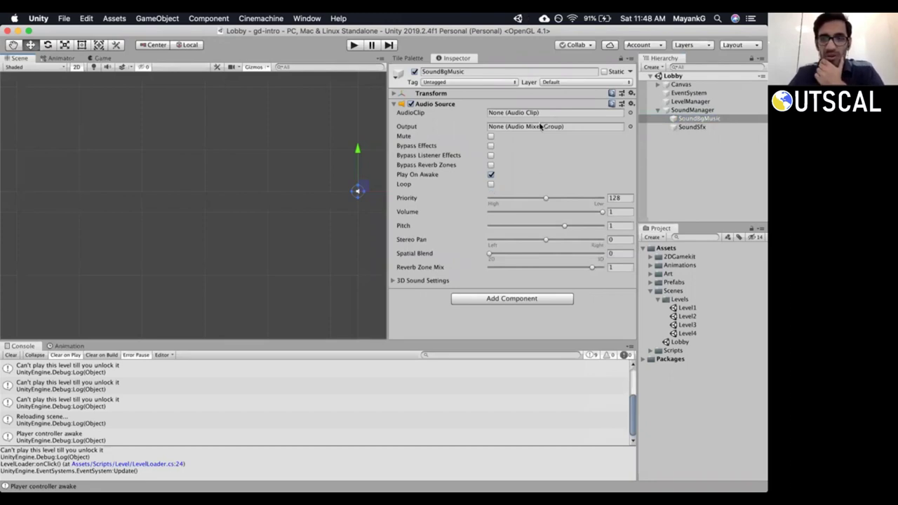
# Clear the Console, nudge the background music volume down, and set SoundSfx's volume to 0.5.
pyautogui.click(11, 355)
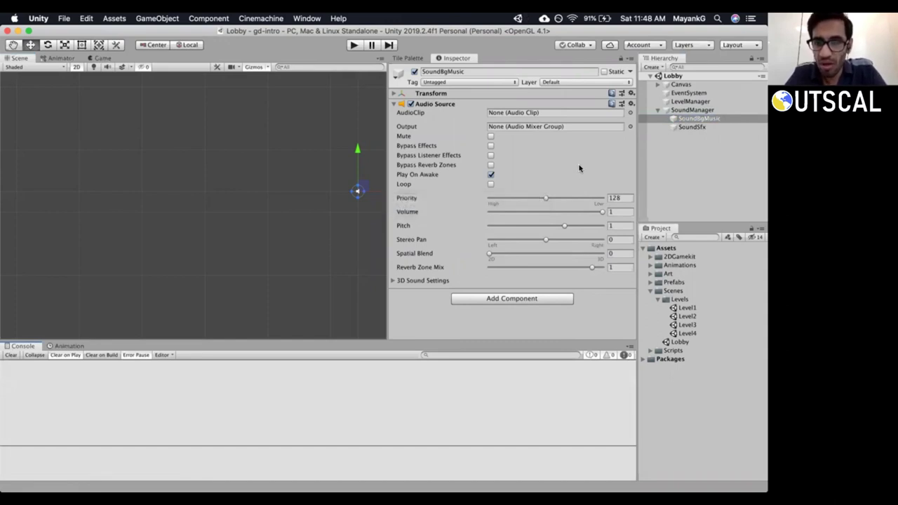
pyautogui.moveTo(603, 214)
pyautogui.mouseDown()
pyautogui.moveTo(478, 216)
pyautogui.moveTo(607, 217)
pyautogui.mouseUp()
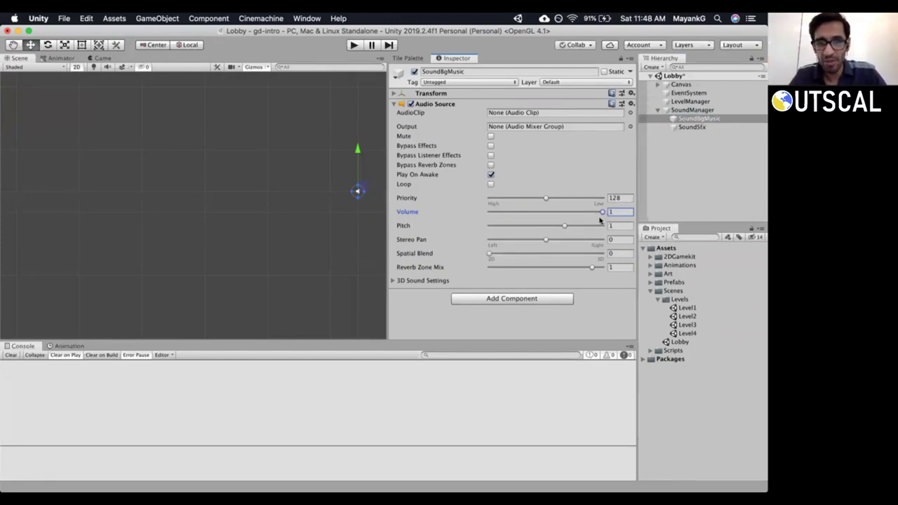
pyautogui.click(677, 130)
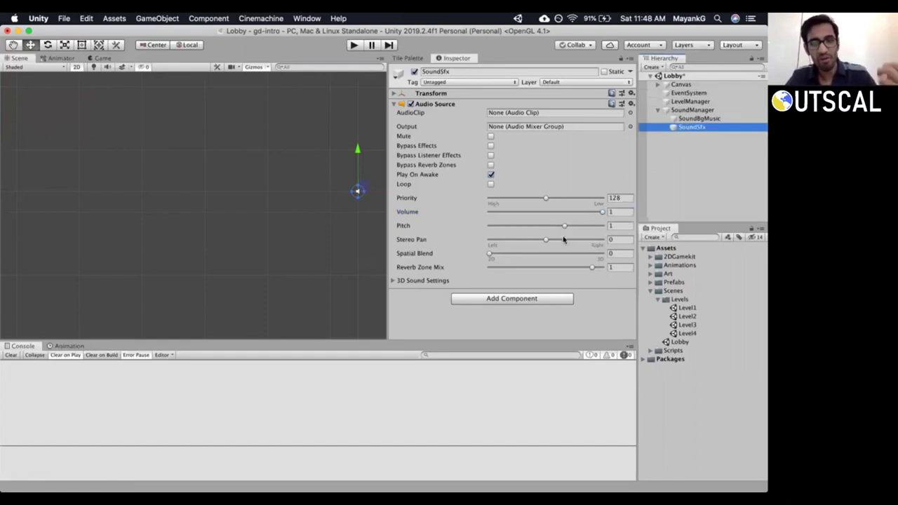
pyautogui.click(600, 212)
pyautogui.moveTo(599, 215); pyautogui.dragTo(548, 216)
pyautogui.moveTo(616, 213); pyautogui.dragTo(623, 219)
pyautogui.press('BackSpace')
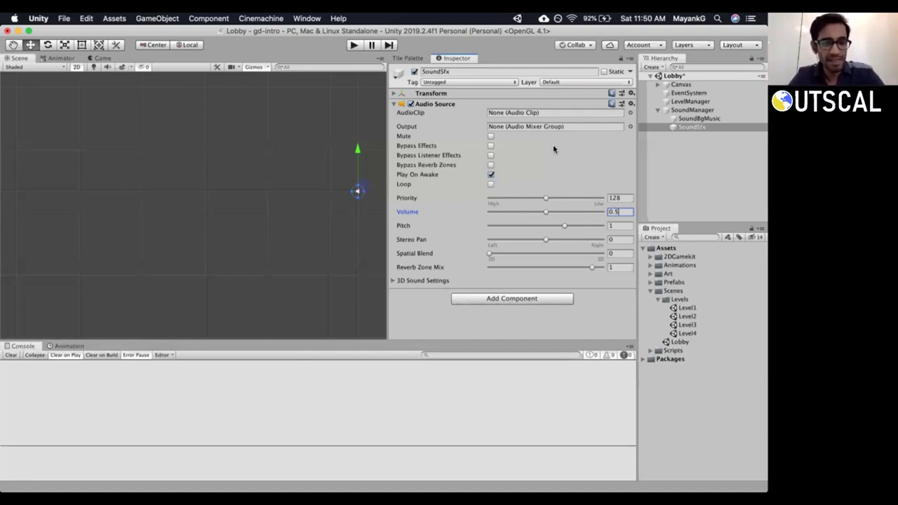
pyautogui.click(667, 222)
pyautogui.click(650, 290)
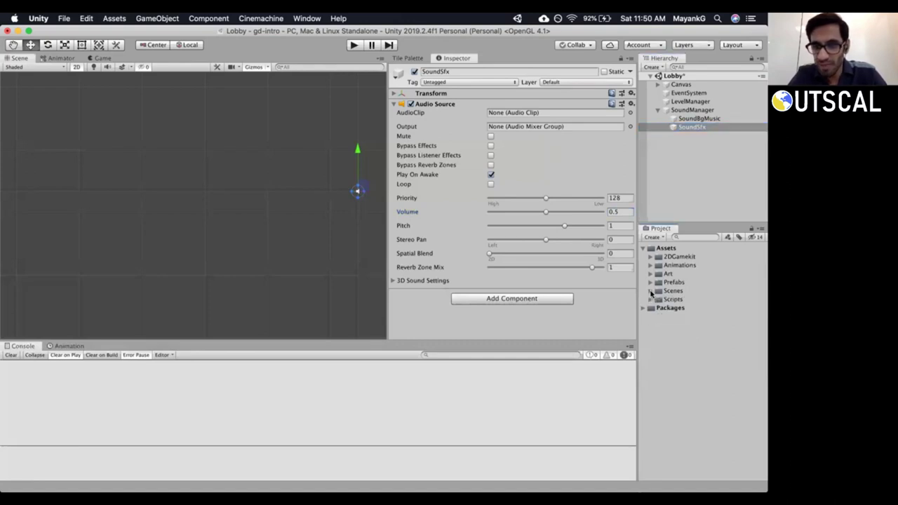
pyautogui.click(650, 274)
pyautogui.click(649, 273)
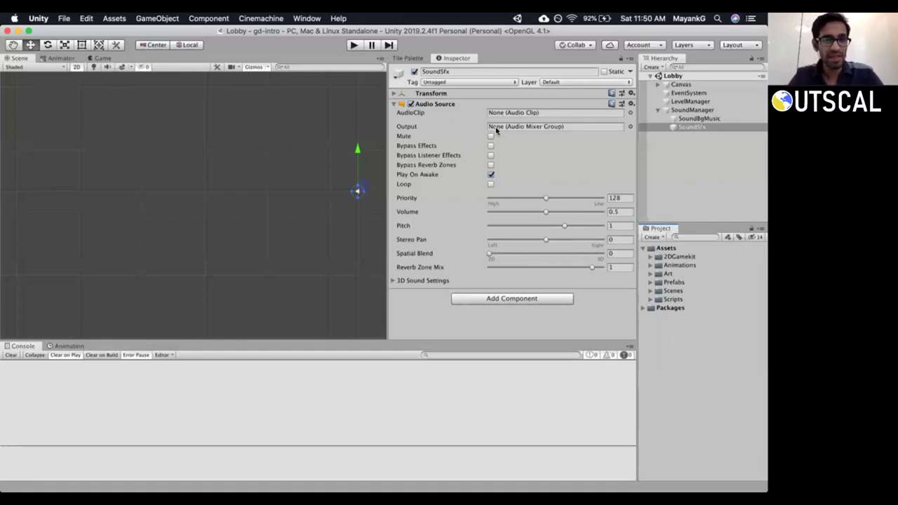
pyautogui.click(512, 300)
pyautogui.write('audi')
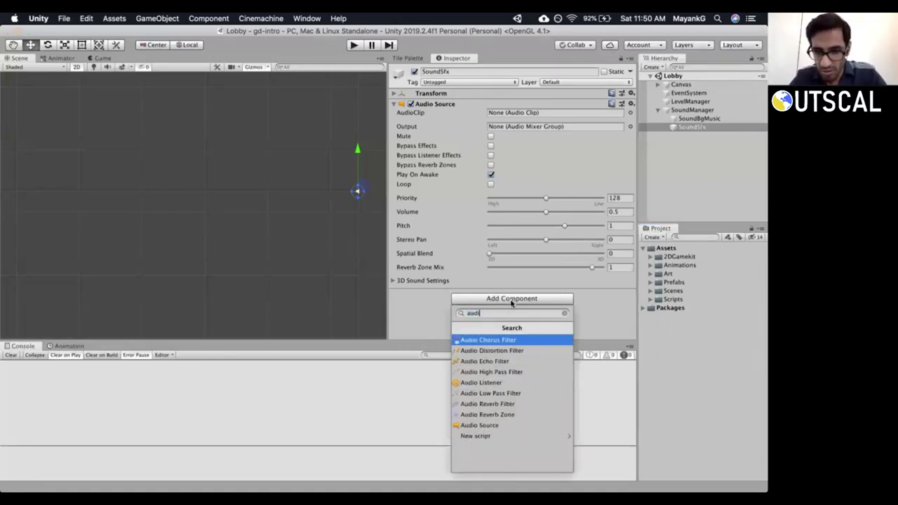
pyautogui.press('Down')
pyautogui.press('Down')
pyautogui.press('Down')
pyautogui.press('BackSpace')
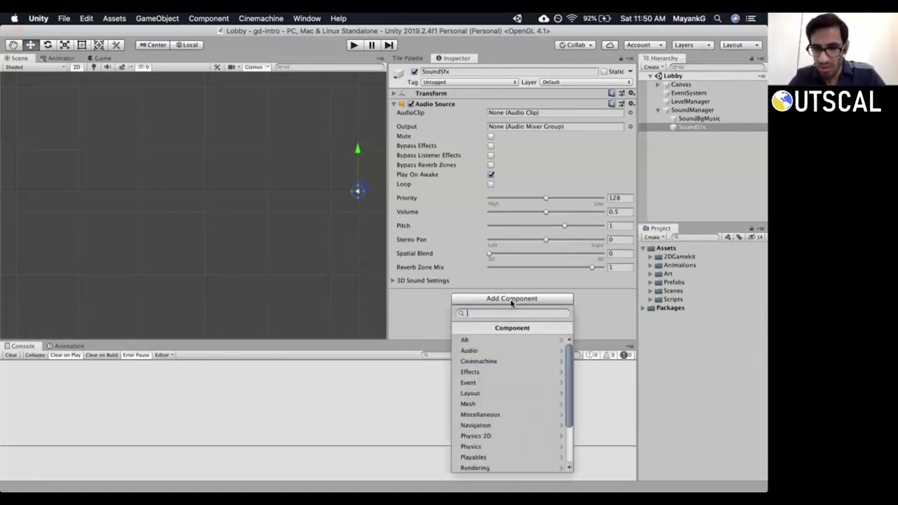
pyautogui.press('Escape')
pyautogui.click(651, 273)
# Create a new Audio Mixer in the Art folder named SoundMixer.
pyautogui.rightClick(664, 275)
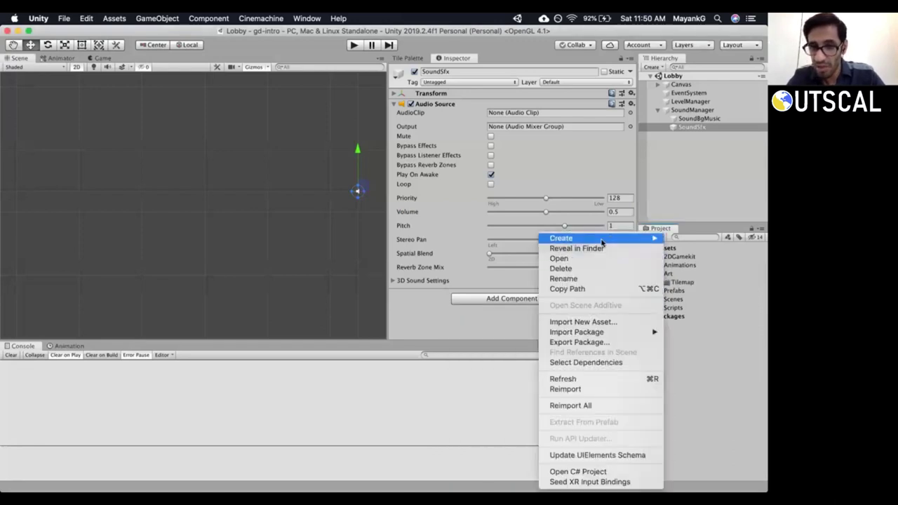
pyautogui.moveTo(601, 243)
pyautogui.click(443, 197)
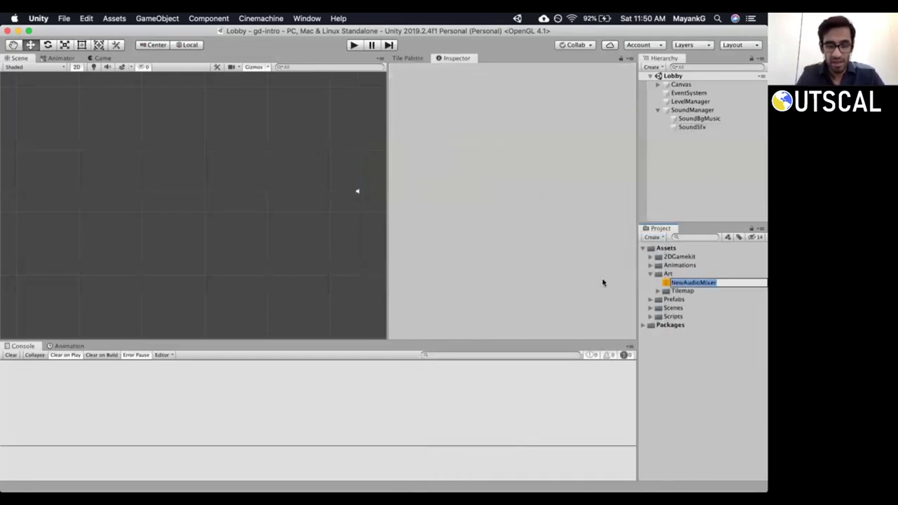
pyautogui.write('Sound')
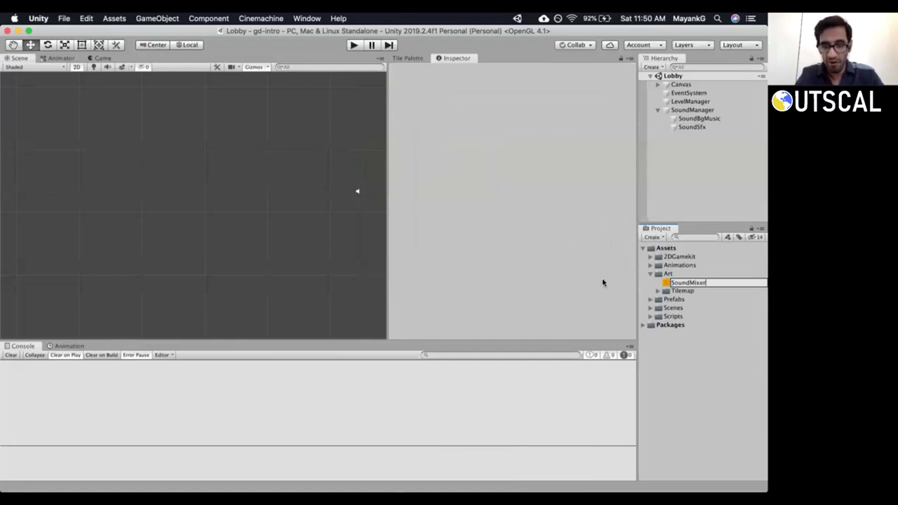
pyautogui.press('Return')
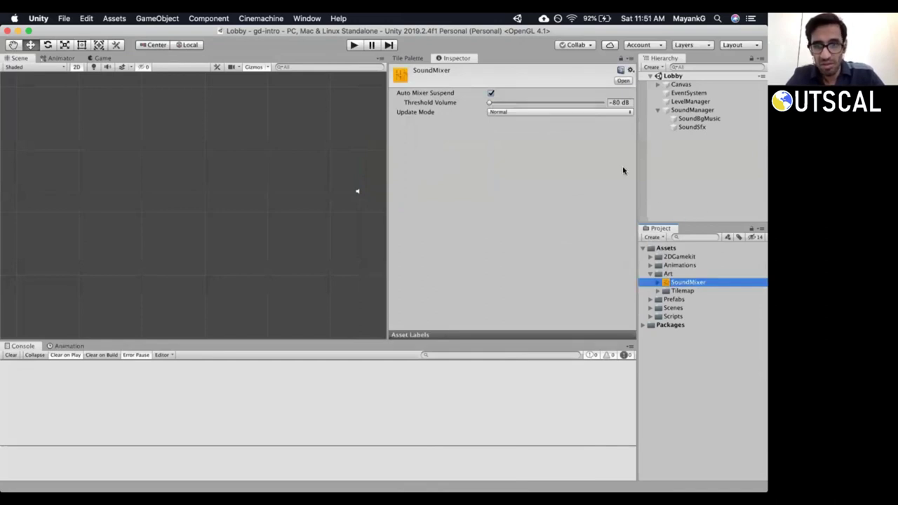
# Inspect SoundMixer's Master group and Snapshot, then open it in the Audio Mixer window.
pyautogui.click(657, 282)
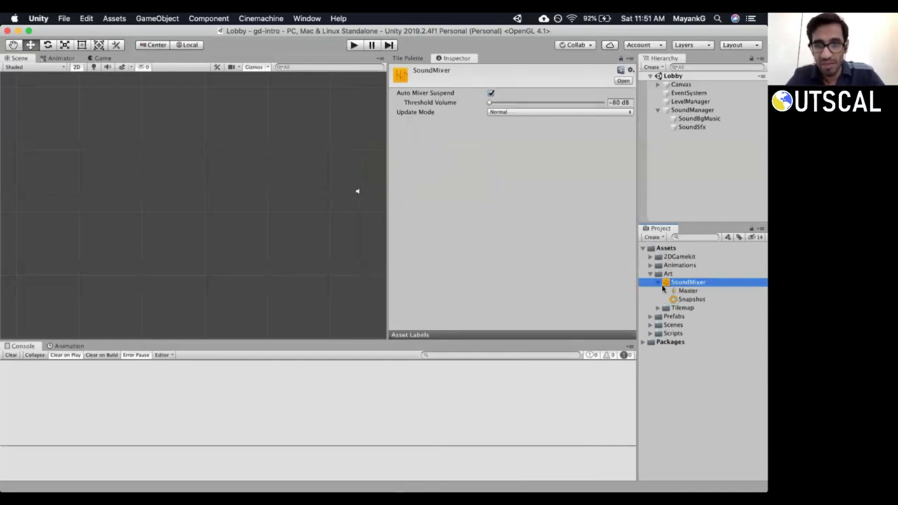
pyautogui.click(686, 293)
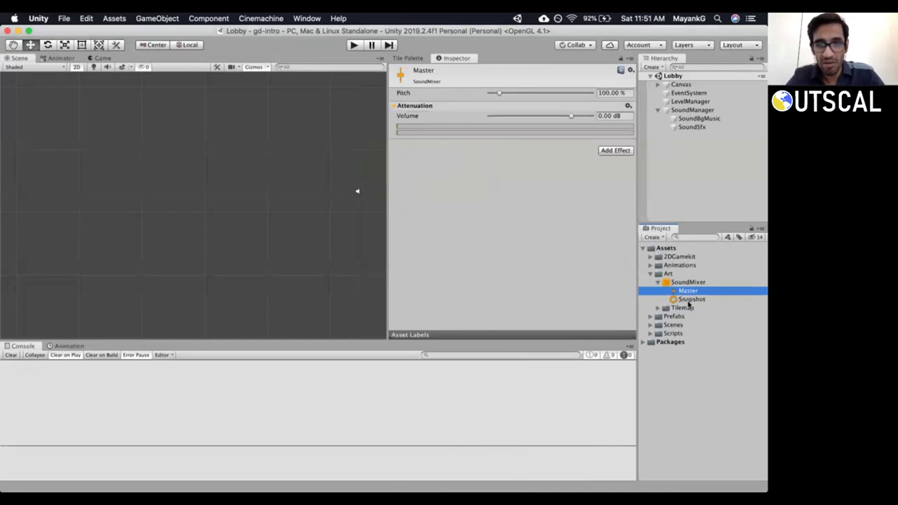
pyautogui.click(688, 300)
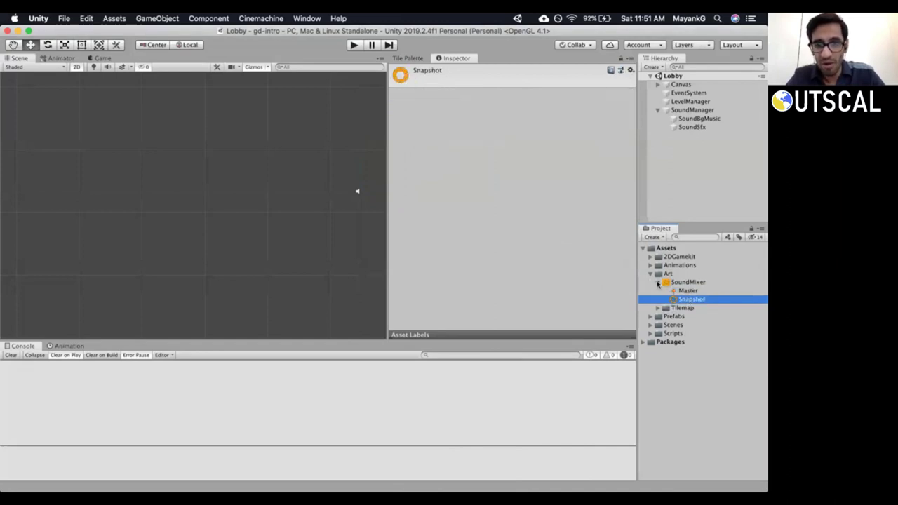
pyautogui.click(657, 282)
pyautogui.click(686, 283)
pyautogui.doubleClick(687, 287)
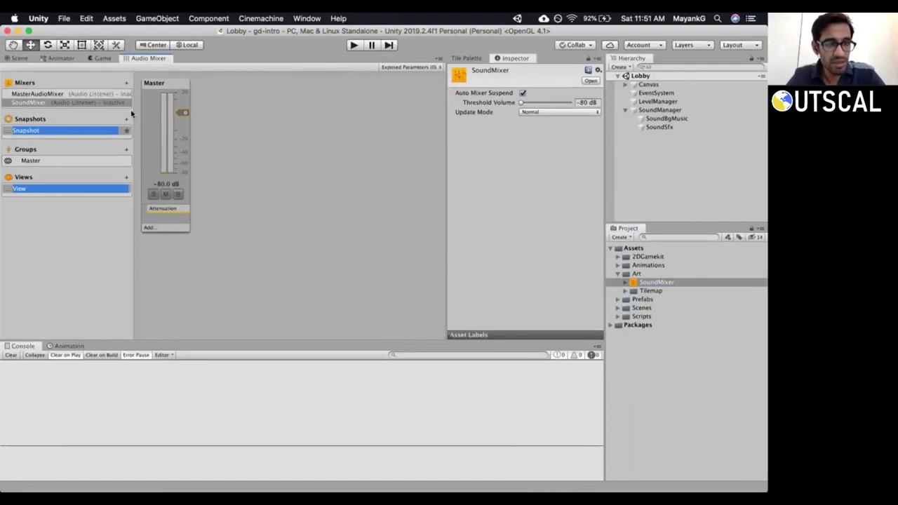
# Lower the Master volume, add new groups to the mixer, and widen the mixer panels.
pyautogui.moveTo(182, 113); pyautogui.dragTo(179, 144)
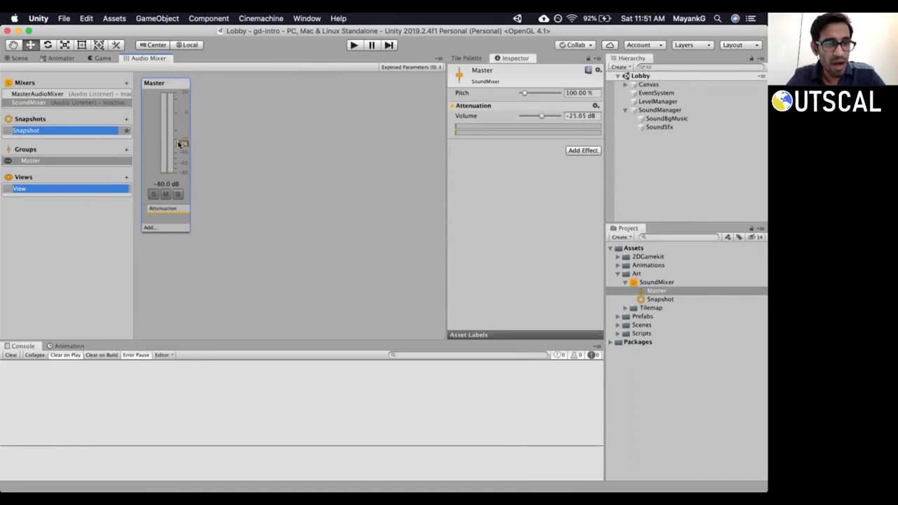
pyautogui.click(126, 151)
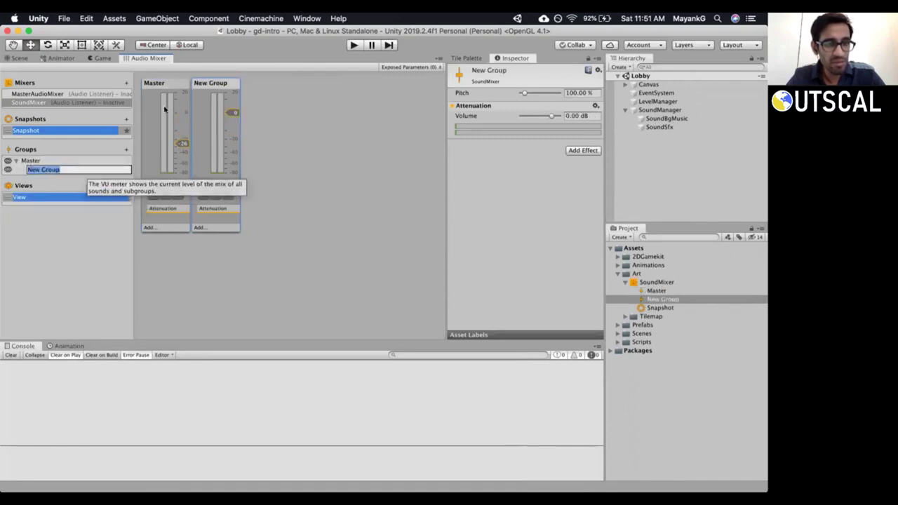
pyautogui.click(126, 151)
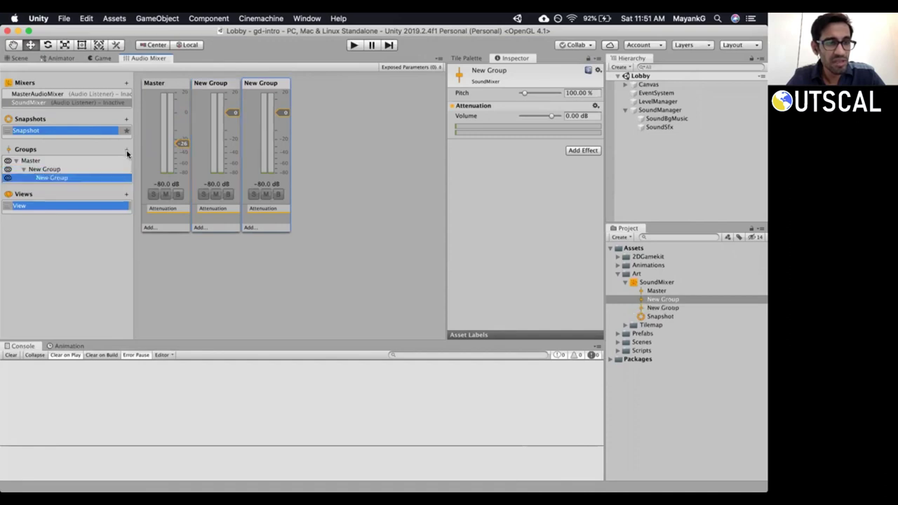
pyautogui.click(126, 151)
pyautogui.click(72, 252)
pyautogui.click(15, 161)
pyautogui.click(124, 158)
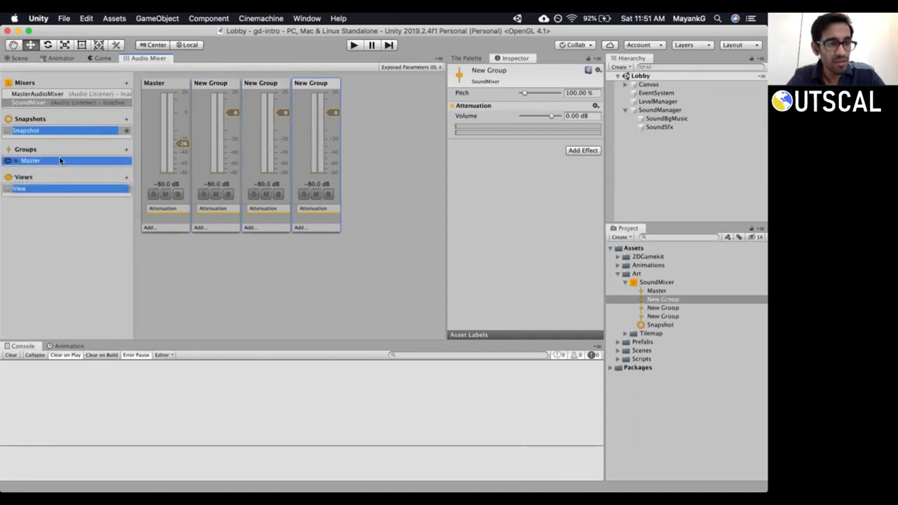
pyautogui.click(127, 151)
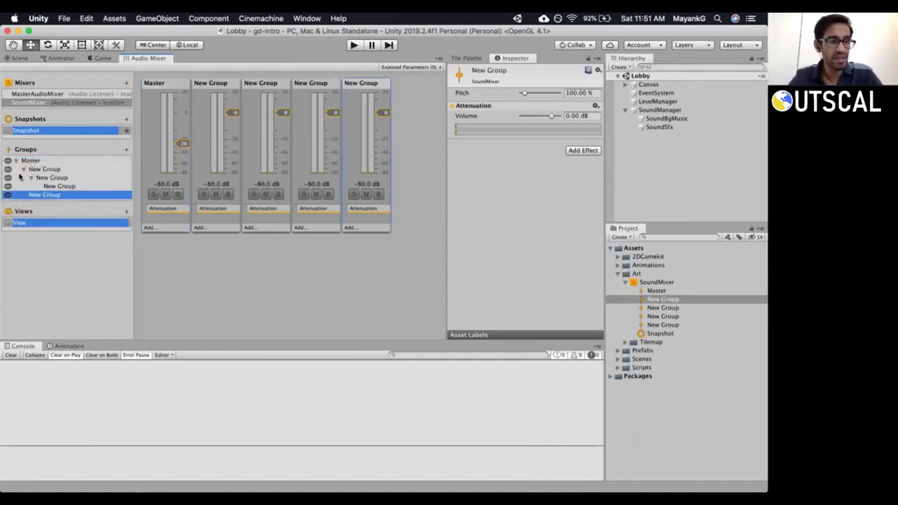
pyautogui.click(23, 170)
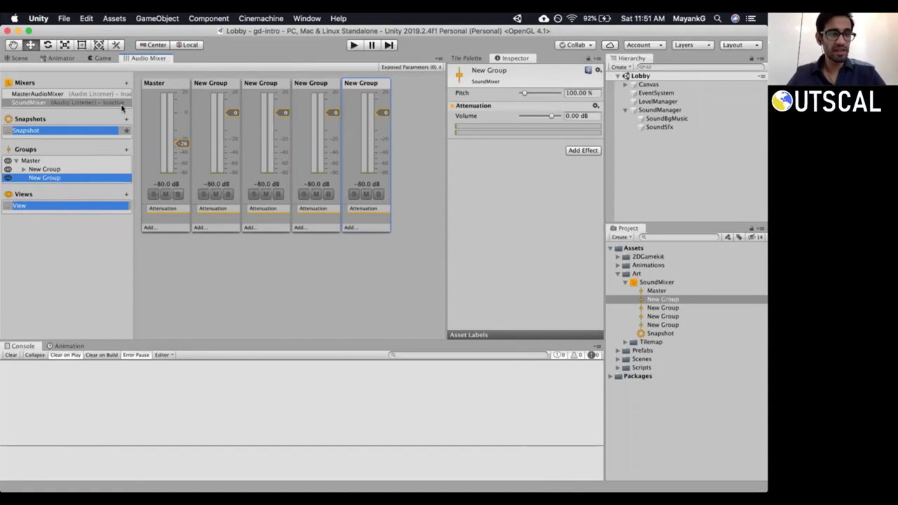
pyautogui.moveTo(133, 106); pyautogui.dragTo(185, 106)
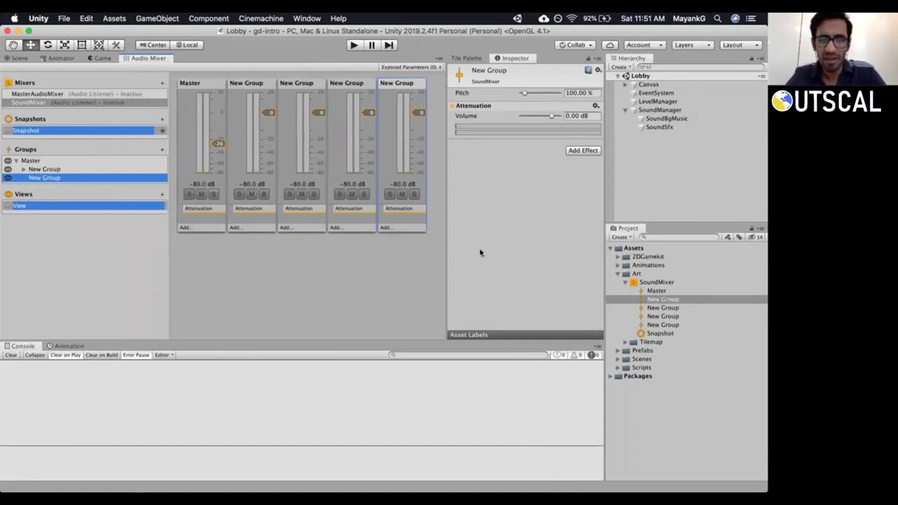
pyautogui.moveTo(448, 250); pyautogui.dragTo(470, 250)
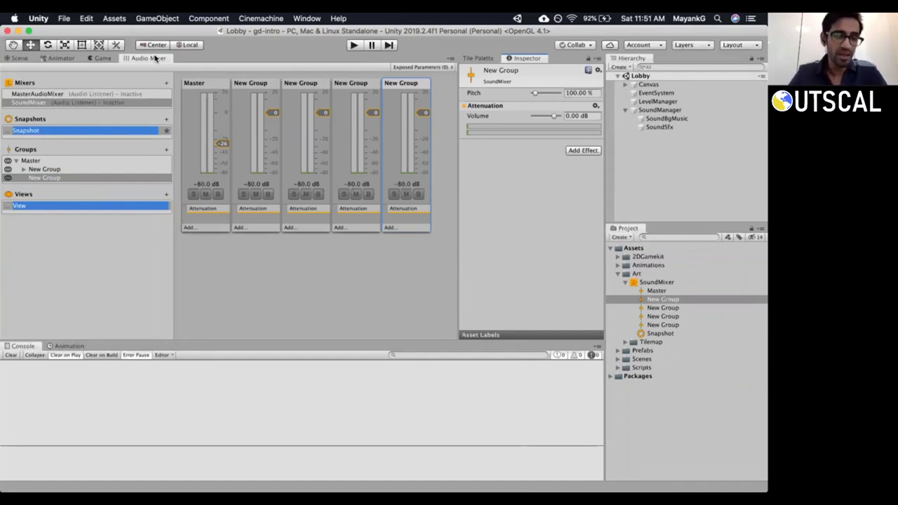
# Close the Audio Mixer tab and frame SoundManager in the Hierarchy to view its components.
pyautogui.rightClick(155, 58)
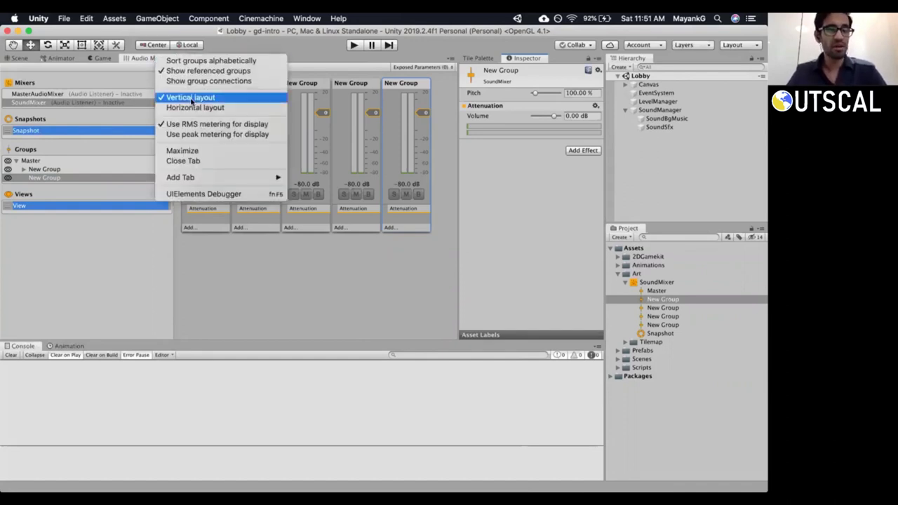
pyautogui.click(212, 160)
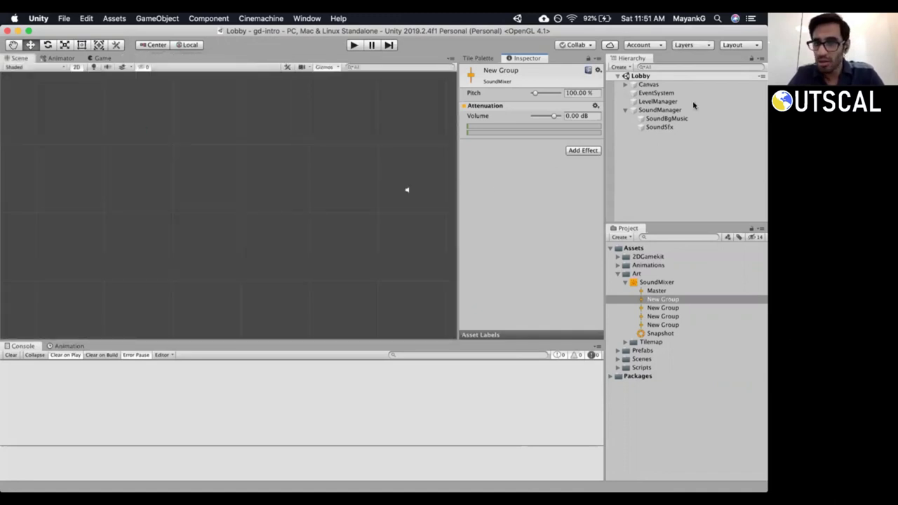
pyautogui.click(659, 110)
pyautogui.doubleClick(660, 111)
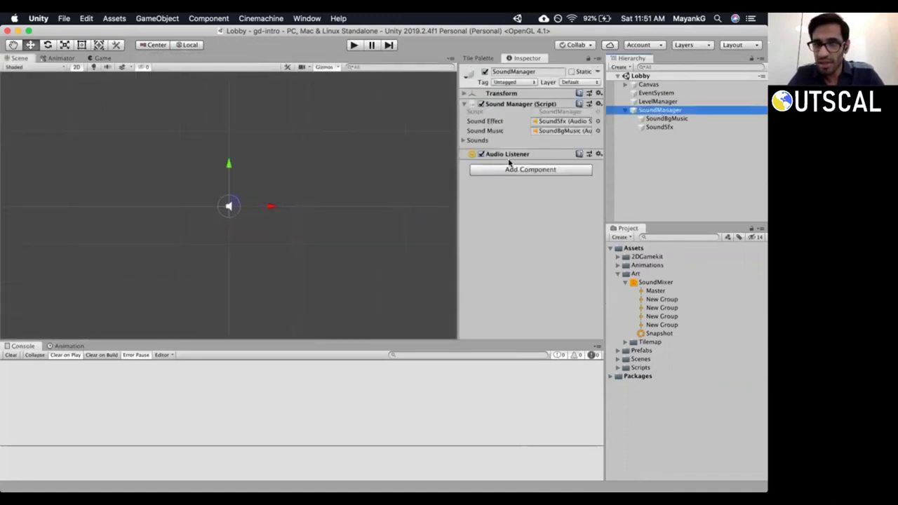
pyautogui.click(463, 140)
pyautogui.click(462, 140)
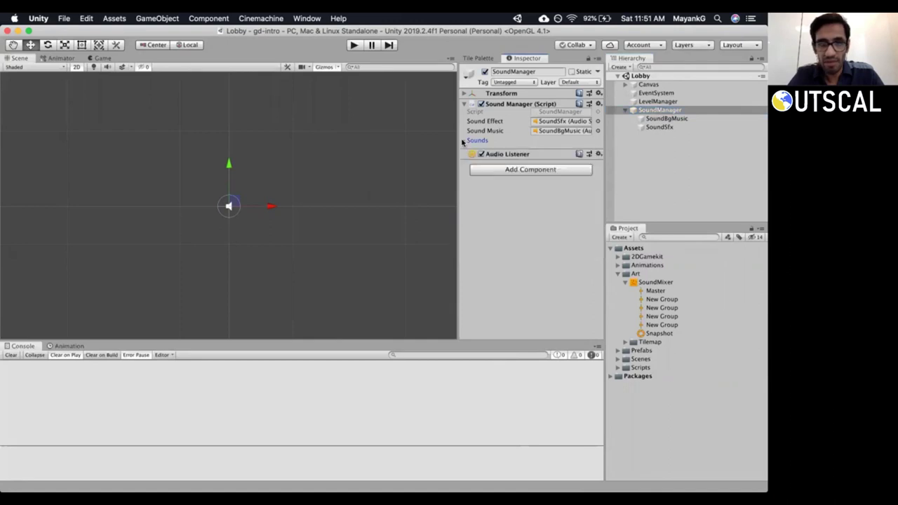
pyautogui.press('super+Tab')
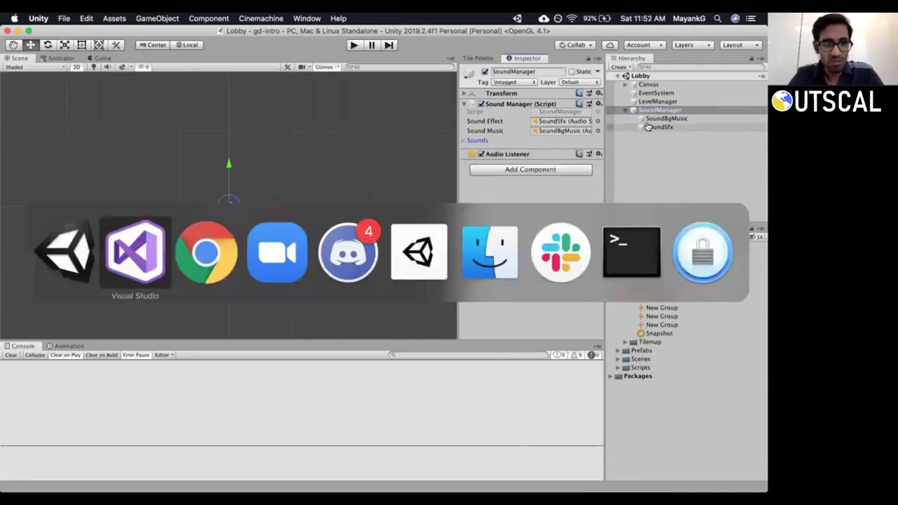
# Read the Trello Week 6 sound-task checklist in Chrome, then move on to Visual Studio.
pyautogui.click(205, 239)
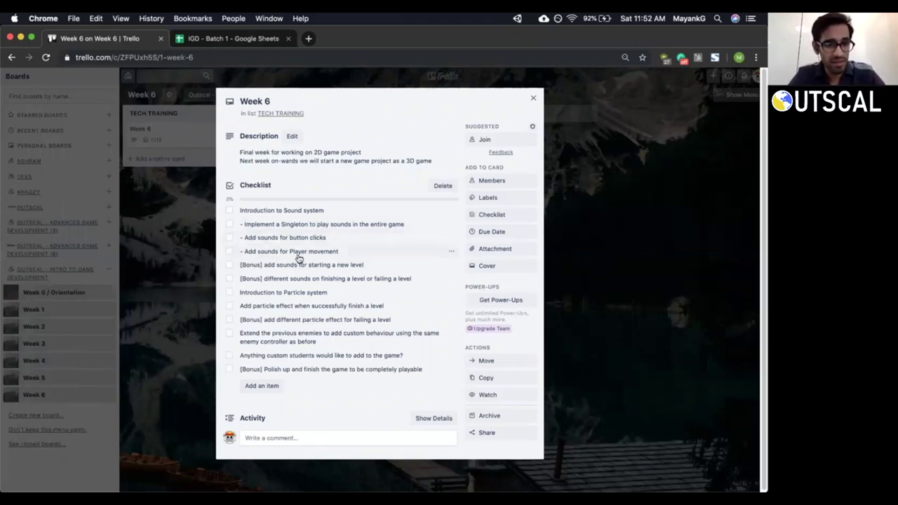
pyautogui.press('super+Tab')
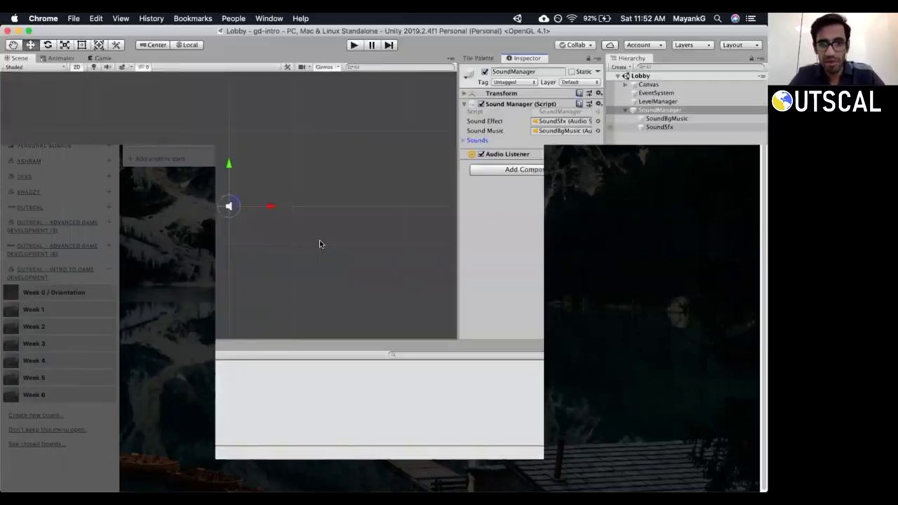
pyautogui.moveTo(456, 135); pyautogui.dragTo(427, 135)
pyautogui.press('super+Tab')
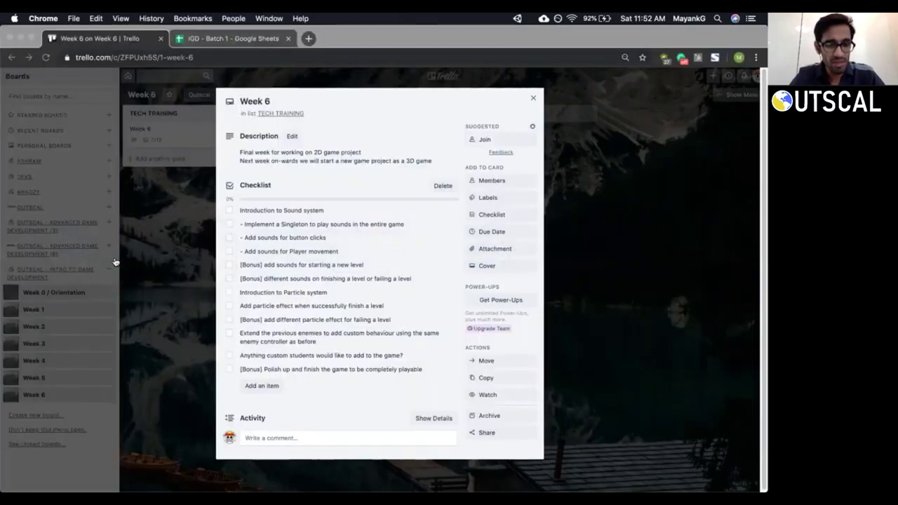
pyautogui.press('super+Tab')
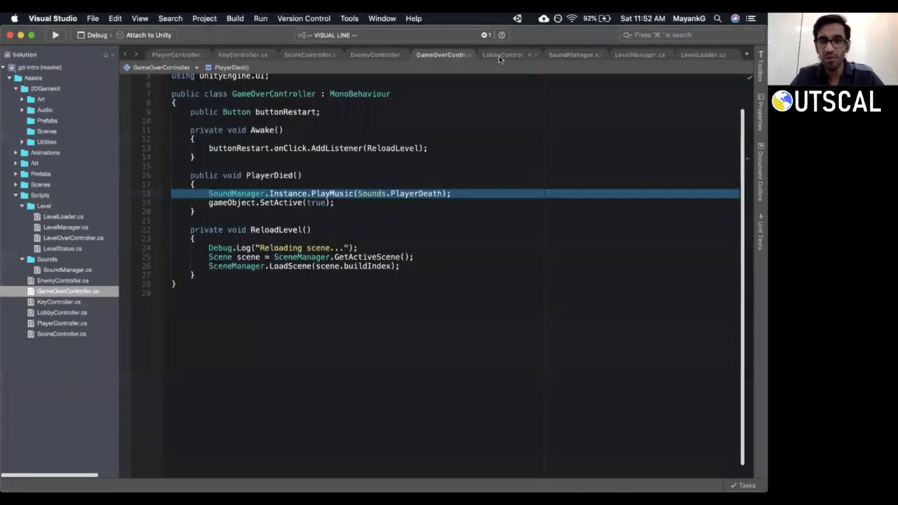
# Bring up SoundManager.cs and place the caret just after the Start() method.
pyautogui.click(498, 55)
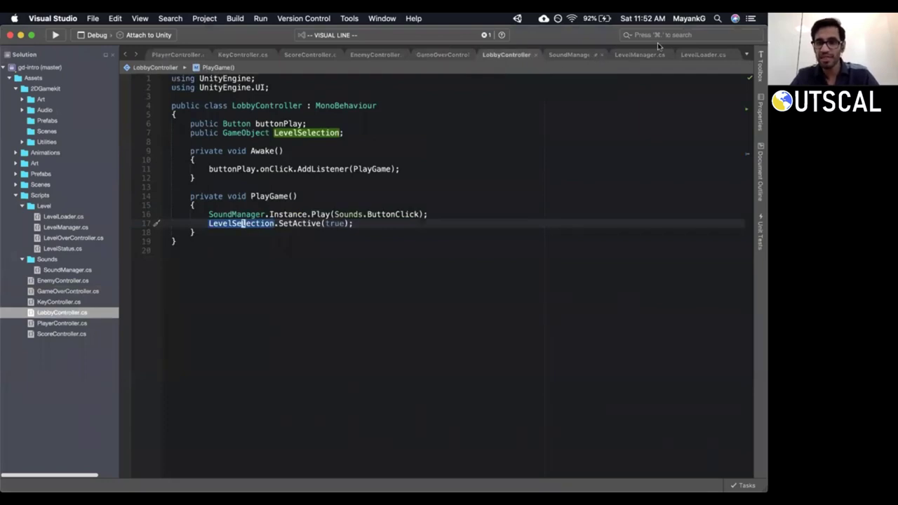
pyautogui.click(565, 56)
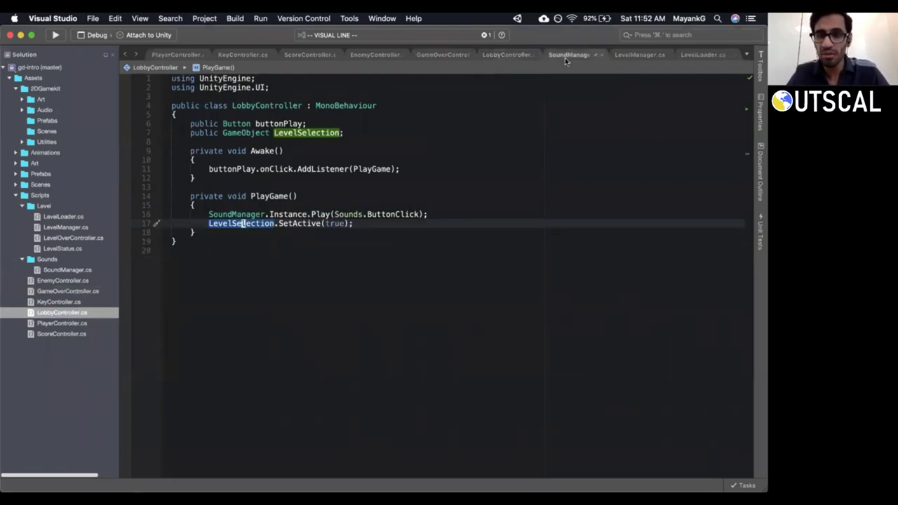
pyautogui.scroll(5, 414, 151)
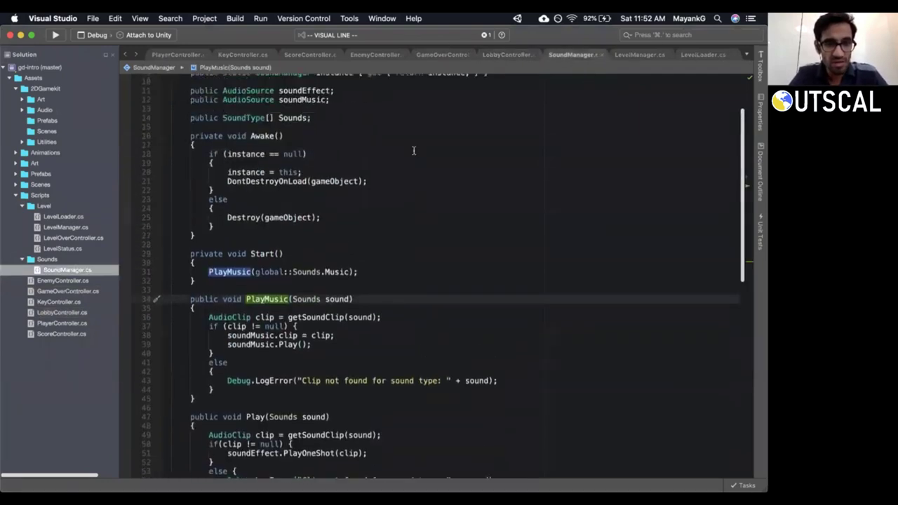
pyautogui.scroll(3, 414, 151)
pyautogui.scroll(-1, 259, 344)
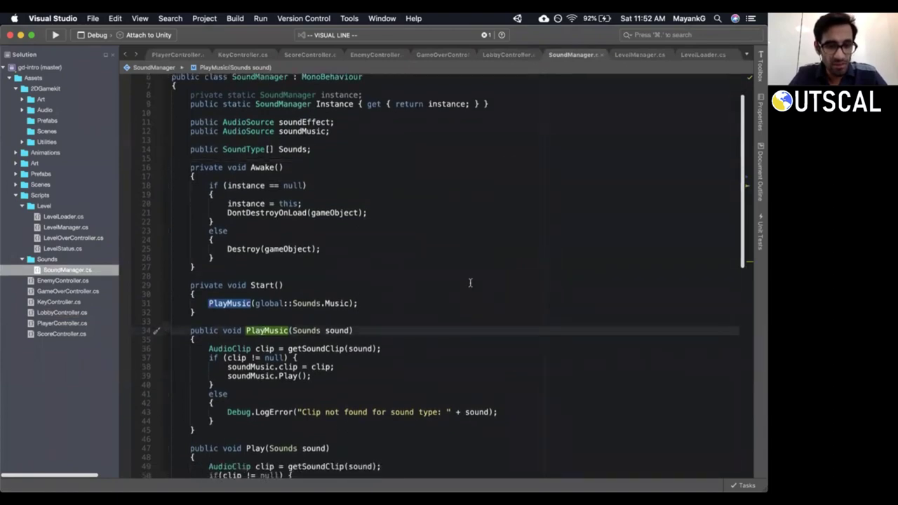
pyautogui.scroll(-5, 470, 282)
pyautogui.click(276, 202)
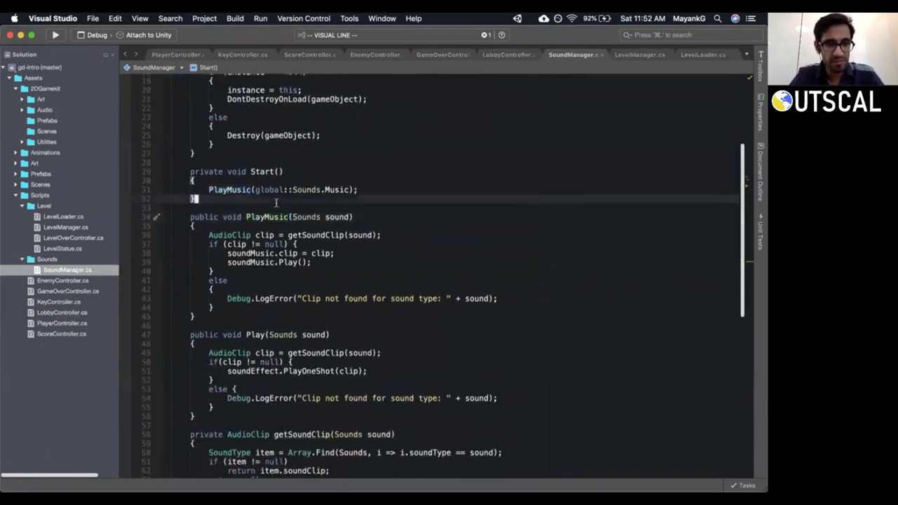
# Below Start(), write an empty public void Mute(bool status) method with braces on separate lines.
pyautogui.press('o')
pyautogui.press('Return')
pyautogui.write('public void Mu')
pyautogui.write('te(')
pyautogui.write('bool status')
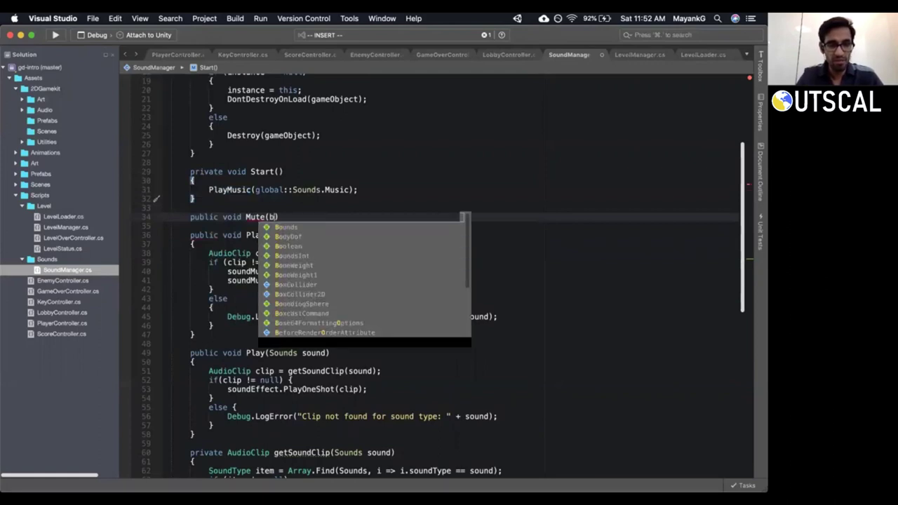
pyautogui.write(') {')
pyautogui.press('Return')
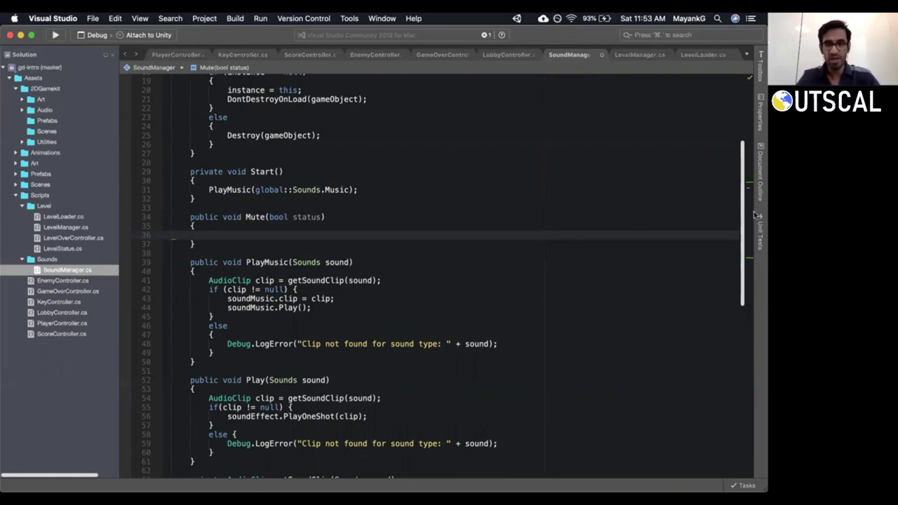
pyautogui.moveTo(744, 220); pyautogui.dragTo(745, 187)
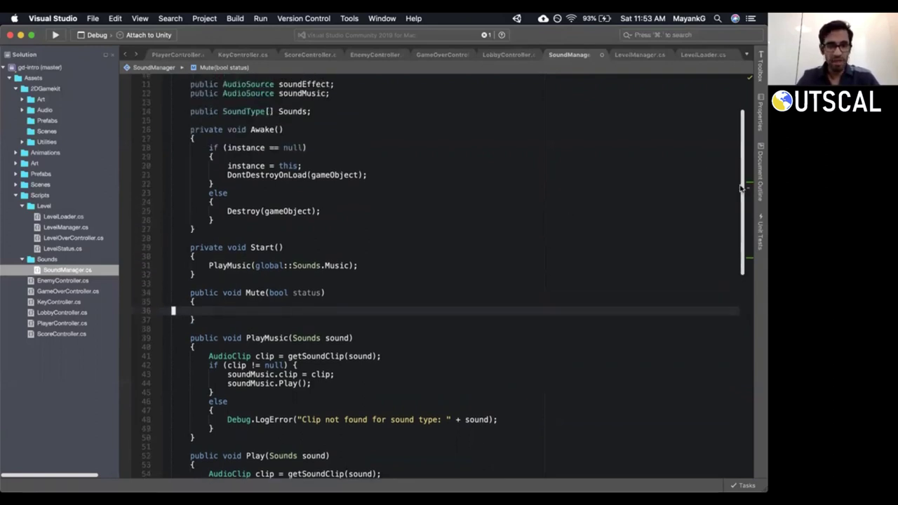
pyautogui.click(317, 111)
# Declare public bool IsMute = false; below the Sounds field.
pyautogui.press('Return')
pyautogui.press('Return')
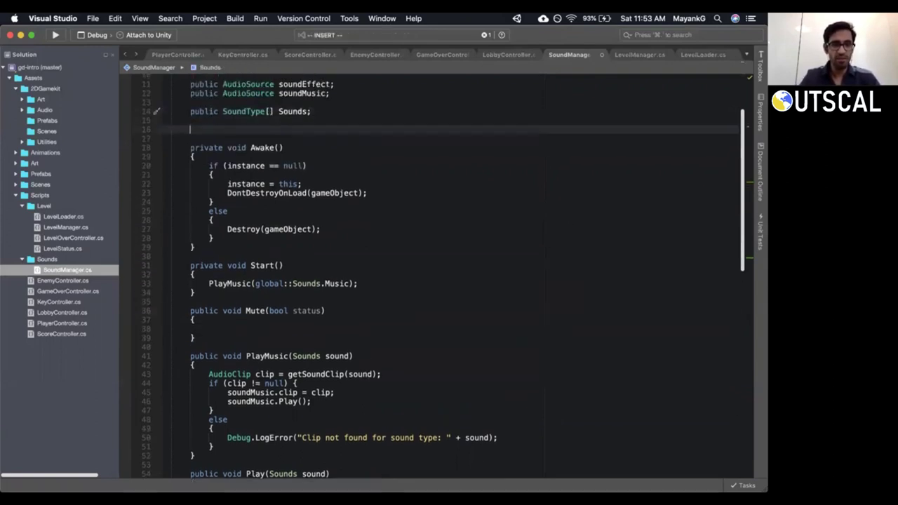
pyautogui.write('public ')
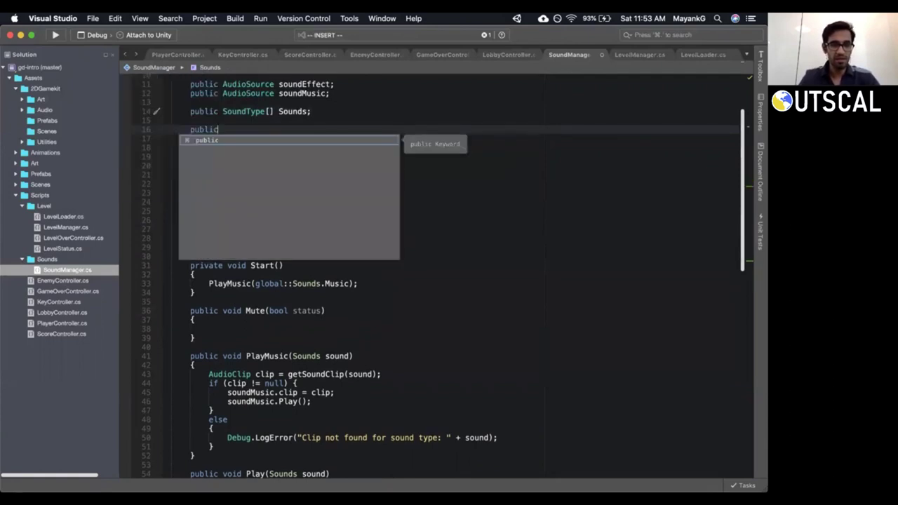
pyautogui.write('bool iS')
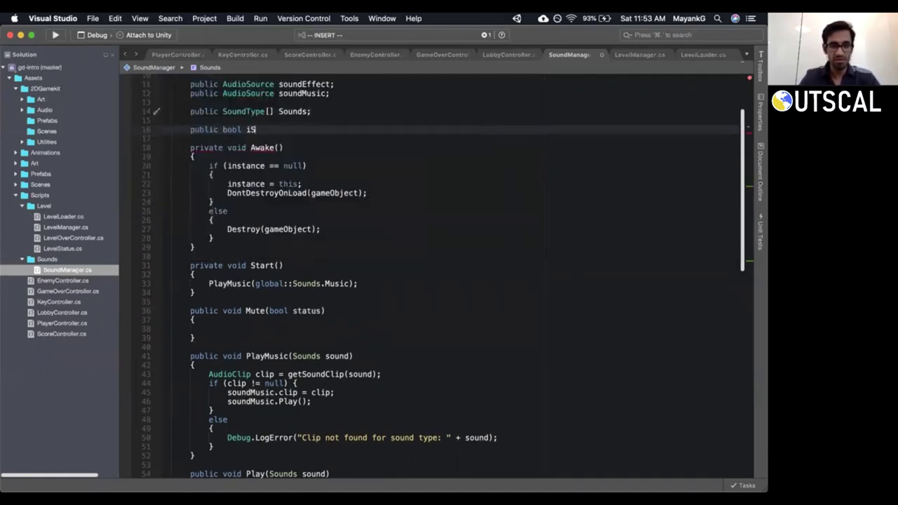
pyautogui.press('BackSpace')
pyautogui.write('s')
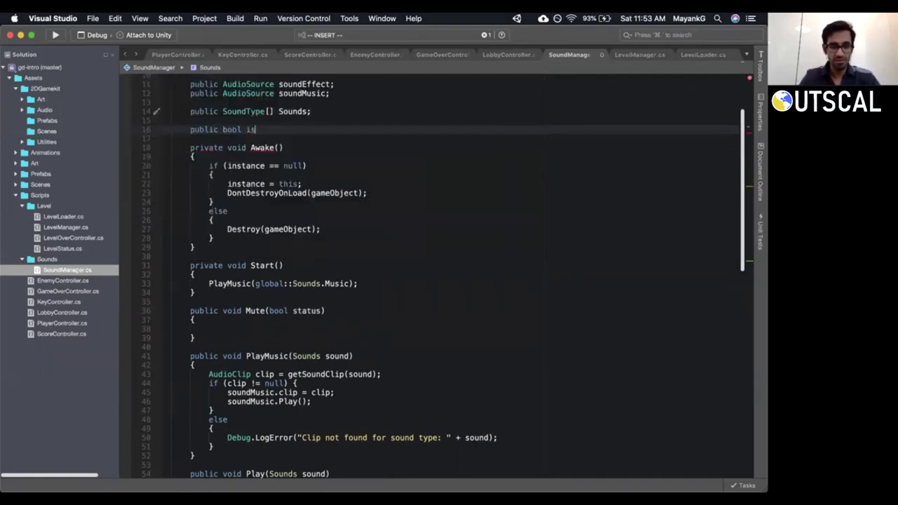
pyautogui.press('BackSpace')
pyautogui.press('BackSpace')
pyautogui.write('IsM')
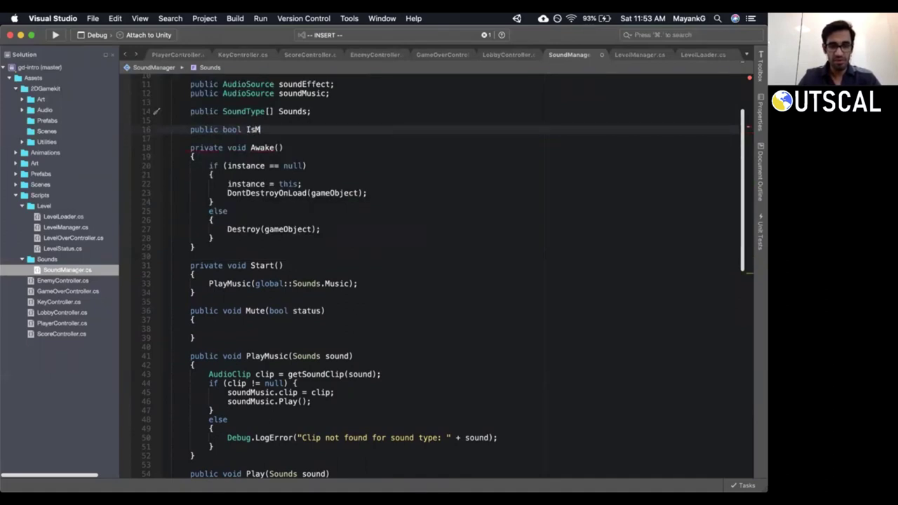
pyautogui.write('ute')
pyautogui.write(' -')
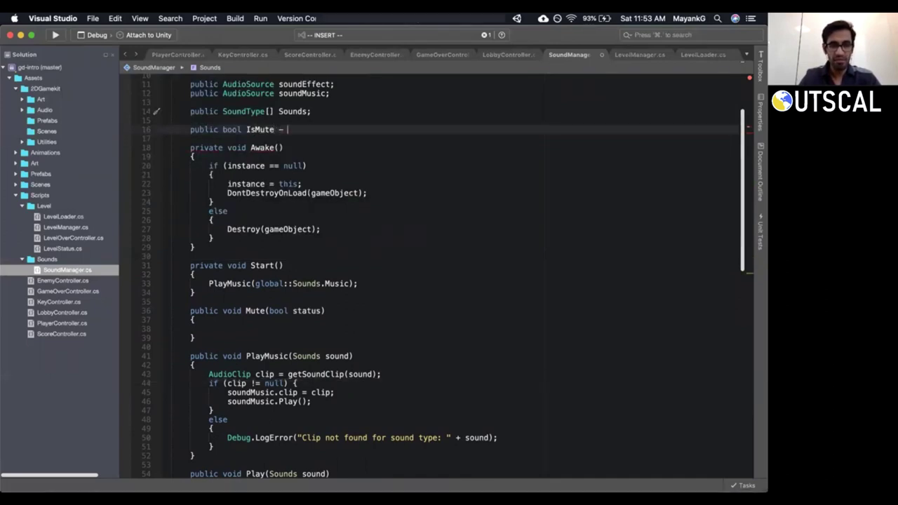
pyautogui.press('BackSpace')
pyautogui.press('BackSpace')
pyautogui.write('= false;')
pyautogui.press('Escape')
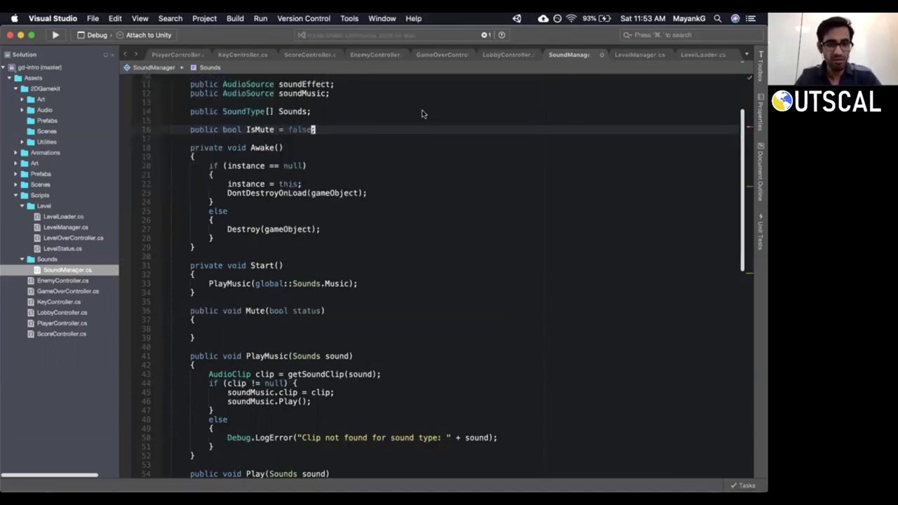
pyautogui.hotkey('shift', 'v')
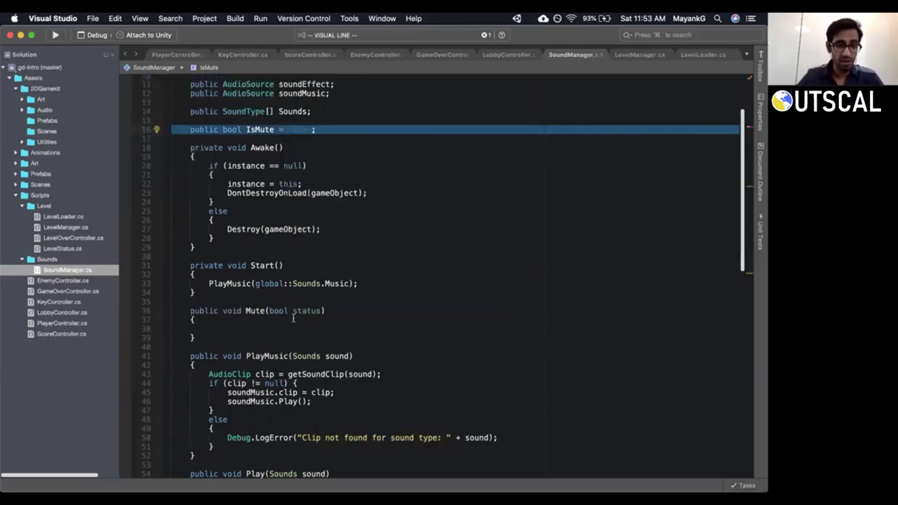
# Inside Mute(bool status), write the line IsMute = status;.
pyautogui.click(286, 328)
pyautogui.press('i')
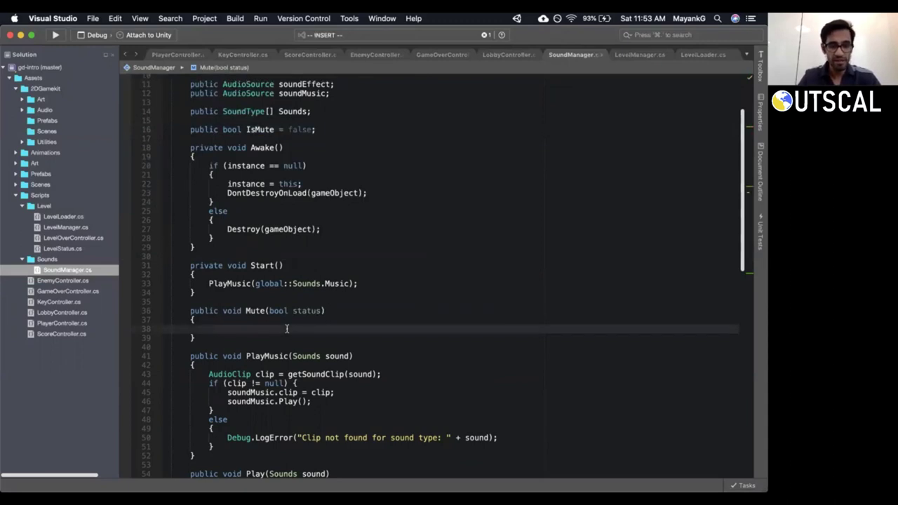
pyautogui.press('Escape')
pyautogui.press('i')
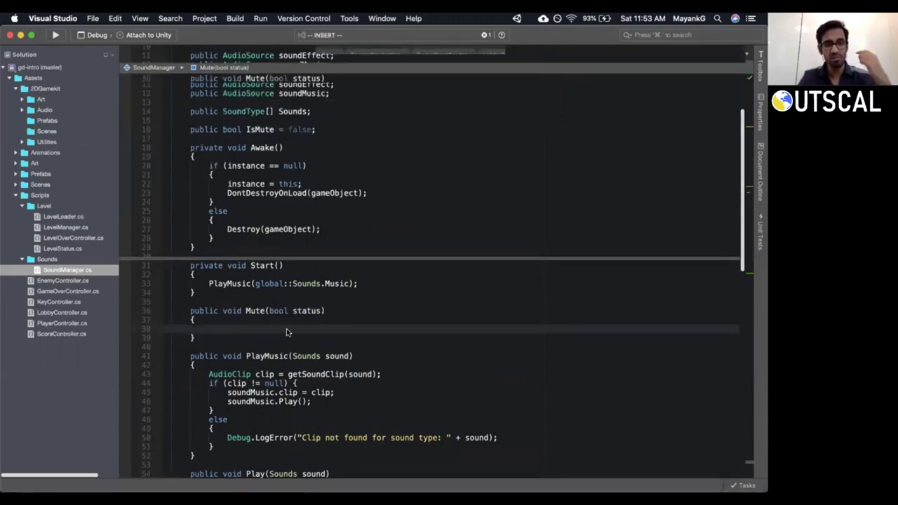
pyautogui.scroll(-1, 286, 328)
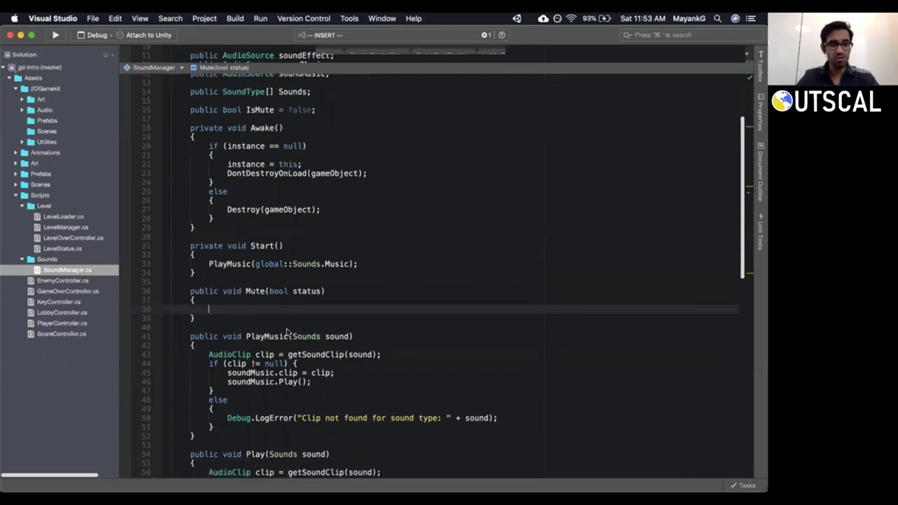
pyautogui.scroll(-1, 286, 332)
pyautogui.write('isMute')
pyautogui.press('Return')
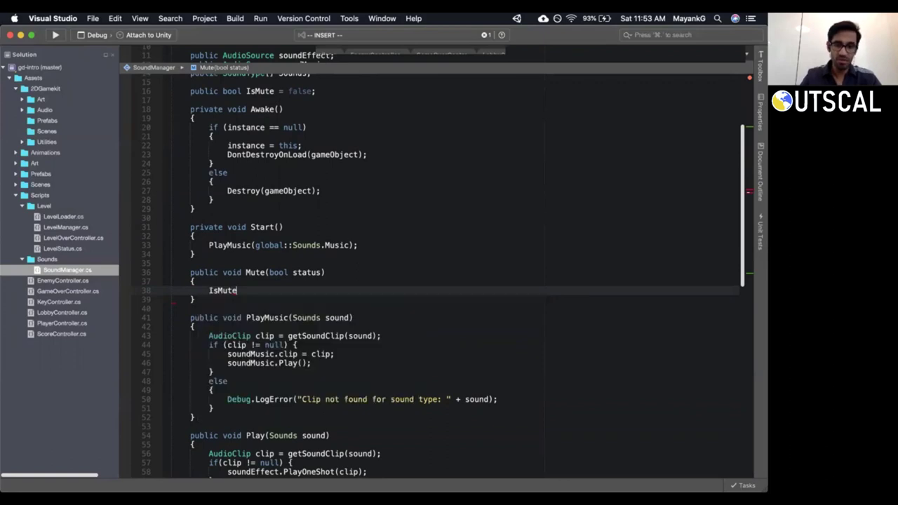
pyautogui.write('= fals')
pyautogui.write('e;')
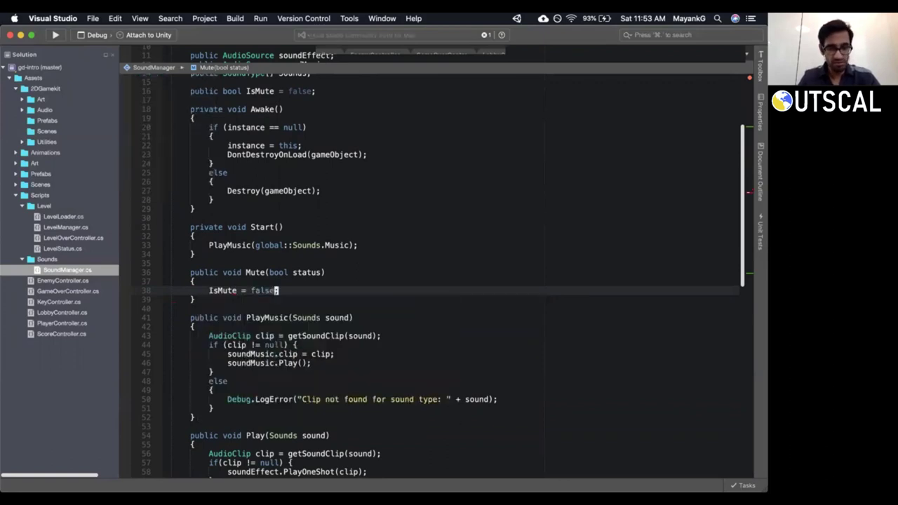
pyautogui.hotkey('alt', 'shift', 'Left')
pyautogui.press('BackSpace')
pyautogui.write('status')
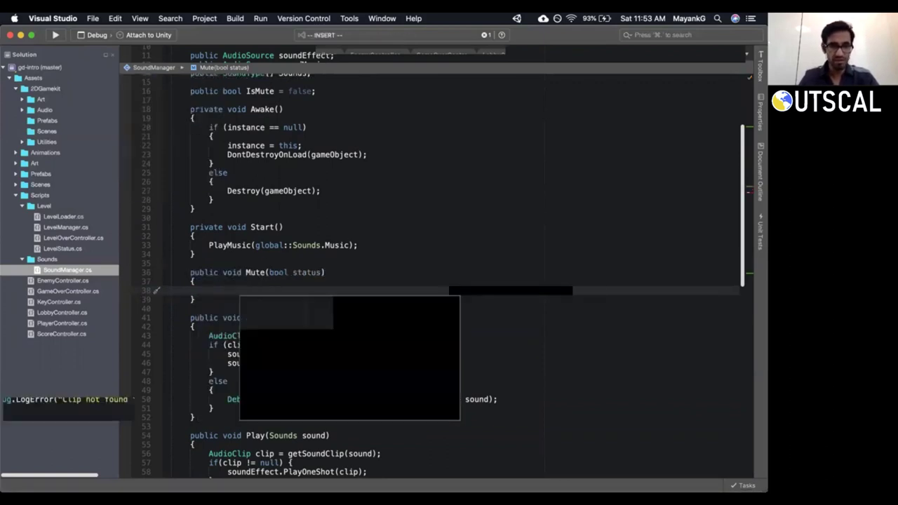
pyautogui.press('Escape')
pyautogui.hotkey('shift', 'v')
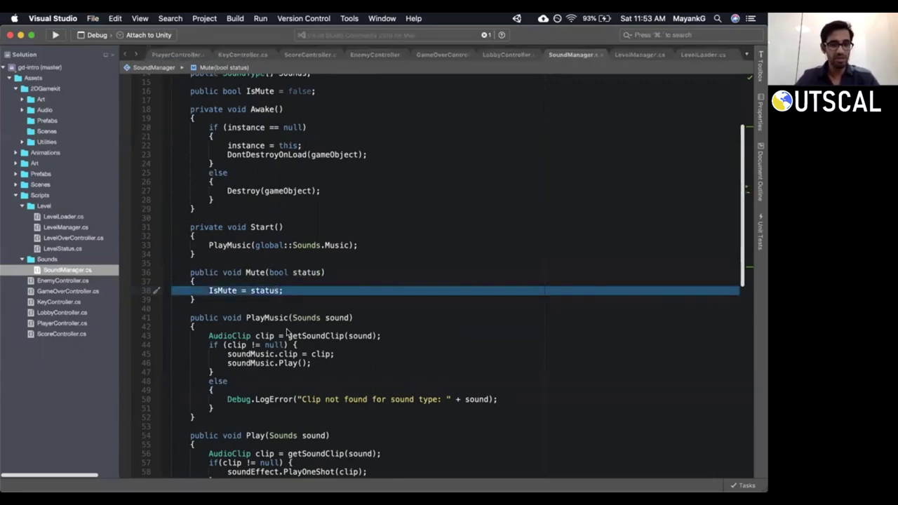
pyautogui.press('y')
pyautogui.scroll(-3, 286, 331)
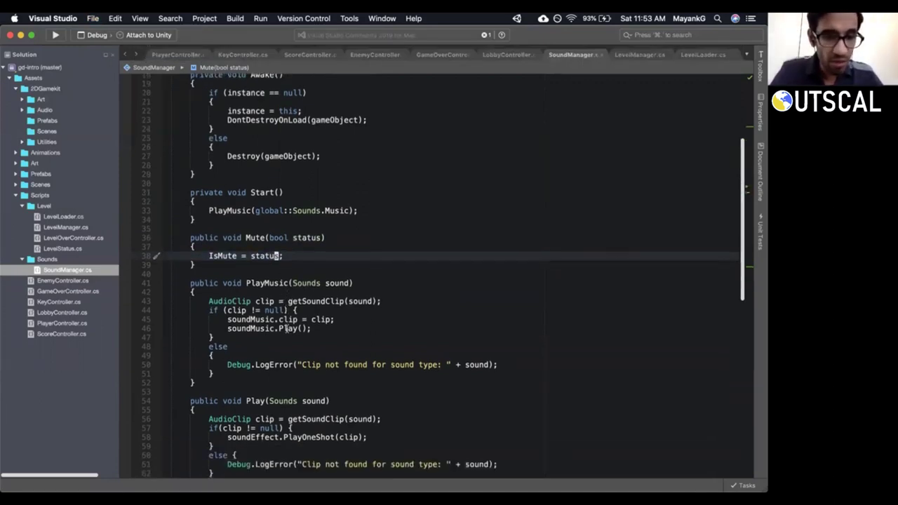
pyautogui.scroll(-2, 286, 328)
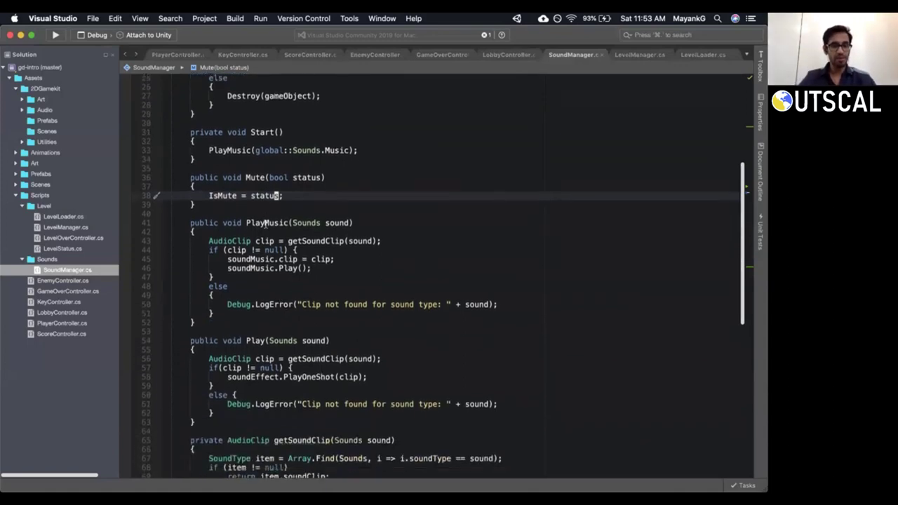
pyautogui.click(265, 222)
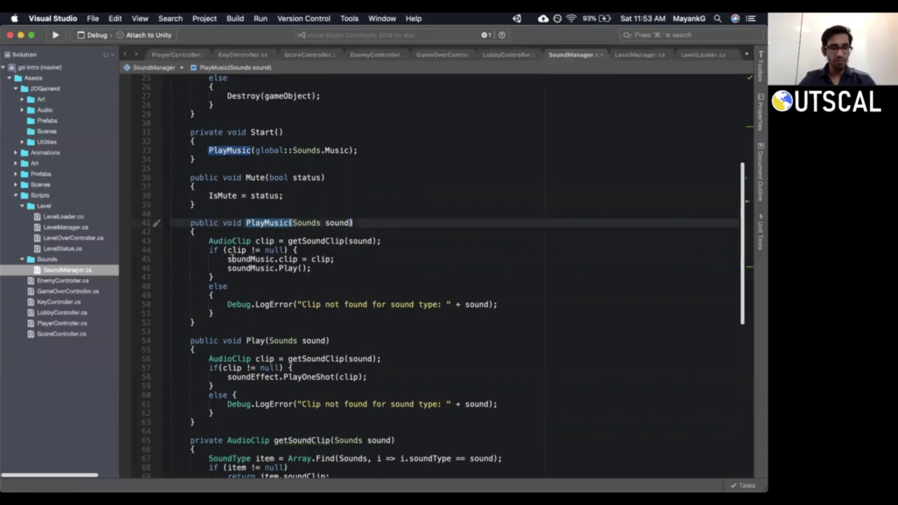
# Add an if (IsMute) return; guard at the top of PlayMusic and save the script.
pyautogui.click(317, 275)
pyautogui.keyDown('shift'); pyautogui.click(280, 258); pyautogui.keyUp('shift')
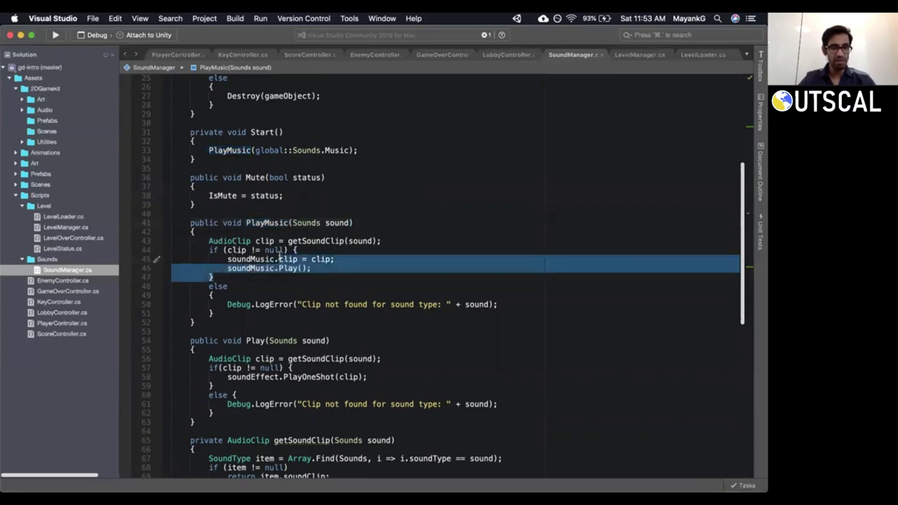
pyautogui.keyDown('shift'); pyautogui.click(241, 250); pyautogui.keyUp('shift')
pyautogui.keyDown('shift'); pyautogui.click(209, 240); pyautogui.keyUp('shift')
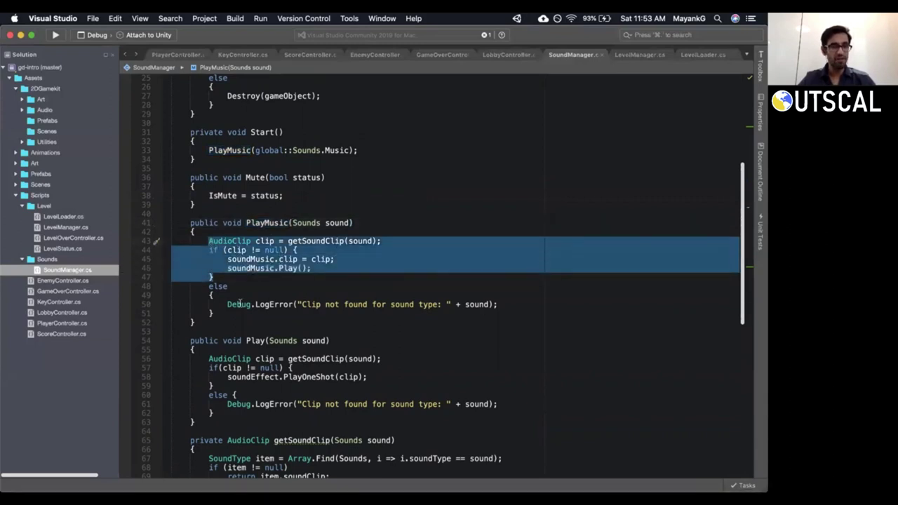
pyautogui.click(236, 287)
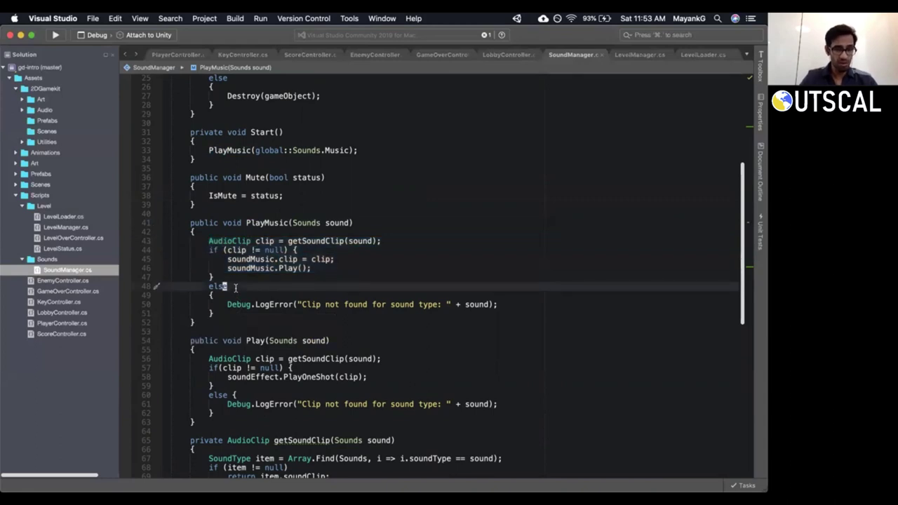
pyautogui.press('Up')
pyautogui.press('Up')
pyautogui.press('Up')
pyautogui.press('Up')
pyautogui.press('Up')
pyautogui.press('Up')
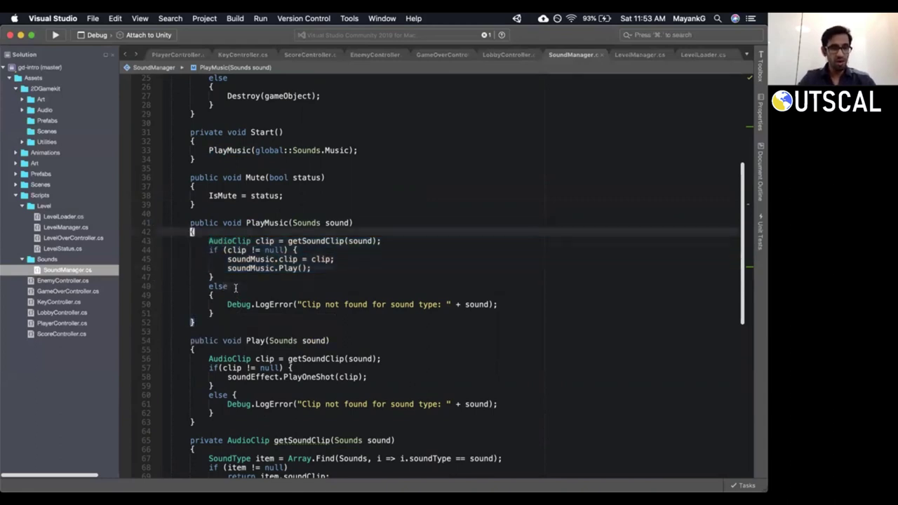
pyautogui.press('Return')
pyautogui.write('if(')
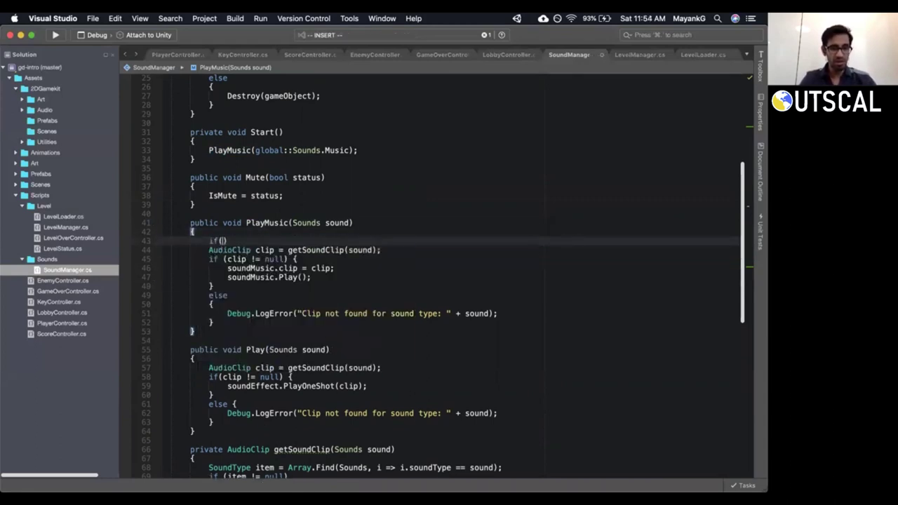
pyautogui.write('isMute')
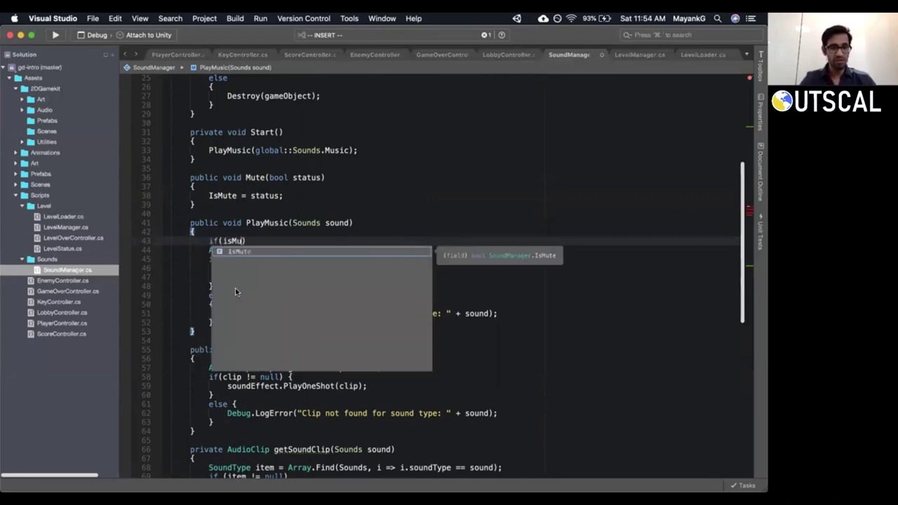
pyautogui.press('Return')
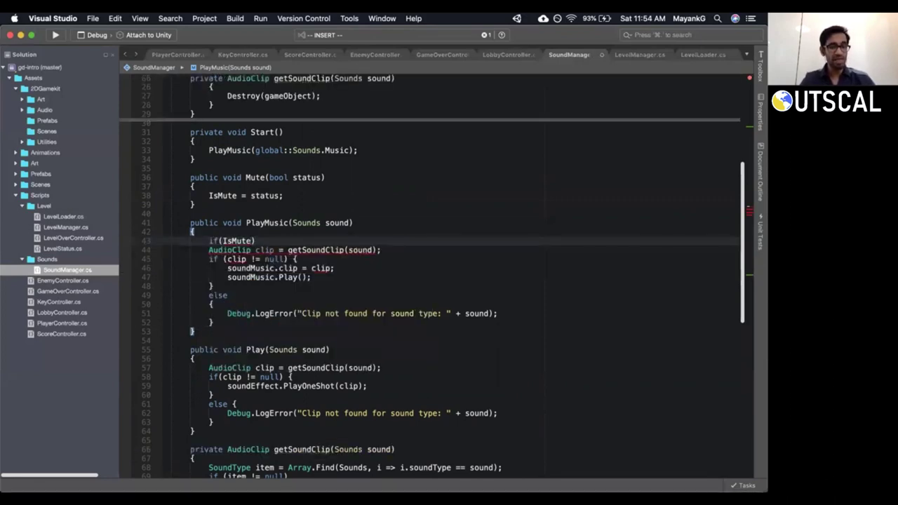
pyautogui.press('Right')
pyautogui.press('Return')
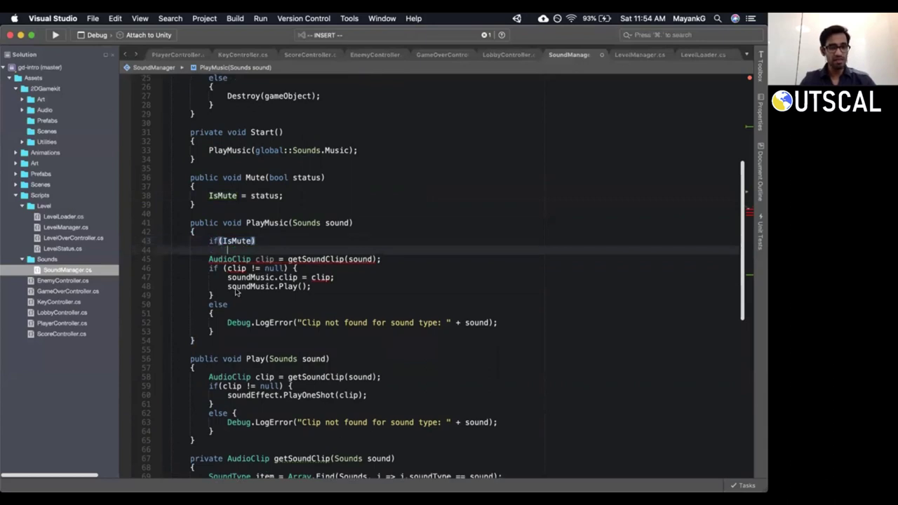
pyautogui.write('return;')
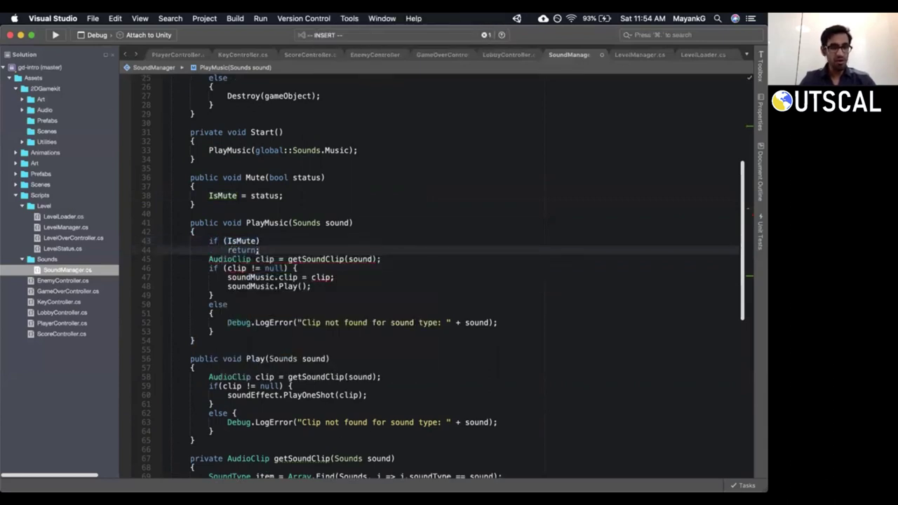
pyautogui.press('Return')
pyautogui.press('super+s')
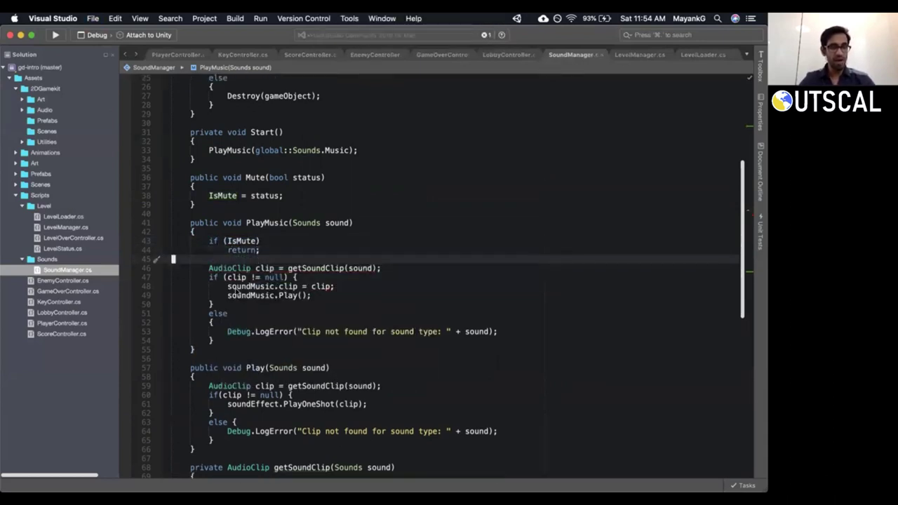
# Join PlayMusic's else with its brace and paste the IsMute guard at the start of Play.
pyautogui.click(239, 315)
pyautogui.press('Delete')
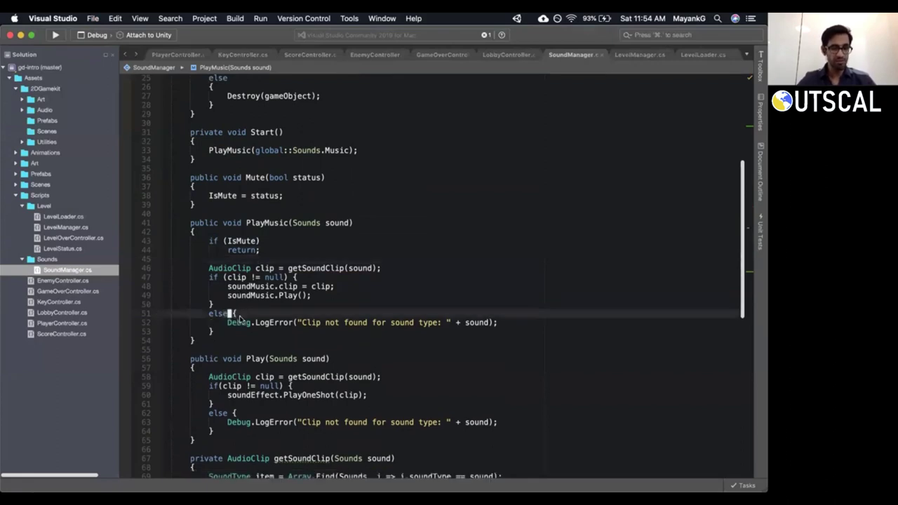
pyautogui.scroll(-3, 240, 319)
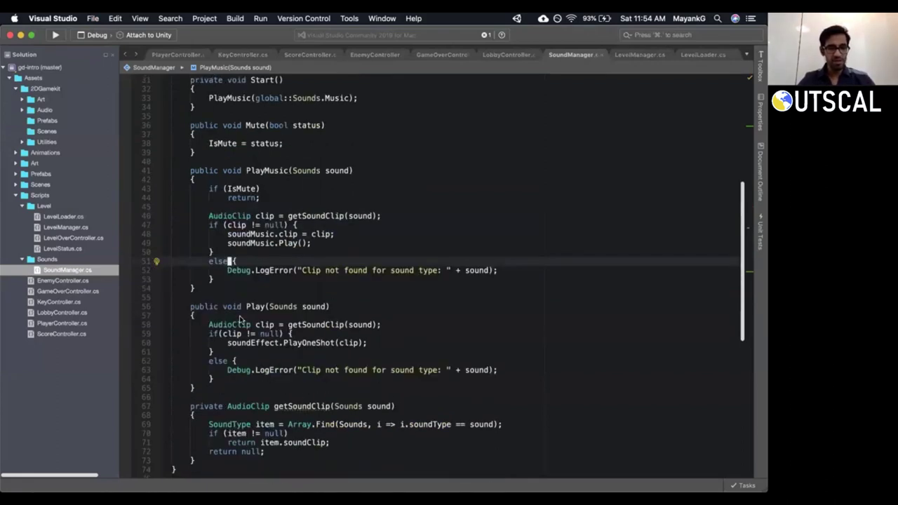
pyautogui.click(267, 188)
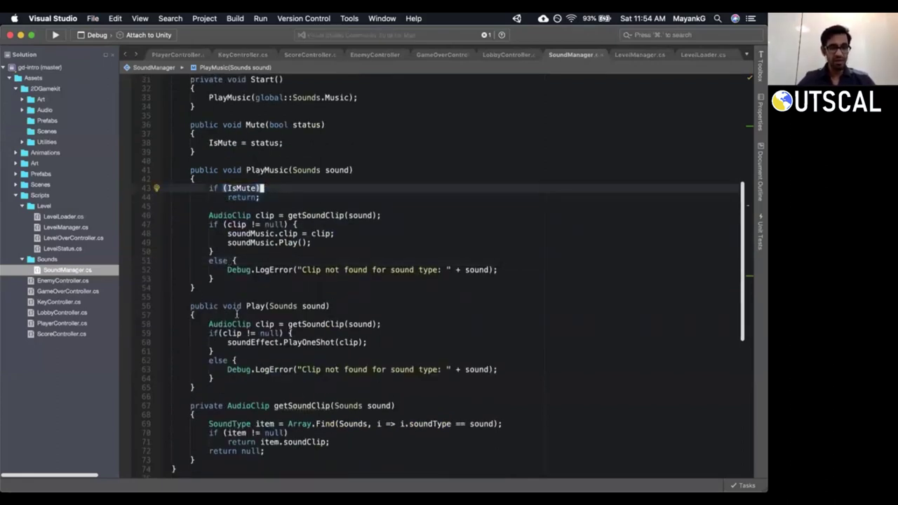
pyautogui.click(237, 314)
pyautogui.write('if (IsMute)     return;')
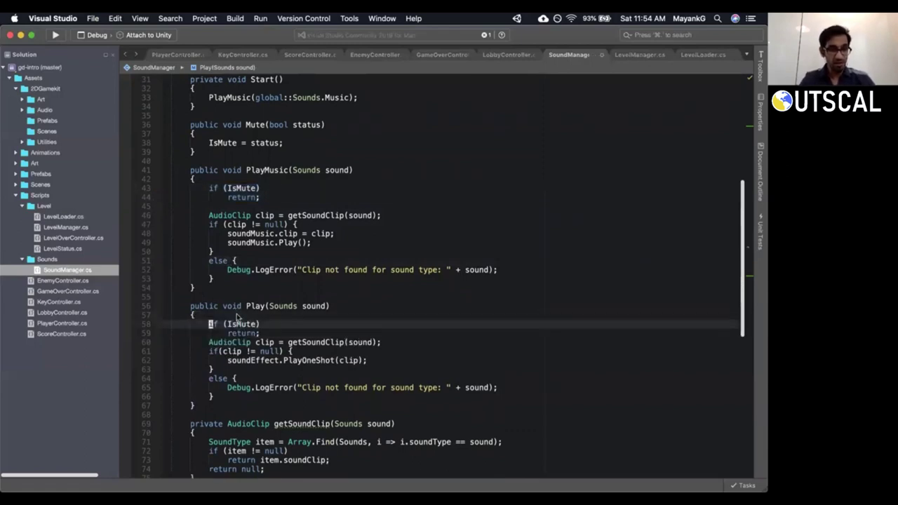
pyautogui.press('Return')
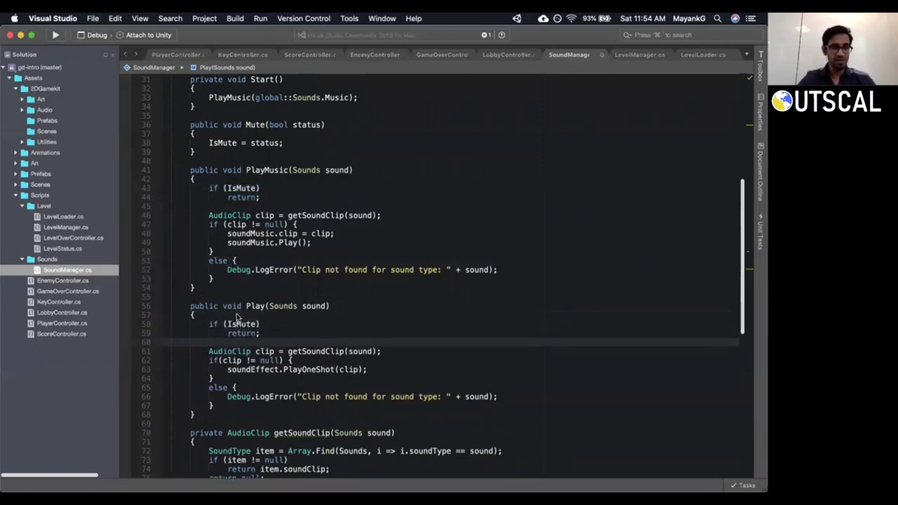
pyautogui.moveTo(173, 350); pyautogui.dragTo(235, 406)
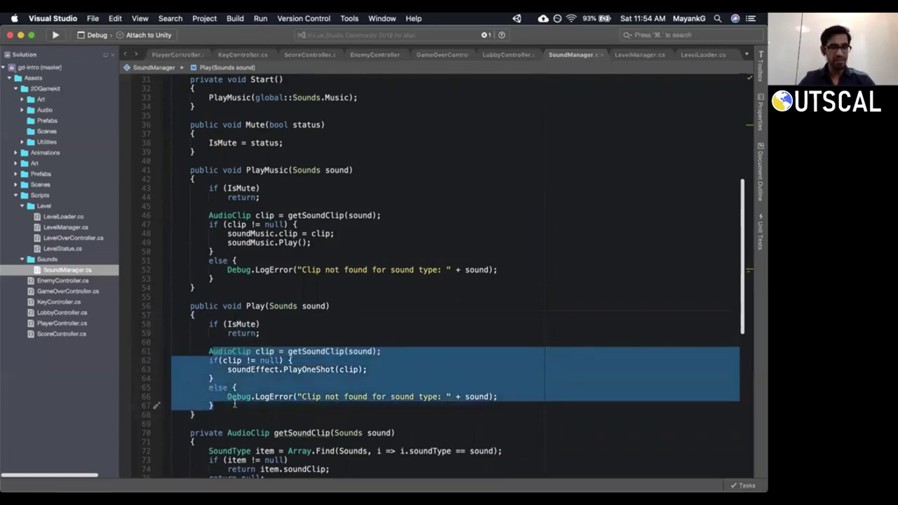
pyautogui.click(235, 404)
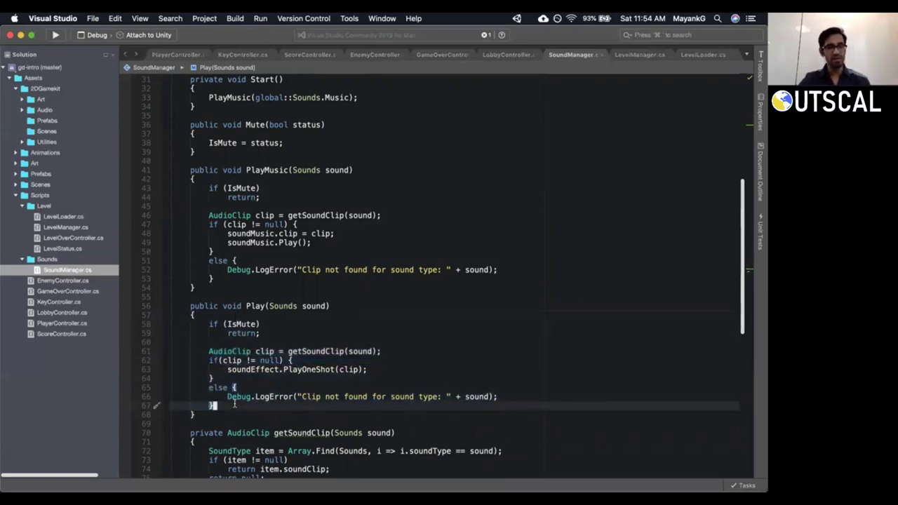
pyautogui.click(236, 323)
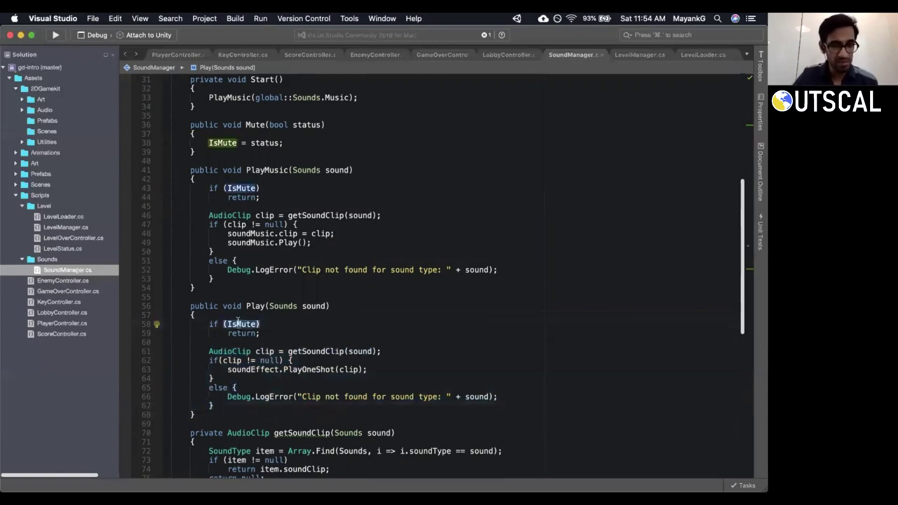
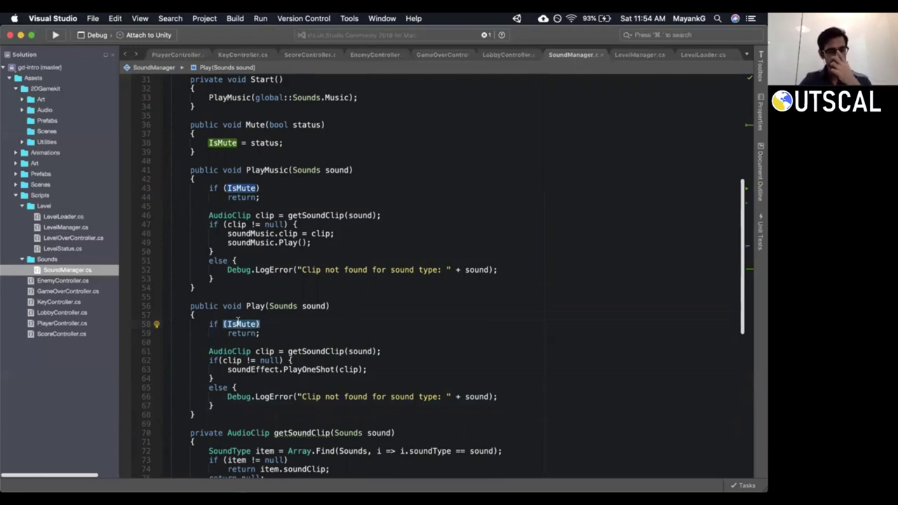
# Add a 'public float Volume' field below IsMute in SoundManager.cs and save.
pyautogui.click(236, 154)
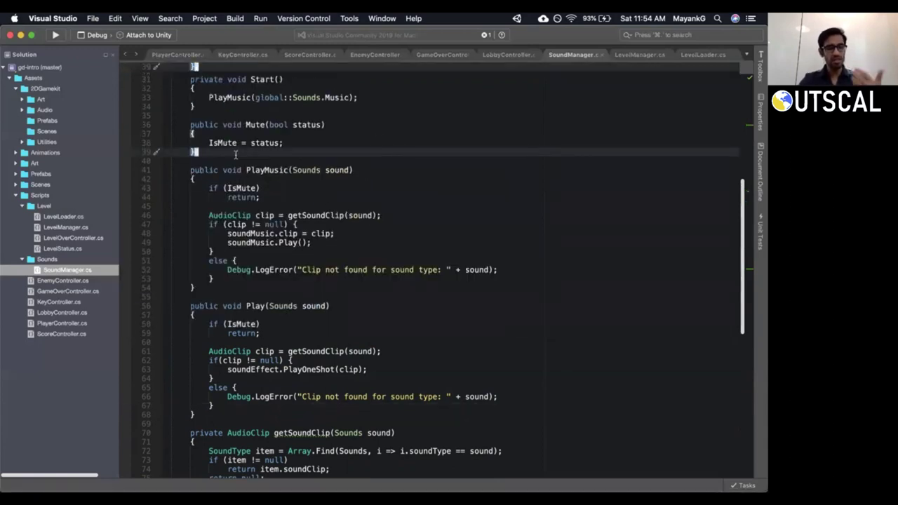
pyautogui.scroll(5, 235, 154)
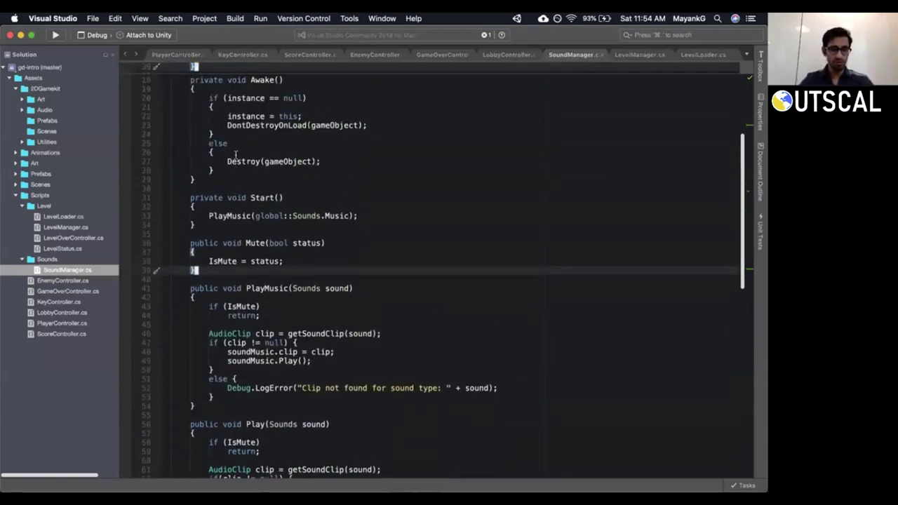
pyautogui.scroll(2, 236, 154)
pyautogui.click(354, 126)
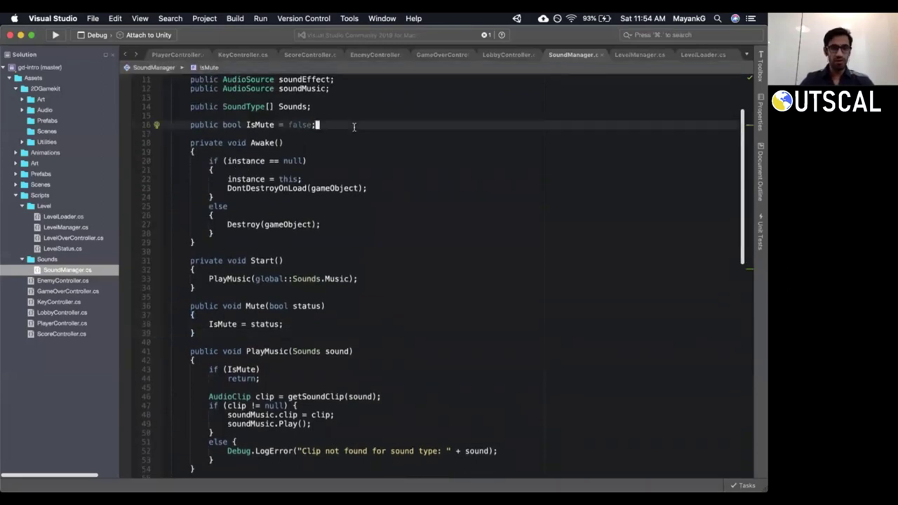
pyautogui.press('A')
pyautogui.press('Return')
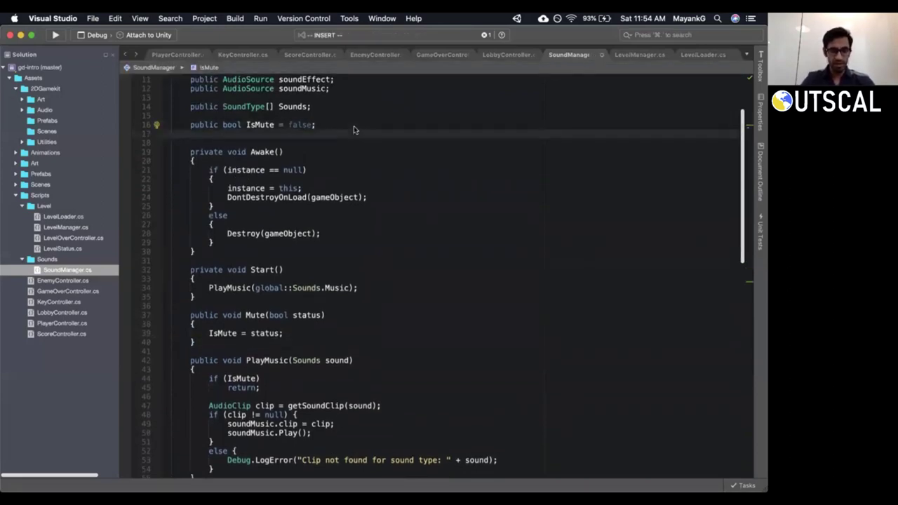
pyautogui.write('pu')
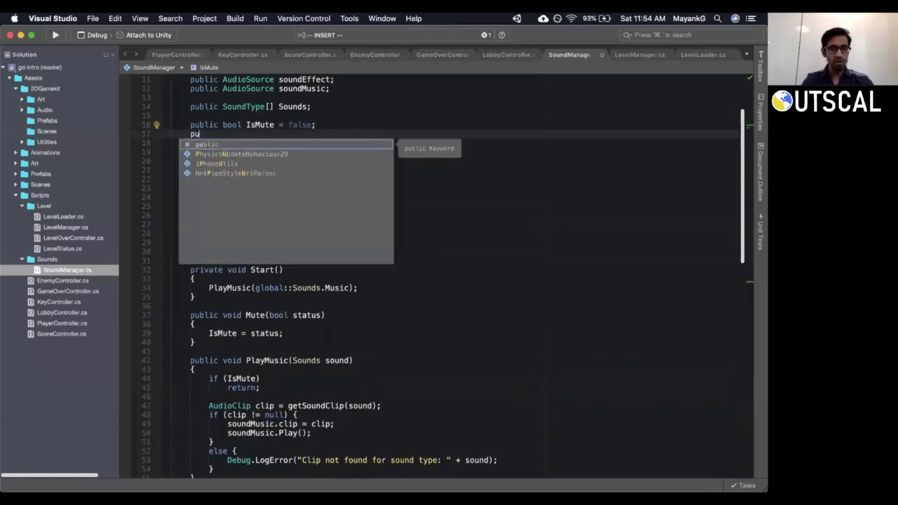
pyautogui.write('blic')
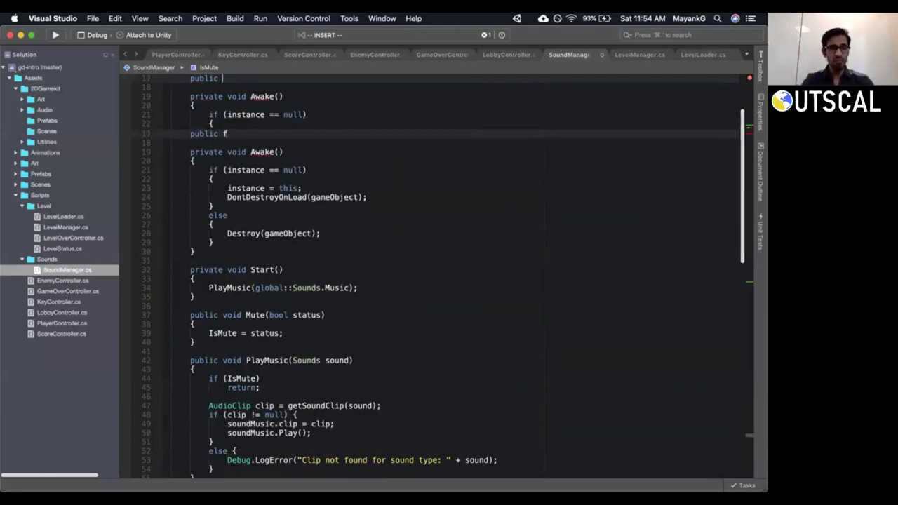
pyautogui.write('float ')
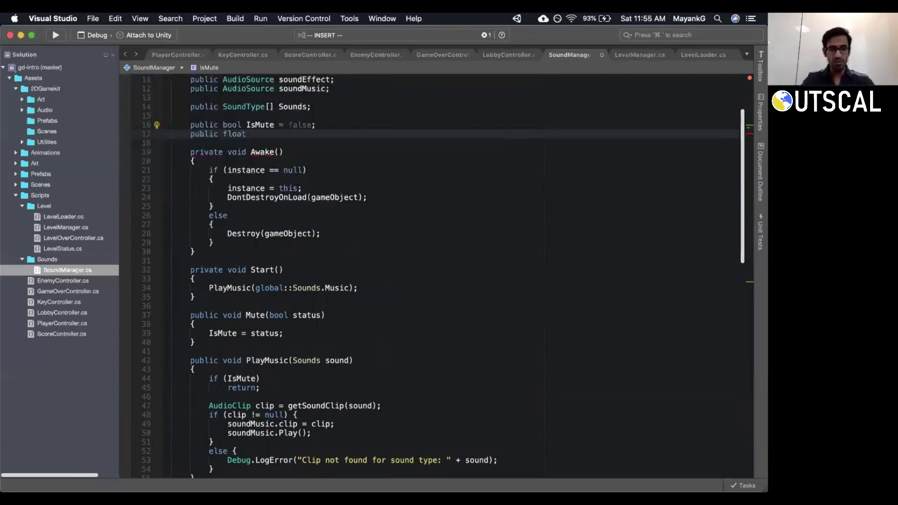
pyautogui.write('Volume;')
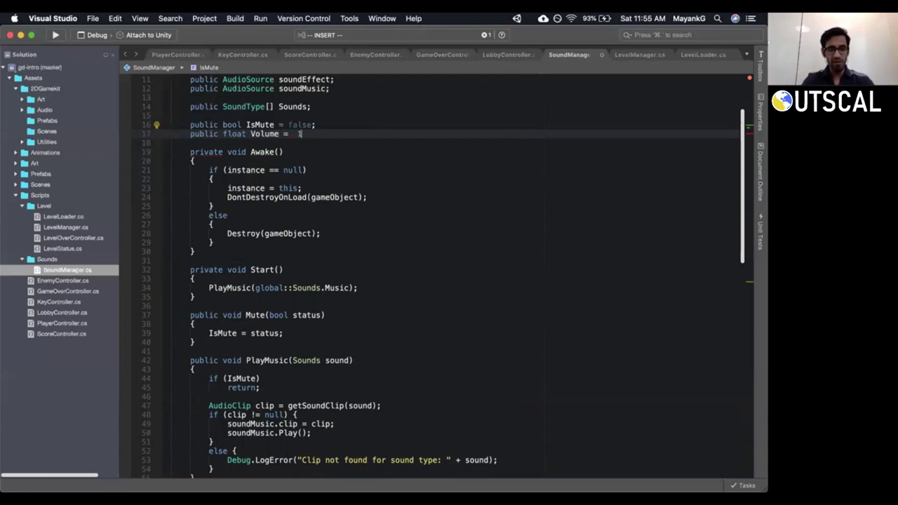
pyautogui.press('Escape')
pyautogui.press('super+s')
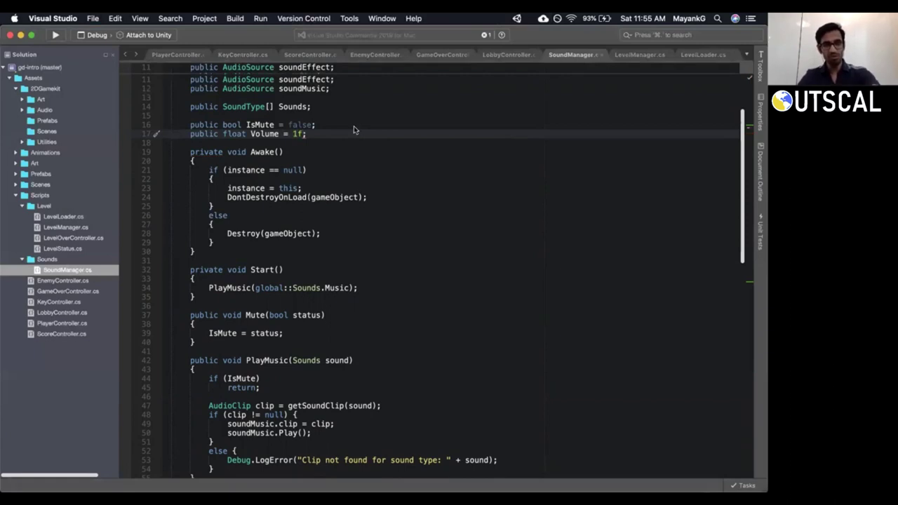
# Highlight the IsMute and Volume field lines to check them.
pyautogui.press('k')
pyautogui.hotkey('shift', 'v')
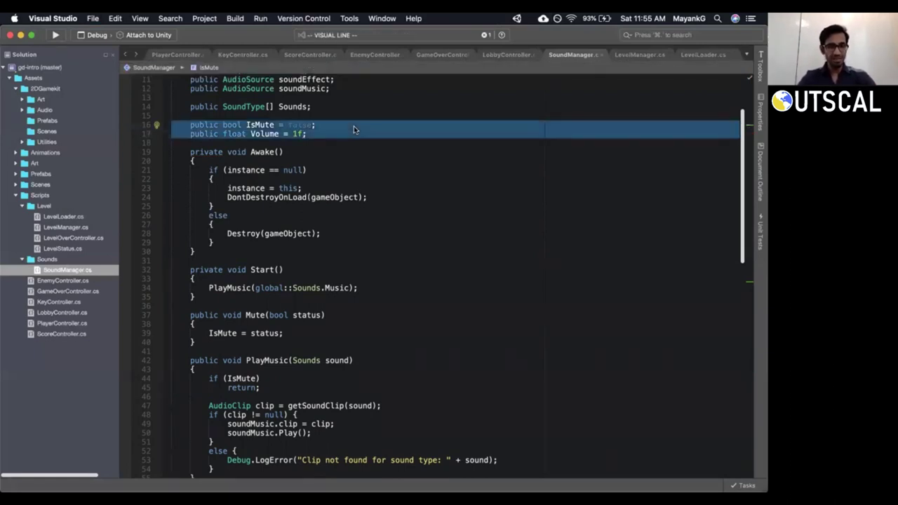
pyautogui.press('Escape')
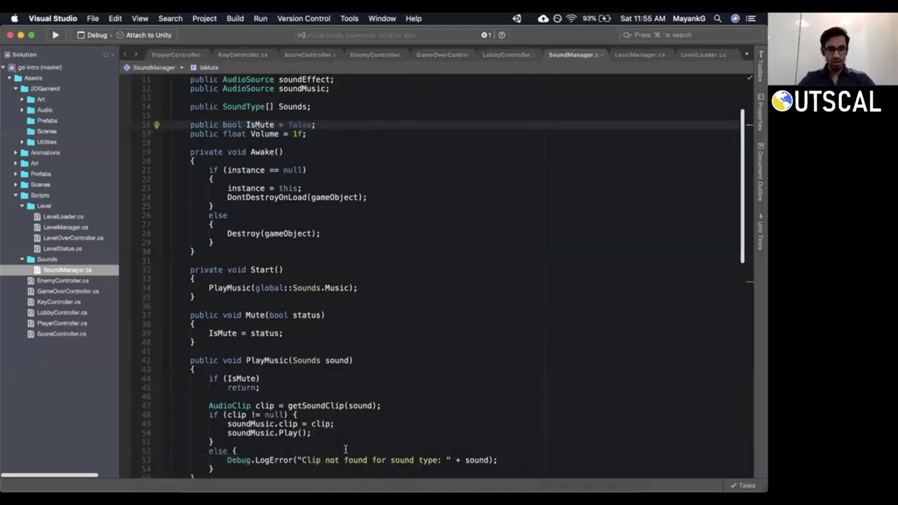
pyautogui.scroll(-3, 399, 178)
# Review where the Volume field is used in SoundManager.cs.
pyautogui.scroll(-3, 398, 179)
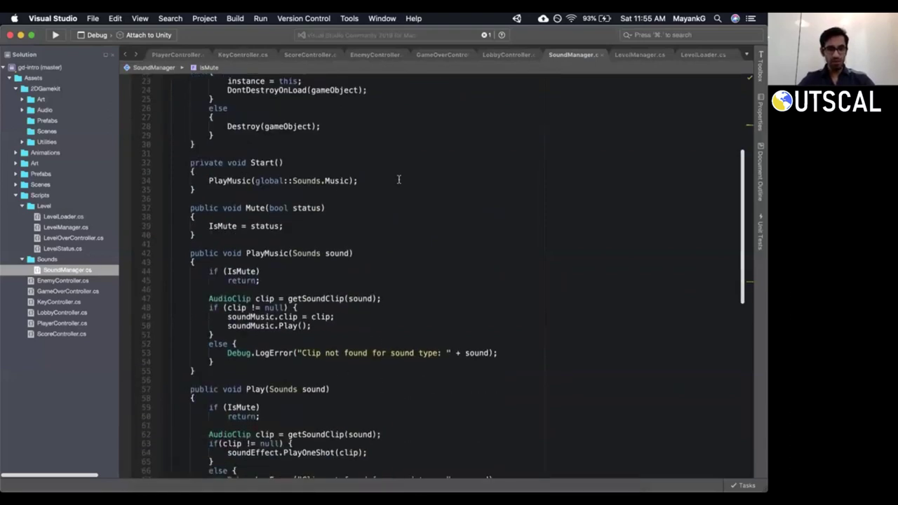
pyautogui.scroll(3, 399, 179)
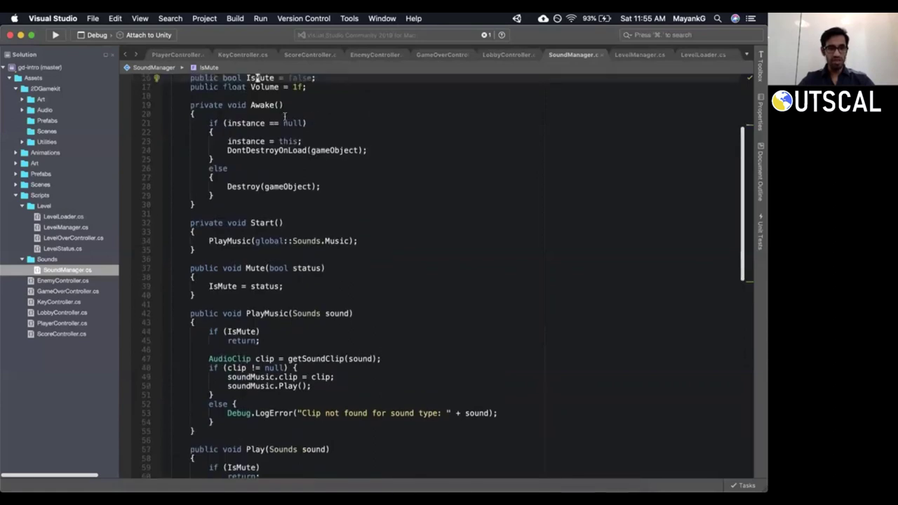
pyautogui.click(266, 88)
pyautogui.scroll(-4, 306, 229)
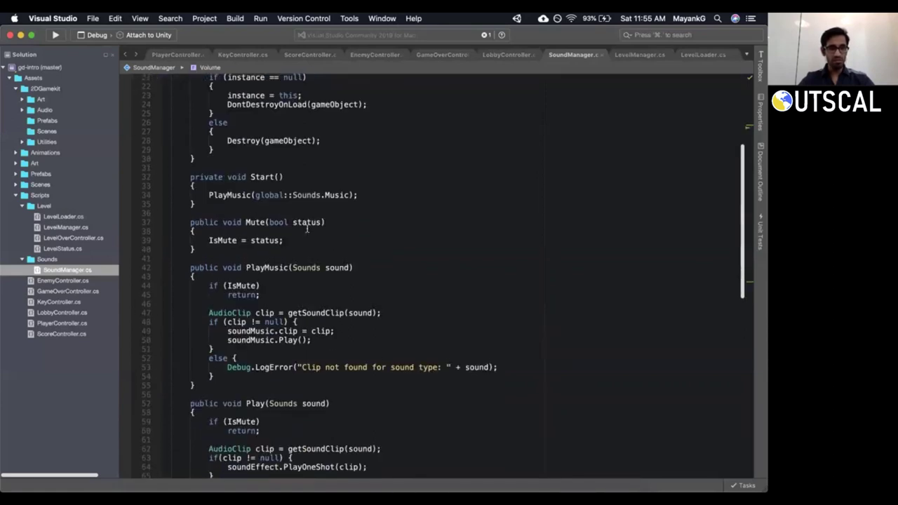
pyautogui.scroll(-2, 306, 229)
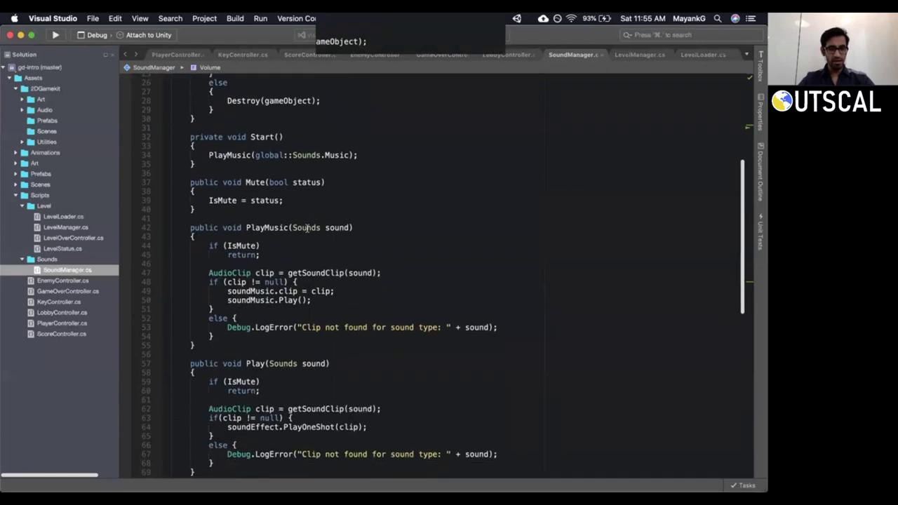
pyautogui.scroll(2, 306, 229)
# Add a 'public void Volume(float volume)' method with braces after Mute.
pyautogui.click(235, 228)
pyautogui.press('Return')
pyautogui.press('Return')
pyautogui.press('Return')
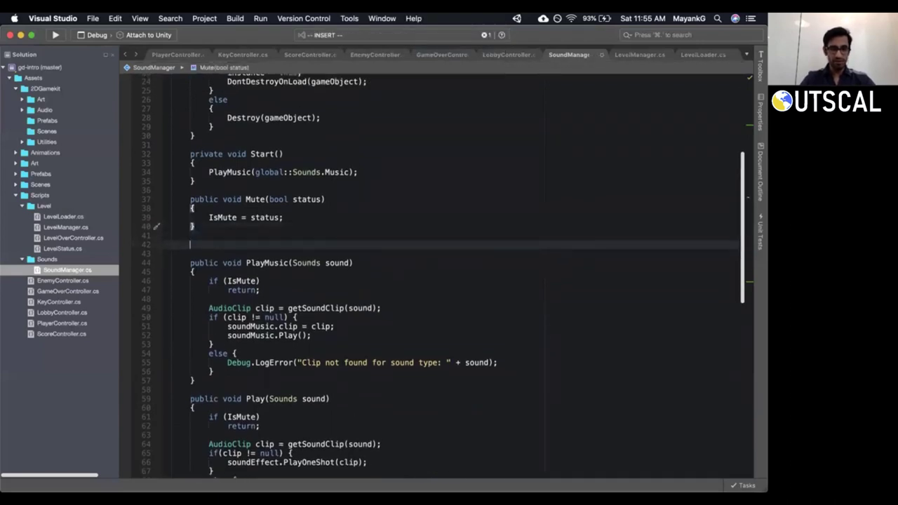
pyautogui.write('public ')
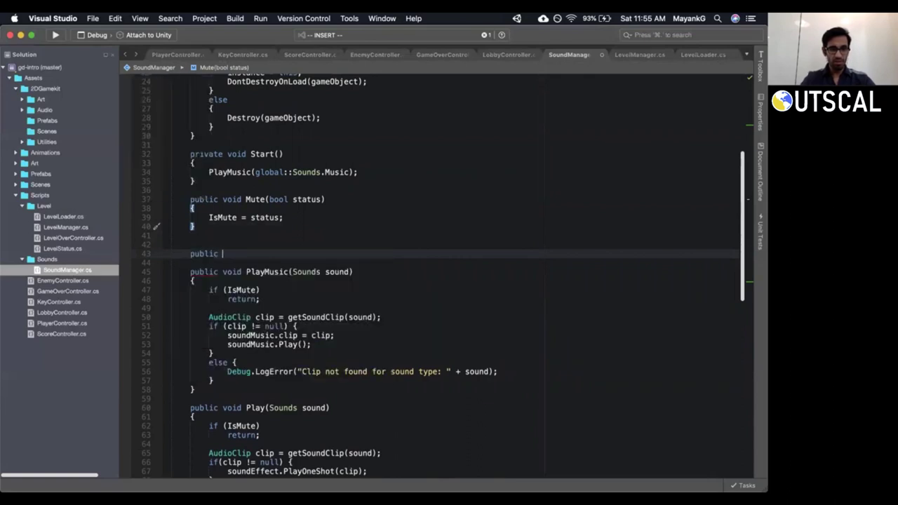
pyautogui.write('void Volu')
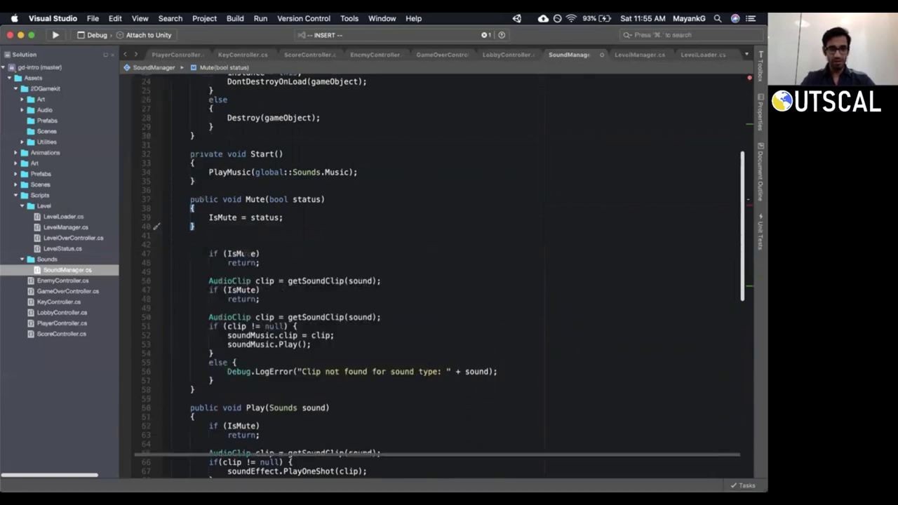
pyautogui.write('me(float ')
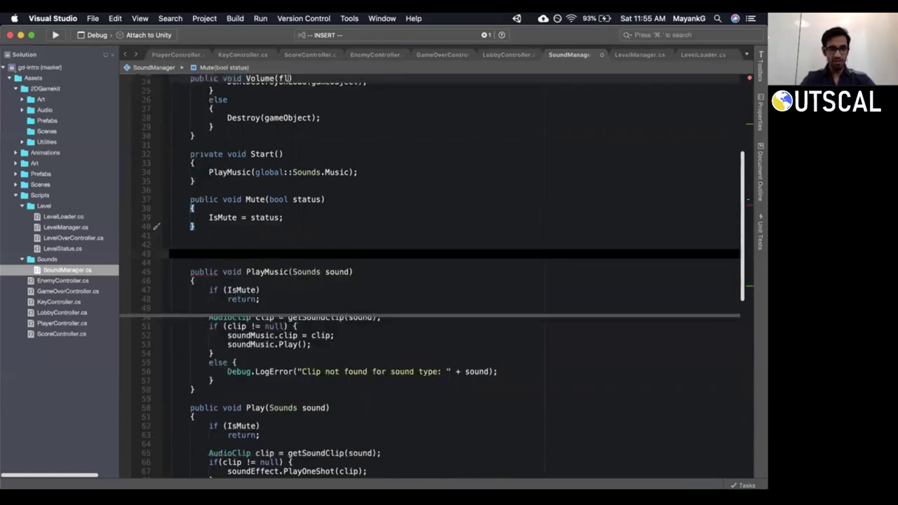
pyautogui.write('volume')
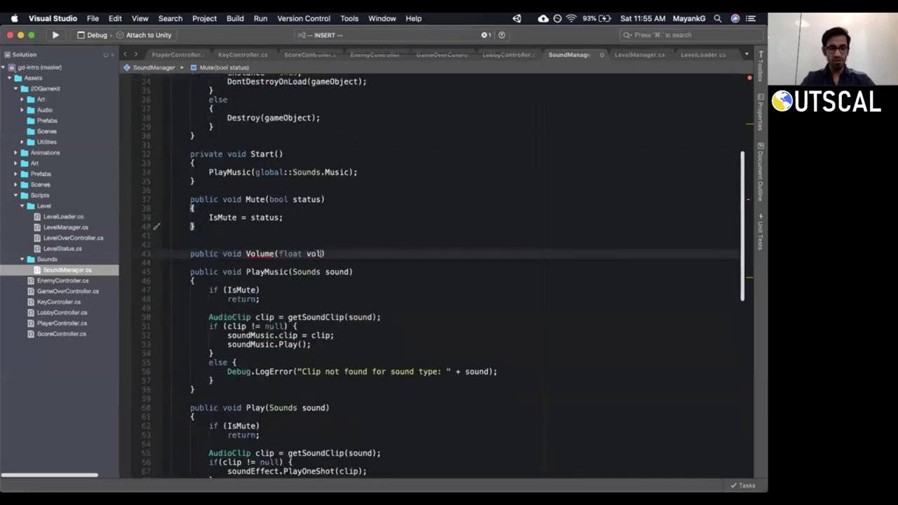
pyautogui.press('Return')
pyautogui.write('{')
pyautogui.press('Return')
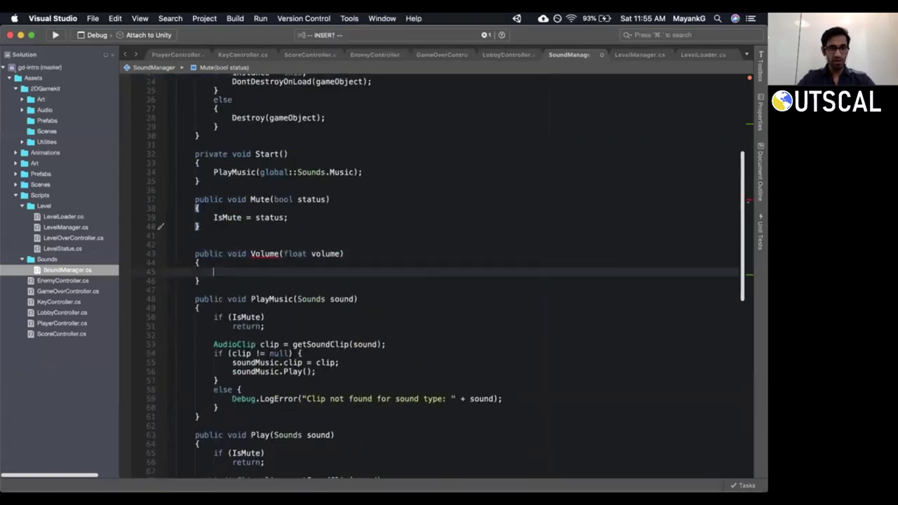
pyautogui.scroll(3, 235, 225)
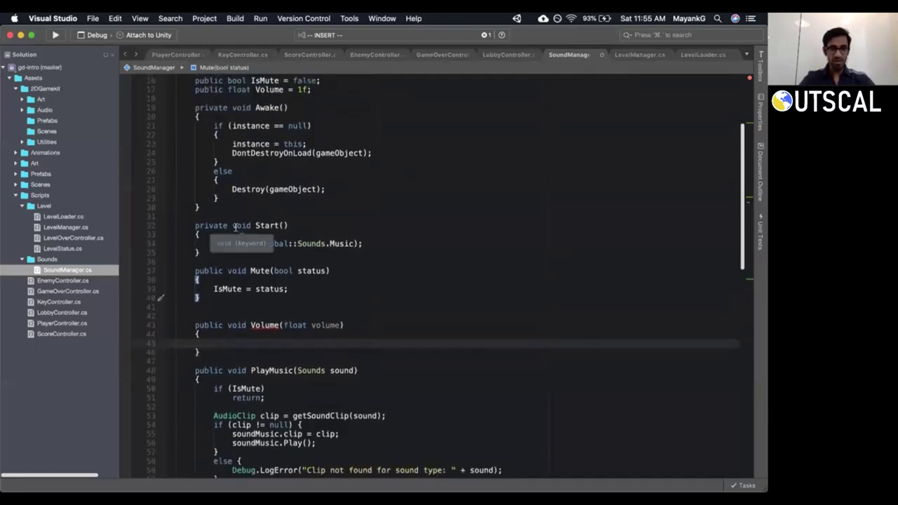
pyautogui.write('Colume')
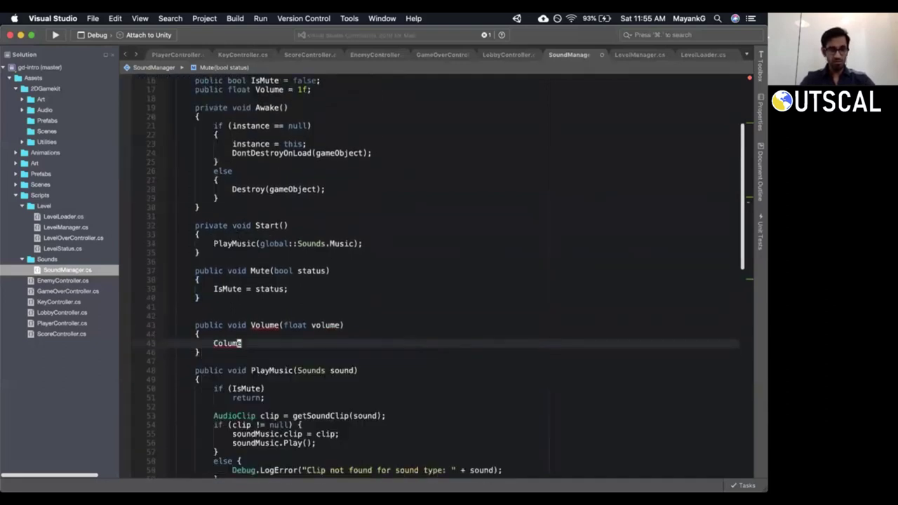
# Rename the new method to SetVolume and check the Volume field declaration.
pyautogui.click(251, 325)
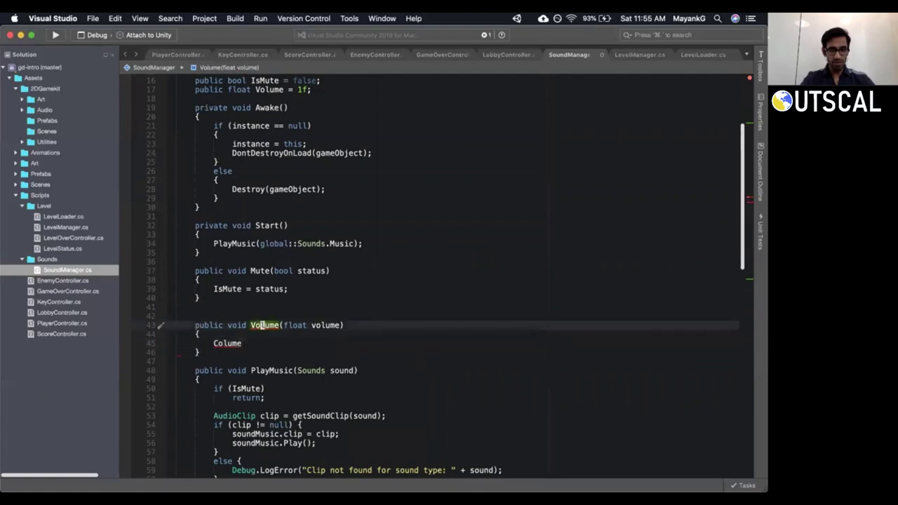
pyautogui.write('Set')
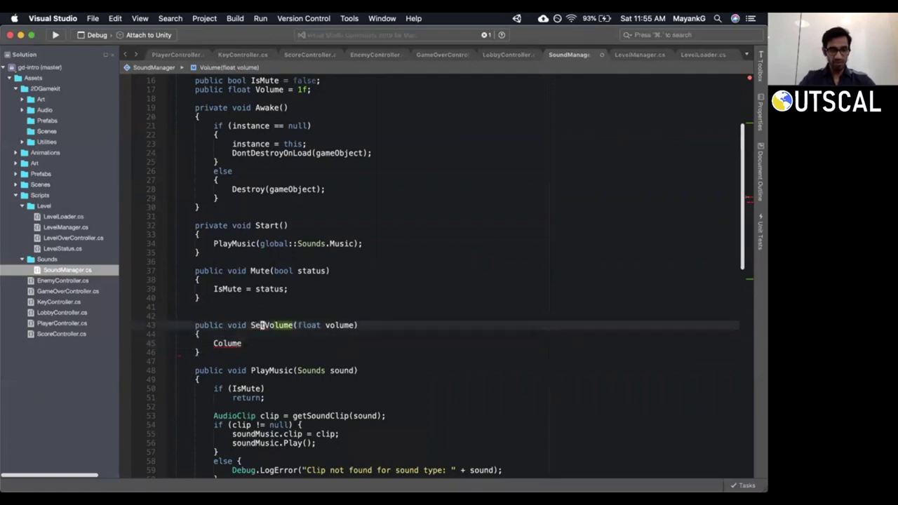
pyautogui.scroll(3, 235, 226)
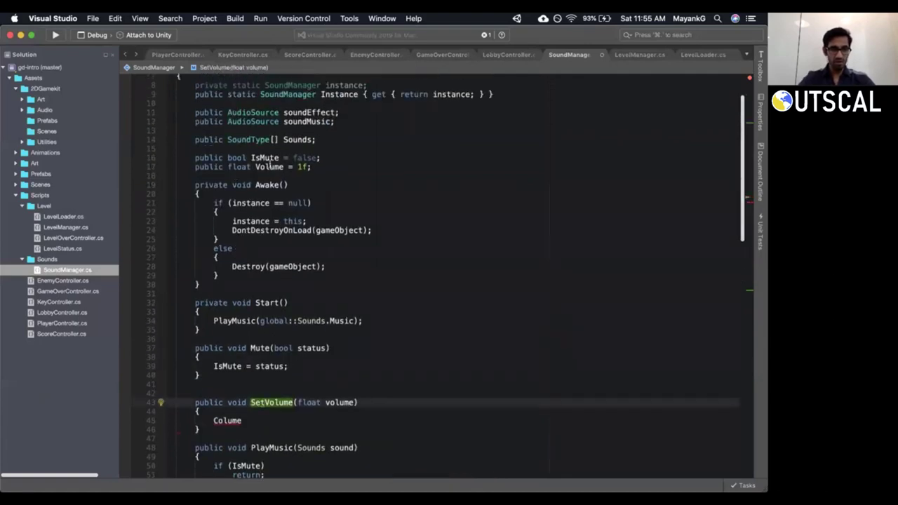
pyautogui.click(268, 163)
pyautogui.scroll(-5, 238, 310)
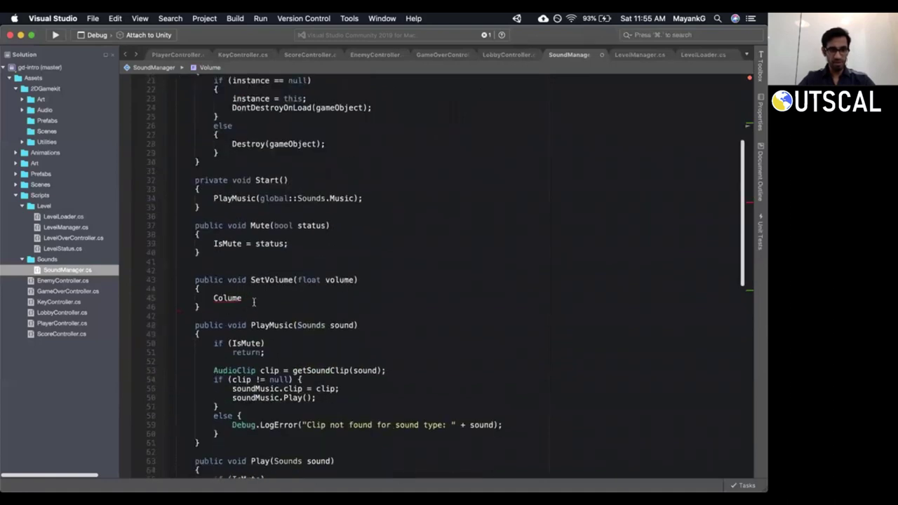
# Replace the placeholder in SetVolume with 'Volume = volume;'.
pyautogui.press('c')
pyautogui.press('c')
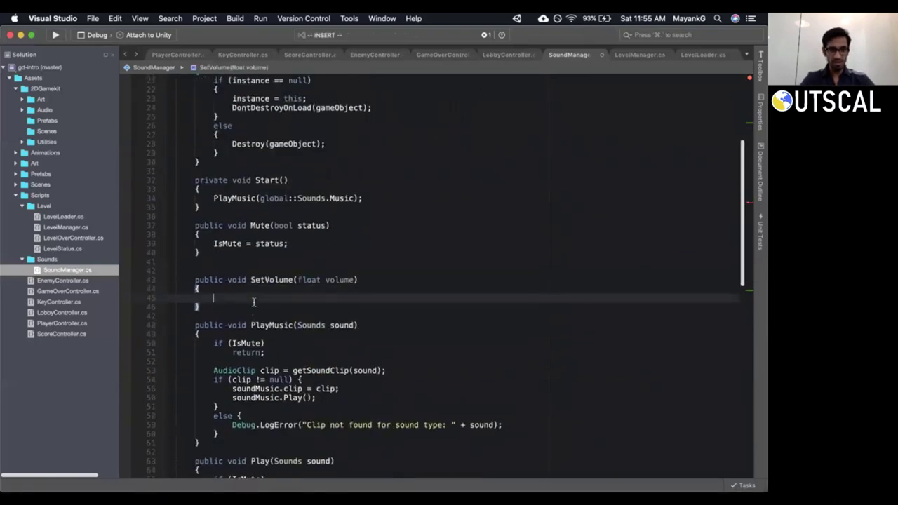
pyautogui.write('Volume = volume;')
pyautogui.press('Escape')
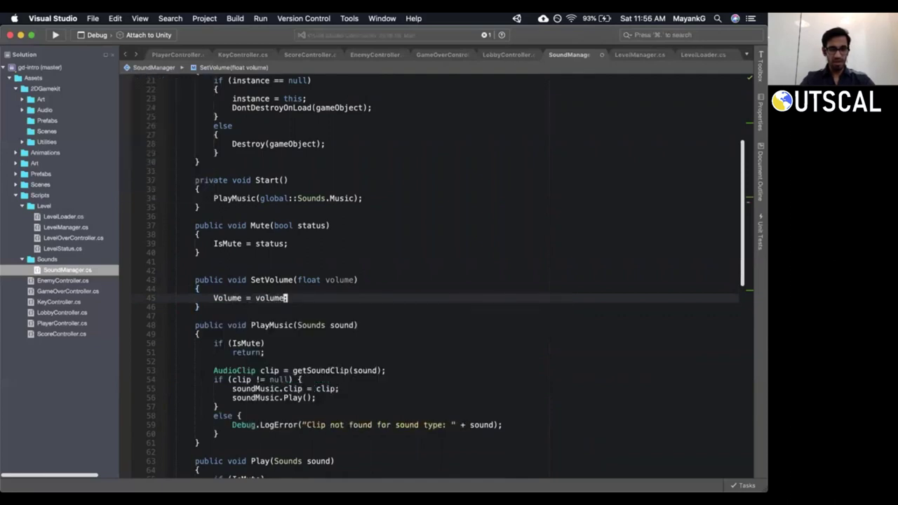
pyautogui.press('o')
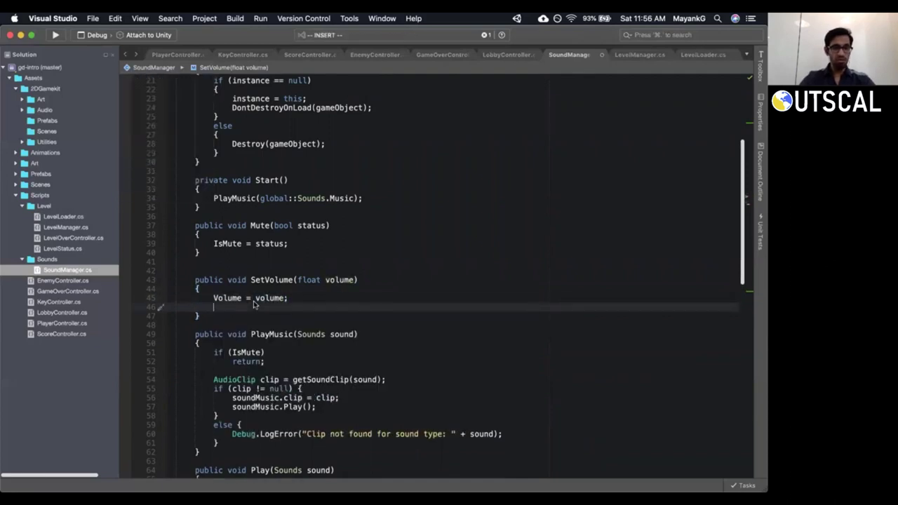
# Add 'soundEffect.volume = Volume;' inside SetVolume.
pyautogui.scroll(5, 254, 303)
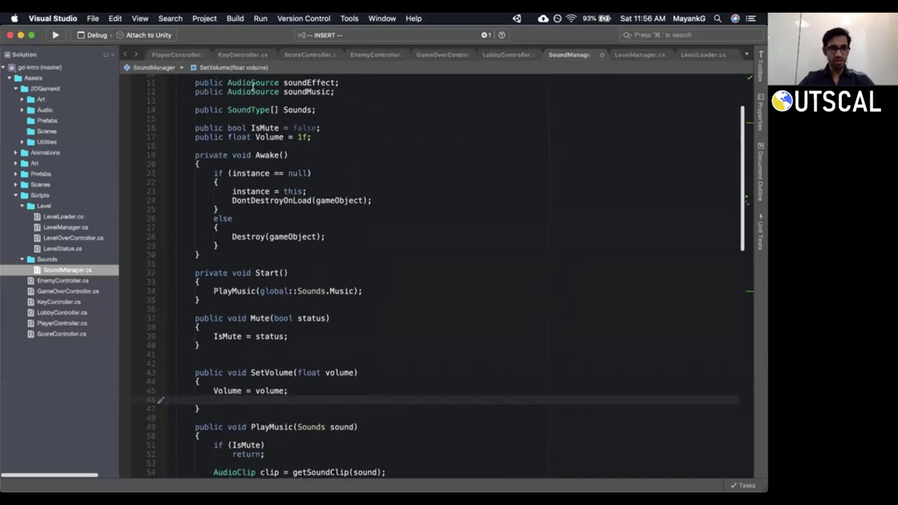
pyautogui.doubleClick(310, 82)
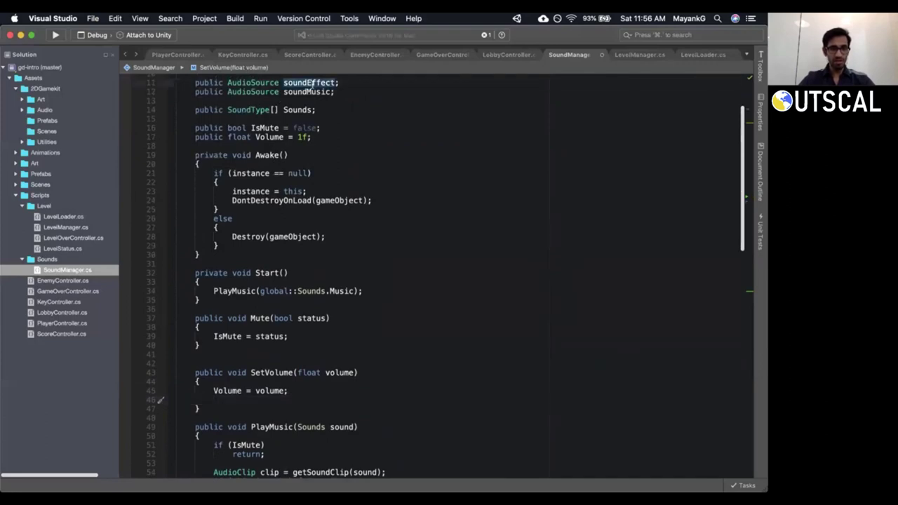
pyautogui.scroll(-5, 319, 200)
pyautogui.click(278, 283)
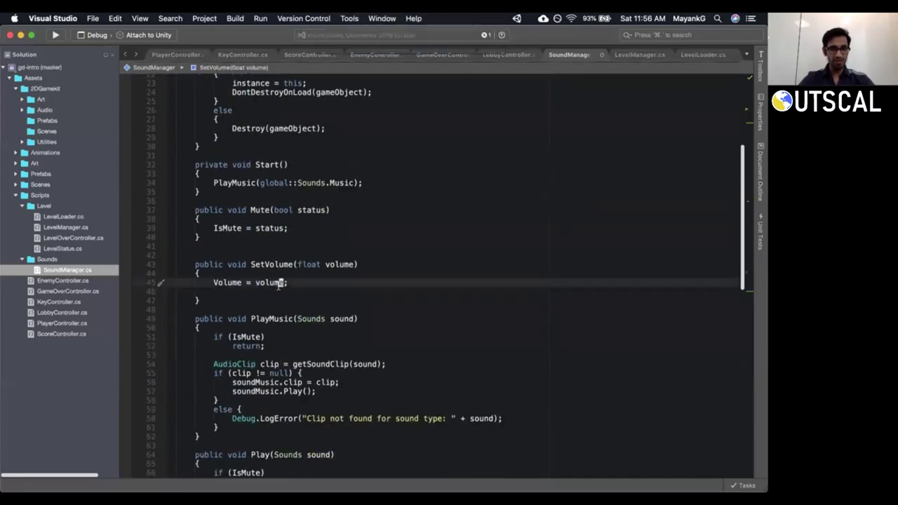
pyautogui.press('Down')
pyautogui.write('i')
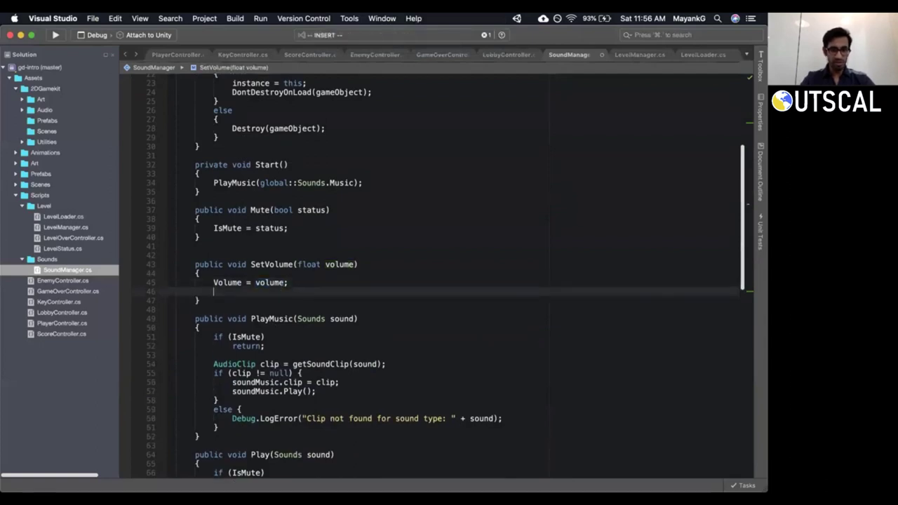
pyautogui.write('soundEf')
pyautogui.press('Tab')
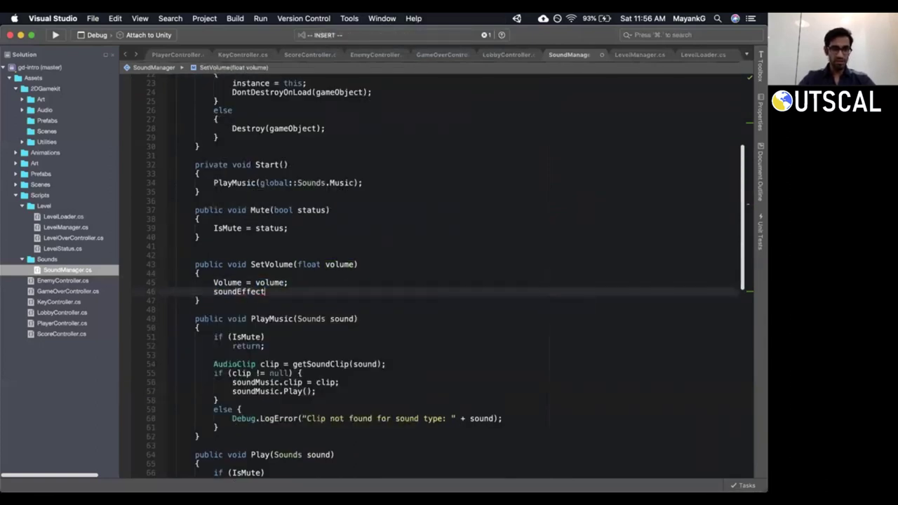
pyautogui.write('.vo')
pyautogui.press('Tab')
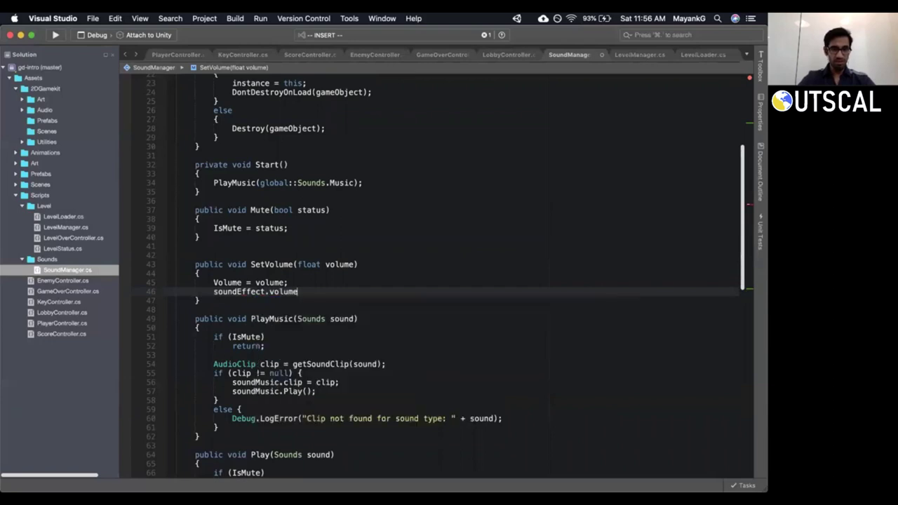
pyautogui.write('= ')
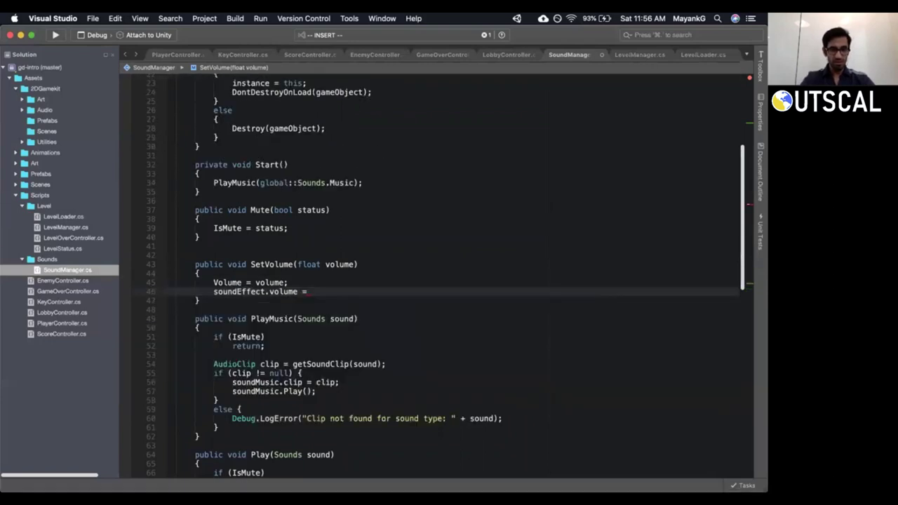
pyautogui.write('Colume')
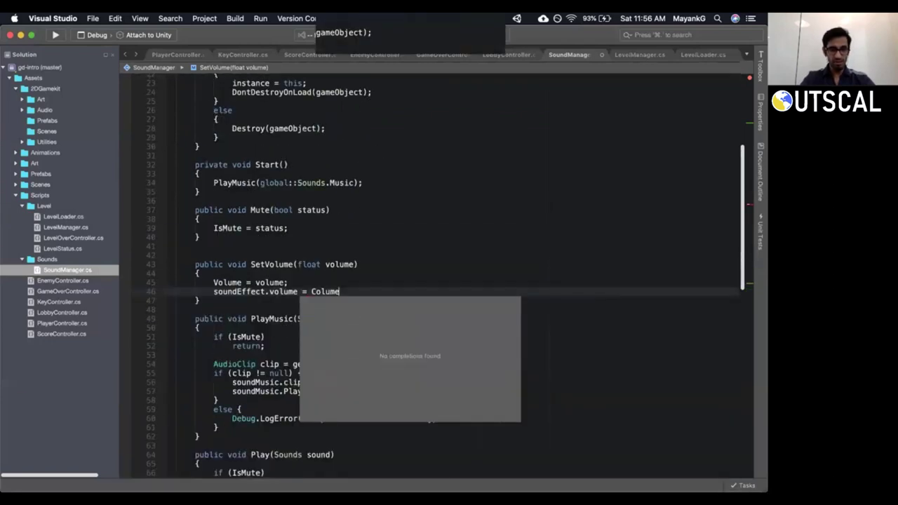
pyautogui.press('BackSpace')
pyautogui.press('BackSpace')
pyautogui.press('BackSpace')
pyautogui.press('BackSpace')
pyautogui.press('BackSpace')
pyautogui.press('BackSpace')
pyautogui.write('Volume;')
# Add 'soundMusic.volume = Volume;' below the soundEffect line.
pyautogui.press('Return')
pyautogui.write('s')
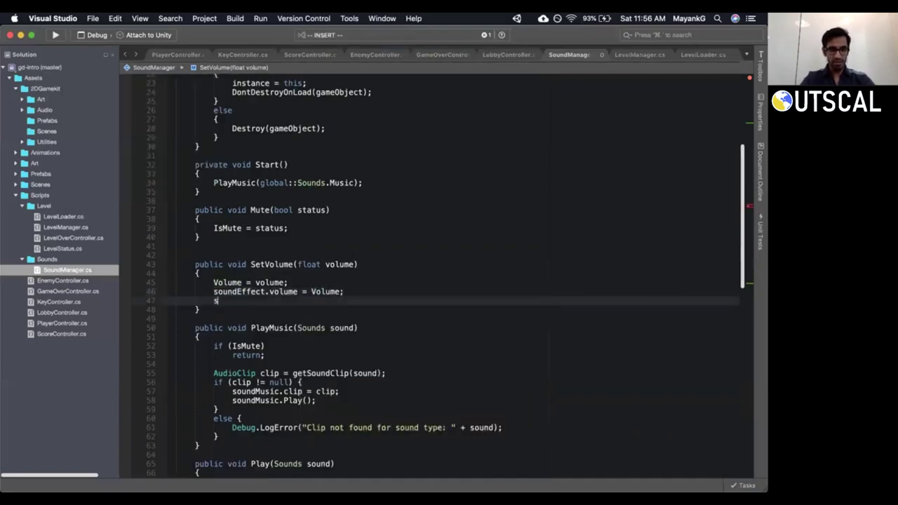
pyautogui.write('oundMusic.volume')
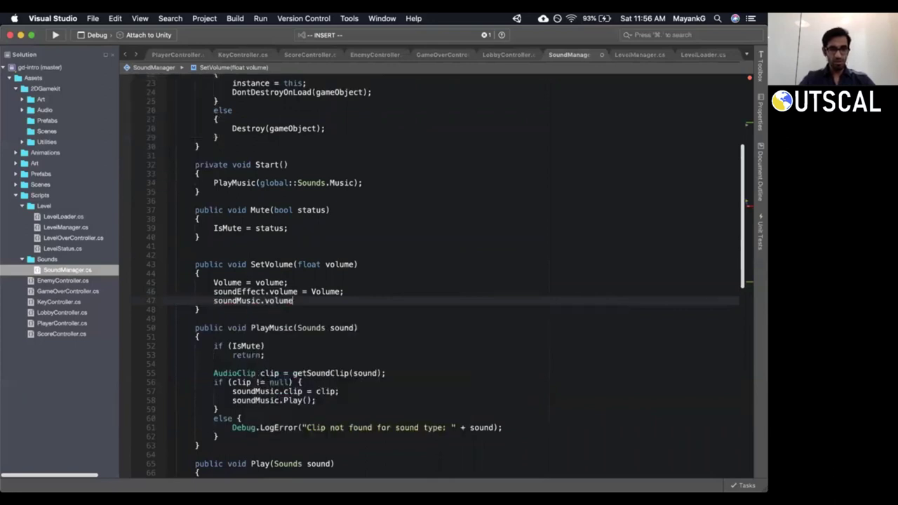
pyautogui.write(' = Vo')
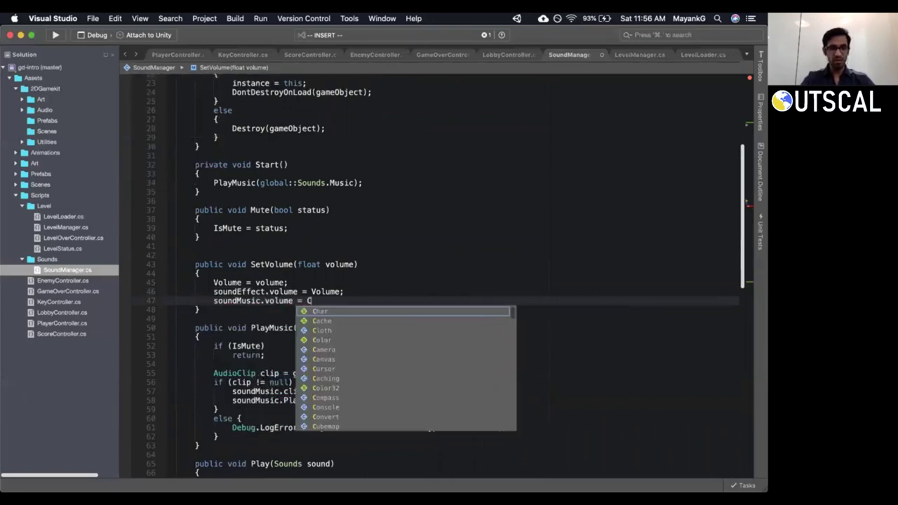
pyautogui.write('l')
pyautogui.press('Return')
pyautogui.press('Escape')
pyautogui.hotkey('shift', 'v')
pyautogui.press('k')
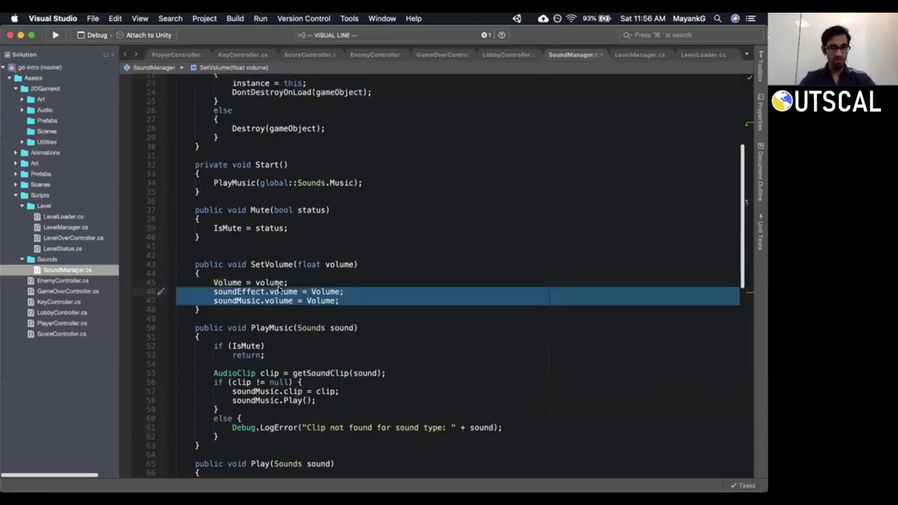
pyautogui.press('y')
pyautogui.press('k')
pyautogui.press('k')
pyautogui.press('k')
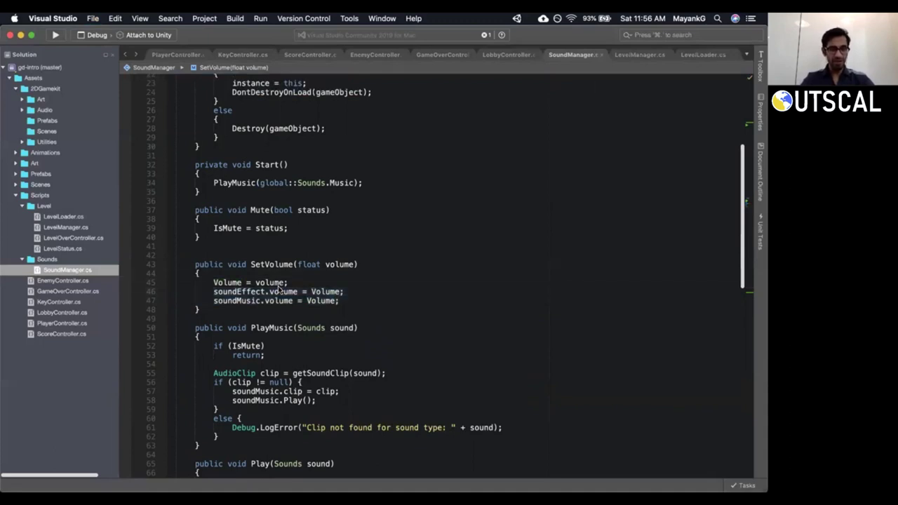
# Locate the PlayMusic call in the Start method.
pyautogui.click(261, 329)
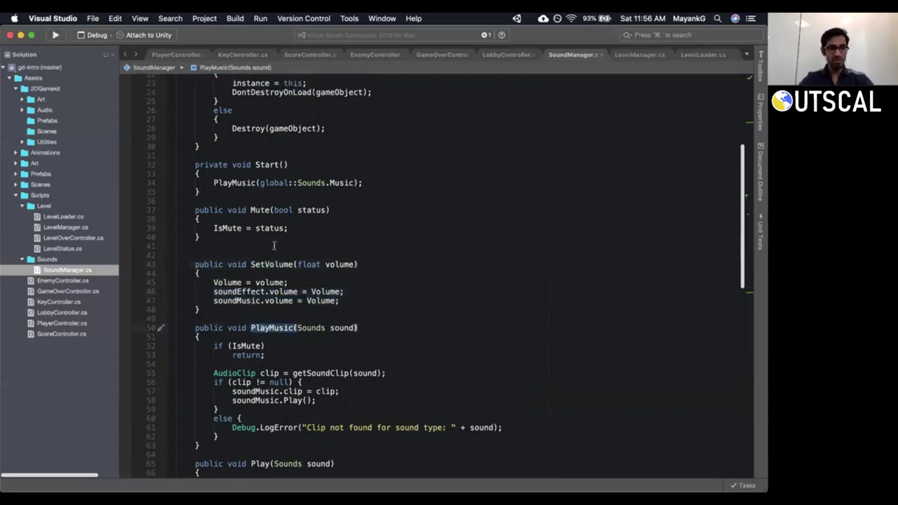
pyautogui.scroll(2, 280, 172)
pyautogui.scroll(-4, 280, 173)
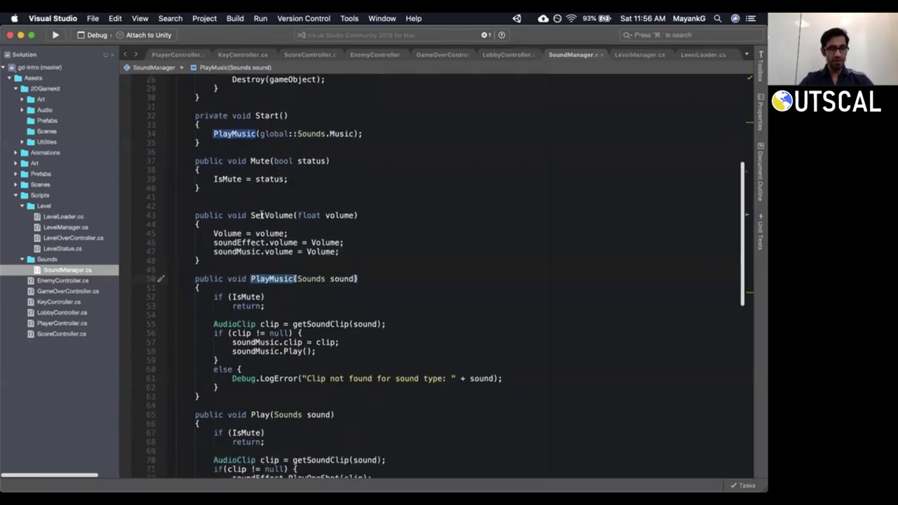
pyautogui.moveTo(260, 214)
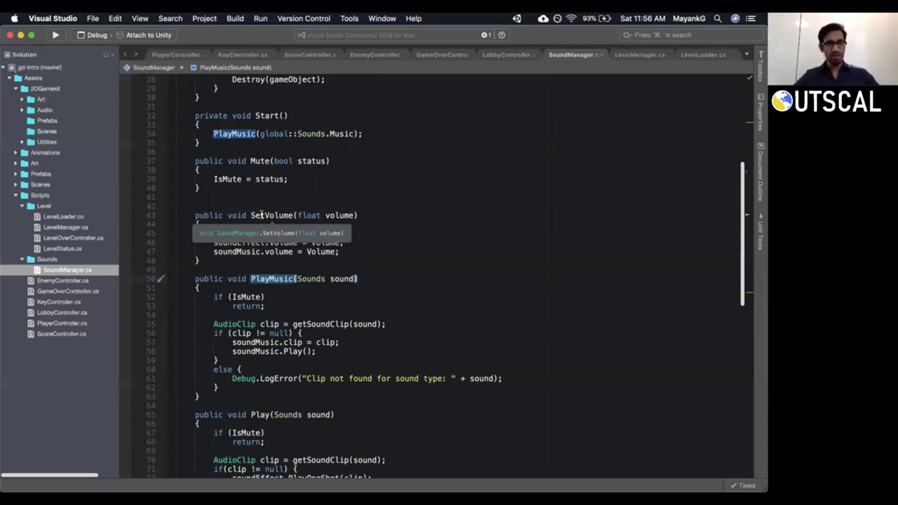
pyautogui.scroll(5, 261, 214)
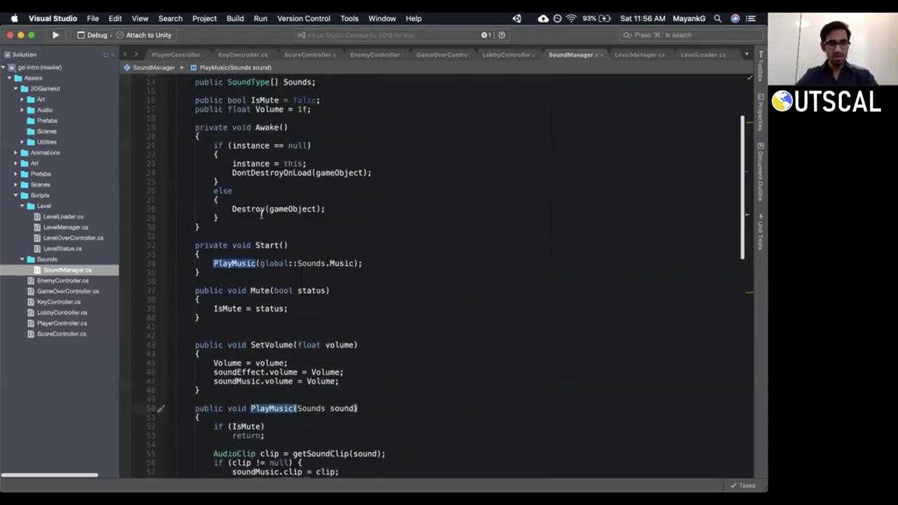
pyautogui.scroll(-2, 261, 215)
pyautogui.click(224, 218)
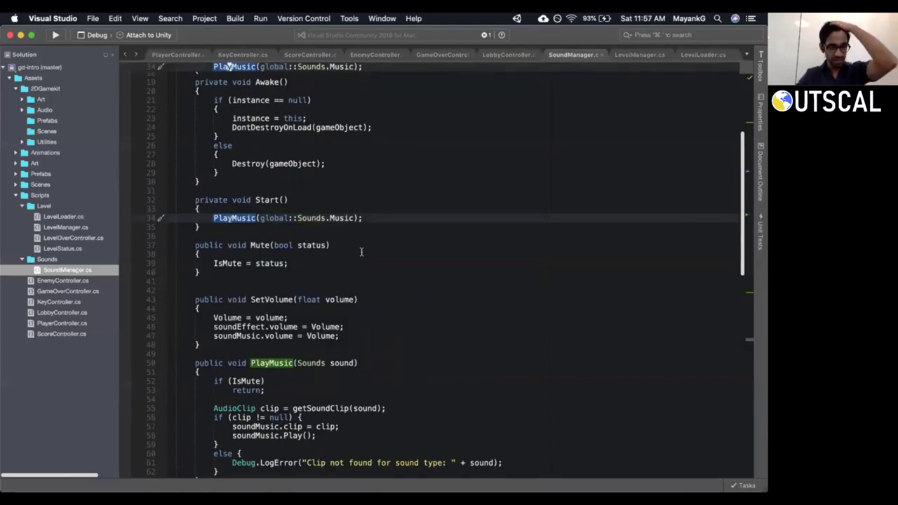
pyautogui.scroll(-3, 361, 251)
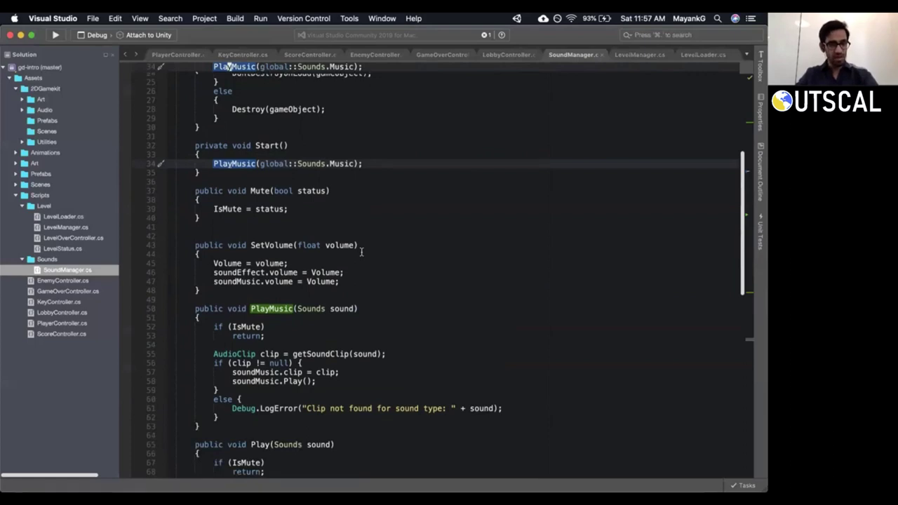
pyautogui.scroll(1, 306, 263)
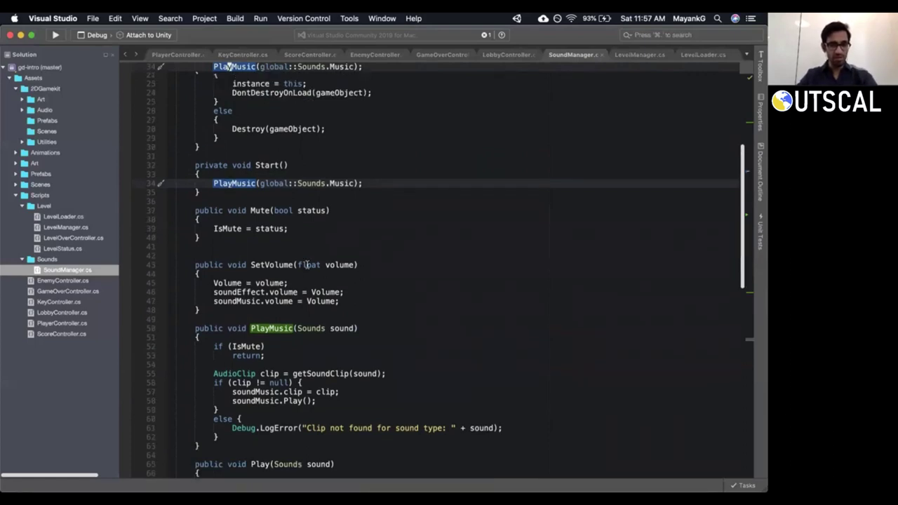
# Insert 'SetVolume(0.5f);' above PlayMusic in Start, remove the blank line, and save.
pyautogui.press('o')
pyautogui.press('Escape')
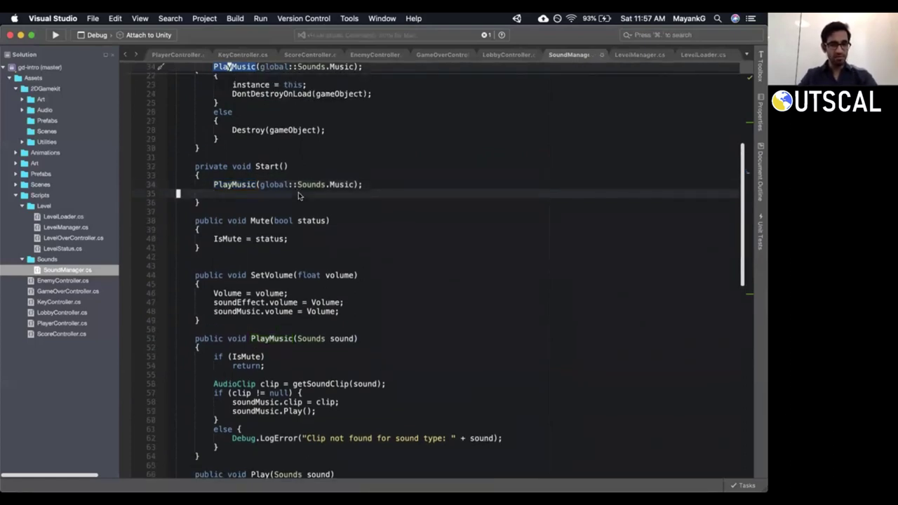
pyautogui.press('d')
pyautogui.press('k')
pyautogui.press('u')
pyautogui.press('k')
pyautogui.hotkey('shift', 'o')
pyautogui.write('Play')
pyautogui.press('BackSpace')
pyautogui.press('BackSpace')
pyautogui.press('BackSpace')
pyautogui.press('BackSpace')
pyautogui.write('SetVolume')
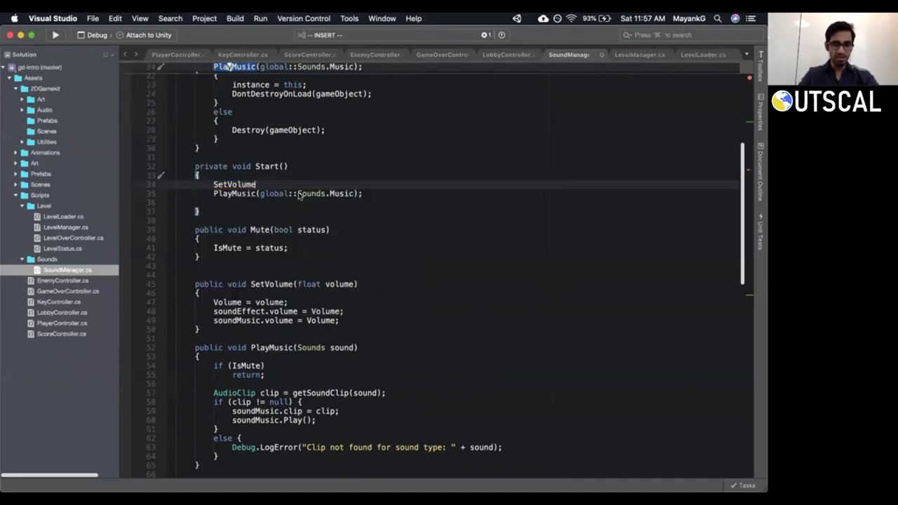
pyautogui.write('(0.5f);')
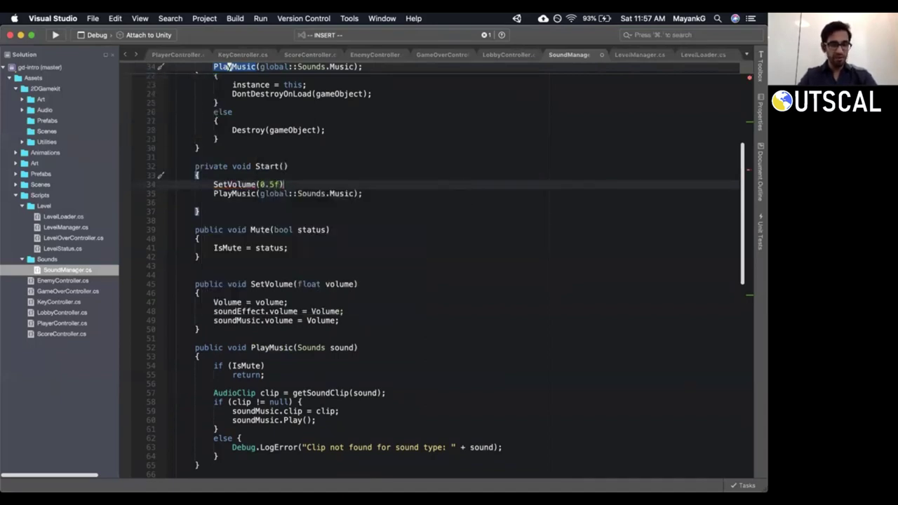
pyautogui.click(177, 203)
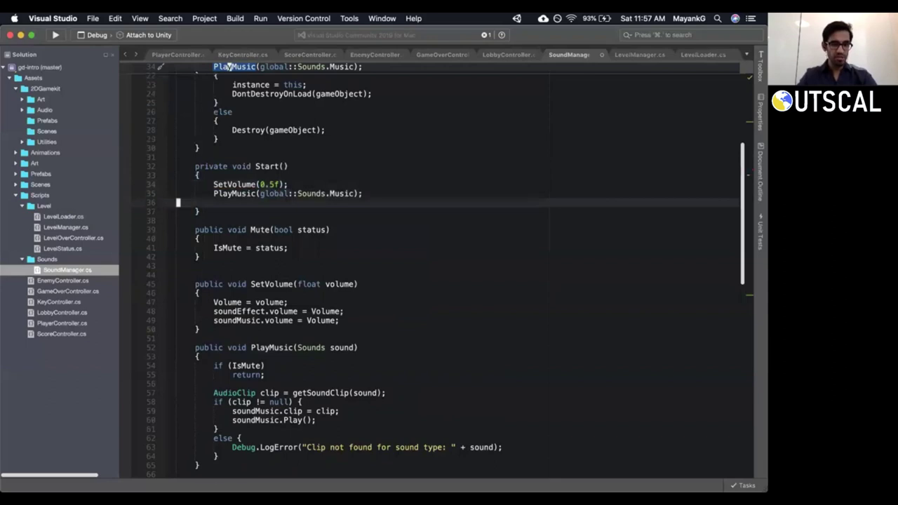
pyautogui.press('Delete')
pyautogui.press('super+s')
# Review the soundEffect and soundMusic volume lines in SetVolume.
pyautogui.scroll(-3, 303, 330)
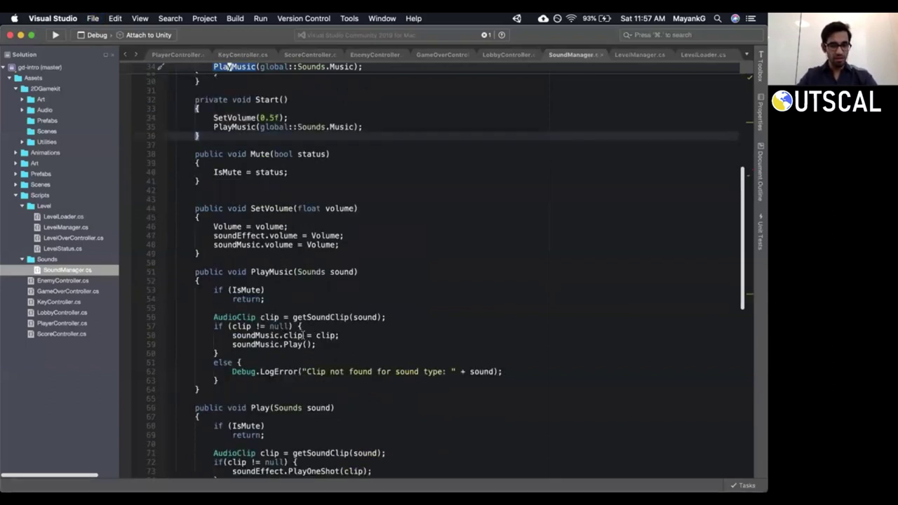
pyautogui.click(241, 236)
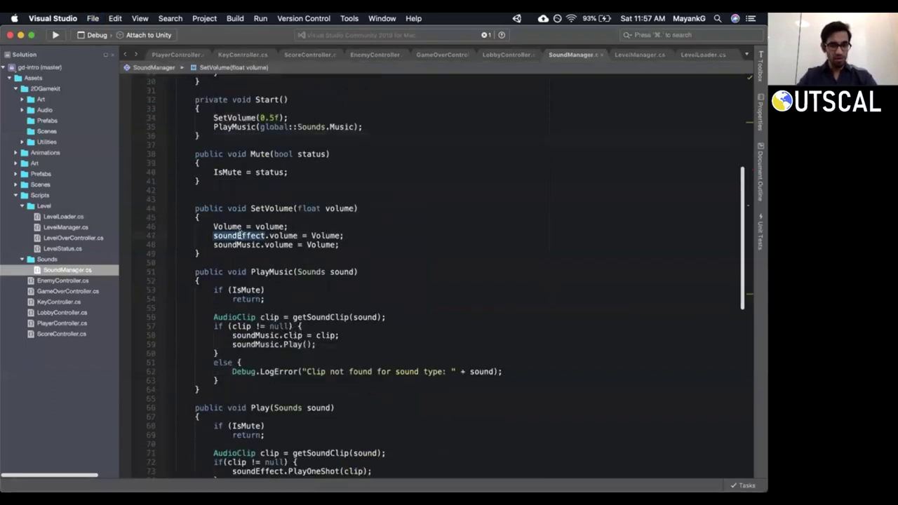
pyautogui.tripleClick(238, 245)
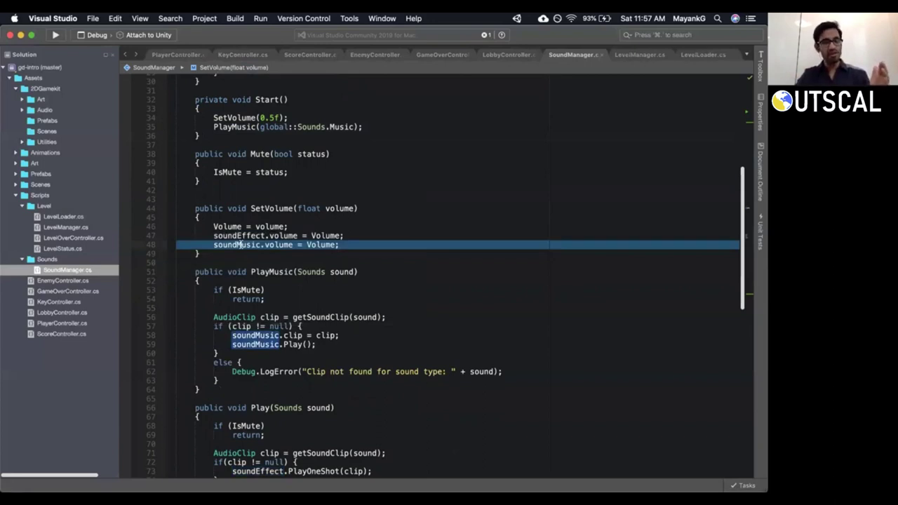
pyautogui.scroll(1, 238, 245)
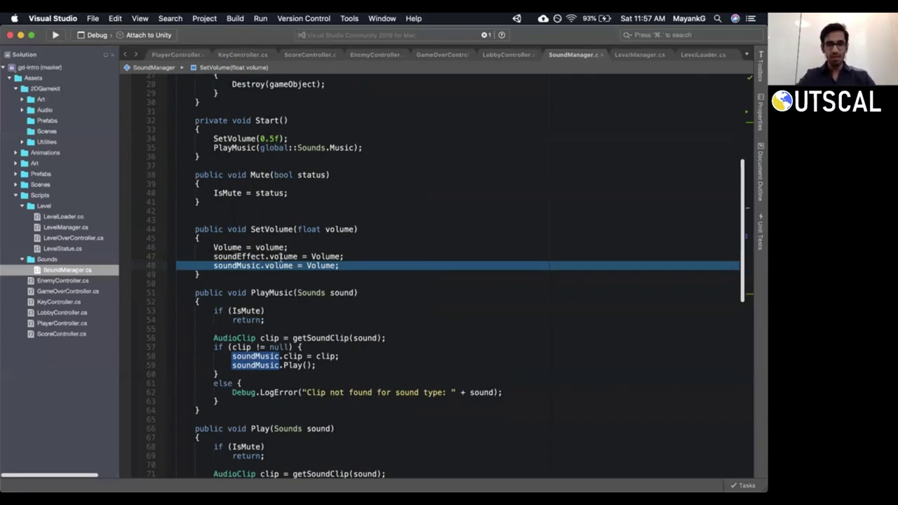
pyautogui.click(280, 228)
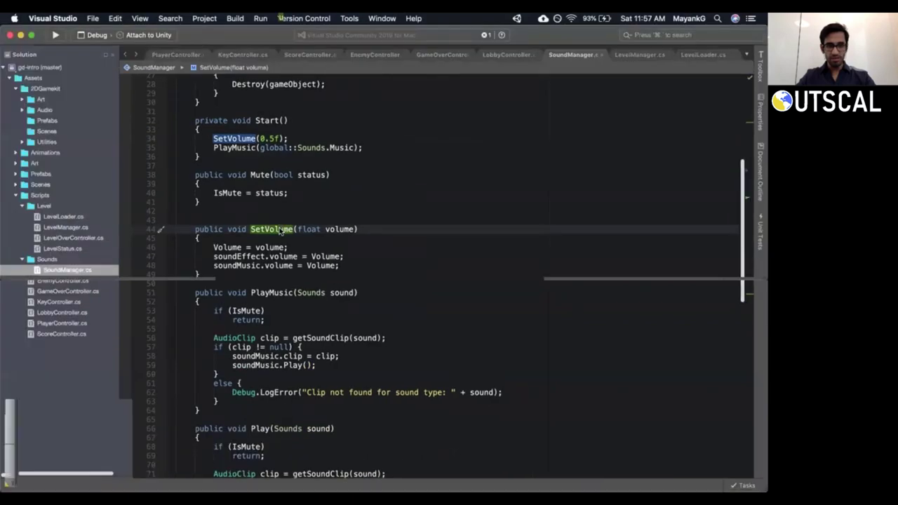
pyautogui.hotkey('ctrl', 'Up')
# Clear the Console and delete the SoundMixer asset, leaving only Tilemap in Art.
pyautogui.click(271, 353)
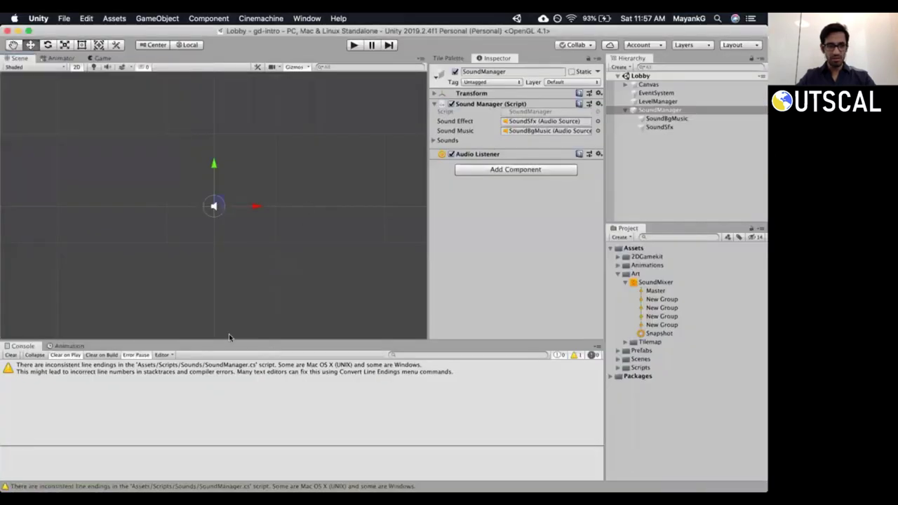
pyautogui.click(11, 355)
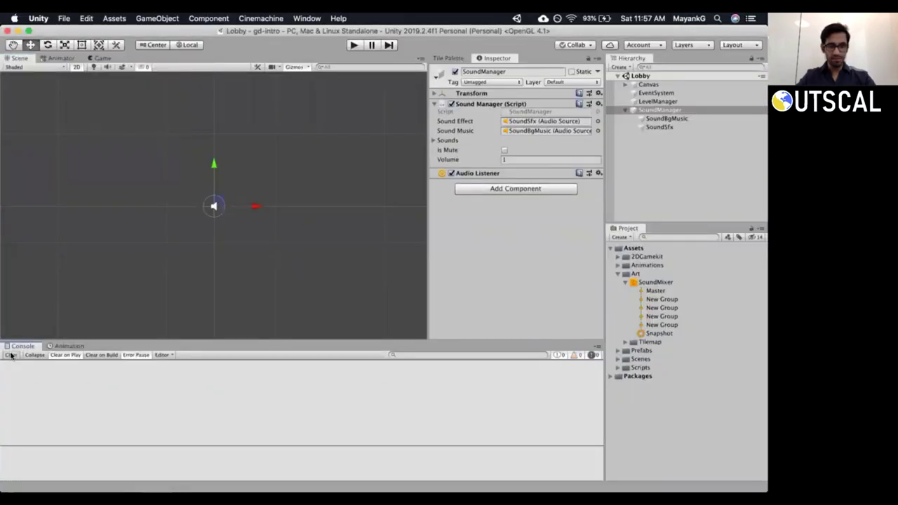
pyautogui.click(626, 282)
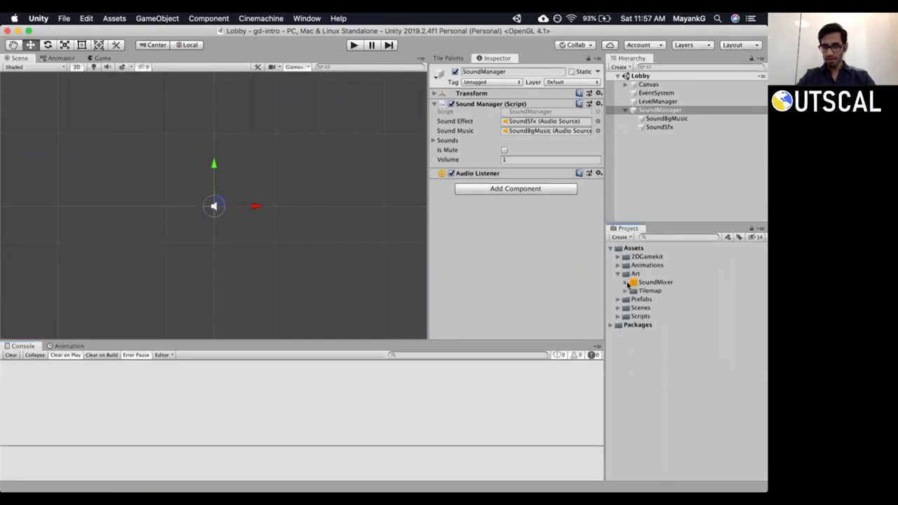
pyautogui.click(652, 281)
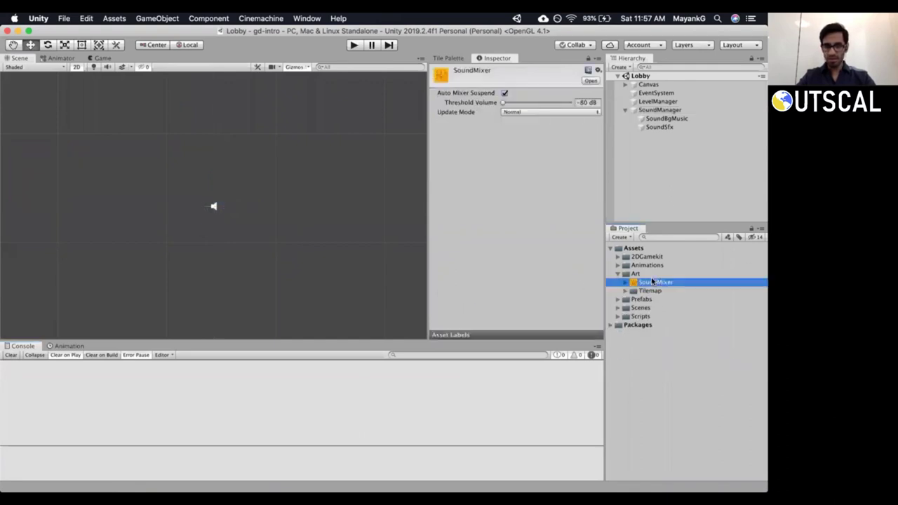
pyautogui.rightClick(652, 281)
pyautogui.click(574, 270)
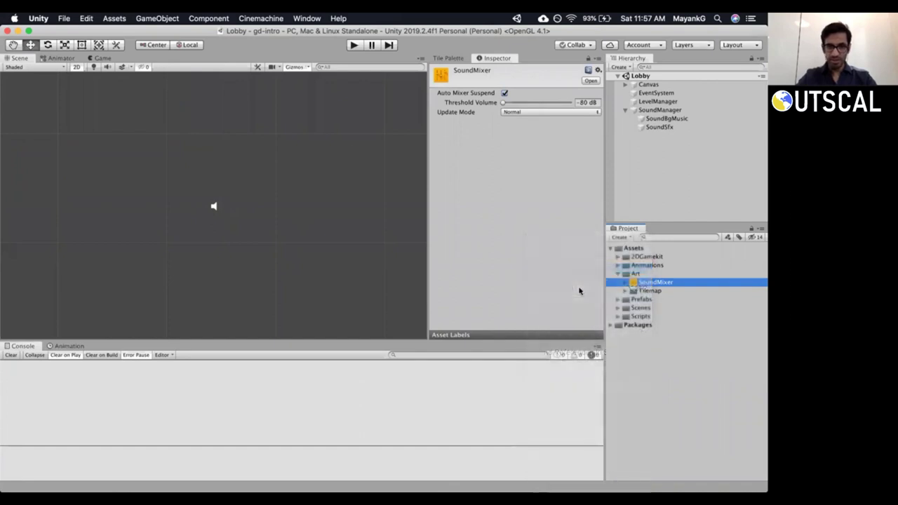
pyautogui.click(454, 187)
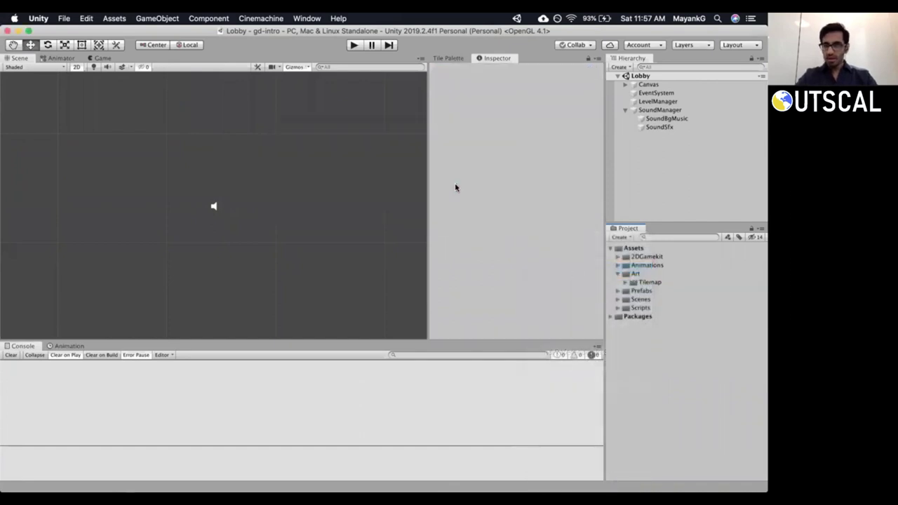
pyautogui.press('super+Tab')
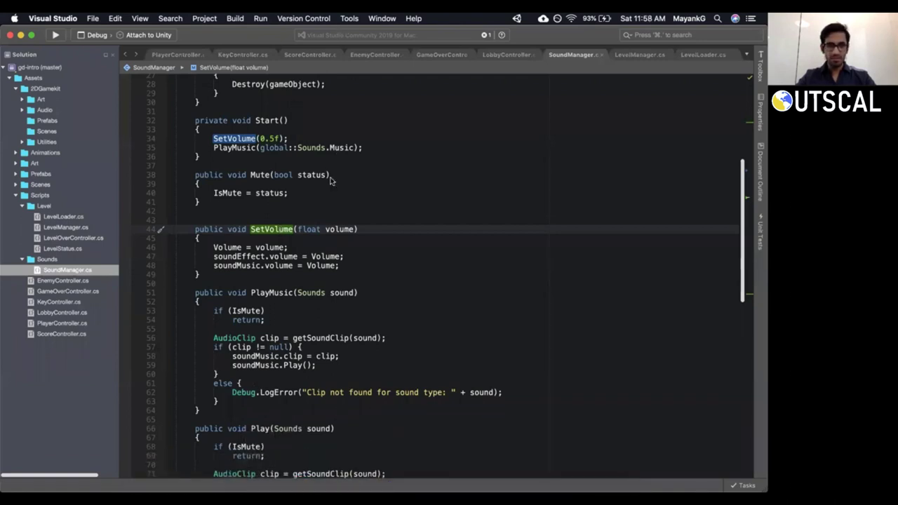
pyautogui.hotkey('ctrl', 'Up')
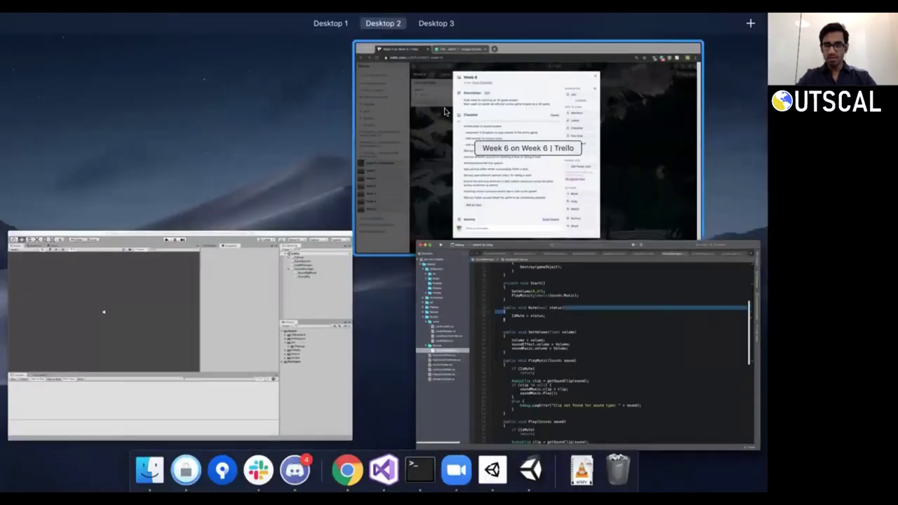
# Read the Trello Week 6 checklist of sound and particle tasks, then return to Unity.
pyautogui.click(444, 111)
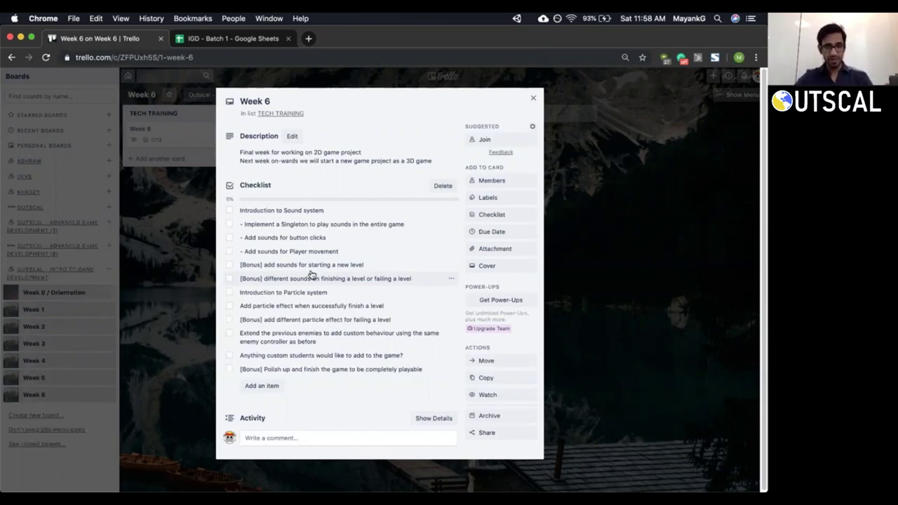
pyautogui.scroll(-1, 312, 275)
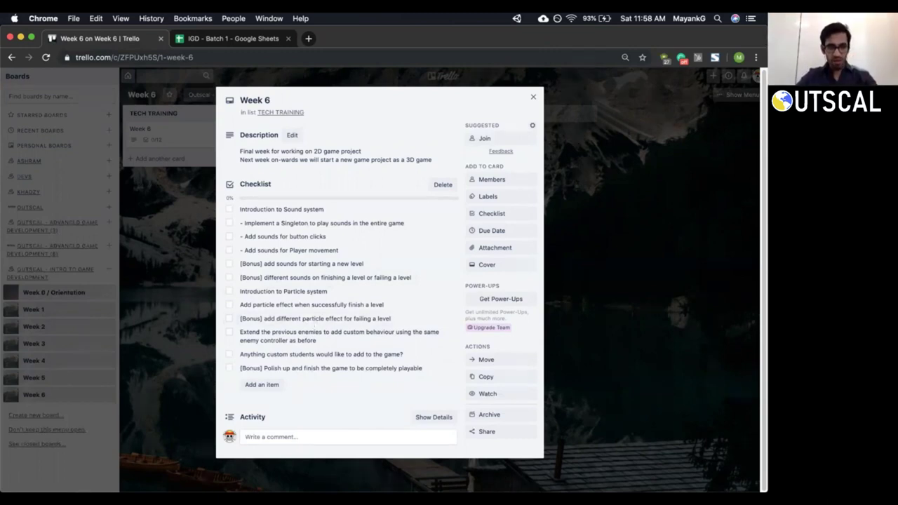
pyautogui.moveTo(321, 490)
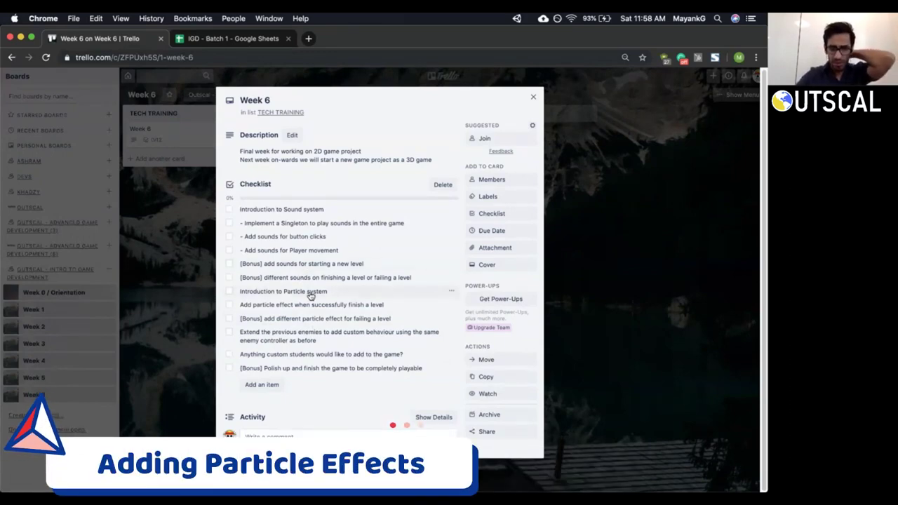
pyautogui.moveTo(449, 502)
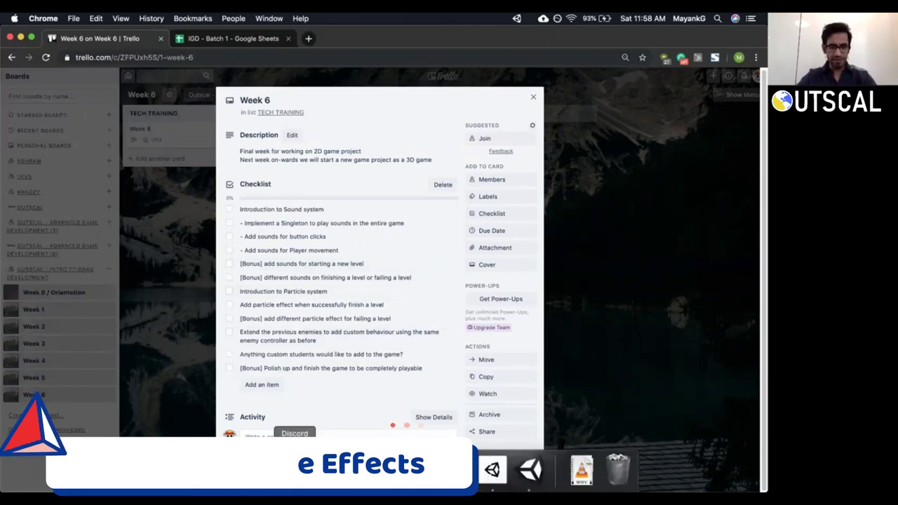
pyautogui.hotkey('ctrl', 'Up')
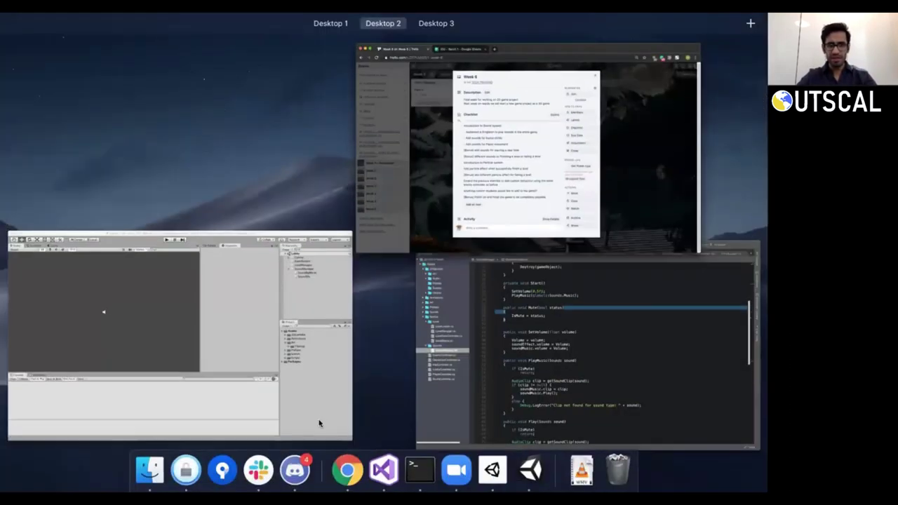
pyautogui.click(311, 390)
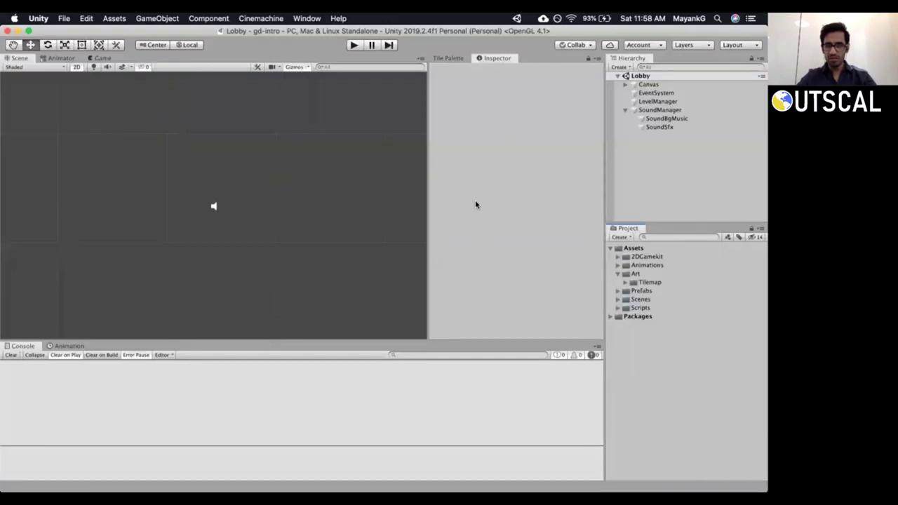
# Collapse SoundManager in the Hierarchy, inspect Canvas, and enlarge the side panels.
pyautogui.click(625, 111)
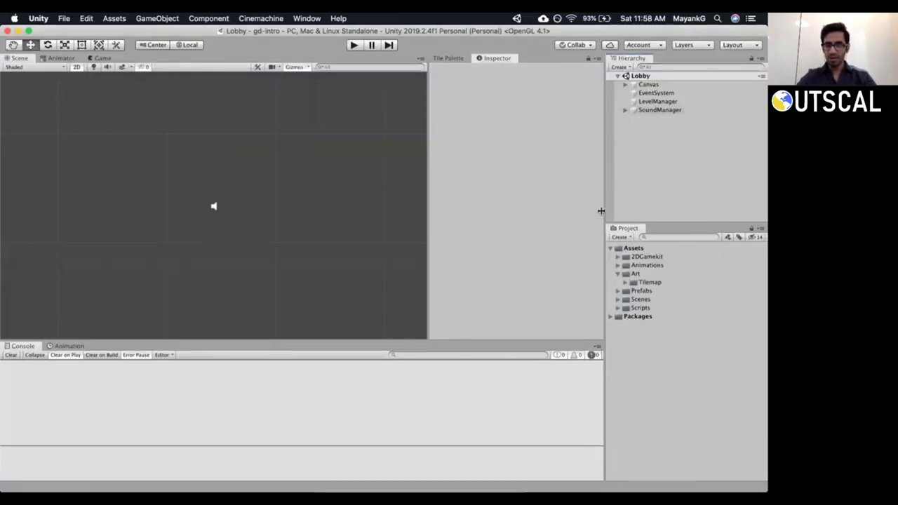
pyautogui.moveTo(601, 208); pyautogui.dragTo(597, 209)
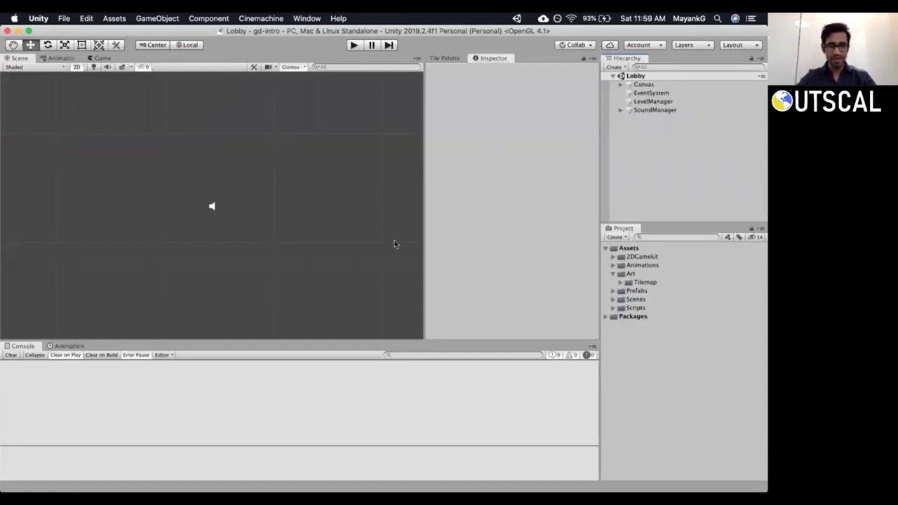
pyautogui.click(666, 85)
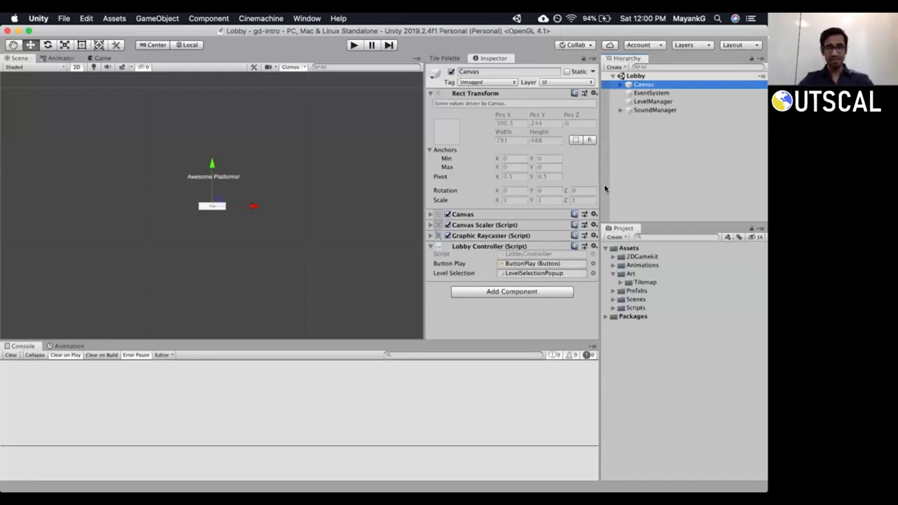
pyautogui.moveTo(601, 184); pyautogui.dragTo(592, 181)
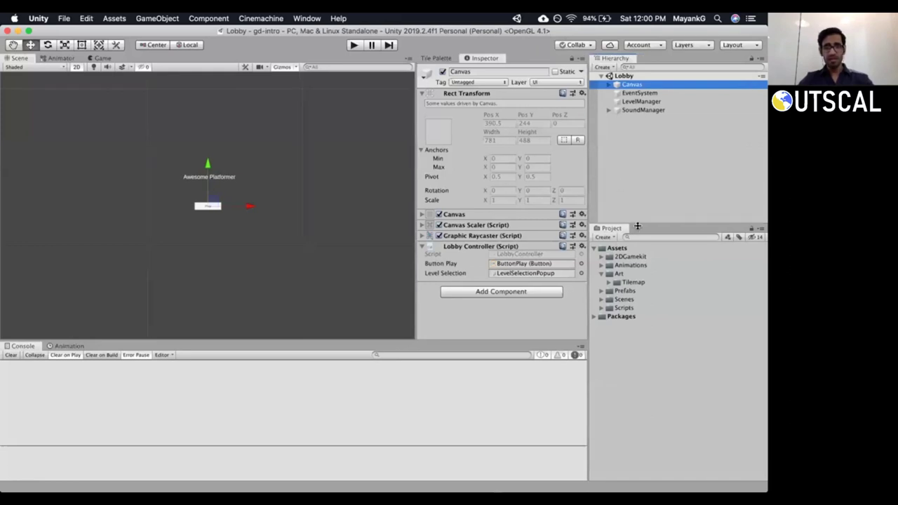
pyautogui.moveTo(637, 226); pyautogui.dragTo(637, 232)
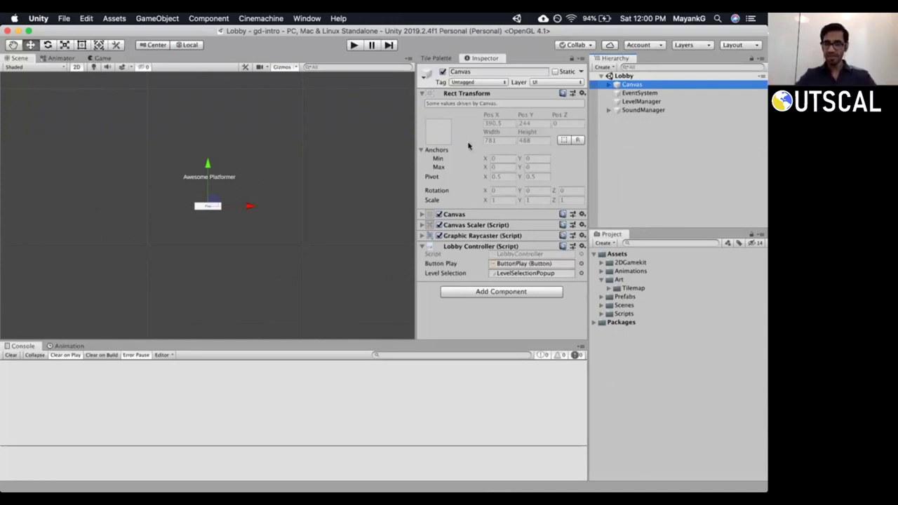
# Search the Project assets for 'particle' and preview the HealthParticles material.
pyautogui.click(641, 171)
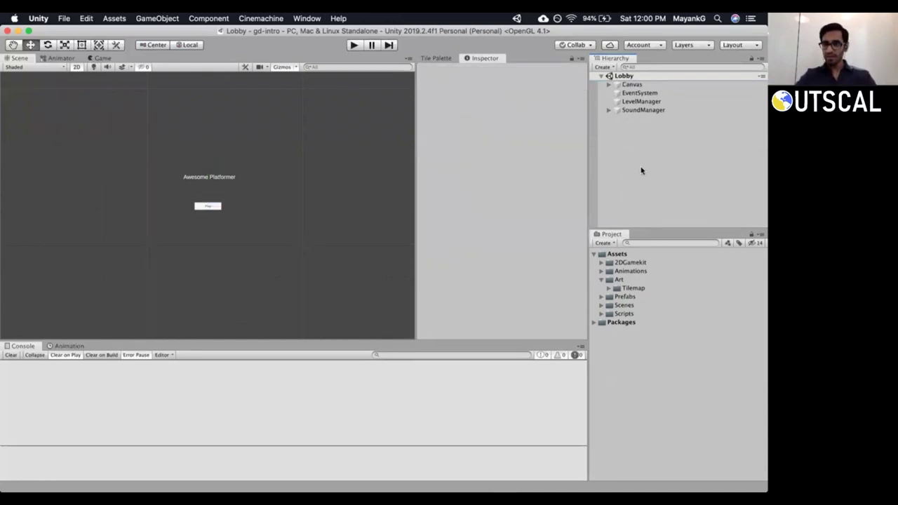
pyautogui.click(655, 242)
pyautogui.write('lvlt')
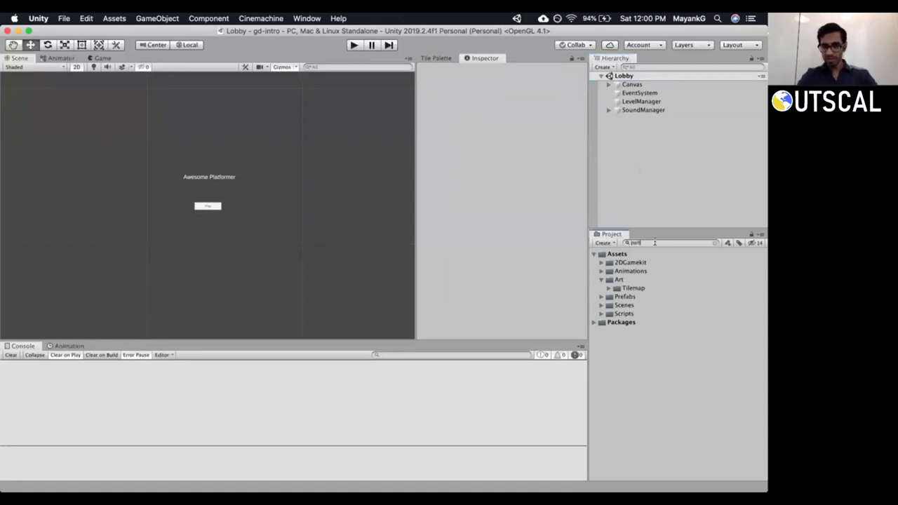
pyautogui.write('le')
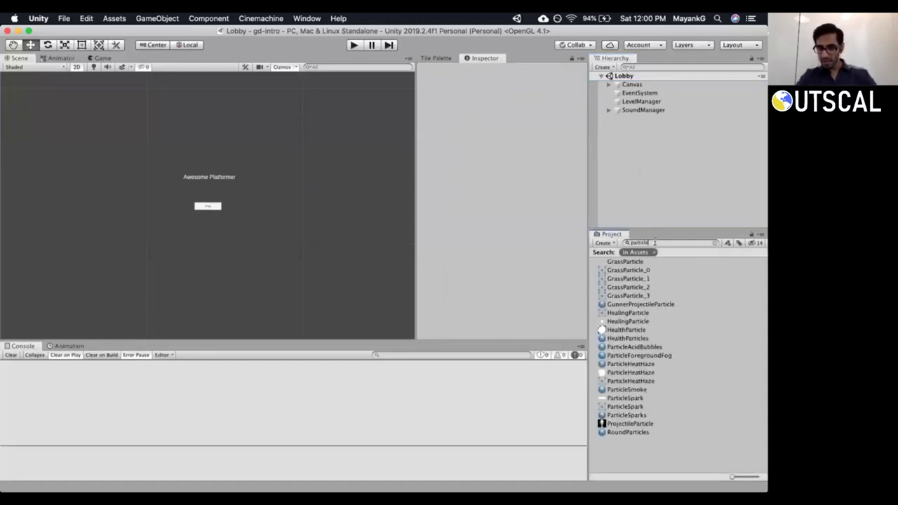
pyautogui.click(620, 339)
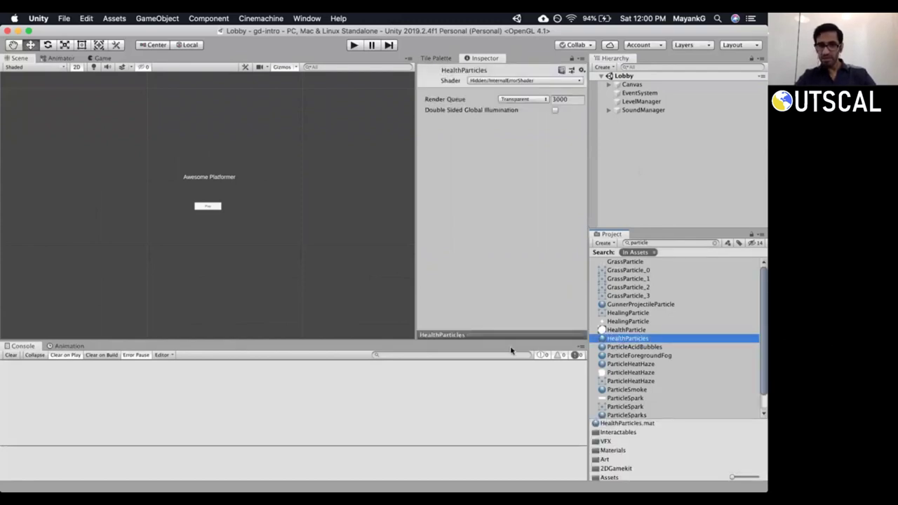
pyautogui.click(506, 337)
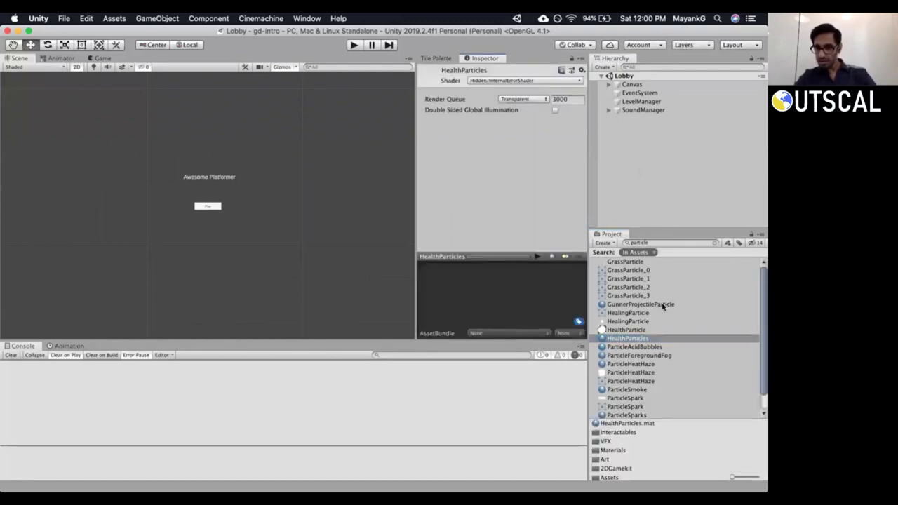
# Browse the HealthParticle, ParticleAcidBubbles, ParticleHeatHaze and ProjectileParticle assets.
pyautogui.click(636, 331)
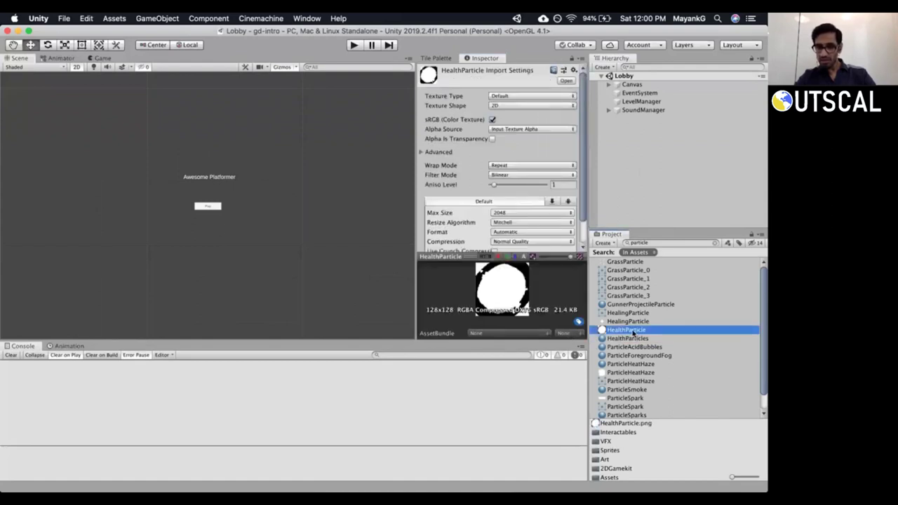
pyautogui.click(633, 339)
pyautogui.click(634, 346)
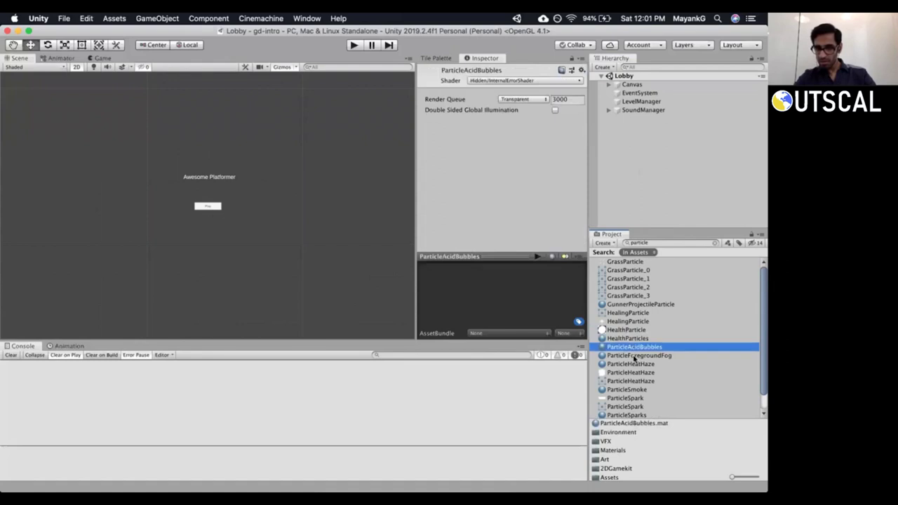
pyautogui.scroll(-1, 634, 358)
pyautogui.click(634, 362)
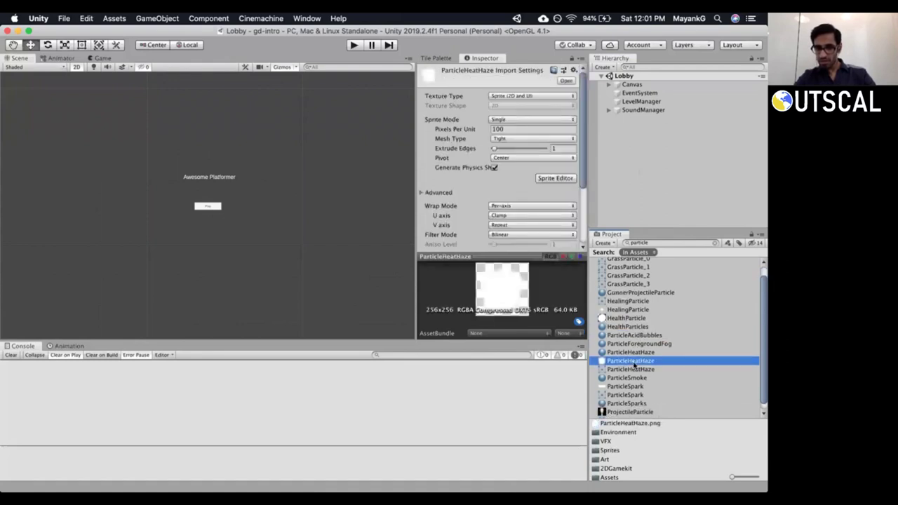
pyautogui.scroll(-1, 633, 364)
pyautogui.click(628, 406)
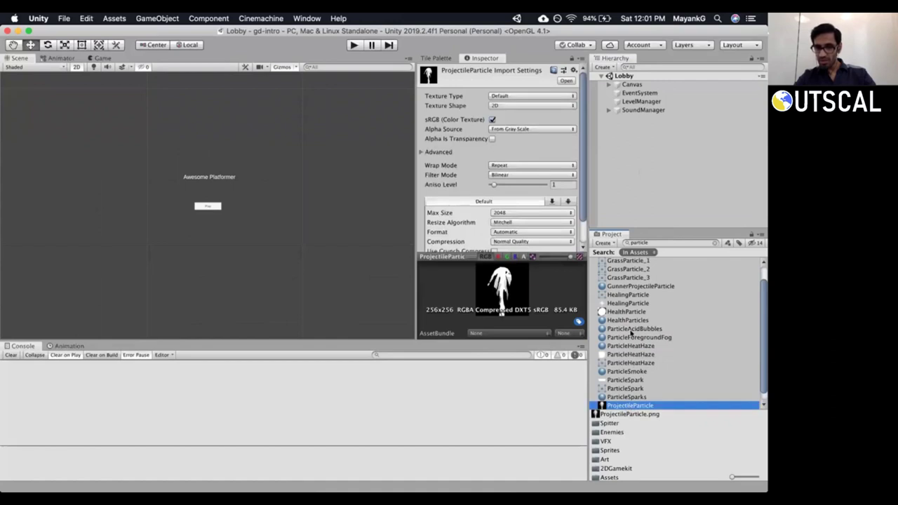
pyautogui.scroll(-1, 628, 407)
pyautogui.click(642, 136)
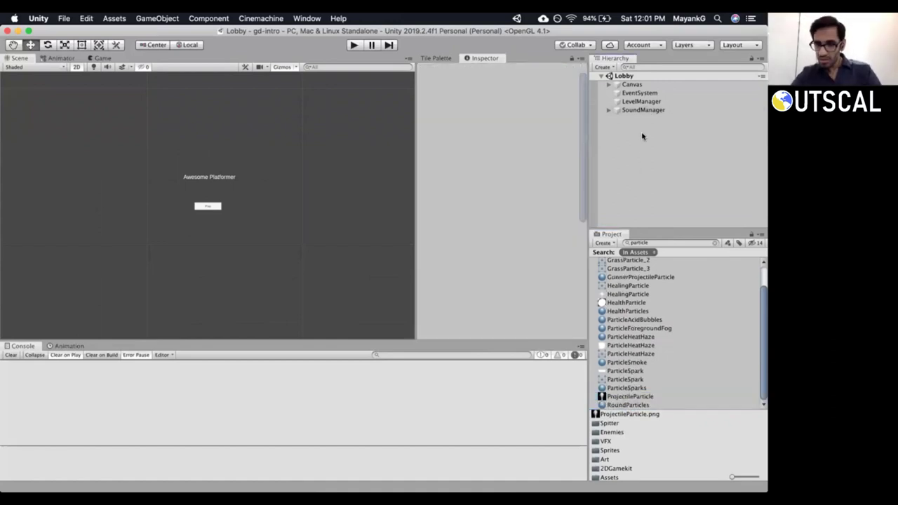
# Create a Particle System in the Lobby scene via Effects > Particle System.
pyautogui.rightClick(641, 136)
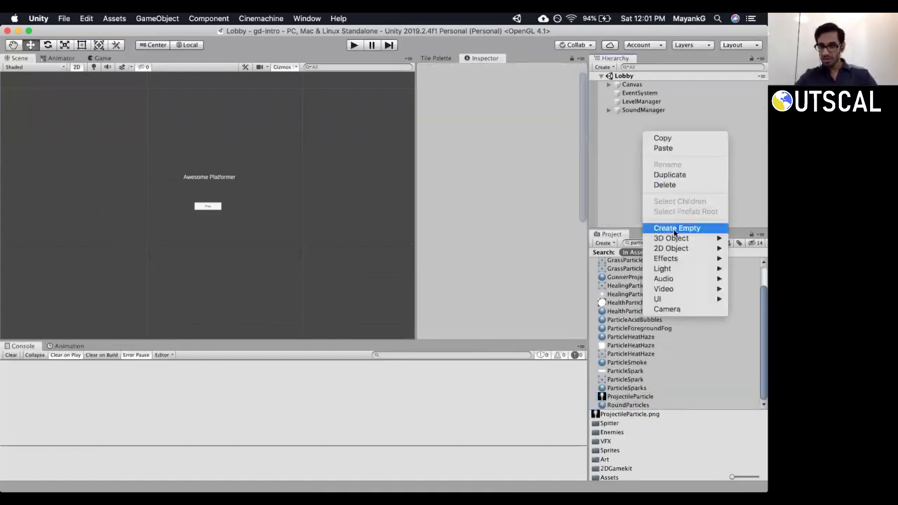
pyautogui.moveTo(678, 260)
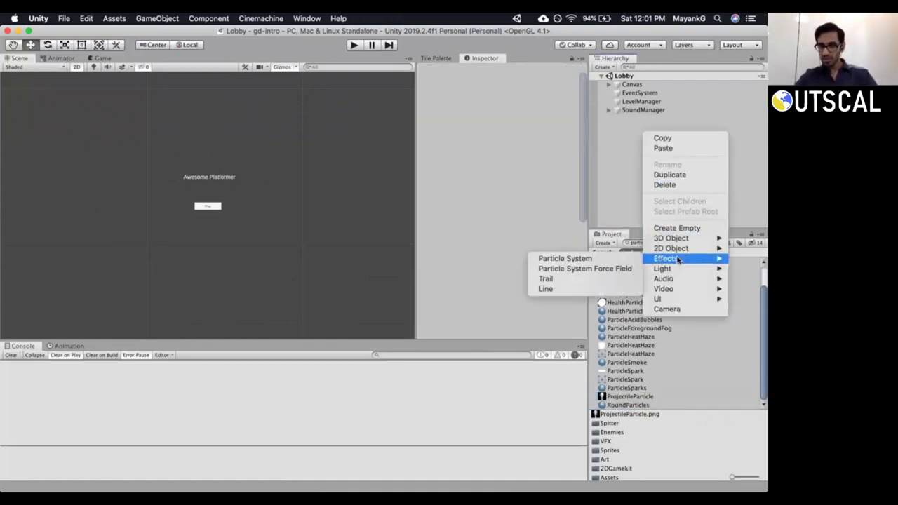
pyautogui.click(605, 258)
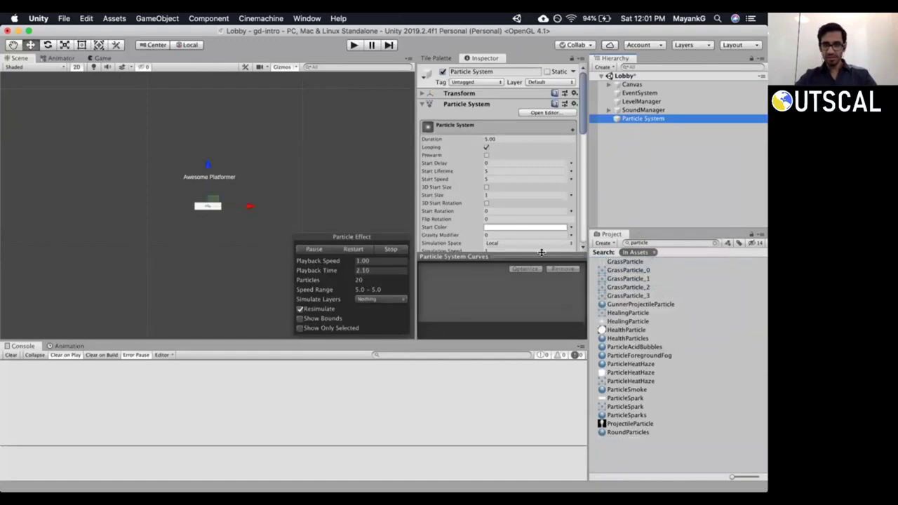
pyautogui.click(538, 253)
# Widen the Inspector, make the Scene view taller, and reselect the Particle System.
pyautogui.rightClick(621, 143)
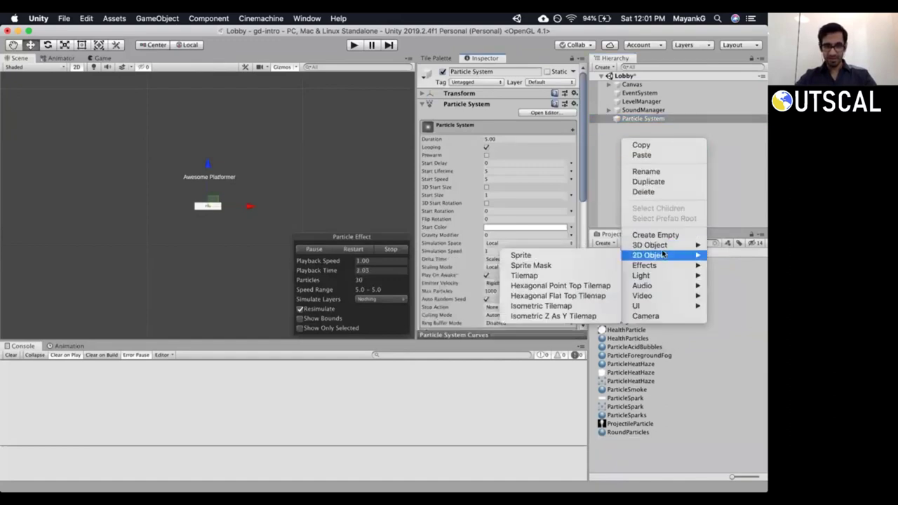
pyautogui.moveTo(663, 267)
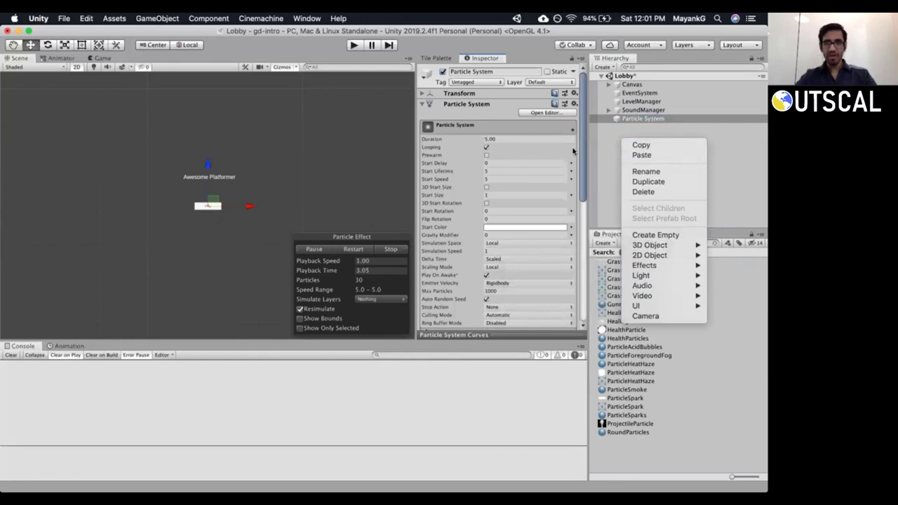
pyautogui.click(415, 128)
pyautogui.click(409, 126)
pyautogui.moveTo(414, 126); pyautogui.dragTo(390, 127)
pyautogui.moveTo(436, 339); pyautogui.dragTo(432, 419)
pyautogui.click(637, 118)
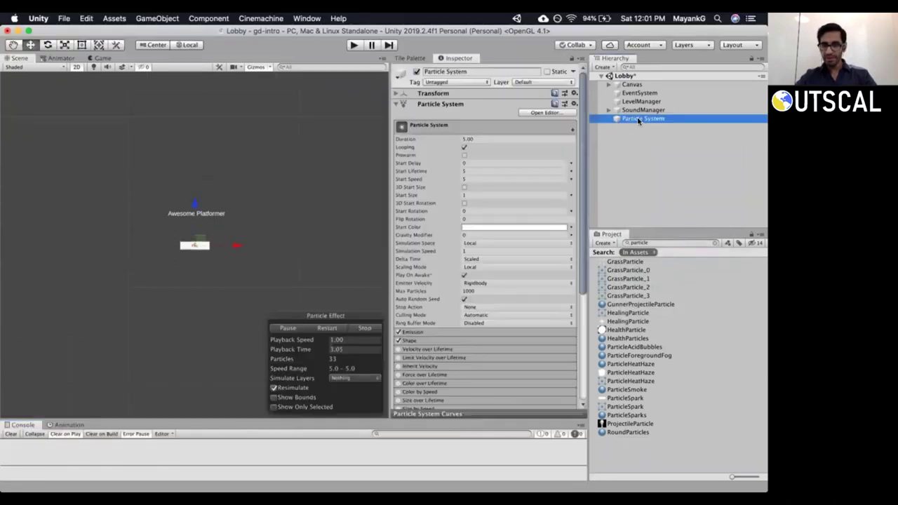
pyautogui.click(411, 127)
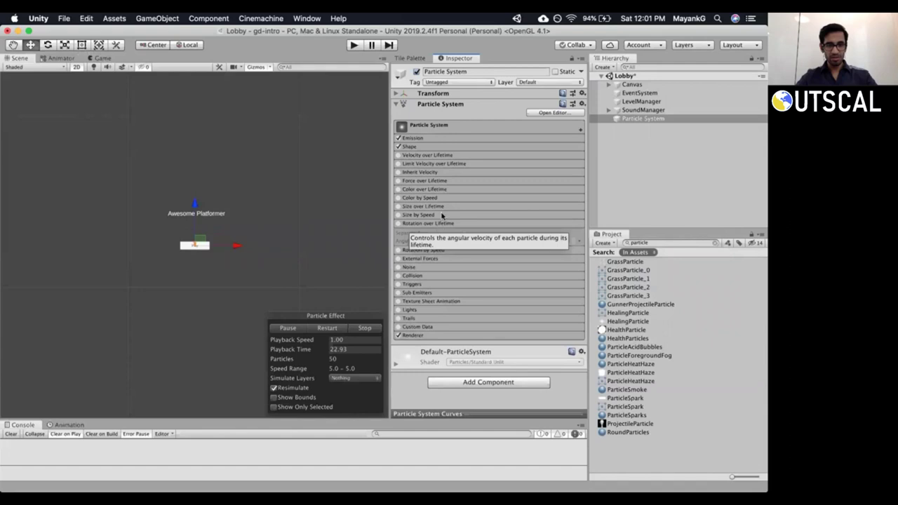
# Expand Force over Lifetime, enable then disable it, and collapse it again.
pyautogui.click(442, 182)
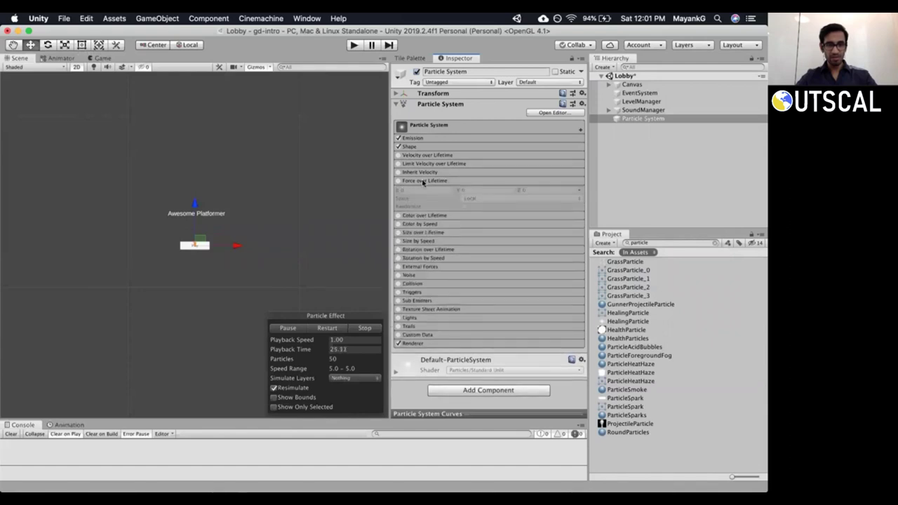
pyautogui.click(398, 181)
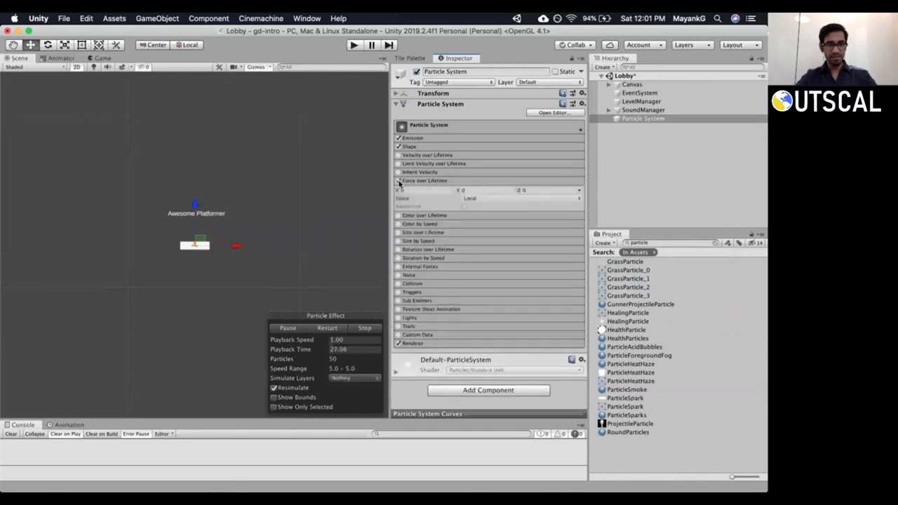
pyautogui.click(399, 180)
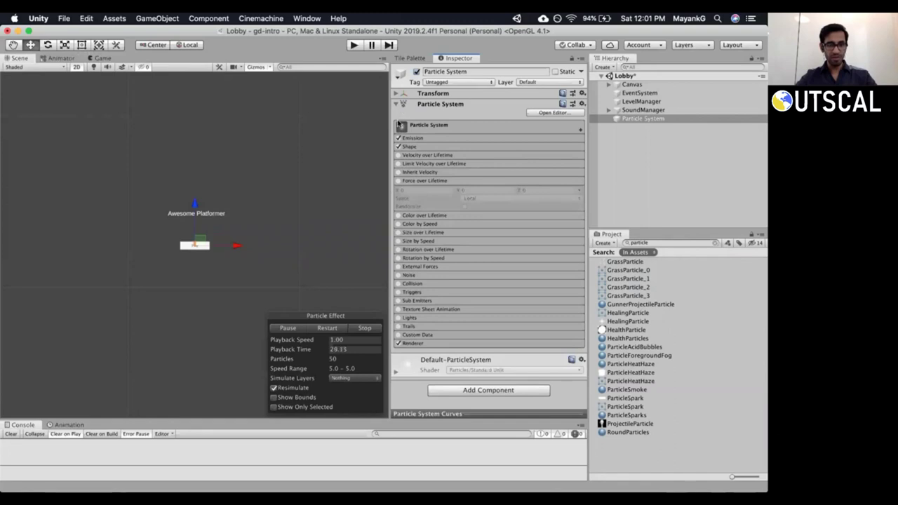
pyautogui.click(419, 181)
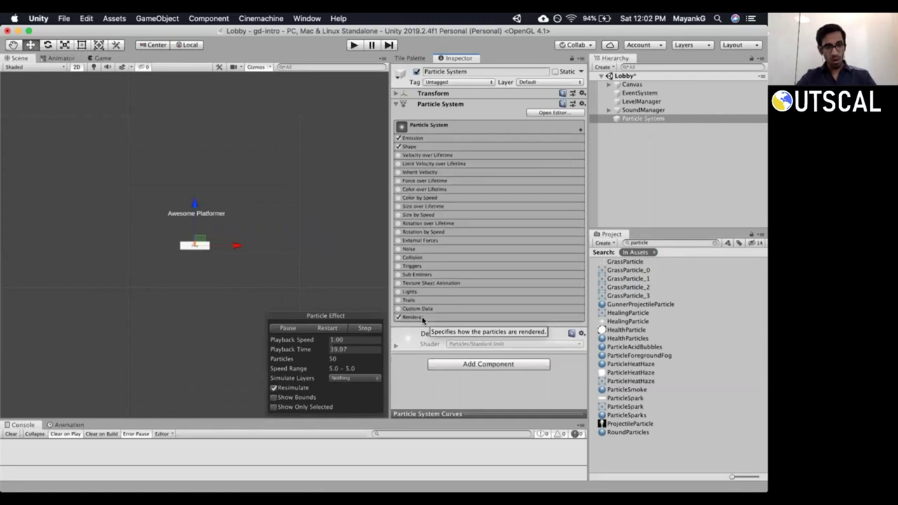
pyautogui.click(444, 137)
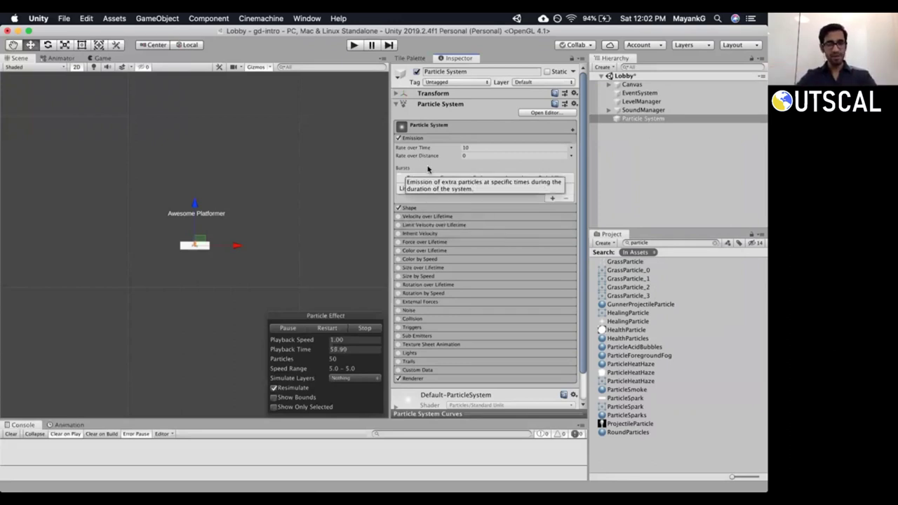
pyautogui.click(421, 139)
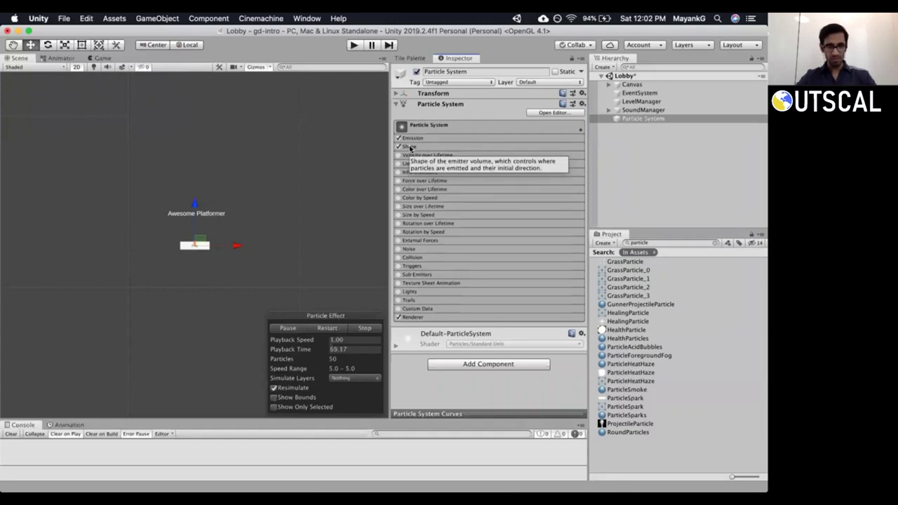
pyautogui.click(423, 149)
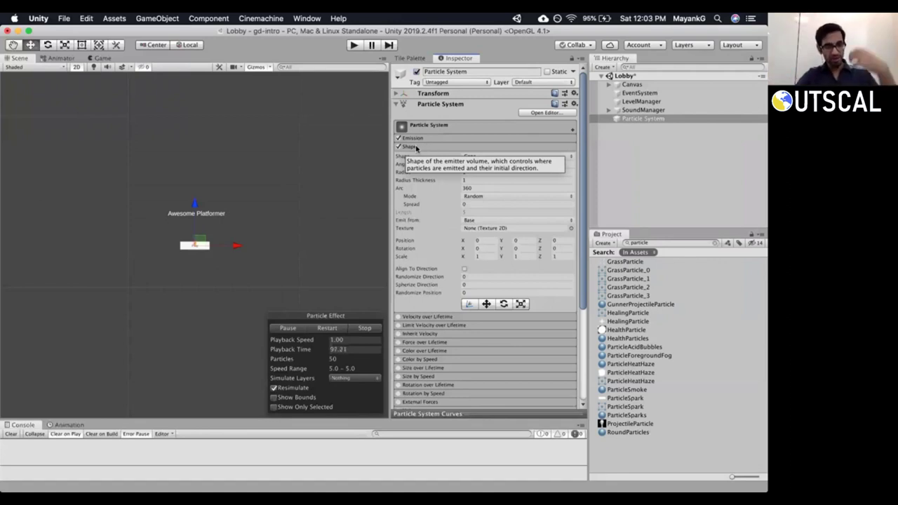
pyautogui.click(414, 146)
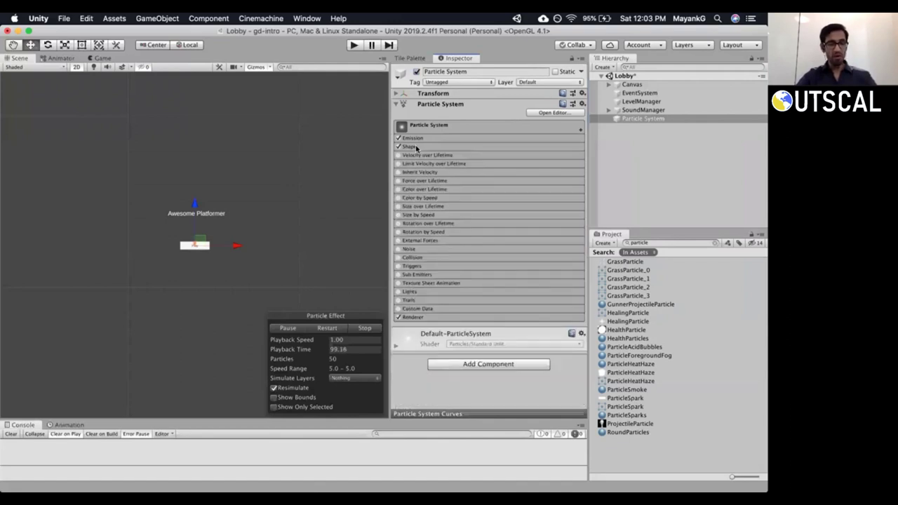
pyautogui.click(413, 147)
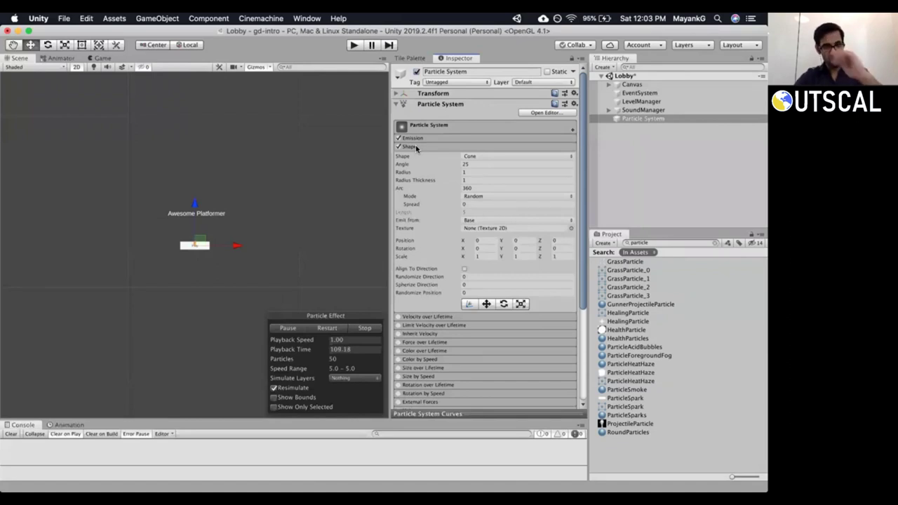
pyautogui.click(416, 148)
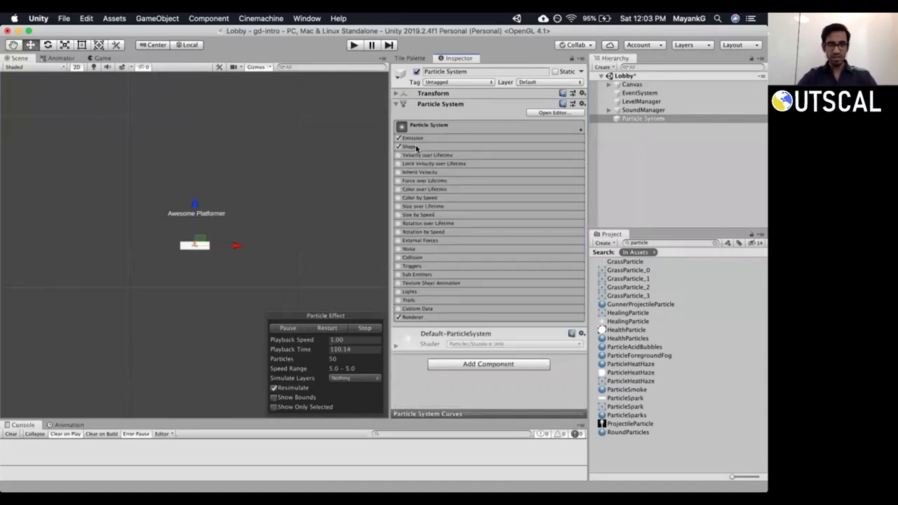
pyautogui.click(412, 317)
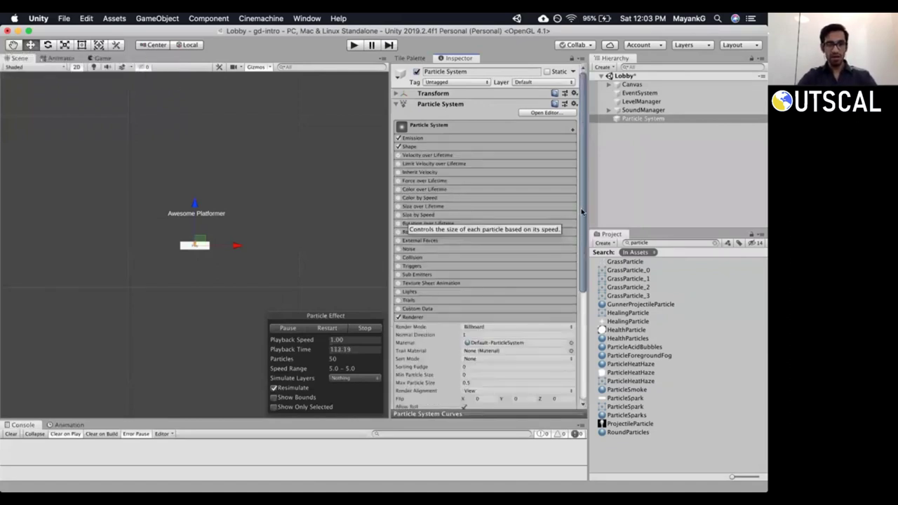
# Review the Renderer module, then show Emission with Rate over Time 10 and no Bursts.
pyautogui.scroll(-2, 583, 253)
pyautogui.moveTo(583, 253); pyautogui.dragTo(584, 339)
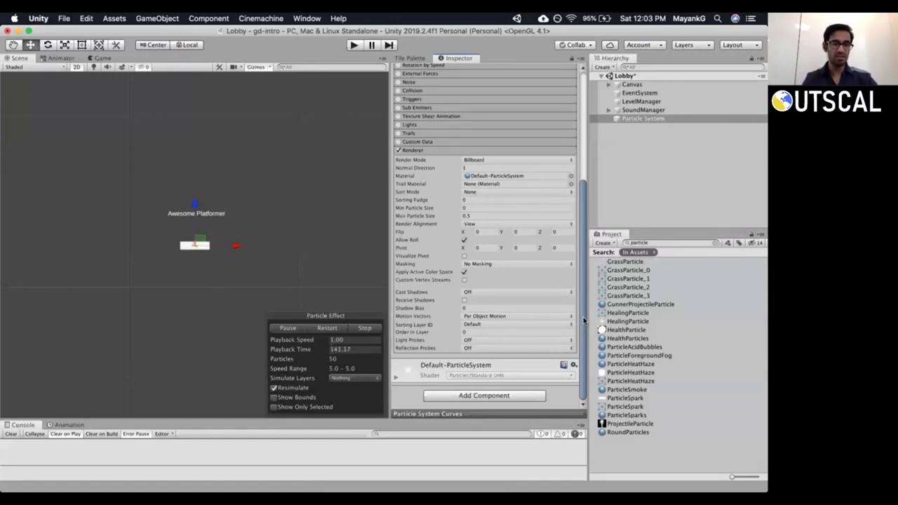
pyautogui.click(423, 151)
pyautogui.click(417, 140)
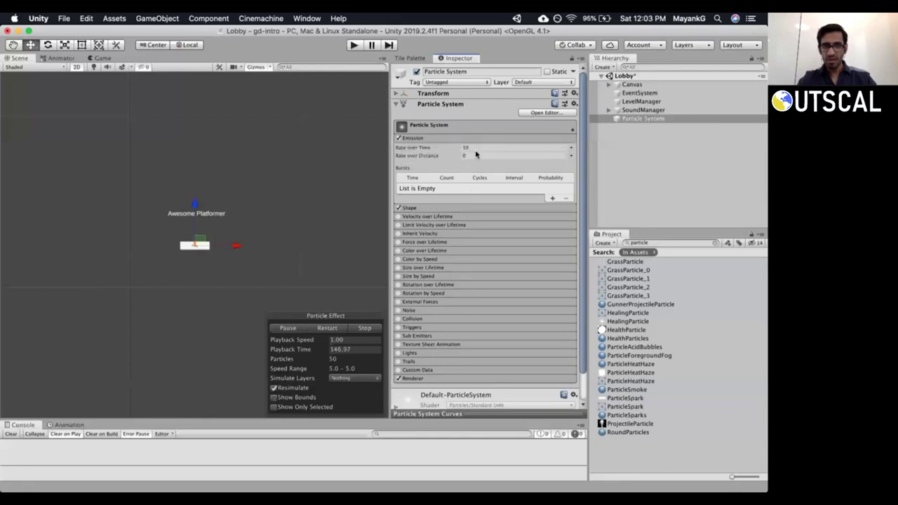
pyautogui.click(62, 58)
# Frame the Particle System in the Scene view and drag it higher in the Lobby.
pyautogui.click(104, 57)
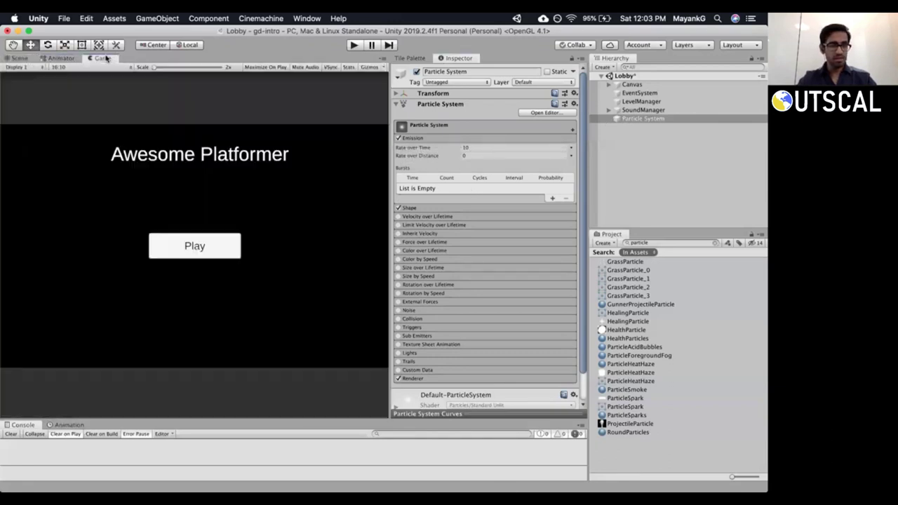
pyautogui.click(18, 58)
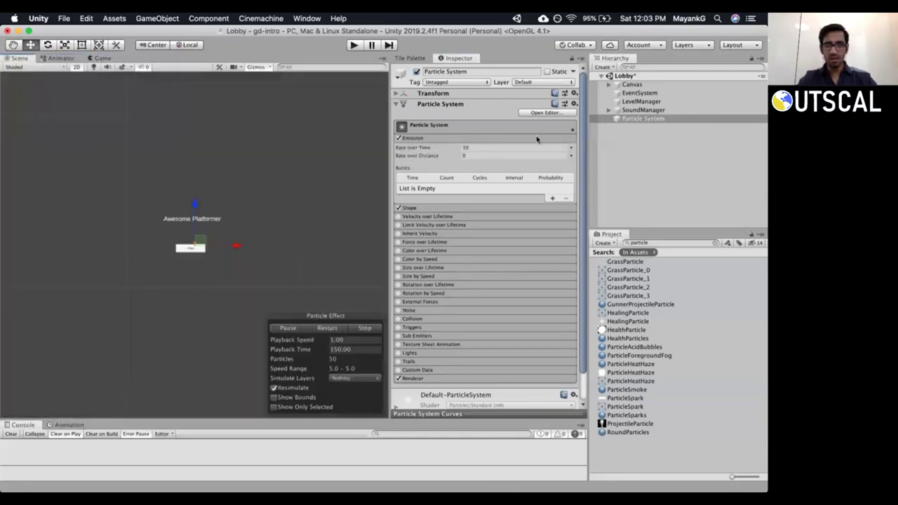
pyautogui.doubleClick(631, 119)
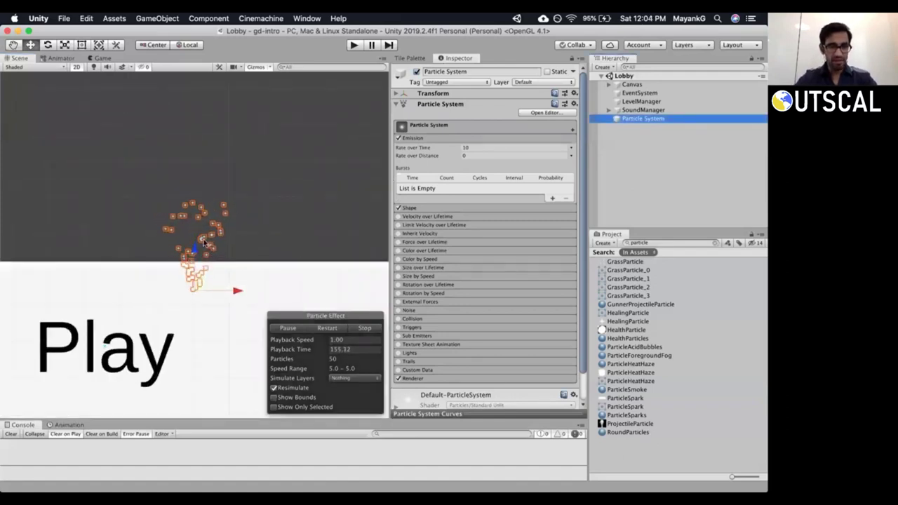
pyautogui.moveTo(196, 252); pyautogui.dragTo(200, 158)
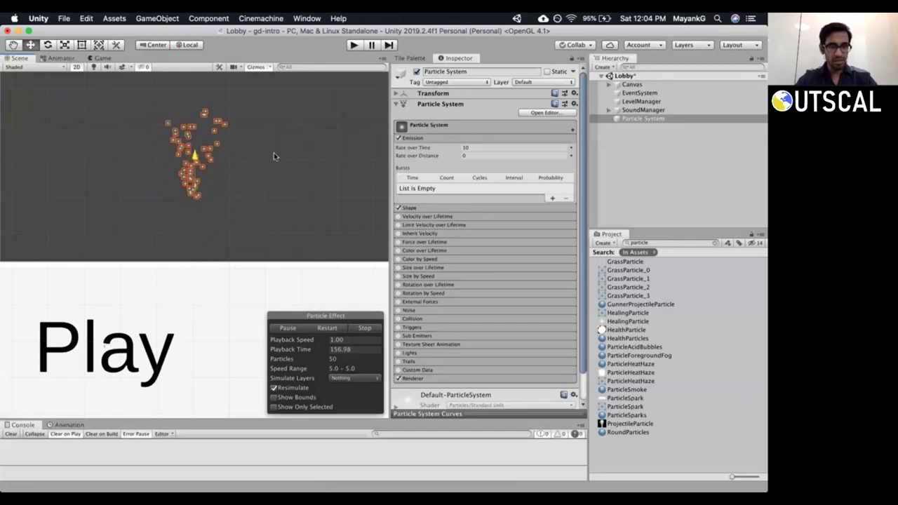
pyautogui.moveTo(296, 206); pyautogui.dragTo(293, 309, button='middle')
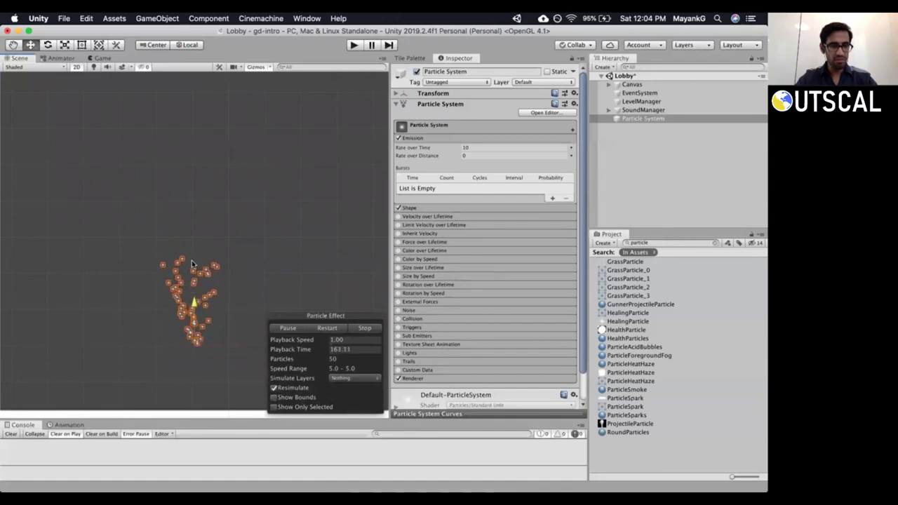
pyautogui.moveTo(194, 301); pyautogui.dragTo(181, 195)
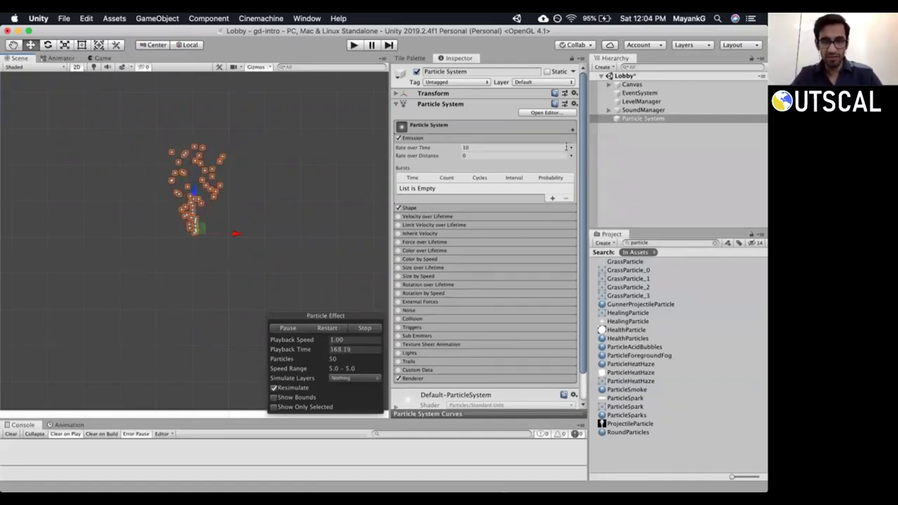
# Enter 1000 for Rate over Time and check the Rate over Distance mode options.
pyautogui.scroll(-2, 484, 140)
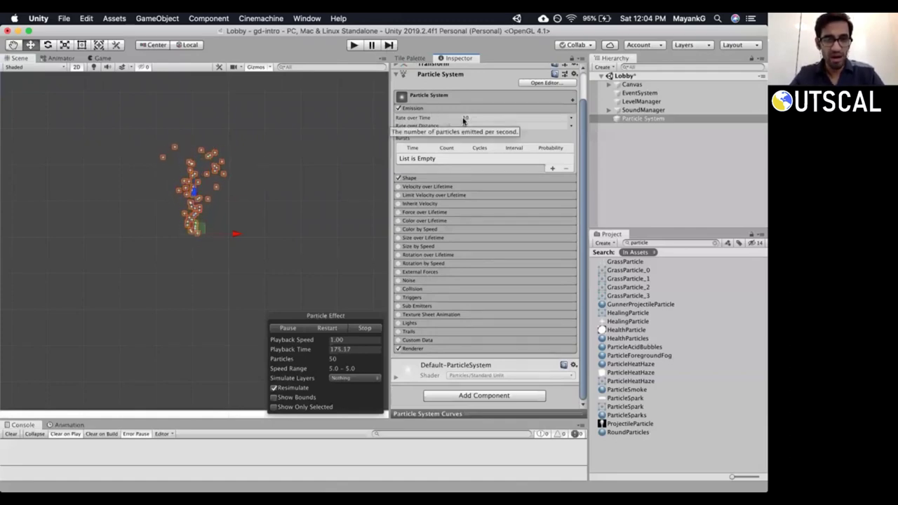
pyautogui.click(466, 118)
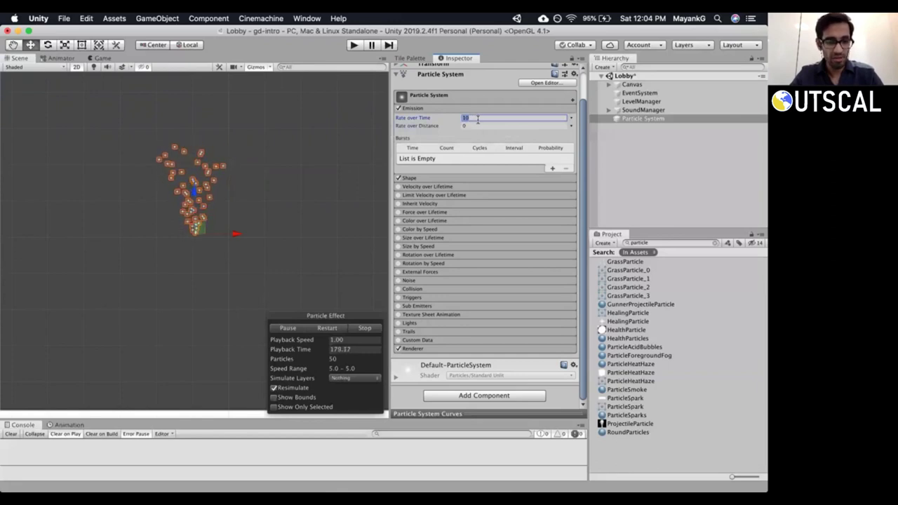
pyautogui.write('1000')
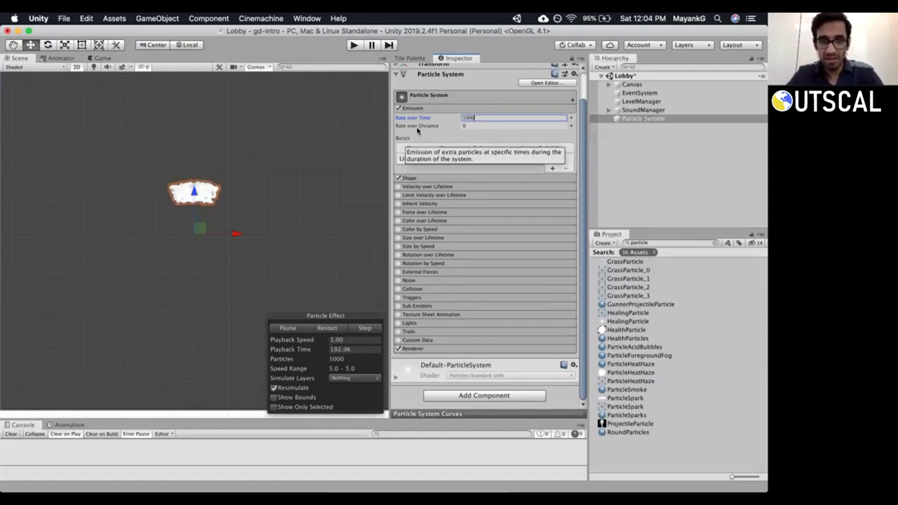
pyautogui.click(472, 126)
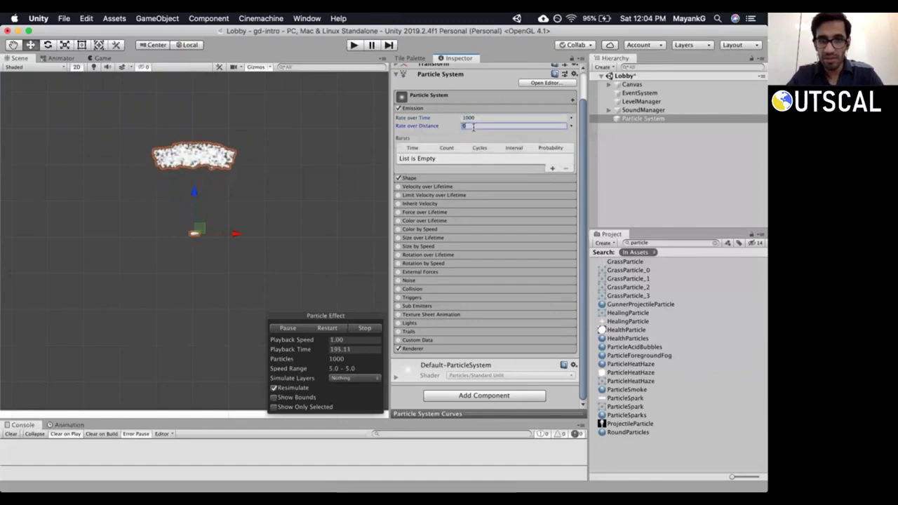
pyautogui.click(571, 126)
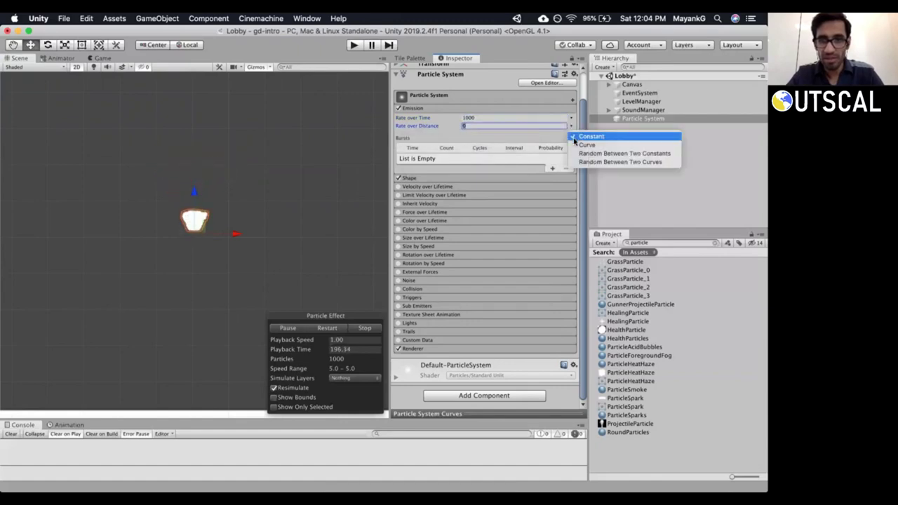
pyautogui.click(389, 137)
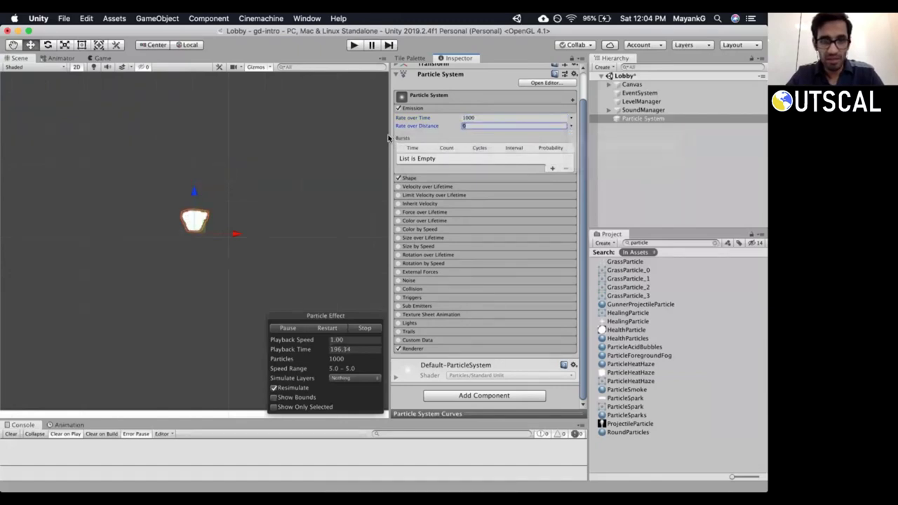
# Widen the Inspector and lower Emission Rate over Time to 20.
pyautogui.moveTo(388, 136); pyautogui.dragTo(341, 138)
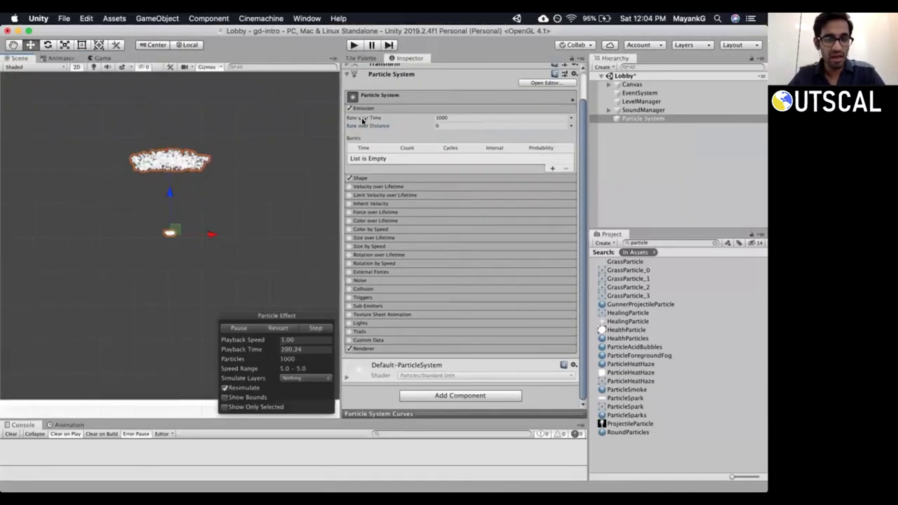
pyautogui.moveTo(364, 119); pyautogui.dragTo(418, 119)
pyautogui.moveTo(349, 119); pyautogui.dragTo(288, 129)
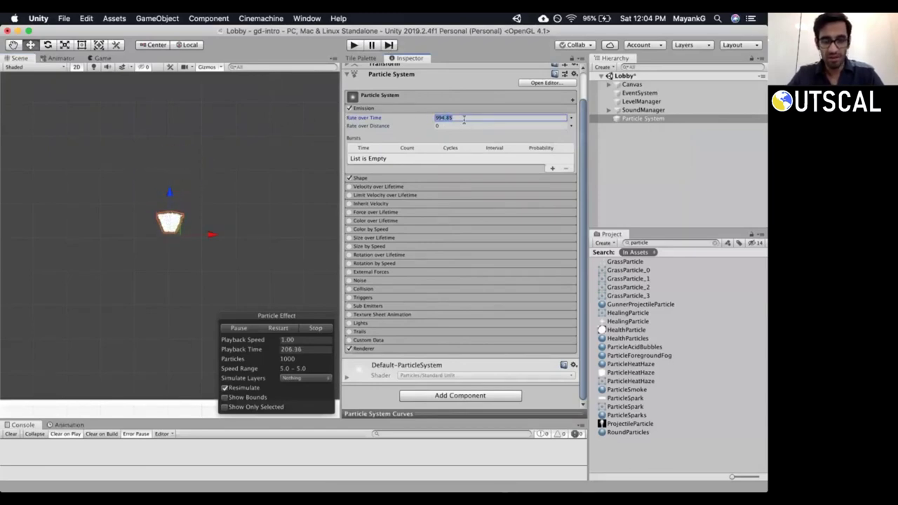
pyautogui.write('20')
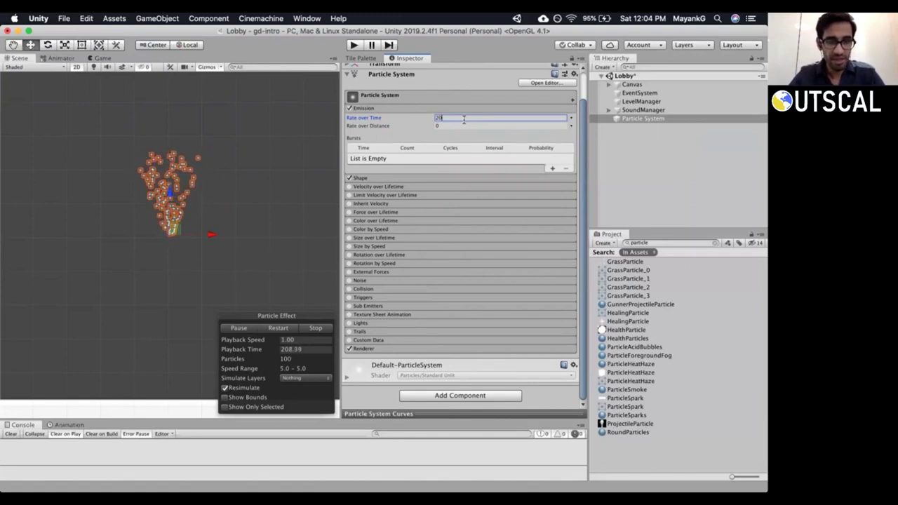
# Switch Rate over Time to the Random Between Two Constants mode.
pyautogui.click(570, 119)
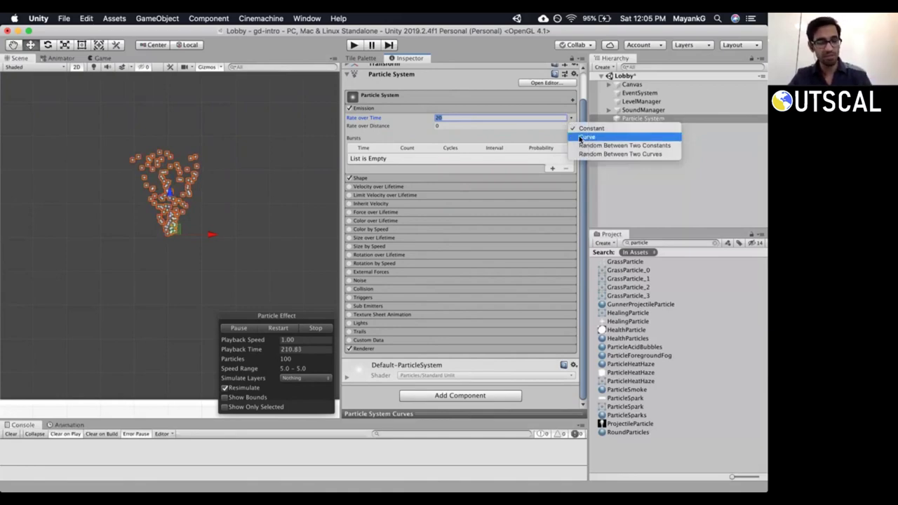
pyautogui.click(582, 137)
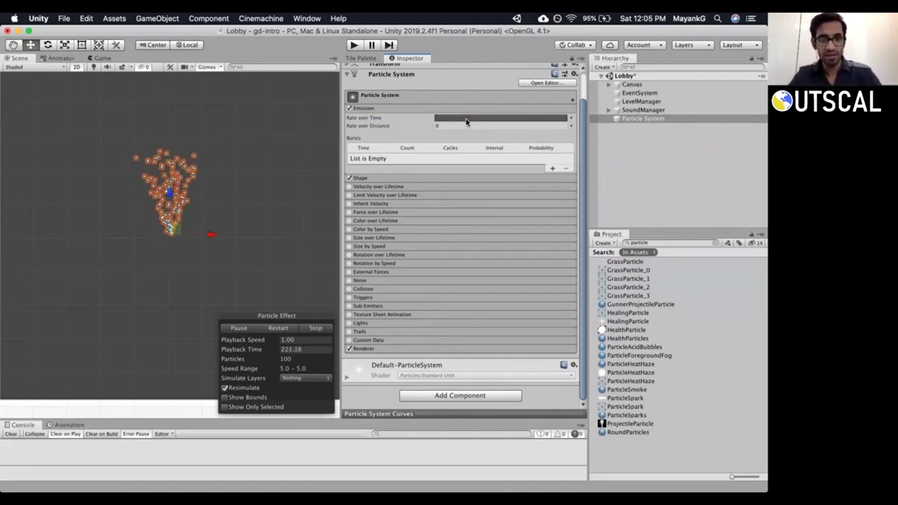
pyautogui.rightClick(467, 122)
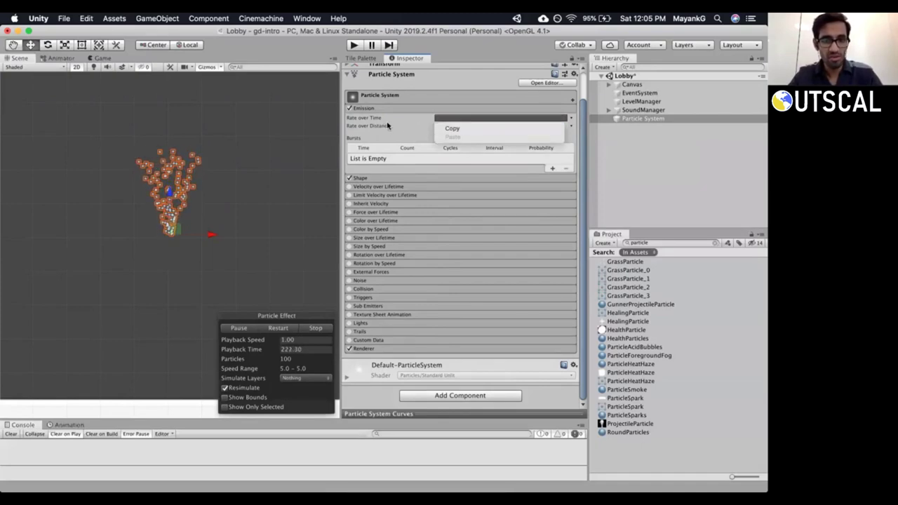
pyautogui.click(428, 125)
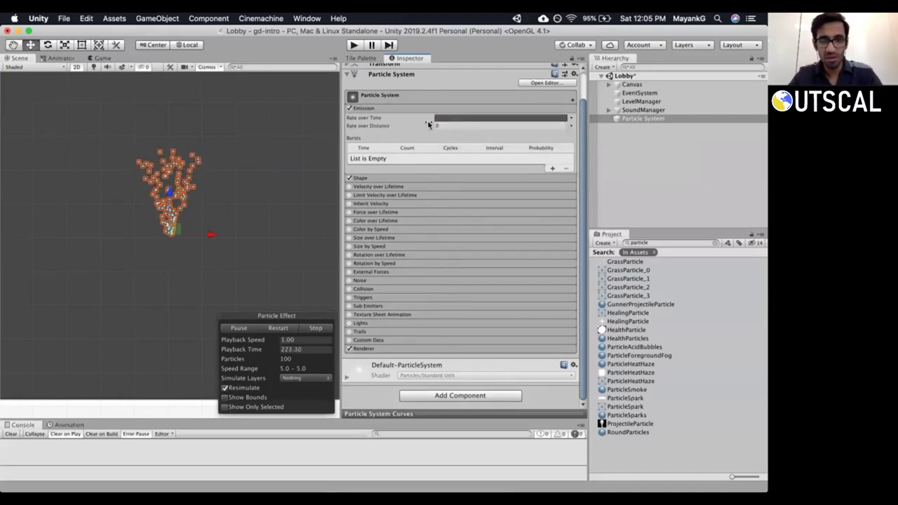
pyautogui.click(570, 126)
pyautogui.click(540, 124)
pyautogui.rightClick(534, 121)
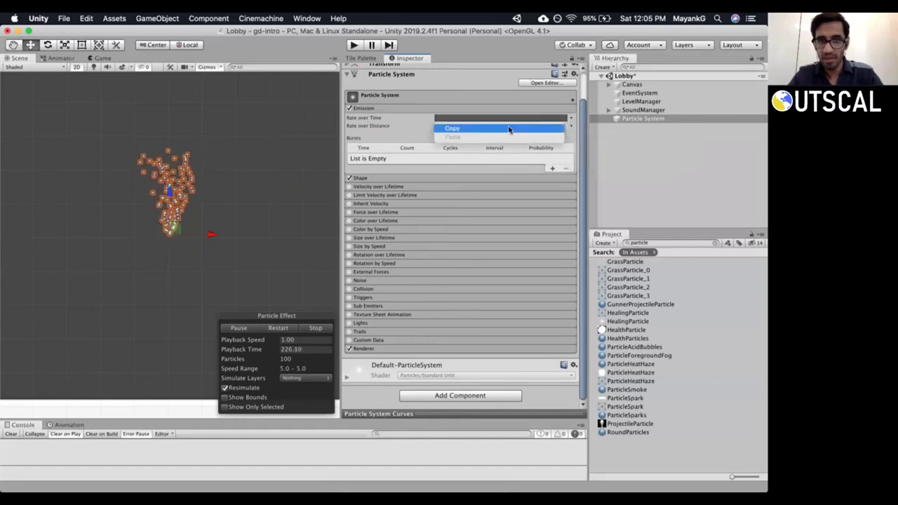
pyautogui.click(526, 130)
pyautogui.click(571, 120)
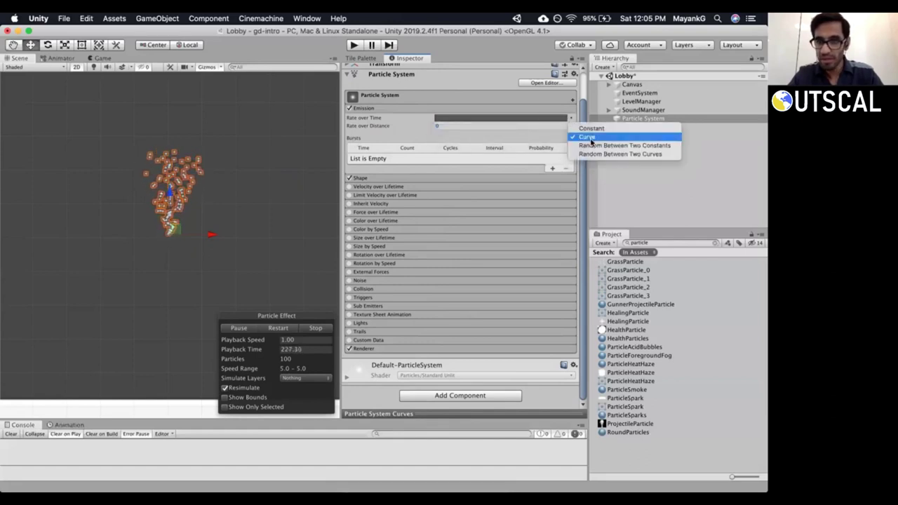
pyautogui.click(591, 145)
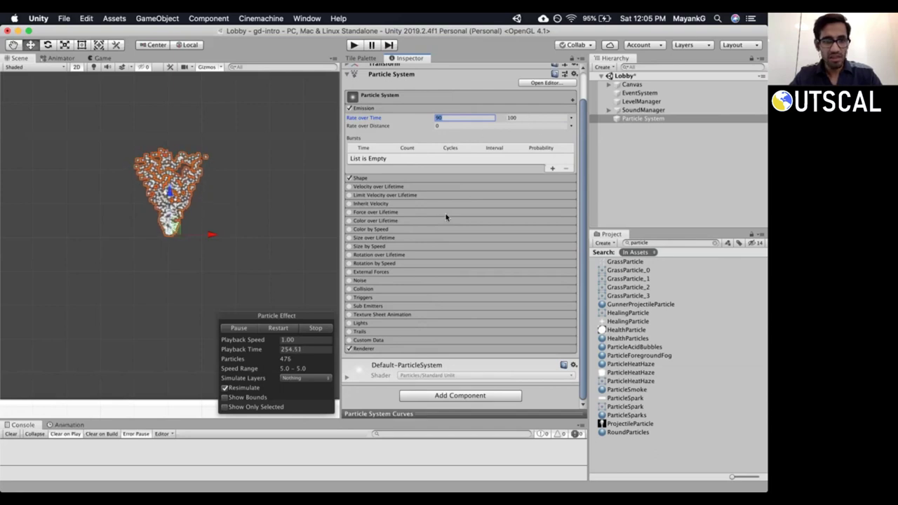
# Set the rate range to 90–100 and raise Rate over Distance to about 721.9.
pyautogui.click(450, 126)
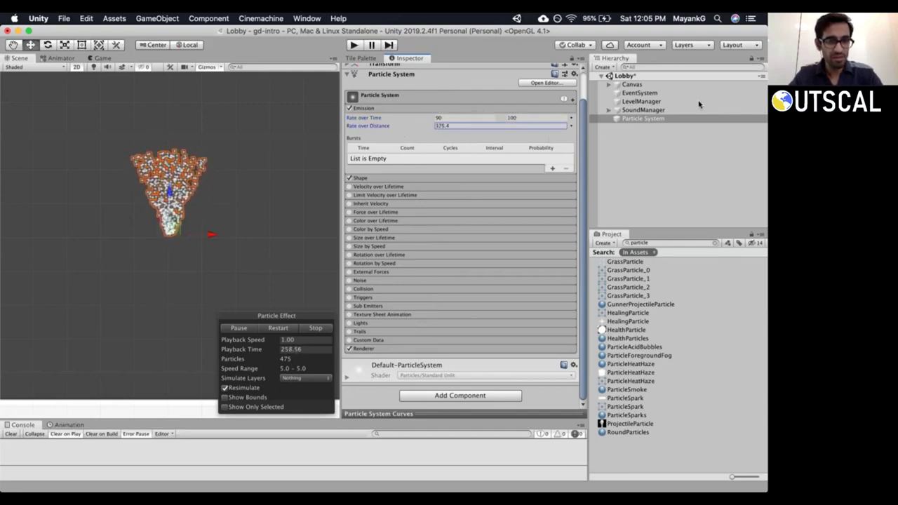
pyautogui.moveTo(750, 98); pyautogui.dragTo(410, 139)
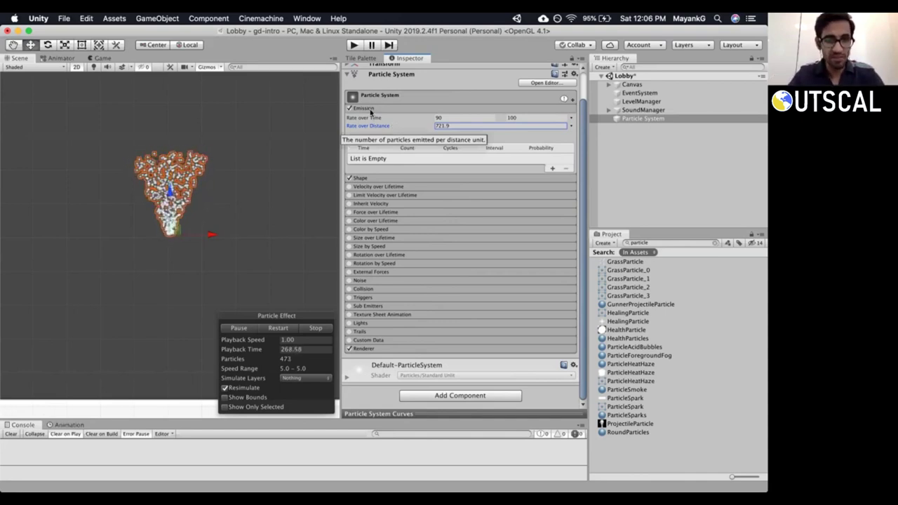
pyautogui.click(371, 111)
pyautogui.click(365, 148)
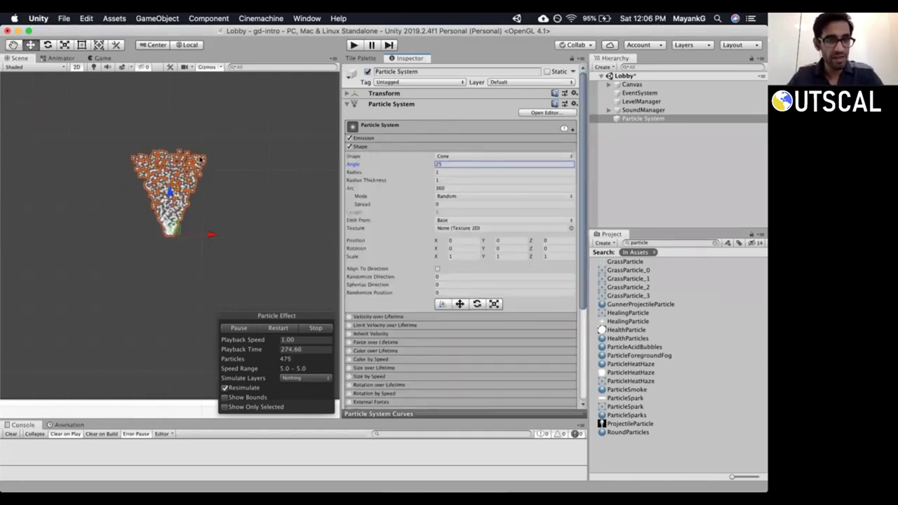
# Turn off 2D mode and frame the particle cone in the Scene view.
pyautogui.scroll(2, 209, 166)
pyautogui.click(76, 67)
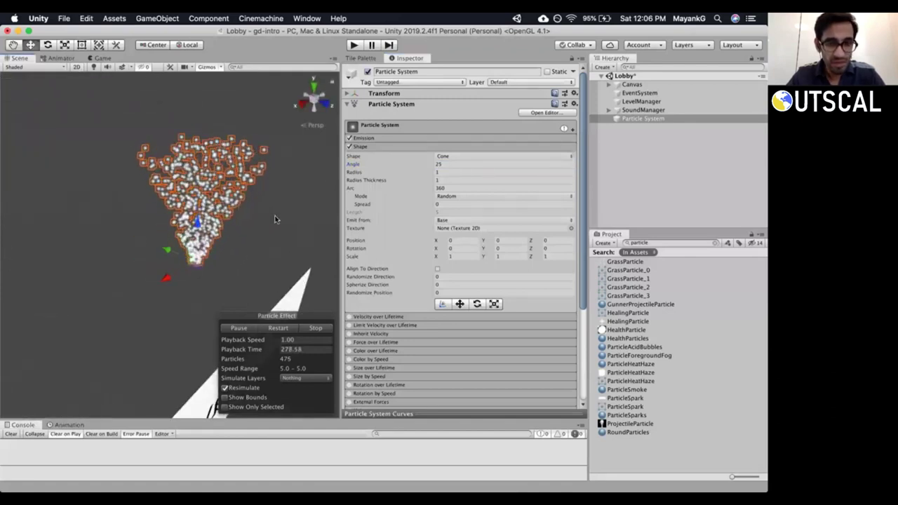
pyautogui.moveTo(246, 170); pyautogui.dragTo(254, 197, button='middle')
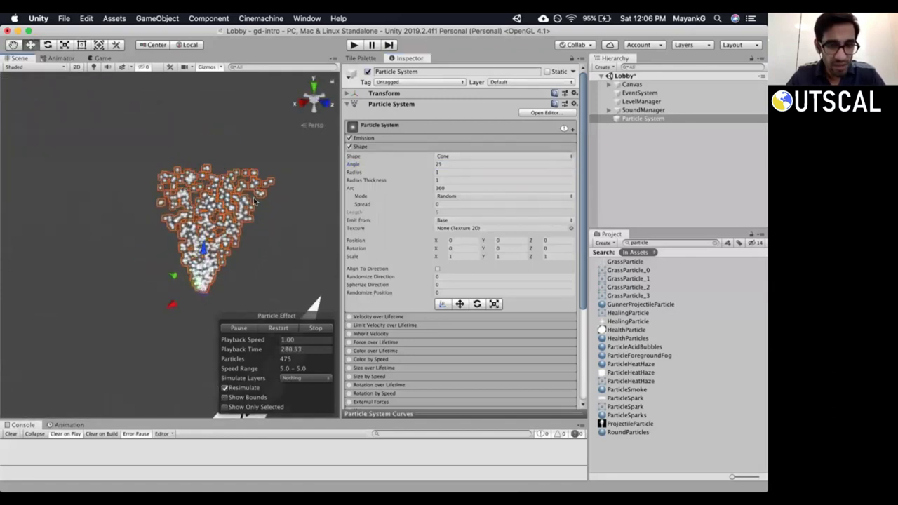
pyautogui.moveTo(273, 248); pyautogui.dragTo(283, 270, button='middle')
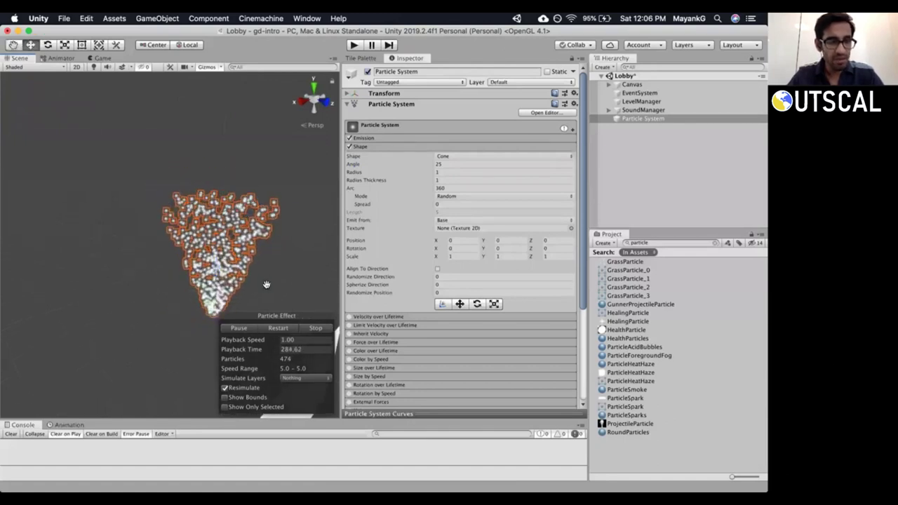
pyautogui.scroll(2, 282, 274)
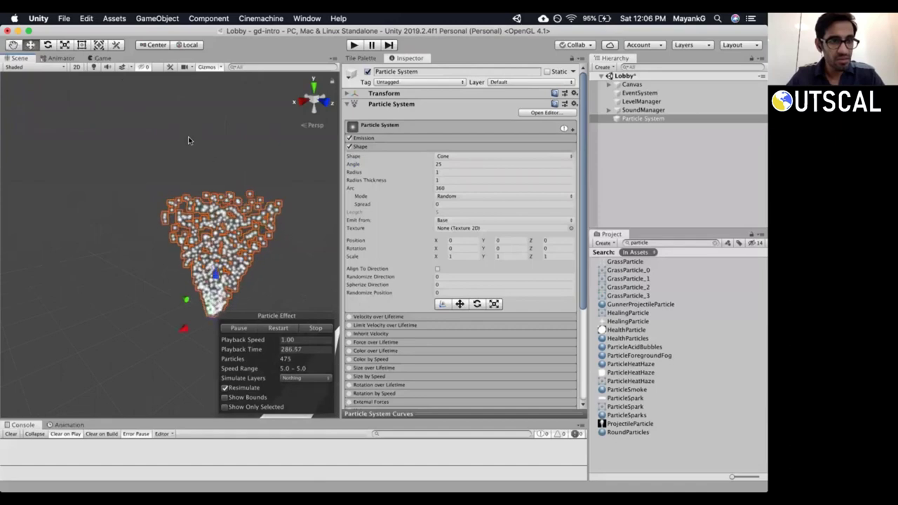
pyautogui.moveTo(260, 256); pyautogui.dragTo(260, 175, button='middle')
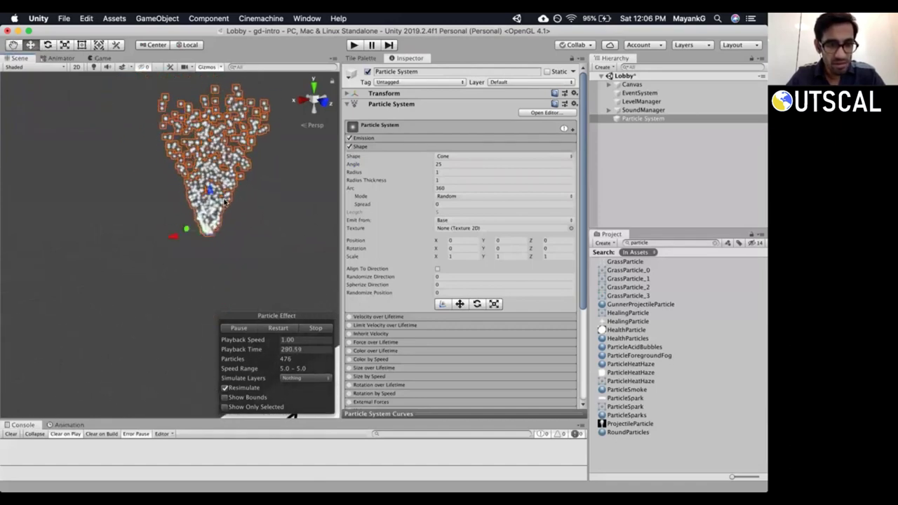
pyautogui.scroll(3, 225, 203)
pyautogui.moveTo(226, 203); pyautogui.dragTo(244, 158, button='middle')
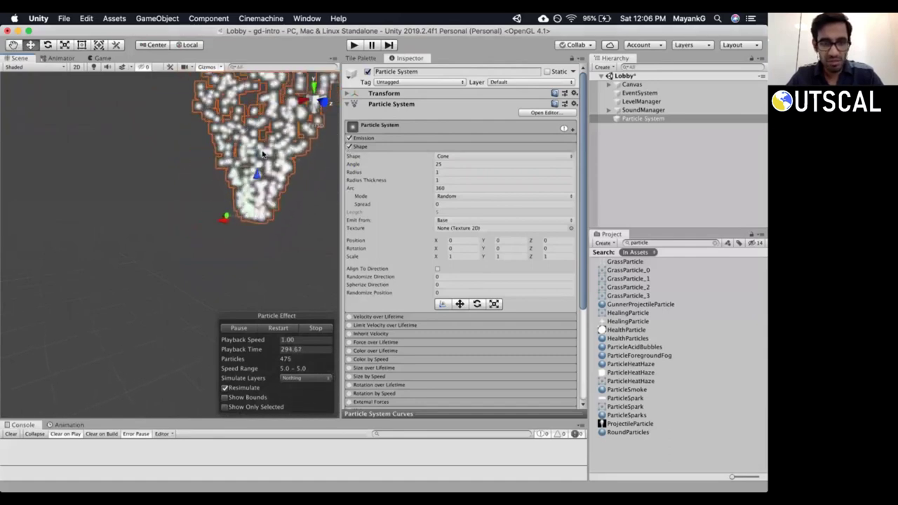
# Widen the Shape cone Angle from 25 to about 36.72 degrees.
pyautogui.click(439, 164)
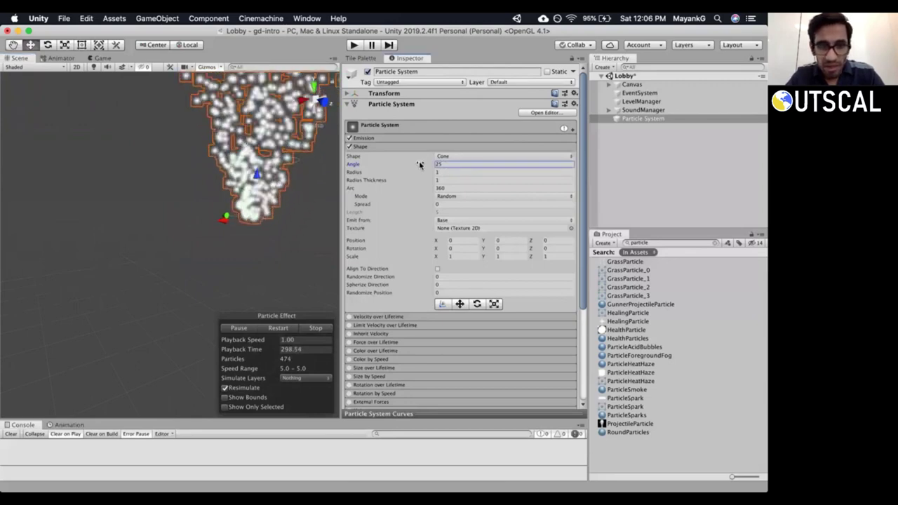
pyautogui.write('36.5')
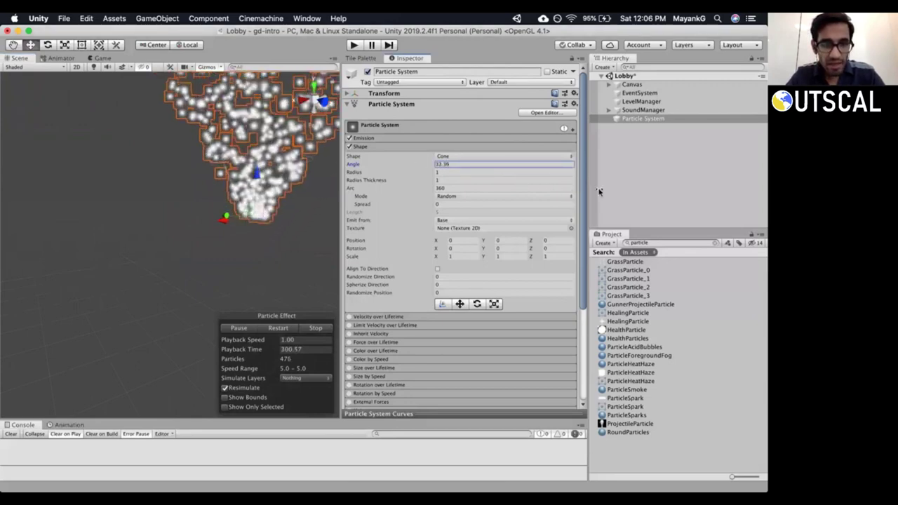
pyautogui.click(289, 202)
pyautogui.keyDown('alt'); pyautogui.moveTo(289, 202); pyautogui.dragTo(211, 218); pyautogui.keyUp('alt')
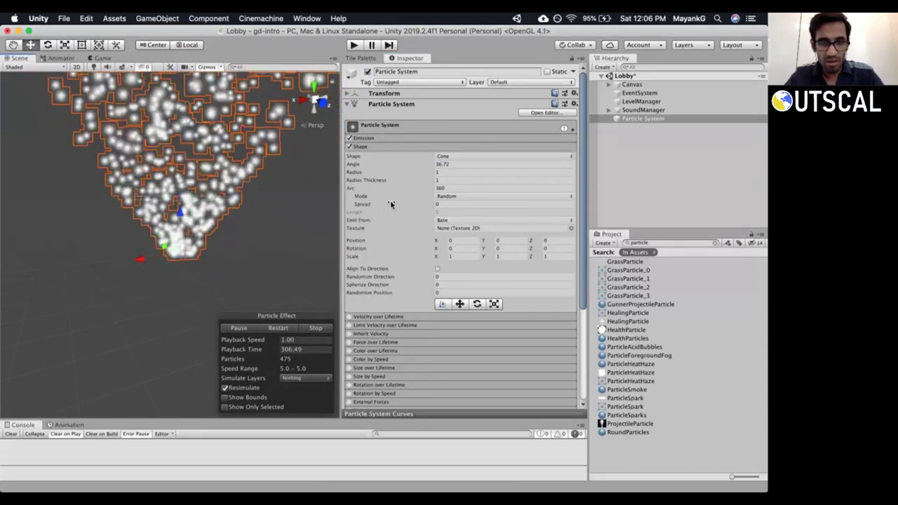
pyautogui.click(443, 304)
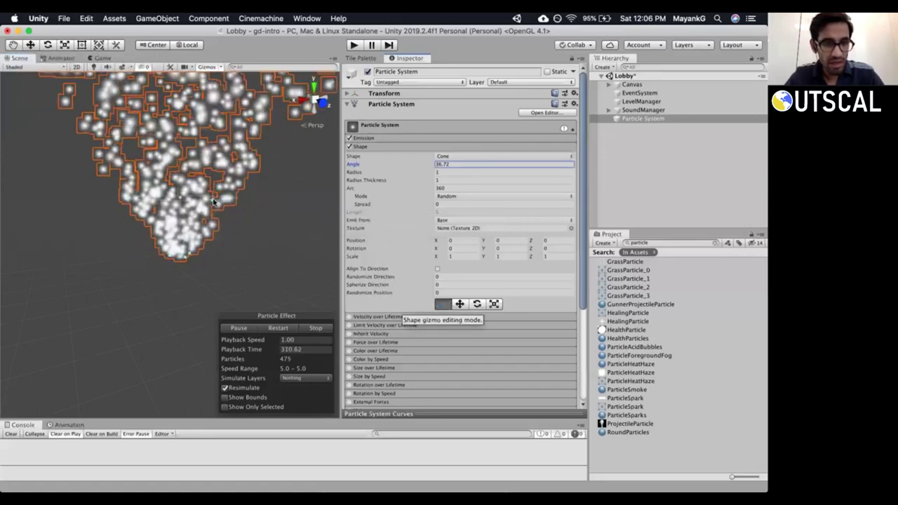
# Narrow the cone's Angle with its scene handle to about 5.58 degrees.
pyautogui.moveTo(211, 199); pyautogui.dragTo(265, 226)
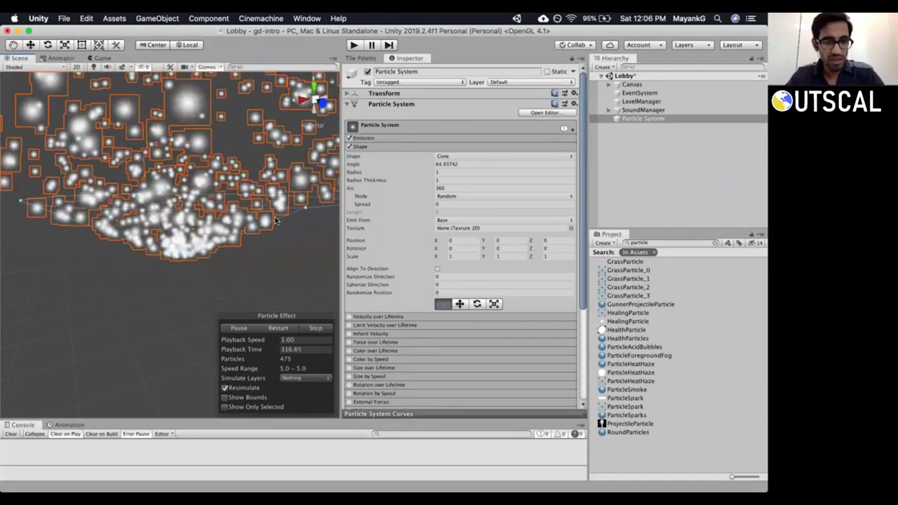
pyautogui.hotkey('ctrl', 'z')
pyautogui.moveTo(202, 193); pyautogui.dragTo(206, 192)
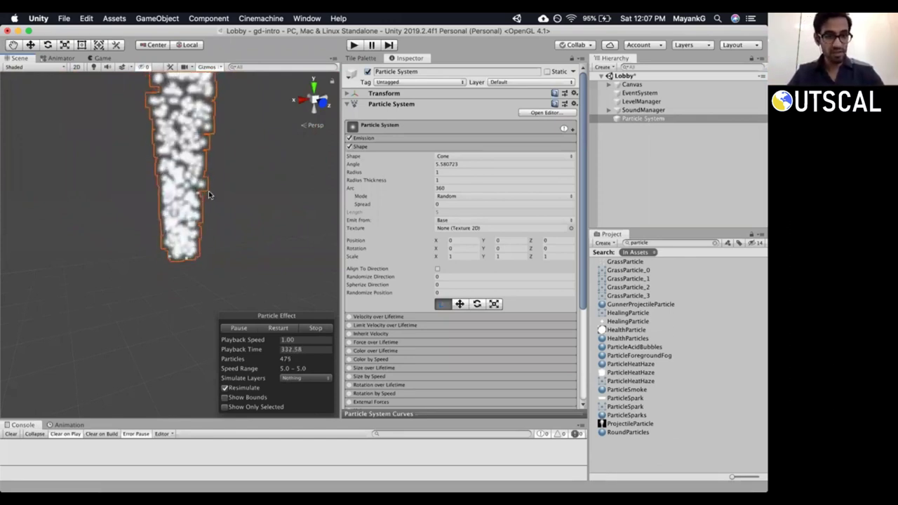
pyautogui.scroll(-5, 207, 191)
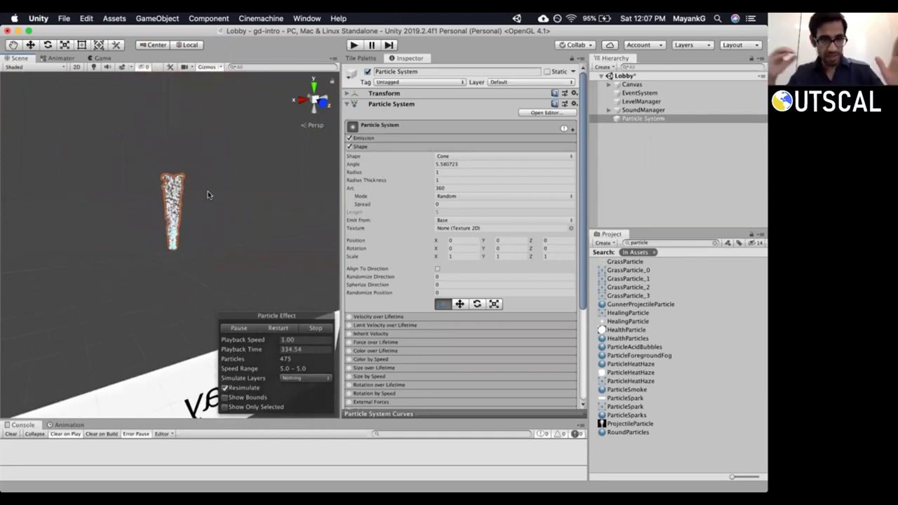
pyautogui.scroll(3, 204, 193)
pyautogui.scroll(3, 202, 195)
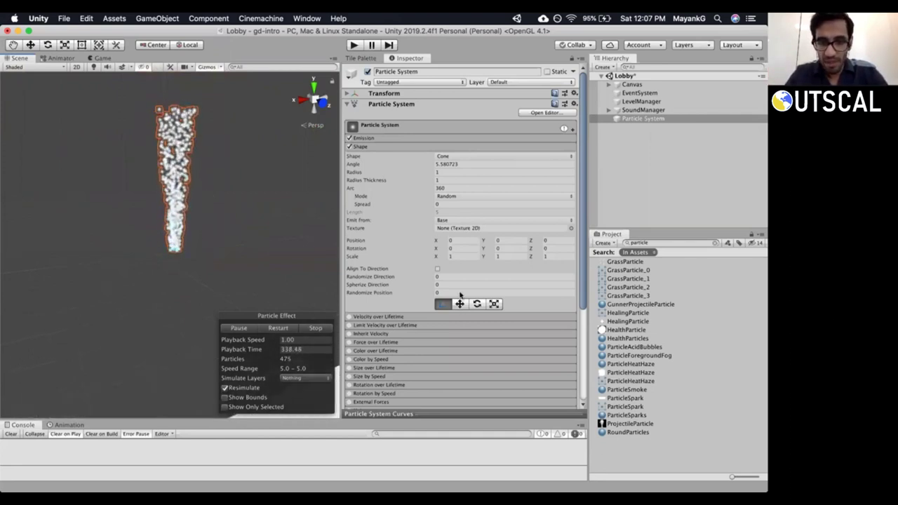
pyautogui.click(443, 157)
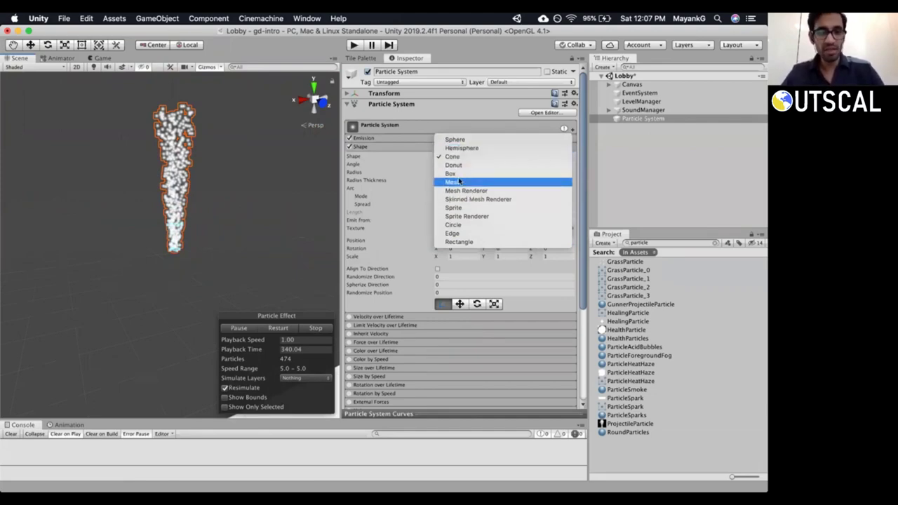
# Make the emitter a Sphere with radius about 2.5 and open the Texture picker.
pyautogui.click(456, 140)
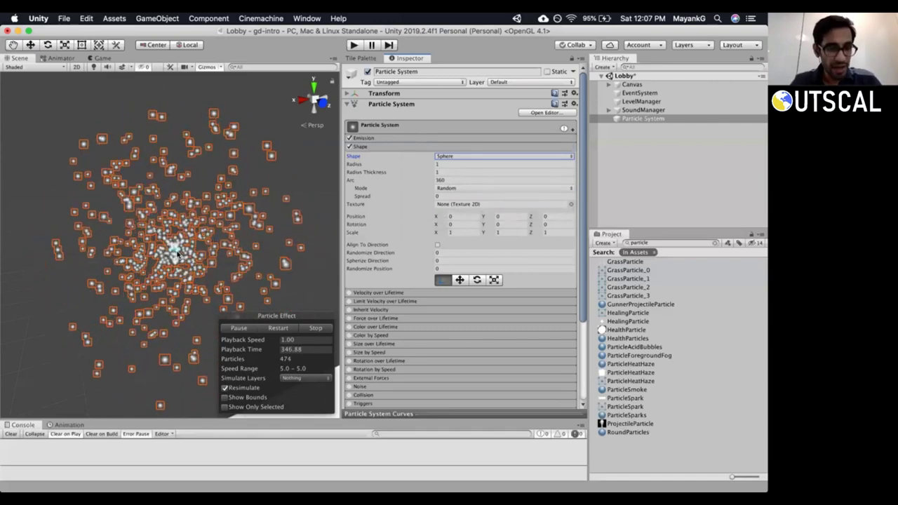
pyautogui.moveTo(179, 252); pyautogui.dragTo(237, 254)
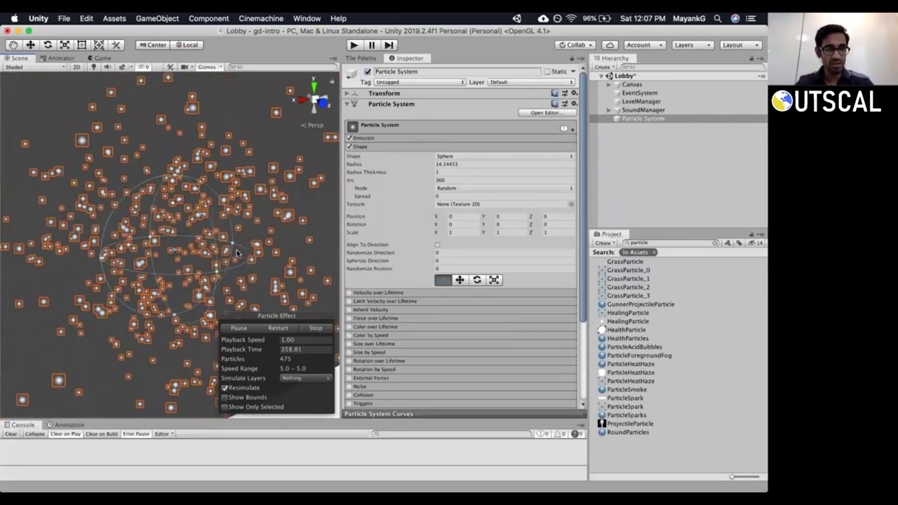
pyautogui.moveTo(234, 245); pyautogui.dragTo(192, 248)
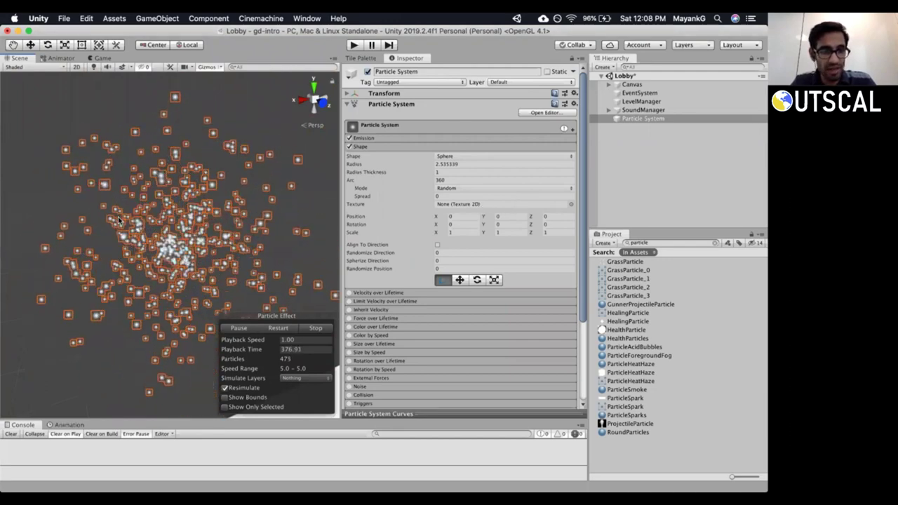
pyautogui.click(569, 204)
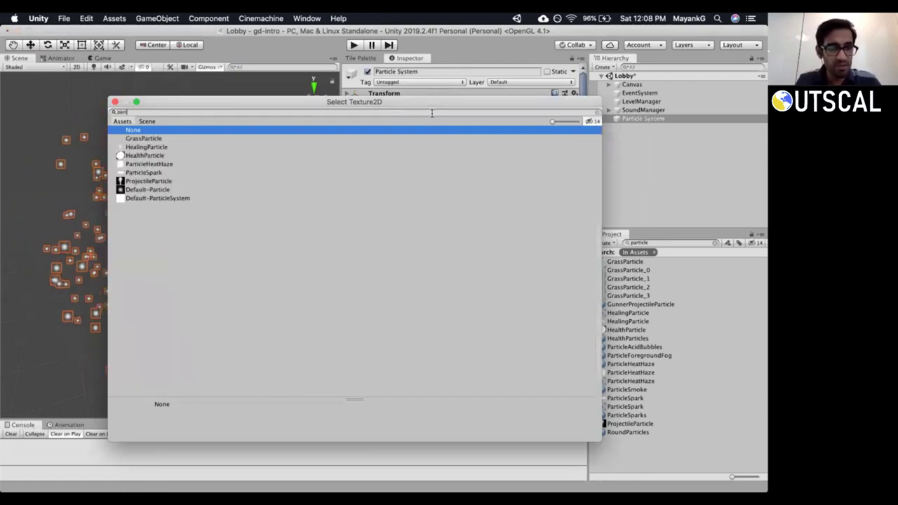
# Replace HealthParticle with ProjectileParticle as the Shape texture, found by searching 'part'.
pyautogui.doubleClick(160, 156)
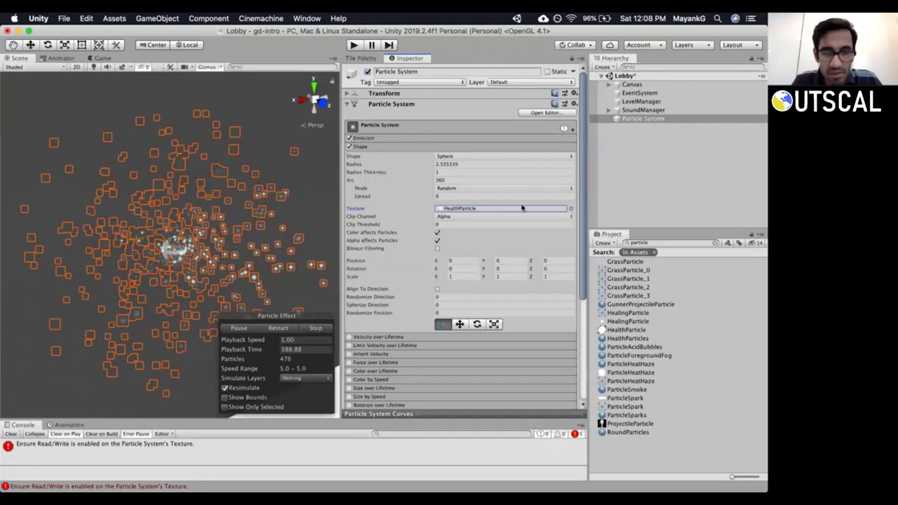
pyautogui.click(569, 207)
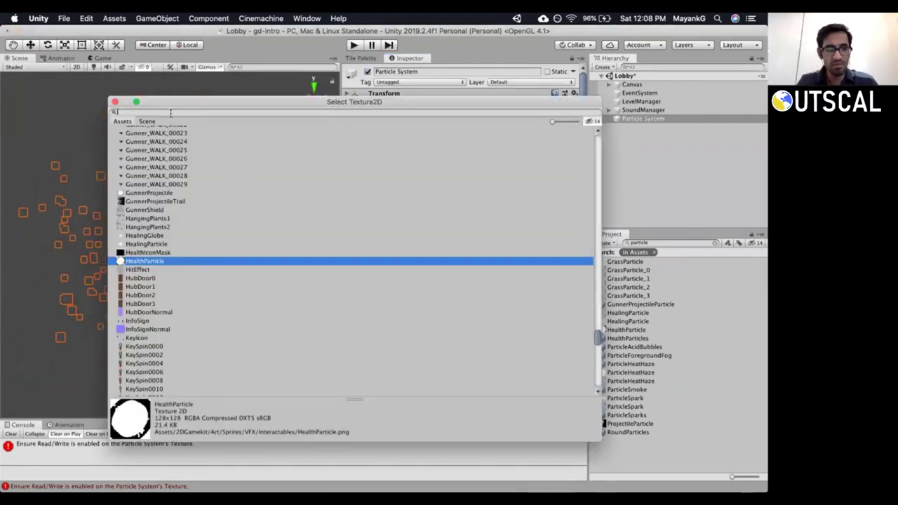
pyautogui.write('partic')
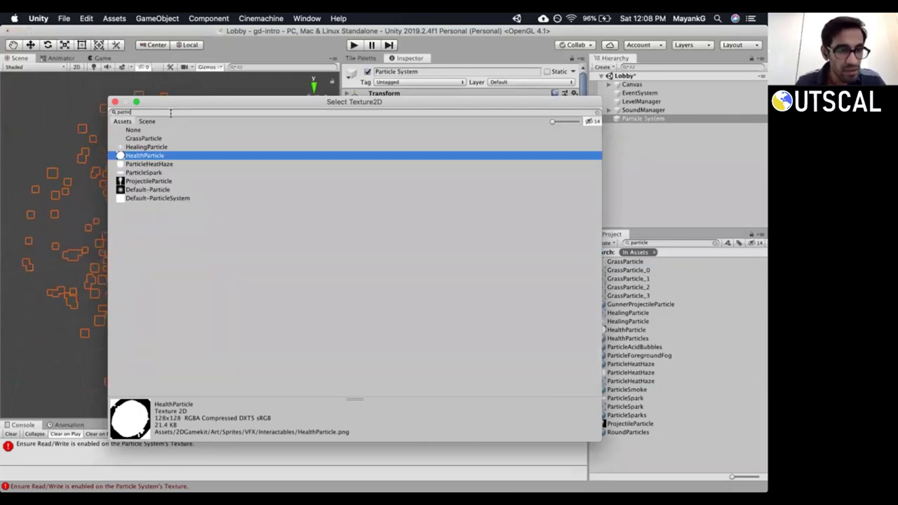
pyautogui.press('Down')
pyautogui.press('Down')
pyautogui.press('Down')
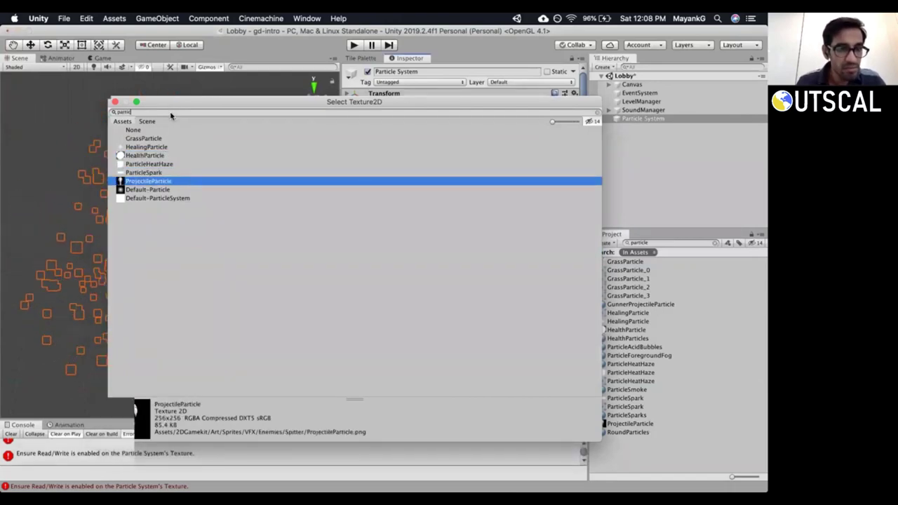
pyautogui.press('Return')
# Switch the Scene view to 2D, zoom on the particles, and keep Alpha clip channel.
pyautogui.keyDown('alt'); pyautogui.moveTo(208, 156); pyautogui.dragTo(243, 240); pyautogui.keyUp('alt')
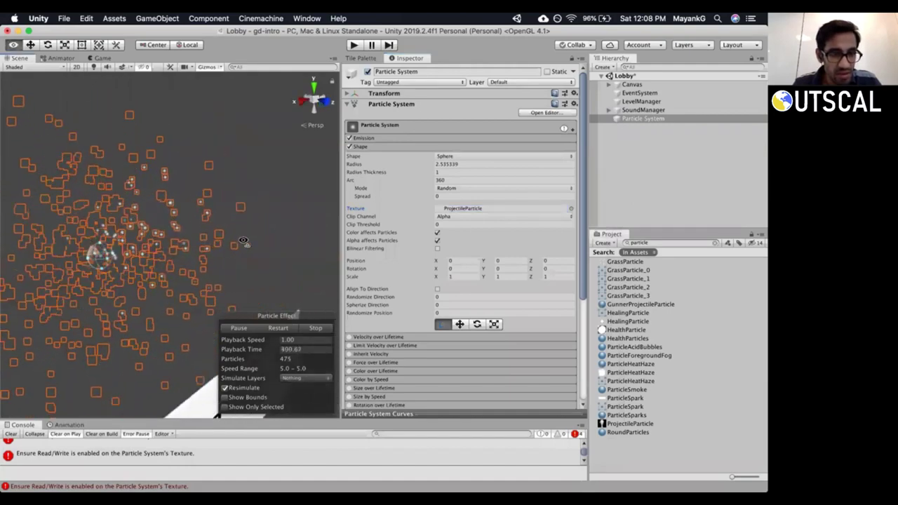
pyautogui.click(76, 67)
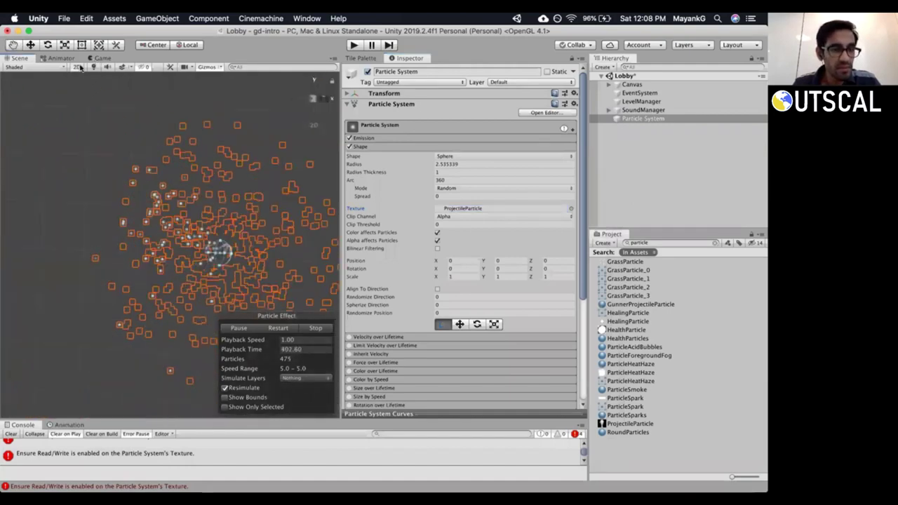
pyautogui.keyDown('alt'); pyautogui.moveTo(263, 186); pyautogui.dragTo(395, 204, button='right'); pyautogui.keyUp('alt')
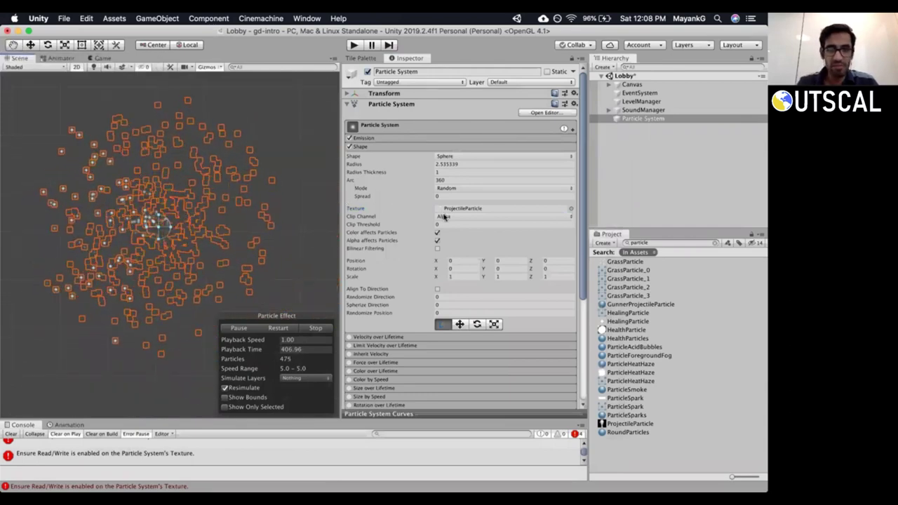
pyautogui.click(444, 216)
pyautogui.click(415, 217)
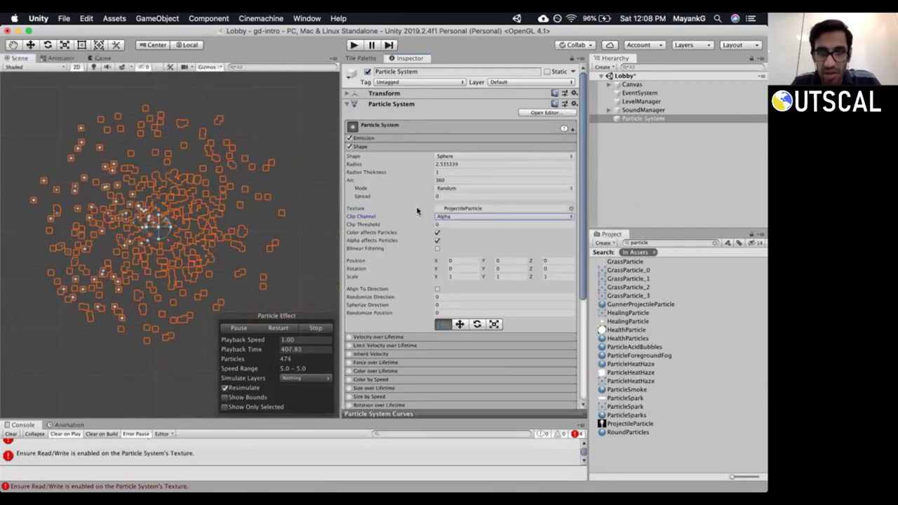
pyautogui.click(447, 157)
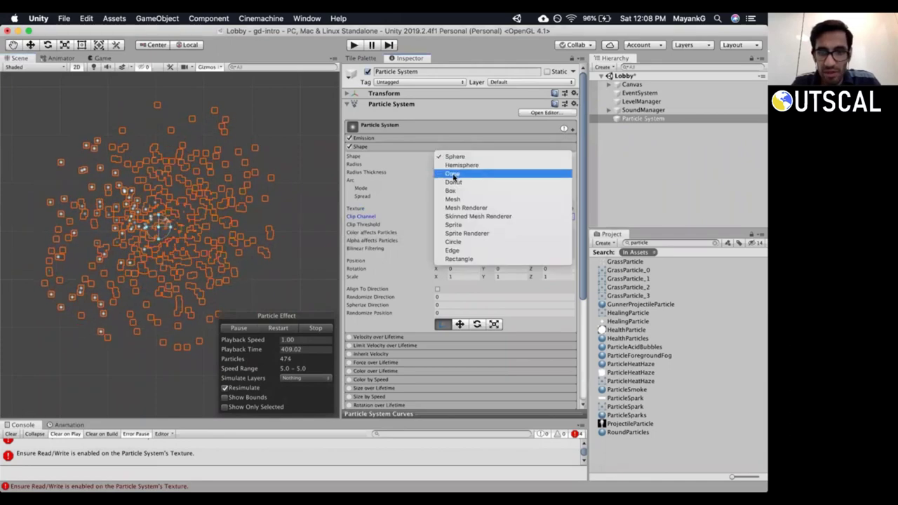
# Change the emitter to a Cone of radius about 0.43 and enable its Move tool.
pyautogui.click(473, 174)
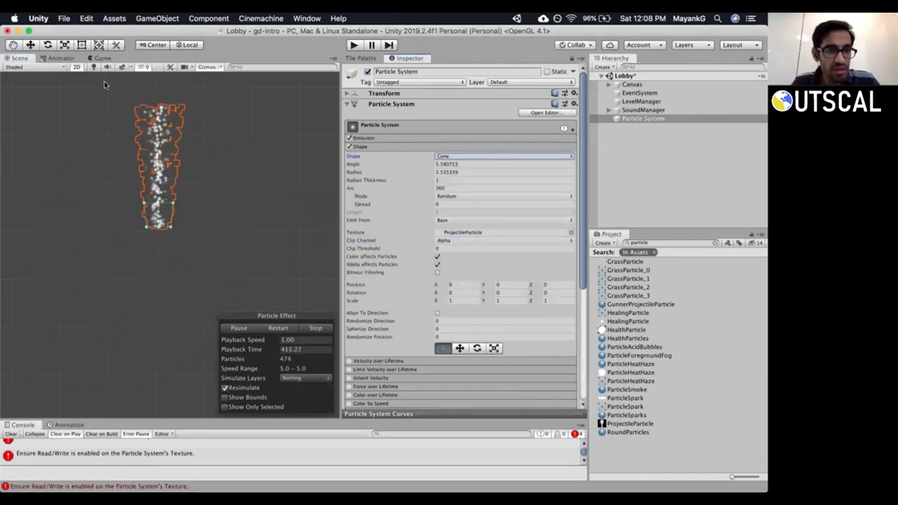
pyautogui.scroll(2, 179, 197)
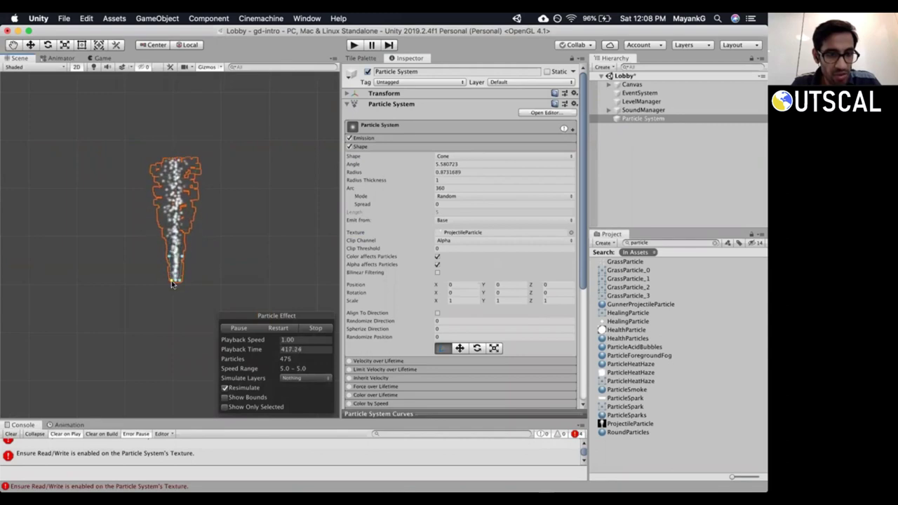
pyautogui.scroll(3, 211, 264)
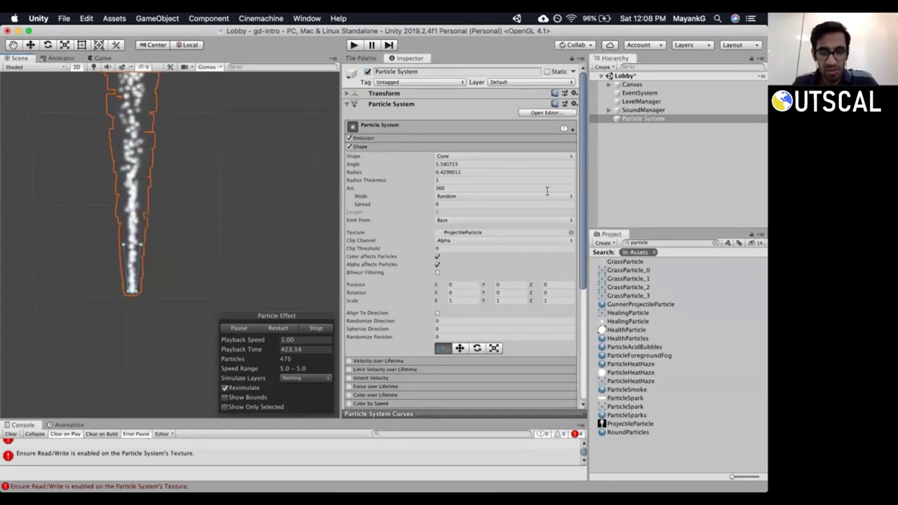
pyautogui.click(460, 348)
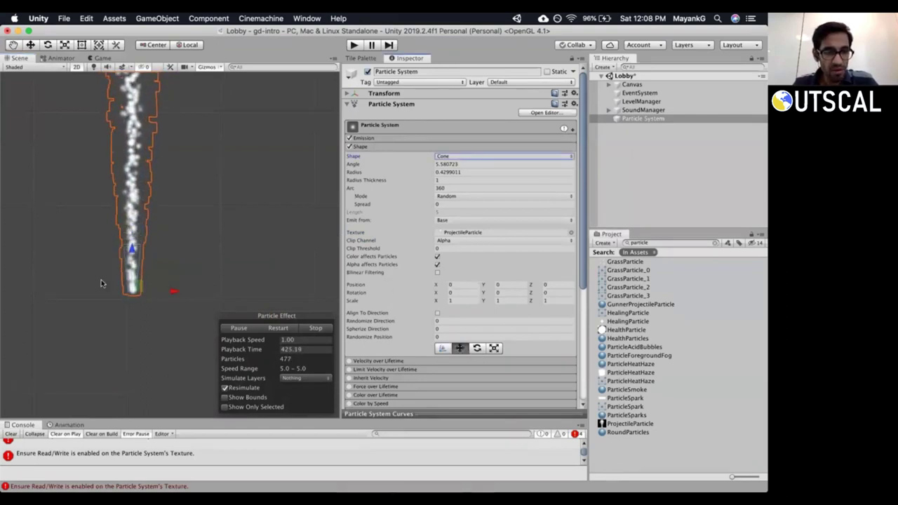
# Drag the cone emitter to Shape Position X 2.5, Z 0.28.
pyautogui.moveTo(174, 291); pyautogui.dragTo(208, 294)
pyautogui.moveTo(146, 287); pyautogui.dragTo(242, 300)
pyautogui.moveTo(190, 310); pyautogui.dragTo(150, 203)
pyautogui.moveTo(170, 291); pyautogui.dragTo(238, 285)
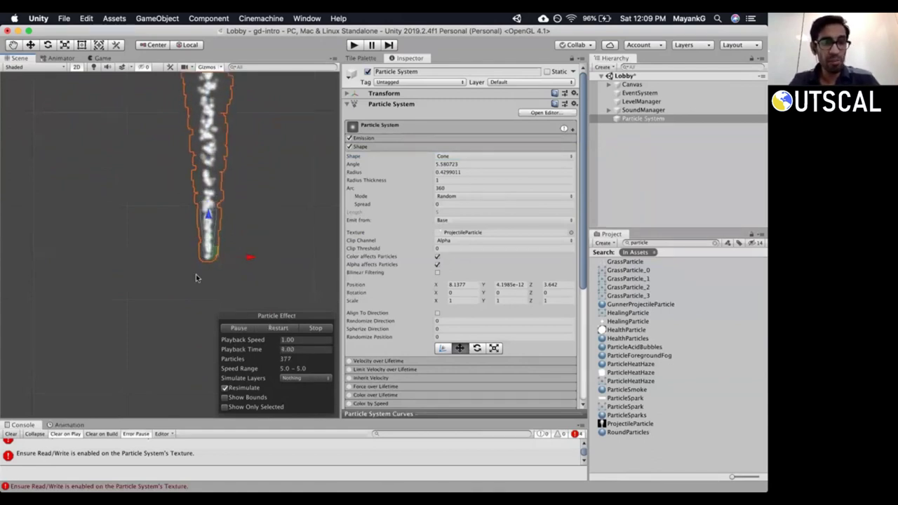
pyautogui.moveTo(211, 256); pyautogui.dragTo(195, 280)
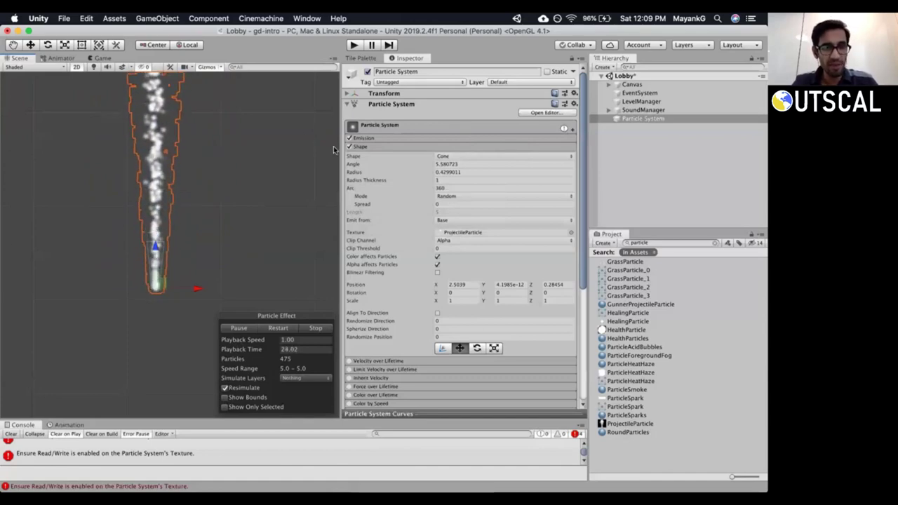
# Review the Emit From options and start changing the cone's Arc to 180.
pyautogui.moveTo(339, 151); pyautogui.dragTo(350, 152)
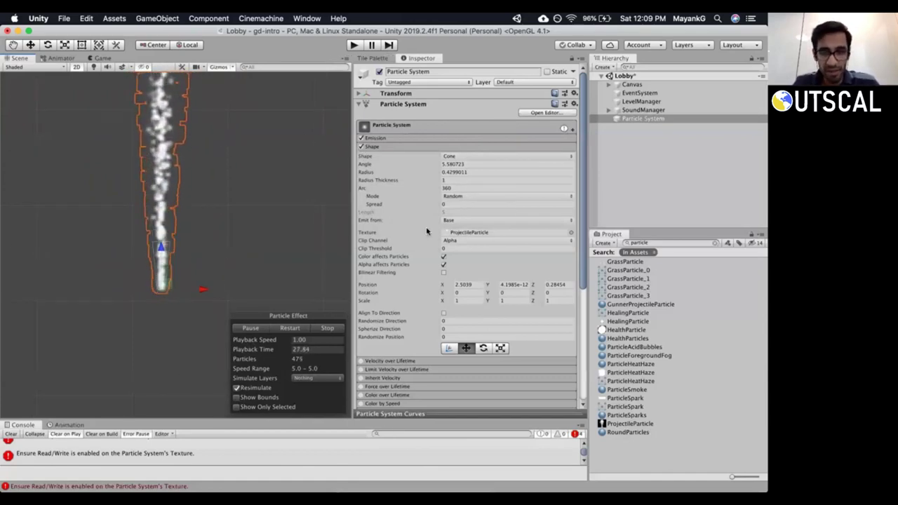
pyautogui.scroll(-2, 479, 203)
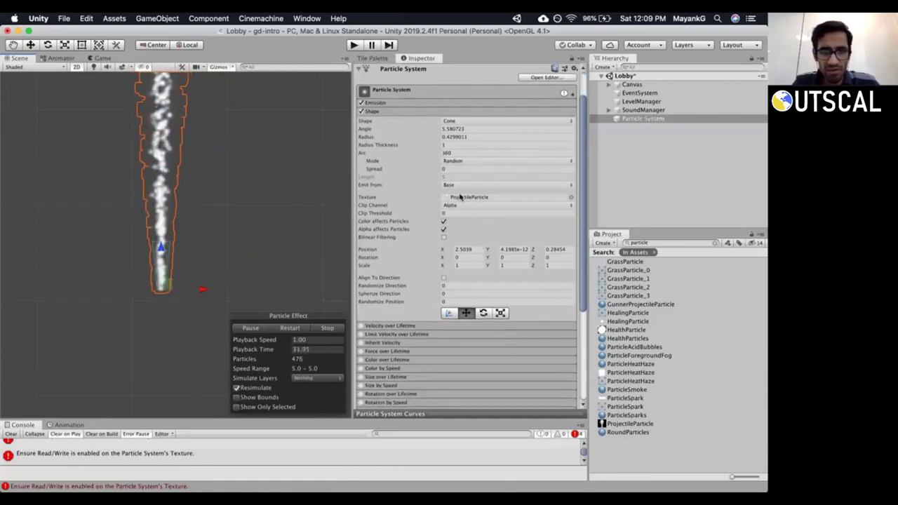
pyautogui.click(462, 185)
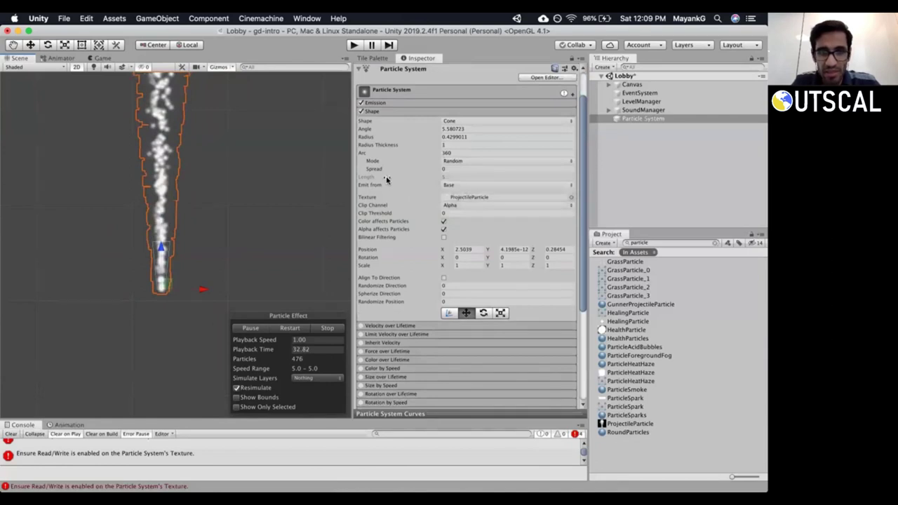
pyautogui.scroll(2, 438, 164)
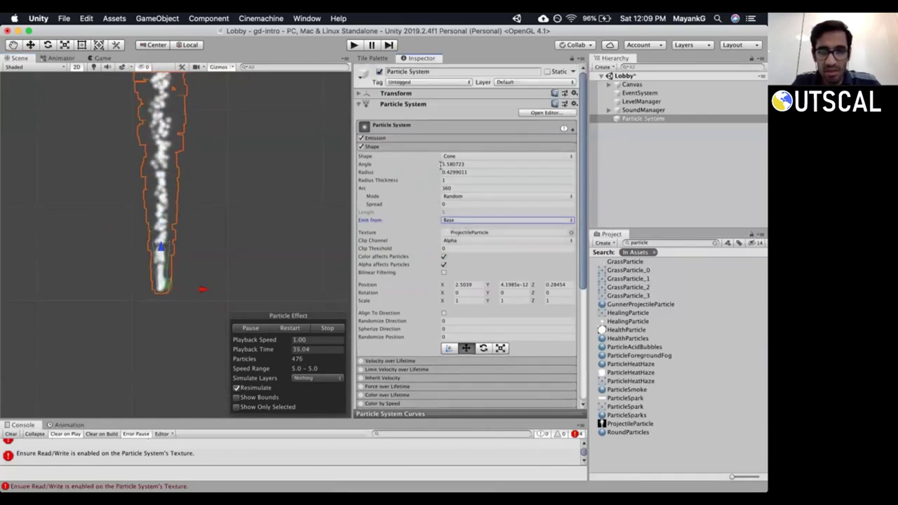
pyautogui.click(455, 188)
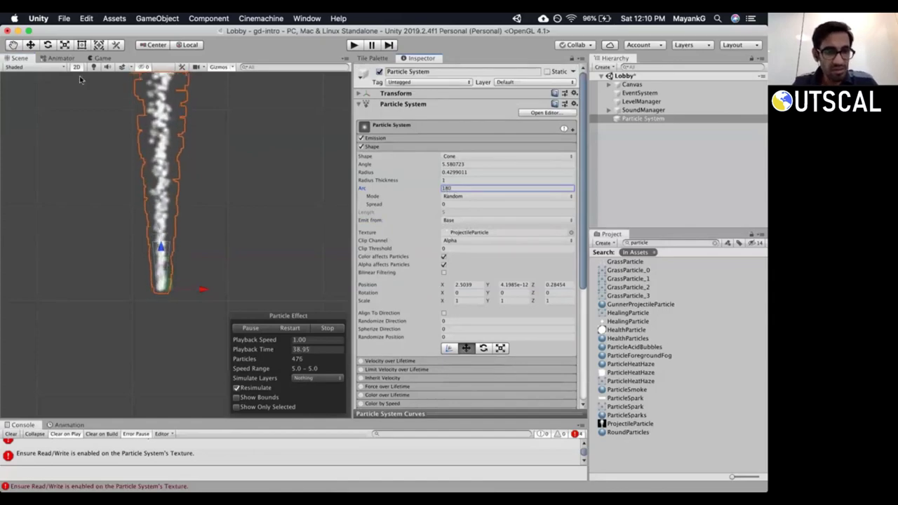
# Set the cone shape's emission mode to Loop.
pyautogui.keyDown('alt'); pyautogui.moveTo(260, 244); pyautogui.dragTo(253, 208); pyautogui.keyUp('alt')
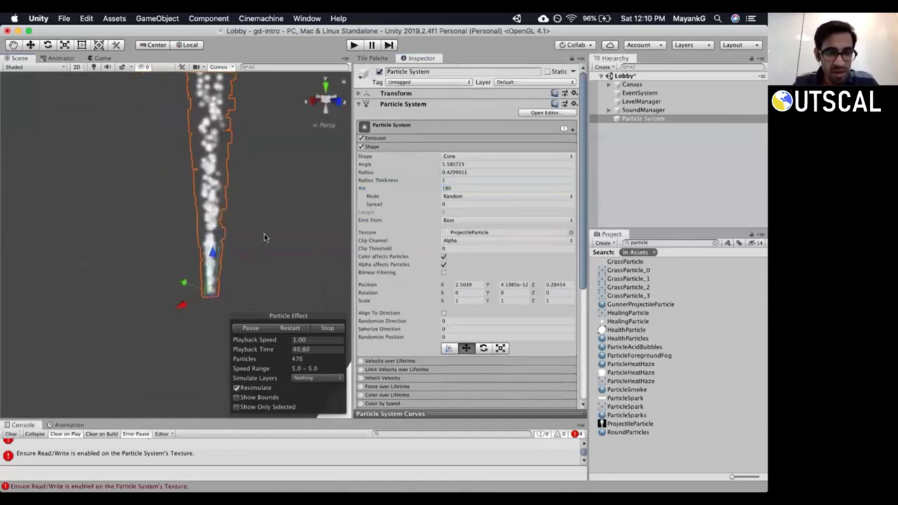
pyautogui.click(323, 89)
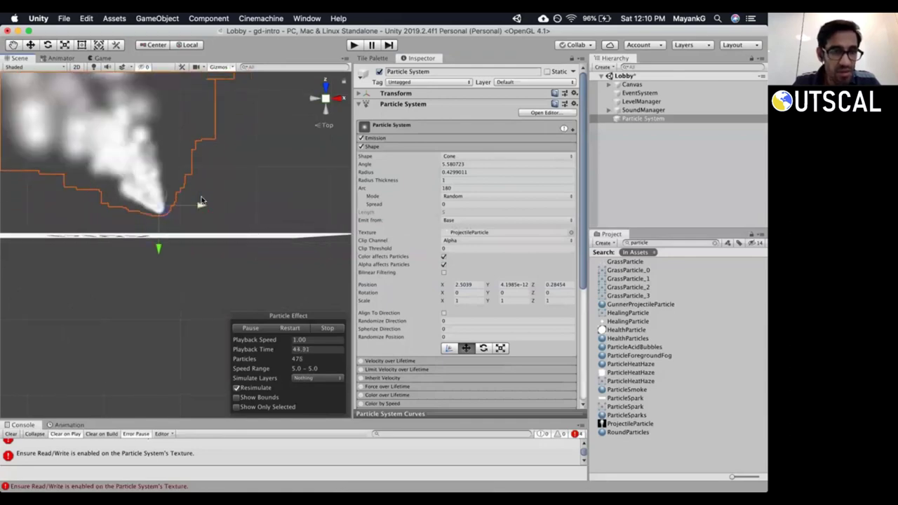
pyautogui.keyDown('alt'); pyautogui.moveTo(237, 194); pyautogui.dragTo(237, 227); pyautogui.keyUp('alt')
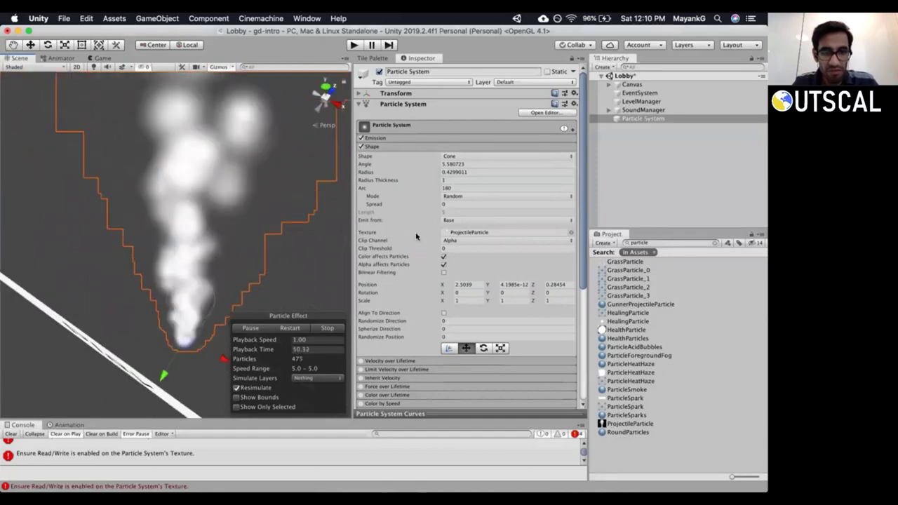
pyautogui.click(459, 196)
pyautogui.click(506, 205)
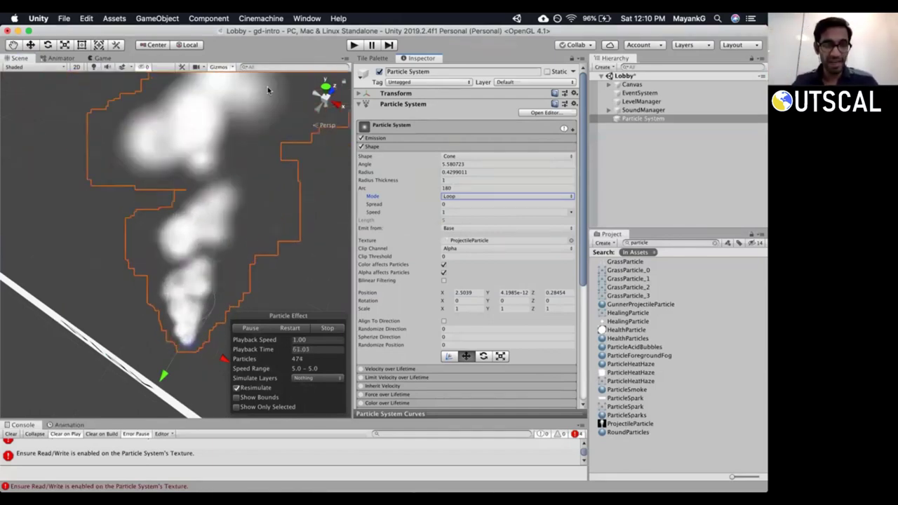
# Set the cone Angle to 10 and Arc to 90, then collapse the Shape module.
pyautogui.click(325, 86)
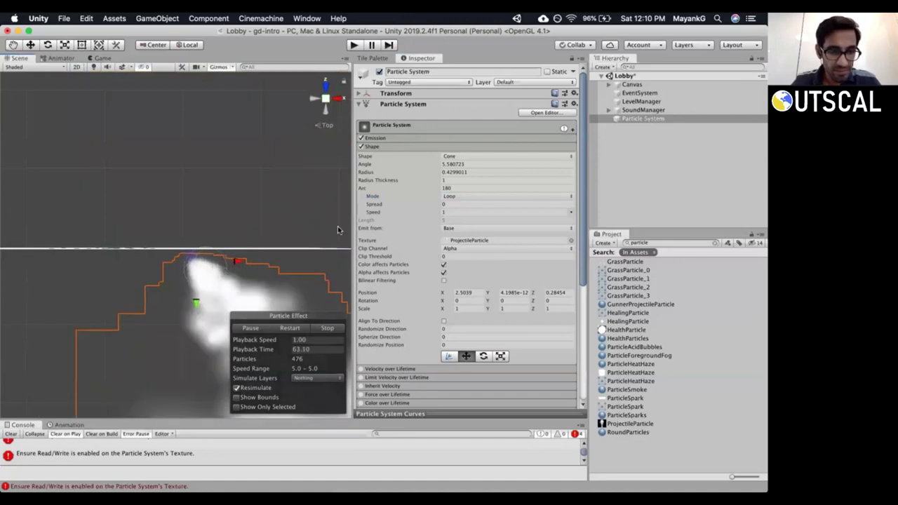
pyautogui.moveTo(434, 164); pyautogui.dragTo(701, 165)
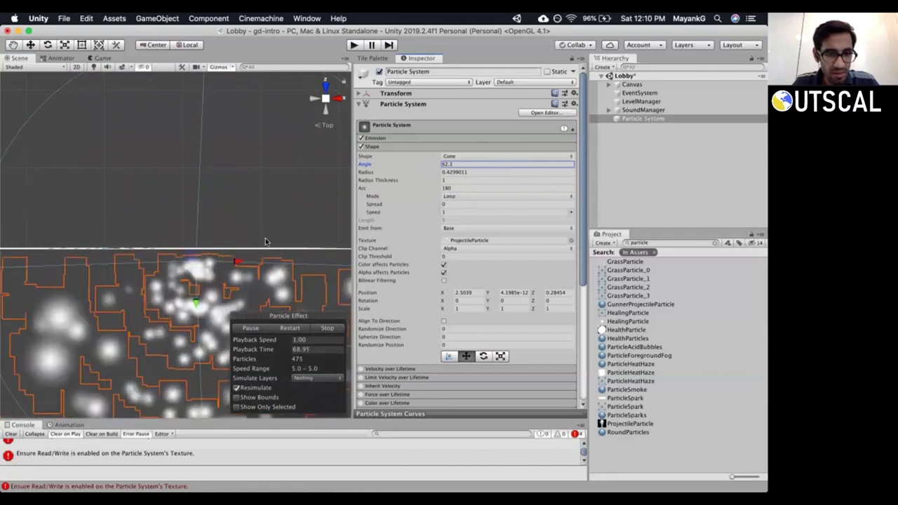
pyautogui.keyDown('alt'); pyautogui.moveTo(265, 242); pyautogui.dragTo(255, 215); pyautogui.keyUp('alt')
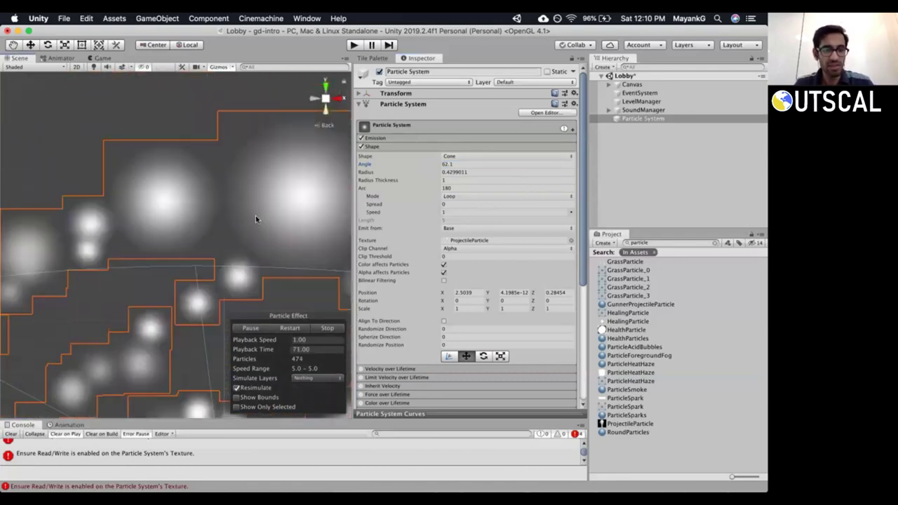
pyautogui.scroll(-3, 232, 195)
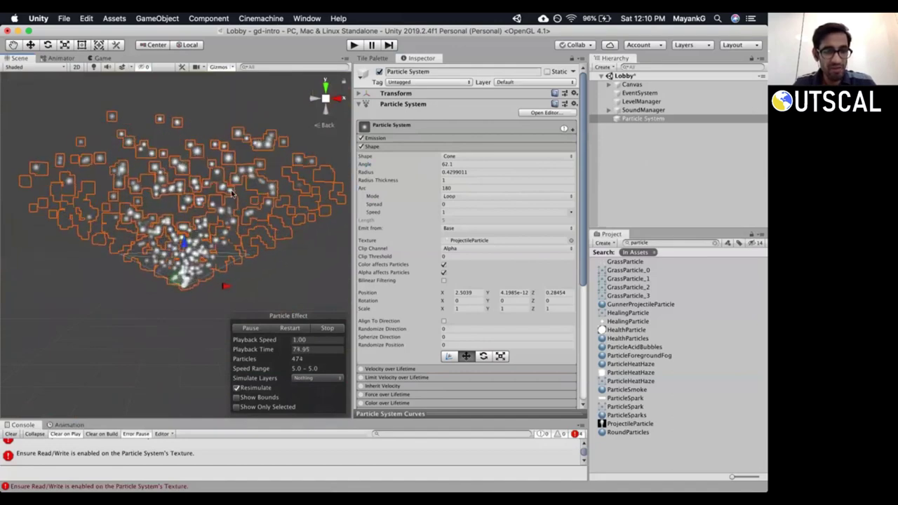
pyautogui.moveTo(387, 161); pyautogui.dragTo(376, 161)
pyautogui.click(457, 164)
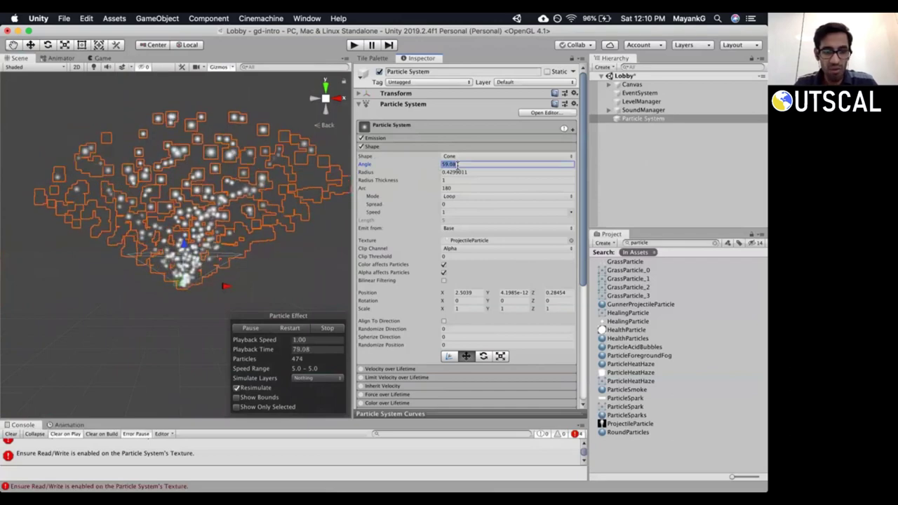
pyautogui.write('10')
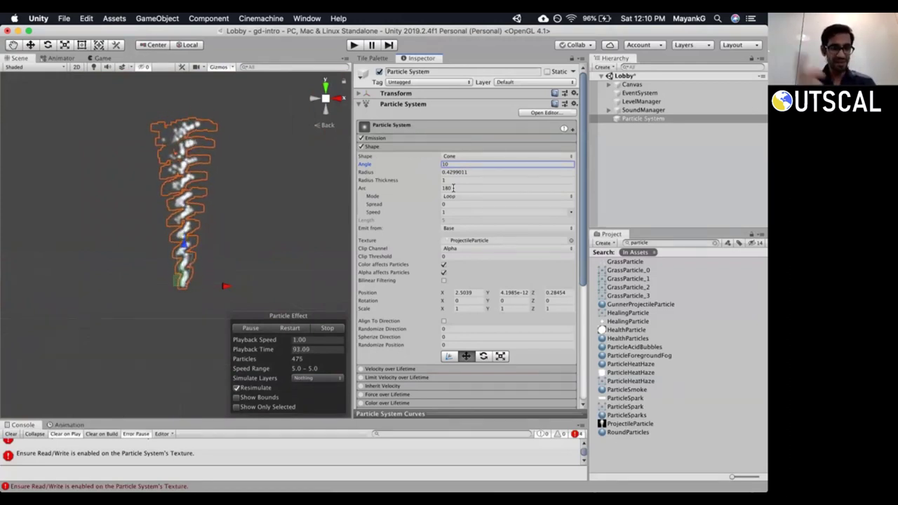
pyautogui.click(467, 187)
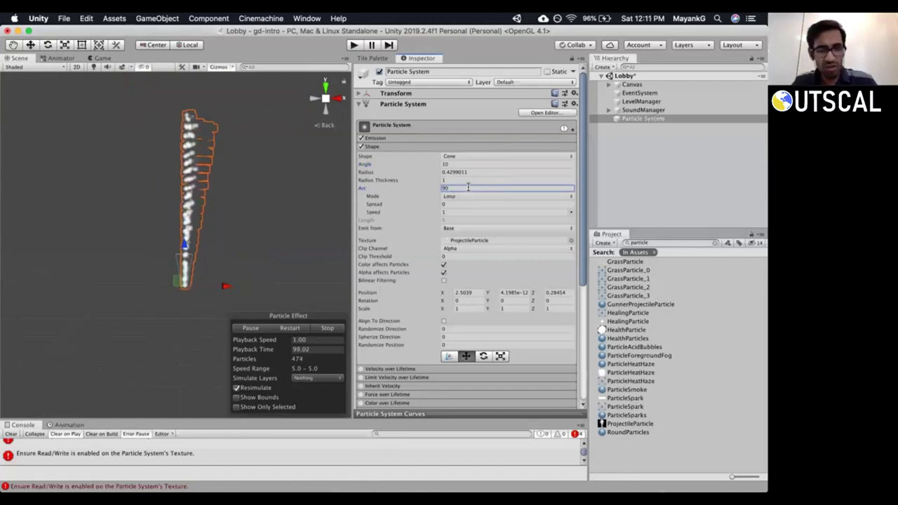
pyautogui.moveTo(581, 244); pyautogui.dragTo(582, 273)
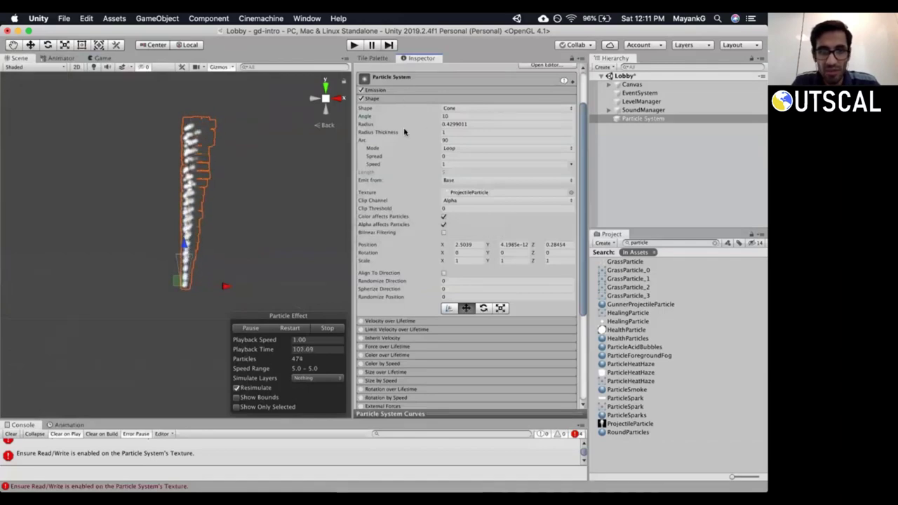
pyautogui.click(371, 98)
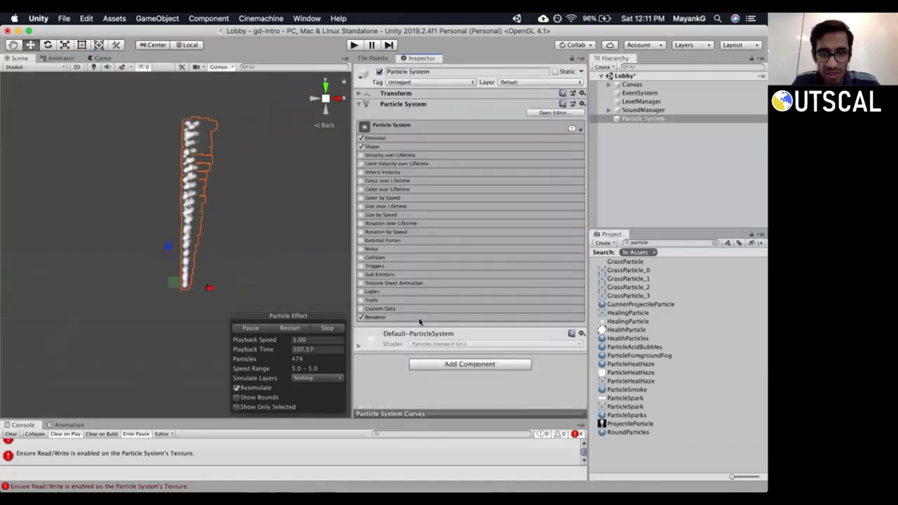
# Keep Billboard render mode and set the particle Material to Default-Particle.
pyautogui.click(379, 317)
pyautogui.scroll(-5, 396, 318)
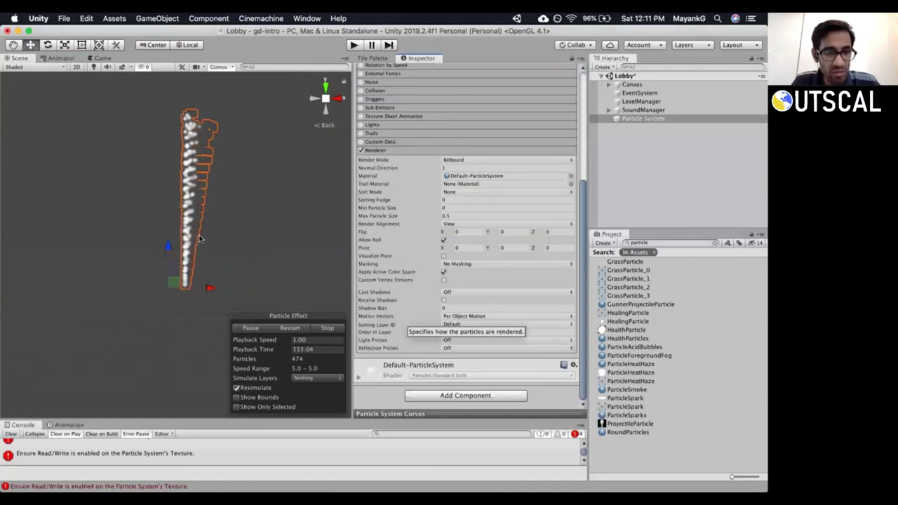
pyautogui.click(473, 162)
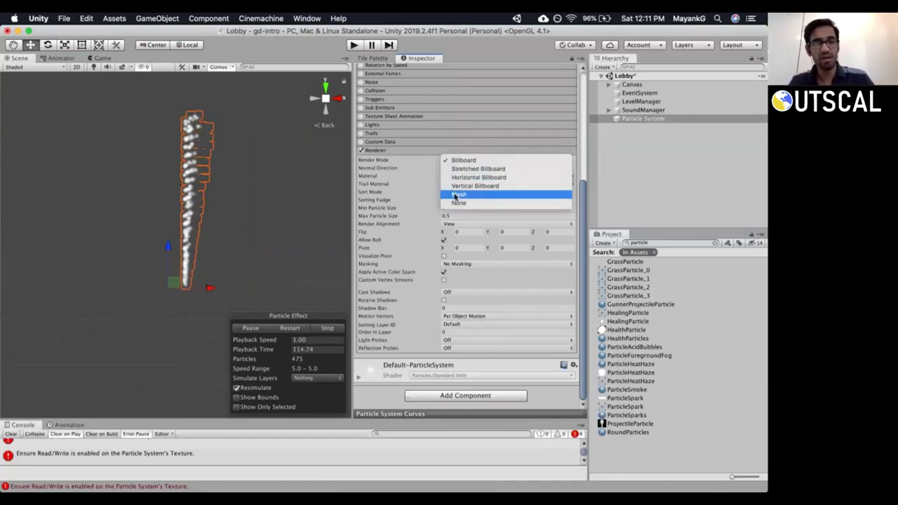
pyautogui.click(393, 187)
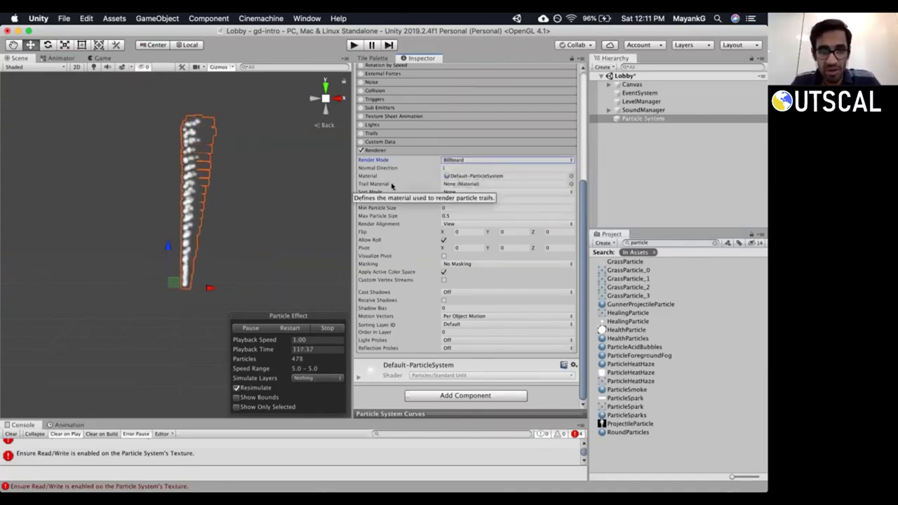
pyautogui.click(570, 176)
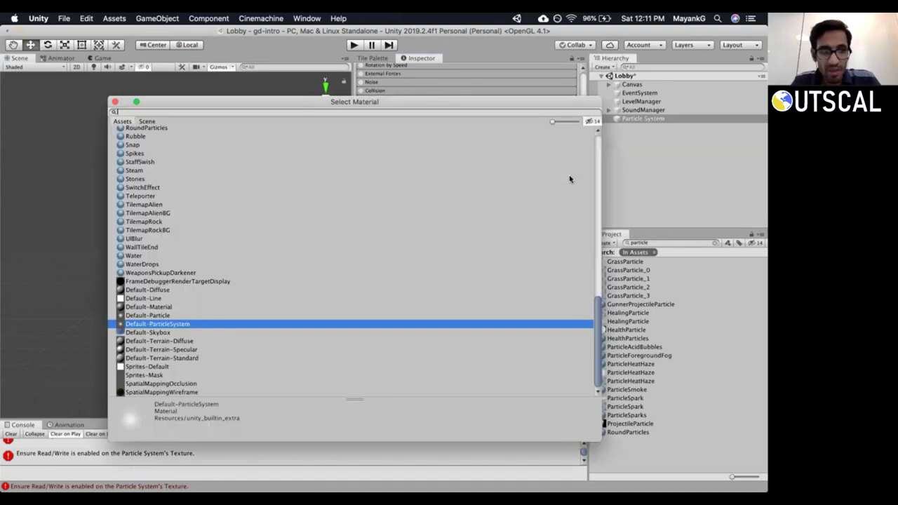
pyautogui.doubleClick(134, 316)
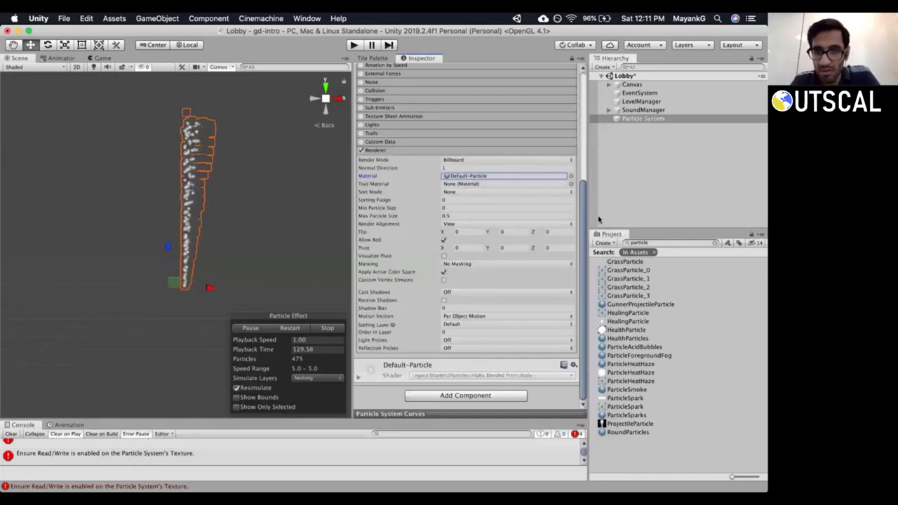
# Set the Trail Material to GunnerProjectileTrail by searching 'tra'.
pyautogui.moveTo(588, 220); pyautogui.dragTo(604, 220)
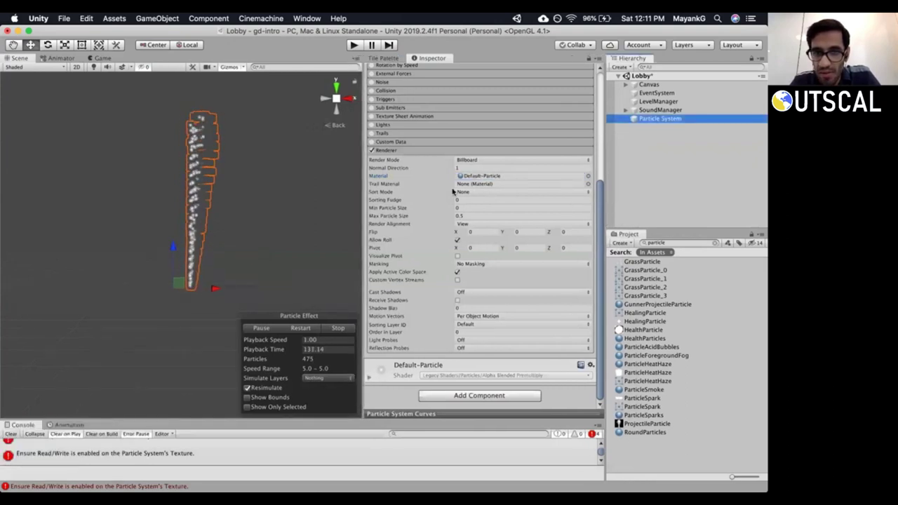
pyautogui.click(588, 184)
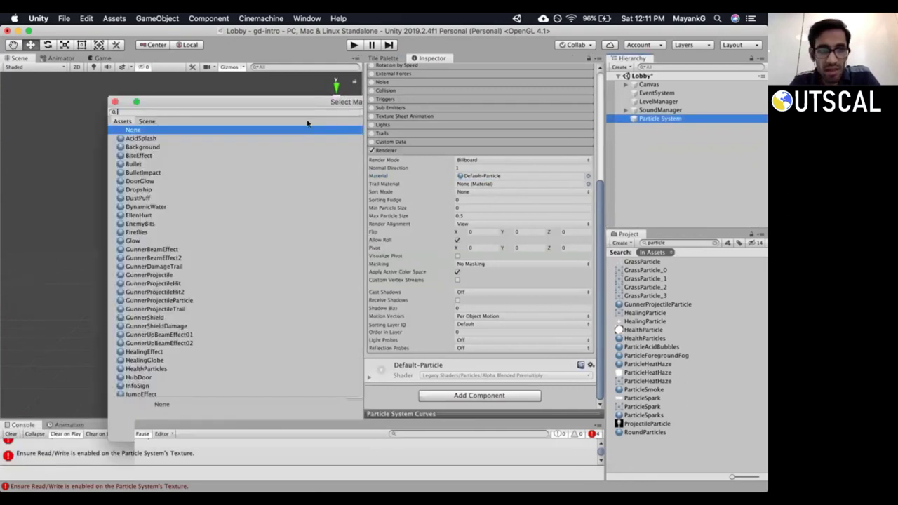
pyautogui.write('trail')
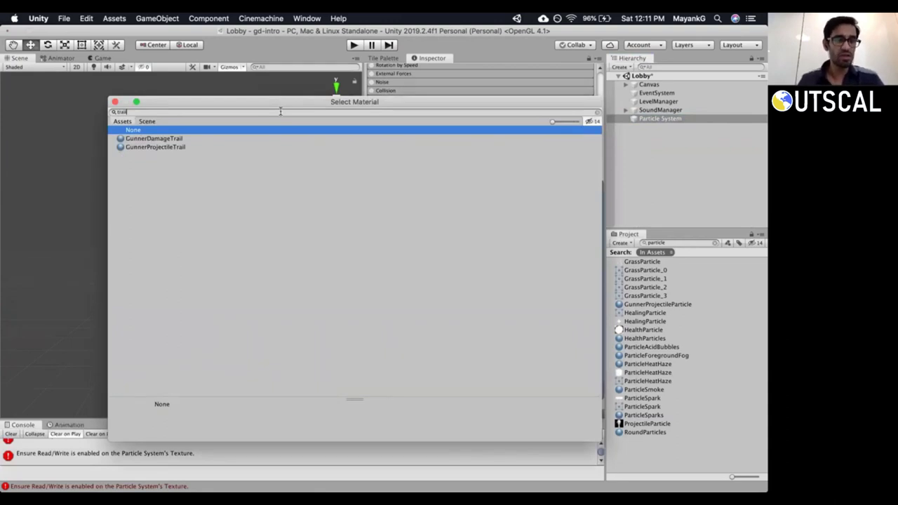
pyautogui.press('Down')
pyautogui.press('Down')
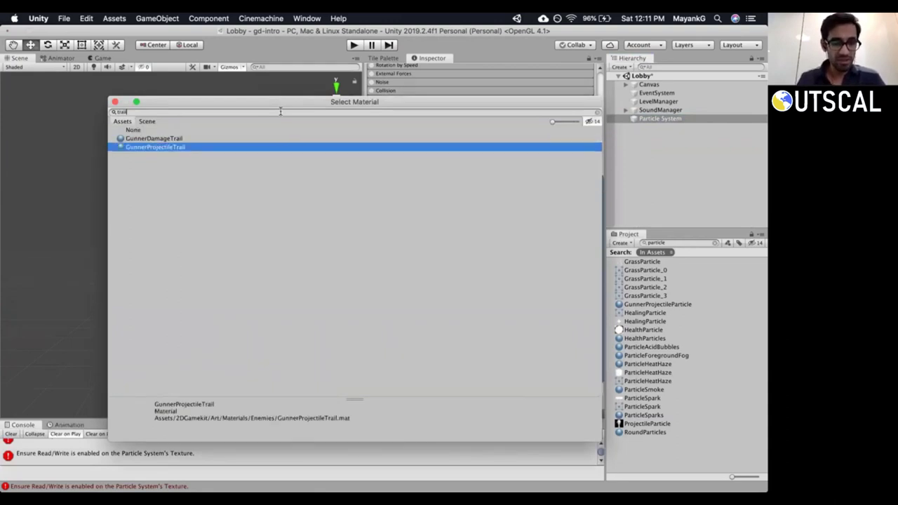
pyautogui.press('Return')
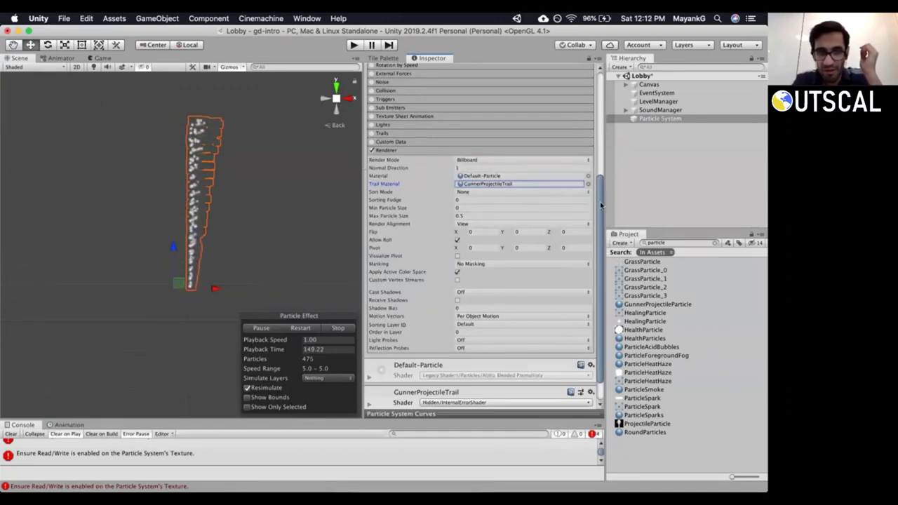
pyautogui.scroll(5, 601, 166)
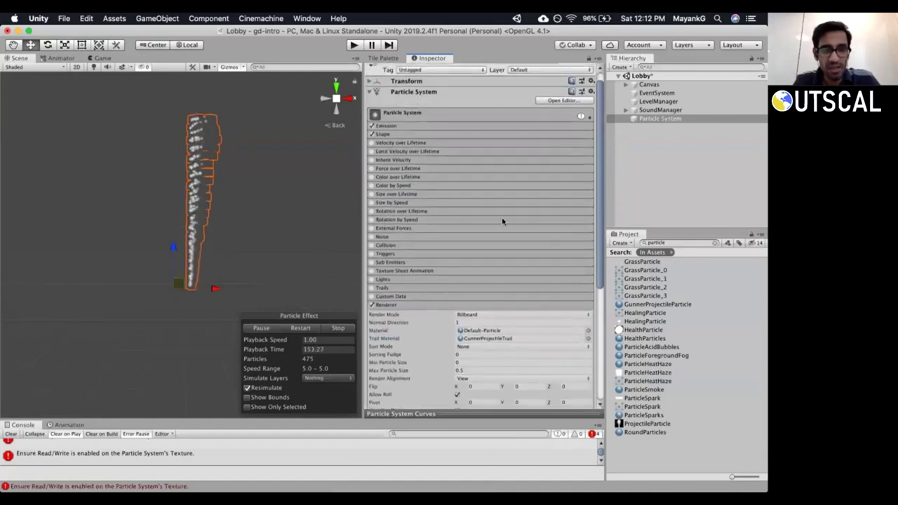
# Enable Color over Lifetime and set its gradient colour key to red FF6464.
pyautogui.click(393, 306)
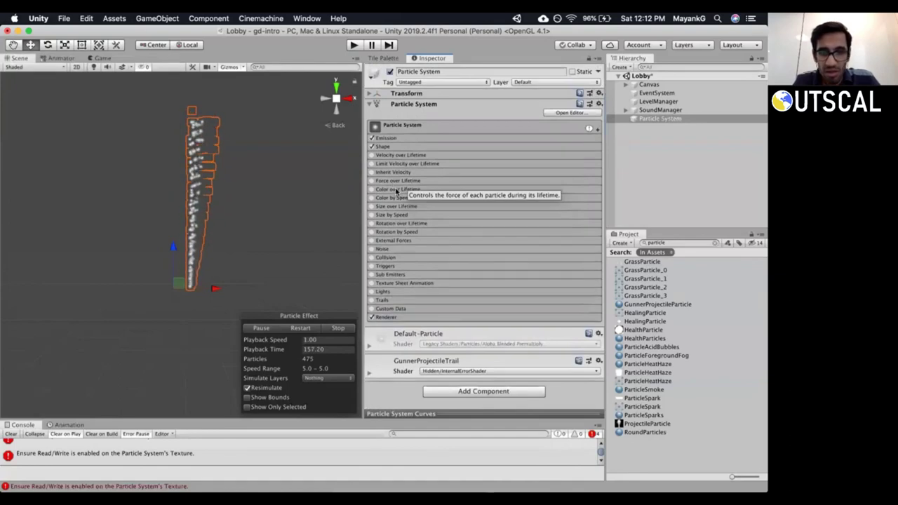
pyautogui.click(397, 190)
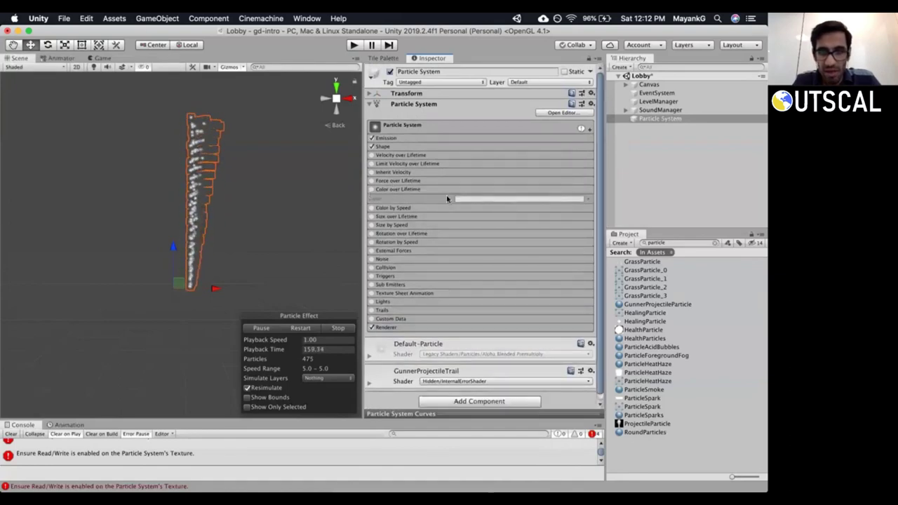
pyautogui.click(491, 199)
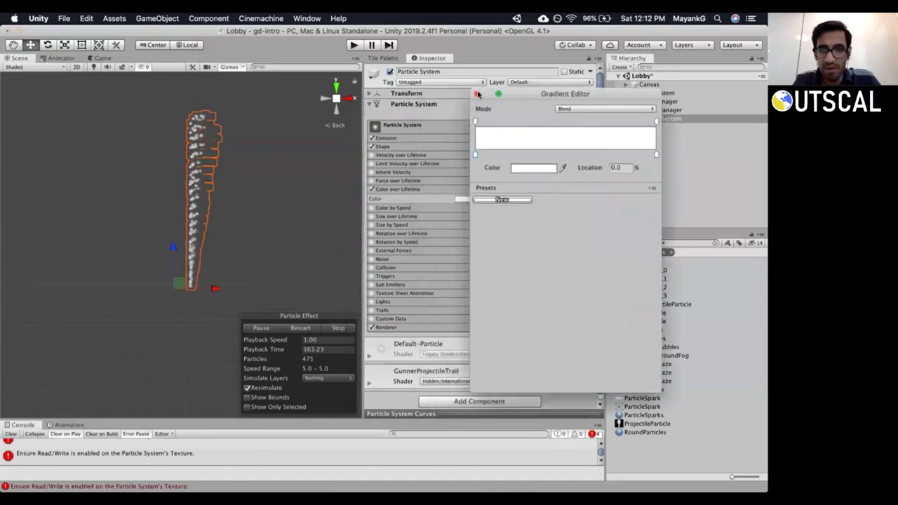
pyautogui.press('Escape')
pyautogui.click(483, 200)
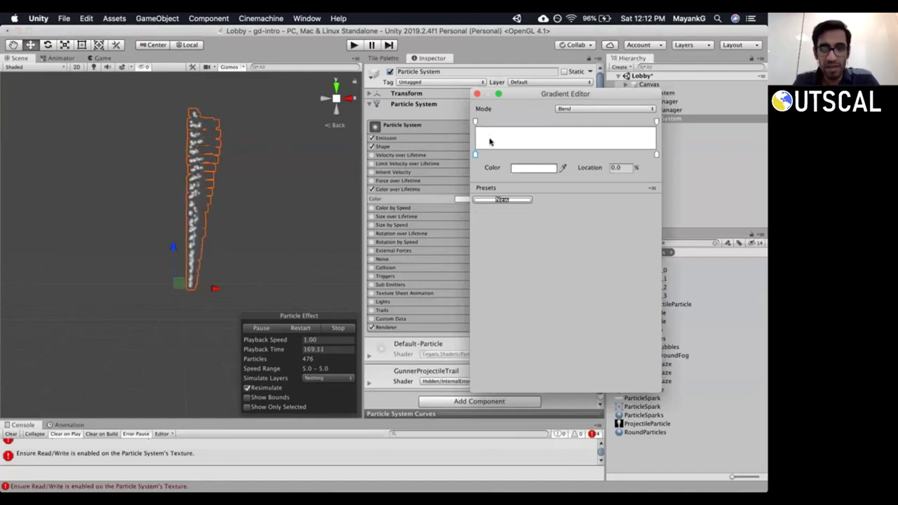
pyautogui.click(566, 109)
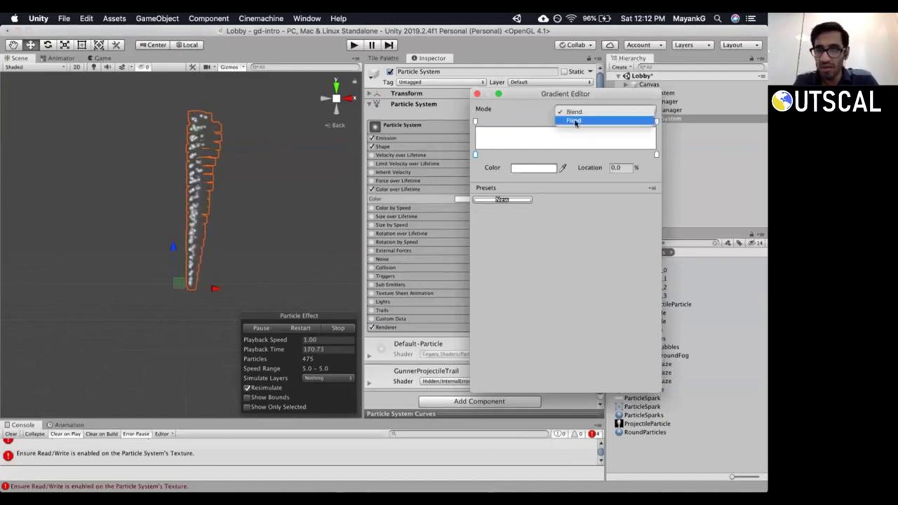
pyautogui.click(575, 124)
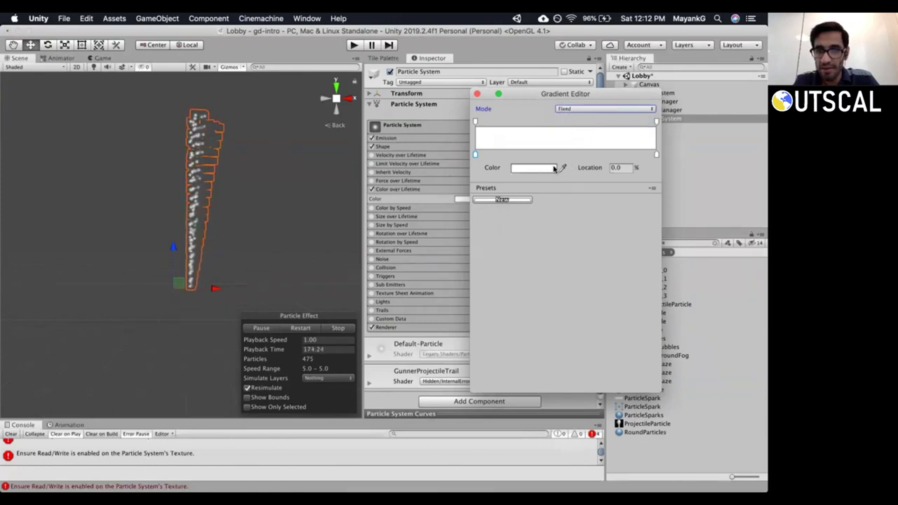
pyautogui.click(552, 168)
pyautogui.click(519, 137)
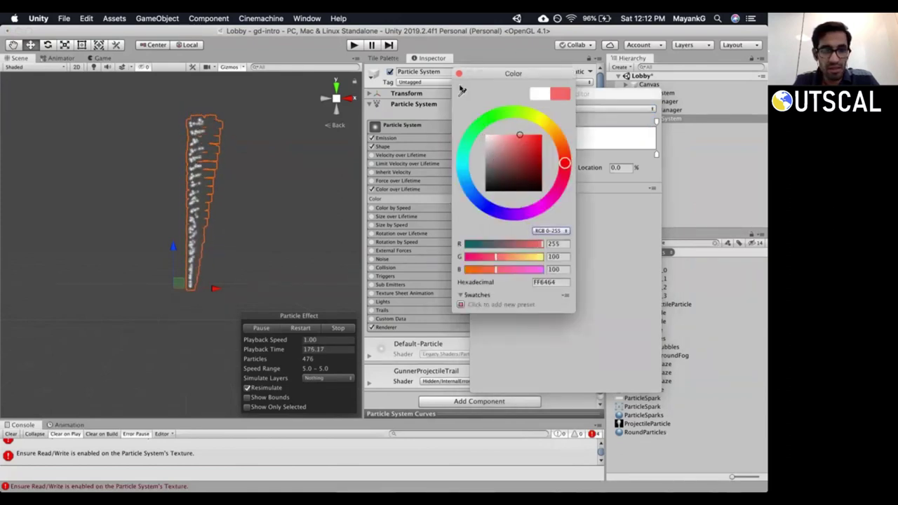
pyautogui.click(459, 73)
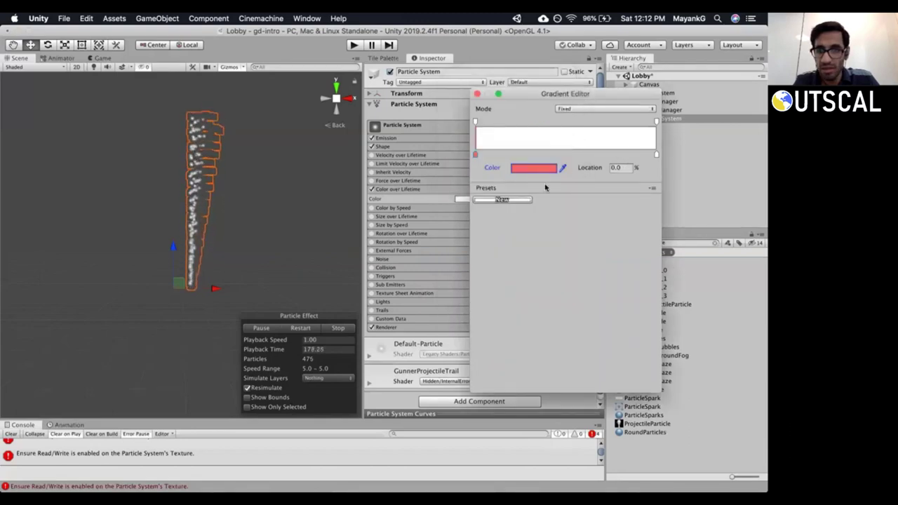
# Place the red key at about 42% with smooth gradient blending.
pyautogui.moveTo(475, 155); pyautogui.dragTo(589, 156)
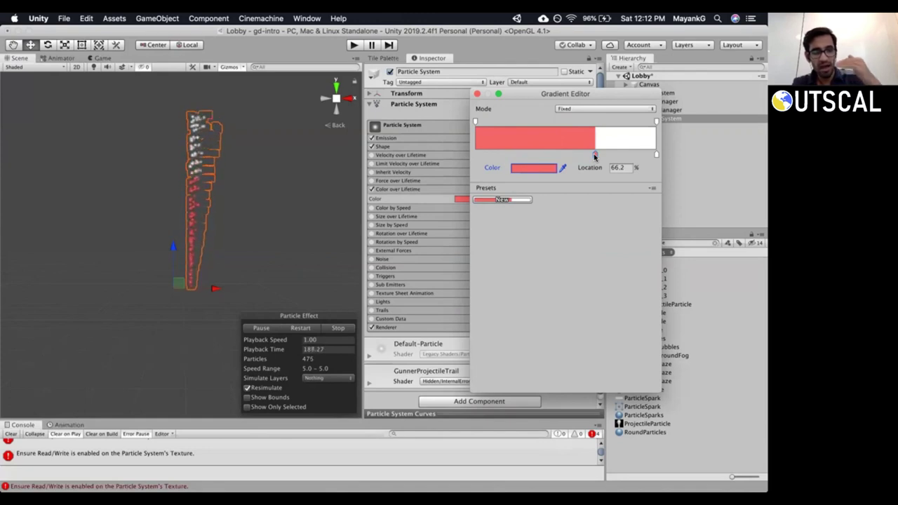
pyautogui.moveTo(594, 157); pyautogui.dragTo(521, 154)
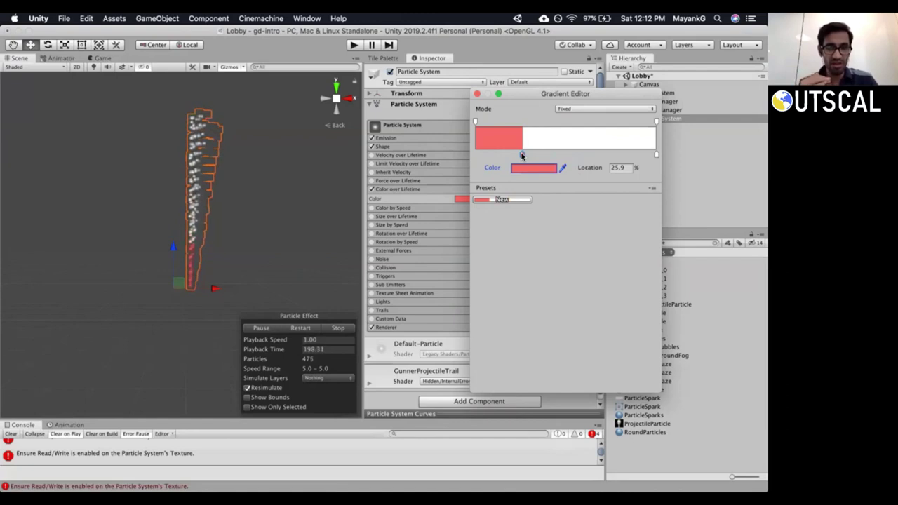
pyautogui.click(620, 167)
pyautogui.write('50')
pyautogui.press('Return')
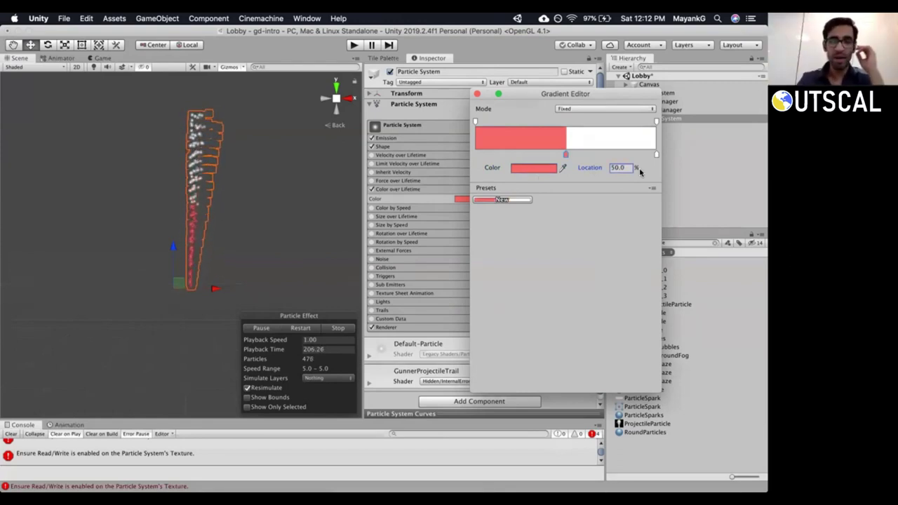
pyautogui.click(586, 110)
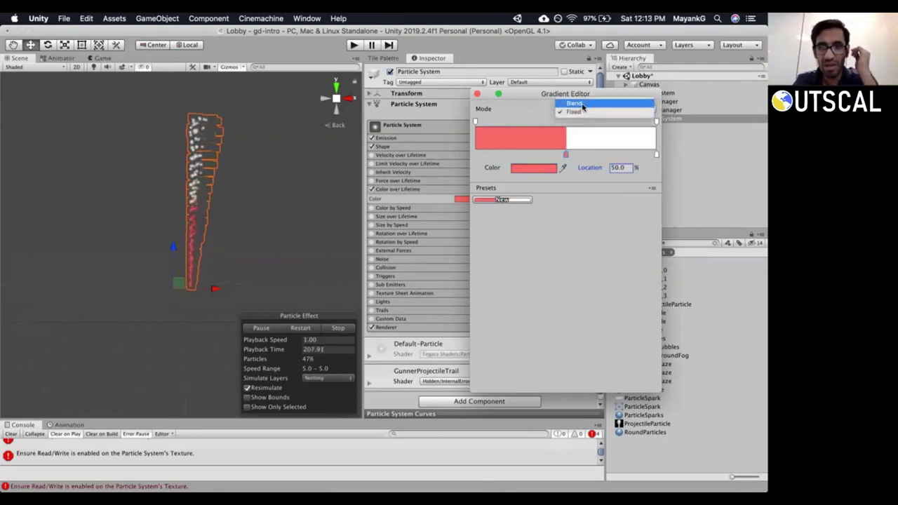
pyautogui.click(580, 101)
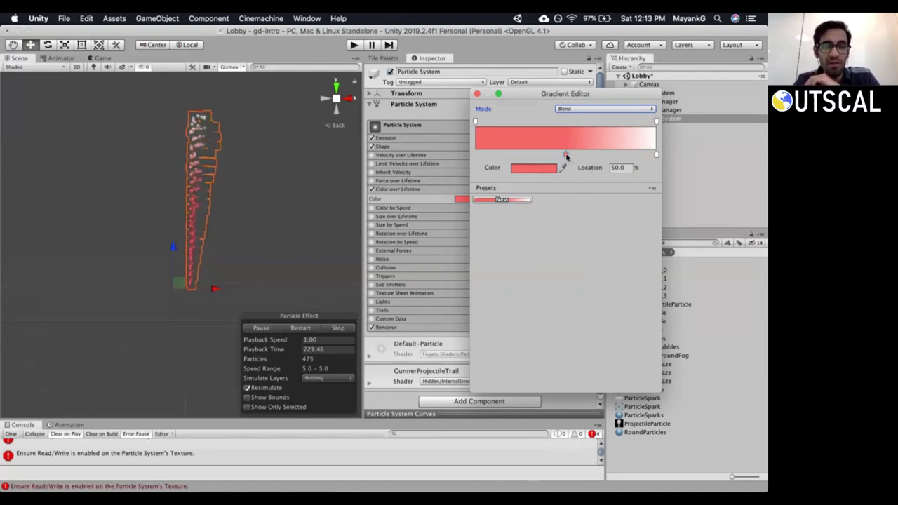
pyautogui.moveTo(558, 157); pyautogui.dragTo(526, 155)
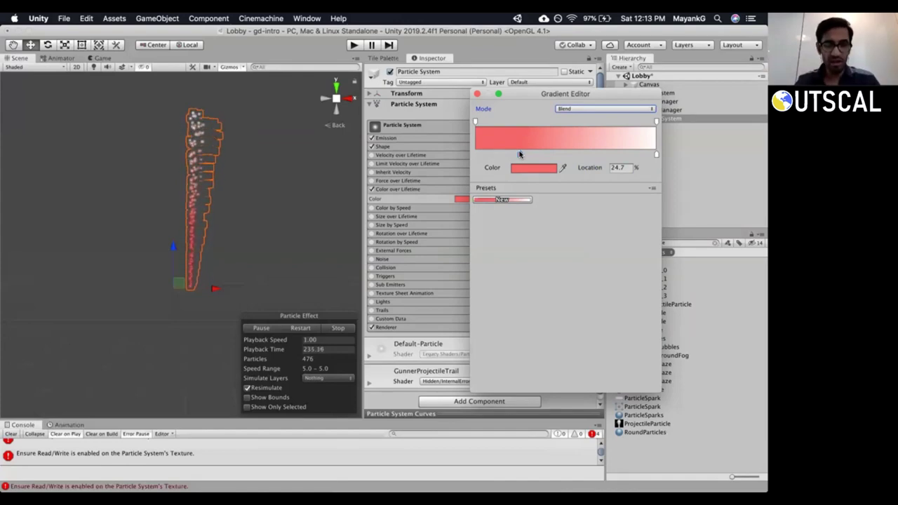
pyautogui.click(477, 95)
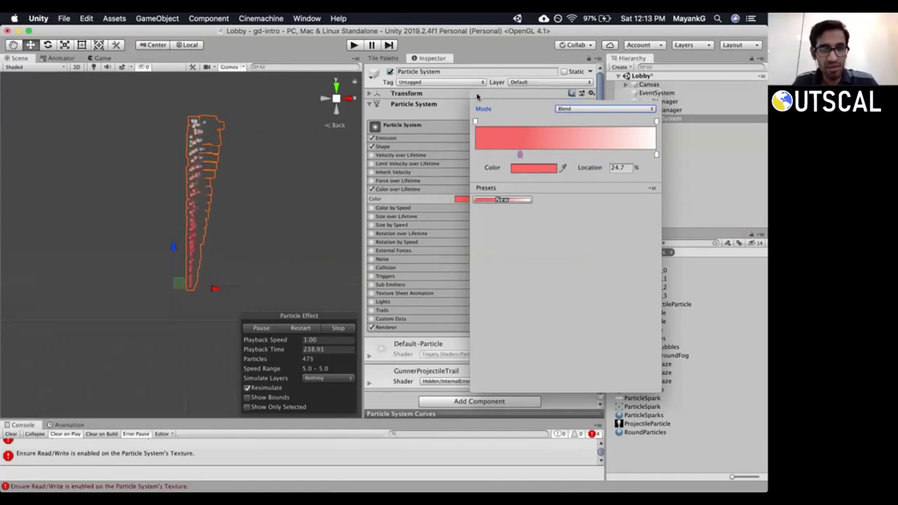
# Expand and tick the Color by Speed module, keeping Color over Lifetime visible.
pyautogui.click(390, 190)
pyautogui.click(391, 198)
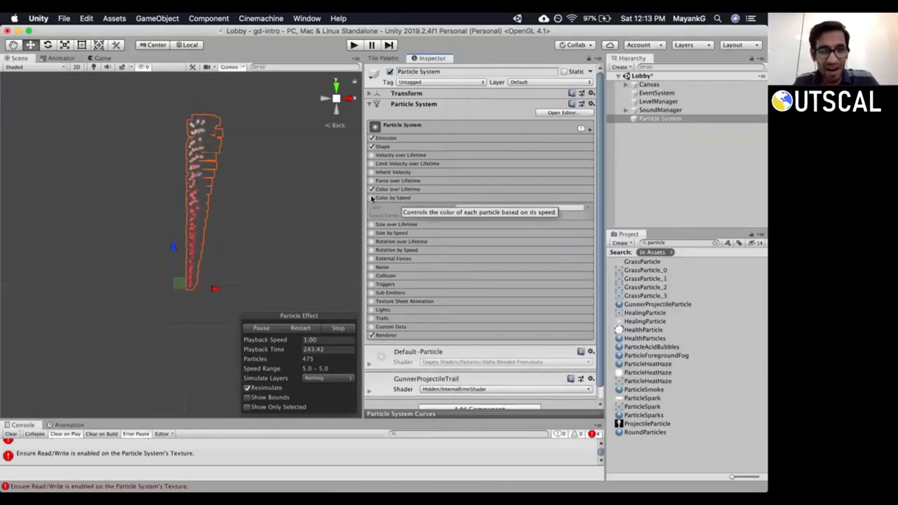
pyautogui.click(371, 199)
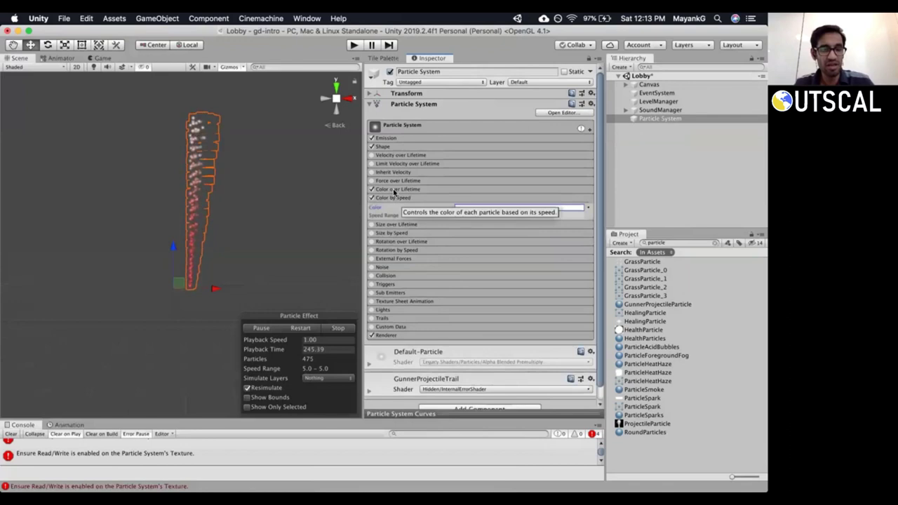
pyautogui.click(393, 190)
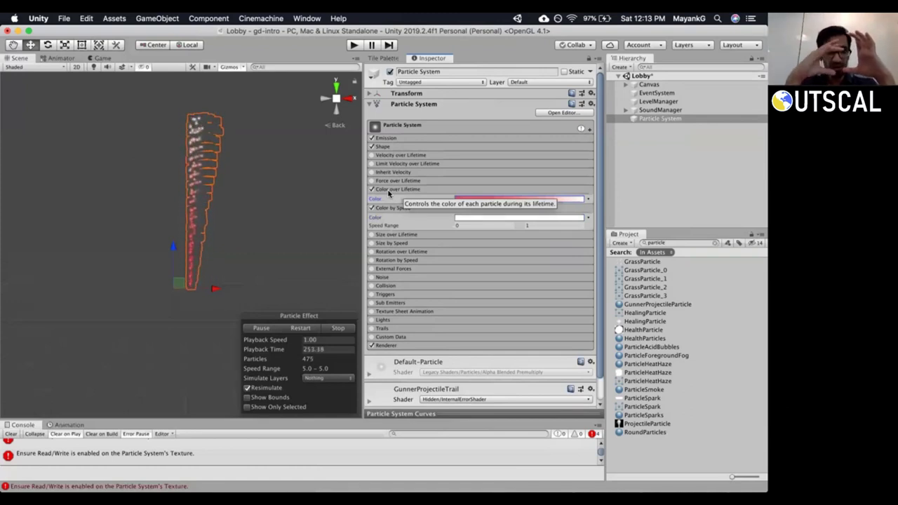
pyautogui.click(397, 236)
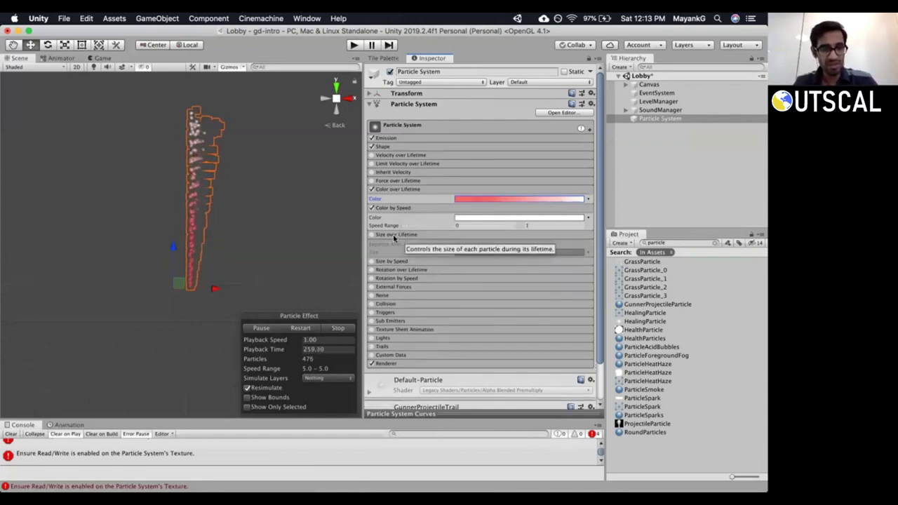
# Tick Size over Lifetime, keeping Size set to a single Curve.
pyautogui.click(371, 235)
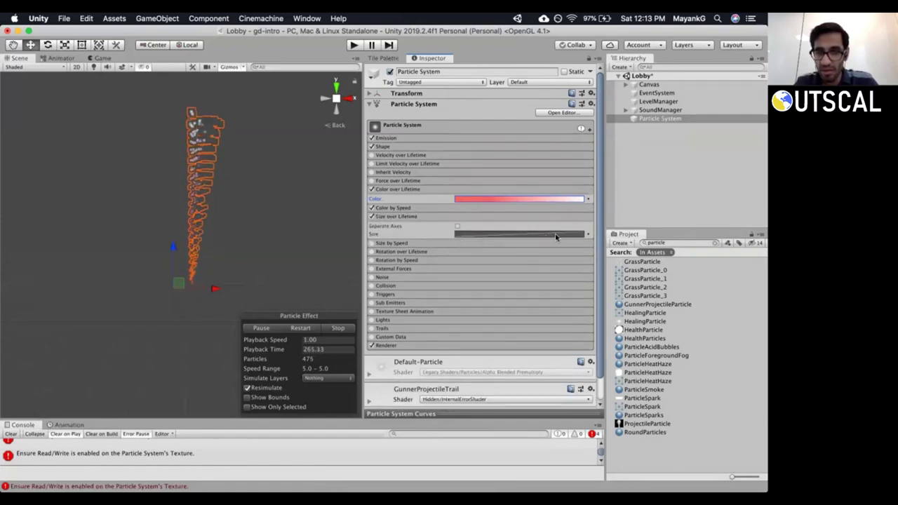
pyautogui.click(587, 235)
pyautogui.click(595, 246)
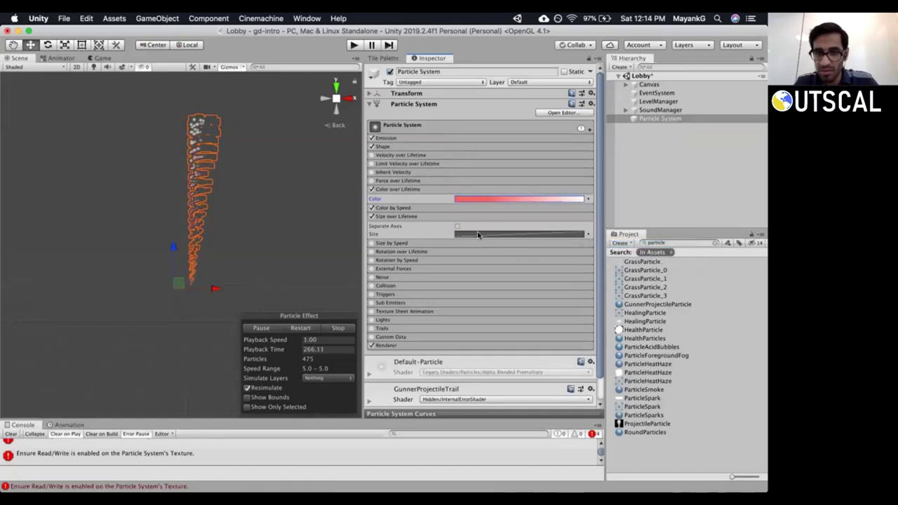
pyautogui.rightClick(450, 234)
pyautogui.click(428, 232)
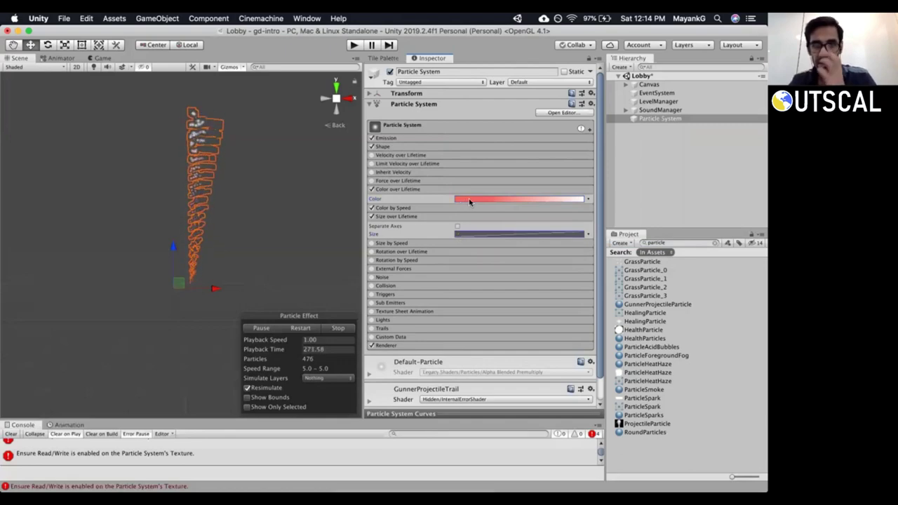
pyautogui.click(567, 235)
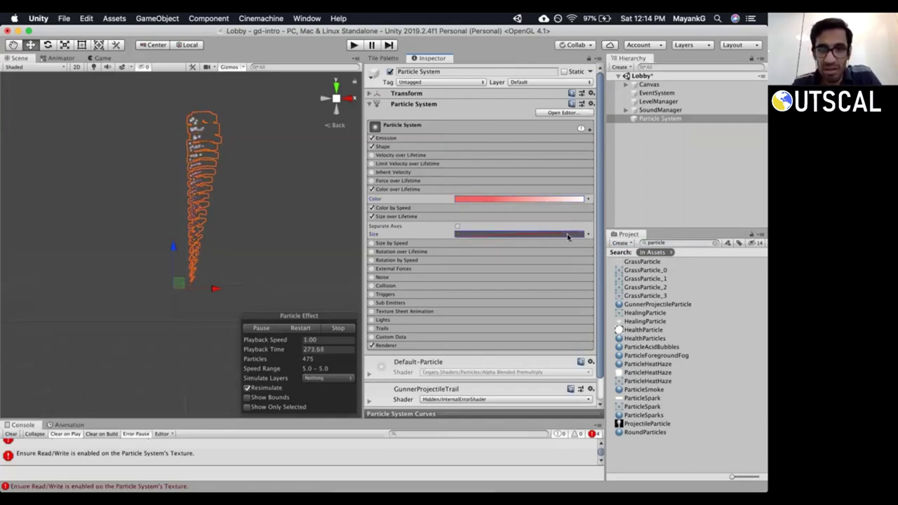
pyautogui.hotkey('ctrl', 'Up')
pyautogui.press('Escape')
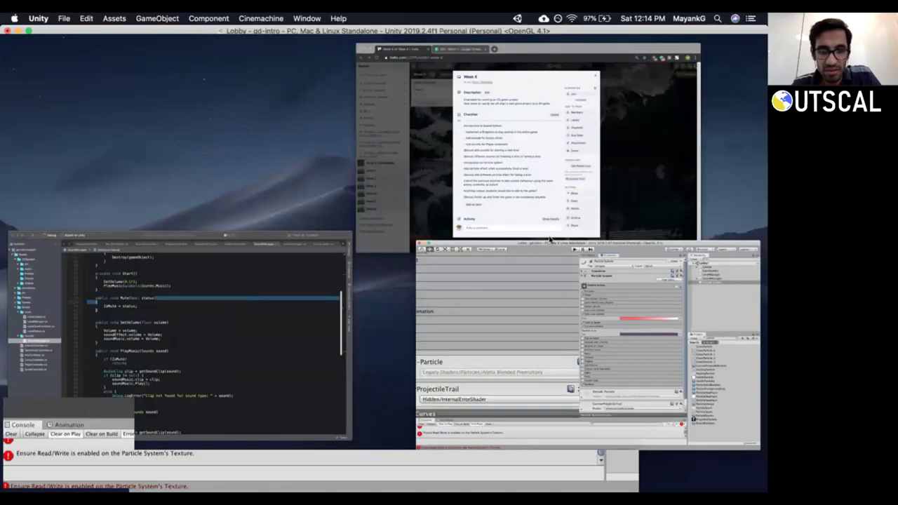
# Inspect the Read/Write error in the Console and clear it.
pyautogui.moveTo(180, 418); pyautogui.dragTo(171, 319)
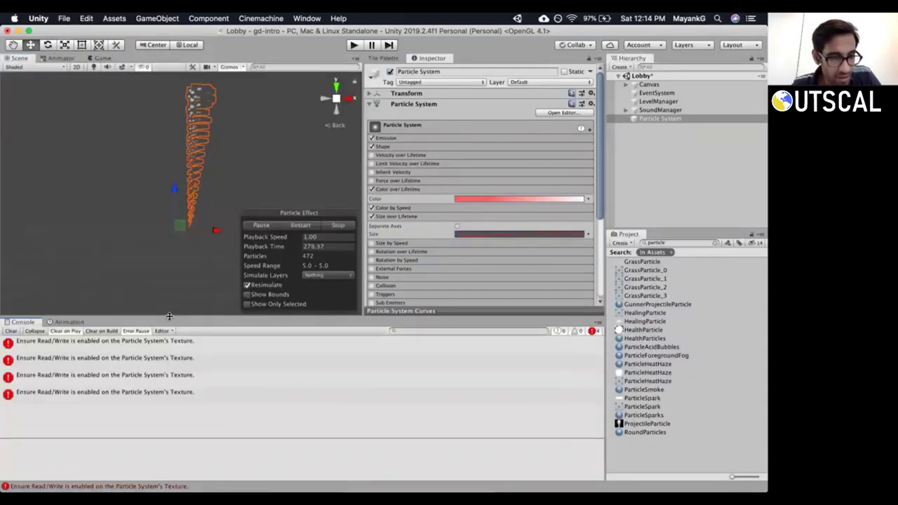
pyautogui.click(119, 395)
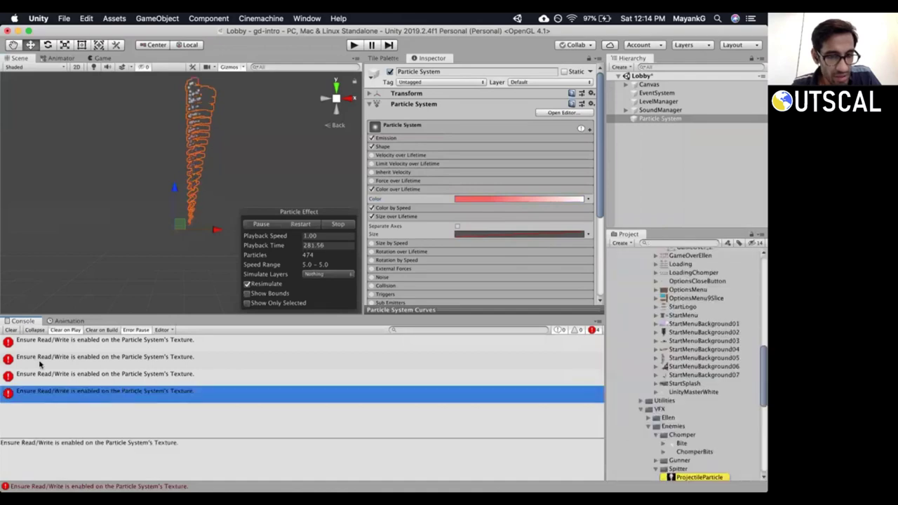
pyautogui.click(10, 330)
pyautogui.moveTo(63, 314); pyautogui.dragTo(62, 367)
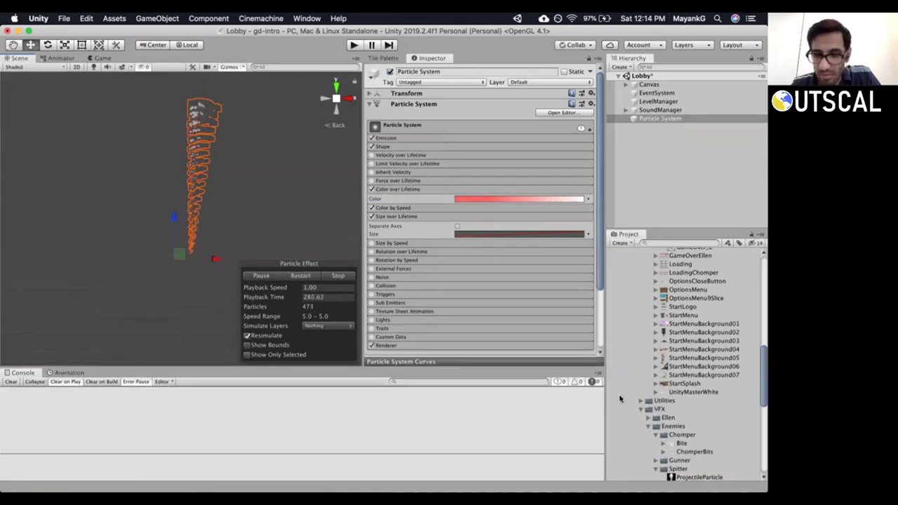
# Enable Read/Write on the ProjectileParticle texture and apply the import settings.
pyautogui.click(700, 477)
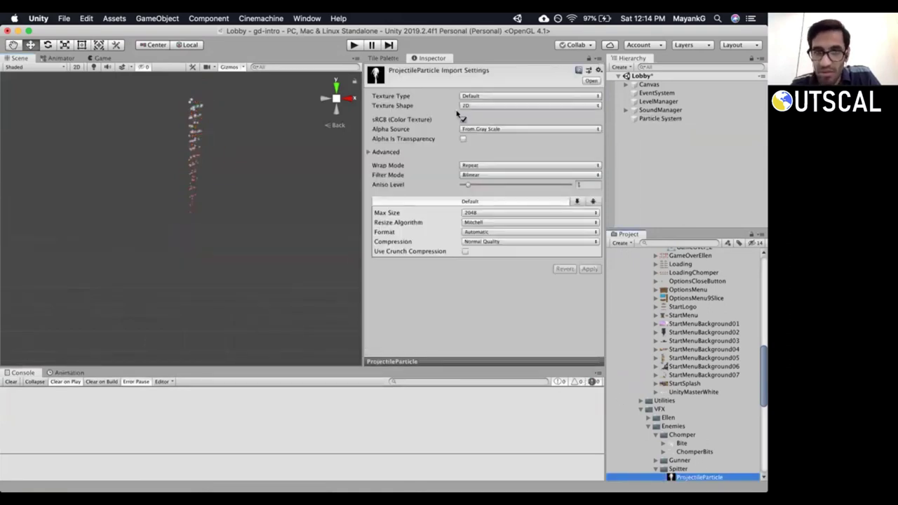
pyautogui.click(368, 152)
pyautogui.click(463, 171)
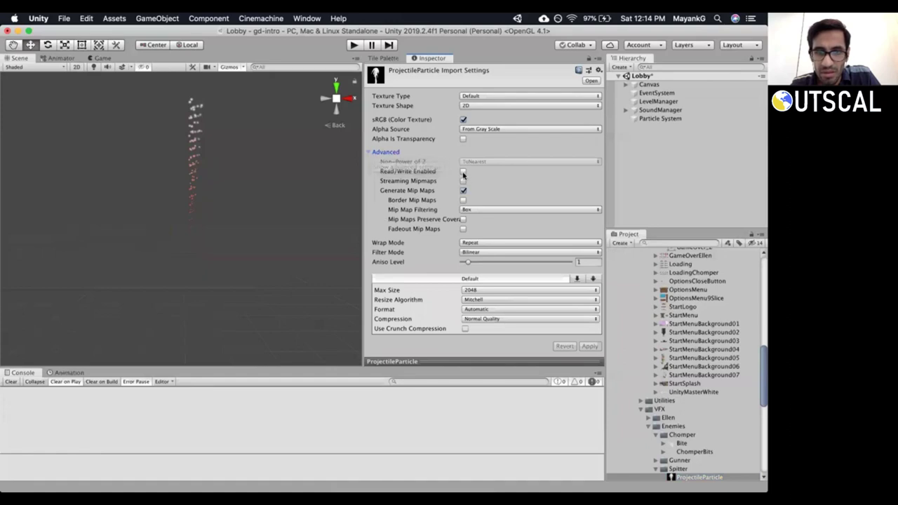
pyautogui.click(587, 346)
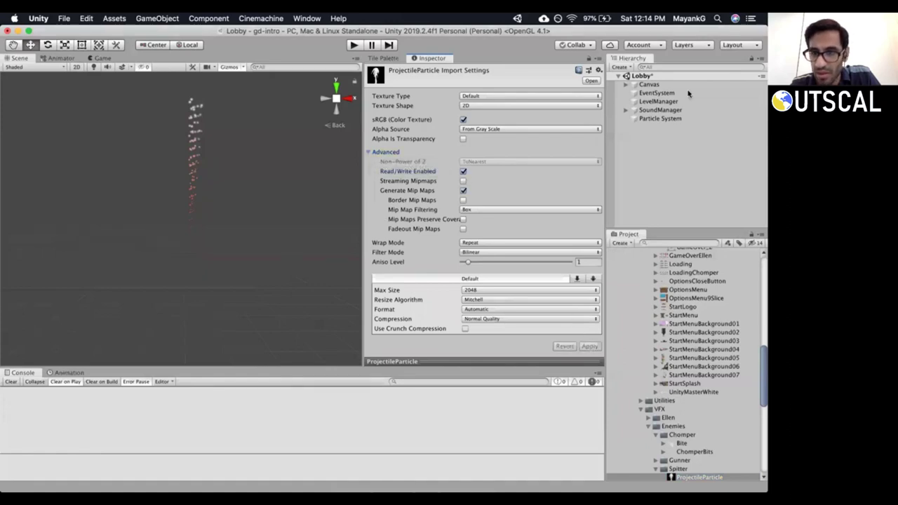
pyautogui.click(657, 120)
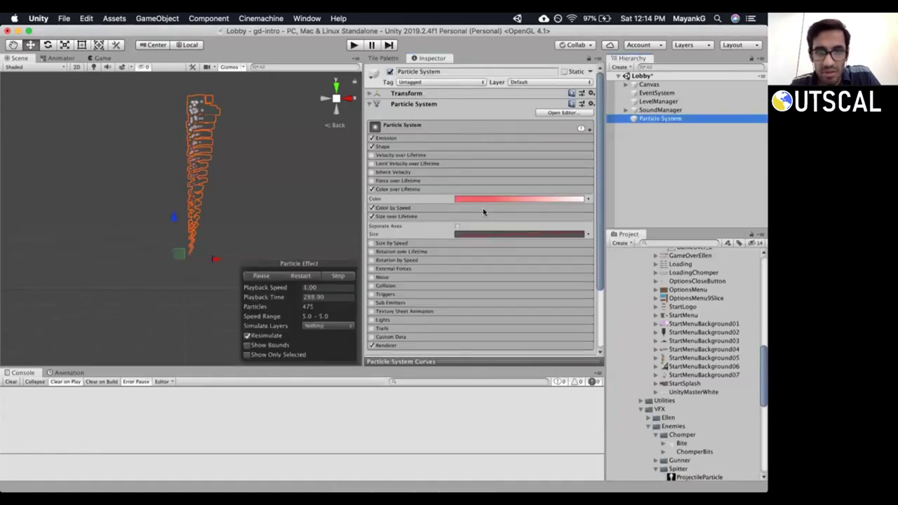
pyautogui.click(474, 235)
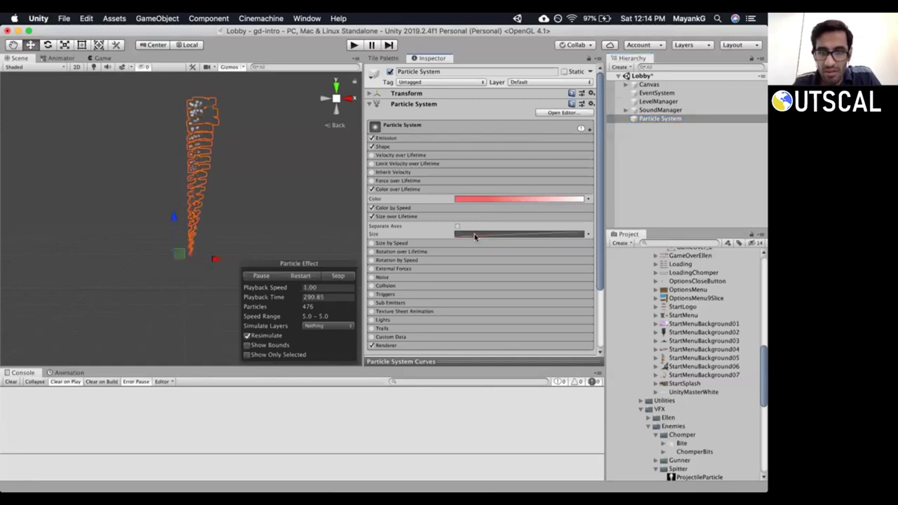
pyautogui.click(456, 227)
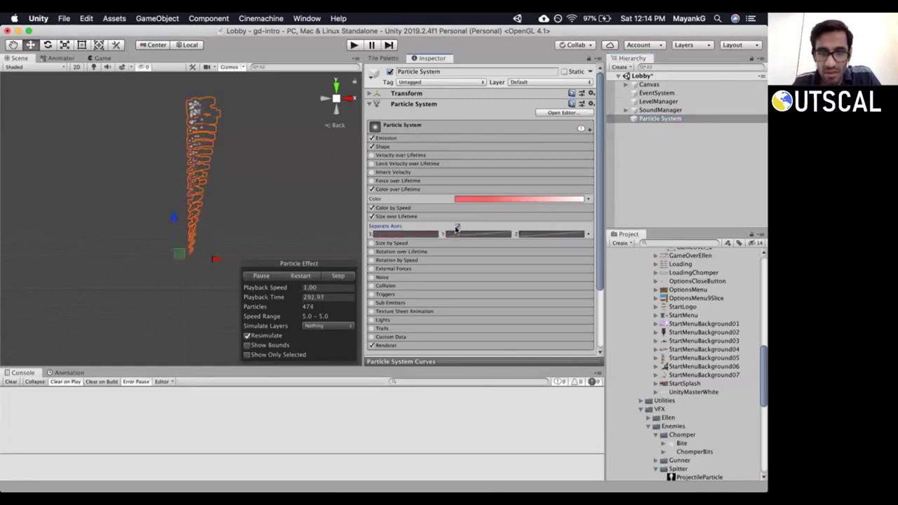
pyautogui.click(457, 228)
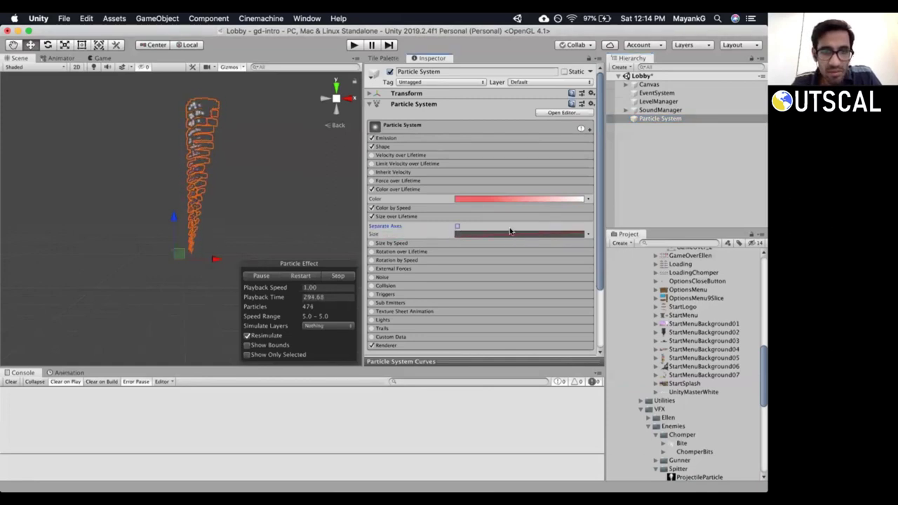
pyautogui.click(591, 236)
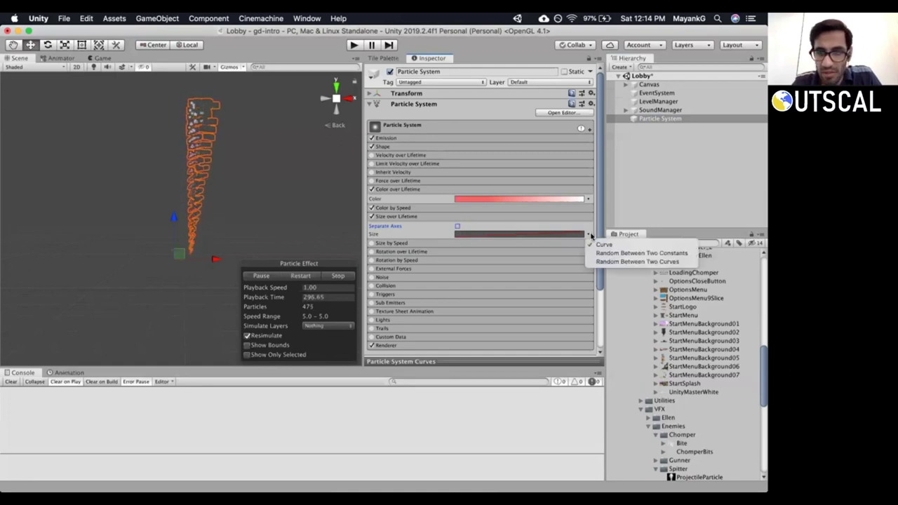
pyautogui.click(557, 240)
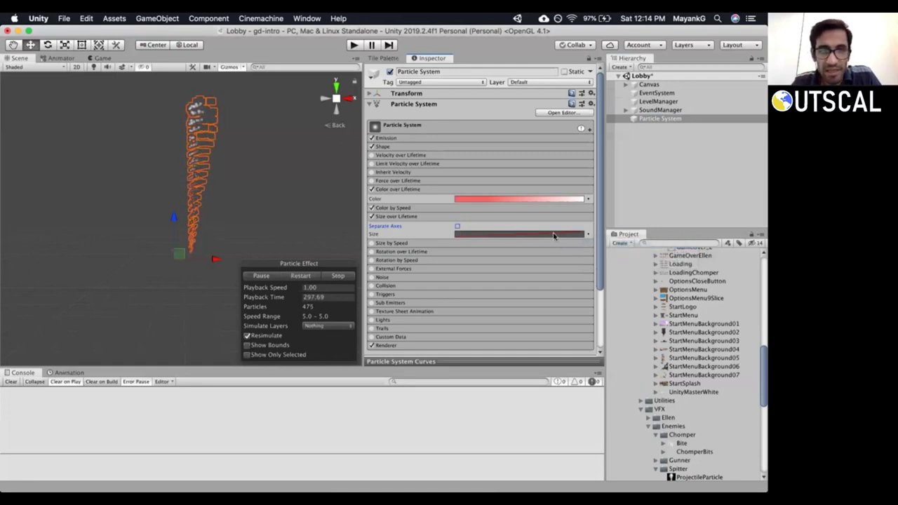
pyautogui.rightClick(553, 236)
pyautogui.click(445, 237)
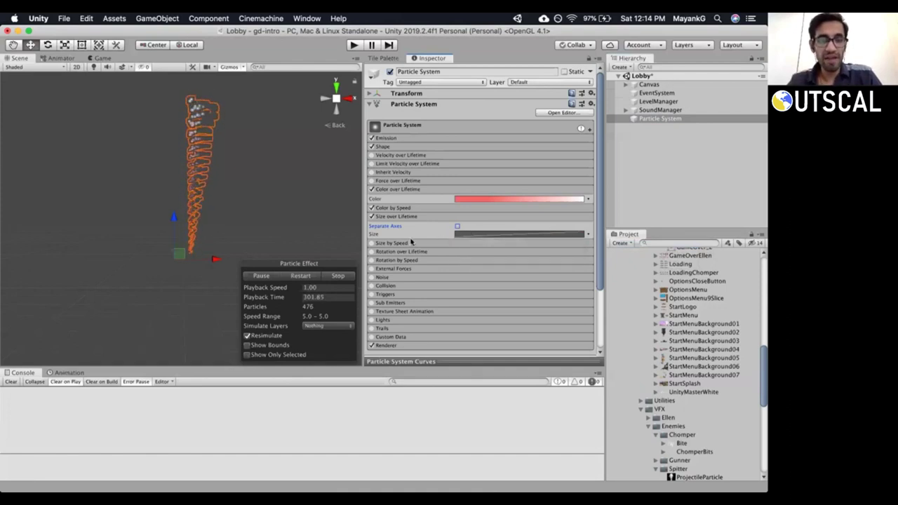
# Dock the Particle Effect editor beside the Inspector, showing the size curve.
pyautogui.click(553, 114)
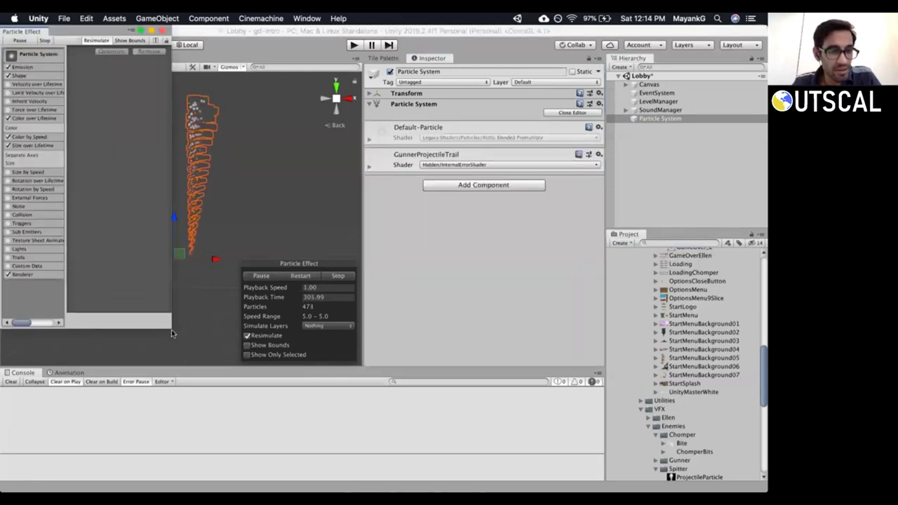
pyautogui.moveTo(82, 33); pyautogui.dragTo(211, 79)
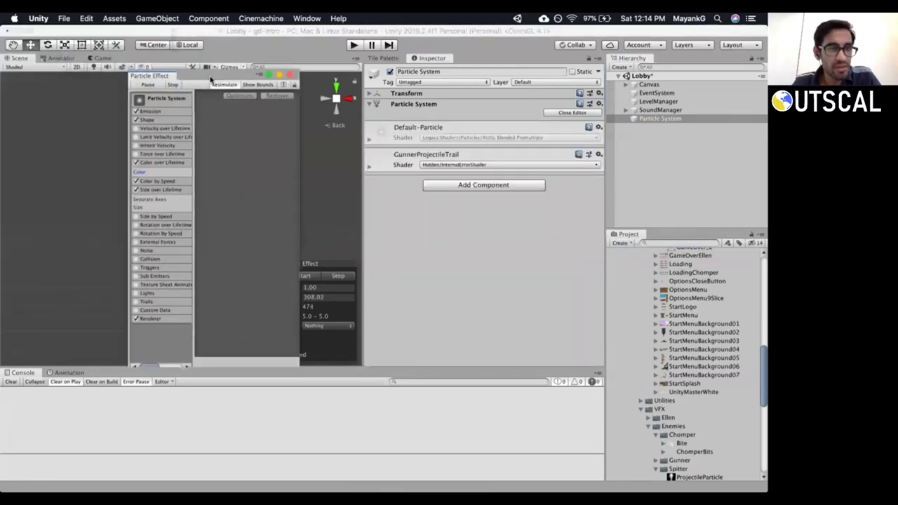
pyautogui.click(148, 77)
pyautogui.moveTo(149, 77); pyautogui.dragTo(466, 59)
pyautogui.moveTo(363, 156); pyautogui.dragTo(299, 168)
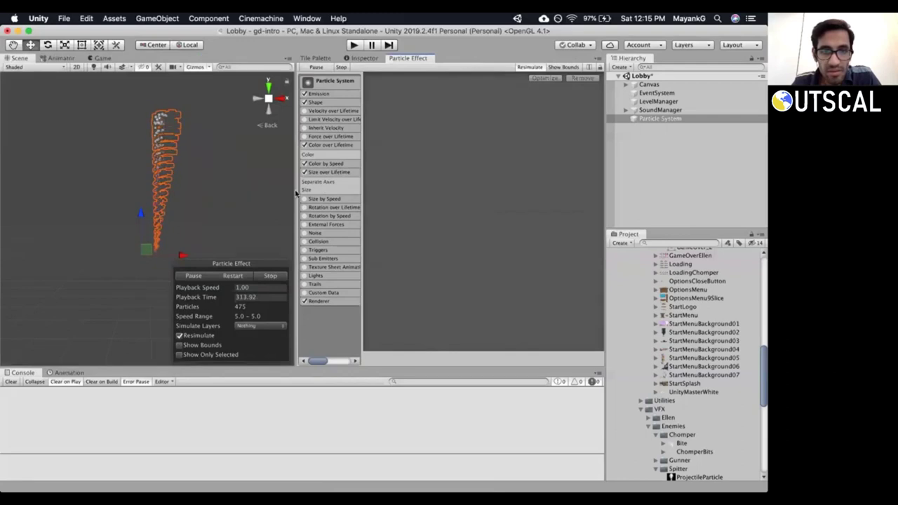
pyautogui.moveTo(361, 186); pyautogui.dragTo(414, 188)
pyautogui.click(400, 189)
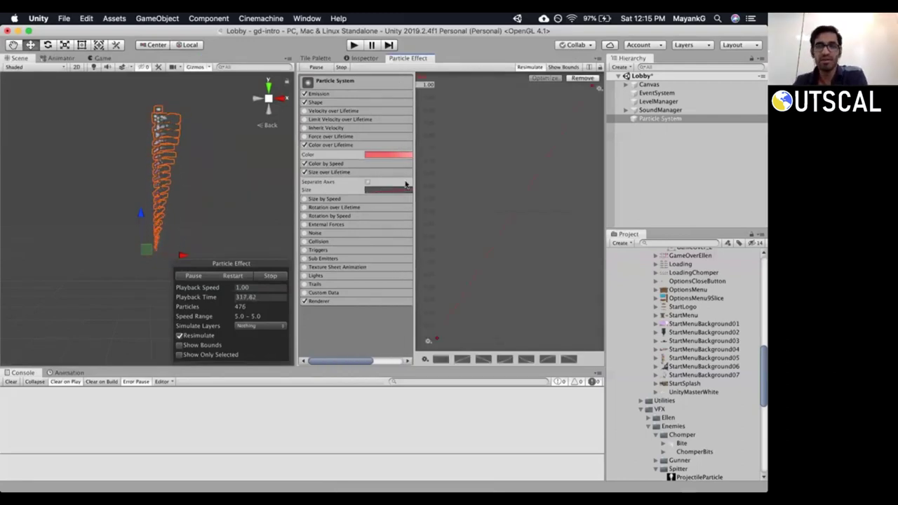
# Drag the size curve's first key up to about 0.59.
pyautogui.moveTo(296, 131); pyautogui.dragTo(235, 139)
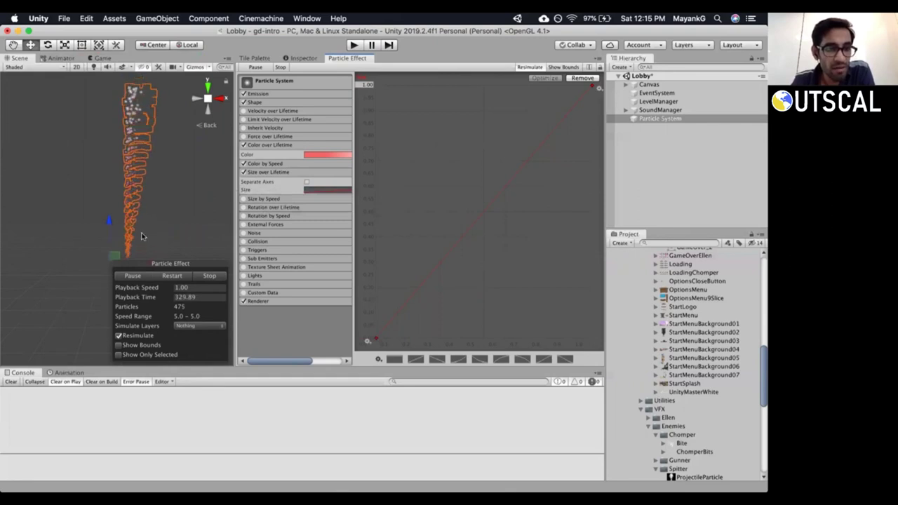
pyautogui.moveTo(185, 183)
pyautogui.keyDown('alt'); pyautogui.mouseDown()
pyautogui.moveTo(155, 160)
pyautogui.moveTo(198, 187)
pyautogui.moveTo(201, 199)
pyautogui.moveTo(185, 184)
pyautogui.mouseUp(); pyautogui.keyUp('alt')
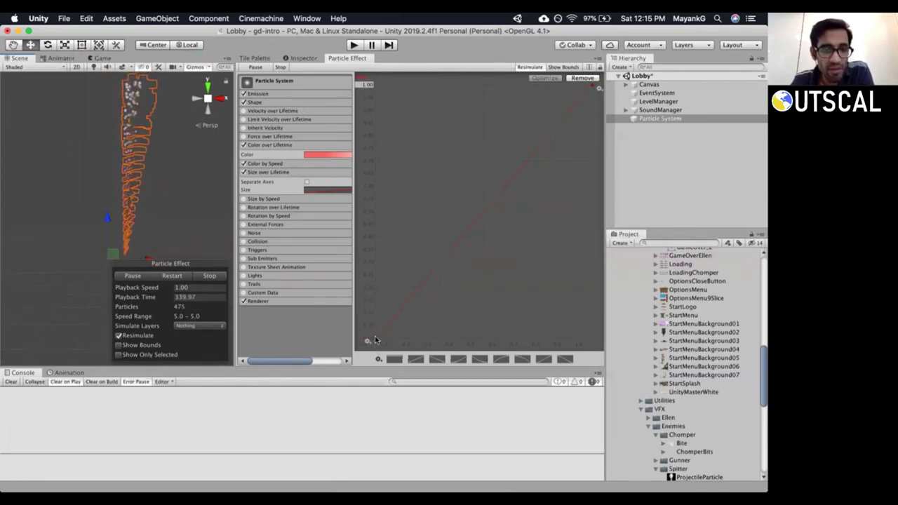
pyautogui.moveTo(376, 335)
pyautogui.moveTo(377, 335); pyautogui.dragTo(376, 211)
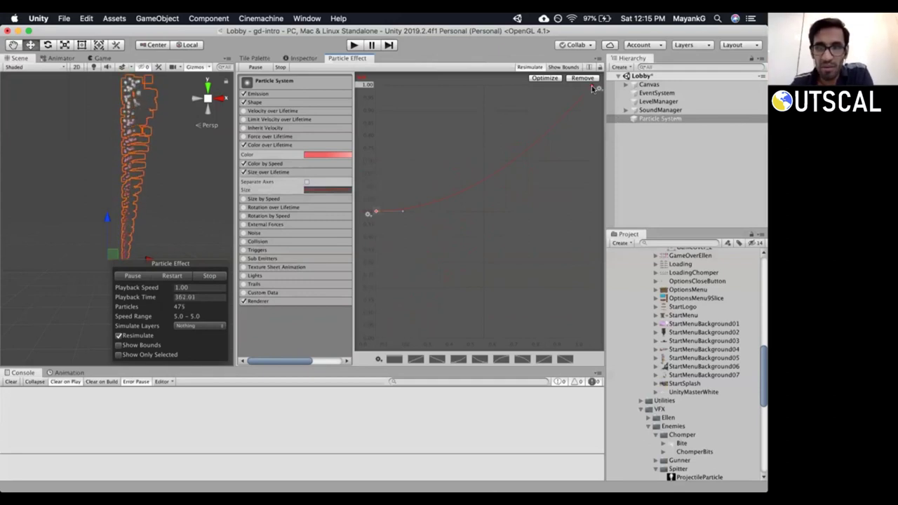
# Make the size curve start at 1.0 and drop to near zero at the end.
pyautogui.moveTo(592, 87); pyautogui.dragTo(594, 242)
pyautogui.moveTo(601, 274); pyautogui.dragTo(603, 302)
pyautogui.moveTo(597, 334); pyautogui.dragTo(595, 342)
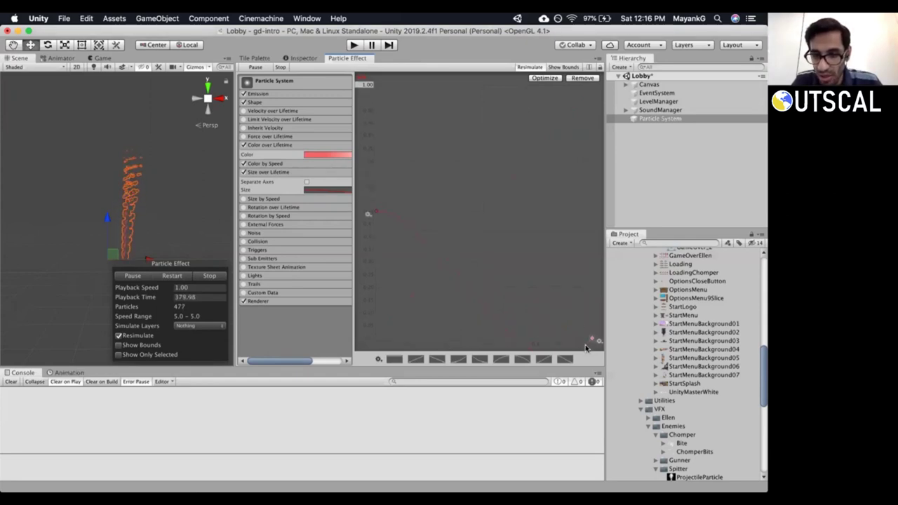
pyautogui.moveTo(593, 333); pyautogui.dragTo(594, 269)
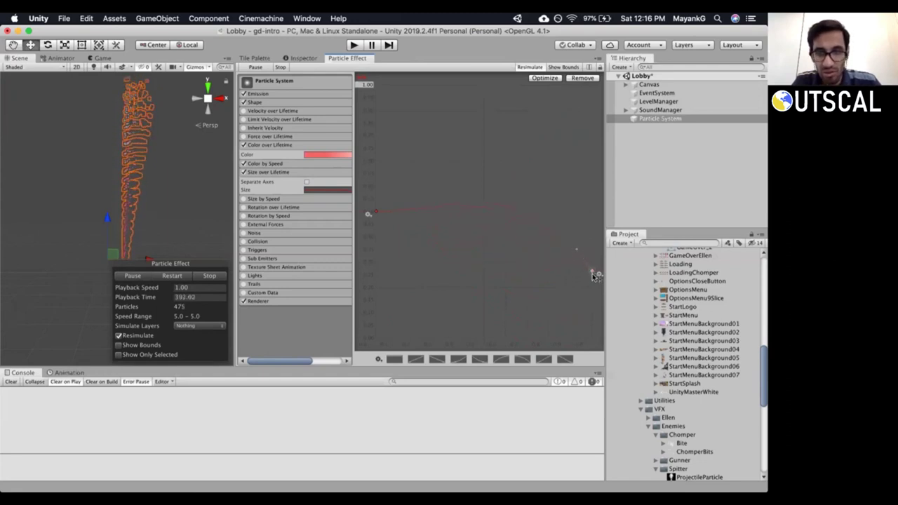
pyautogui.moveTo(590, 331); pyautogui.dragTo(593, 340)
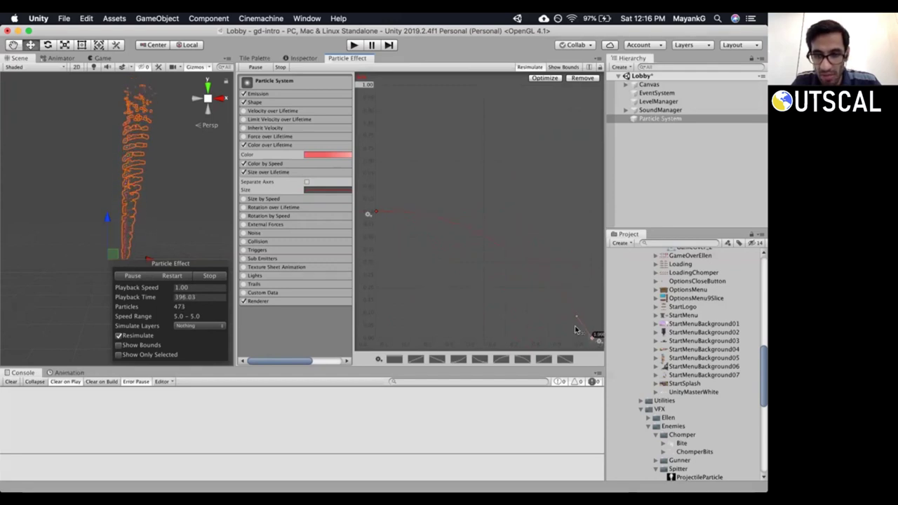
pyautogui.moveTo(574, 324); pyautogui.dragTo(577, 330)
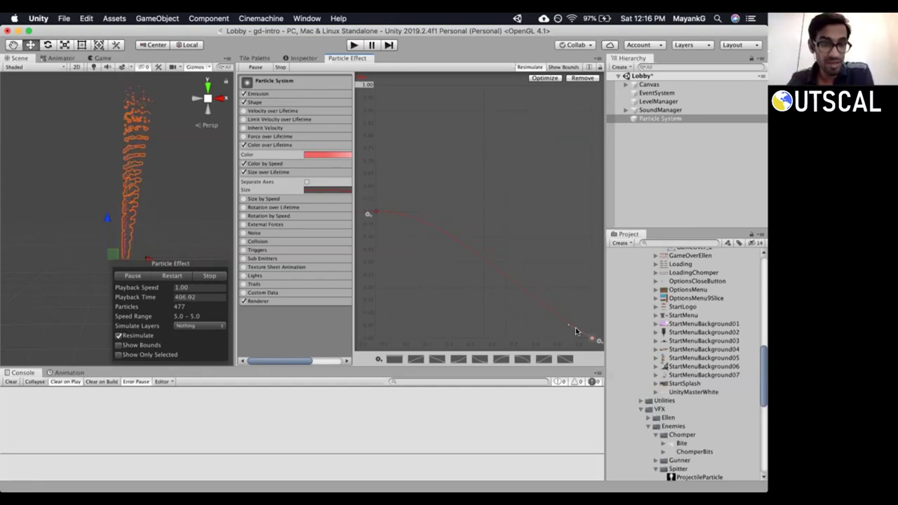
pyautogui.moveTo(376, 214); pyautogui.dragTo(376, 85)
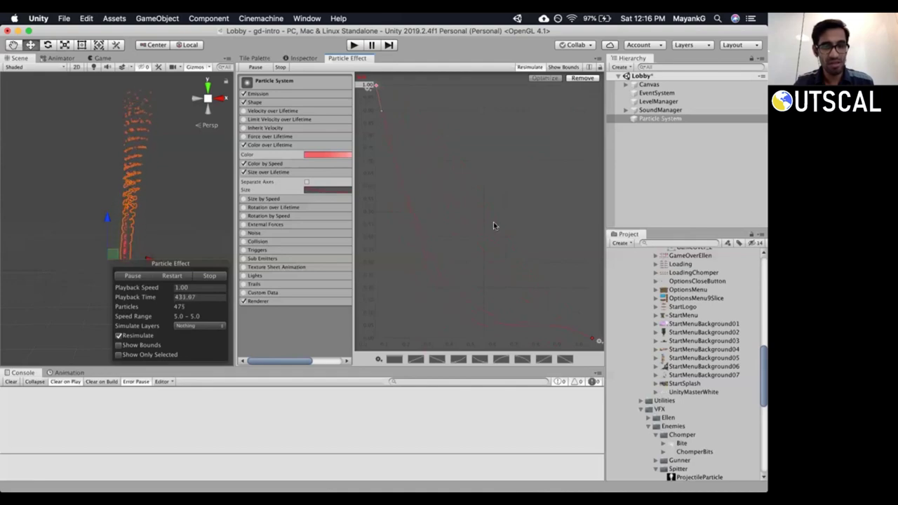
pyautogui.click(591, 340)
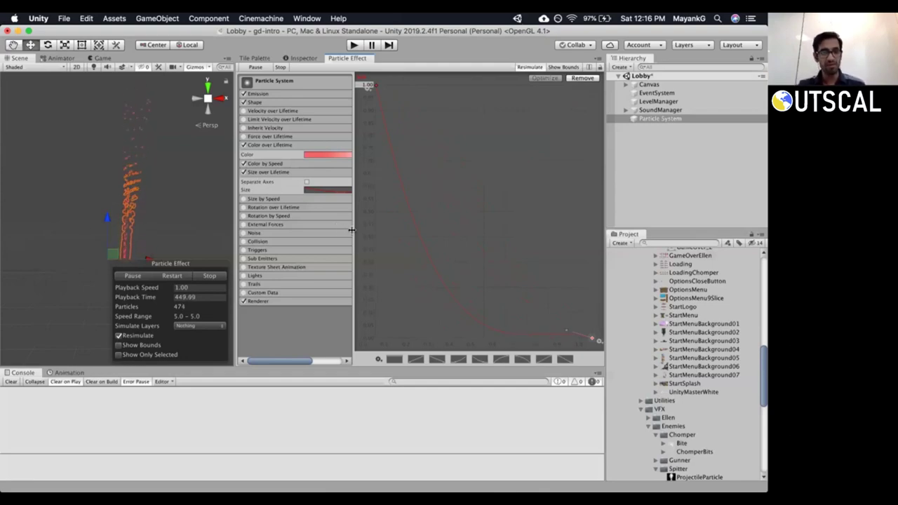
# Widen the module list, zoom out the Scene view, and switch it to isometric.
pyautogui.moveTo(358, 235); pyautogui.dragTo(364, 236)
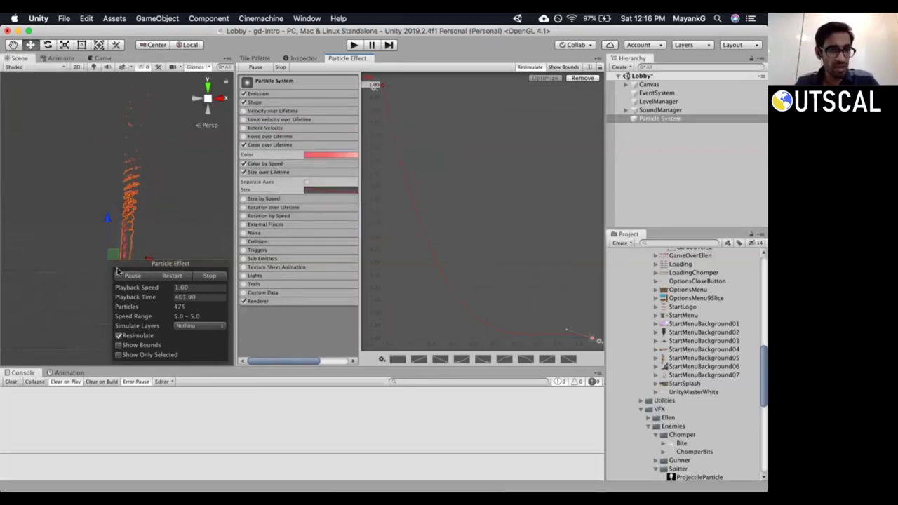
pyautogui.scroll(-2, 105, 224)
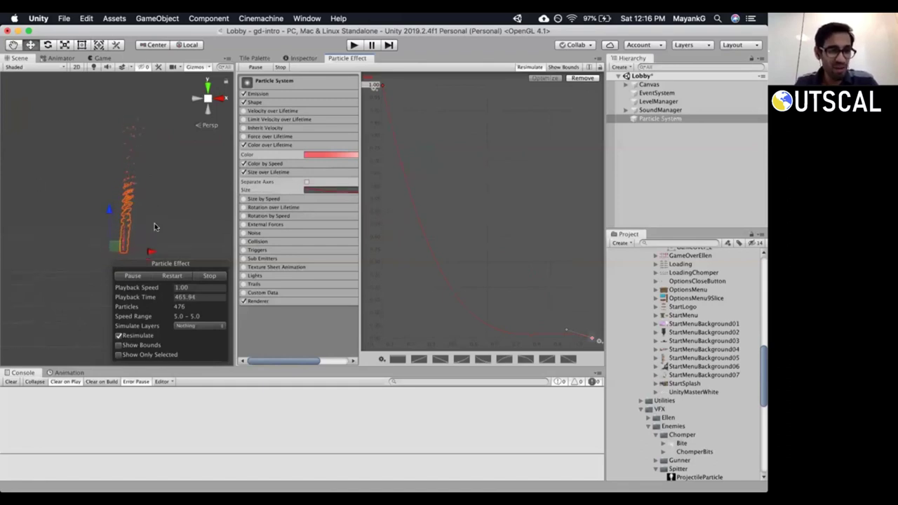
pyautogui.click(209, 99)
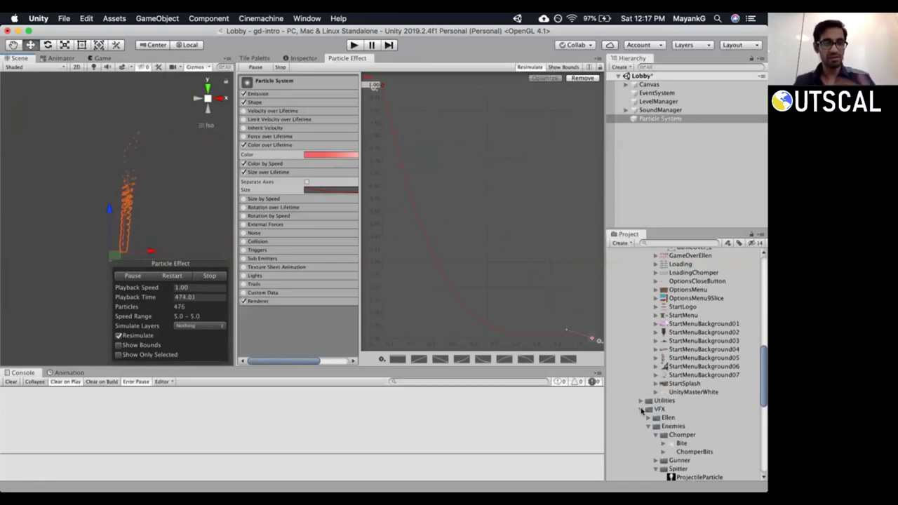
# Select the AcidBubbles texture in VFX > Environment and enlarge its sprite-sheet preview in the Inspector.
pyautogui.moveTo(763, 362); pyautogui.dragTo(762, 395)
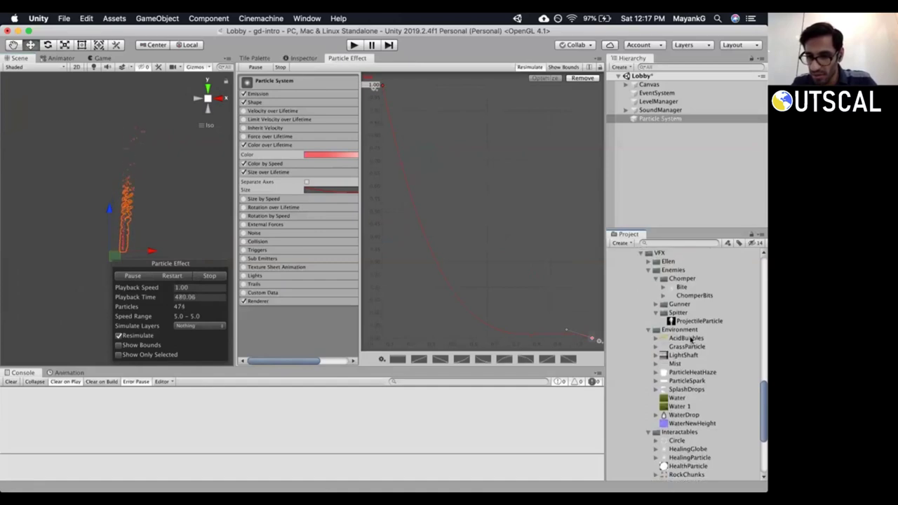
pyautogui.click(690, 338)
pyautogui.click(303, 58)
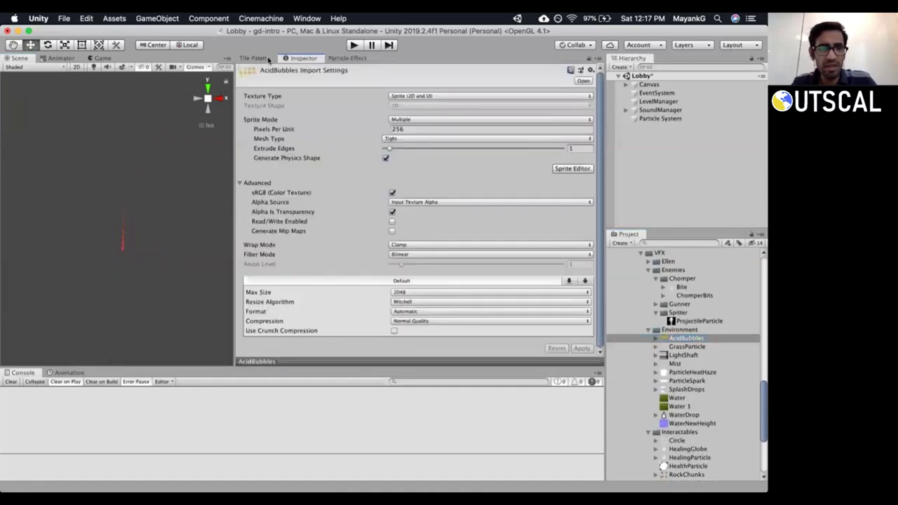
pyautogui.moveTo(370, 363); pyautogui.dragTo(345, 148)
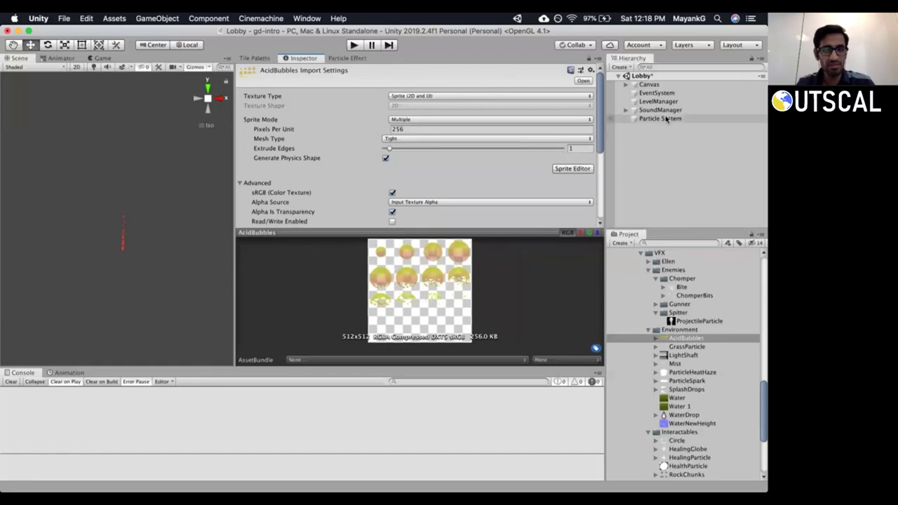
# Reselect the Particle System and review its Shape and Emission modules in the Particle Effect editor.
pyautogui.click(659, 118)
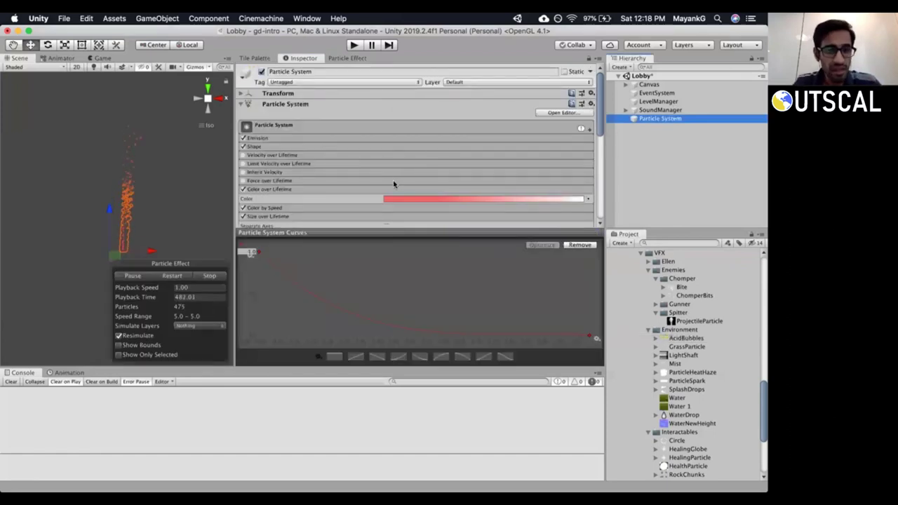
pyautogui.moveTo(355, 232); pyautogui.dragTo(357, 283)
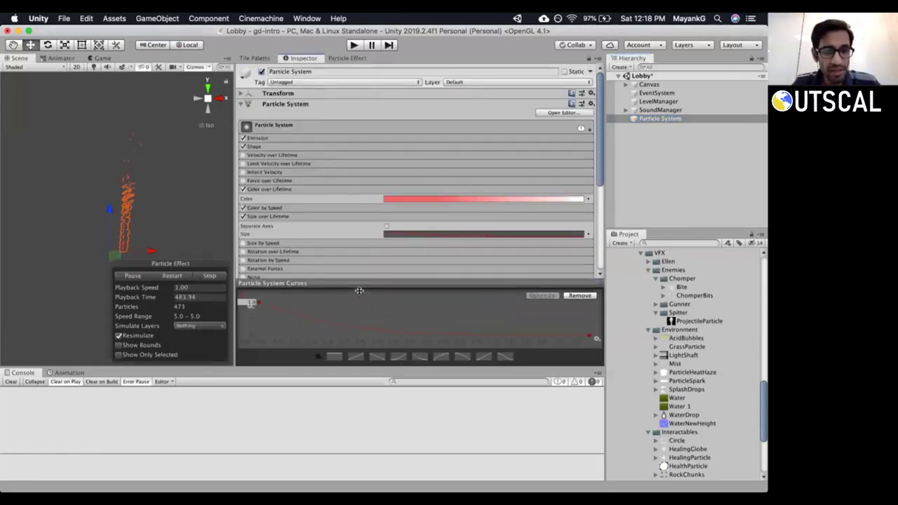
pyautogui.click(332, 58)
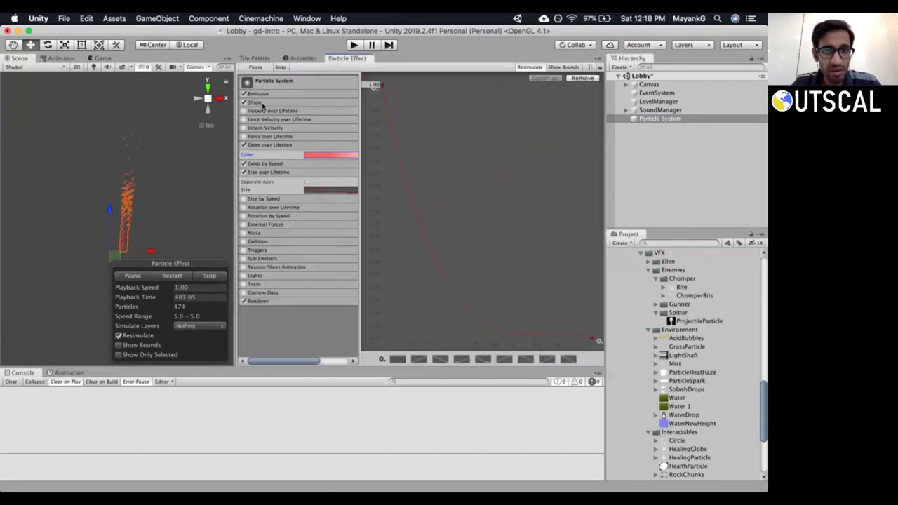
pyautogui.click(263, 104)
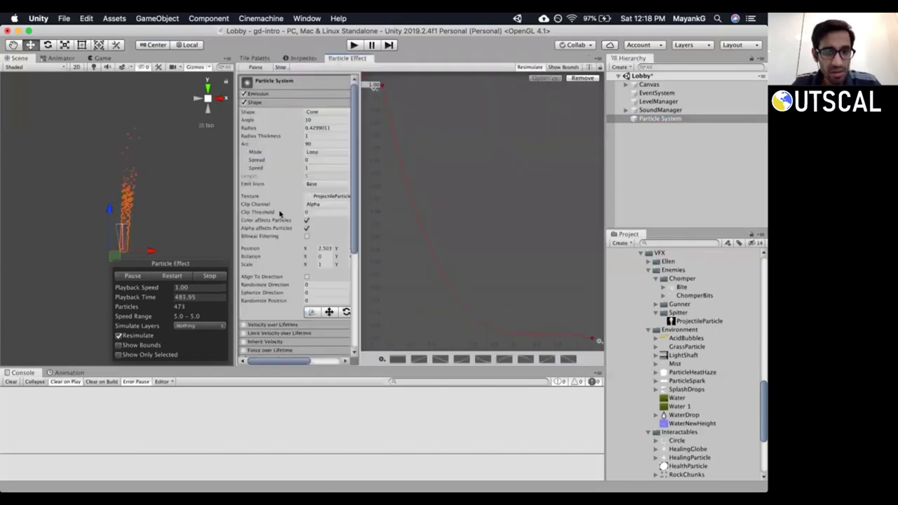
pyautogui.click(264, 94)
pyautogui.click(263, 94)
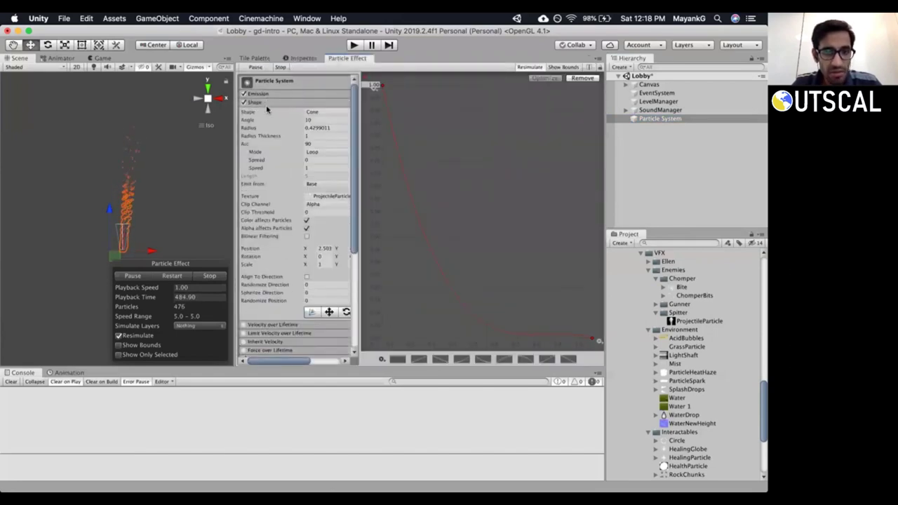
pyautogui.scroll(-2, 292, 109)
pyautogui.scroll(2, 286, 88)
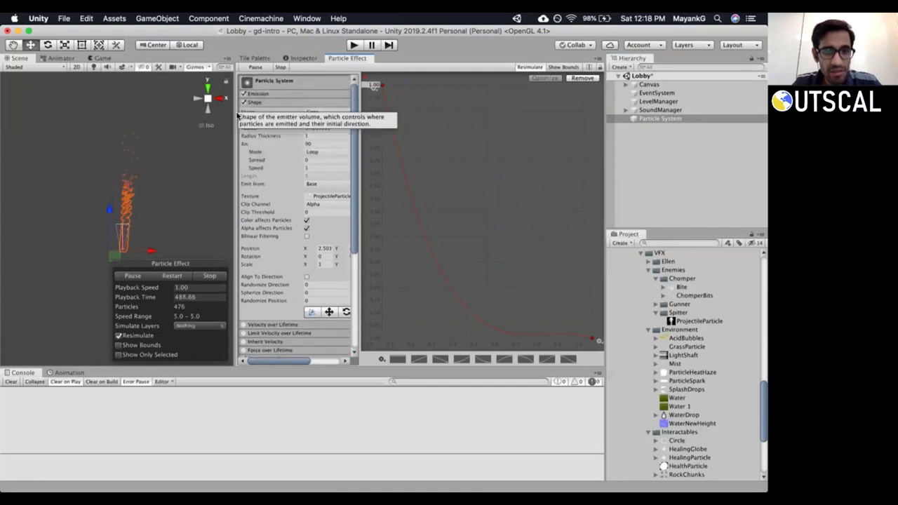
pyautogui.click(231, 104)
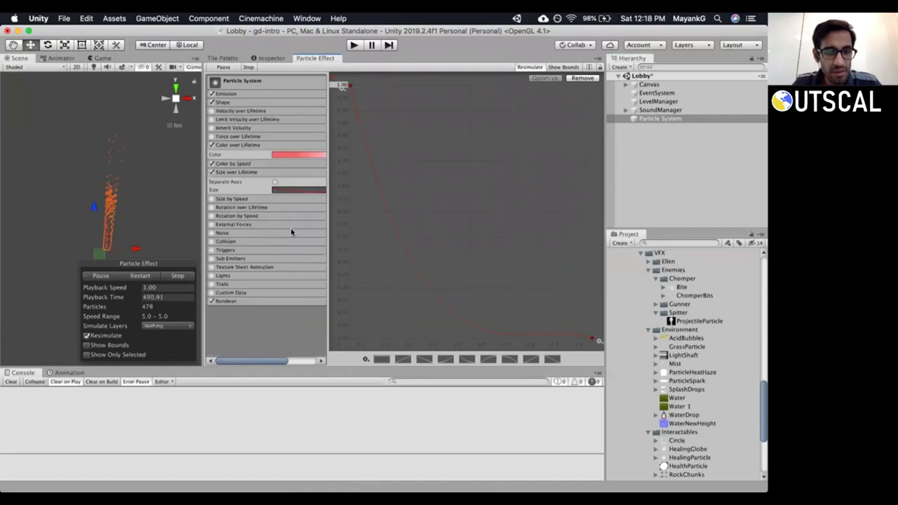
# Inspect the Renderer, Emission and Velocity over Lifetime modules, then expand Shape showing ProjectileParticle.
pyautogui.click(226, 301)
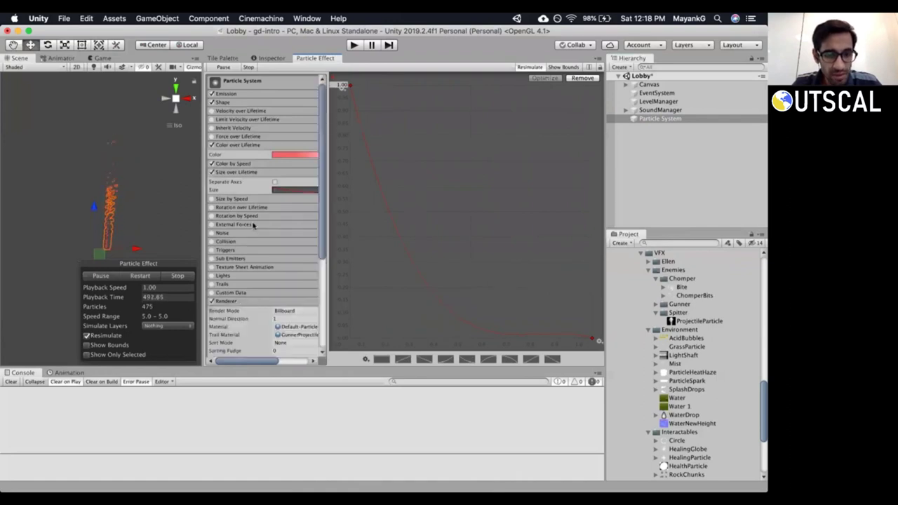
pyautogui.scroll(-5, 254, 224)
pyautogui.moveTo(335, 218); pyautogui.dragTo(385, 222)
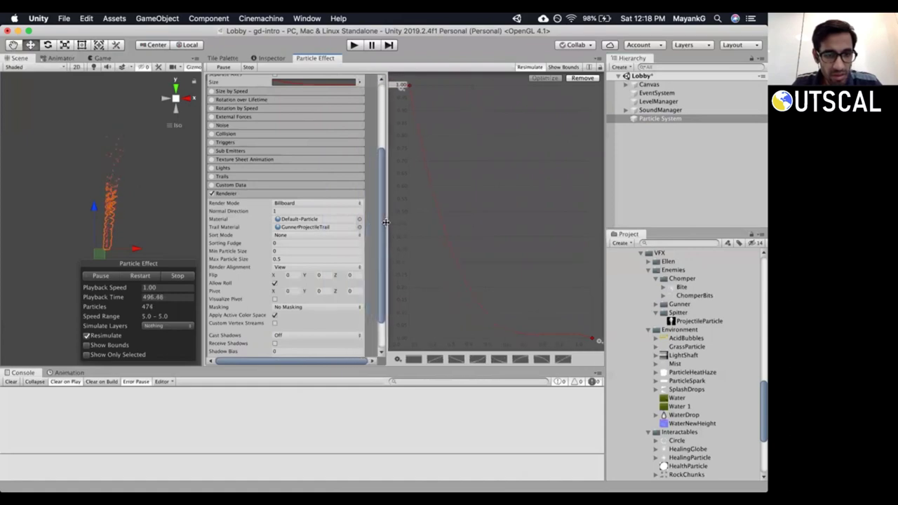
pyautogui.scroll(-2, 314, 236)
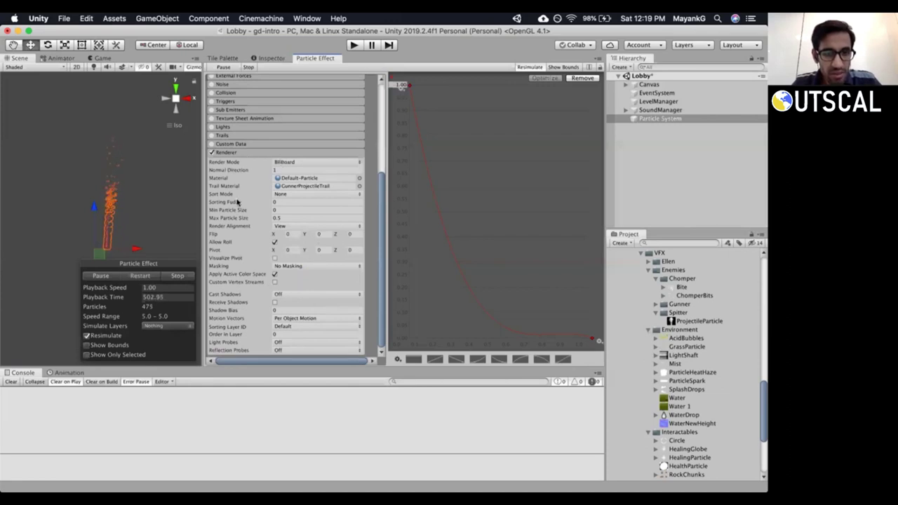
pyautogui.moveTo(250, 206)
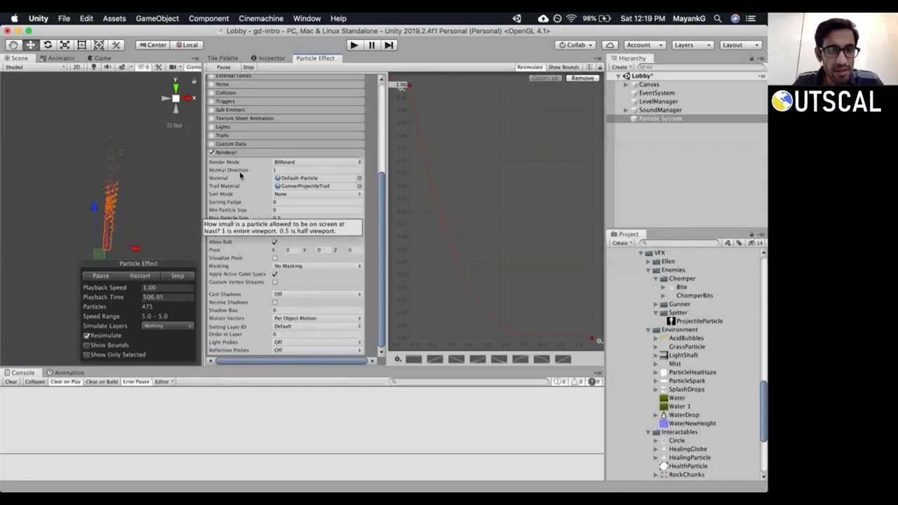
pyautogui.scroll(5, 242, 176)
pyautogui.scroll(2, 238, 144)
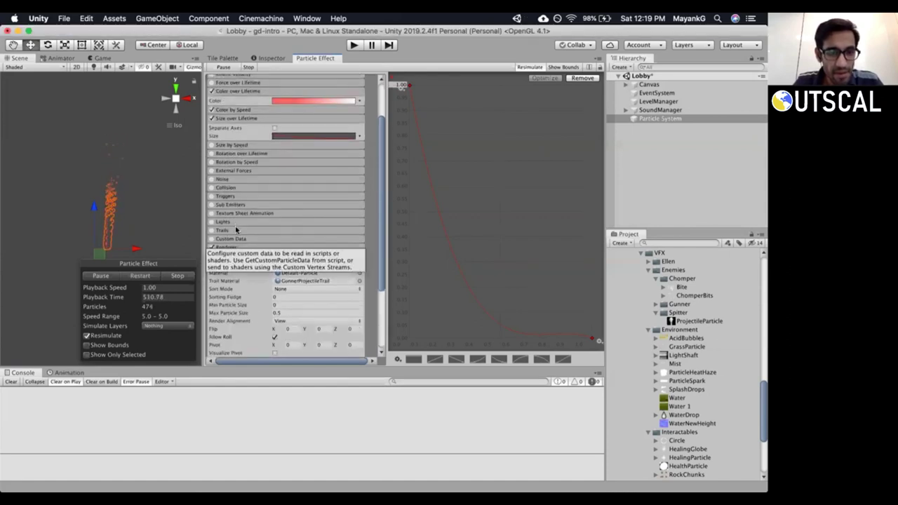
pyautogui.scroll(3, 226, 183)
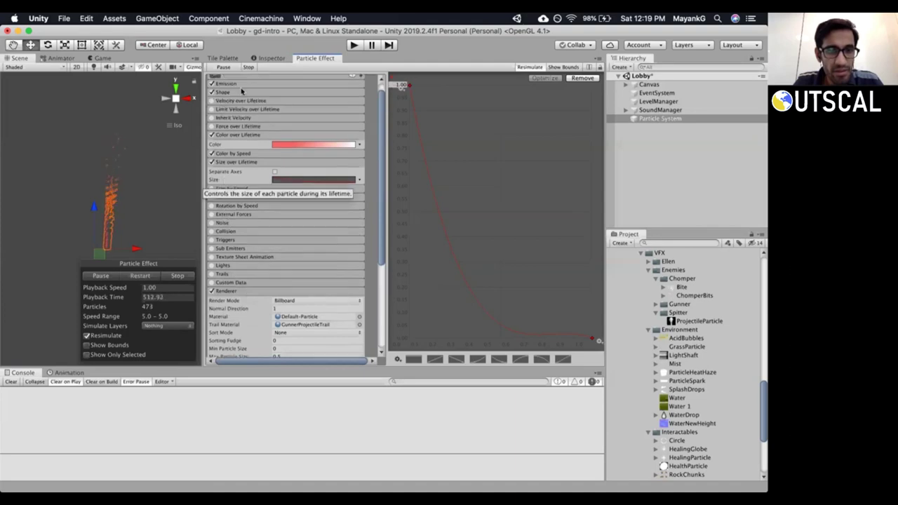
pyautogui.click(243, 85)
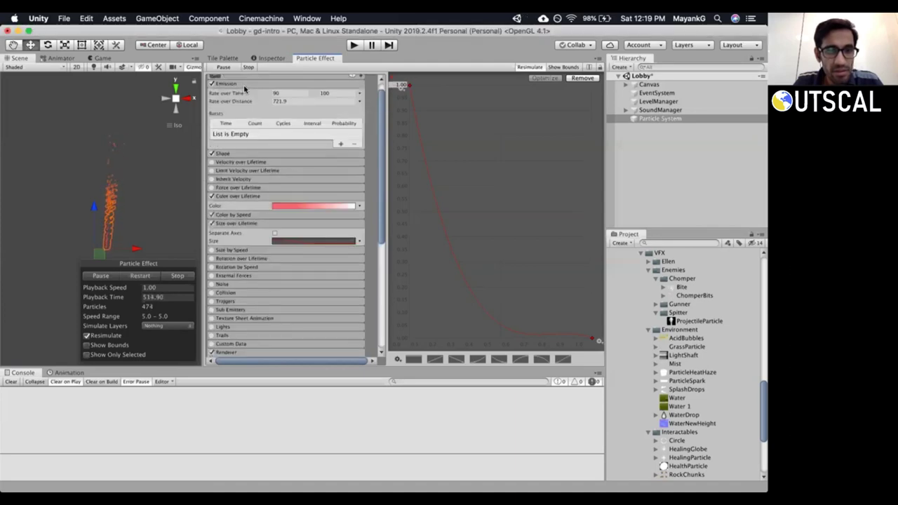
pyautogui.click(243, 85)
pyautogui.click(242, 100)
pyautogui.click(244, 92)
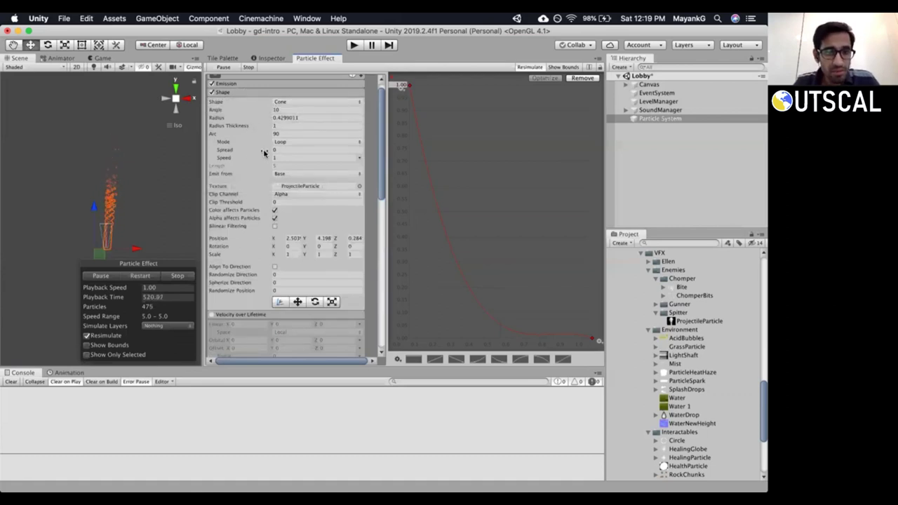
# Replace the Shape module's ProjectileParticle texture with AcidBubbles.
pyautogui.click(359, 187)
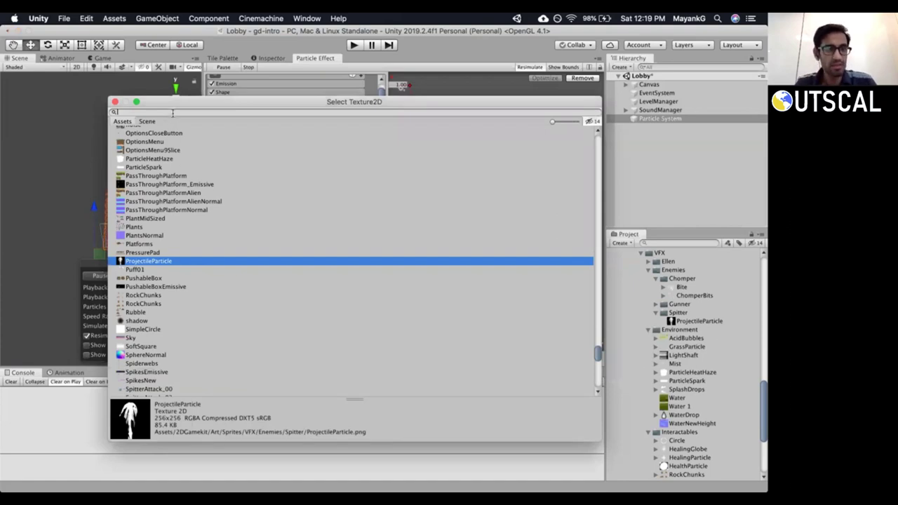
pyautogui.write('acid')
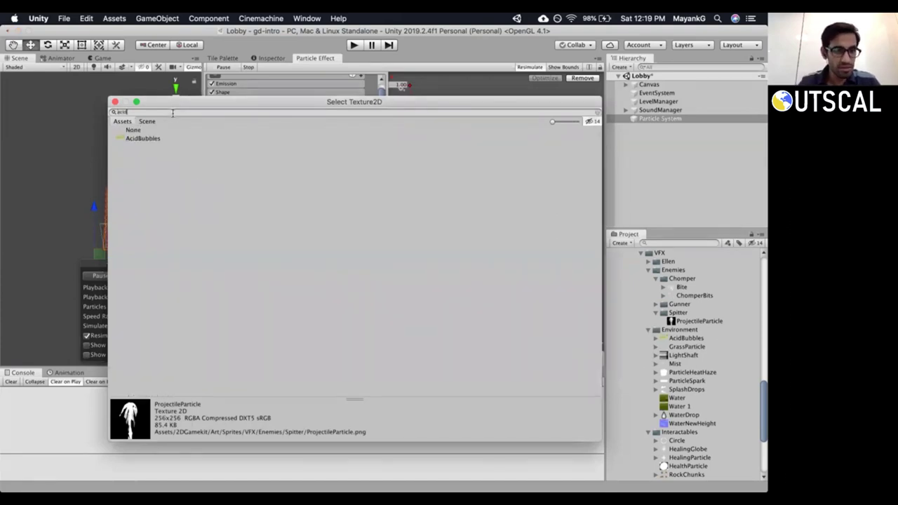
pyautogui.click(143, 138)
pyautogui.doubleClick(143, 138)
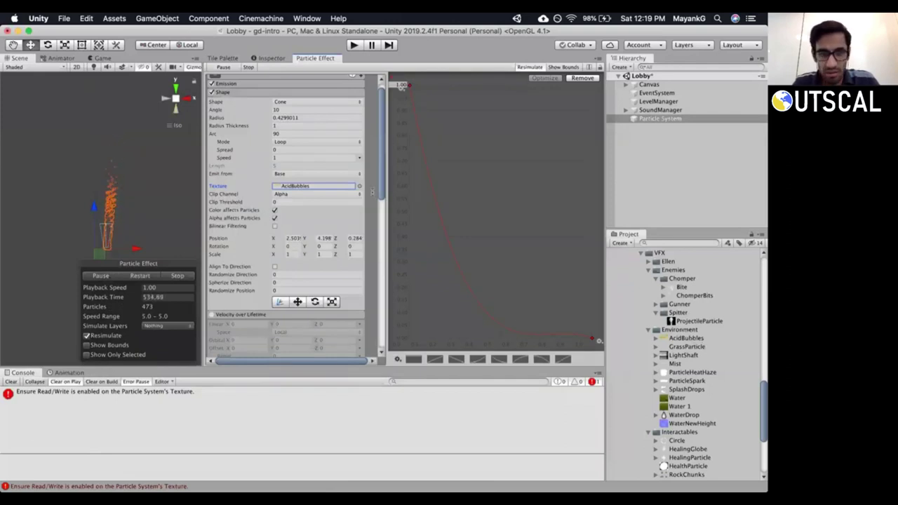
# Scroll through the particle modules and clear the texture Read/Write errors from the Console.
pyautogui.moveTo(377, 174); pyautogui.dragTo(378, 230)
pyautogui.scroll(-1, 377, 230)
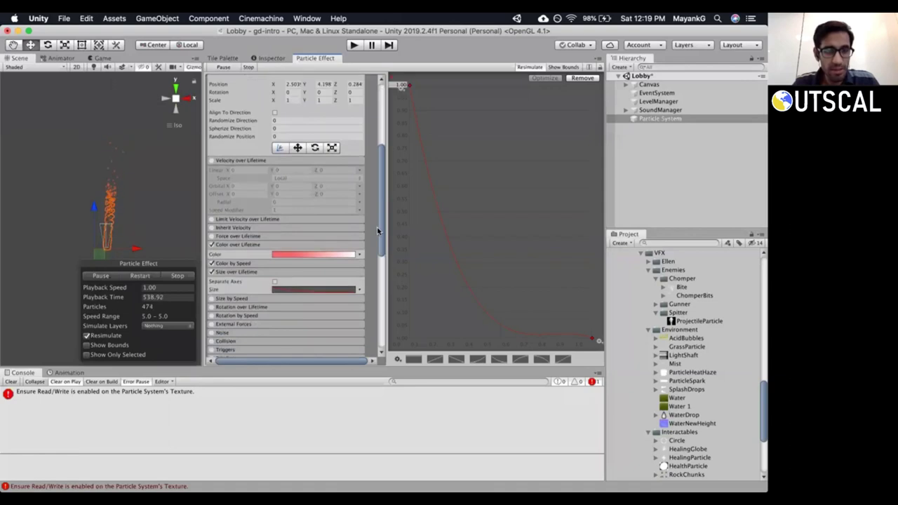
pyautogui.scroll(-1, 377, 234)
pyautogui.scroll(-1, 377, 234)
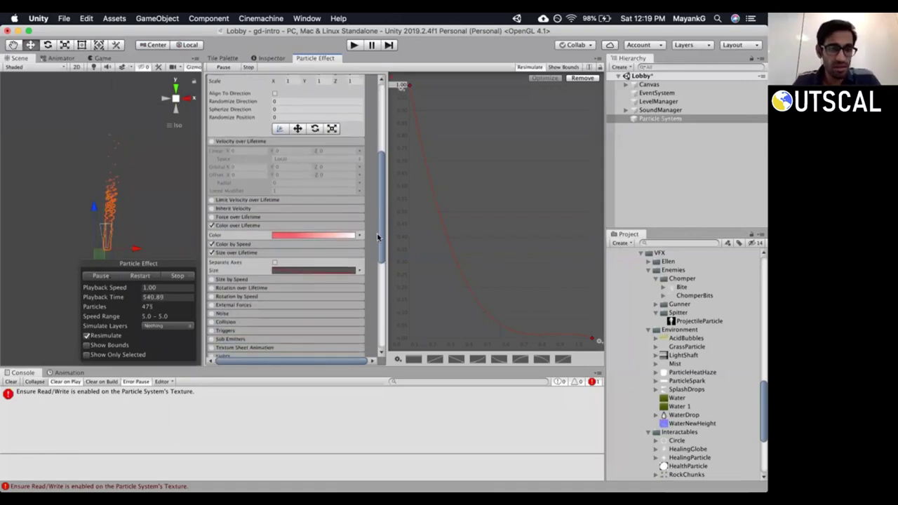
pyautogui.scroll(-3, 374, 287)
pyautogui.scroll(-3, 373, 285)
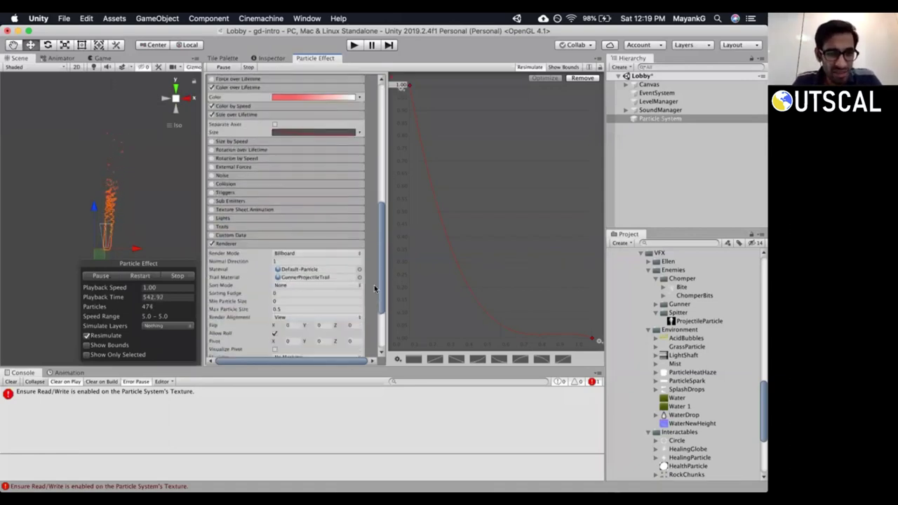
pyautogui.scroll(-2, 376, 293)
pyautogui.scroll(-3, 376, 307)
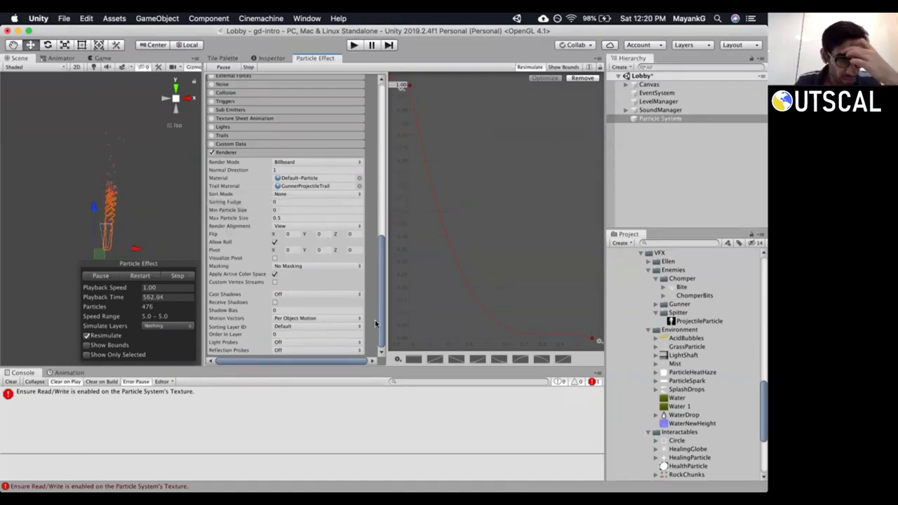
pyautogui.moveTo(383, 286); pyautogui.dragTo(384, 129)
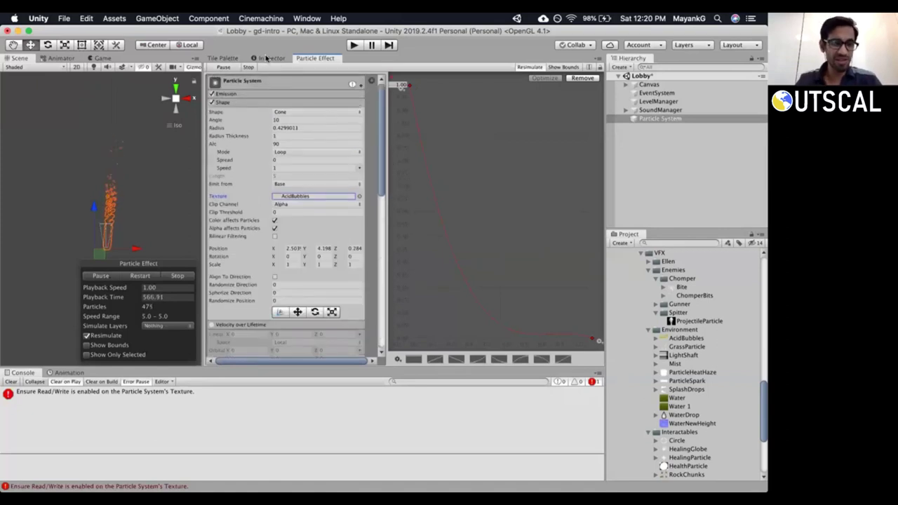
pyautogui.click(16, 382)
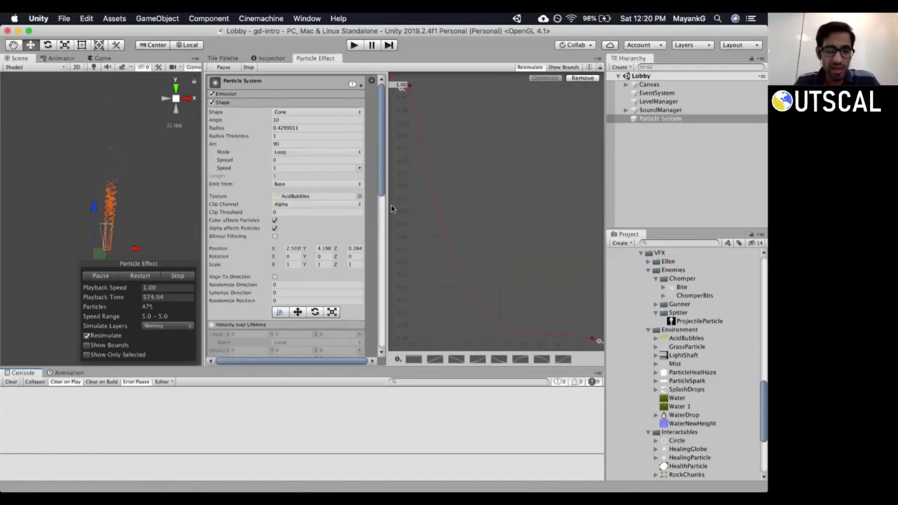
pyautogui.hotkey('ctrl', 'Up')
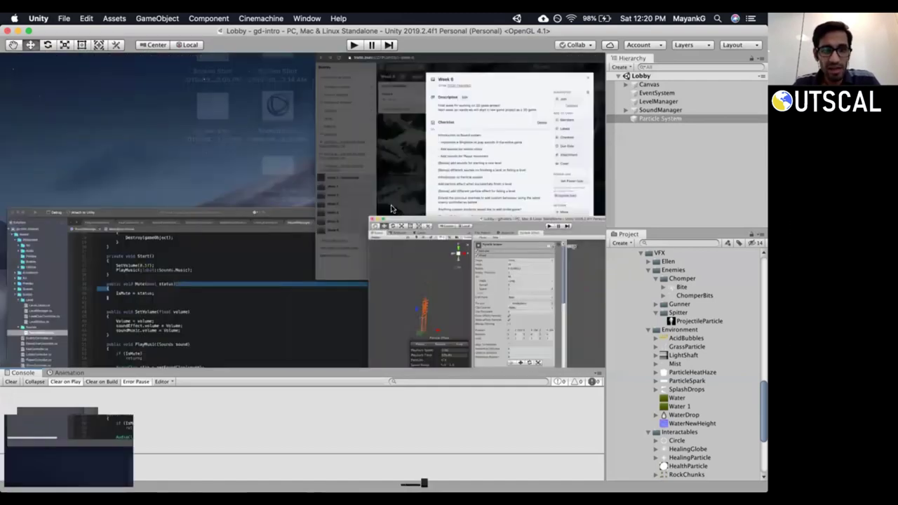
# Bring forward the Chrome window with the Trello Week 6 card and open a blank tab.
pyautogui.click(413, 177)
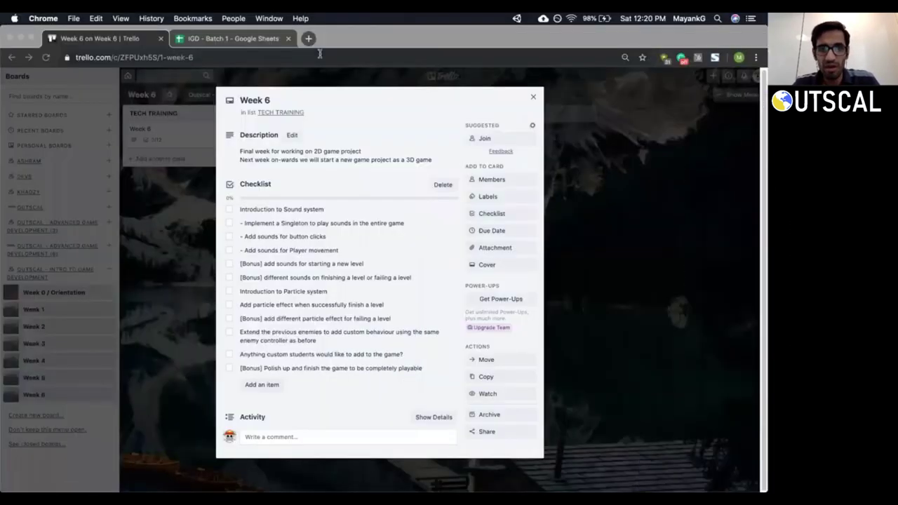
pyautogui.click(309, 42)
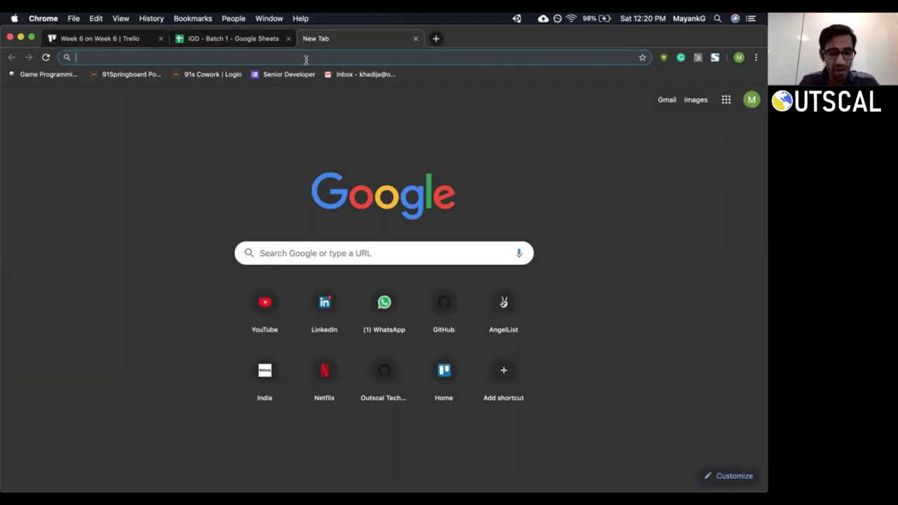
# Search Google for 'unity fire particle effect' and open the FX Fire Free result in a new tab.
pyautogui.write('unity fir')
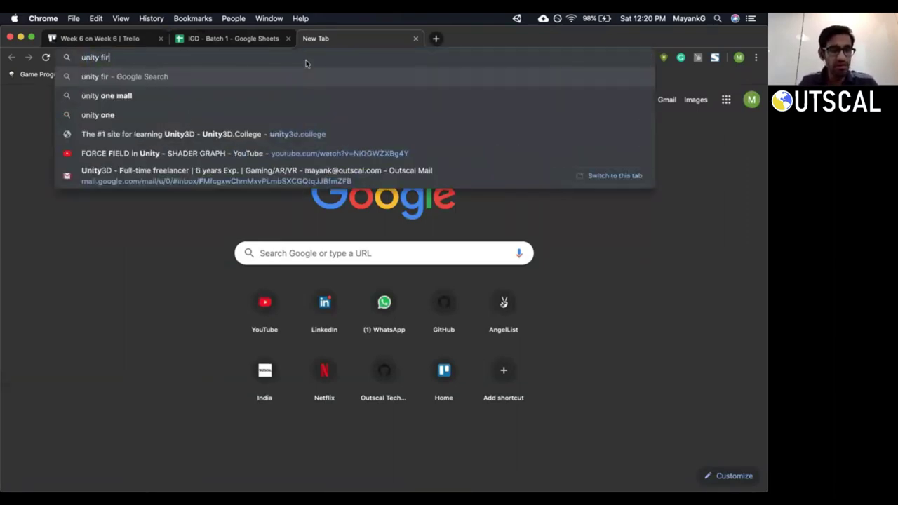
pyautogui.write('e particle effec')
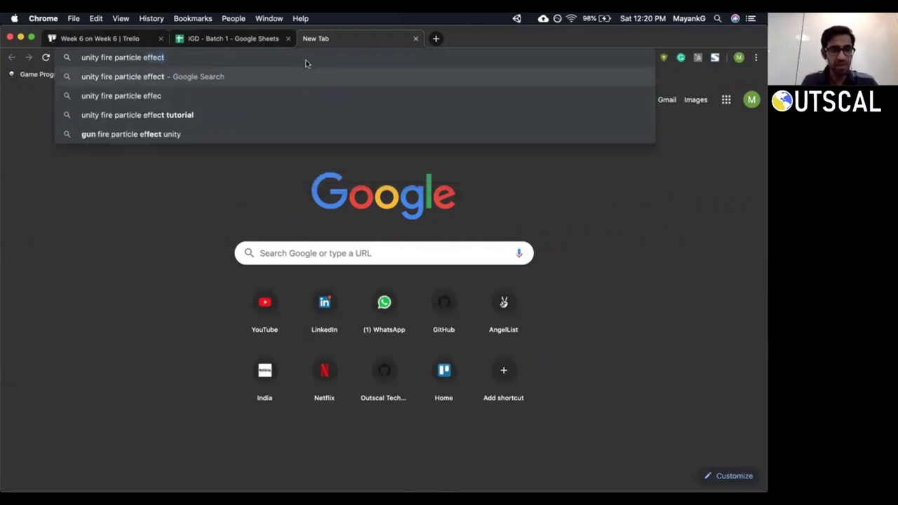
pyautogui.press('Return')
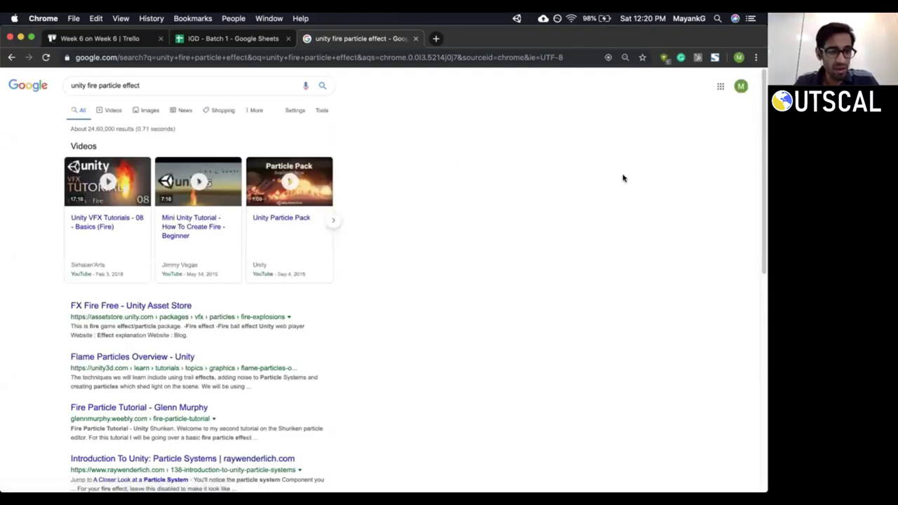
pyautogui.rightClick(171, 307)
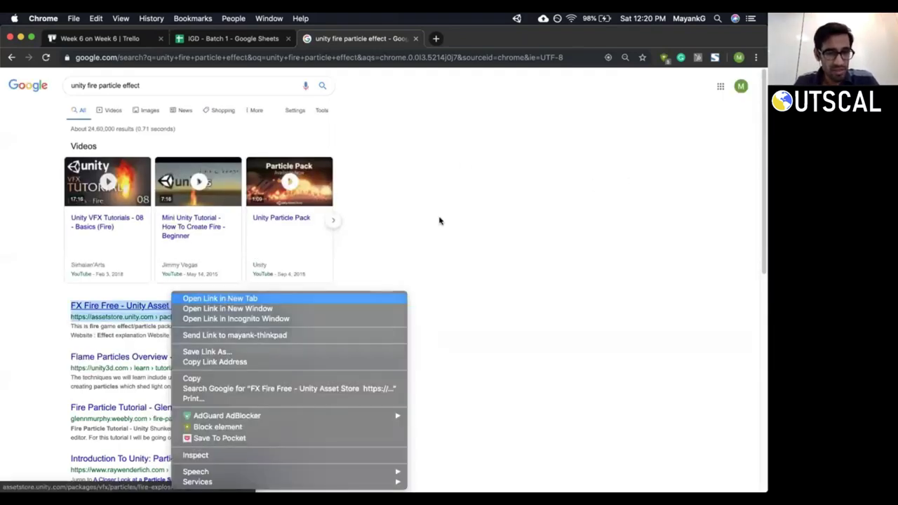
pyautogui.press('Return')
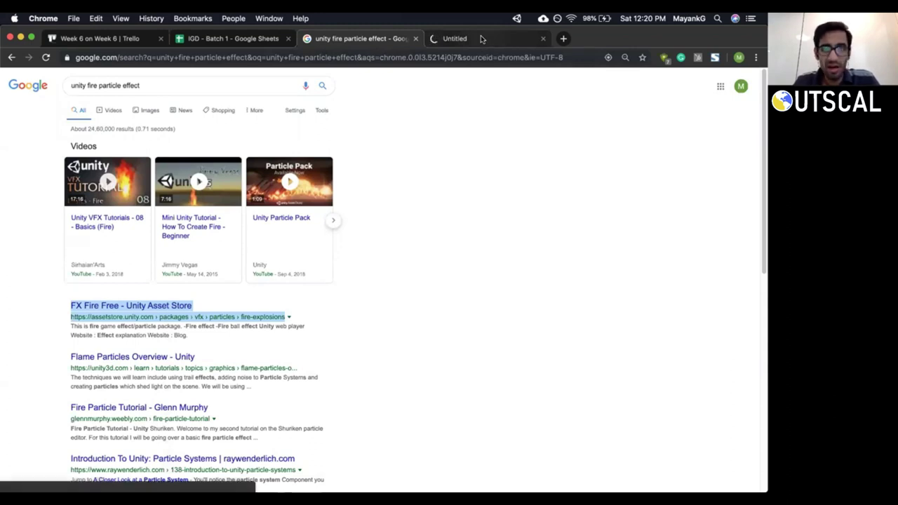
pyautogui.click(480, 38)
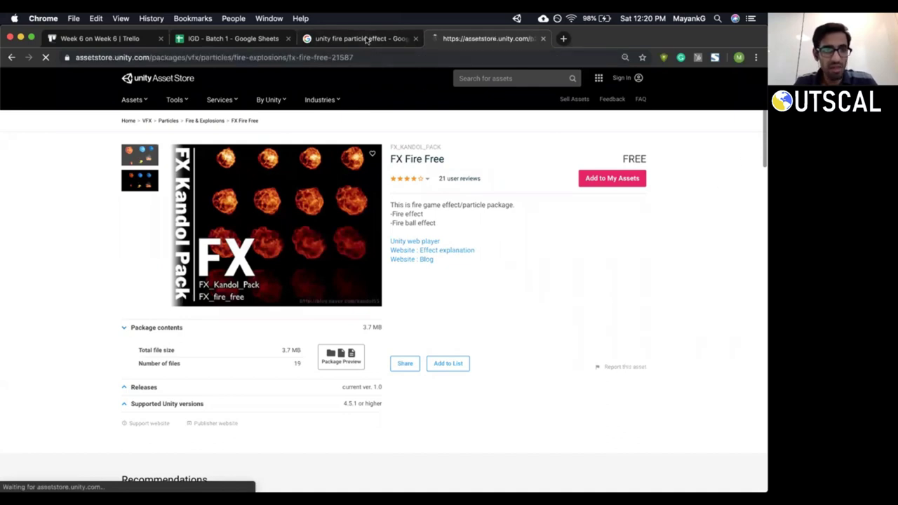
# Open the Unity Particle Pack video from the search results in another tab.
pyautogui.click(368, 40)
pyautogui.scroll(-1, 76, 307)
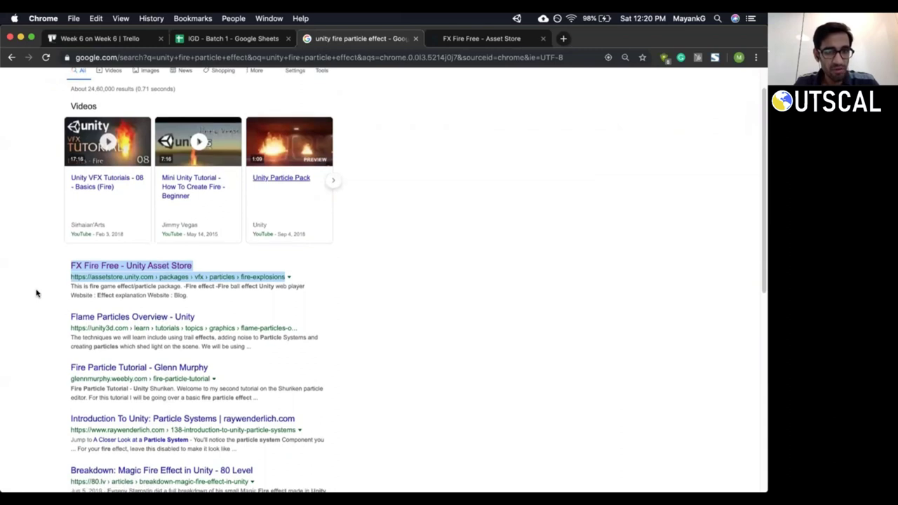
pyautogui.scroll(1, 277, 161)
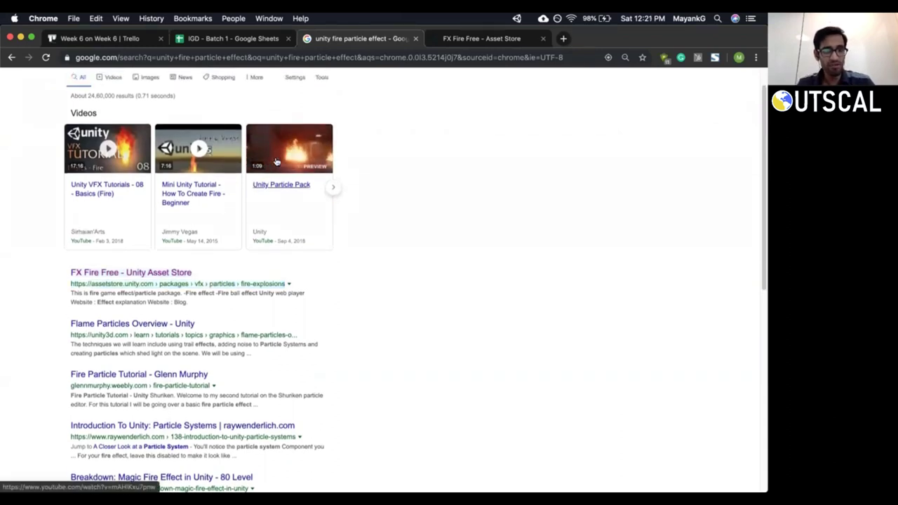
pyautogui.rightClick(286, 187)
pyautogui.click(316, 189)
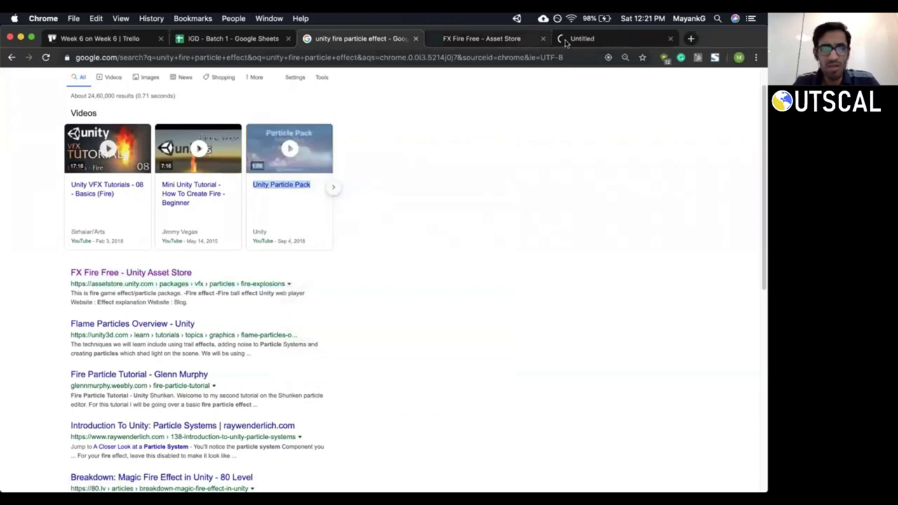
pyautogui.click(564, 40)
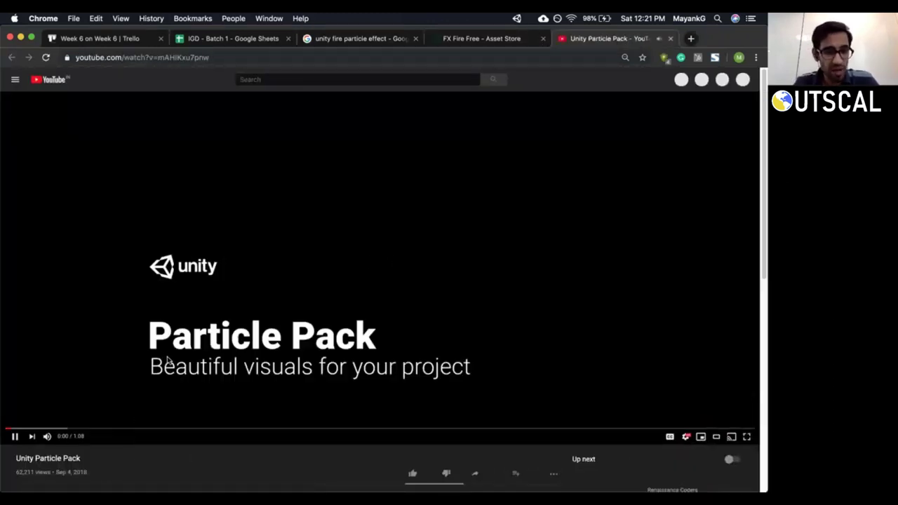
# Mute the Unity Particle Pack video and replay its fire scene from 0:11.
pyautogui.press('space')
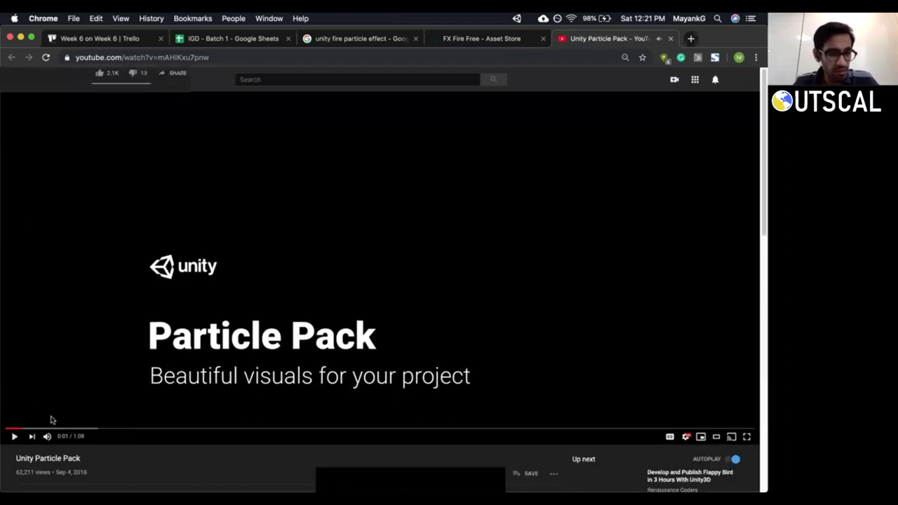
pyautogui.click(47, 436)
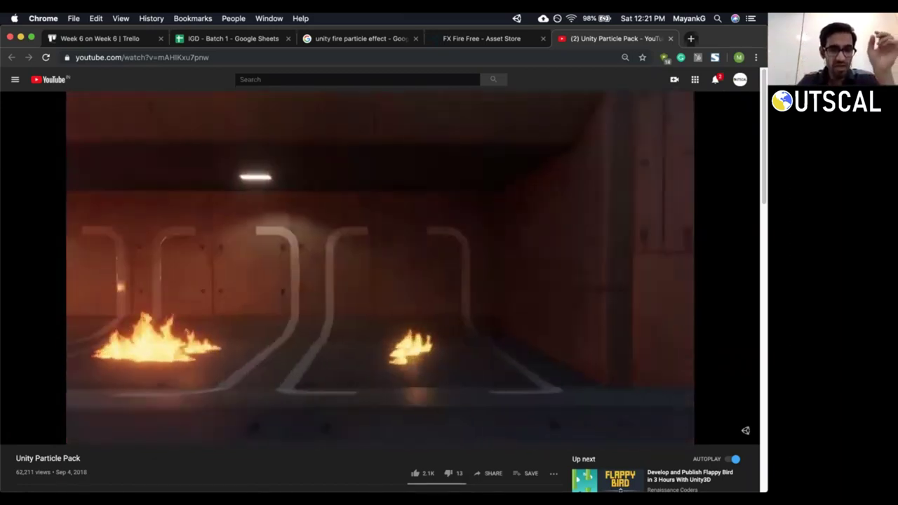
pyautogui.click(288, 355)
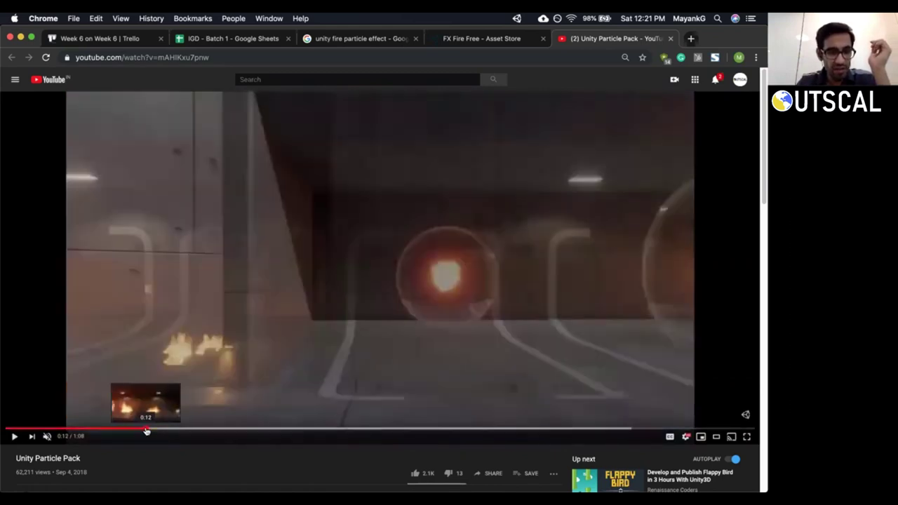
pyautogui.click(134, 429)
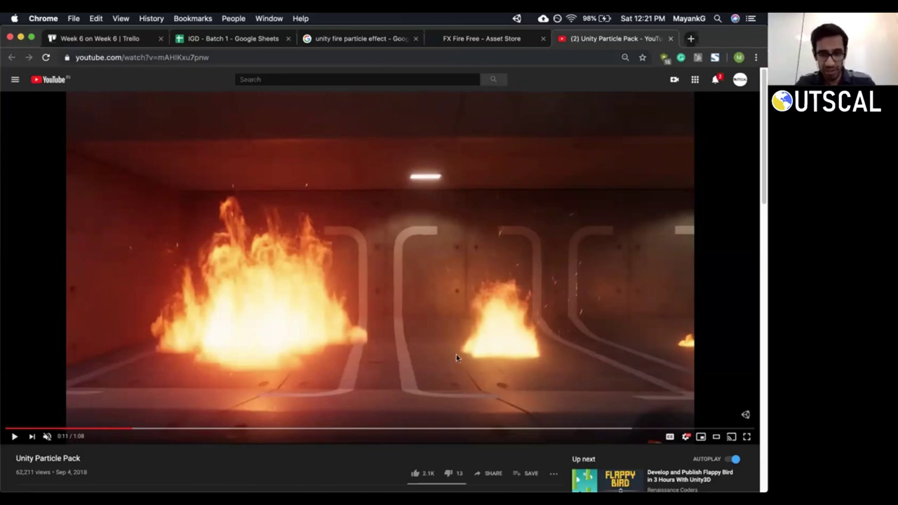
pyautogui.click(491, 370)
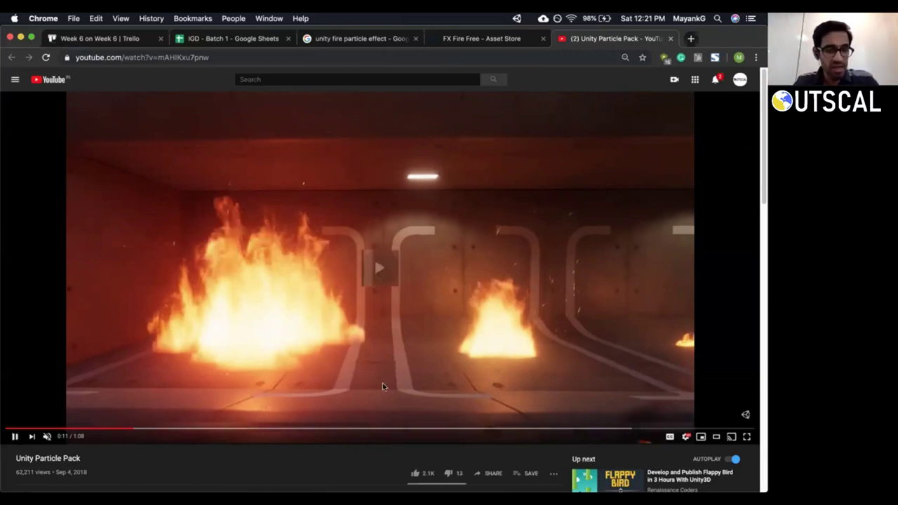
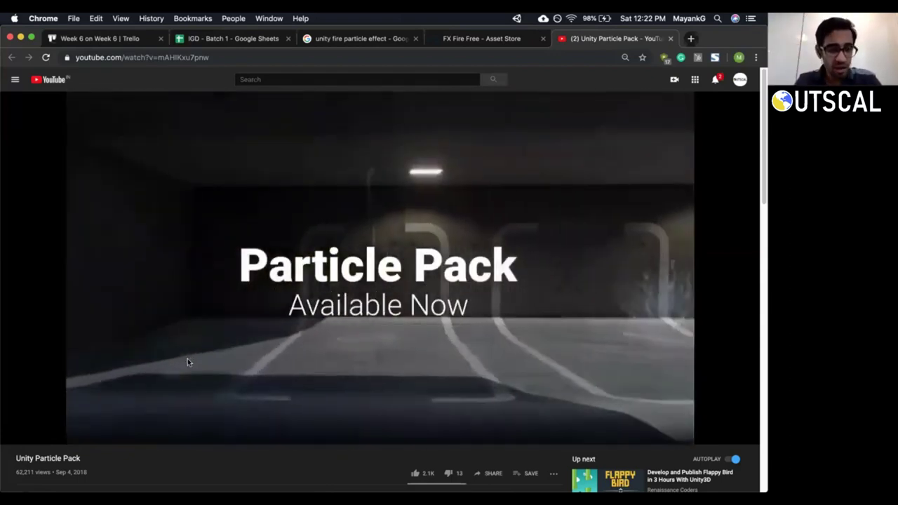
# Pause the Unity Particle Pack video, check the Week 6 Trello card, and return to Unity.
pyautogui.click(319, 247)
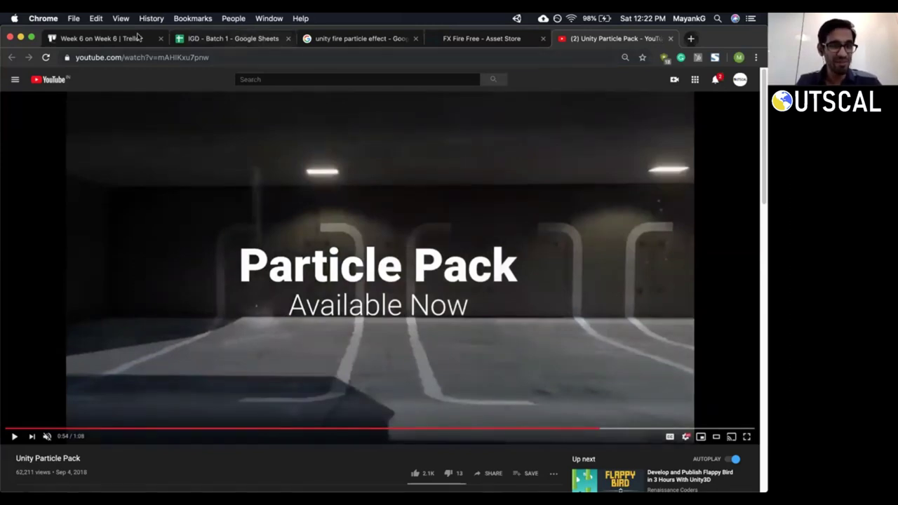
pyautogui.hotkey('ctrl', 'Tab')
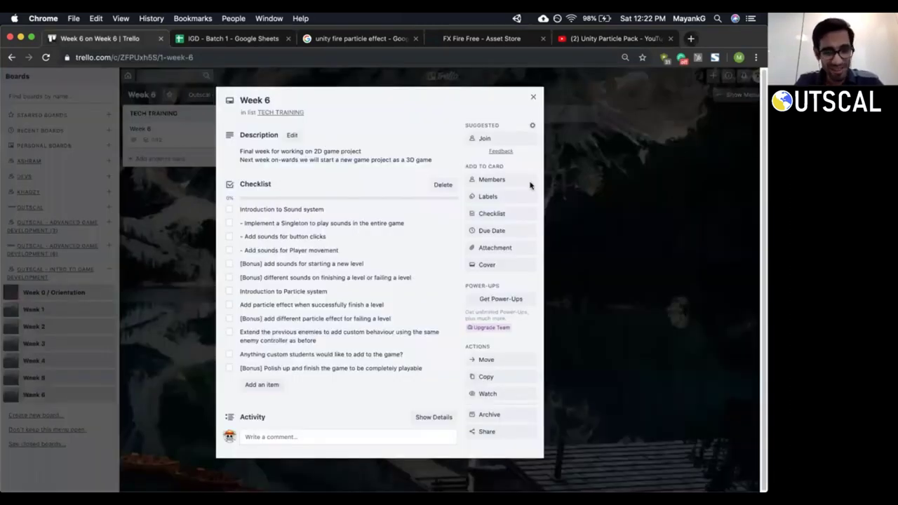
pyautogui.hotkey('ctrl', 'Up')
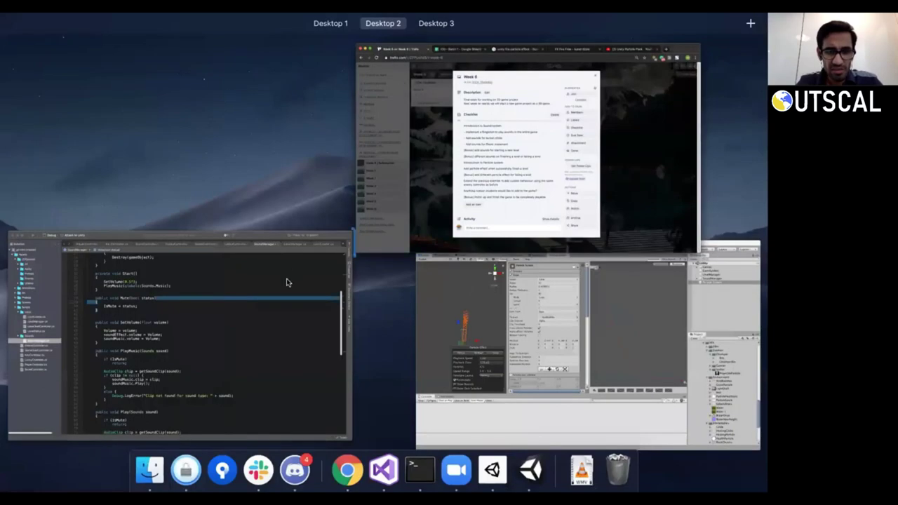
pyautogui.click(537, 313)
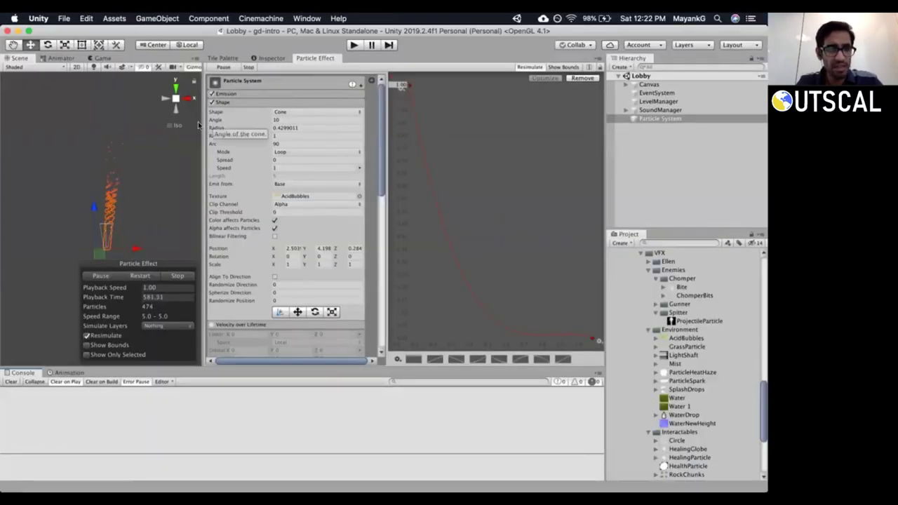
# Collapse the Shape, Size over Lifetime, Velocity over Lifetime and Renderer modules, then widen the Scene view.
pyautogui.click(225, 103)
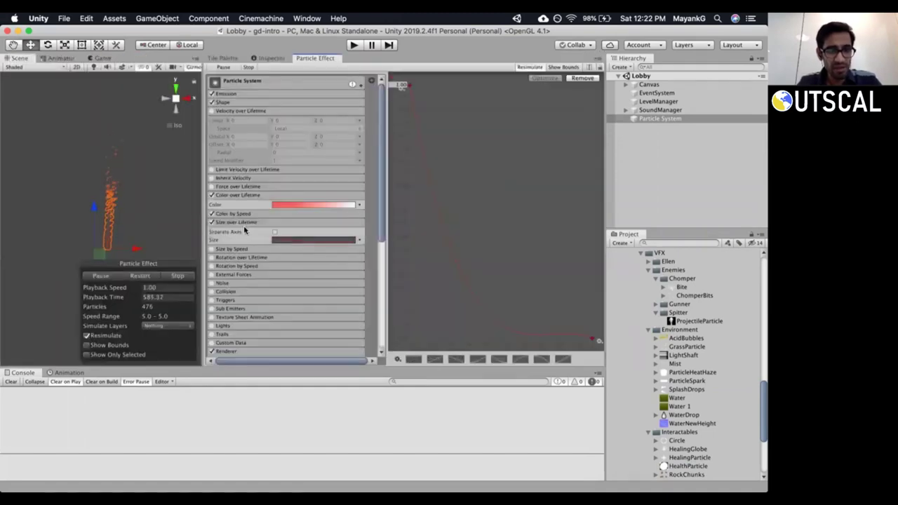
pyautogui.click(247, 223)
pyautogui.click(257, 112)
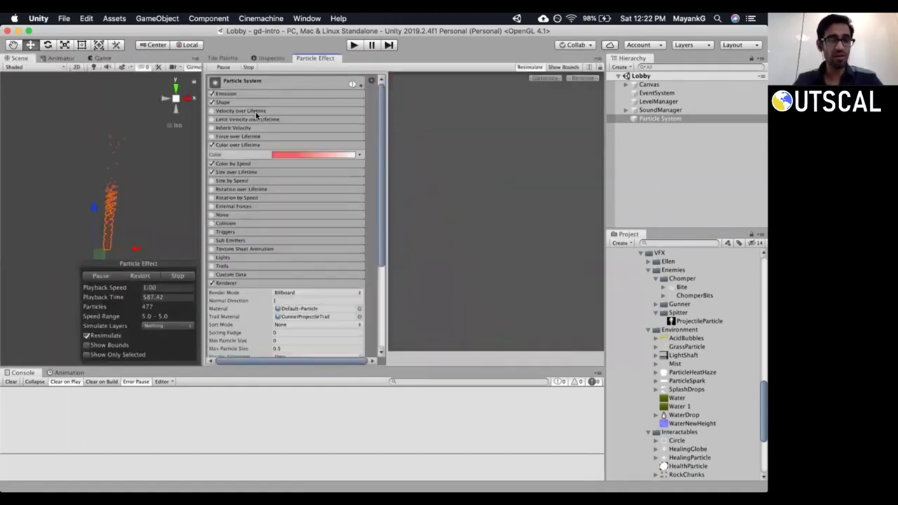
pyautogui.click(265, 283)
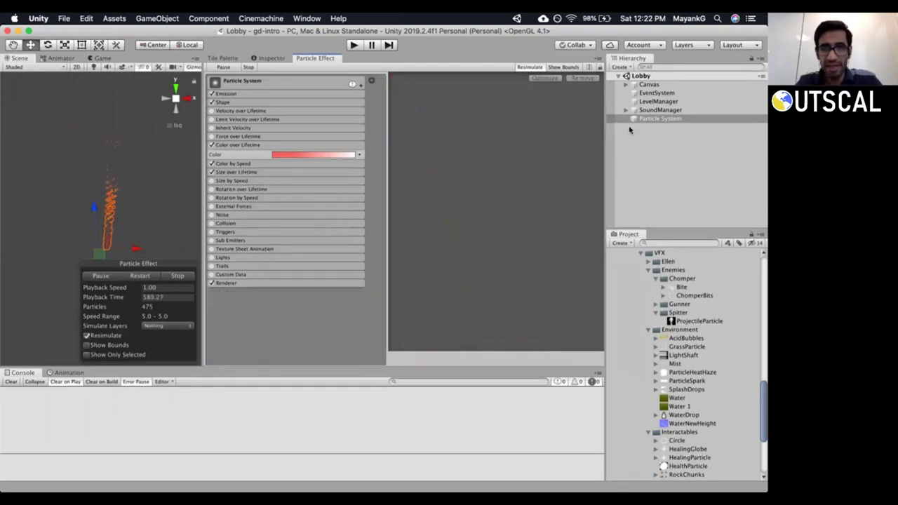
pyautogui.click(239, 59)
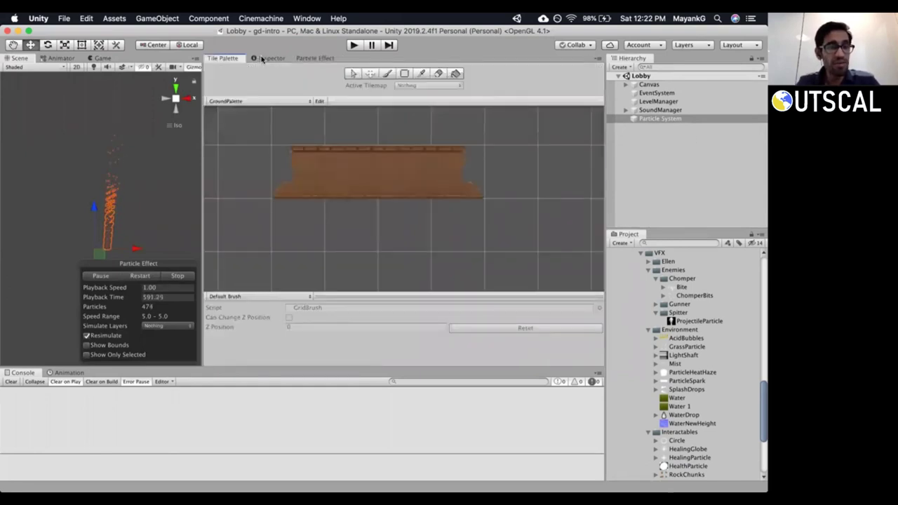
pyautogui.click(261, 59)
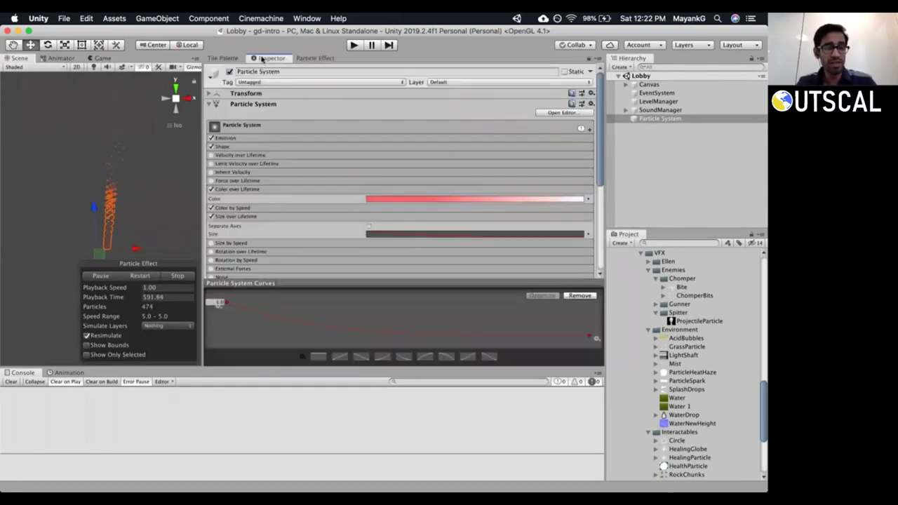
pyautogui.click(321, 61)
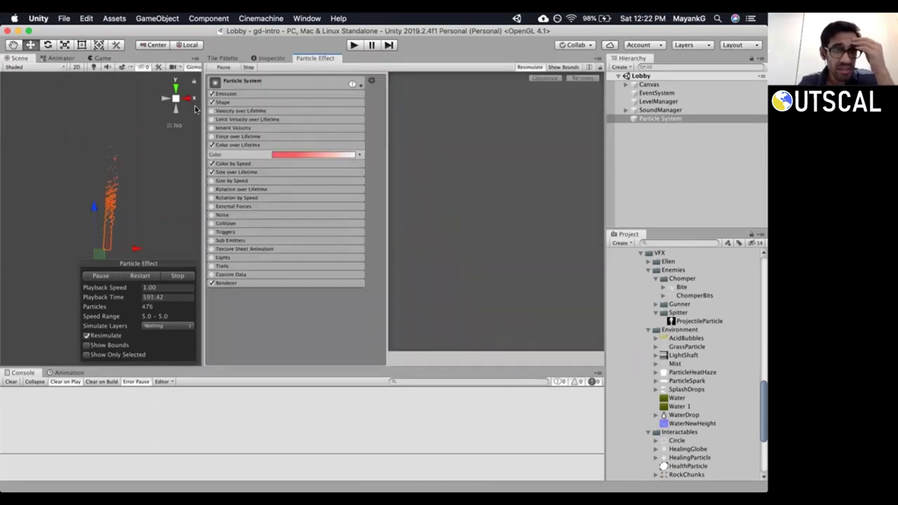
pyautogui.moveTo(203, 94); pyautogui.dragTo(423, 85)
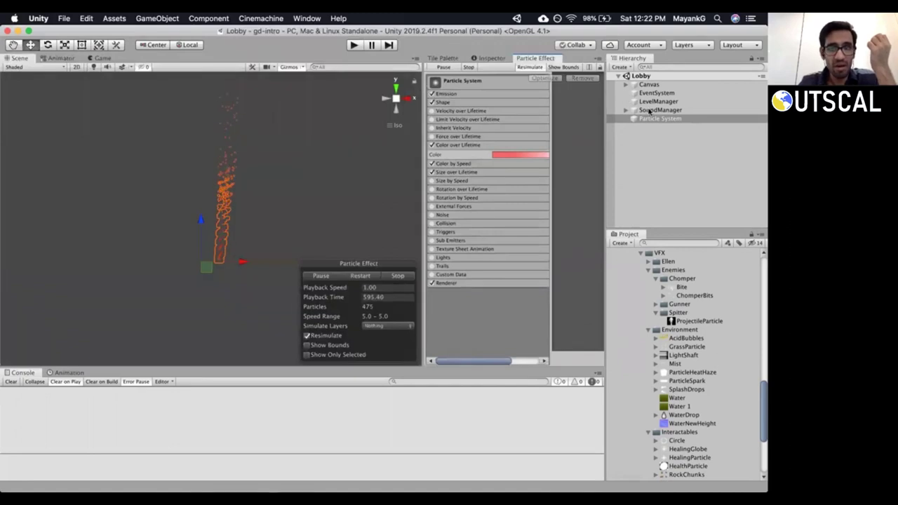
# Reselect the Particle System in the Hierarchy and scroll the Project window back to the top.
pyautogui.click(649, 110)
pyautogui.click(651, 118)
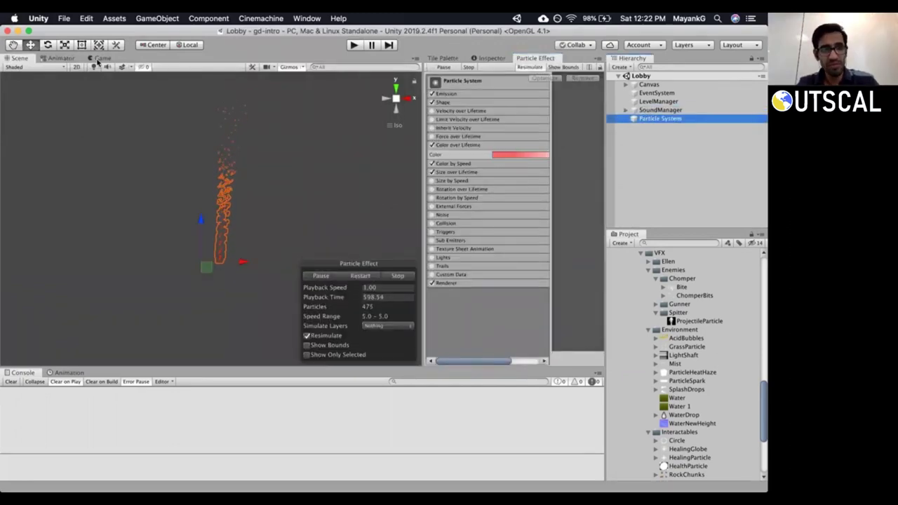
pyautogui.press('super+Tab')
pyautogui.press('super+shift+Tab')
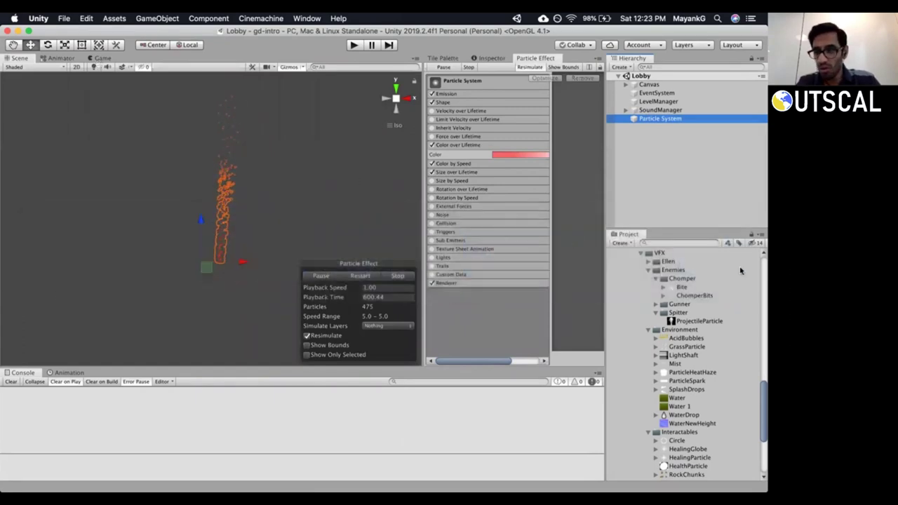
pyautogui.moveTo(762, 396); pyautogui.dragTo(761, 415)
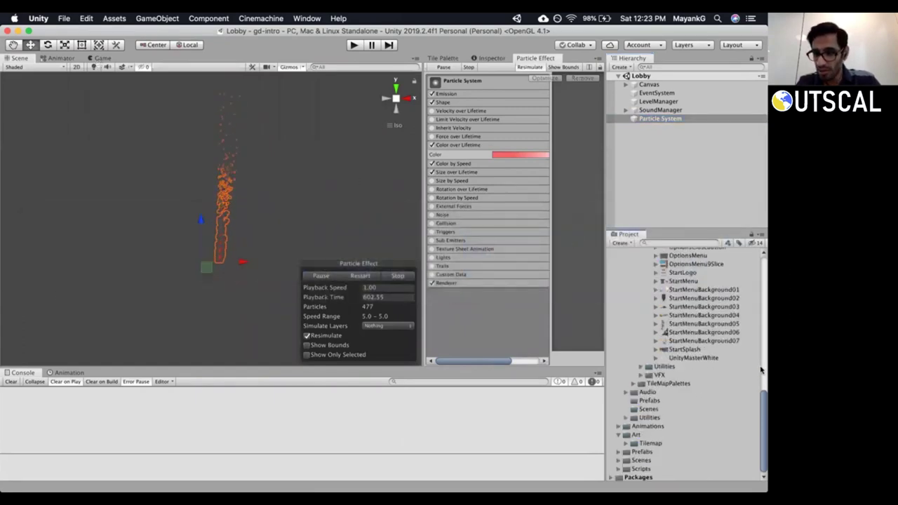
pyautogui.scroll(6, 660, 339)
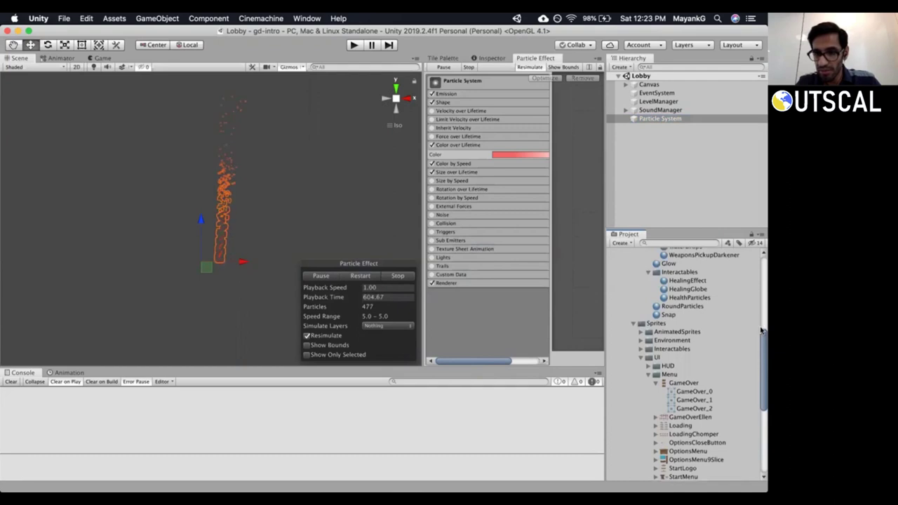
pyautogui.click(761, 274)
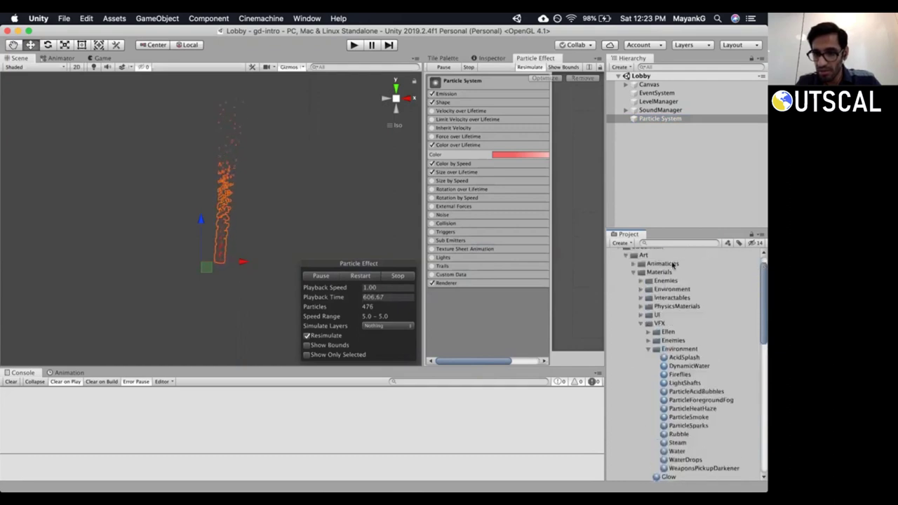
pyautogui.scroll(2, 657, 288)
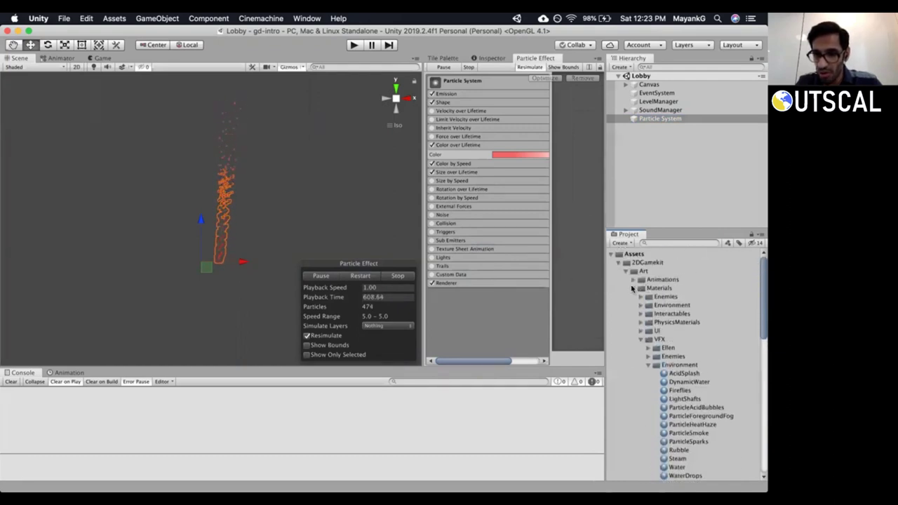
# Collapse the Materials, Art and 2DGamekit folders and expand the Scripts folder.
pyautogui.click(633, 288)
pyautogui.click(626, 271)
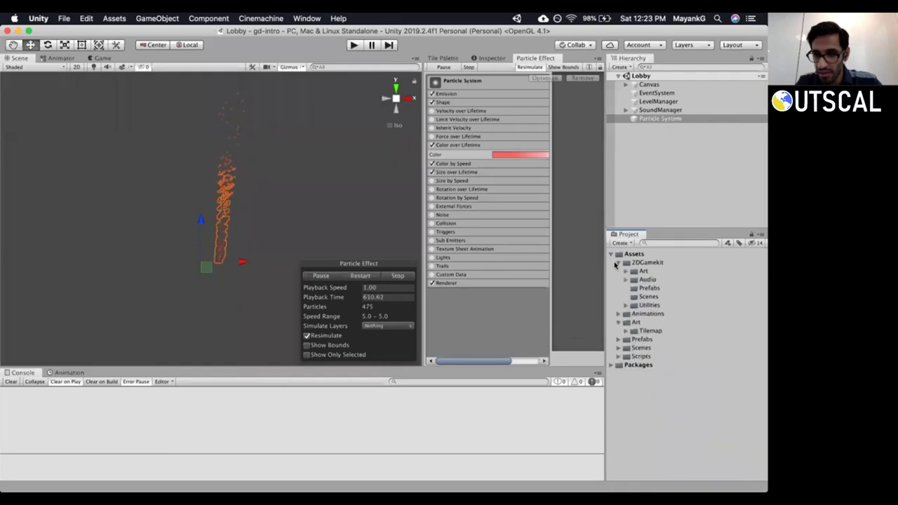
pyautogui.click(617, 263)
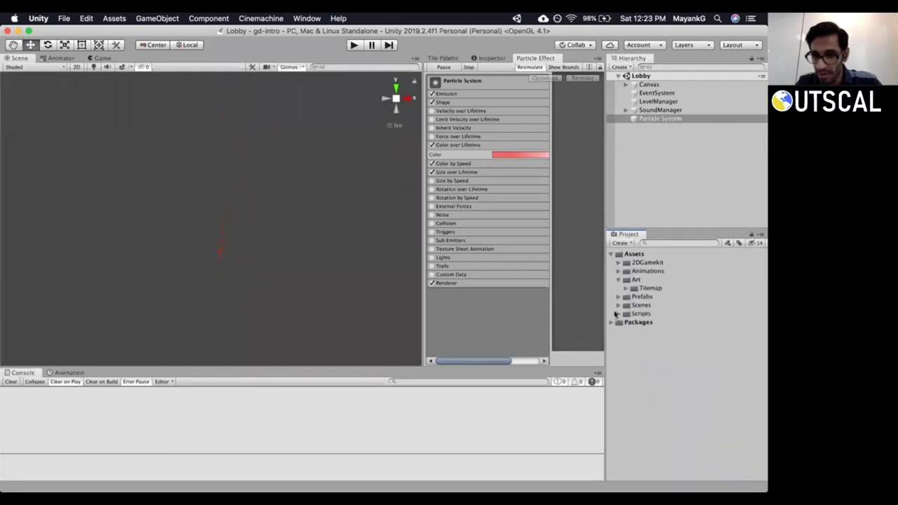
pyautogui.click(619, 314)
pyautogui.click(617, 315)
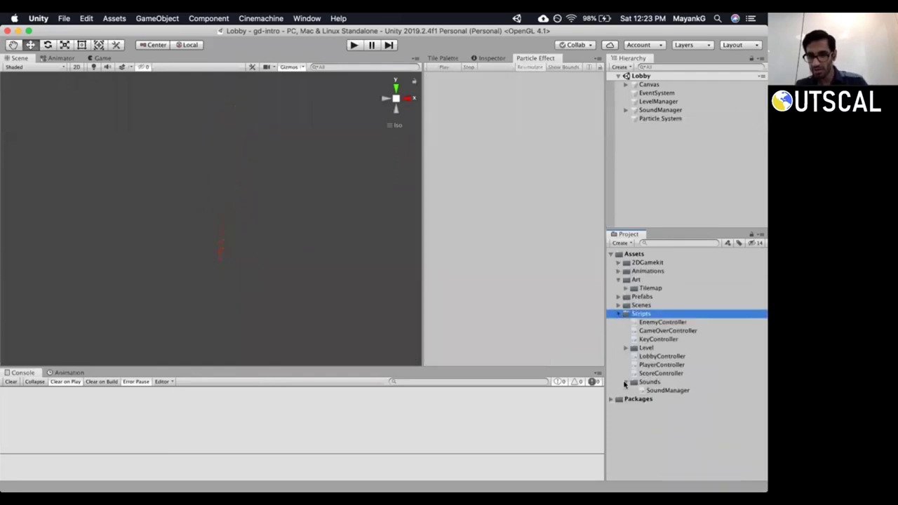
pyautogui.rightClick(638, 316)
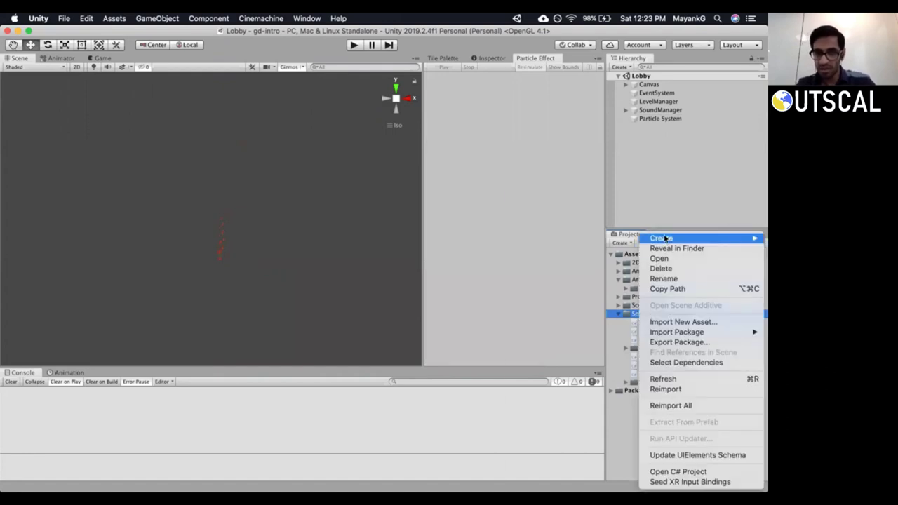
# Create a C# script named ParticleController in Scripts and drag it onto the Particle System.
pyautogui.moveTo(660, 238)
pyautogui.click(550, 84)
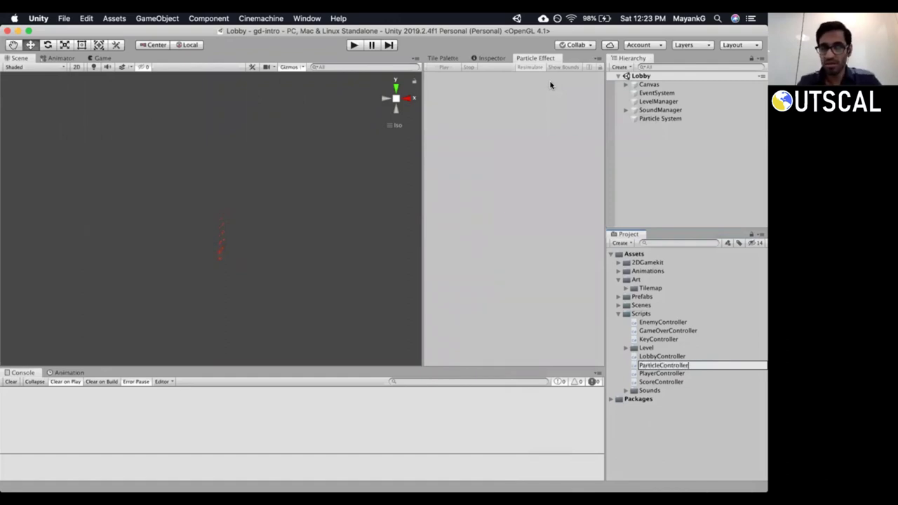
pyautogui.press('Return')
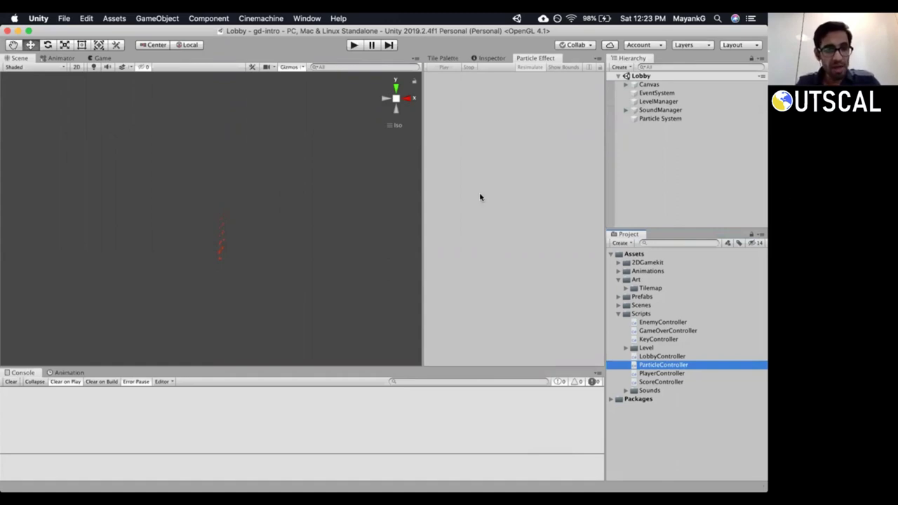
pyautogui.press('super+Tab')
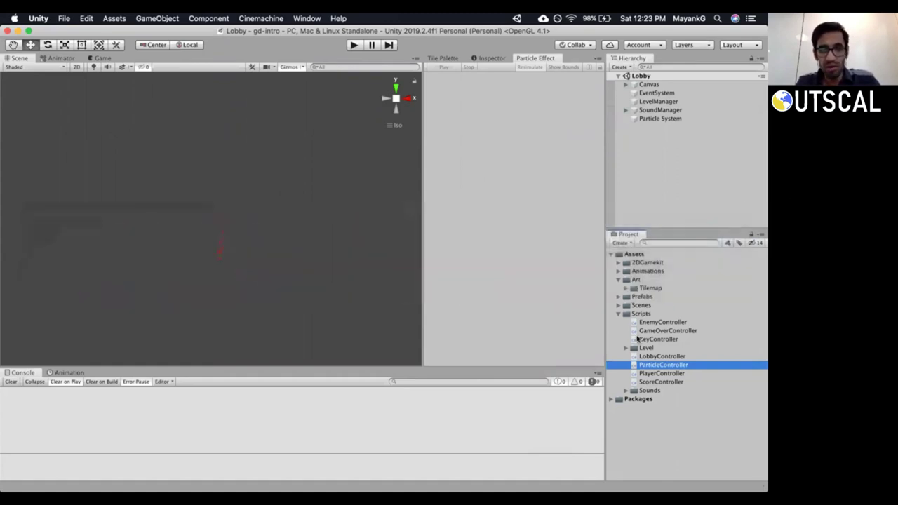
pyautogui.click(655, 357)
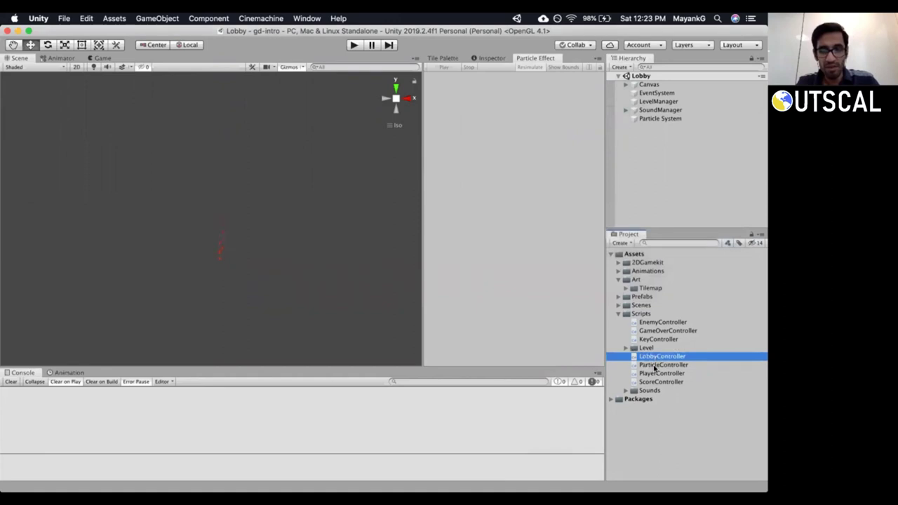
pyautogui.moveTo(653, 367); pyautogui.dragTo(660, 121)
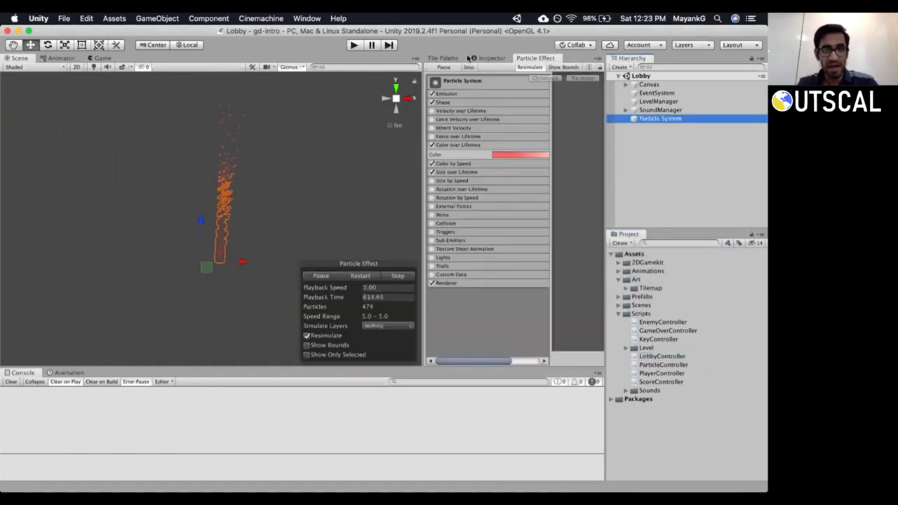
# Stop the particle preview and add the Particle Controller component by searching 'partc' in Add Component.
pyautogui.click(535, 58)
pyautogui.click(468, 67)
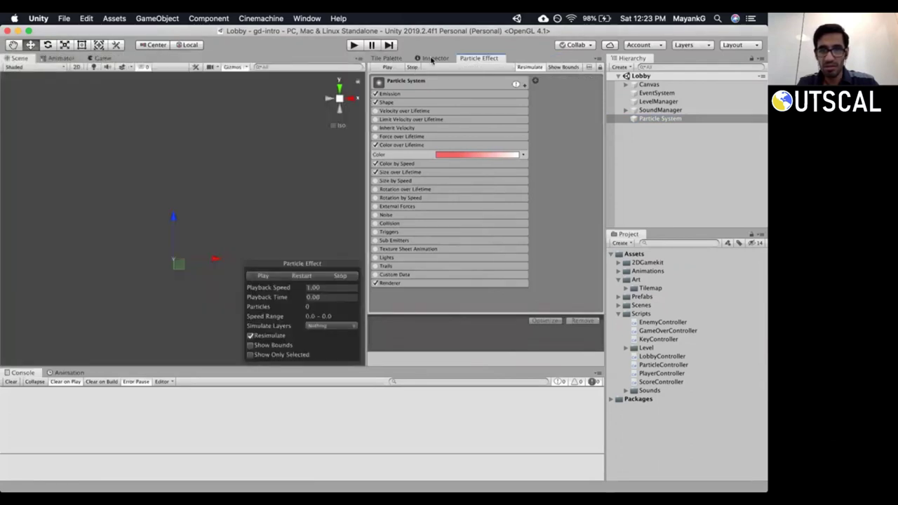
pyautogui.click(431, 58)
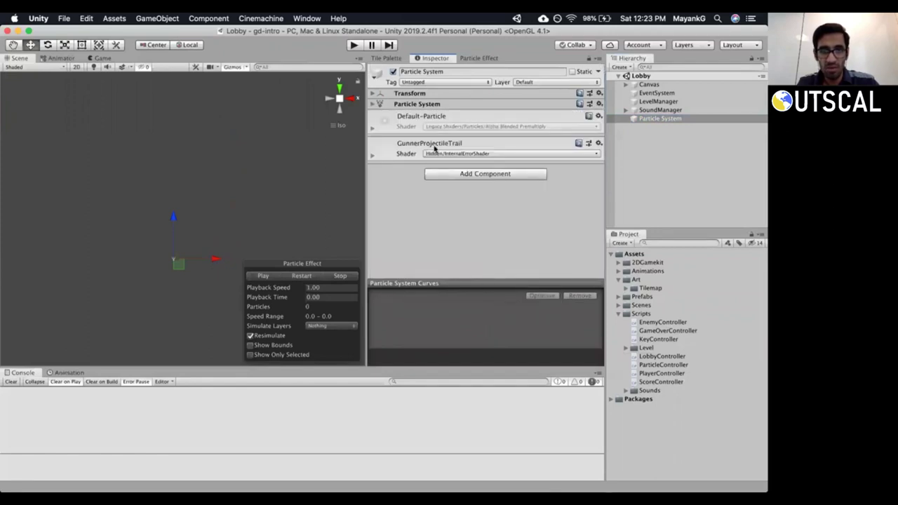
pyautogui.click(467, 175)
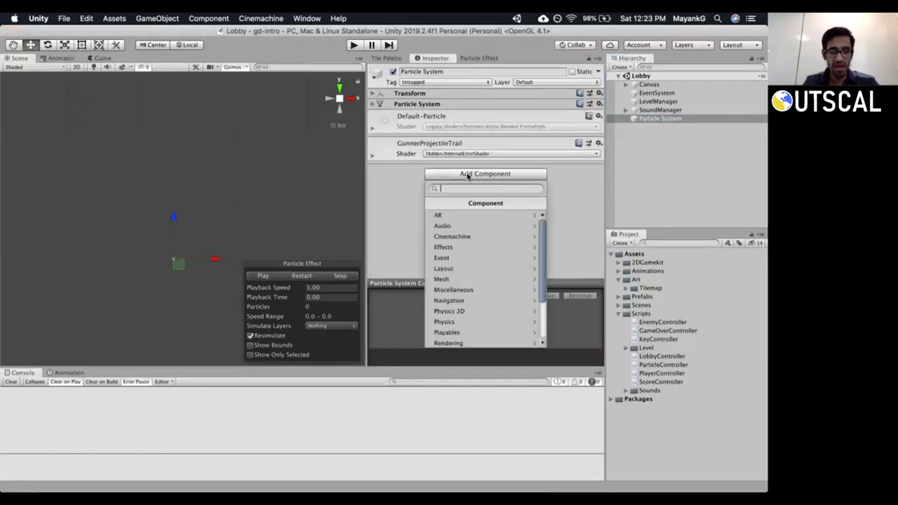
pyautogui.write('partc')
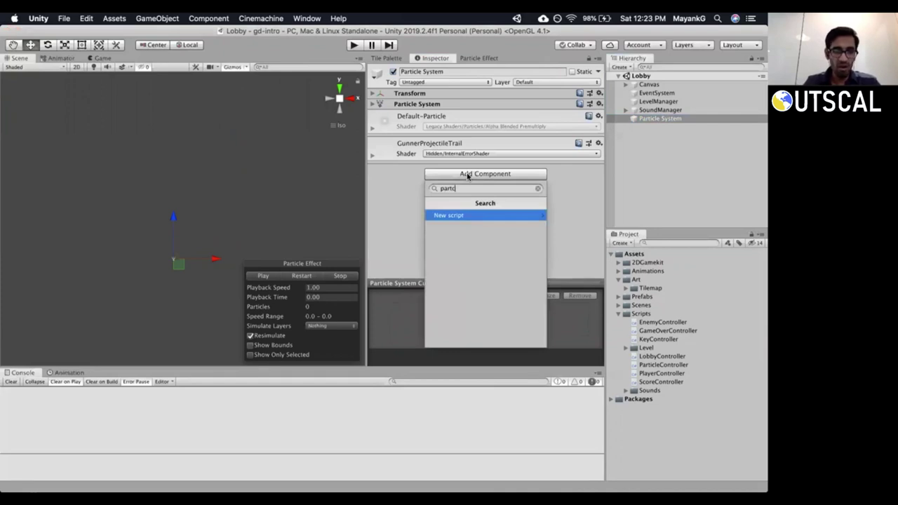
pyautogui.press('Return')
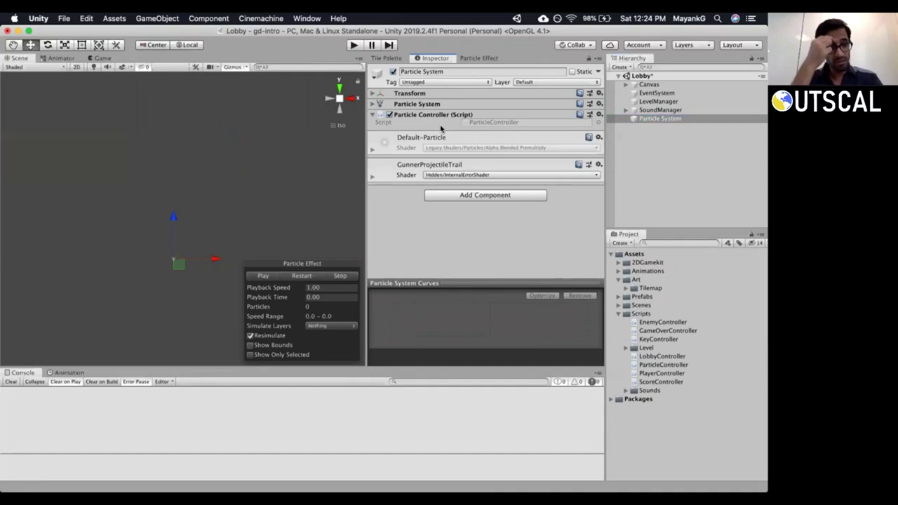
pyautogui.press('super+Tab')
pyautogui.press('super+Tab')
pyautogui.press('super+Tab')
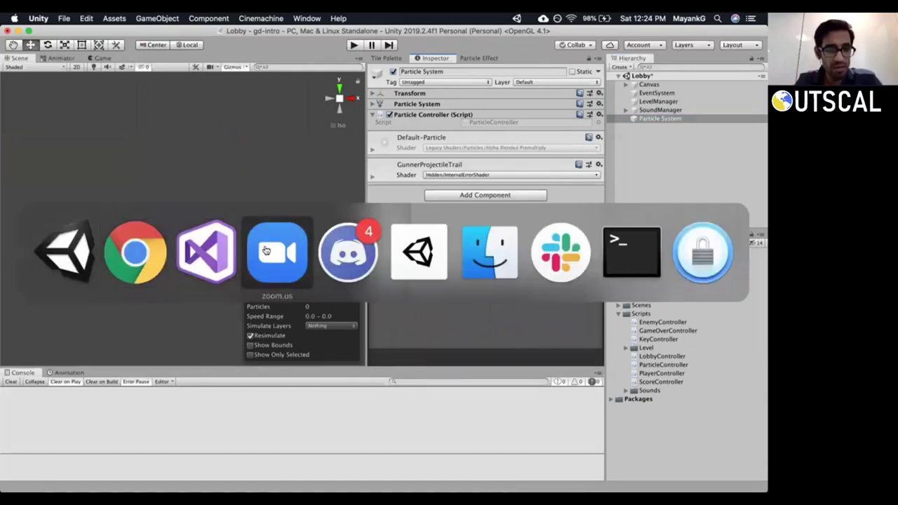
pyautogui.click(196, 256)
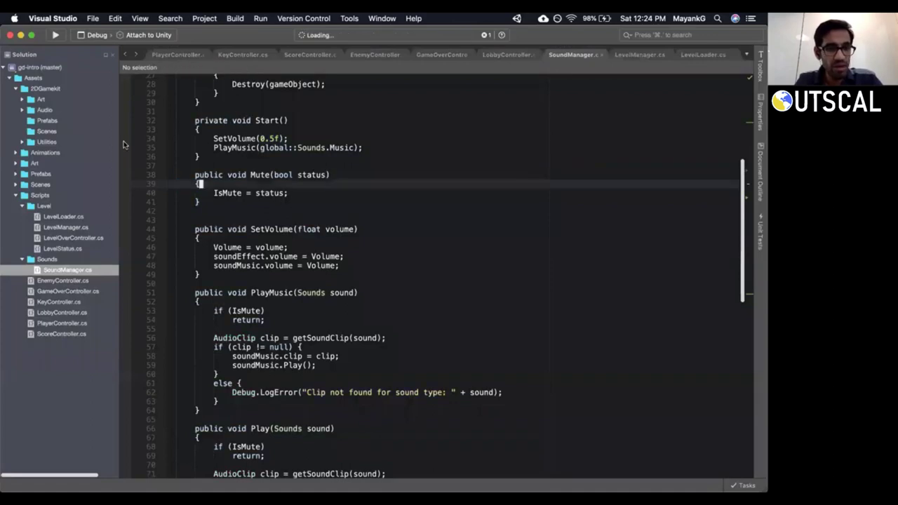
# In ParticleController.cs, delete the Start/Update template and declare 'public ParticleSystem particleSystem;'.
pyautogui.doubleClick(62, 324)
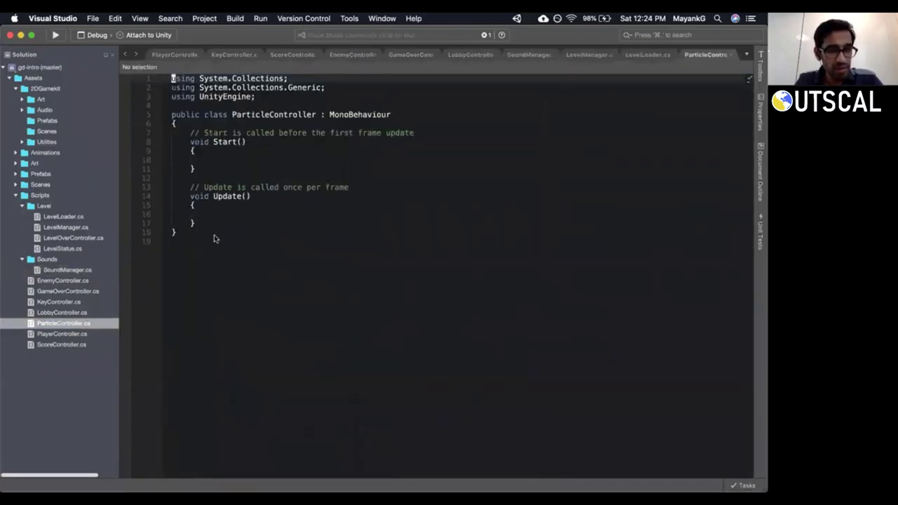
pyautogui.hotkey('shift', 'v')
pyautogui.press('j')
pyautogui.press('j')
pyautogui.press('j')
pyautogui.press('j')
pyautogui.press('j')
pyautogui.press('j')
pyautogui.press('j')
pyautogui.press('j')
pyautogui.press('j')
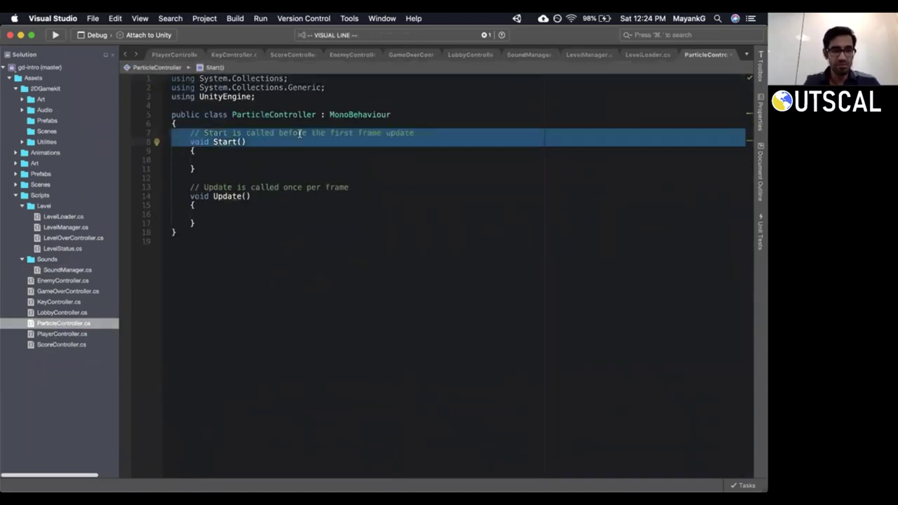
pyautogui.press('j')
pyautogui.press('d')
pyautogui.hotkey('shift', 'o')
pyautogui.write('public ')
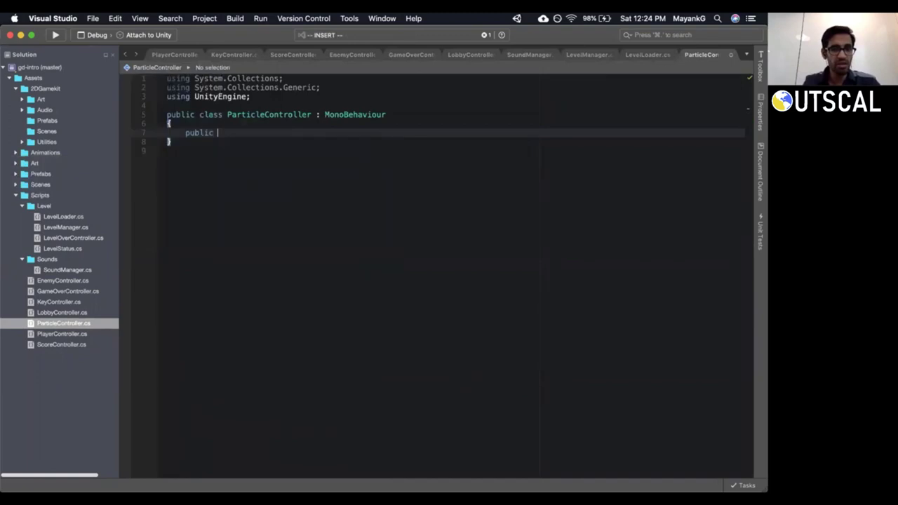
pyautogui.write('Particl')
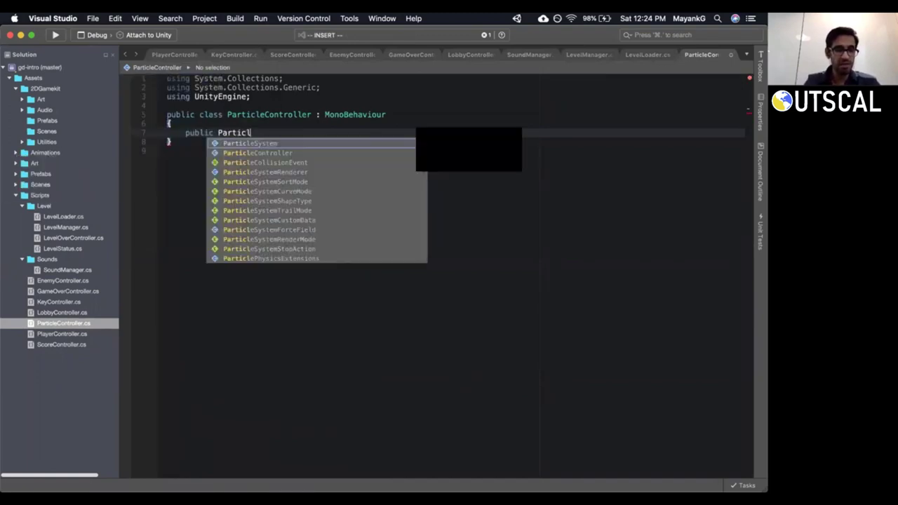
pyautogui.write('eSystem pa')
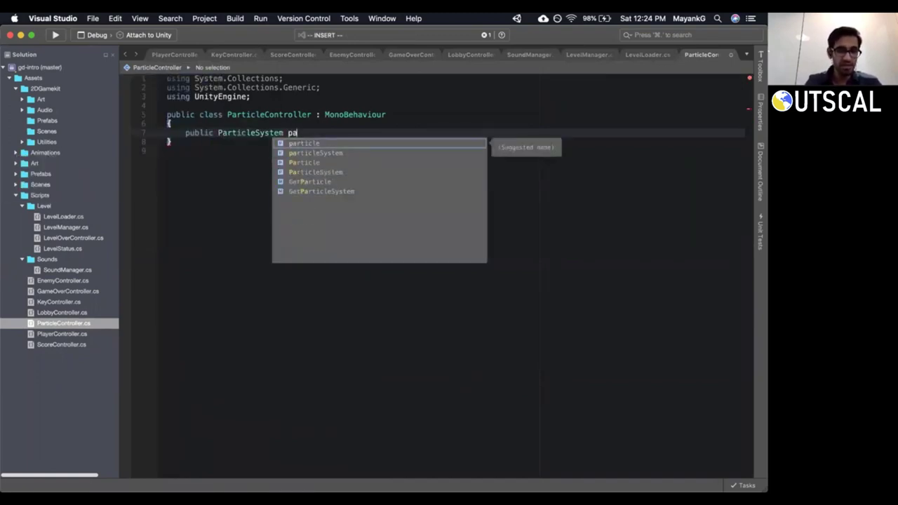
pyautogui.press('Down')
pyautogui.press('Return')
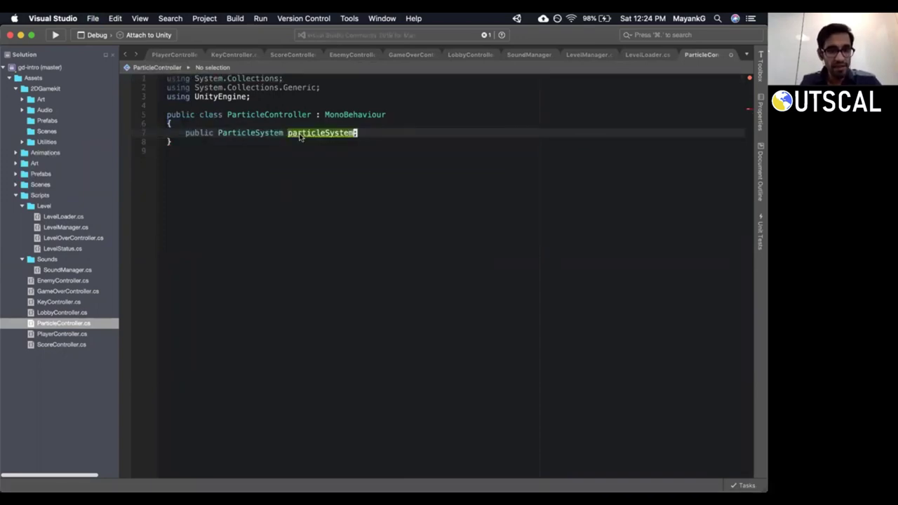
pyautogui.write(';')
pyautogui.press('Return')
pyautogui.press('Return')
pyautogui.press('Return')
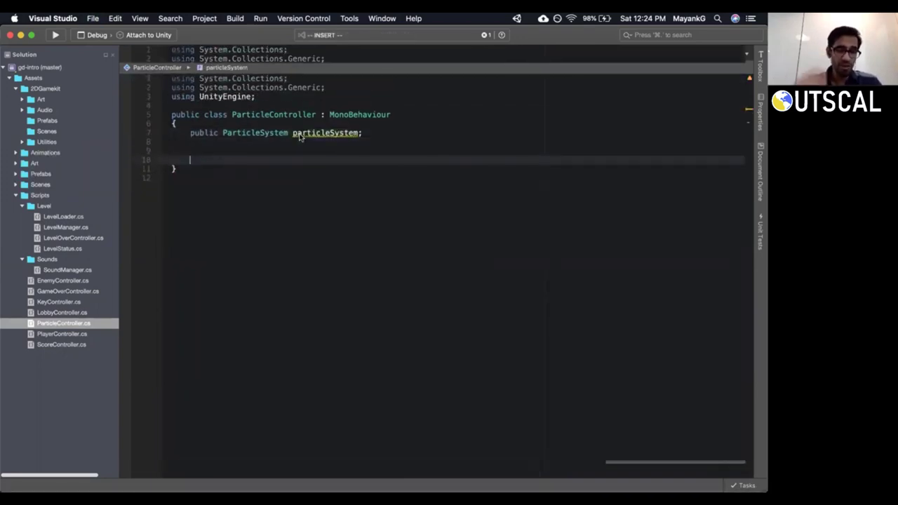
# Add a PlayPlayerWinEffect() method whose body calls particleSystem.Play();.
pyautogui.write('public void Play')
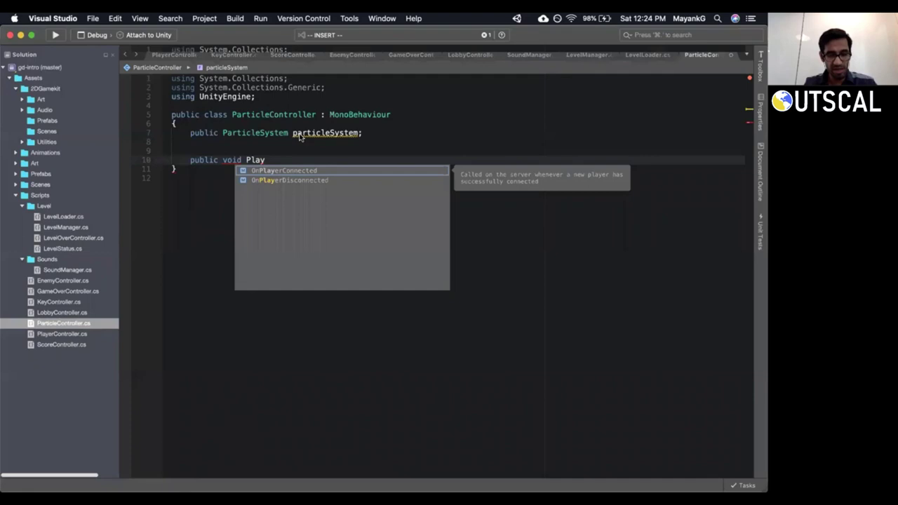
pyautogui.write('Pla')
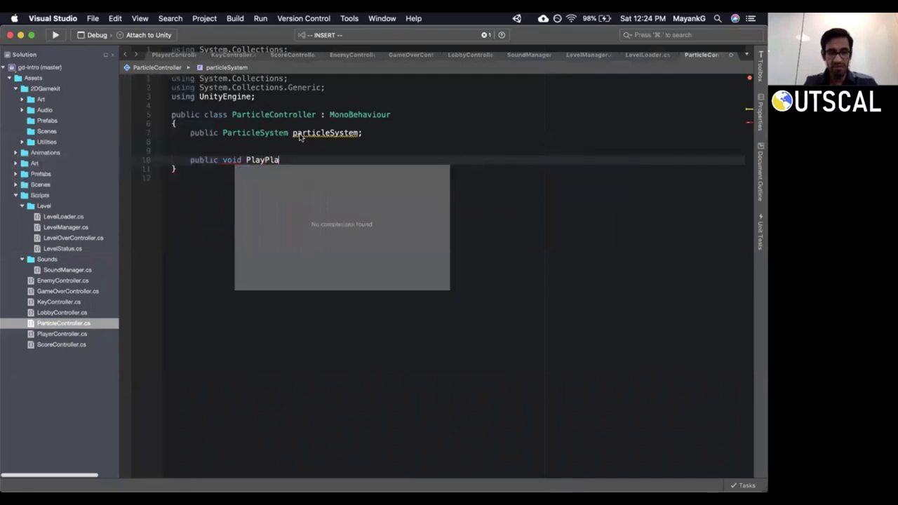
pyautogui.write('yerWinEffect() {')
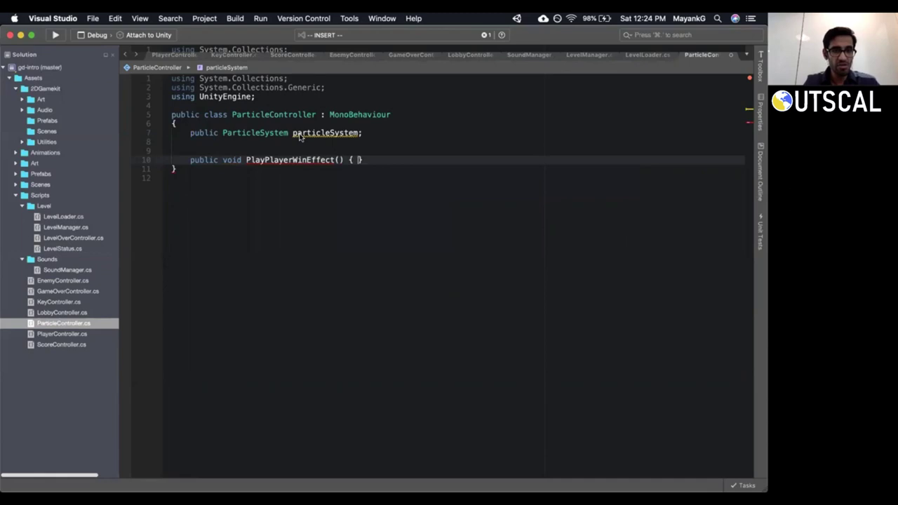
pyautogui.press('Return')
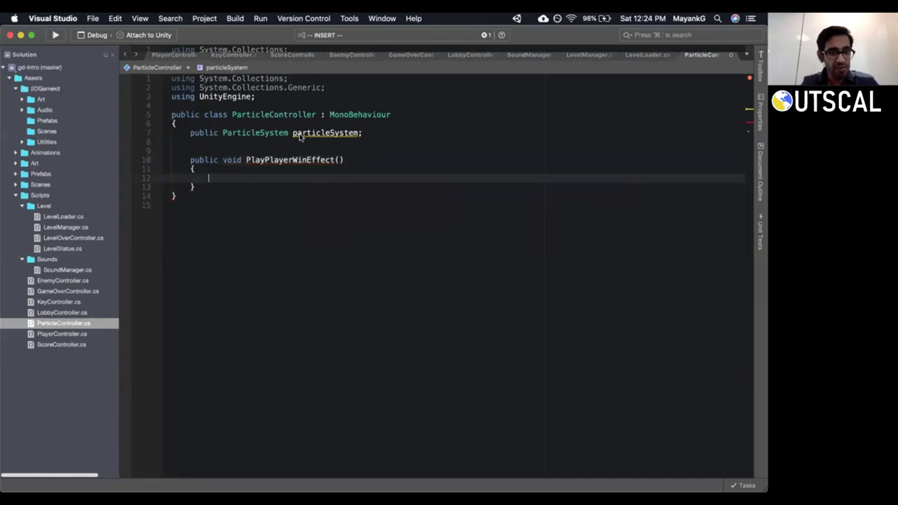
pyautogui.press('Escape')
pyautogui.press('Up')
pyautogui.press('Up')
pyautogui.press('Up')
pyautogui.press('Up')
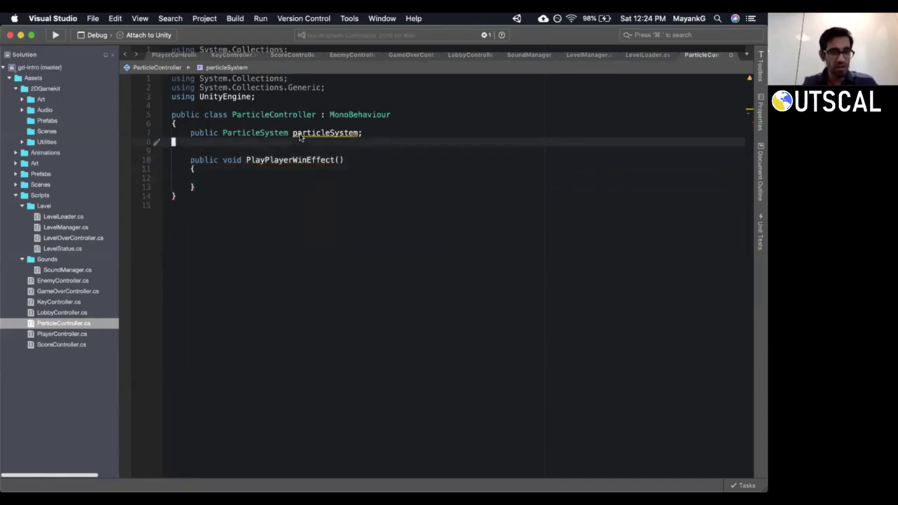
pyautogui.press('d')
pyautogui.press('d')
pyautogui.press('Down')
pyautogui.press('Down')
pyautogui.press('Down')
pyautogui.write('i')
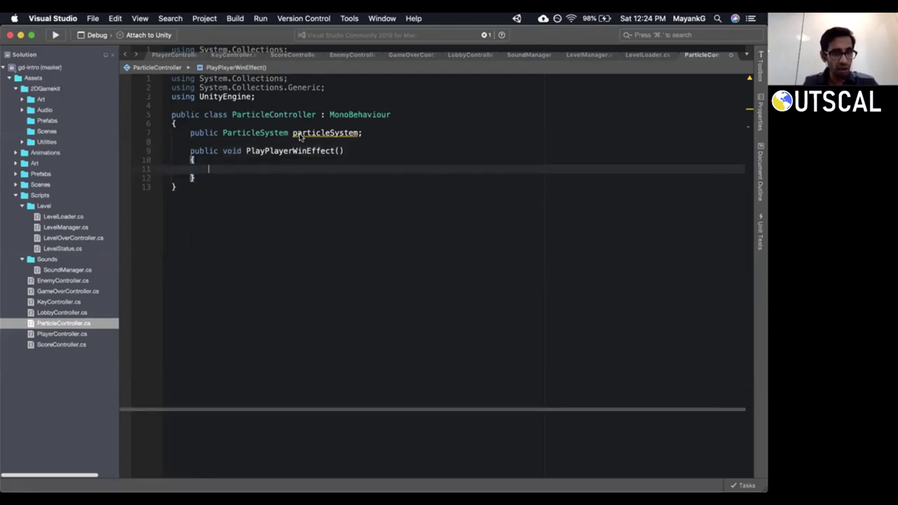
pyautogui.write('play')
pyautogui.press('BackSpace')
pyautogui.press('BackSpace')
pyautogui.press('BackSpace')
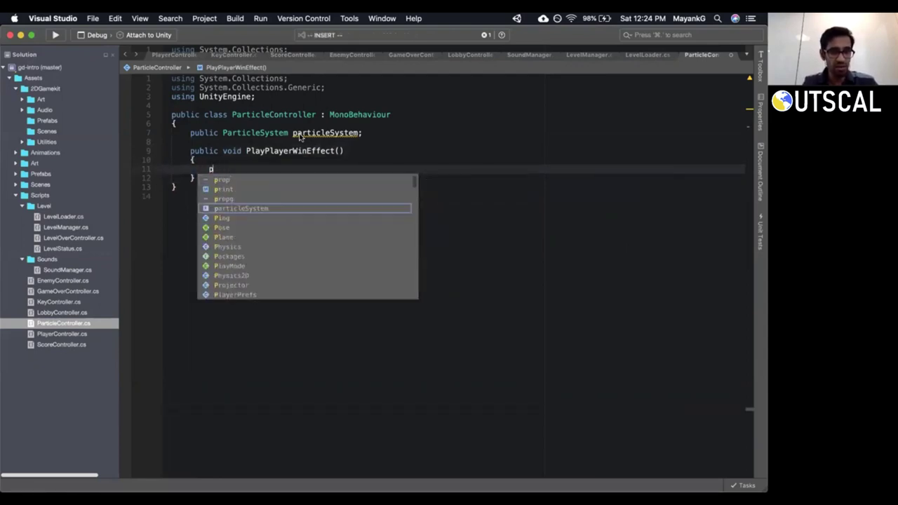
pyautogui.write('articleSystem')
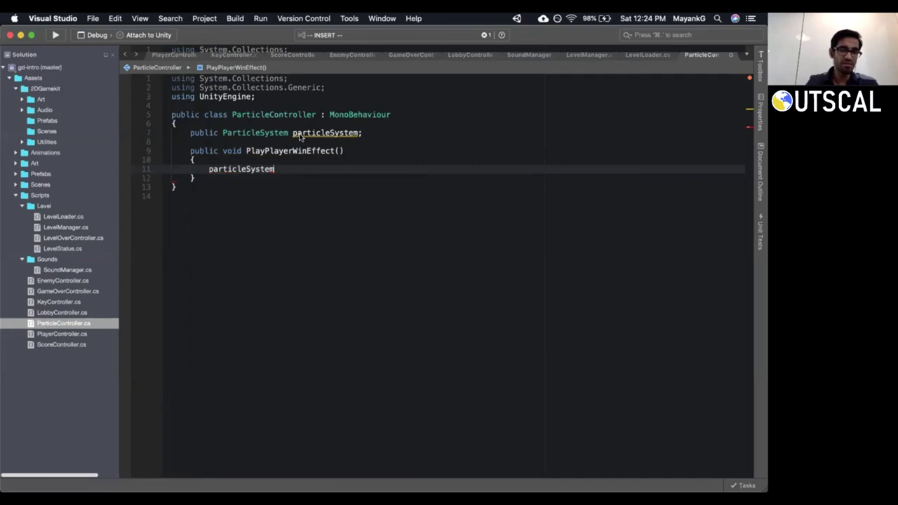
pyautogui.write('.')
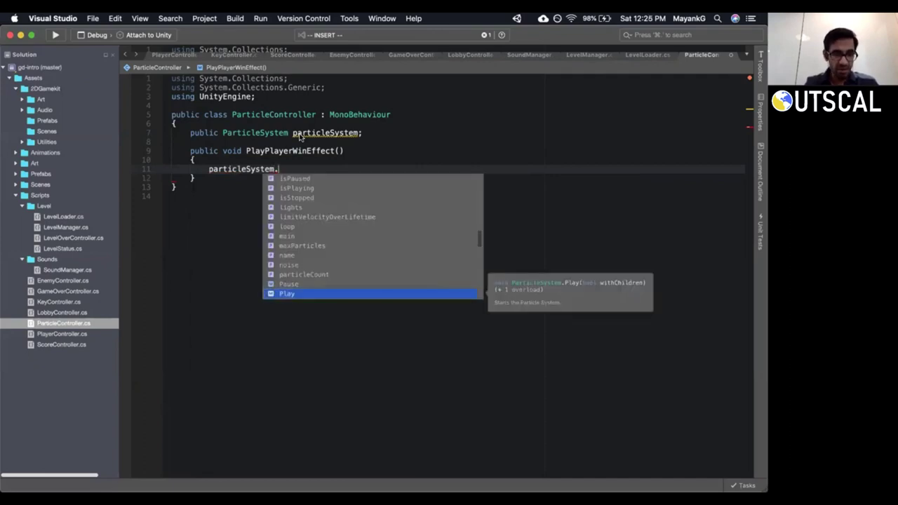
pyautogui.press('Escape')
pyautogui.write('Play();')
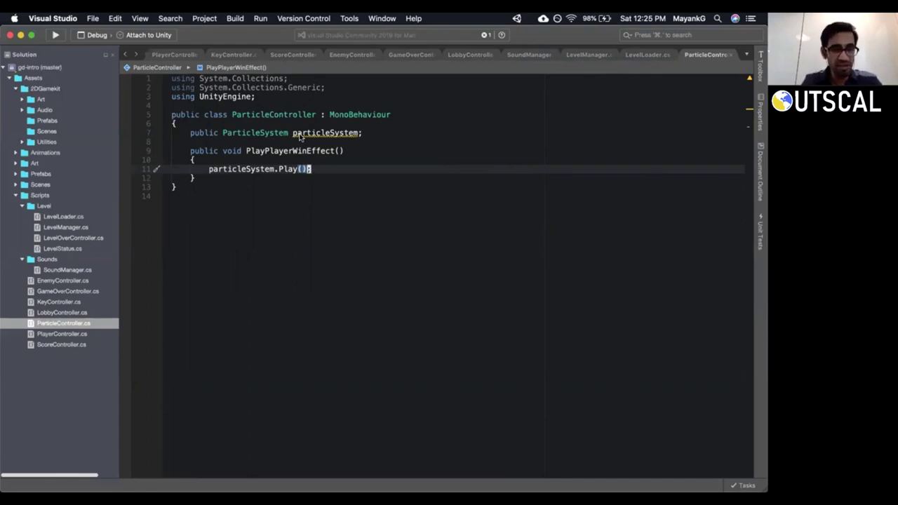
pyautogui.hotkey('shift', 'o')
# Browse particleSystem's members on a new line, then delete that incomplete particleSystem.play line.
pyautogui.write('pa')
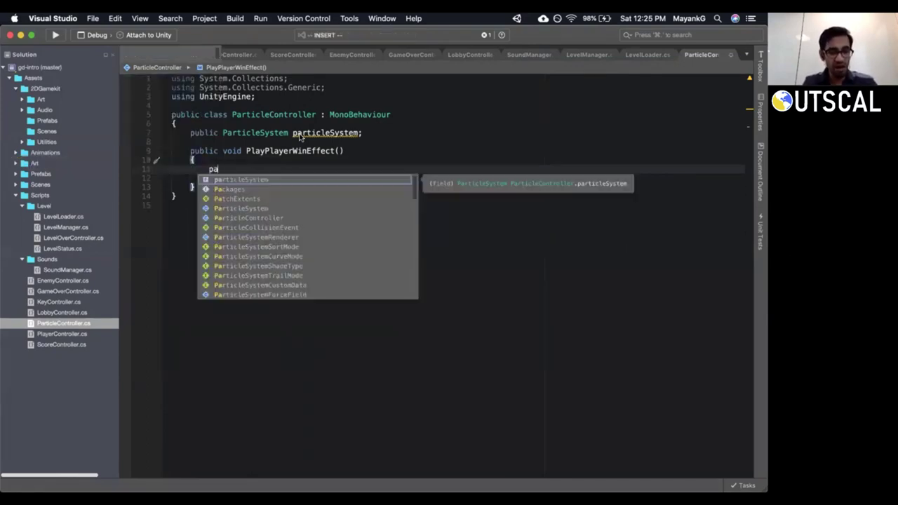
pyautogui.write('rticle')
pyautogui.press('Tab')
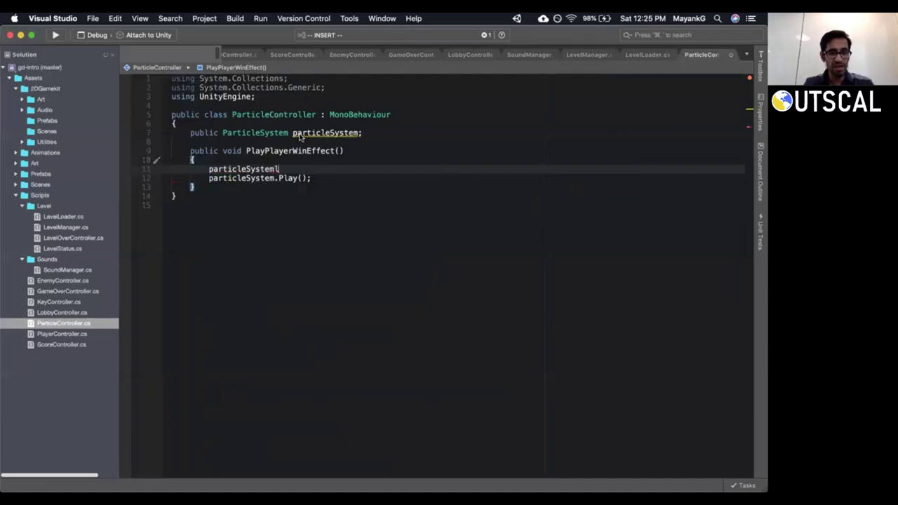
pyautogui.hotkey('ctrl', 'space')
pyautogui.write('.')
pyautogui.press('Up')
pyautogui.press('Up')
pyautogui.press('Up')
pyautogui.press('Up')
pyautogui.press('Up')
pyautogui.press('Up')
pyautogui.press('Up')
pyautogui.press('Up')
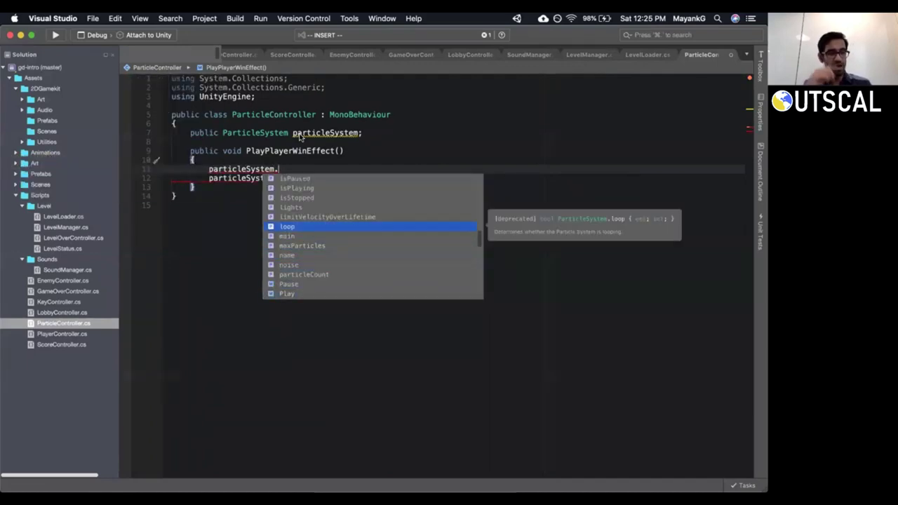
pyautogui.press('Down')
pyautogui.press('Down')
pyautogui.press('Down')
pyautogui.press('Down')
pyautogui.press('Down')
pyautogui.press('Down')
pyautogui.press('Down')
pyautogui.press('Down')
pyautogui.press('Down')
pyautogui.press('Down')
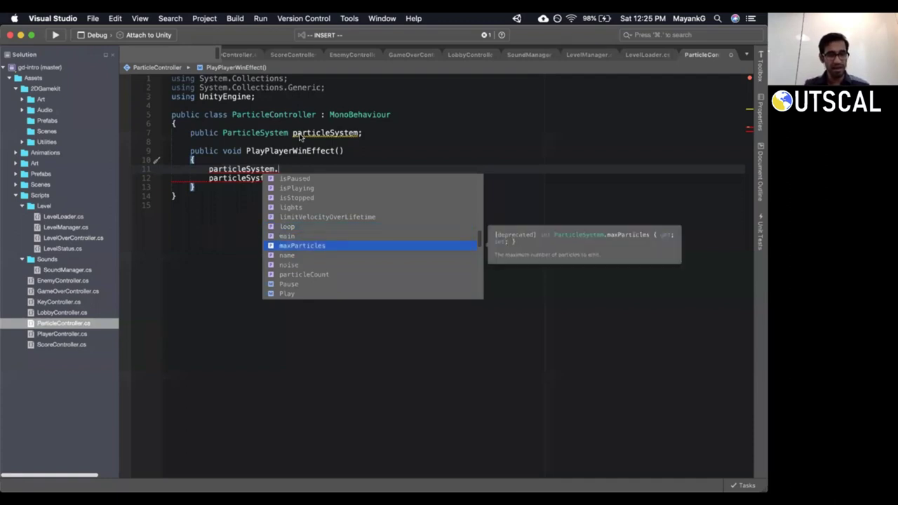
pyautogui.press('Down')
pyautogui.press('Down')
pyautogui.press('Down')
pyautogui.press('Down')
pyautogui.press('Down')
pyautogui.press('Down')
pyautogui.press('Down')
pyautogui.press('Down')
pyautogui.press('Down')
pyautogui.press('Down')
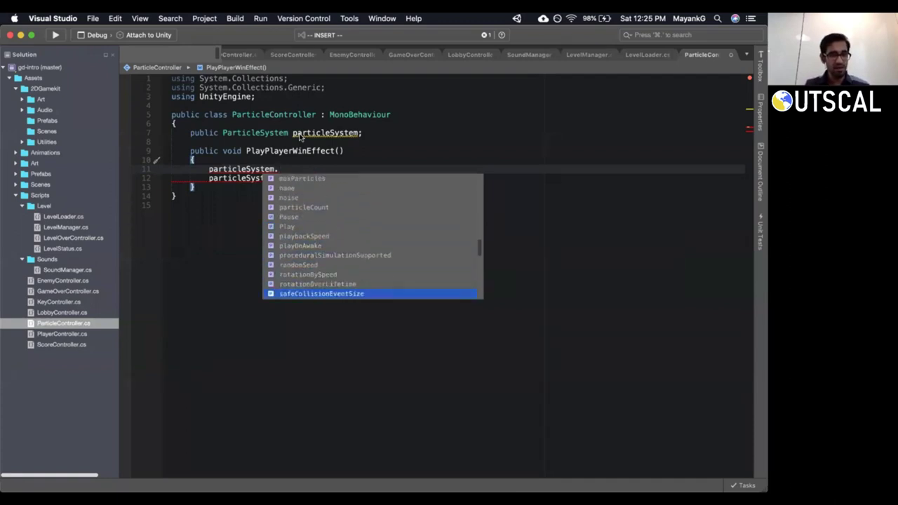
pyautogui.press('Up')
pyautogui.press('Up')
pyautogui.press('Up')
pyautogui.press('Up')
pyautogui.press('Up')
pyautogui.press('Up')
pyautogui.press('Up')
pyautogui.press('Up')
pyautogui.press('Up')
pyautogui.press('Up')
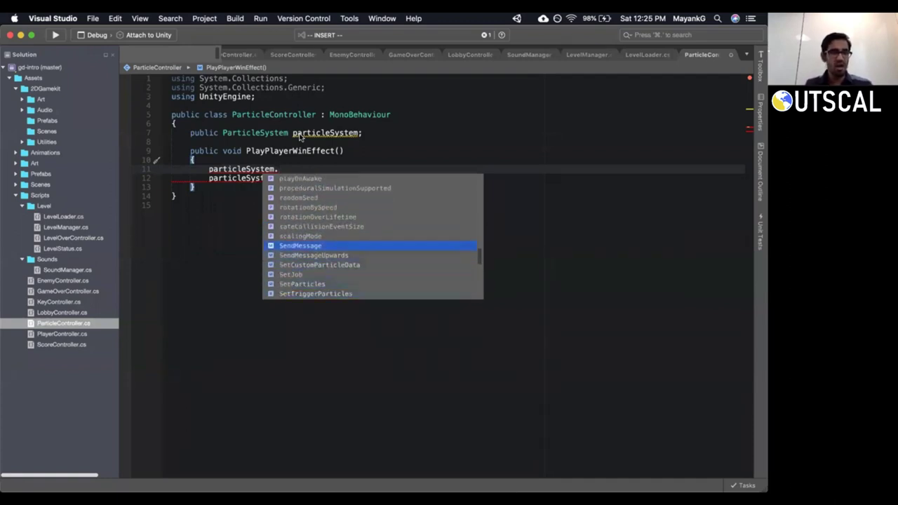
pyautogui.press('Up')
pyautogui.press('Up')
pyautogui.press('Up')
pyautogui.press('Up')
pyautogui.press('Up')
pyautogui.press('Up')
pyautogui.press('Up')
pyautogui.press('Up')
pyautogui.press('Up')
pyautogui.press('Up')
pyautogui.press('Up')
pyautogui.press('Up')
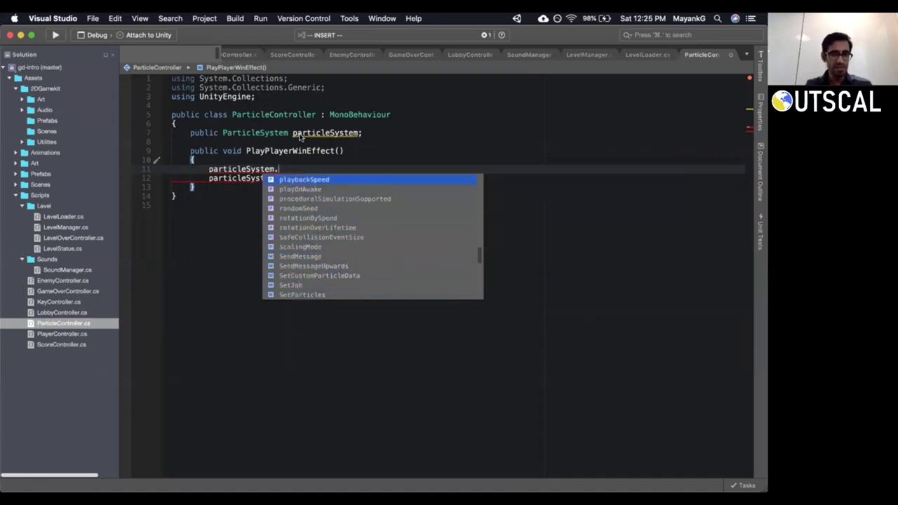
pyautogui.press('Up')
pyautogui.press('Up')
pyautogui.press('Up')
pyautogui.press('Up')
pyautogui.press('Up')
pyautogui.press('Up')
pyautogui.press('Up')
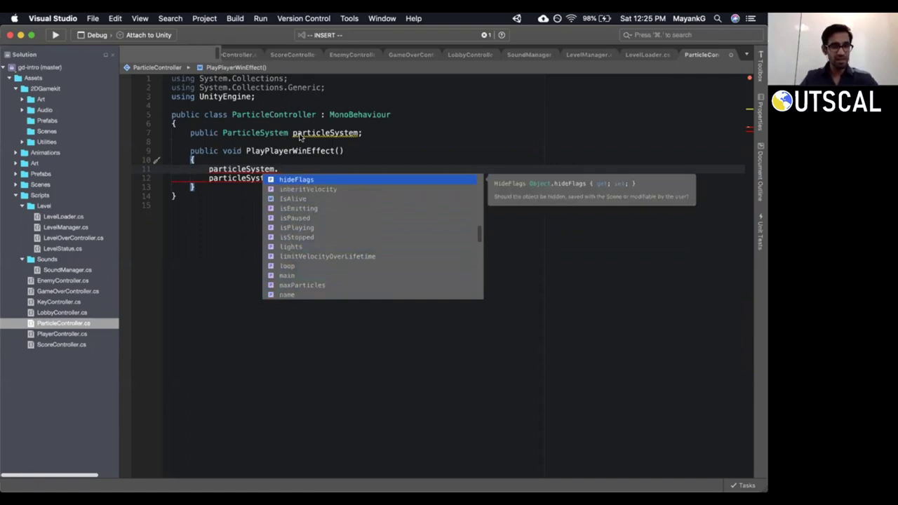
pyautogui.press('Down')
pyautogui.press('Down')
pyautogui.press('Down')
pyautogui.press('Down')
pyautogui.press('Down')
pyautogui.write('p')
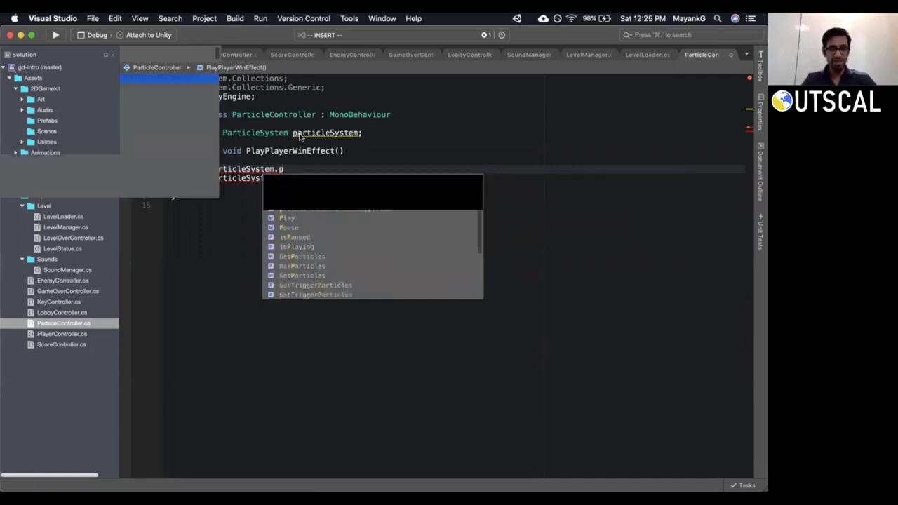
pyautogui.write('lay')
pyautogui.press('Down')
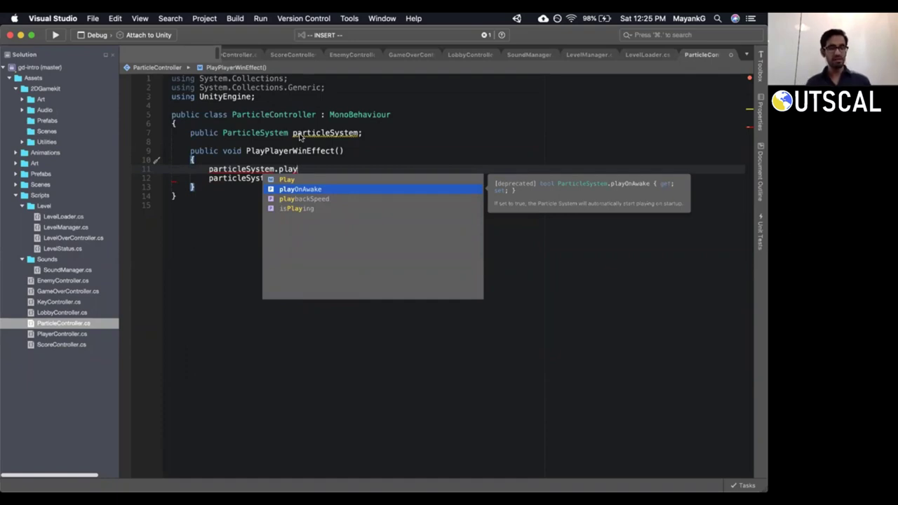
pyautogui.press('Escape')
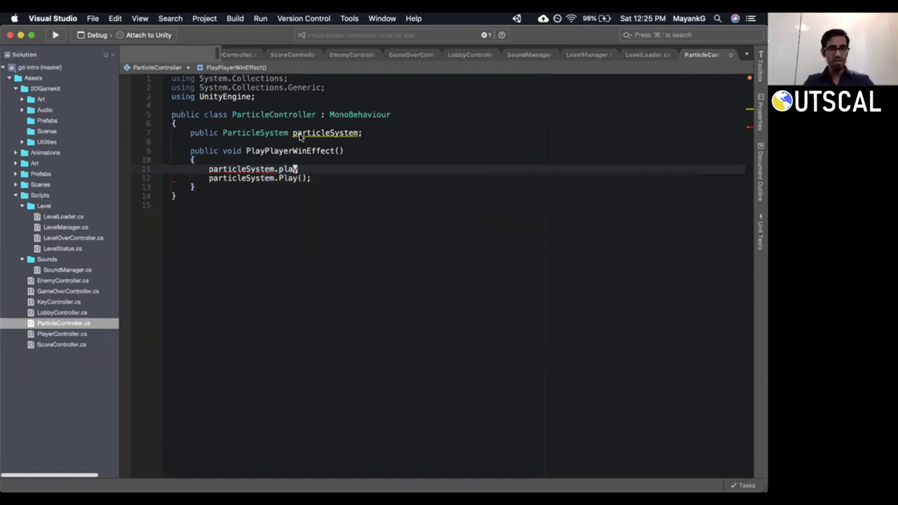
pyautogui.press('d')
pyautogui.press('d')
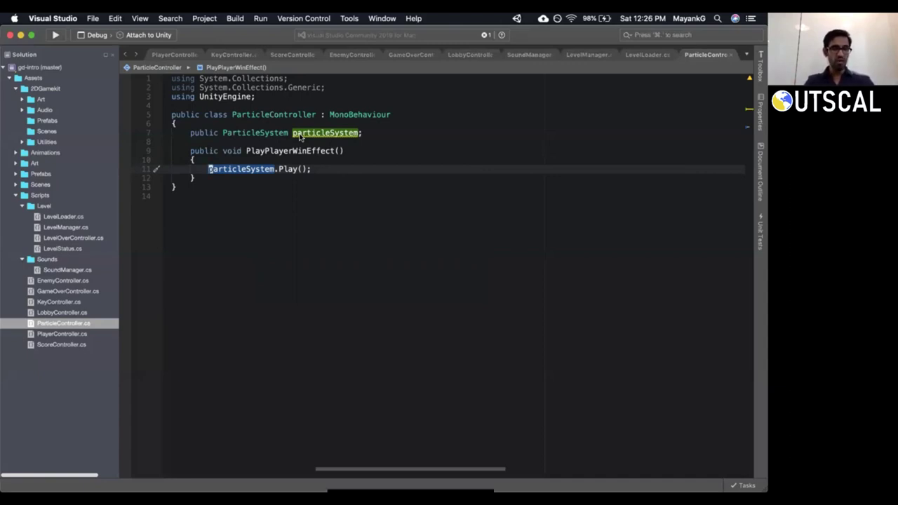
# Delete the stray 'play' line so the method only calls particleSystem.Play();.
pyautogui.hotkey('shift', 'o')
pyautogui.write('play')
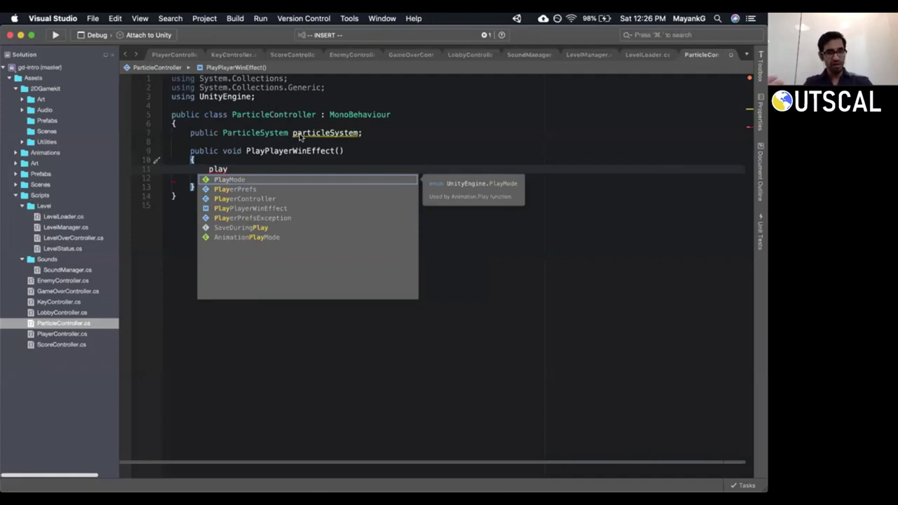
pyautogui.press('Escape')
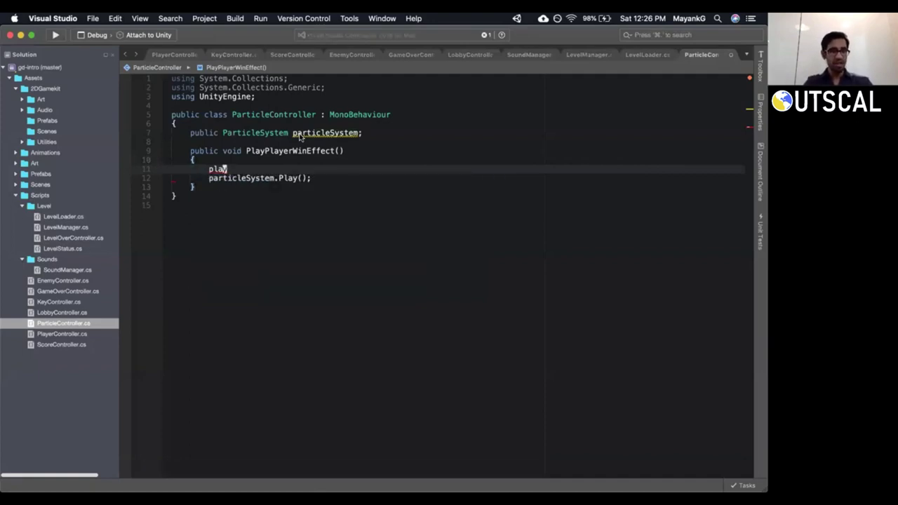
pyautogui.press('d')
pyautogui.press('d')
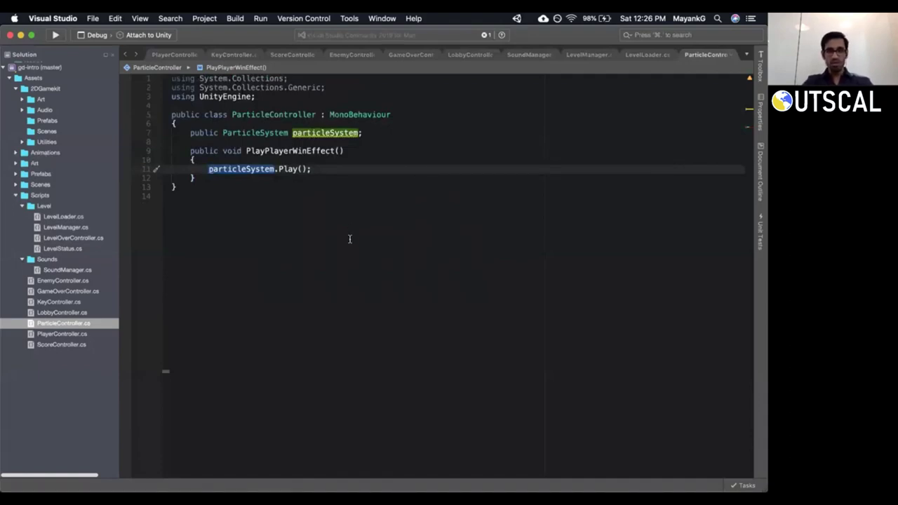
pyautogui.moveTo(253, 161)
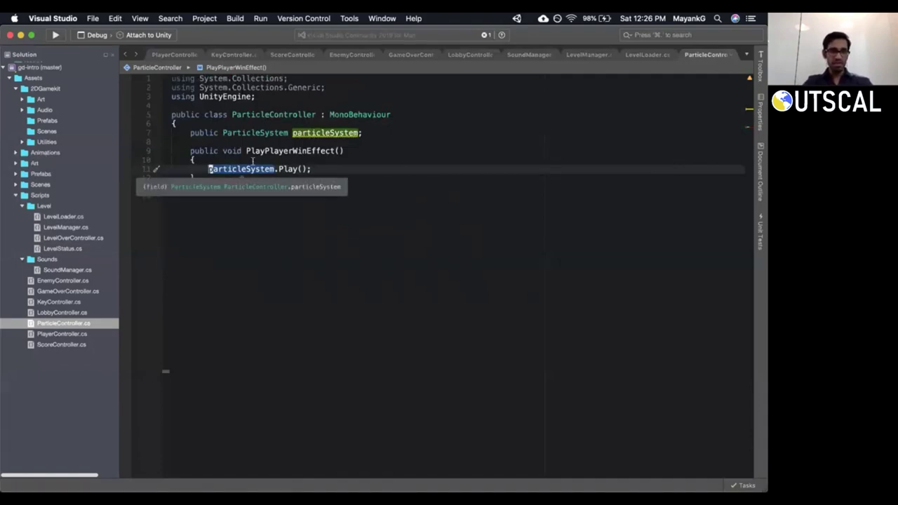
pyautogui.click(260, 134)
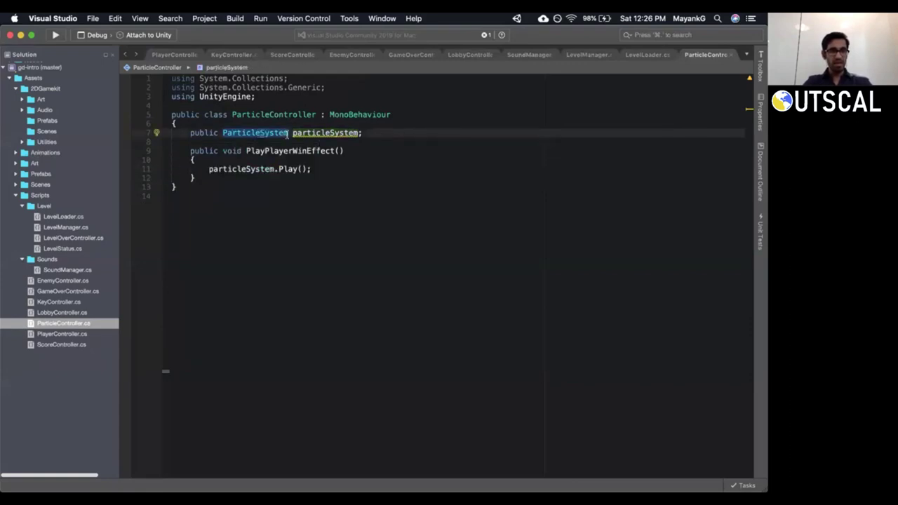
pyautogui.moveTo(274, 133)
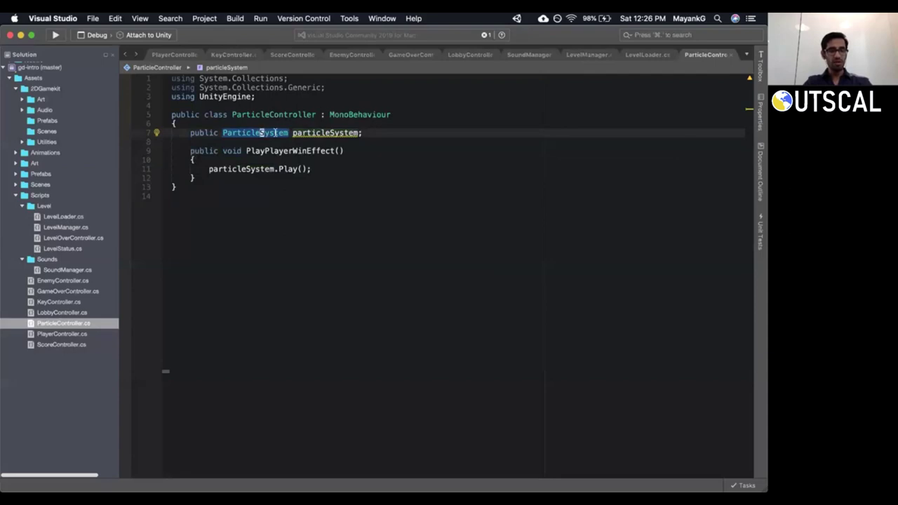
pyautogui.rightClick(274, 132)
pyautogui.click(270, 133)
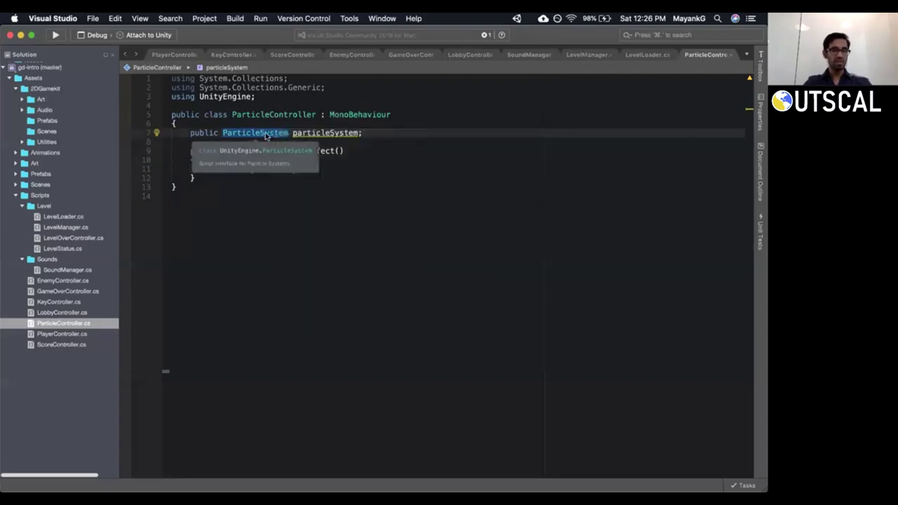
pyautogui.tripleClick(265, 133)
pyautogui.hotkey('alt', 'Up')
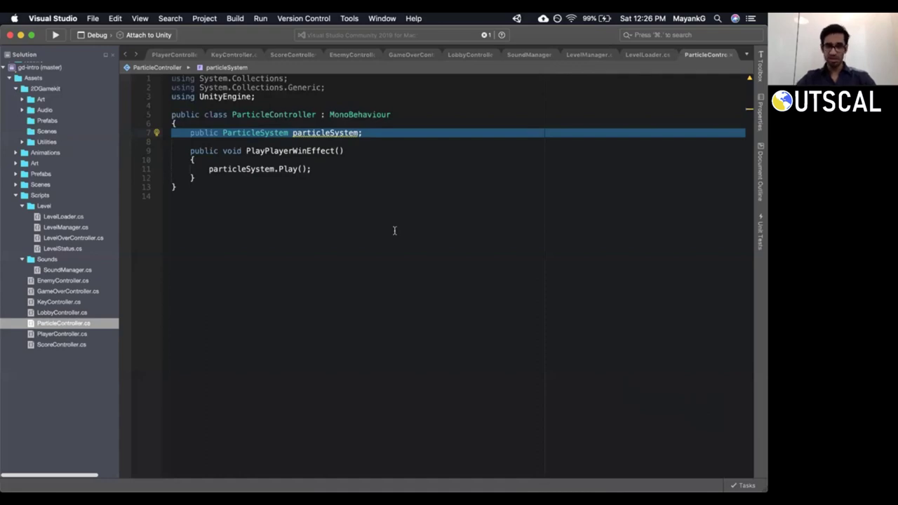
pyautogui.press('super+Tab')
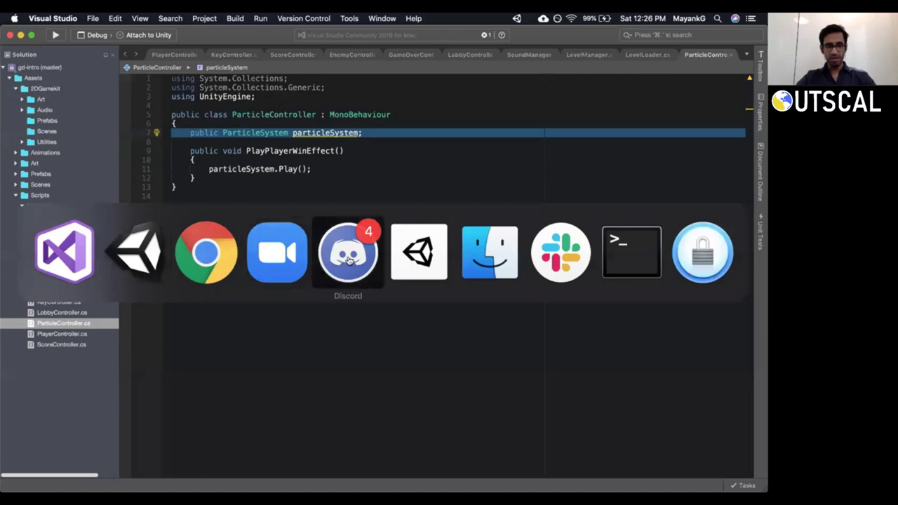
# Clear the Console warning, untick the Particle System's active checkbox, and collapse its Curves area.
pyautogui.press('super+shift+Tab')
pyautogui.press('super+shift+Tab')
pyautogui.press('super+shift+Tab')
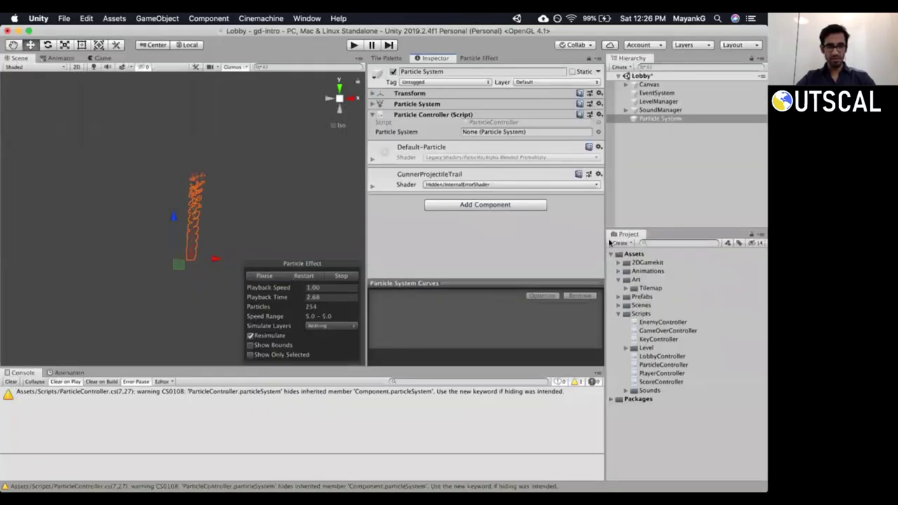
pyautogui.click(10, 382)
pyautogui.click(679, 116)
pyautogui.click(678, 110)
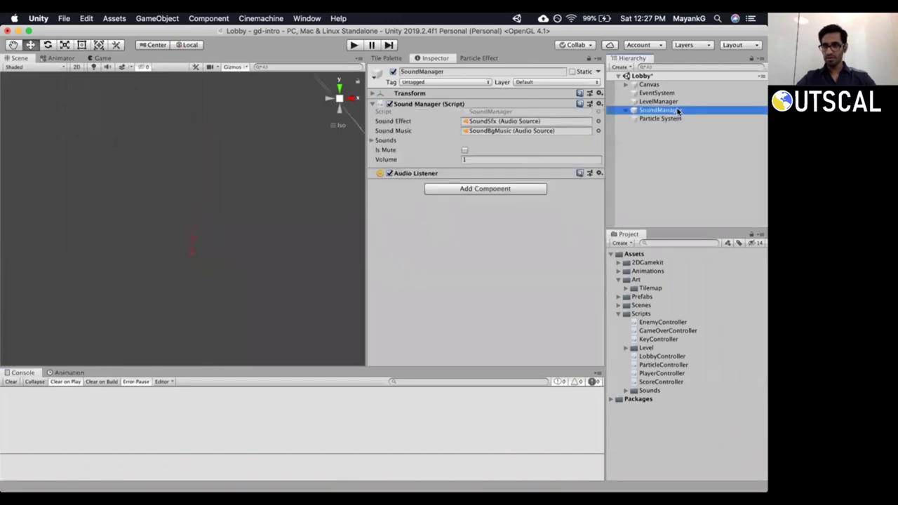
pyautogui.click(677, 118)
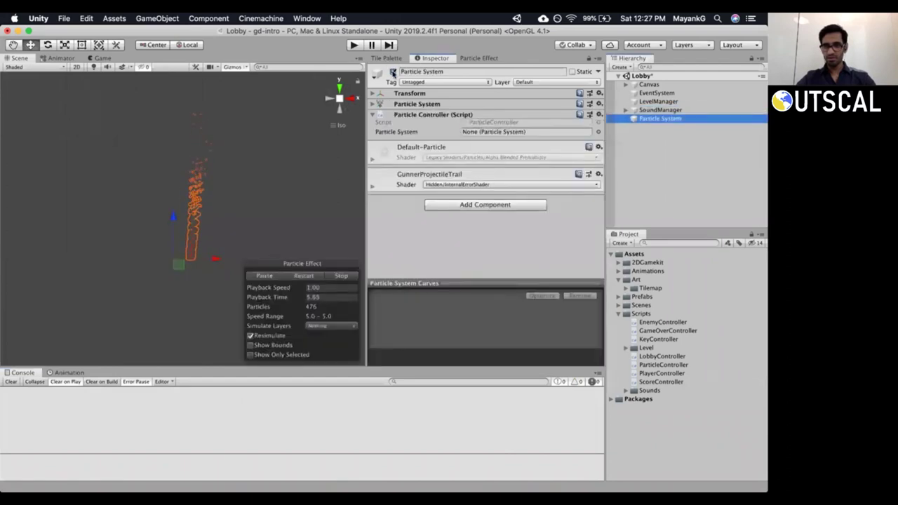
pyautogui.click(394, 72)
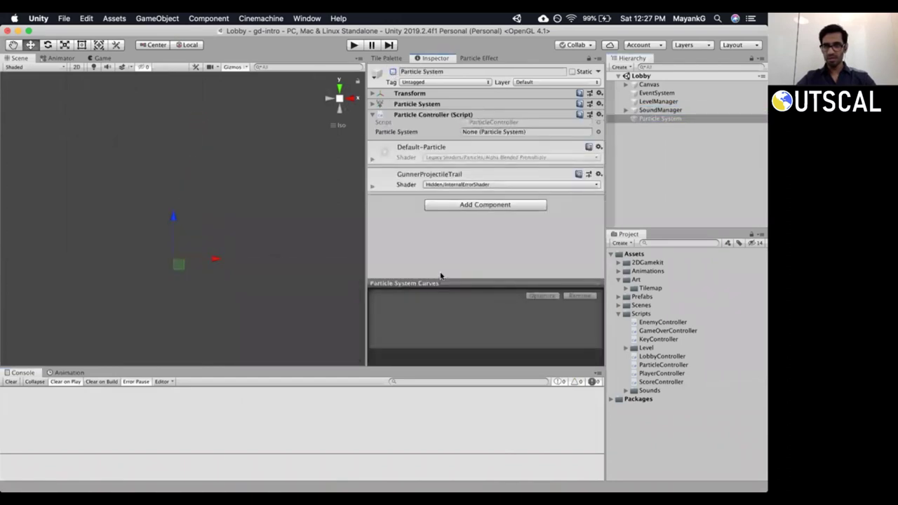
pyautogui.click(660, 119)
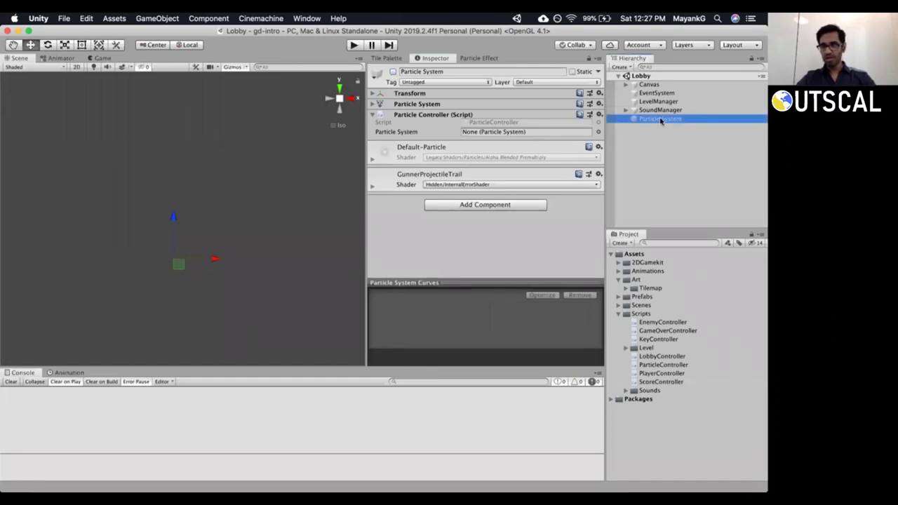
pyautogui.click(499, 284)
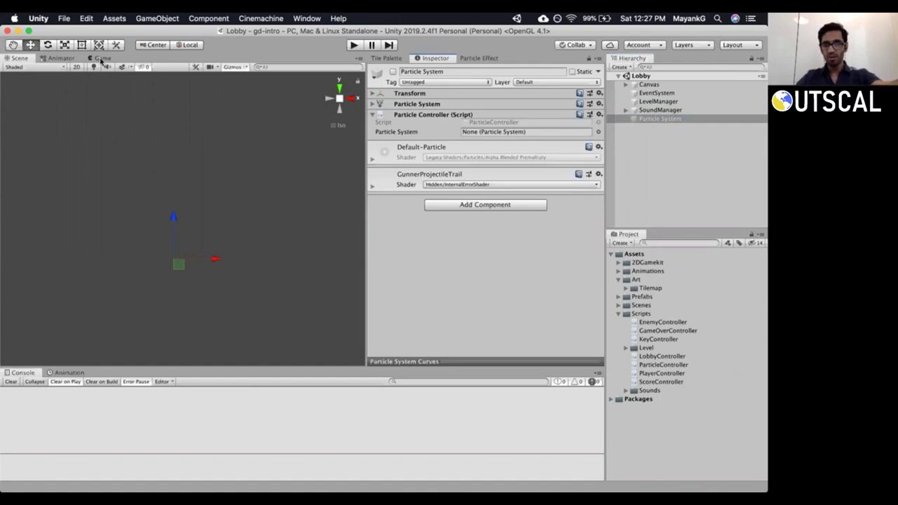
# Reactivate the Particle System, play its effect in the Scene view, and check the Game view.
pyautogui.click(100, 59)
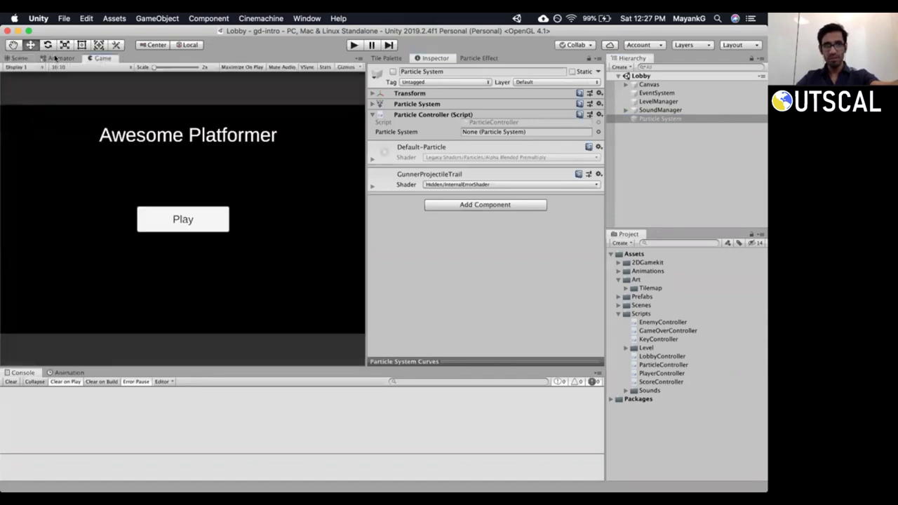
pyautogui.click(19, 58)
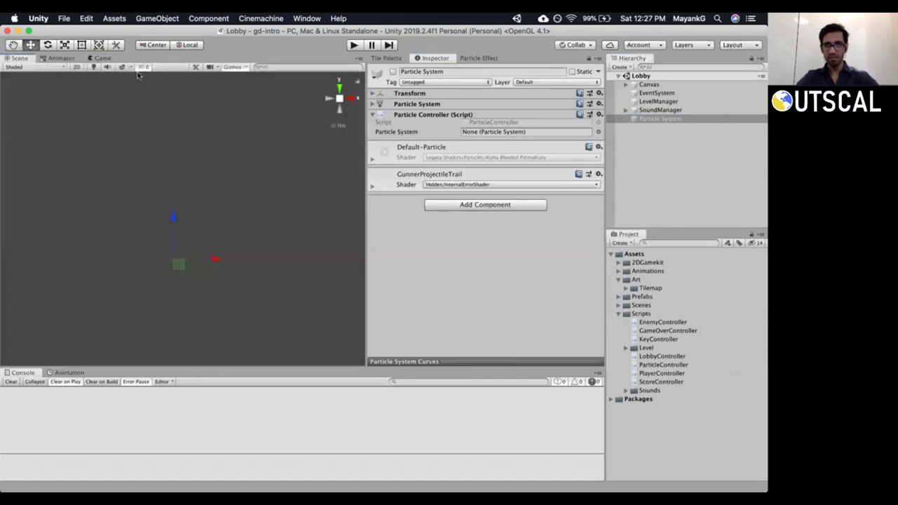
pyautogui.click(393, 72)
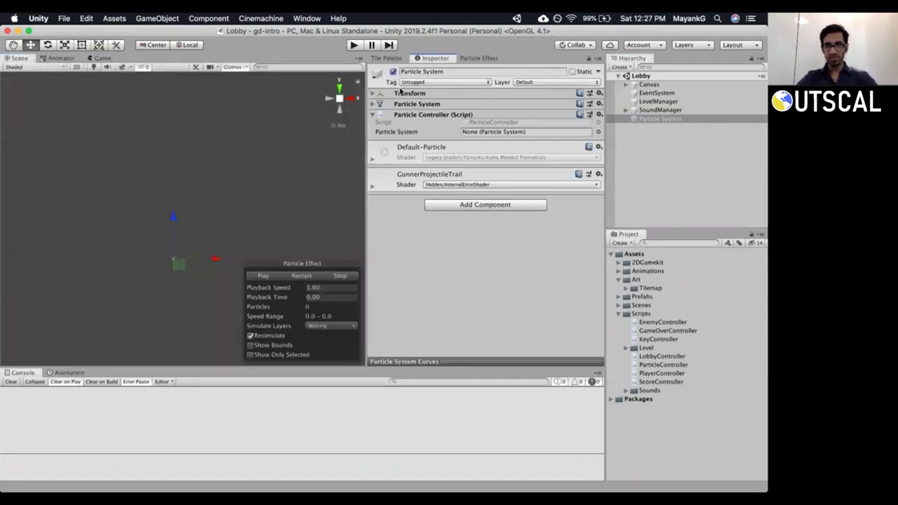
pyautogui.click(261, 277)
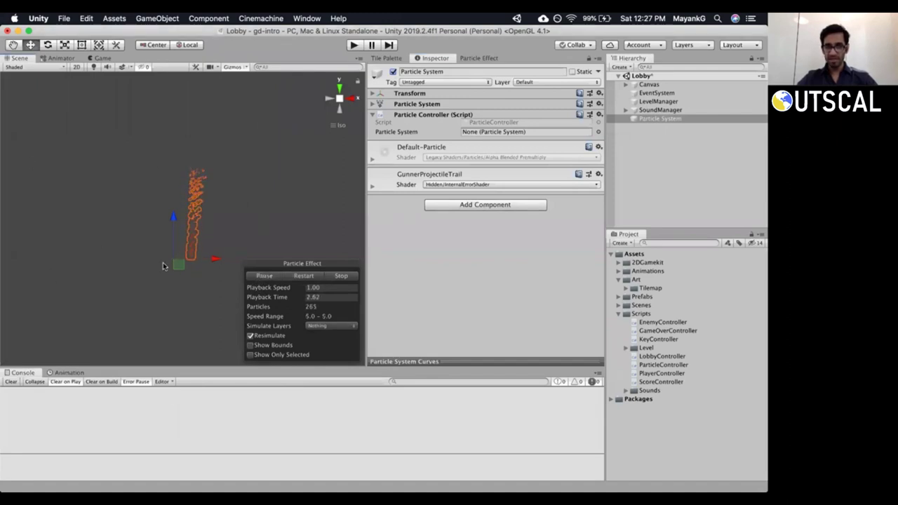
pyautogui.click(101, 59)
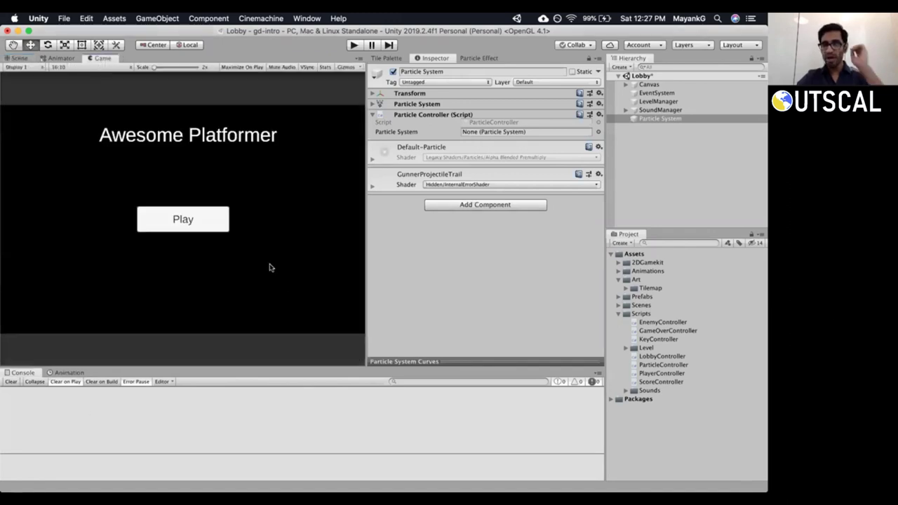
# Collapse Scripts and expand Scenes > Levels to reveal Level1–Level4, selecting Level1.
pyautogui.click(666, 196)
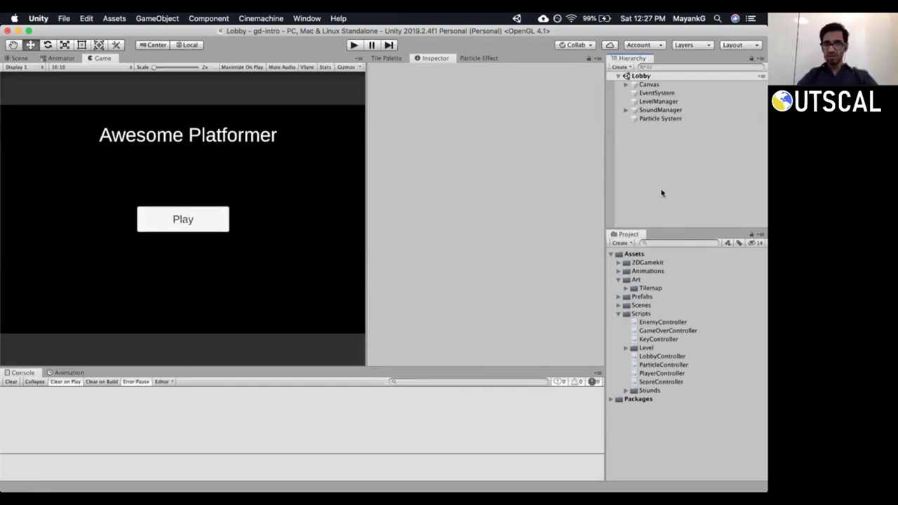
pyautogui.moveTo(662, 229); pyautogui.dragTo(661, 215)
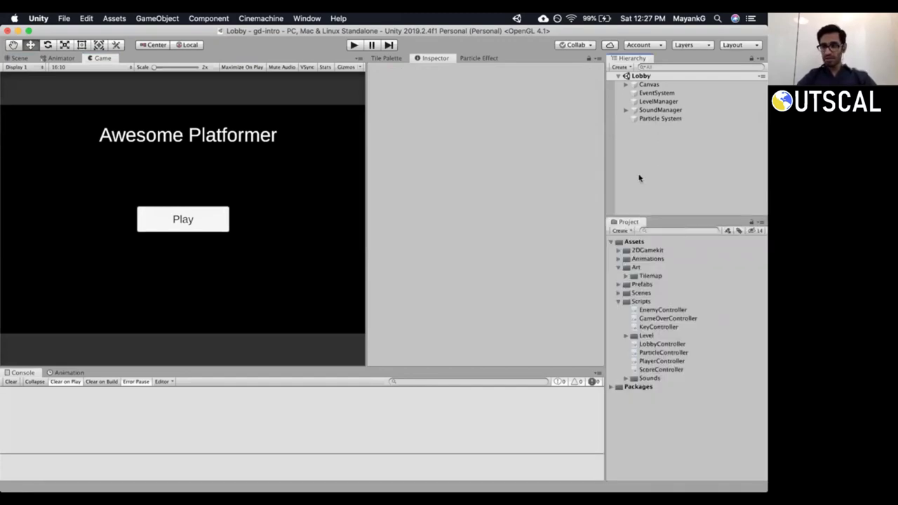
pyautogui.click(616, 301)
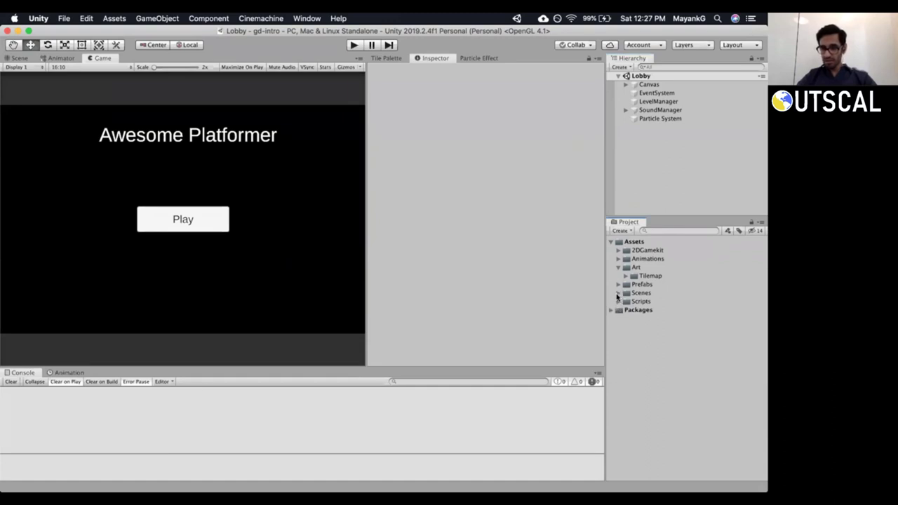
pyautogui.click(617, 293)
pyautogui.click(625, 301)
pyautogui.click(643, 310)
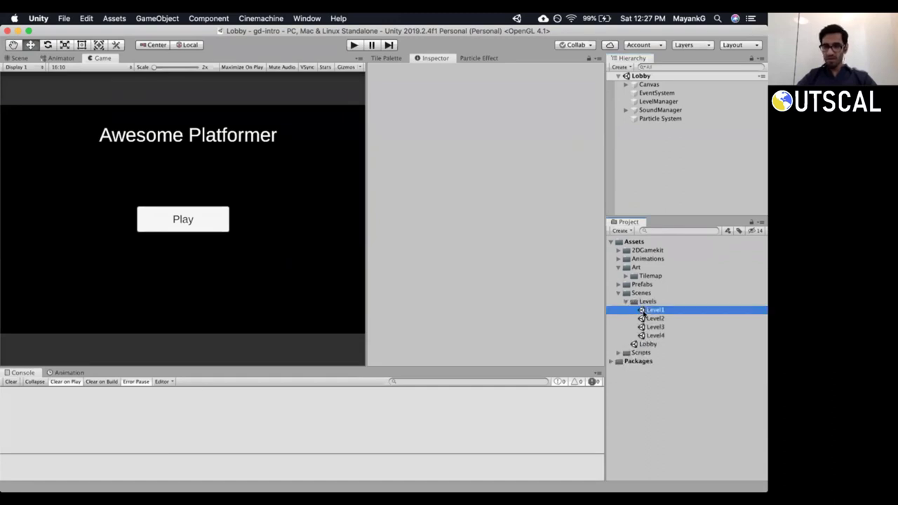
# Open the Level1 scene and add an Effects > Particle System object from the Hierarchy menu.
pyautogui.doubleClick(643, 312)
pyautogui.rightClick(656, 134)
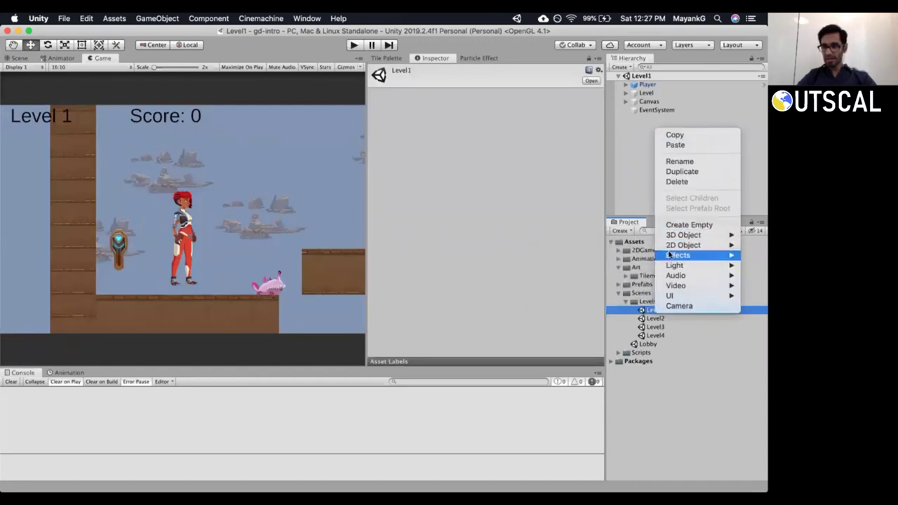
pyautogui.moveTo(670, 256)
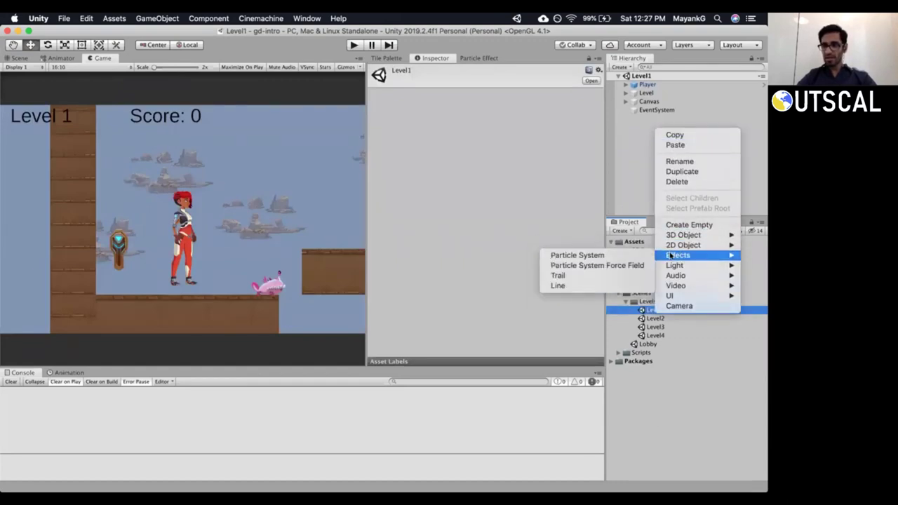
pyautogui.click(620, 256)
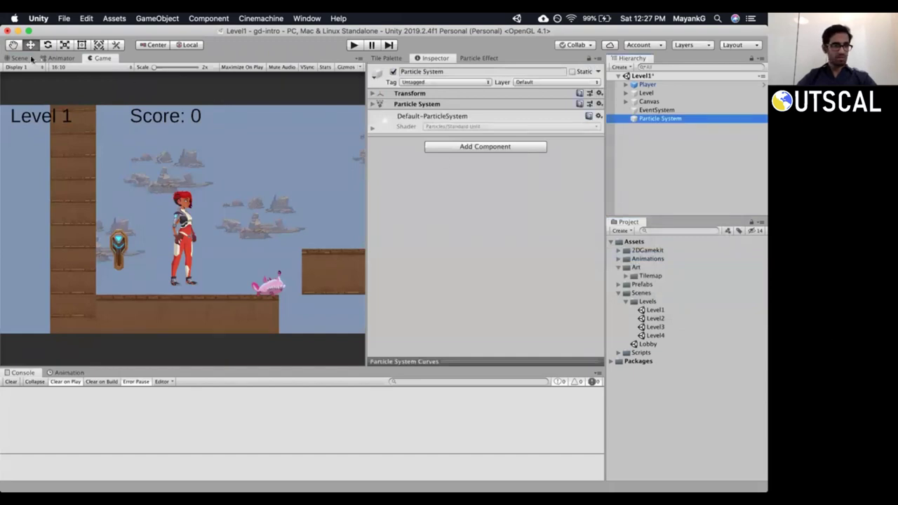
# Expand the new Particle System's Transform and compare its position with the Player's.
pyautogui.click(32, 59)
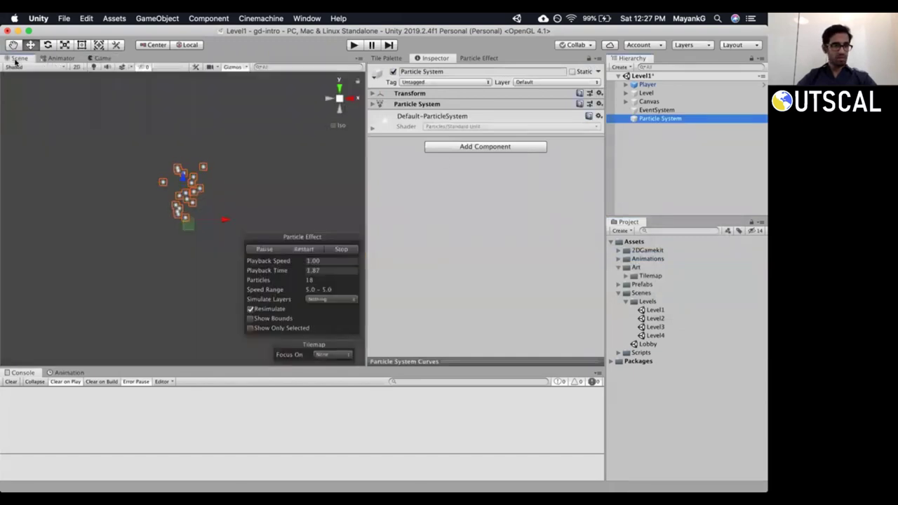
pyautogui.click(644, 120)
pyautogui.scroll(-10, 170, 208)
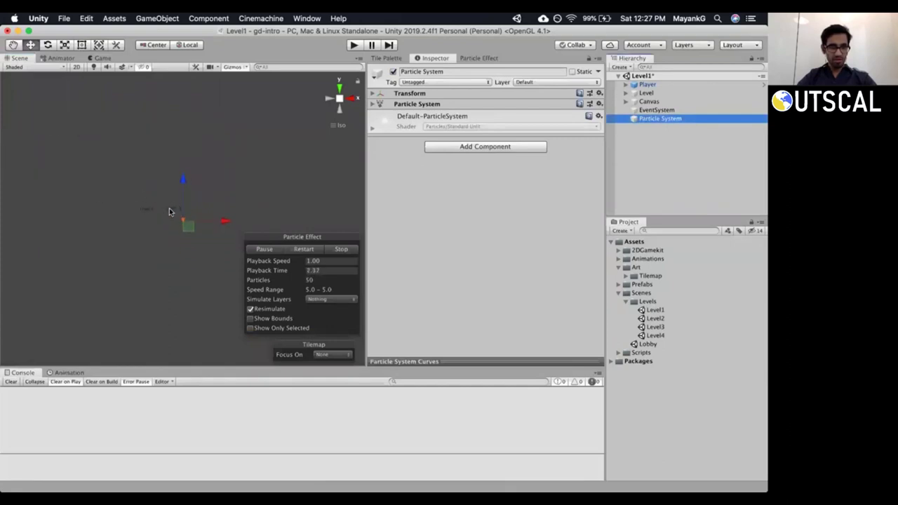
pyautogui.click(371, 94)
pyautogui.click(643, 84)
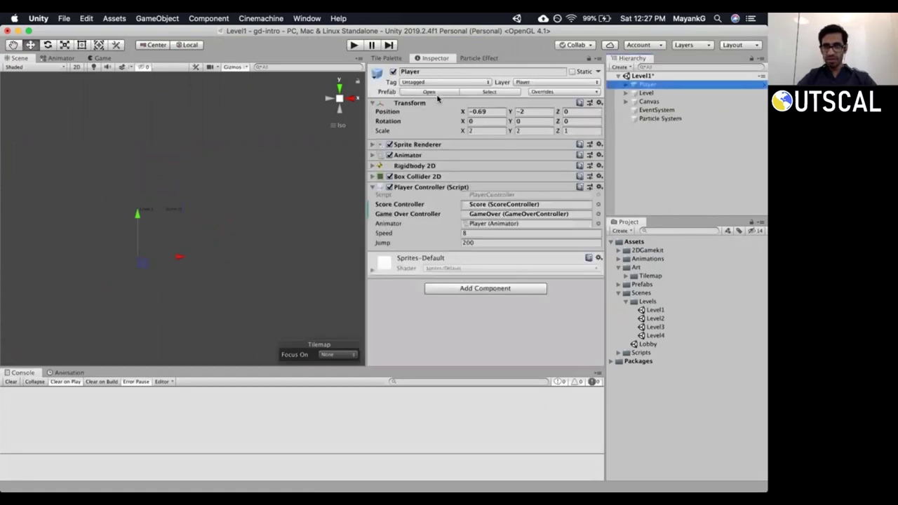
pyautogui.click(496, 112)
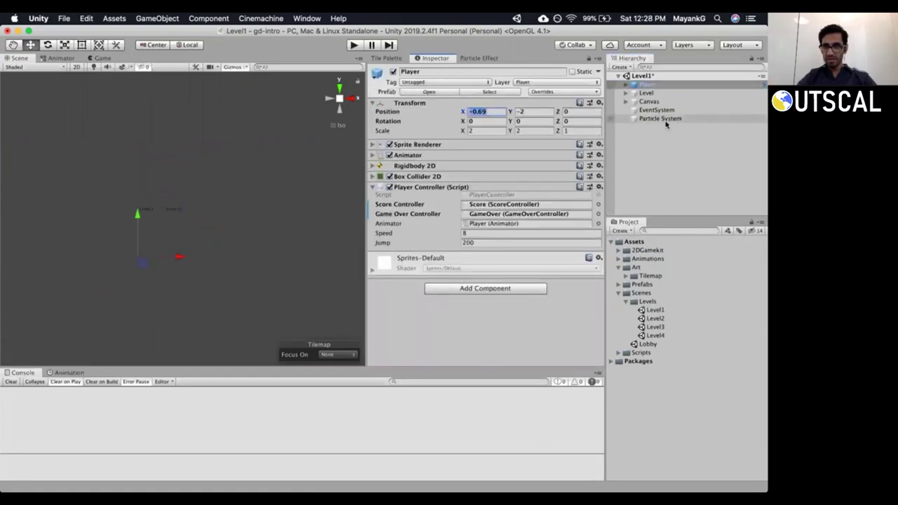
pyautogui.click(660, 118)
pyautogui.click(648, 85)
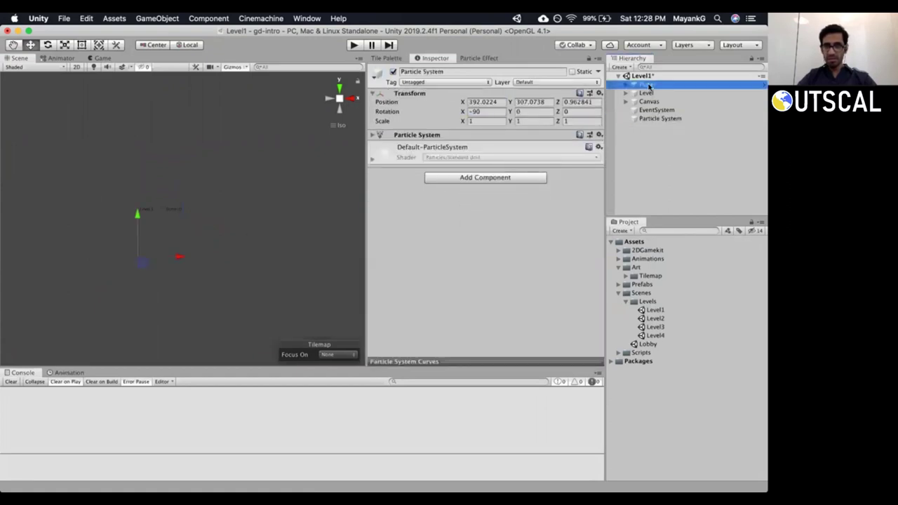
pyautogui.click(660, 119)
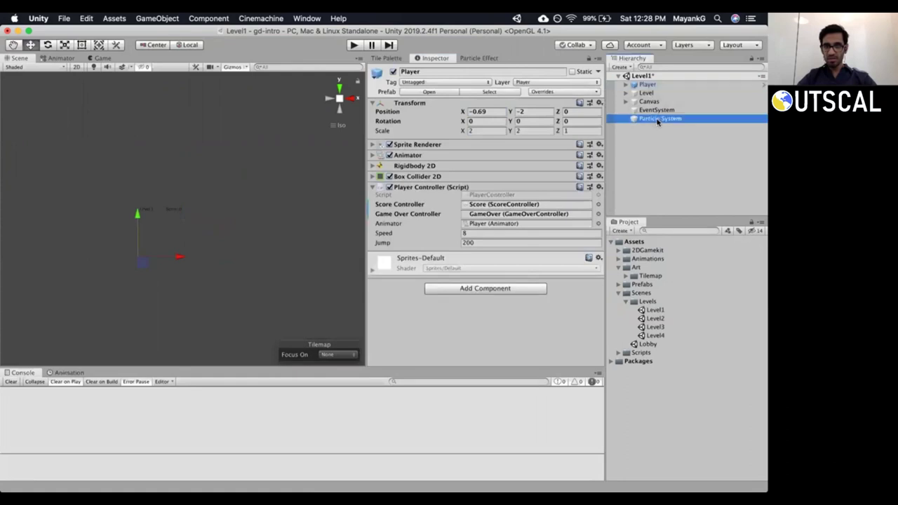
# Set the Particle System's Position to 0, 0, 0 and play the level with Cmd+P.
pyautogui.click(483, 103)
pyautogui.click(484, 108)
pyautogui.write('0')
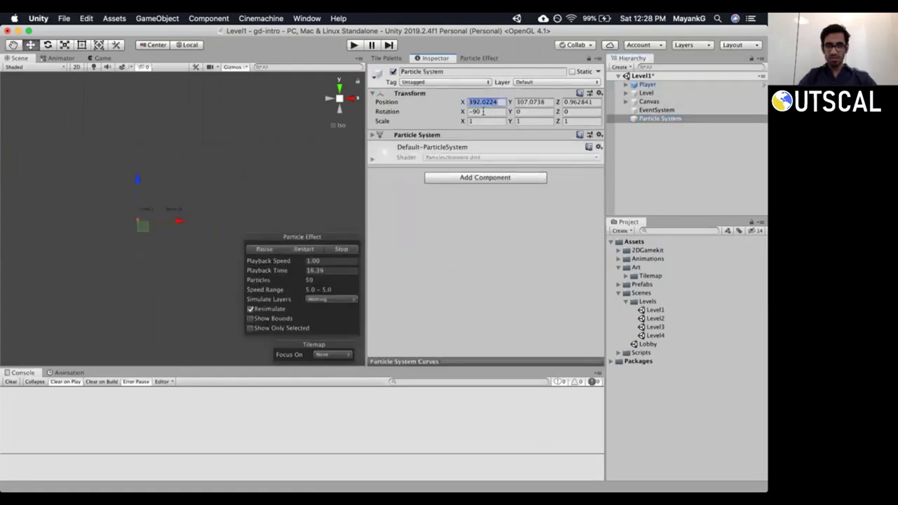
pyautogui.press('Tab')
pyautogui.write('0')
pyautogui.press('Tab')
pyautogui.write('0')
pyautogui.press('Tab')
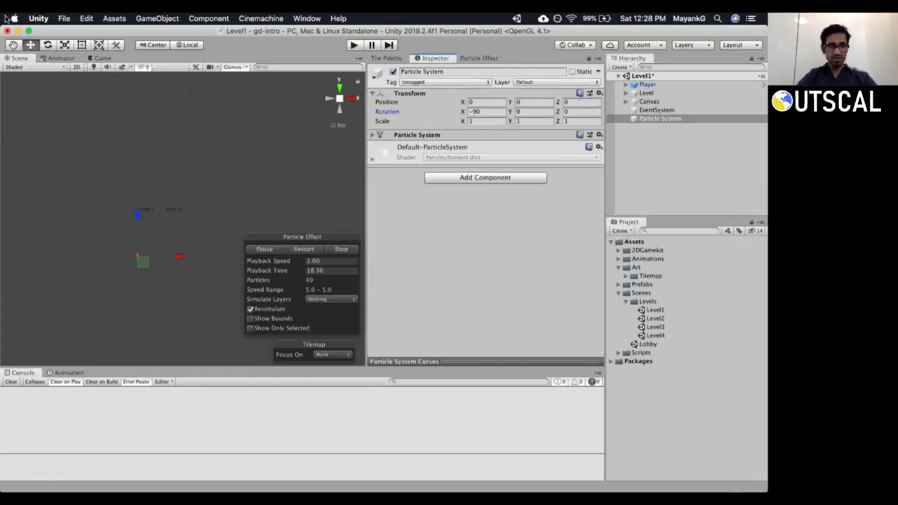
pyautogui.press('super+p')
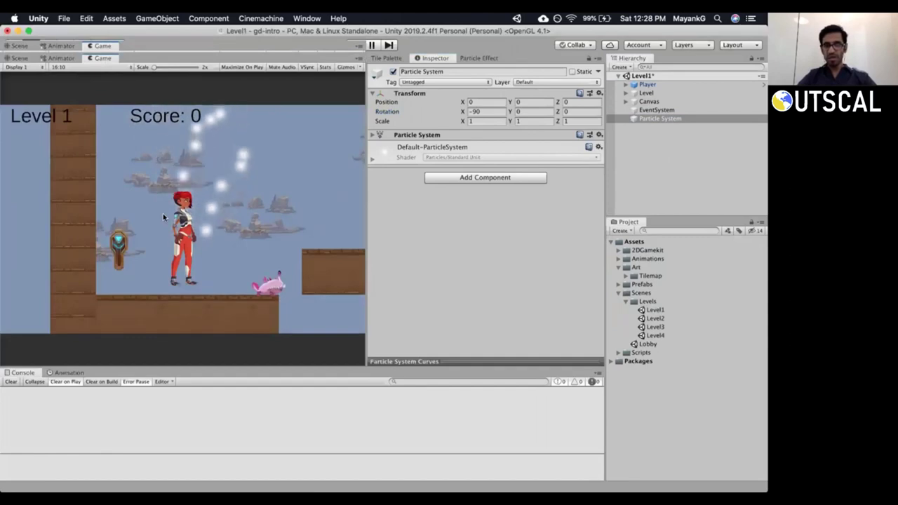
# Select the Particle System and view it in the Scene view in flat 2D mode.
pyautogui.click(657, 118)
pyautogui.click(16, 58)
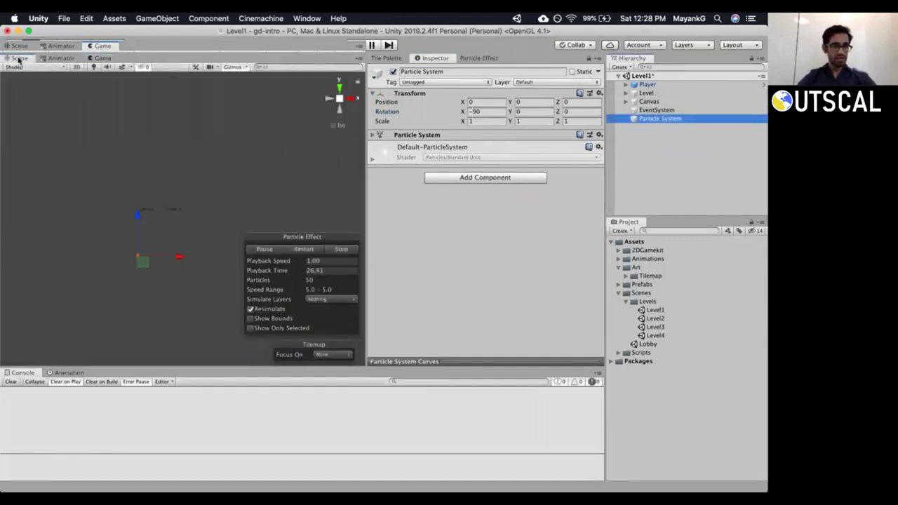
pyautogui.click(656, 118)
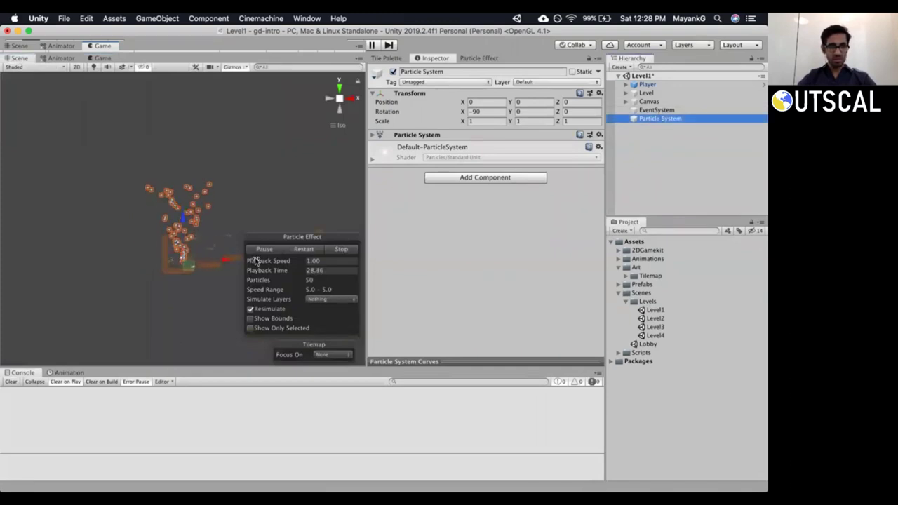
pyautogui.scroll(3, 222, 258)
pyautogui.scroll(2, 165, 174)
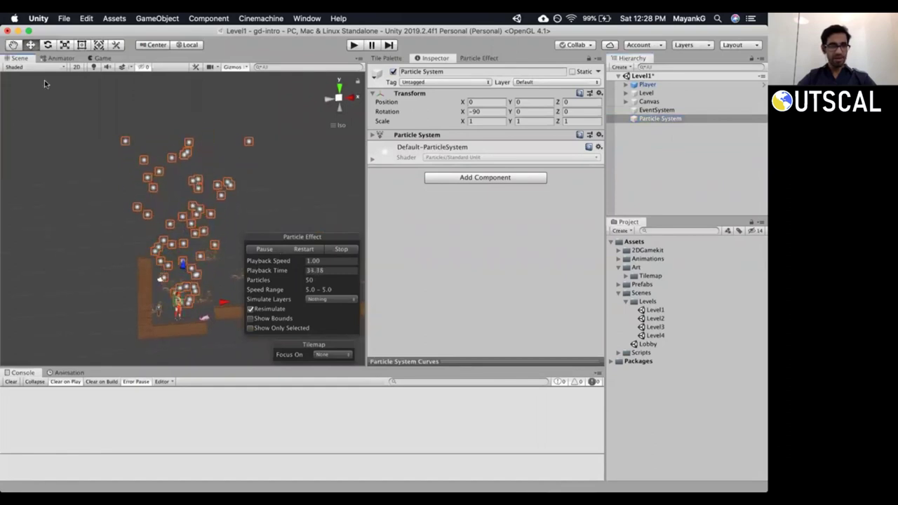
pyautogui.click(76, 68)
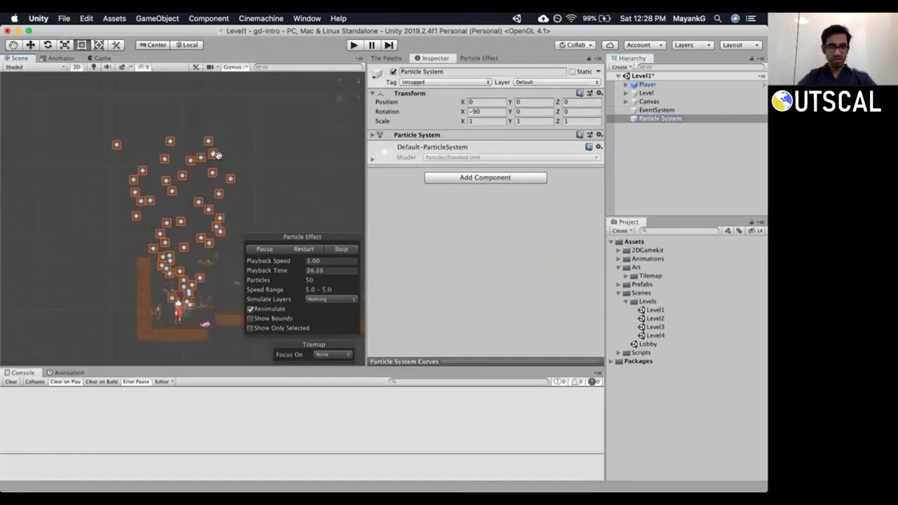
# Expand the Particle System's main settings, watch the Game preview, then collapse them.
pyautogui.scroll(2, 205, 110)
pyautogui.scroll(-3, 206, 110)
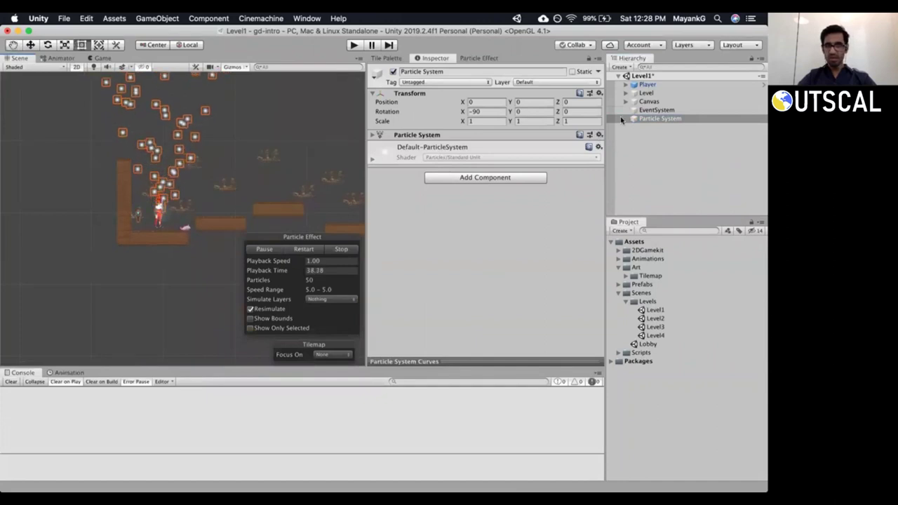
pyautogui.click(416, 135)
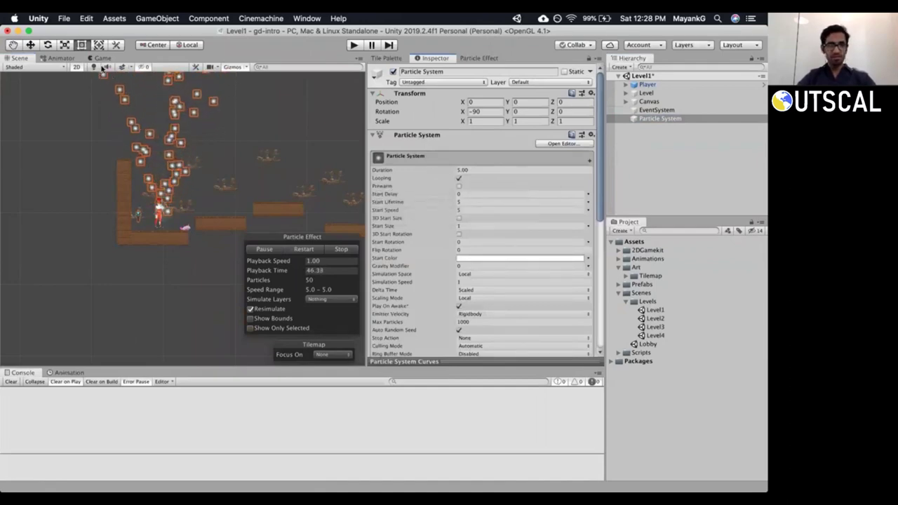
pyautogui.click(101, 58)
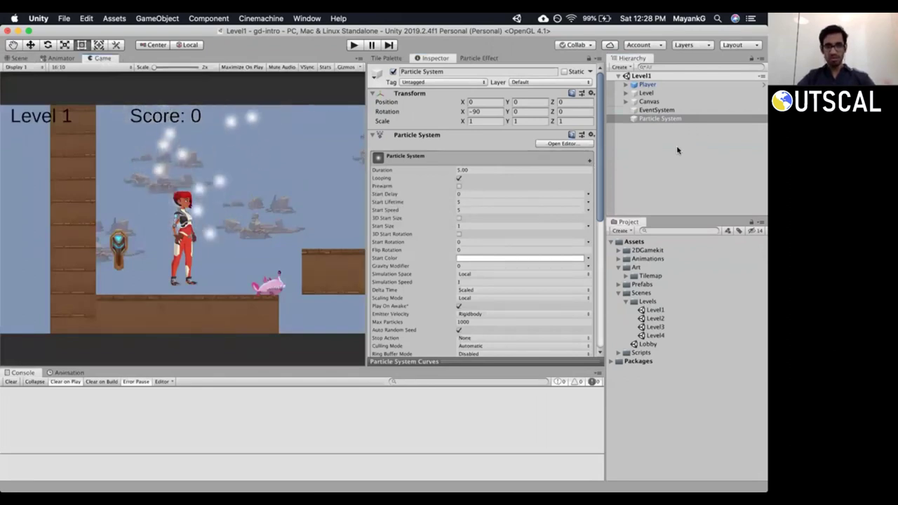
pyautogui.click(372, 135)
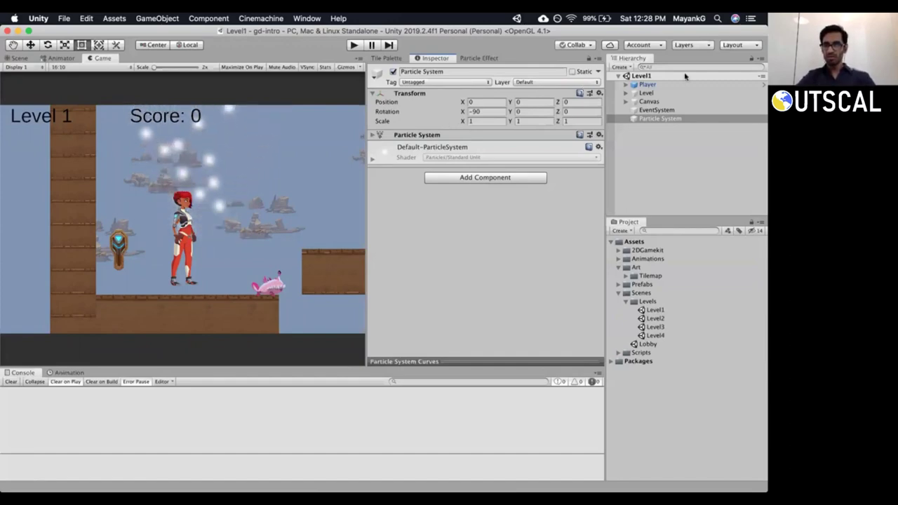
pyautogui.click(652, 85)
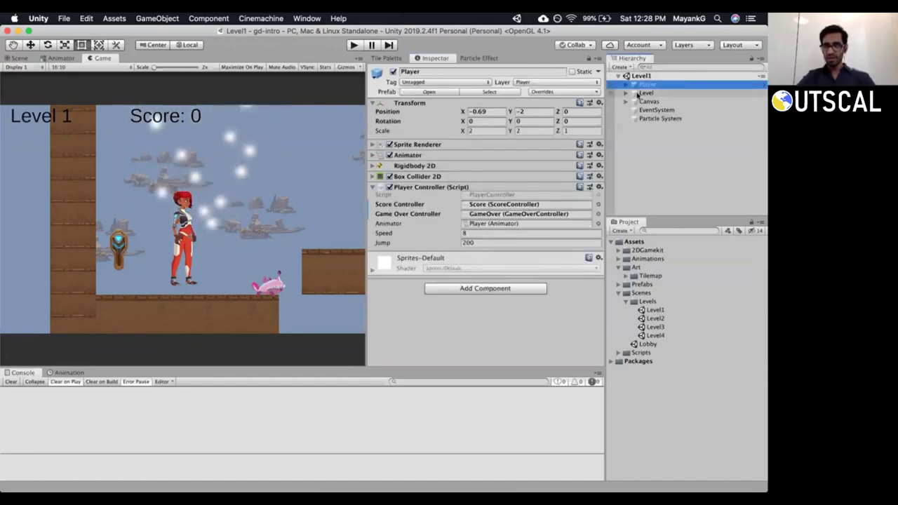
# Compare the Player sprite's Order in Layer with the particle Renderer's Order in Layer.
pyautogui.click(626, 85)
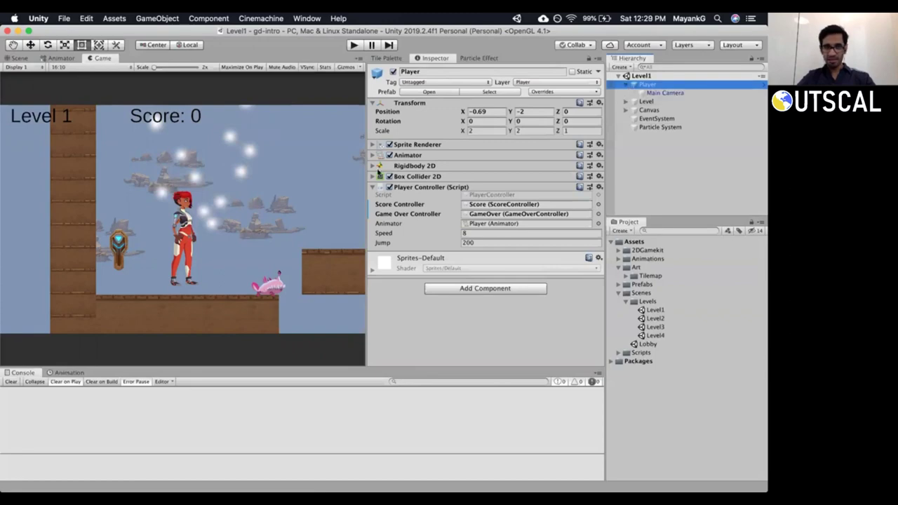
pyautogui.click(372, 144)
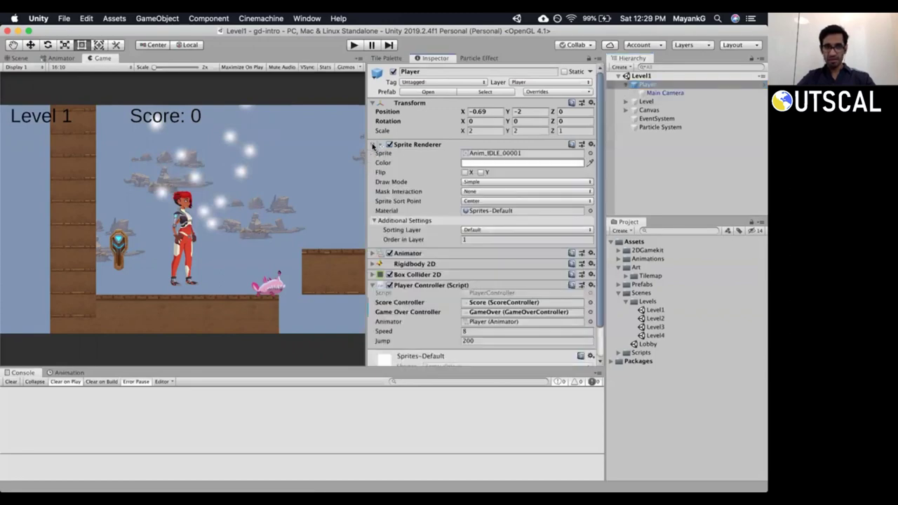
pyautogui.click(470, 239)
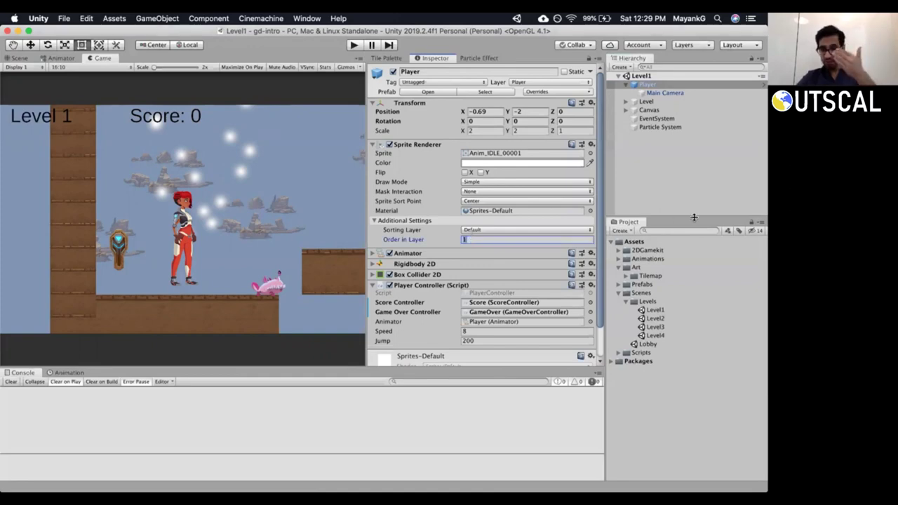
pyautogui.click(661, 127)
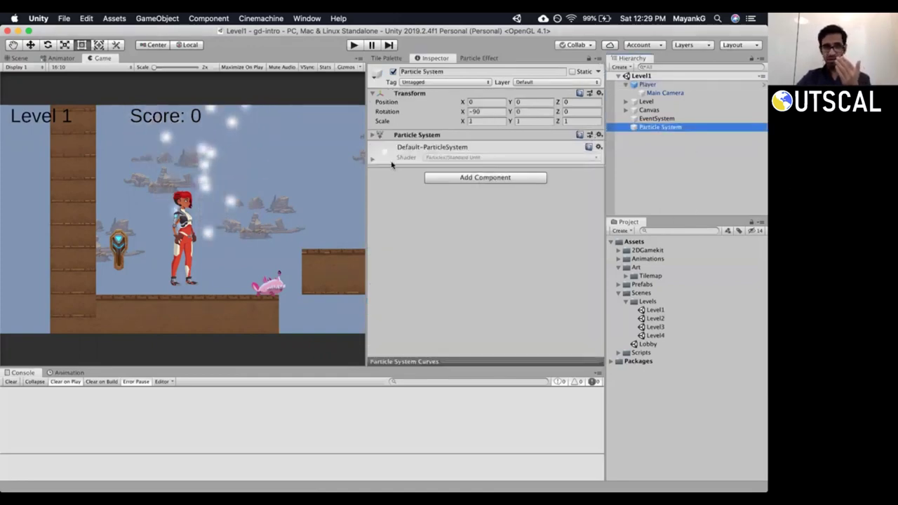
pyautogui.click(374, 135)
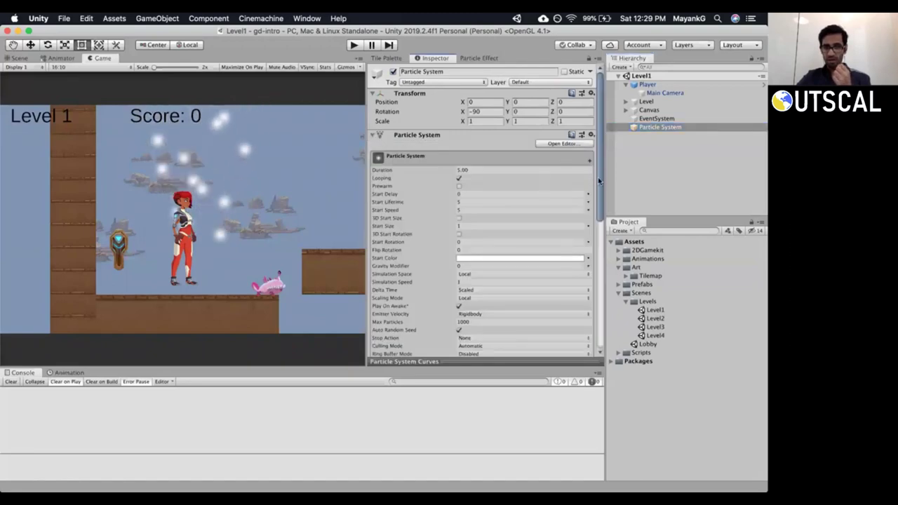
pyautogui.moveTo(598, 178); pyautogui.dragTo(599, 188)
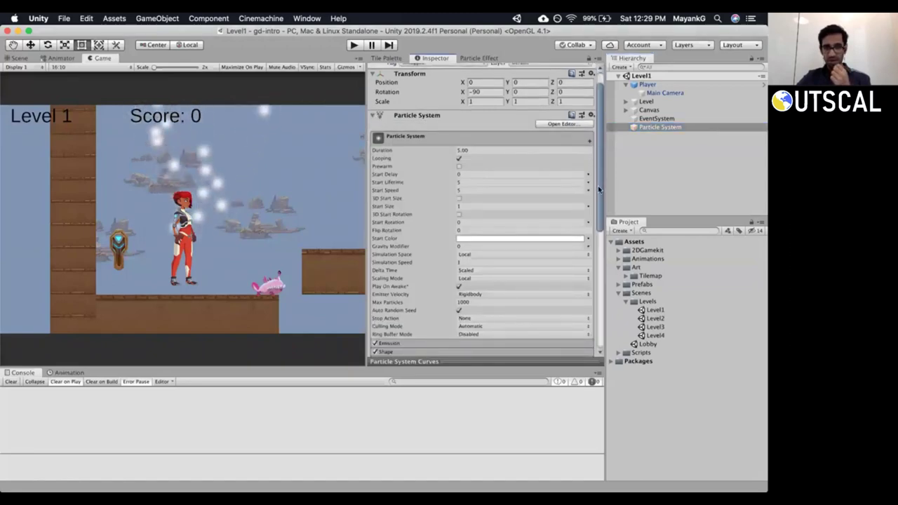
pyautogui.scroll(-10, 599, 251)
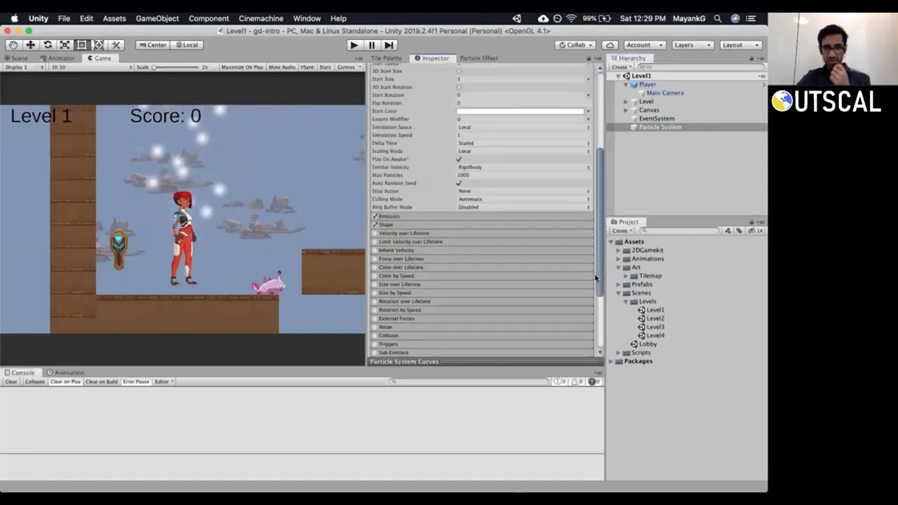
pyautogui.click(403, 297)
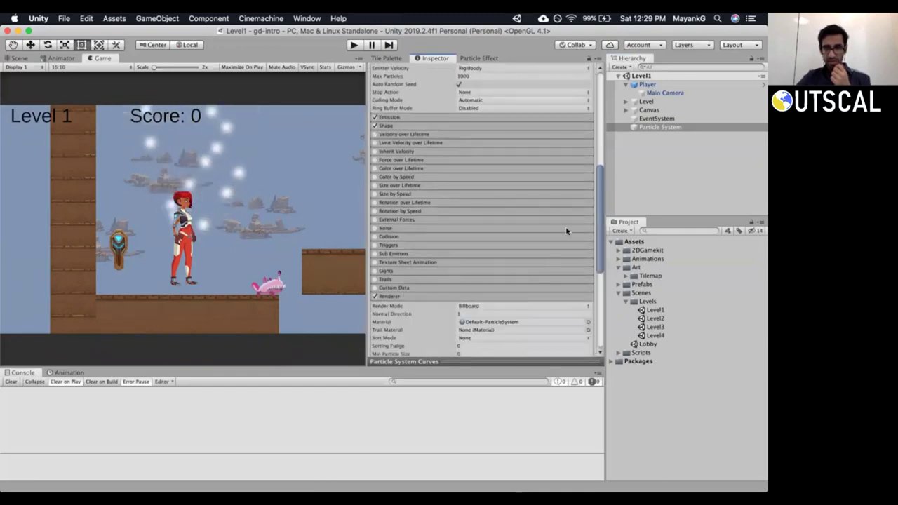
pyautogui.moveTo(598, 181); pyautogui.dragTo(596, 260)
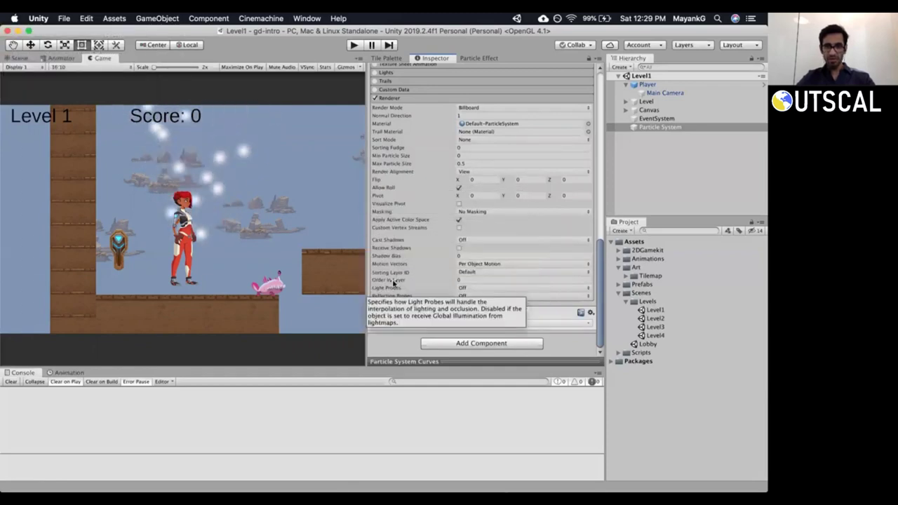
pyautogui.click(471, 281)
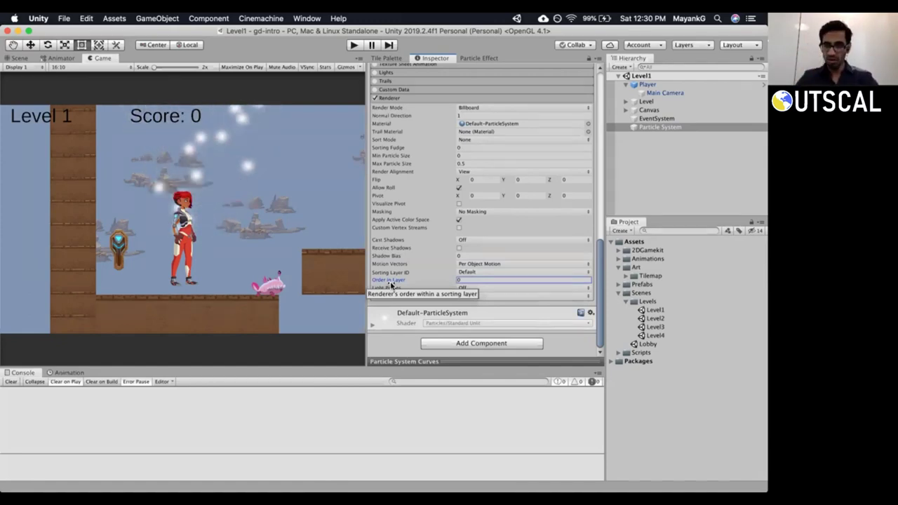
pyautogui.click(630, 173)
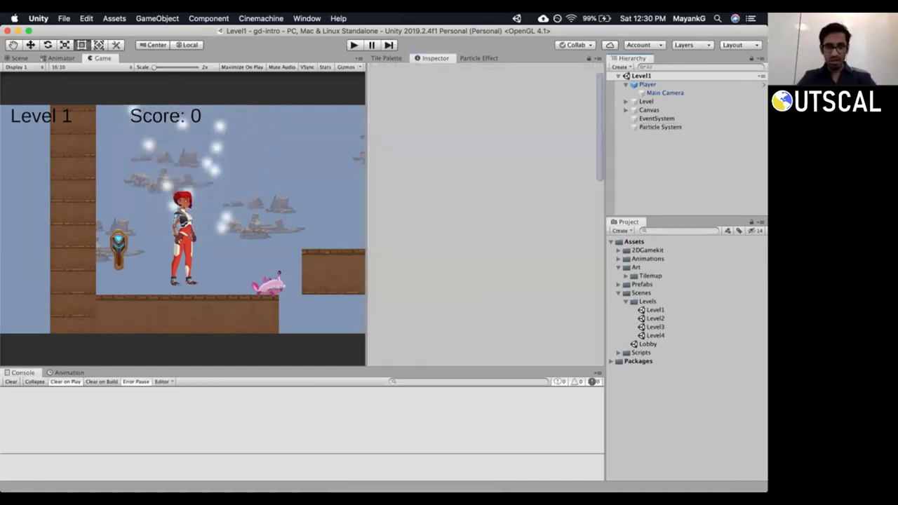
# Switch from Unity to Chrome showing the Trello Week 6 card.
pyautogui.press('super+Tab')
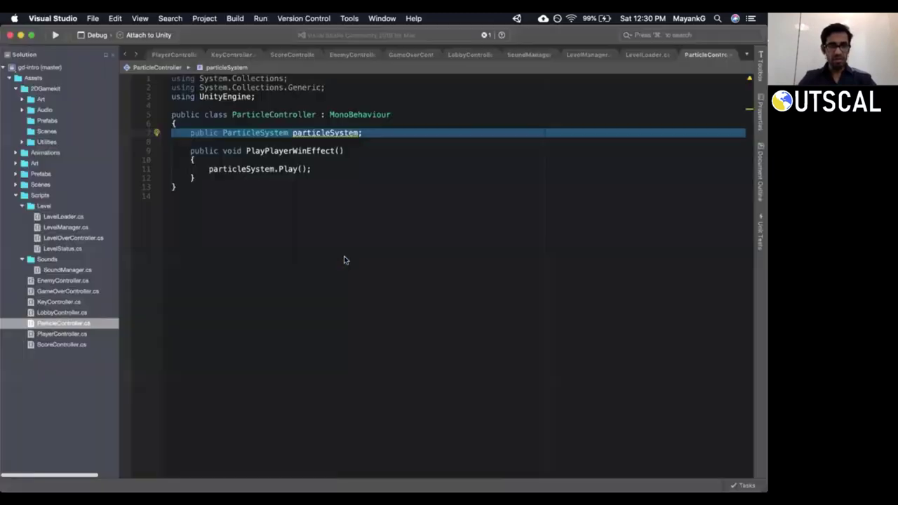
pyautogui.press('super+Tab')
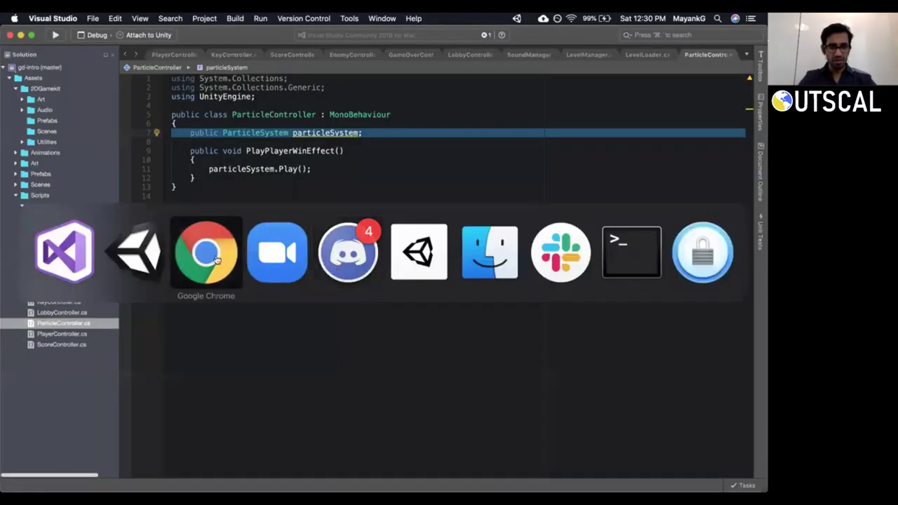
pyautogui.click(216, 260)
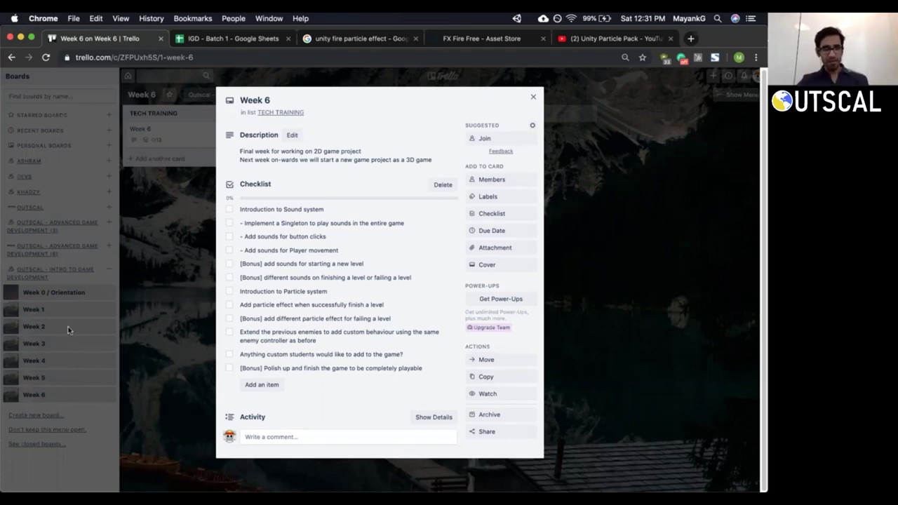
# Close the Week 6 card to see the board, then bring the Unity editor forward.
pyautogui.click(147, 315)
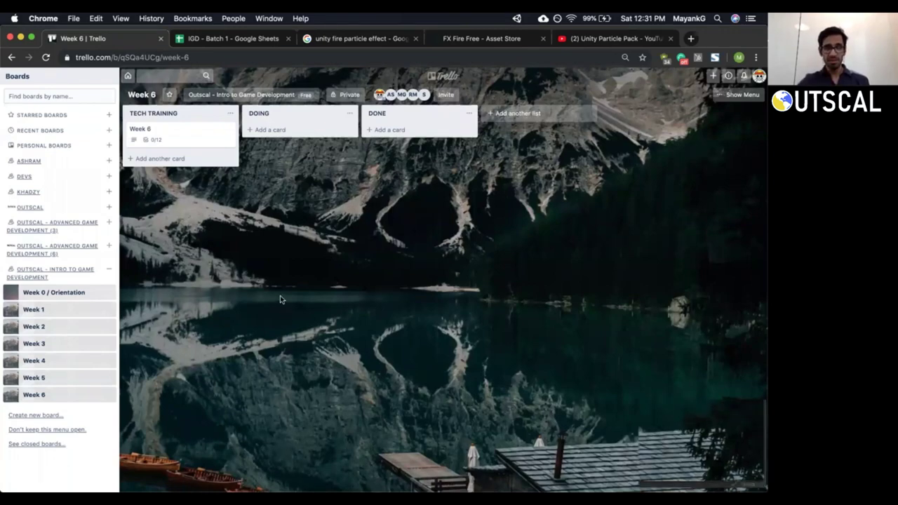
pyautogui.hotkey('ctrl', 'Up')
pyautogui.click(203, 312)
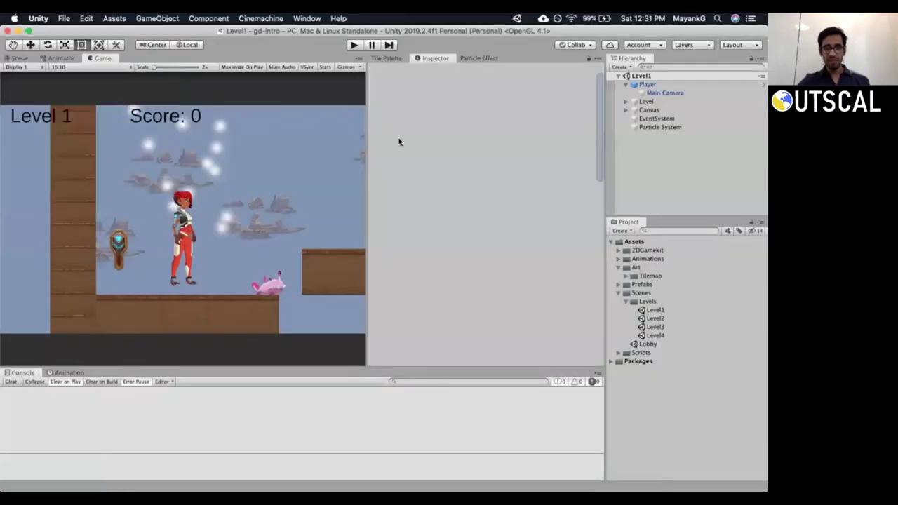
# Widen the Unity Game view, then bring the Trello Week 6 card back into view.
pyautogui.moveTo(371, 151); pyautogui.dragTo(404, 166)
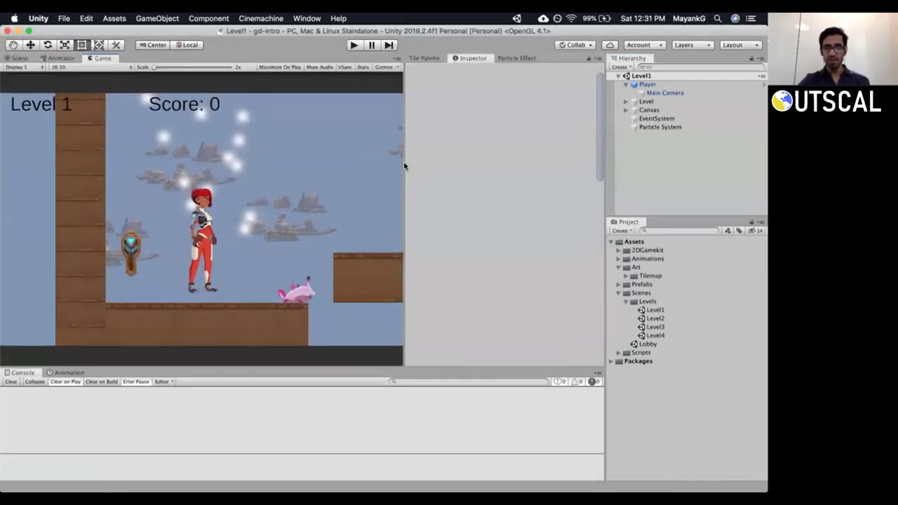
pyautogui.hotkey('ctrl', 'Up')
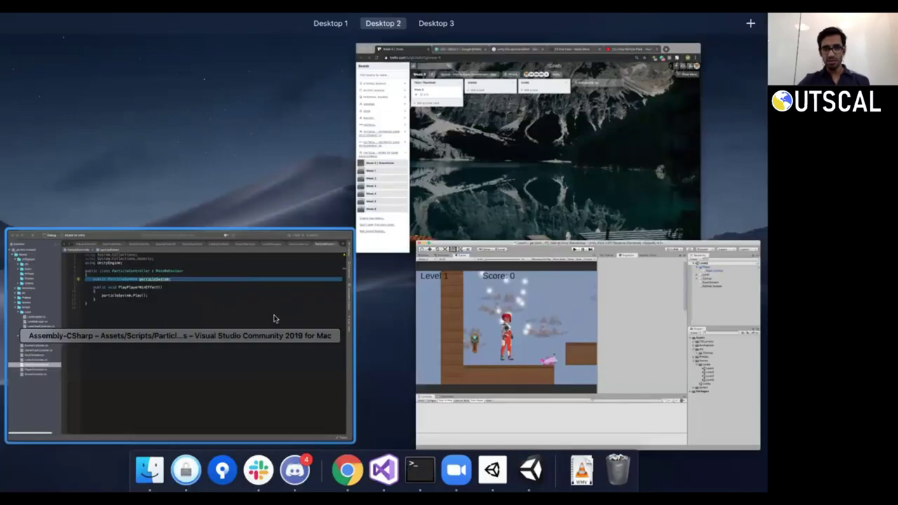
pyautogui.click(561, 174)
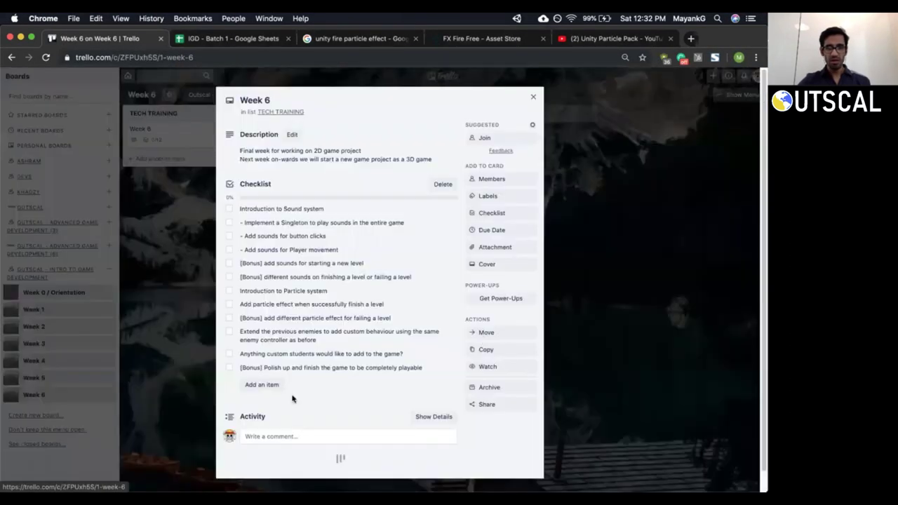
pyautogui.moveTo(347, 469)
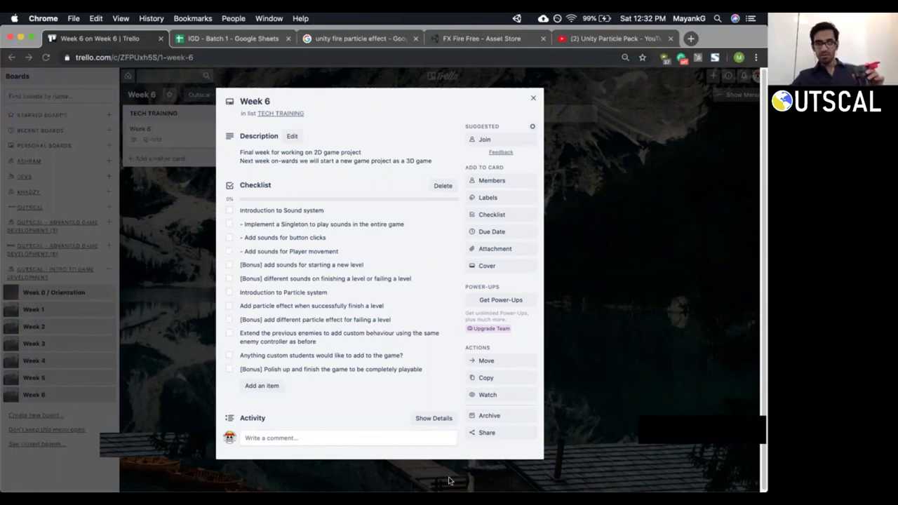
pyautogui.moveTo(419, 477)
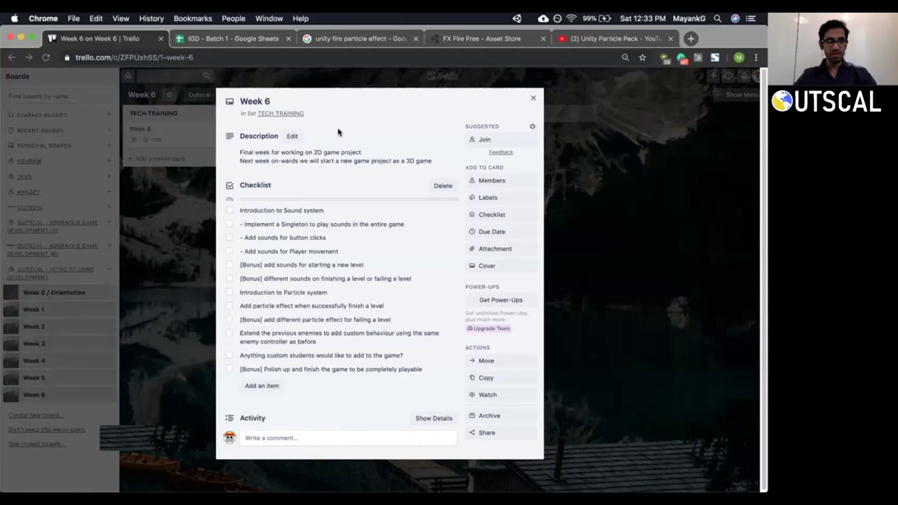
pyautogui.press('super+Tab')
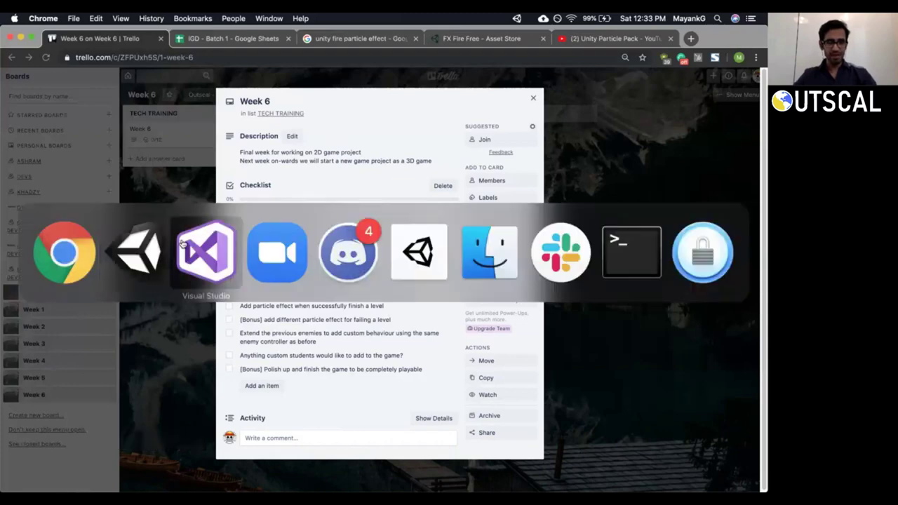
# In Visual Studio, select the ParticleController class body for review.
pyautogui.click(217, 252)
pyautogui.click(227, 238)
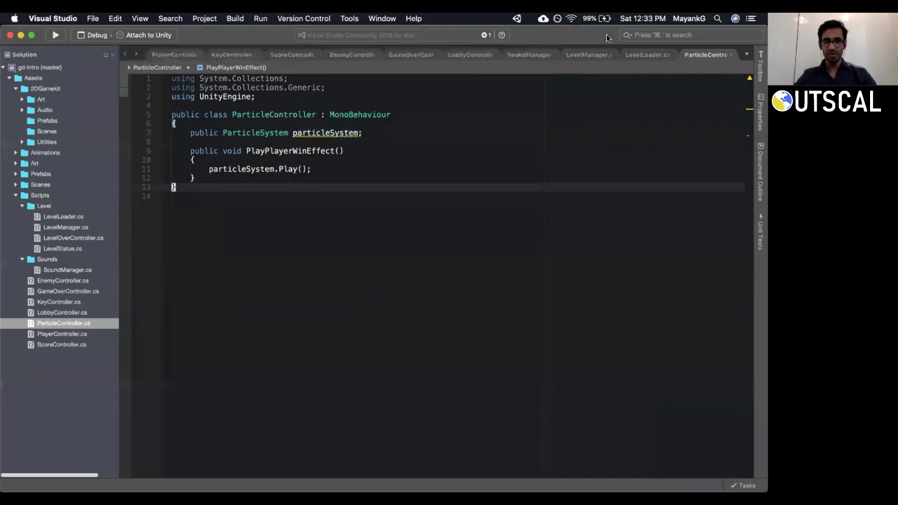
pyautogui.click(647, 56)
pyautogui.click(703, 54)
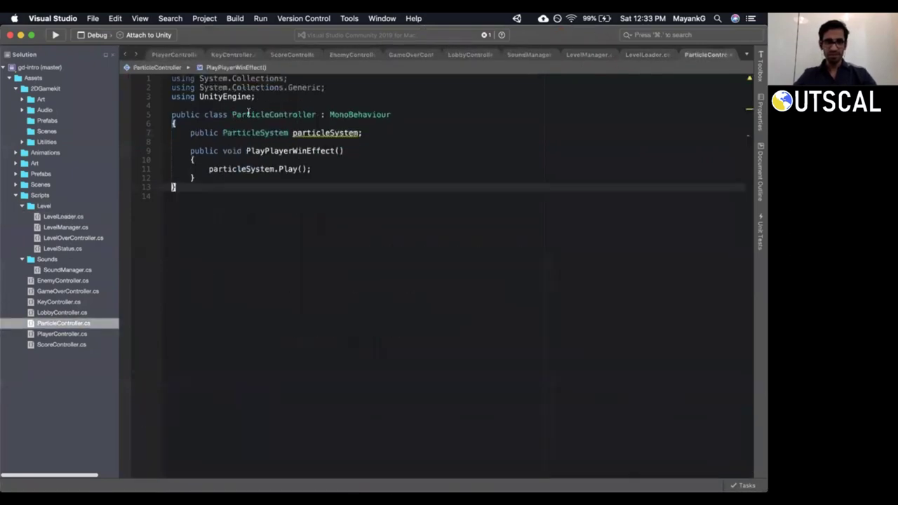
pyautogui.moveTo(232, 114); pyautogui.dragTo(367, 194)
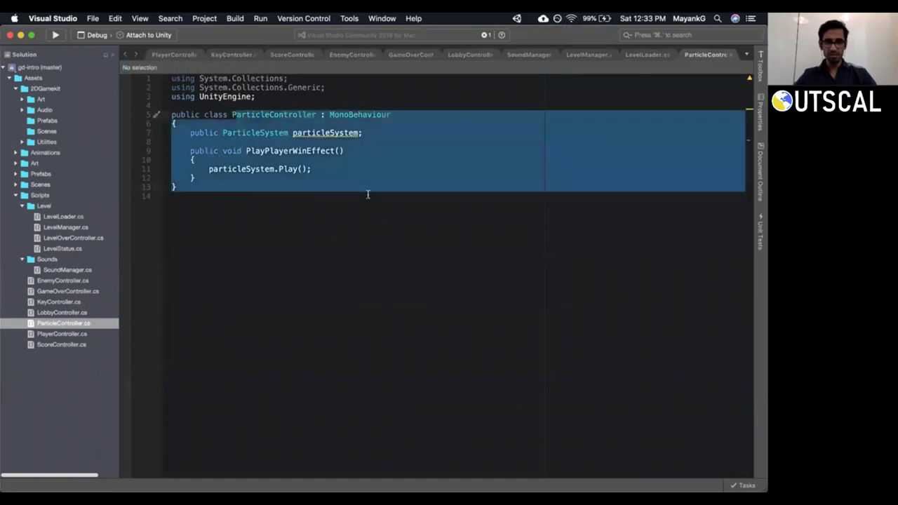
pyautogui.click(408, 191)
pyautogui.hotkey('shift', 'Up')
pyautogui.hotkey('shift', 'Up')
pyautogui.hotkey('shift', 'Up')
pyautogui.hotkey('shift', 'Up')
pyautogui.hotkey('shift', 'Up')
pyautogui.hotkey('shift', 'Up')
pyautogui.hotkey('shift', 'Up')
pyautogui.hotkey('shift', 'Up')
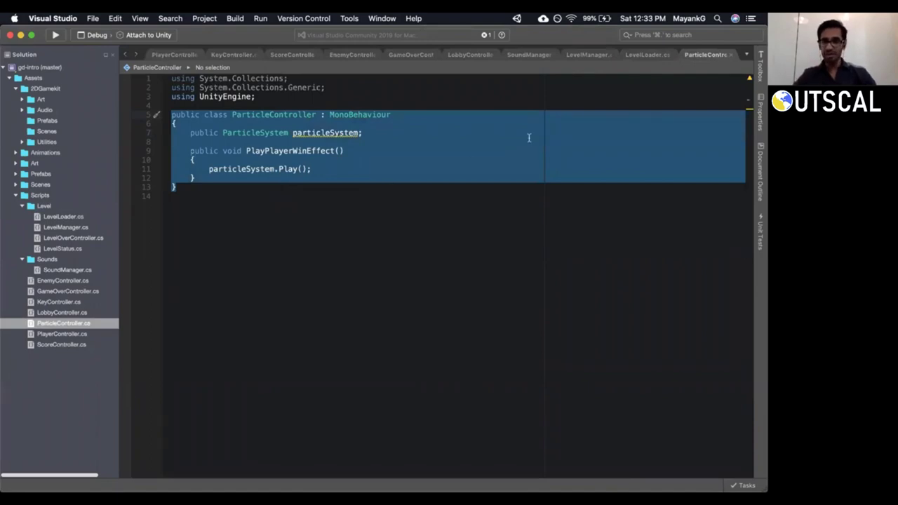
# Look through LevelLoader, GameOverController and PlayerController, ending in EnemyController after the class brace.
pyautogui.click(644, 54)
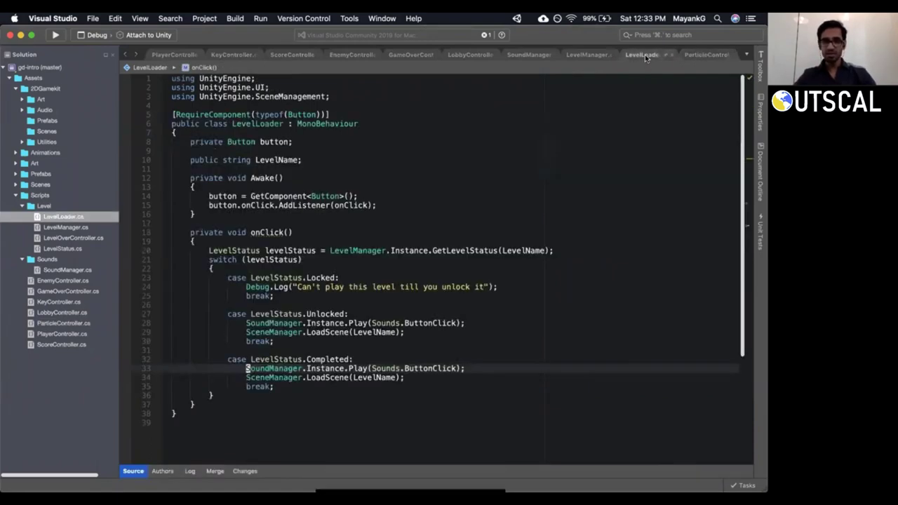
pyautogui.click(352, 55)
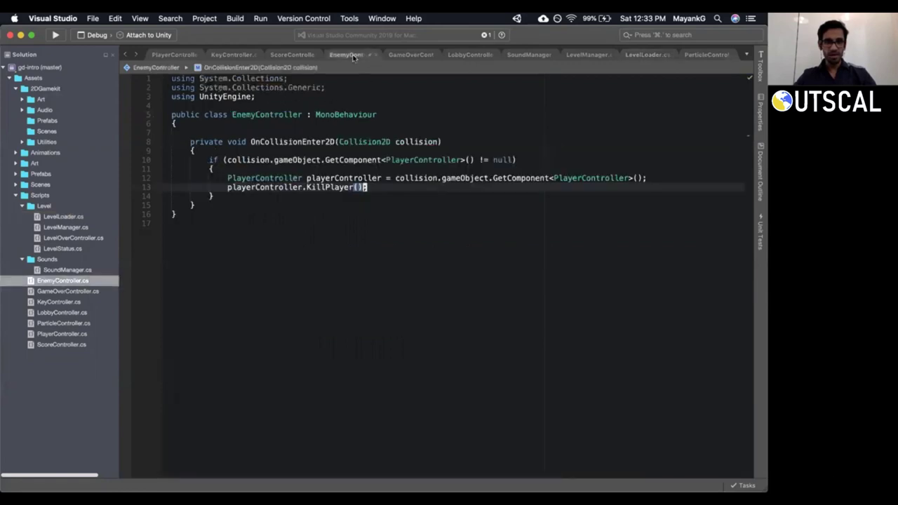
pyautogui.click(411, 55)
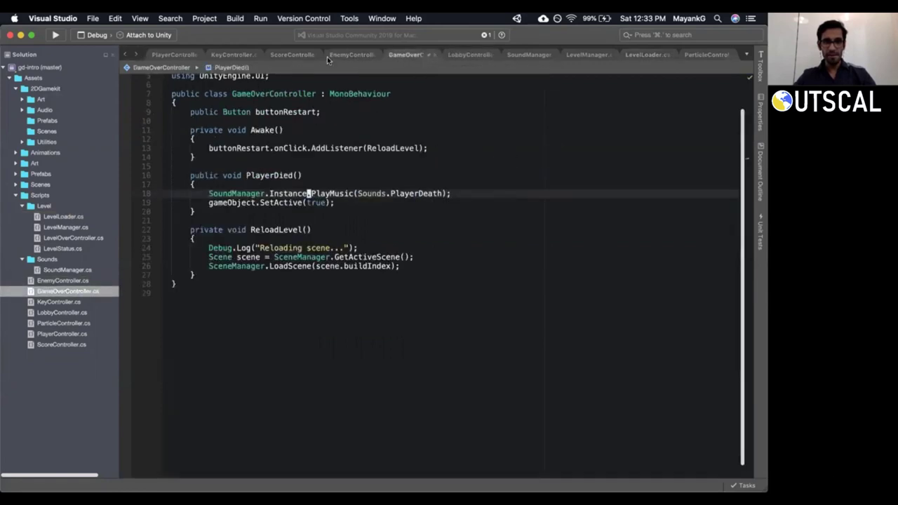
pyautogui.click(173, 55)
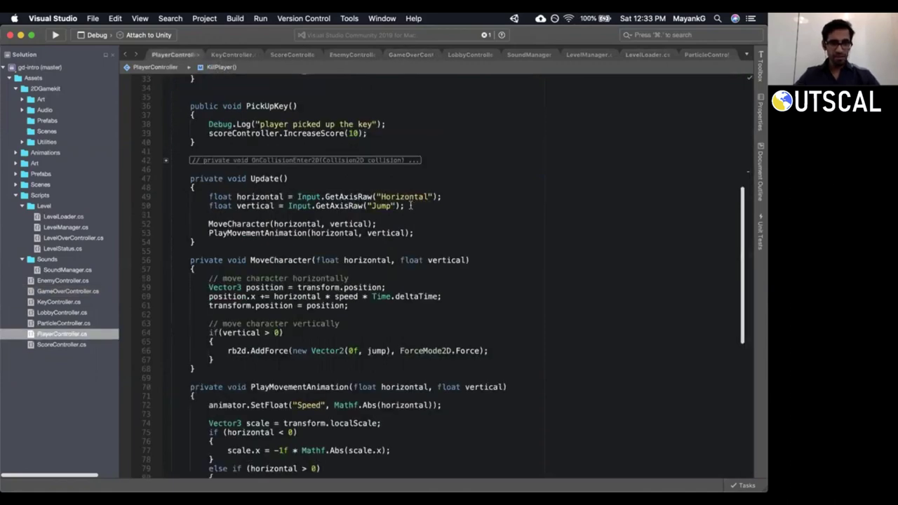
pyautogui.click(350, 56)
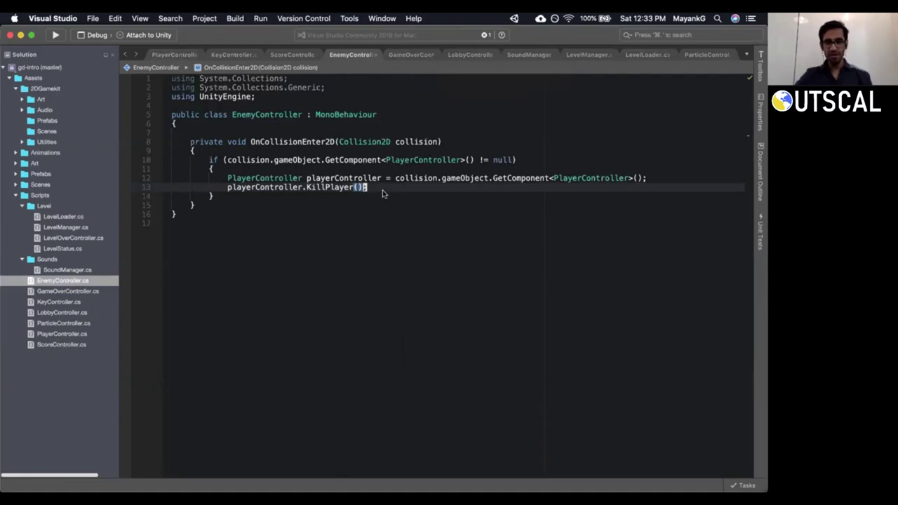
pyautogui.click(267, 127)
# Declare 'public ParticleSystem bombBlast;' at the top of EnemyController and save the file.
pyautogui.press('i')
pyautogui.press('Return')
pyautogui.press('Return')
pyautogui.write('public ')
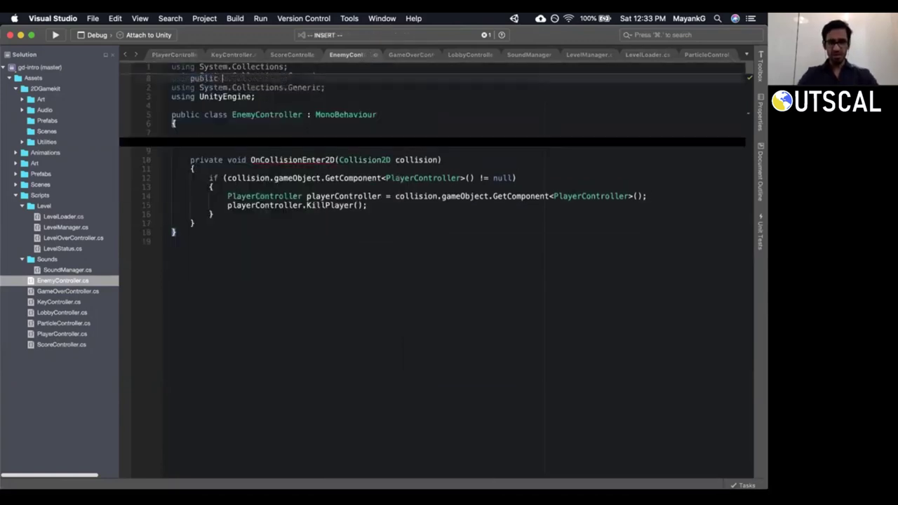
pyautogui.write('ParticleE')
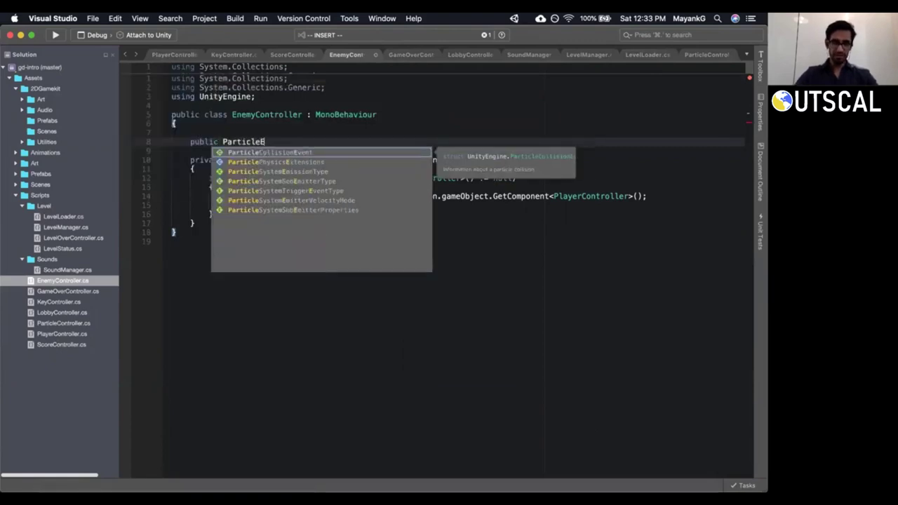
pyautogui.press('BackSpace')
pyautogui.write('System ')
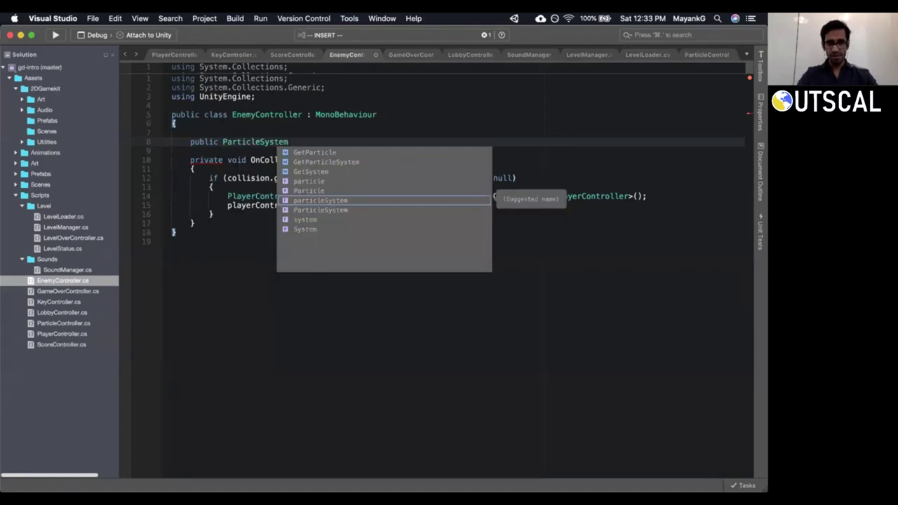
pyautogui.write('bomb')
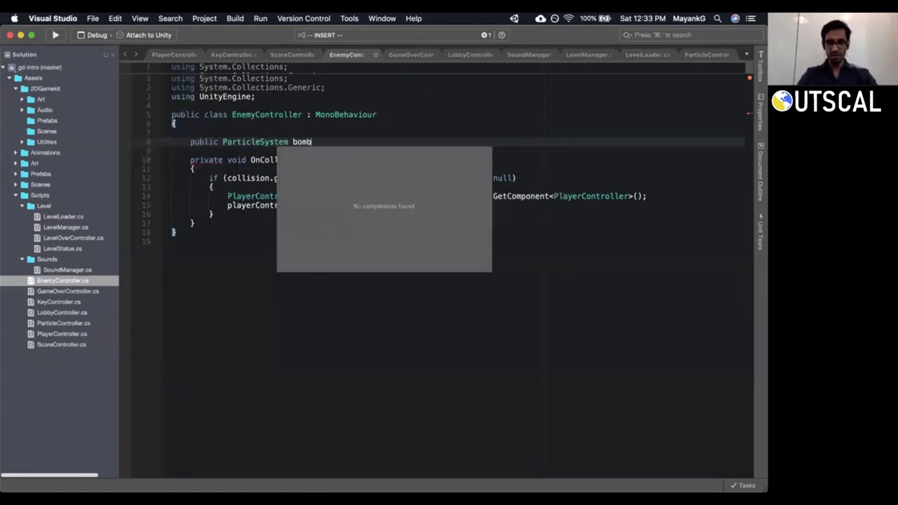
pyautogui.write('Blast;')
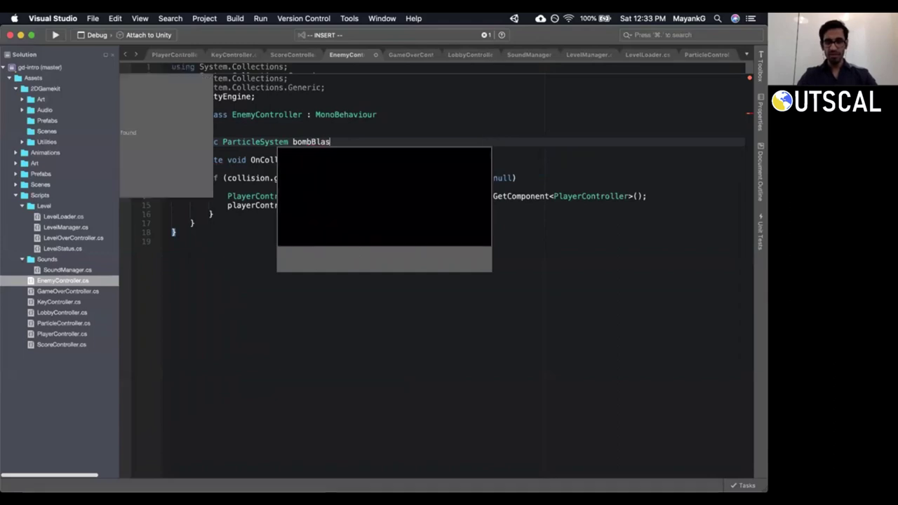
pyautogui.scroll(-3, 449, 210)
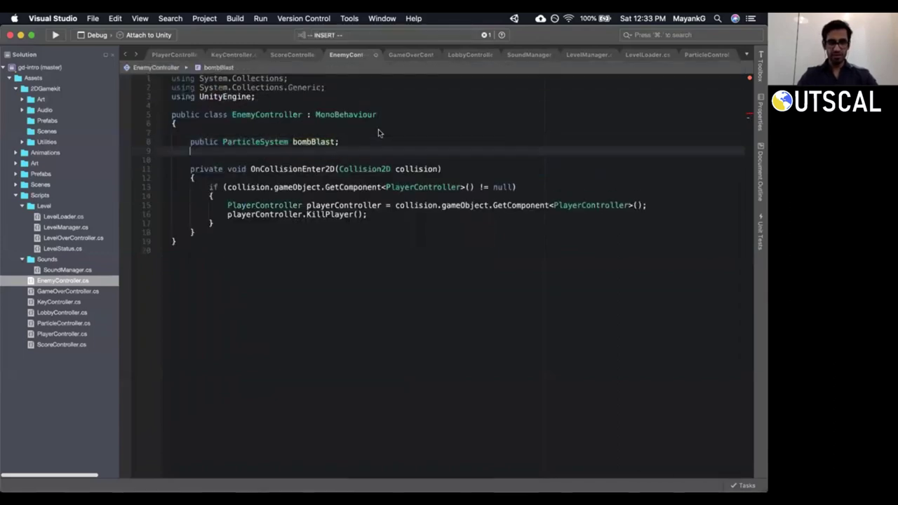
pyautogui.press('Down')
pyautogui.press('Up')
pyautogui.press('BackSpace')
pyautogui.press('super+s')
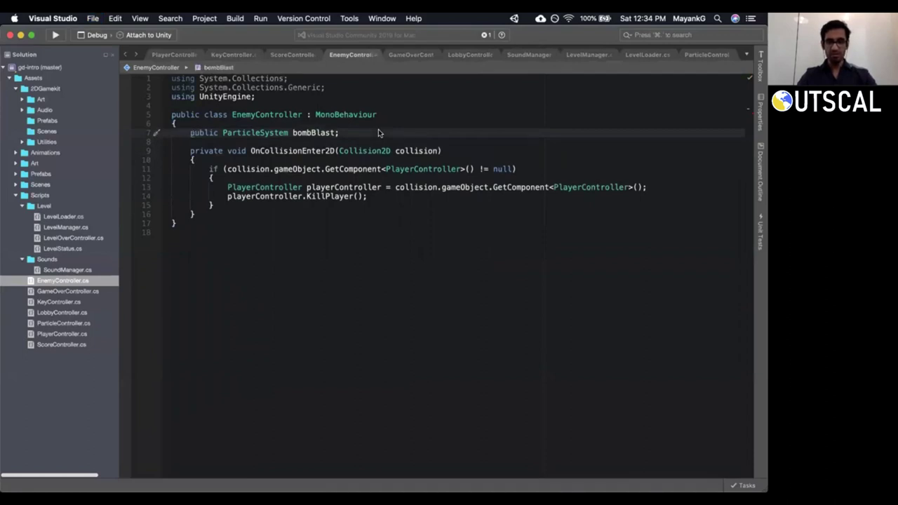
pyautogui.press('super+period')
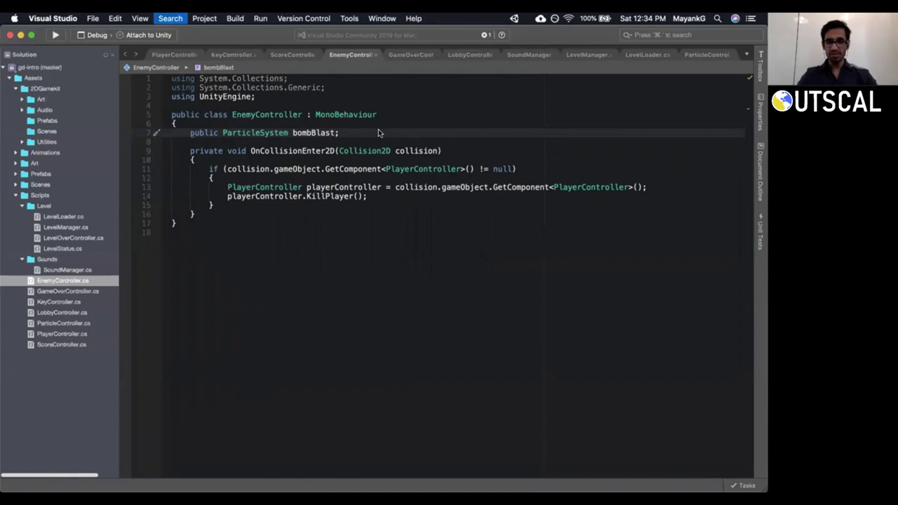
# Open SoundManager.cs and add 'BombBlast,' after EnemyDeath in the Sounds enum.
pyautogui.write('soundmanager')
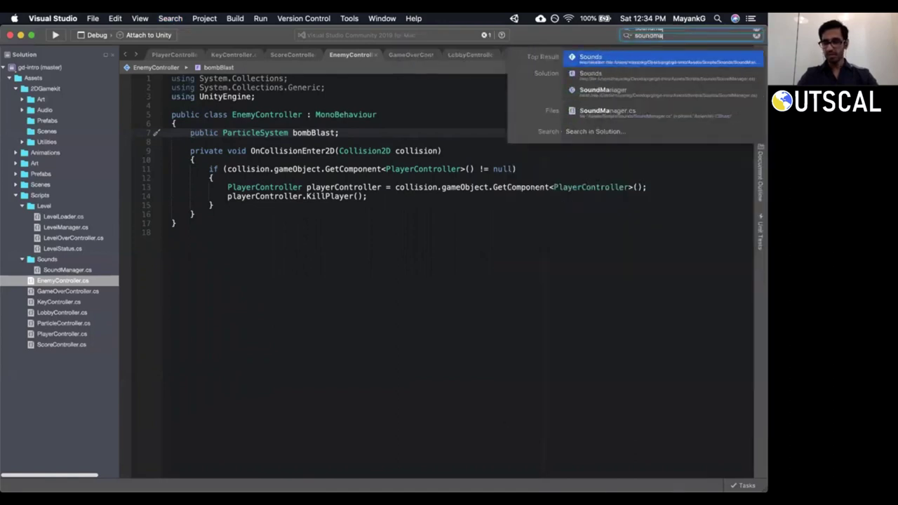
pyautogui.press('Return')
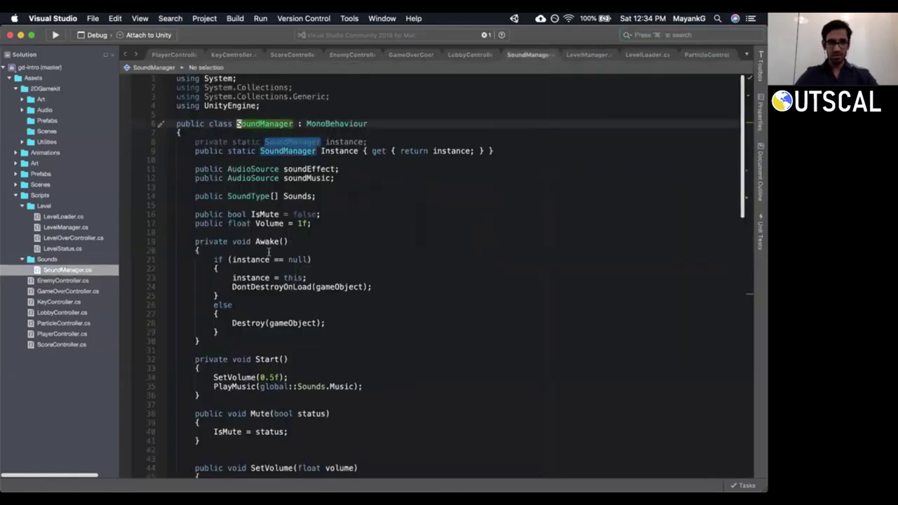
pyautogui.scroll(-20, 244, 398)
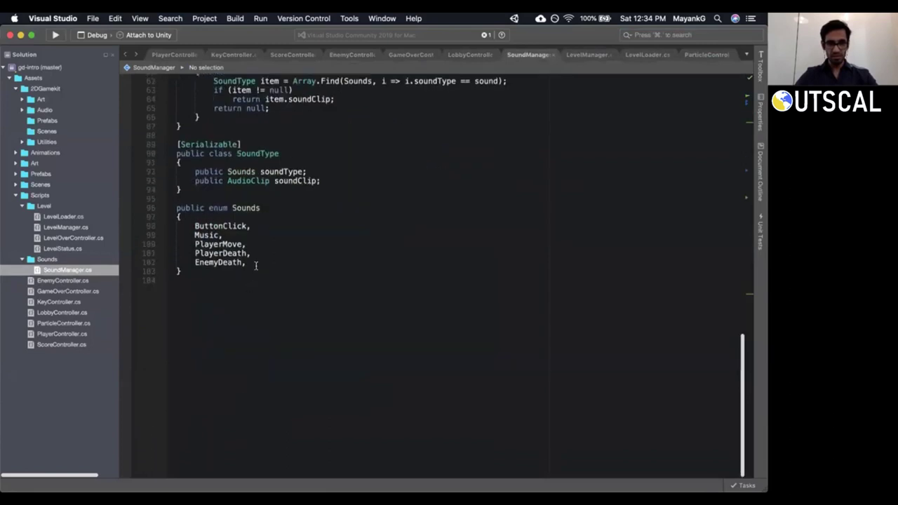
pyautogui.click(256, 264)
pyautogui.press('a')
pyautogui.press('Return')
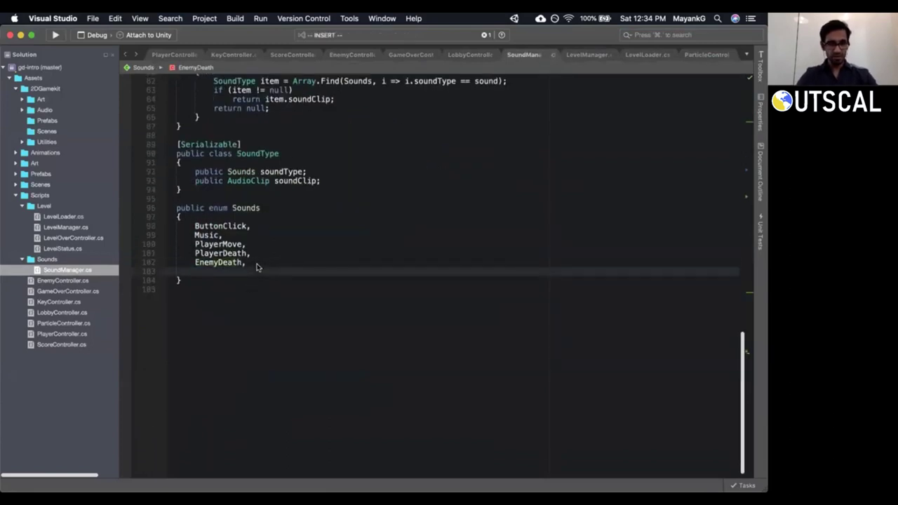
pyautogui.write('BombBlas')
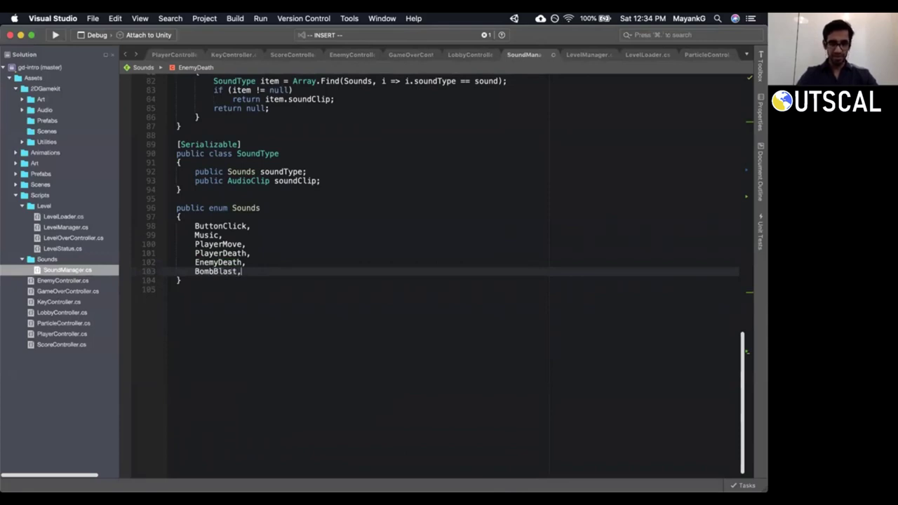
pyautogui.write('t,')
pyautogui.press('Escape')
# Scroll back to the top and switch to the EnemyController script.
pyautogui.scroll(3, 275, 210)
pyautogui.scroll(10, 276, 210)
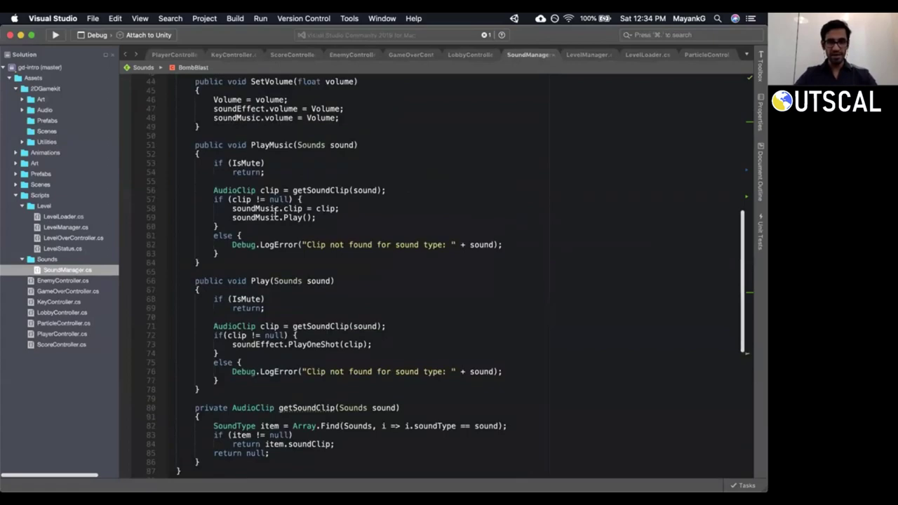
pyautogui.scroll(10, 275, 210)
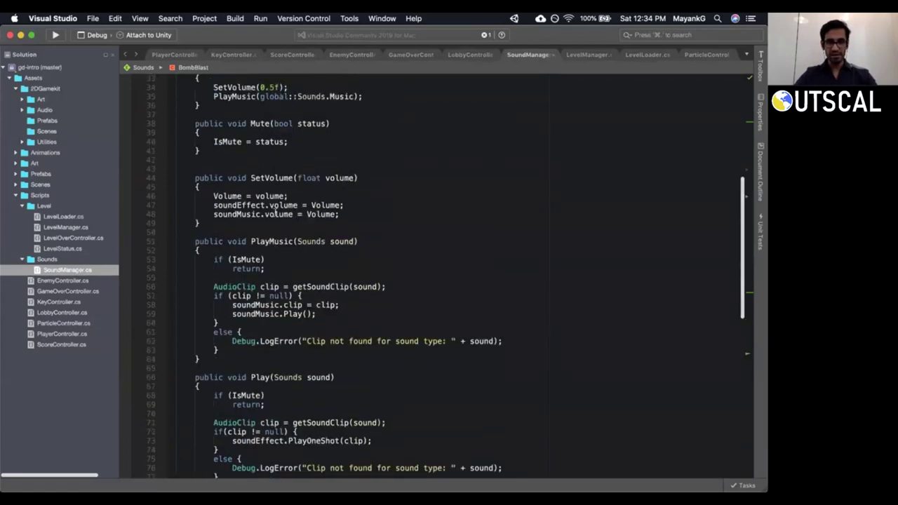
pyautogui.click(654, 88)
pyautogui.hotkey('ctrl', 'Tab')
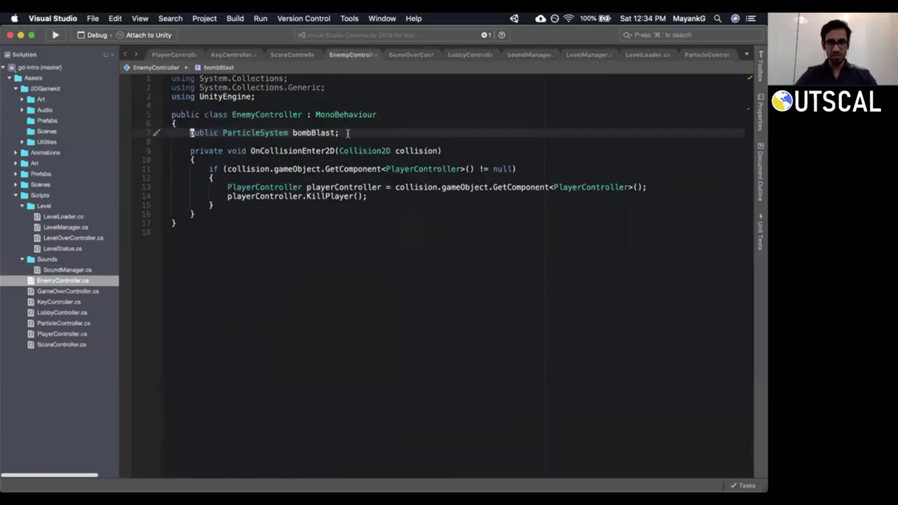
# Add 'SoundManager.Instance.Play(Sounds.BombBlast);' after the KillPlayer() call.
pyautogui.write(';')
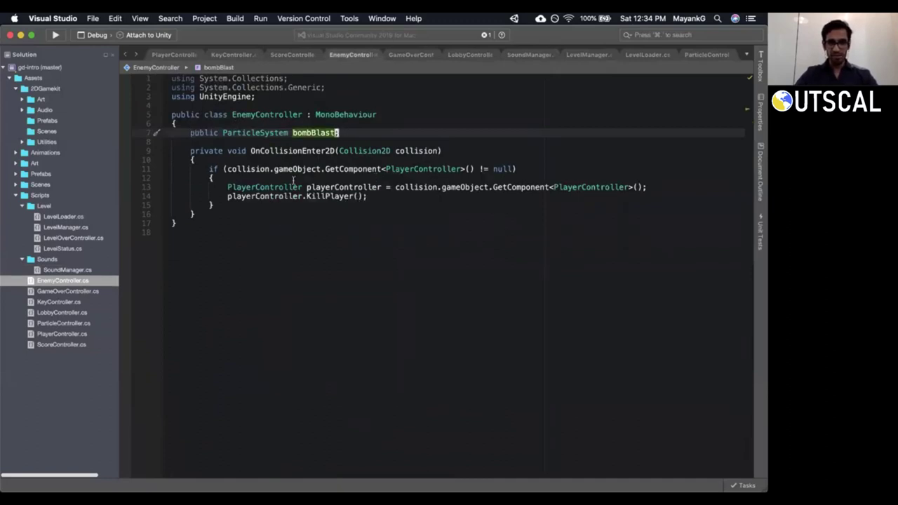
pyautogui.click(377, 197)
pyautogui.press('Return')
pyautogui.write('So')
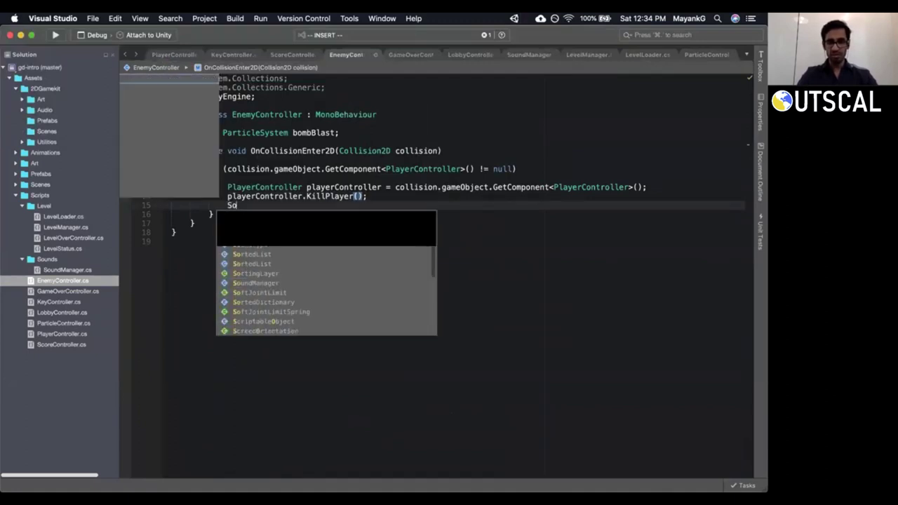
pyautogui.write('undManager.ins')
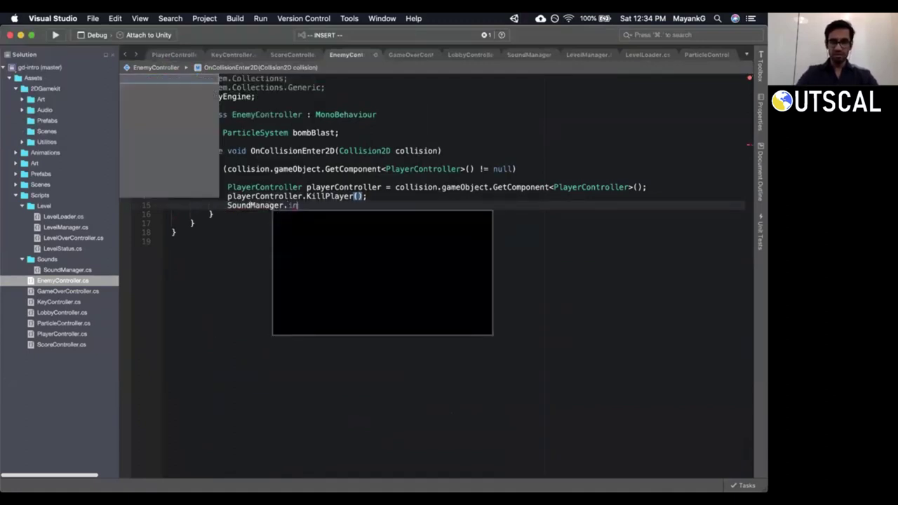
pyautogui.press('Return')
pyautogui.press('Escape')
pyautogui.press('u')
pyautogui.press('A')
pyautogui.press('BackSpace')
pyautogui.press('BackSpace')
pyautogui.press('BackSpace')
pyautogui.write('Ins')
pyautogui.press('Tab')
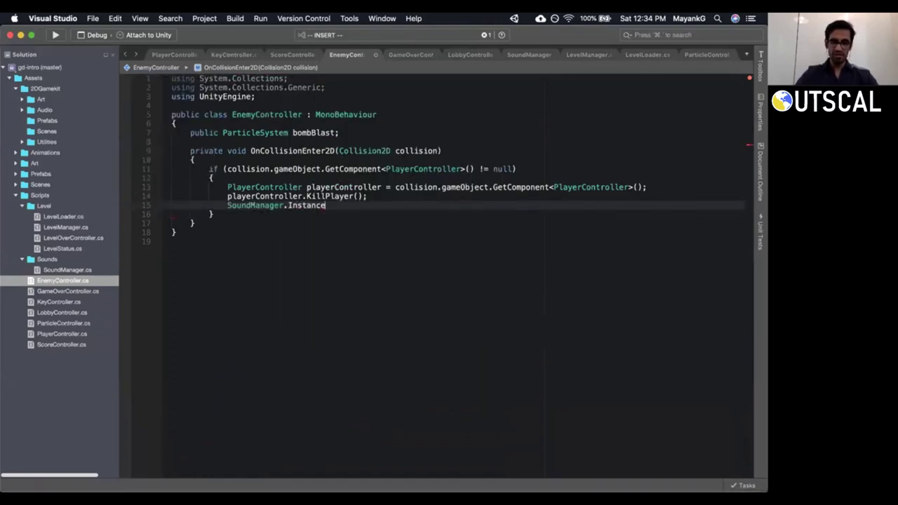
pyautogui.write('.Play')
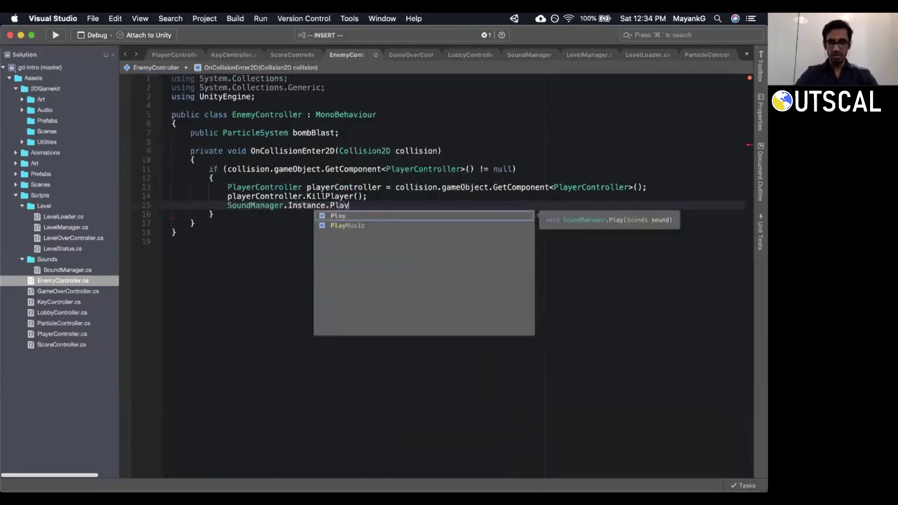
pyautogui.write('(Soun')
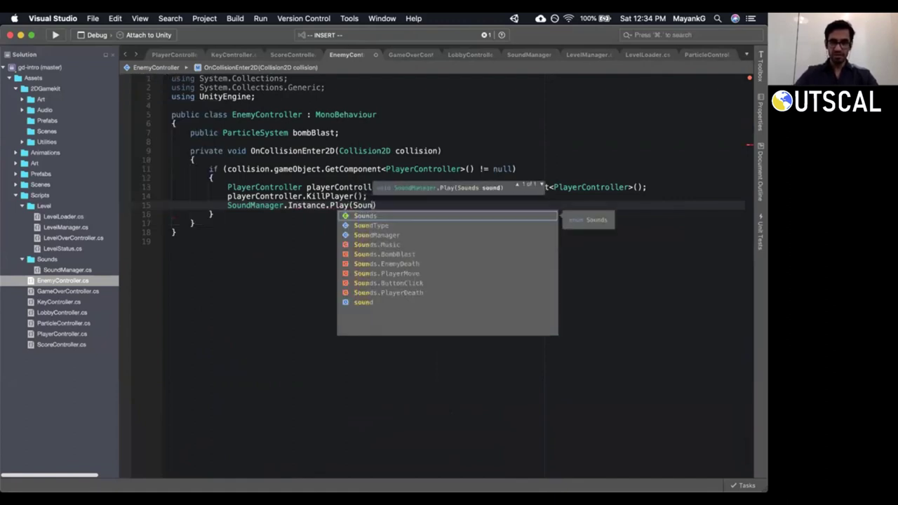
pyautogui.press('Tab')
pyautogui.write('.Bo')
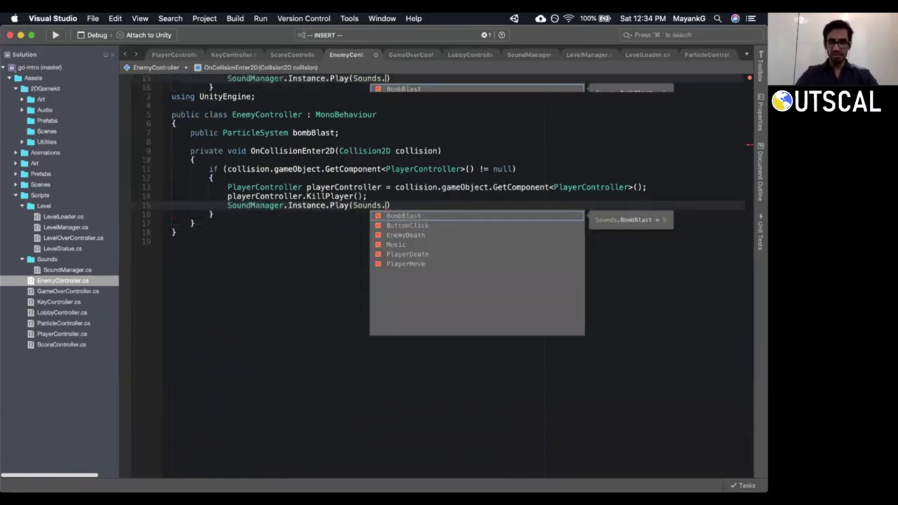
pyautogui.press('Tab')
pyautogui.write(';')
pyautogui.press('Escape')
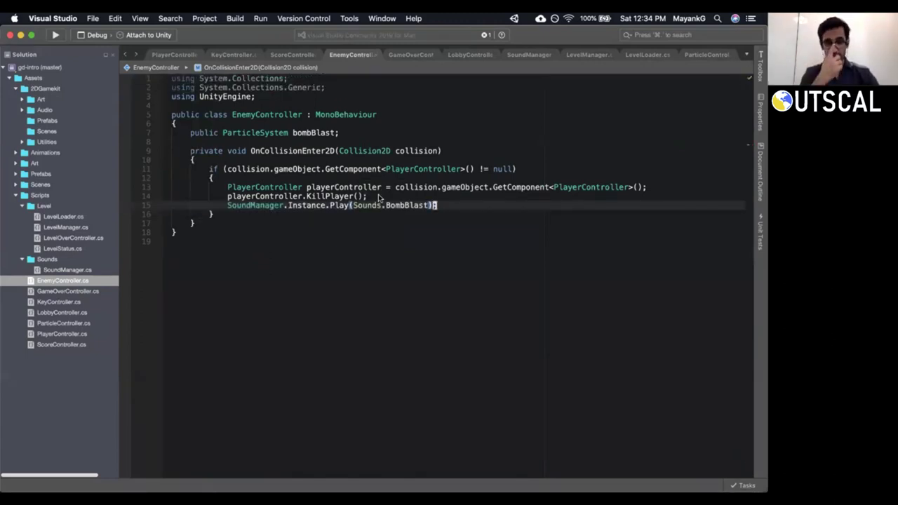
# Add 'bombBlast.Play();' below the sound call and save EnemyController.cs.
pyautogui.press('o')
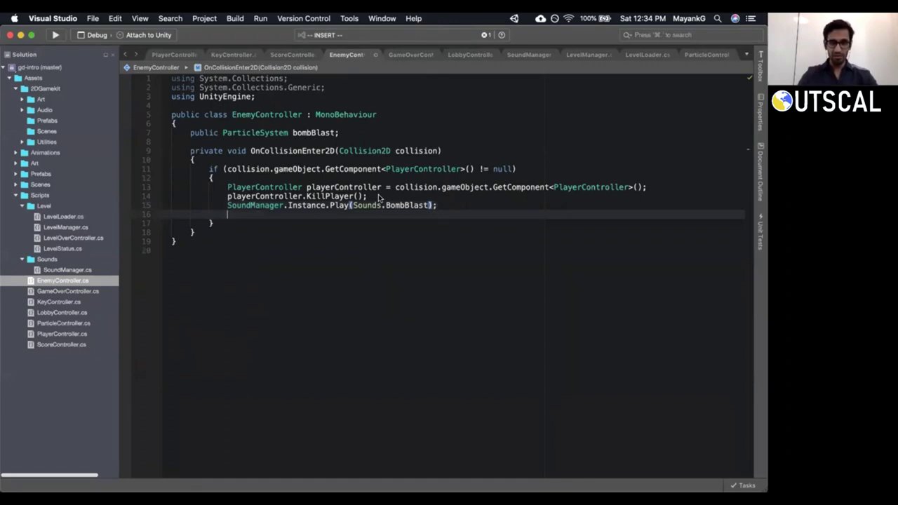
pyautogui.write('bombBlast.SetA')
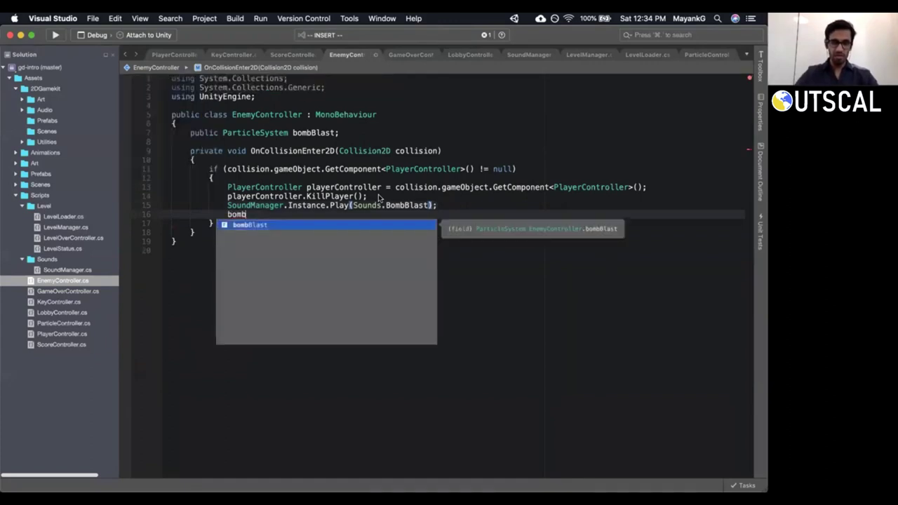
pyautogui.press('Return')
pyautogui.write('.SetA')
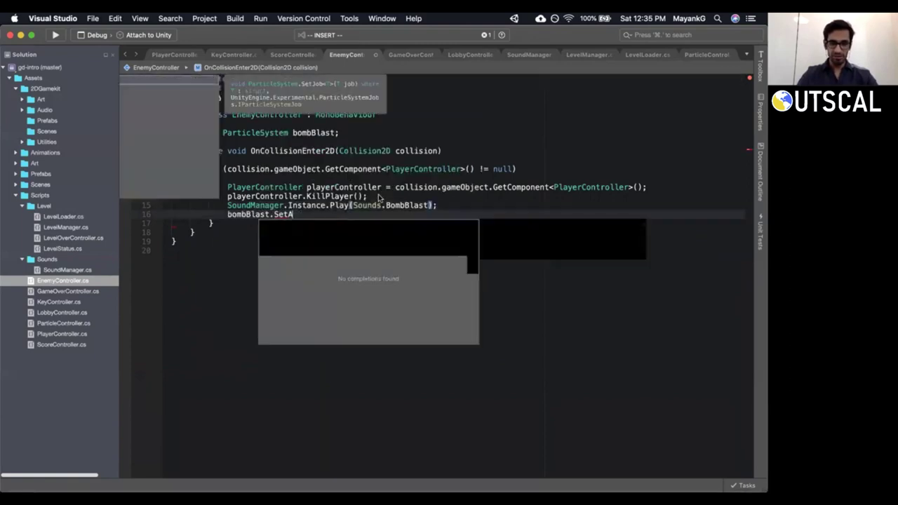
pyautogui.press('BackSpace')
pyautogui.press('BackSpace')
pyautogui.press('BackSpace')
pyautogui.press('BackSpace')
pyautogui.write('Play();')
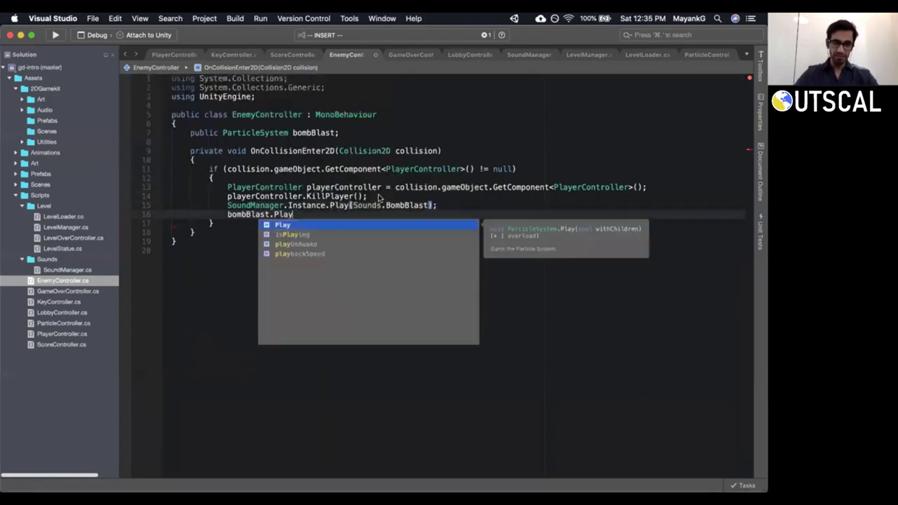
pyautogui.press('Return')
pyautogui.write('();')
pyautogui.press('Escape')
pyautogui.press('super+s')
pyautogui.hotkey('shift', 'v')
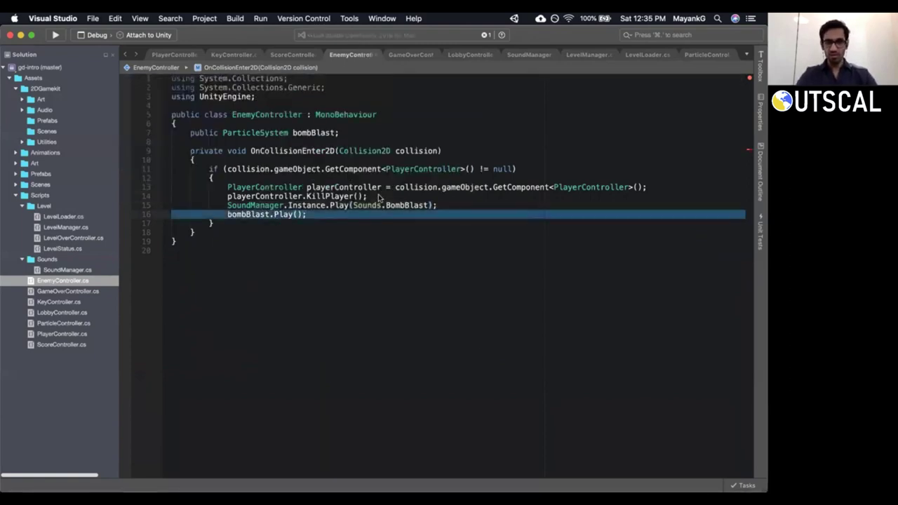
pyautogui.press('k')
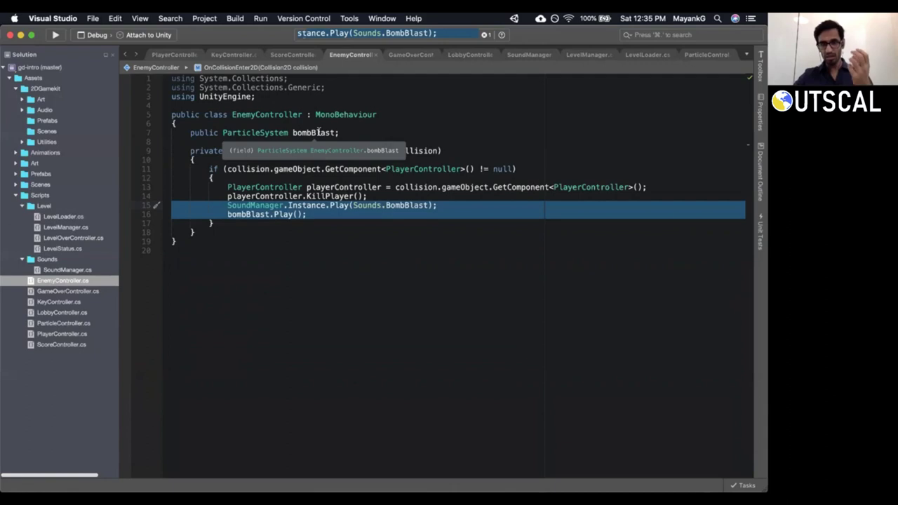
pyautogui.click(317, 132)
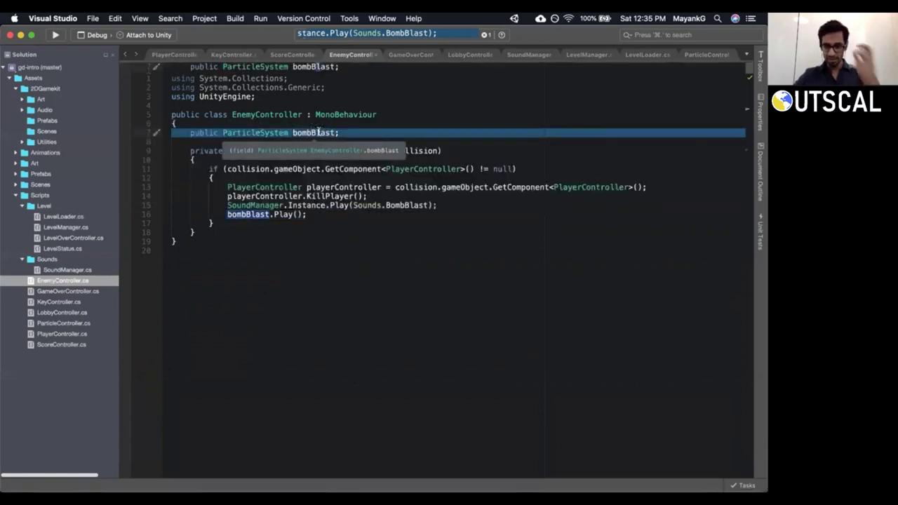
# Switch to Chrome and start a new browser tab.
pyautogui.hotkey('ctrl', 'Up')
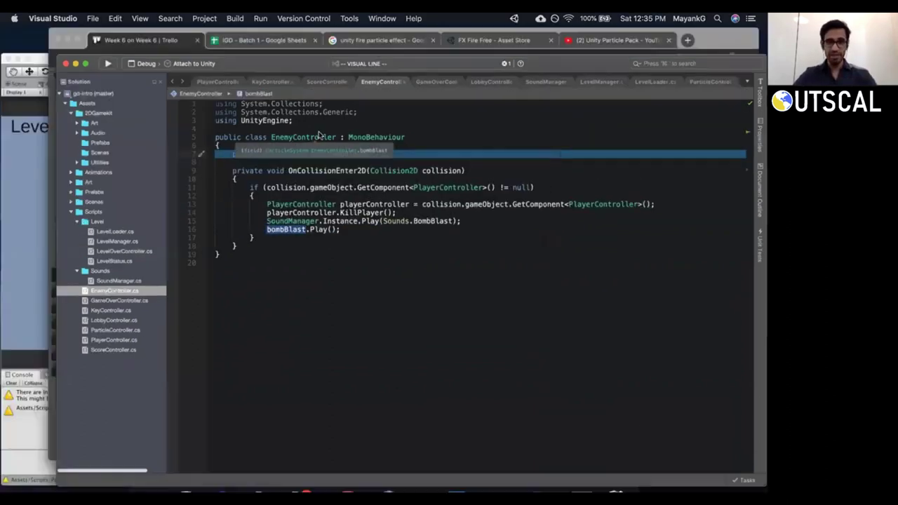
pyautogui.click(516, 126)
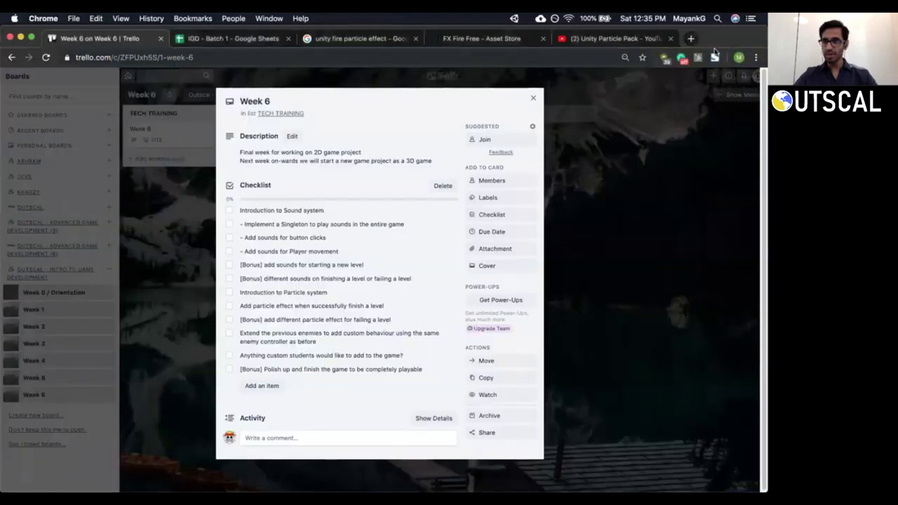
pyautogui.click(691, 39)
# Search Google for 'unity bomb explosion particle effect' and open the NUCLEAR EXPLOSION result in a new tab.
pyautogui.write('unity bomb')
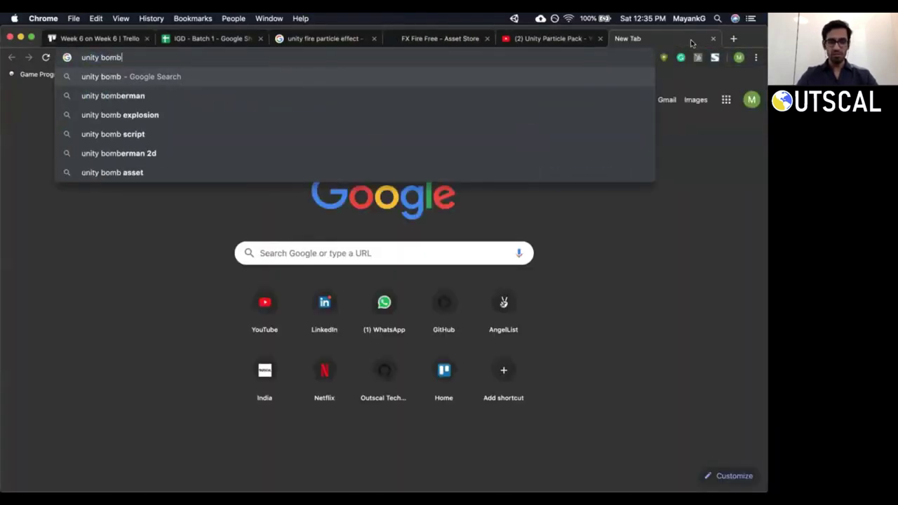
pyautogui.write(' explosio')
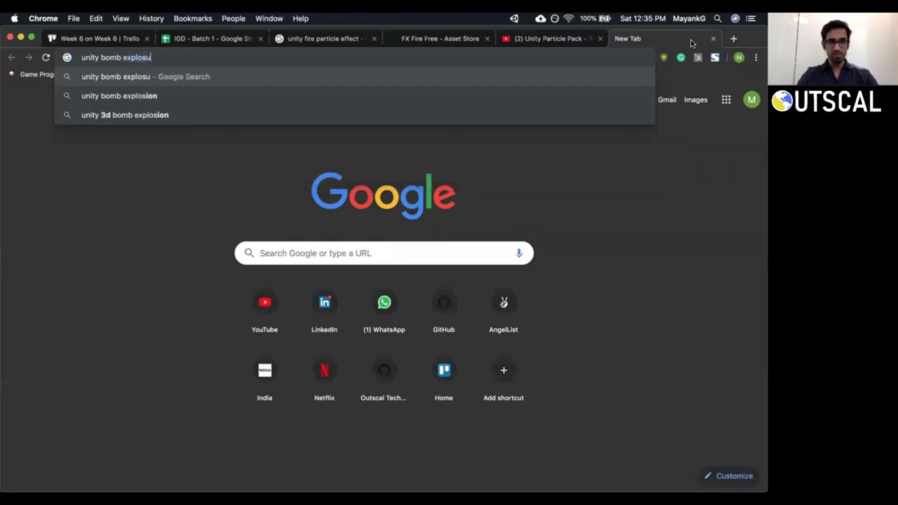
pyautogui.write('n particle effe')
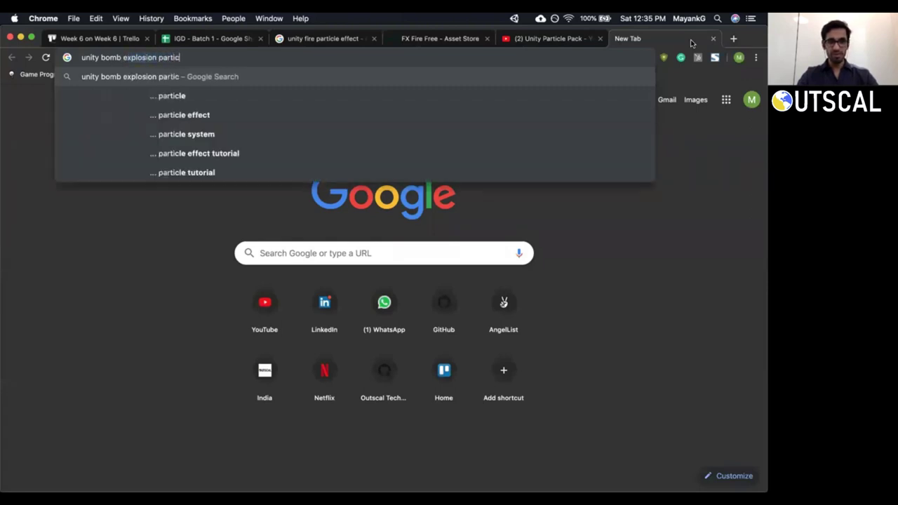
pyautogui.write('ct')
pyautogui.press('Return')
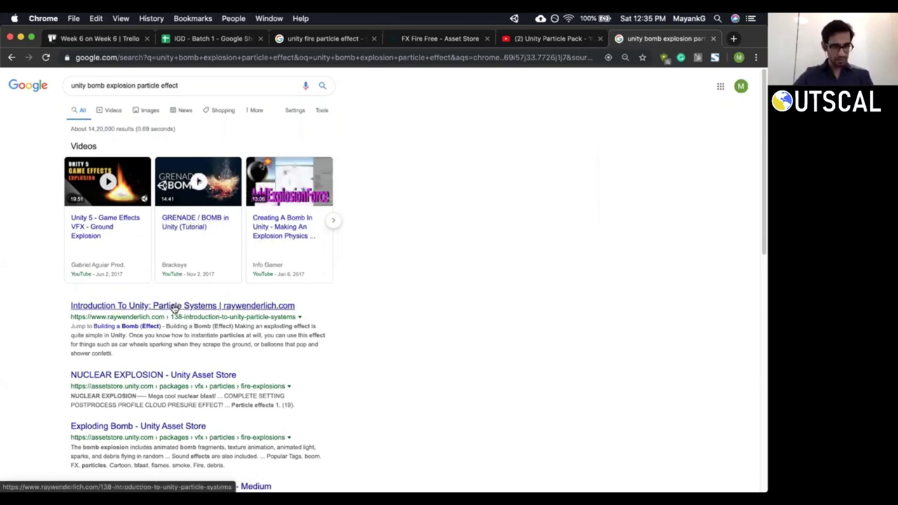
pyautogui.scroll(-2, 172, 315)
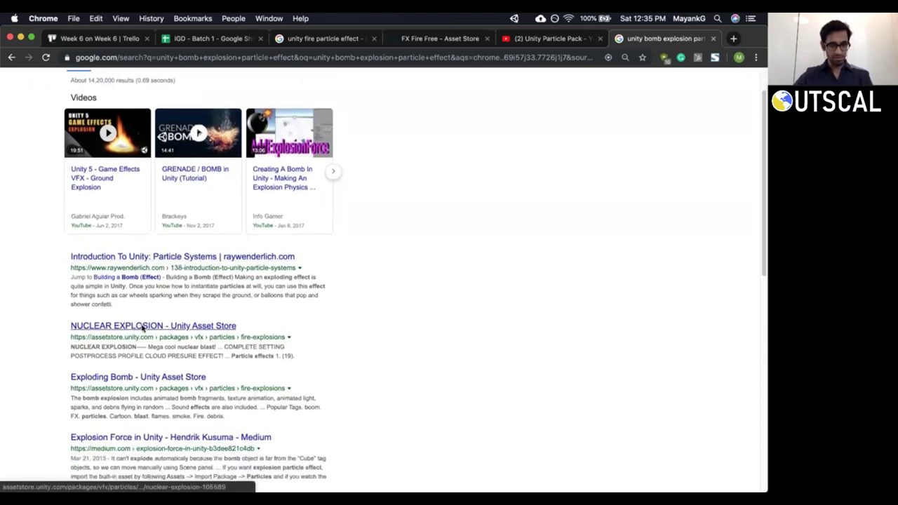
pyautogui.rightClick(143, 328)
pyautogui.click(475, 260)
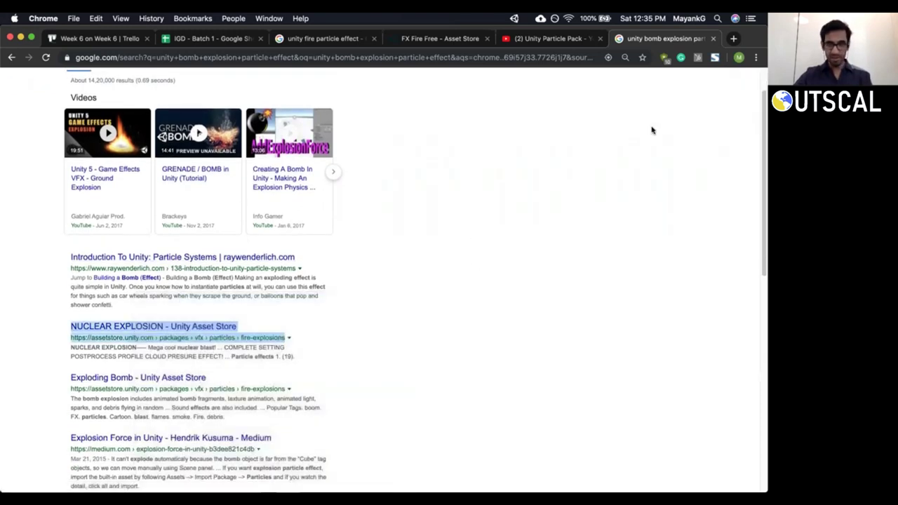
pyautogui.hotkey('ctrl', 'Tab')
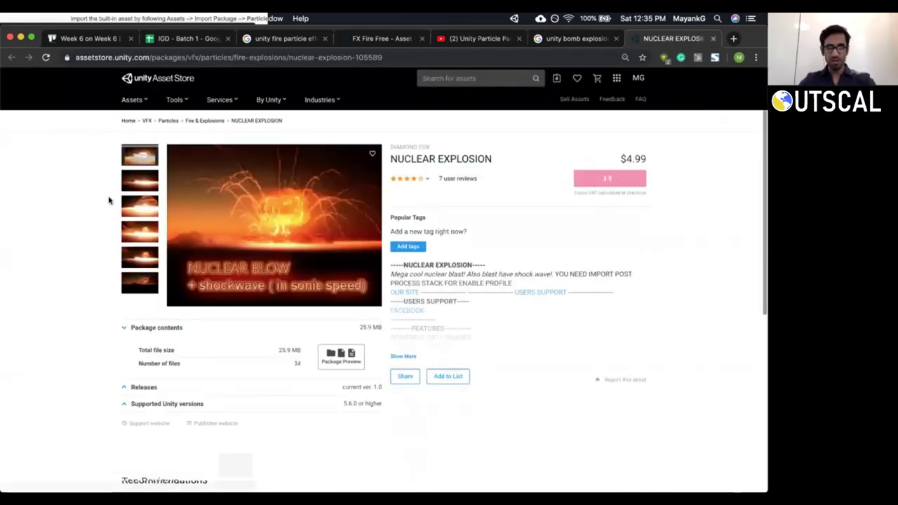
# Browse the NUCLEAR EXPLOSION preview images, then go back to the Google search results.
pyautogui.click(134, 188)
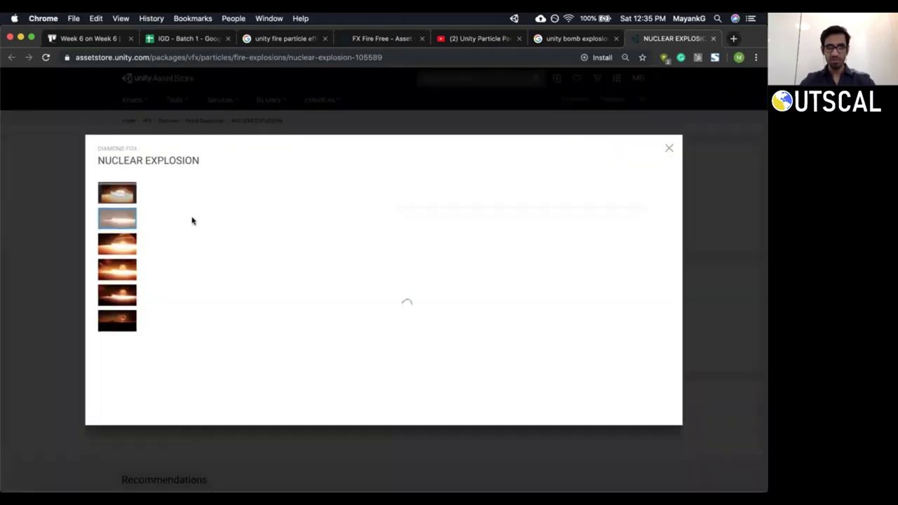
pyautogui.click(127, 247)
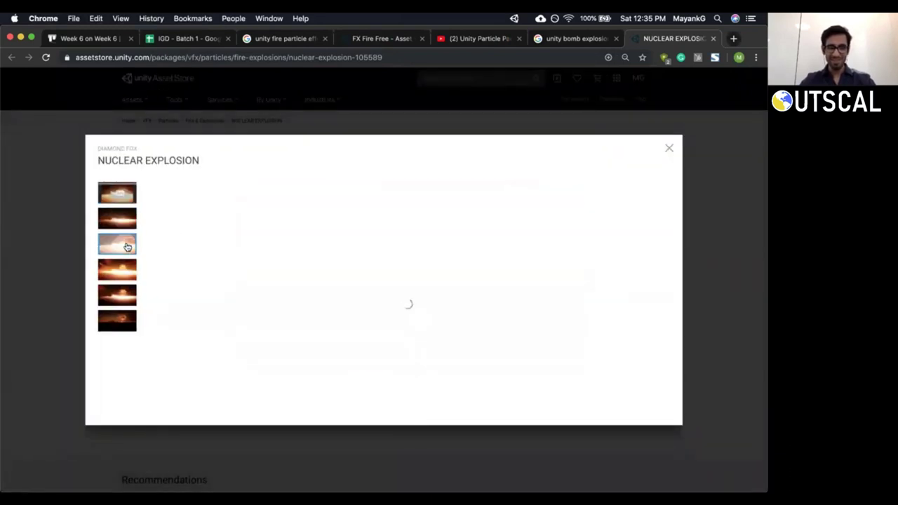
pyautogui.click(120, 274)
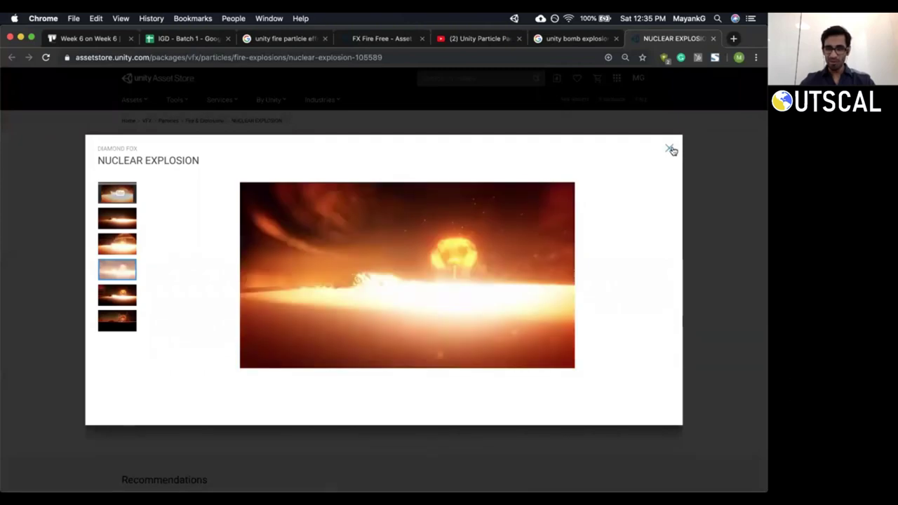
pyautogui.click(671, 150)
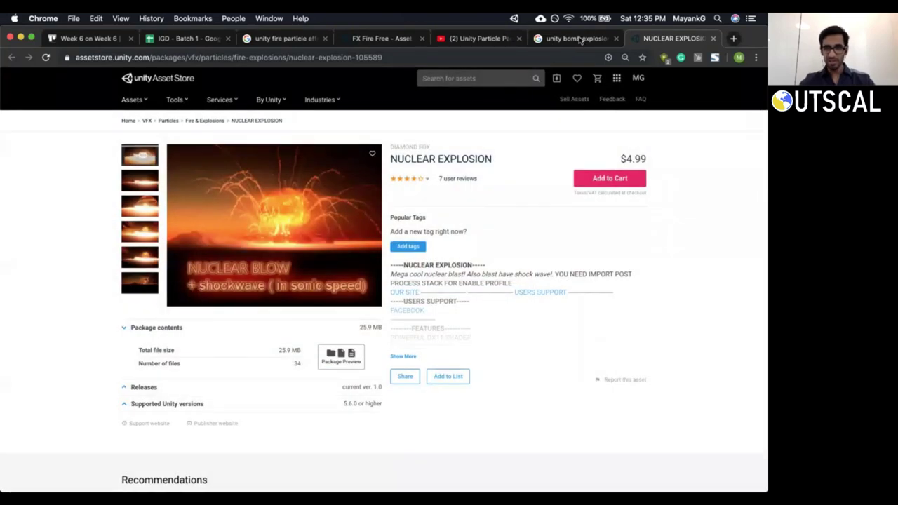
pyautogui.hotkey('ctrl', 'shift', 'Tab')
pyautogui.scroll(2, 175, 98)
pyautogui.scroll(-1, 163, 100)
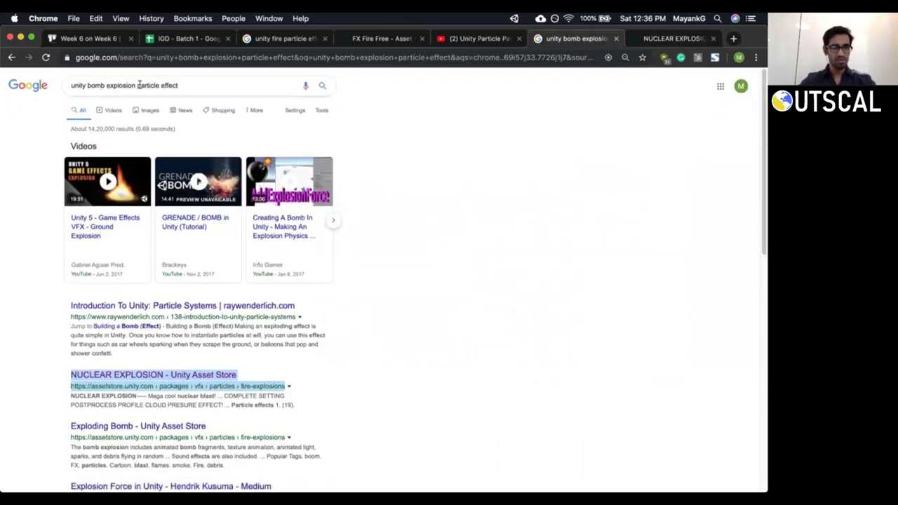
# Refine the Google search to 'unity bomb explosion 2d particle effect'.
pyautogui.click(137, 85)
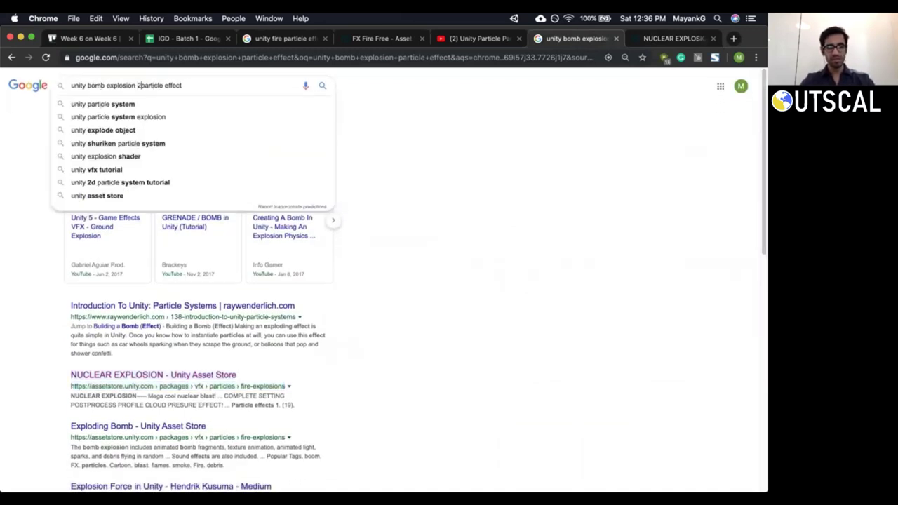
pyautogui.write('2d')
pyautogui.press('Return')
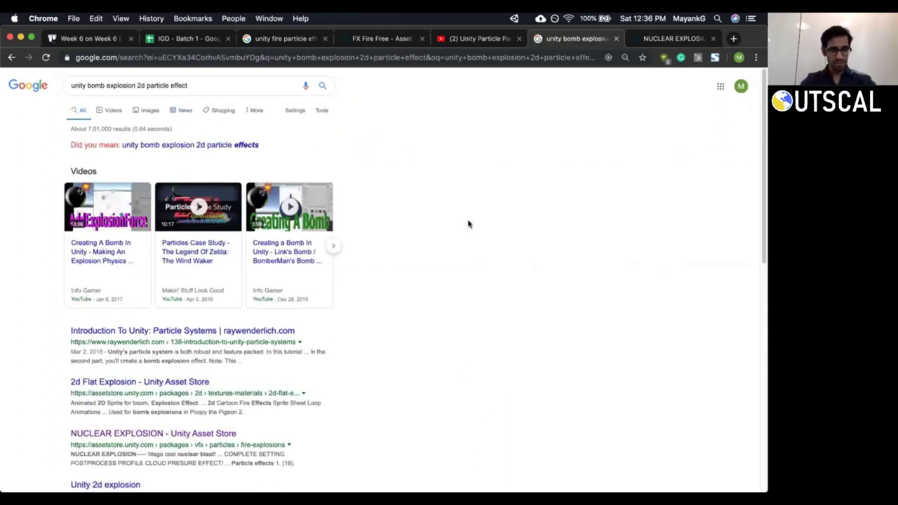
# Browse the results and page twice through more explosion tutorial videos, then return to Unity.
pyautogui.scroll(-1, 469, 224)
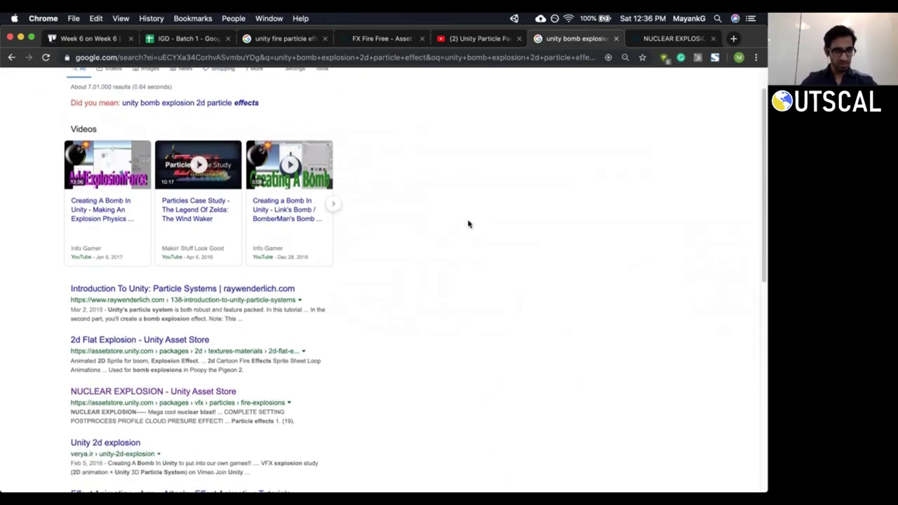
pyautogui.scroll(-2, 421, 277)
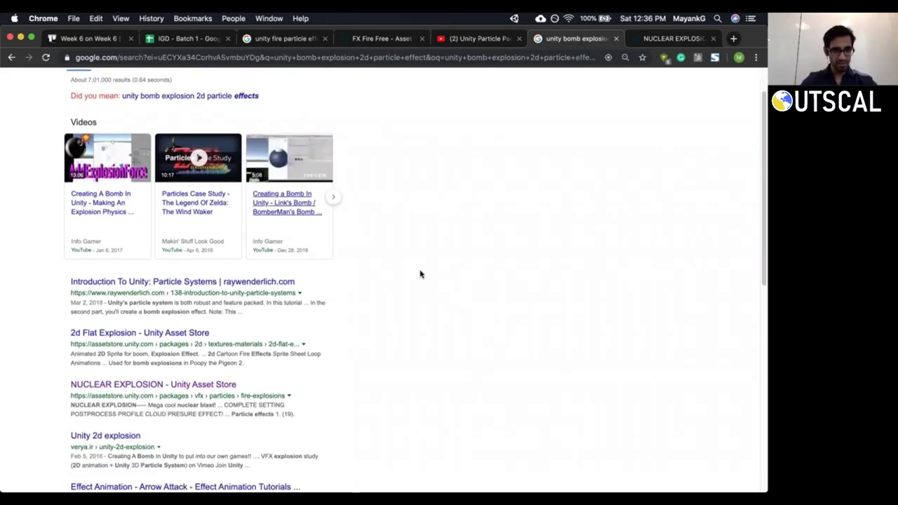
pyautogui.scroll(-1, 420, 274)
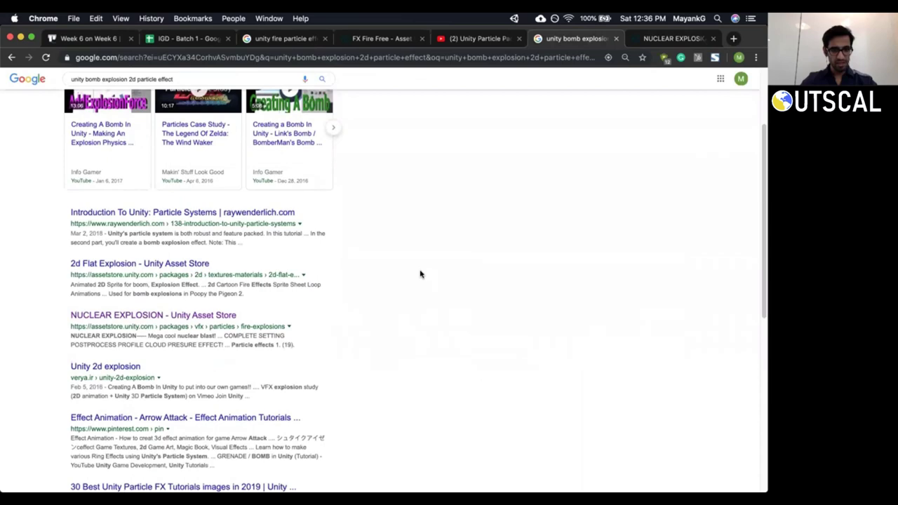
pyautogui.scroll(-3, 420, 274)
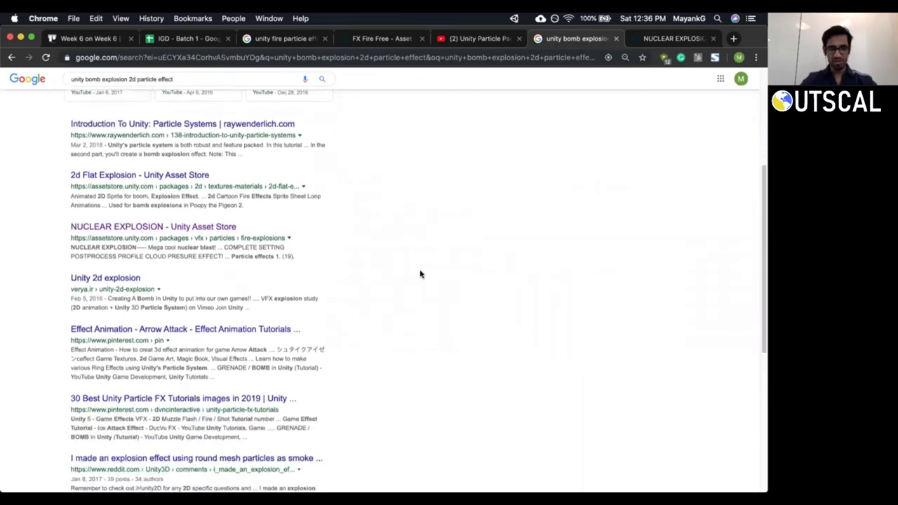
pyautogui.scroll(7, 421, 274)
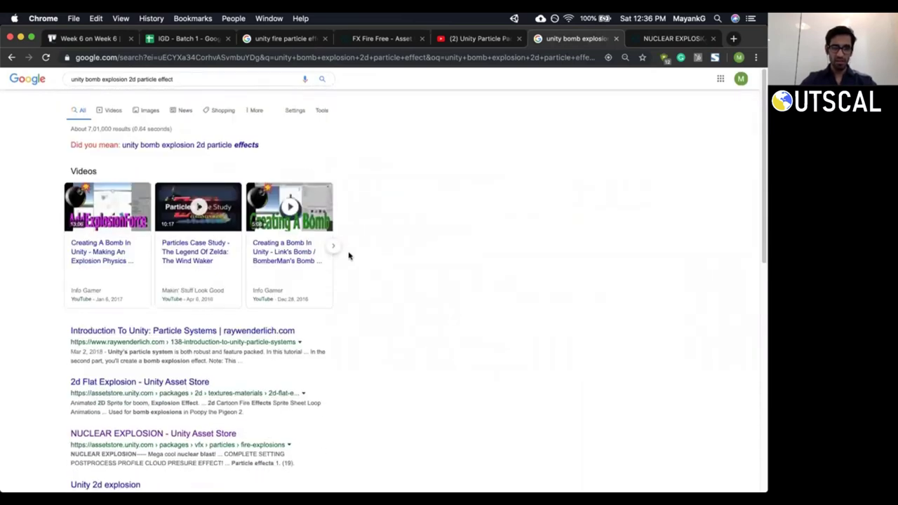
pyautogui.click(333, 247)
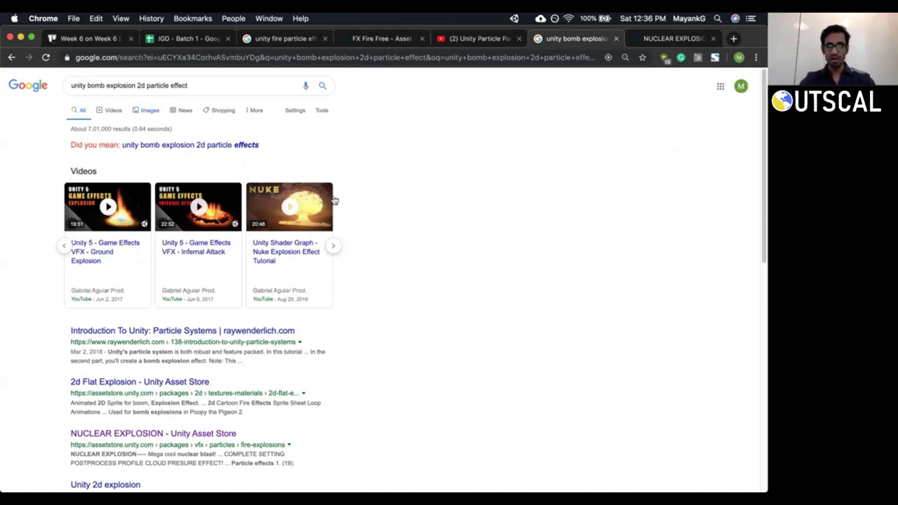
pyautogui.click(335, 246)
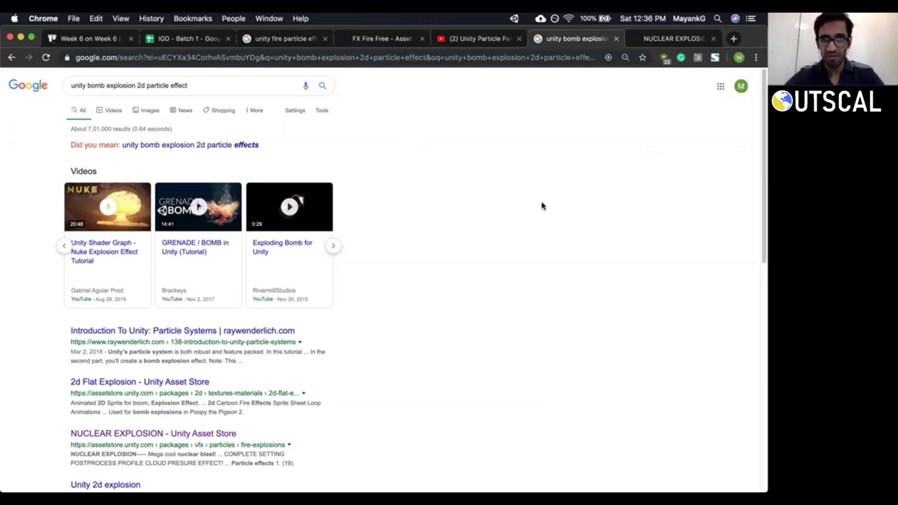
pyautogui.hotkey('ctrl', 'Up')
pyautogui.click(293, 310)
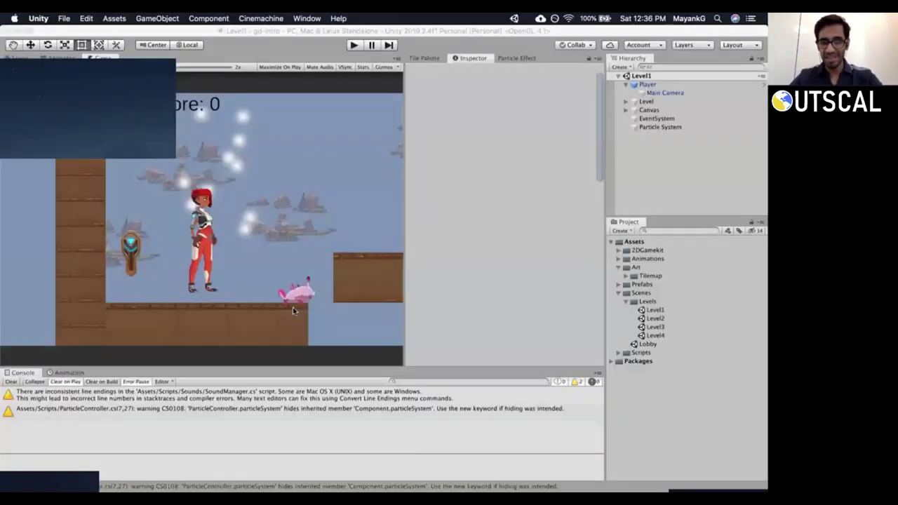
# Clear the console warnings, open the Lobby scene, and select SoundManager in the Hierarchy.
pyautogui.click(10, 381)
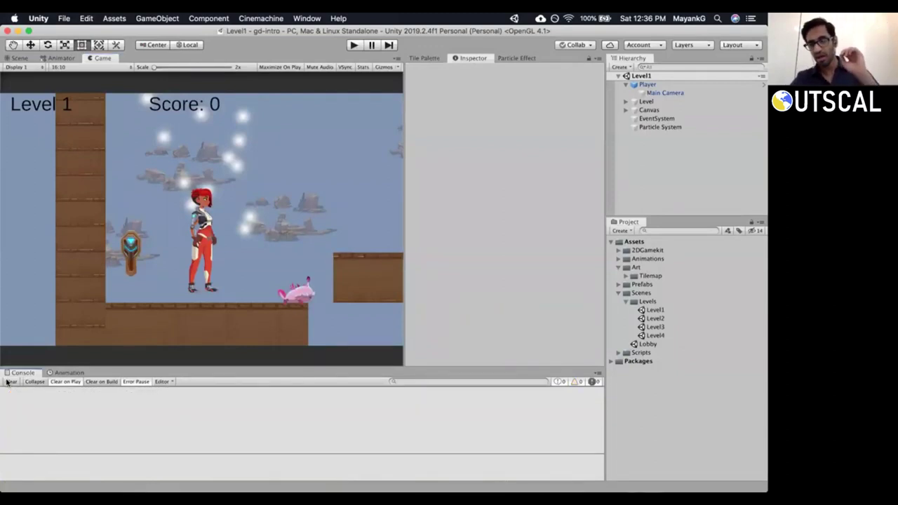
pyautogui.click(10, 381)
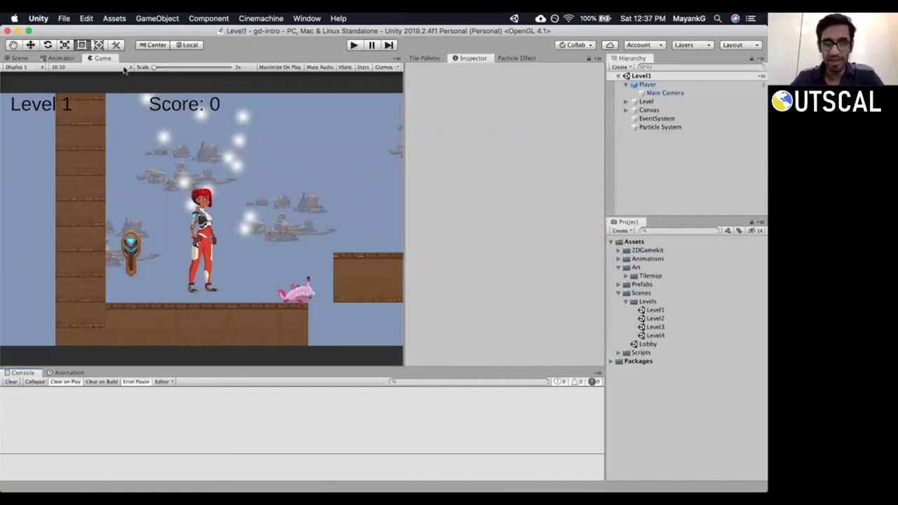
pyautogui.click(427, 58)
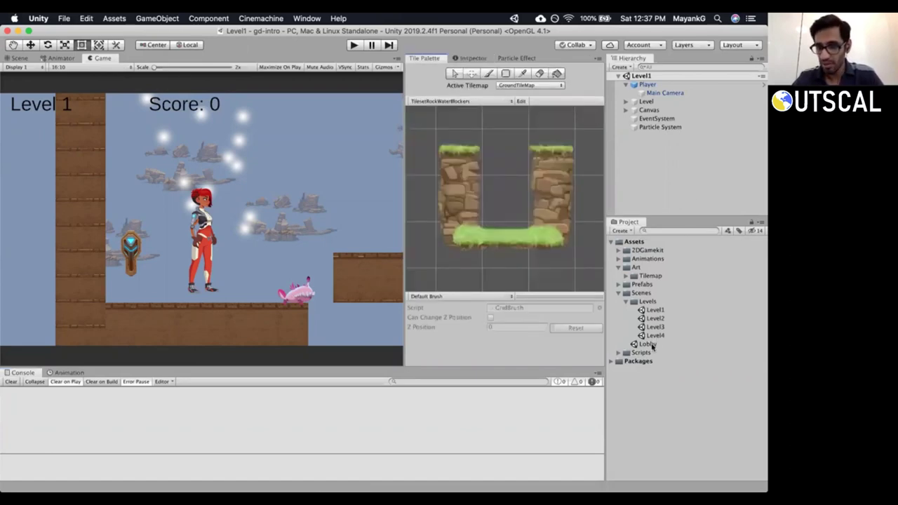
pyautogui.doubleClick(646, 344)
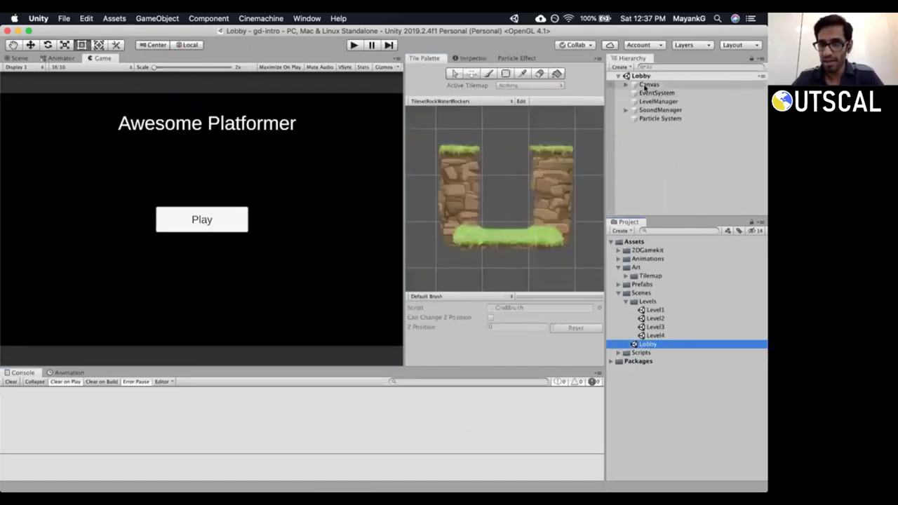
pyautogui.click(648, 111)
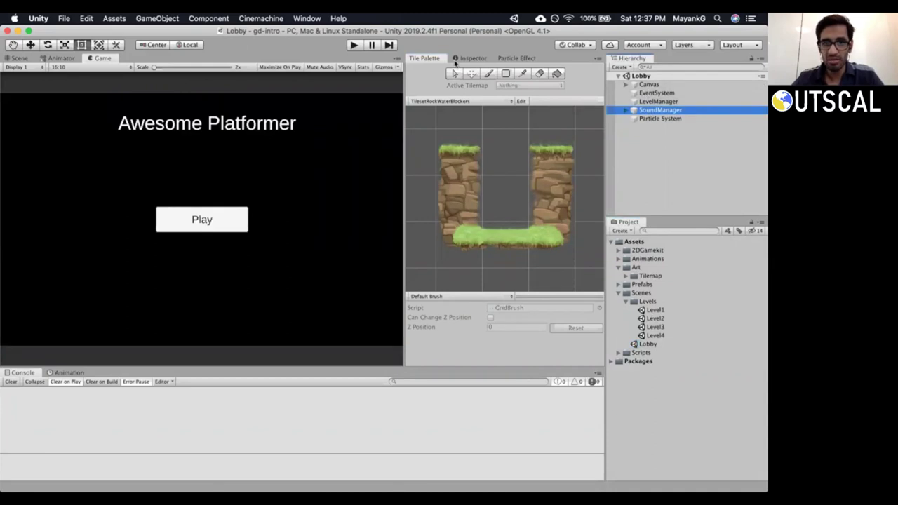
# Expand SoundManager's Sounds list and set its size to 4.
pyautogui.click(468, 59)
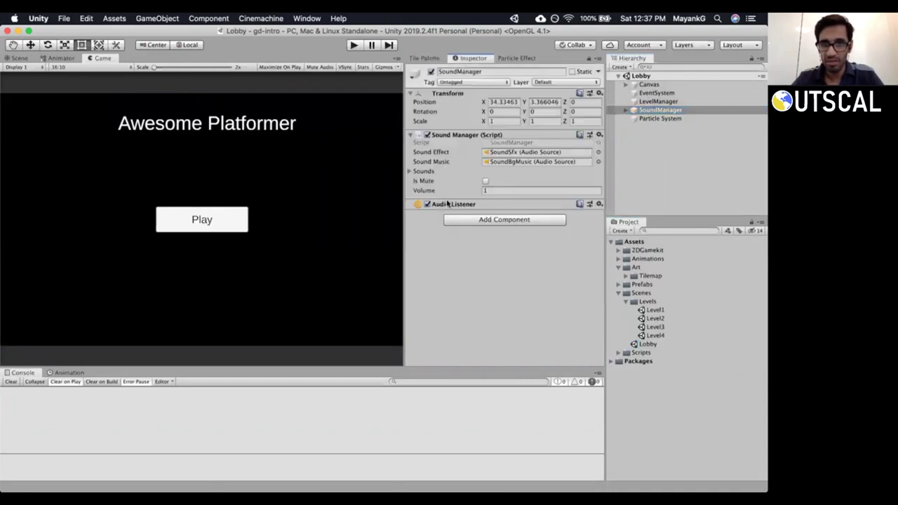
pyautogui.click(409, 171)
pyautogui.click(500, 182)
pyautogui.write('4')
pyautogui.press('Return')
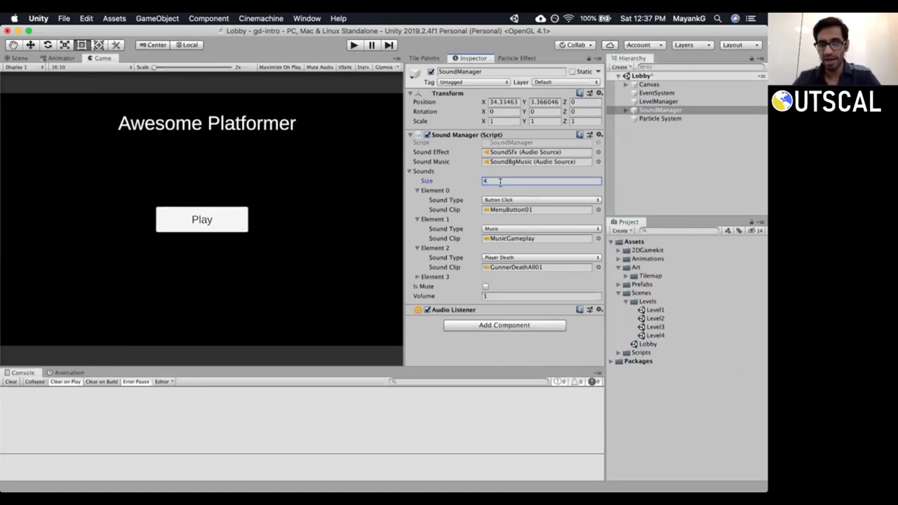
# Set Element 2 to the Bomb Blast sound type with the GunnerGrenadeExplosion clip.
pyautogui.click(498, 258)
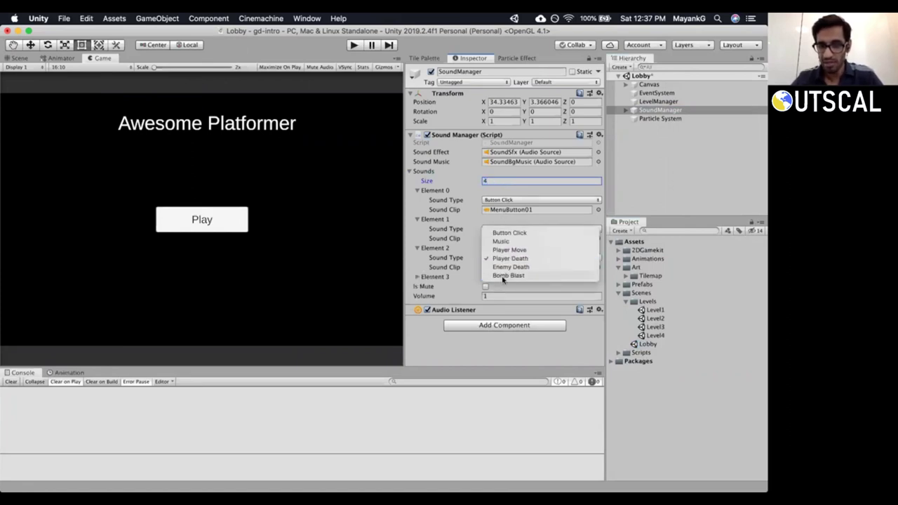
pyautogui.click(499, 275)
pyautogui.click(699, 231)
pyautogui.write('blast')
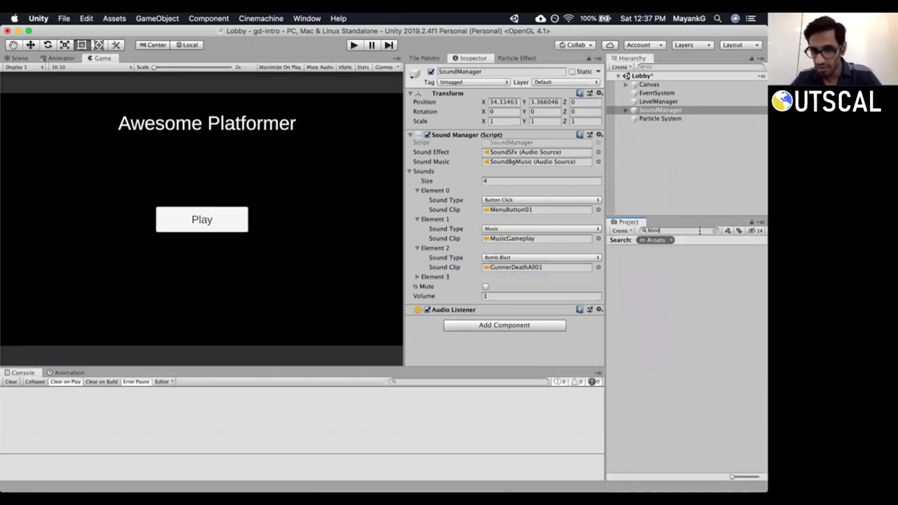
pyautogui.write('explo')
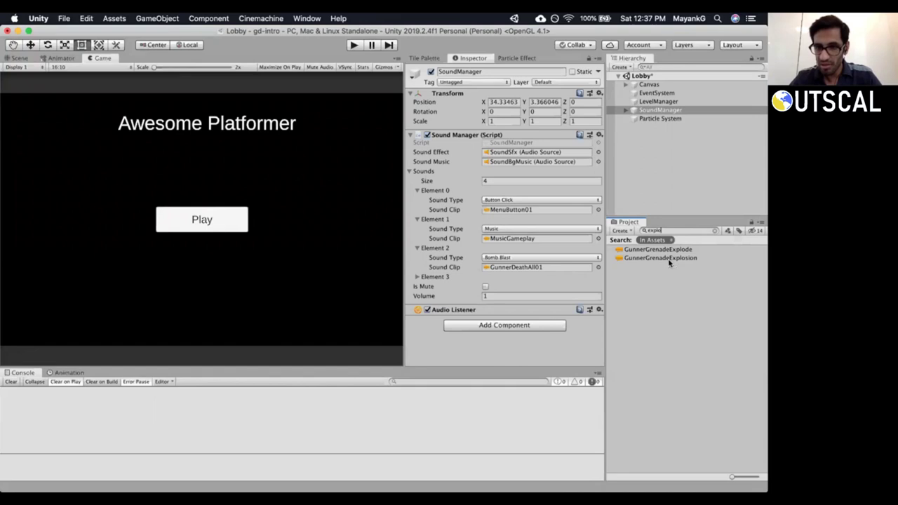
pyautogui.click(669, 260)
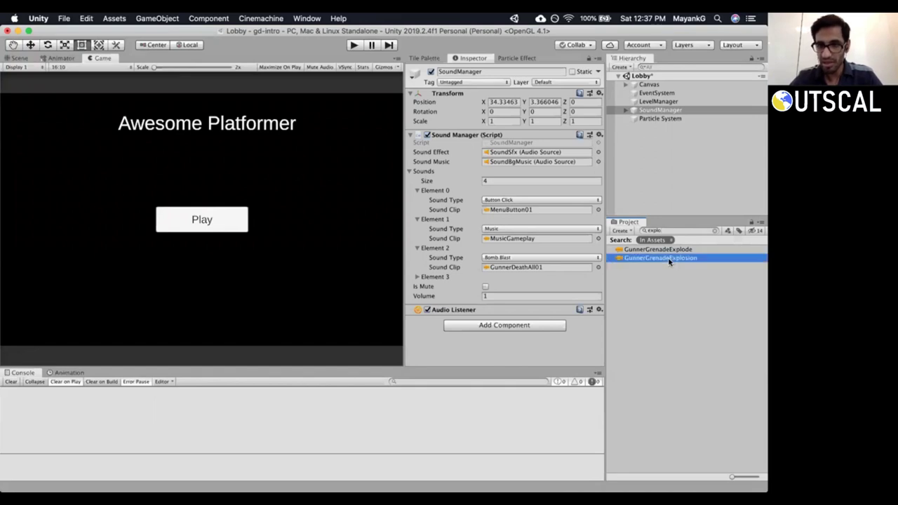
pyautogui.moveTo(644, 264); pyautogui.dragTo(502, 268)
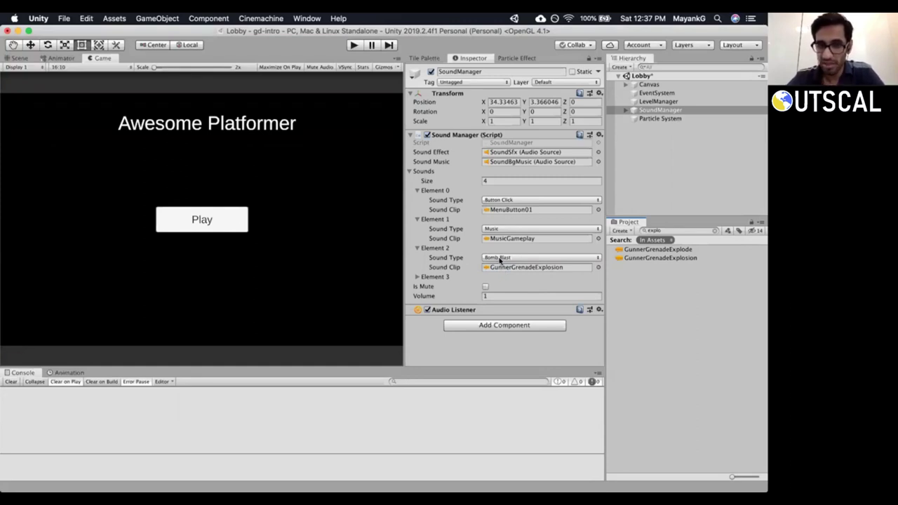
# Check Element 3, collapse the Sounds list, and save the Lobby scene.
pyautogui.click(416, 277)
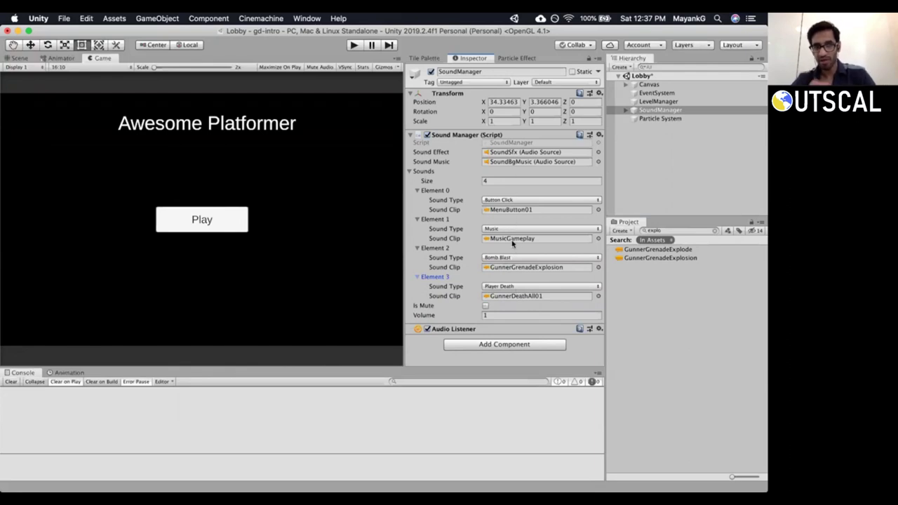
pyautogui.click(409, 171)
pyautogui.click(409, 172)
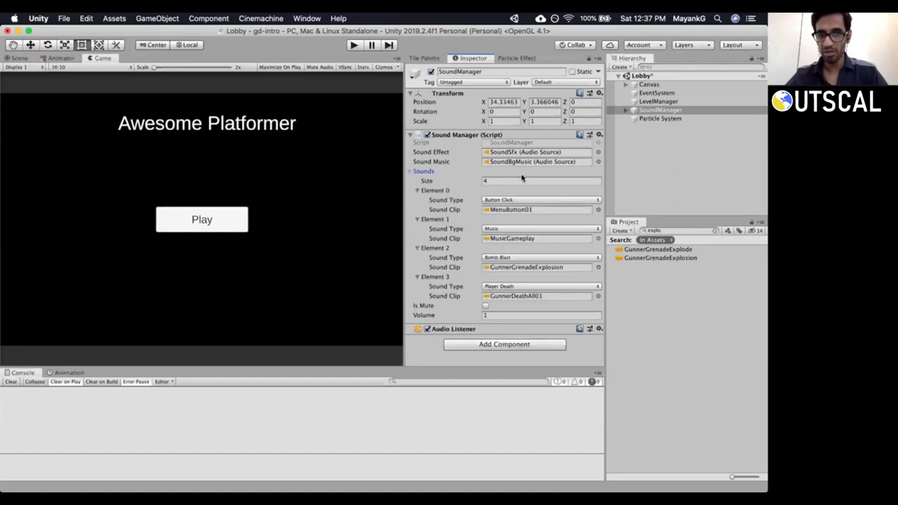
pyautogui.click(410, 171)
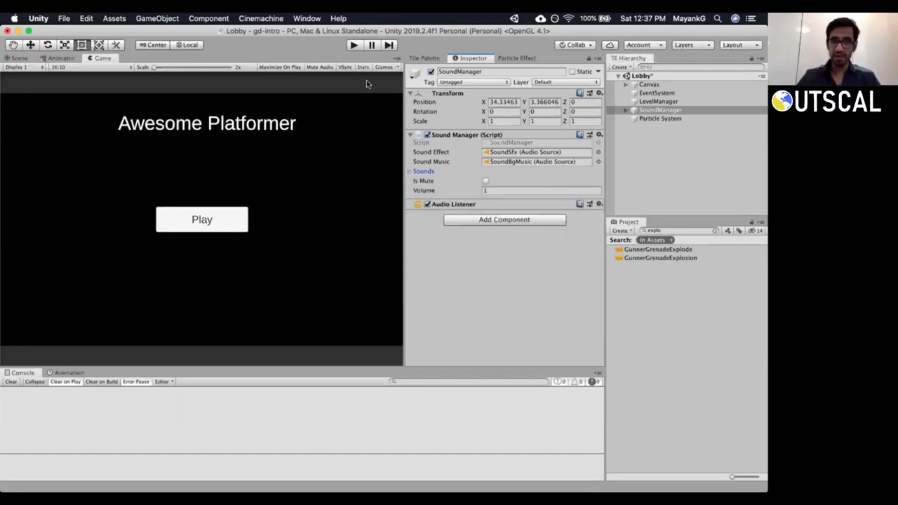
pyautogui.press('super+s')
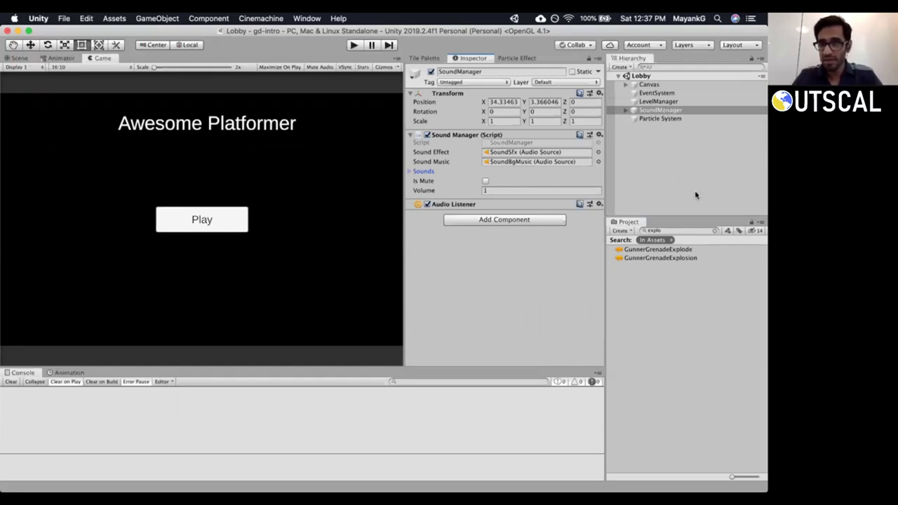
# Clear the asset search text to restore the folder tree and open Level1.
pyautogui.doubleClick(673, 231)
pyautogui.press('BackSpace')
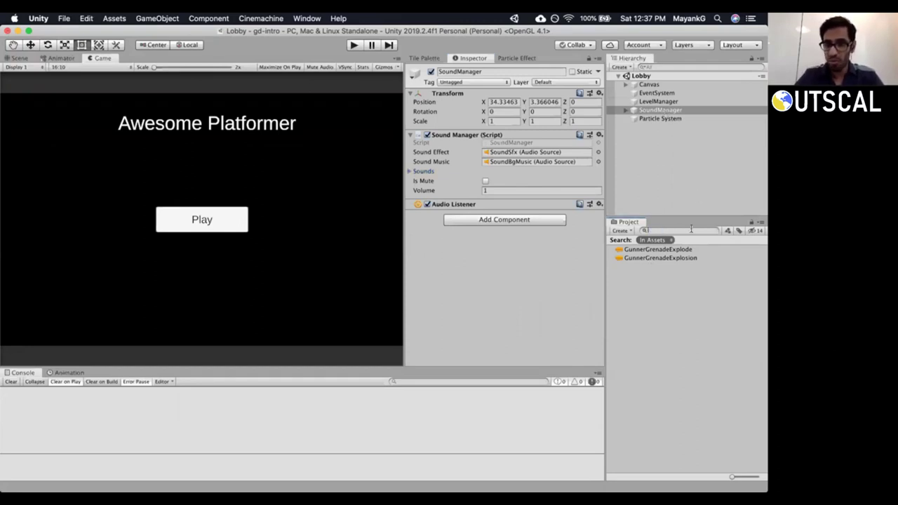
pyautogui.doubleClick(654, 309)
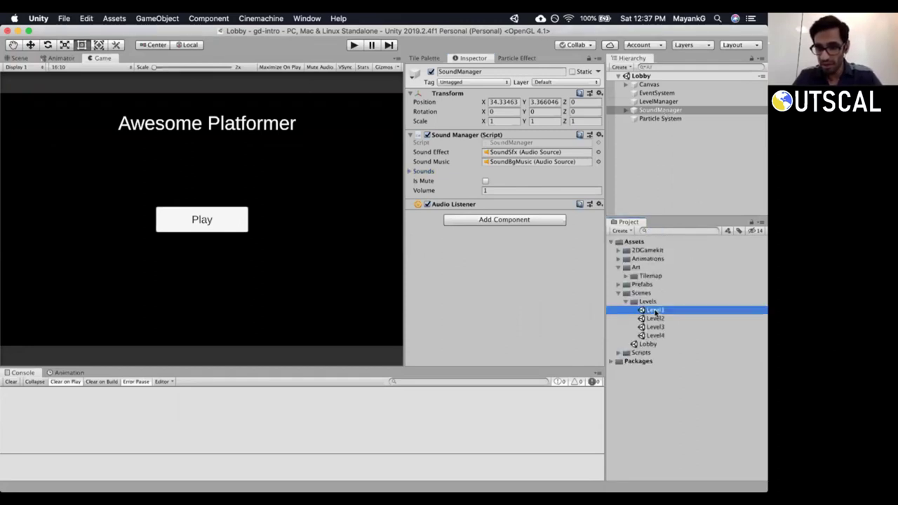
# Select Level1's Particle System object and deactivate it.
pyautogui.click(646, 93)
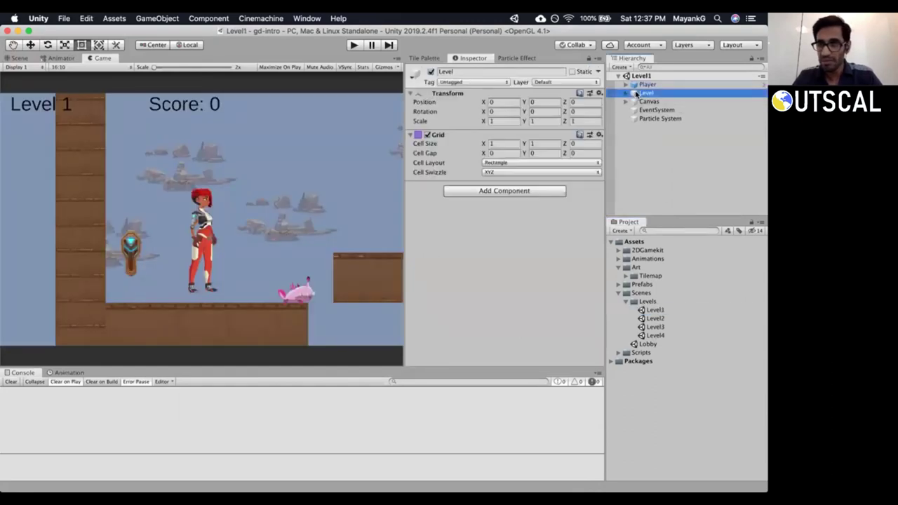
pyautogui.click(649, 119)
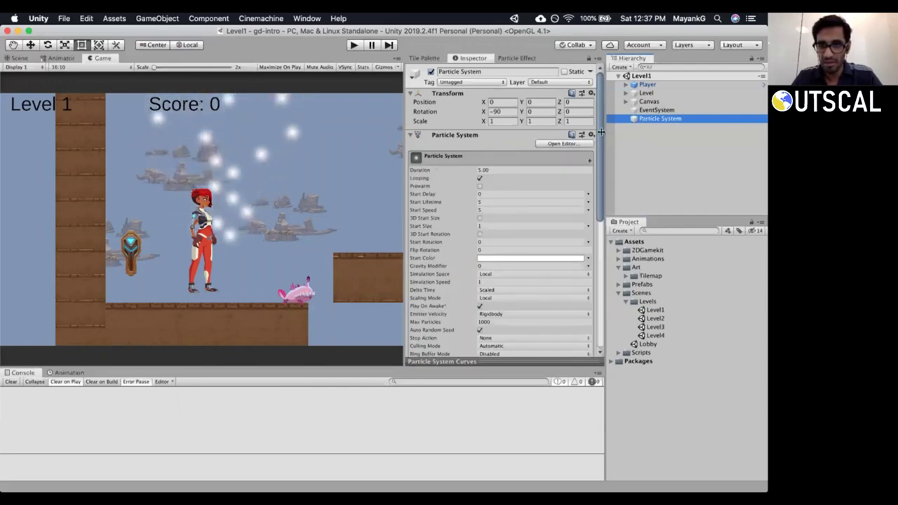
pyautogui.click(430, 71)
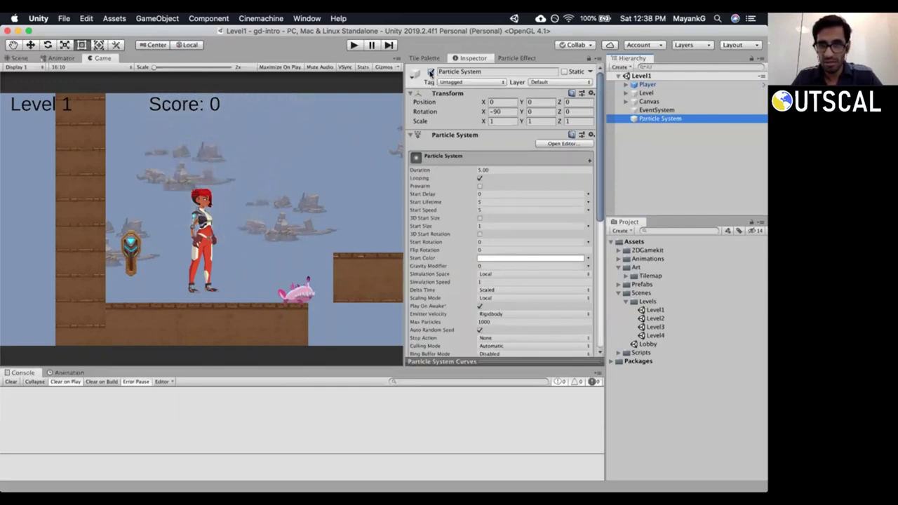
pyautogui.click(412, 135)
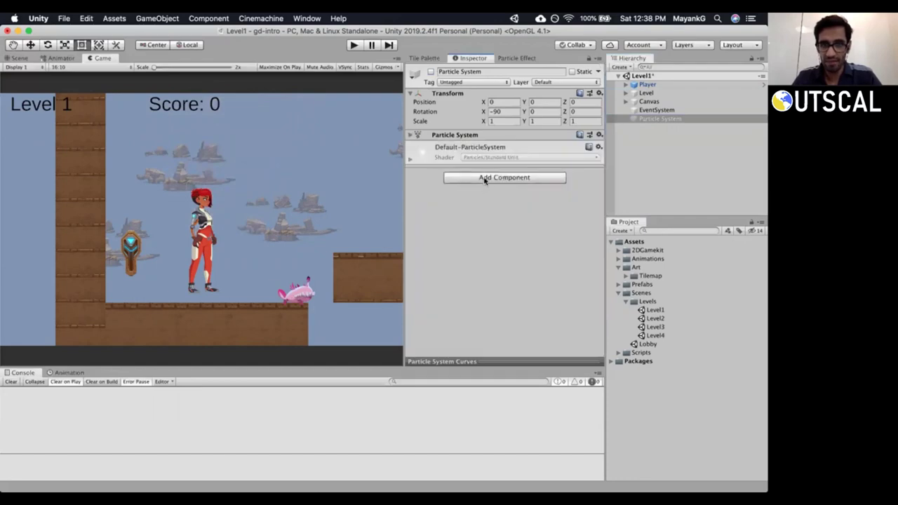
# Add a Particle Controller script and link the Particle System into its field.
pyautogui.click(484, 177)
pyautogui.write('part')
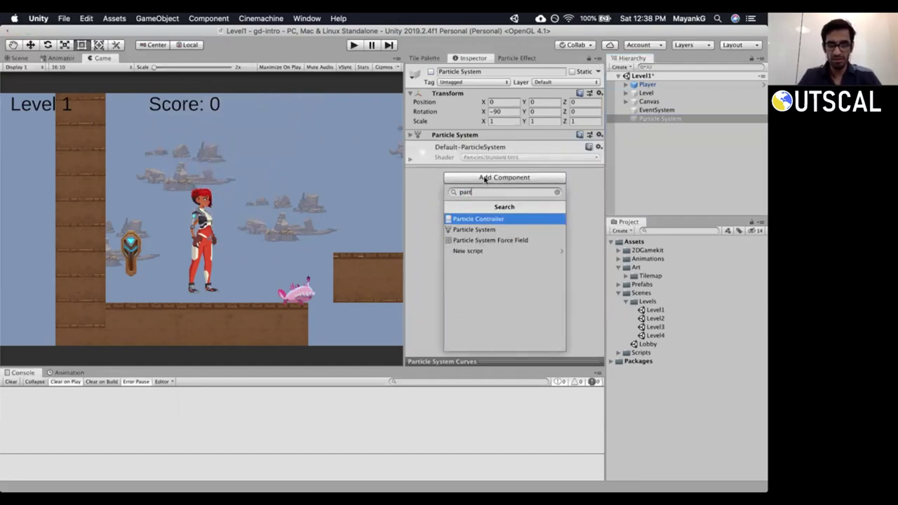
pyautogui.press('Return')
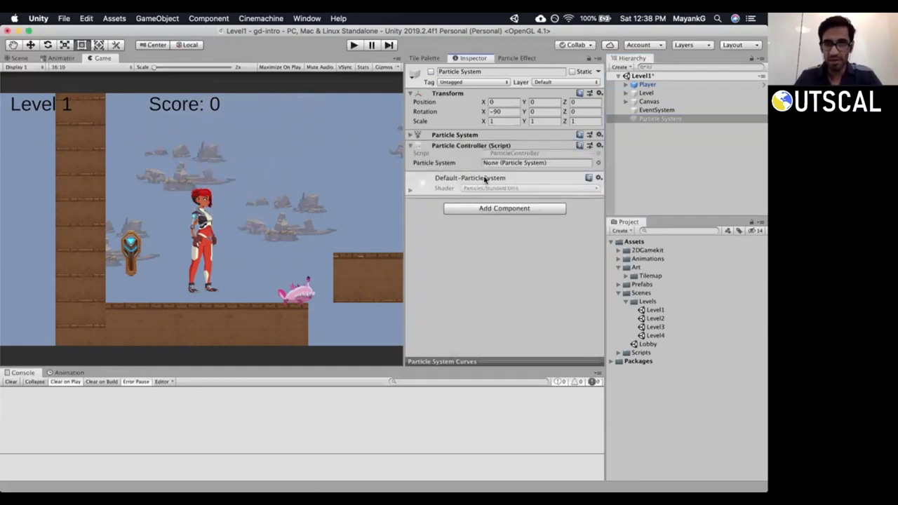
pyautogui.moveTo(644, 119); pyautogui.dragTo(542, 164)
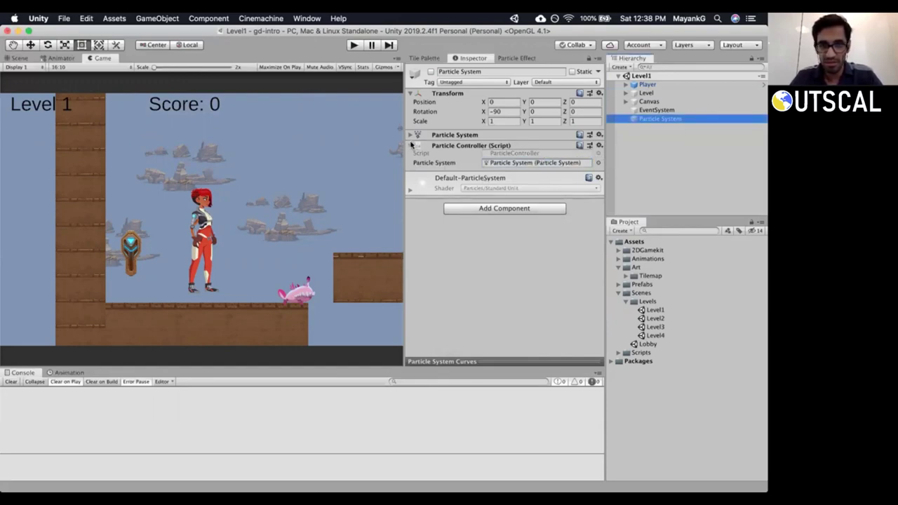
pyautogui.click(656, 110)
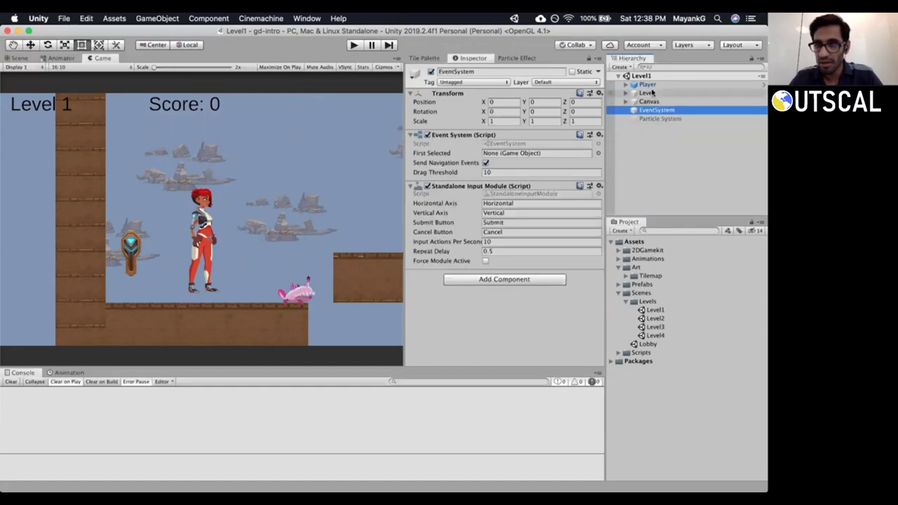
pyautogui.click(650, 85)
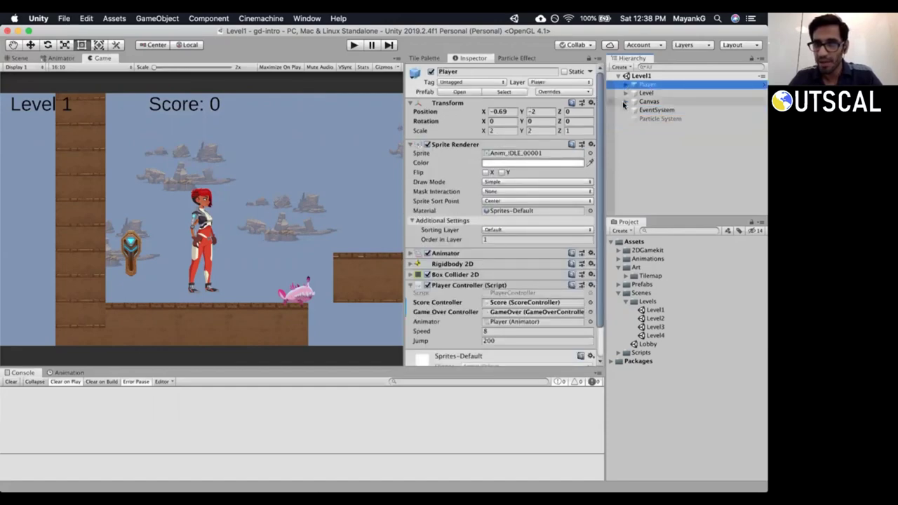
pyautogui.press('super+Tab')
pyautogui.press('super+Tab')
pyautogui.press('super+Tab')
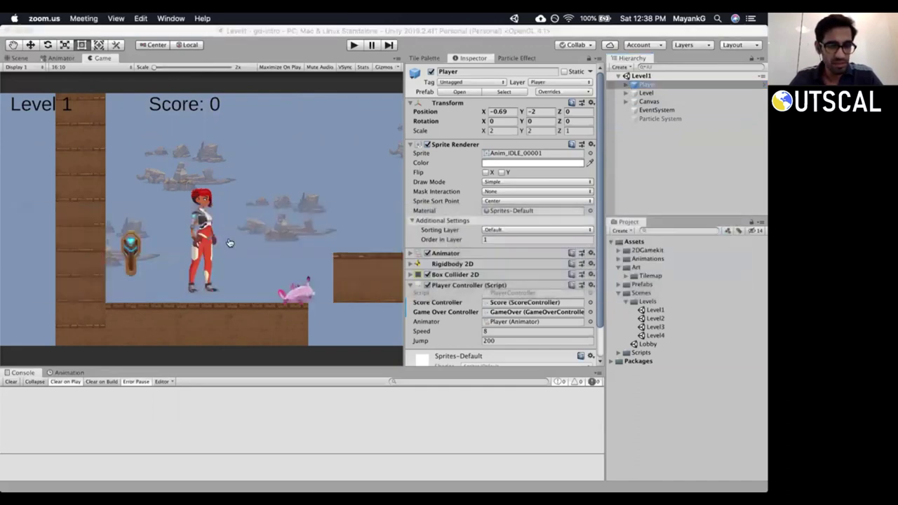
pyautogui.press('super+Tab')
pyautogui.press('super+Tab')
pyautogui.press('super+Tab')
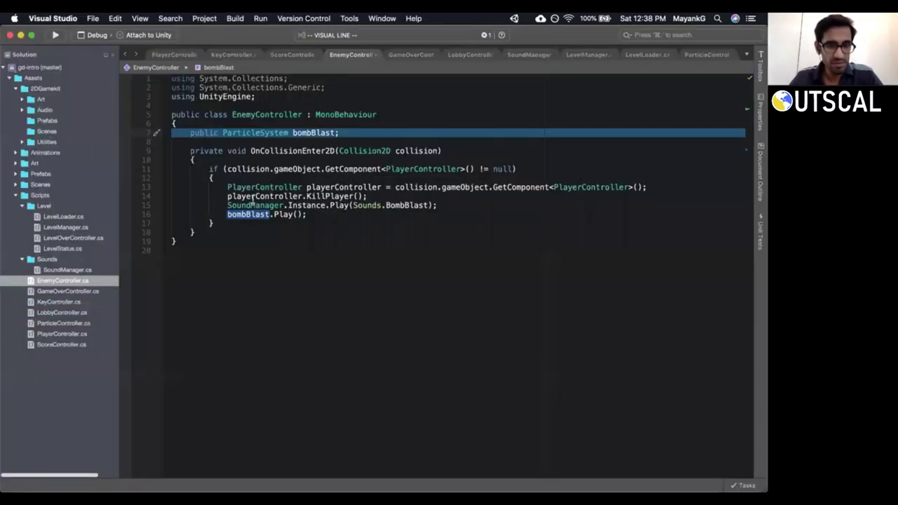
# Review the bombBlast field in EnemyController.cs, then return to Unity.
pyautogui.click(254, 116)
pyautogui.press('super+Tab')
pyautogui.press('super+Tab')
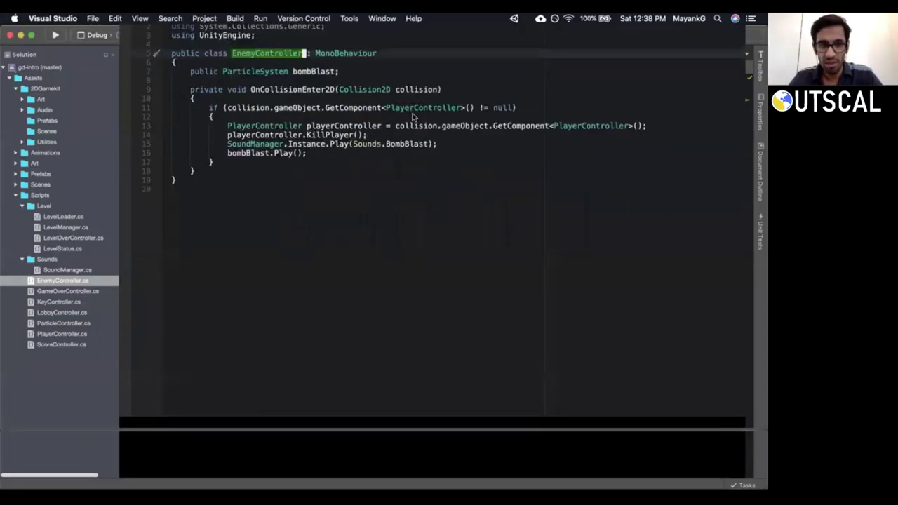
pyautogui.press('super+Tab')
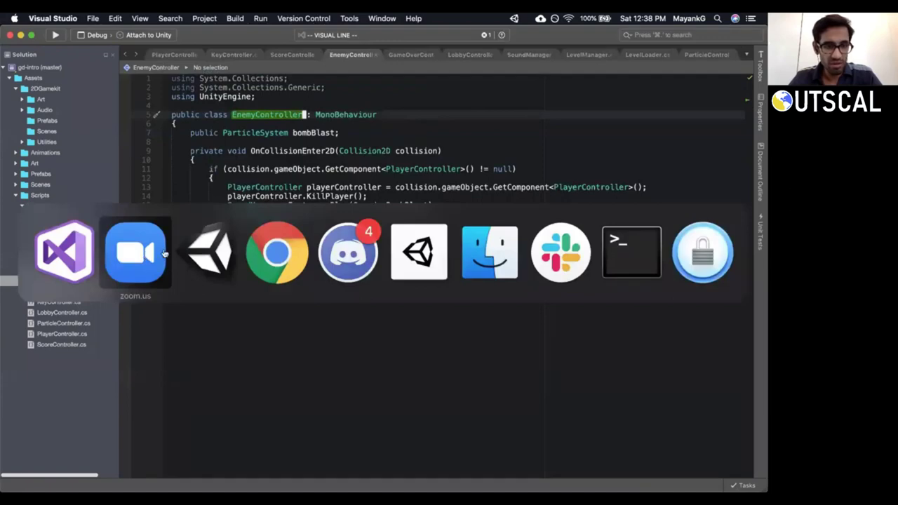
pyautogui.press('super+Tab')
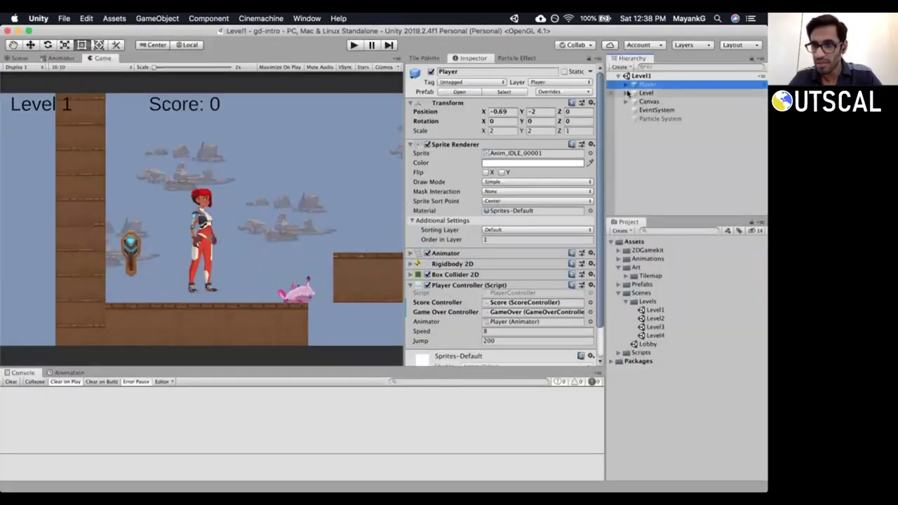
# Select Enemy under Level and drag the Particle System into its Bomb Blast field.
pyautogui.click(625, 93)
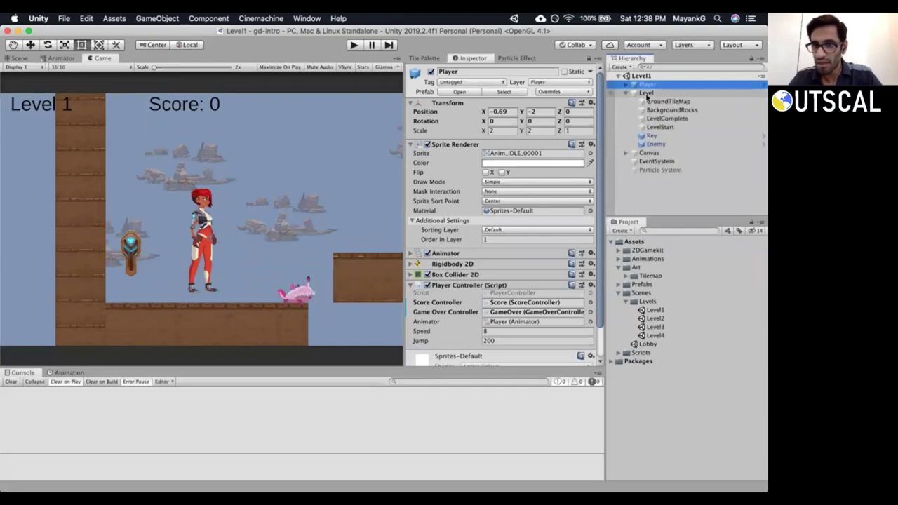
pyautogui.click(656, 144)
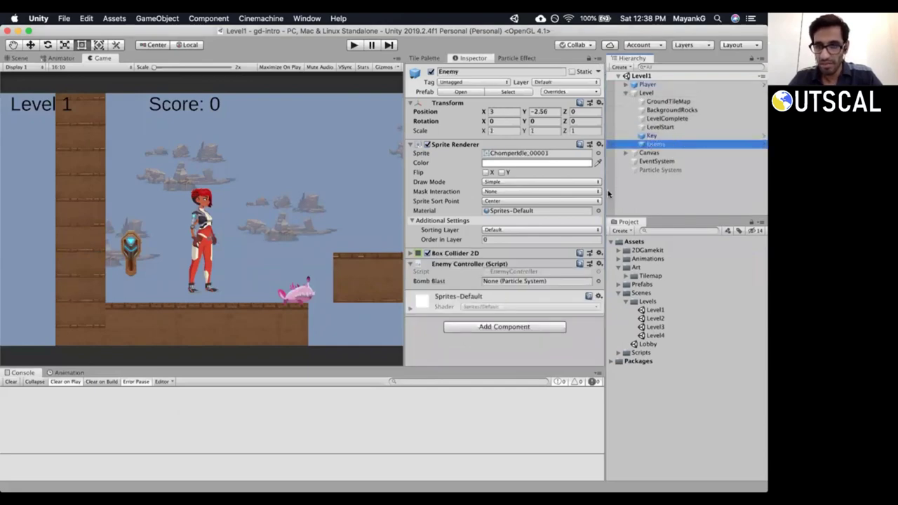
pyautogui.moveTo(667, 172); pyautogui.dragTo(514, 283)
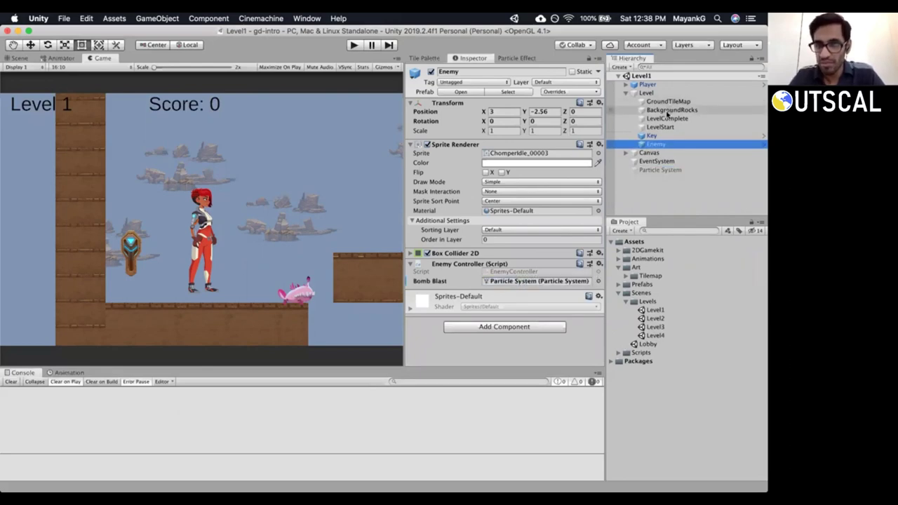
pyautogui.click(637, 93)
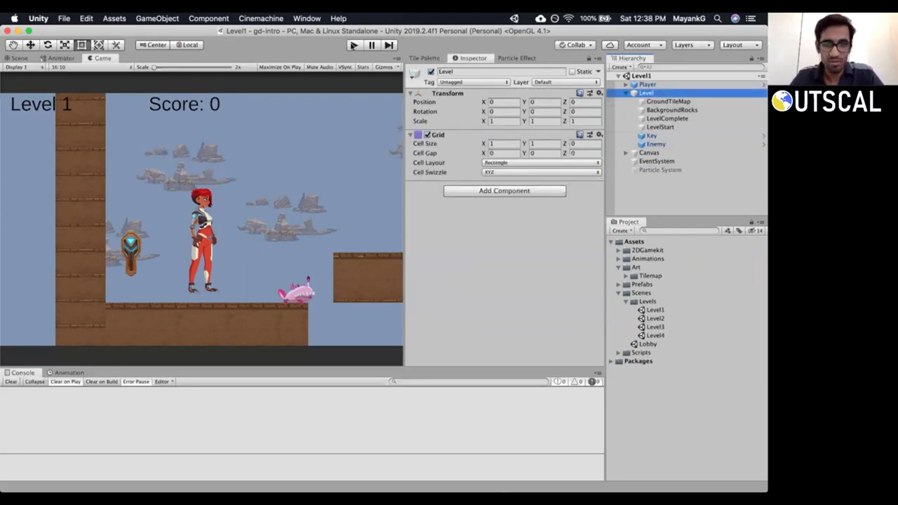
pyautogui.press('super+Tab')
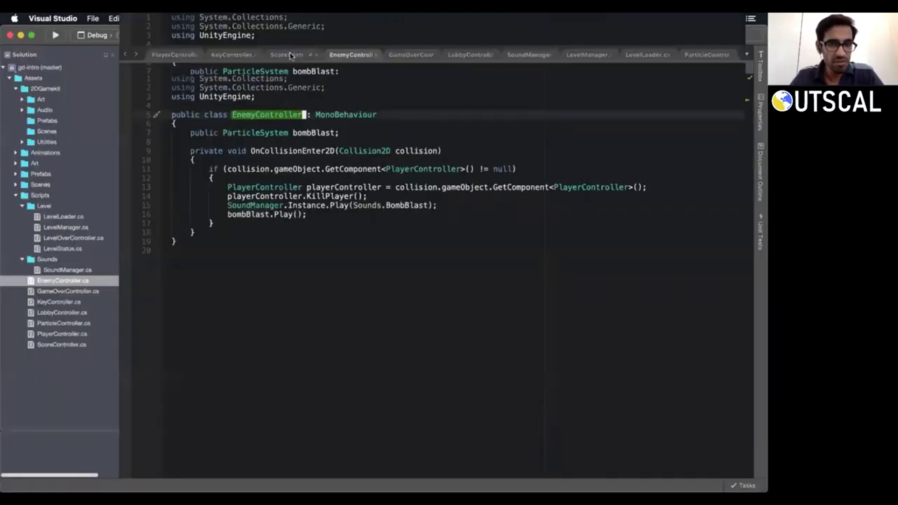
# Inspect bombBlast's Play call, then change the bombBlast field's type to ParticleController.
pyautogui.click(247, 214)
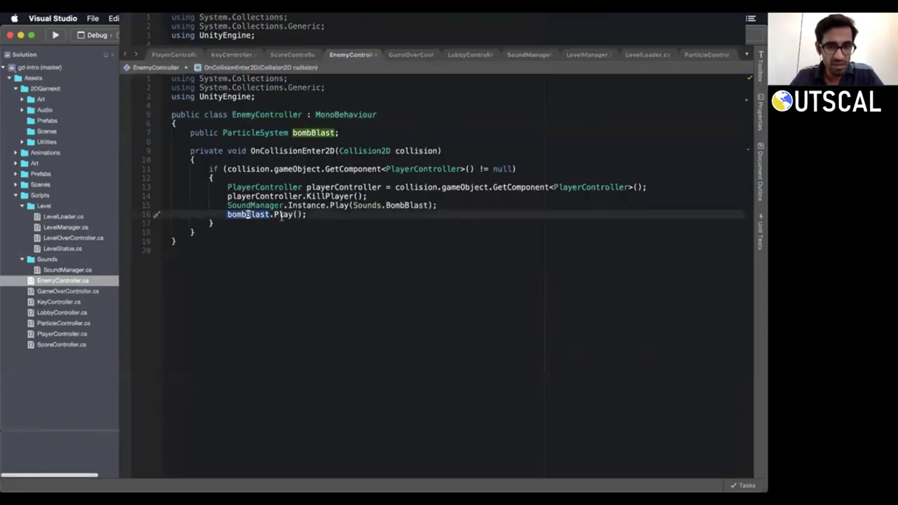
pyautogui.click(281, 216)
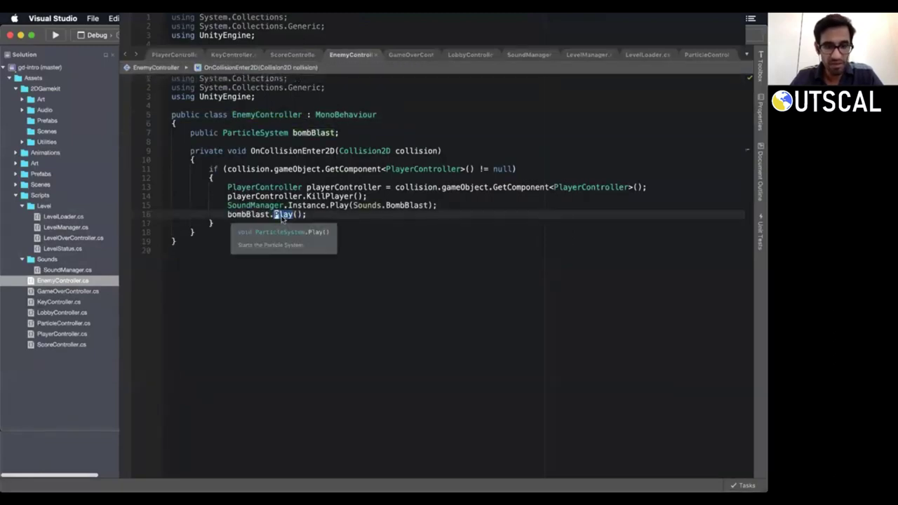
pyautogui.keyDown('super'); pyautogui.click(281, 218); pyautogui.keyUp('super')
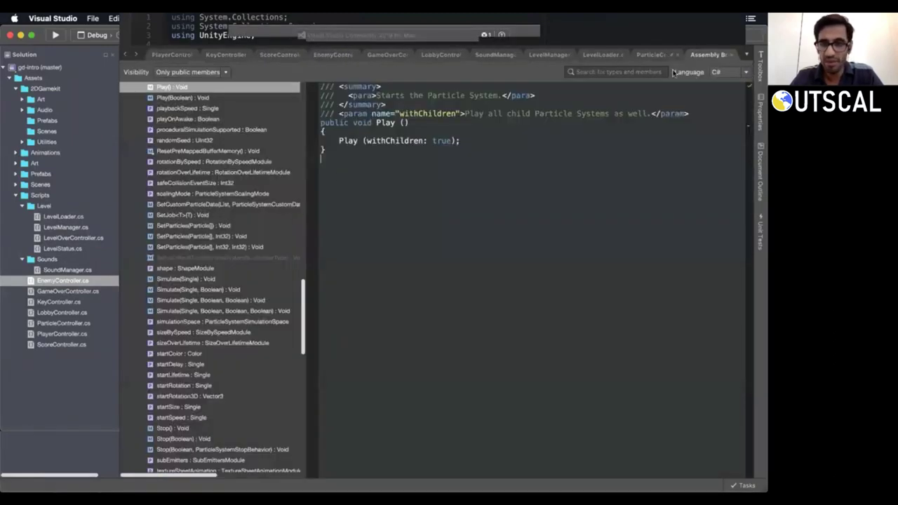
pyautogui.click(731, 55)
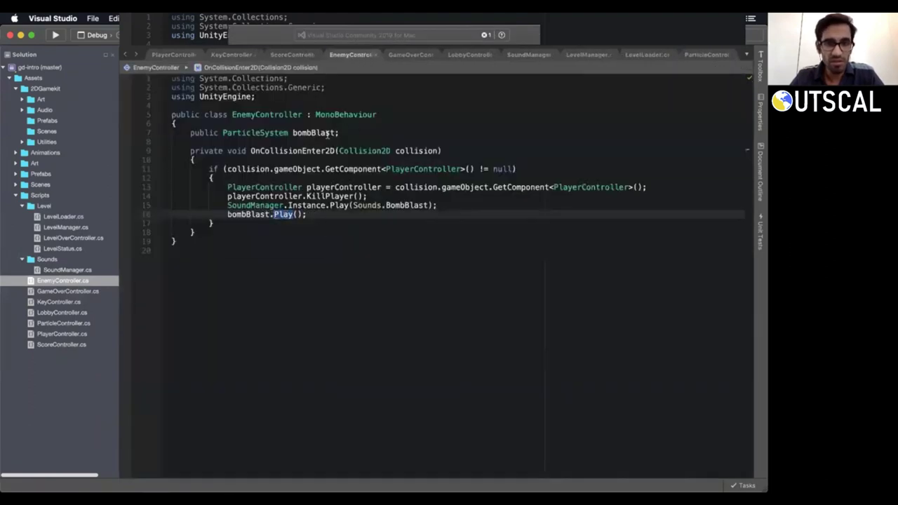
pyautogui.click(261, 133)
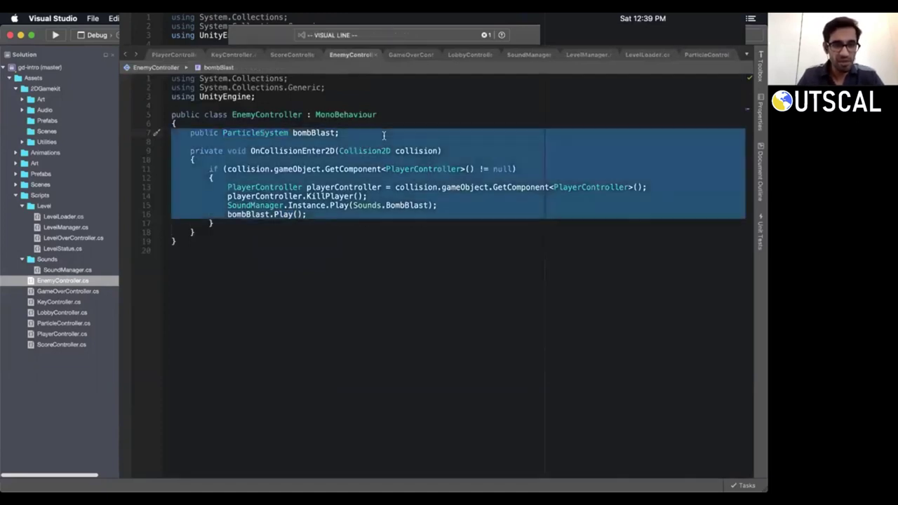
pyautogui.write('ciw')
pyautogui.write('Par')
pyautogui.write('ticle')
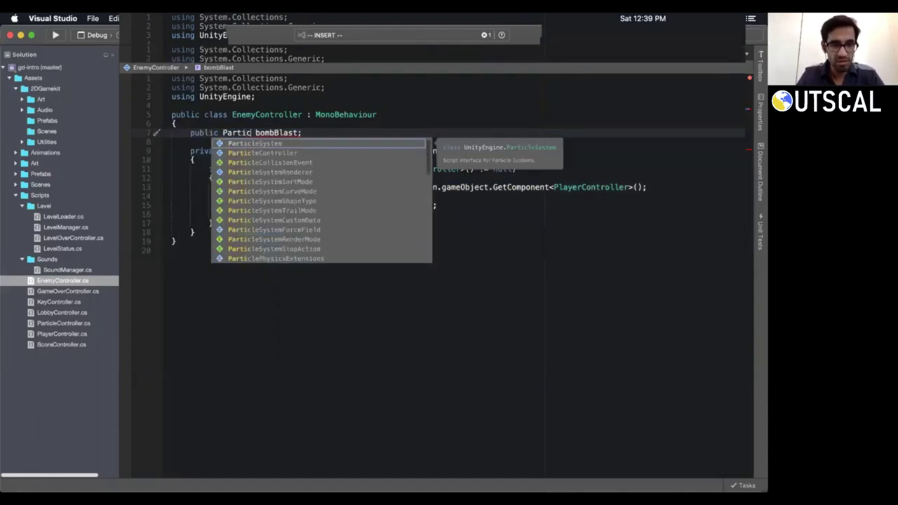
pyautogui.write('Control')
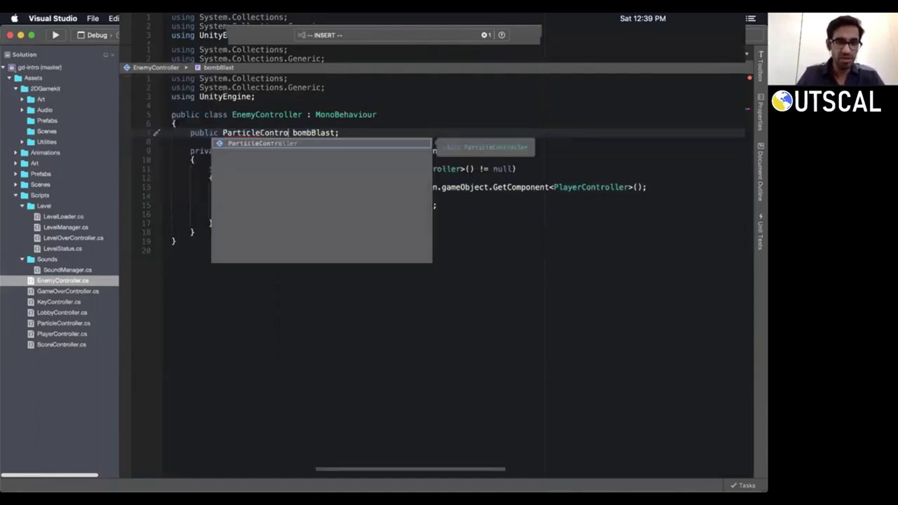
pyautogui.press('Return')
pyautogui.press('Escape')
# Rewrite the collision handler's call as 'bombBlast.' awaiting a ParticleController member.
pyautogui.press('Return')
pyautogui.press('Return')
pyautogui.press('Return')
pyautogui.press('Return')
pyautogui.press('Return')
pyautogui.press('Return')
pyautogui.press('Return')
pyautogui.press('Return')
pyautogui.press('Return')
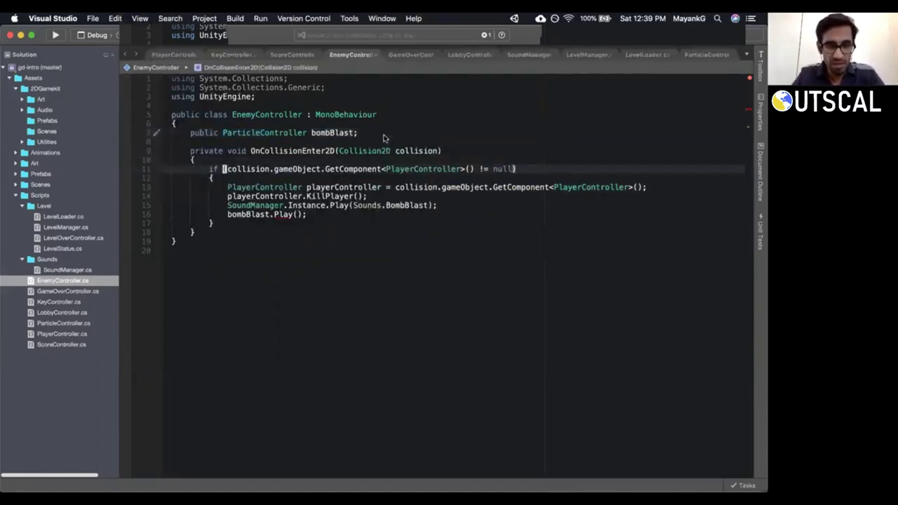
pyautogui.press('e')
pyautogui.hotkey('shift', 'c')
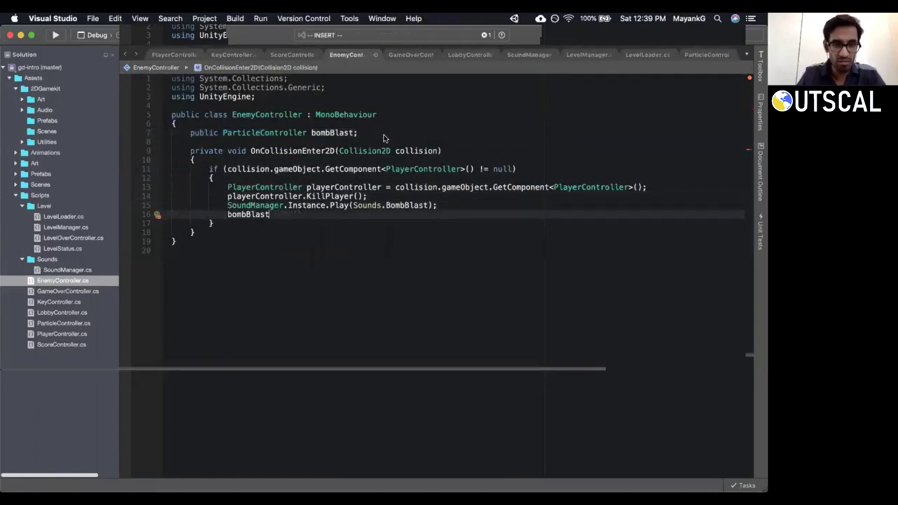
pyautogui.hotkey('ctrl', 'space')
pyautogui.press('Return')
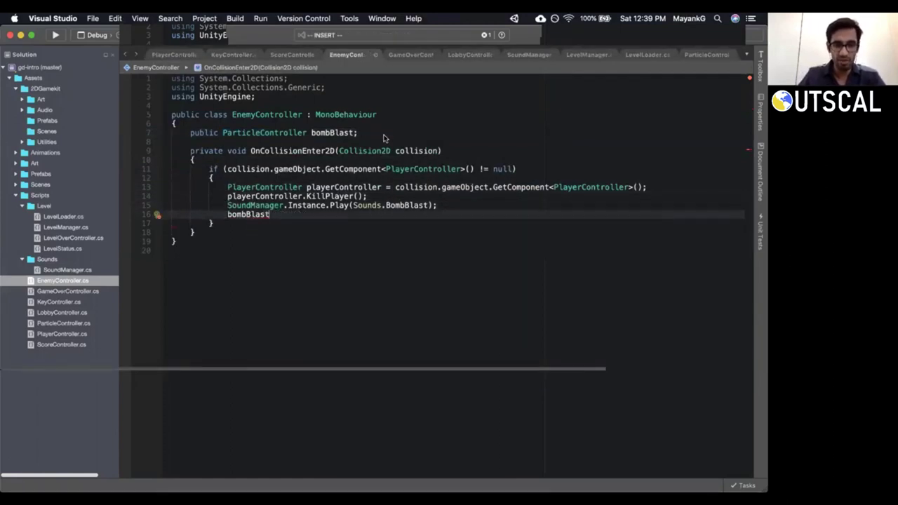
pyautogui.write('.')
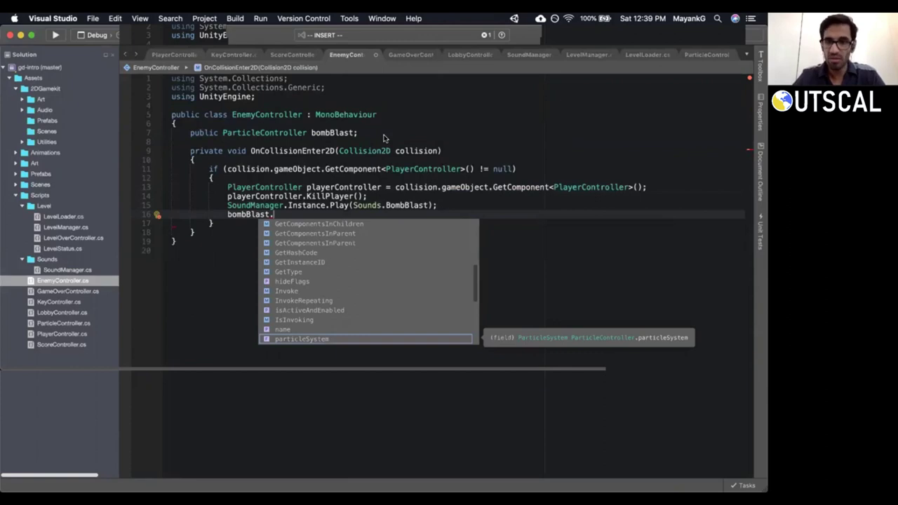
pyautogui.click(694, 54)
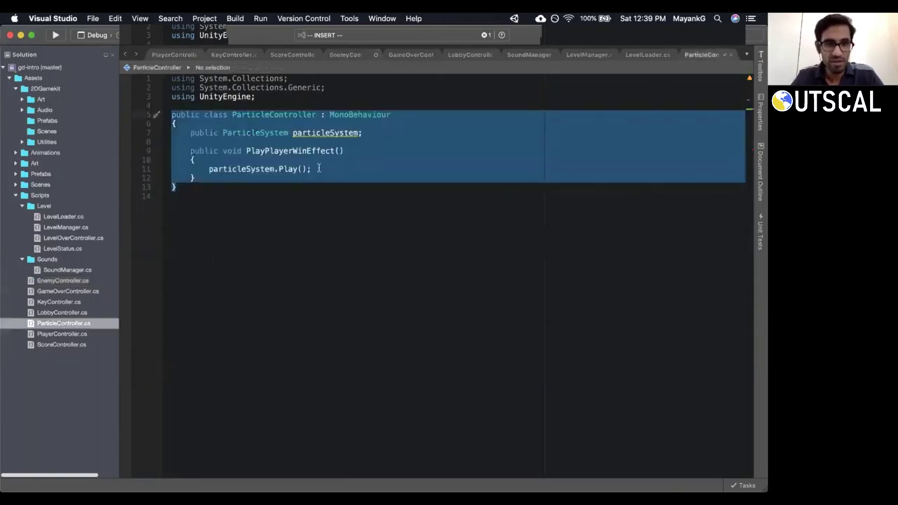
# Rename the PlayPlayerWinEffect method to PlayEffect.
pyautogui.press('Escape')
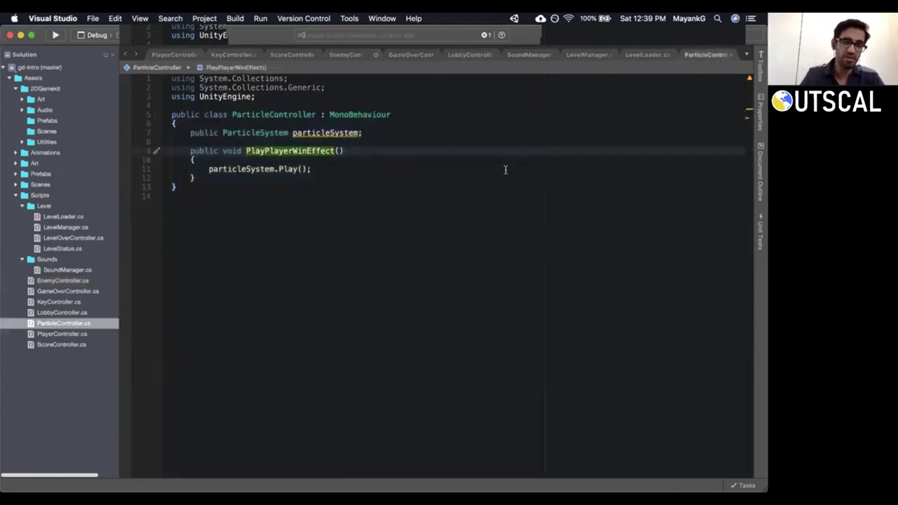
pyautogui.press('b')
pyautogui.press('l')
pyautogui.press('l')
pyautogui.press('l')
pyautogui.press('l')
pyautogui.press('i')
pyautogui.hotkey('alt', 'Delete')
pyautogui.write('PlayE')
pyautogui.write('ffect')
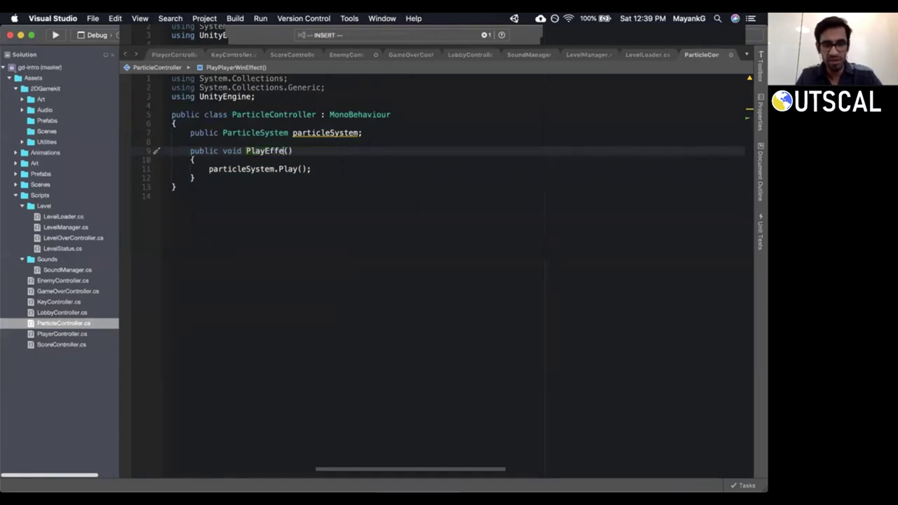
pyautogui.press('Escape')
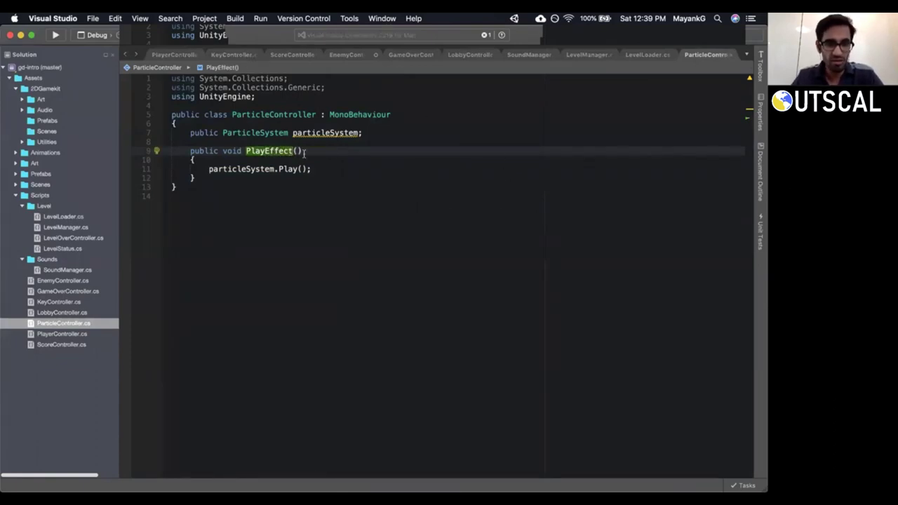
# Replace PlayEffect's particleSystem.Play() line with gameObject.SetActive(true);.
pyautogui.click(364, 172)
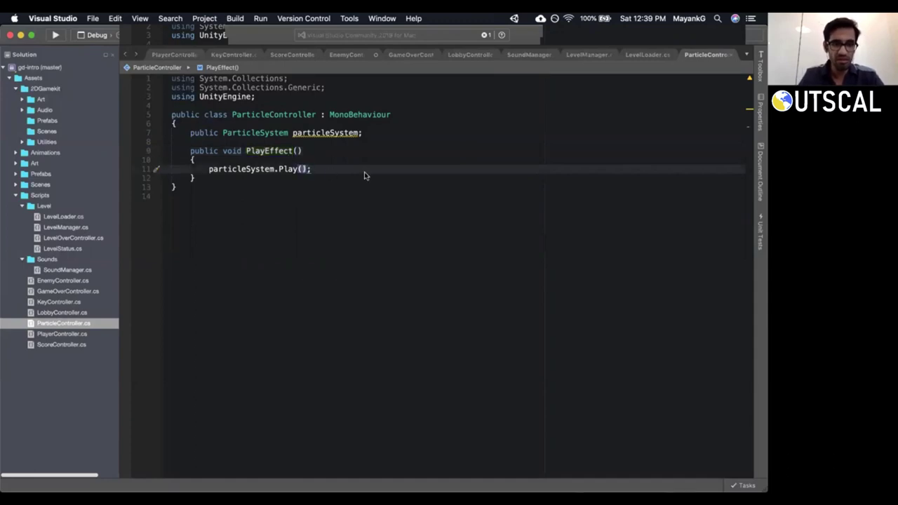
pyautogui.press('d')
pyautogui.press('d')
pyautogui.write('Ogameob')
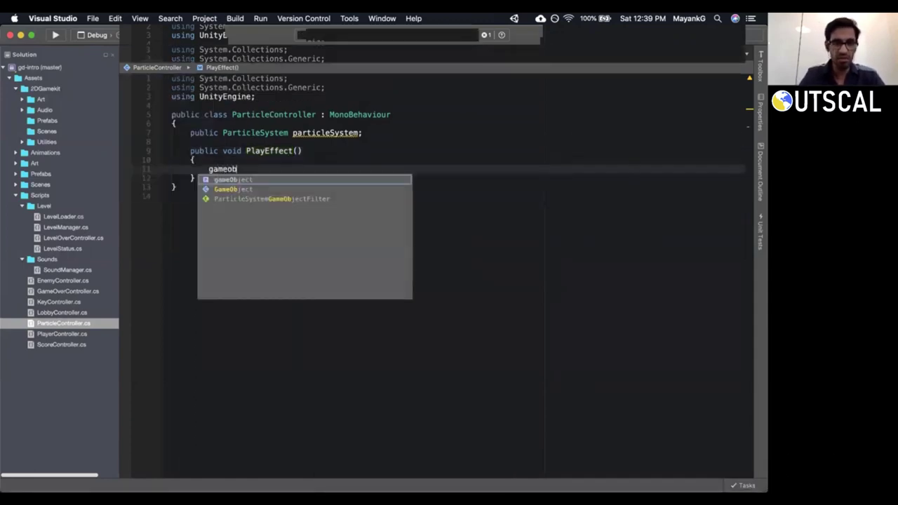
pyautogui.press('Return')
pyautogui.write('.SetA')
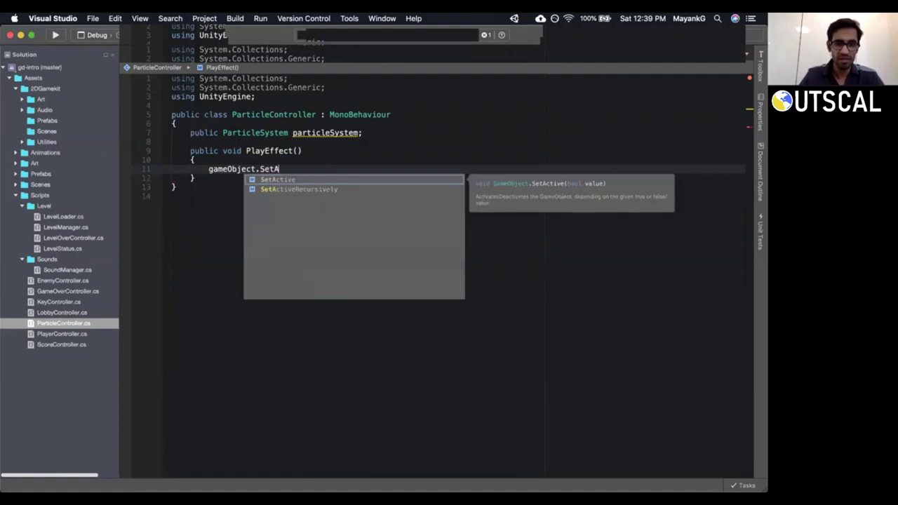
pyautogui.press('Return')
pyautogui.write('(true)')
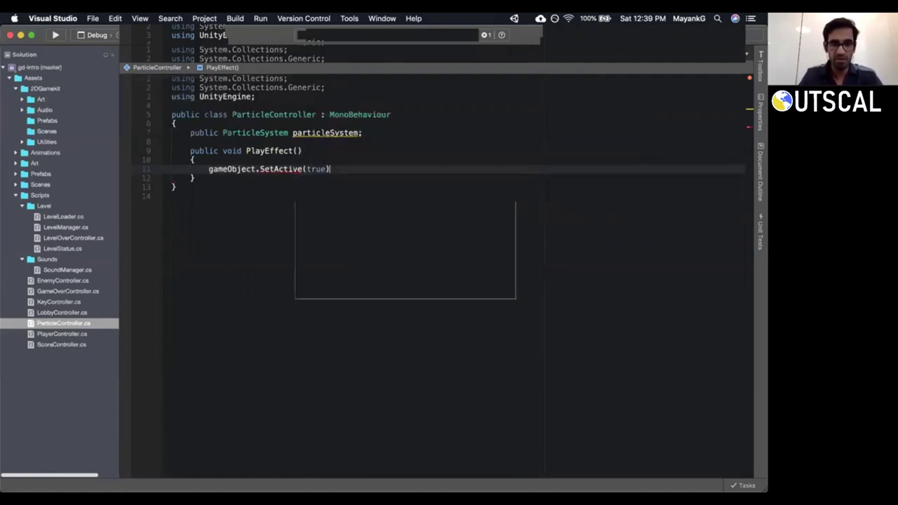
pyautogui.write(';')
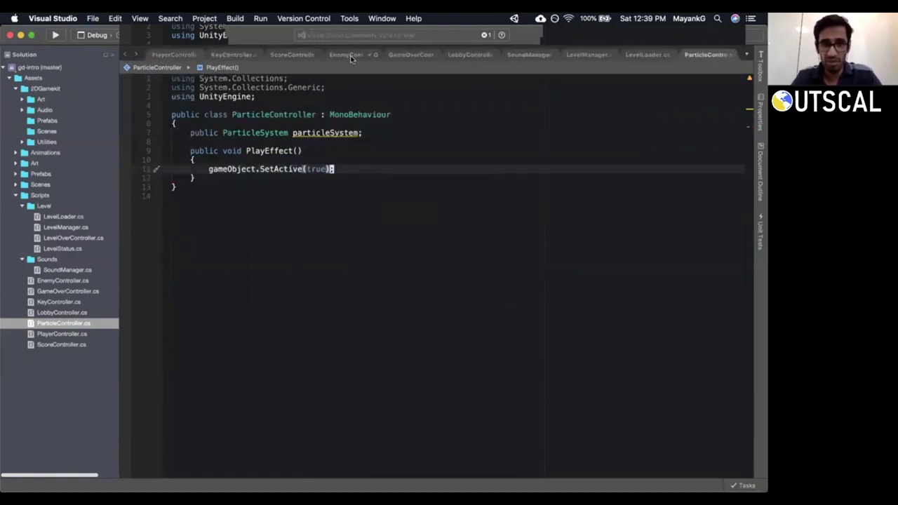
# Complete EnemyController's collision call as bombBlast.PlayEffect();.
pyautogui.click(348, 55)
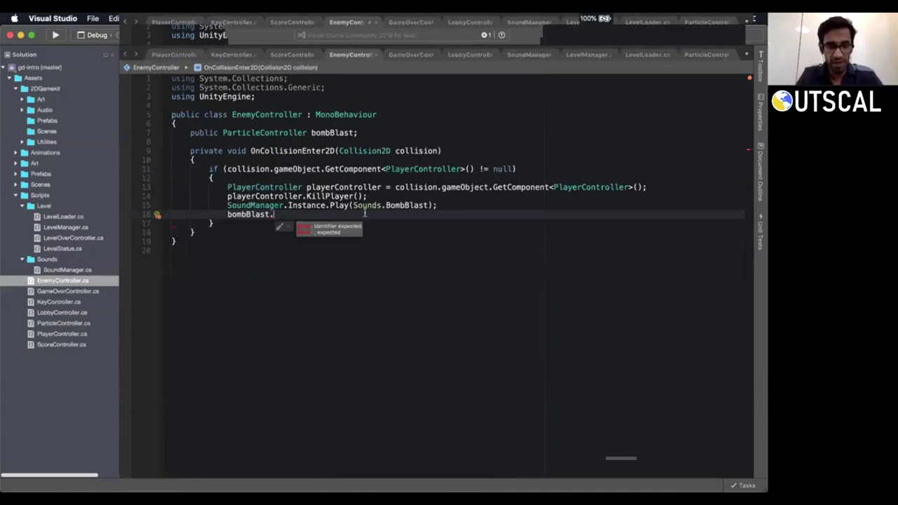
pyautogui.write('Pla')
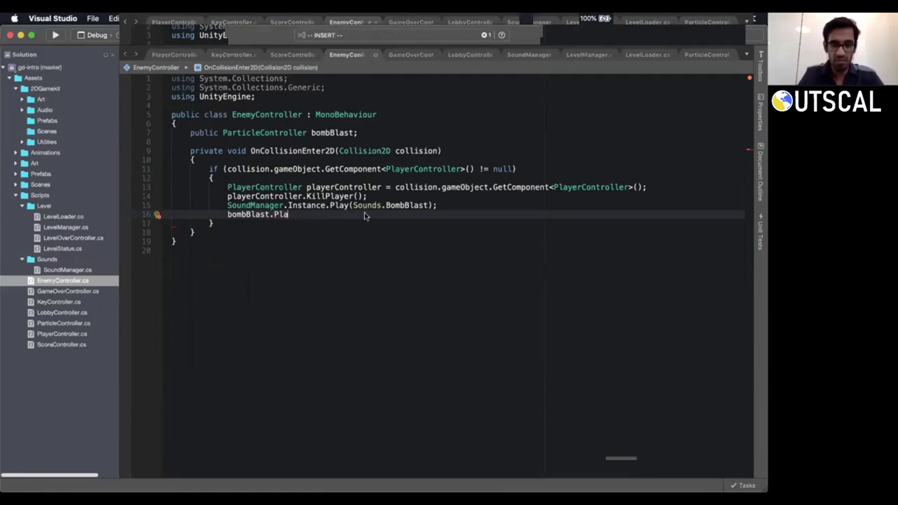
pyautogui.press('BackSpace')
pyautogui.press('BackSpace')
pyautogui.press('BackSpace')
pyautogui.press('BackSpace')
pyautogui.press('BackSpace')
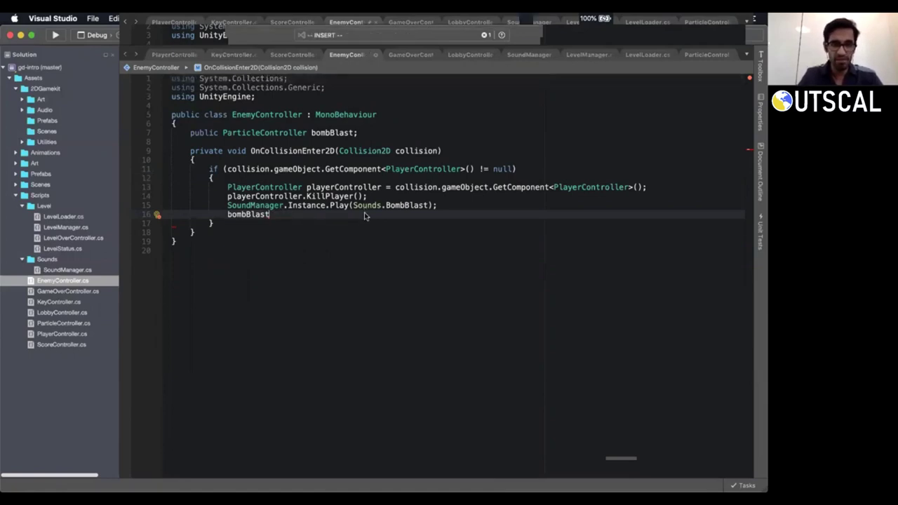
pyautogui.write('.PlayEf')
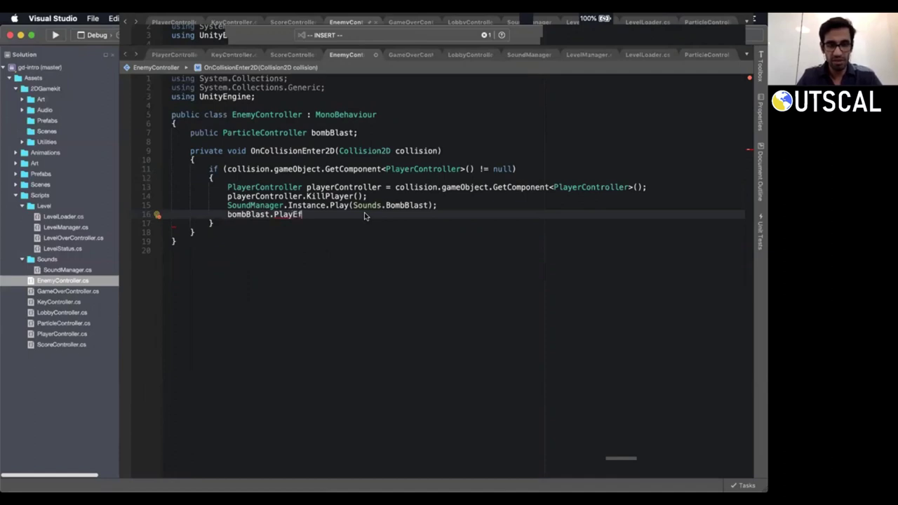
pyautogui.write('fect();')
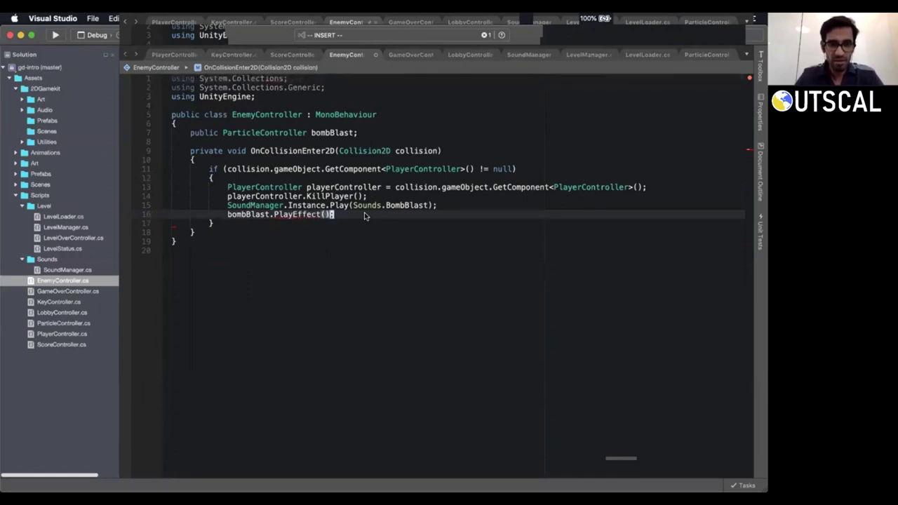
pyautogui.press('Escape')
# Verify the PlayEffect call by jumping to the ParticleController definition with F12.
pyautogui.moveTo(286, 216)
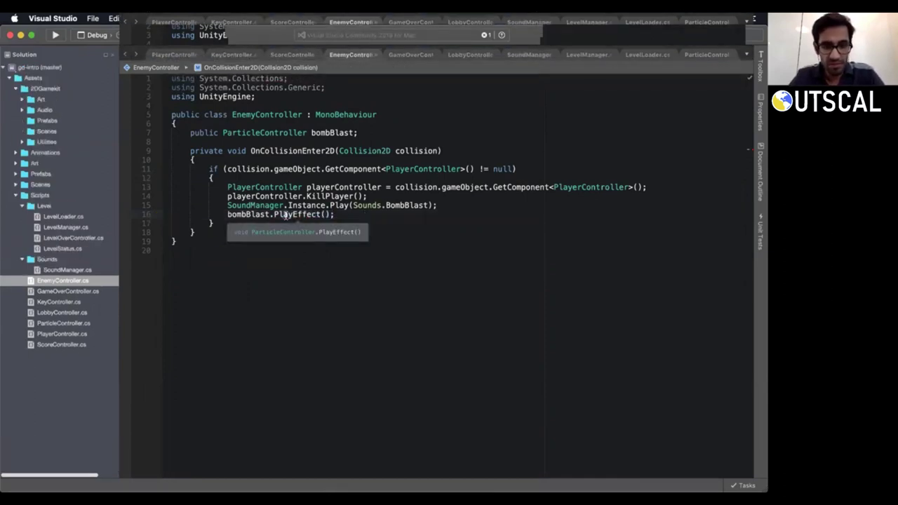
pyautogui.click(290, 214)
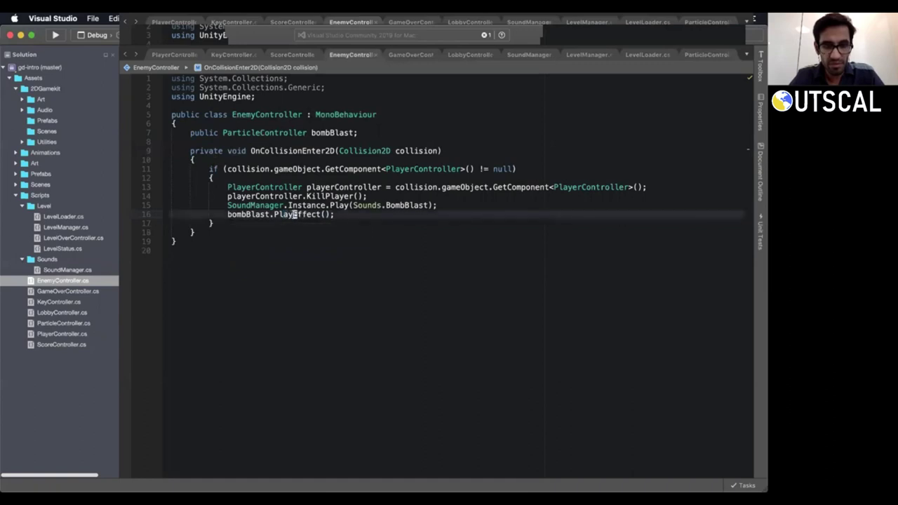
pyautogui.click(262, 132)
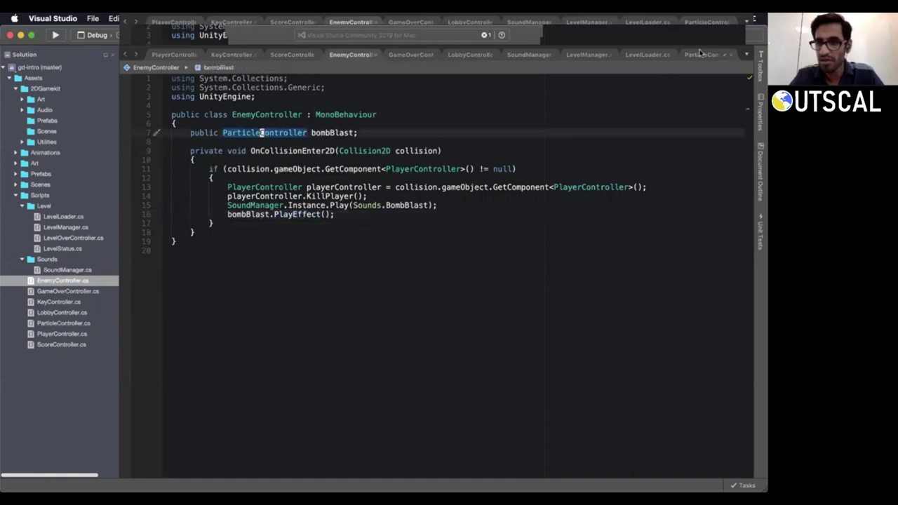
pyautogui.press('F12')
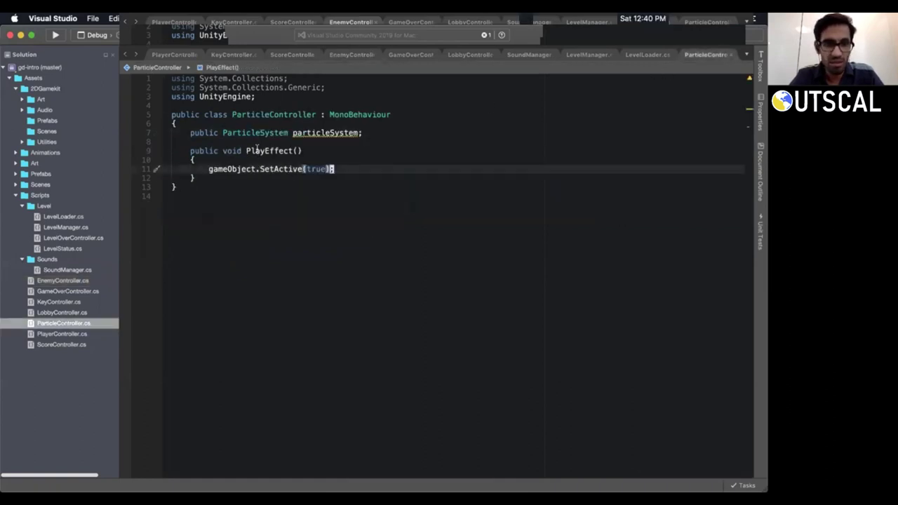
pyautogui.click(256, 151)
pyautogui.click(334, 133)
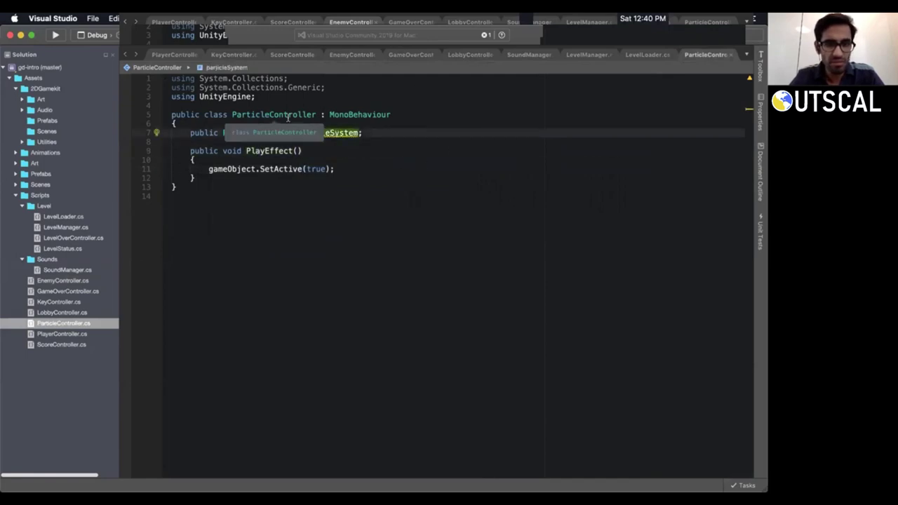
pyautogui.click(287, 116)
pyautogui.click(291, 54)
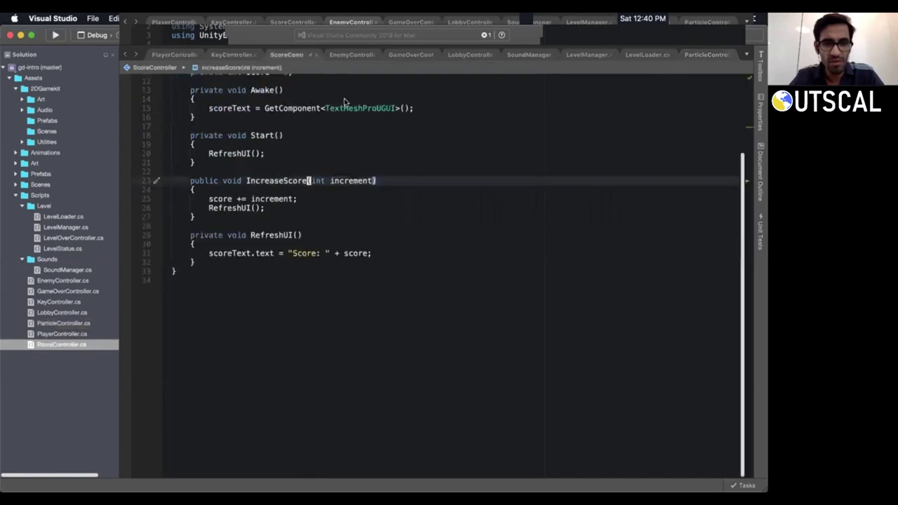
pyautogui.press('super+Tab')
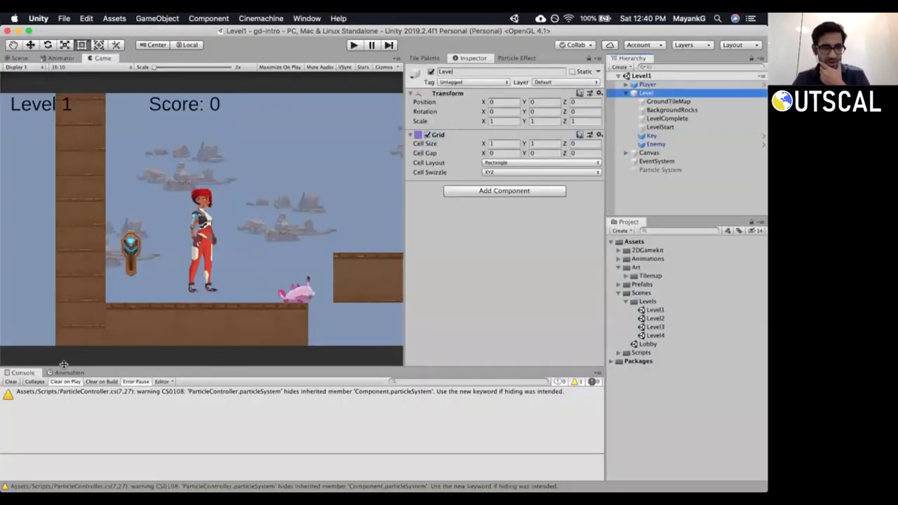
# Drag the Particle System into Enemy's Bomb Blast field, save Level1, and press Play.
pyautogui.click(11, 381)
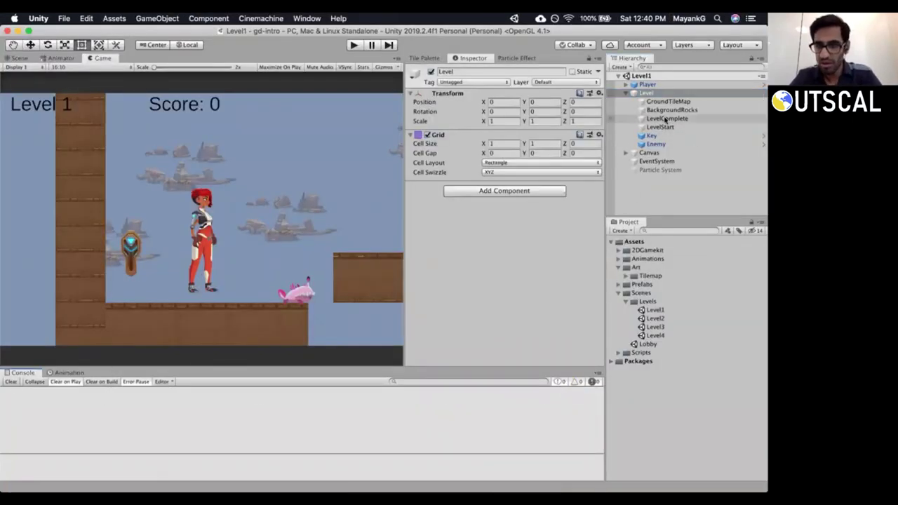
pyautogui.click(647, 85)
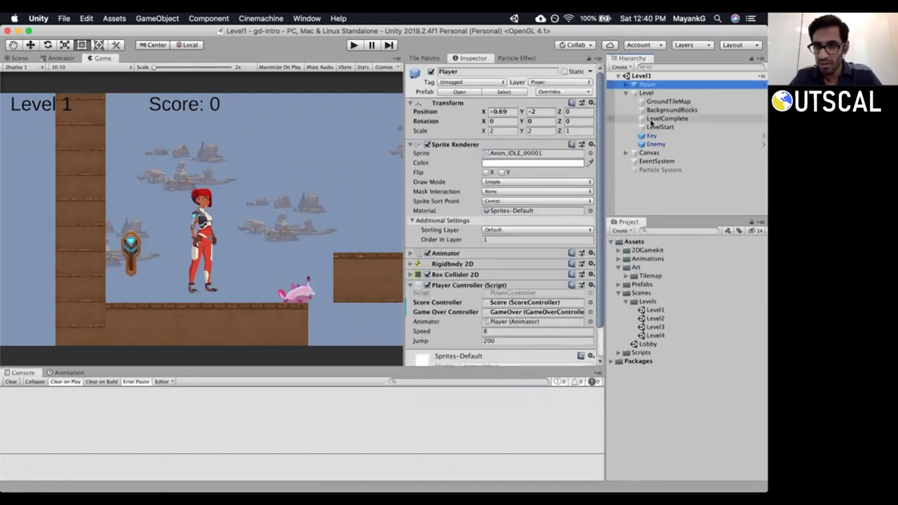
pyautogui.click(651, 136)
pyautogui.click(653, 144)
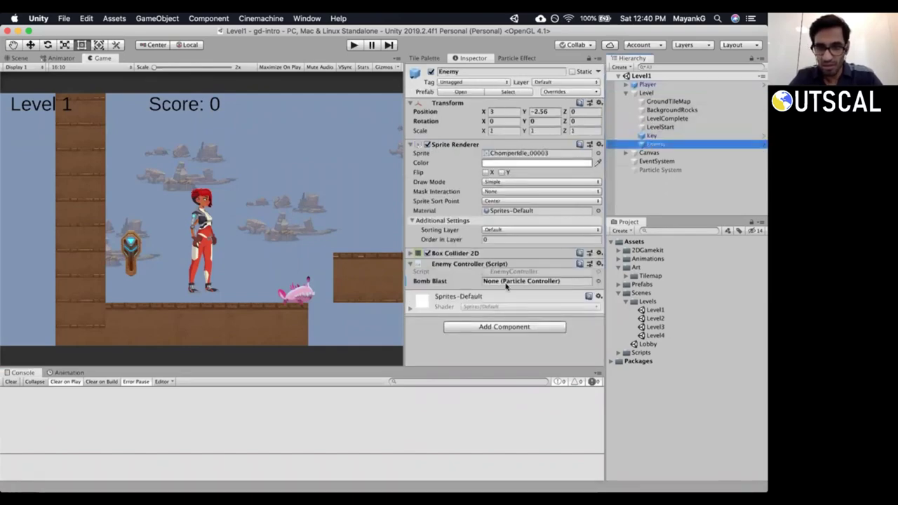
pyautogui.moveTo(659, 169); pyautogui.dragTo(533, 284)
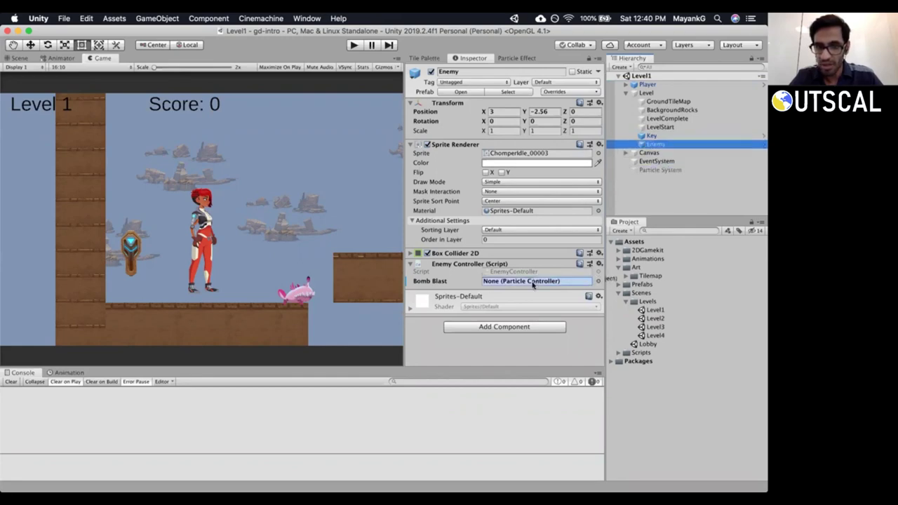
pyautogui.press('super+s')
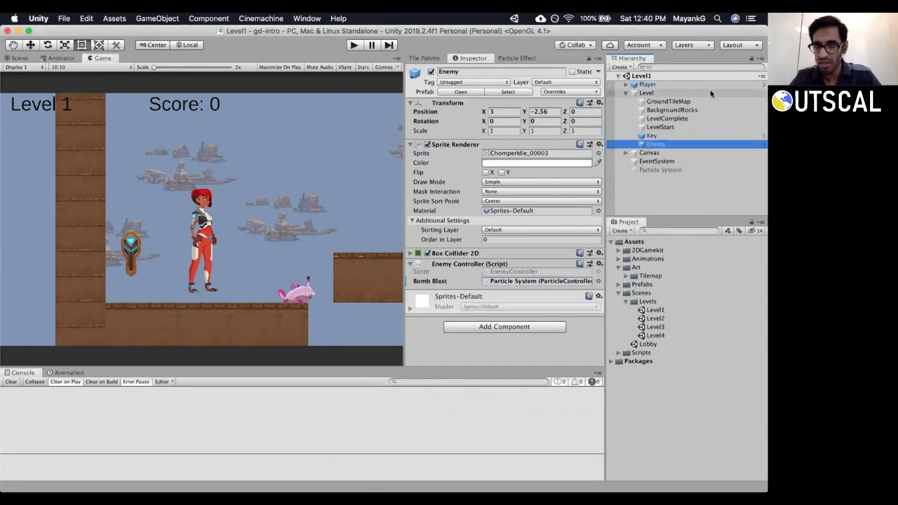
pyautogui.click(355, 45)
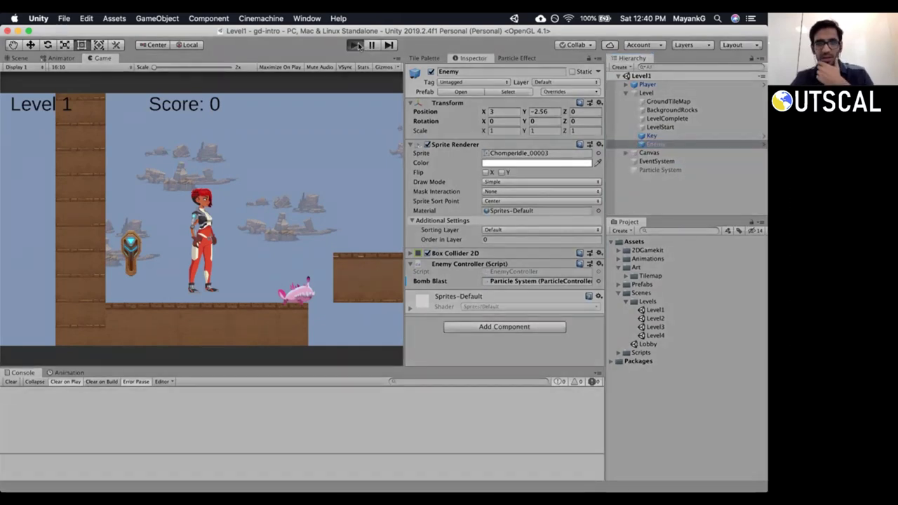
# Expand the NullReferenceException stack trace and open GameOverController.PlayerDied line 18 in Visual Studio.
pyautogui.click(12, 381)
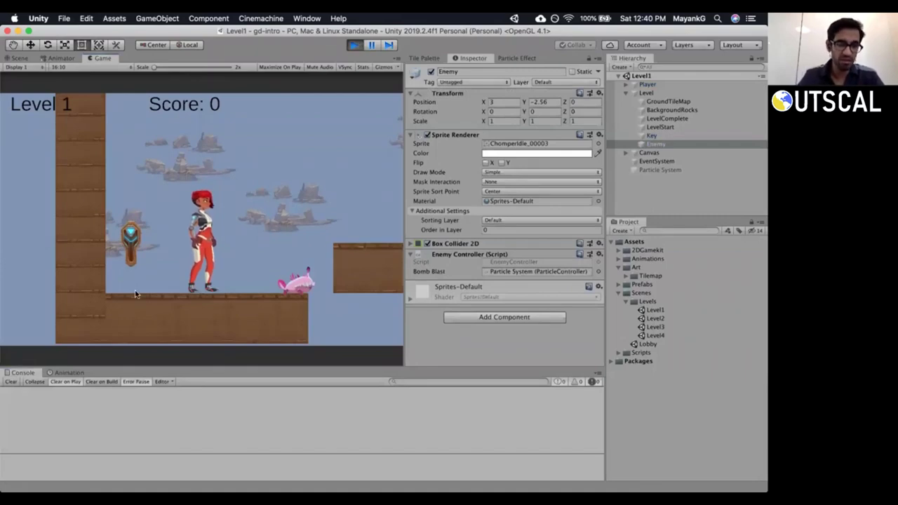
pyautogui.click(137, 294)
pyautogui.press('Right')
pyautogui.press('Right')
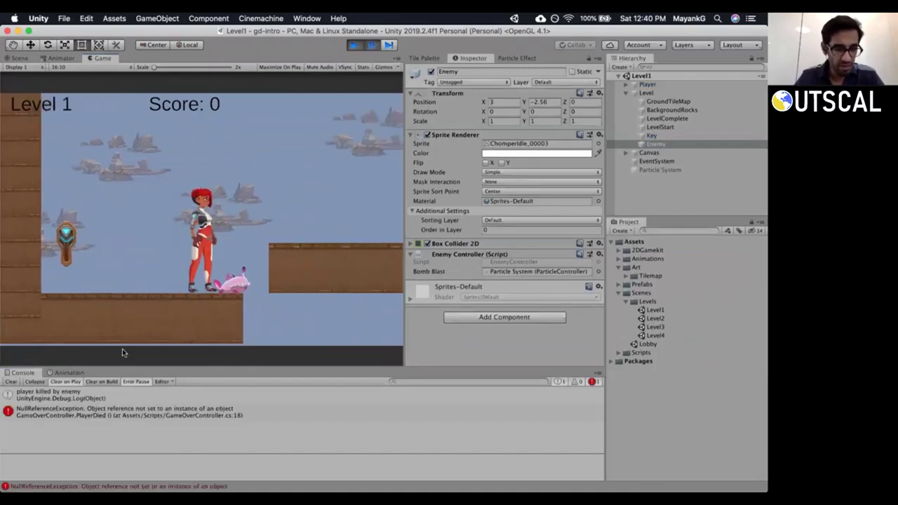
pyautogui.click(110, 412)
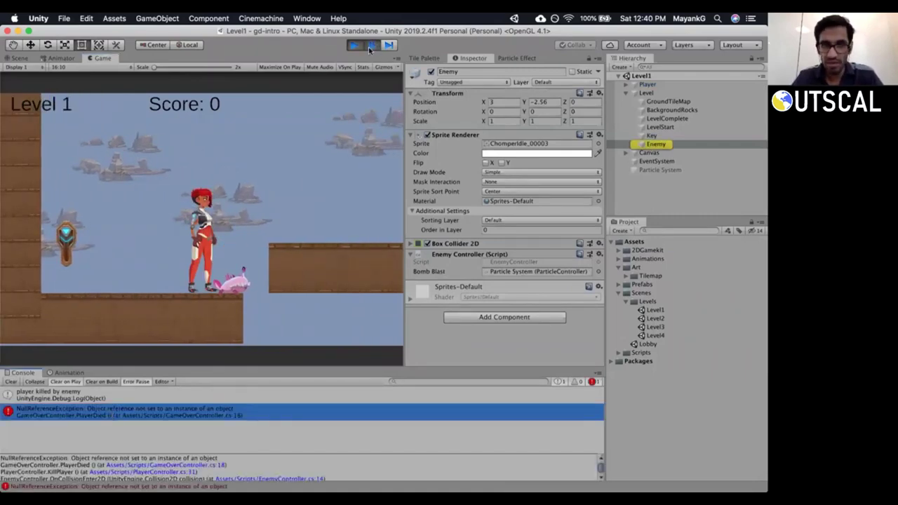
pyautogui.moveTo(351, 366); pyautogui.dragTo(351, 333)
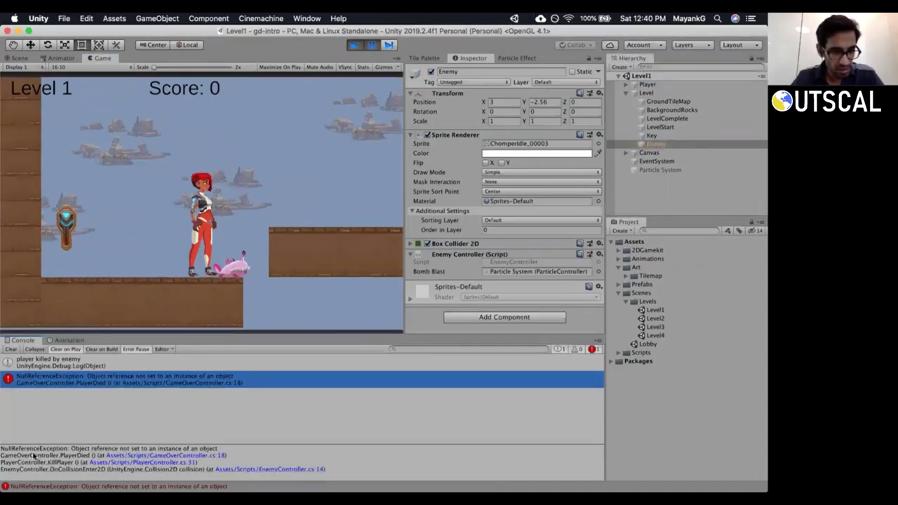
pyautogui.moveTo(29, 455)
pyautogui.mouseDown()
pyautogui.moveTo(112, 465)
pyautogui.moveTo(230, 456)
pyautogui.mouseUp()
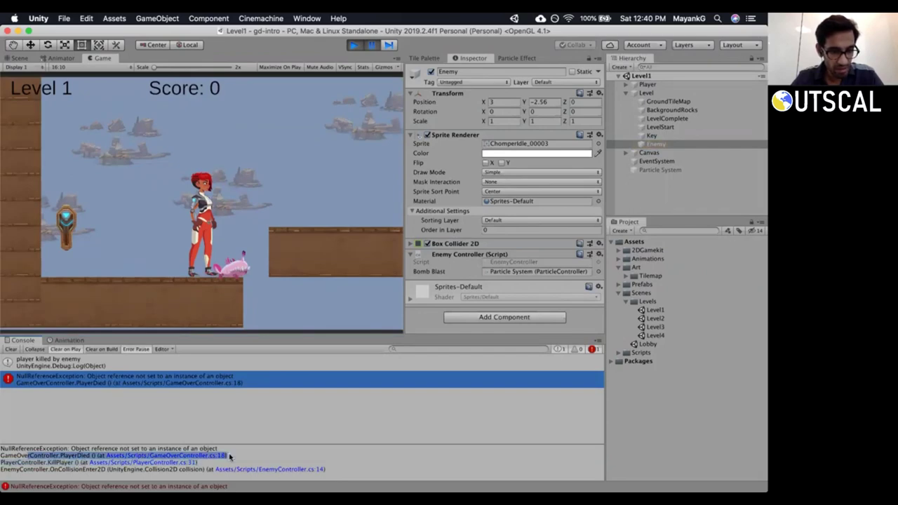
pyautogui.doubleClick(184, 380)
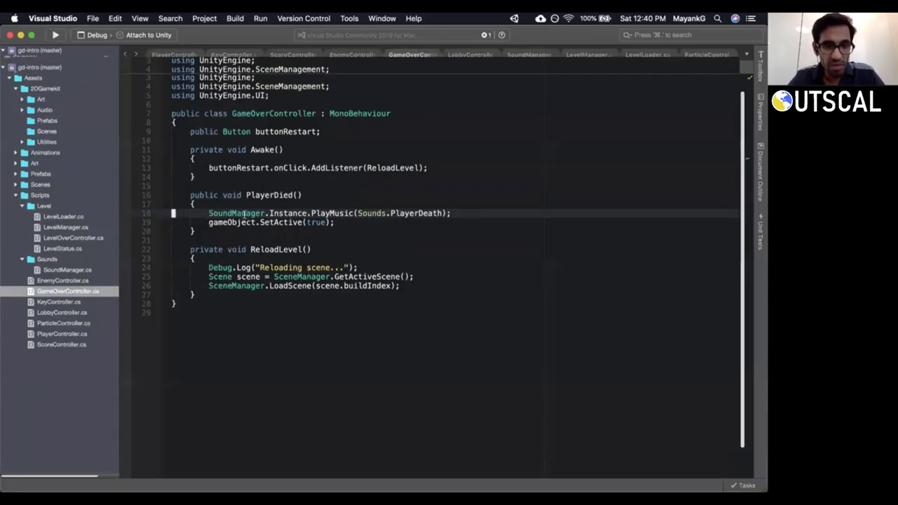
# Highlight SoundManager on the failing line, then stop play mode and open the Lobby scene.
pyautogui.doubleClick(243, 213)
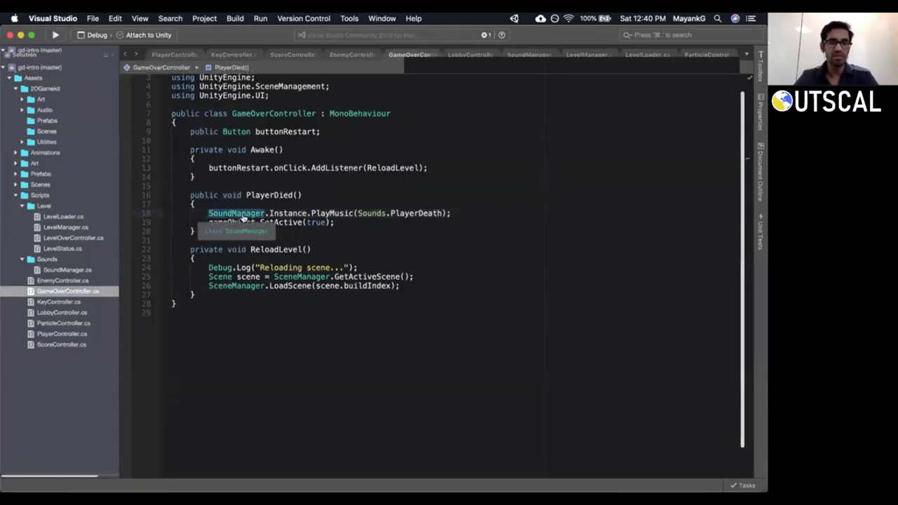
pyautogui.press('super+Tab')
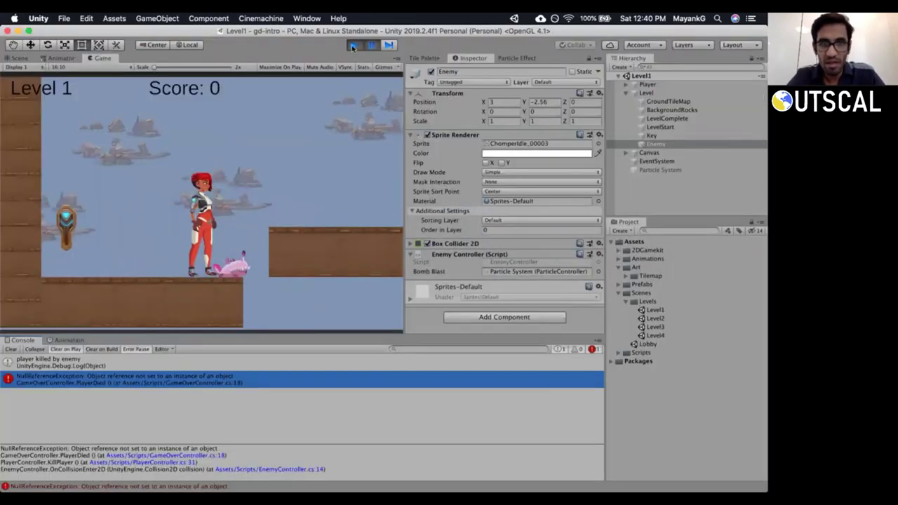
pyautogui.click(352, 45)
pyautogui.doubleClick(646, 344)
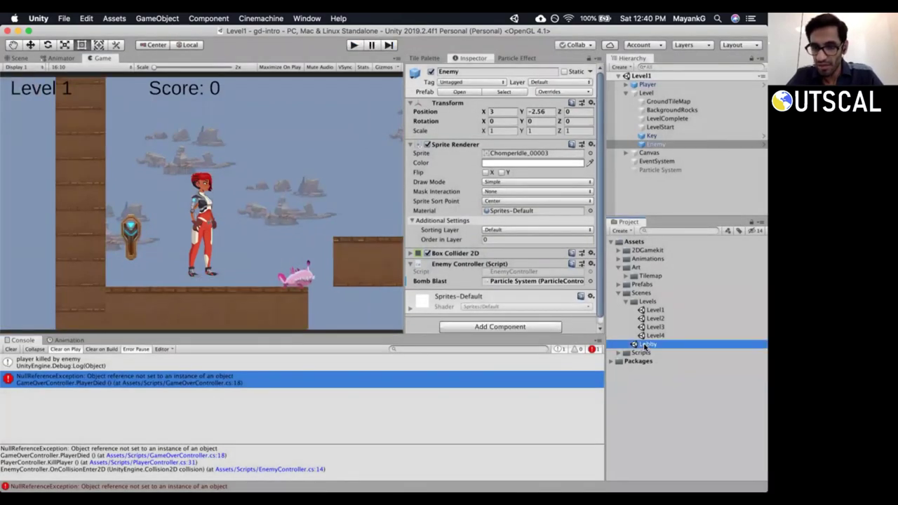
# Clear the console, play the game, and inspect the new error before stopping.
pyautogui.click(8, 349)
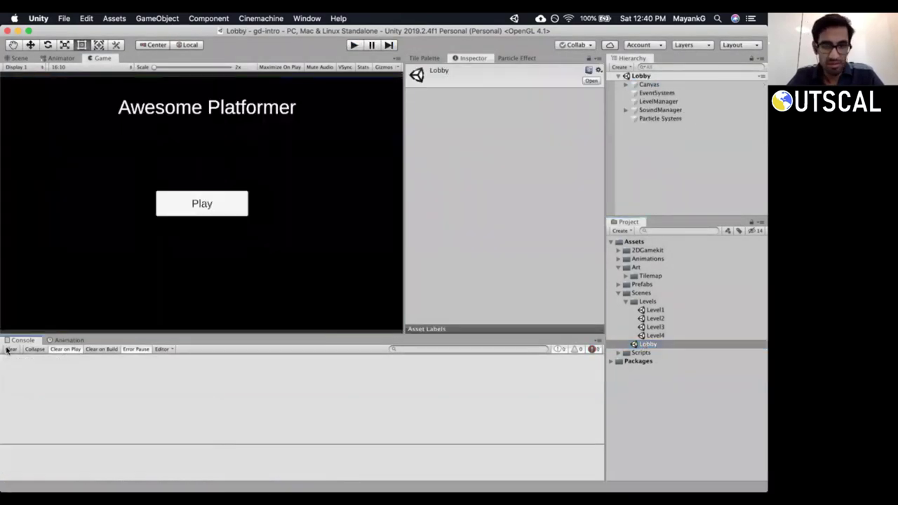
pyautogui.press('super+p')
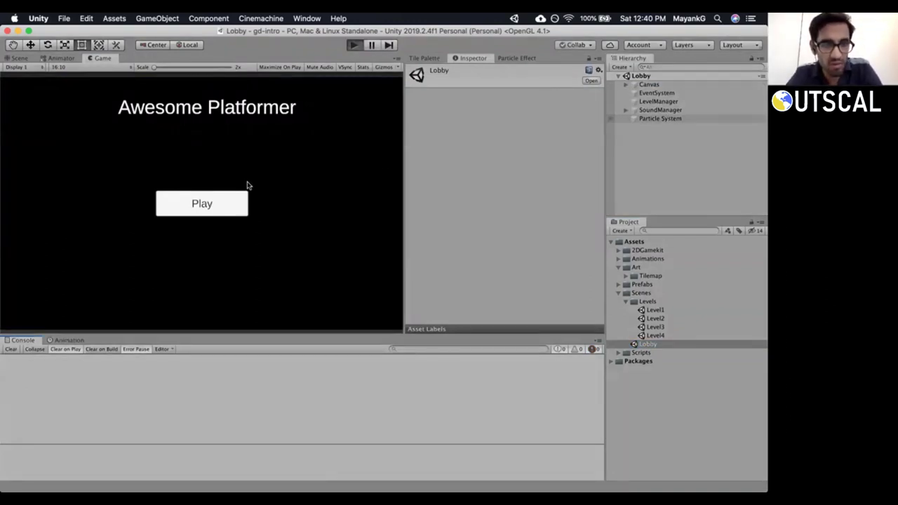
pyautogui.click(112, 361)
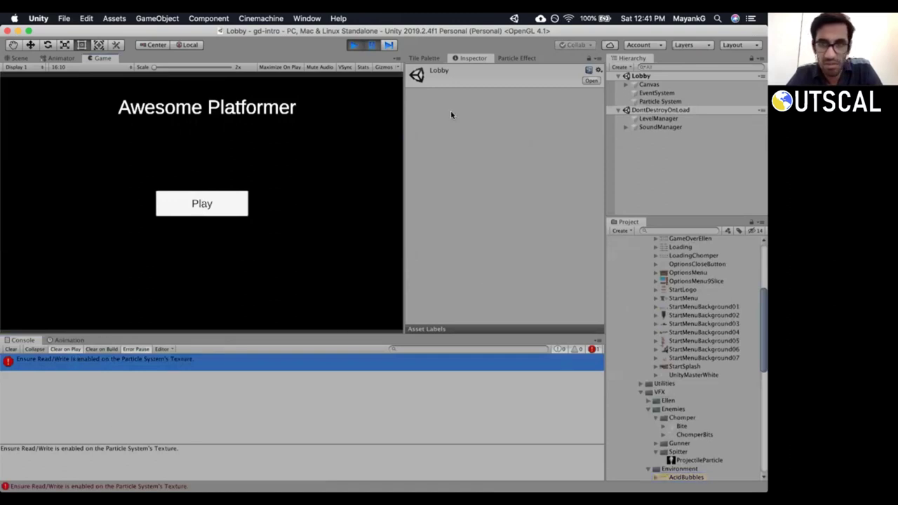
pyautogui.click(354, 44)
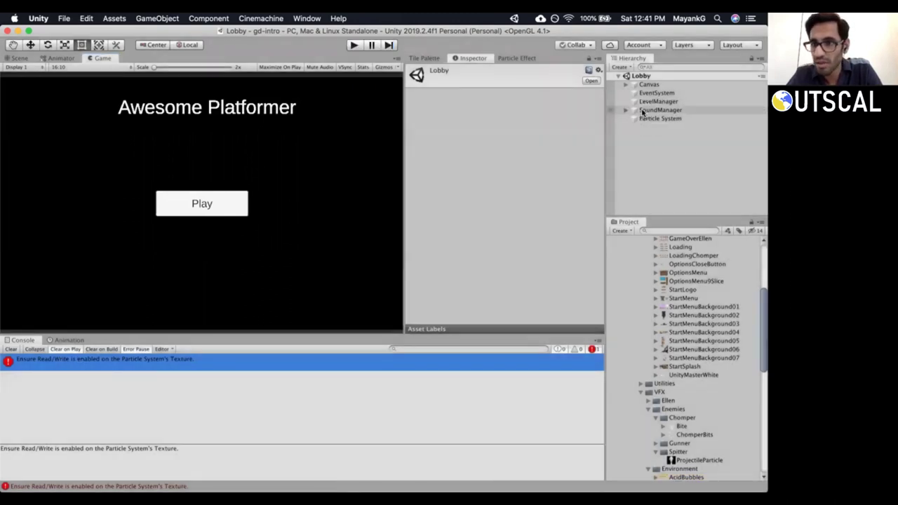
# Delete the Lobby's Particle System, then replay the game with a cleared console.
pyautogui.rightClick(657, 119)
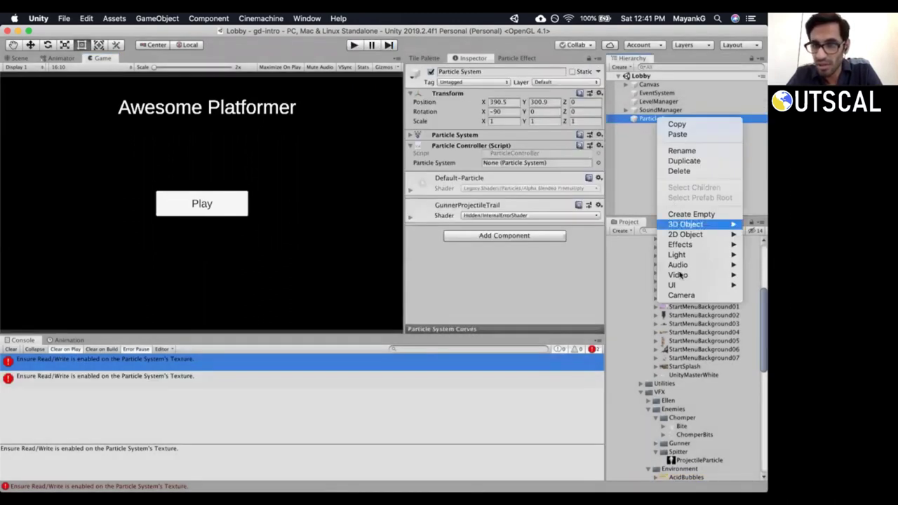
pyautogui.click(675, 172)
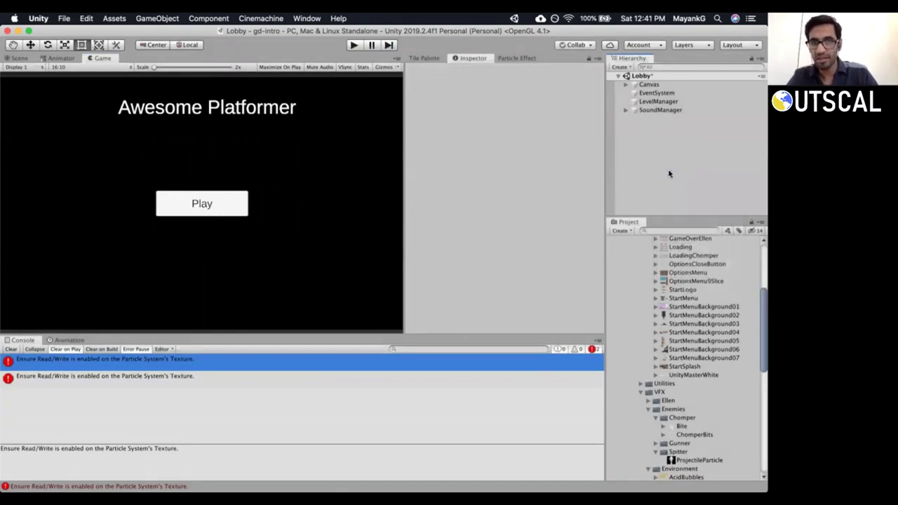
pyautogui.click(354, 46)
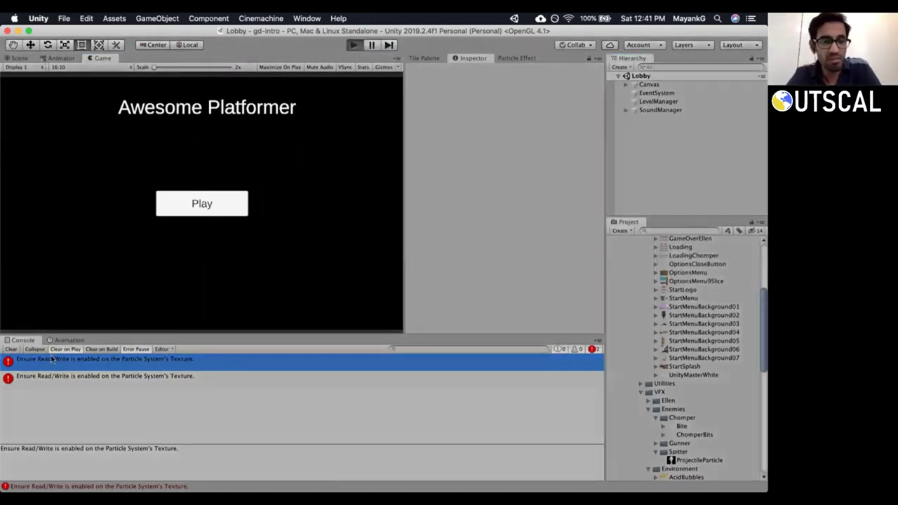
pyautogui.click(6, 350)
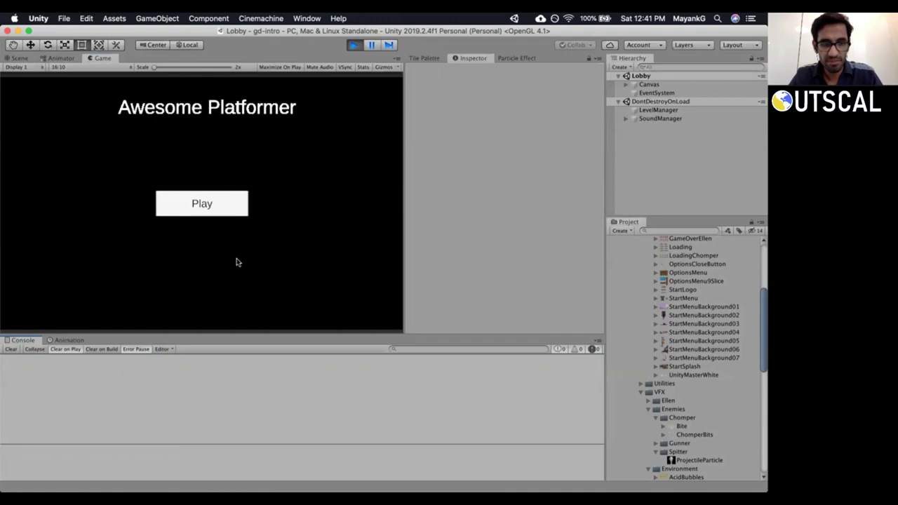
# Raise the volume, start Level One, and run the player into the enemy.
pyautogui.press('XF86AudioRaiseVolume')
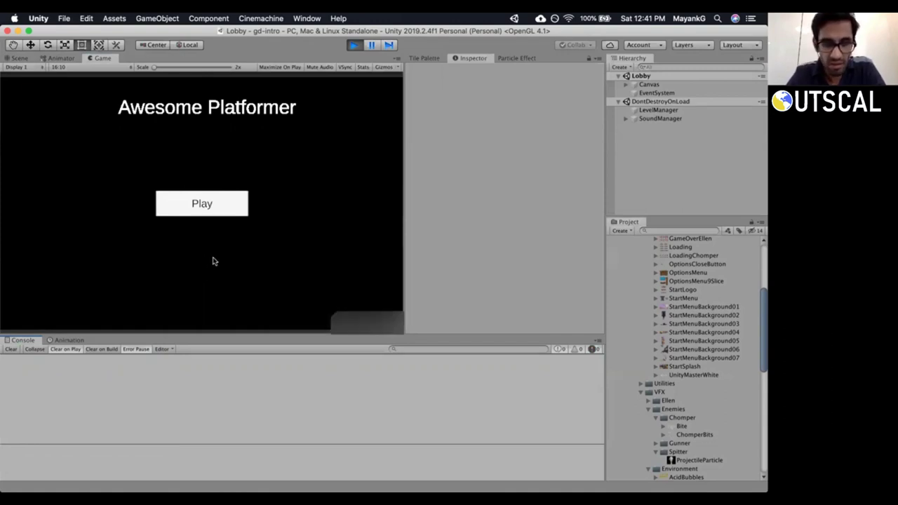
pyautogui.press('XF86AudioRaiseVolume')
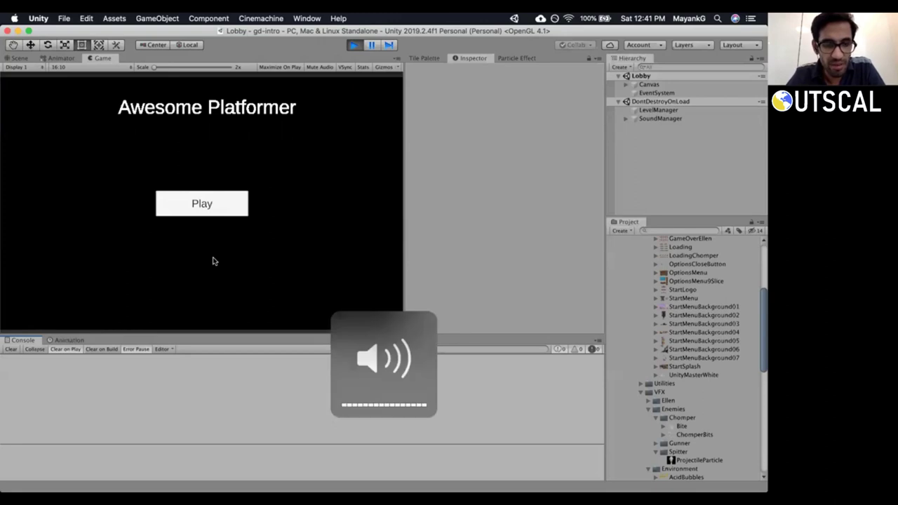
pyautogui.click(210, 204)
pyautogui.click(97, 206)
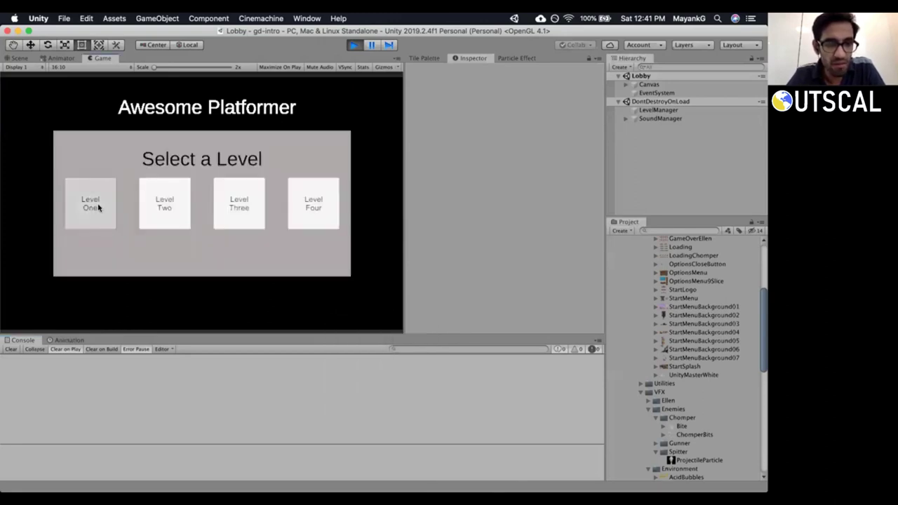
pyautogui.press('d')
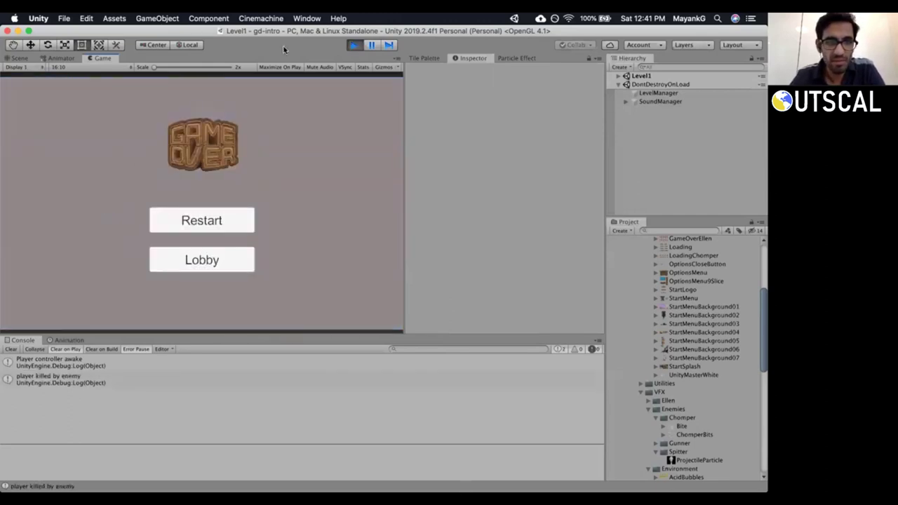
# Check the Scene view for death particles, return to the Game view, and expand Level1.
pyautogui.click(21, 59)
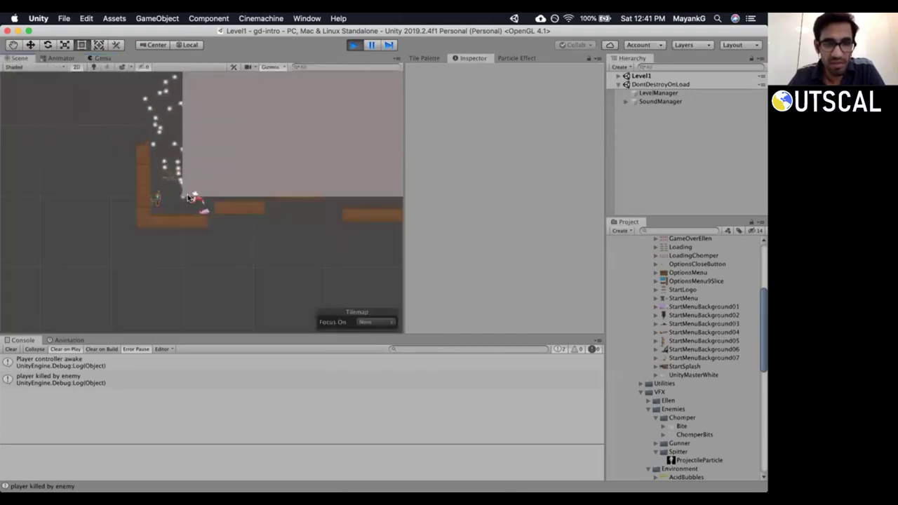
pyautogui.press('super+2')
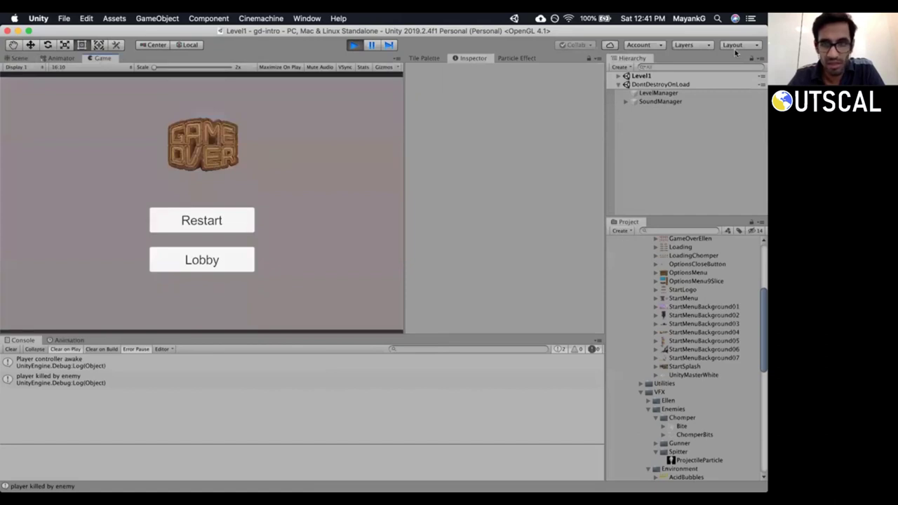
pyautogui.click(617, 76)
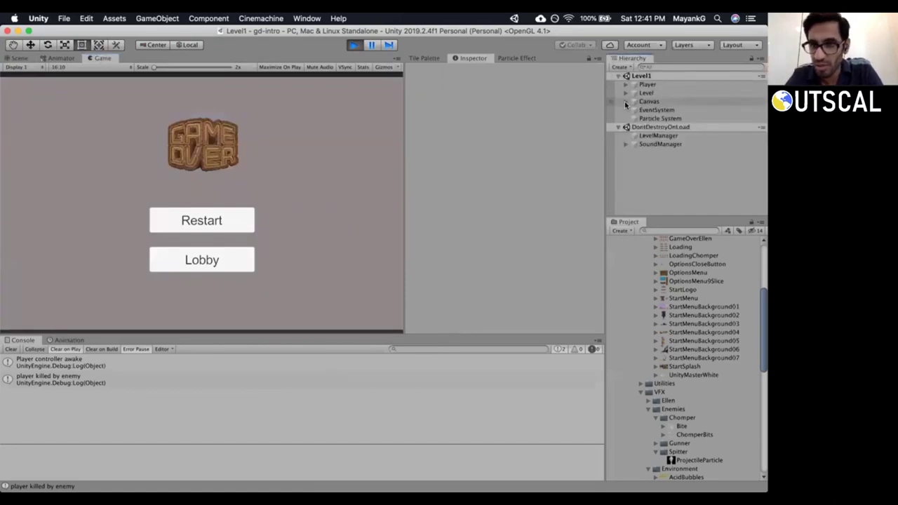
# Set the Image colour alpha of Level1 > Canvas > GameOver to 95.
pyautogui.click(625, 102)
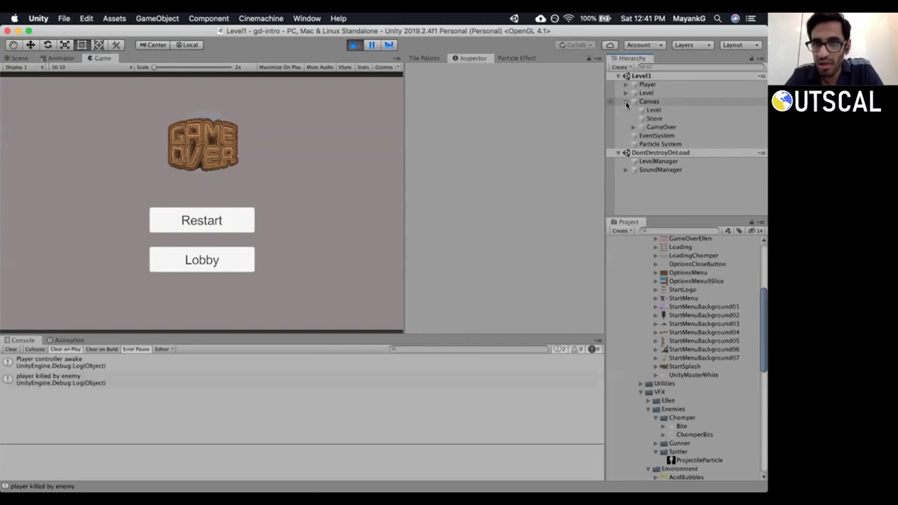
pyautogui.click(658, 127)
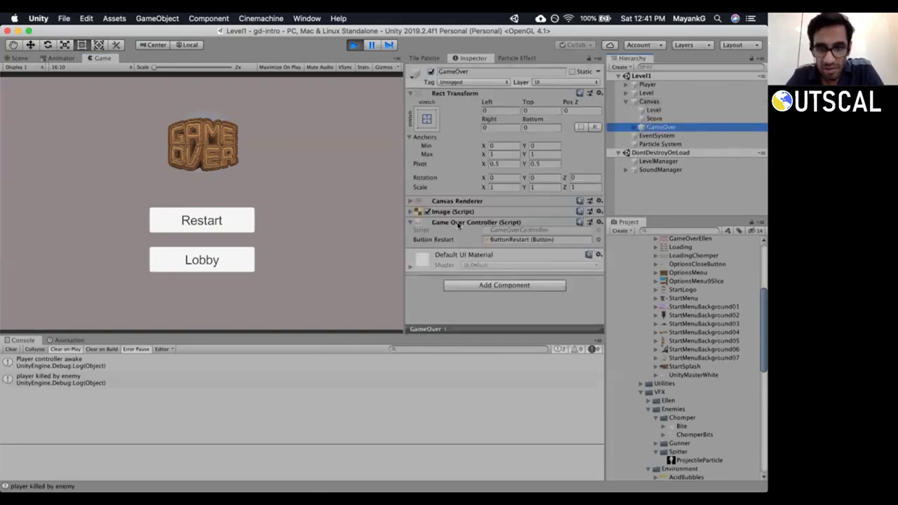
pyautogui.click(410, 213)
pyautogui.click(411, 212)
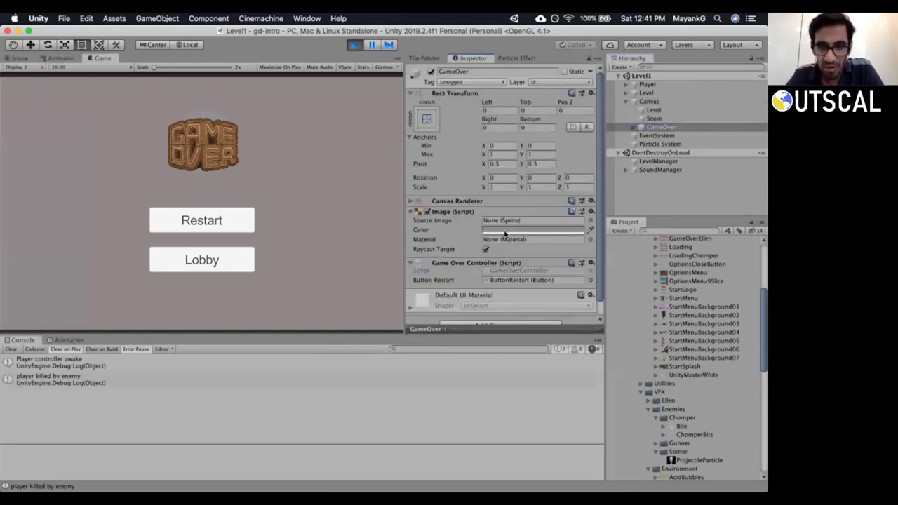
pyautogui.click(504, 232)
pyautogui.click(499, 282)
pyautogui.moveTo(499, 282); pyautogui.dragTo(493, 282)
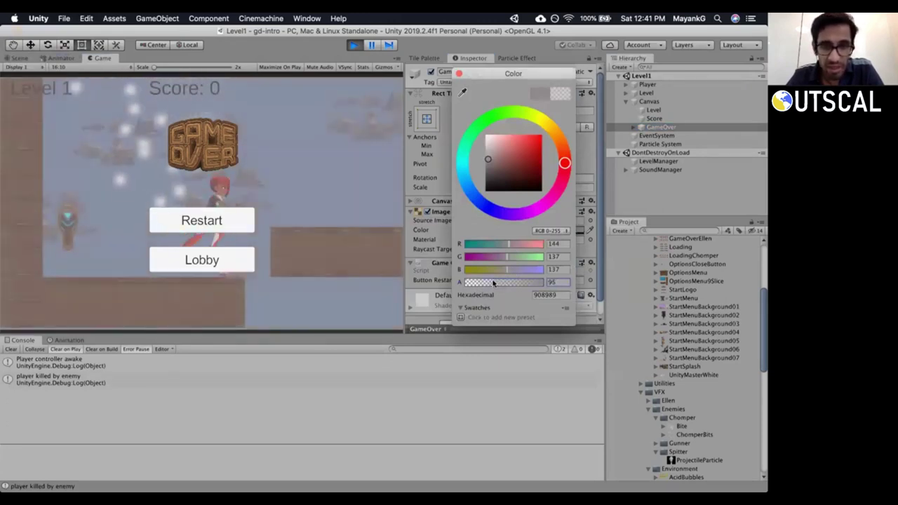
pyautogui.click(460, 74)
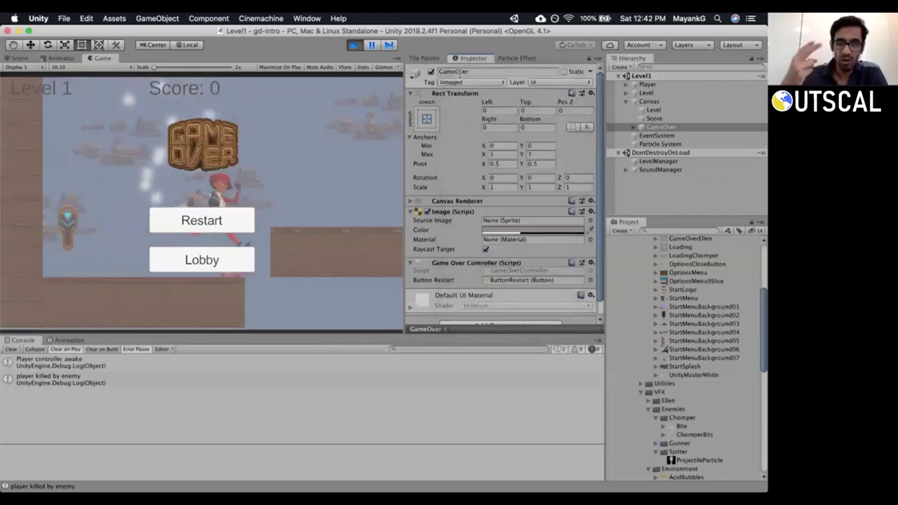
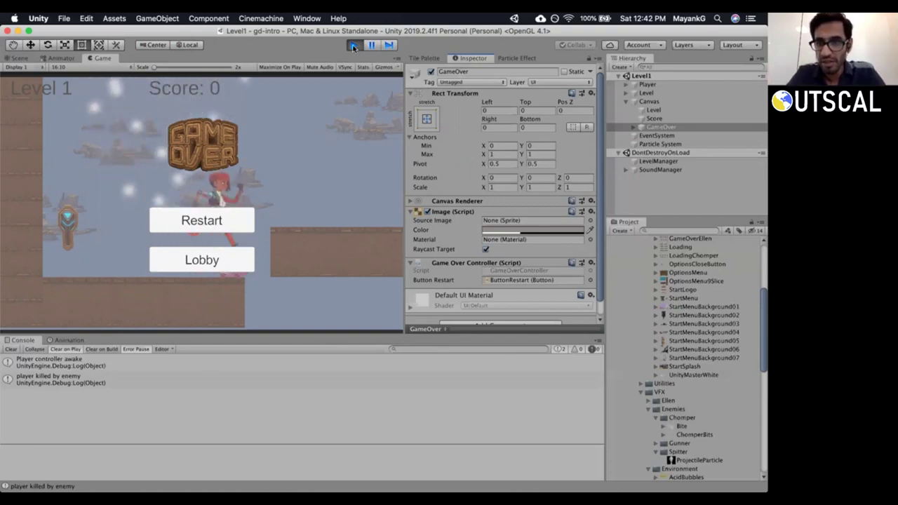
# Stop the running game and clear the Console log.
pyautogui.click(354, 46)
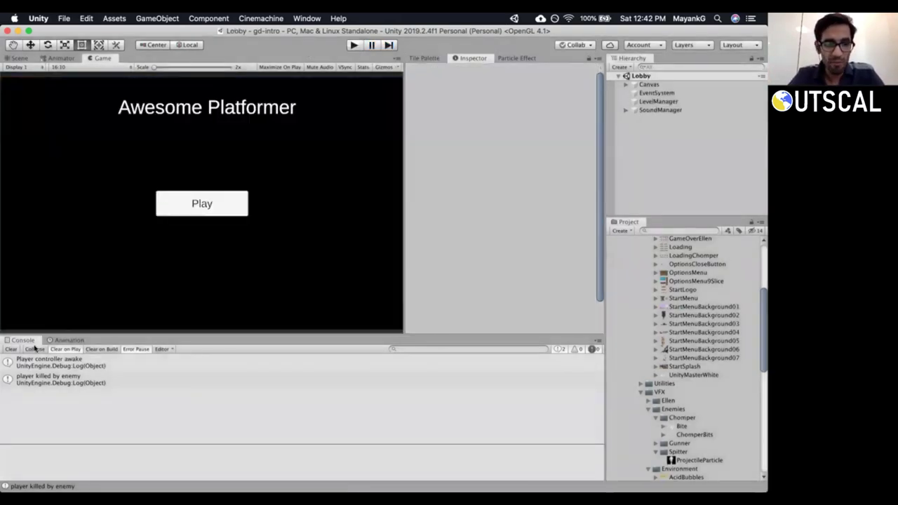
pyautogui.click(10, 349)
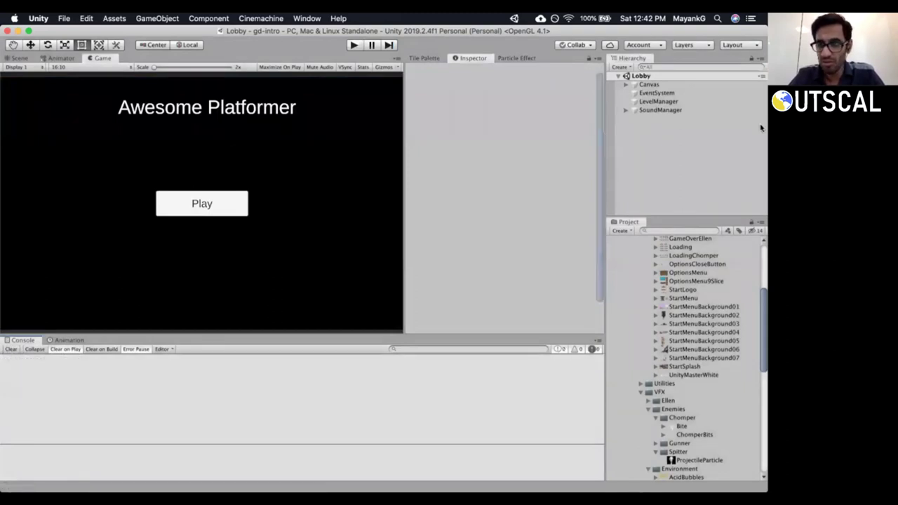
pyautogui.moveTo(761, 330); pyautogui.dragTo(761, 294)
# Collapse the 2DGamekit folder in the Project panel so the Scenes folder shows.
pyautogui.click(641, 286)
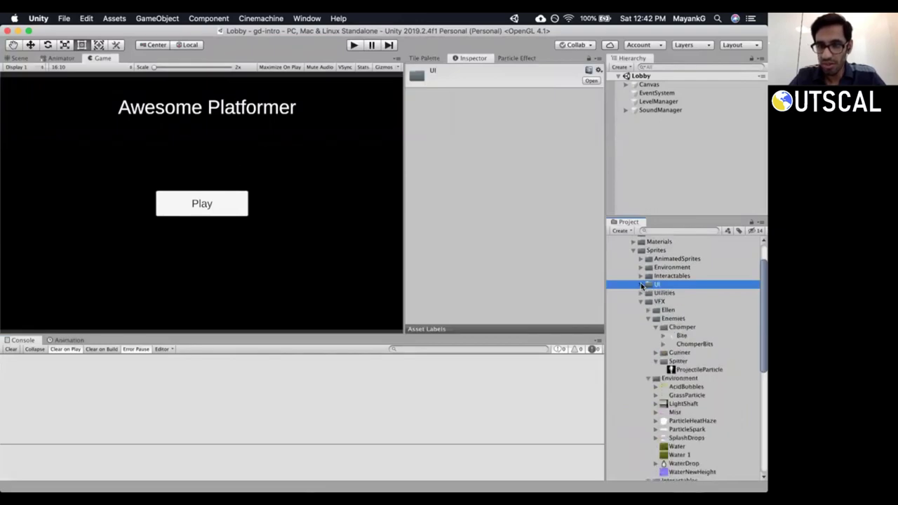
pyautogui.scroll(3, 640, 283)
pyautogui.click(617, 250)
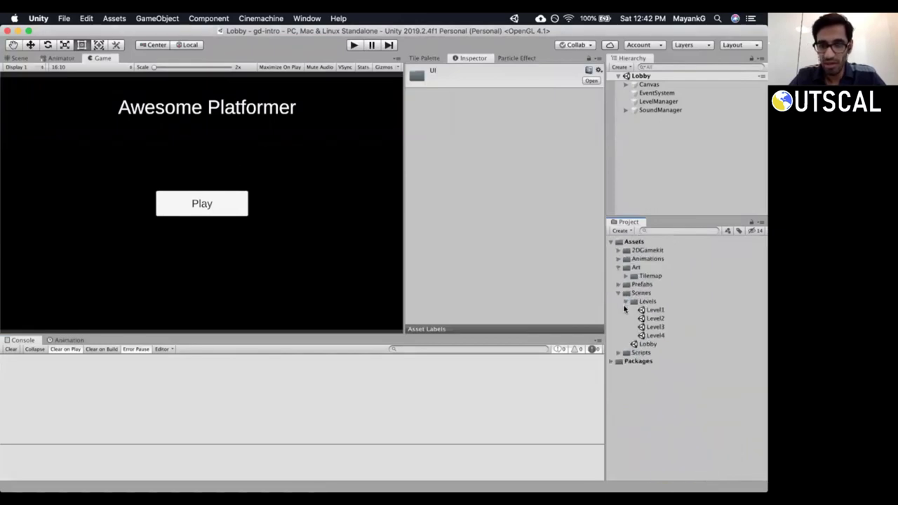
pyautogui.hotkey('ctrl', 'Up')
# In Visual Studio, review ParticleController's PlayEffect method and particleSystem field.
pyautogui.click(354, 322)
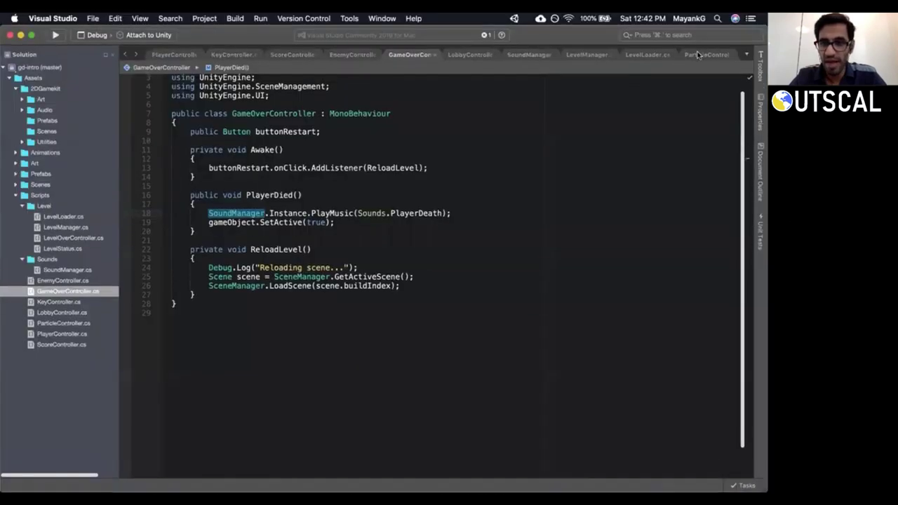
pyautogui.click(698, 54)
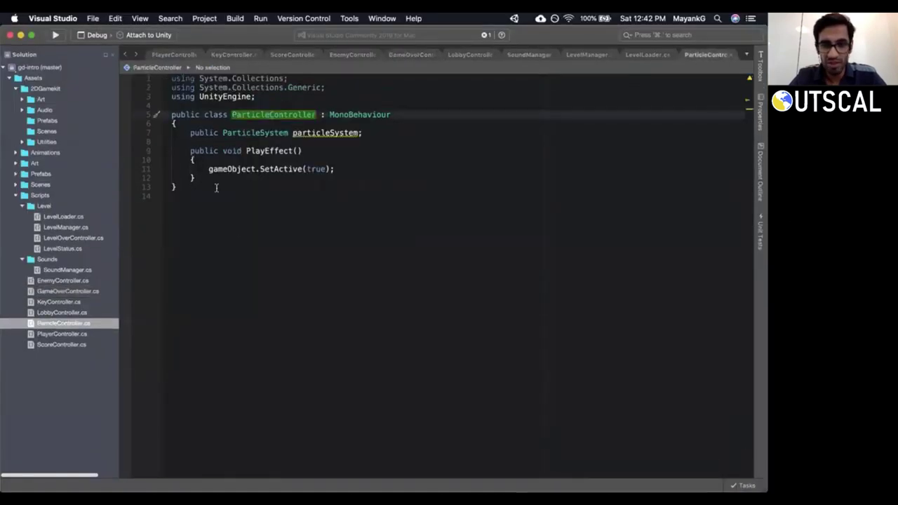
pyautogui.click(271, 152)
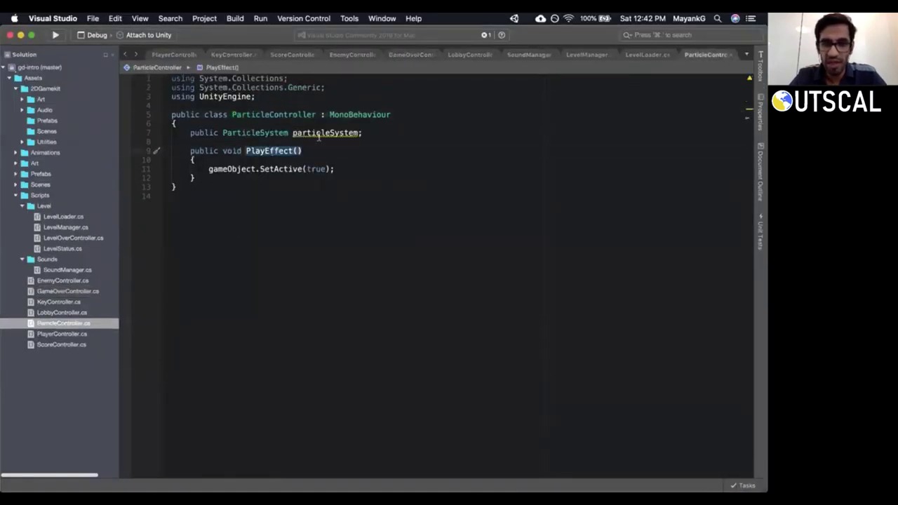
pyautogui.click(317, 133)
pyautogui.moveTo(208, 179); pyautogui.dragTo(148, 147)
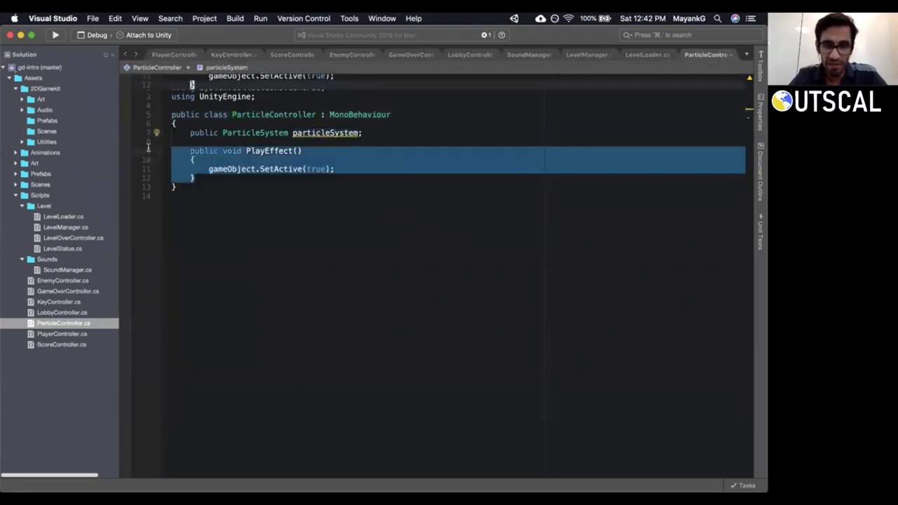
pyautogui.click(244, 179)
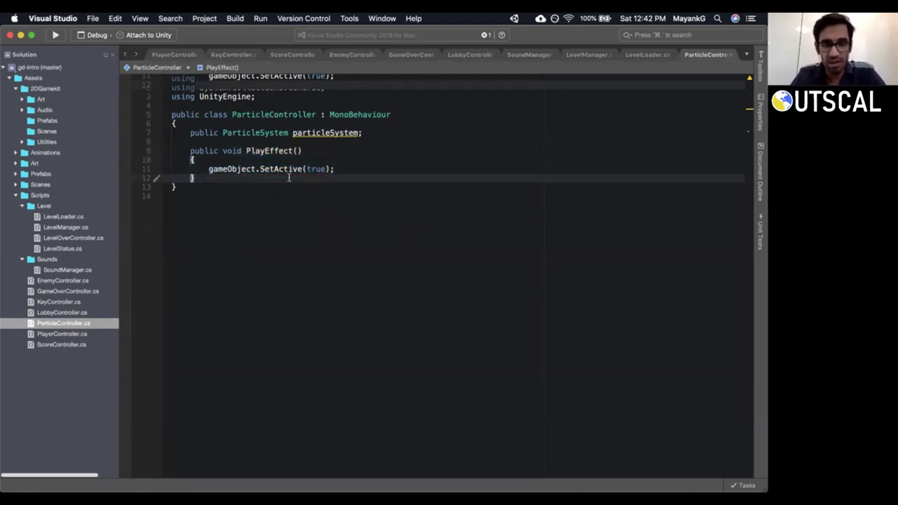
pyautogui.doubleClick(312, 134)
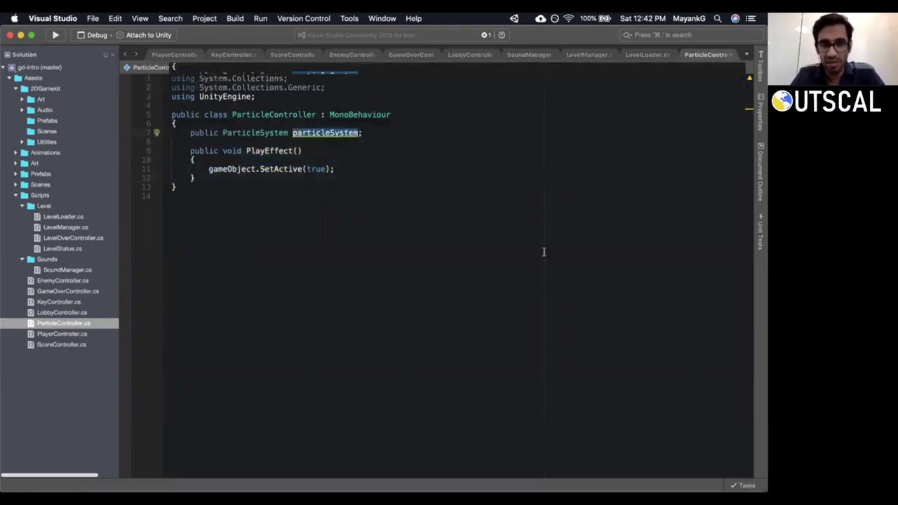
pyautogui.click(220, 179)
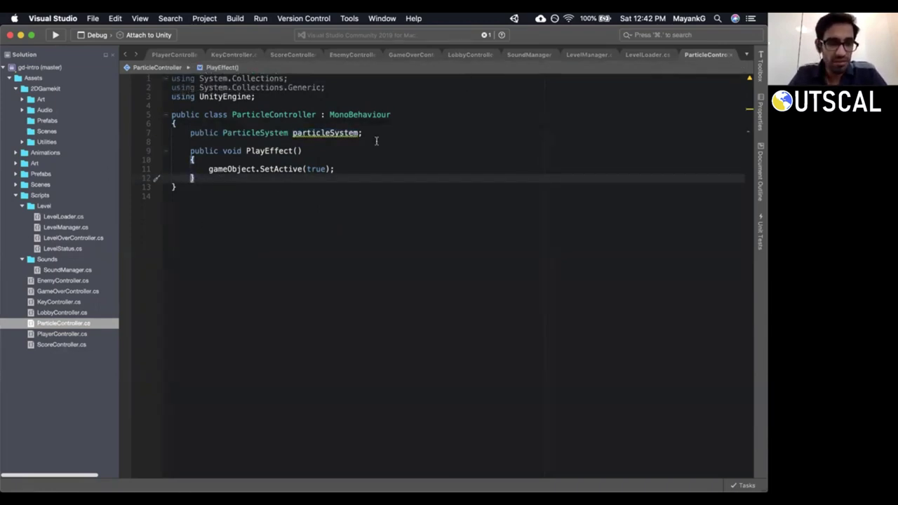
# Look through the KeyController, ScoreController, EnemyController and PlayerController scripts, then return to Unity.
pyautogui.click(232, 55)
pyautogui.click(287, 55)
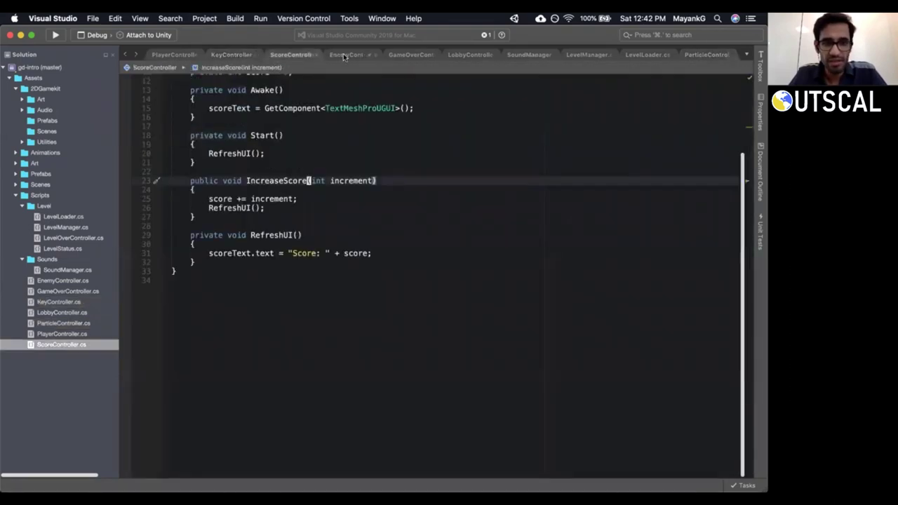
pyautogui.click(335, 56)
pyautogui.click(173, 55)
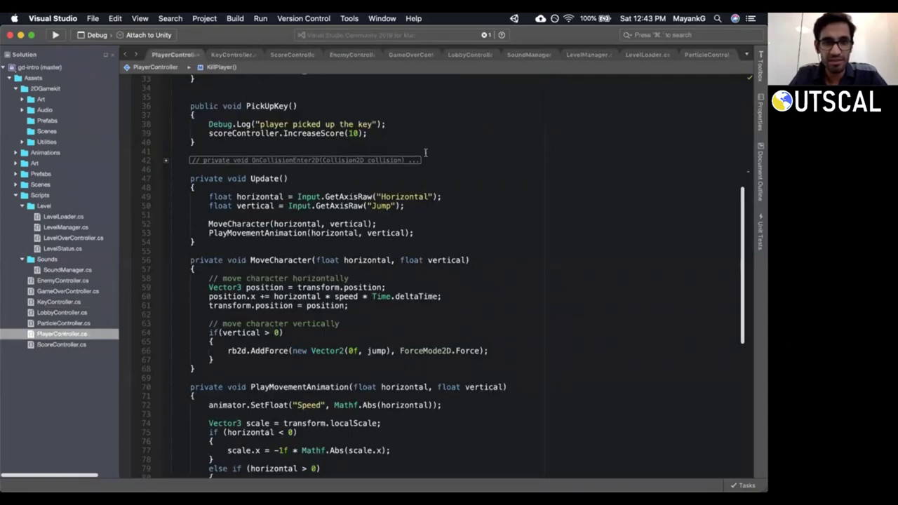
pyautogui.press('ctrl+super+f')
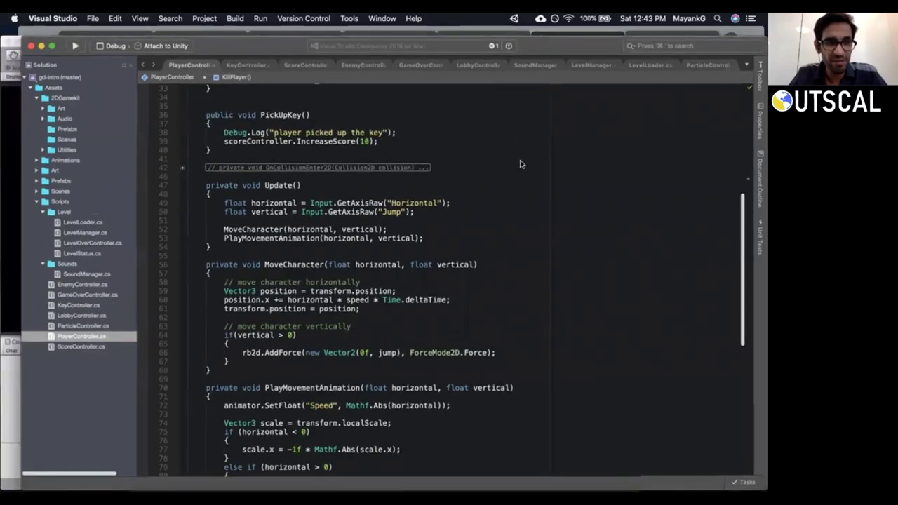
pyautogui.hotkey('ctrl', 'Up')
pyautogui.click(297, 319)
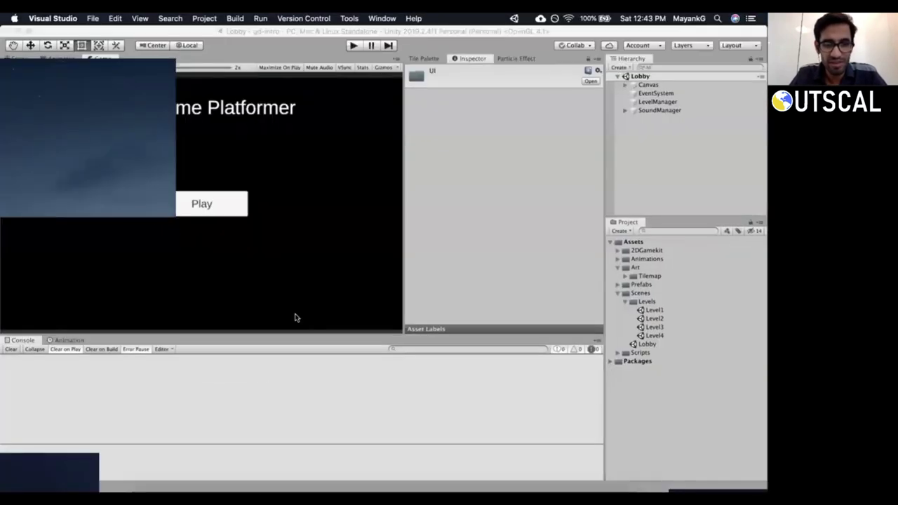
# Open Level1 from Scenes > Levels and select its Particle System object.
pyautogui.moveTo(403, 169); pyautogui.dragTo(410, 172)
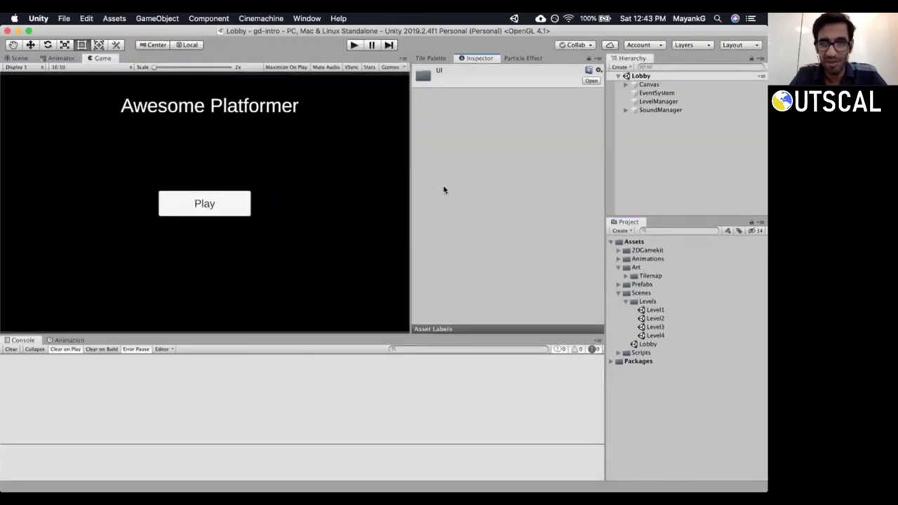
pyautogui.click(626, 301)
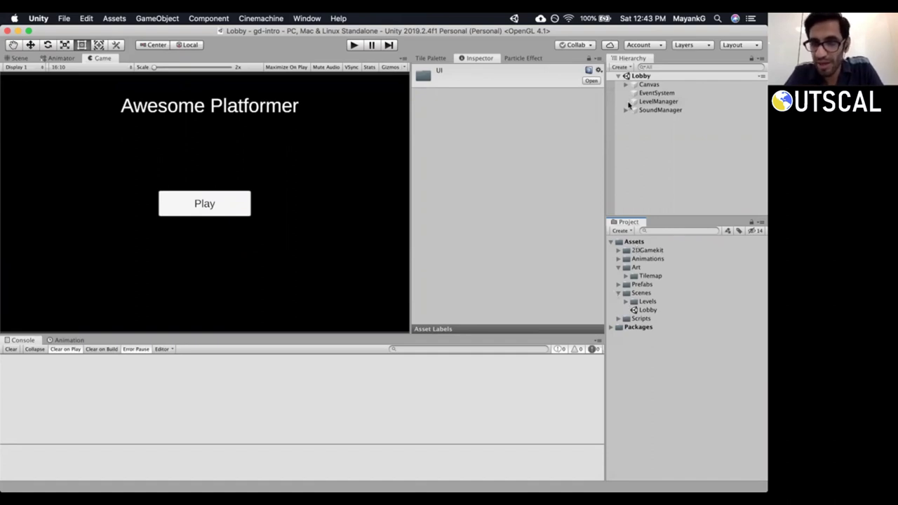
pyautogui.click(624, 301)
pyautogui.doubleClick(653, 310)
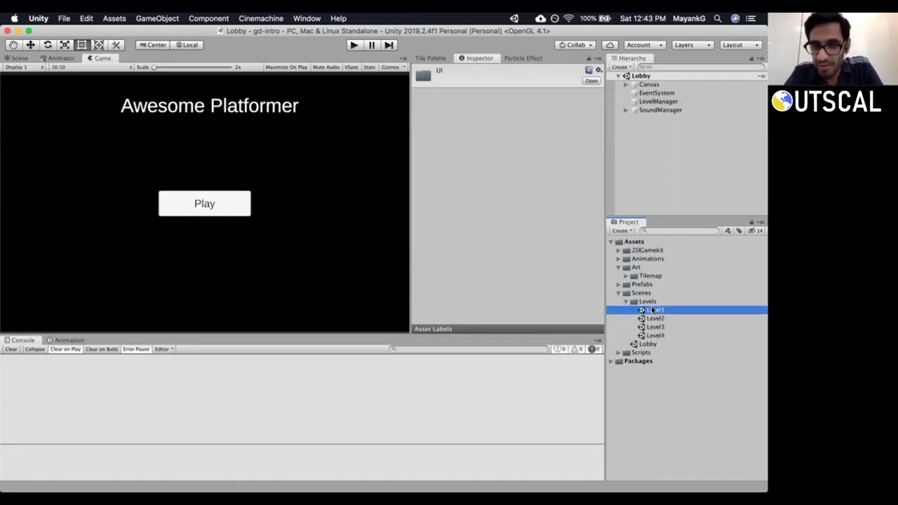
pyautogui.click(652, 117)
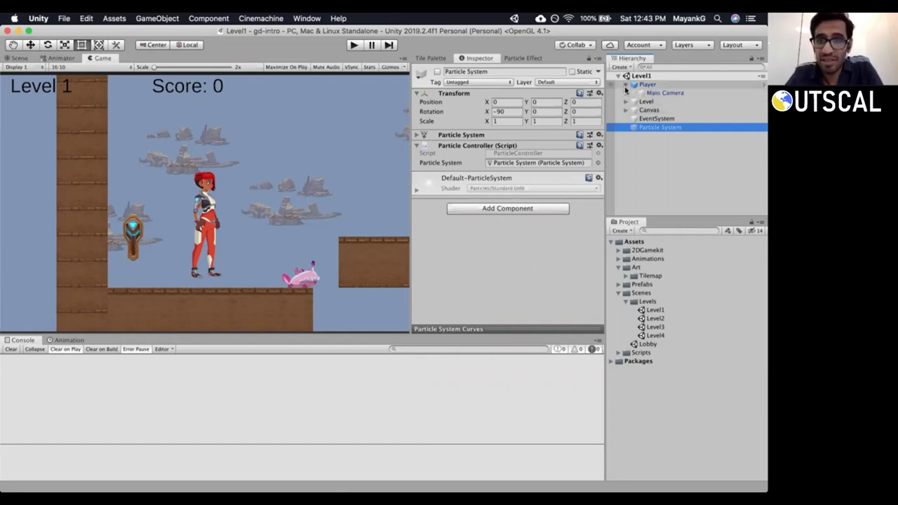
# Rename Level1's Particle System object under Level to 'DeathParticleSystem'.
pyautogui.click(626, 102)
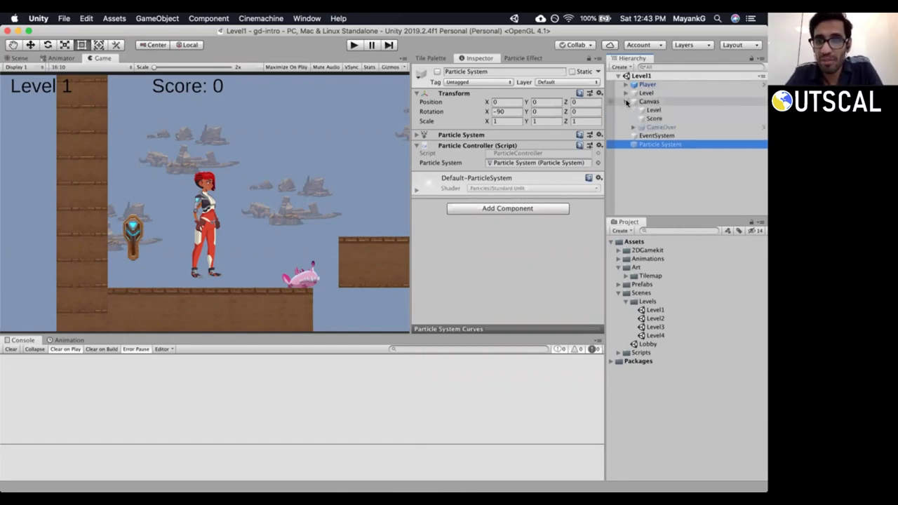
pyautogui.click(627, 102)
pyautogui.click(625, 93)
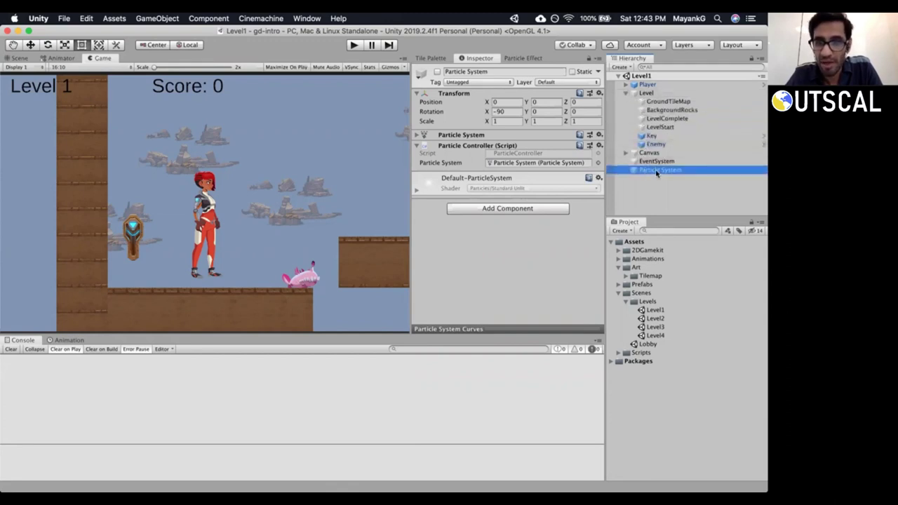
pyautogui.click(656, 174)
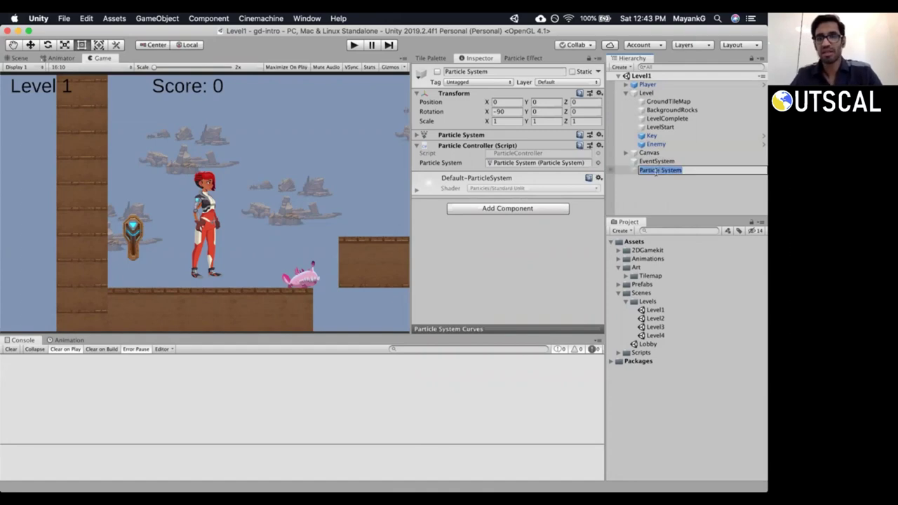
pyautogui.write('Effe')
pyautogui.press('BackSpace')
pyautogui.press('BackSpace')
pyautogui.press('BackSpace')
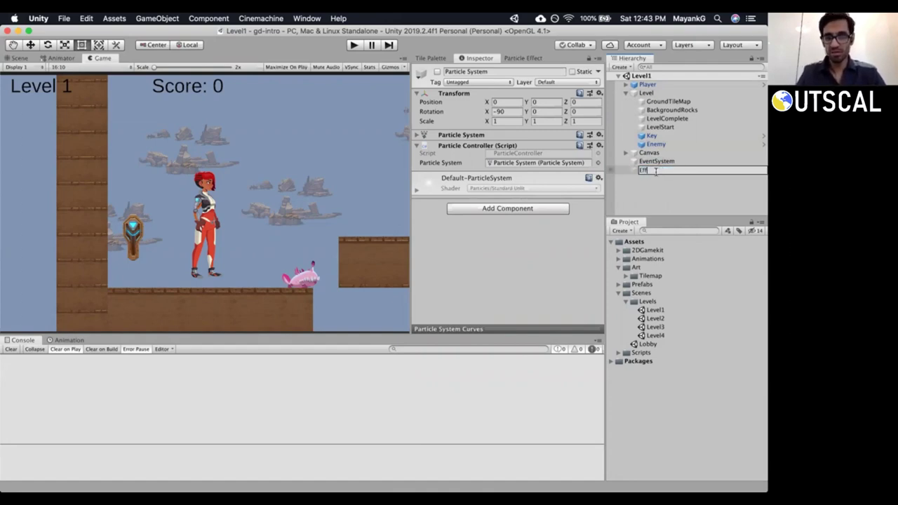
pyautogui.write('De')
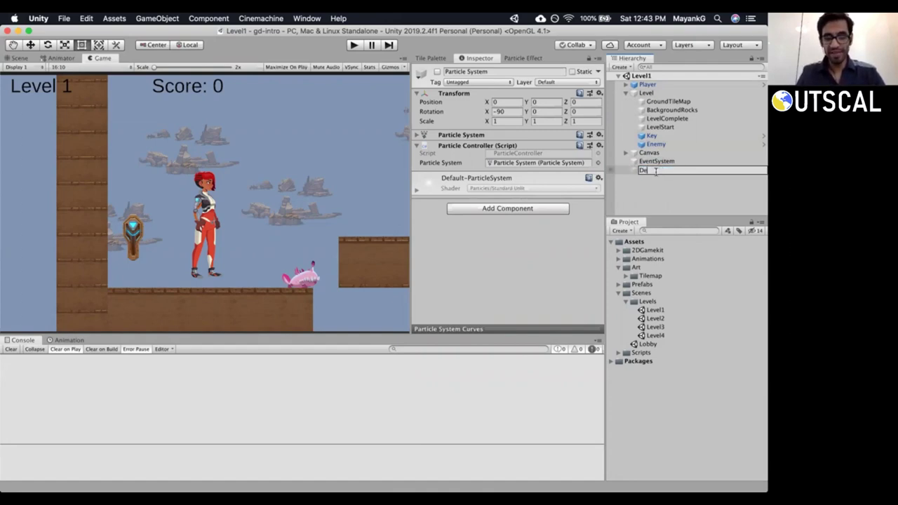
pyautogui.write('athPart')
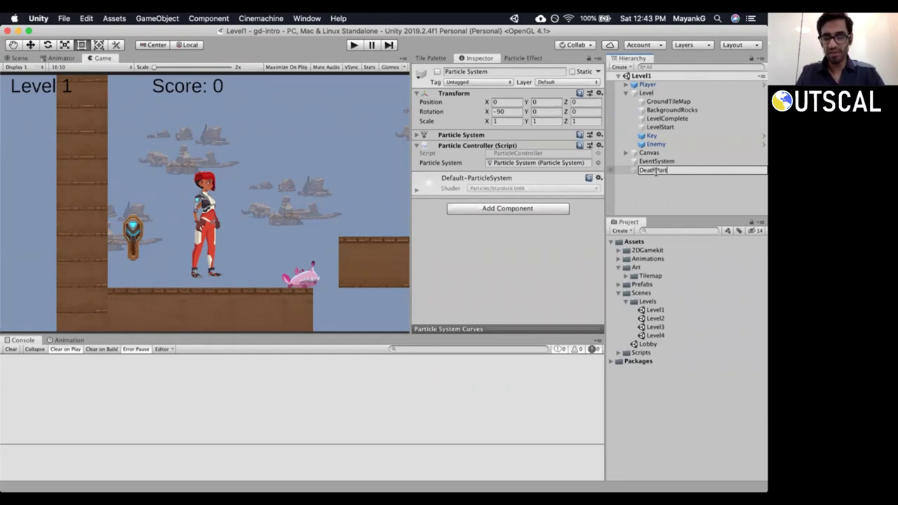
pyautogui.write('icleSystem')
pyautogui.press('Return')
pyautogui.moveTo(656, 171); pyautogui.dragTo(648, 146)
pyautogui.click(649, 145)
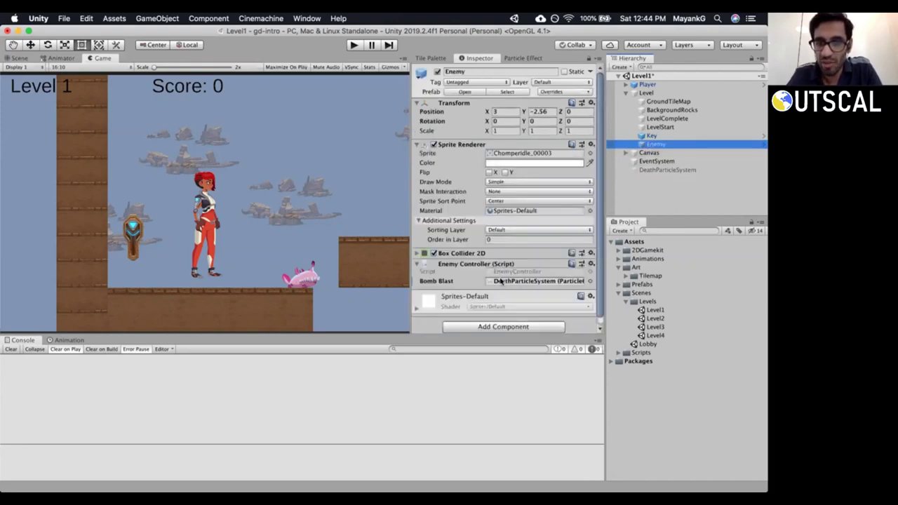
# Ping DeathParticleSystem from the Enemy's Bomb Blast field and give the Hierarchy more room.
pyautogui.click(658, 171)
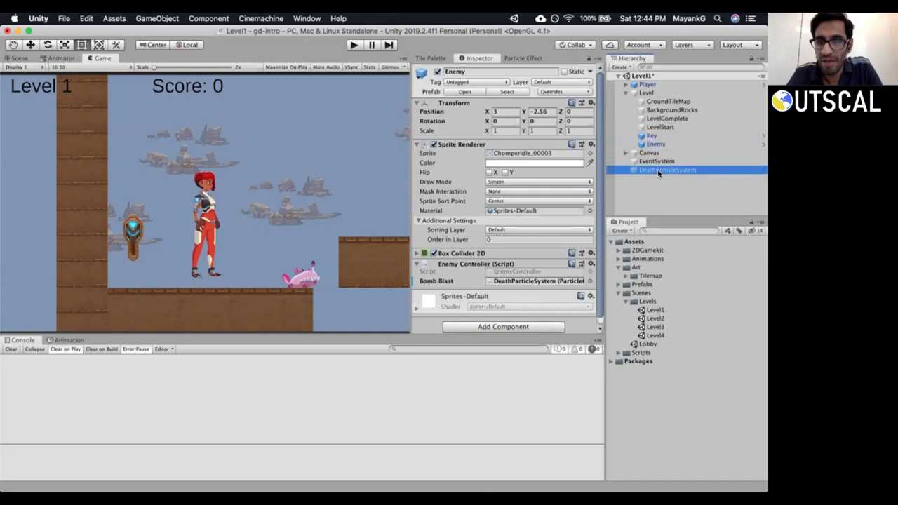
pyautogui.click(655, 144)
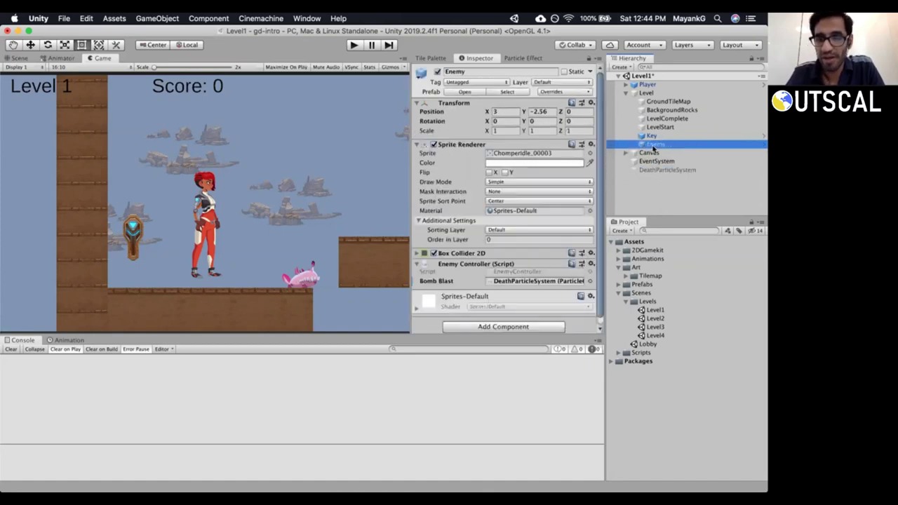
pyautogui.click(495, 282)
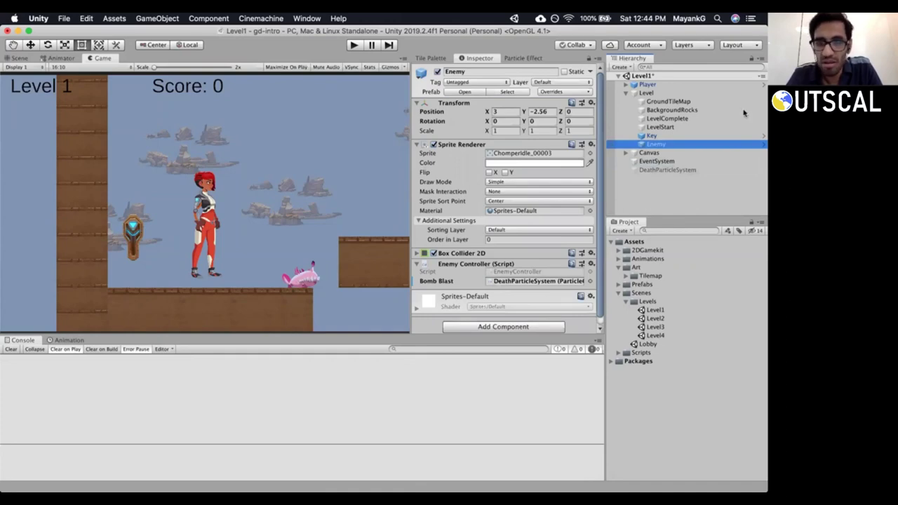
pyautogui.moveTo(663, 217); pyautogui.dragTo(664, 262)
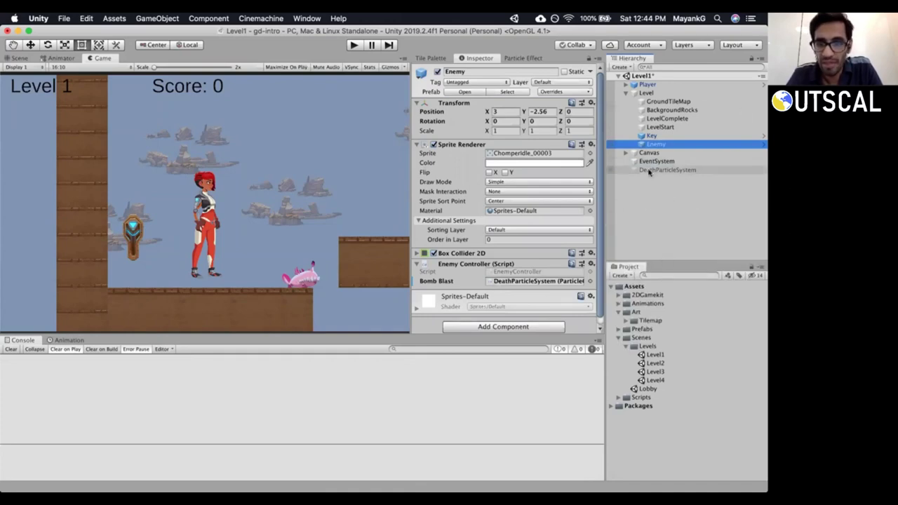
pyautogui.click(648, 170)
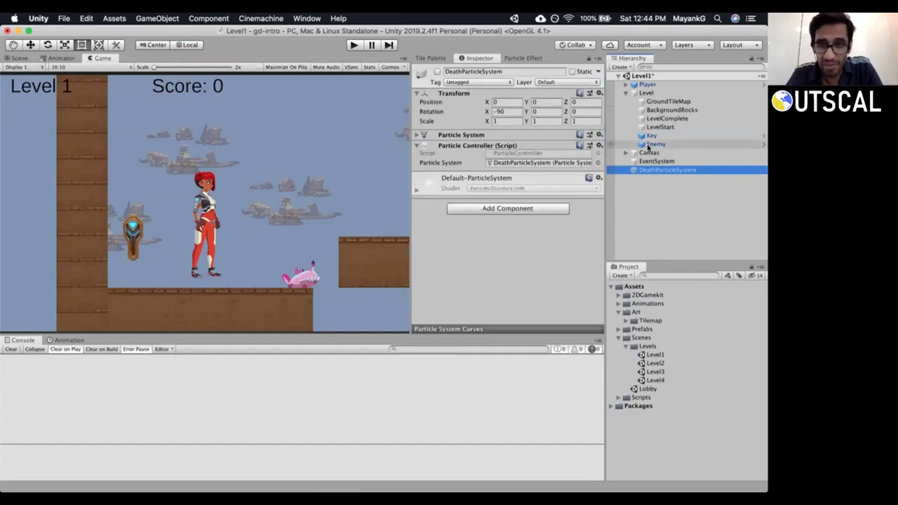
# Duplicate the Enemy as Enemy (1) and move it up-right onto the next platform.
pyautogui.click(650, 145)
pyautogui.press('super+d')
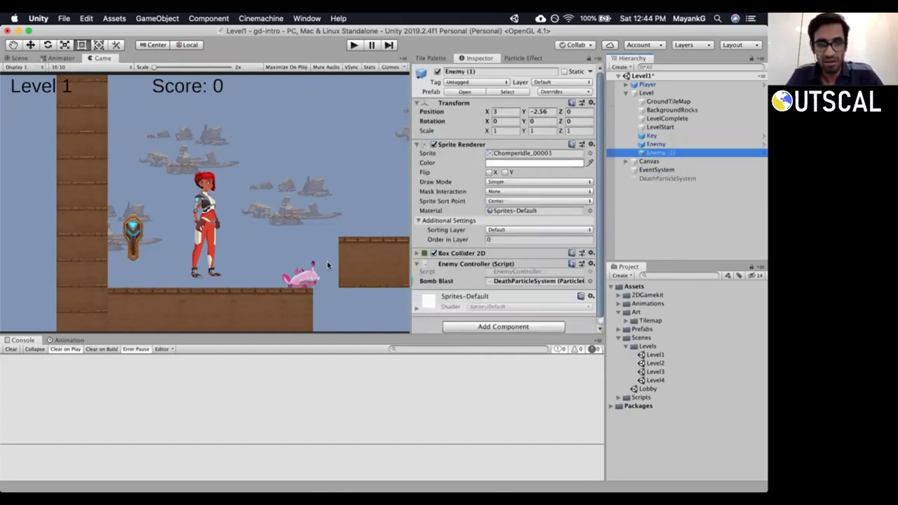
pyautogui.click(19, 57)
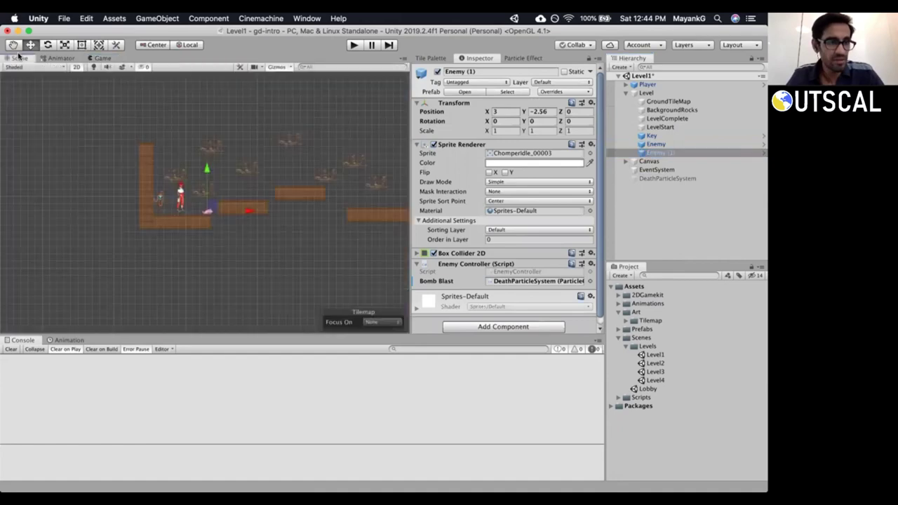
pyautogui.moveTo(213, 204); pyautogui.dragTo(249, 191)
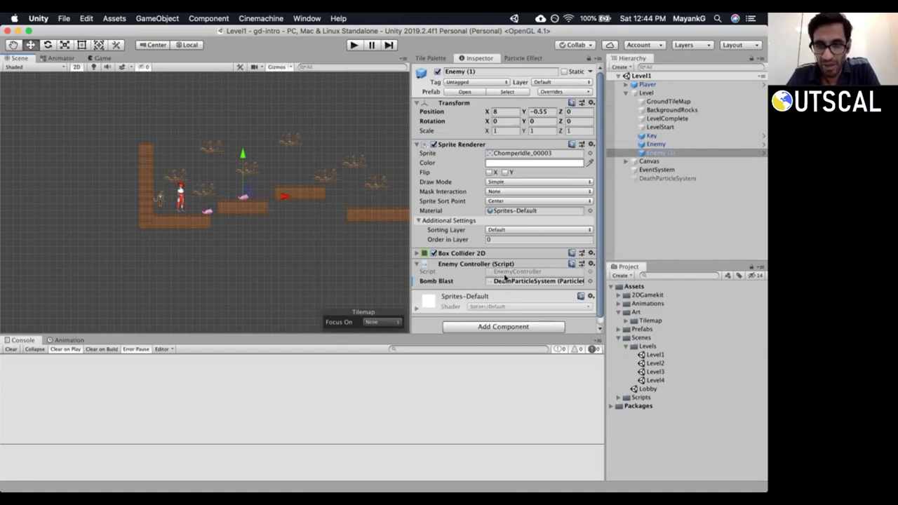
# Inspect DeathParticleSystem's components, then collapse the Level object's children.
pyautogui.click(693, 180)
pyautogui.press('super+z')
pyautogui.click(667, 178)
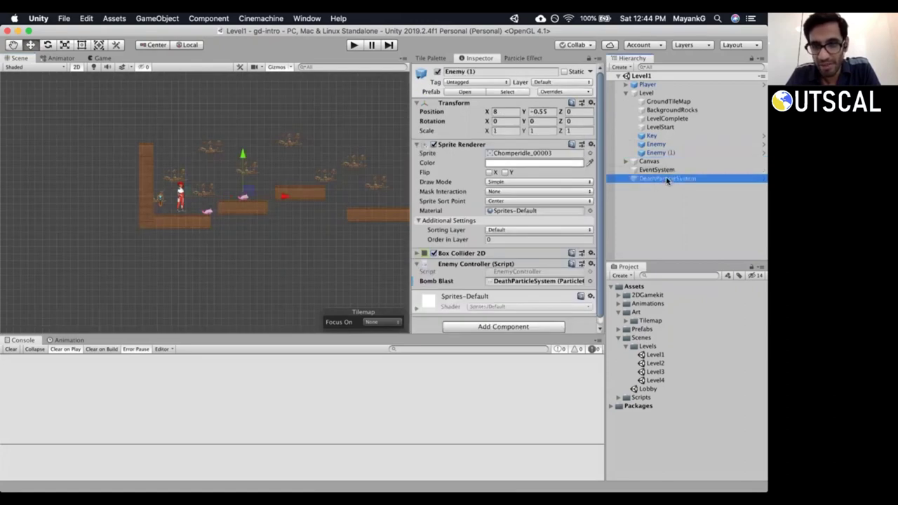
pyautogui.click(625, 94)
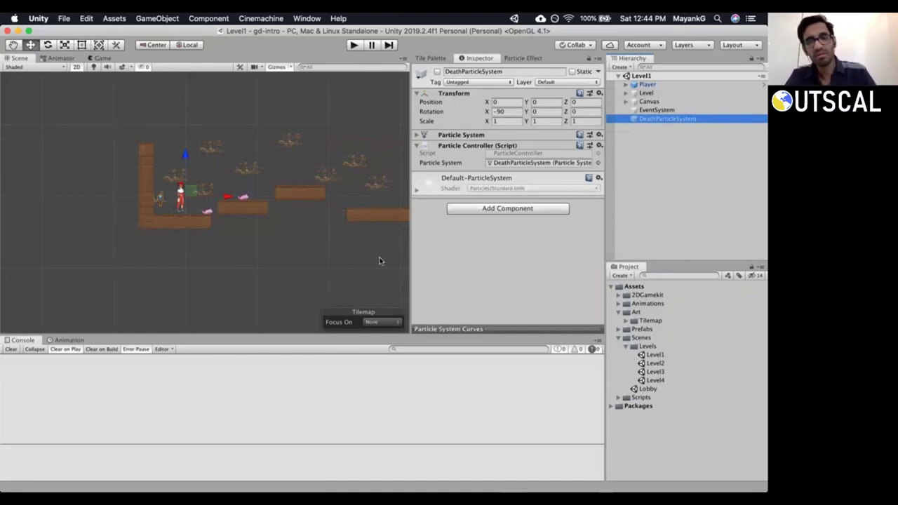
pyautogui.hotkey('ctrl', 'Up')
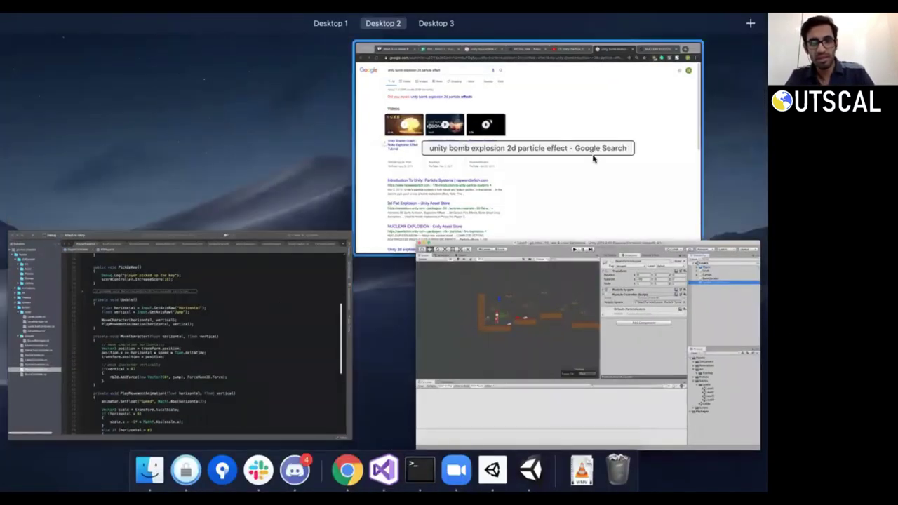
# Bring Chrome forward, switch to the Trello Week 6 card tab and close the card.
pyautogui.click(589, 161)
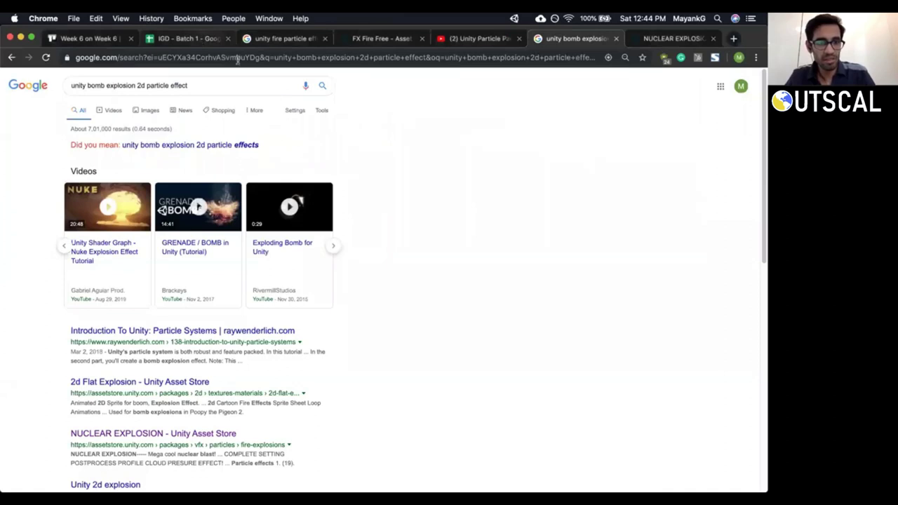
pyautogui.click(202, 40)
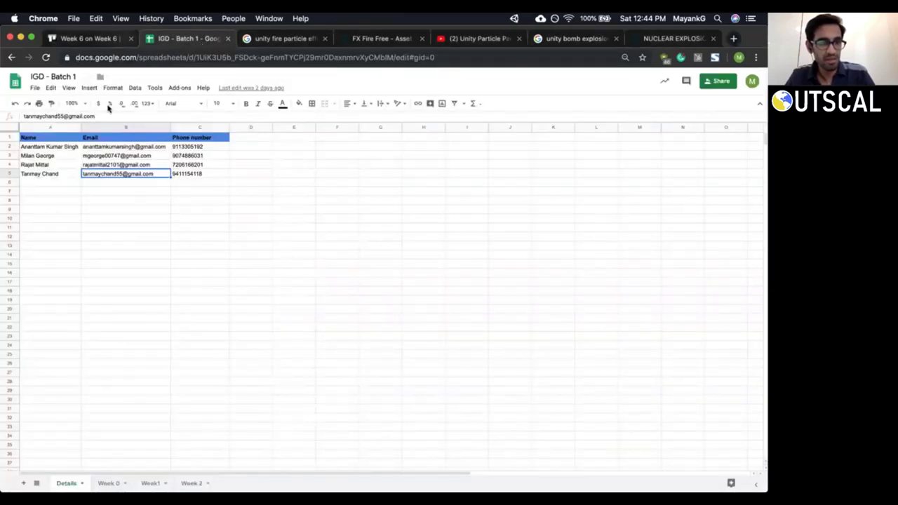
pyautogui.hotkey('ctrl', 'shift', 'Tab')
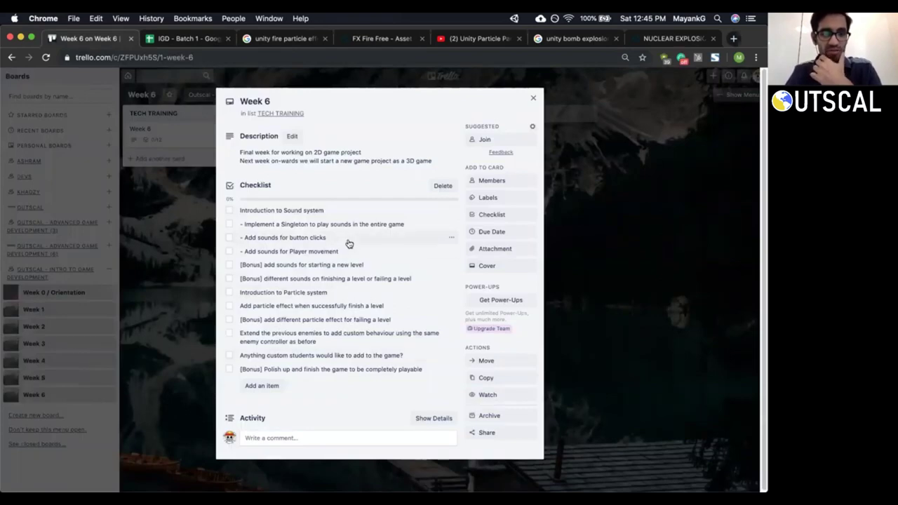
pyautogui.click(188, 283)
# Go via the Week 0 board to Week 1 and scroll through its card's checklists.
pyautogui.click(74, 295)
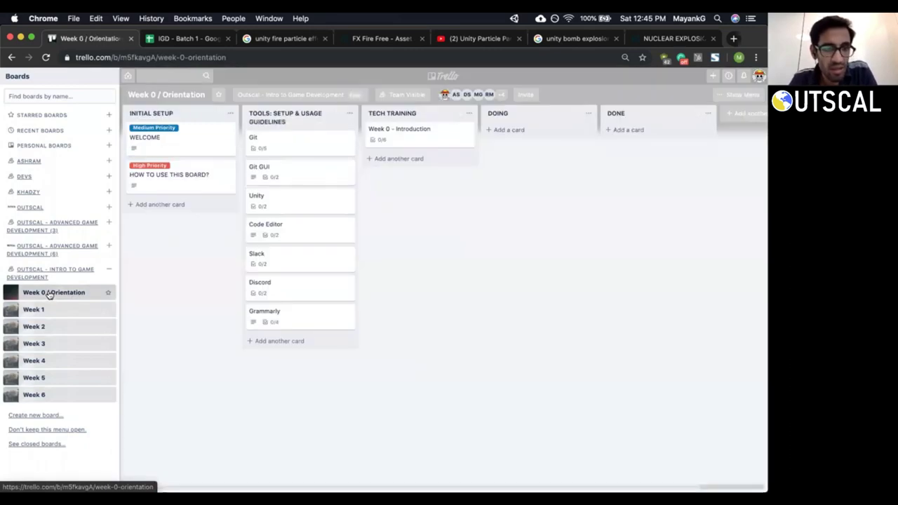
pyautogui.click(50, 312)
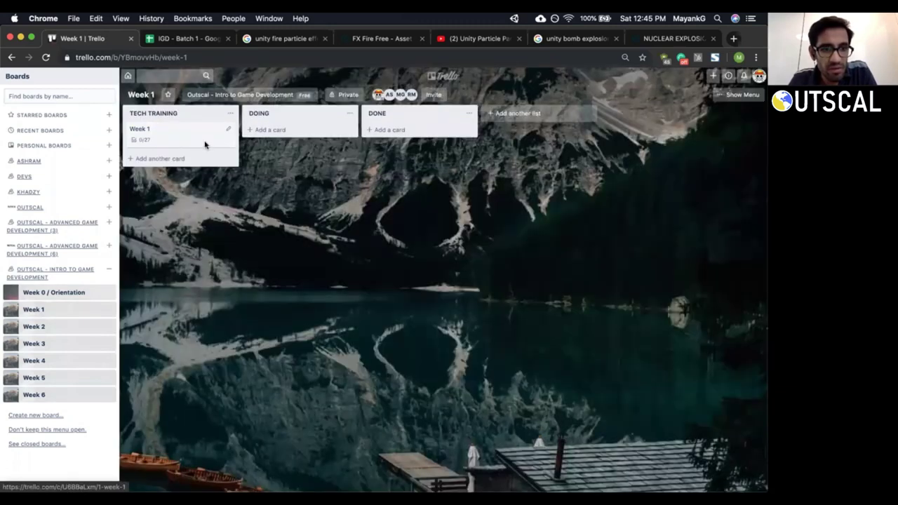
pyautogui.click(205, 145)
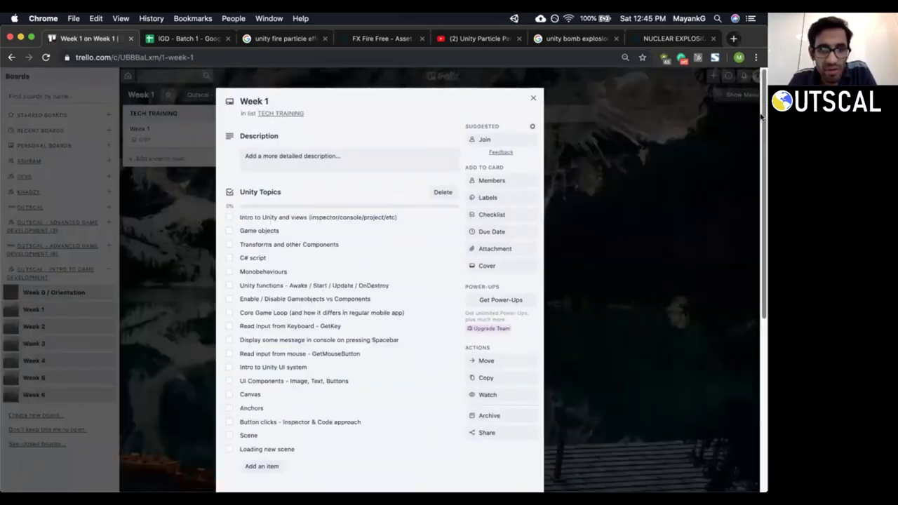
pyautogui.scroll(-2, 760, 123)
pyautogui.scroll(-3, 760, 141)
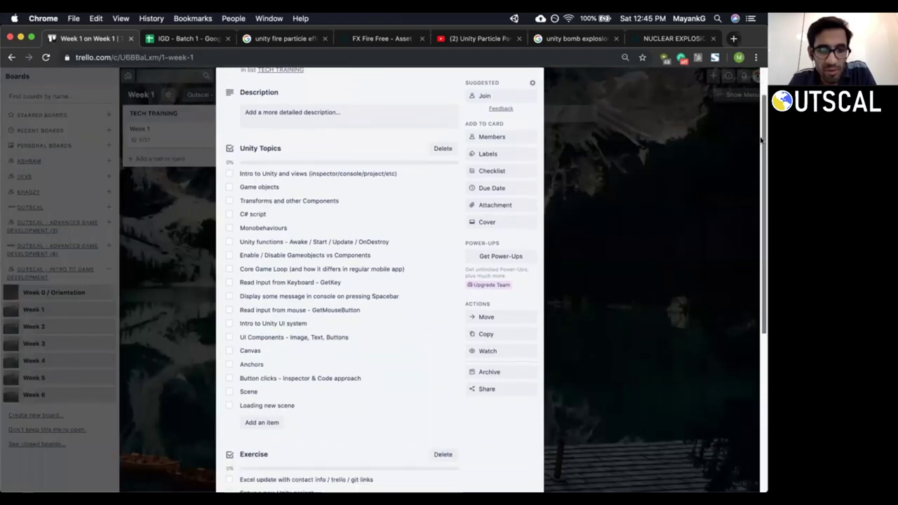
pyautogui.scroll(-3, 760, 169)
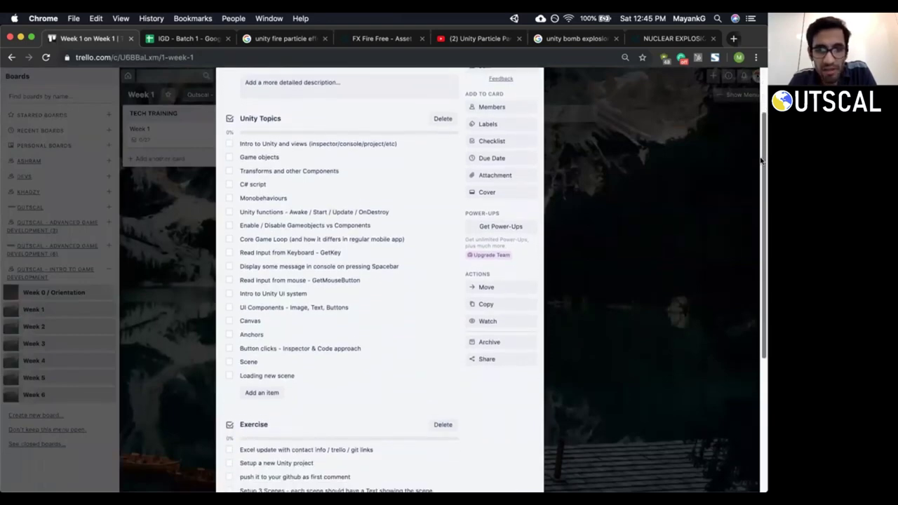
pyautogui.scroll(-1, 760, 189)
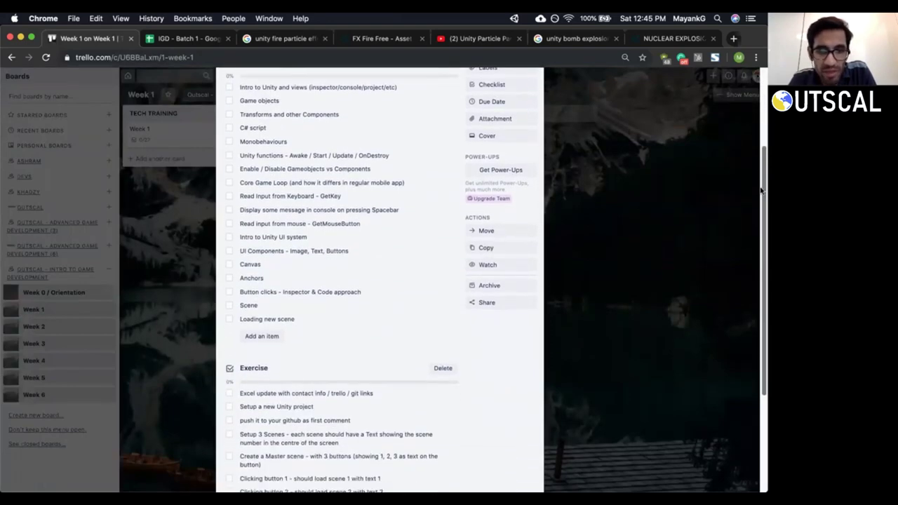
pyautogui.moveTo(760, 189); pyautogui.dragTo(760, 271)
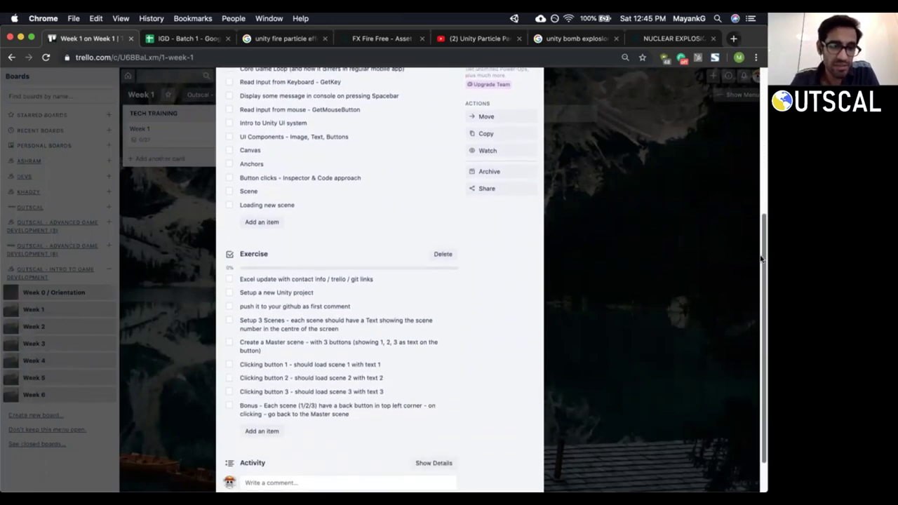
pyautogui.click(620, 232)
# Open the Week 2 board and review its task card.
pyautogui.click(46, 328)
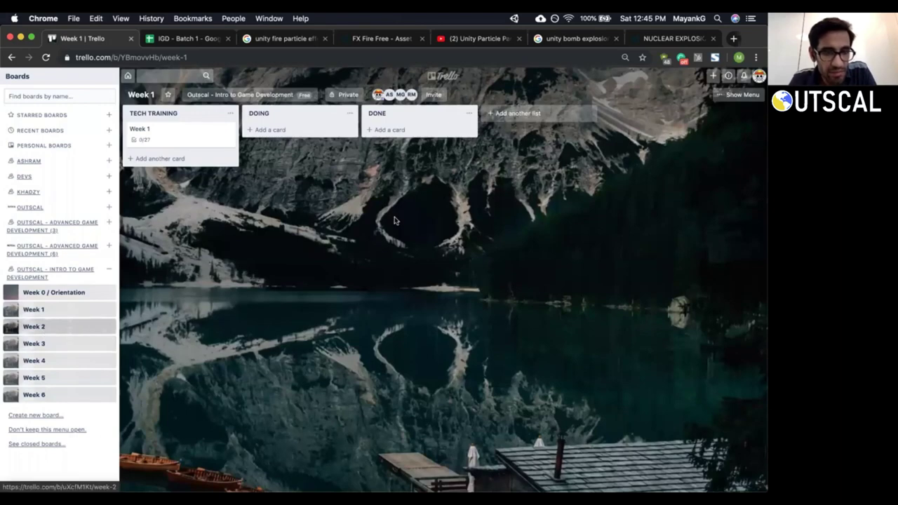
pyautogui.click(177, 136)
pyautogui.click(596, 183)
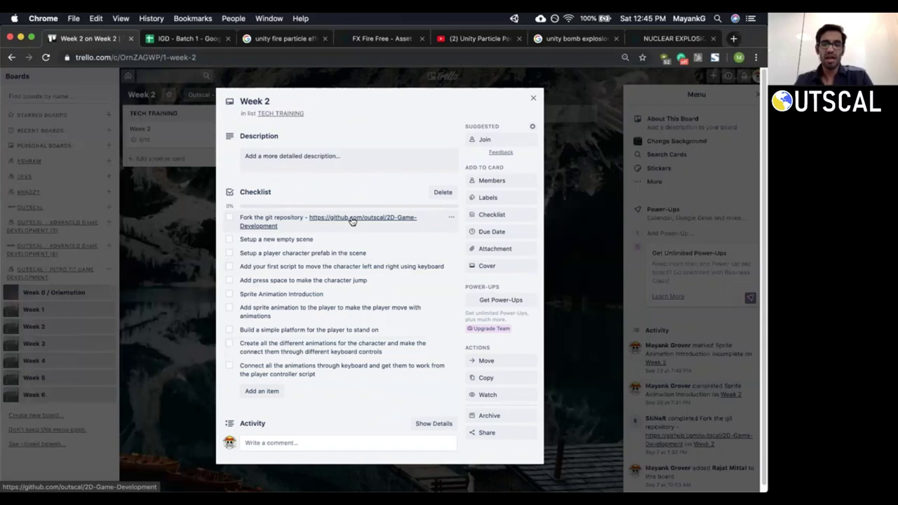
pyautogui.click(166, 289)
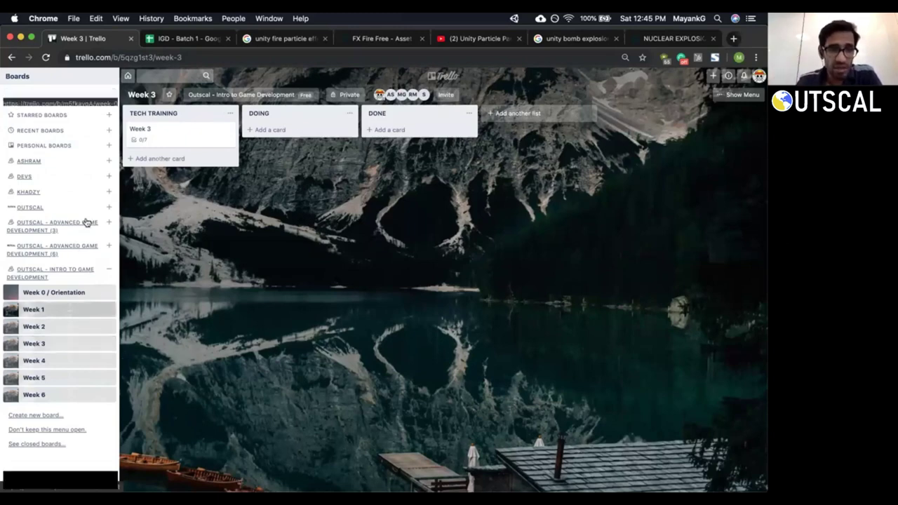
# Review the Week 3 card's checklist, then open the Week 4 board's card.
pyautogui.click(191, 127)
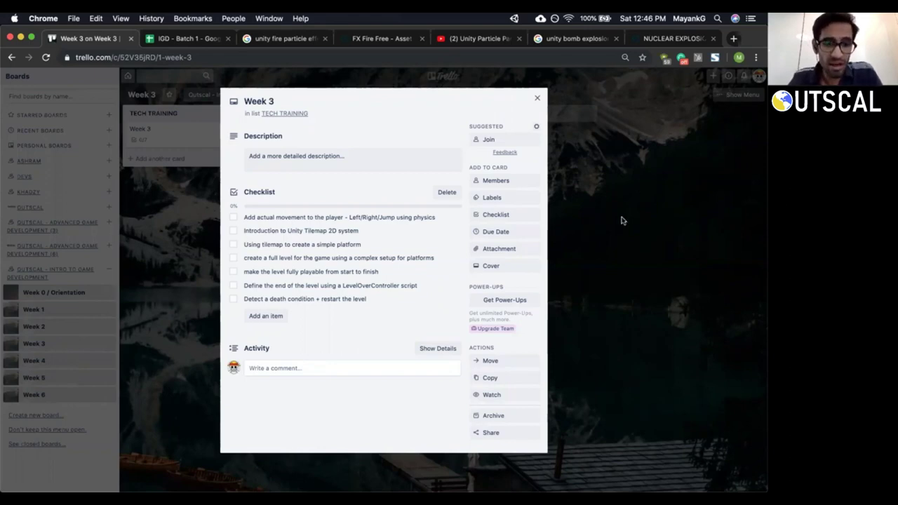
pyautogui.click(621, 213)
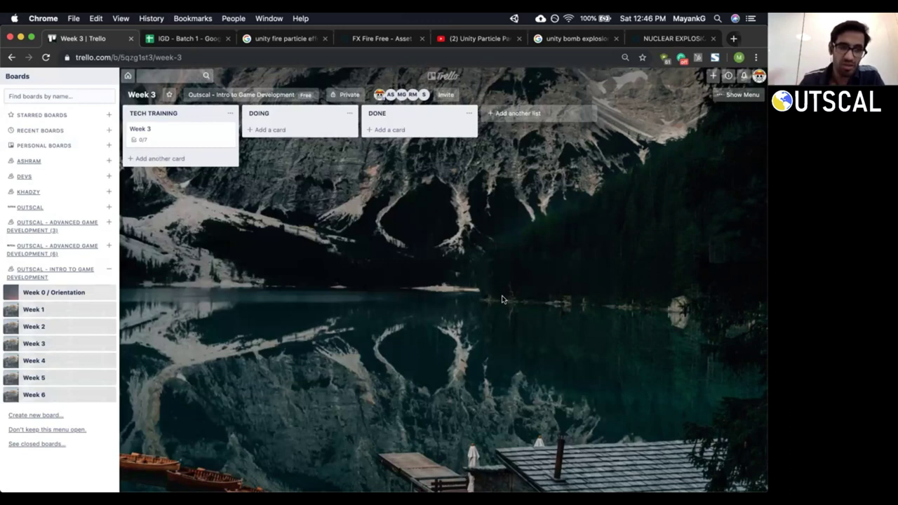
pyautogui.click(25, 362)
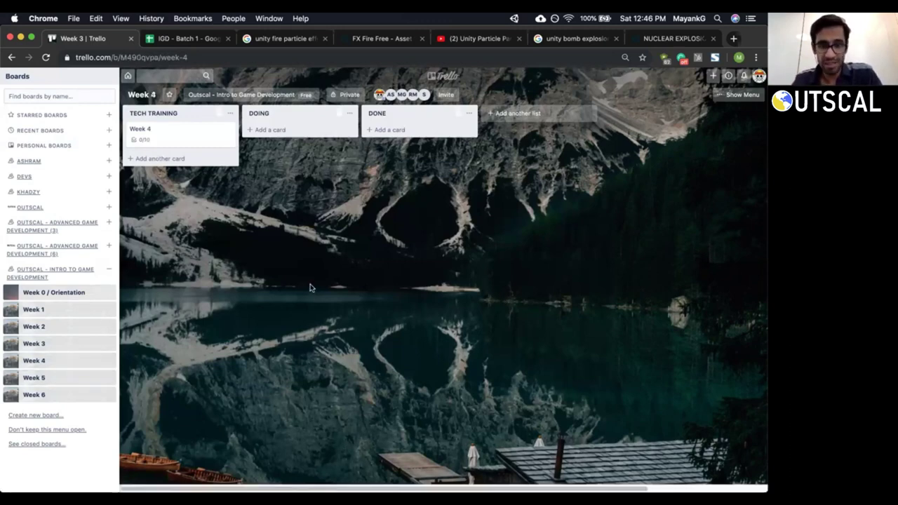
pyautogui.click(157, 131)
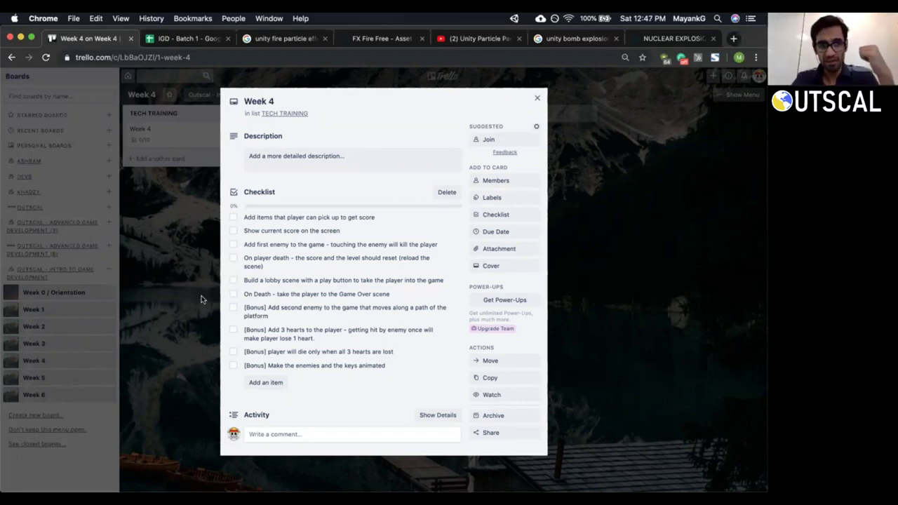
# Close the Week 4 card, then load Week 5 and review its card's checklist.
pyautogui.click(201, 300)
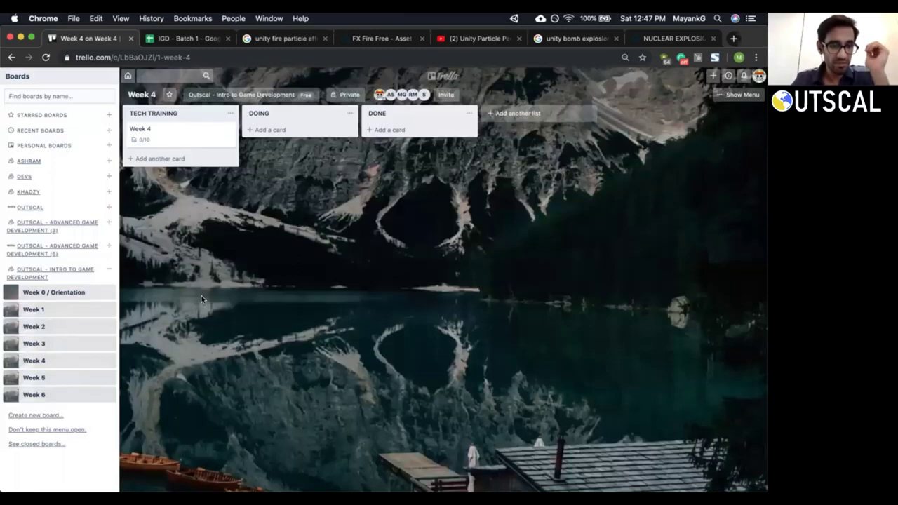
pyautogui.click(52, 379)
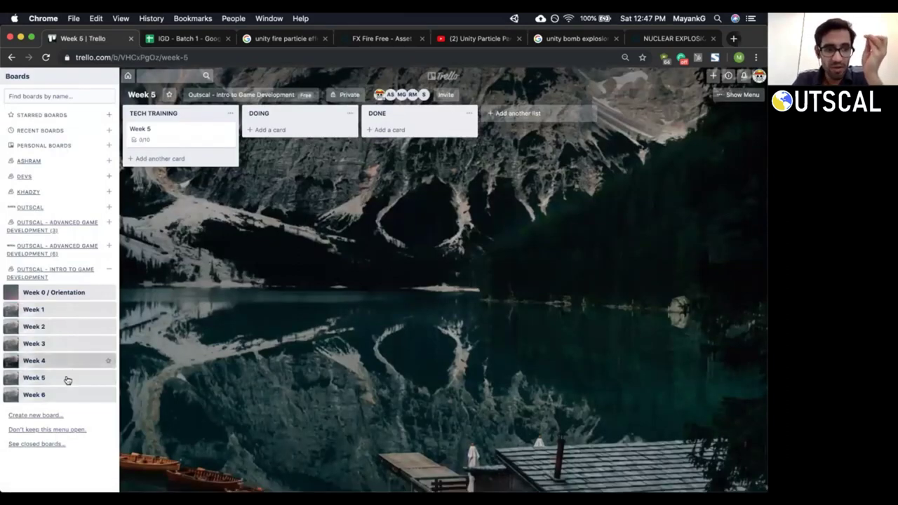
pyautogui.click(42, 382)
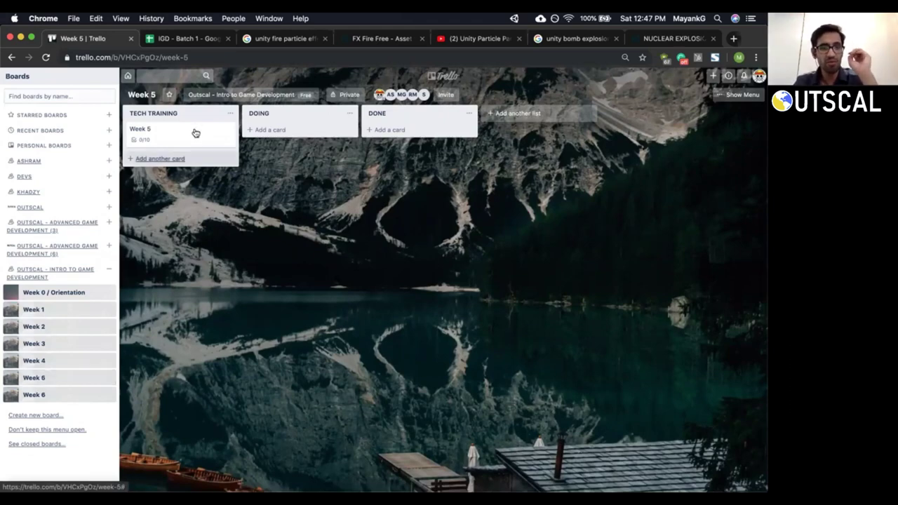
pyautogui.click(161, 132)
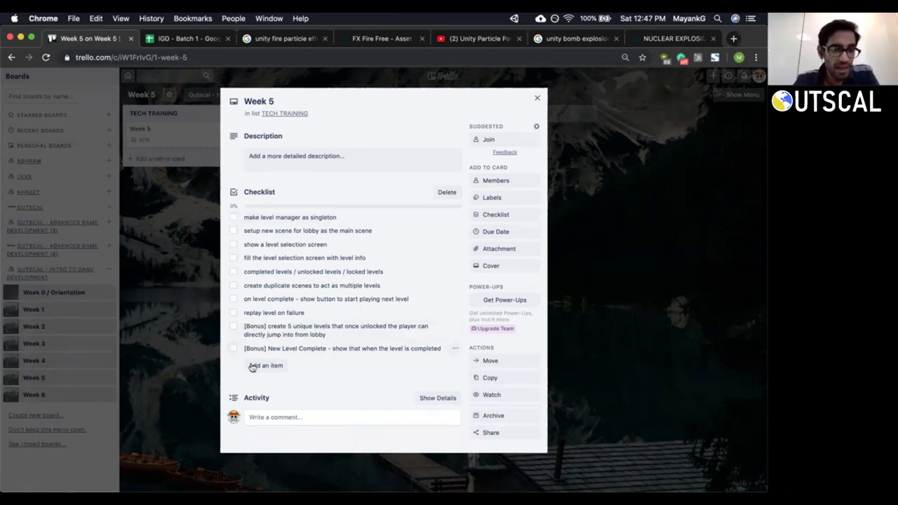
pyautogui.click(200, 358)
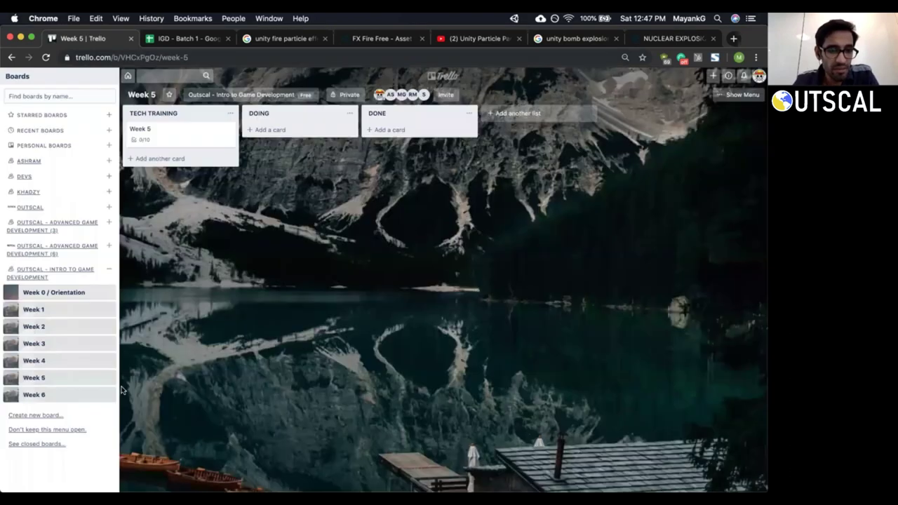
# Open the Week 6 board and its card showing the 12-item sound and particle effects checklist.
pyautogui.click(63, 393)
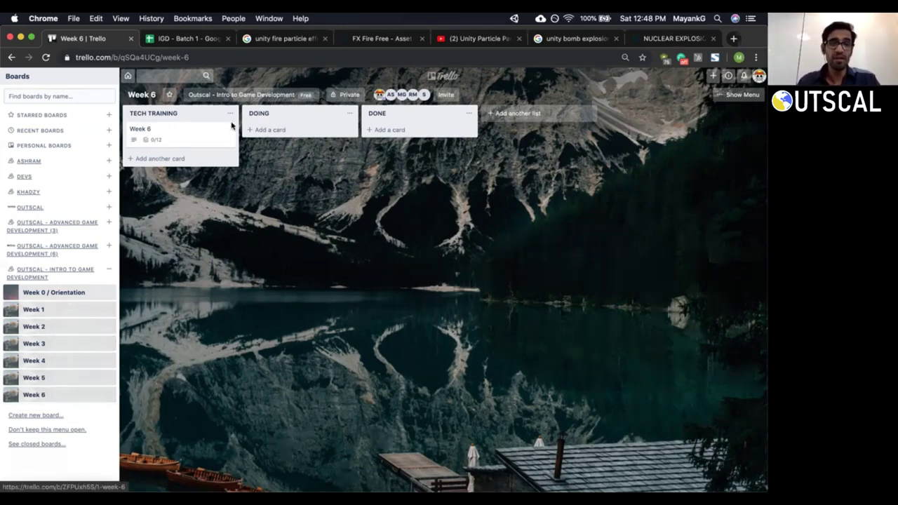
pyautogui.click(193, 140)
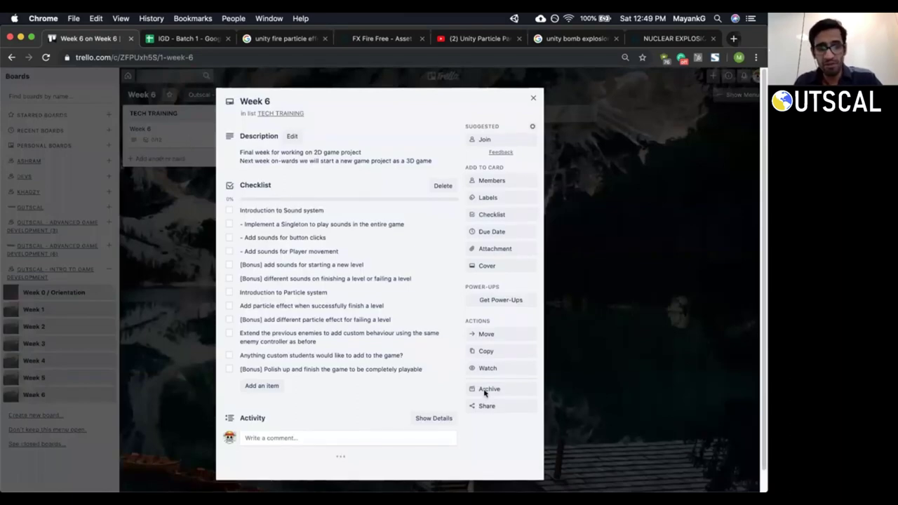